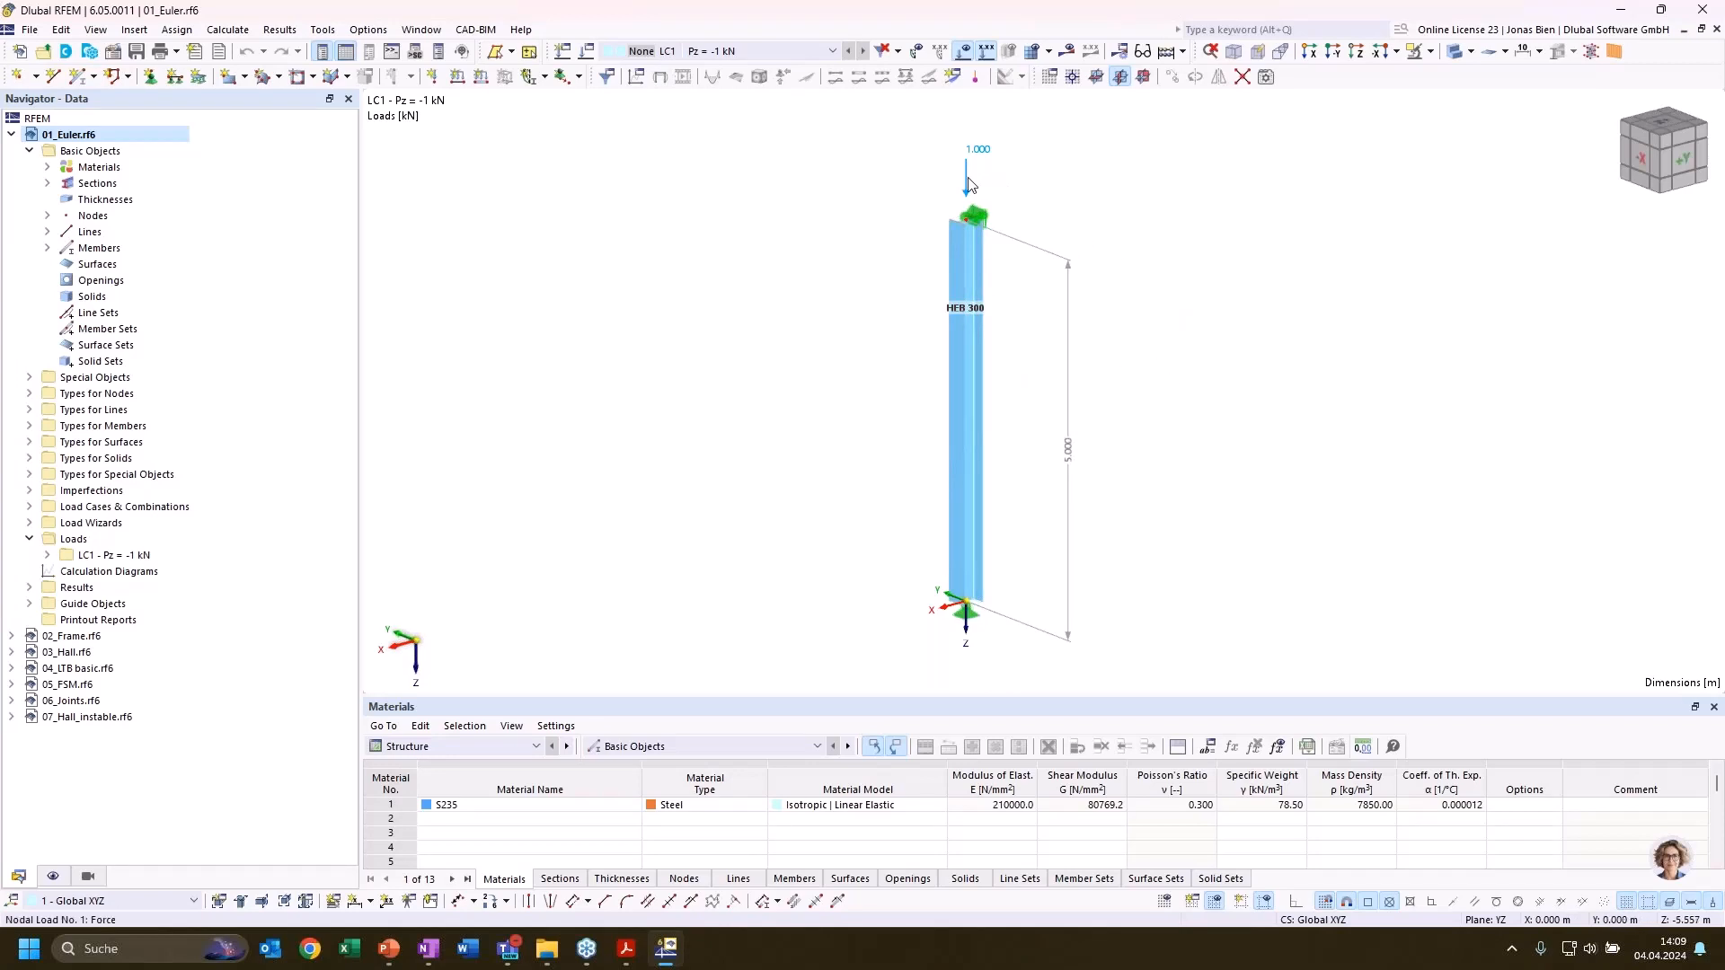
Activate the Structure Stability add-on in the base data of the 01_Euler model
{"action": "left_click_drag", "start_coordinate": [799, 694], "coordinate": [800, 666]}
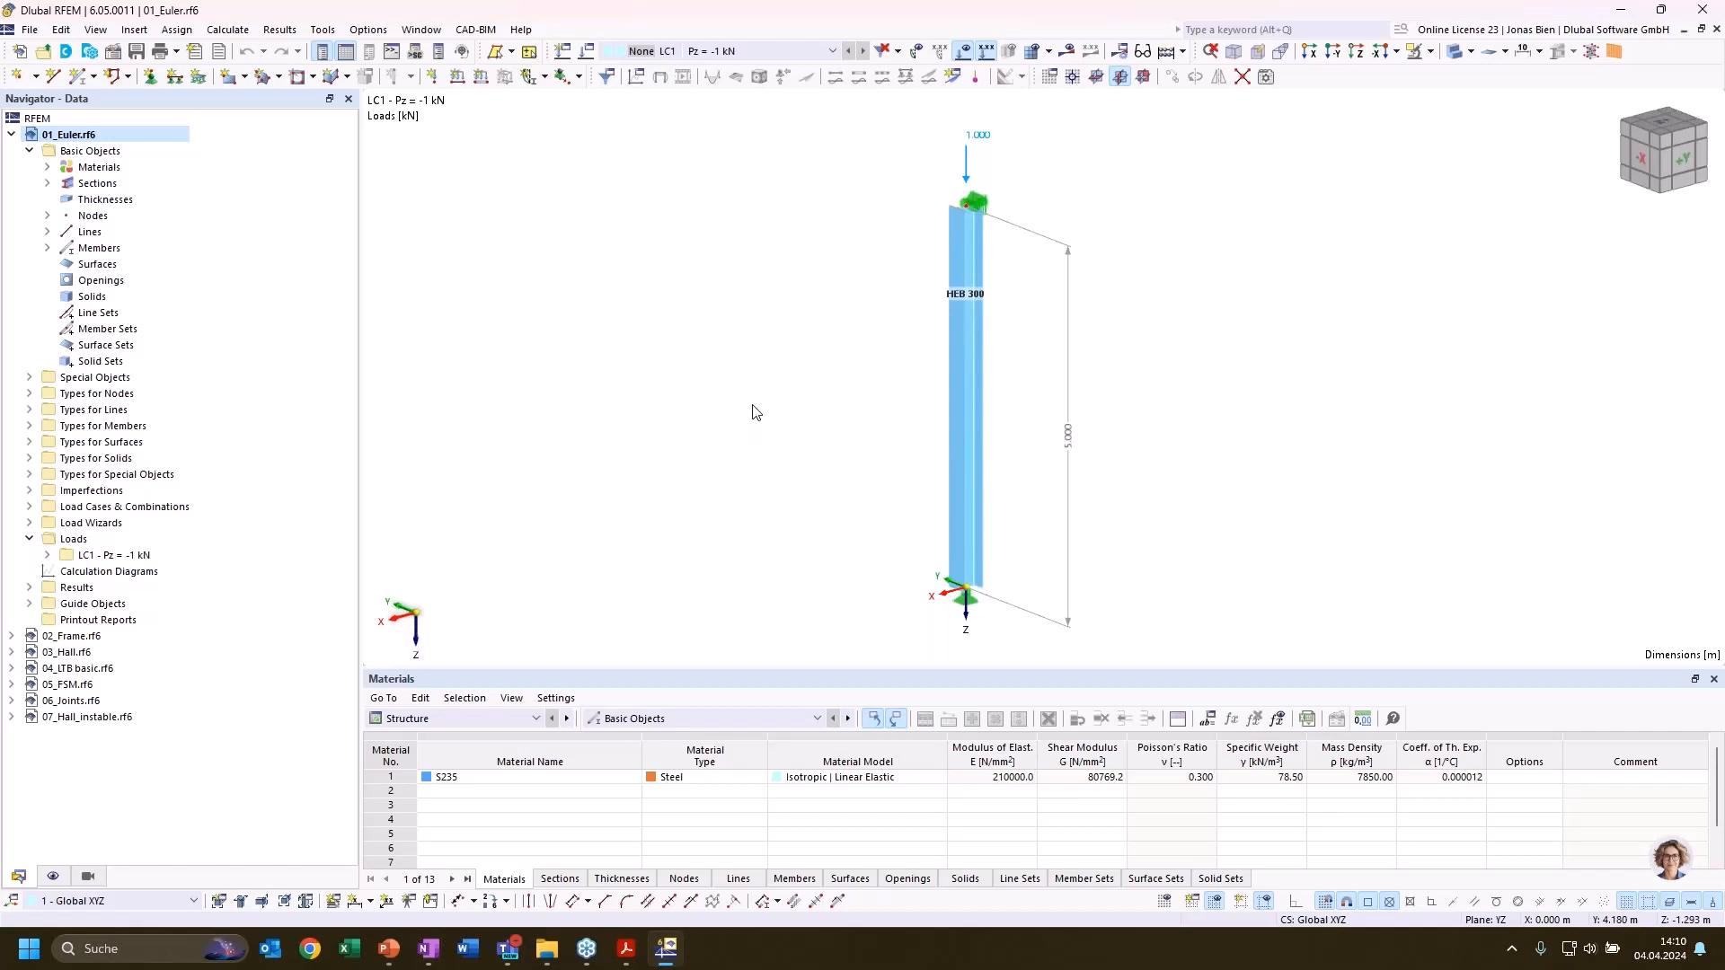
{"action": "right_click", "coordinate": [139, 136]}
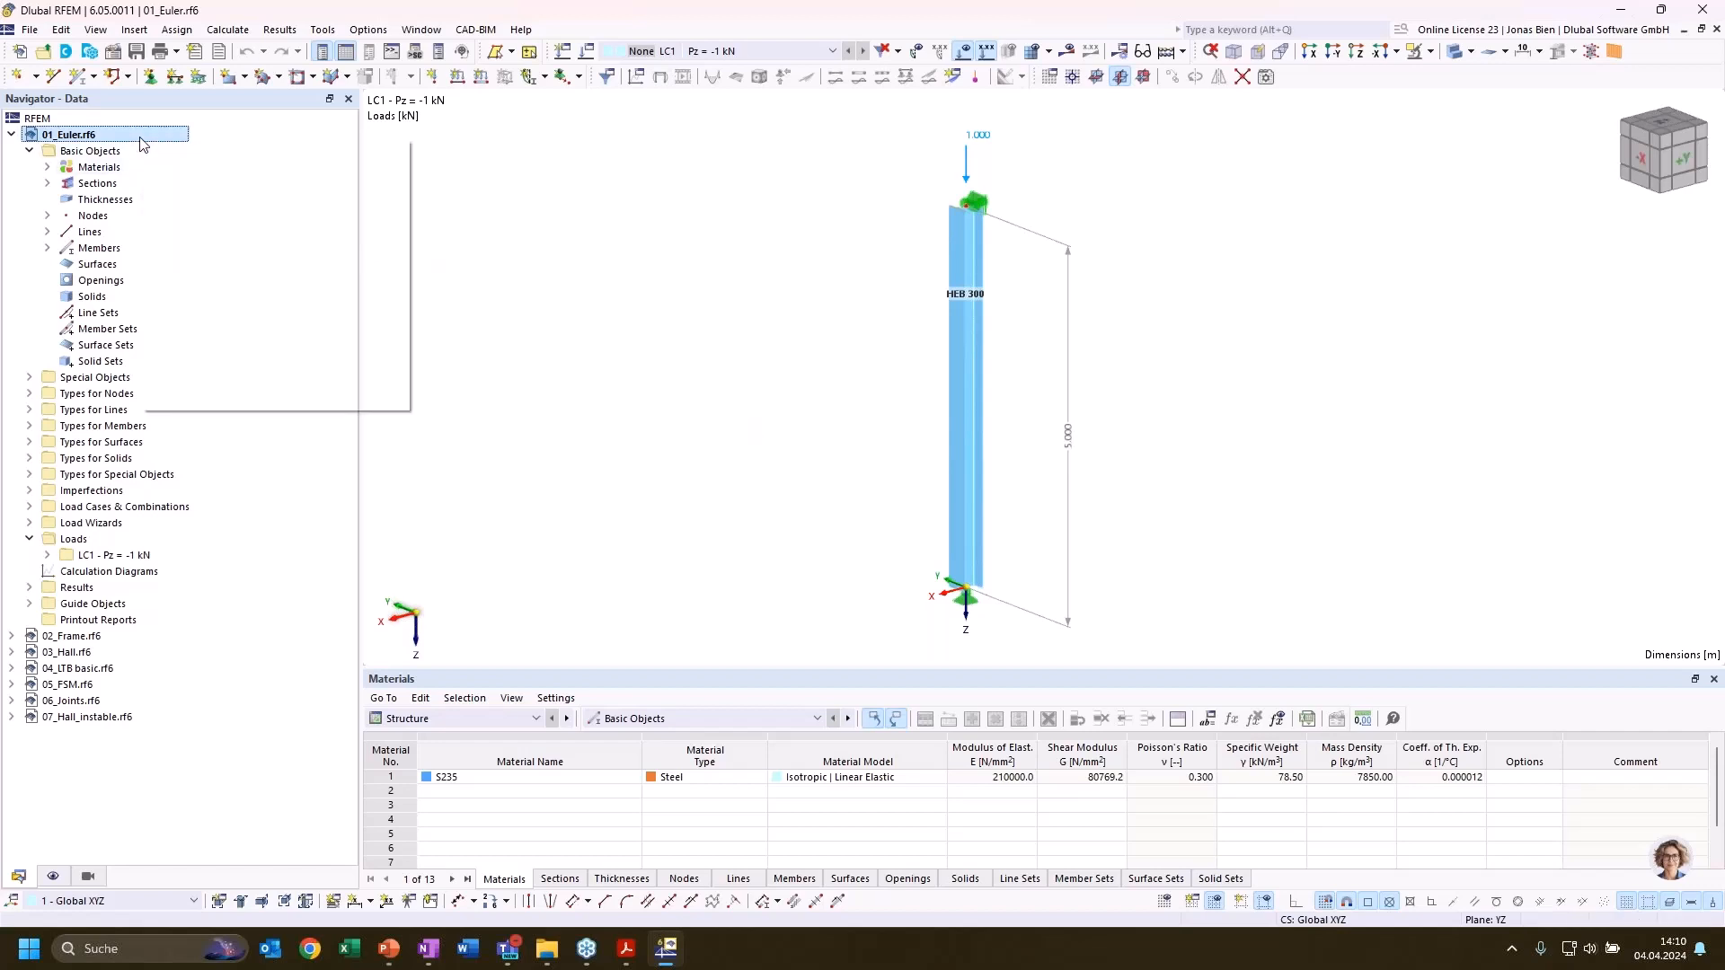
{"action": "left_click", "coordinate": [182, 151]}
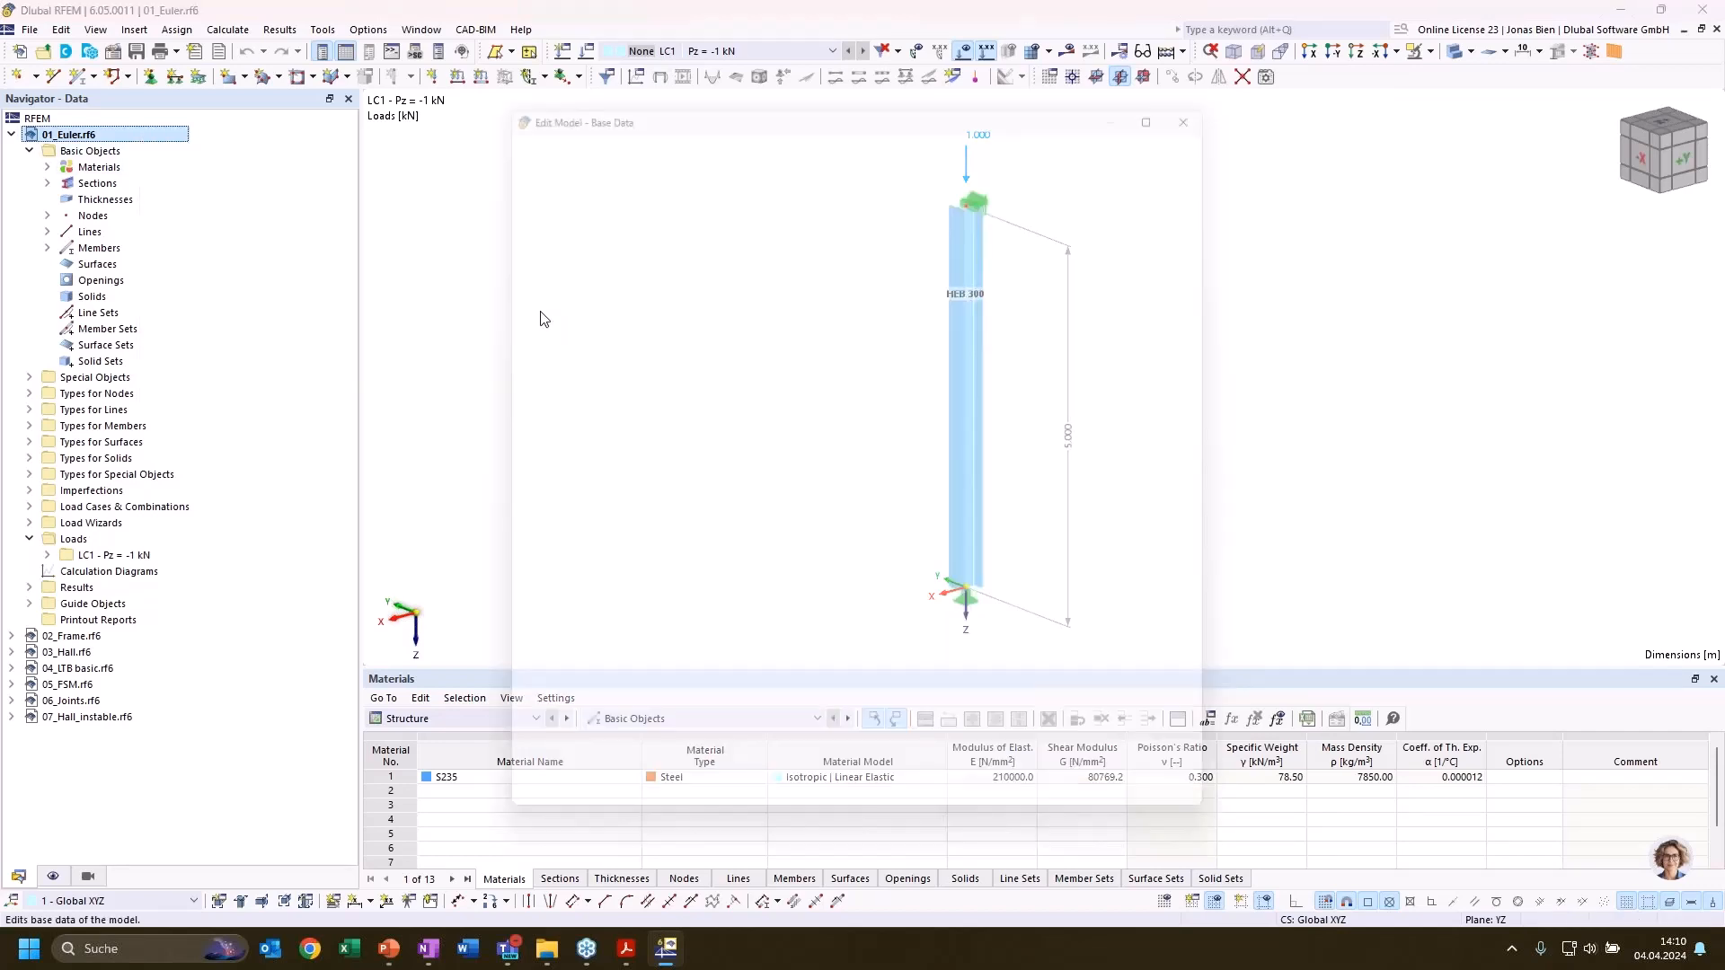
{"action": "left_click", "coordinate": [575, 124]}
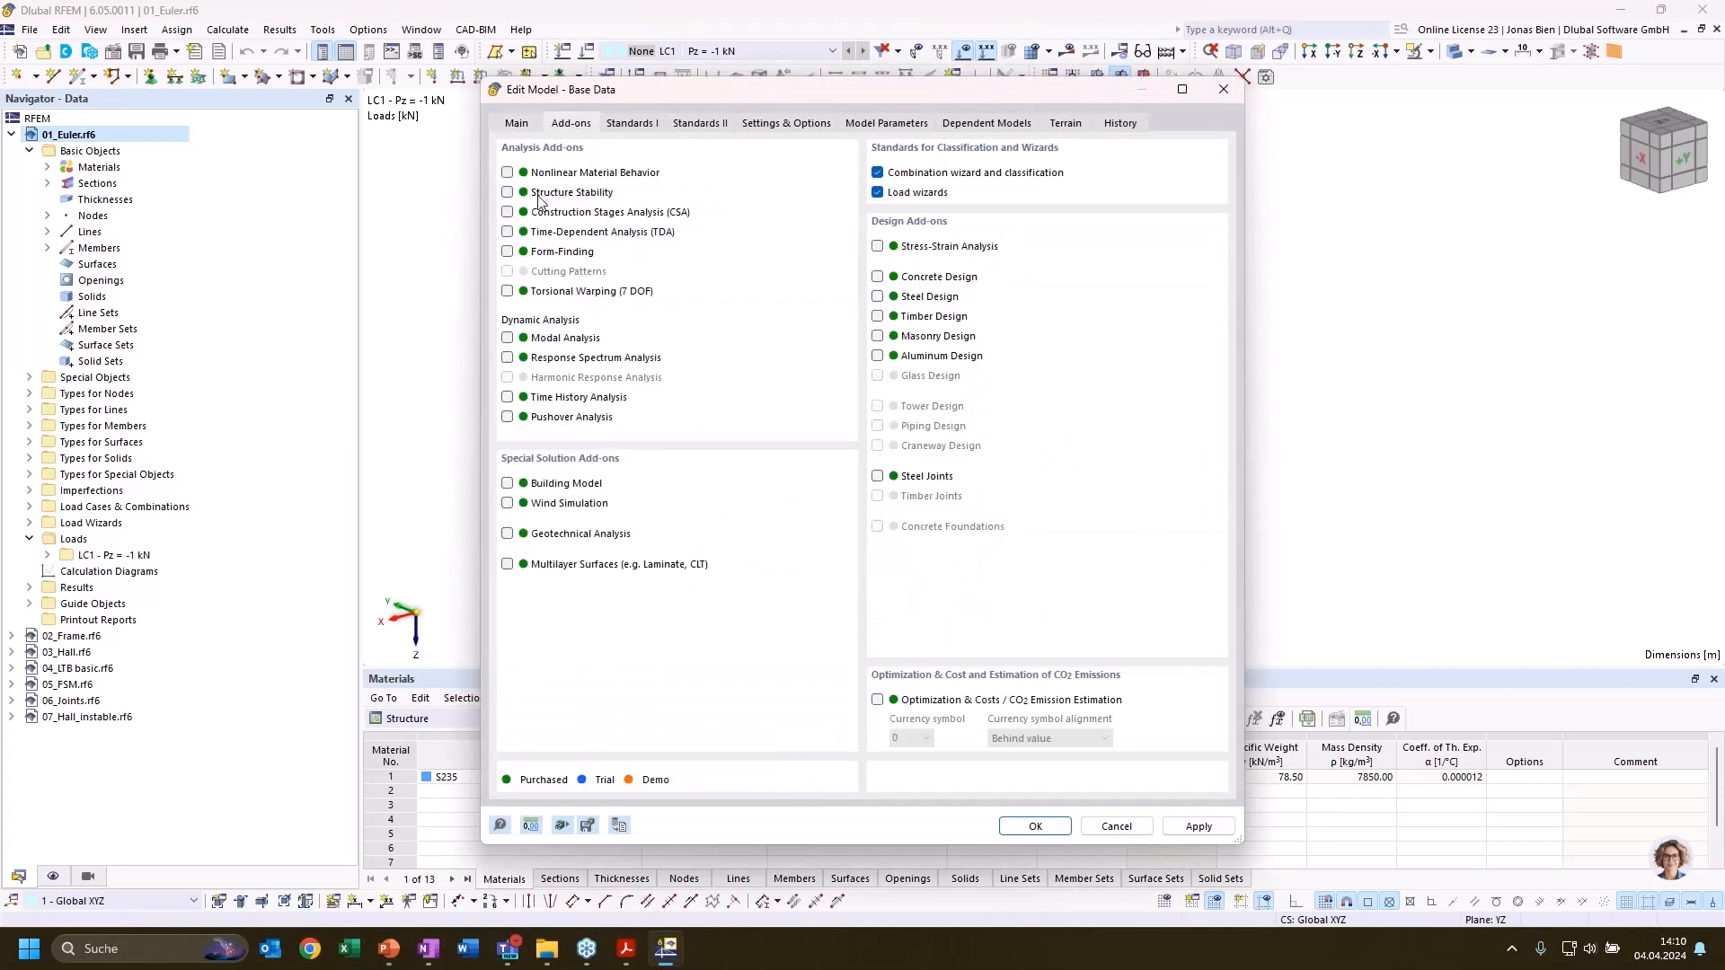
{"action": "left_click", "coordinate": [508, 193]}
{"action": "left_click", "coordinate": [1034, 826]}
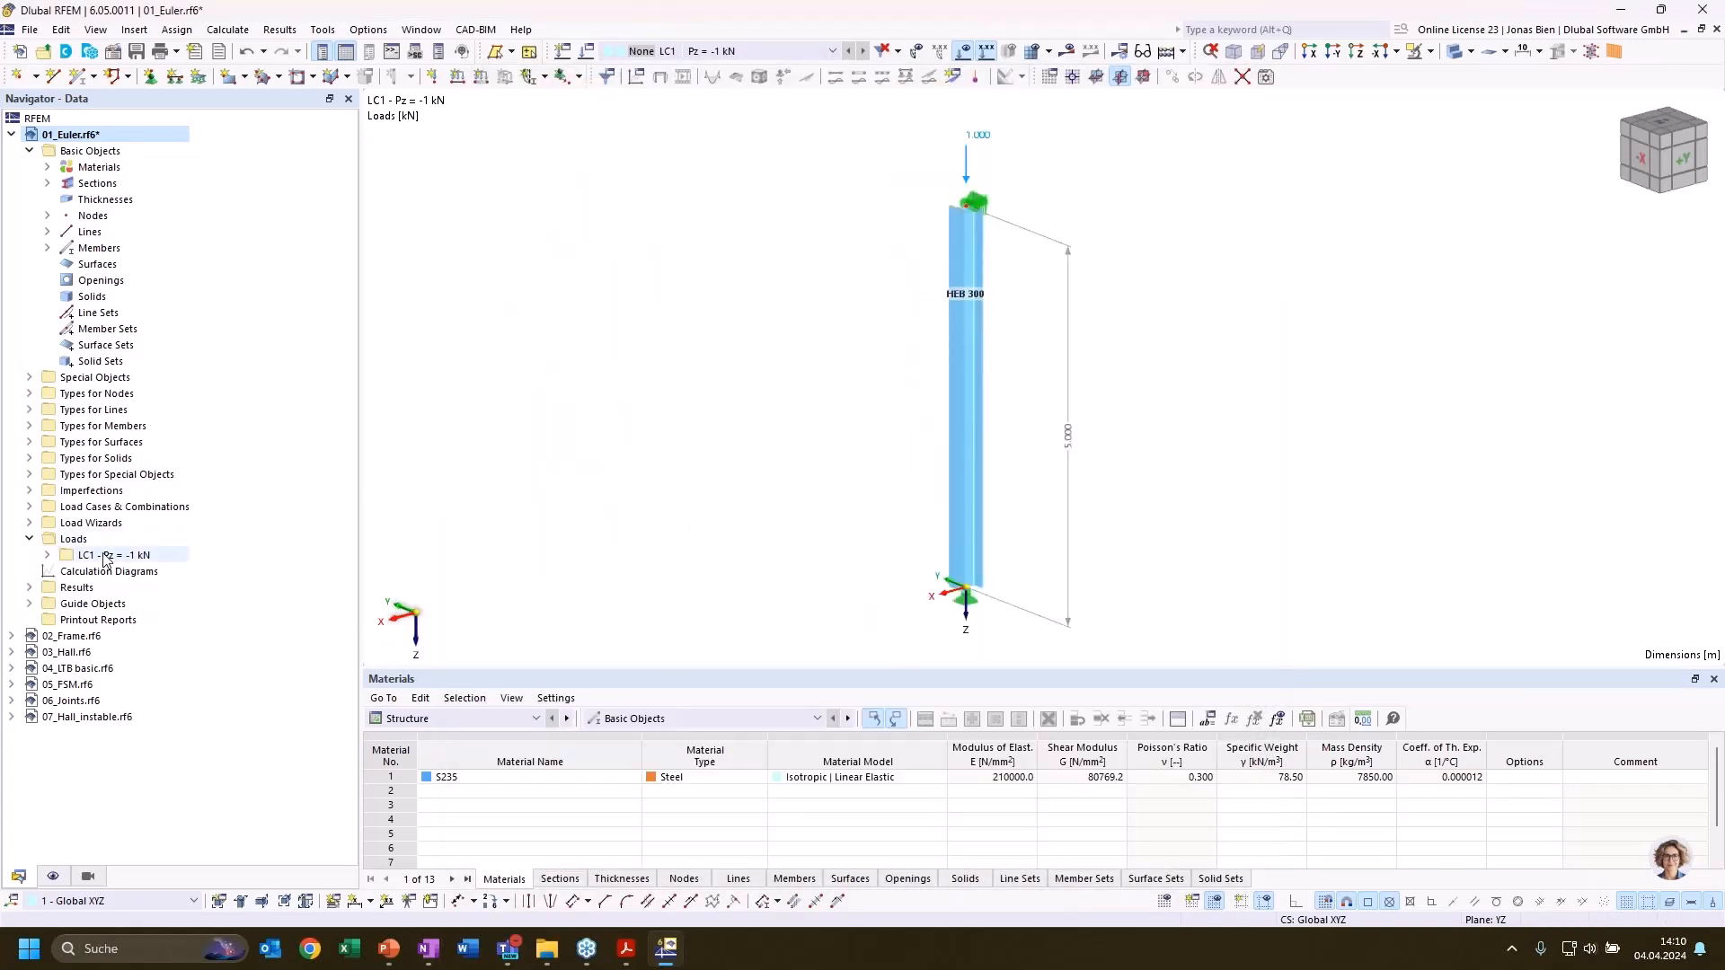
Open load case LC1 for editing and activate its critical load calculation with the Structure Stability add-on
{"action": "left_click", "coordinate": [30, 507]}
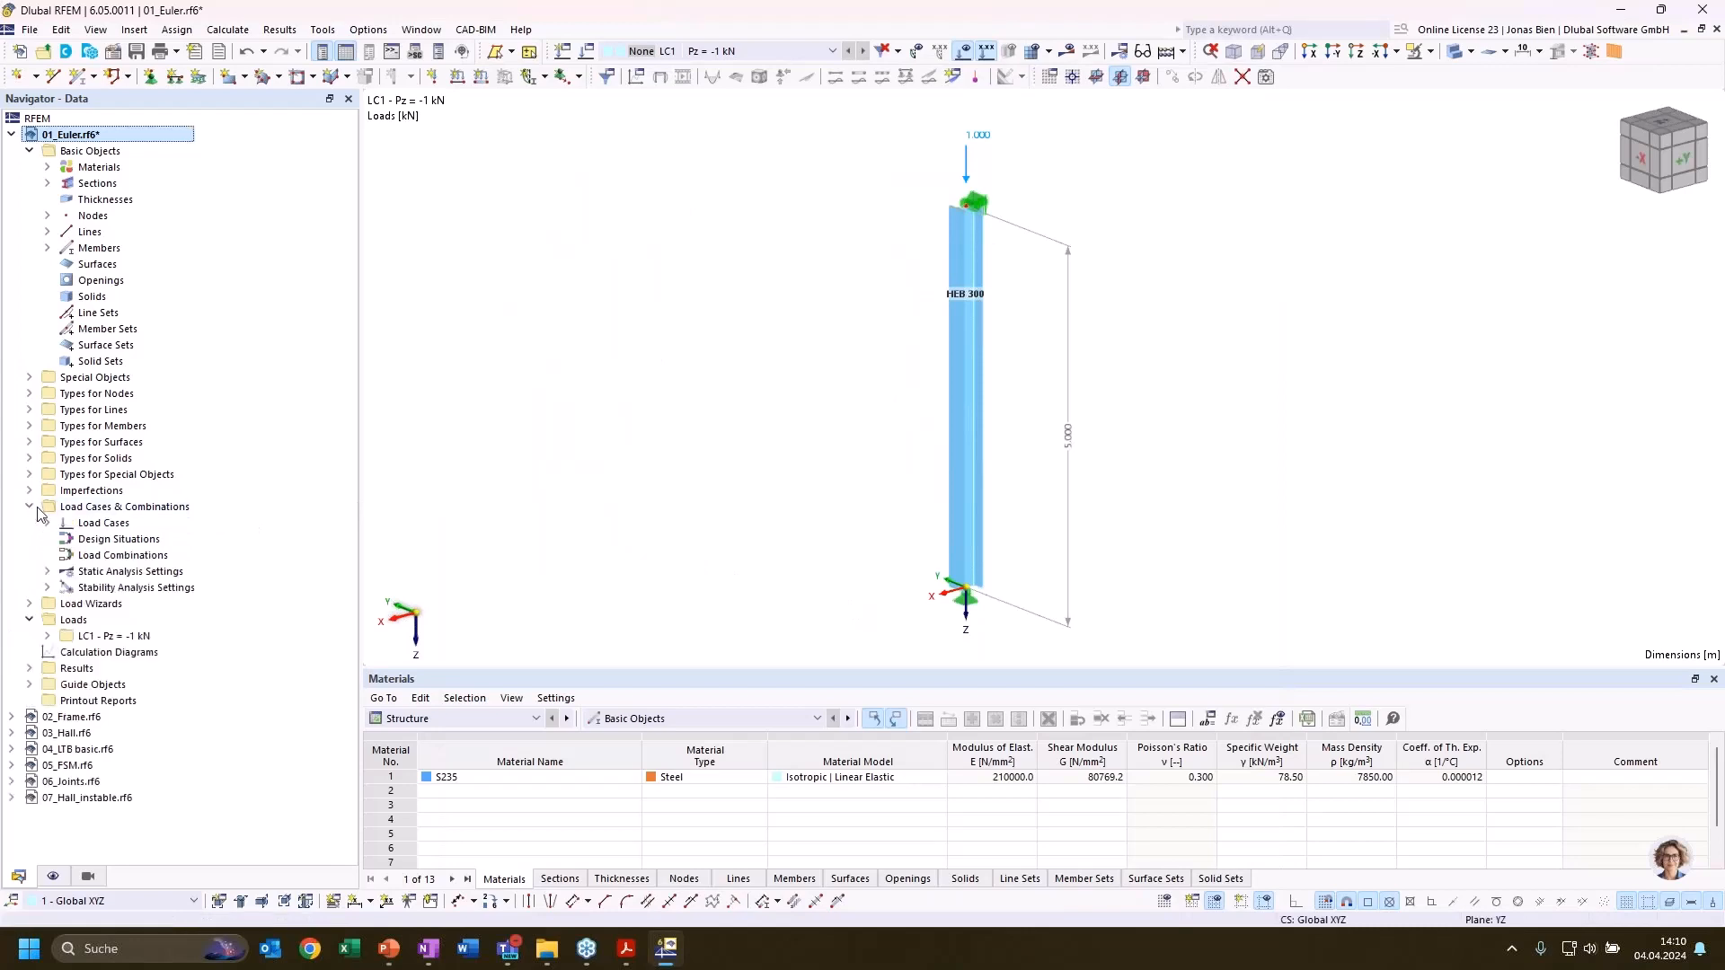
{"action": "left_click", "coordinate": [46, 522]}
{"action": "left_click", "coordinate": [135, 539]}
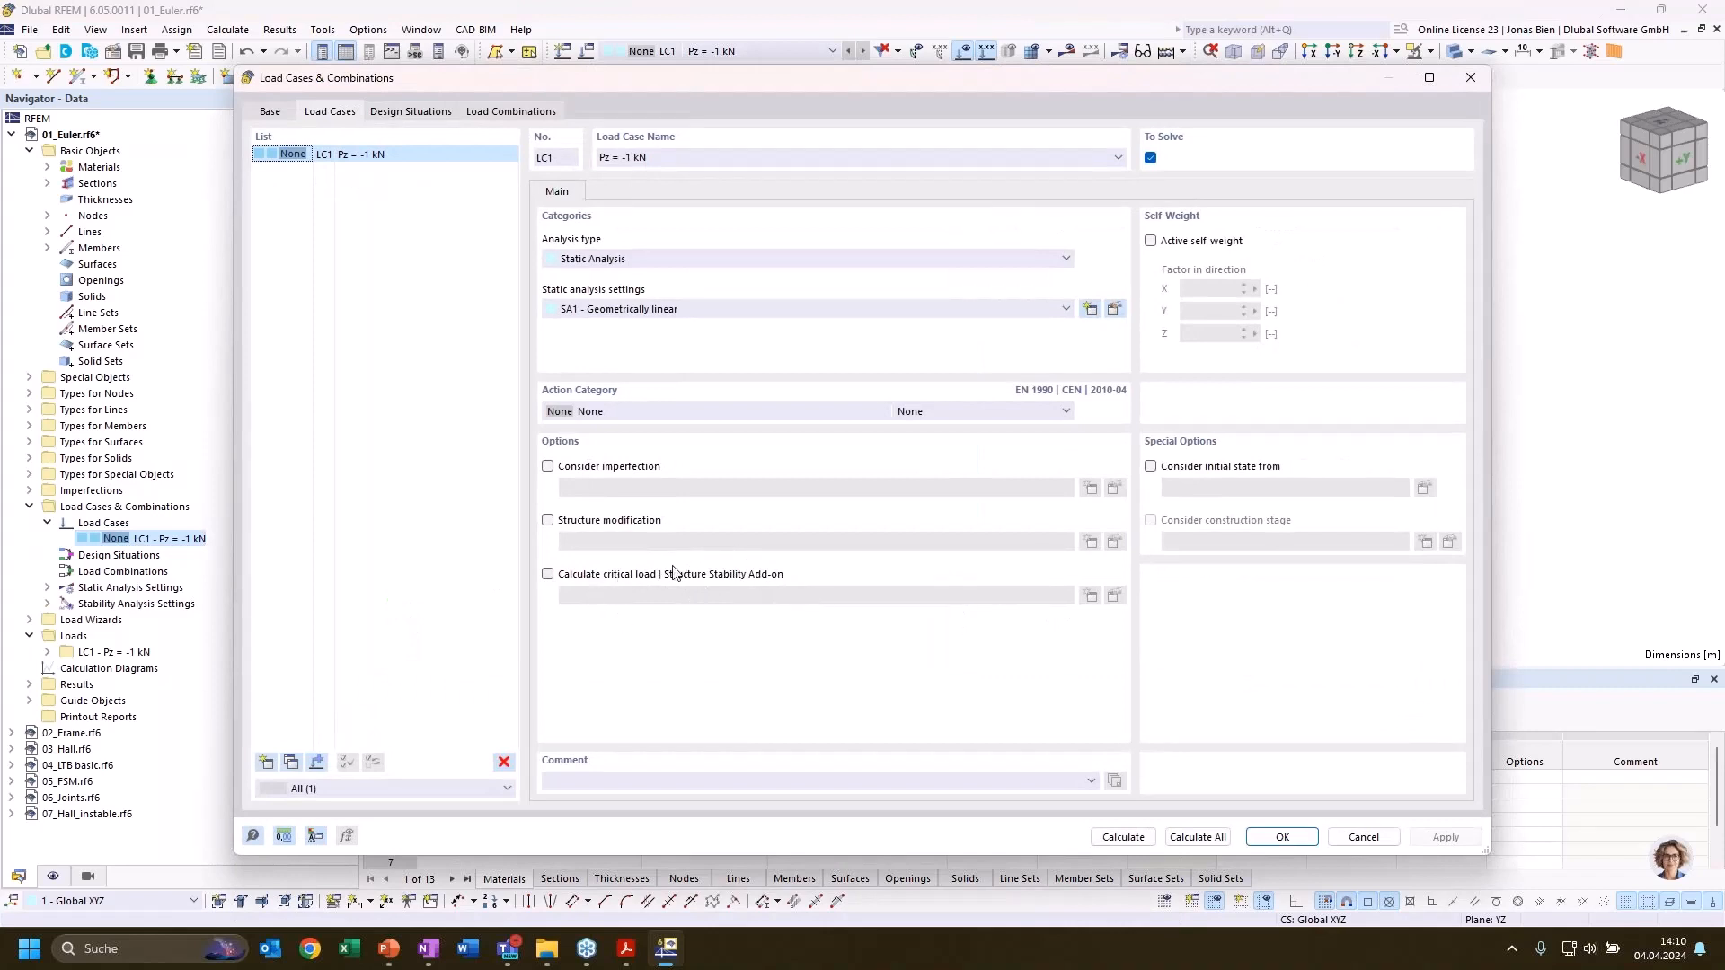
{"action": "left_click", "coordinate": [611, 575]}
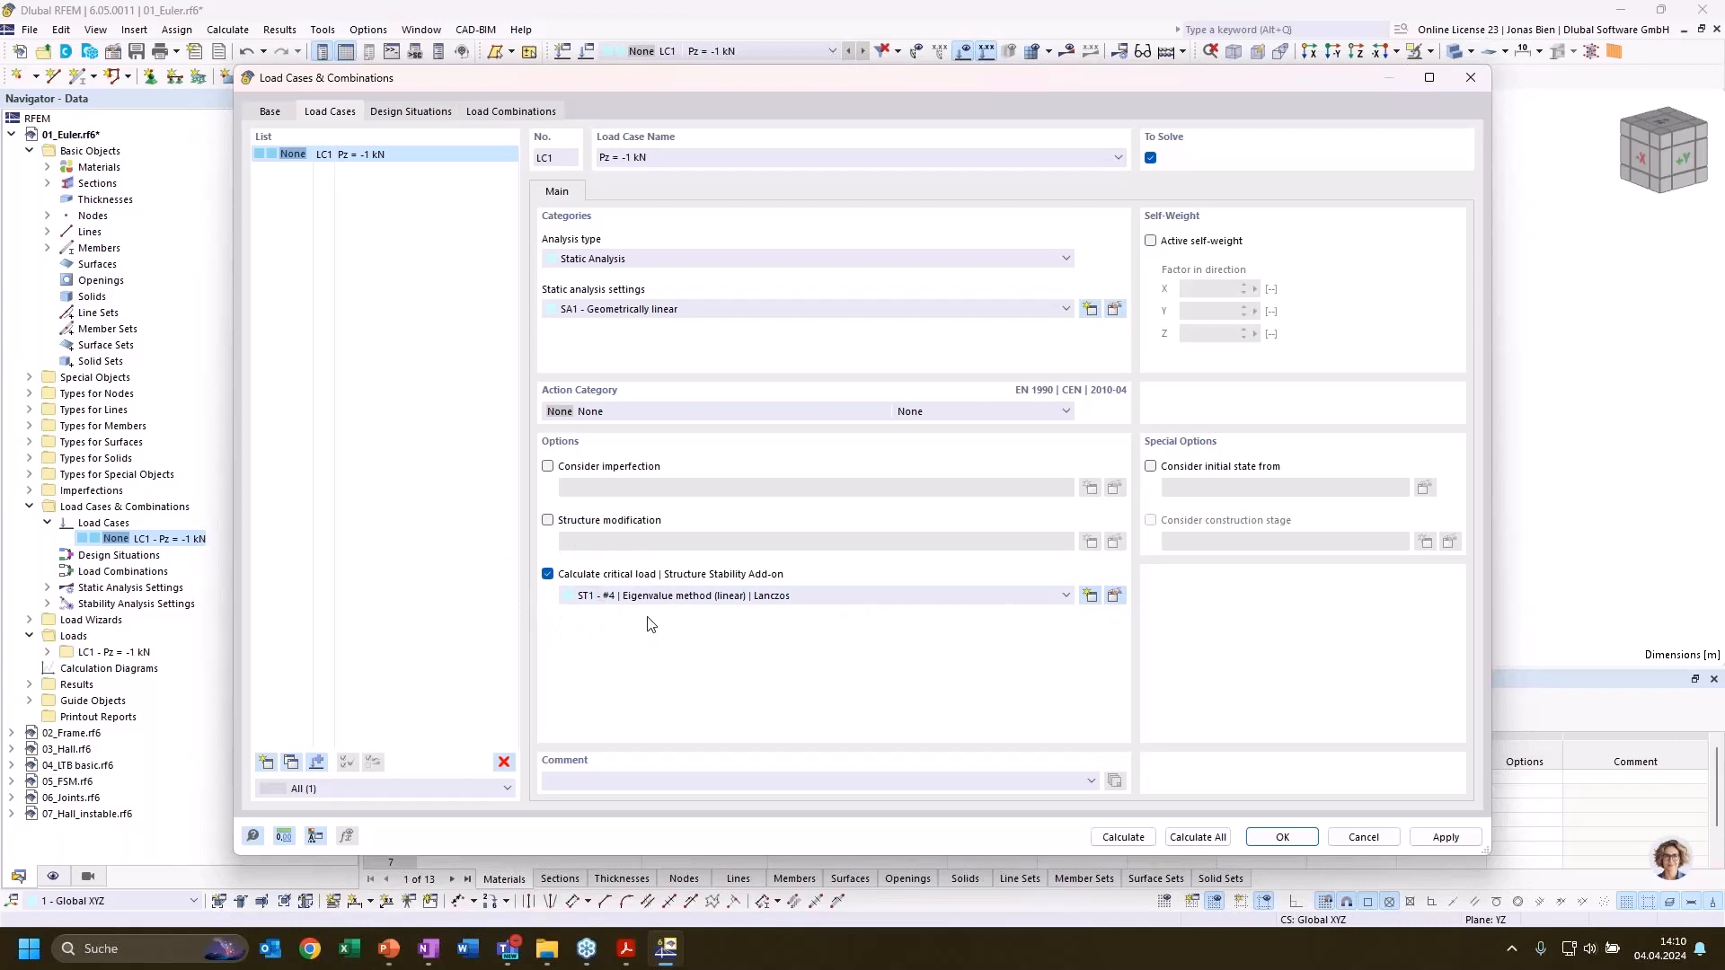
Review the stability analysis types and eigenvalue methods in LC1's stability settings, keeping Eigenvalue method (linear) and Lanczos
{"action": "left_click", "coordinate": [1115, 596]}
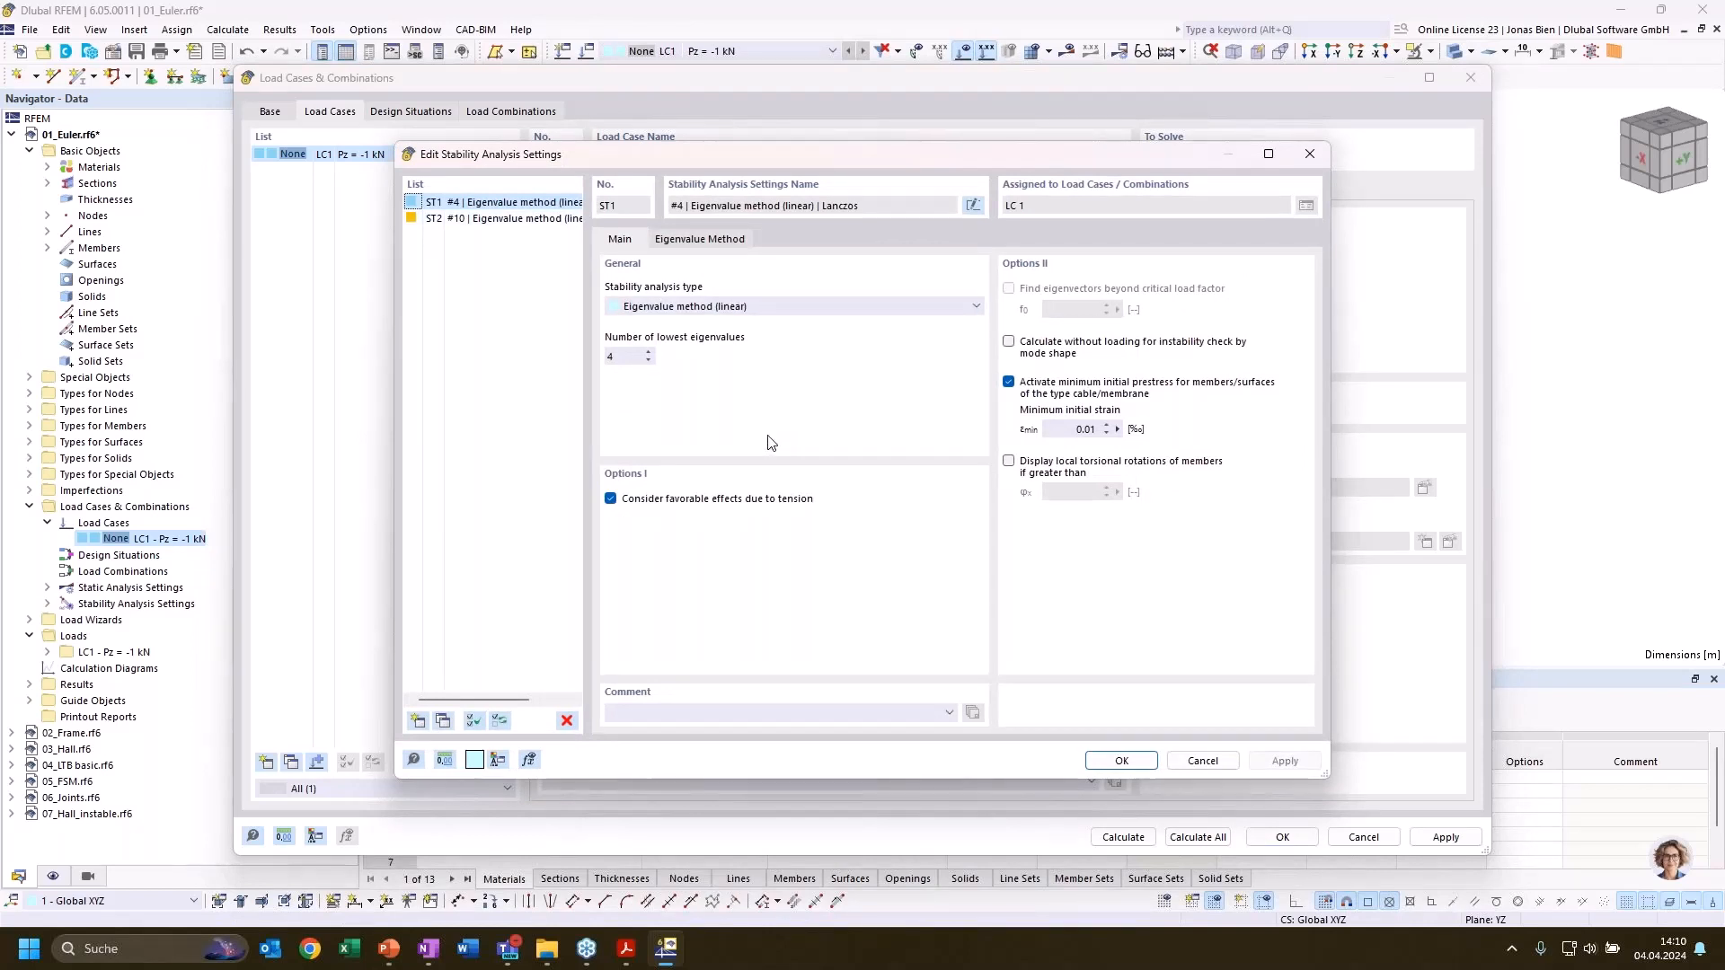
{"action": "left_click", "coordinate": [791, 306]}
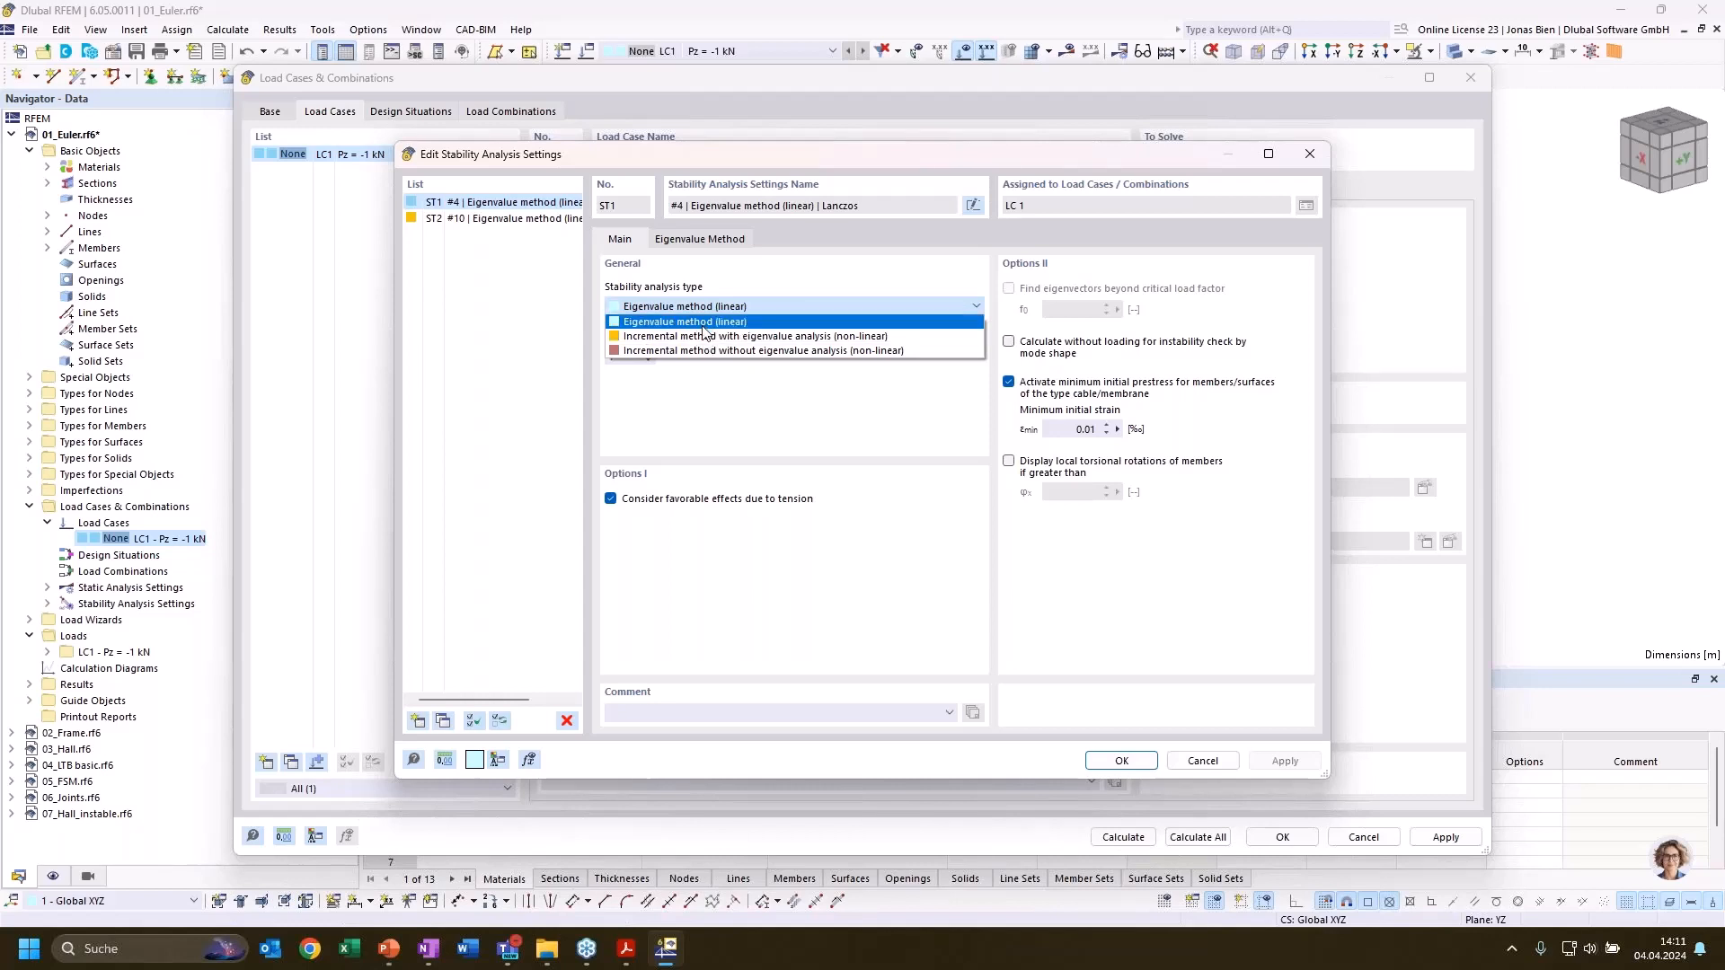
{"action": "left_click", "coordinate": [648, 324]}
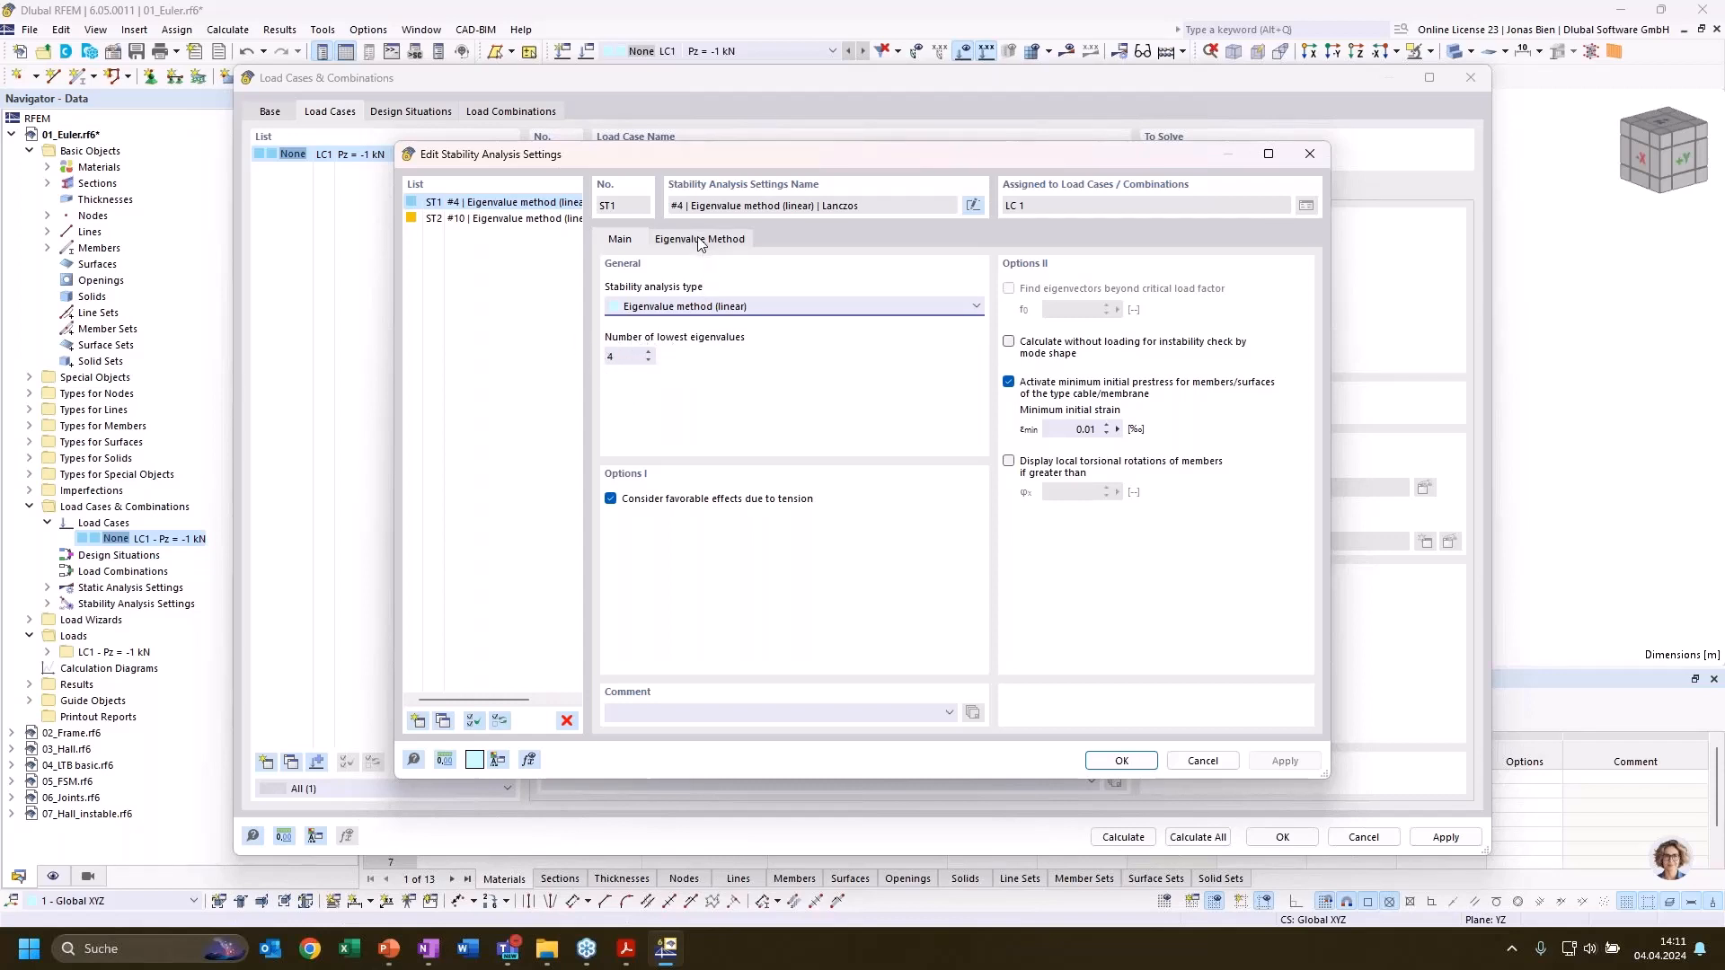
{"action": "left_click", "coordinate": [726, 244]}
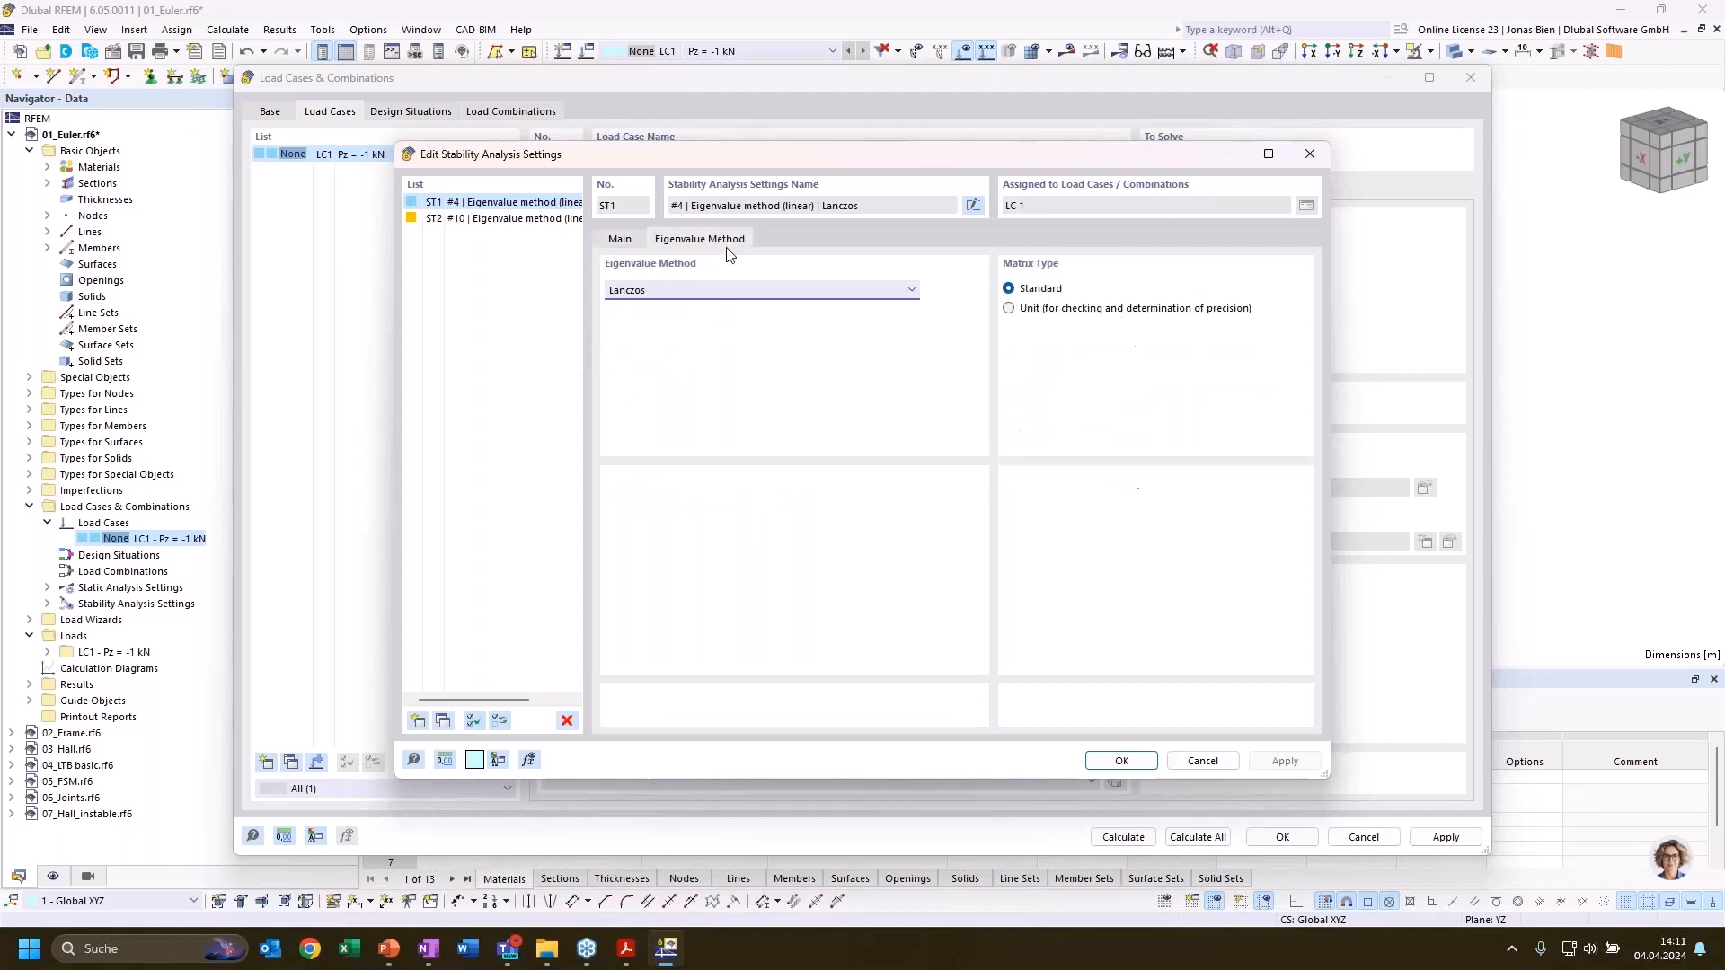
{"action": "left_click", "coordinate": [726, 289]}
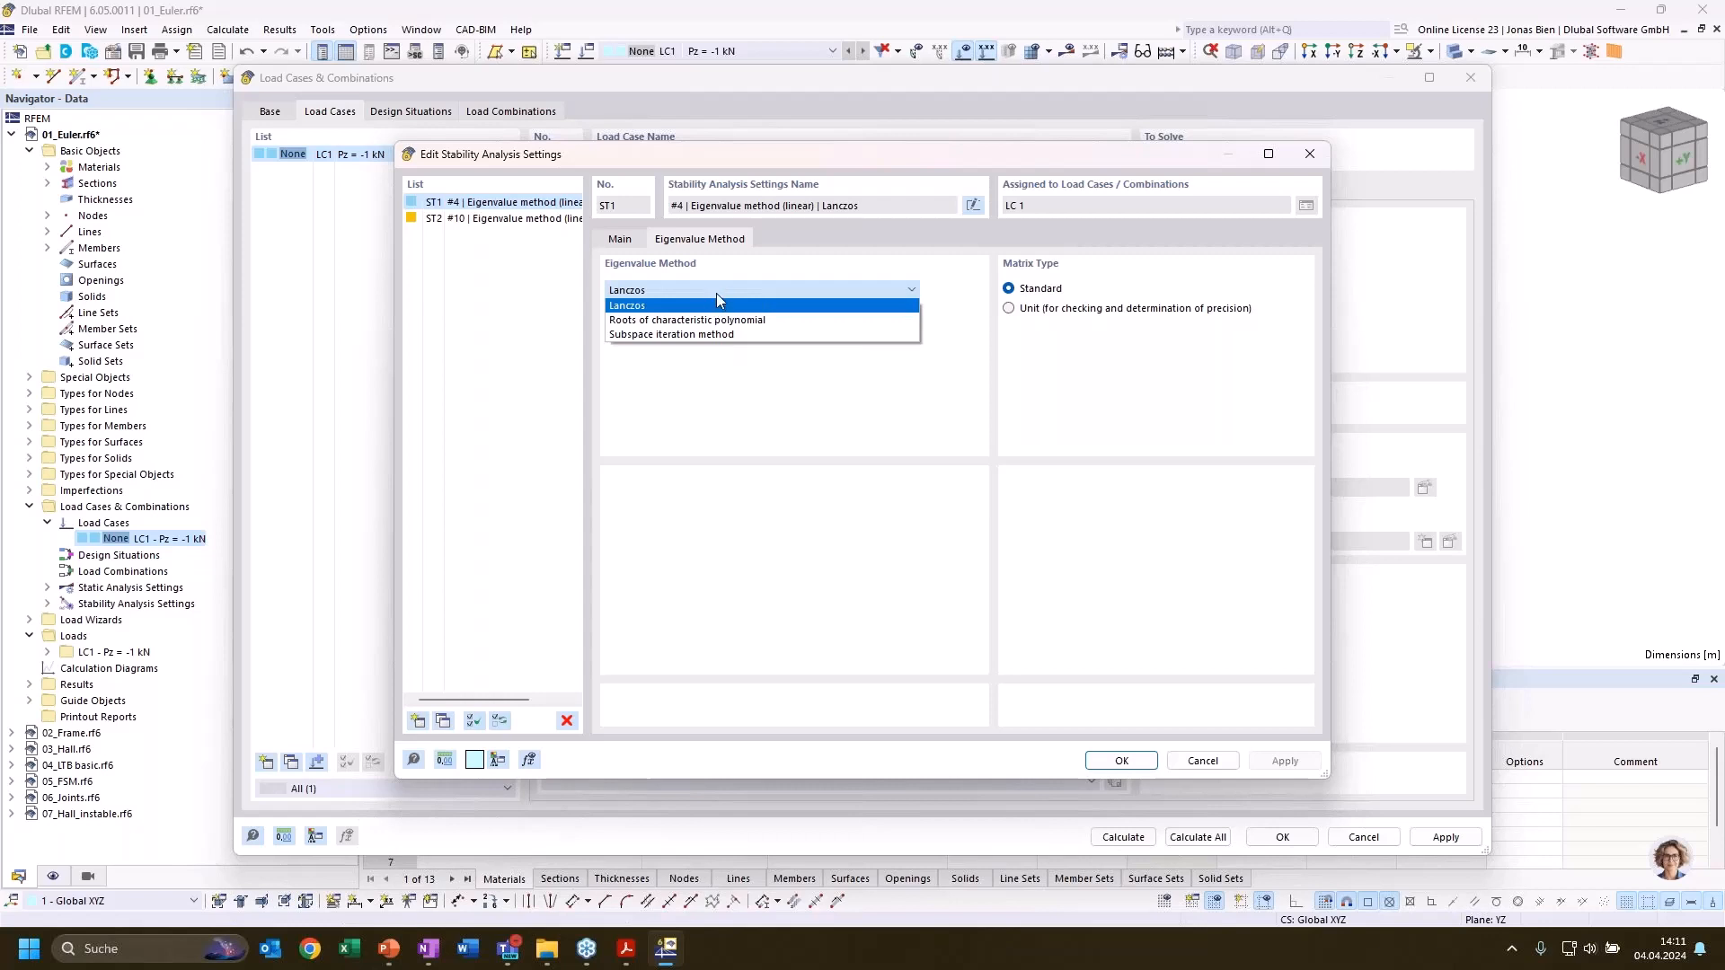
{"action": "left_click", "coordinate": [715, 293]}
{"action": "left_click", "coordinate": [693, 284]}
{"action": "left_click", "coordinate": [682, 297]}
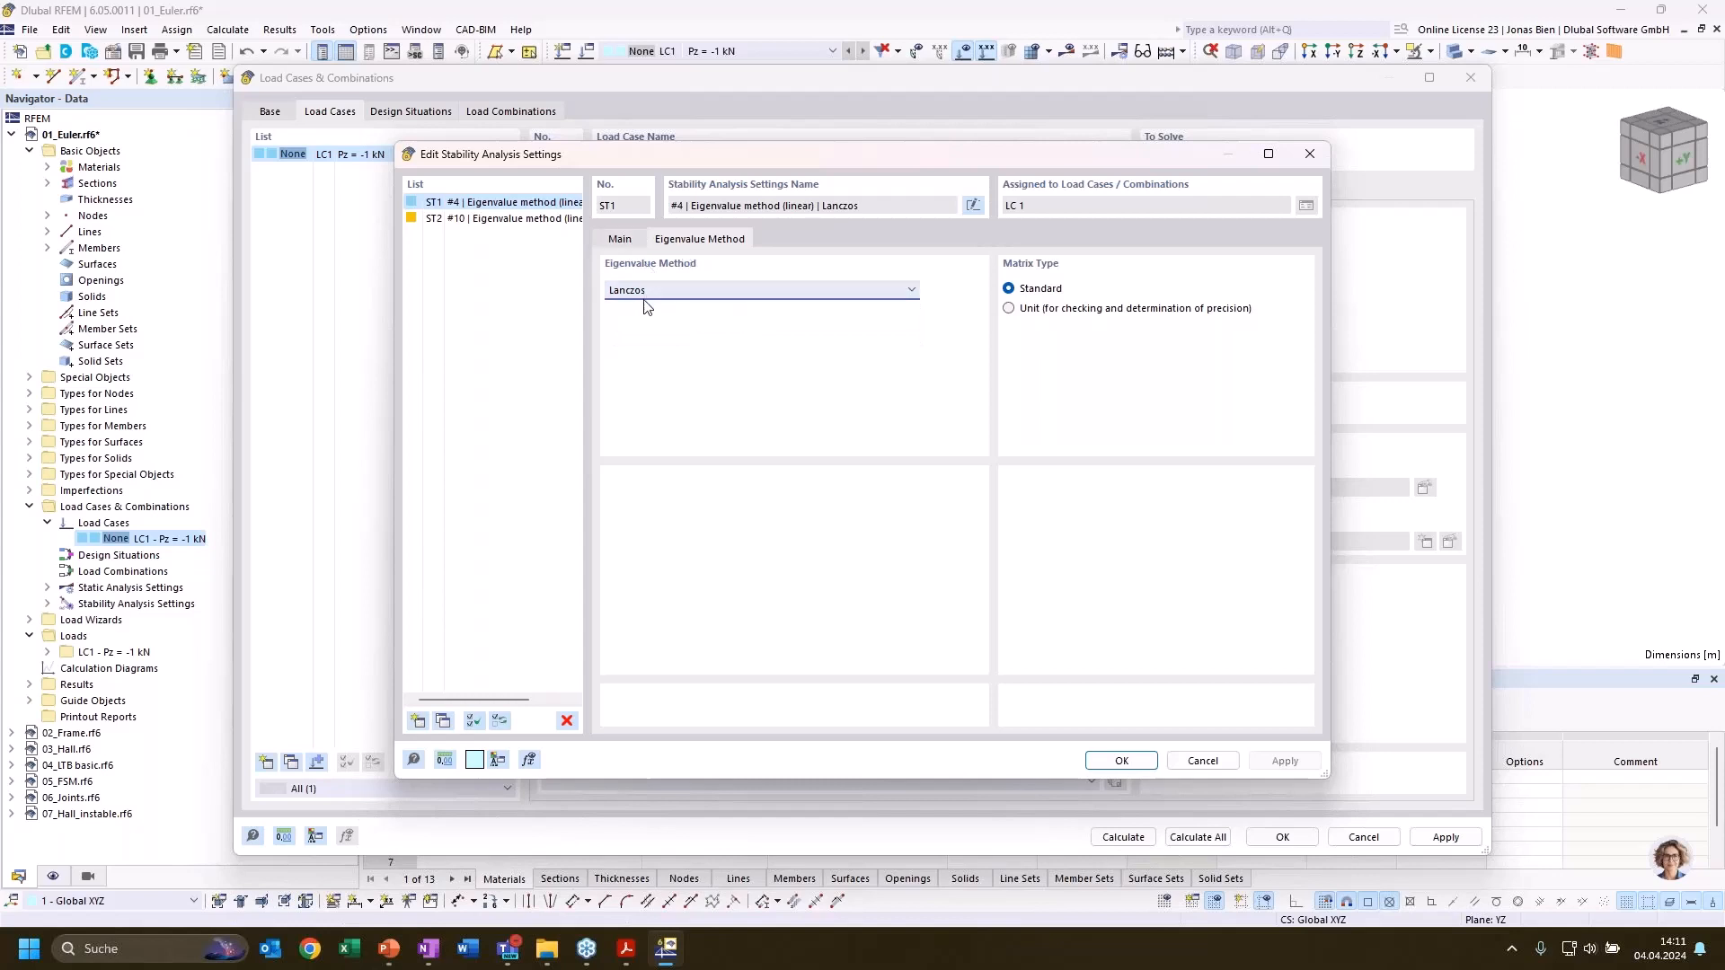
{"action": "left_click", "coordinate": [632, 241]}
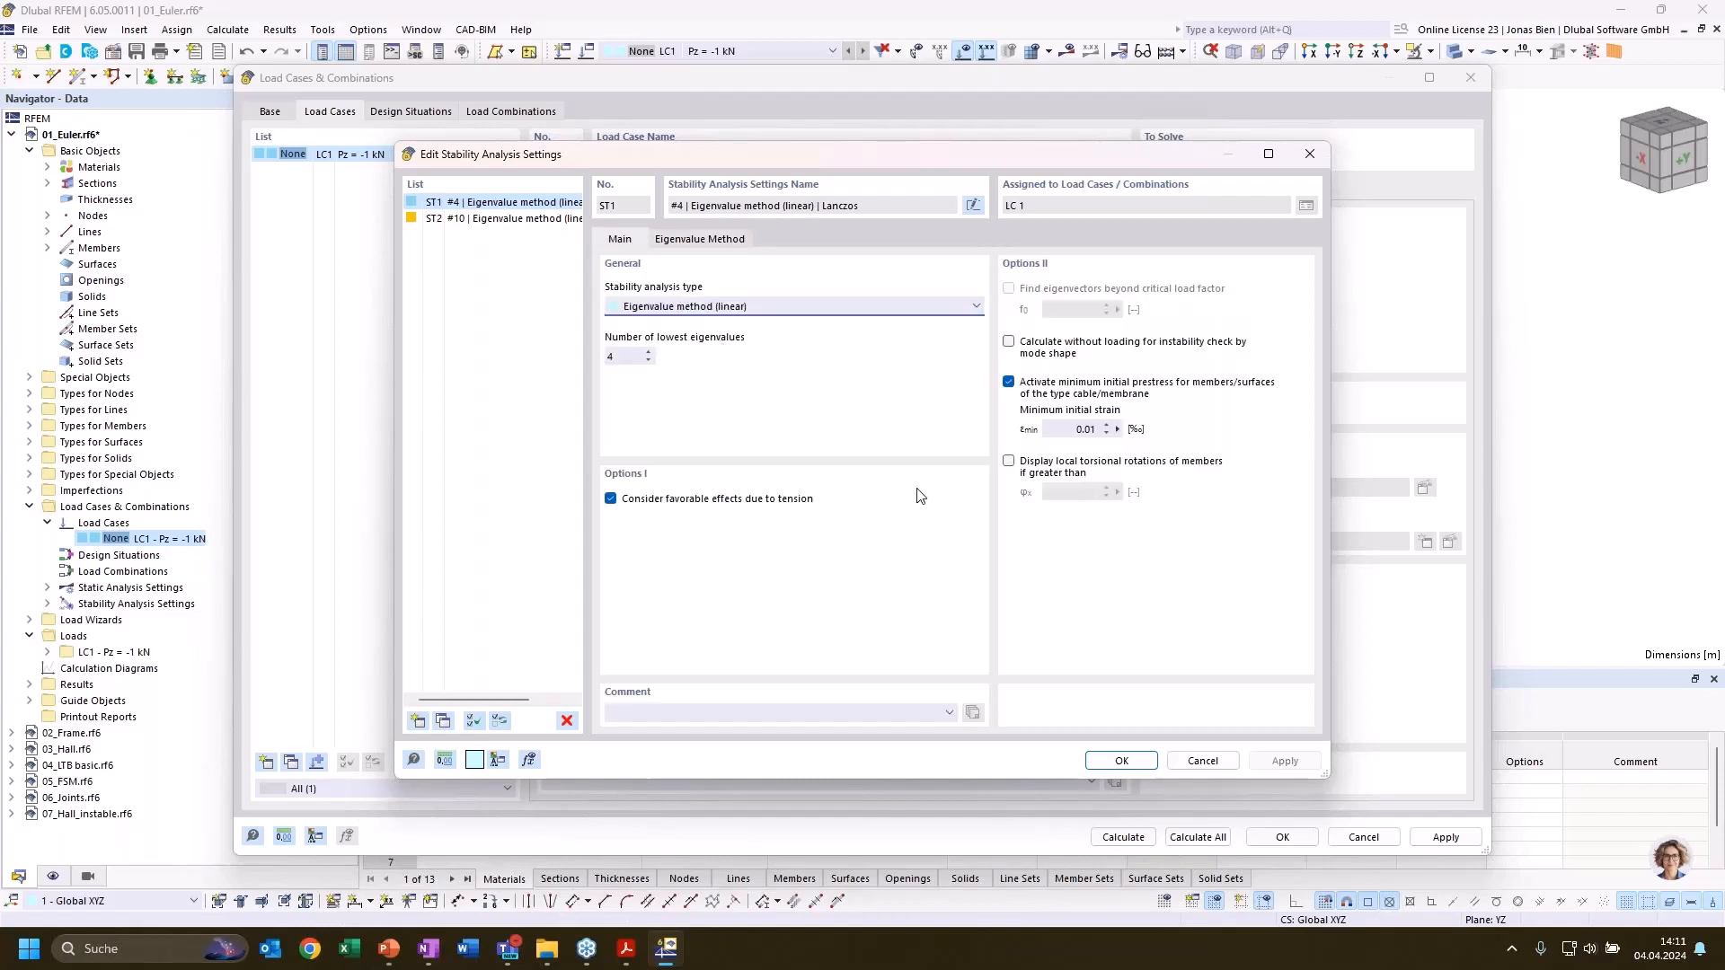
{"action": "left_click", "coordinate": [1121, 761]}
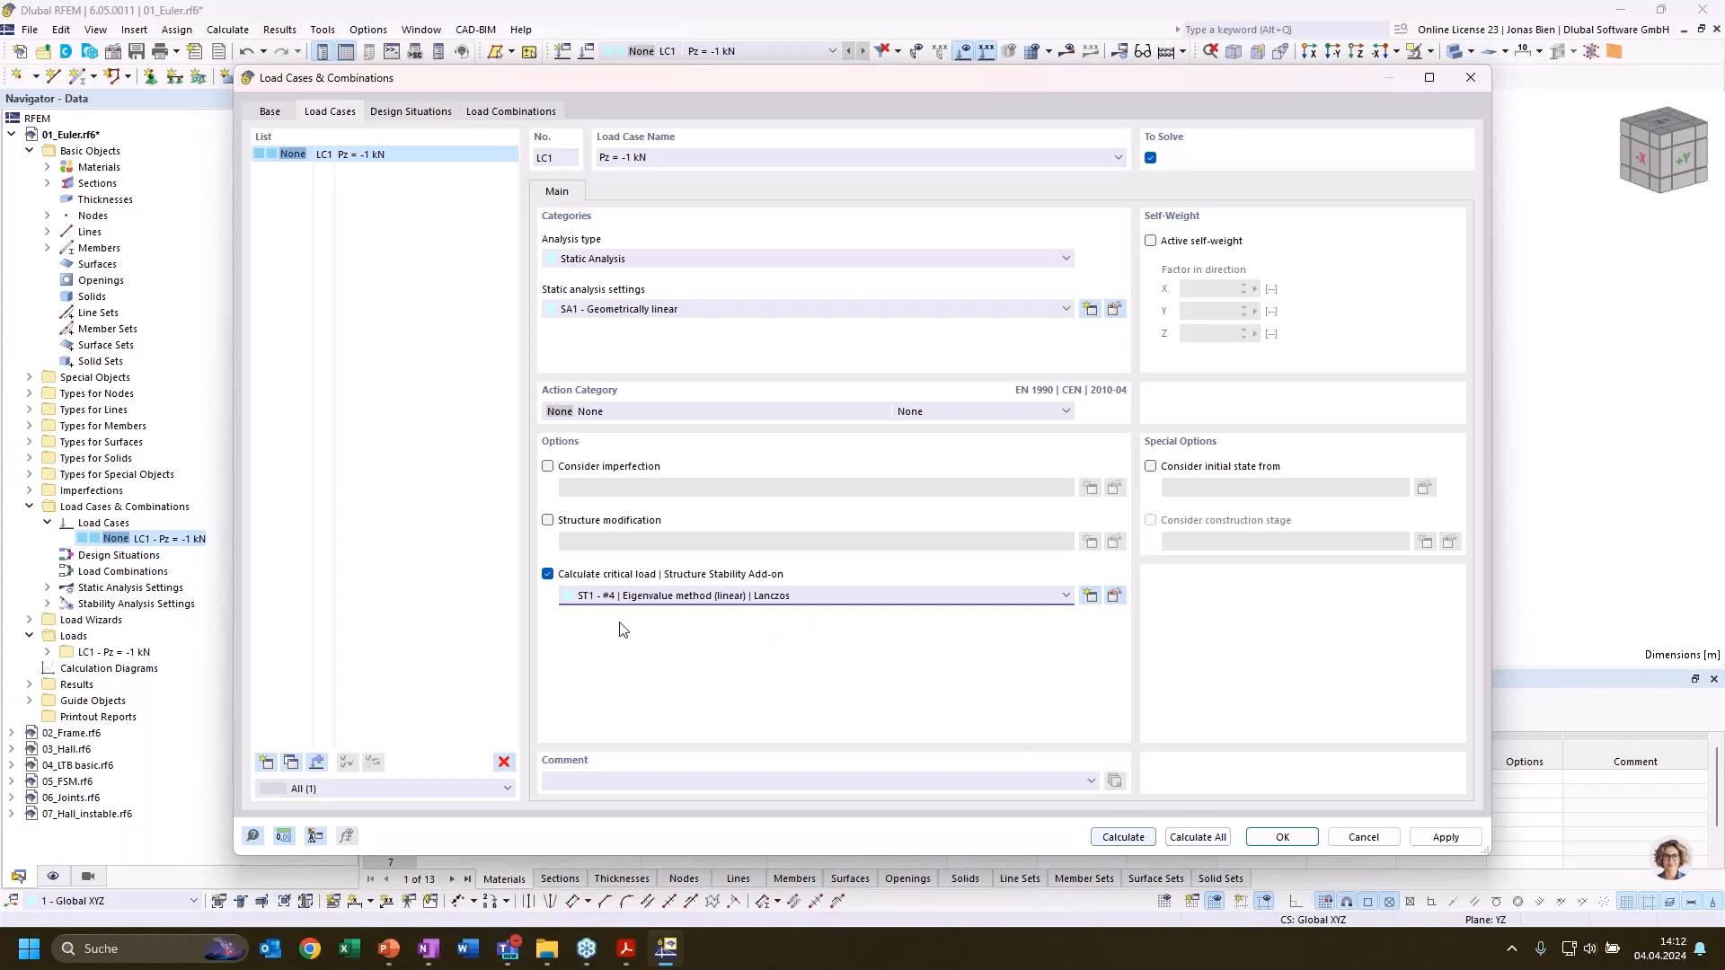
Calculate load case LC1 and display its Stability Analysis results in the model view
{"action": "left_click", "coordinate": [1124, 836]}
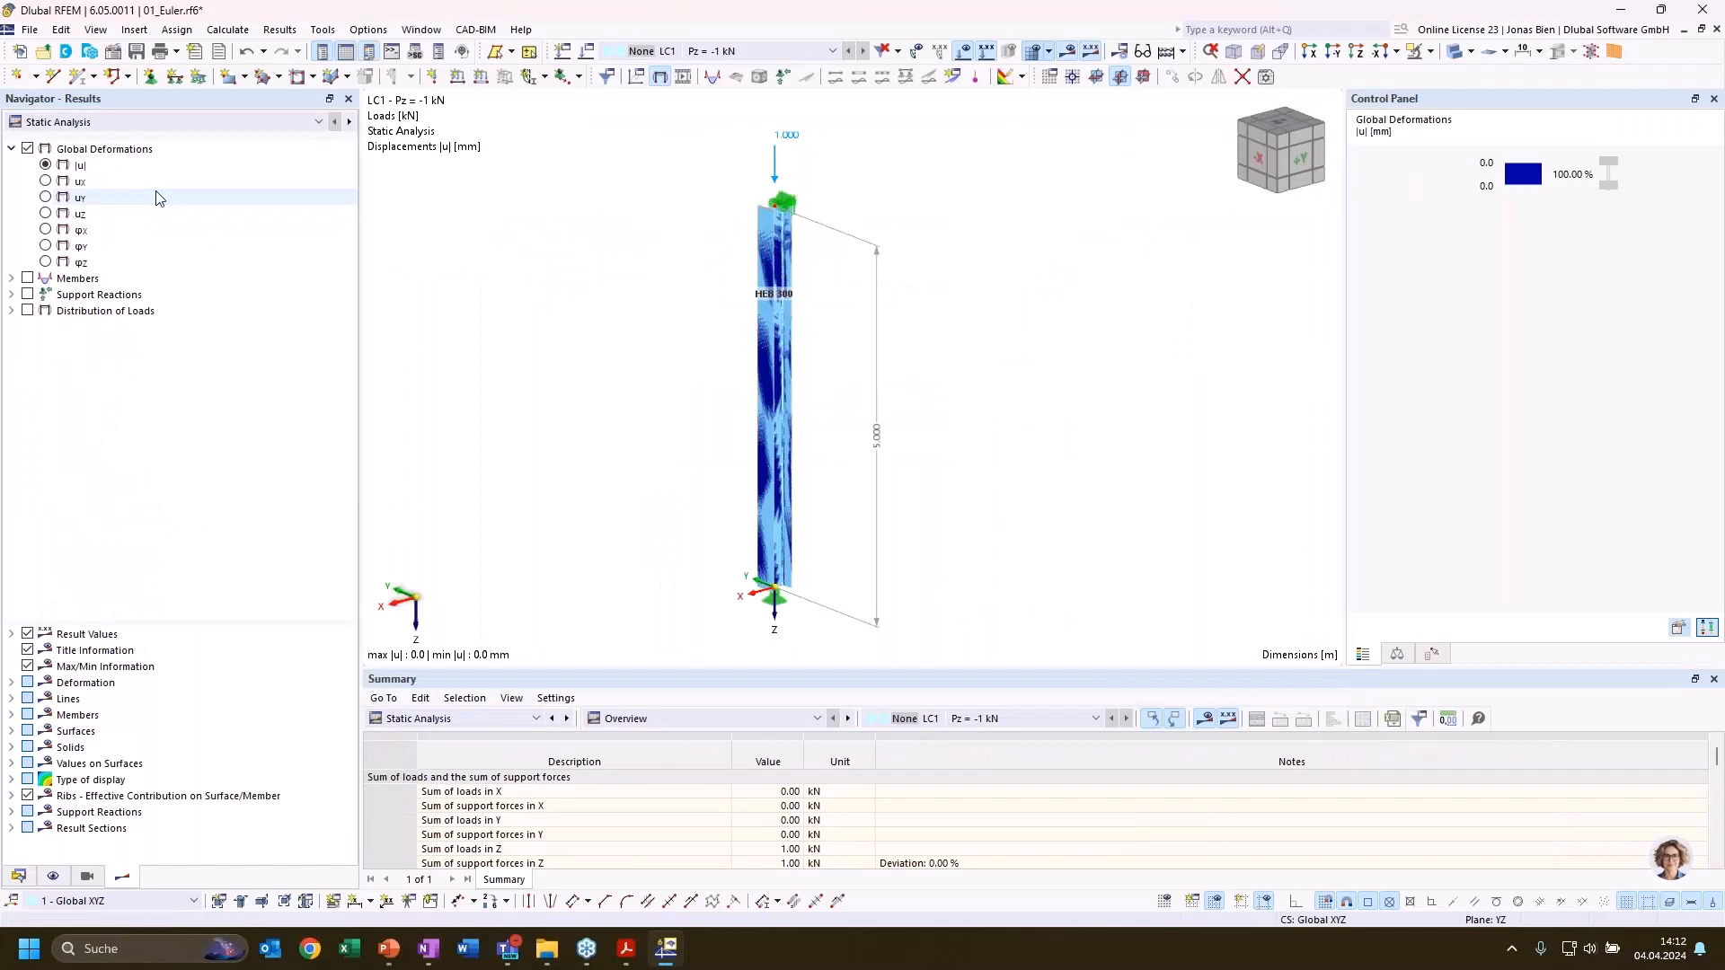
{"action": "left_click", "coordinate": [160, 124]}
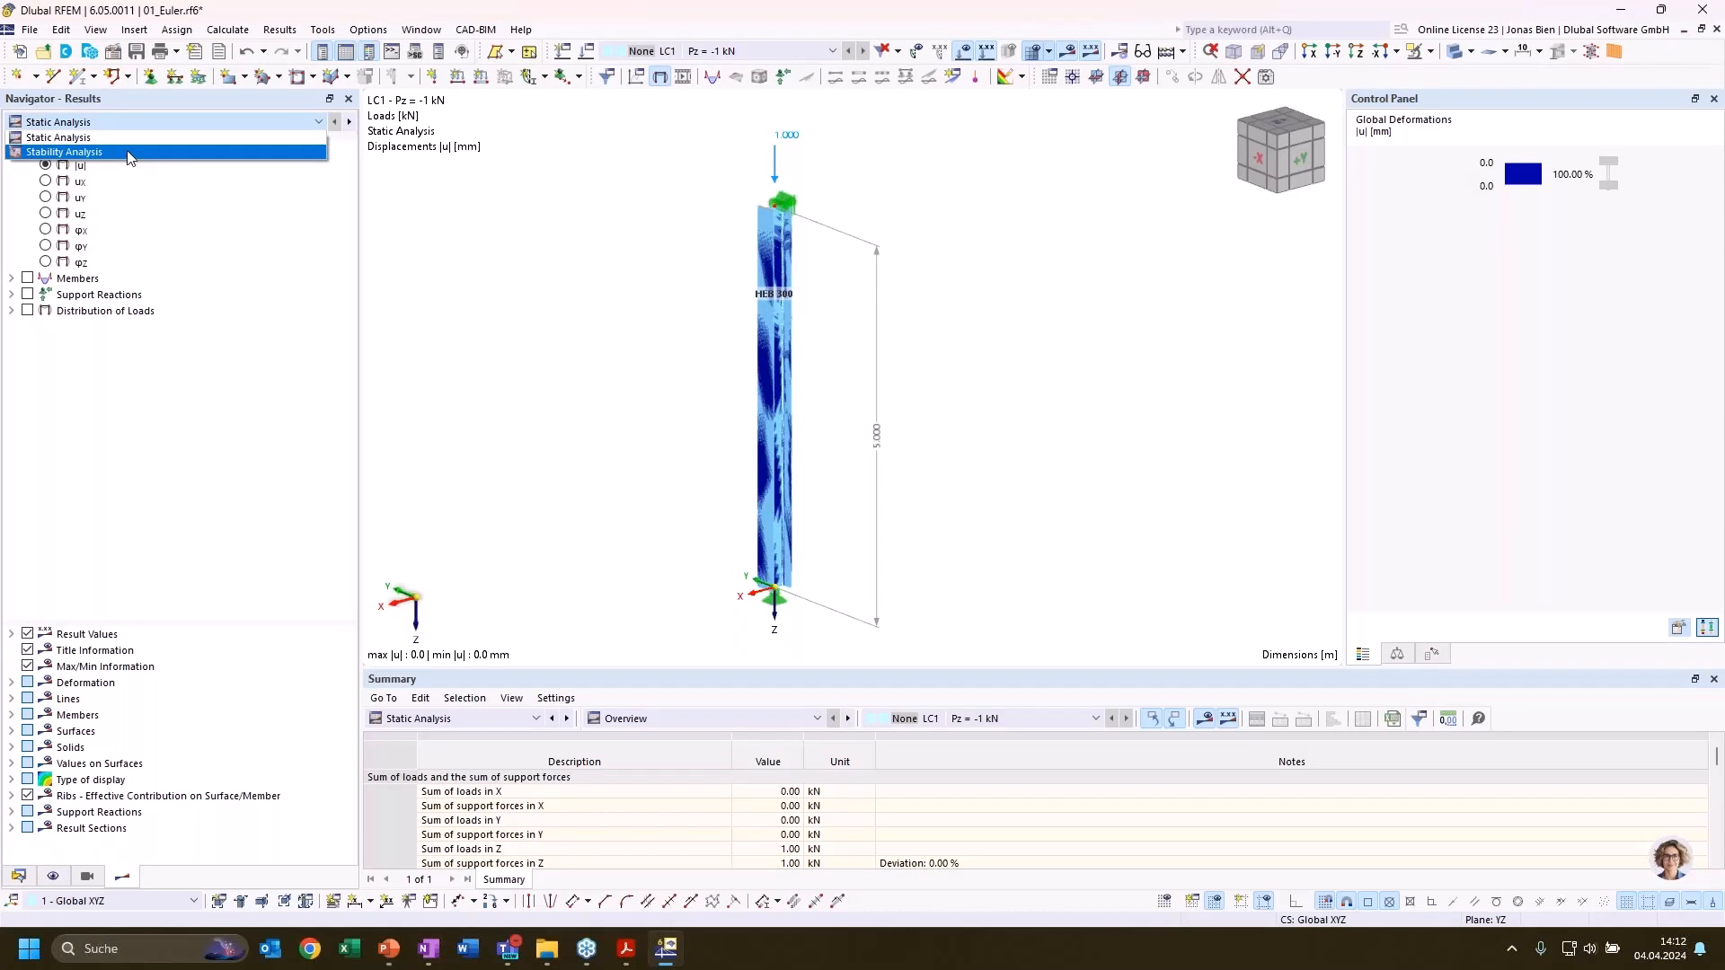
{"action": "left_click", "coordinate": [124, 153]}
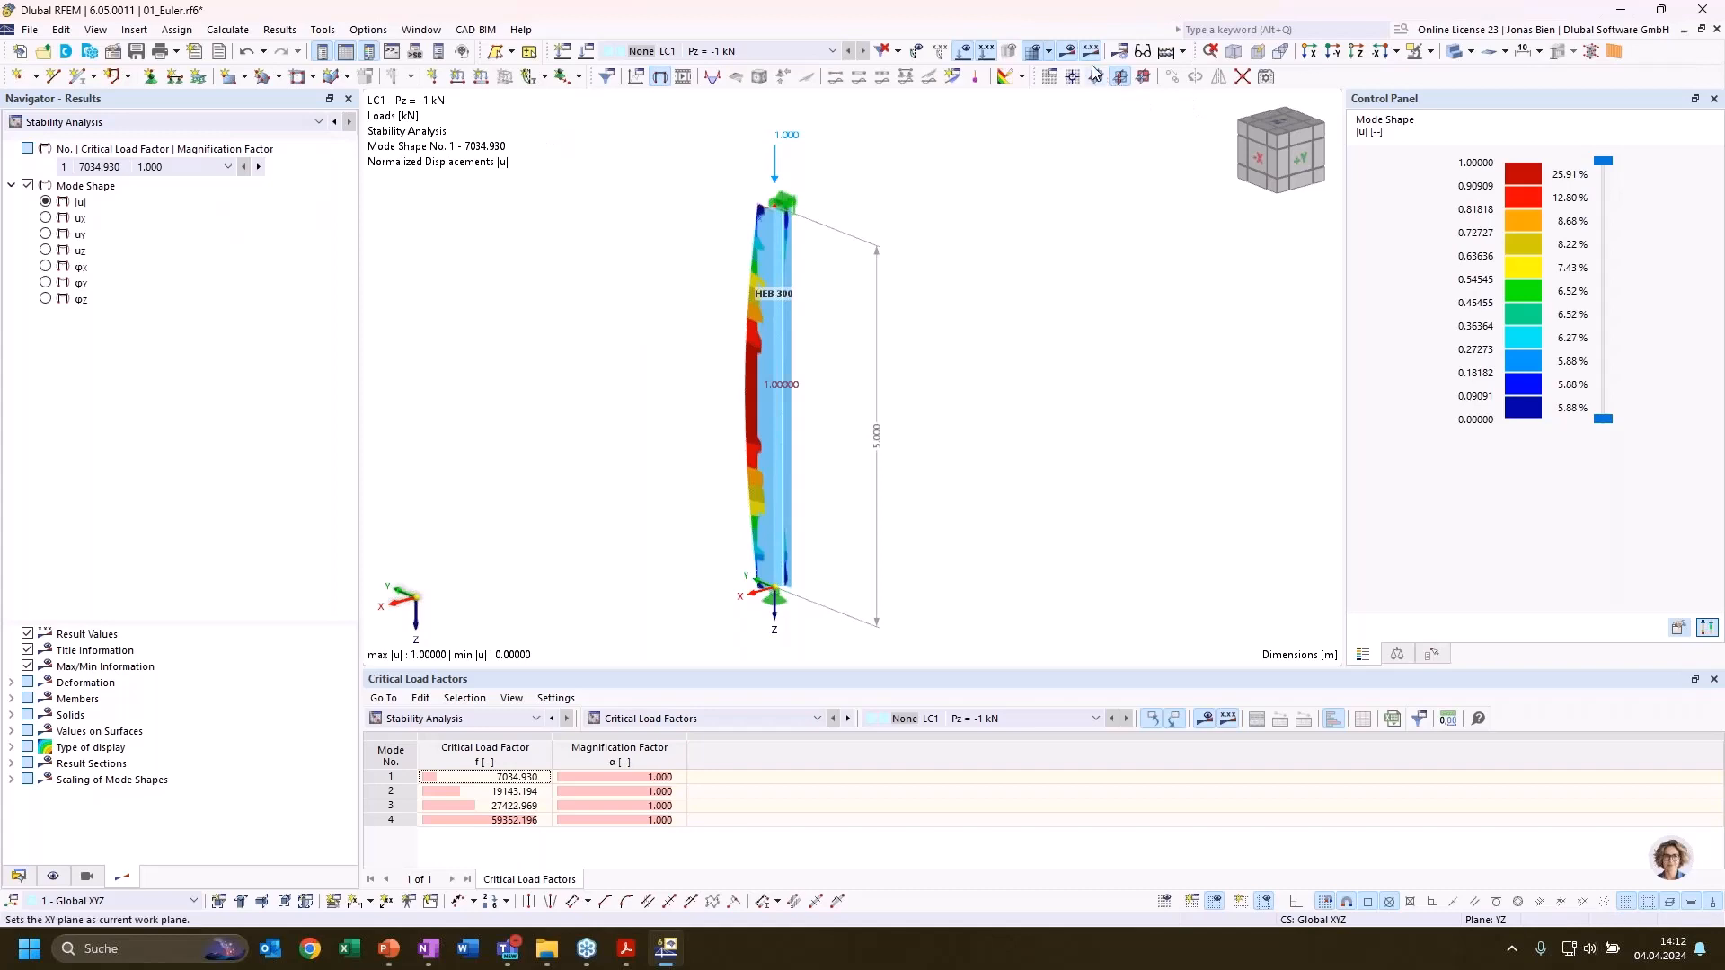
{"action": "left_click", "coordinate": [1324, 56]}
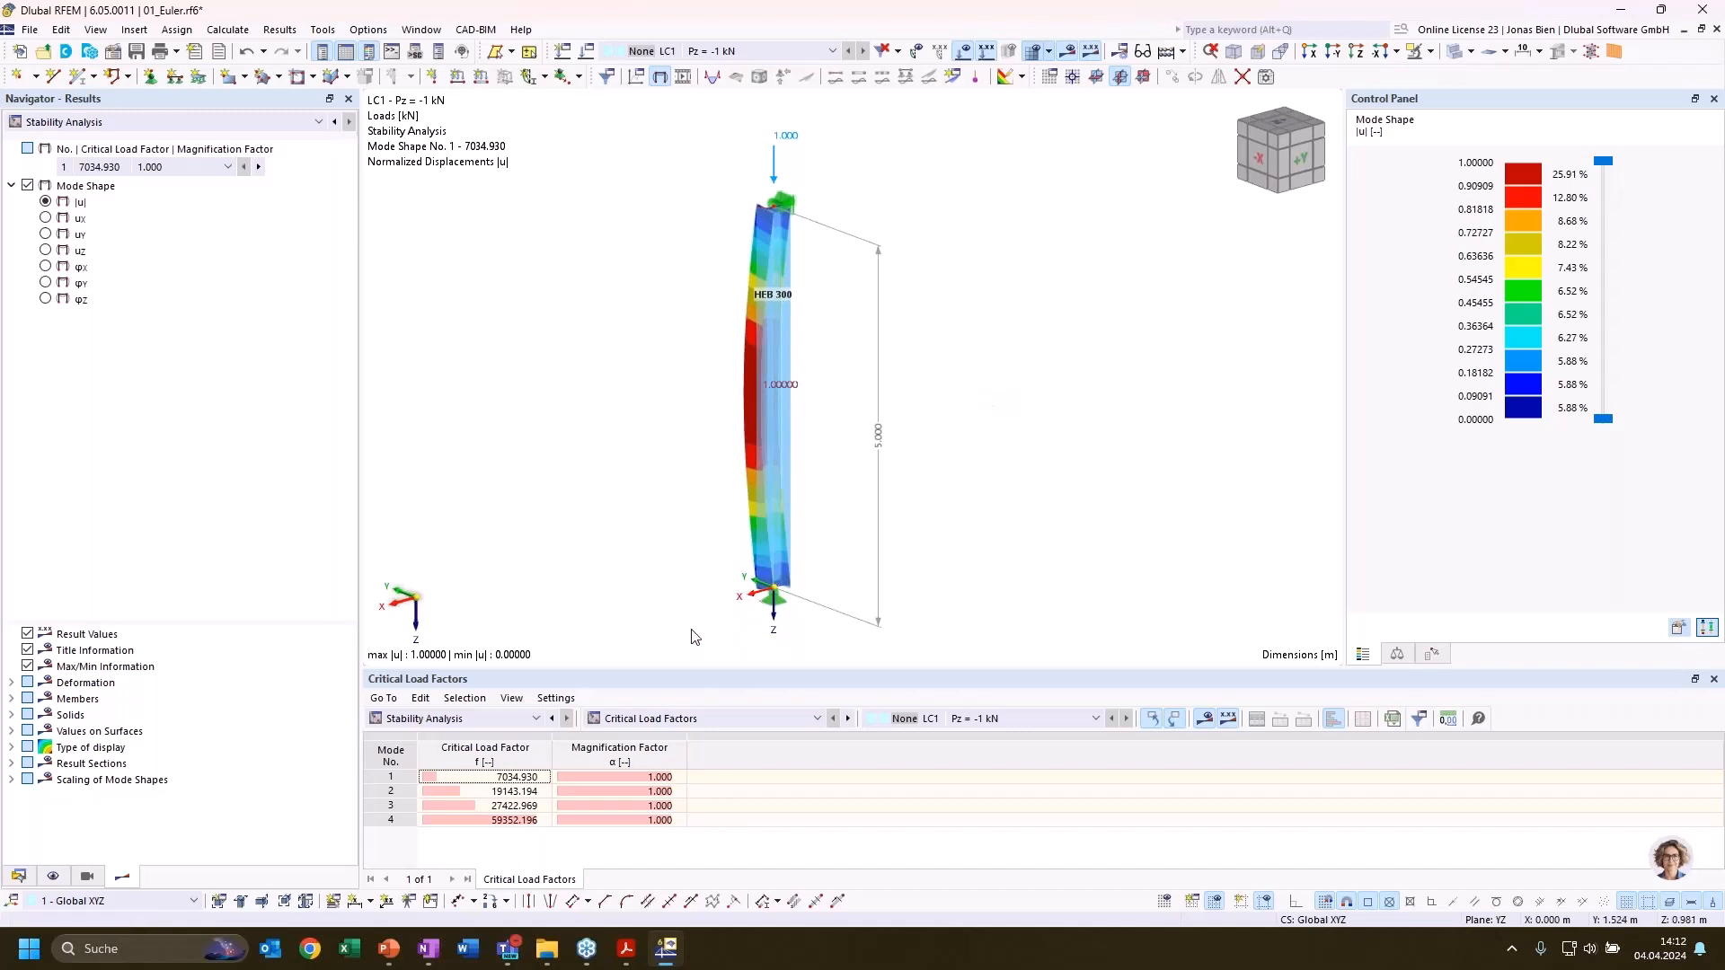
Examine the critical load factors of the column and compare the mode shapes of modes 1 to 3
{"action": "left_click", "coordinate": [212, 167]}
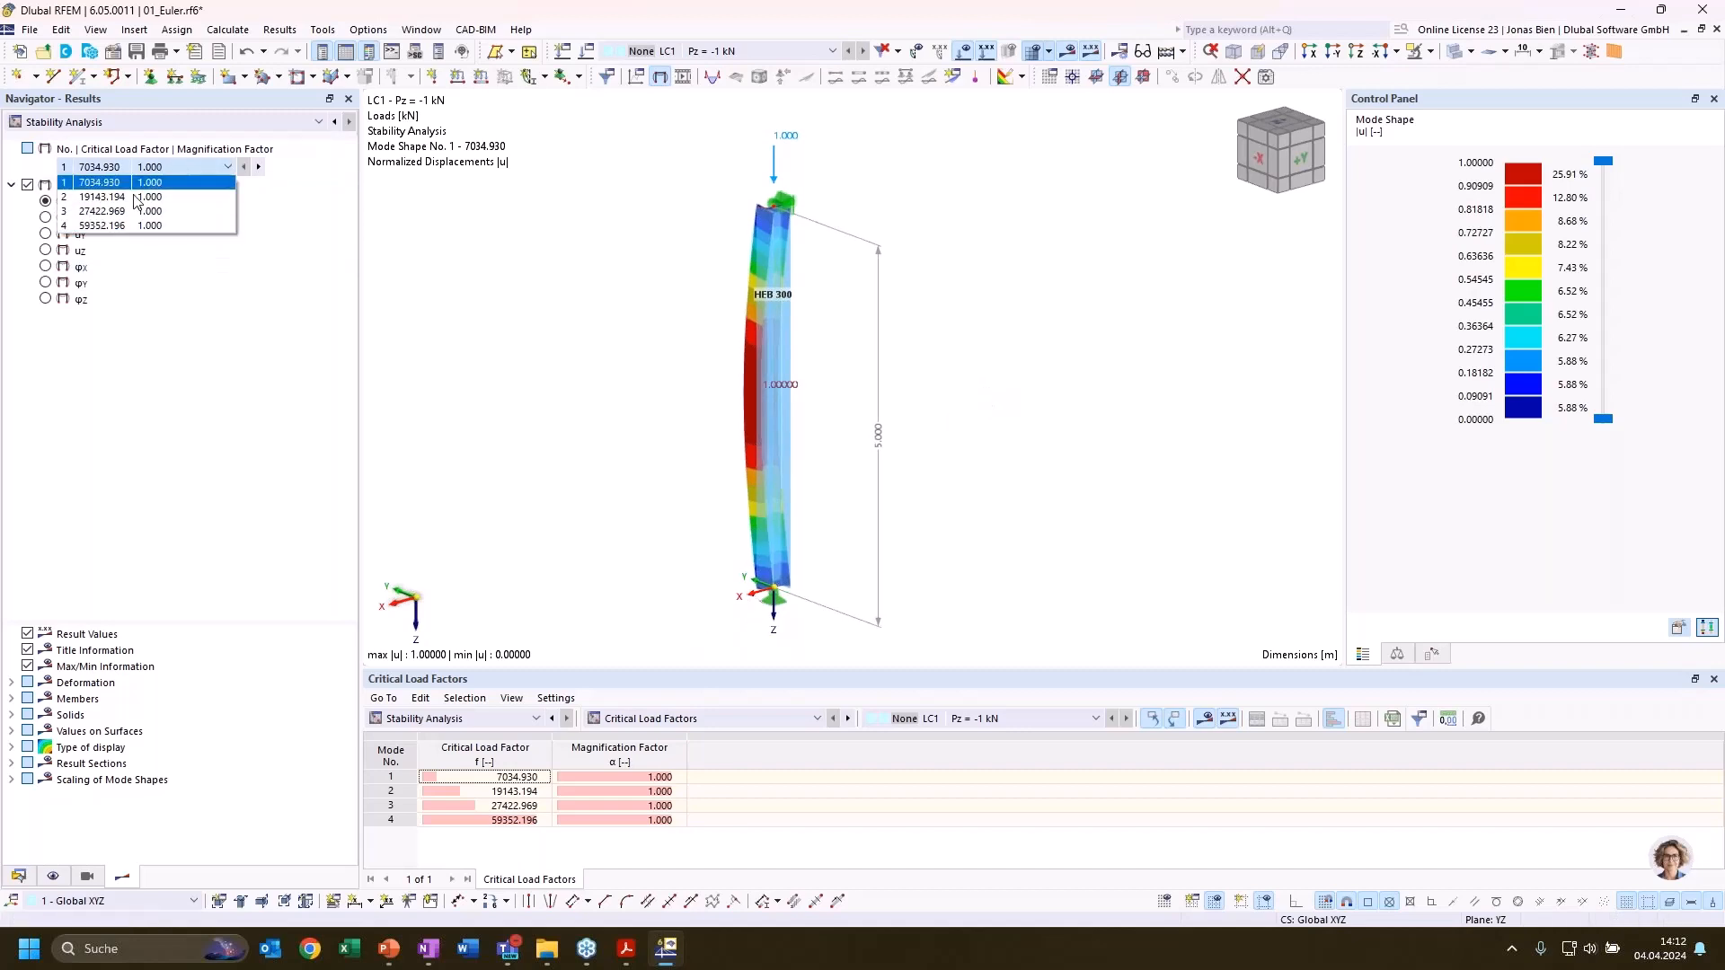
{"action": "left_click", "coordinate": [148, 172]}
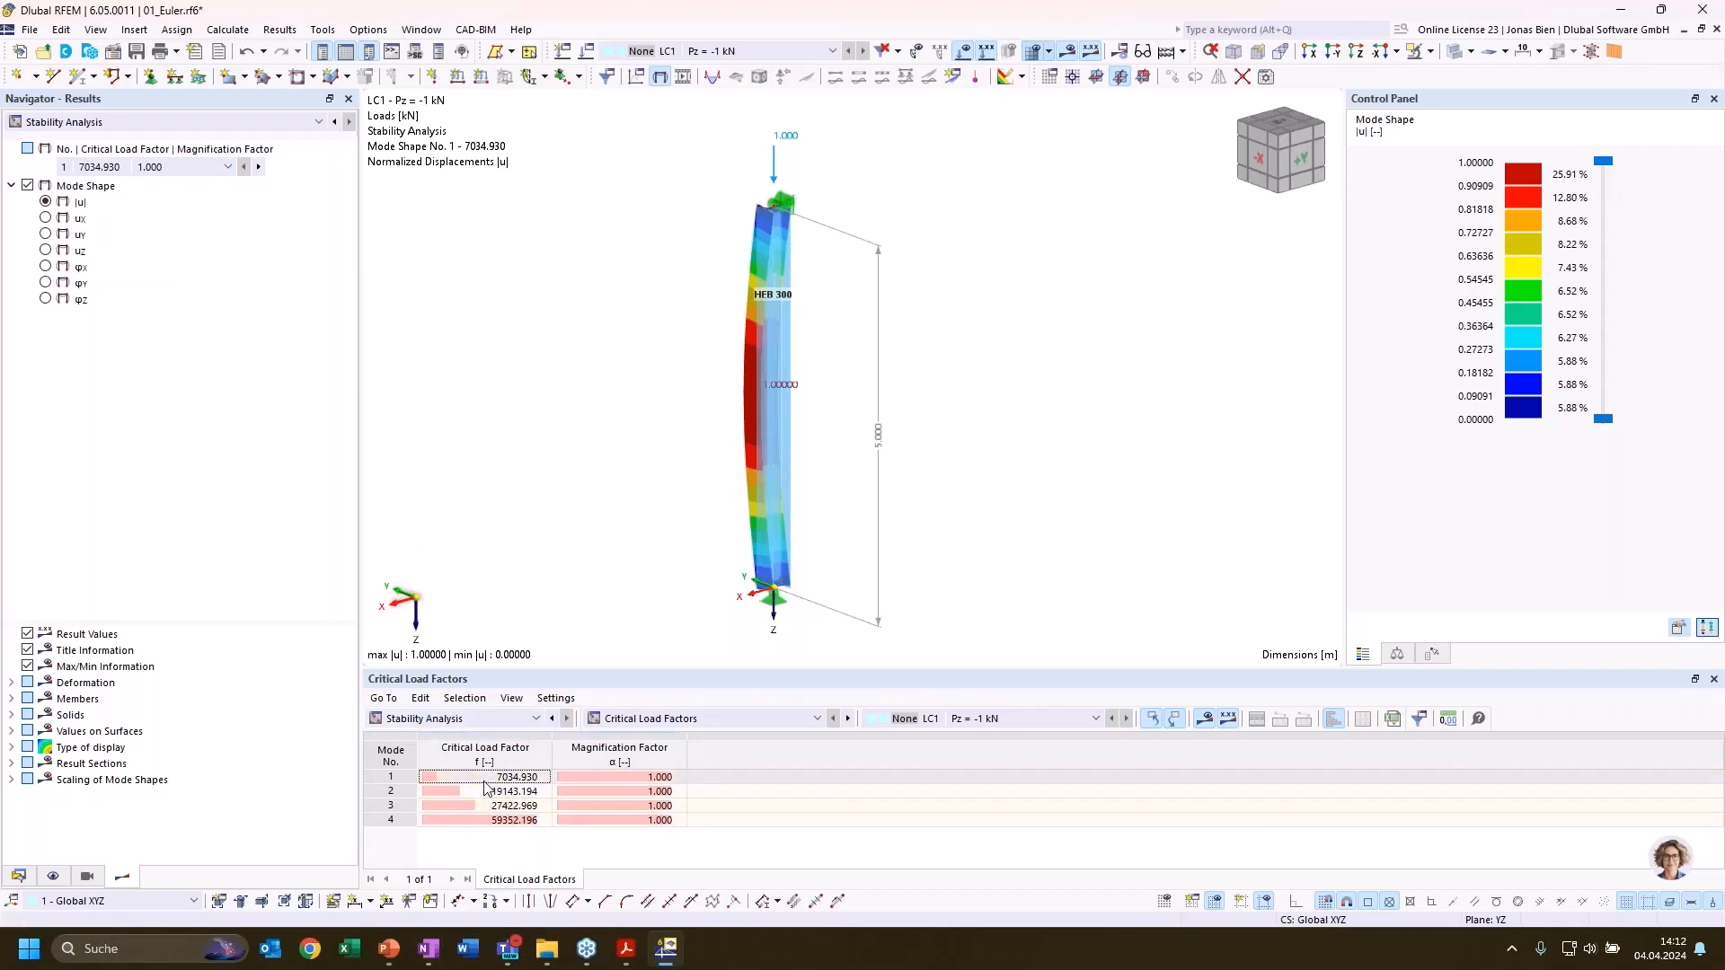
{"action": "left_click", "coordinate": [411, 782]}
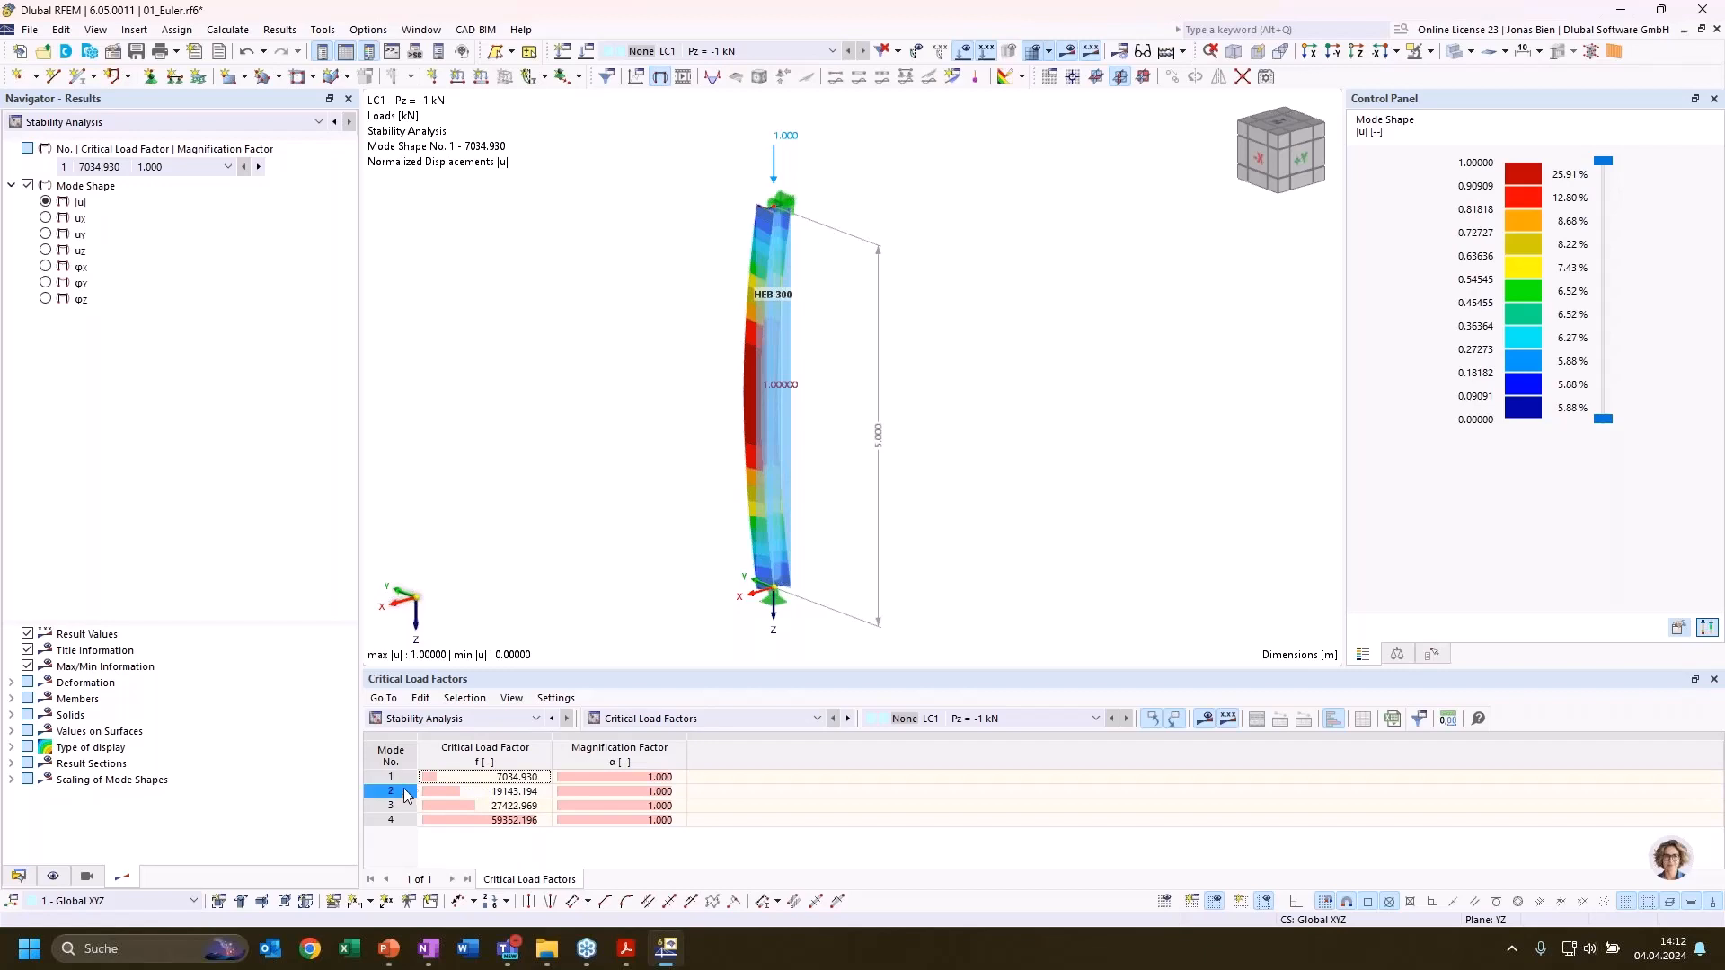
{"action": "left_click", "coordinate": [483, 778]}
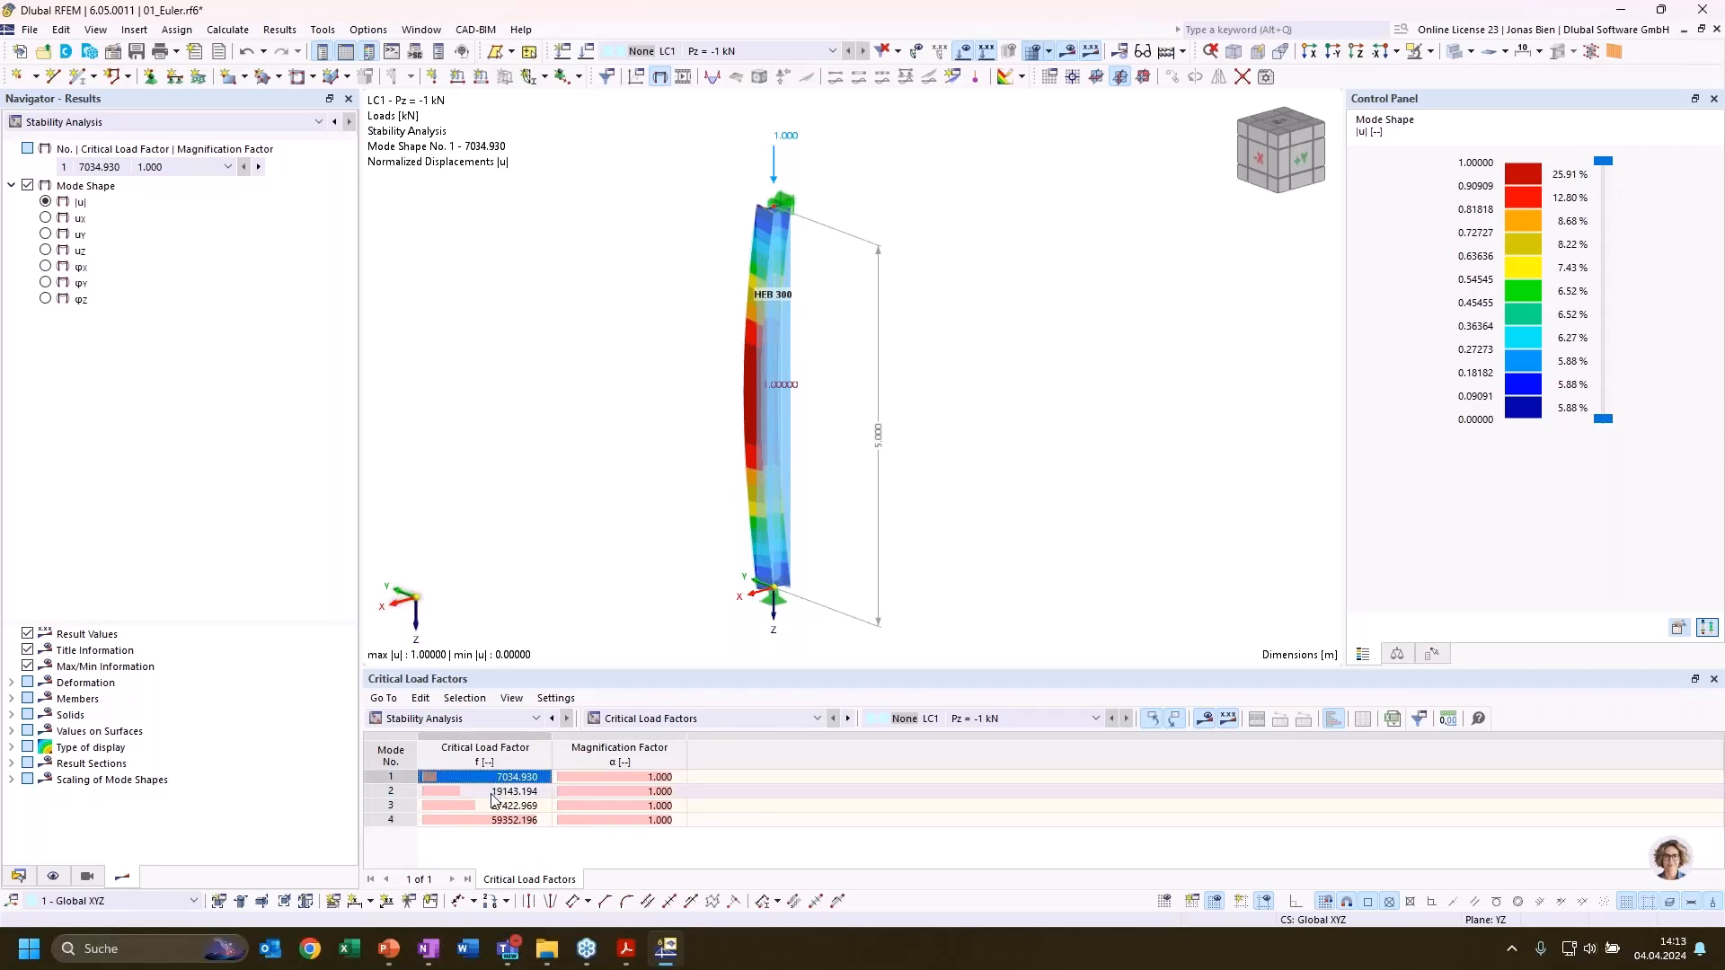
{"action": "left_click", "coordinate": [492, 794]}
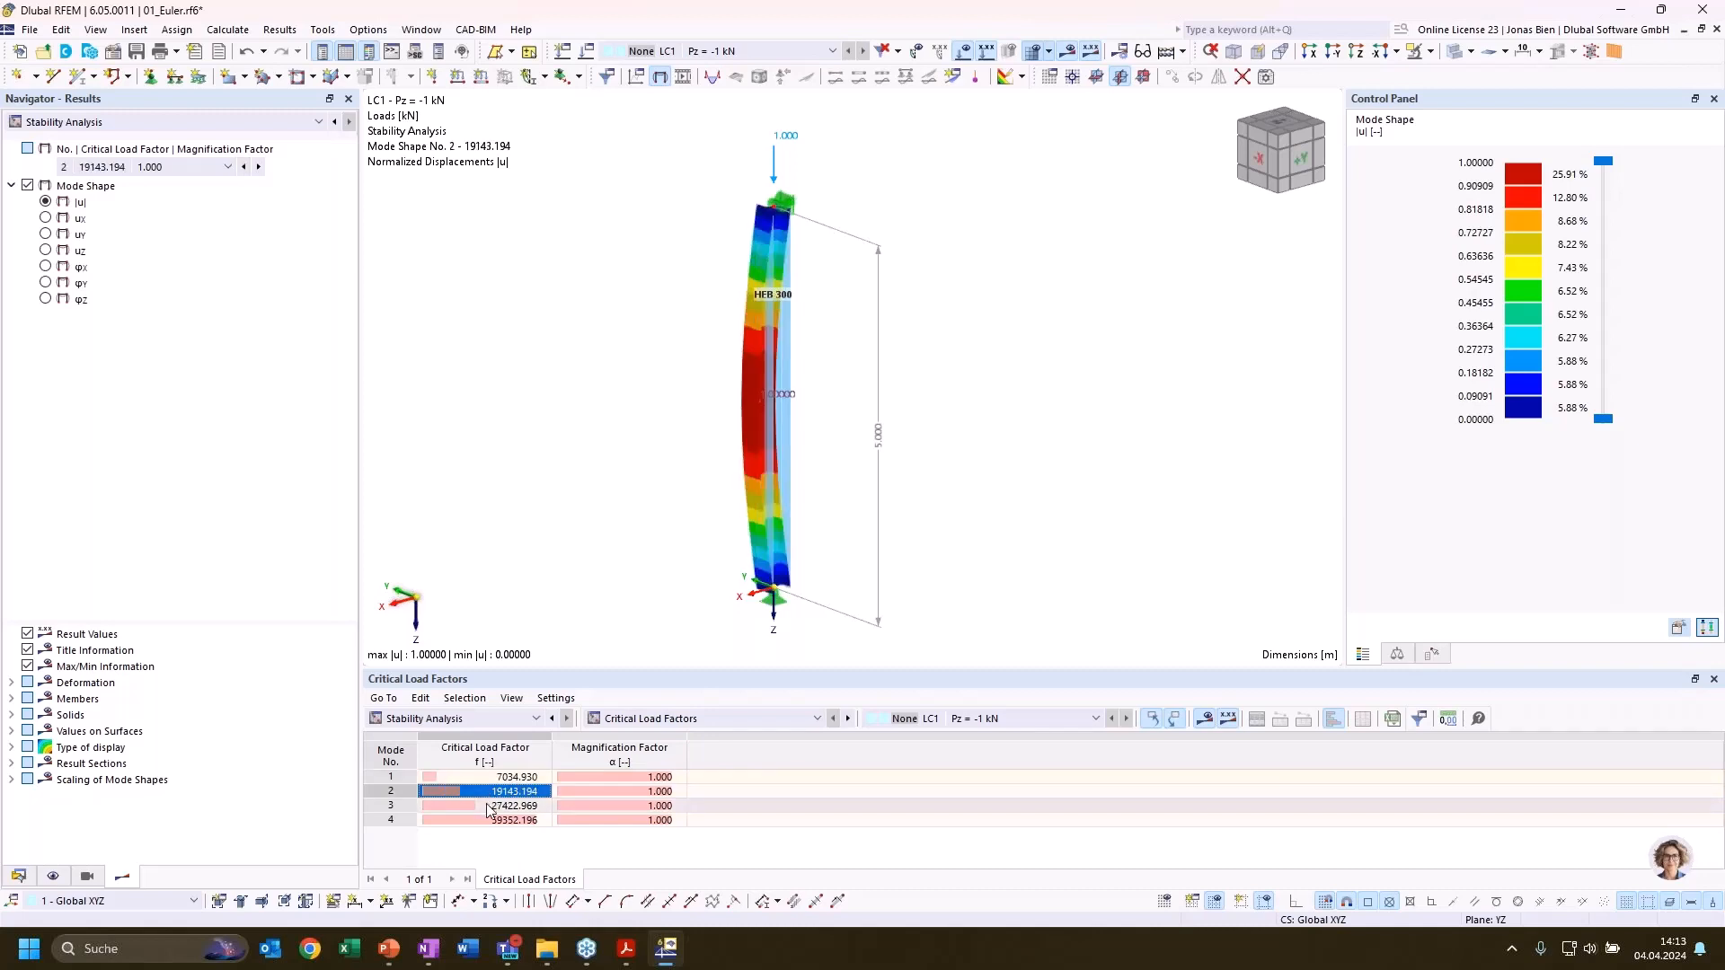
{"action": "left_click", "coordinate": [491, 806]}
{"action": "left_click", "coordinate": [494, 782]}
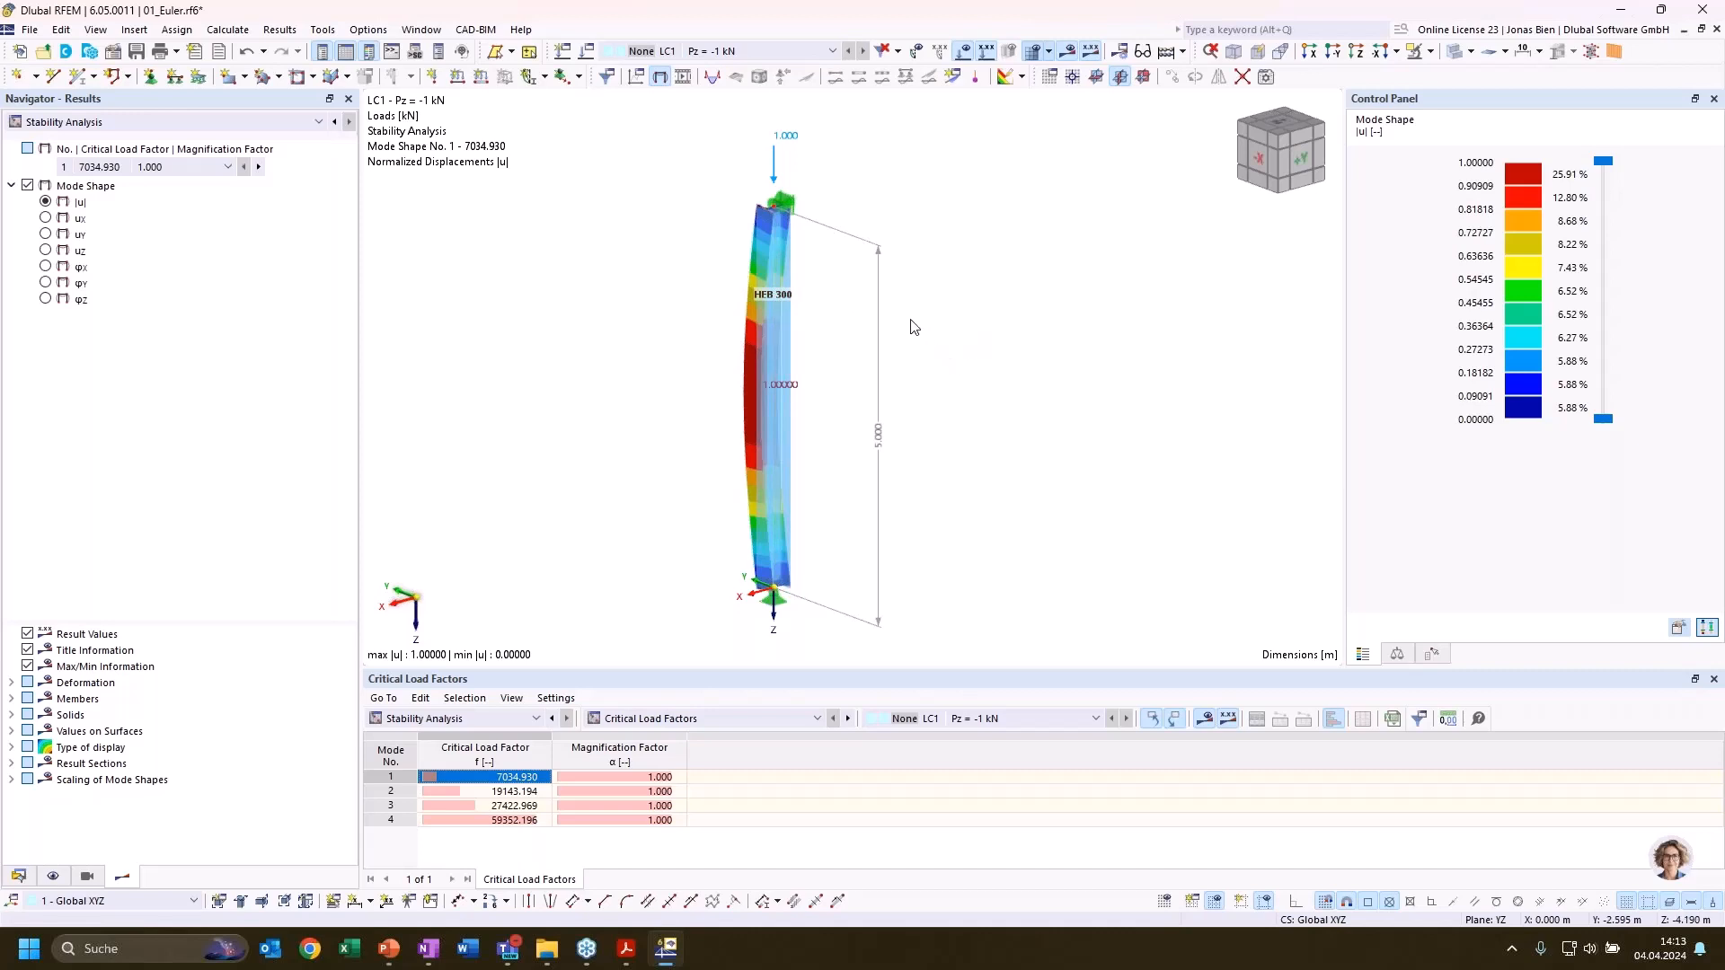
{"action": "left_click", "coordinate": [473, 796]}
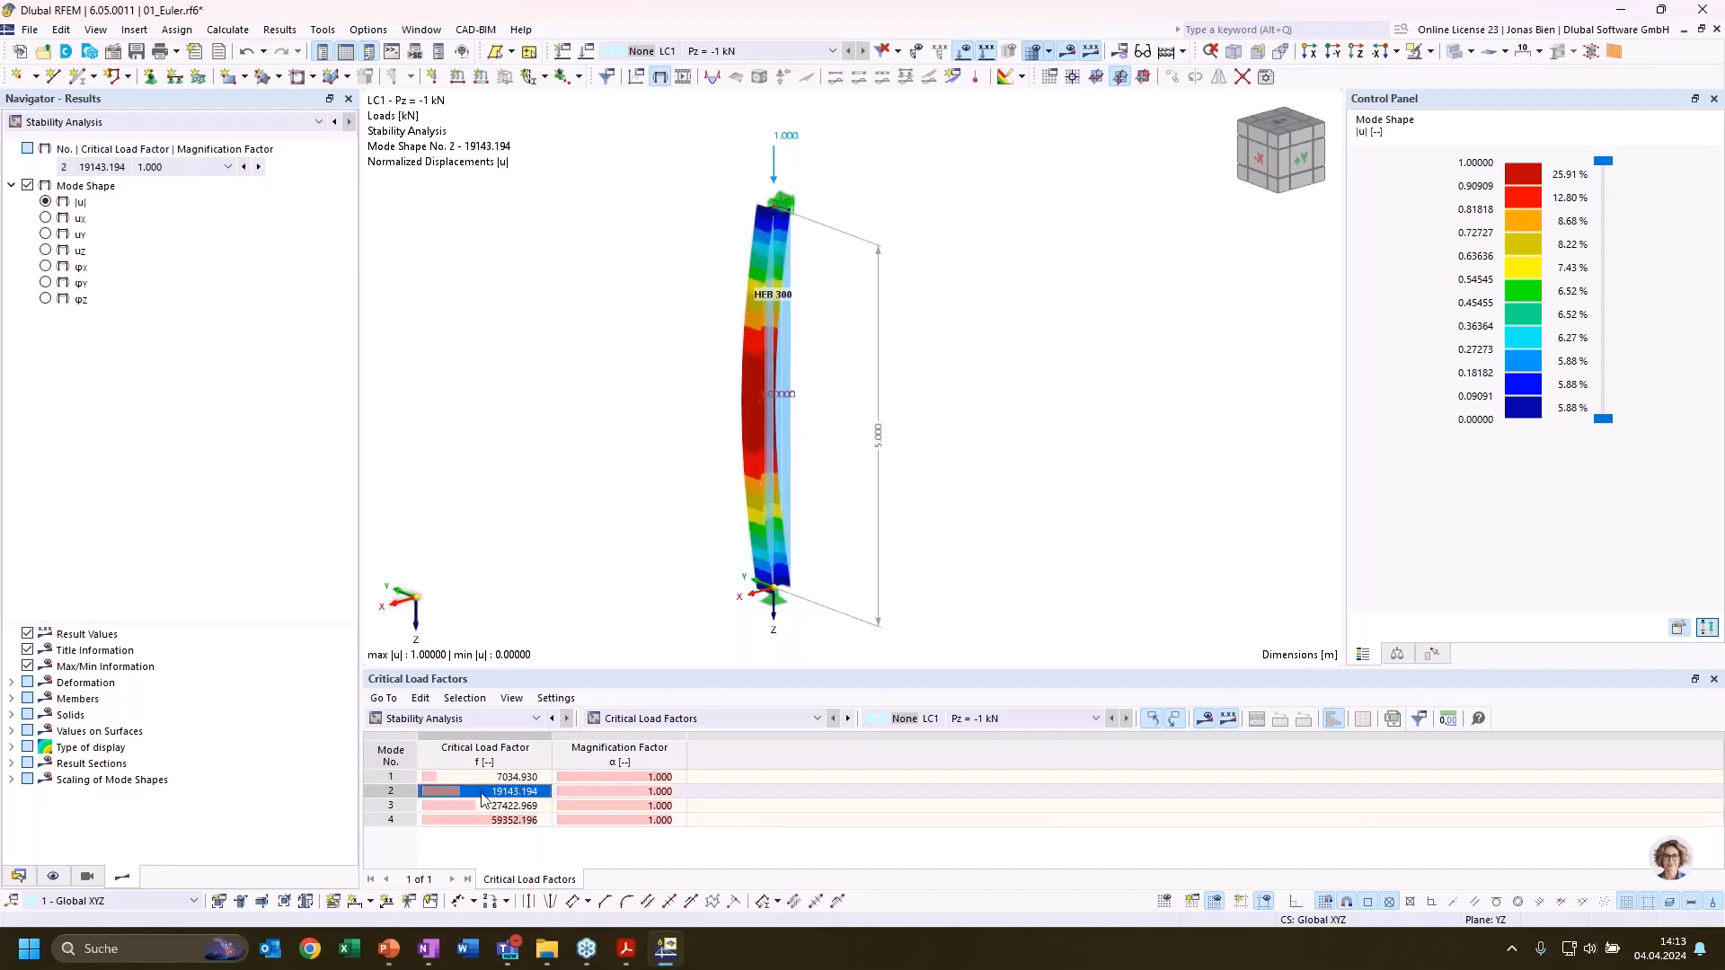
{"action": "left_click", "coordinate": [485, 778]}
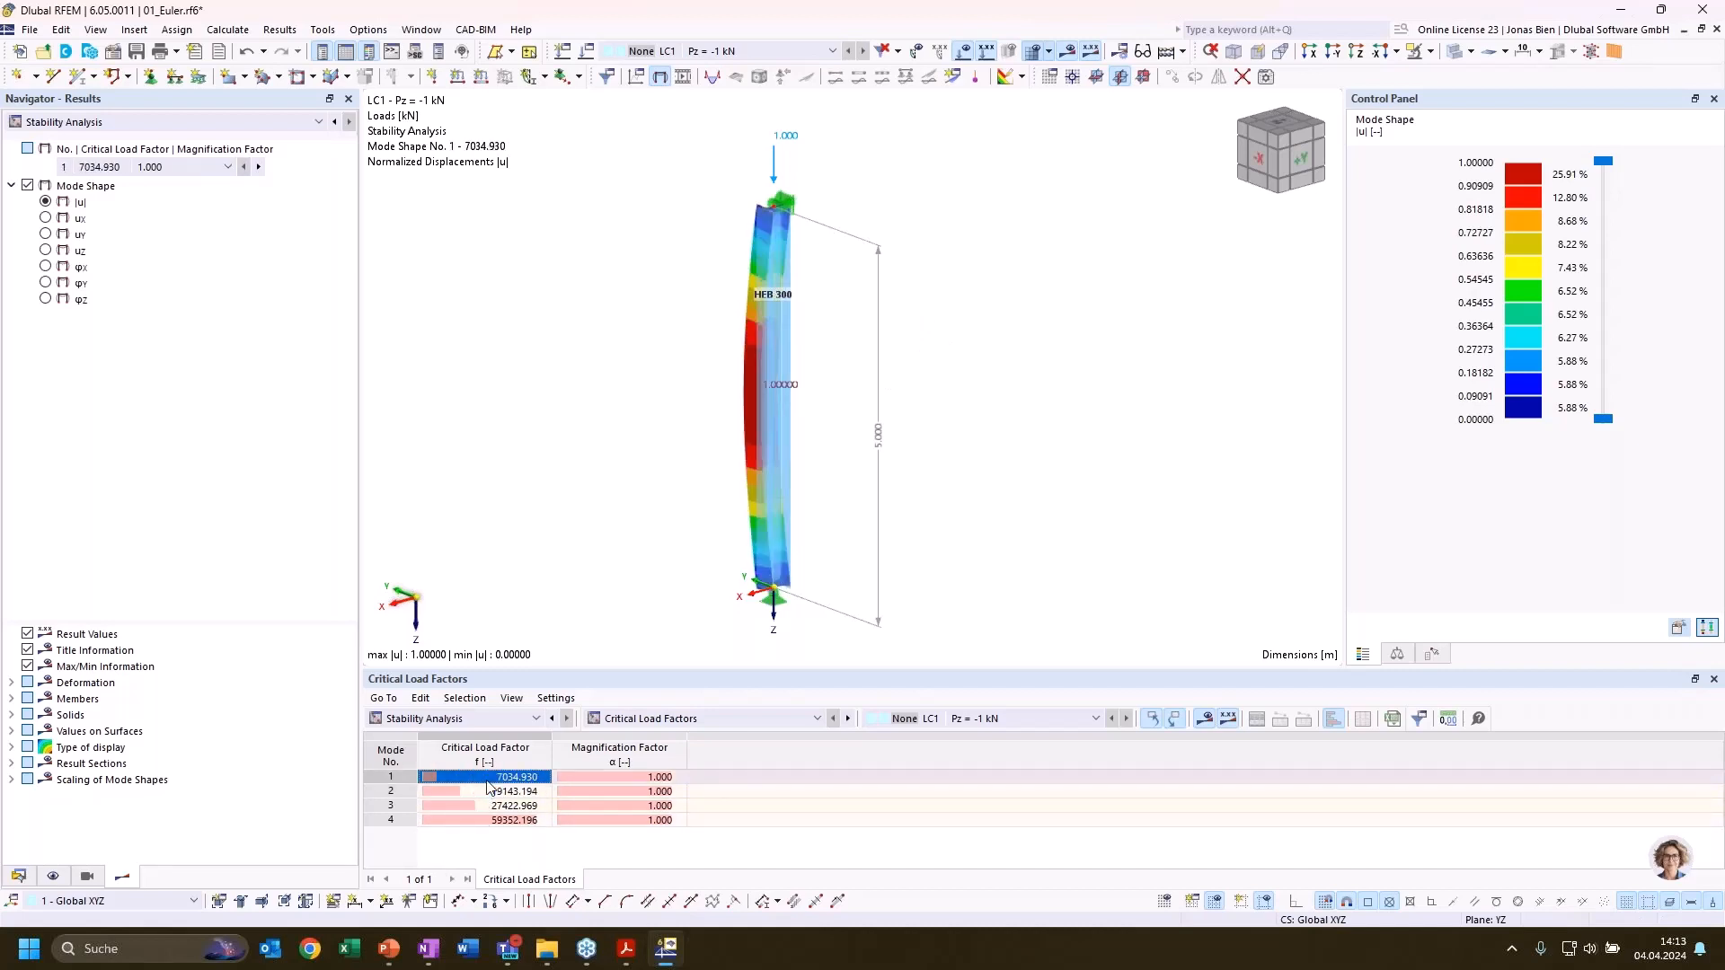
{"action": "left_click", "coordinate": [603, 780]}
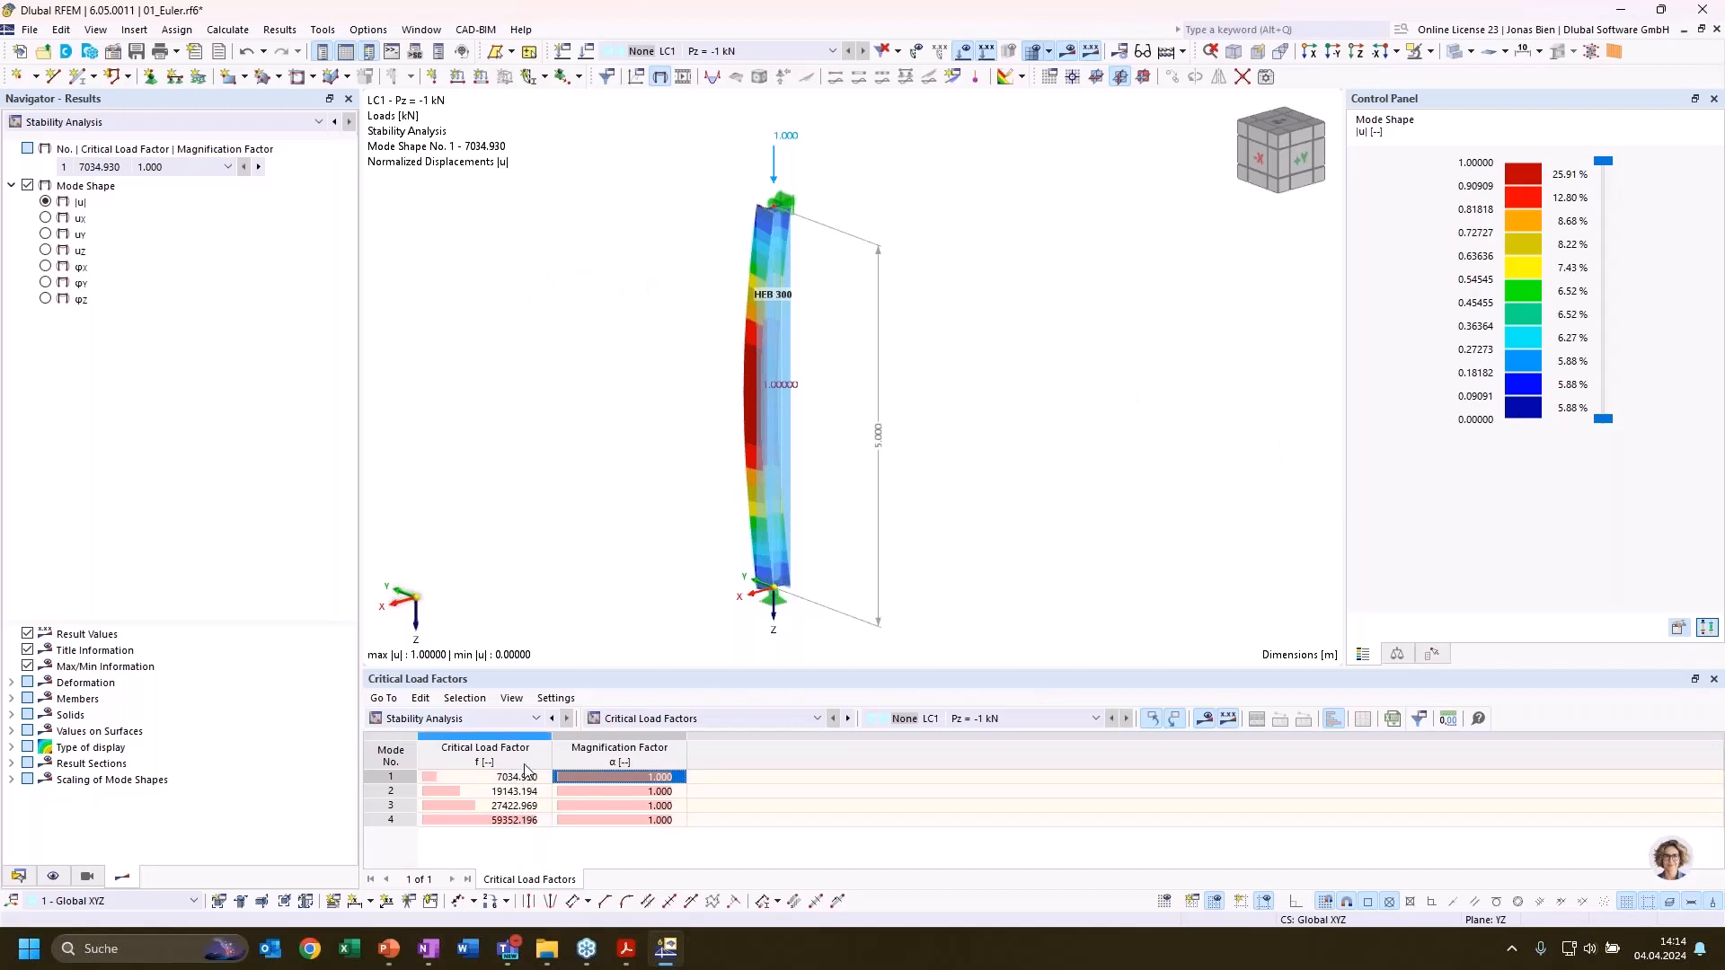
Step through the column's first three mode shapes again and inspect mode shape 1 from several sides
{"action": "left_click", "coordinate": [419, 780]}
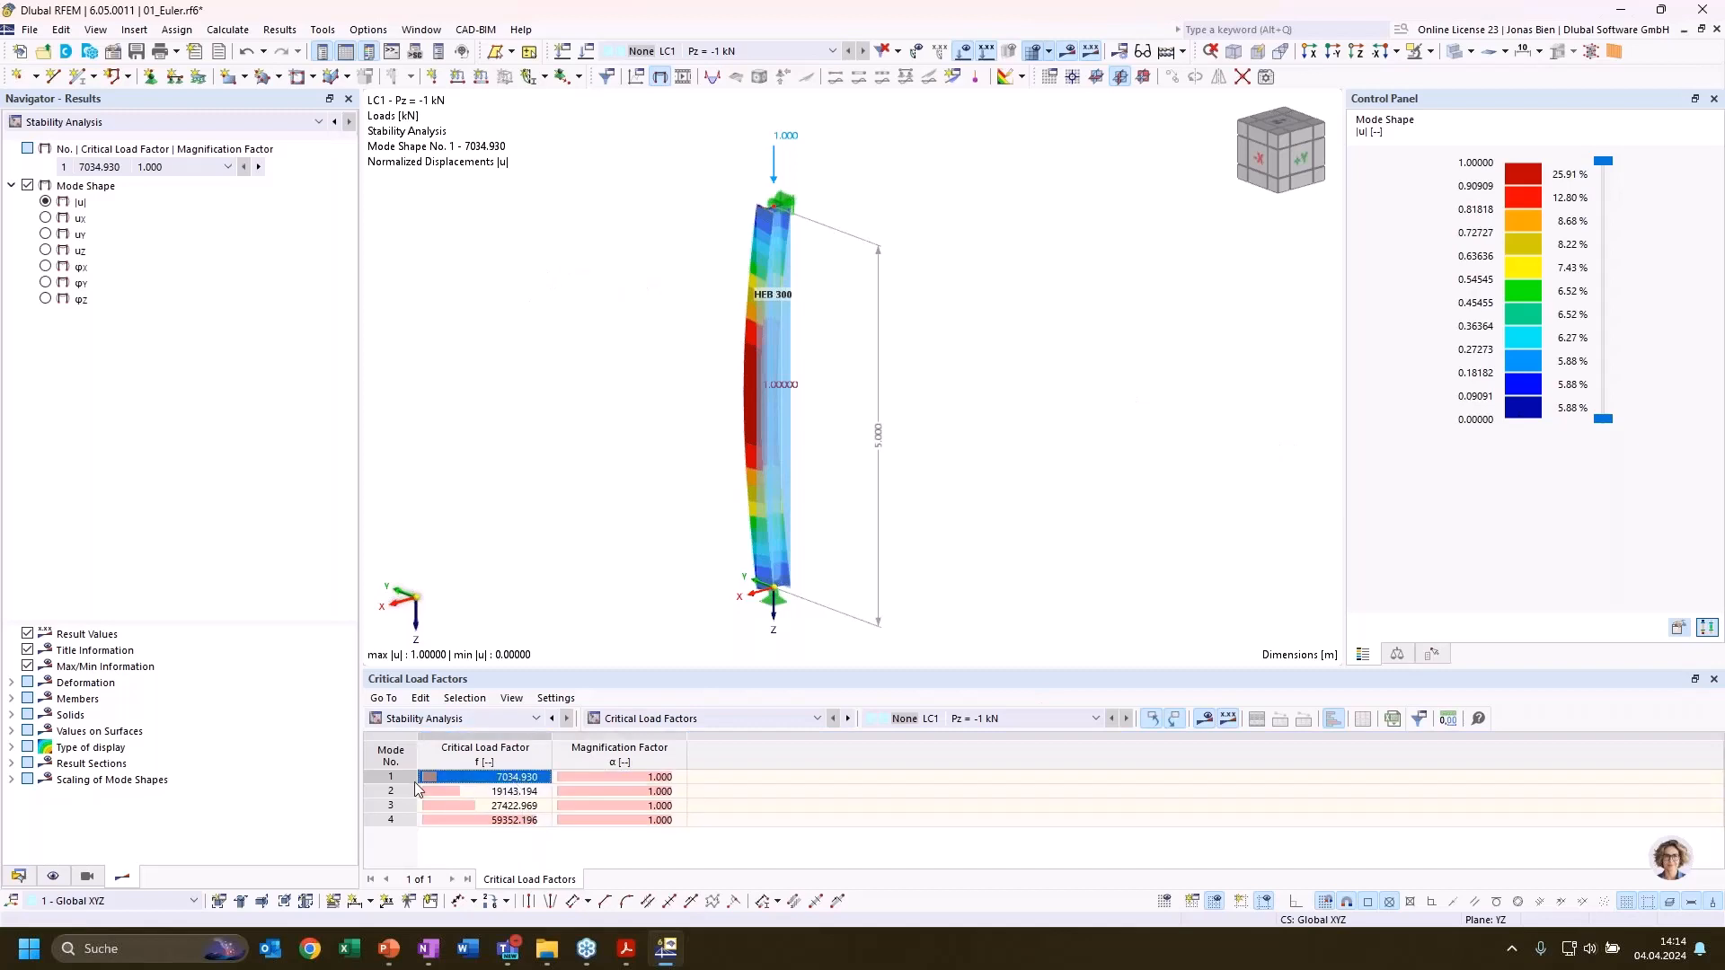
{"action": "left_click", "coordinate": [492, 791]}
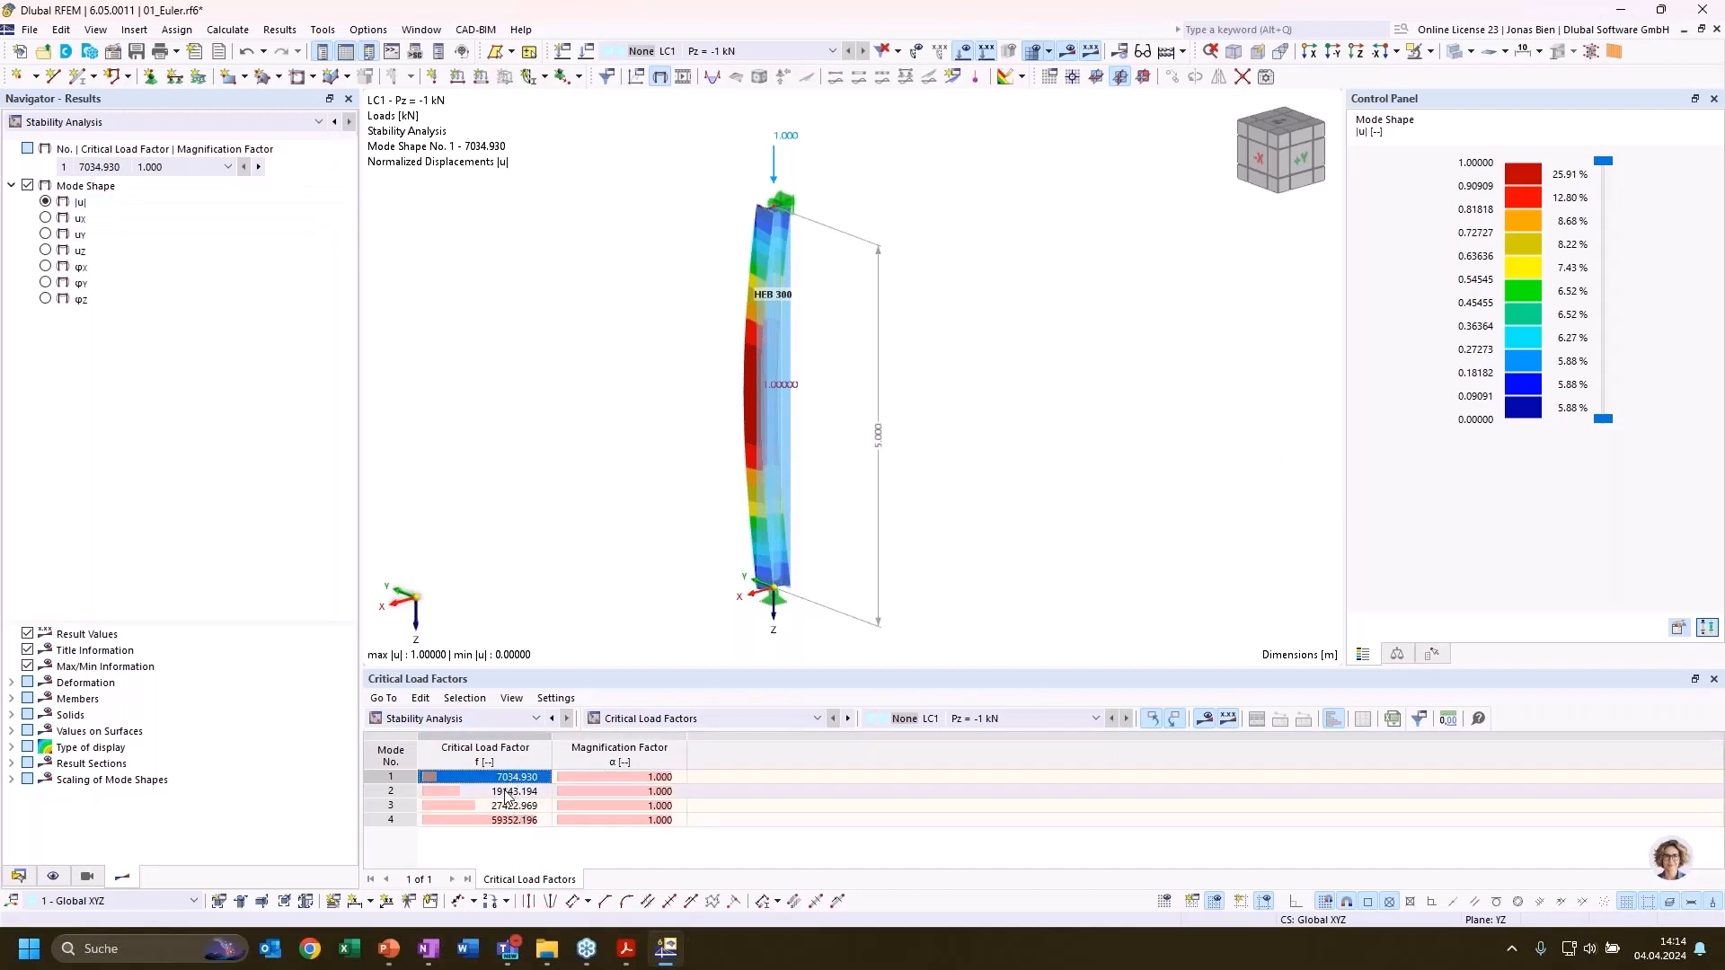
{"action": "left_click", "coordinate": [503, 806]}
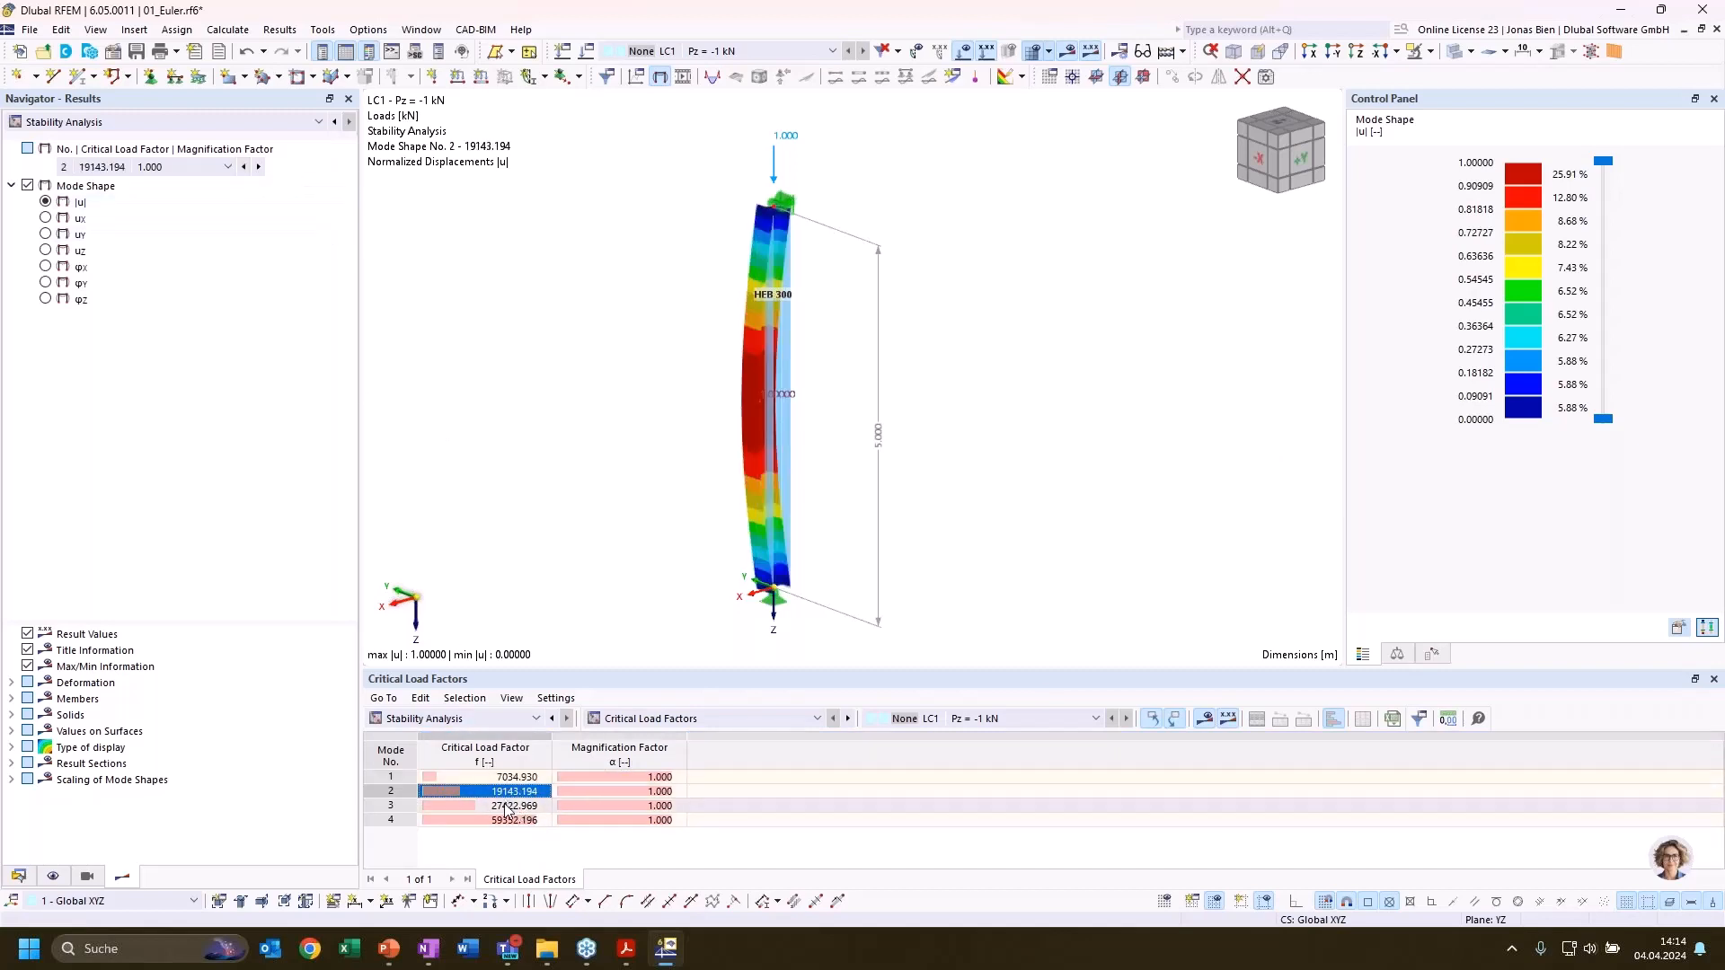
{"action": "left_click", "coordinate": [244, 166]}
{"action": "left_click", "coordinate": [244, 166]}
{"action": "left_click", "coordinate": [258, 166]}
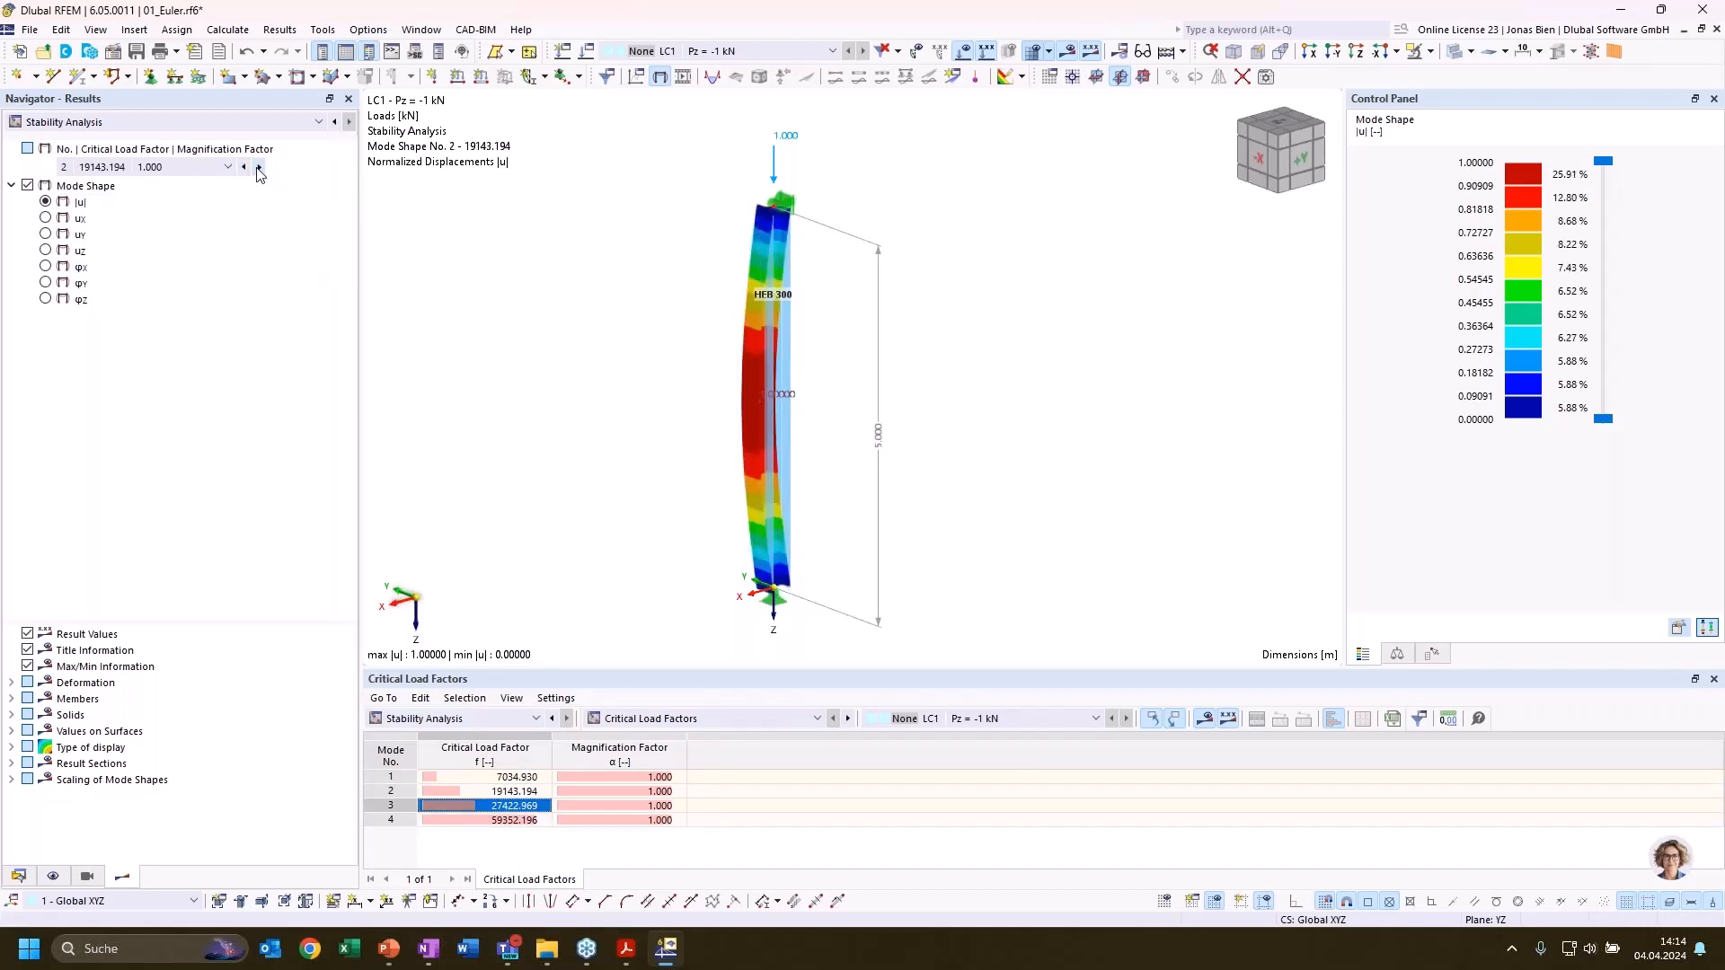
{"action": "left_click", "coordinate": [258, 167]}
{"action": "left_click", "coordinate": [244, 166]}
{"action": "left_click", "coordinate": [243, 167]}
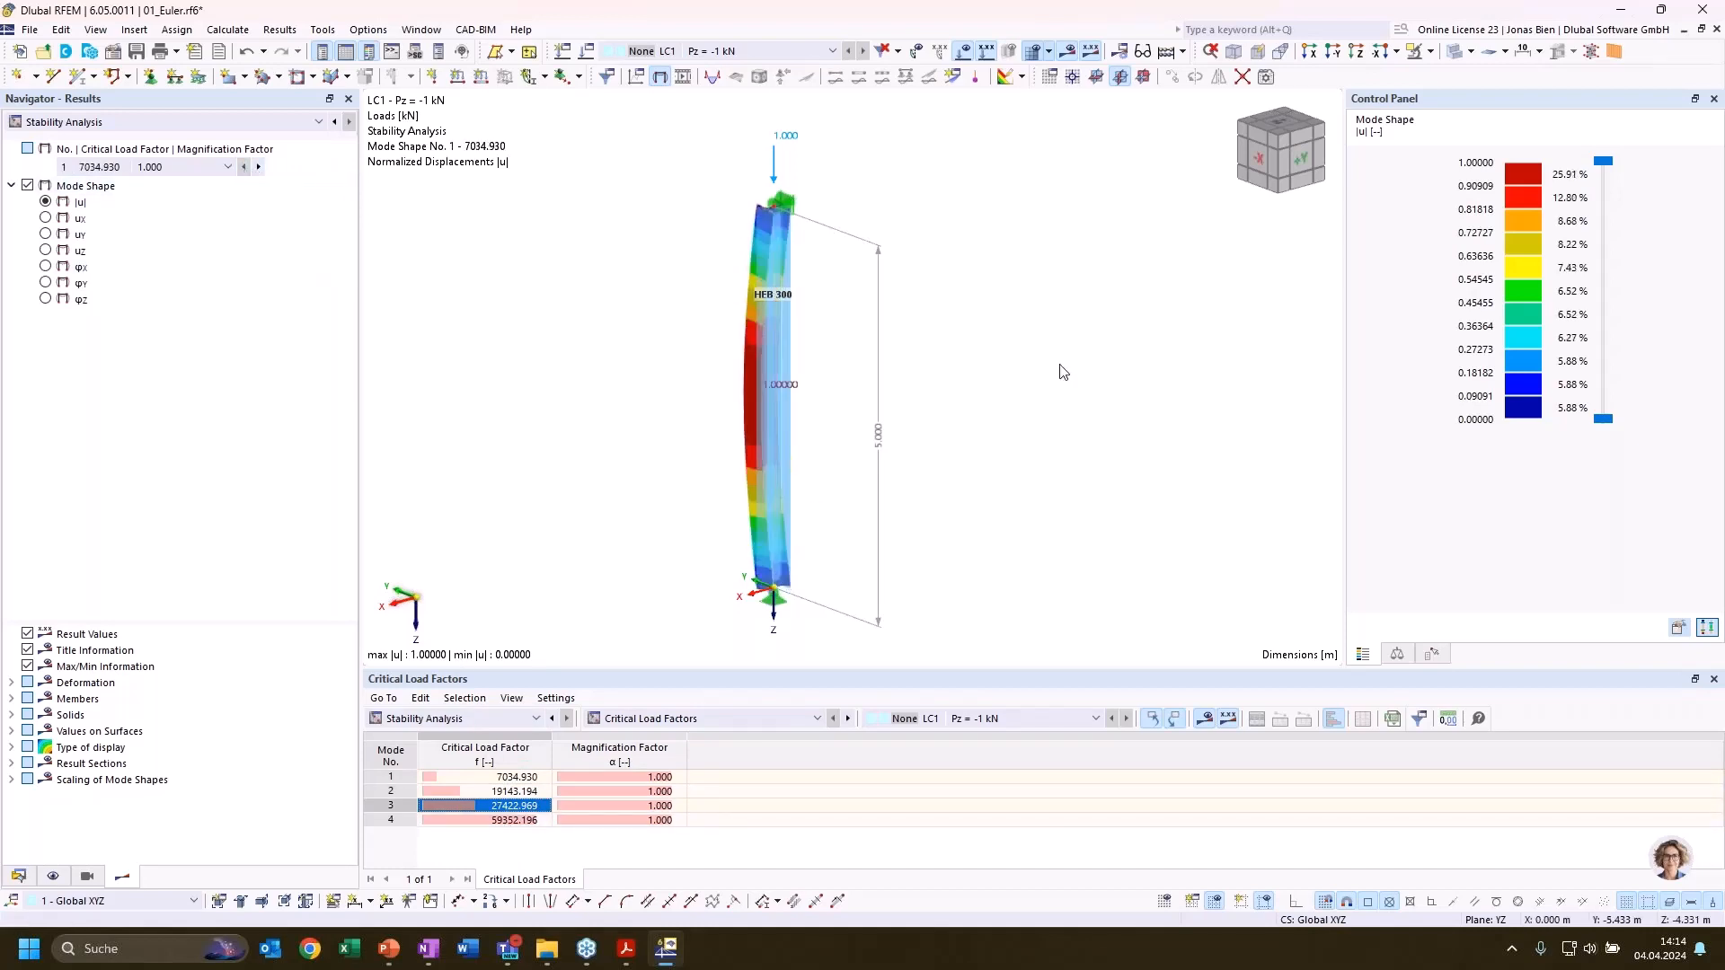
{"action": "middle_click_drag", "start_coordinate": [947, 305], "coordinate": [847, 388], "text": "ctrl"}
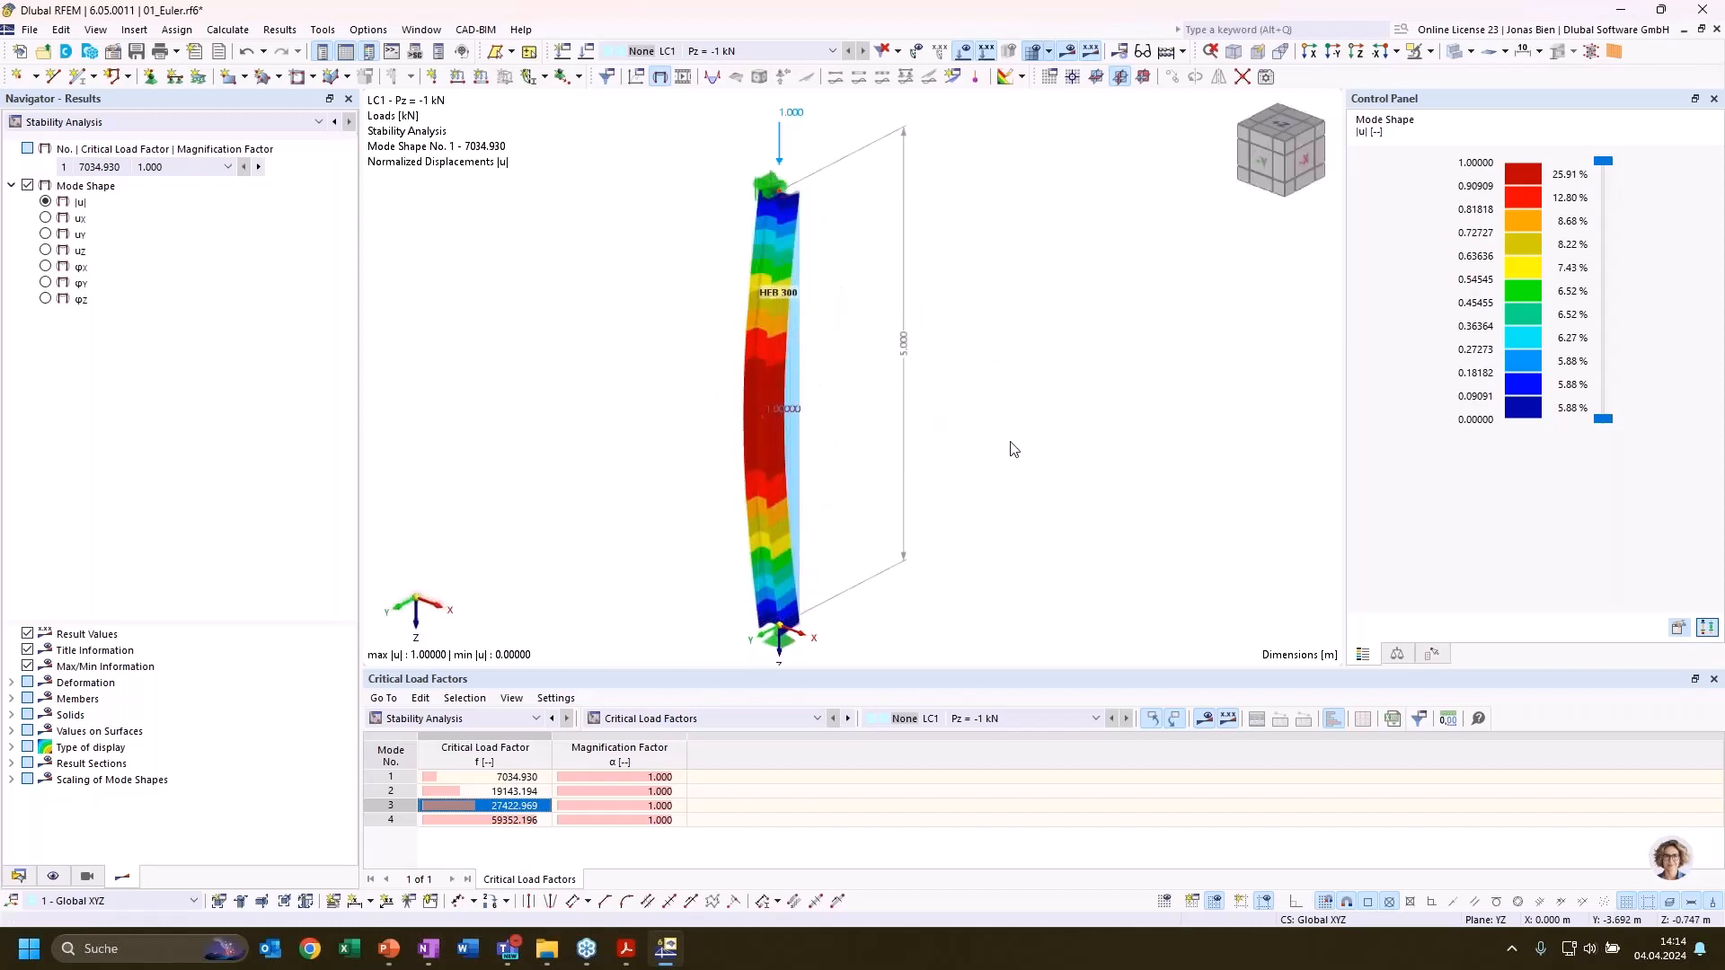
{"action": "middle_click_drag", "start_coordinate": [1012, 447], "coordinate": [760, 349], "text": "ctrl"}
{"action": "middle_click_drag", "start_coordinate": [1032, 326], "coordinate": [974, 352], "text": "ctrl"}
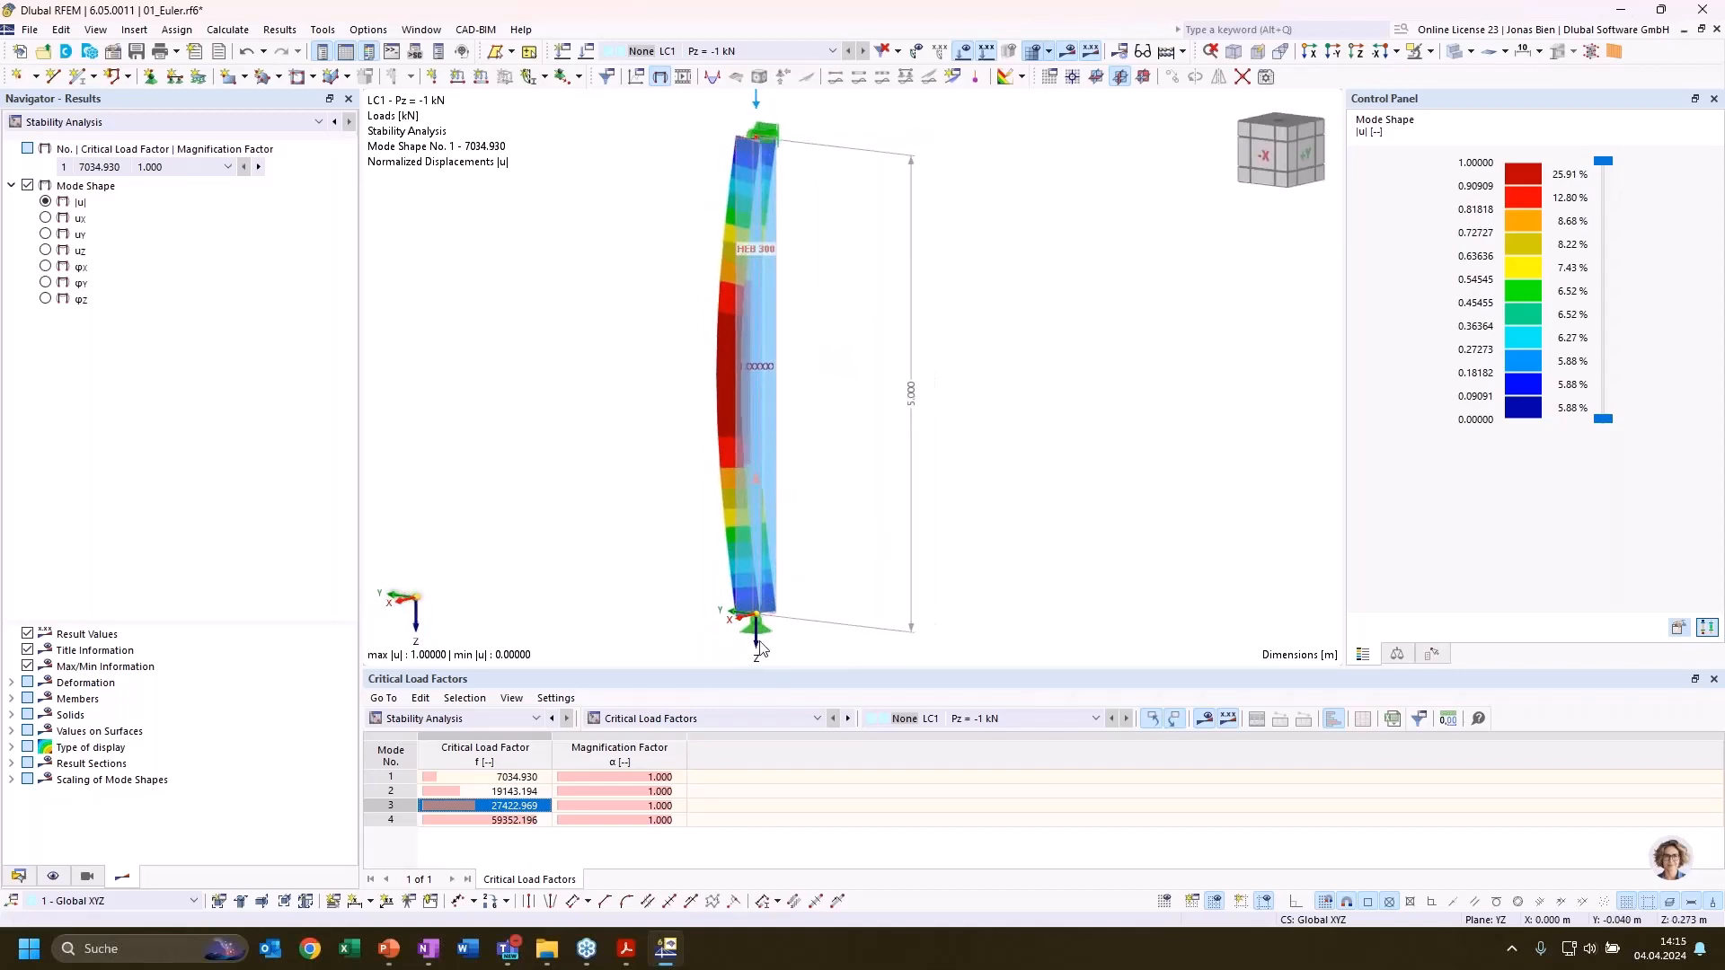
Examine mode shapes 1 to 3 of the column from several sides
{"action": "middle_click_drag", "start_coordinate": [826, 327], "coordinate": [996, 310], "text": "ctrl"}
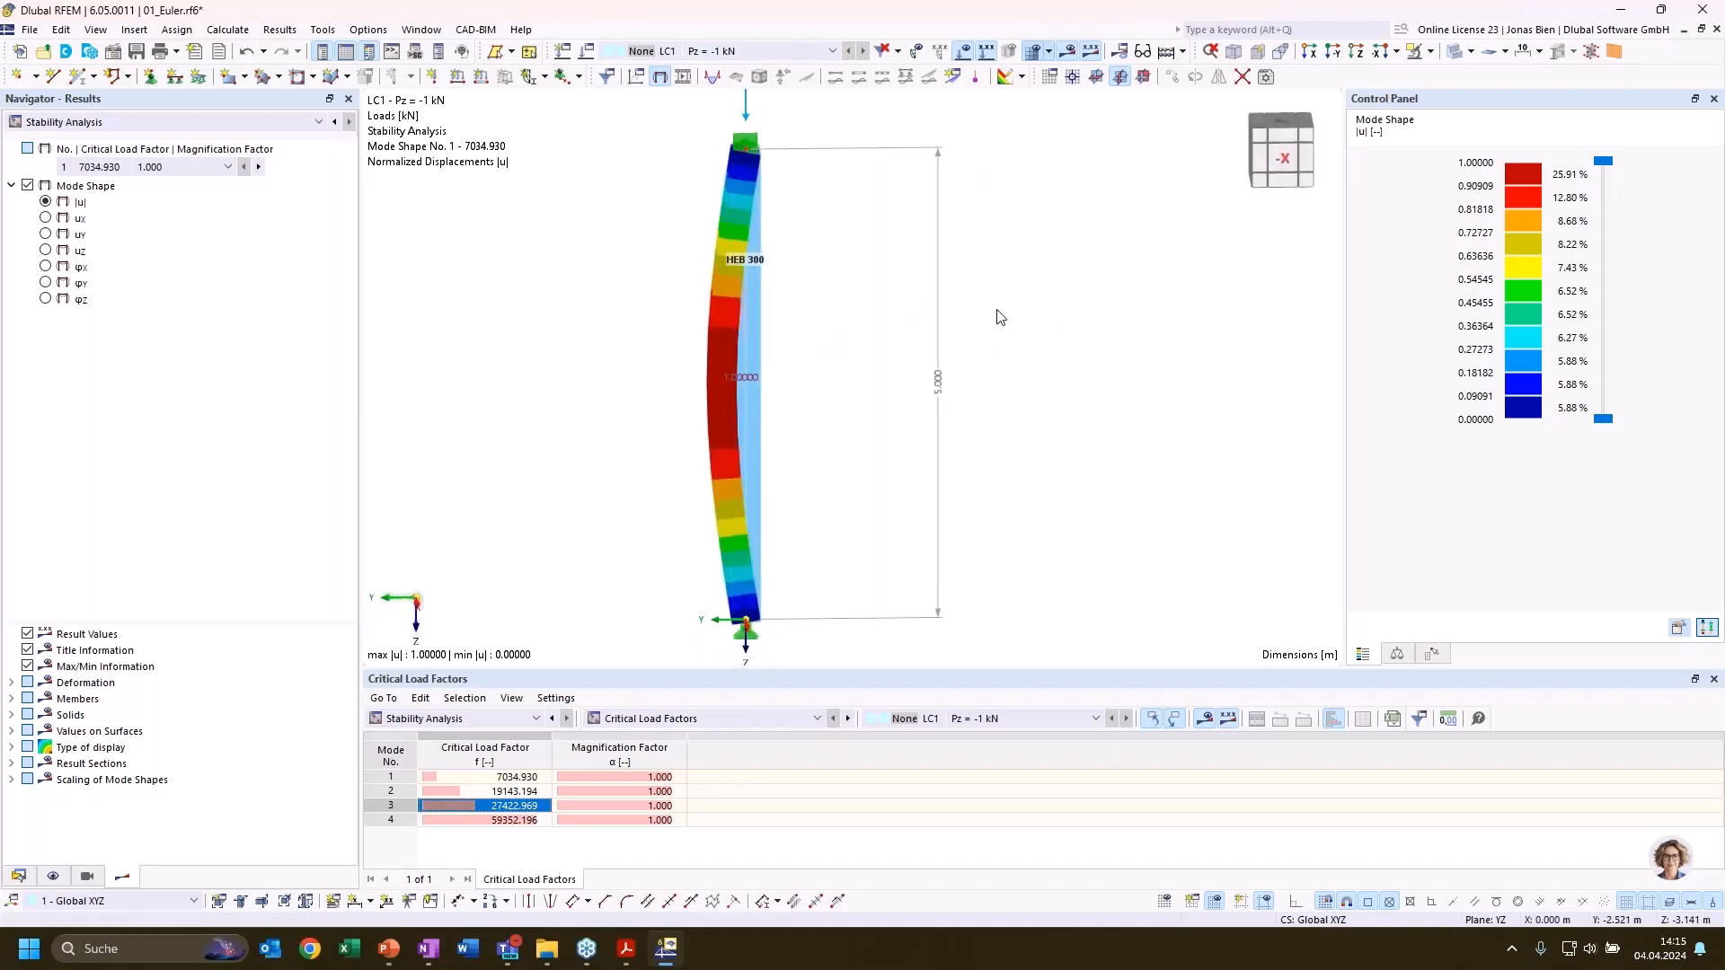
{"action": "middle_click_drag", "start_coordinate": [862, 388], "coordinate": [1009, 443], "text": "ctrl"}
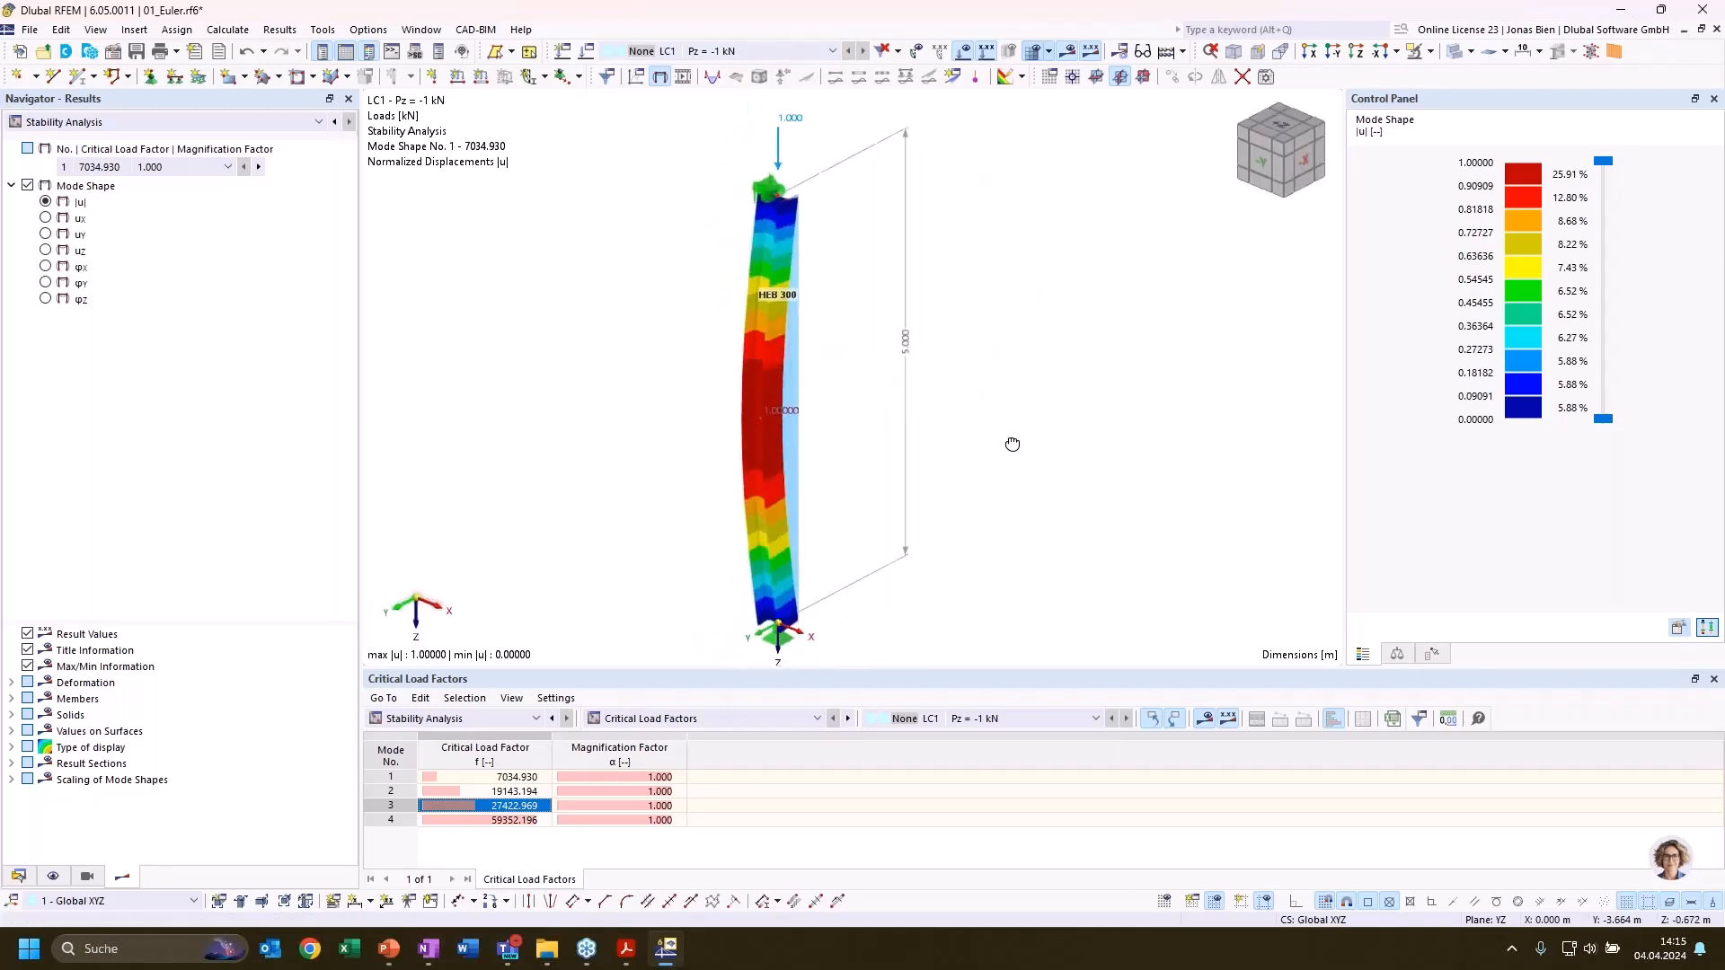
{"action": "left_click", "coordinate": [518, 791]}
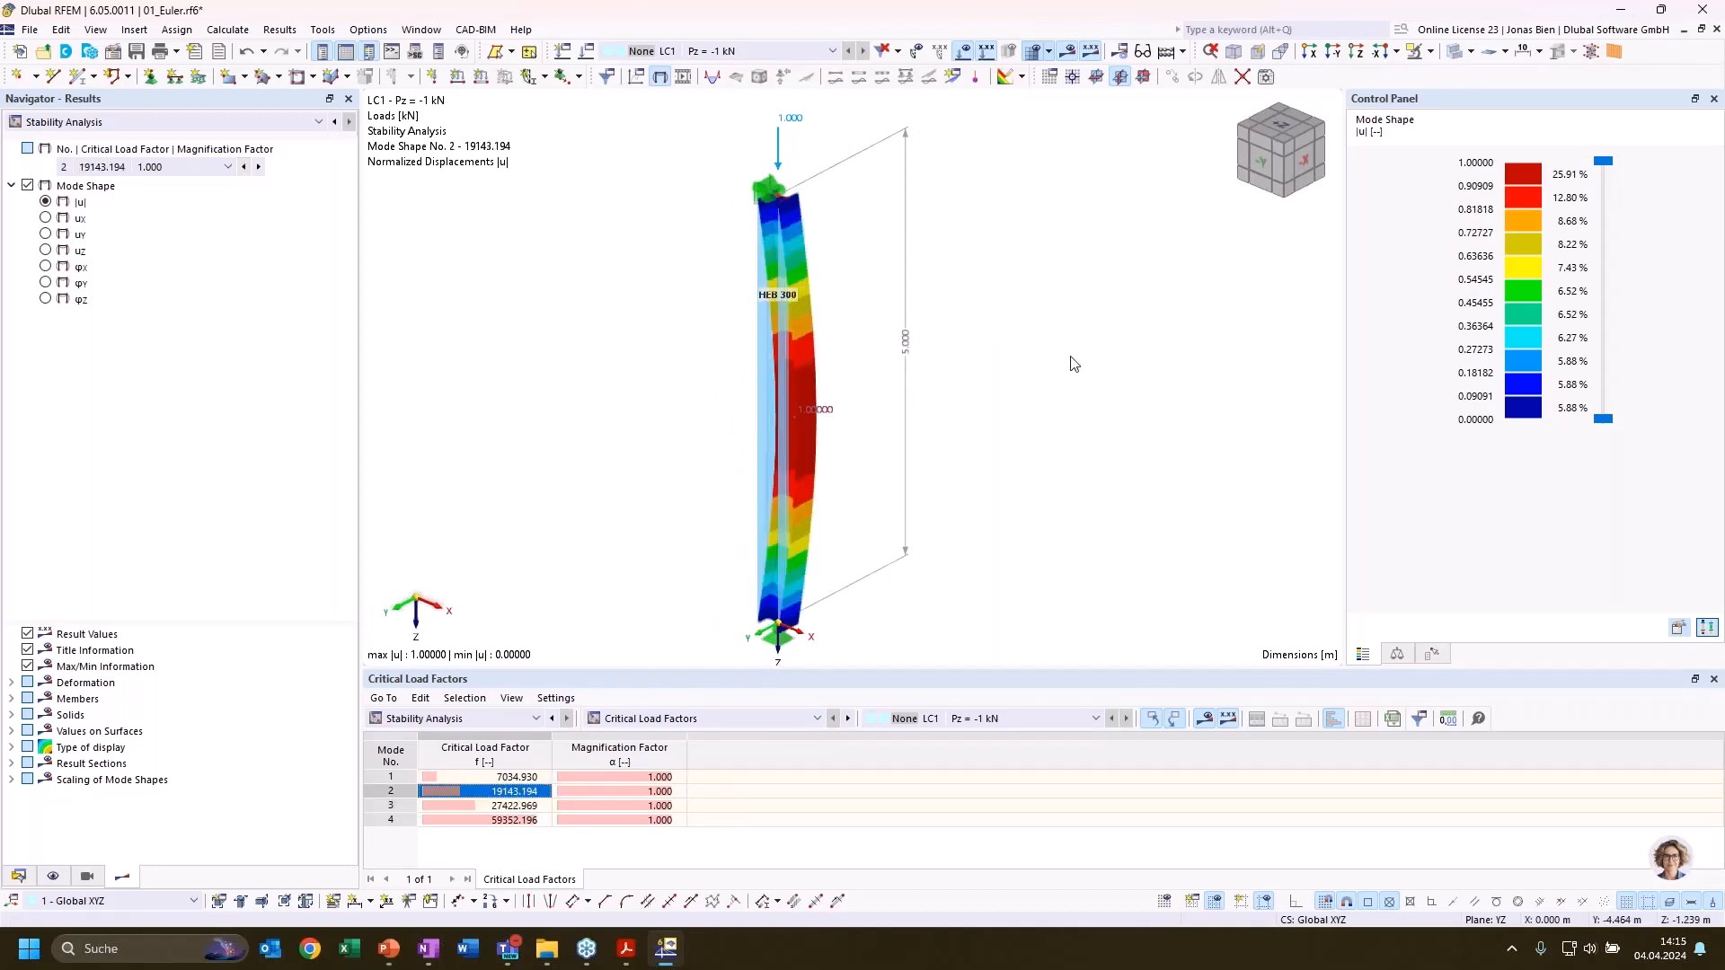
{"action": "middle_click_drag", "start_coordinate": [951, 354], "coordinate": [243, 231], "text": "ctrl"}
{"action": "key", "text": "Down"}
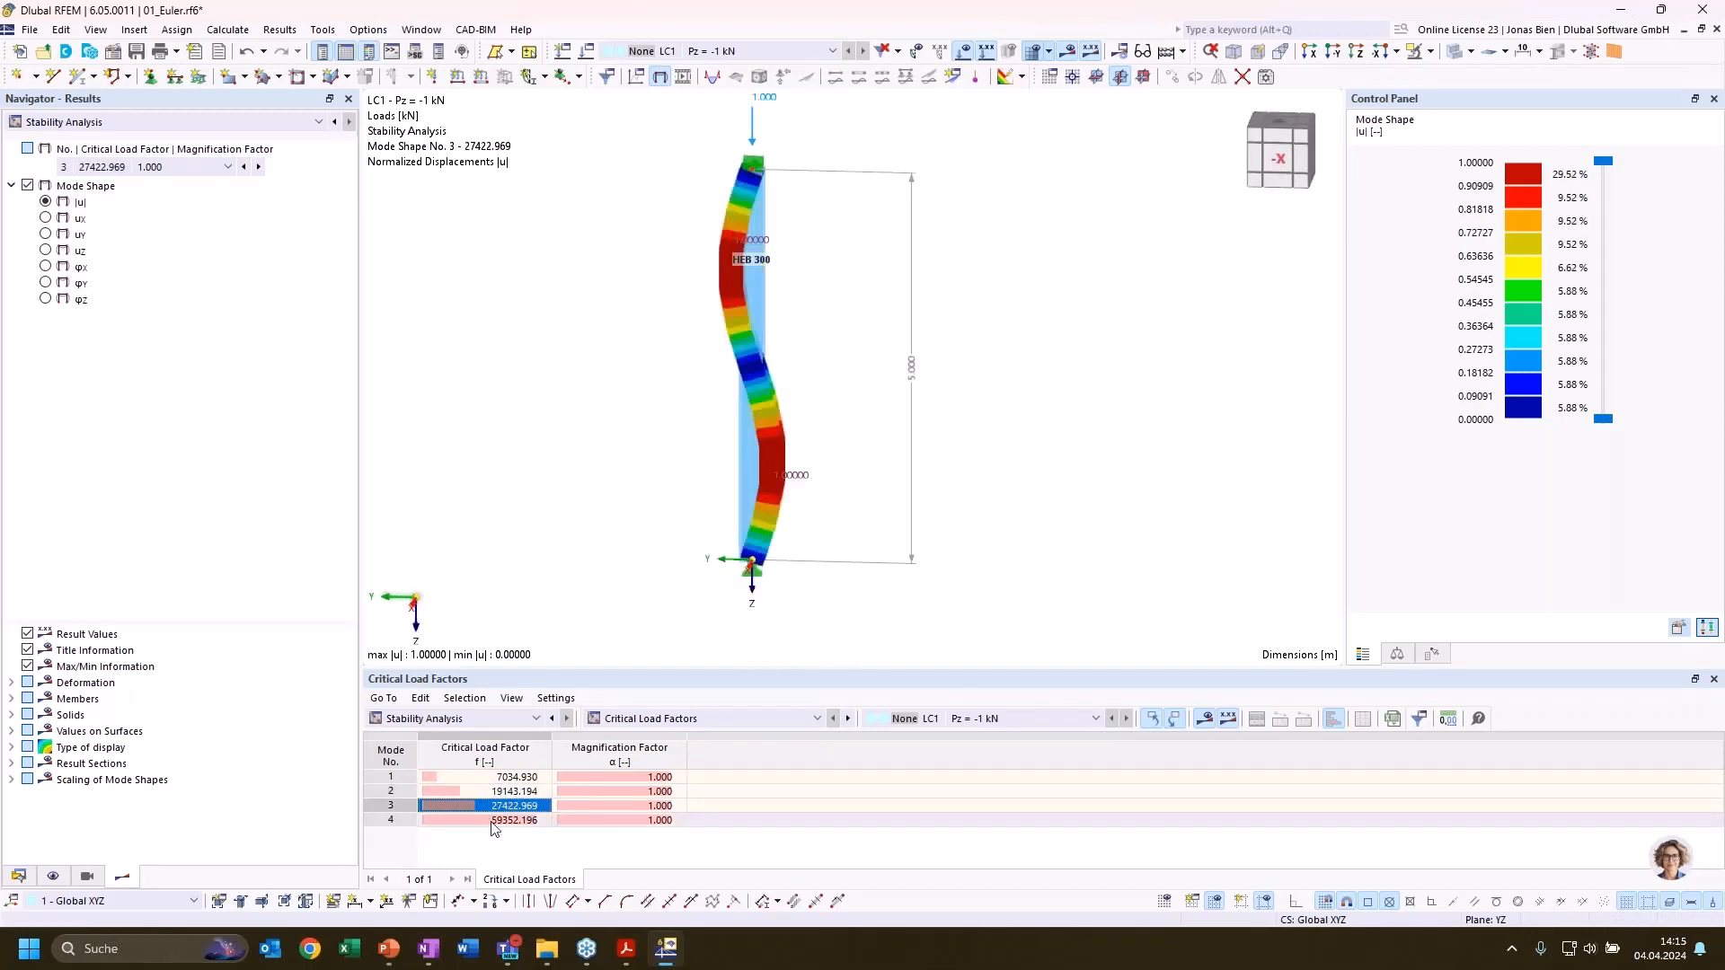
Compare mode shape 4 with mode shape 3 while viewing the column from different directions
{"action": "left_click", "coordinate": [492, 820]}
{"action": "middle_click_drag", "start_coordinate": [1066, 327], "coordinate": [964, 387], "text": "ctrl"}
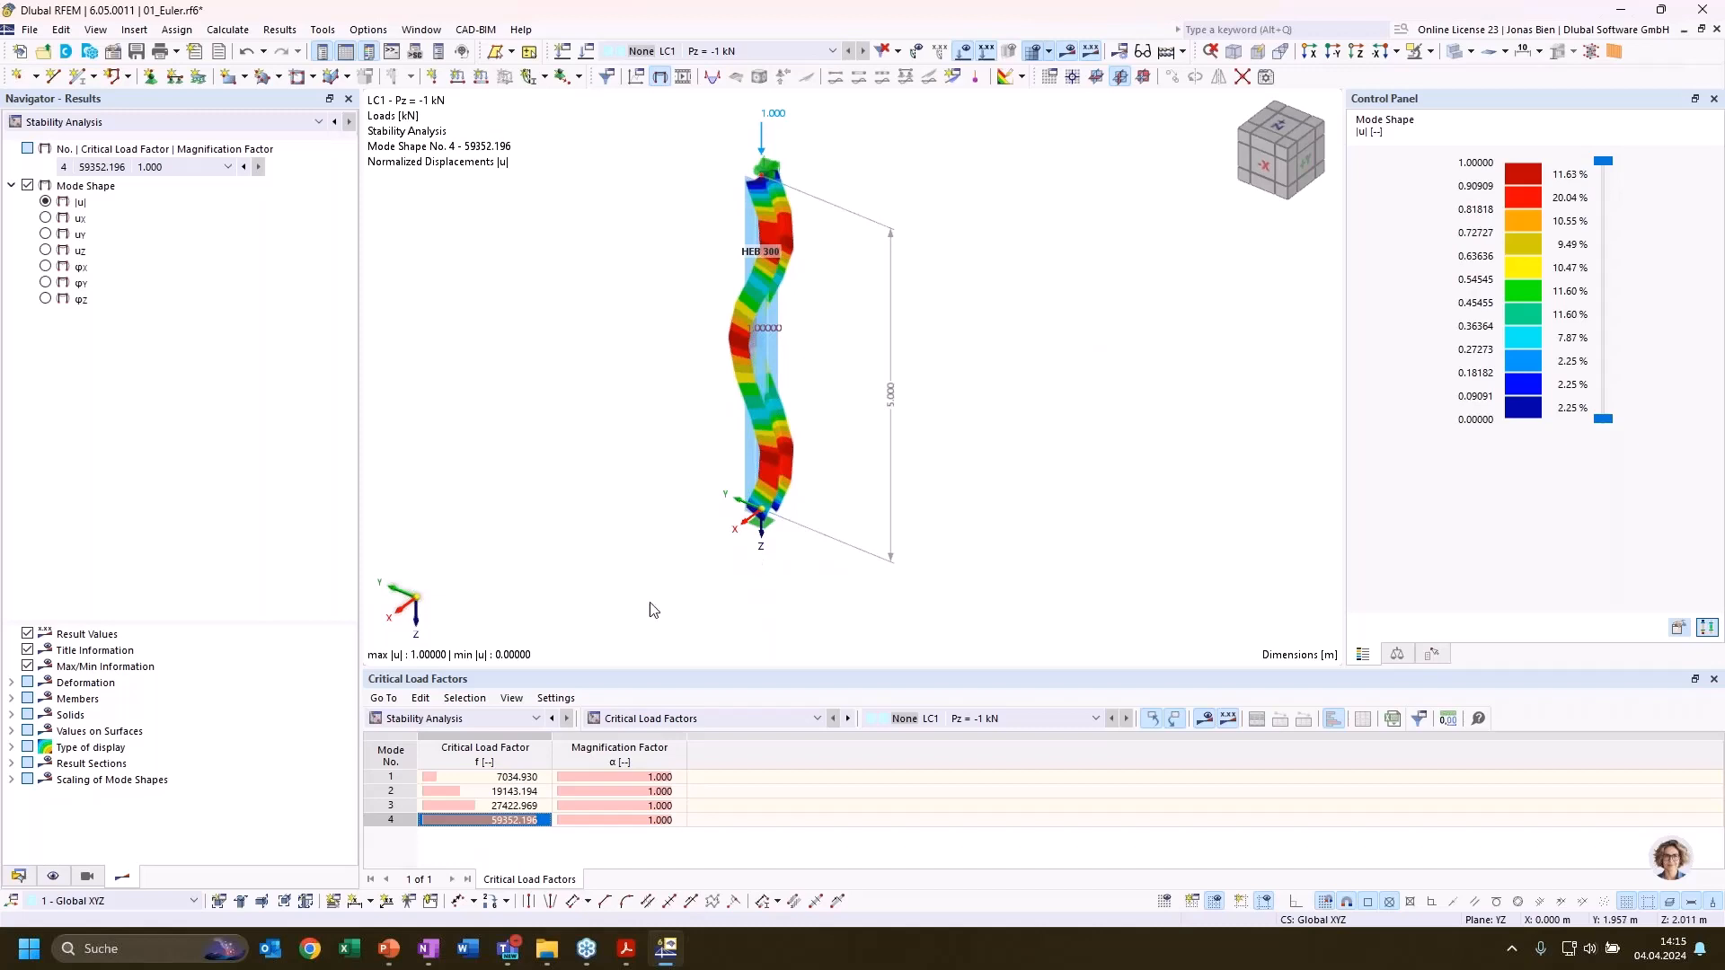
{"action": "left_click", "coordinate": [486, 807]}
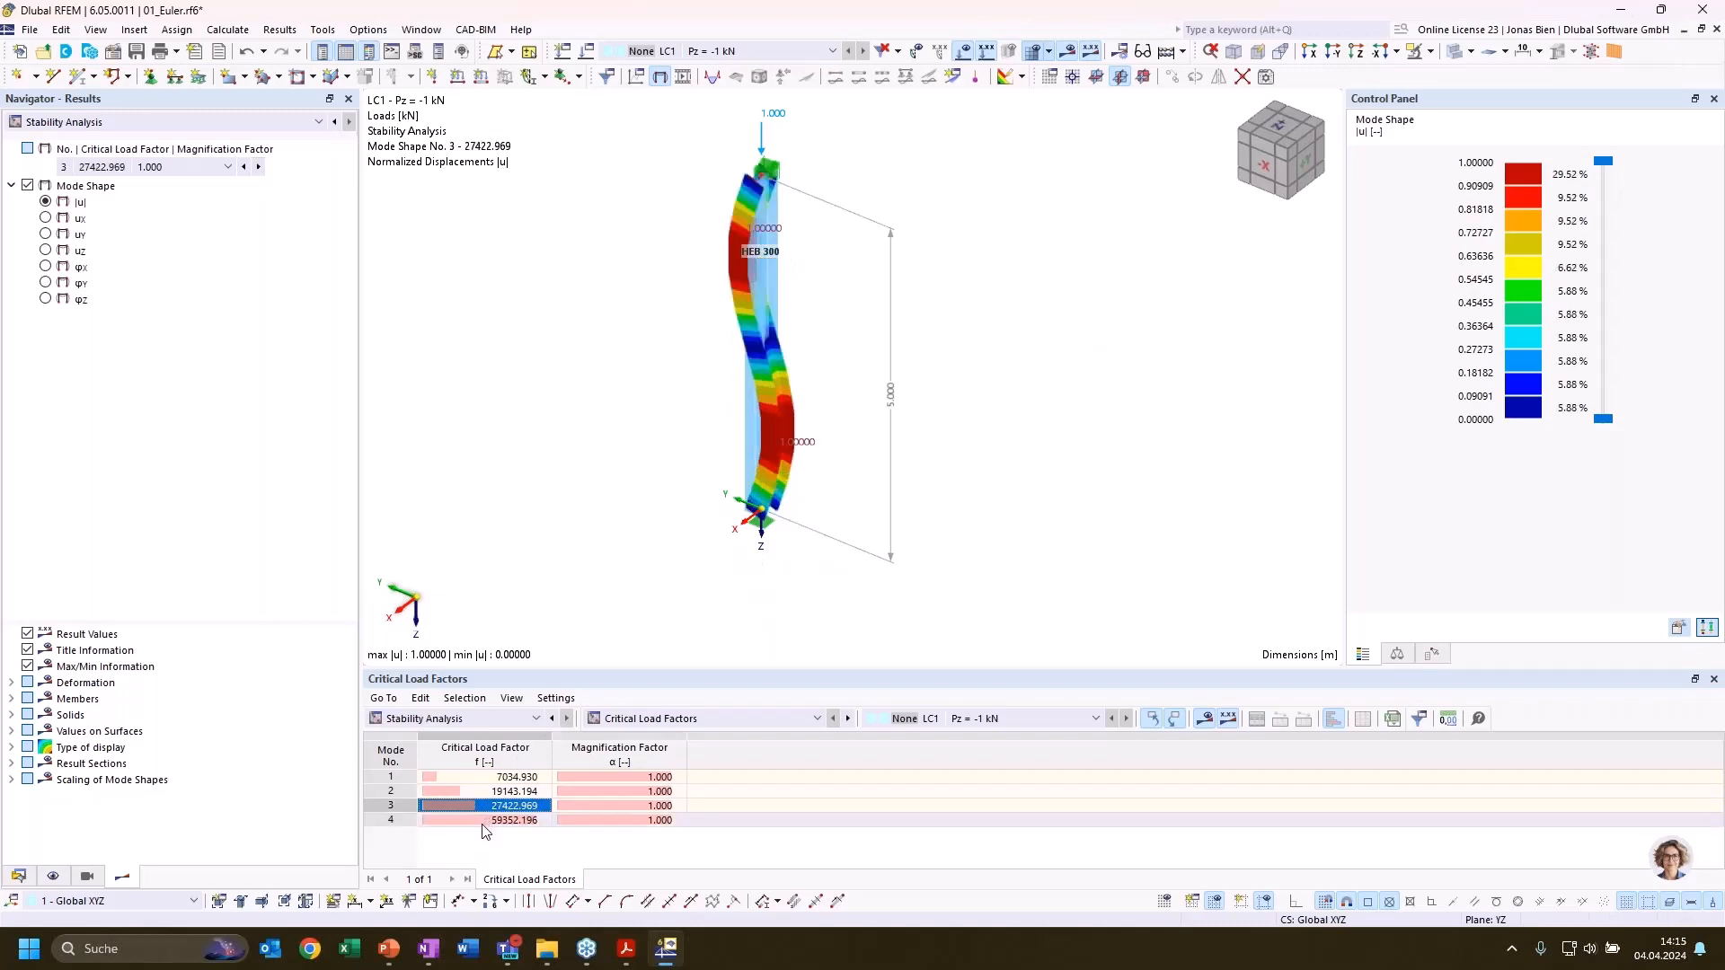
{"action": "left_click", "coordinate": [485, 820]}
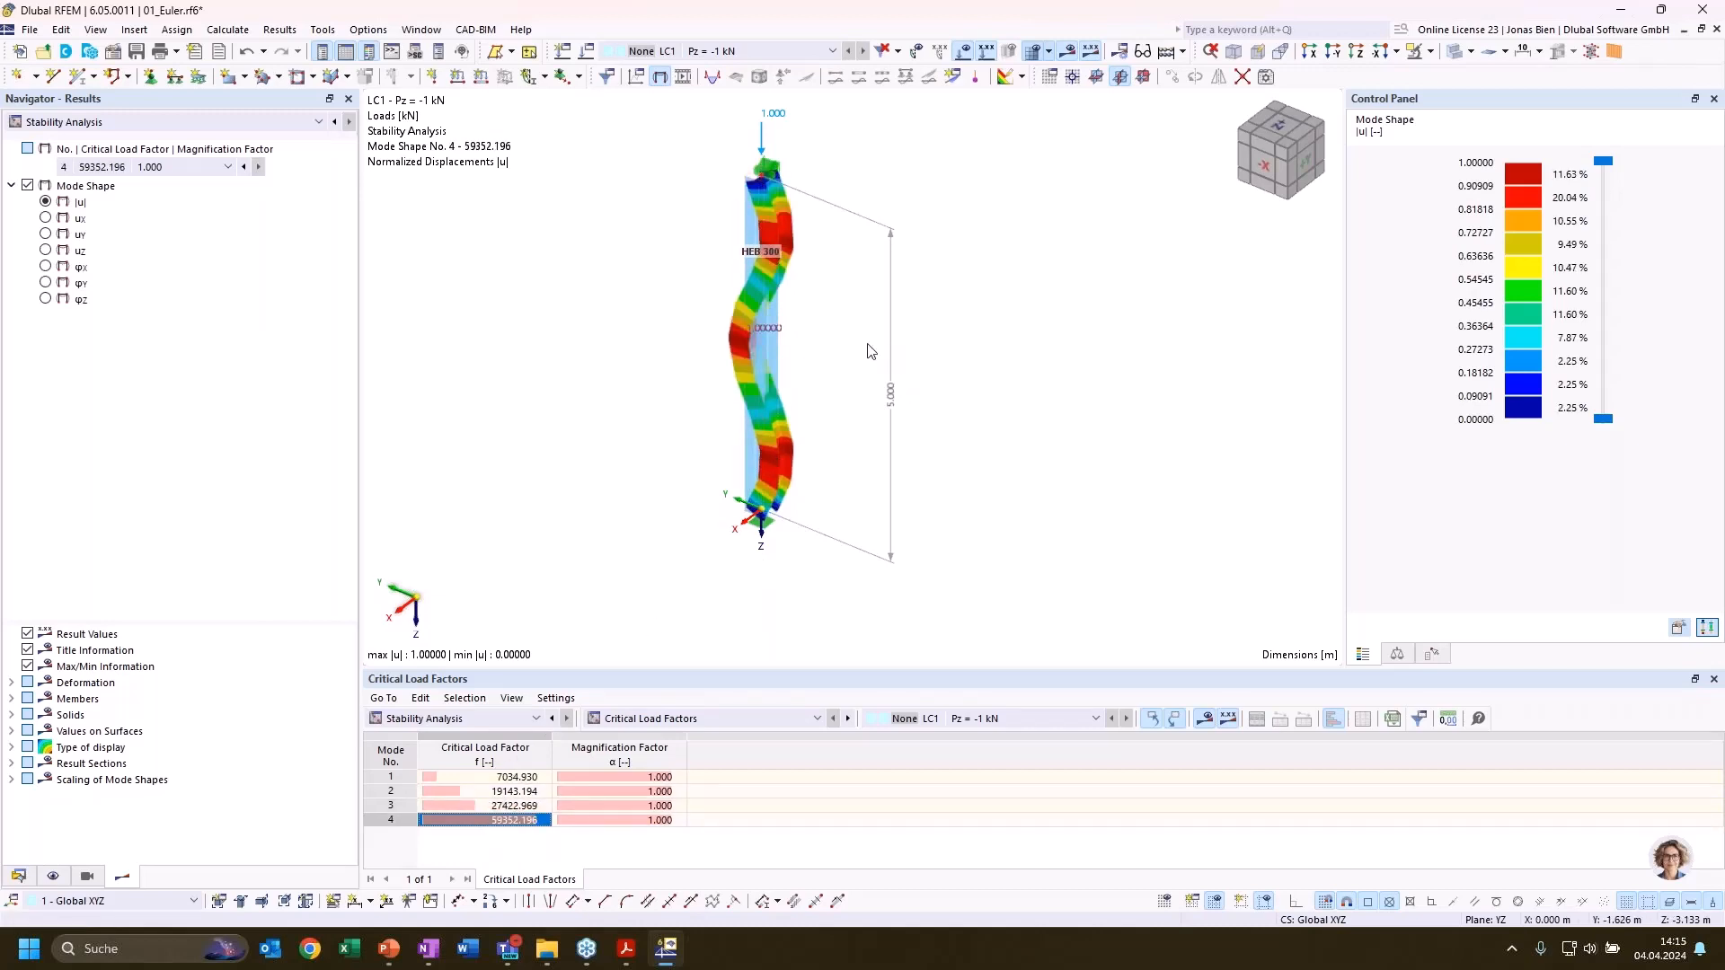
{"action": "middle_click_drag", "start_coordinate": [881, 353], "coordinate": [931, 354], "text": "ctrl"}
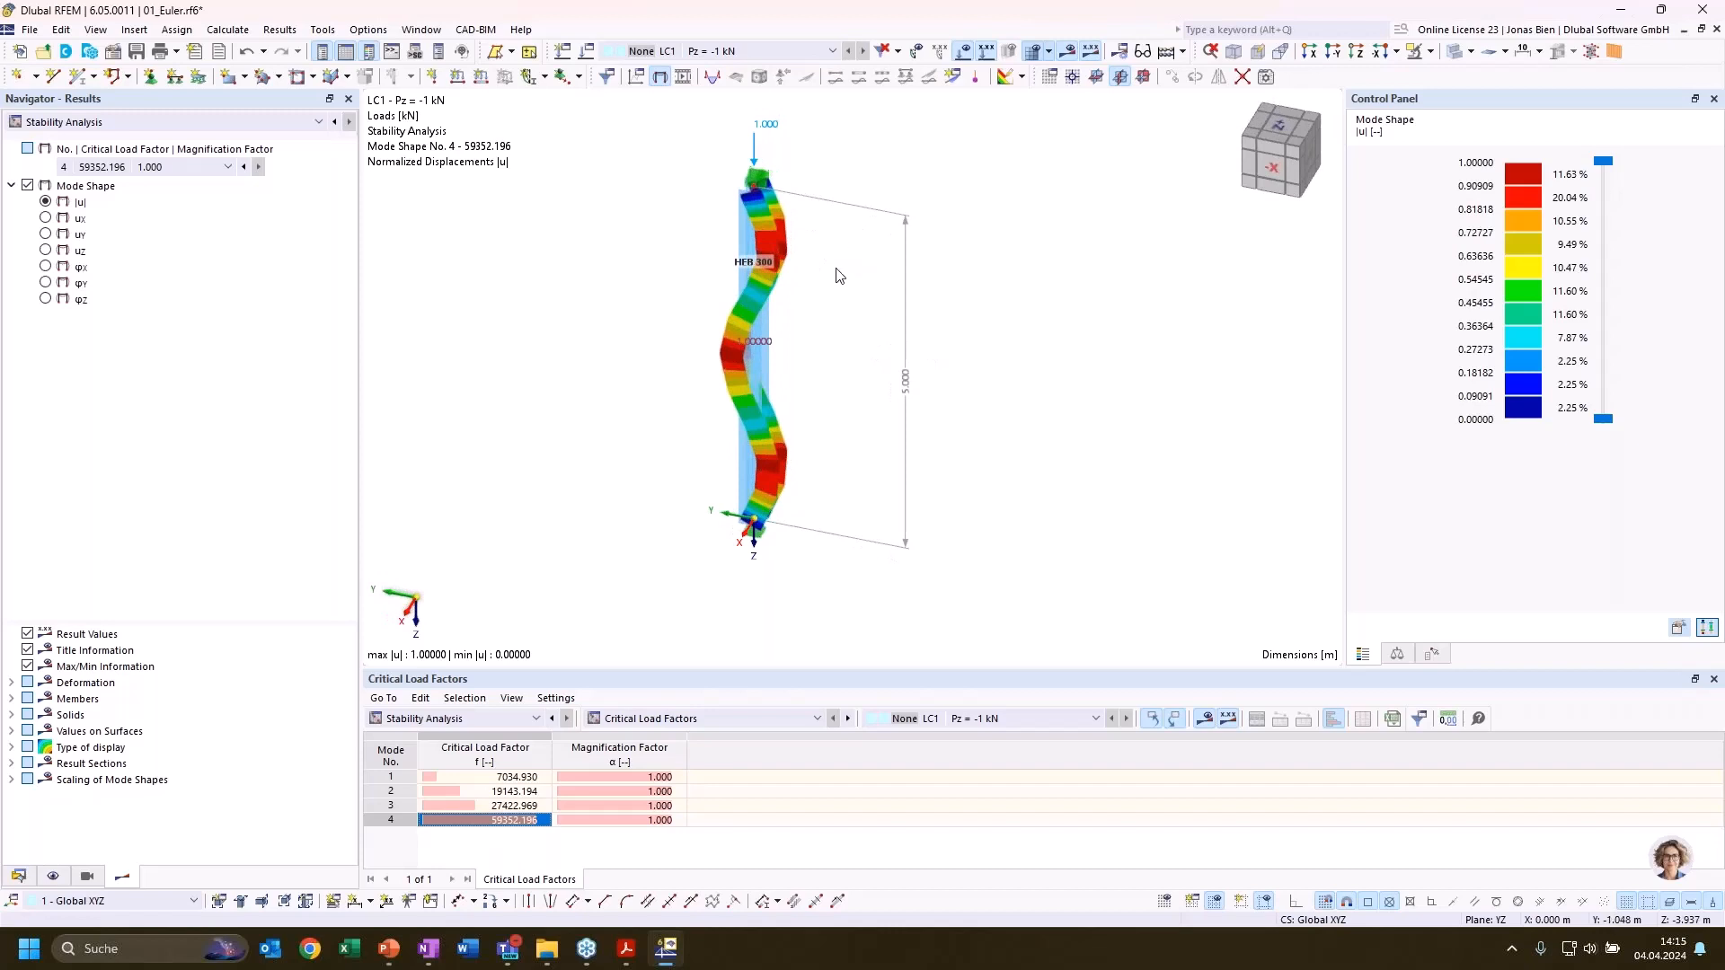
{"action": "middle_click_drag", "start_coordinate": [773, 440], "coordinate": [932, 423], "text": "ctrl"}
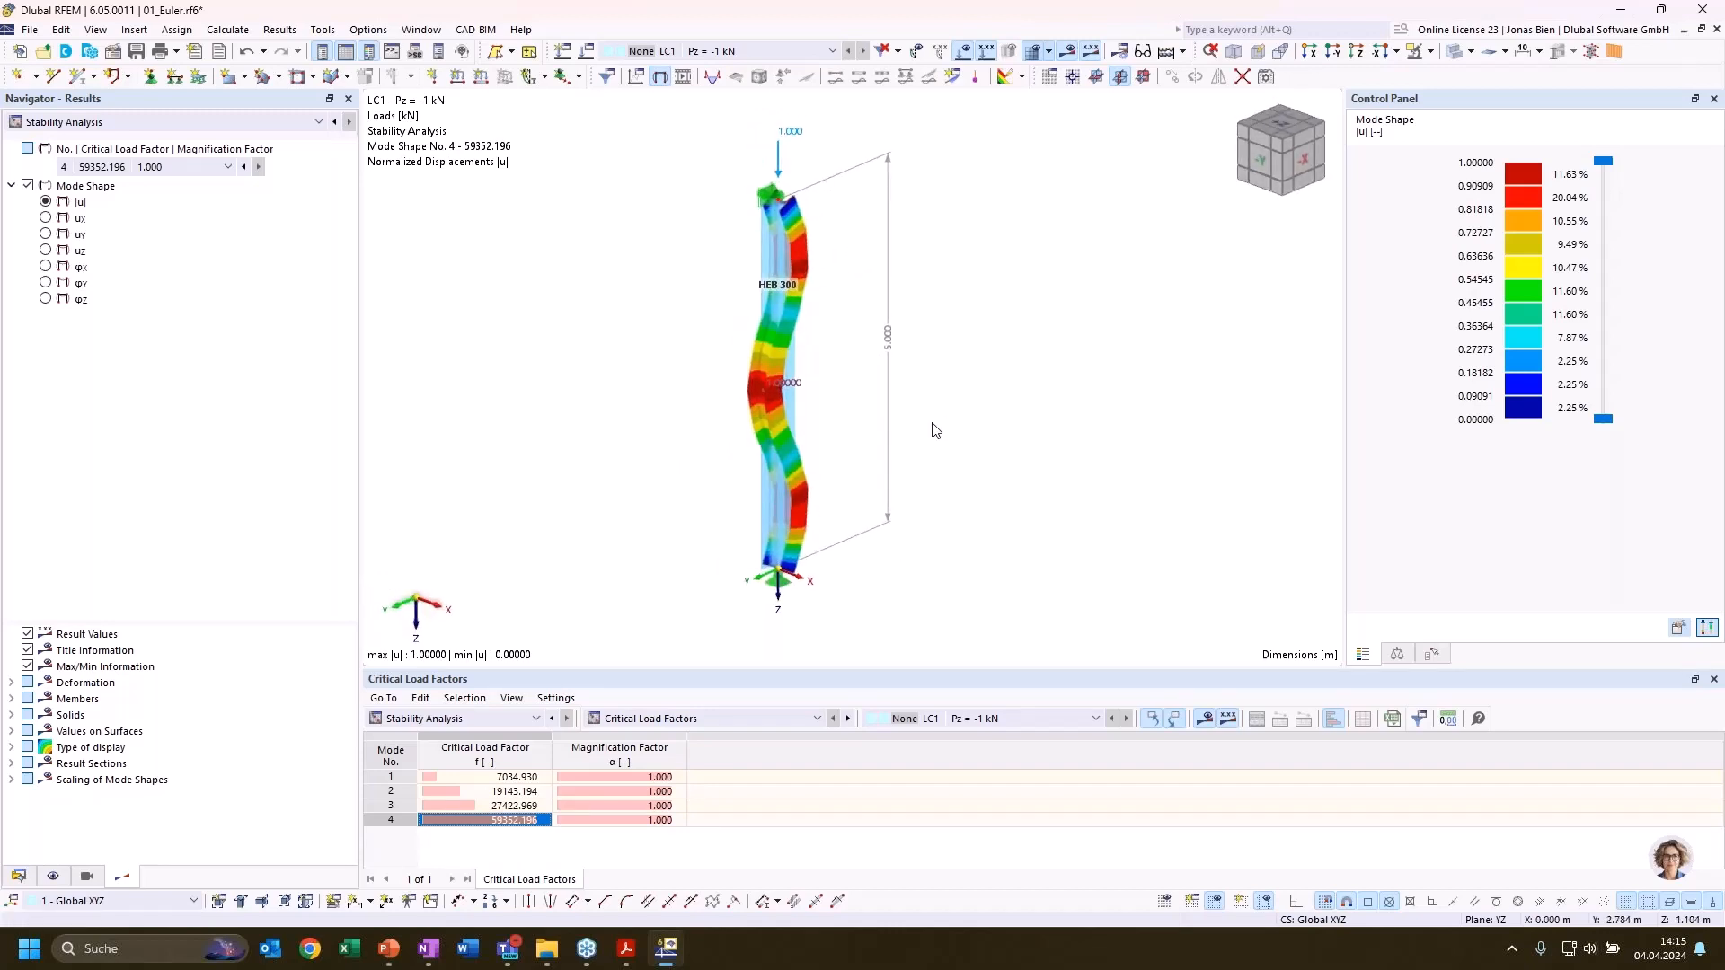
{"action": "left_click", "coordinate": [478, 805]}
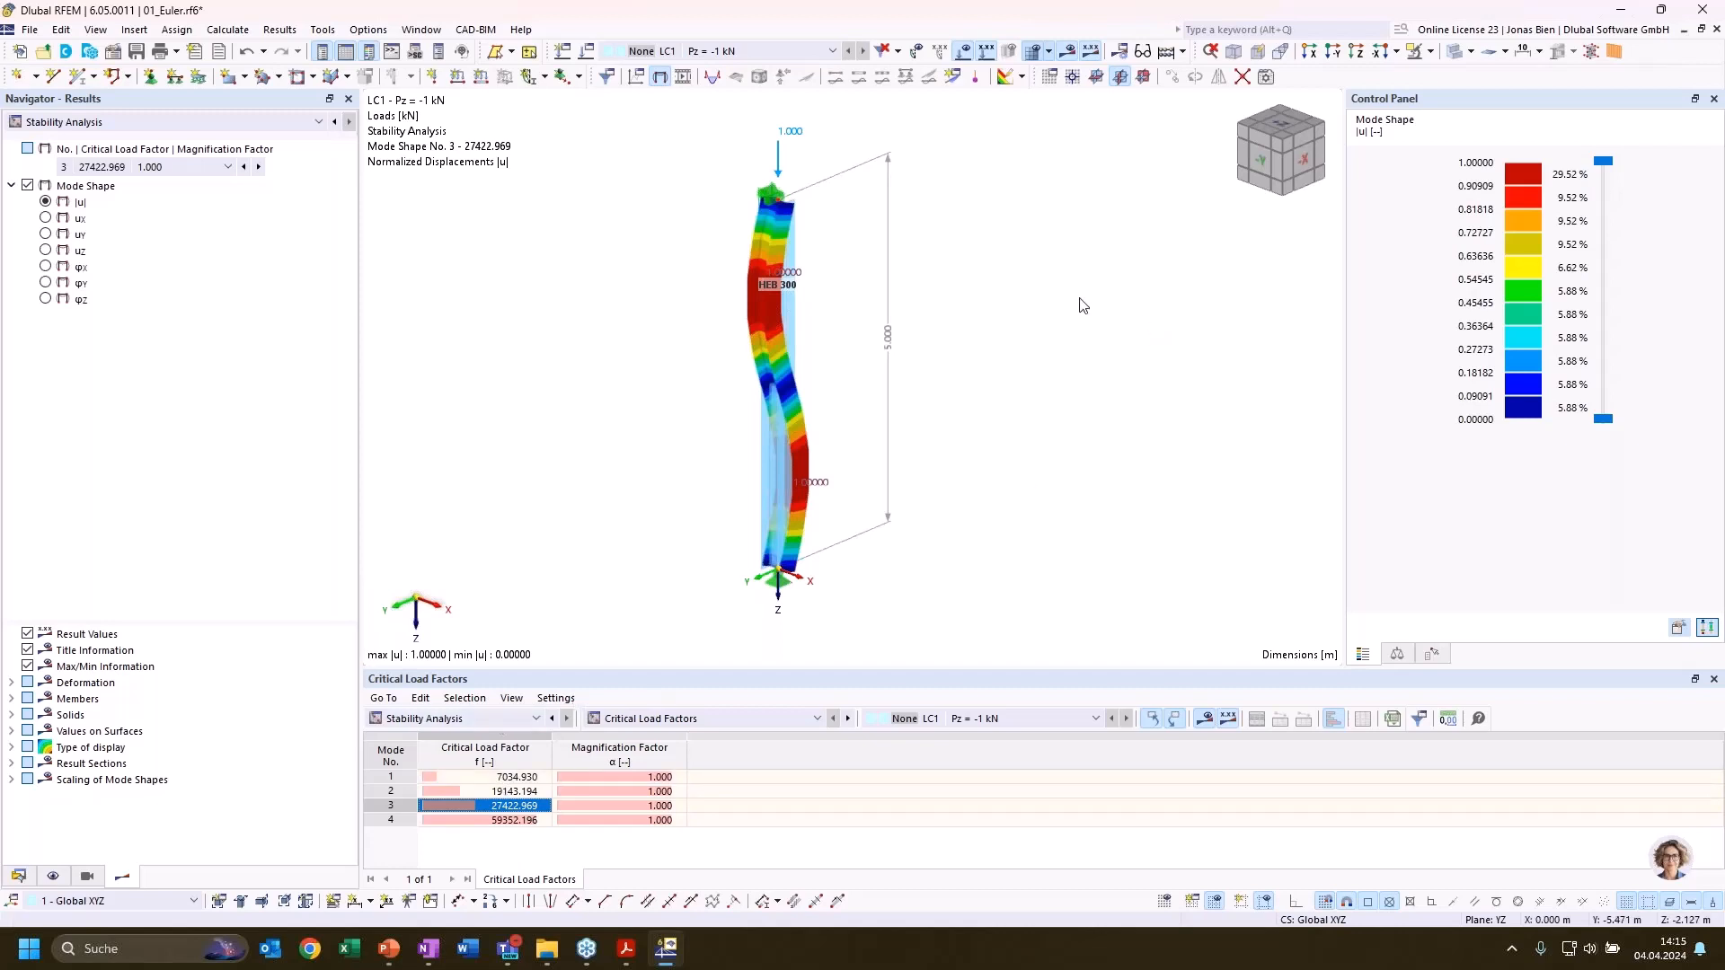
Display mode shape 1, check the Euler buckling case formulas on the PowerPoint slide, and return to RFEM
{"action": "left_click", "coordinate": [492, 778]}
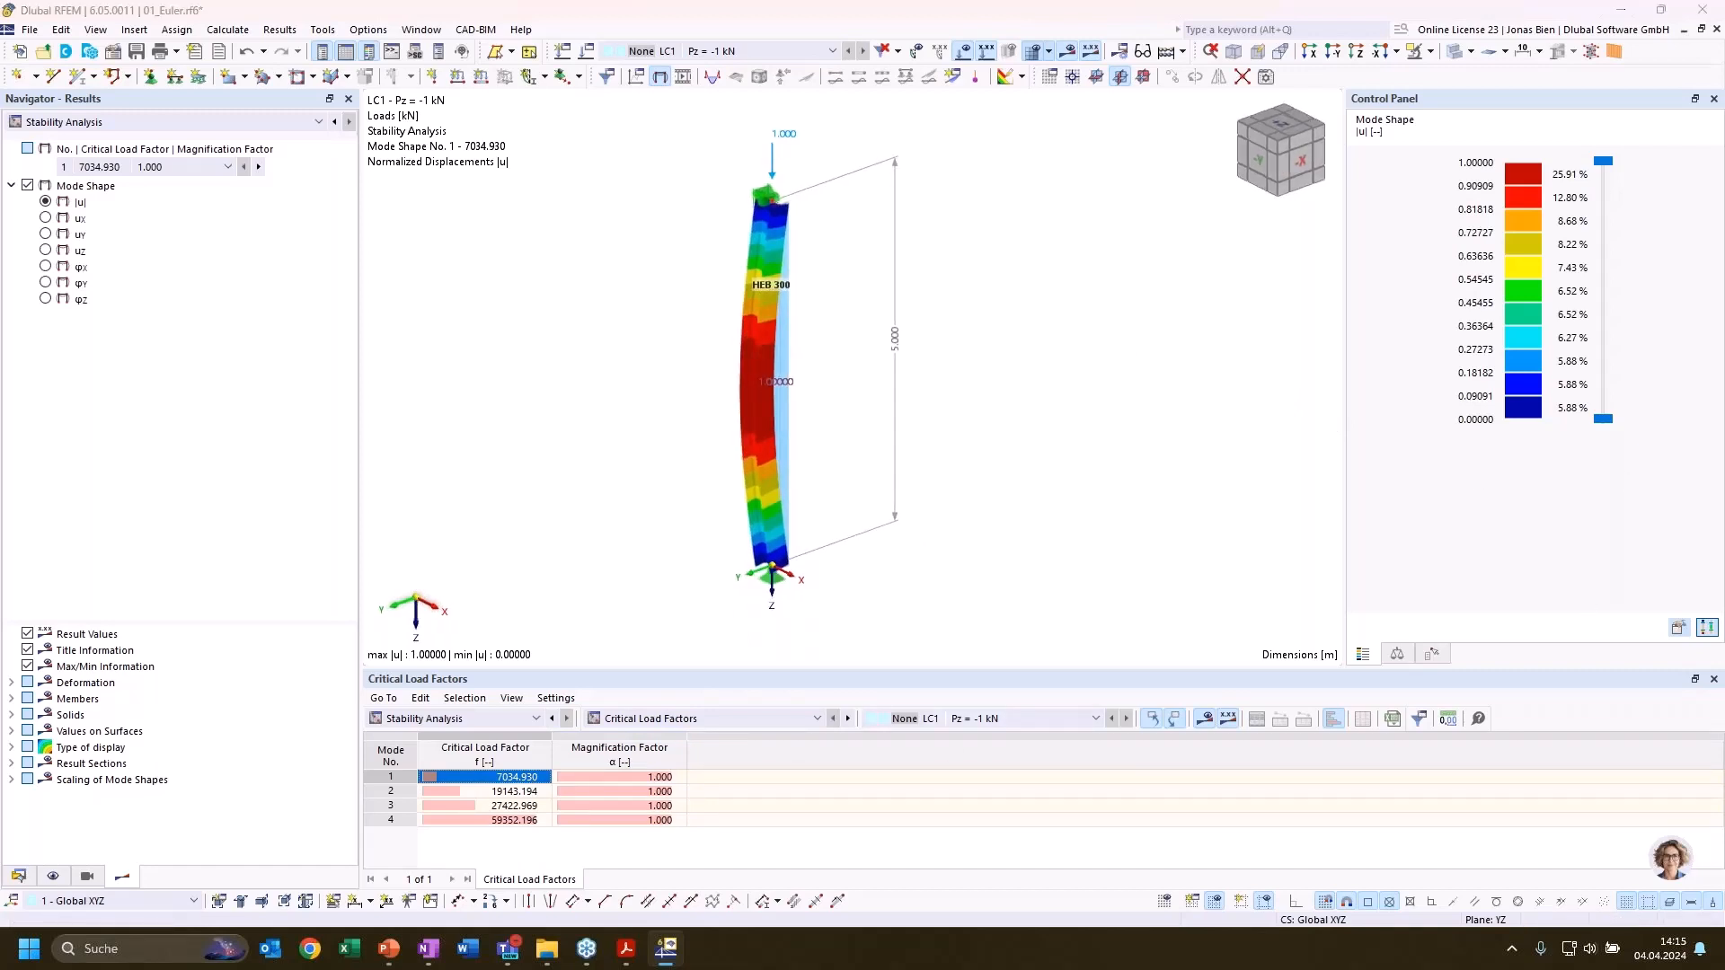
{"action": "left_click", "coordinate": [388, 949]}
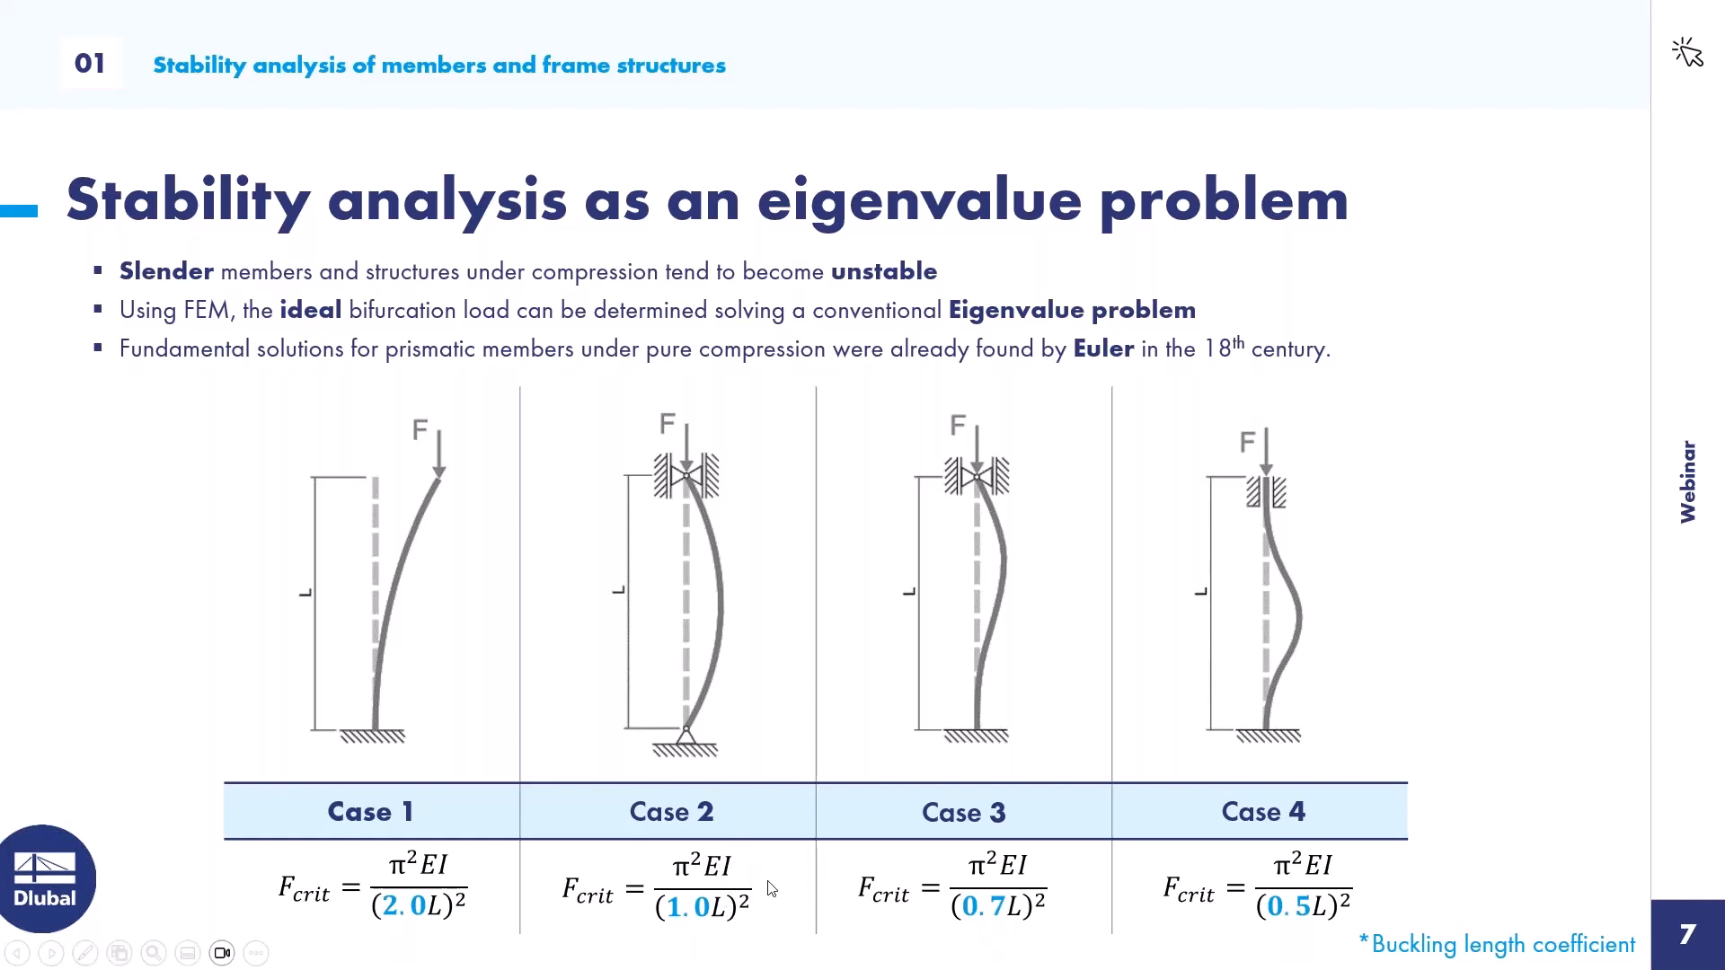
{"action": "key", "text": "alt+Tab"}
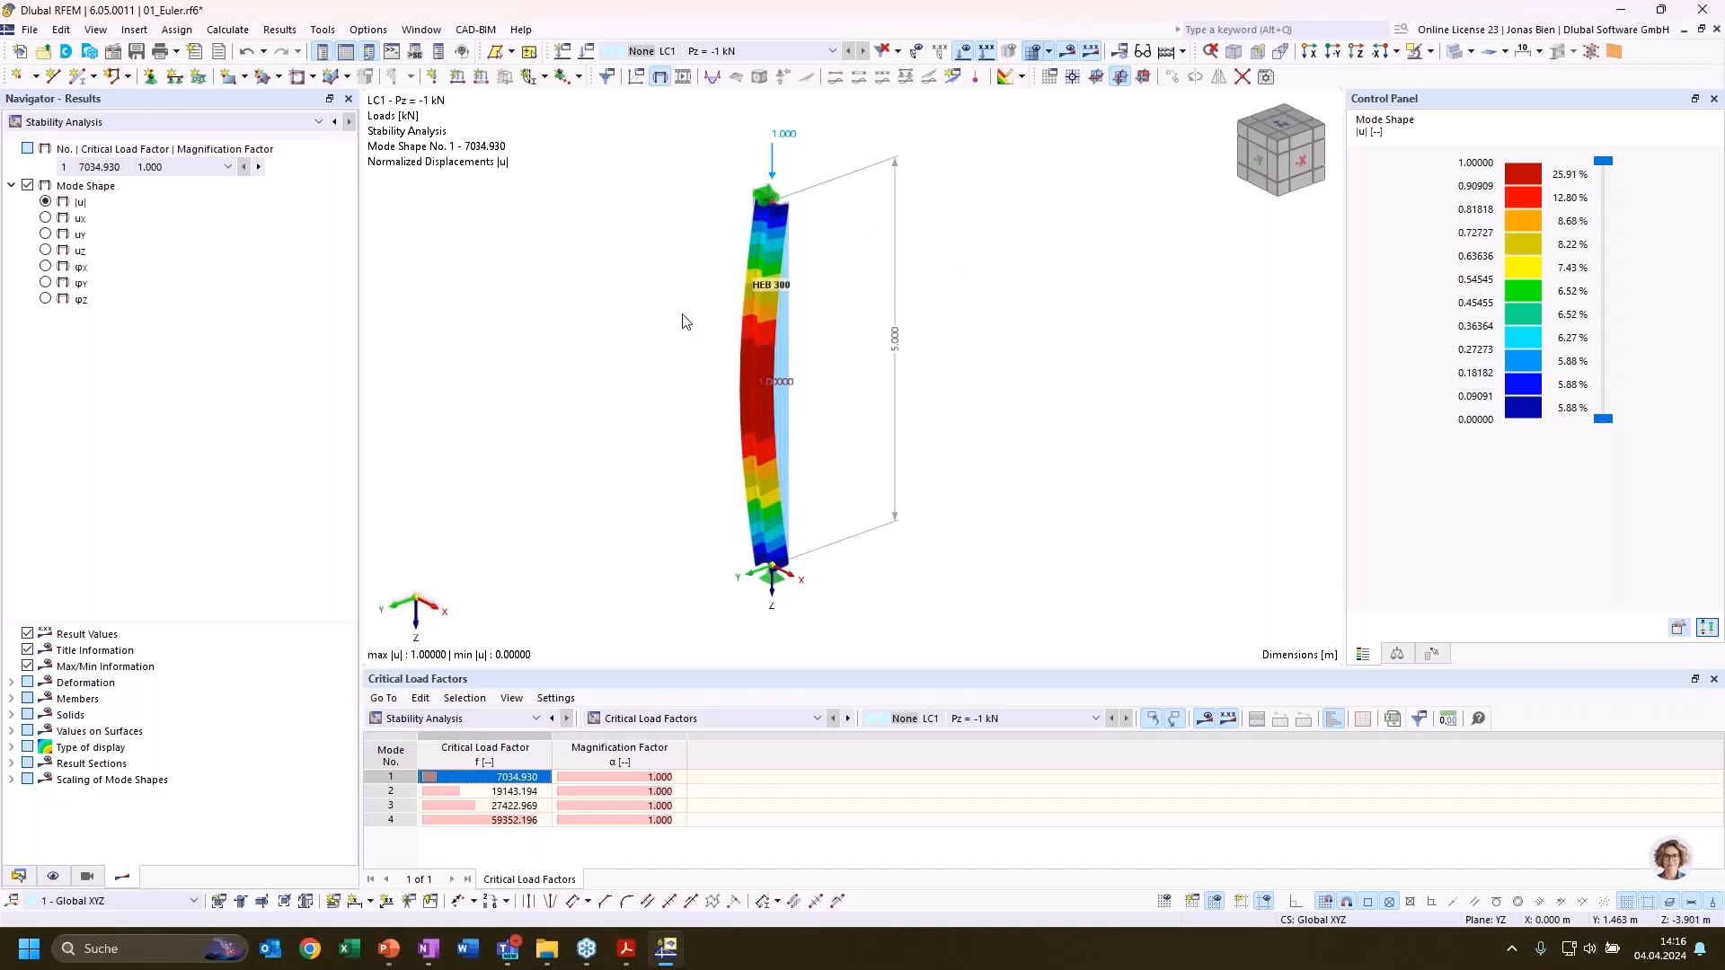
Show the console and evaluate materials[1].elasticity_modulus_global
{"action": "left_click", "coordinate": [402, 56]}
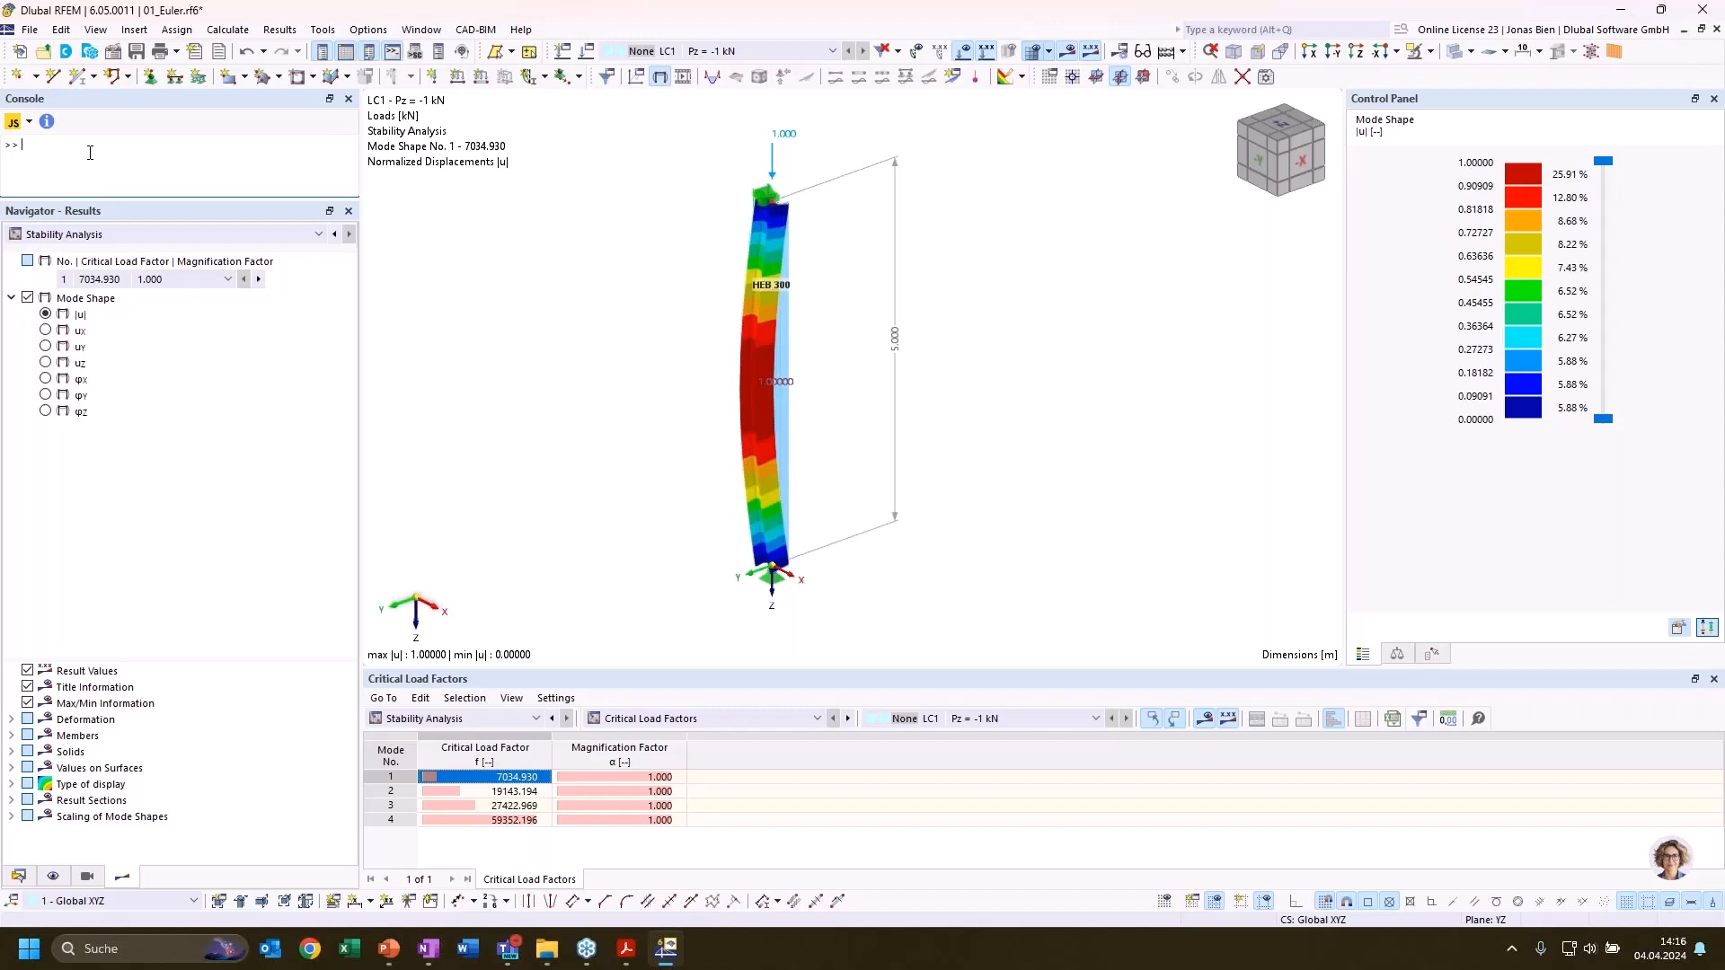
{"action": "type", "text": "materials[1]."}
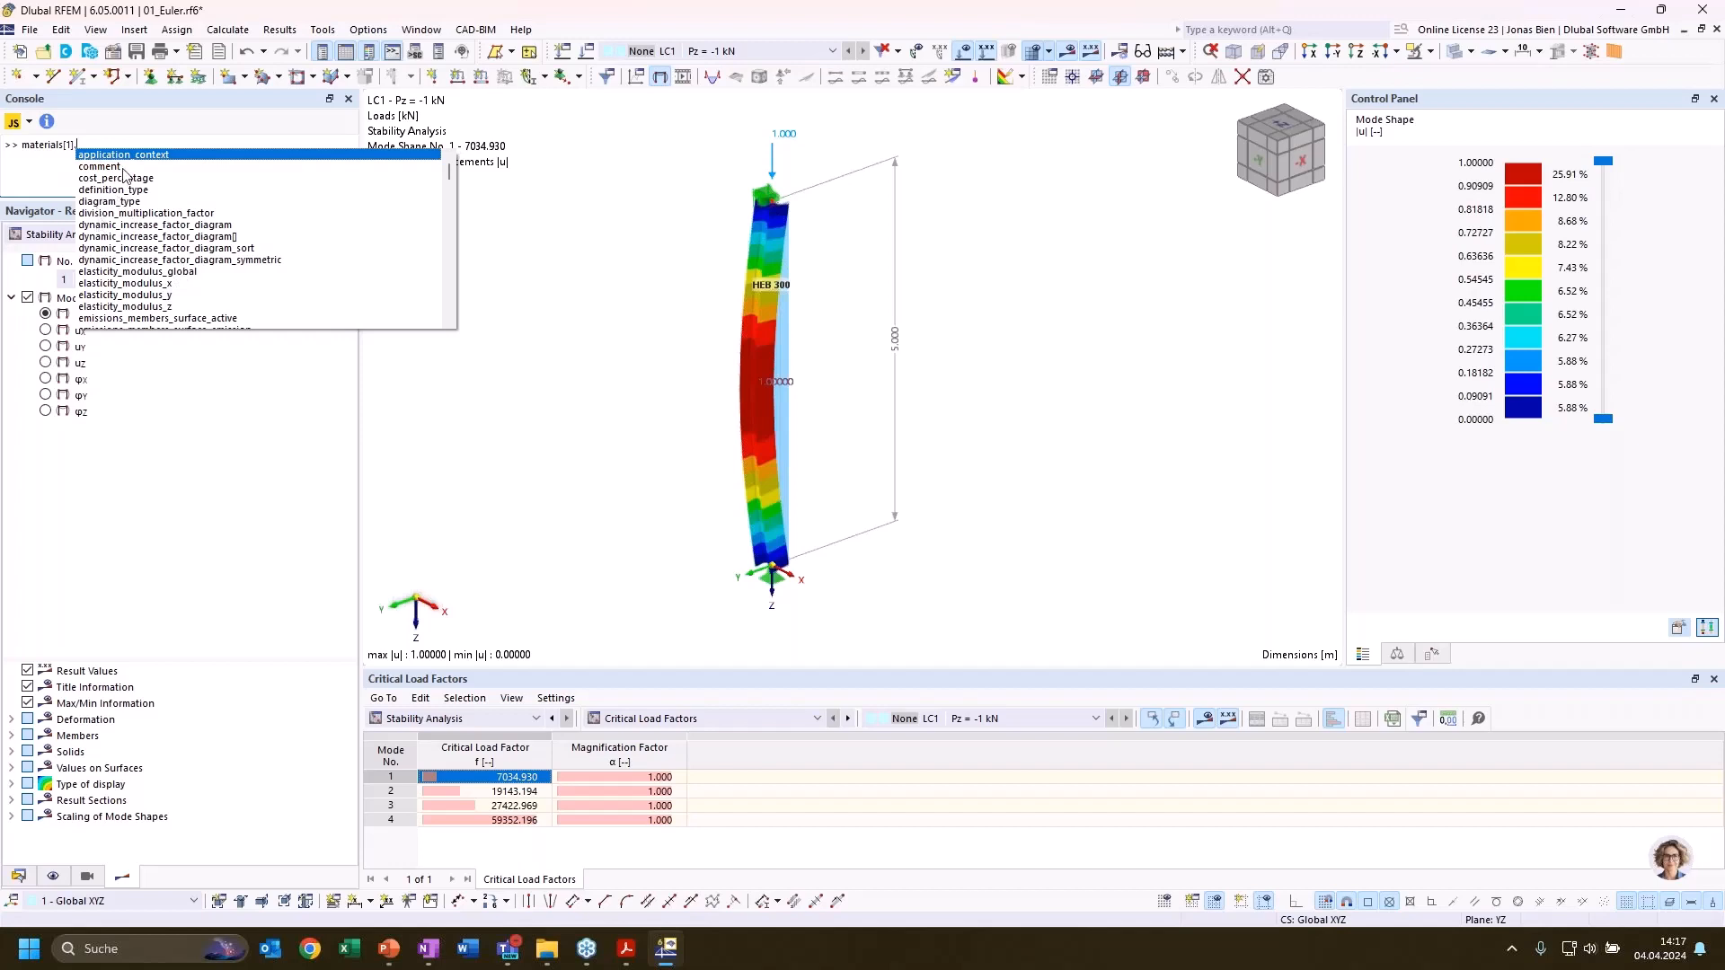
{"action": "left_click", "coordinate": [141, 272]}
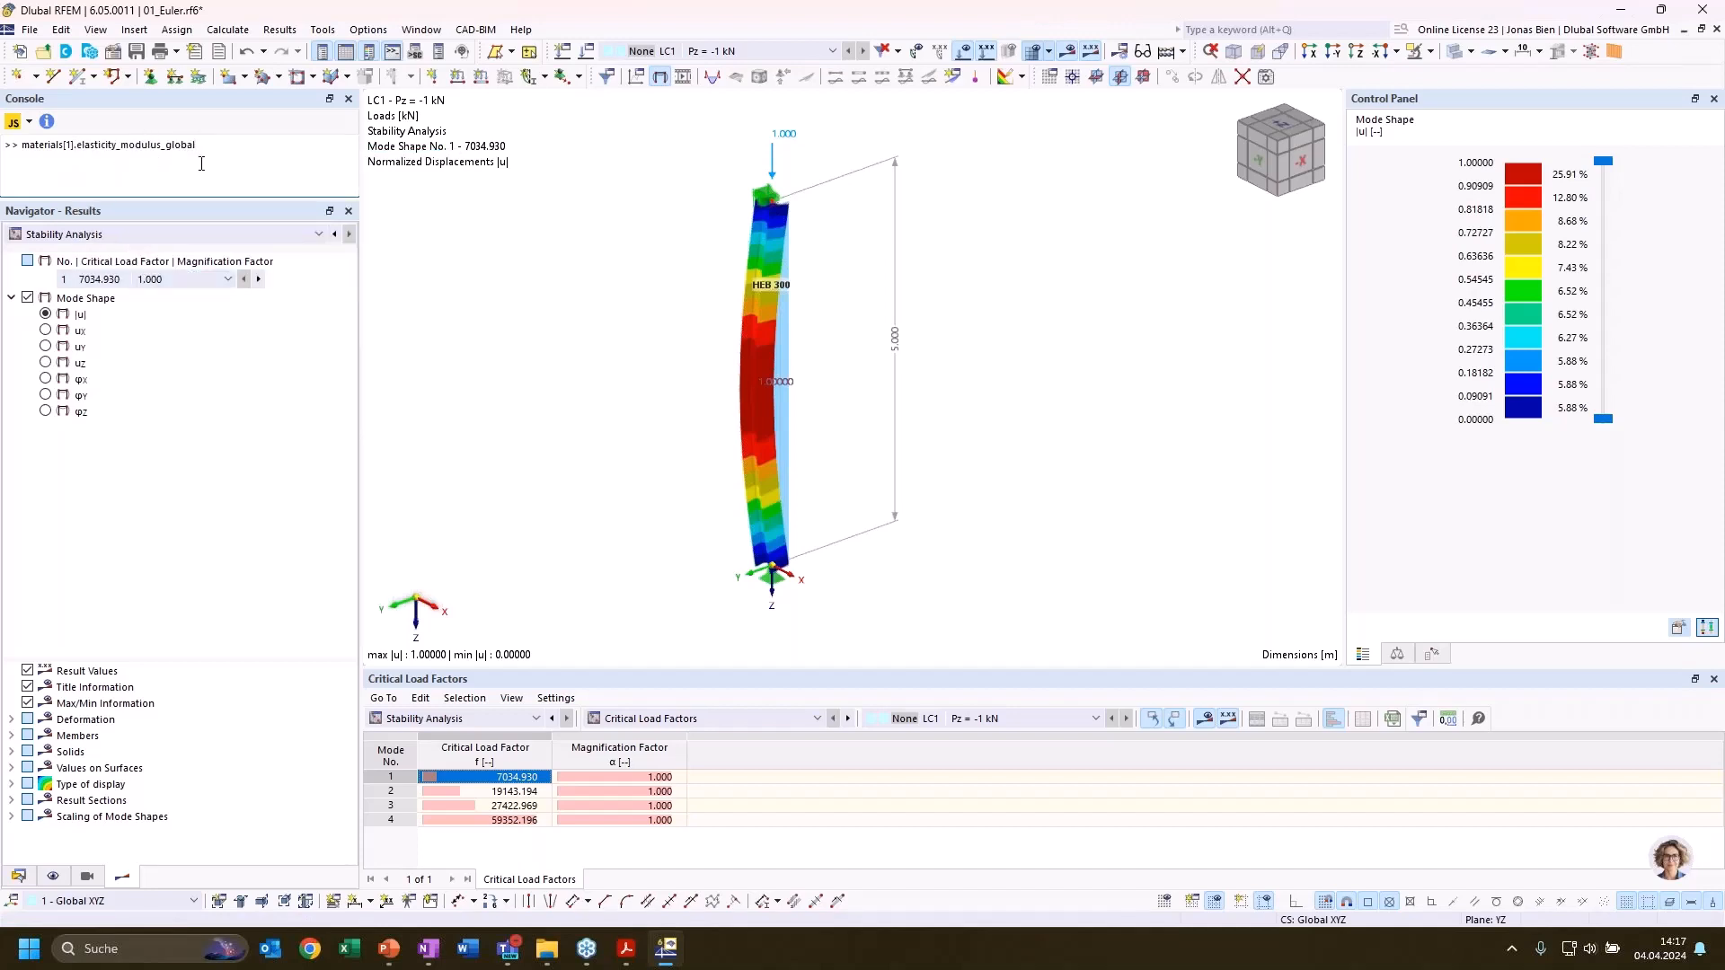
{"action": "key", "text": "Return"}
Begin a console formula for Fcrit, reusing the expression materials[1].elasticity_modulus_global as its first factor
{"action": "type", "text": "Fcrit=materials"}
{"action": "left_click_drag", "start_coordinate": [196, 145], "coordinate": [22, 144]}
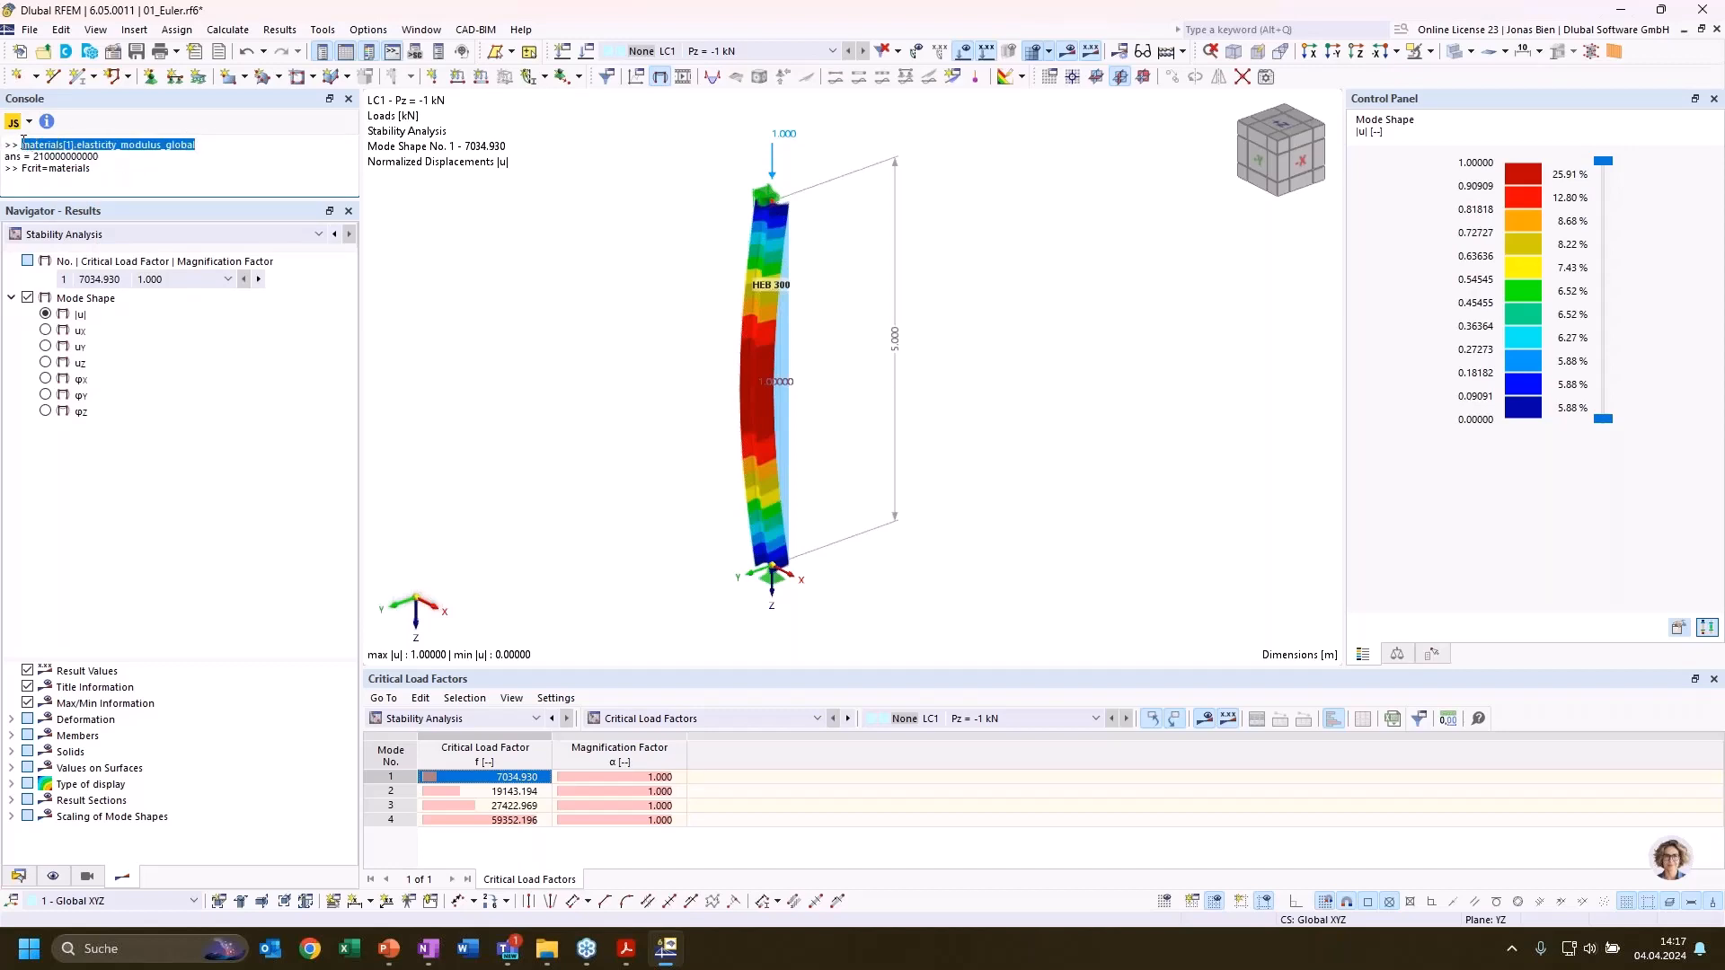
{"action": "key", "text": "ctrl+c"}
{"action": "double_click", "coordinate": [74, 170]}
{"action": "key", "text": "ctrl+v"}
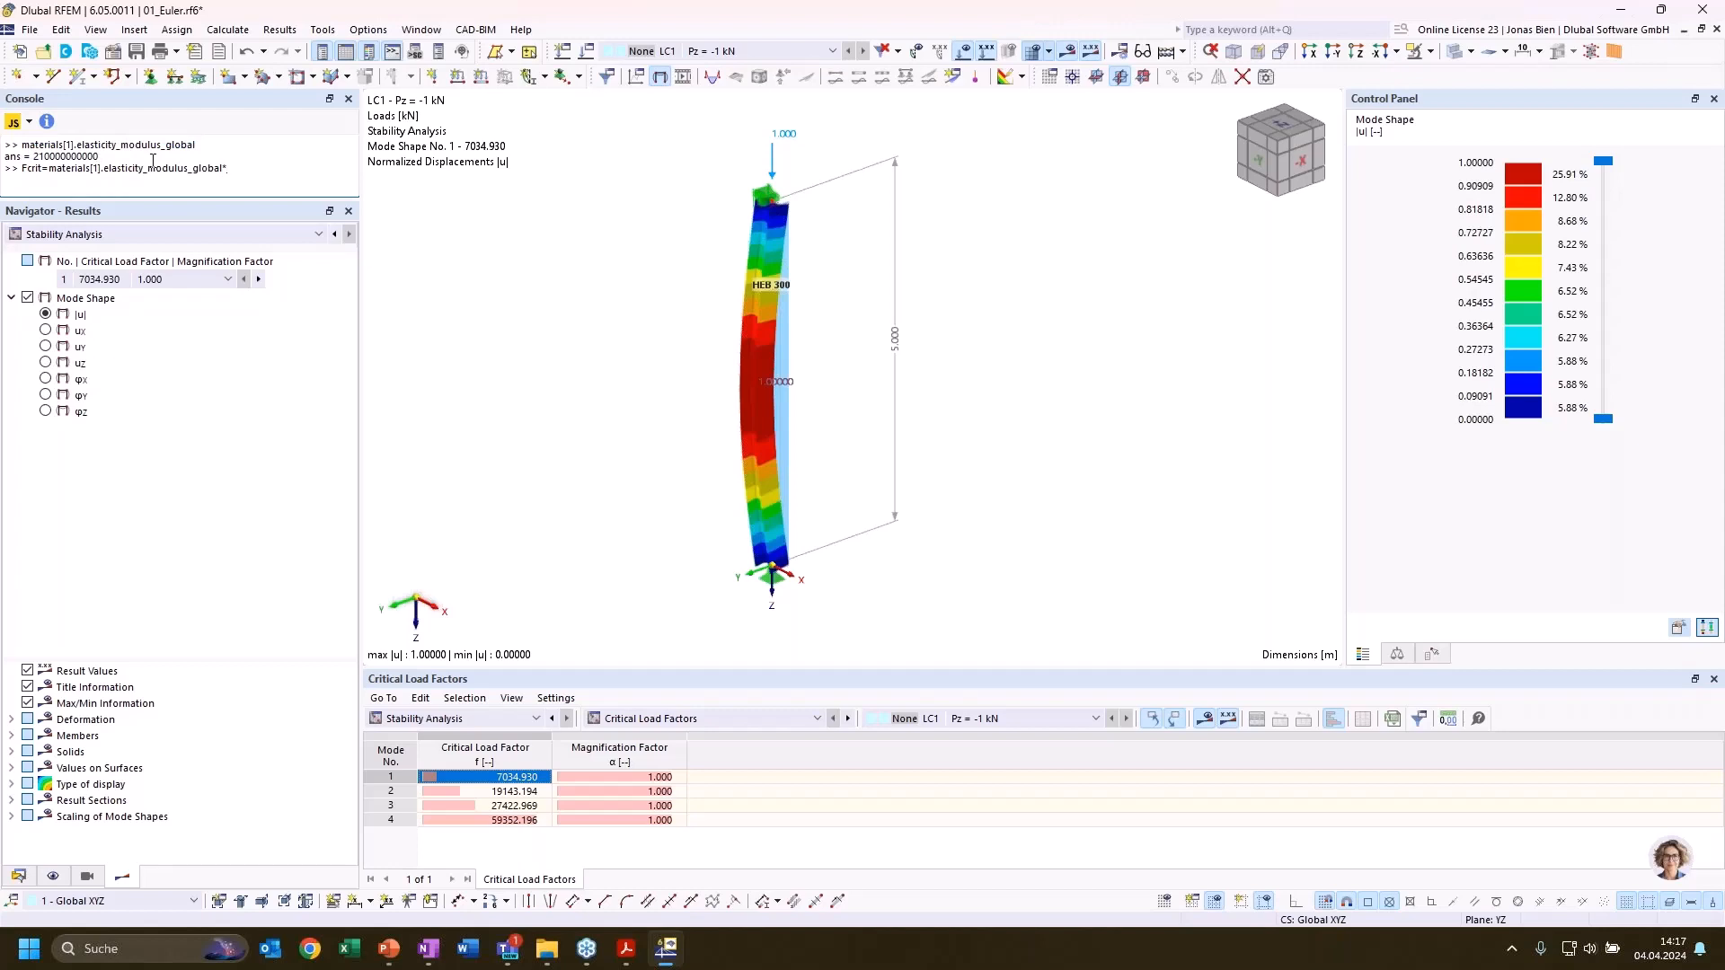
Multiply the elastic modulus in the Fcrit formula by sections[1].I_z
{"action": "type", "text": "sections"}
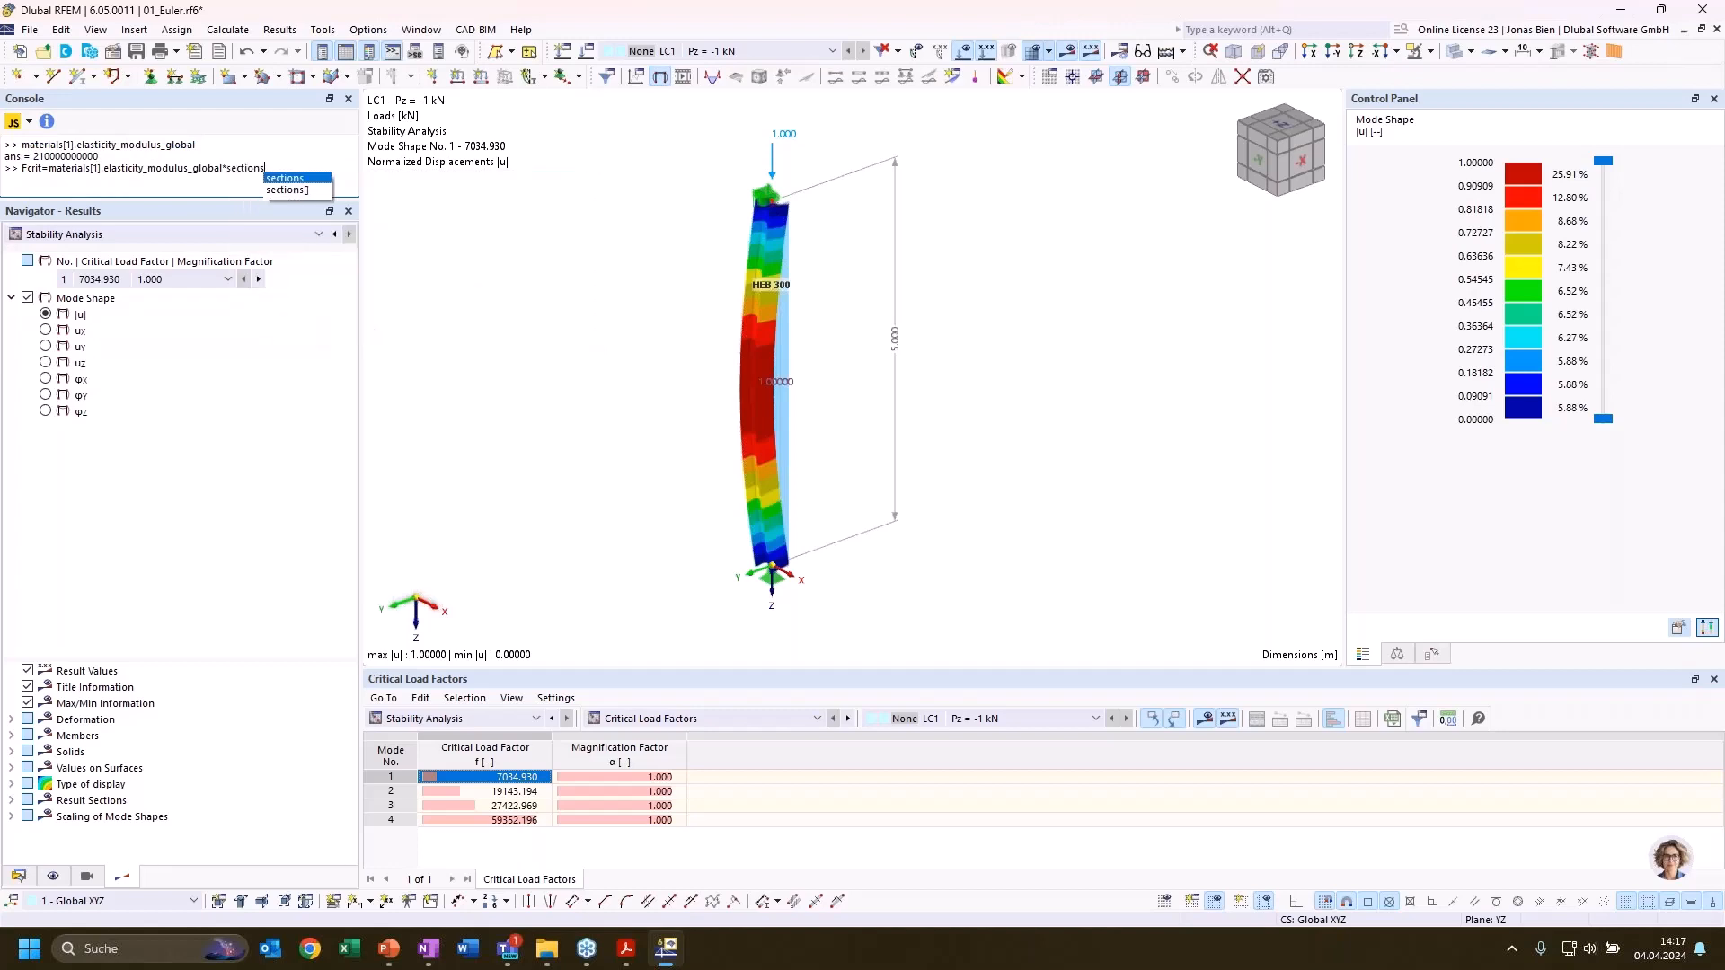
{"action": "type", "text": "[1]"}
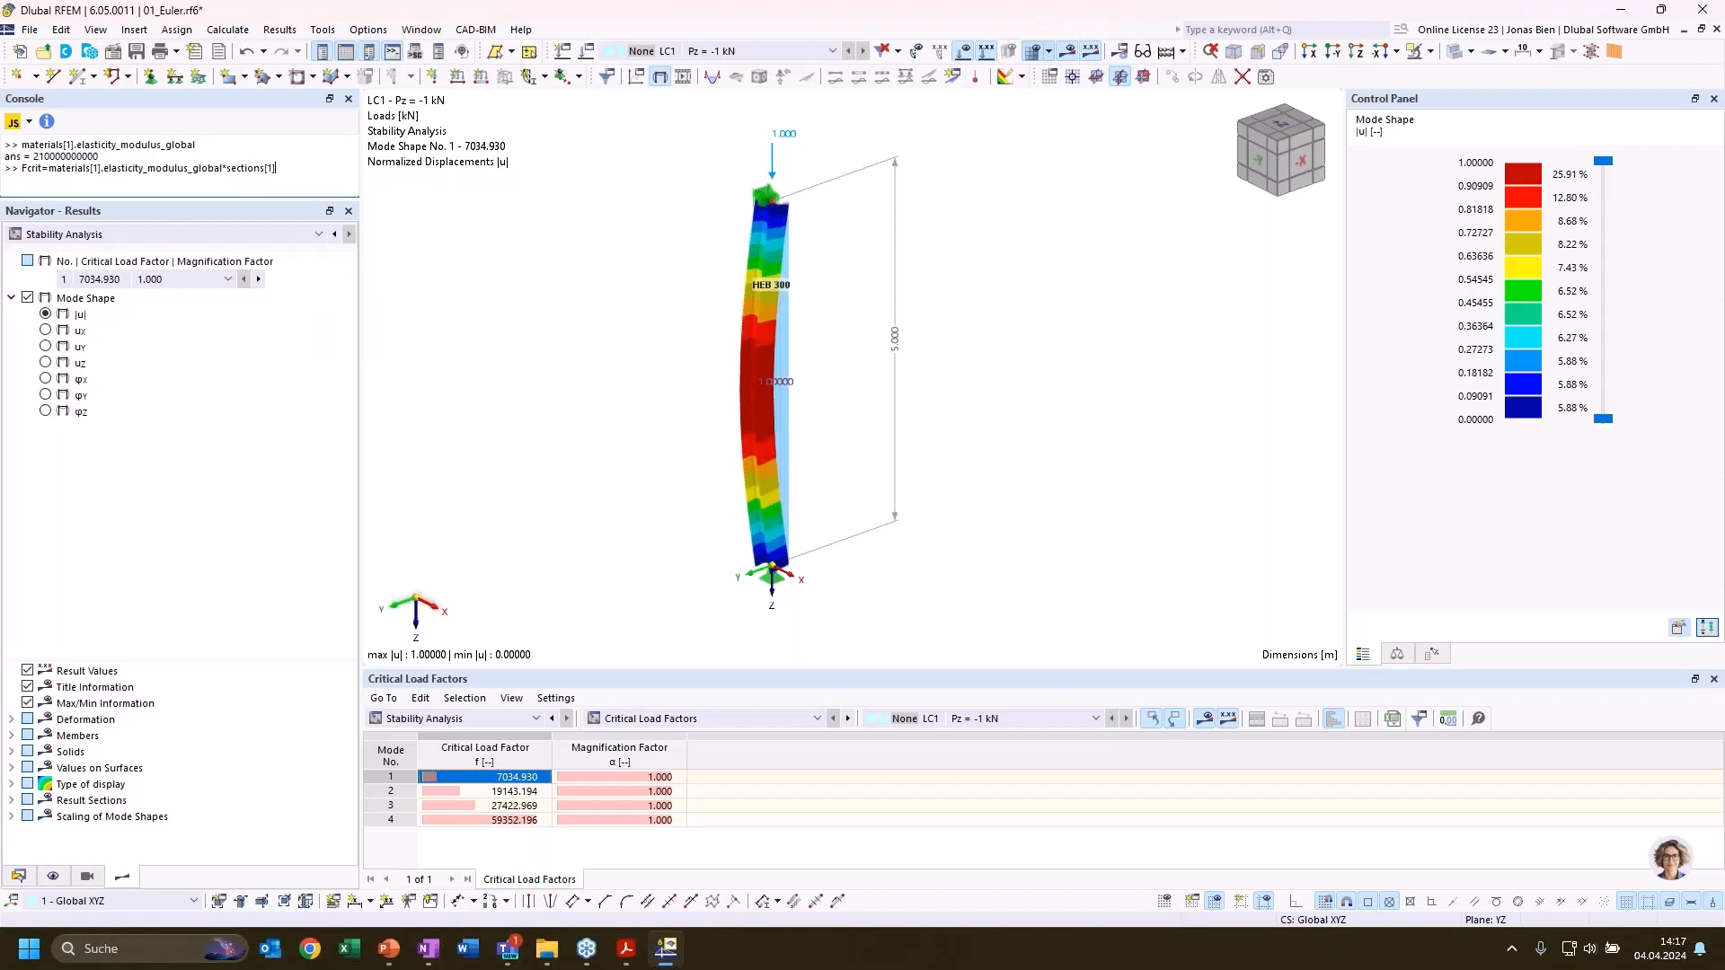
{"action": "type", "text": "."}
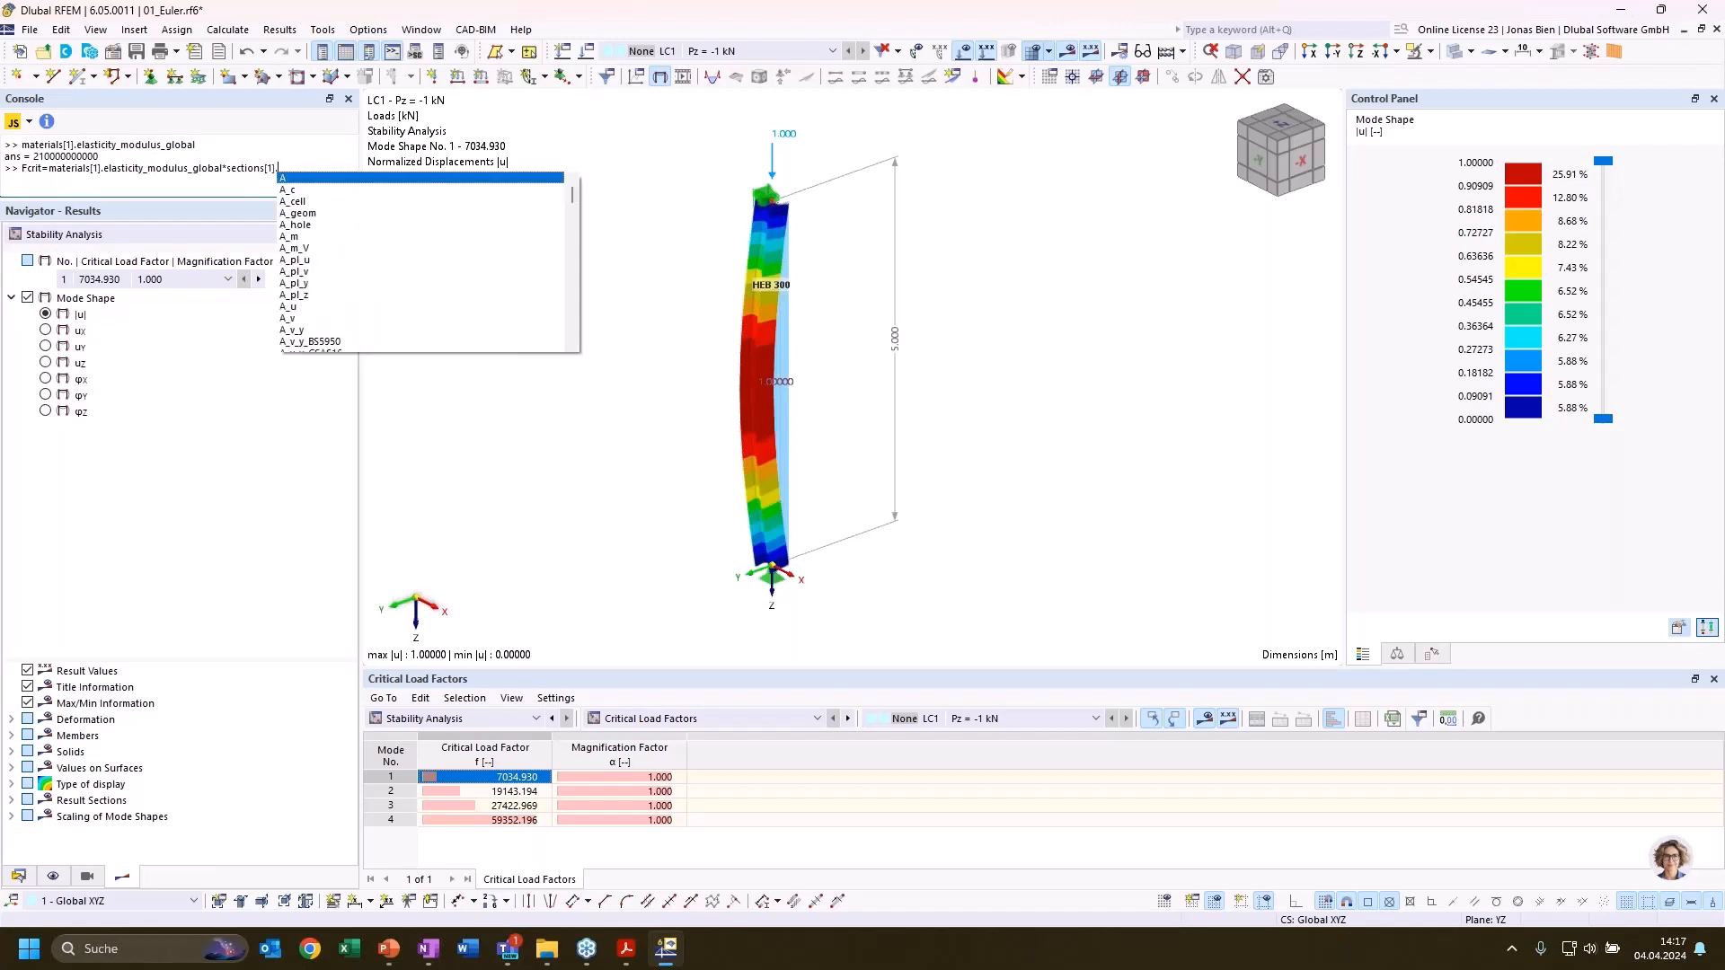
{"action": "type", "text": "I_"}
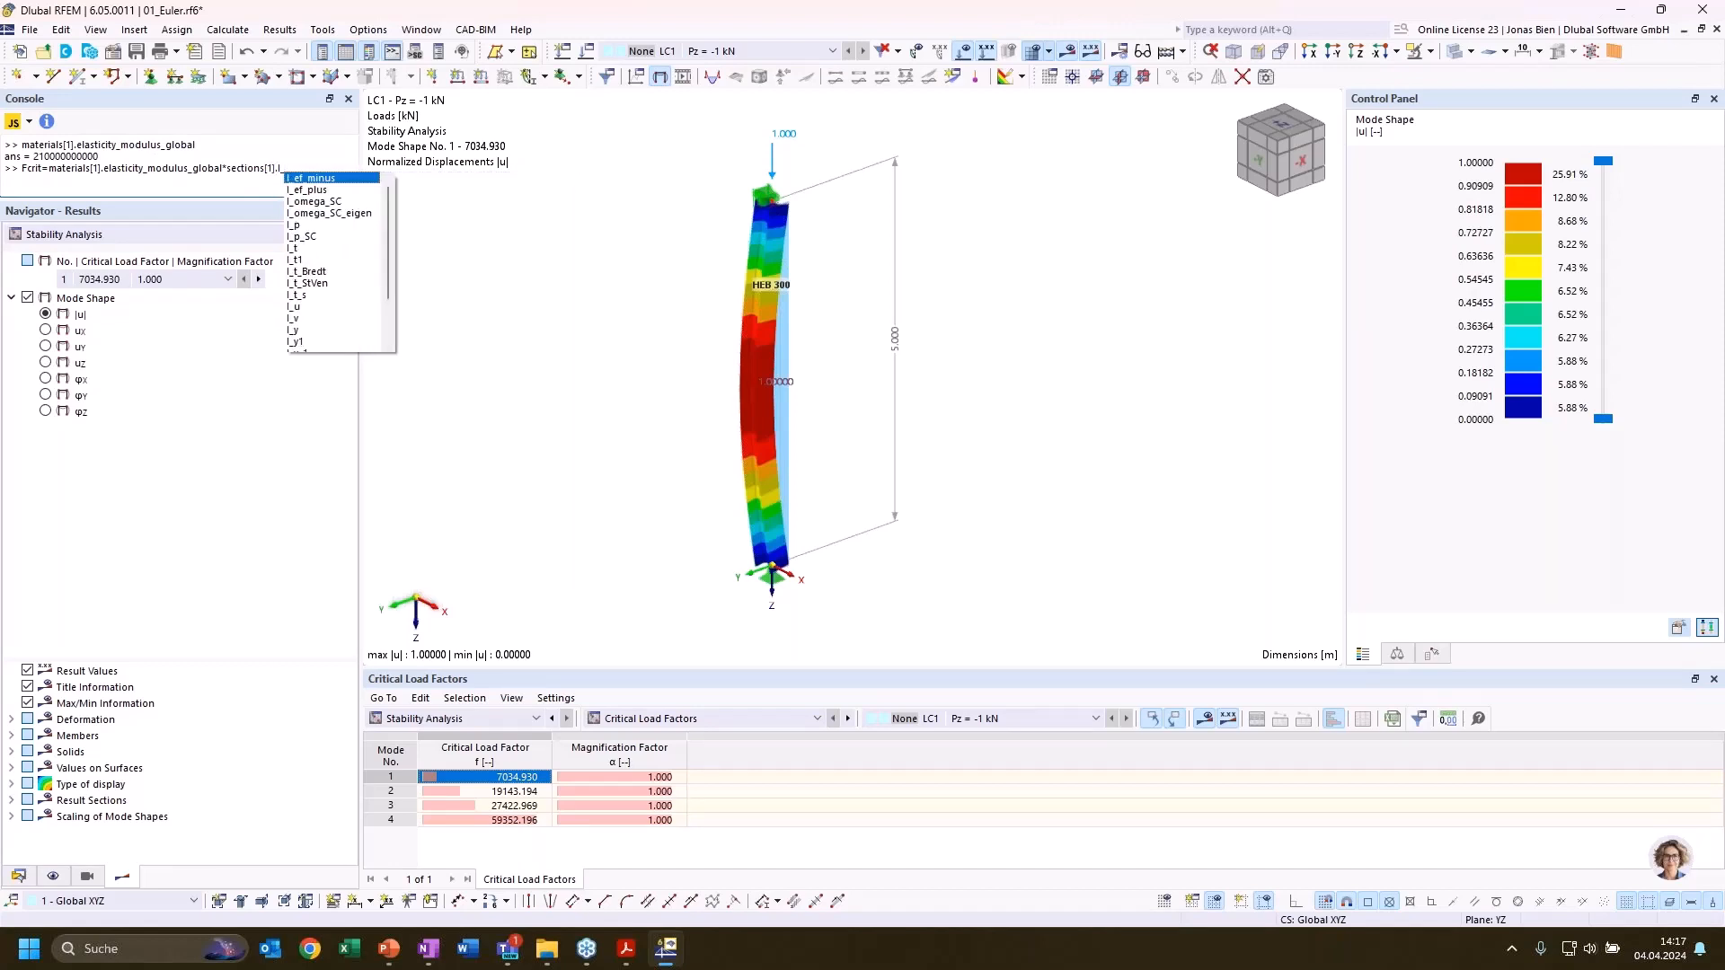
{"action": "type", "text": "z"}
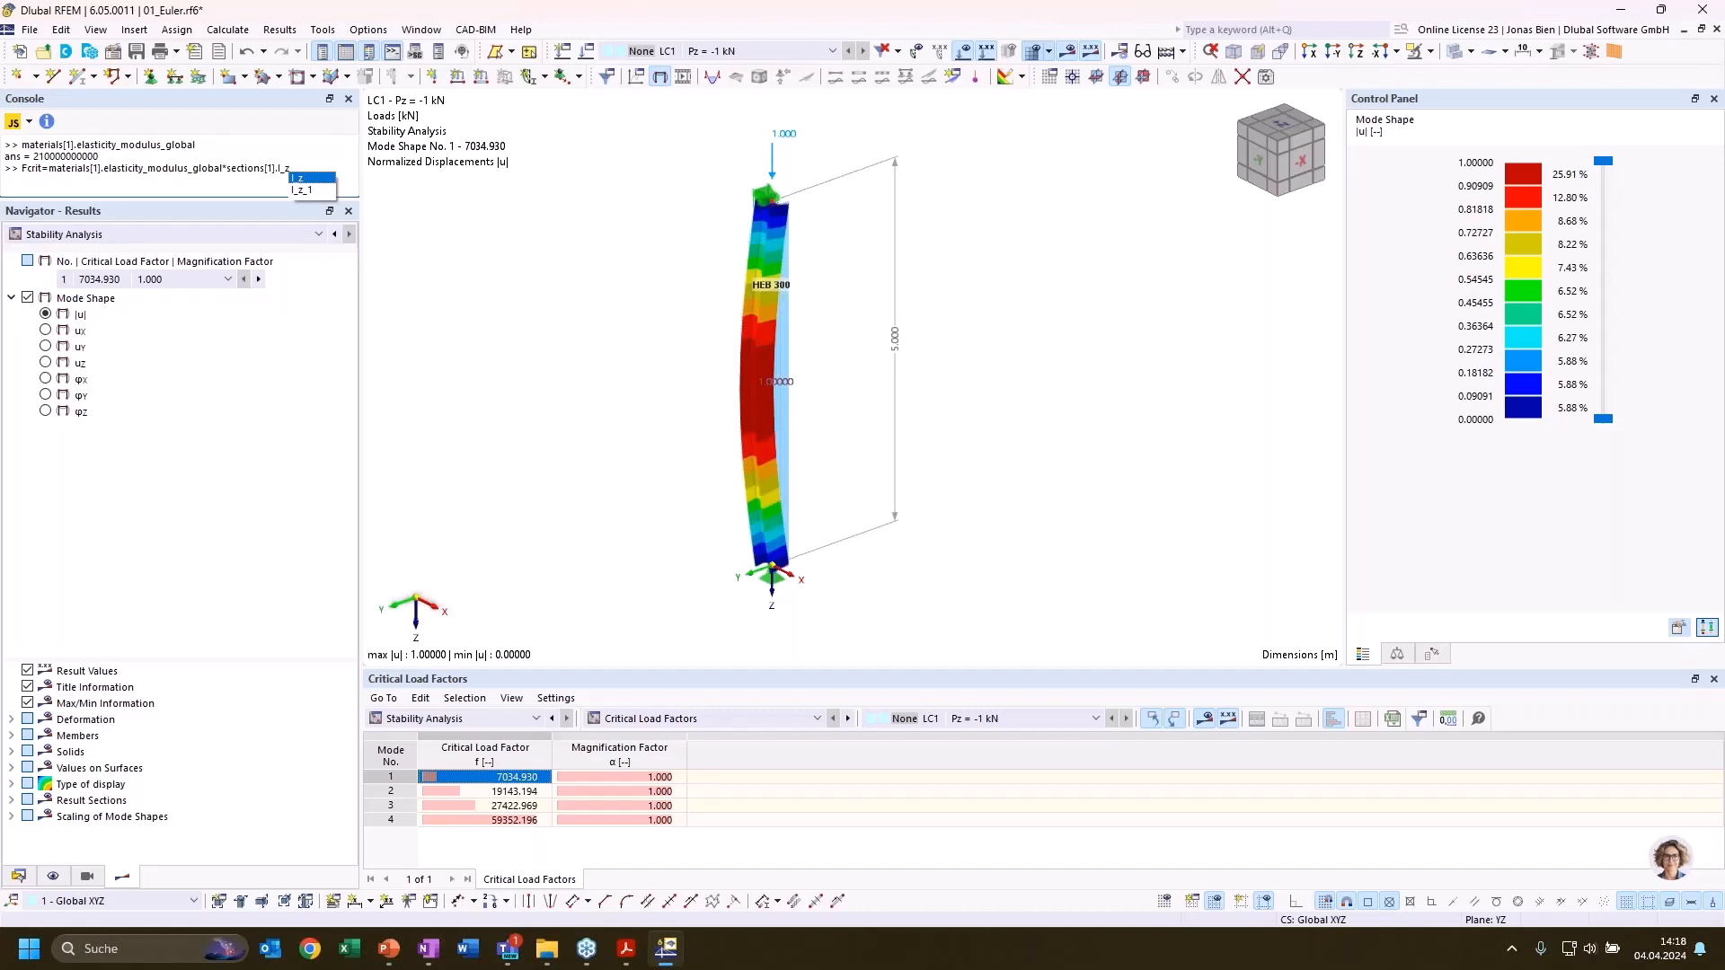
Add the factor *(PI)^2 to the Fcrit formula
{"action": "type", "text": "+(PI)^2"}
{"action": "key", "text": "shift+Left"}
{"action": "type", "text": "*(PI)^2/members"}
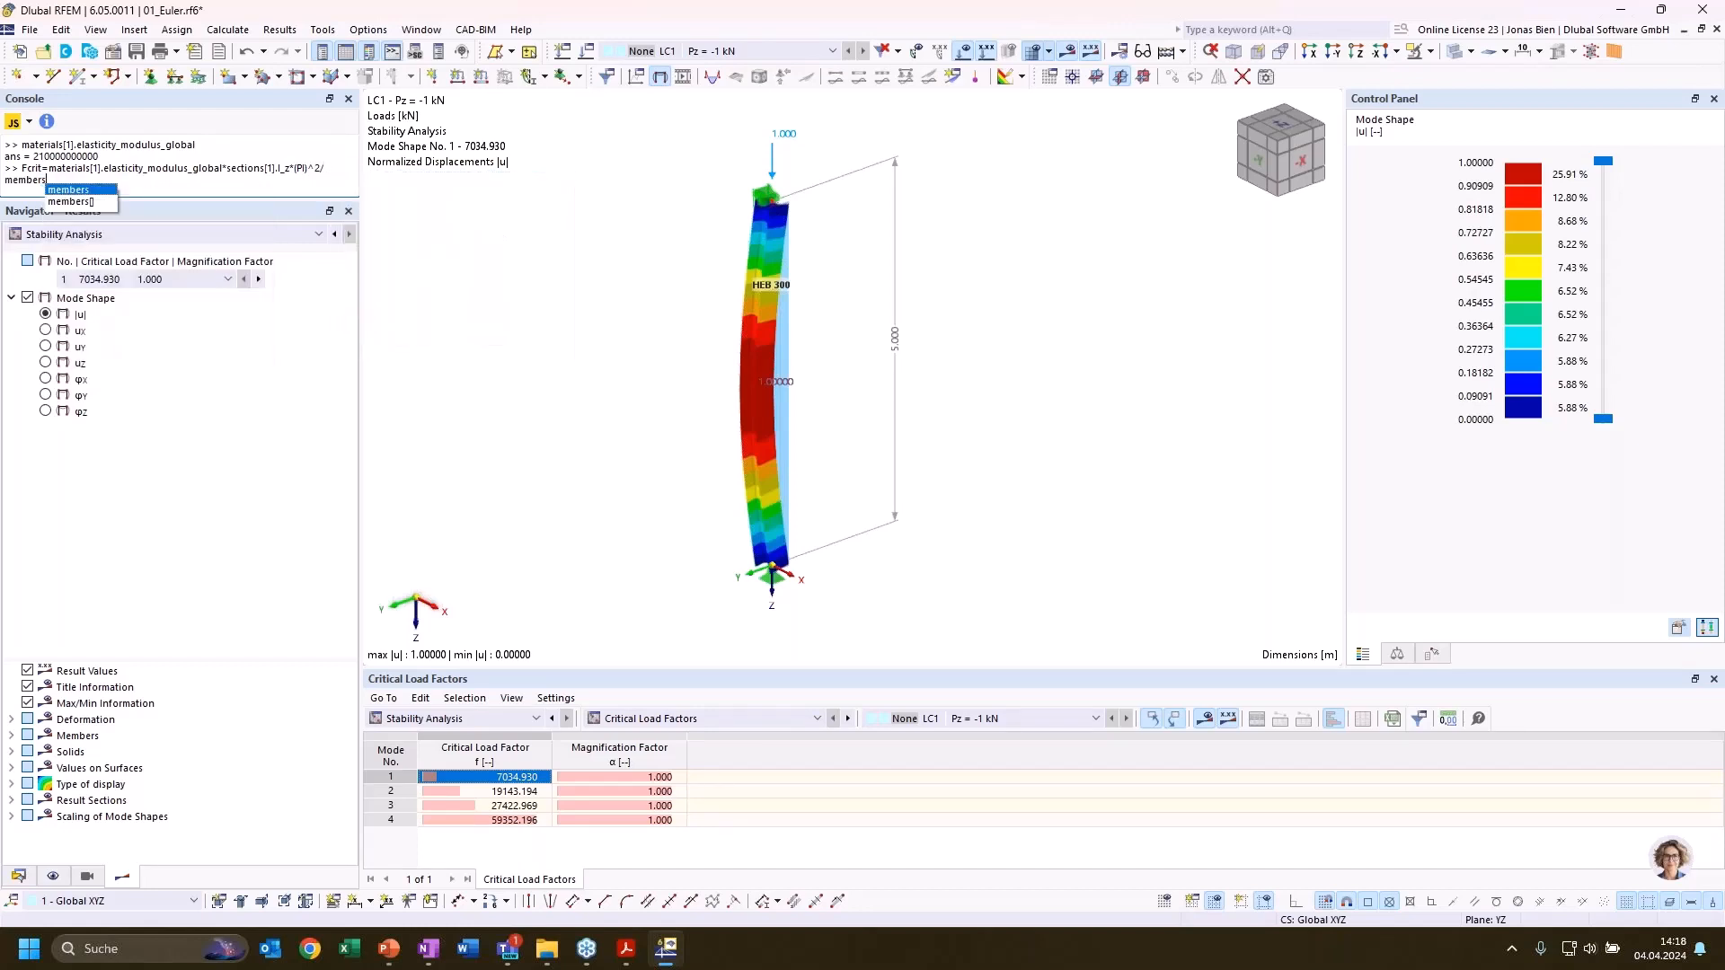
Divide the Fcrit formula by (members[1].length)^2 and evaluate it
{"action": "key", "text": "Return"}
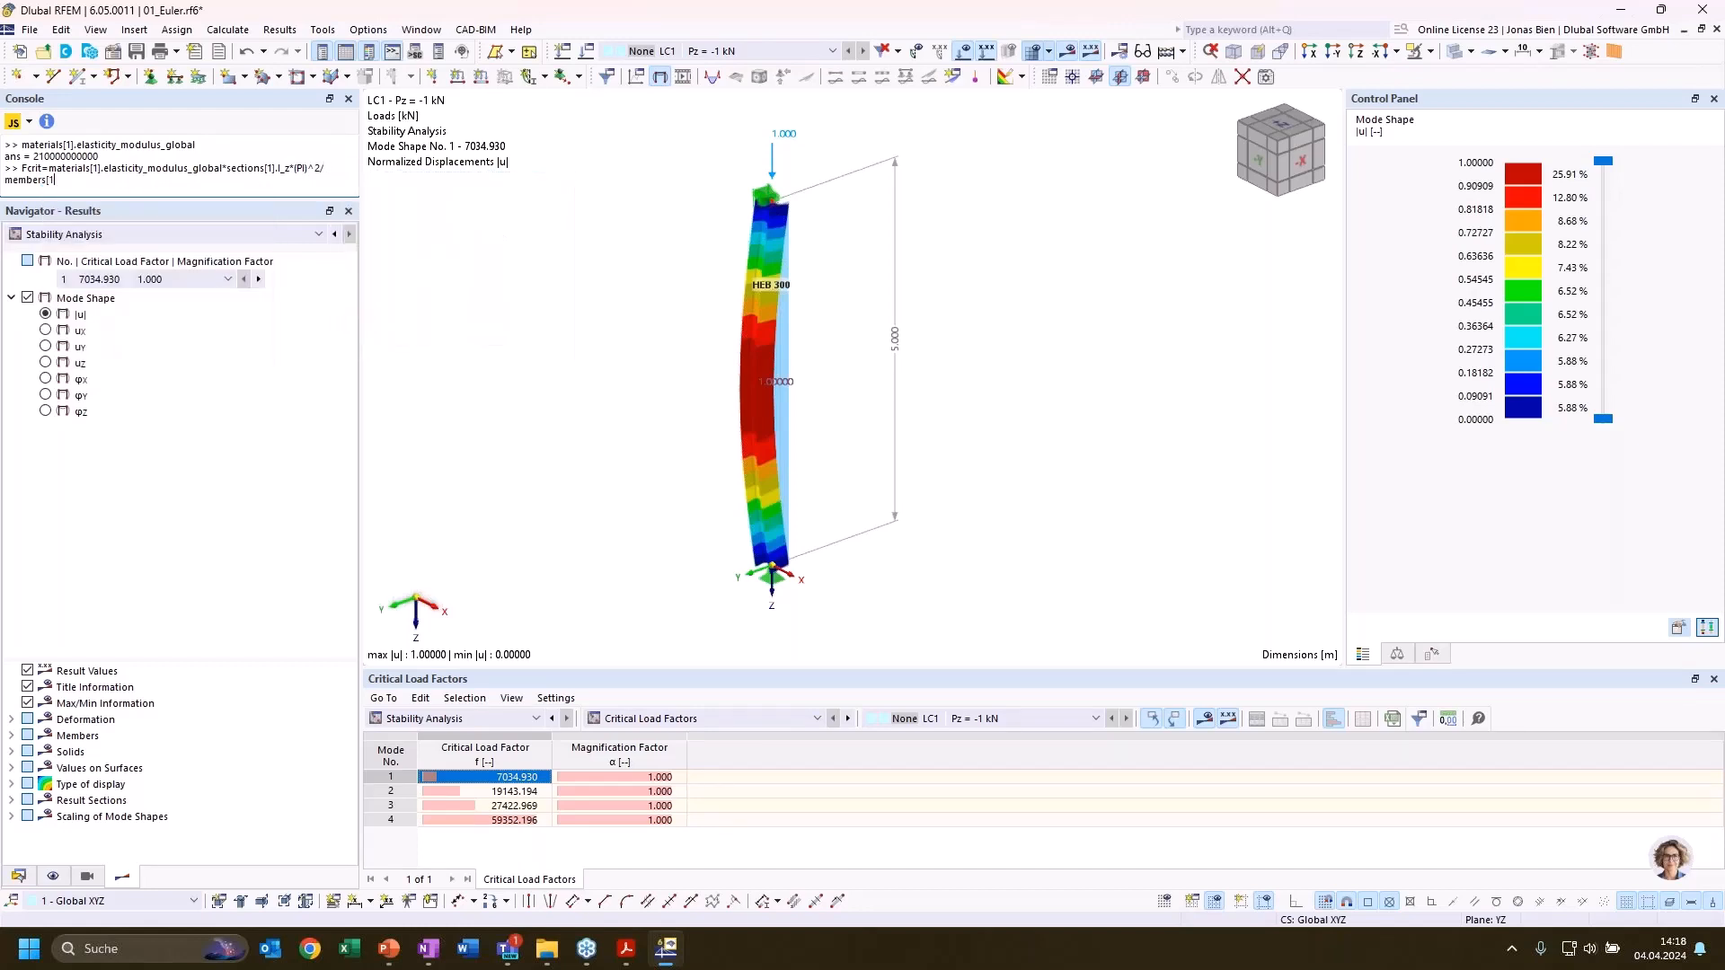
{"action": "type", "text": "[1].len"}
{"action": "type", "text": "t"}
{"action": "key", "text": "BackSpace"}
{"action": "key", "text": "BackSpace"}
{"action": "type", "text": "gth"}
{"action": "type", "text": ")"}
{"action": "type", "text": "("}
{"action": "key", "text": "Return"}
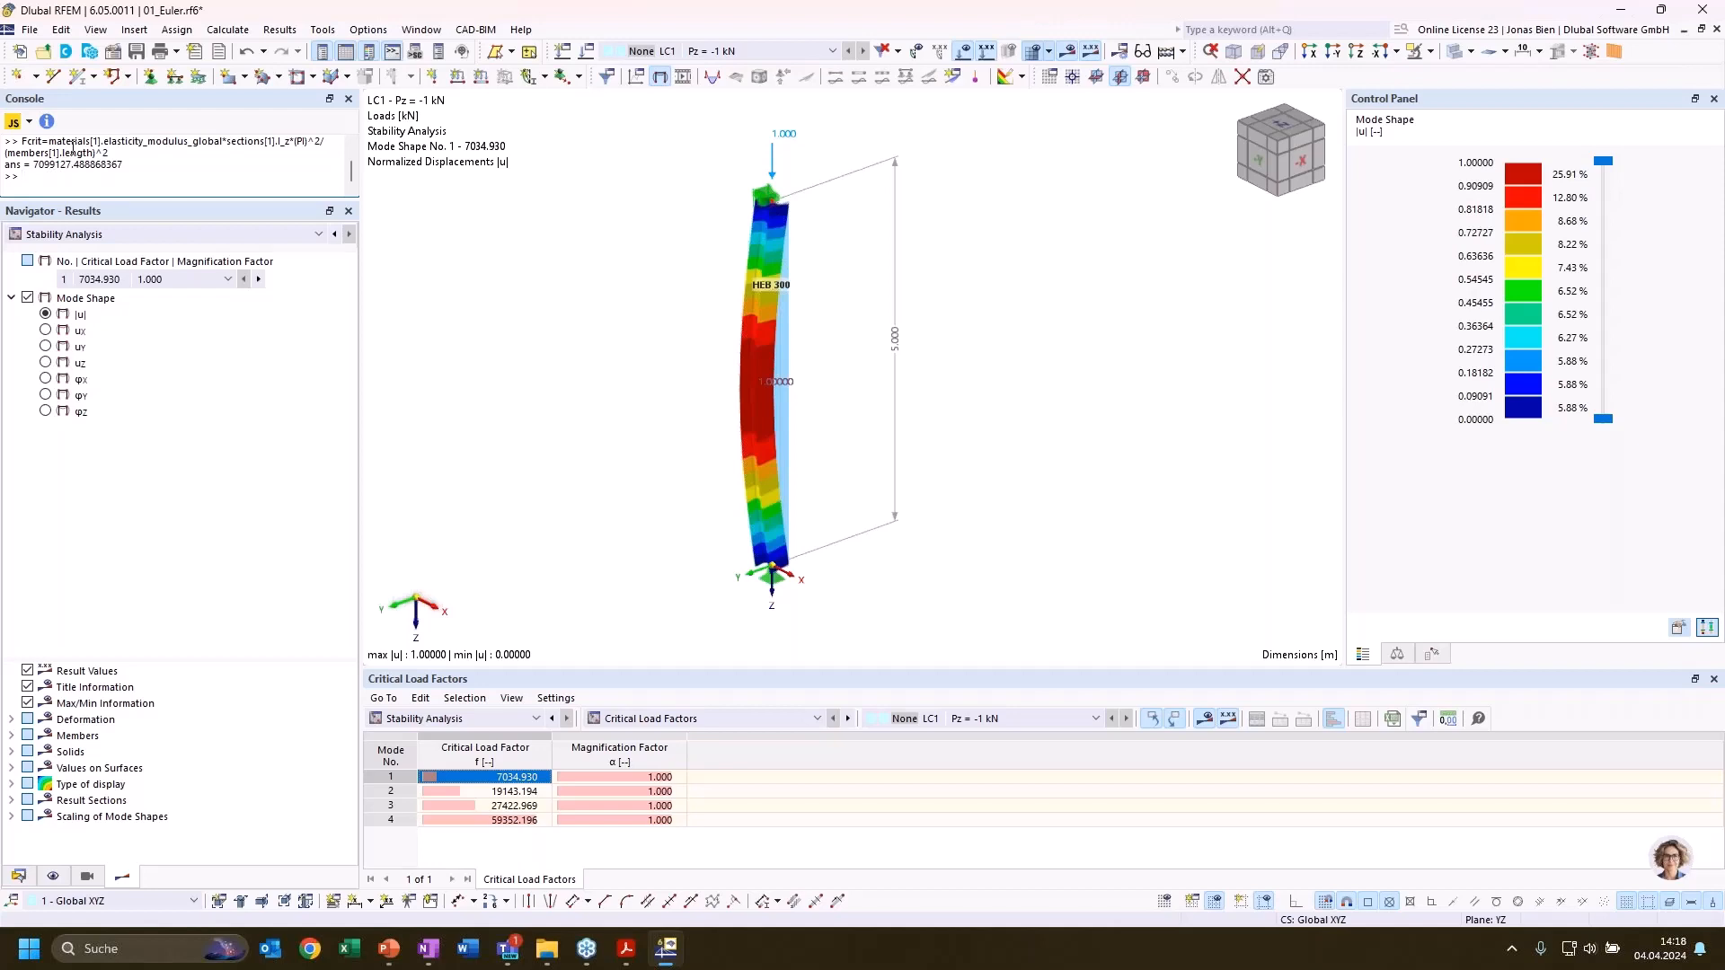
Evaluate the Fcrit formula again with an additional division by 1000
{"action": "key", "text": "Up"}
{"action": "type", "text": "/1000"}
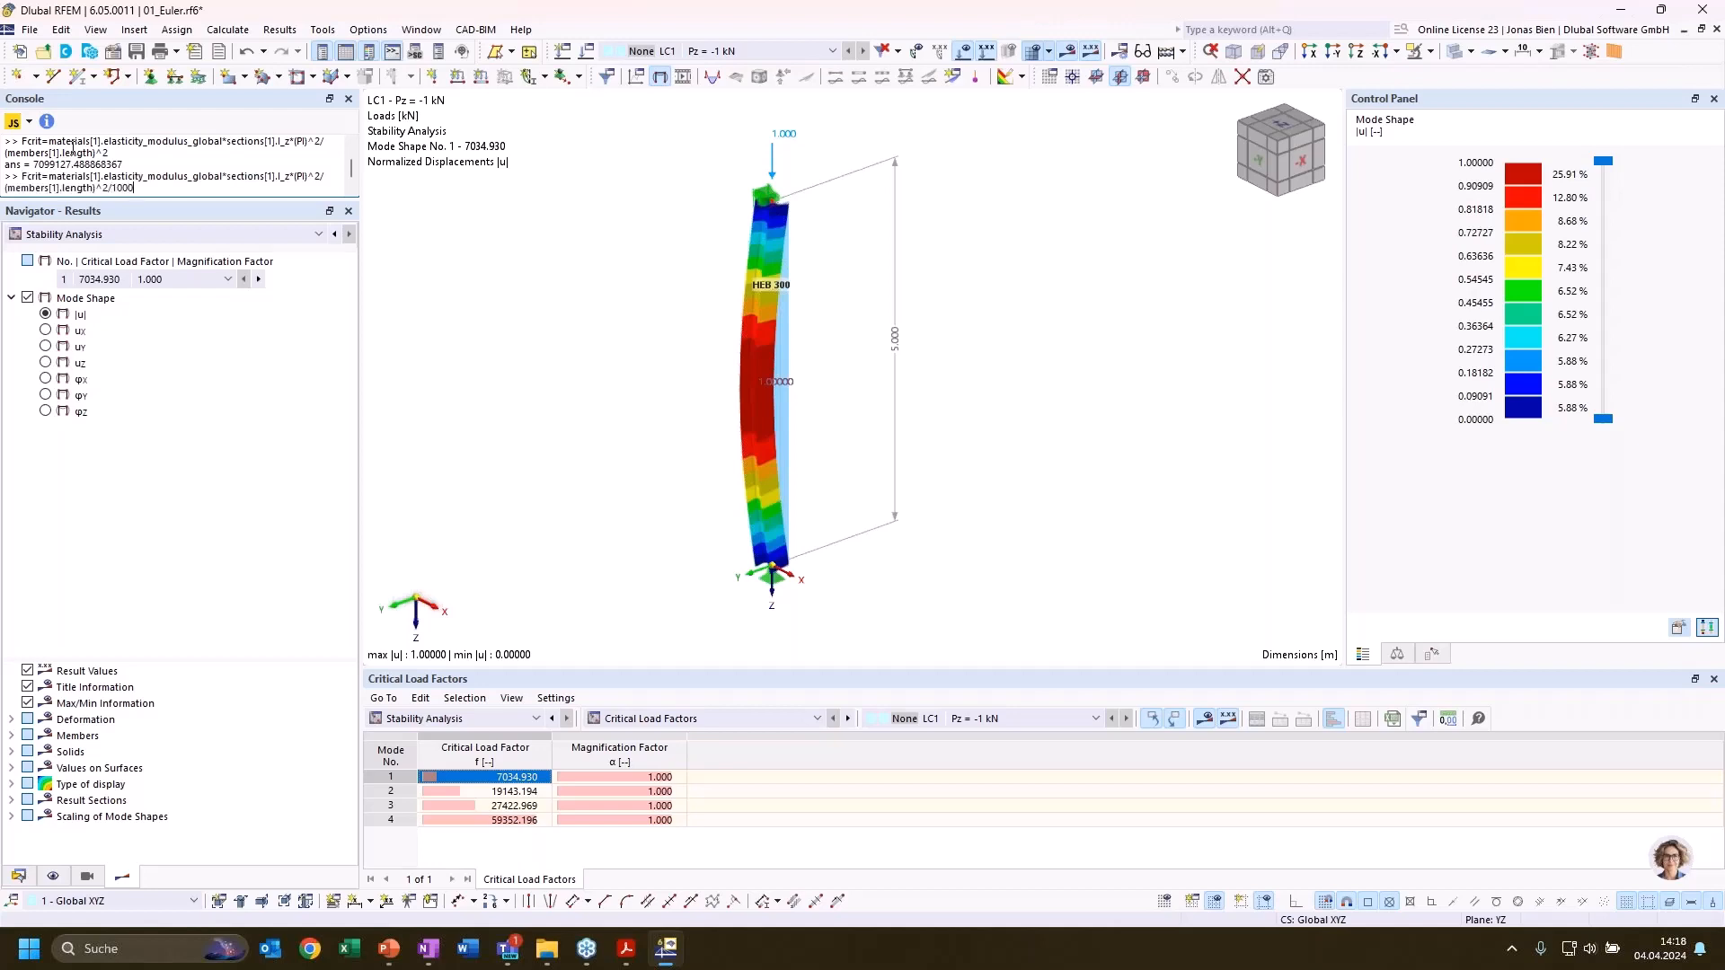
{"action": "key", "text": "Return"}
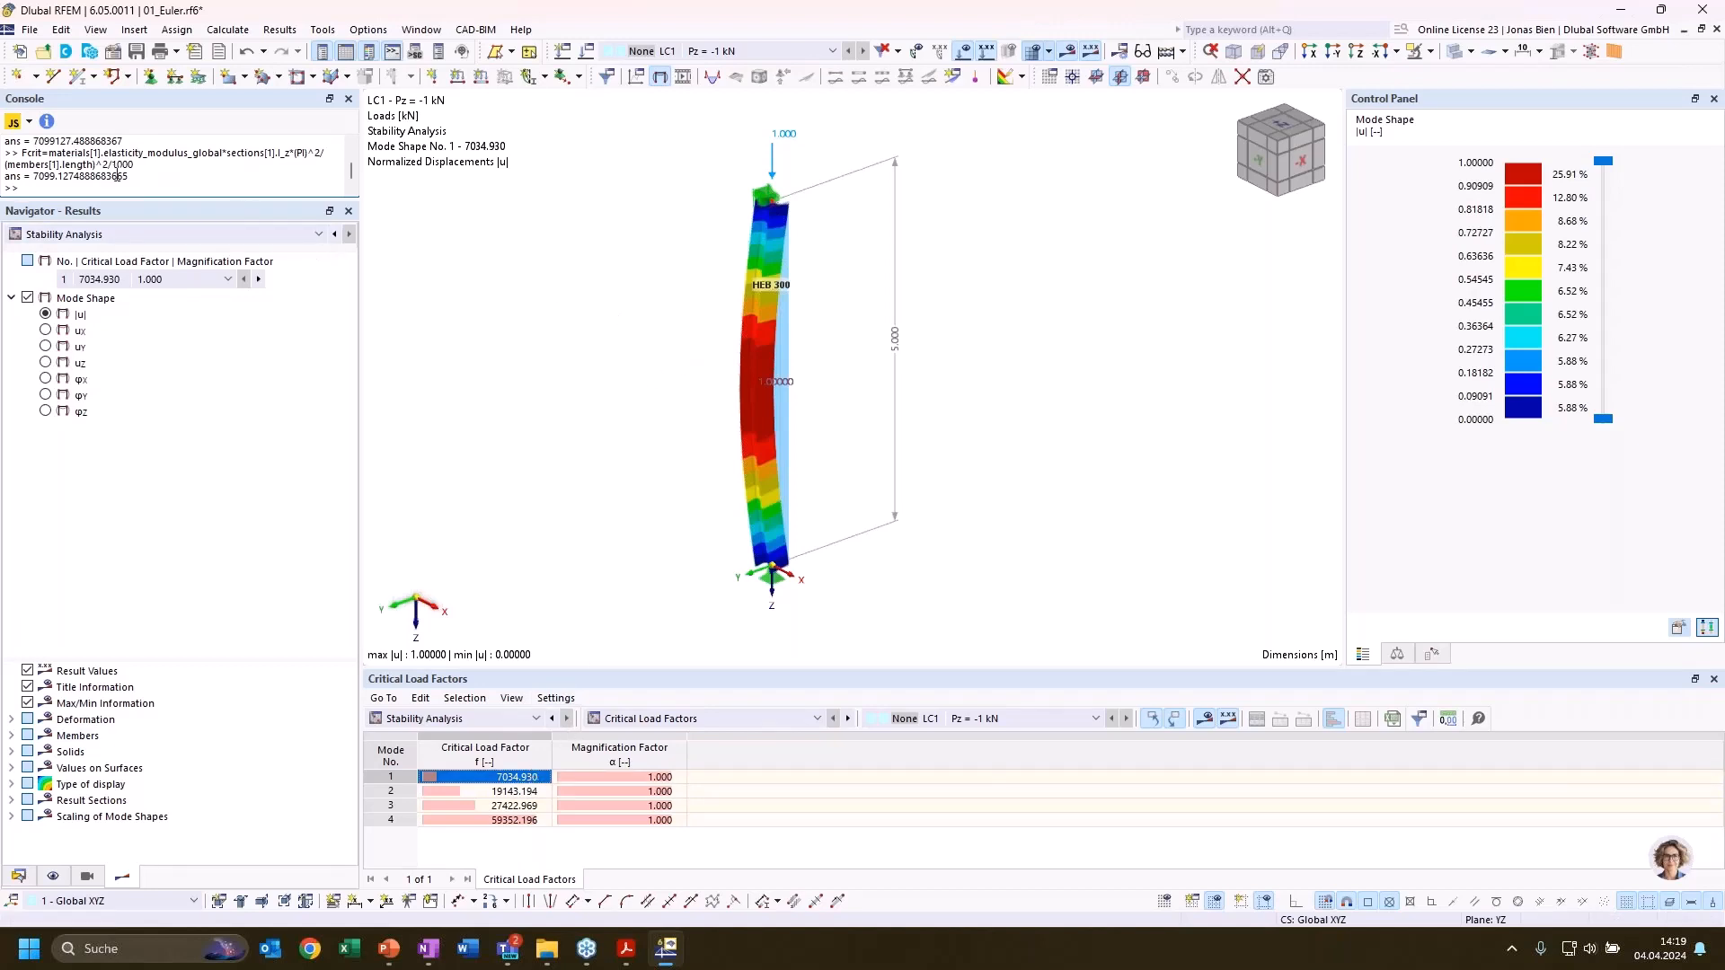
Deactivate the shear stiffness of the column's HEB 300 section and apply the section and member changes
{"action": "double_click", "coordinate": [794, 456]}
{"action": "left_click", "coordinate": [429, 185]}
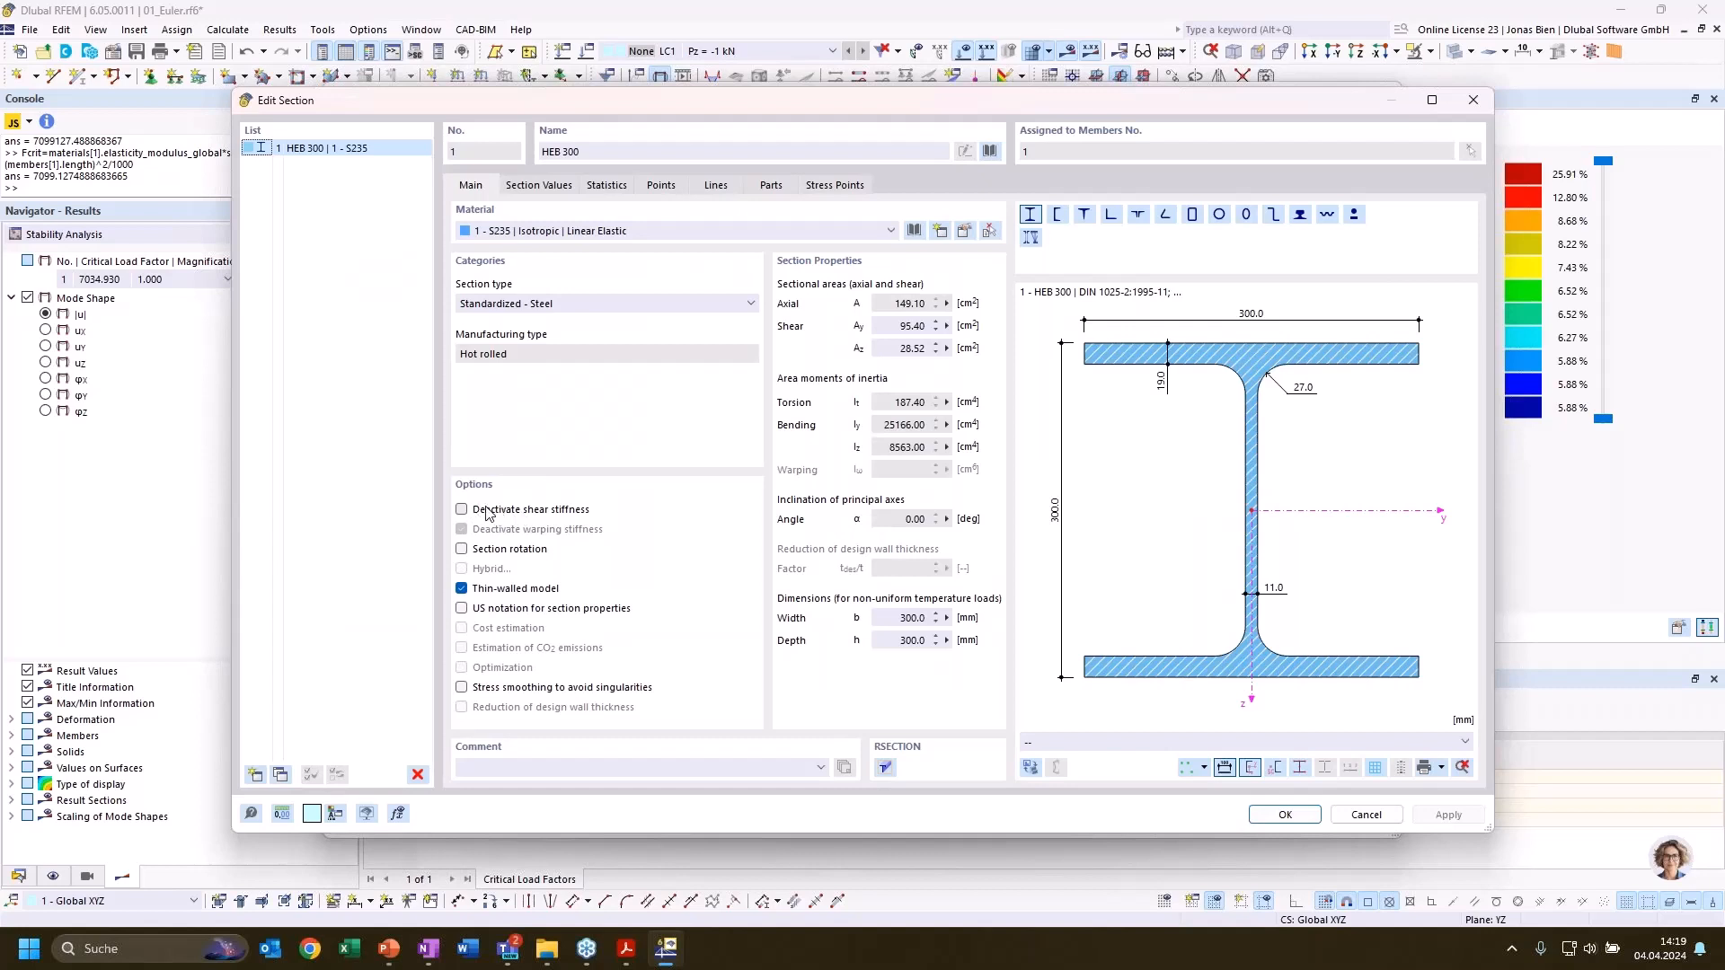
{"action": "left_click", "coordinate": [494, 510]}
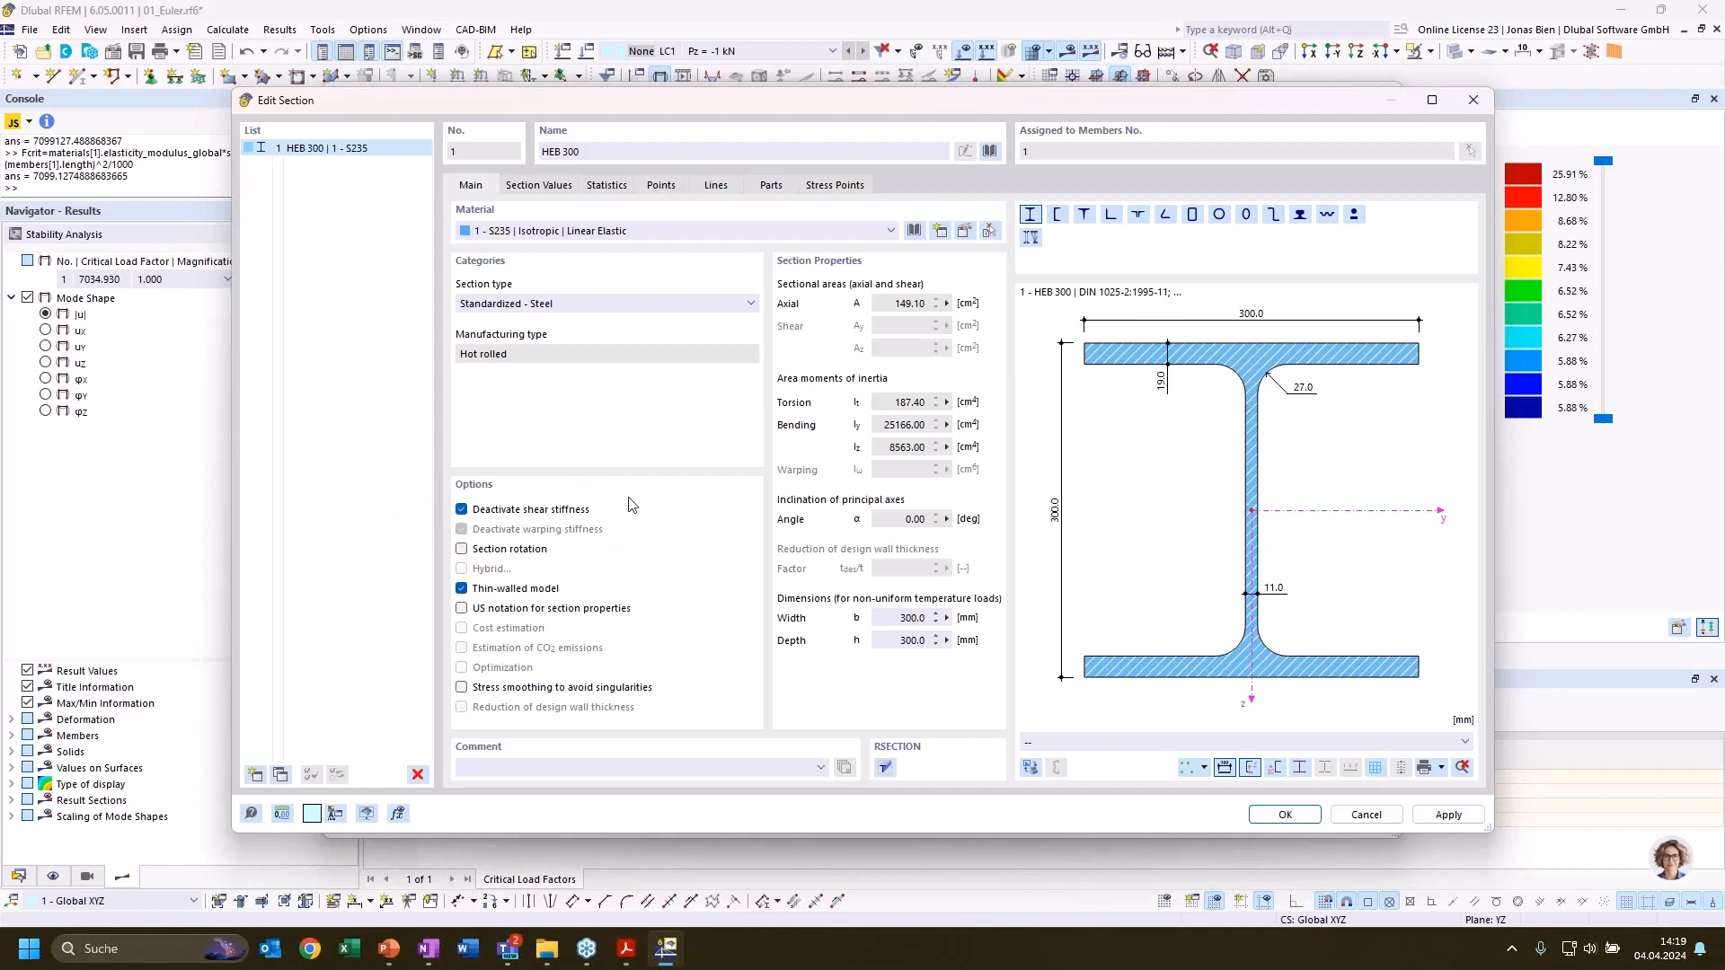
{"action": "left_click", "coordinate": [1261, 820]}
{"action": "left_click", "coordinate": [1218, 826]}
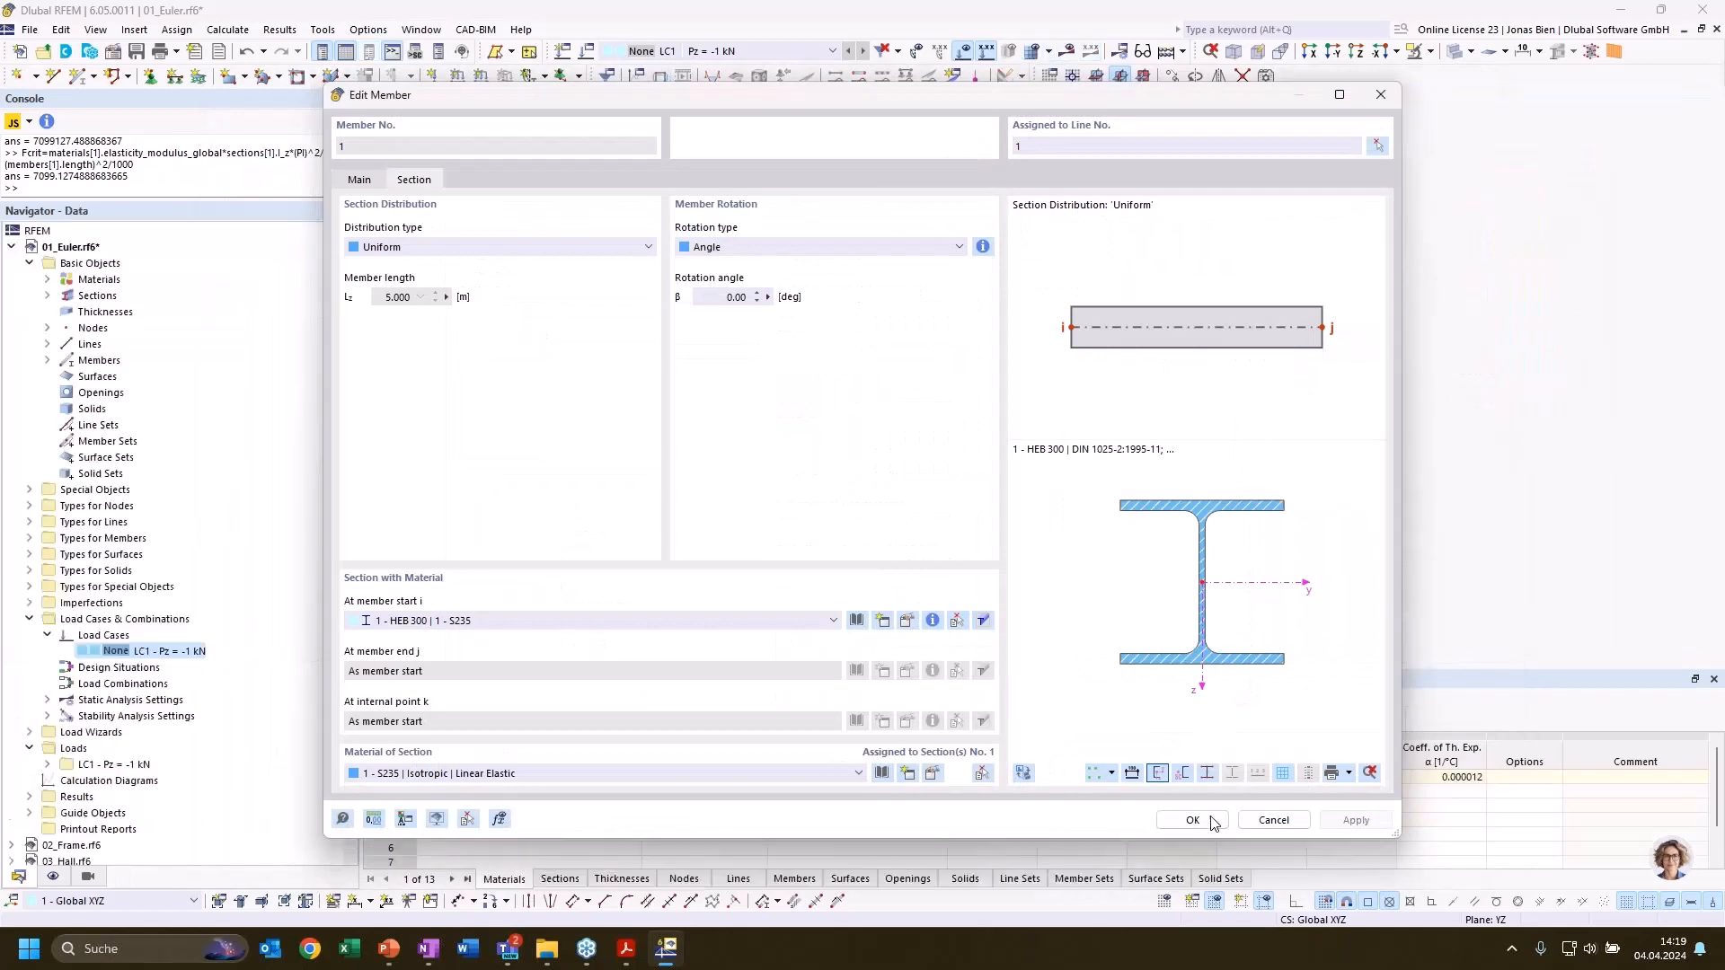
Recalculate the model, display the Stability Analysis results, and select mode 1 among the critical load factors
{"action": "left_click", "coordinate": [232, 29]}
{"action": "left_click", "coordinate": [259, 68]}
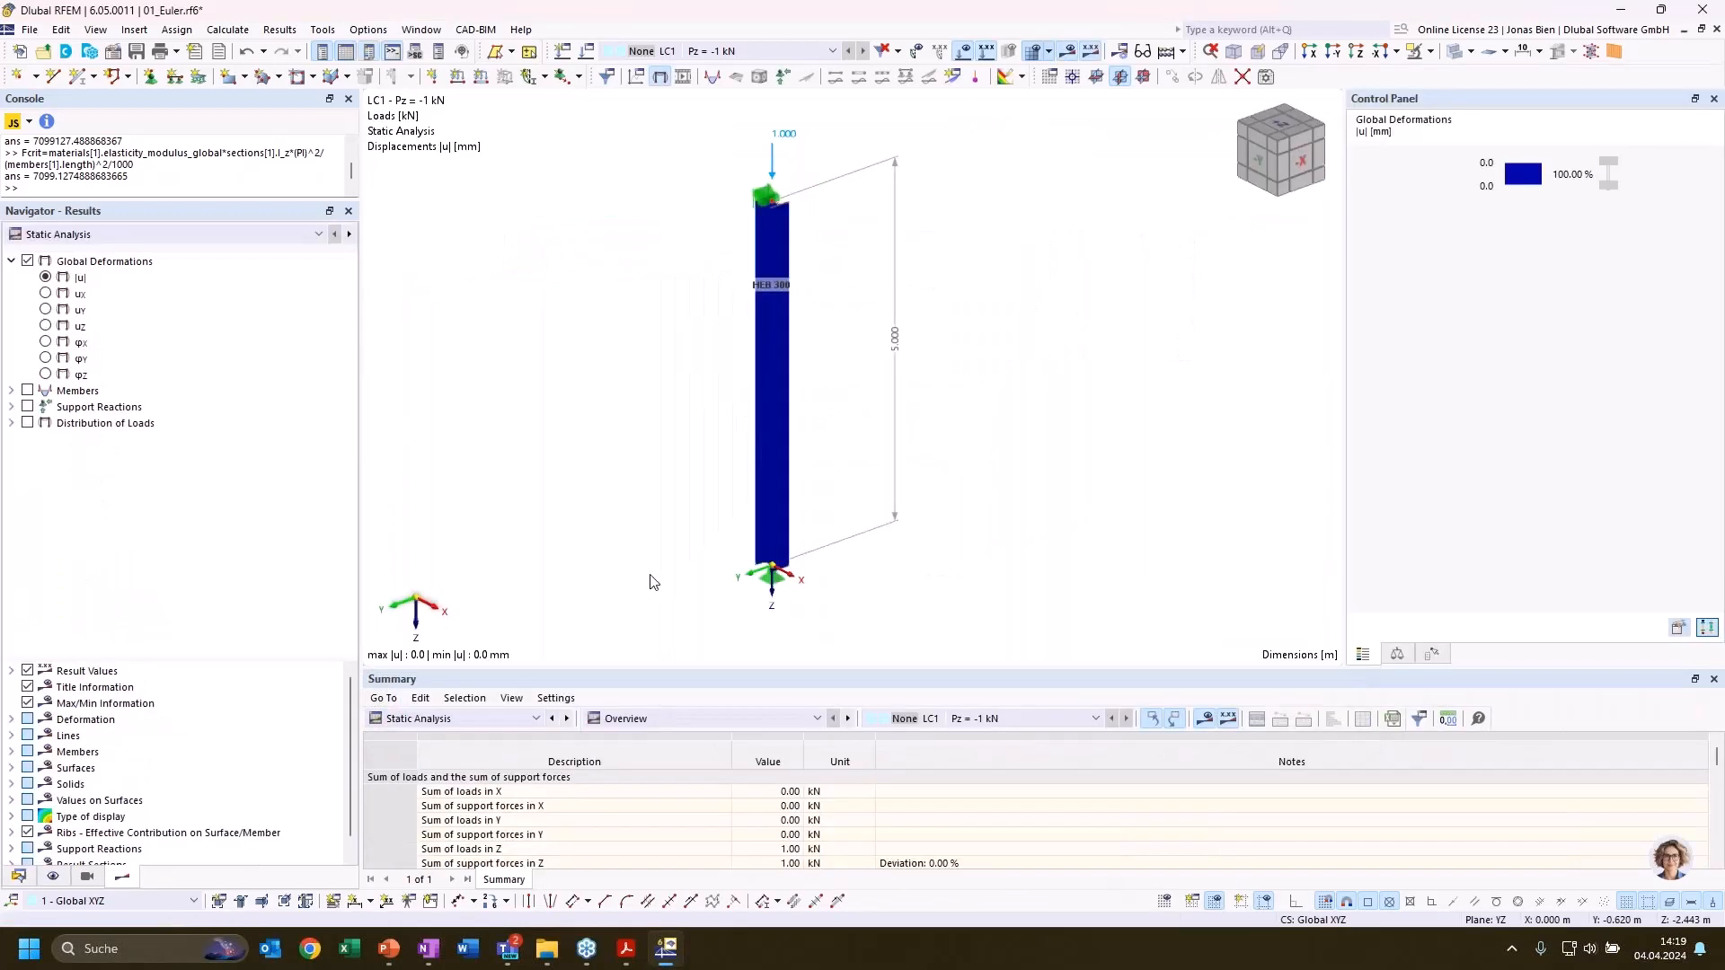
{"action": "left_click", "coordinate": [434, 719]}
{"action": "left_click", "coordinate": [413, 856]}
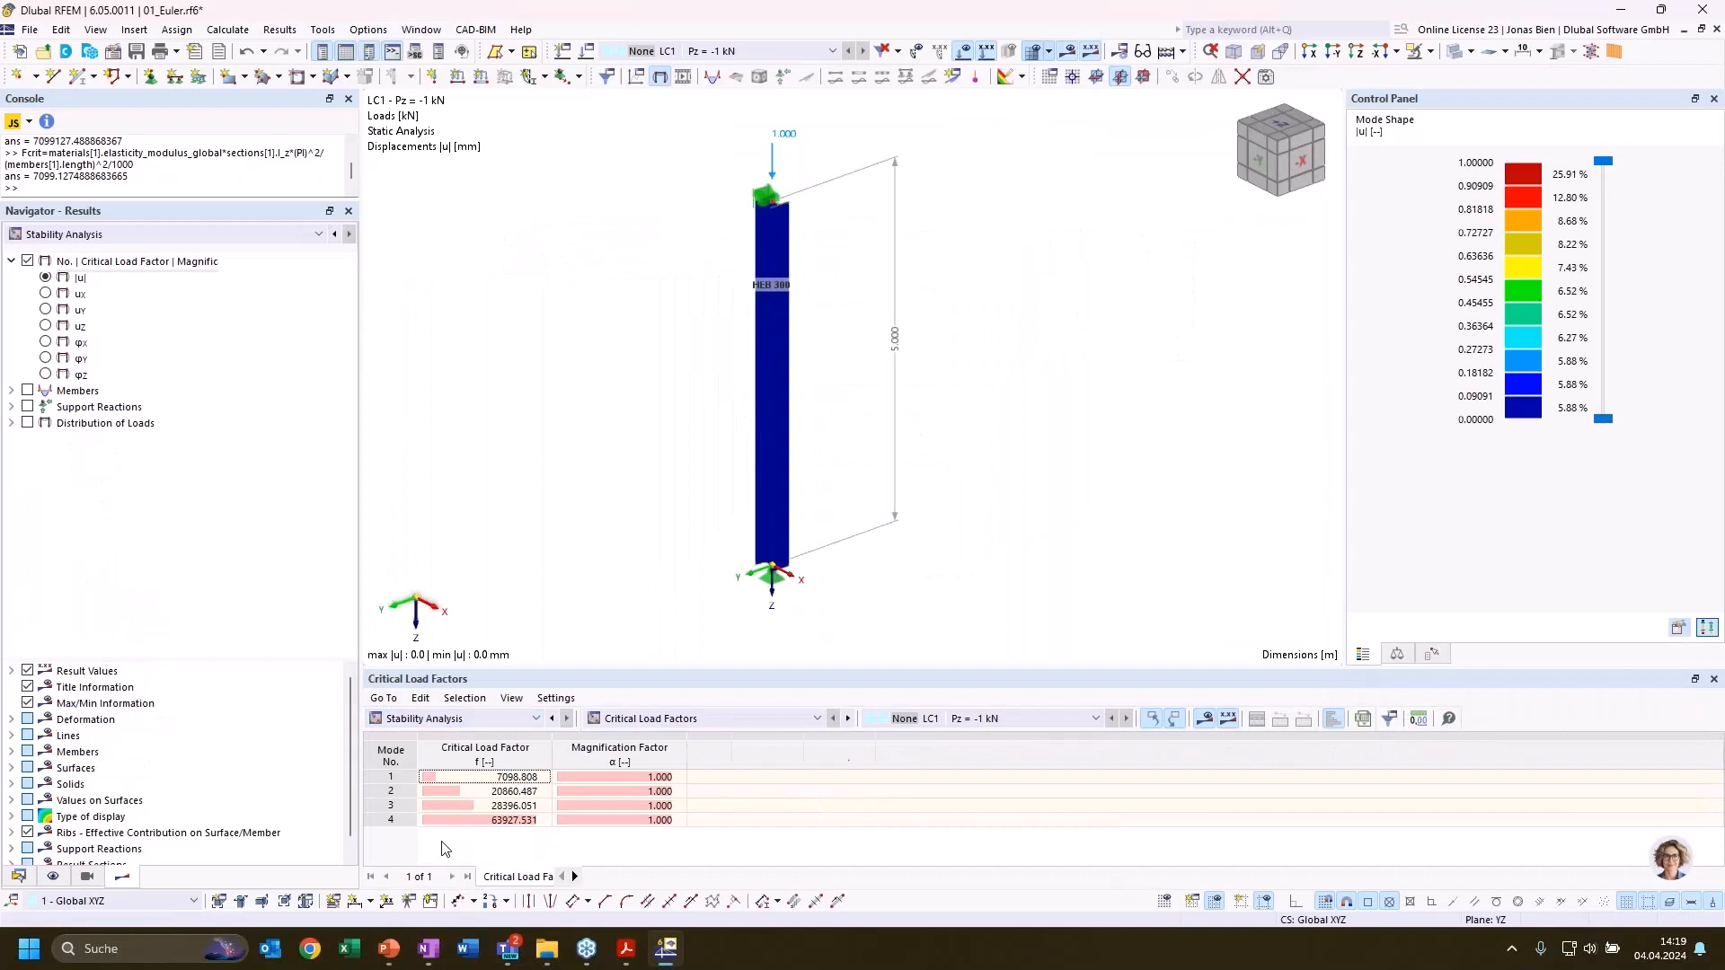
{"action": "left_click", "coordinate": [505, 780]}
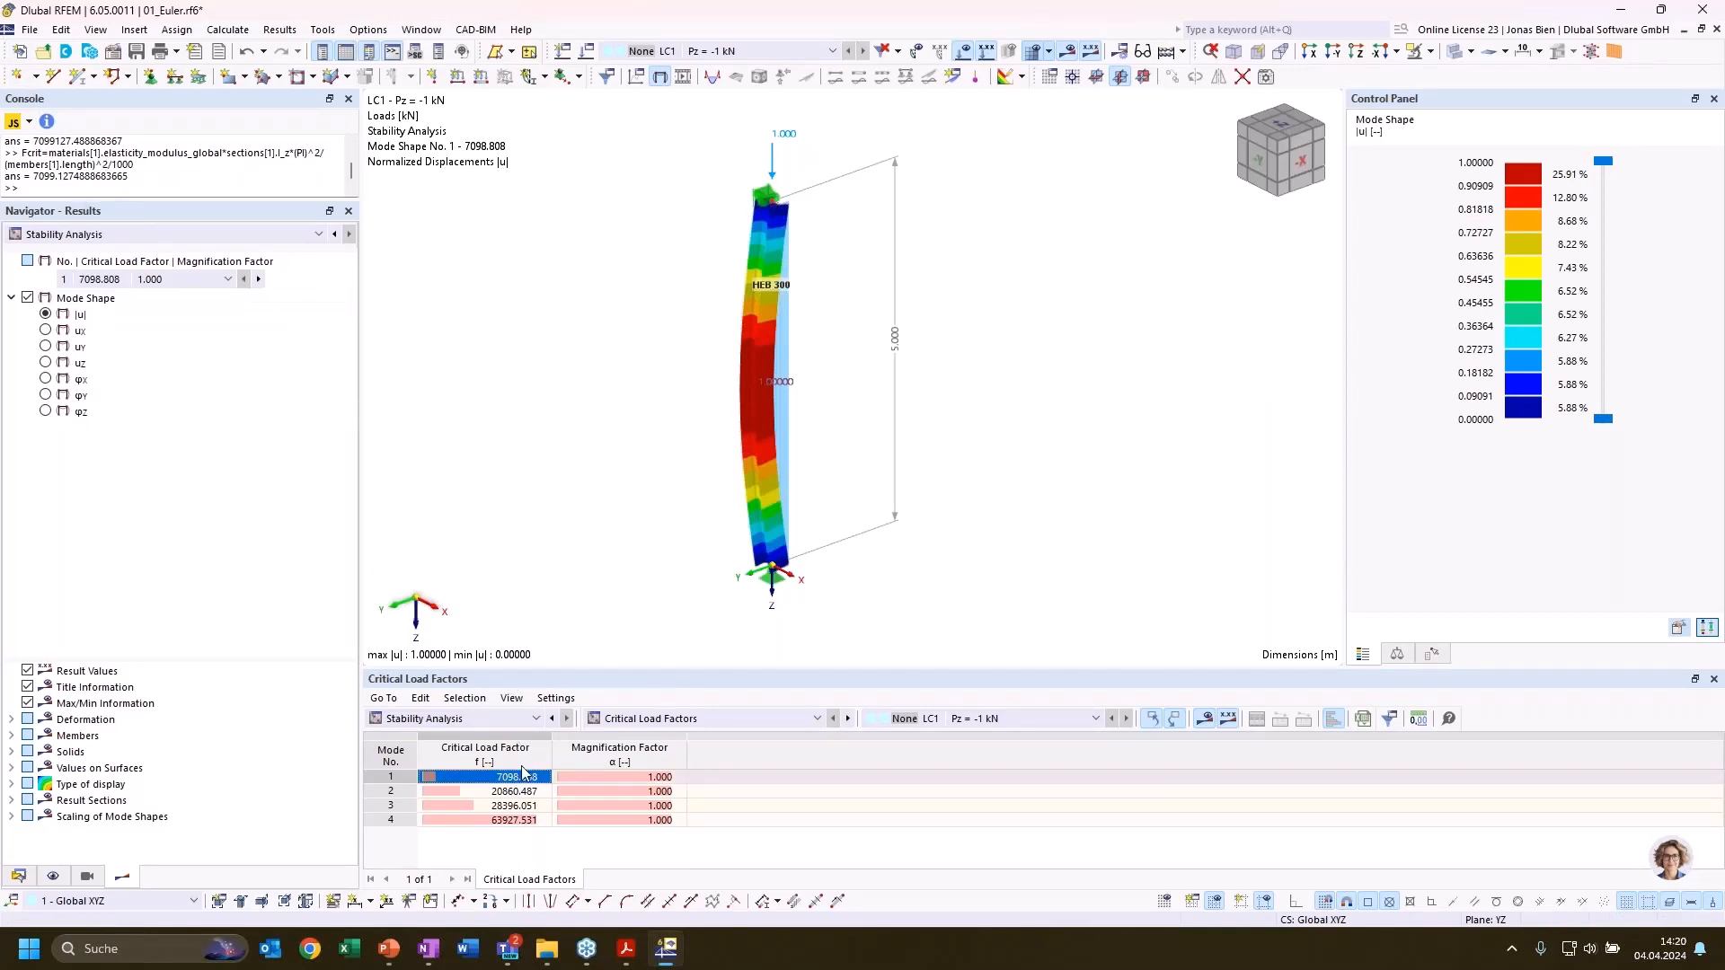
Evaluate the Fcrit formula with I_y in place of I_z and compare the result with the mode 2 critical load factor
{"action": "left_click", "coordinate": [182, 188]}
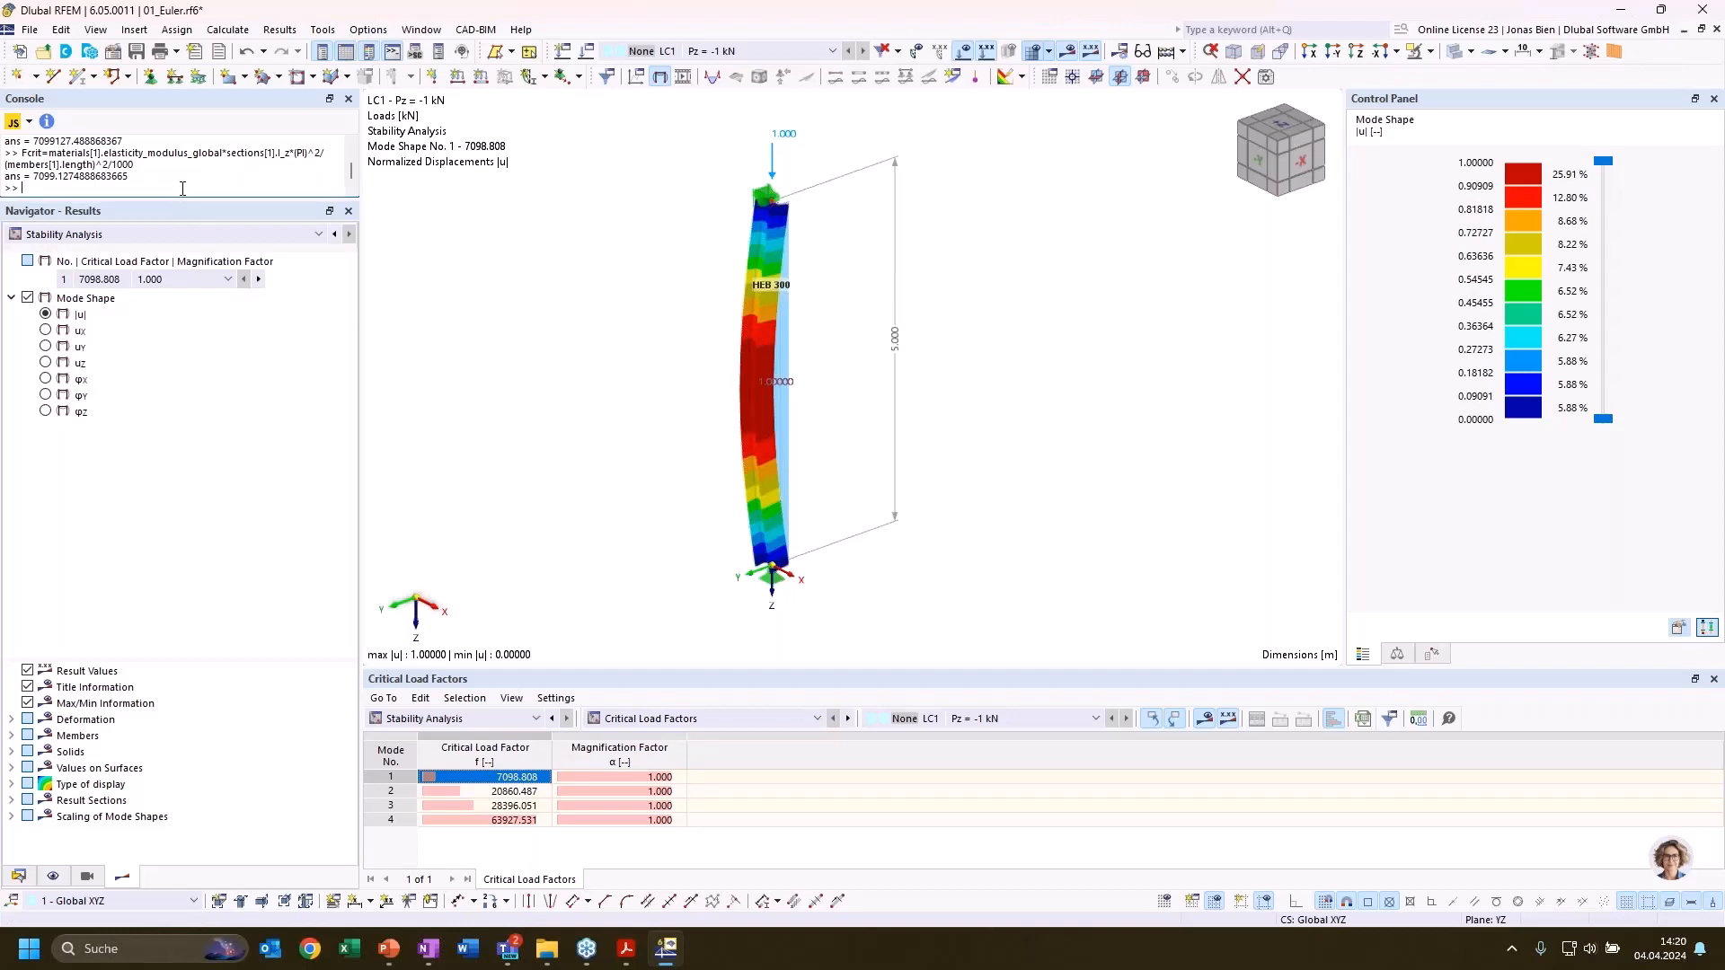
{"action": "key", "text": "Up"}
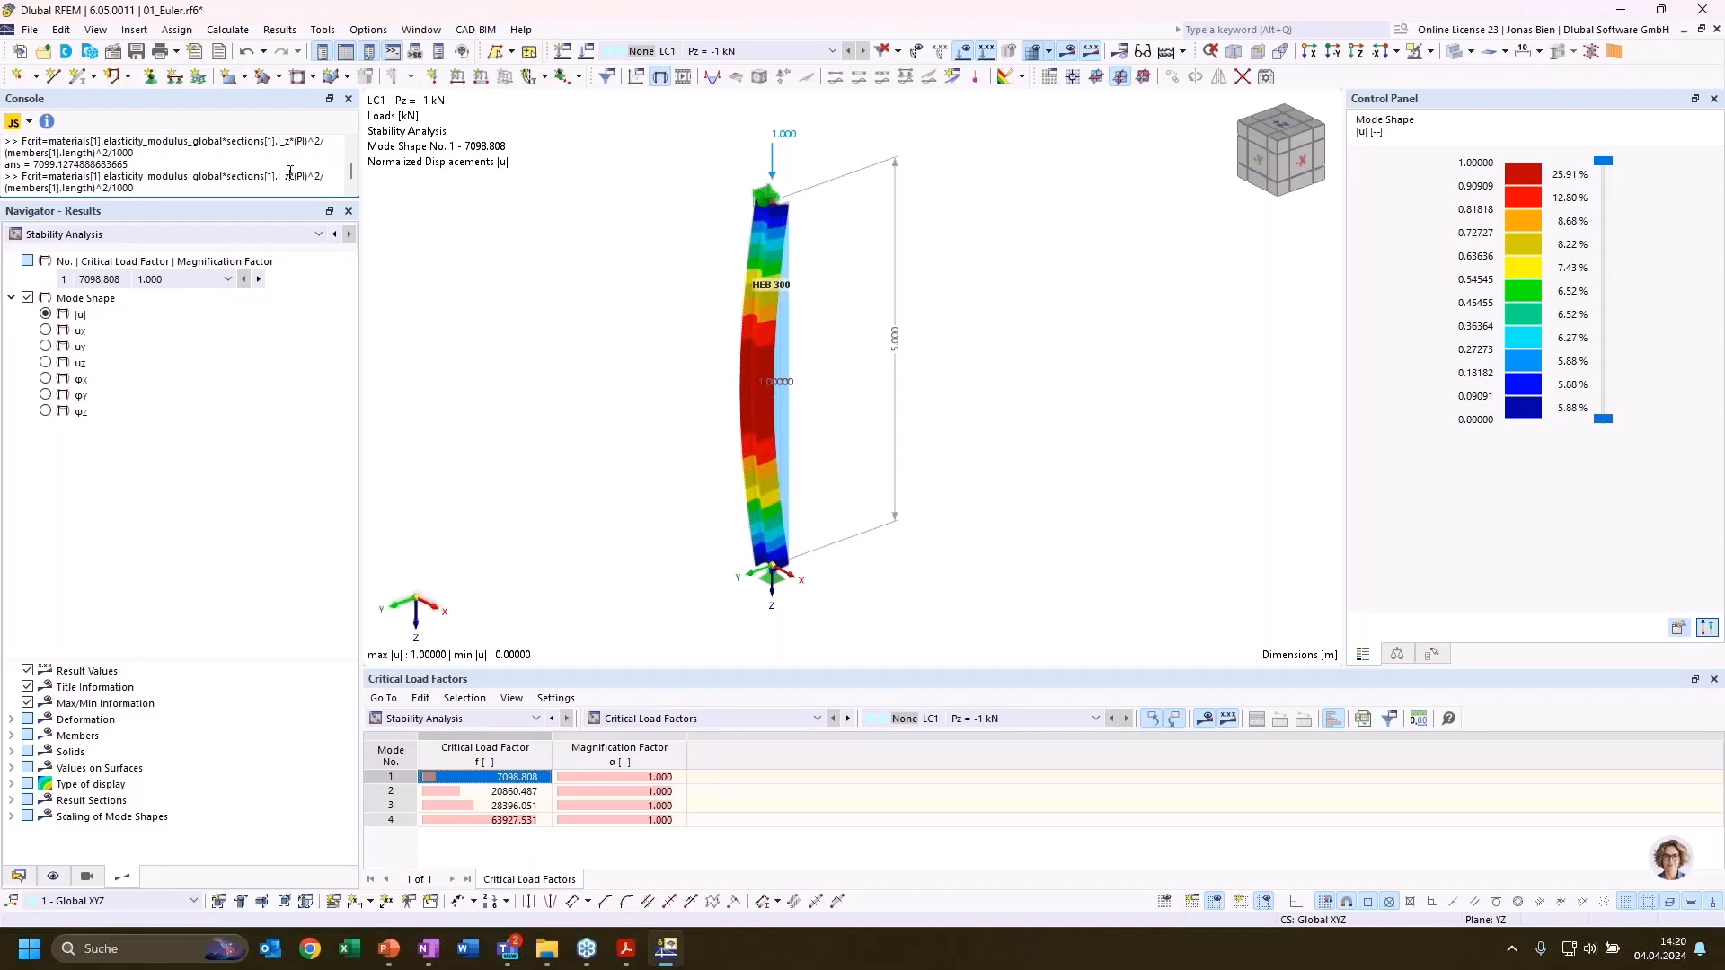
{"action": "left_click_drag", "start_coordinate": [290, 173], "coordinate": [285, 174]}
{"action": "type", "text": "y"}
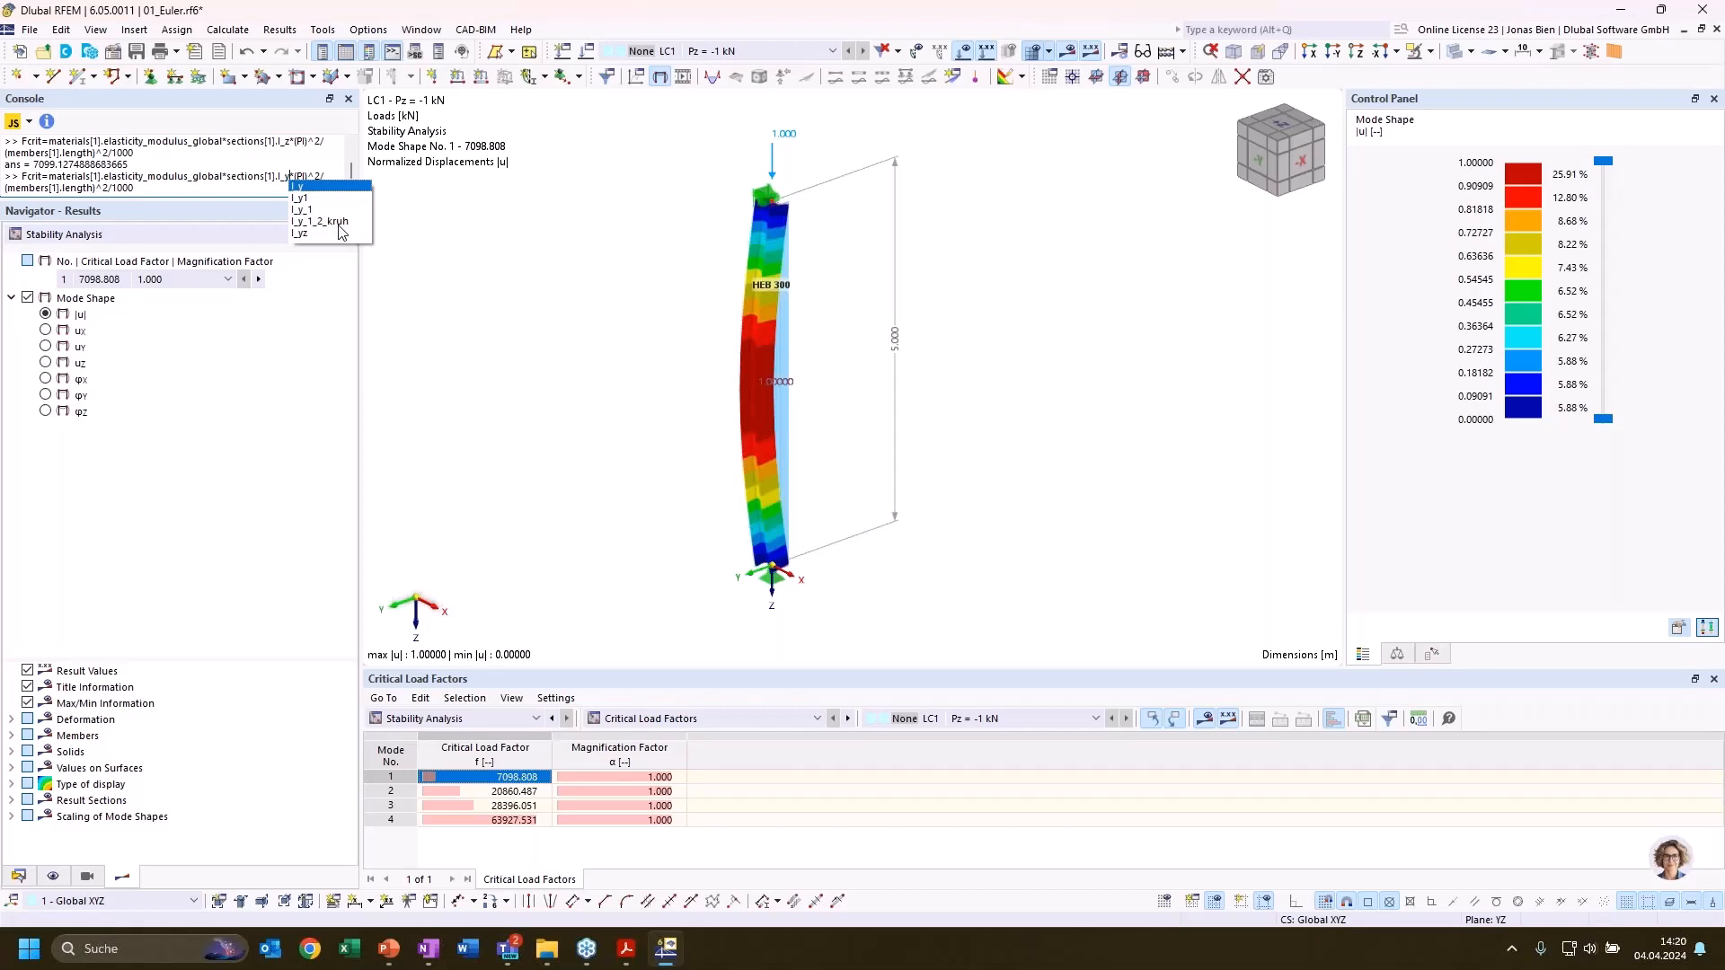
{"action": "key", "text": "Return"}
{"action": "key", "text": "Return"}
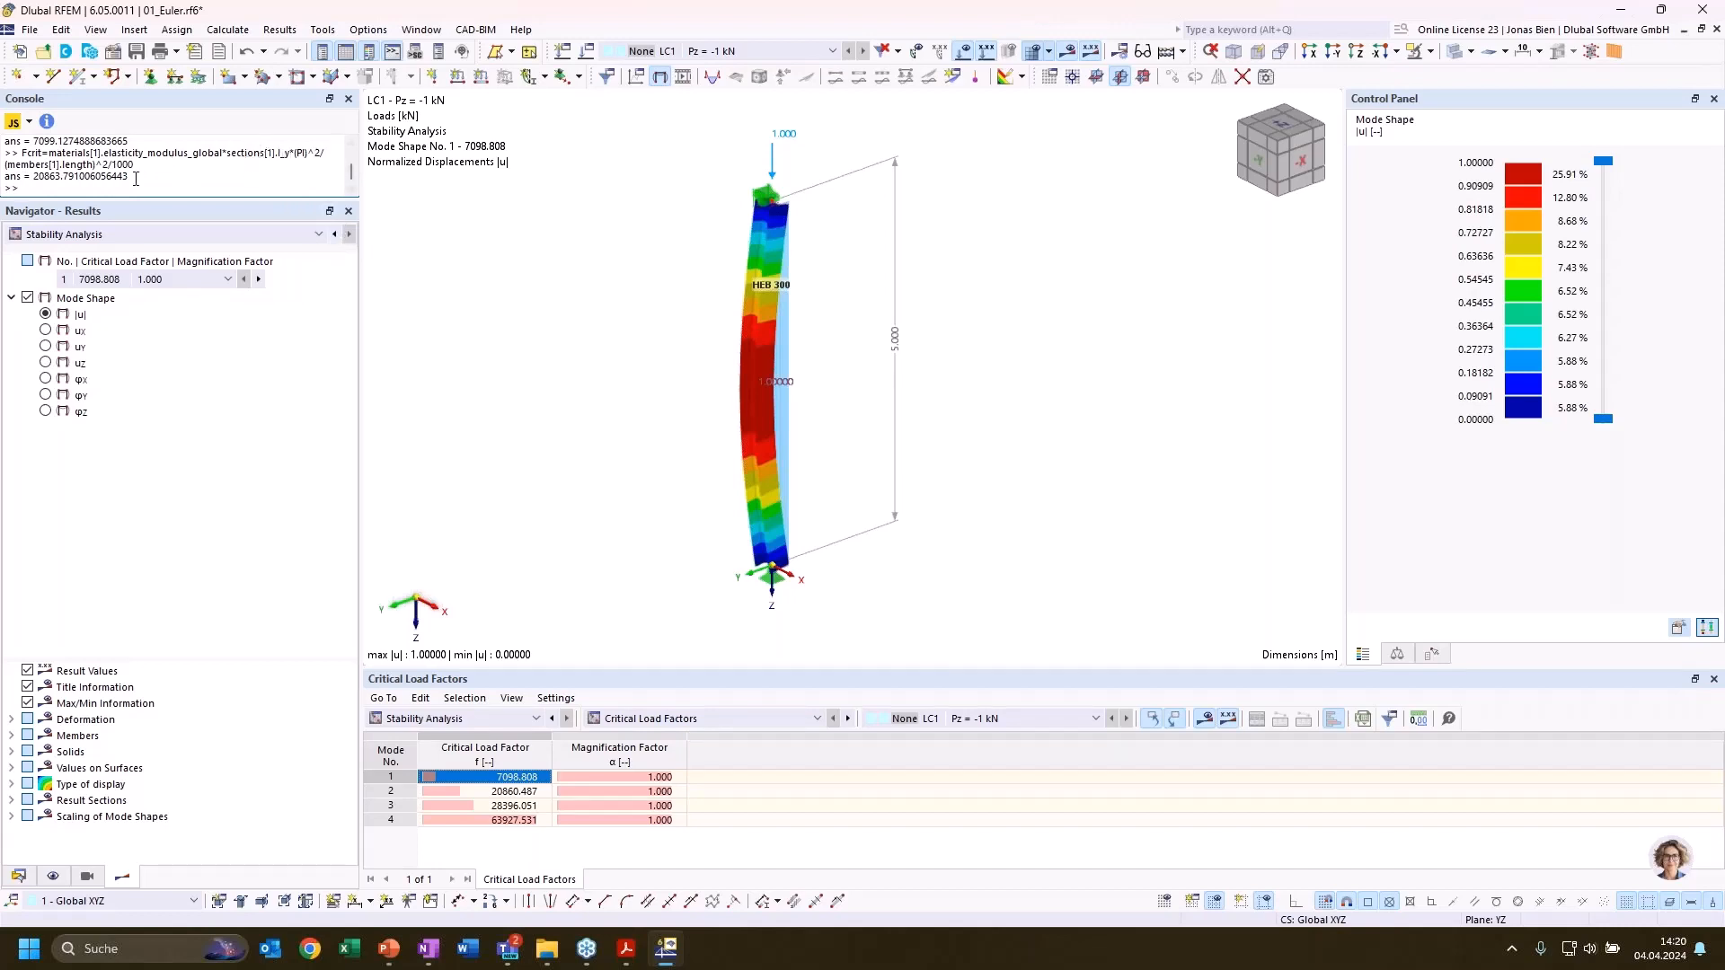
{"action": "double_click", "coordinate": [45, 177]}
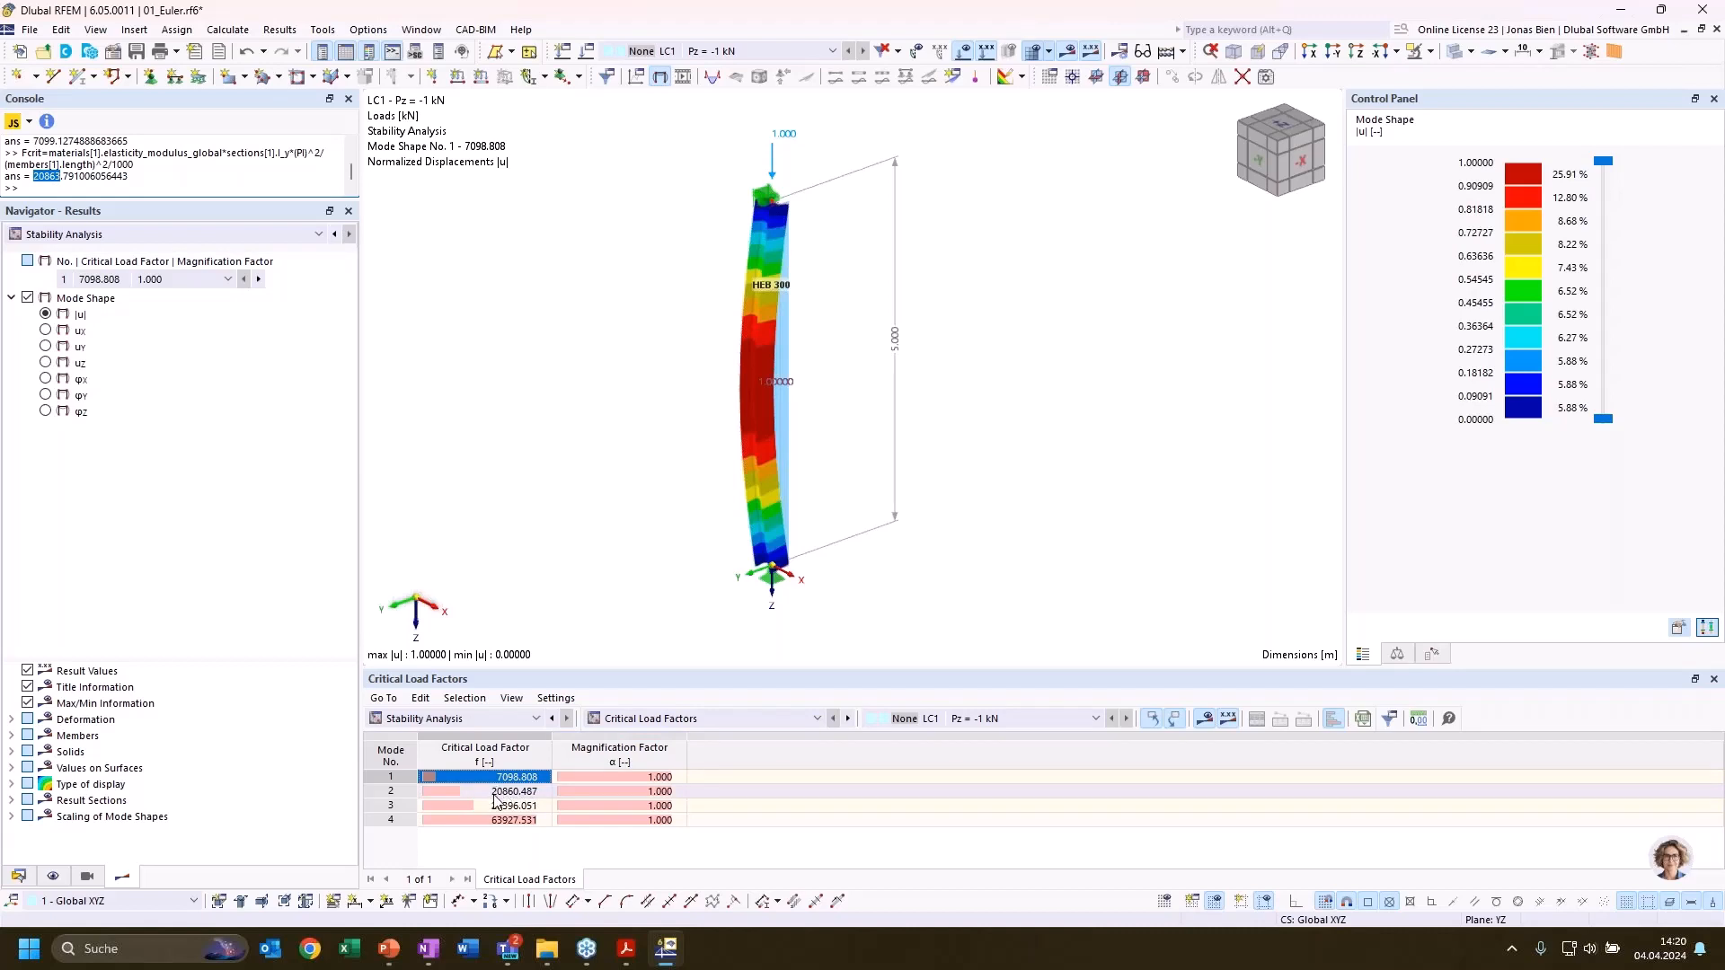
{"action": "left_click", "coordinate": [535, 504]}
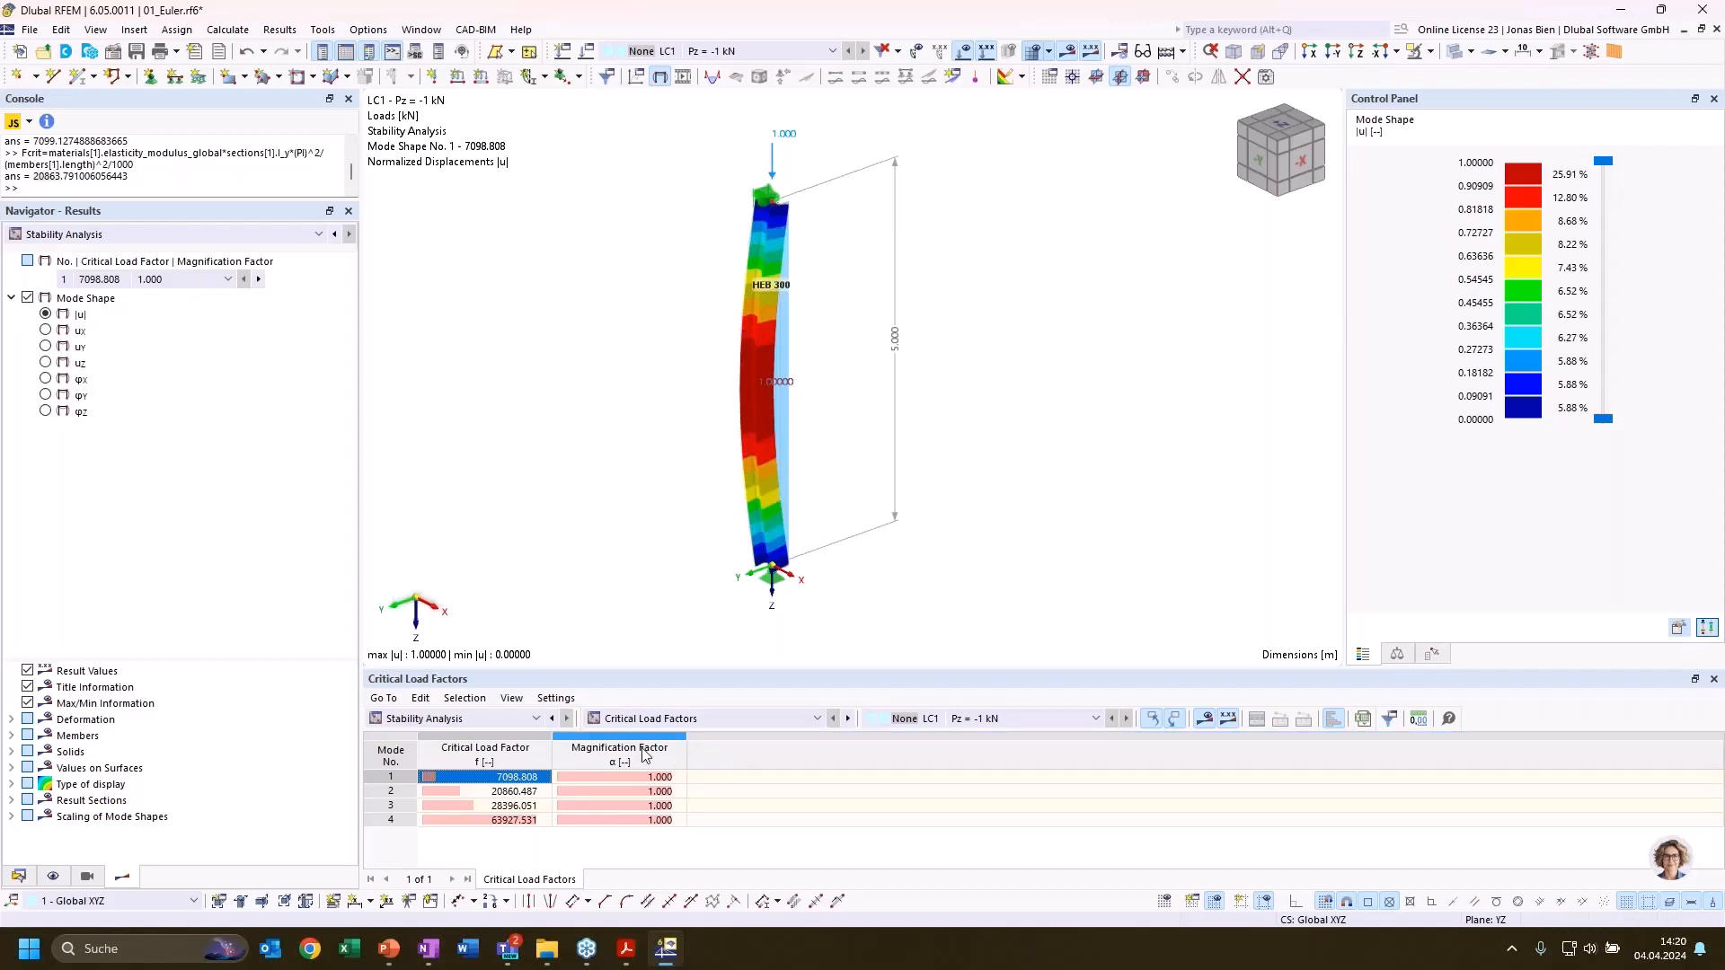
Show the stability results by member in the Effective Lengths and Critical Loads by Member table
{"action": "left_click", "coordinate": [493, 719]}
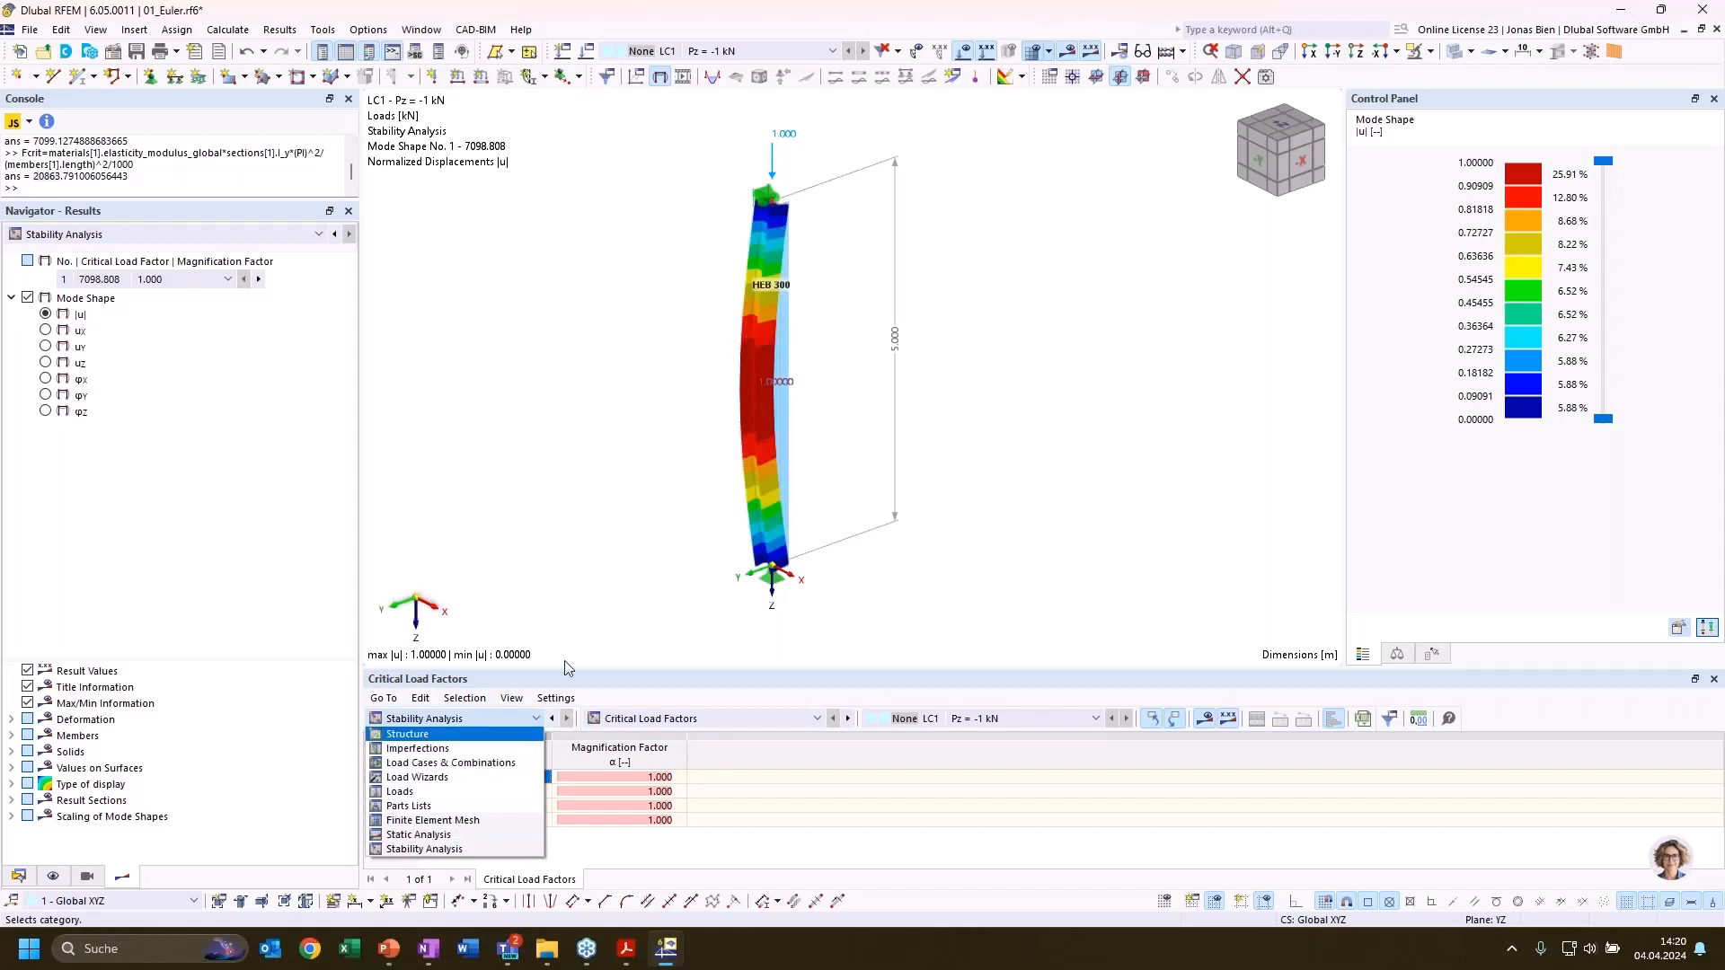
{"action": "left_click", "coordinate": [683, 509]}
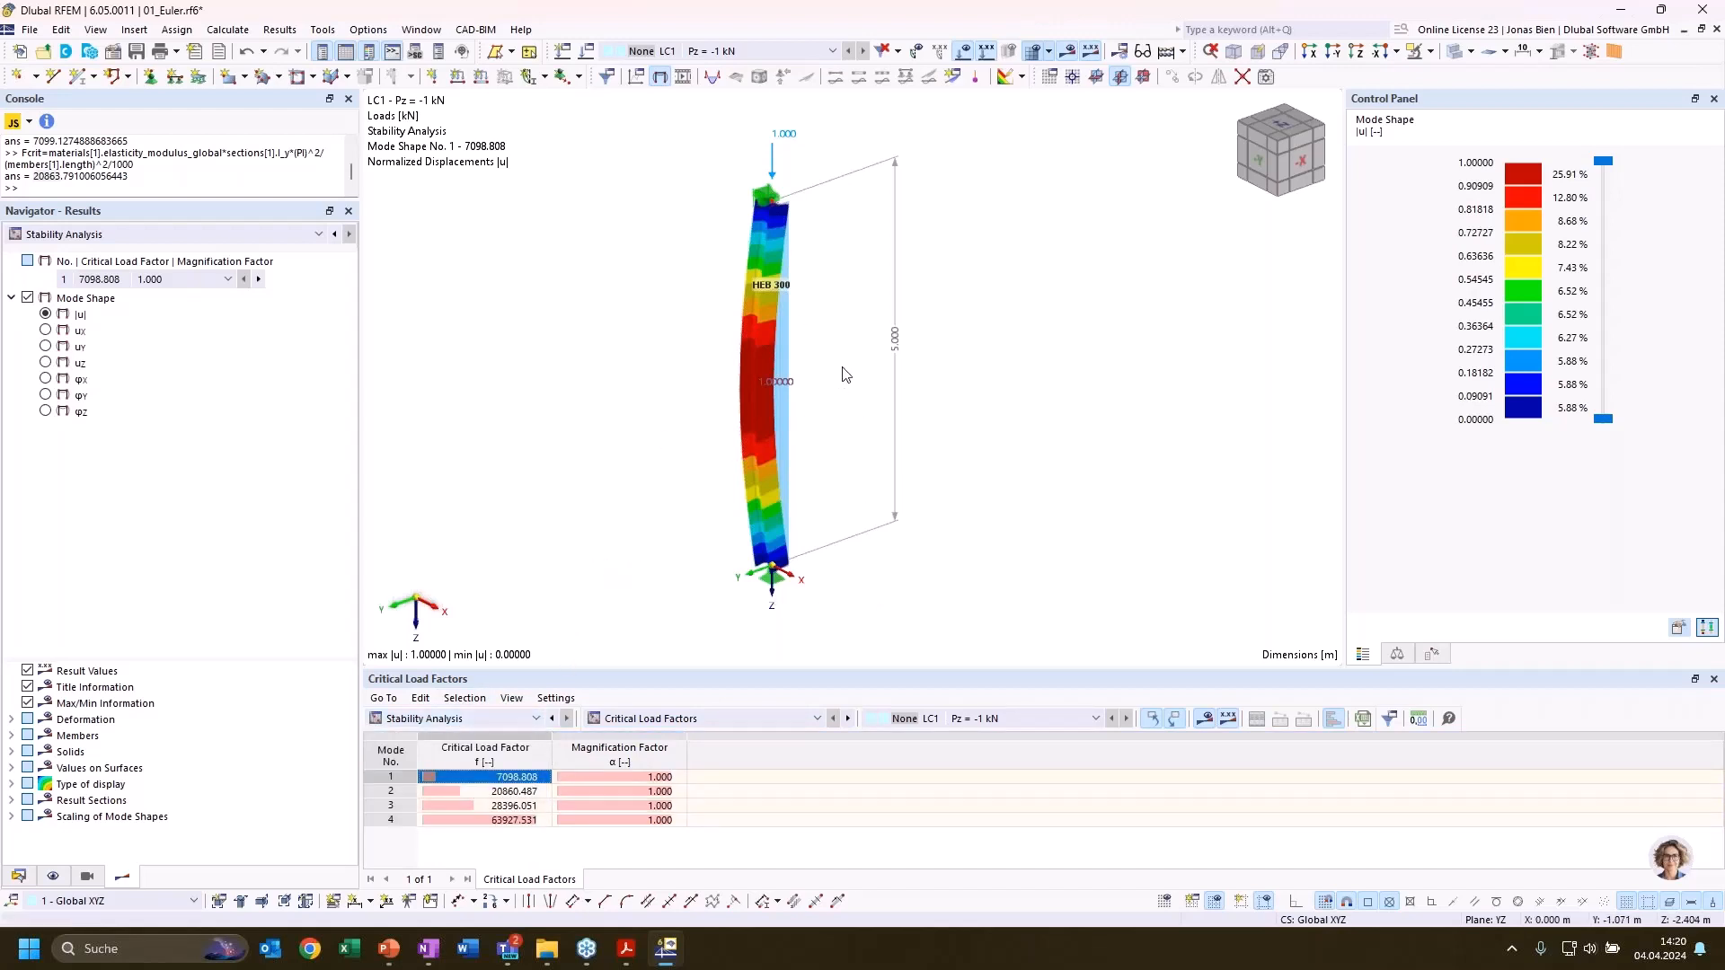
{"action": "left_click", "coordinate": [702, 725]}
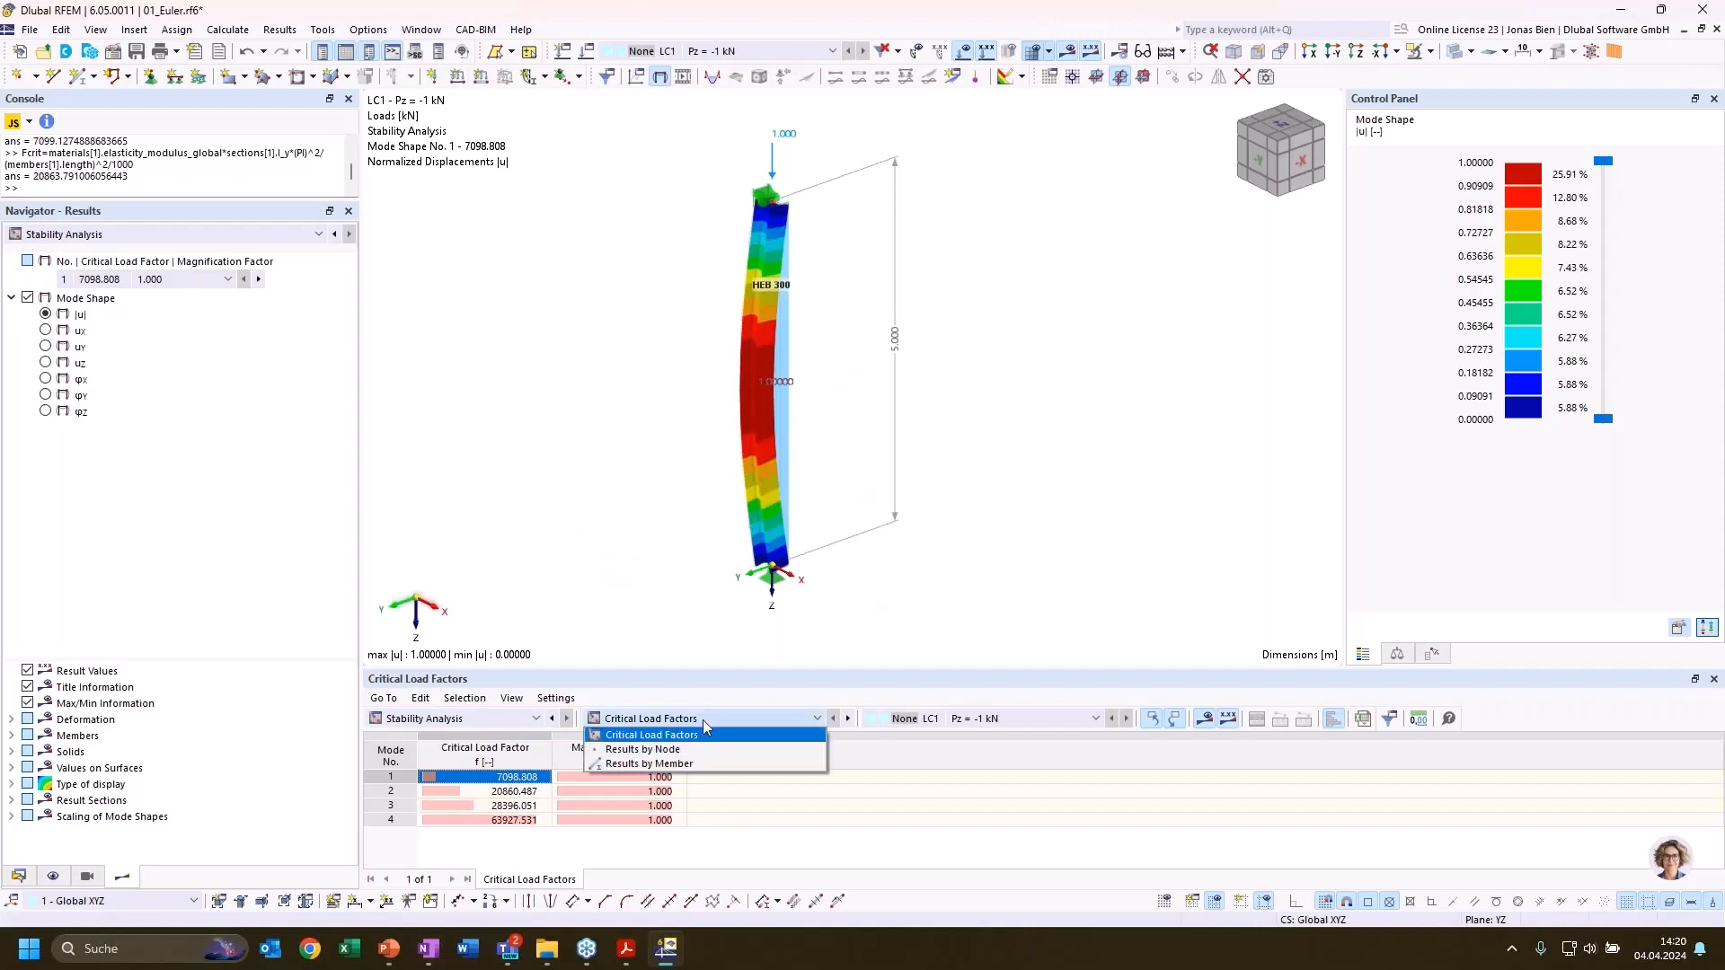
{"action": "left_click", "coordinate": [703, 764]}
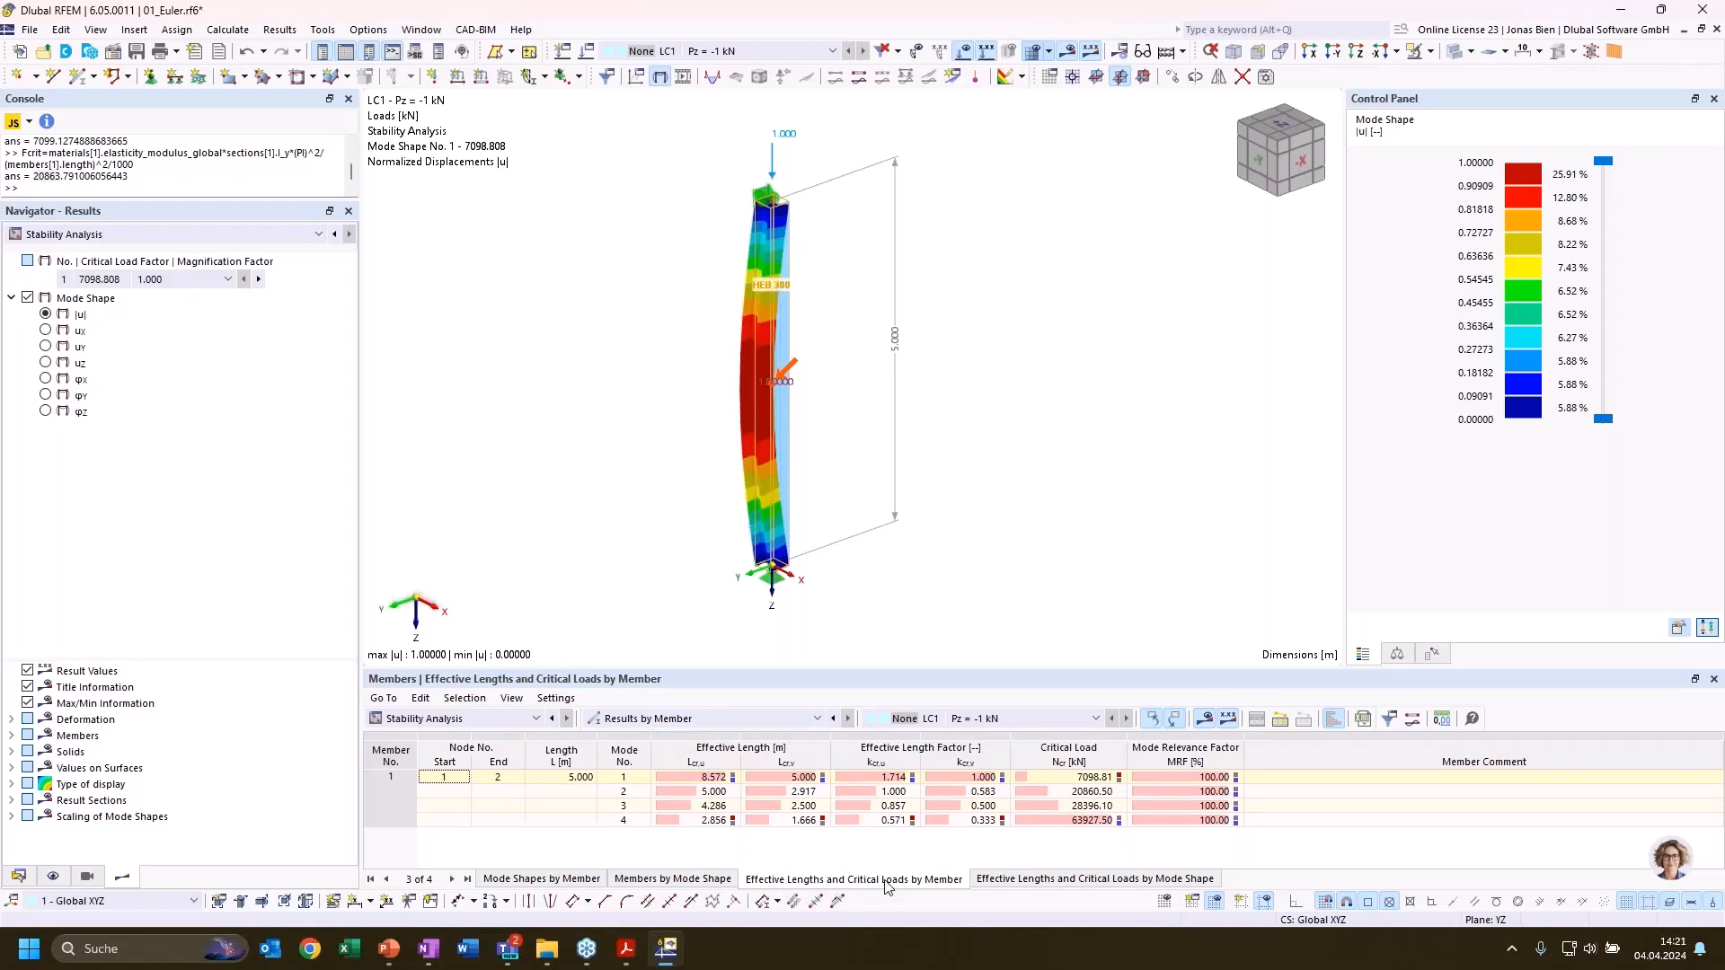
{"action": "left_click", "coordinate": [1064, 886]}
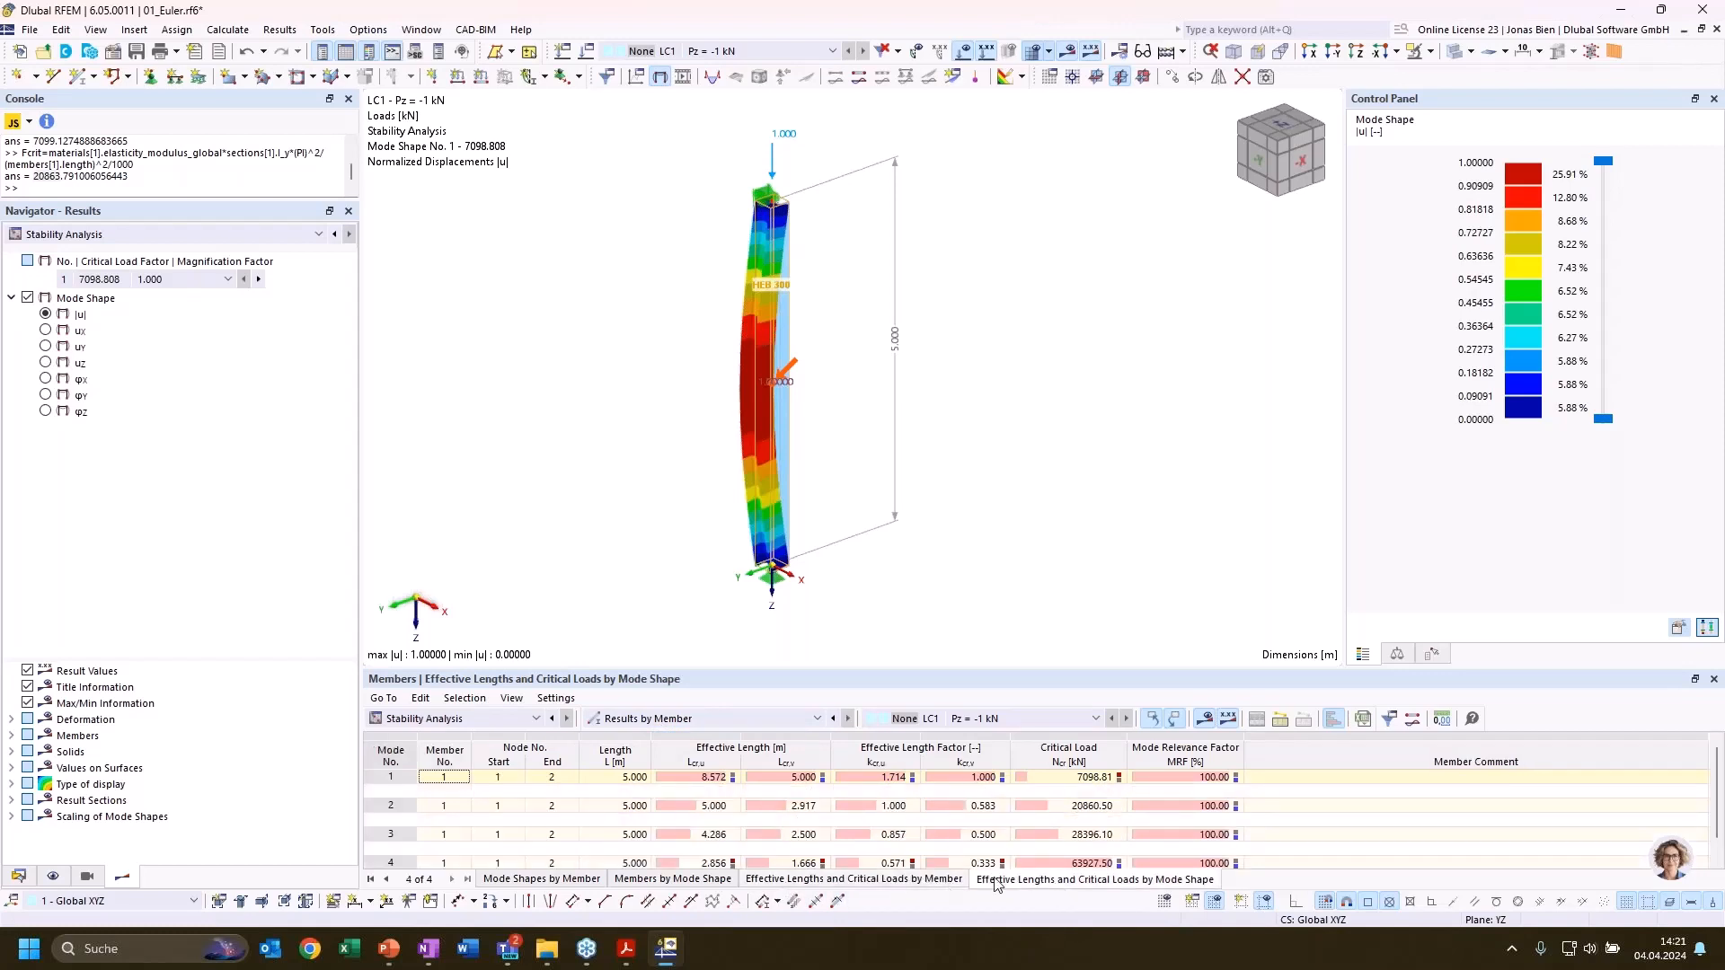
{"action": "left_click", "coordinate": [934, 887]}
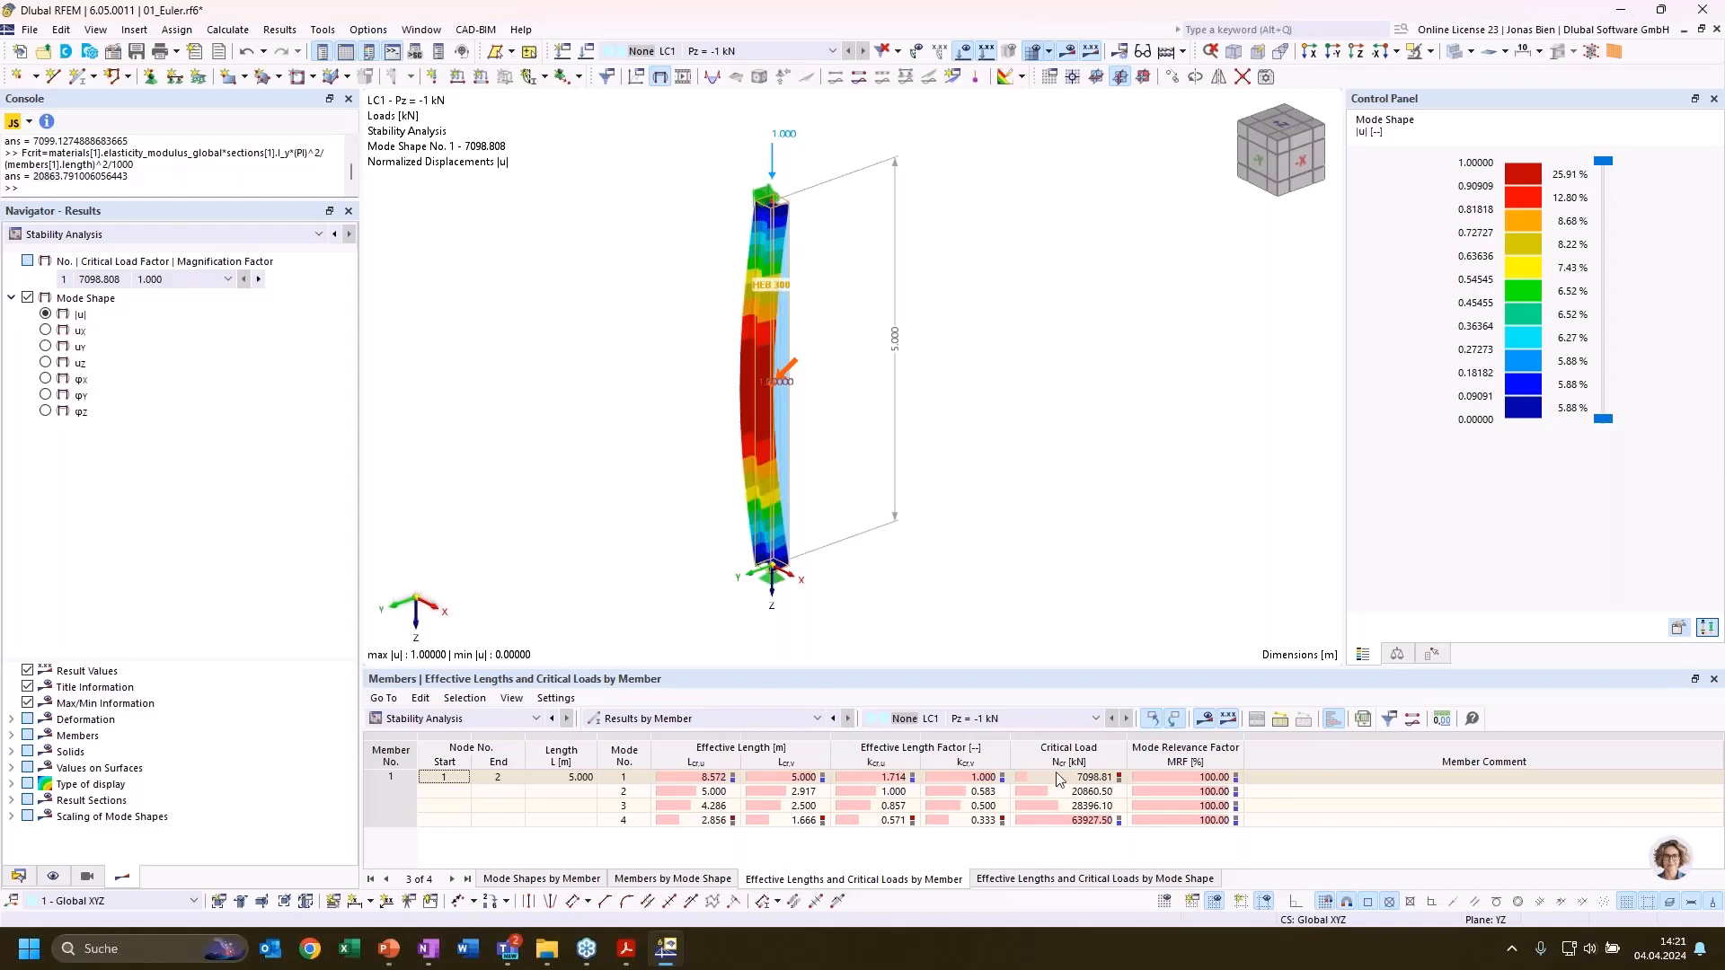
View the mode shapes of modes 2, 3 and 4 in turn, and return to mode 1
{"action": "left_click", "coordinate": [802, 791]}
{"action": "left_click", "coordinate": [778, 805]}
{"action": "left_click", "coordinate": [778, 819]}
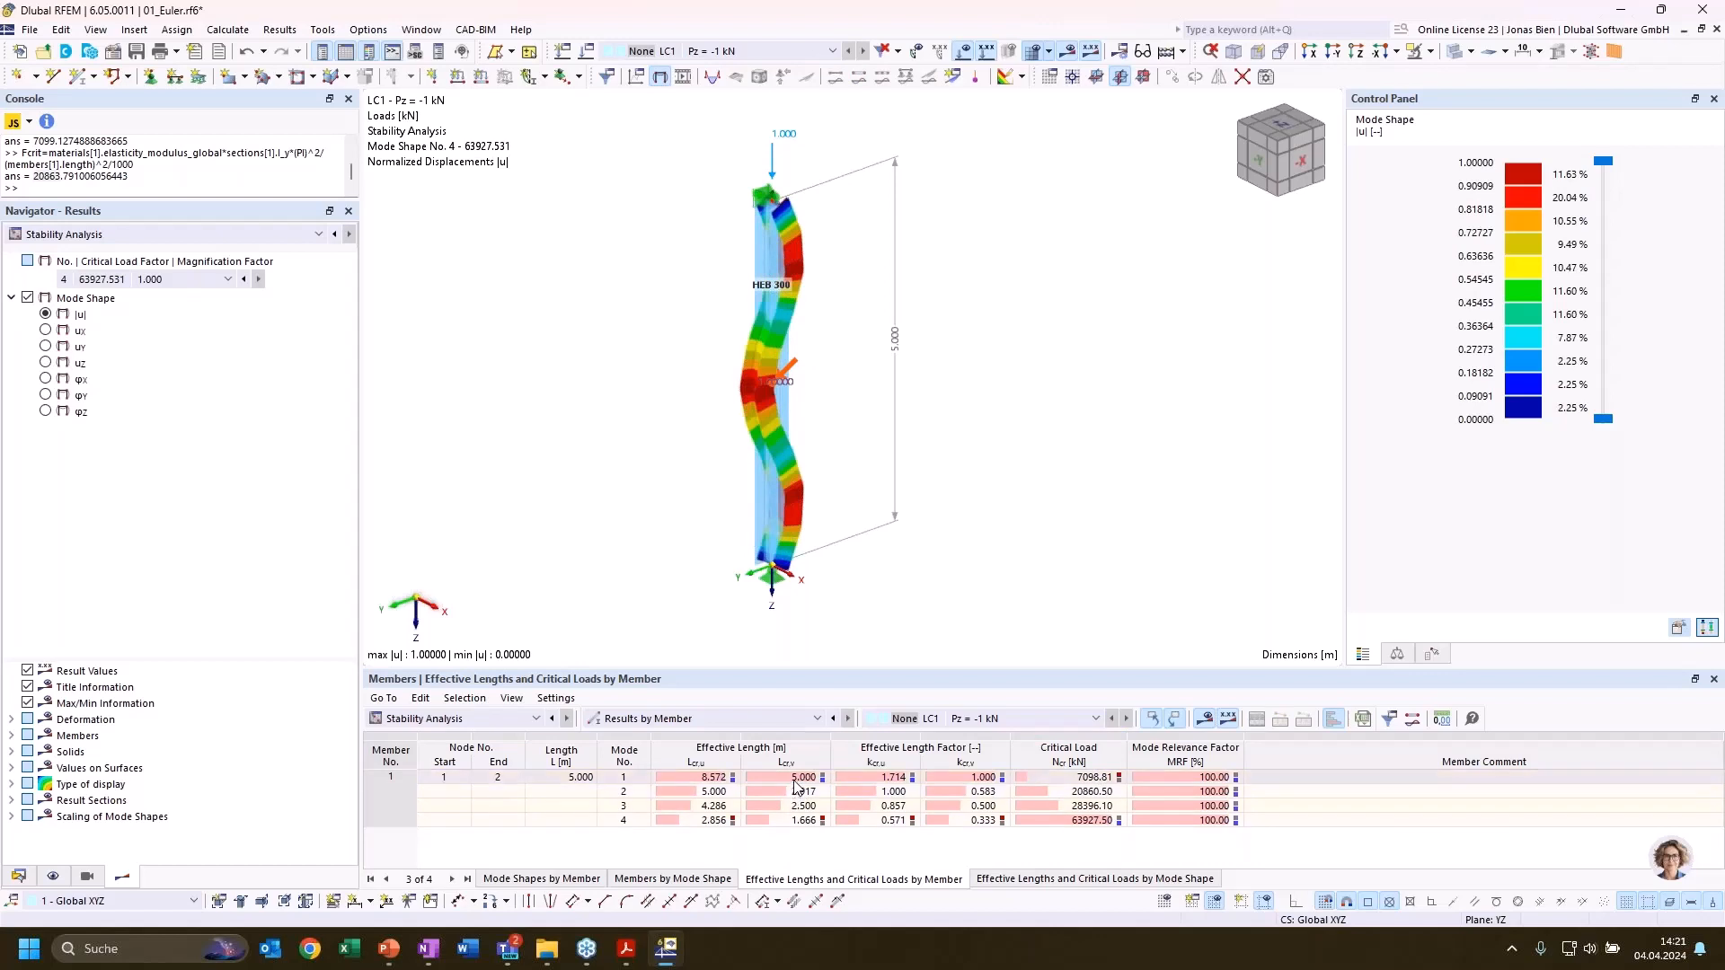
{"action": "left_click", "coordinate": [796, 779]}
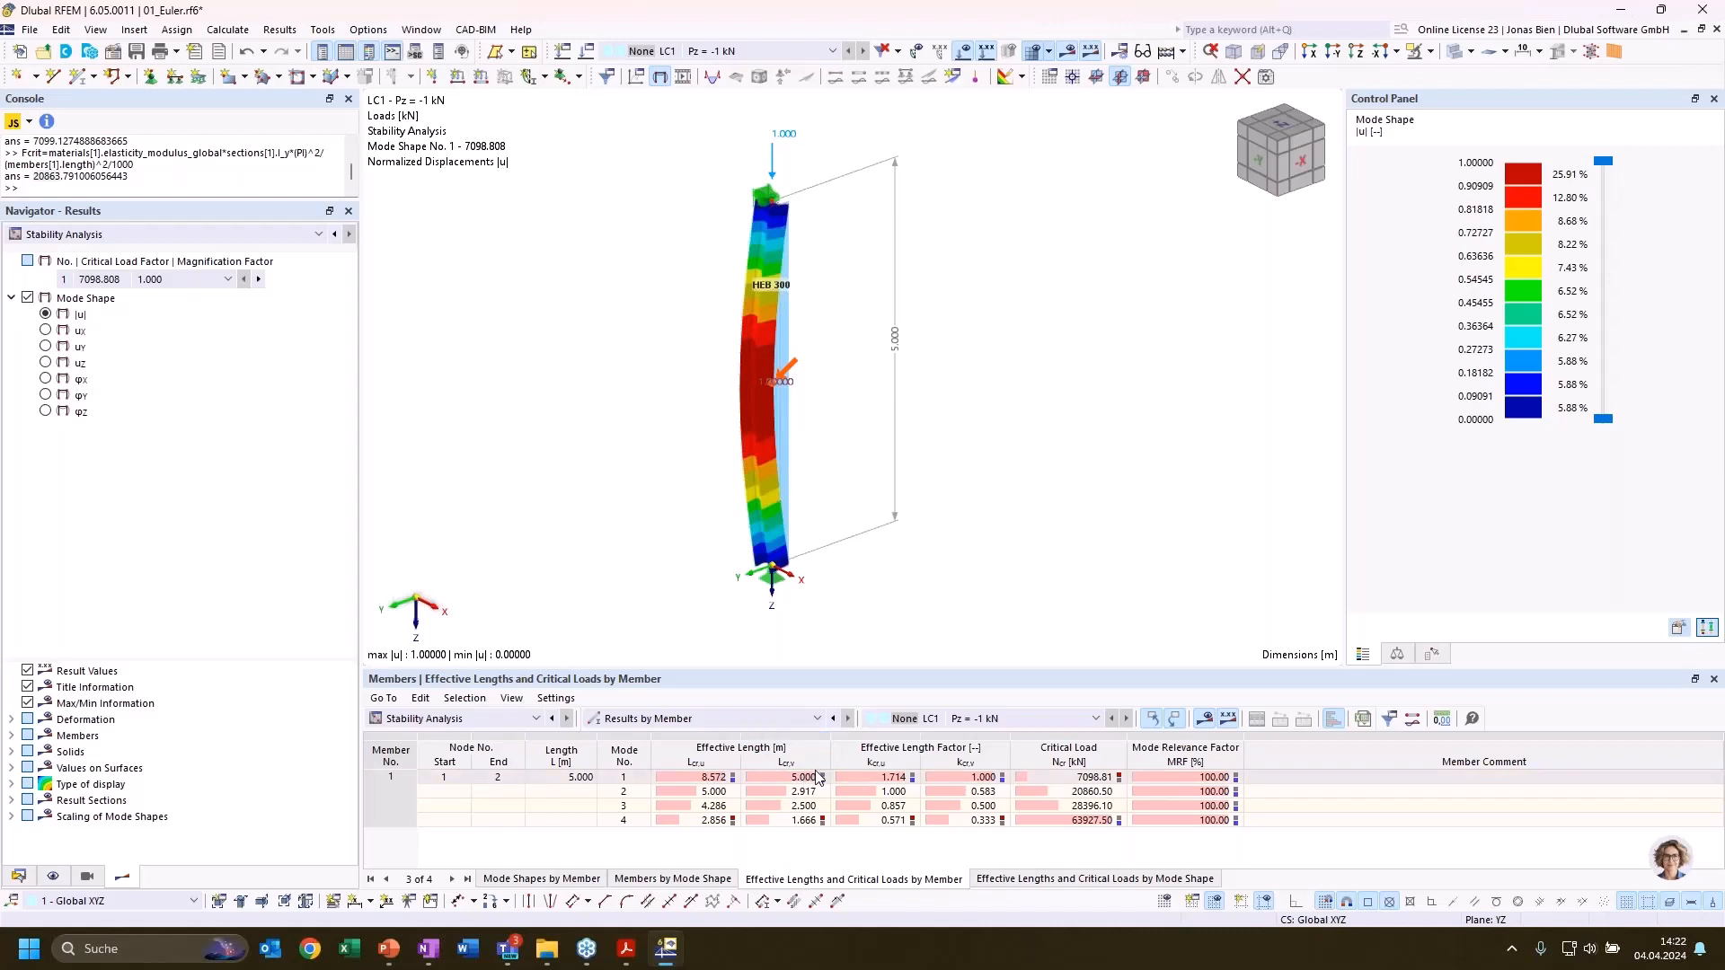
Compare the effective lengths Lcr,u and Lcr,v of mode 1 in the member results
{"action": "left_click", "coordinate": [759, 781]}
{"action": "left_click", "coordinate": [715, 781]}
{"action": "left_click", "coordinate": [769, 782]}
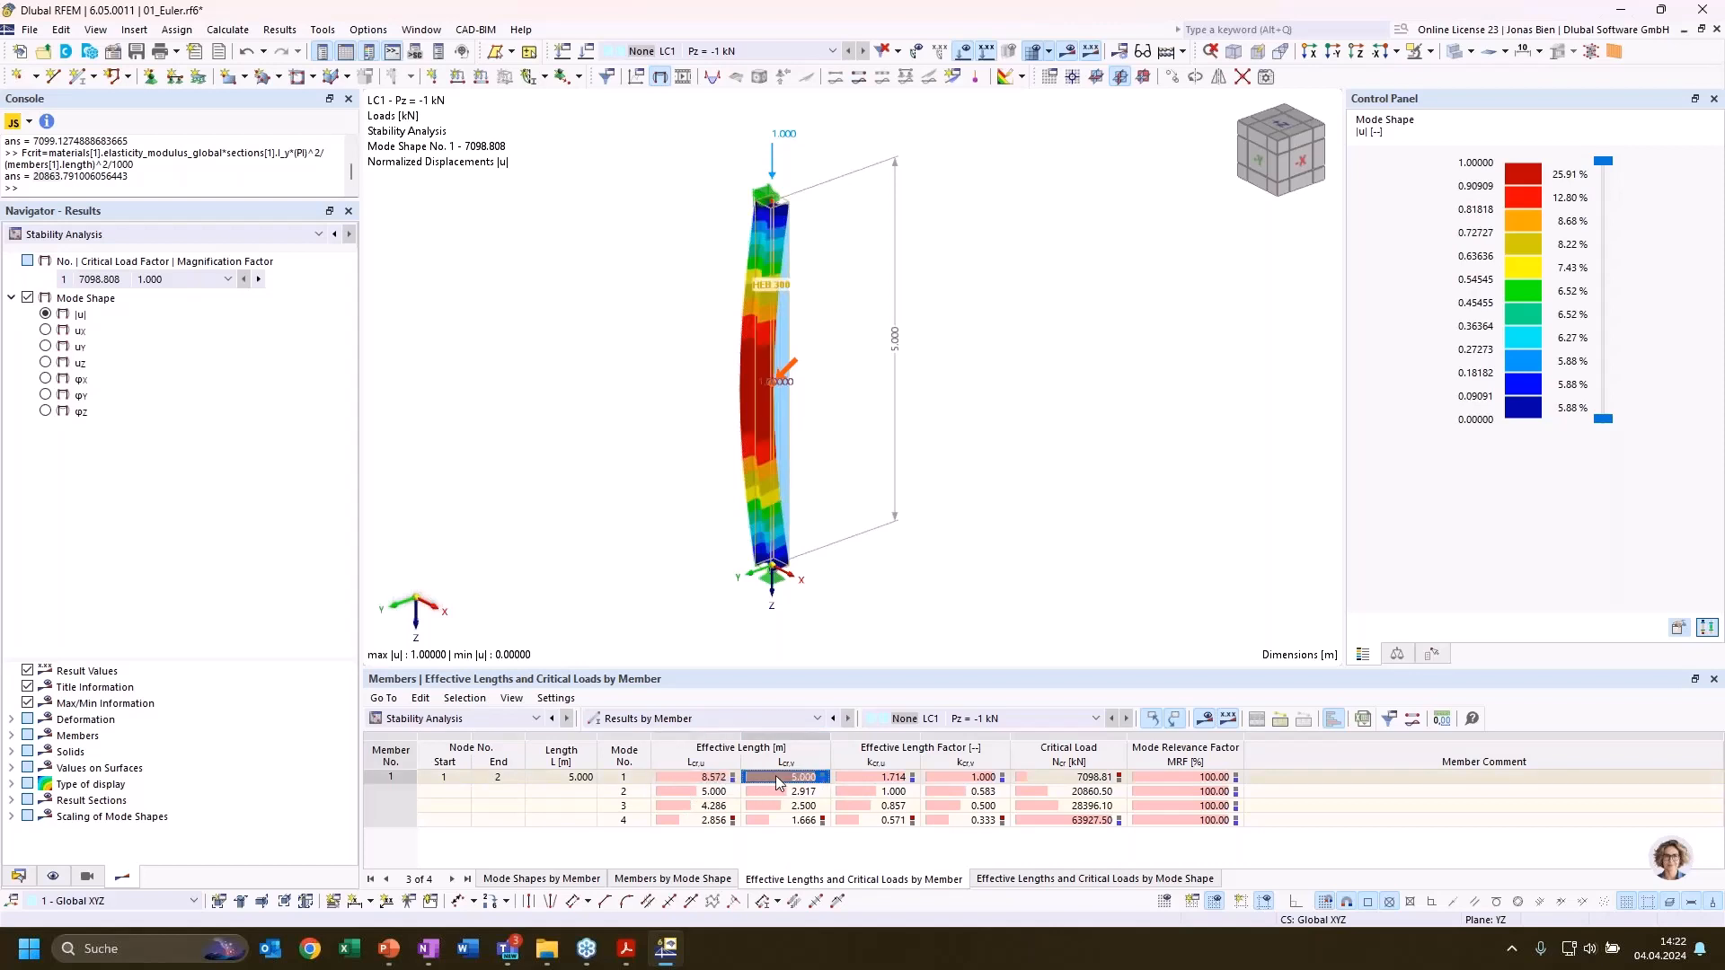
{"action": "left_click", "coordinate": [721, 784]}
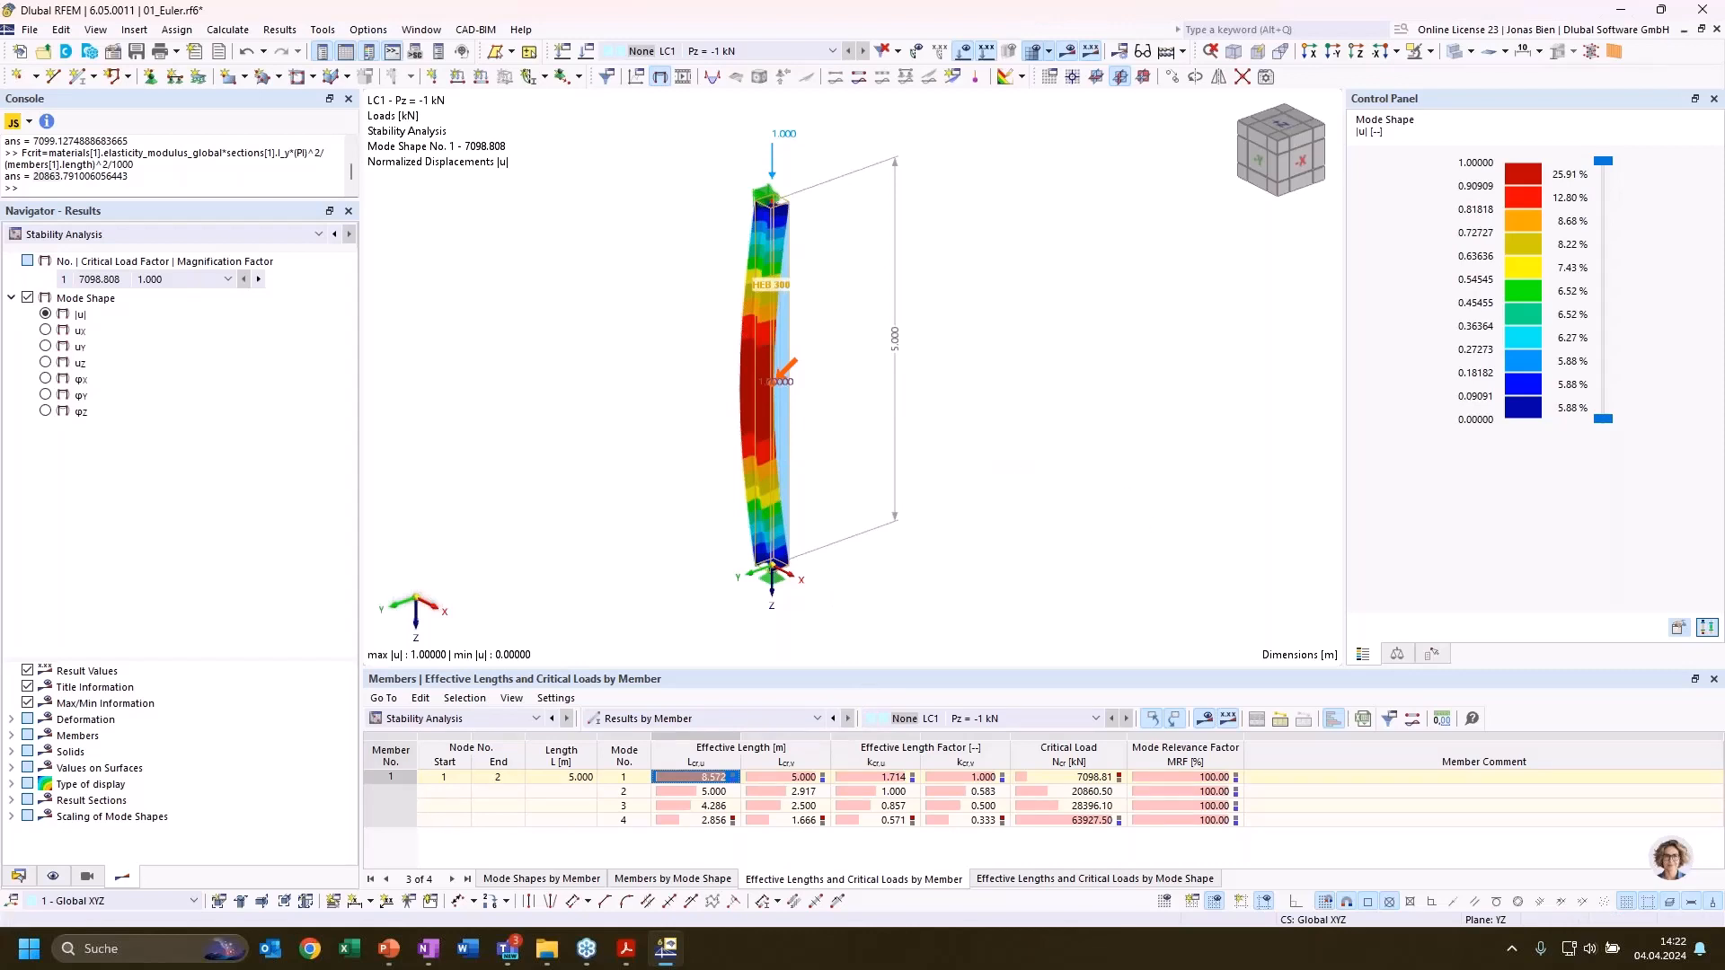
Switch to the presentation to show the critical length formula, return to RFEM and examine the mode 1 critical load Ncr
{"action": "key", "text": "alt+Tab"}
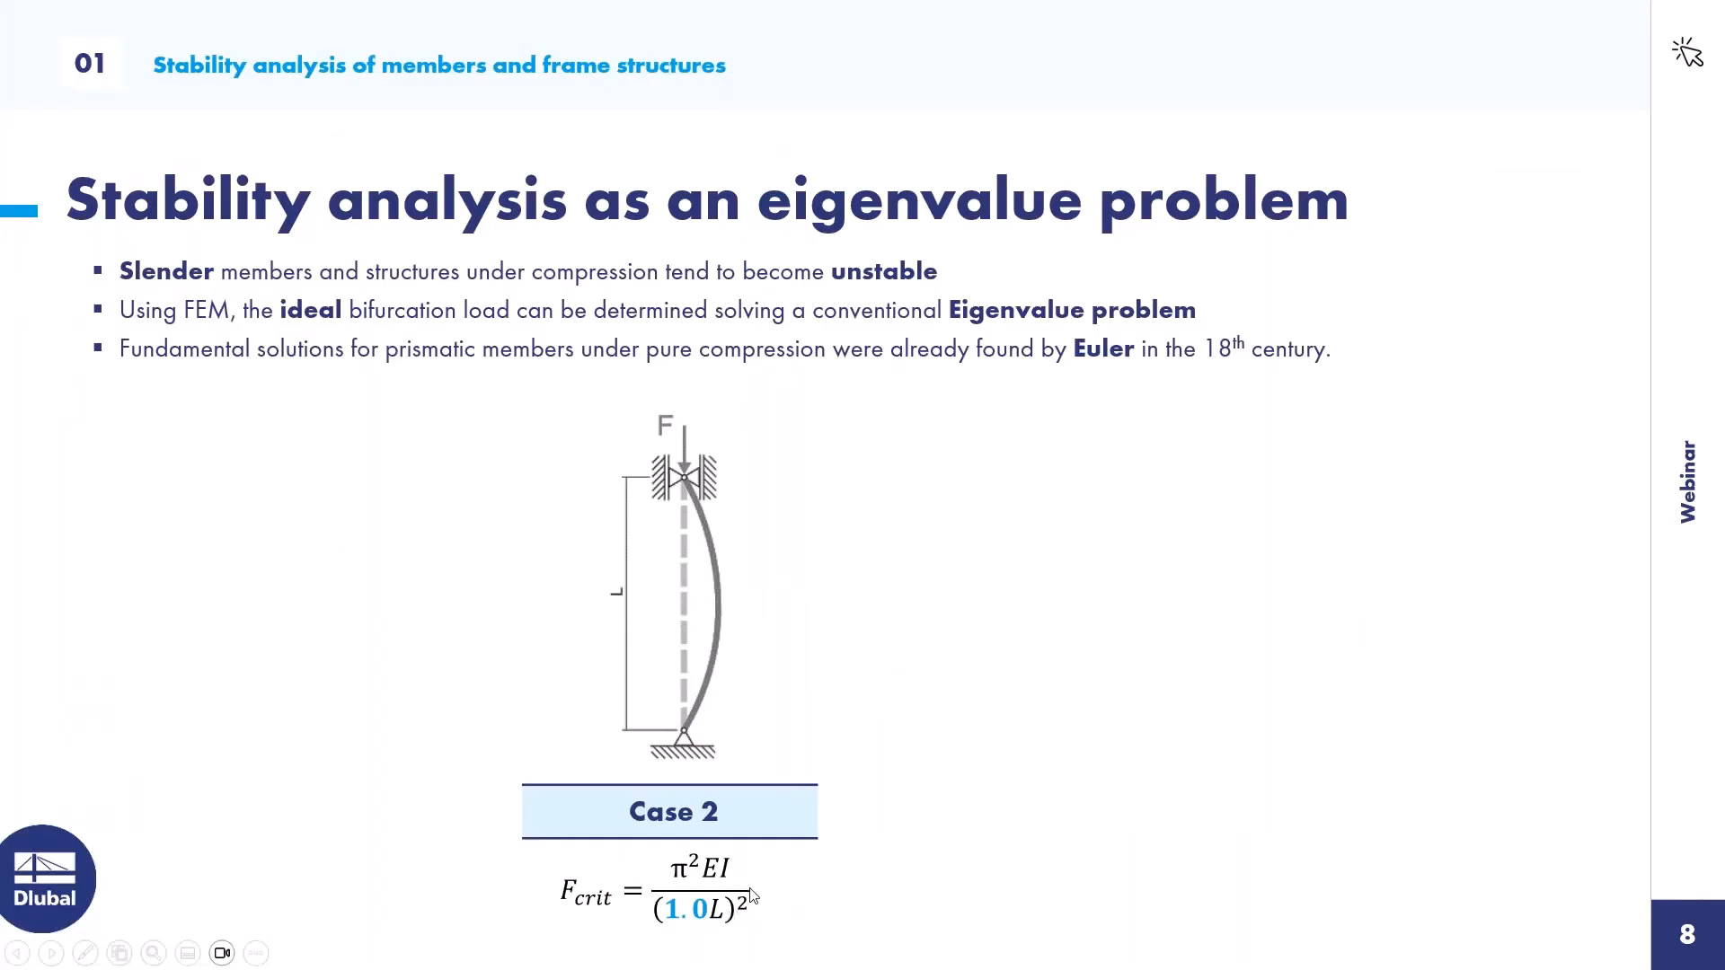
{"action": "left_click", "coordinate": [717, 918]}
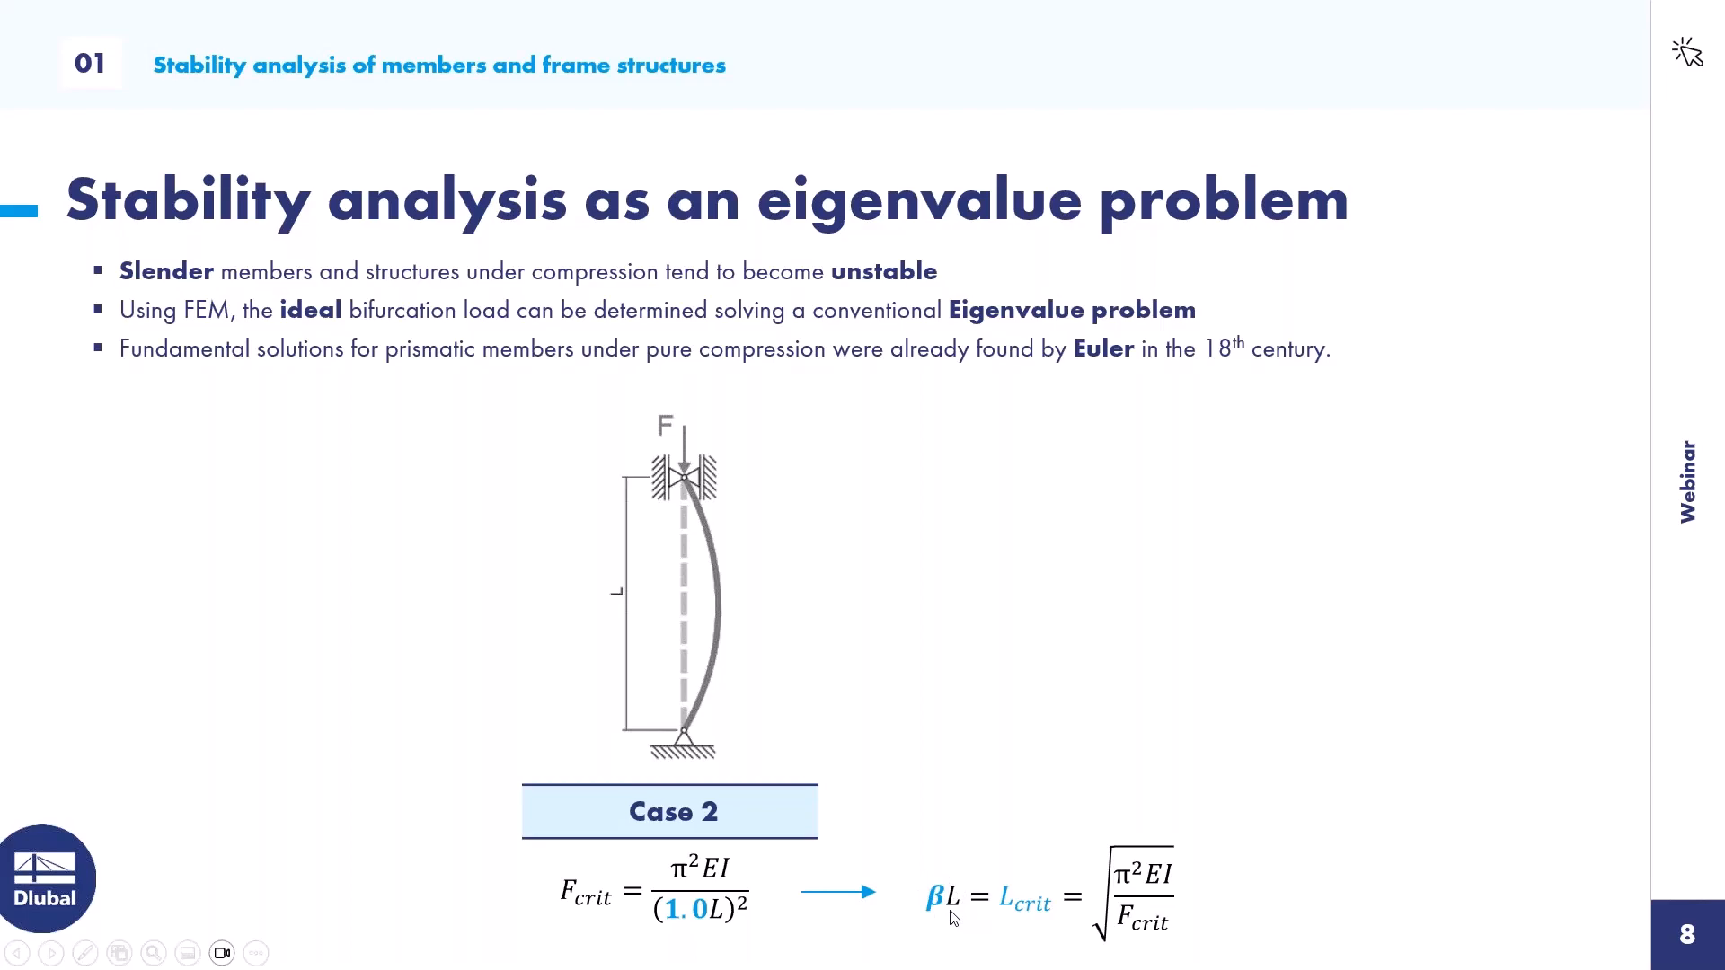
{"action": "key", "text": "alt+Tab"}
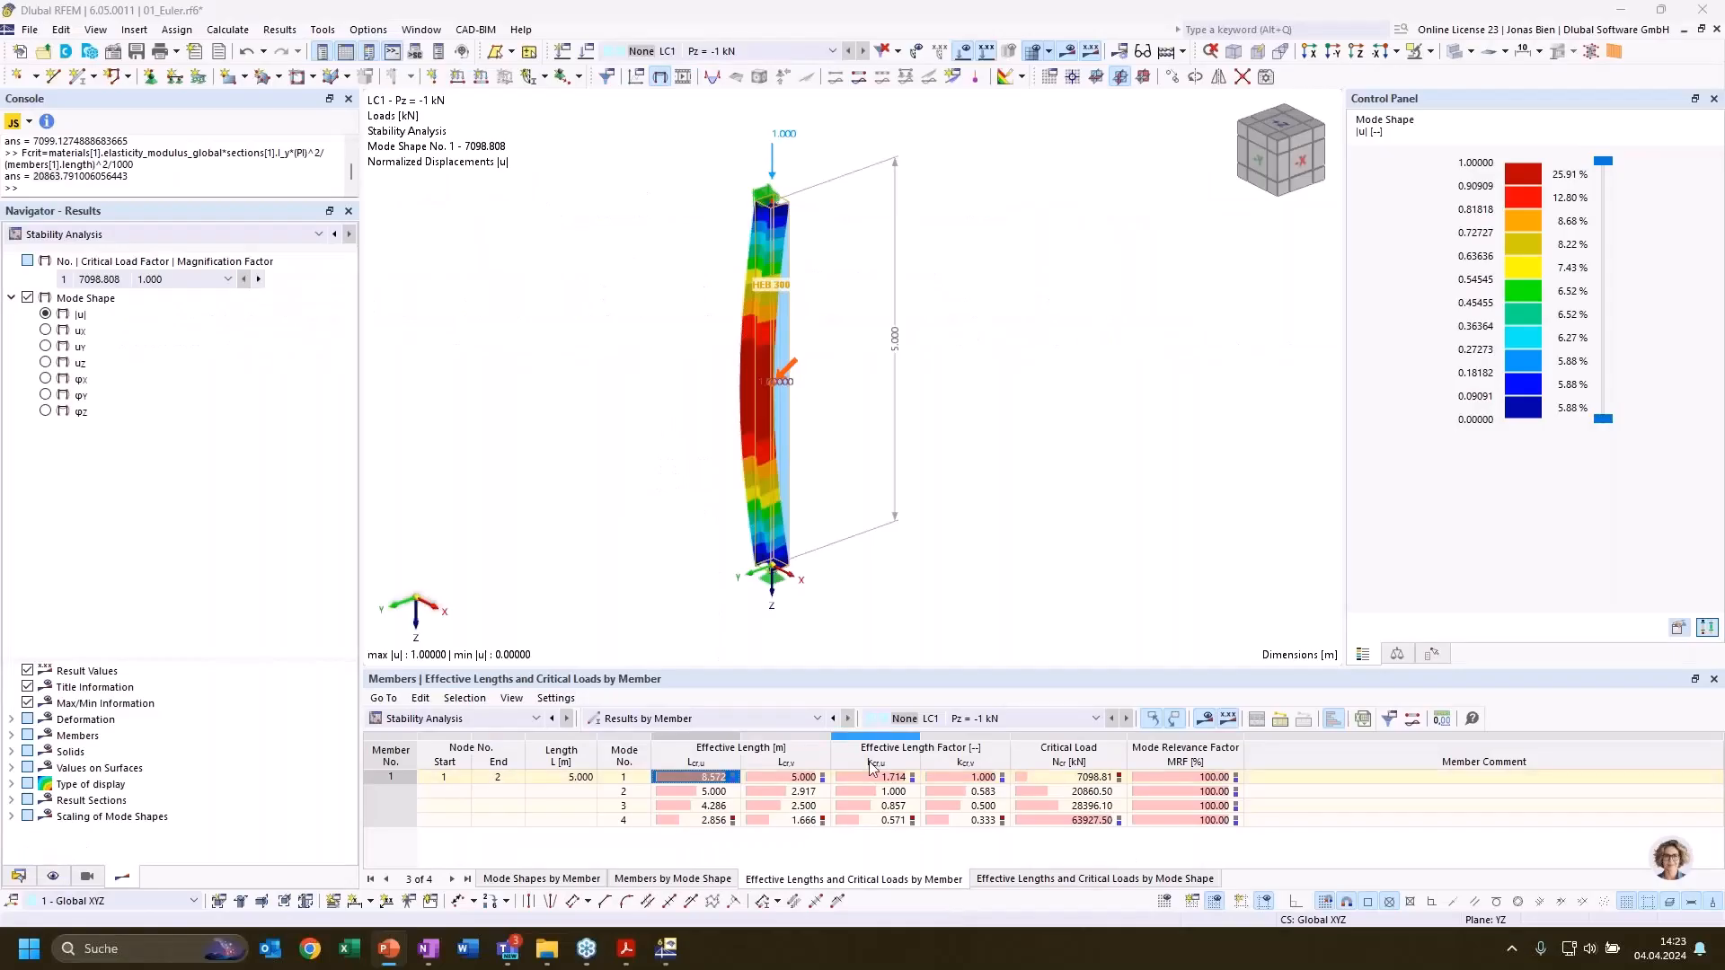
{"action": "left_click", "coordinate": [1070, 778]}
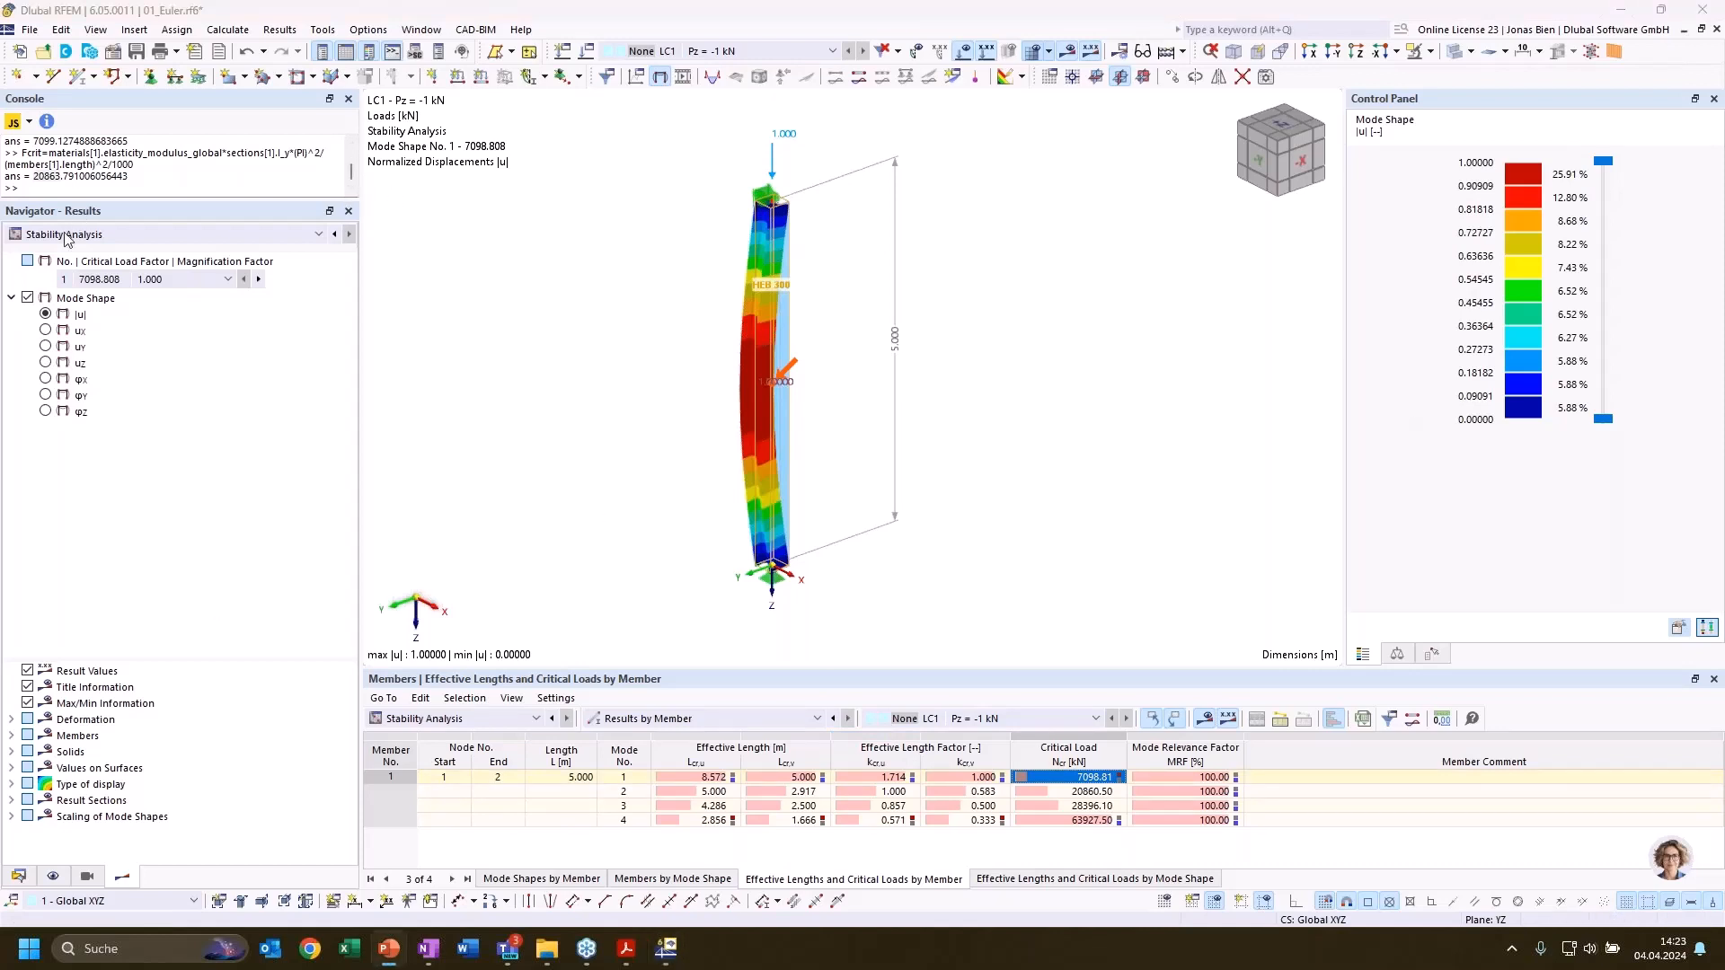
{"action": "left_click", "coordinate": [128, 186]}
{"action": "type", "text": "Lcrit = (materials[1].elasticity_modulus_global*sections[1].I_z*(PI)^2/(Fcrit*1000))^0.5"}
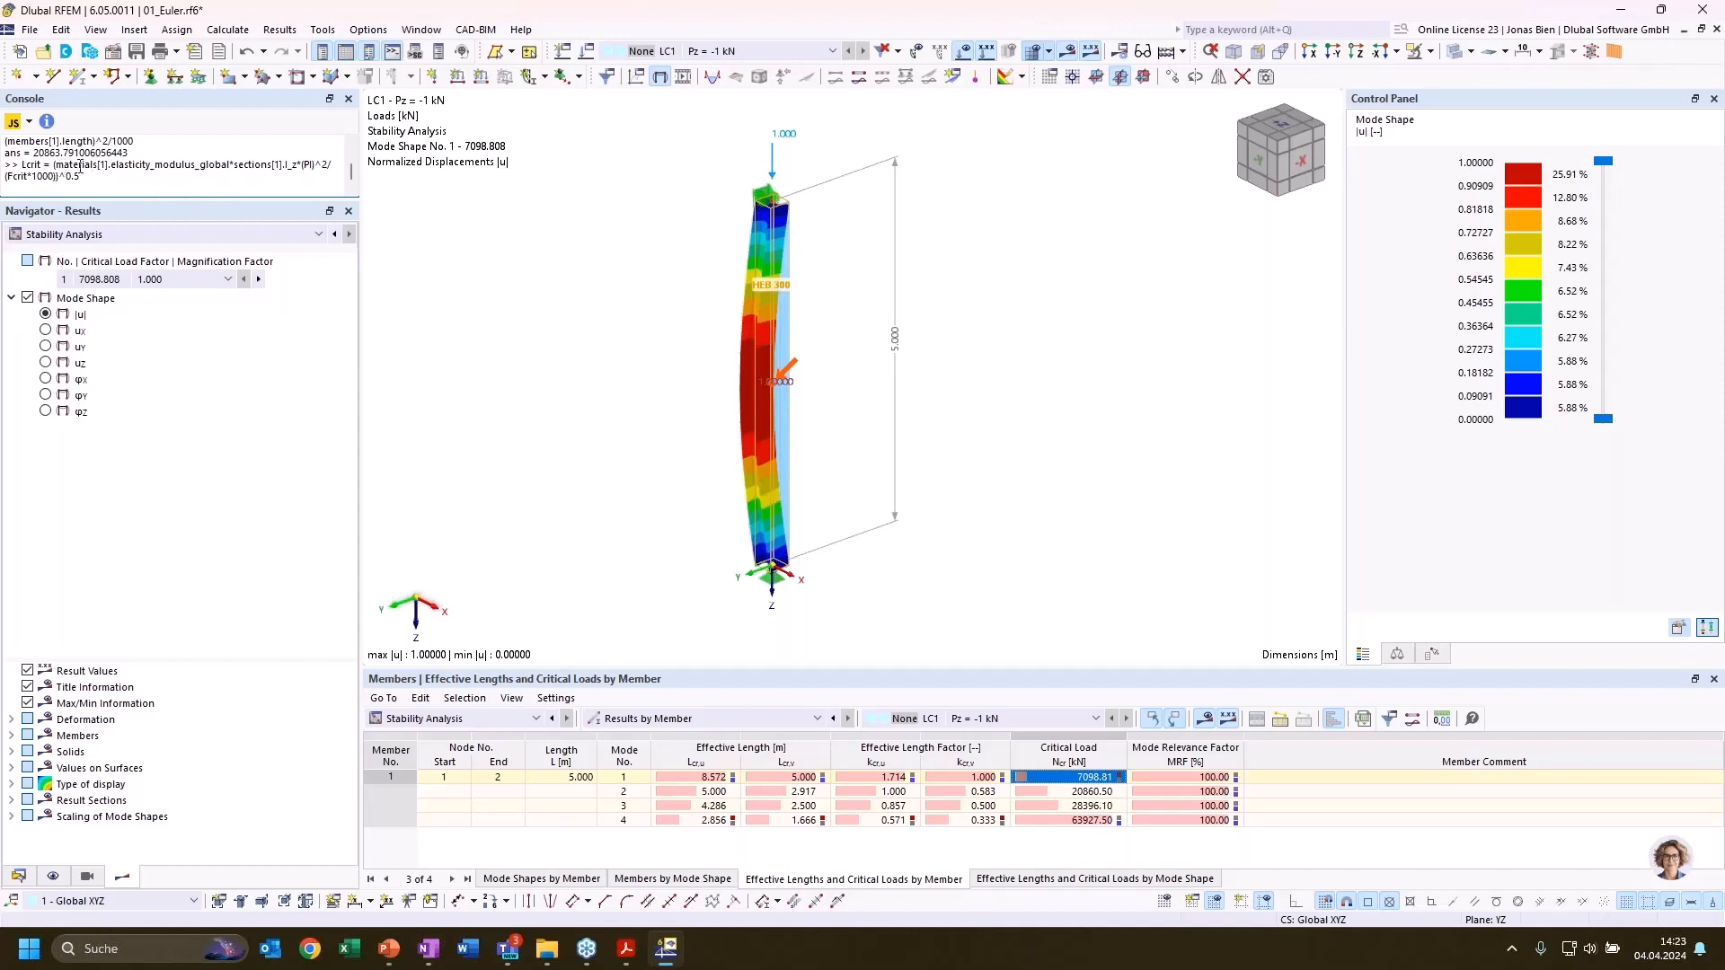
{"action": "double_click", "coordinate": [15, 176]}
{"action": "left_click", "coordinate": [67, 176]}
{"action": "left_click_drag", "start_coordinate": [126, 176], "coordinate": [21, 165]}
{"action": "key", "text": "ctrl+c"}
{"action": "key", "text": "BackSpace"}
Recall the Fcrit formula in the console, change its moment of inertia to I_z and evaluate it again
{"action": "key", "text": "Up"}
{"action": "key", "text": "Up"}
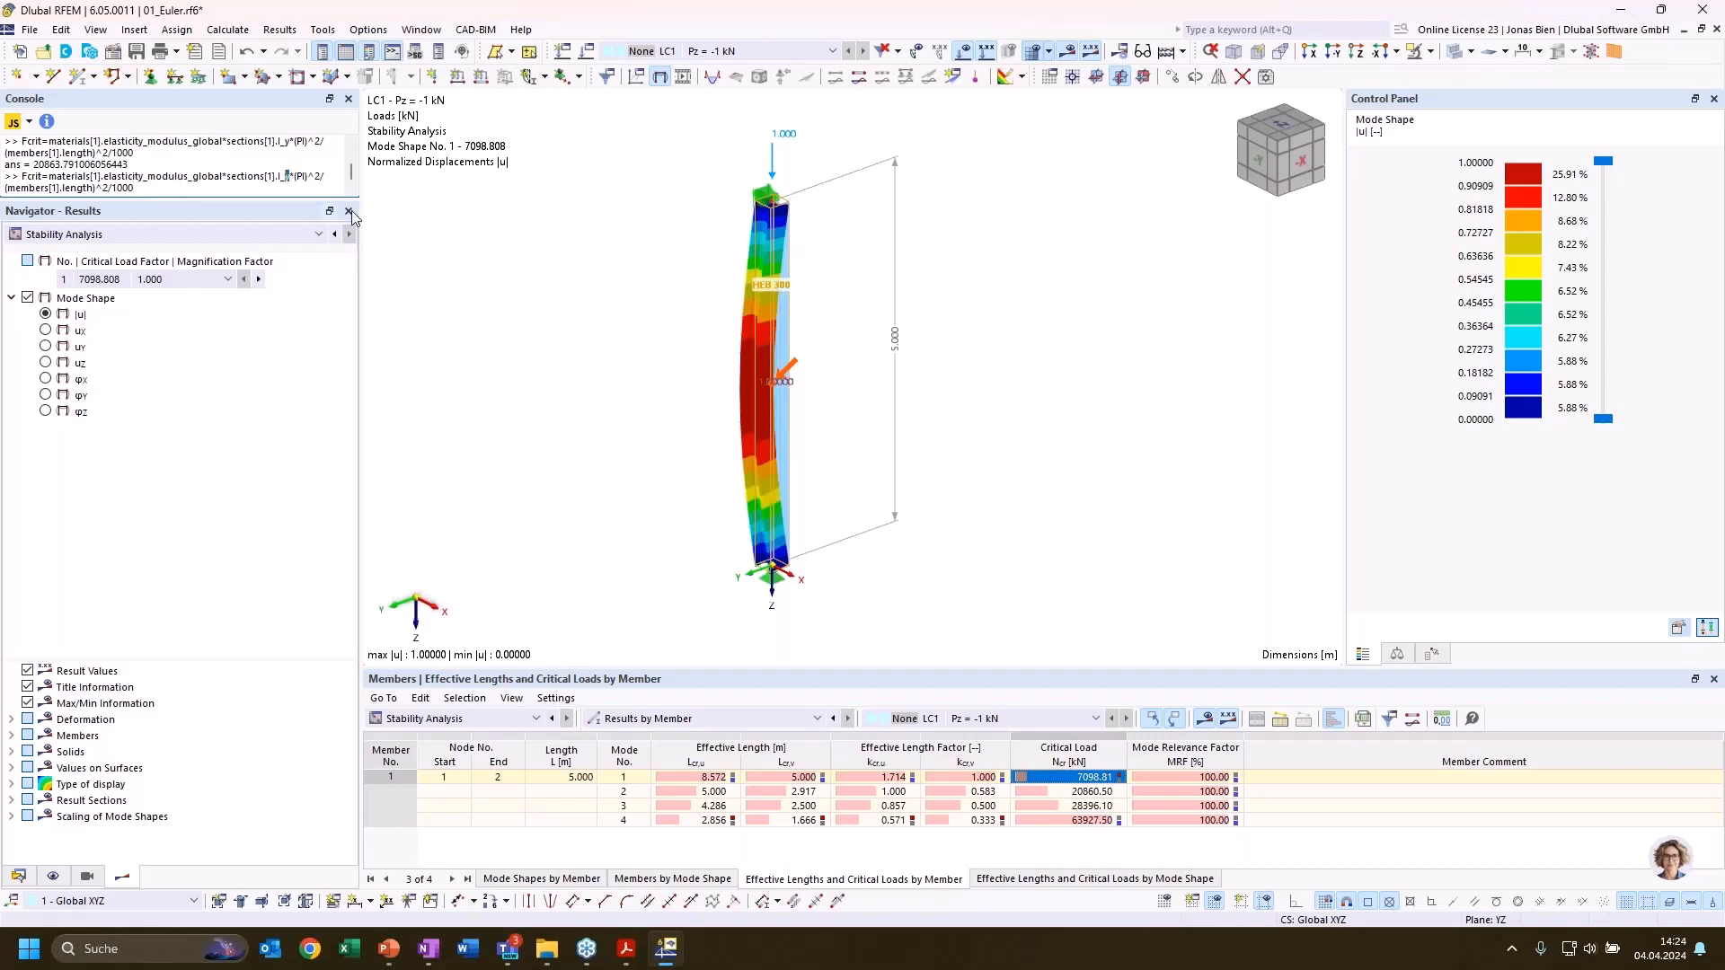
{"action": "type", "text": "z"}
{"action": "key", "text": "Return"}
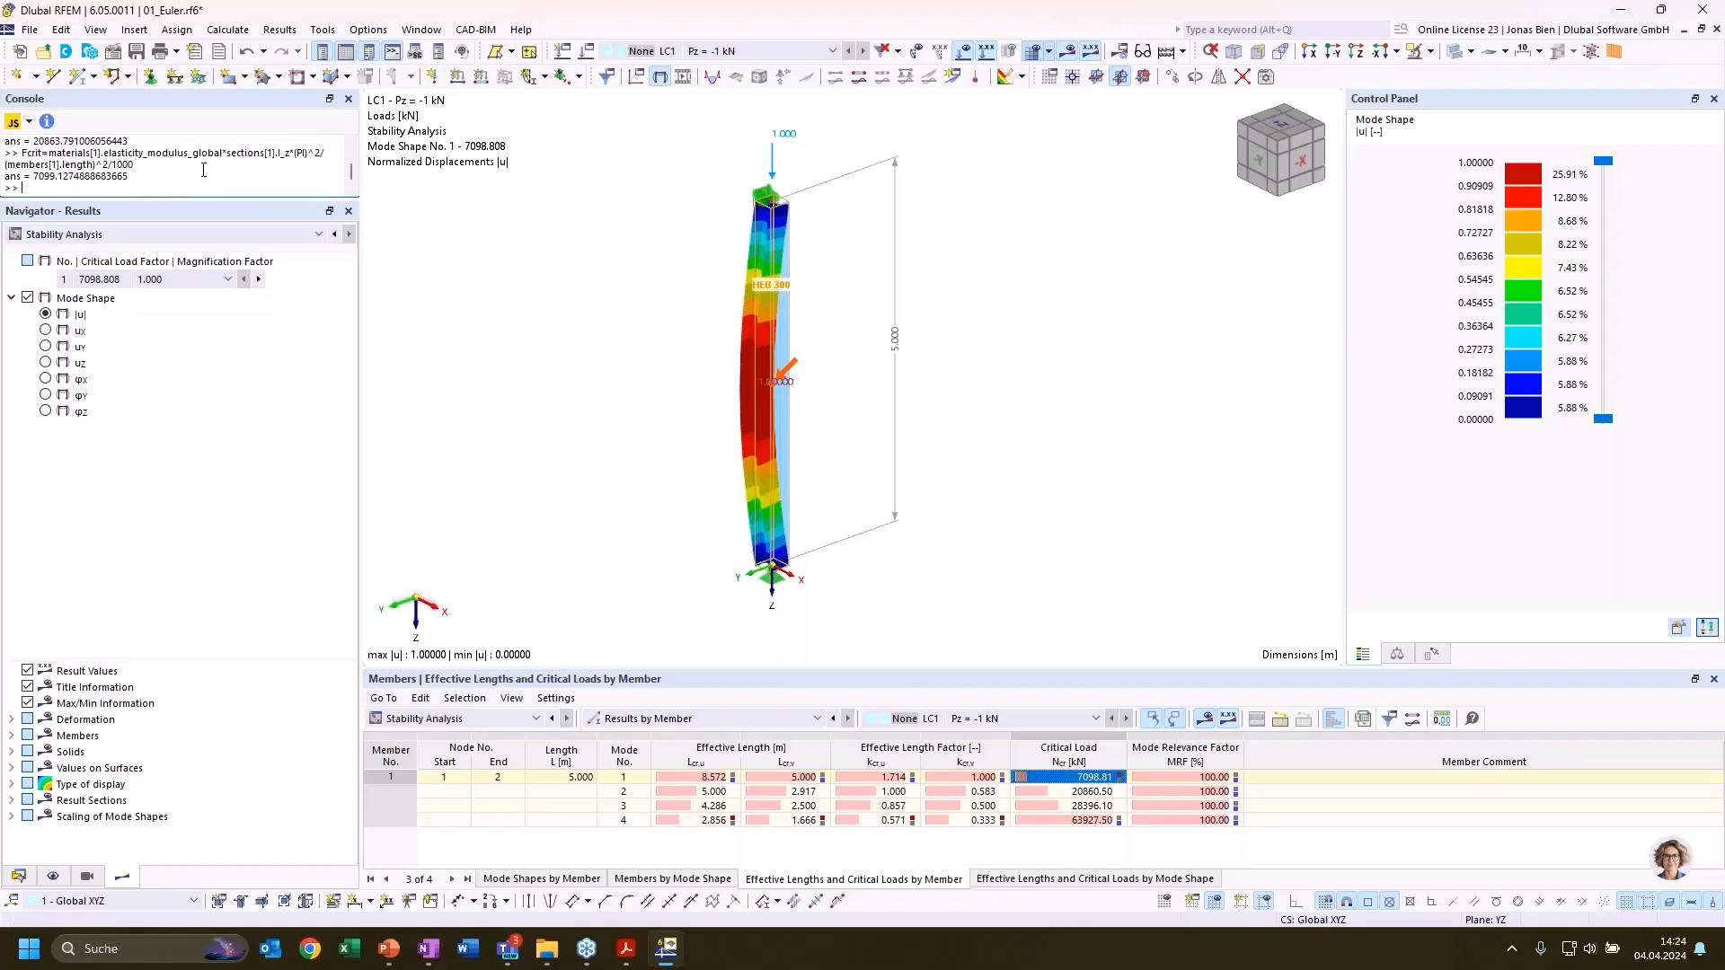
{"action": "double_click", "coordinate": [286, 153]}
{"action": "left_click", "coordinate": [175, 180]}
{"action": "key", "text": "Up"}
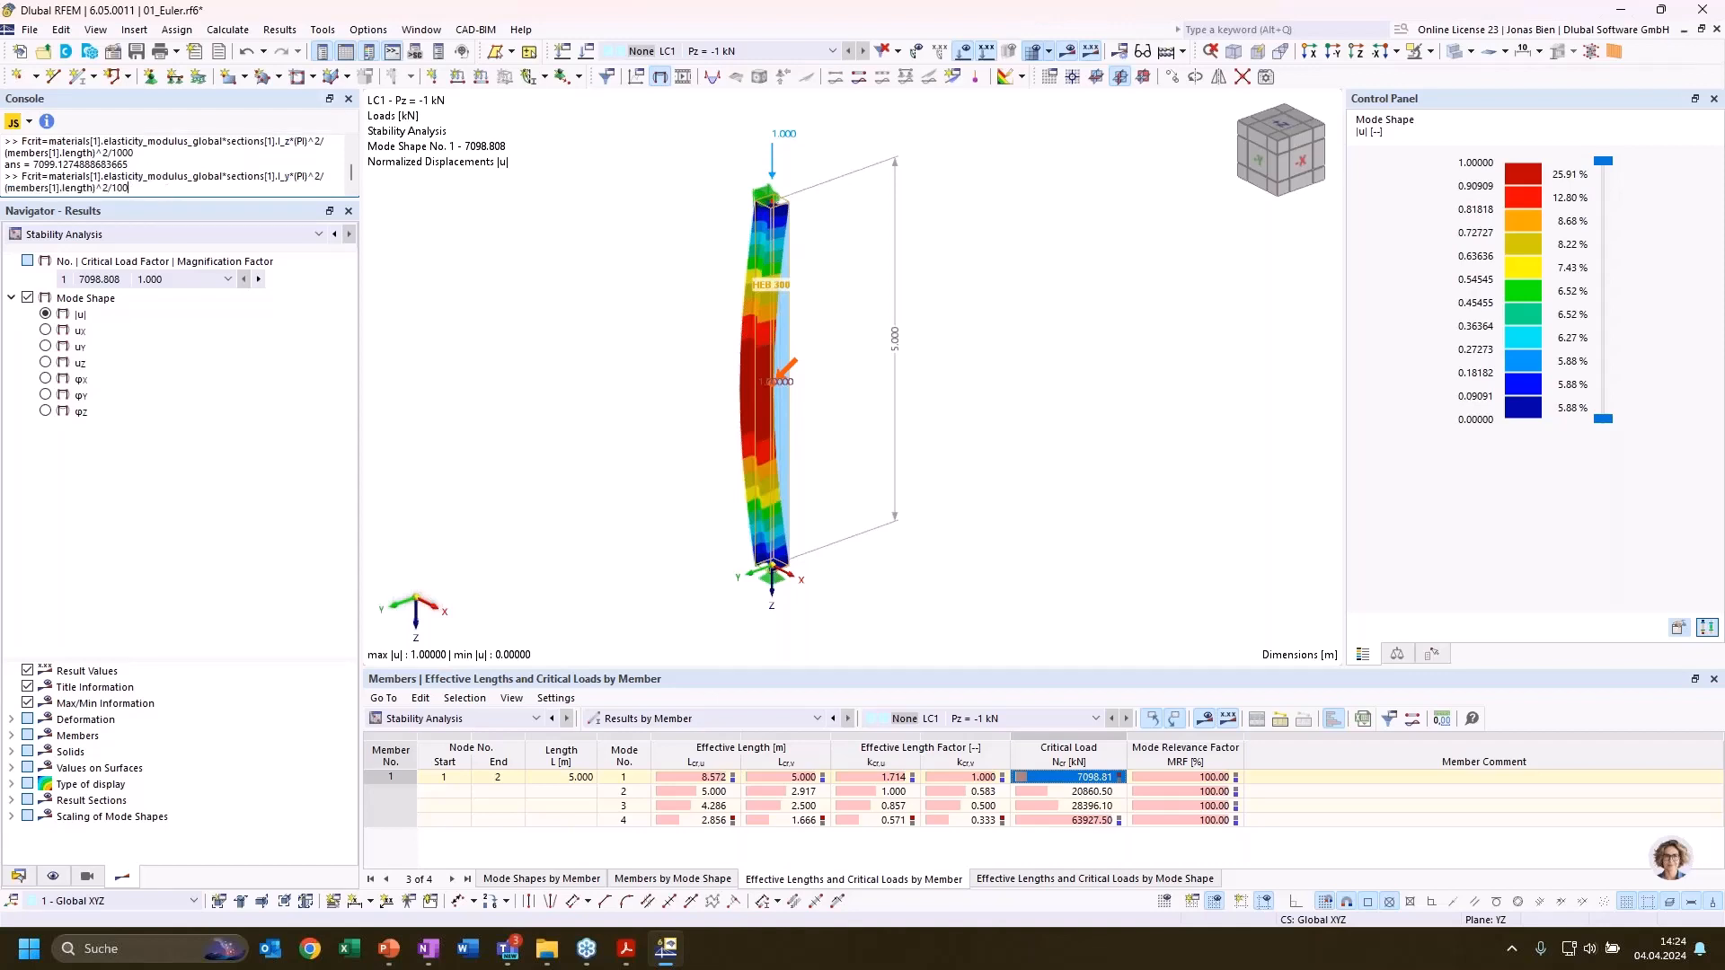
{"action": "key", "text": "ctrl+a"}
{"action": "key", "text": "BackSpace"}
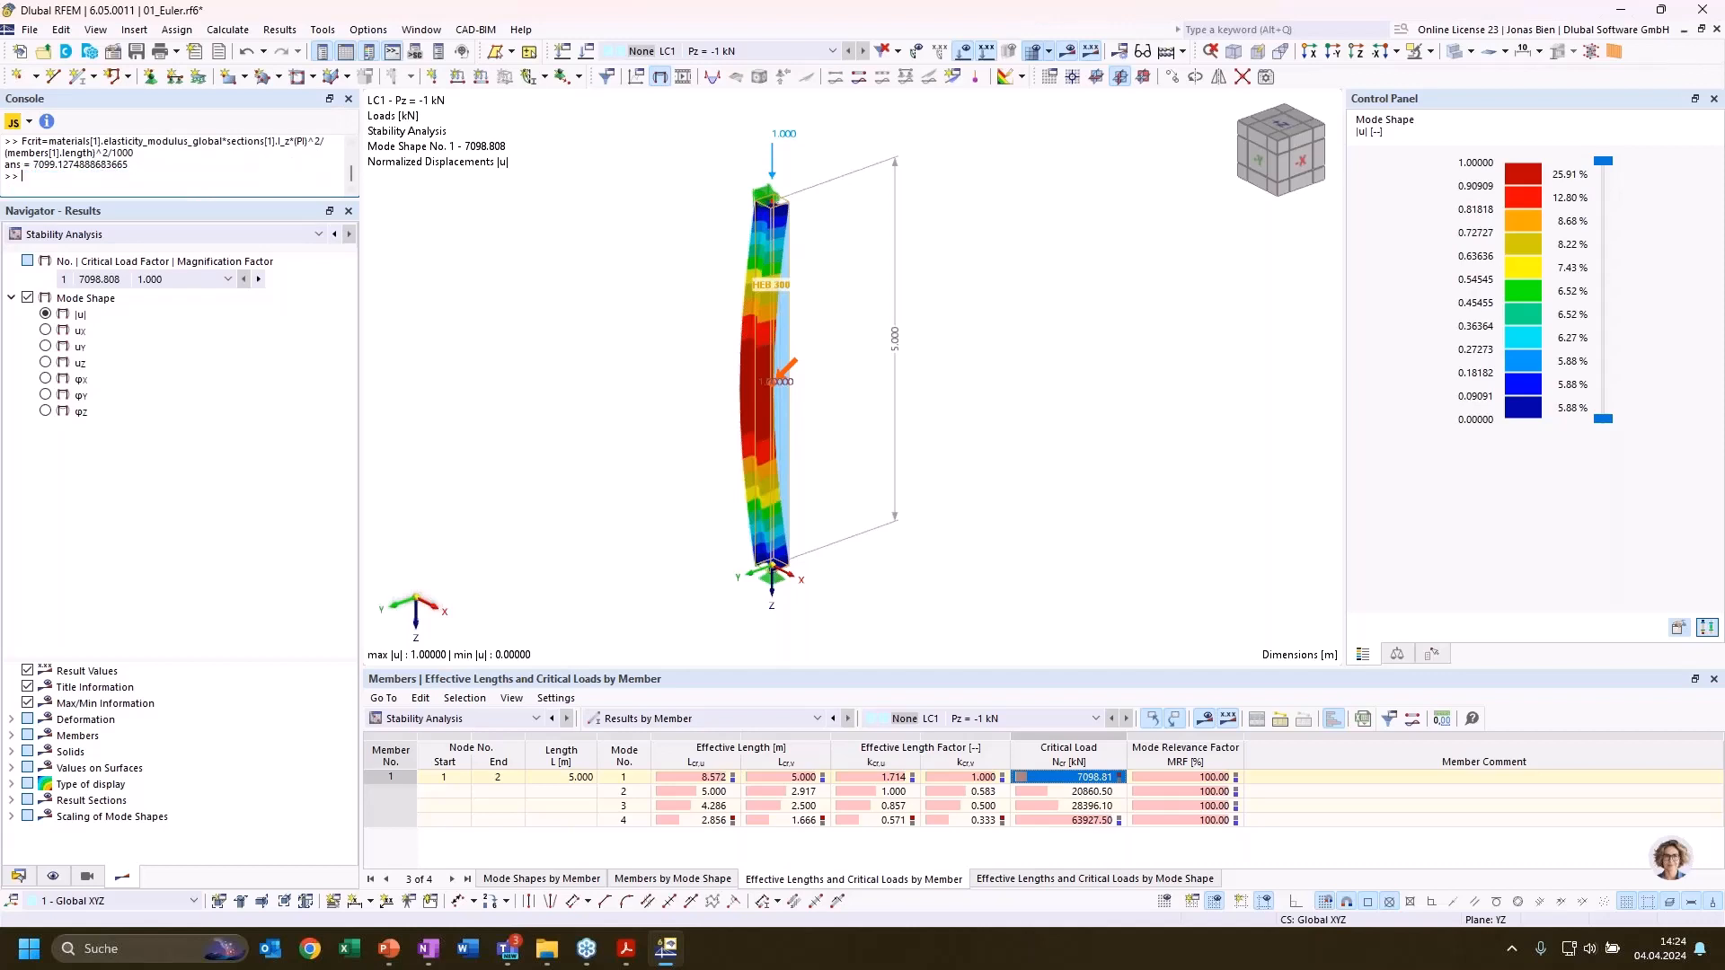
Evaluate Lcrit = (materials[1].elasticity_modulus_global*sections[1].I_z*(PI)^2/(Fcrit*1000))^0.5 and compare it with the mode 1 effective length Lcr,v
{"action": "key", "text": "ctrl+v"}
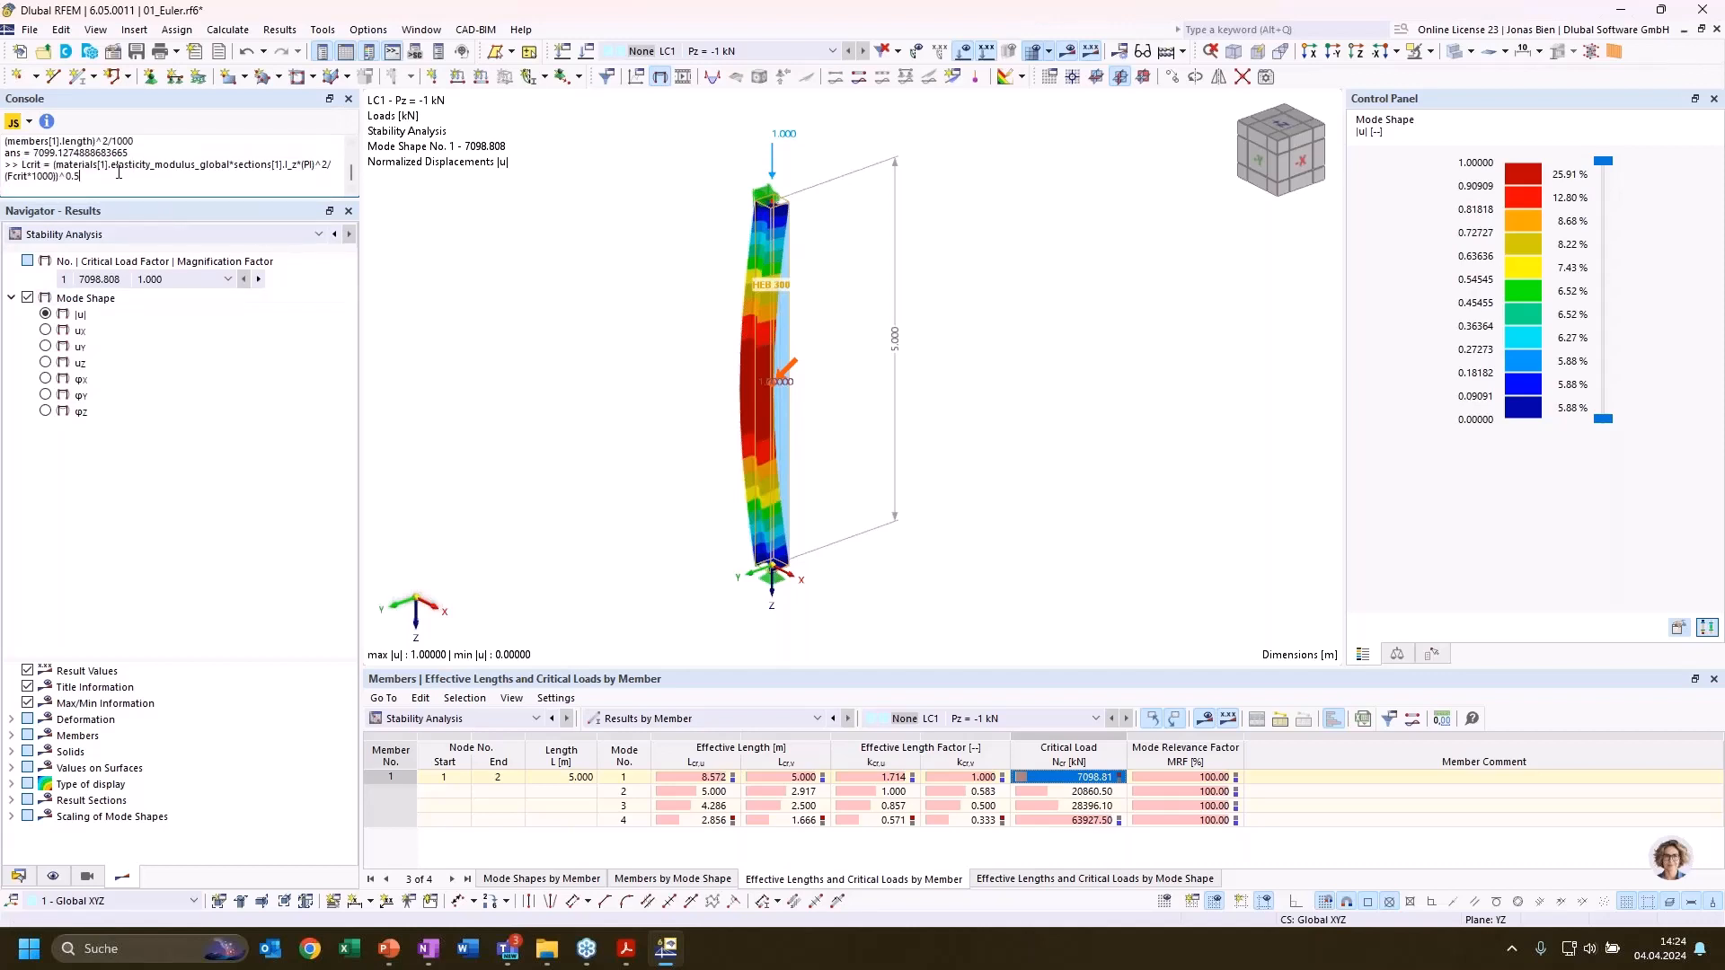
{"action": "key", "text": "Return"}
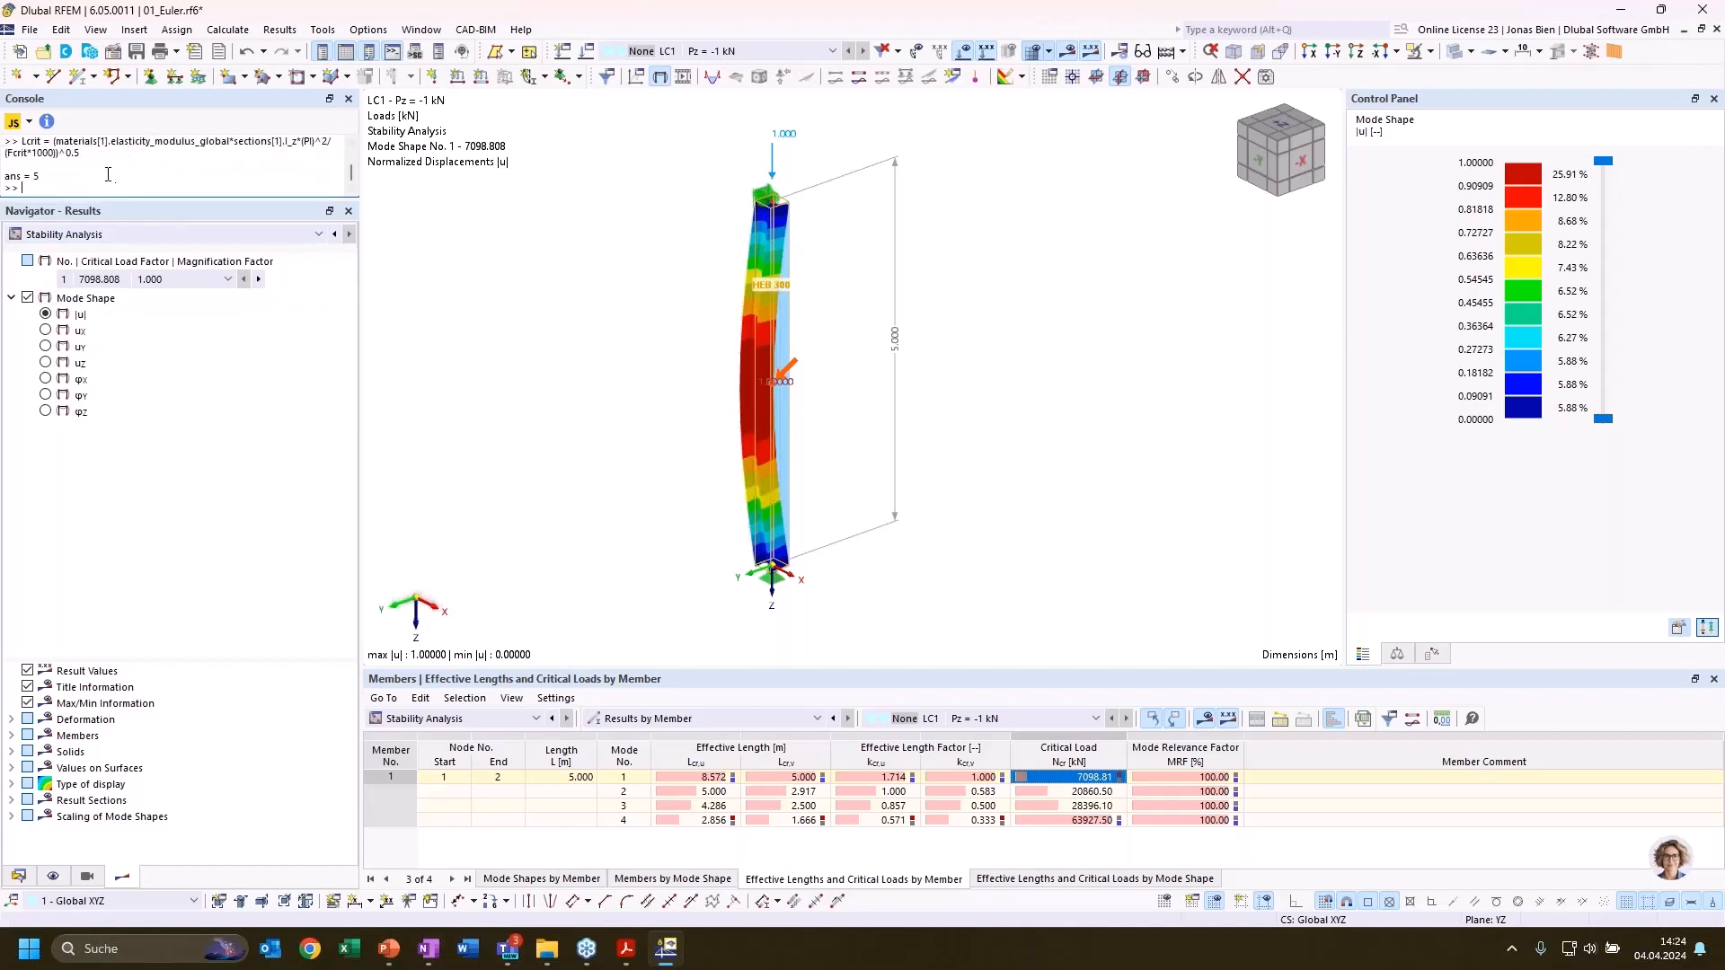
{"action": "double_click", "coordinate": [34, 176]}
{"action": "left_click", "coordinate": [794, 778]}
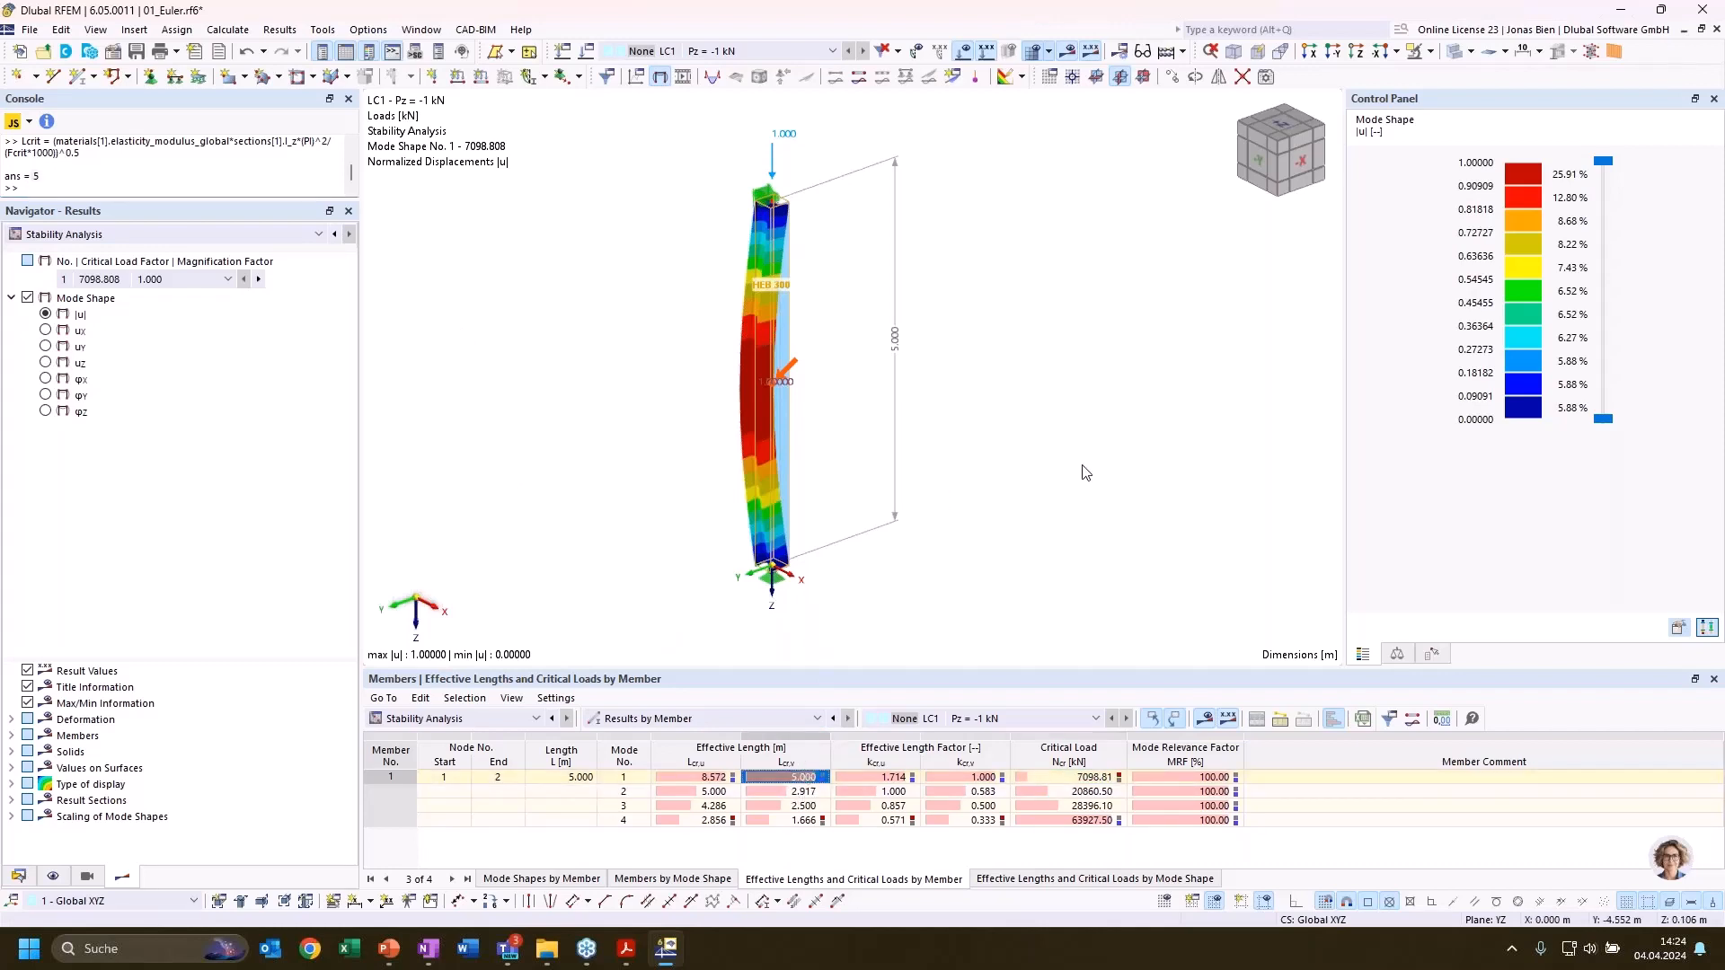
Inspect the mode 1 buckling shape from another angle and check its effective length Lcr,u
{"action": "middle_click_drag", "start_coordinate": [1059, 479], "coordinate": [1035, 431], "text": "ctrl"}
{"action": "scroll", "coordinate": [972, 490], "scroll_direction": "down", "scroll_amount": 1}
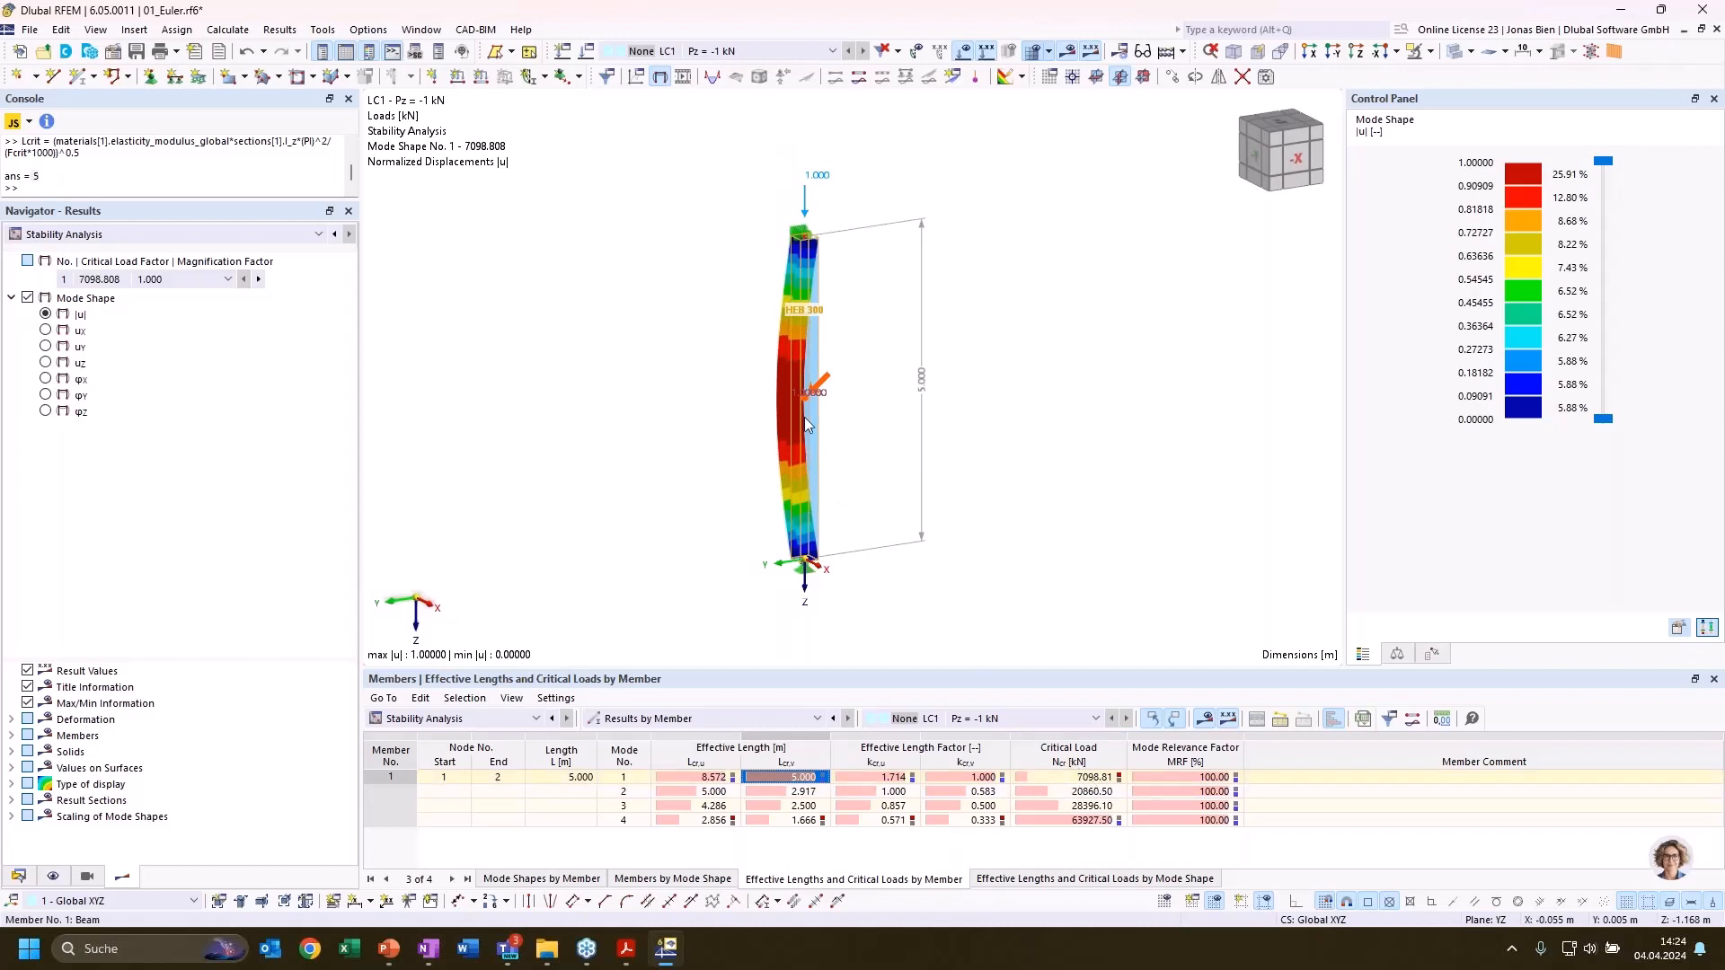
{"action": "left_click", "coordinate": [715, 780]}
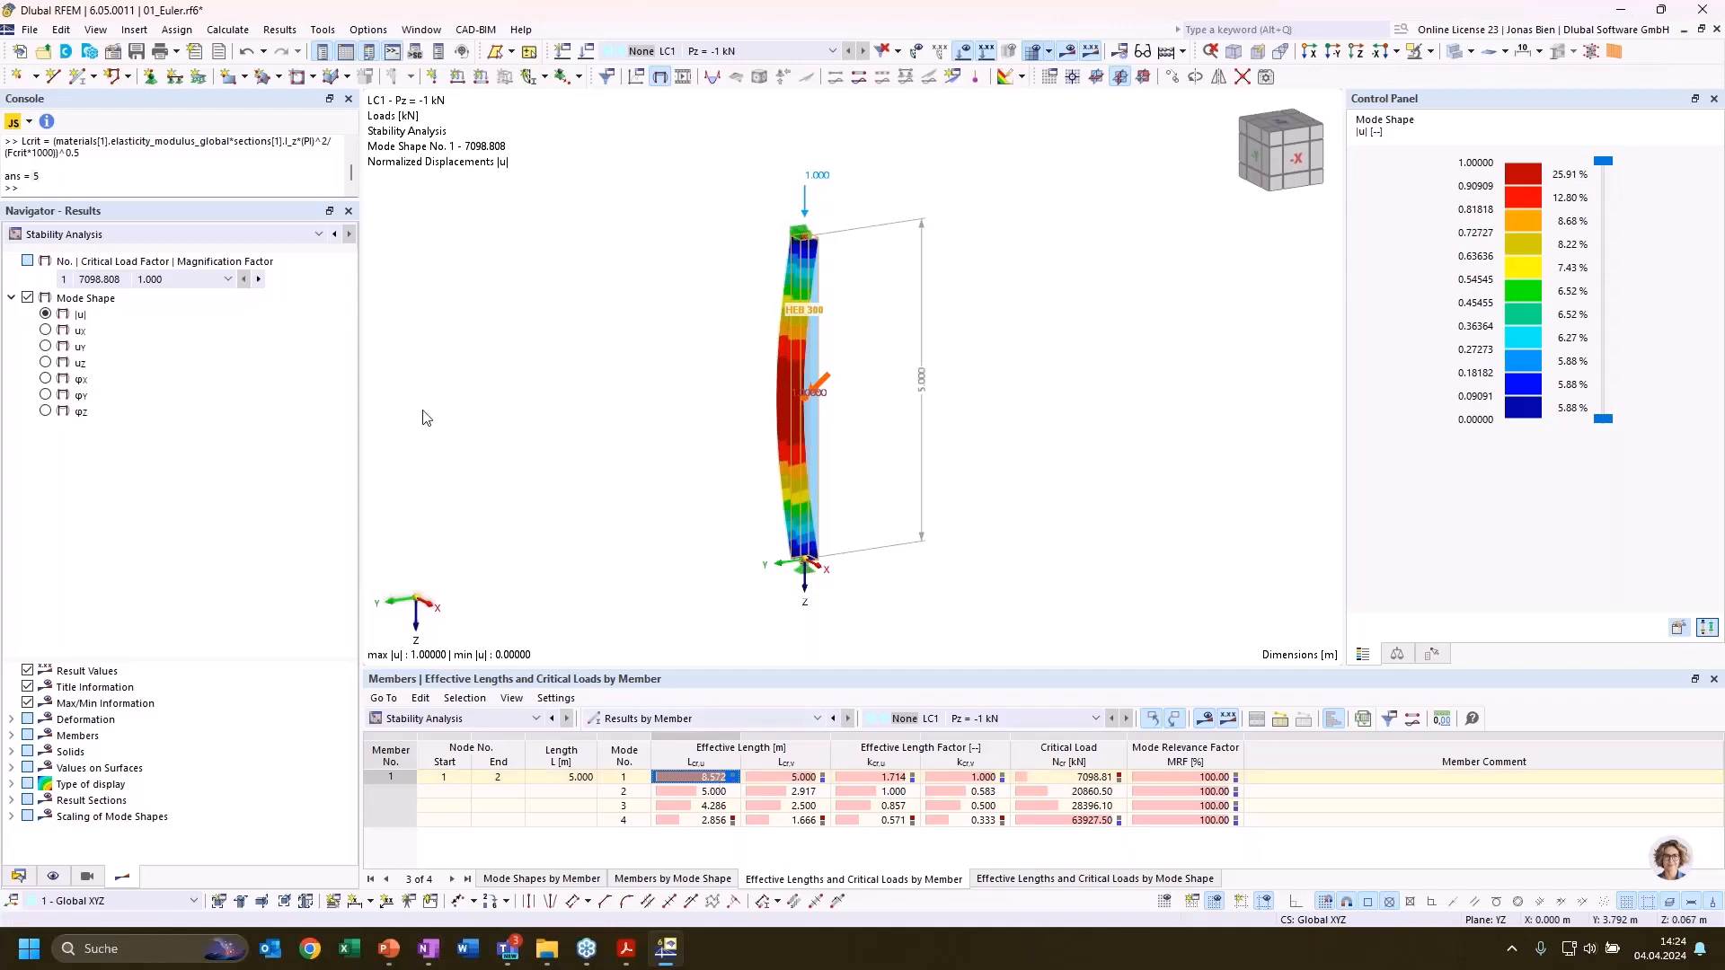
{"action": "left_click", "coordinate": [125, 183]}
{"action": "key", "text": "Up"}
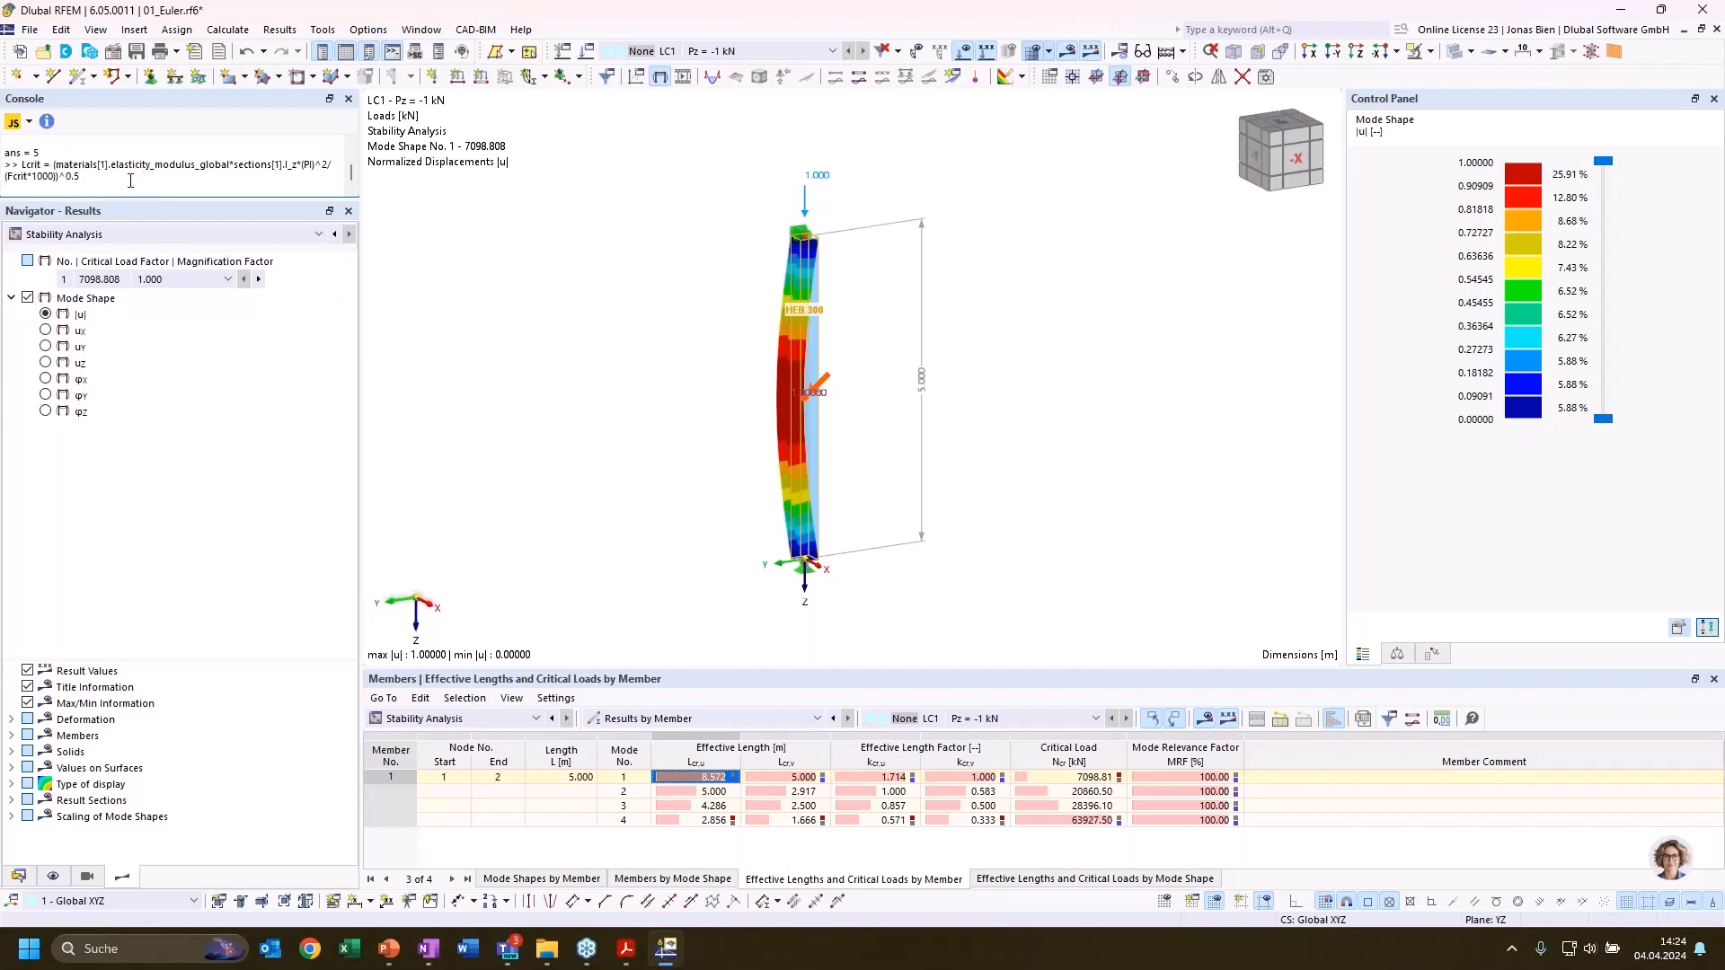
{"action": "key", "text": "Down"}
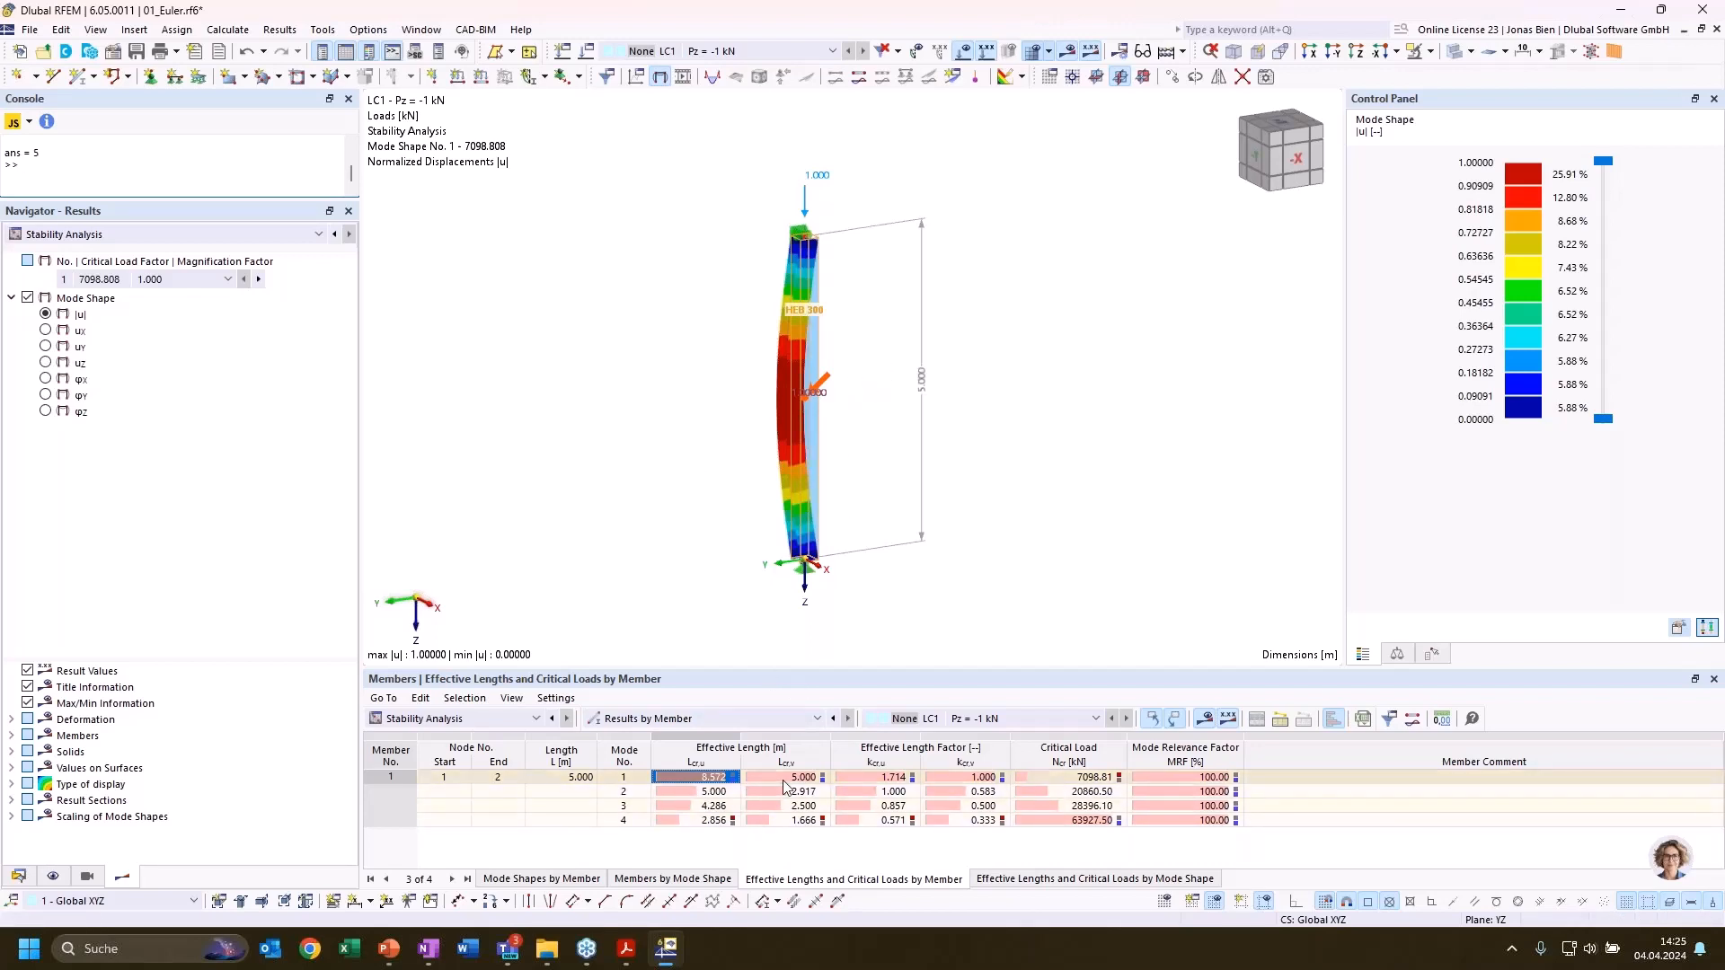
Display the mode 2 buckling shape from the -Y side and examine its effective length Lcr,u
{"action": "left_click", "coordinate": [725, 796]}
{"action": "middle_click_drag", "start_coordinate": [918, 433], "coordinate": [1060, 430], "text": "ctrl"}
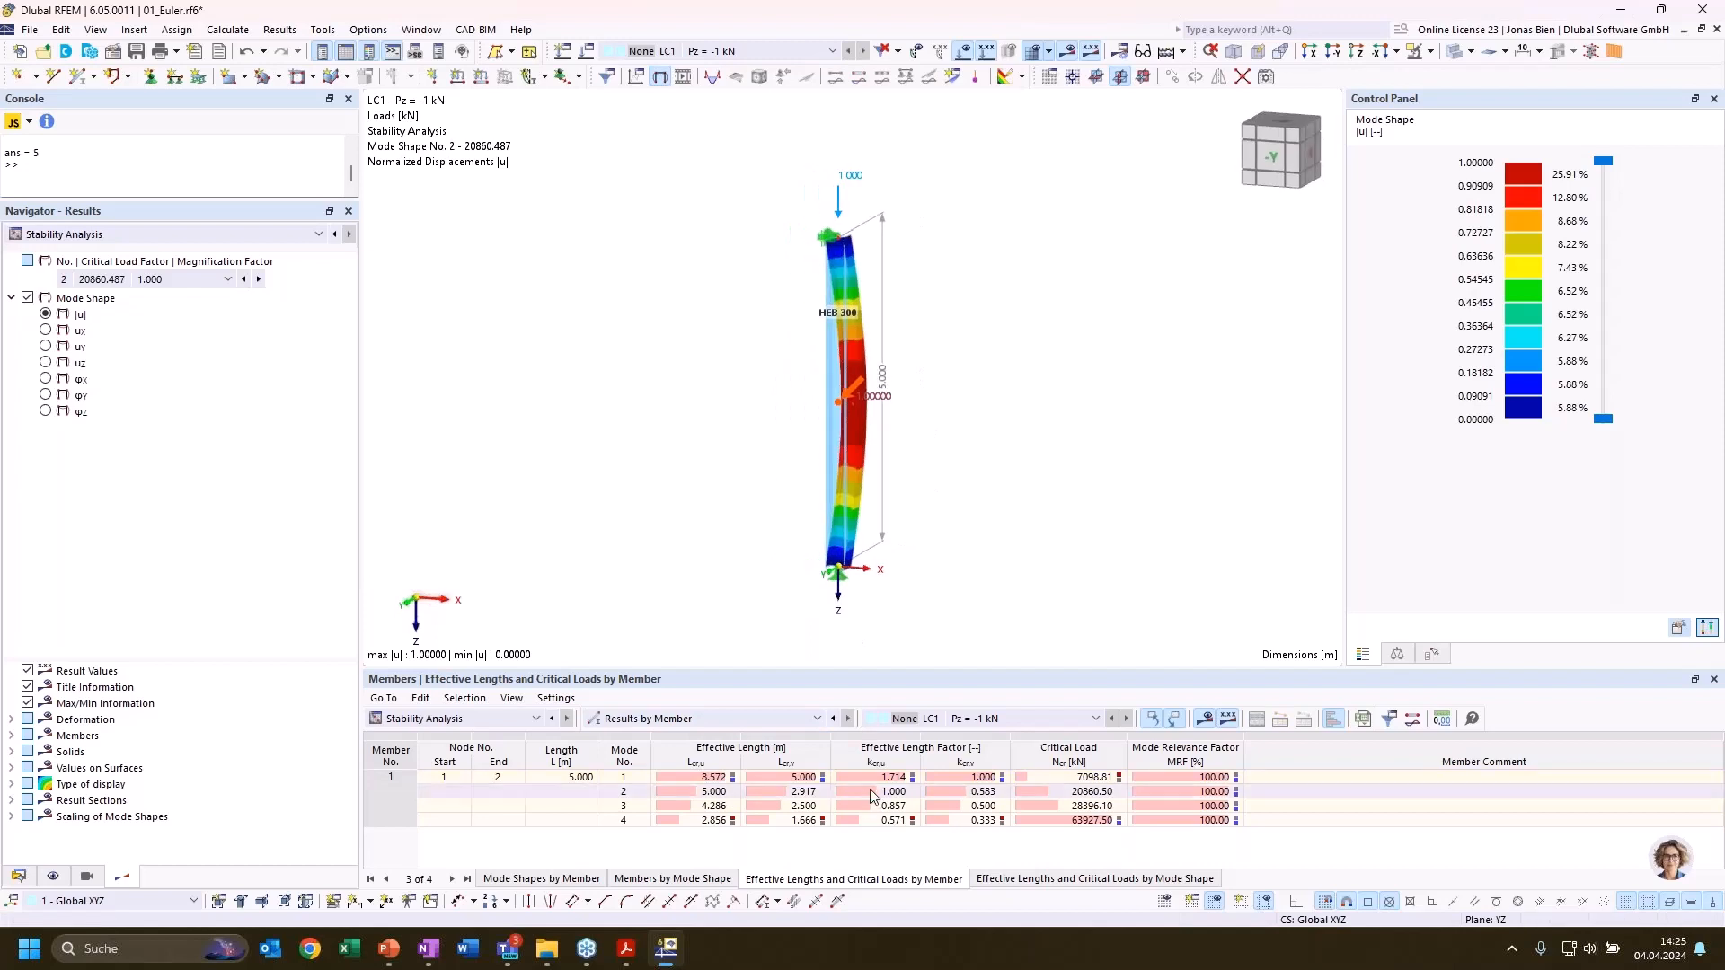
{"action": "left_click", "coordinate": [715, 792]}
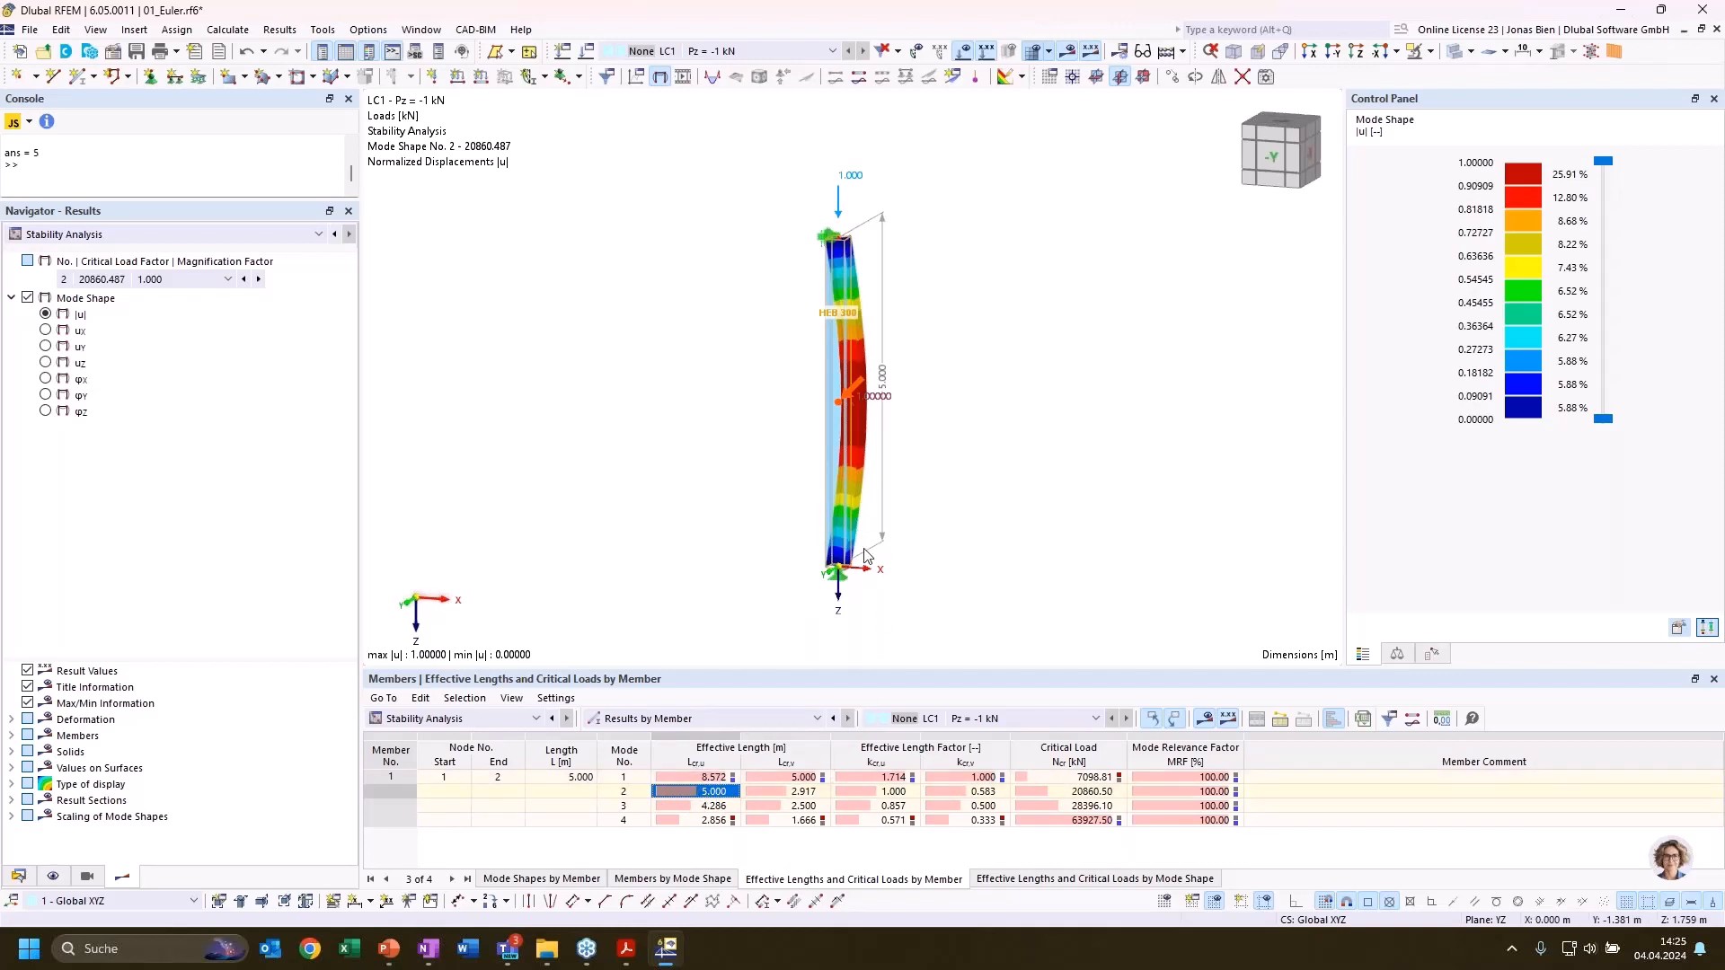
Recall the Lcrit formula in the console, change its moment of inertia to I_y and evaluate it again
{"action": "left_click", "coordinate": [122, 161]}
{"action": "type", "text": "Fcrit=materials[1].elasticity_modulus_global*sections[1].I_z*(PI)^2/(members[1].length)^2/1000"}
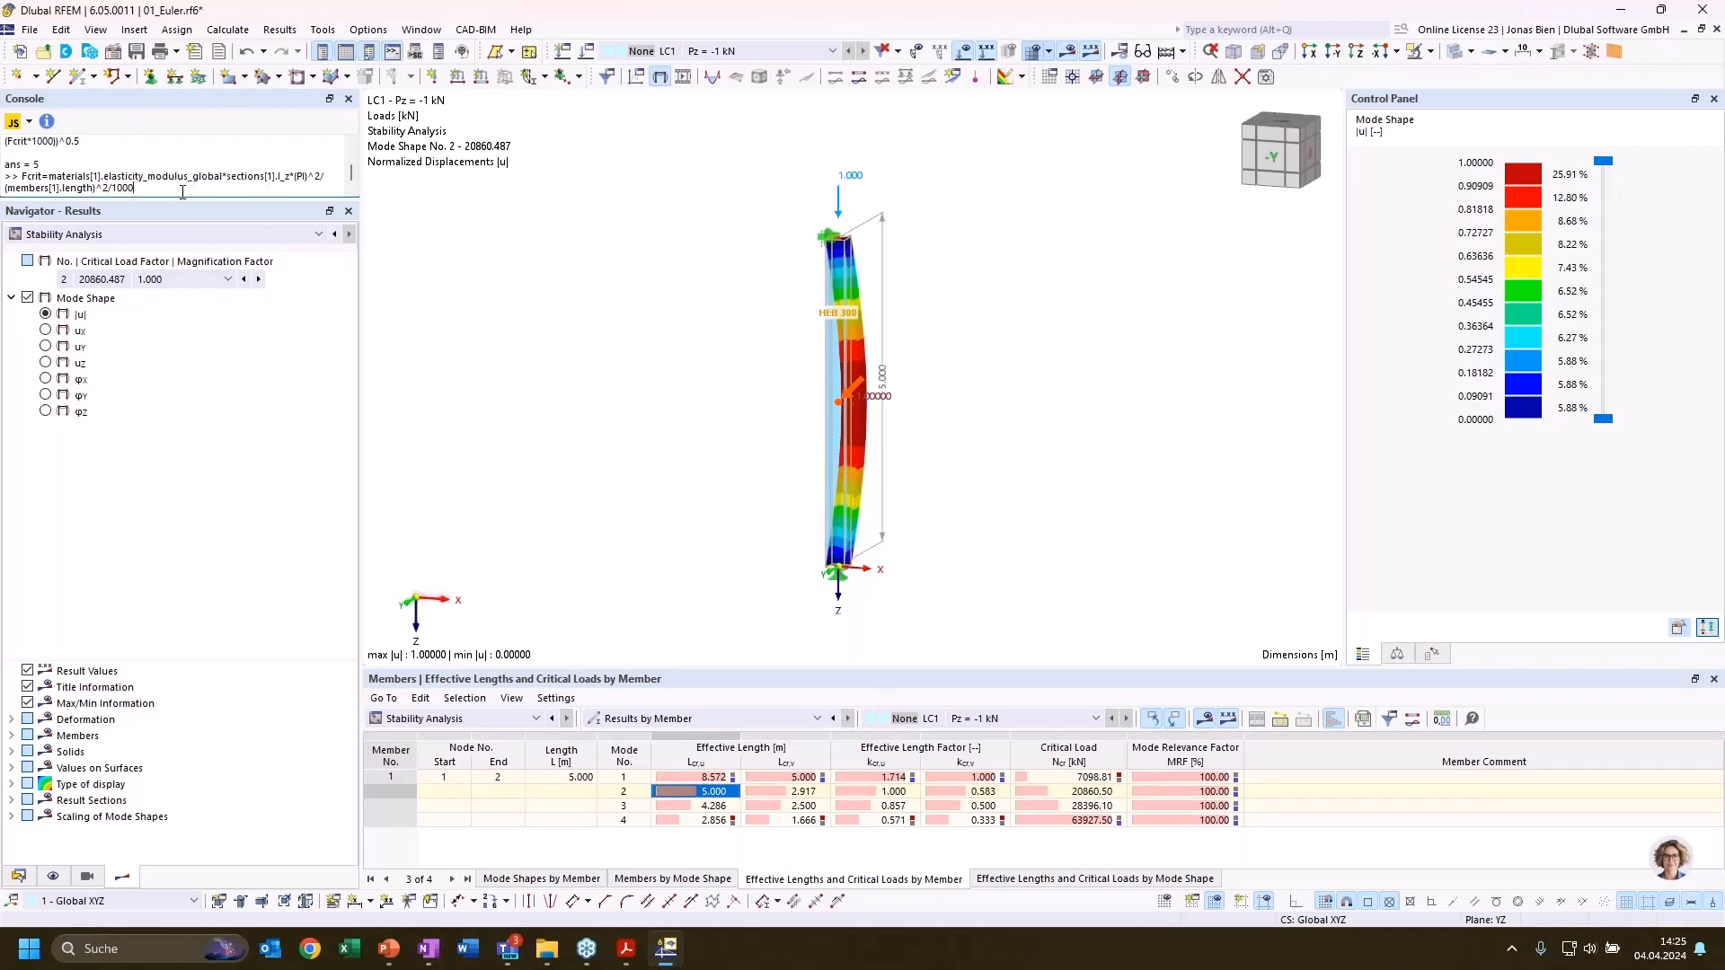
{"action": "left_click_drag", "start_coordinate": [159, 186], "coordinate": [24, 176]}
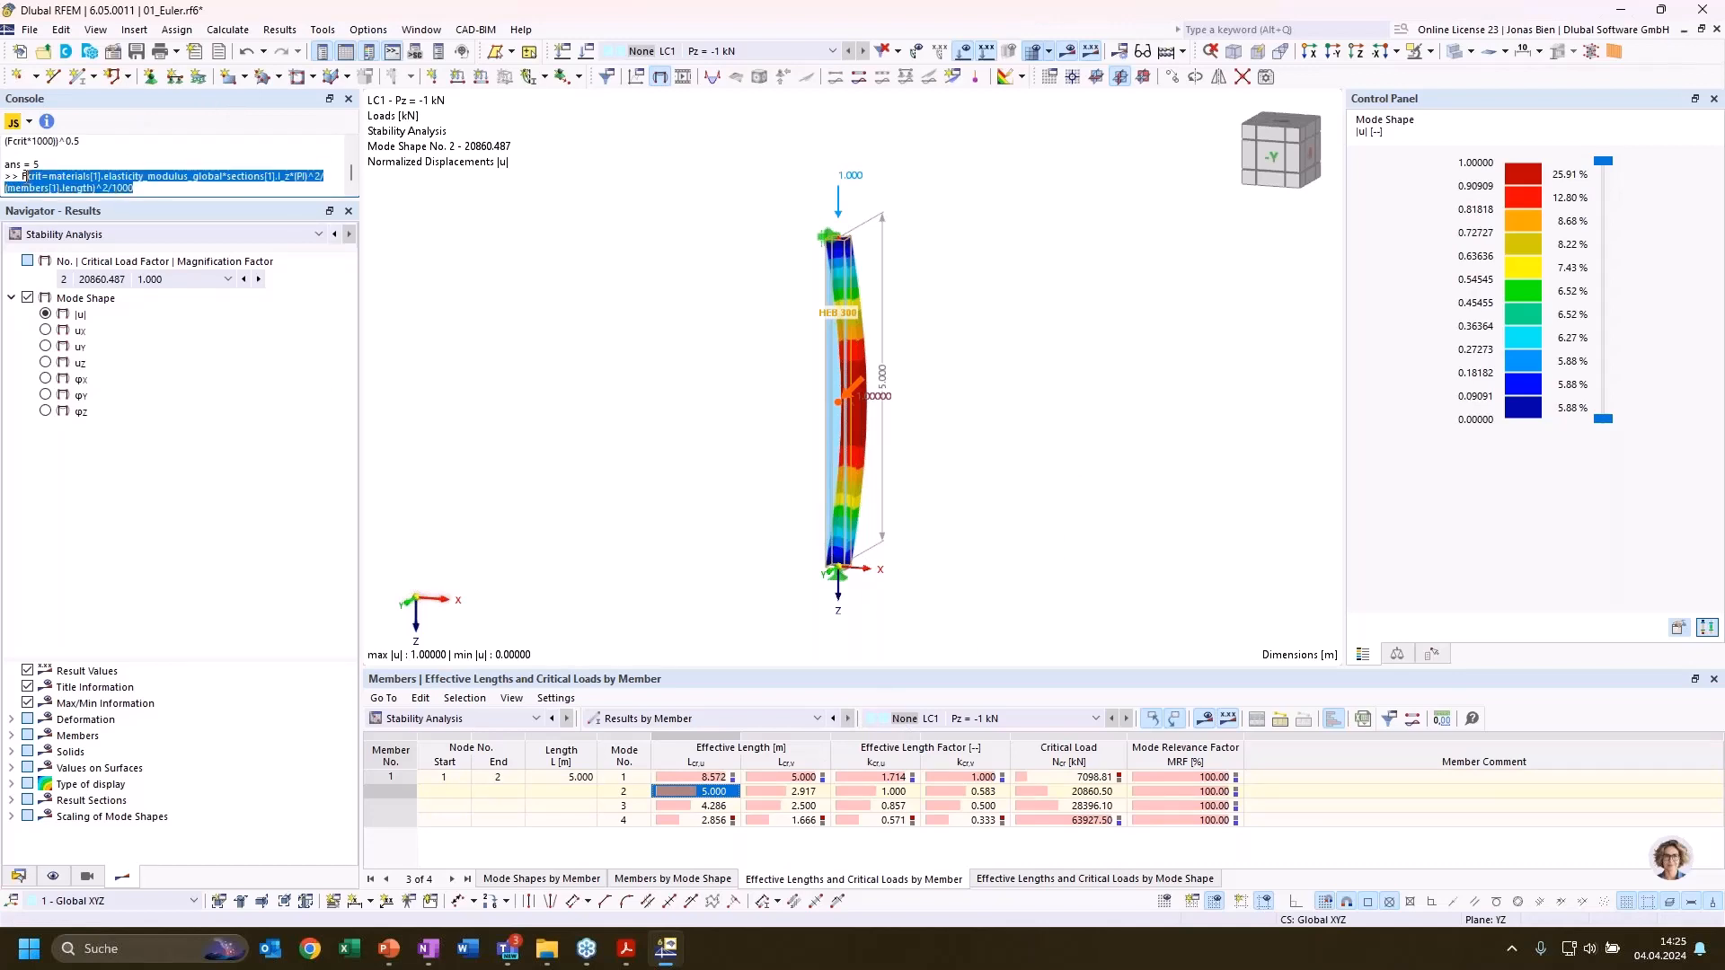
{"action": "key", "text": "ctrl+v"}
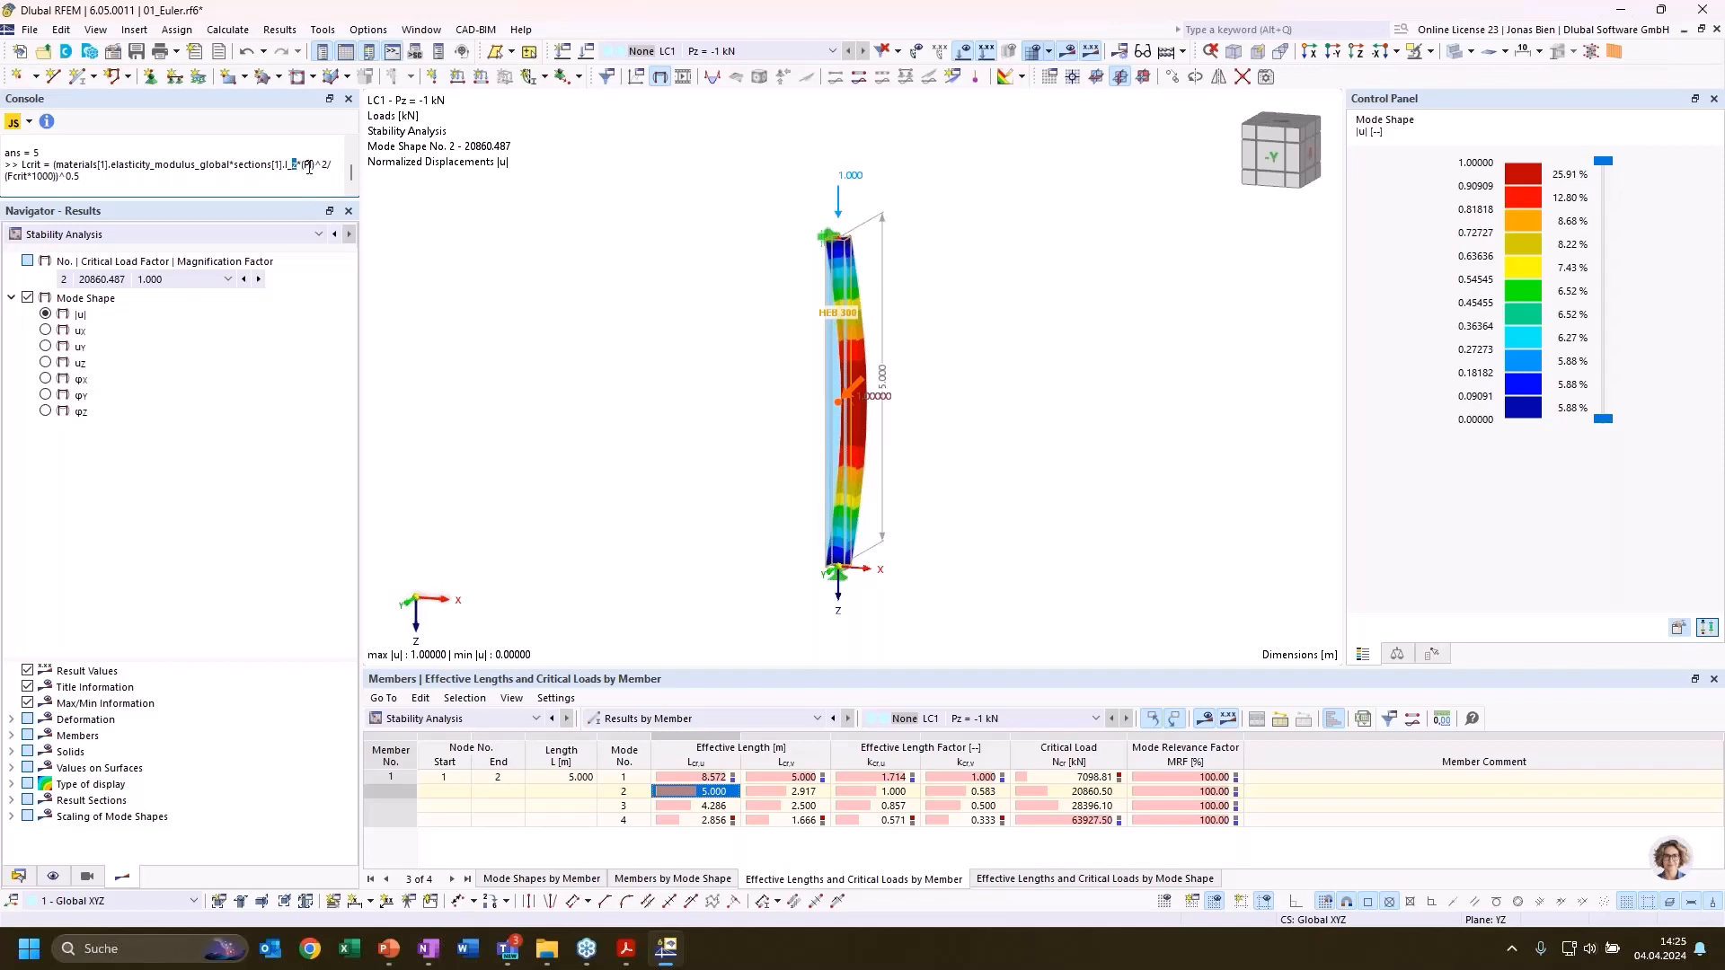
{"action": "type", "text": "y"}
{"action": "key", "text": "Escape"}
{"action": "key", "text": "Return"}
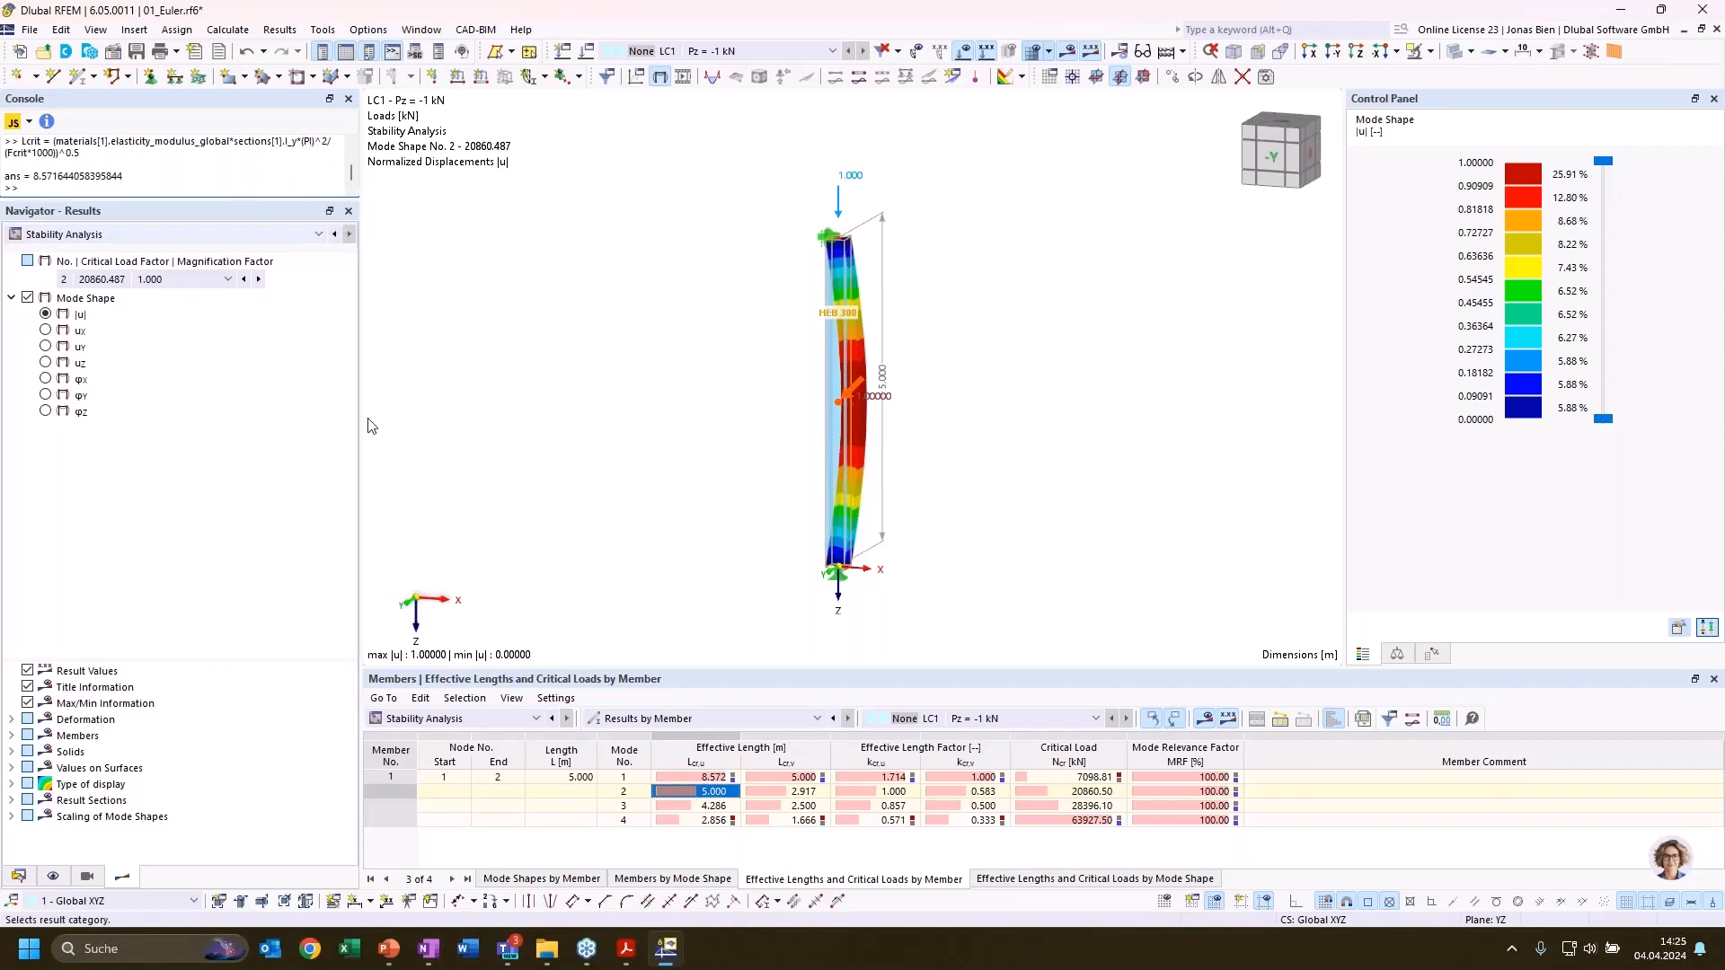
Compare the Lcrit result with the mode 1 effective length Lcr,u and inspect the mode 1 buckling shape from the -X side
{"action": "left_click", "coordinate": [694, 777]}
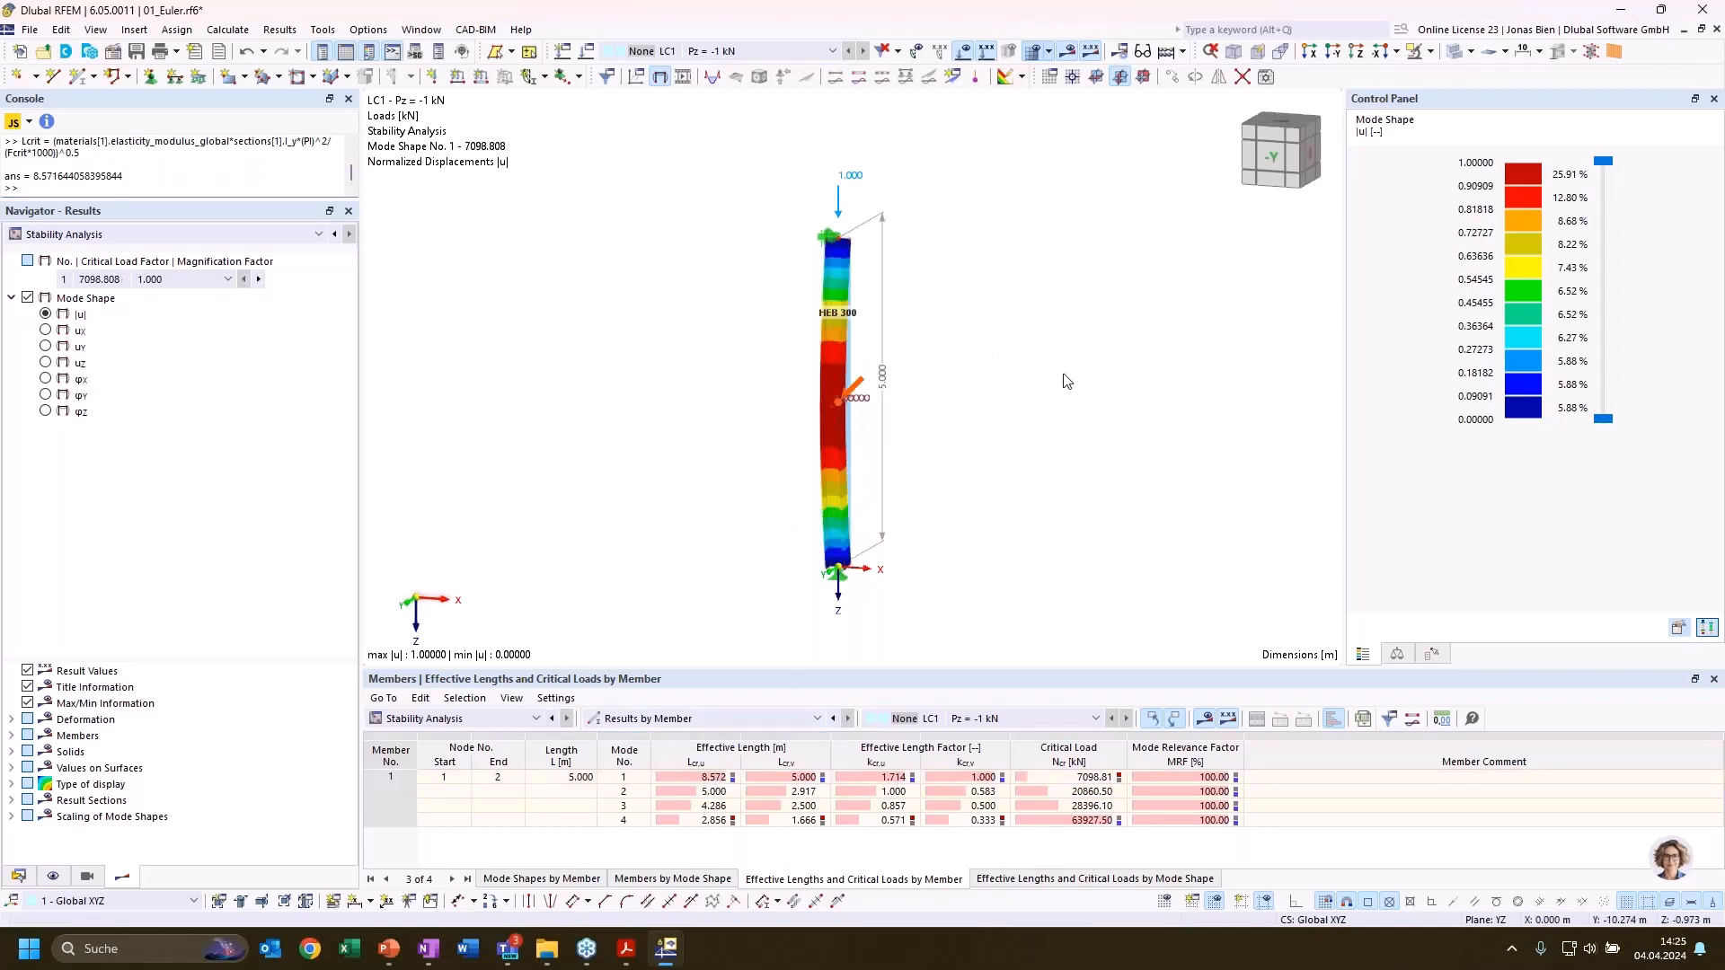
{"action": "middle_click_drag", "start_coordinate": [1021, 386], "coordinate": [918, 410], "text": "ctrl"}
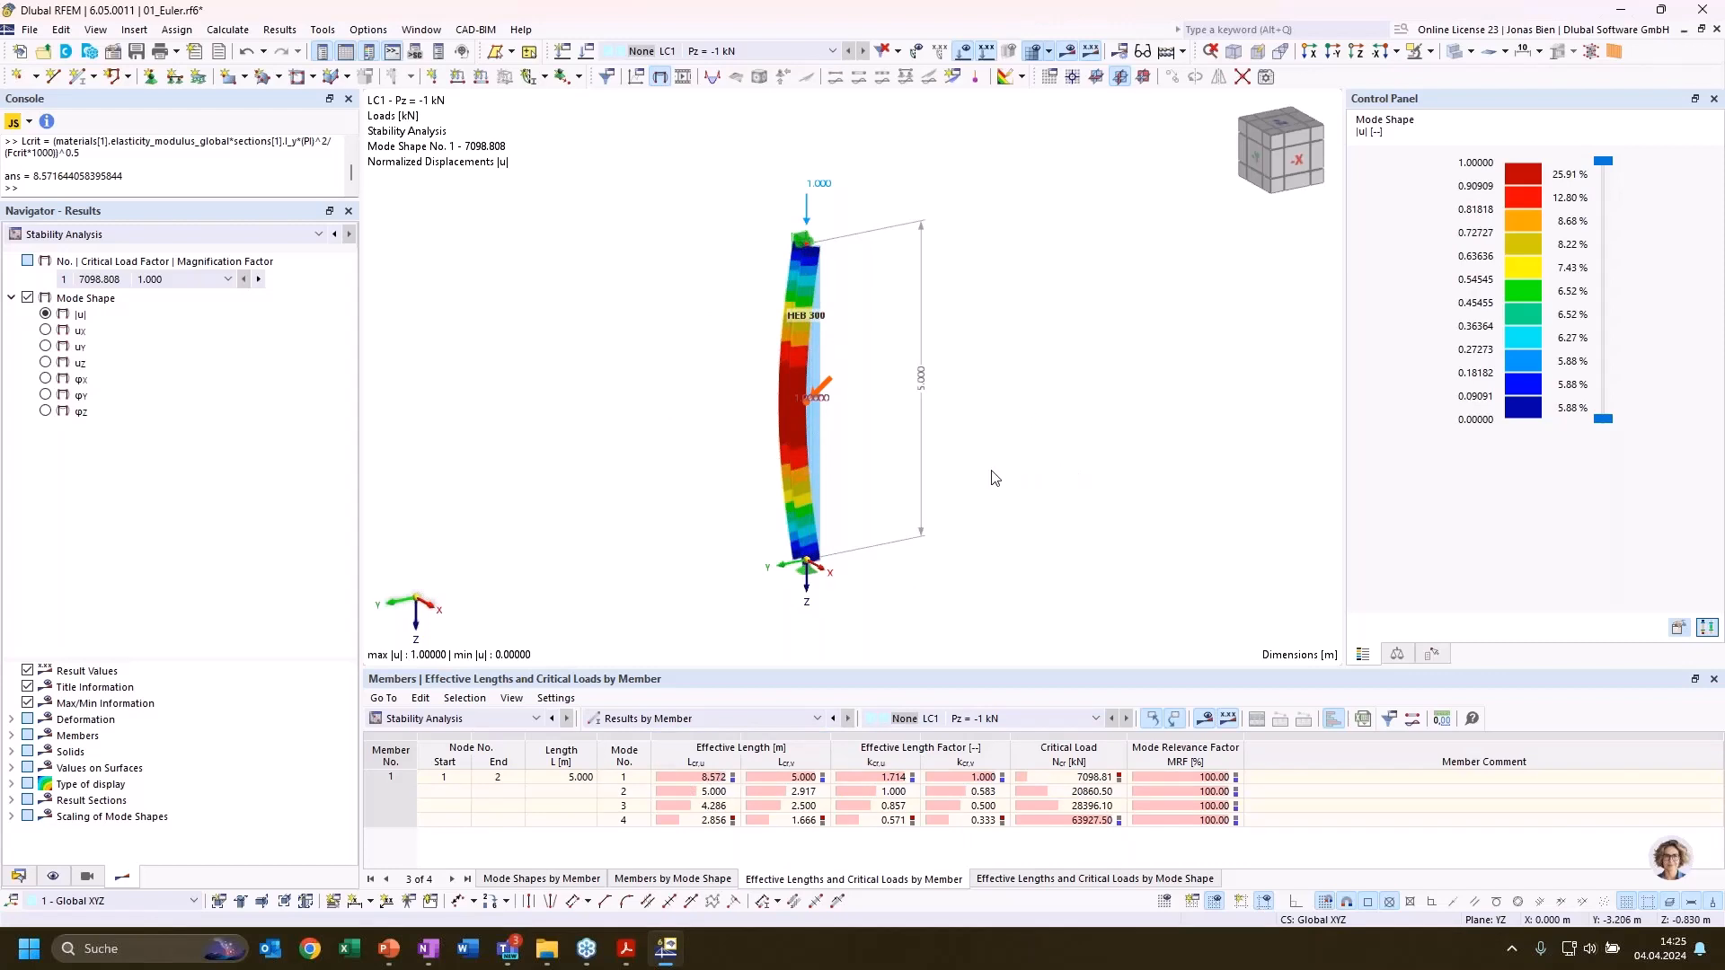
{"action": "middle_click_drag", "start_coordinate": [914, 516], "coordinate": [968, 540], "text": "ctrl"}
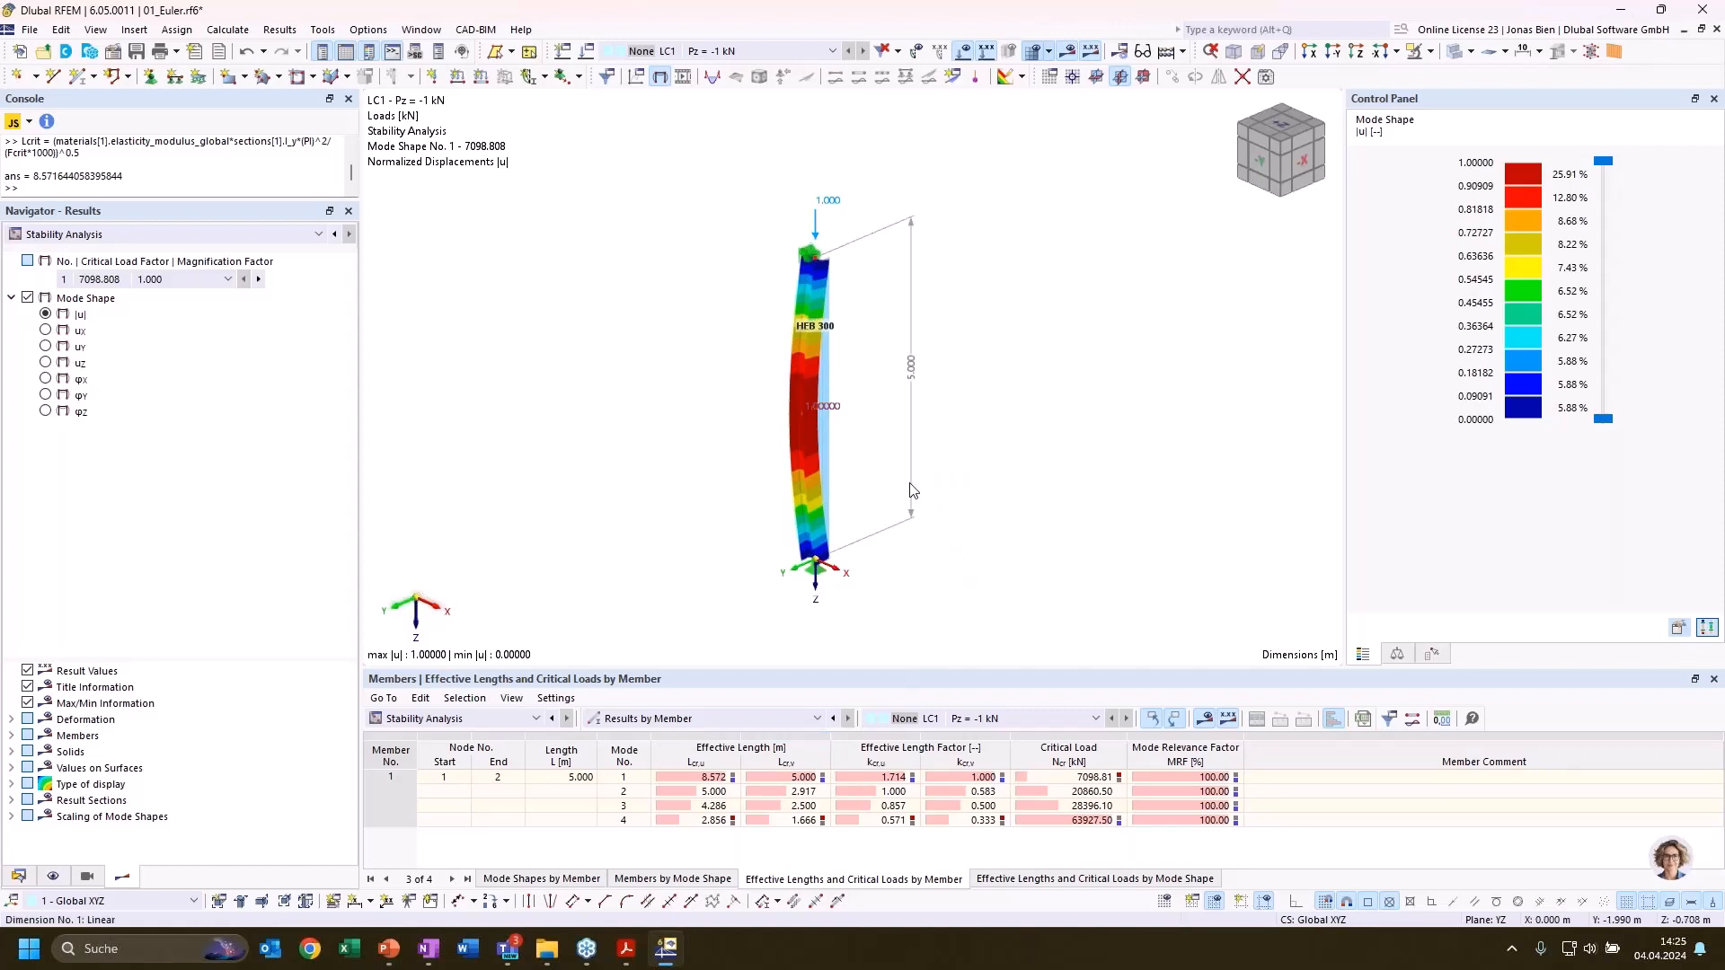
{"action": "mouse_move", "coordinate": [819, 439]}
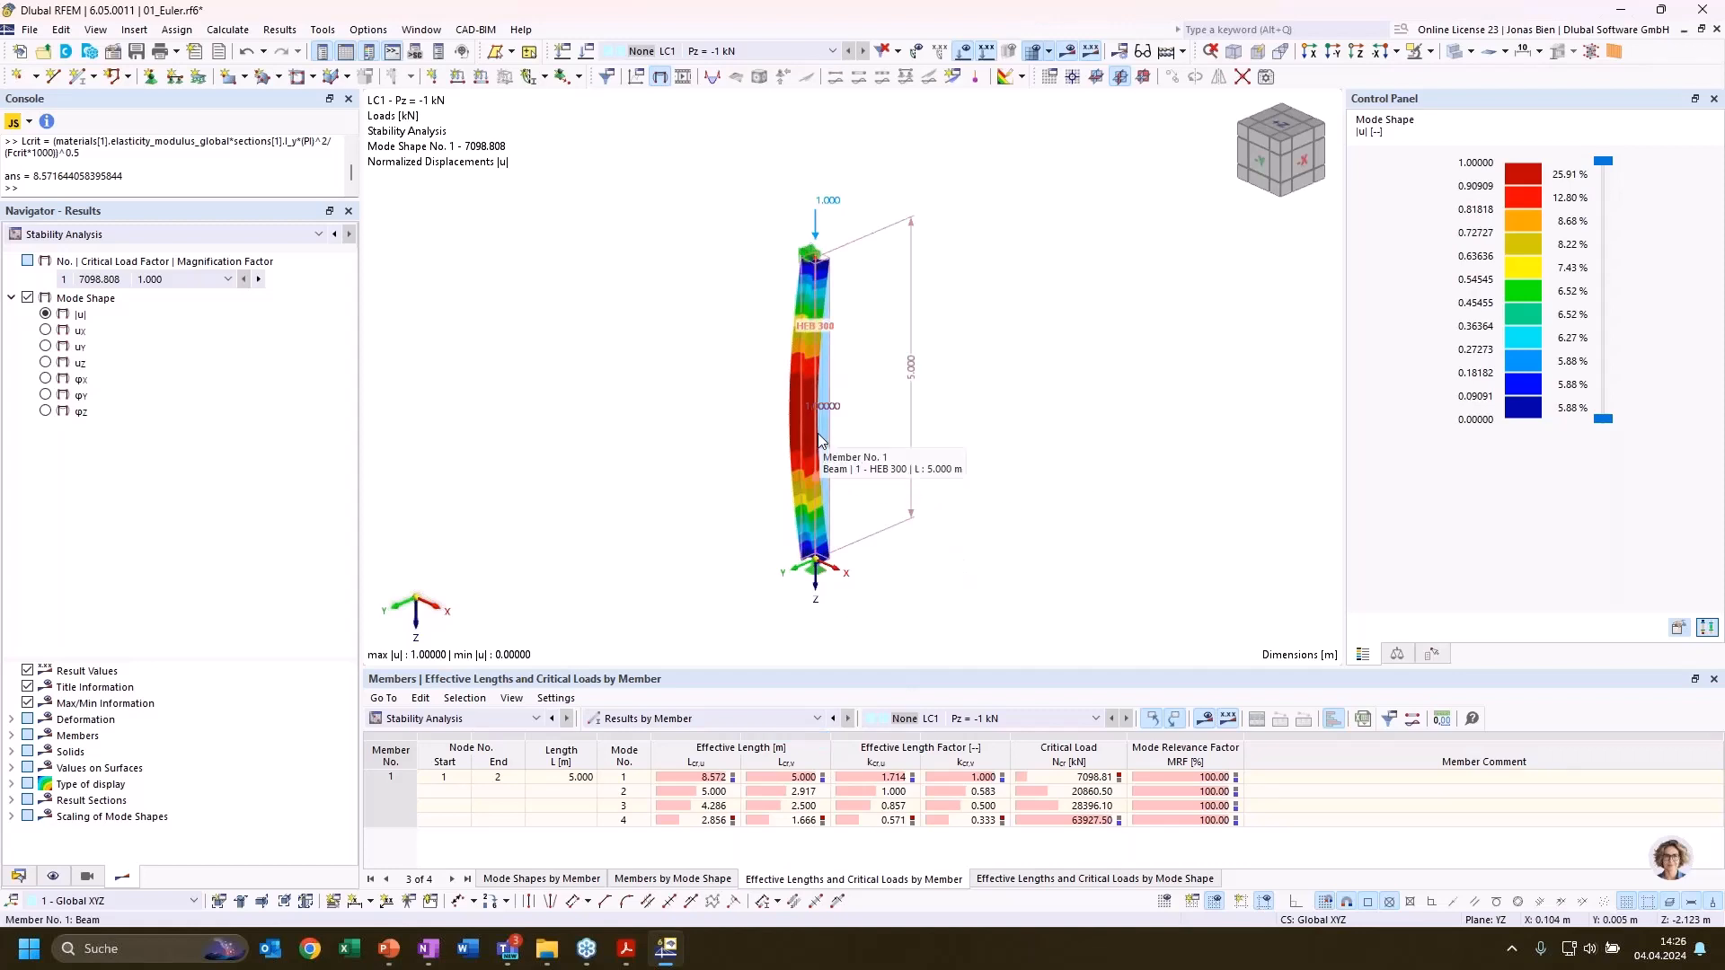
Activate the Steel Design add-on in the base data of the 01_Euler model
{"action": "left_click", "coordinate": [20, 877]}
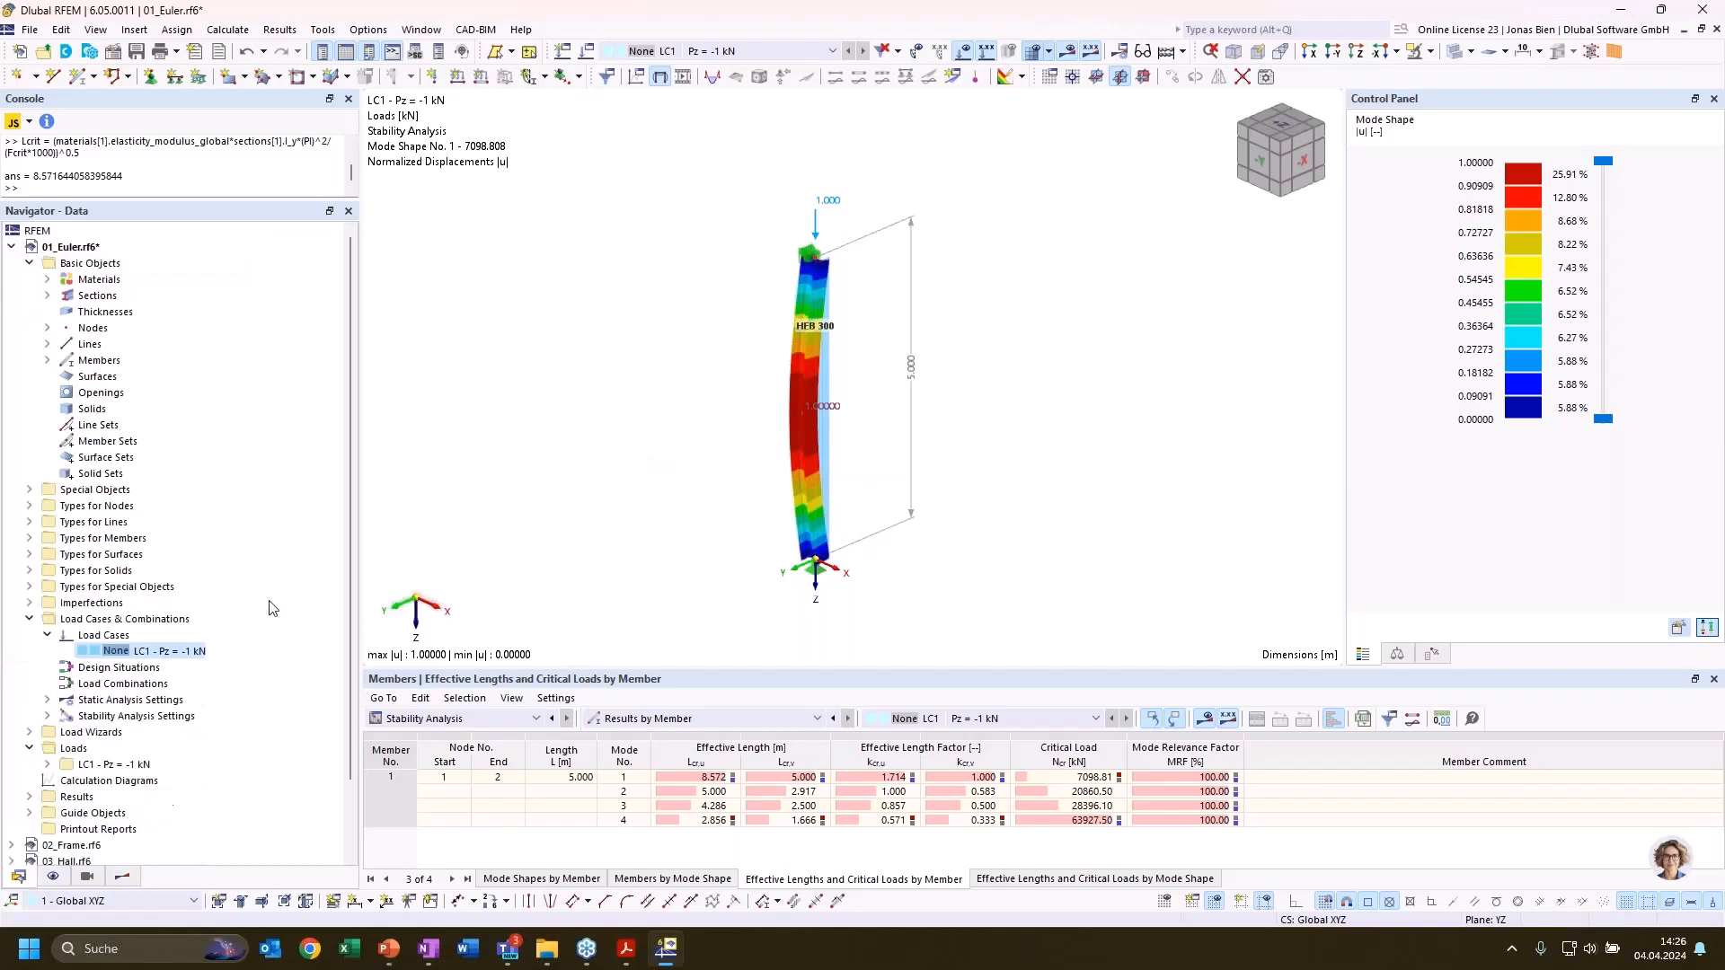
{"action": "right_click", "coordinate": [77, 247]}
{"action": "key", "text": "Escape"}
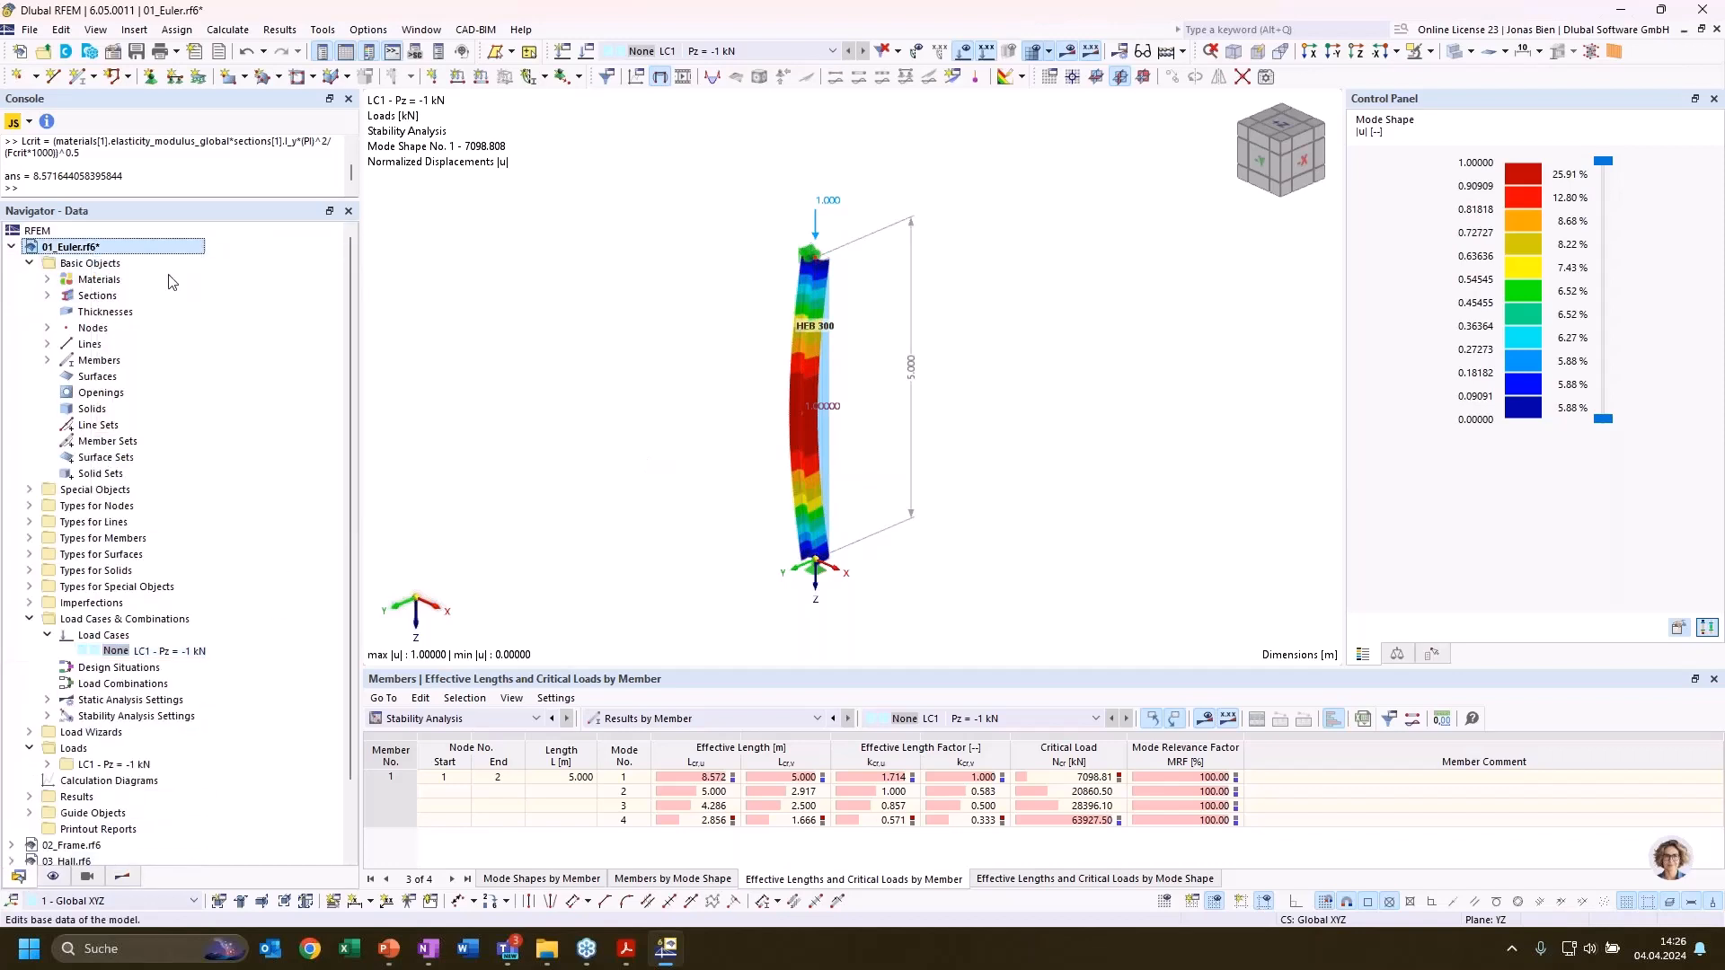
{"action": "left_click", "coordinate": [571, 124]}
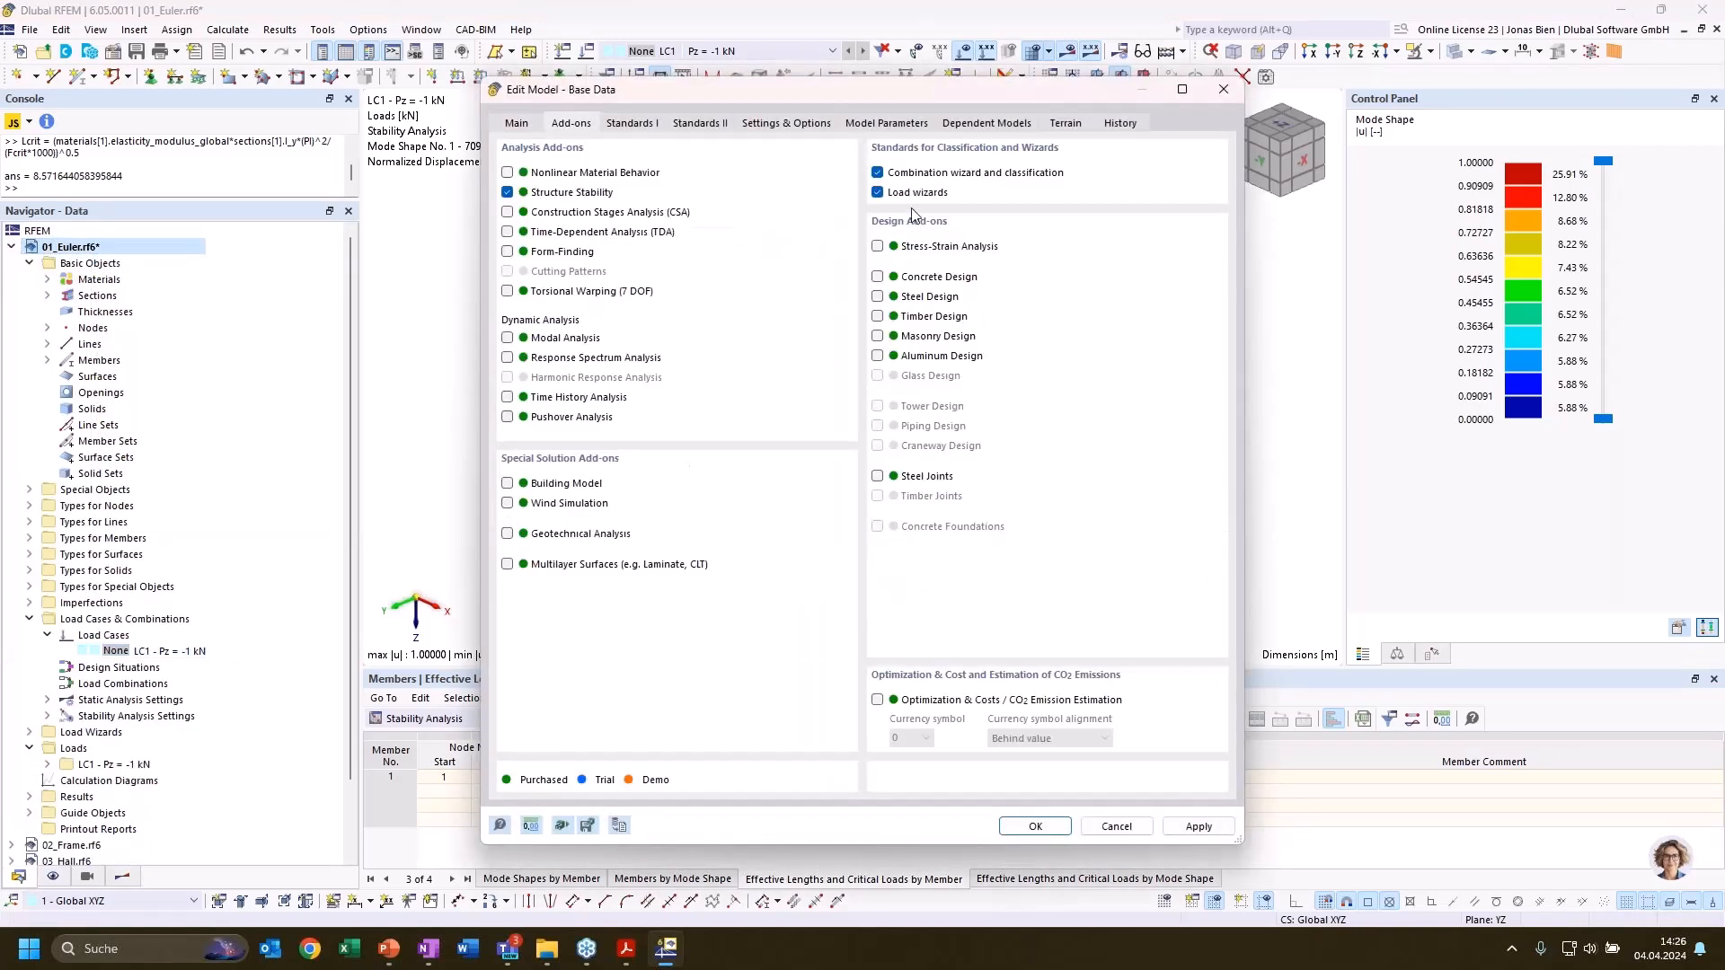
{"action": "left_click", "coordinate": [898, 297]}
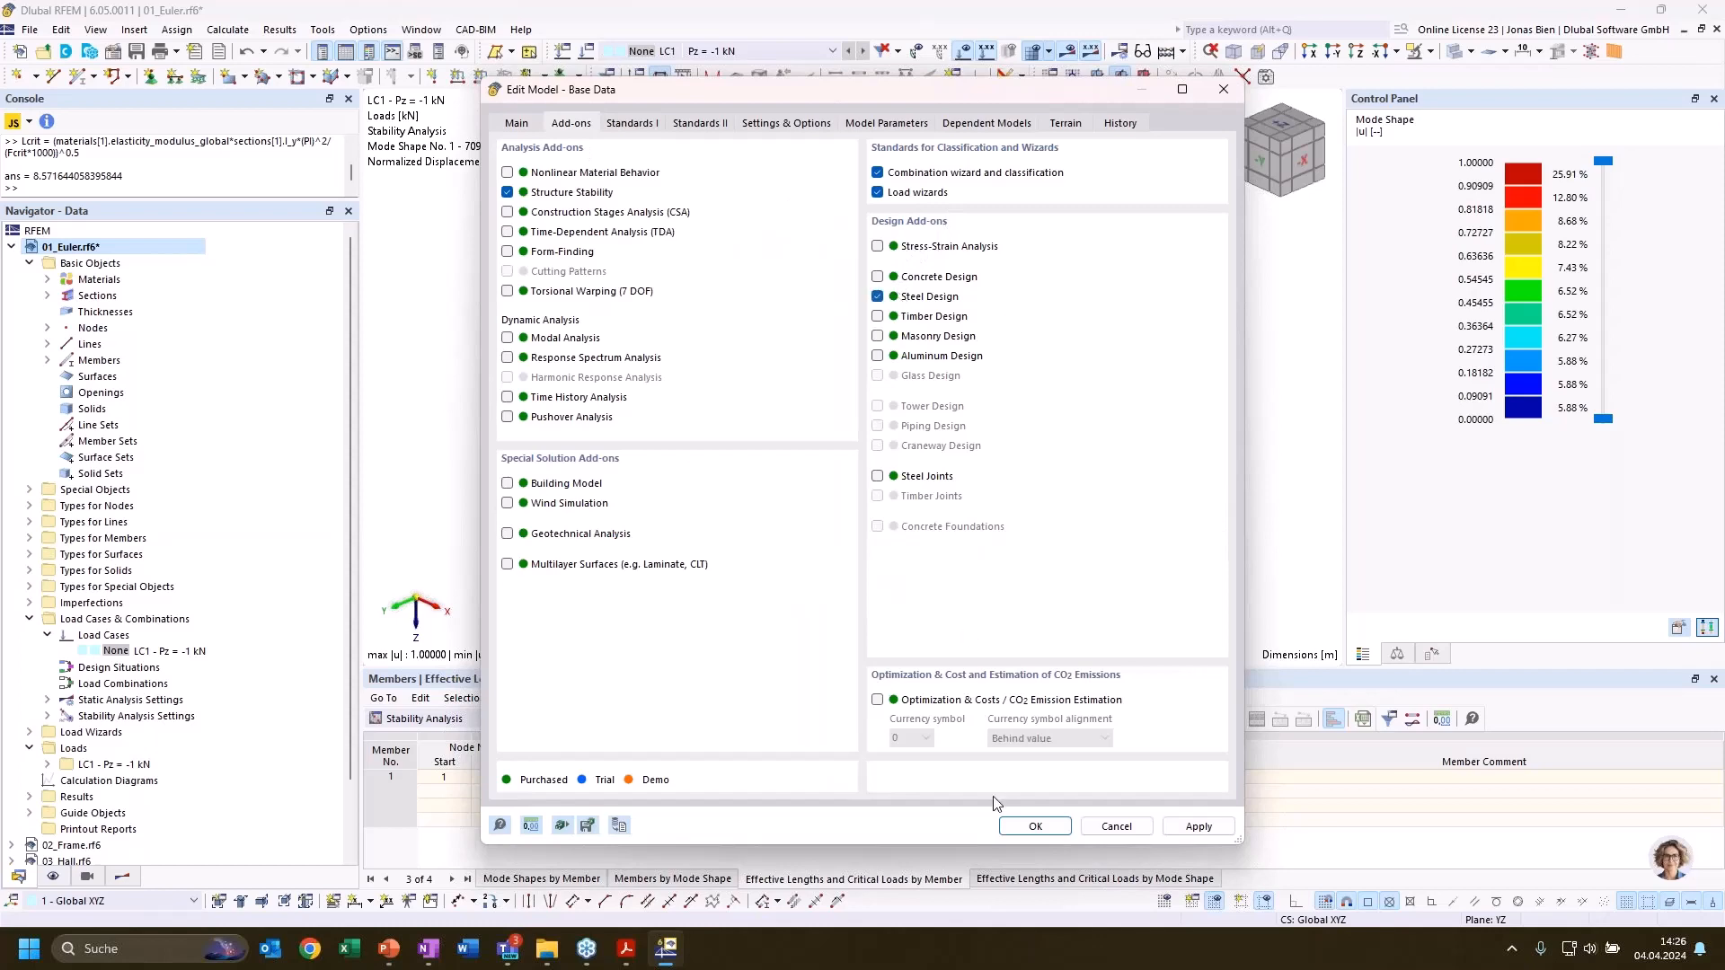
{"action": "left_click", "coordinate": [1035, 826]}
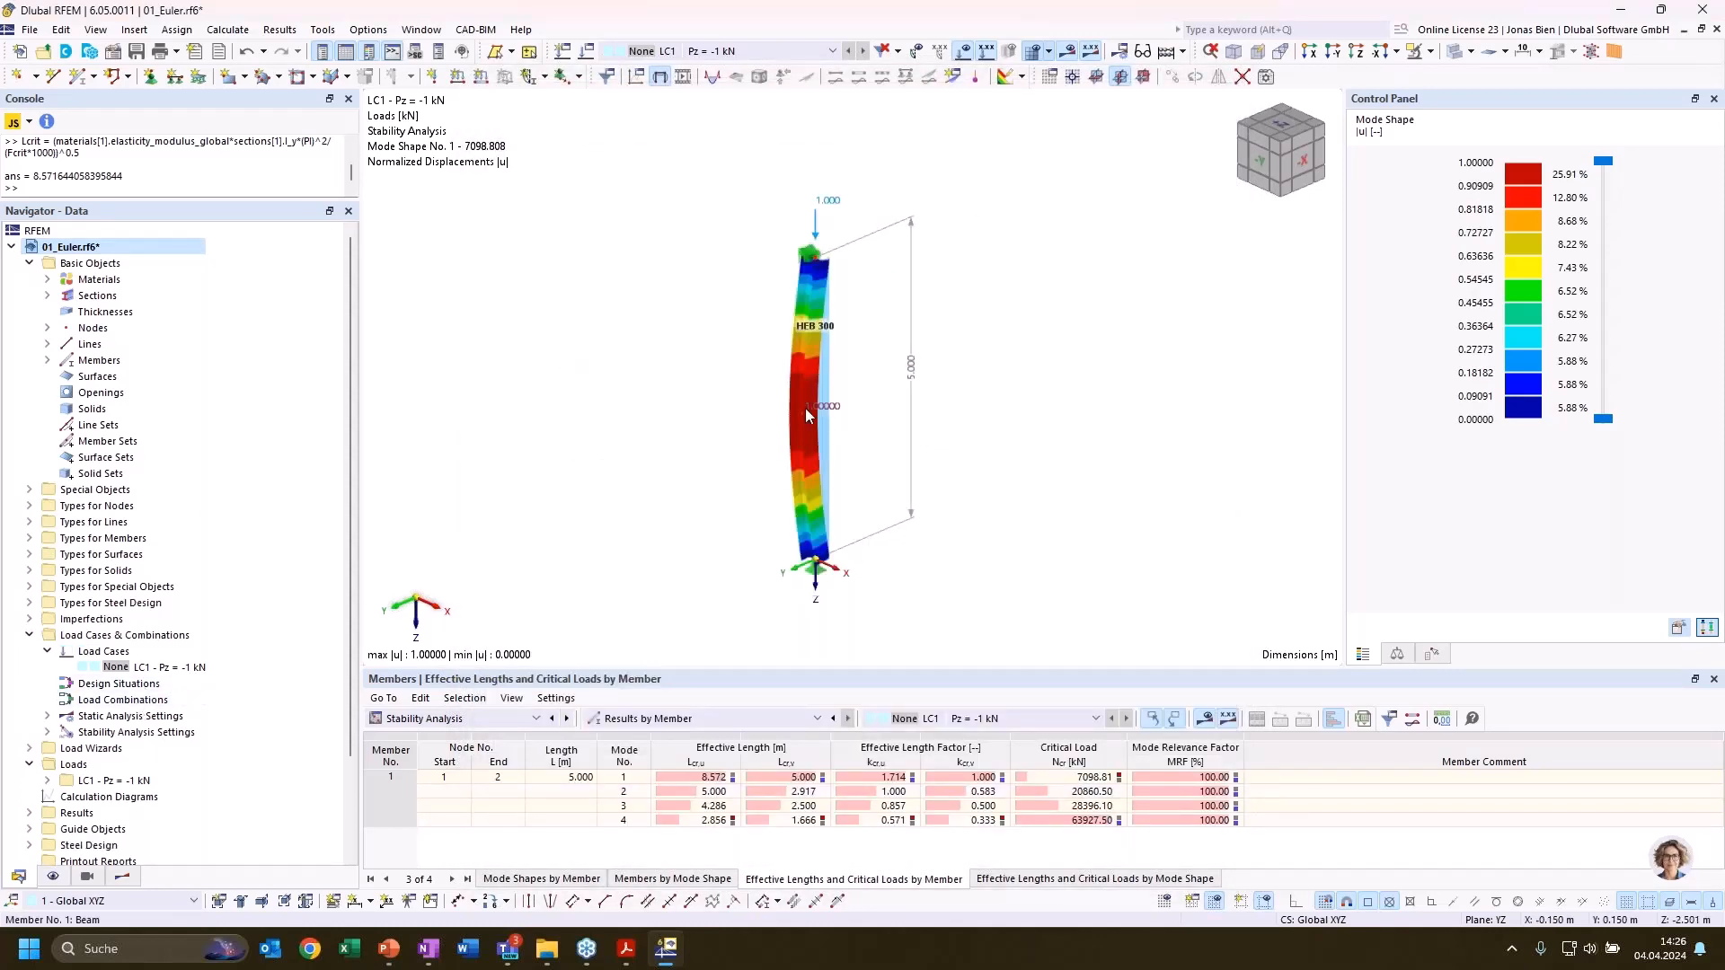
Create a new steel design effective length definition for member 1 with Import from Stability Analysis enabled
{"action": "double_click", "coordinate": [813, 485]}
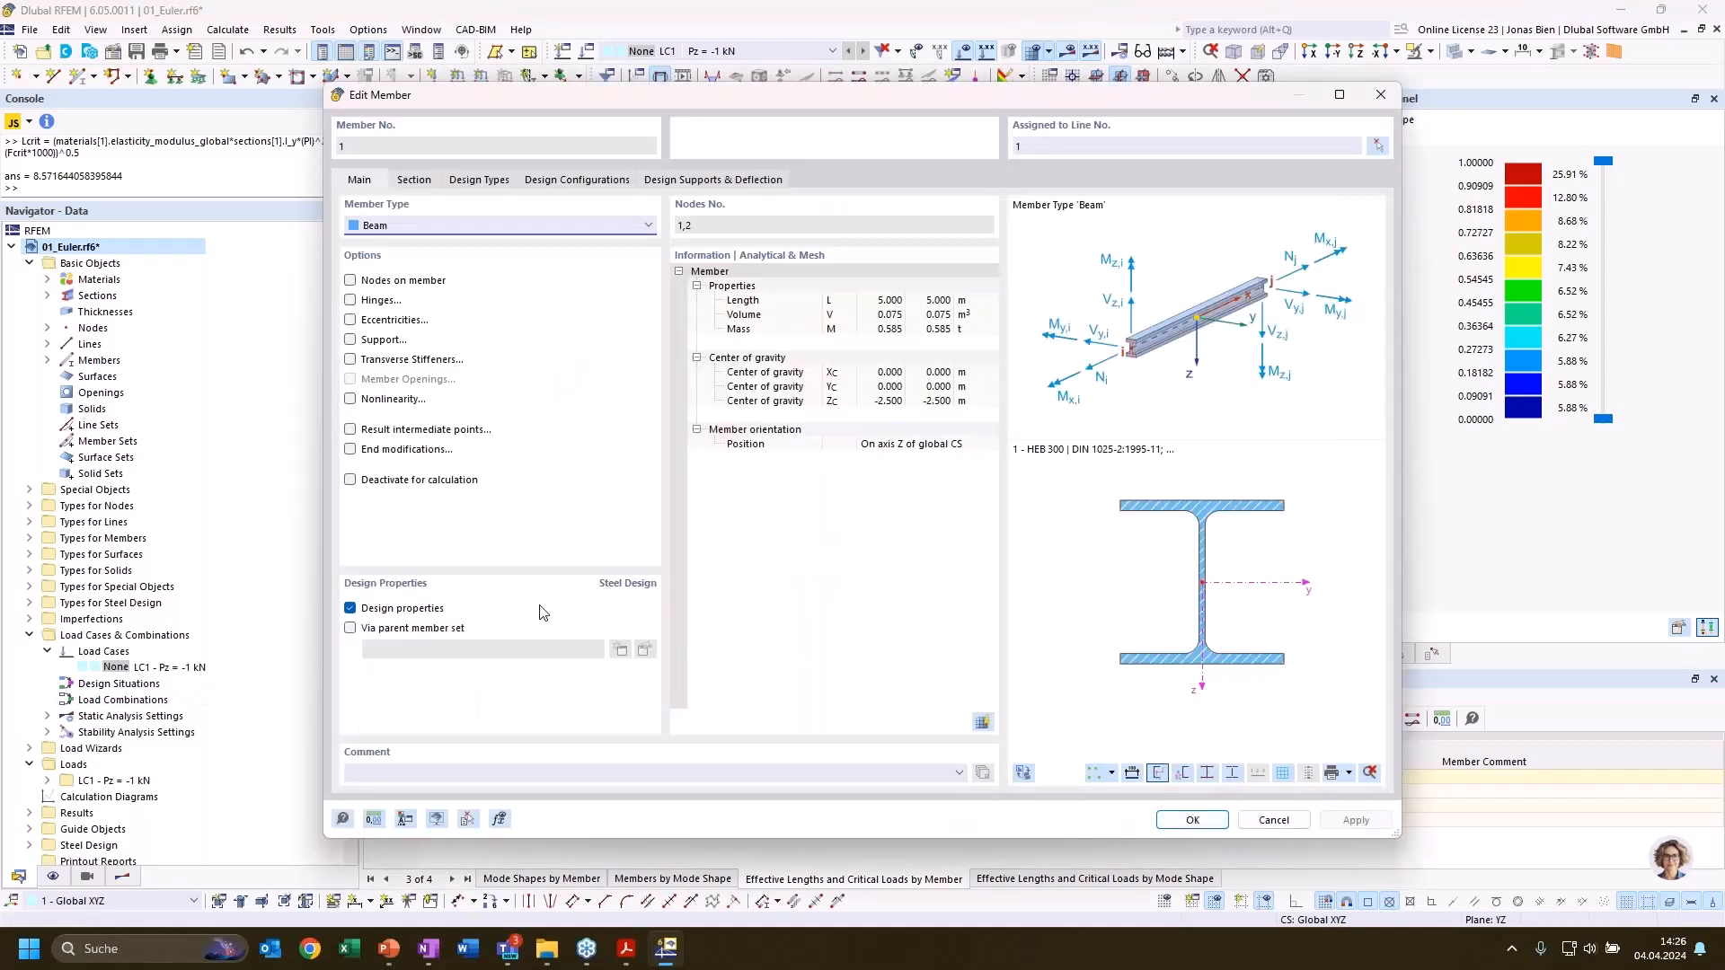
{"action": "left_click", "coordinate": [415, 181]}
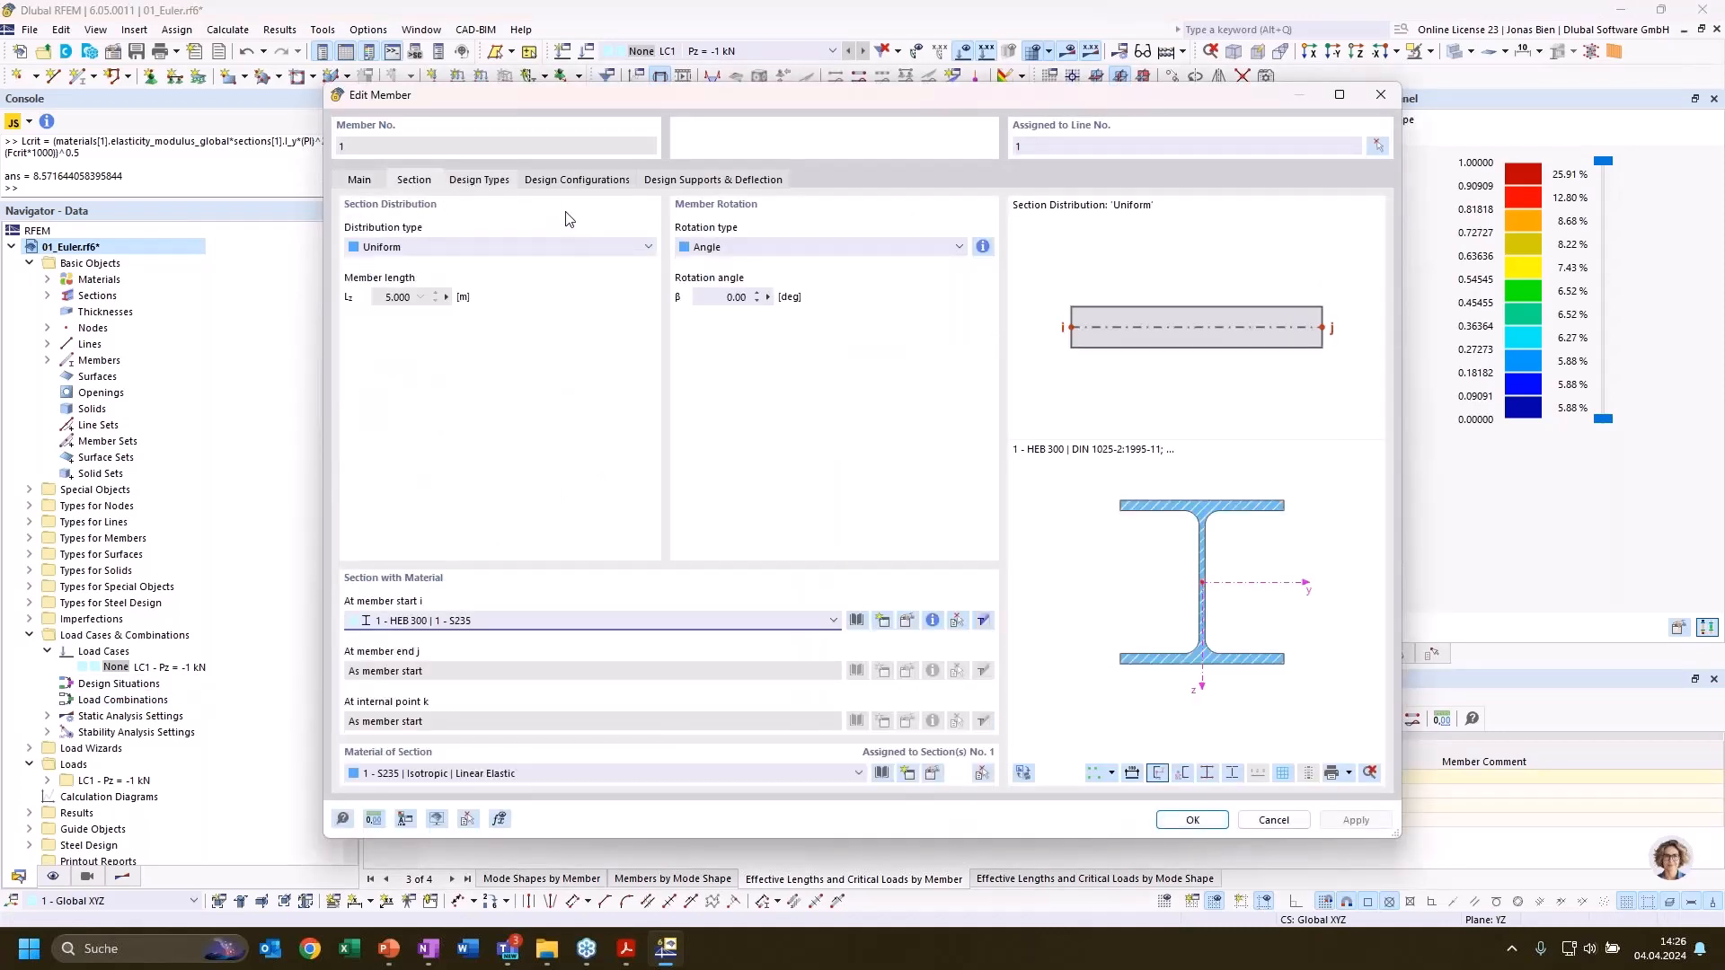
{"action": "left_click", "coordinate": [479, 180]}
{"action": "left_click", "coordinate": [720, 244]}
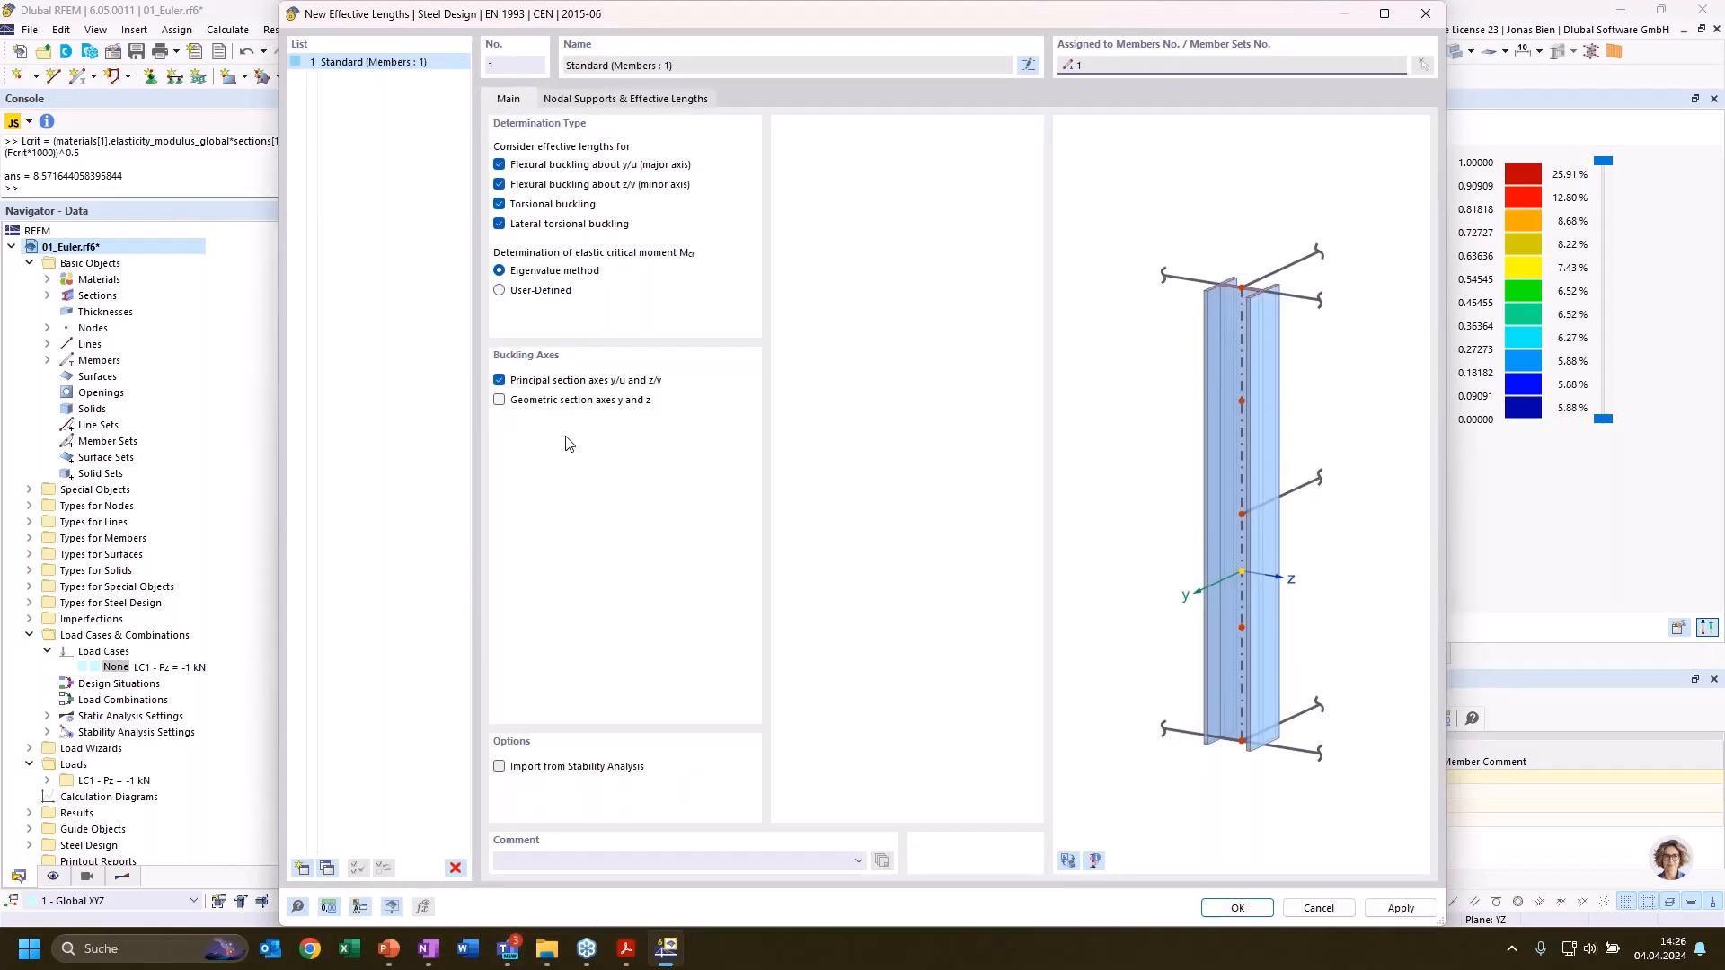
{"action": "left_click", "coordinate": [499, 768]}
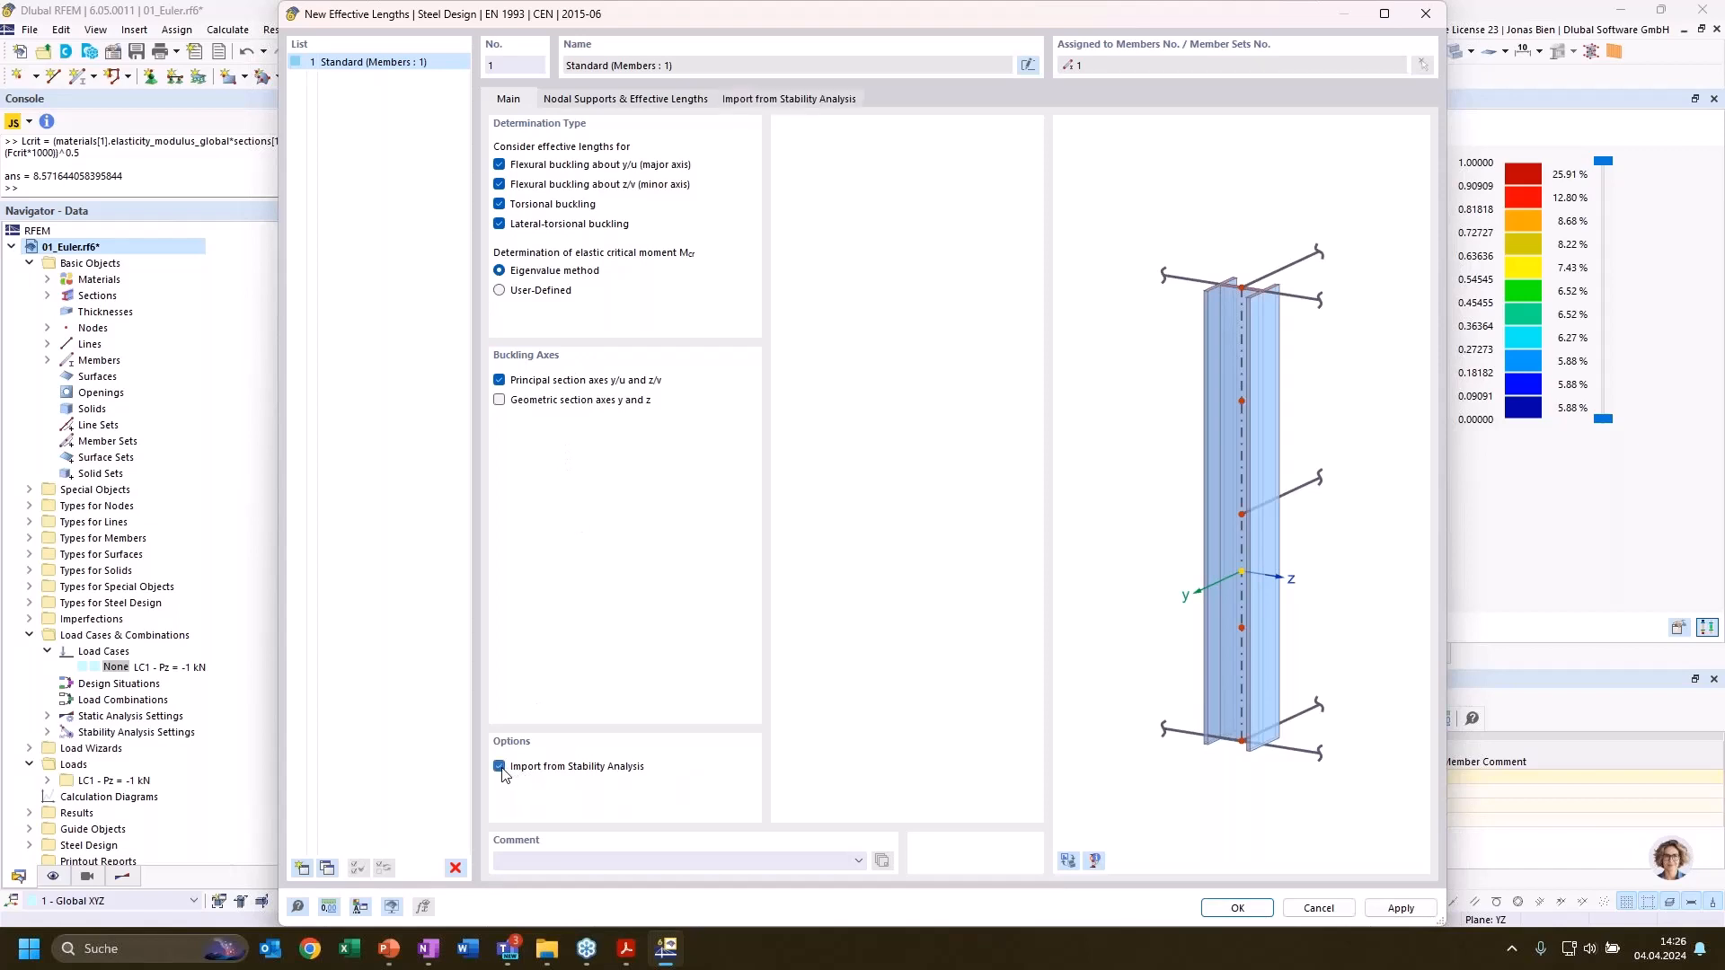
{"action": "left_click", "coordinate": [654, 100]}
{"action": "left_click", "coordinate": [733, 103]}
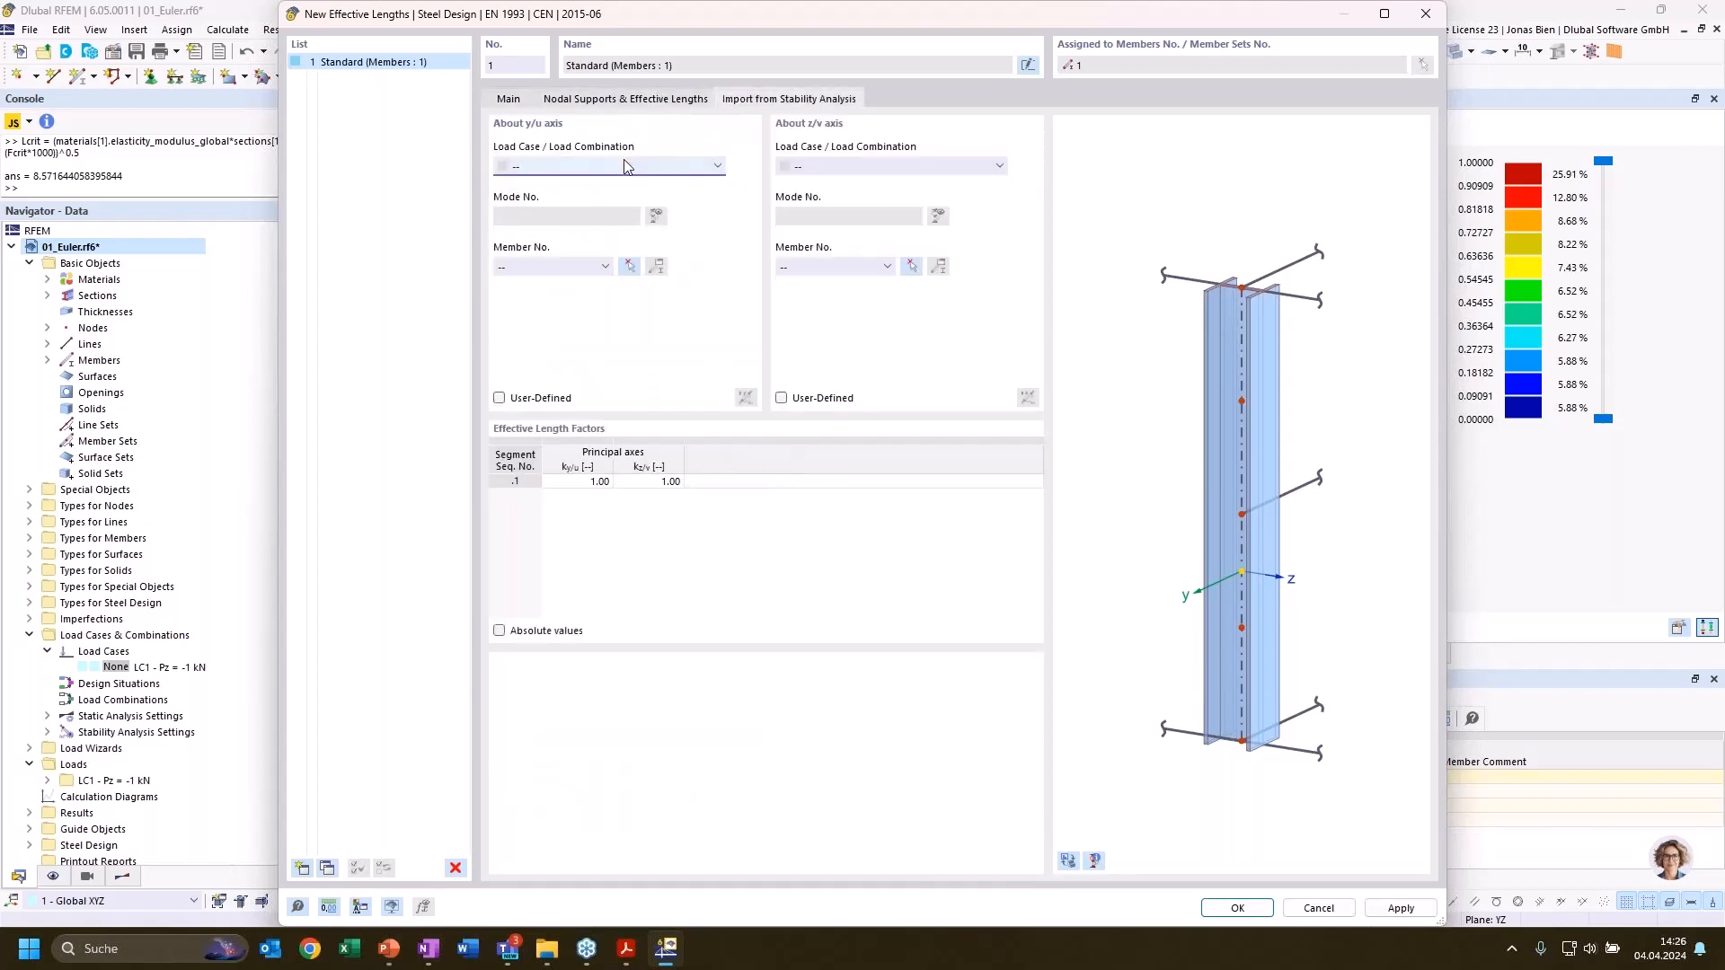
Import the effective length factor about the y/u axis from LC1, mode 1, member 1
{"action": "left_click", "coordinate": [623, 162]}
{"action": "left_click", "coordinate": [603, 194]}
{"action": "left_click", "coordinate": [553, 267]}
{"action": "left_click", "coordinate": [552, 291]}
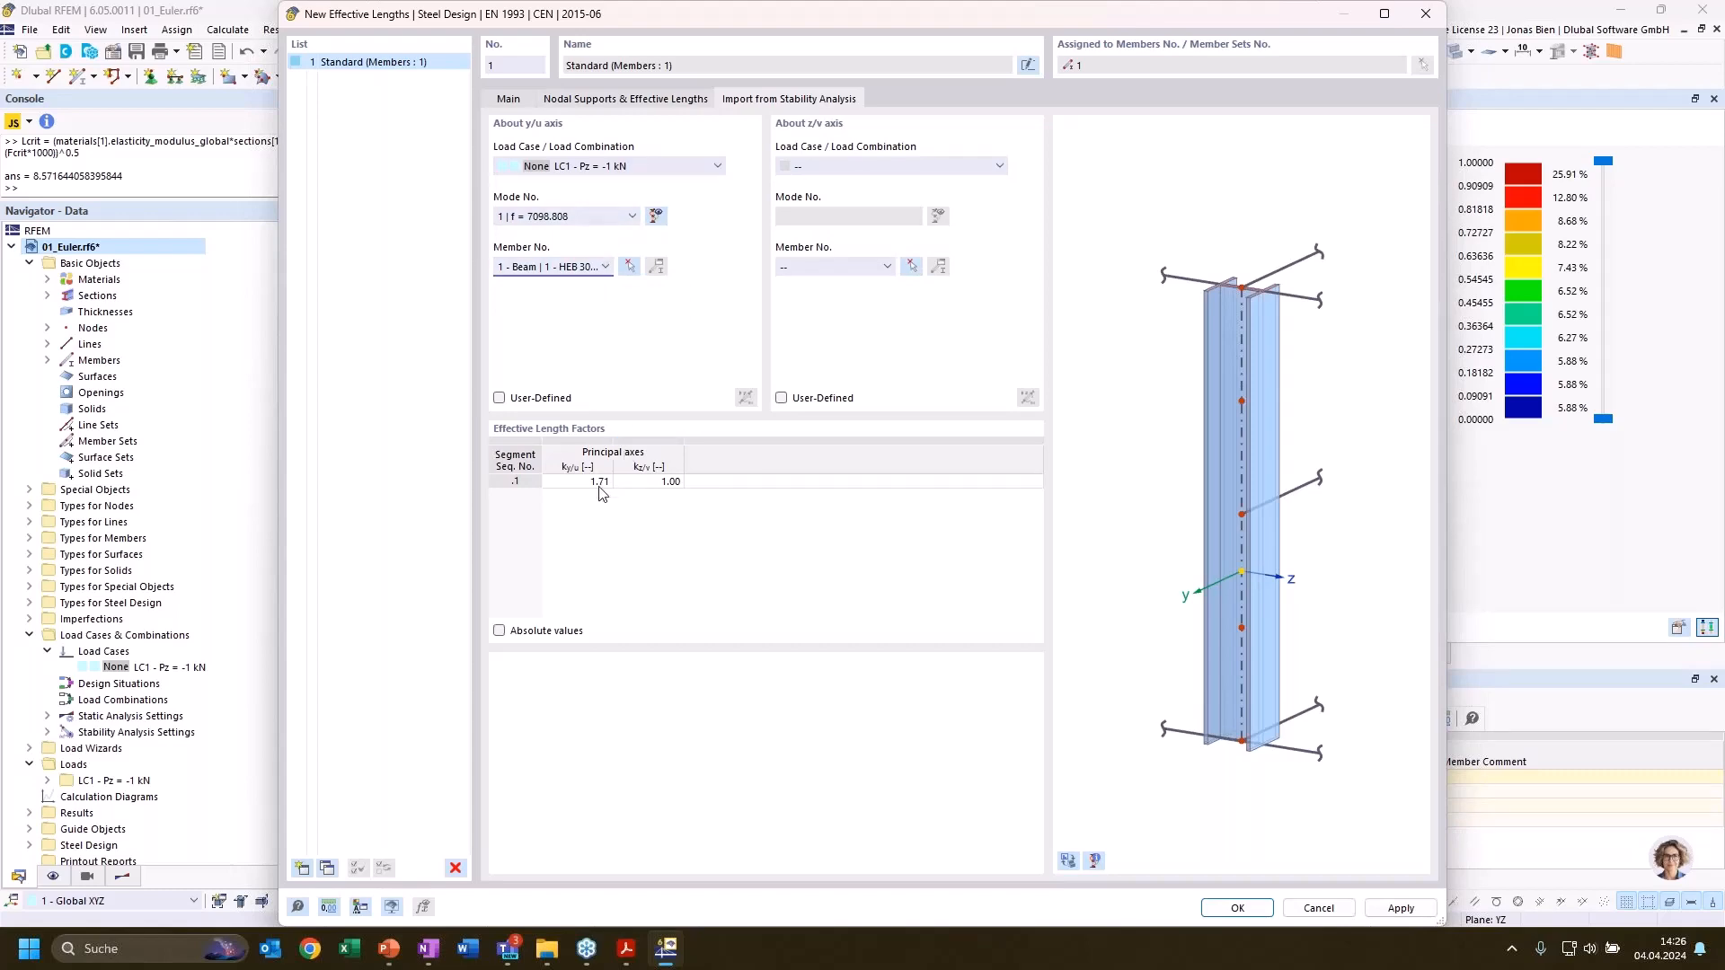
Check the imported y/u factor and change the mode for the y/u axis to 2 (f = 20860.487)
{"action": "left_click_drag", "start_coordinate": [817, 28], "coordinate": [902, 32]}
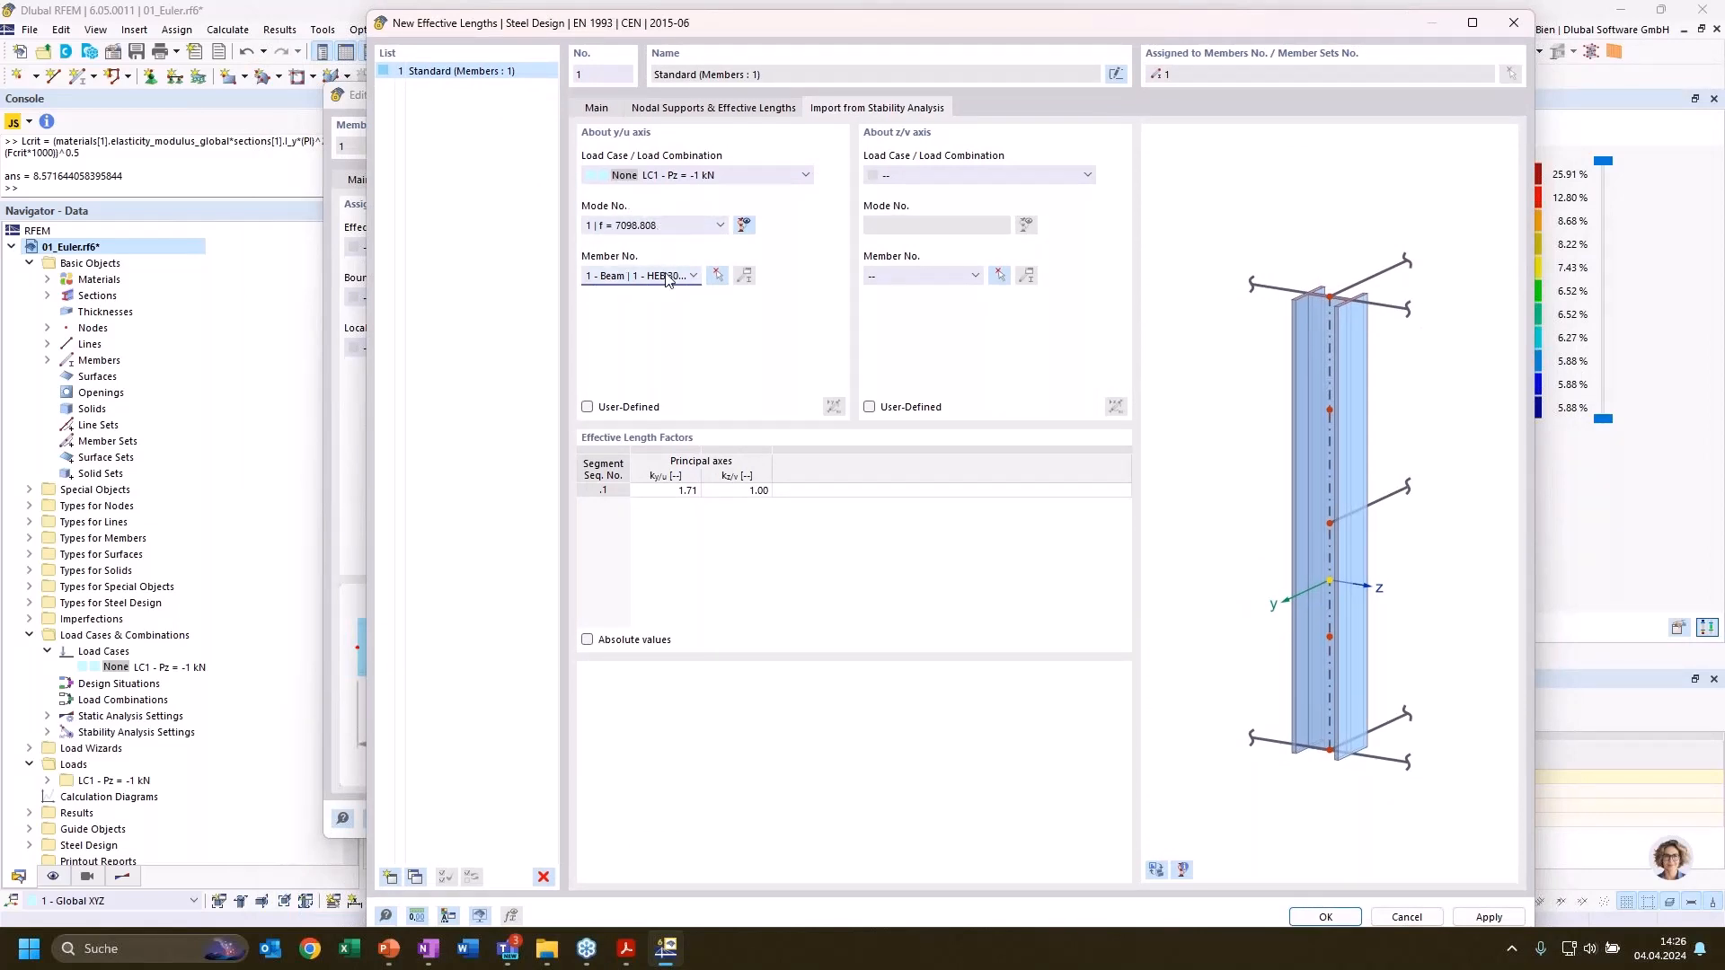
{"action": "left_click", "coordinate": [665, 490]}
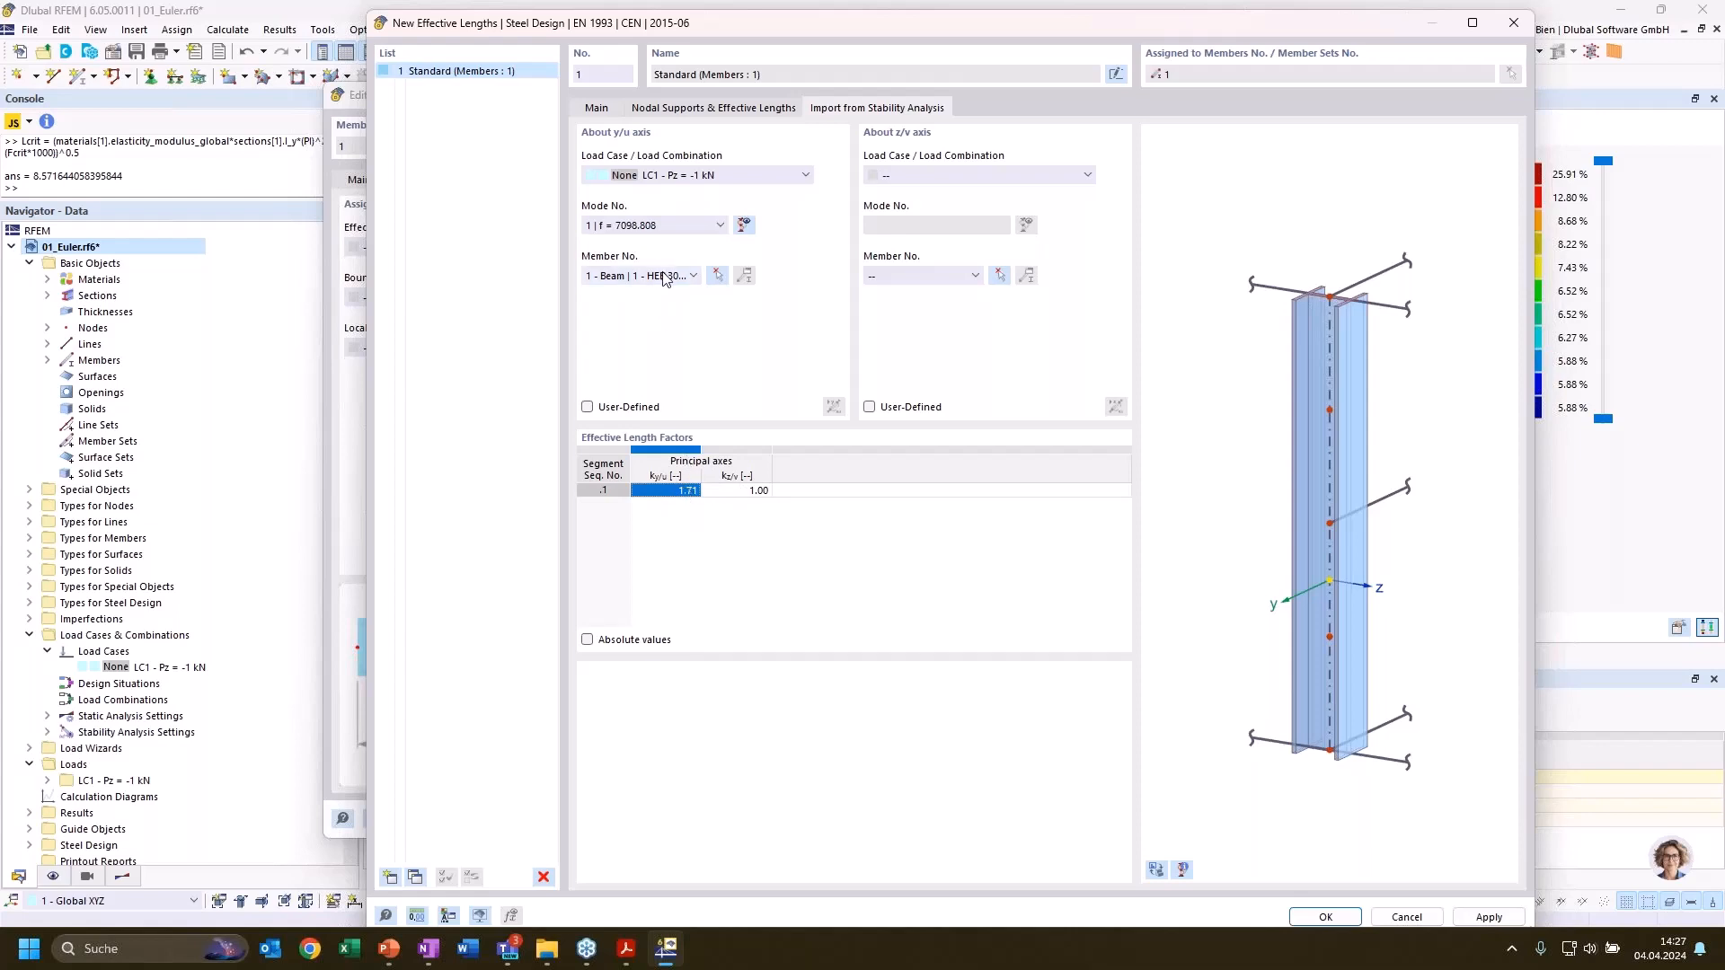
{"action": "left_click", "coordinate": [670, 226]}
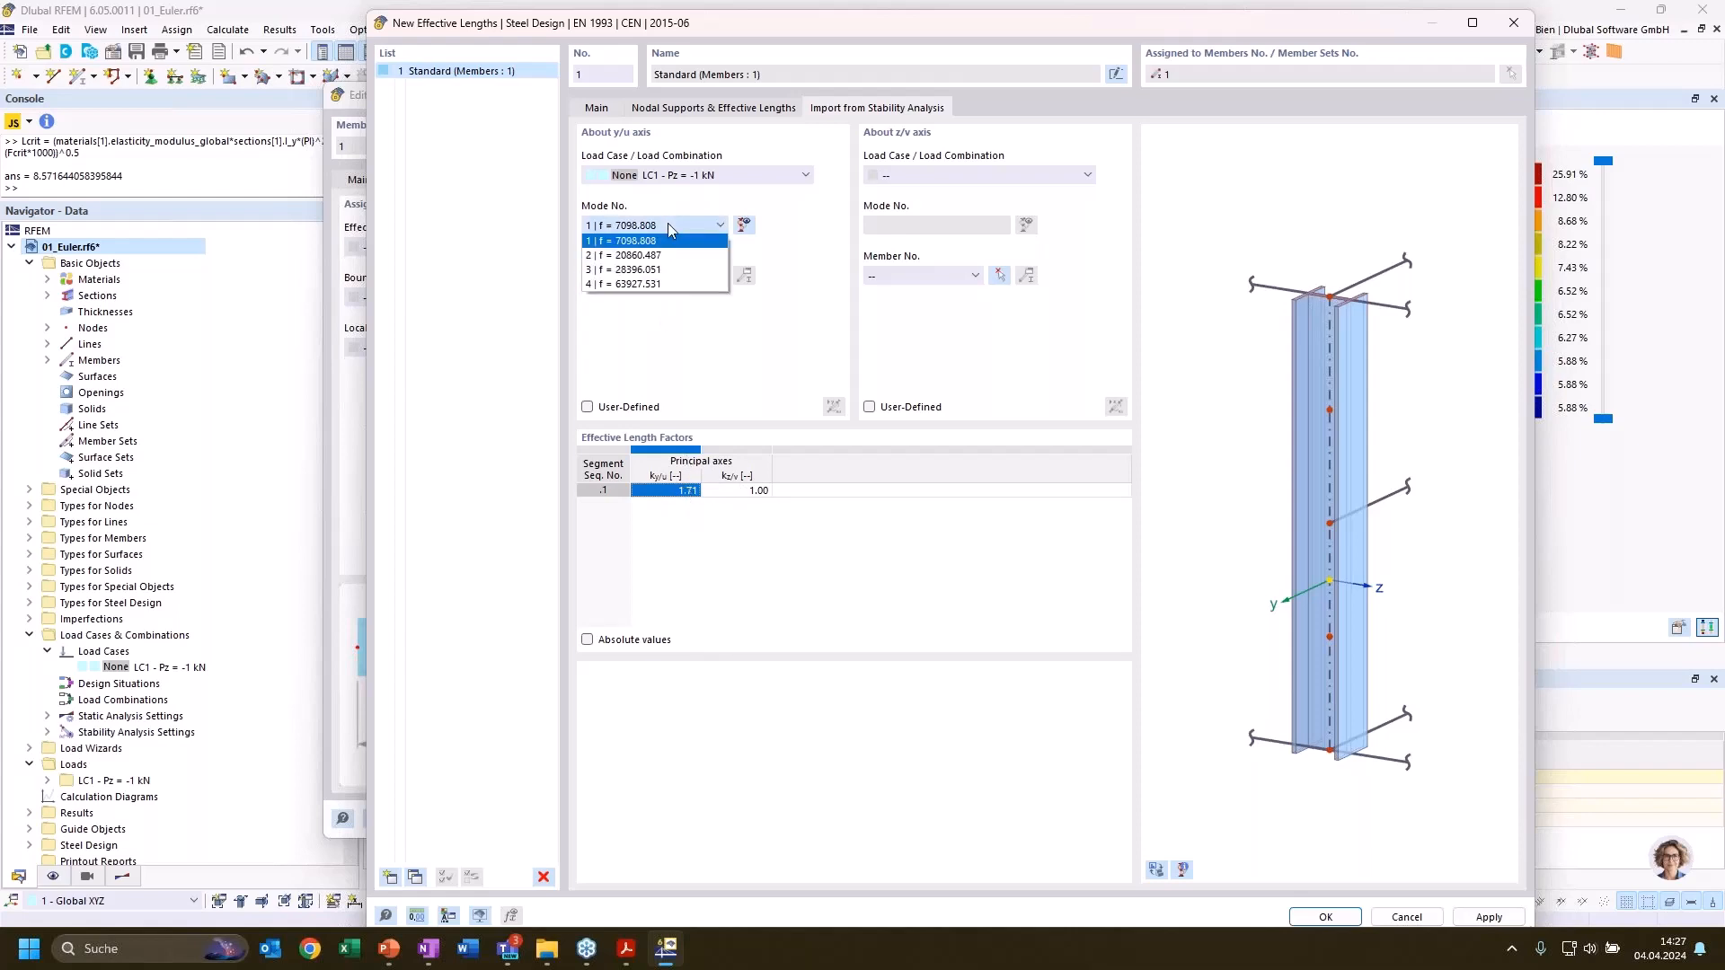
{"action": "left_click", "coordinate": [670, 226]}
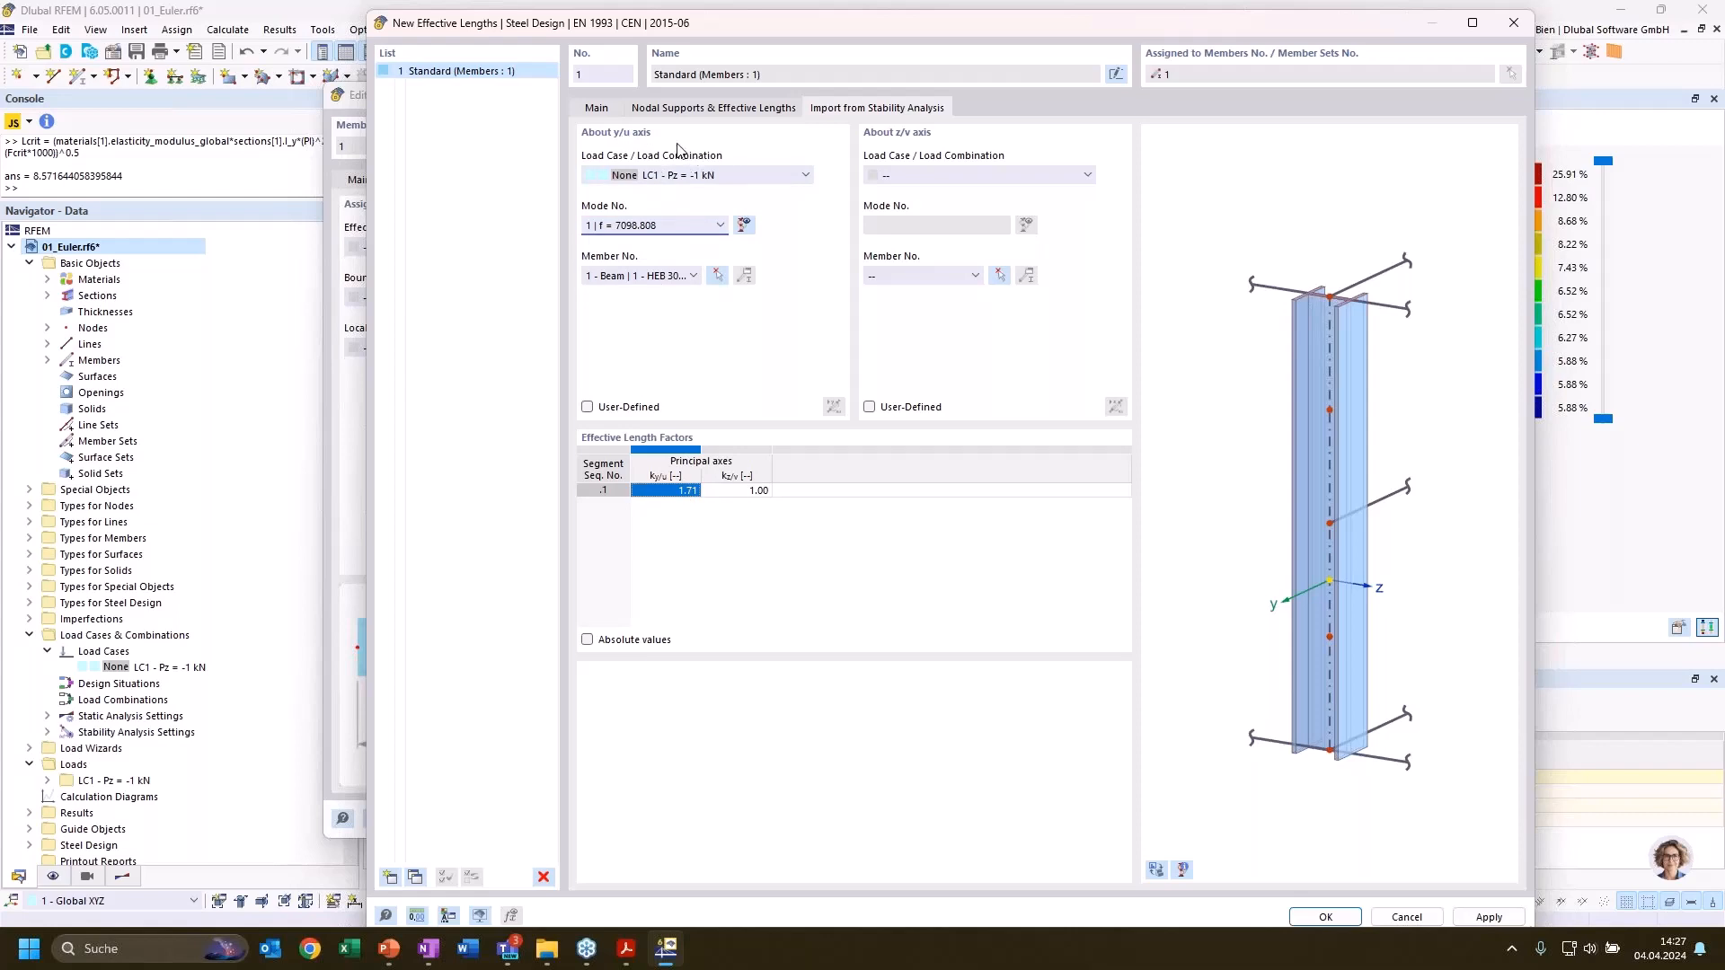
{"action": "left_click", "coordinate": [641, 229]}
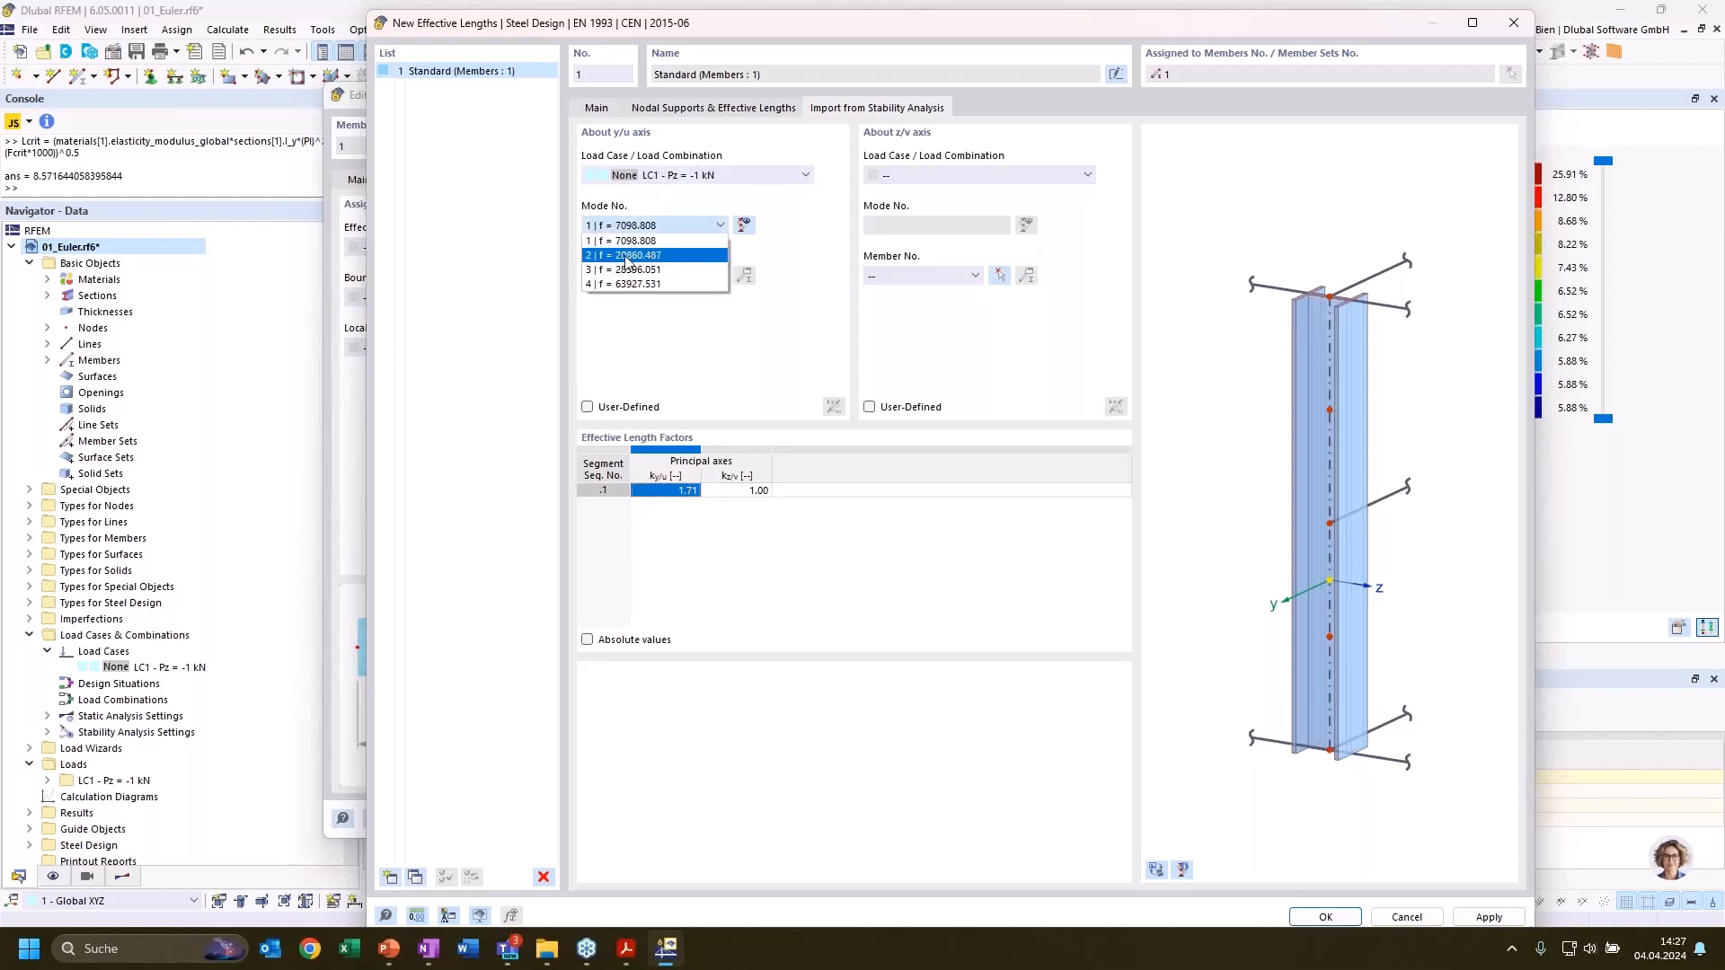
{"action": "left_click", "coordinate": [626, 256]}
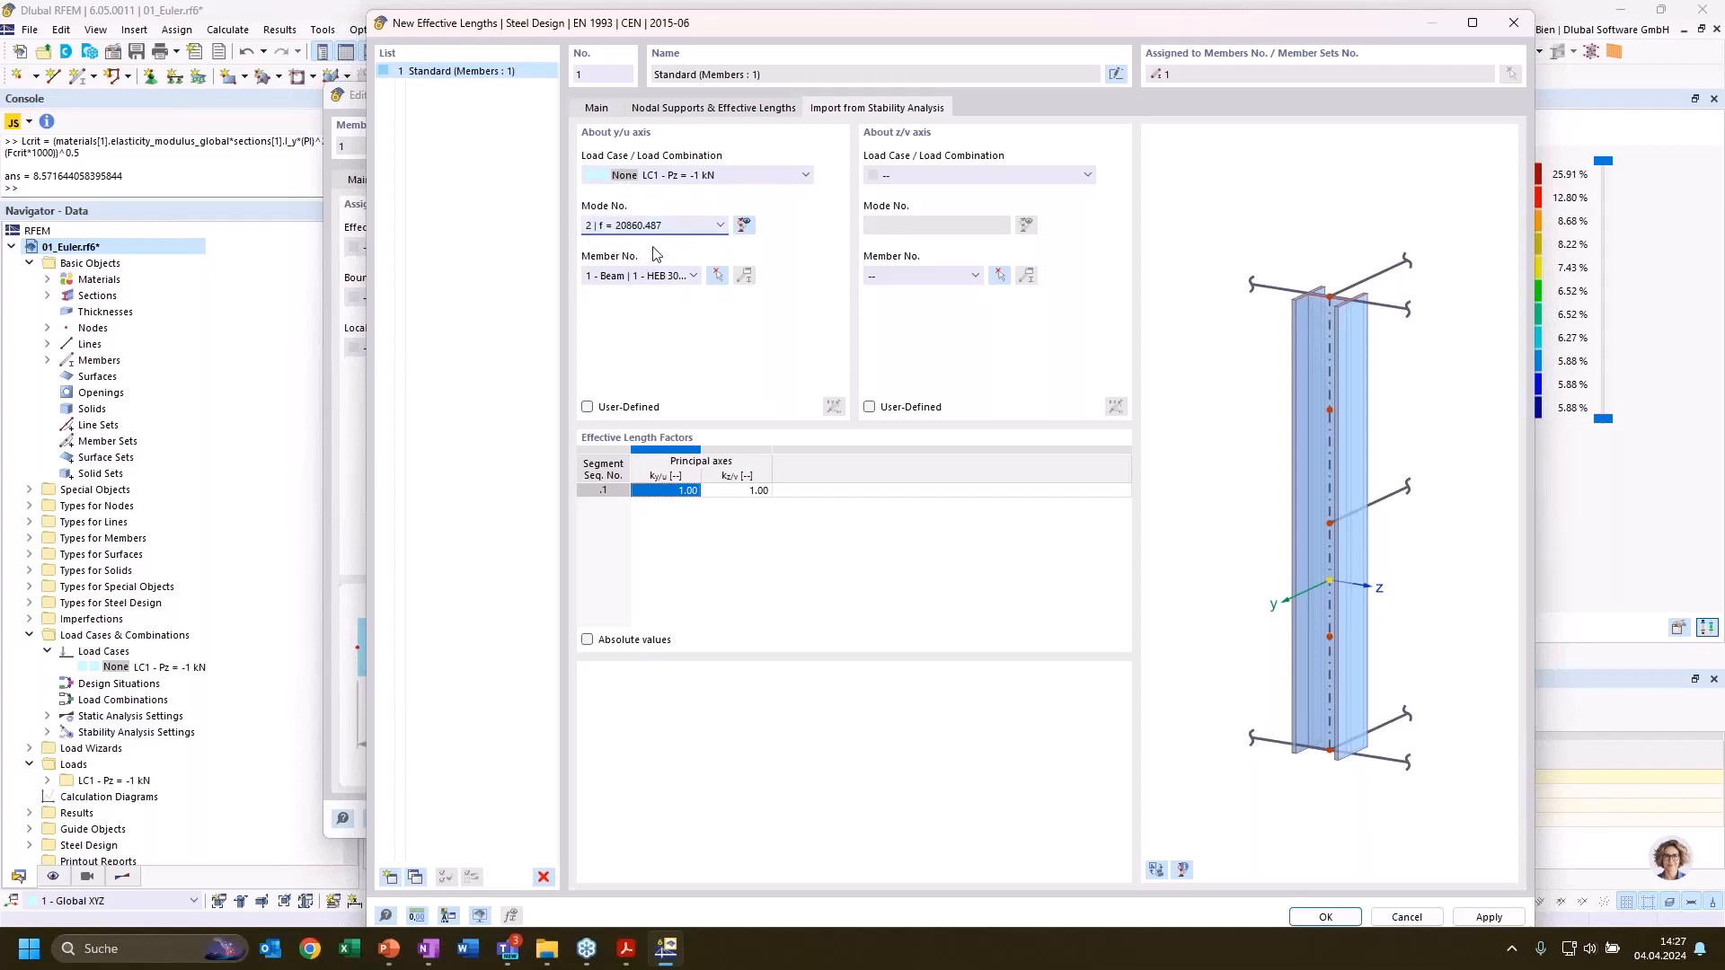
Import the effective length factor about the z/v axis from LC1, mode 1 (f = 7098.808), member 1
{"action": "left_click", "coordinate": [958, 175]}
{"action": "left_click", "coordinate": [957, 191]}
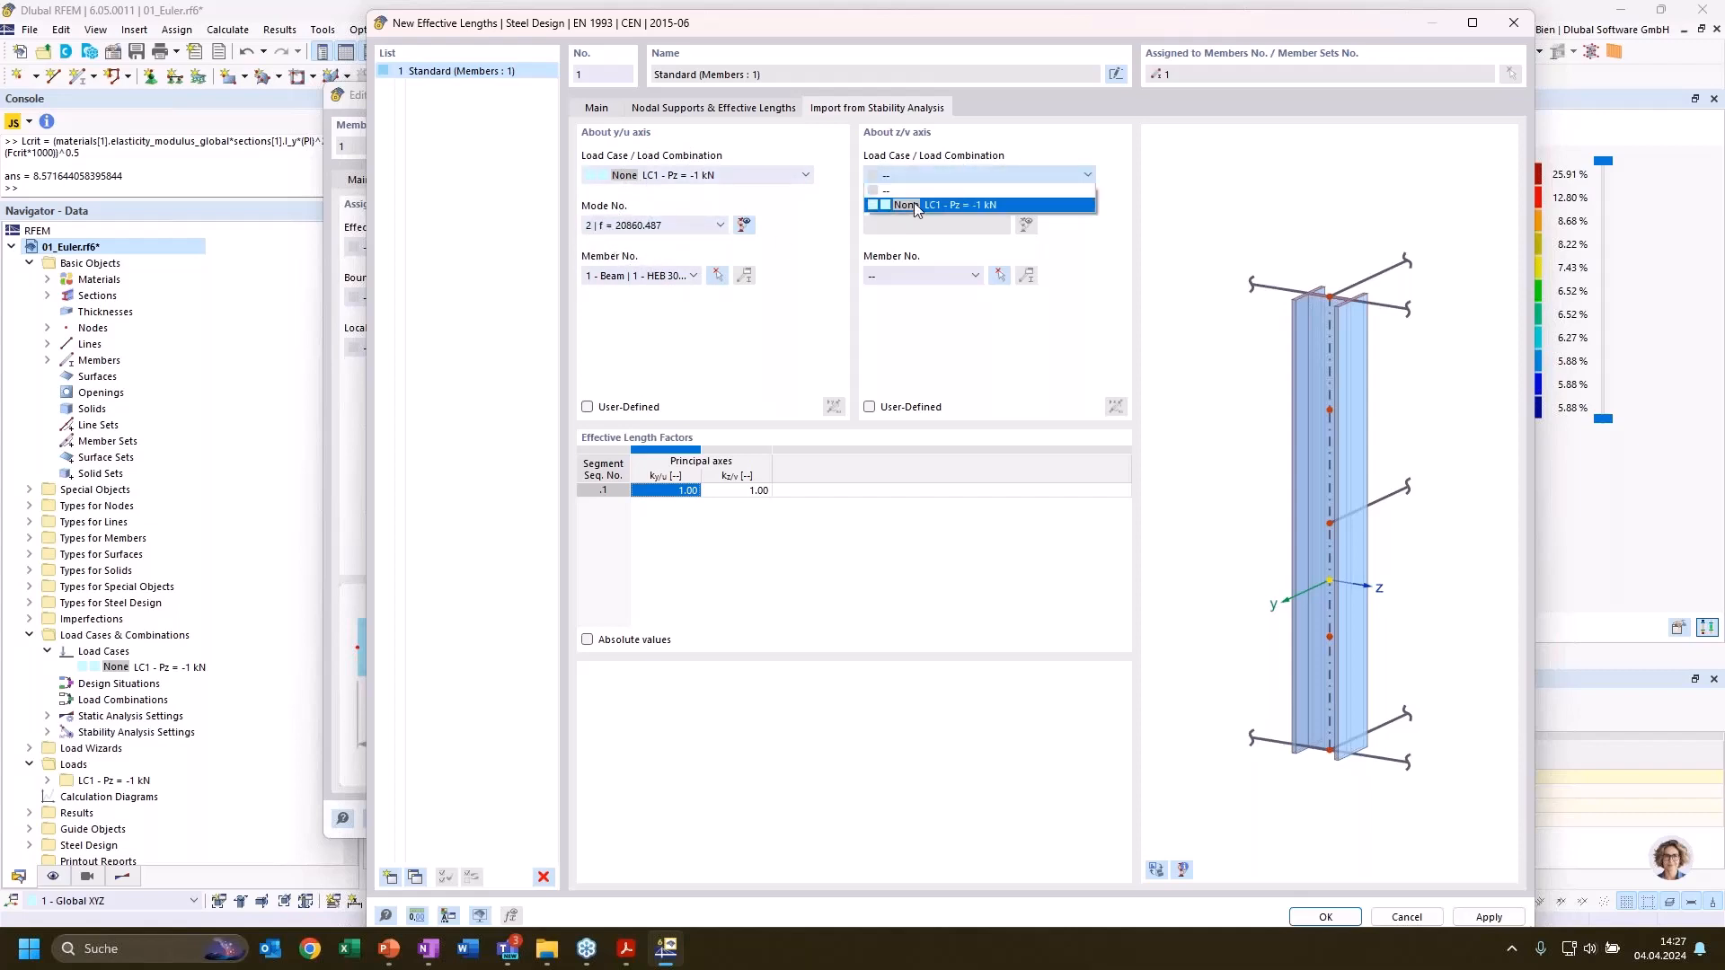
{"action": "left_click", "coordinate": [909, 275]}
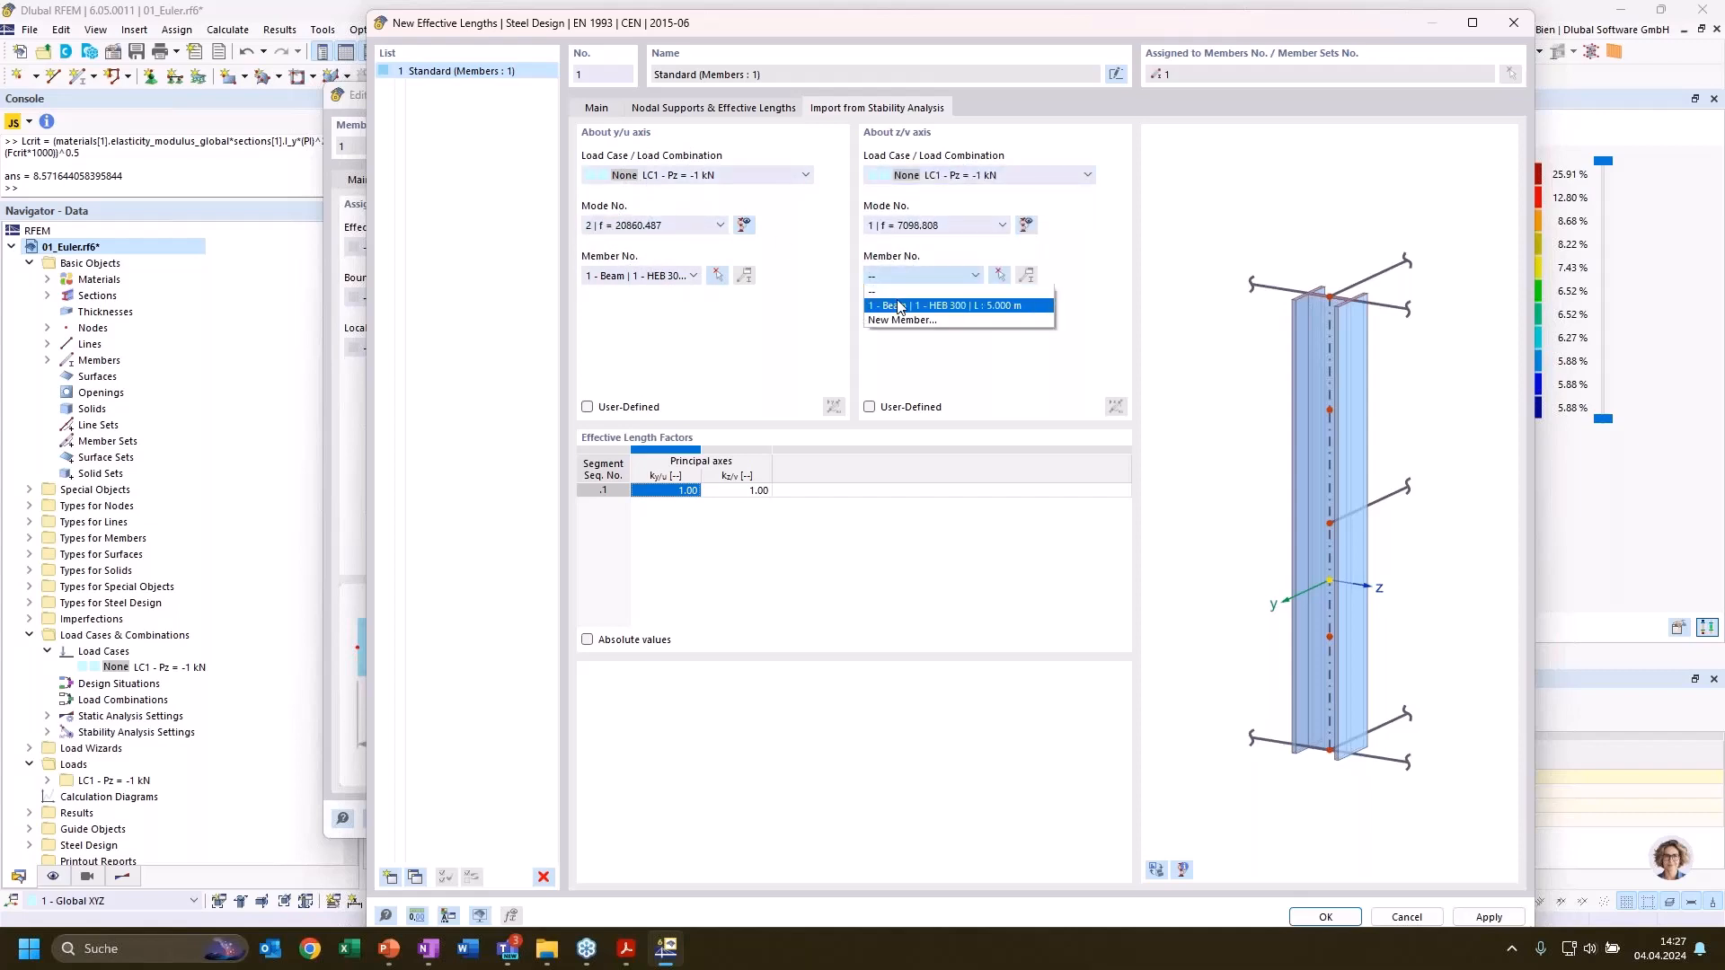
{"action": "left_click", "coordinate": [908, 287]}
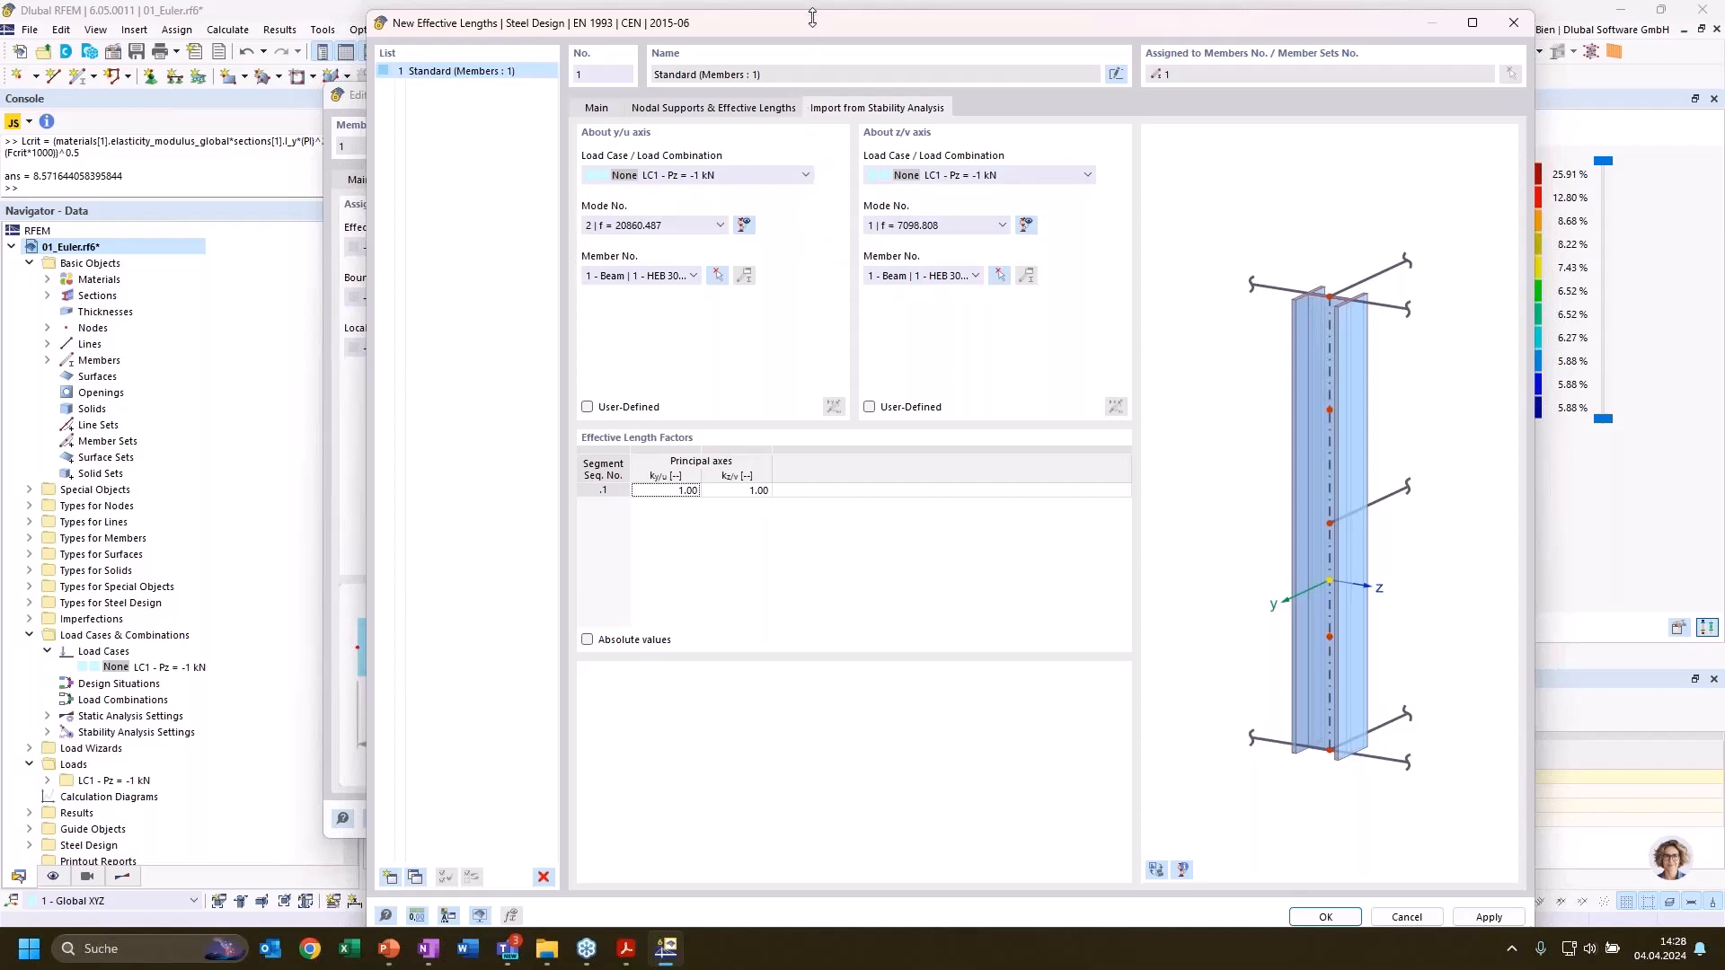
Examine the nodal supports and effective length factors of the new effective length definition
{"action": "left_click_drag", "start_coordinate": [812, 17], "coordinate": [785, 84]}
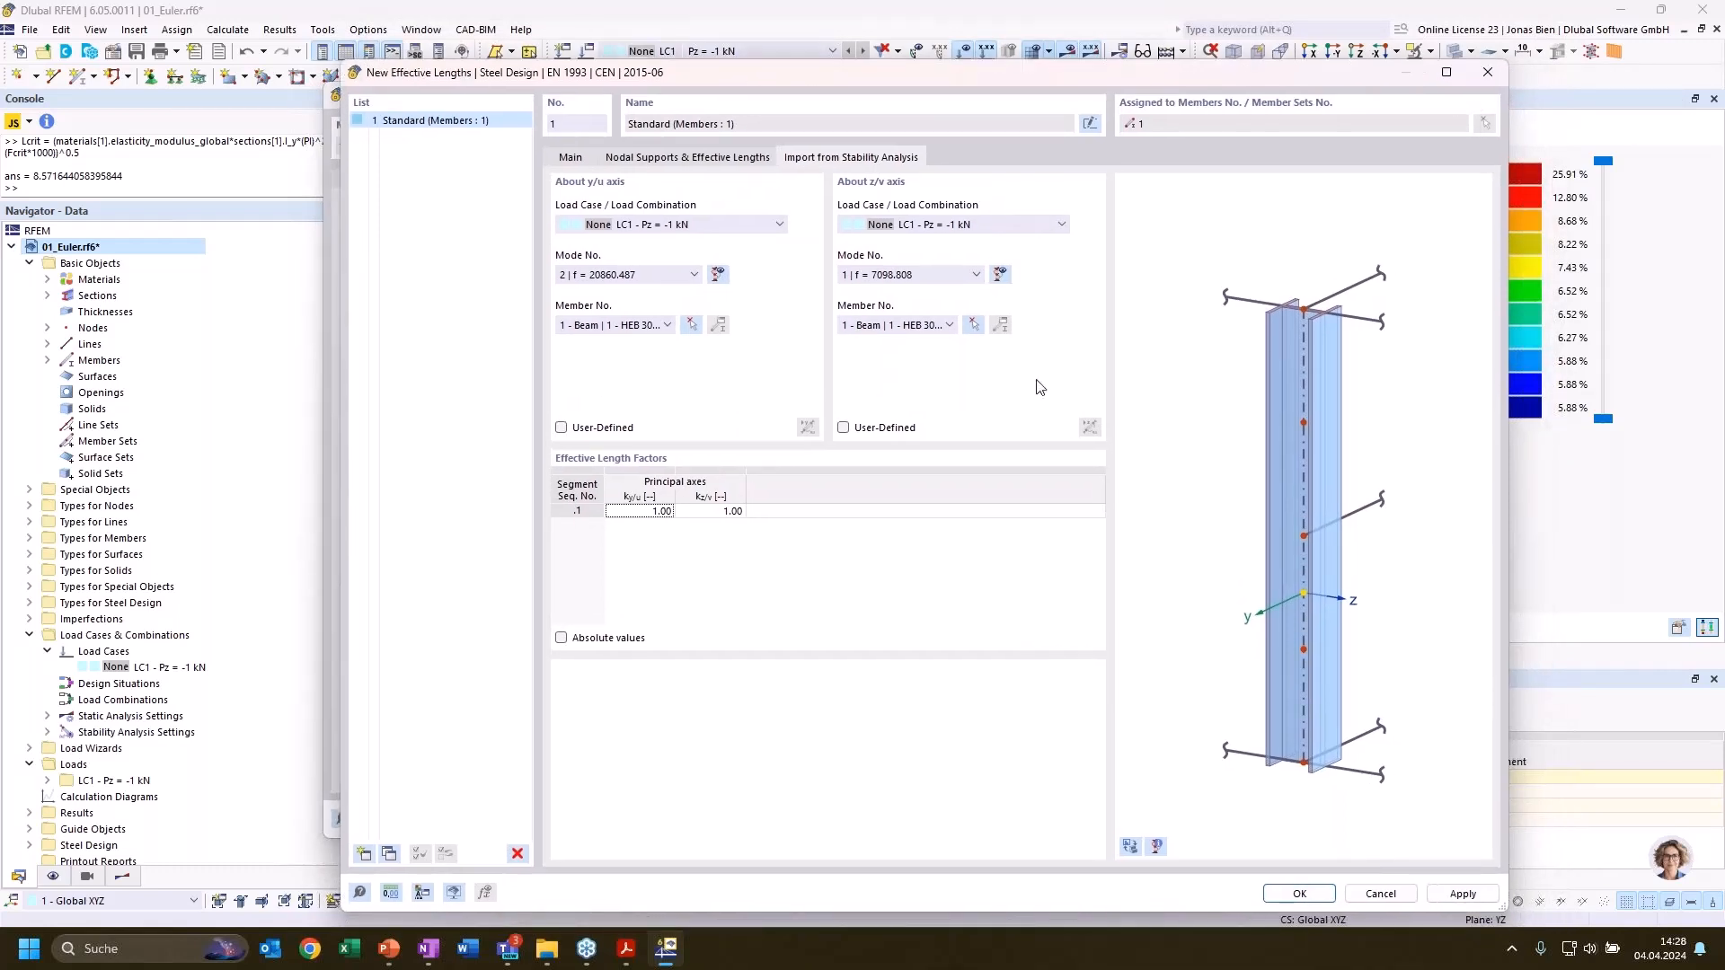
{"action": "left_click", "coordinate": [643, 161]}
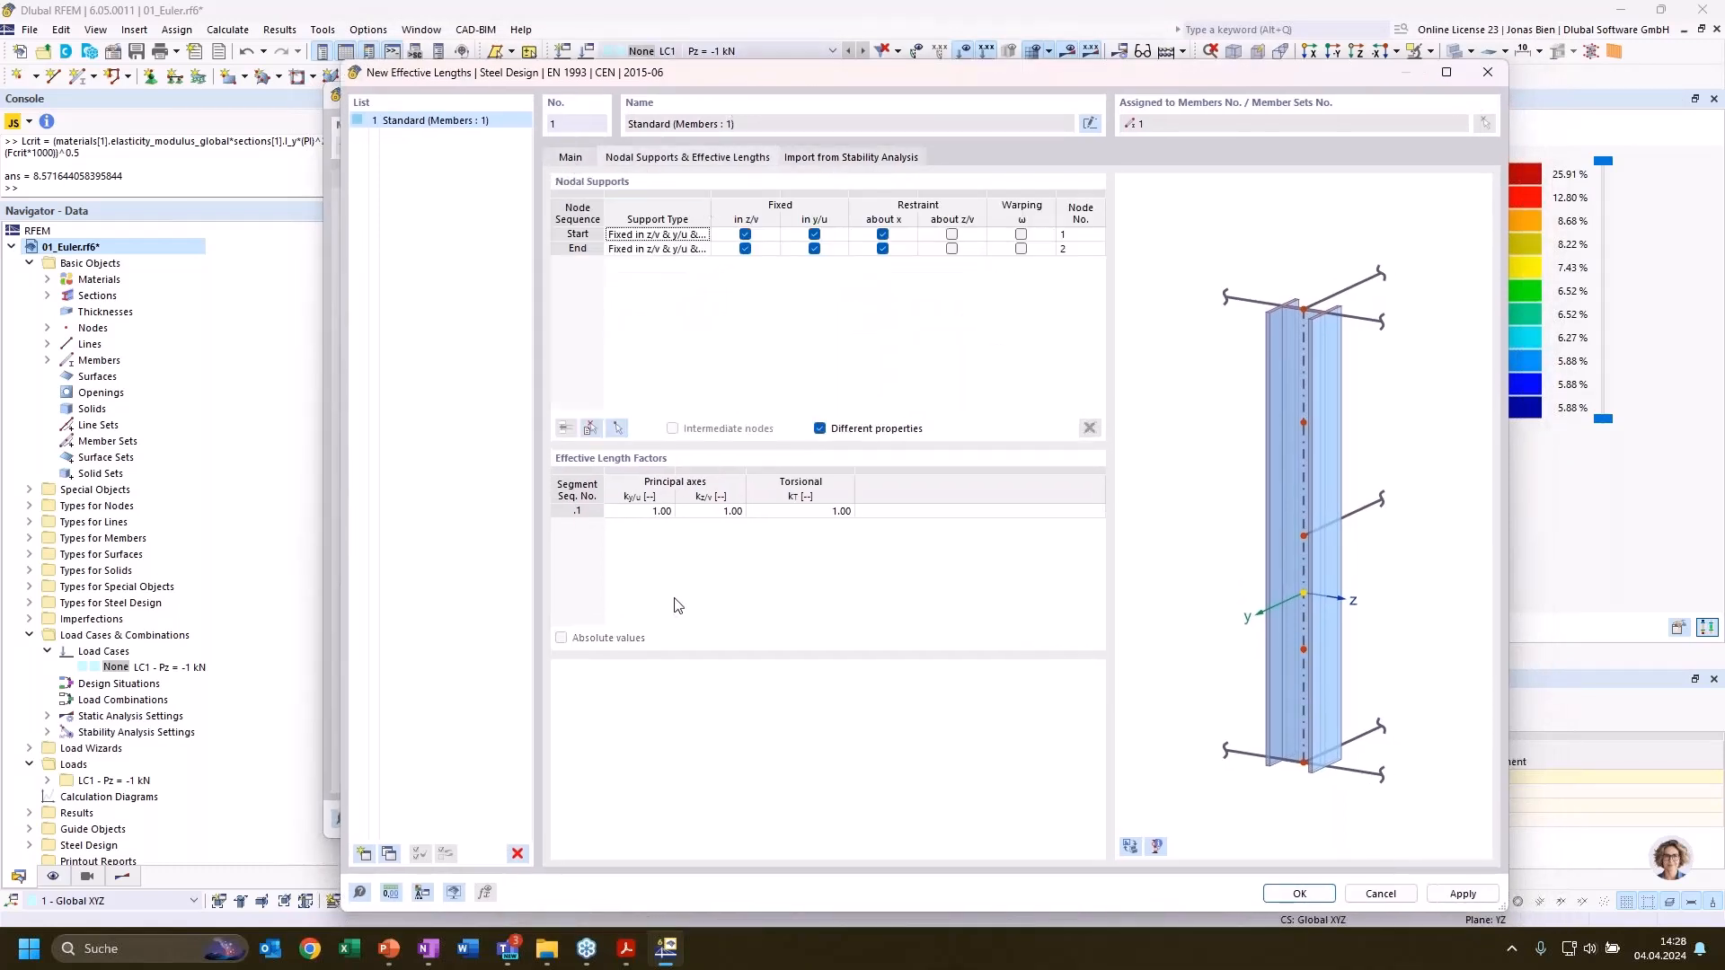
{"action": "left_click", "coordinate": [643, 512]}
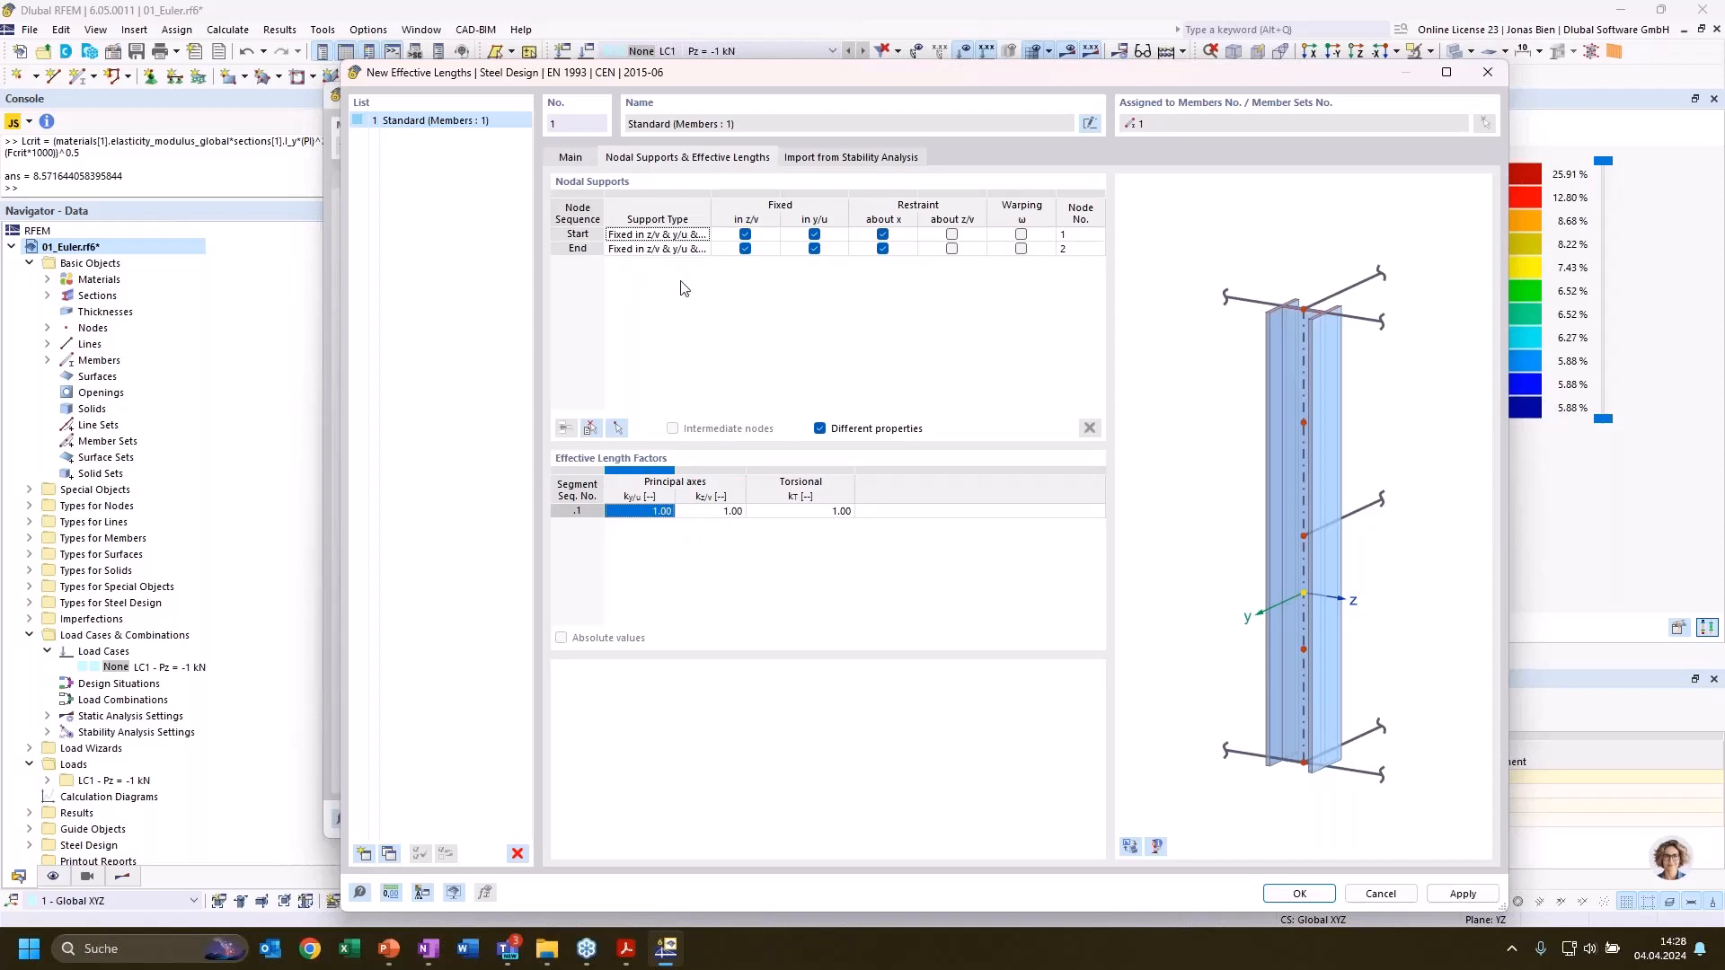
Switch off Import from Stability Analysis and discard the new effective lengths and the member edits
{"action": "left_click", "coordinate": [573, 158]}
{"action": "left_click", "coordinate": [562, 752]}
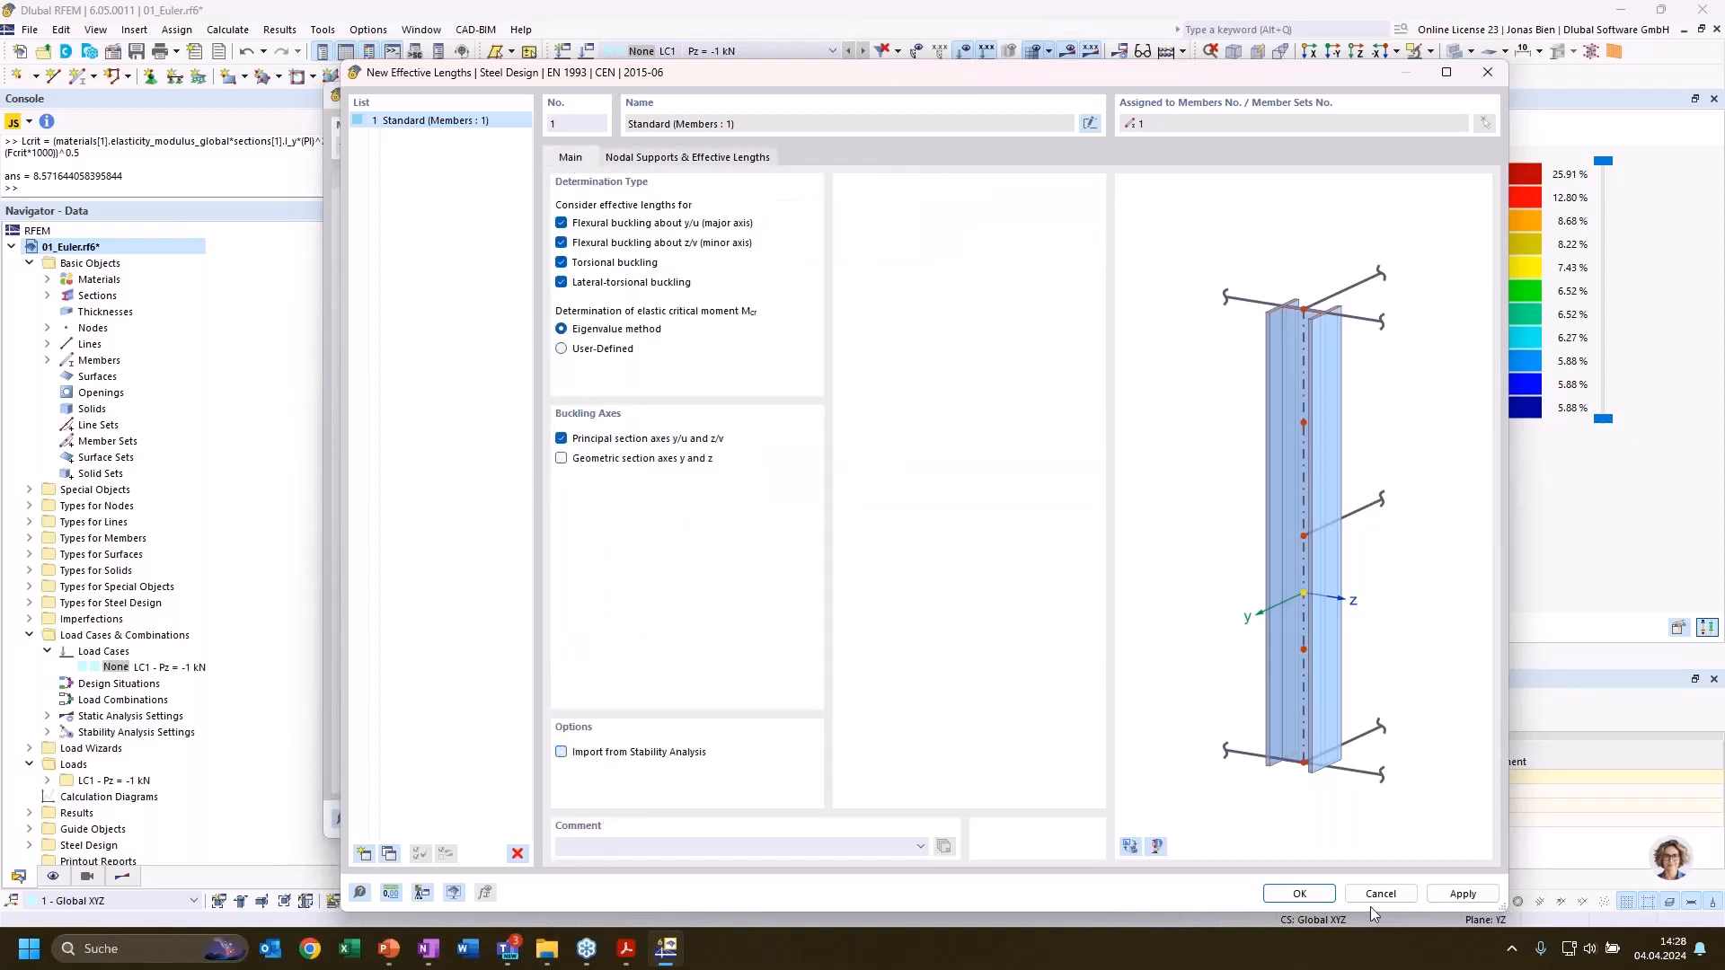
{"action": "left_click", "coordinate": [1381, 899]}
{"action": "left_click", "coordinate": [1275, 821]}
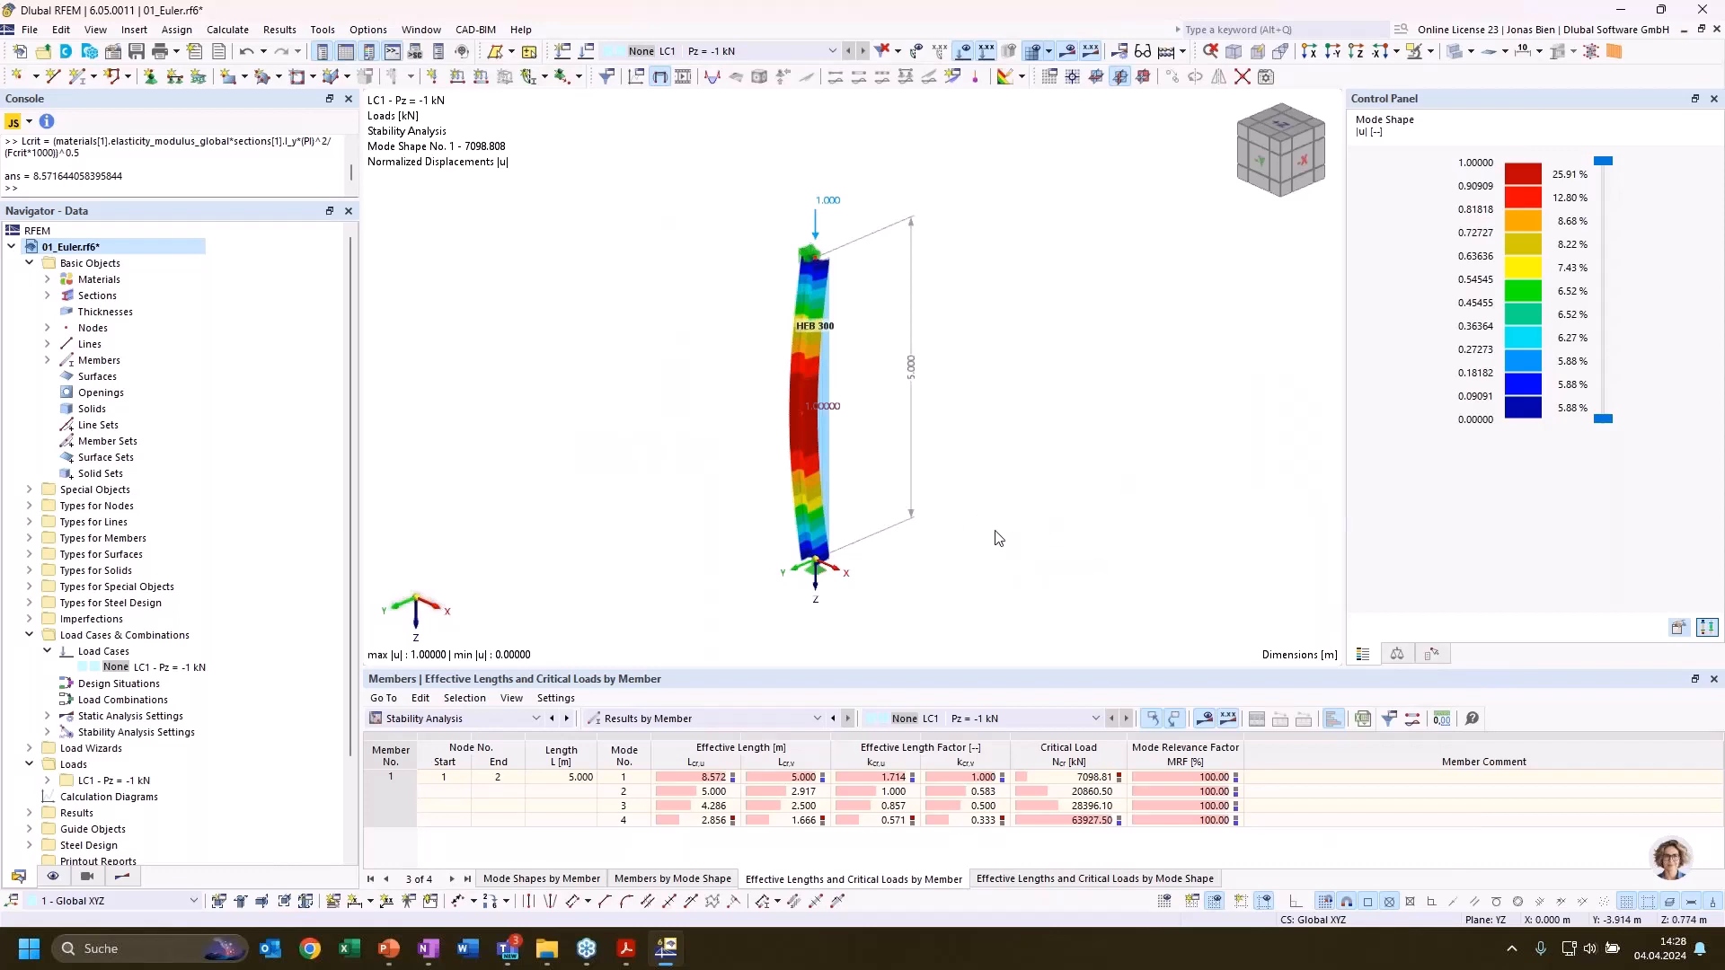
Fix the rotations φX and φY of the nodal support at the column base, node 1
{"action": "middle_click_drag", "start_coordinate": [997, 539], "coordinate": [975, 541], "text": "ctrl"}
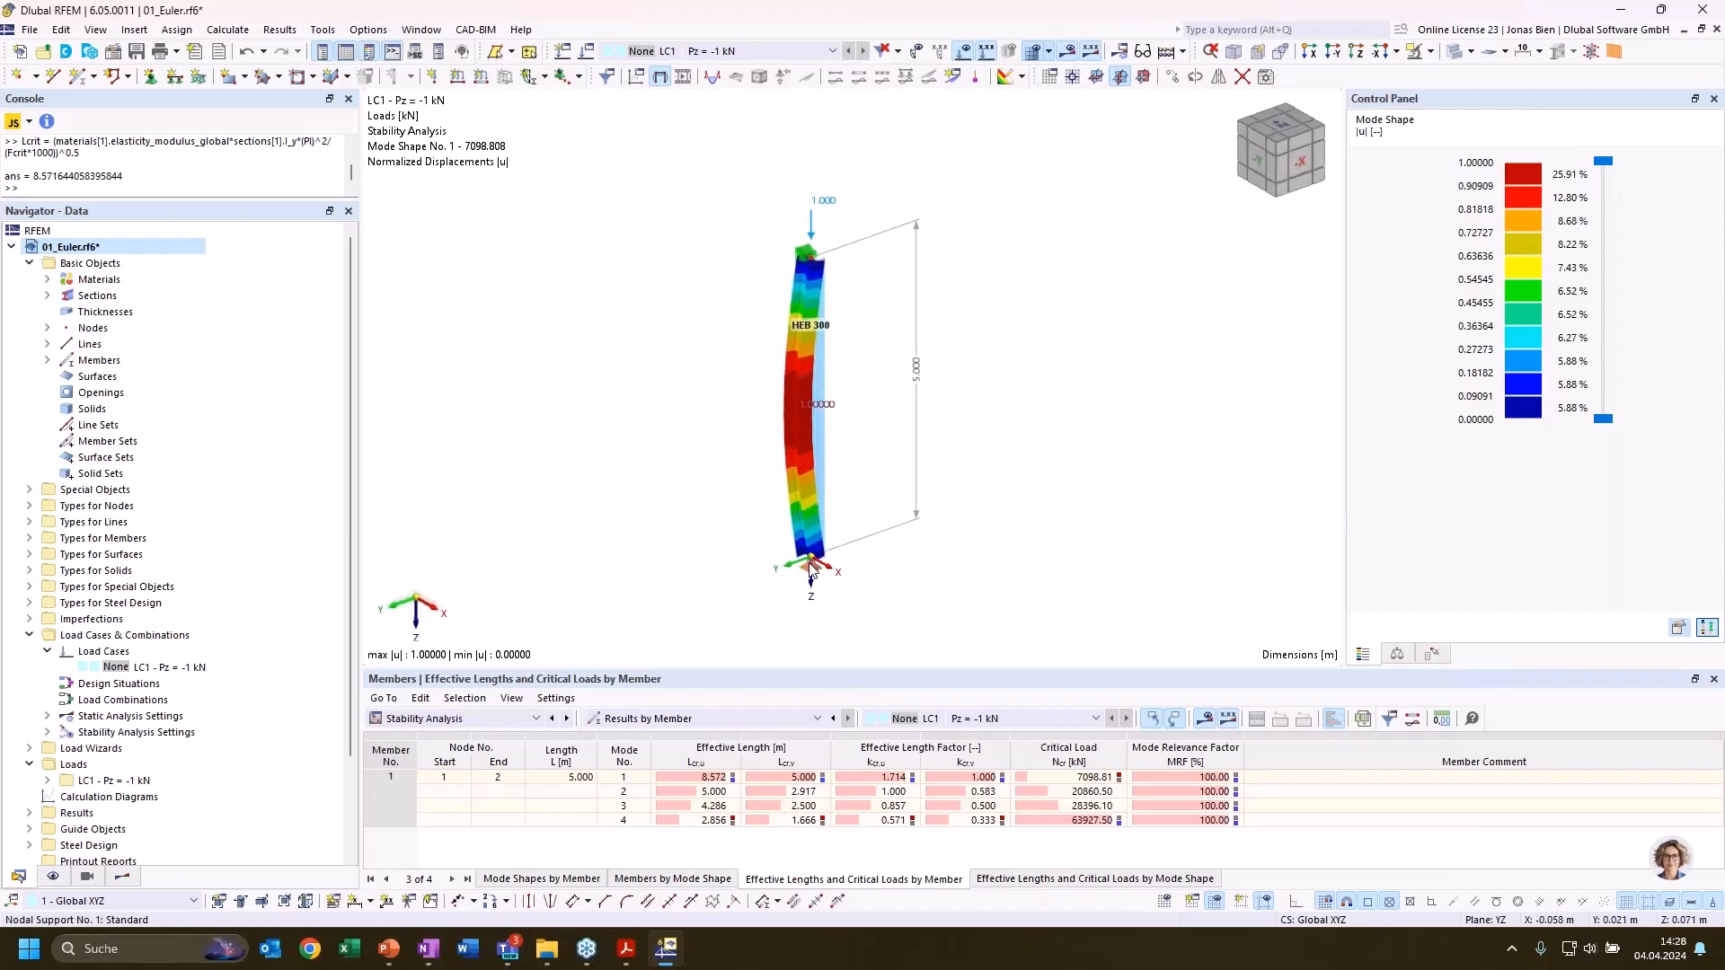
{"action": "double_click", "coordinate": [812, 566]}
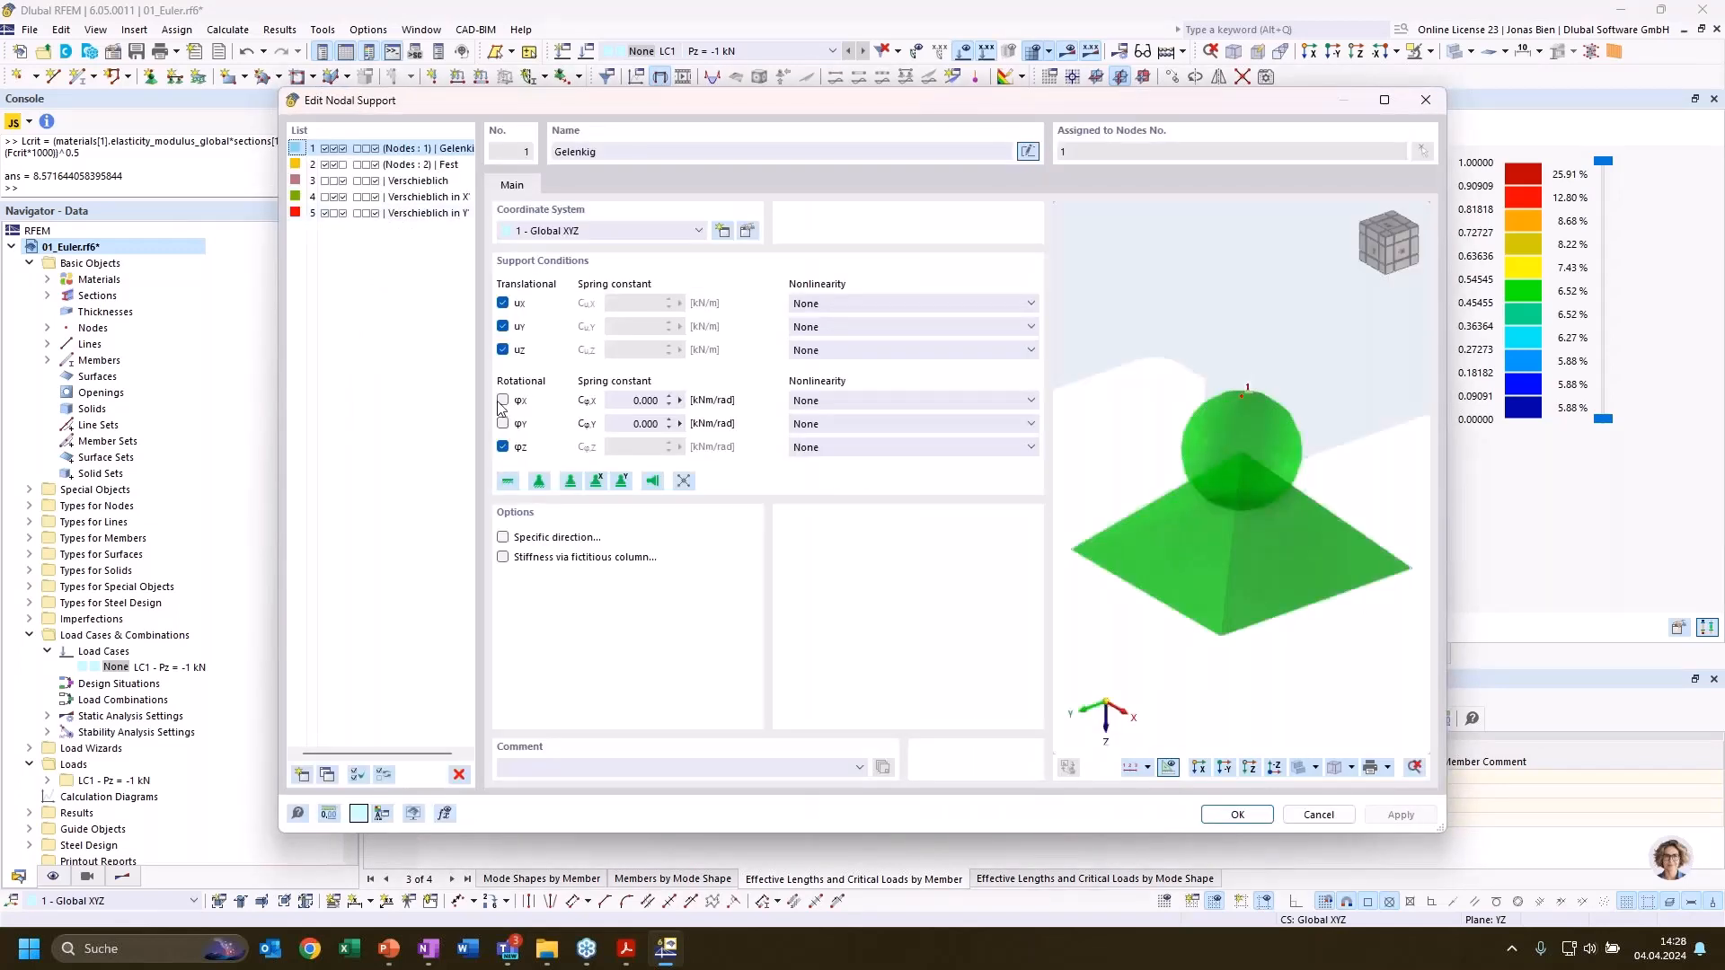
{"action": "left_click", "coordinate": [502, 424]}
{"action": "left_click", "coordinate": [502, 425]}
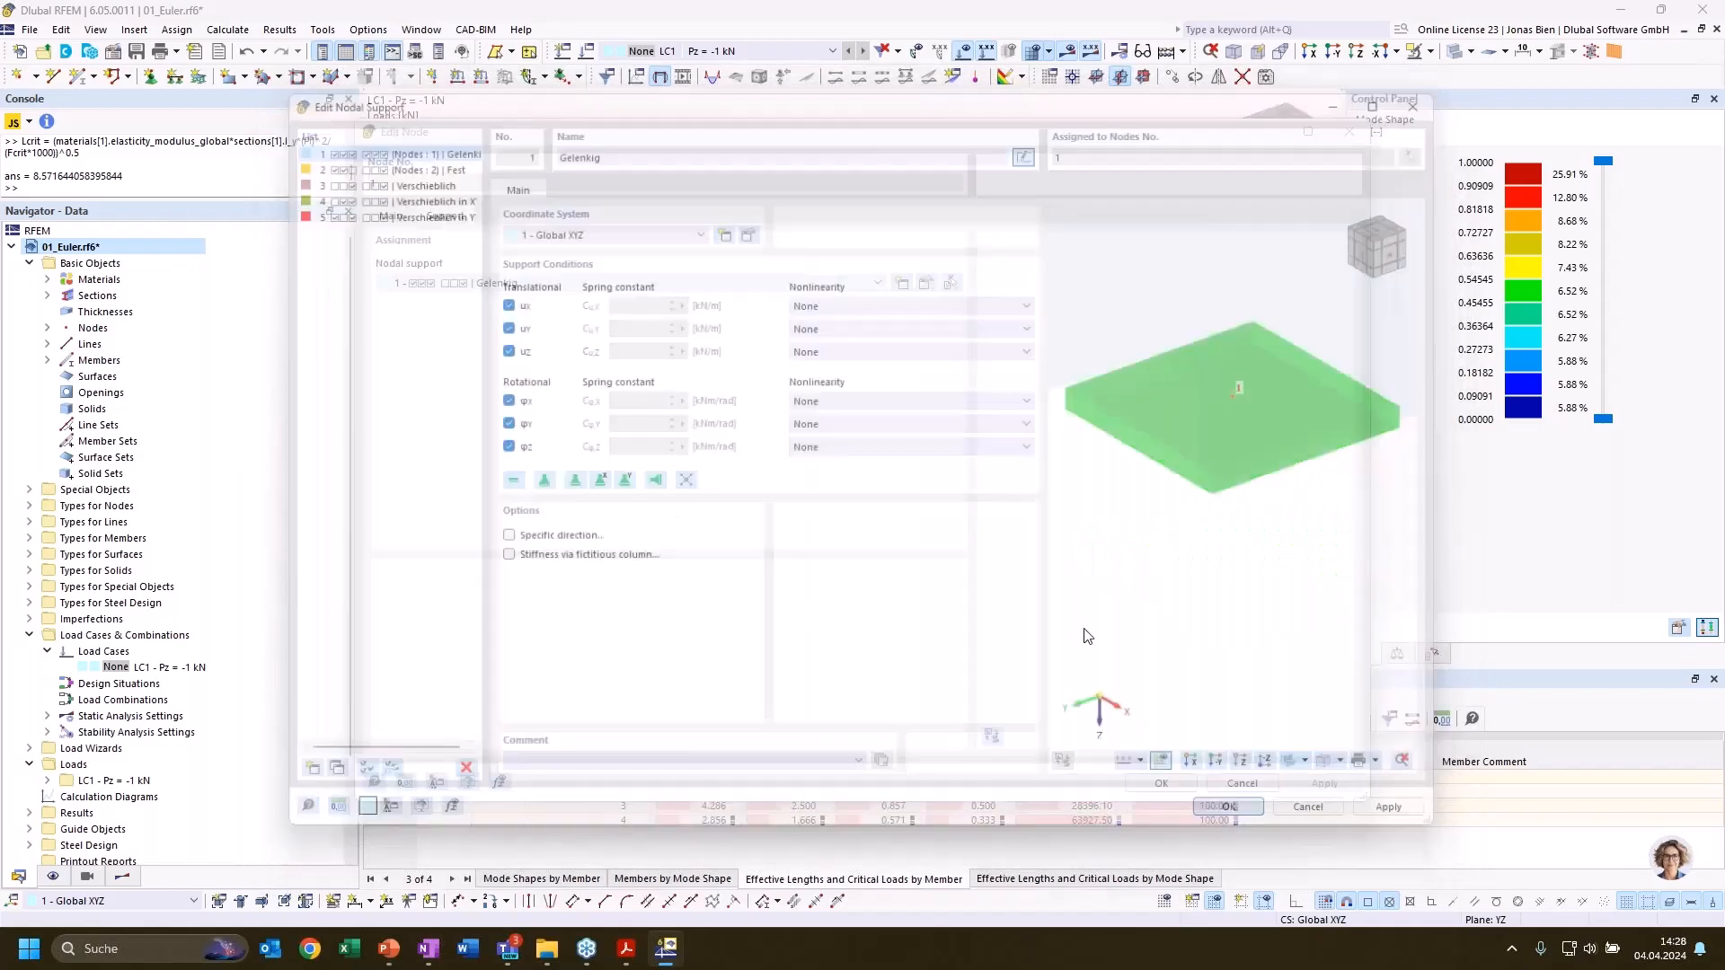
Accept the base node's support edit and recalculate the model, ignoring the Steel Design plausibility warning
{"action": "left_click", "coordinate": [1176, 783]}
{"action": "scroll", "coordinate": [1005, 580], "scroll_direction": "up", "scroll_amount": 2}
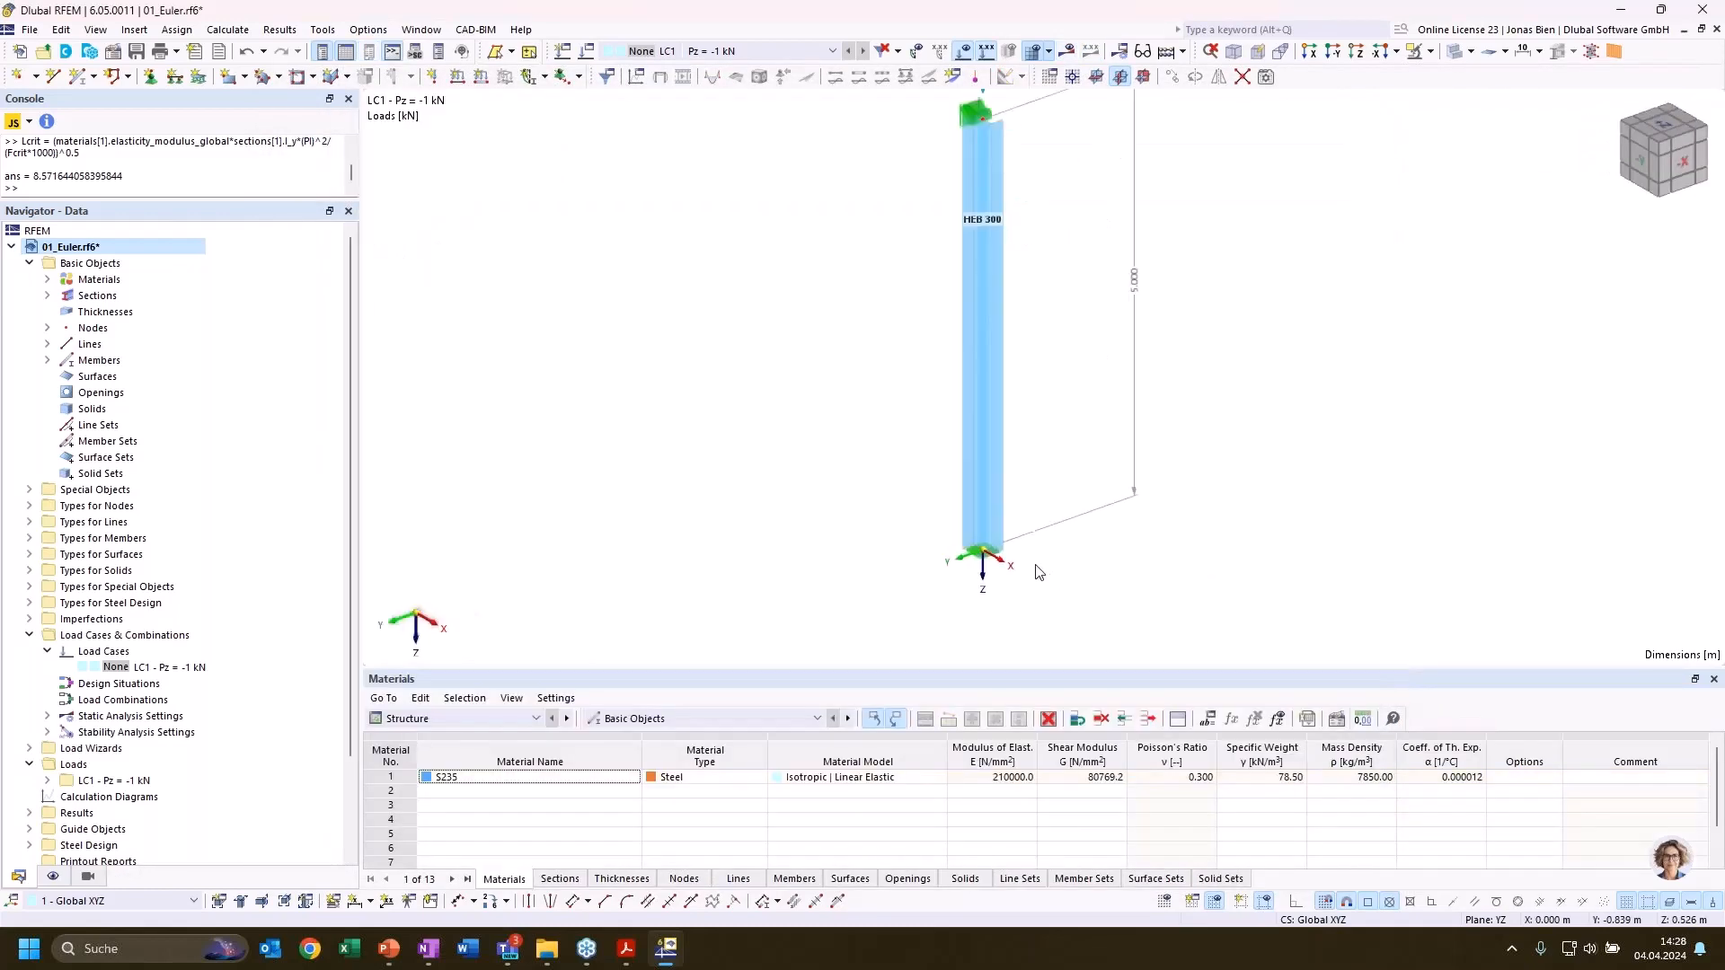
{"action": "scroll", "coordinate": [1004, 579], "scroll_direction": "down", "scroll_amount": 1}
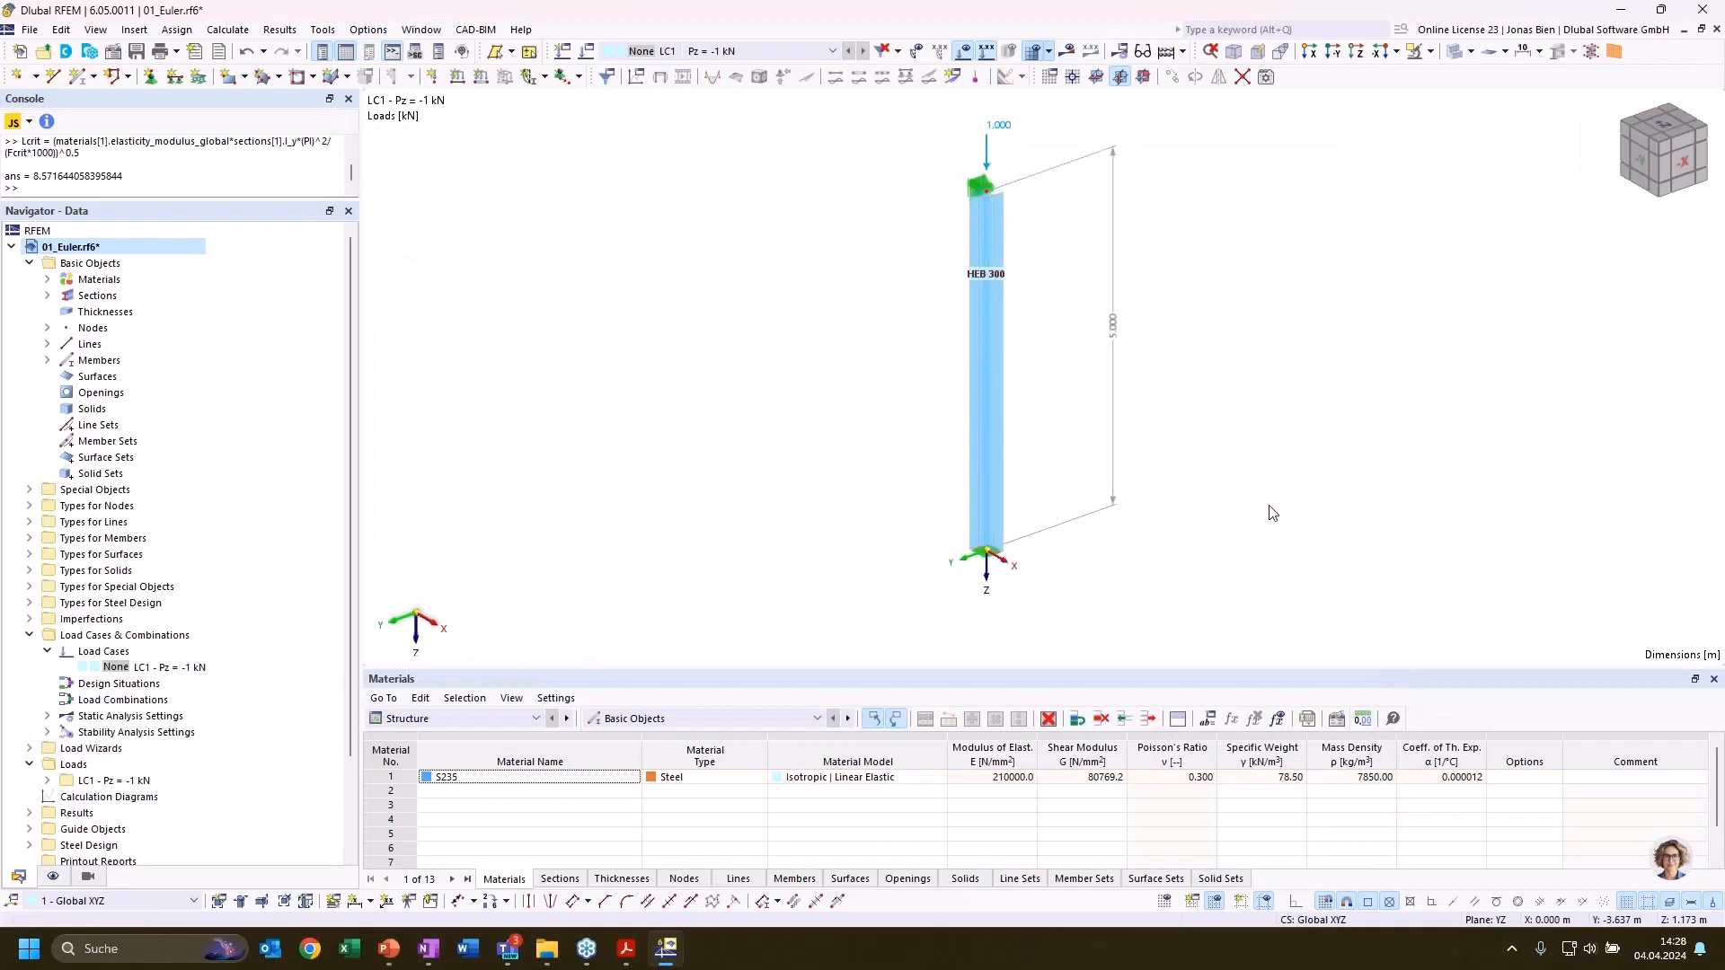
{"action": "middle_click_drag", "start_coordinate": [1289, 462], "coordinate": [1237, 486]}
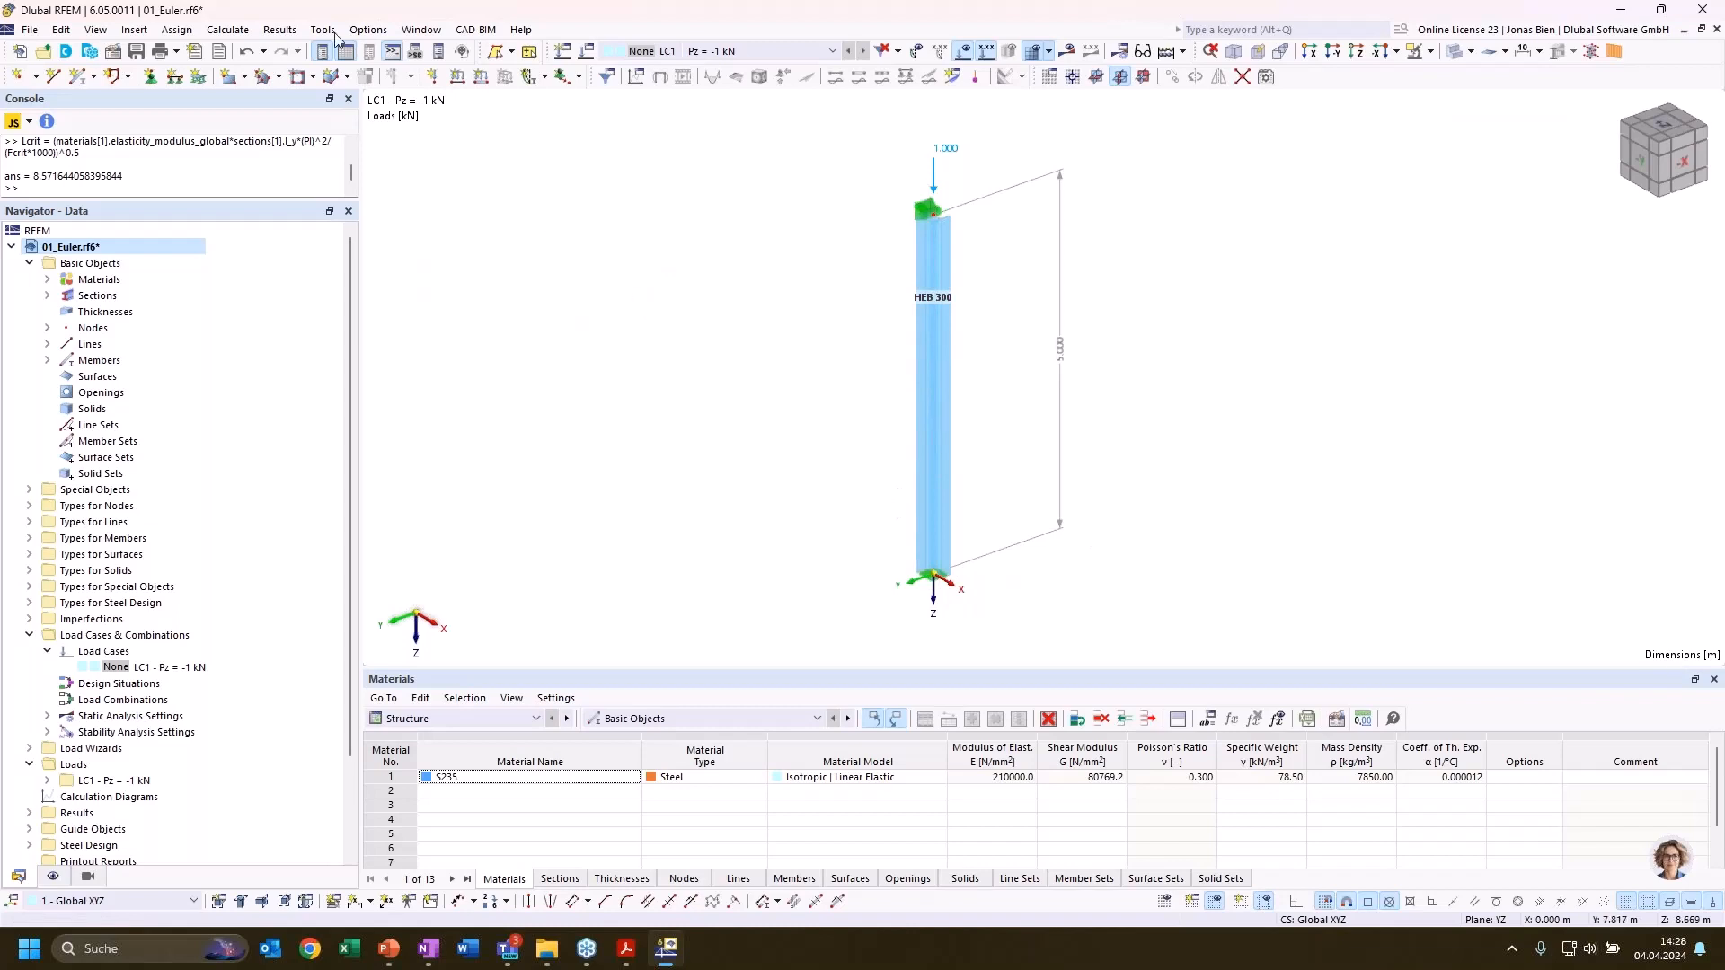
{"action": "left_click", "coordinate": [227, 30]}
{"action": "left_click", "coordinate": [269, 52]}
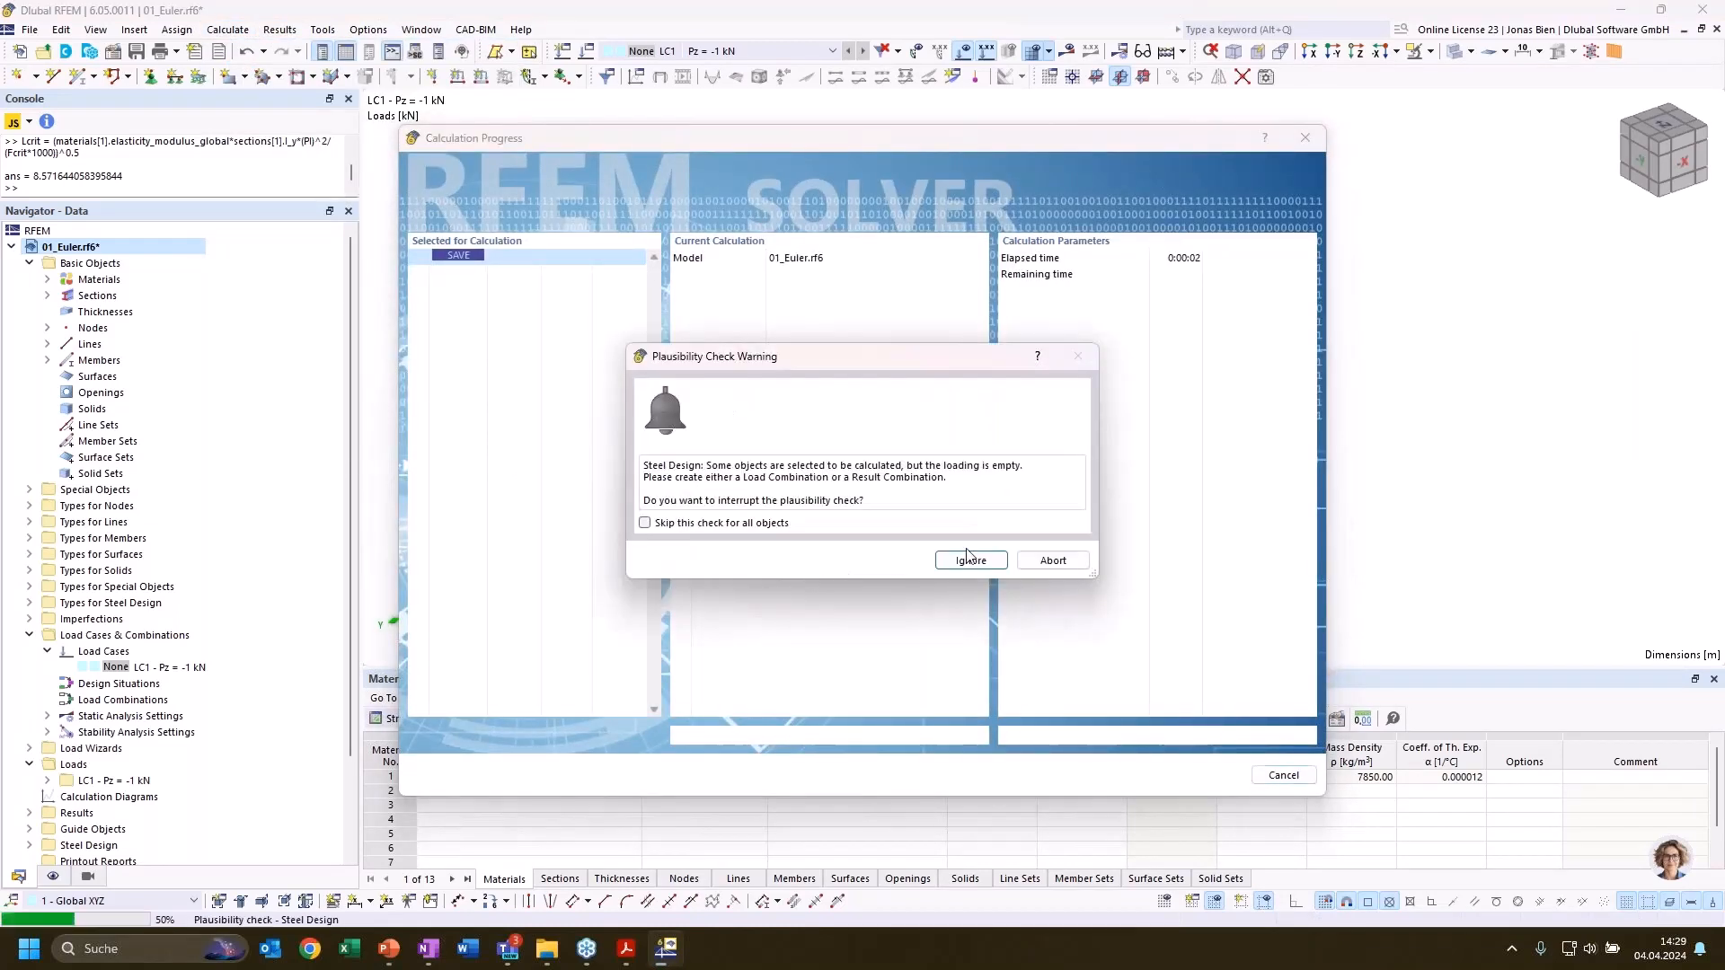
{"action": "left_click", "coordinate": [970, 560]}
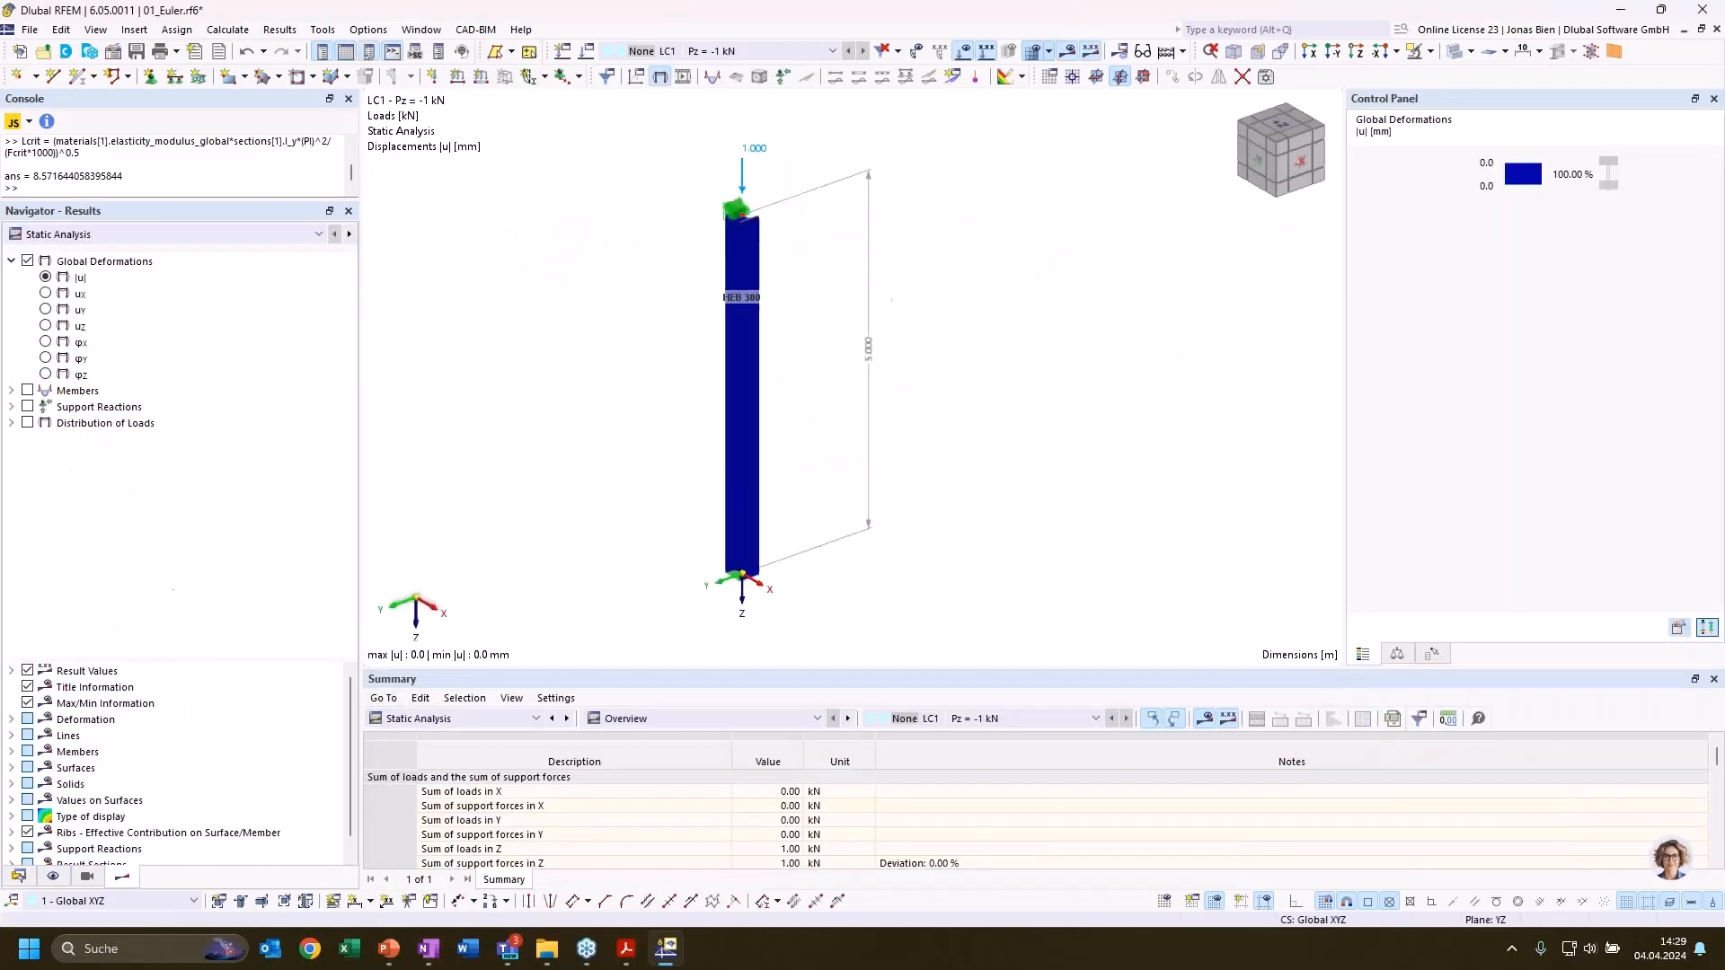
Show the stability analysis results by member, with the effective lengths and critical loads
{"action": "left_click", "coordinate": [270, 235]}
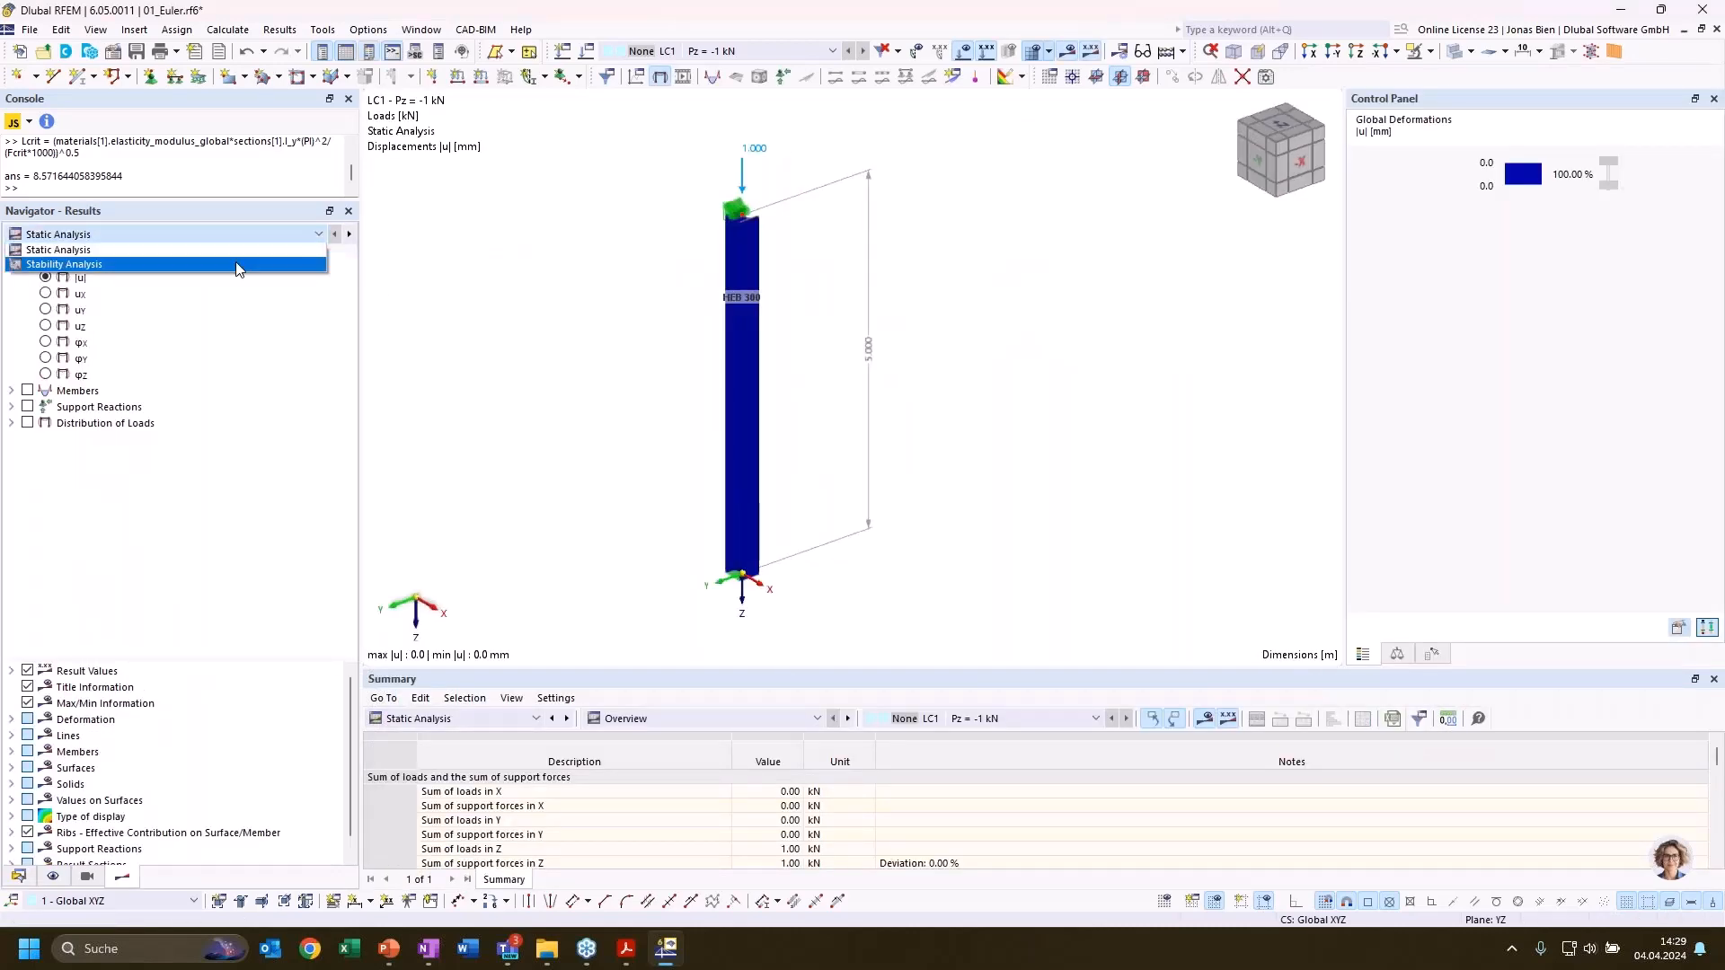
{"action": "left_click", "coordinate": [238, 266]}
{"action": "left_click", "coordinate": [638, 718]}
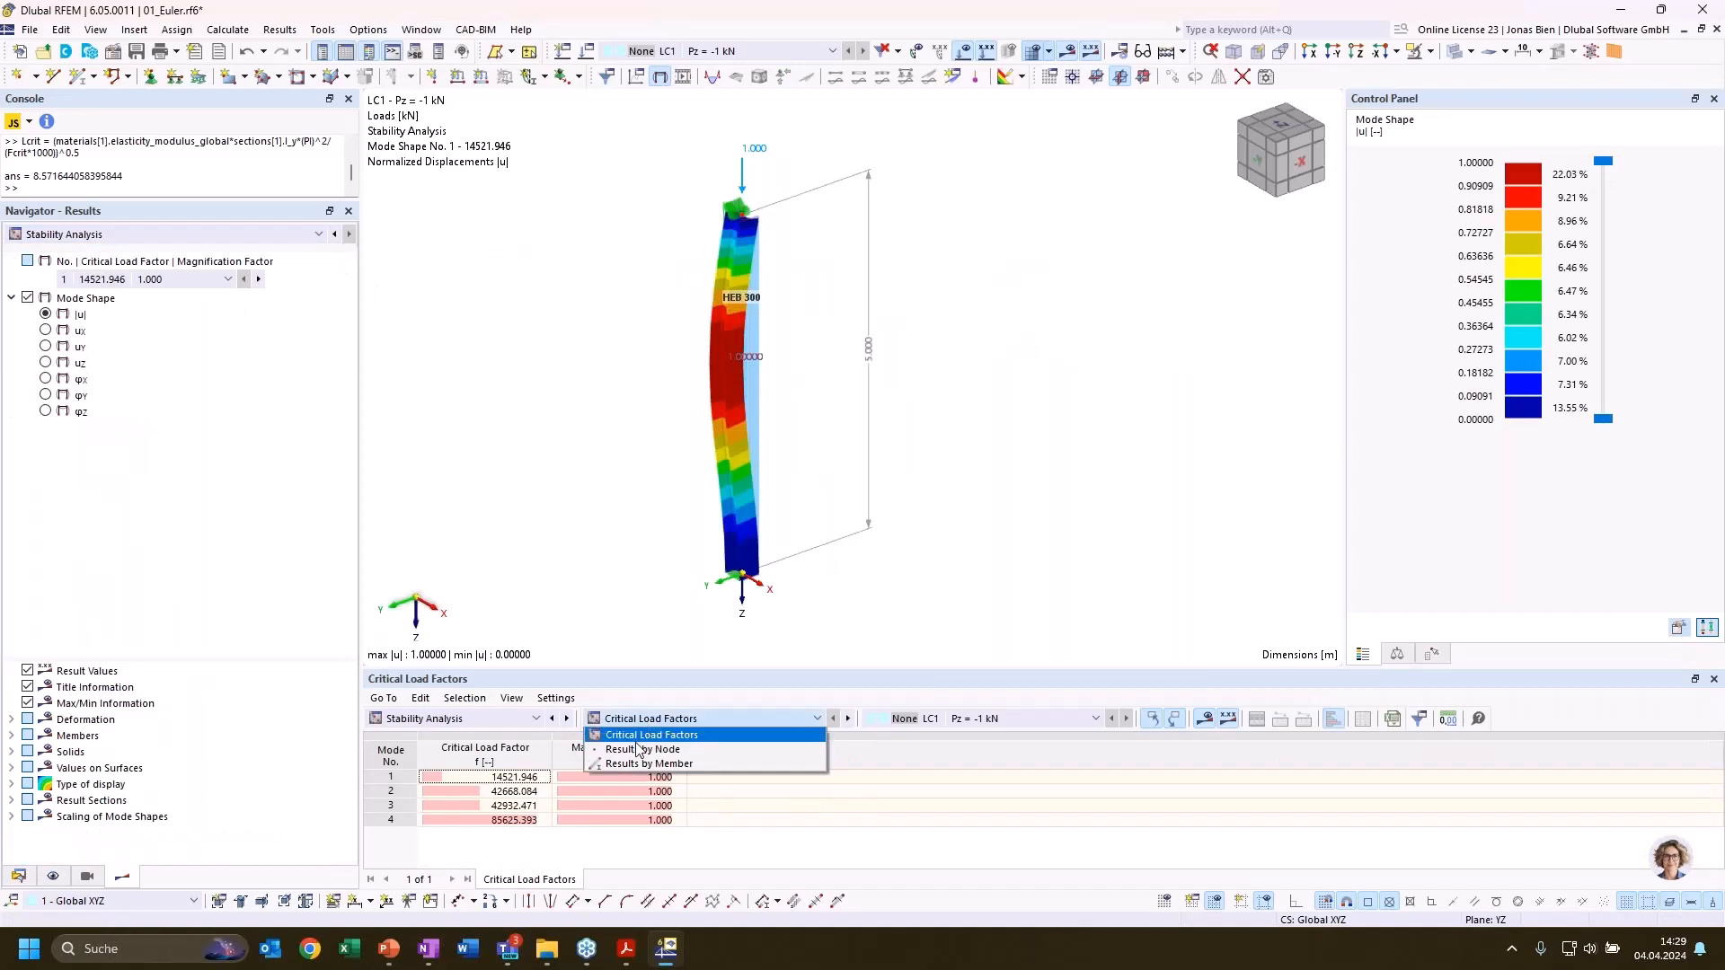
{"action": "left_click", "coordinate": [633, 762]}
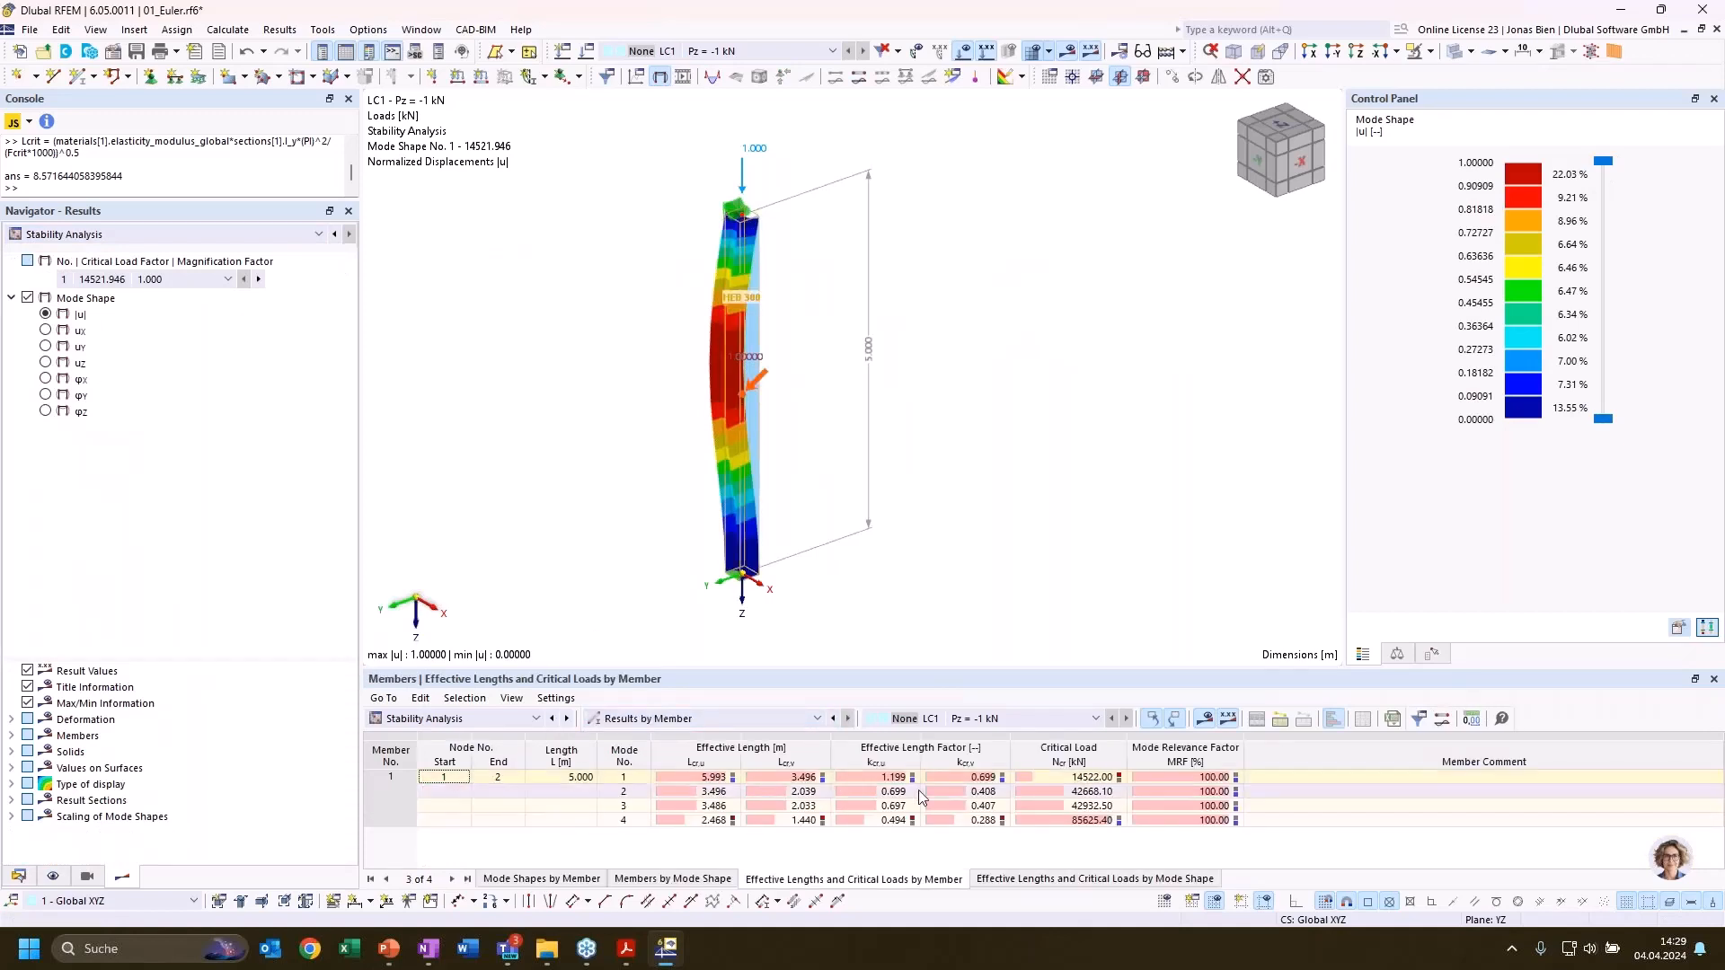
Compare the effective length factors and mode shapes of modes 1 and 2 for the column with the fixed base
{"action": "left_click", "coordinate": [946, 778]}
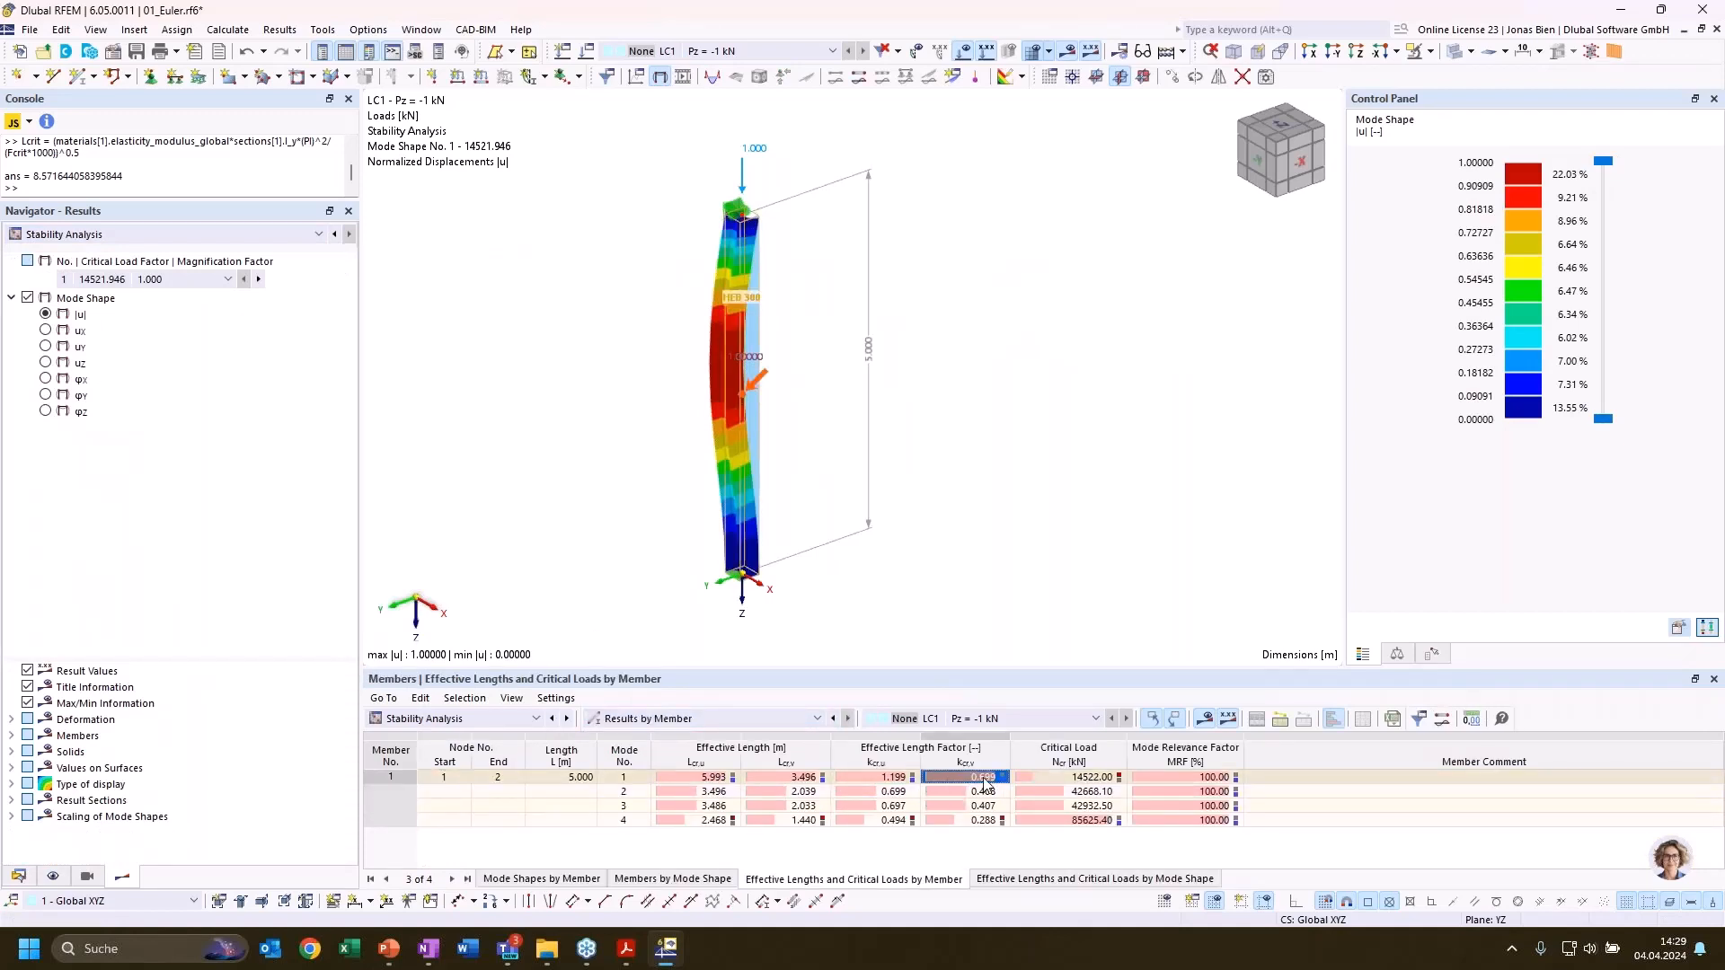
{"action": "left_click", "coordinate": [968, 575]}
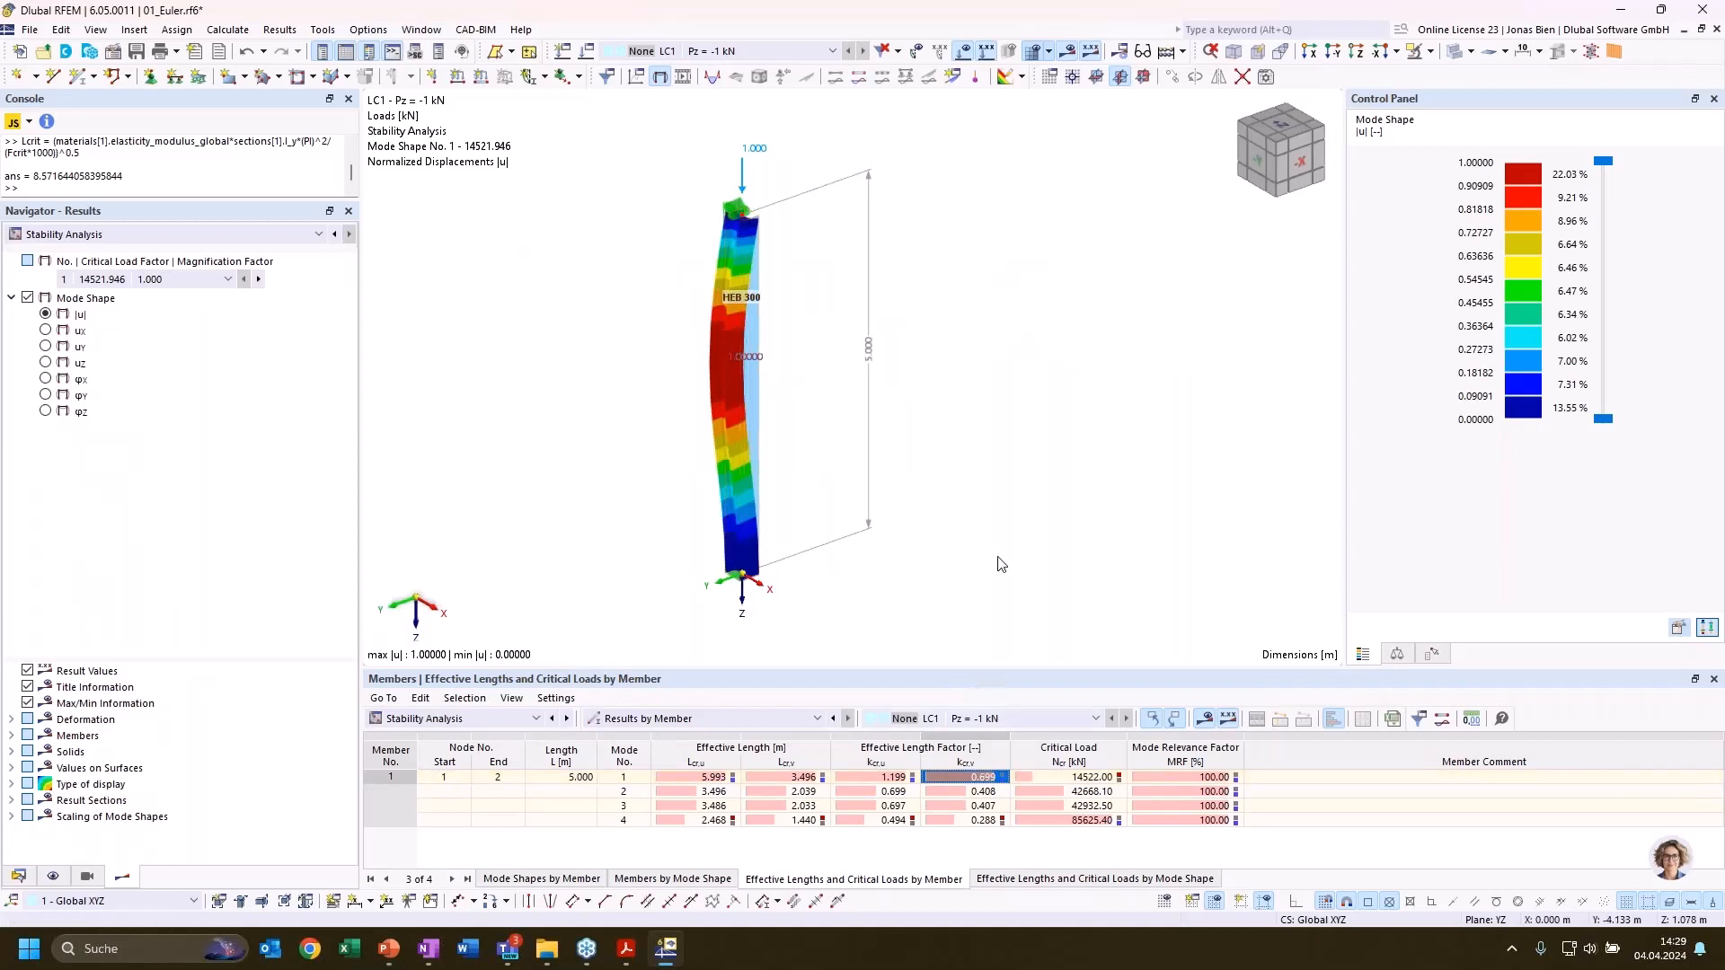
{"action": "middle_click_drag", "start_coordinate": [989, 557], "coordinate": [943, 558], "text": "ctrl"}
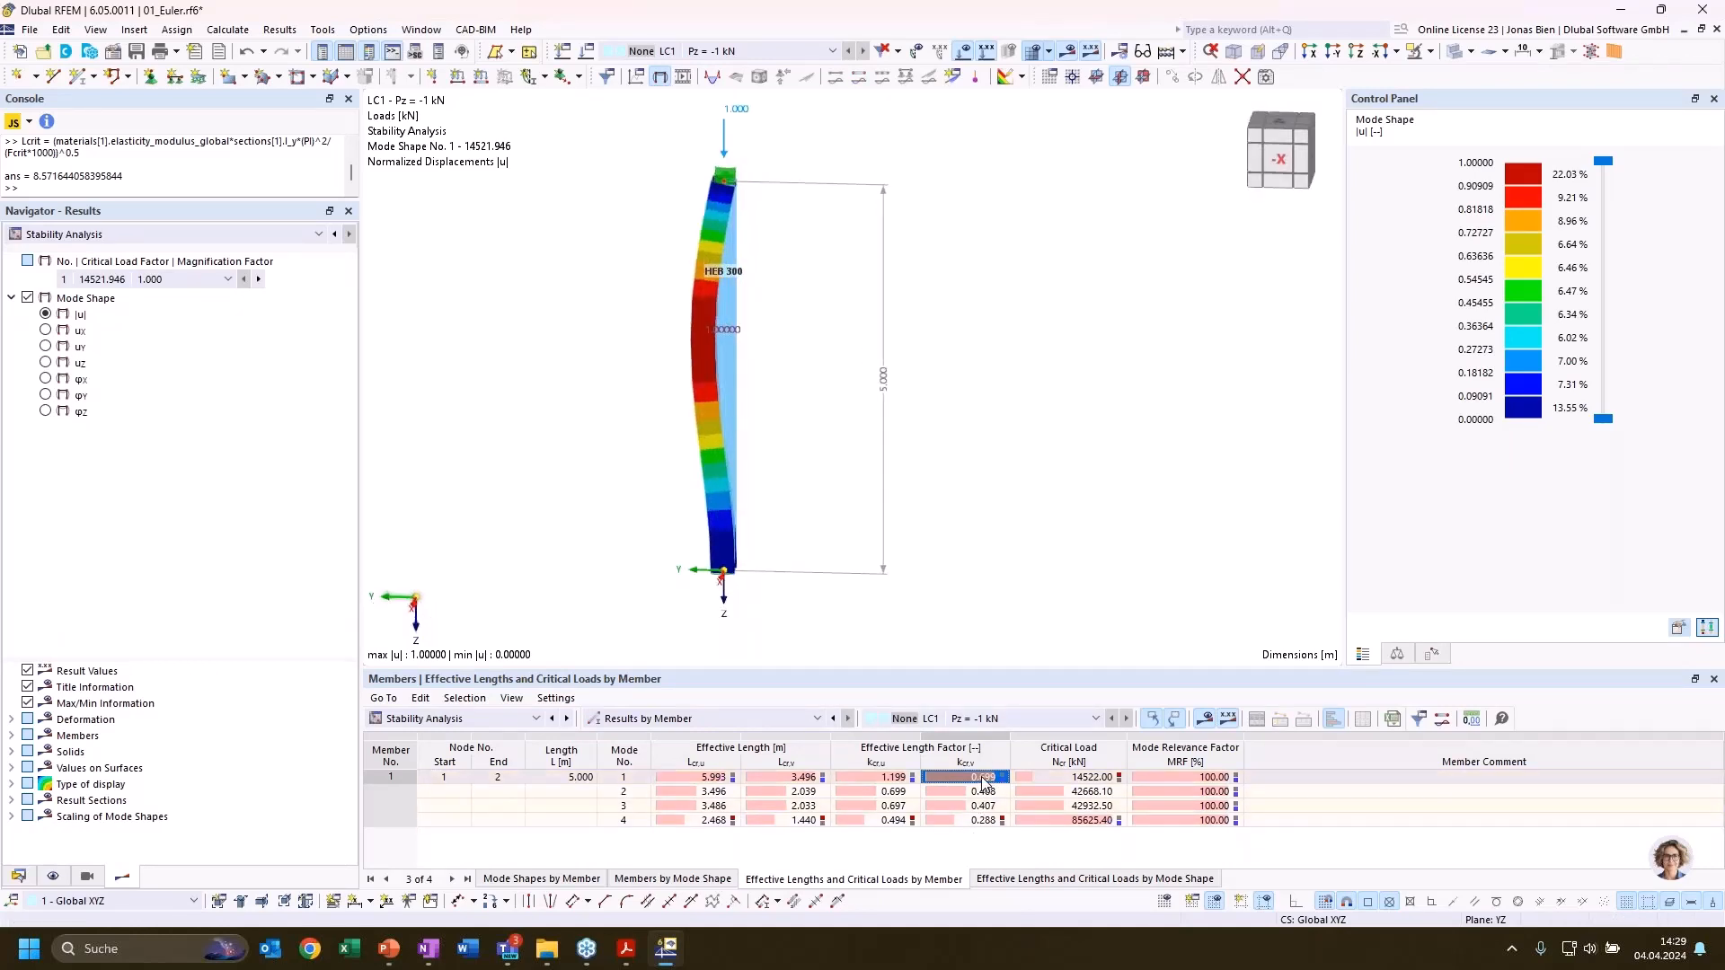
{"action": "left_click", "coordinate": [882, 794]}
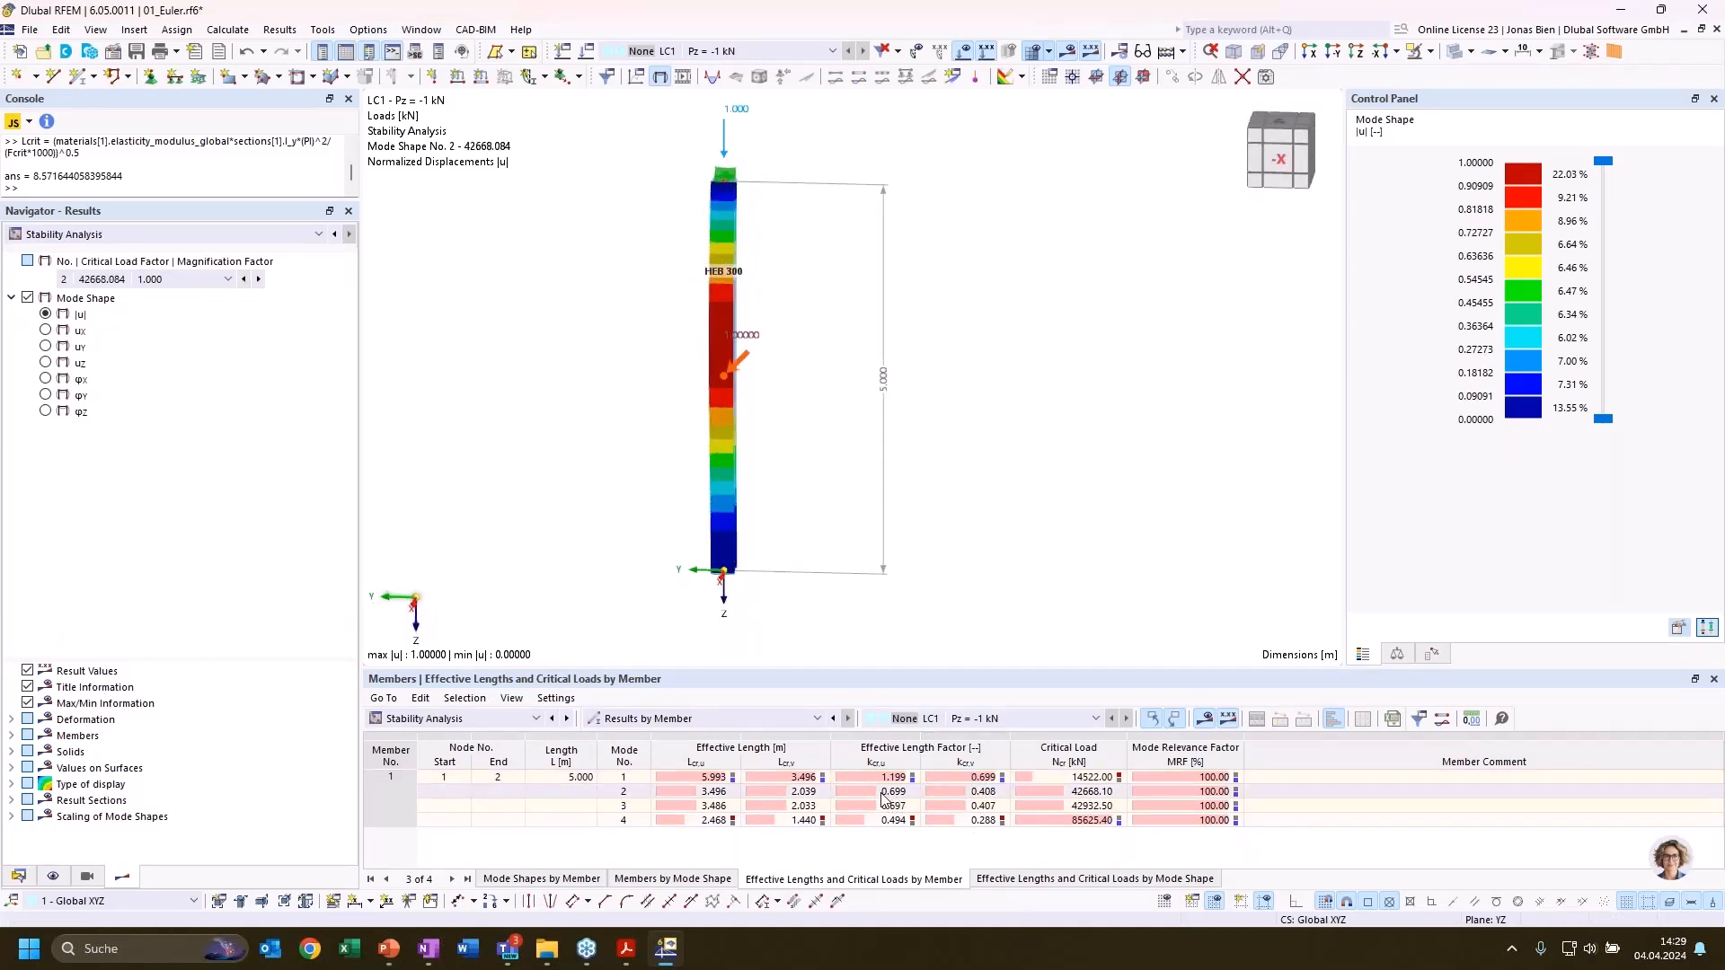
Release rotations φX and φY of the column base support and set both rotational spring constants to 10000 kNm/rad
{"action": "mouse_move", "coordinate": [710, 584]}
{"action": "middle_mouse_down", "text": "ctrl"}
{"action": "mouse_move", "coordinate": [1108, 539]}
{"action": "mouse_move", "coordinate": [893, 550]}
{"action": "mouse_move", "coordinate": [797, 574]}
{"action": "mouse_move", "coordinate": [720, 628]}
{"action": "mouse_move", "coordinate": [721, 606]}
{"action": "middle_mouse_up", "text": "ctrl"}
{"action": "scroll", "coordinate": [724, 599], "scroll_direction": "up", "scroll_amount": 3}
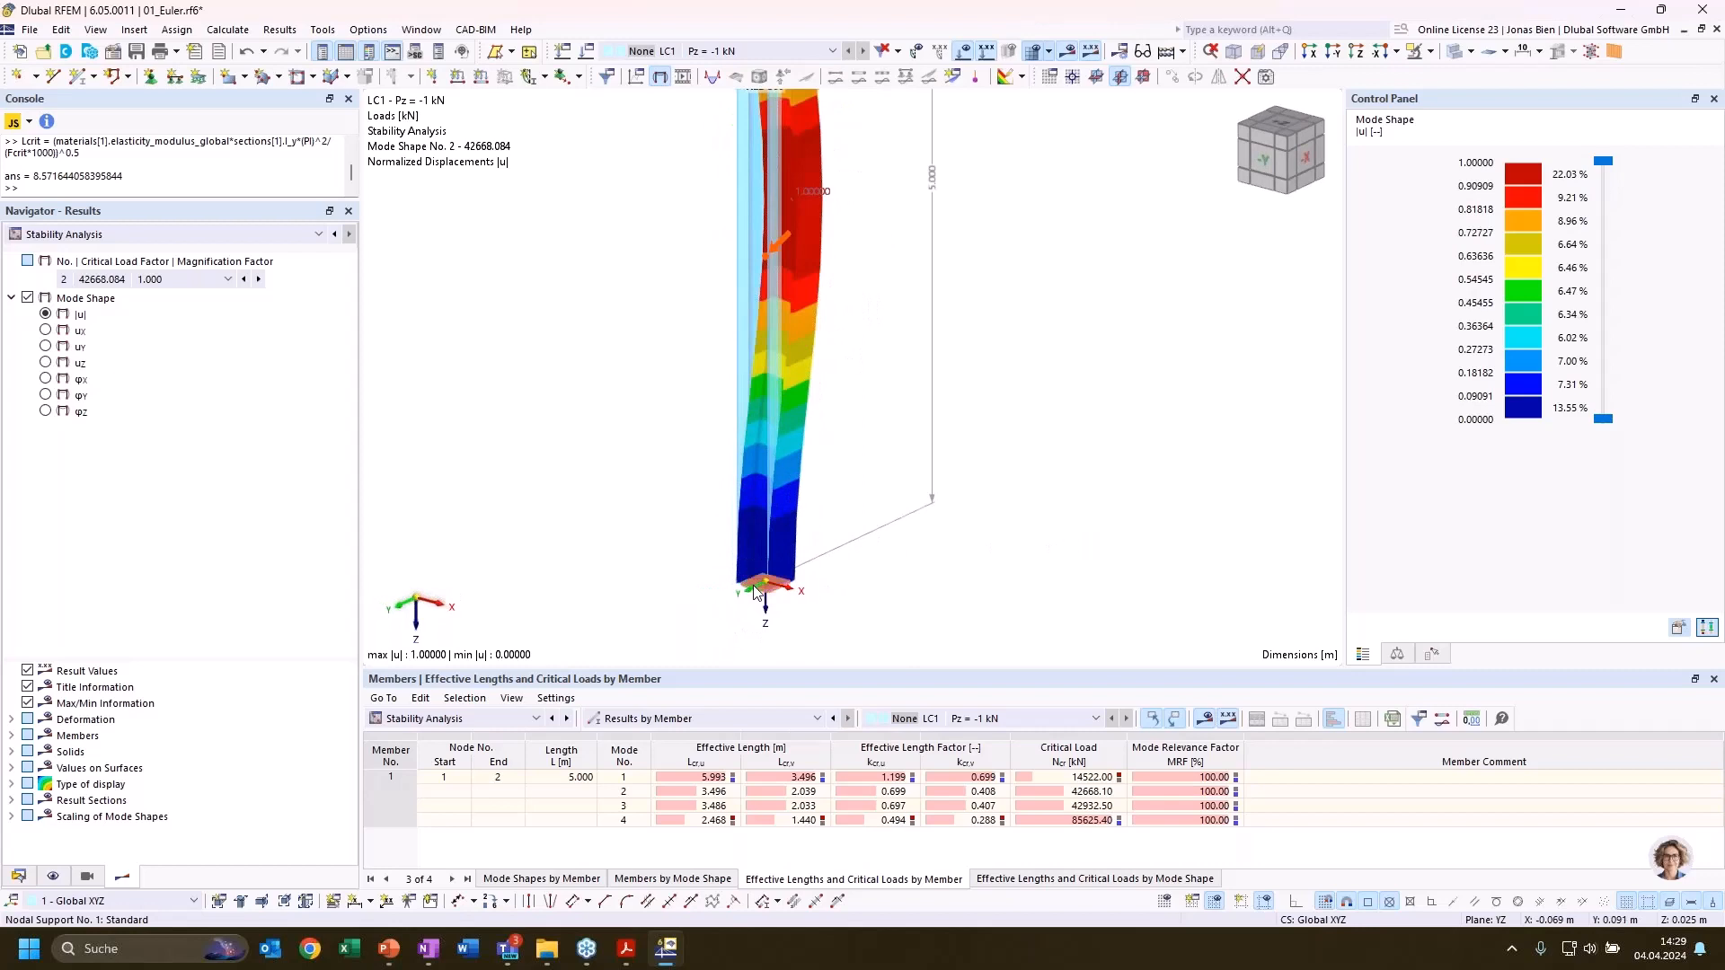
{"action": "double_click", "coordinate": [755, 593]}
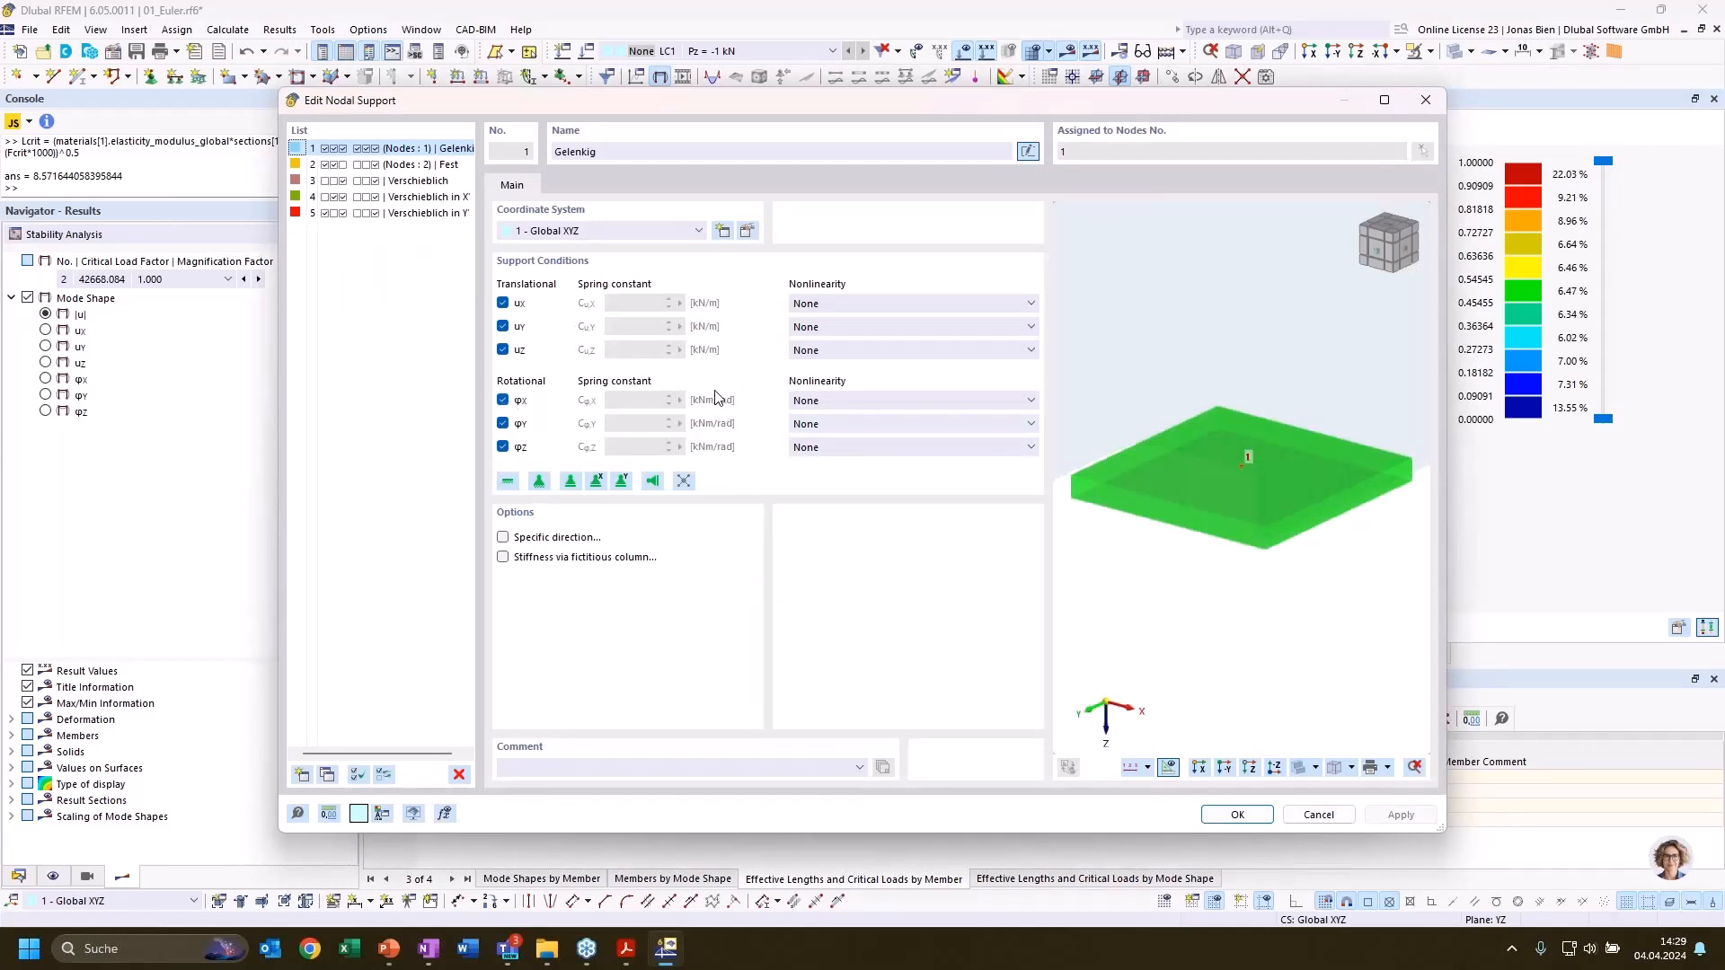
{"action": "left_click", "coordinate": [502, 401]}
{"action": "left_click", "coordinate": [502, 423]}
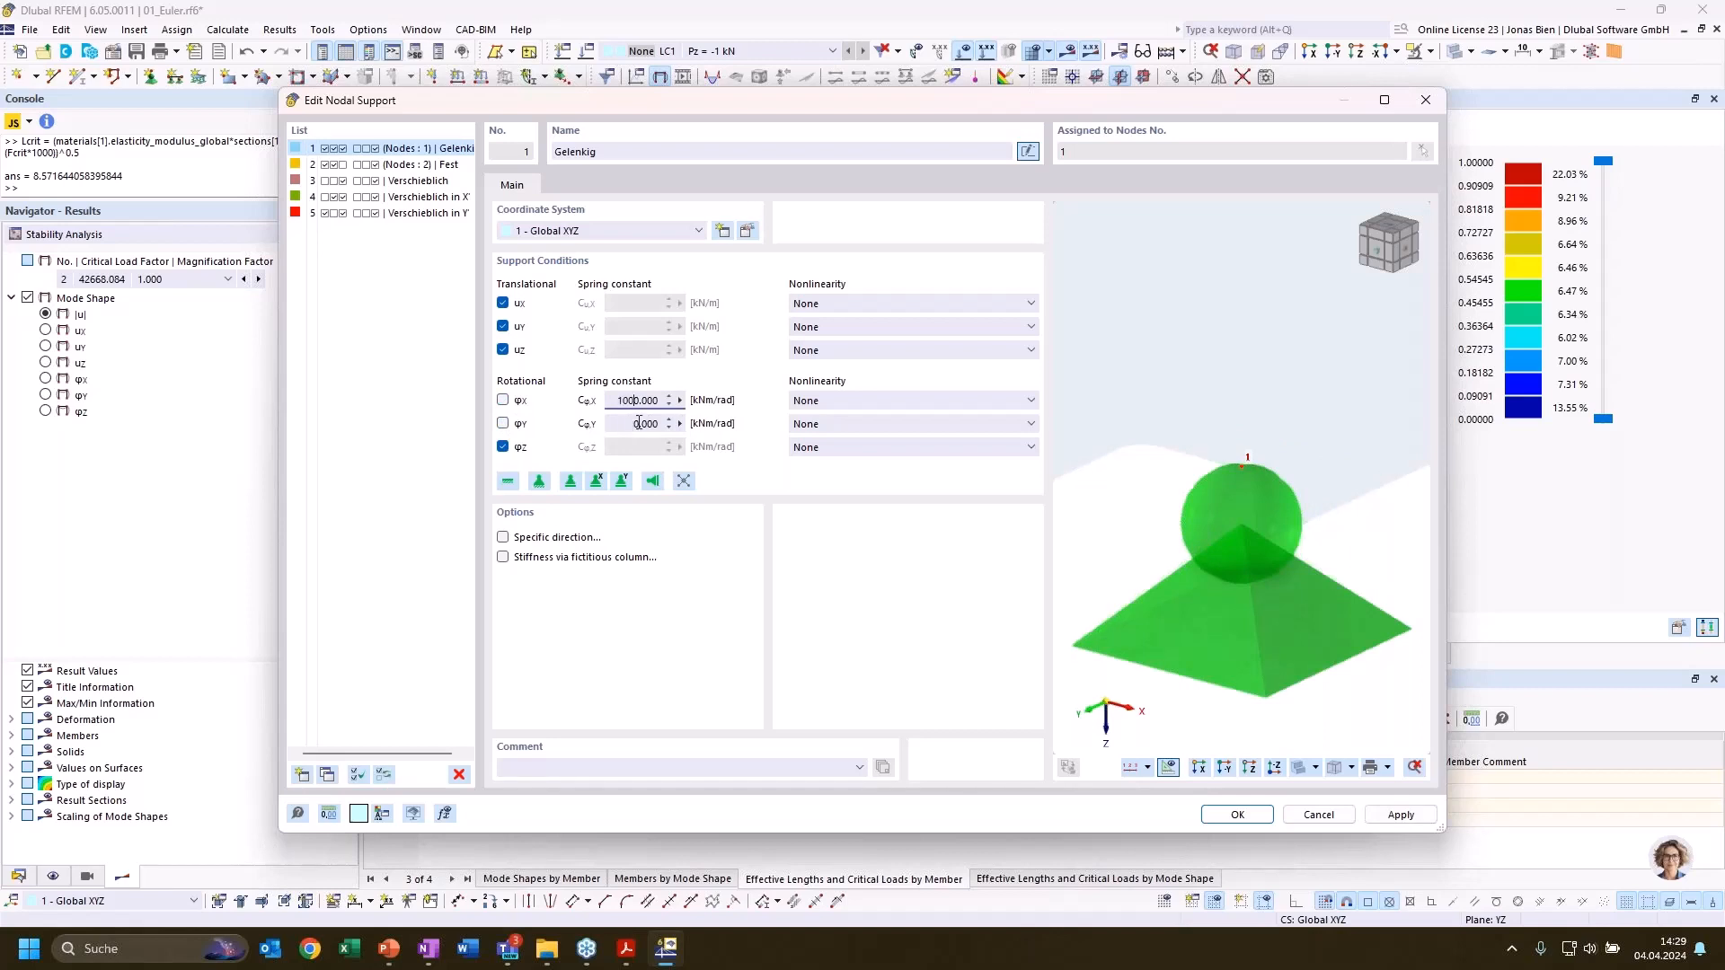
{"action": "left_click", "coordinate": [625, 422]}
{"action": "type", "text": "1000"}
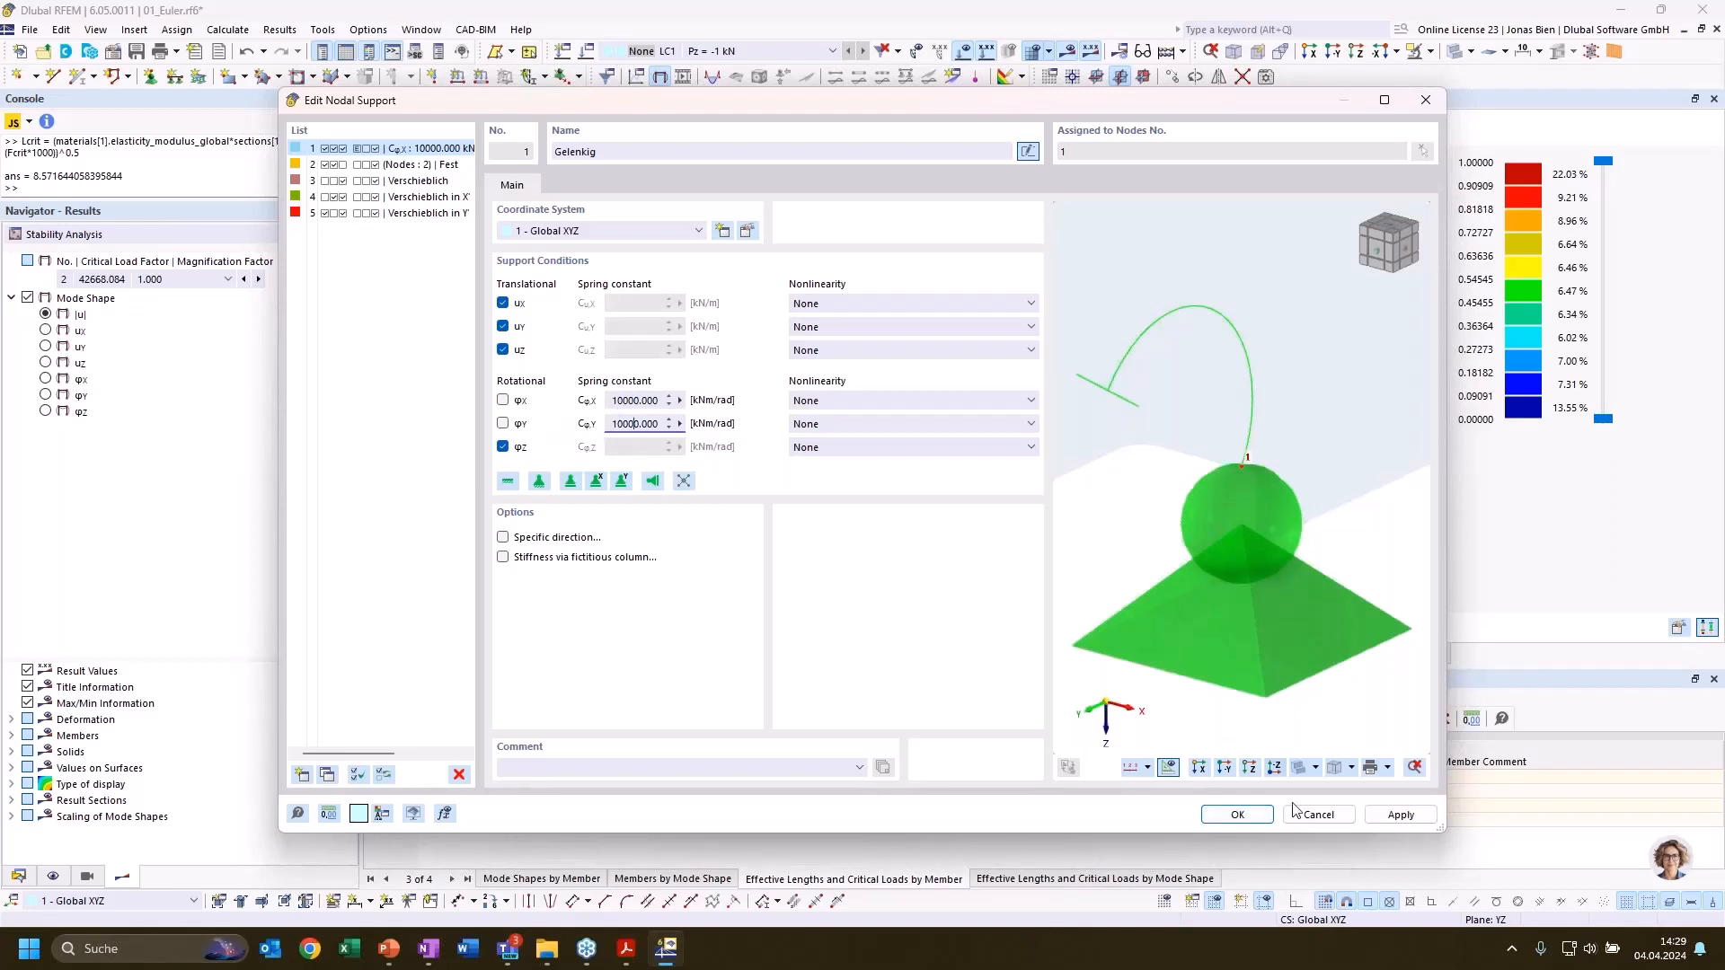
{"action": "left_click", "coordinate": [1249, 821]}
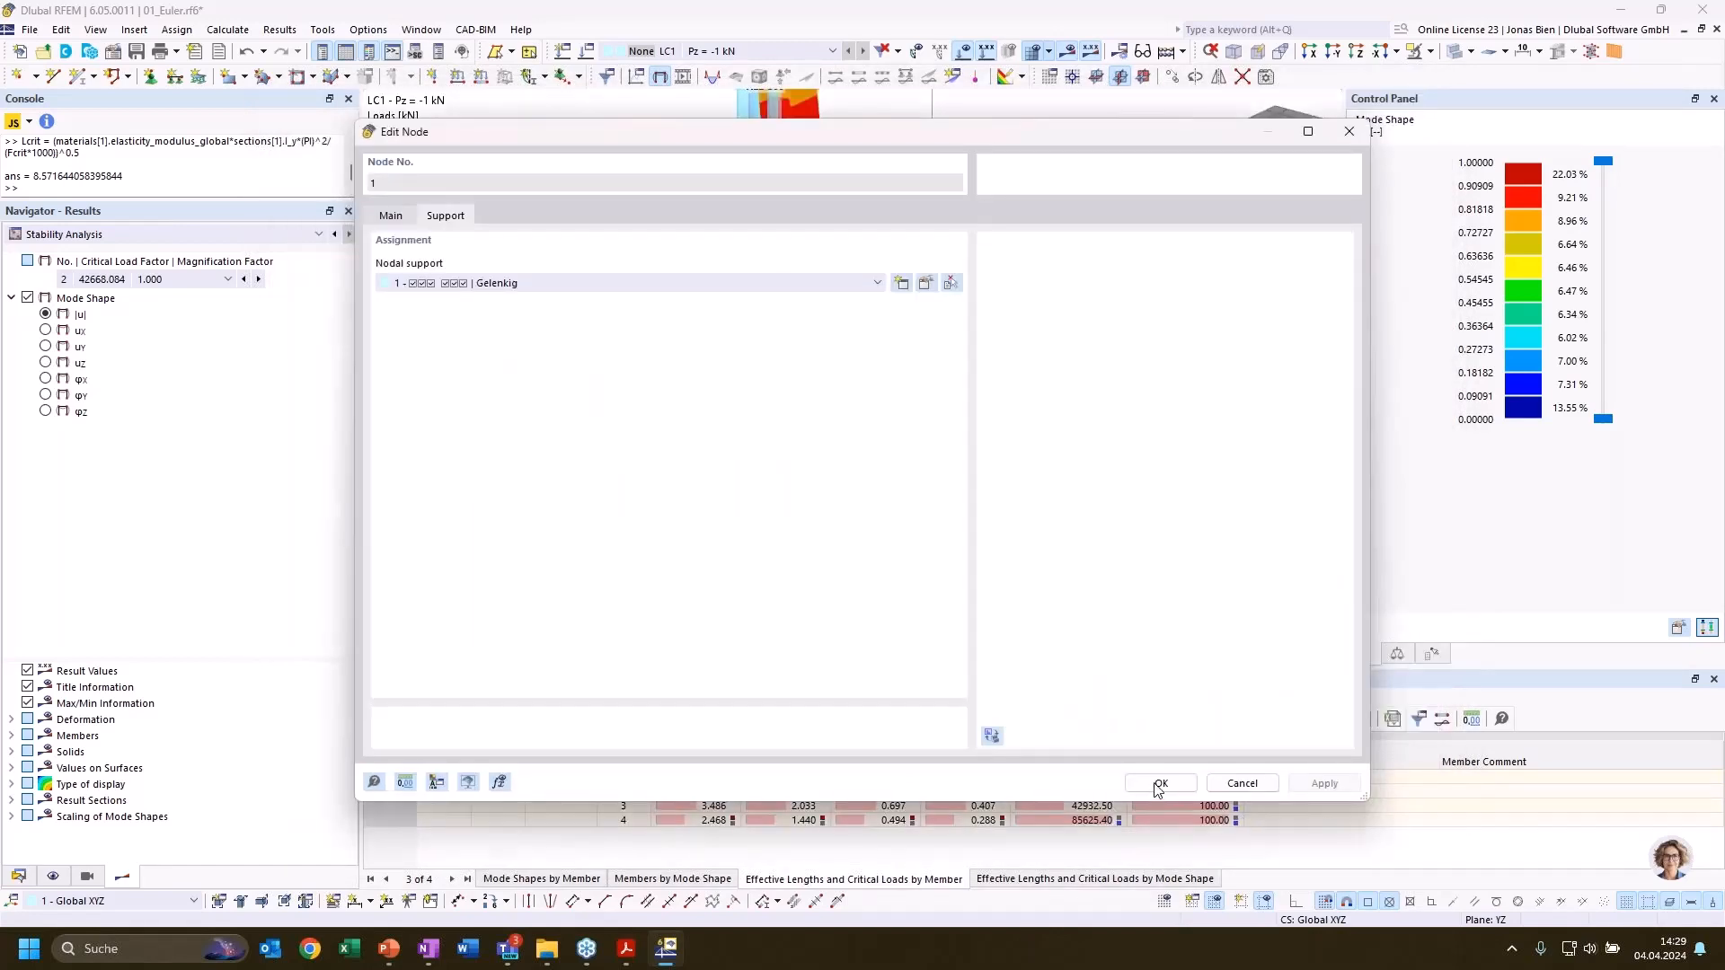
{"action": "left_click", "coordinate": [1161, 787]}
Recalculate the column with the rotational springs at its base, ignoring the Steel Design plausibility warning
{"action": "scroll", "coordinate": [1147, 567], "scroll_direction": "down", "scroll_amount": 3}
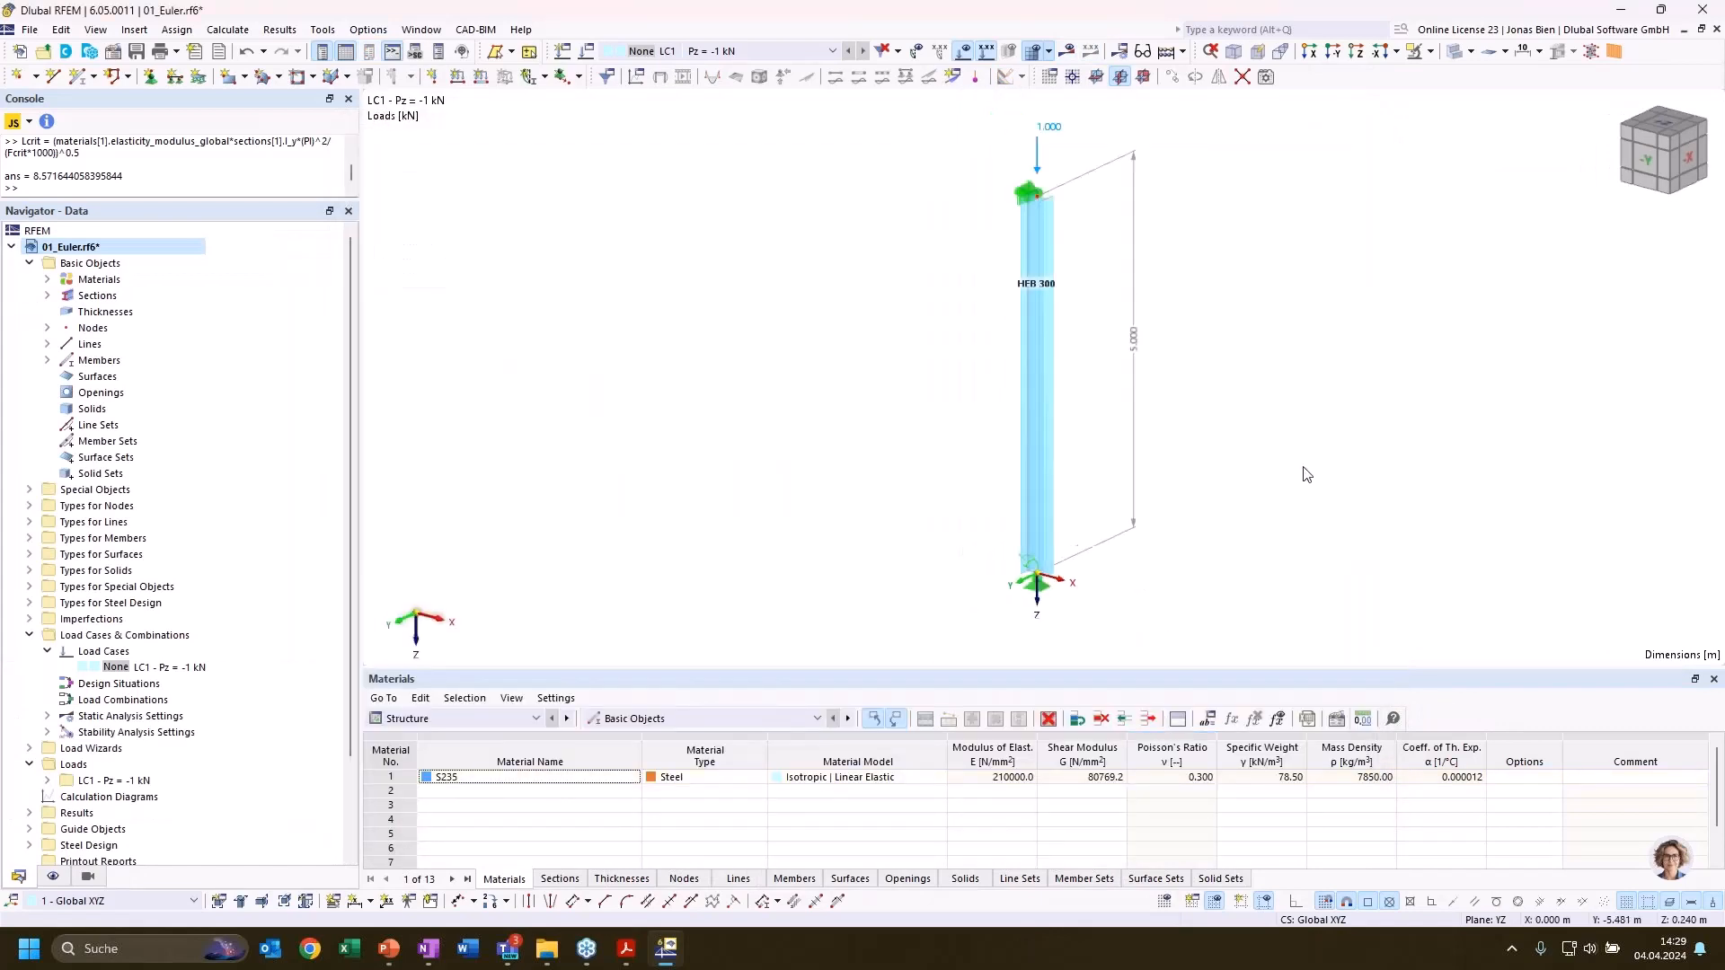
{"action": "middle_click_drag", "start_coordinate": [1215, 474], "coordinate": [1110, 487]}
{"action": "left_click", "coordinate": [230, 30]}
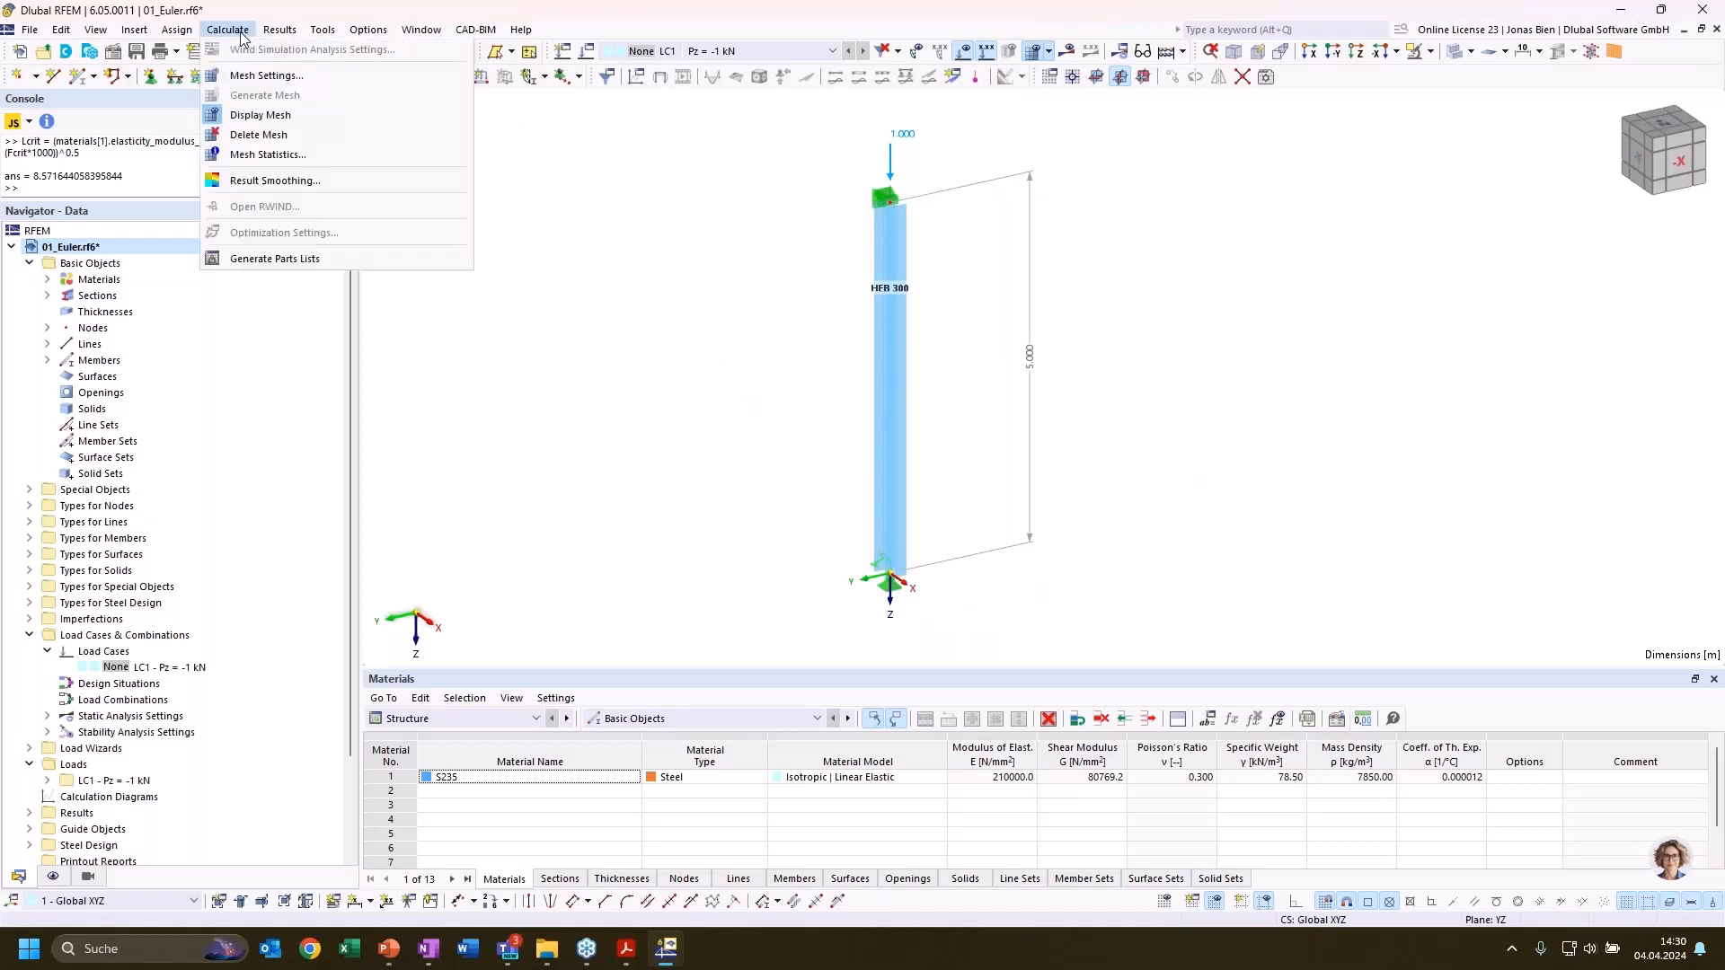
{"action": "left_click", "coordinate": [278, 72]}
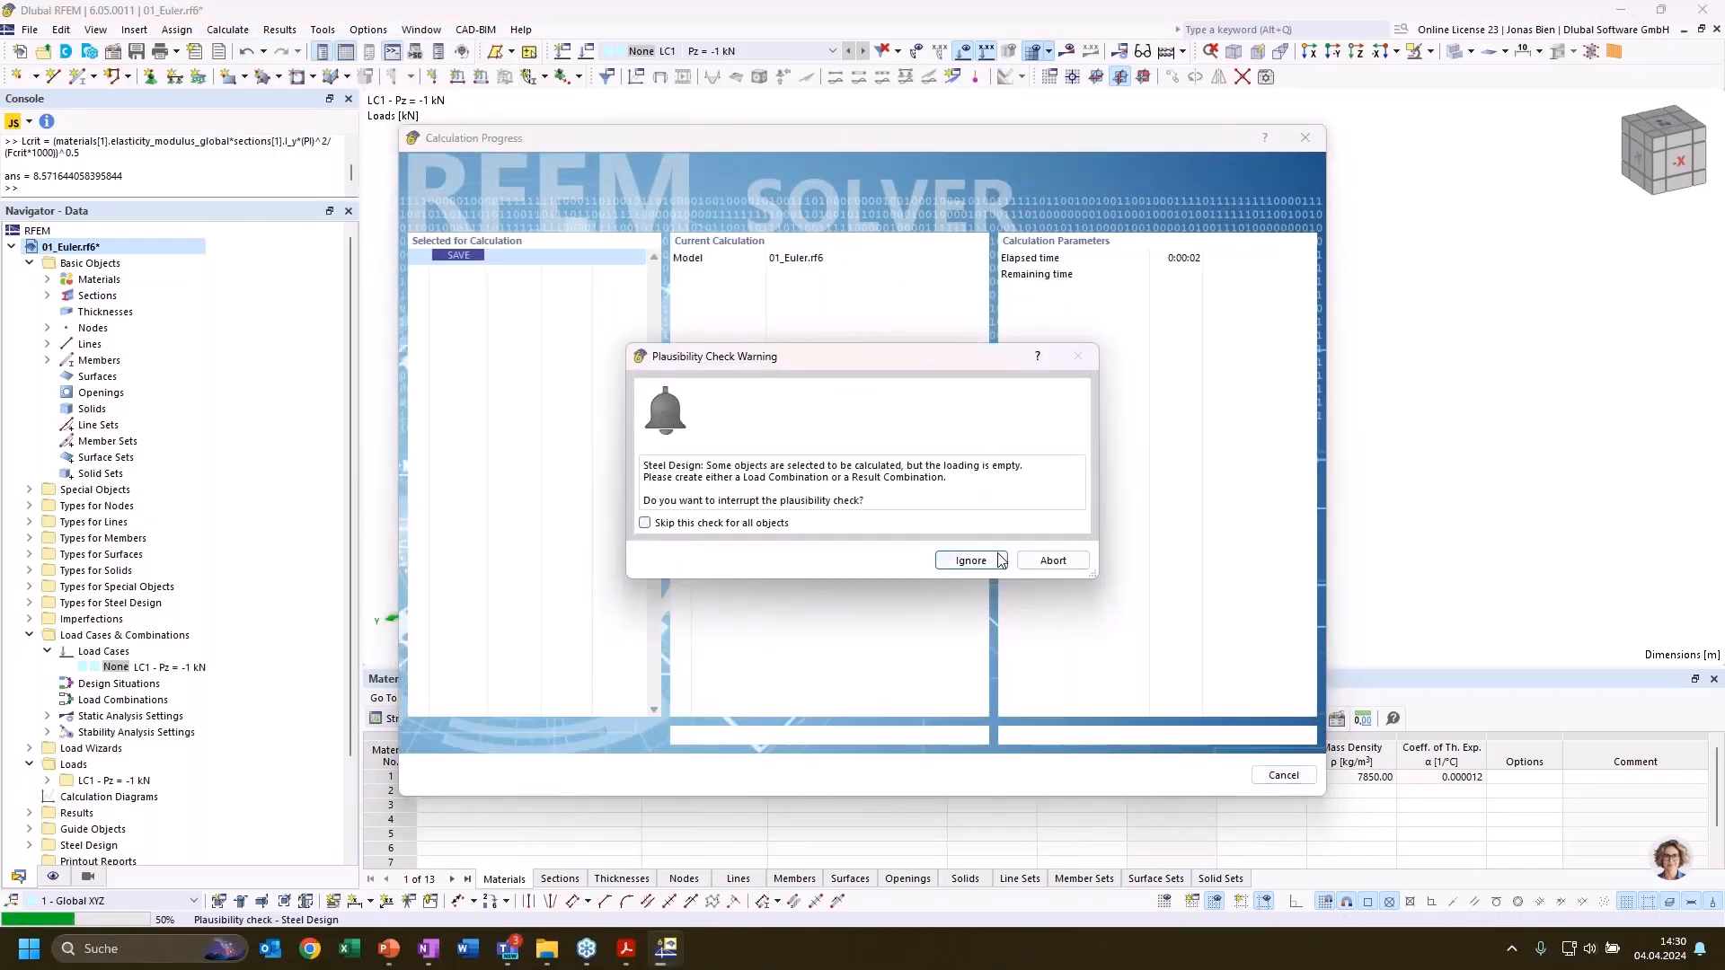
{"action": "left_click", "coordinate": [997, 560]}
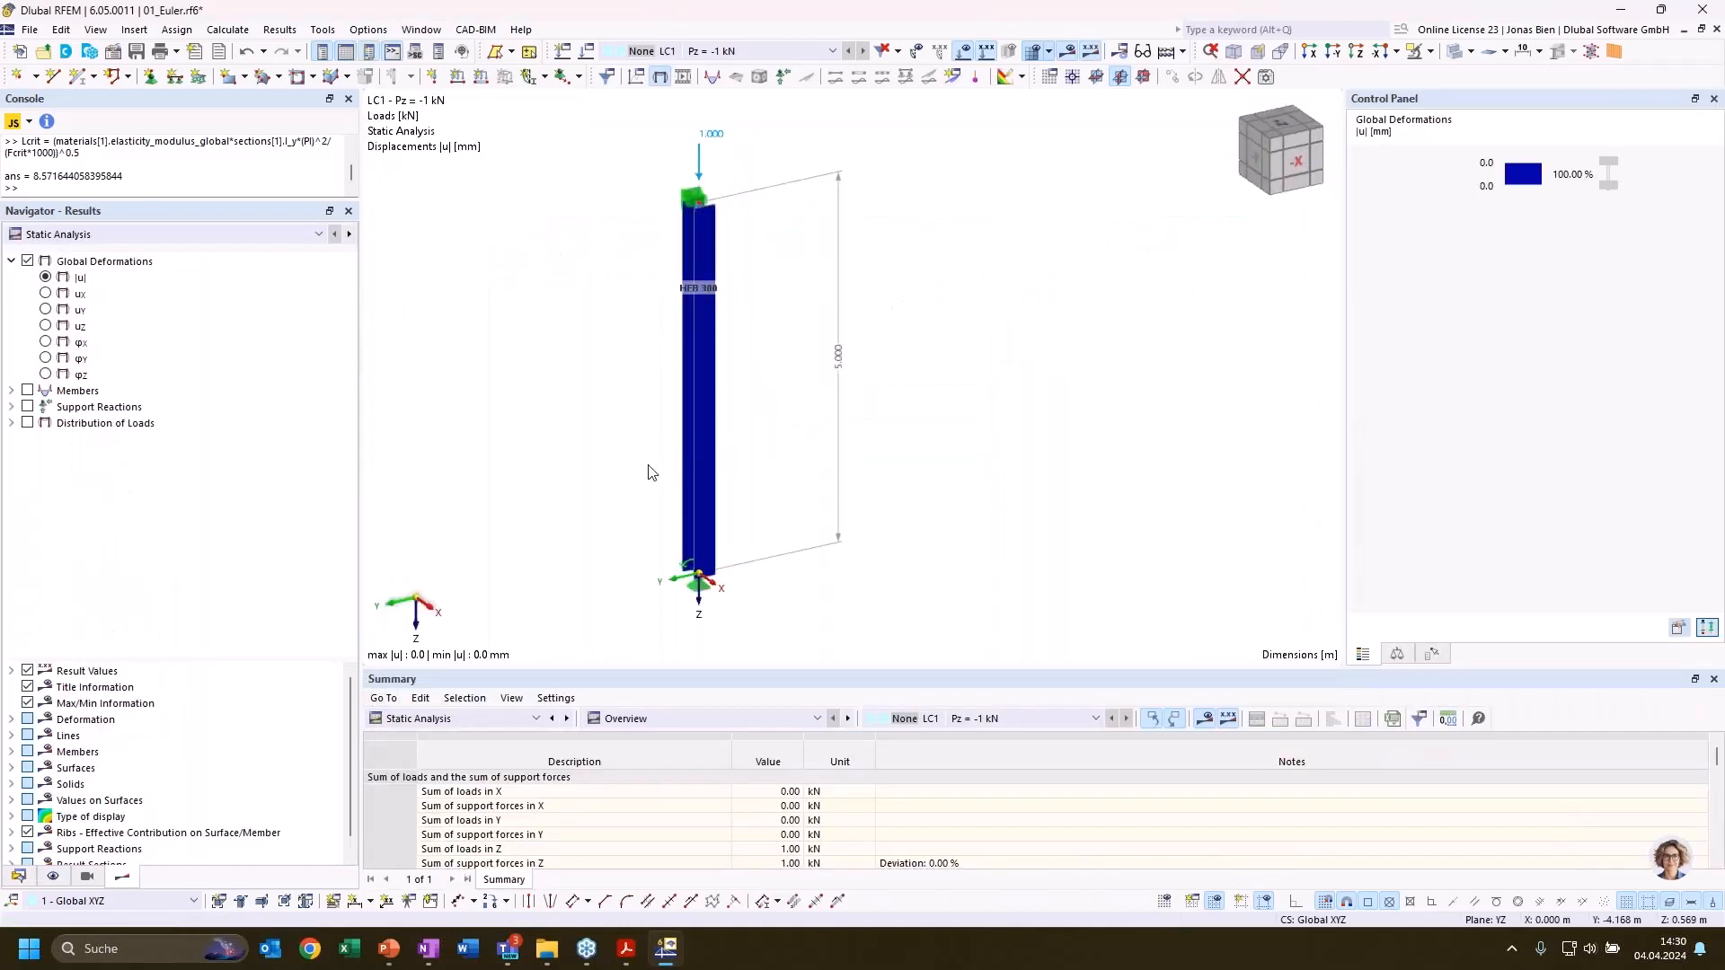
Display the stability results of the spring-supported column by member, including effective lengths and critical loads
{"action": "left_click", "coordinate": [135, 234]}
{"action": "left_click", "coordinate": [127, 265]}
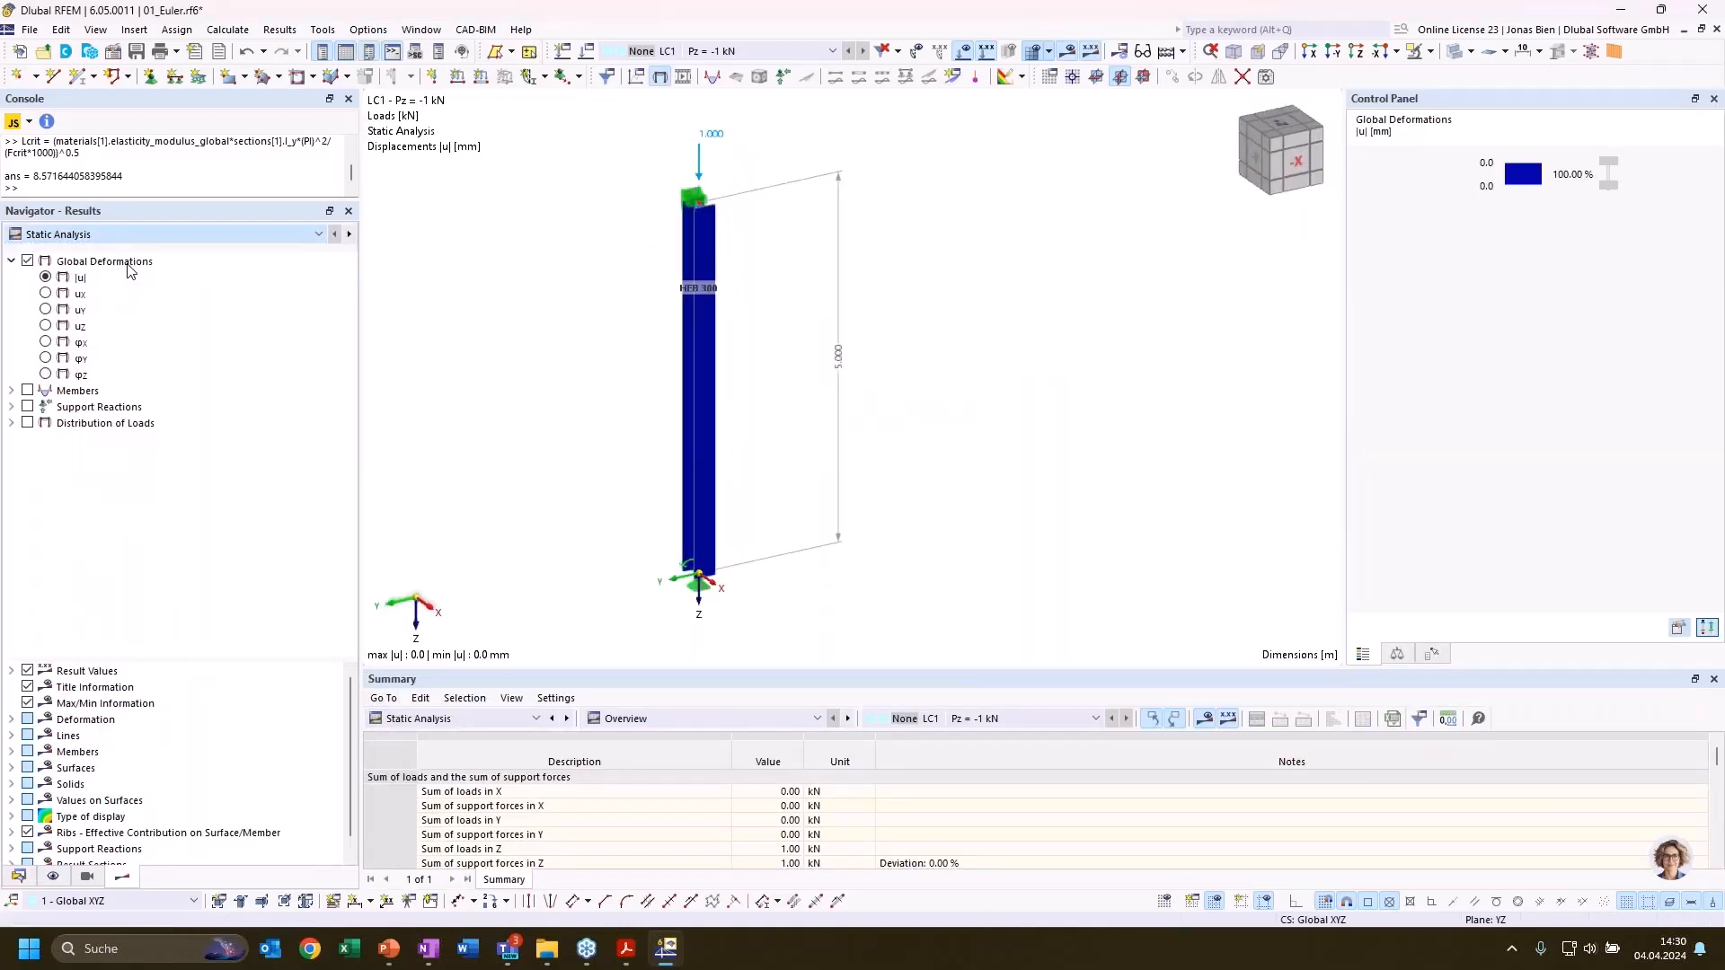
{"action": "left_click", "coordinate": [724, 718]}
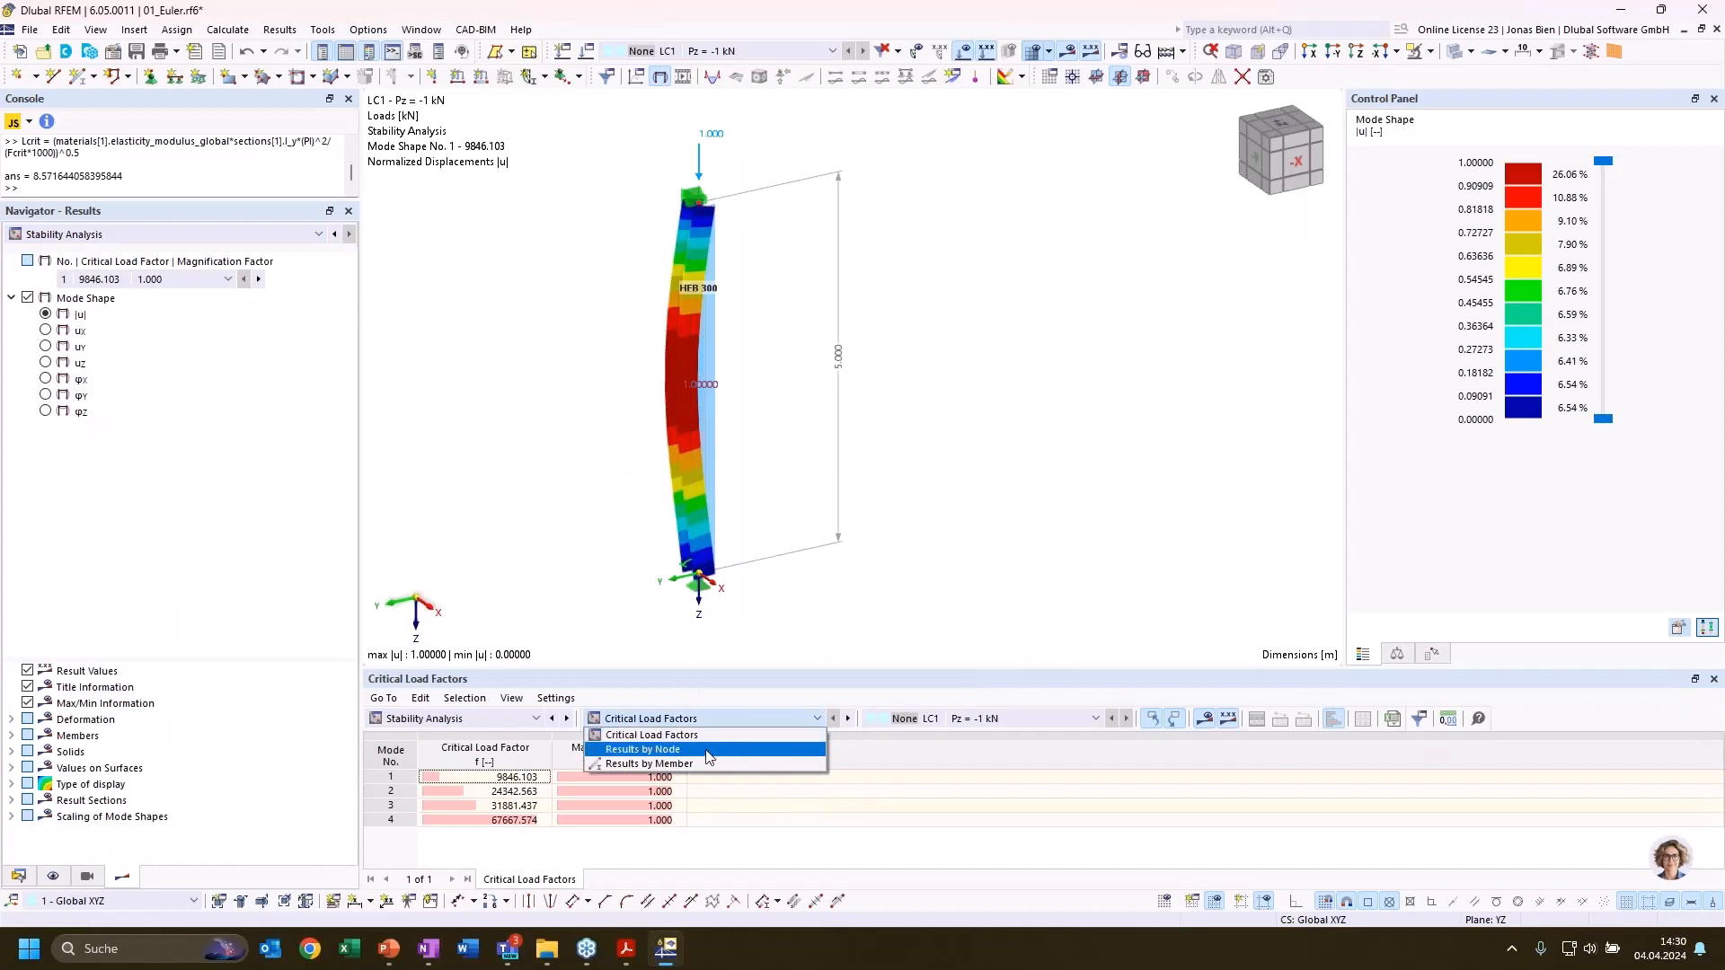
{"action": "left_click", "coordinate": [708, 751]}
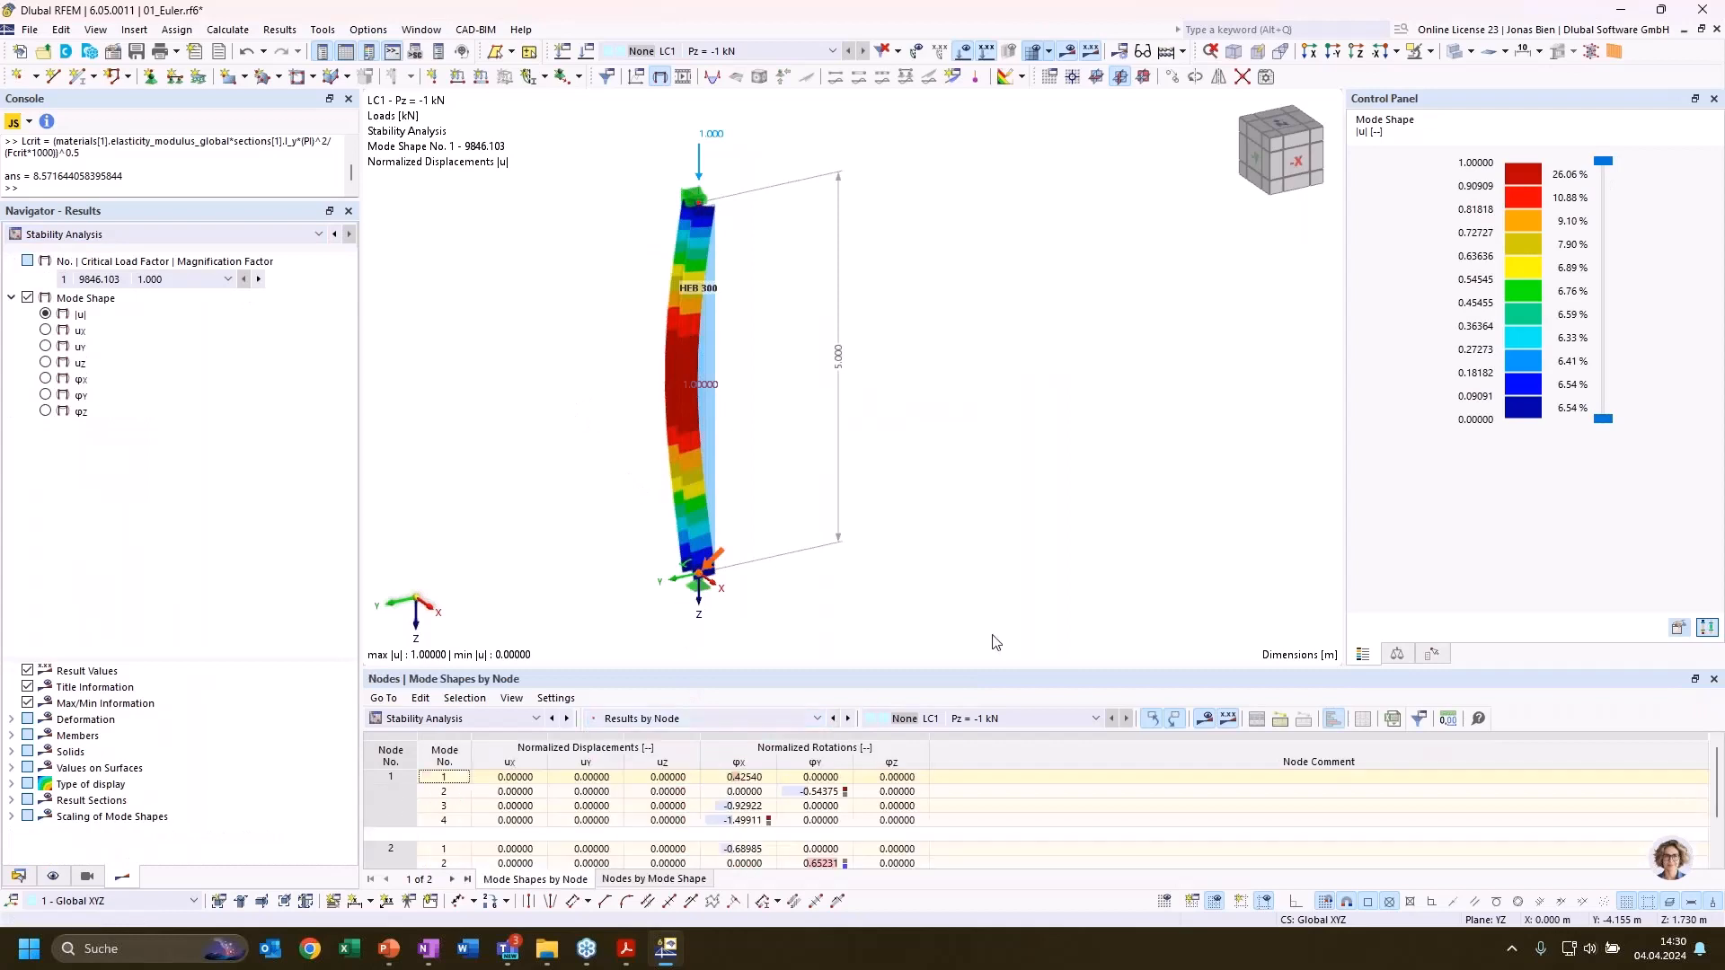
{"action": "left_click", "coordinate": [709, 724]}
{"action": "left_click", "coordinate": [691, 760]}
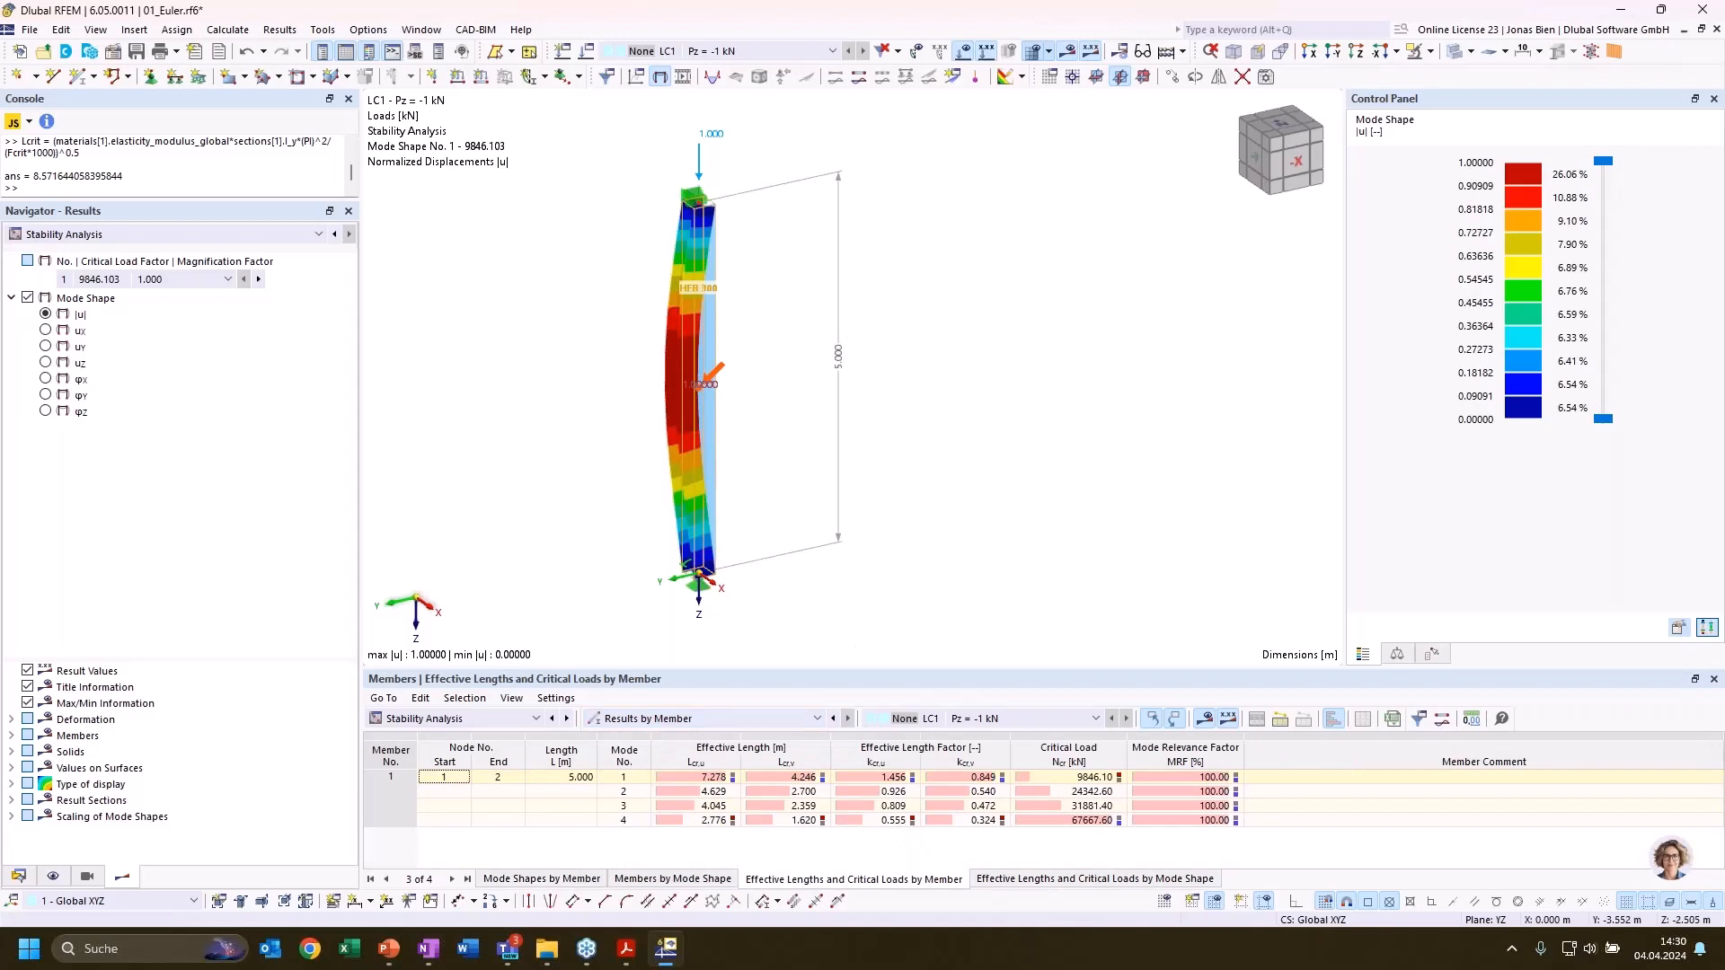
Compare the effective length factors and mode shapes of modes 1 and 2 for the column with the base springs
{"action": "mouse_move", "coordinate": [954, 347]}
{"action": "middle_mouse_down", "text": "ctrl"}
{"action": "mouse_move", "coordinate": [918, 339]}
{"action": "mouse_move", "coordinate": [851, 273]}
{"action": "mouse_move", "coordinate": [962, 339]}
{"action": "mouse_move", "coordinate": [966, 360]}
{"action": "middle_mouse_up", "text": "ctrl"}
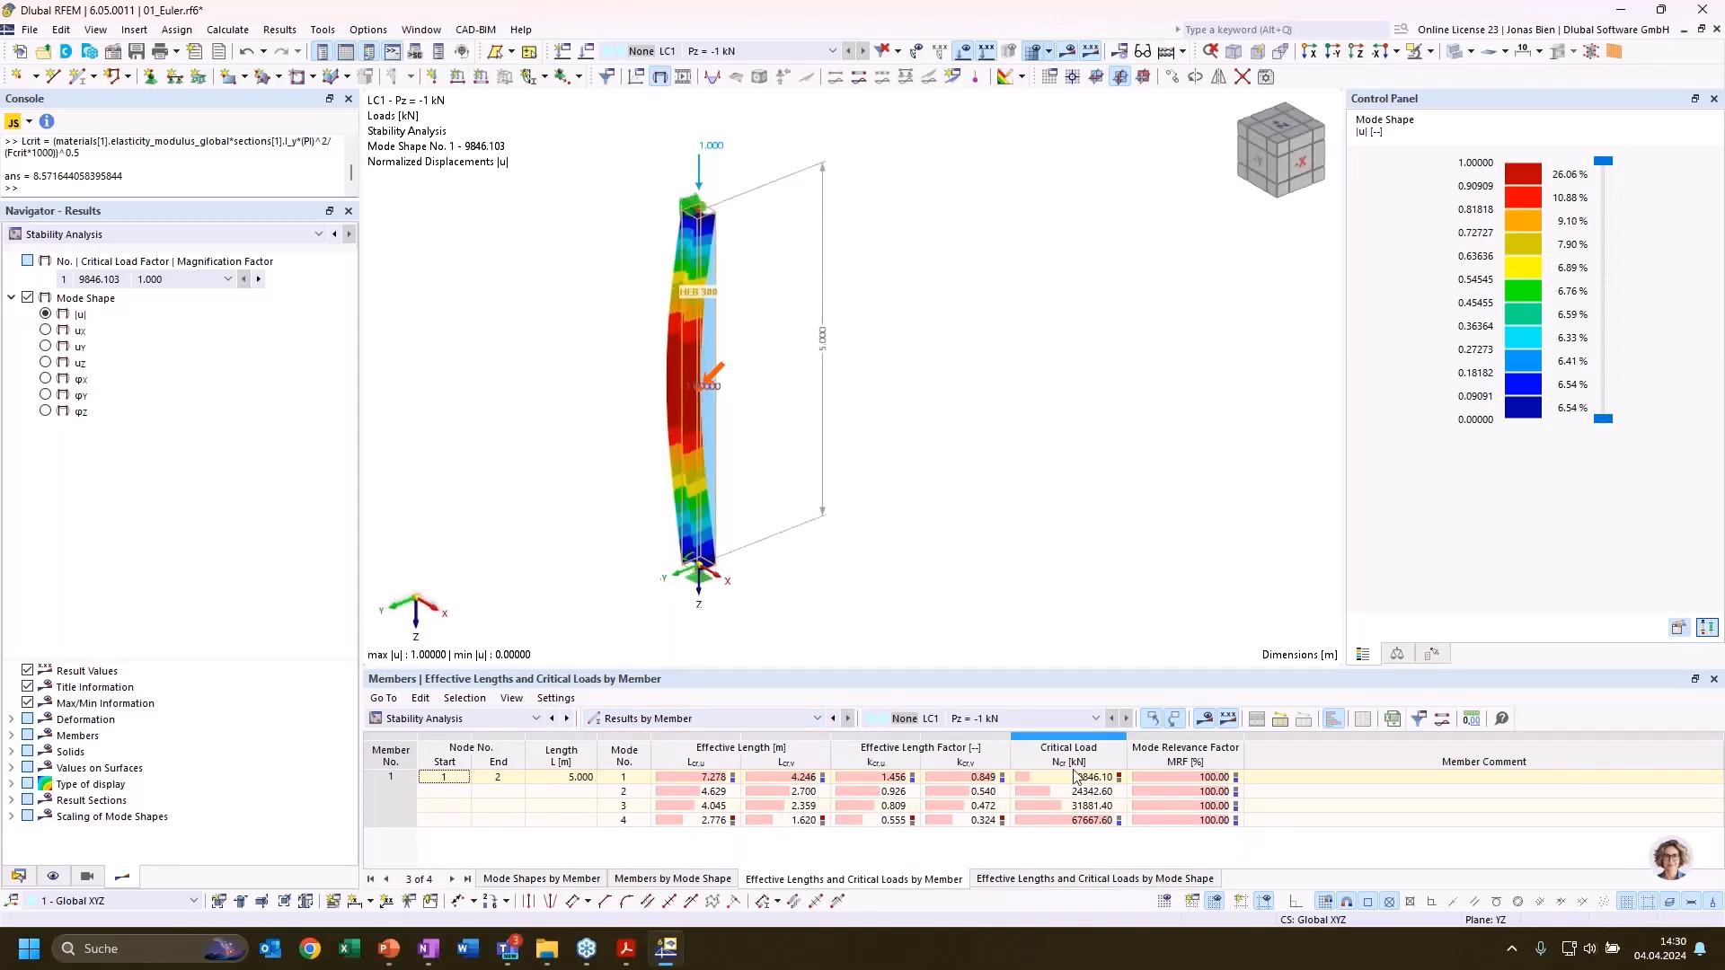
{"action": "left_click", "coordinate": [984, 778]}
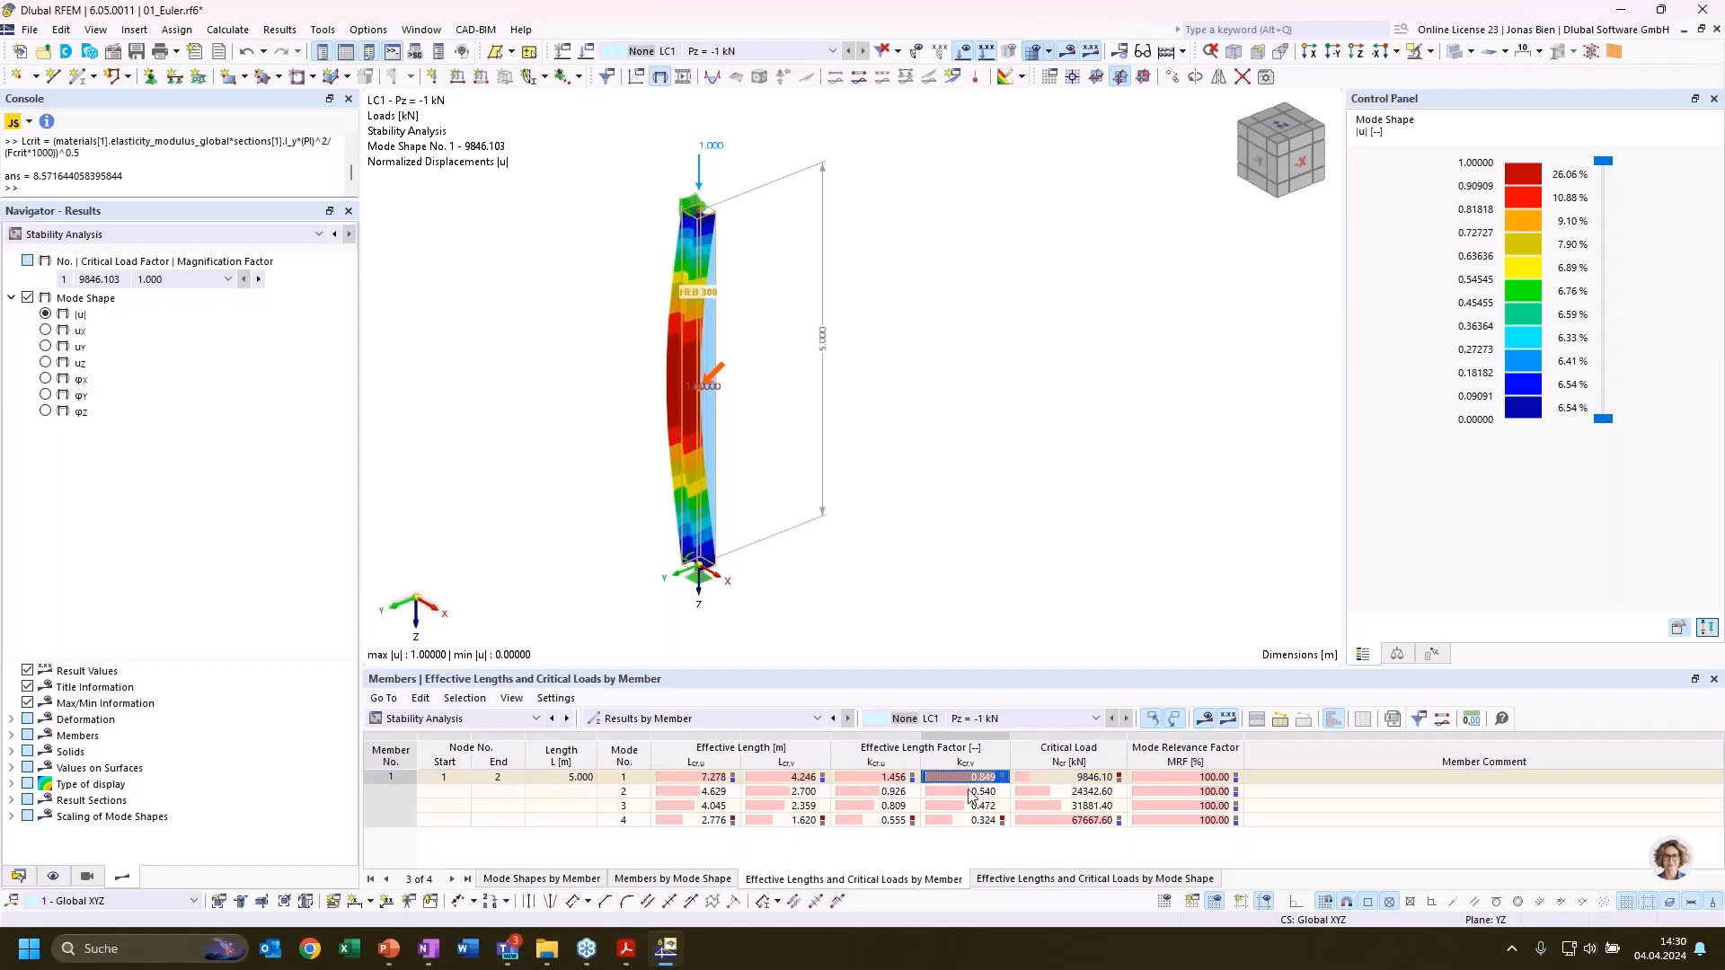
{"action": "left_click", "coordinate": [902, 793]}
{"action": "left_click", "coordinate": [950, 778]}
{"action": "left_click", "coordinate": [882, 794]}
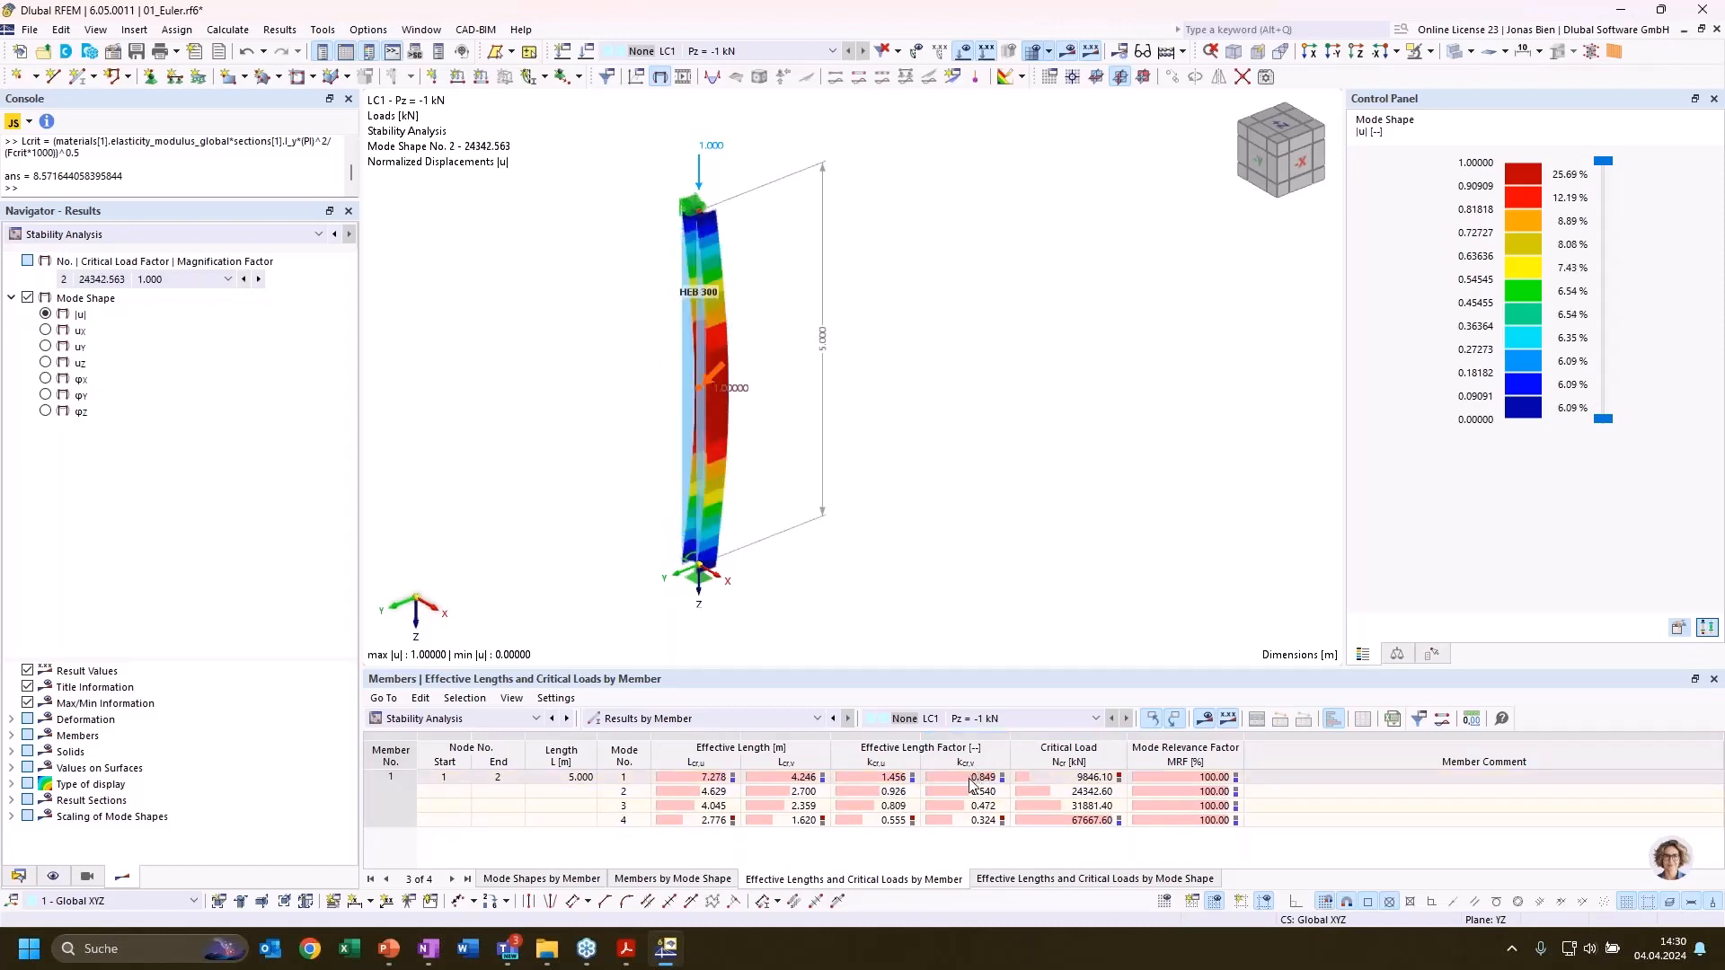
{"action": "left_click", "coordinate": [970, 778]}
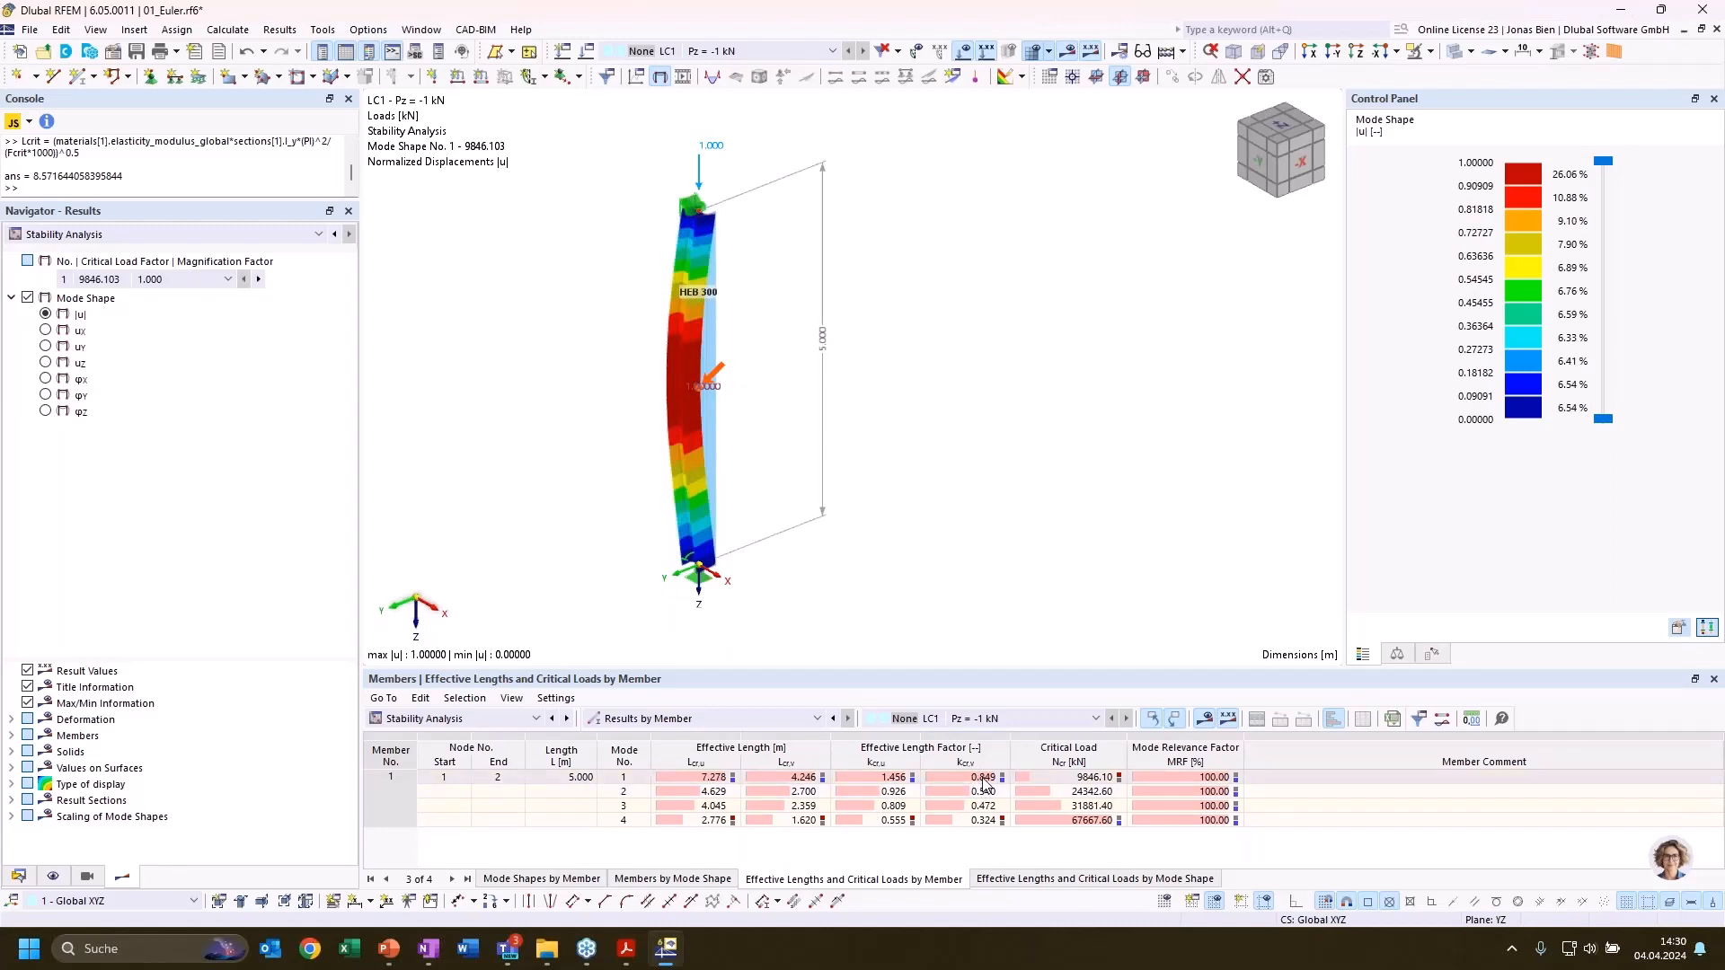
{"action": "middle_click_drag", "start_coordinate": [949, 471], "coordinate": [935, 514], "text": "ctrl"}
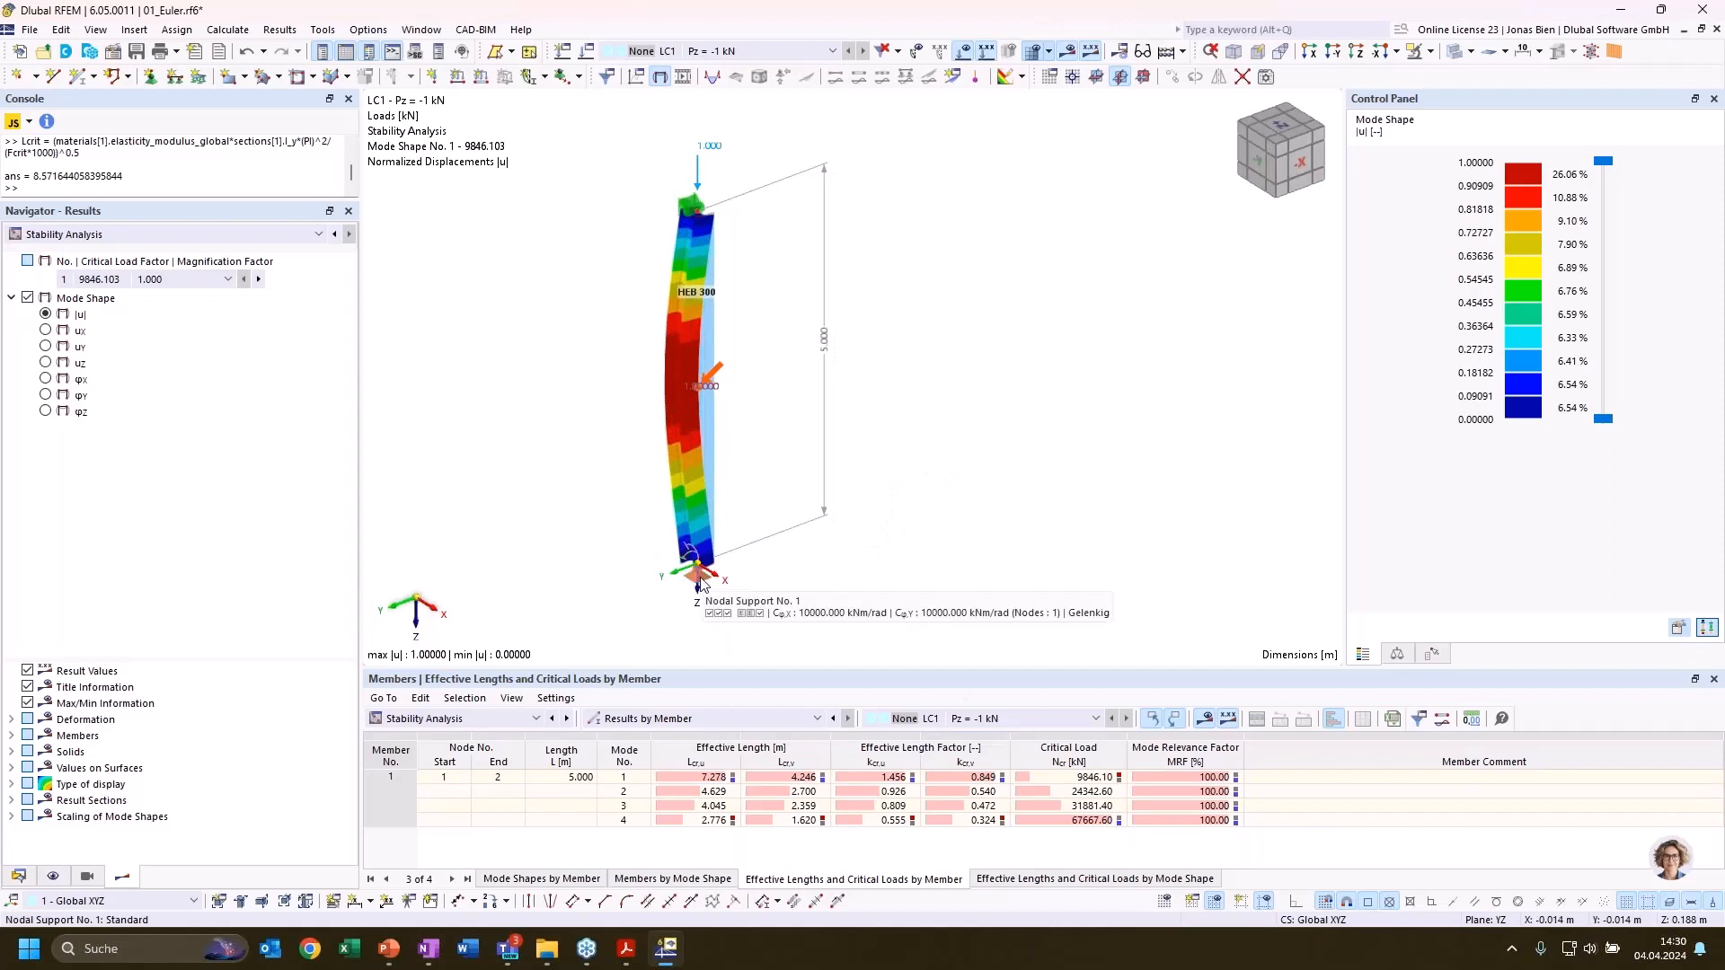
Set the rotational spring constants Cφ,X and Cφ,Y of the column base support, node 1, to 0
{"action": "double_click", "coordinate": [702, 584]}
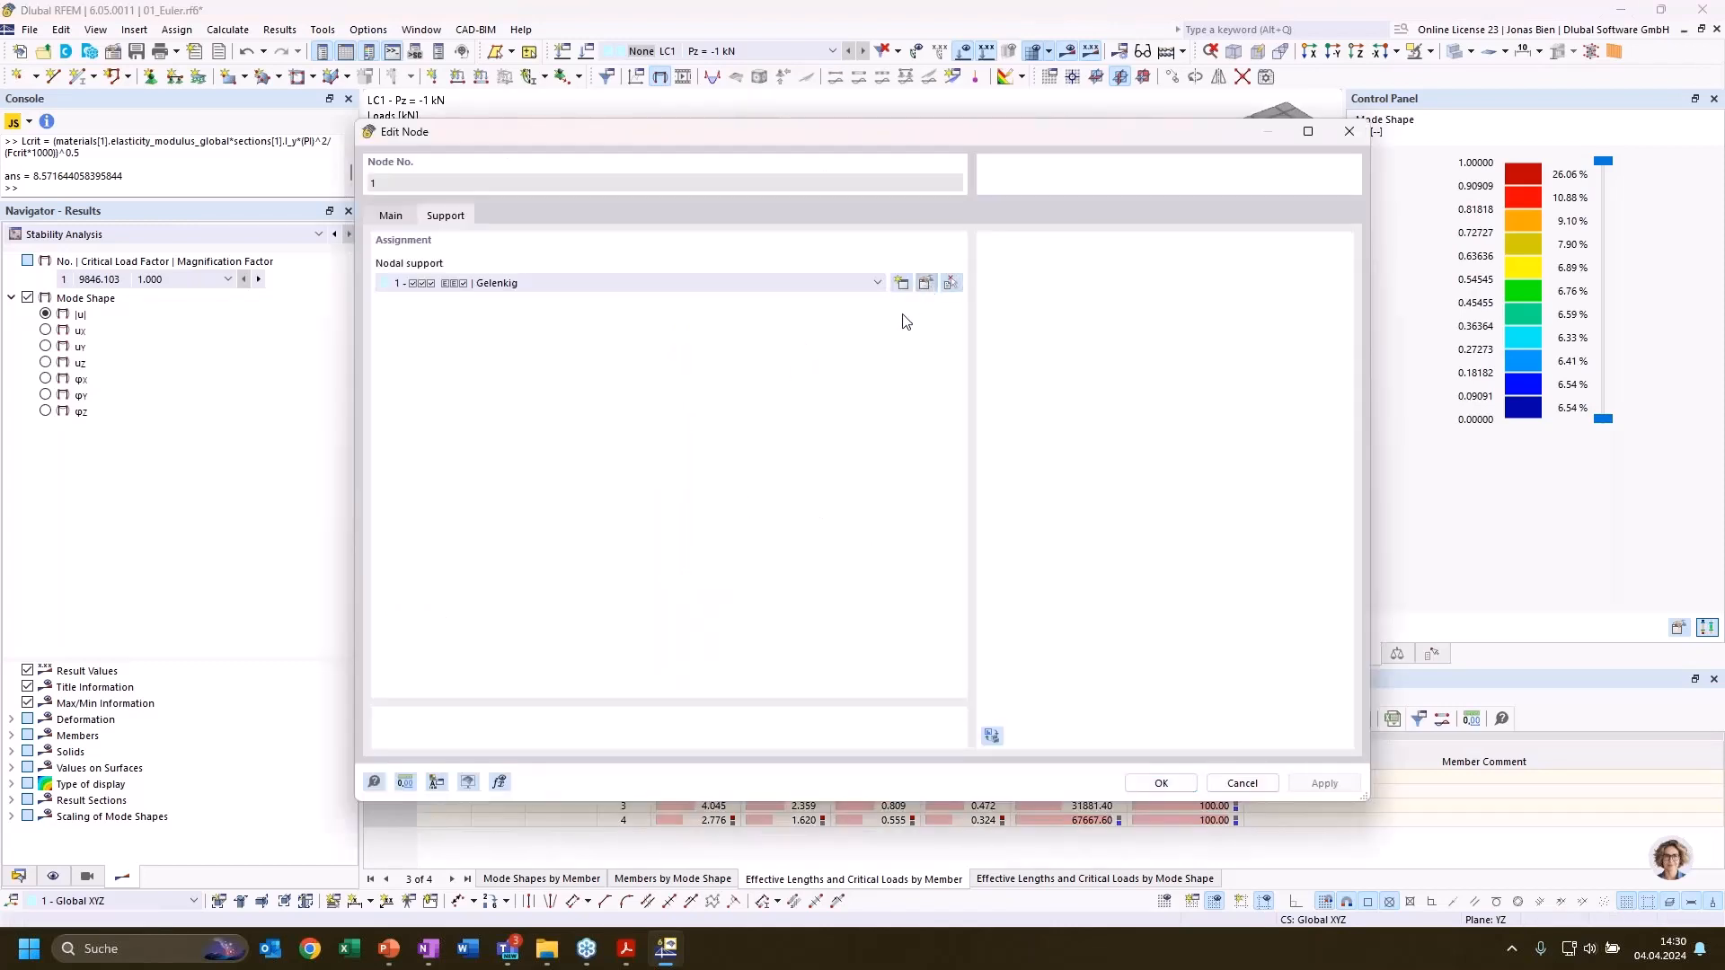
{"action": "left_click", "coordinate": [925, 283]}
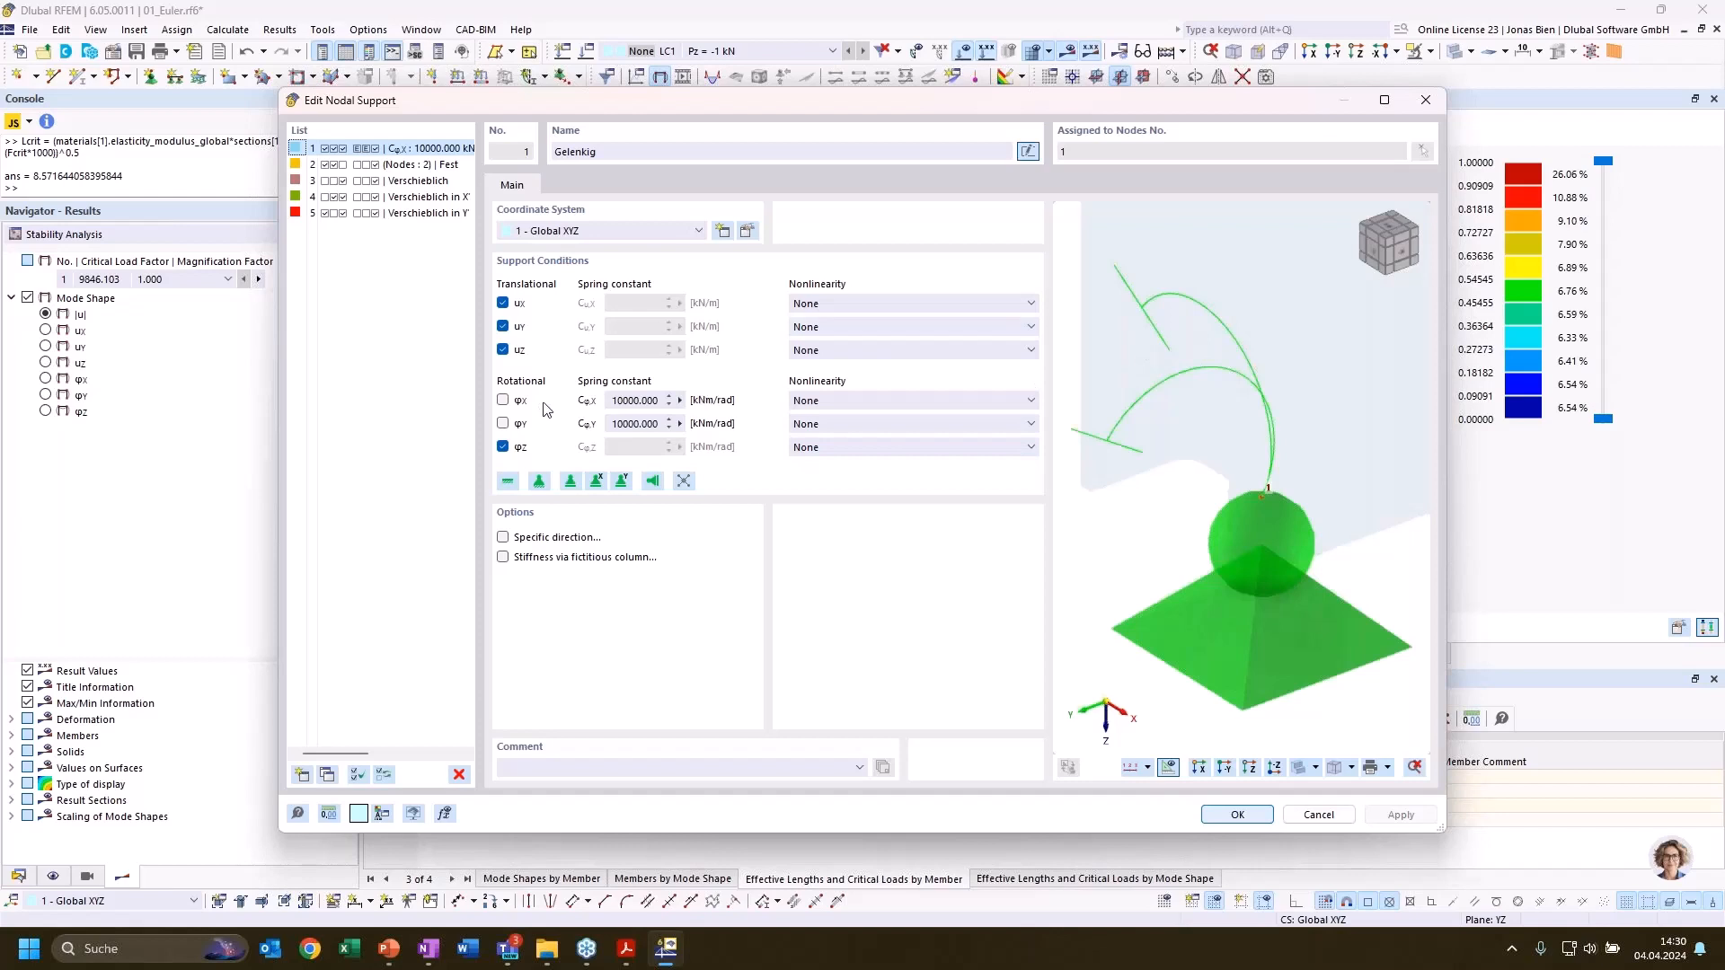
{"action": "double_click", "coordinate": [641, 421]}
{"action": "type", "text": "0"}
{"action": "double_click", "coordinate": [616, 400]}
{"action": "type", "text": "0"}
Assign the Stiffness Diagram nonlinearity to rotations φX and φY of the column base support
{"action": "left_click", "coordinate": [908, 401]}
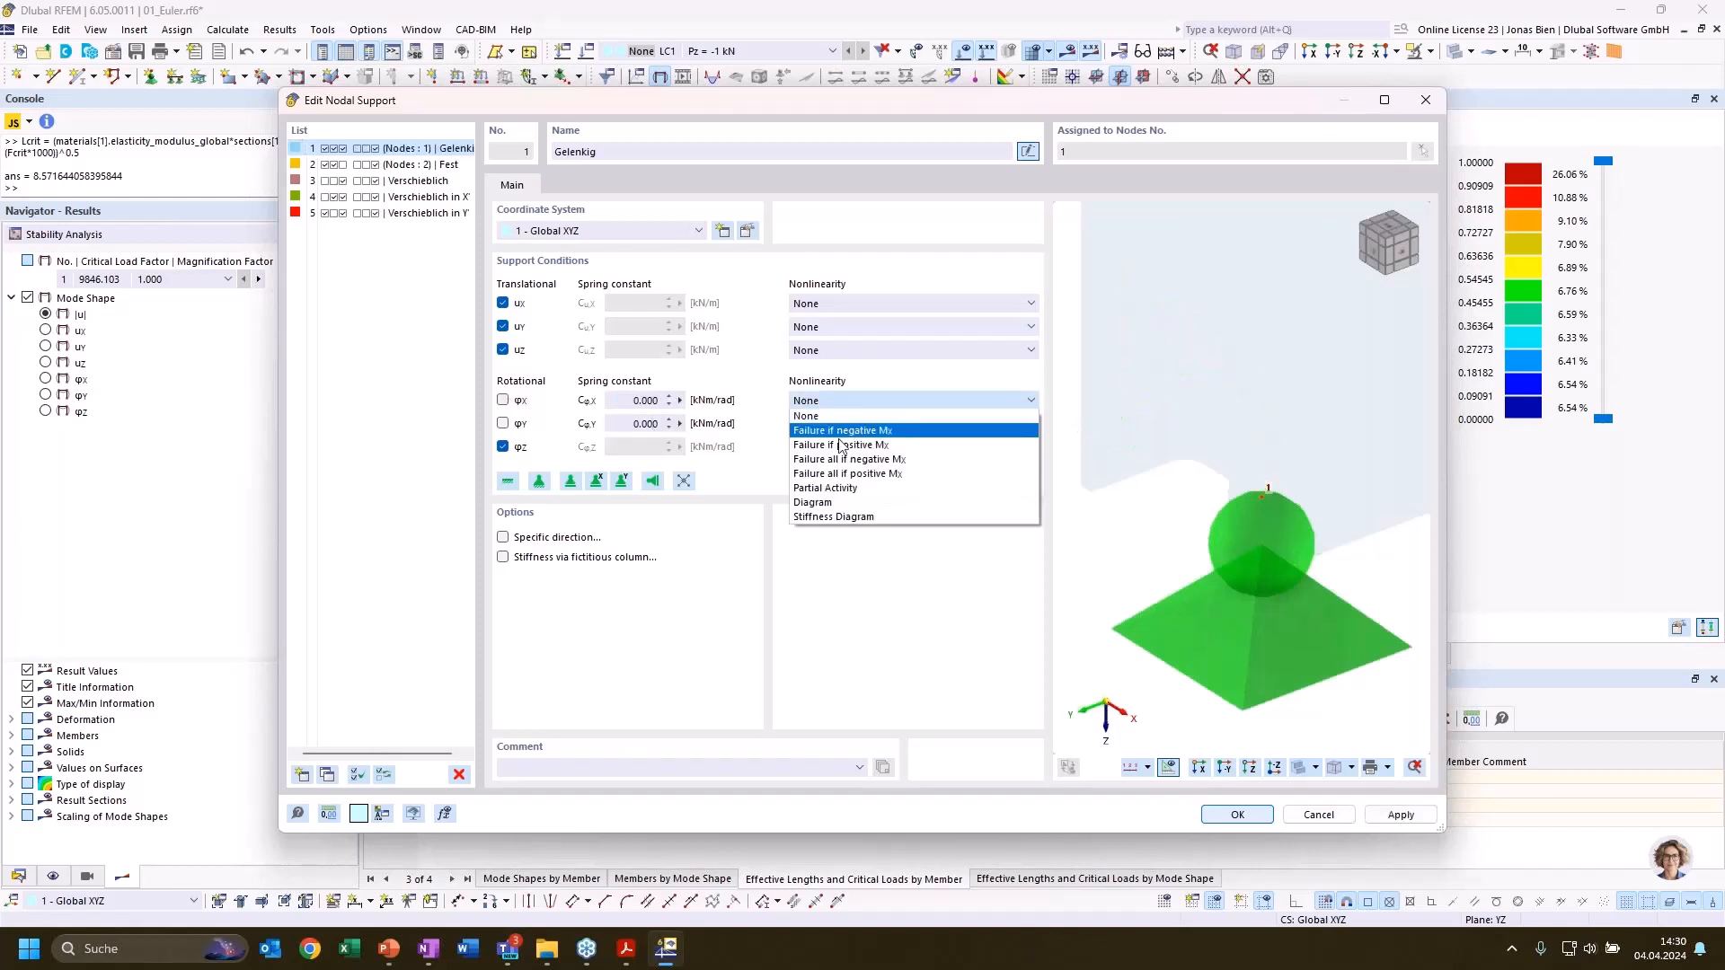
{"action": "left_click", "coordinate": [833, 518]}
{"action": "left_click", "coordinate": [836, 424]}
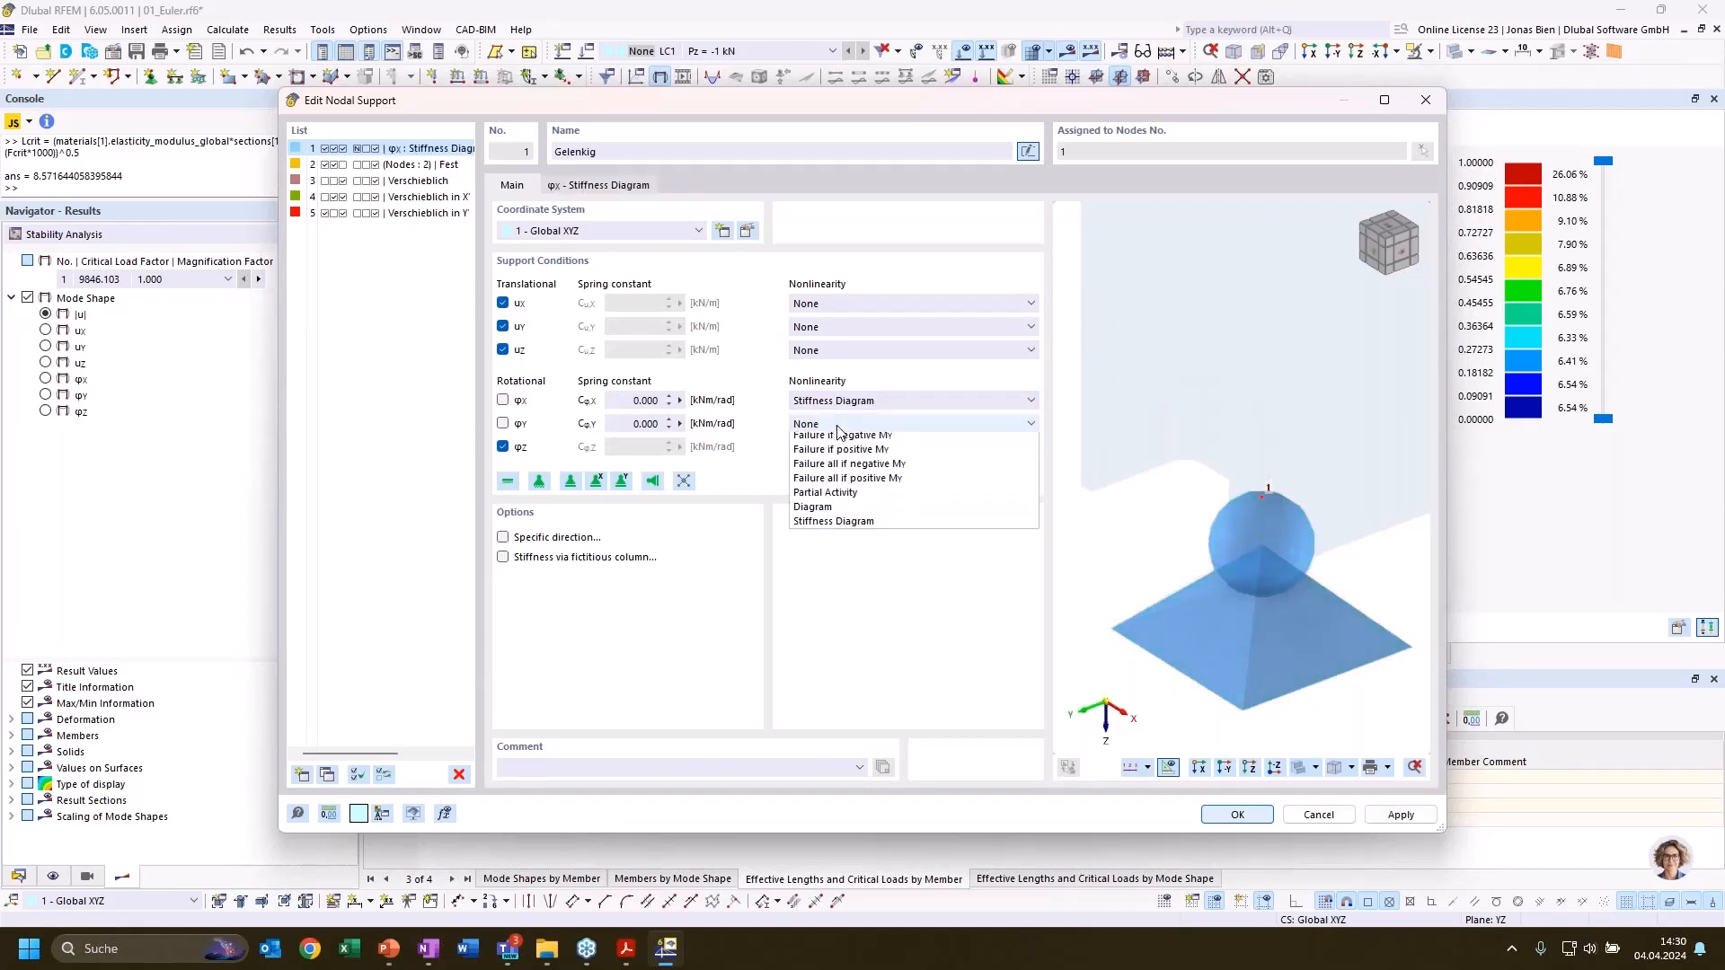
{"action": "left_click", "coordinate": [832, 541]}
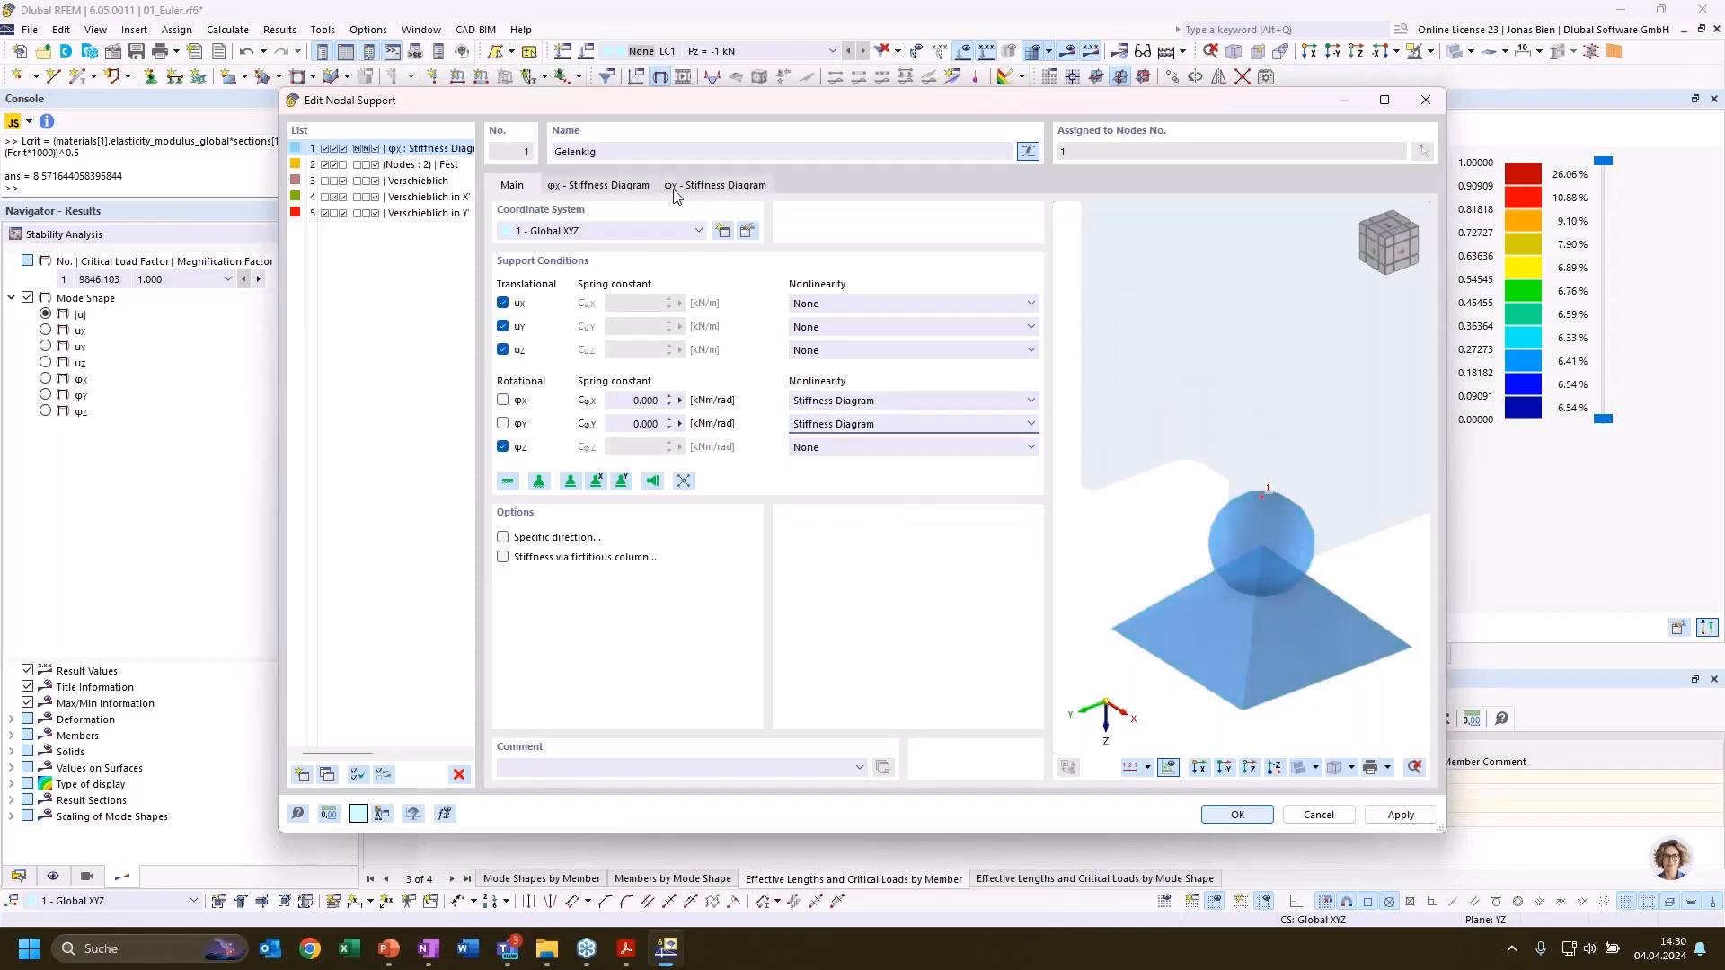
Review the φX stiffness diagram of the base support, then accept the support with the Stiffness Diagram nonlinearities
{"action": "left_click", "coordinate": [597, 185]}
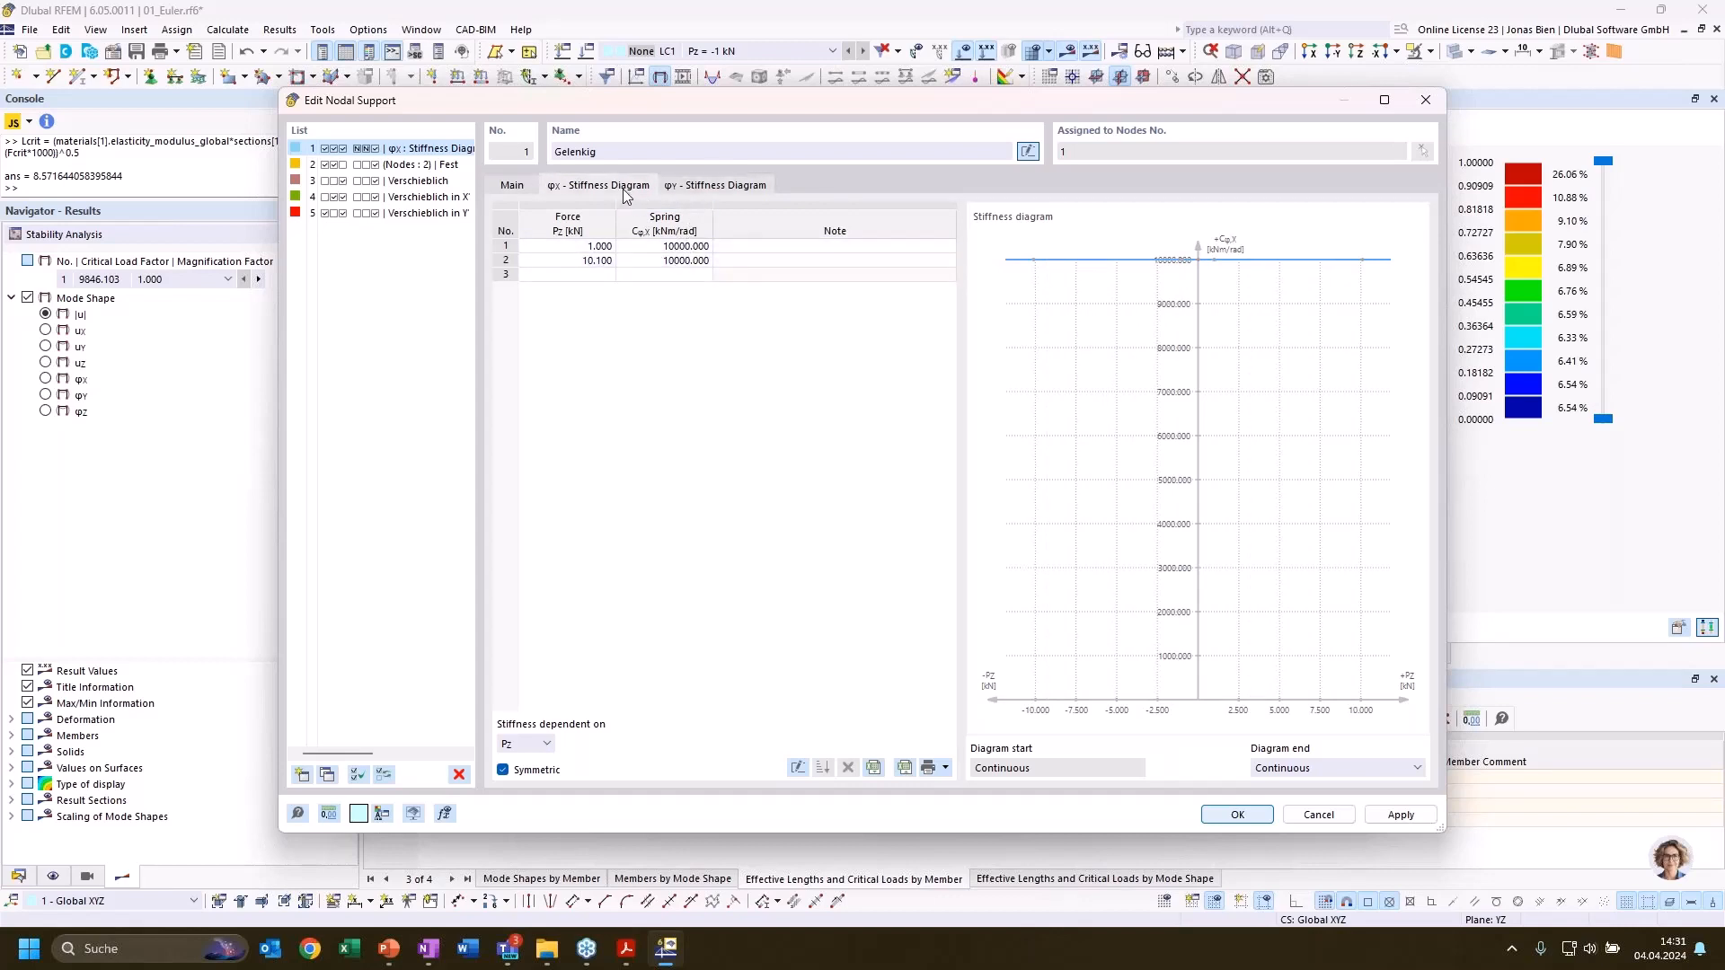
{"action": "left_click", "coordinate": [514, 186]}
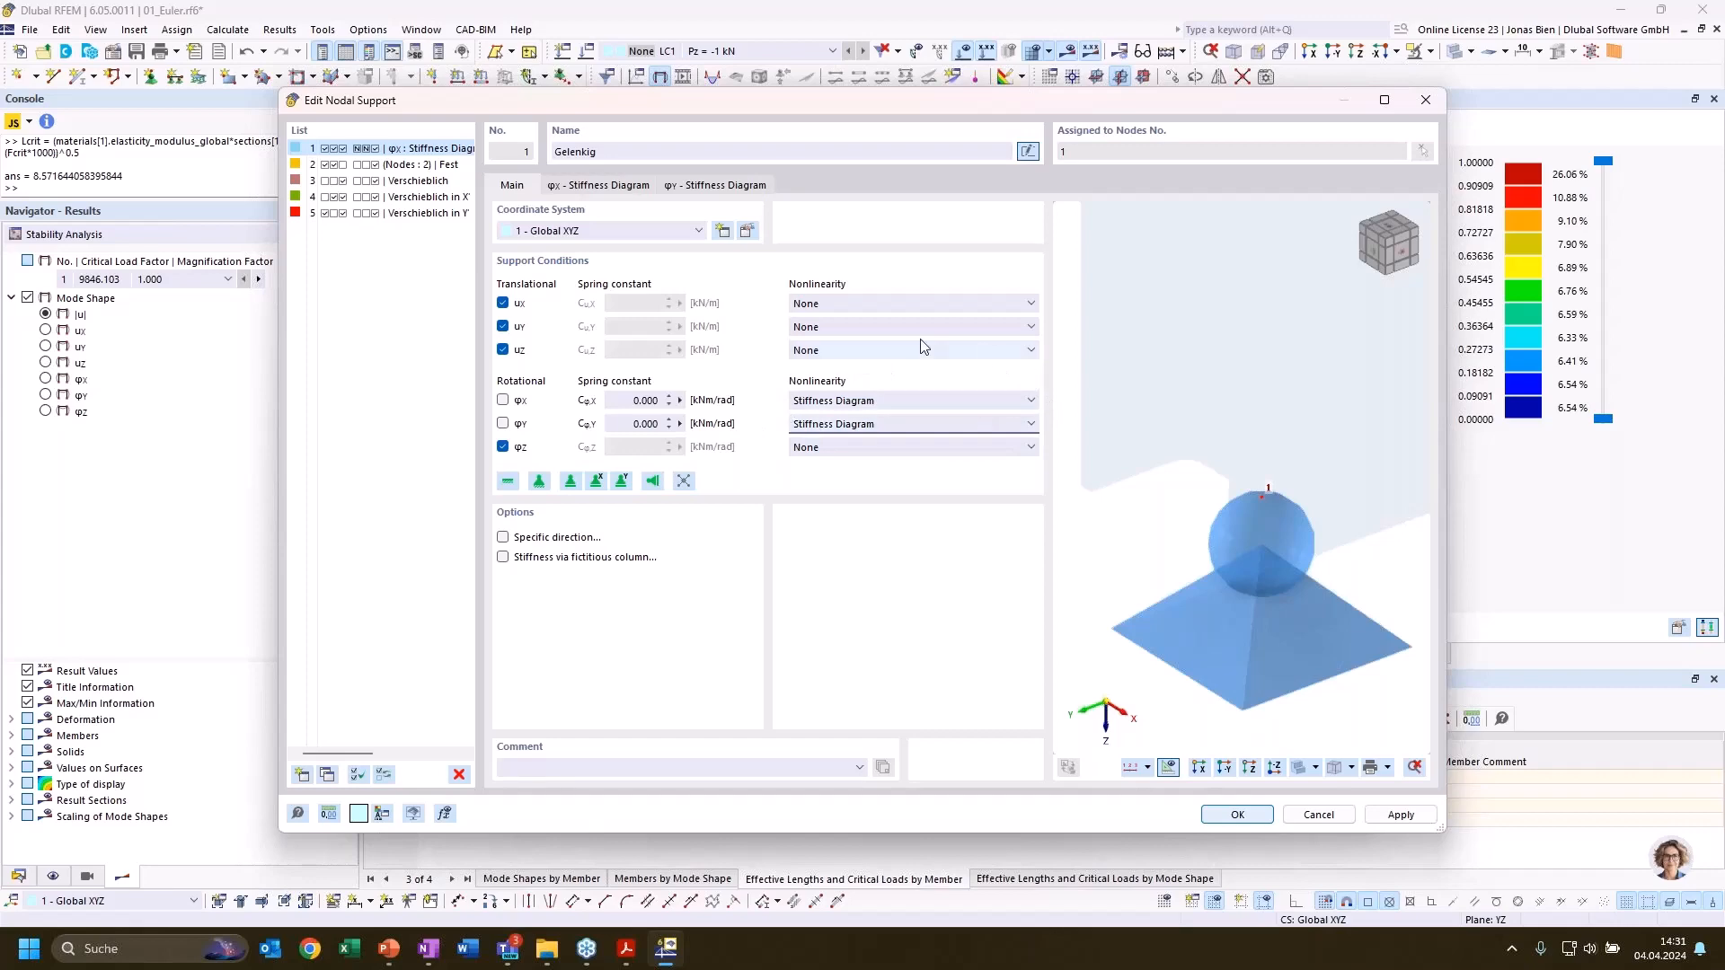
{"action": "left_click", "coordinate": [1238, 815]}
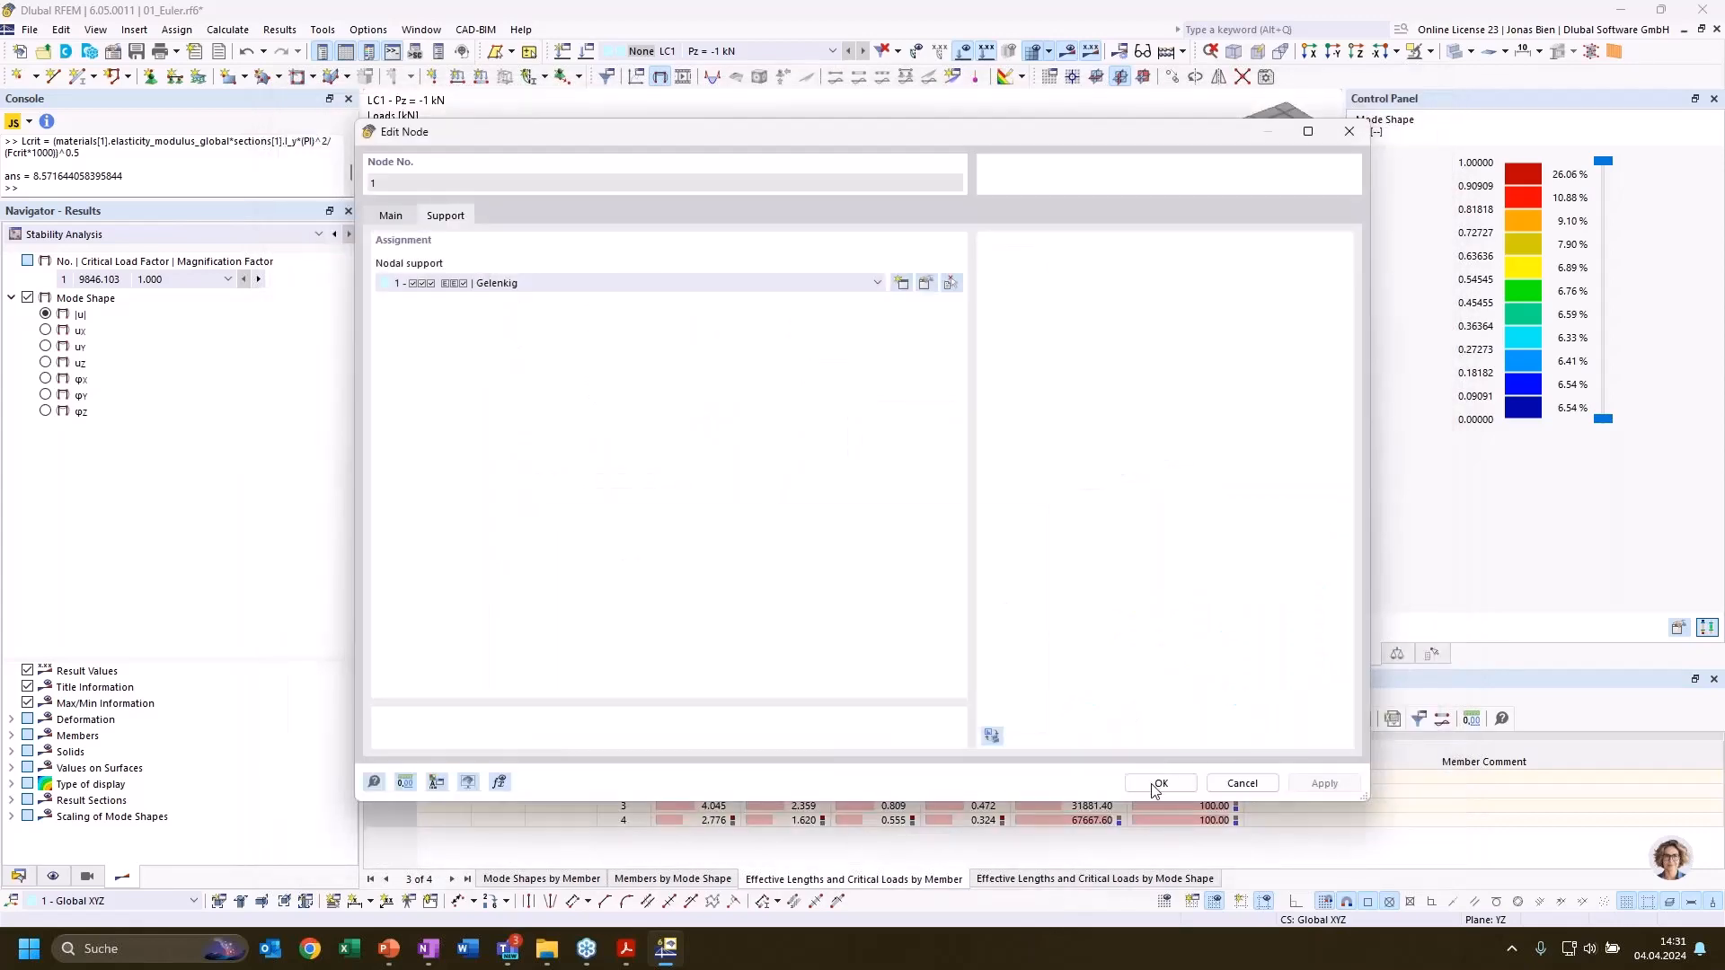
{"action": "left_click", "coordinate": [1157, 781]}
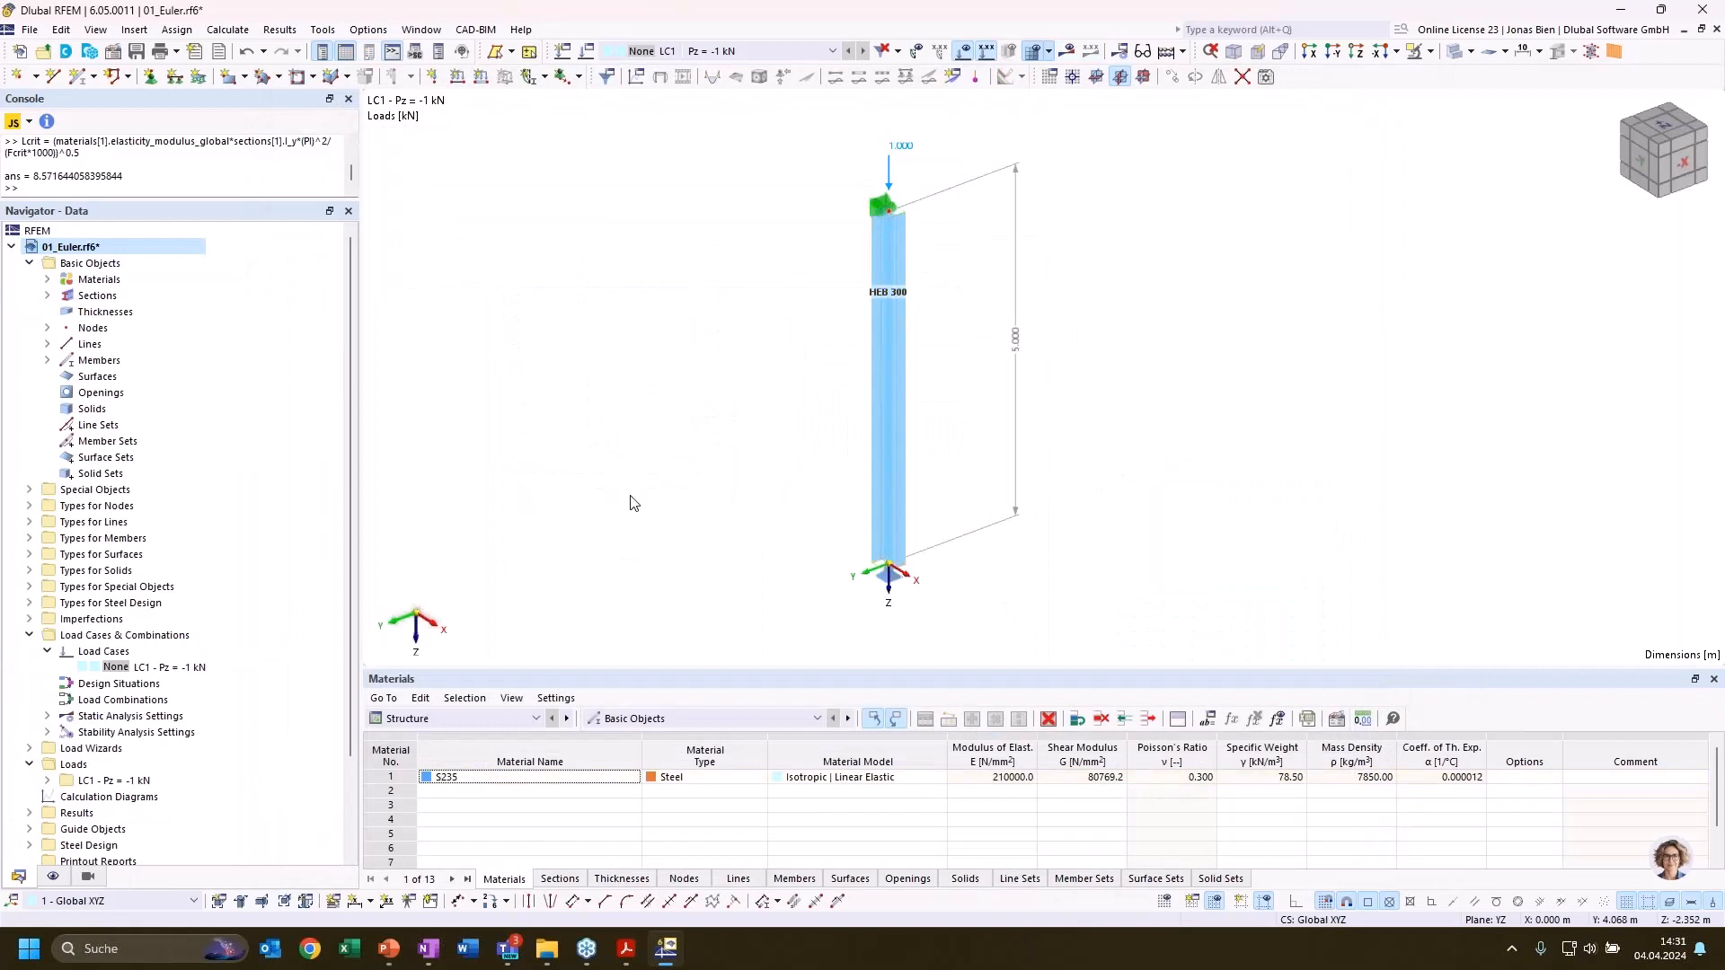
Calculate the whole model with the nonlinear base support, ignoring the steel design plausibility check
{"action": "left_click", "coordinate": [227, 30]}
{"action": "left_click", "coordinate": [260, 69]}
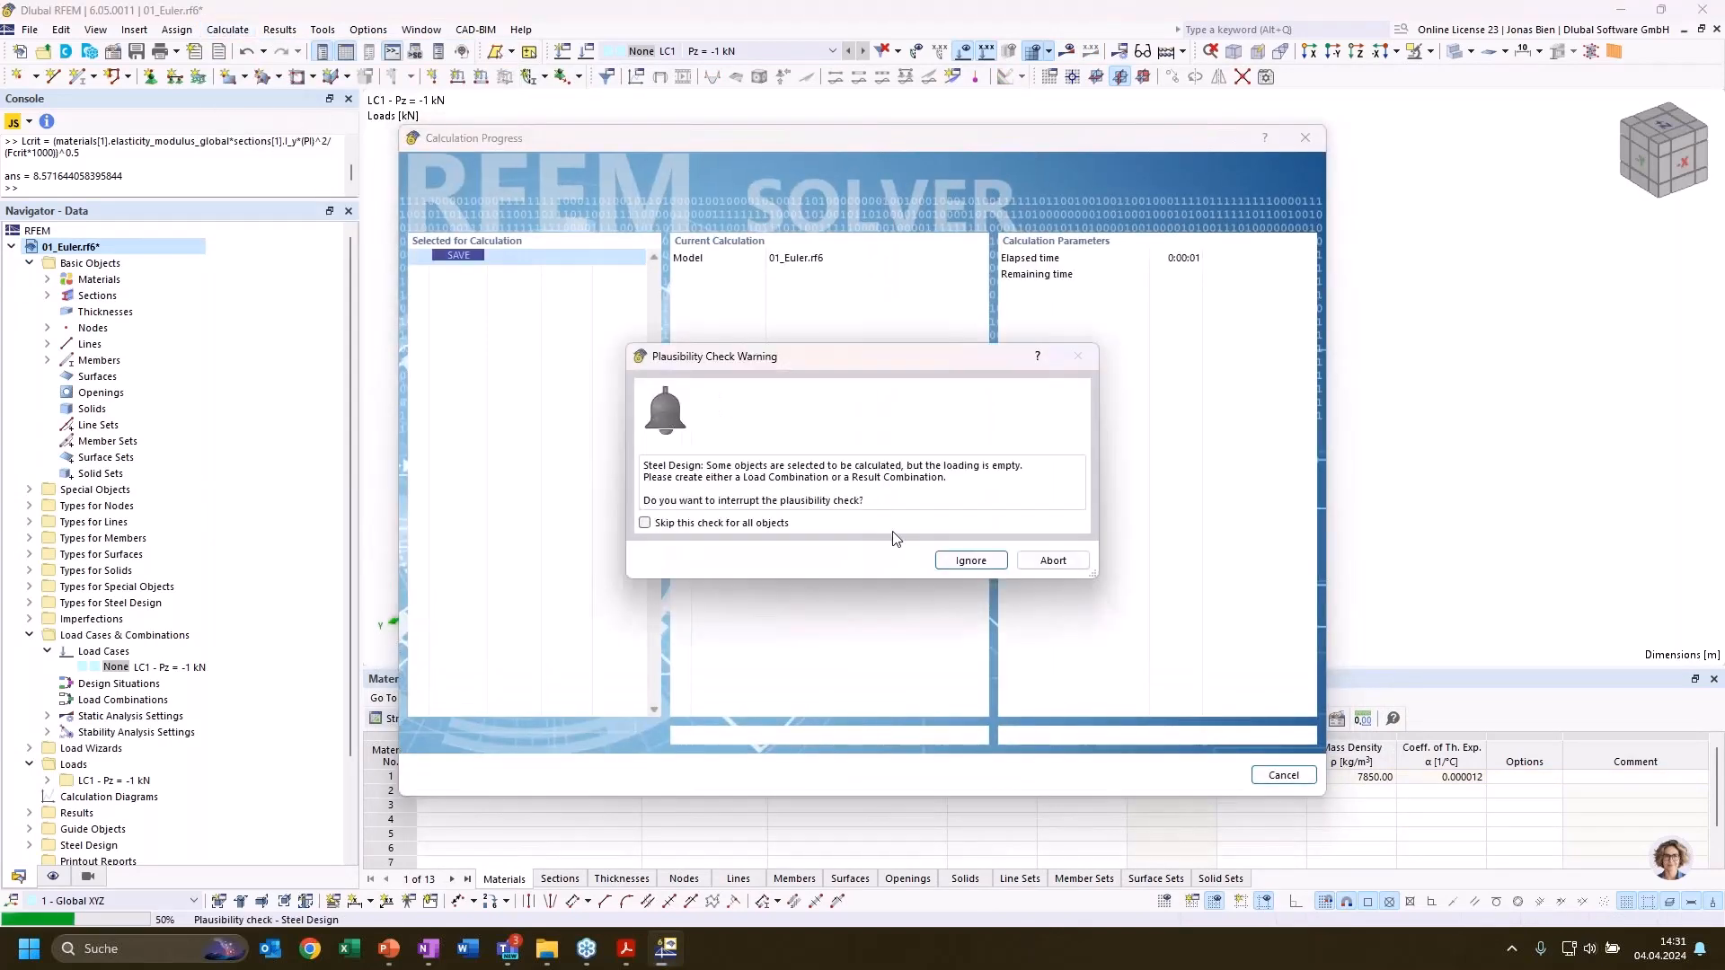
{"action": "left_click", "coordinate": [966, 557]}
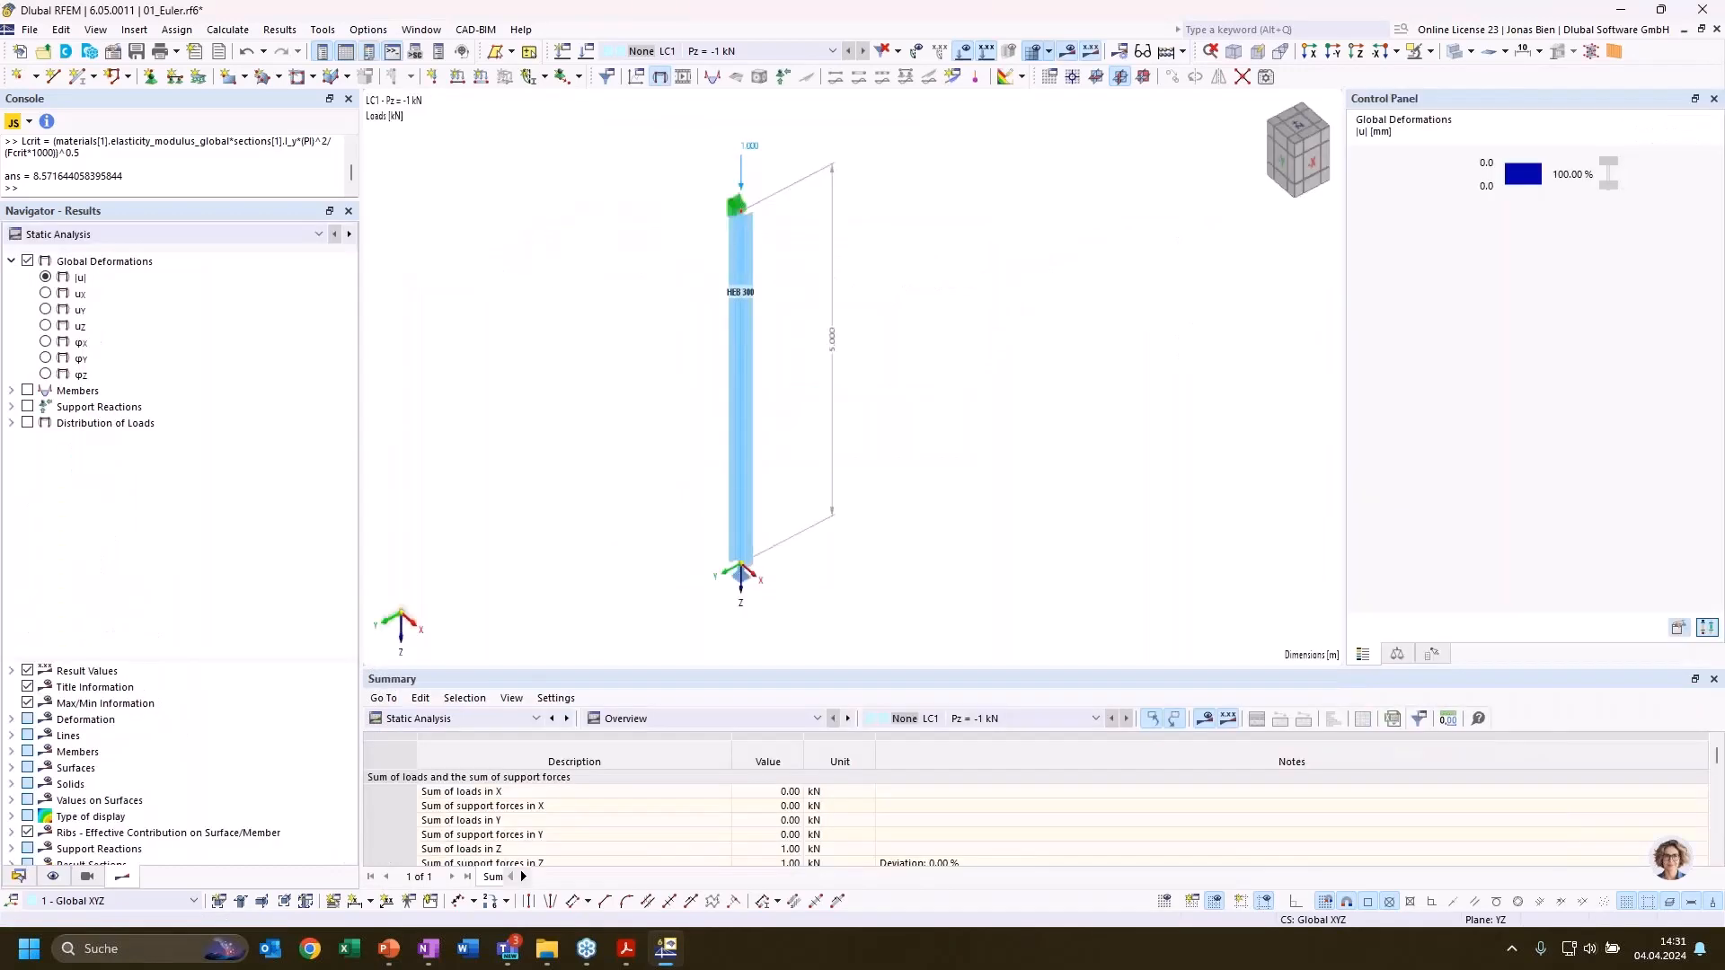
Display the stability results by member and examine the mode 1 effective lengths with the stiffness-diagram support
{"action": "left_click", "coordinate": [506, 716]}
{"action": "left_click", "coordinate": [275, 371]}
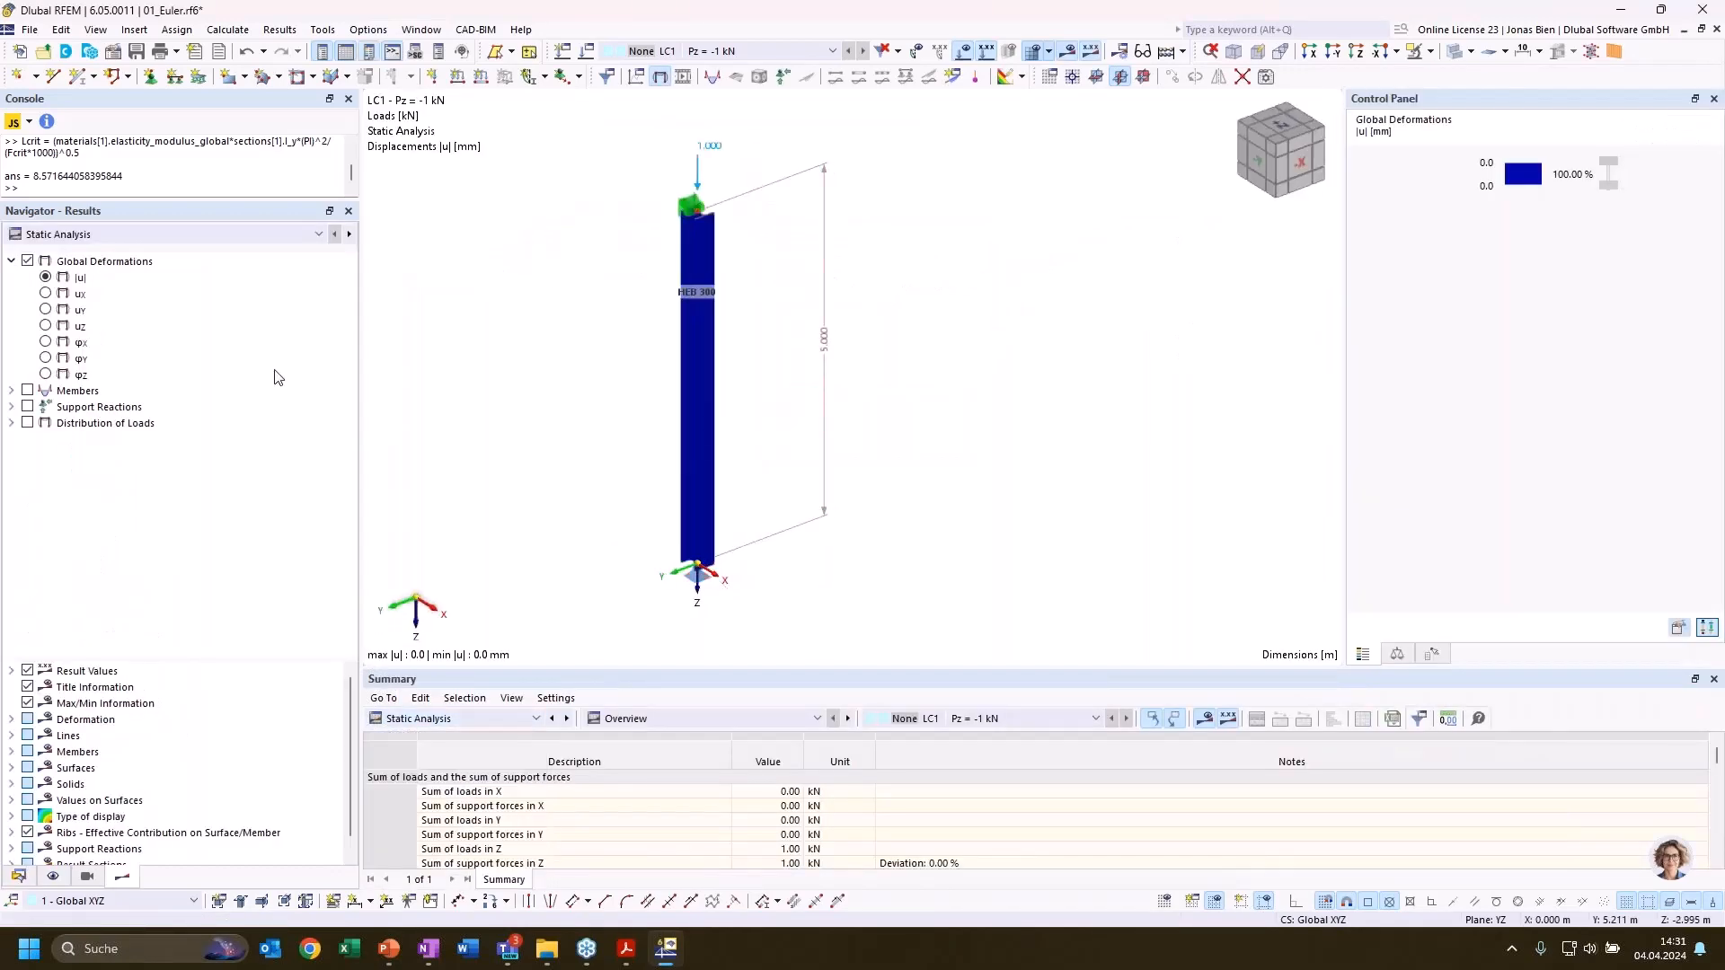
{"action": "left_click", "coordinate": [460, 720]}
{"action": "left_click", "coordinate": [435, 848]}
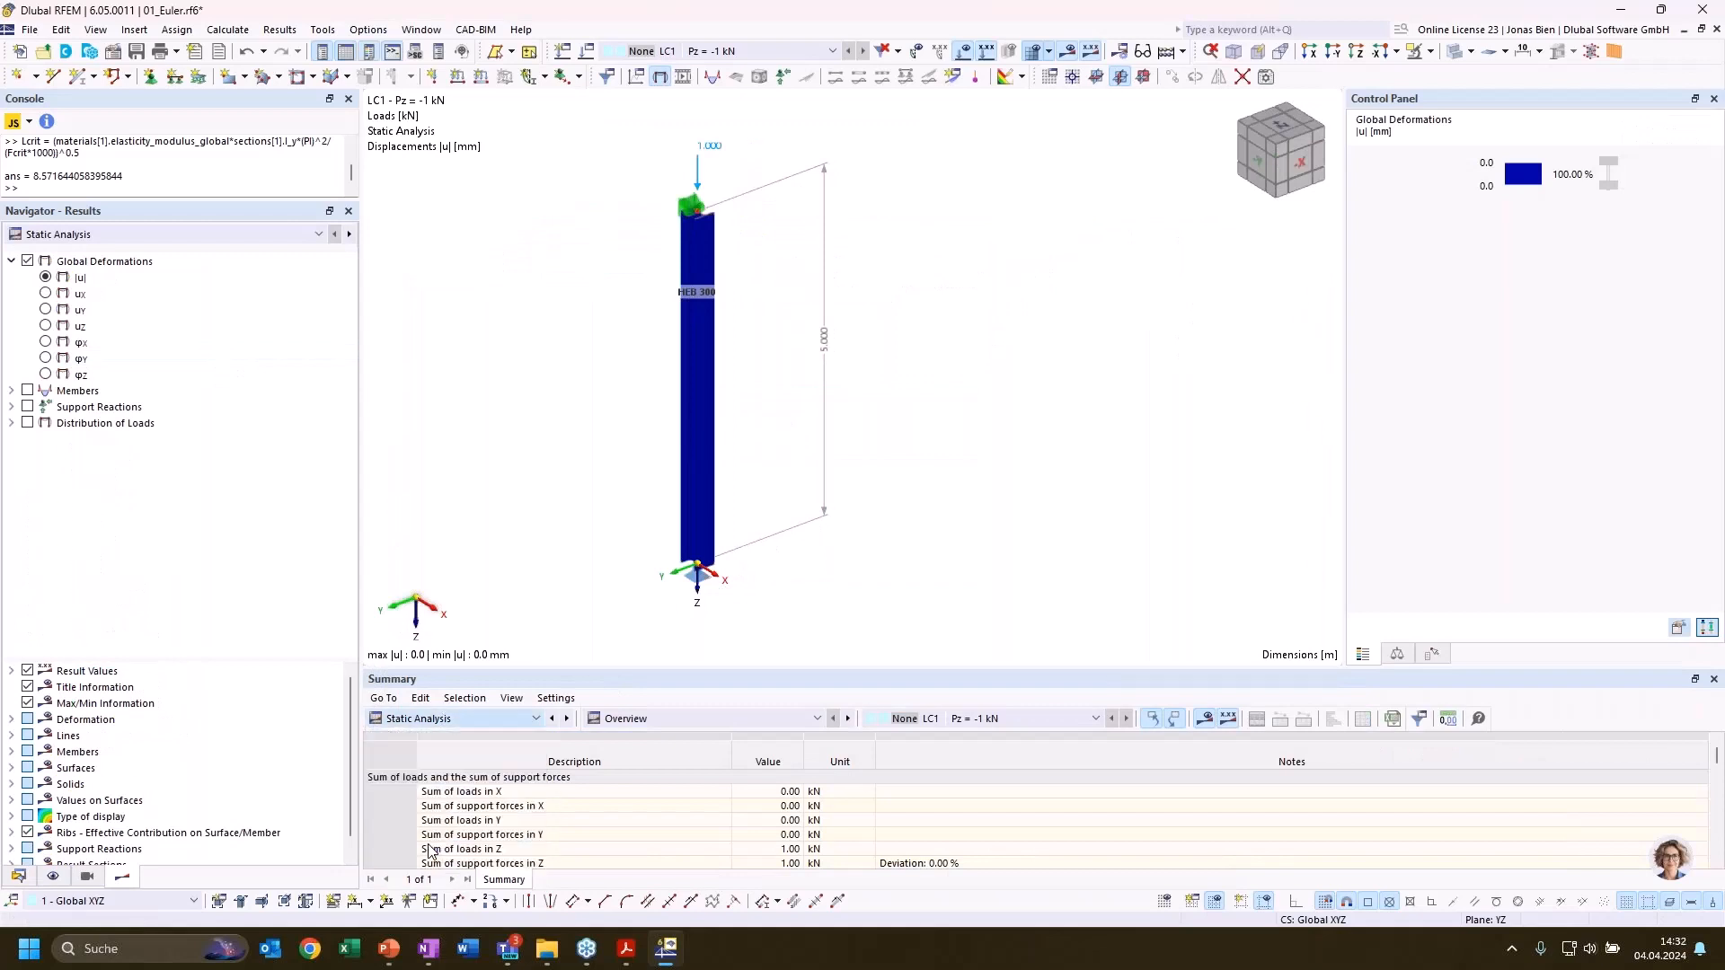
{"action": "middle_click_drag", "start_coordinate": [886, 486], "coordinate": [771, 441], "text": "ctrl"}
{"action": "left_click", "coordinate": [779, 779]}
{"action": "left_click", "coordinate": [794, 780]}
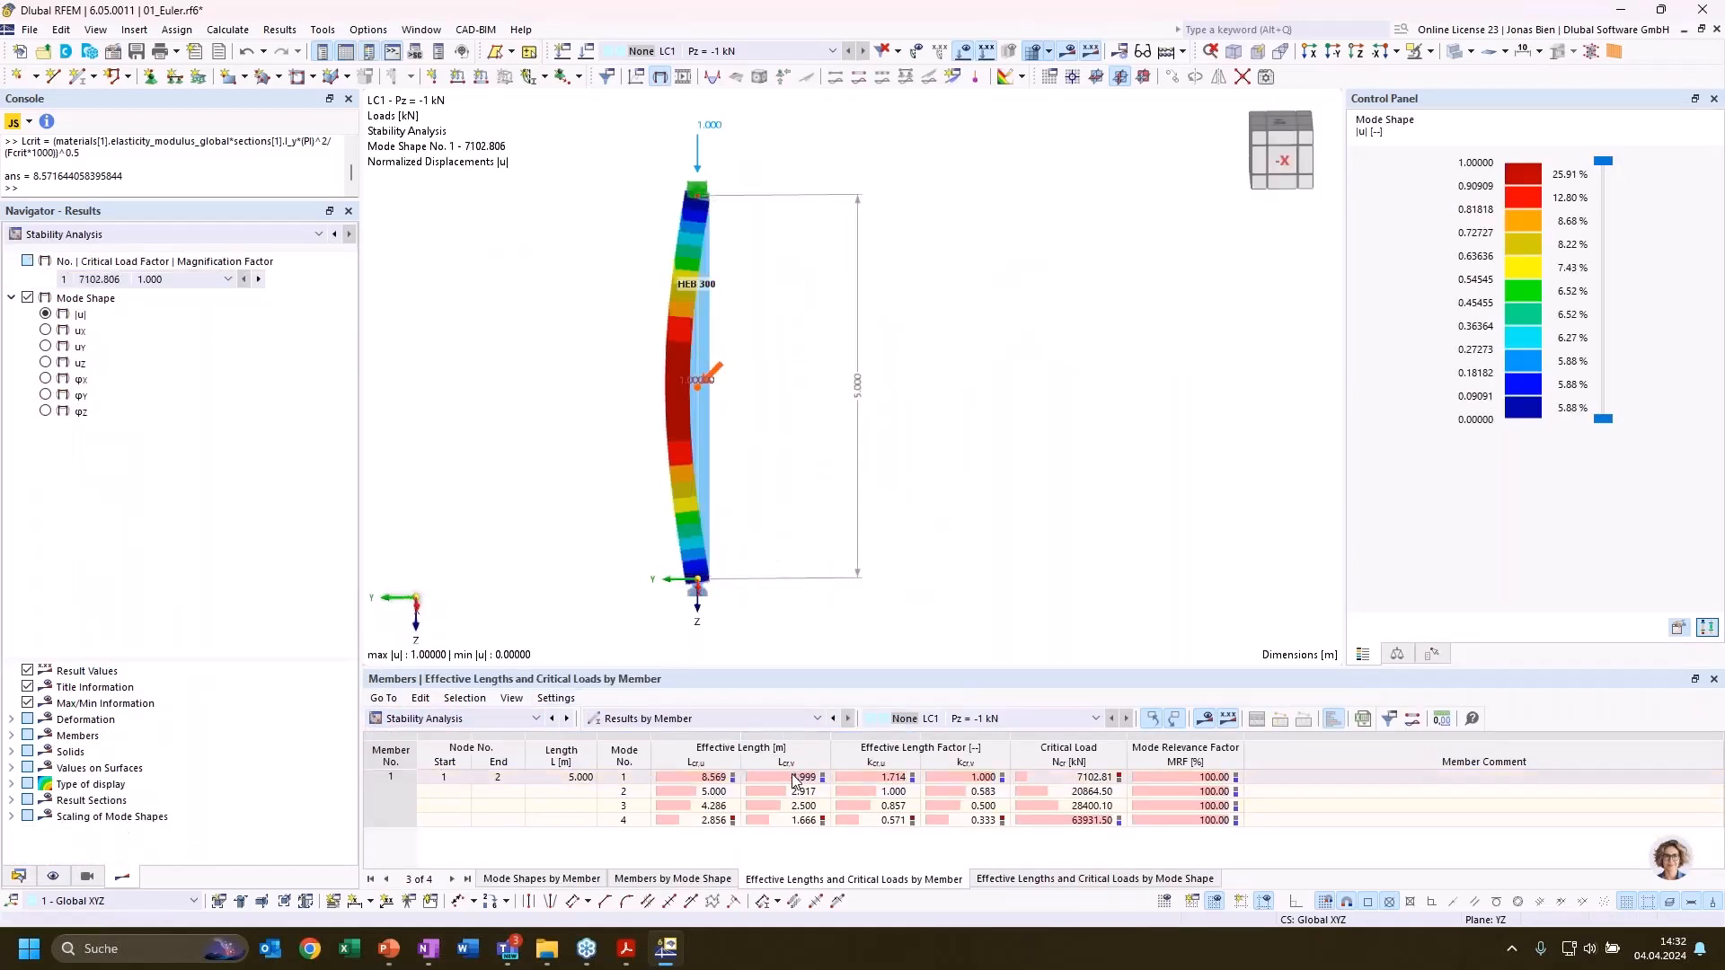
Check the nonlinearity settings of the nodal support at node 1 without changing them
{"action": "middle_click_drag", "start_coordinate": [879, 505], "coordinate": [864, 508], "text": "ctrl"}
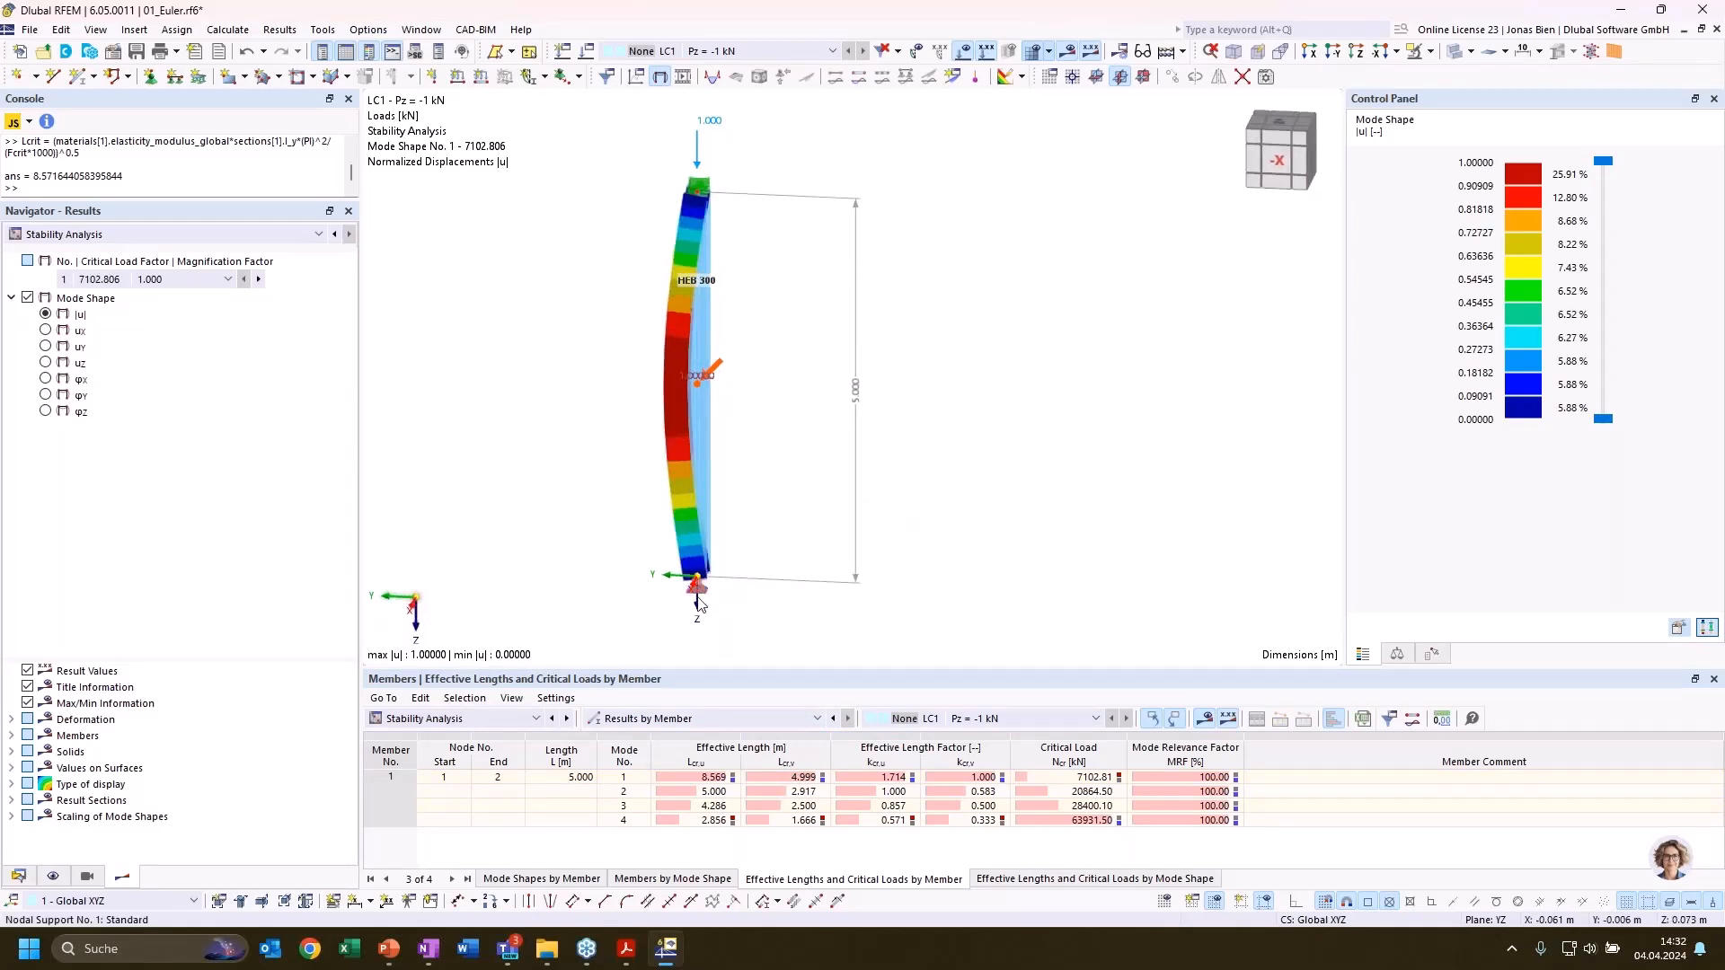
{"action": "scroll", "coordinate": [724, 587], "scroll_direction": "up", "scroll_amount": 3}
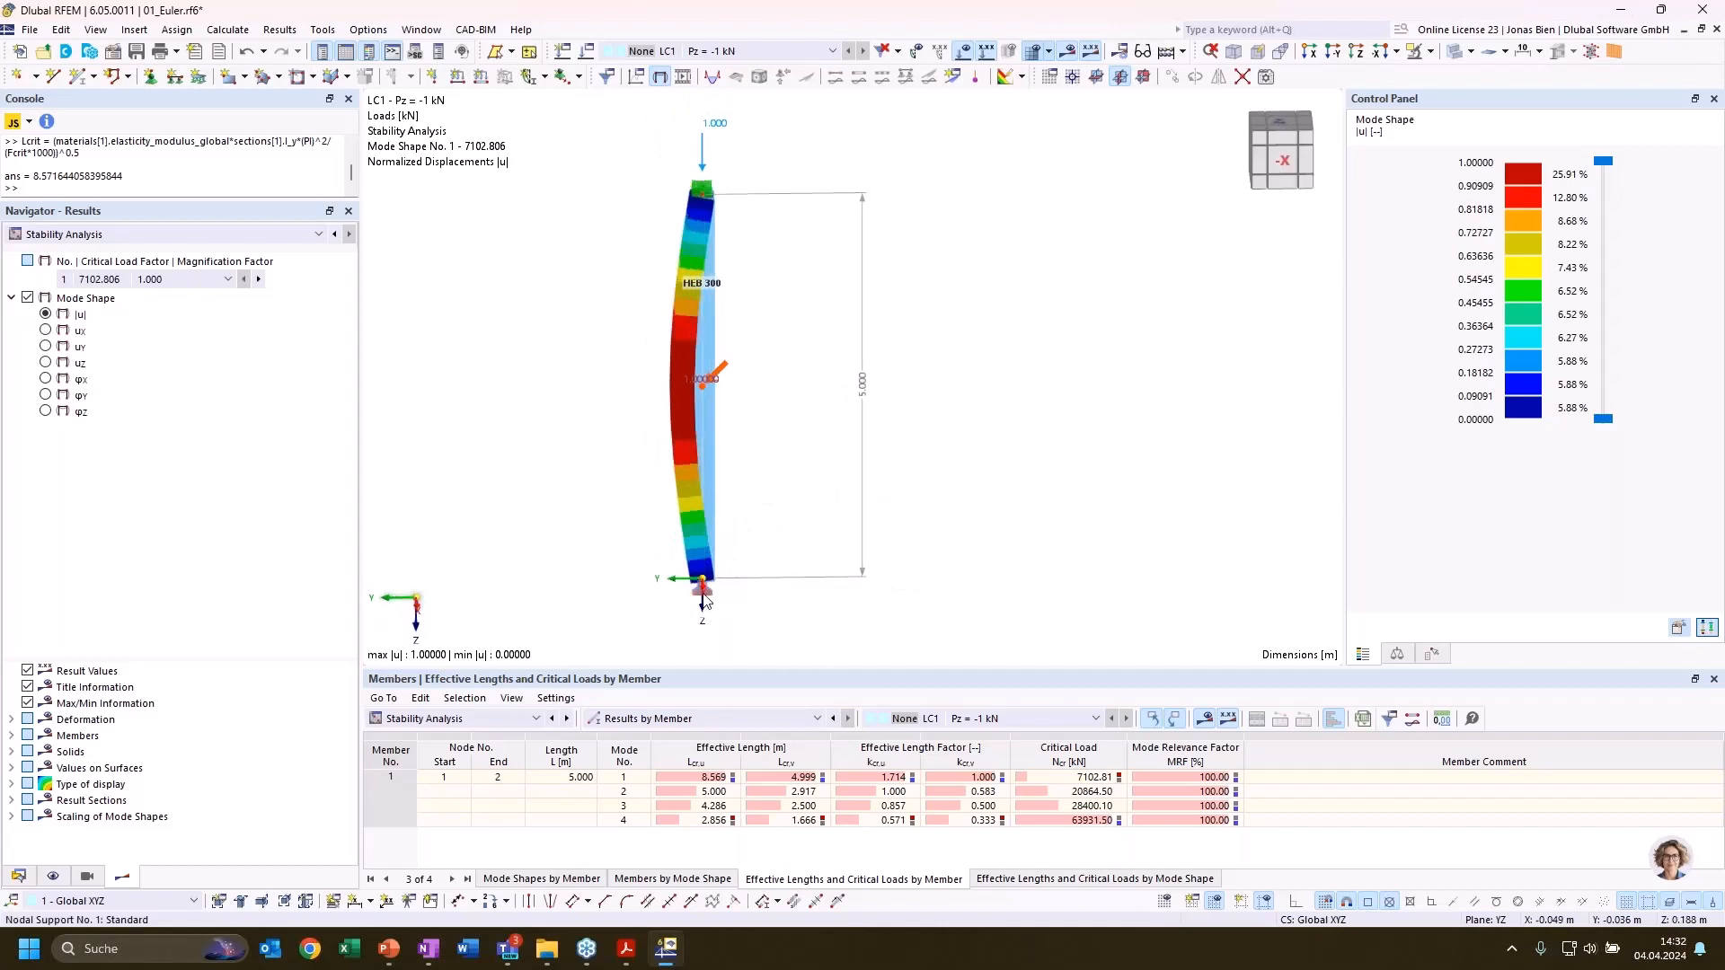
{"action": "double_click", "coordinate": [708, 586]}
{"action": "left_click", "coordinate": [927, 286]}
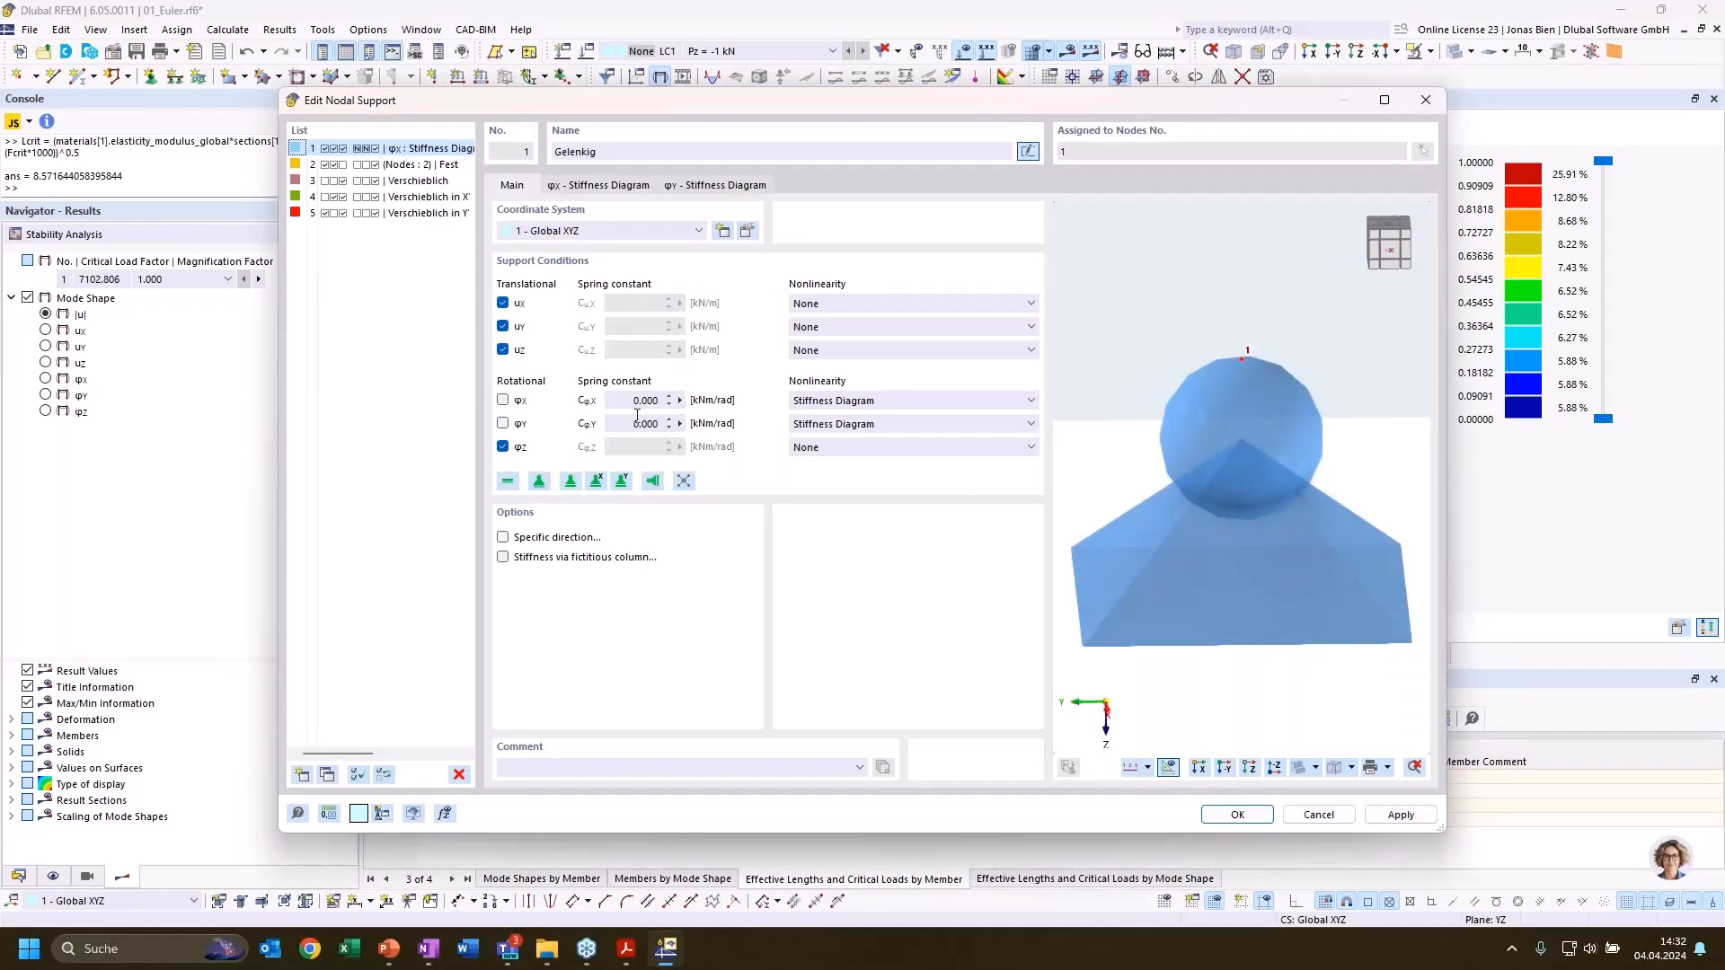
{"action": "left_click", "coordinate": [1318, 815]}
{"action": "left_click", "coordinate": [1160, 783]}
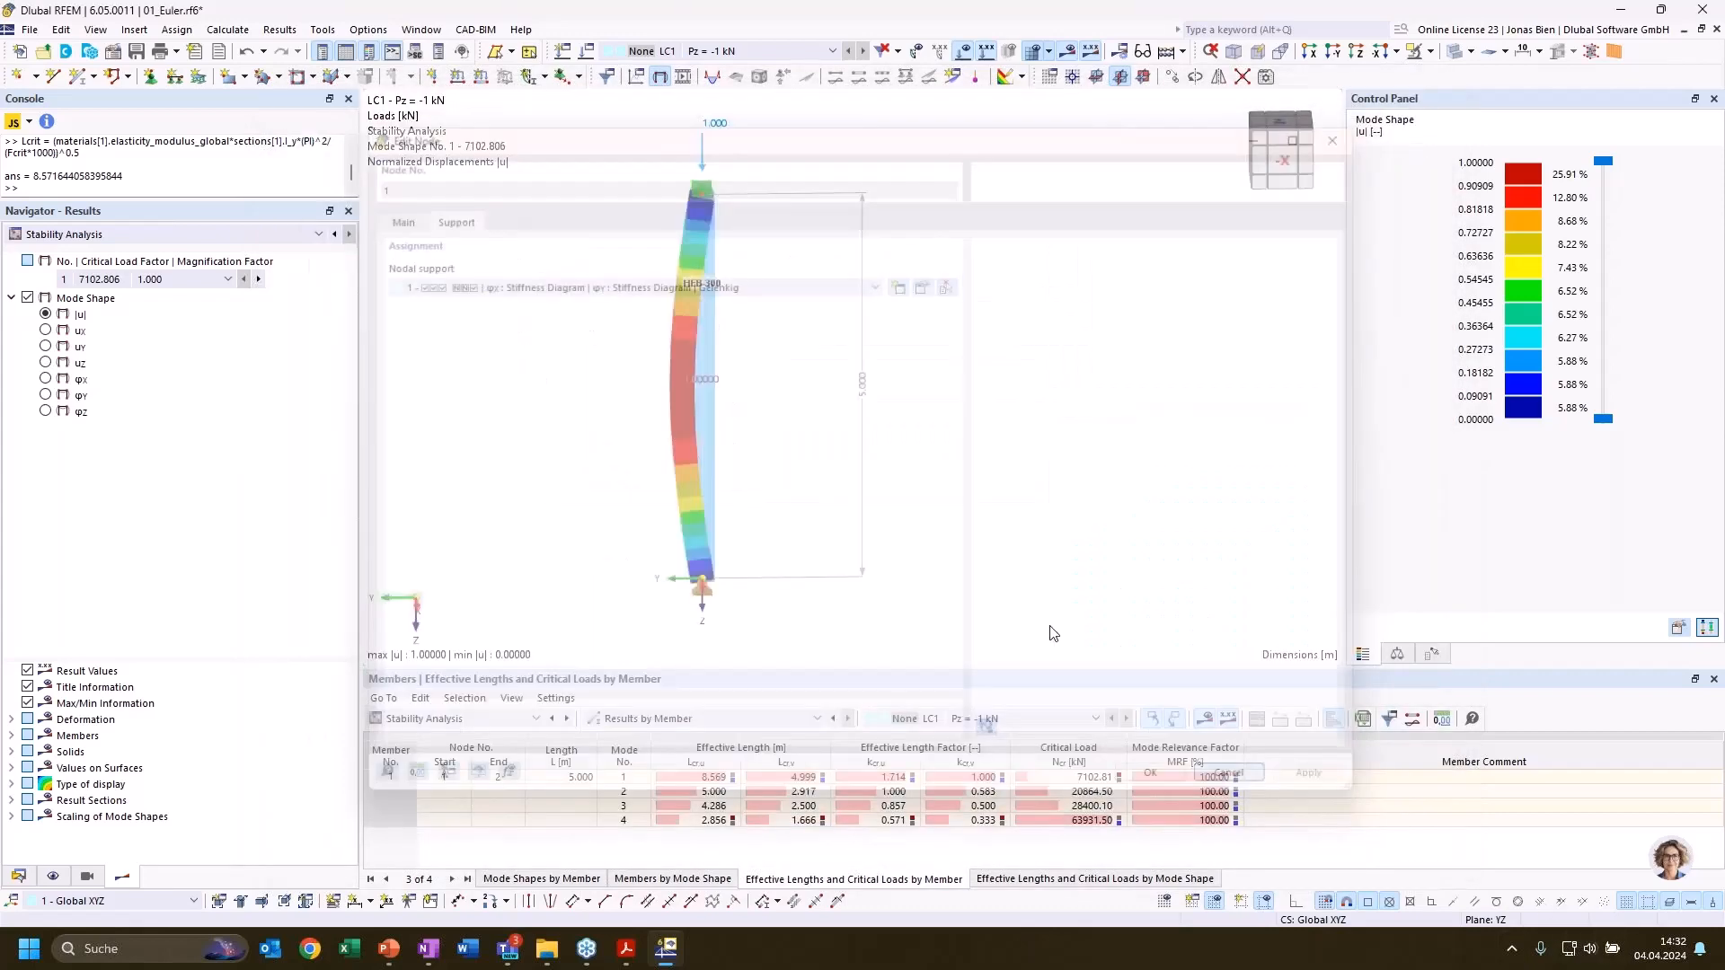
Switch the displayed results from stability analysis to static analysis and examine the column's global deformations
{"action": "middle_click_drag", "start_coordinate": [921, 442], "coordinate": [1029, 490], "text": "ctrl"}
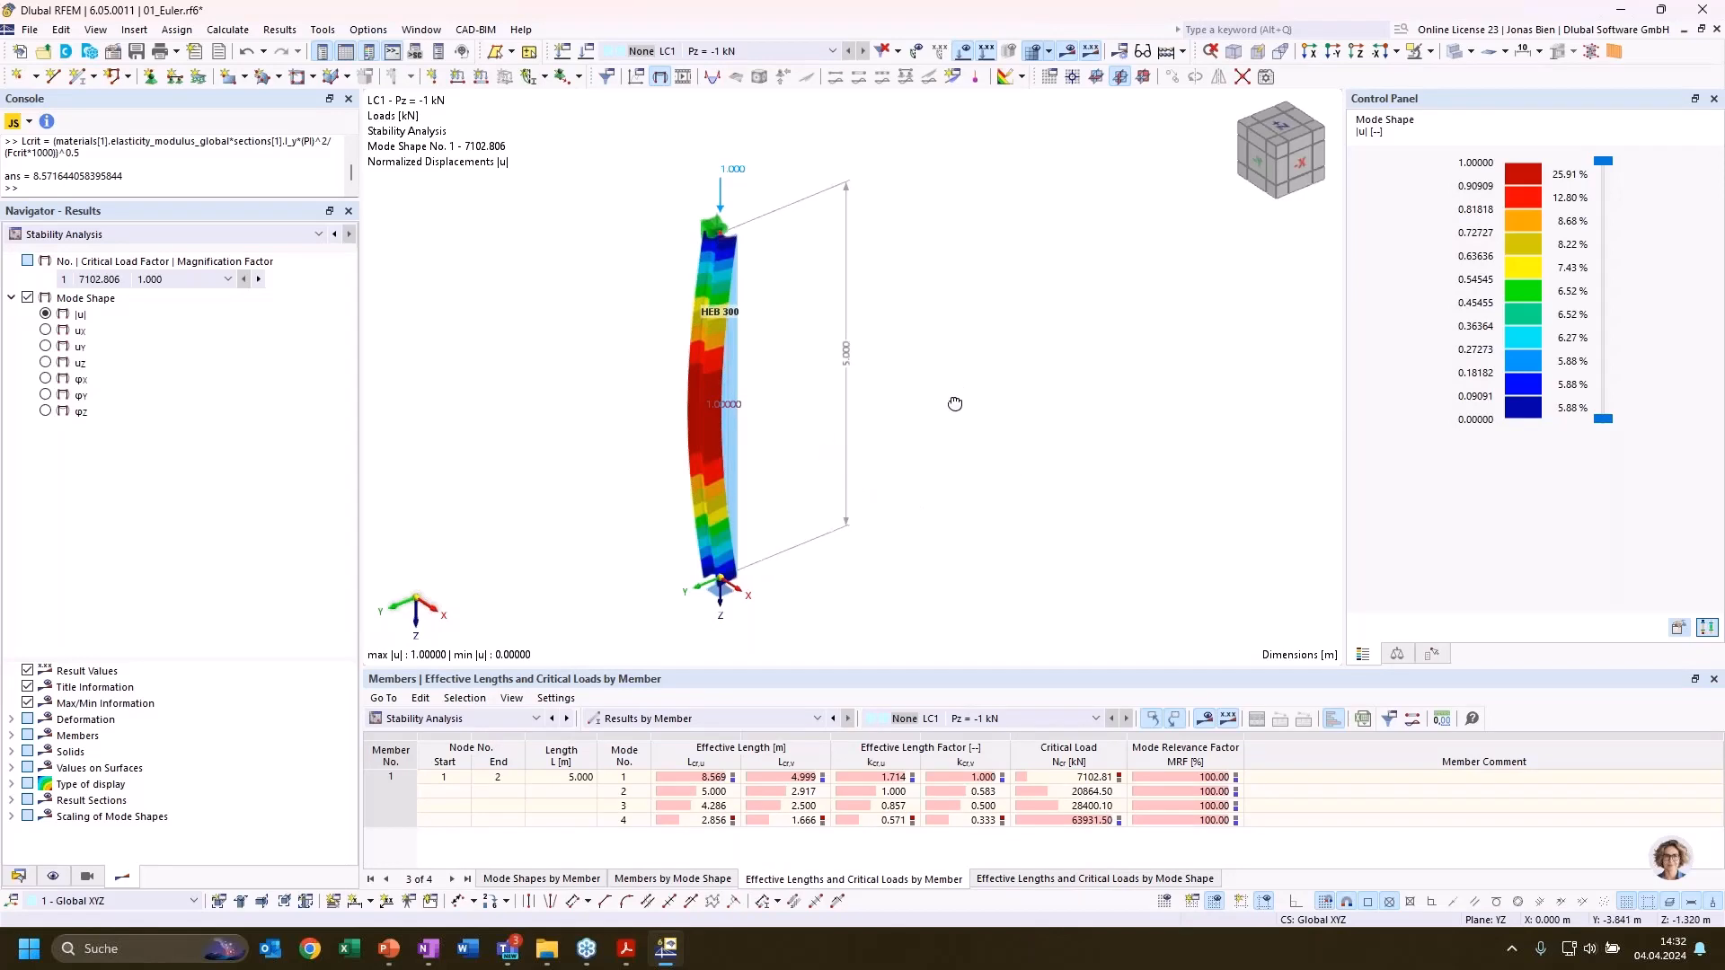
{"action": "middle_click_drag", "start_coordinate": [954, 404], "coordinate": [934, 438], "text": "ctrl"}
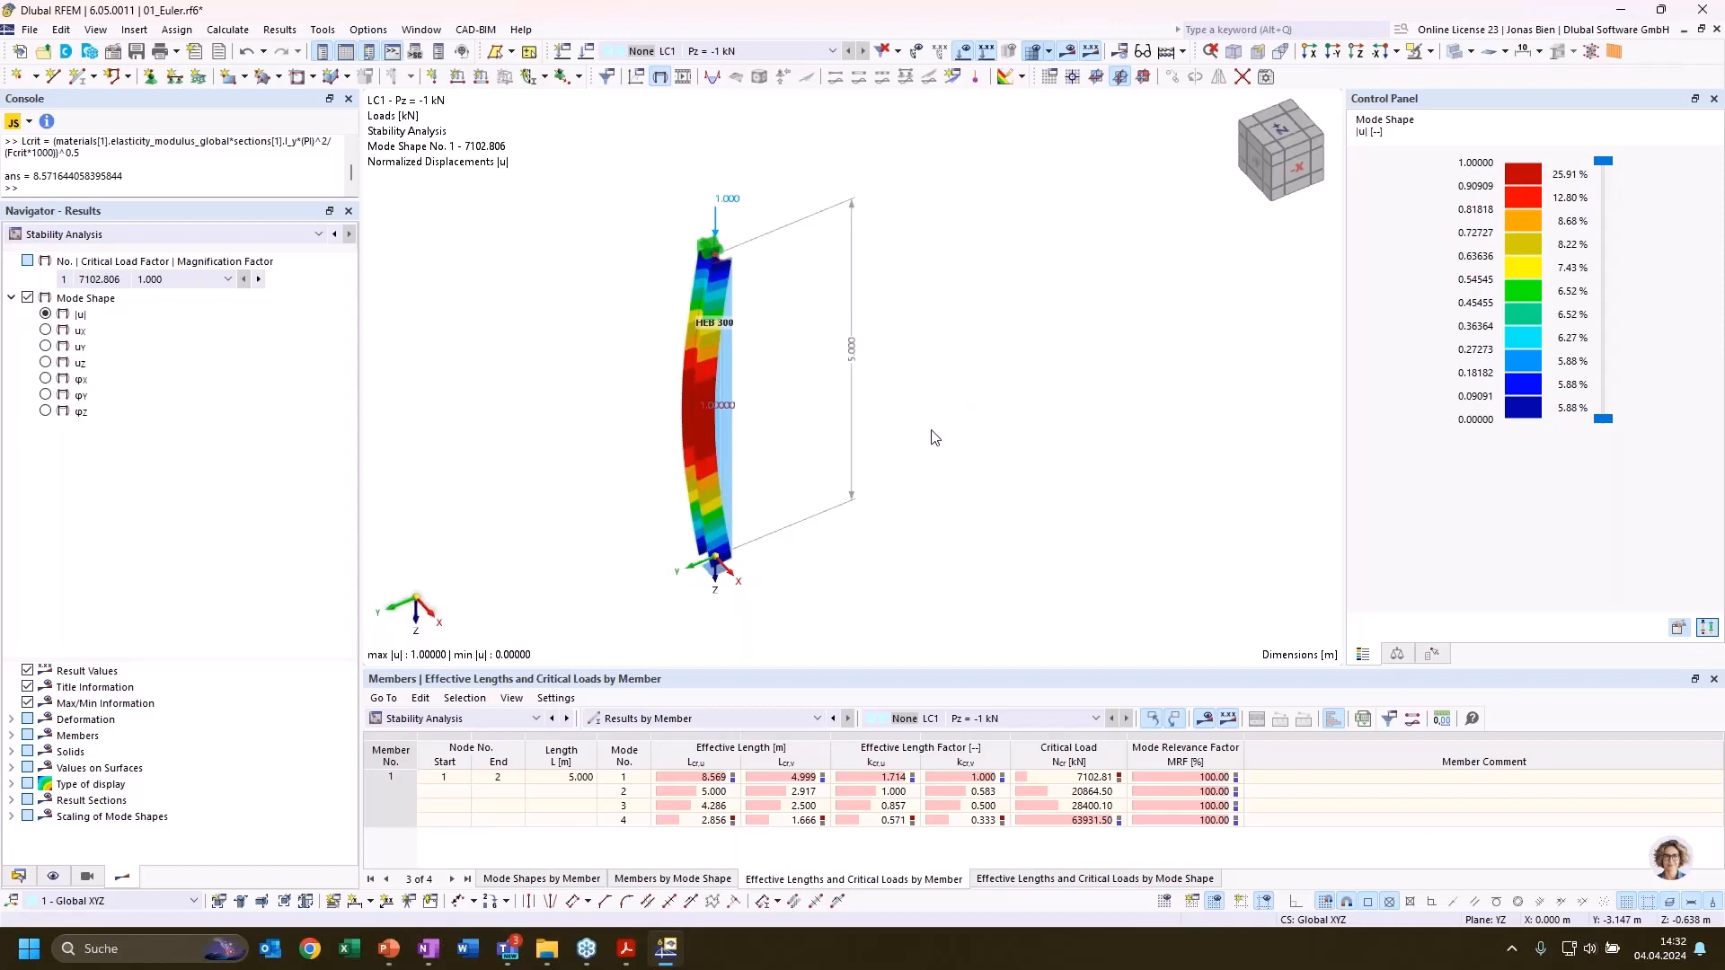
{"action": "left_click", "coordinate": [184, 235]}
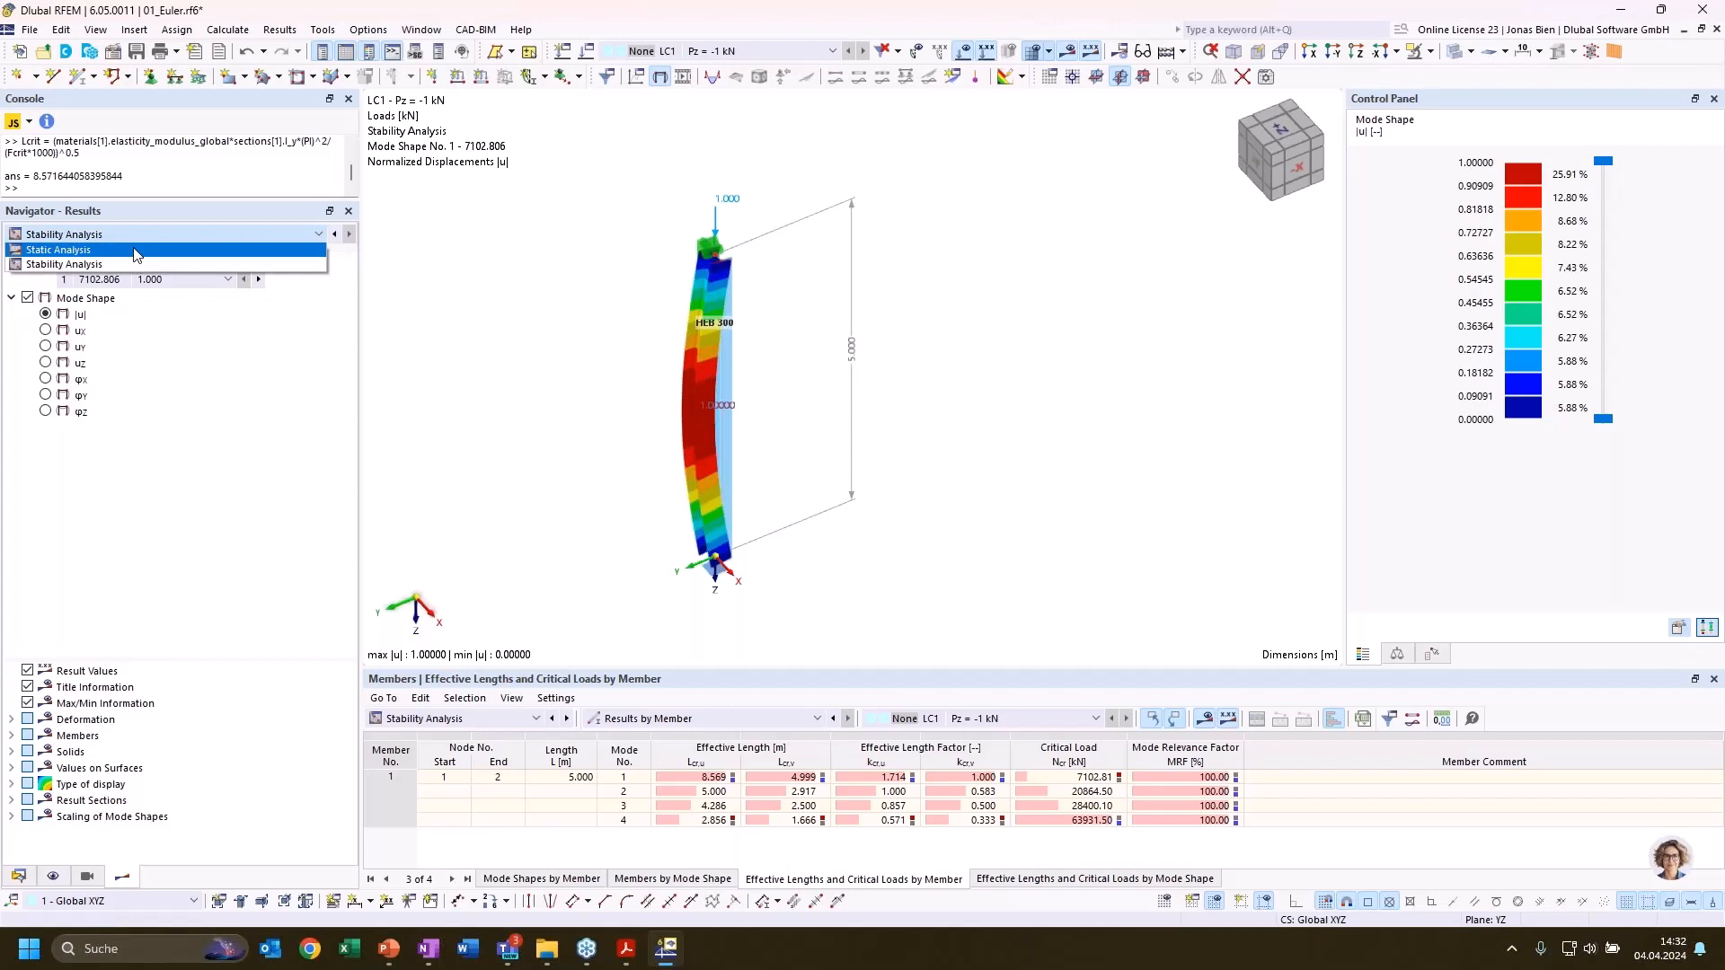
{"action": "left_click", "coordinate": [136, 251]}
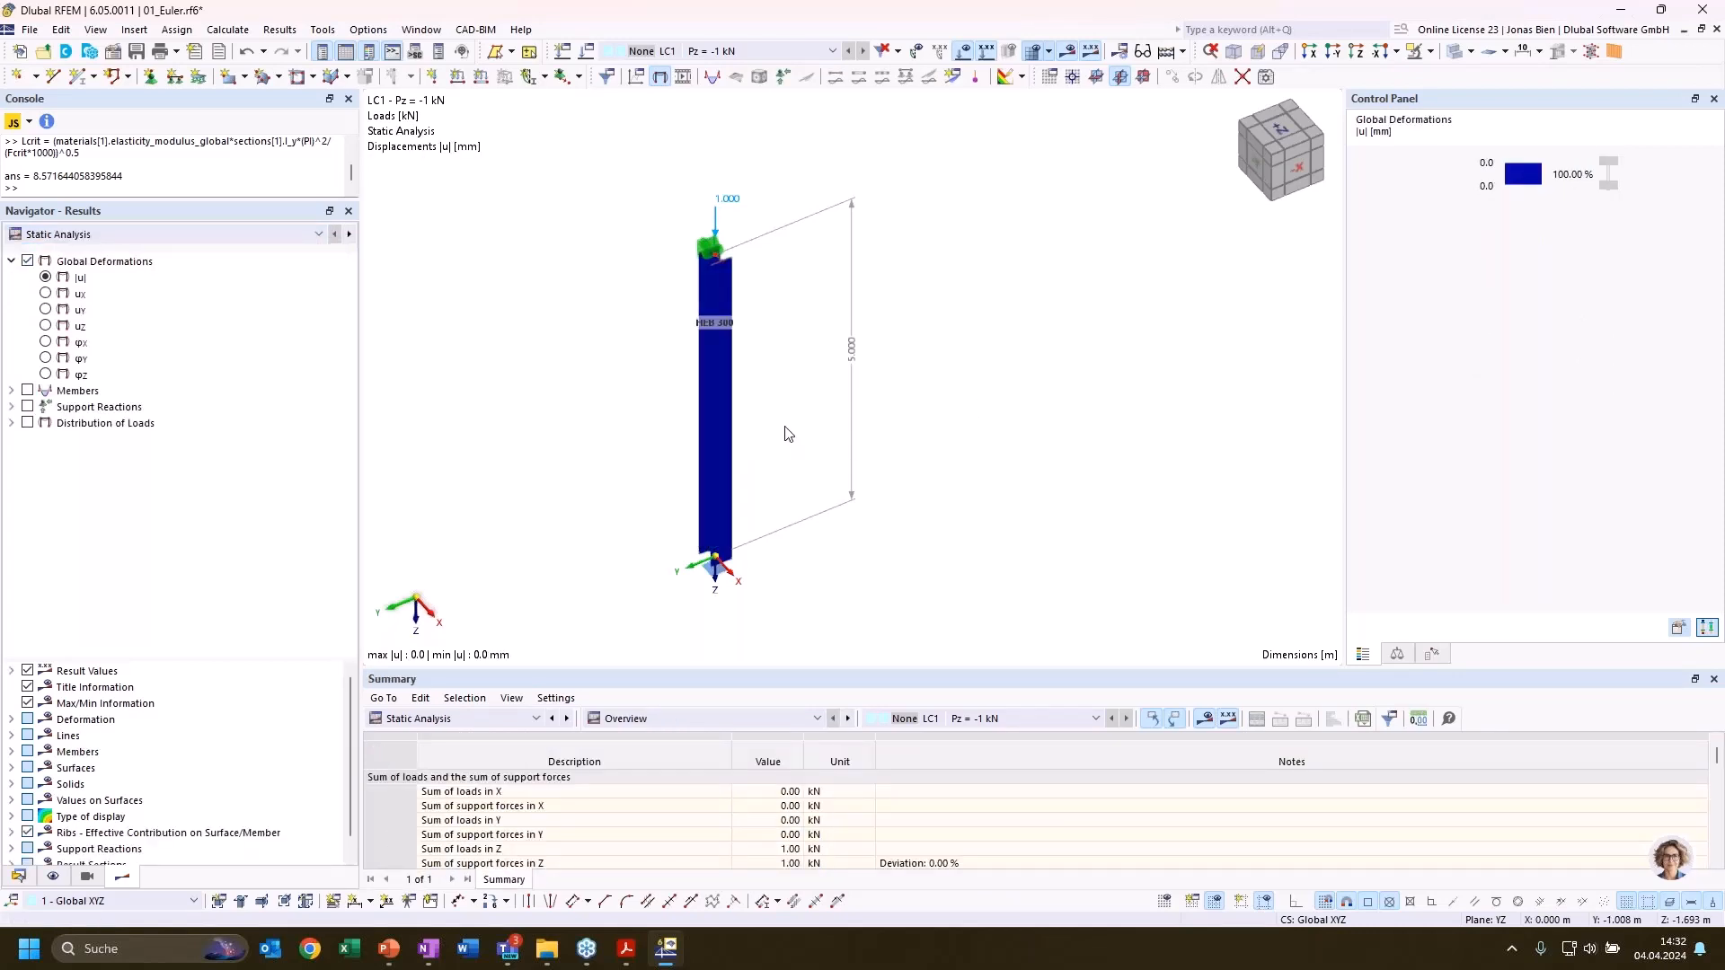
{"action": "left_click", "coordinate": [713, 423]}
{"action": "left_click", "coordinate": [269, 234]}
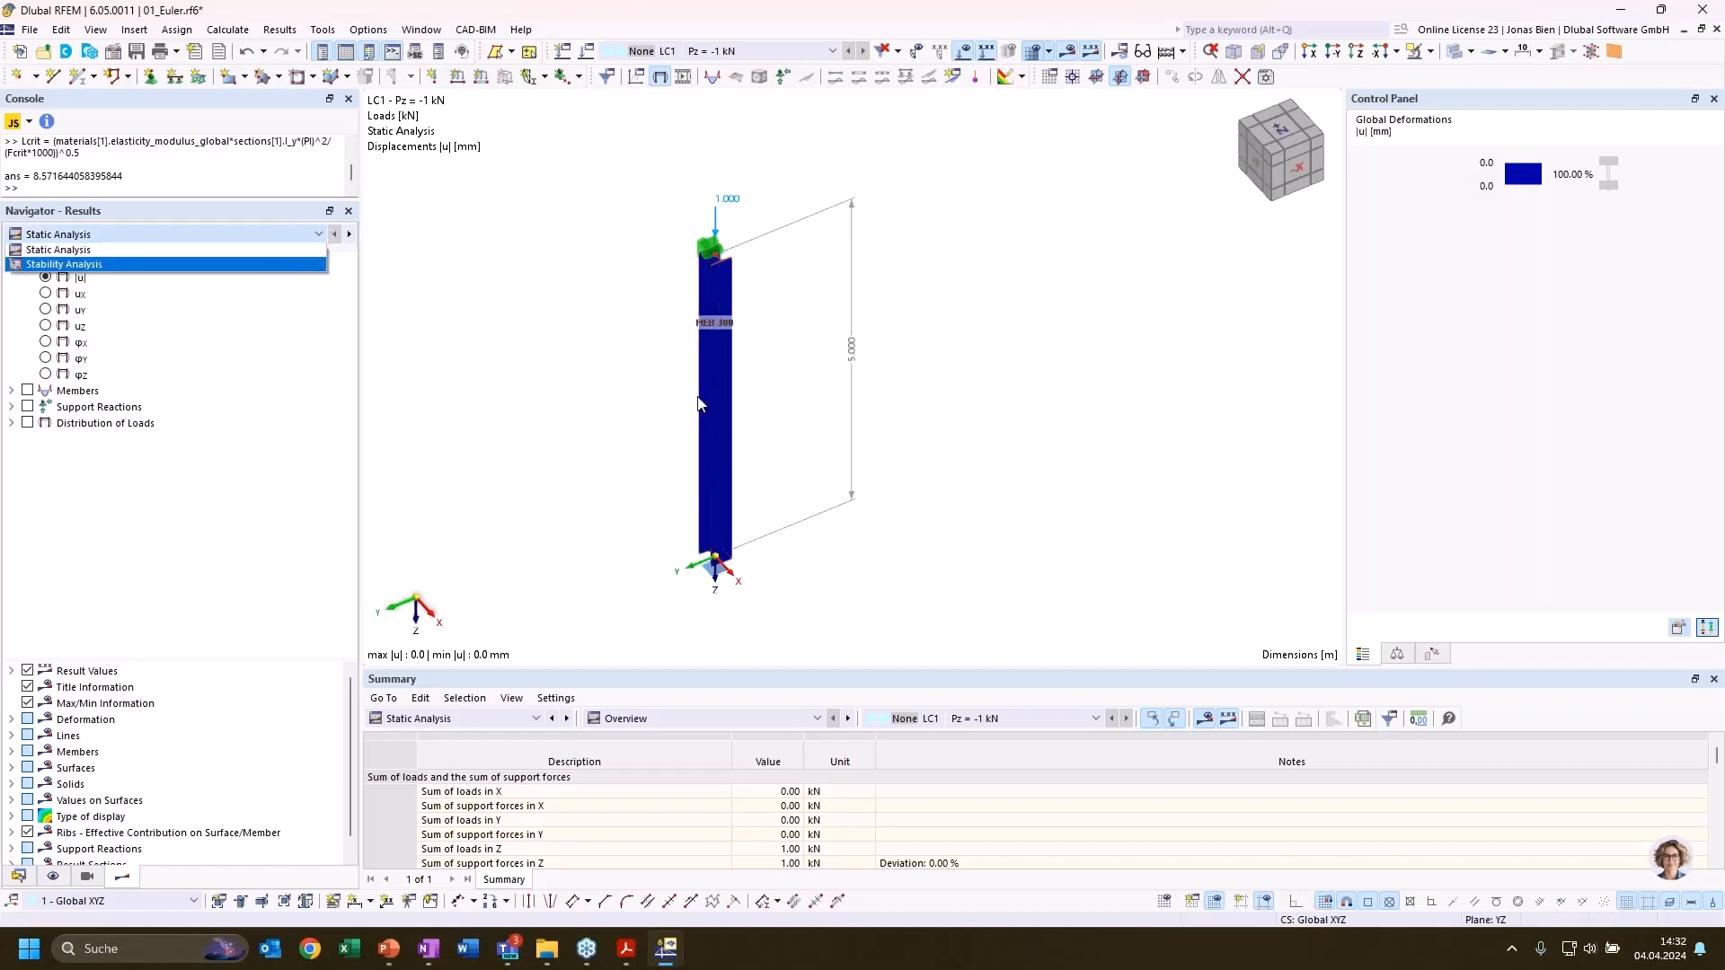
{"action": "left_click", "coordinate": [924, 331]}
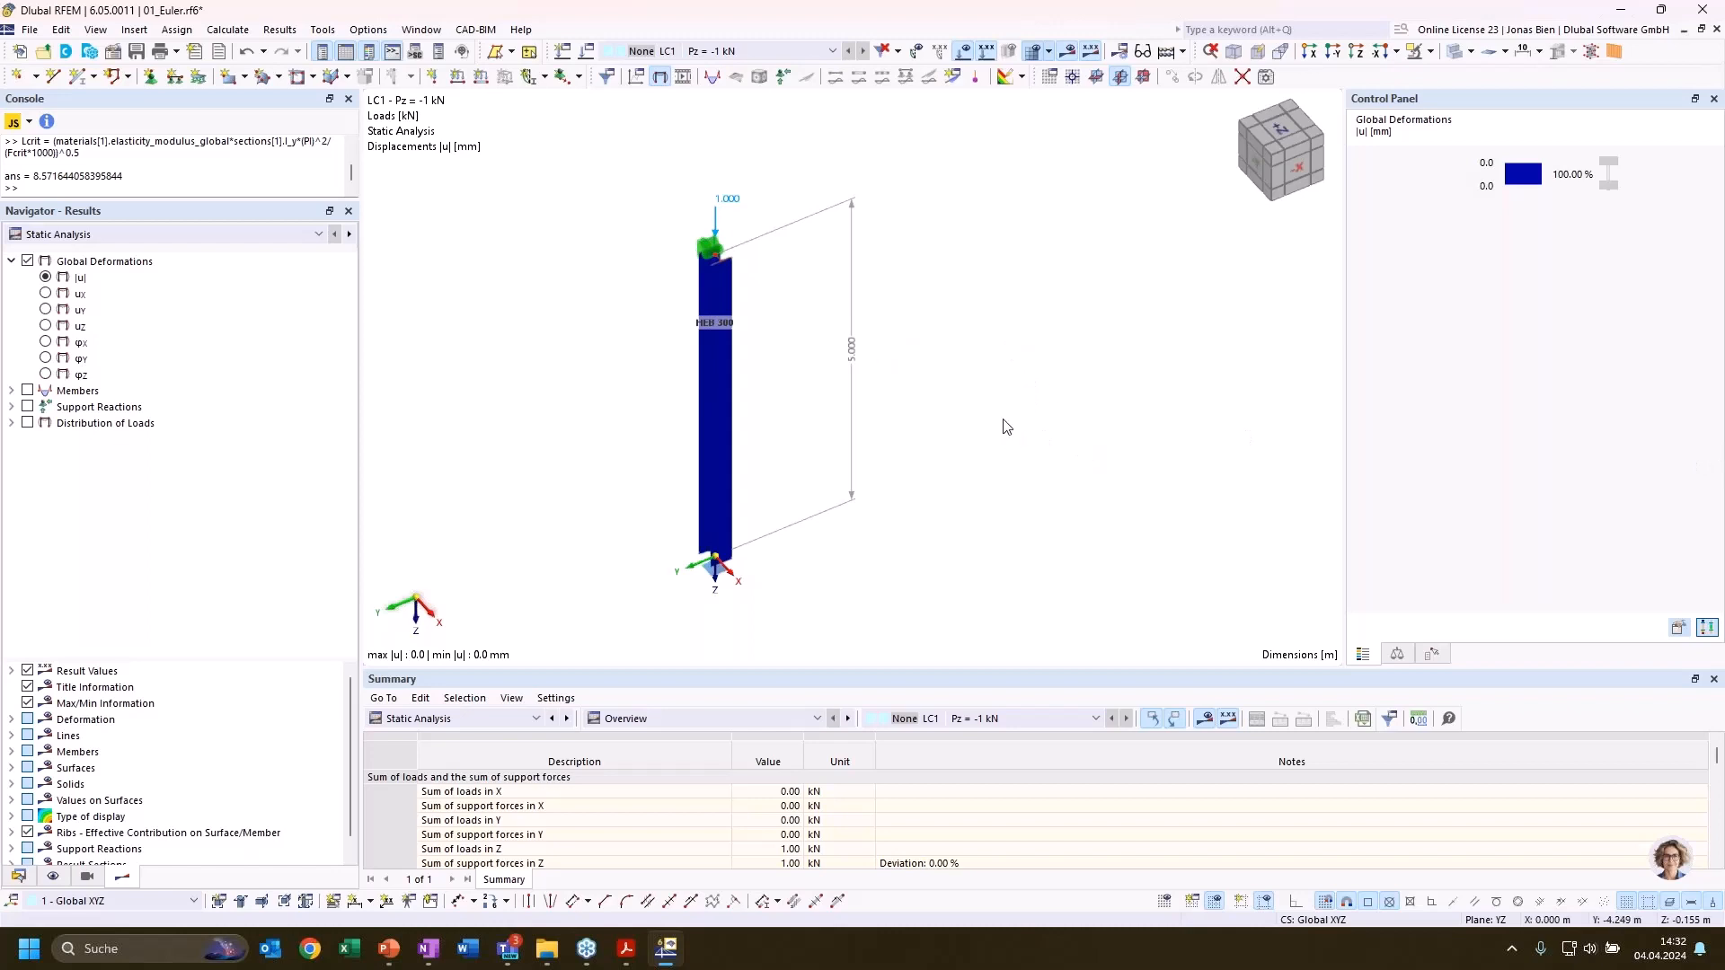
Set the nonlinearity of rotations φX and φY of the base support at node 1 back to None
{"action": "middle_click_drag", "start_coordinate": [951, 410], "coordinate": [804, 388], "text": "ctrl"}
{"action": "middle_click_drag", "start_coordinate": [829, 478], "coordinate": [1159, 490], "text": "ctrl"}
{"action": "double_click", "coordinate": [760, 593]}
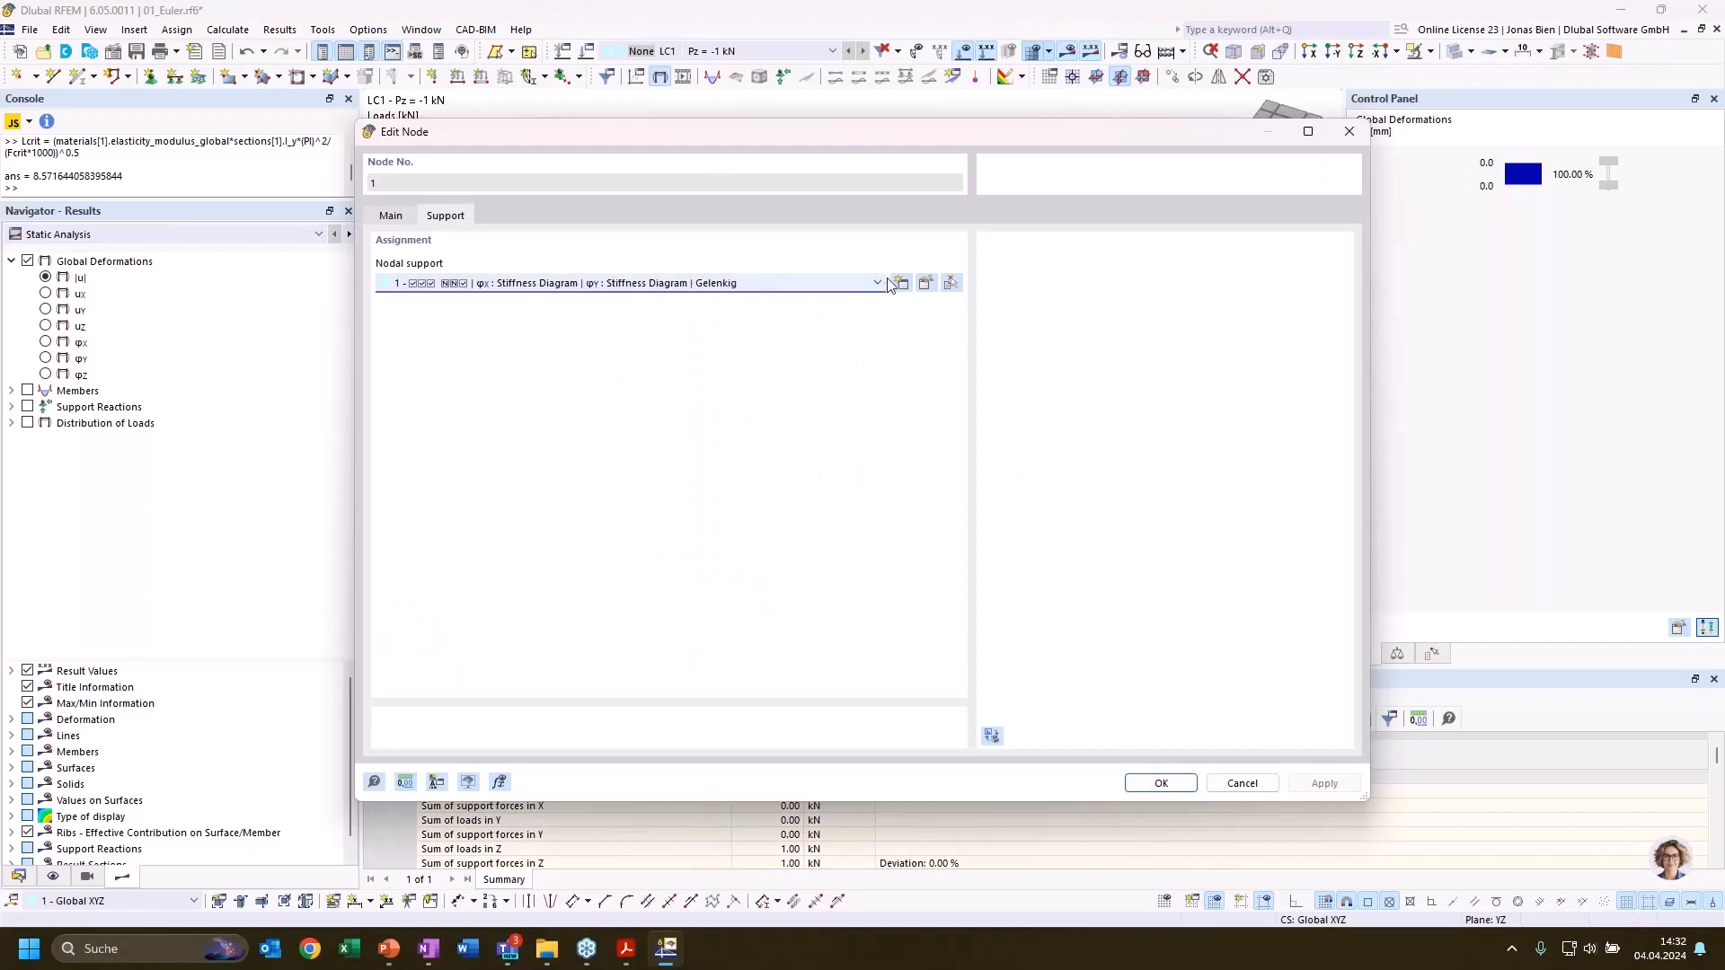
{"action": "left_click", "coordinate": [859, 284]}
{"action": "left_click", "coordinate": [859, 284]}
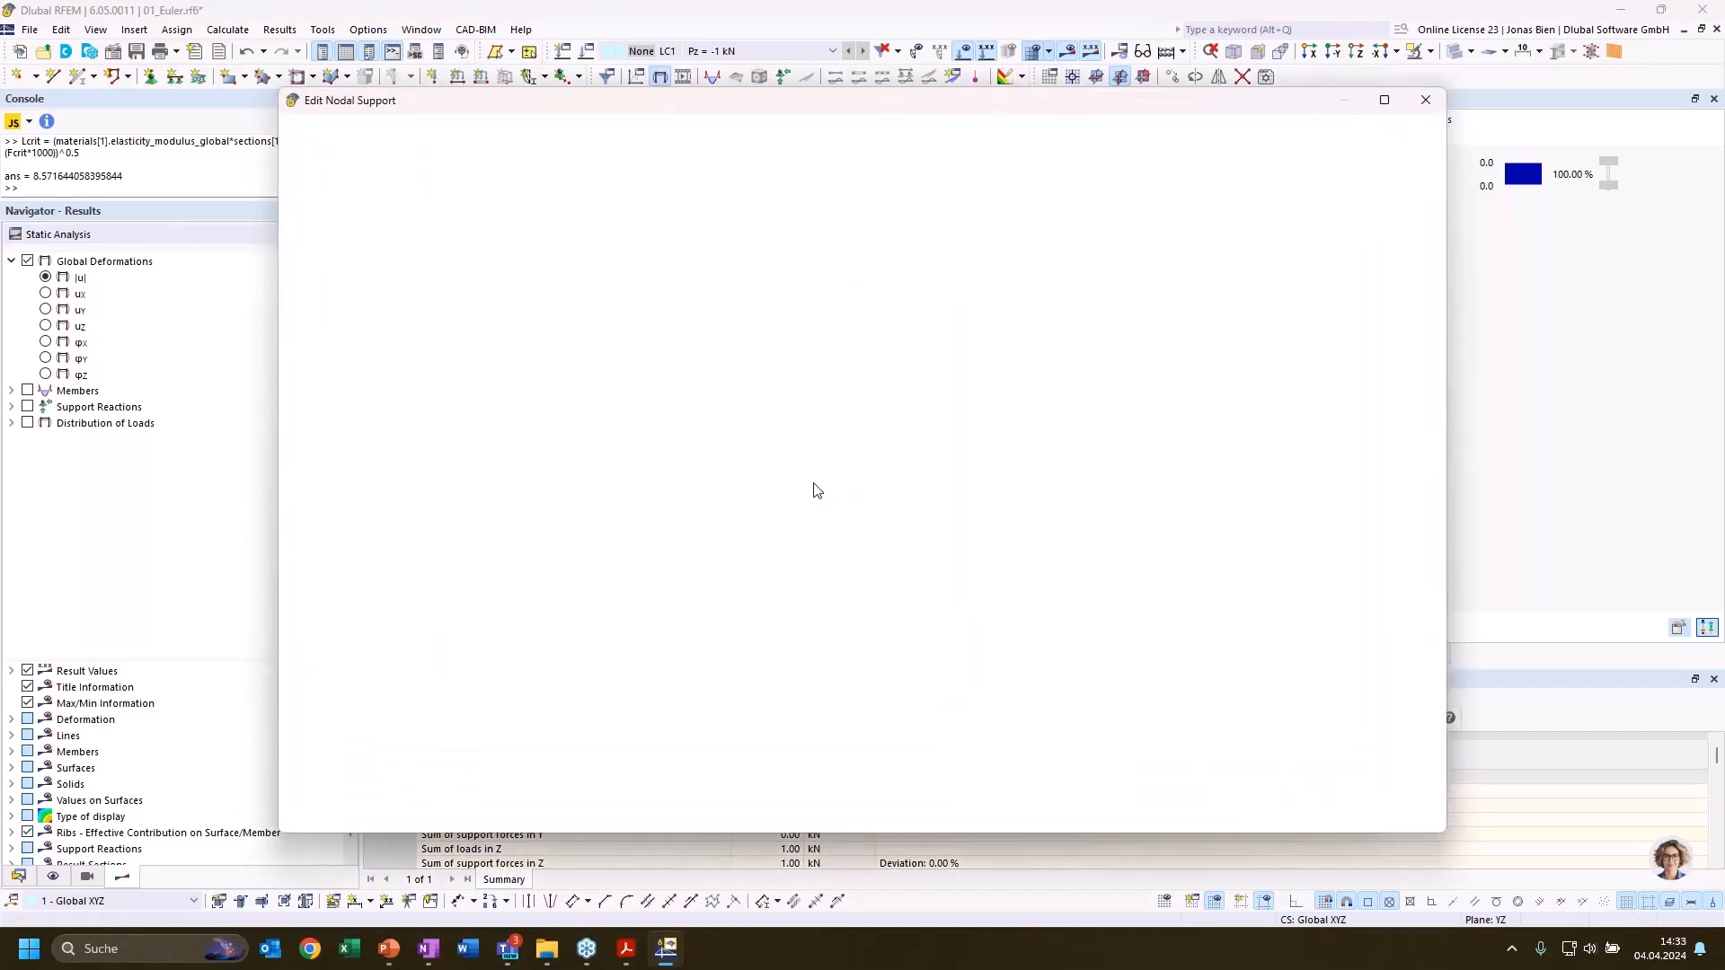
{"action": "left_click", "coordinate": [839, 406]}
{"action": "left_click", "coordinate": [836, 421]}
{"action": "left_click", "coordinate": [838, 424]}
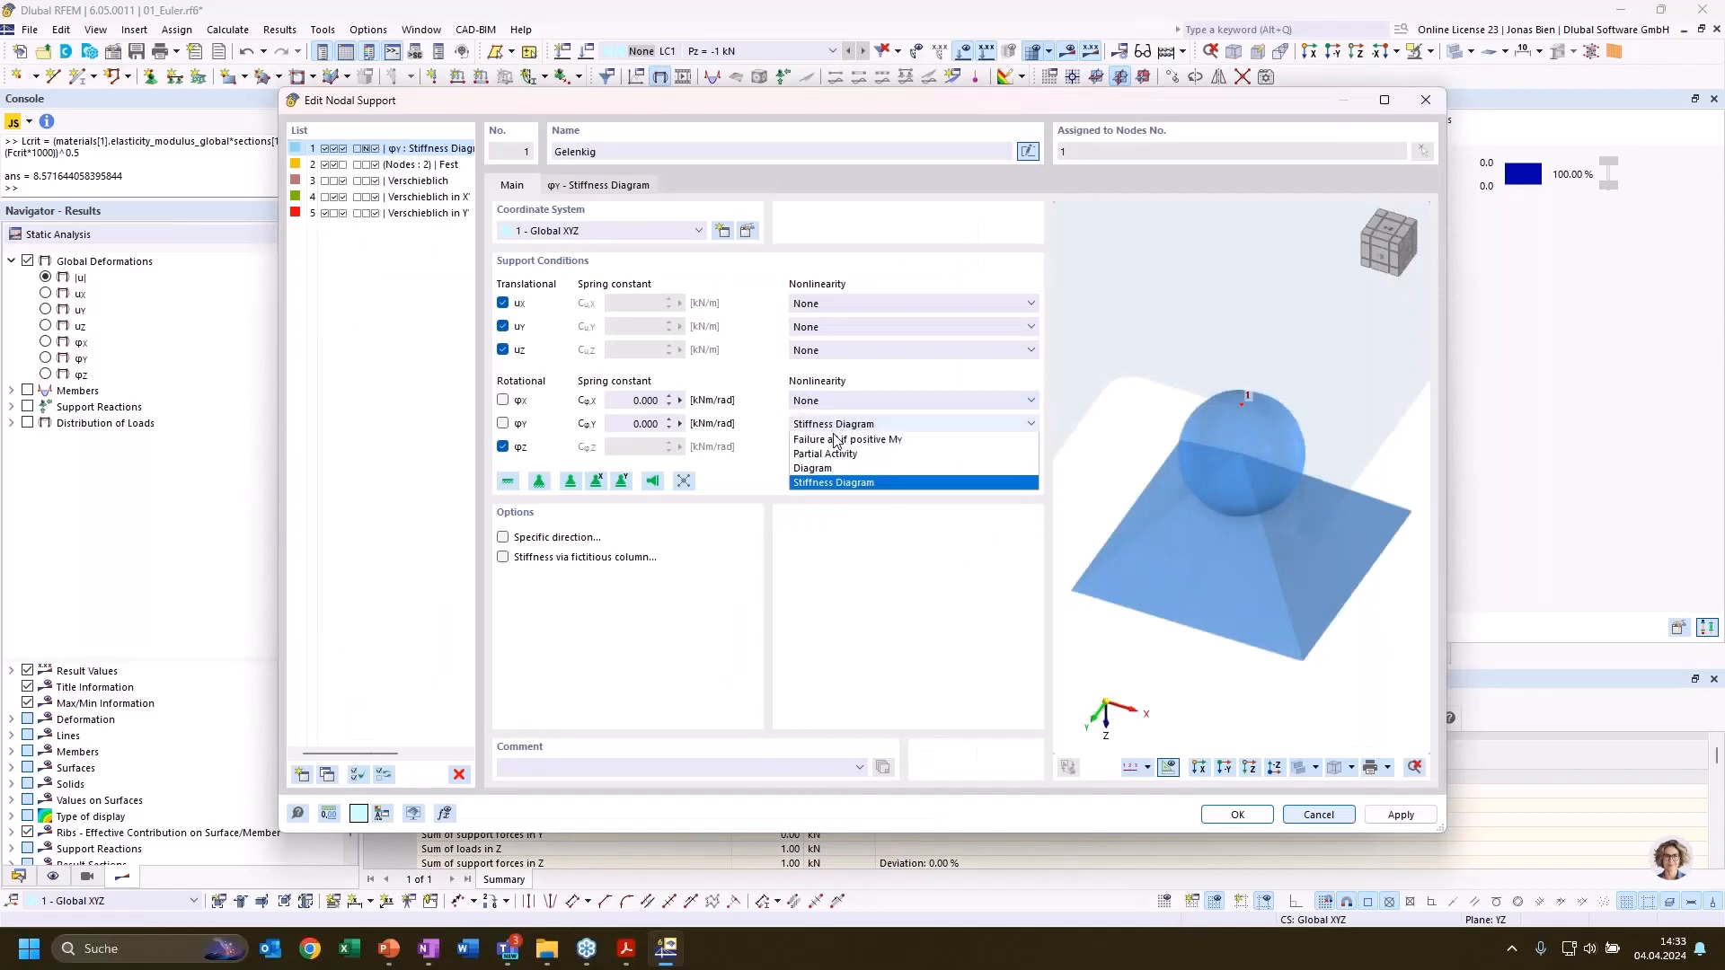
{"action": "left_click", "coordinate": [836, 440]}
{"action": "left_click", "coordinate": [1237, 814]}
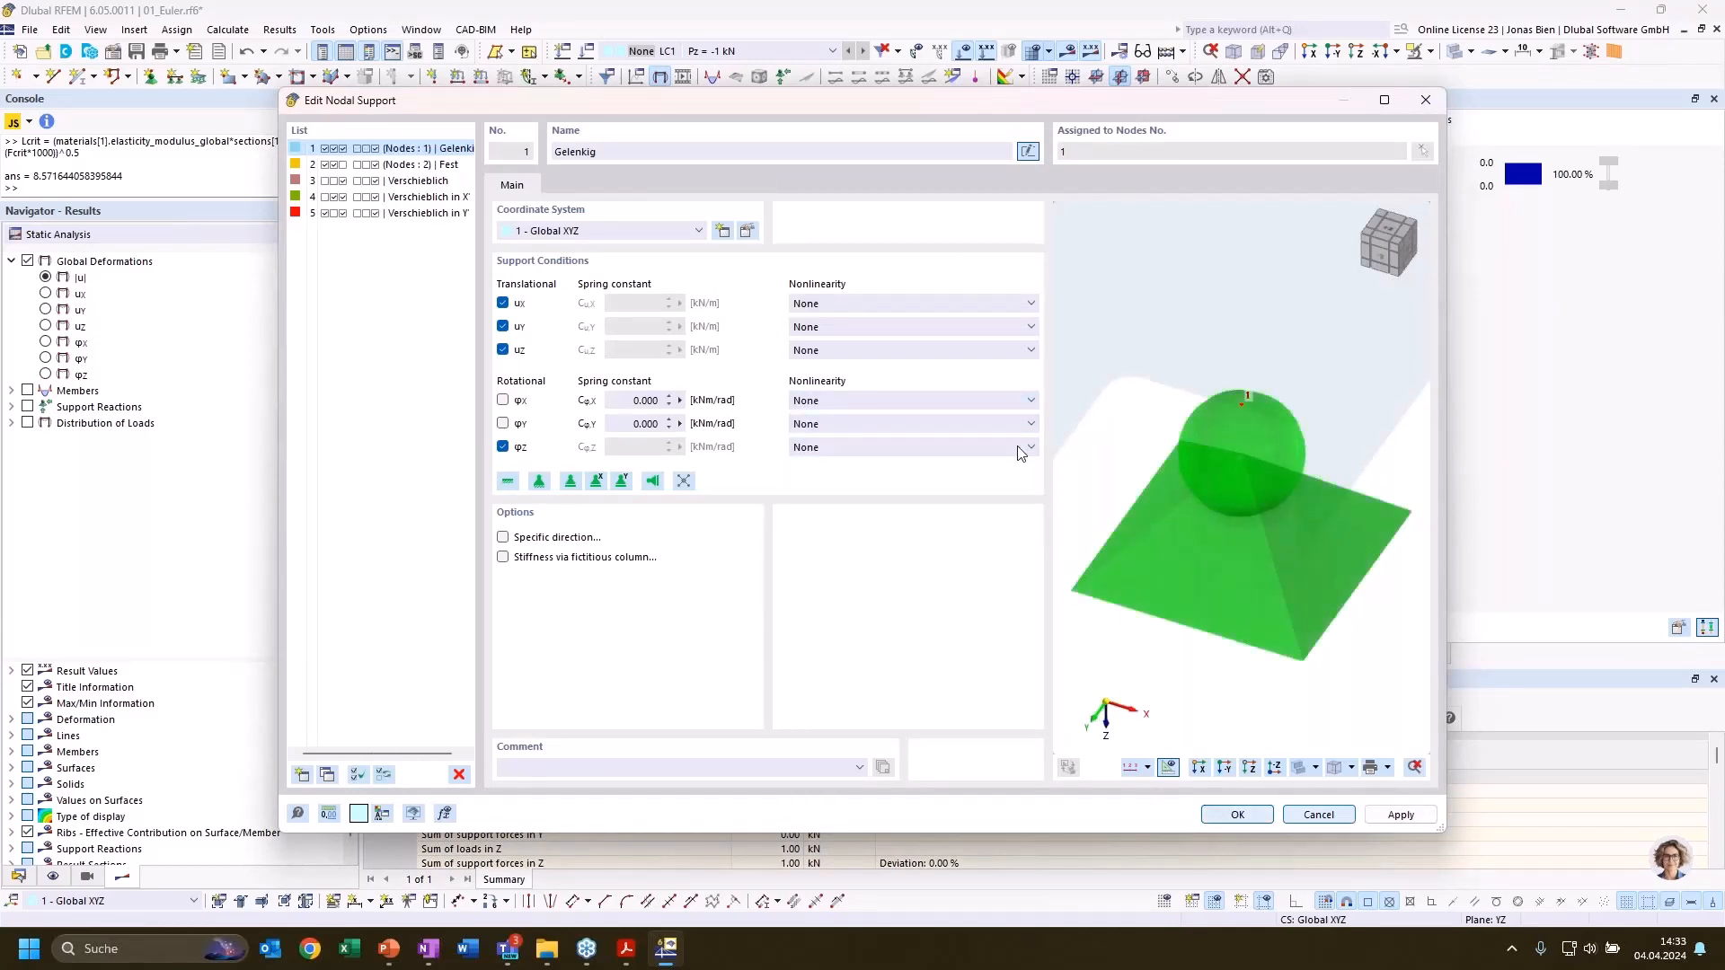
{"action": "left_click", "coordinate": [1158, 784]}
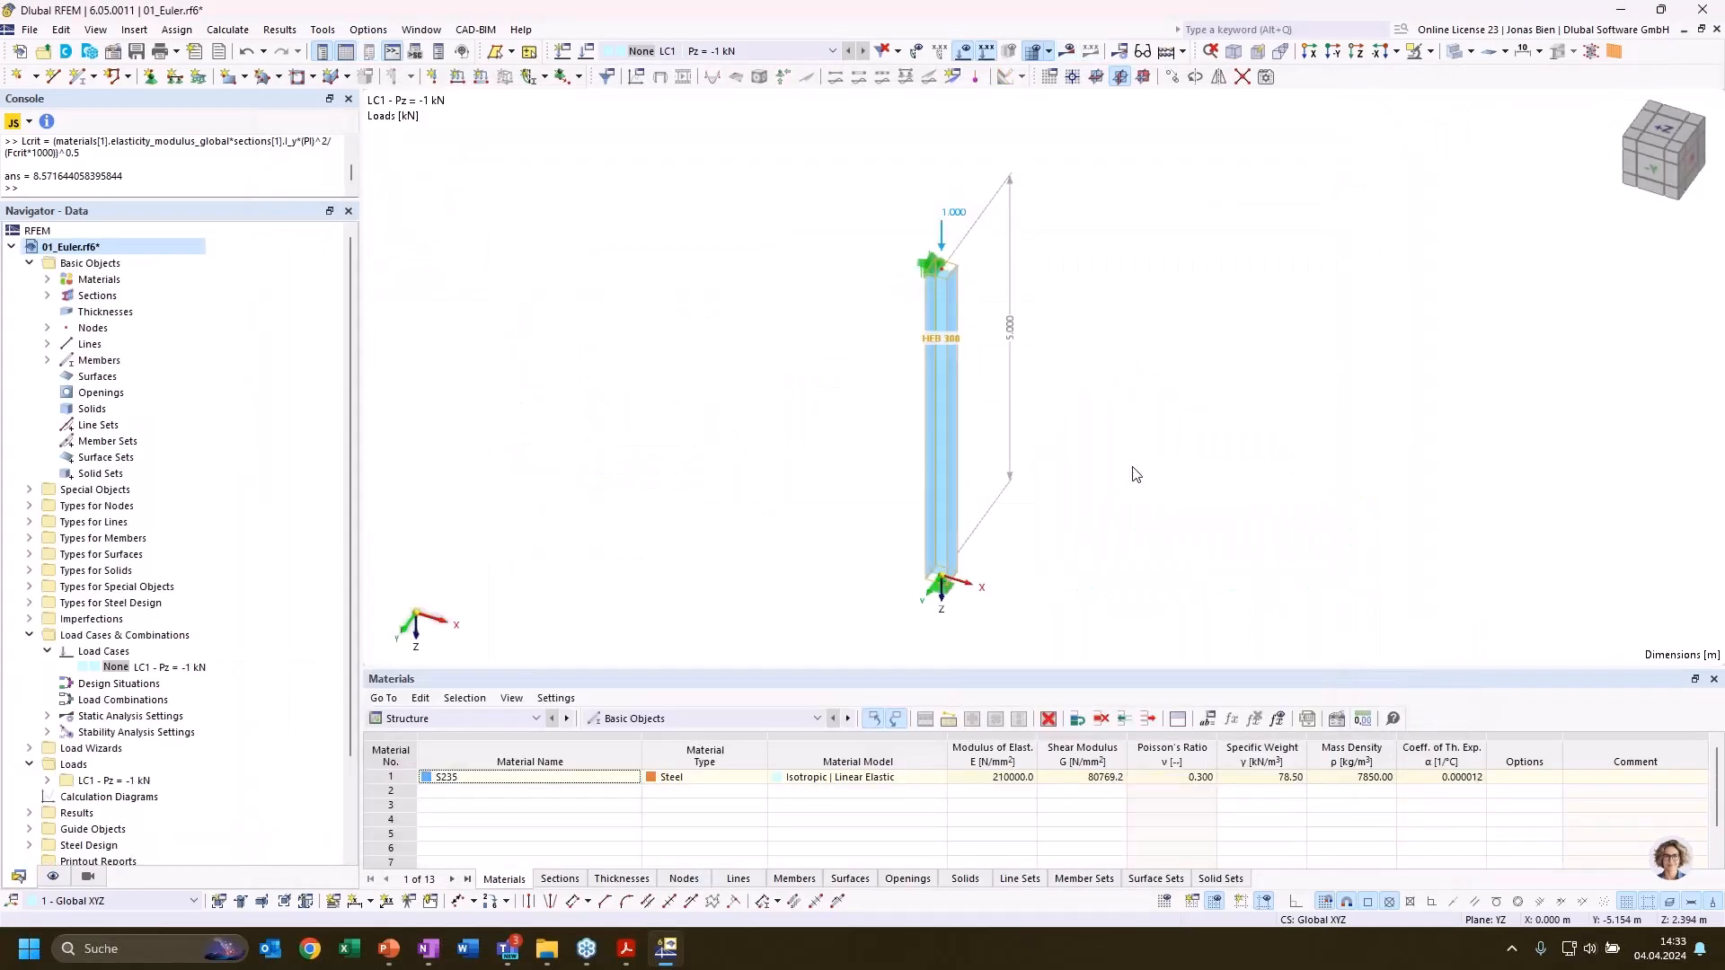
Divide the column member using 1 intermediate node
{"action": "right_click", "coordinate": [906, 438]}
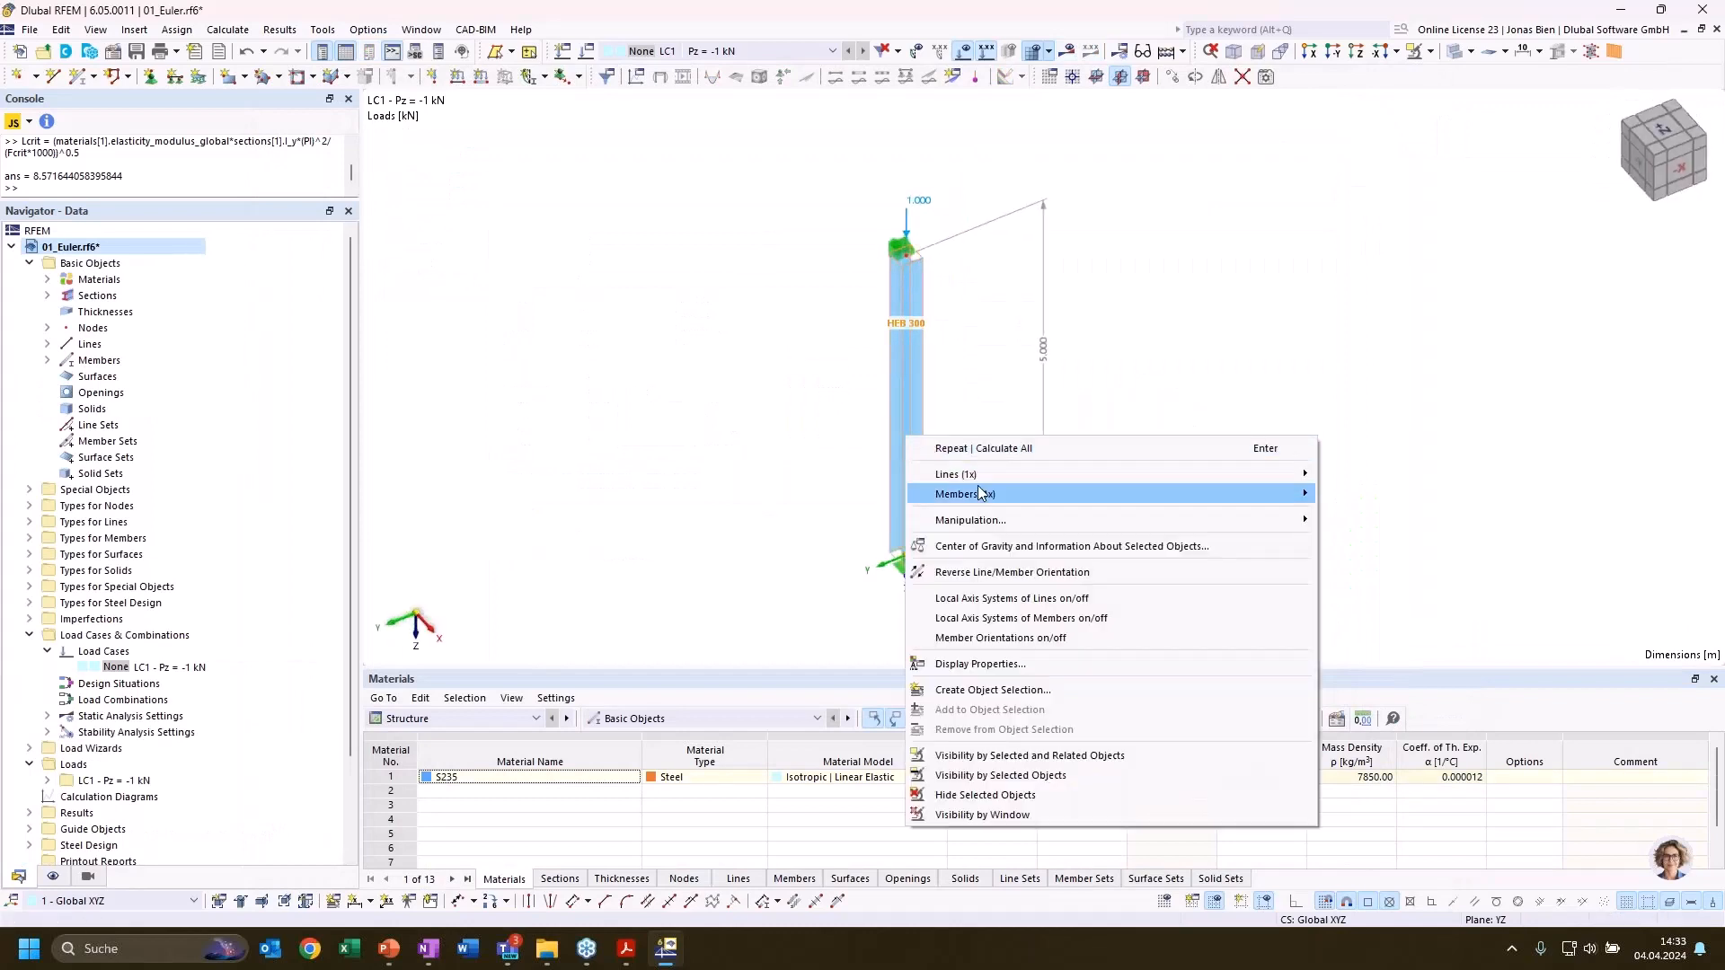
{"action": "mouse_move", "coordinate": [1294, 497]}
{"action": "mouse_move", "coordinate": [1333, 639]}
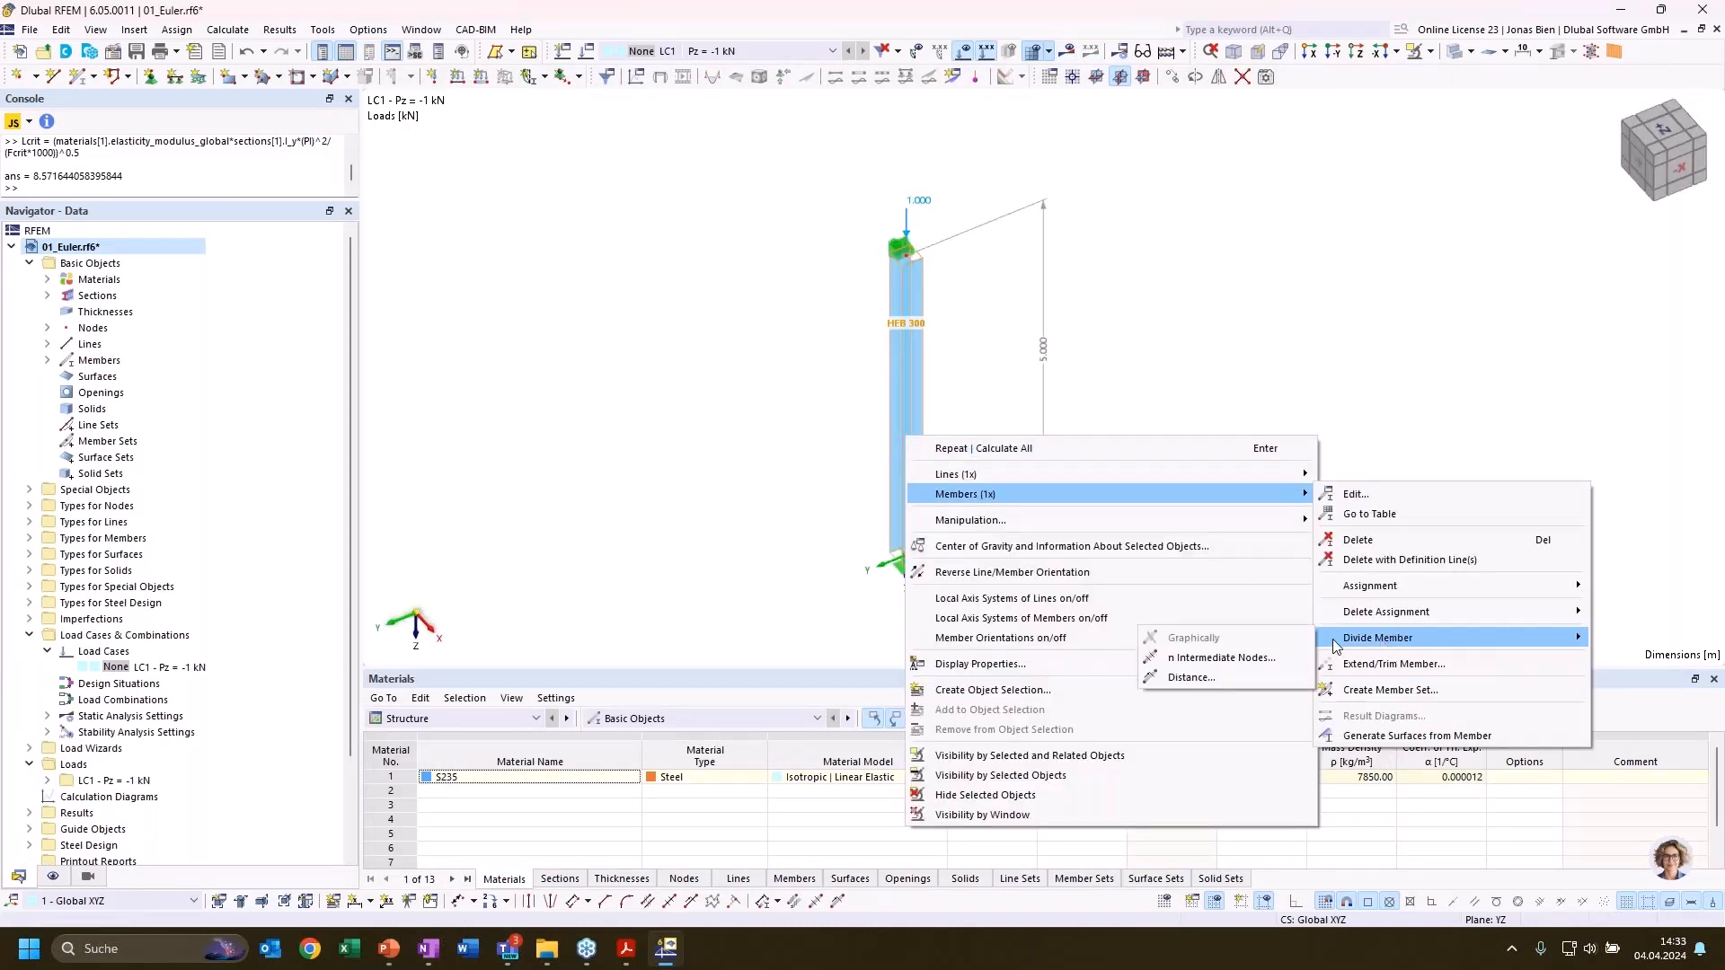
{"action": "left_click", "coordinate": [1222, 658]}
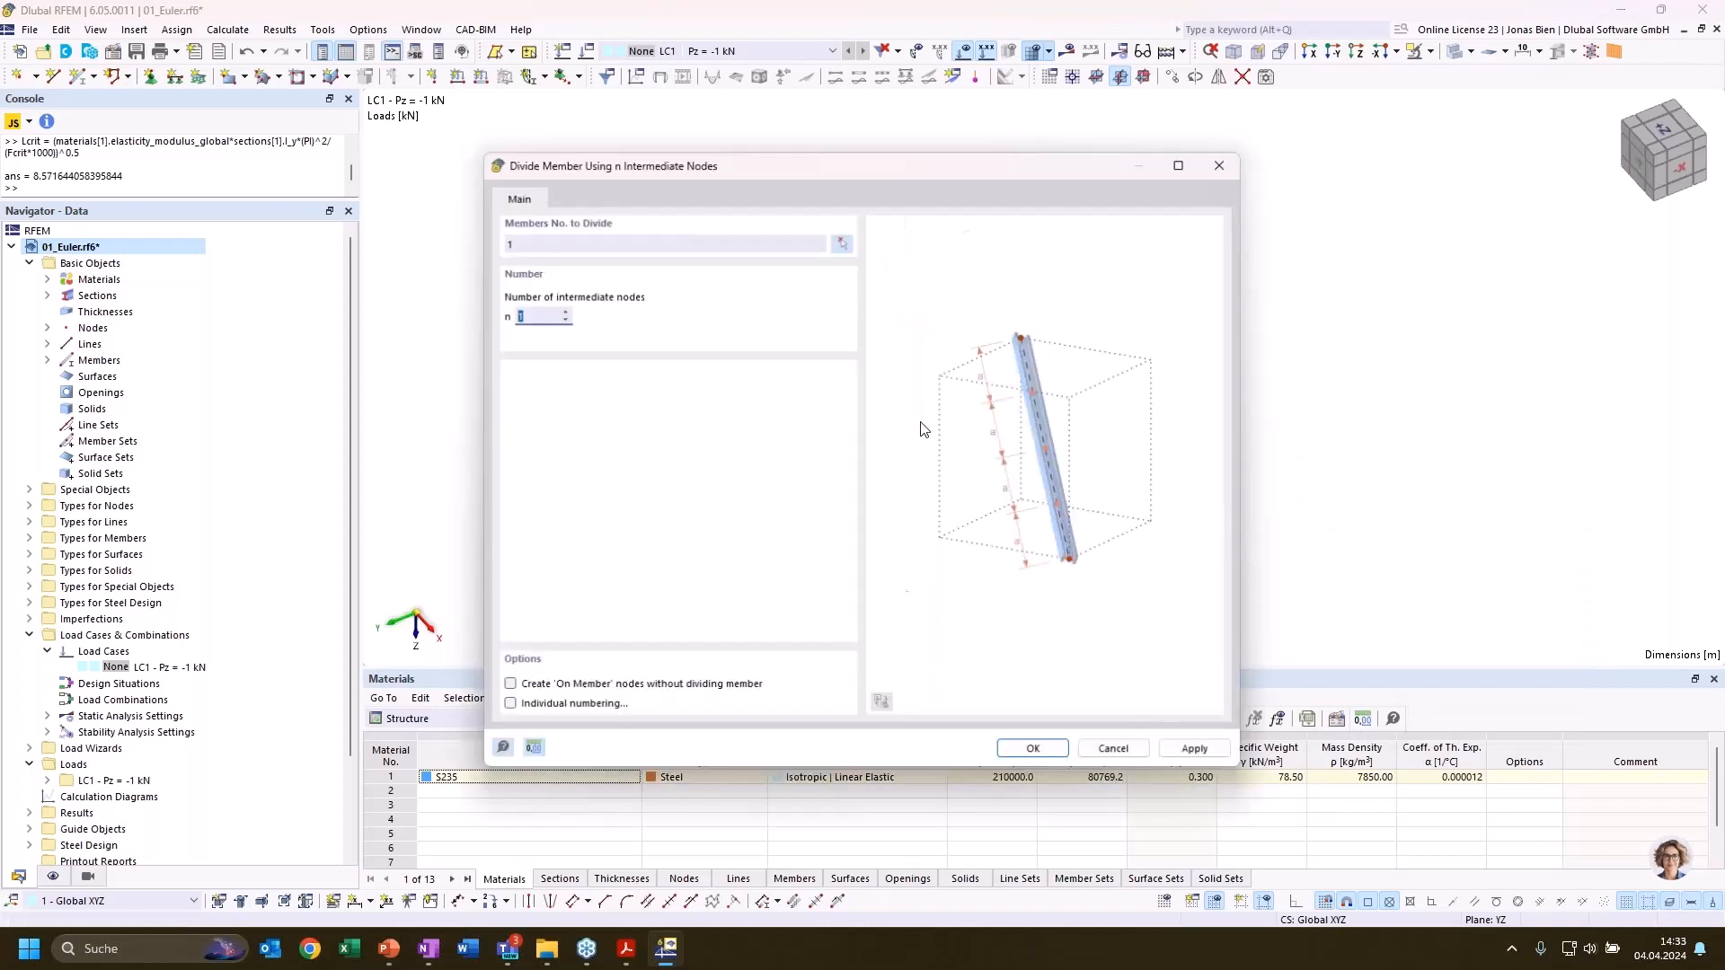
{"action": "key", "text": "Return"}
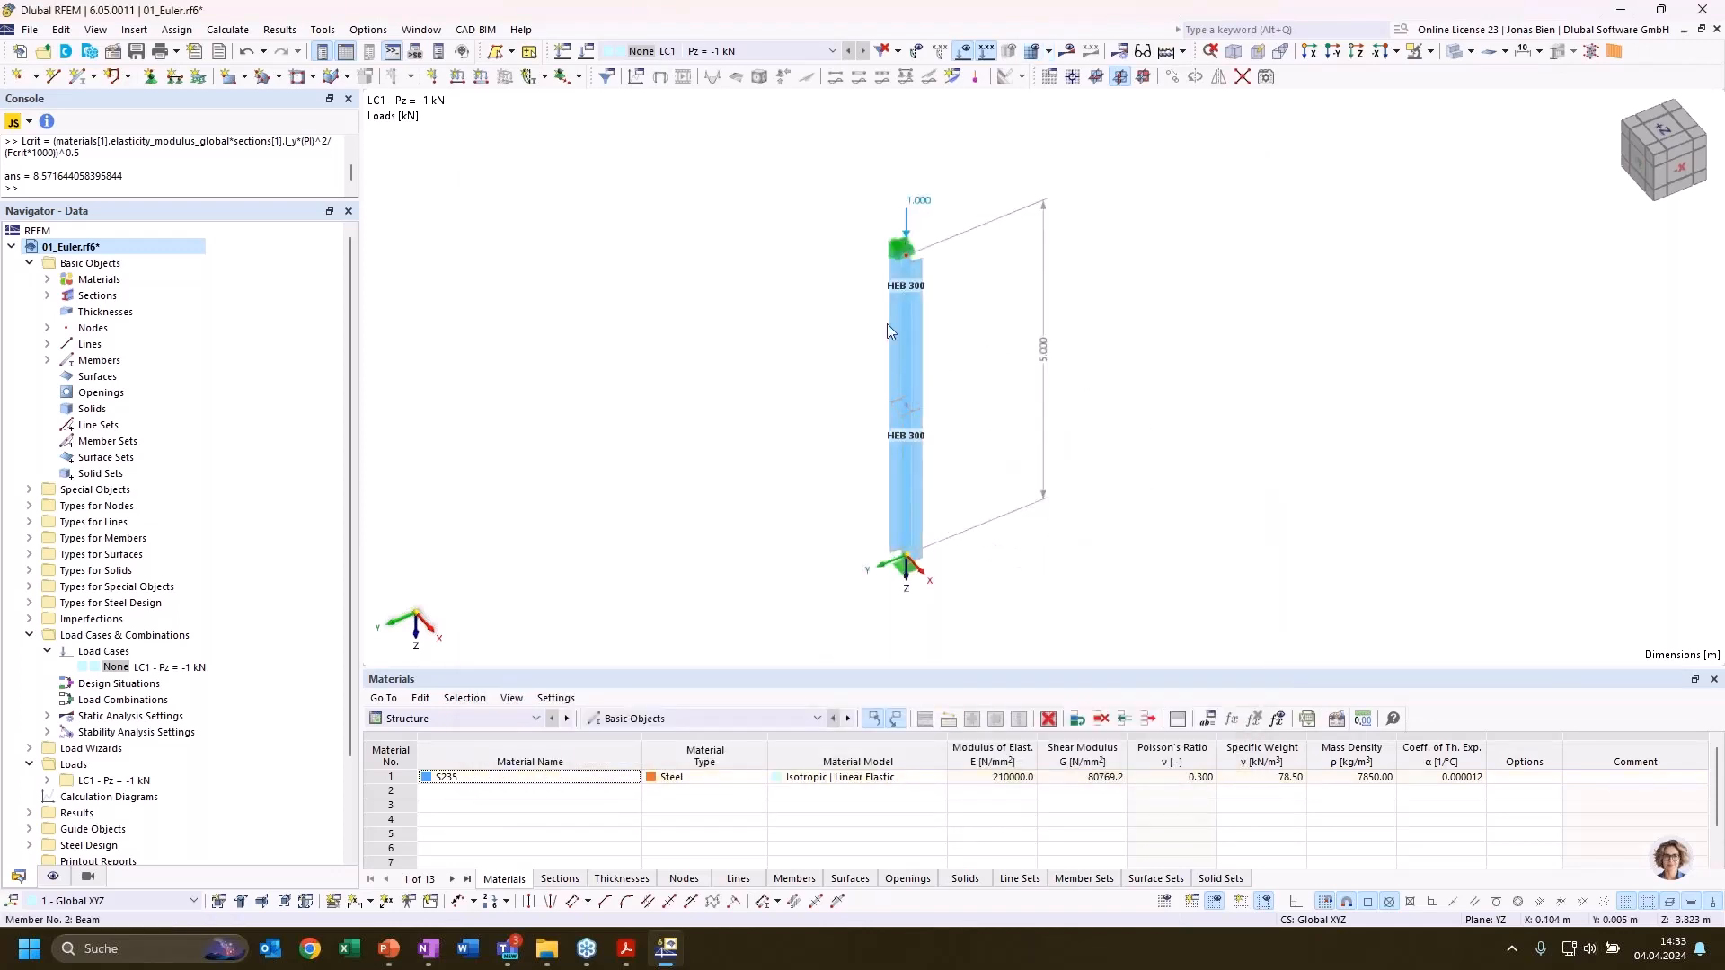
Calculate the whole model with the divided column, ignoring the steel design plausibility check
{"action": "middle_click_drag", "start_coordinate": [1175, 370], "coordinate": [1123, 407], "text": "ctrl"}
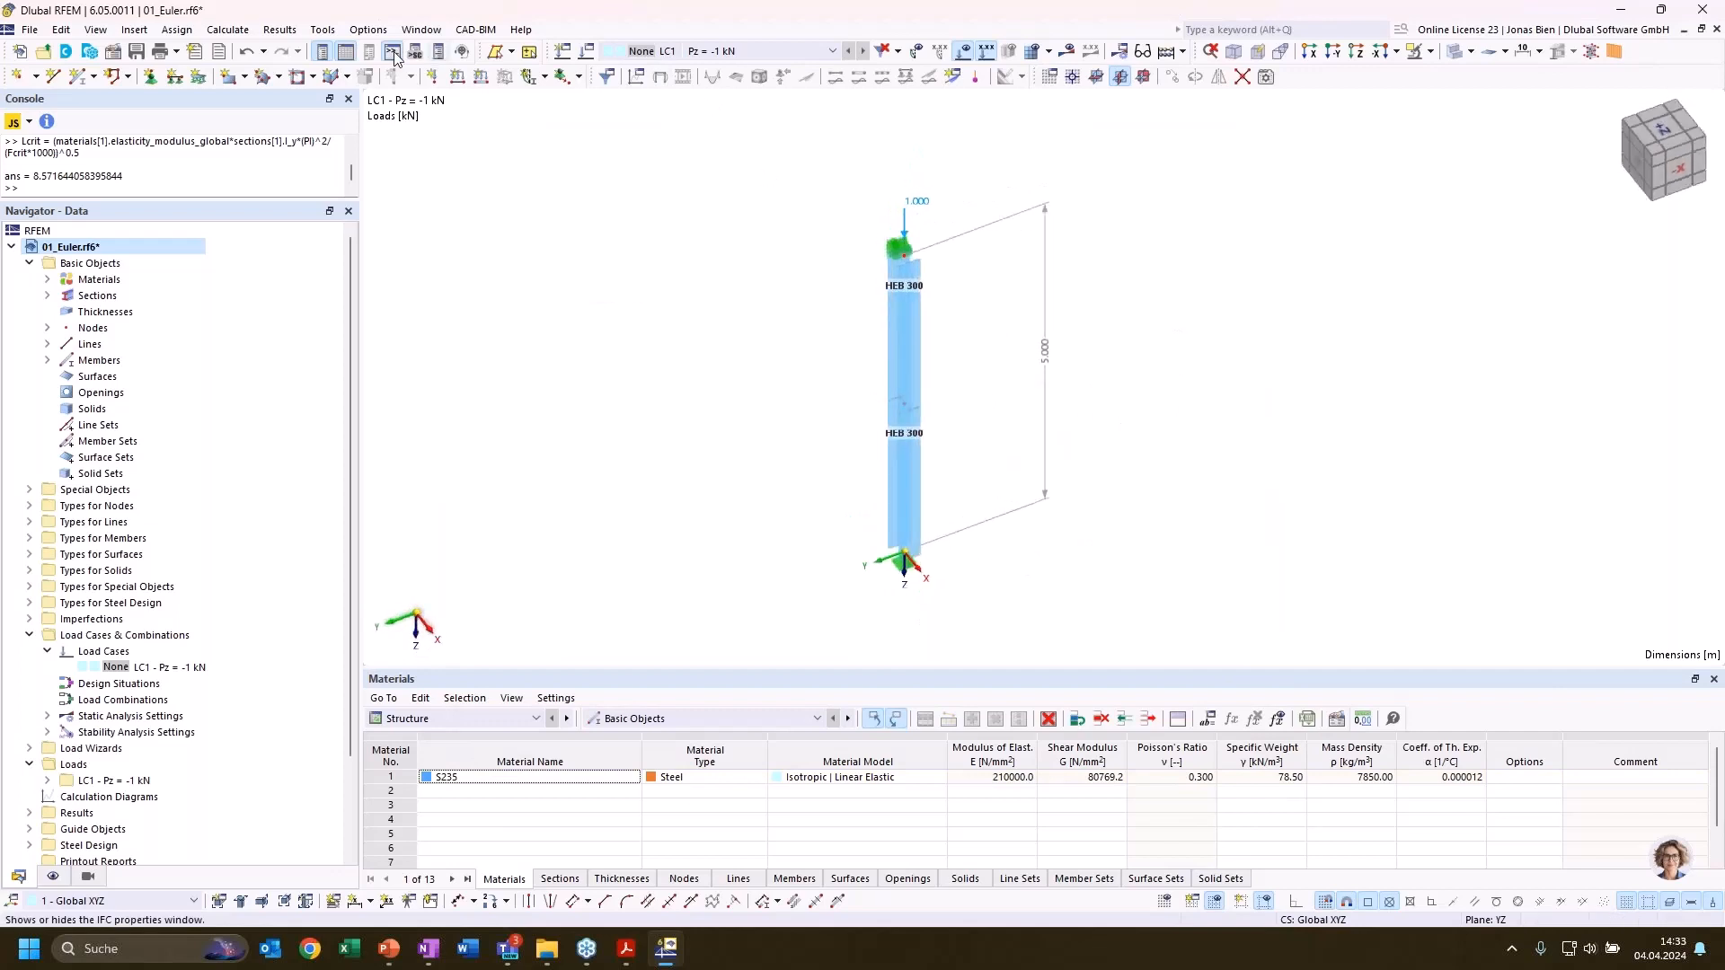
{"action": "left_click", "coordinate": [234, 30]}
{"action": "left_click", "coordinate": [263, 67]}
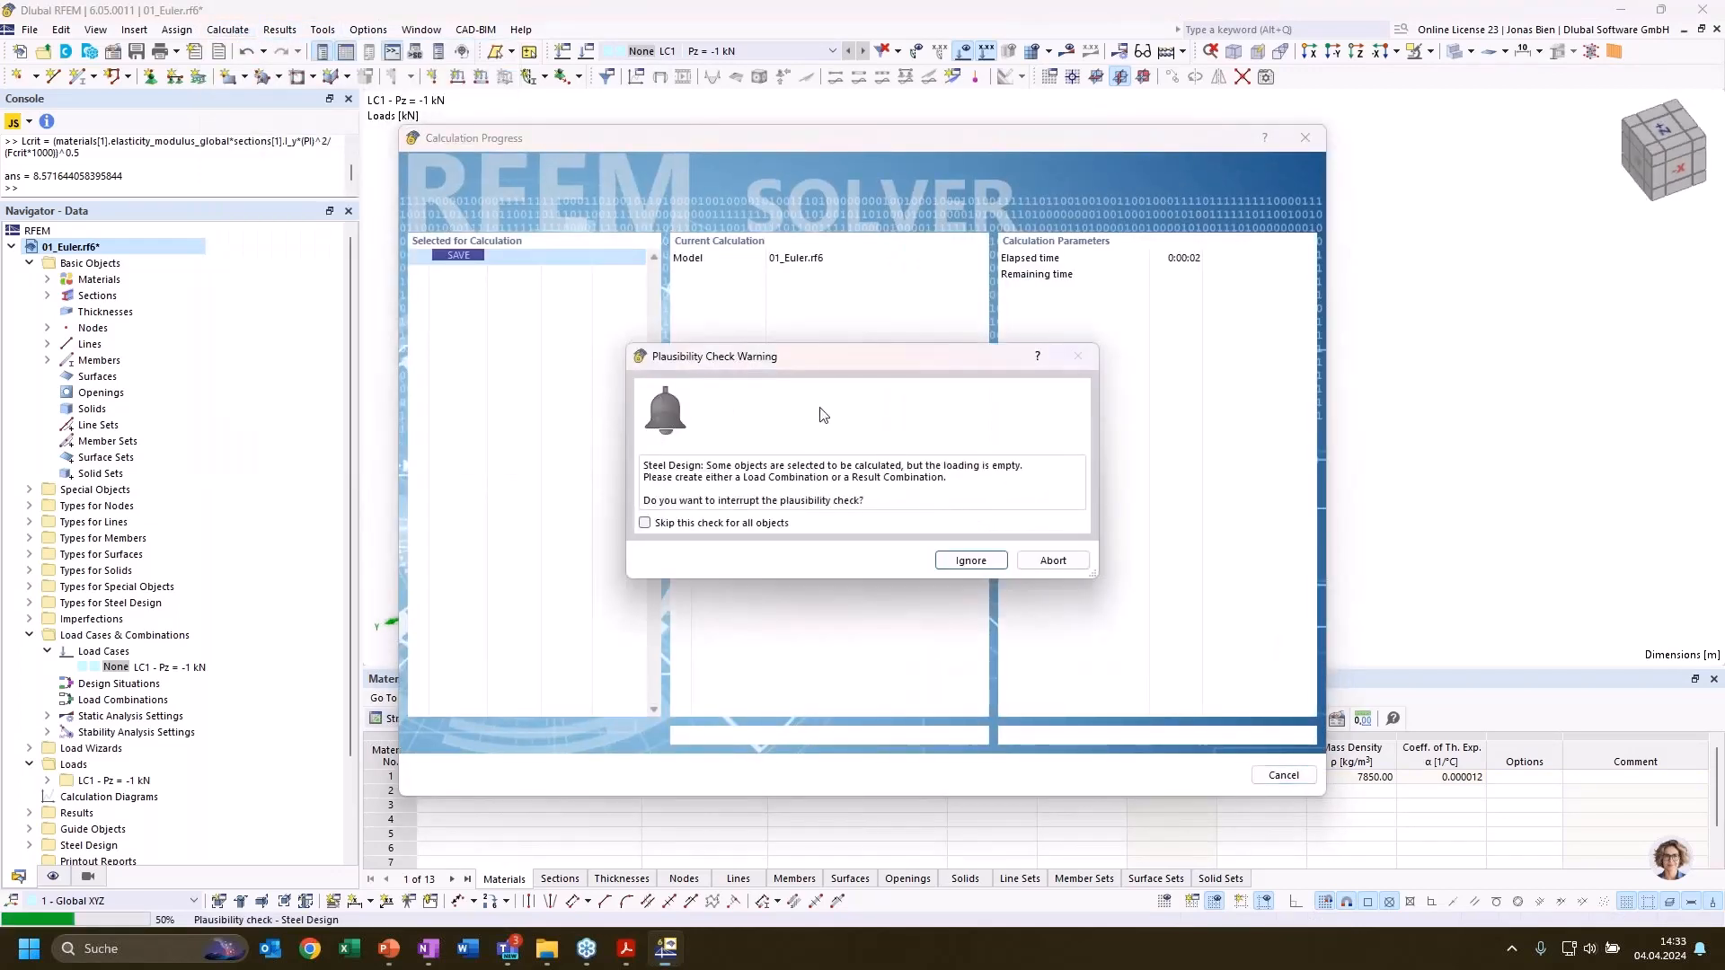
{"action": "left_click", "coordinate": [970, 560]}
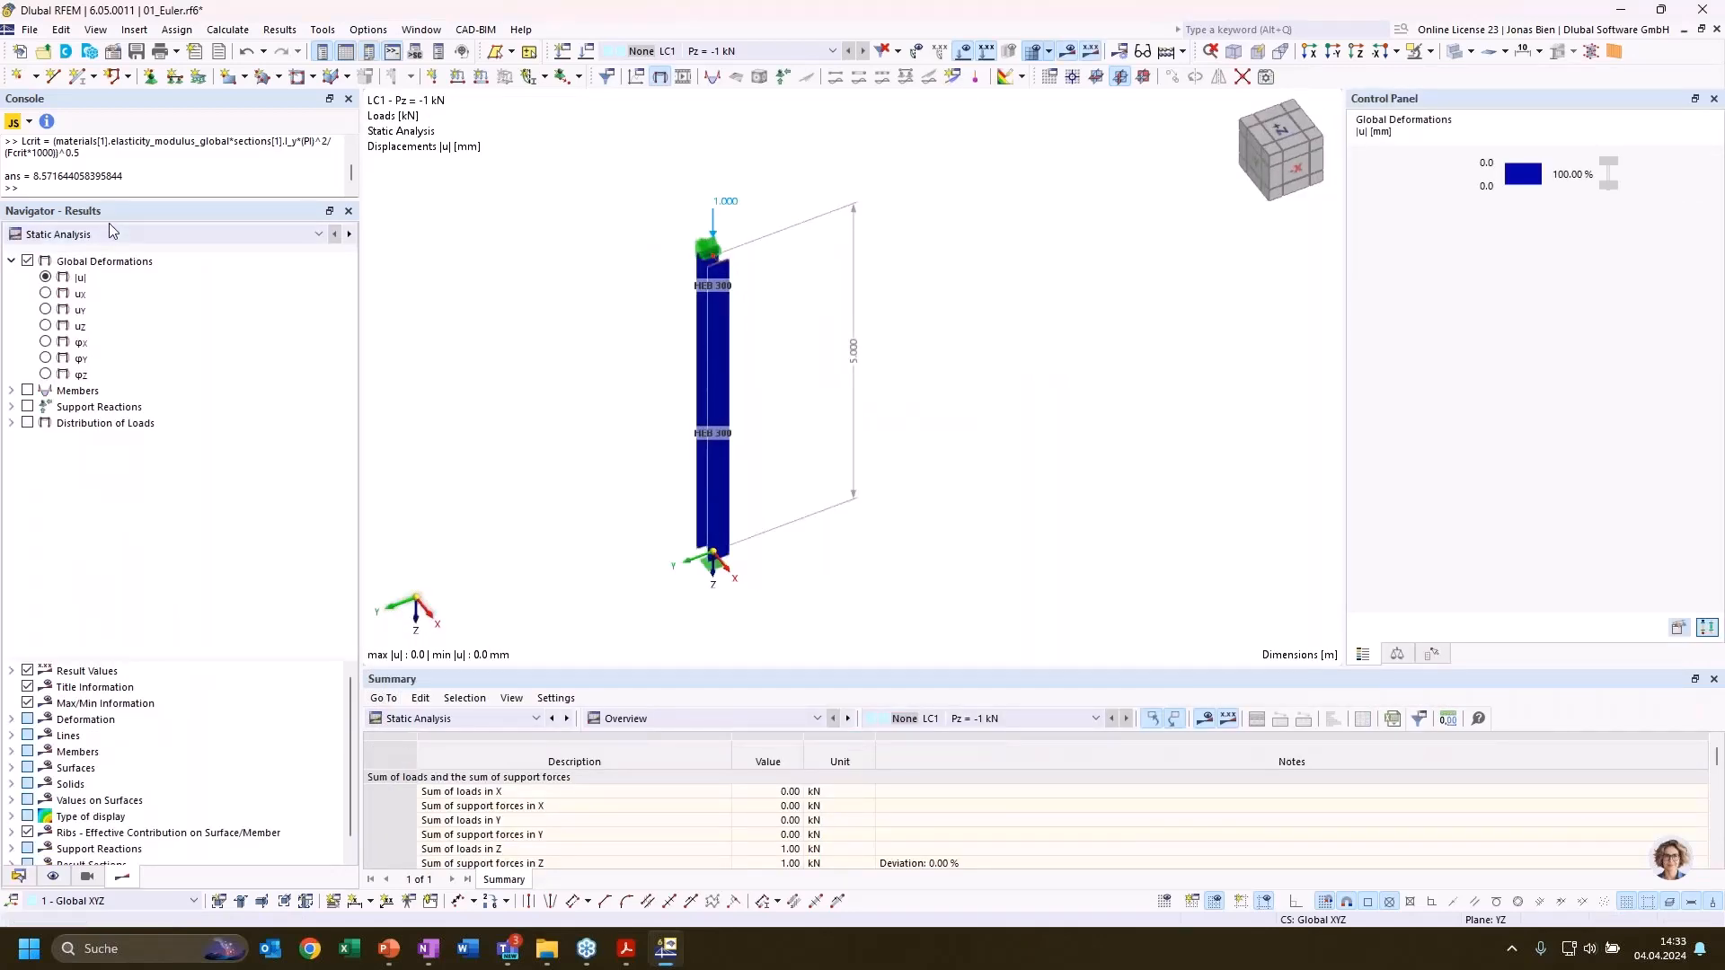
Display the divided column's stability results by member and examine each half's effective lengths and critical loads
{"action": "left_click", "coordinate": [113, 231]}
{"action": "left_click", "coordinate": [99, 264]}
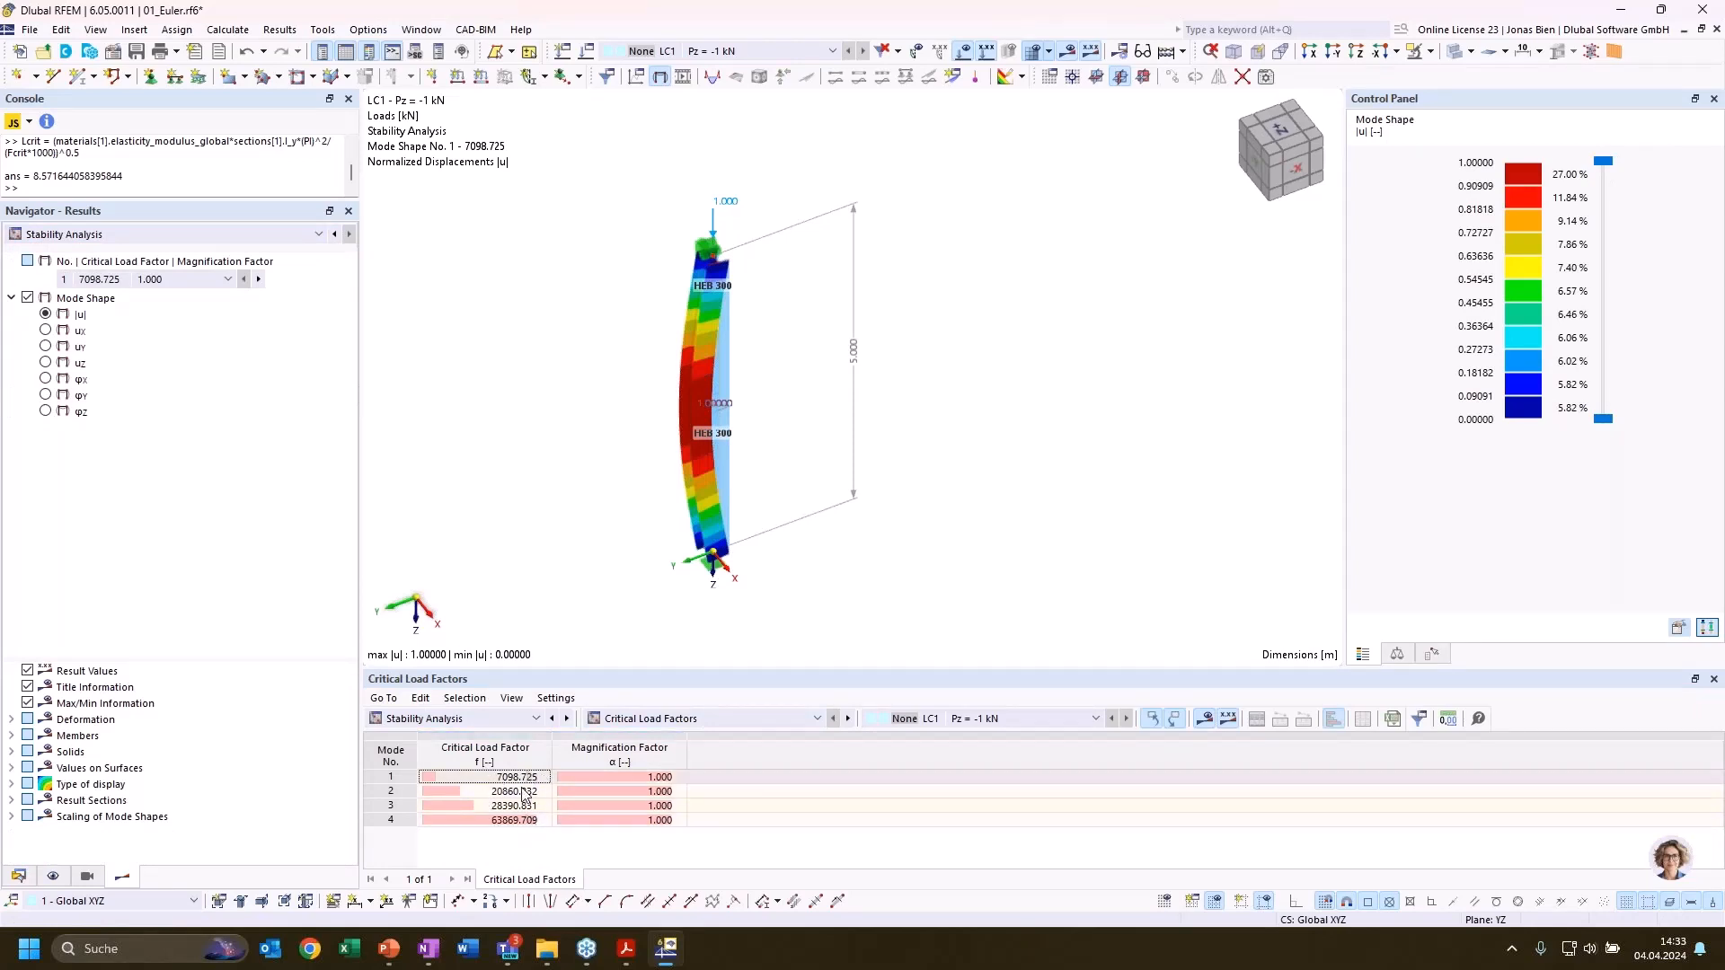
{"action": "left_click", "coordinate": [654, 720]}
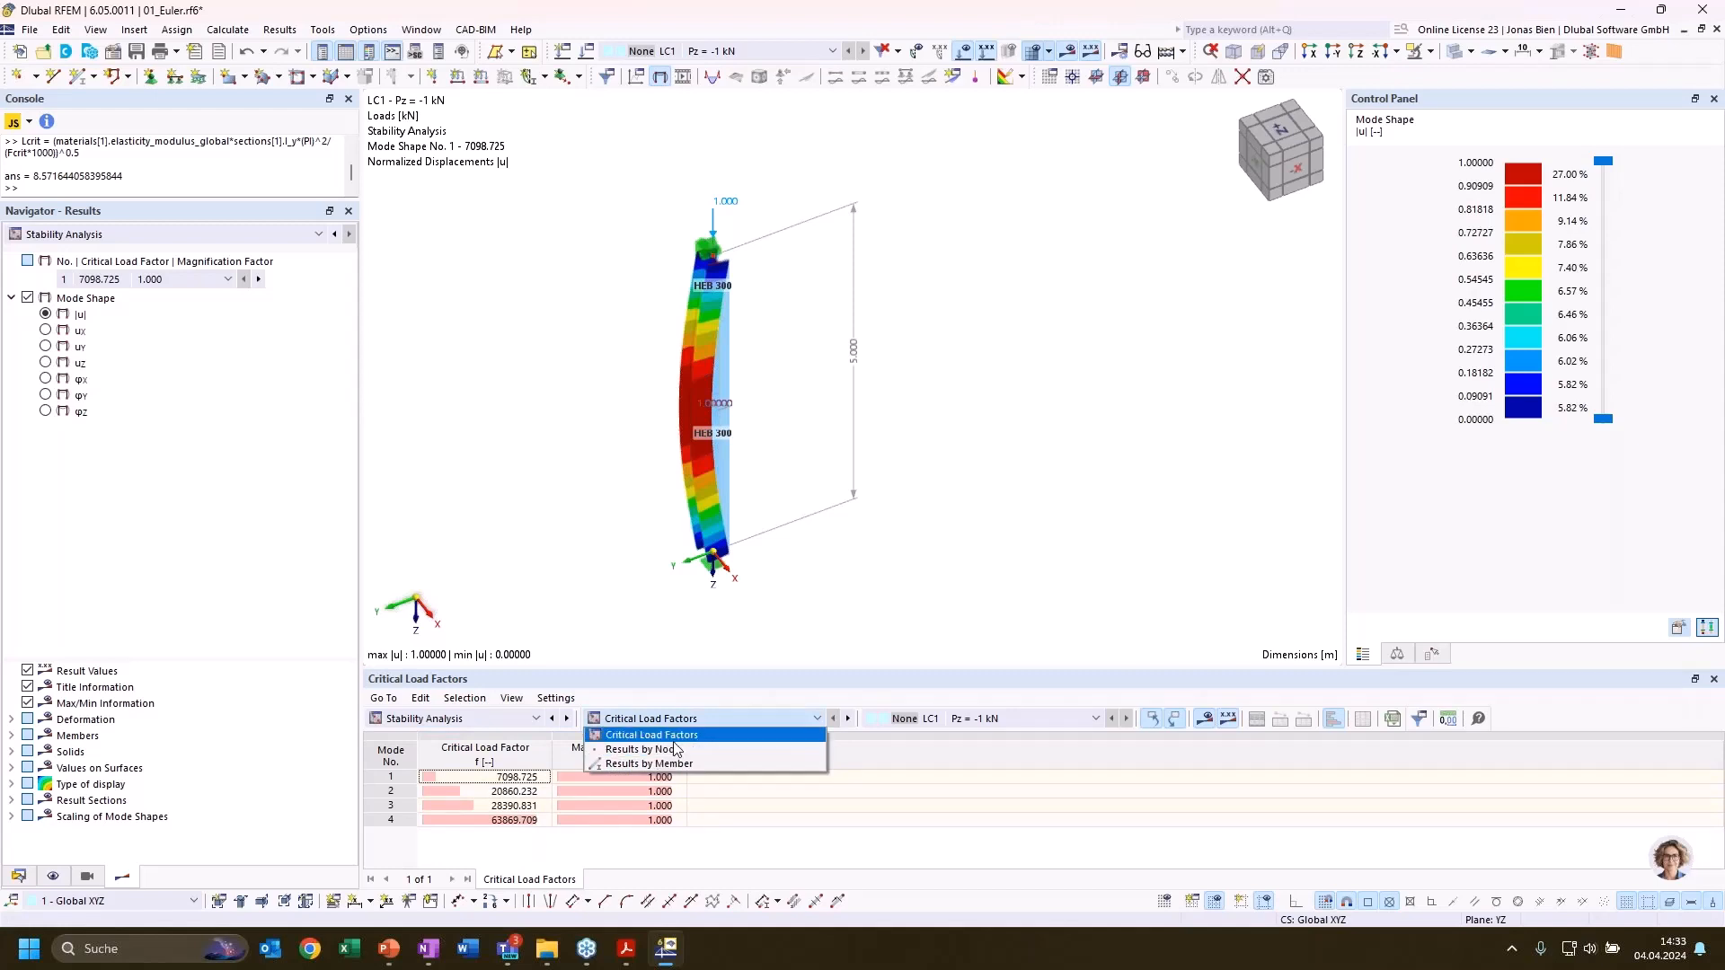
{"action": "left_click", "coordinate": [660, 764]}
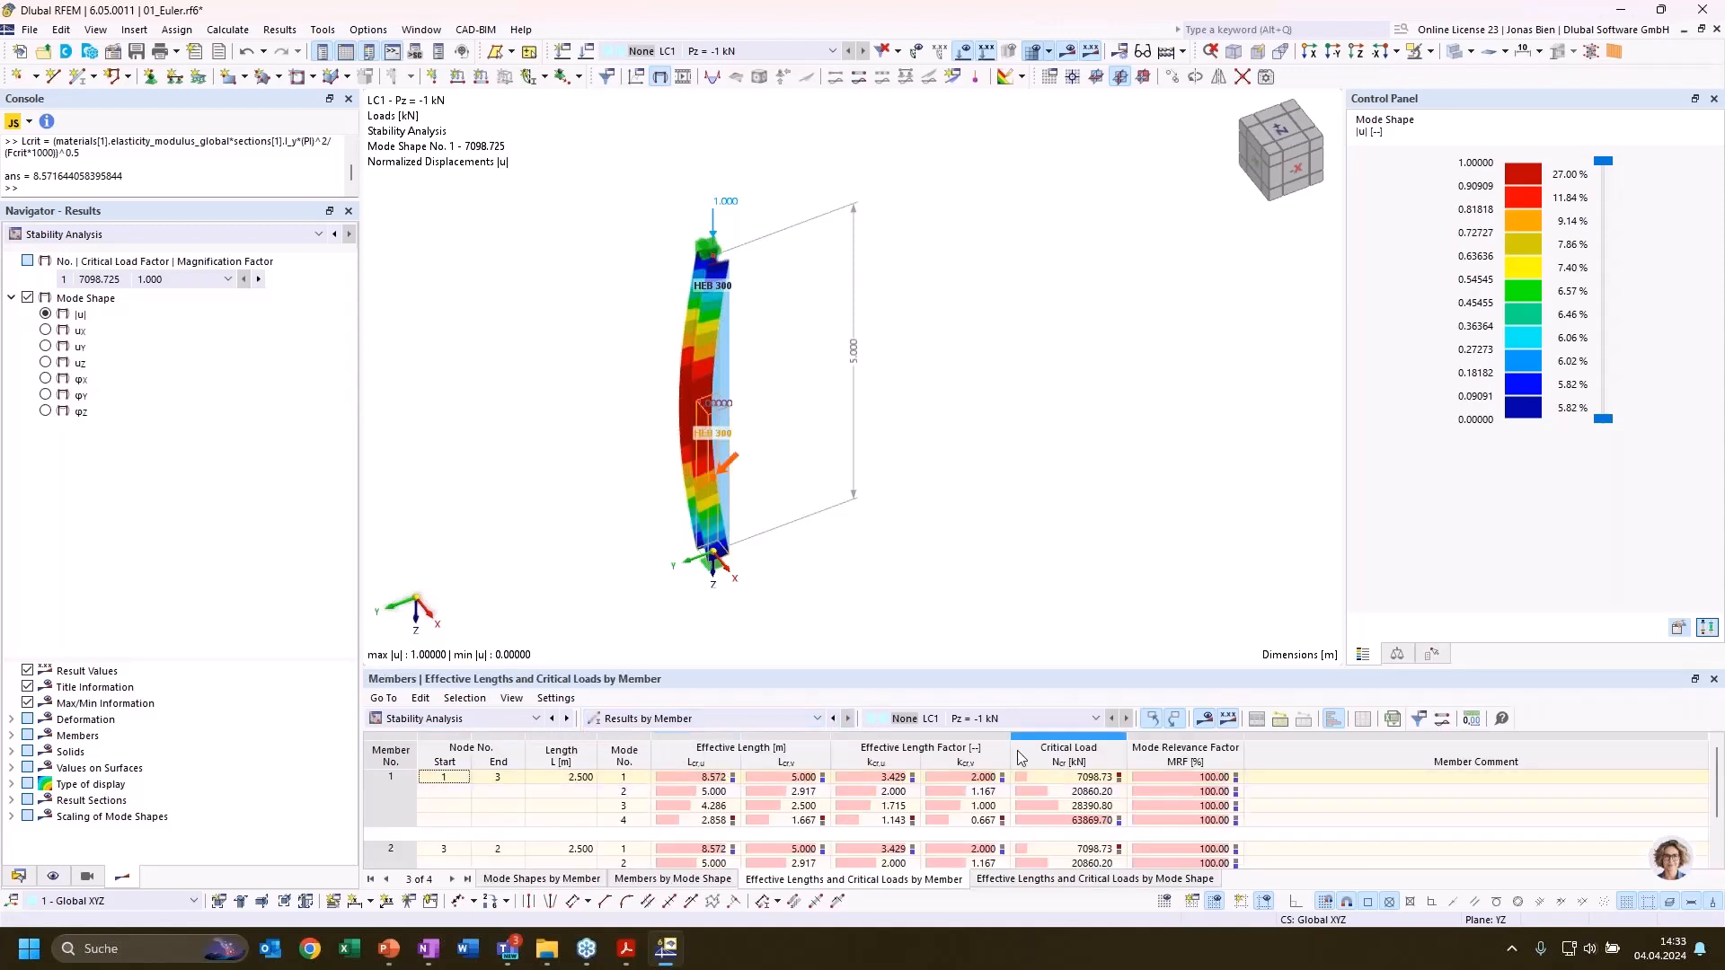
{"action": "left_click_drag", "start_coordinate": [988, 670], "coordinate": [873, 869]}
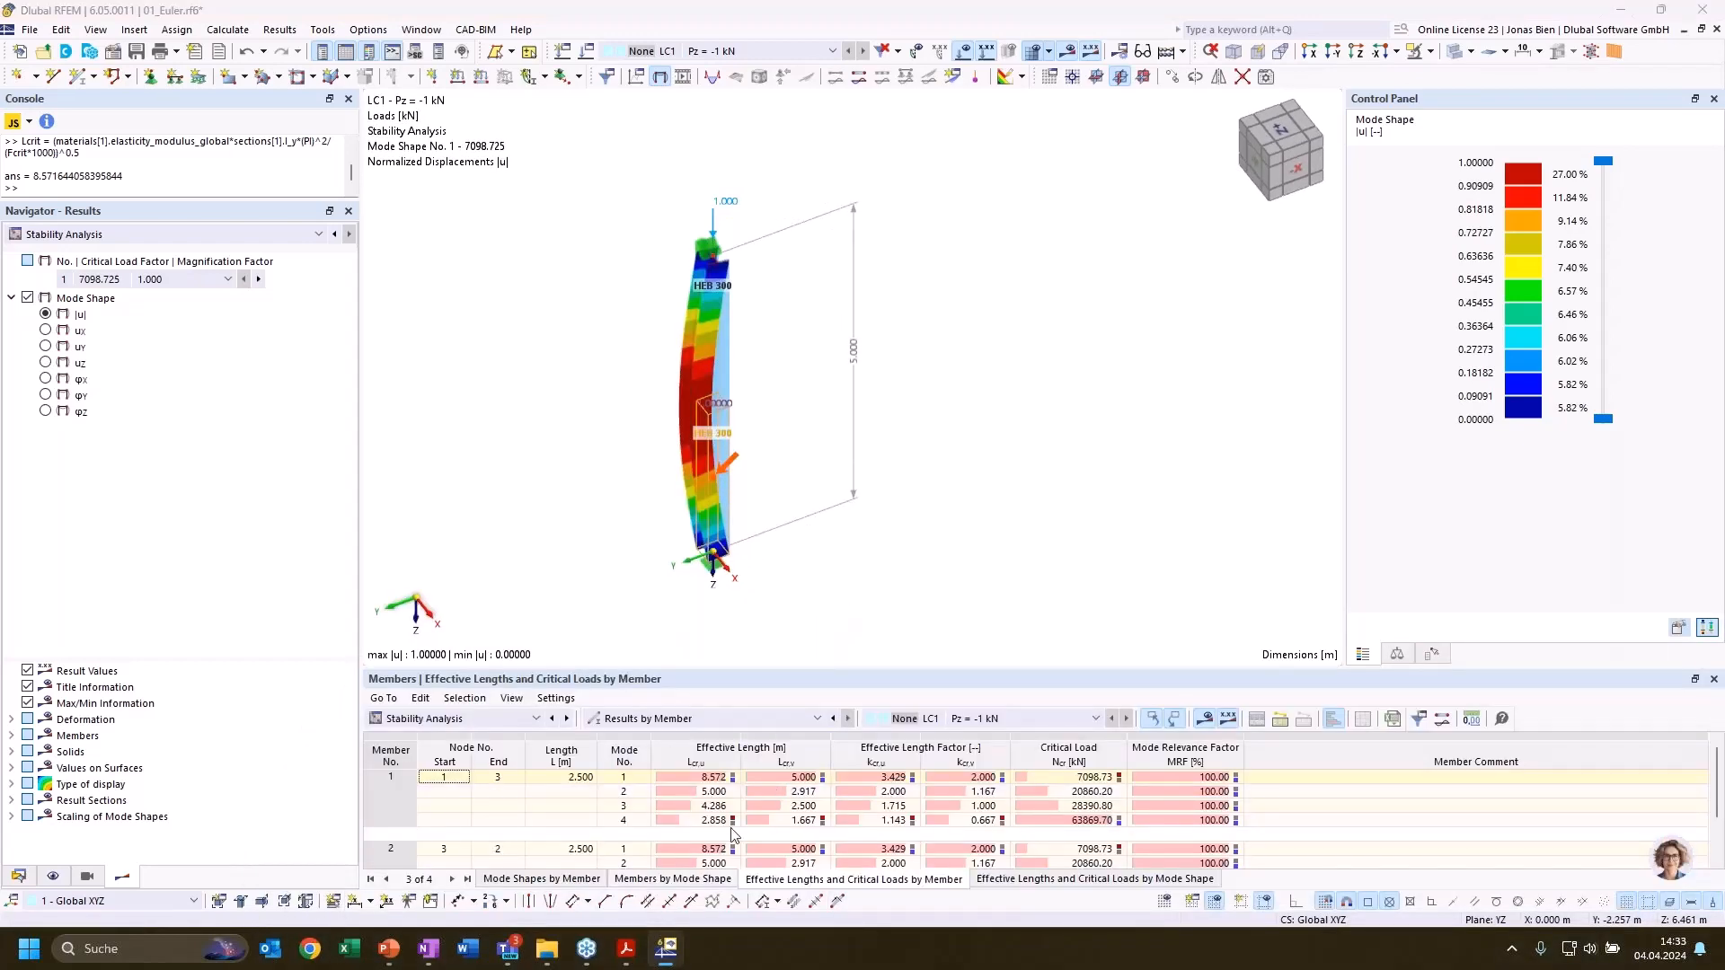
Compare the effective lengths of both column halves for mode shapes 1 and 2 in the results by member
{"action": "left_click", "coordinate": [813, 778]}
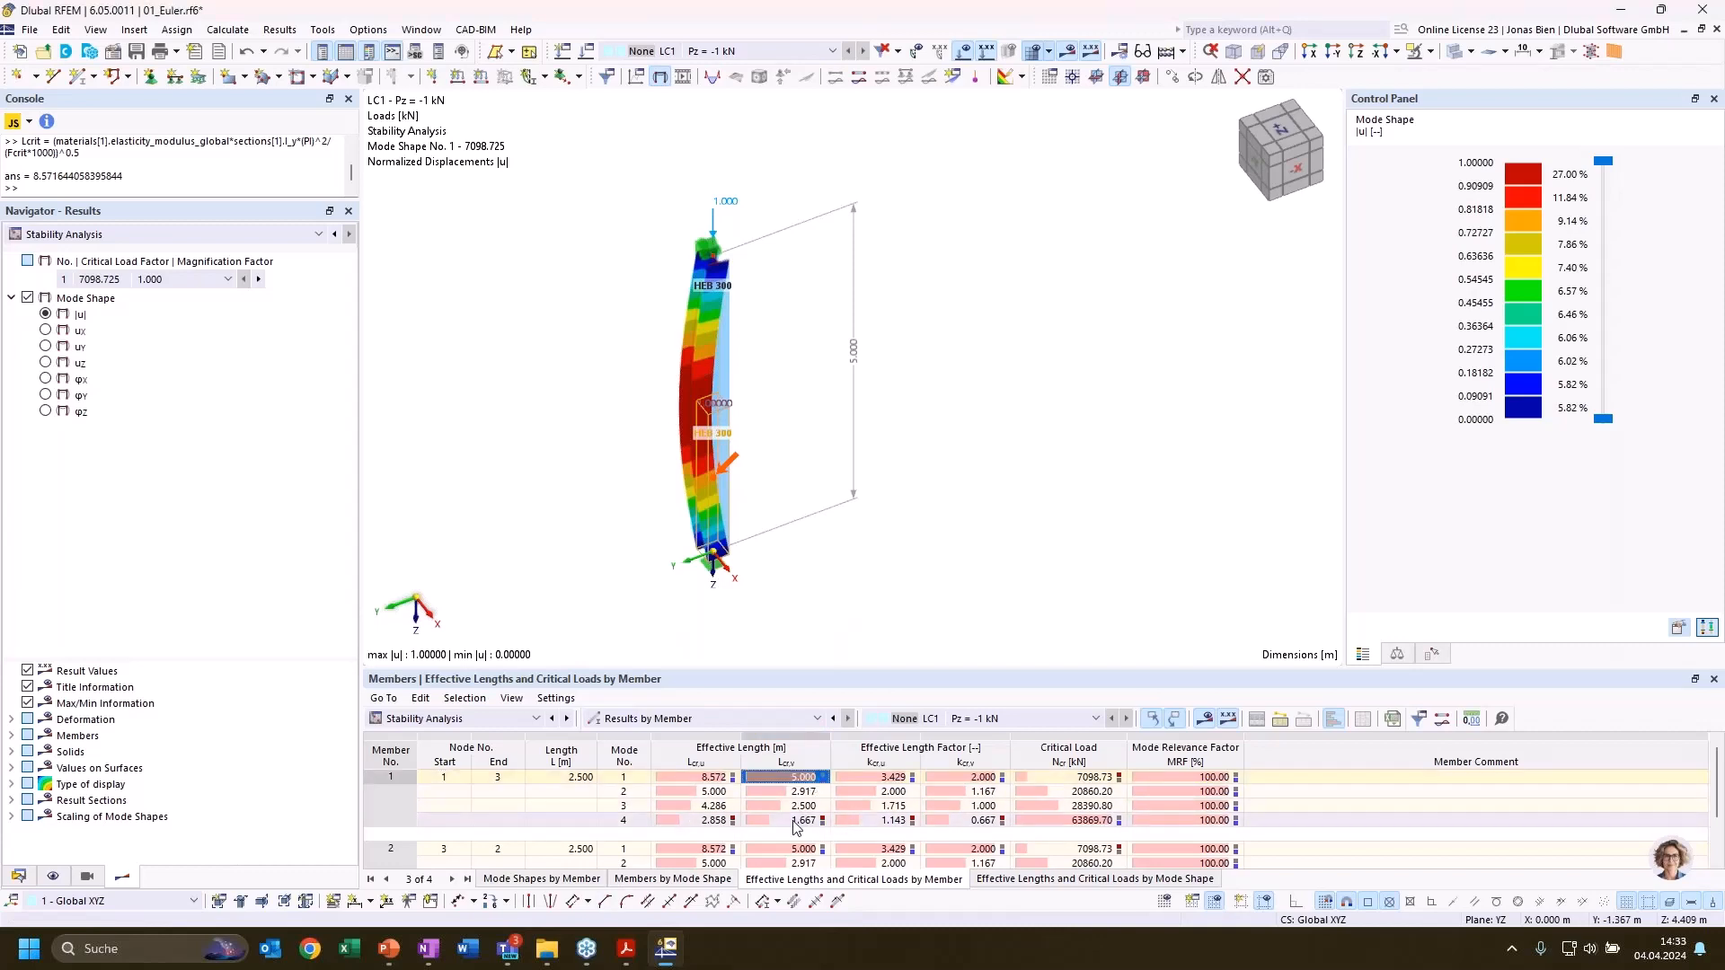
{"action": "left_click", "coordinate": [698, 794]}
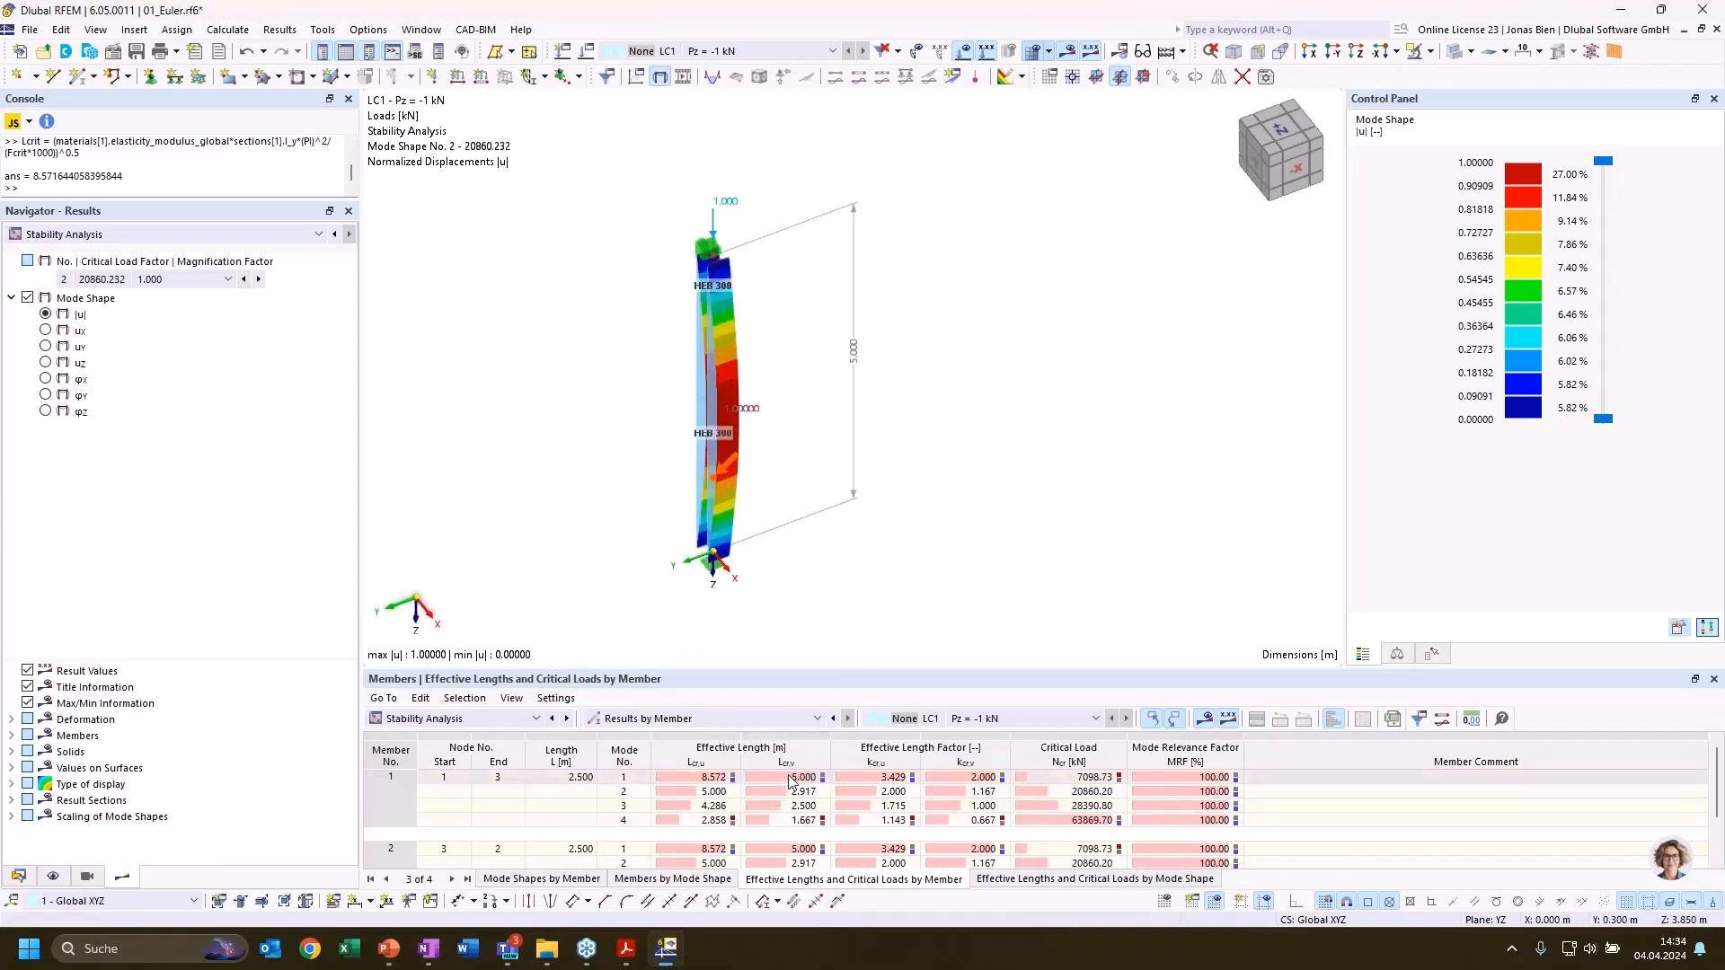
{"action": "left_click", "coordinate": [797, 779]}
{"action": "left_click", "coordinate": [718, 793]}
{"action": "scroll", "coordinate": [806, 817], "scroll_direction": "down", "scroll_amount": 1}
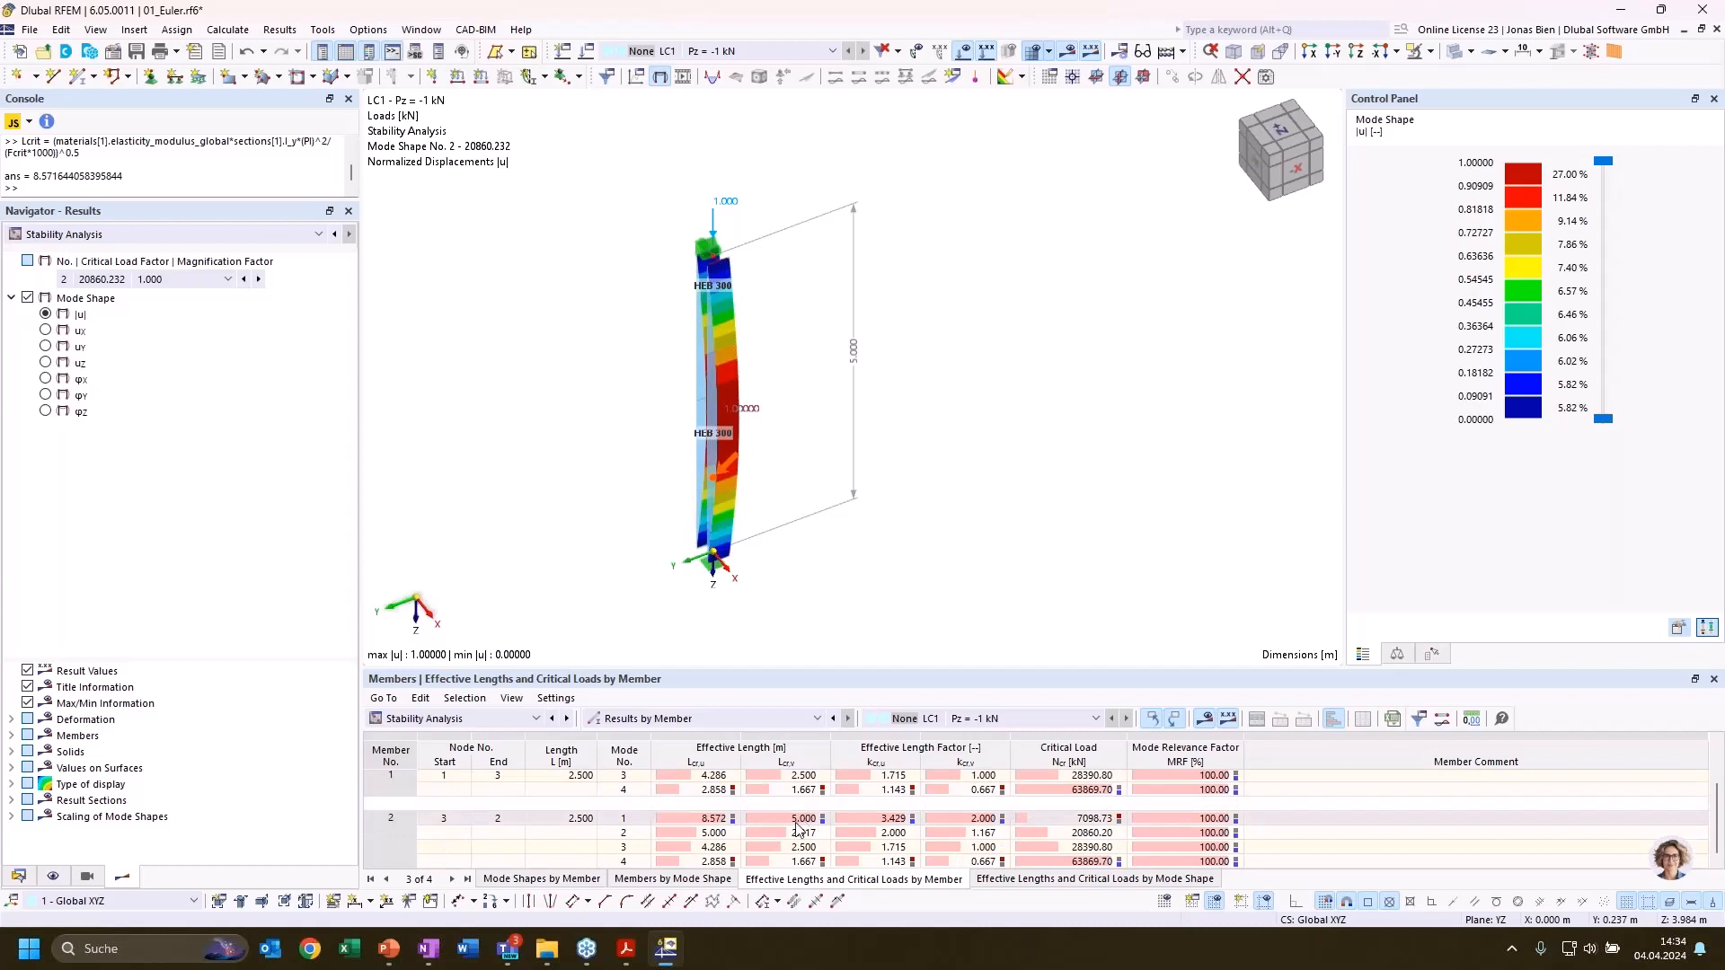
{"action": "left_click", "coordinate": [772, 819]}
{"action": "scroll", "coordinate": [750, 825], "scroll_direction": "up", "scroll_amount": 1}
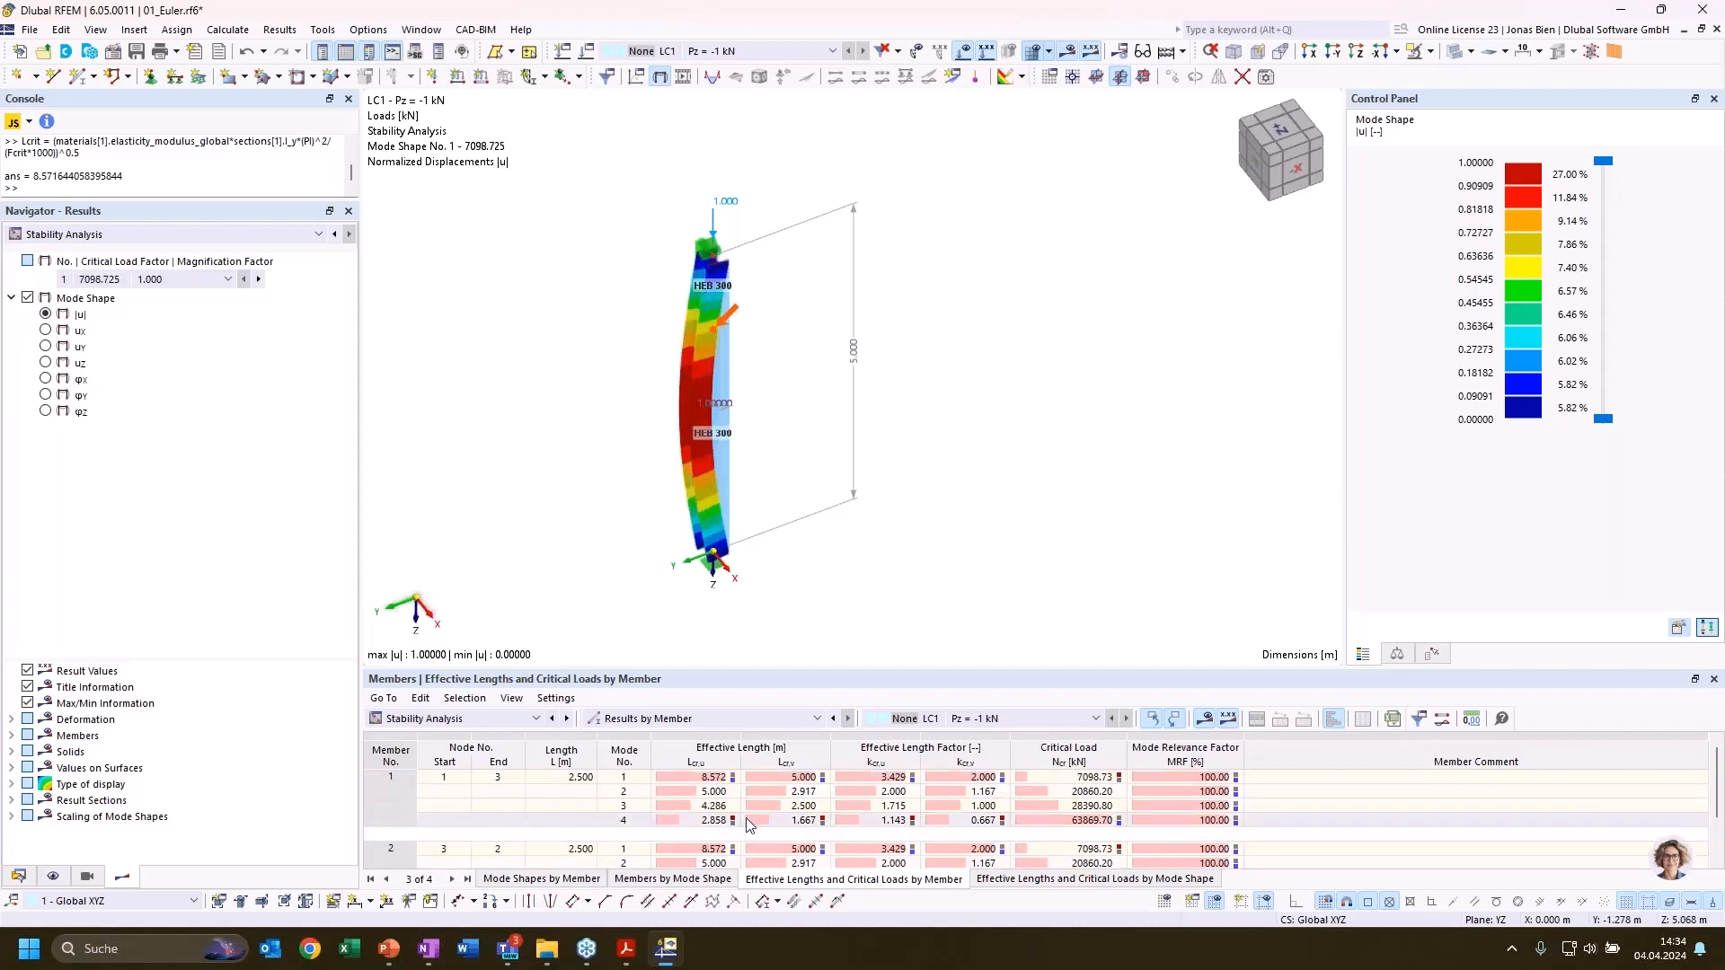
{"action": "left_click", "coordinate": [849, 790]}
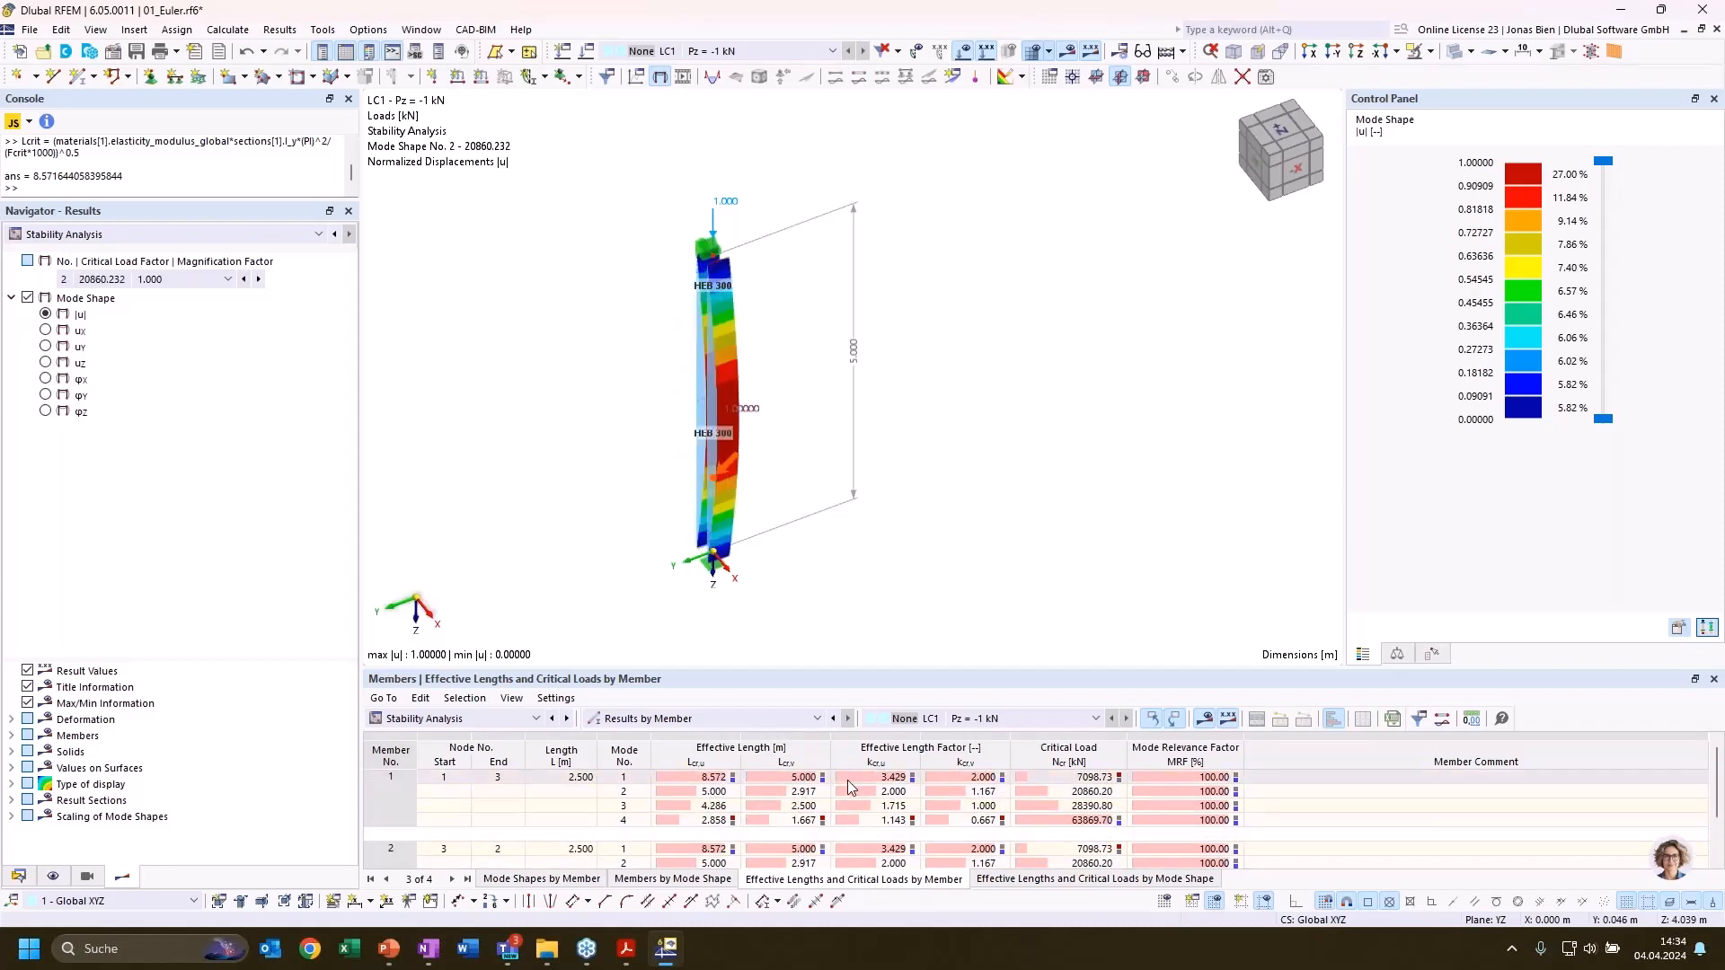
{"action": "left_click", "coordinate": [802, 777]}
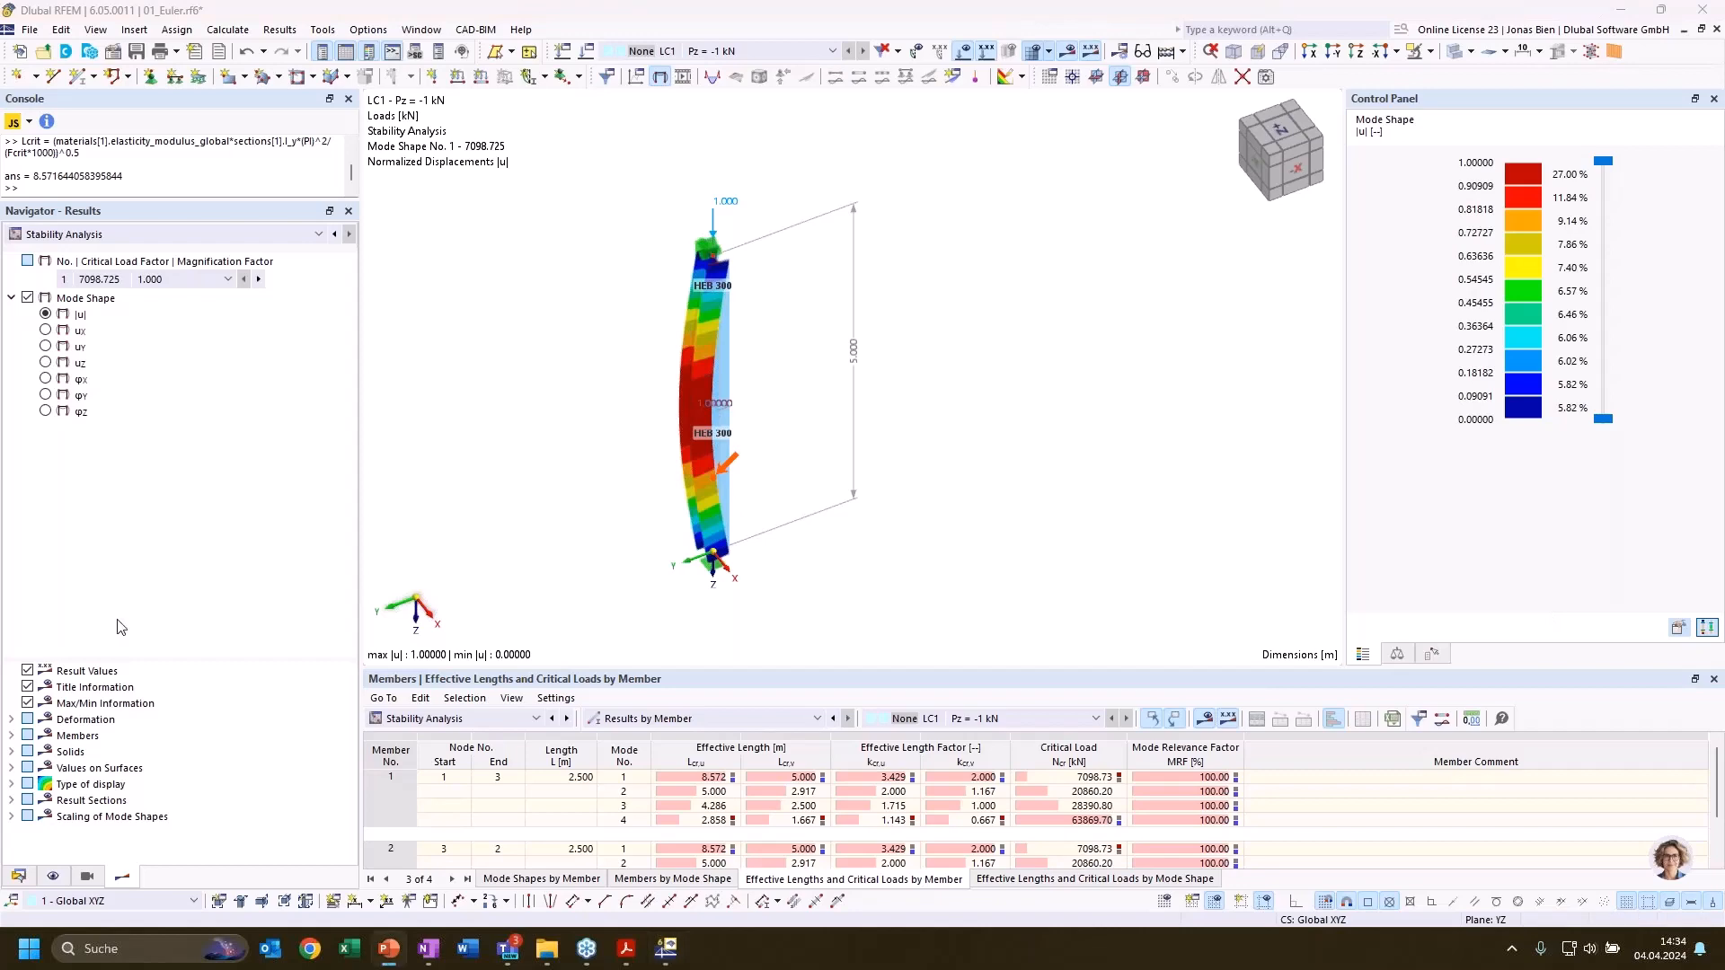
Review the Euler Case 2 formula on the PowerPoint slide and compare it with member 1's effective length factor kcr,v in RFEM
{"action": "key", "text": "alt+Tab"}
{"action": "left_click", "coordinate": [724, 647]}
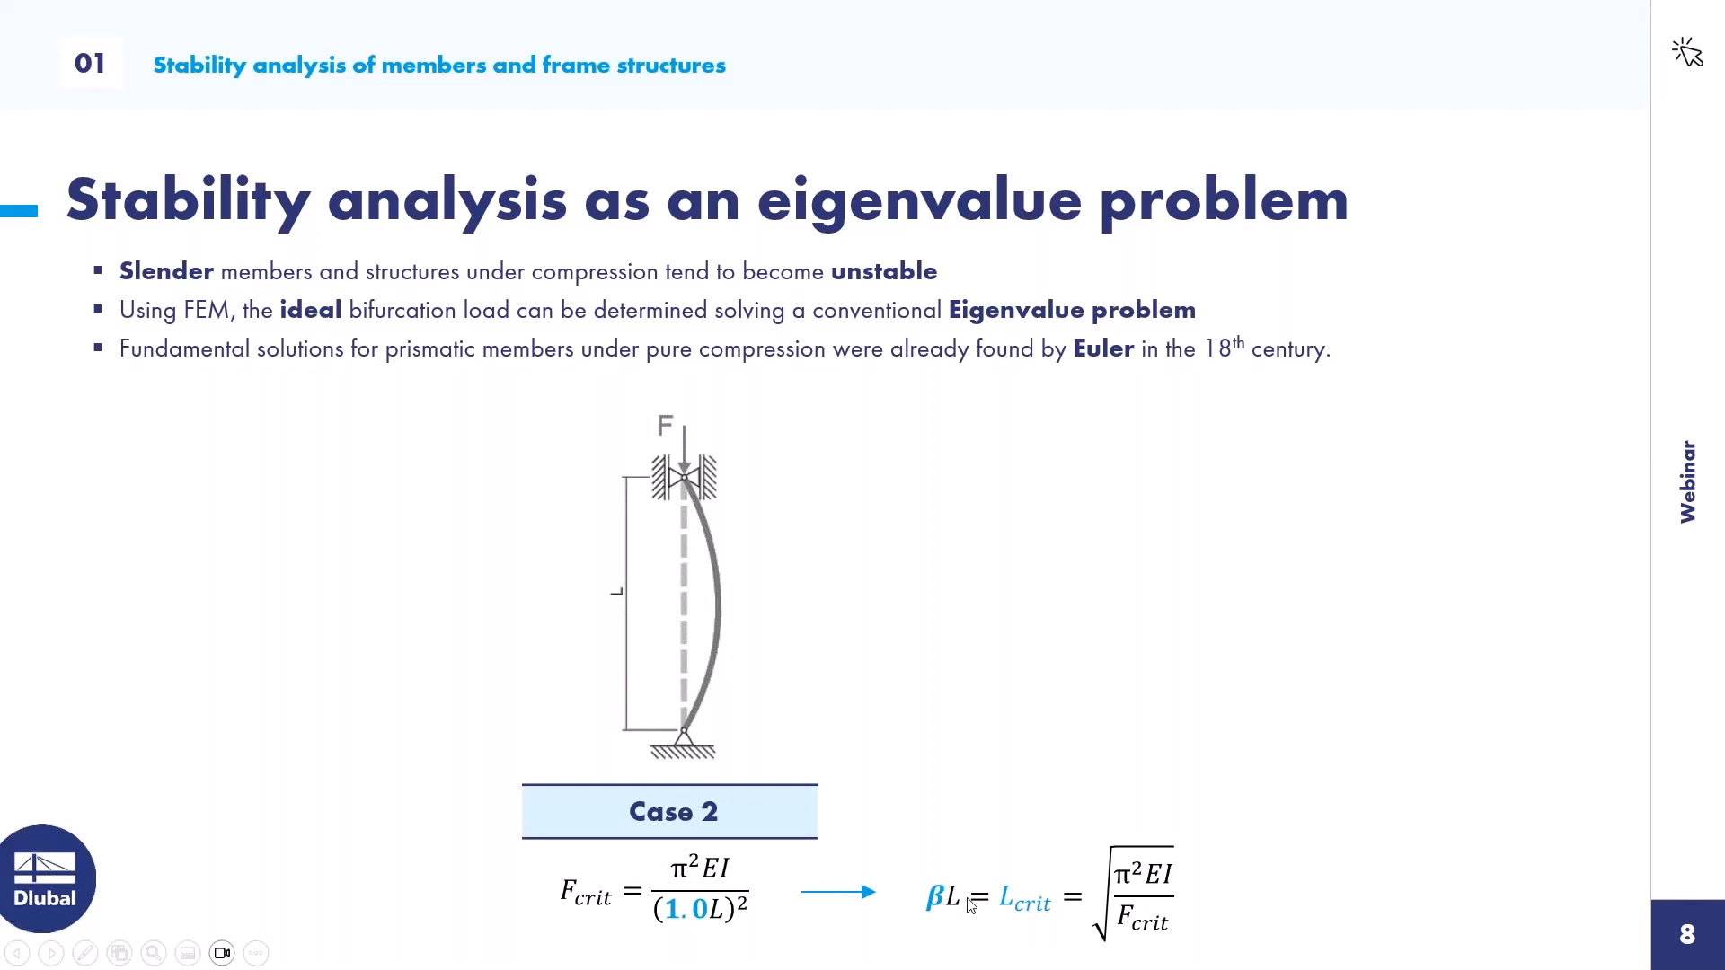
{"action": "key", "text": "alt+Tab"}
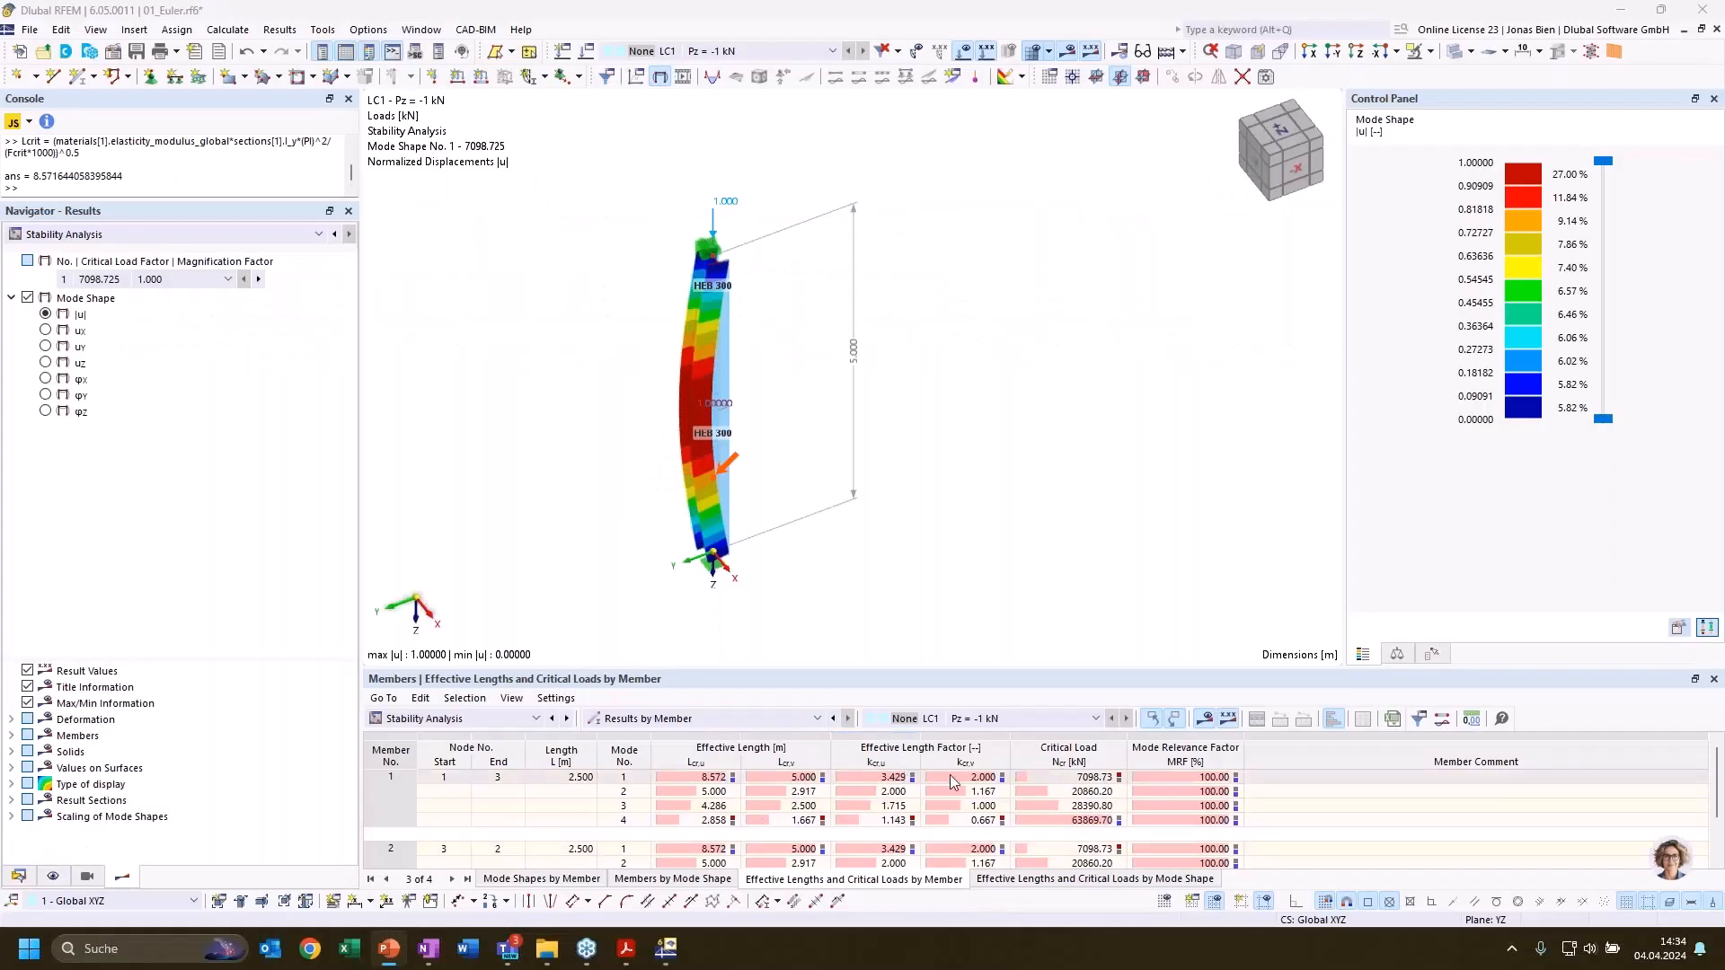
{"action": "left_click", "coordinate": [951, 775]}
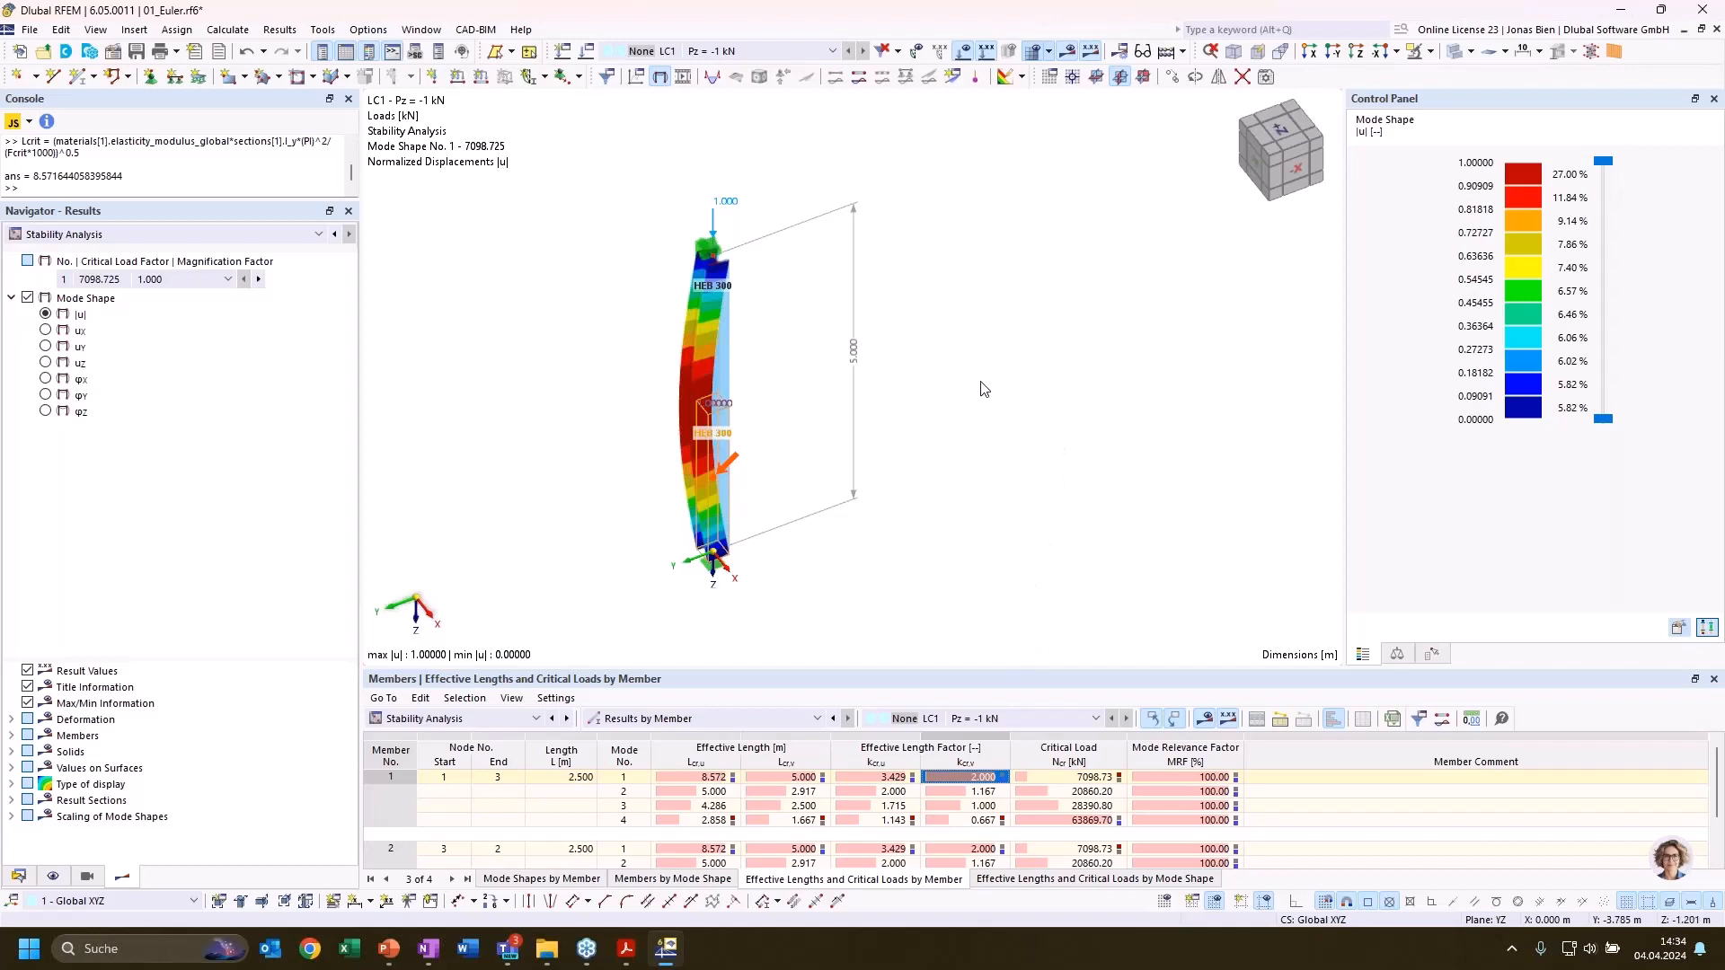
{"action": "mouse_move", "coordinate": [980, 381]}
{"action": "middle_mouse_down", "text": "ctrl"}
{"action": "mouse_move", "coordinate": [986, 345]}
{"action": "mouse_move", "coordinate": [992, 375]}
{"action": "middle_mouse_up", "text": "ctrl"}
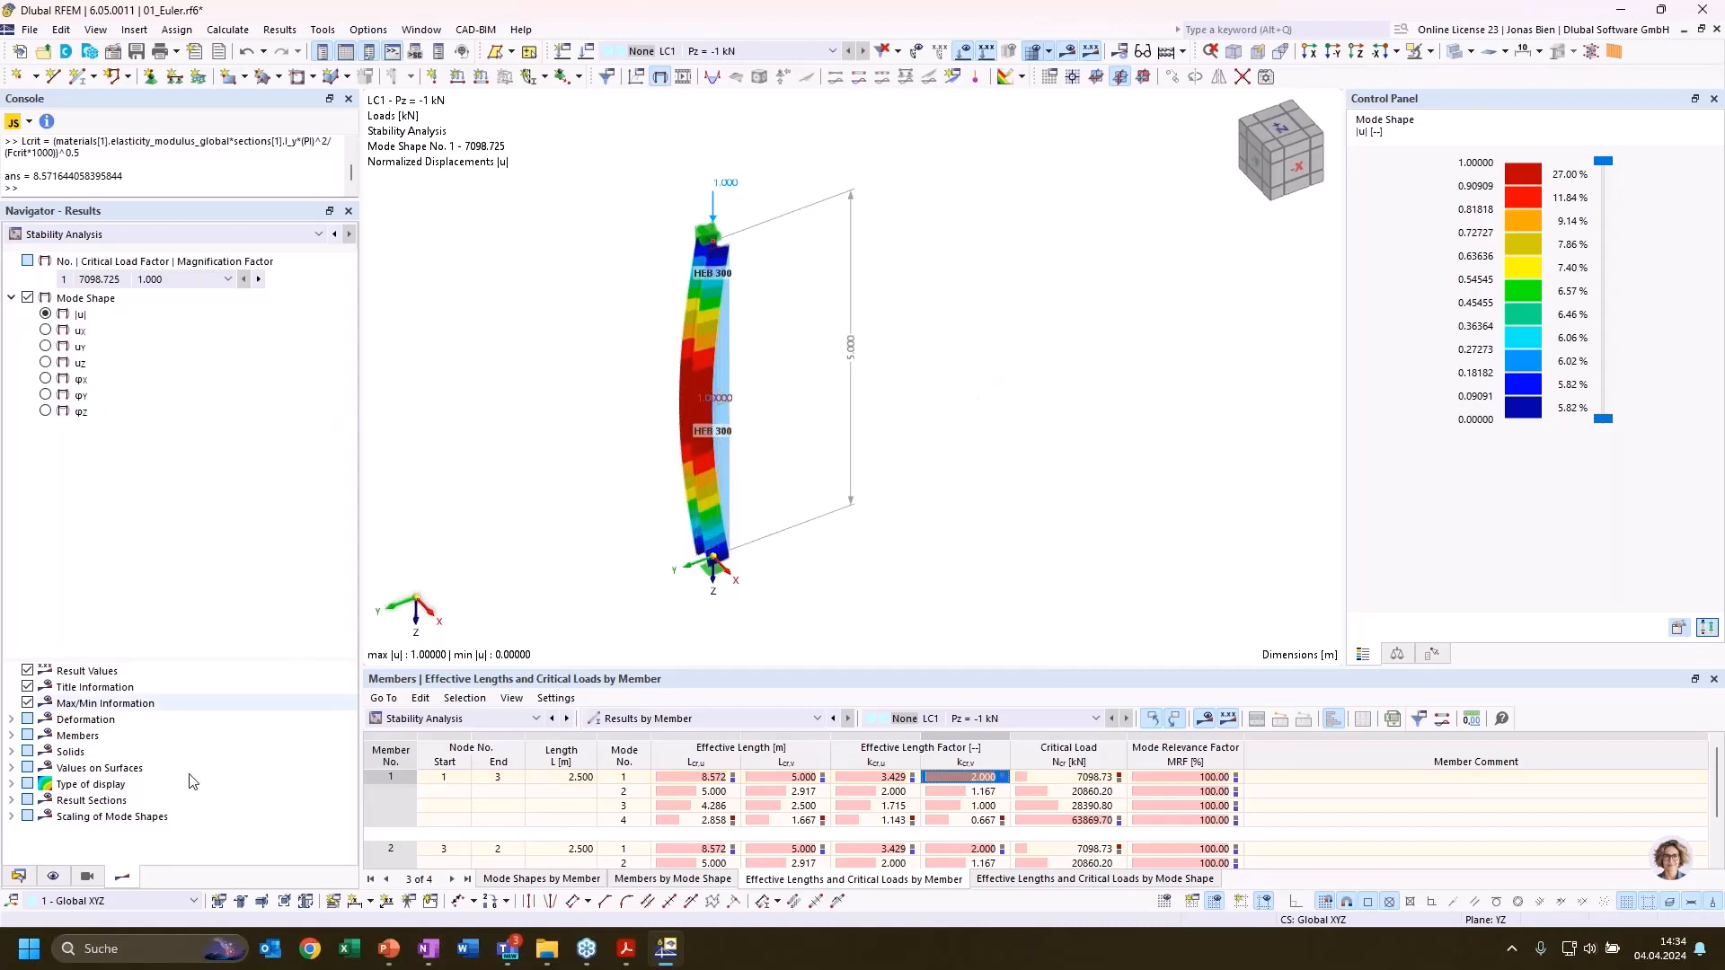
Switch to the 02_Frame.rf6 model and bring the whole frame with its design loads into view
{"action": "left_click", "coordinate": [18, 876]}
{"action": "left_click", "coordinate": [11, 247]}
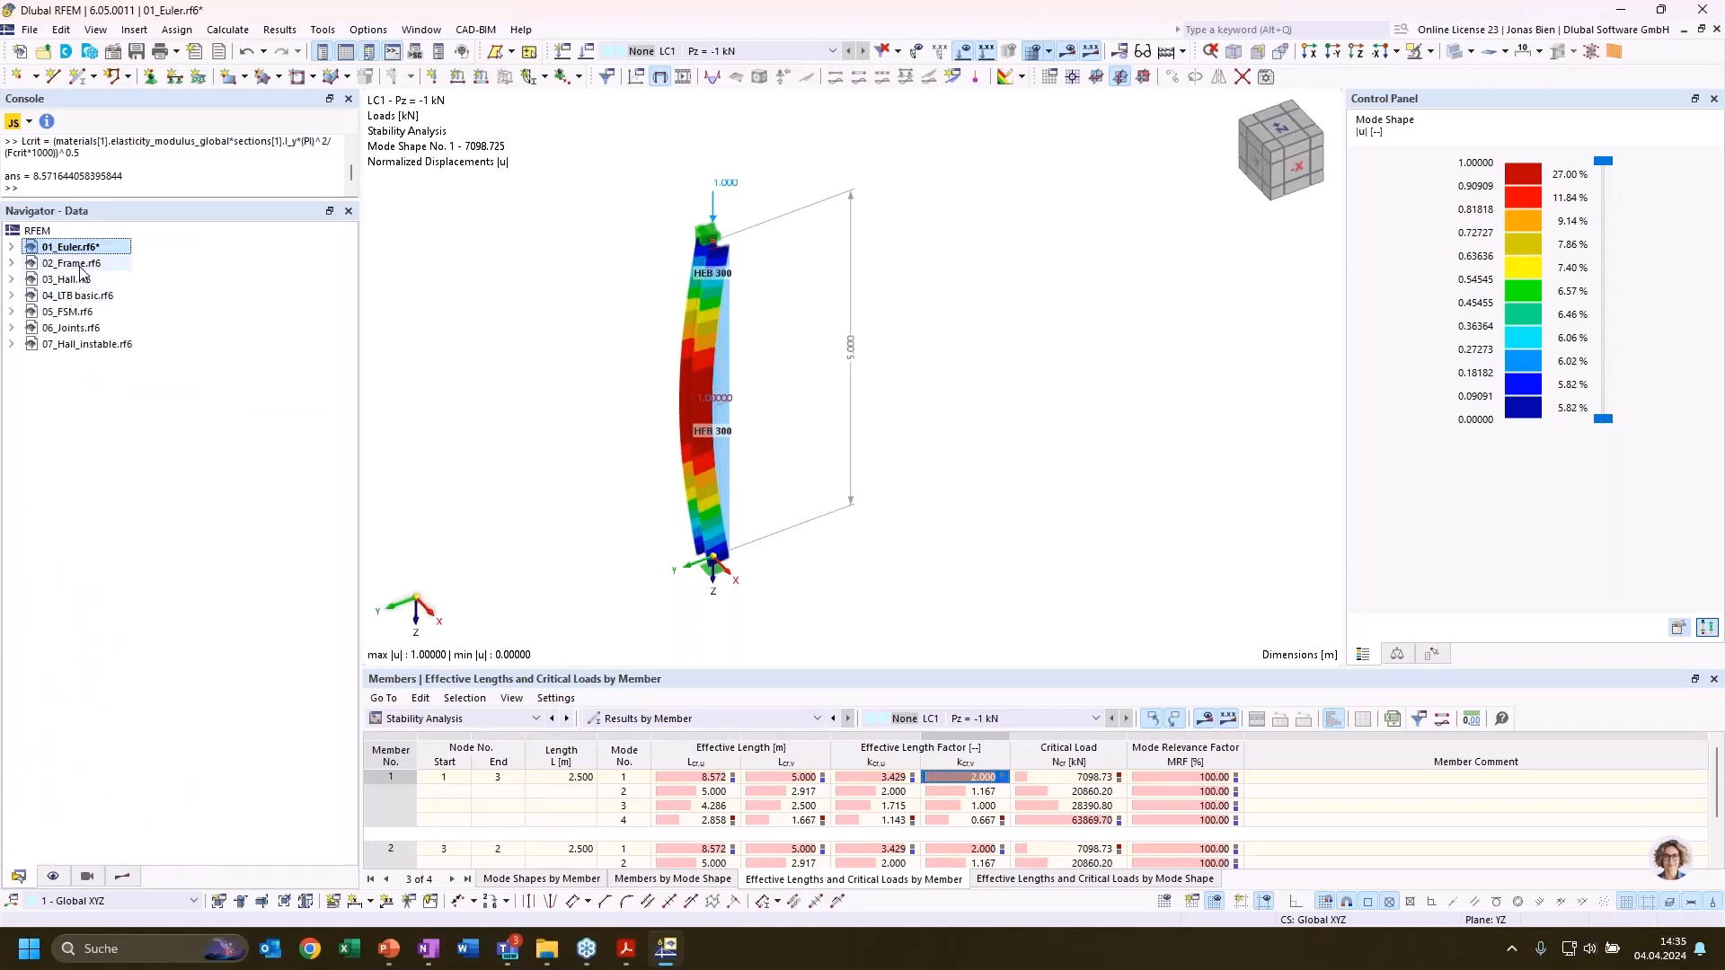
{"action": "right_click", "coordinate": [80, 267]}
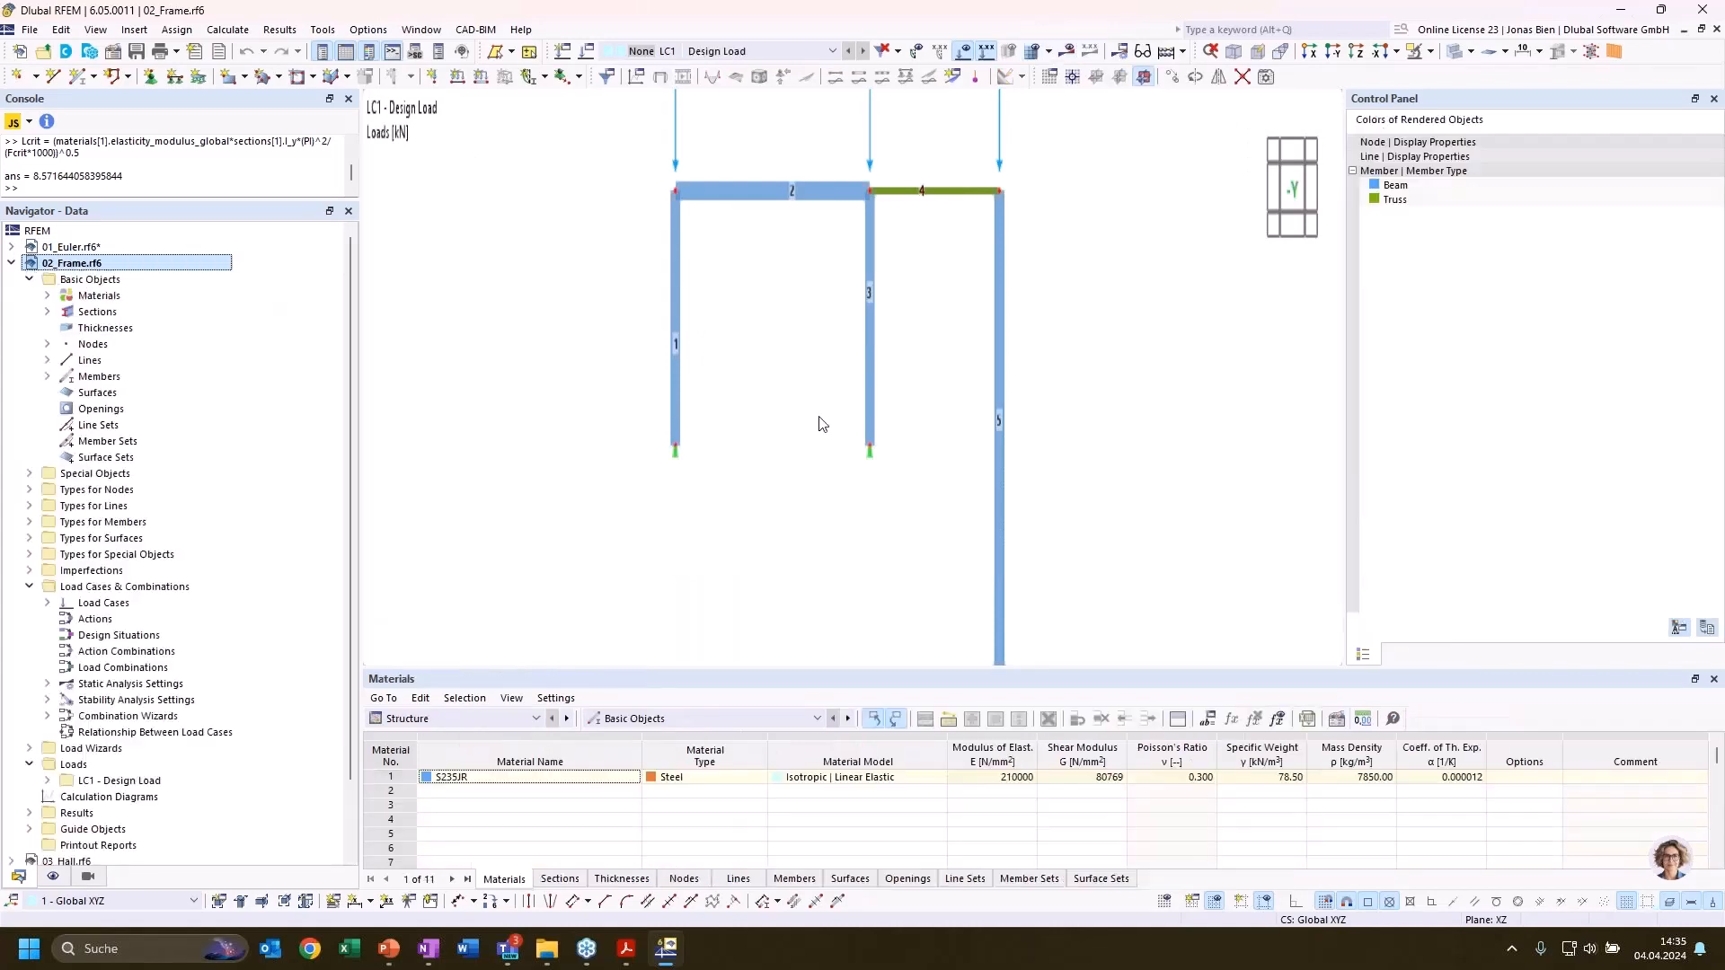
{"action": "left_click", "coordinate": [1168, 433]}
{"action": "middle_click_drag", "start_coordinate": [1123, 460], "coordinate": [1143, 443]}
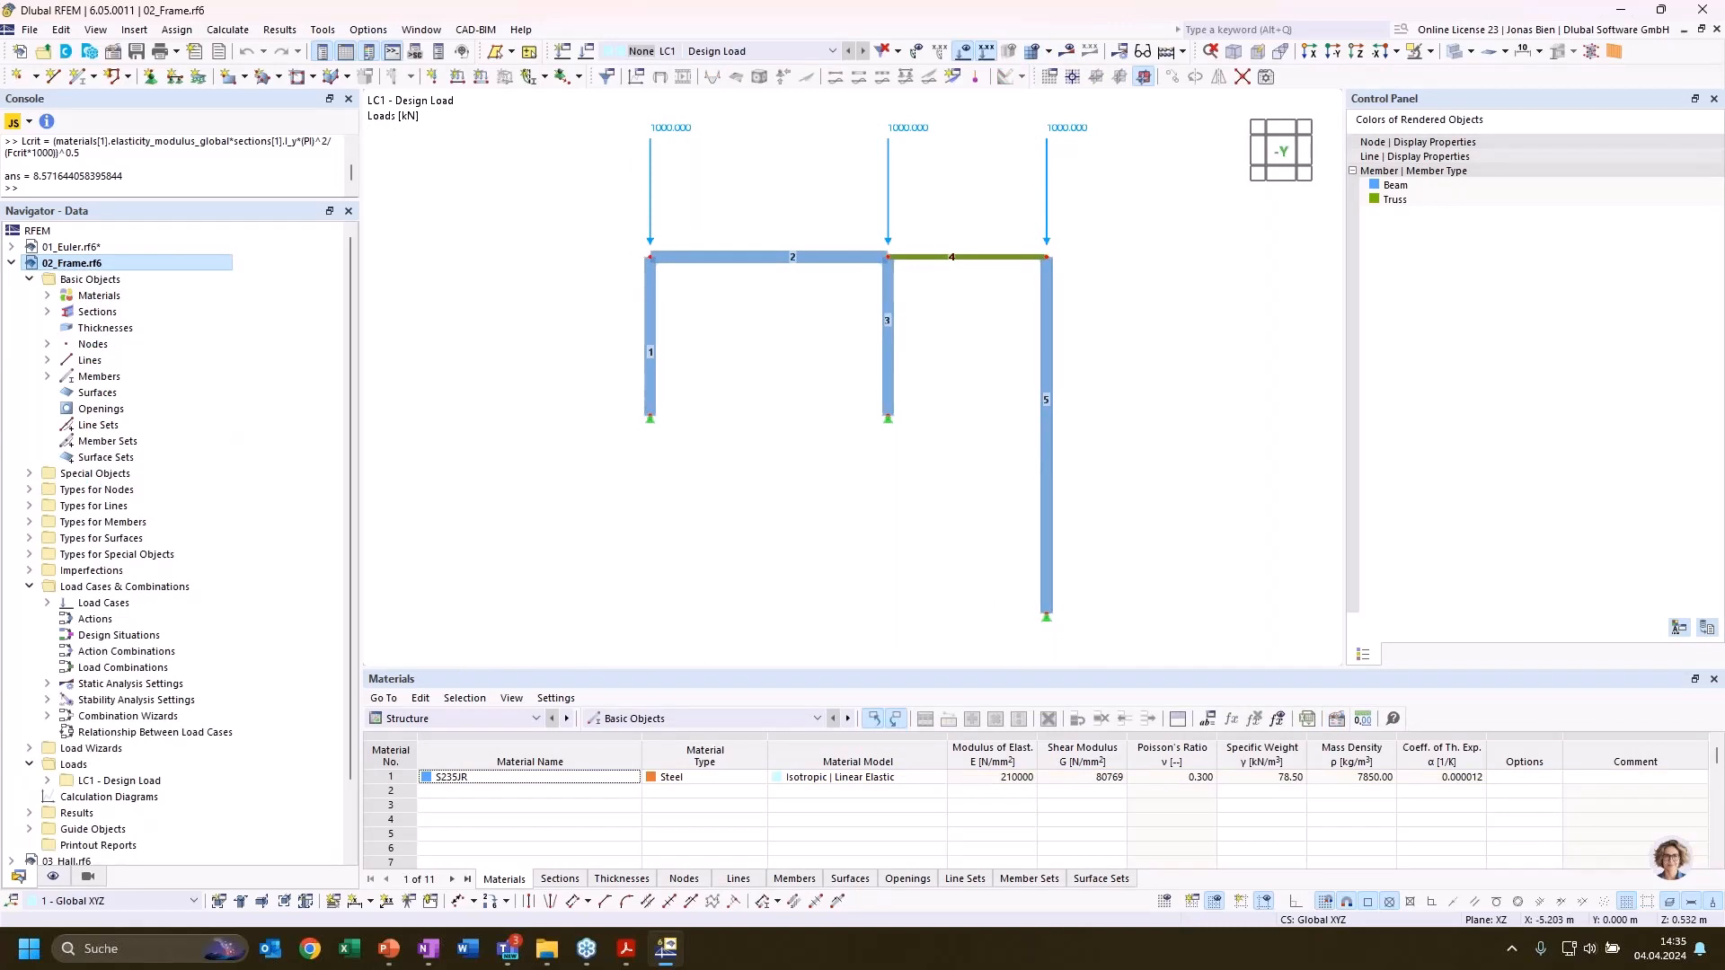
{"action": "key", "text": "alt+Tab"}
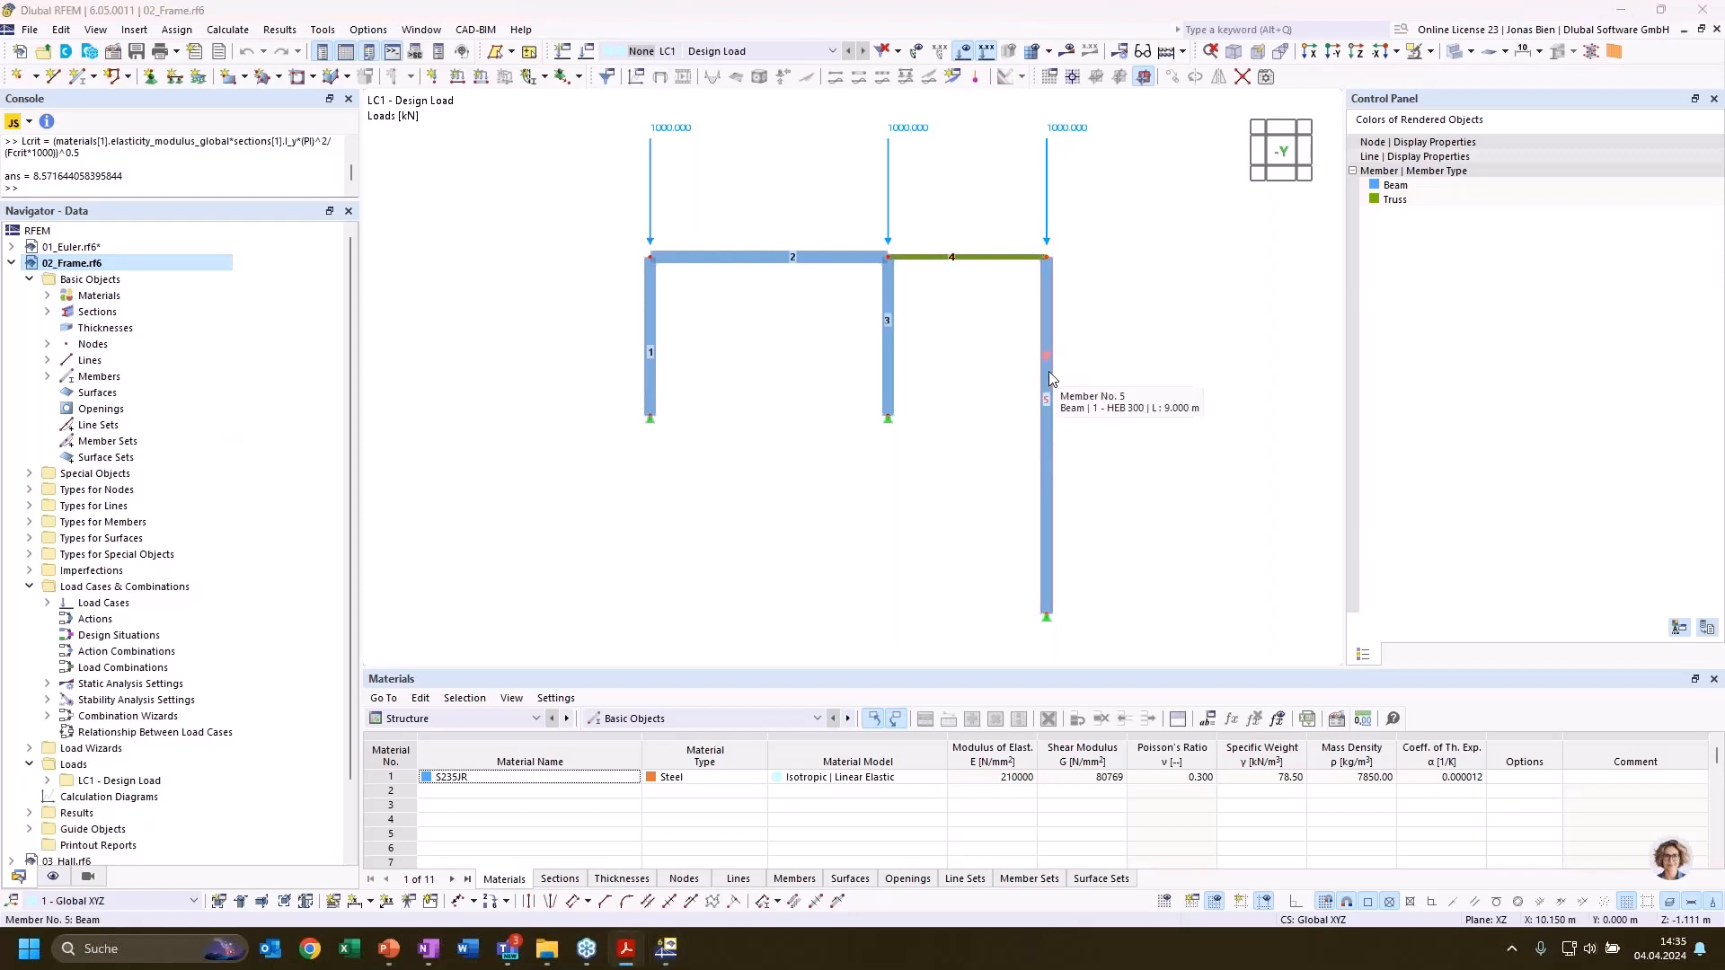
{"action": "key", "text": "alt+Tab"}
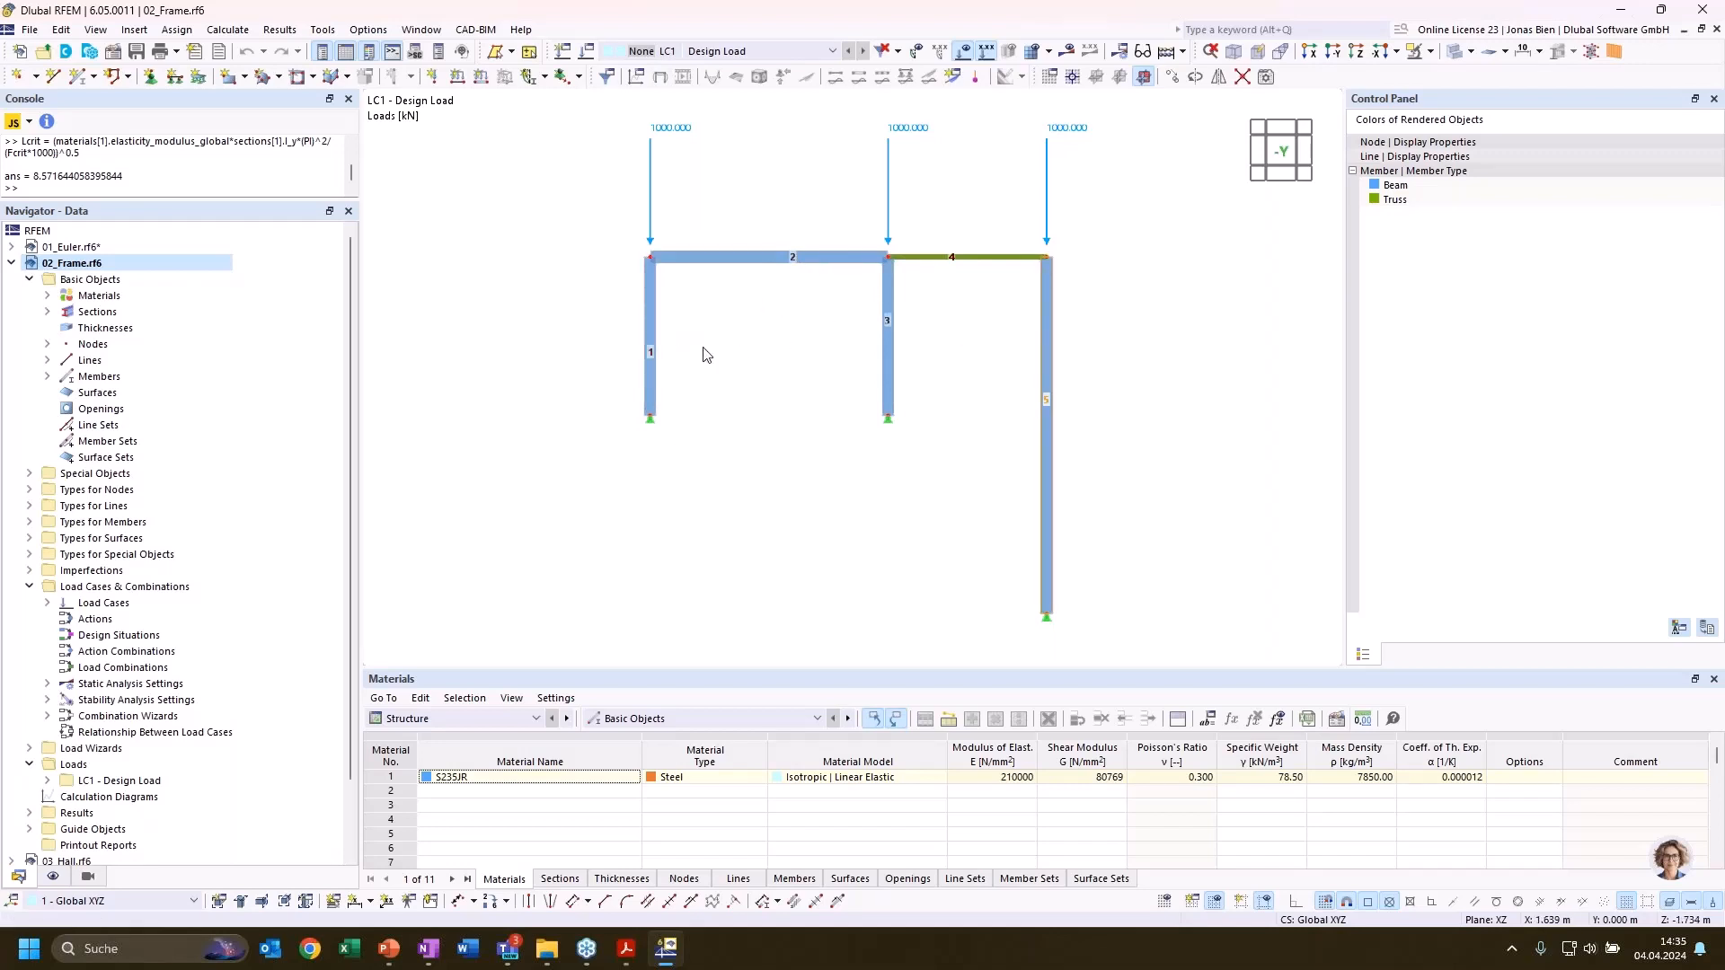
Calculate the 02_Frame model and display its Stability Analysis results for load case LC1
{"action": "left_click", "coordinate": [652, 339]}
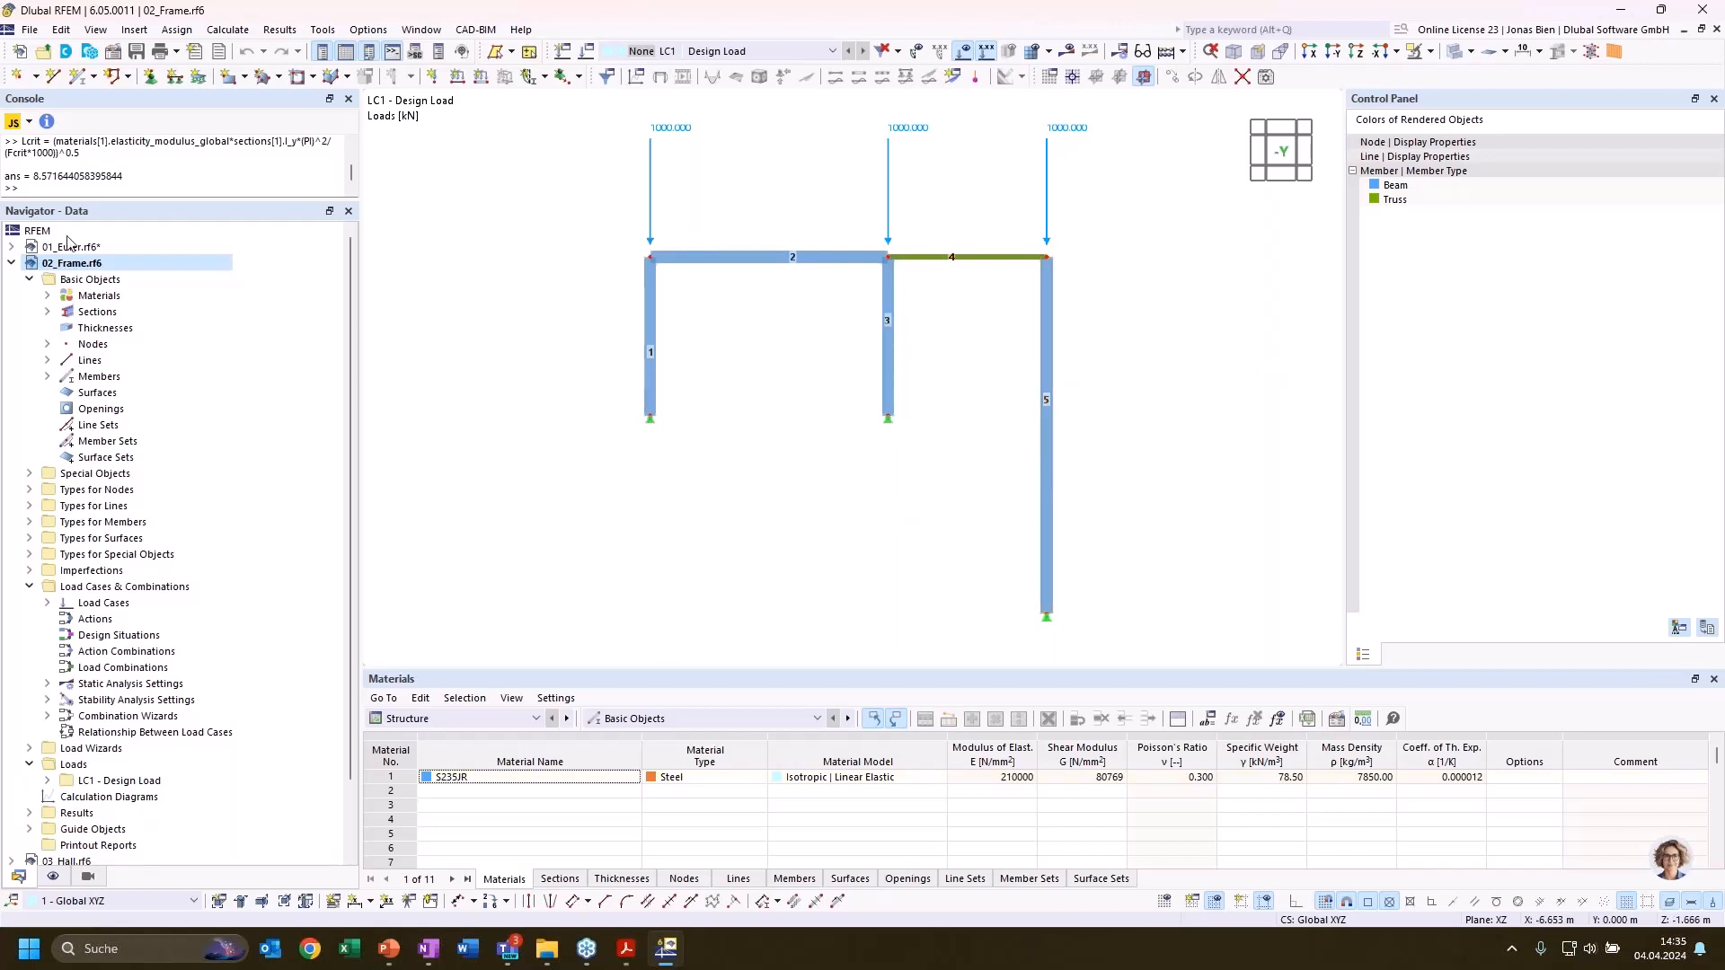
{"action": "right_click", "coordinate": [82, 273]}
{"action": "left_click", "coordinate": [96, 263]}
{"action": "left_click", "coordinate": [1062, 53]}
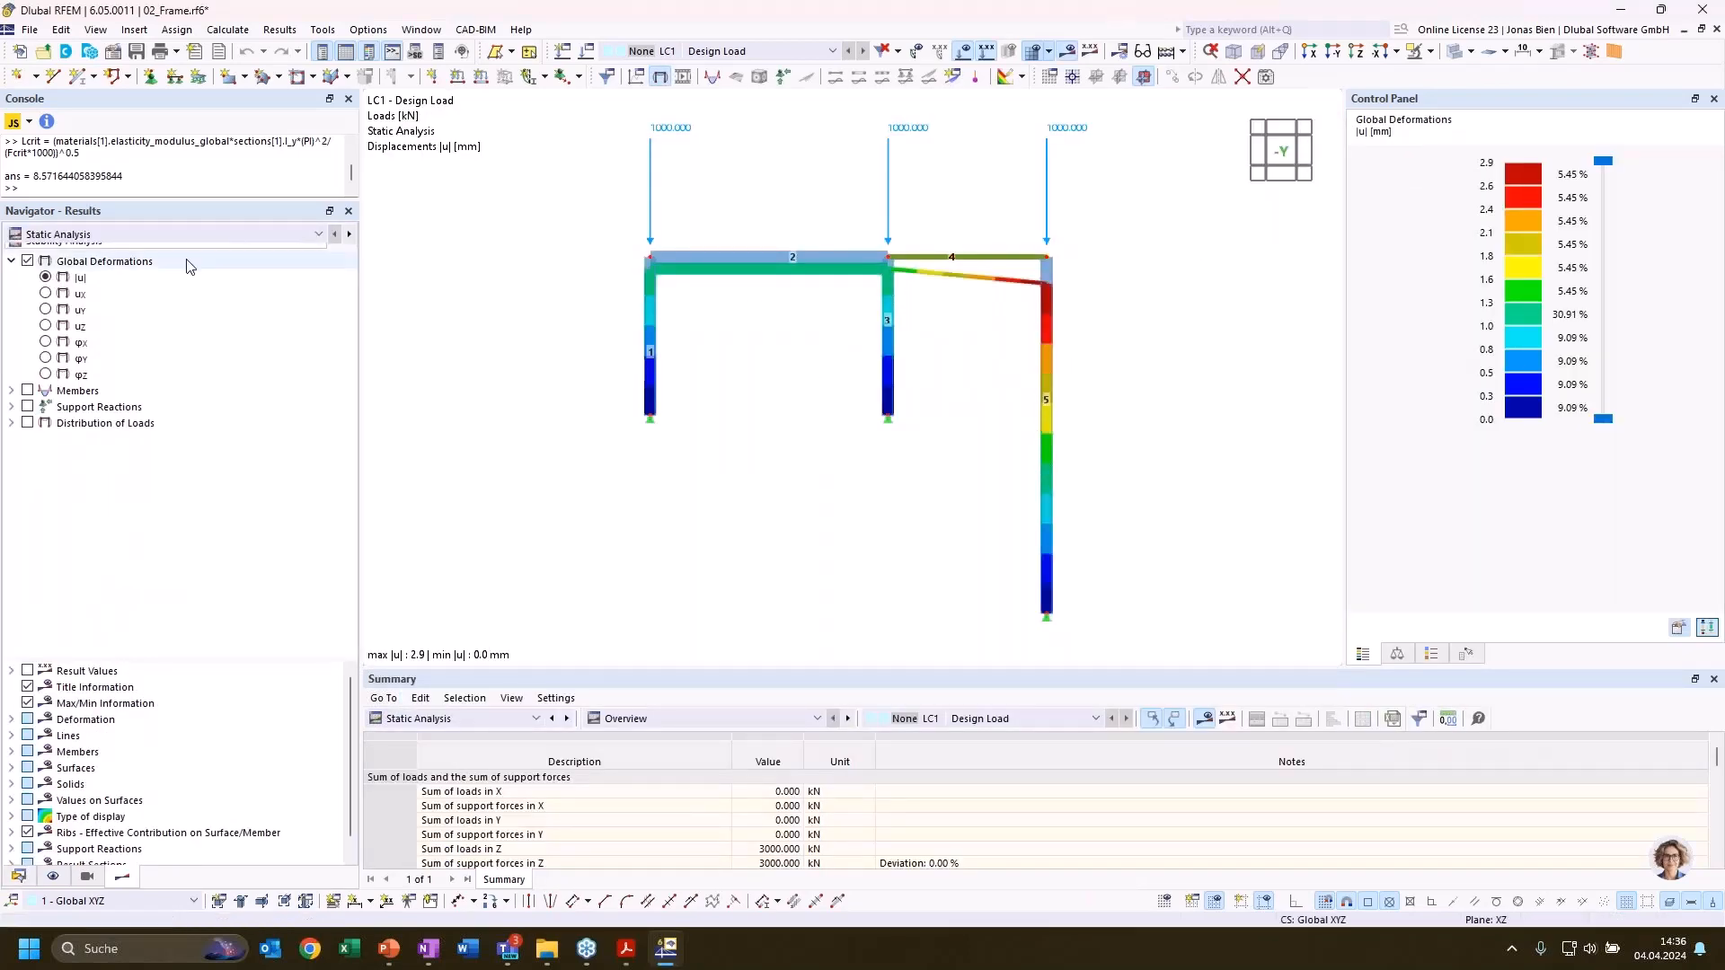
{"action": "left_click", "coordinate": [243, 234]}
{"action": "left_click", "coordinate": [63, 138]}
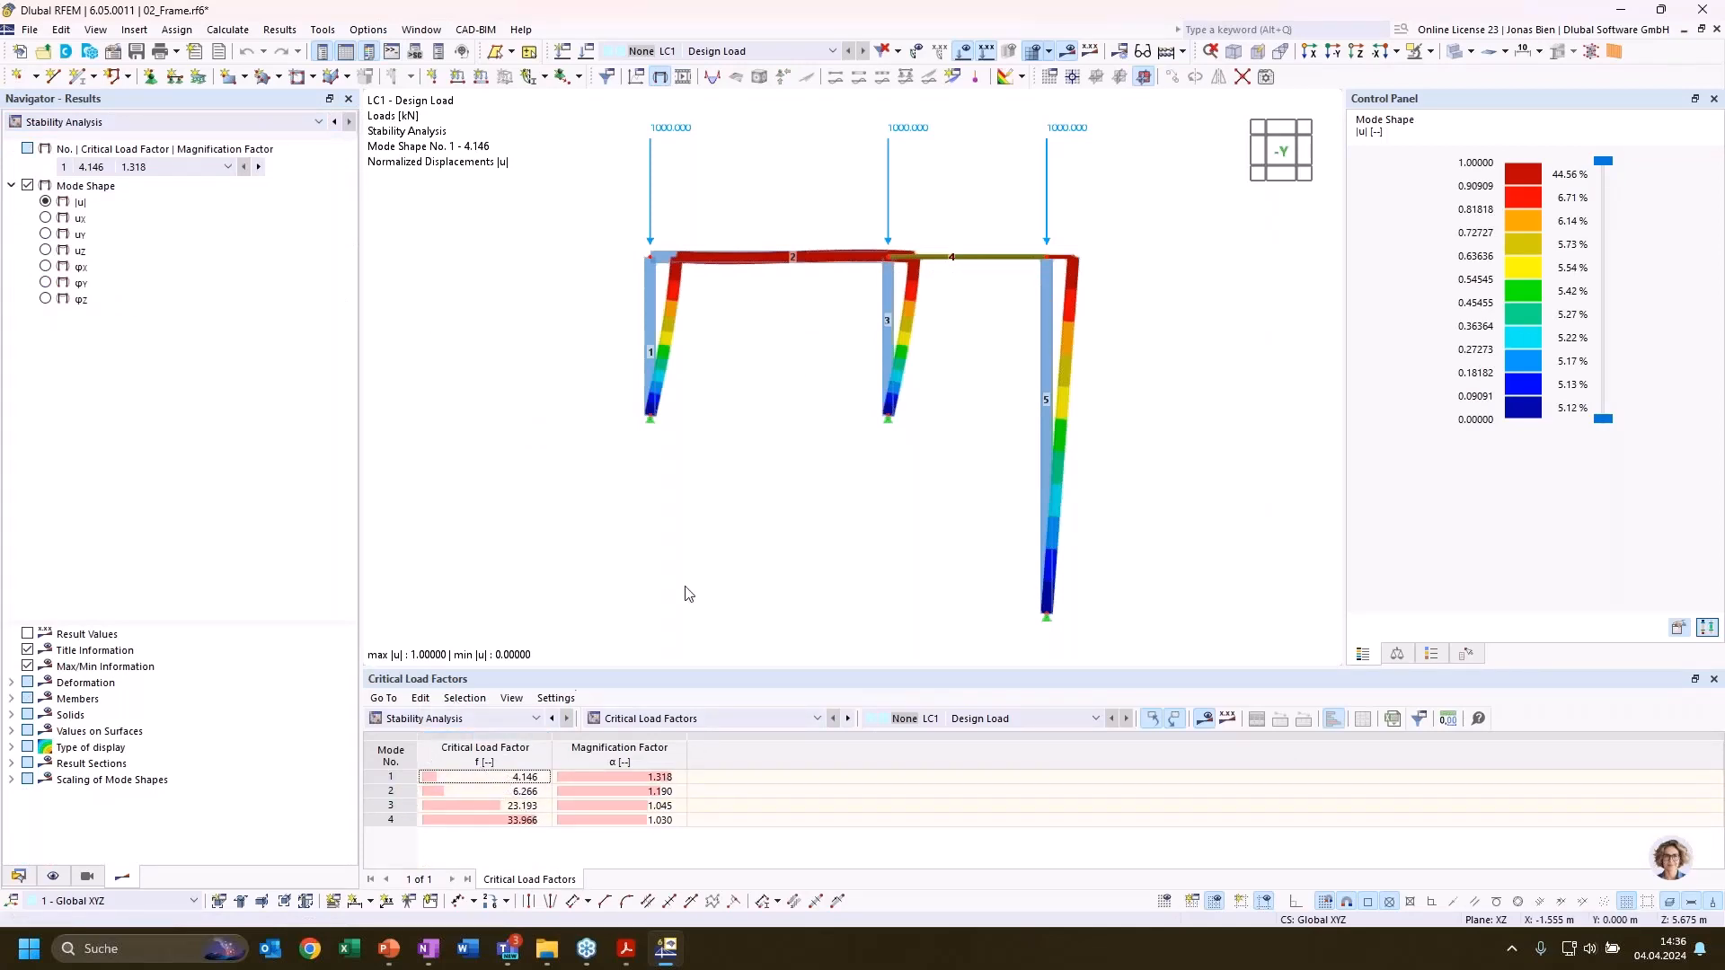
{"action": "middle_click_drag", "start_coordinate": [878, 473], "coordinate": [825, 462]}
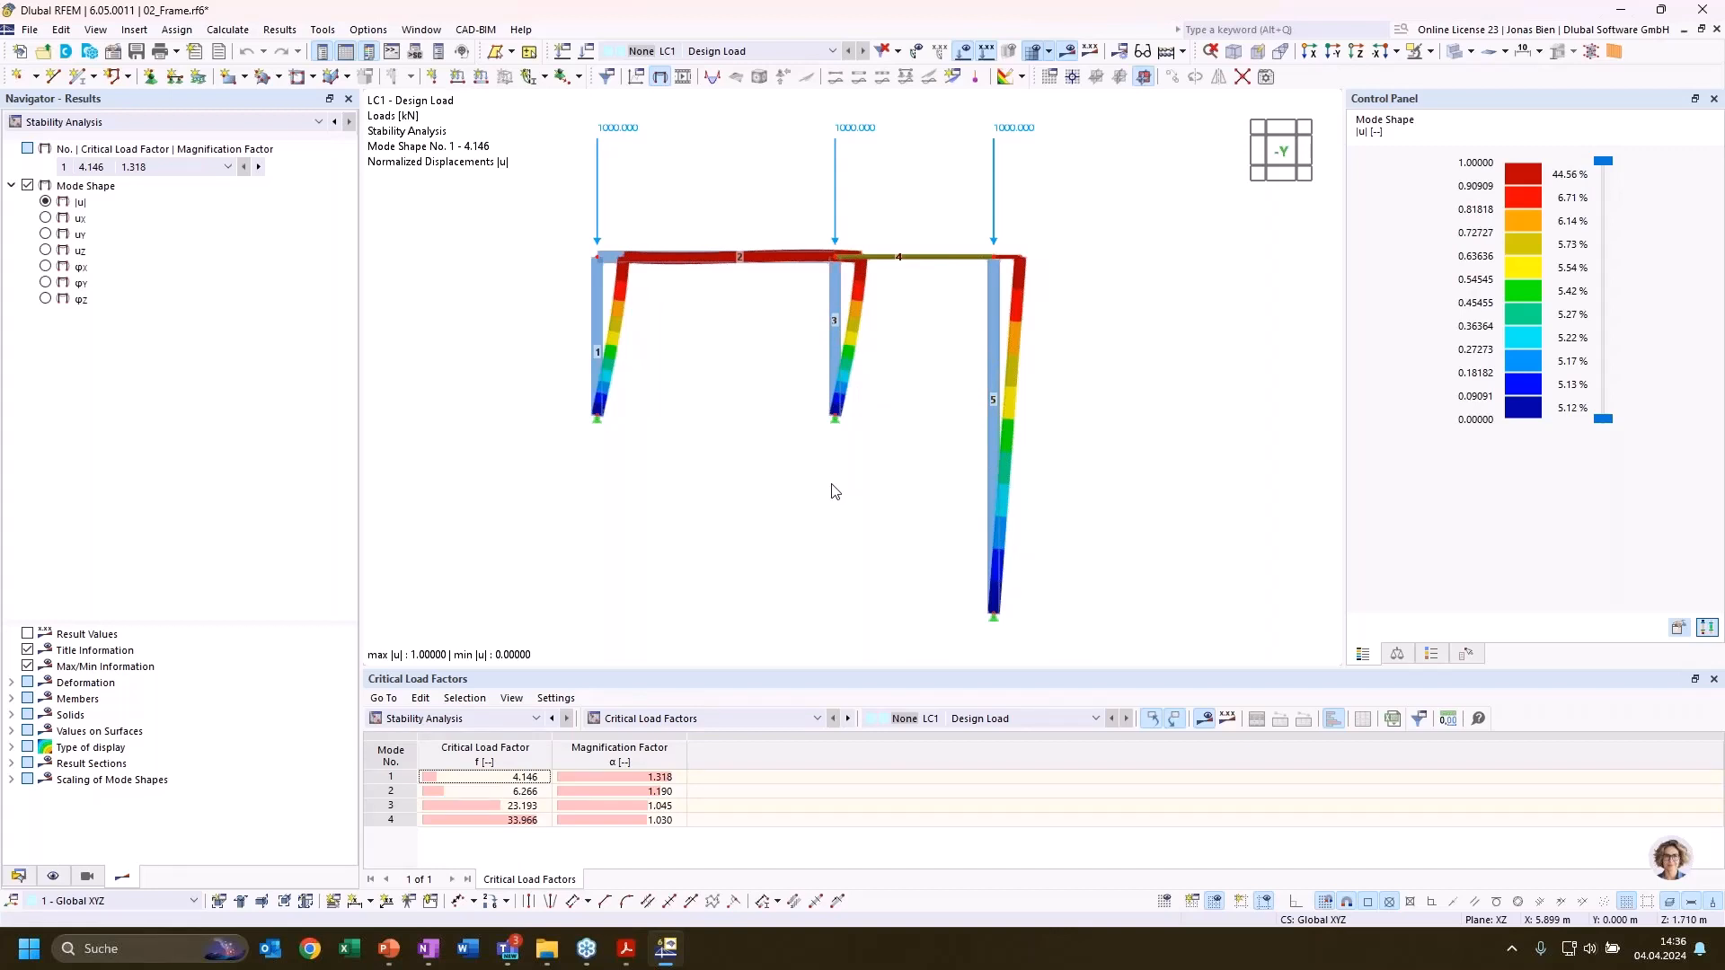
Examine the frame's mode shapes 1 and 2 with their critical load factors
{"action": "left_click", "coordinate": [494, 778]}
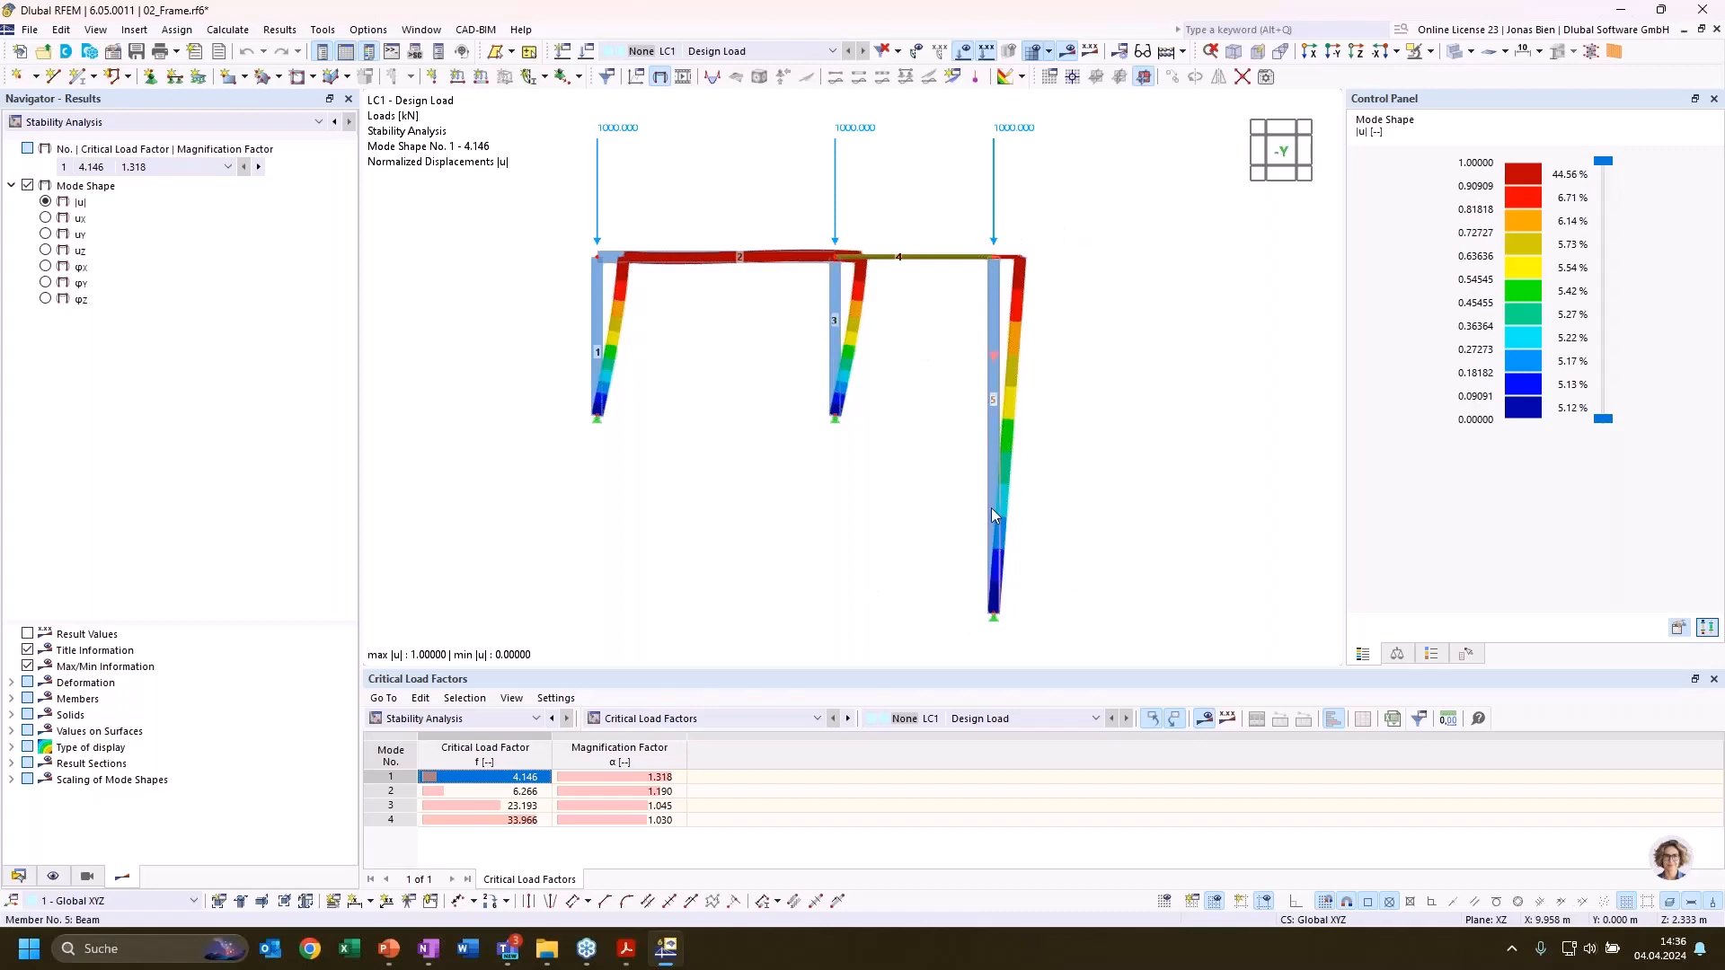
{"action": "mouse_move", "coordinate": [990, 508]}
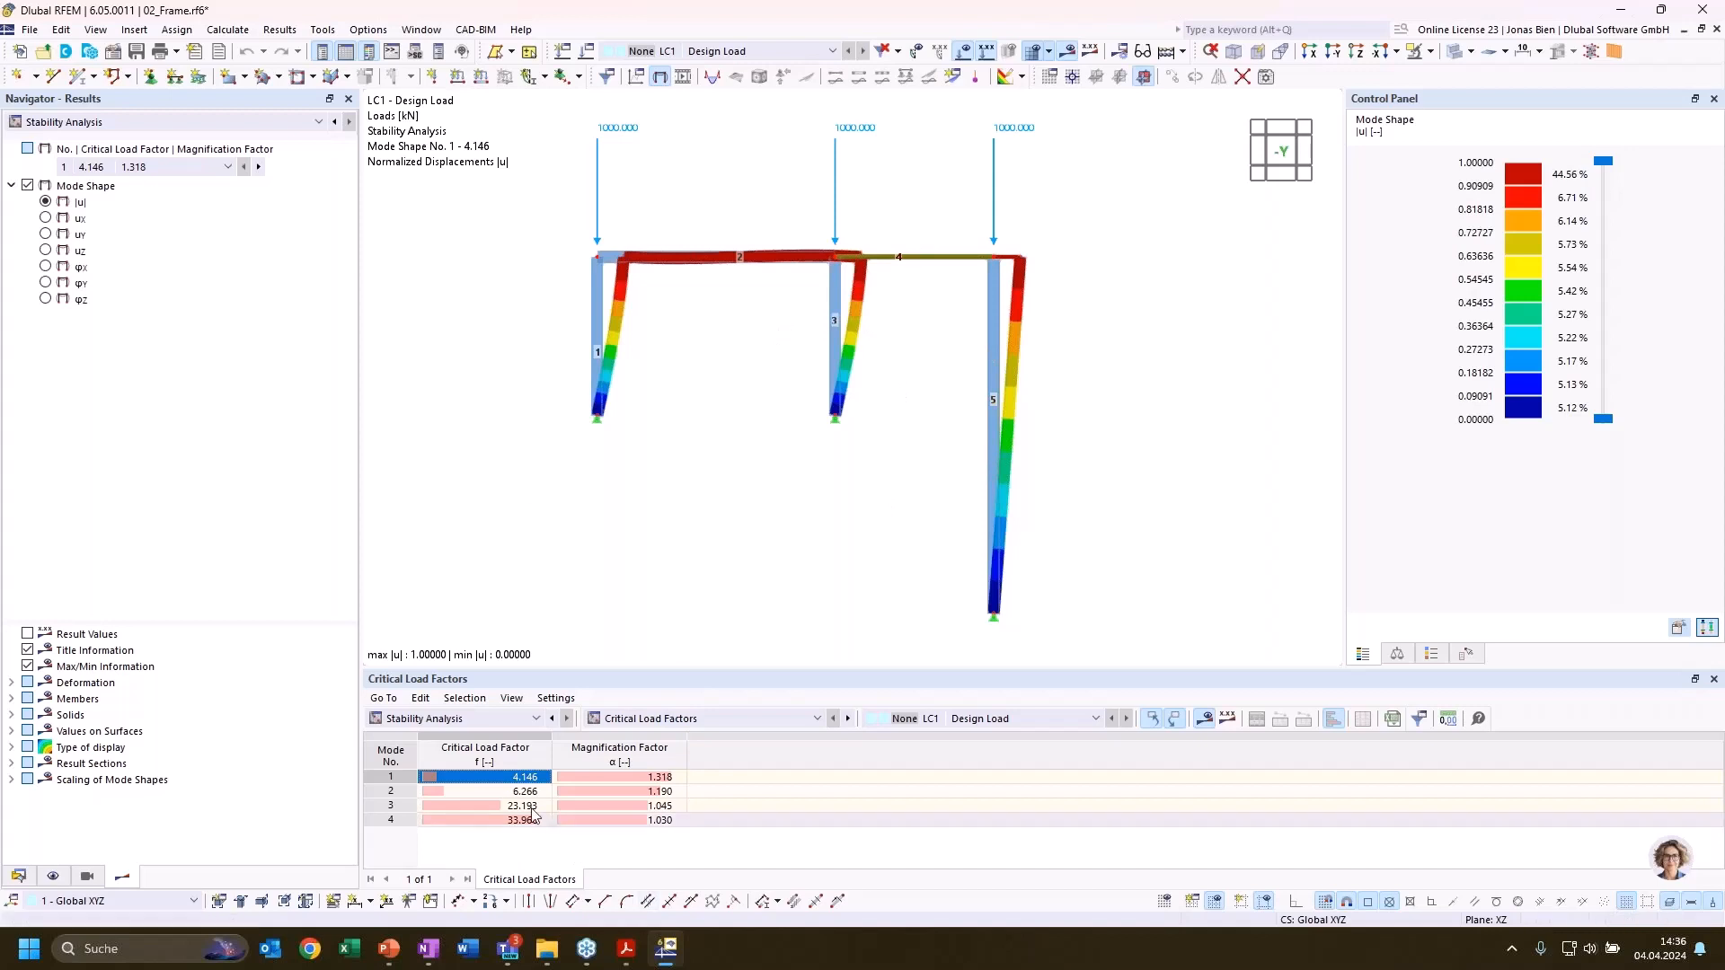
{"action": "key", "text": "Down"}
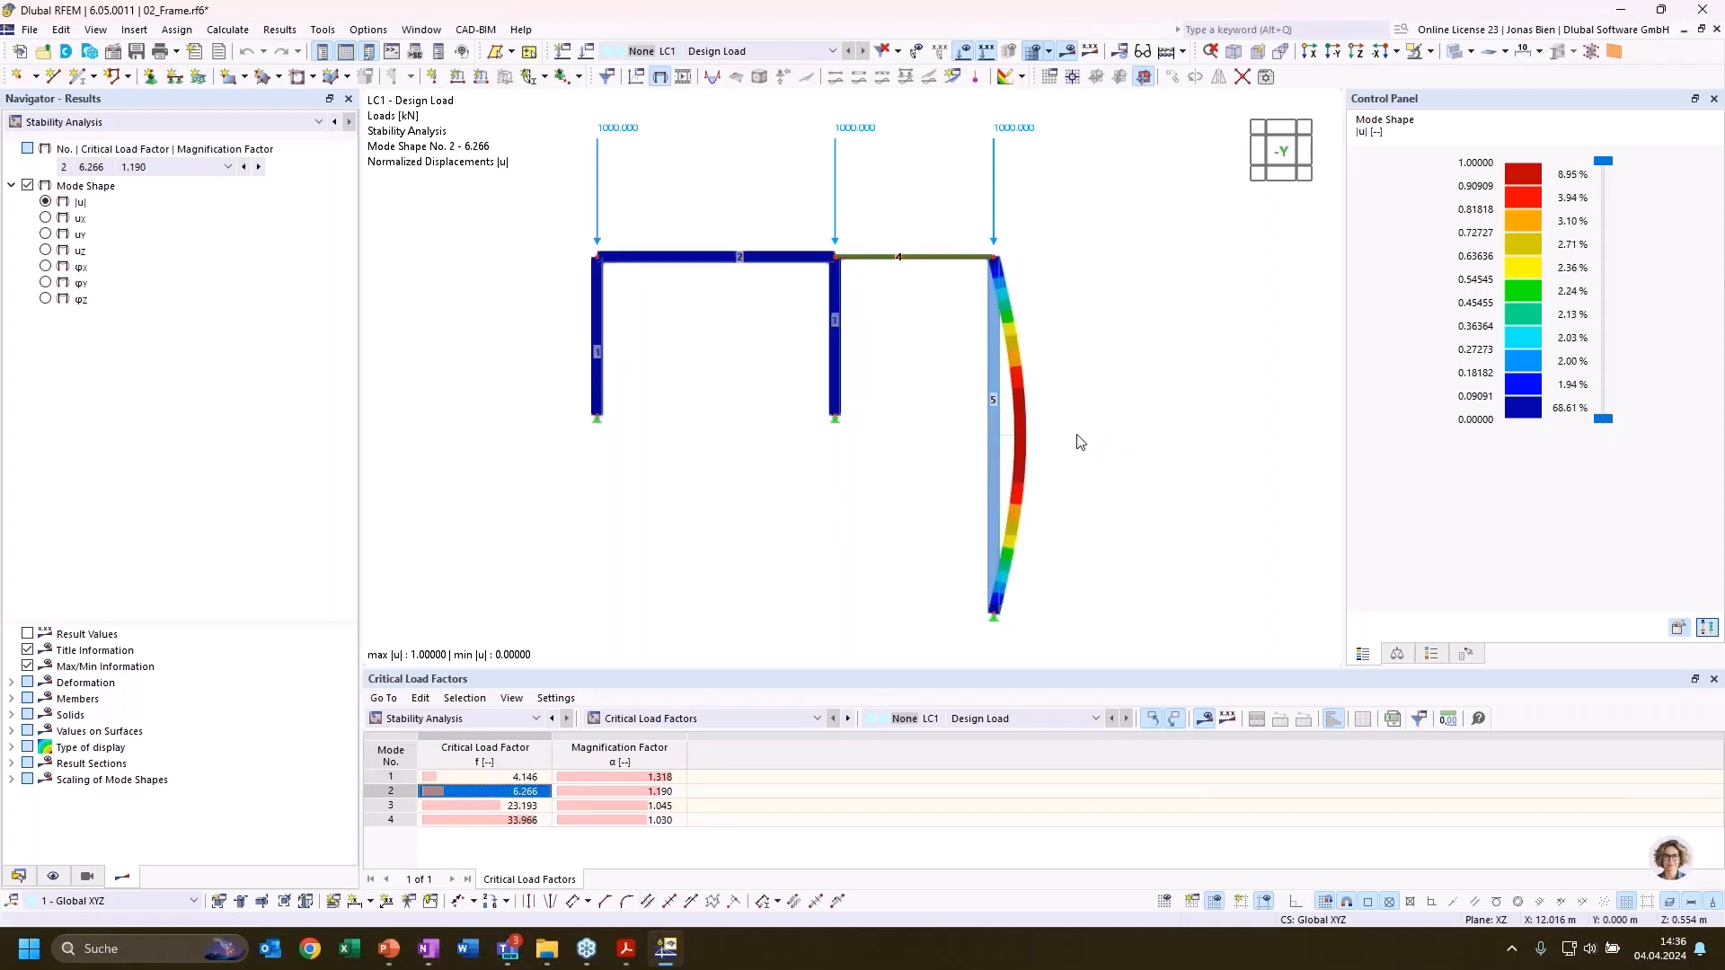
{"action": "middle_click_drag", "start_coordinate": [1078, 443], "coordinate": [1186, 464], "text": "ctrl"}
{"action": "scroll", "coordinate": [1033, 435], "scroll_direction": "up", "scroll_amount": 3}
{"action": "scroll", "coordinate": [1033, 435], "scroll_direction": "down", "scroll_amount": 3}
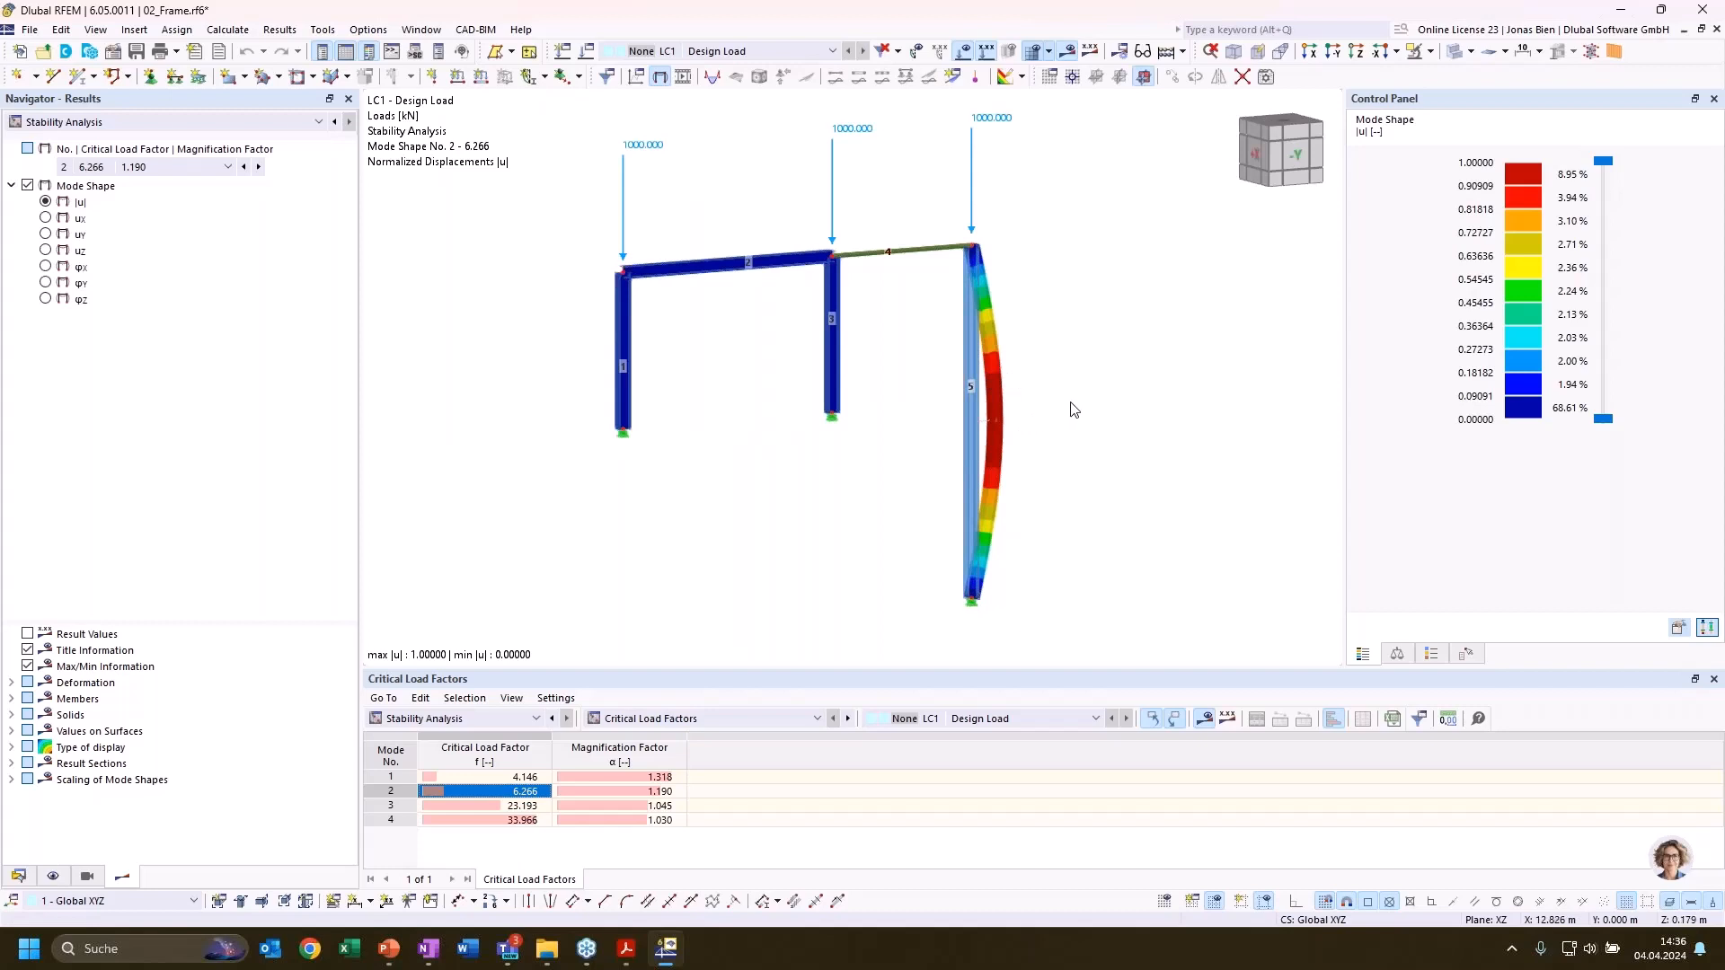
{"action": "middle_click_drag", "start_coordinate": [1070, 404], "coordinate": [945, 394], "text": "ctrl"}
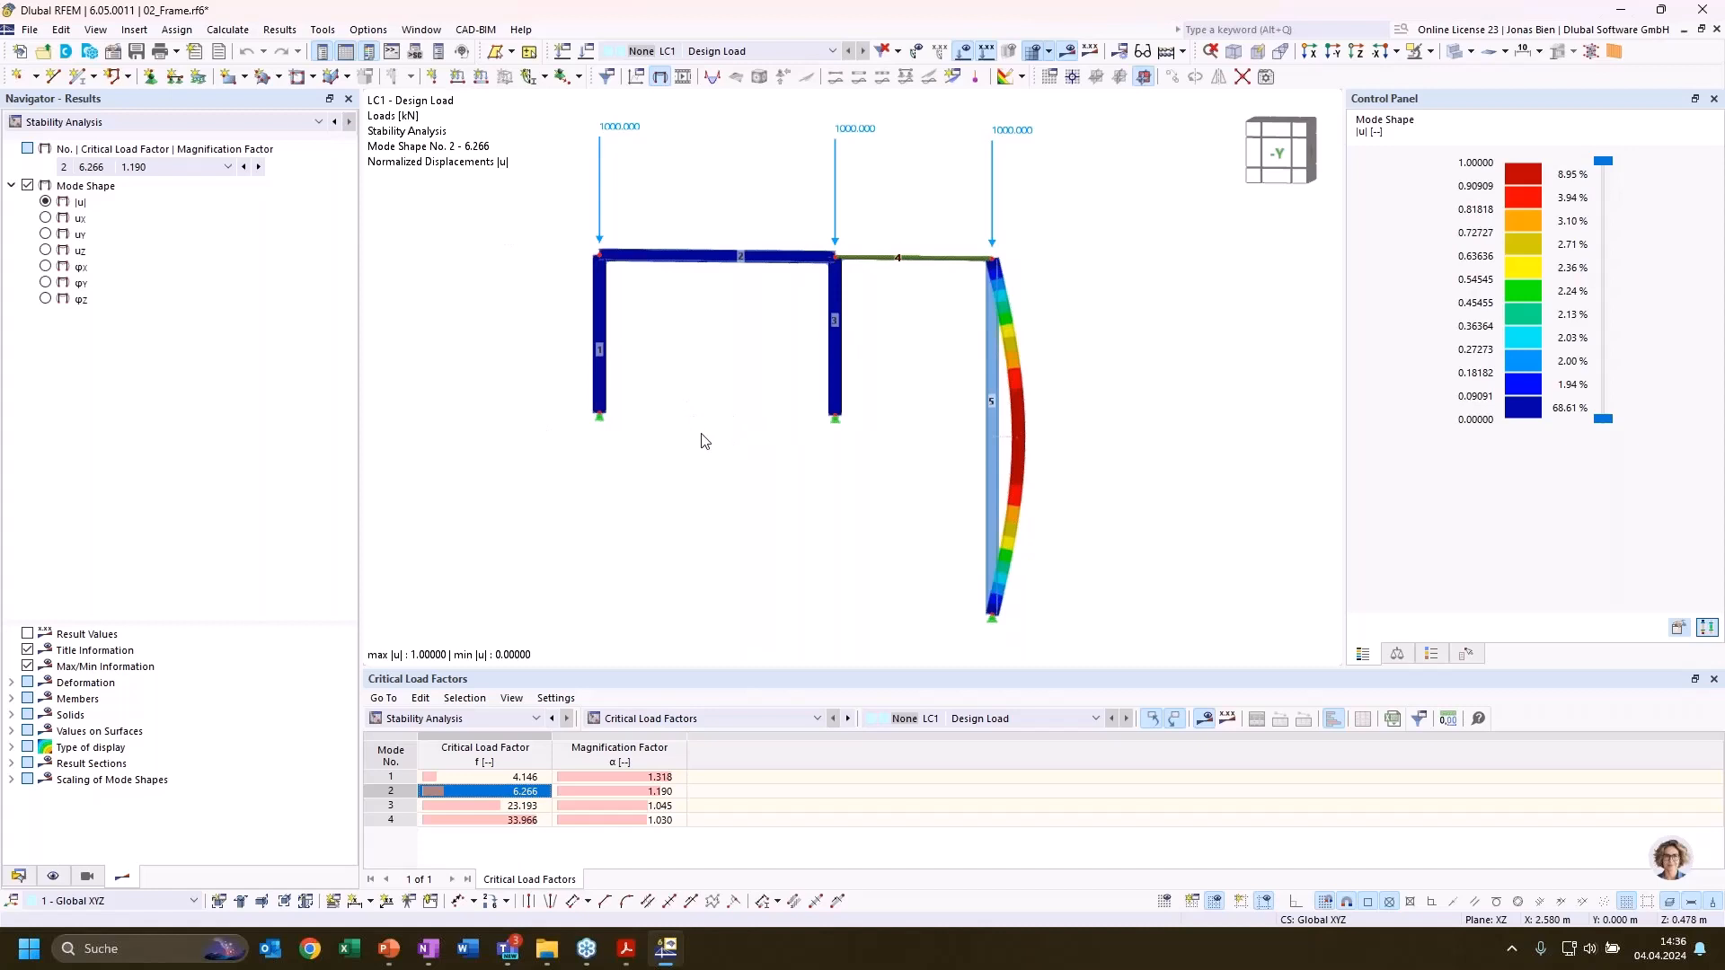
Examine the frame's mode shapes 3 and 4, checking which members buckle in each
{"action": "left_click", "coordinate": [506, 807]}
{"action": "left_click", "coordinate": [500, 819]}
{"action": "left_click", "coordinate": [505, 807]}
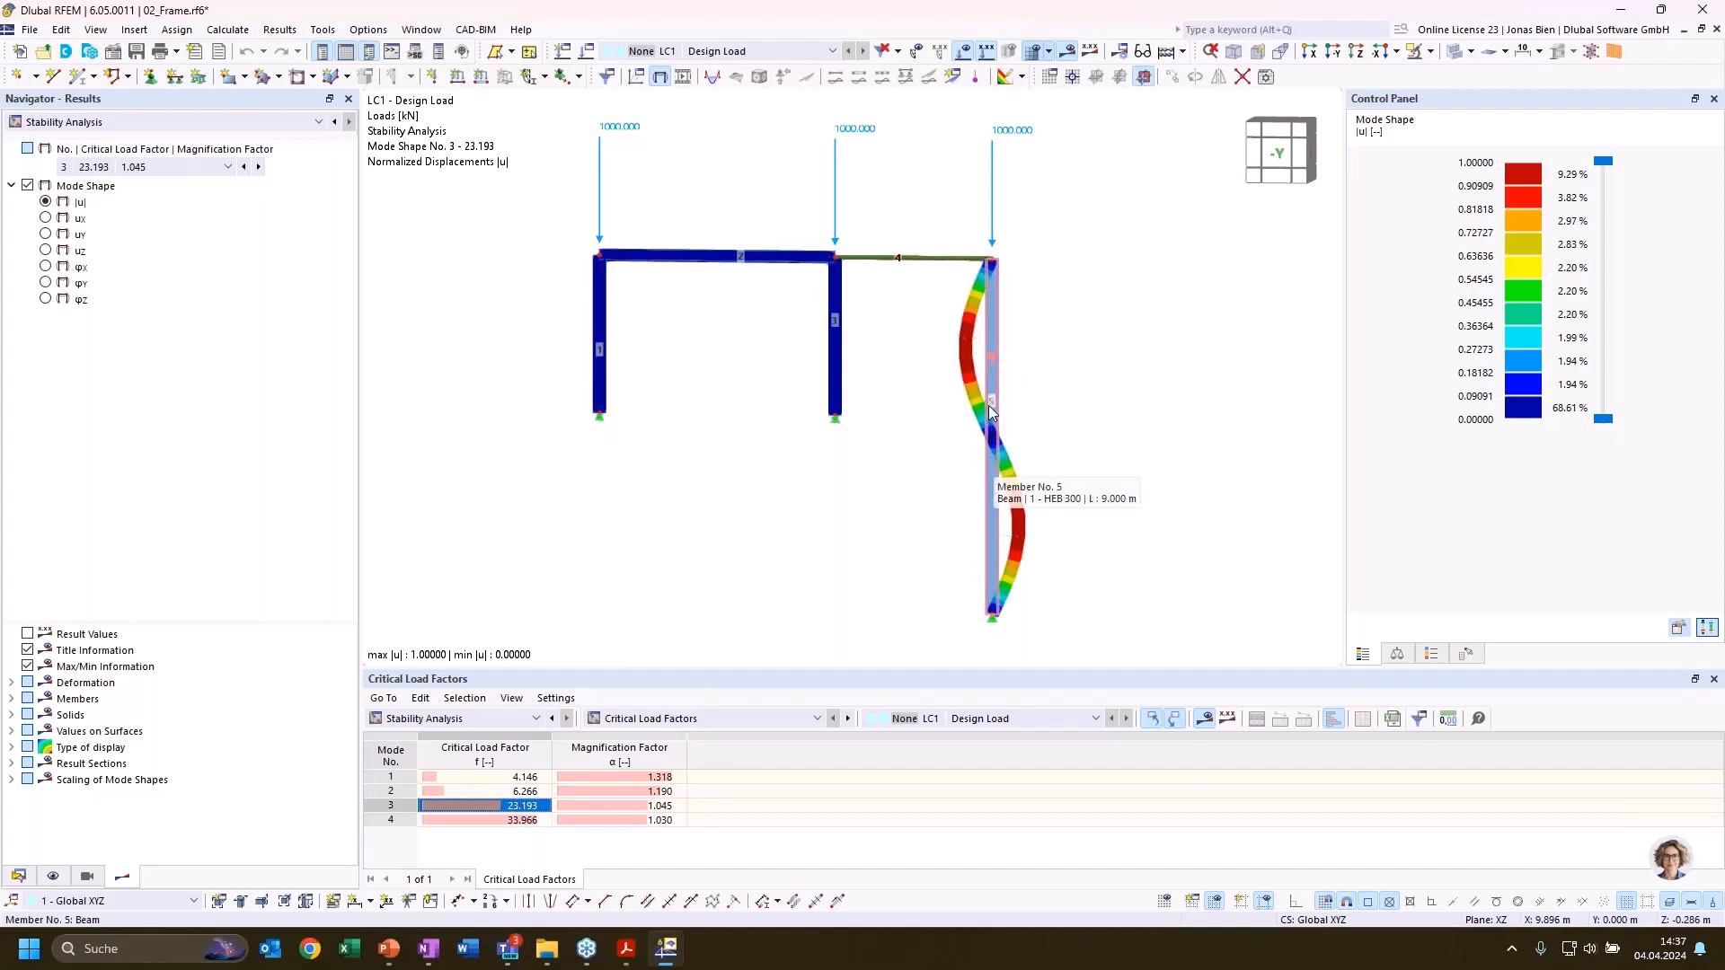
{"action": "left_click", "coordinate": [489, 820]}
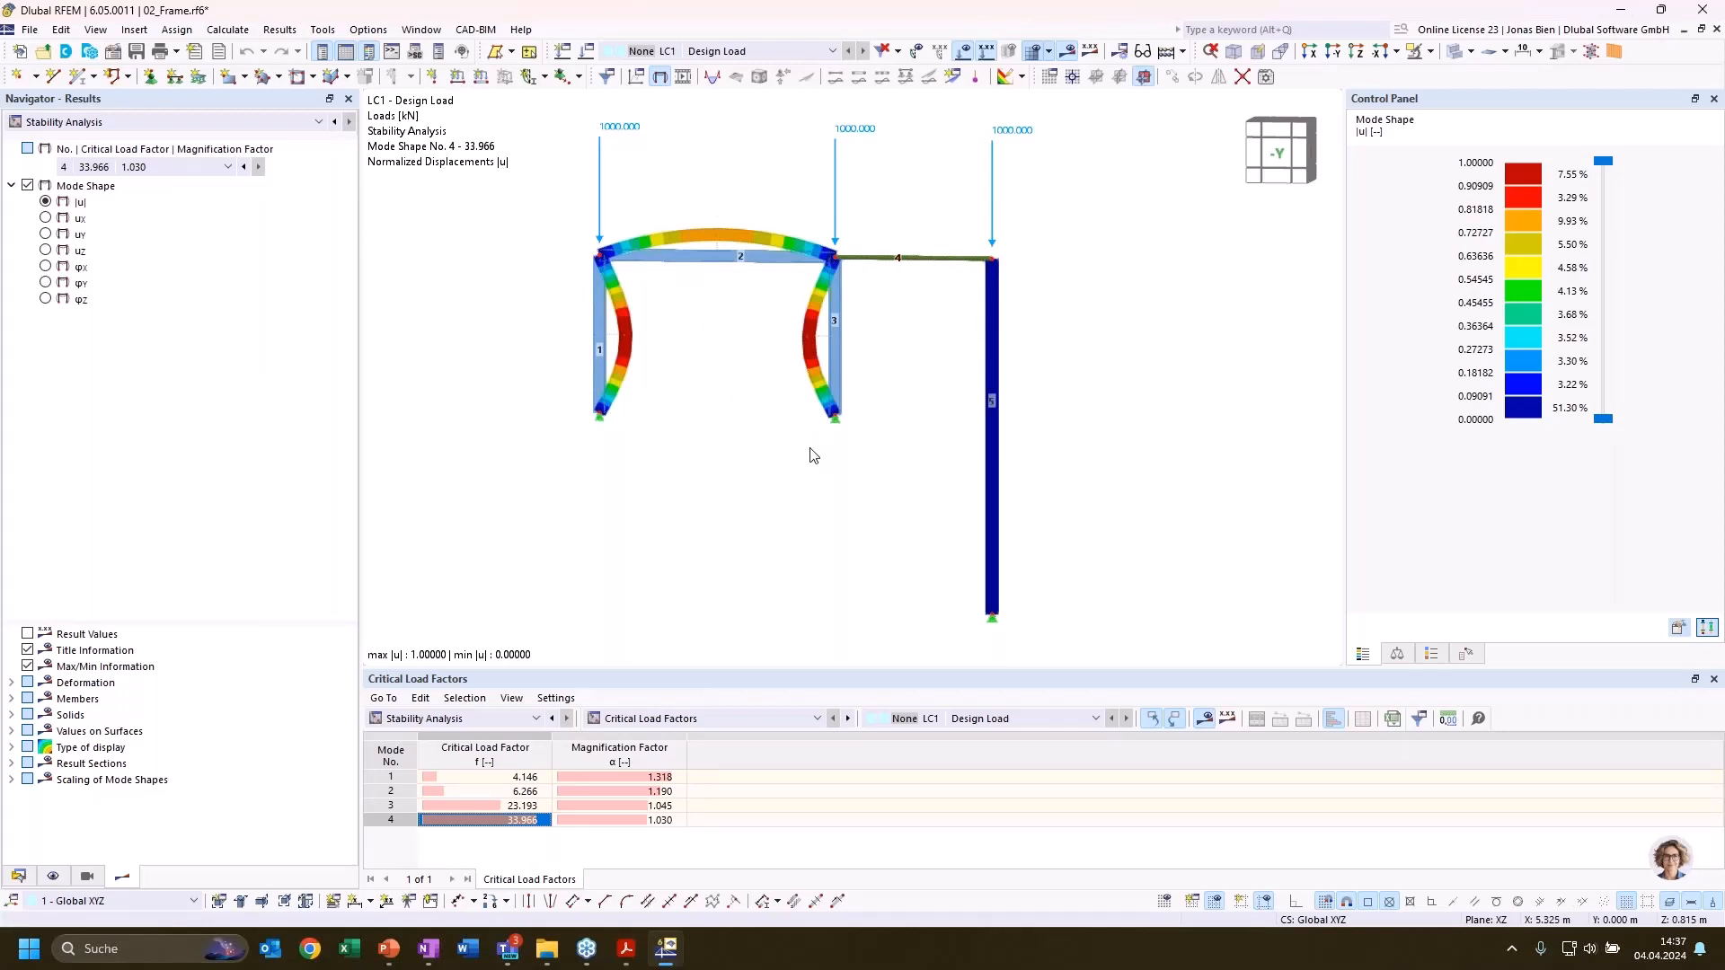
{"action": "middle_click_drag", "start_coordinate": [809, 447], "coordinate": [907, 445], "text": "ctrl"}
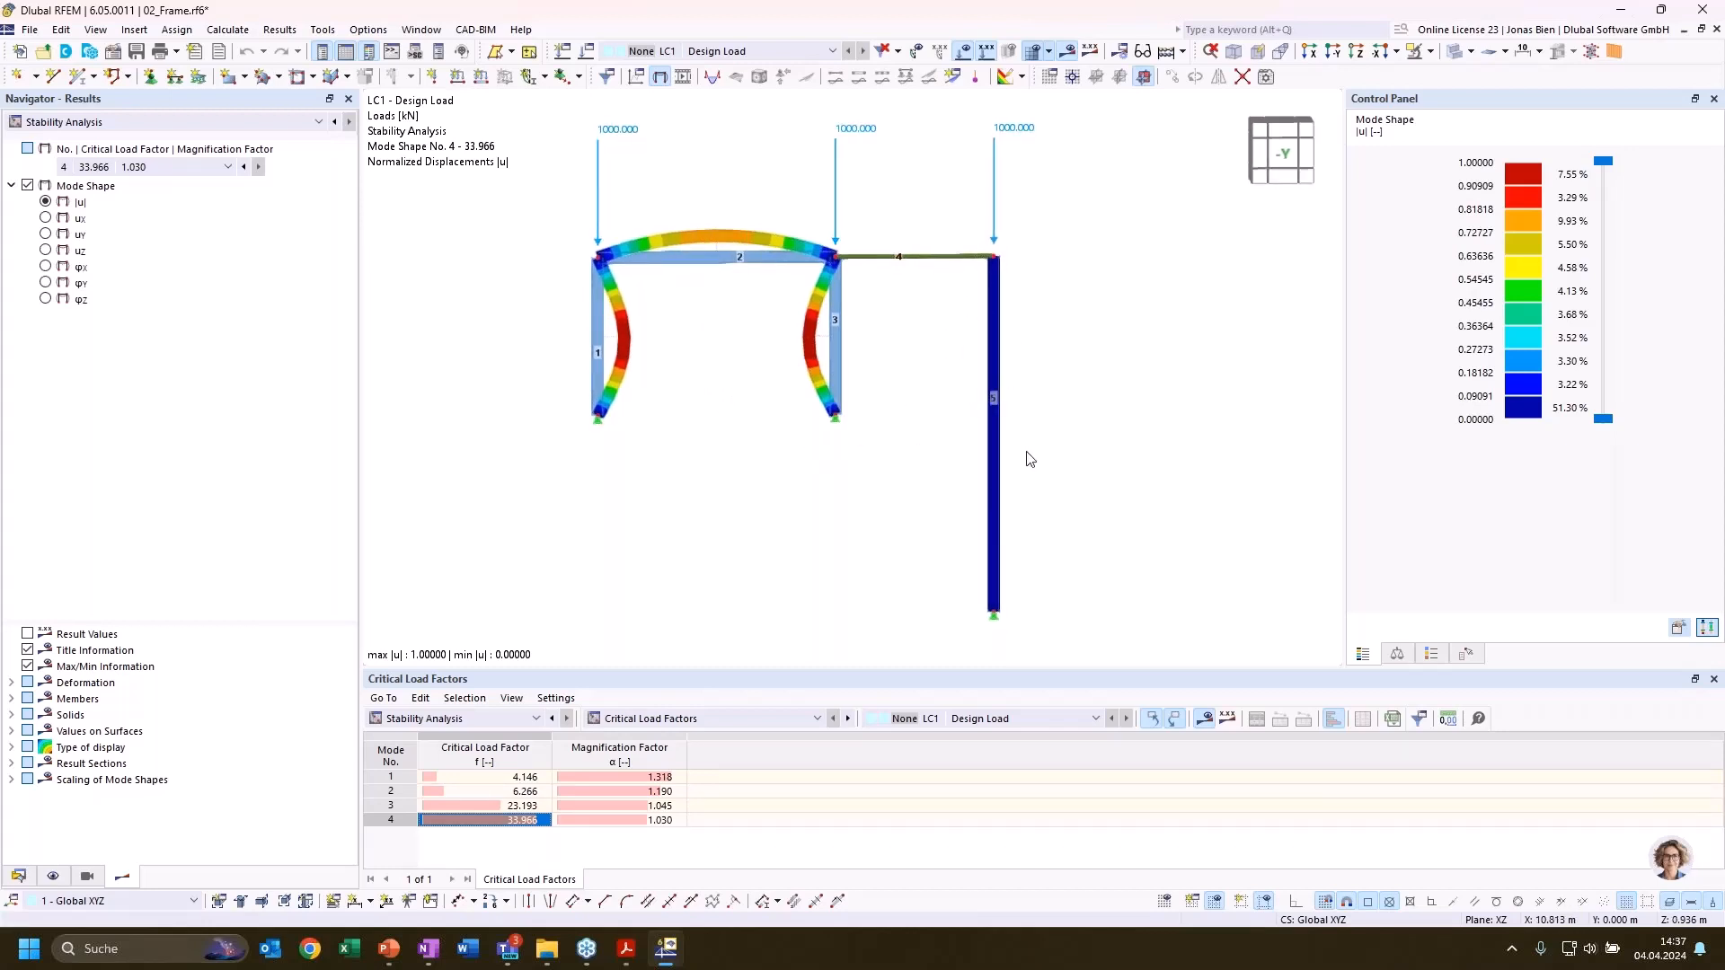
{"action": "left_click", "coordinate": [999, 406]}
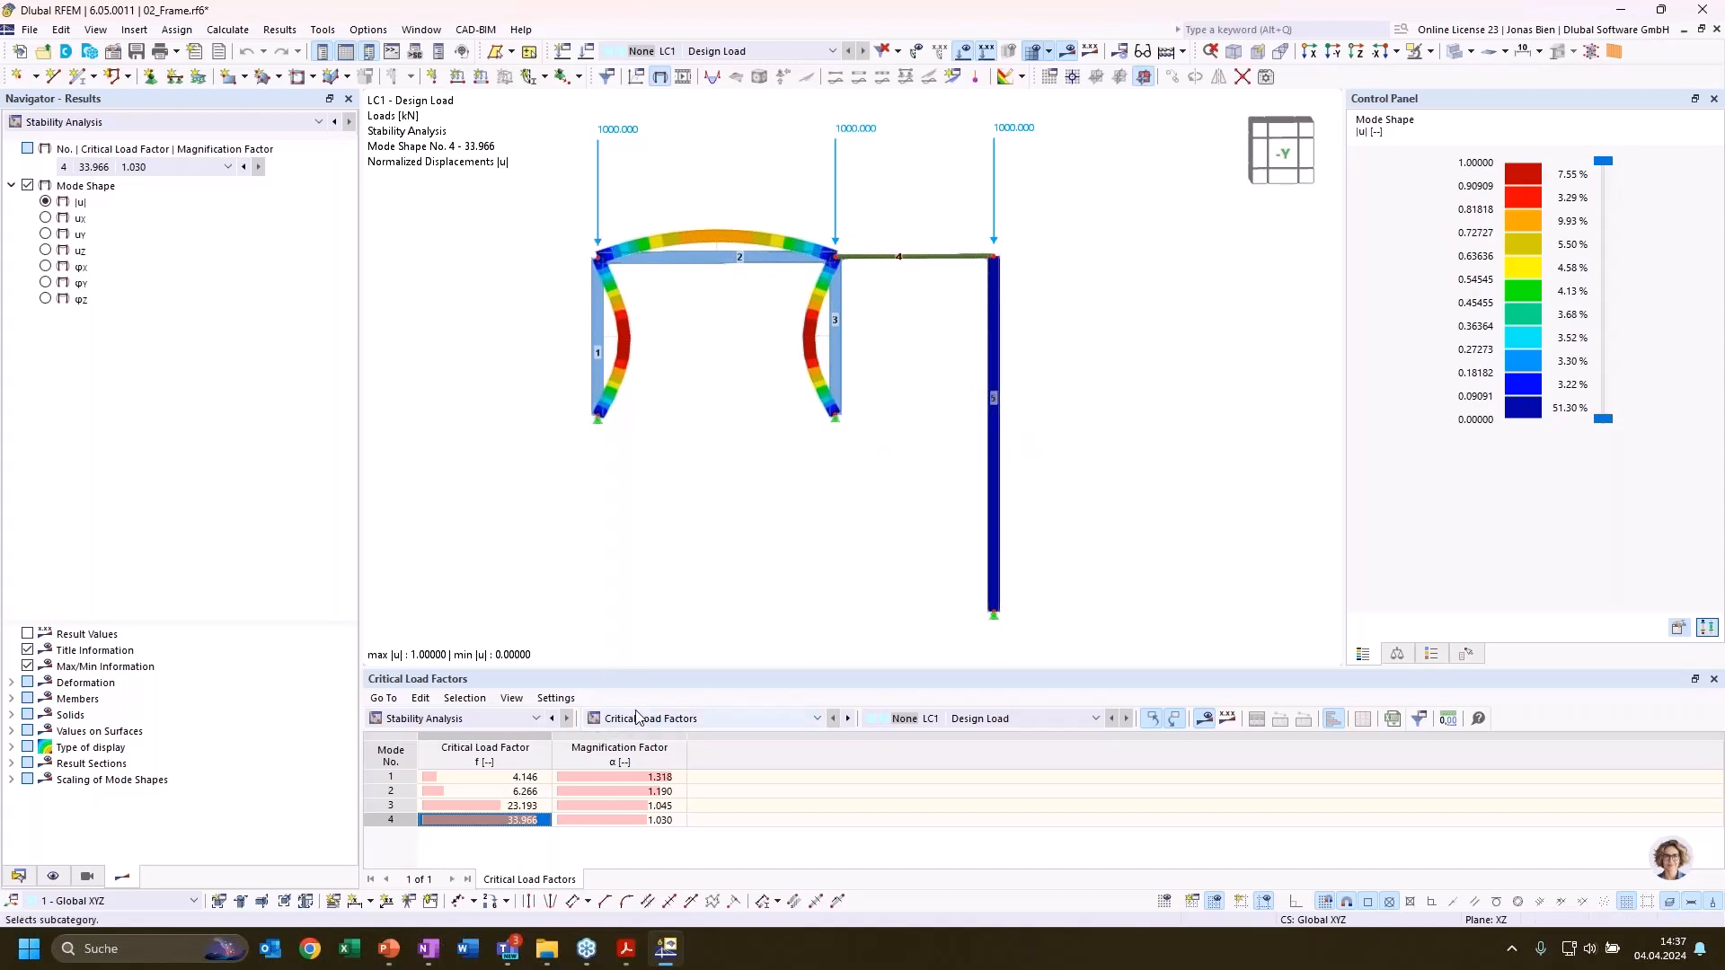
List the frame's effective lengths and critical loads by member and enlarge the results table
{"action": "left_click", "coordinate": [706, 722]}
{"action": "left_click", "coordinate": [649, 764]}
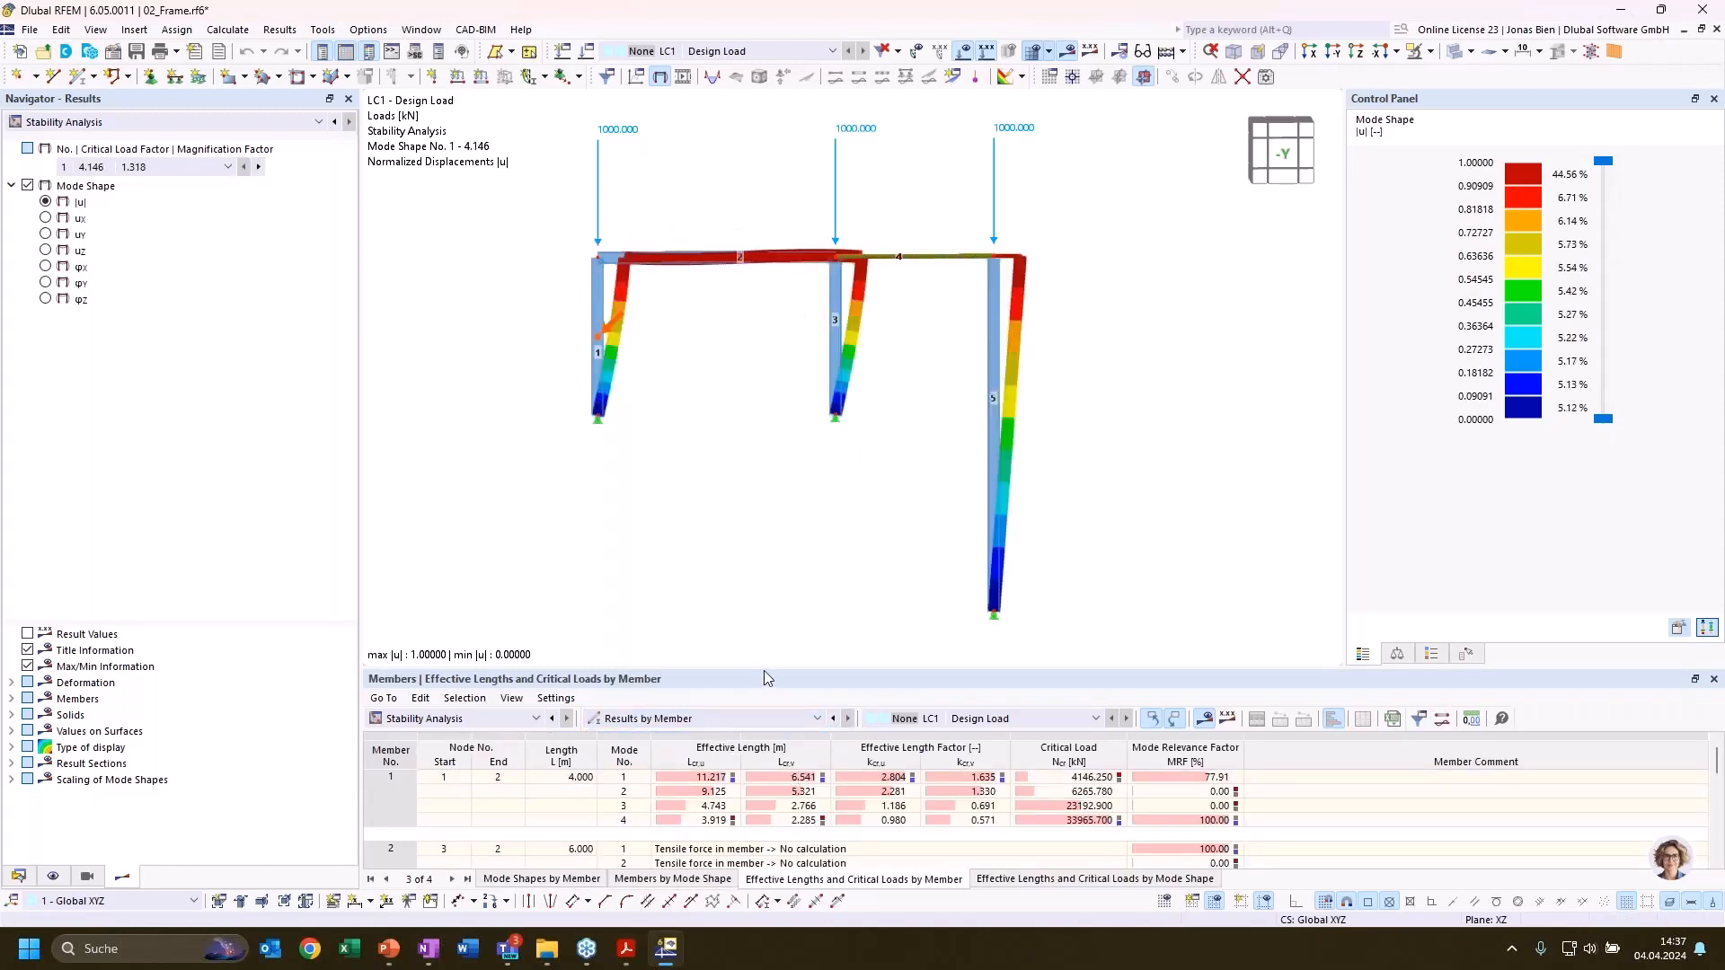
{"action": "left_click_drag", "start_coordinate": [764, 670], "coordinate": [751, 593]}
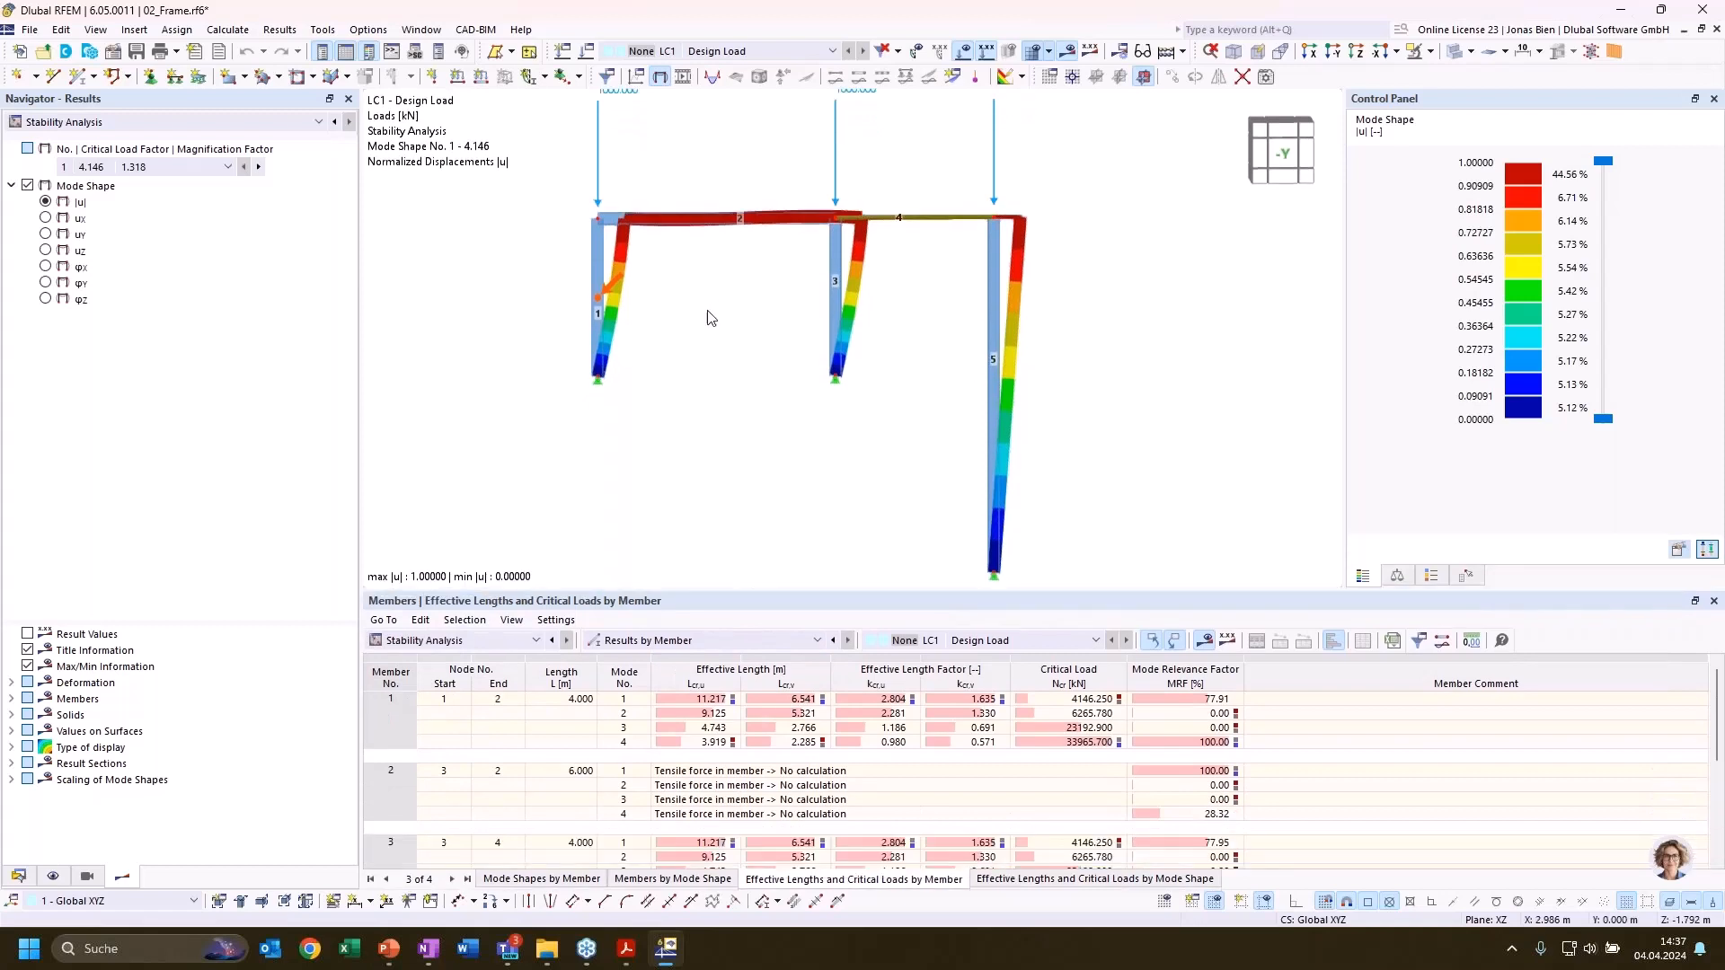
Inspect columns 1 and 3 and check member 1's effective length factor kcr,u for mode 1
{"action": "left_click", "coordinate": [601, 290]}
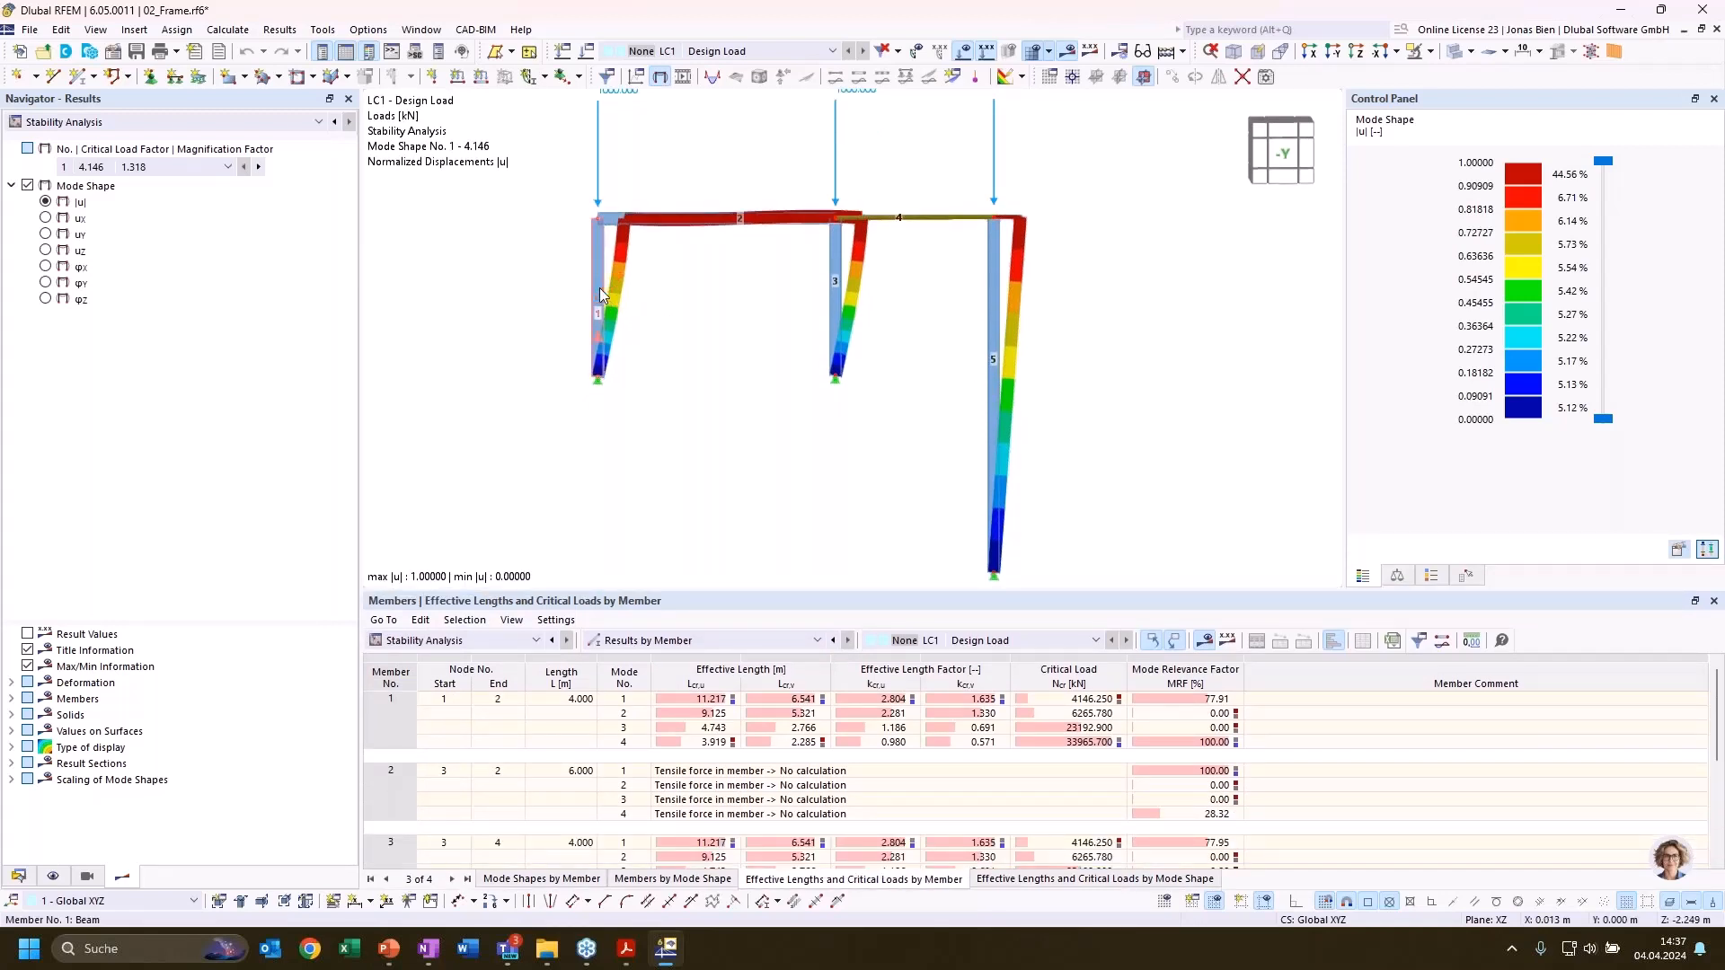
{"action": "left_click", "coordinate": [841, 281]}
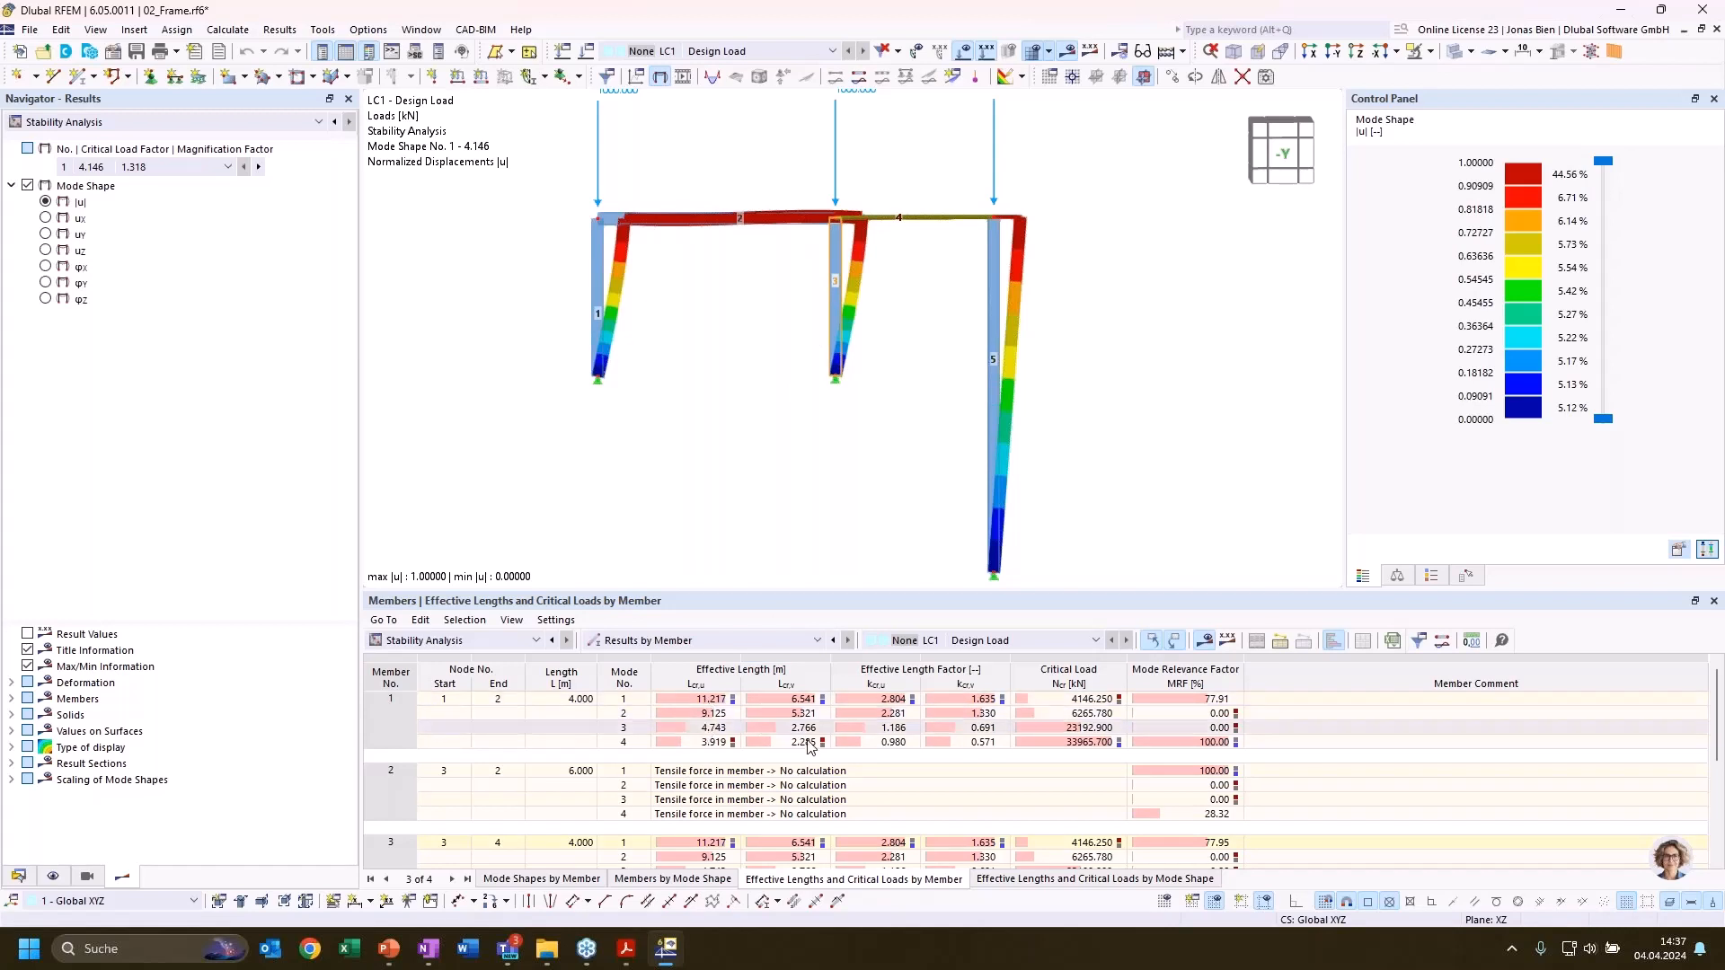
{"action": "left_click", "coordinate": [449, 702]}
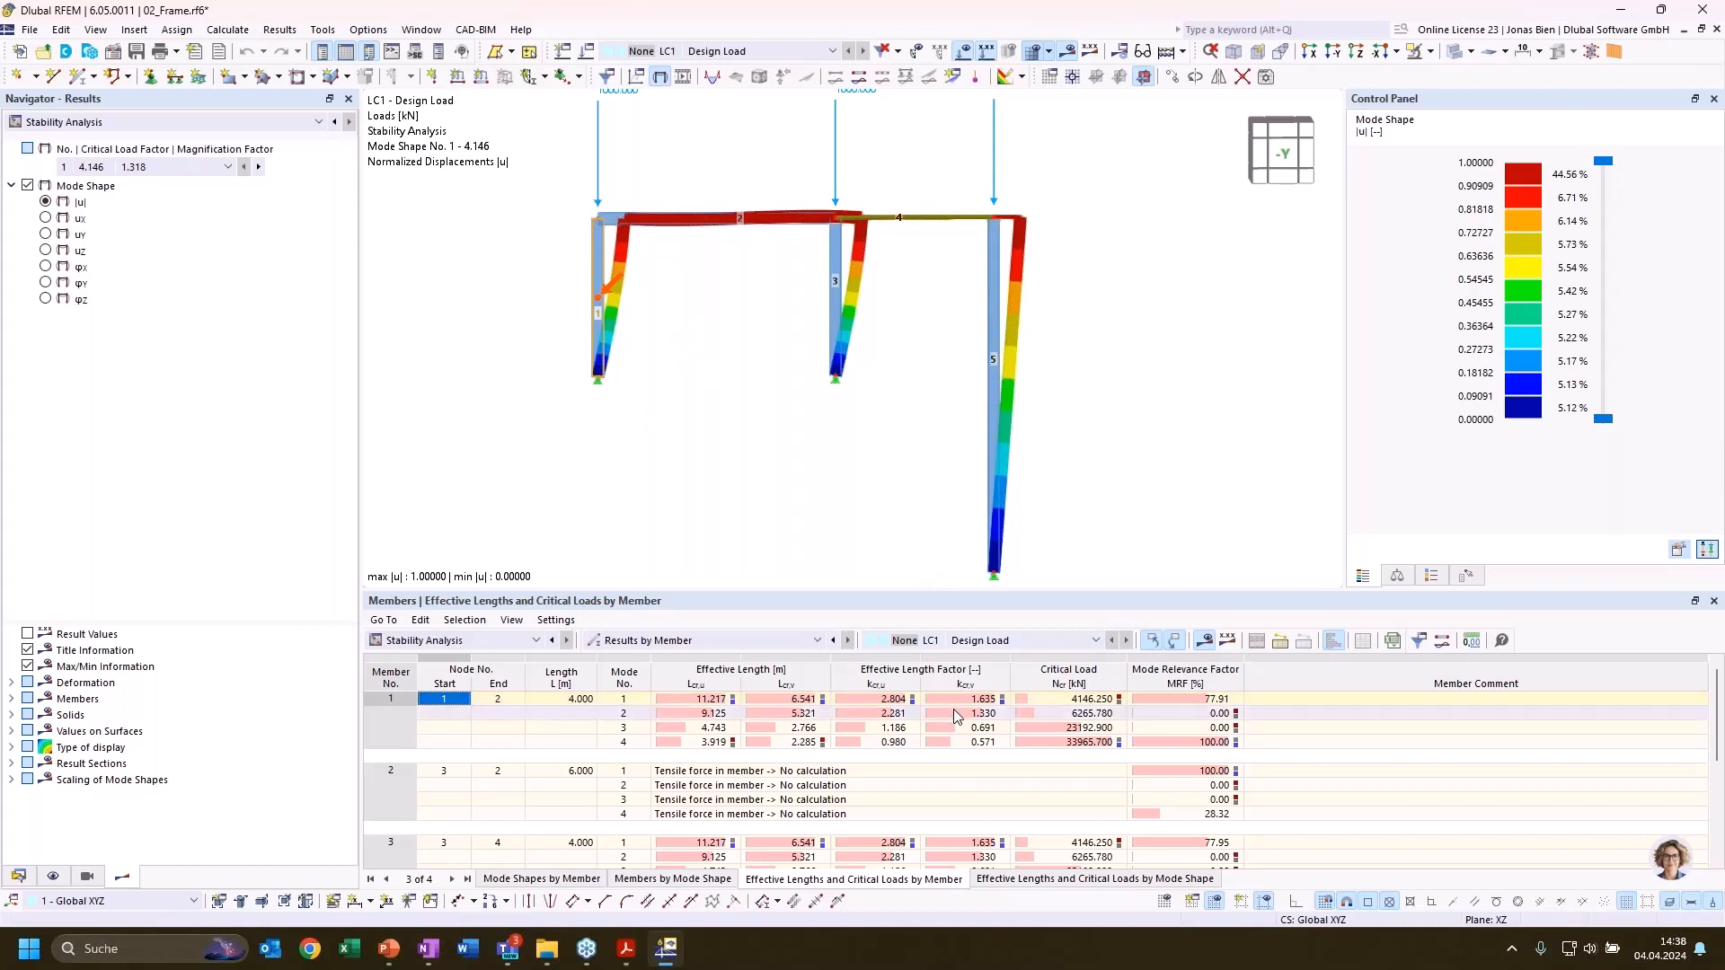
{"action": "left_click", "coordinate": [893, 700]}
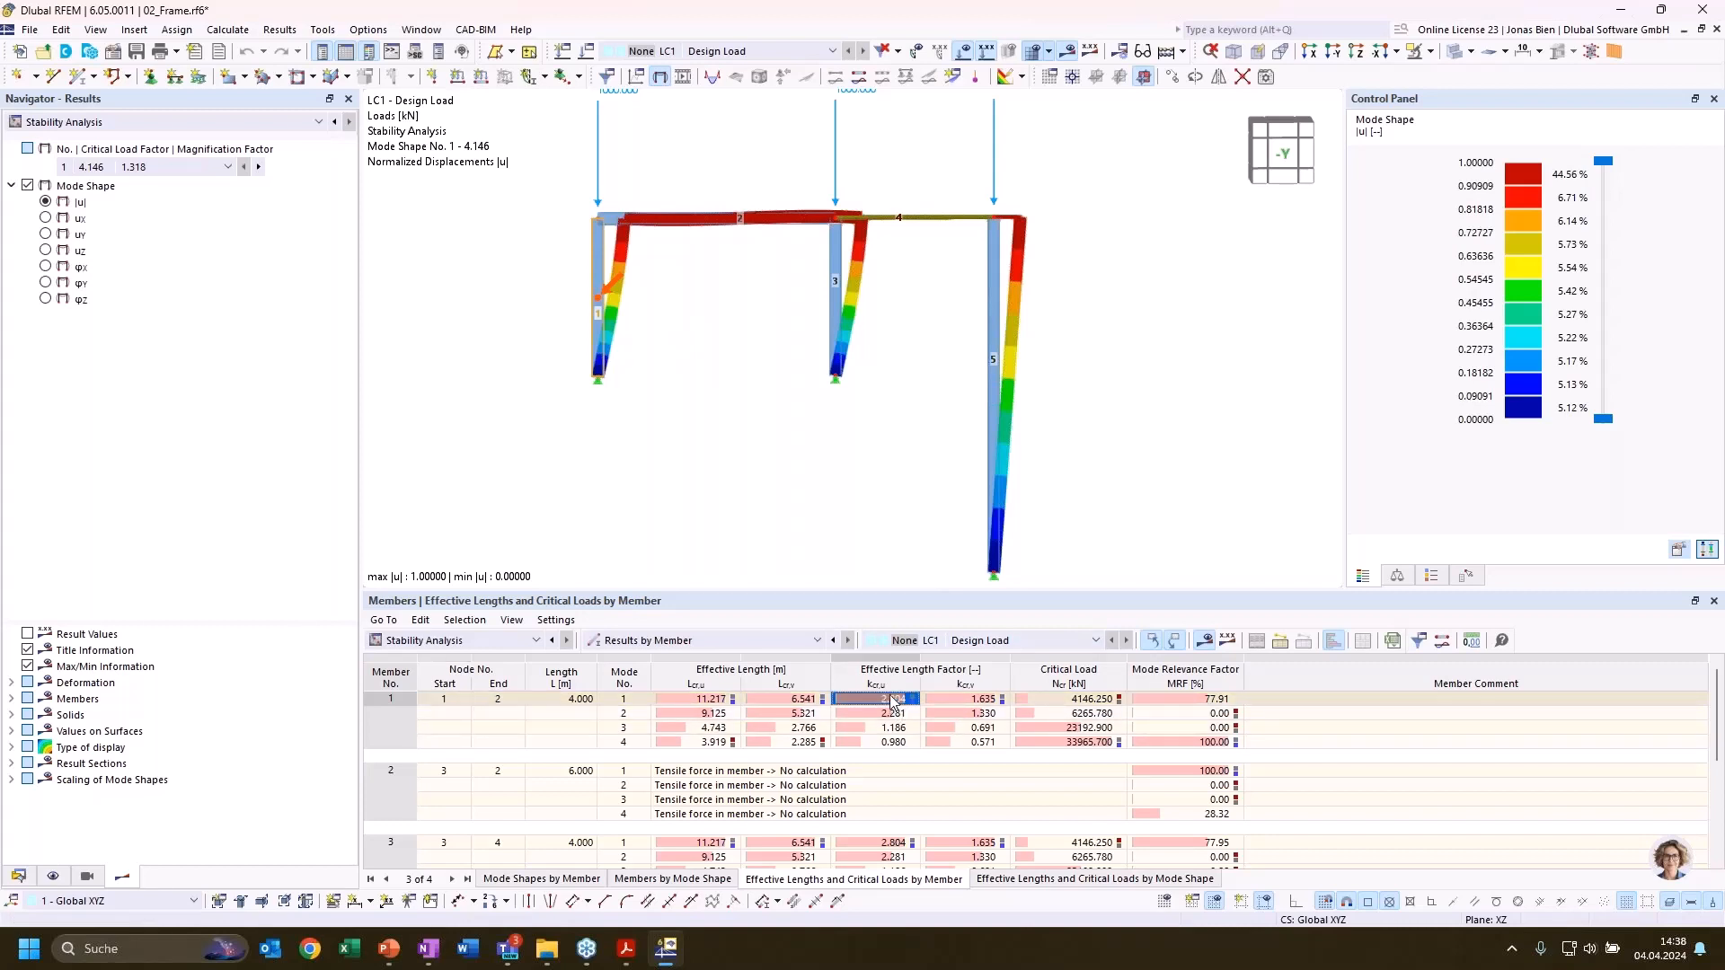
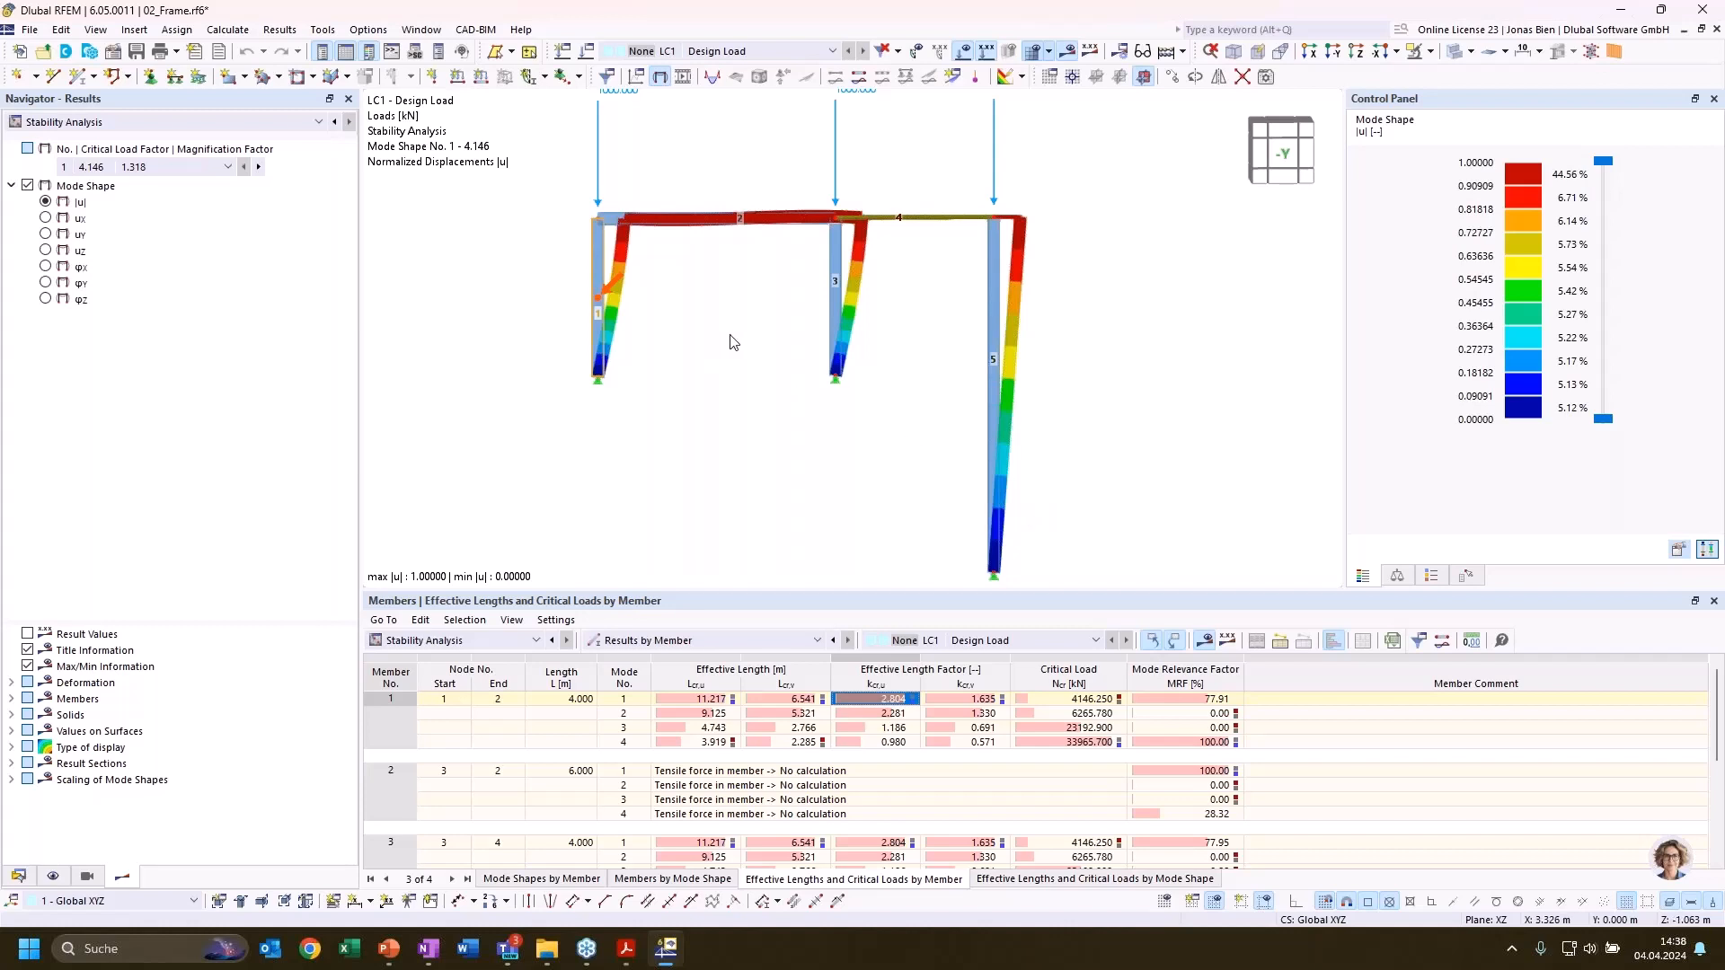
Inspect column 5 and check its effective length factor kcr,u for mode 1
{"action": "scroll", "coordinate": [719, 359], "scroll_direction": "down", "scroll_amount": 1}
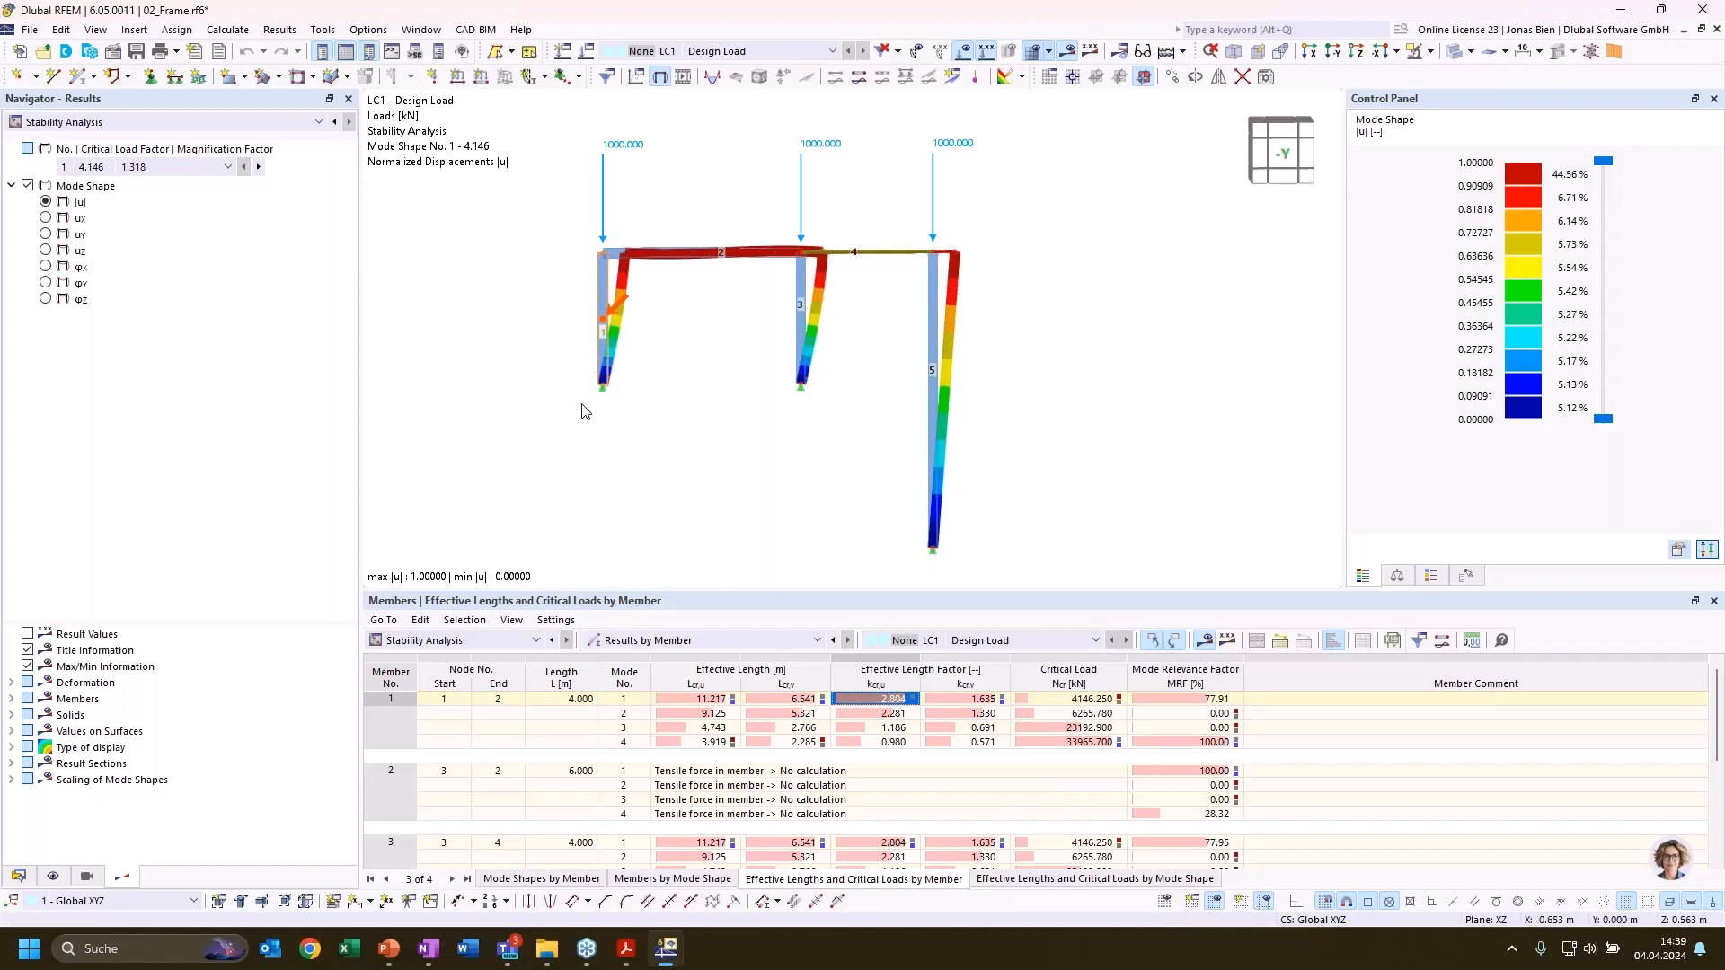
{"action": "left_click", "coordinate": [930, 356]}
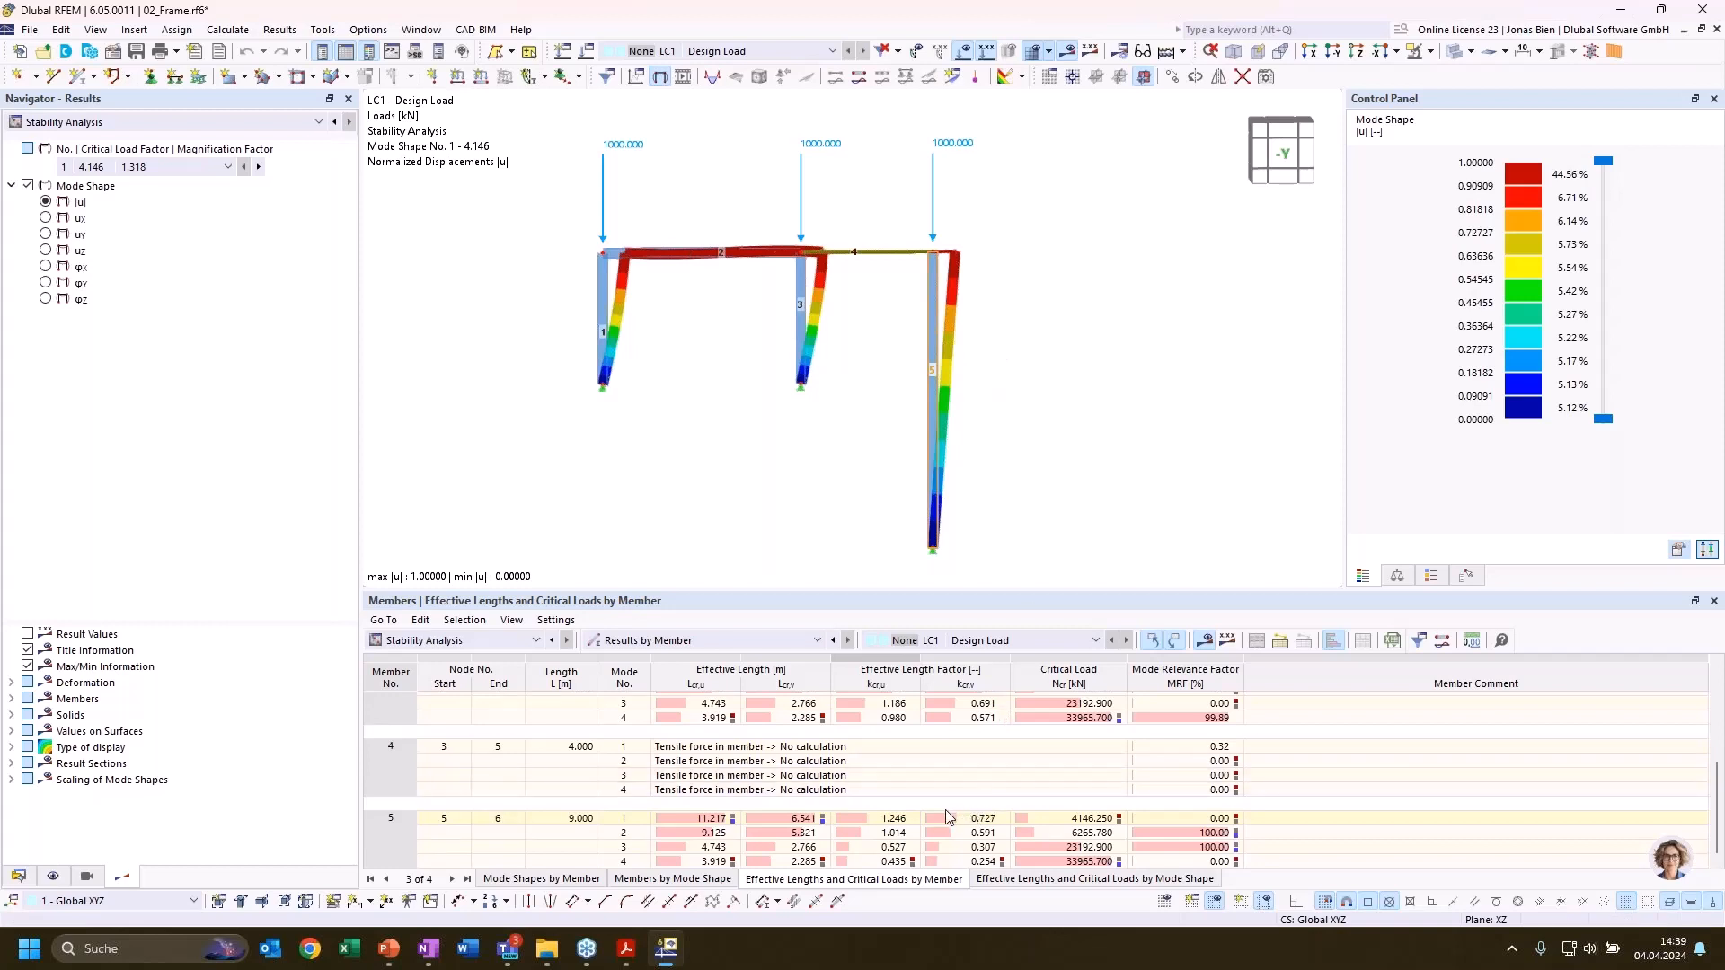
{"action": "left_click", "coordinate": [895, 819]}
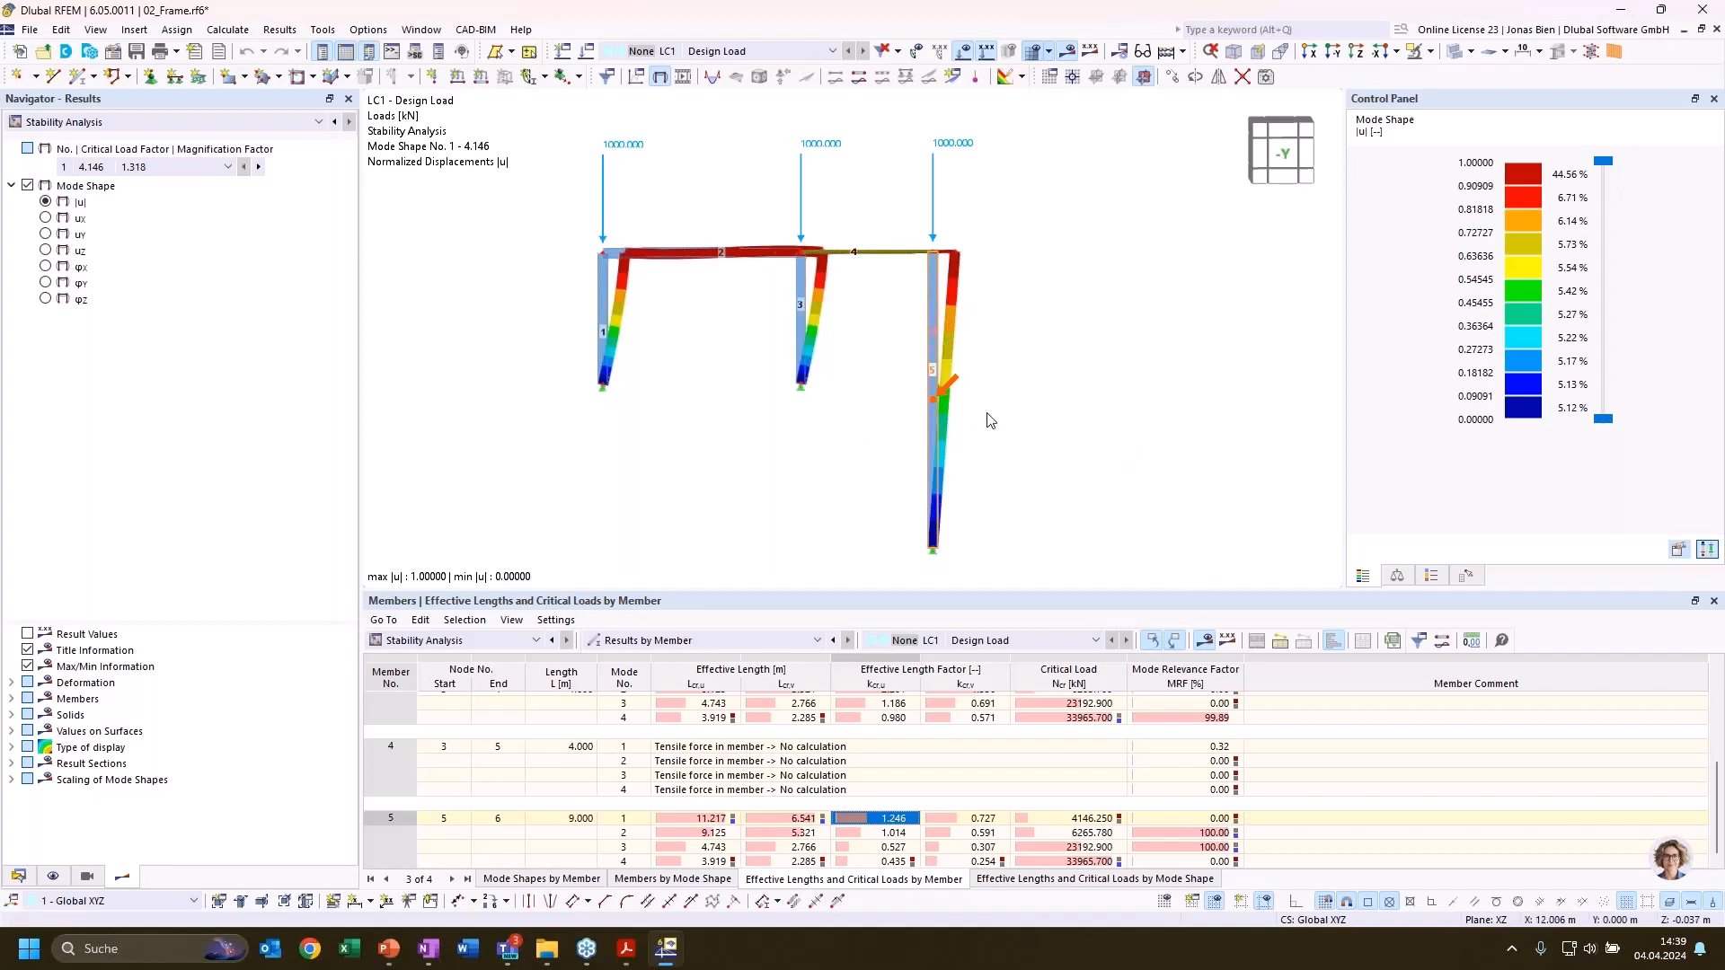
{"action": "scroll", "coordinate": [952, 353], "scroll_direction": "up", "scroll_amount": 2}
{"action": "middle_click_drag", "start_coordinate": [973, 354], "coordinate": [972, 323]}
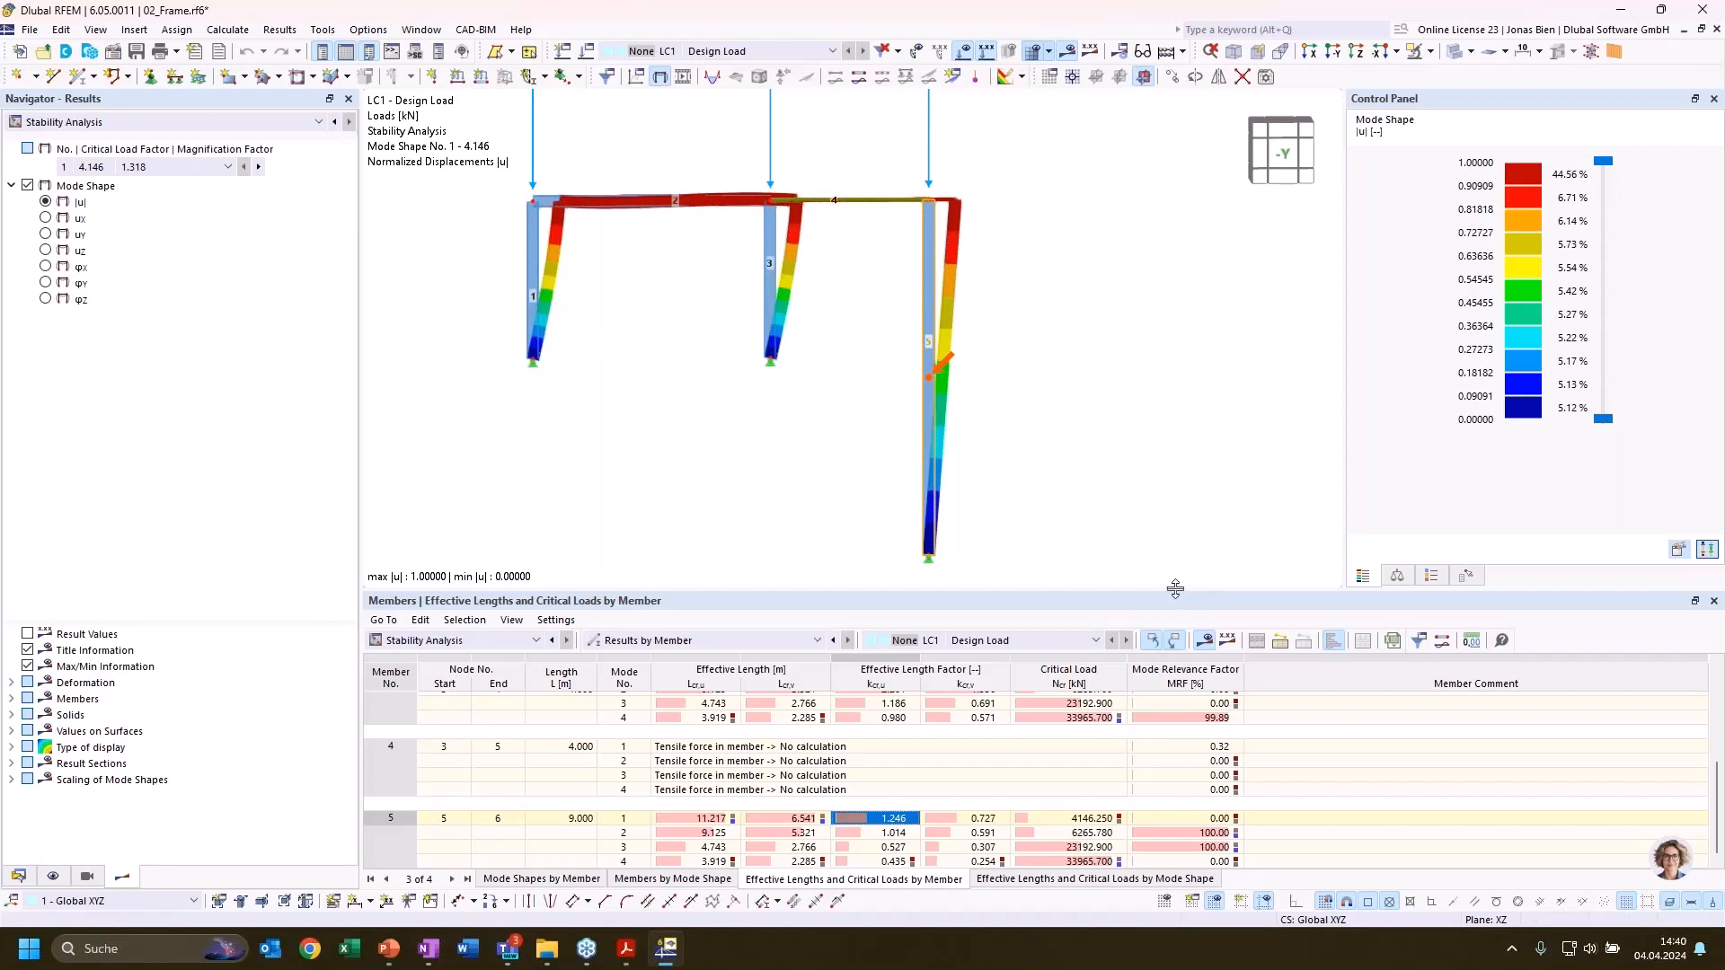
Enlarge the results table slightly and examine the Mode Relevance Factor column, checking member 5's value for mode 1
{"action": "left_click_drag", "start_coordinate": [1175, 589], "coordinate": [1168, 574]}
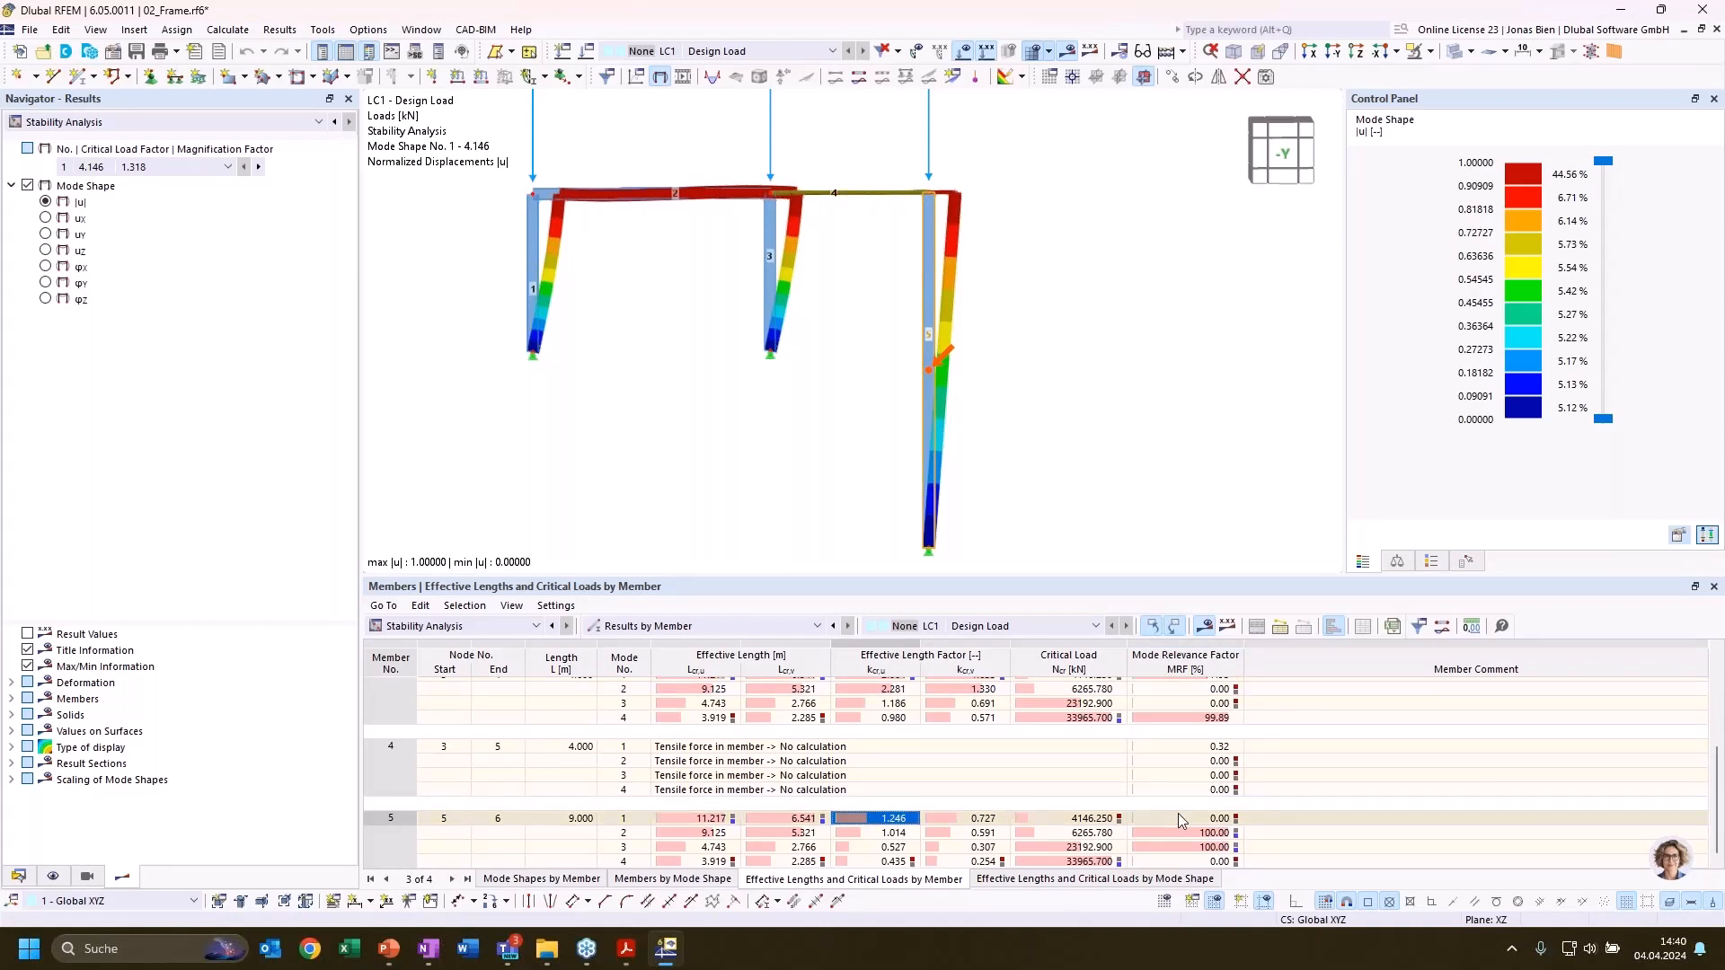
{"action": "left_click", "coordinate": [1186, 669]}
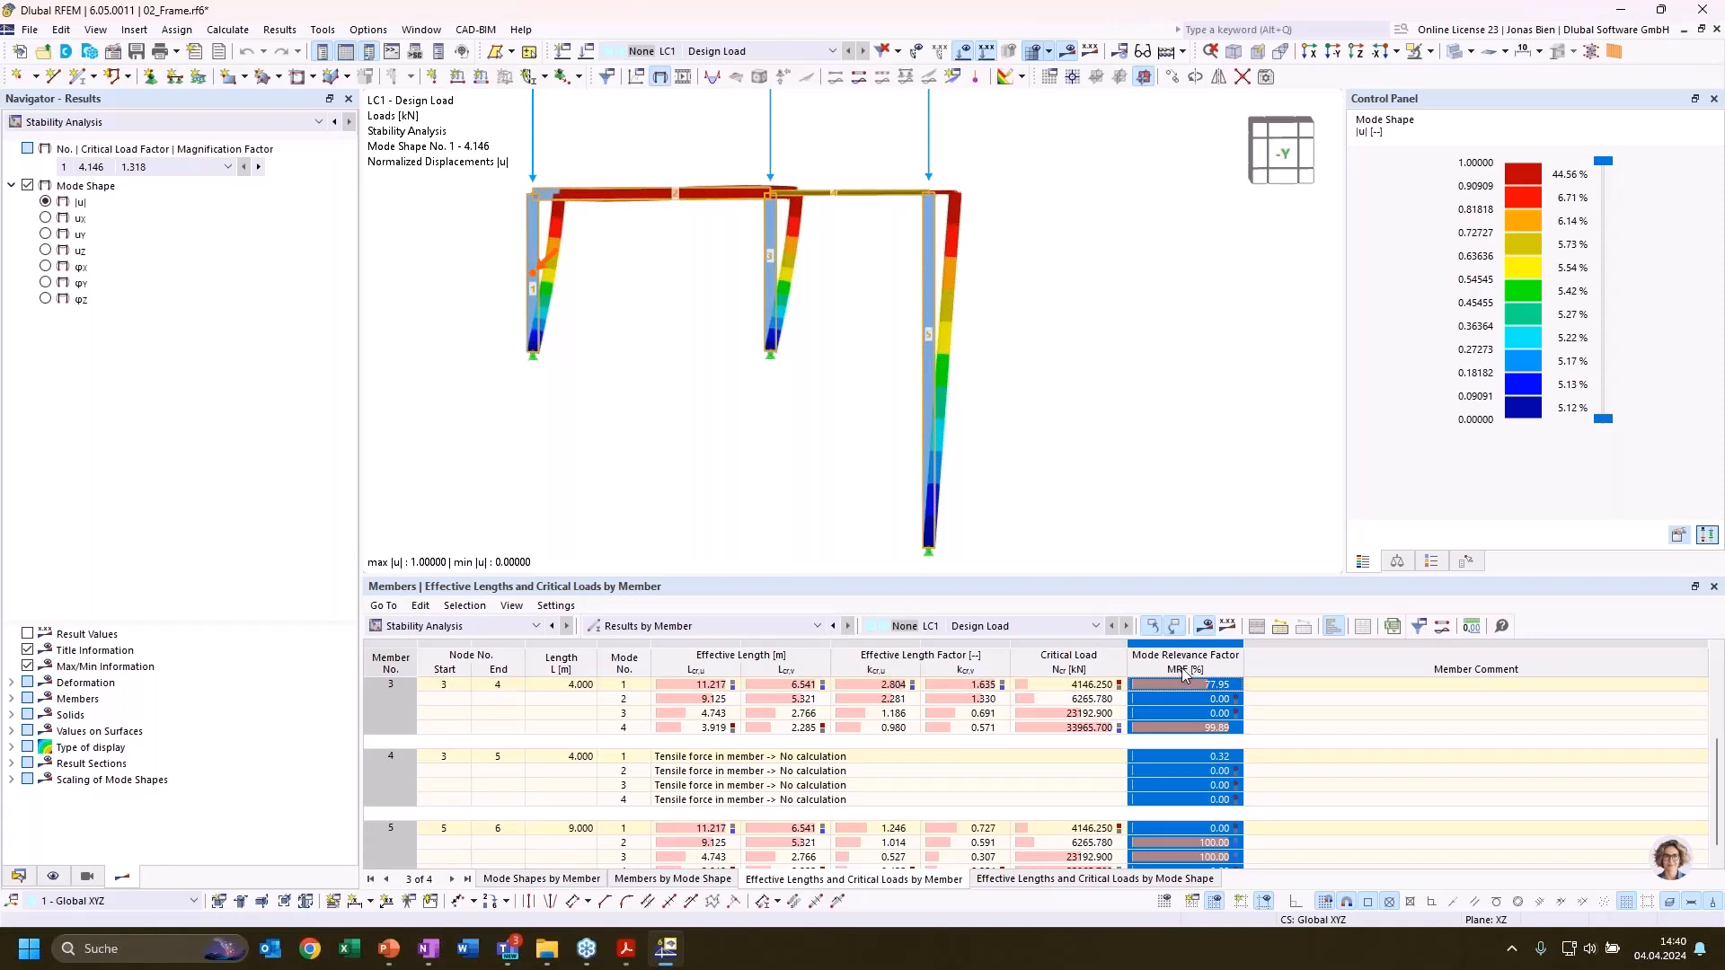
{"action": "scroll", "coordinate": [1216, 672], "scroll_direction": "down", "scroll_amount": 1}
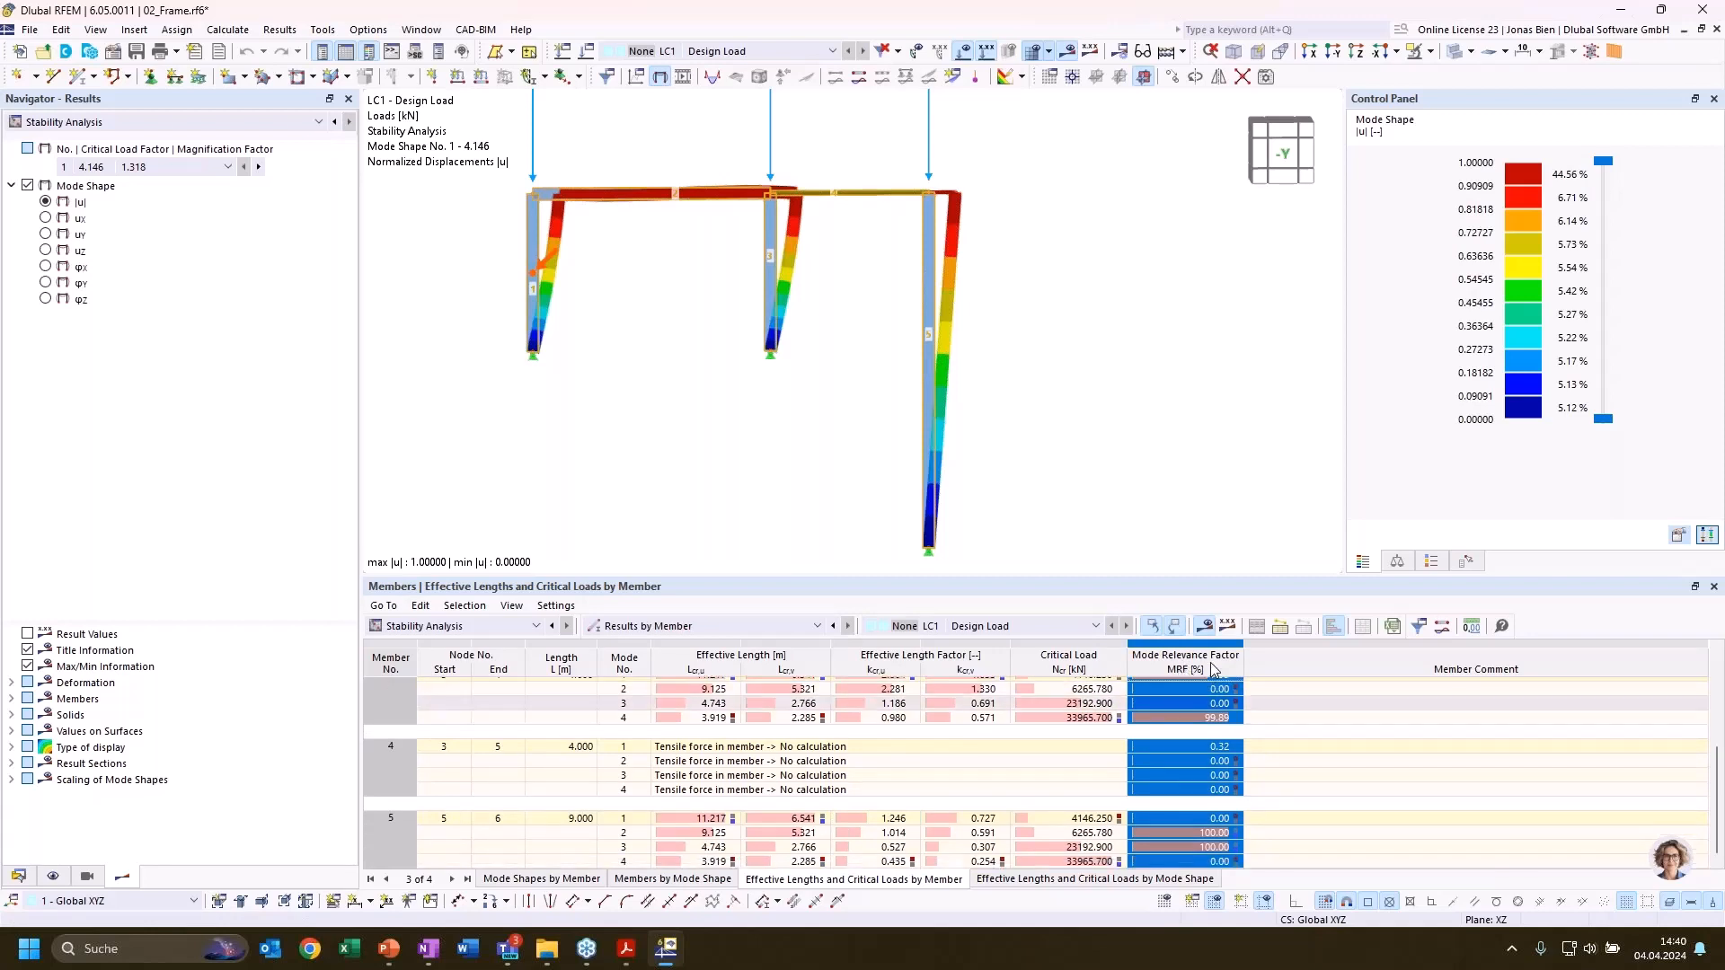
{"action": "left_click", "coordinate": [1198, 819]}
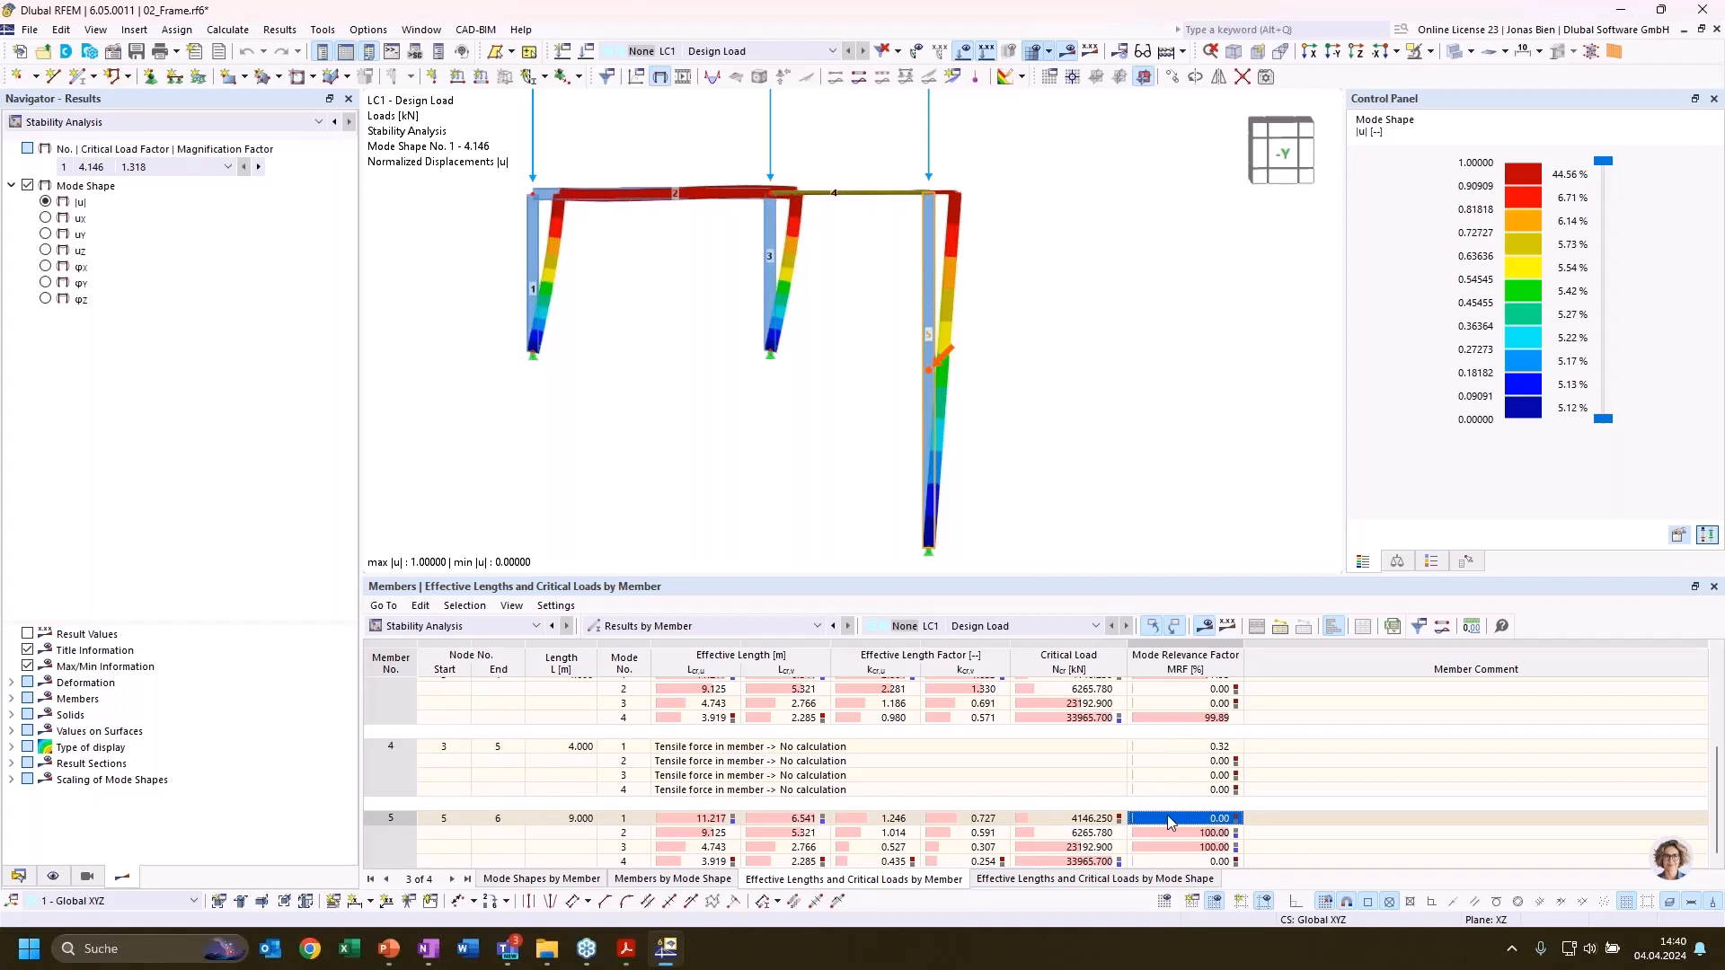
{"action": "scroll", "coordinate": [1177, 831], "scroll_direction": "up", "scroll_amount": 4}
{"action": "scroll", "coordinate": [1173, 818], "scroll_direction": "down", "scroll_amount": 4}
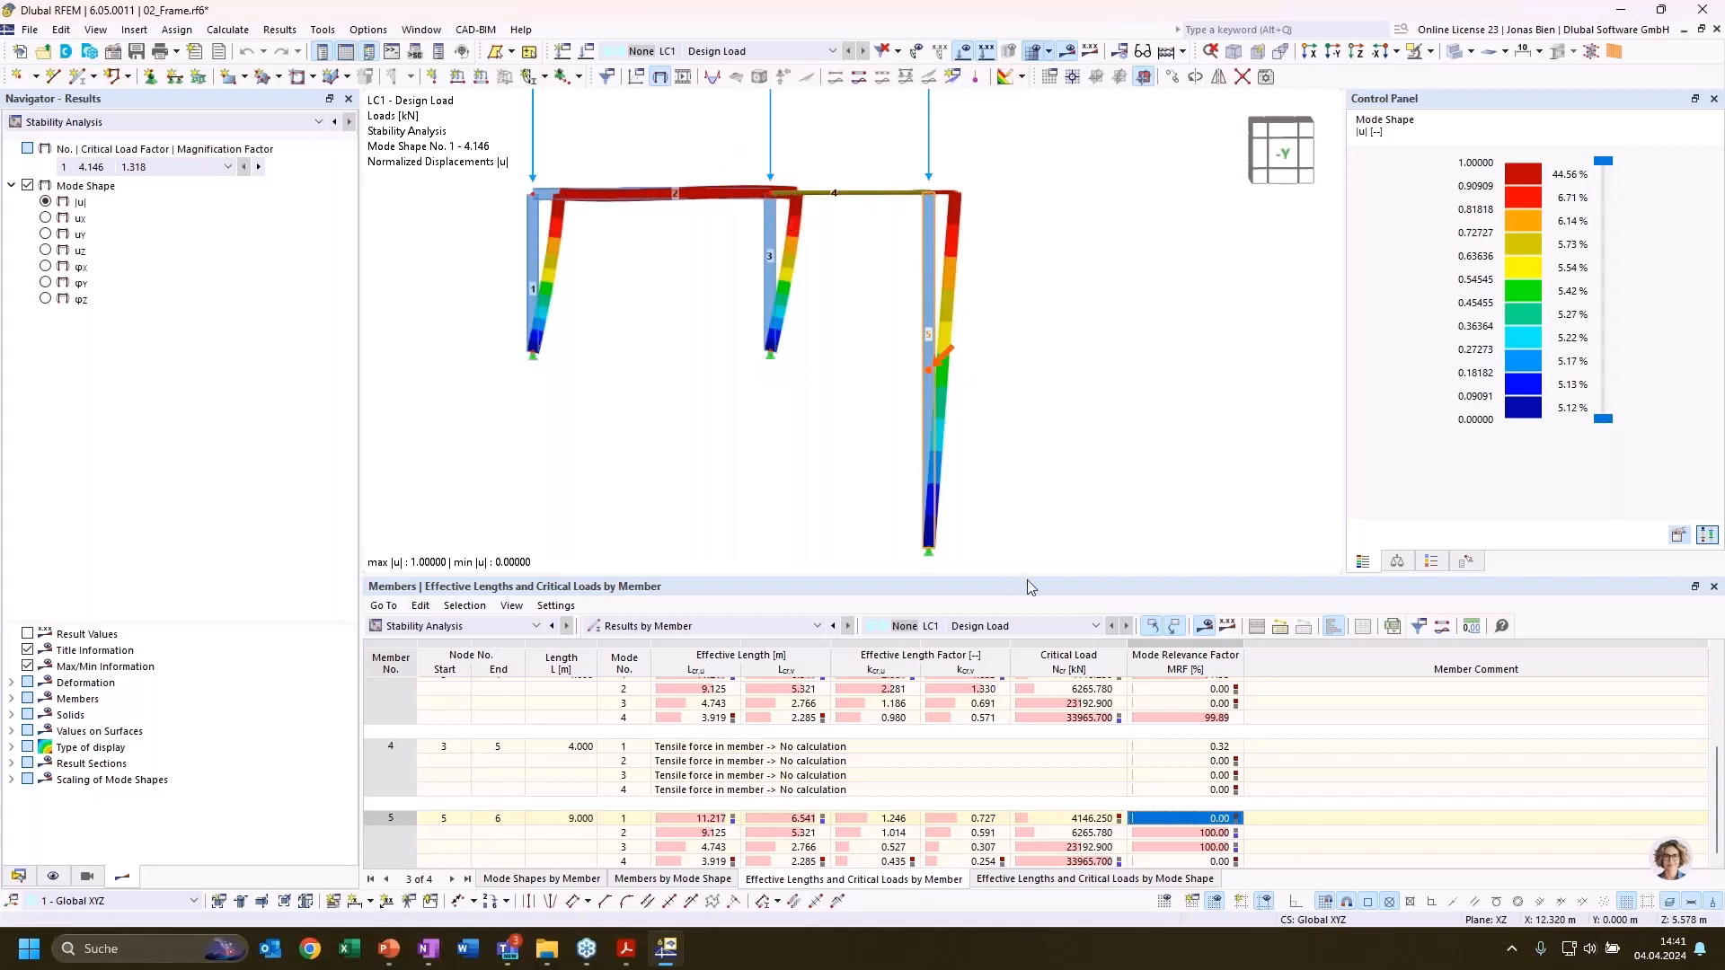
Compare member 5's mode relevance factors for modes 1, 2 and 3 with the corresponding mode shapes
{"action": "left_click", "coordinate": [1206, 834]}
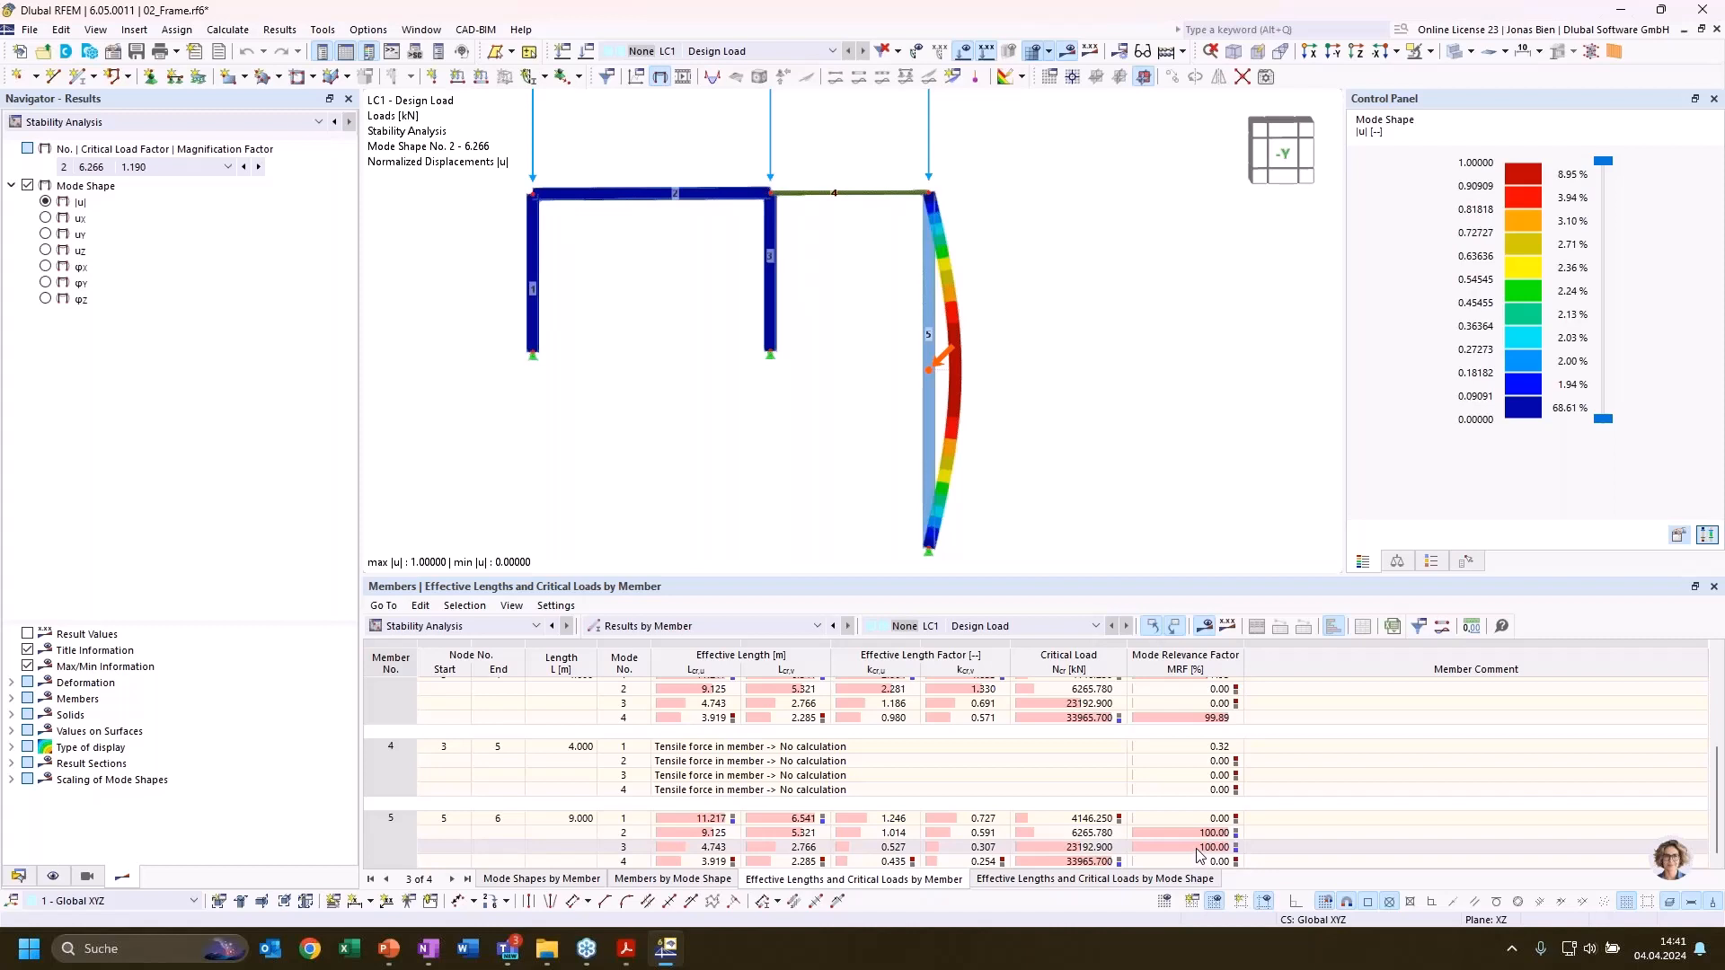
{"action": "left_click", "coordinate": [1201, 850]}
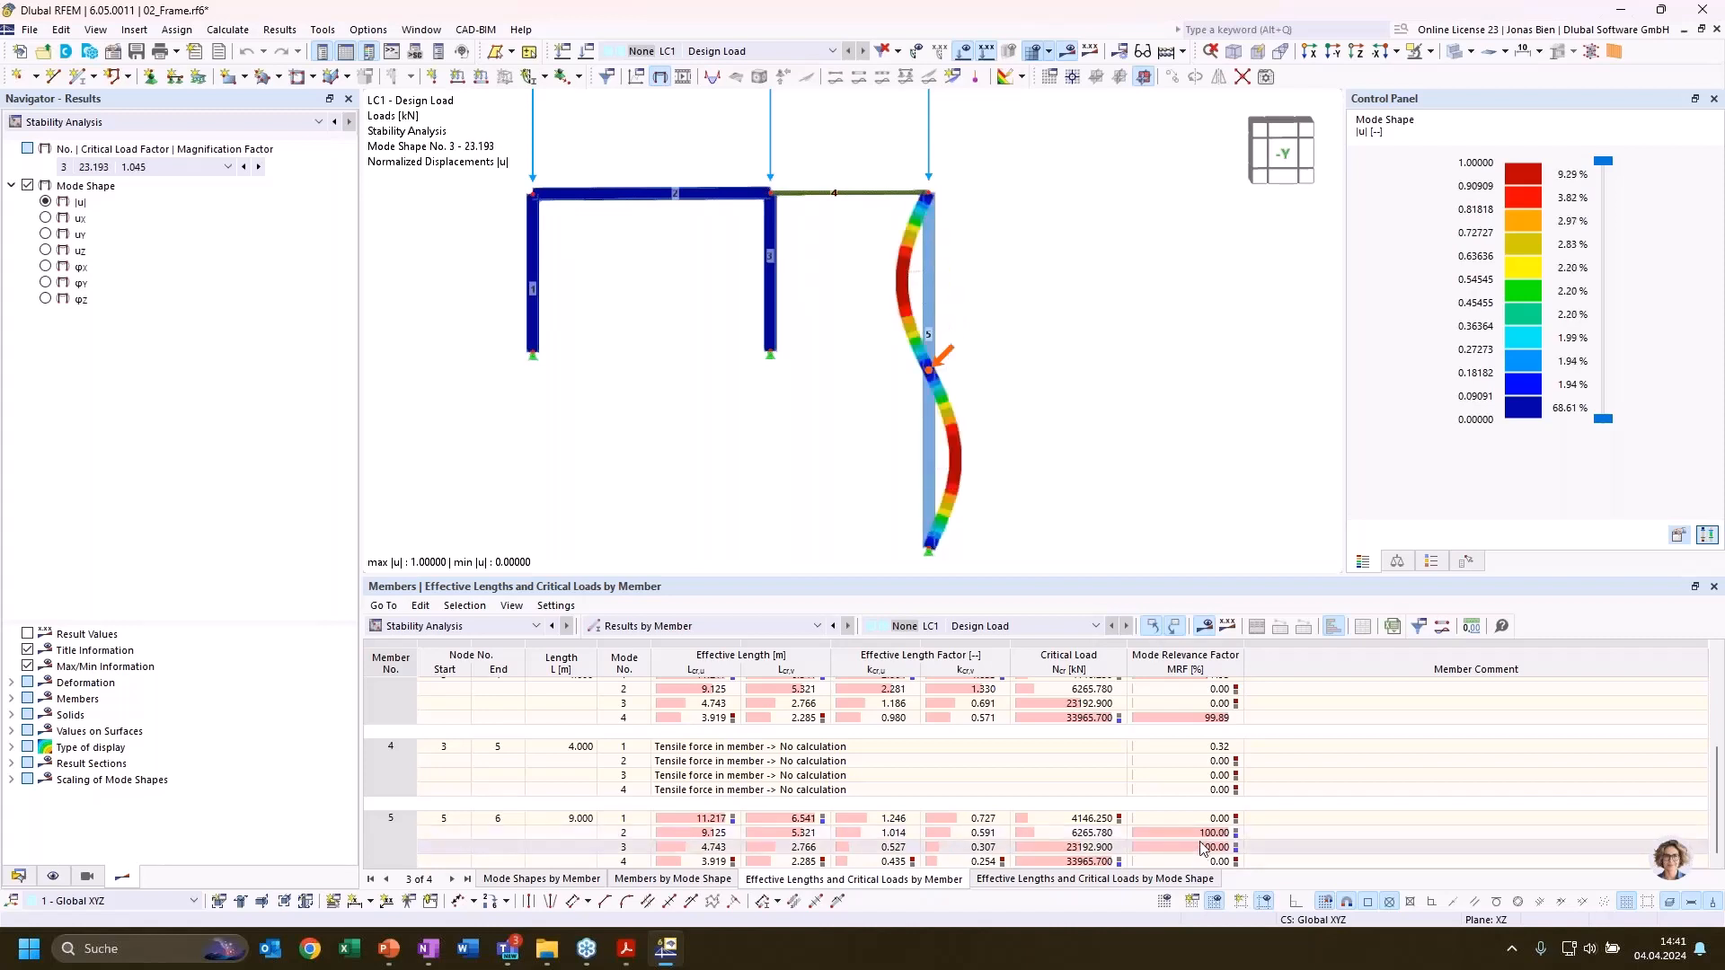
{"action": "left_click", "coordinate": [1205, 834]}
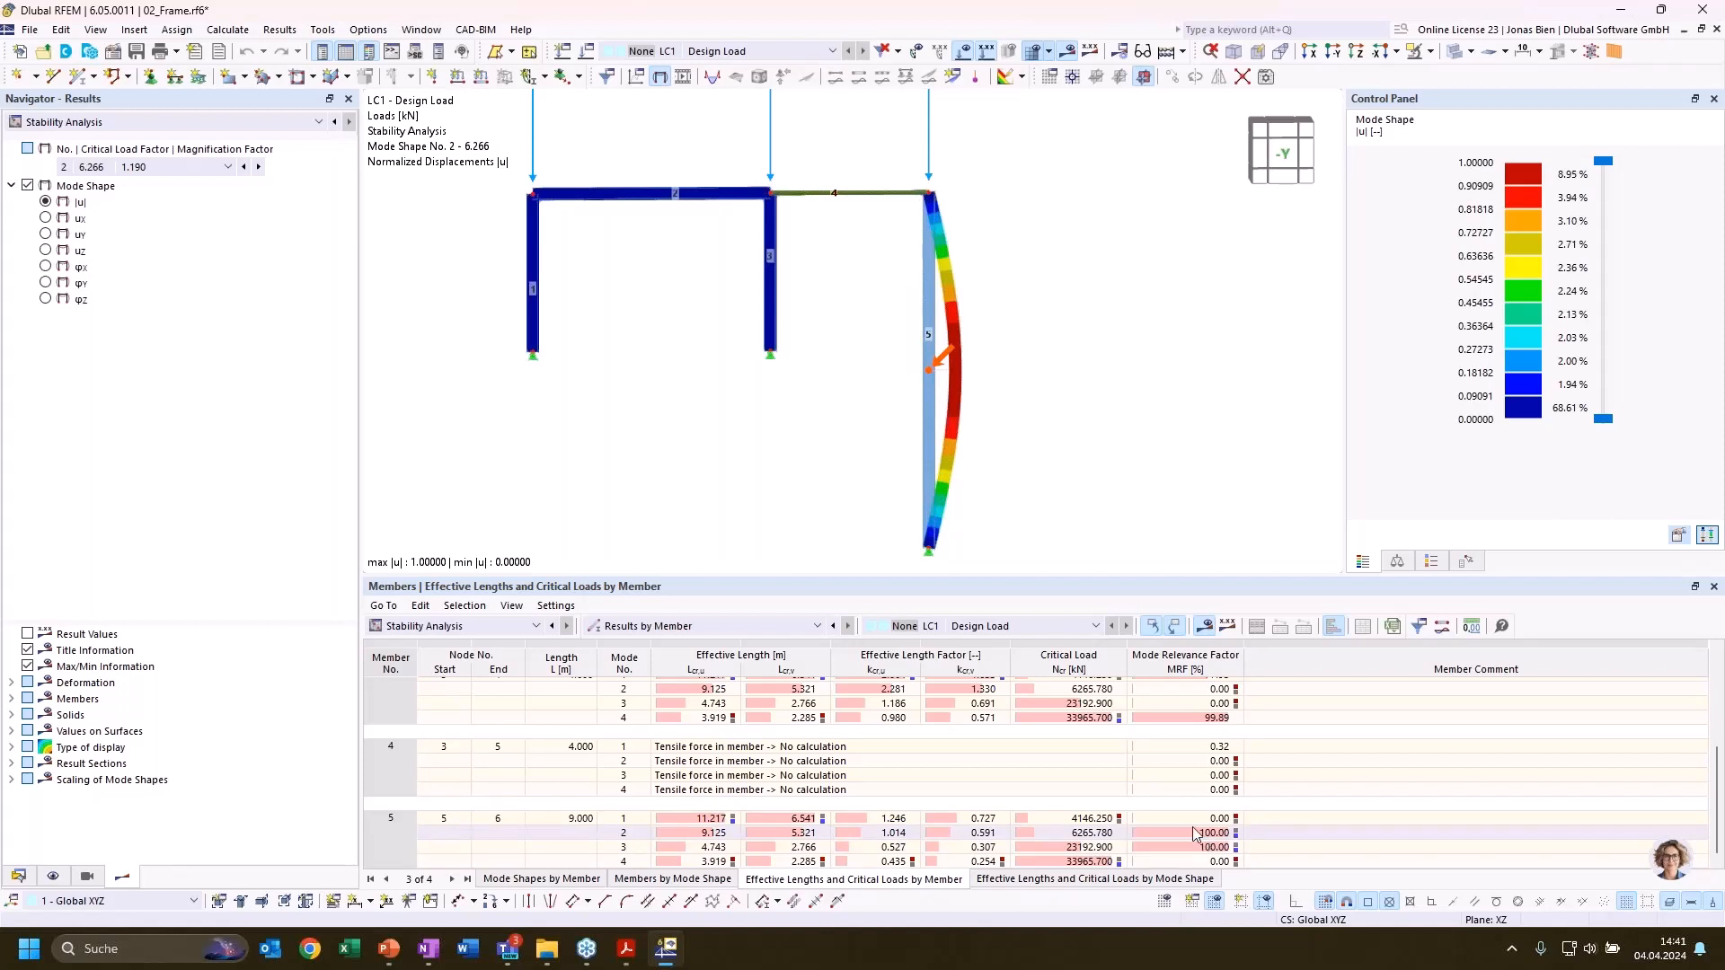
{"action": "left_click", "coordinate": [1192, 820]}
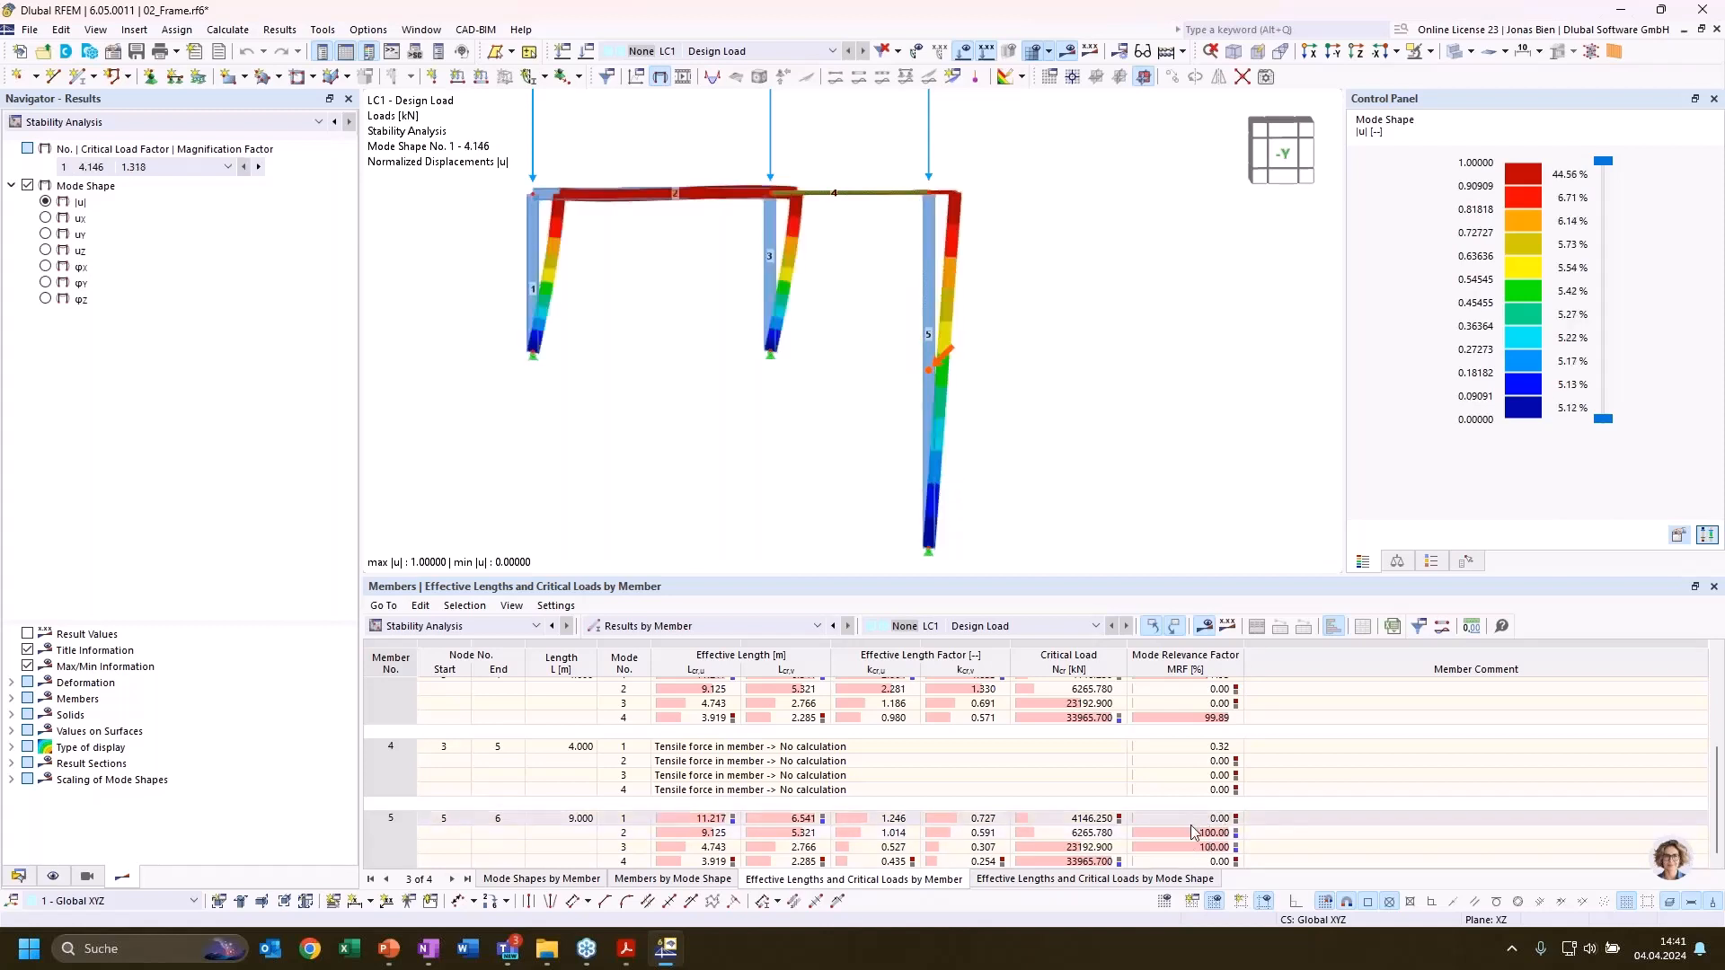
{"action": "left_click", "coordinate": [1193, 834]}
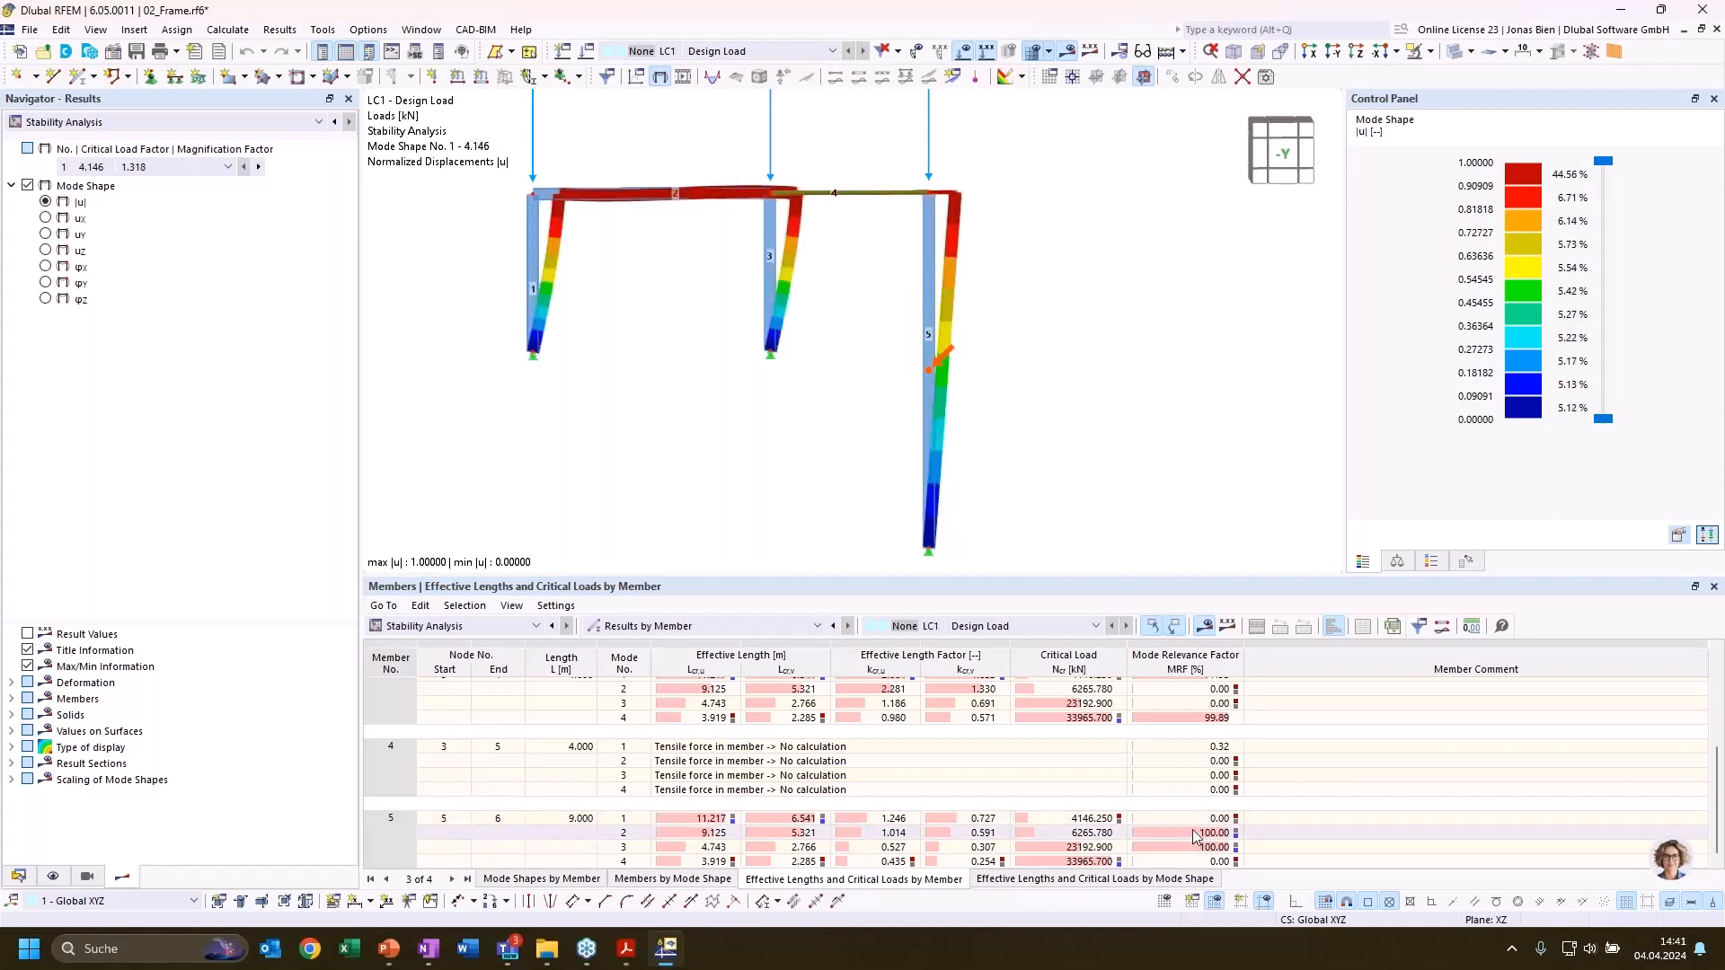
{"action": "left_click", "coordinate": [1198, 819]}
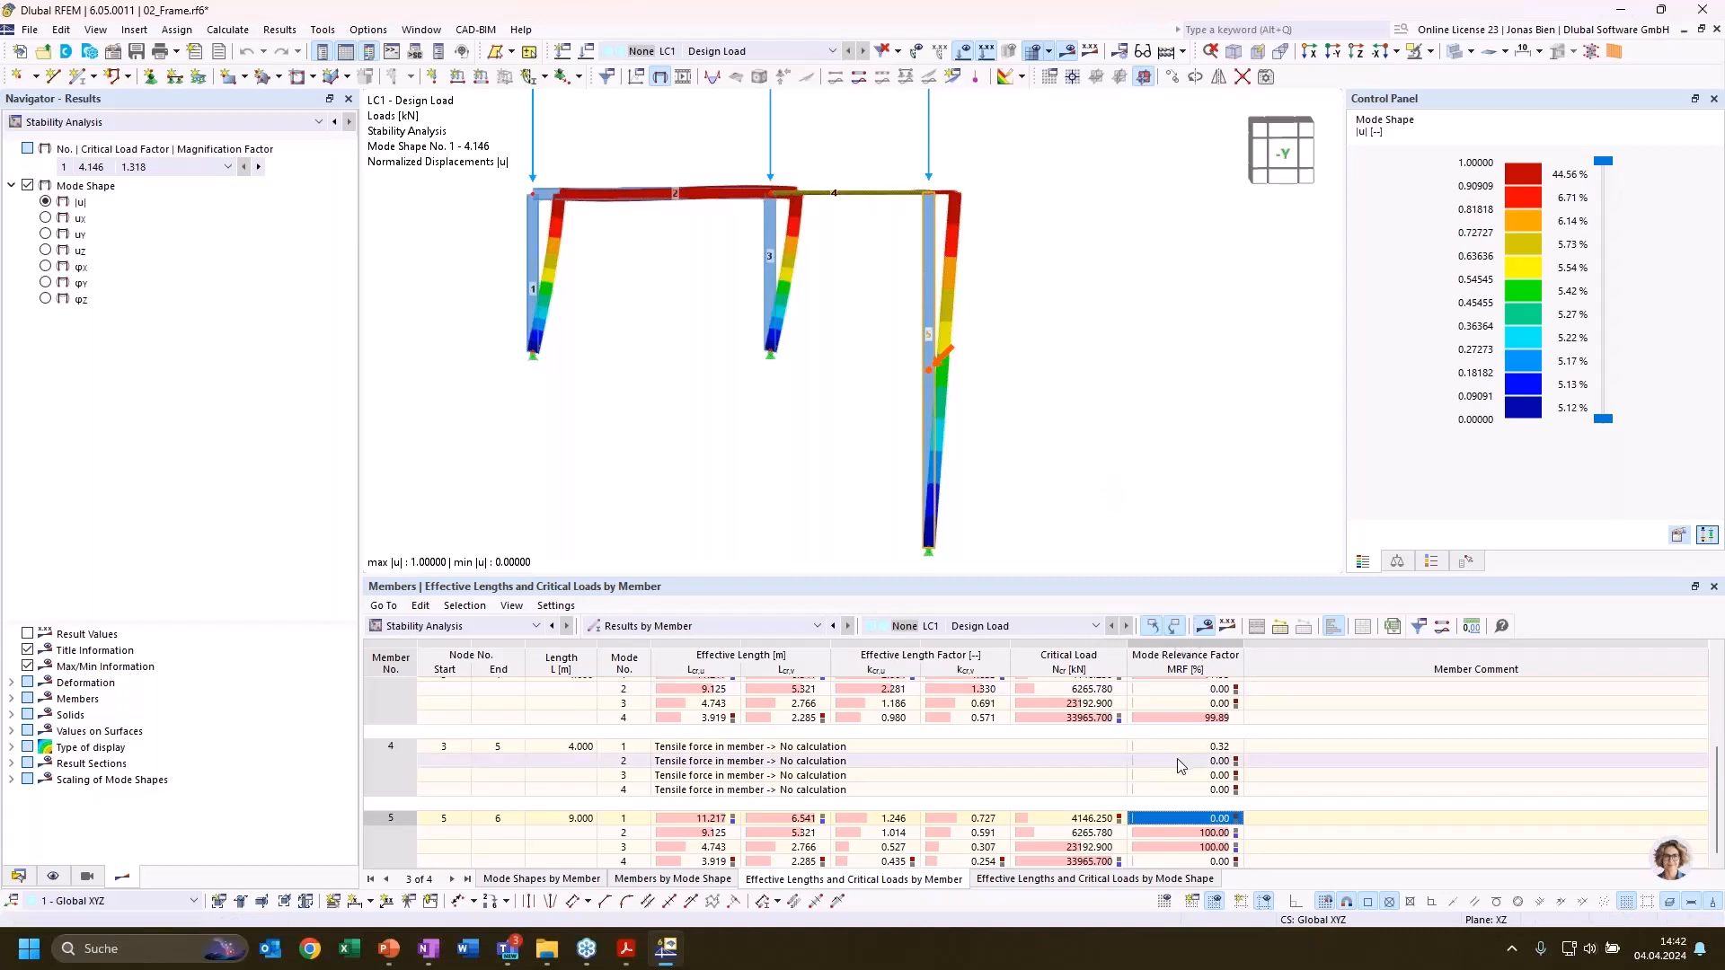
List the effective lengths and critical loads by mode shape and check the mode relevance factors of members 1 to 5 in mode 1
{"action": "left_click", "coordinate": [1029, 882]}
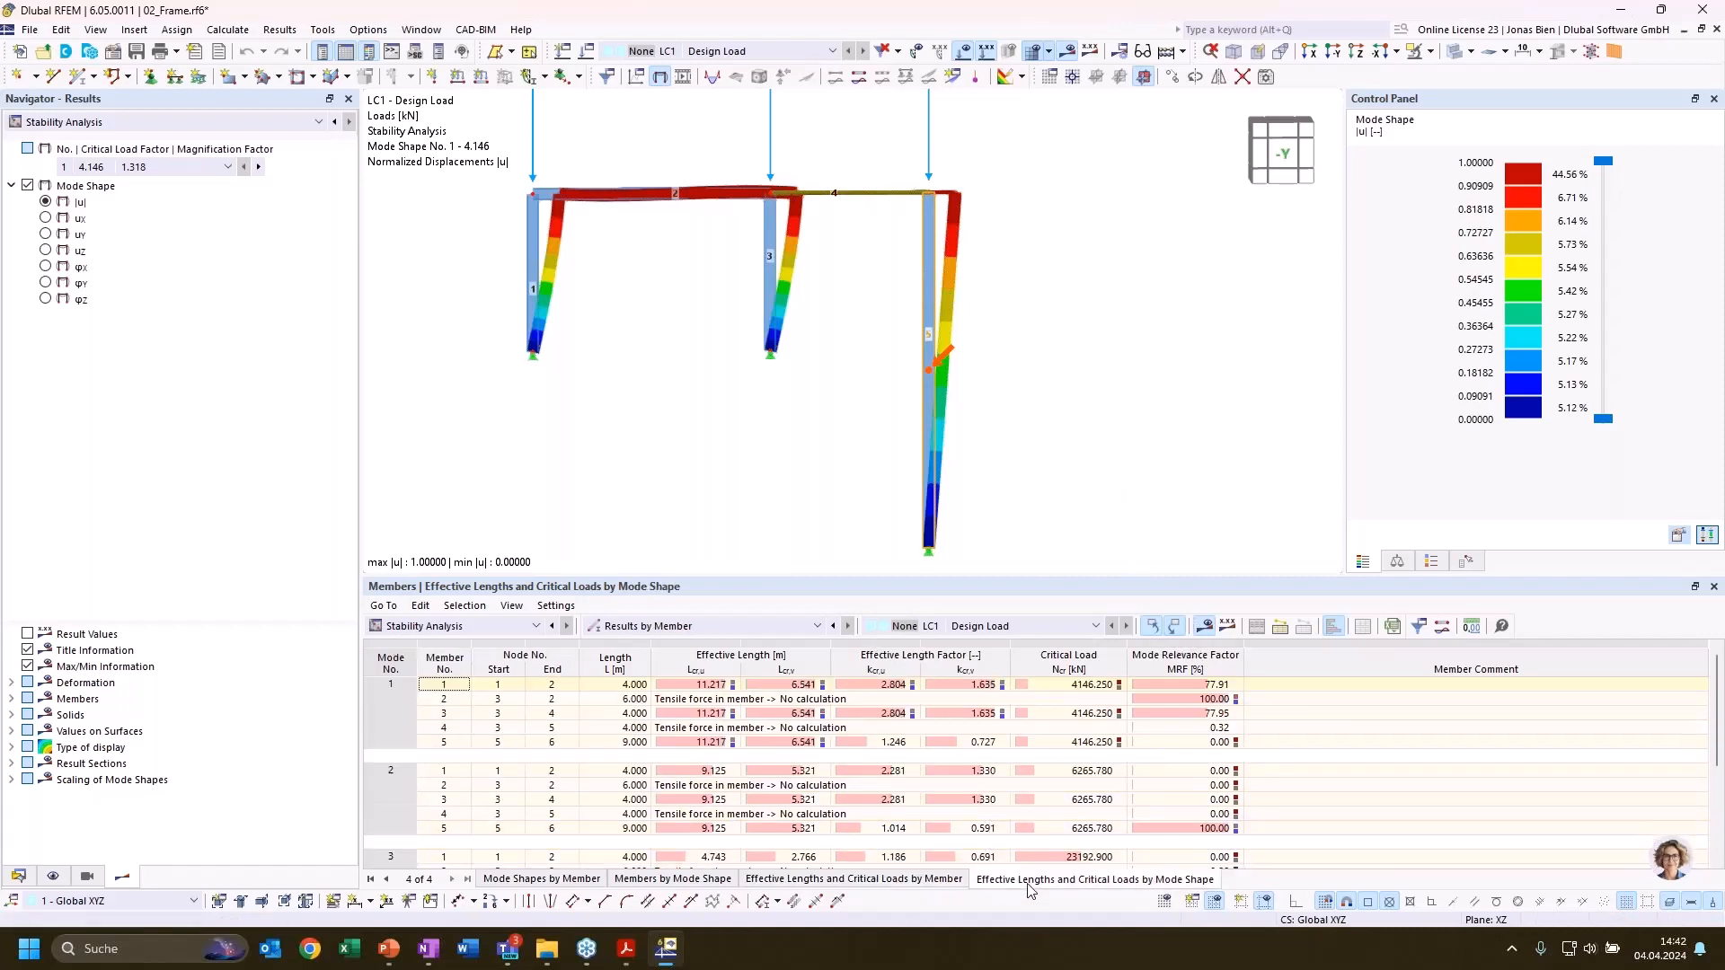
{"action": "left_click", "coordinate": [1207, 686]}
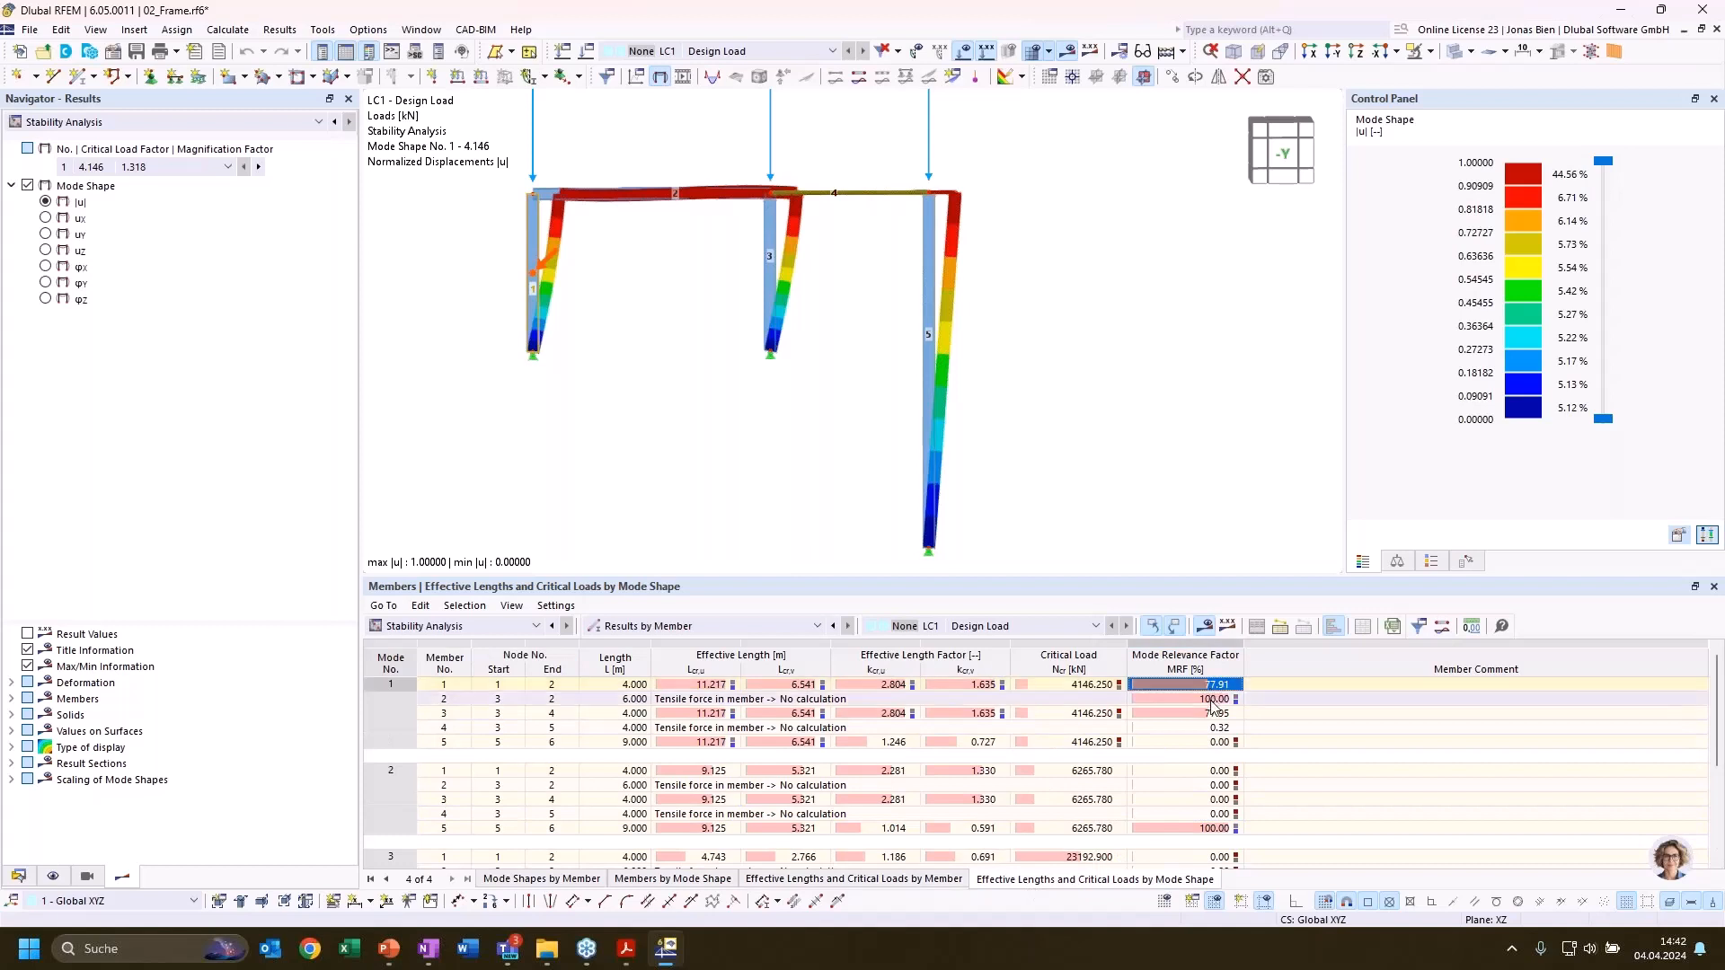
{"action": "left_click", "coordinate": [1211, 714]}
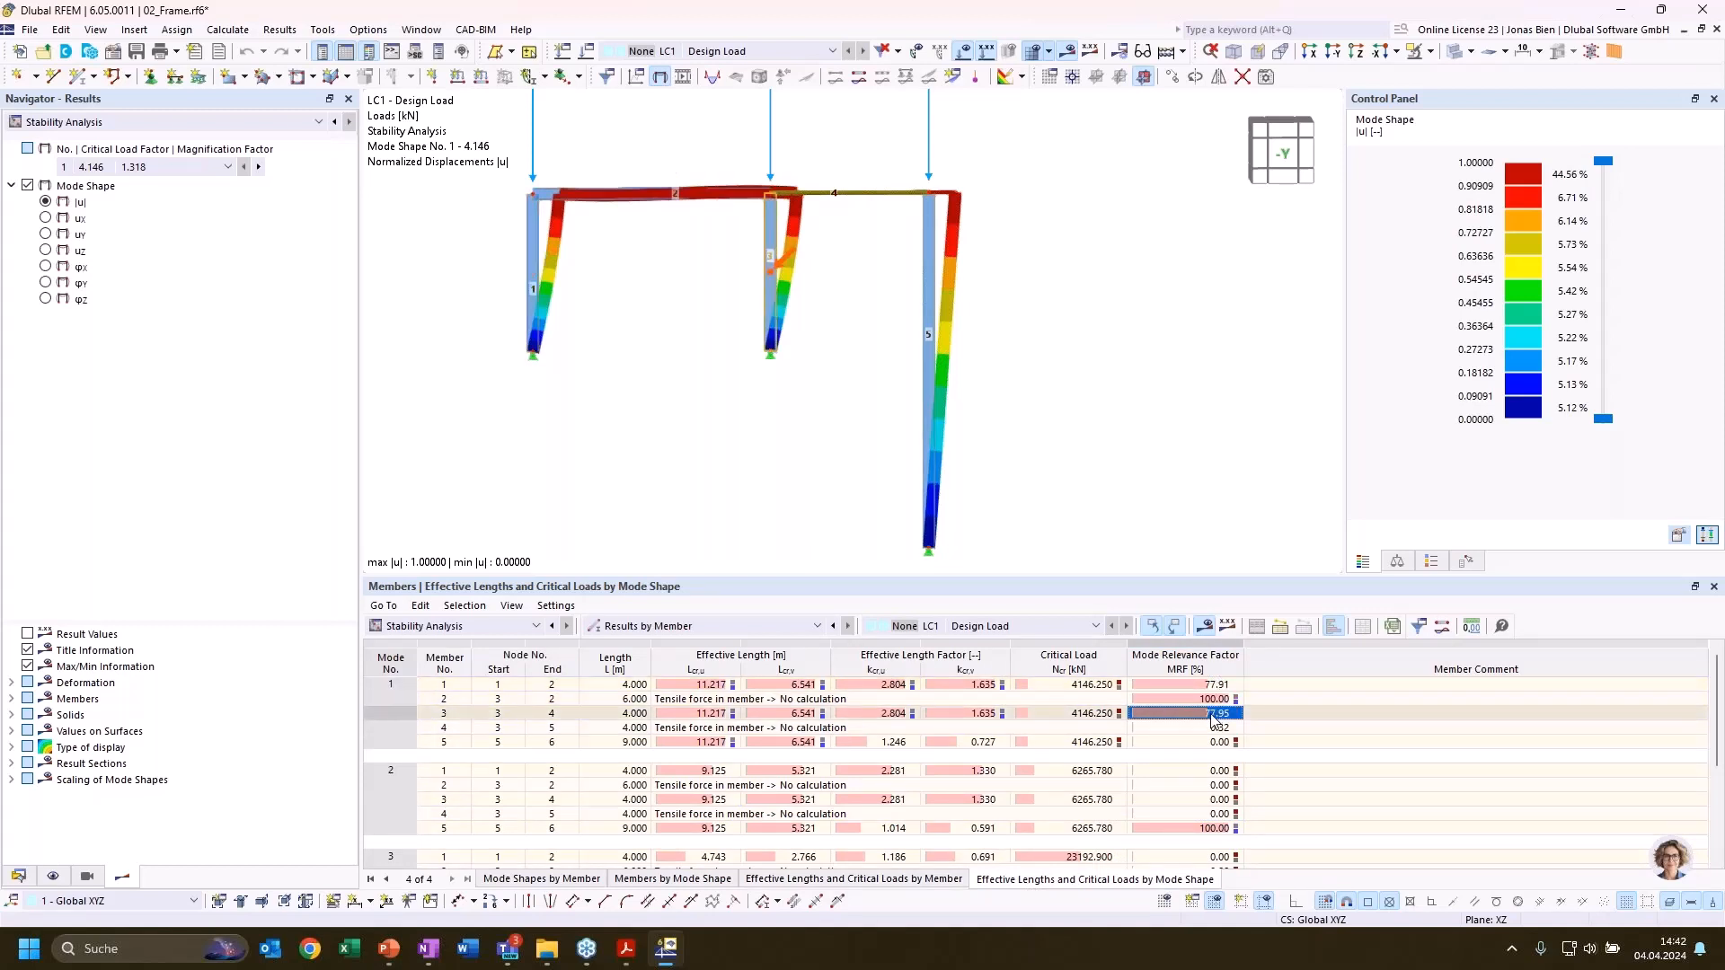
{"action": "left_click", "coordinate": [1220, 700]}
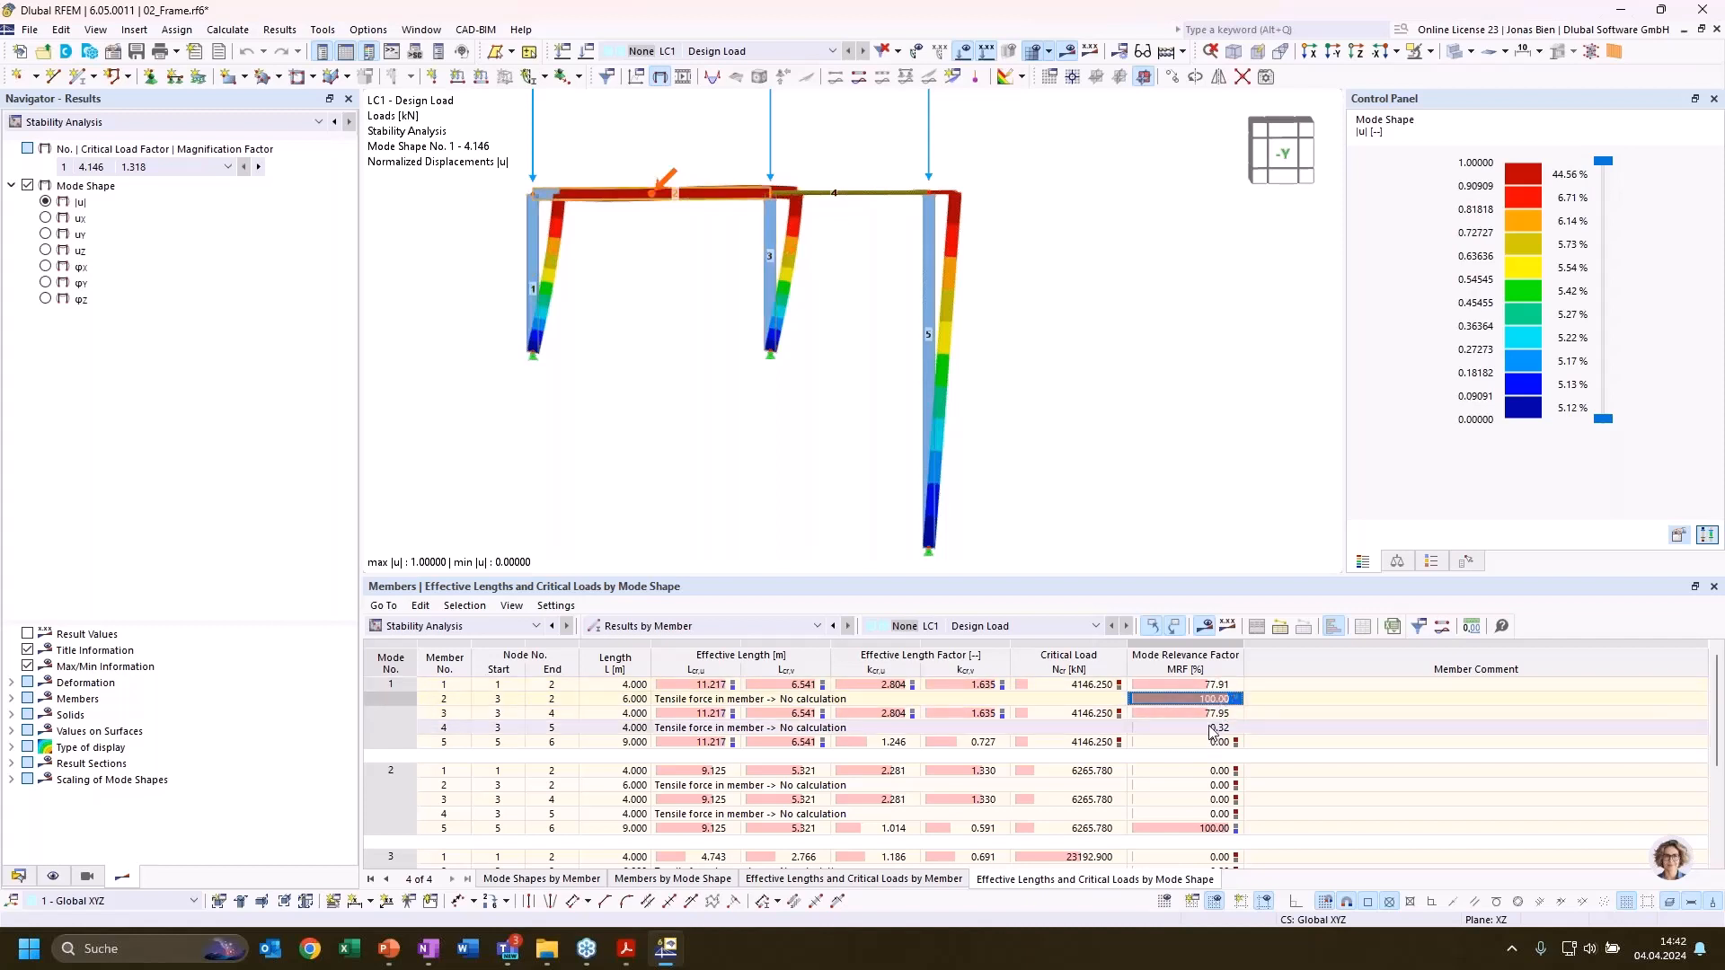
{"action": "left_click", "coordinate": [1213, 742]}
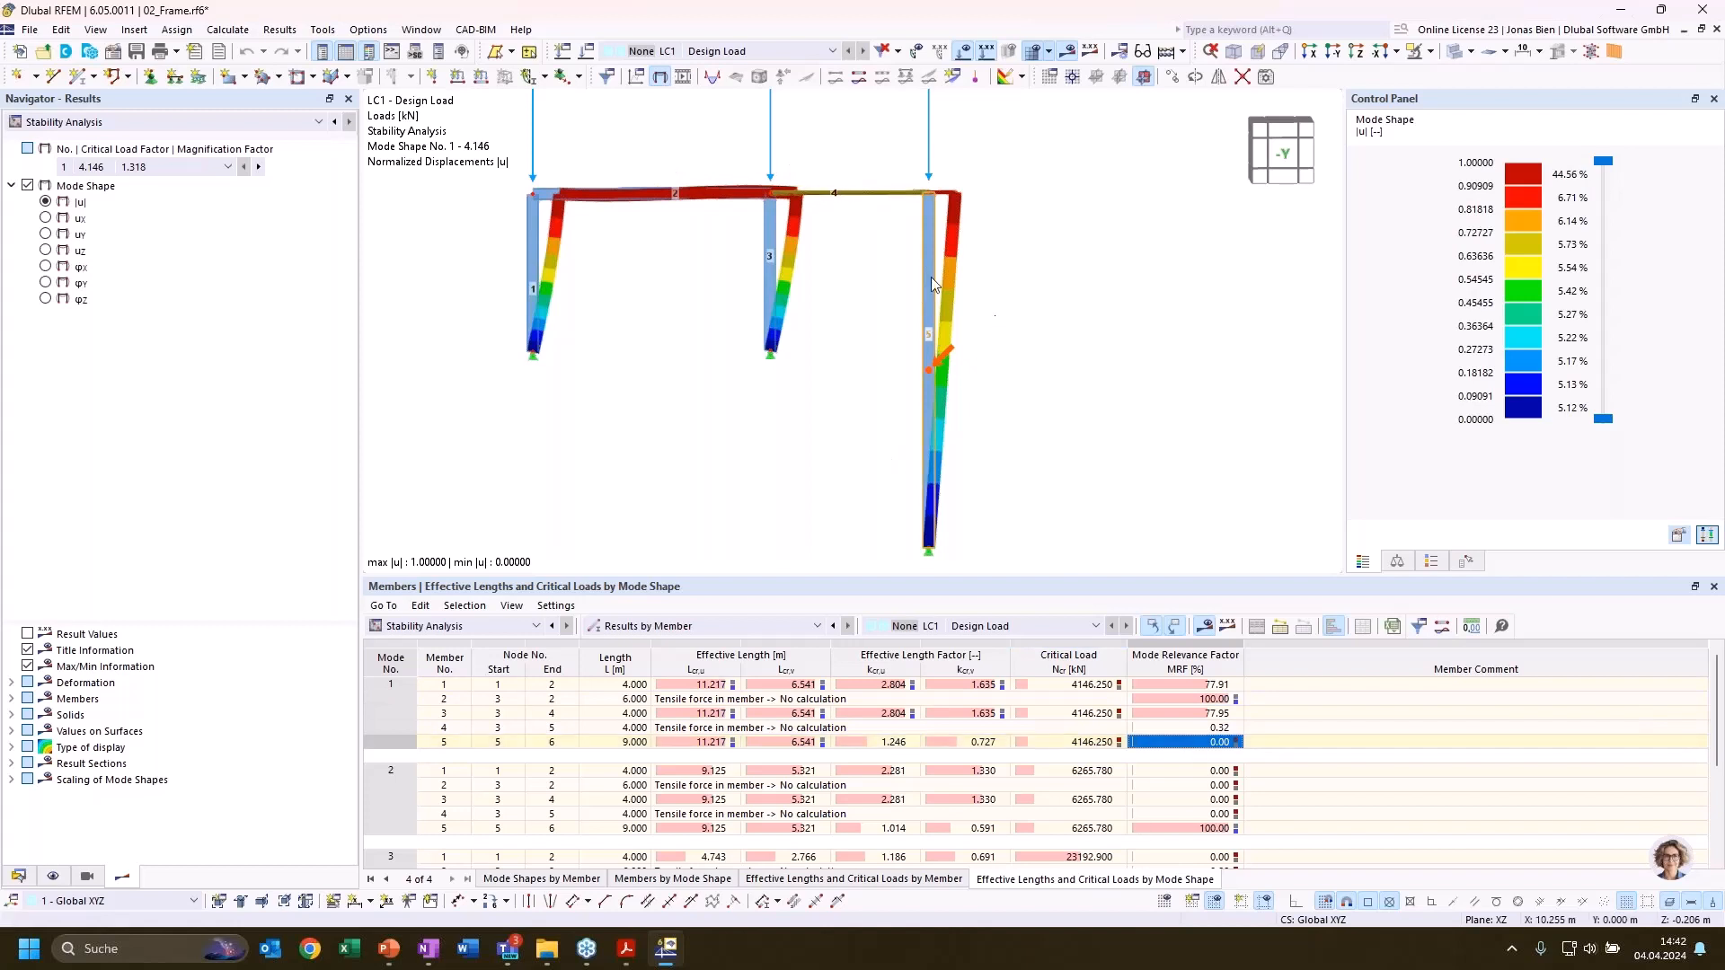
{"action": "left_click", "coordinate": [1184, 728]}
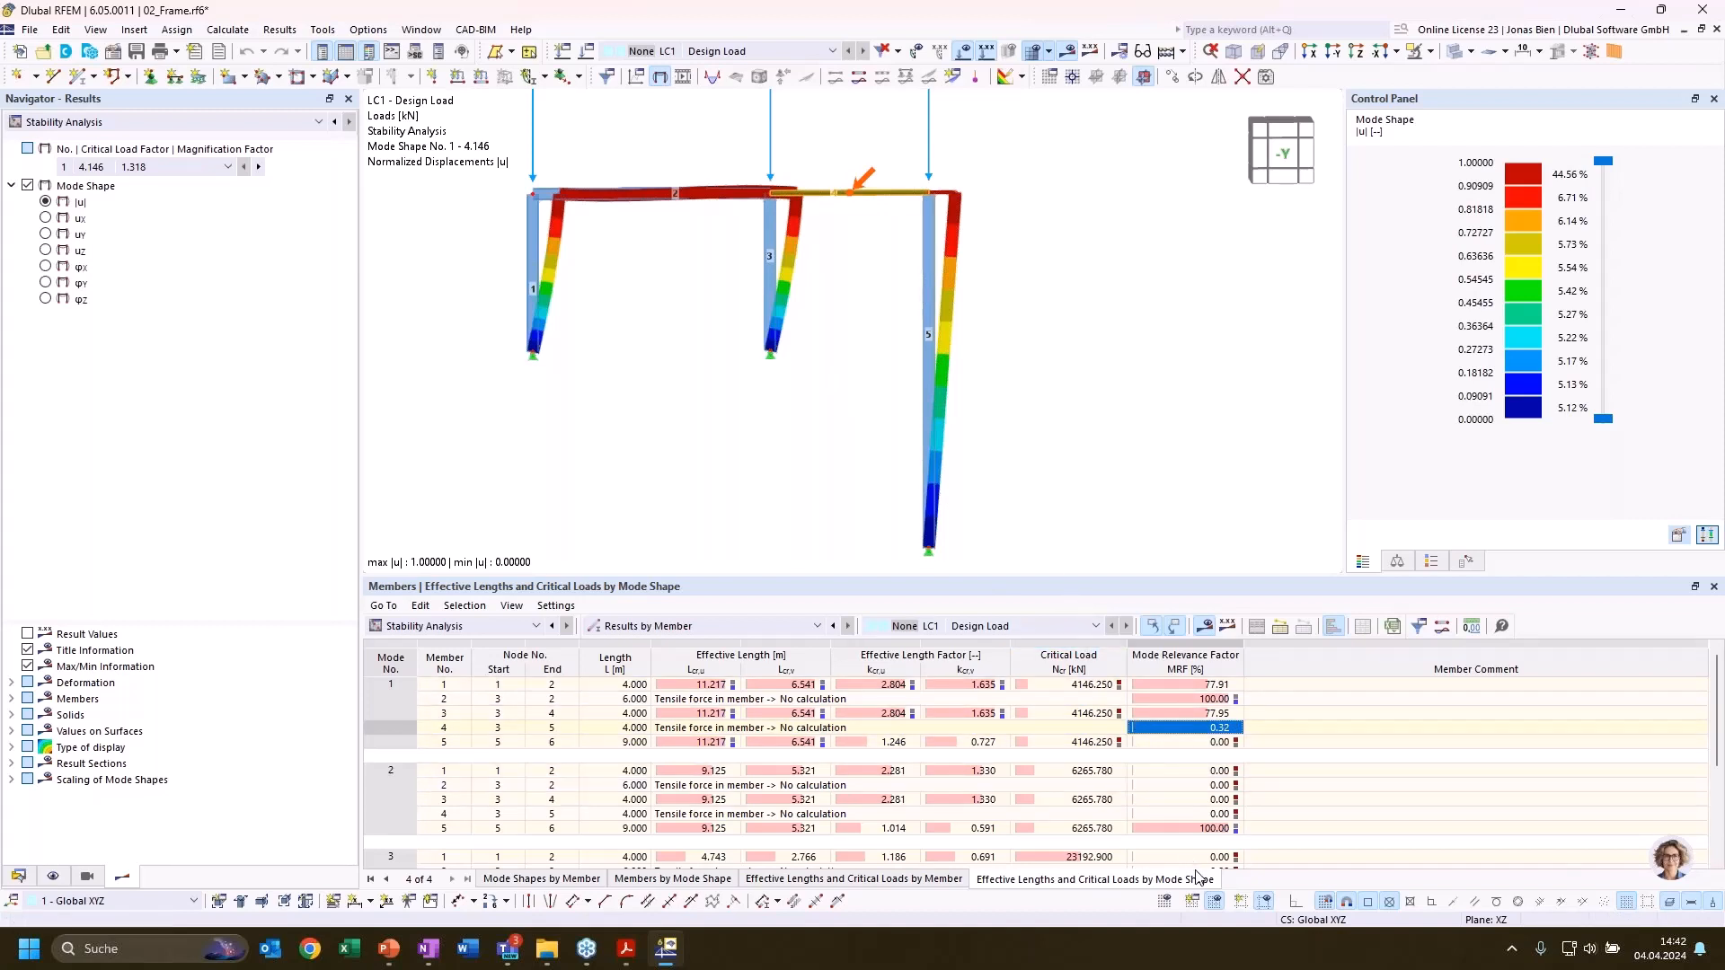
Check member 5's mode relevance factors in modes 2 and 3 against the displayed mode shapes
{"action": "left_click", "coordinate": [1184, 828]}
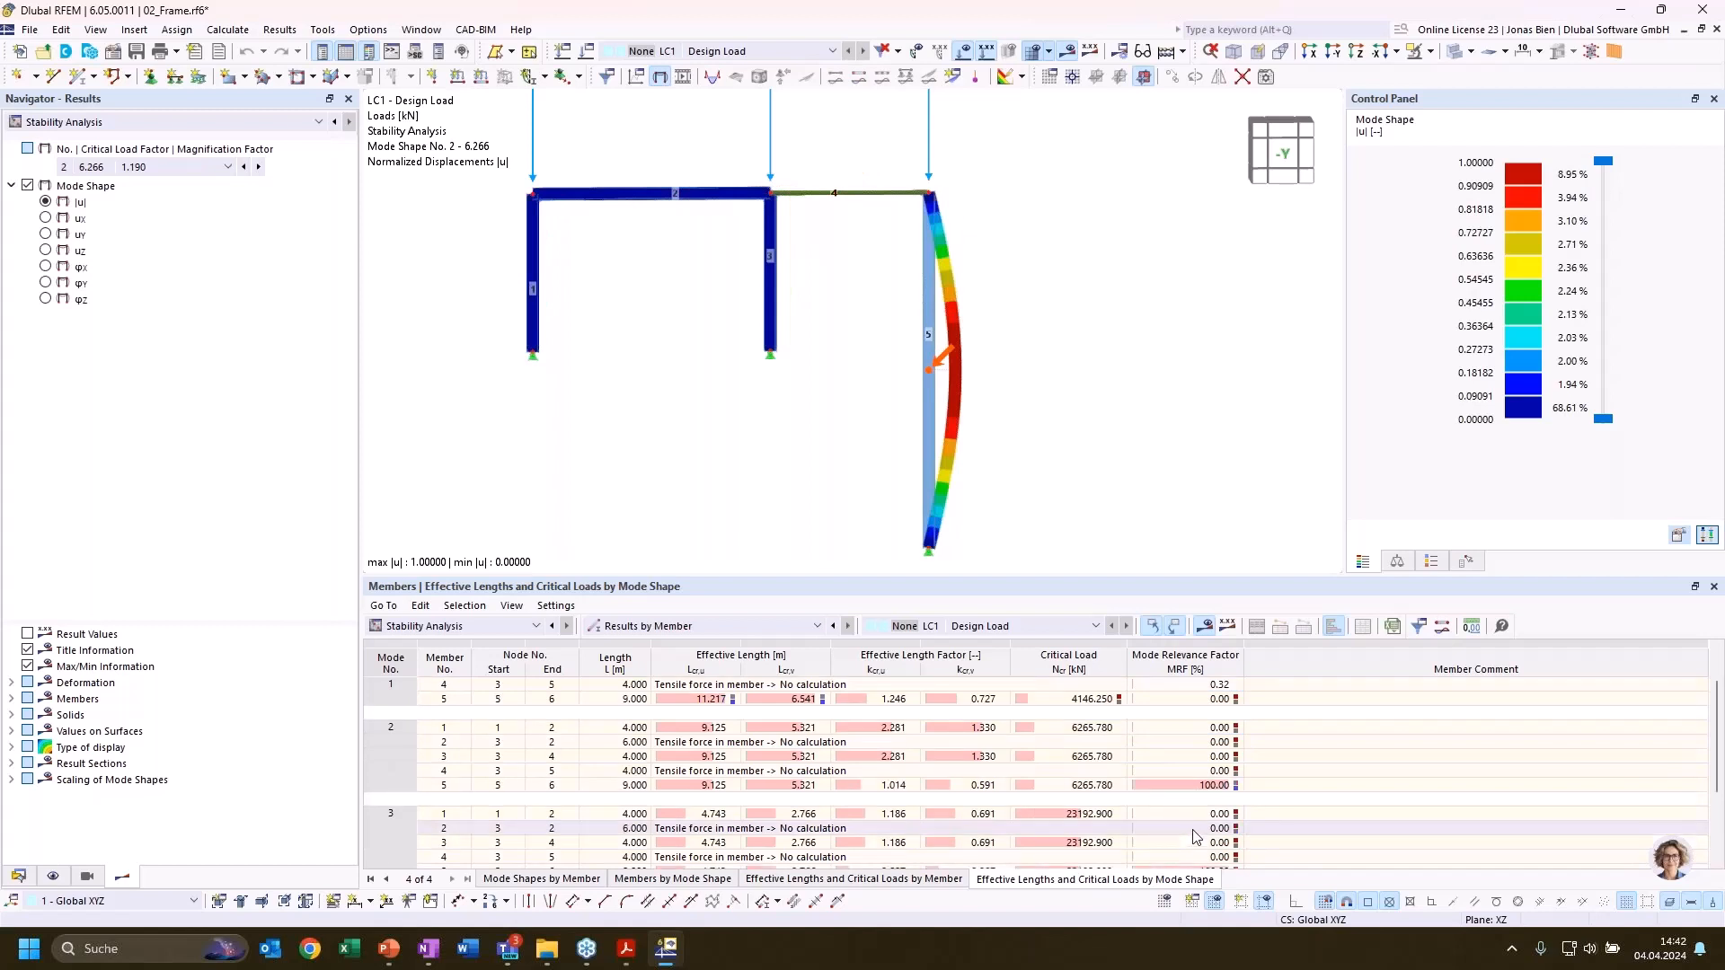
{"action": "left_click", "coordinate": [1213, 828]}
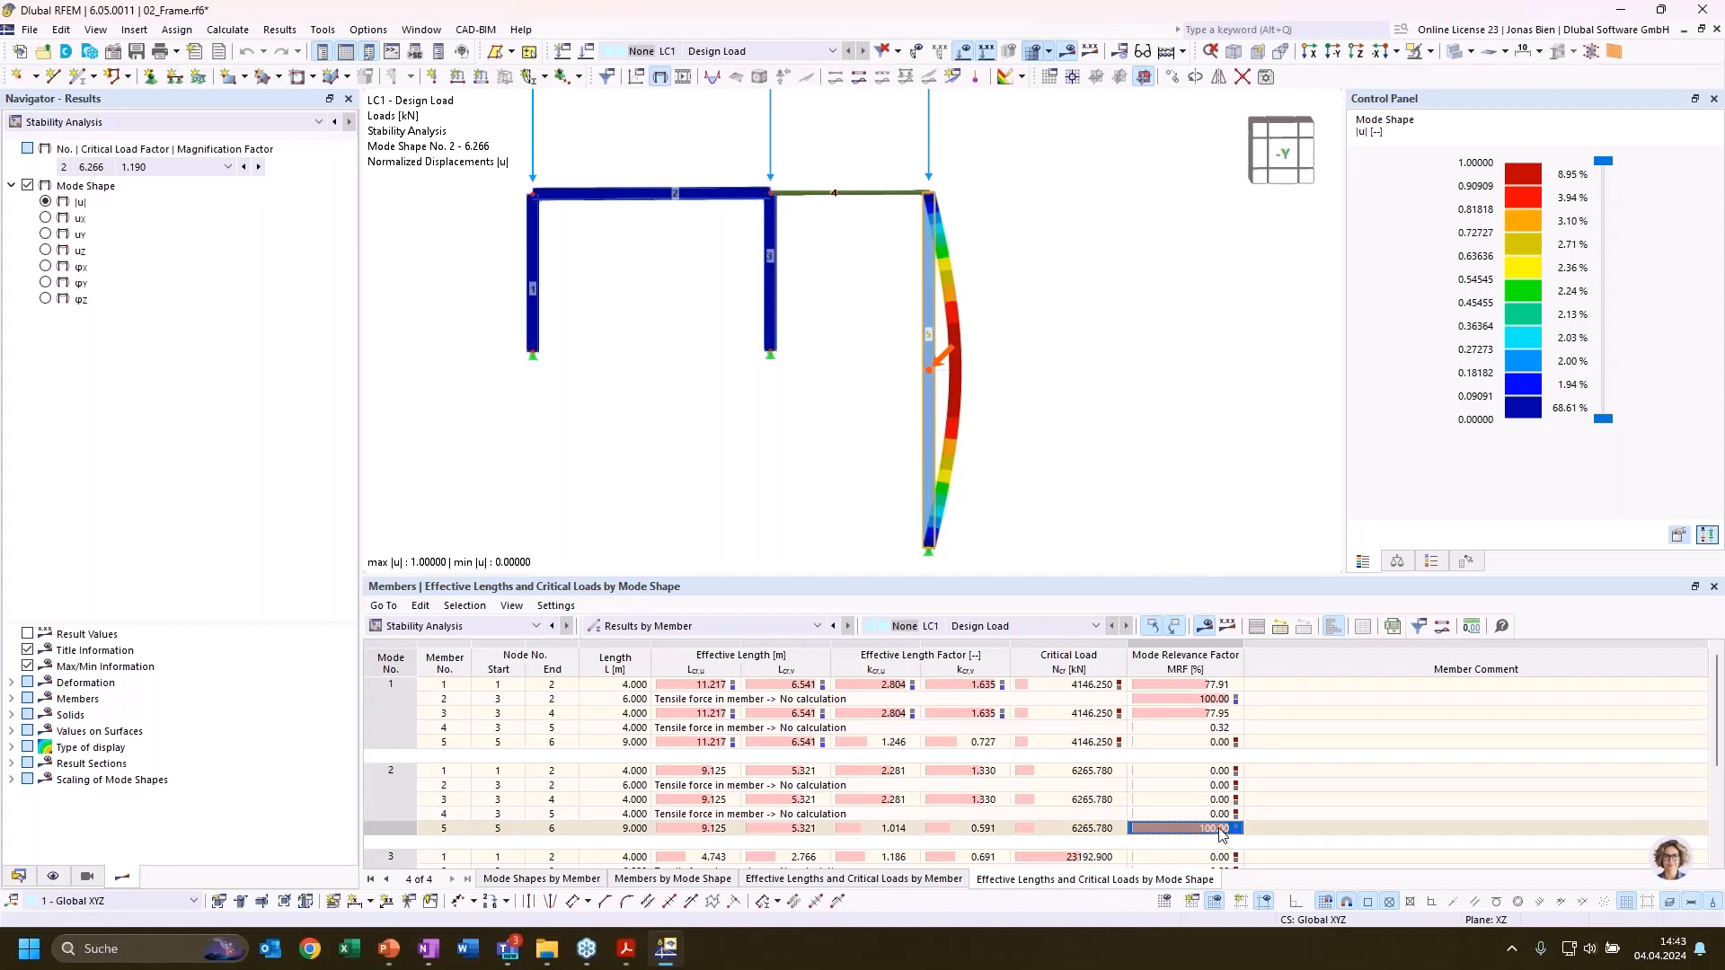
{"action": "scroll", "coordinate": [1187, 809], "scroll_direction": "down", "scroll_amount": 2}
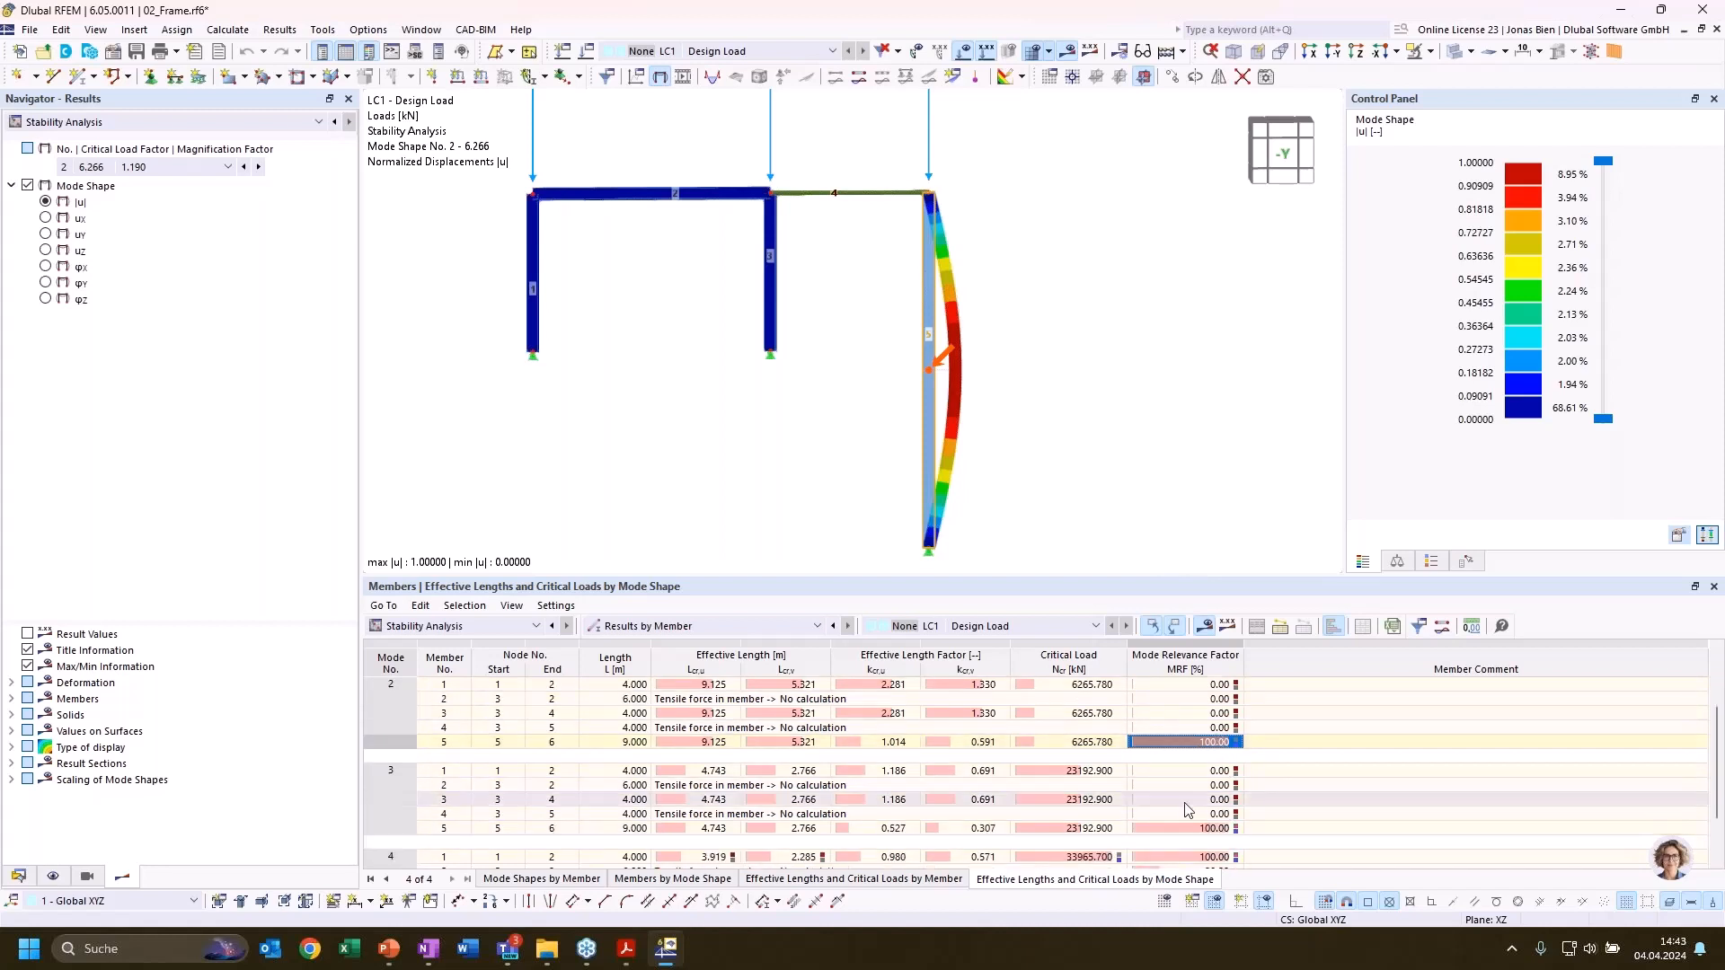
{"action": "scroll", "coordinate": [1187, 811], "scroll_direction": "down", "scroll_amount": 1}
{"action": "scroll", "coordinate": [1185, 812], "scroll_direction": "up", "scroll_amount": 3}
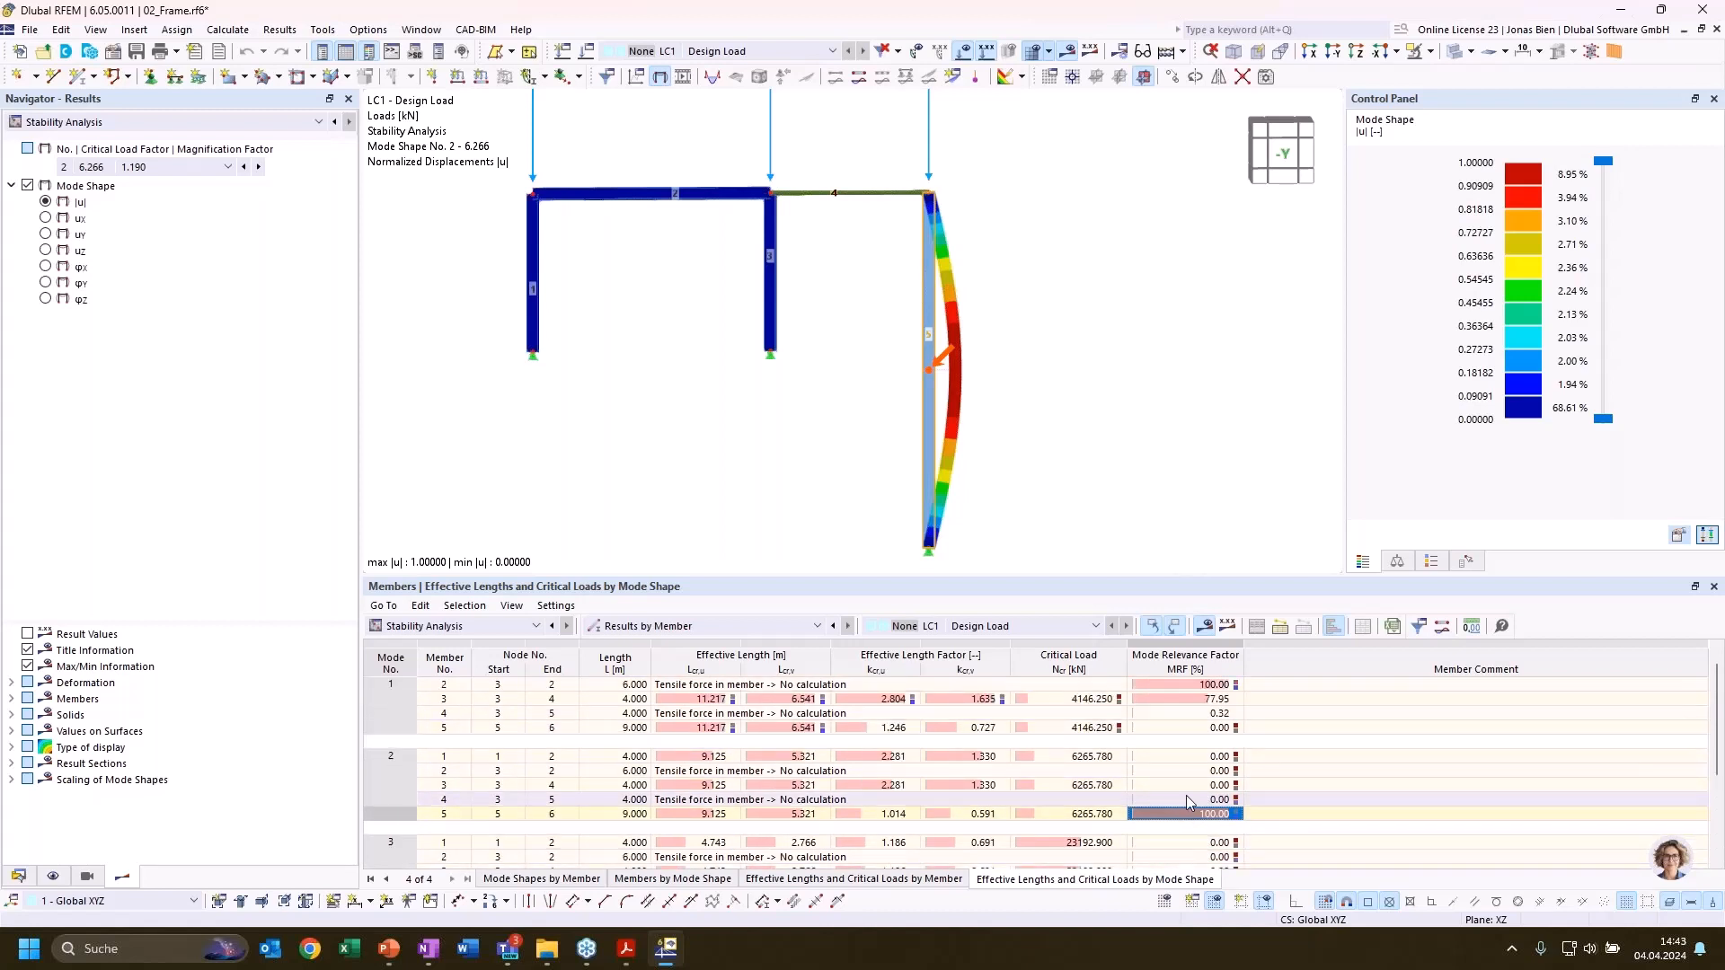
{"action": "scroll", "coordinate": [1187, 807], "scroll_direction": "down", "scroll_amount": 3}
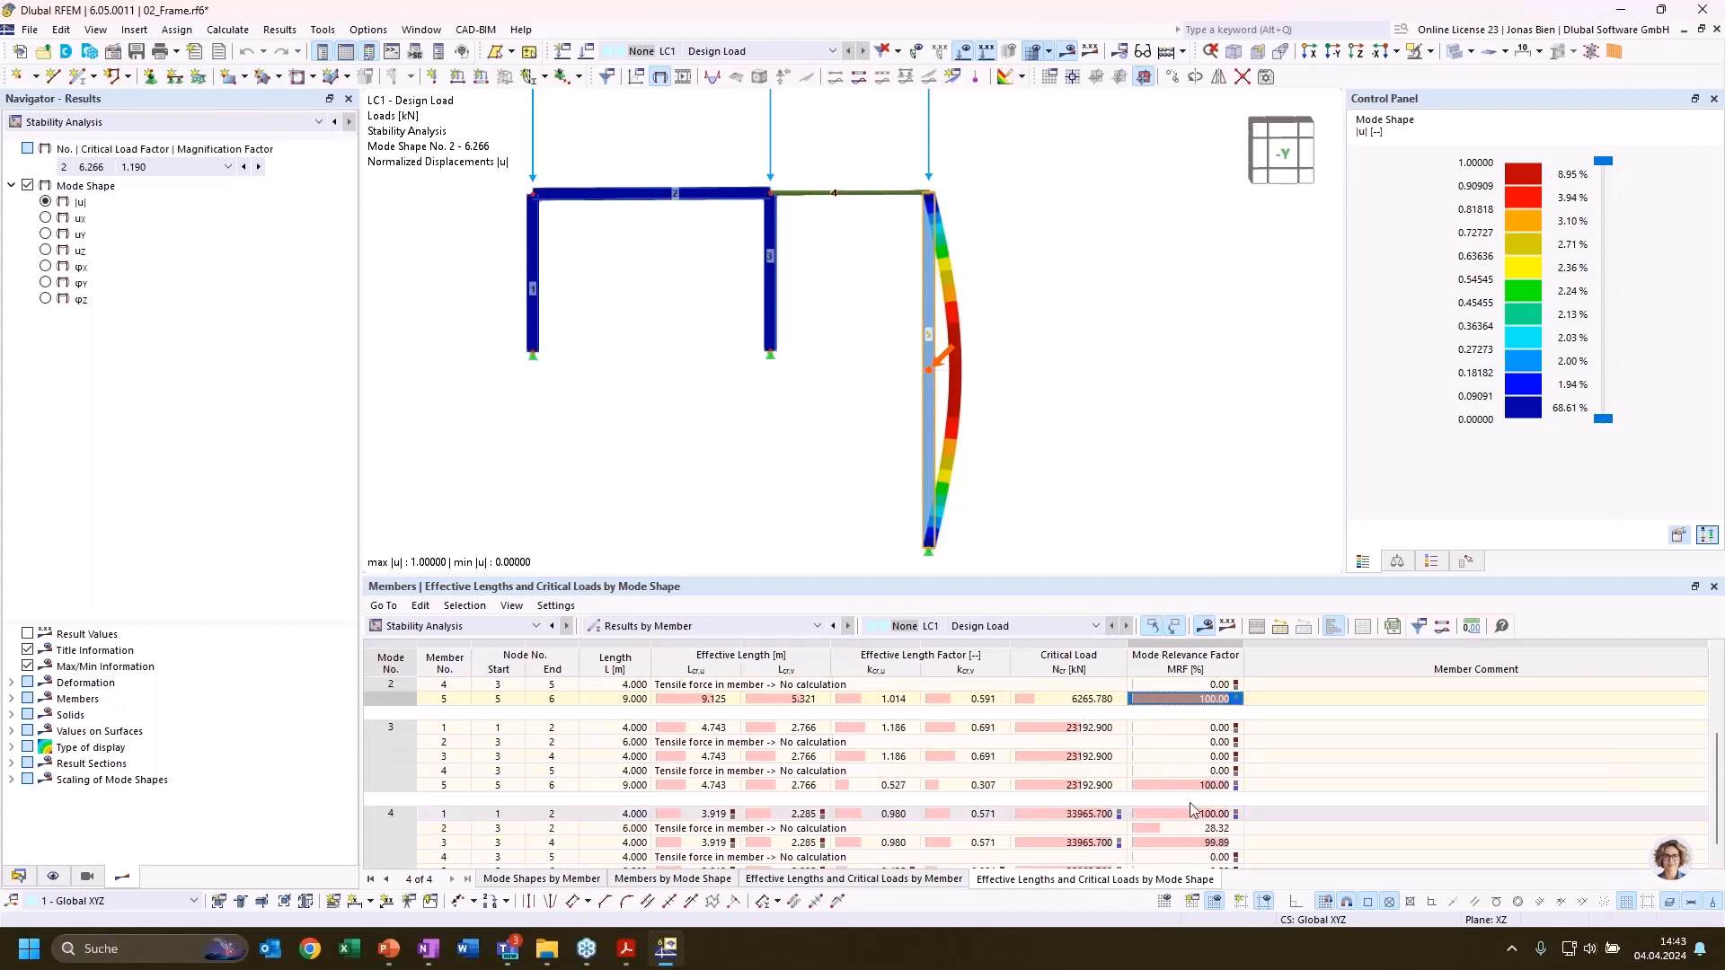
{"action": "left_click", "coordinate": [1189, 783]}
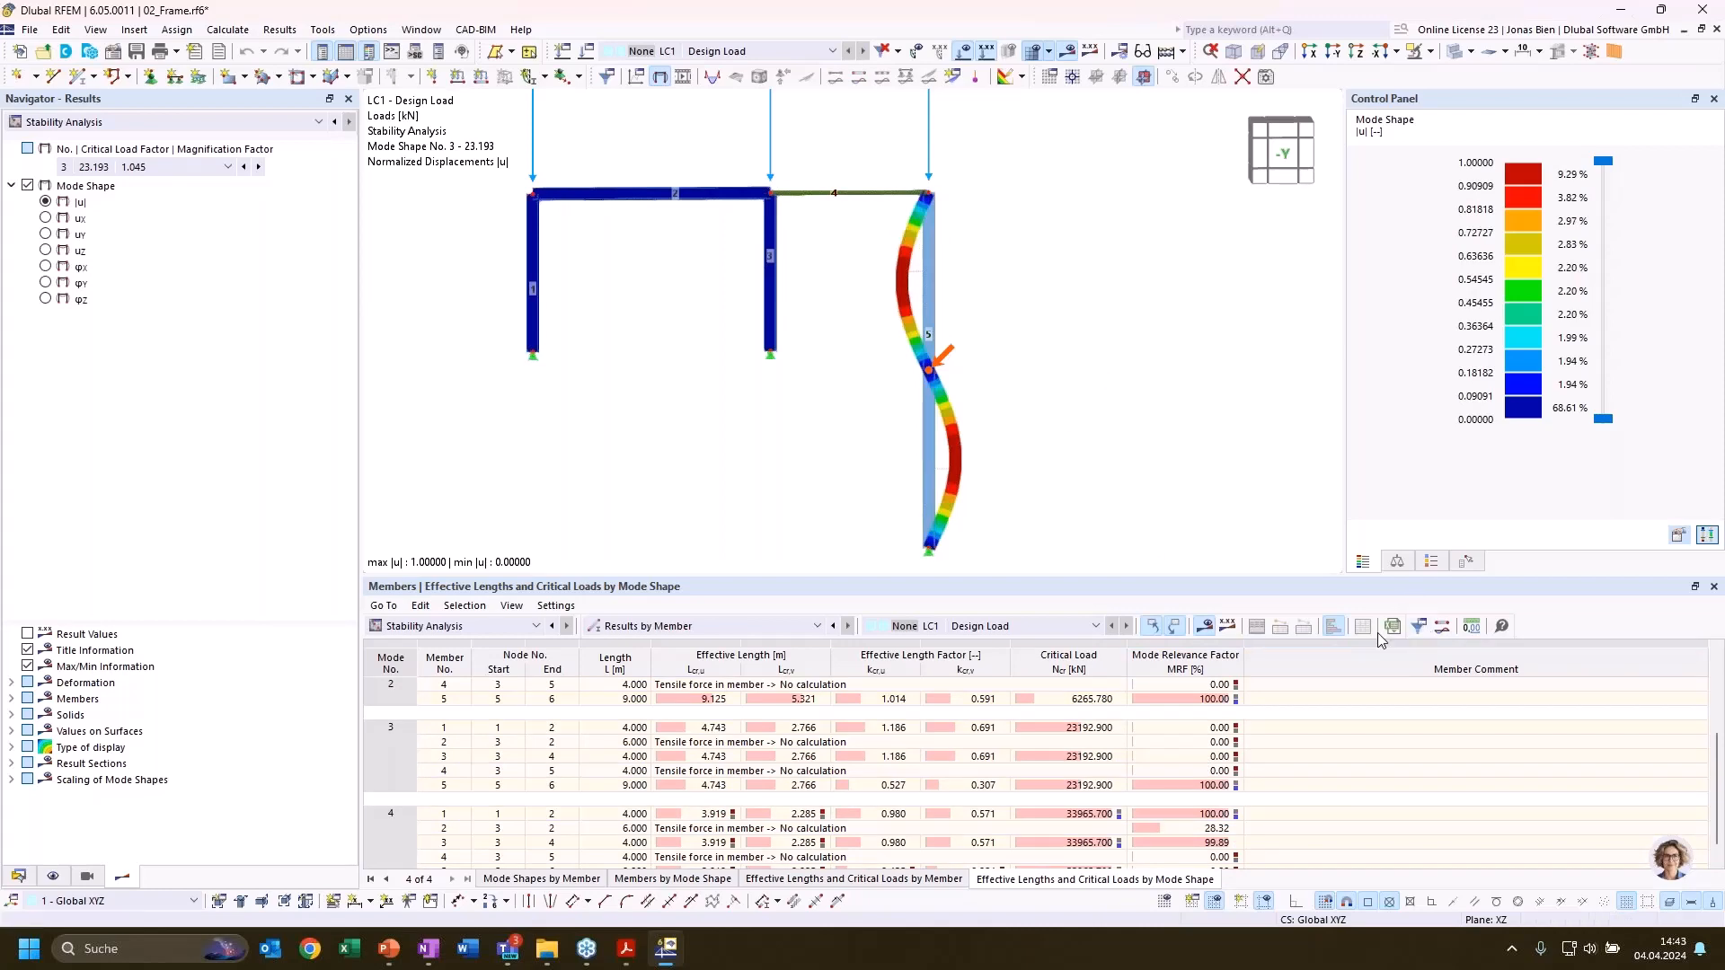
Filter the effective lengths by mode shape table to show only rows with MRF greater than 20 %
{"action": "left_click", "coordinate": [1418, 631]}
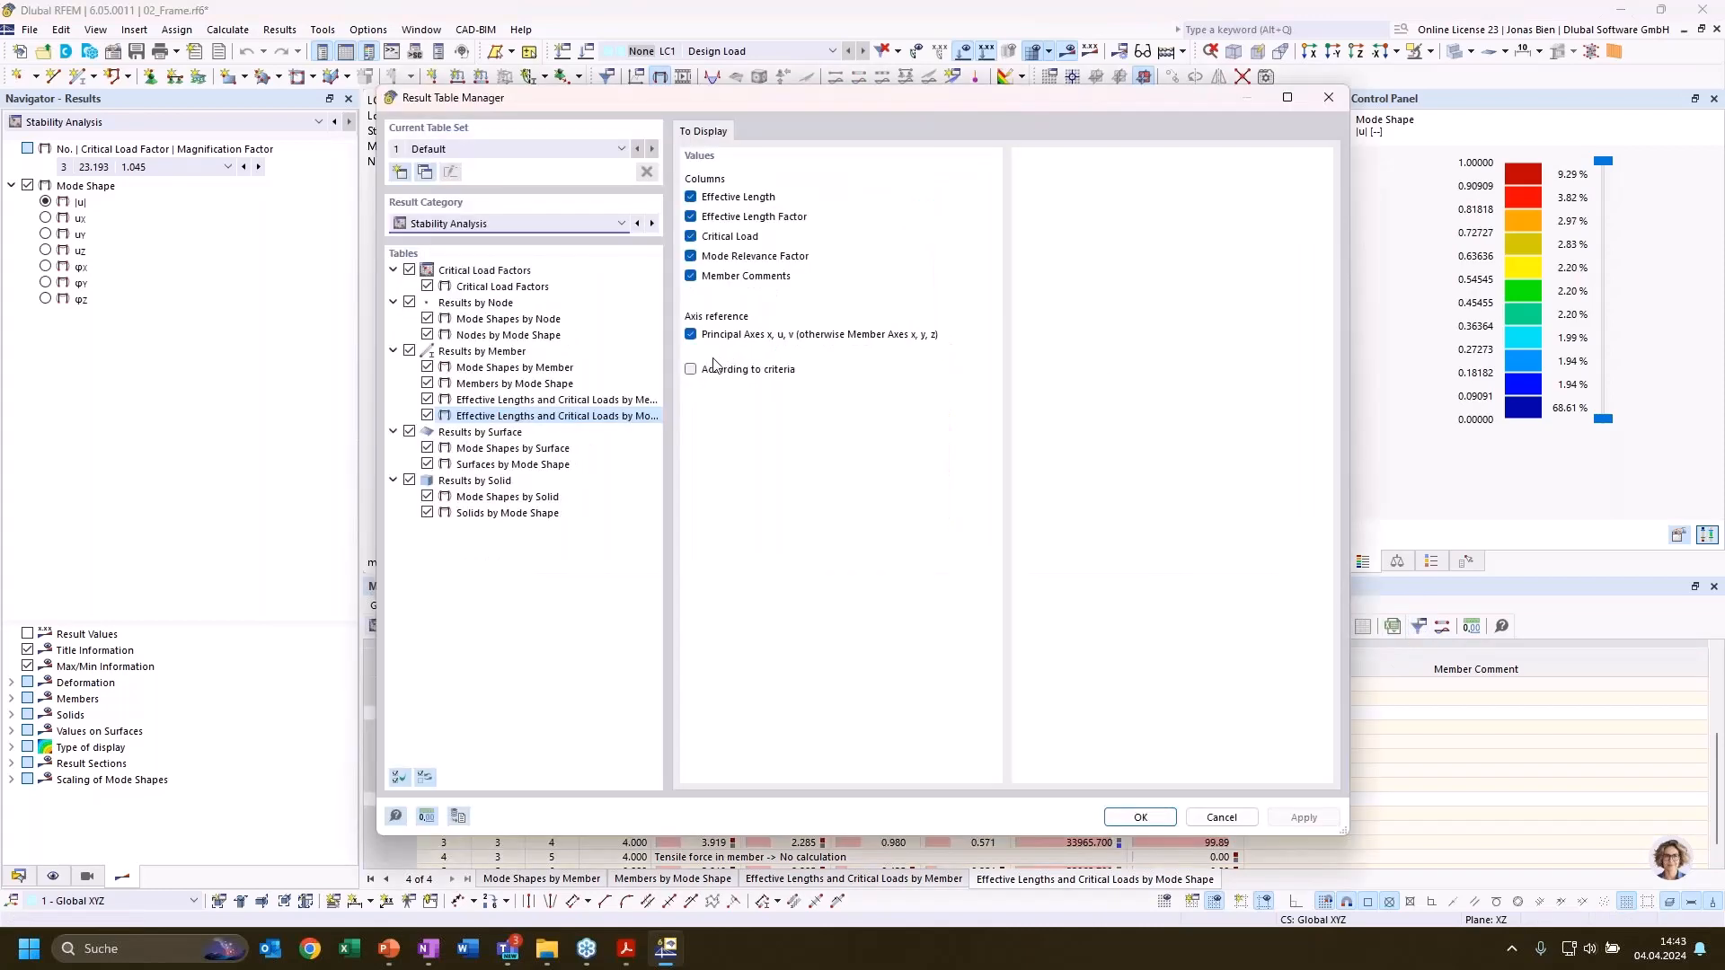
{"action": "left_click", "coordinate": [807, 133]}
{"action": "left_click", "coordinate": [807, 183]}
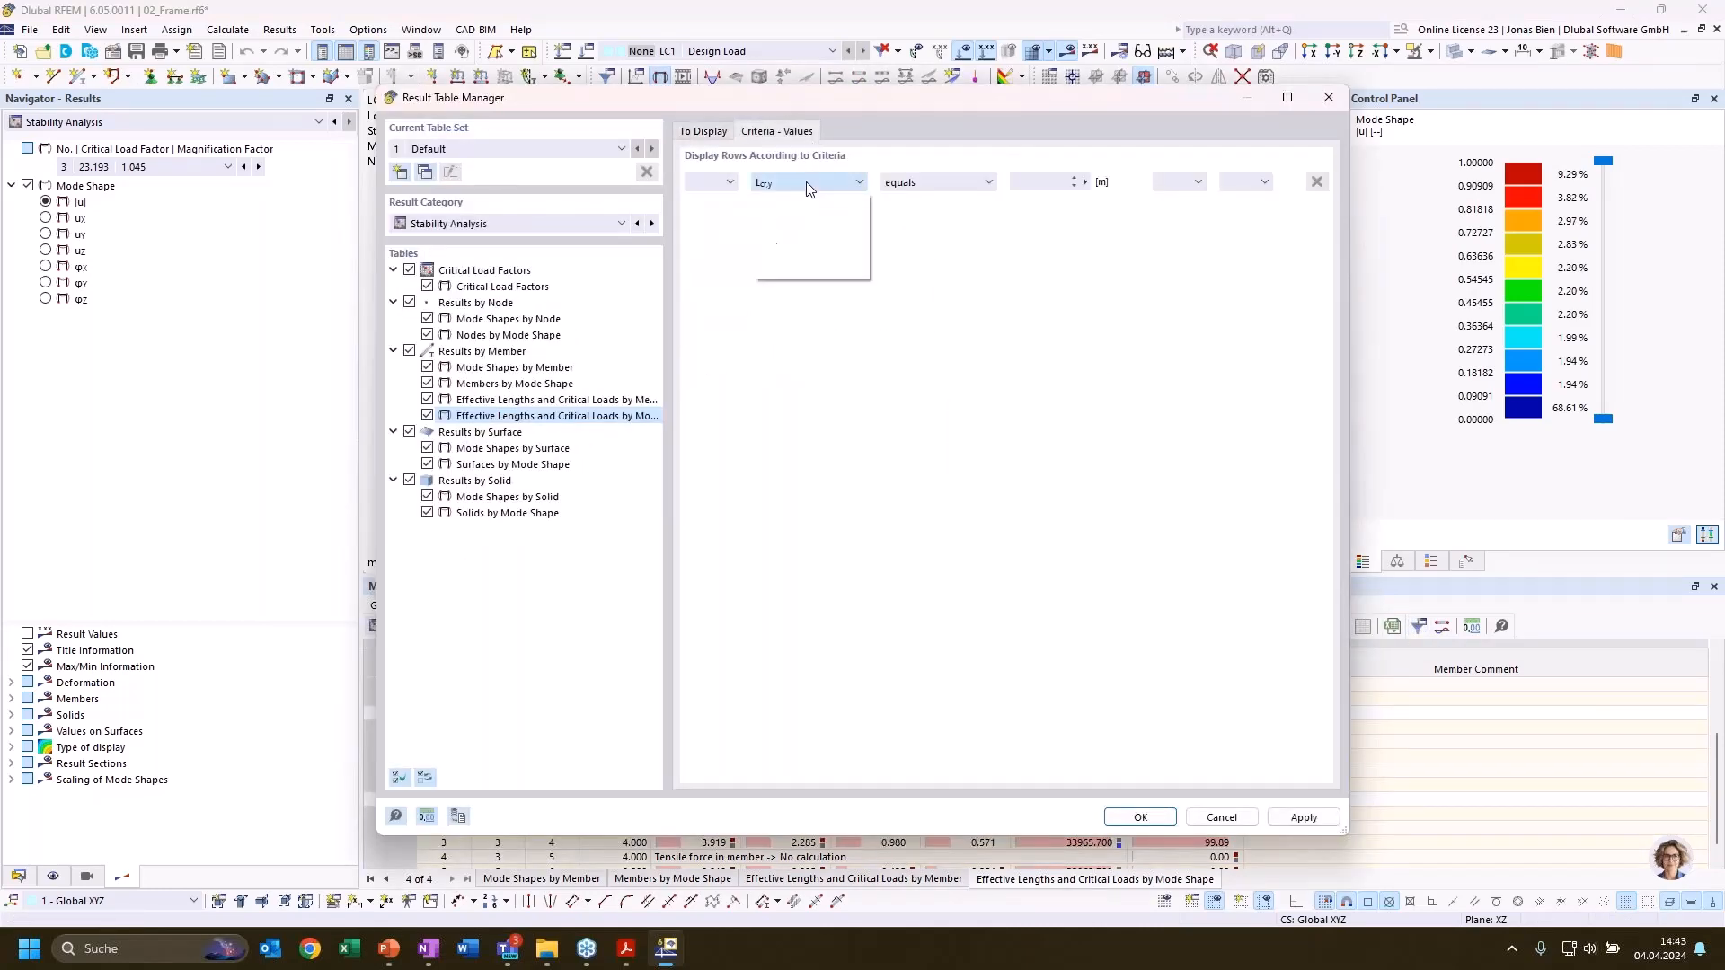
{"action": "left_click", "coordinate": [813, 259]}
{"action": "left_click", "coordinate": [909, 183]}
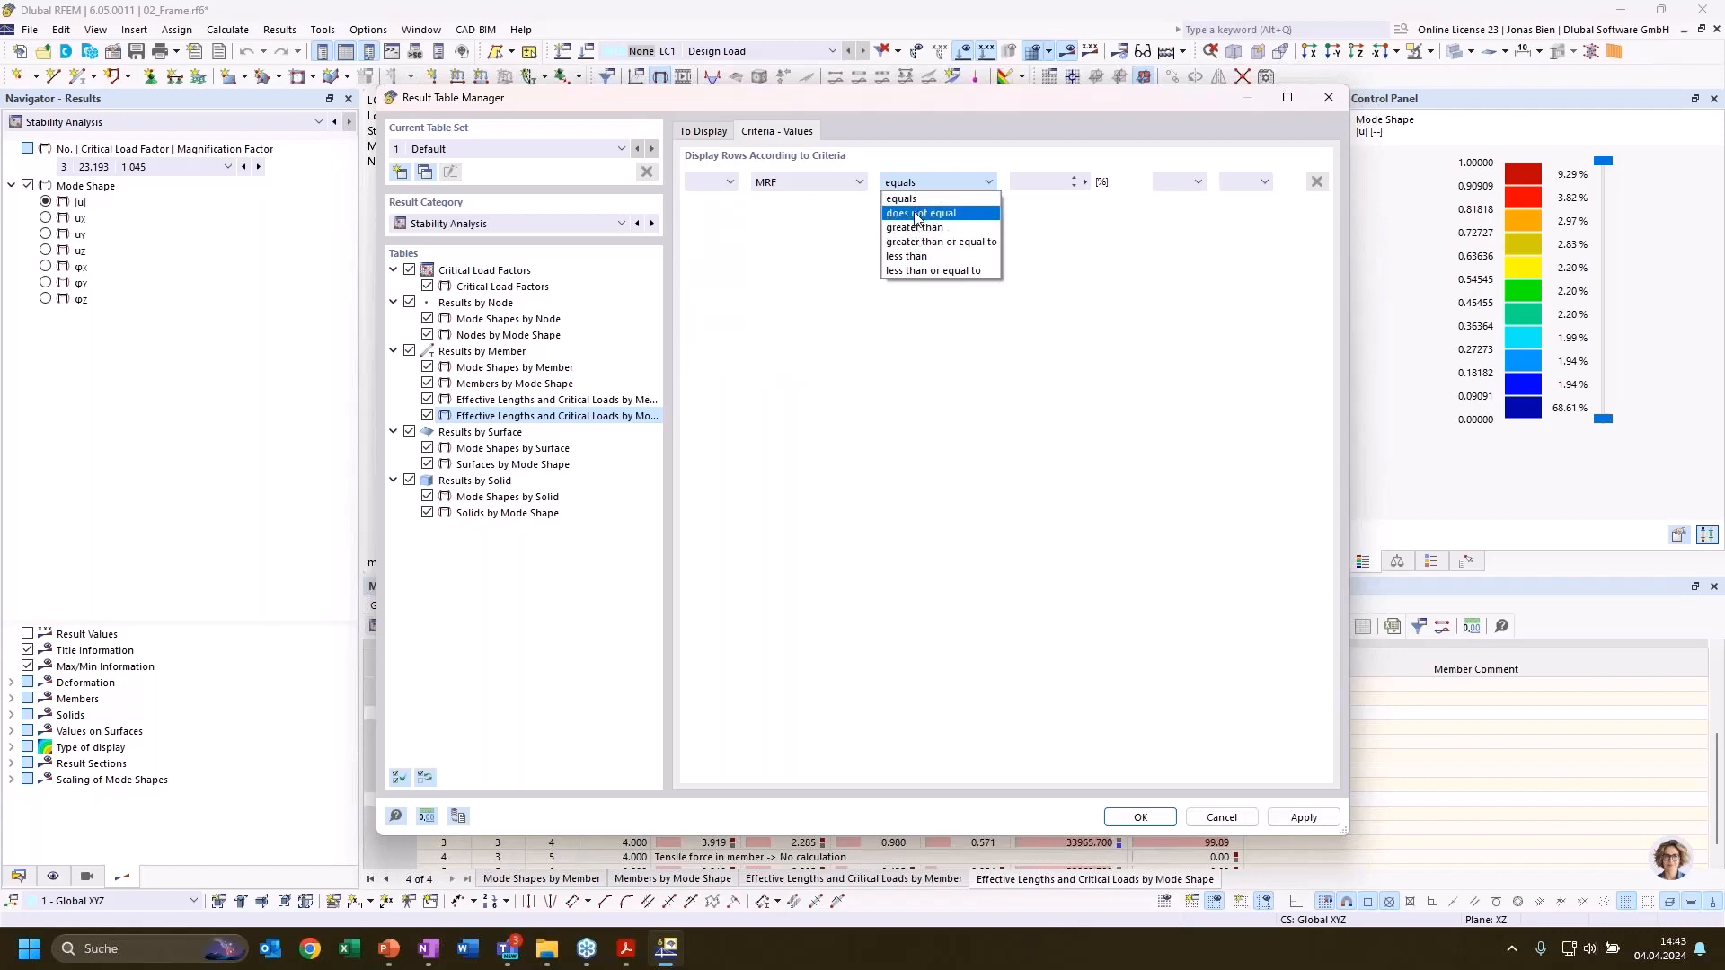
{"action": "left_click", "coordinate": [914, 227]}
{"action": "type", "text": "20"}
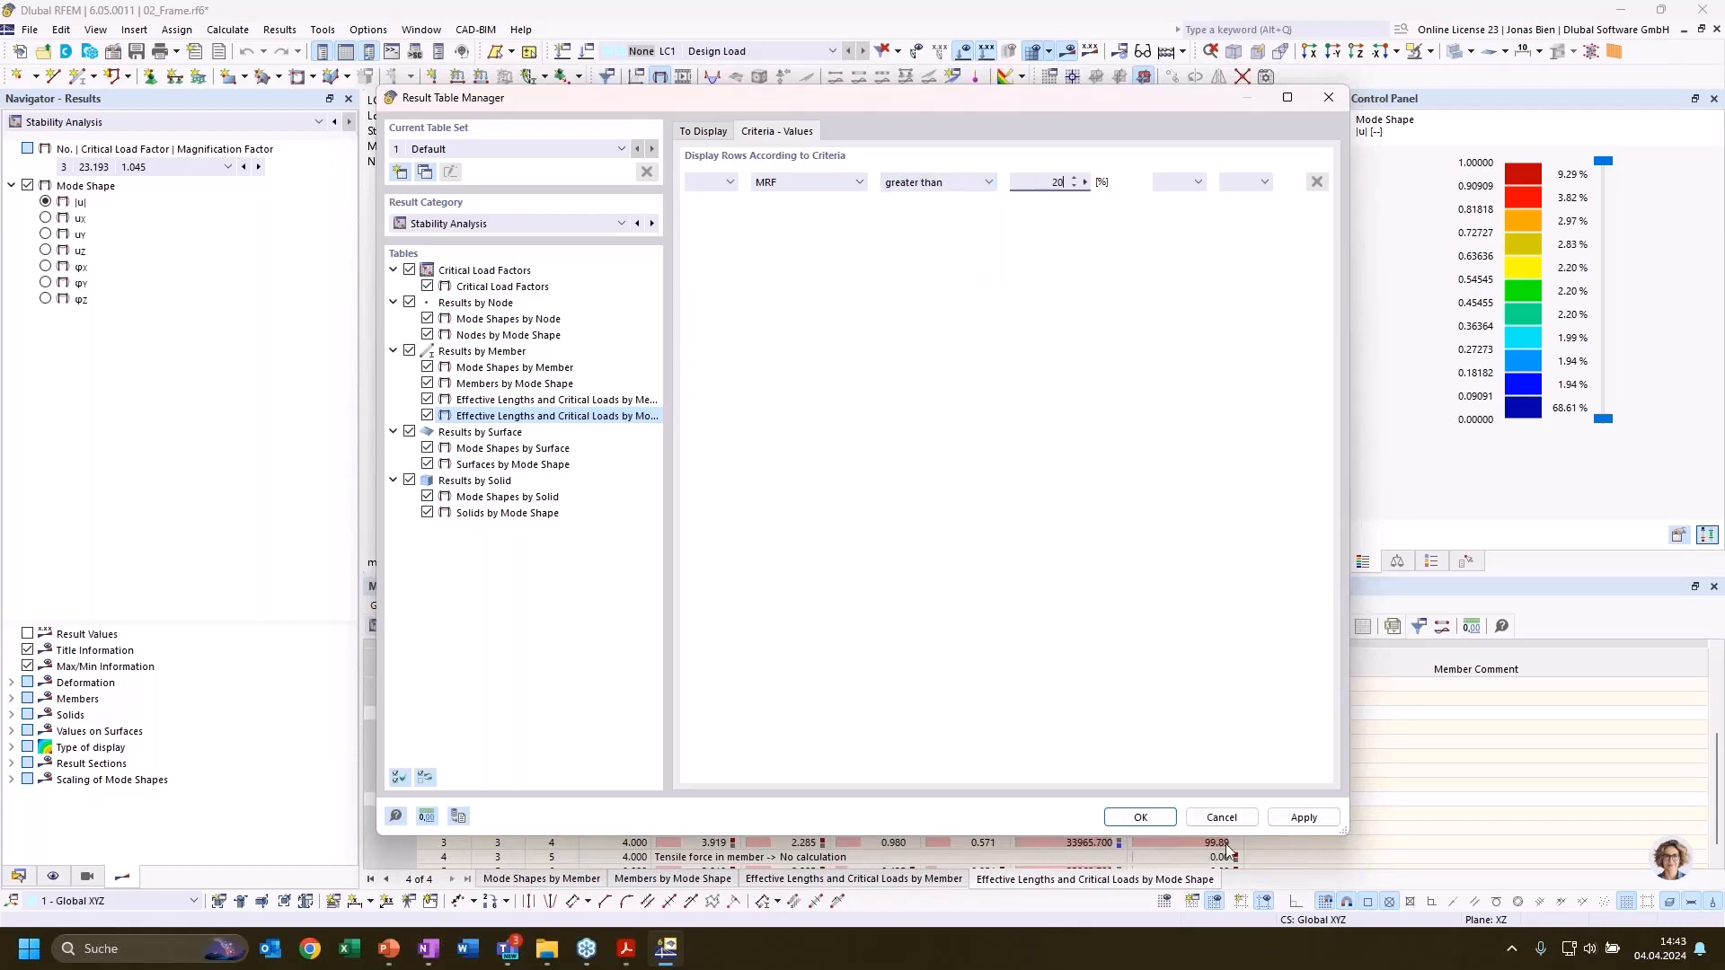
{"action": "left_click", "coordinate": [1138, 817]}
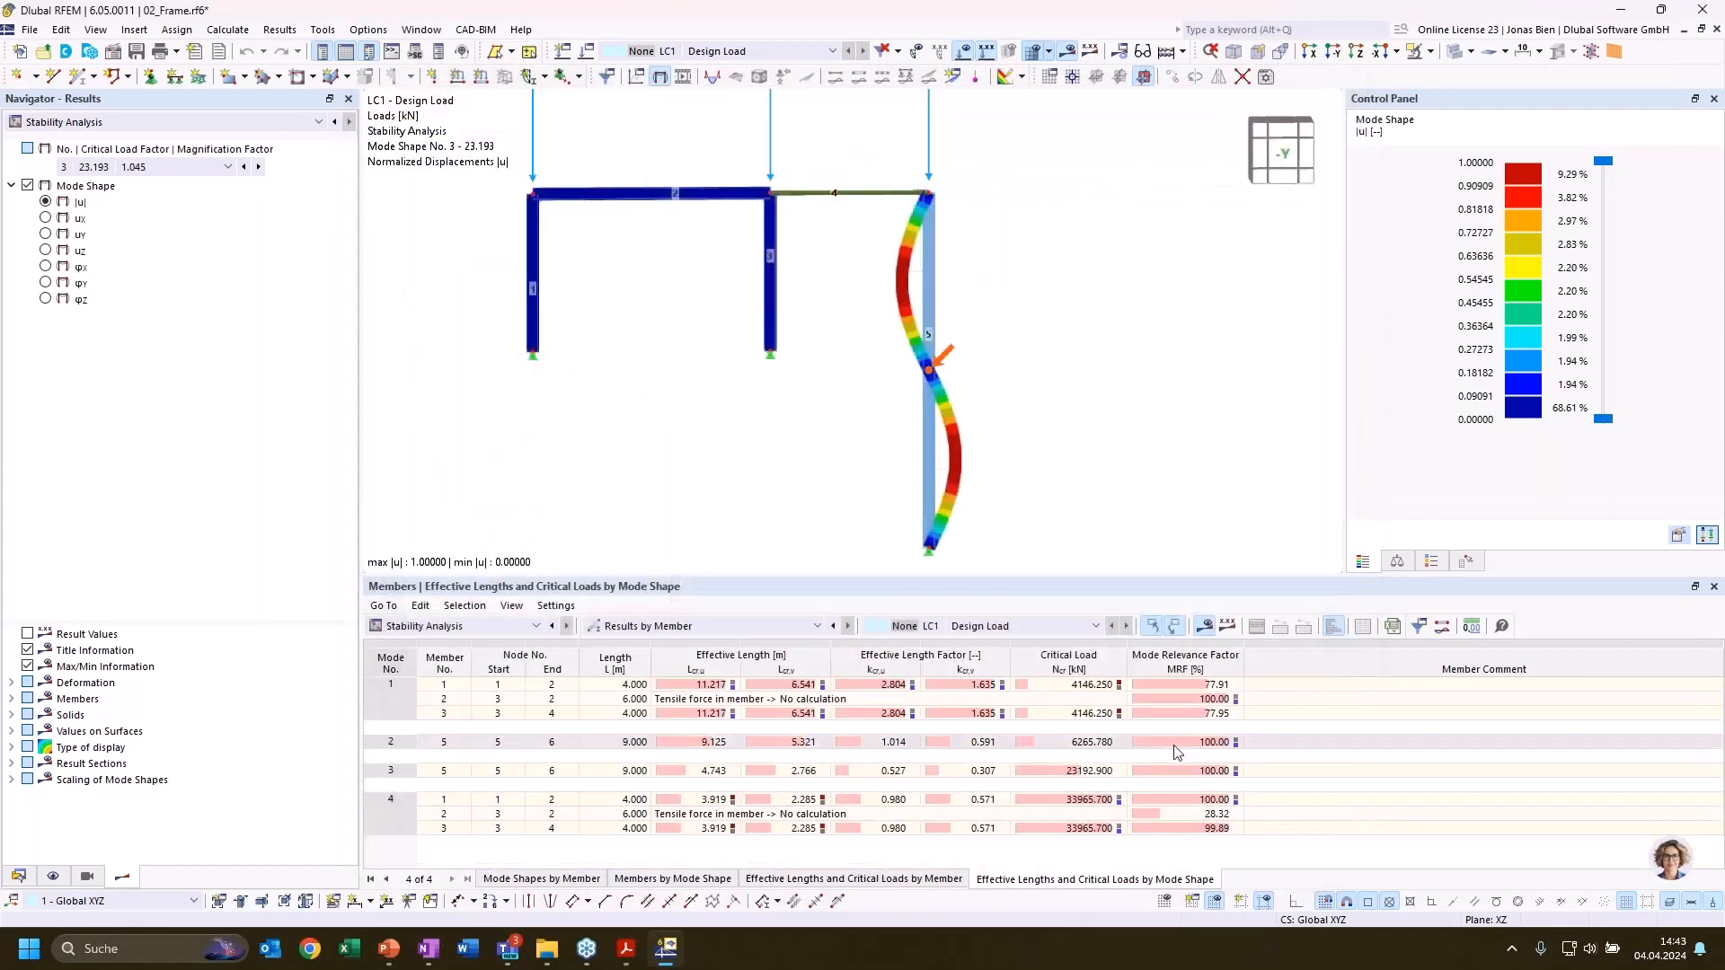
Review the filtered rows for modes 1, 2 and 3 together with their mode shapes
{"action": "left_click", "coordinate": [886, 710]}
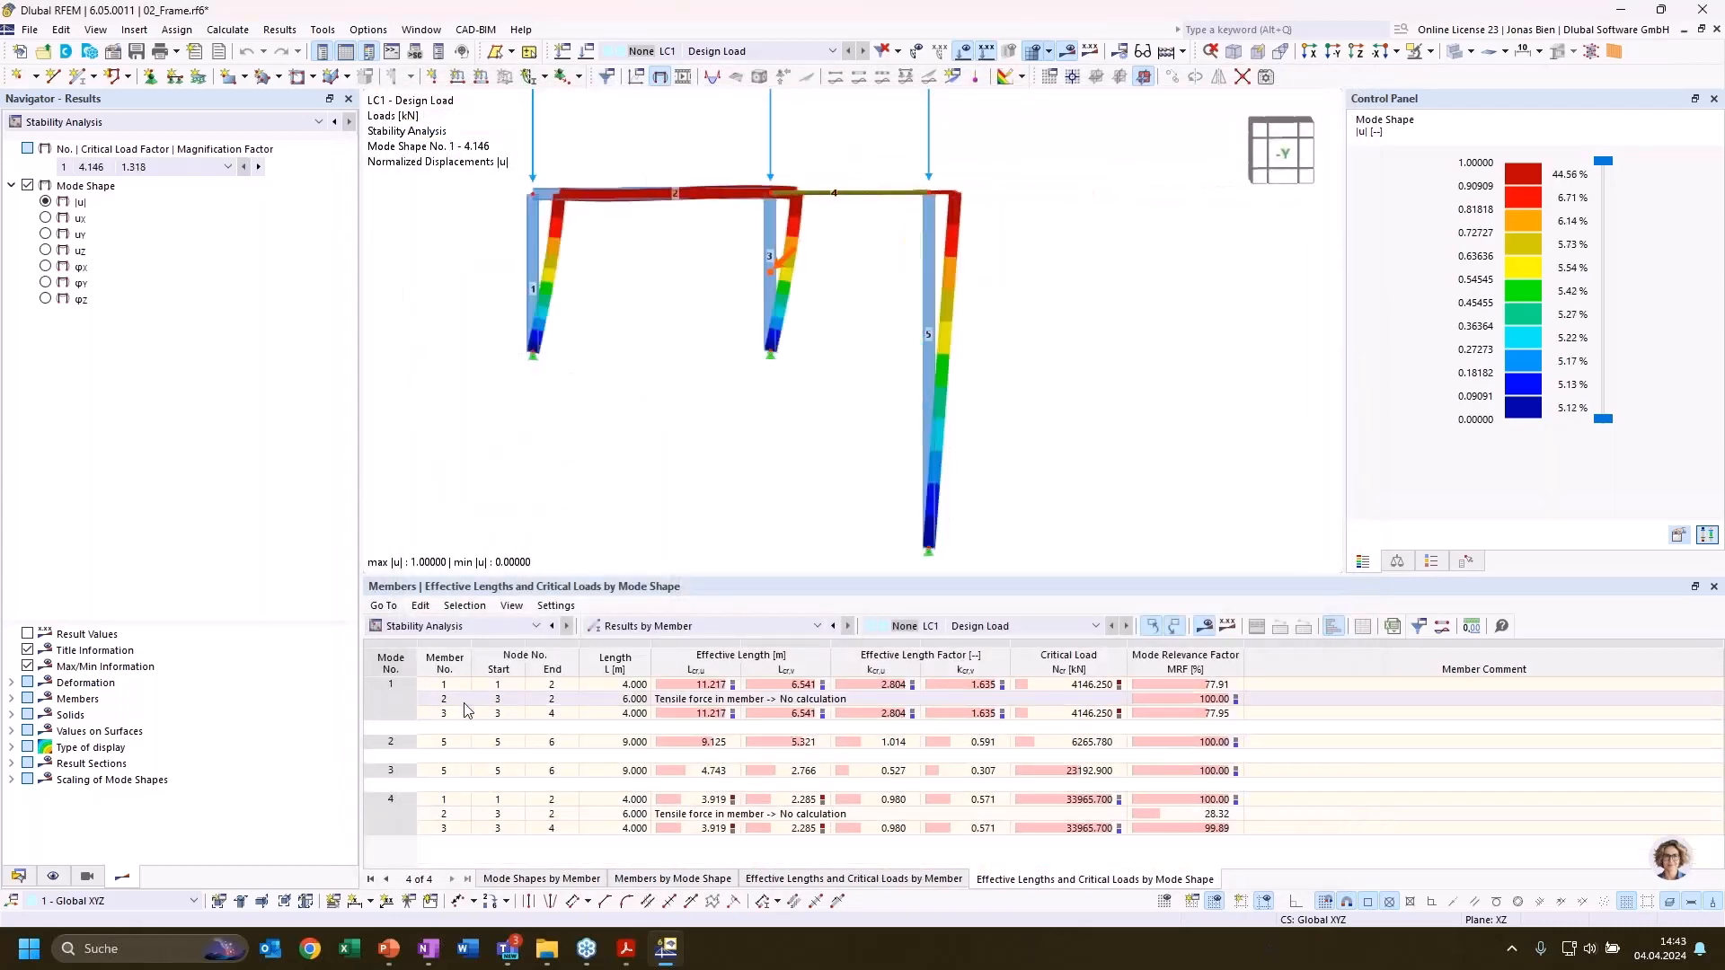
{"action": "left_click", "coordinate": [384, 743]}
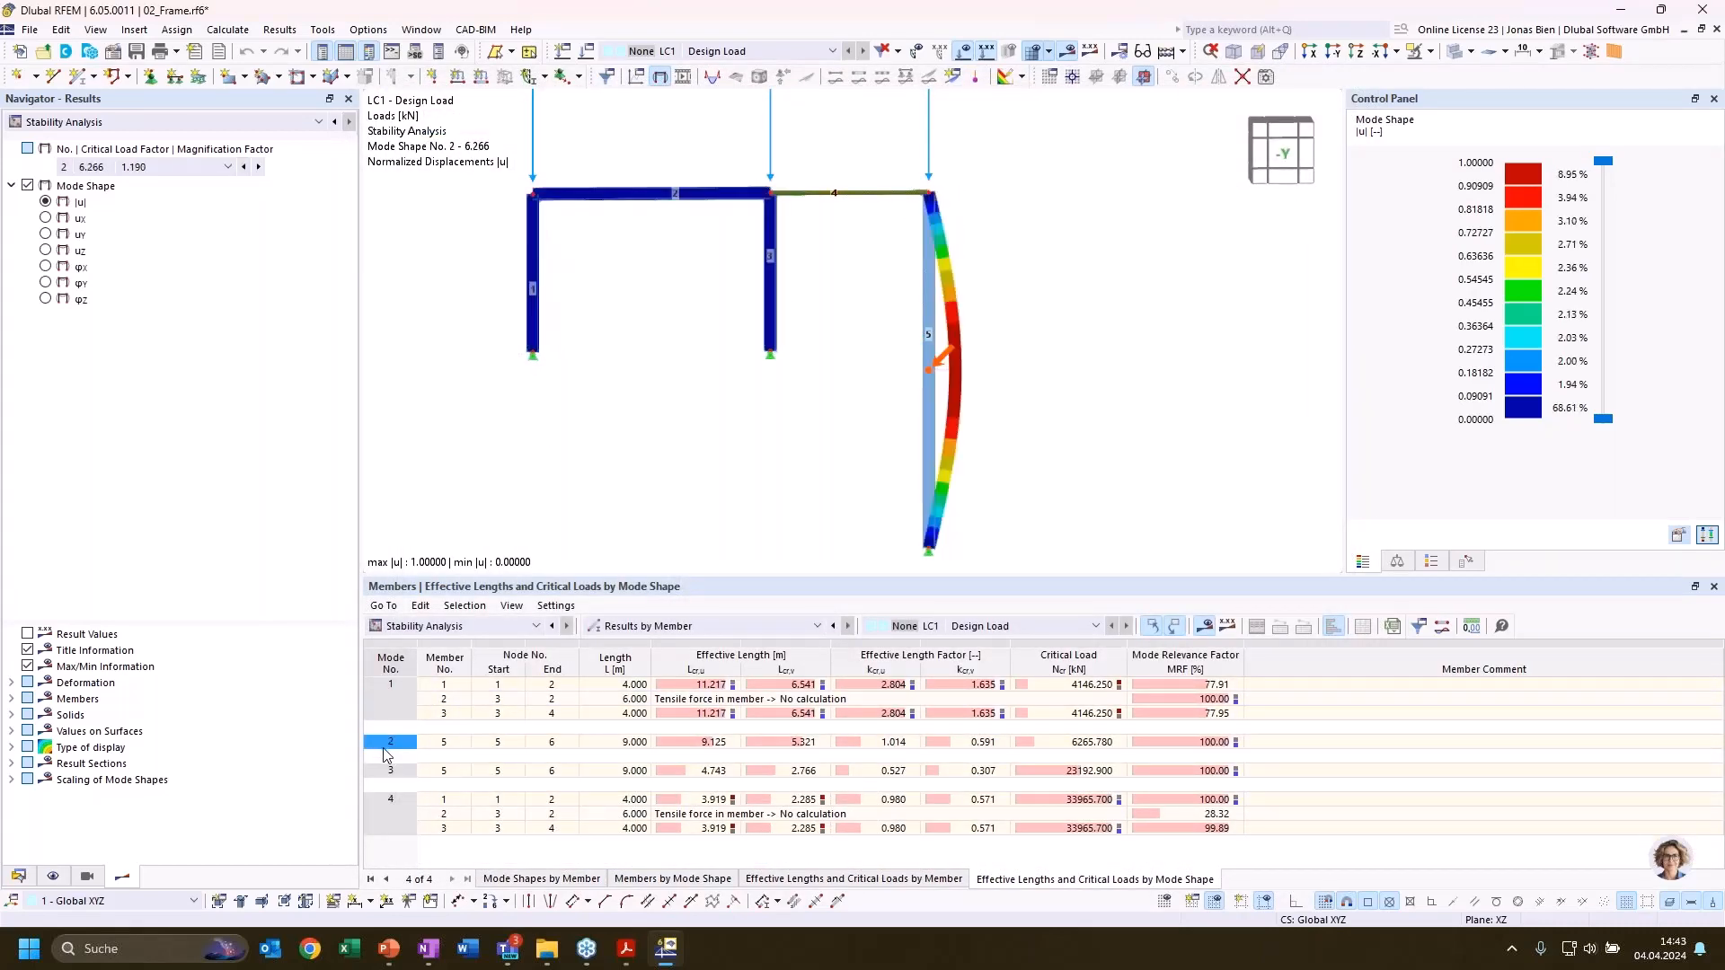
{"action": "left_click", "coordinate": [415, 770]}
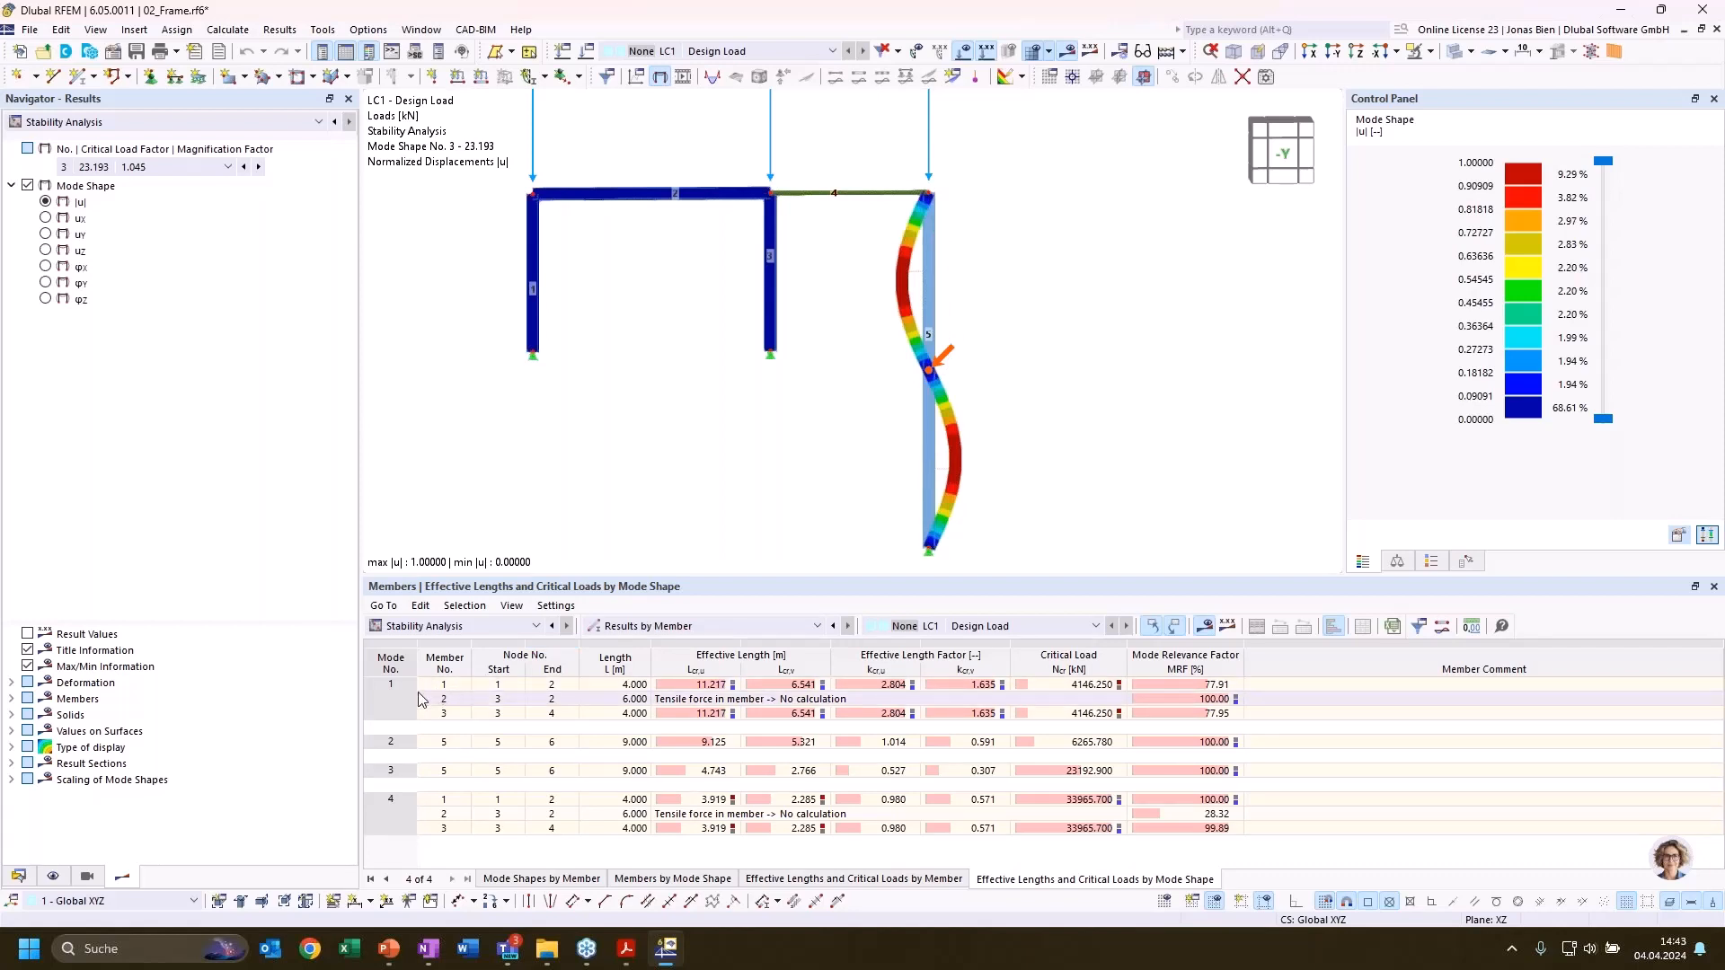
Display mode shape 1, then list the effective lengths and critical loads by member and check member 1's mode relevance factor
{"action": "left_click", "coordinate": [440, 687]}
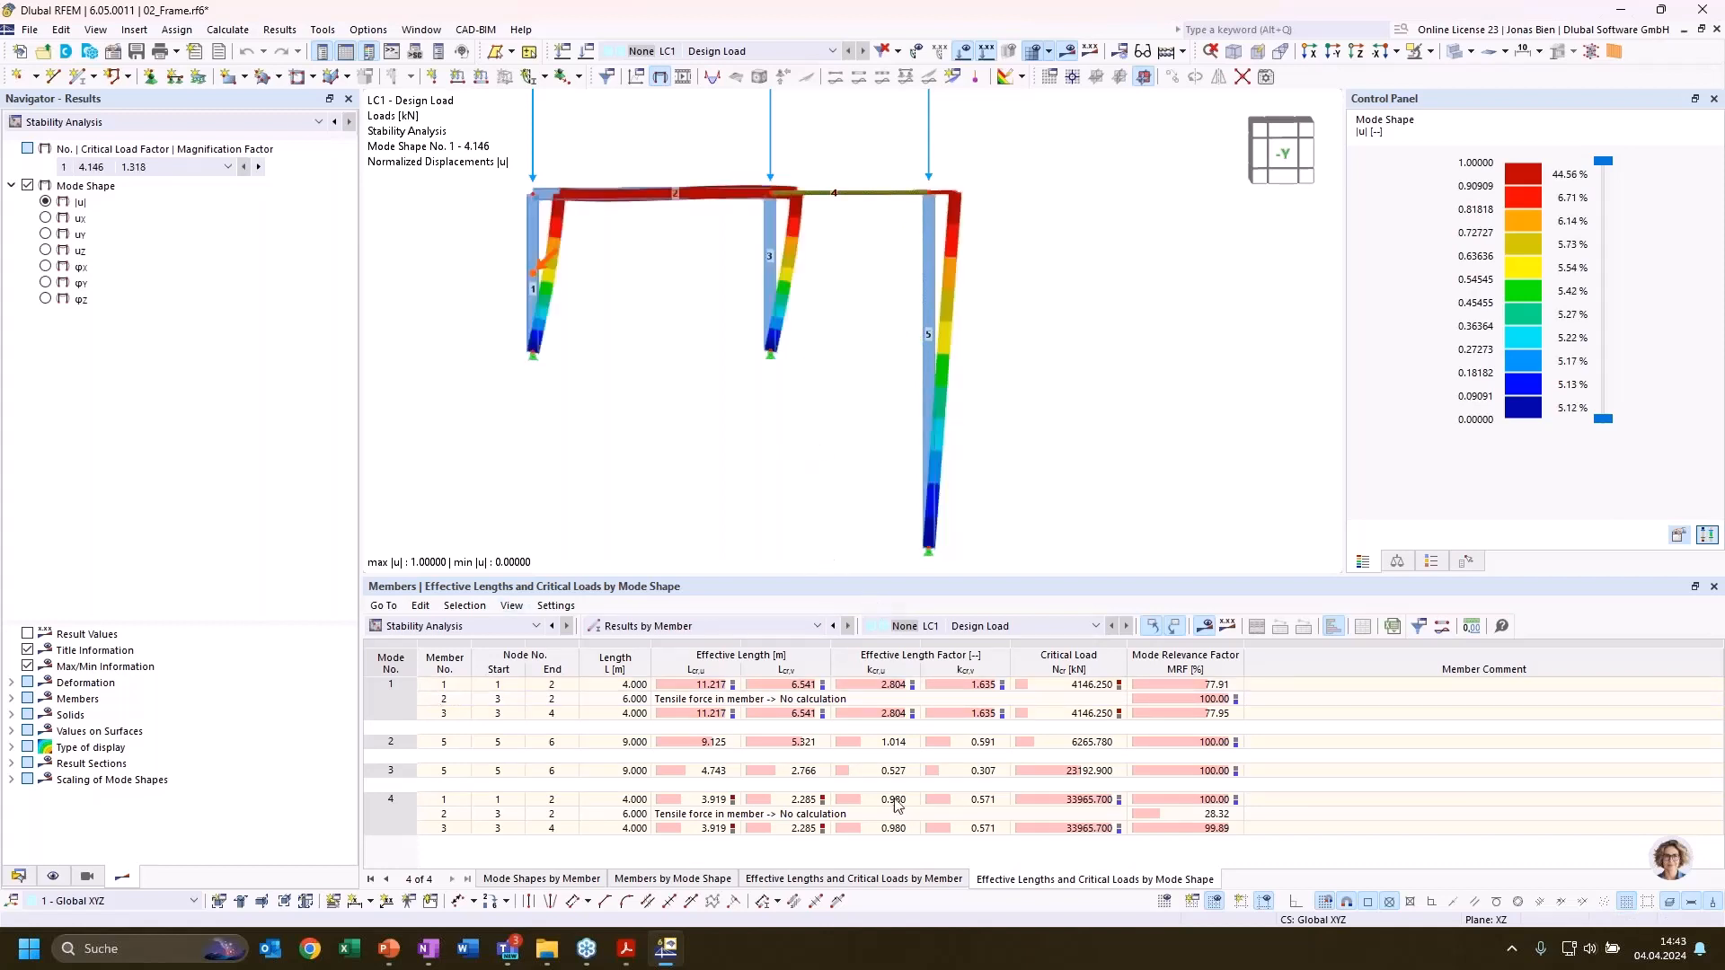
{"action": "left_click", "coordinate": [883, 880]}
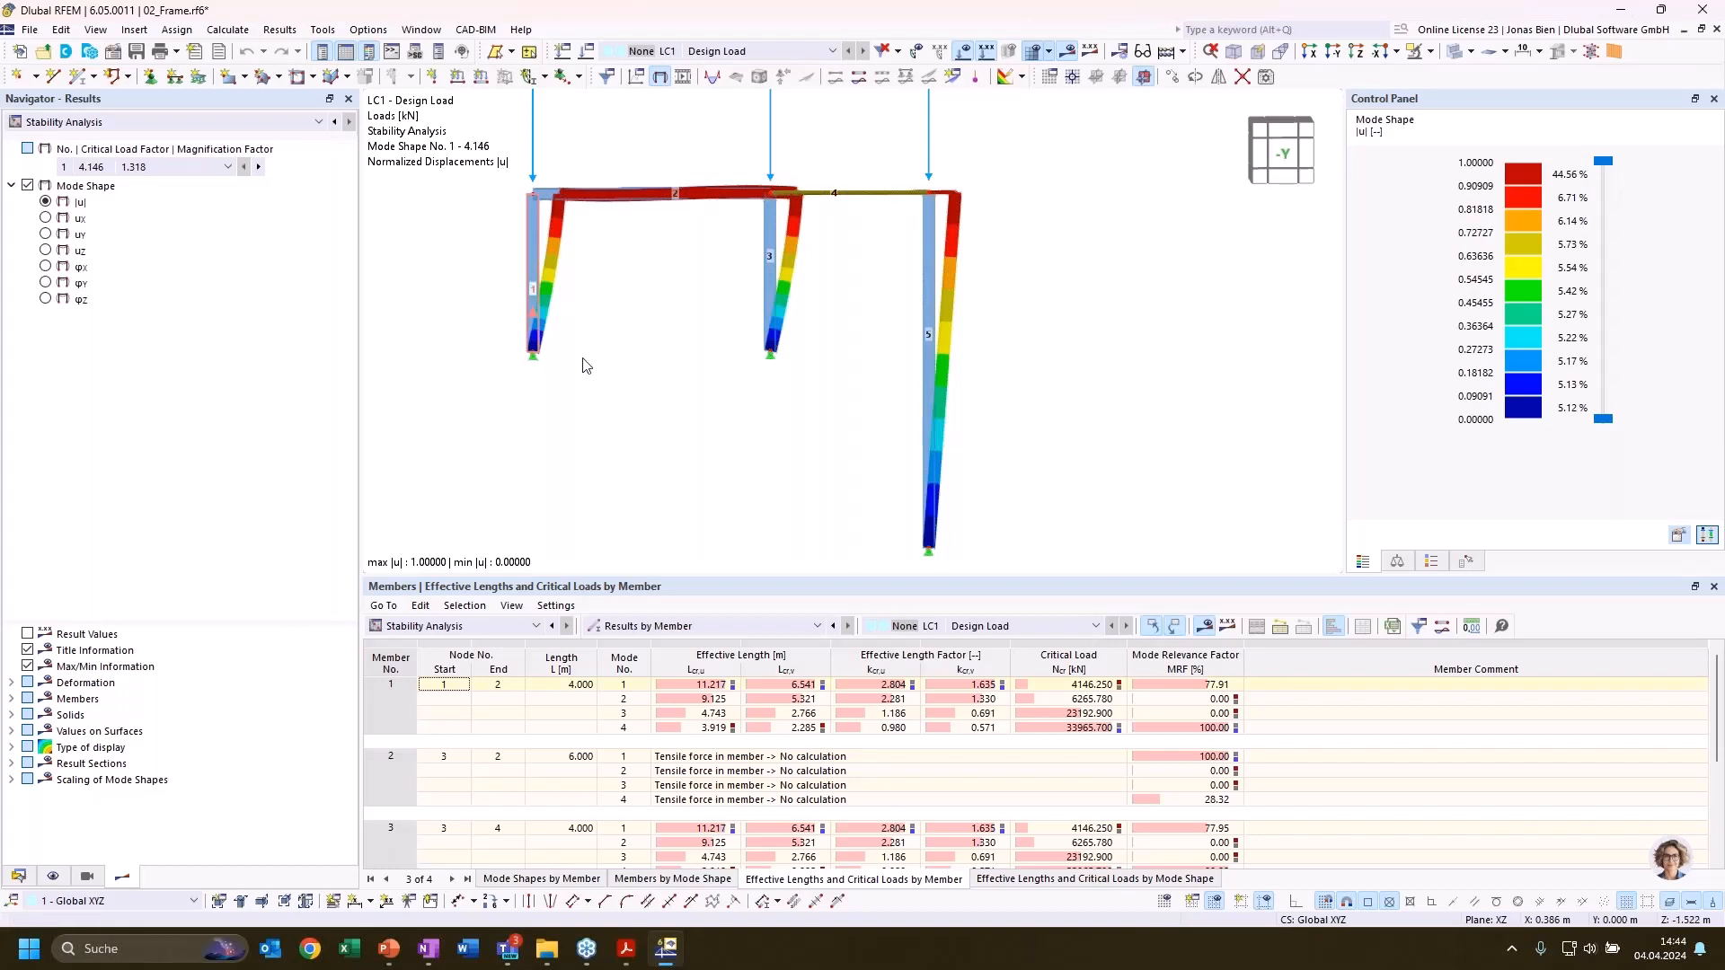
{"action": "left_click", "coordinate": [1200, 685]}
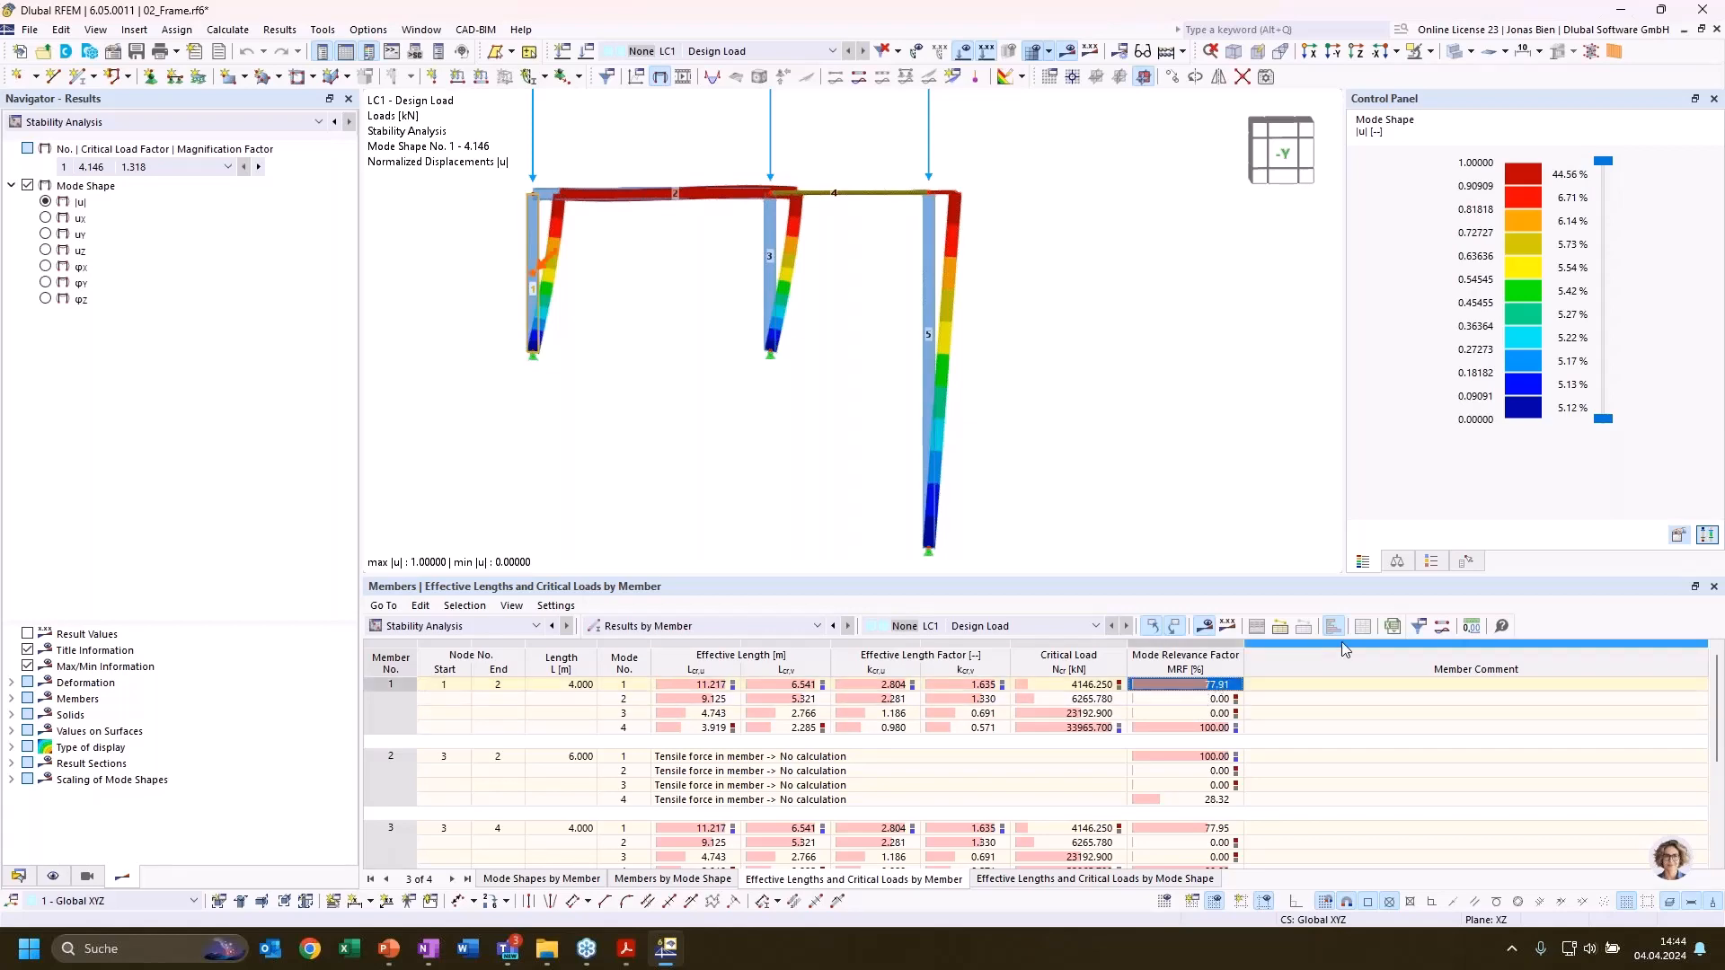
Filter the effective lengths and critical loads by member table to show only rows with MRF greater than 20 %
{"action": "left_click", "coordinate": [1418, 628]}
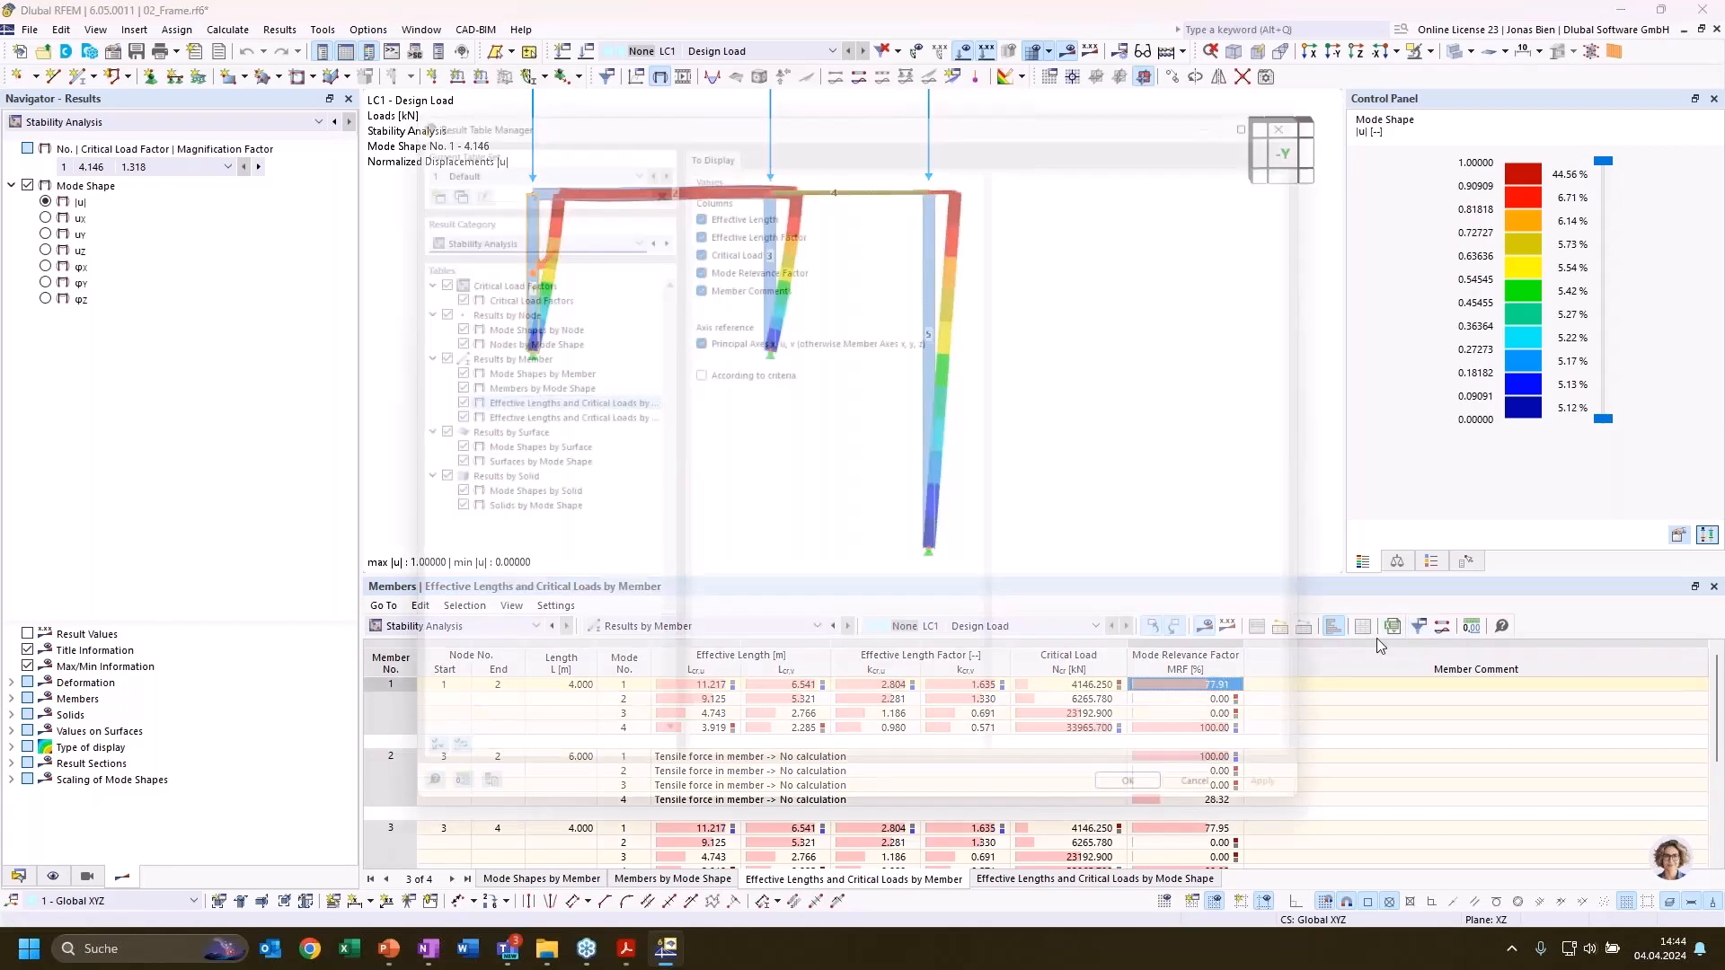
{"action": "left_click", "coordinate": [691, 369]}
{"action": "left_click", "coordinate": [777, 131]}
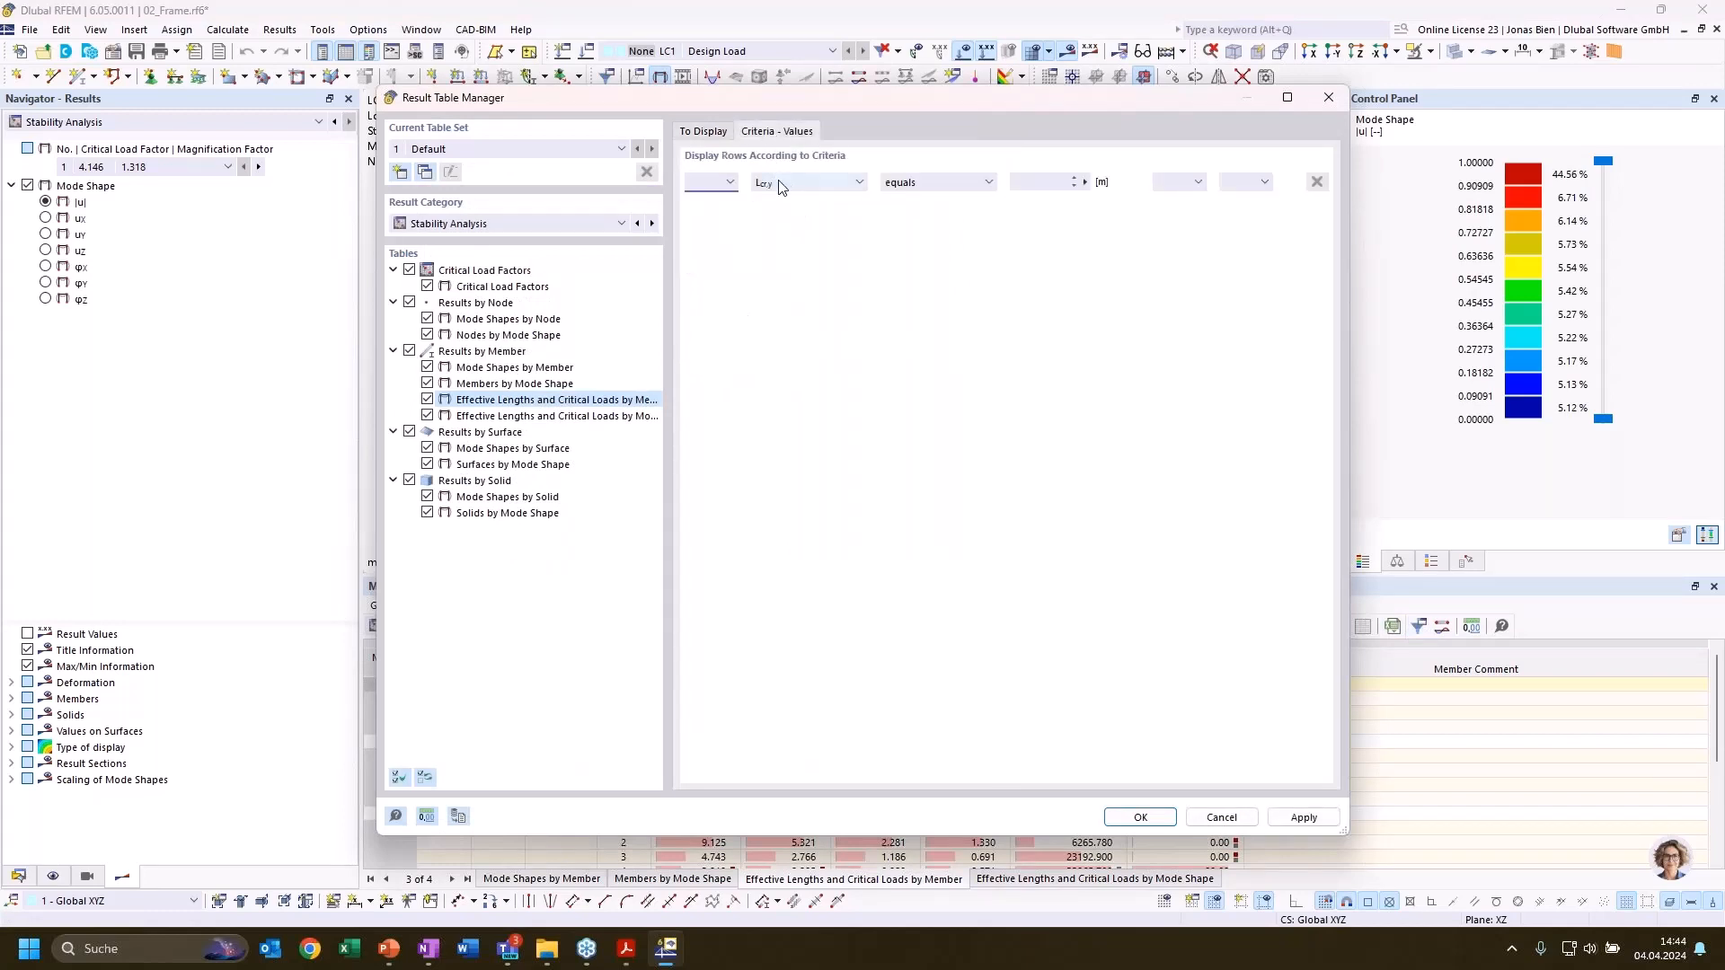
{"action": "left_click", "coordinate": [806, 182]}
{"action": "left_click", "coordinate": [806, 273]}
{"action": "left_click", "coordinate": [939, 182]}
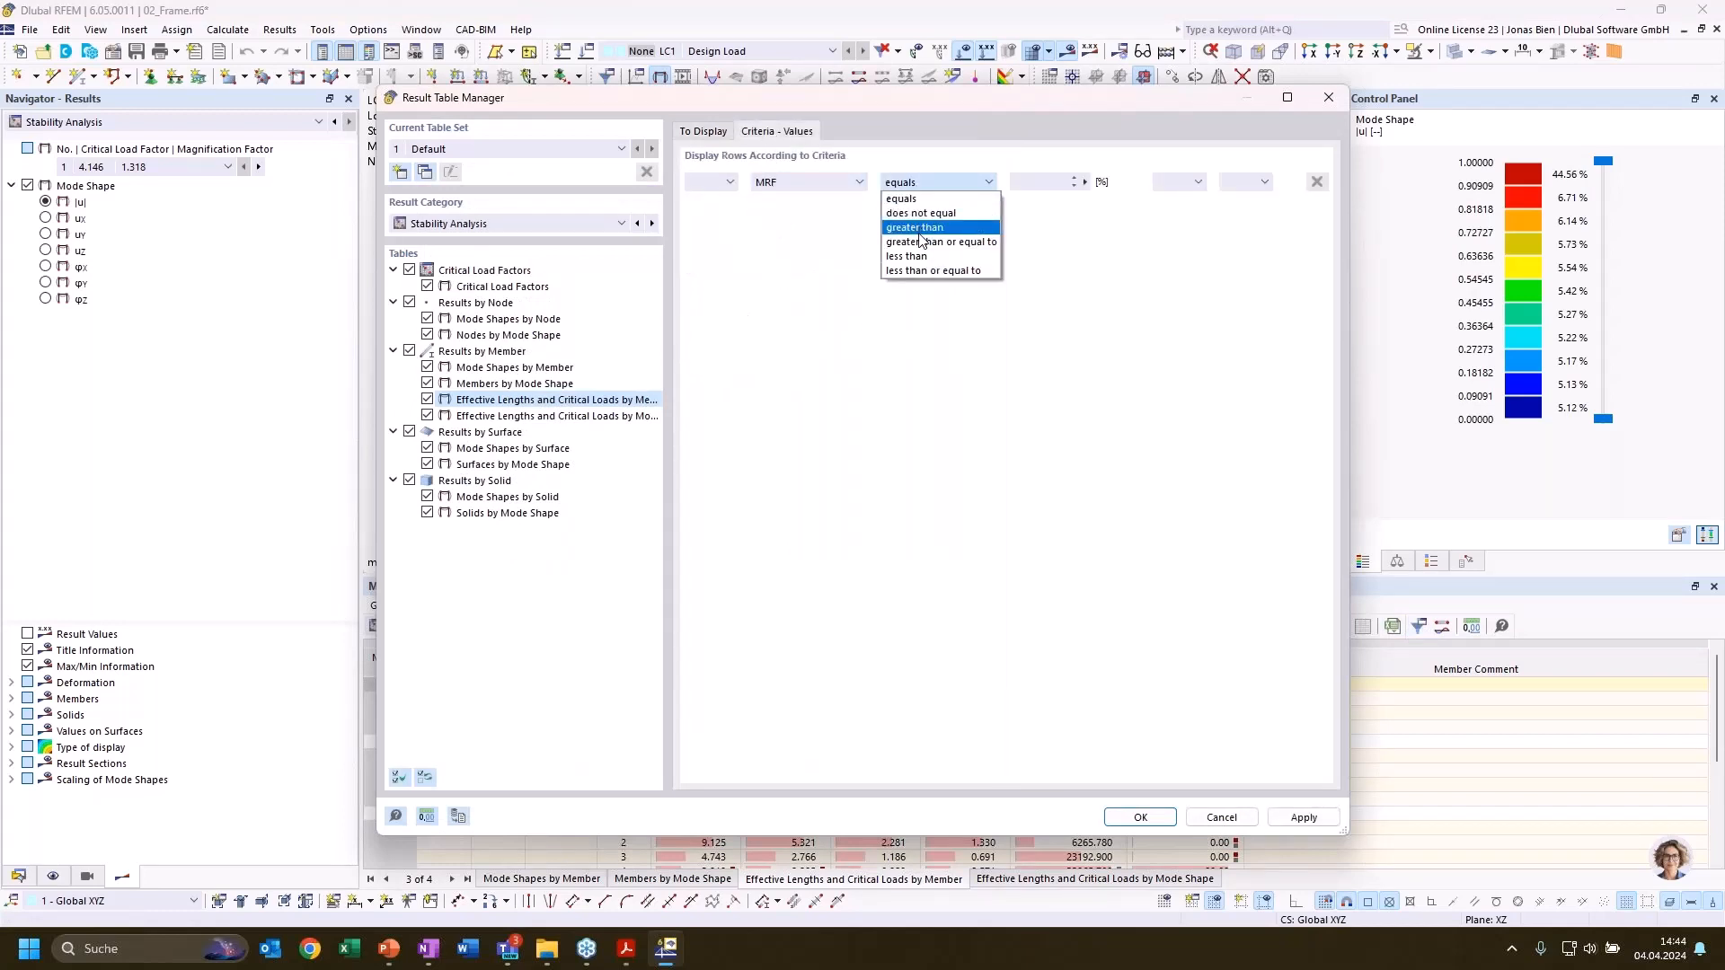
{"action": "left_click", "coordinate": [921, 239]}
{"action": "key", "text": "Tab"}
{"action": "type", "text": "20"}
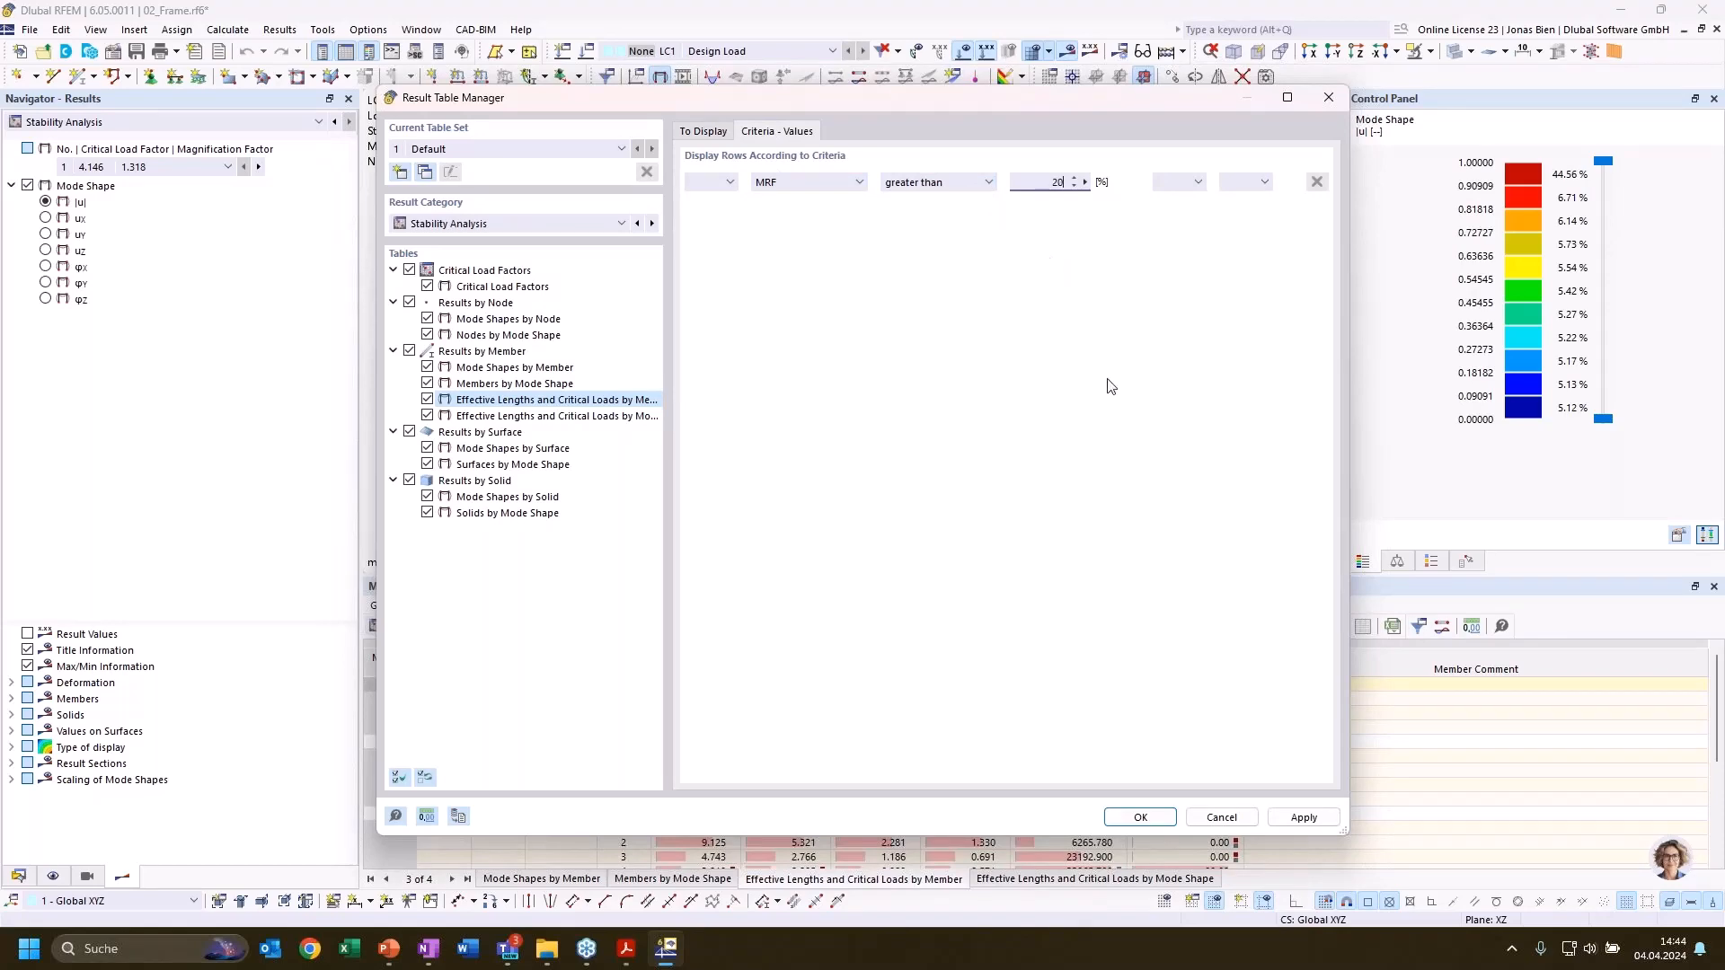
{"action": "left_click", "coordinate": [1156, 818]}
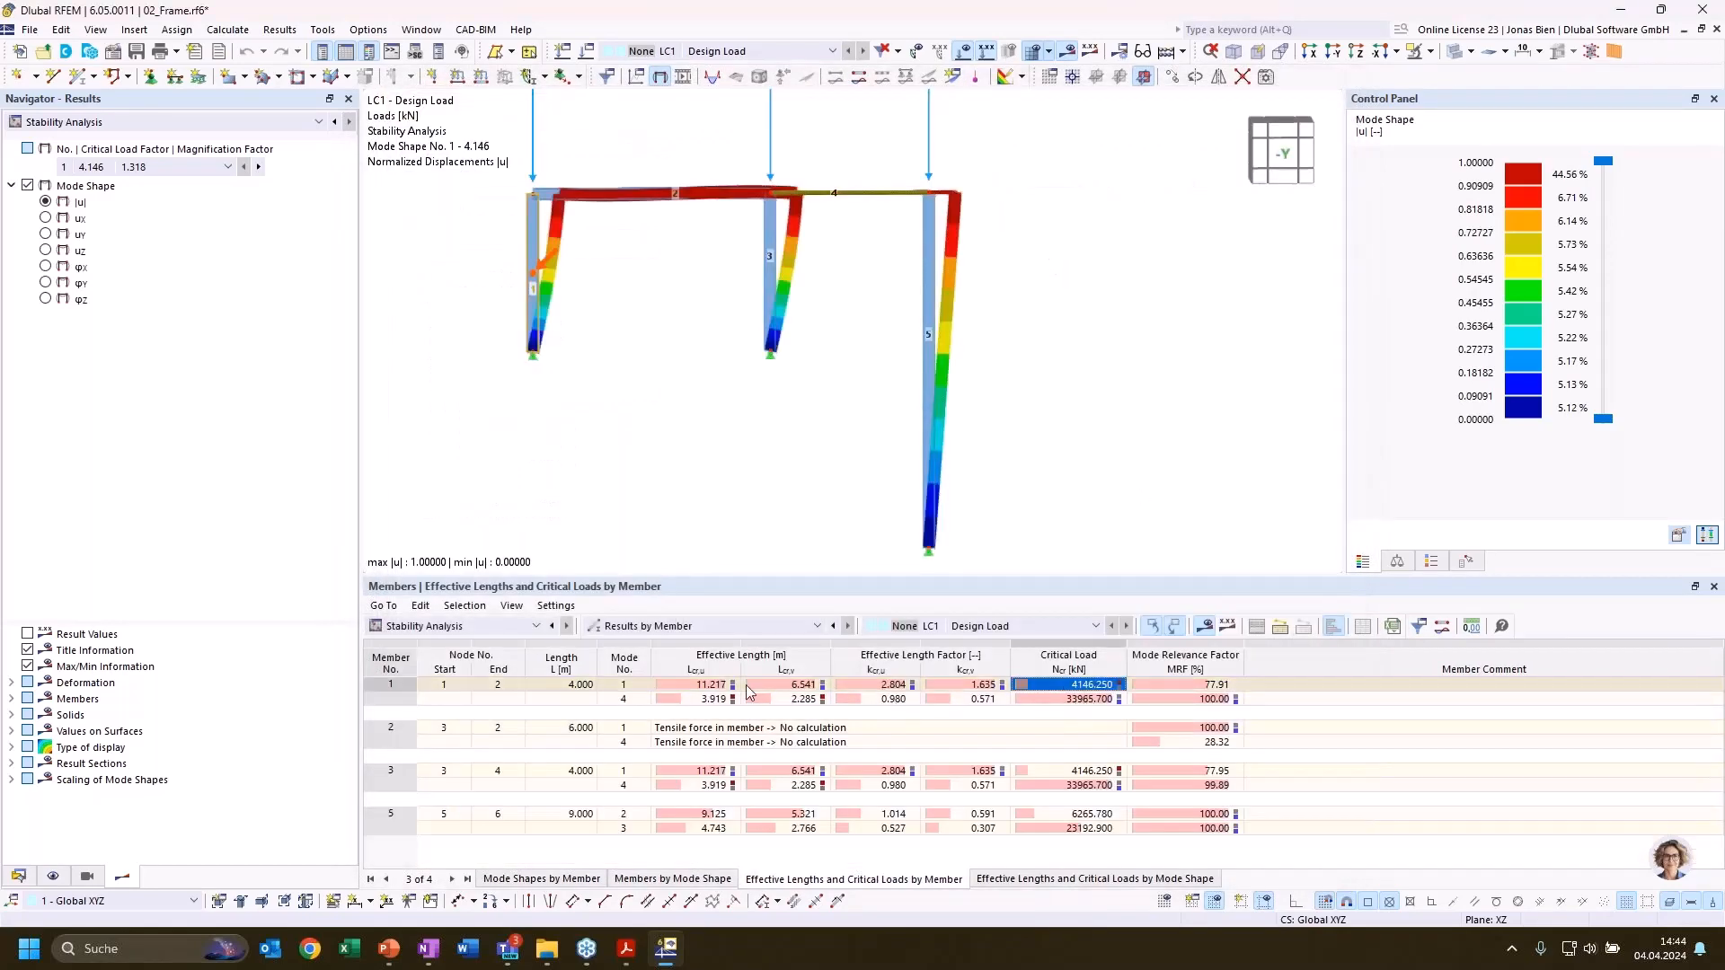
Compare the effective lengths and effective length factors of members 1 and 3 in mode 1 with the displayed mode shape
{"action": "left_click", "coordinate": [718, 687]}
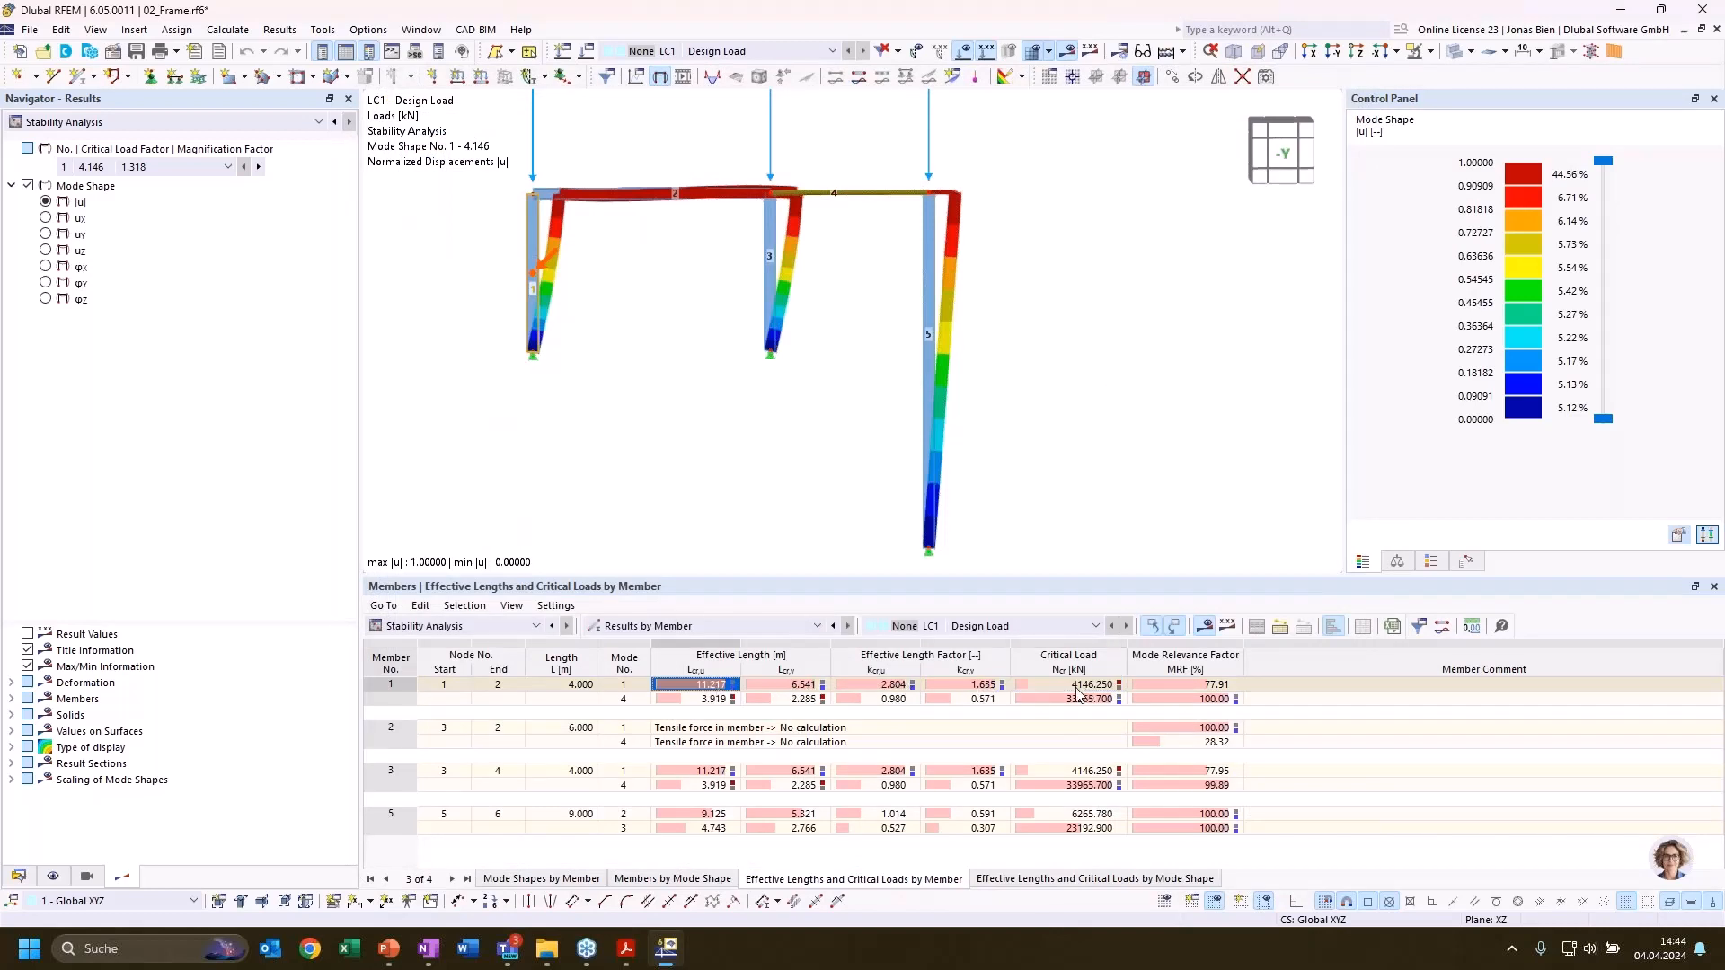
{"action": "left_click", "coordinate": [887, 687]}
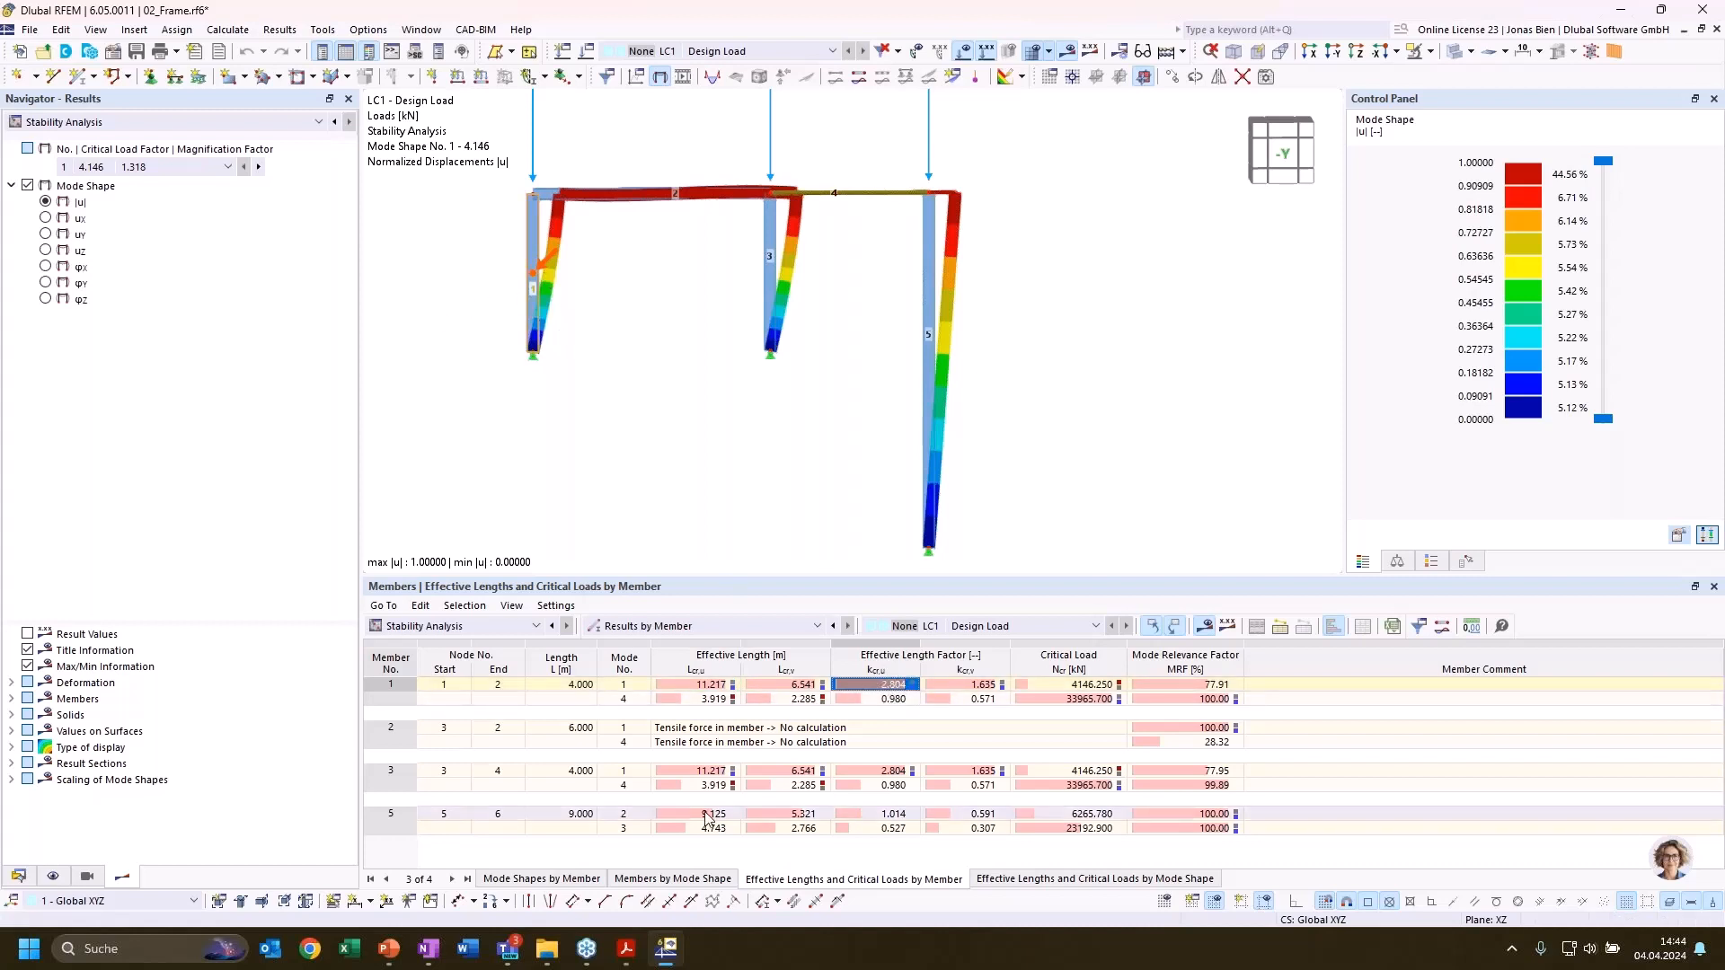
{"action": "left_click", "coordinate": [885, 774]}
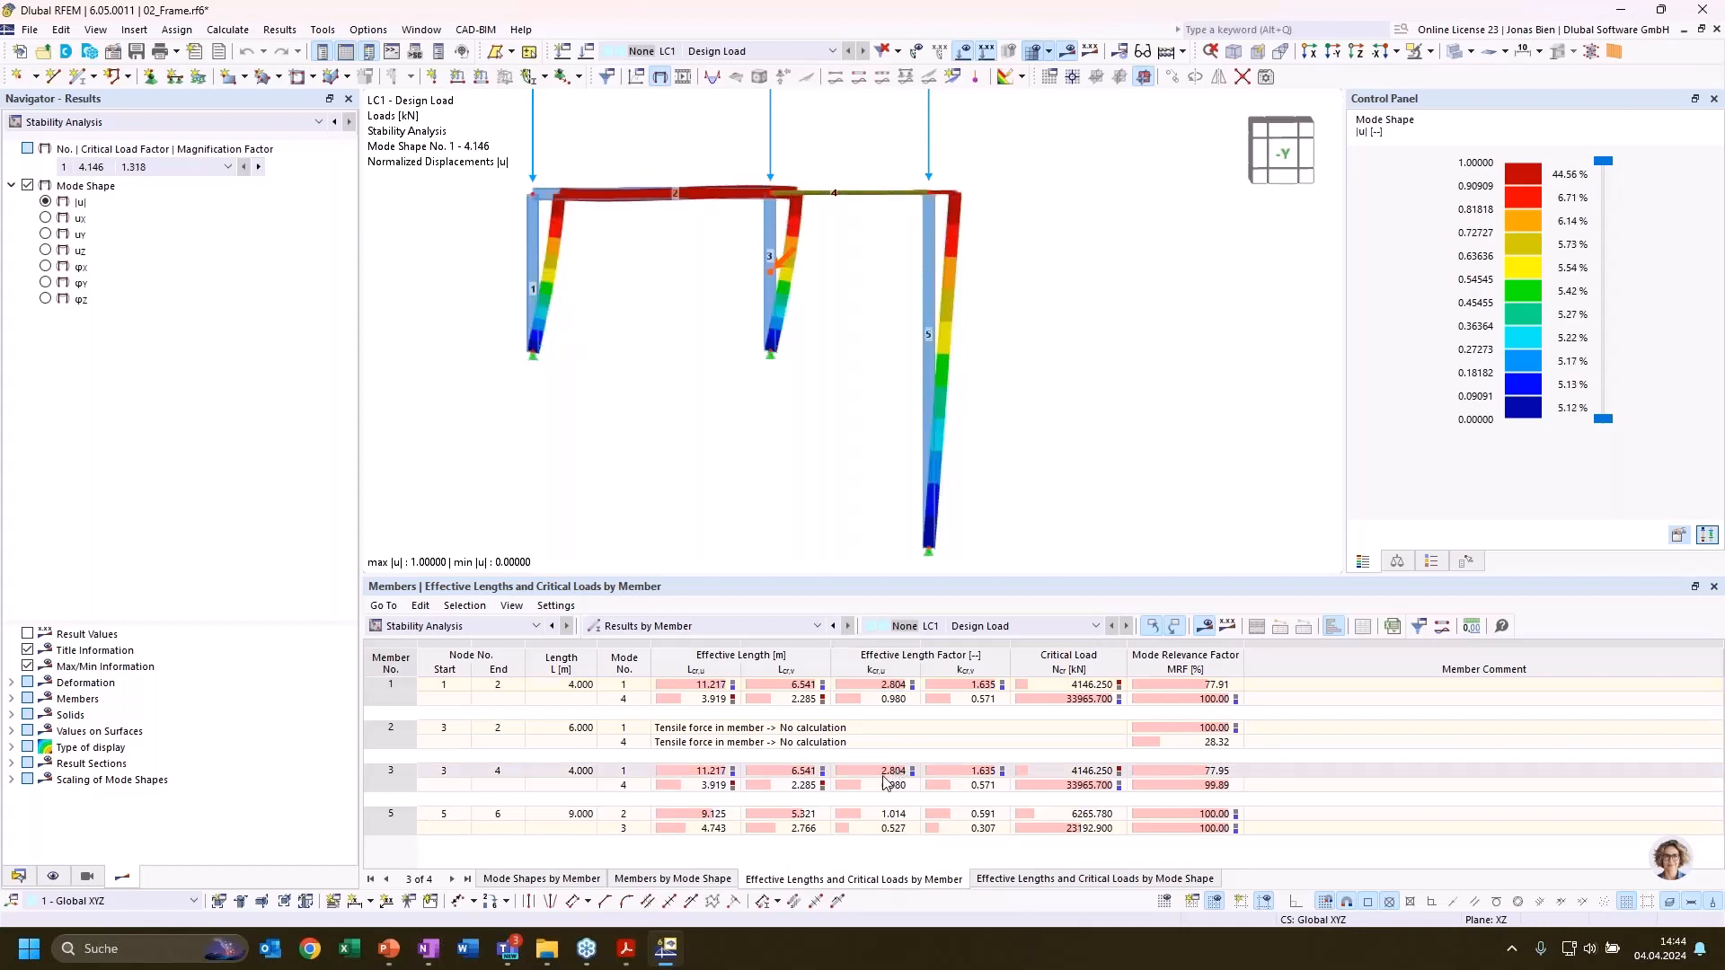
{"action": "left_click", "coordinate": [1111, 338]}
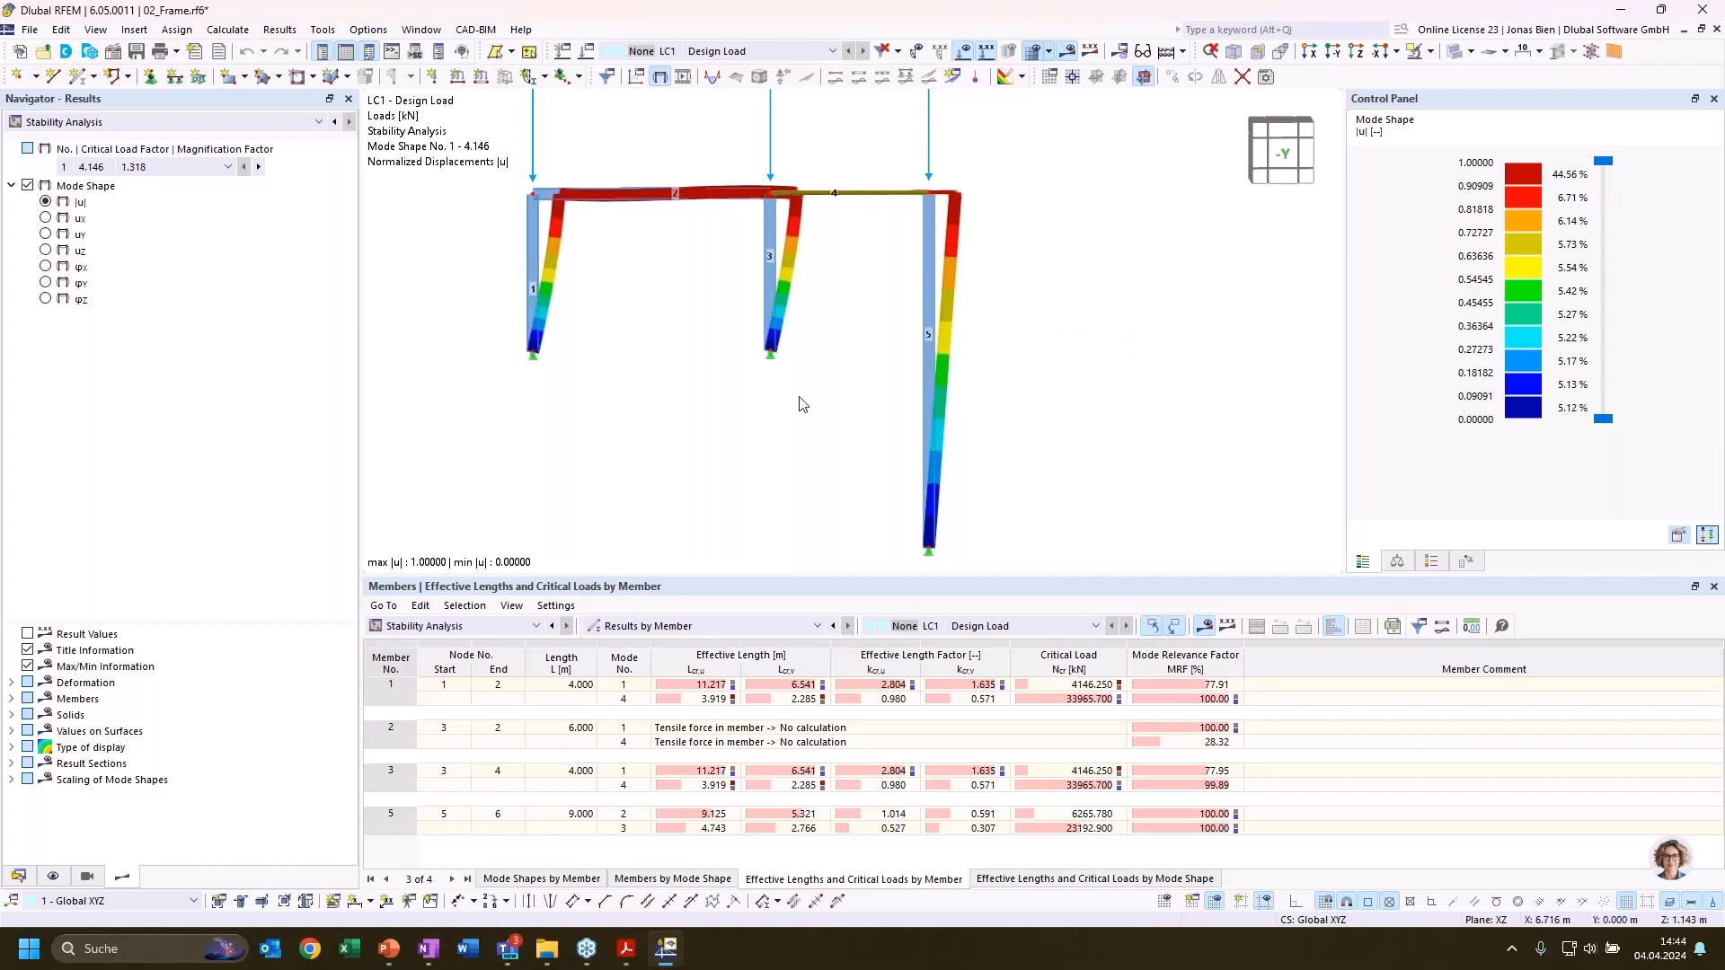
{"action": "scroll", "coordinate": [919, 381], "scroll_direction": "down", "scroll_amount": 1}
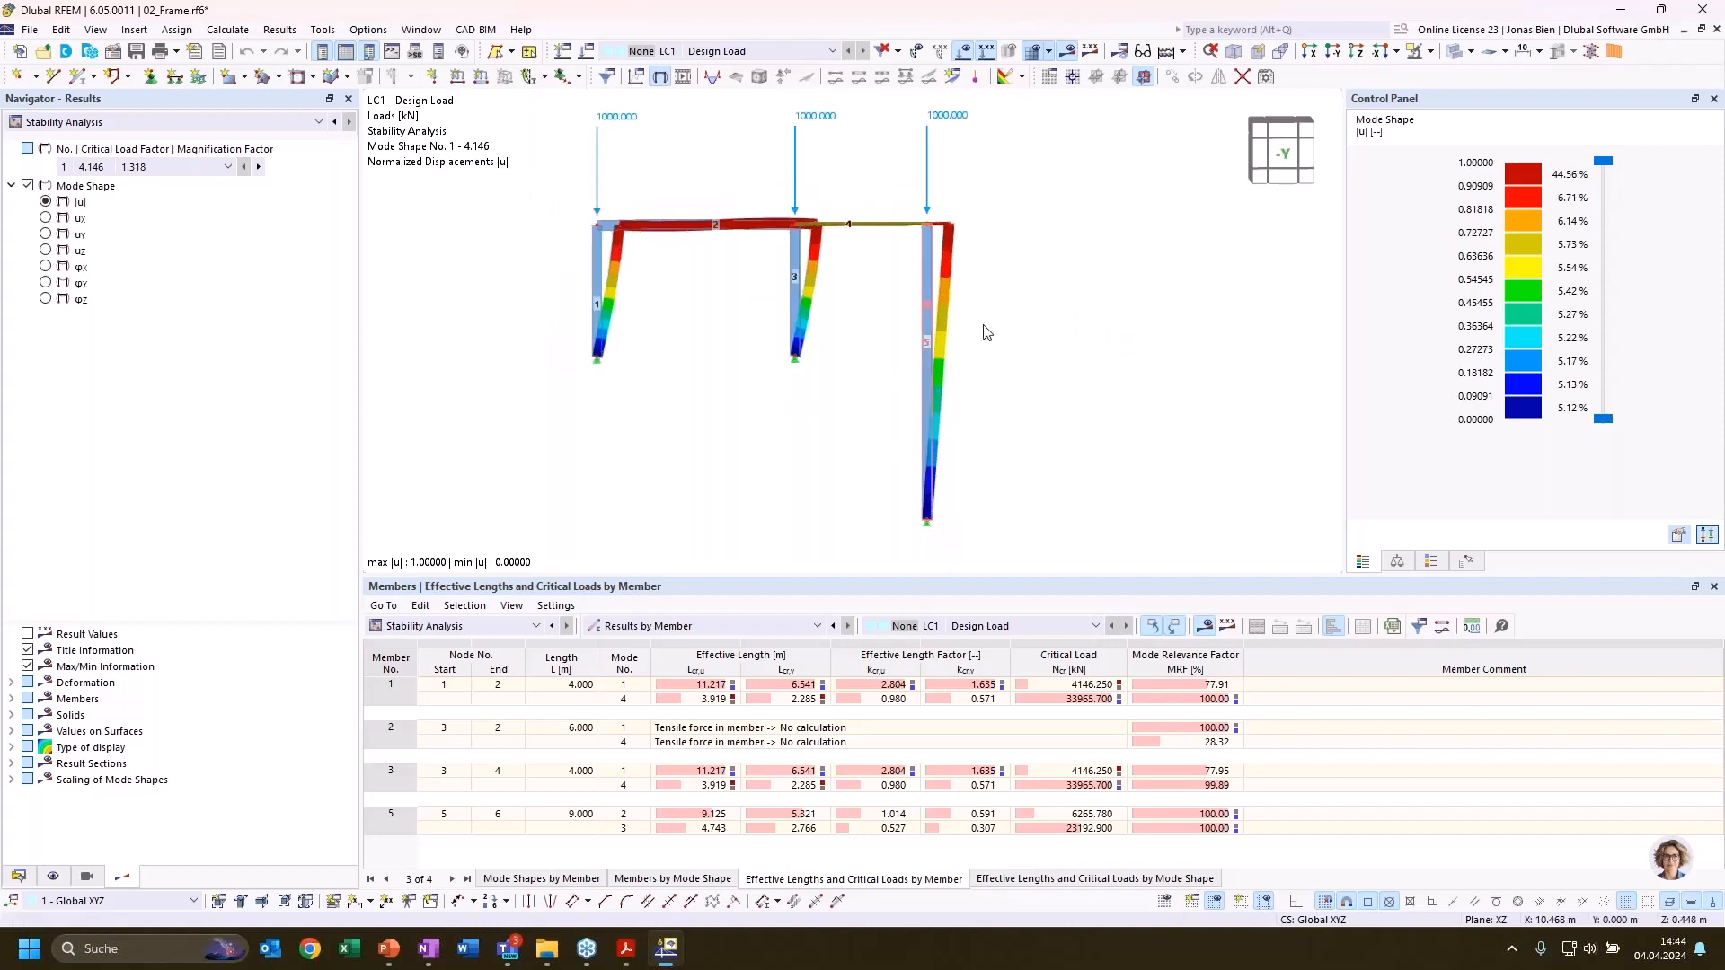
{"action": "middle_click_drag", "start_coordinate": [1020, 313], "coordinate": [1059, 344]}
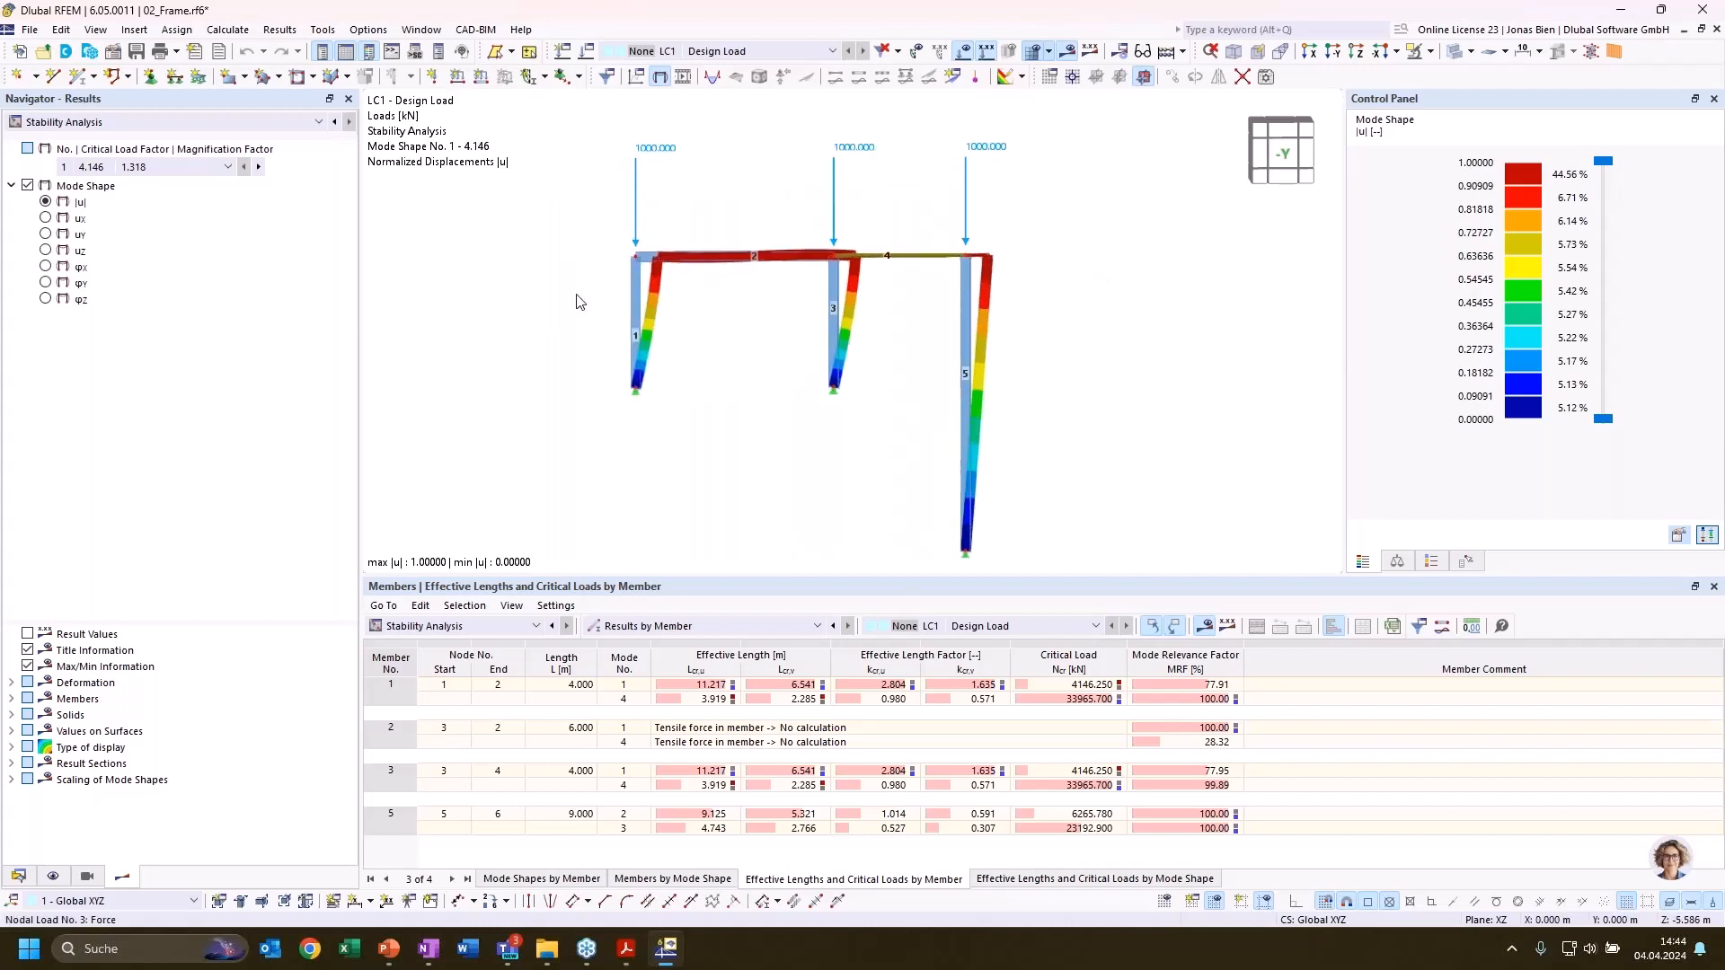
Switch from the frame to the 03_Hall.rf6 model
{"action": "left_click", "coordinate": [18, 875]}
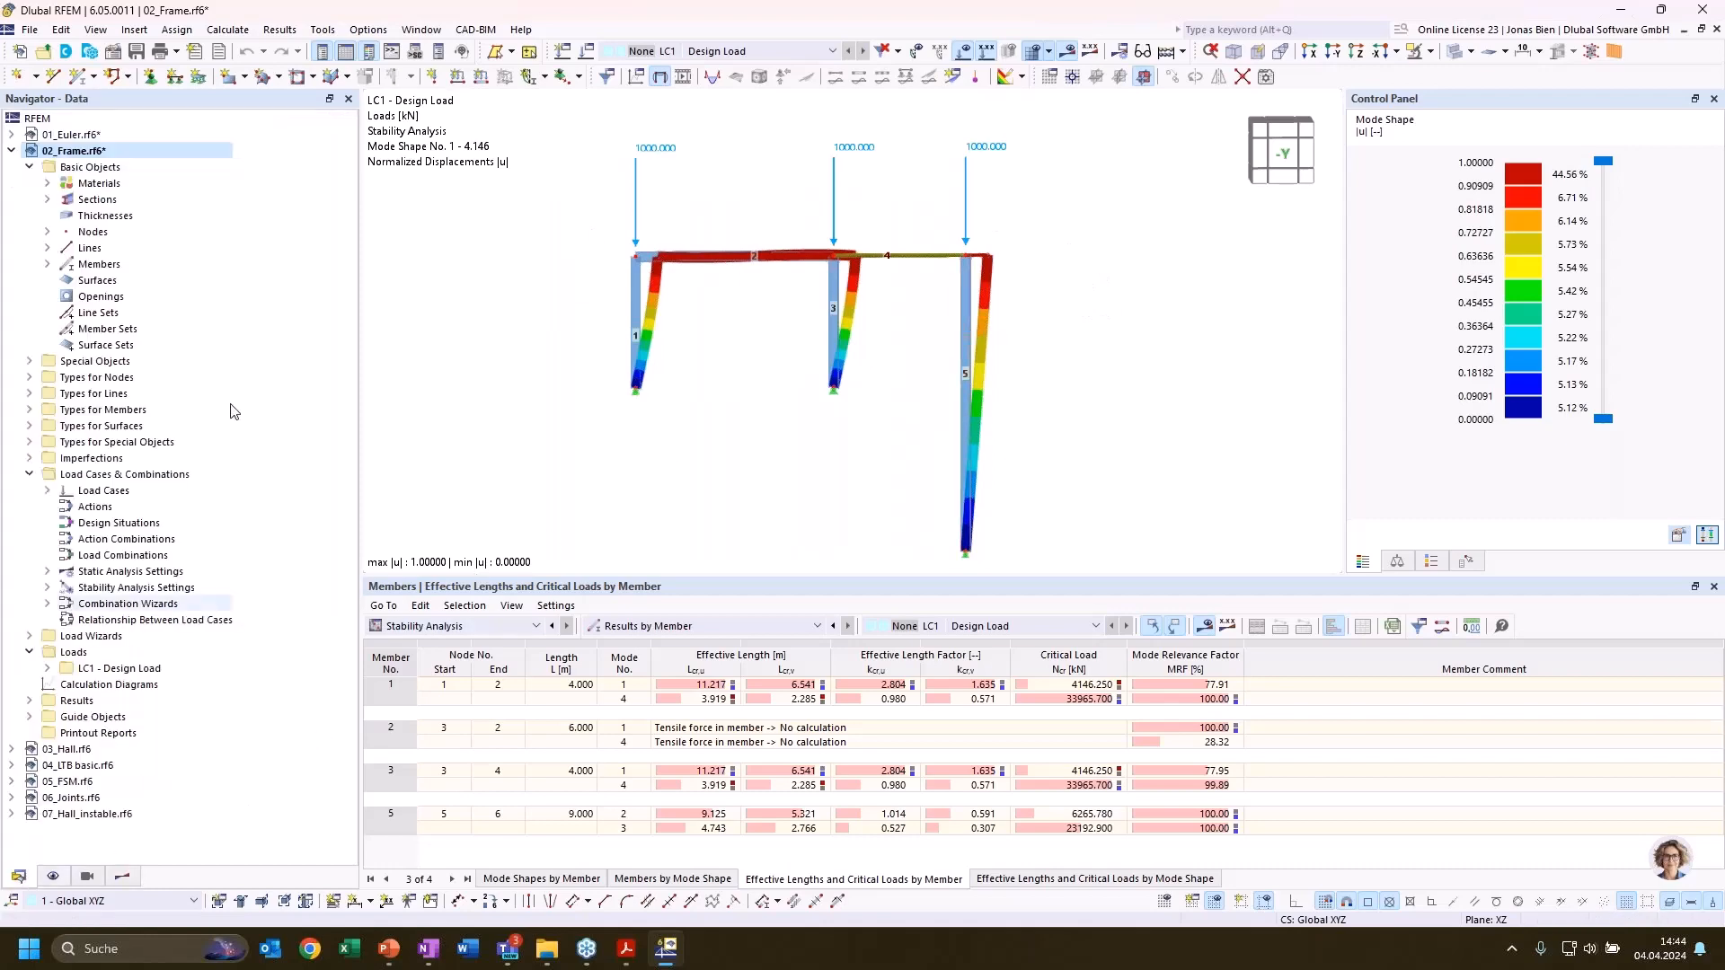
{"action": "left_click", "coordinate": [12, 151]}
{"action": "double_click", "coordinate": [70, 168]}
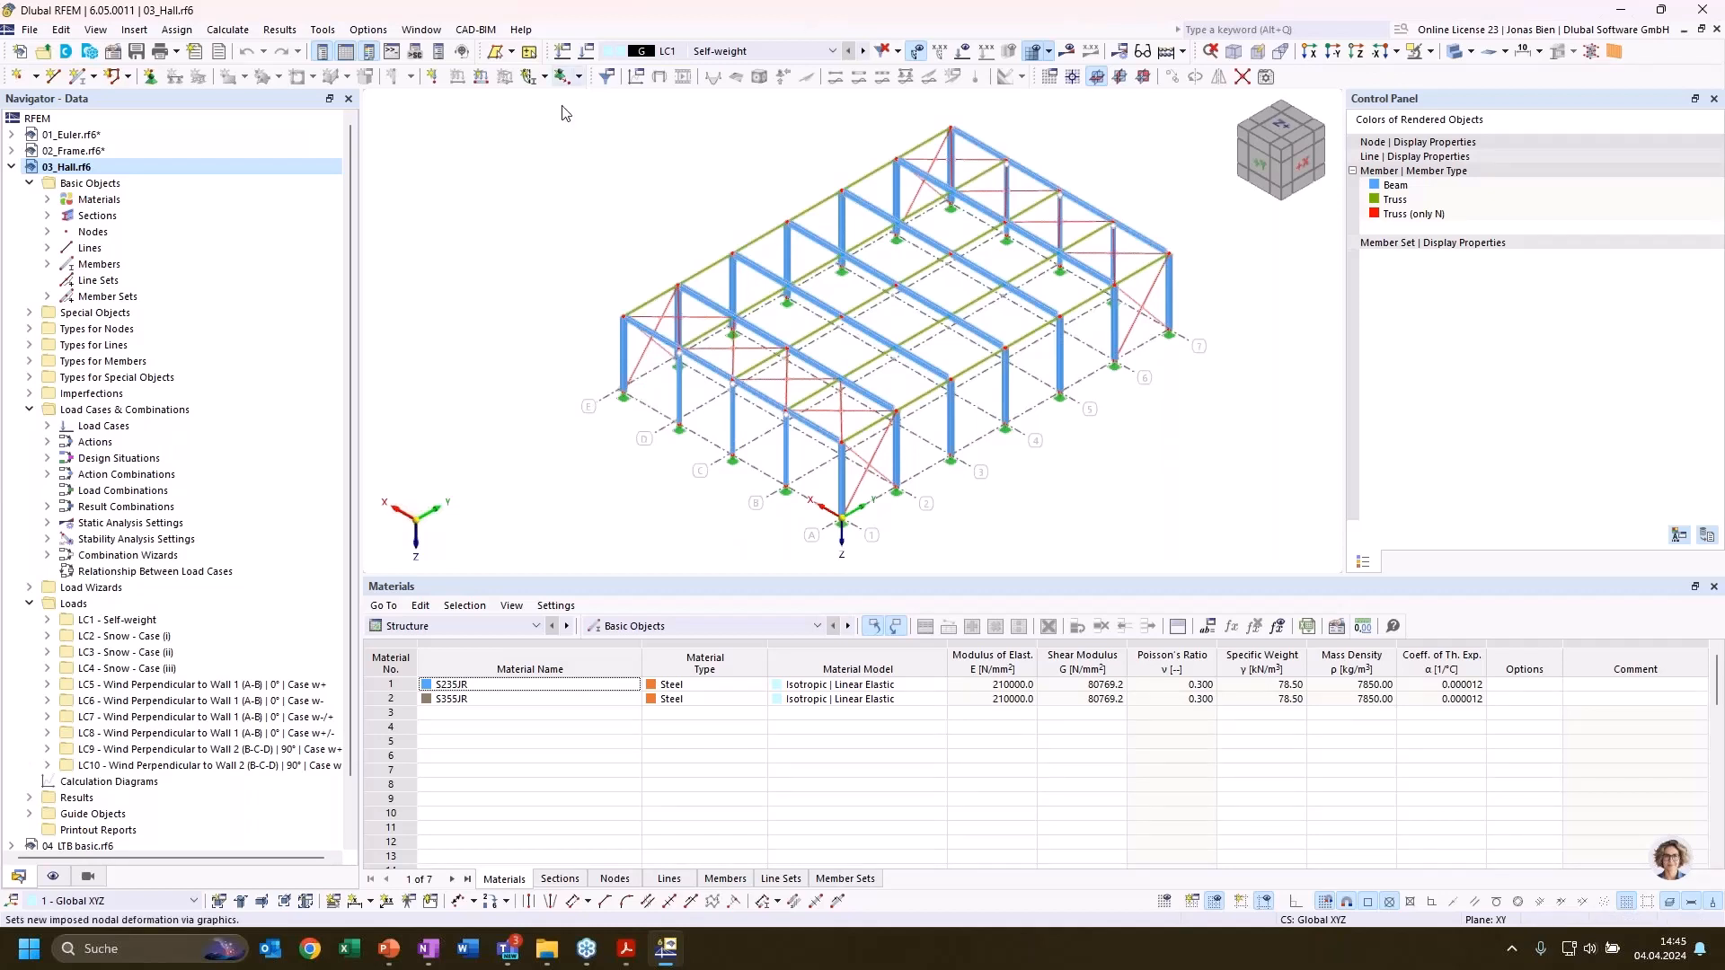
Review the hall's load cases LC1 to LC10, including snow cases LC3 and LC4
{"action": "left_click", "coordinate": [47, 426]}
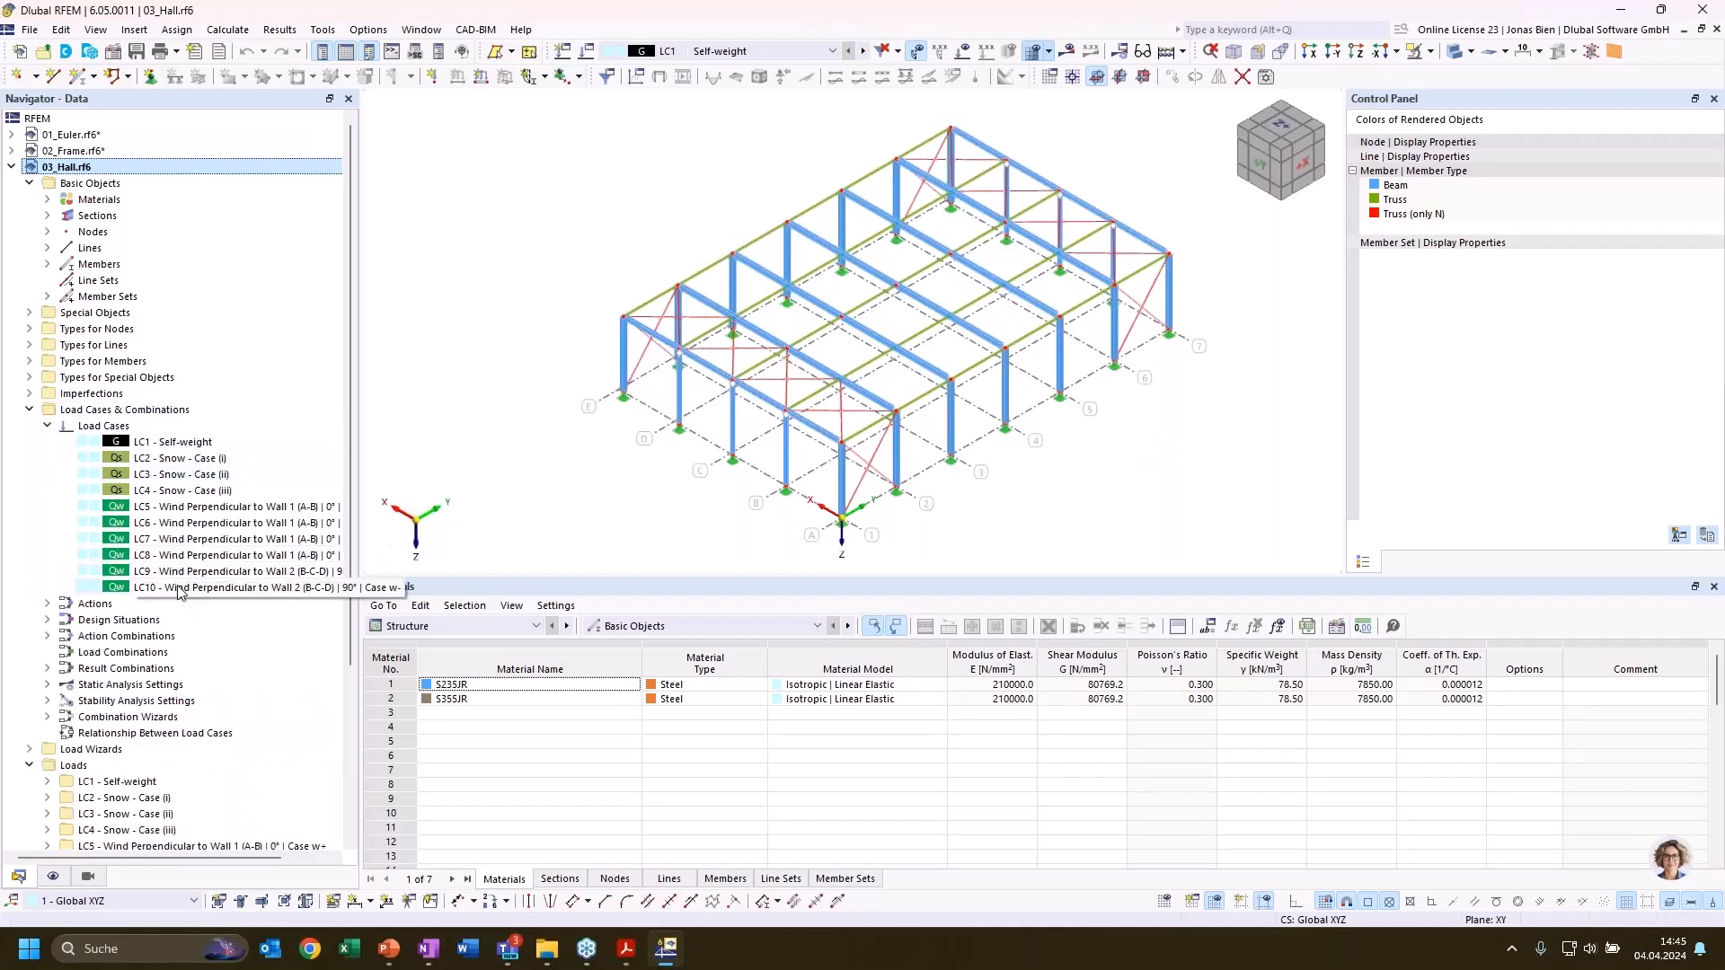
{"action": "left_click", "coordinate": [176, 473]}
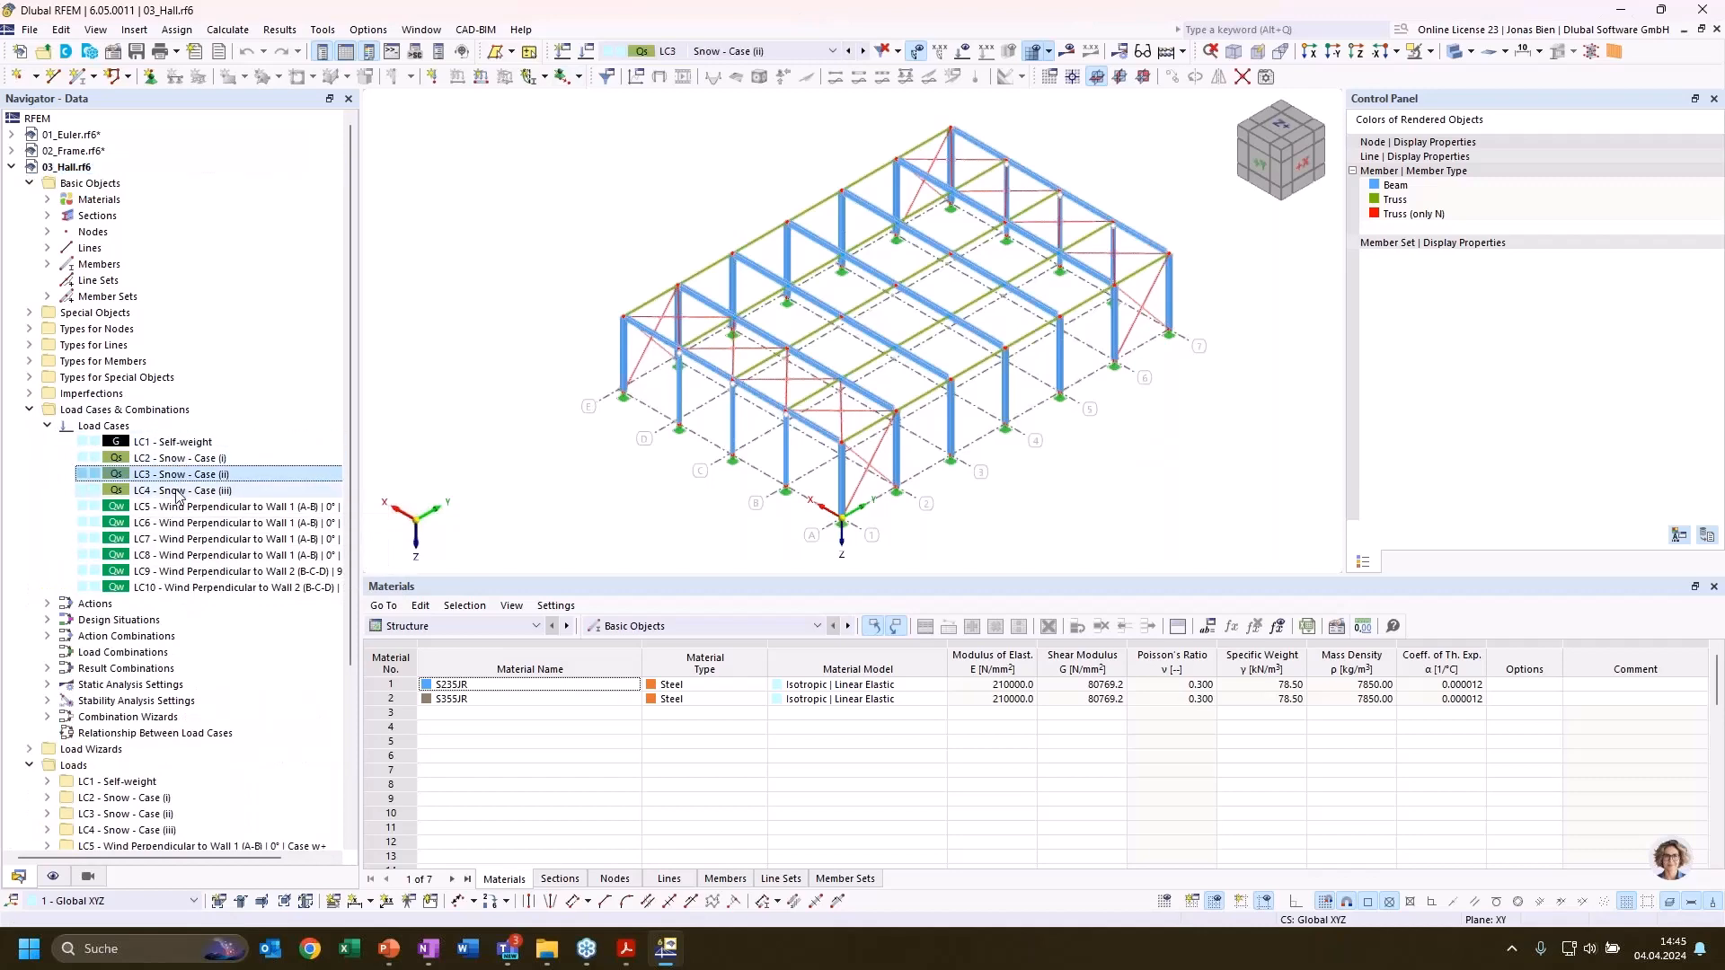
{"action": "left_click", "coordinate": [176, 492]}
{"action": "left_click", "coordinate": [47, 426]}
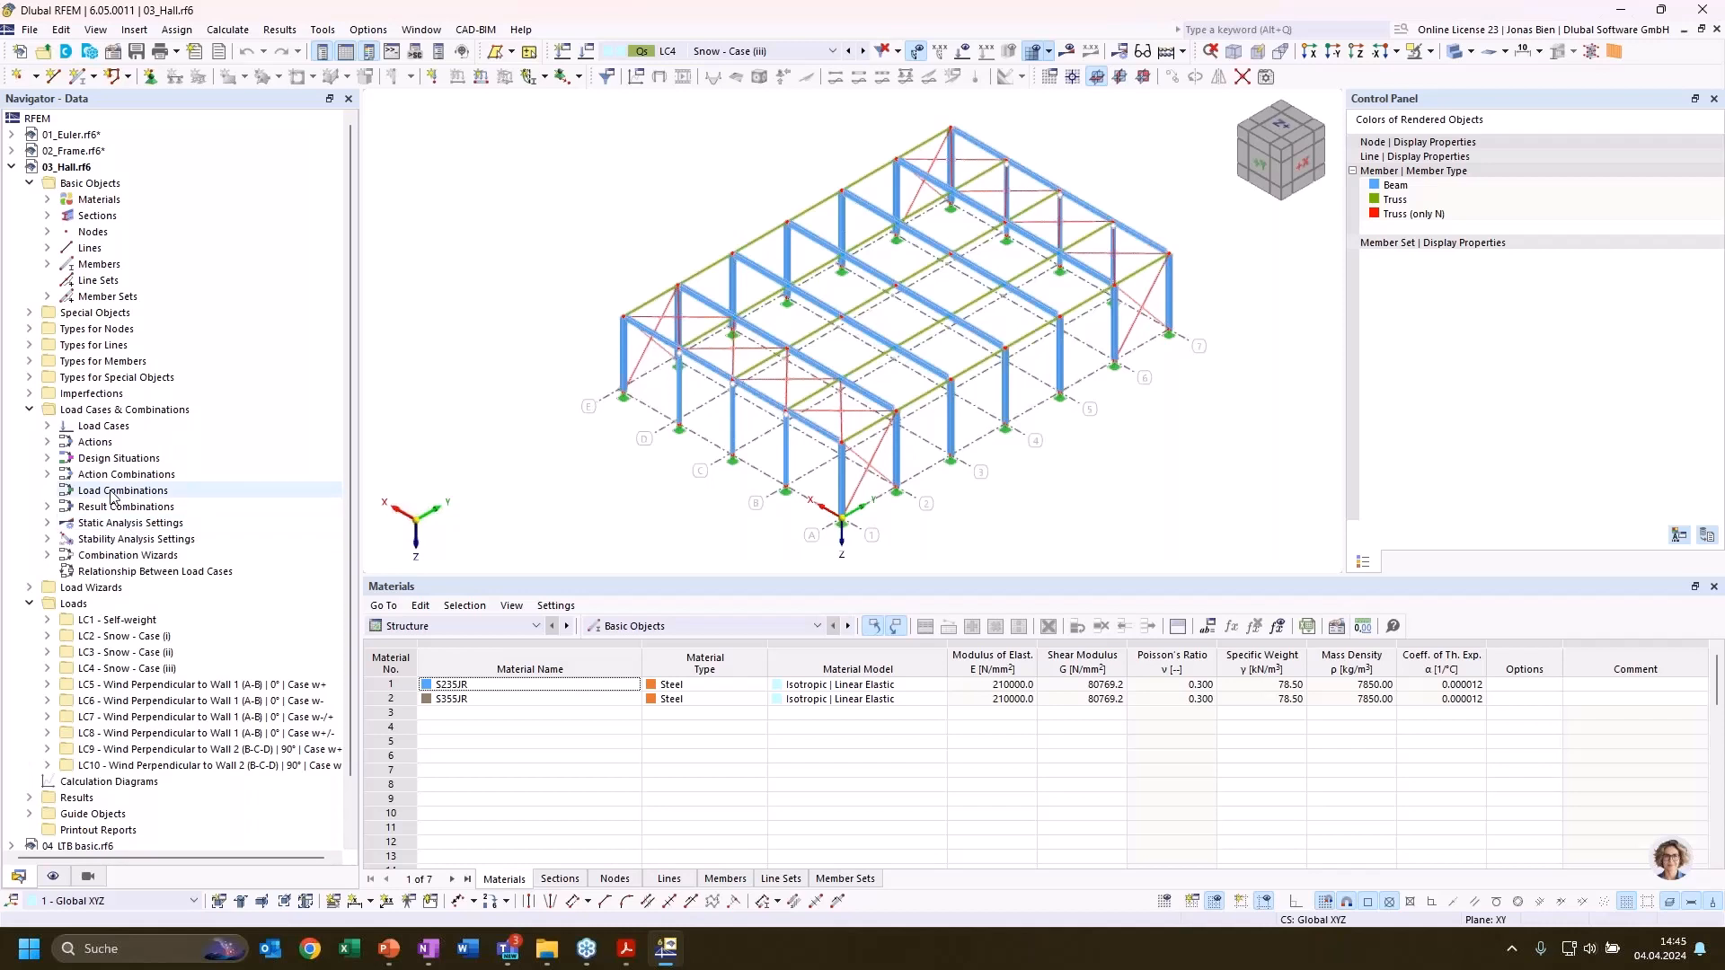
Review the ULS result combinations RC1 to RC4 of the hall
{"action": "left_click", "coordinate": [48, 508]}
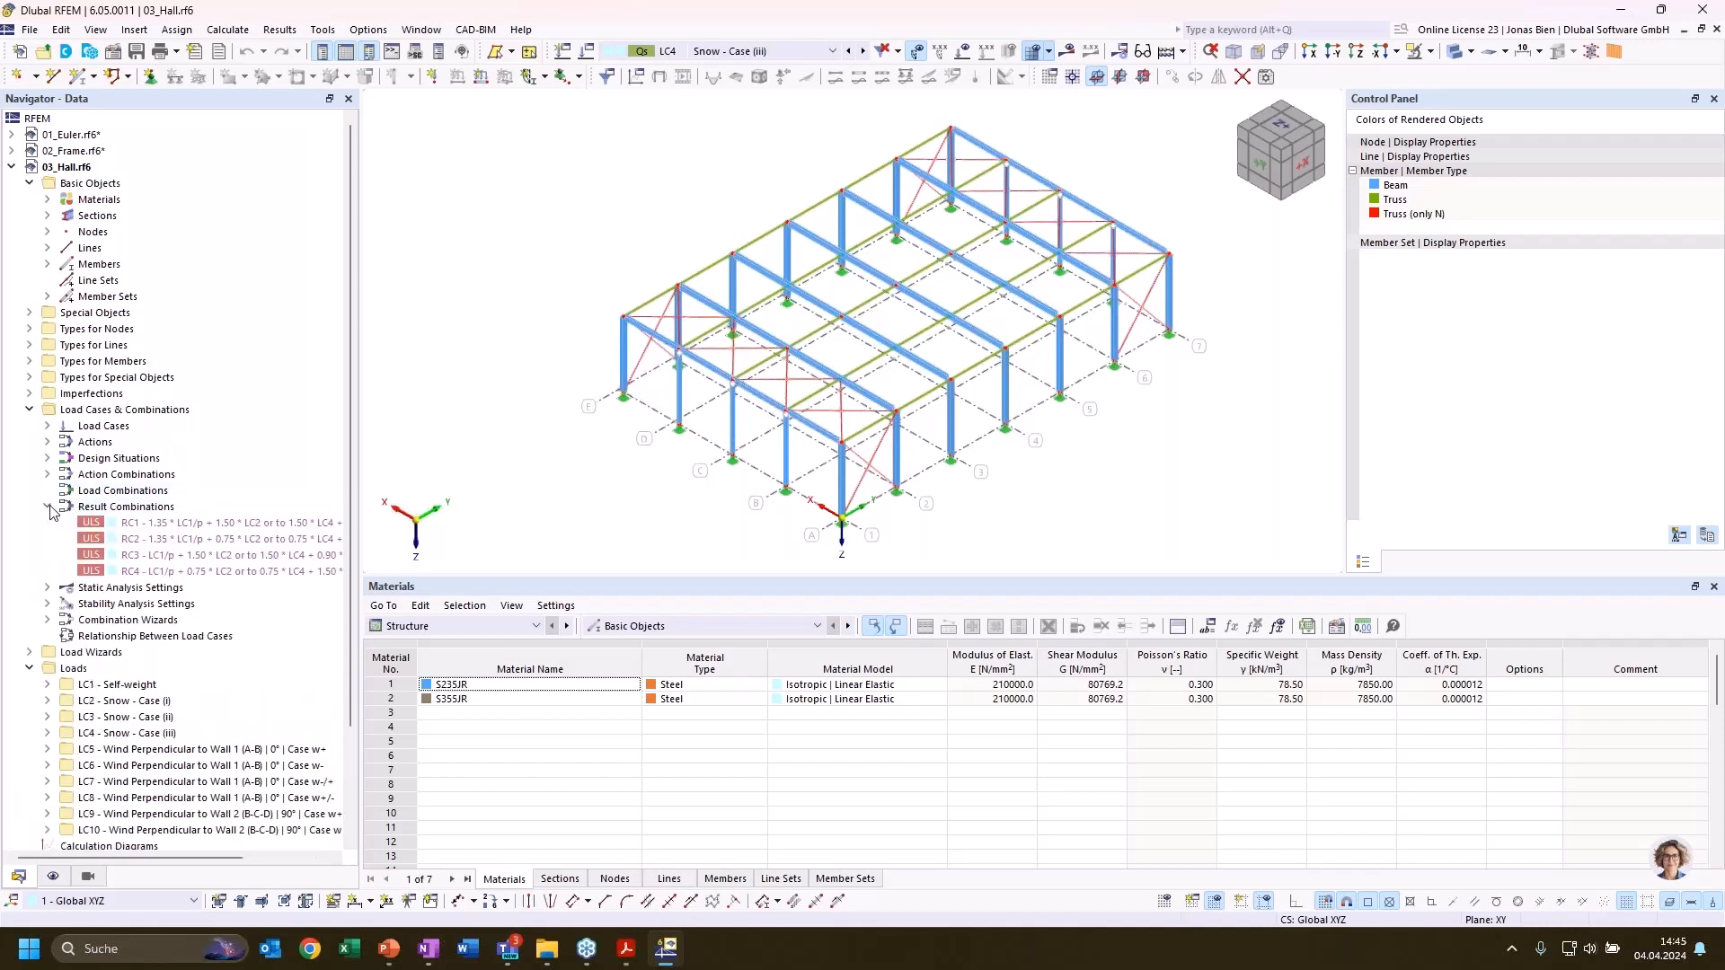
{"action": "left_click", "coordinate": [205, 524]}
{"action": "left_click", "coordinate": [206, 540]}
{"action": "left_click", "coordinate": [205, 556]}
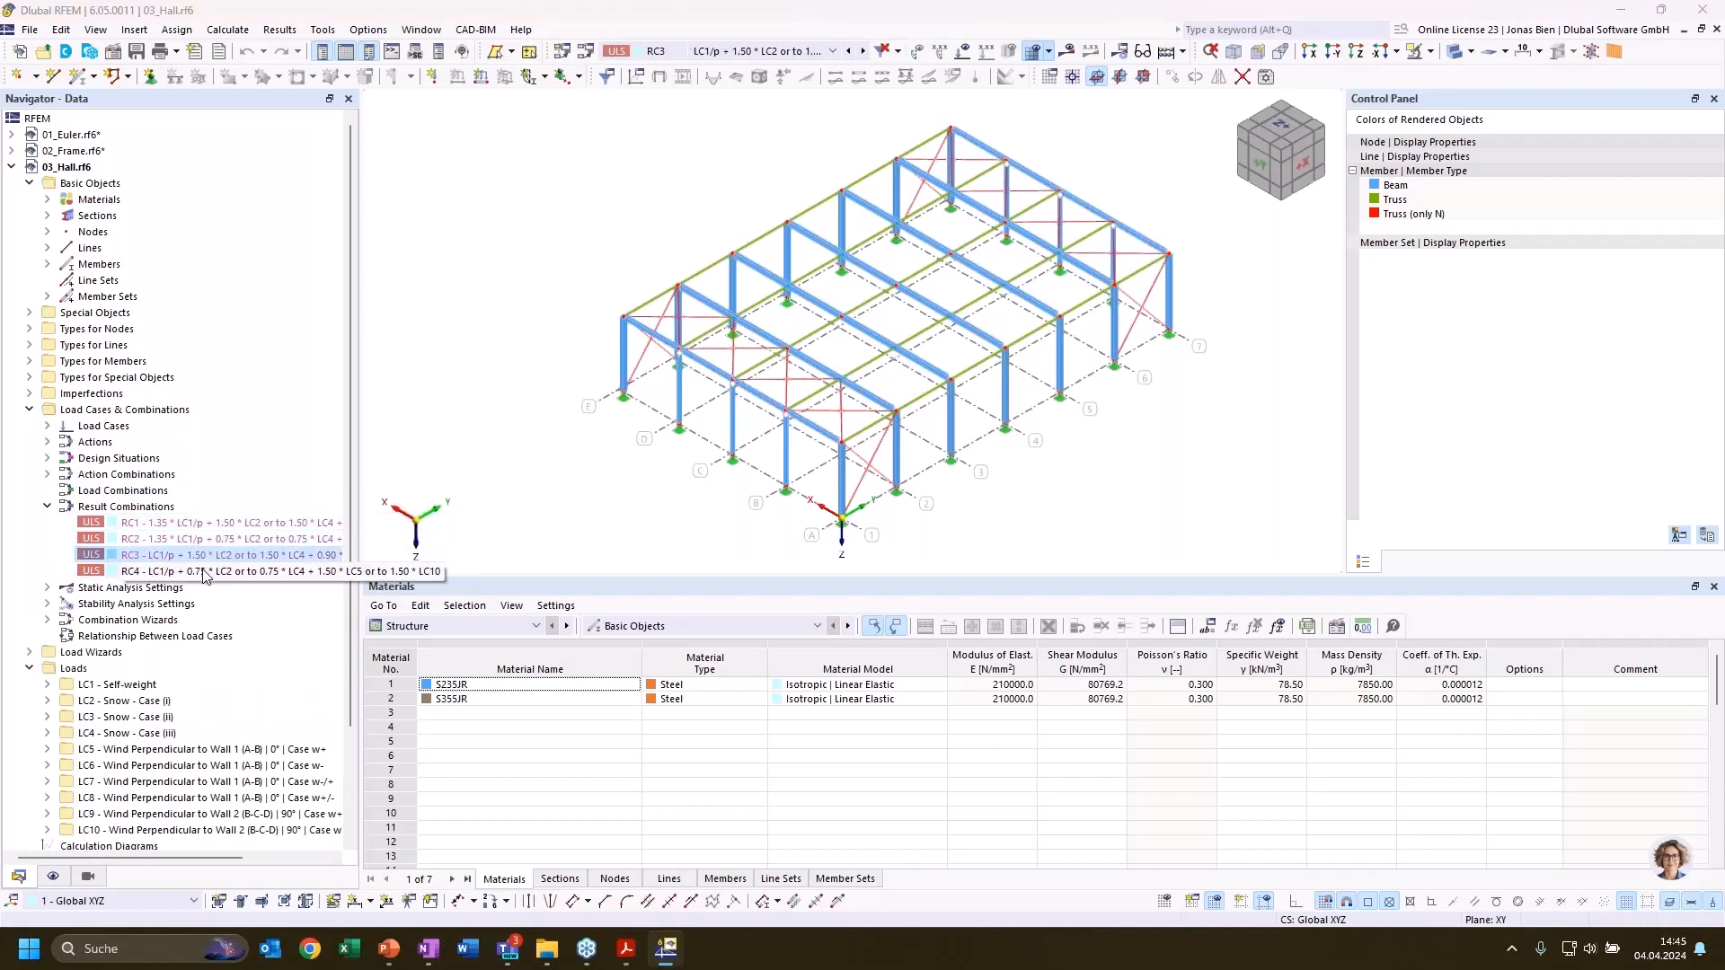
{"action": "left_click", "coordinate": [205, 573]}
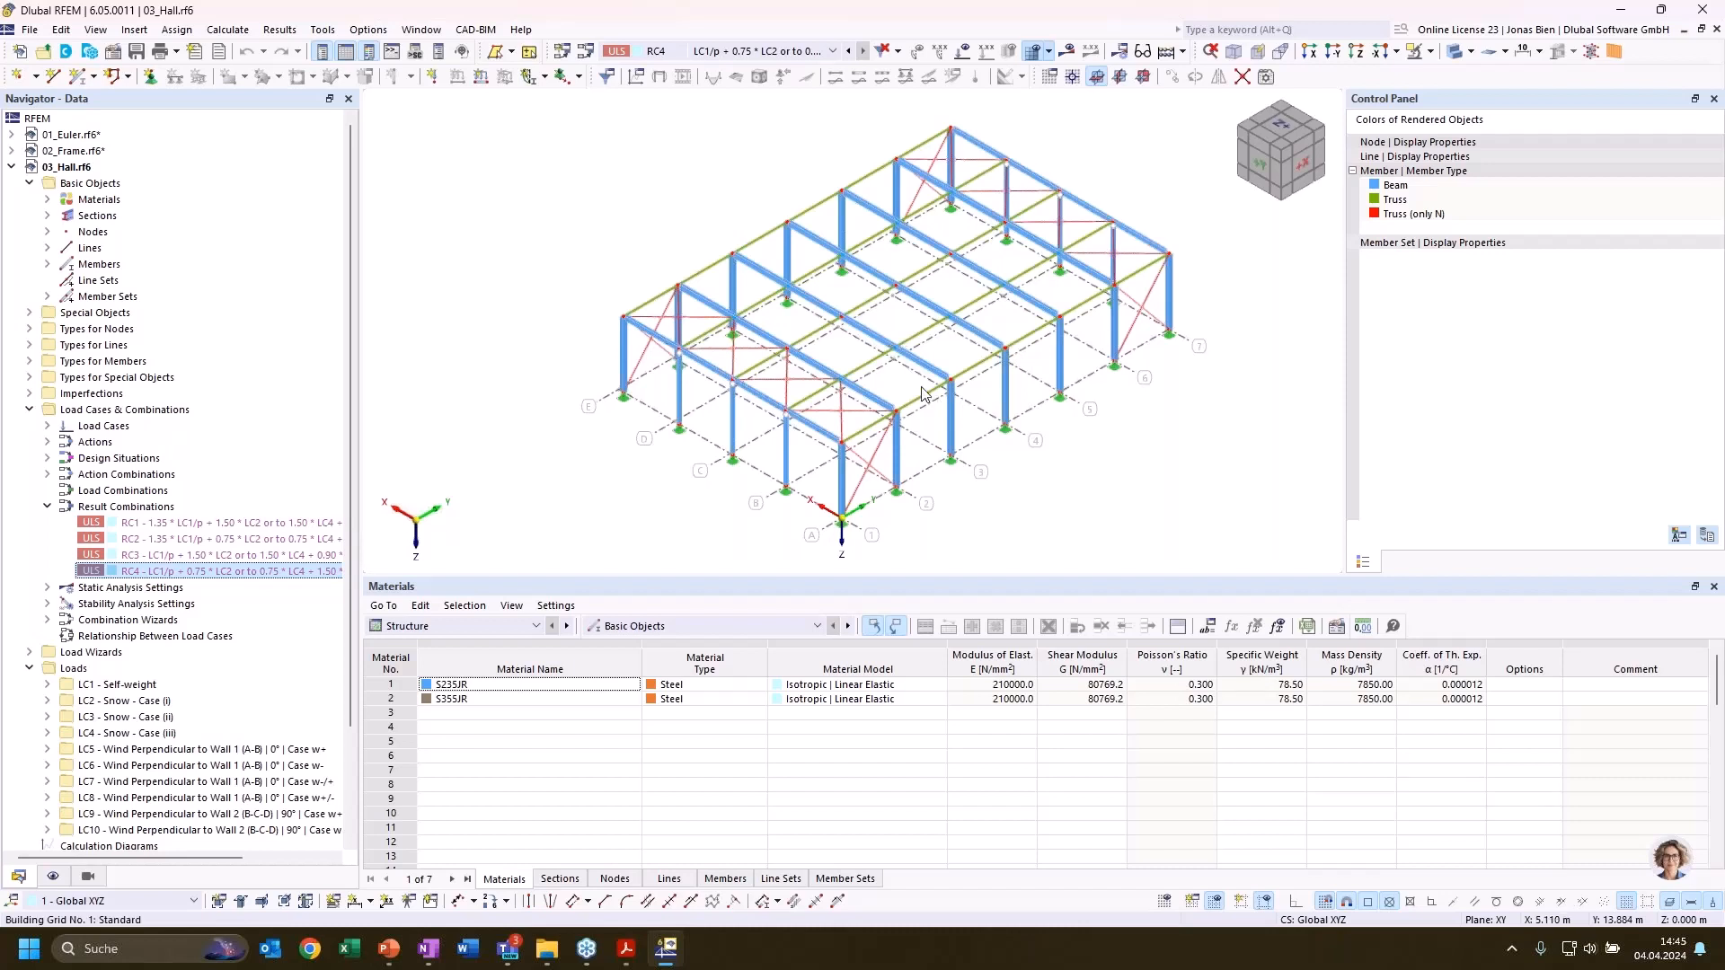
{"action": "left_click", "coordinate": [1168, 442]}
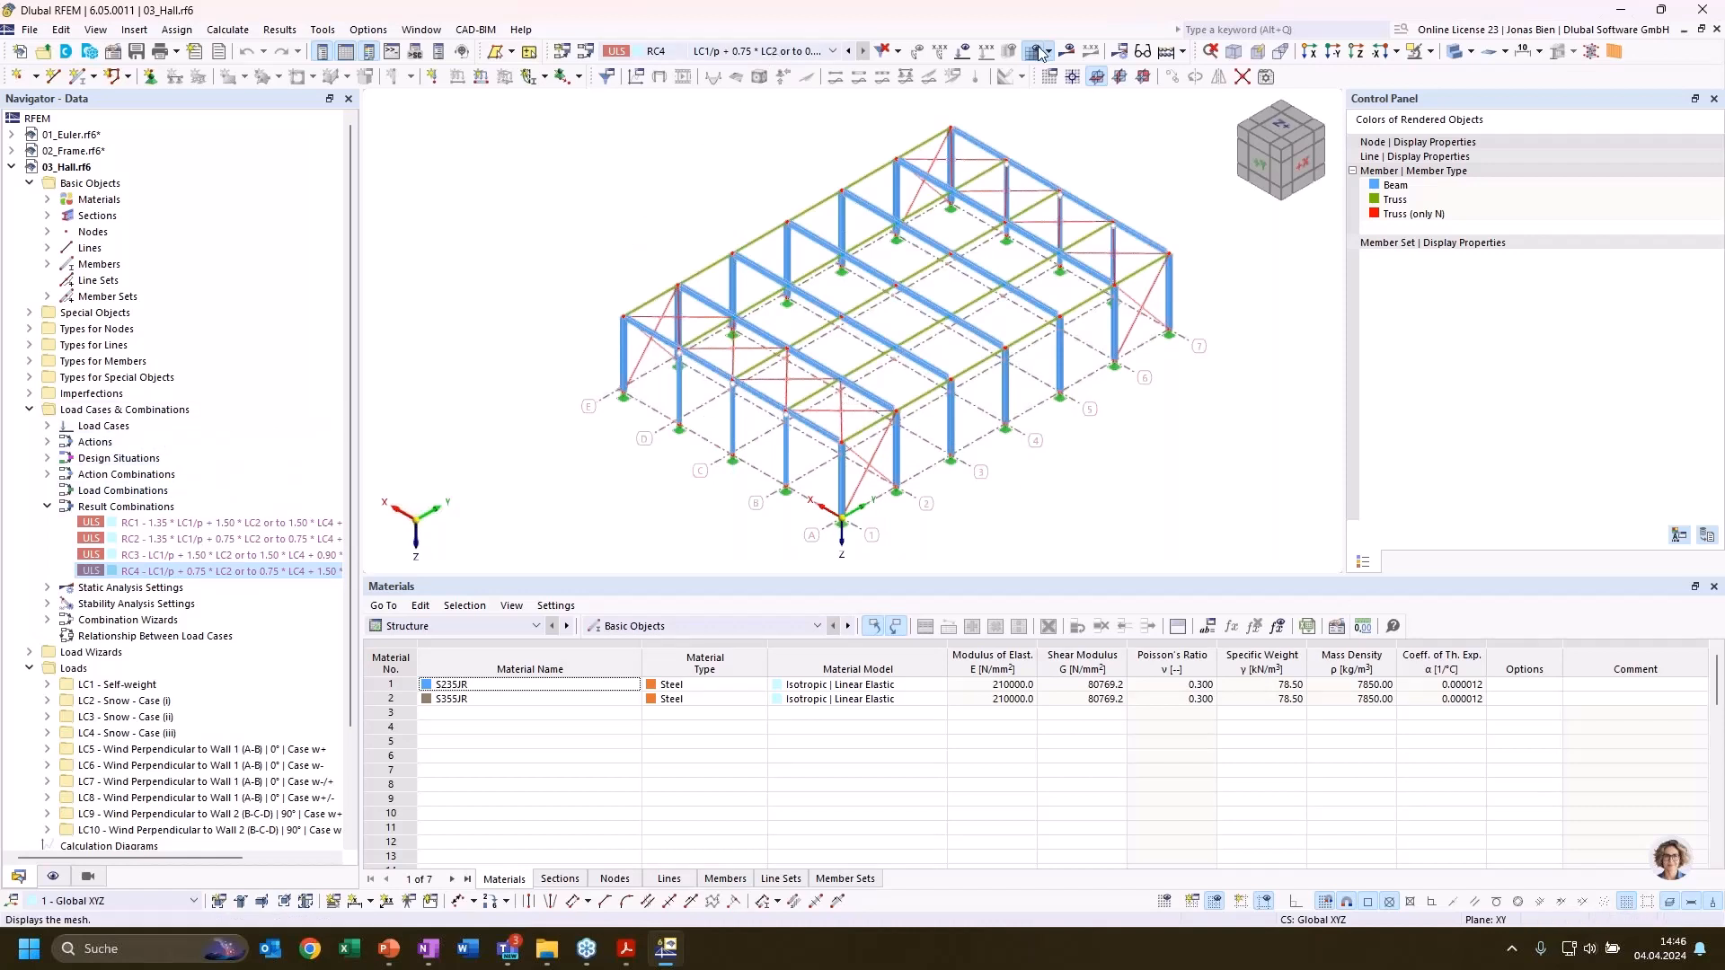
Calculate the whole hall model and show the results of design situation DS1 - ULS (STR/GEO)
{"action": "left_click", "coordinate": [1068, 54]}
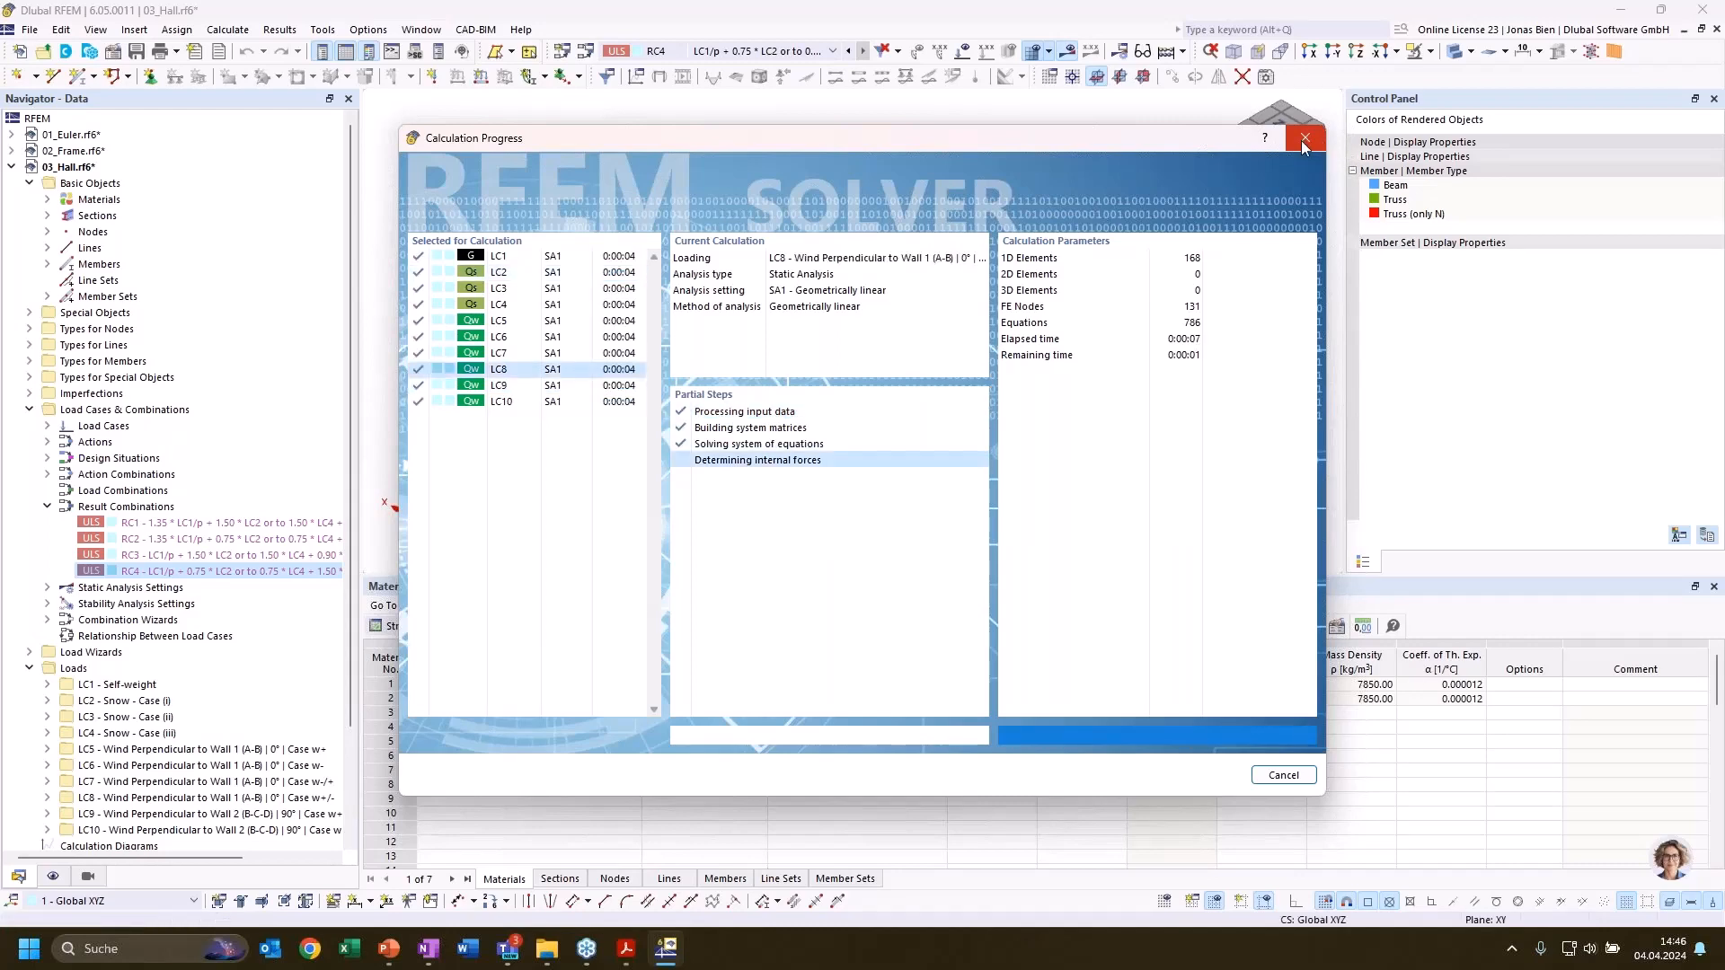
{"action": "left_click", "coordinate": [753, 56]}
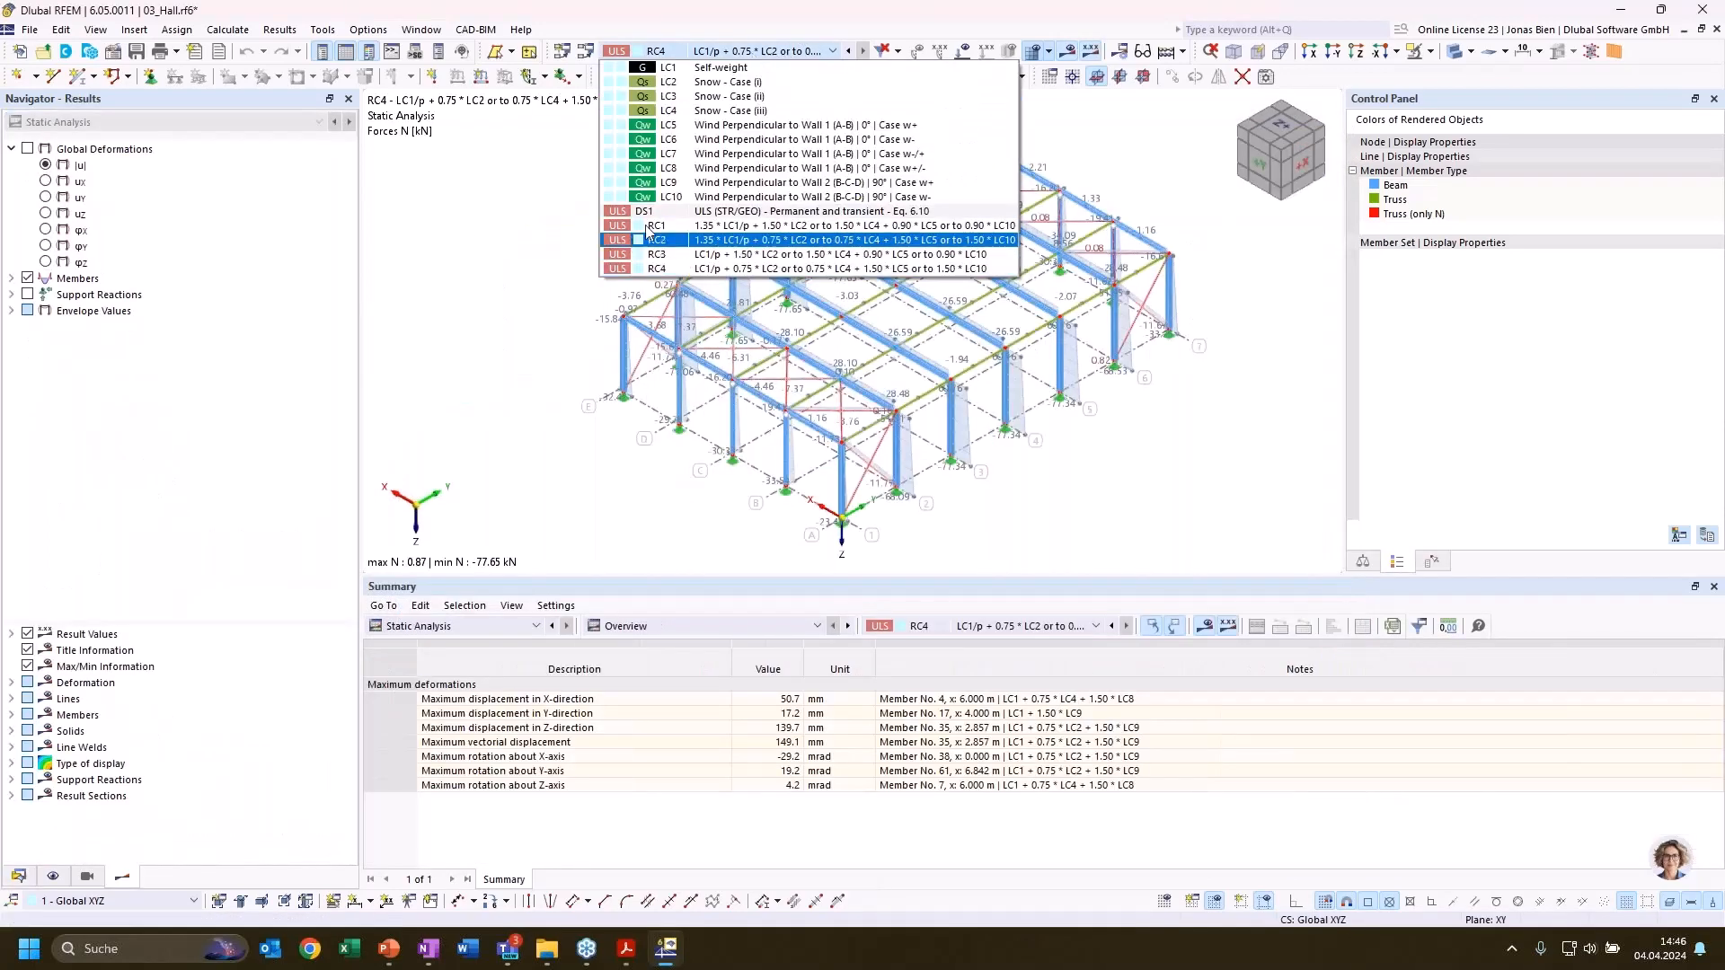
{"action": "left_click", "coordinate": [567, 205]}
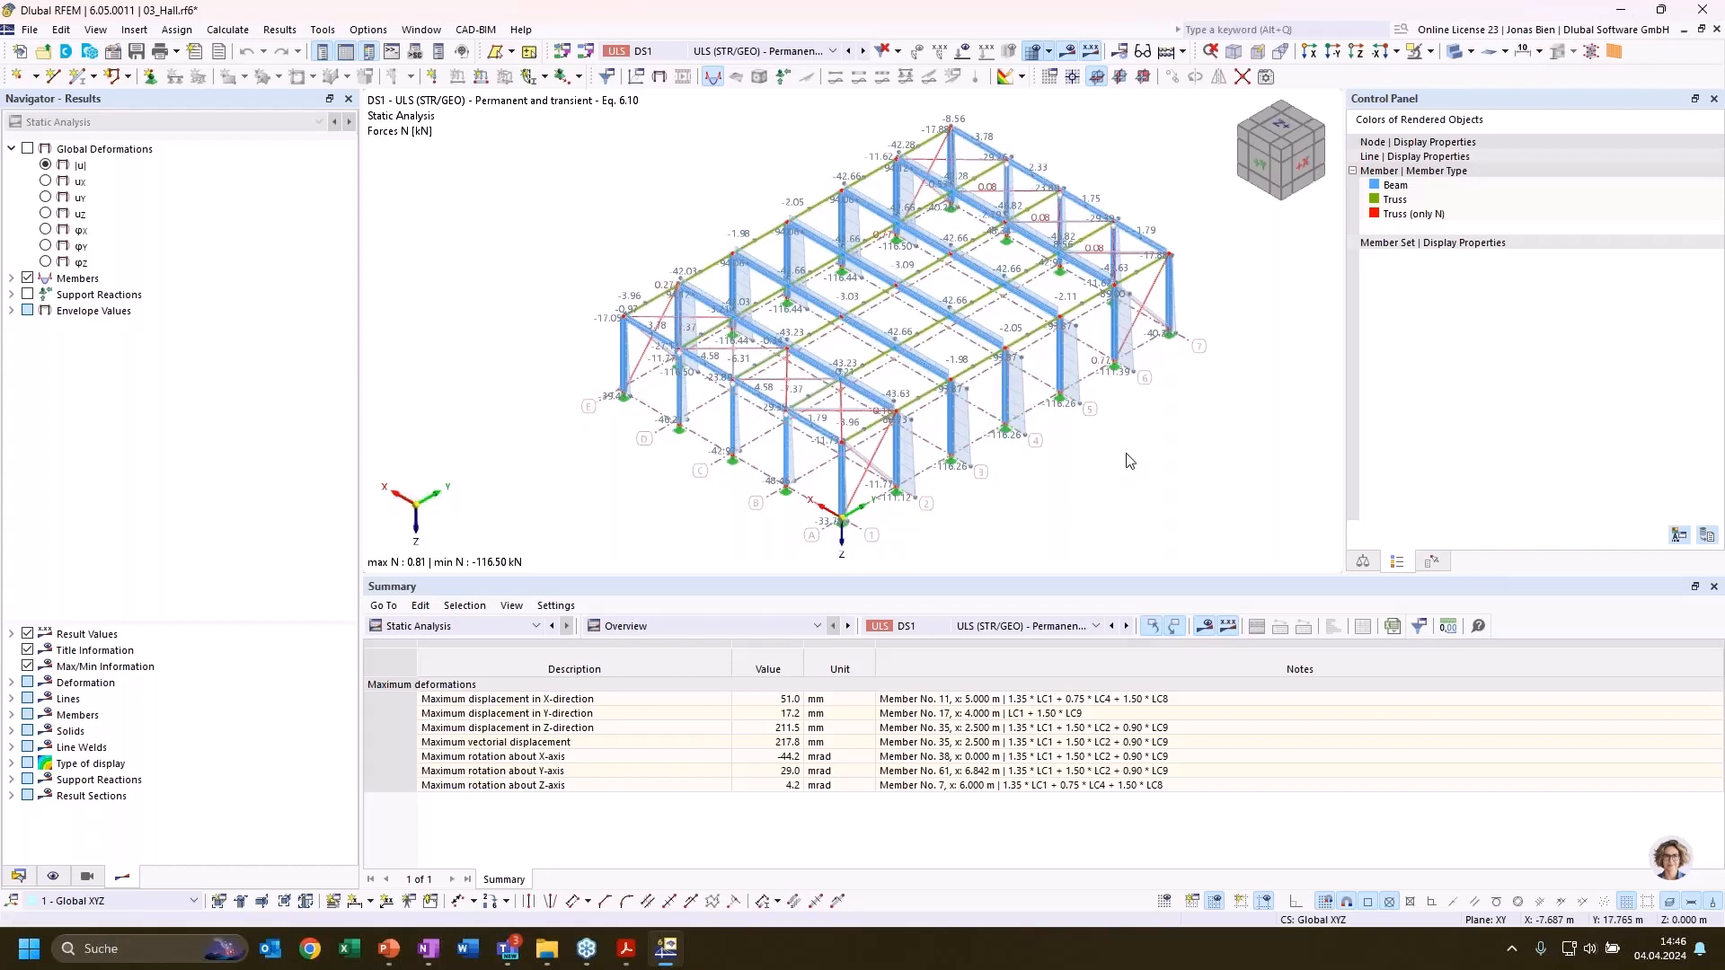
Expand the member internal forces results and list the static analysis internal forces by member for DS1
{"action": "left_click", "coordinate": [12, 278]}
{"action": "left_click", "coordinate": [30, 310]}
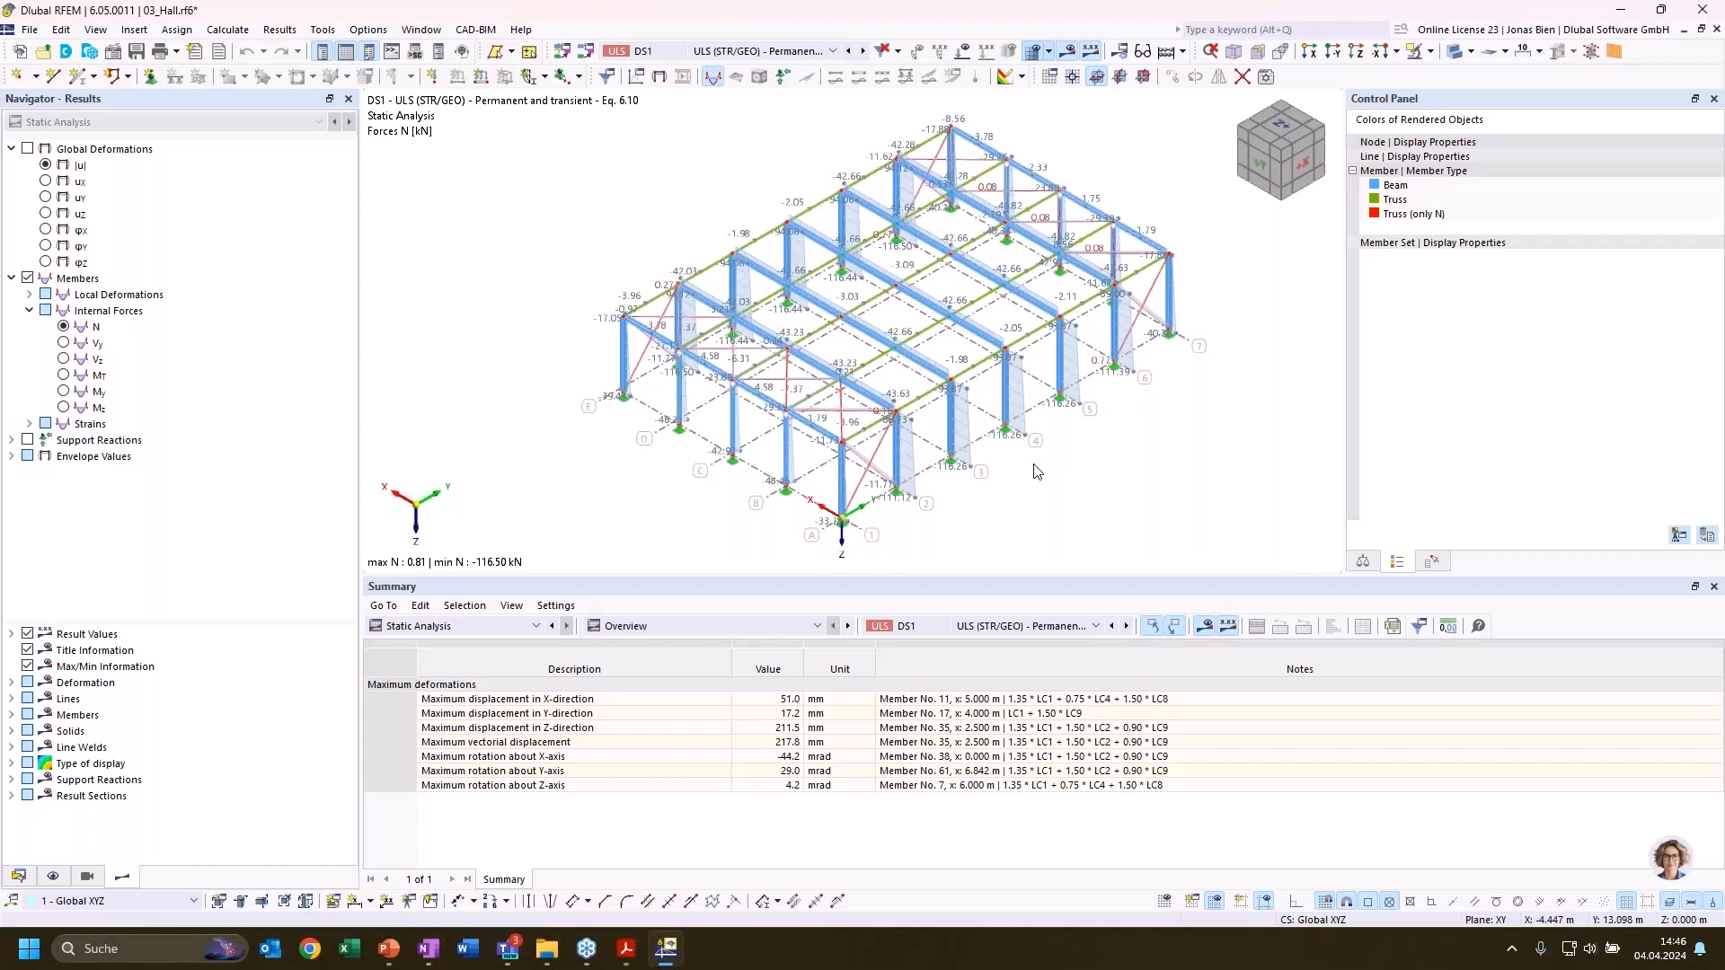
{"action": "left_click", "coordinate": [462, 626]}
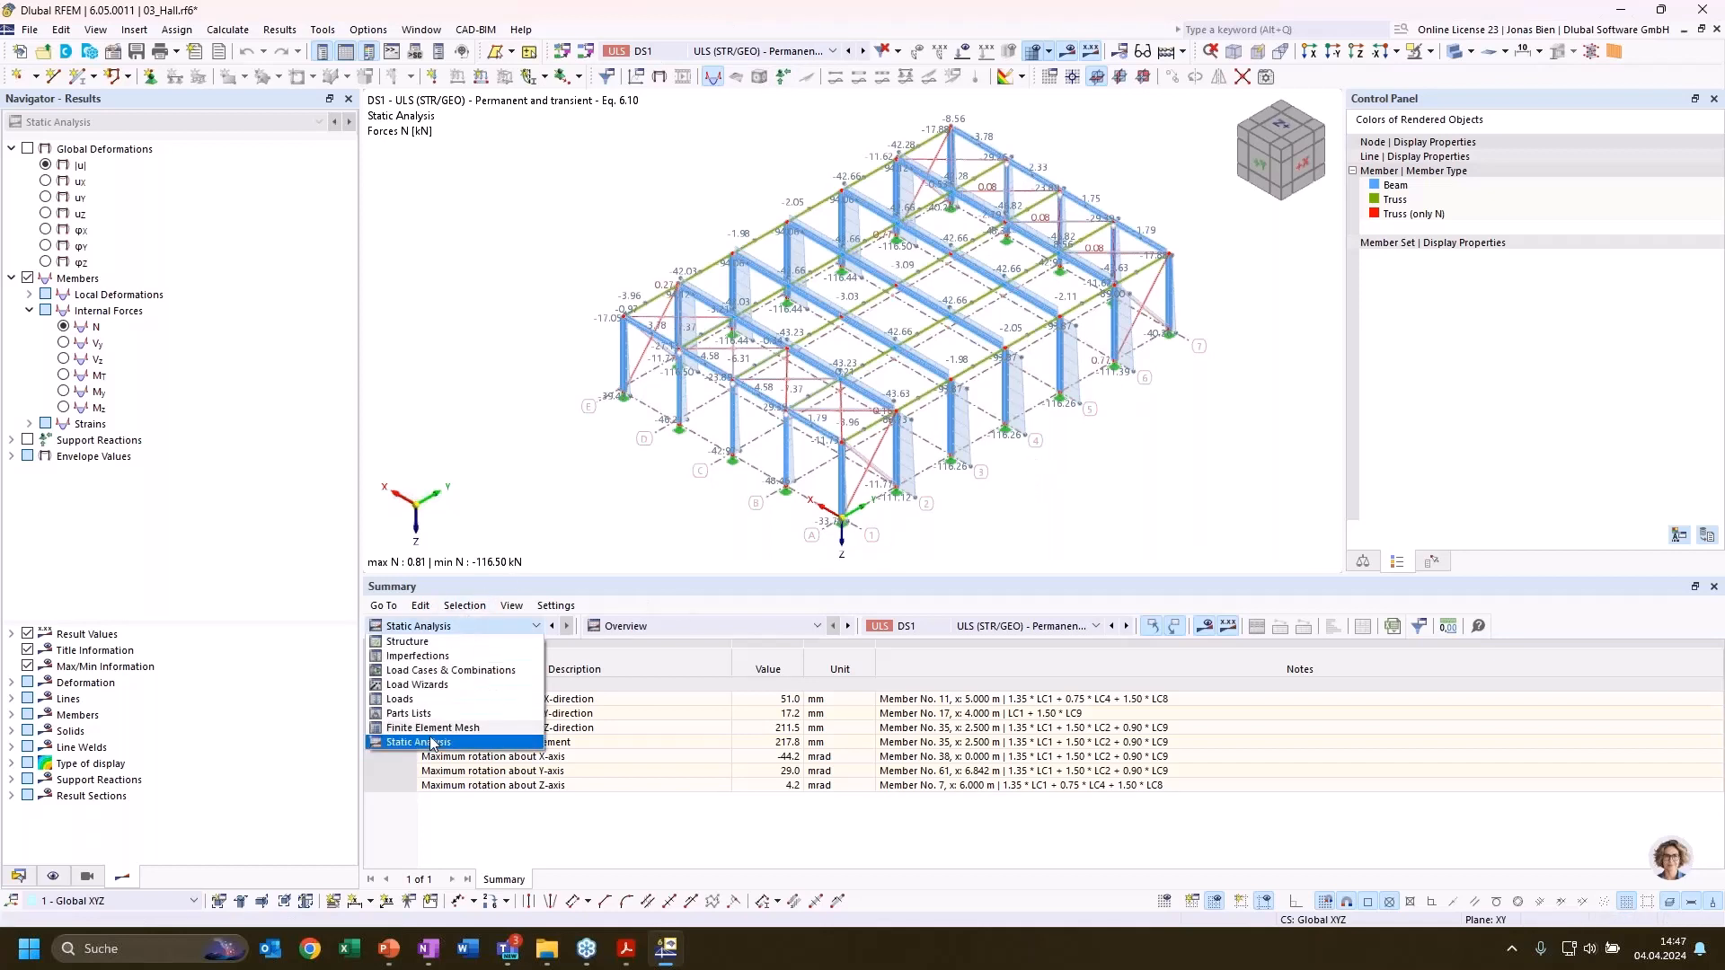
{"action": "left_click", "coordinate": [432, 744]}
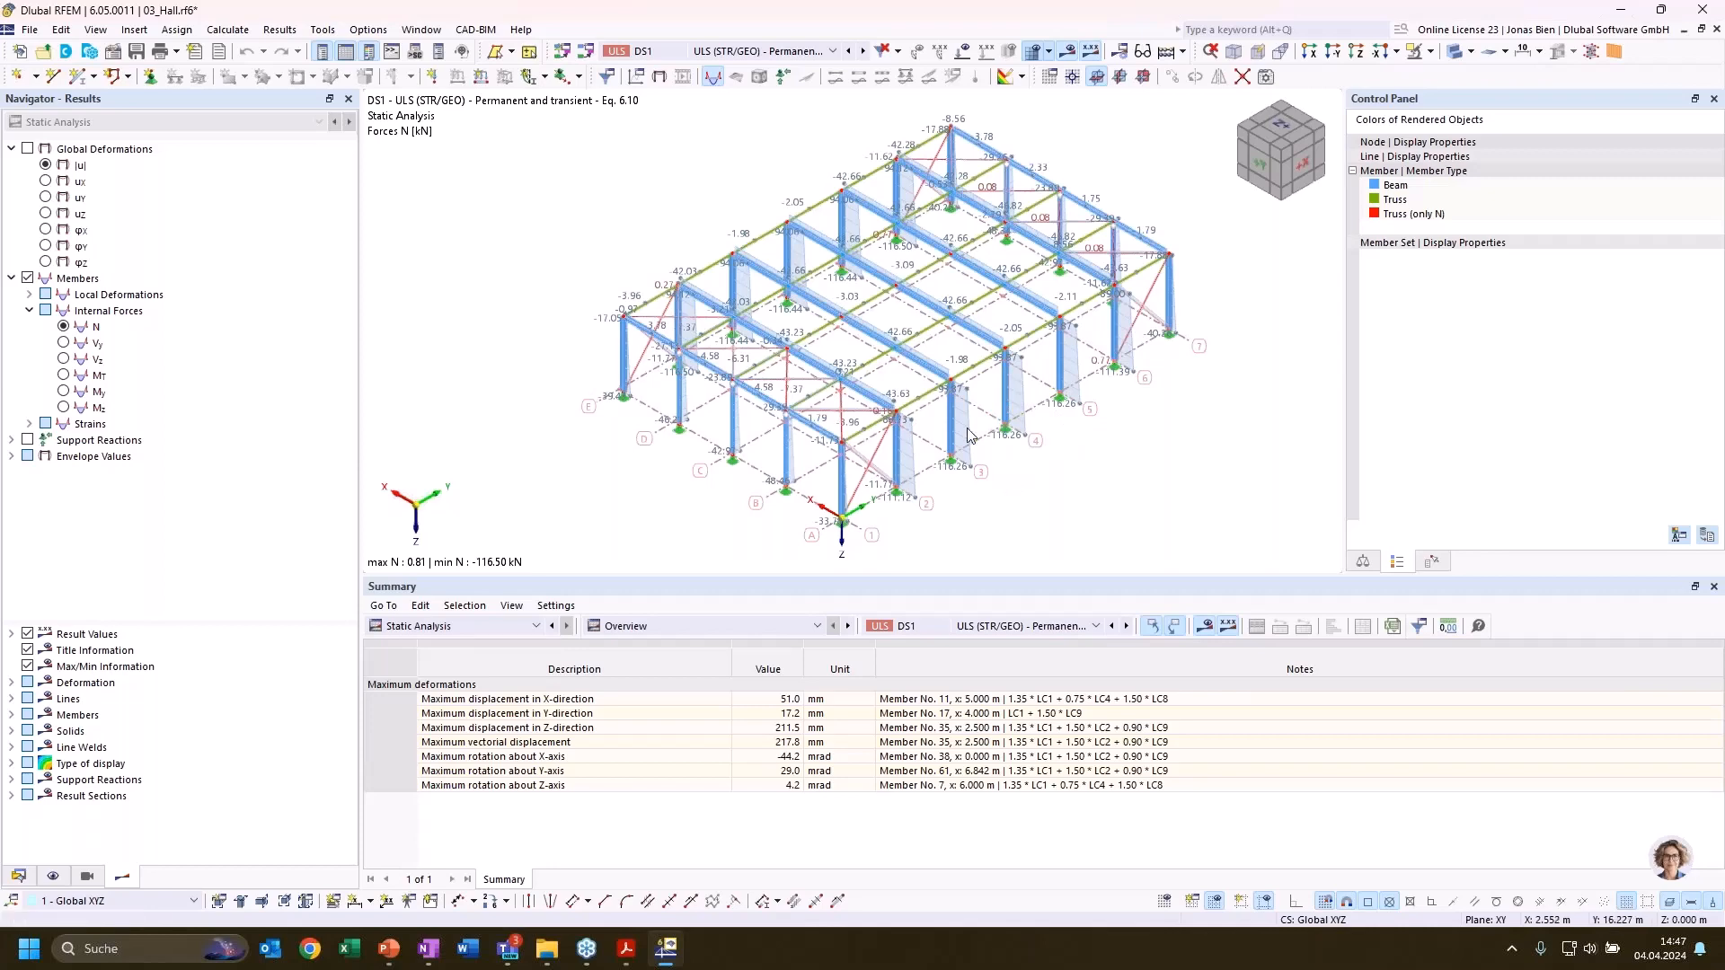
{"action": "left_click", "coordinate": [651, 626]}
{"action": "left_click", "coordinate": [656, 667]}
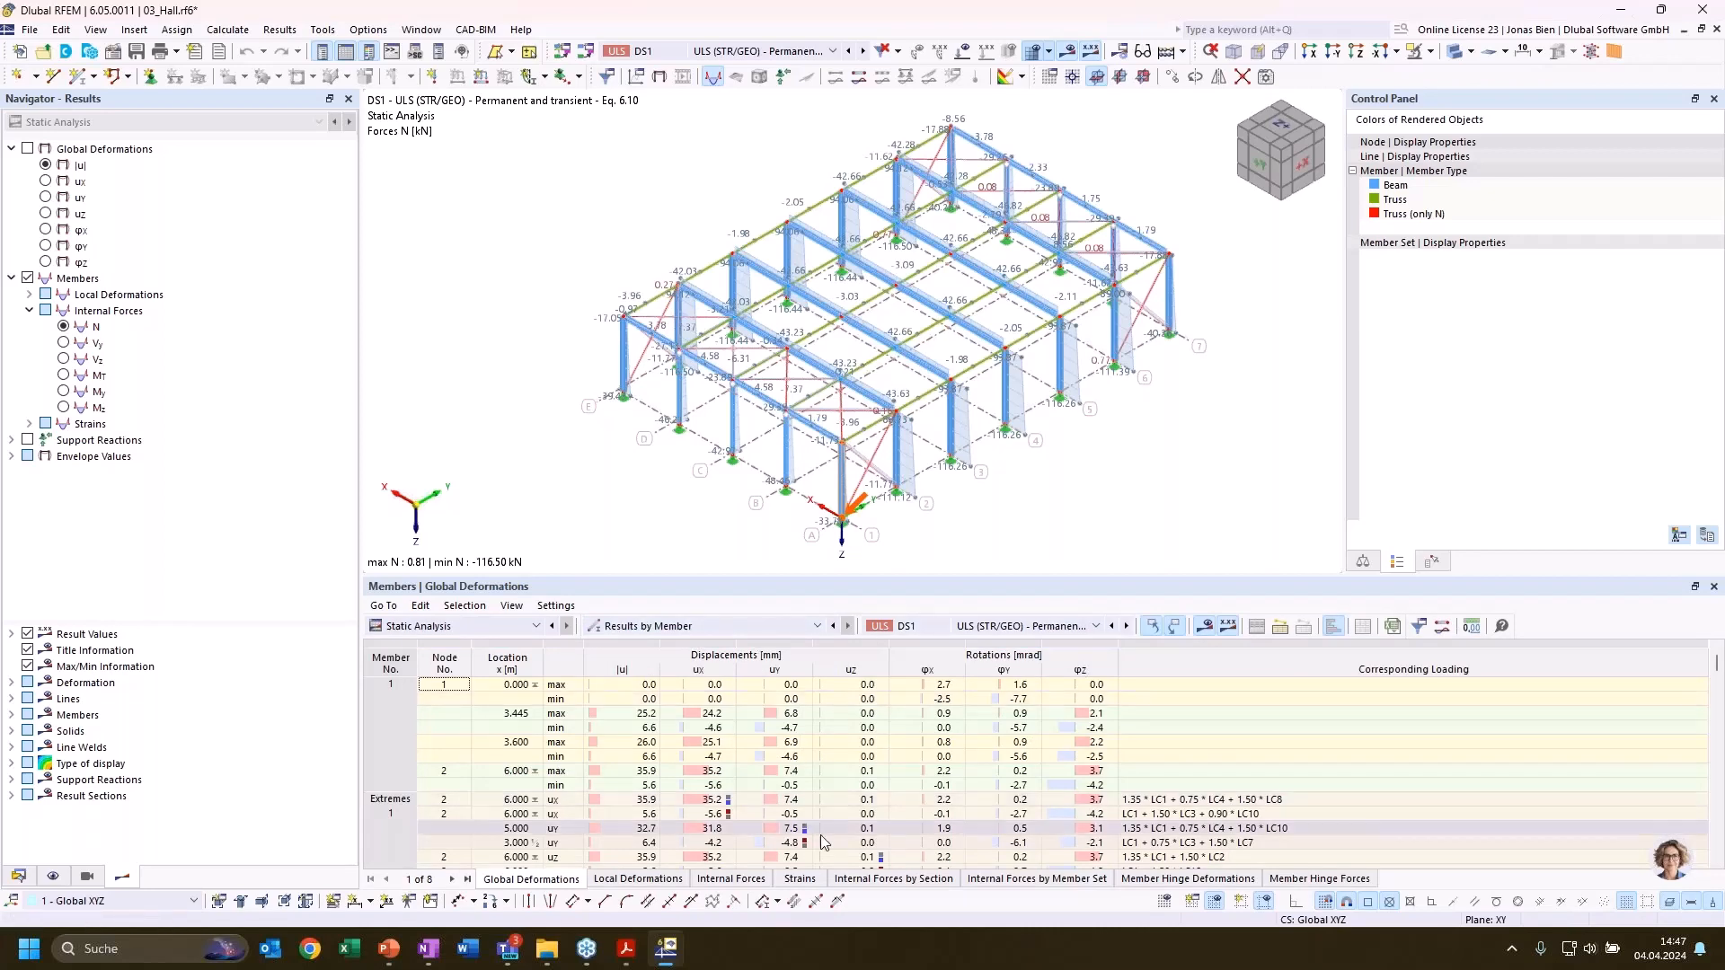
{"action": "left_click", "coordinate": [889, 878]}
{"action": "left_click", "coordinate": [731, 878]}
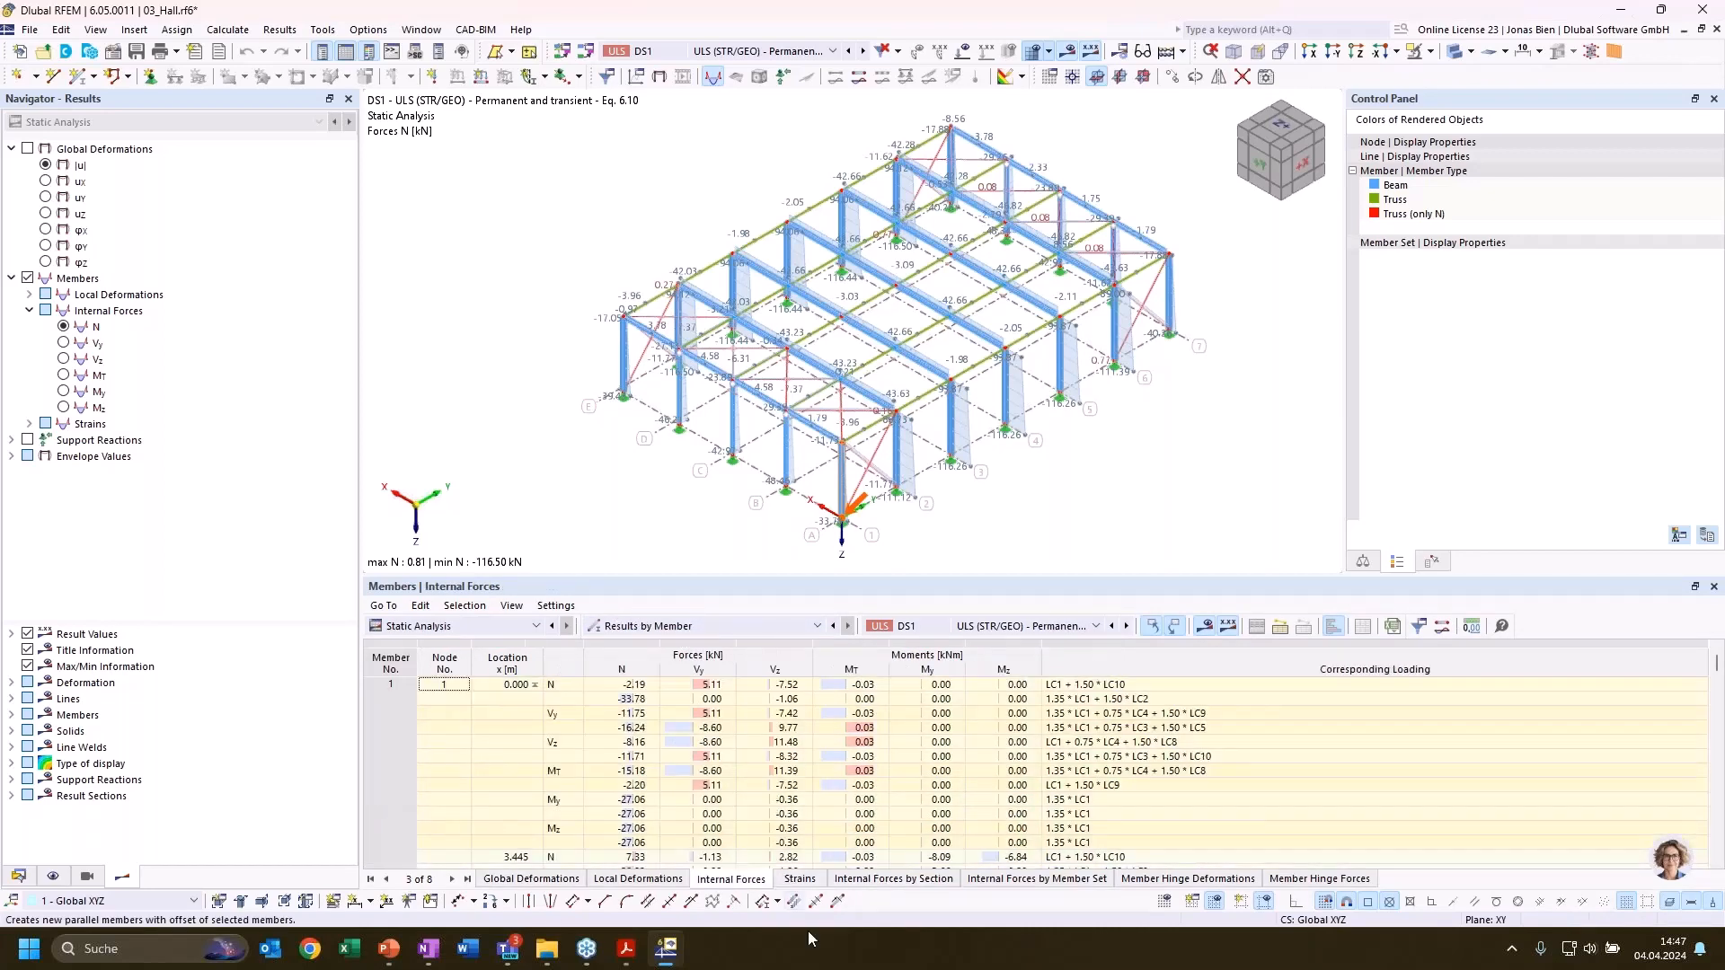
Select column member 4 and examine its extreme axial forces N at node 9 and the loading corresponding to the largest compression
{"action": "left_click", "coordinate": [1004, 406]}
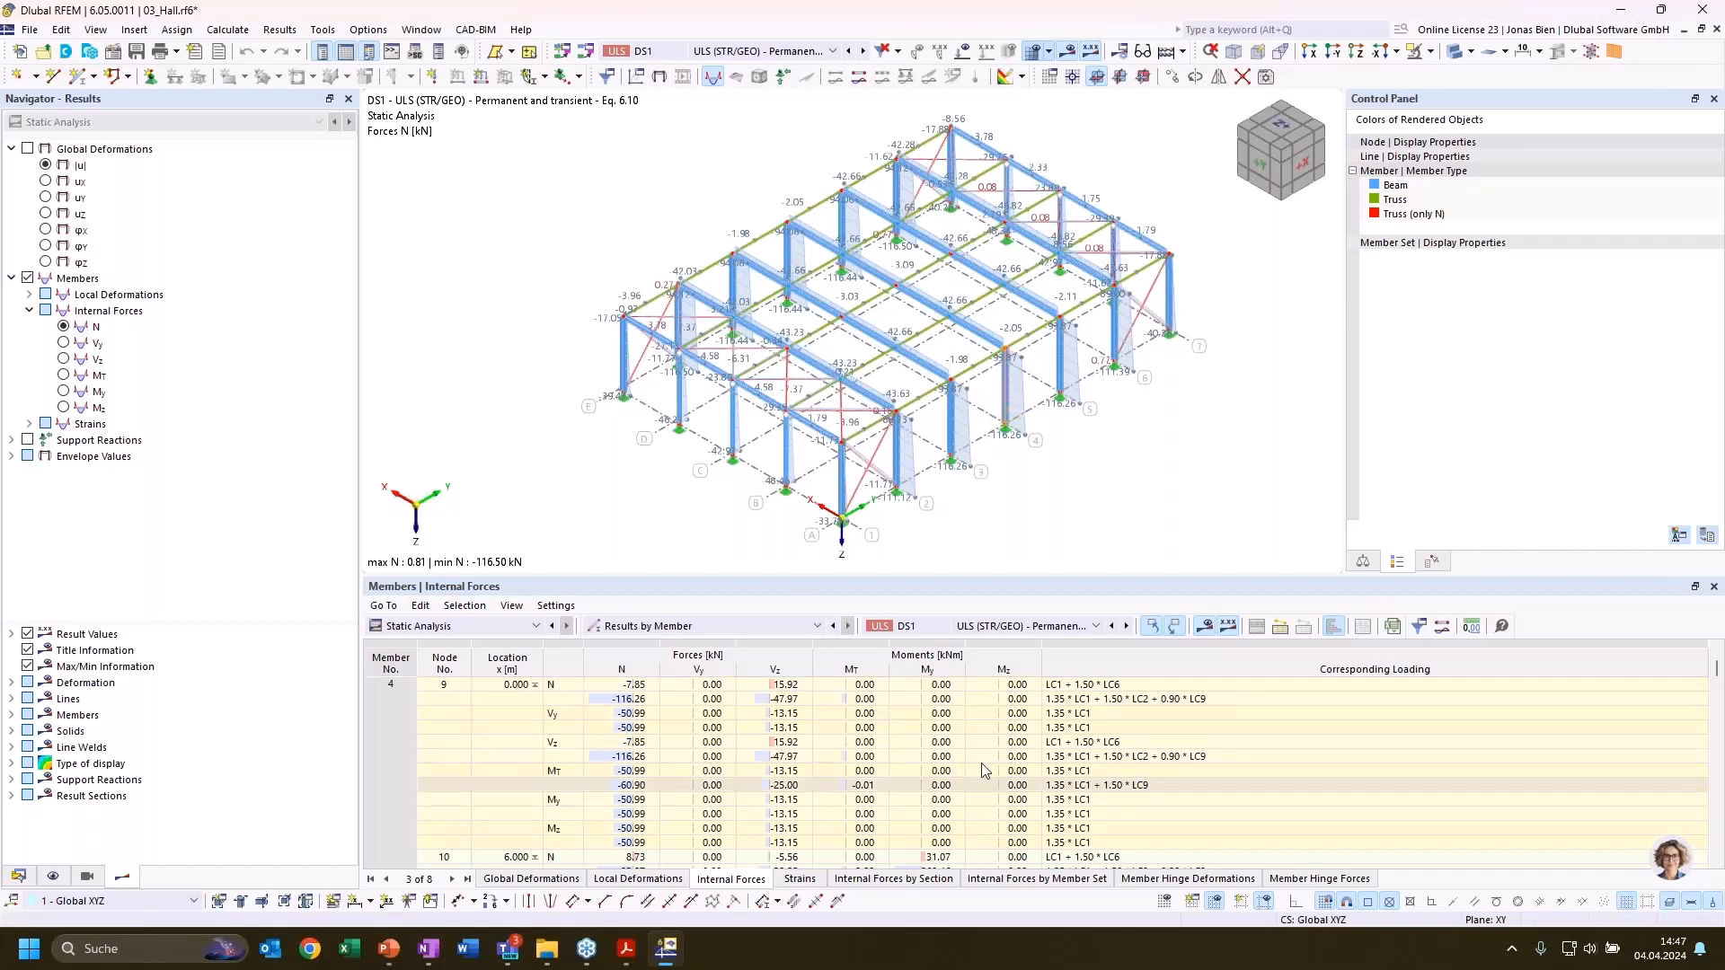
{"action": "left_click", "coordinate": [618, 699]}
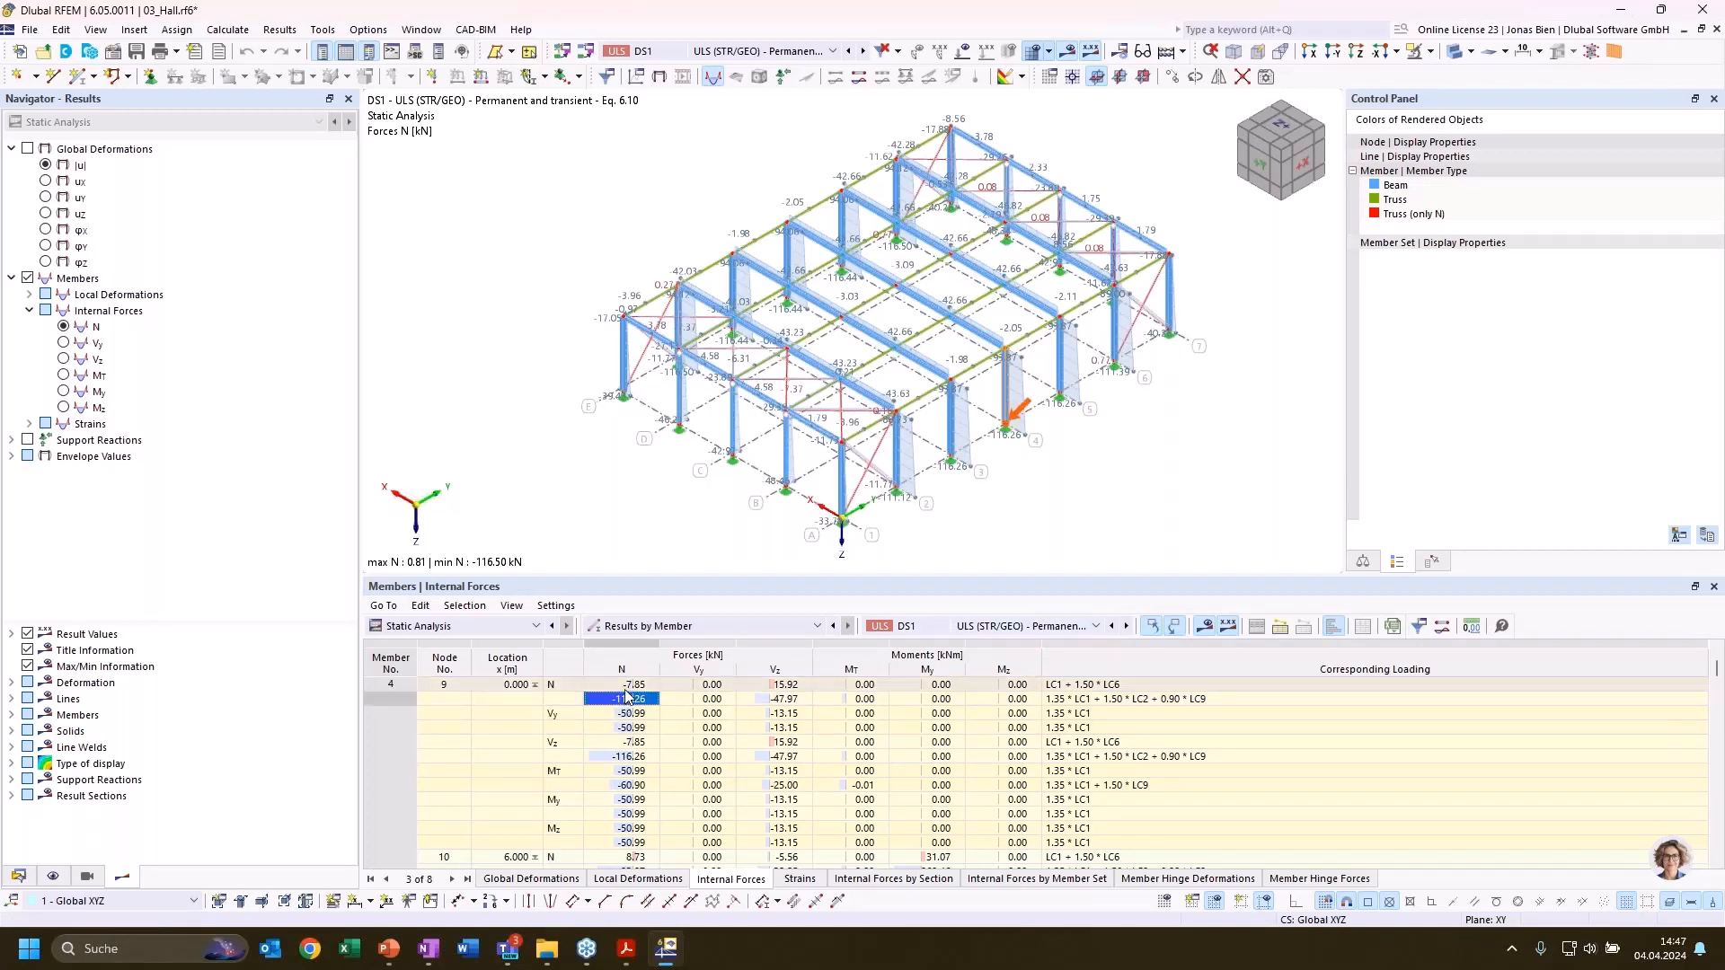
{"action": "left_click", "coordinate": [625, 688]}
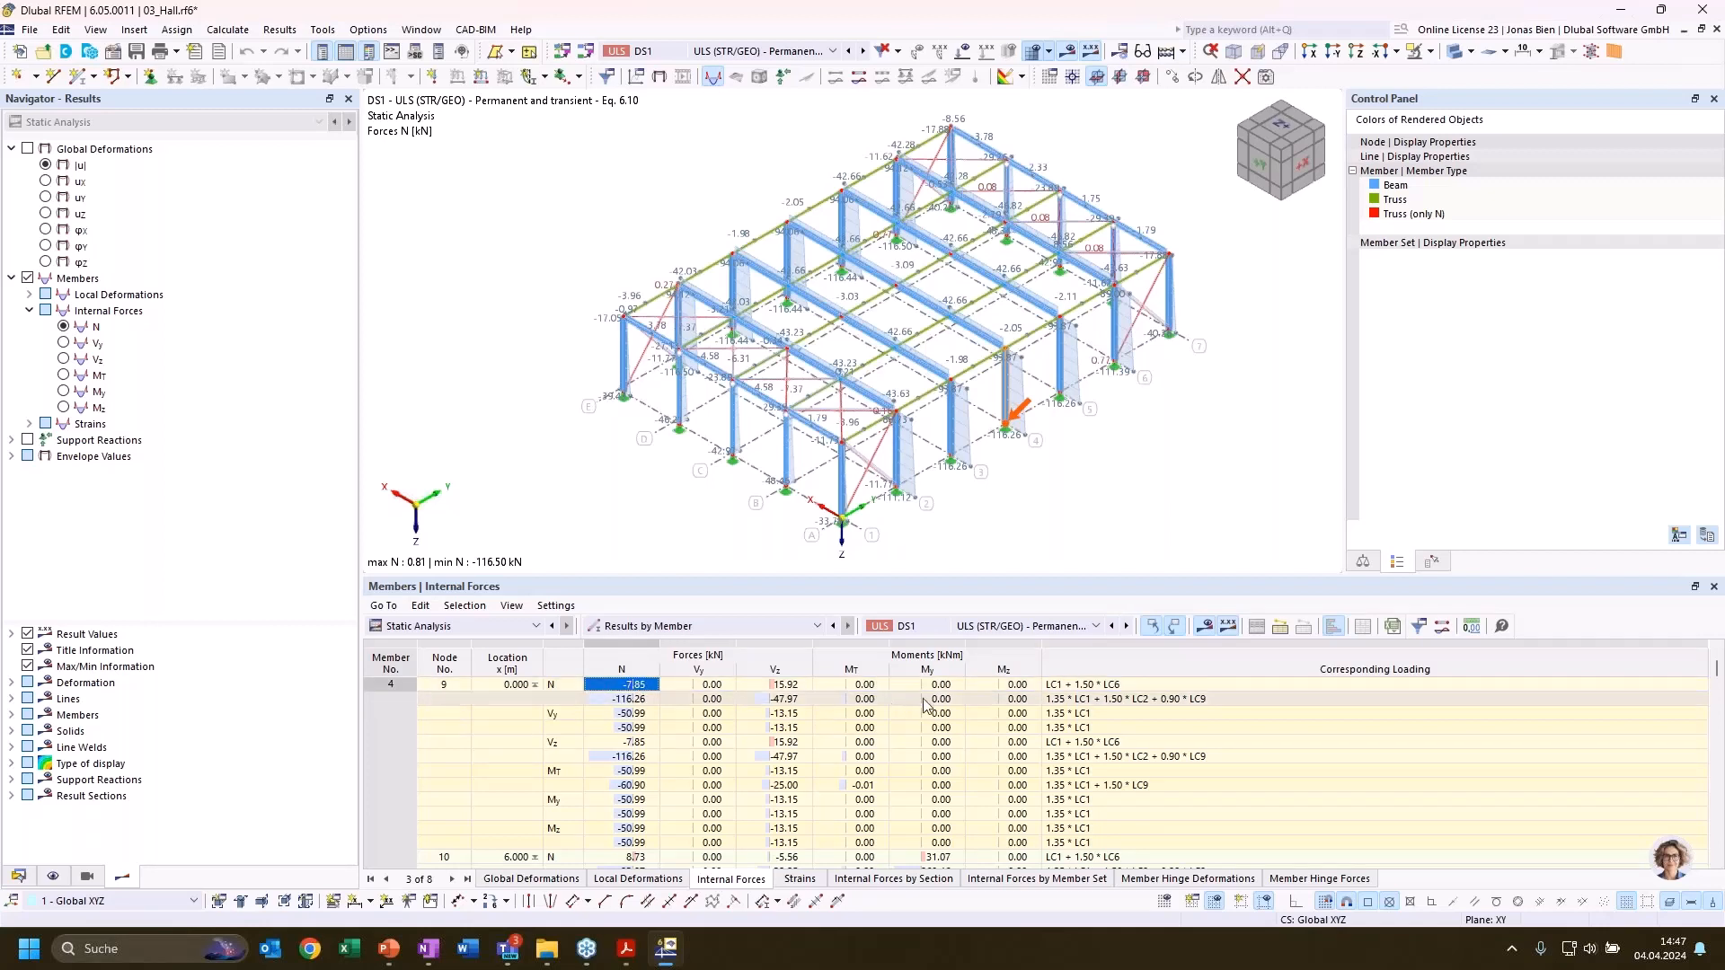
{"action": "left_click", "coordinate": [629, 702]}
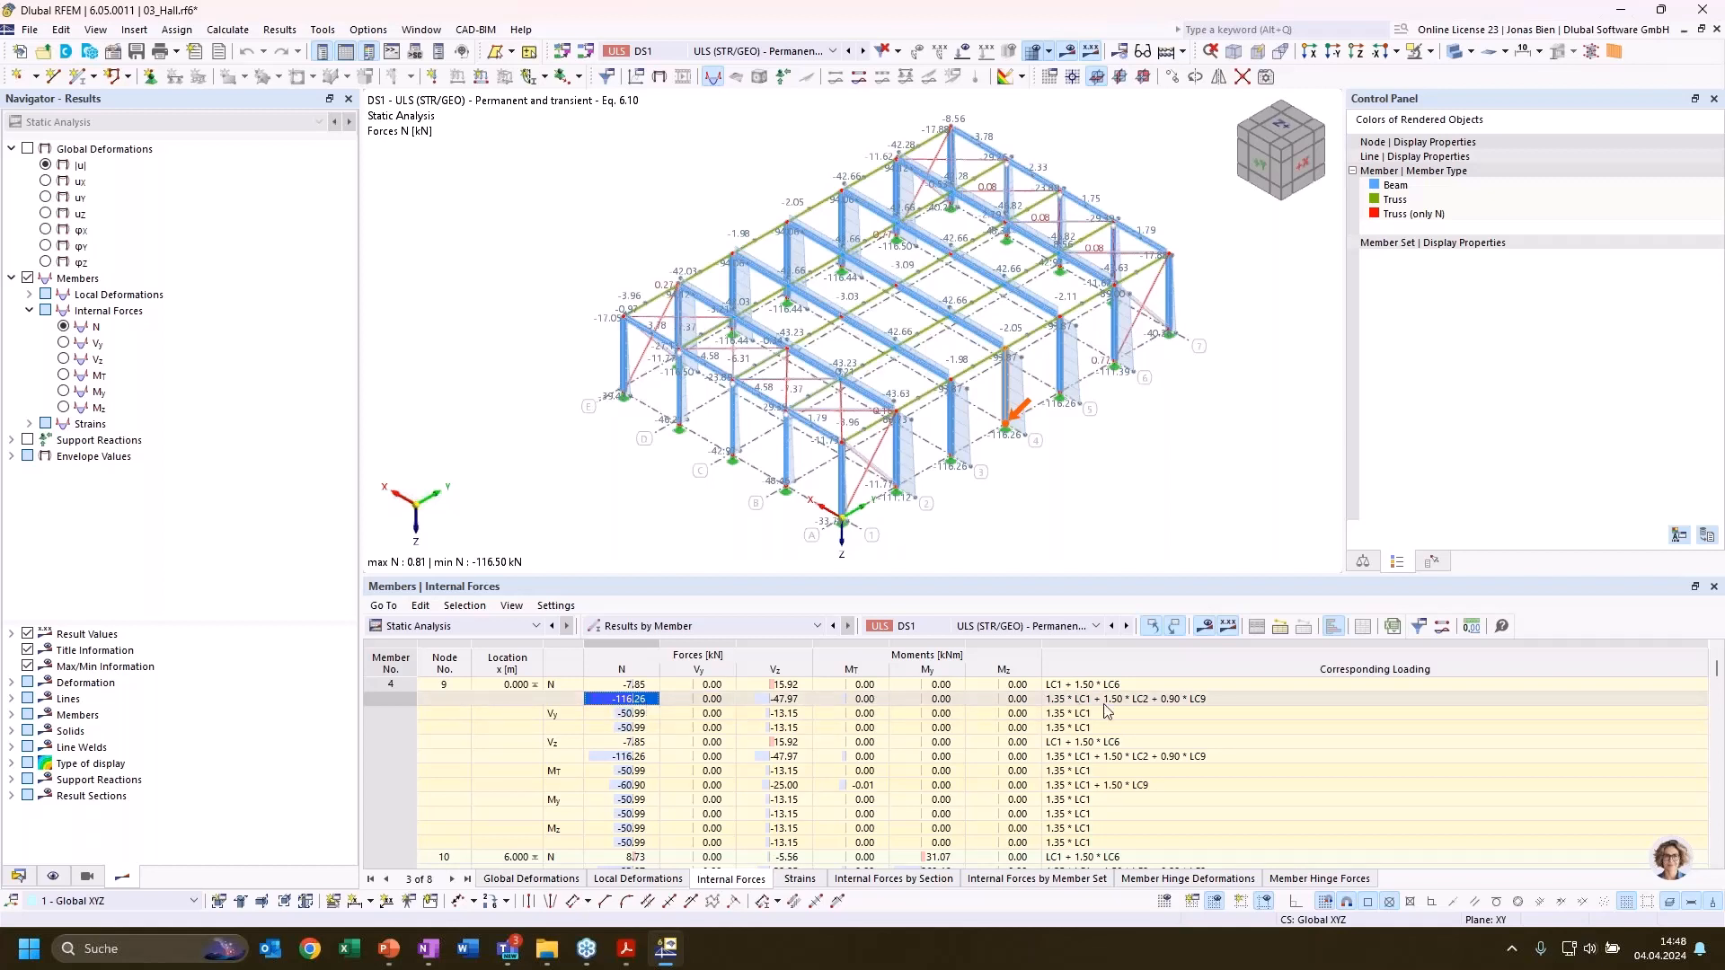
{"action": "left_click", "coordinate": [1139, 707]}
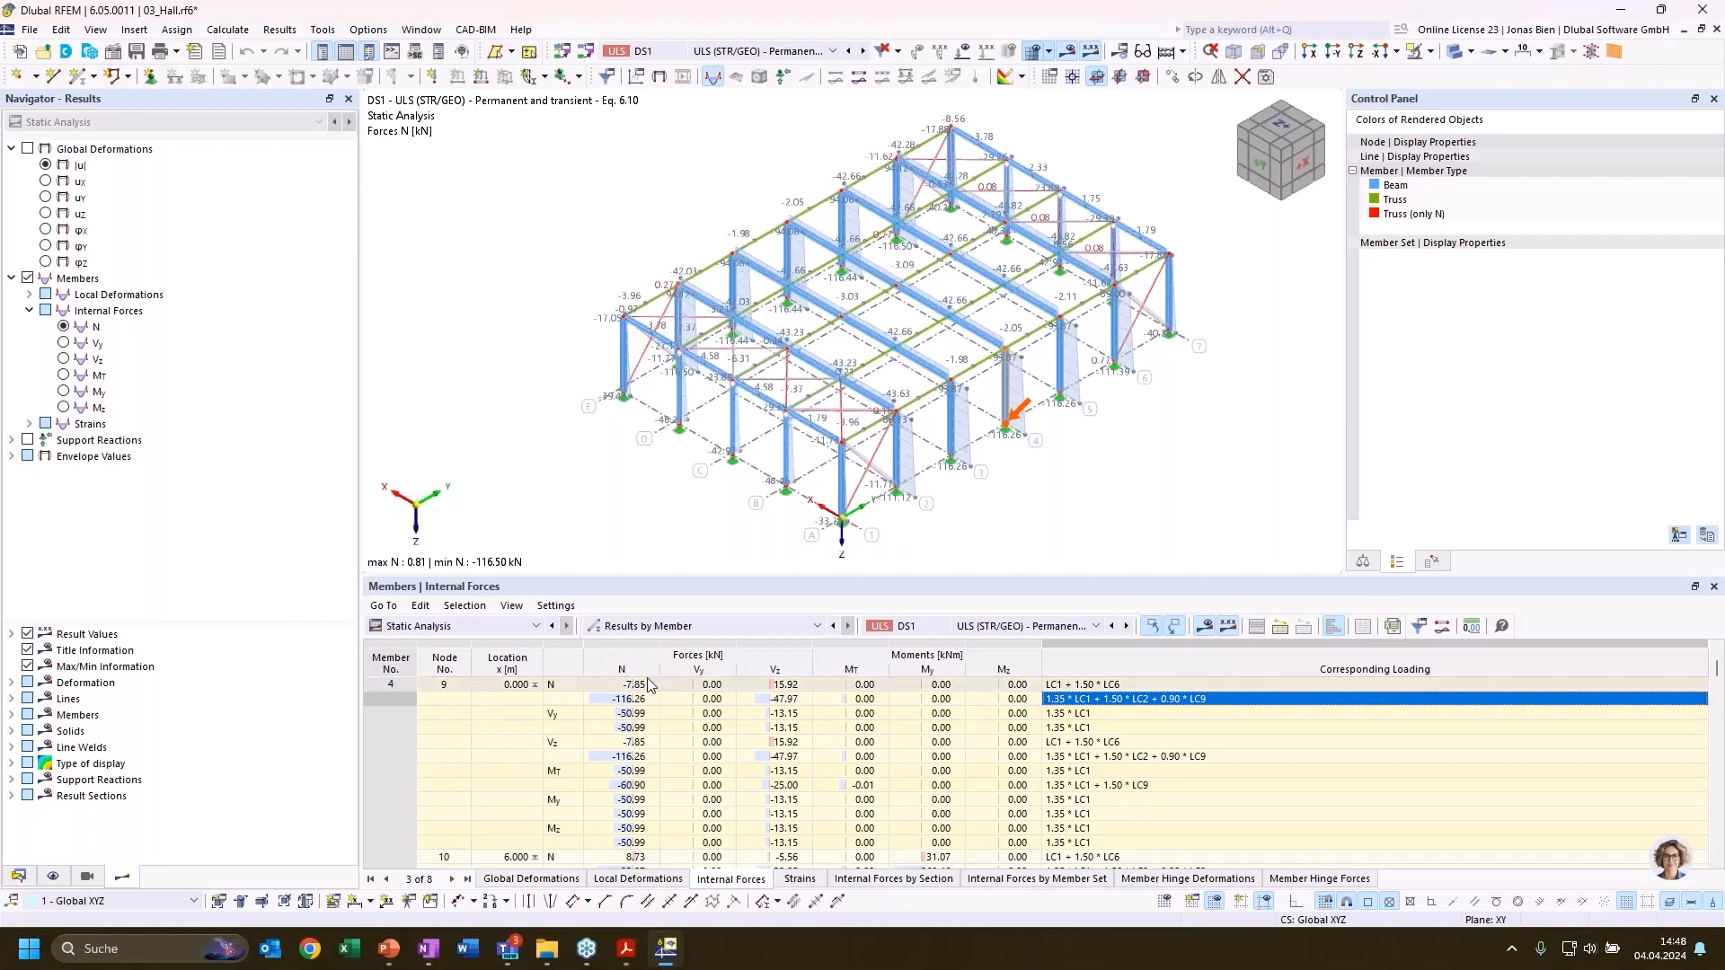
Generate a load combination from the largest compression row of member 4: 1.35 * LC1 + 1.50 * LC2 + 0.90 * LC9
{"action": "right_click", "coordinate": [1113, 702]}
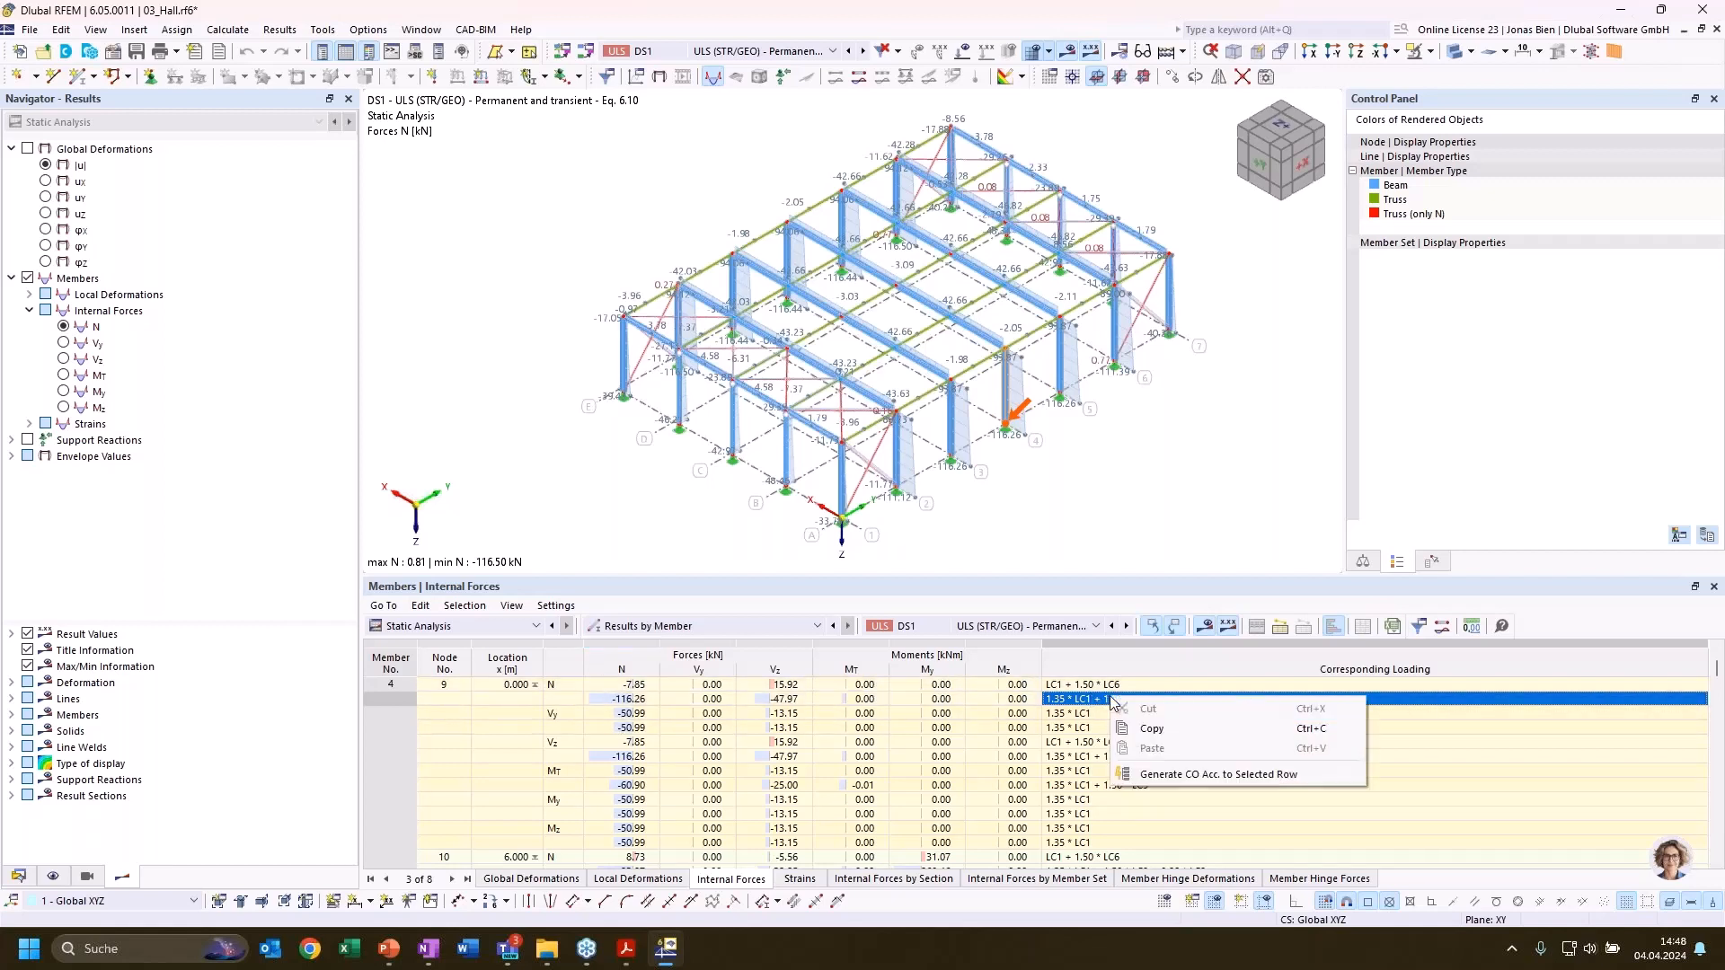
{"action": "left_click", "coordinate": [1173, 774]}
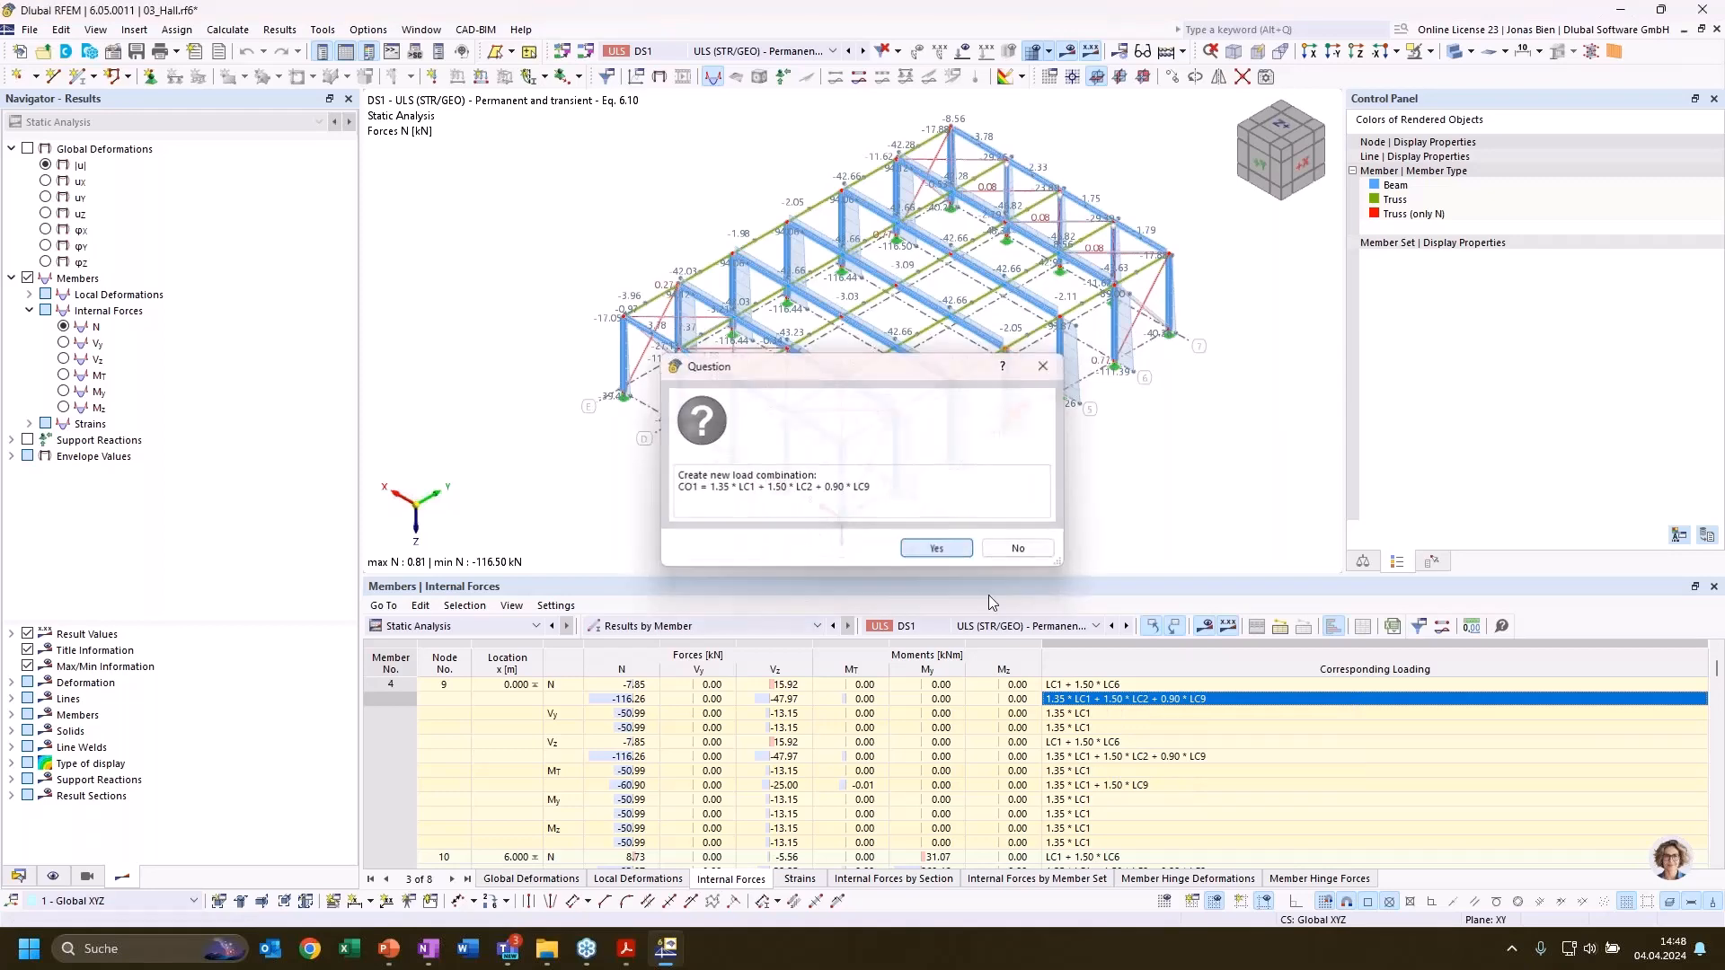
{"action": "left_click", "coordinate": [936, 548]}
{"action": "left_click", "coordinate": [939, 551]}
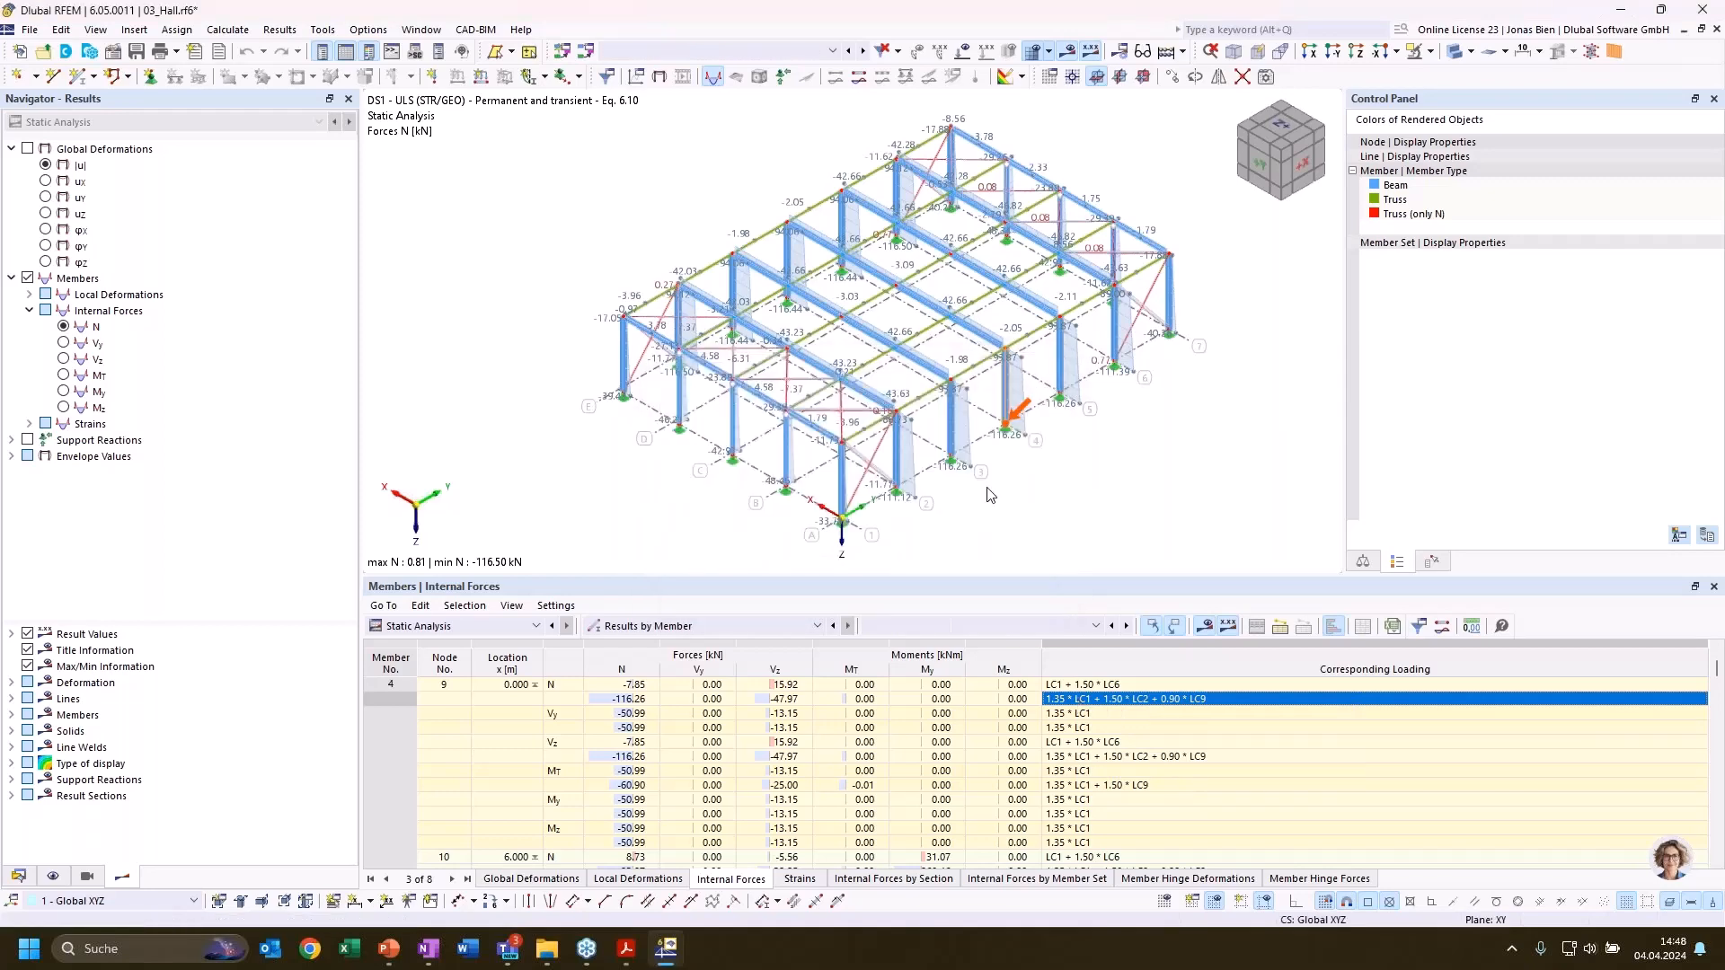
Open the generated load combination CO1 from the hall's model data and calculate it
{"action": "left_click", "coordinate": [17, 878]}
{"action": "left_click", "coordinate": [48, 587]}
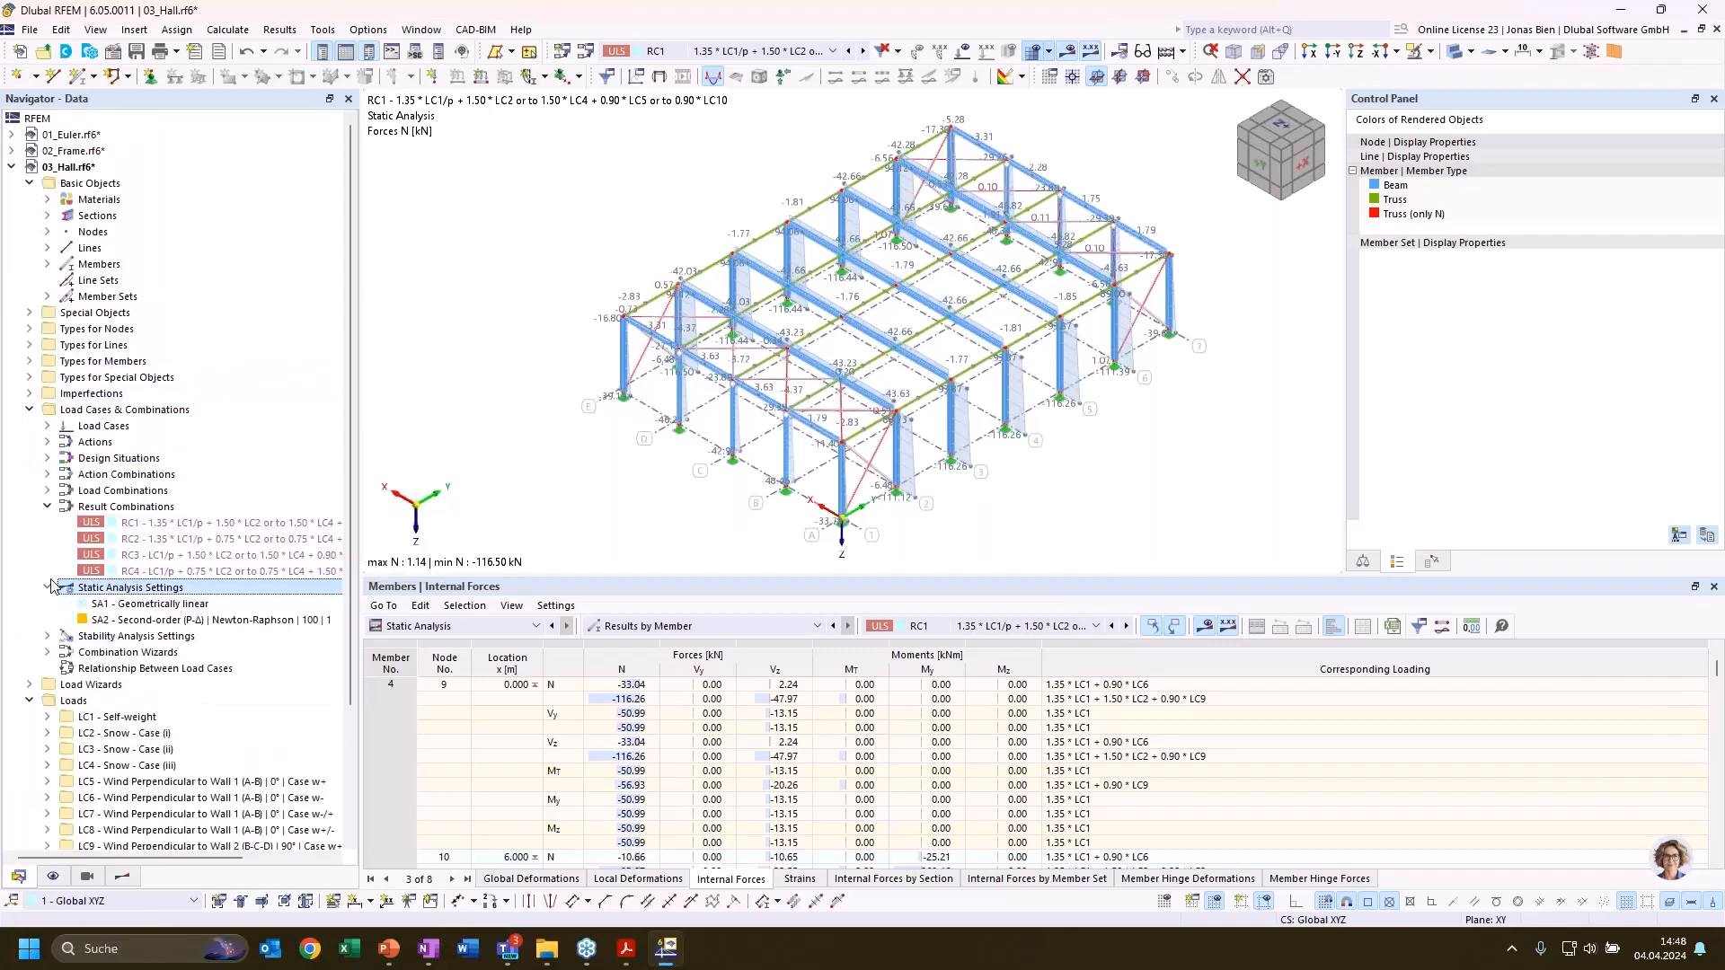
{"action": "left_click", "coordinate": [49, 587]}
{"action": "left_click", "coordinate": [48, 490]}
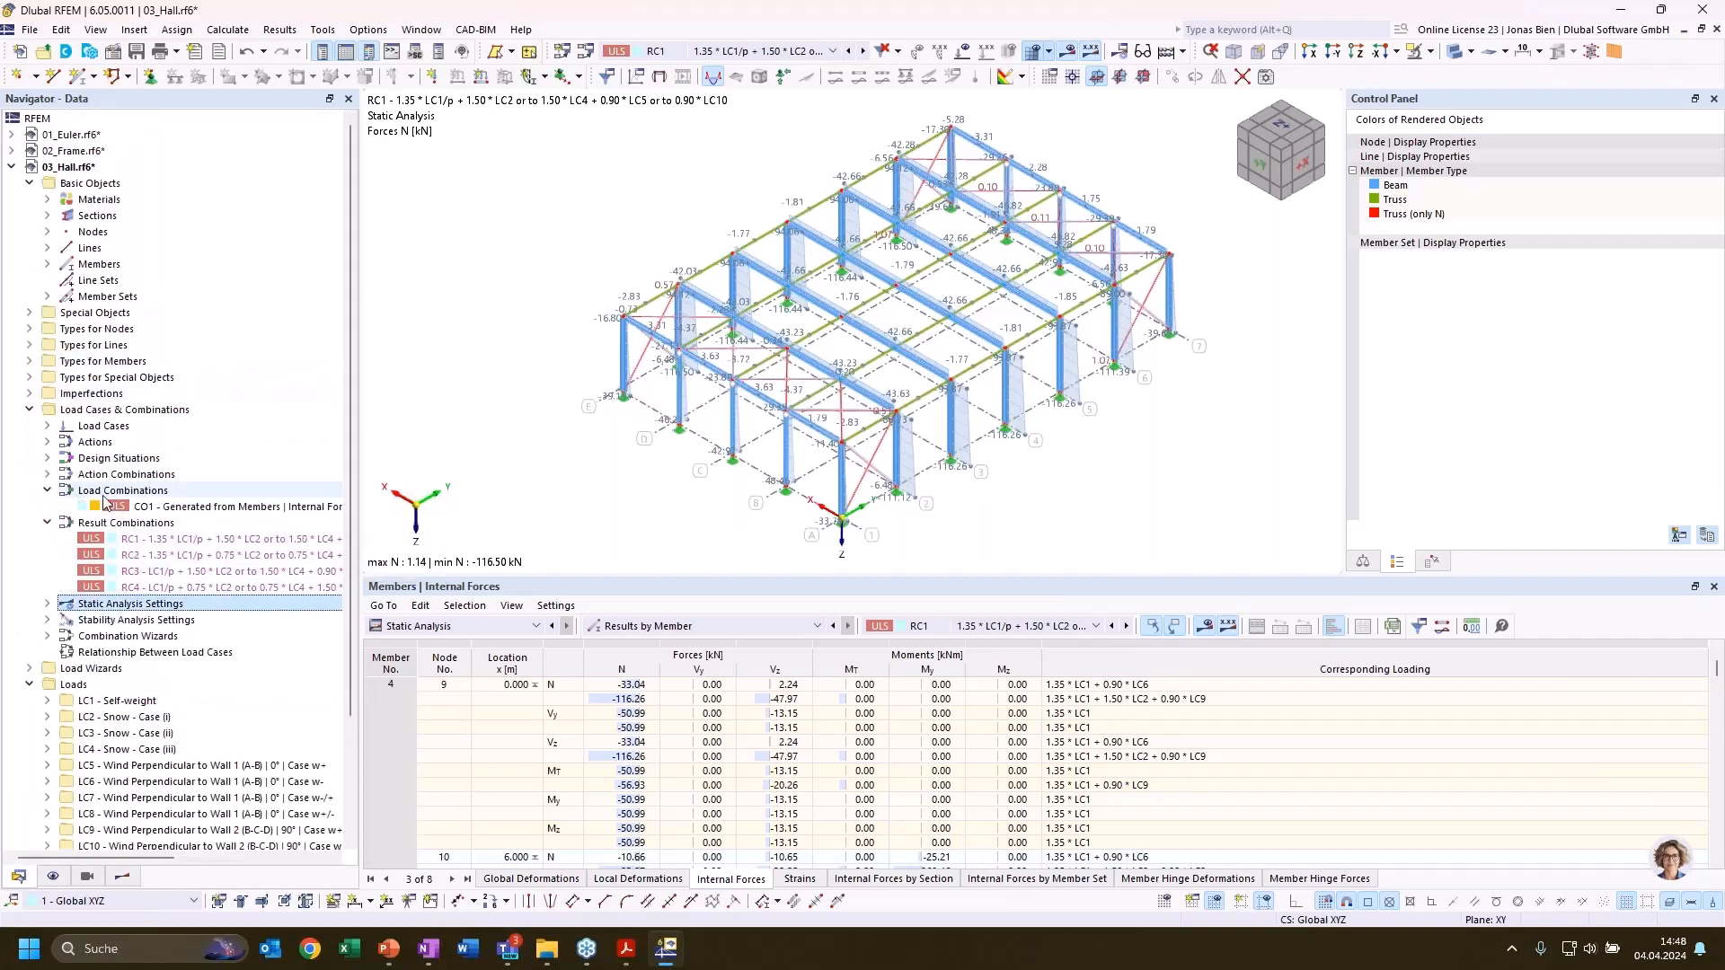
{"action": "left_click", "coordinate": [106, 505]}
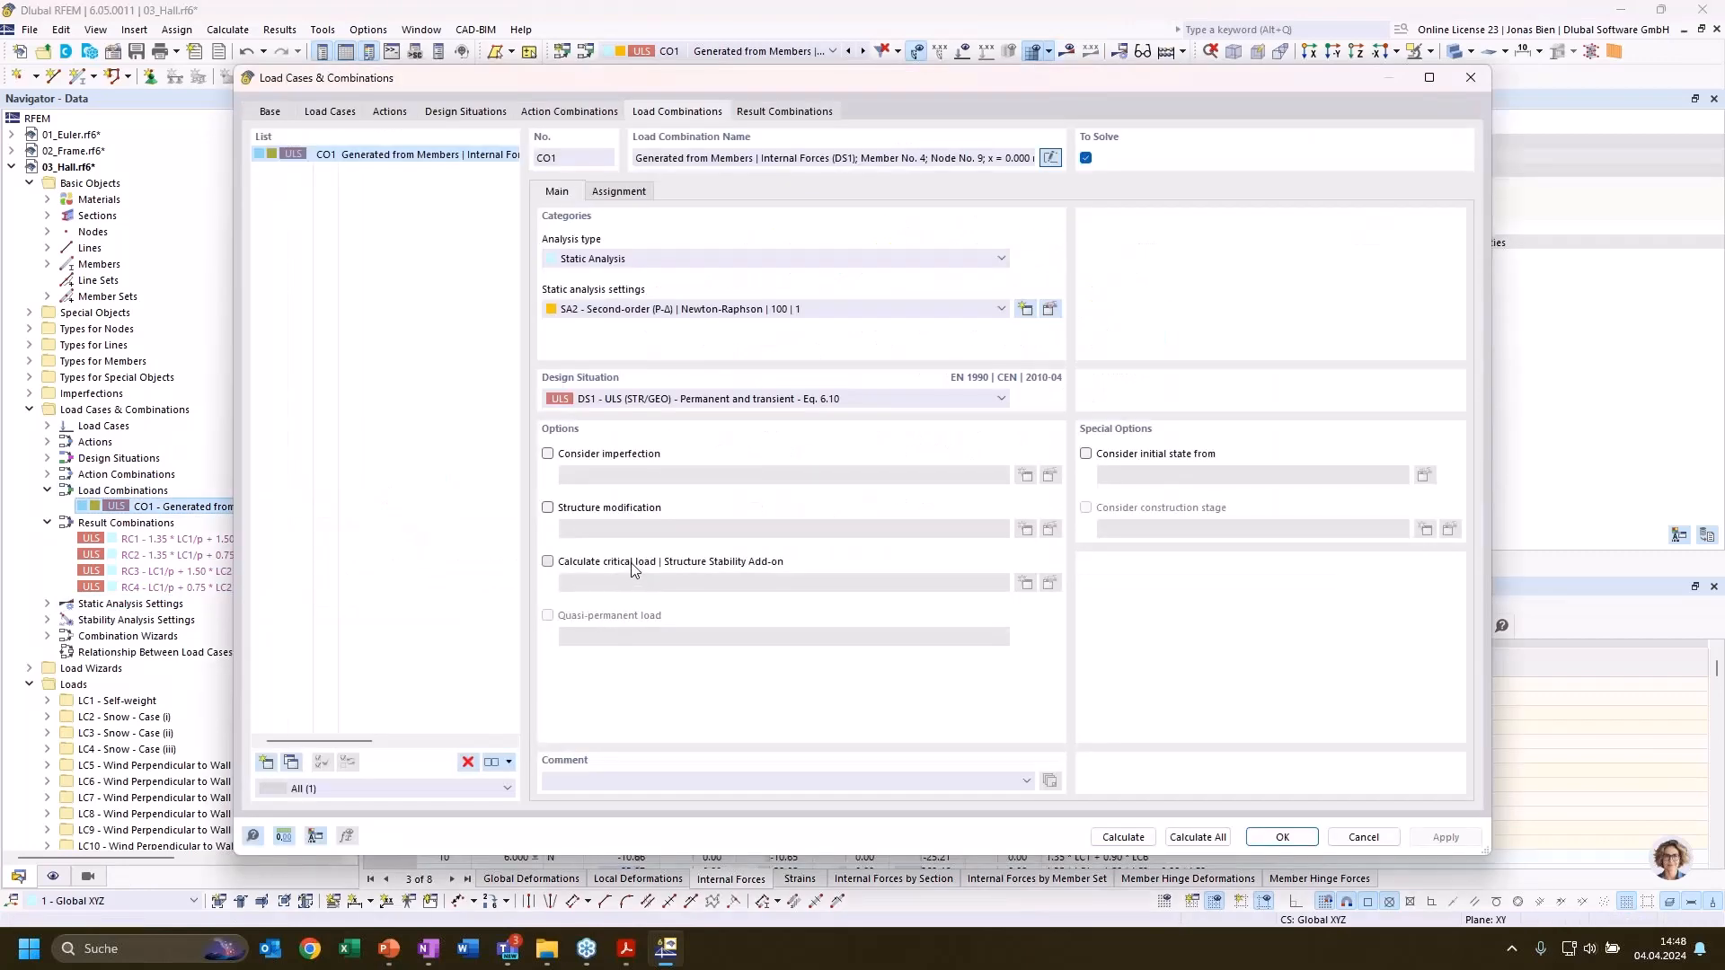
{"action": "left_click", "coordinate": [632, 563]}
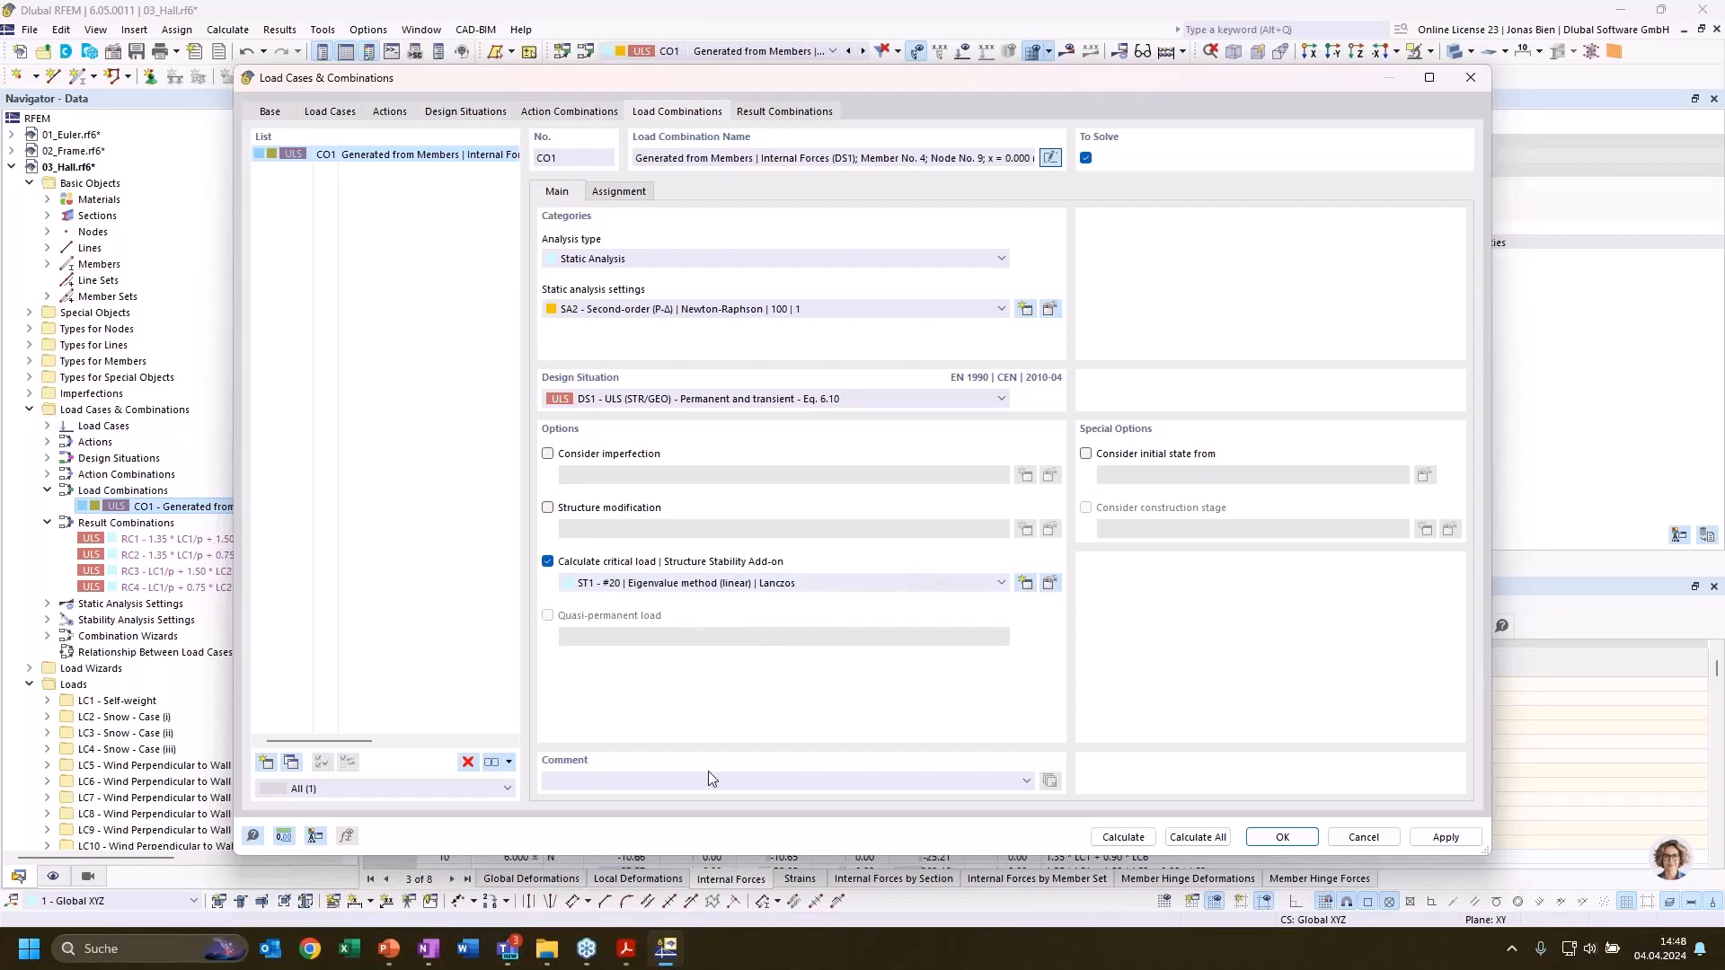
{"action": "left_click", "coordinate": [1130, 844]}
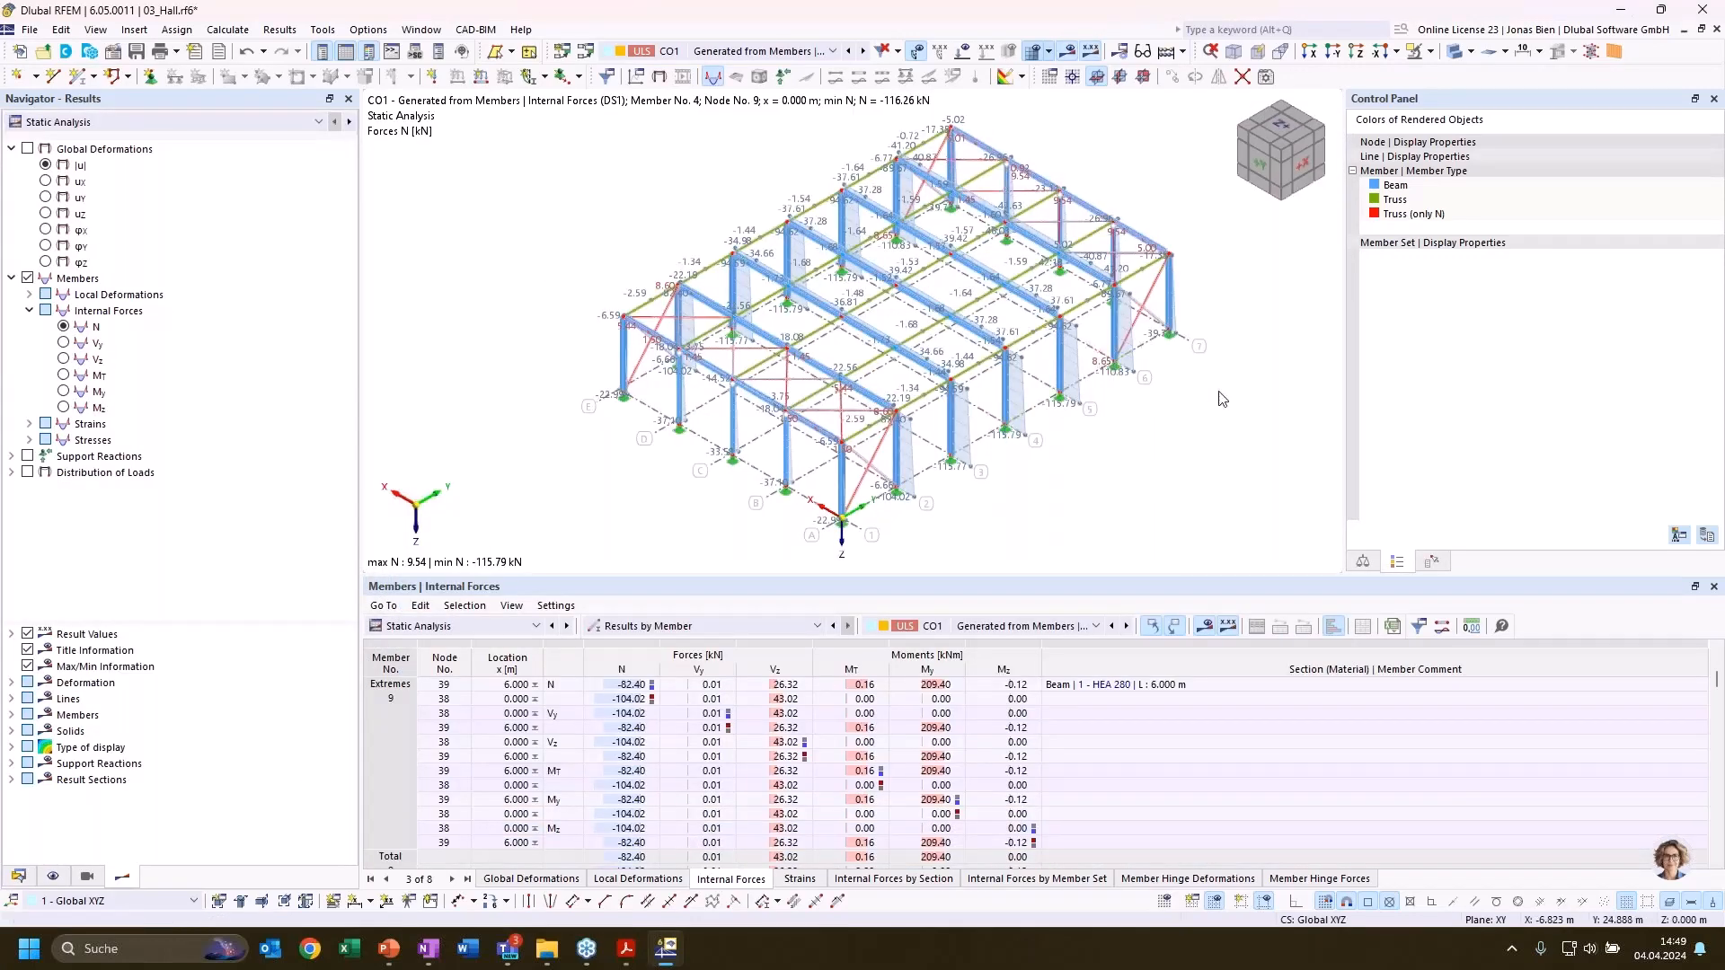
Show the stability analysis results of CO1 and list the effective lengths and critical loads for column member 4
{"action": "middle_click_drag", "start_coordinate": [1257, 378], "coordinate": [1233, 377], "text": "ctrl"}
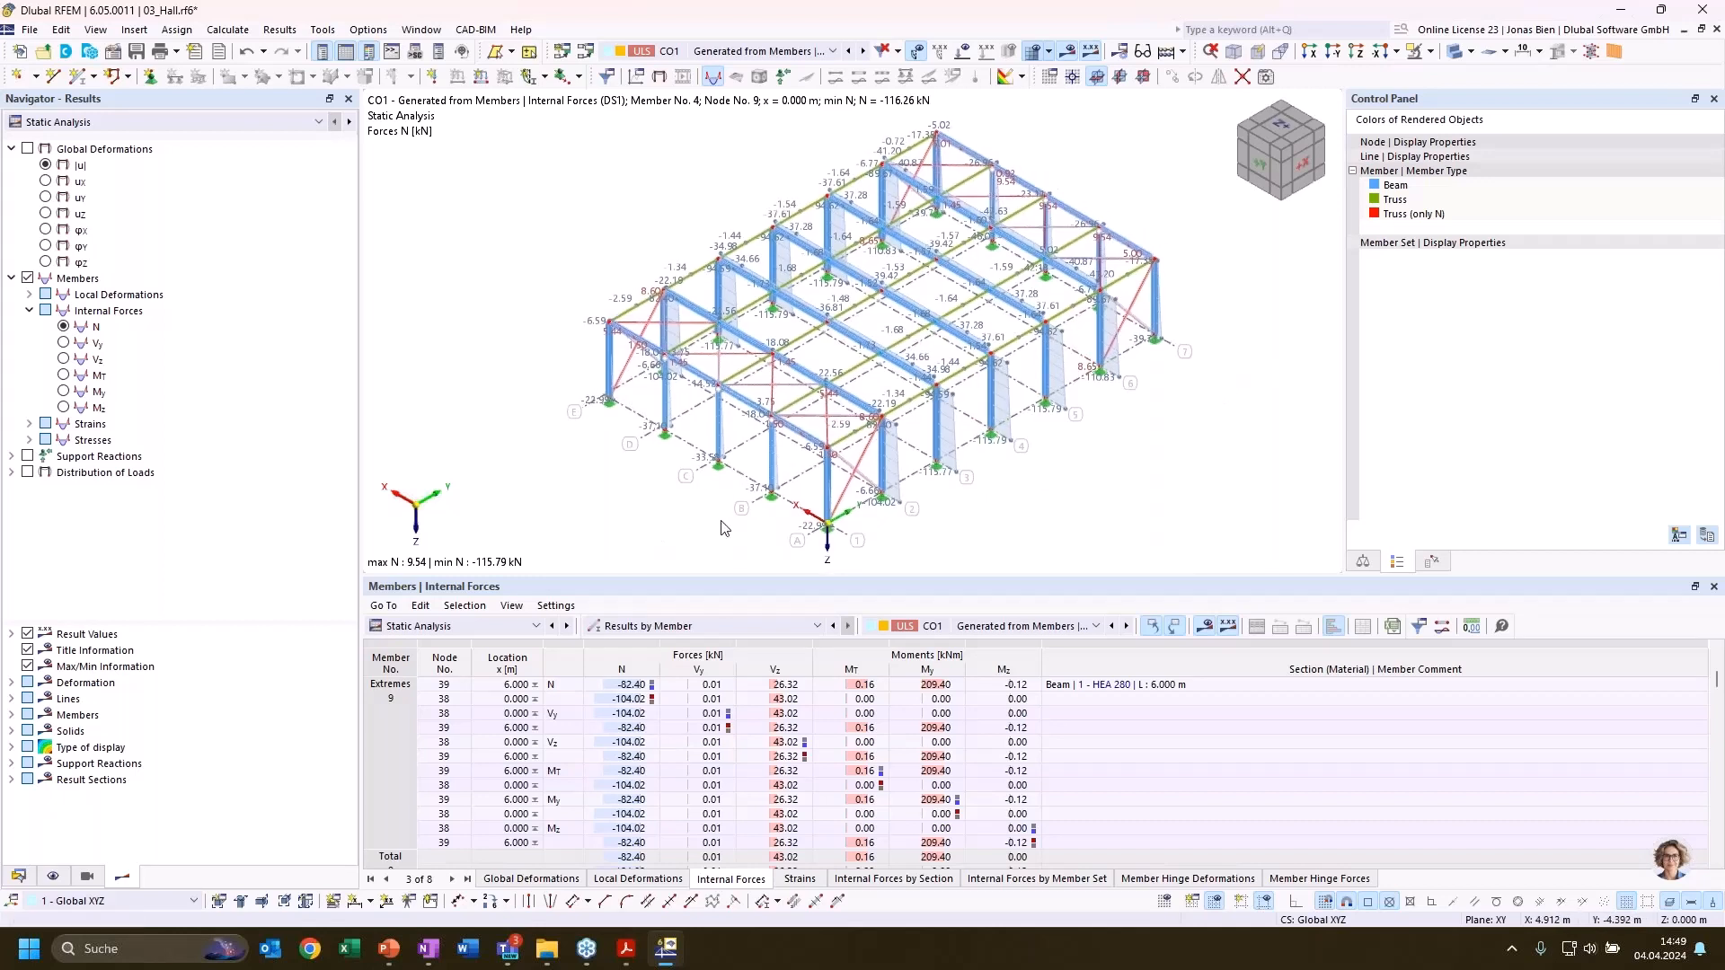
{"action": "left_click", "coordinate": [463, 626]}
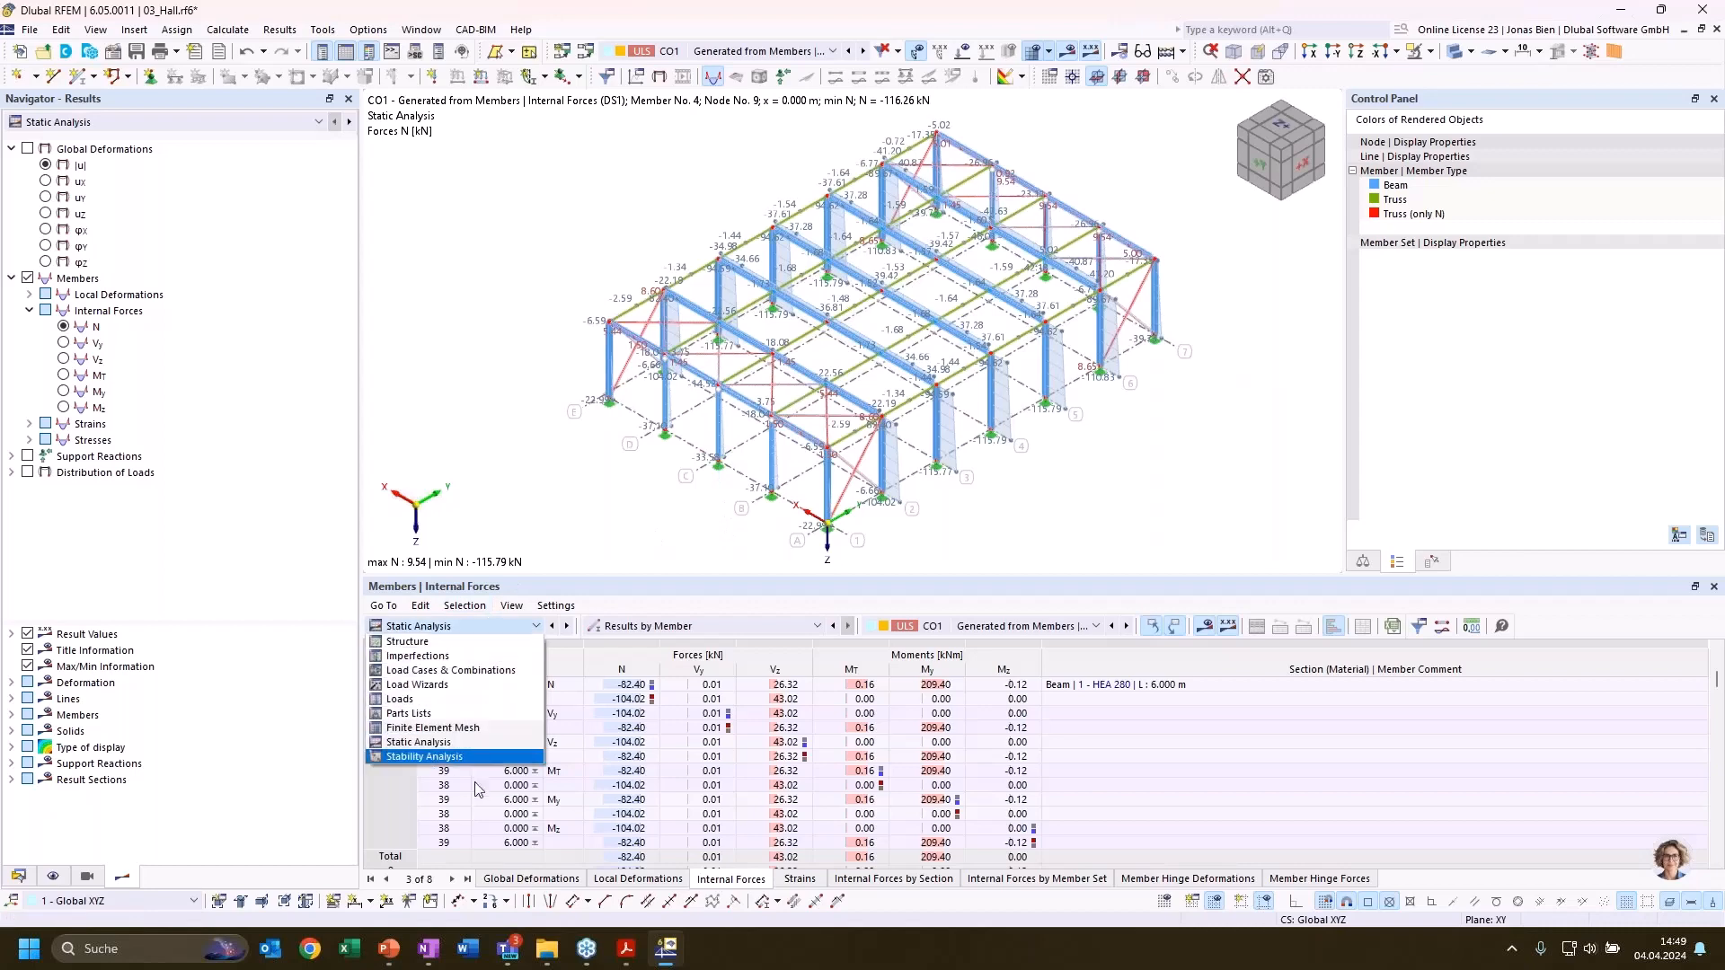
{"action": "left_click", "coordinate": [474, 759]}
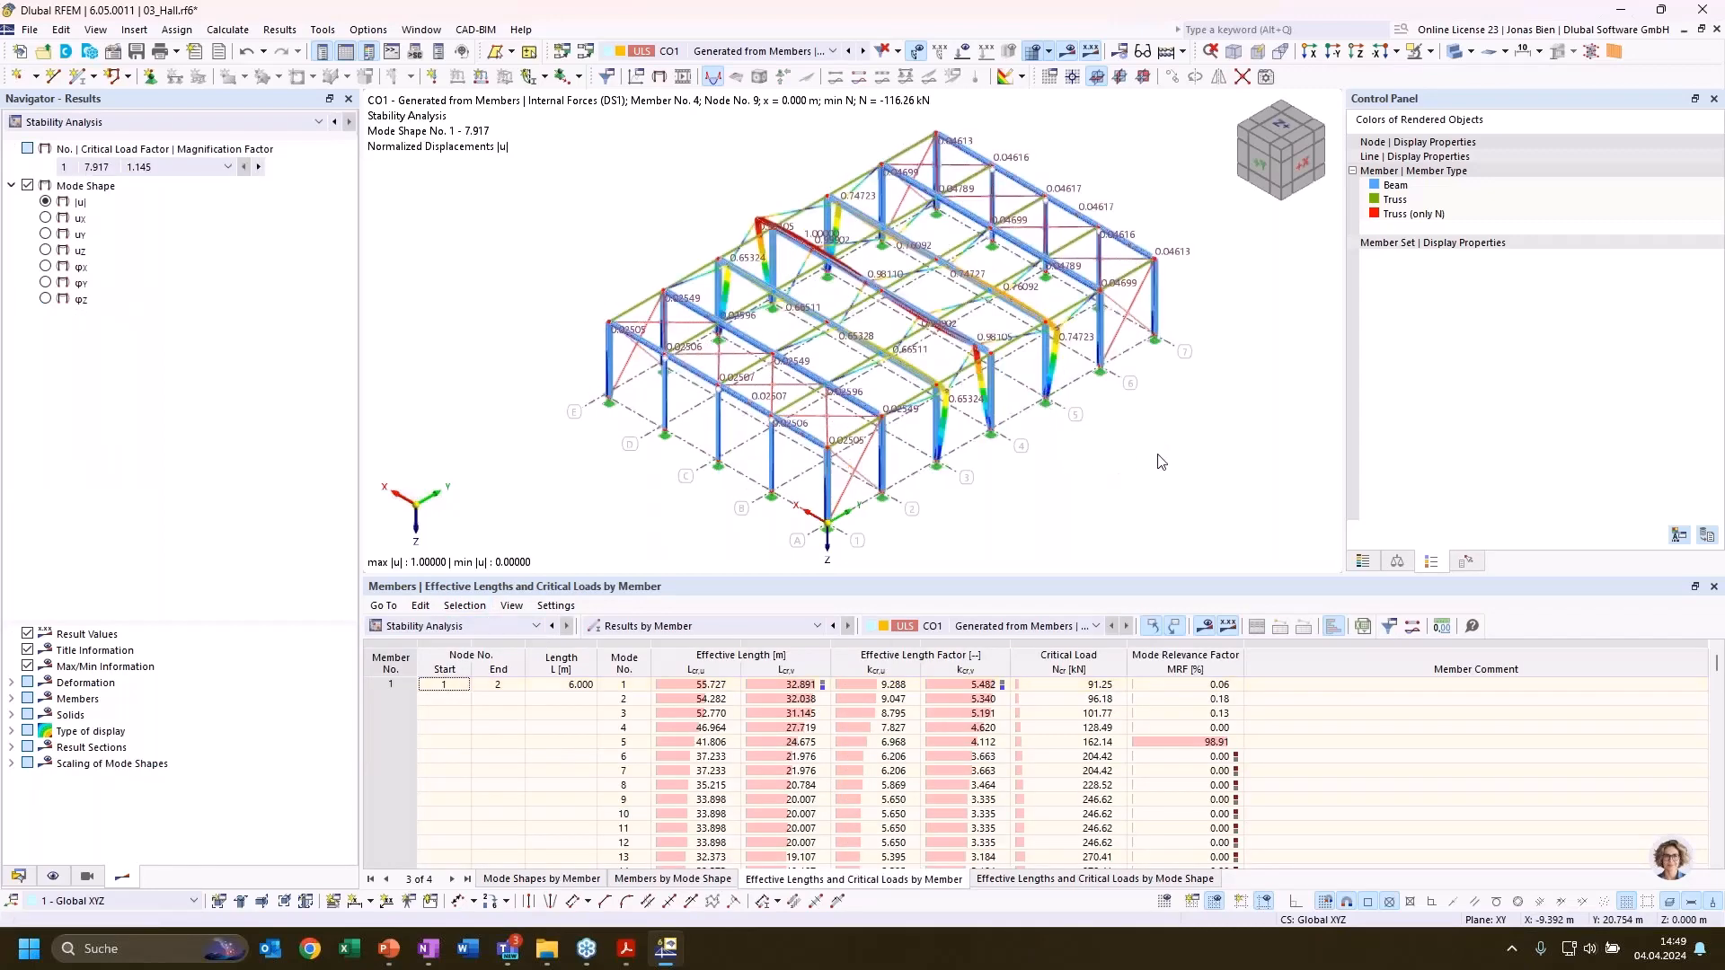
{"action": "middle_click_drag", "start_coordinate": [1154, 451], "coordinate": [1145, 445]}
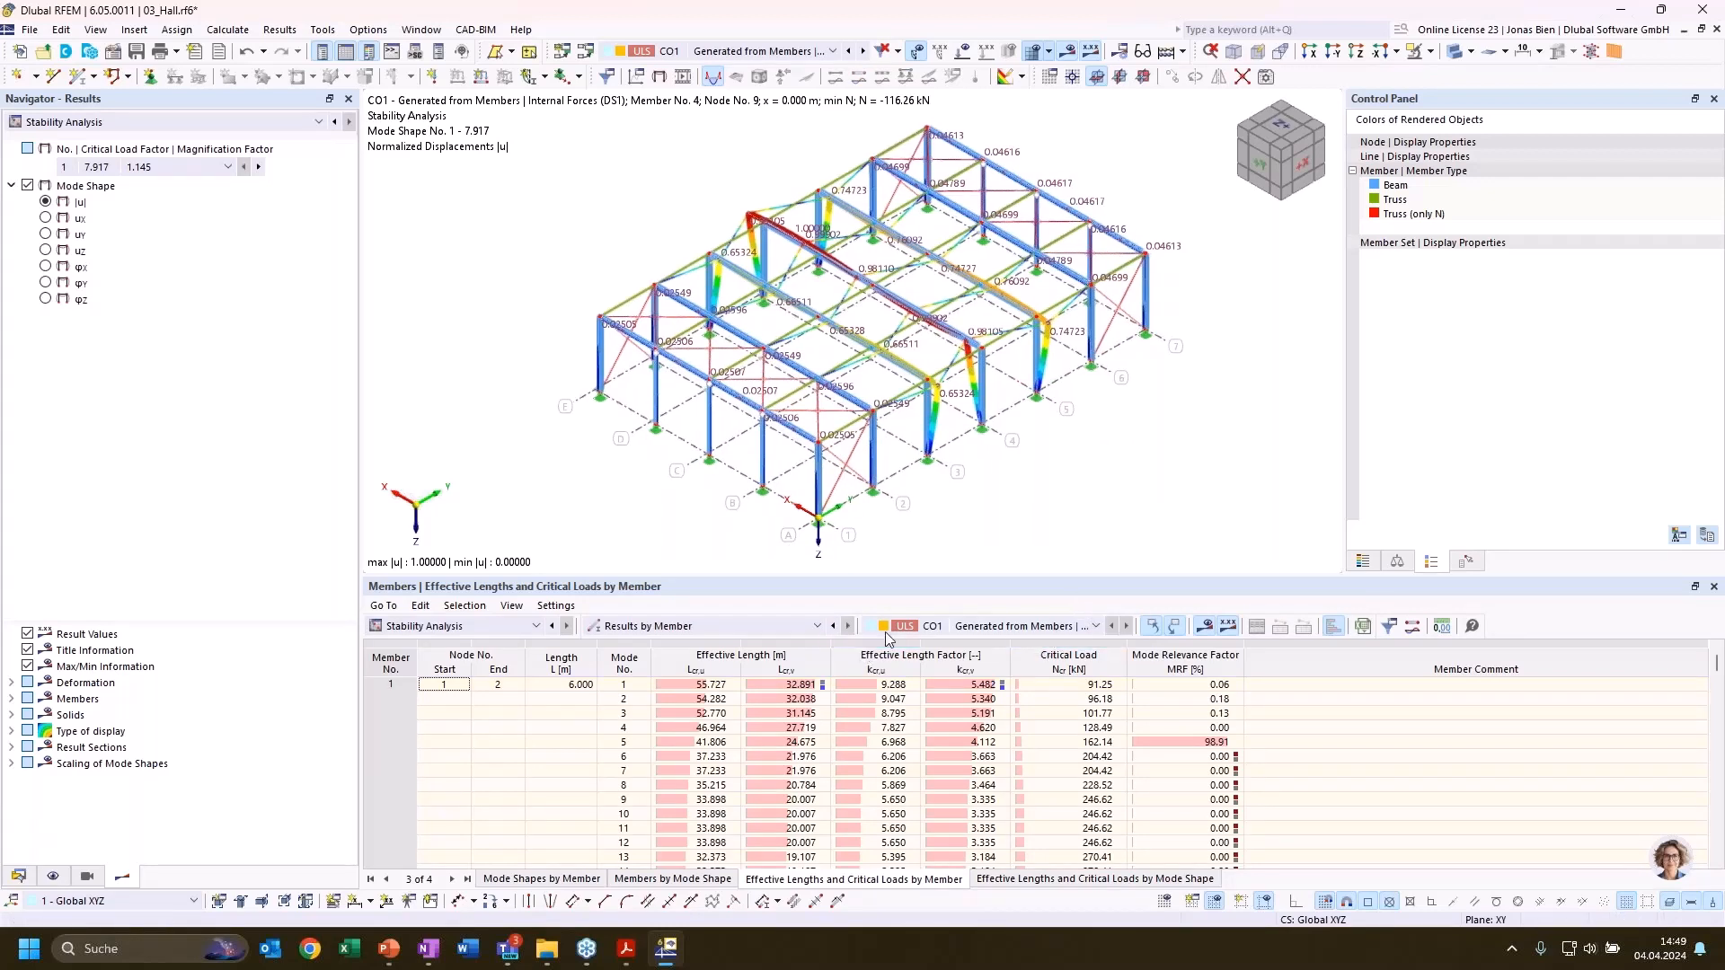
{"action": "left_click", "coordinate": [983, 396]}
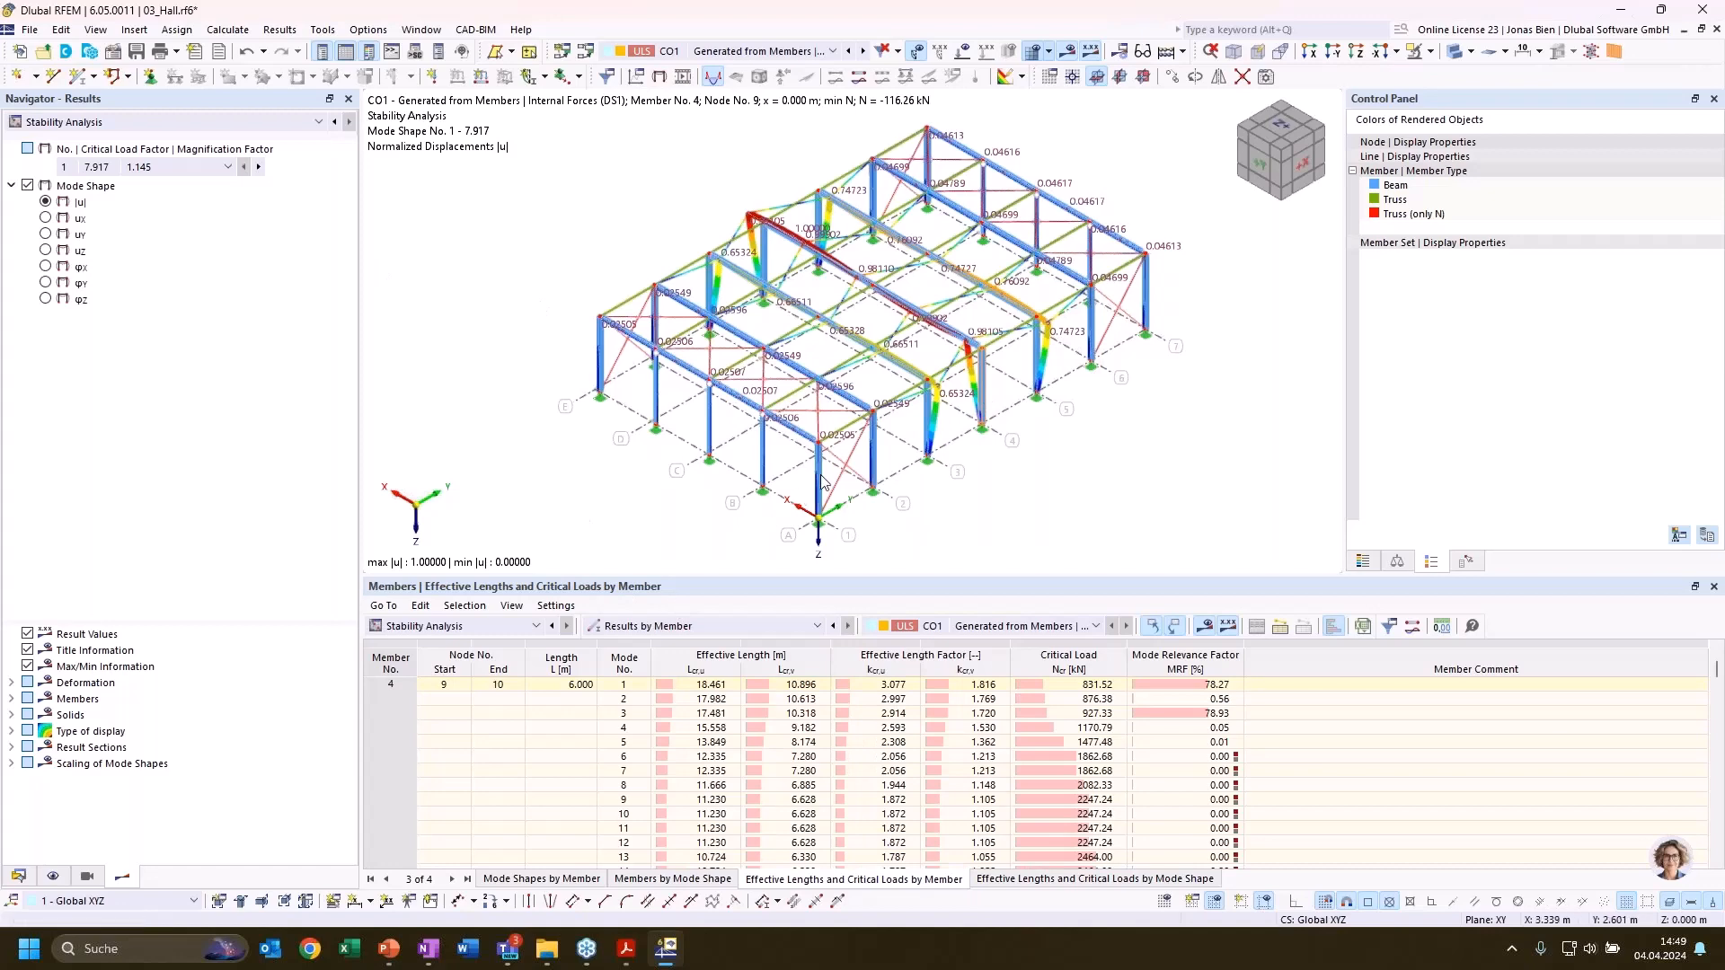
List the critical load factors of CO1 and compare mode shapes 1 and 3 to 6 on the model
{"action": "left_click", "coordinate": [702, 626]}
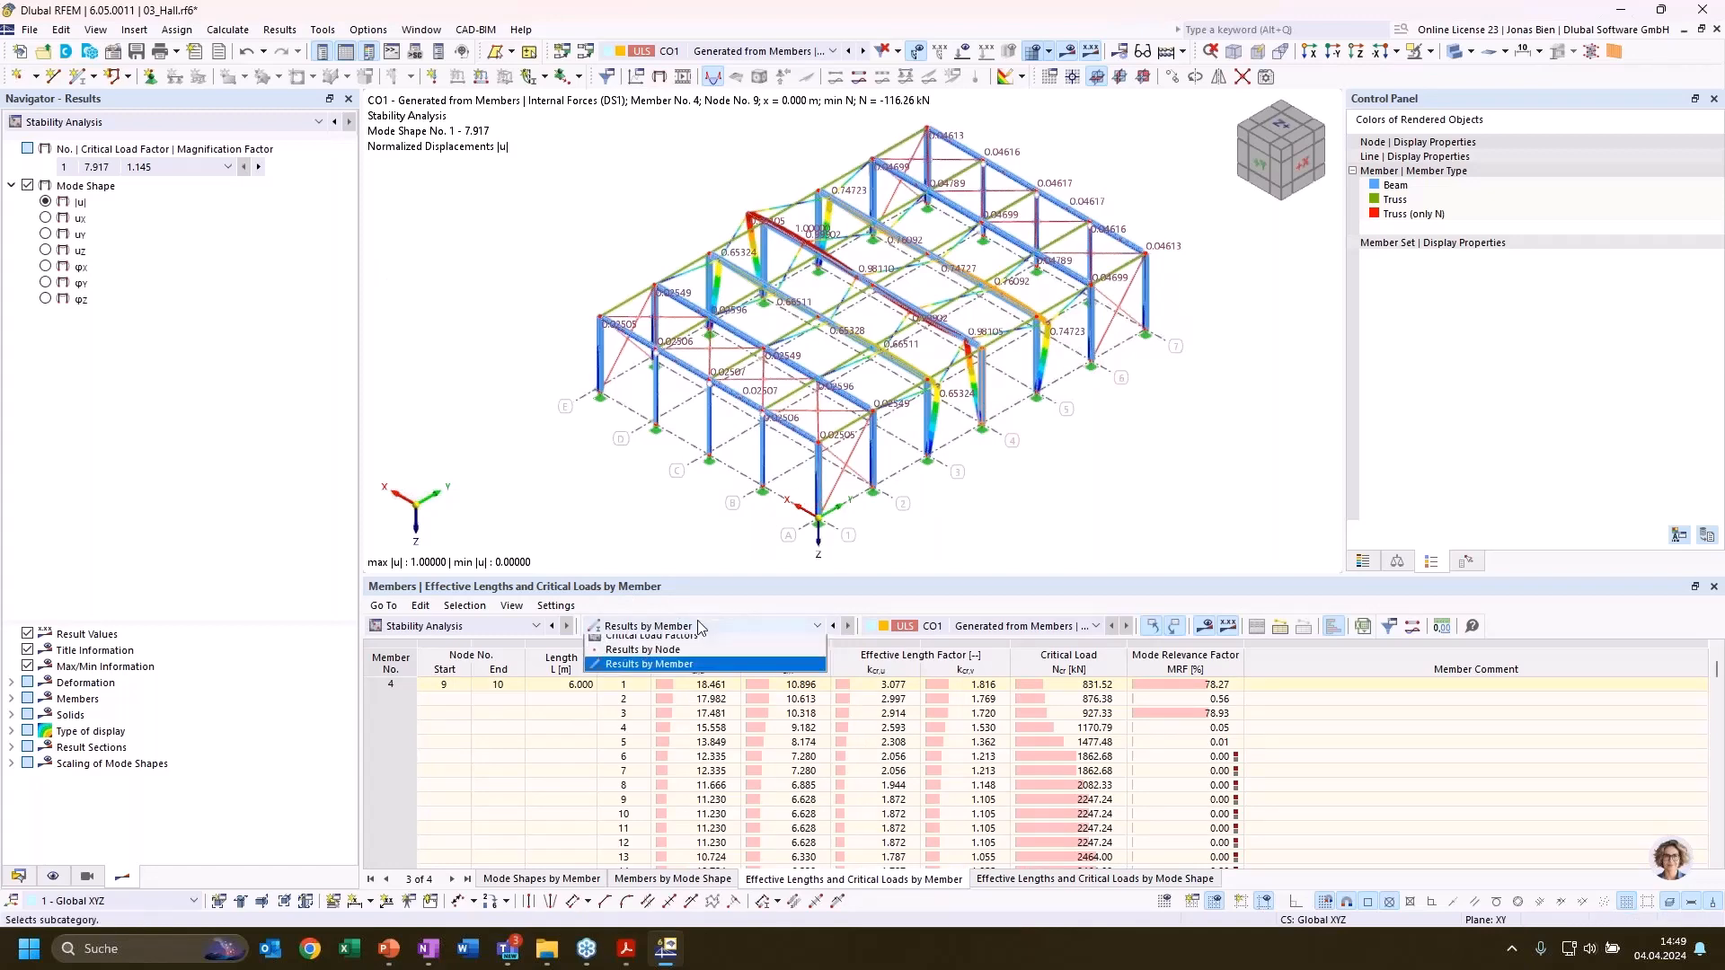
{"action": "left_click", "coordinate": [678, 640]}
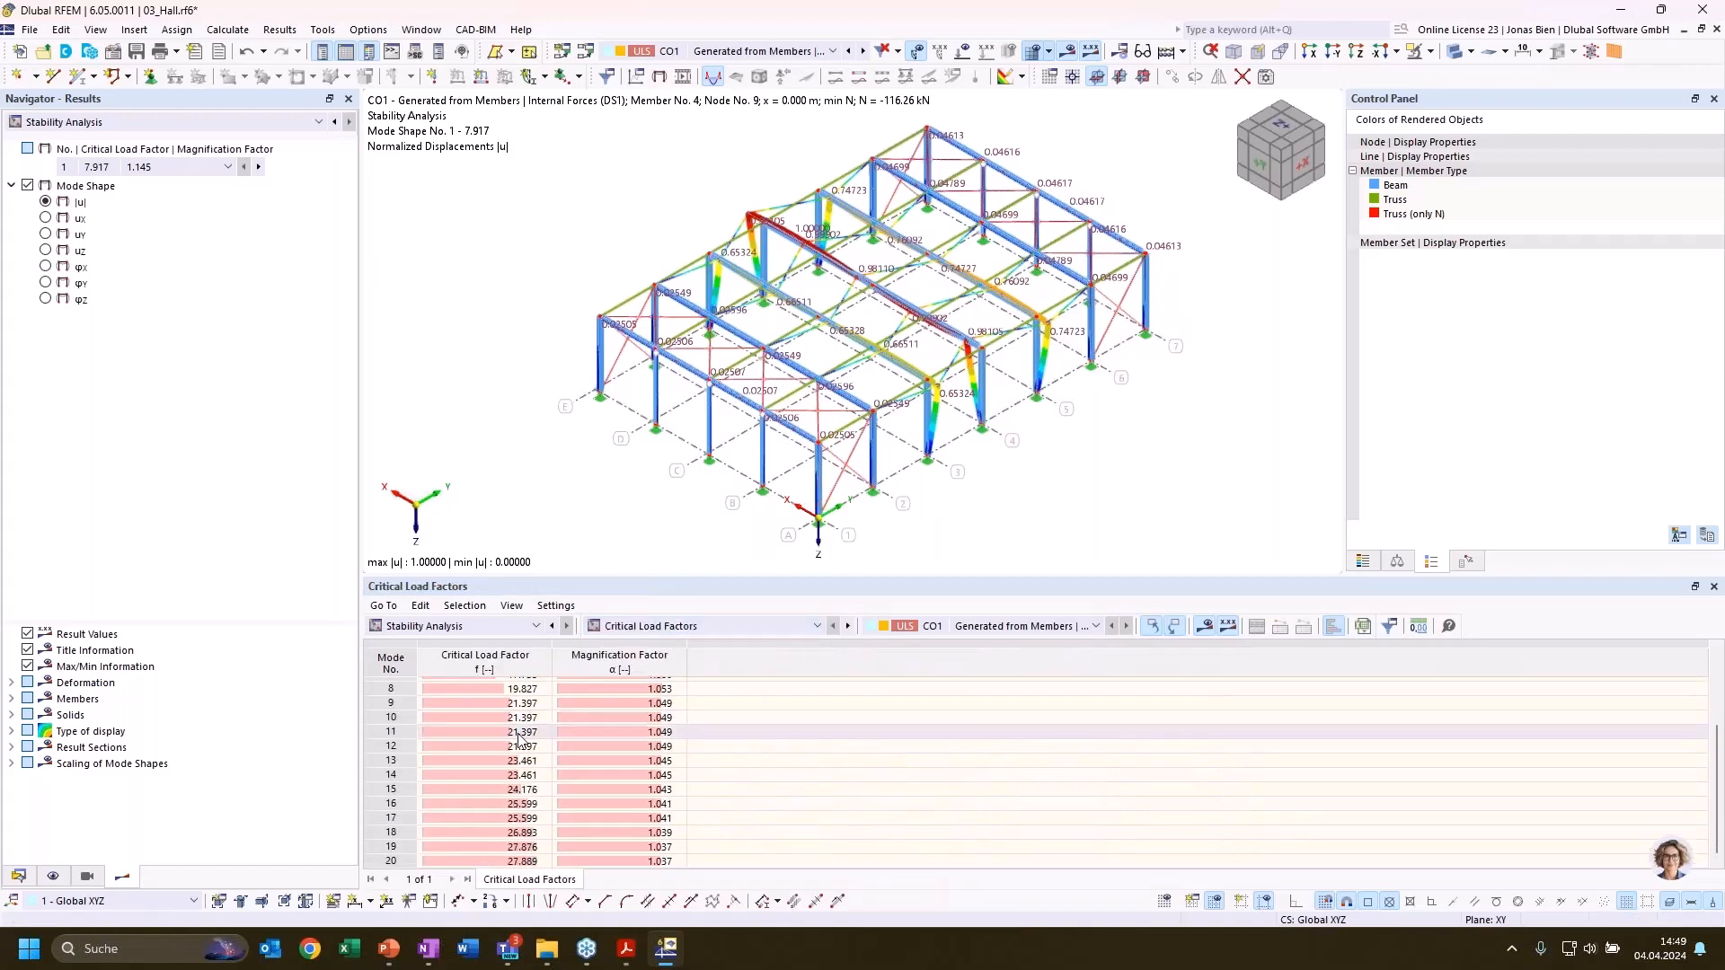
{"action": "left_click", "coordinate": [513, 687]}
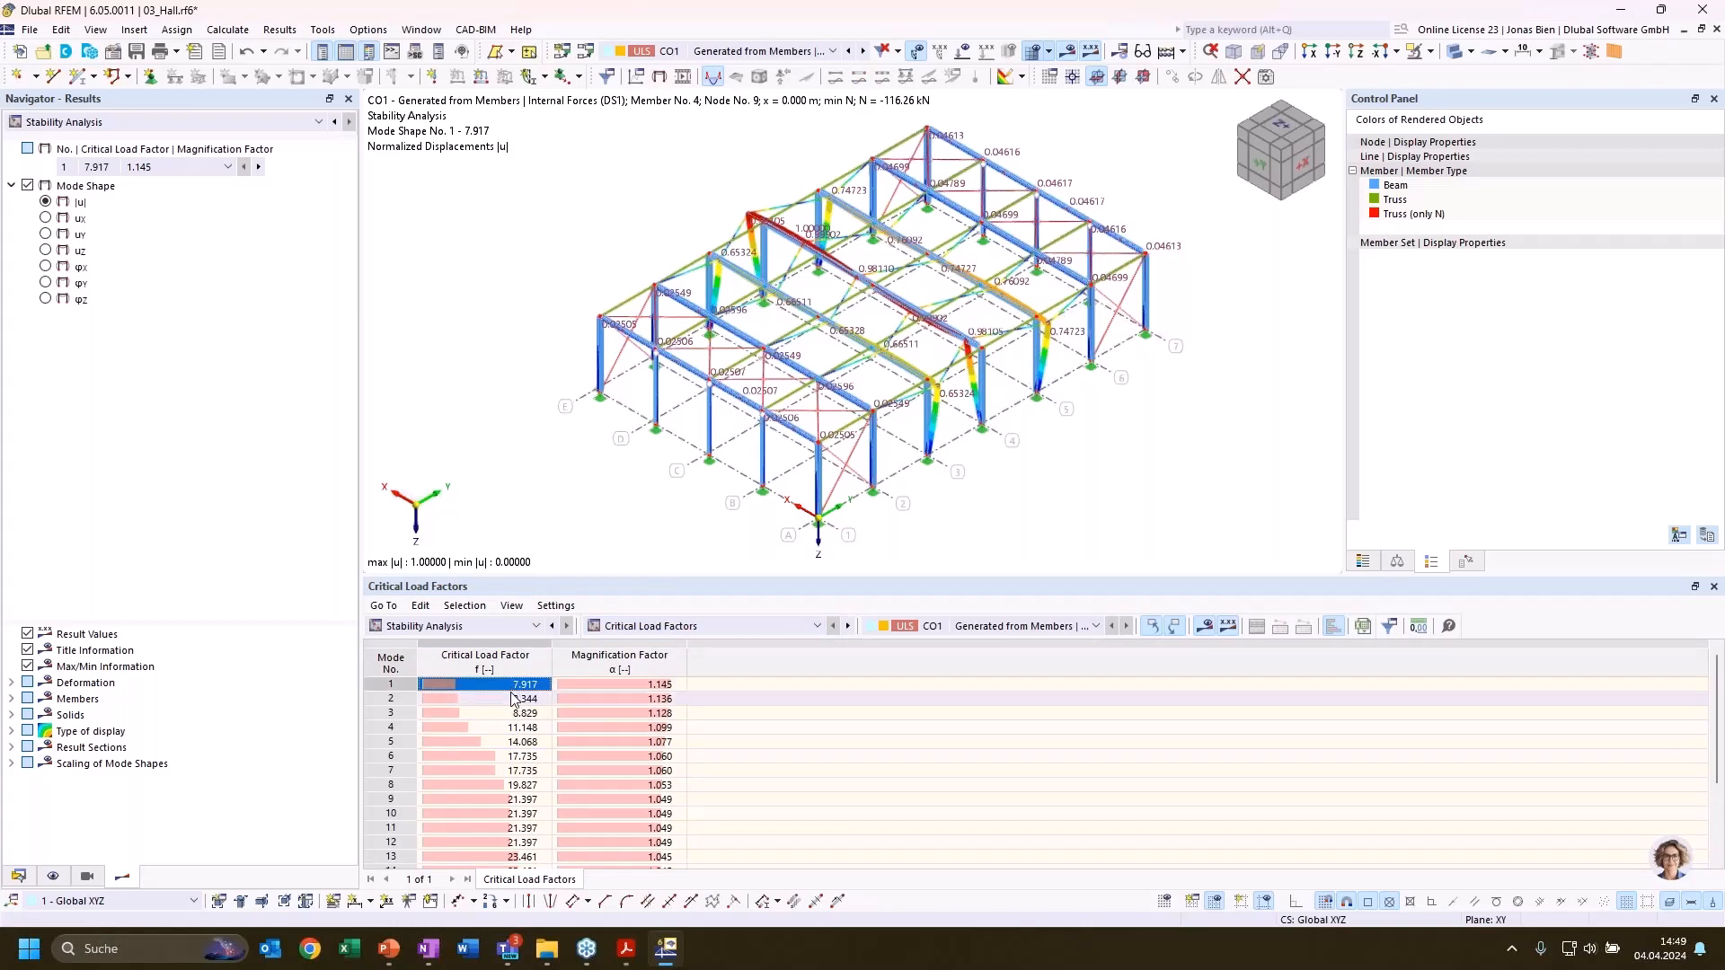
{"action": "left_click", "coordinate": [514, 713]}
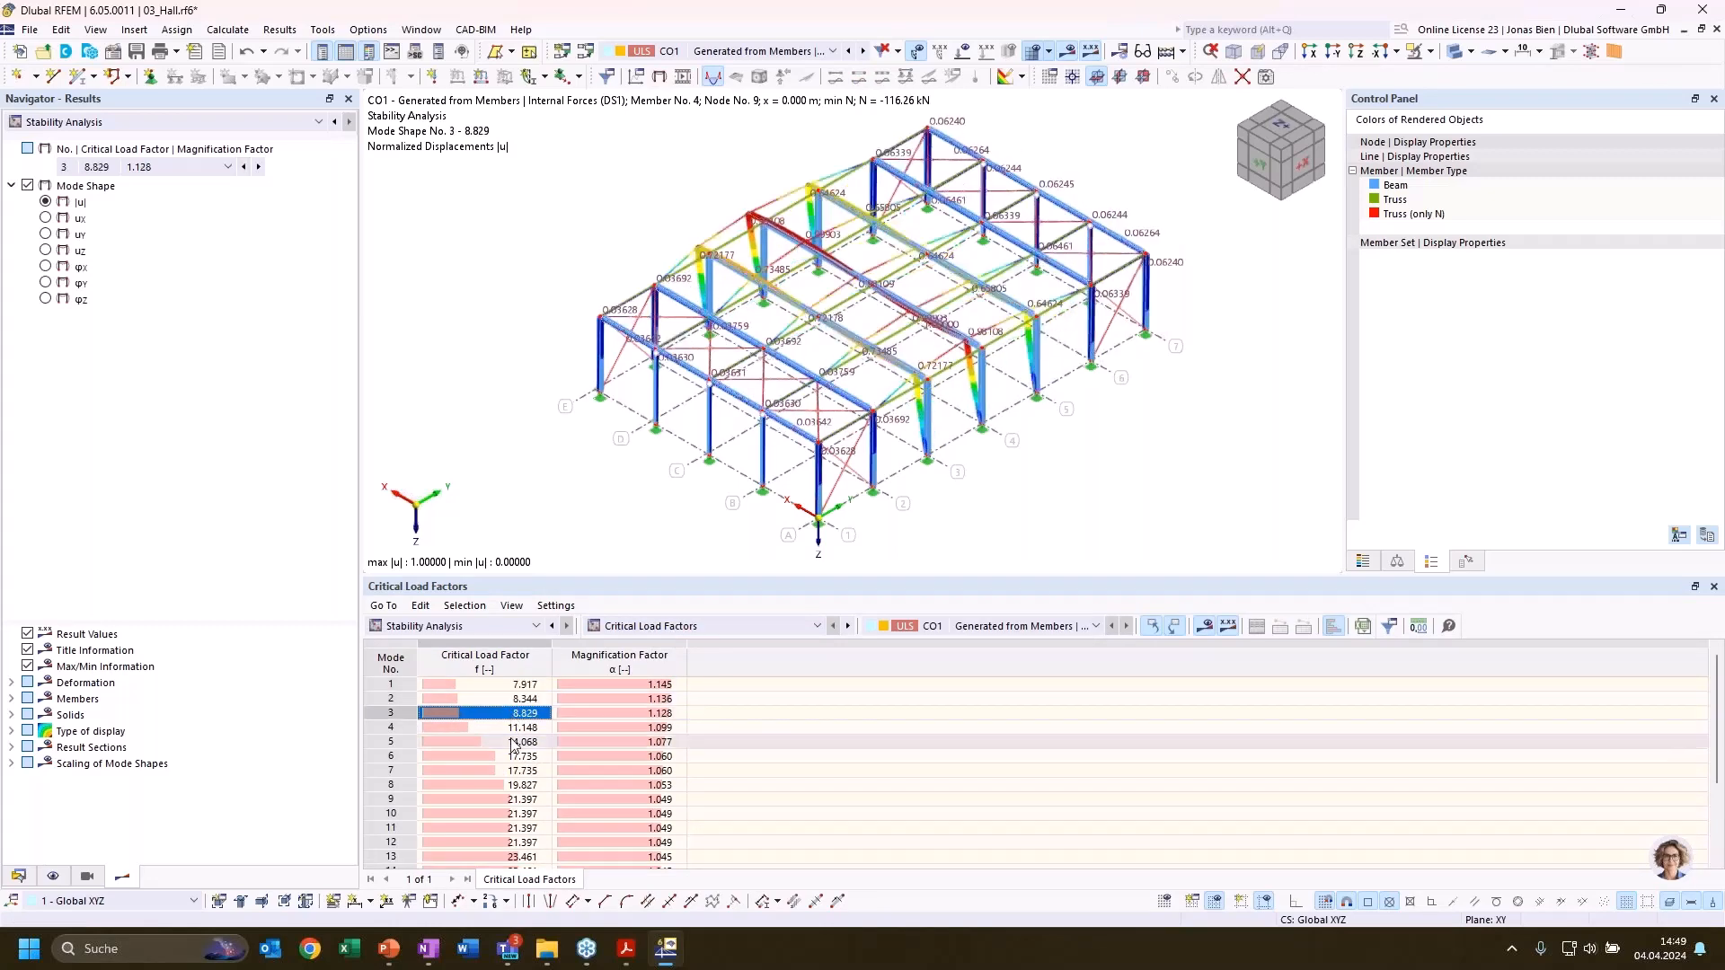
{"action": "key", "text": "Down"}
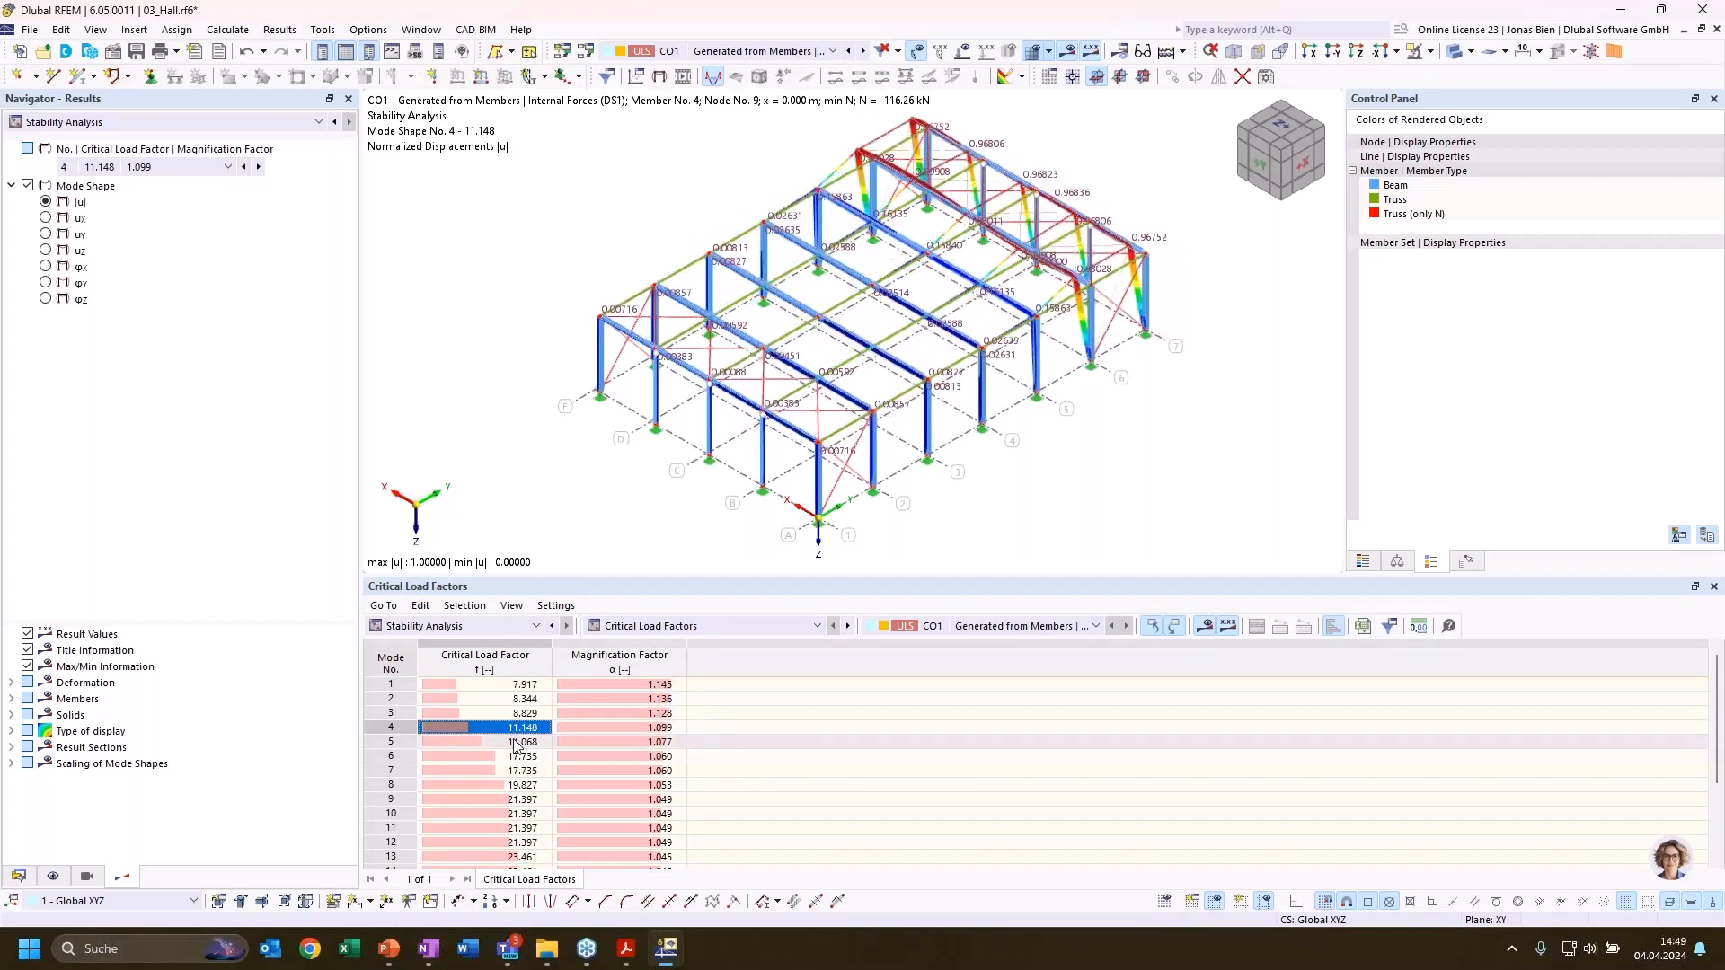
{"action": "key", "text": "Down"}
{"action": "key", "text": "Down"}
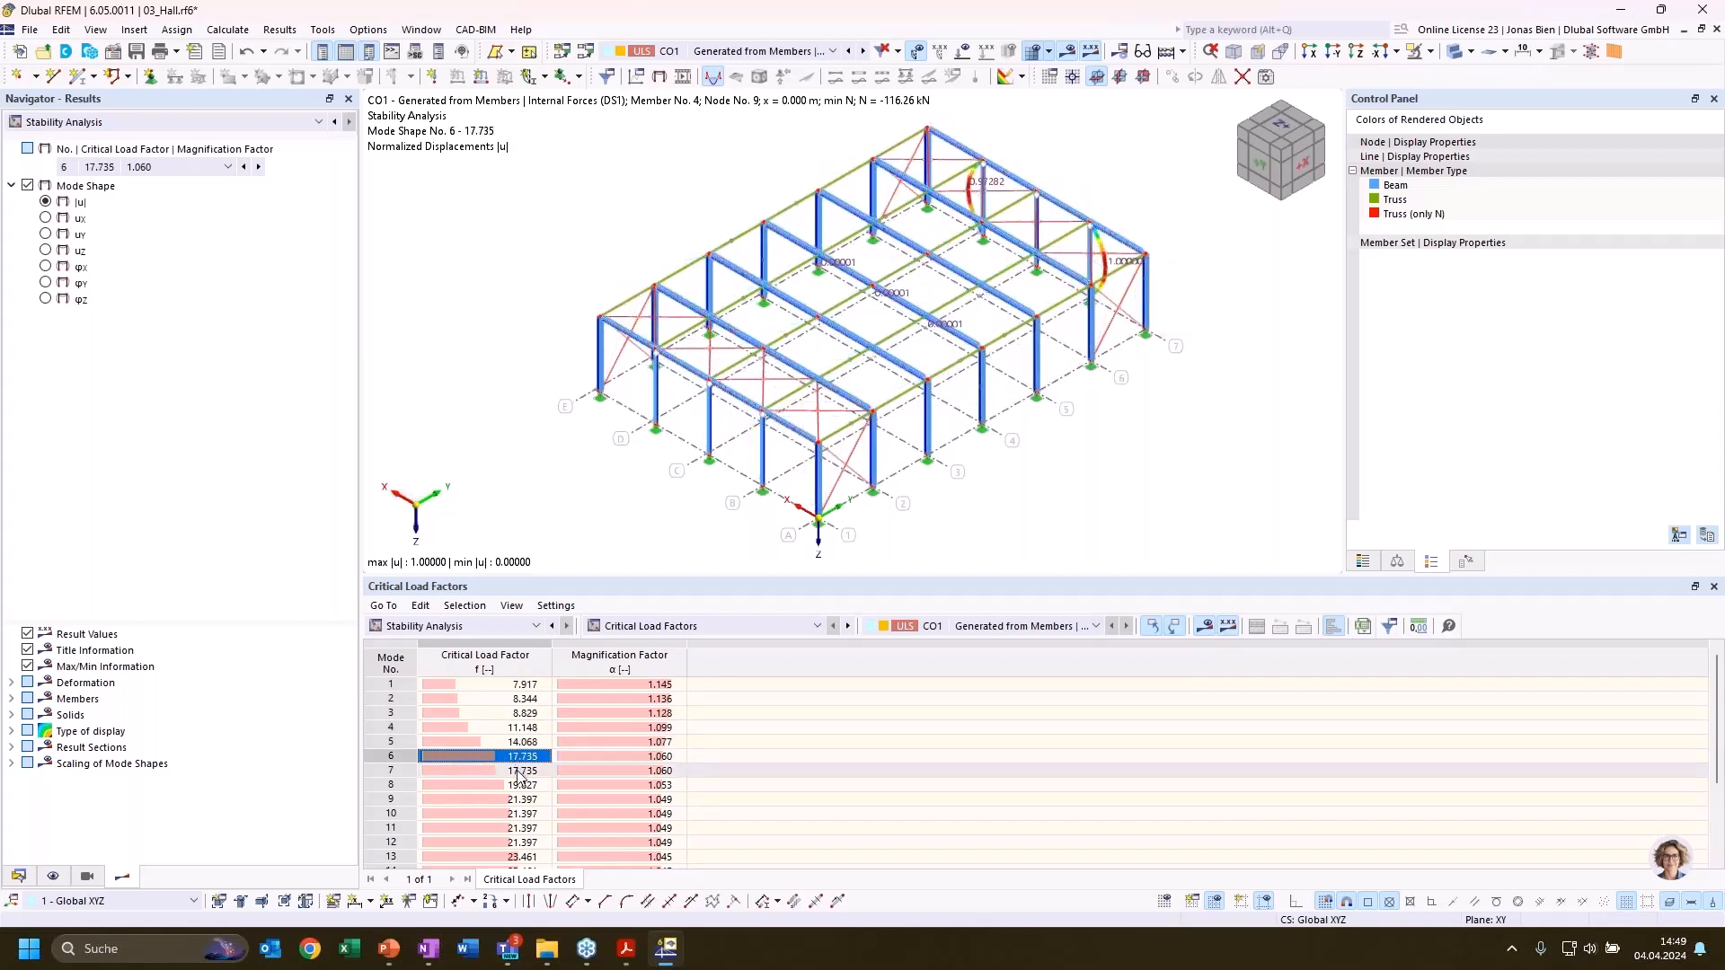
{"action": "left_click", "coordinate": [523, 686]}
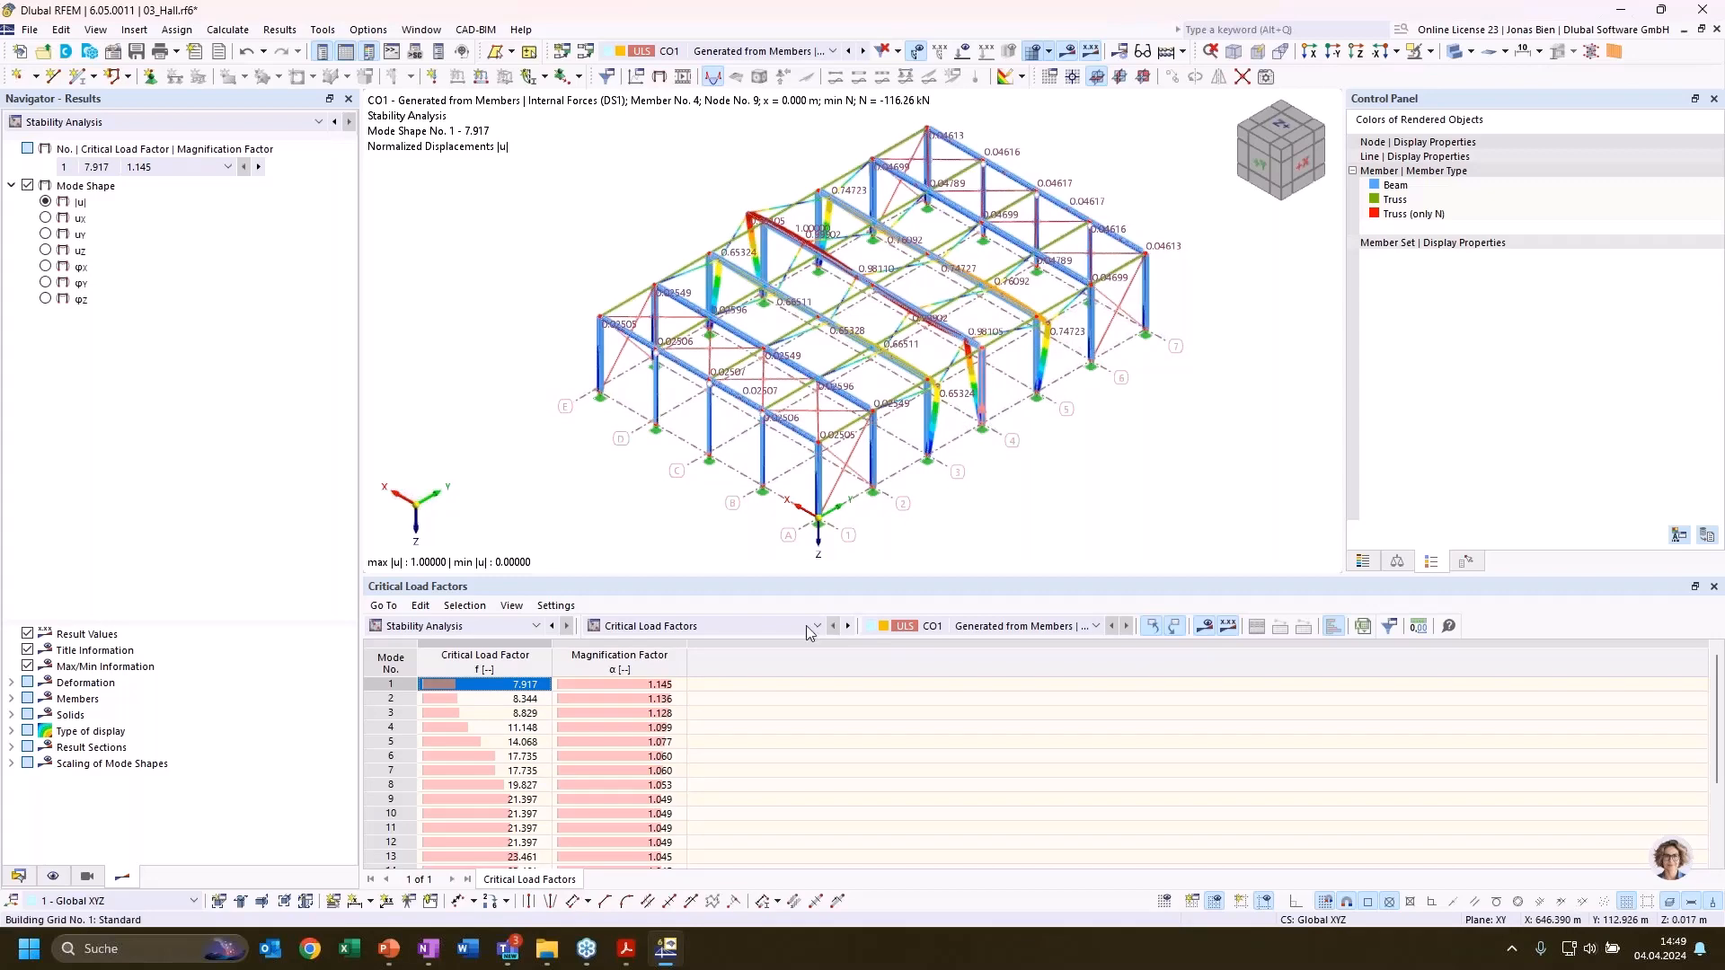
Examine the local buckling of individual members in mode shapes 7 and 9 from both ends of the hall
{"action": "left_click", "coordinate": [535, 771]}
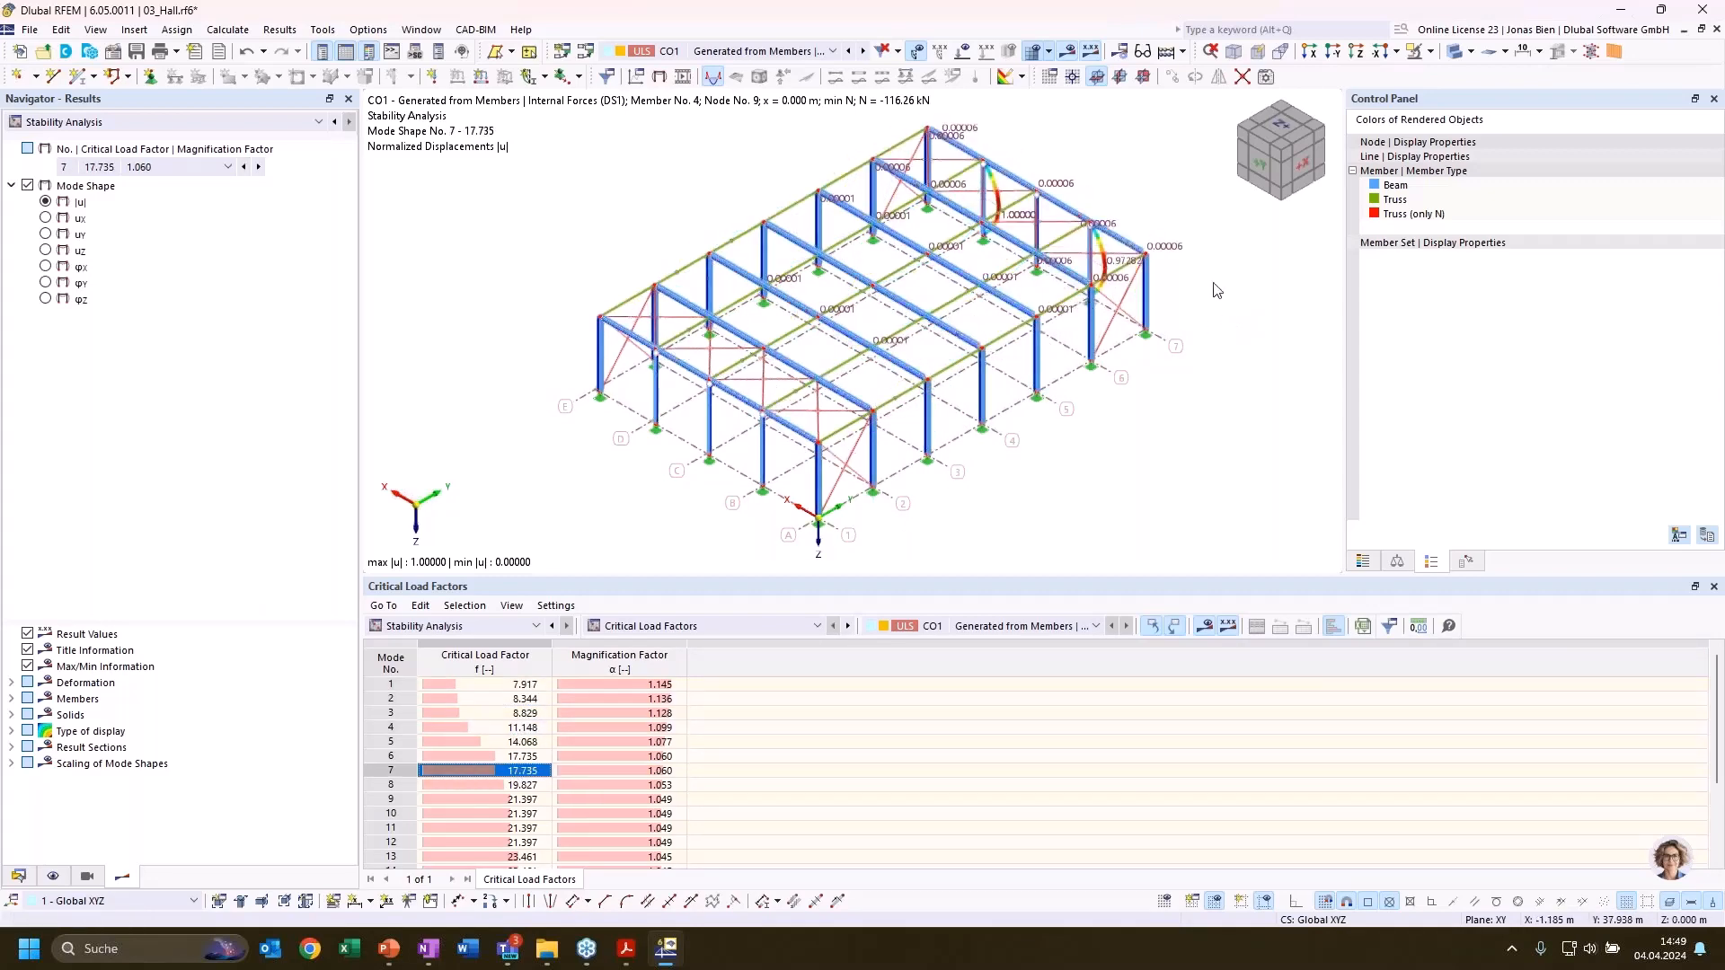
{"action": "middle_click_drag", "start_coordinate": [1214, 283], "coordinate": [835, 273], "text": "ctrl"}
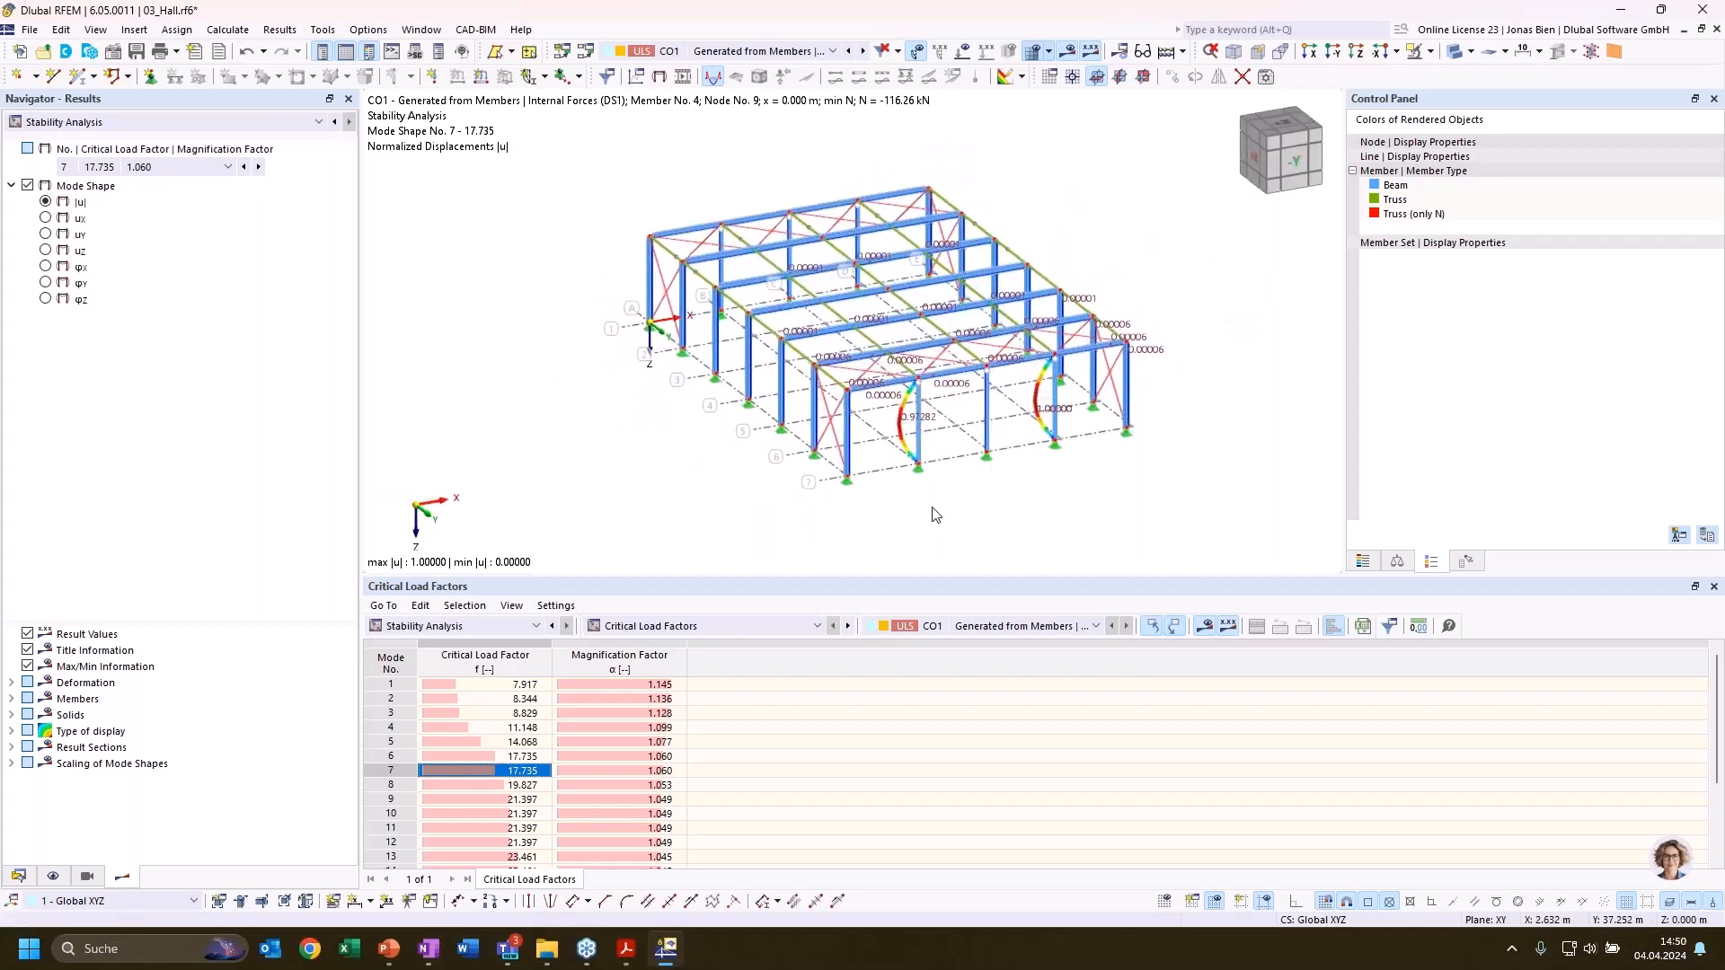
{"action": "middle_click_drag", "start_coordinate": [900, 520], "coordinate": [1236, 523], "text": "ctrl"}
{"action": "left_click", "coordinate": [472, 800]}
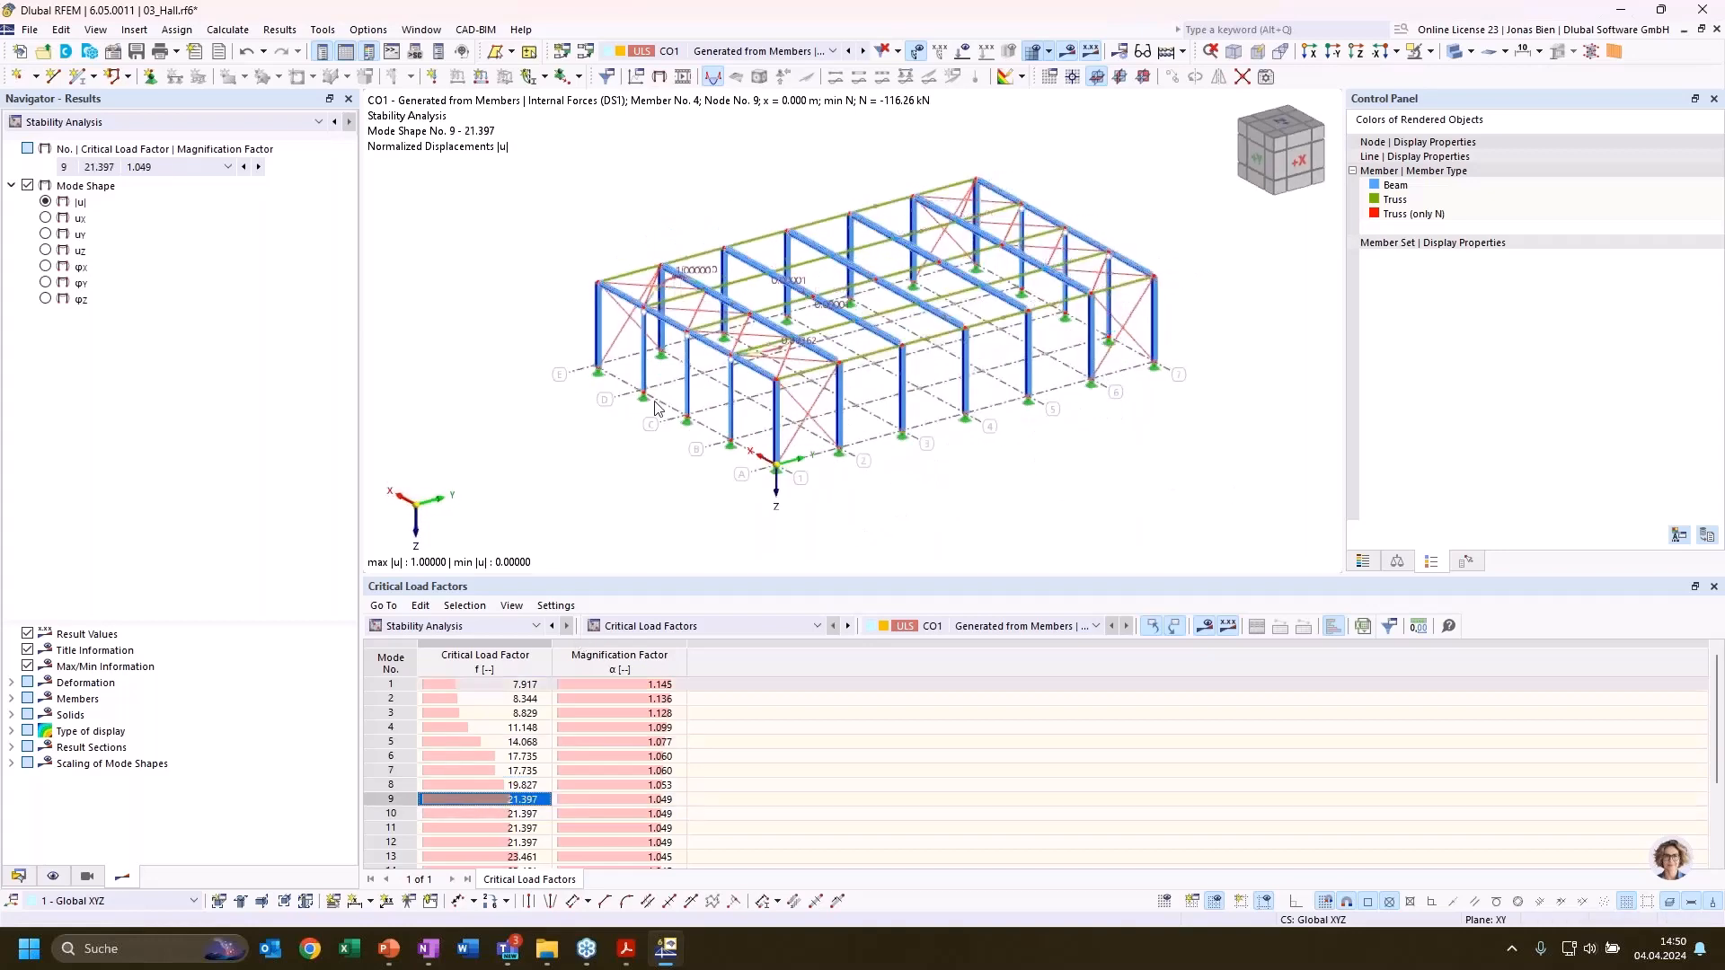
{"action": "scroll", "coordinate": [830, 311], "scroll_direction": "up", "scroll_amount": 3}
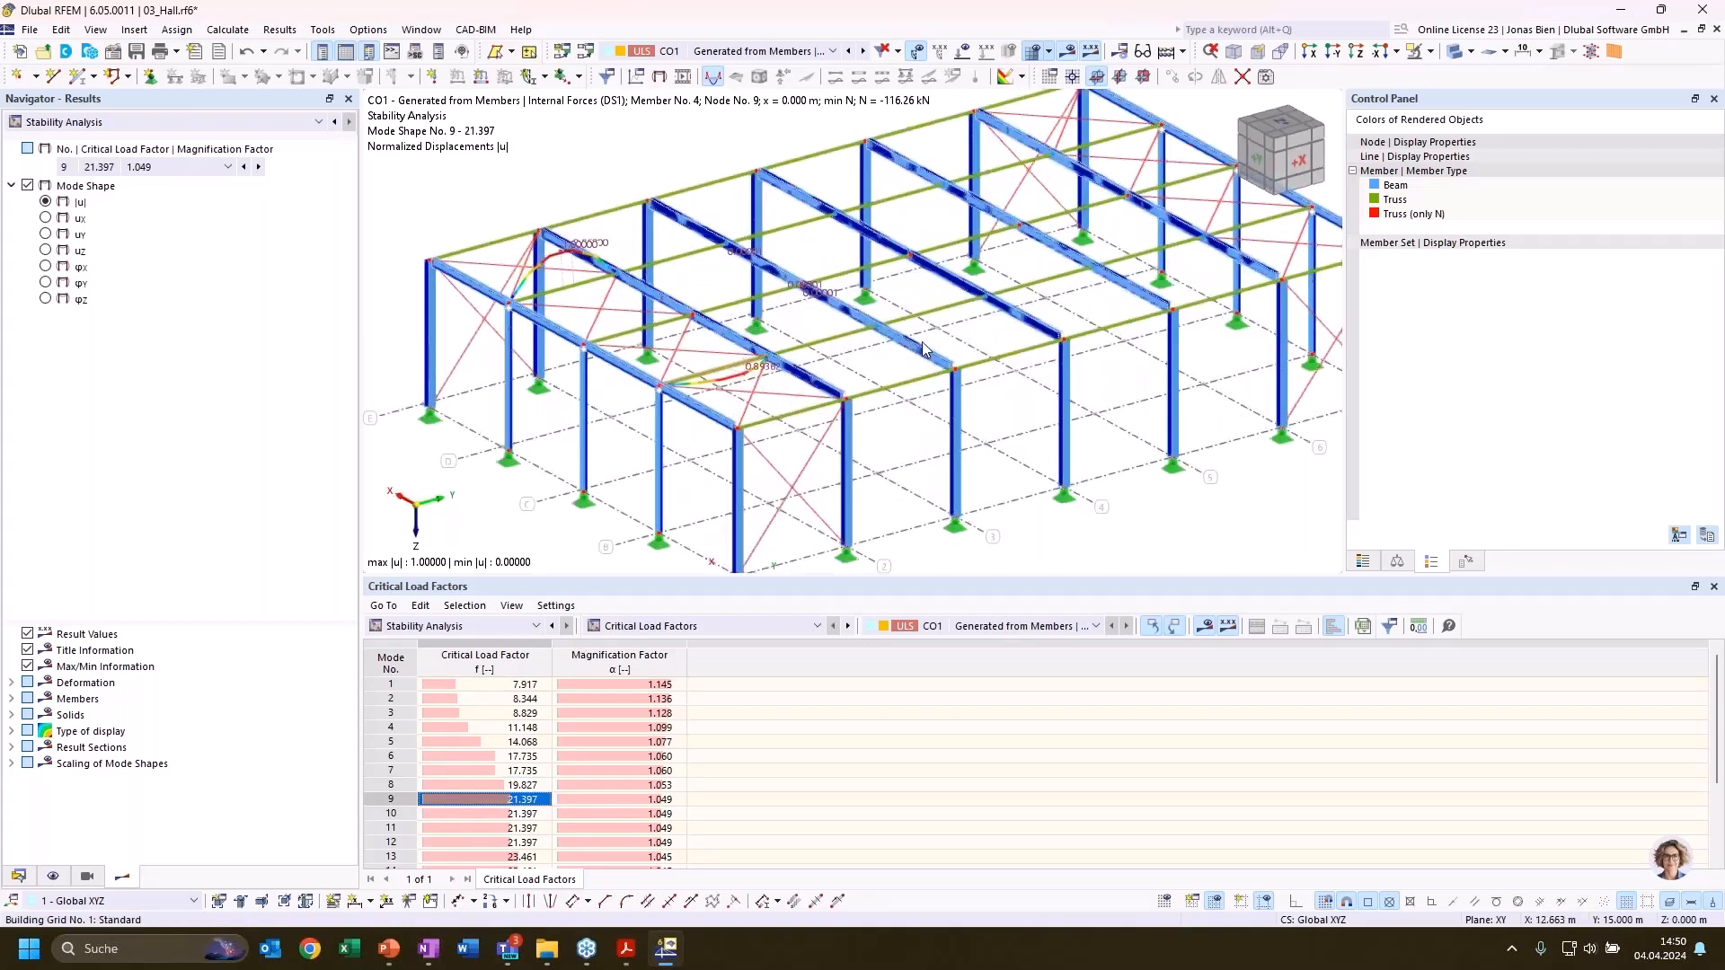
{"action": "scroll", "coordinate": [947, 341], "scroll_direction": "down", "scroll_amount": 3}
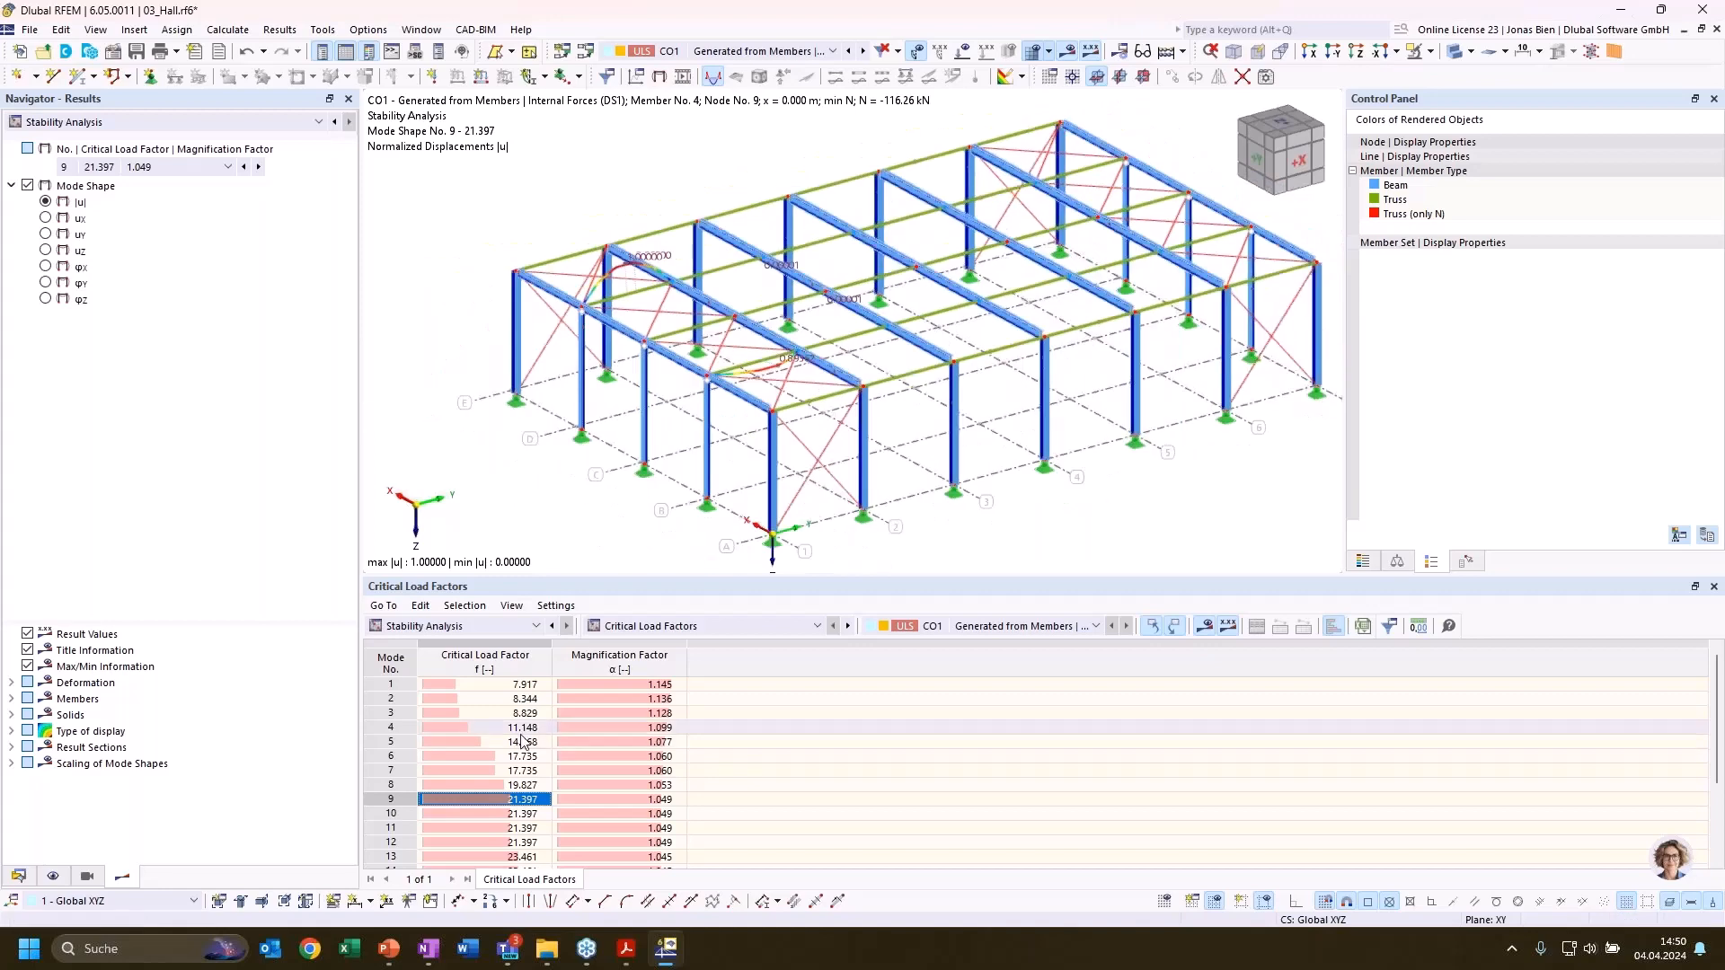
Return to the effective lengths and critical loads by member and compare modes 1 and 2 for column member 4
{"action": "left_click", "coordinate": [663, 626]}
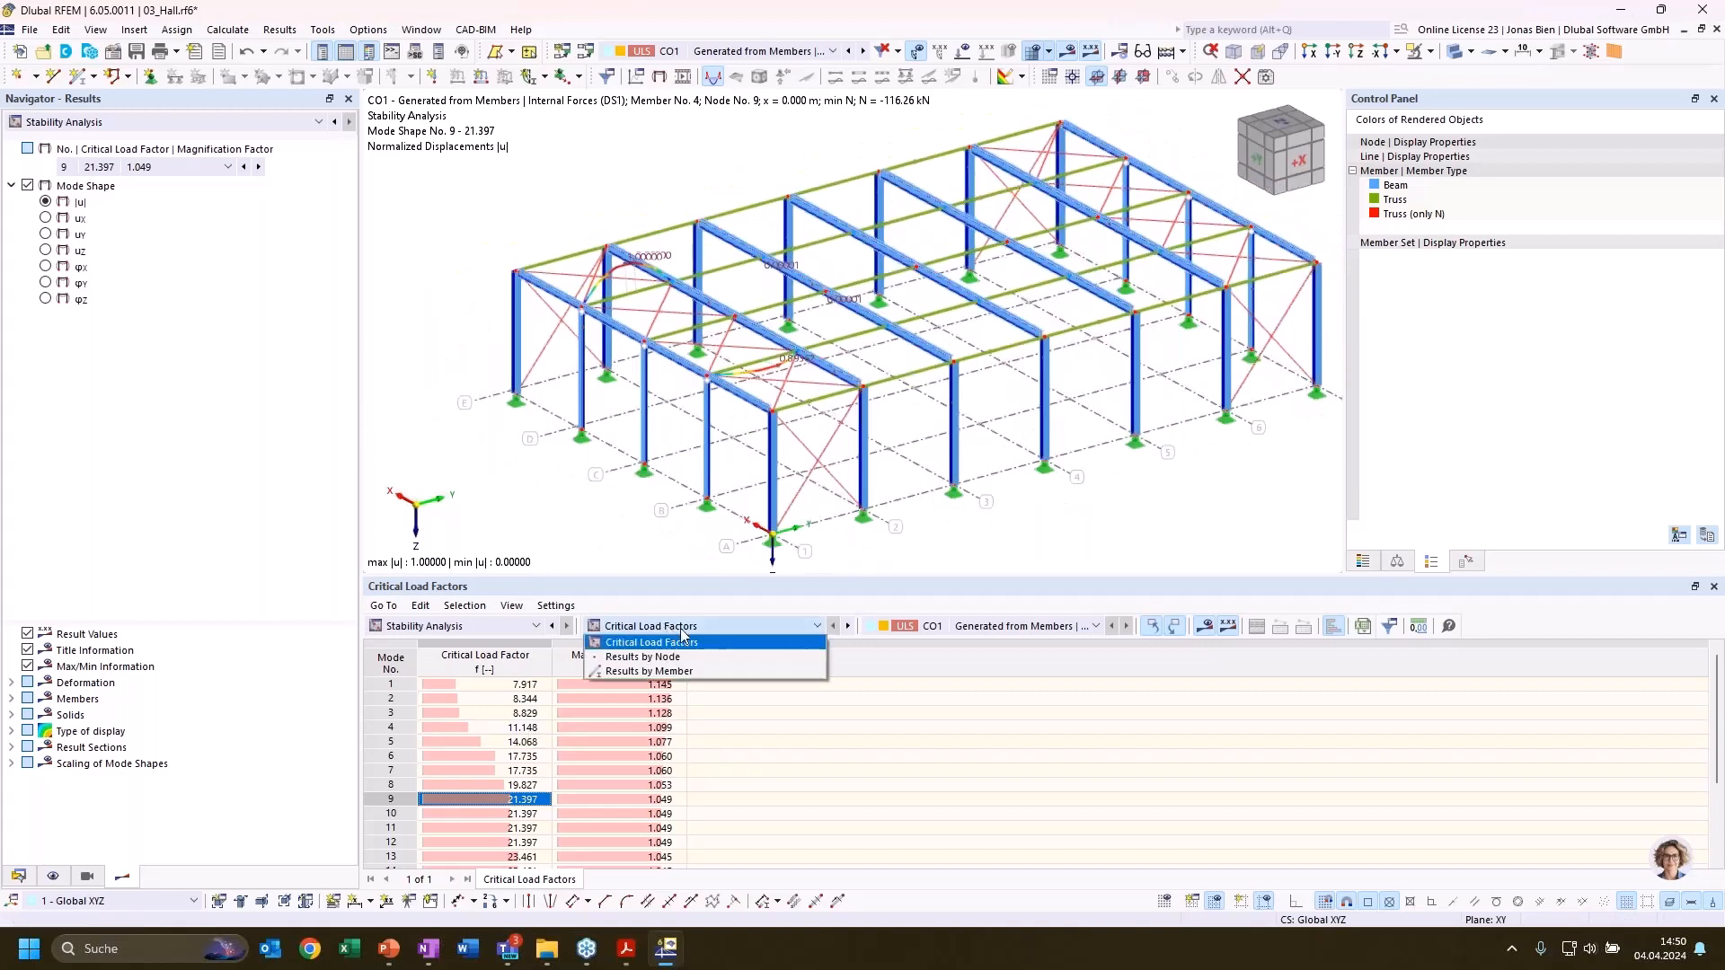
{"action": "left_click", "coordinate": [687, 672]}
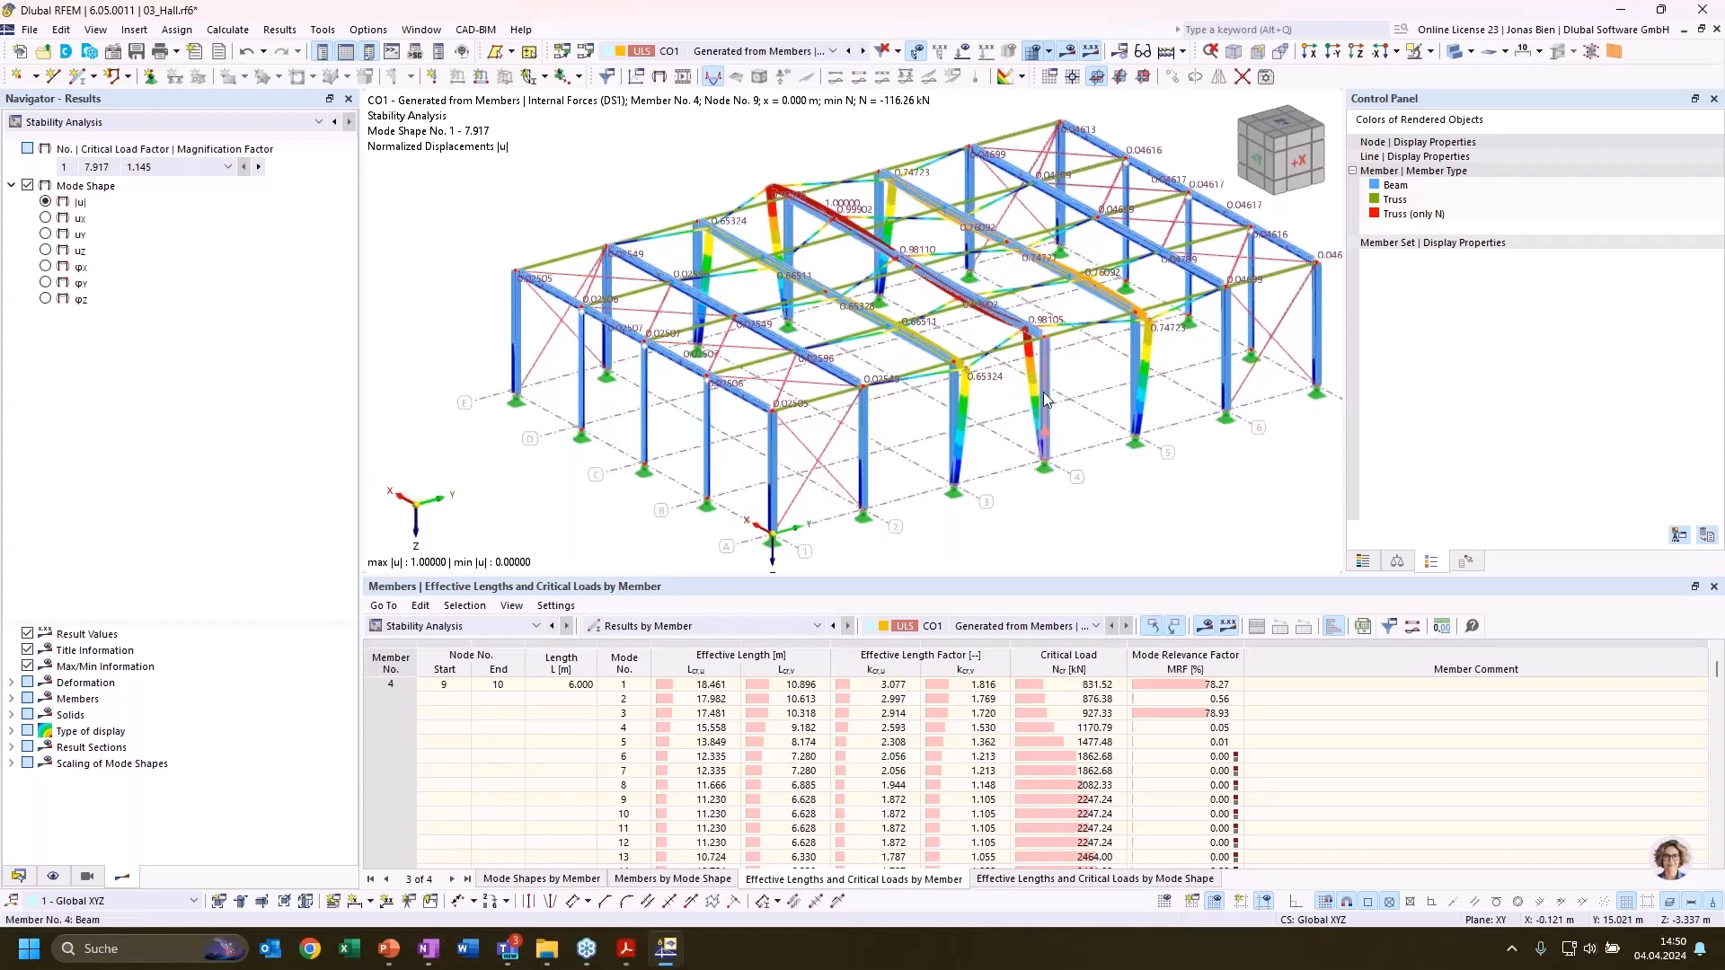
{"action": "mouse_move", "coordinate": [1045, 400]}
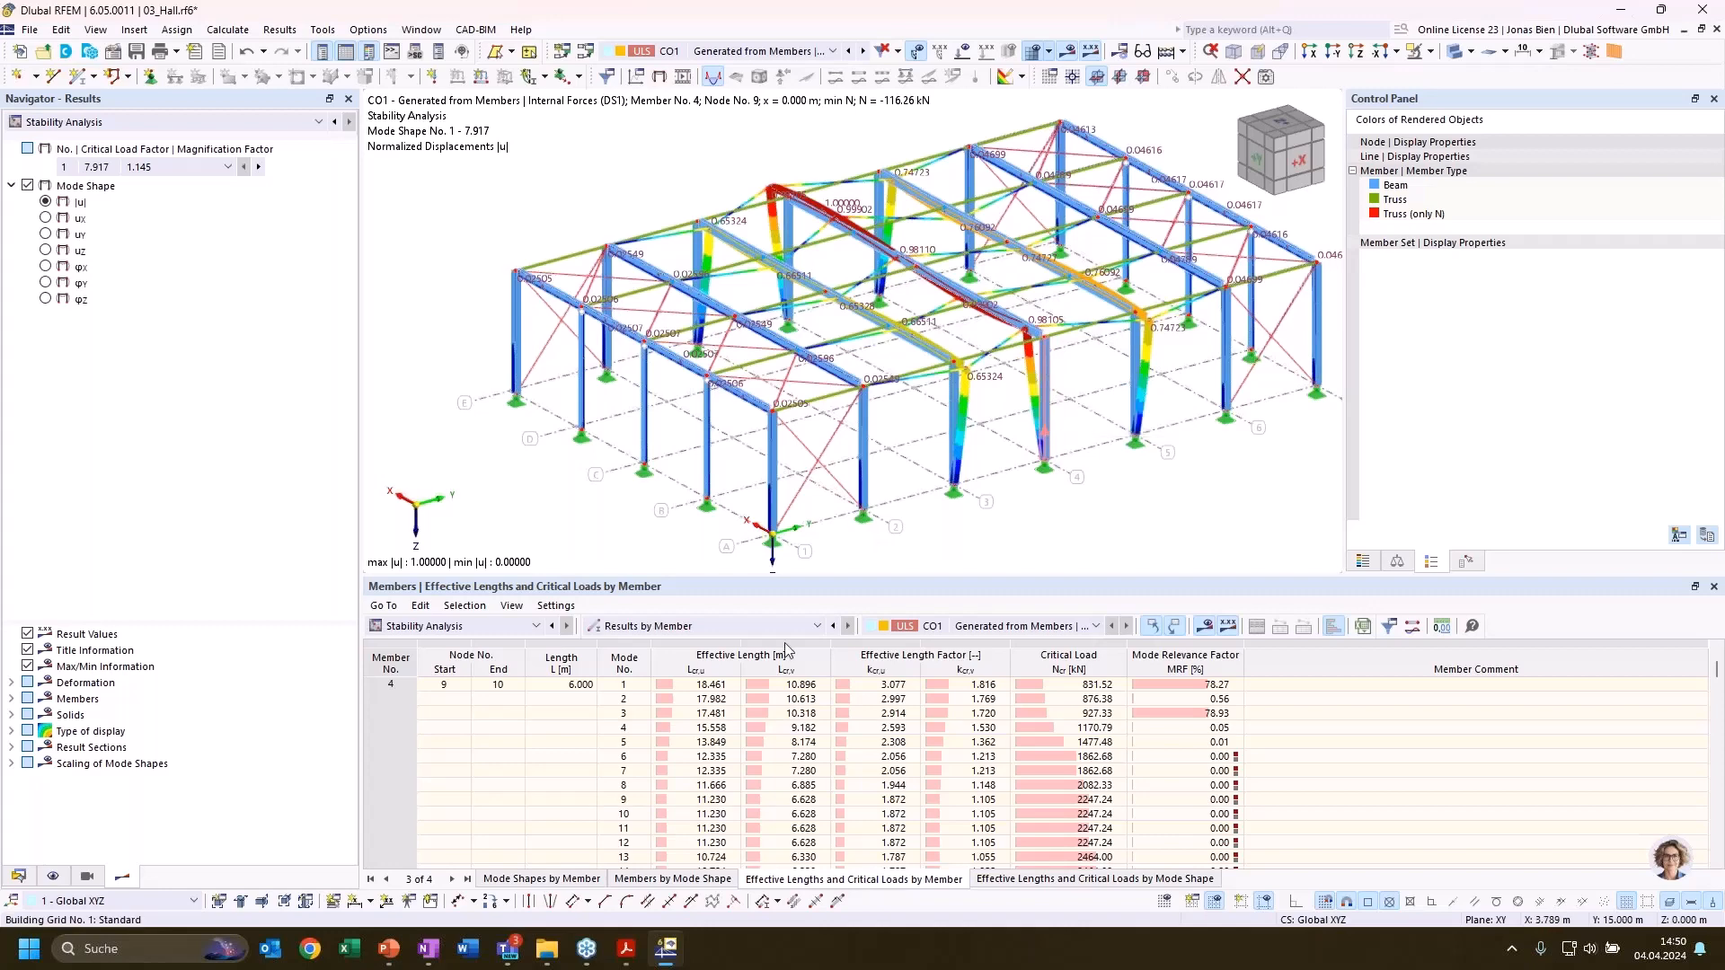
{"action": "left_click", "coordinate": [801, 698]}
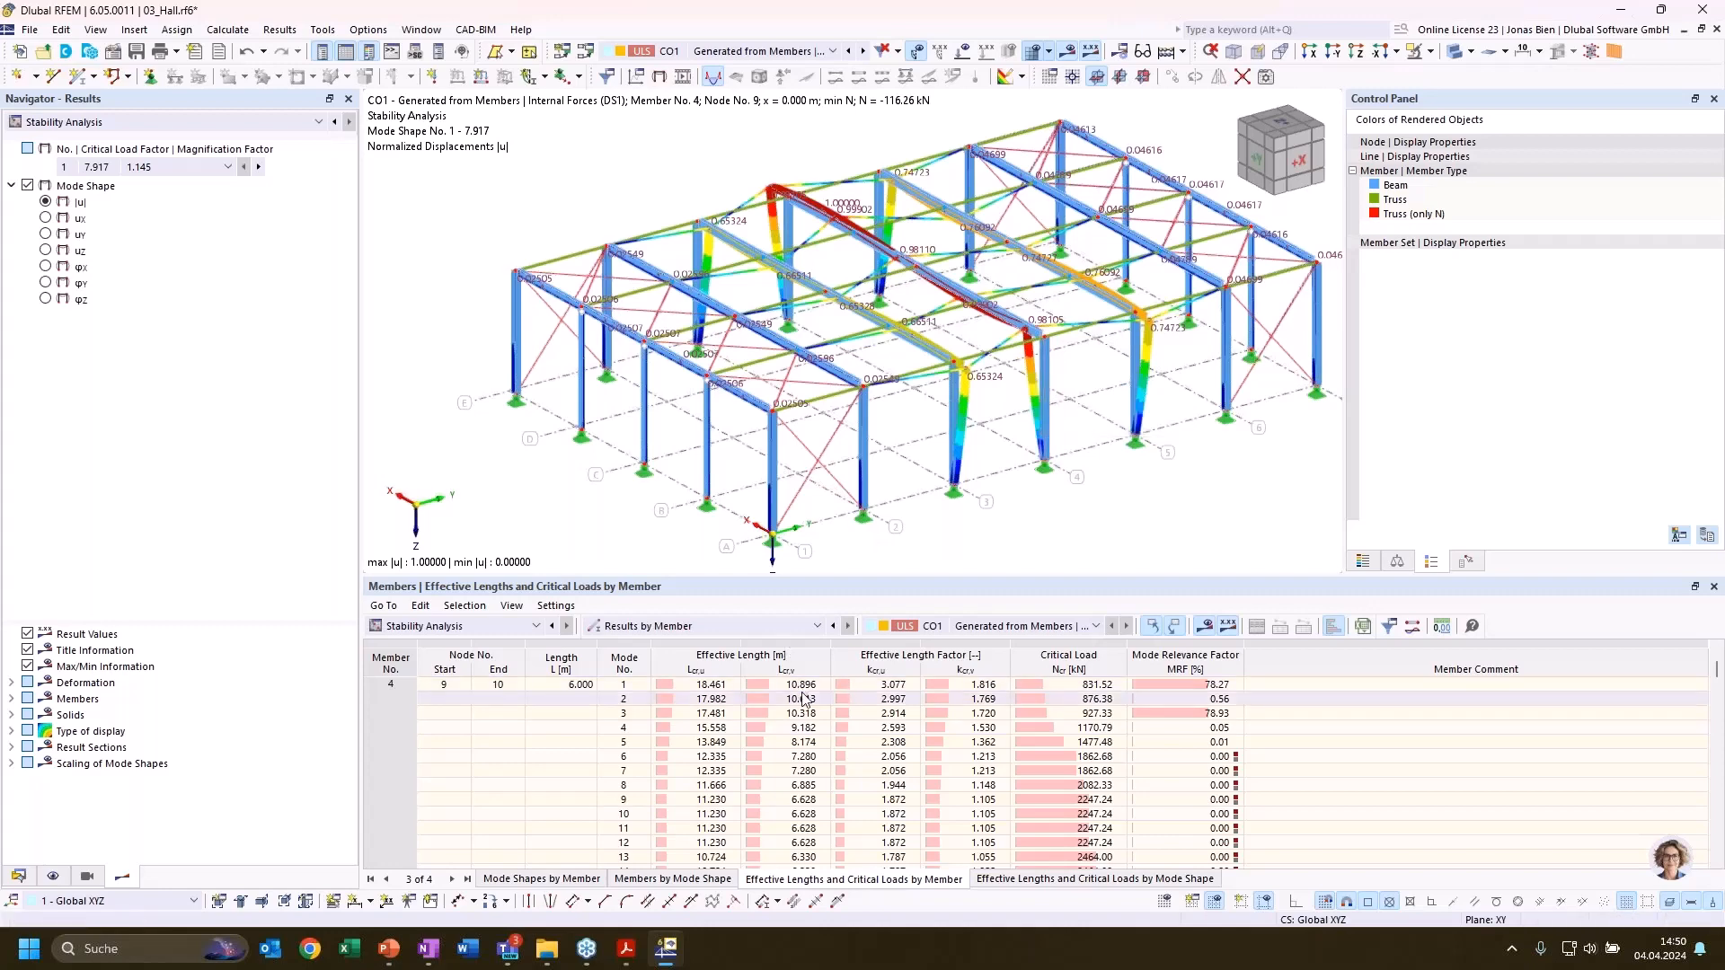
{"action": "left_click", "coordinate": [890, 685]}
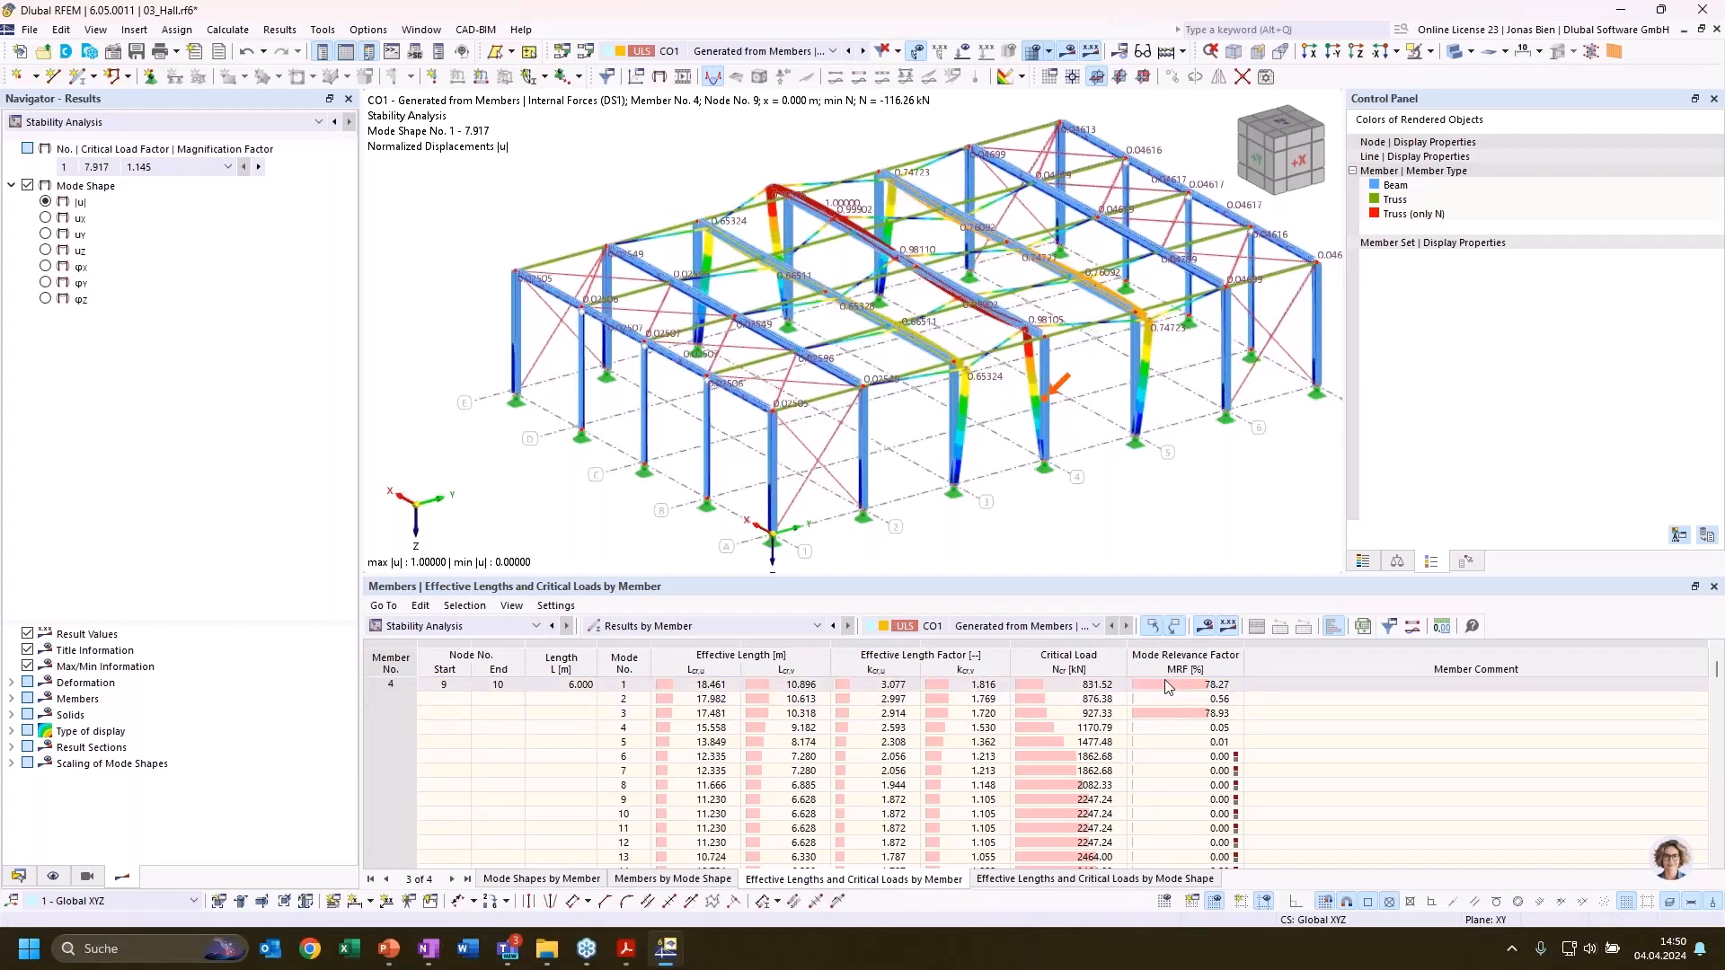
Review the mode relevance factors of member 4 and compare mode shapes 1 and 3 to judge which mode governs the column
{"action": "scroll", "coordinate": [1167, 701], "scroll_direction": "down", "scroll_amount": 2}
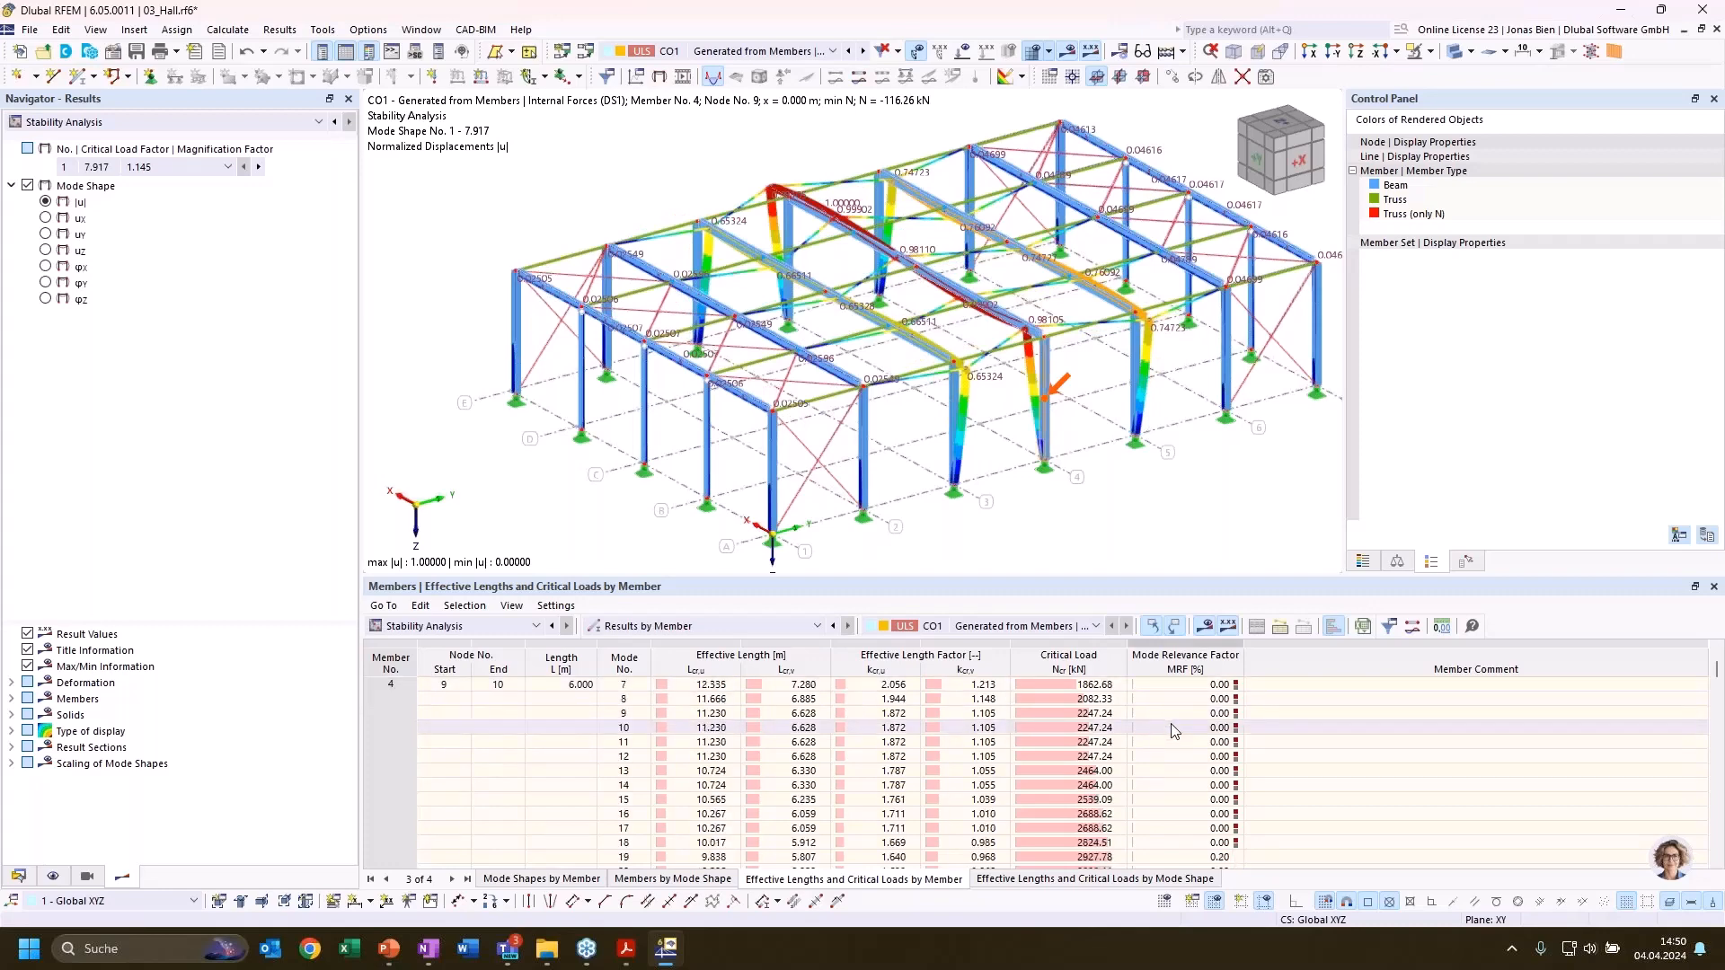
{"action": "scroll", "coordinate": [1172, 730], "scroll_direction": "up", "scroll_amount": 2}
{"action": "left_click", "coordinate": [1186, 684]}
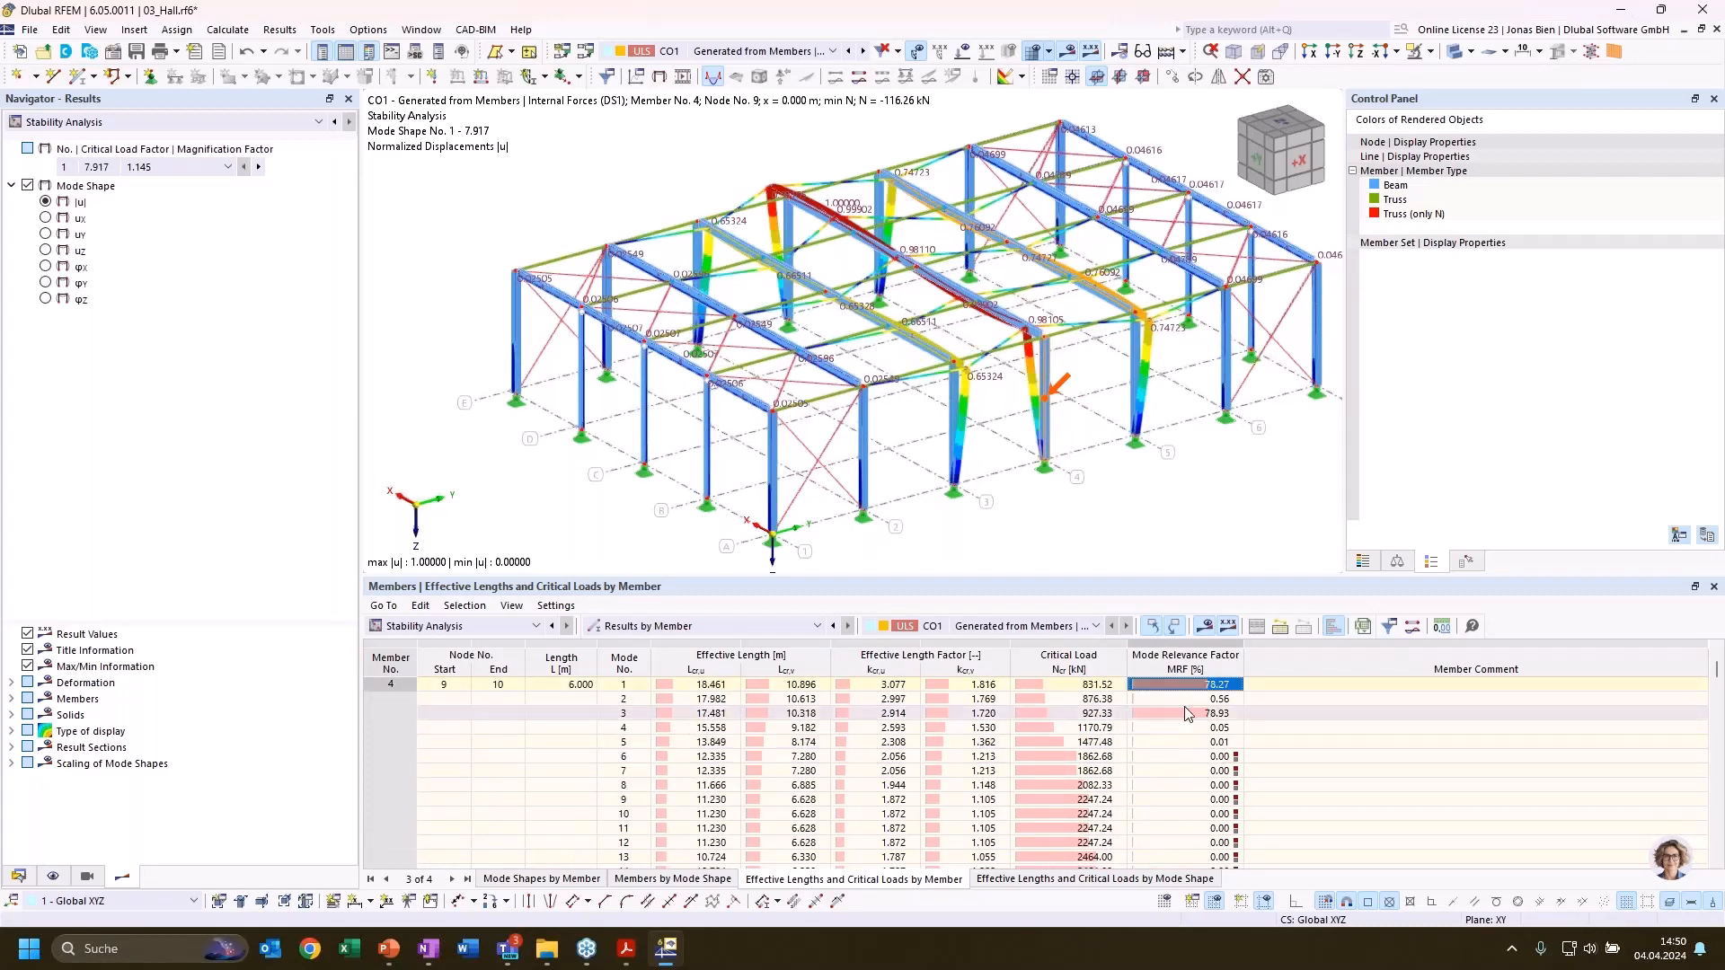
{"action": "scroll", "coordinate": [1189, 728], "scroll_direction": "up", "scroll_amount": 1}
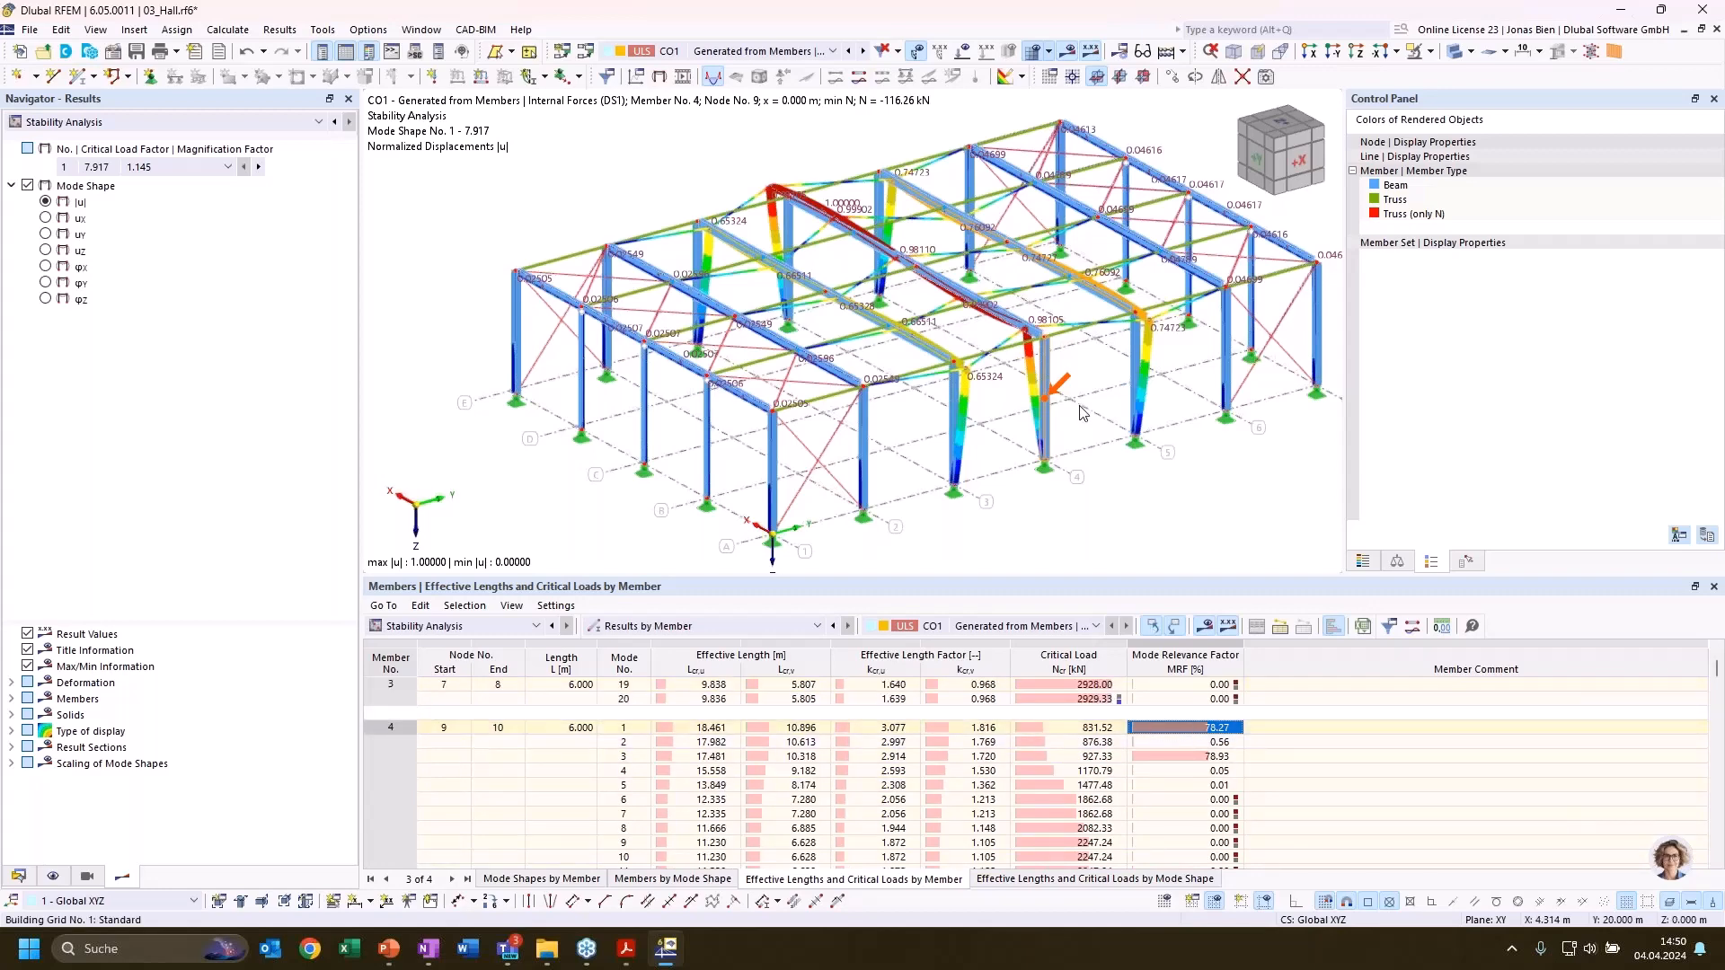
{"action": "left_click", "coordinate": [1179, 758]}
{"action": "left_click", "coordinate": [1195, 727]}
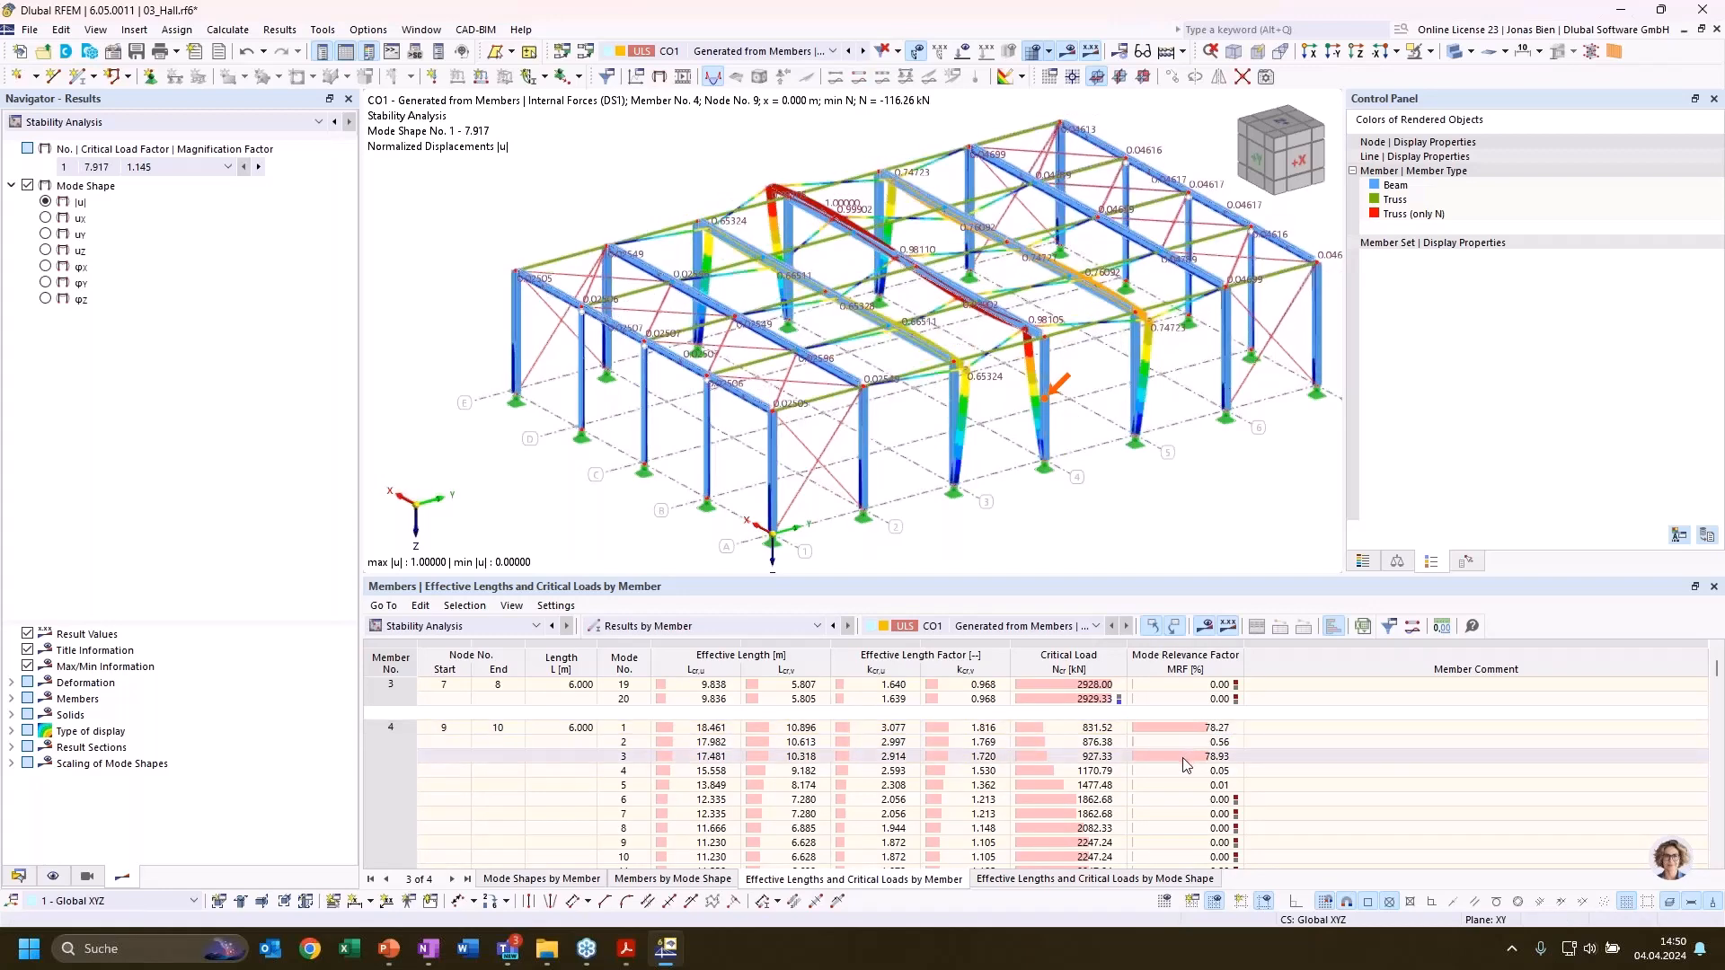
{"action": "left_click", "coordinate": [1183, 759]}
{"action": "left_click", "coordinate": [1194, 726]}
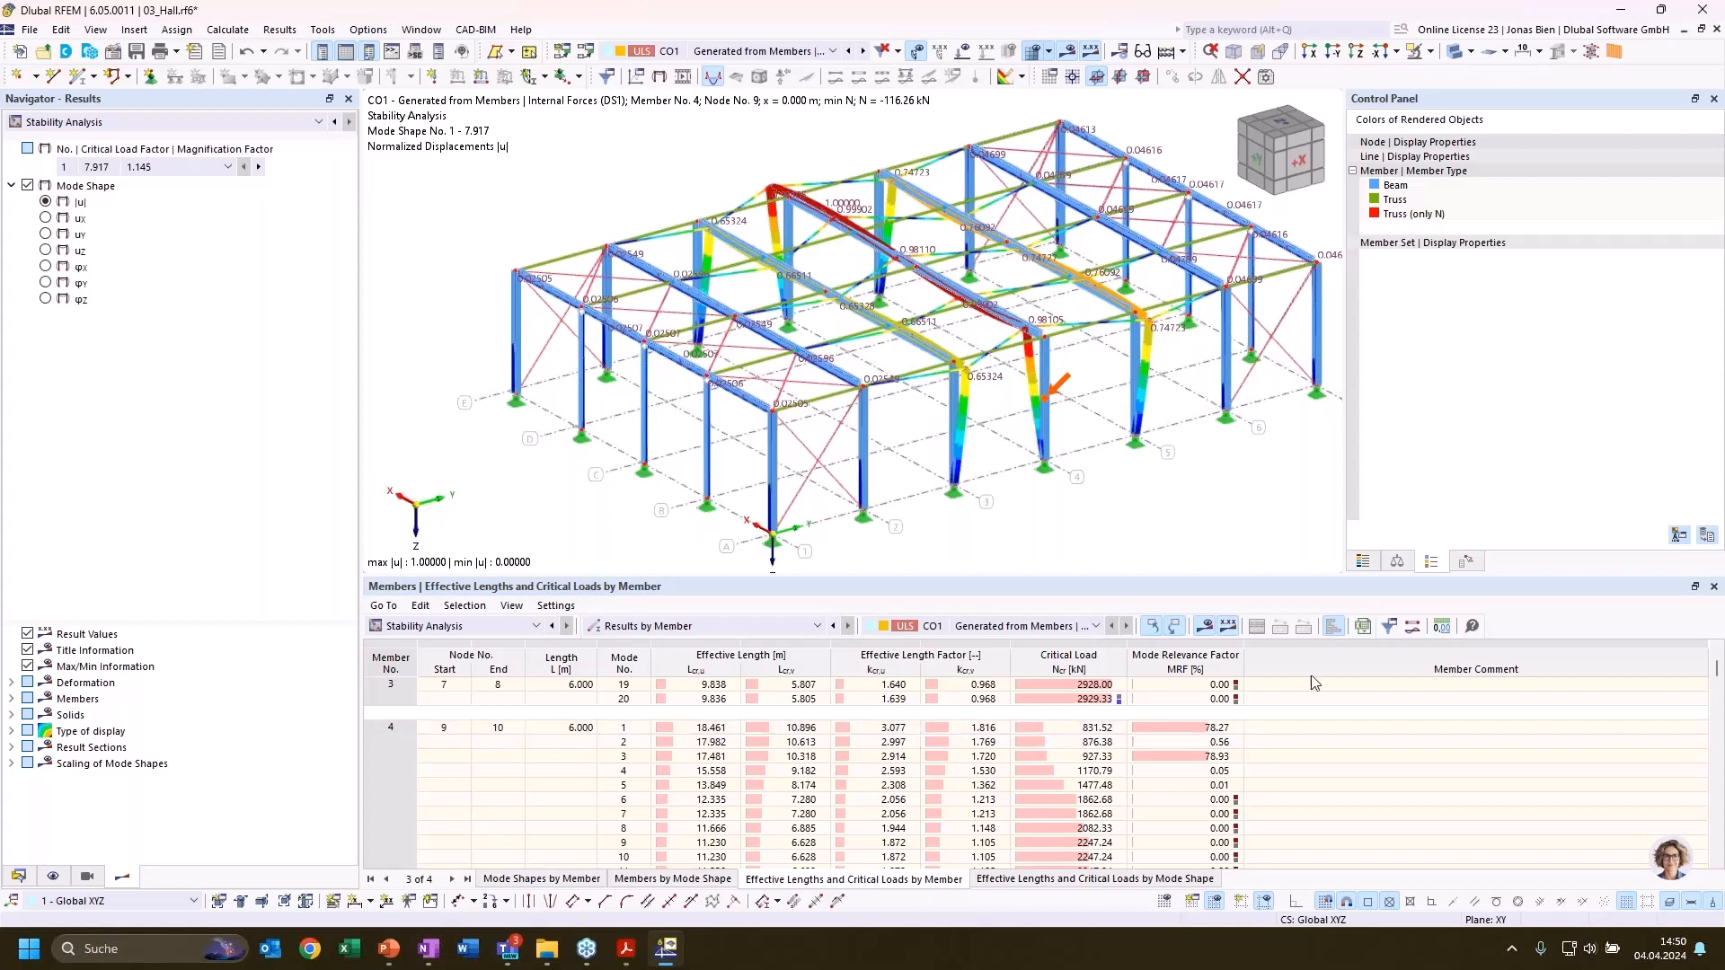
Filter the table of effective lengths and critical loads by member to rows with MRF greater than 20 %
{"action": "left_click", "coordinate": [1389, 628]}
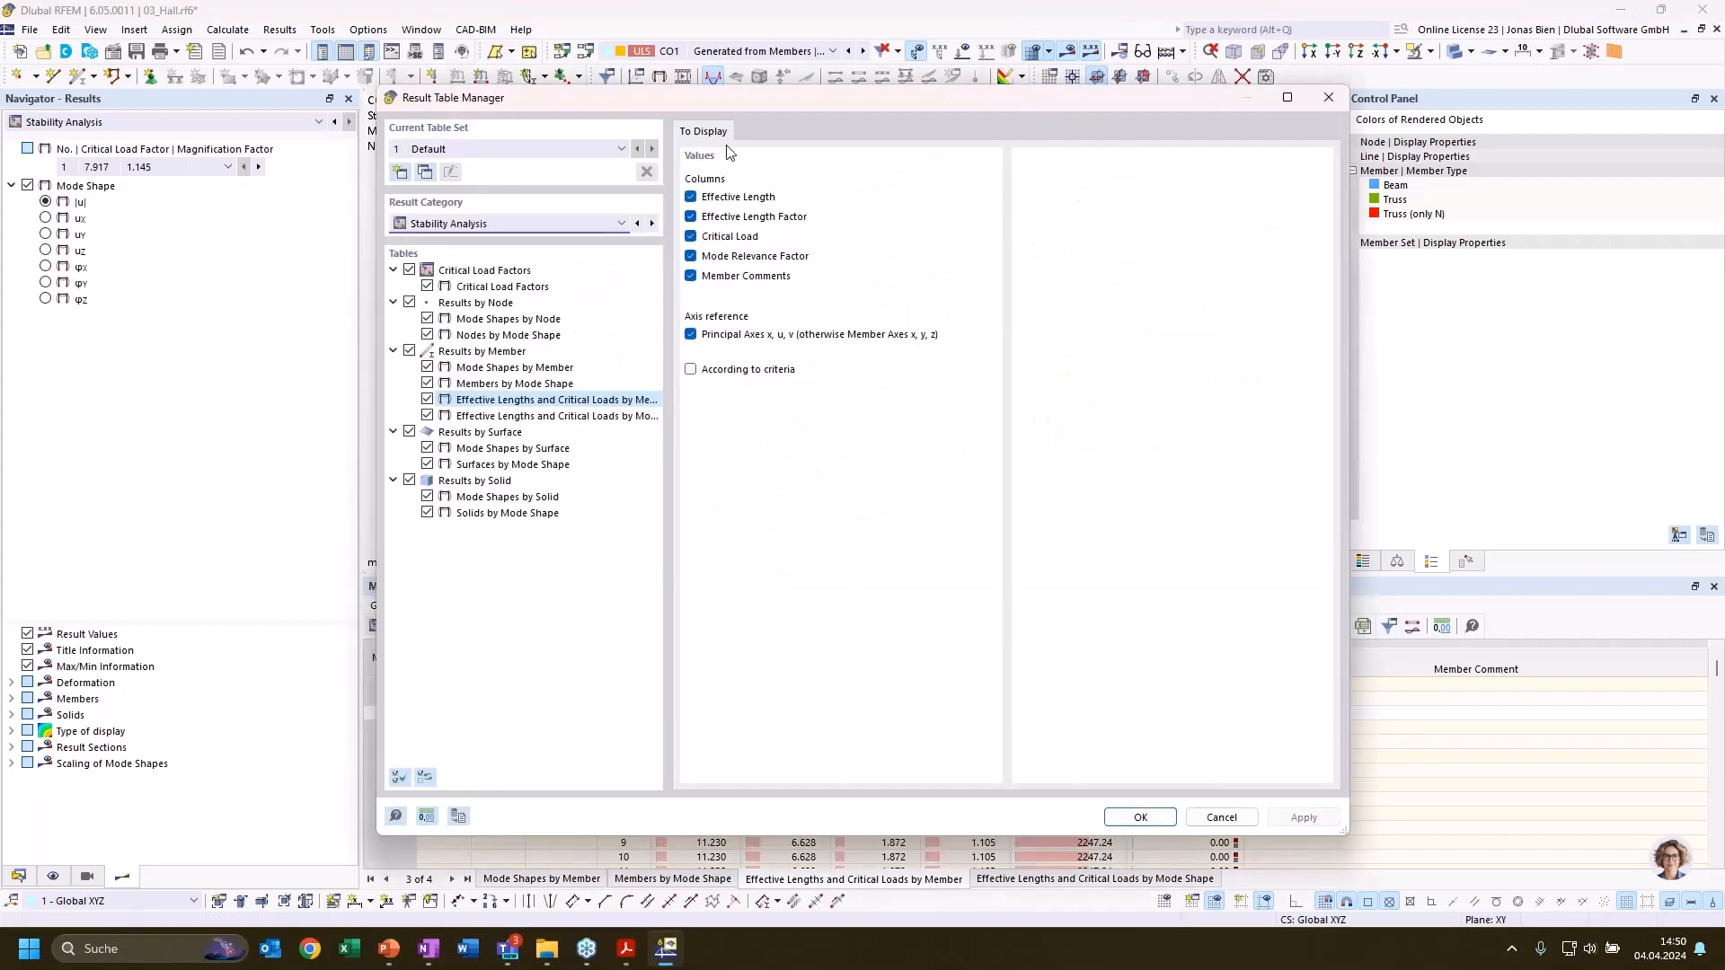
{"action": "left_click", "coordinate": [717, 372]}
{"action": "left_click", "coordinate": [777, 131]}
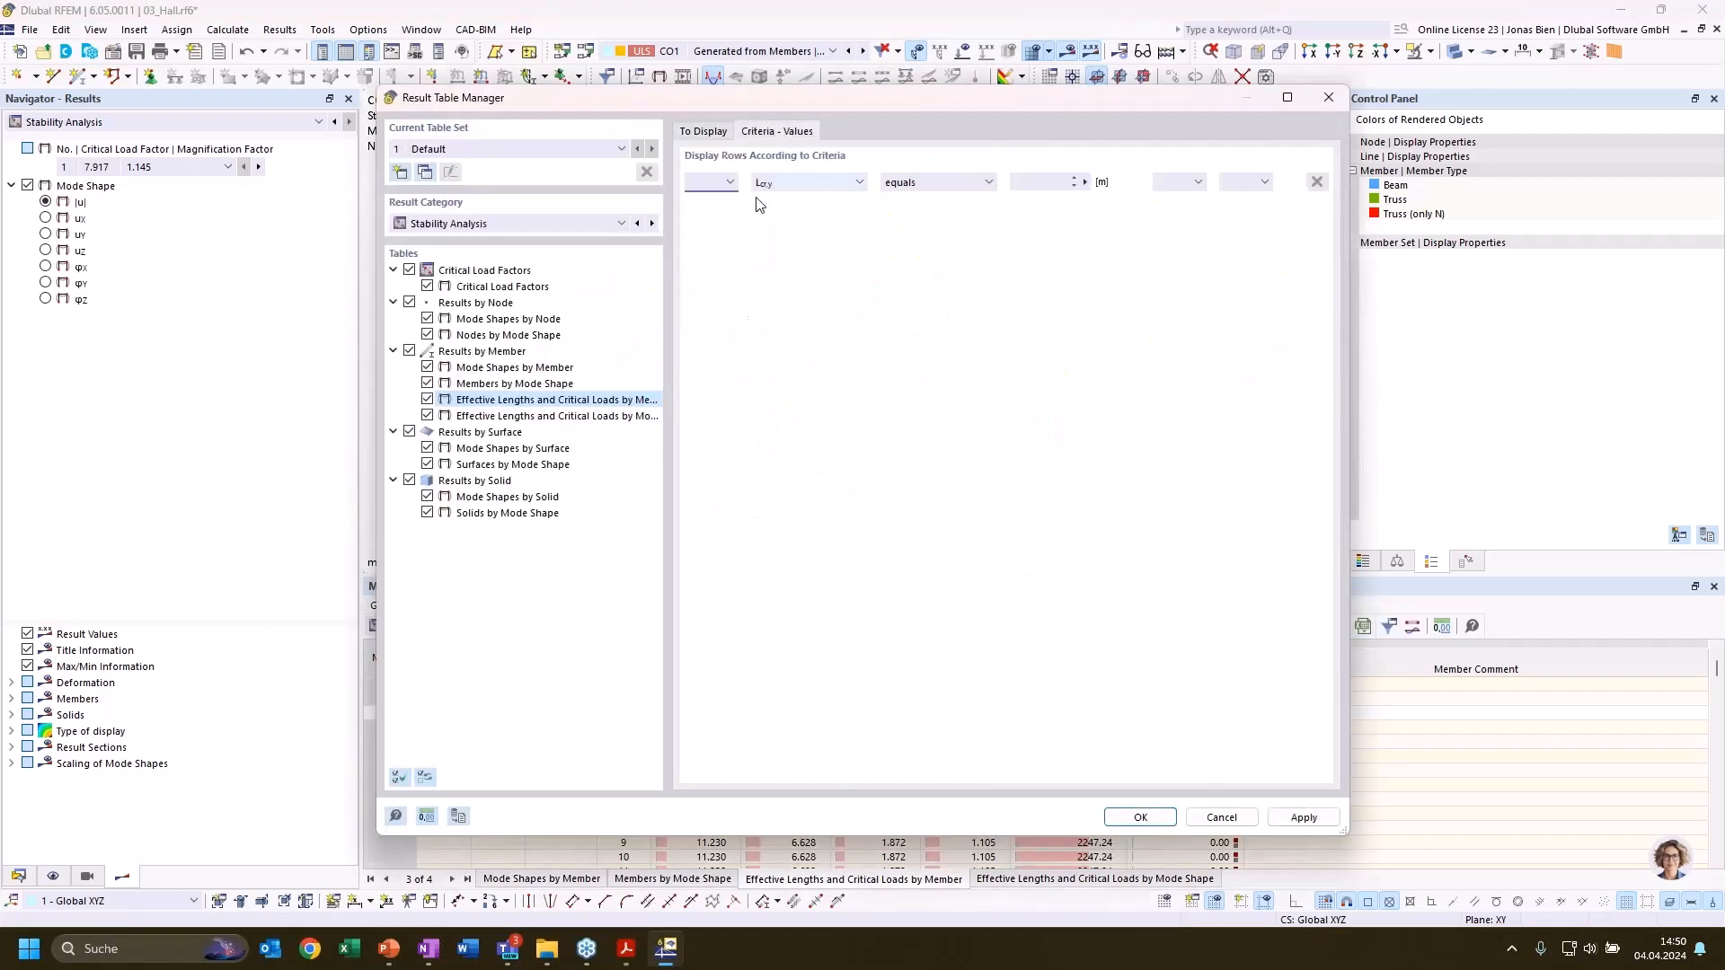
{"action": "left_click", "coordinate": [808, 182]}
{"action": "left_click", "coordinate": [795, 267]}
{"action": "left_click", "coordinate": [909, 184]}
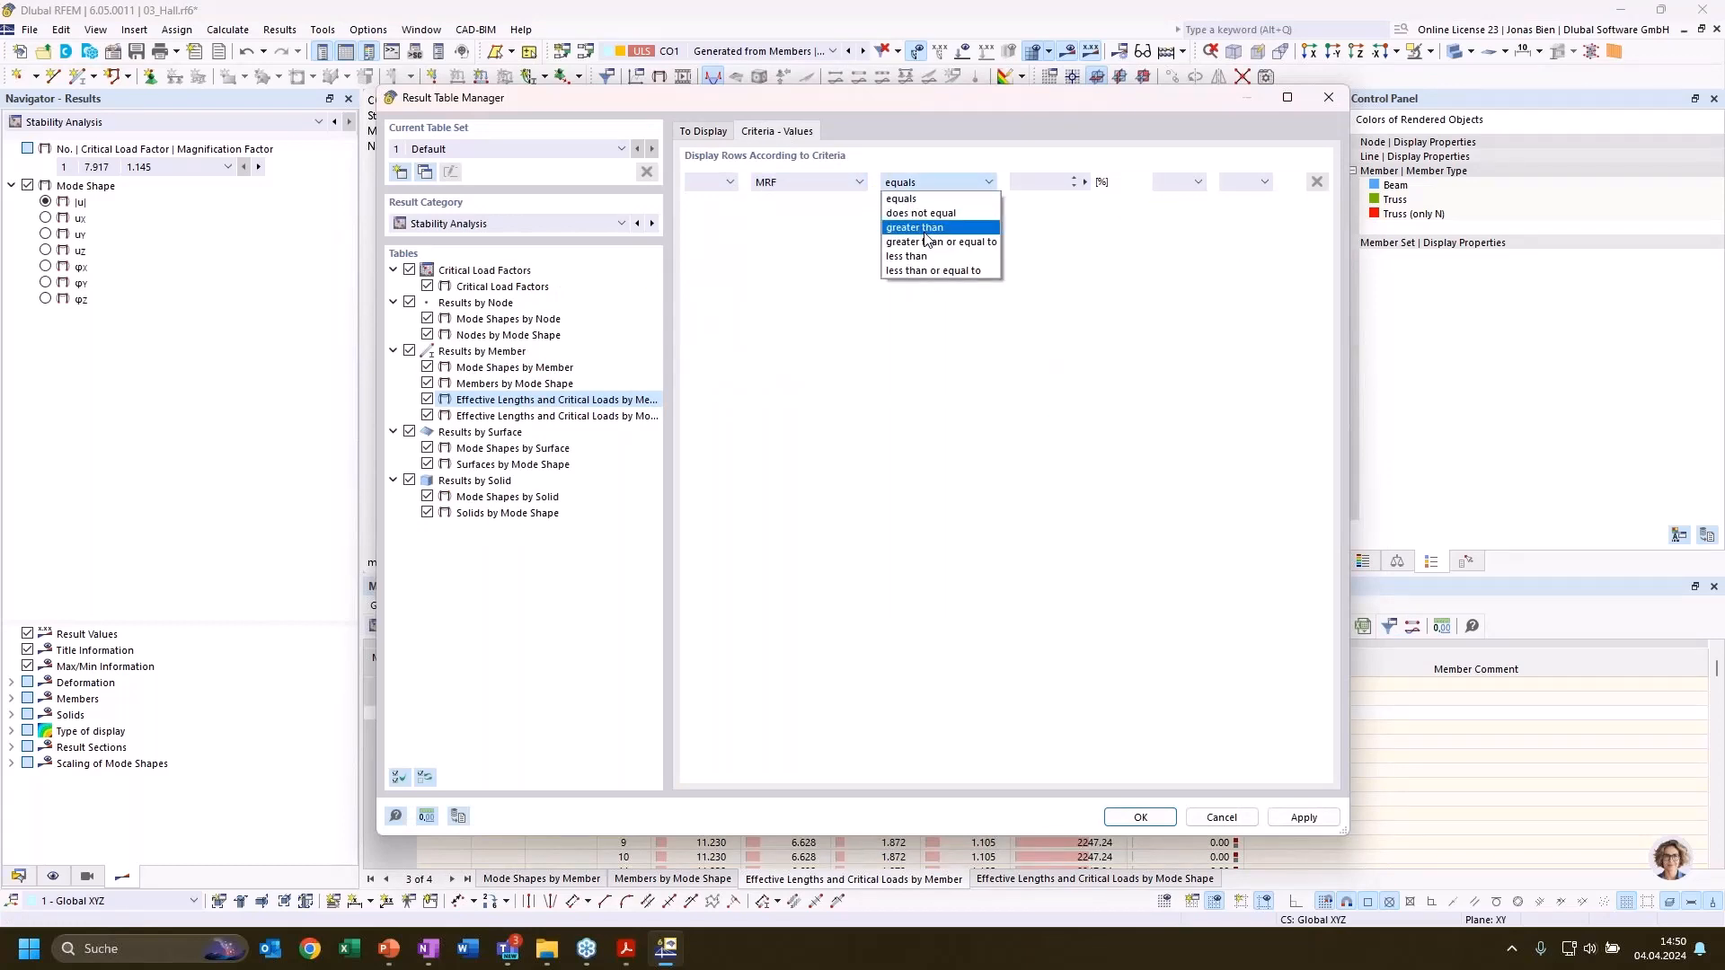
{"action": "left_click", "coordinate": [939, 230]}
{"action": "left_click", "coordinate": [1030, 182]}
{"action": "type", "text": "20"}
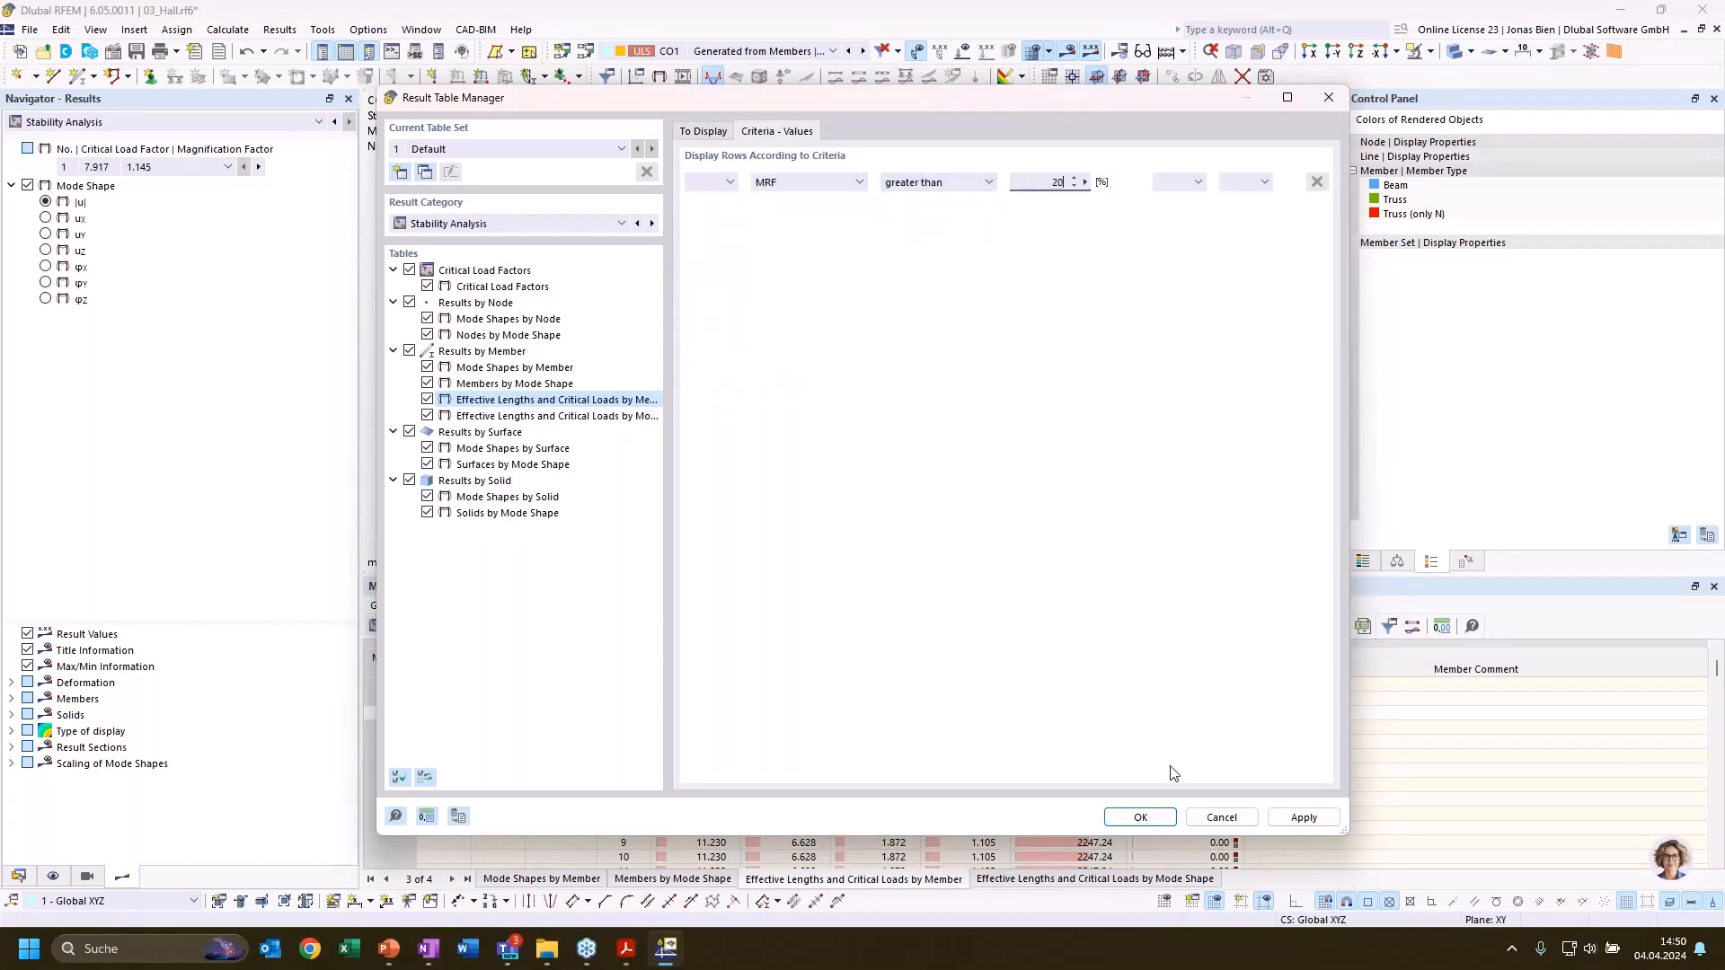
{"action": "left_click", "coordinate": [1168, 818]}
{"action": "left_click", "coordinate": [1130, 817]}
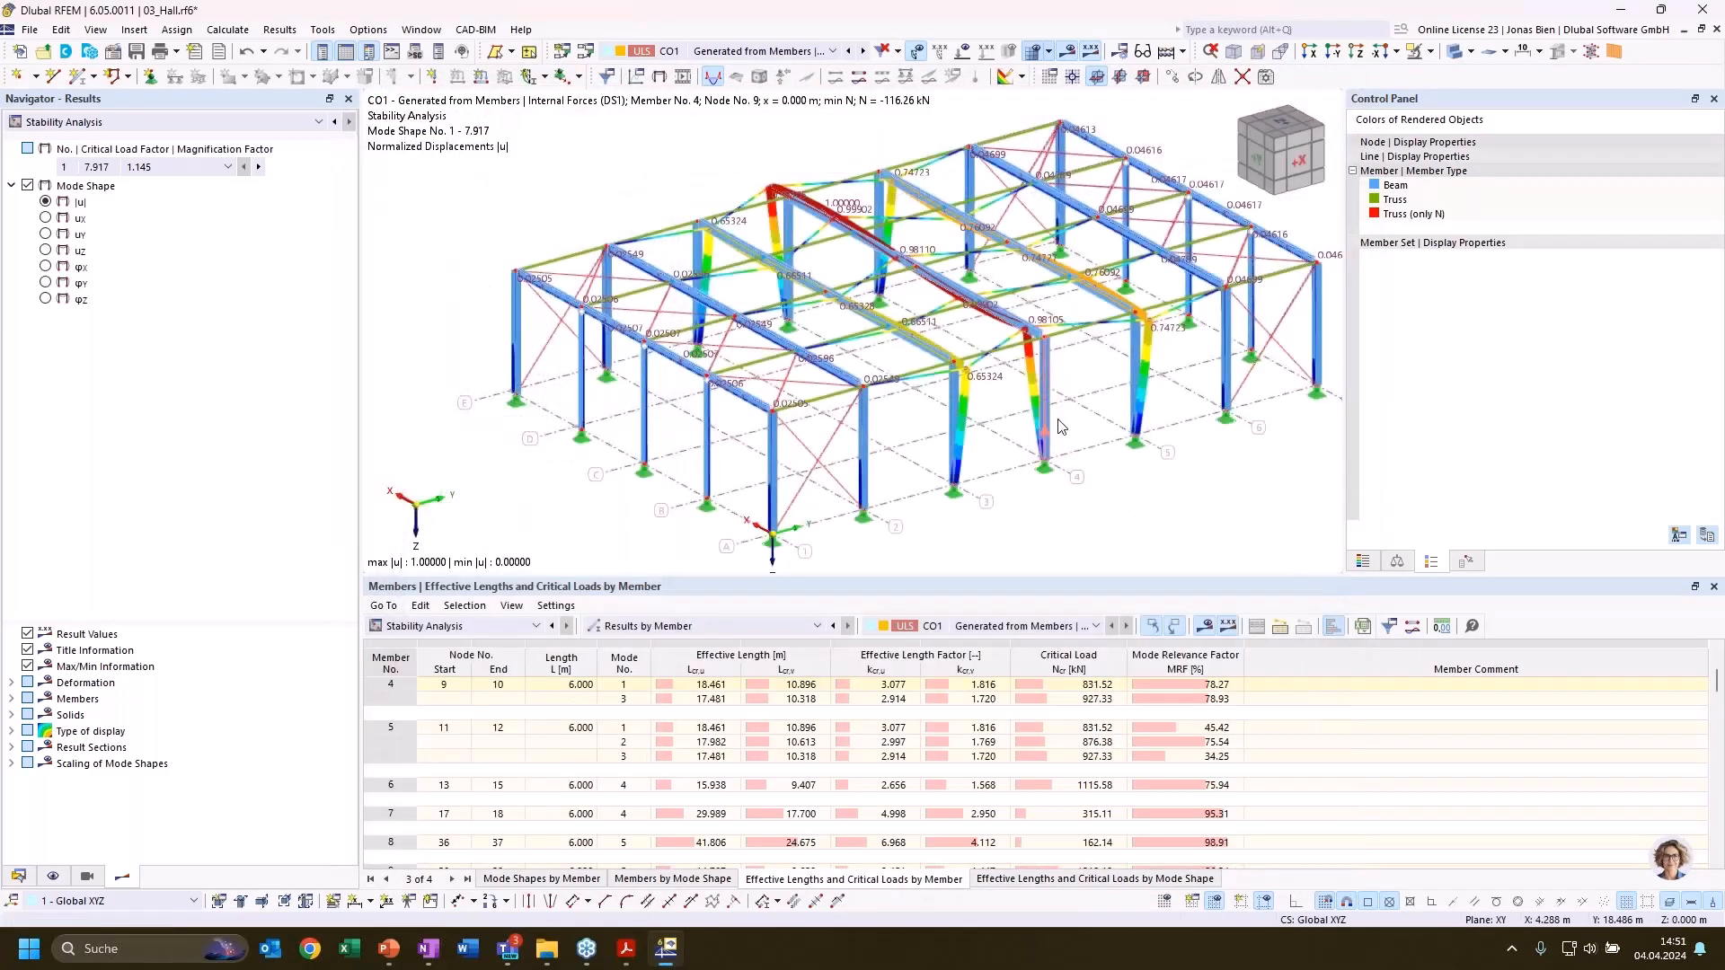
Review the critical load, mode relevance factor and effective length factor of member 4 in mode 1 against the column's deformed shape
{"action": "left_click", "coordinate": [1069, 689]}
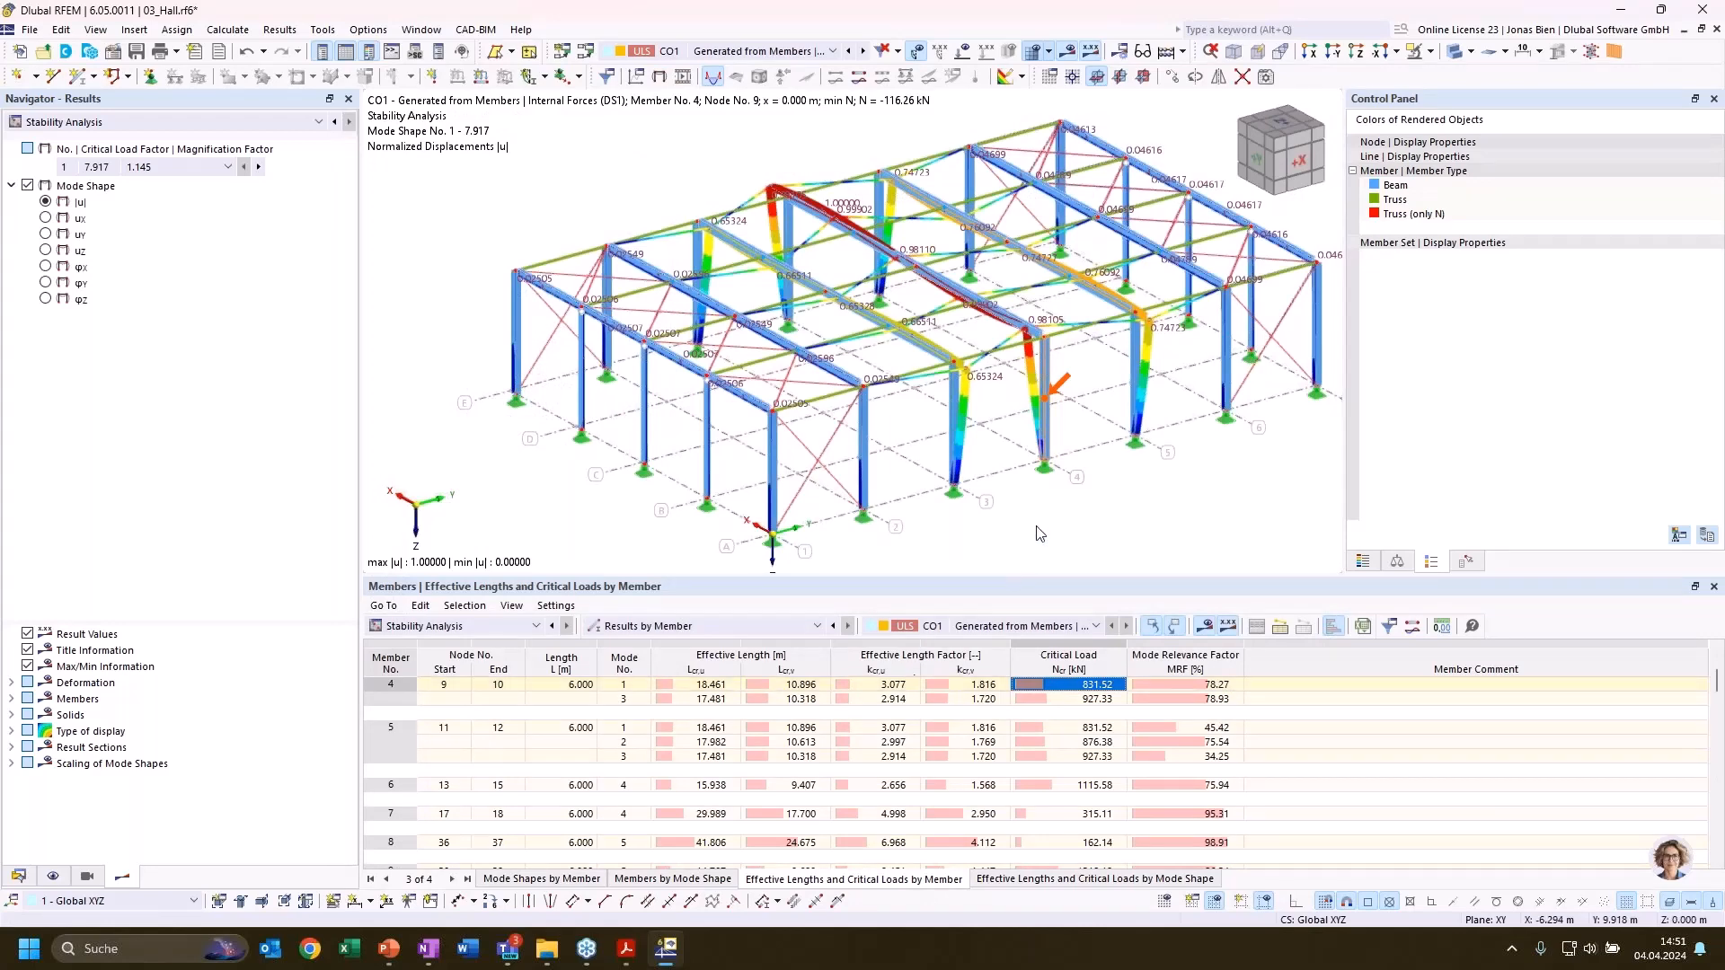
{"action": "scroll", "coordinate": [1178, 518], "scroll_direction": "up", "scroll_amount": 5}
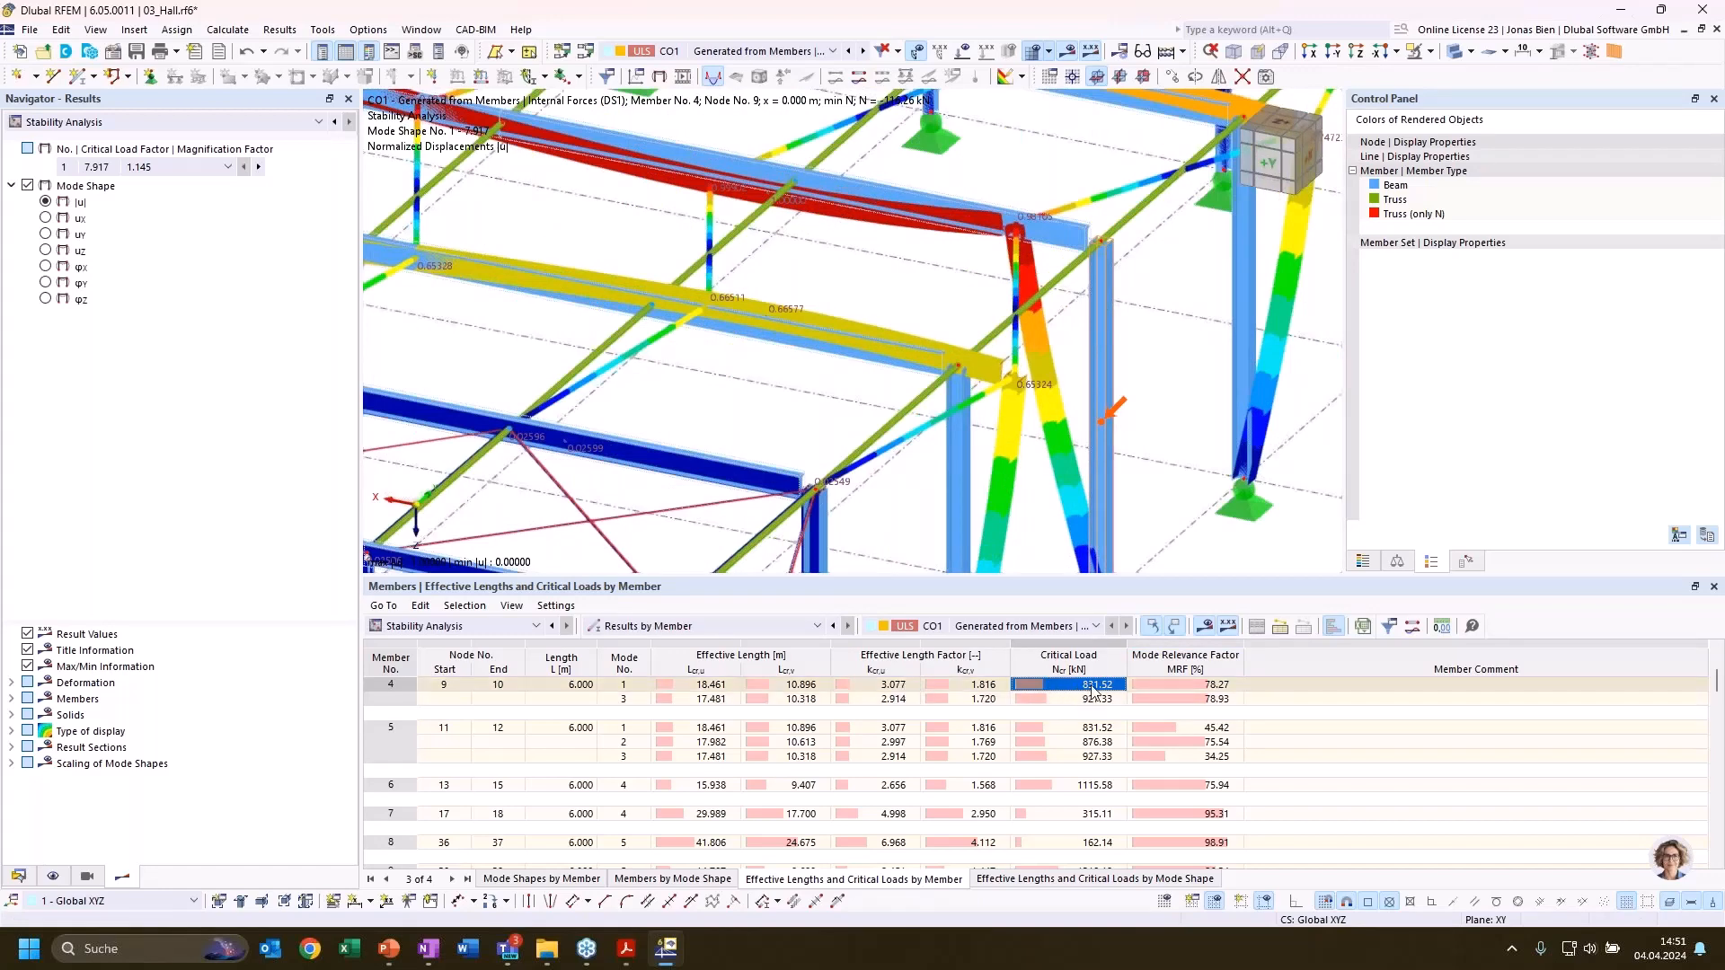
{"action": "left_click", "coordinate": [1218, 686]}
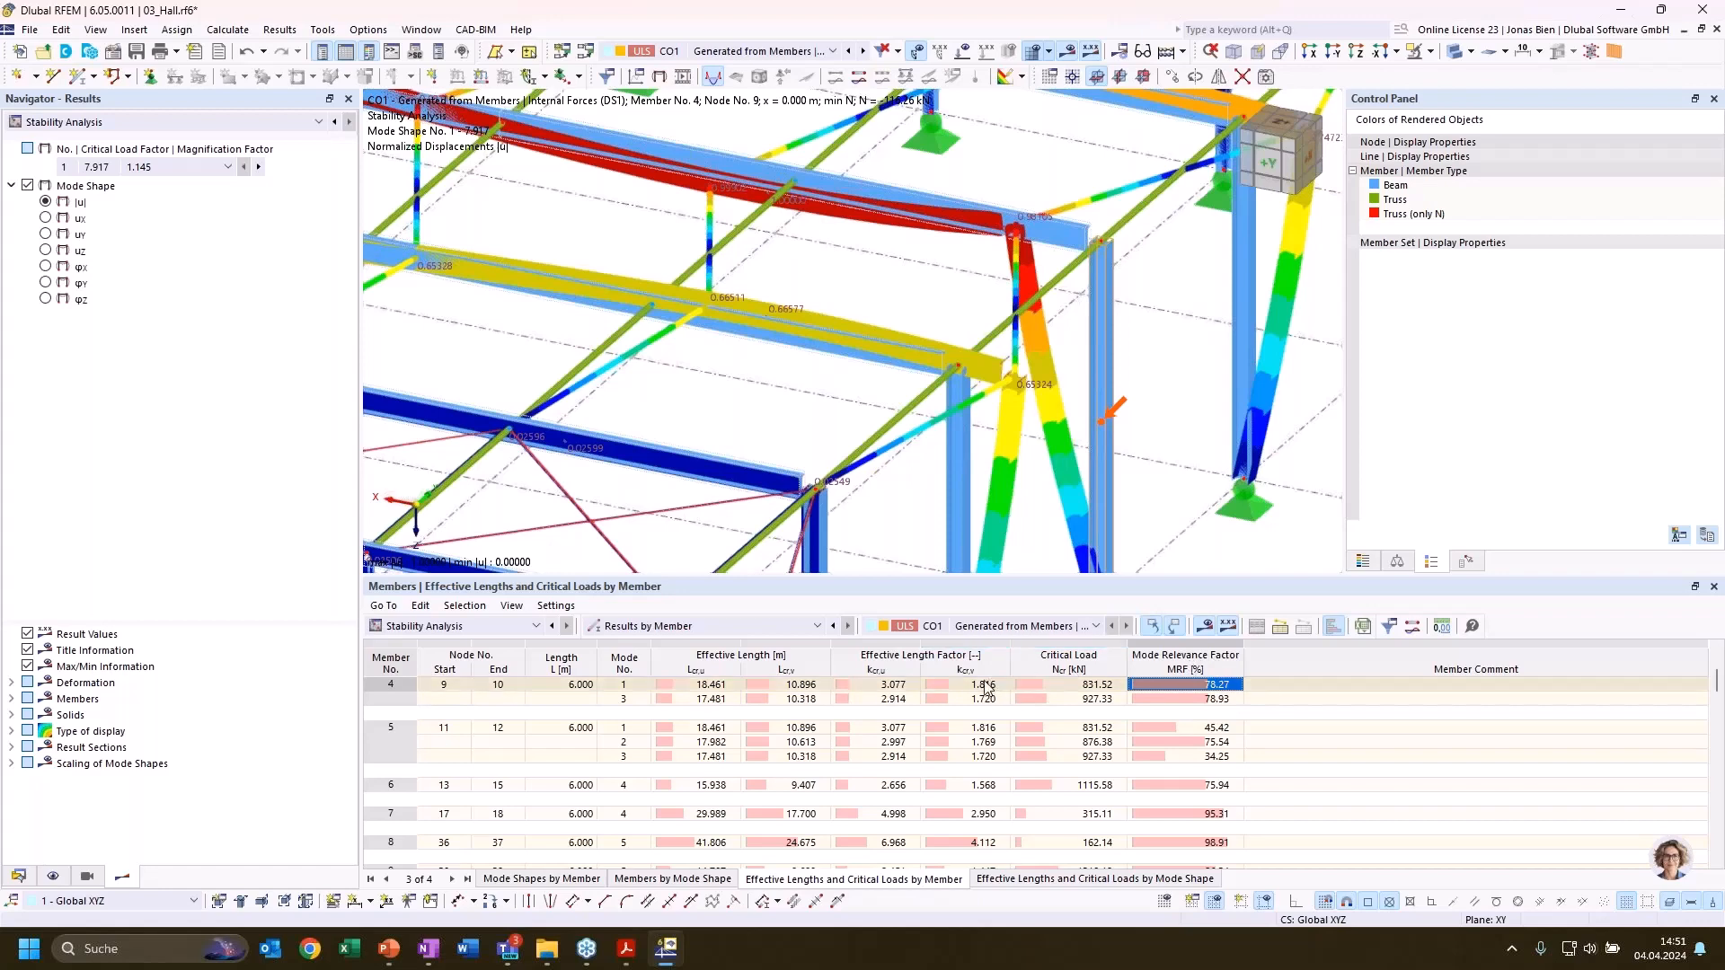
{"action": "left_click", "coordinate": [900, 688]}
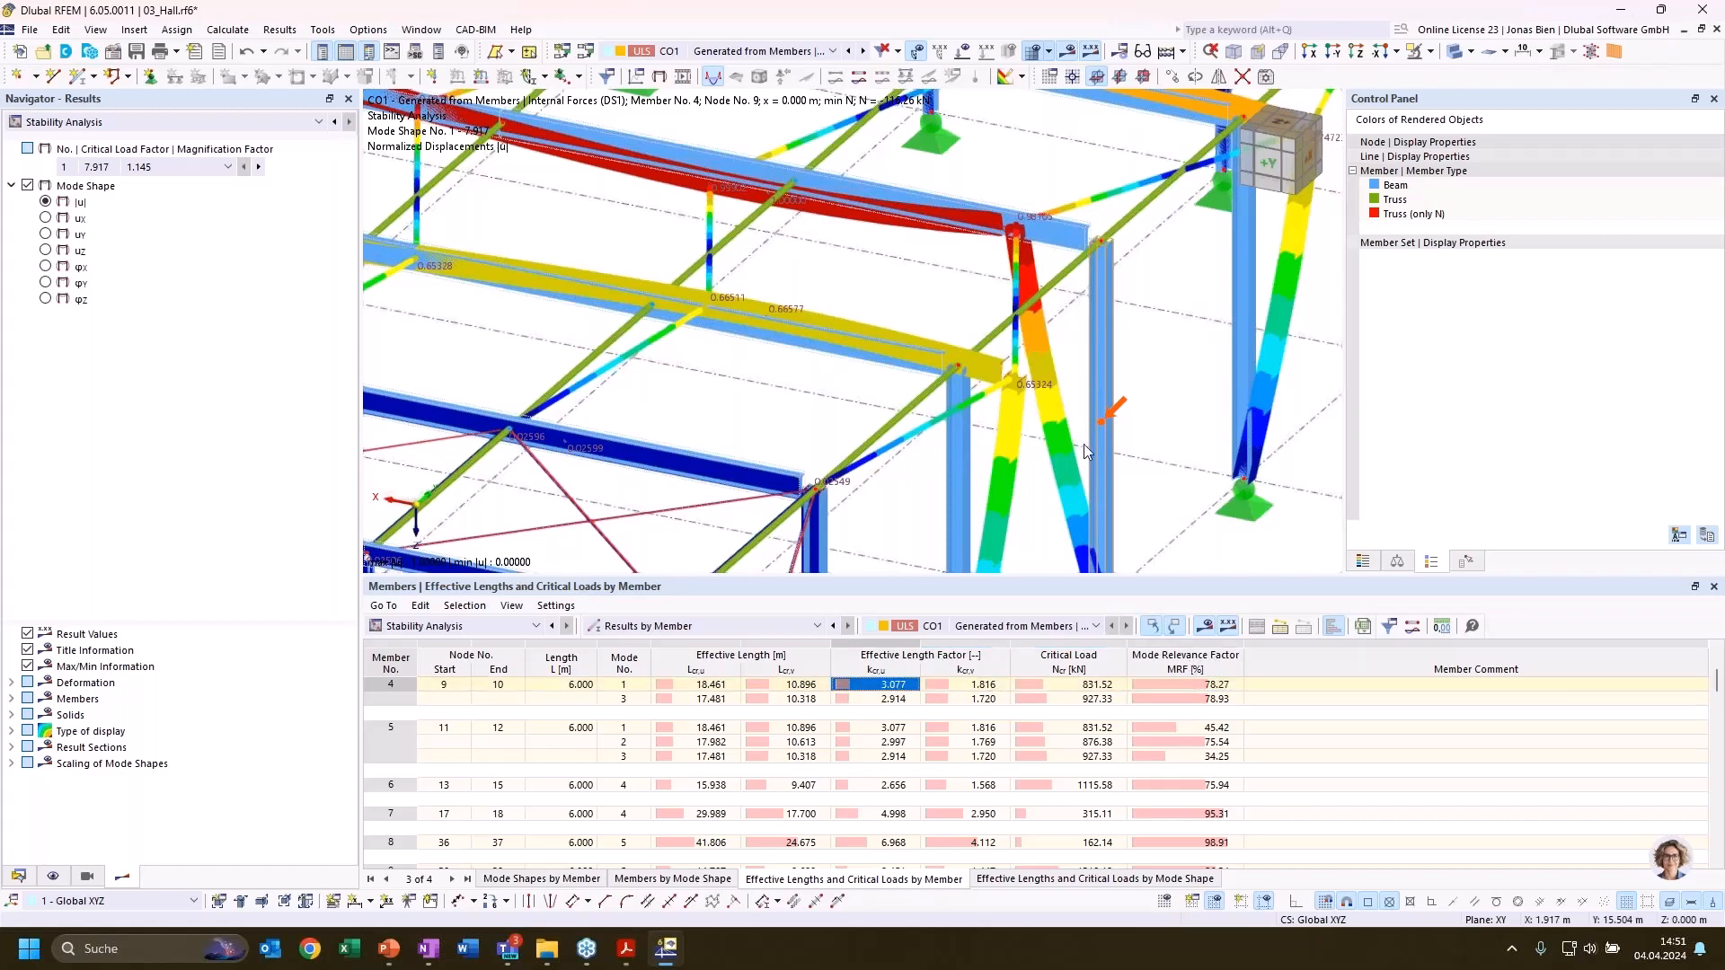
{"action": "middle_click_drag", "start_coordinate": [1163, 431], "coordinate": [1173, 417], "text": "ctrl"}
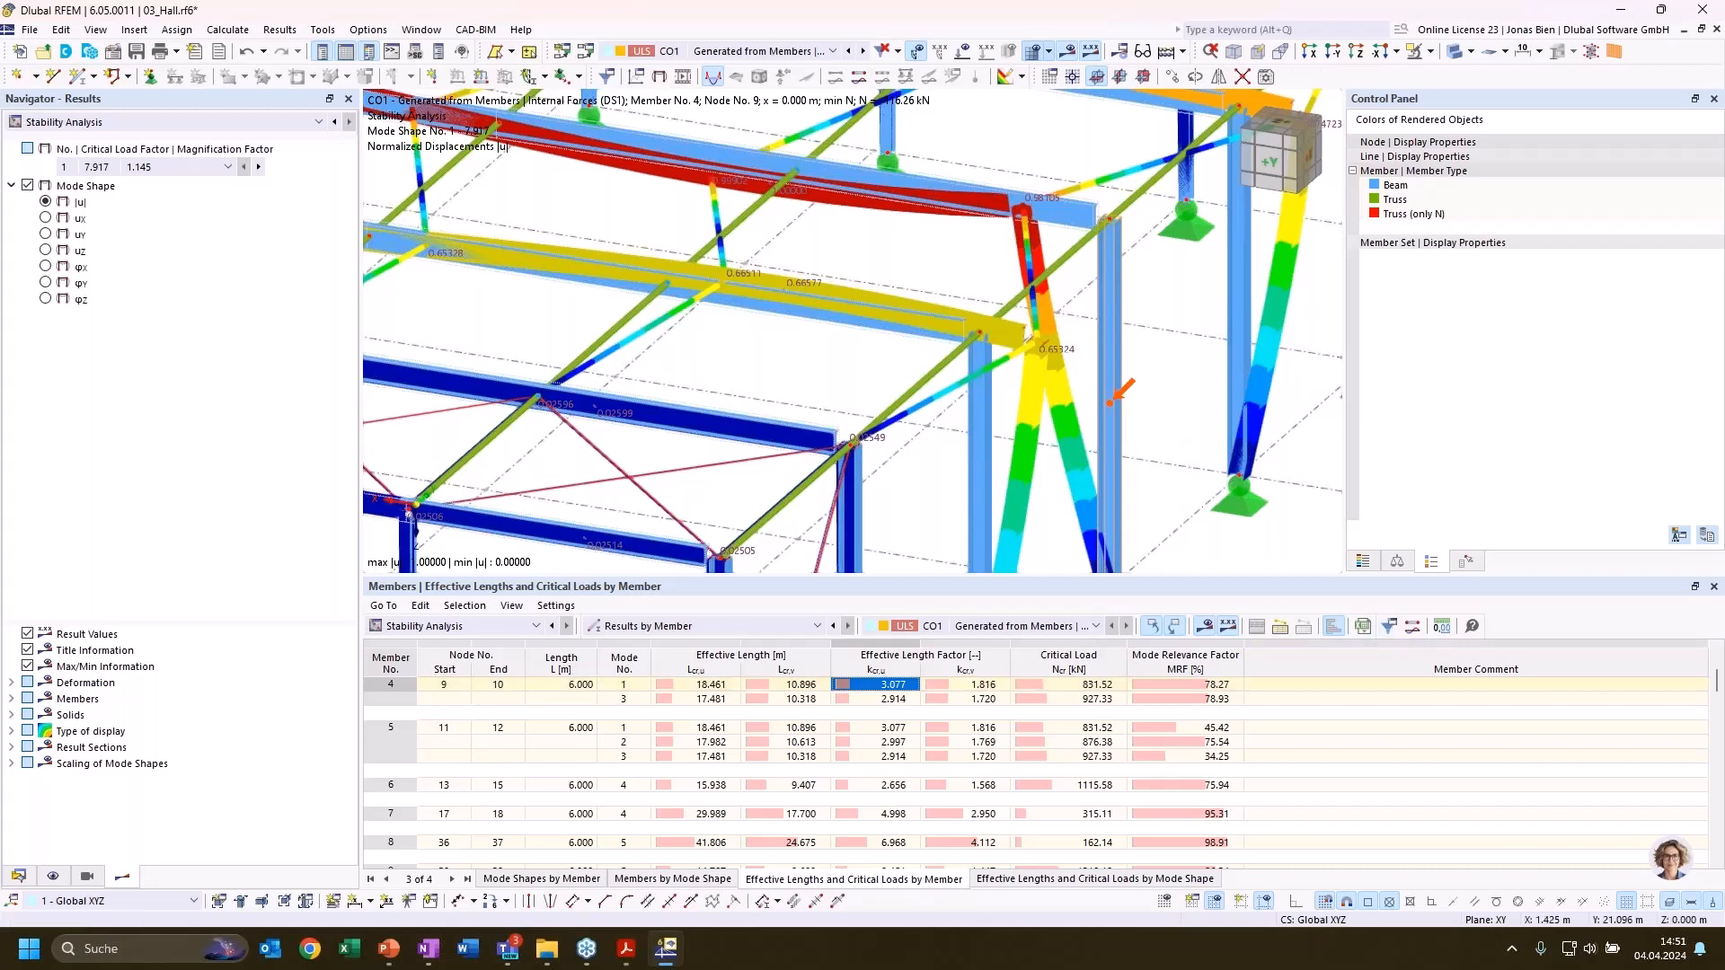
{"action": "middle_click_drag", "start_coordinate": [1187, 442], "coordinate": [1150, 434]}
{"action": "scroll", "coordinate": [1149, 434], "scroll_direction": "down", "scroll_amount": 3}
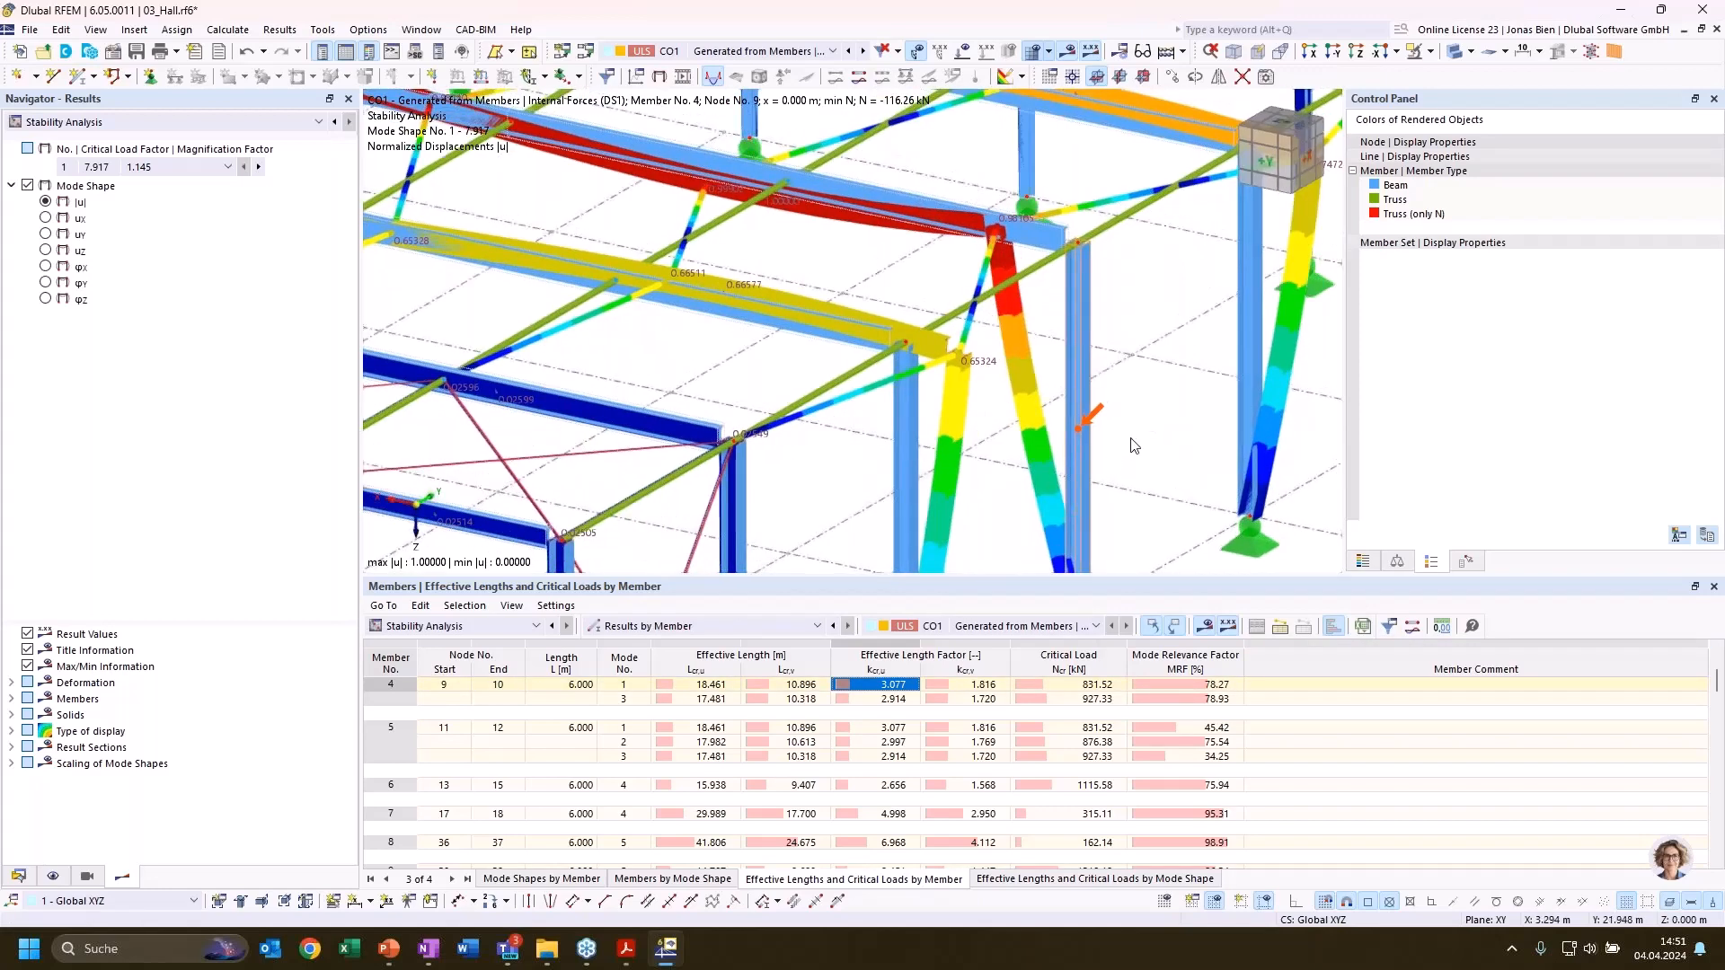
{"action": "scroll", "coordinate": [1155, 446], "scroll_direction": "down", "scroll_amount": 4}
{"action": "scroll", "coordinate": [1156, 448], "scroll_direction": "down", "scroll_amount": 1}
{"action": "middle_click_drag", "start_coordinate": [1156, 449], "coordinate": [1068, 374]}
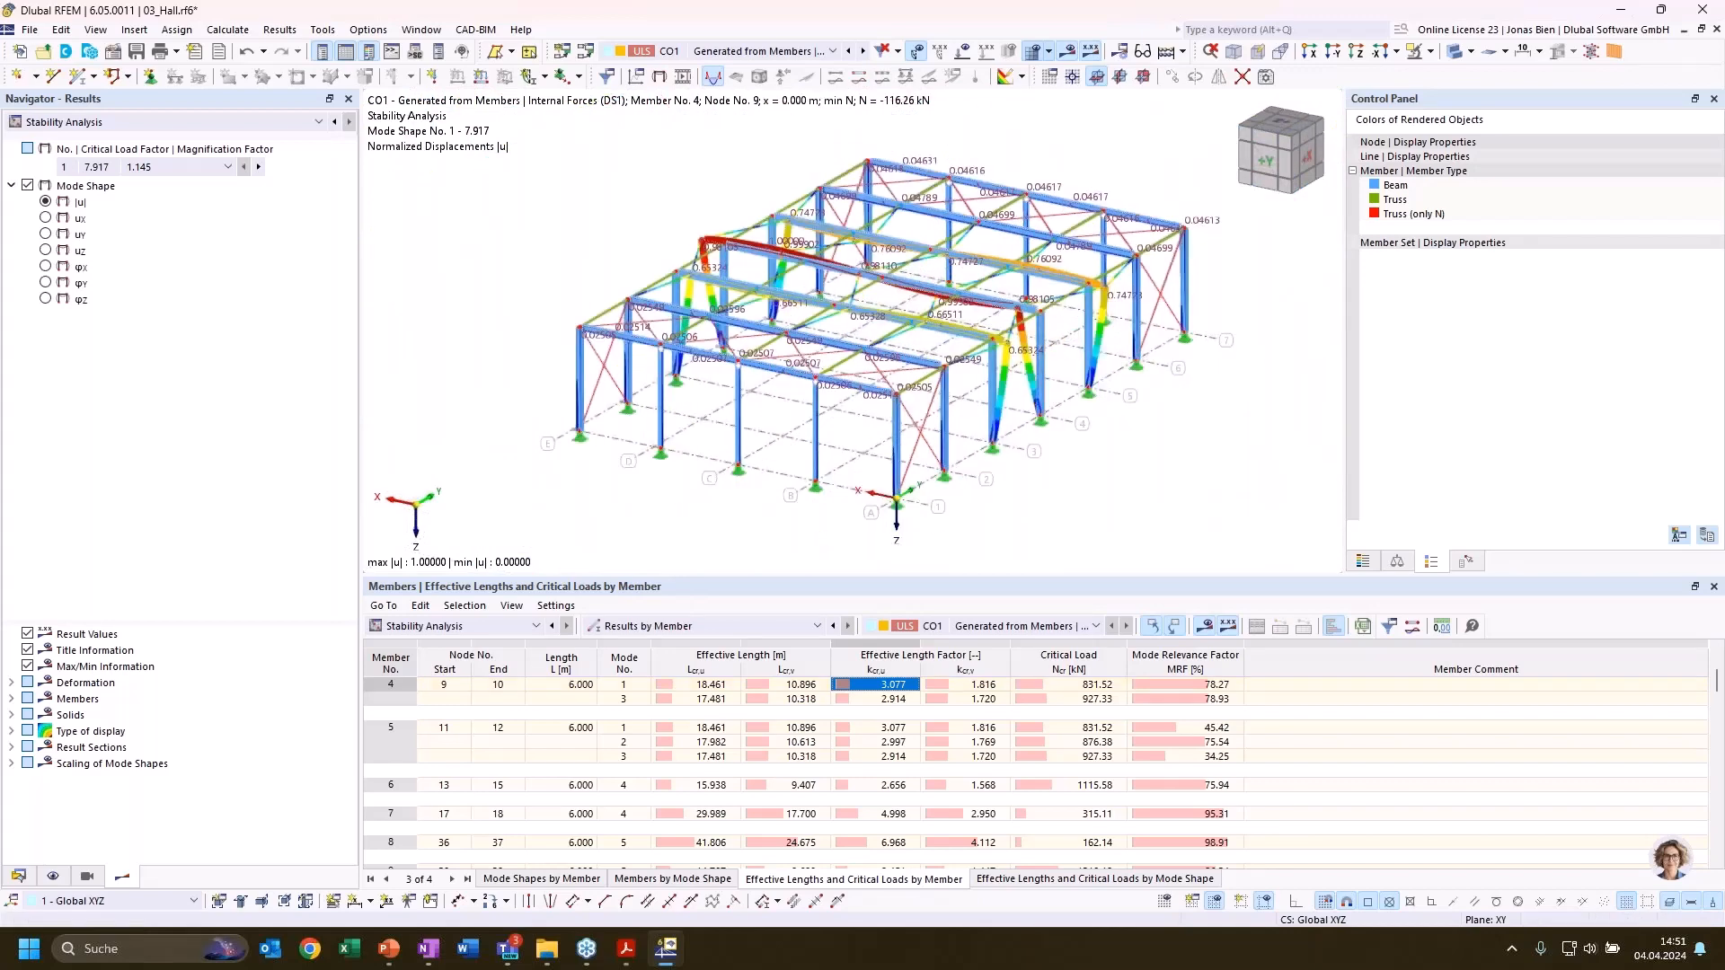
Switch to the presentation, review the slide on stability modes of beams, and return to RFEM
{"action": "key", "text": "alt+Tab"}
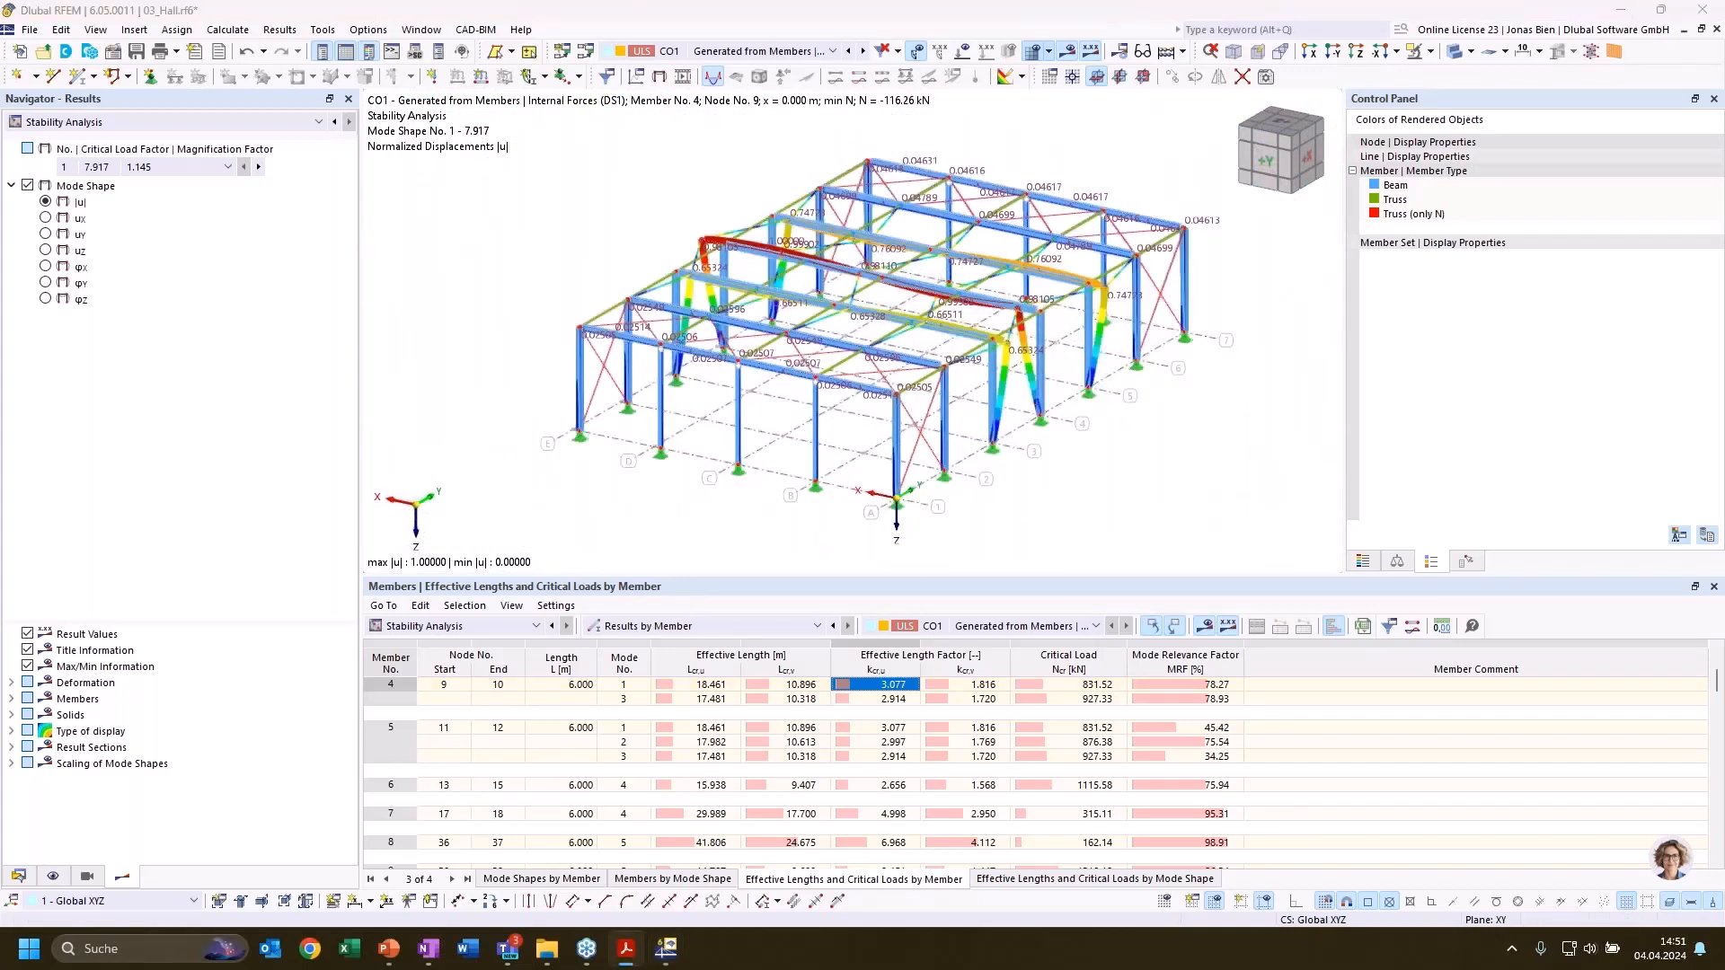
{"action": "left_click", "coordinate": [1185, 482]}
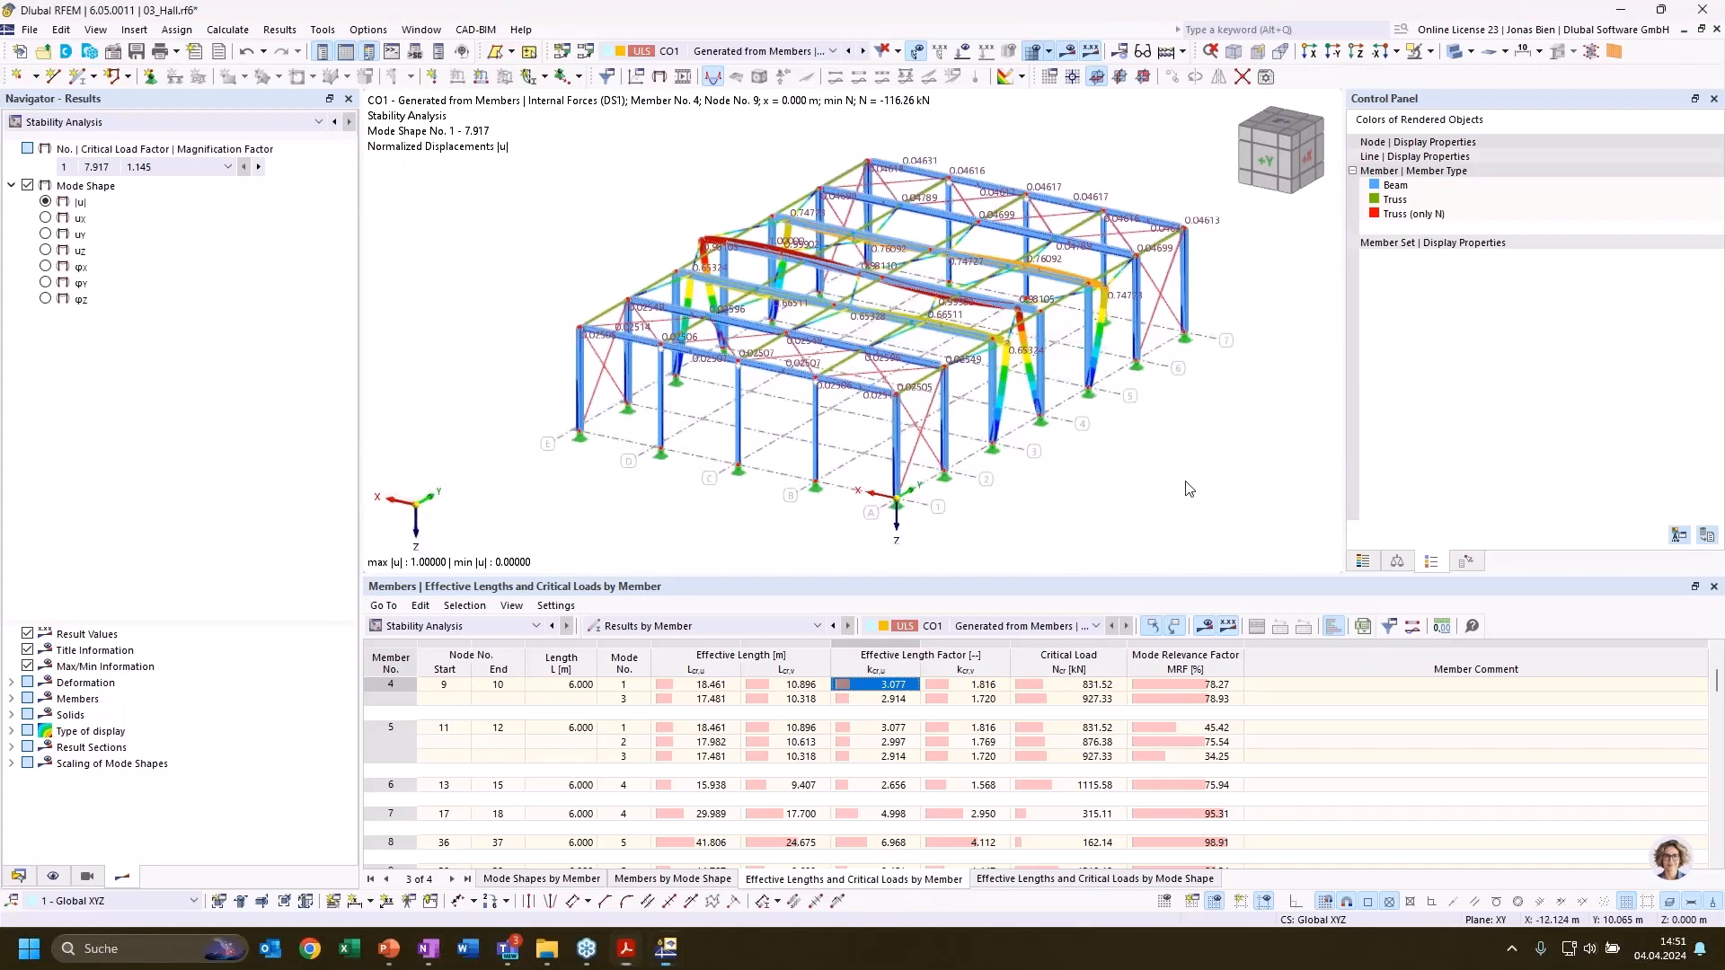
{"action": "middle_click_drag", "start_coordinate": [1247, 447], "coordinate": [1243, 448], "text": "ctrl"}
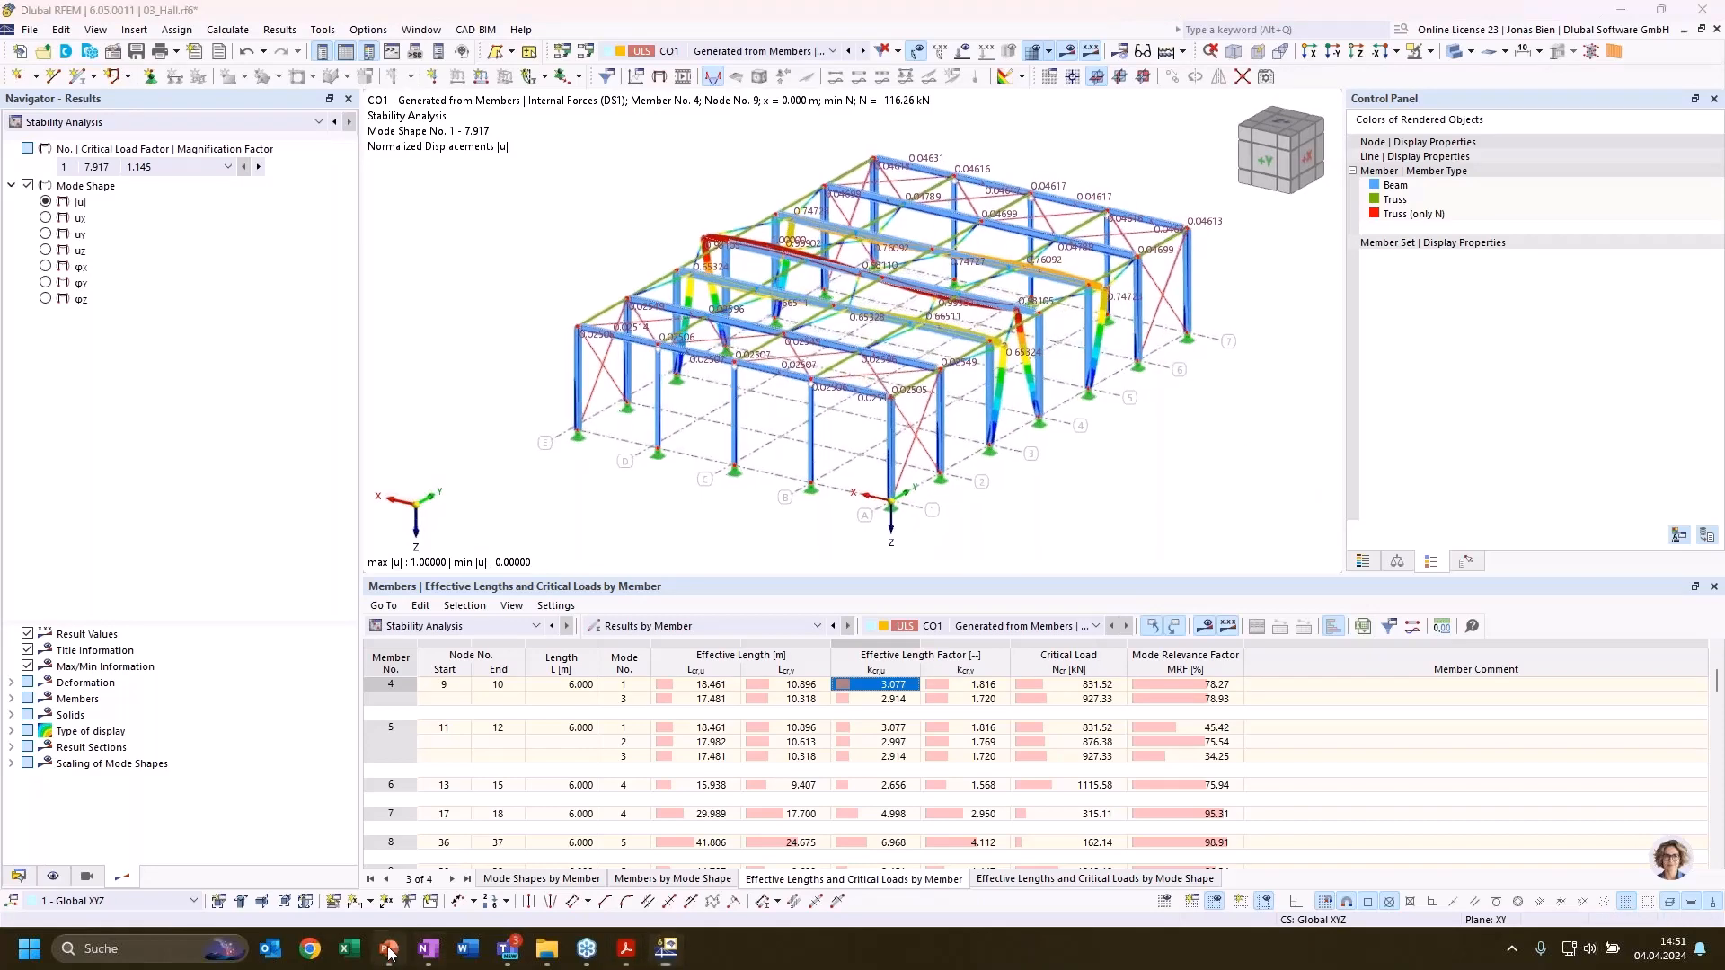
{"action": "mouse_move", "coordinate": [392, 957]}
{"action": "key", "text": "alt+Tab"}
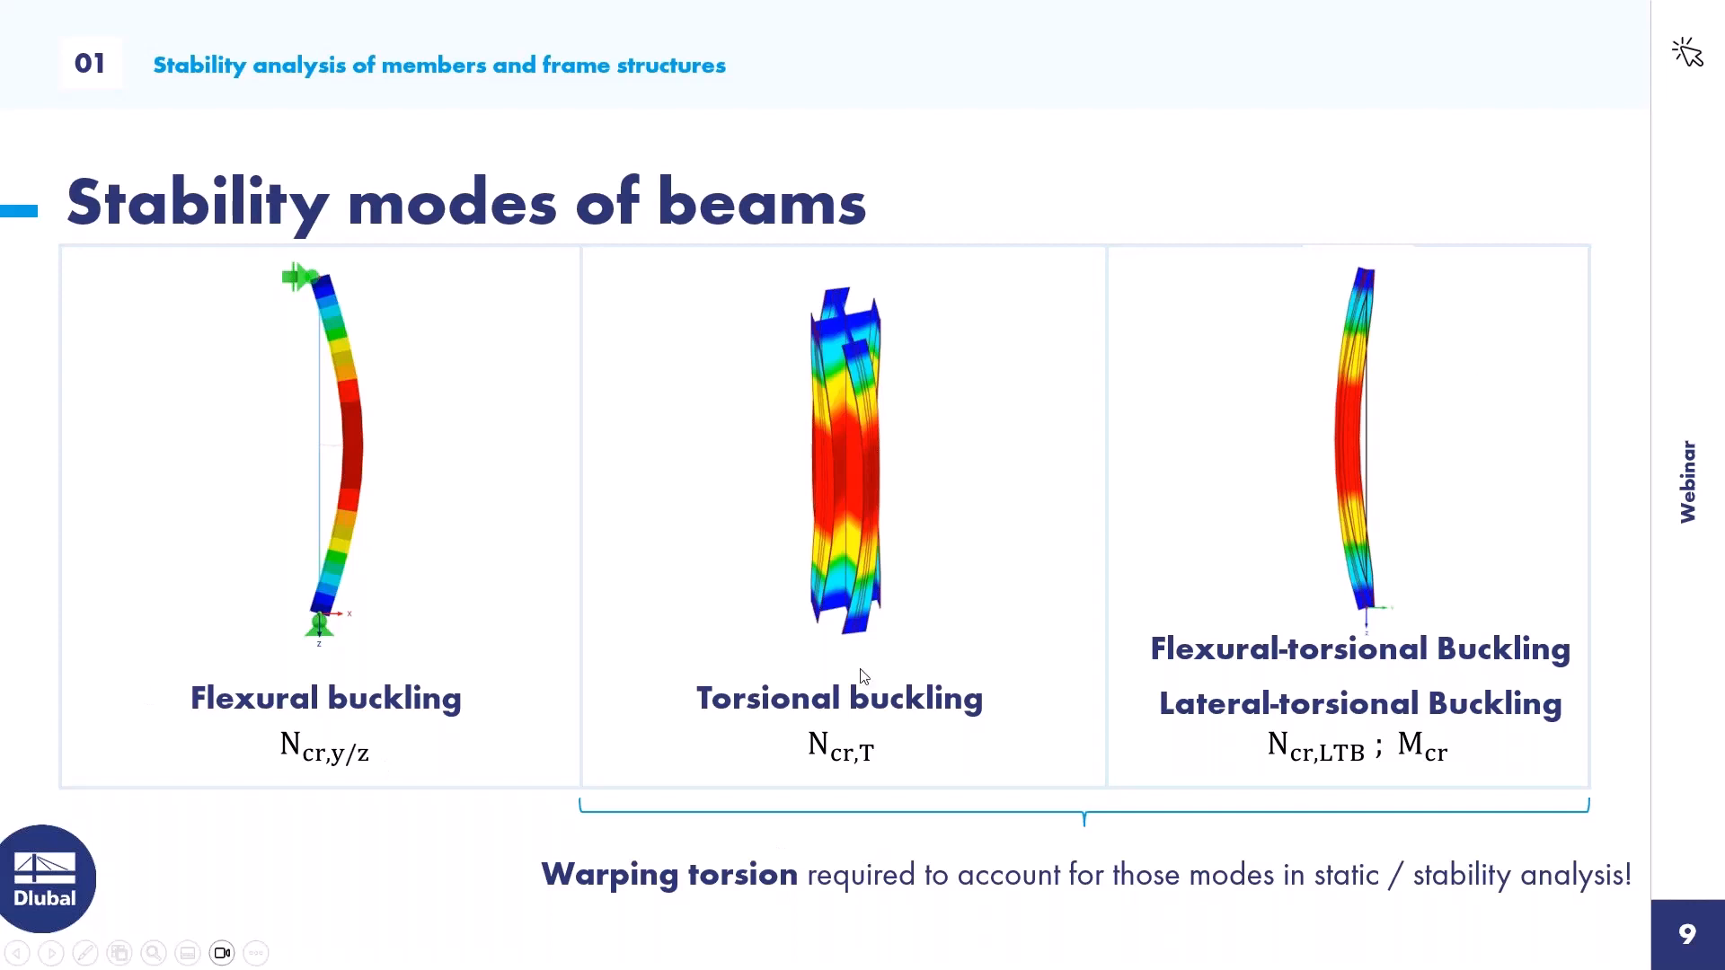
{"action": "key", "text": "alt+Tab"}
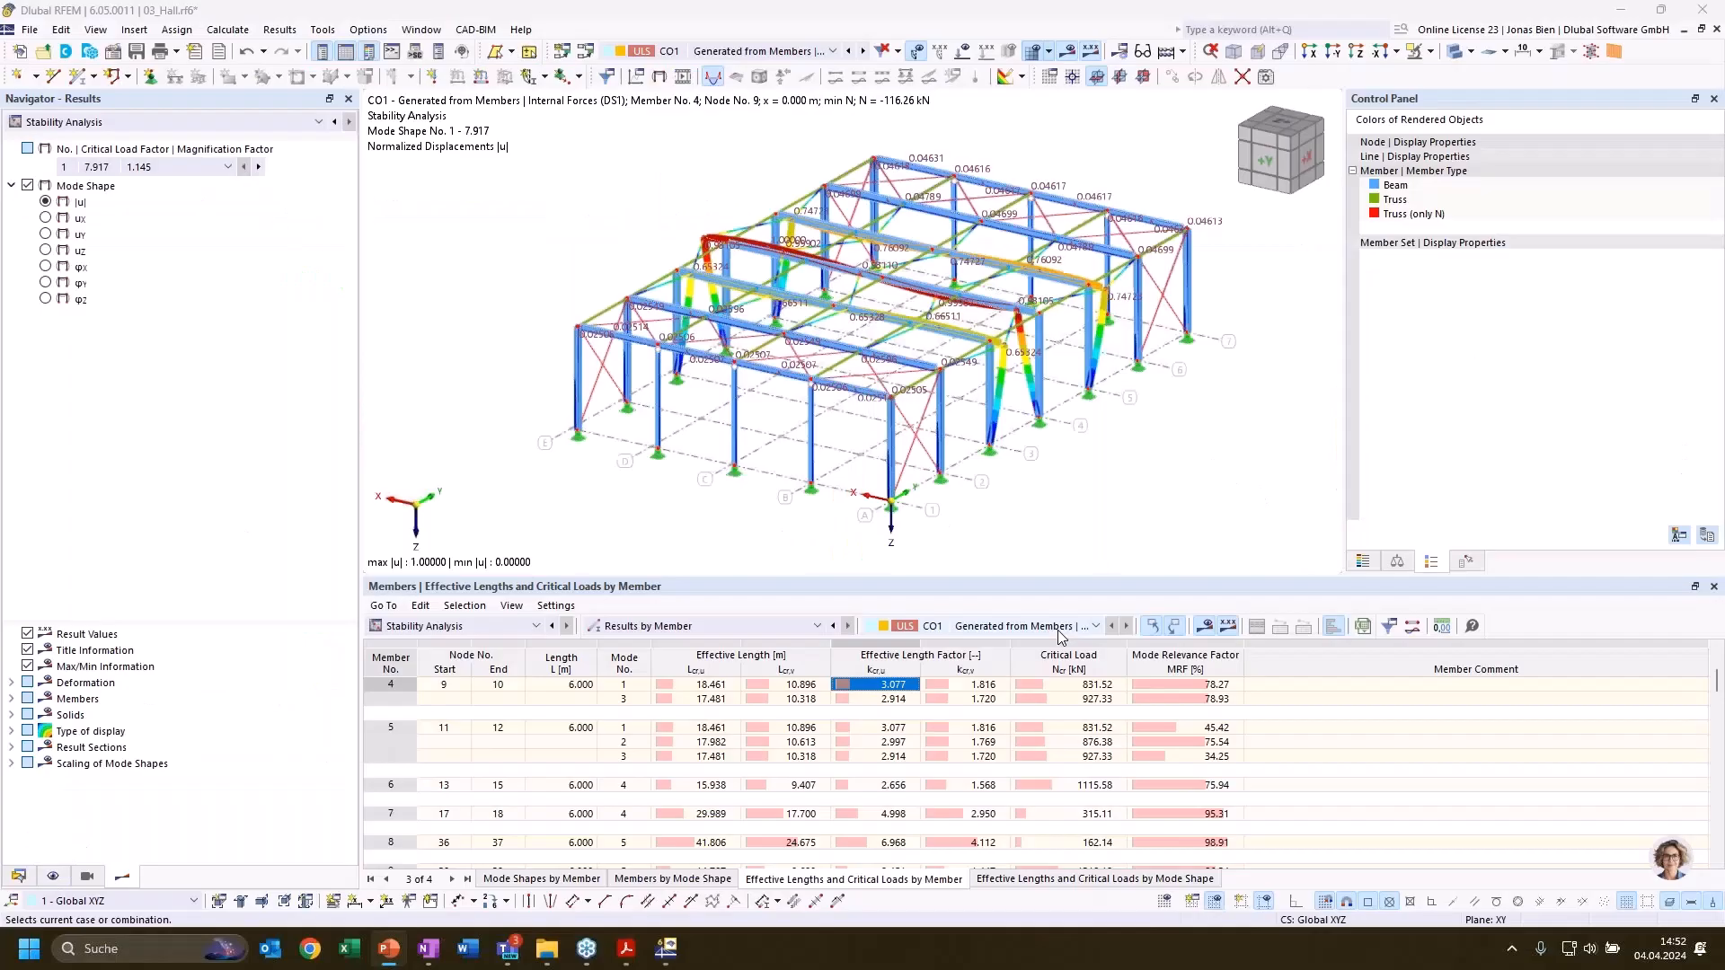
Collapse 03_Hall in the model tree and switch to the model 04_LTB basic
{"action": "left_click", "coordinate": [20, 877]}
{"action": "left_click", "coordinate": [12, 167]}
{"action": "double_click", "coordinate": [68, 184]}
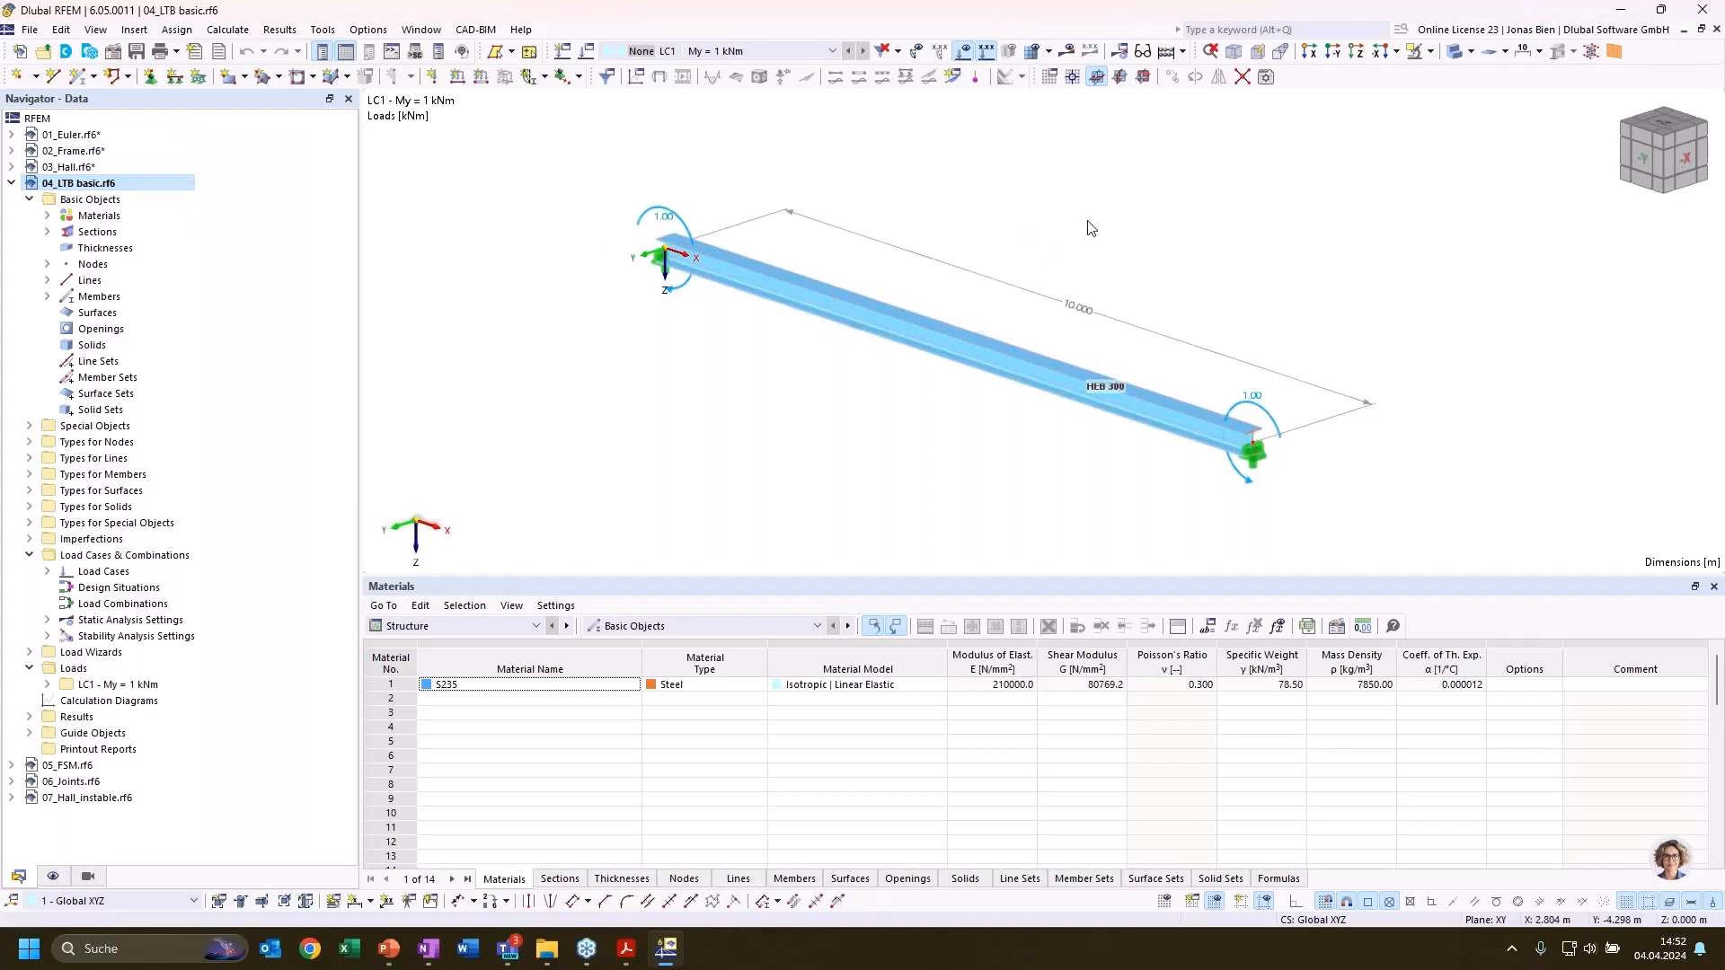
{"action": "middle_click_drag", "start_coordinate": [1086, 220], "coordinate": [1096, 221]}
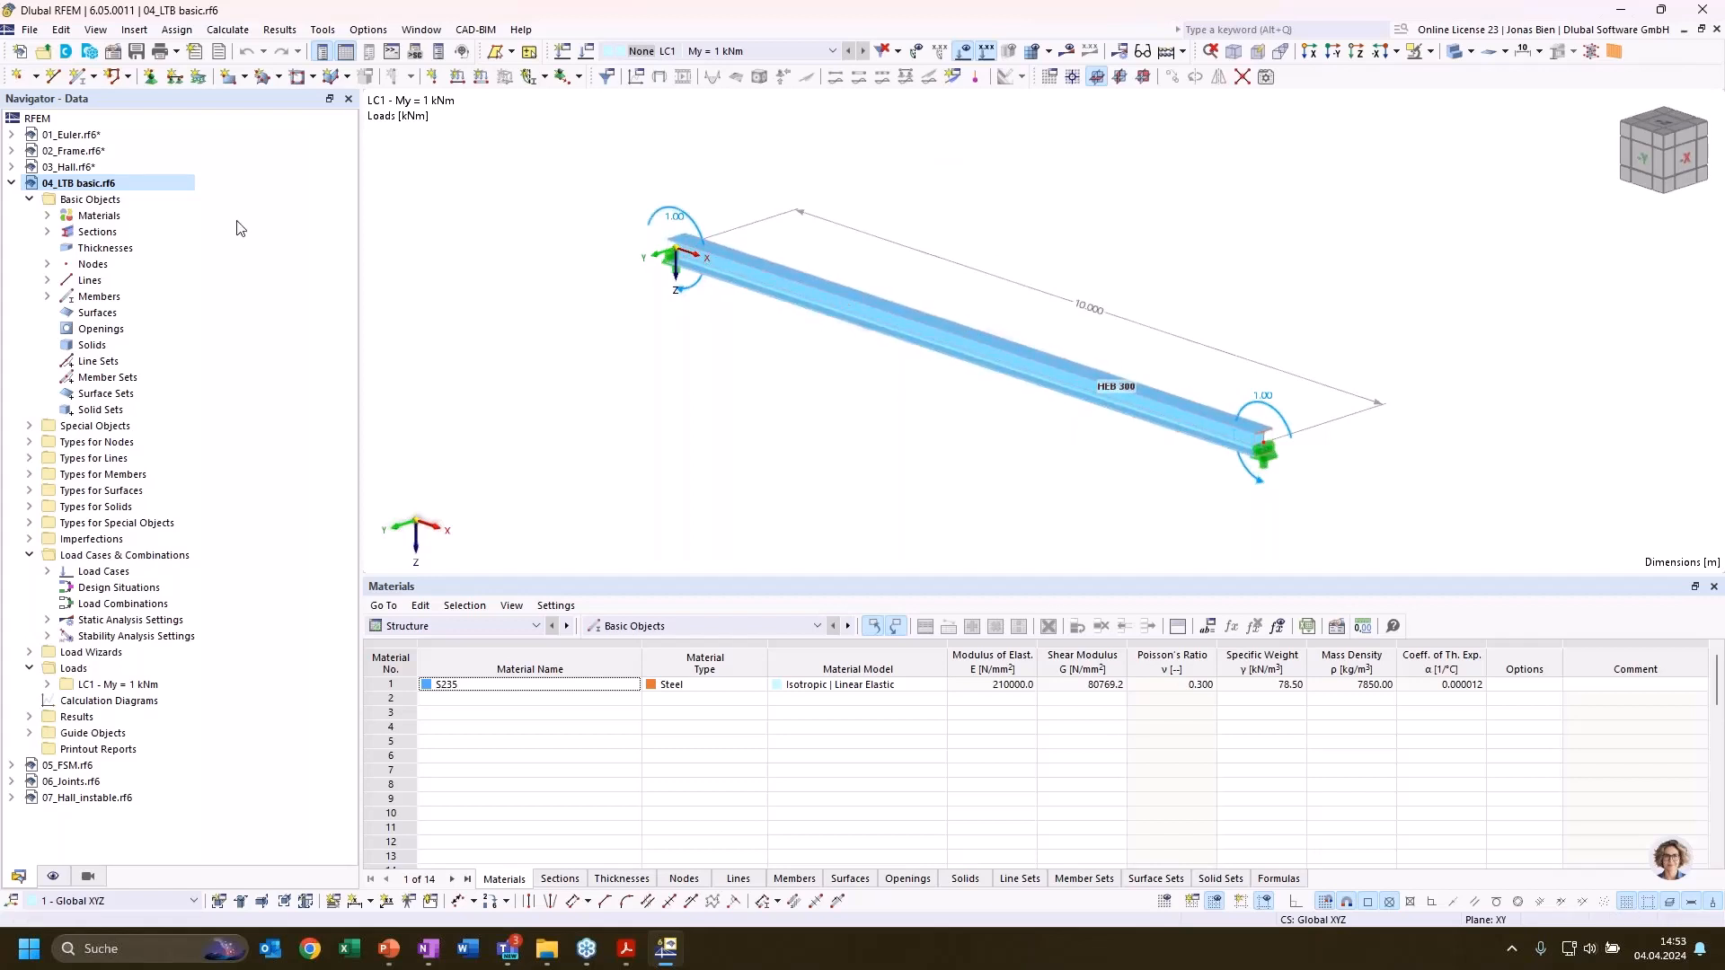
Check in the base data of 04_LTB basic that the Structure Stability and Torsional Warping (7 DOF) add-ons are active
{"action": "right_click", "coordinate": [80, 183]}
{"action": "left_click", "coordinate": [174, 194]}
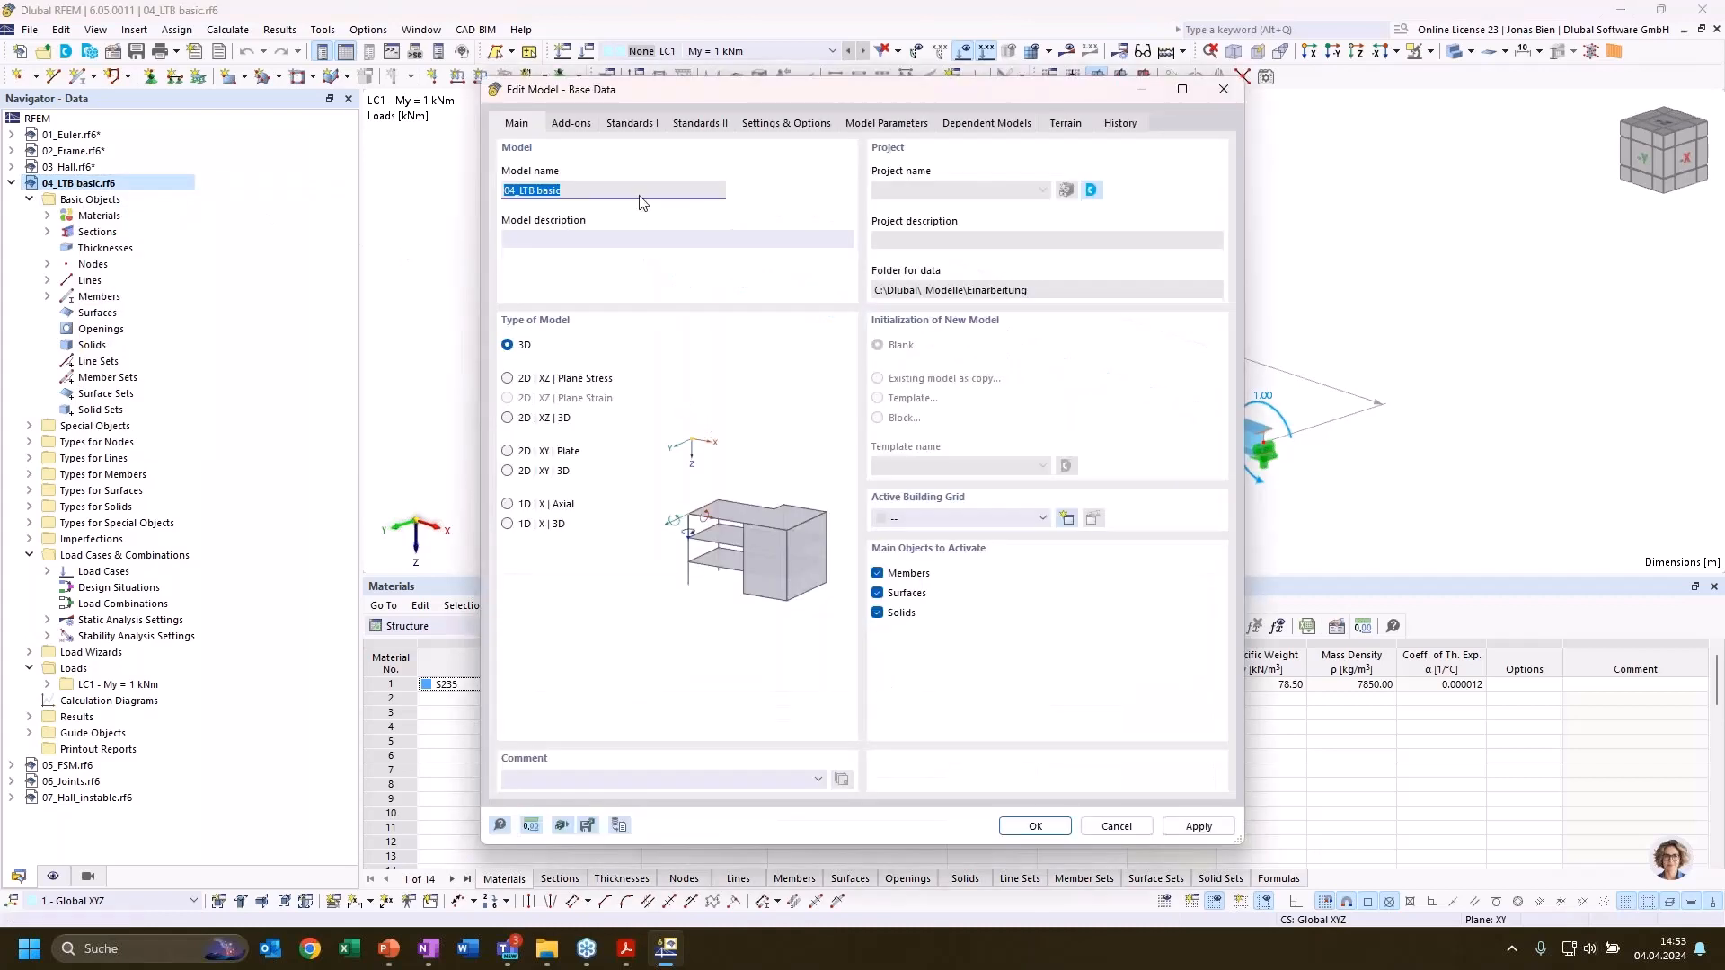
{"action": "left_click", "coordinate": [571, 123]}
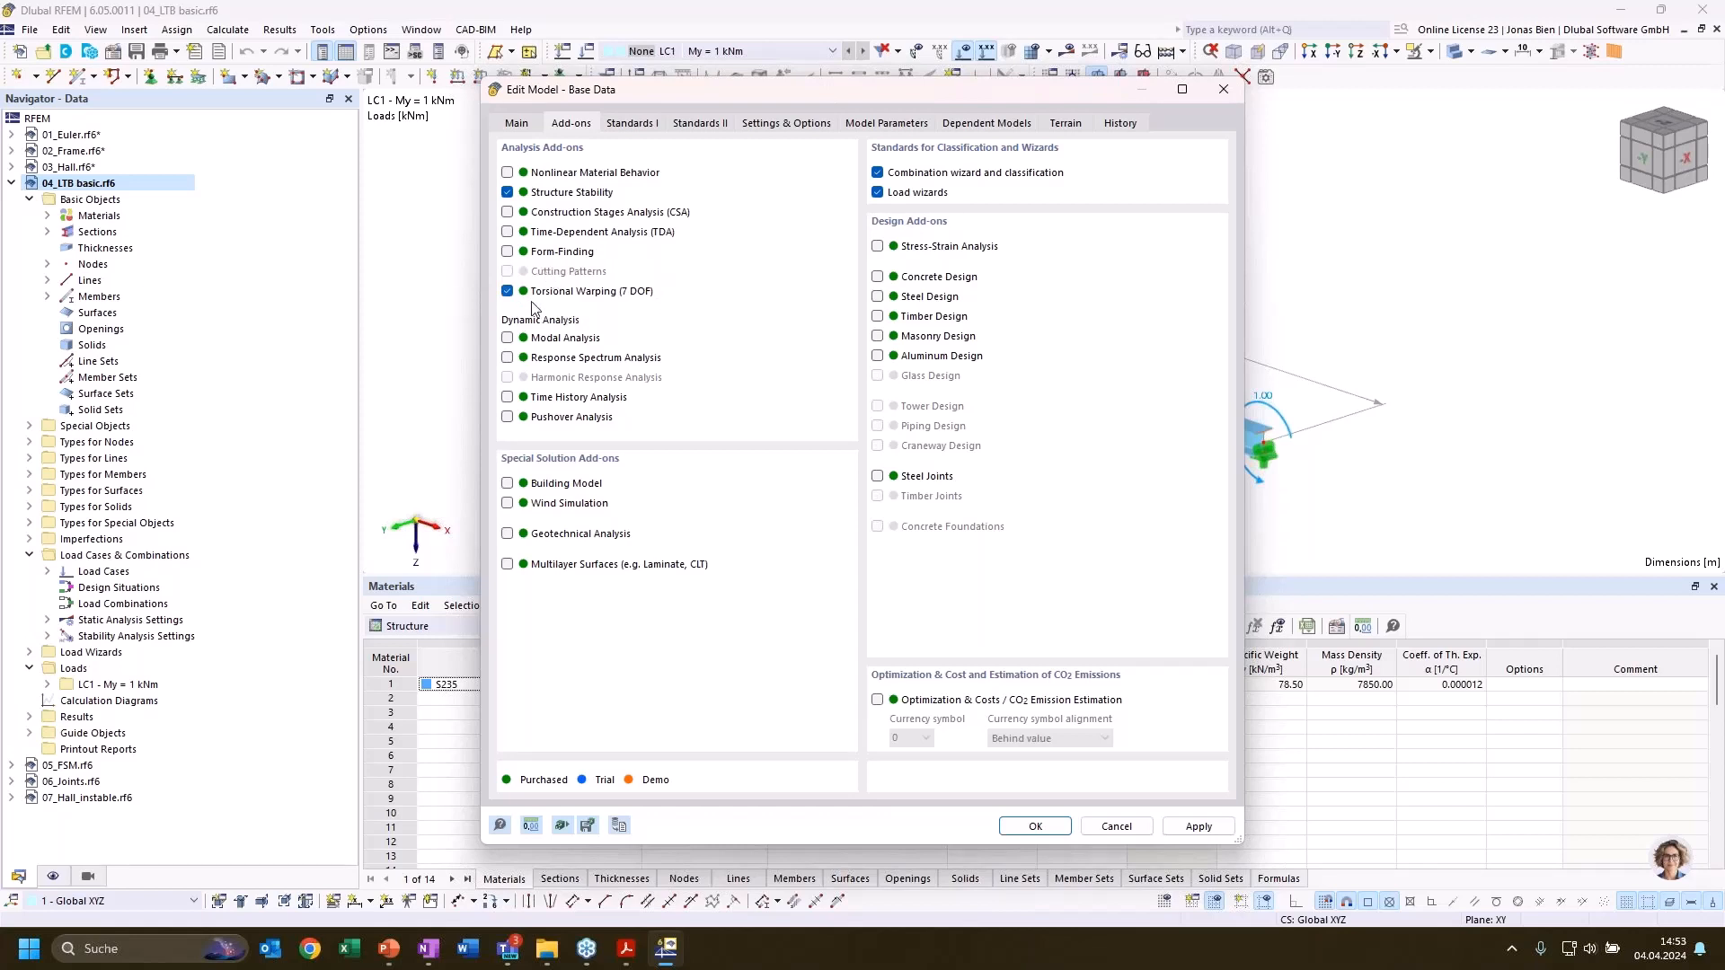
{"action": "left_click", "coordinate": [1034, 825]}
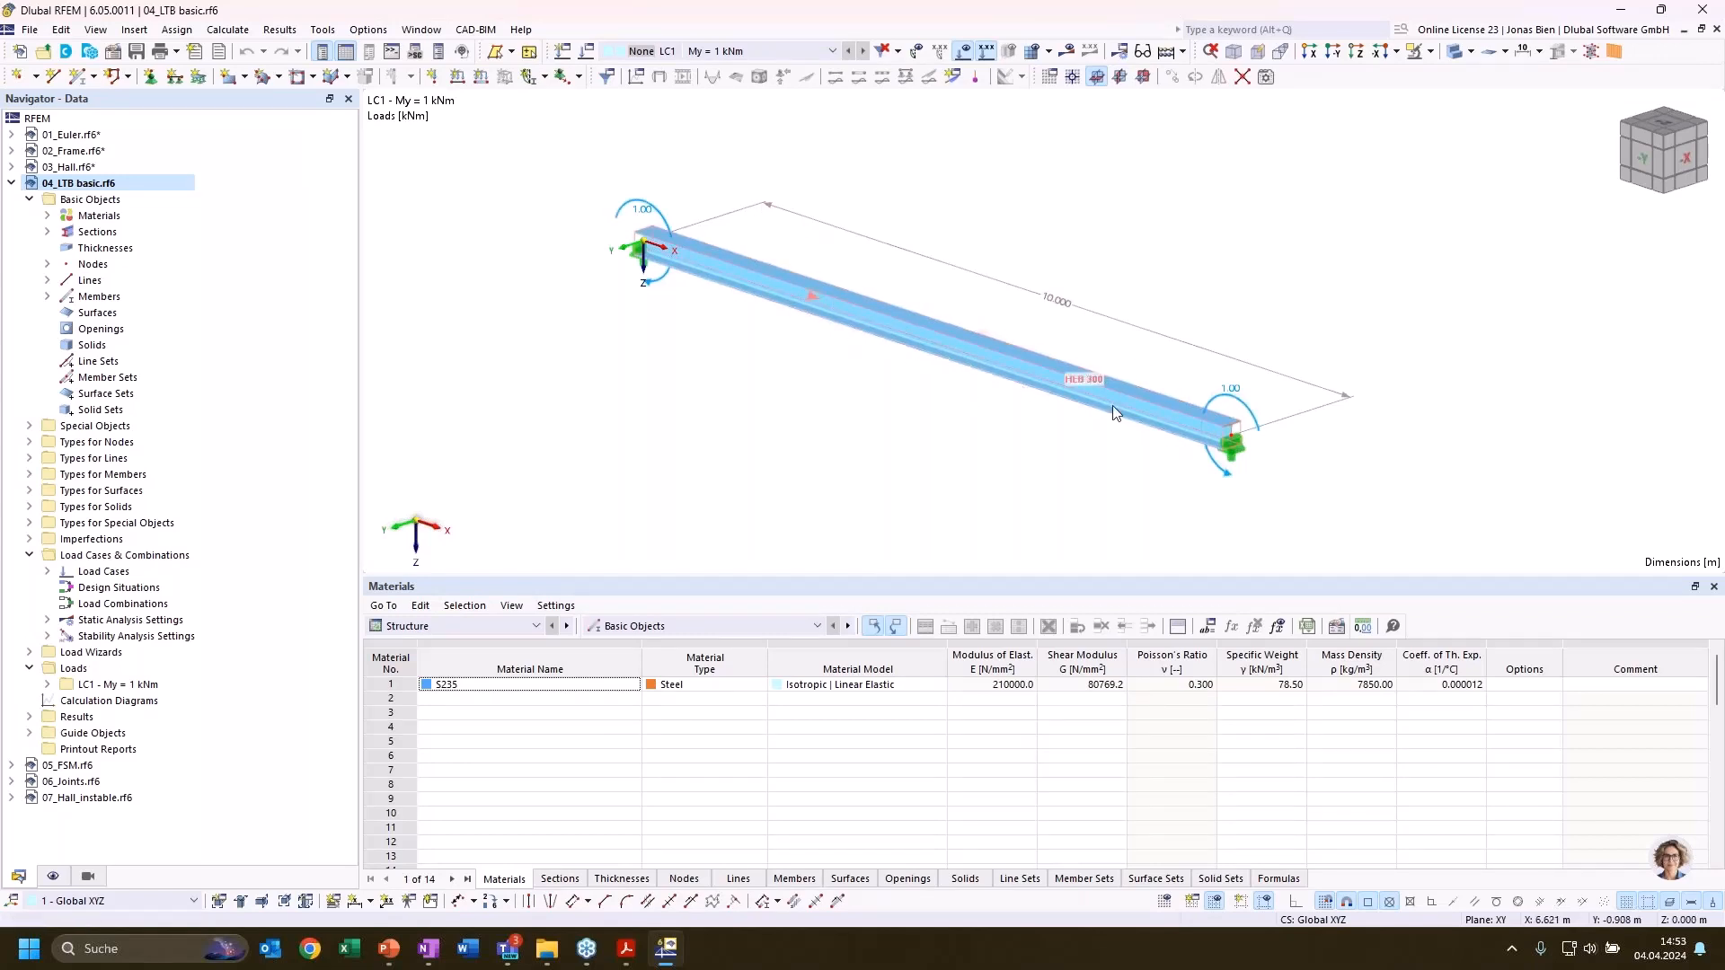
{"action": "scroll", "coordinate": [1042, 460], "scroll_direction": "down", "scroll_amount": 1}
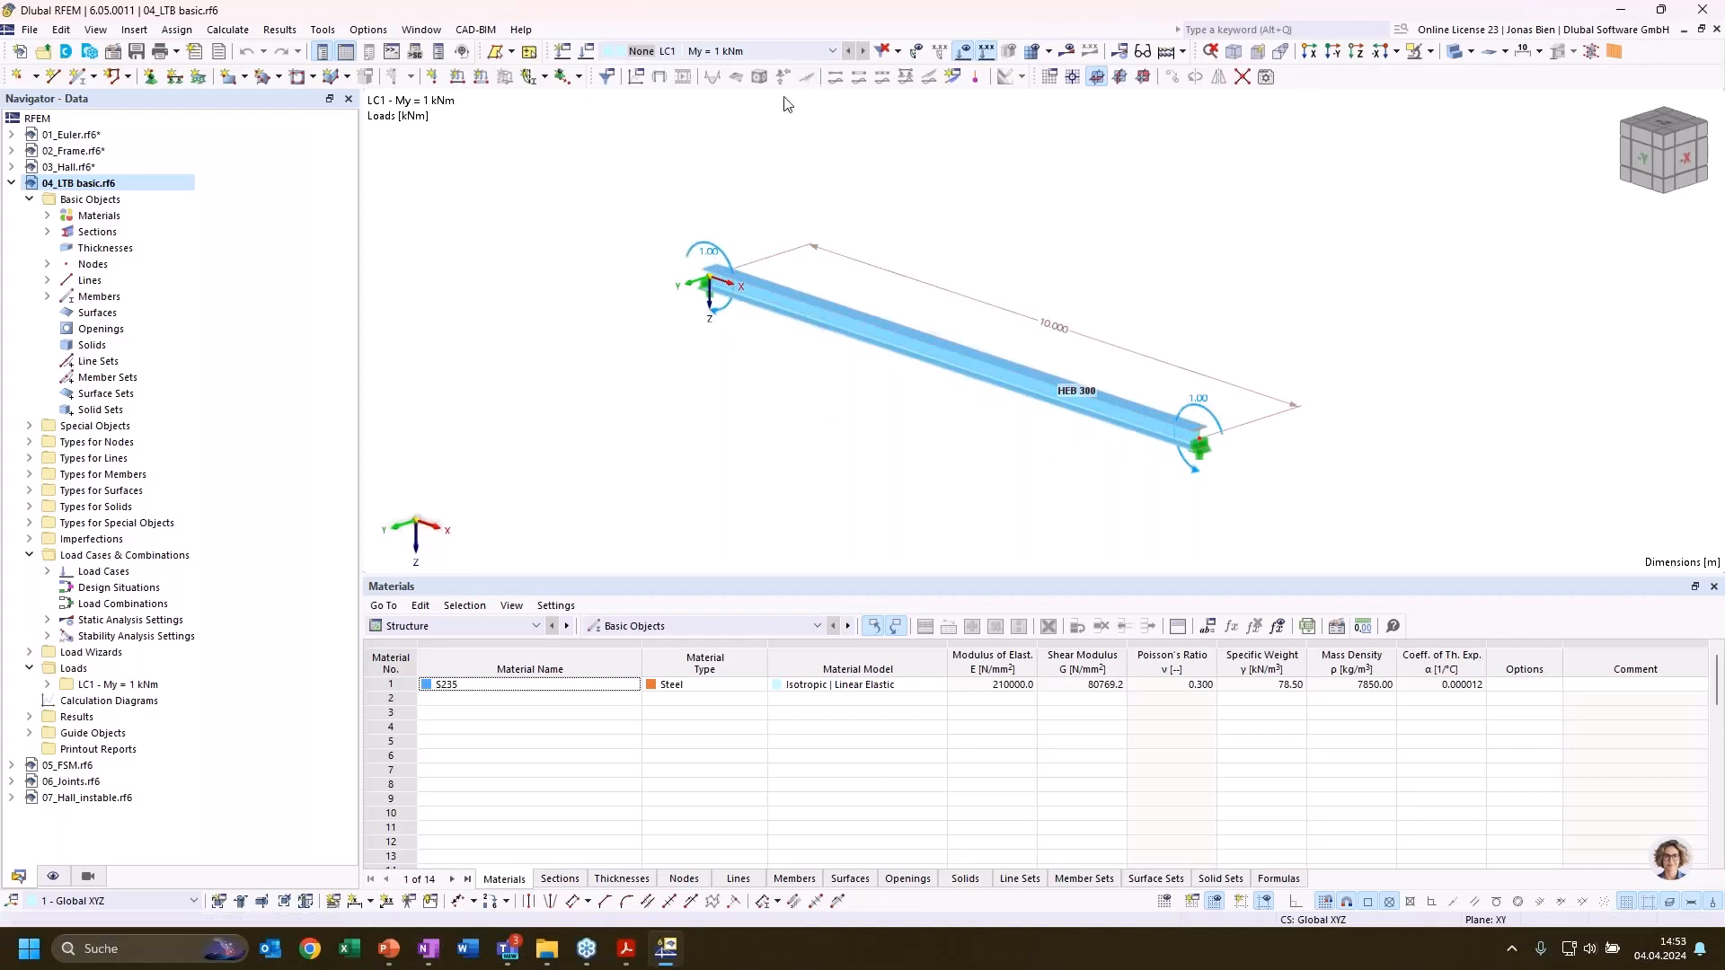
Show the static analysis results of load case LC1 and check which result categories the tables offer
{"action": "left_click", "coordinate": [1066, 50]}
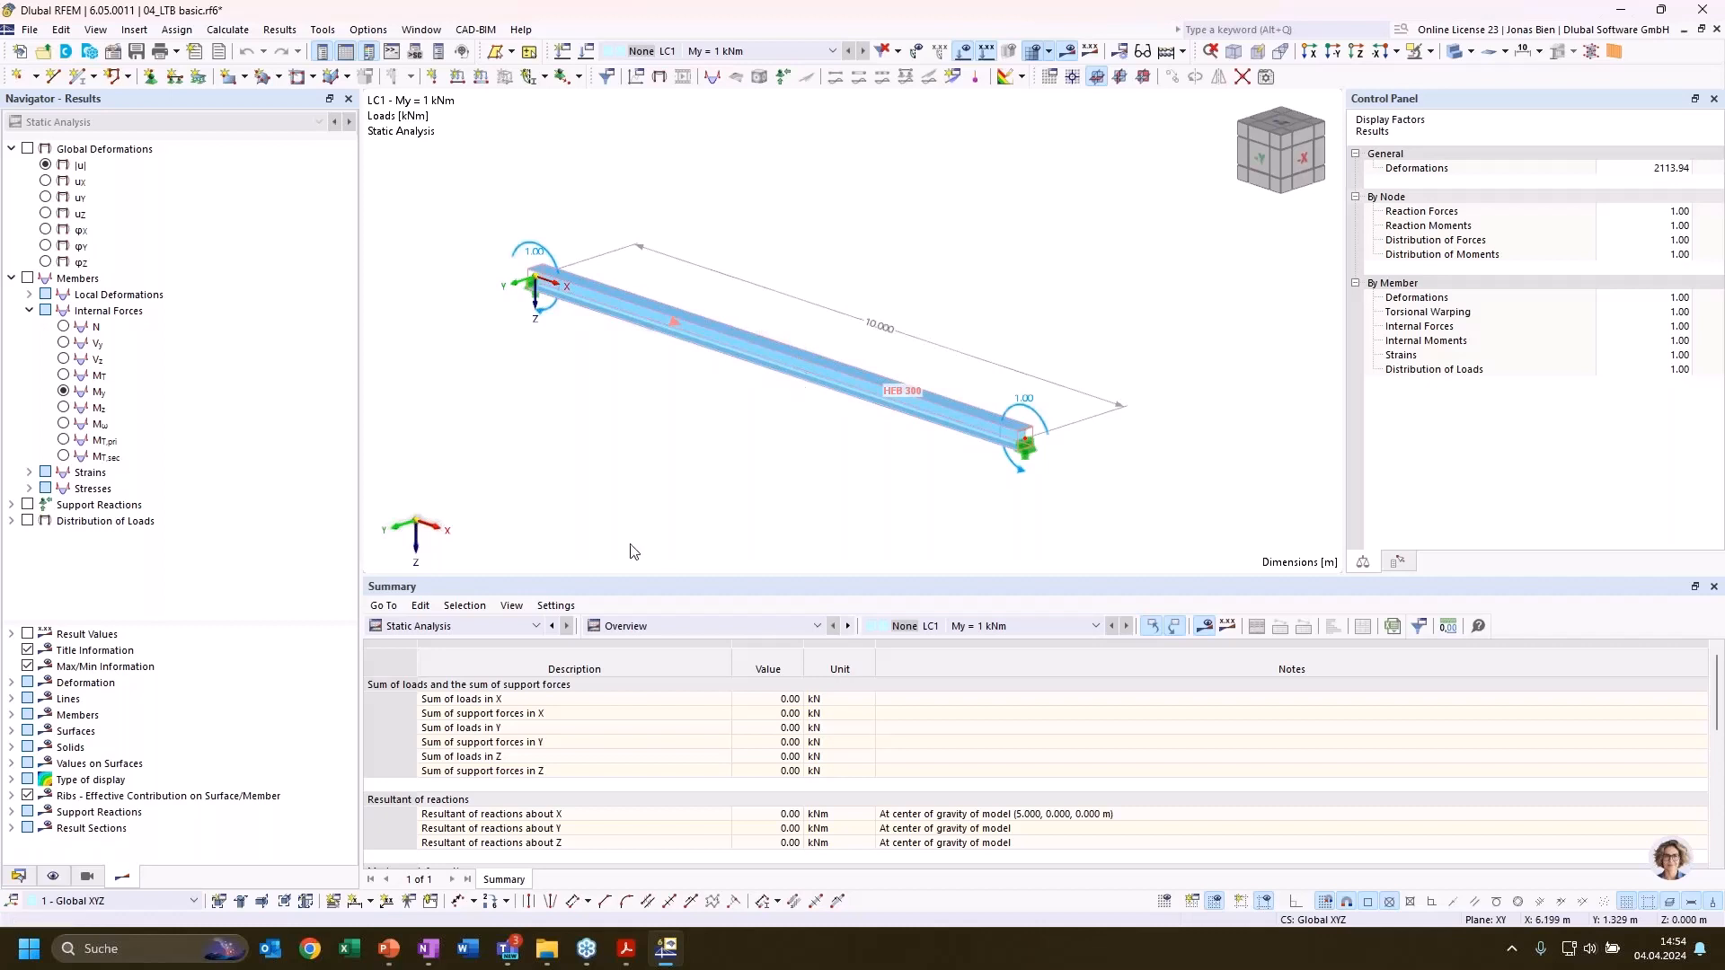
{"action": "left_click", "coordinate": [465, 627]}
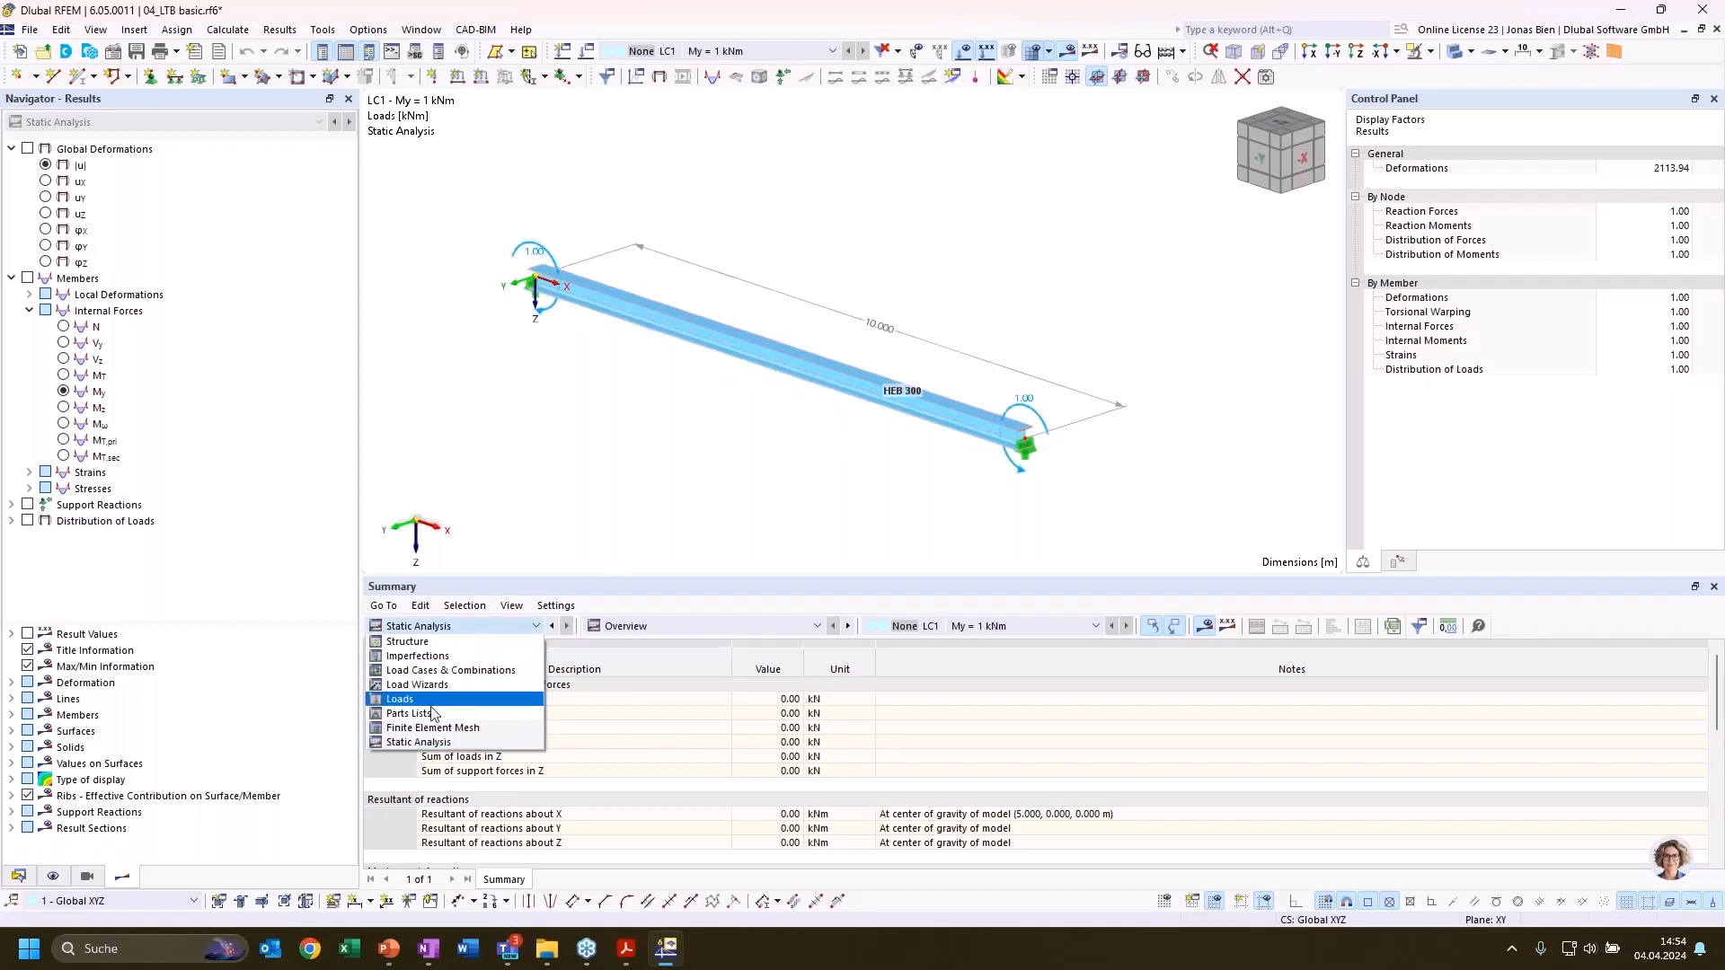
{"action": "left_click", "coordinate": [551, 394]}
Activate the critical load calculation for load case LC1 with stability settings ST1 and calculate the load case
{"action": "left_click", "coordinate": [19, 877]}
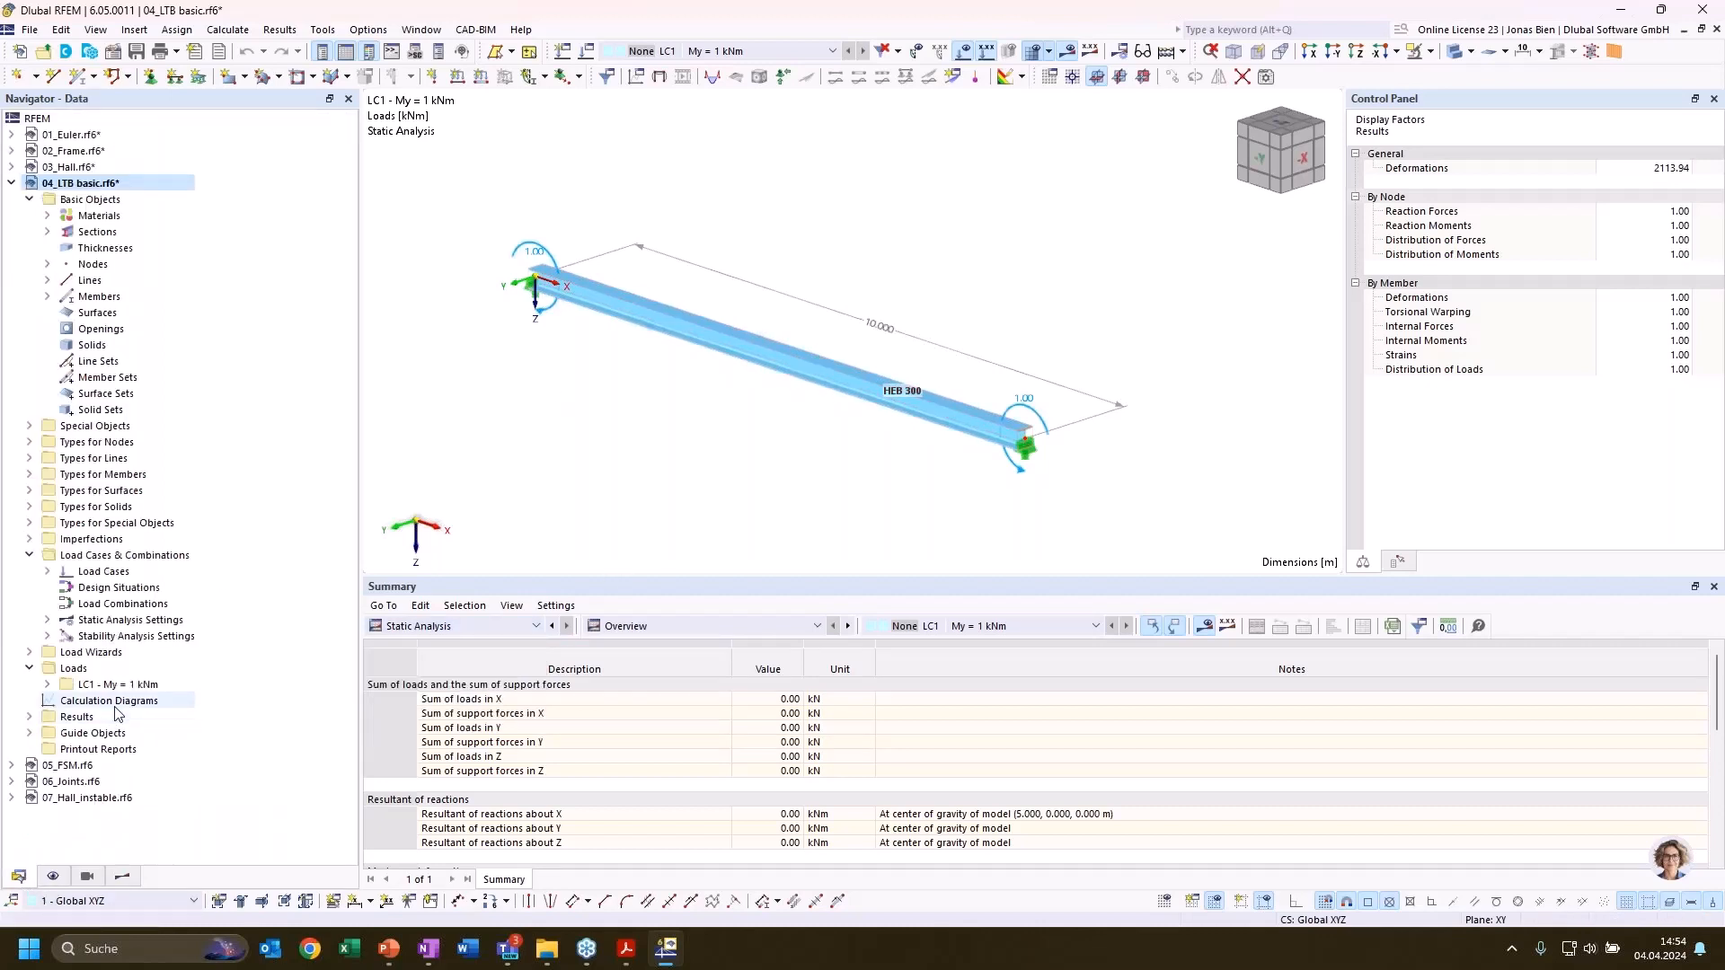
{"action": "double_click", "coordinate": [72, 575]}
{"action": "left_click", "coordinate": [120, 588]}
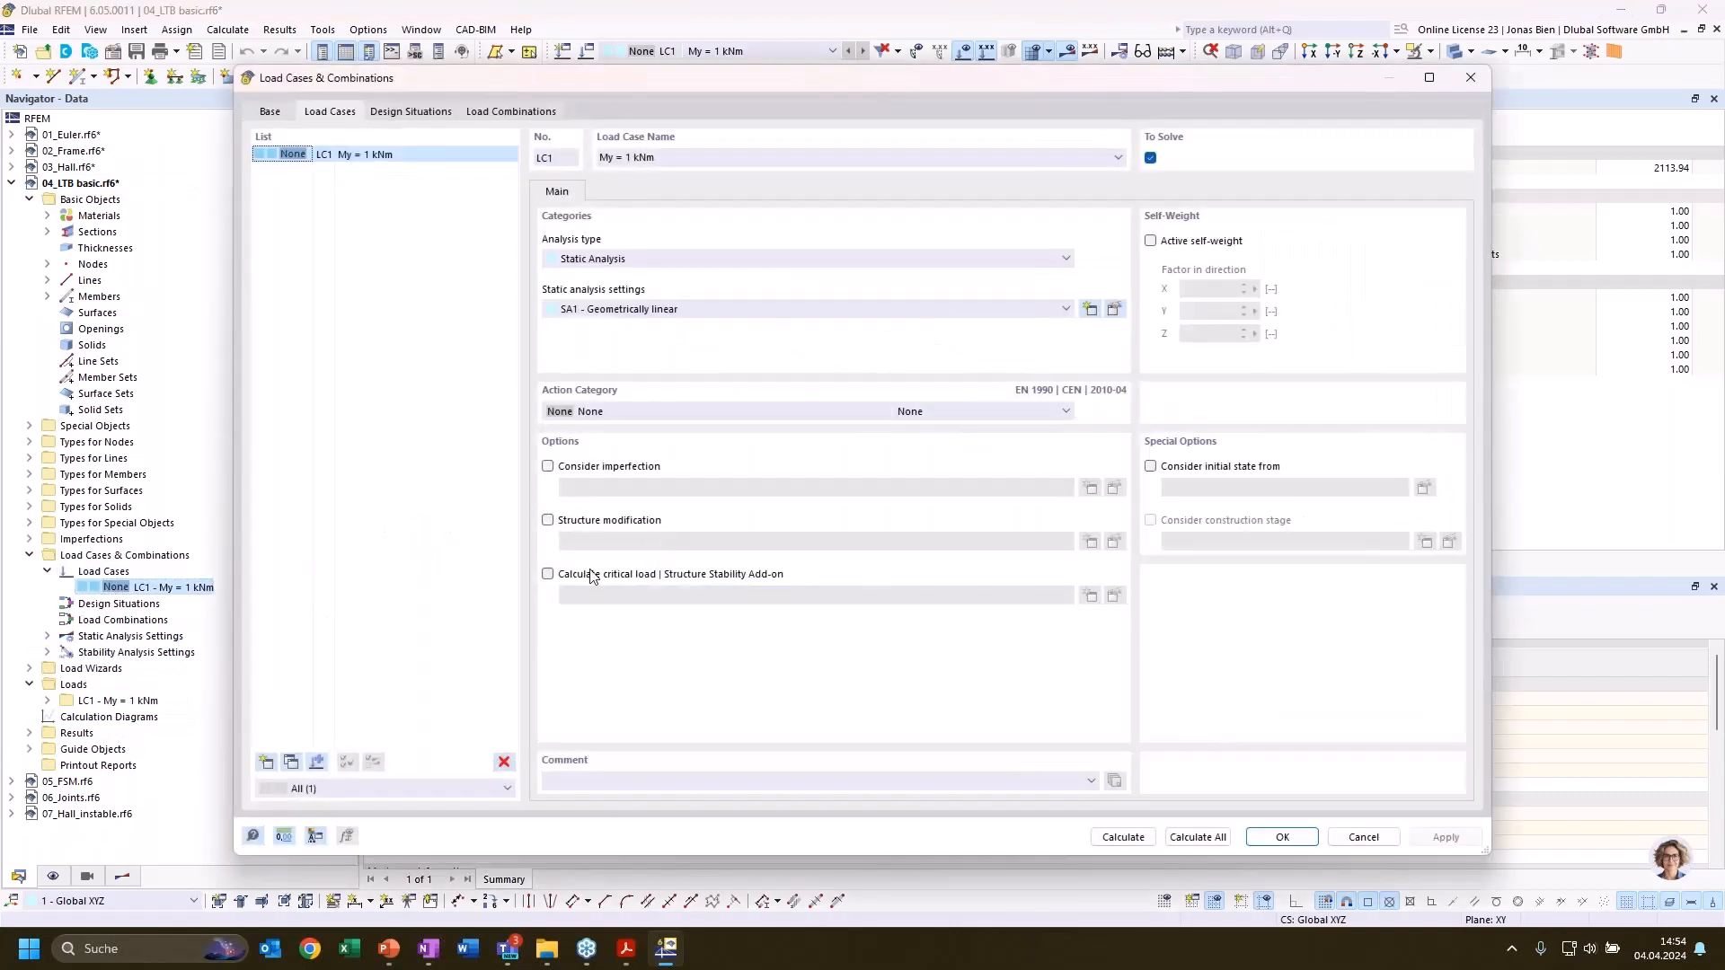
{"action": "left_click", "coordinate": [590, 576]}
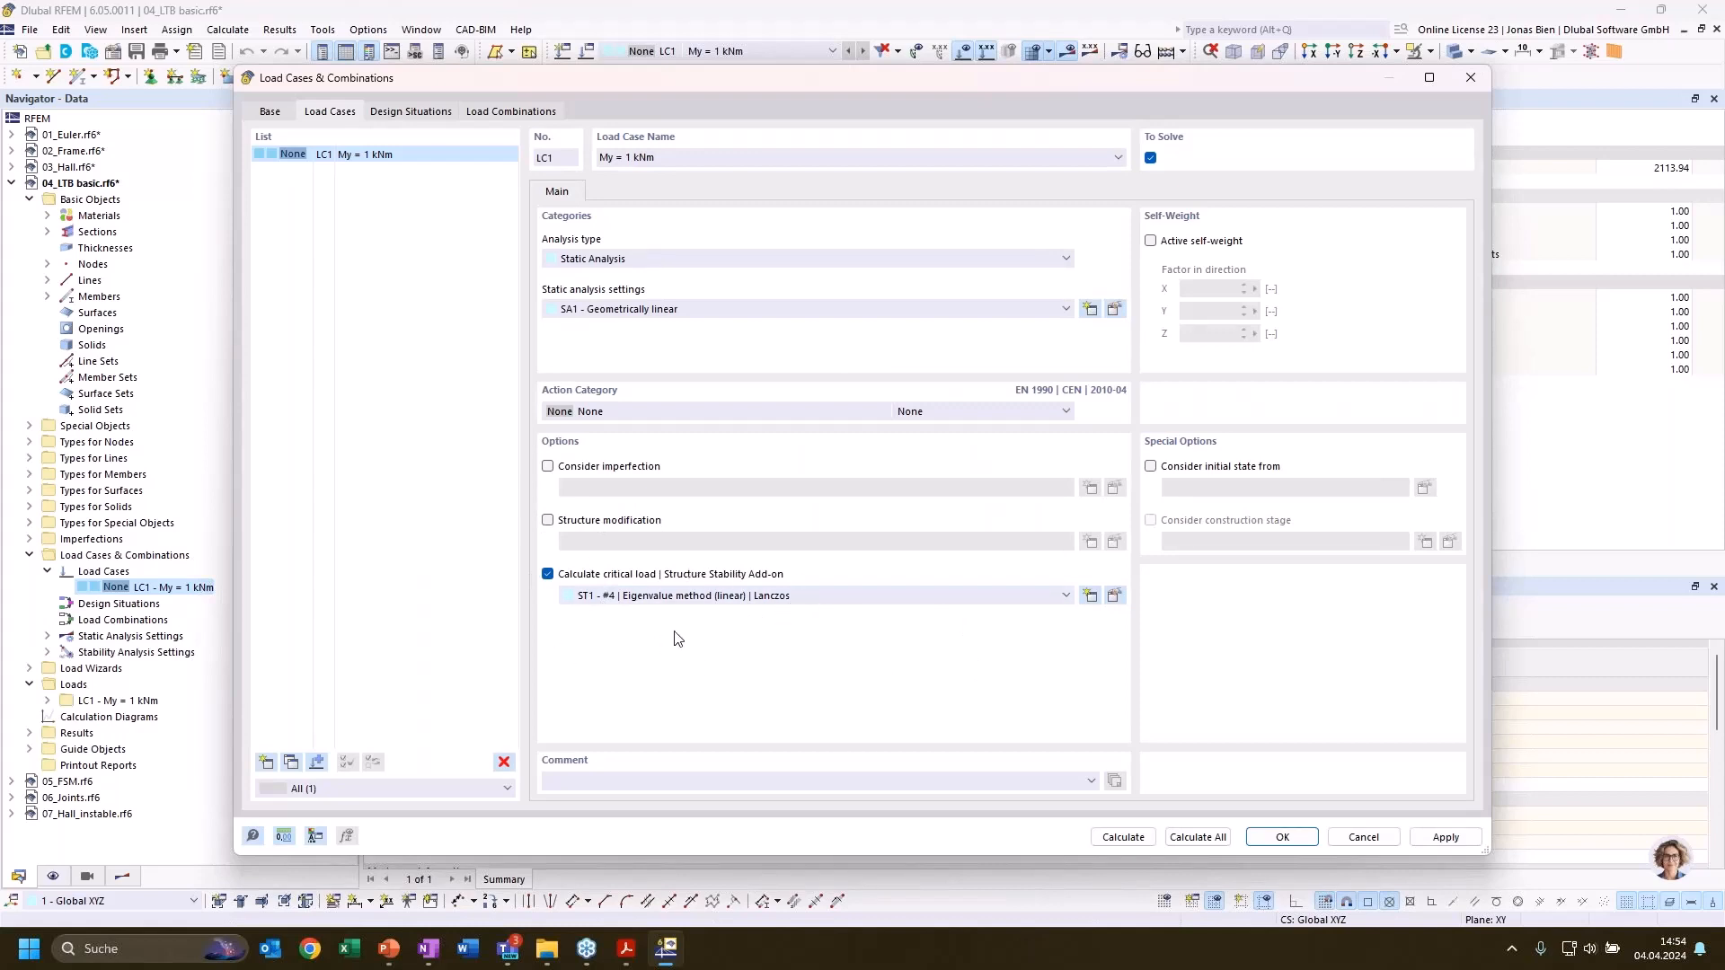
{"action": "left_click", "coordinate": [1122, 836]}
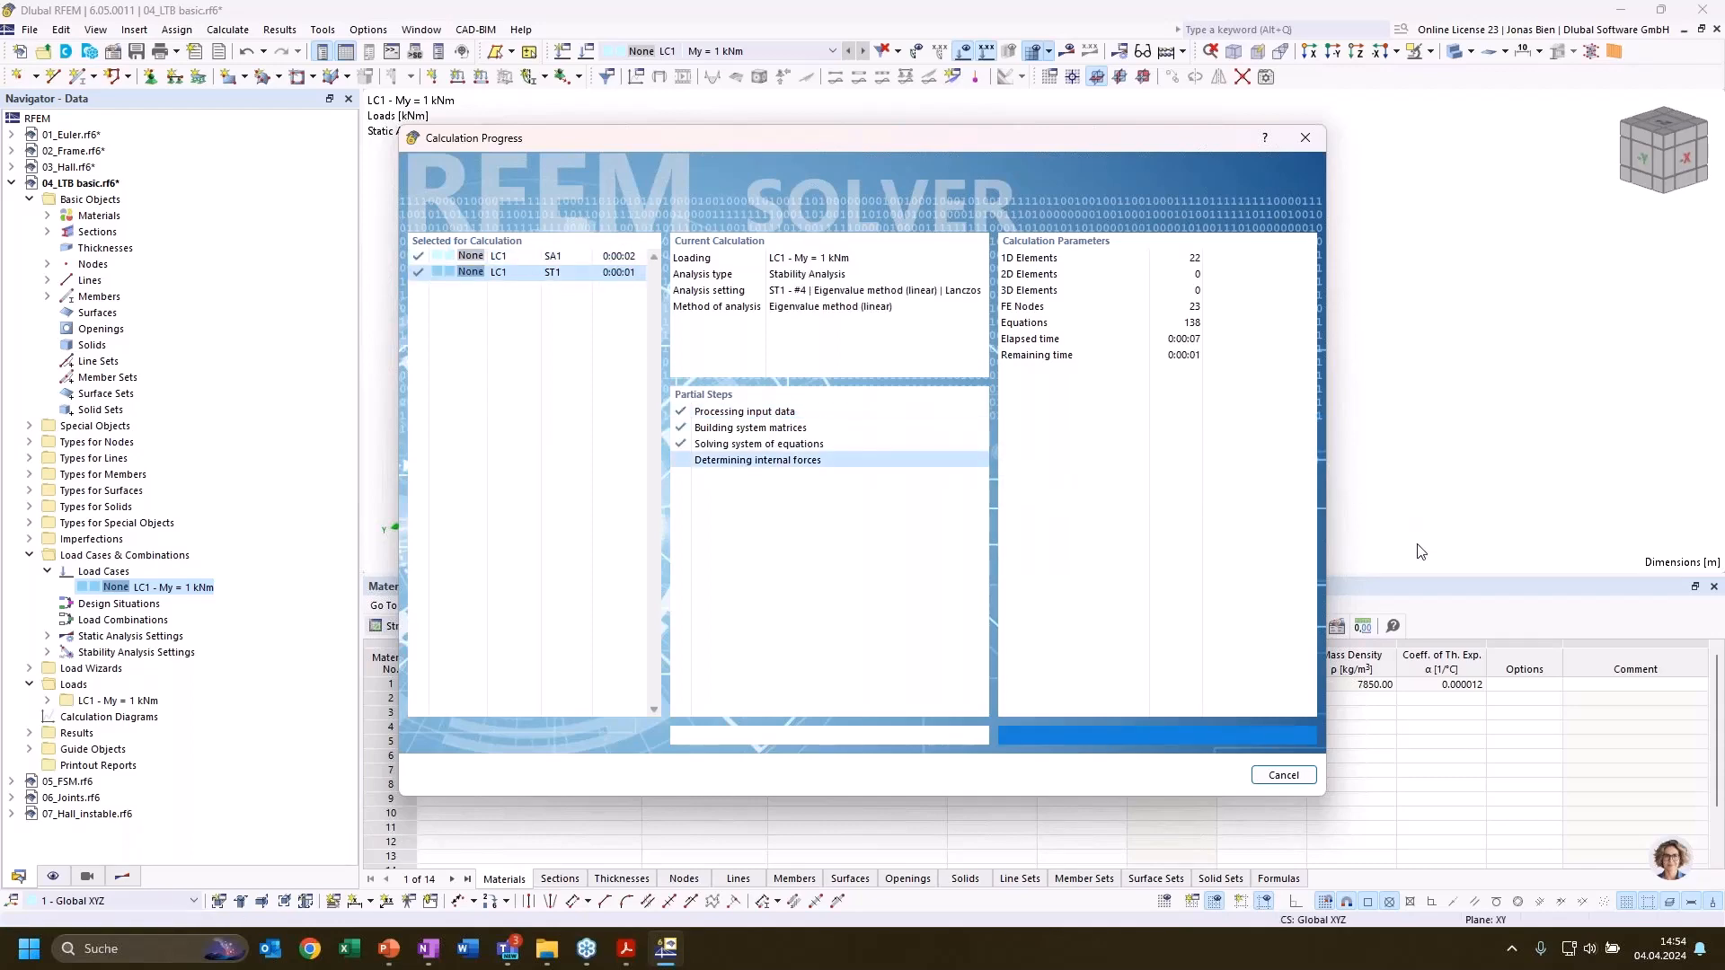
Display the stability analysis results of LC1 and examine mode shape 1 of the beam with its critical load factor
{"action": "left_click", "coordinate": [72, 124]}
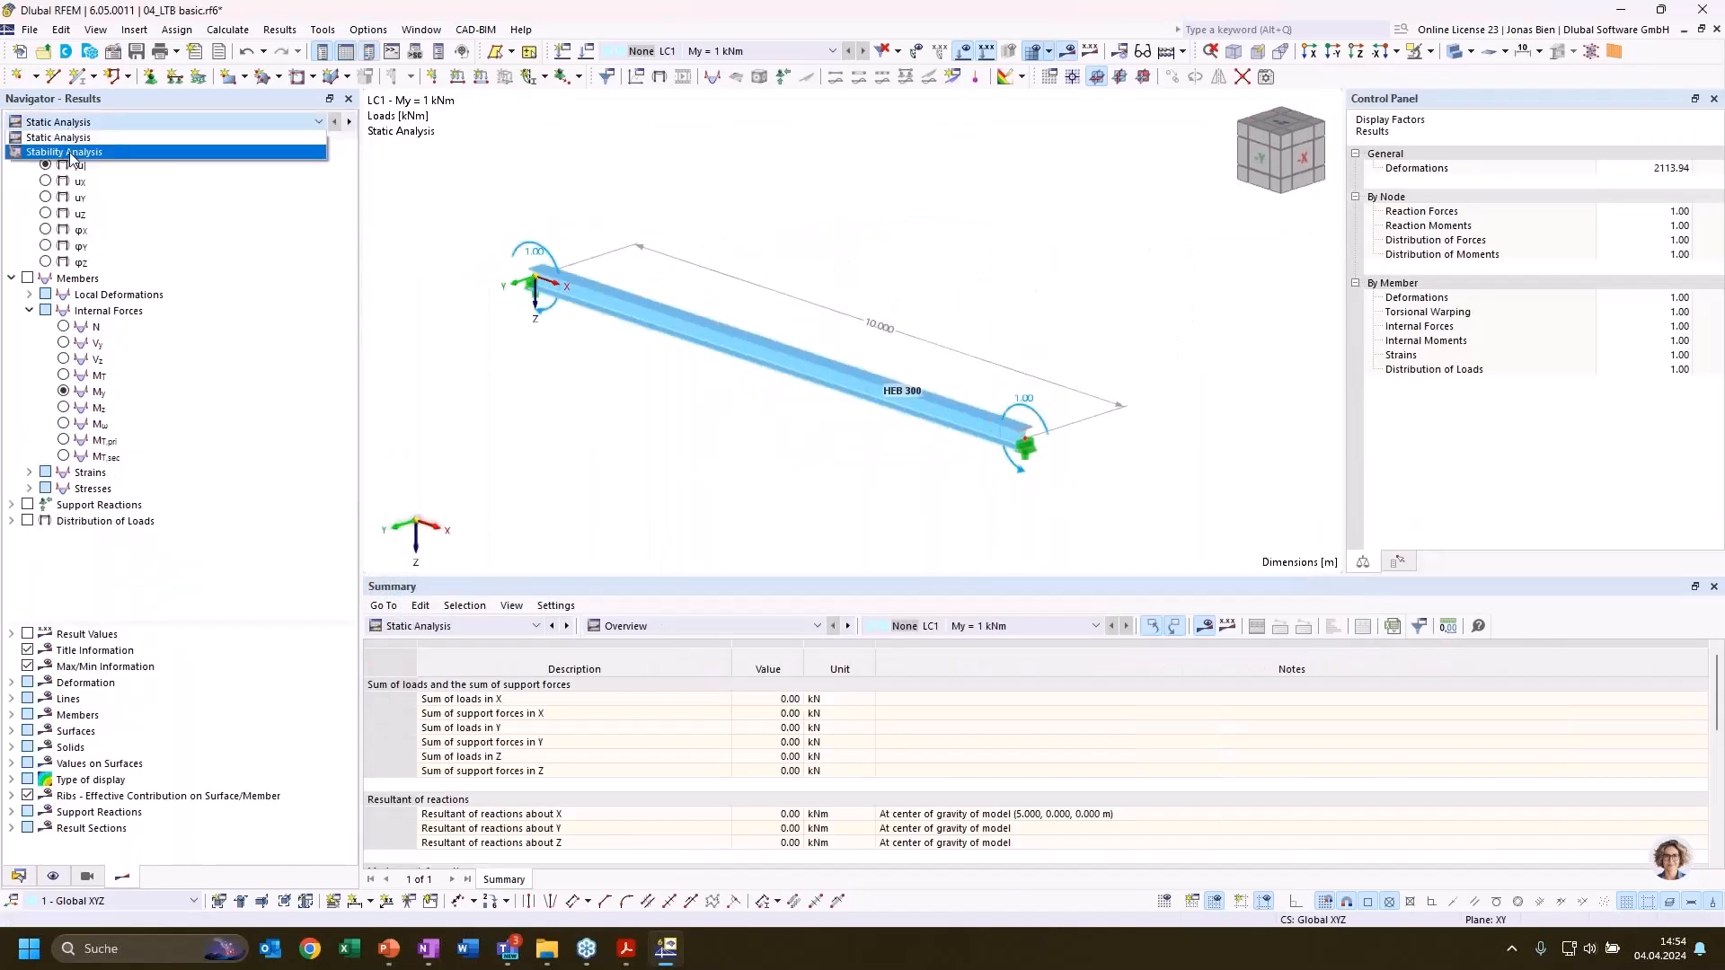
{"action": "left_click", "coordinate": [71, 154]}
{"action": "middle_click_drag", "start_coordinate": [925, 290], "coordinate": [961, 250]}
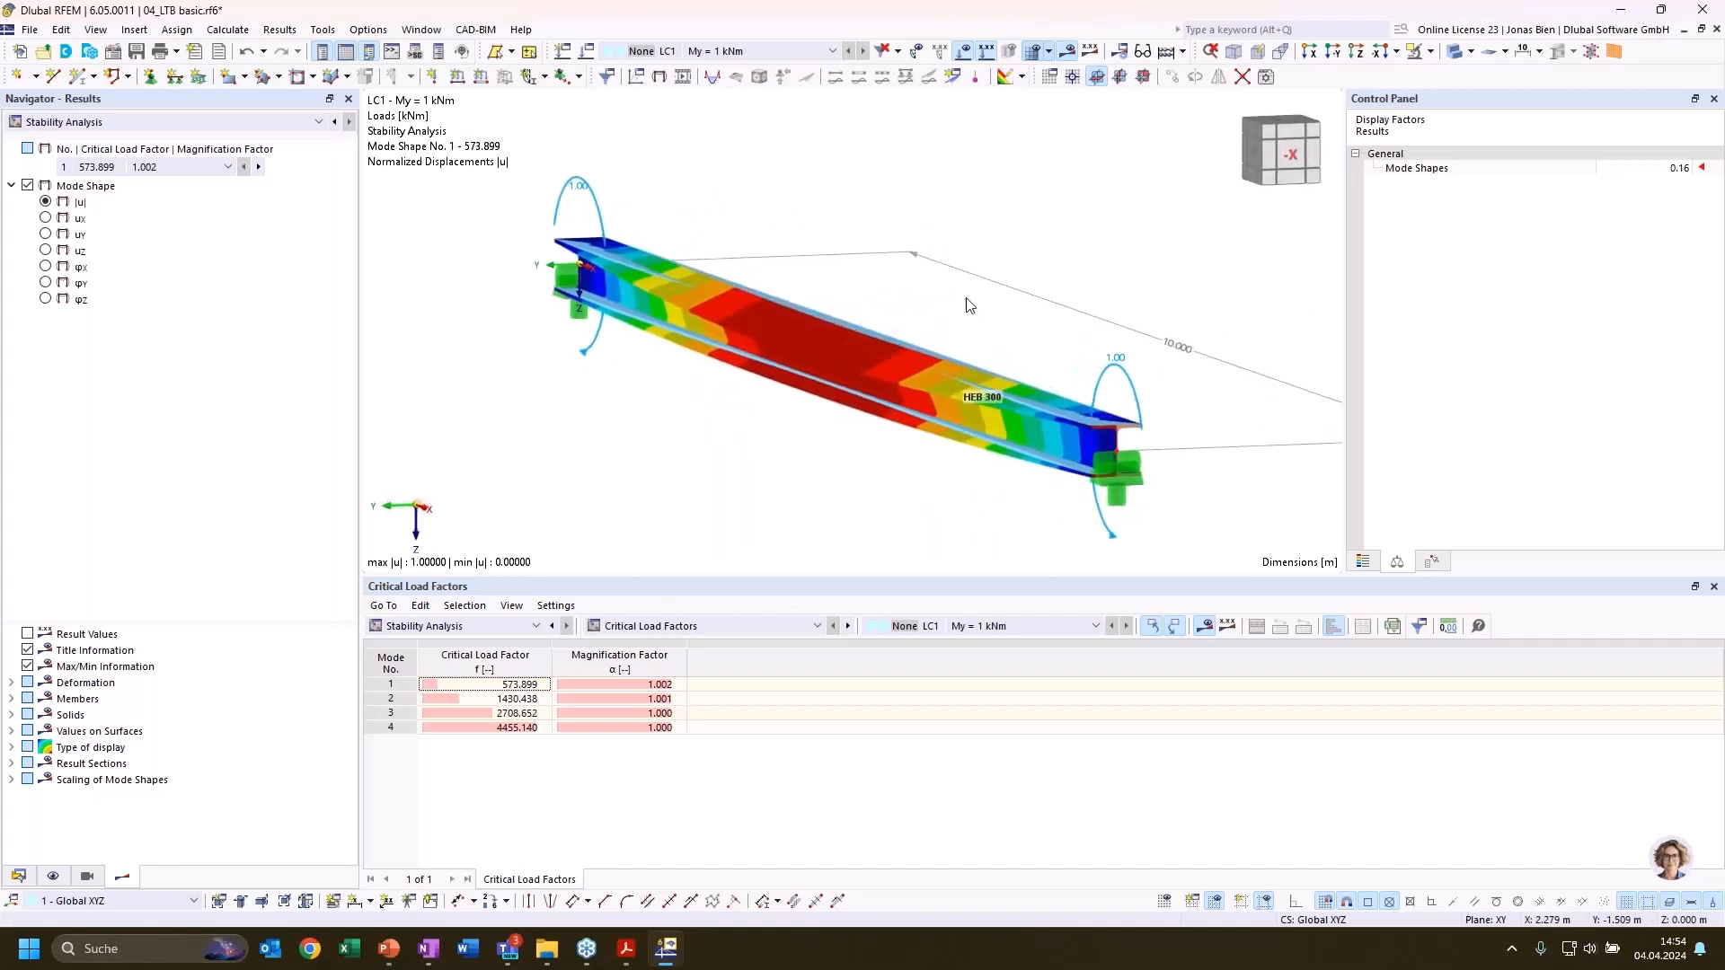
{"action": "scroll", "coordinate": [840, 241], "scroll_direction": "up", "scroll_amount": 5}
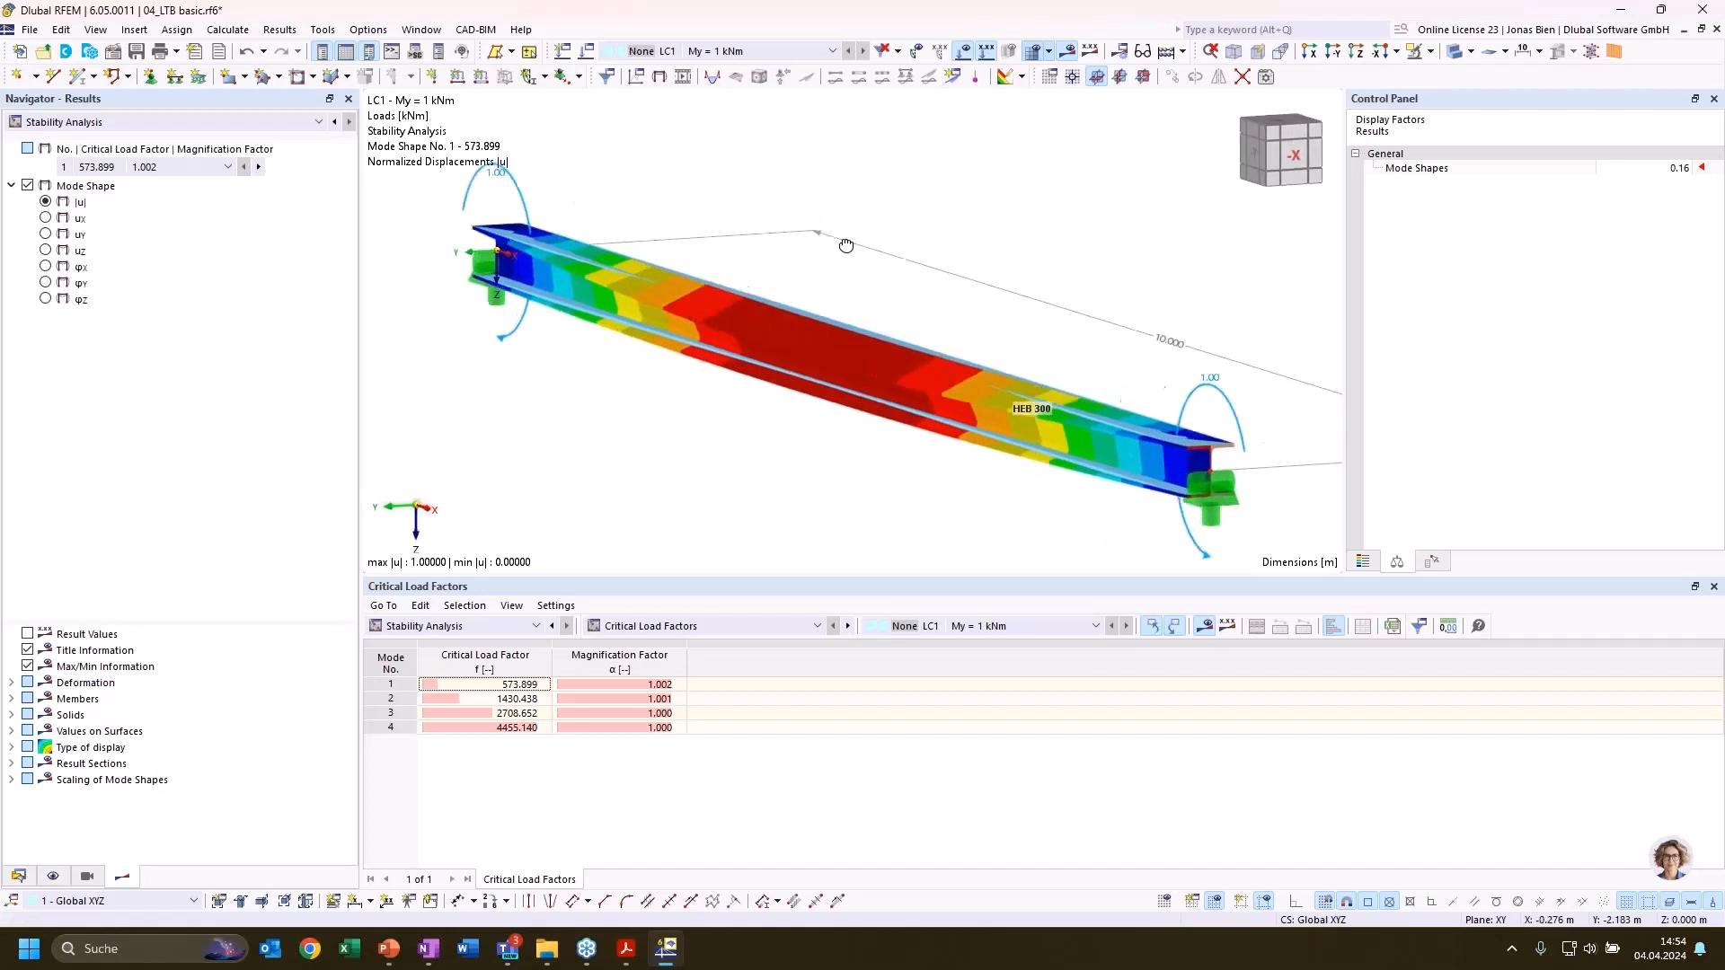
{"action": "scroll", "coordinate": [884, 300], "scroll_direction": "down", "scroll_amount": 3}
{"action": "middle_click_drag", "start_coordinate": [898, 255], "coordinate": [989, 205], "text": "ctrl"}
{"action": "scroll", "coordinate": [868, 269], "scroll_direction": "down", "scroll_amount": 2}
{"action": "left_click", "coordinate": [514, 683]}
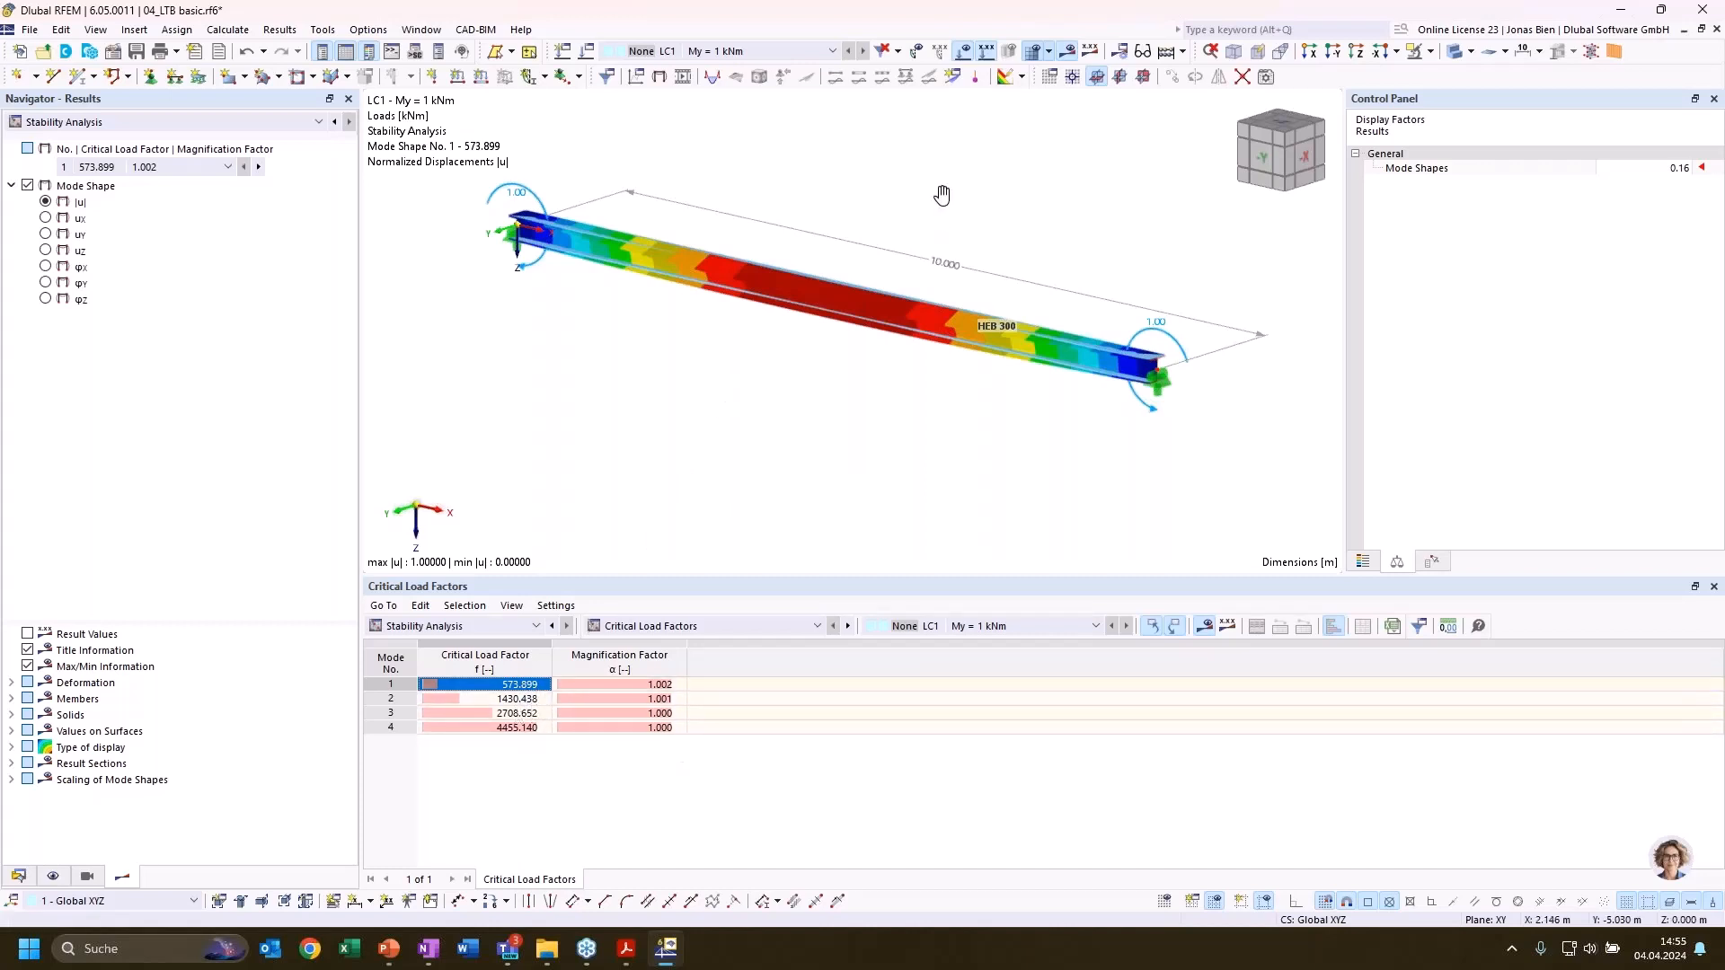
{"action": "middle_click_drag", "start_coordinate": [942, 193], "coordinate": [1003, 261]}
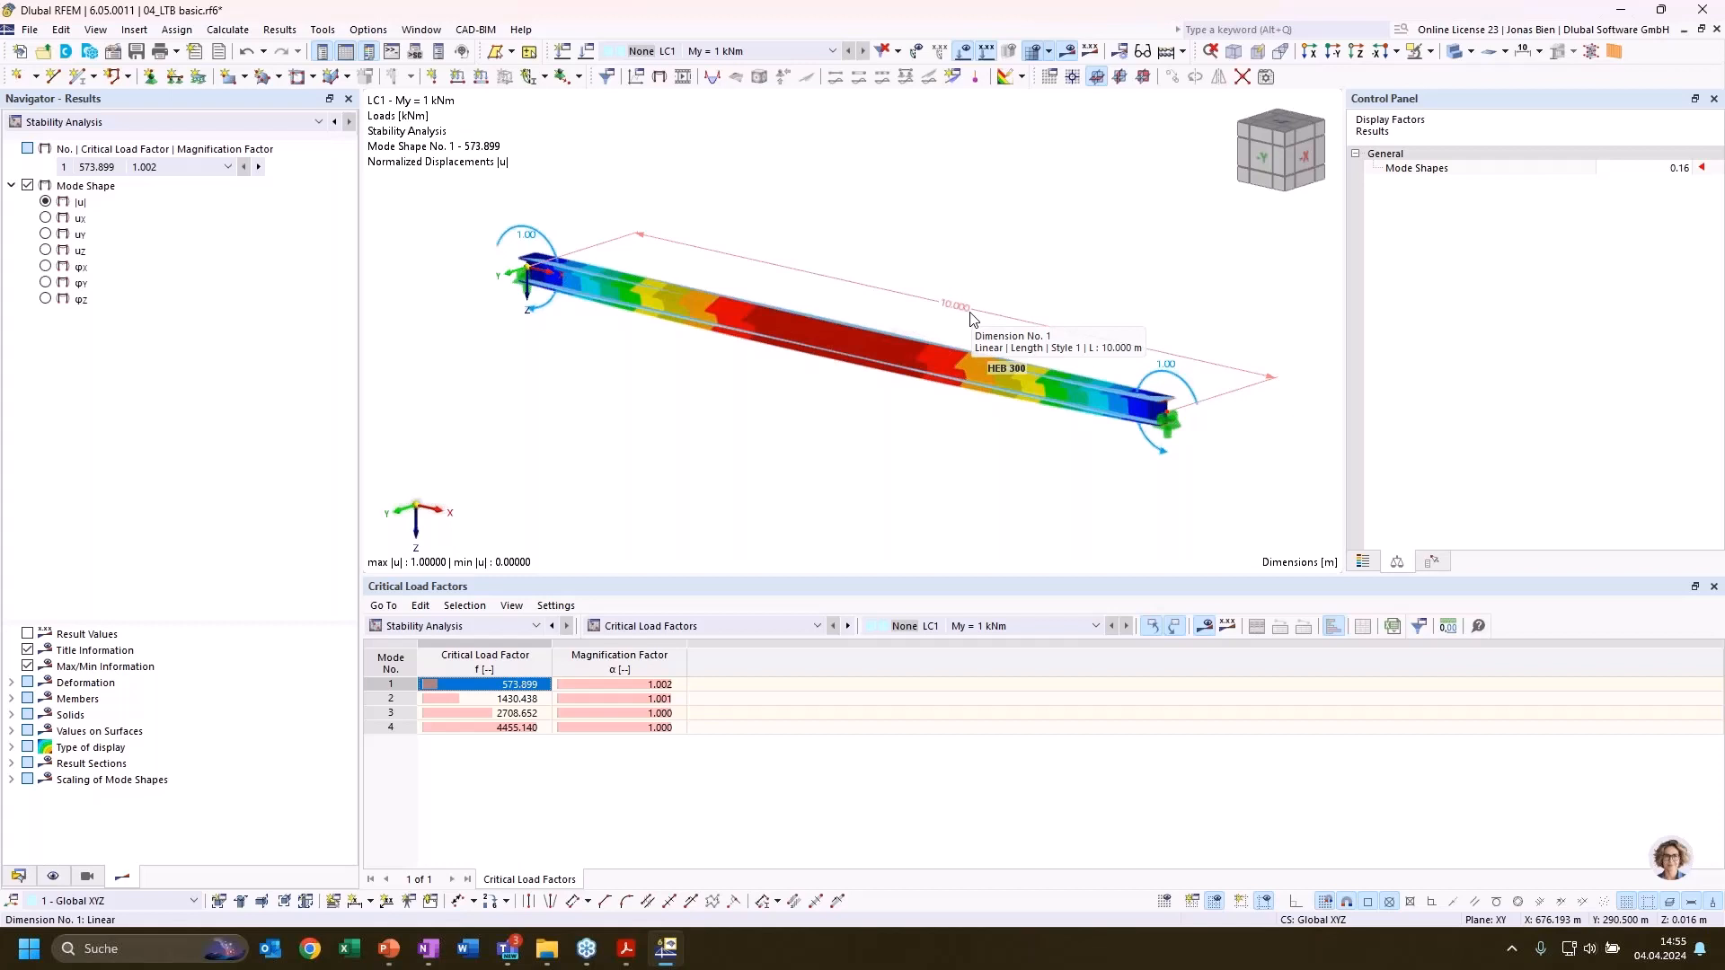
Open the global parameters and examine the parameters defined for the critical lateral-torsional buckling moment, including the Mcrit row
{"action": "left_click", "coordinate": [52, 34]}
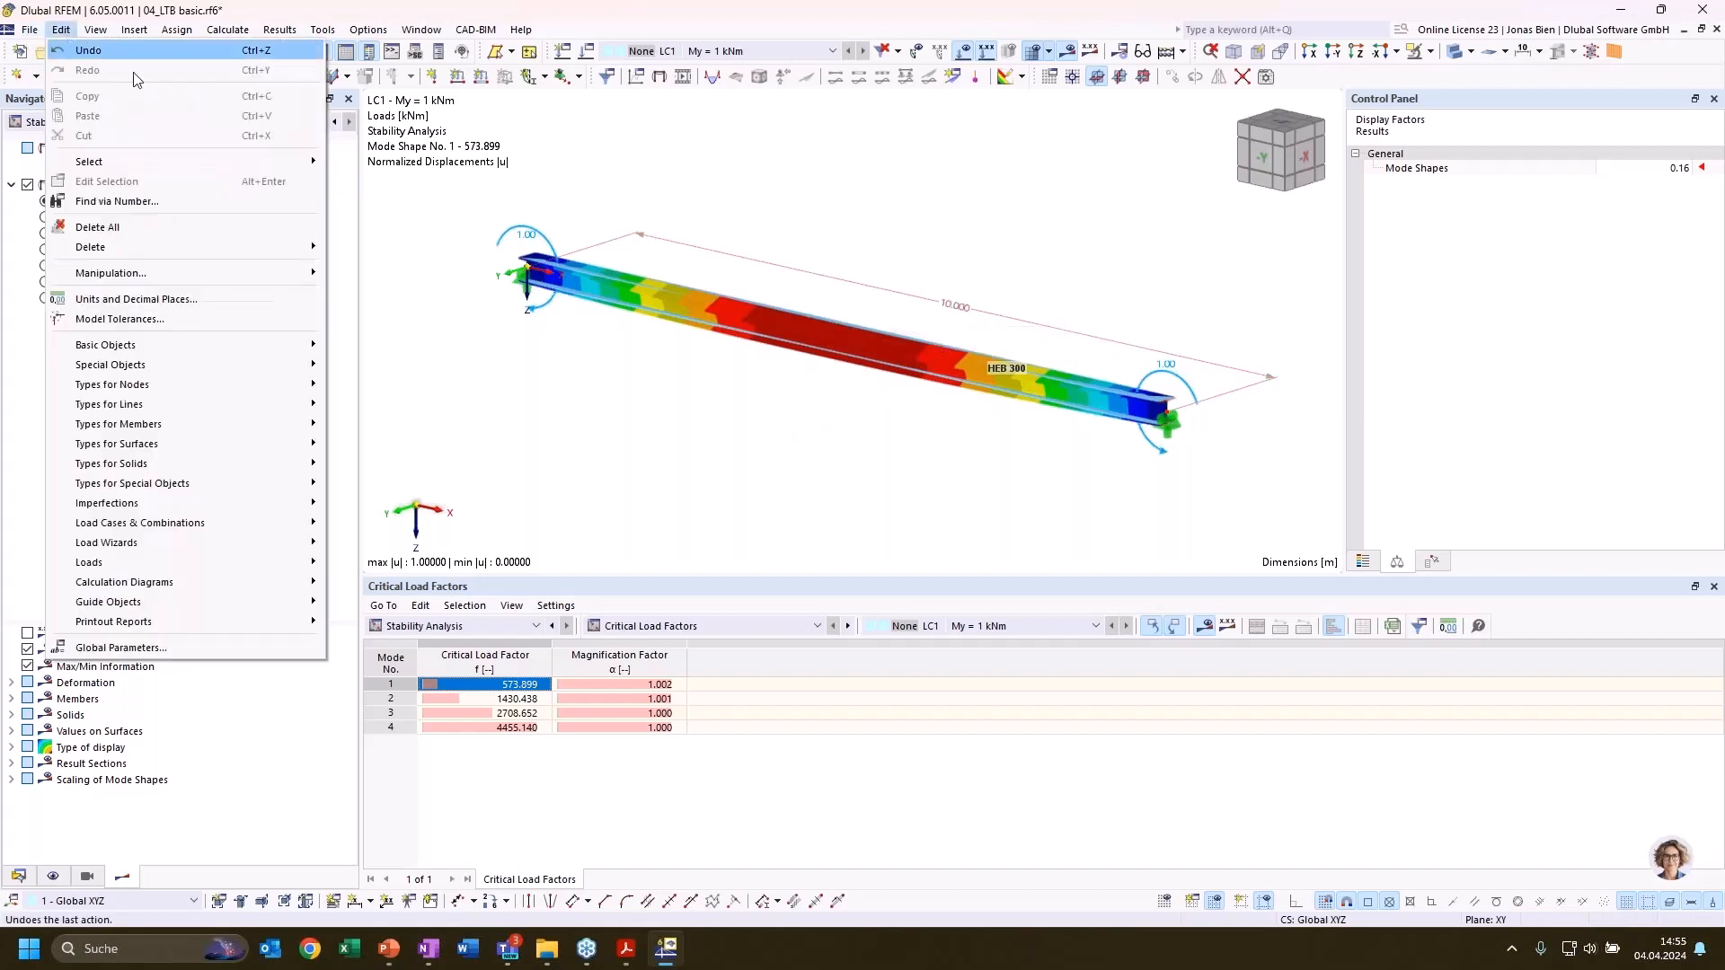
{"action": "left_click", "coordinate": [132, 648]}
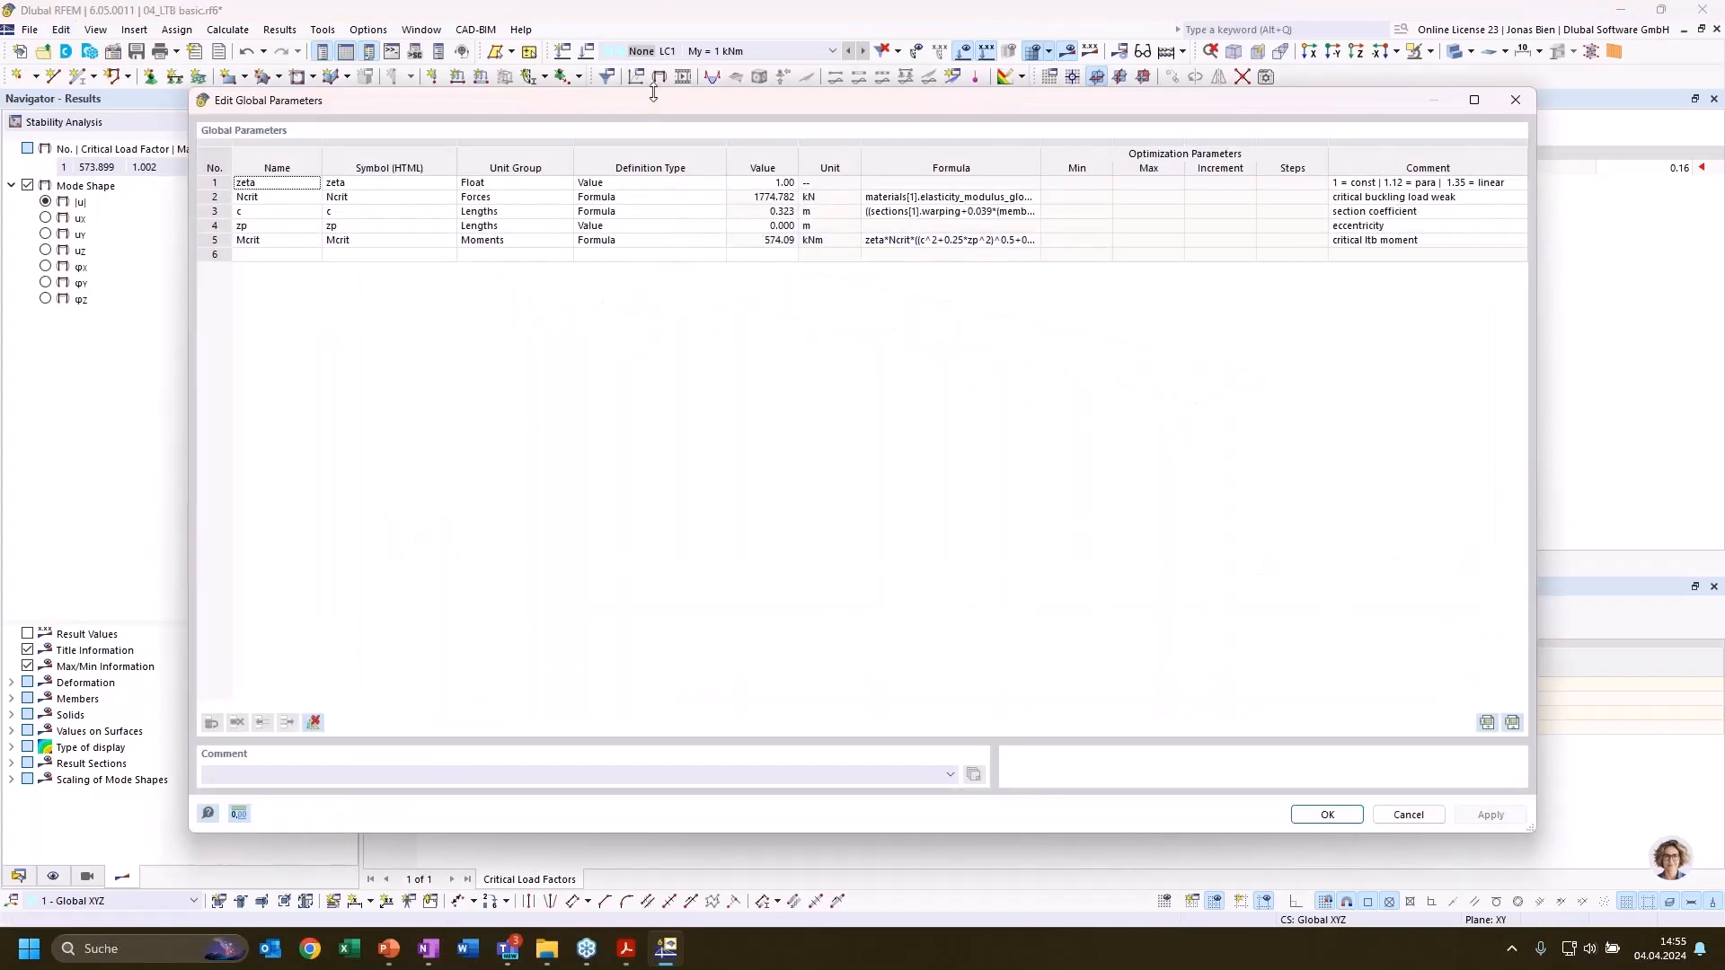
{"action": "left_click_drag", "start_coordinate": [654, 87], "coordinate": [654, 67]}
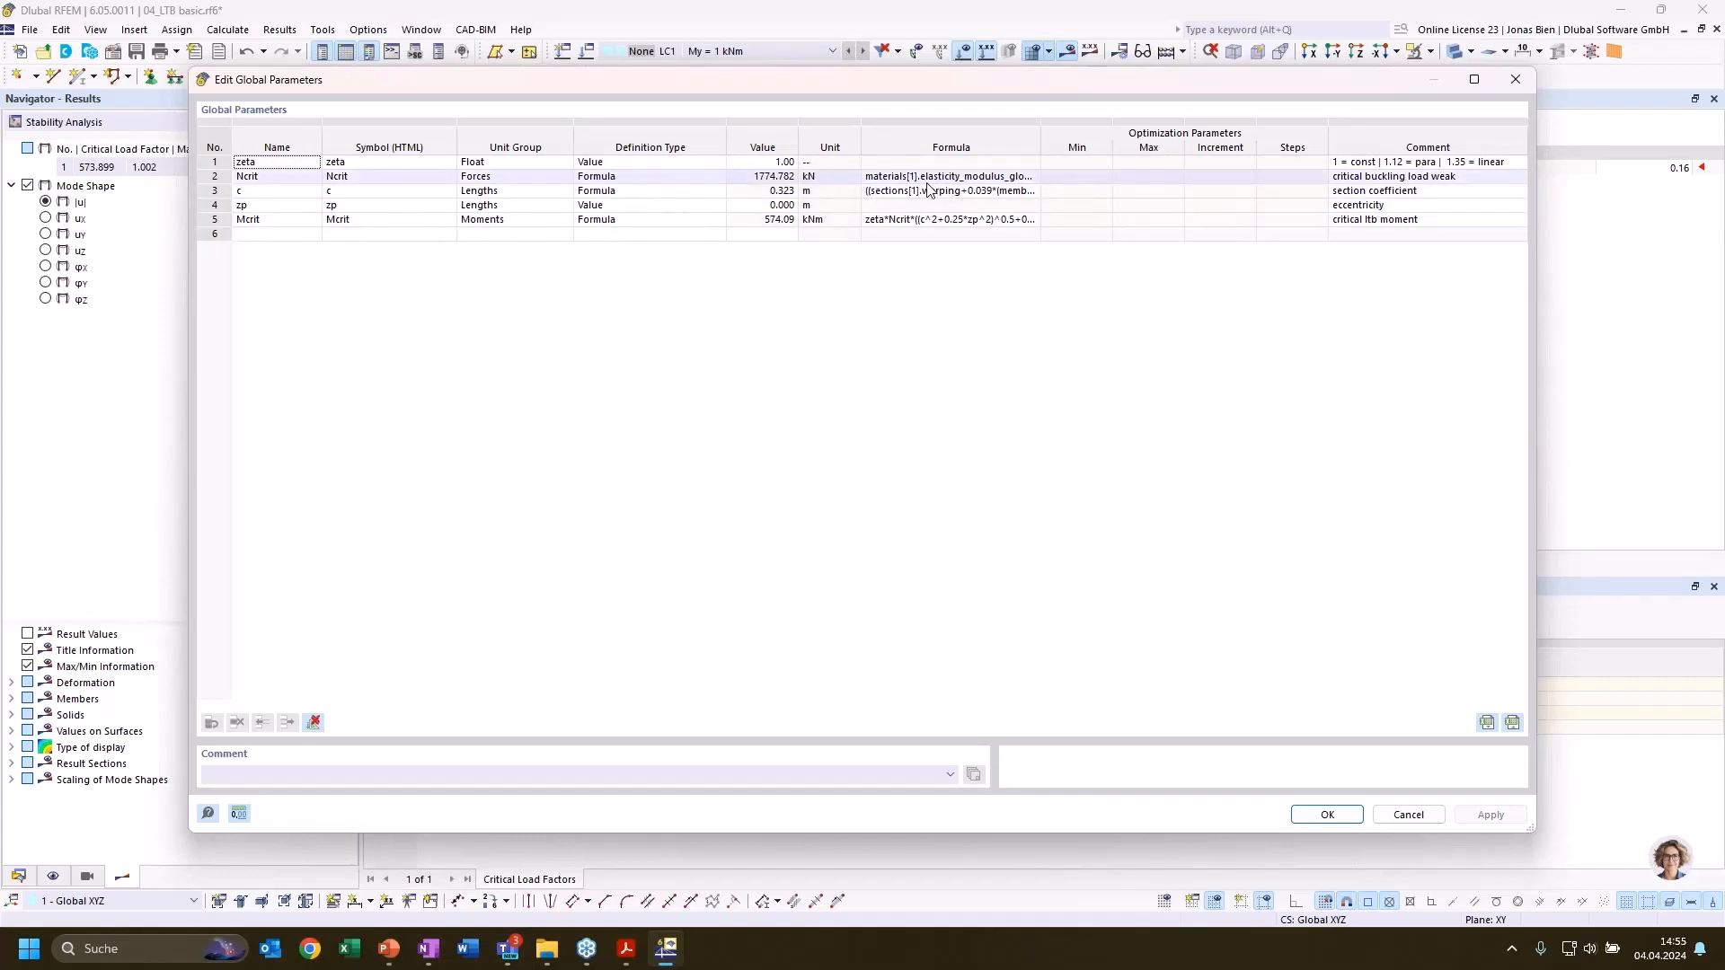
{"action": "left_click", "coordinate": [723, 221]}
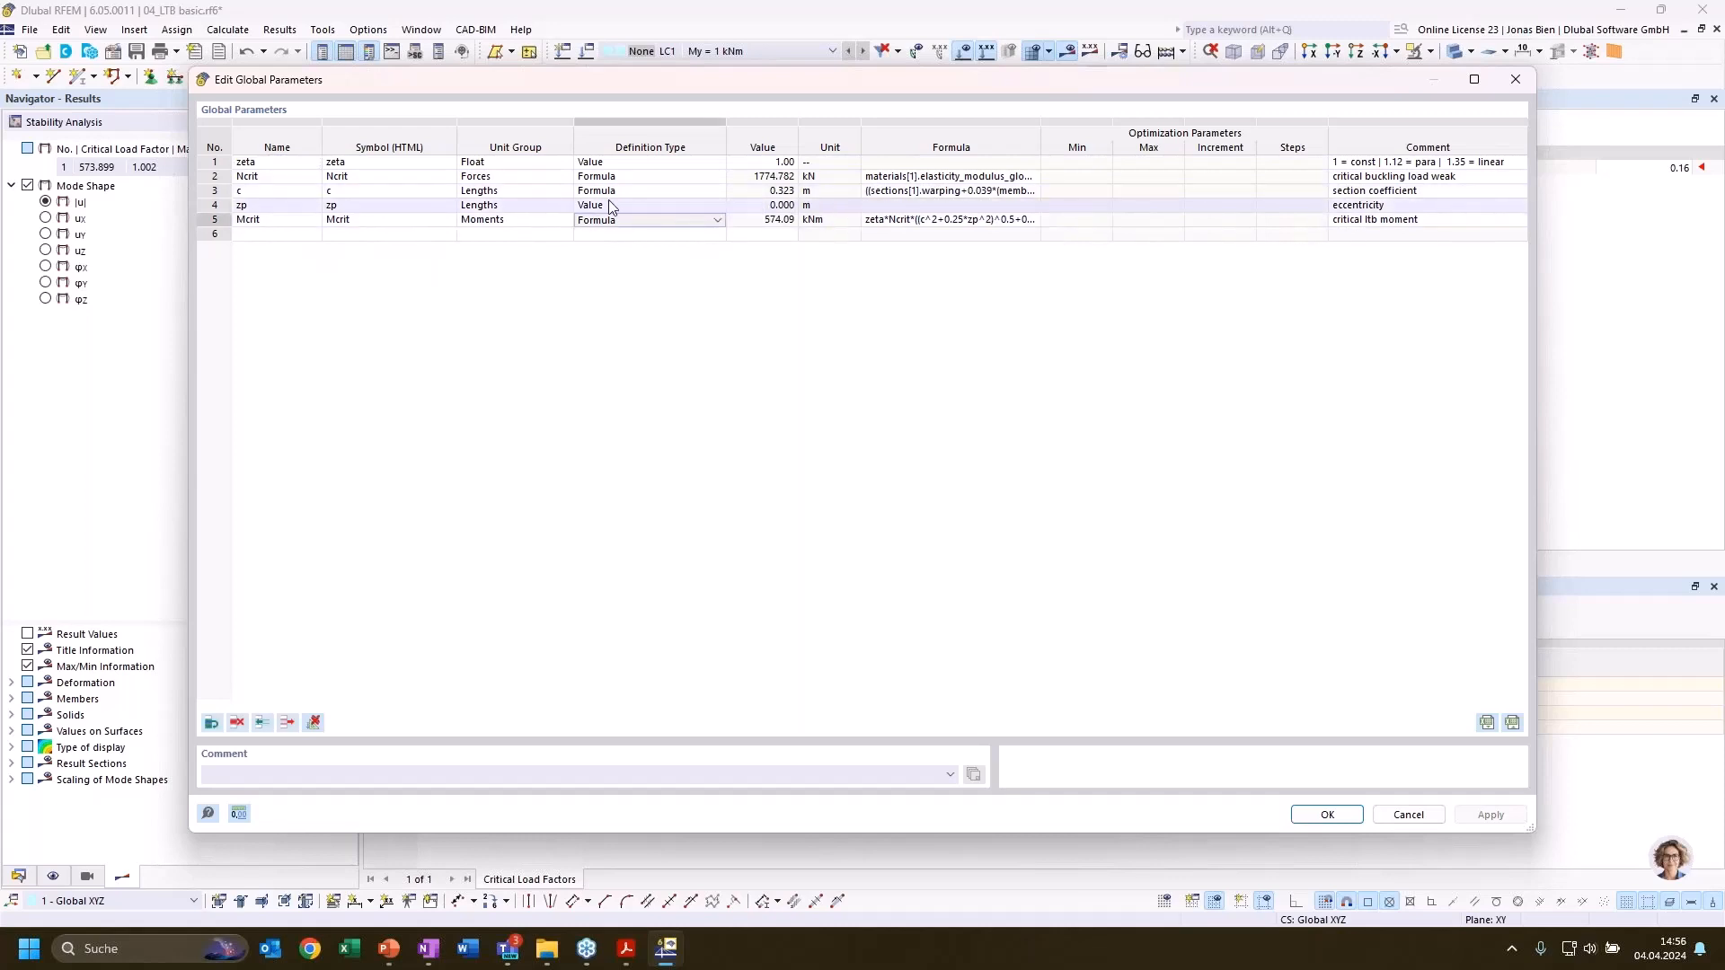
{"action": "left_click", "coordinate": [218, 219]}
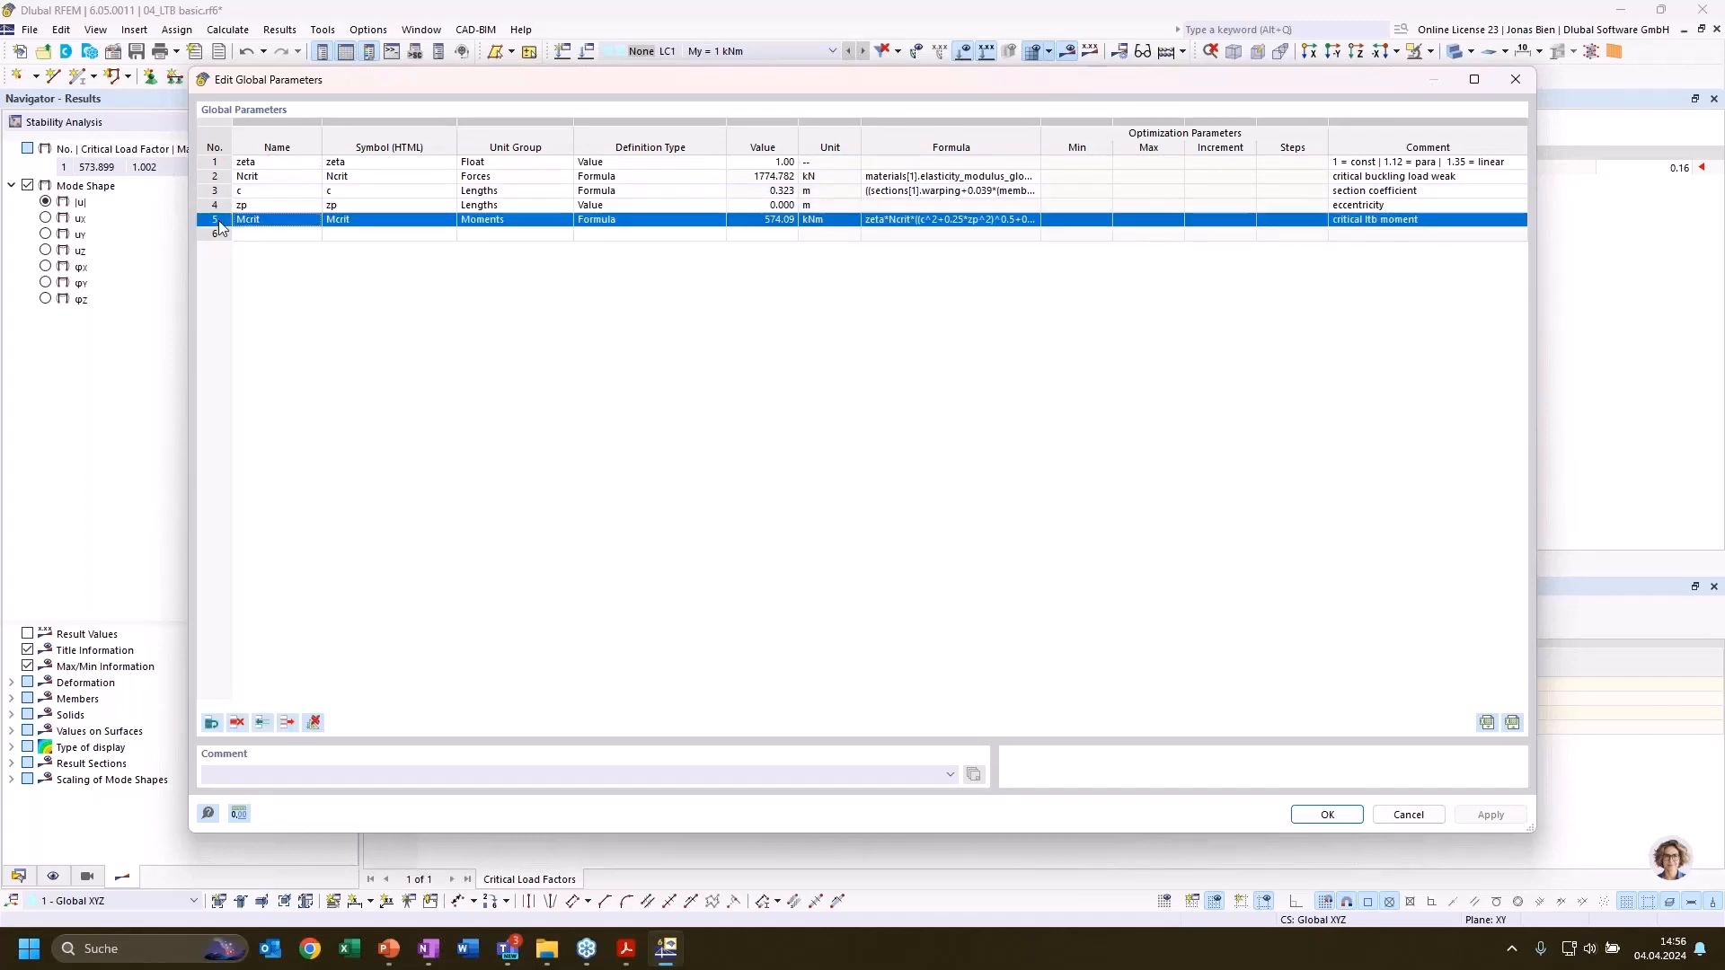
{"action": "left_click", "coordinate": [572, 316]}
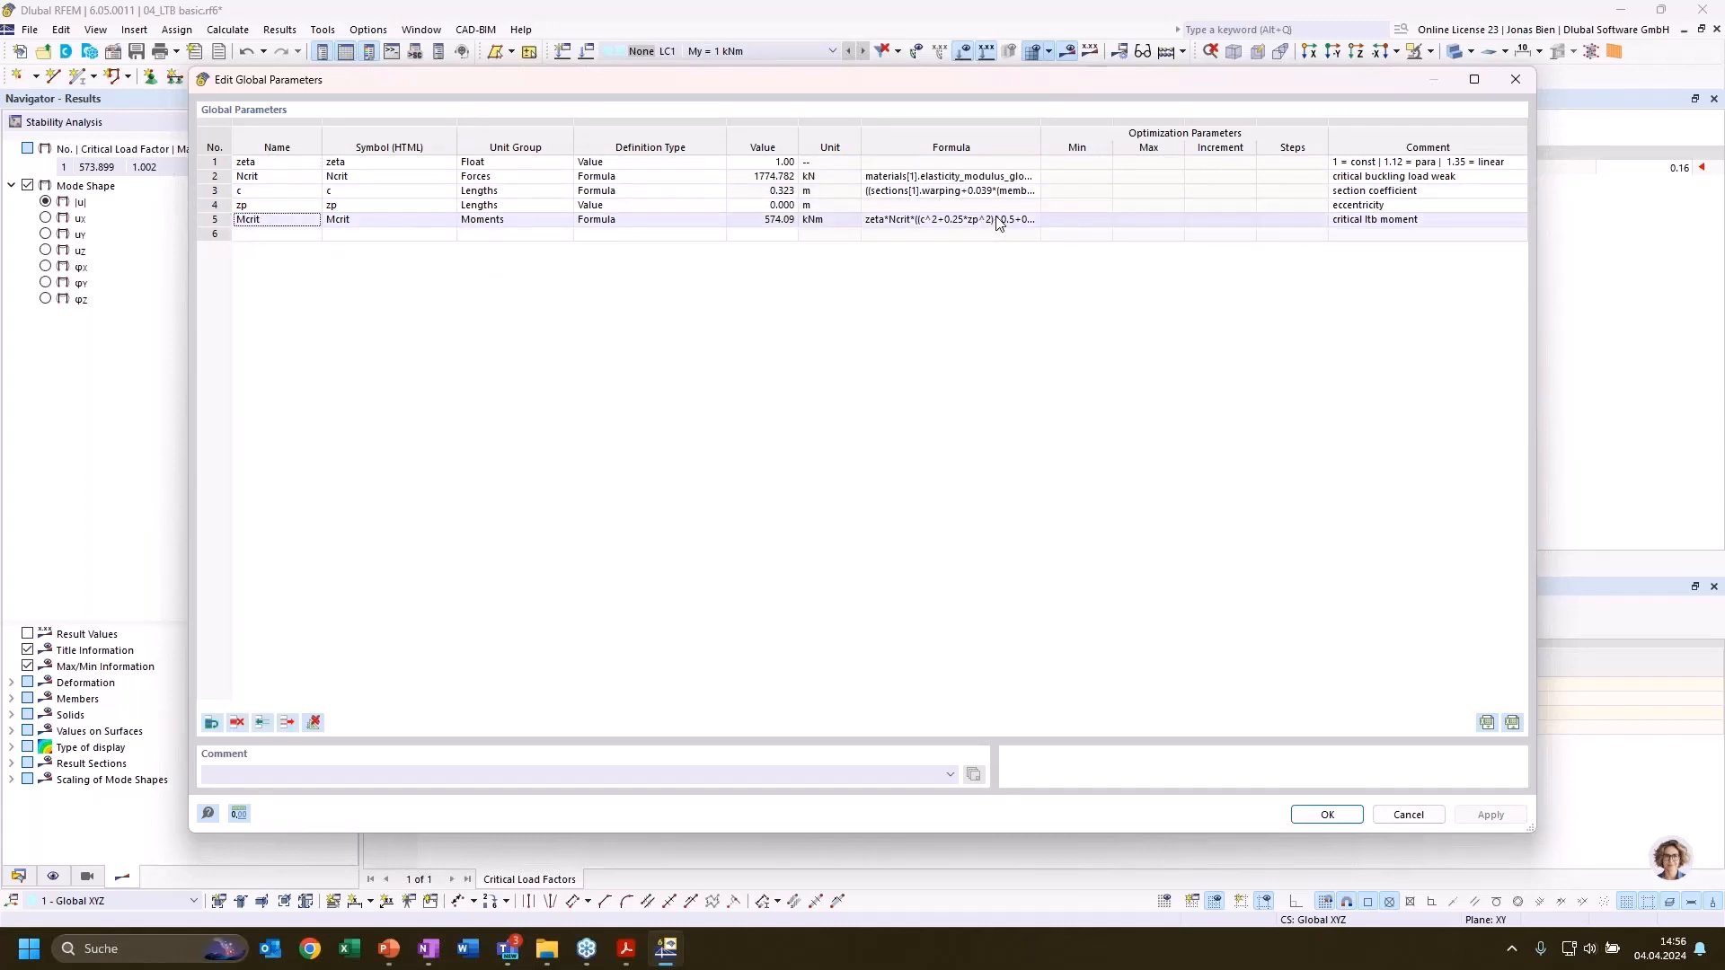
Inspect the complete formula of the Mcrit parameter, leaving the formula and the global parameters unchanged
{"action": "left_click", "coordinate": [1008, 221]}
{"action": "left_click", "coordinate": [1034, 221]}
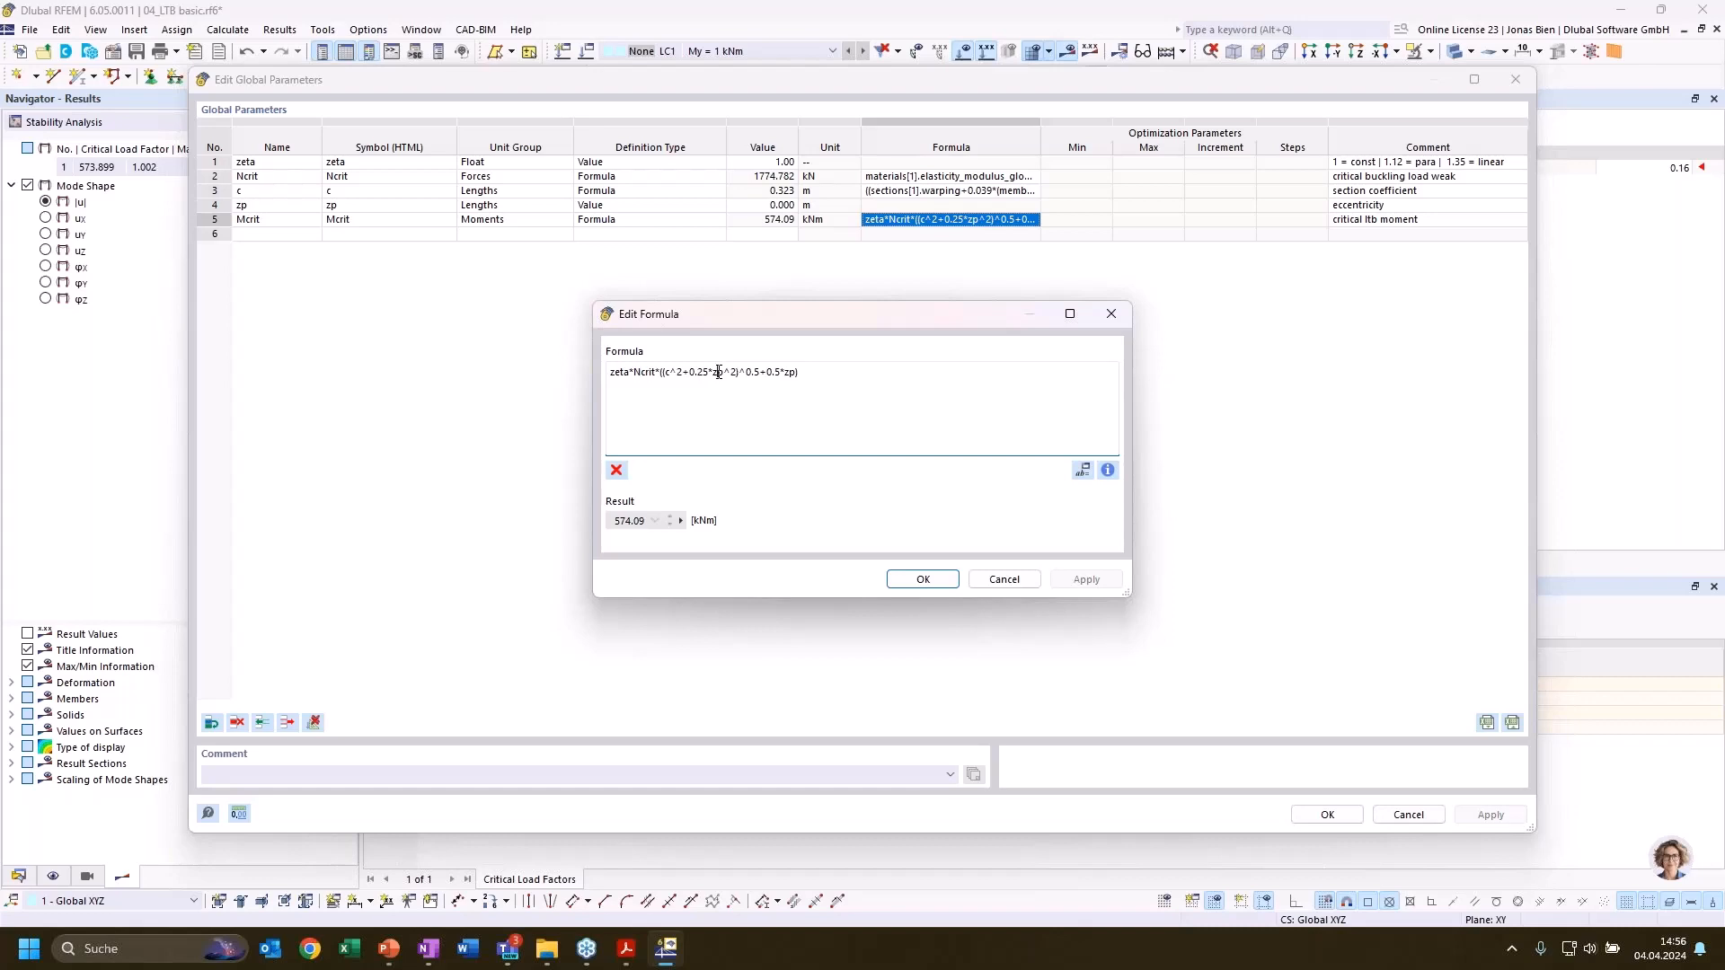
{"action": "left_click", "coordinate": [720, 384]}
{"action": "left_click", "coordinate": [1005, 579]}
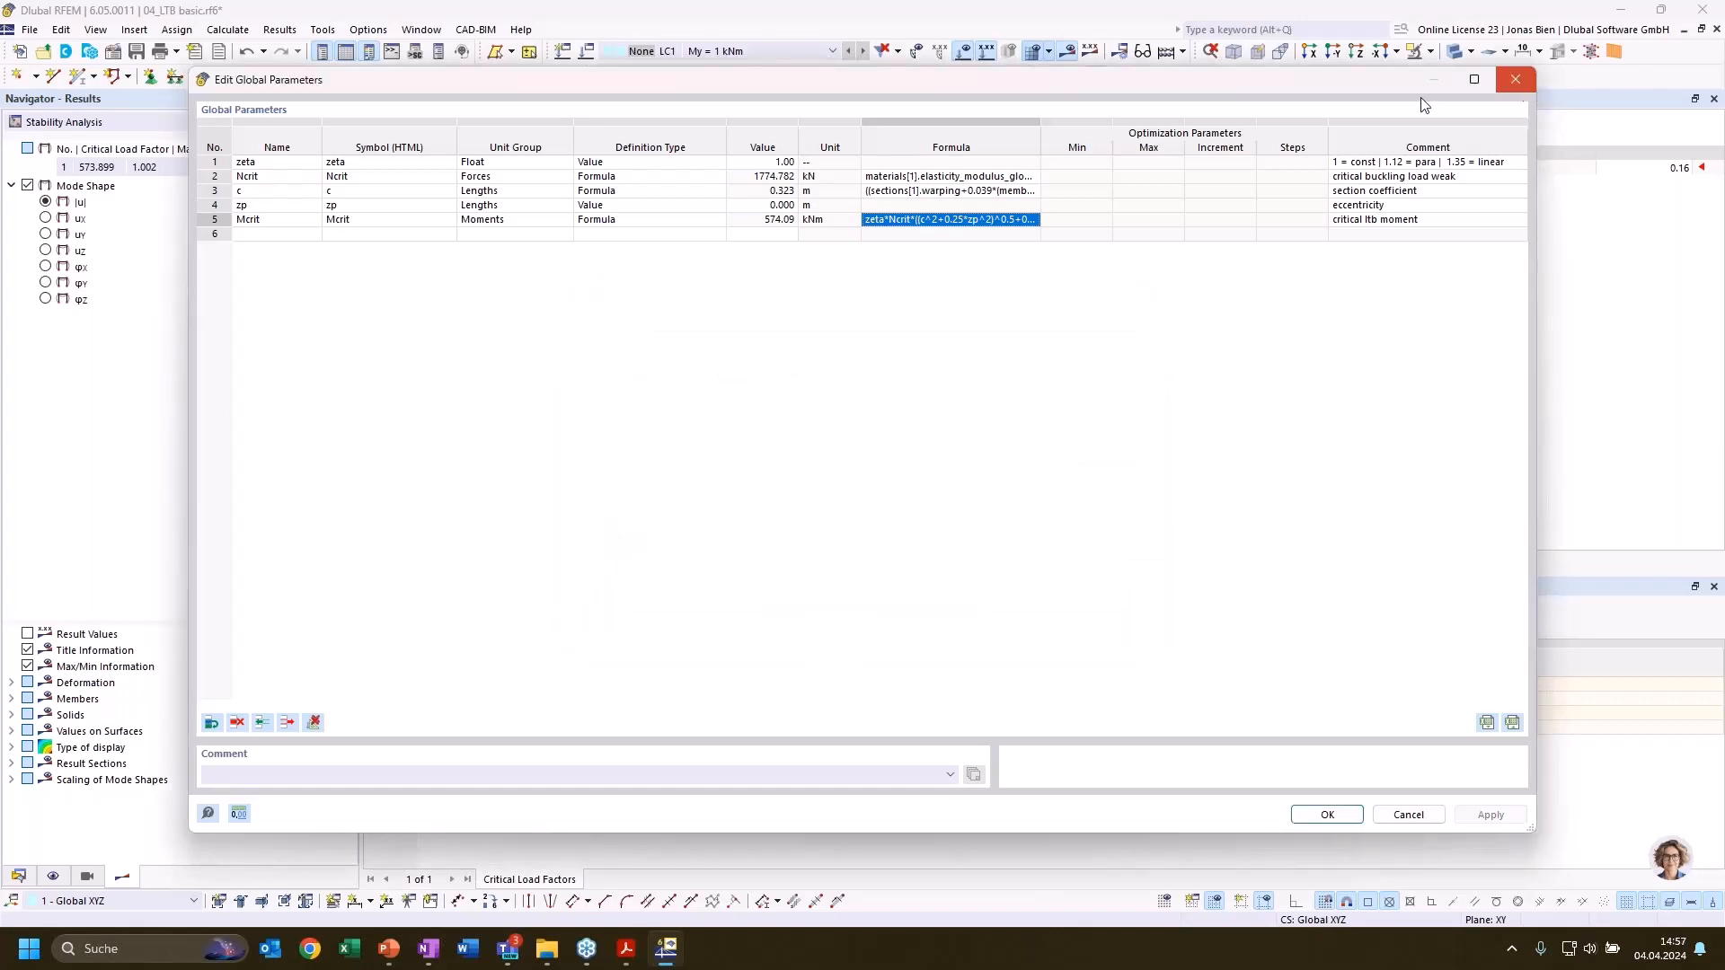
{"action": "left_click", "coordinate": [1514, 79]}
Show the console and evaluate the global parameter Mcrit in it
{"action": "left_click", "coordinate": [395, 52]}
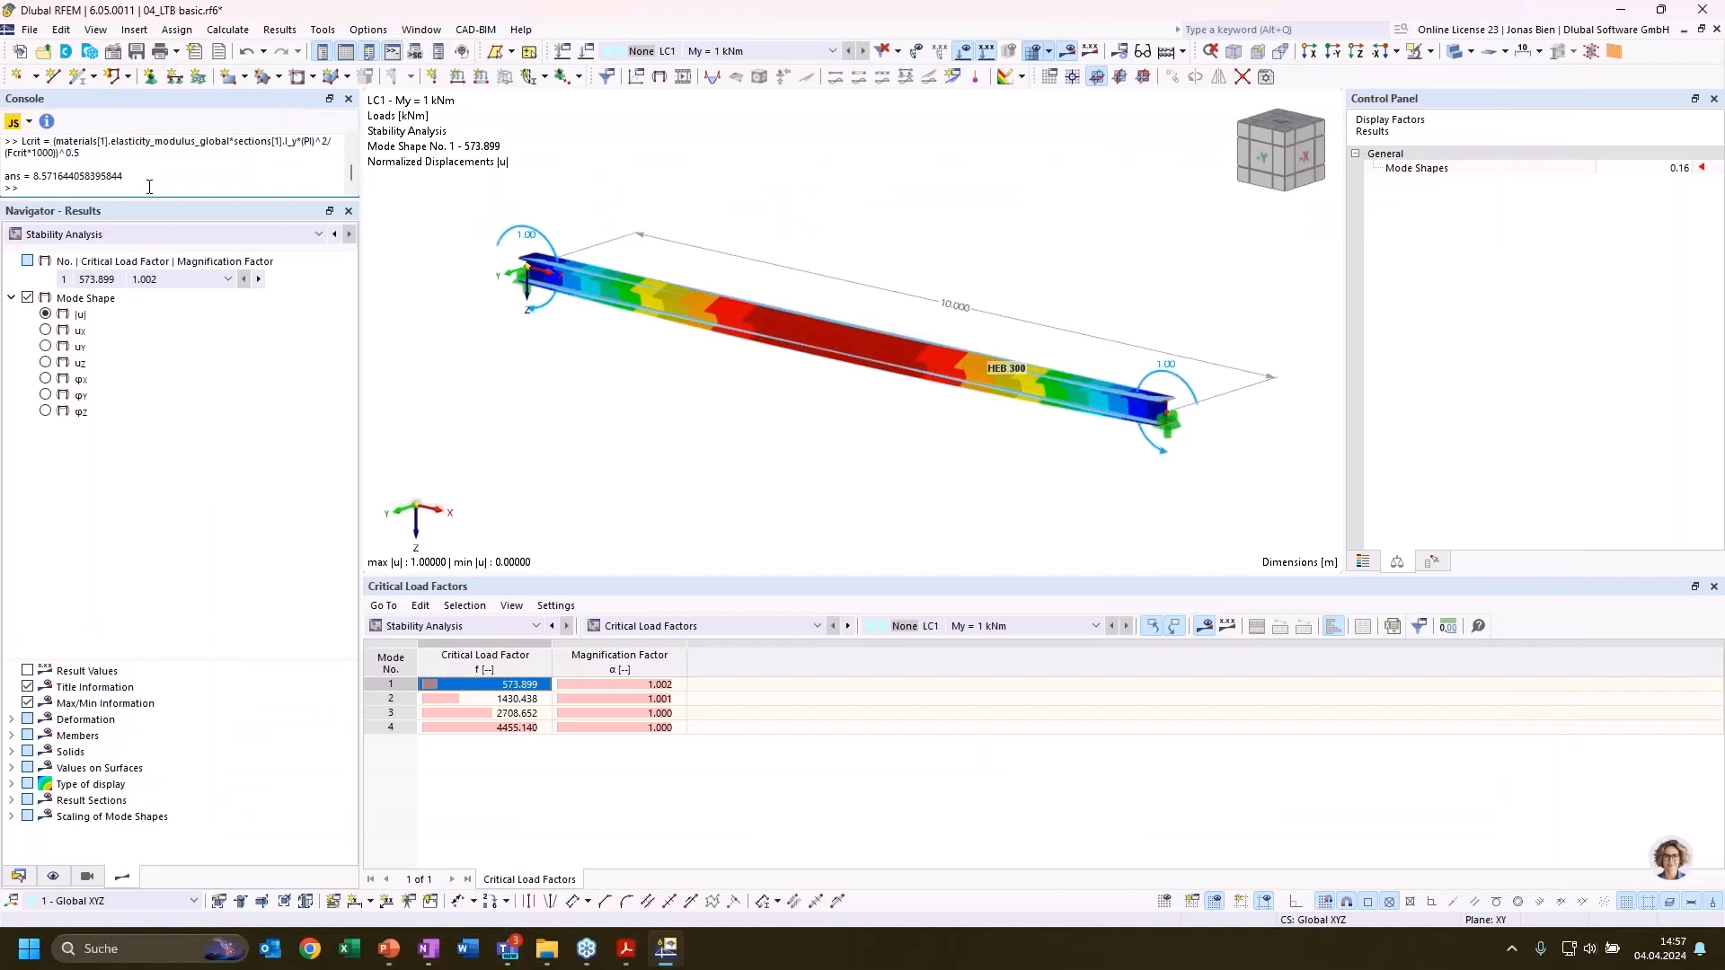
{"action": "type", "text": "Mcrit"}
{"action": "key", "text": "Return"}
{"action": "key", "text": "Return"}
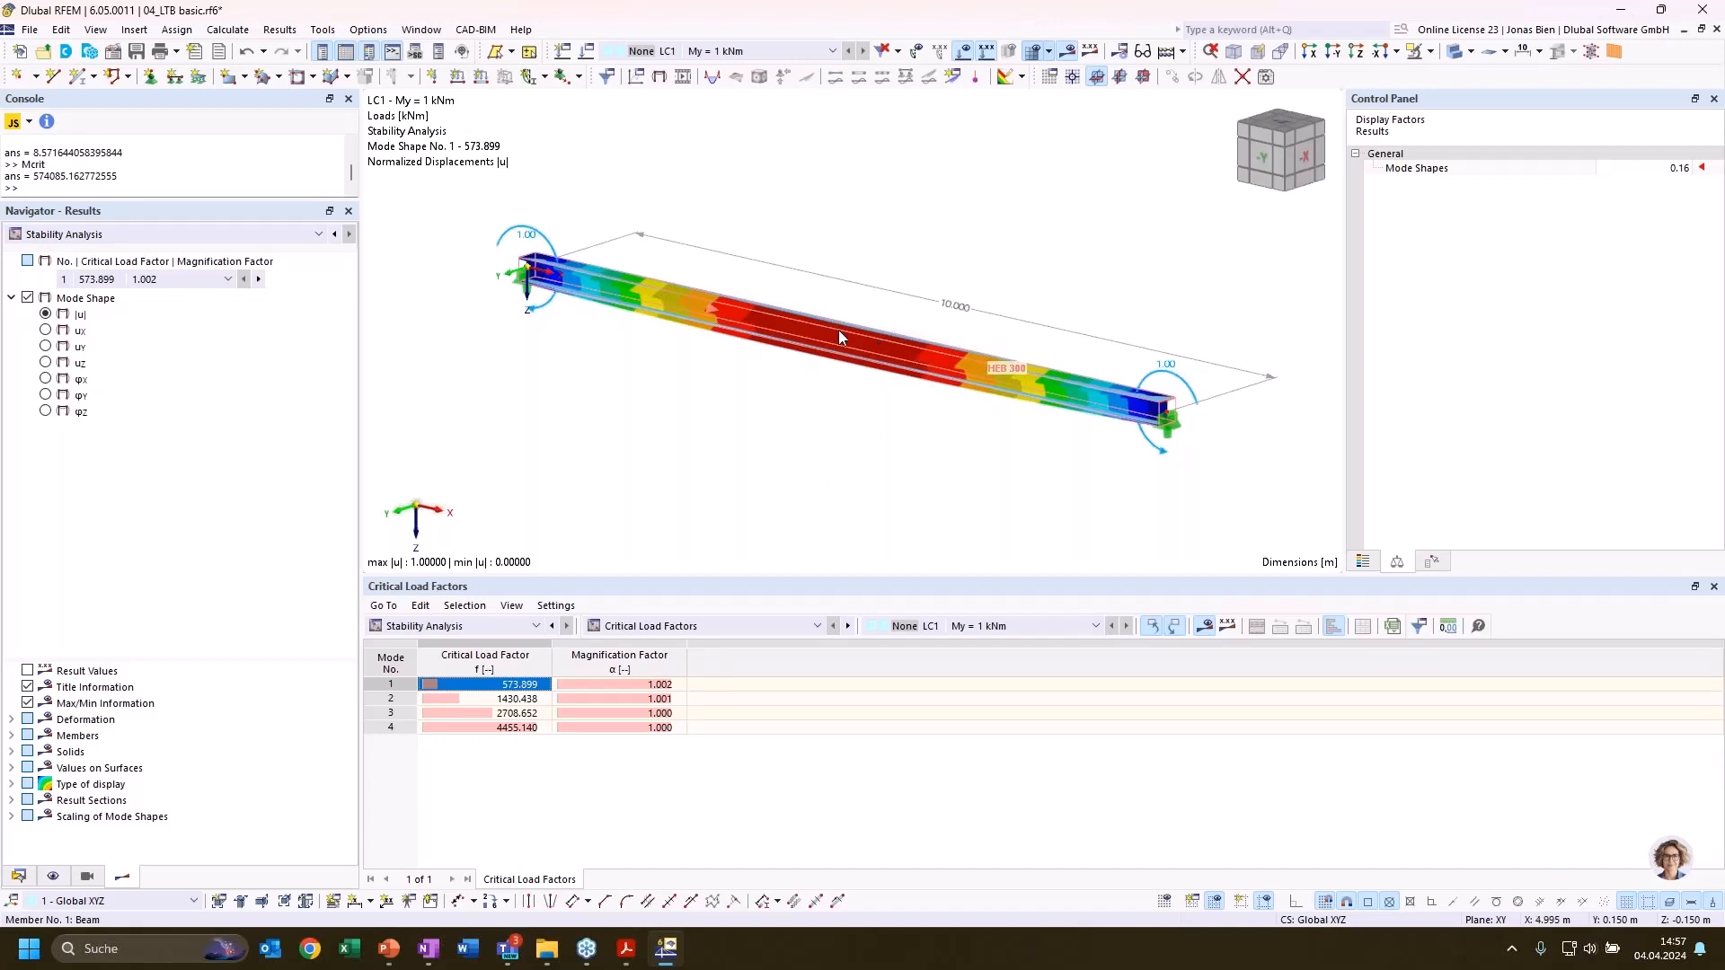
Activate the Support option for the HEB 300 beam member and create a new member support for it
{"action": "mouse_move", "coordinate": [839, 332]}
{"action": "double_click", "coordinate": [839, 332]}
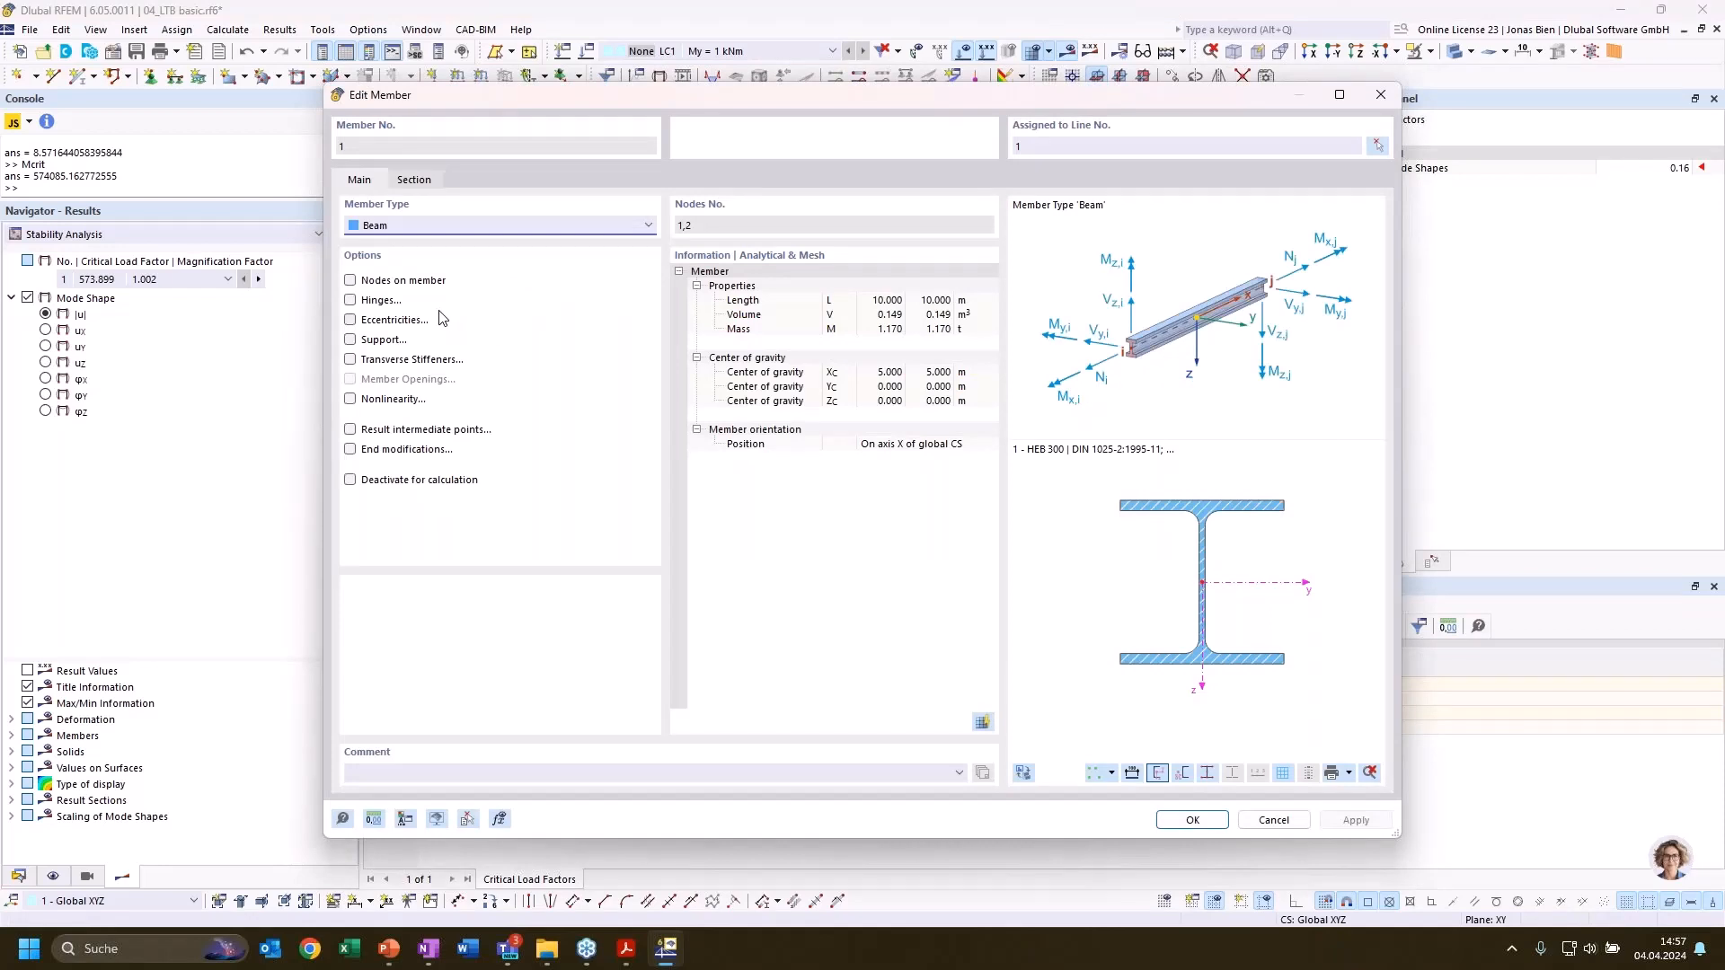
{"action": "left_click", "coordinate": [350, 340]}
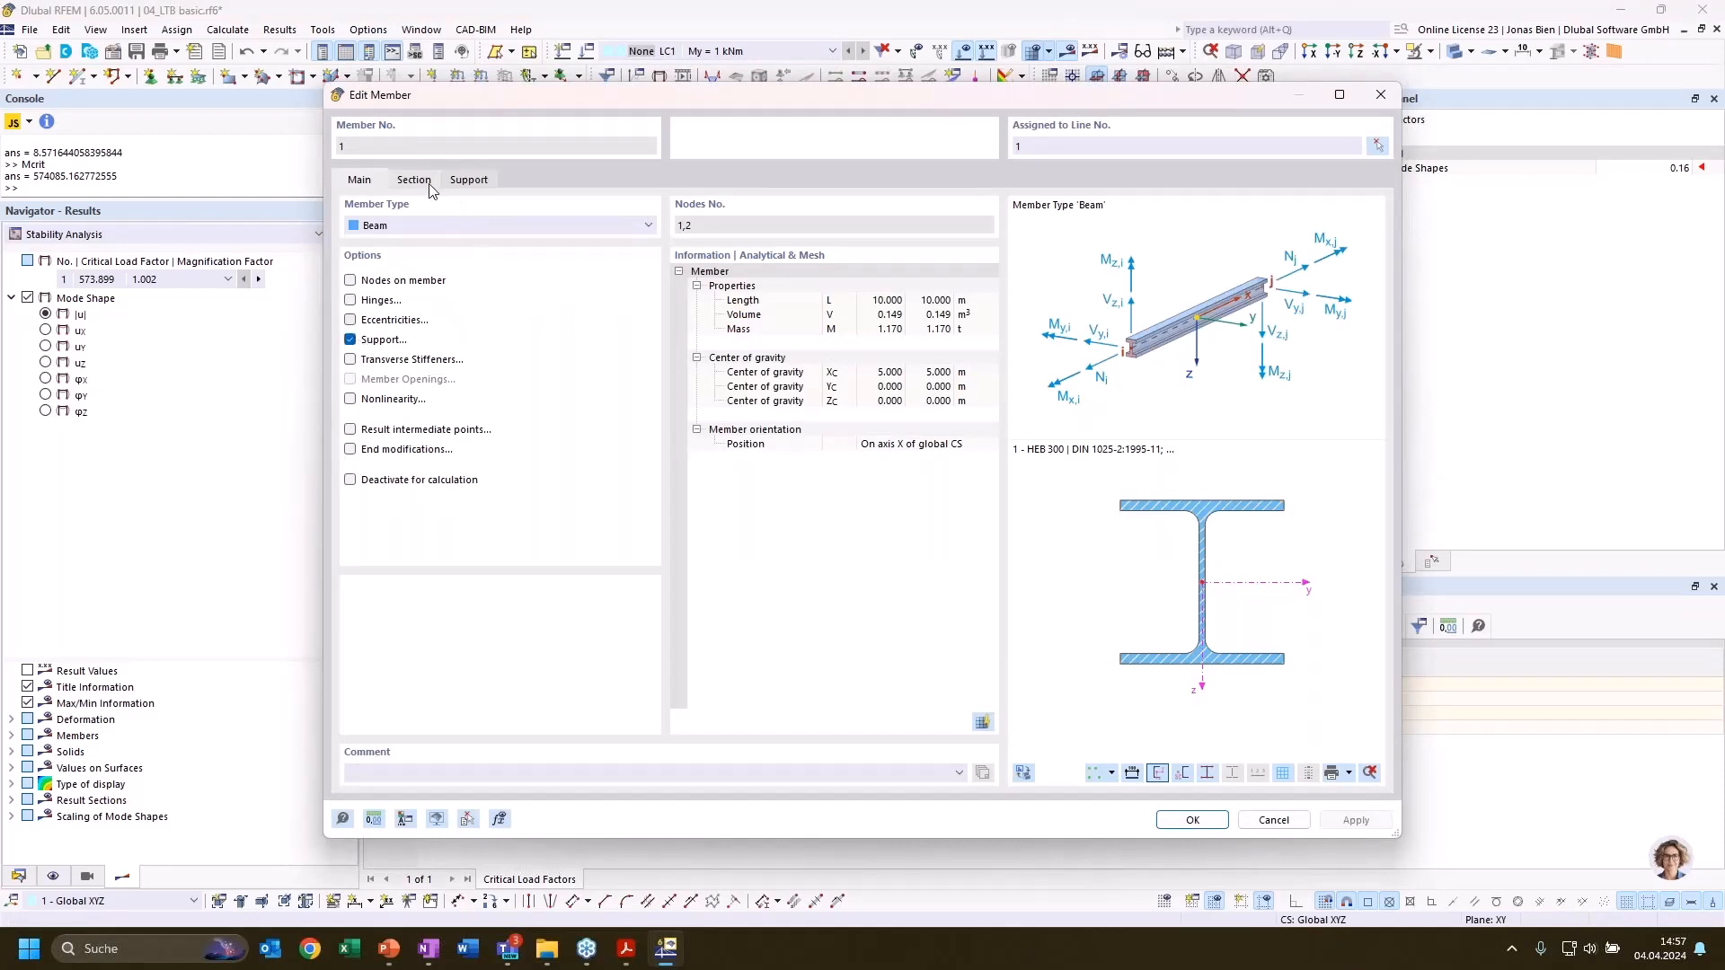
{"action": "left_click", "coordinate": [401, 181]}
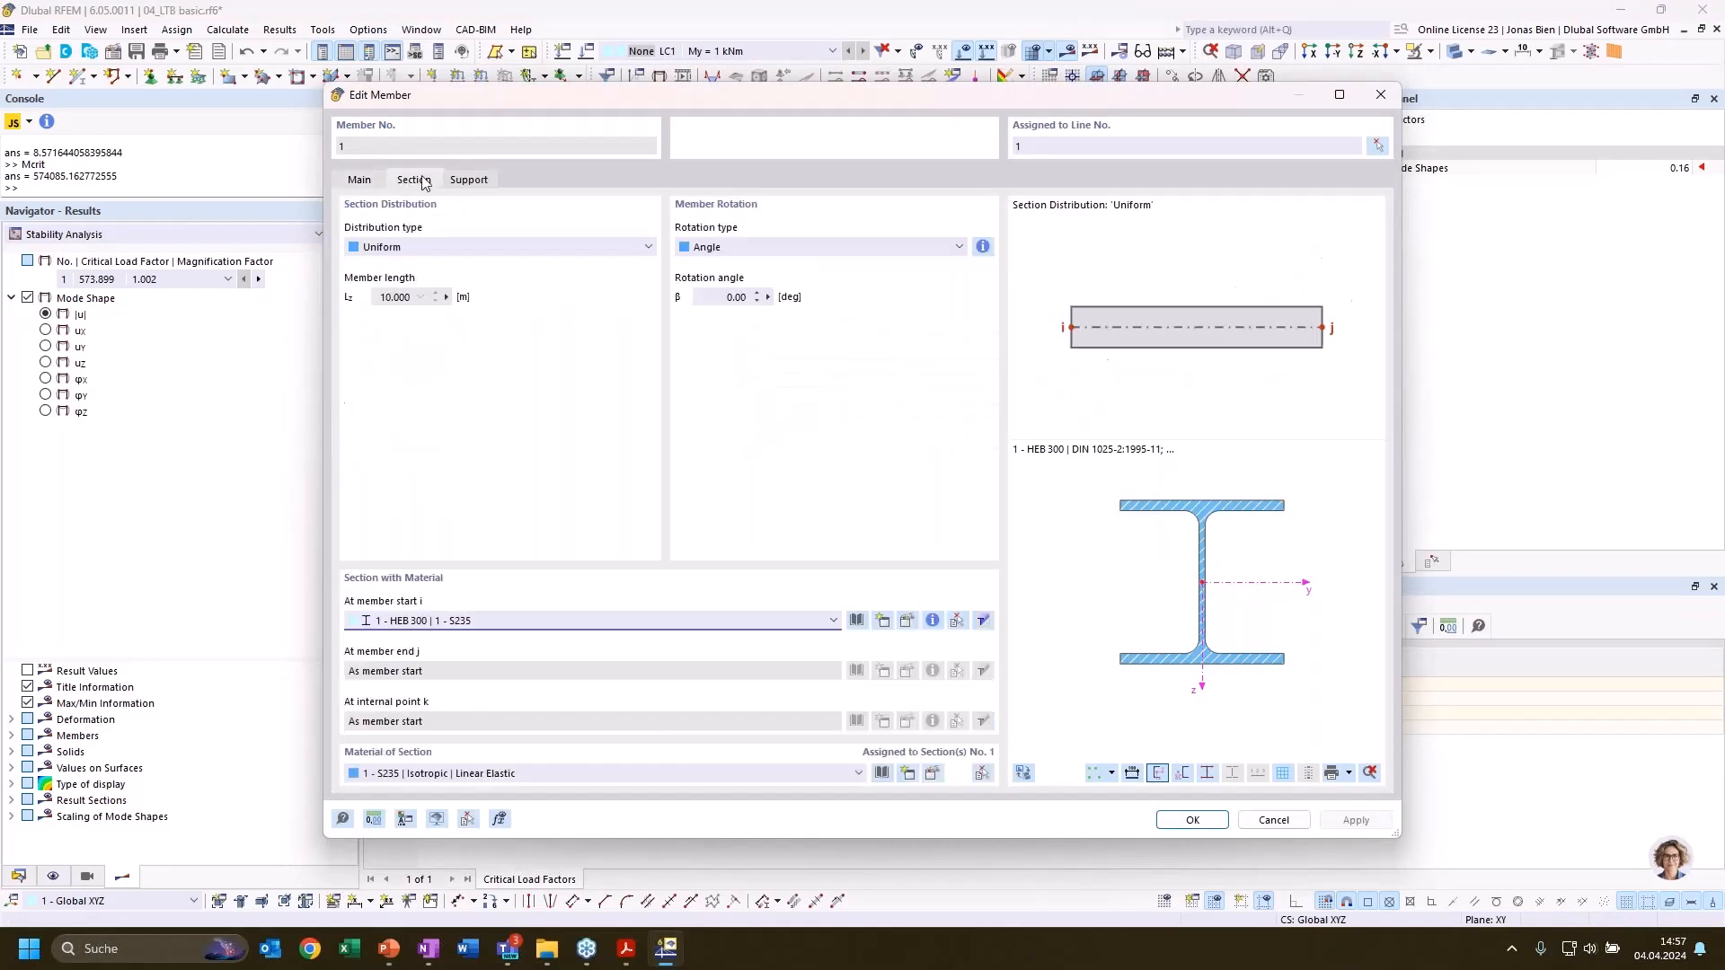
{"action": "left_click", "coordinate": [460, 182]}
{"action": "left_click", "coordinate": [462, 251]}
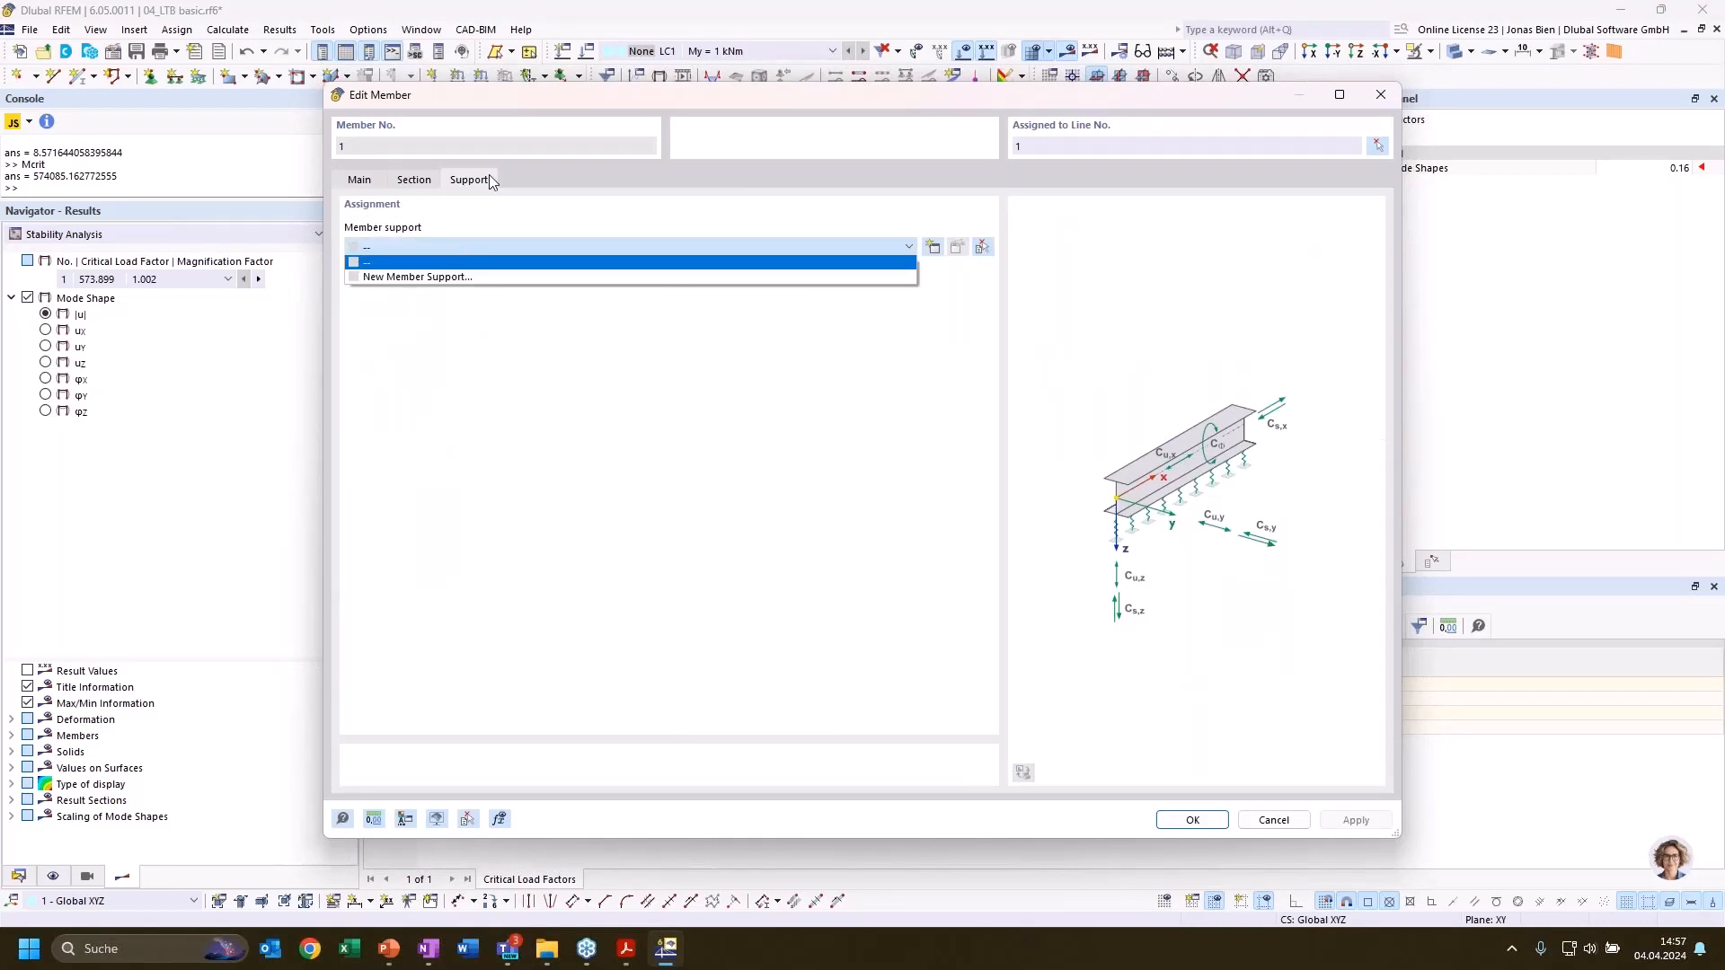
{"action": "left_click", "coordinate": [466, 281]}
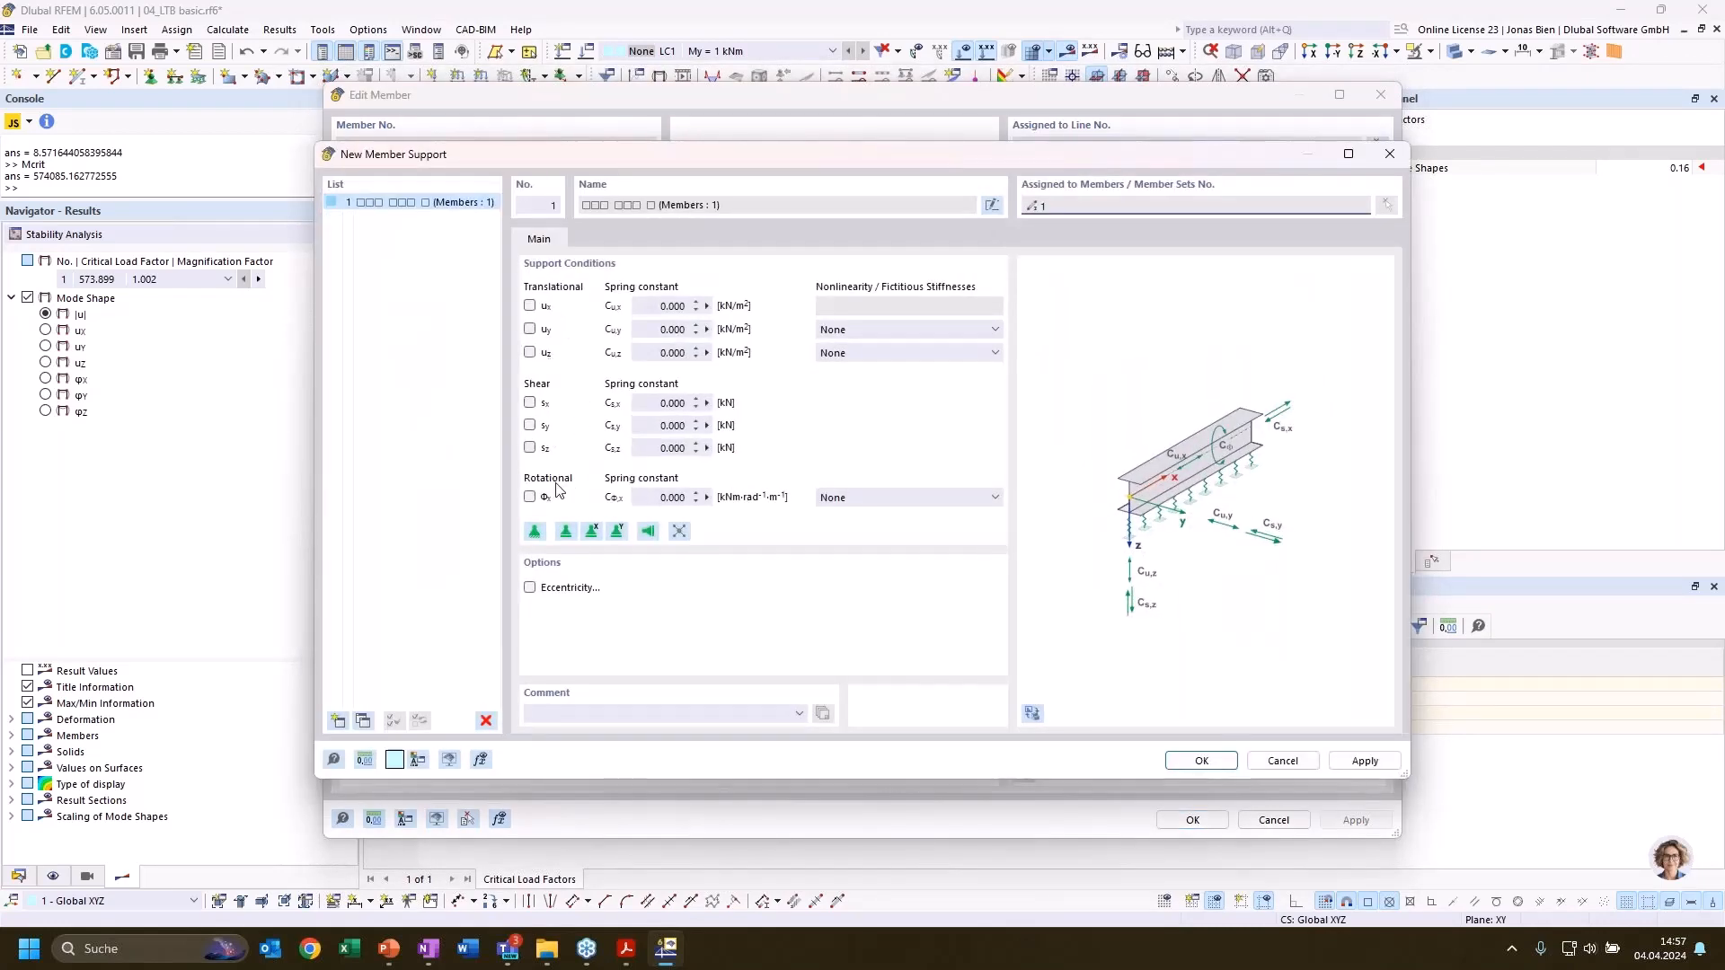
Activate eccentricity for the member support with the top middle point of the section as reference, leaving the rotation φx free
{"action": "left_click", "coordinate": [529, 497]}
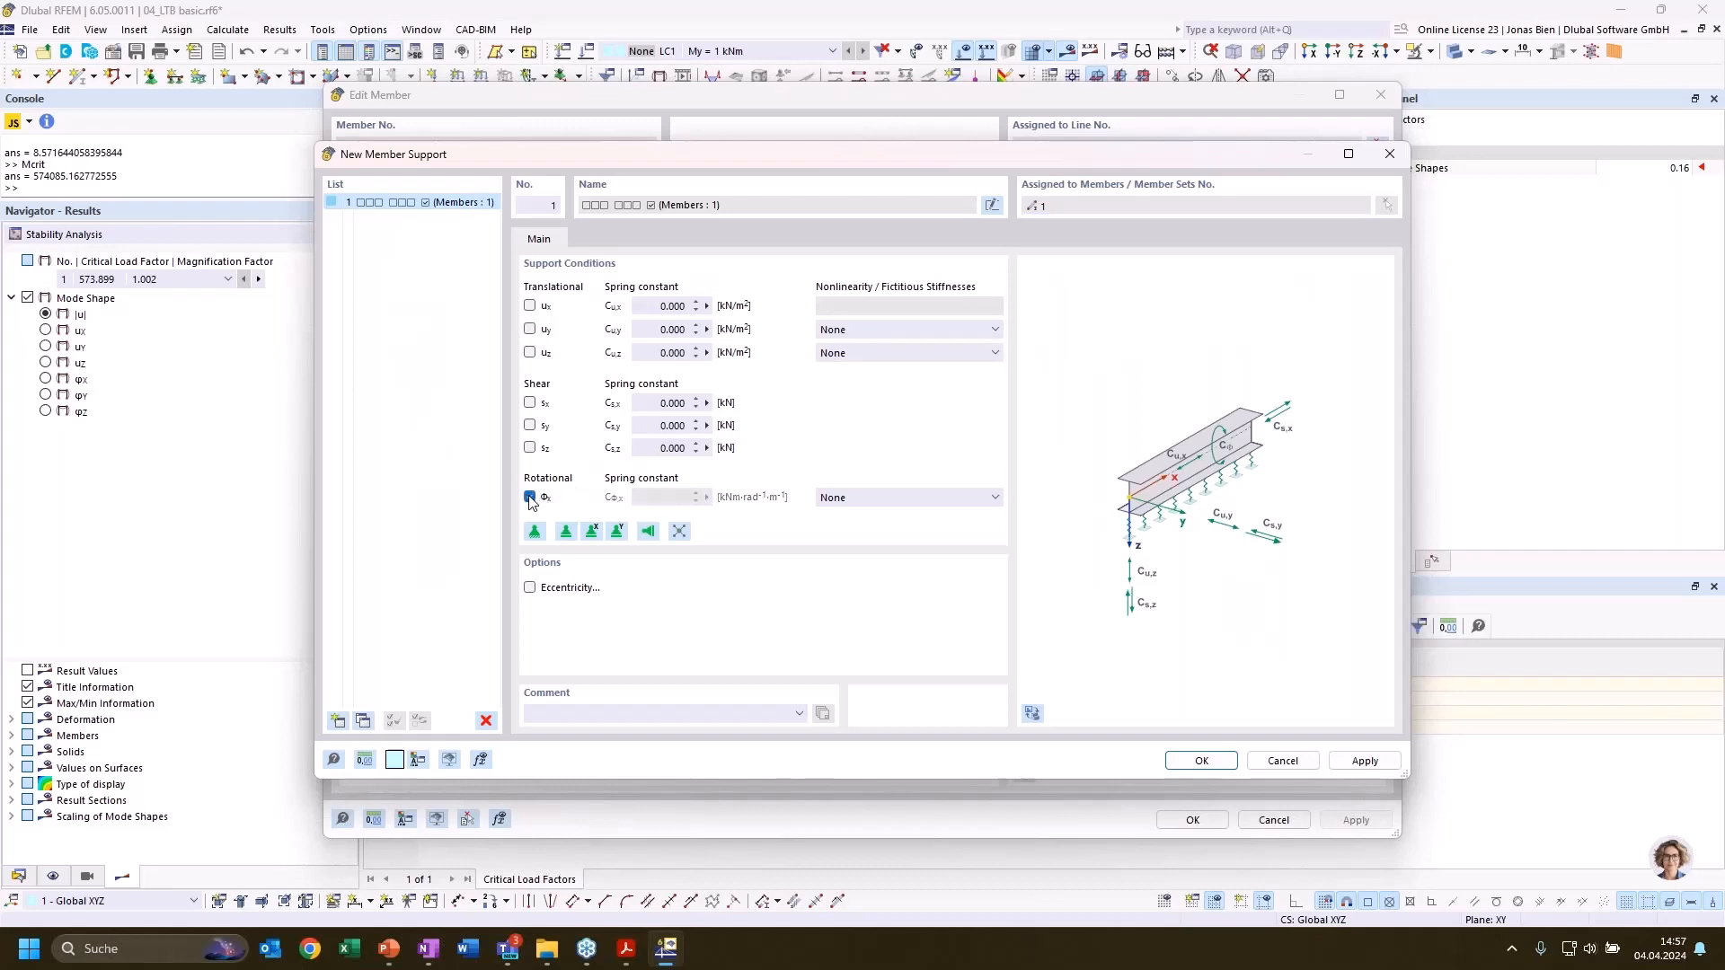
{"action": "left_click", "coordinate": [529, 586]}
{"action": "left_click", "coordinate": [600, 239]}
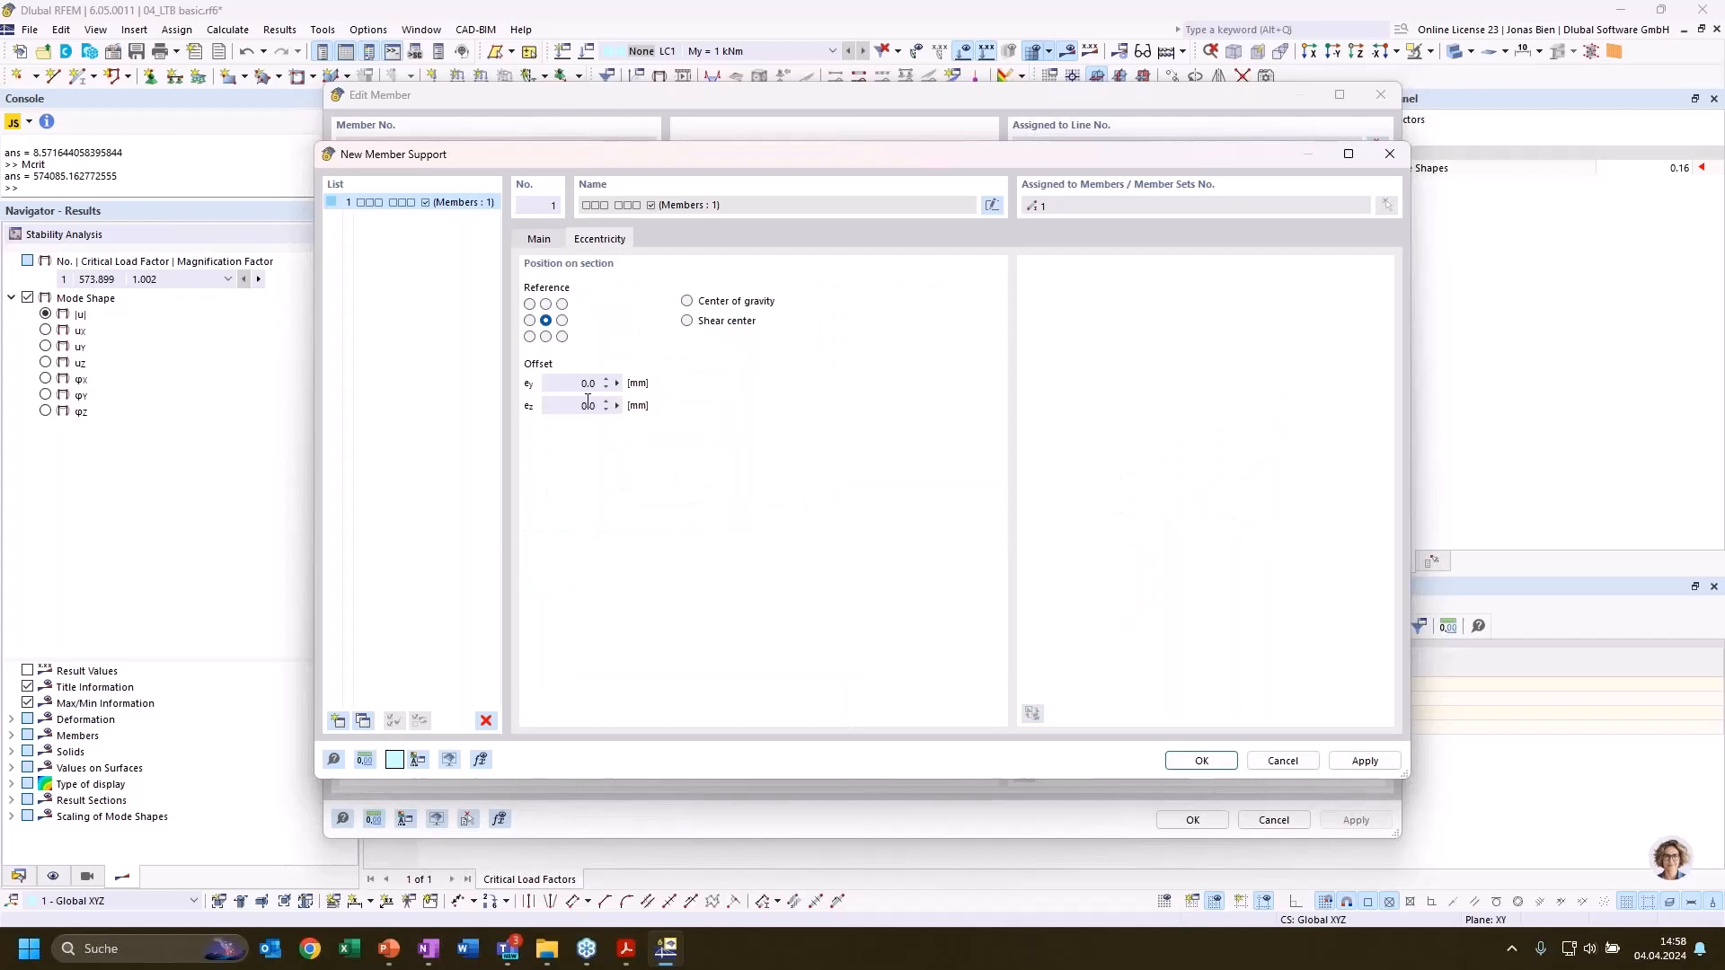
{"action": "left_click", "coordinate": [545, 304]}
{"action": "left_click", "coordinate": [540, 240]}
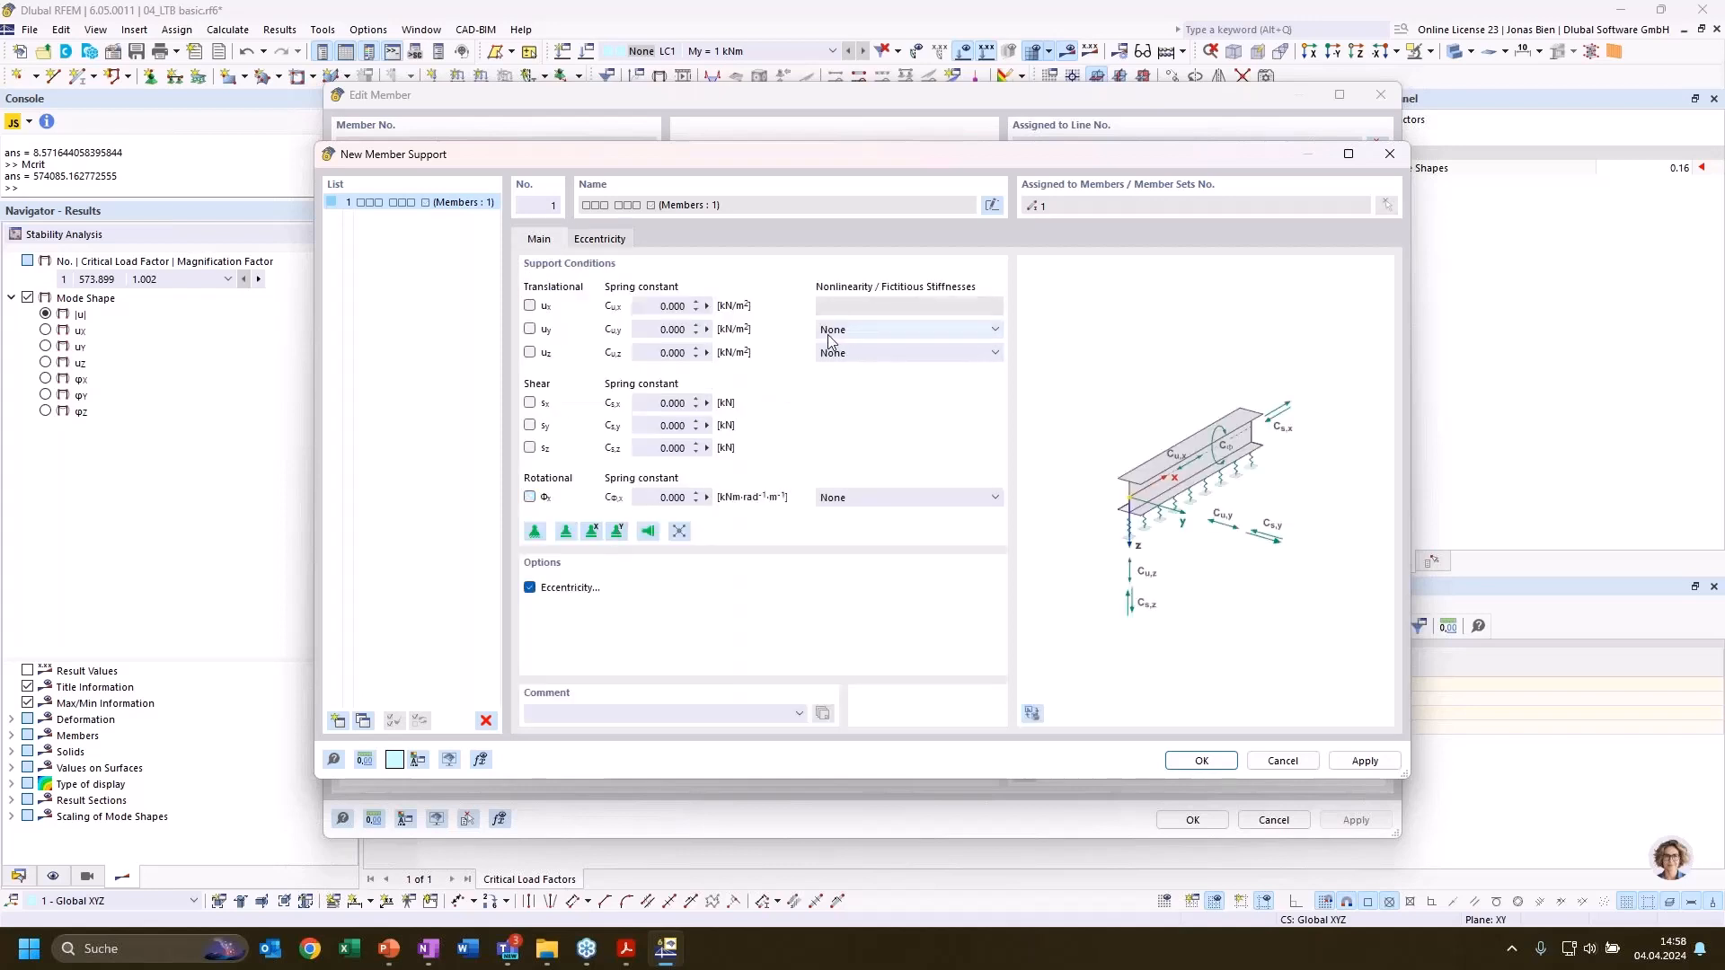
Check which nonlinearity options the member support offers for the translation uy and the rotation φx
{"action": "left_click", "coordinate": [952, 330]}
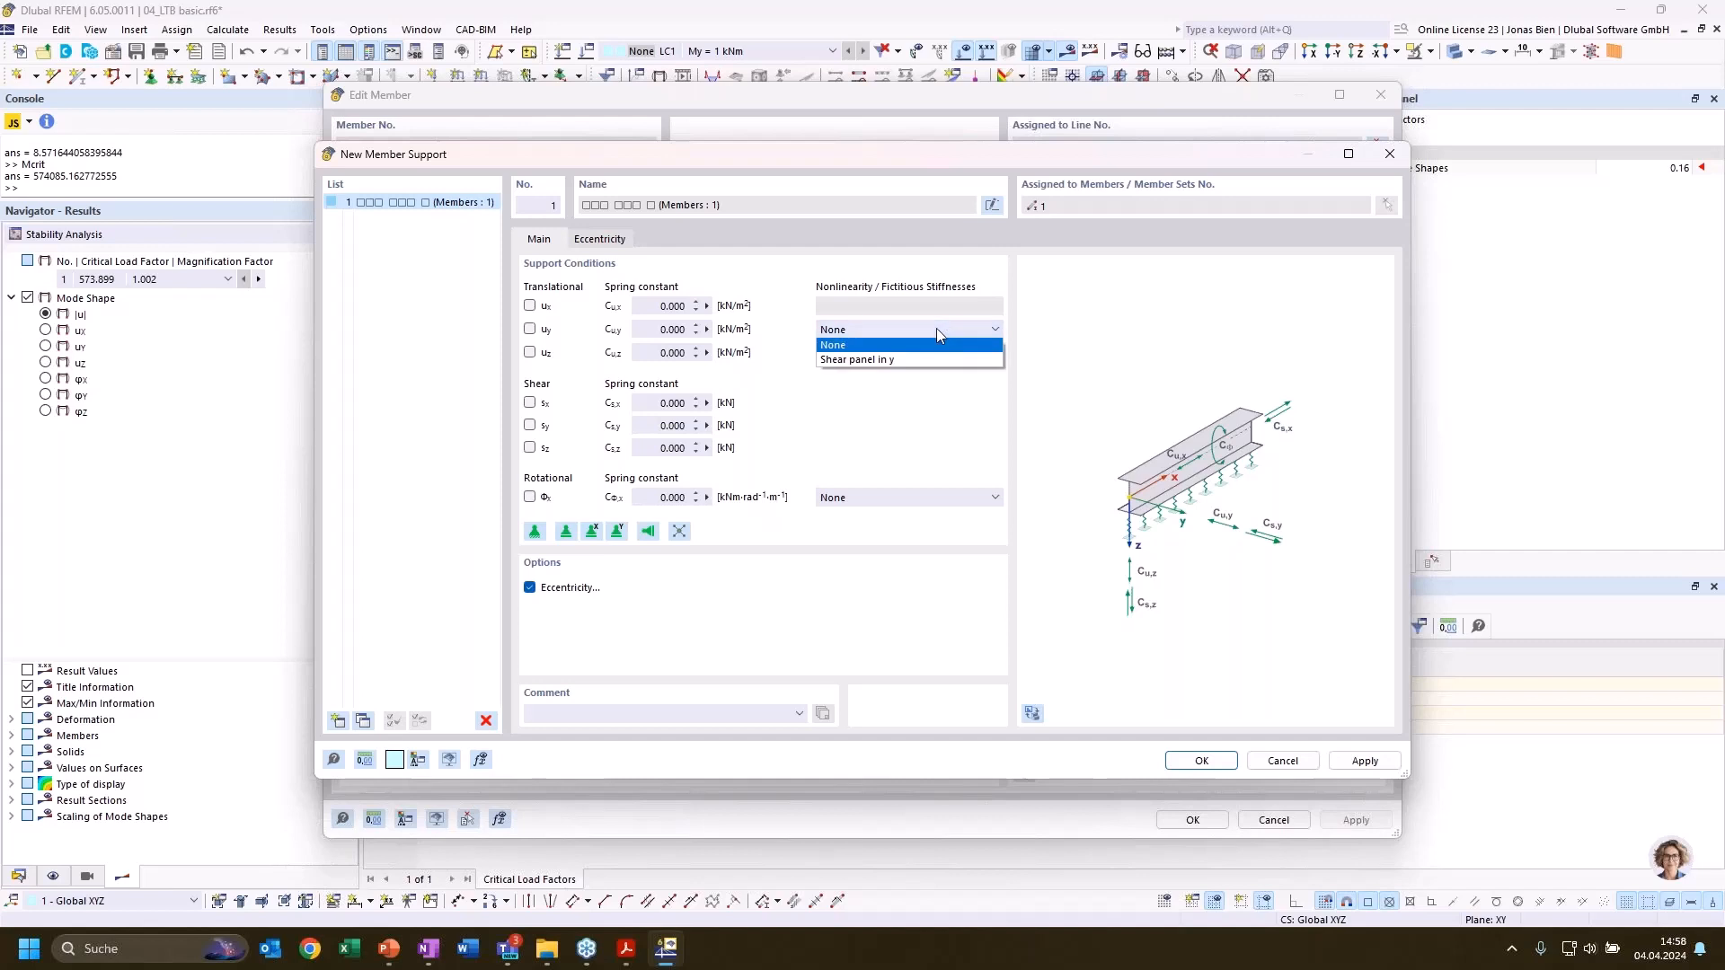
{"action": "left_click", "coordinate": [935, 329]}
{"action": "left_click", "coordinate": [883, 497]}
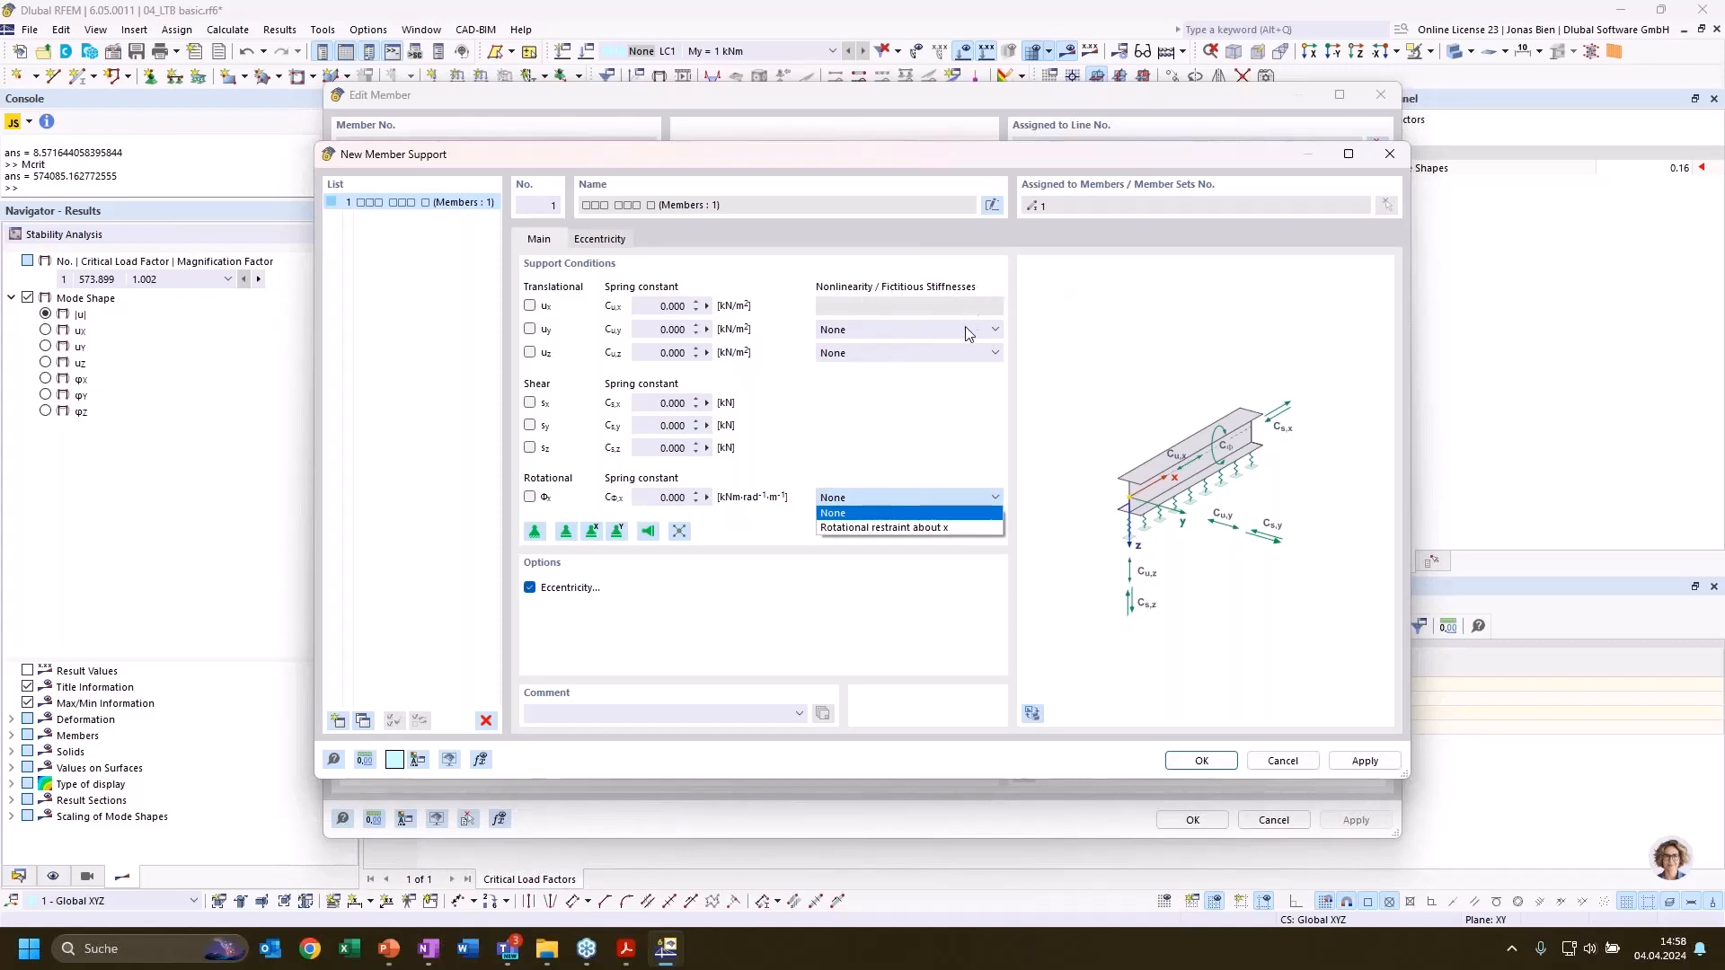
{"action": "left_click", "coordinate": [905, 456]}
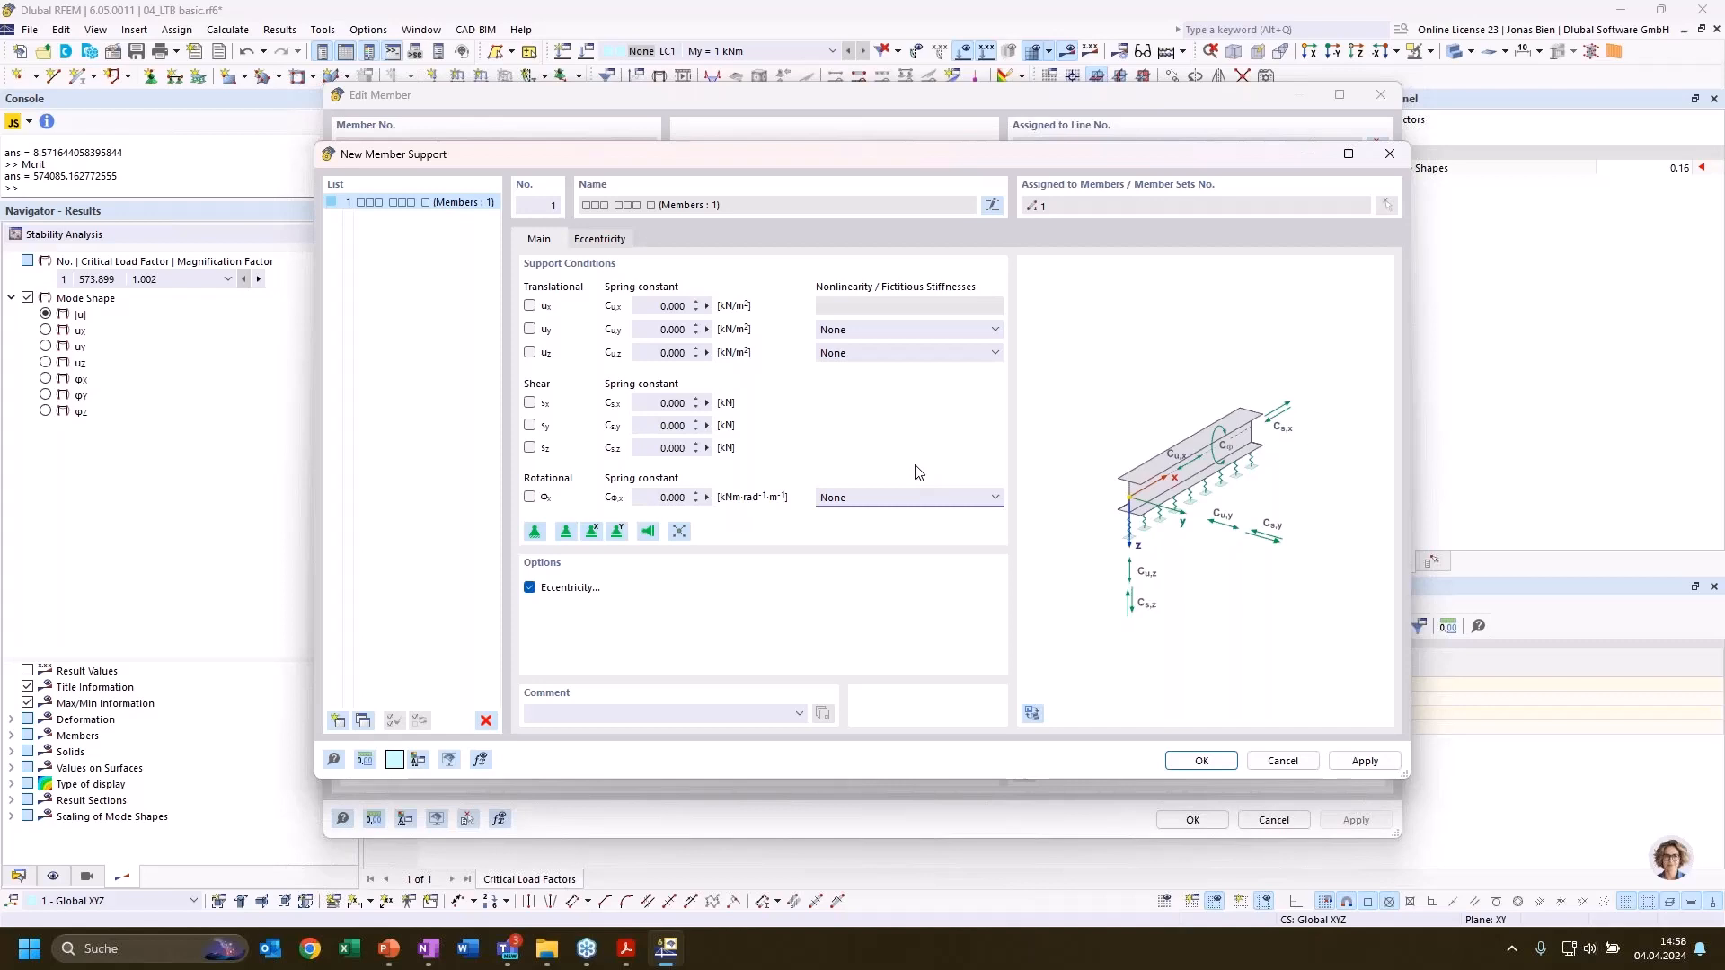
Assign Rotational restraint about x to the member support's rotation and create a new member rotational restraint for it
{"action": "left_click", "coordinate": [921, 497]}
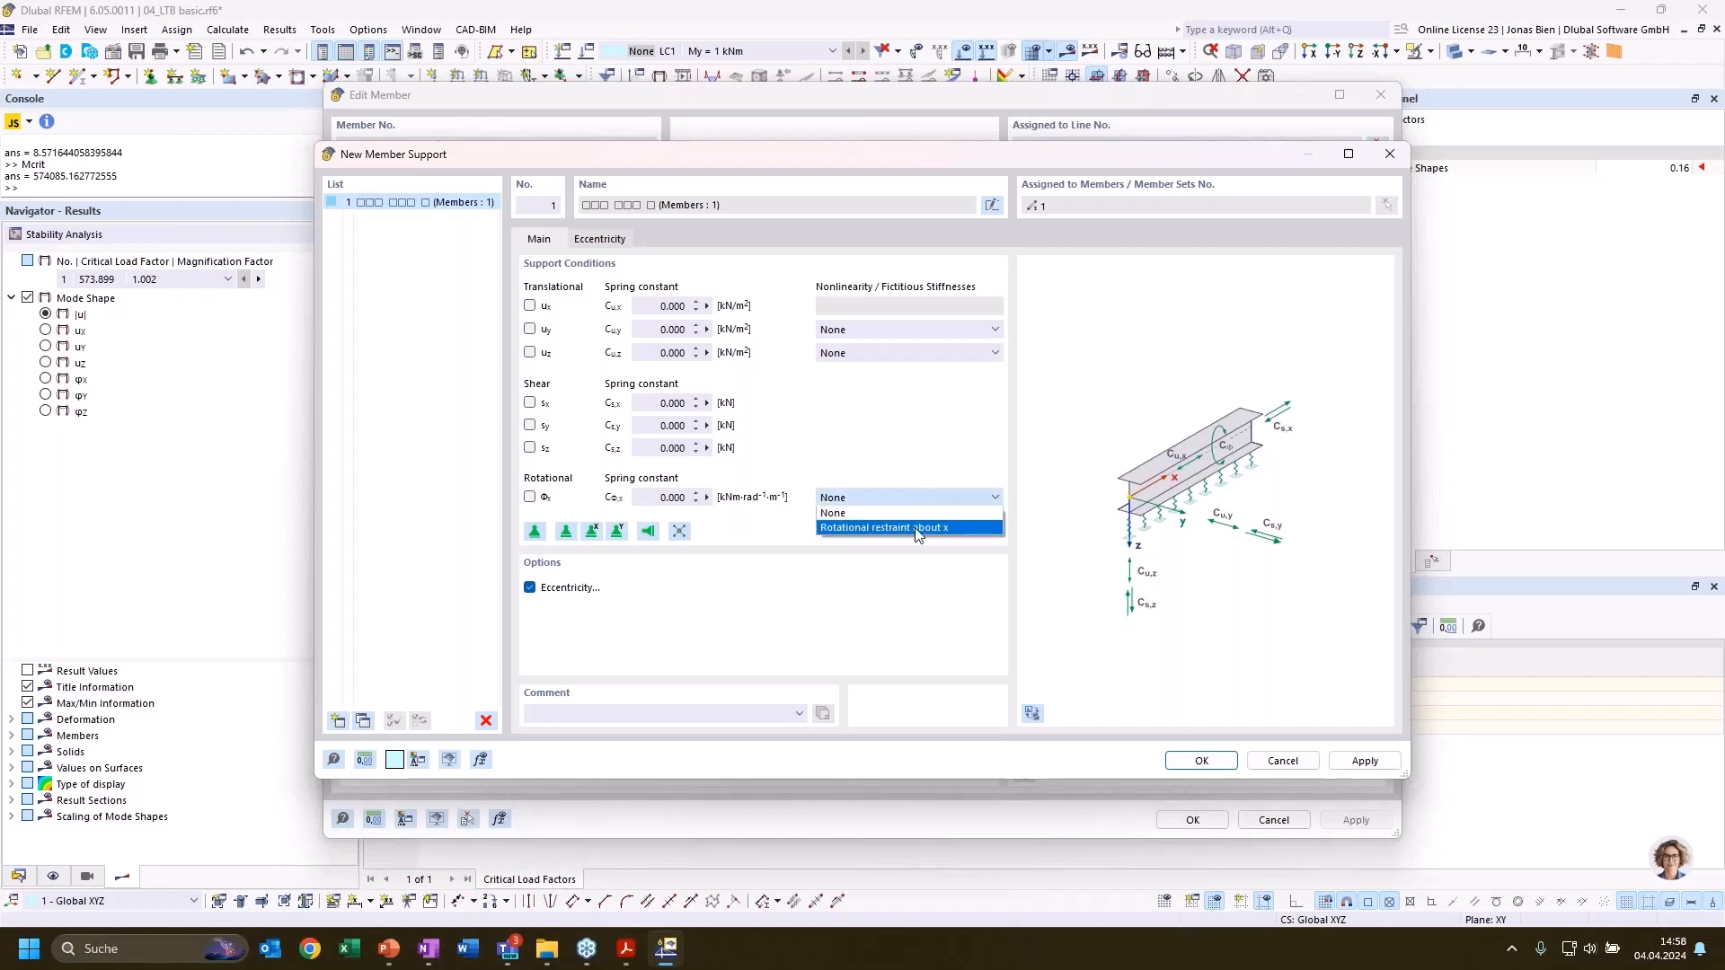
{"action": "left_click", "coordinate": [918, 528]}
{"action": "left_click", "coordinate": [665, 239]}
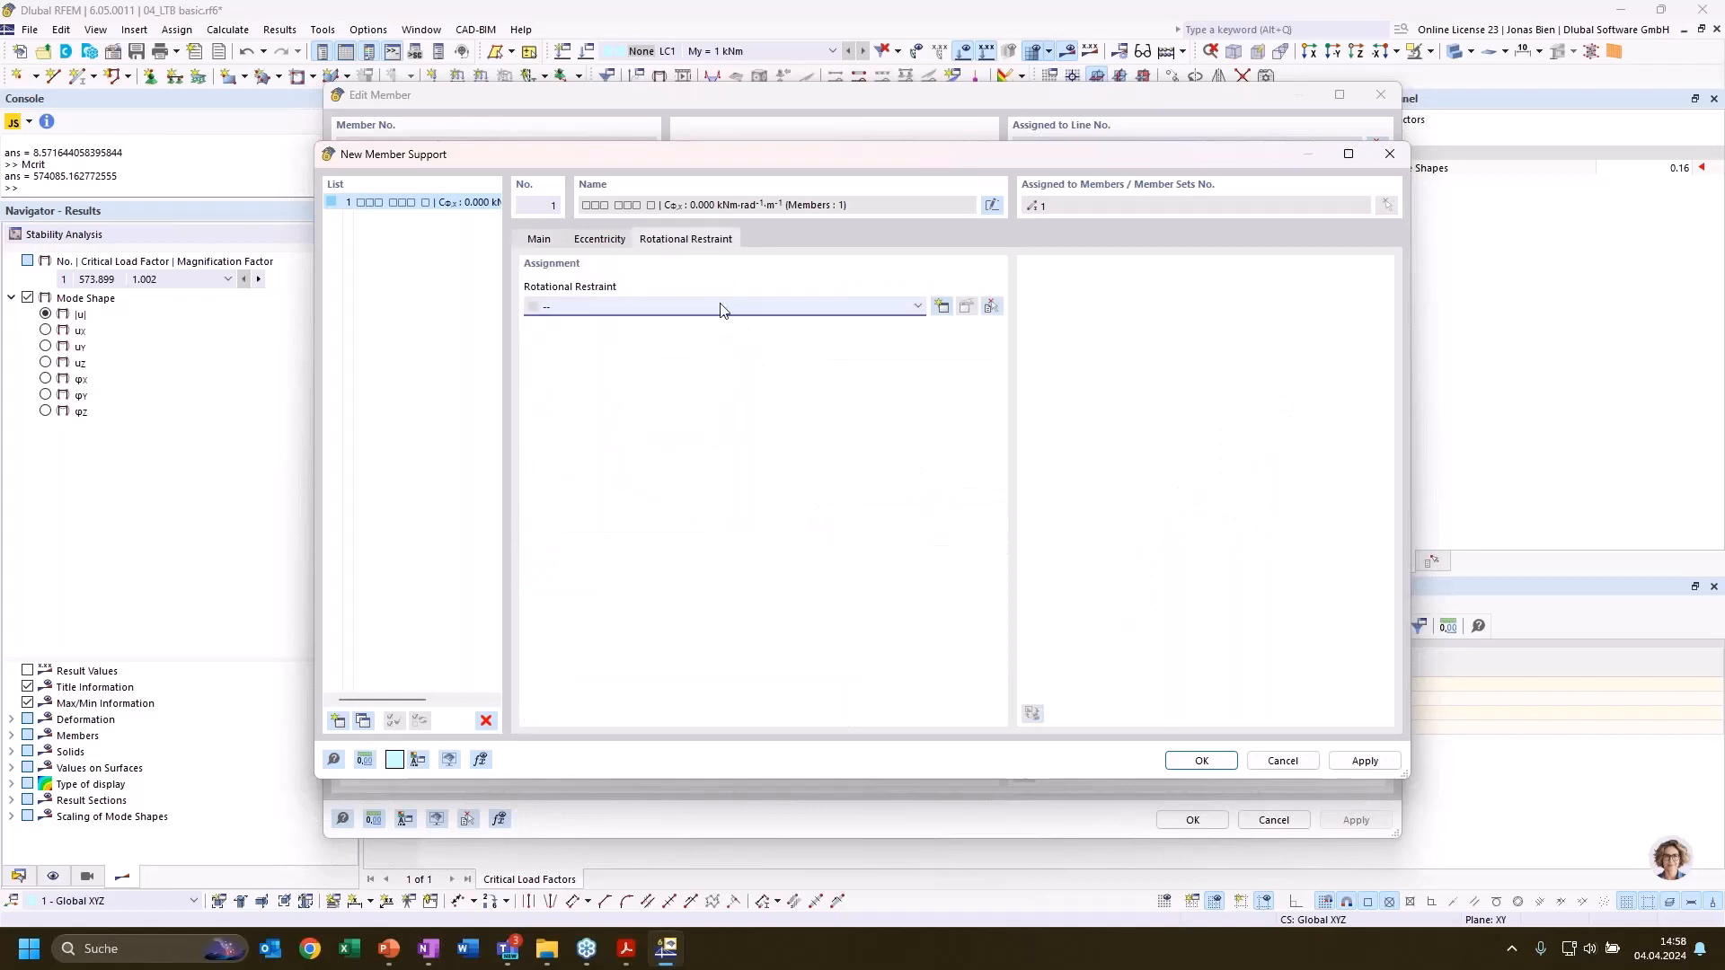
{"action": "left_click", "coordinate": [720, 311]}
{"action": "left_click", "coordinate": [683, 334]}
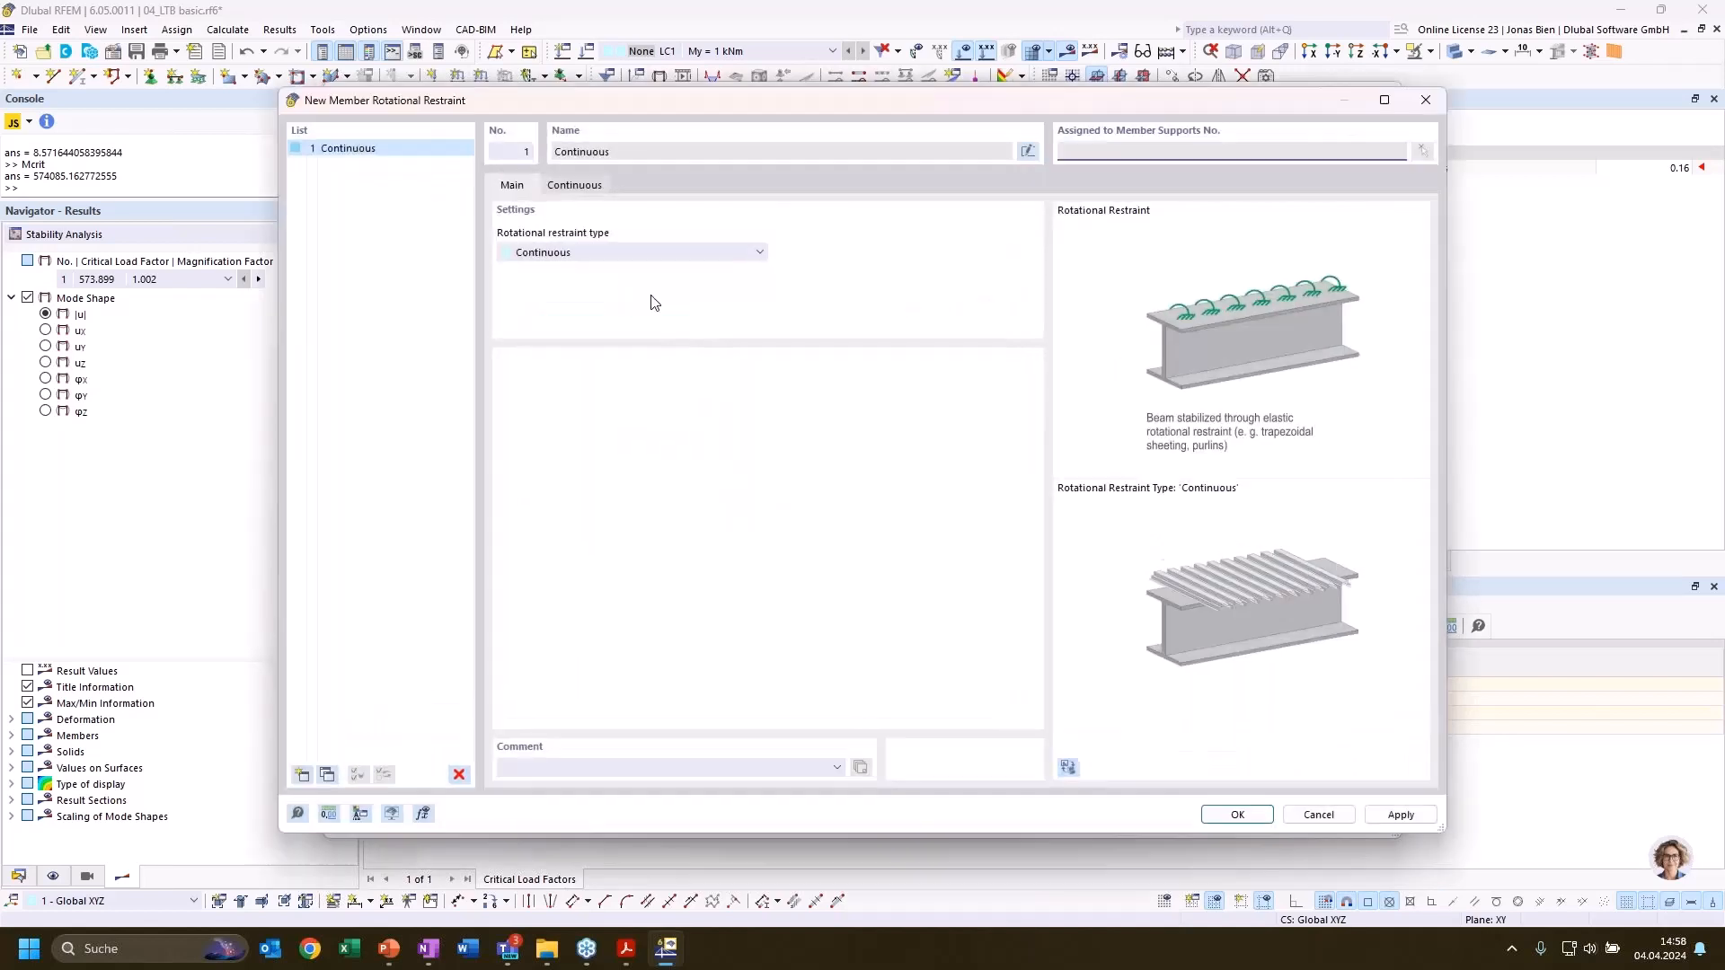
Choose S235 from the material library as the sheeting material of the continuous rotational restraint
{"action": "left_click", "coordinate": [575, 185]}
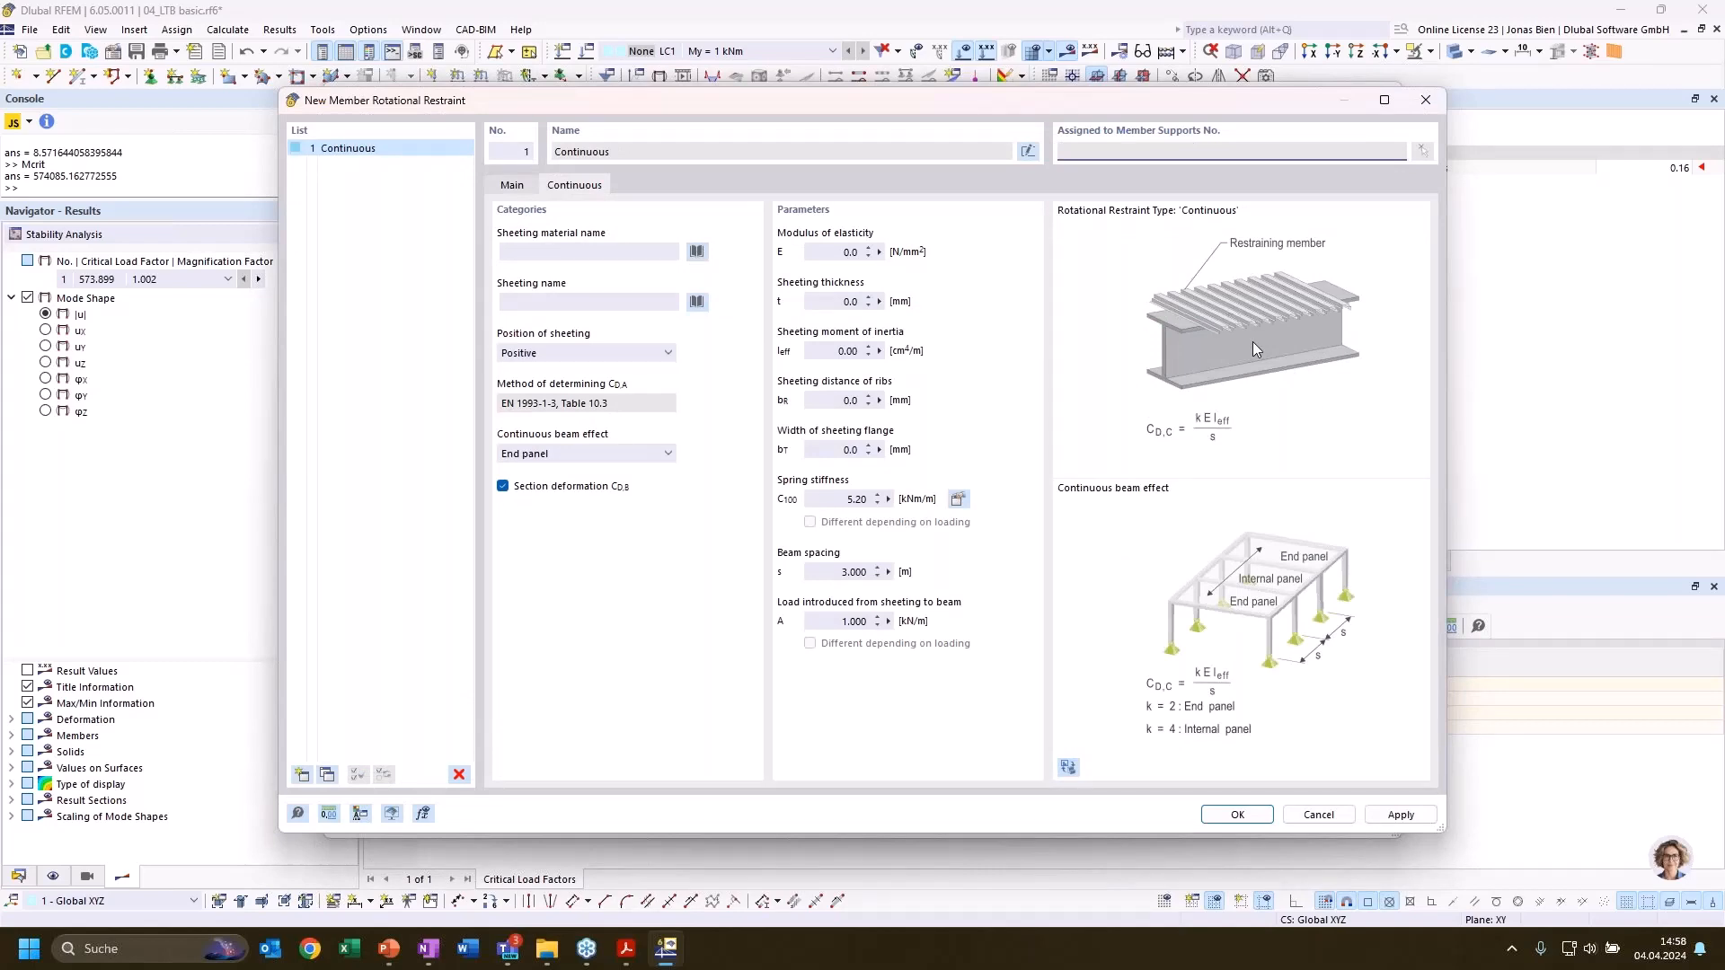
{"action": "left_click", "coordinate": [698, 252]}
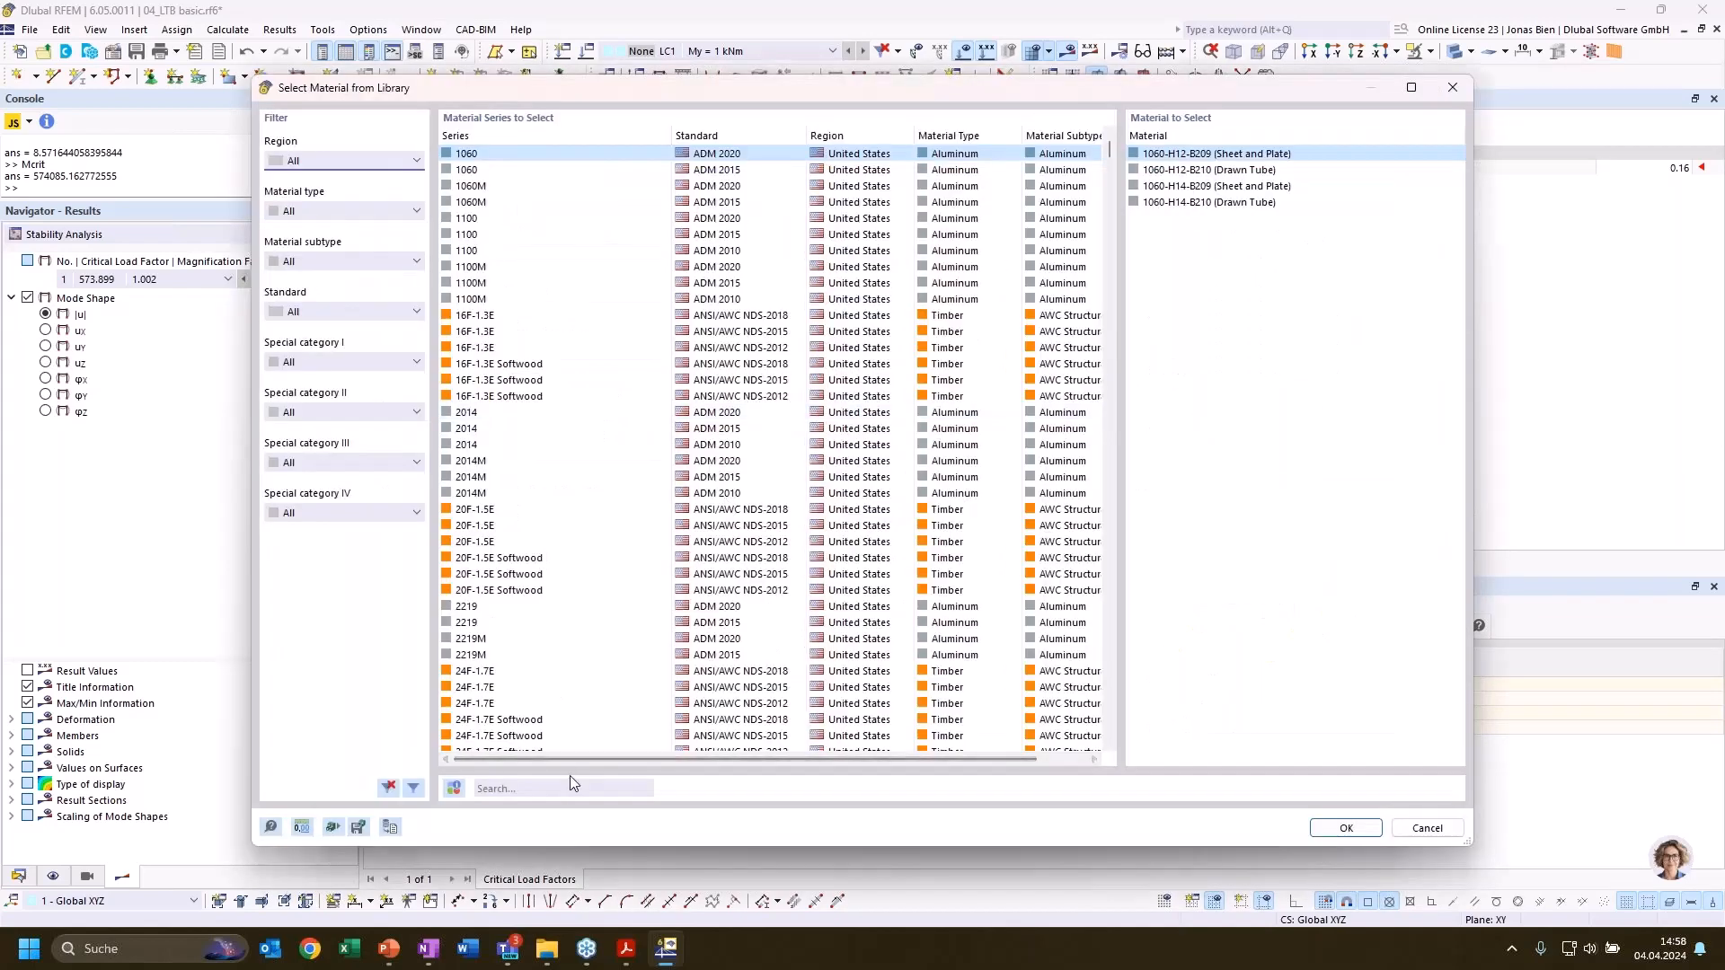
{"action": "left_click", "coordinate": [581, 788]}
{"action": "type", "text": "s"}
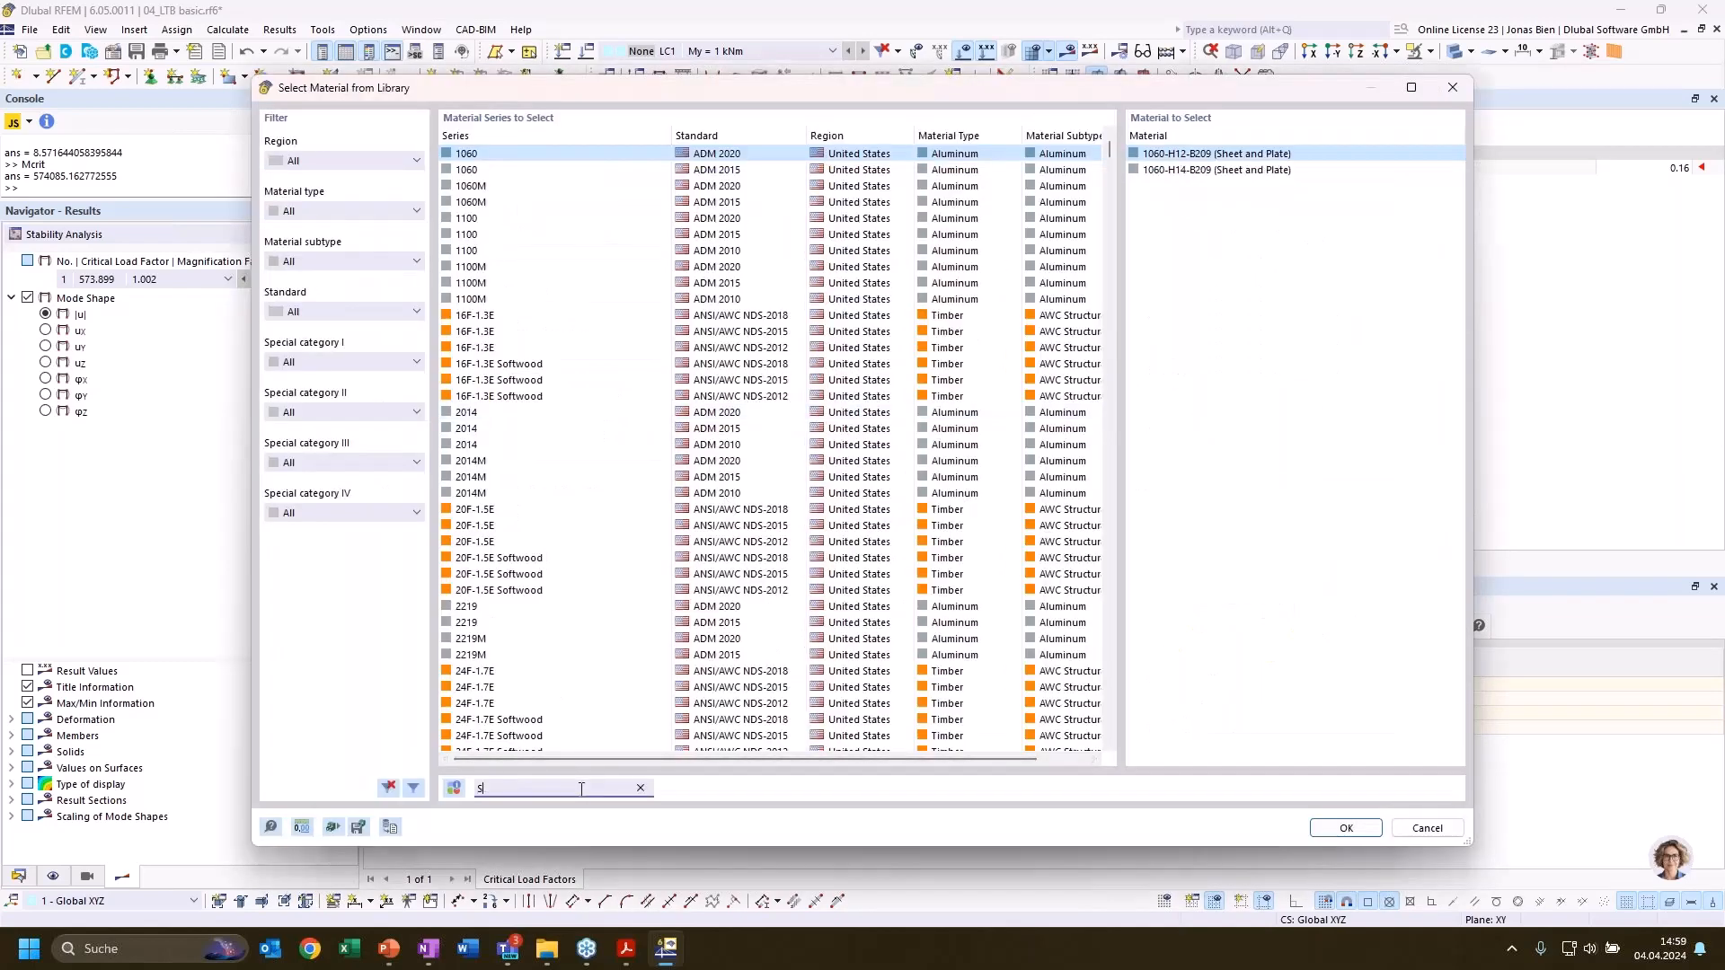
{"action": "type", "text": "235"}
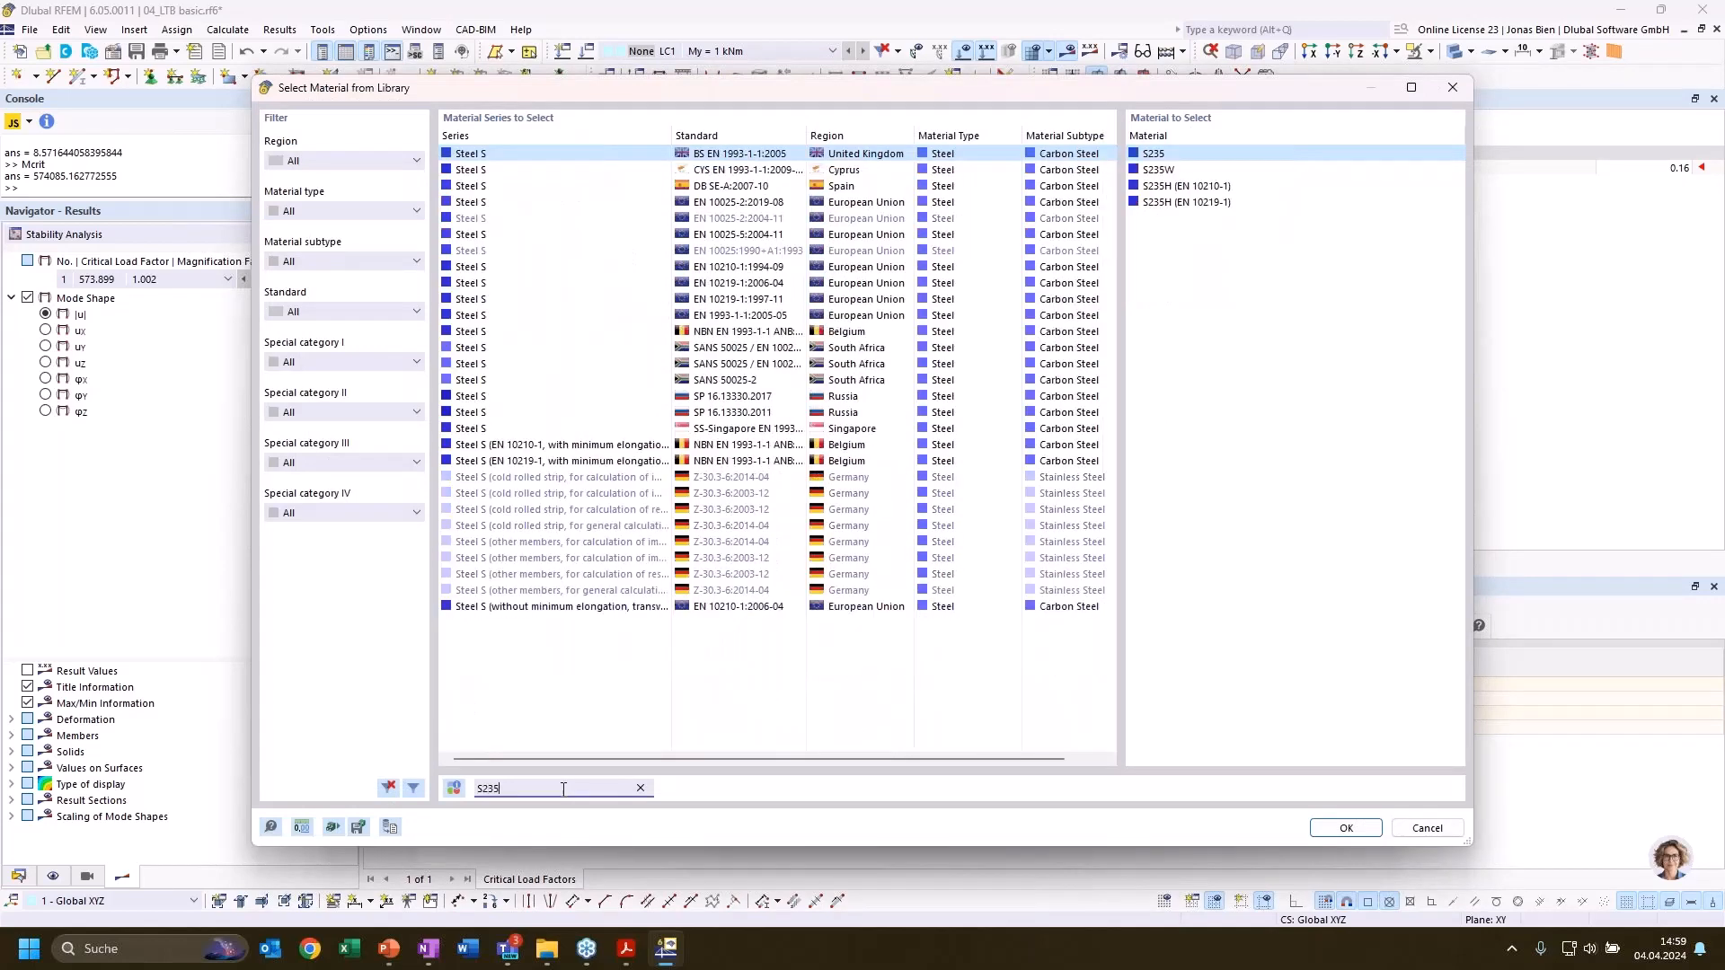
{"action": "left_click", "coordinate": [1346, 827]}
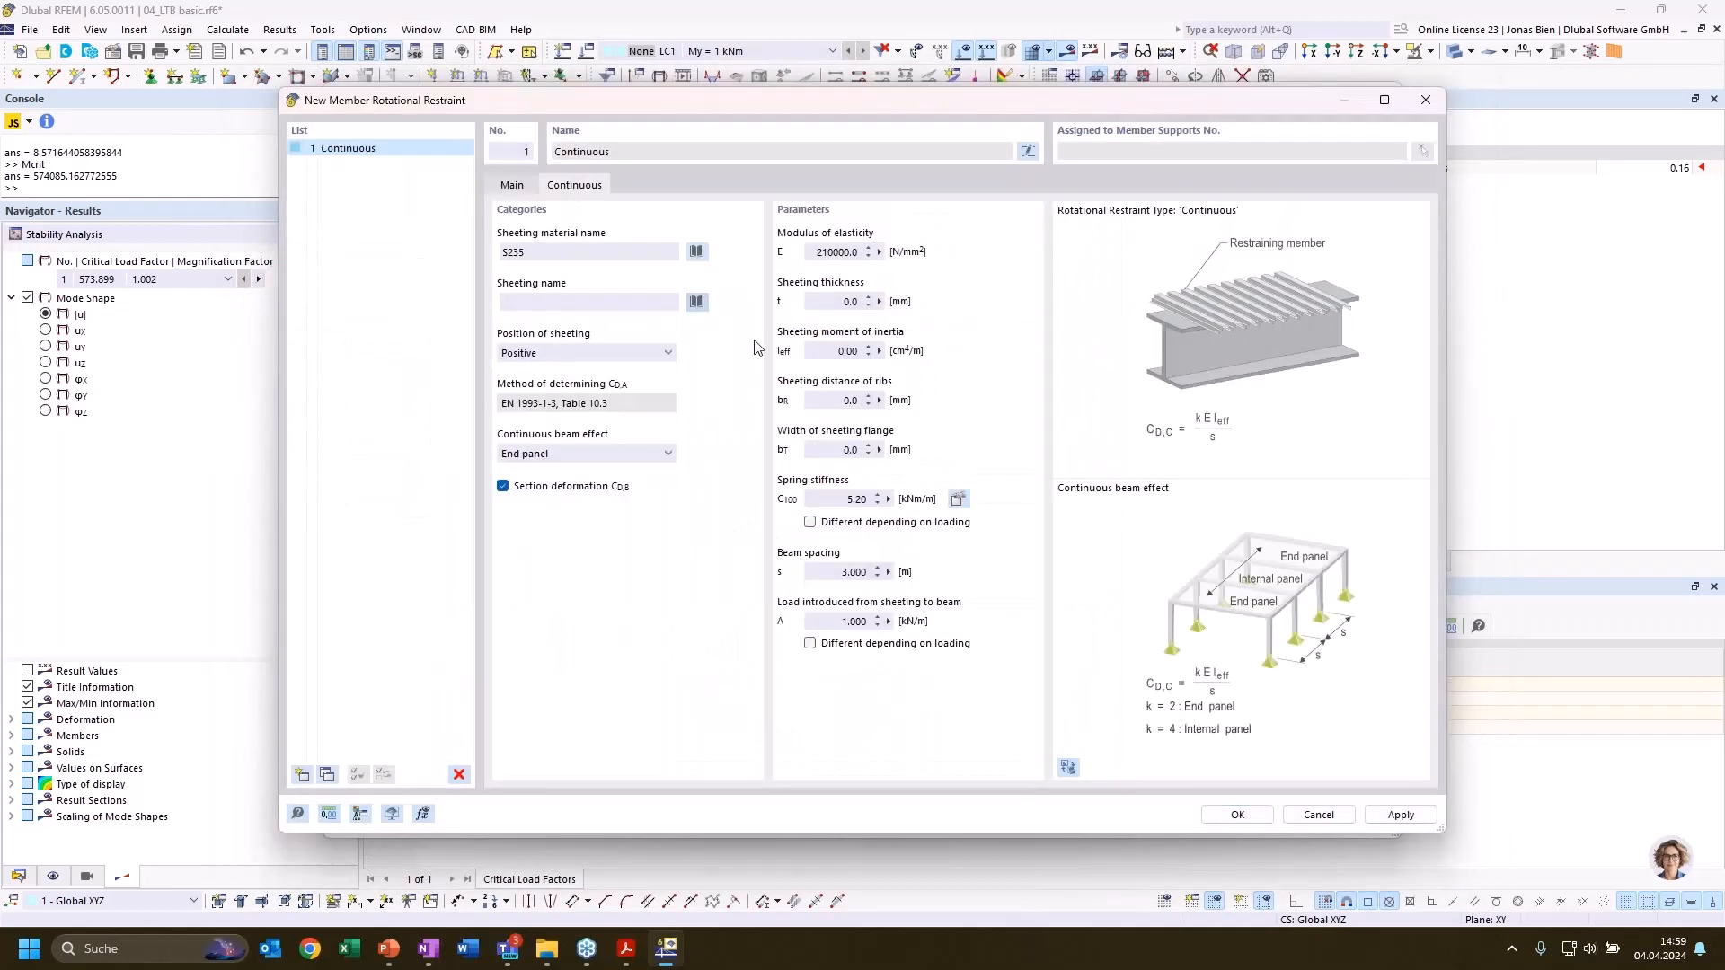
Select the trapezoidal sheeting Arval (+) 40/183 - 0.88 for the rotational restraint
{"action": "left_click", "coordinate": [696, 301]}
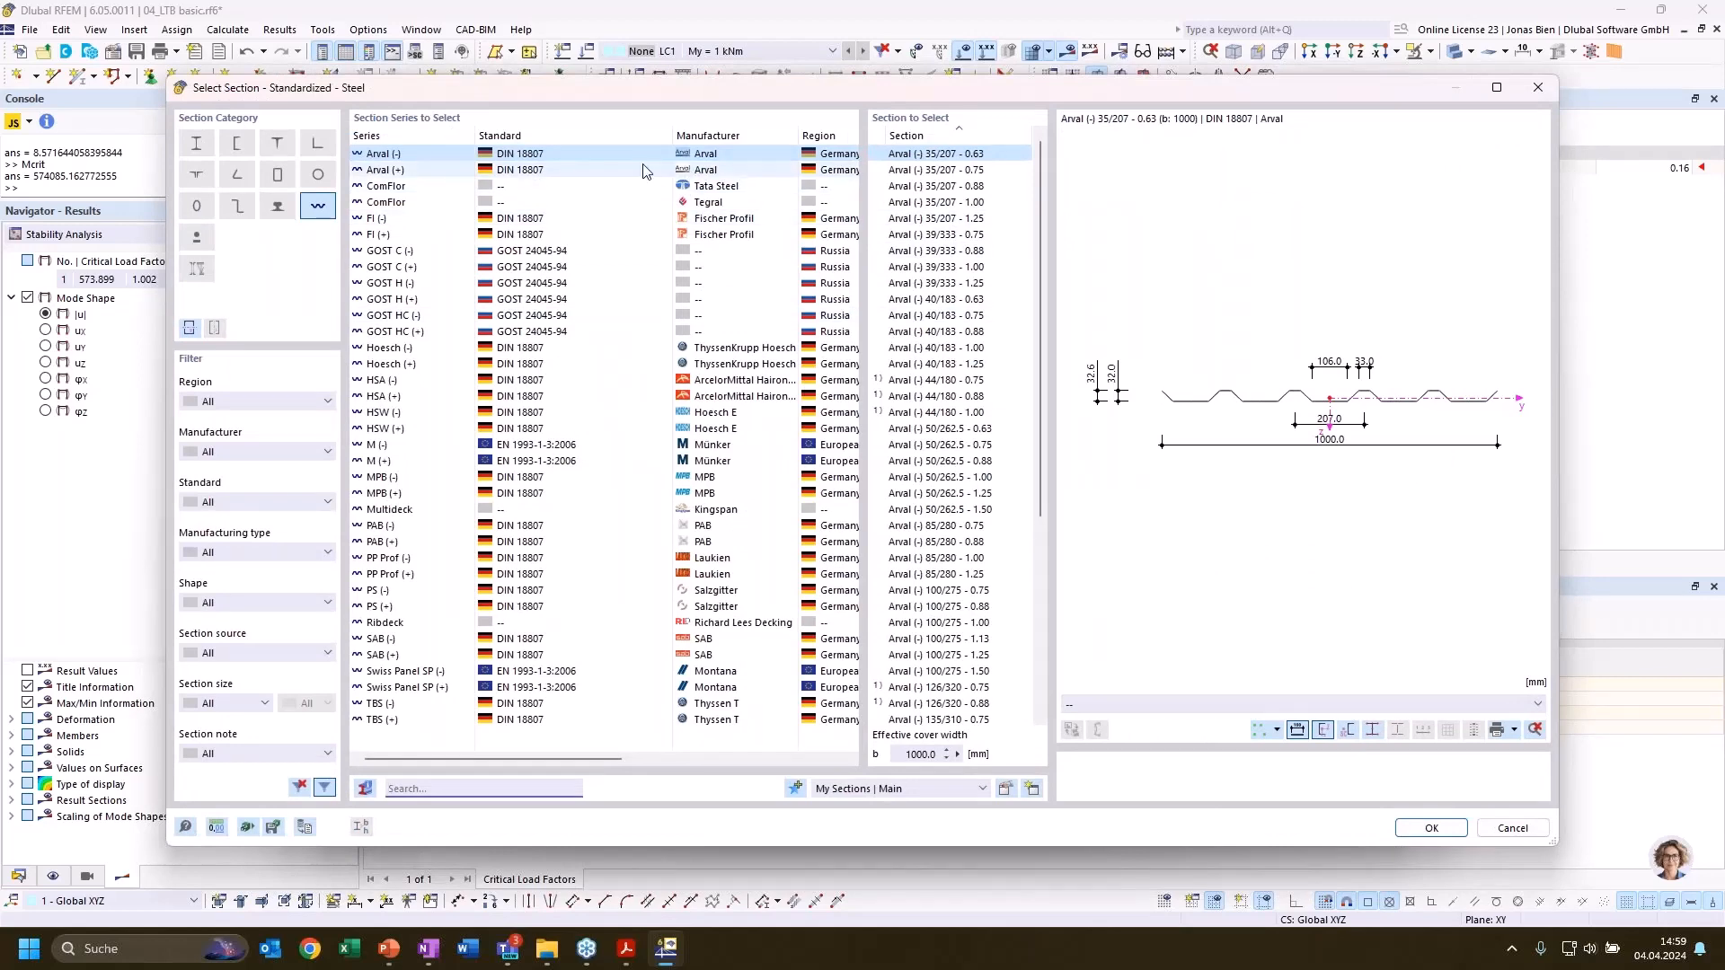
{"action": "left_click", "coordinate": [979, 332]}
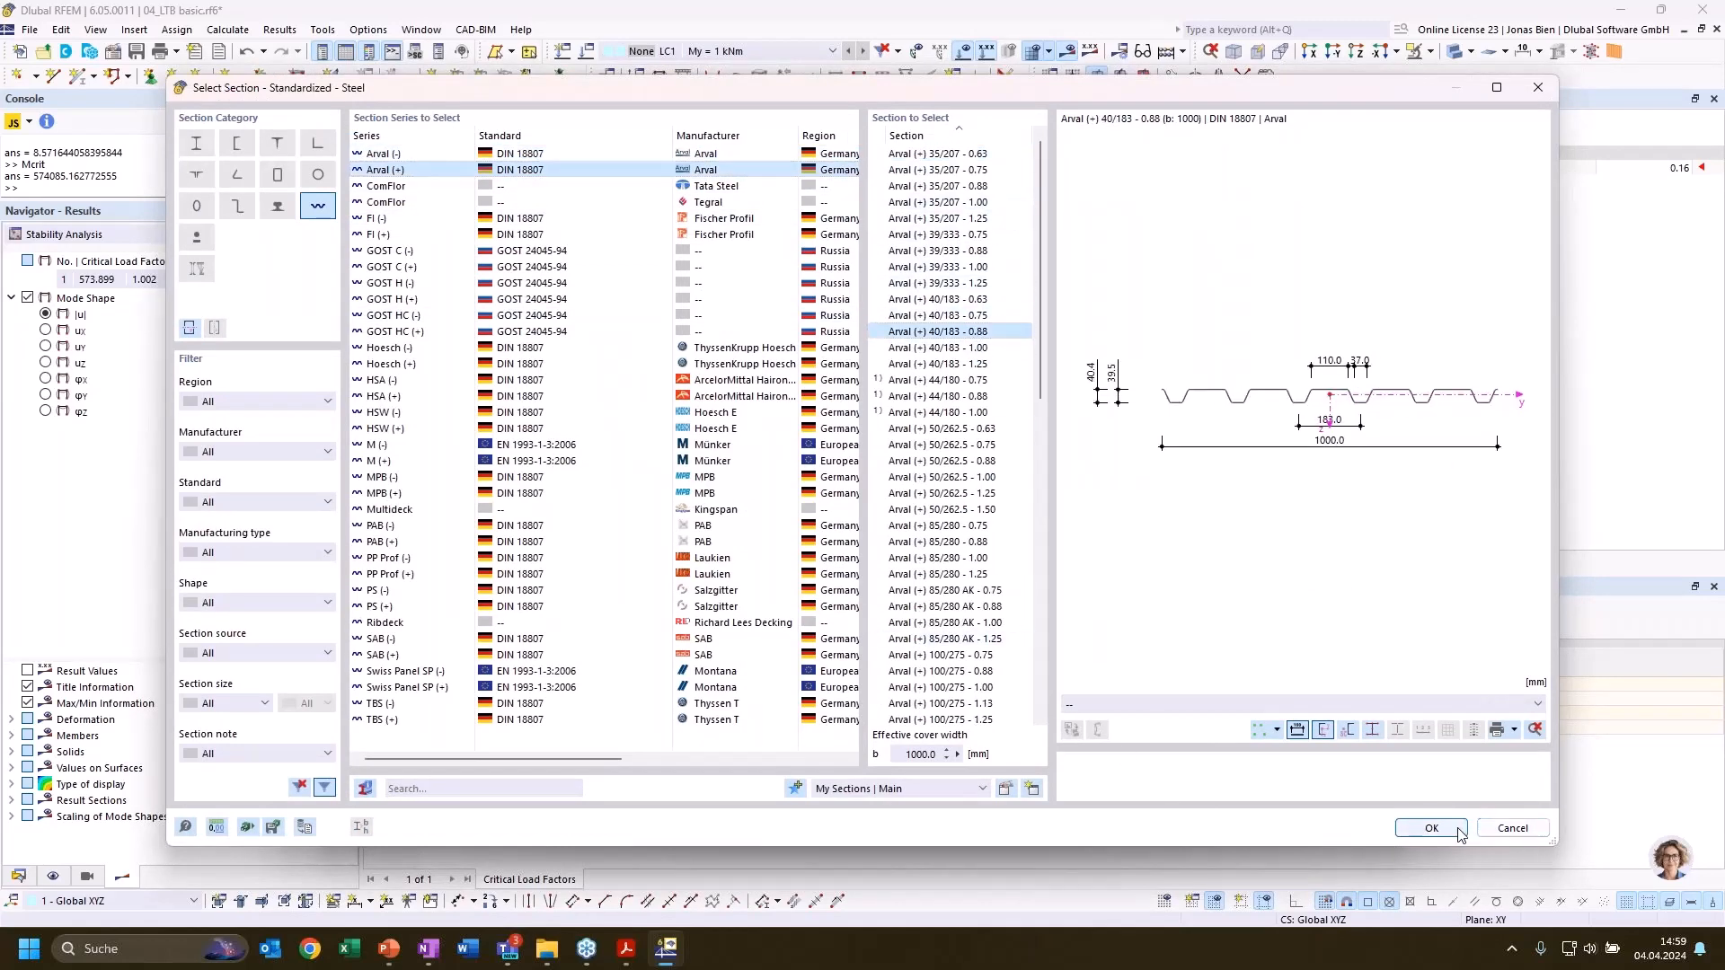
{"action": "left_click", "coordinate": [1431, 827]}
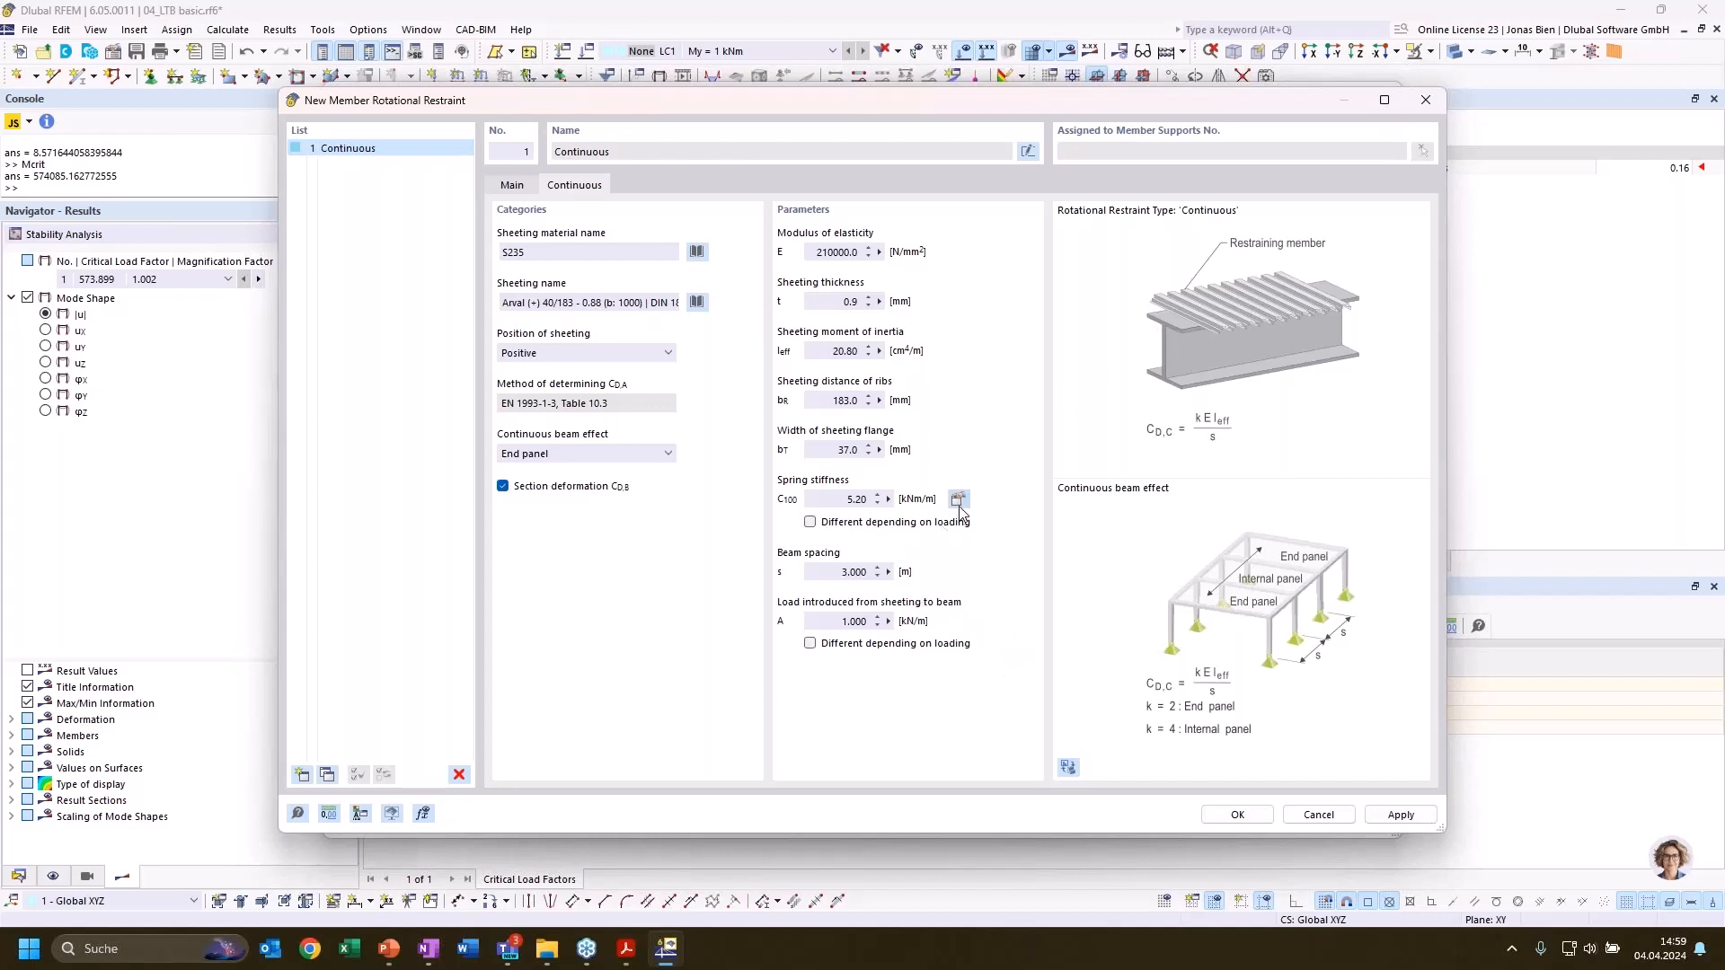
Make the spring stiffness and the load introduced from the sheeting load-dependent, and activate different values for load case LC1
{"action": "left_click", "coordinate": [909, 522]}
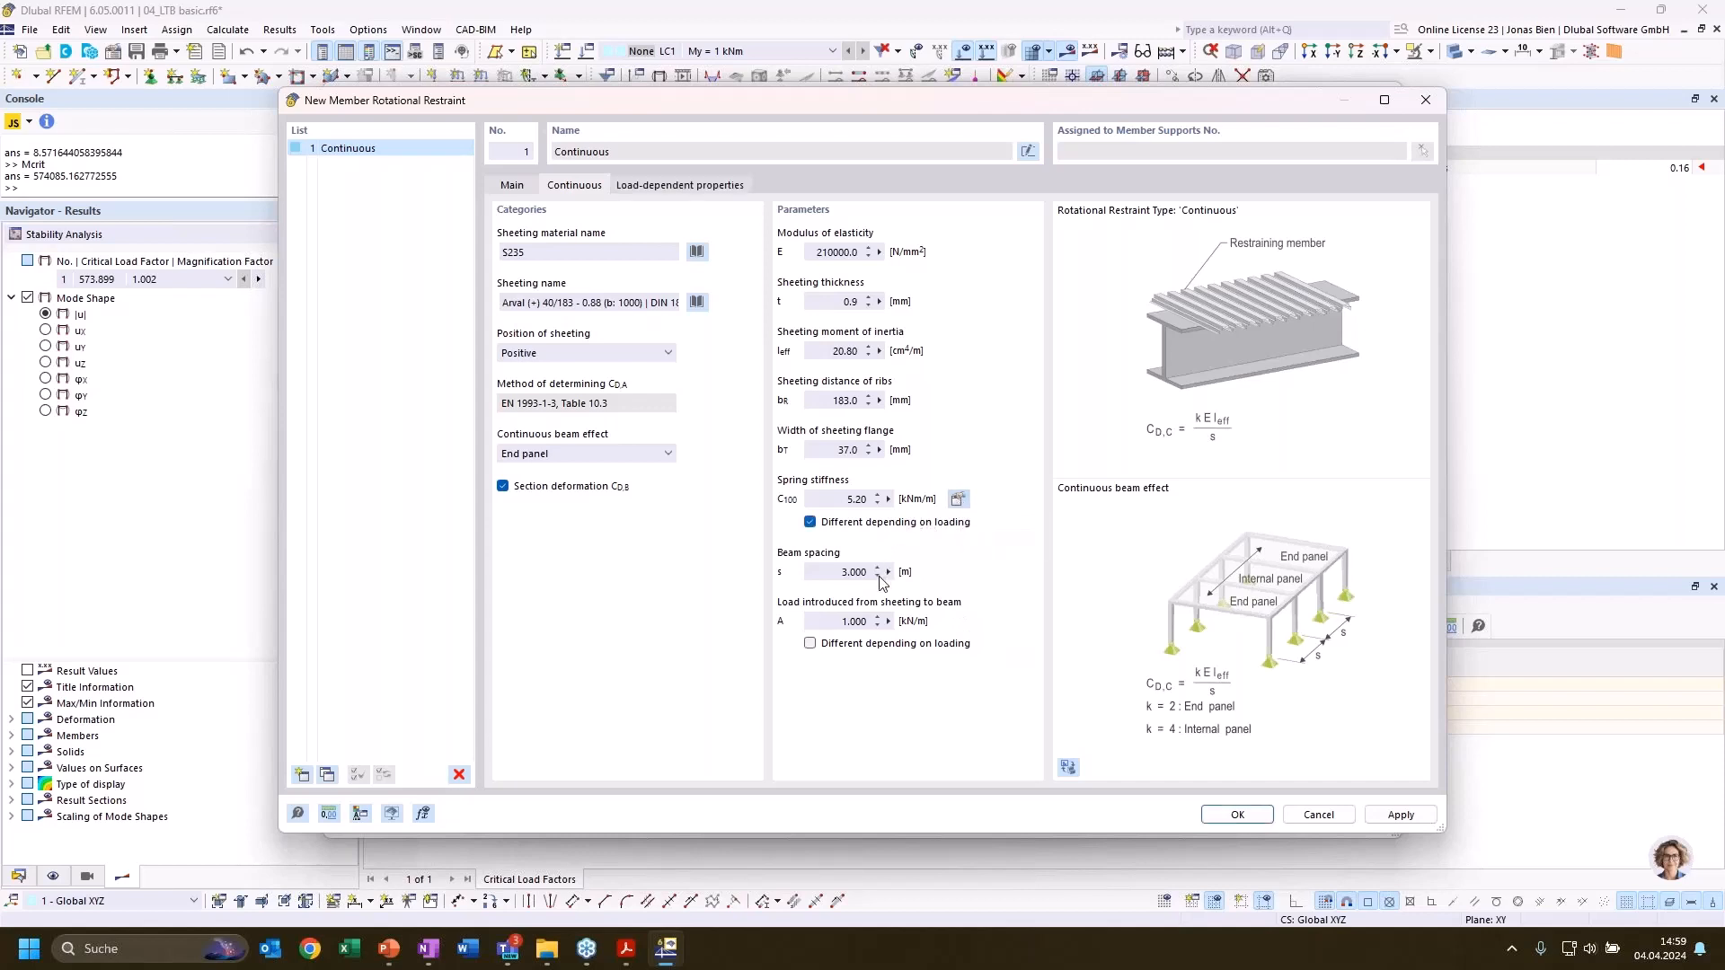
{"action": "left_click", "coordinate": [845, 643]}
{"action": "left_click", "coordinate": [683, 185]}
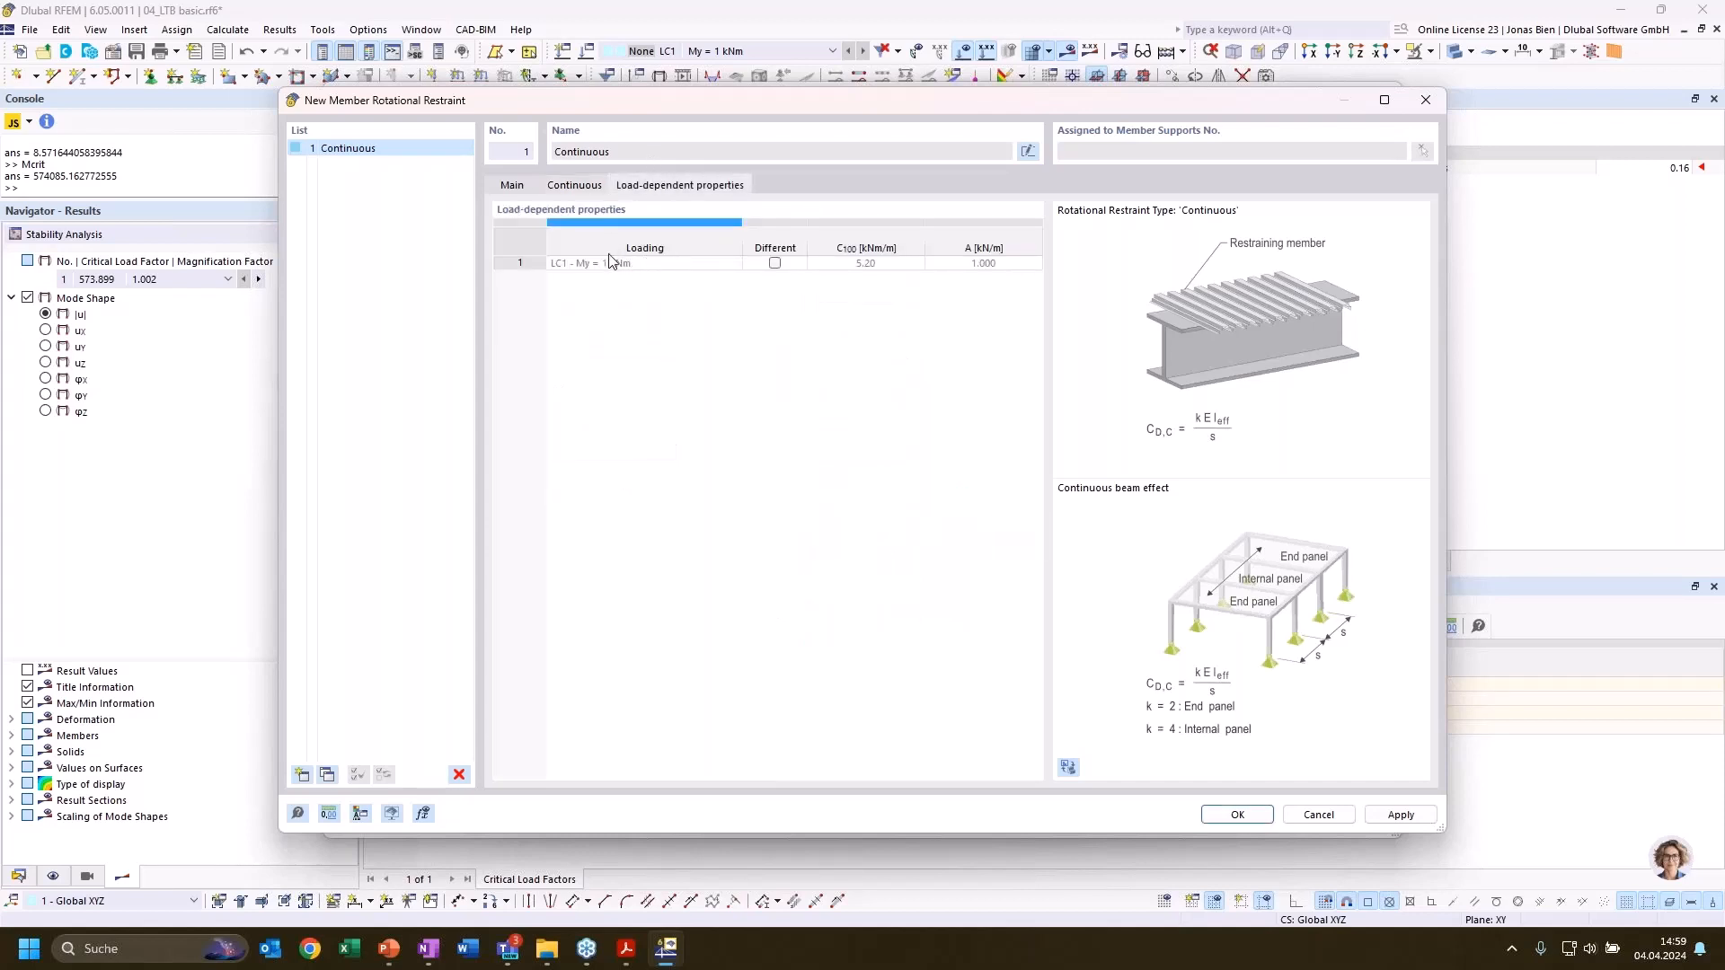
{"action": "left_click", "coordinate": [774, 263]}
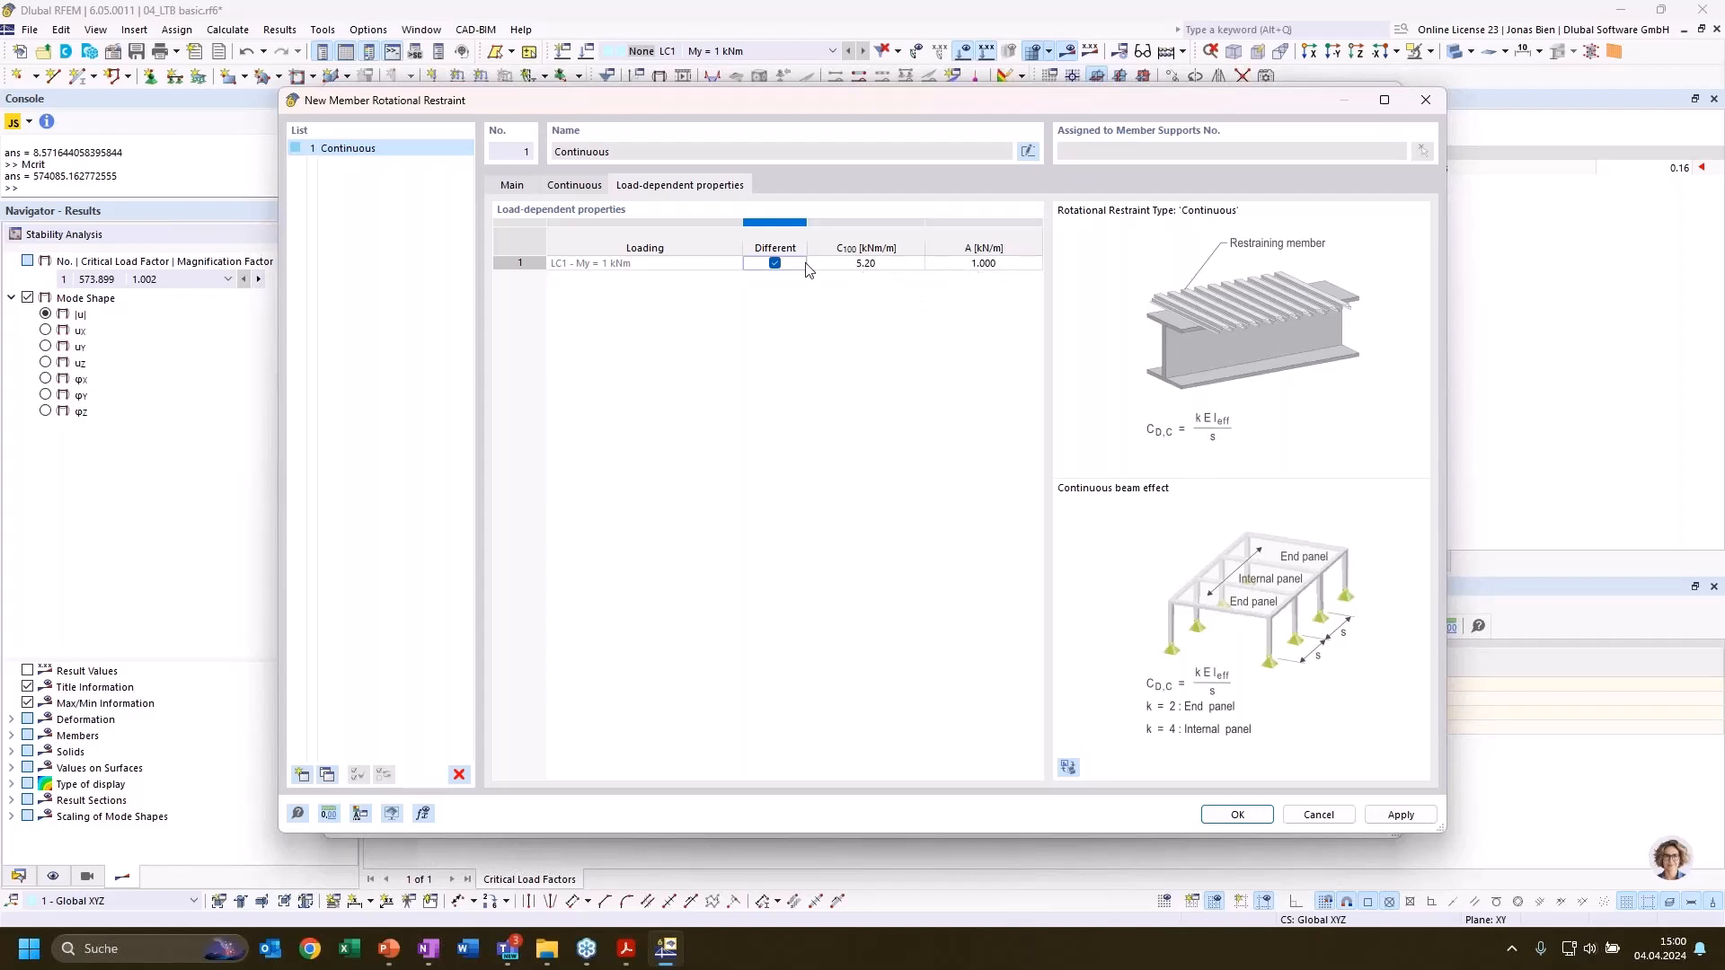
{"action": "left_click", "coordinate": [575, 186]}
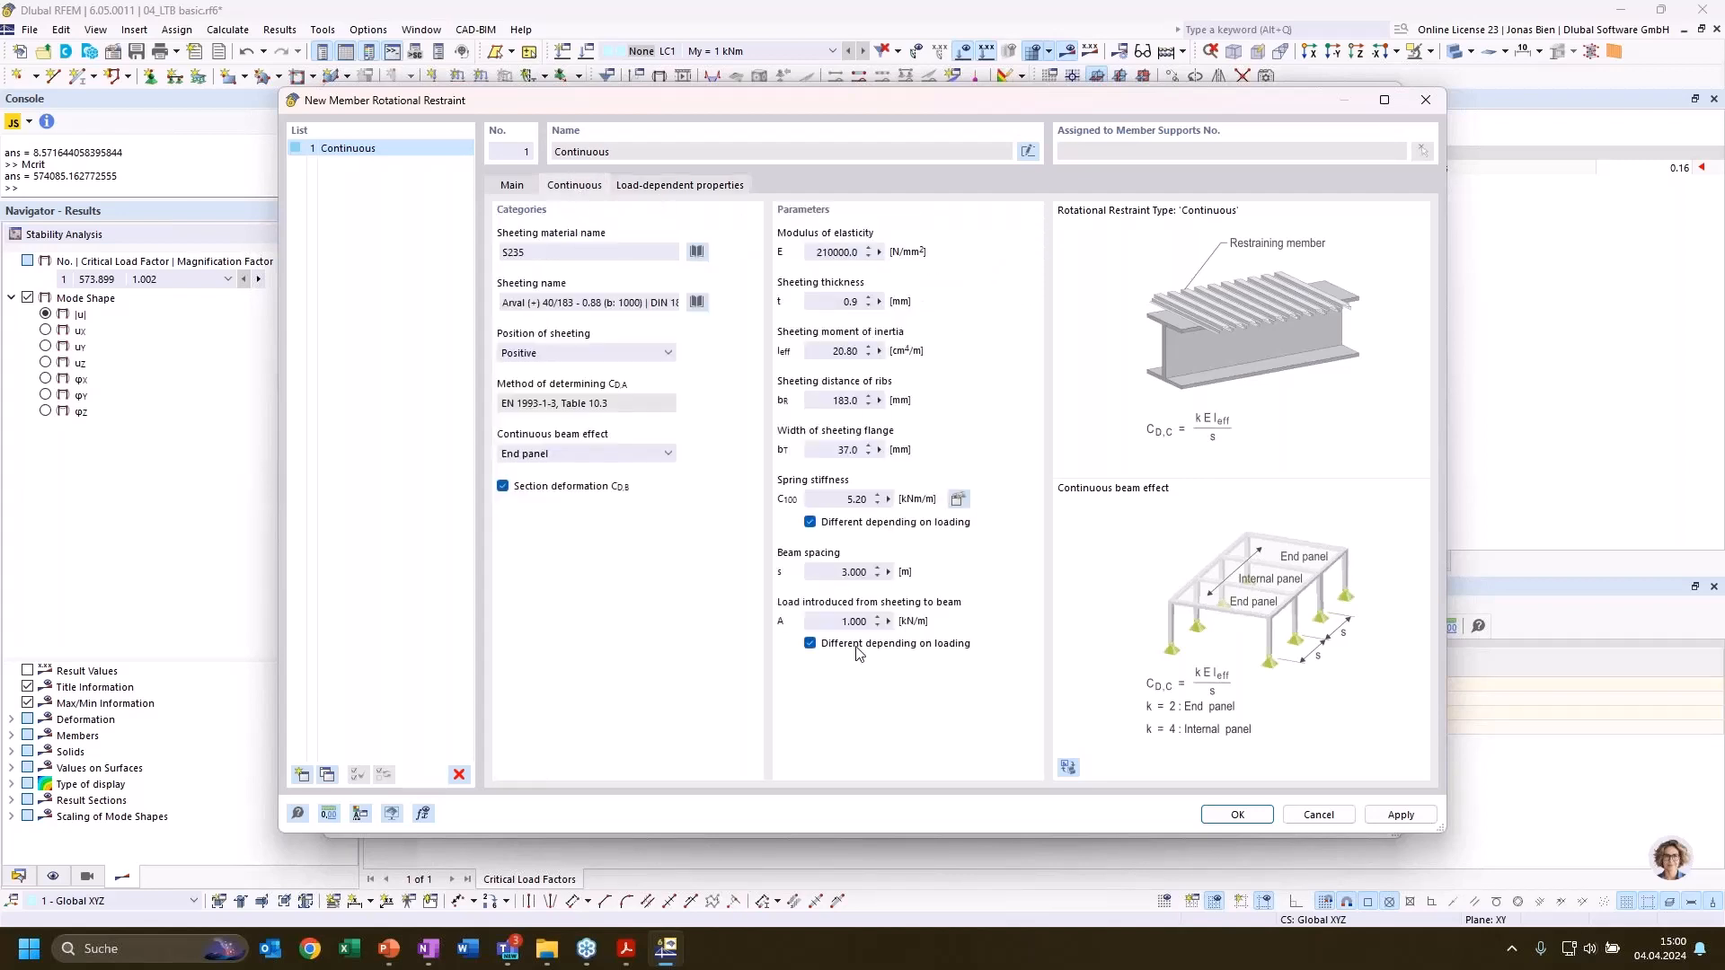
Turn off the load-dependent spring stiffness and sheeting load of the rotational restraint, and accept the restraint and the member support
{"action": "left_click", "coordinate": [810, 523]}
{"action": "left_click", "coordinate": [810, 643]}
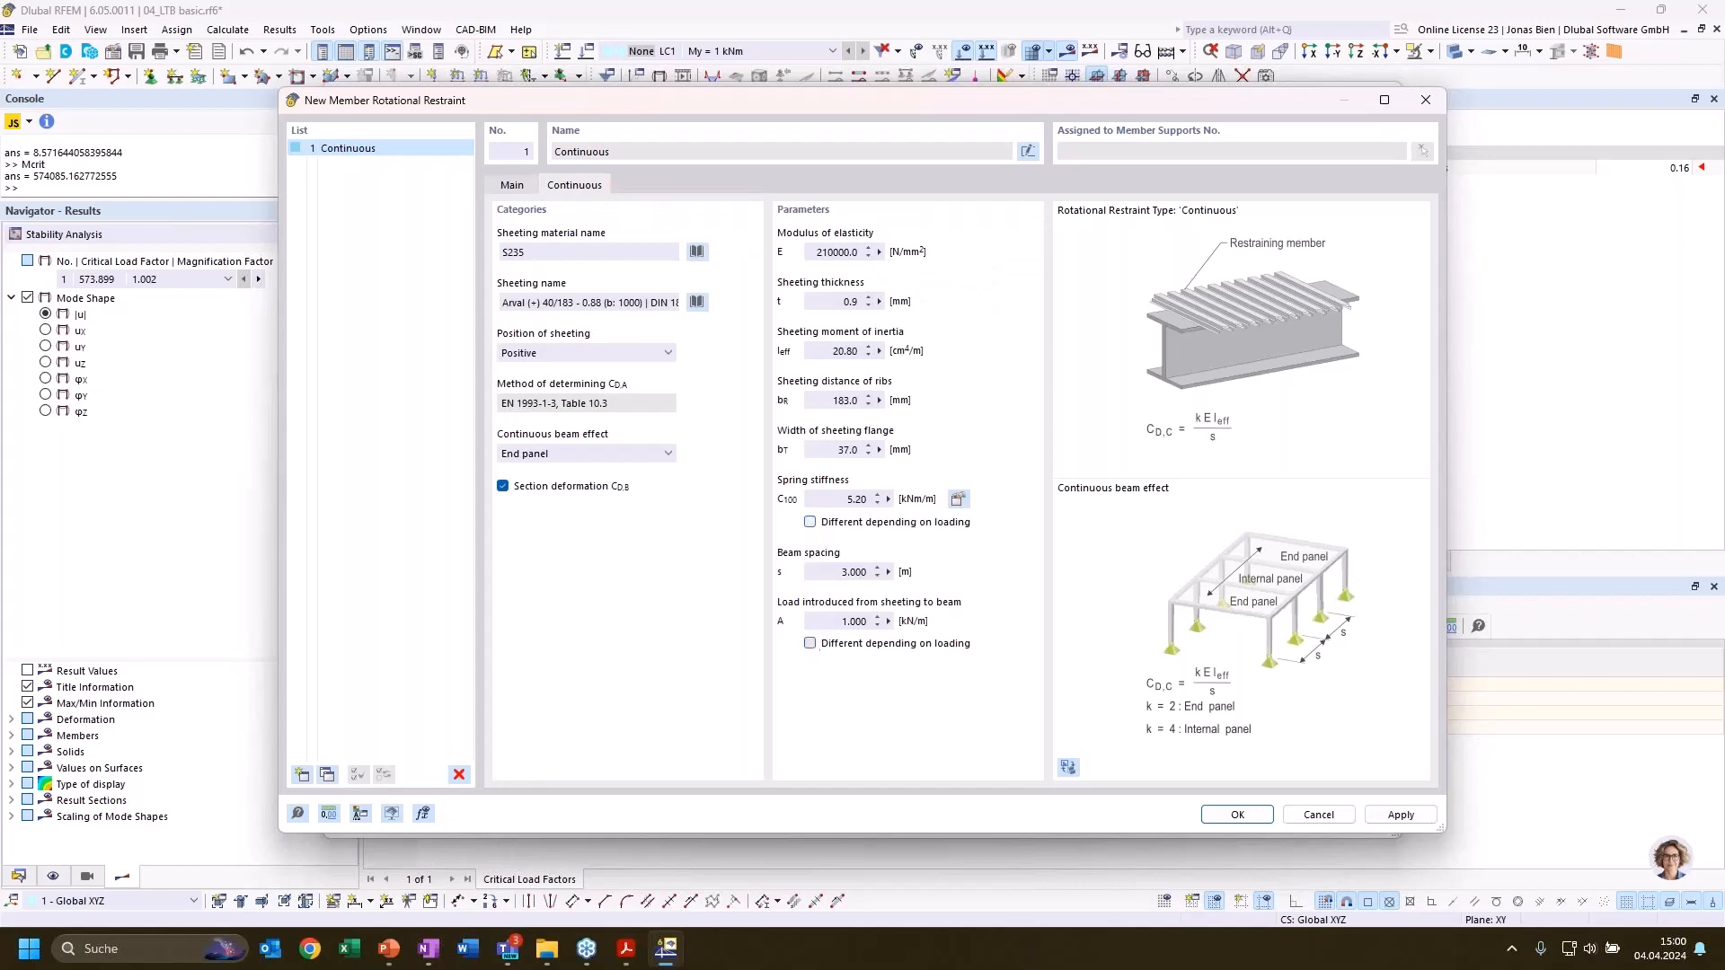
{"action": "left_click", "coordinate": [513, 187]}
{"action": "left_click", "coordinate": [1206, 816]}
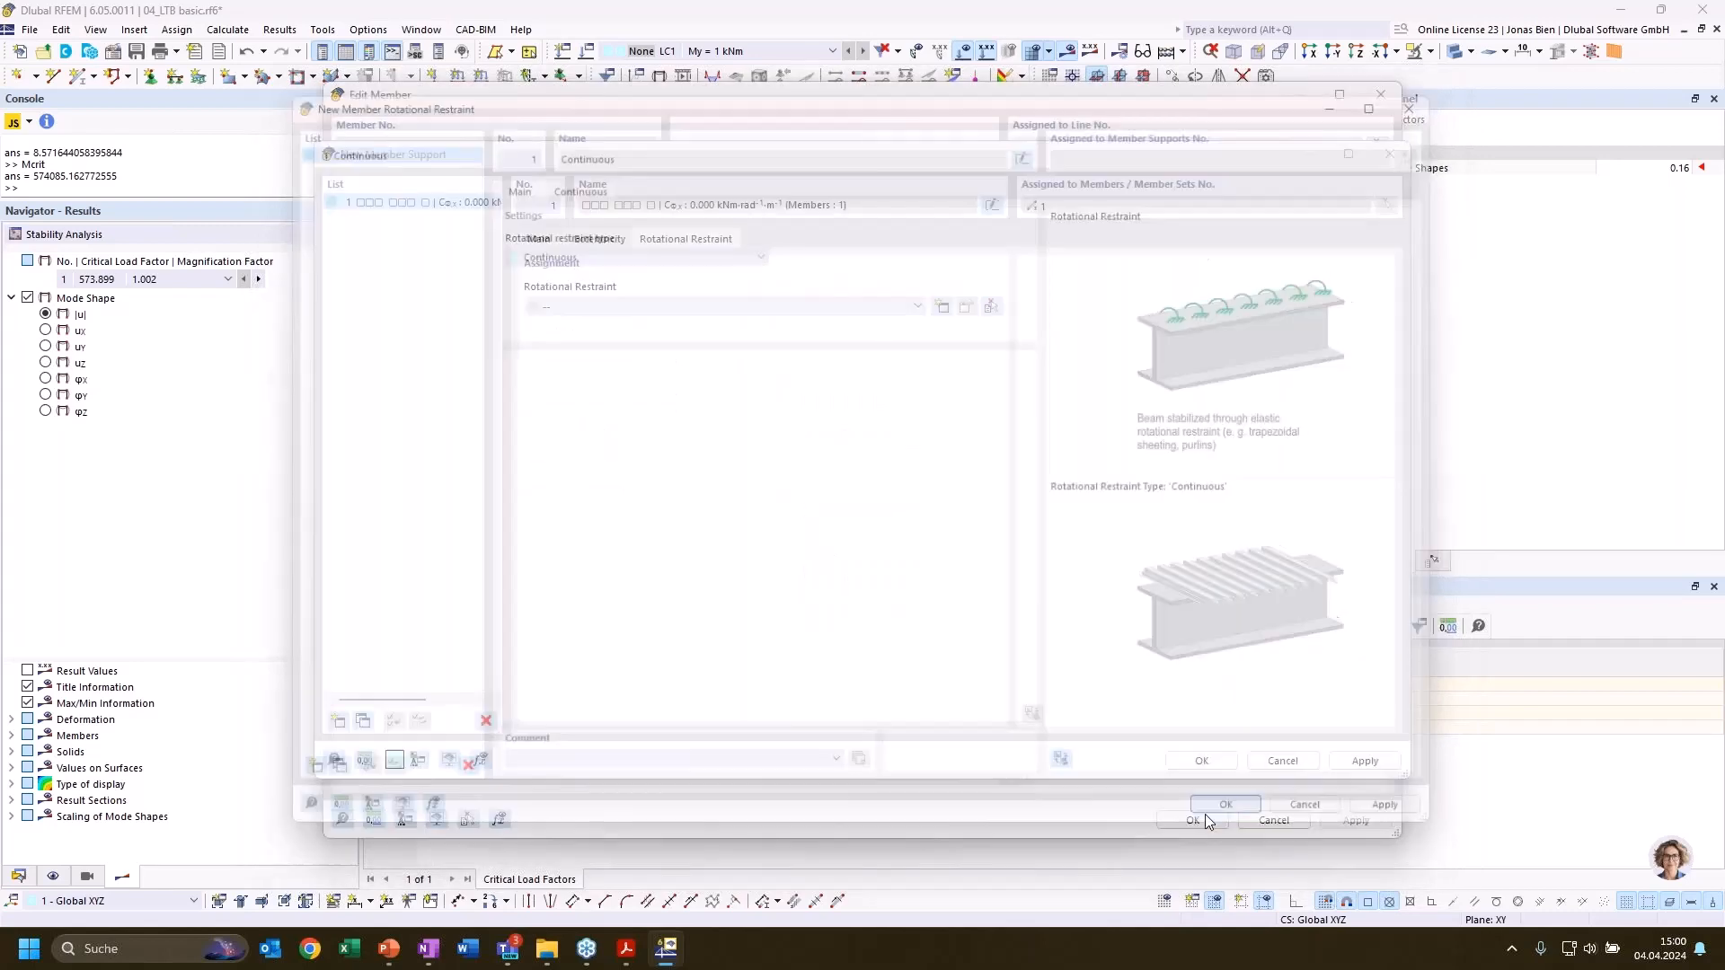
{"action": "left_click", "coordinate": [1201, 760]}
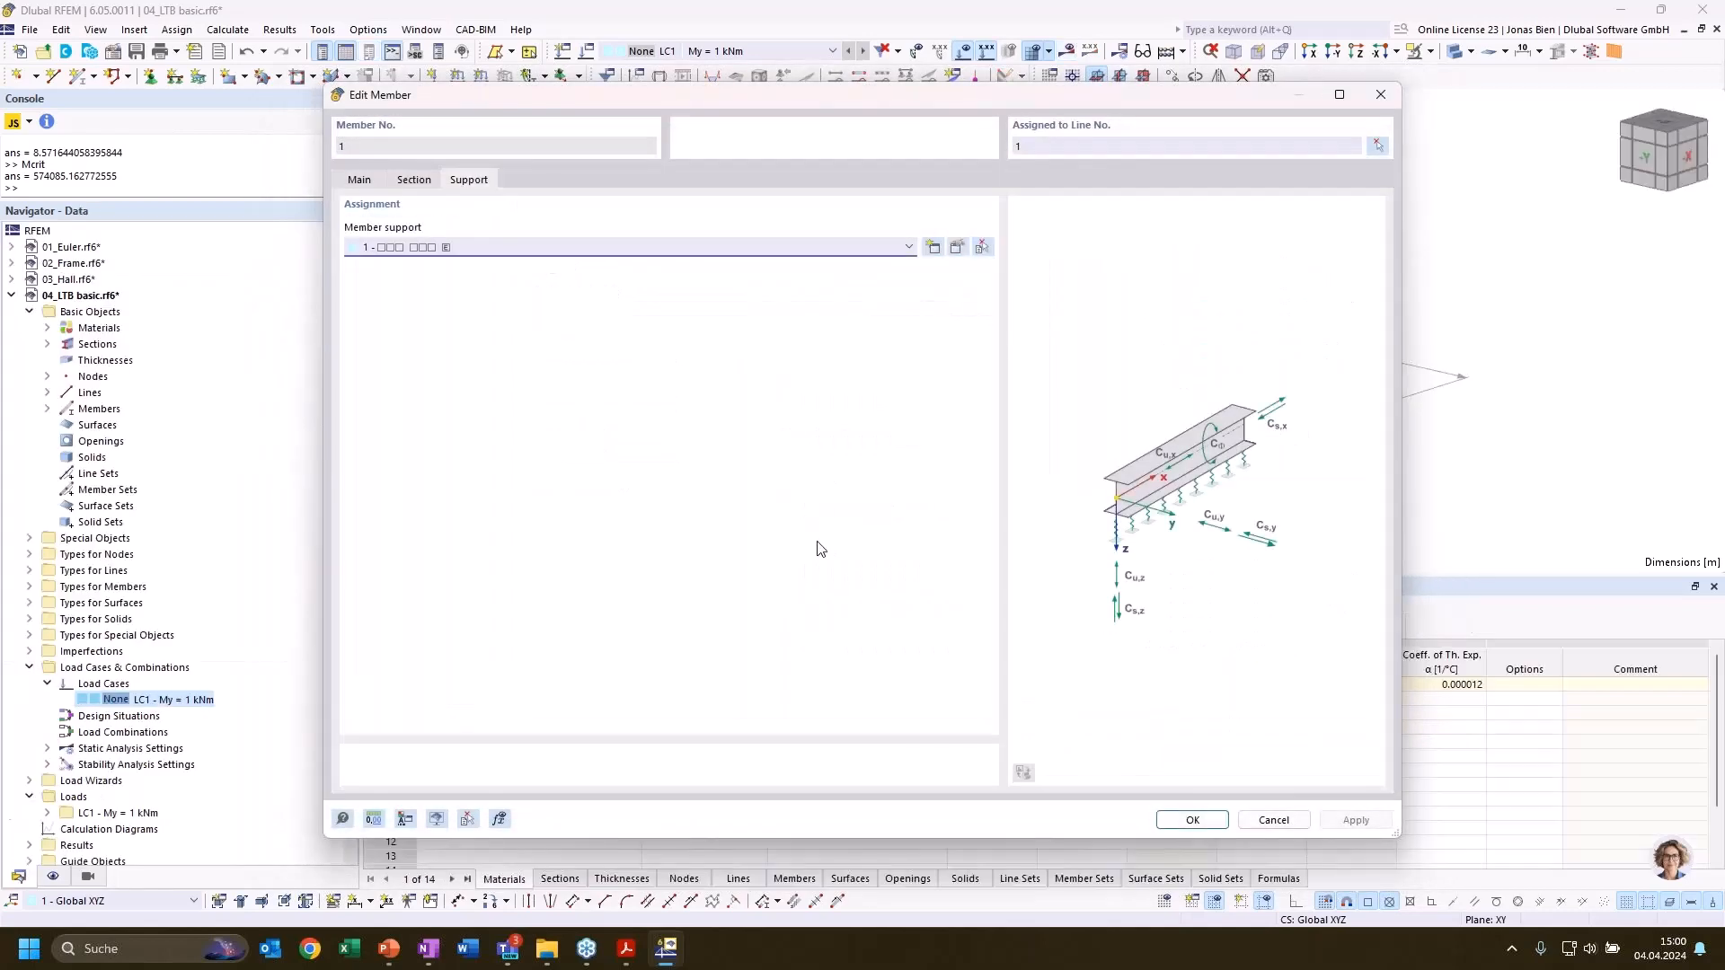
Check the shear panel options for the member support's translation in y and z, leave both at None, and accept the member
{"action": "left_click", "coordinate": [422, 183]}
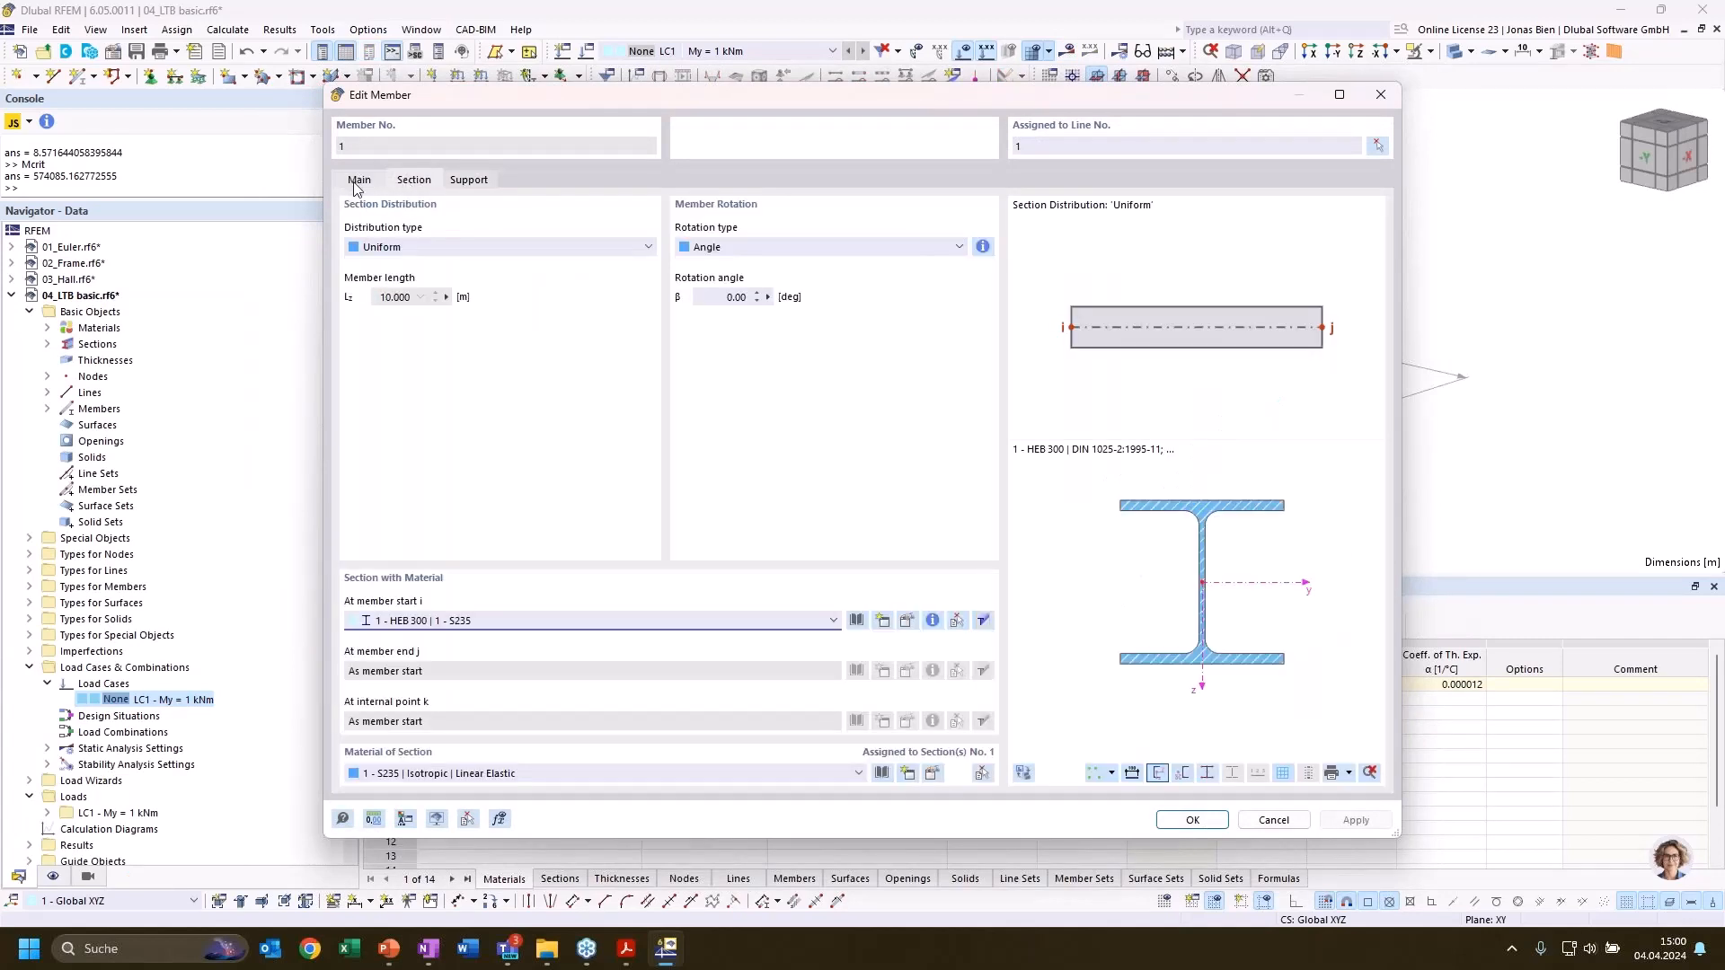
{"action": "left_click", "coordinate": [358, 180]}
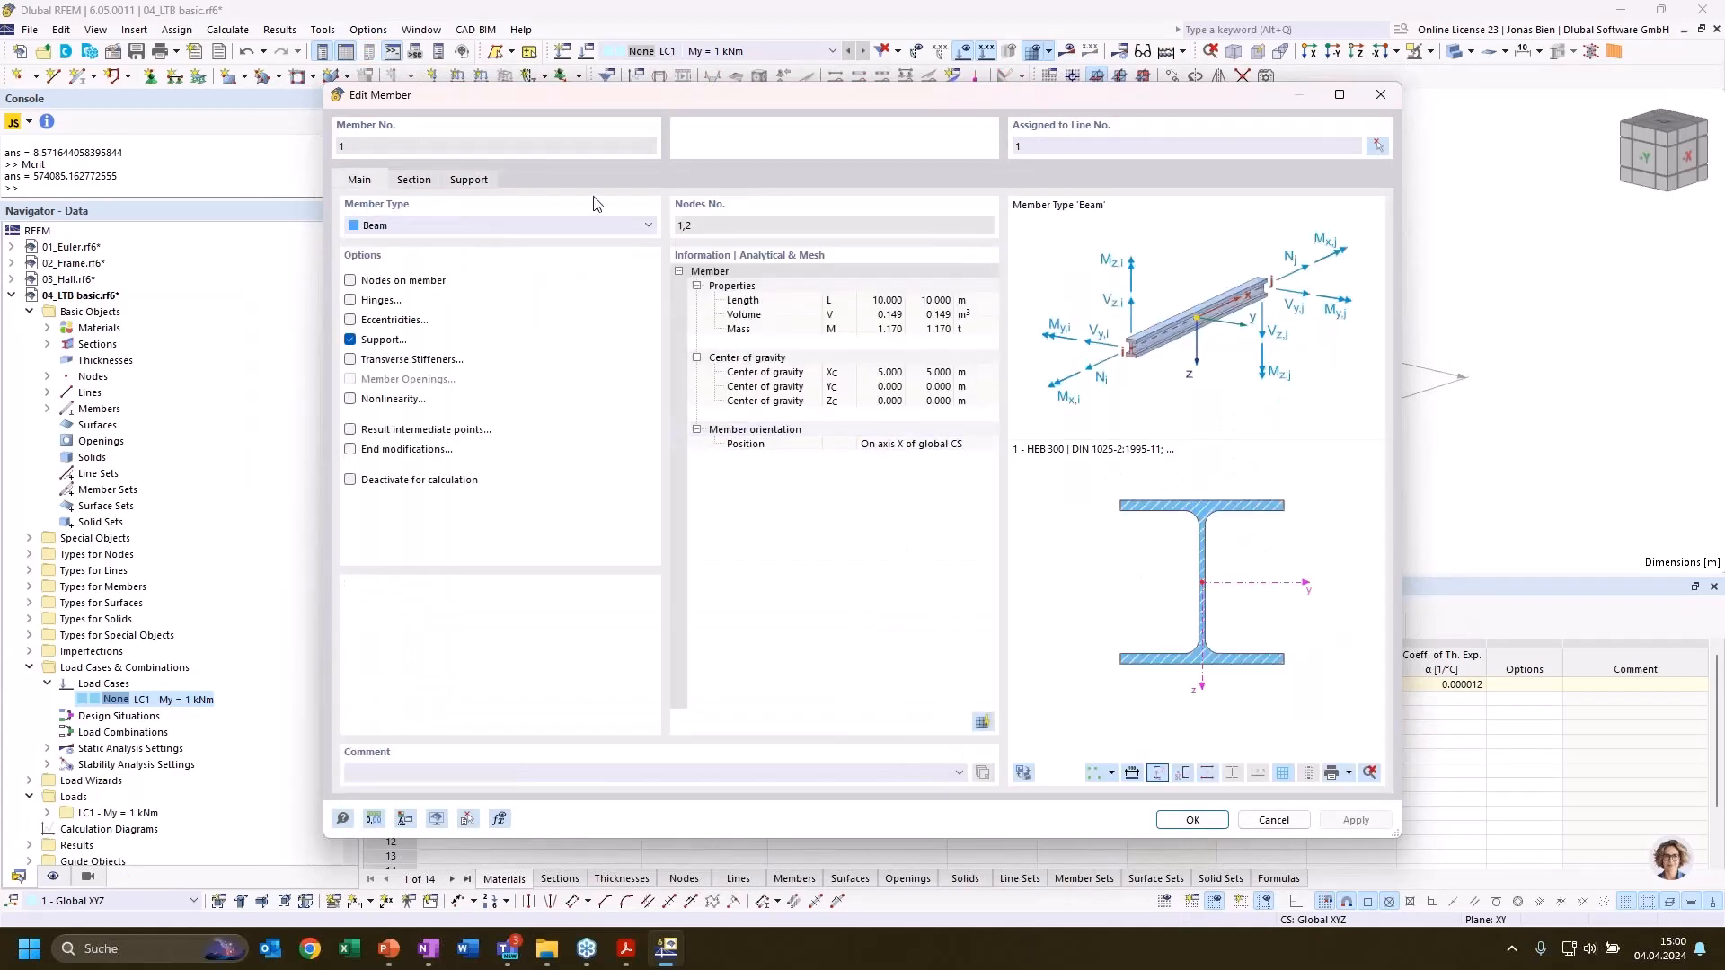
{"action": "left_click", "coordinate": [480, 185]}
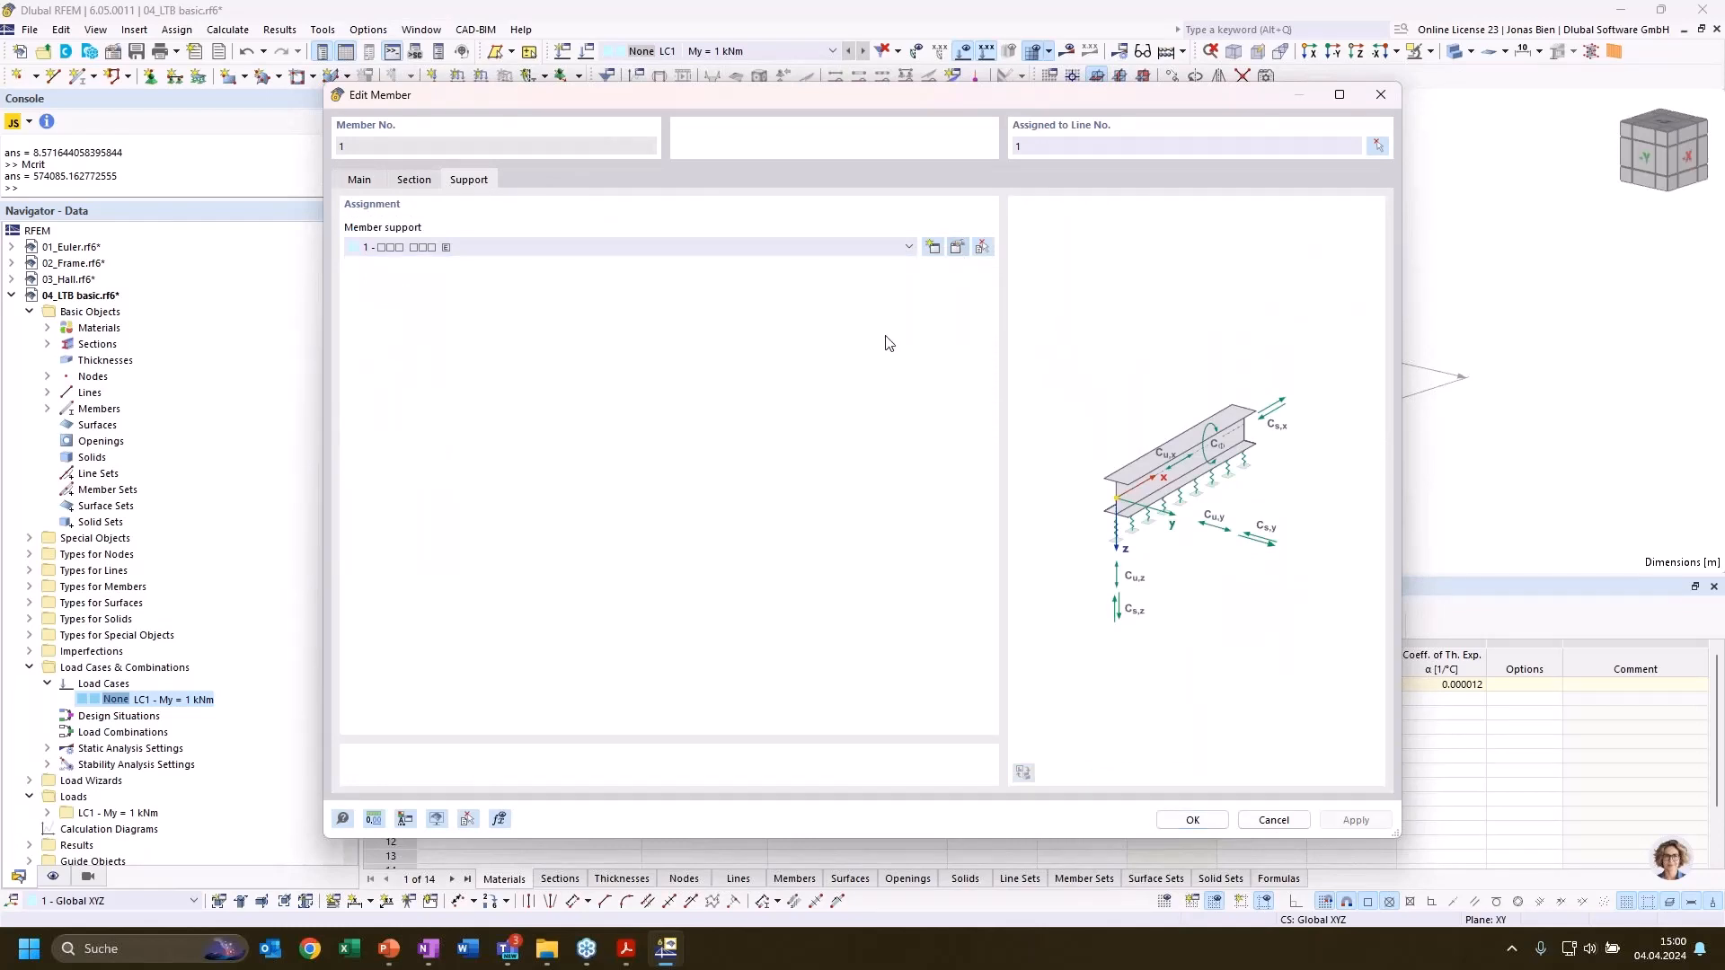
{"action": "left_click", "coordinate": [873, 353]}
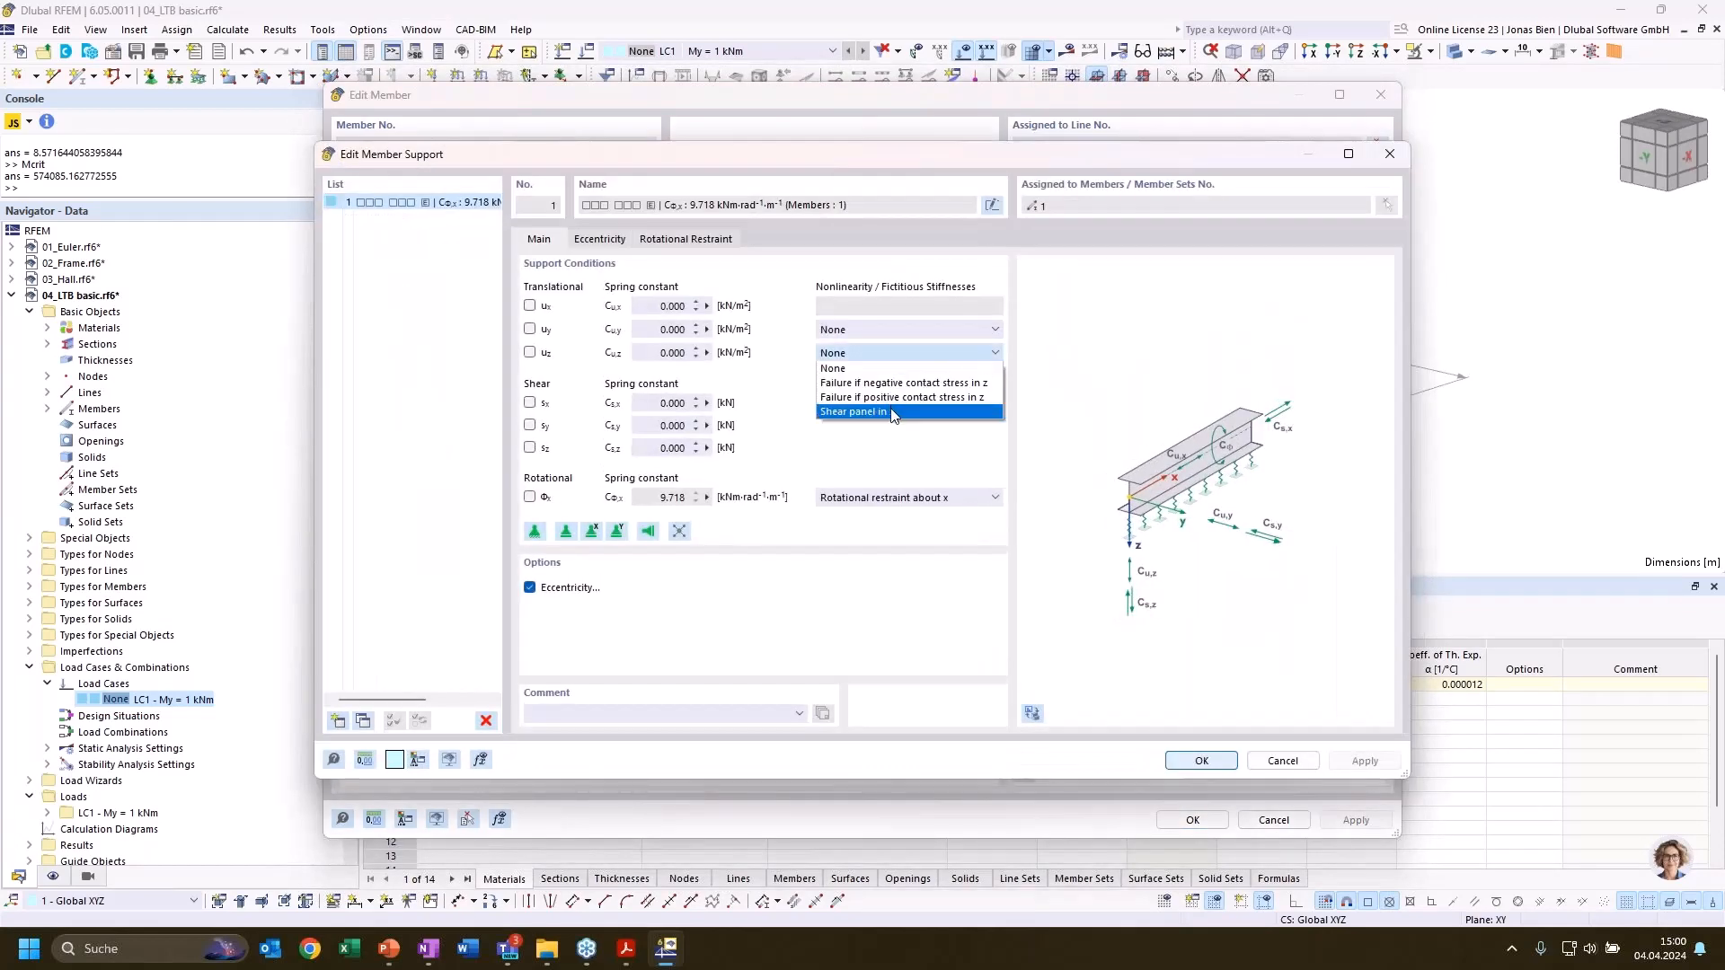
{"action": "left_click", "coordinate": [900, 329]}
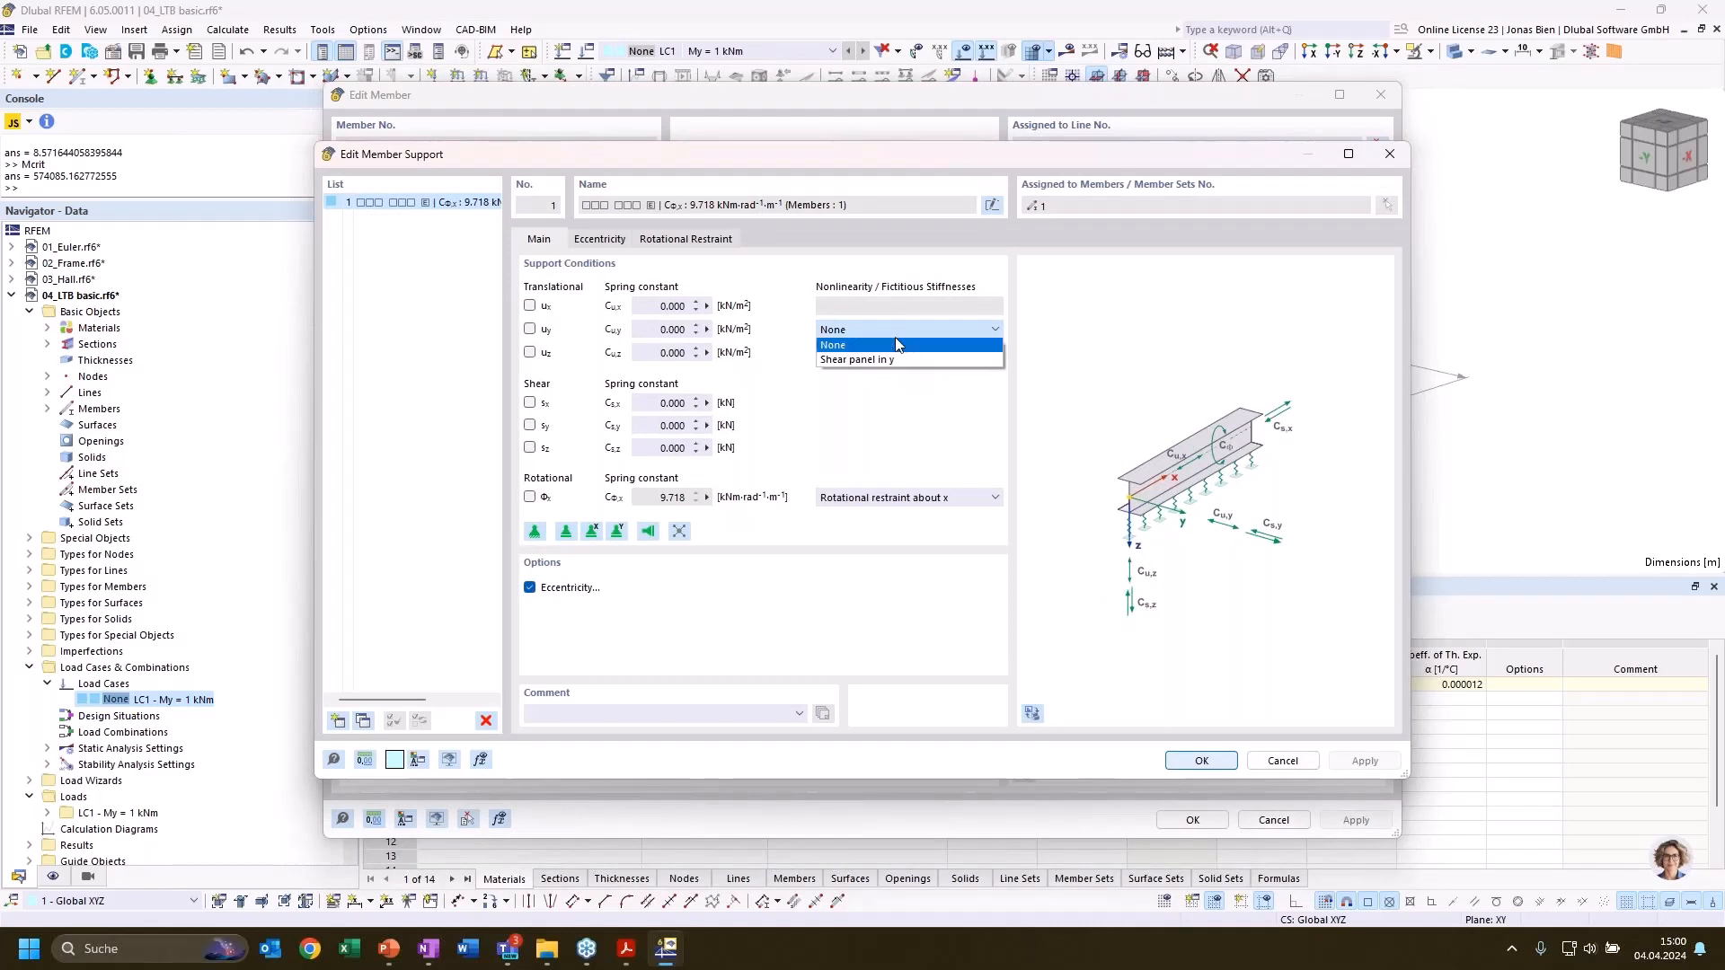
{"action": "left_click", "coordinate": [893, 353]}
{"action": "left_click", "coordinate": [890, 353]}
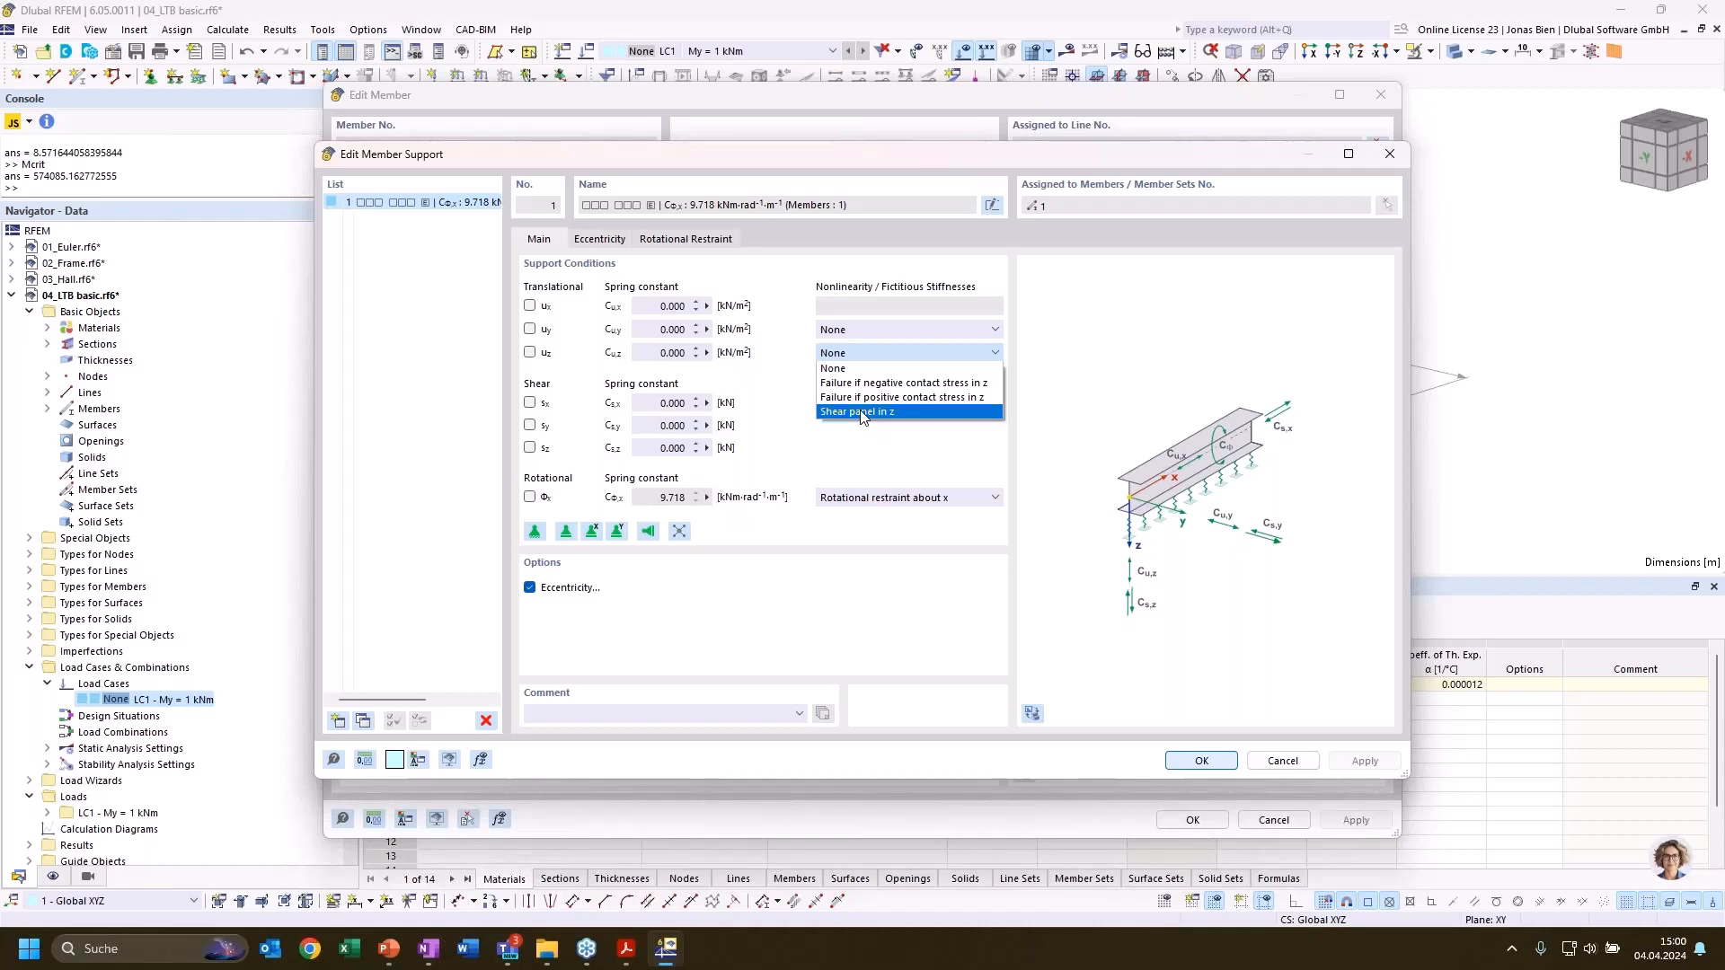
{"action": "left_click", "coordinate": [903, 348]}
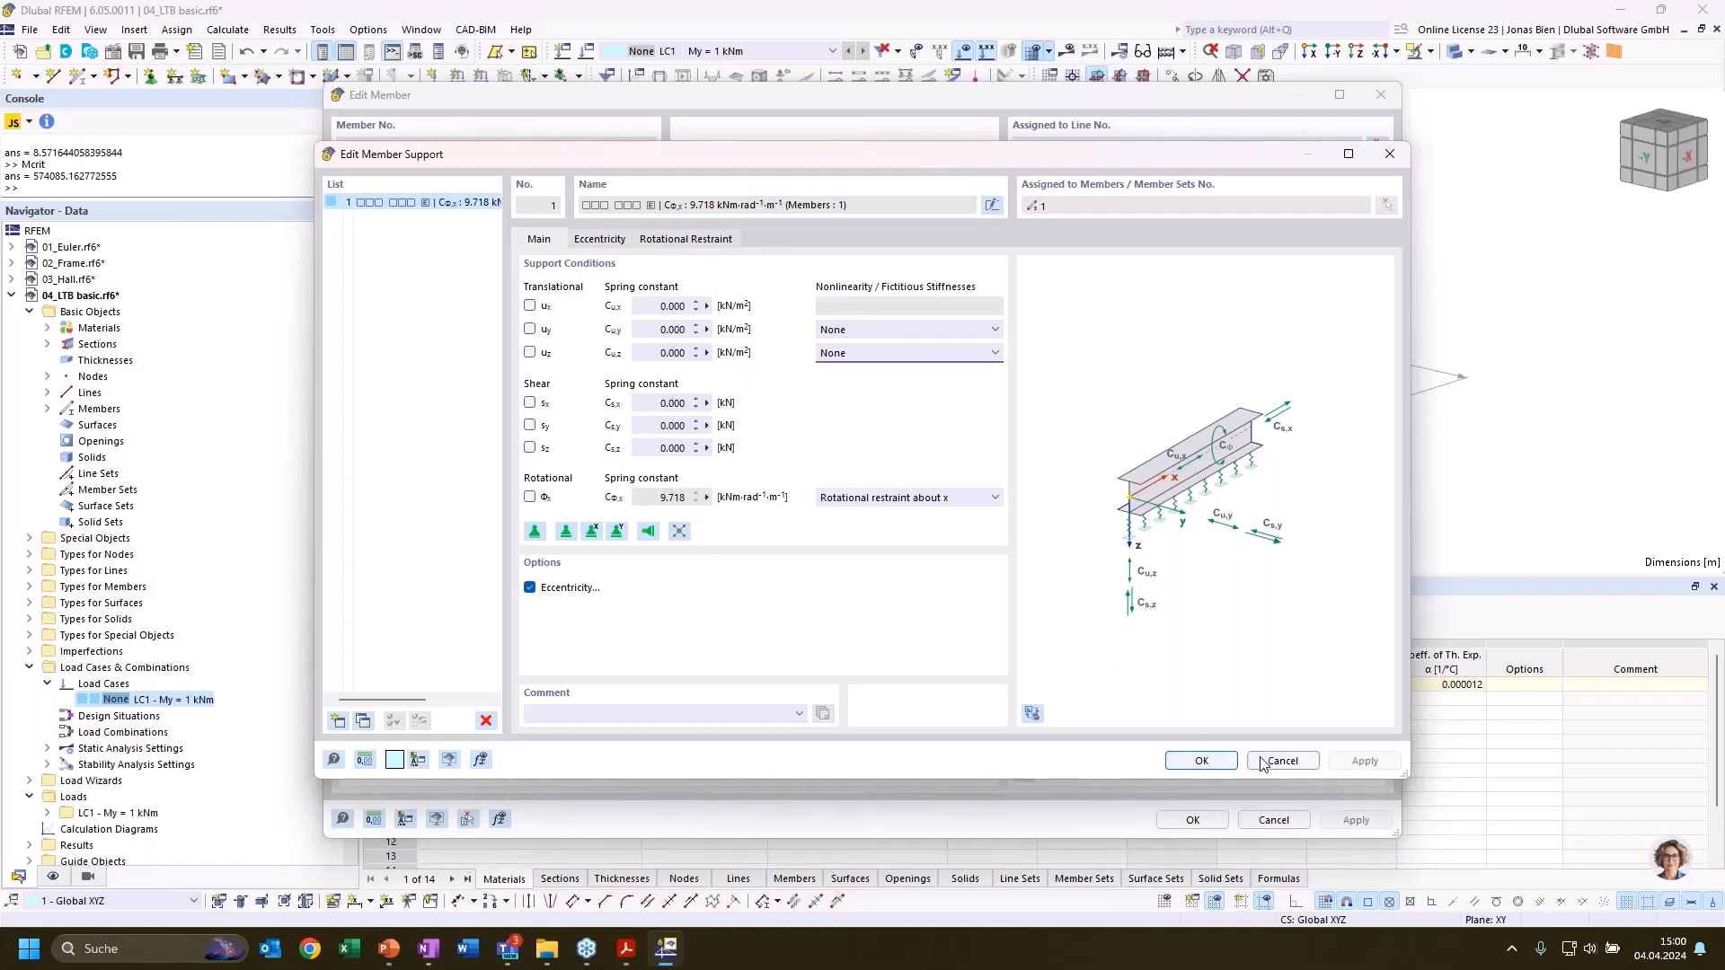
{"action": "left_click", "coordinate": [1206, 764]}
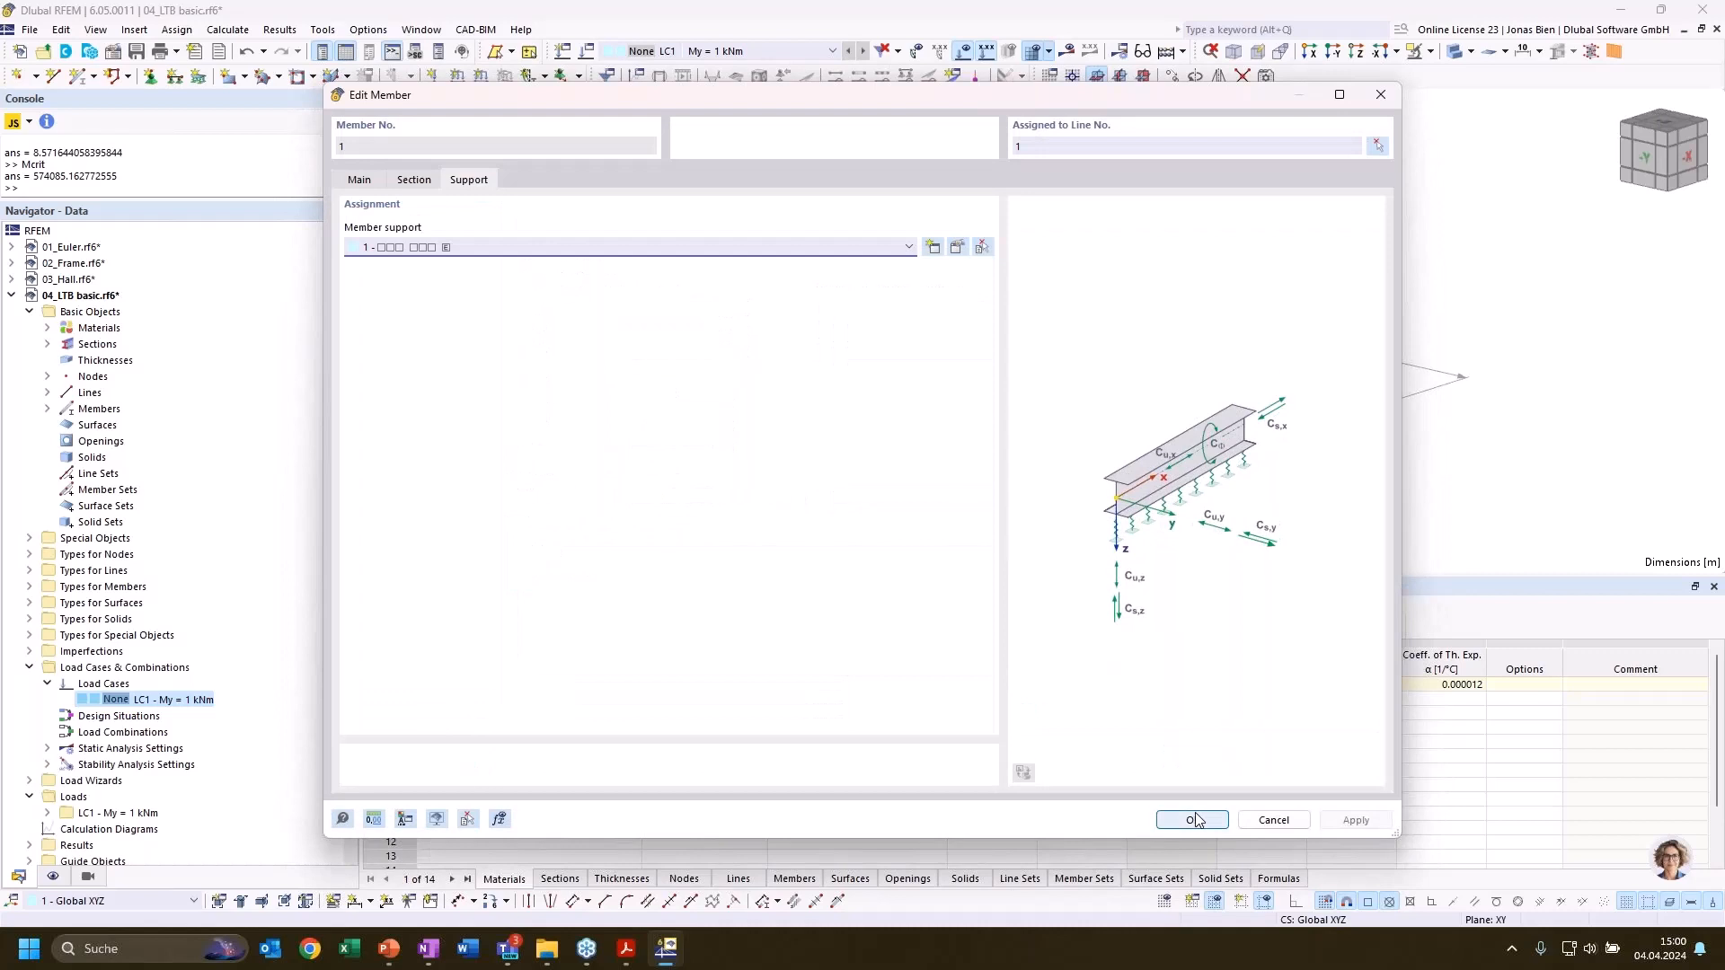
{"action": "left_click", "coordinate": [1197, 819]}
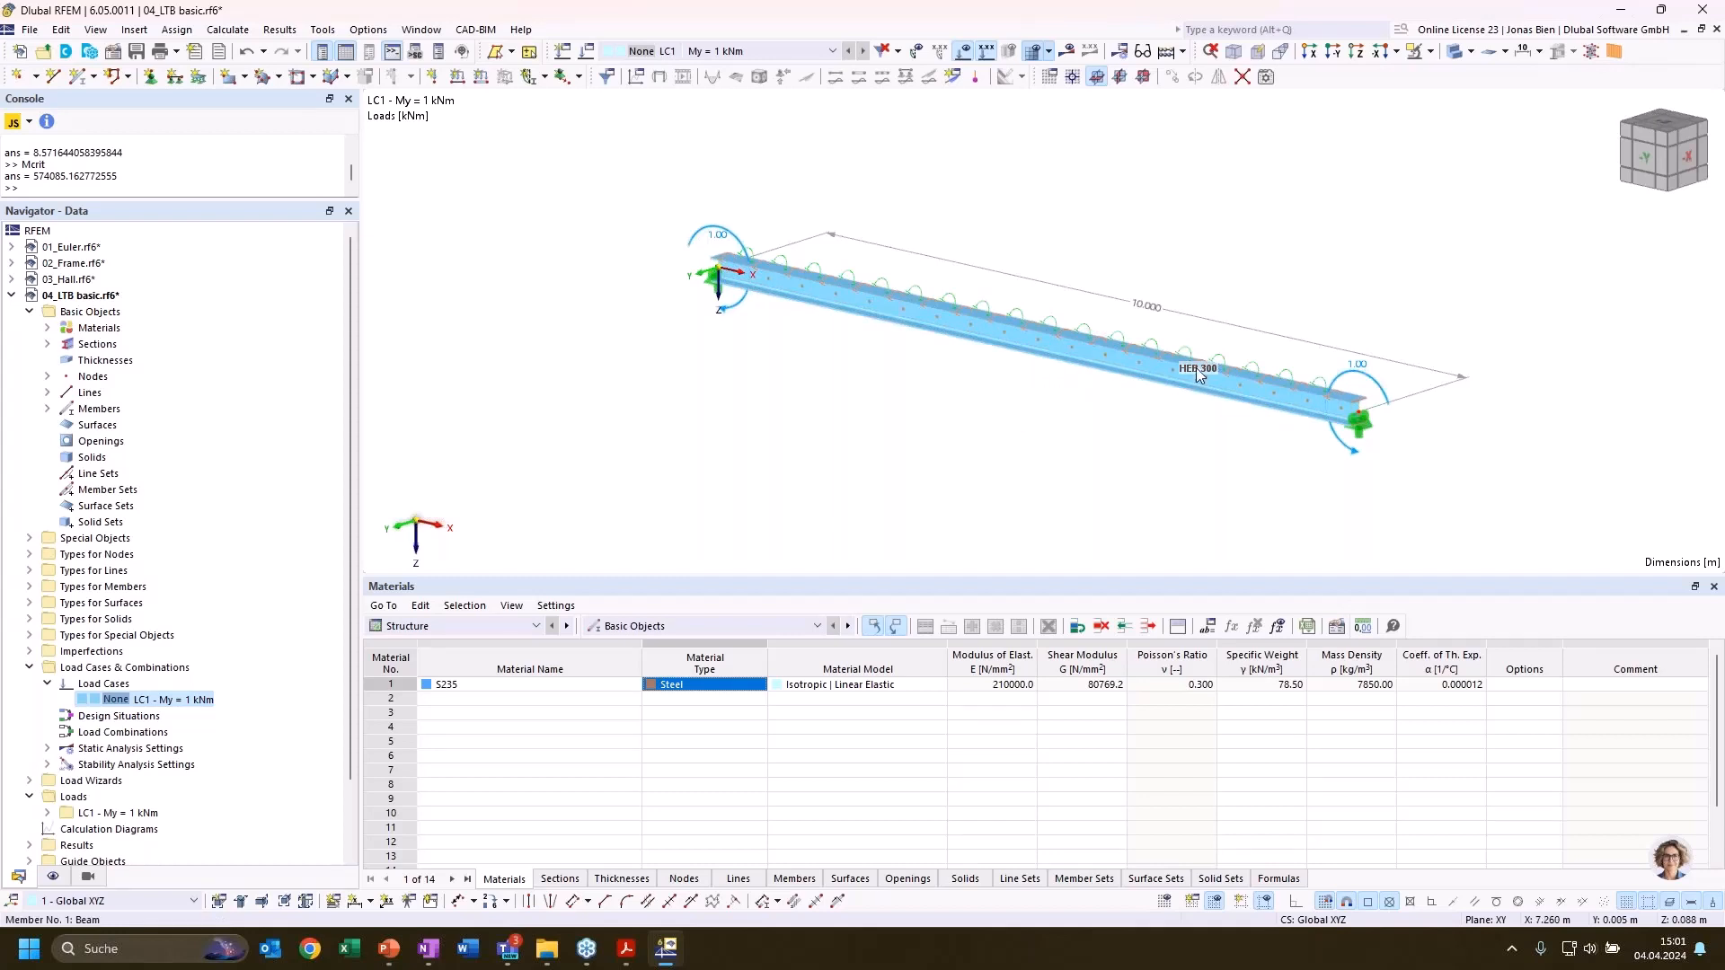
Activate the Steel Design add-on in the base data of model 04_LTB basic
{"action": "right_click", "coordinate": [141, 295]}
{"action": "key", "text": "Escape"}
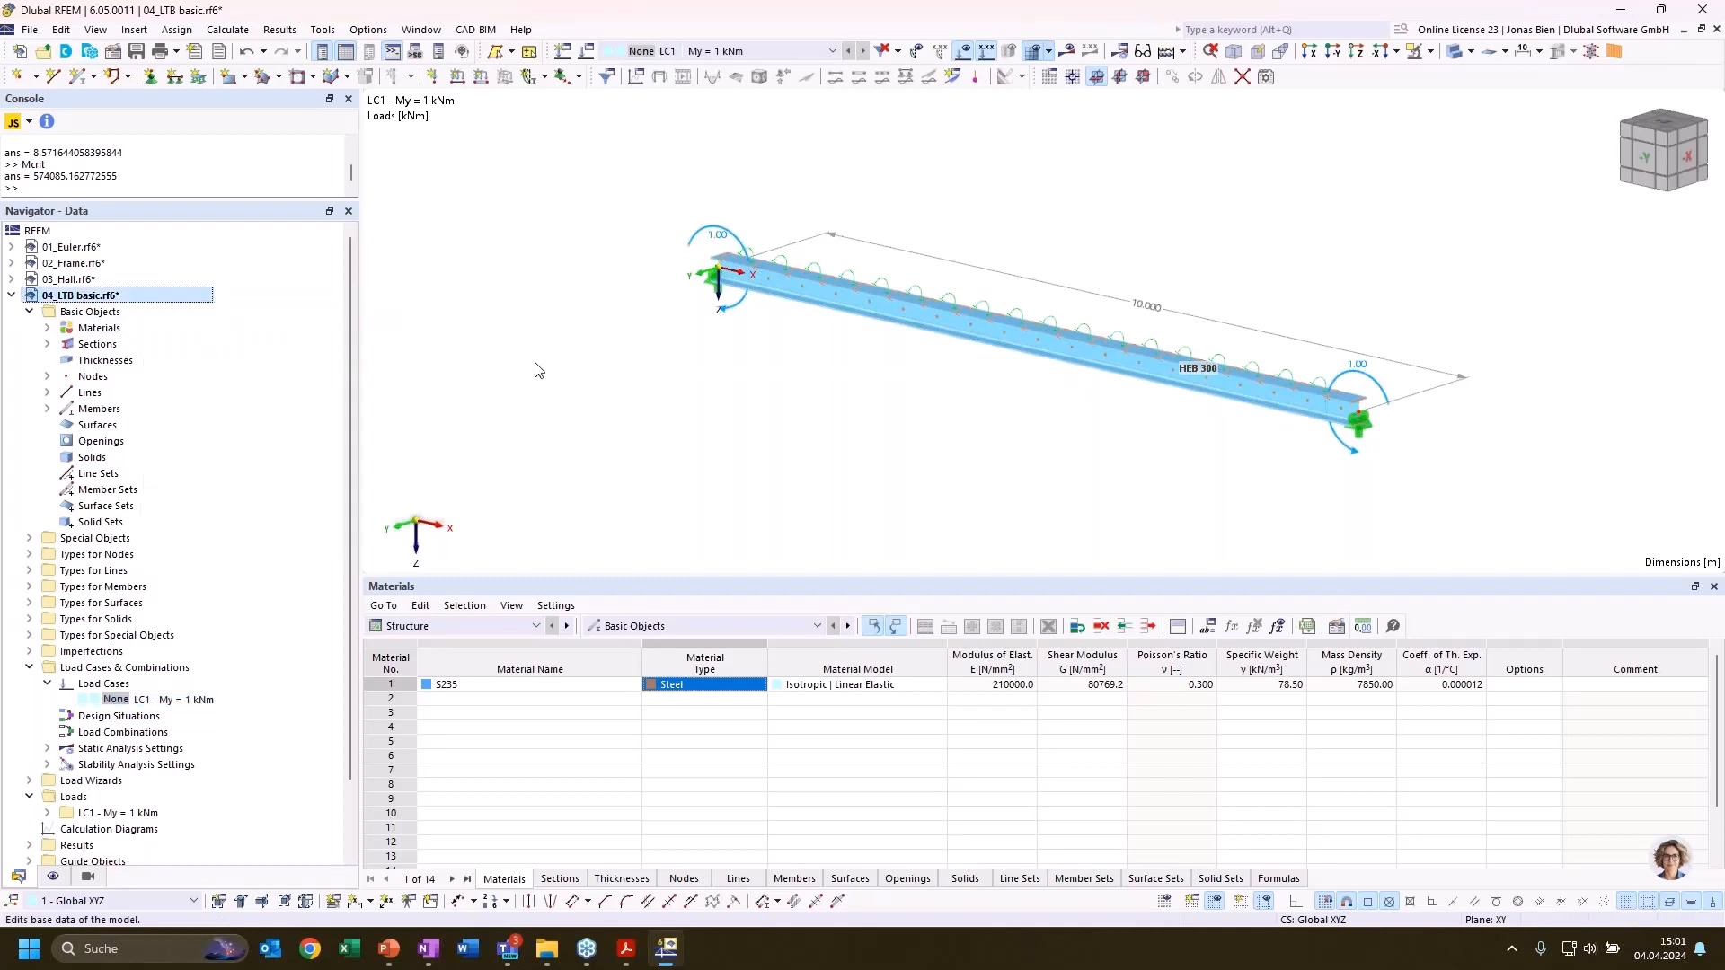
{"action": "double_click", "coordinate": [537, 372]}
{"action": "left_click", "coordinate": [572, 123]}
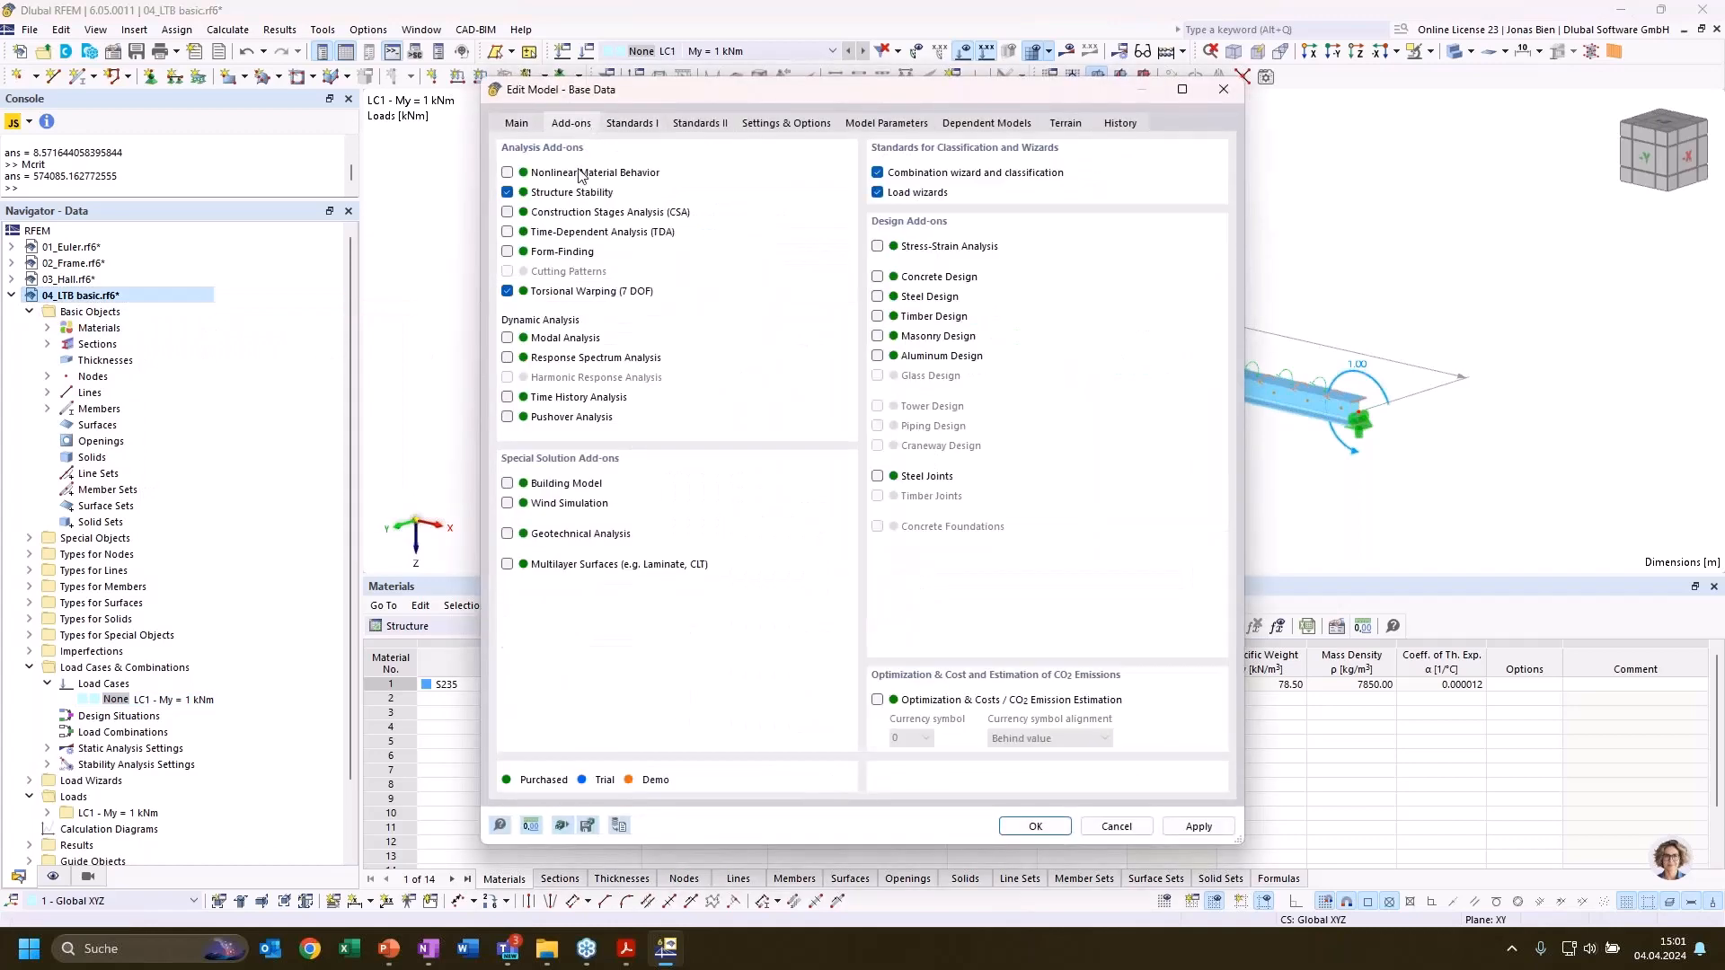
{"action": "left_click", "coordinate": [878, 296]}
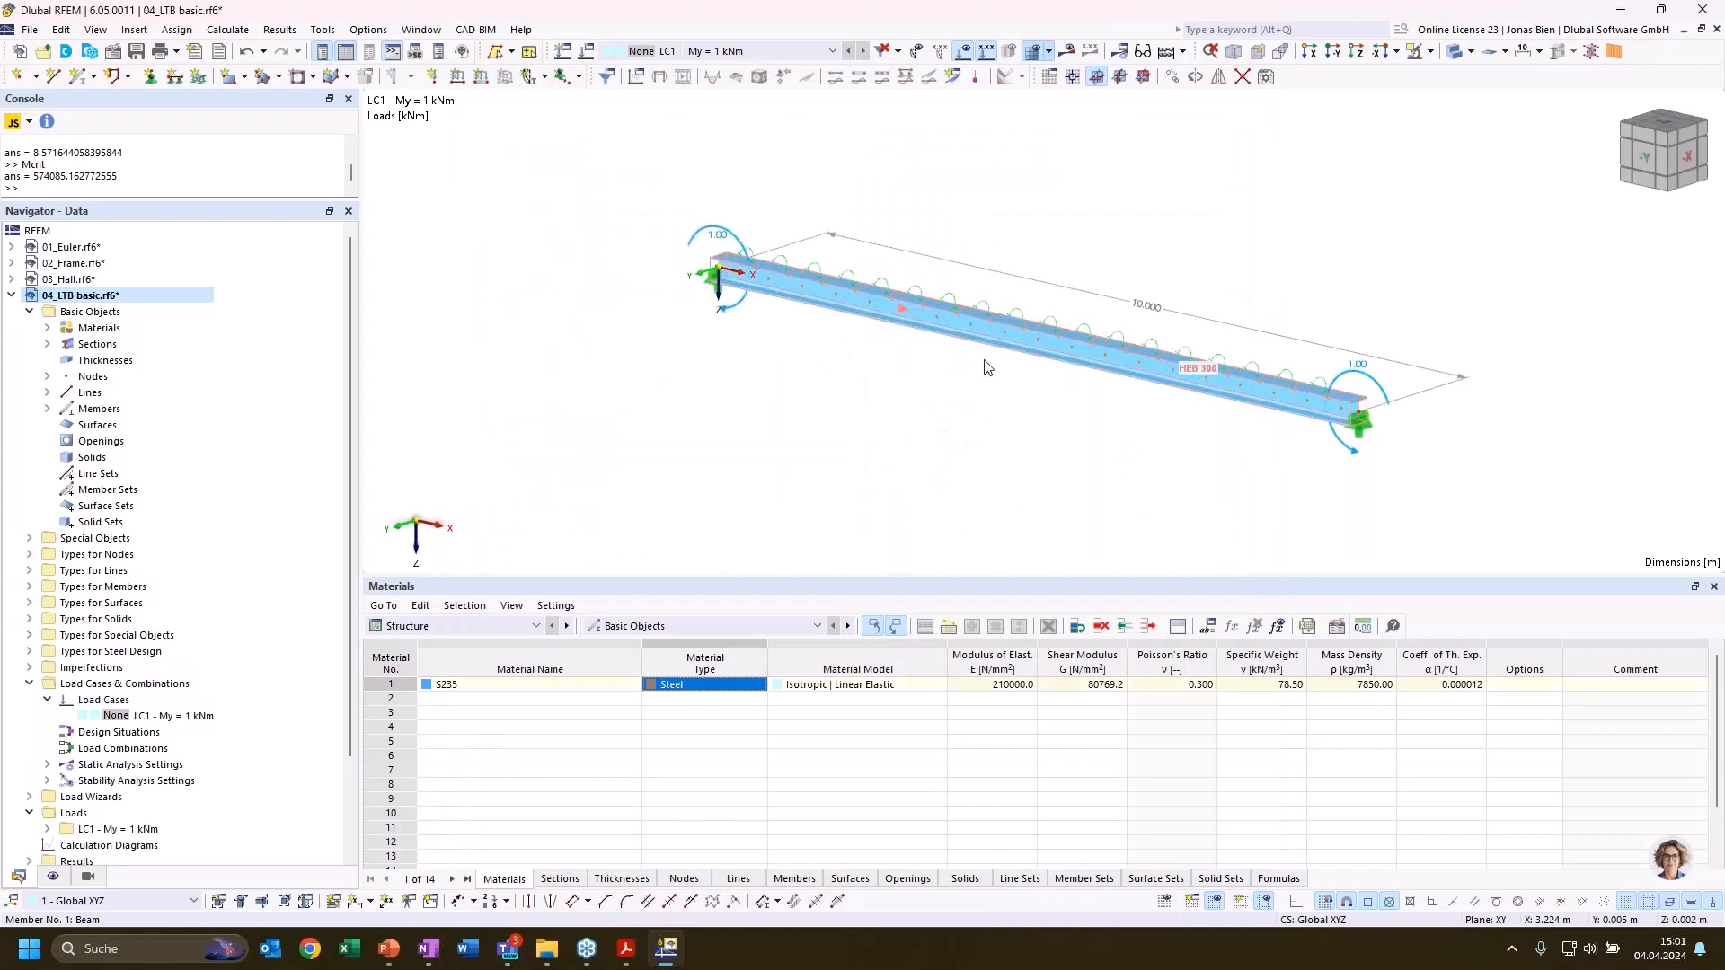
Create new steel design effective lengths for the beam, keeping the eigenvalue method and the default supports at both ends
{"action": "double_click", "coordinate": [985, 360]}
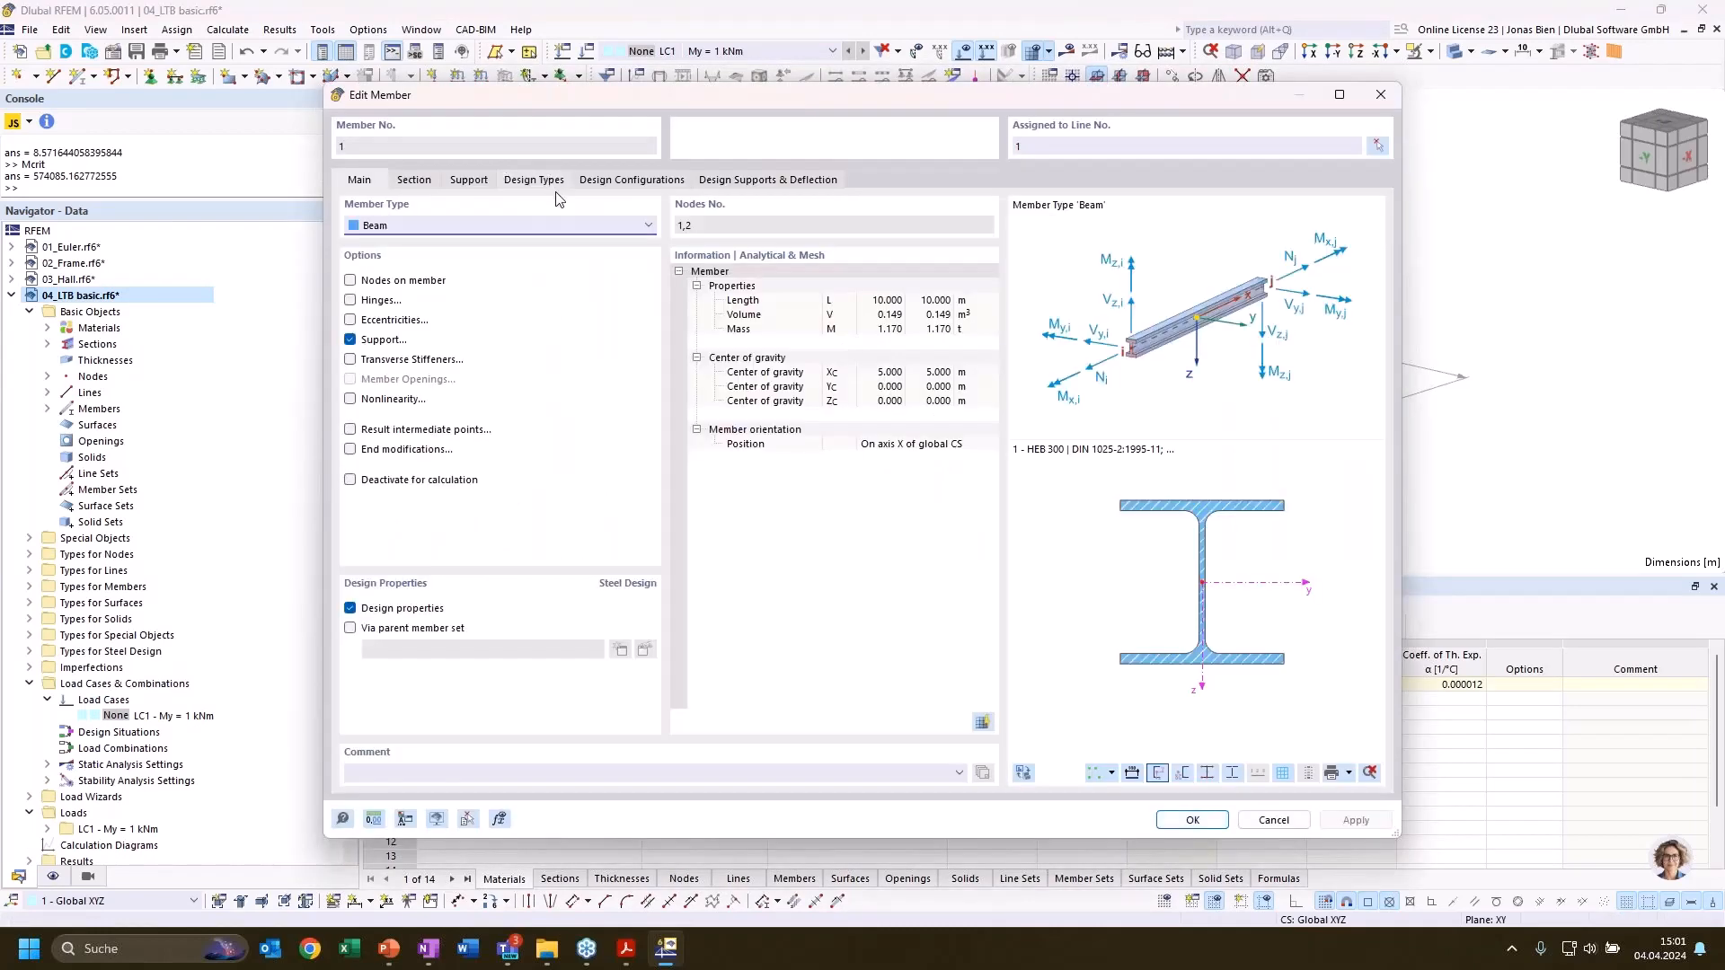
{"action": "left_click", "coordinate": [551, 177]}
{"action": "left_click", "coordinate": [564, 246]}
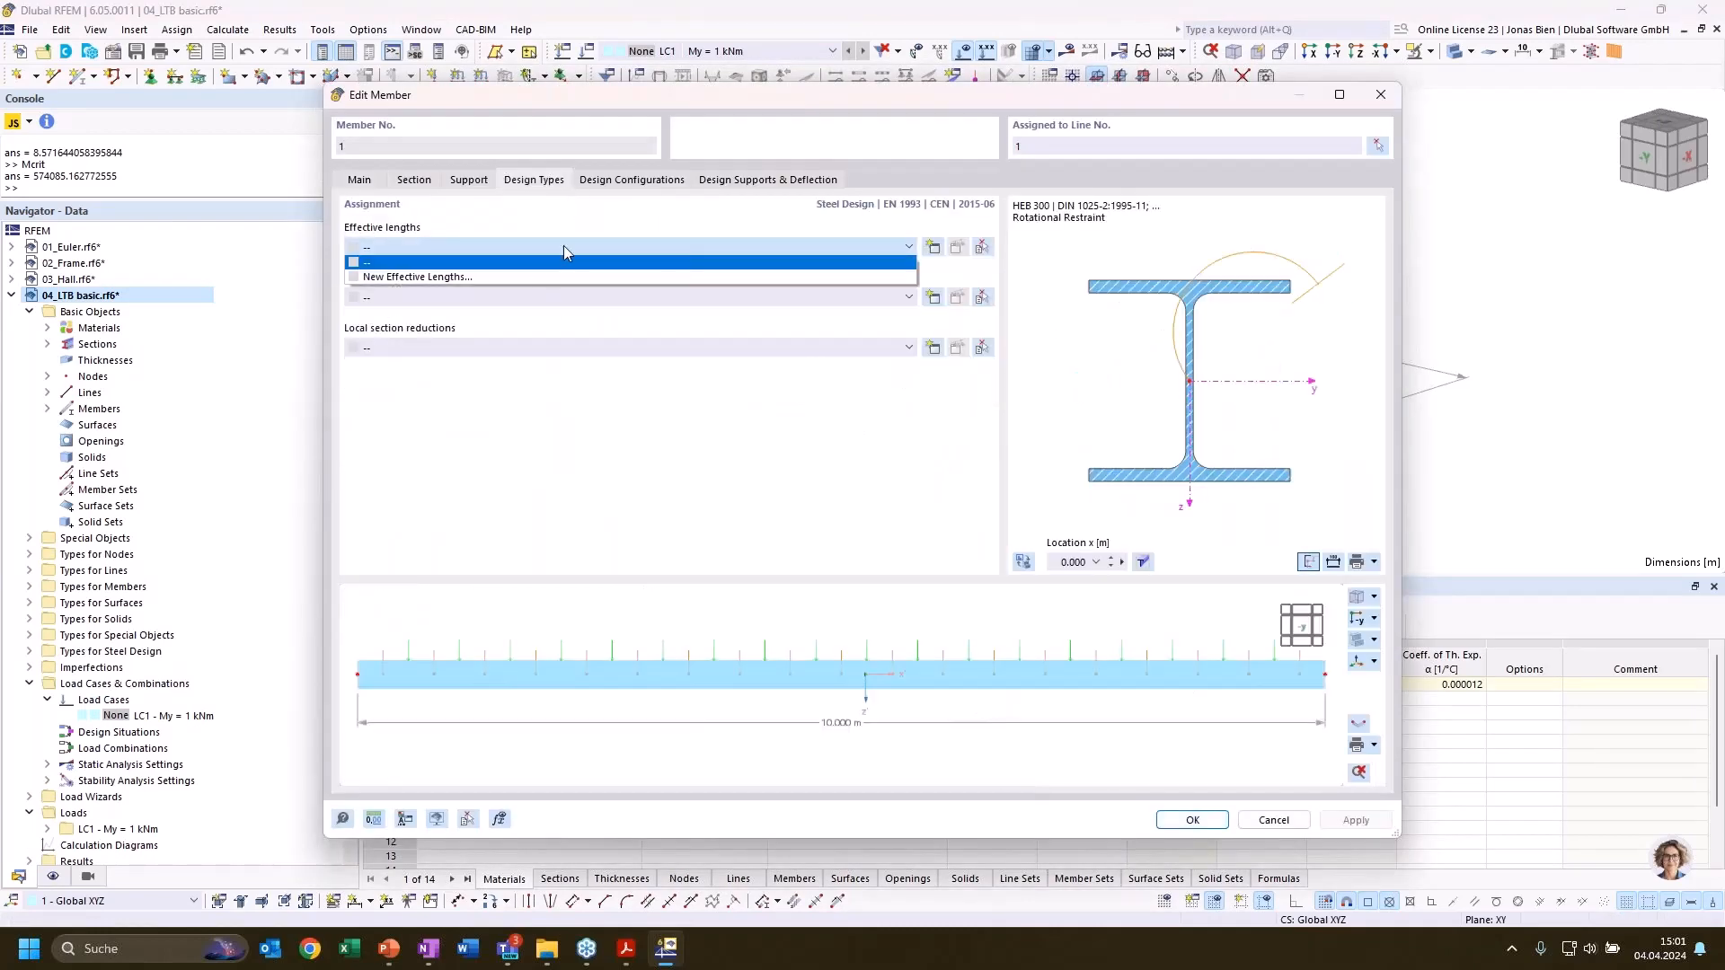
{"action": "left_click", "coordinate": [519, 276]}
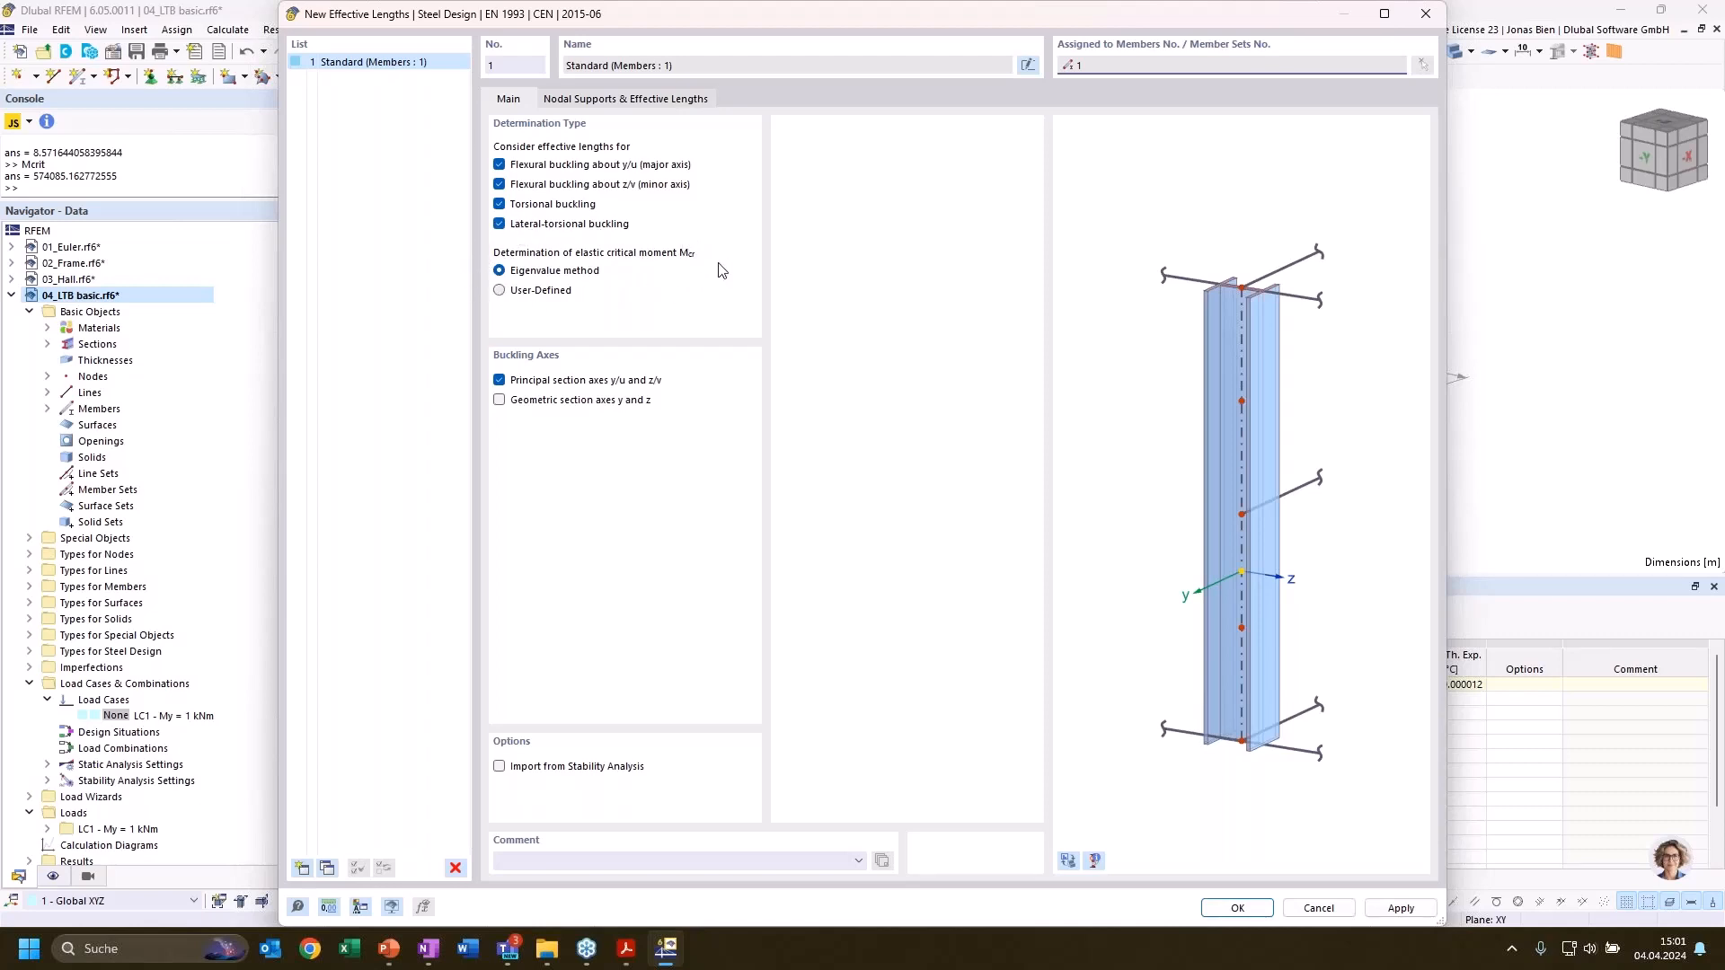
{"action": "left_click", "coordinate": [595, 99]}
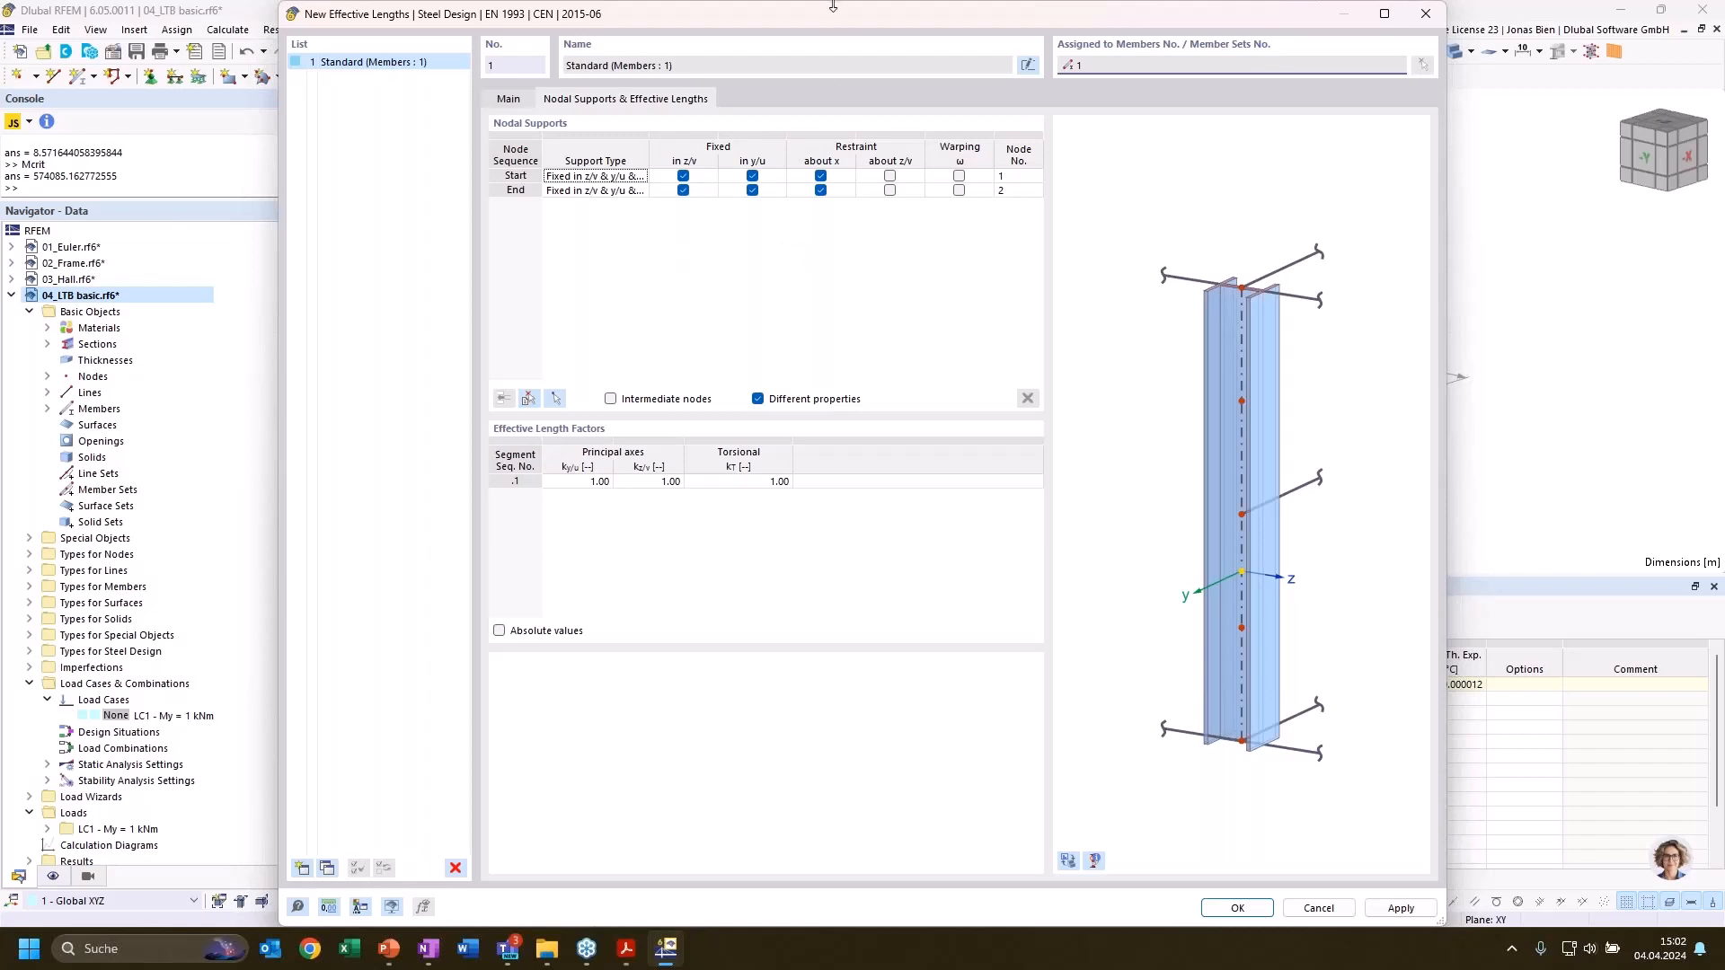
{"action": "left_click_drag", "start_coordinate": [832, 6], "coordinate": [828, 43]}
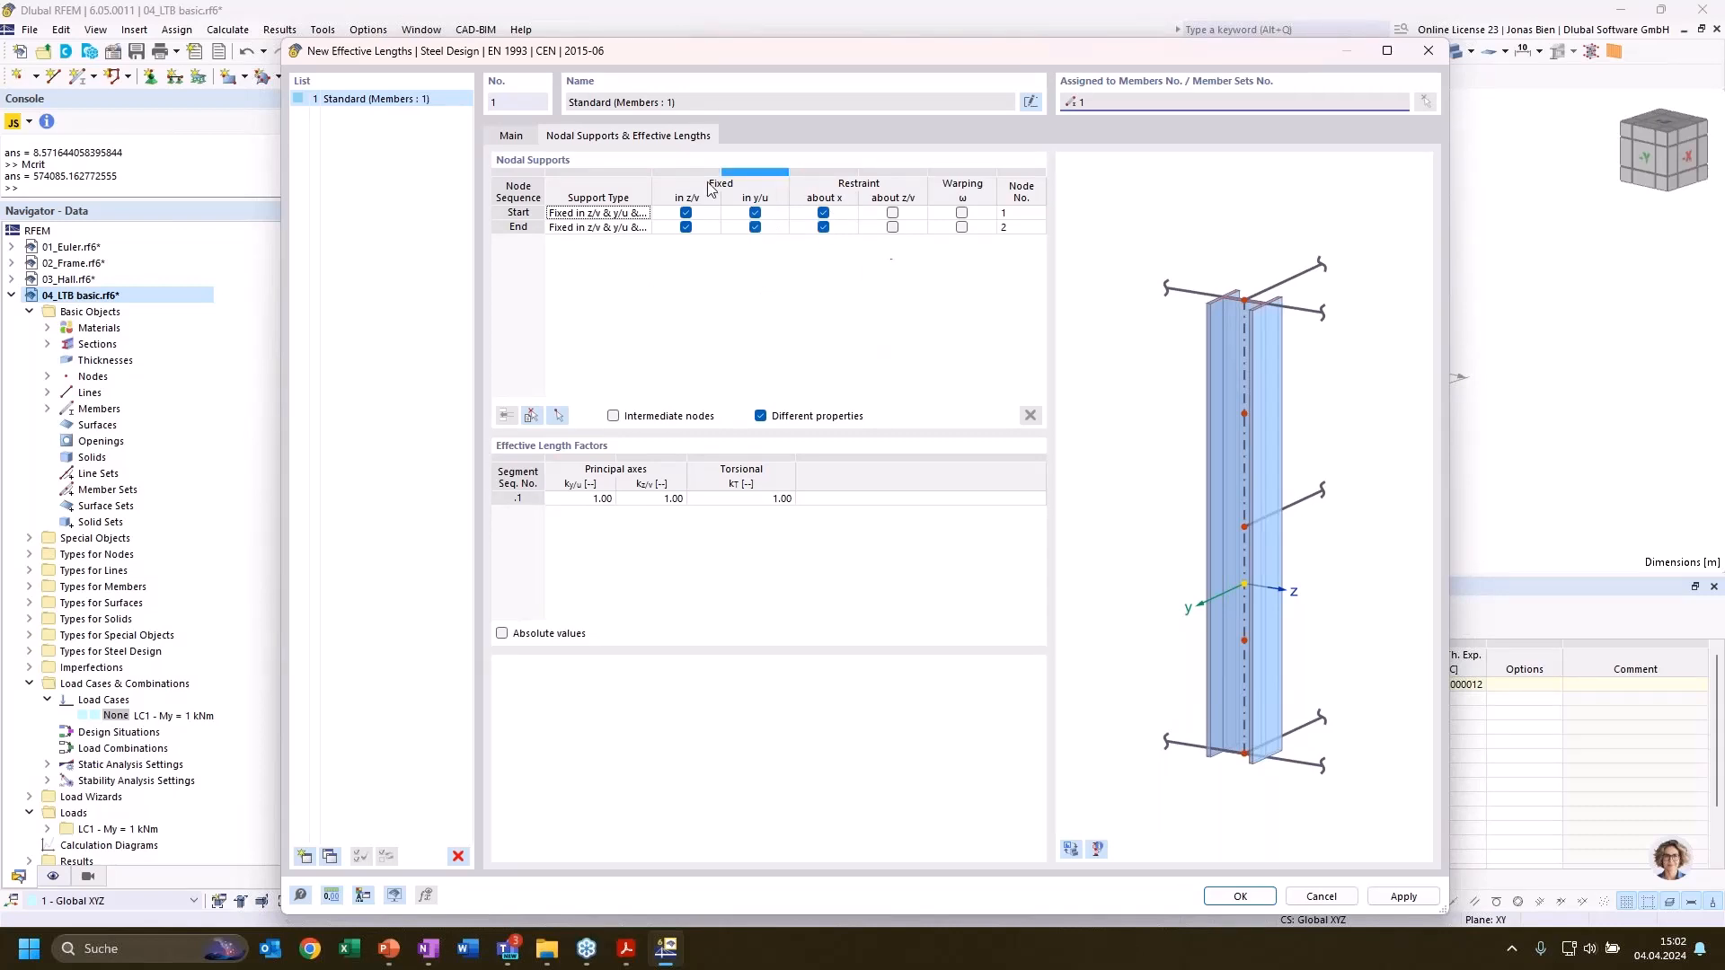
{"action": "left_click", "coordinate": [1245, 897]}
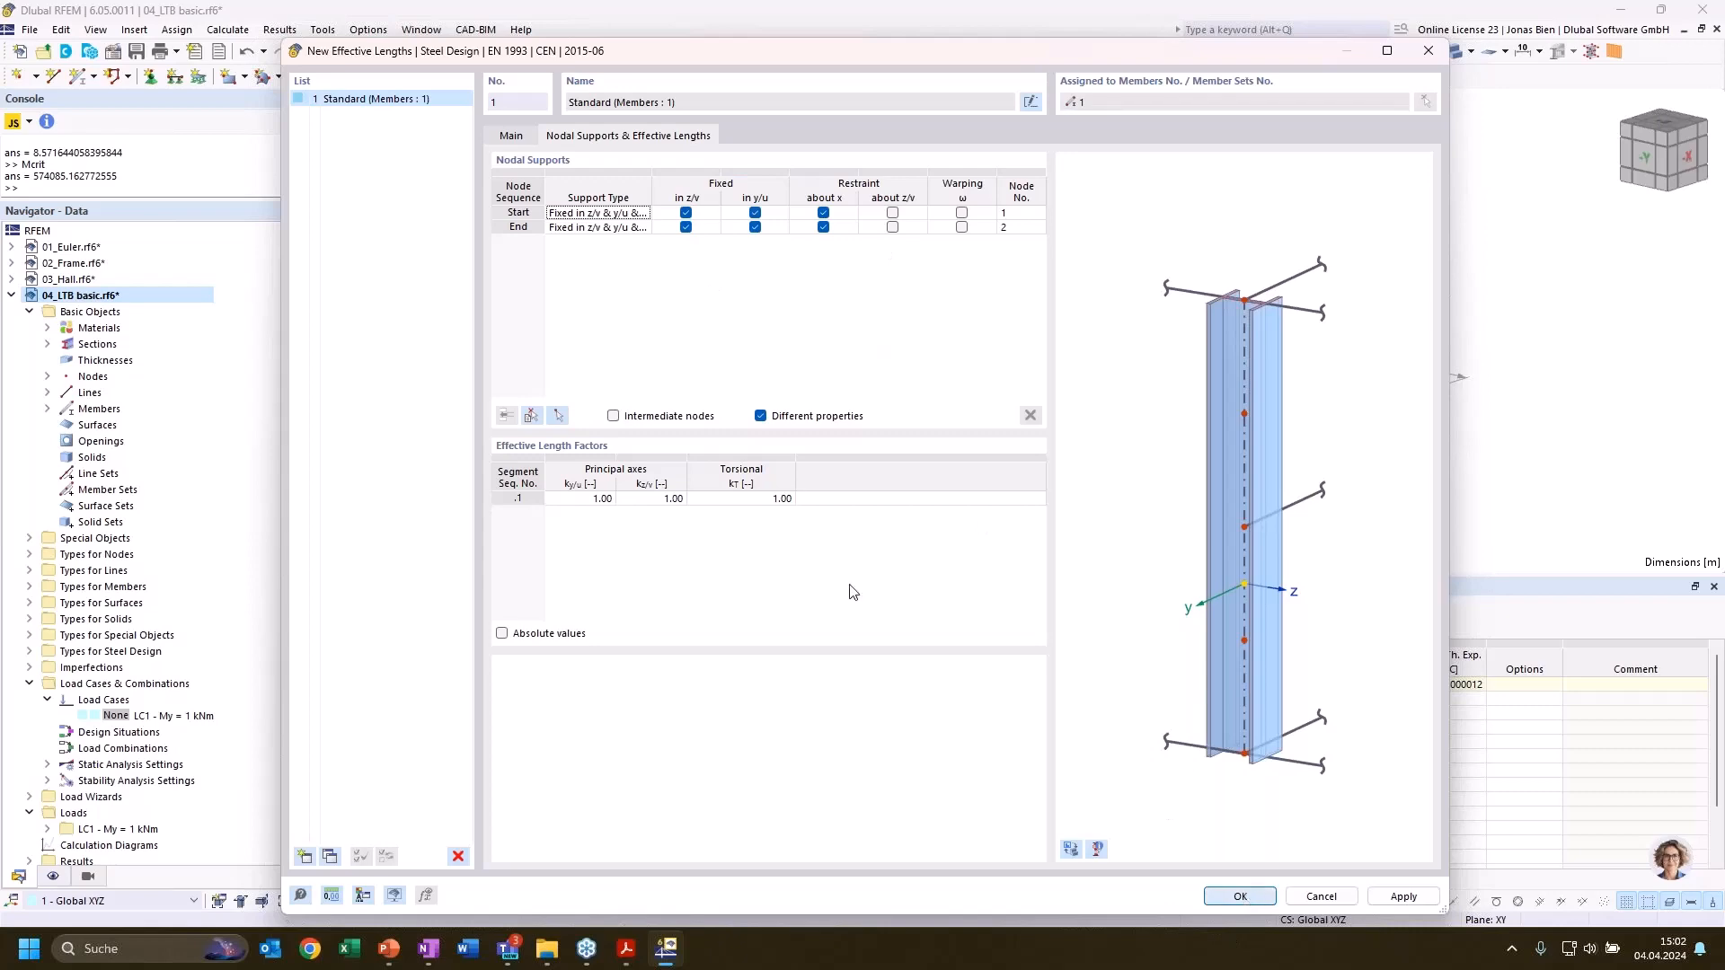
{"action": "left_click", "coordinate": [1193, 820]}
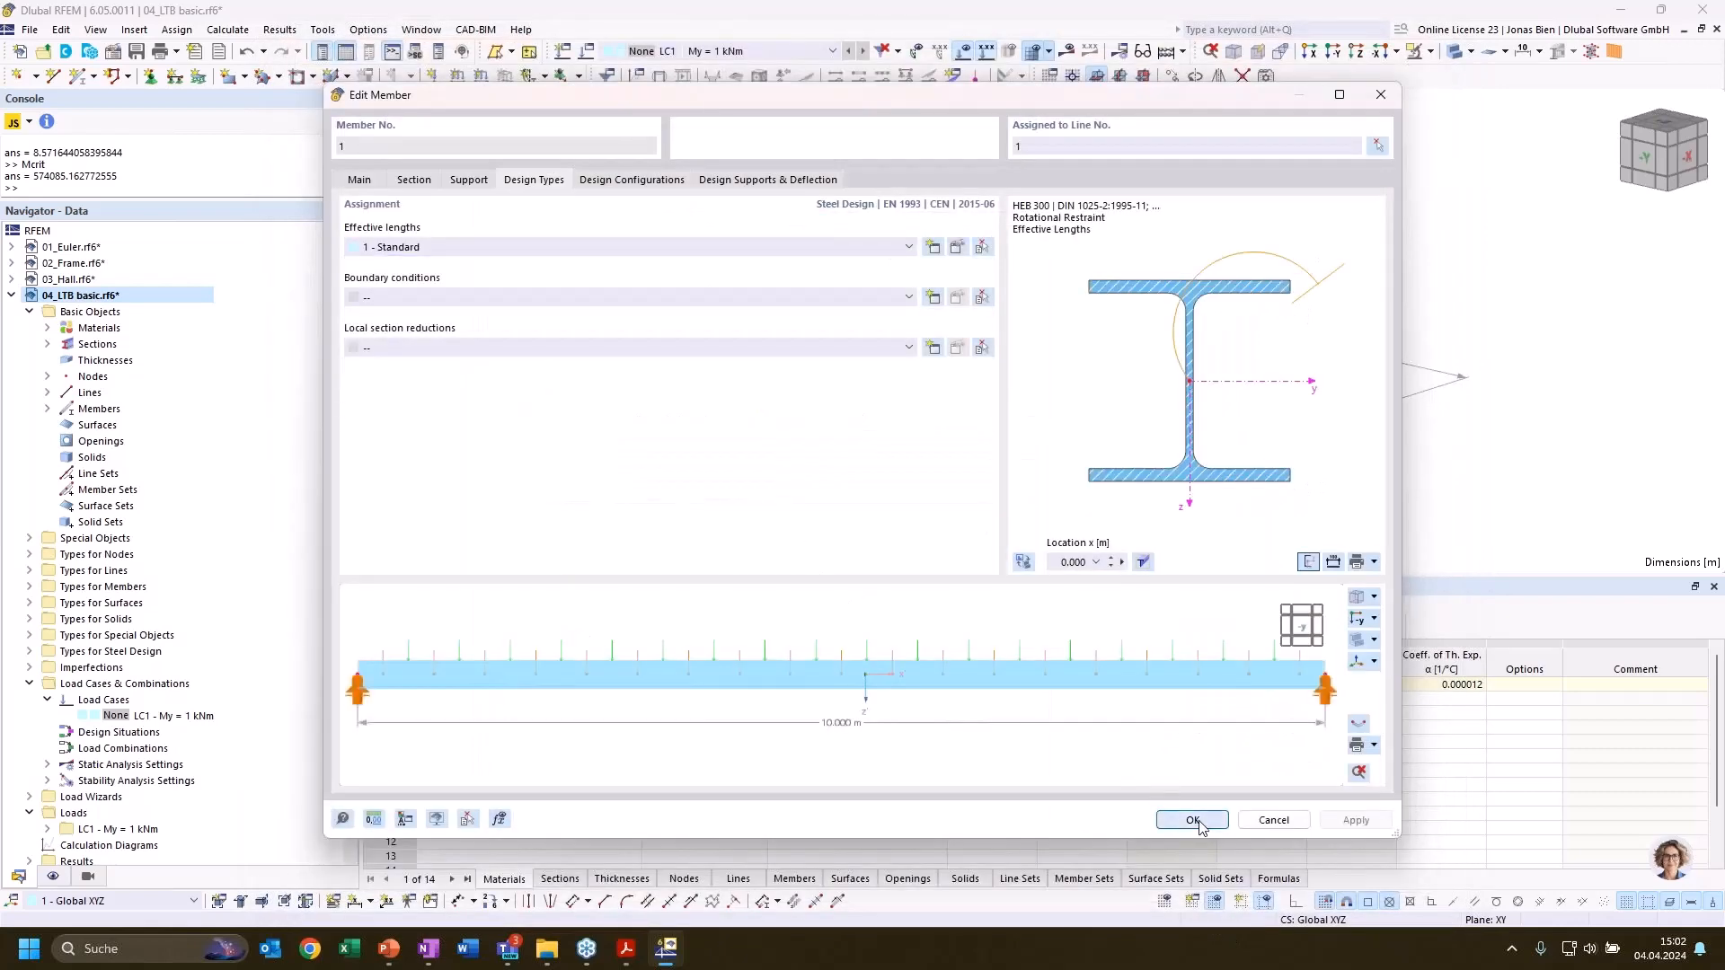
Set the design situation type to ULS (STR/GEO) - Permanent and transient - Eq. 6.10
{"action": "double_click", "coordinate": [109, 732]}
{"action": "left_click", "coordinate": [620, 260]}
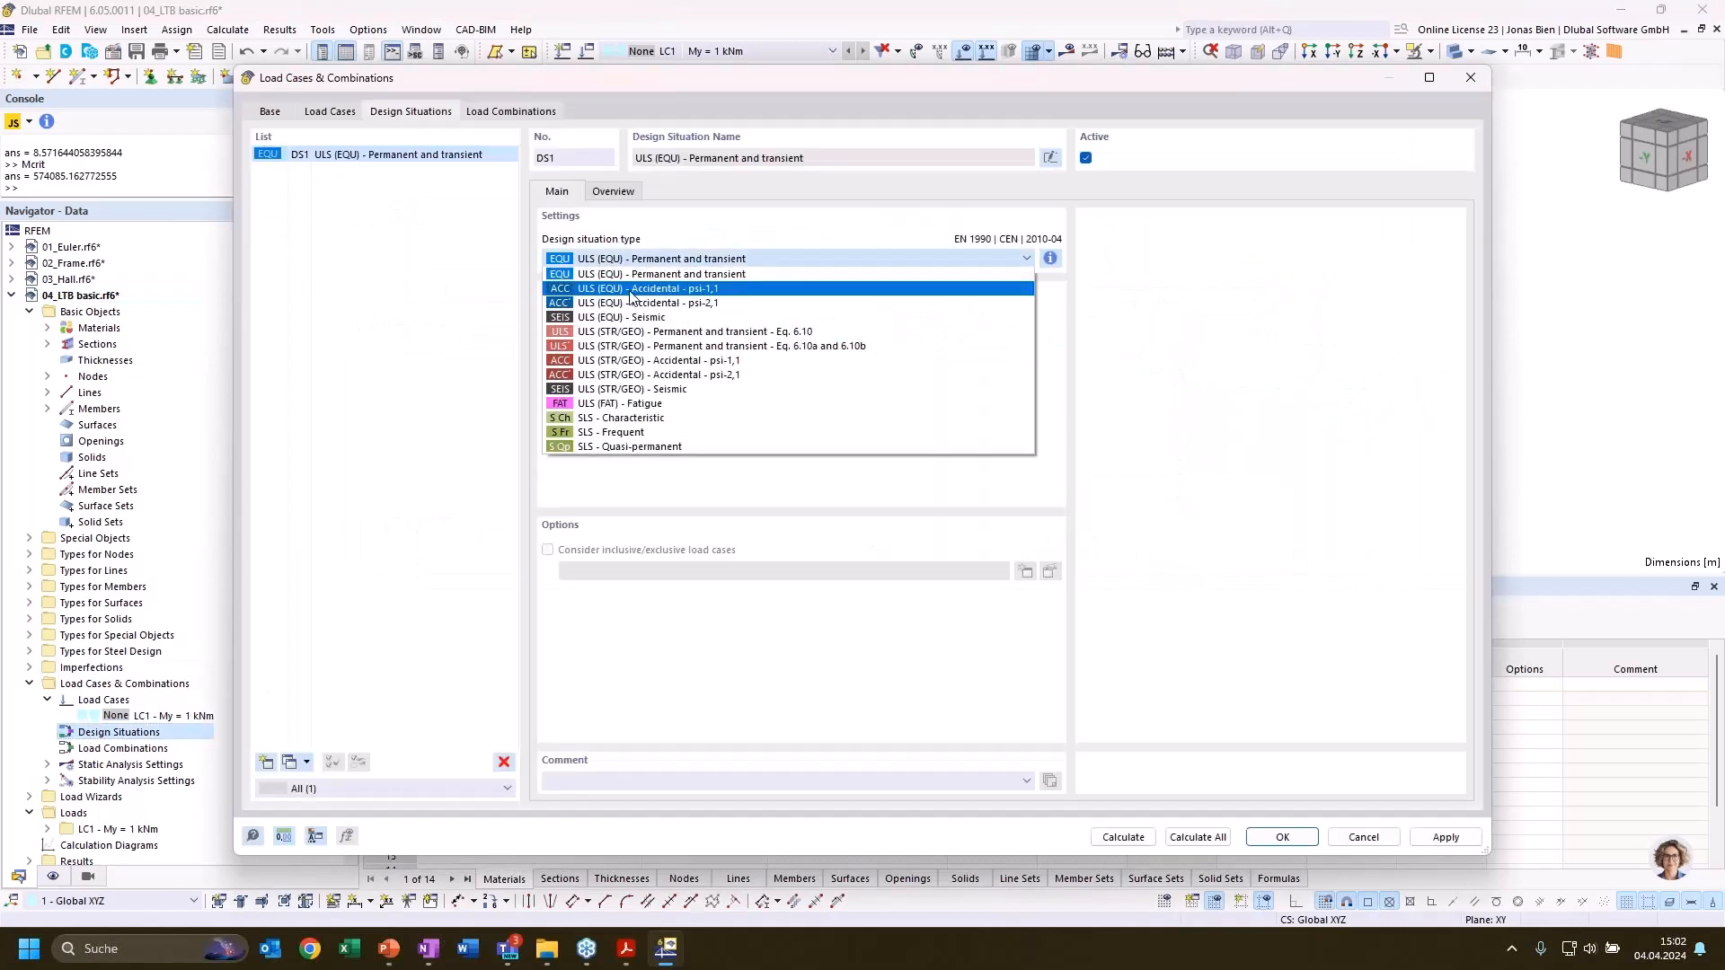
{"action": "left_click", "coordinate": [634, 340]}
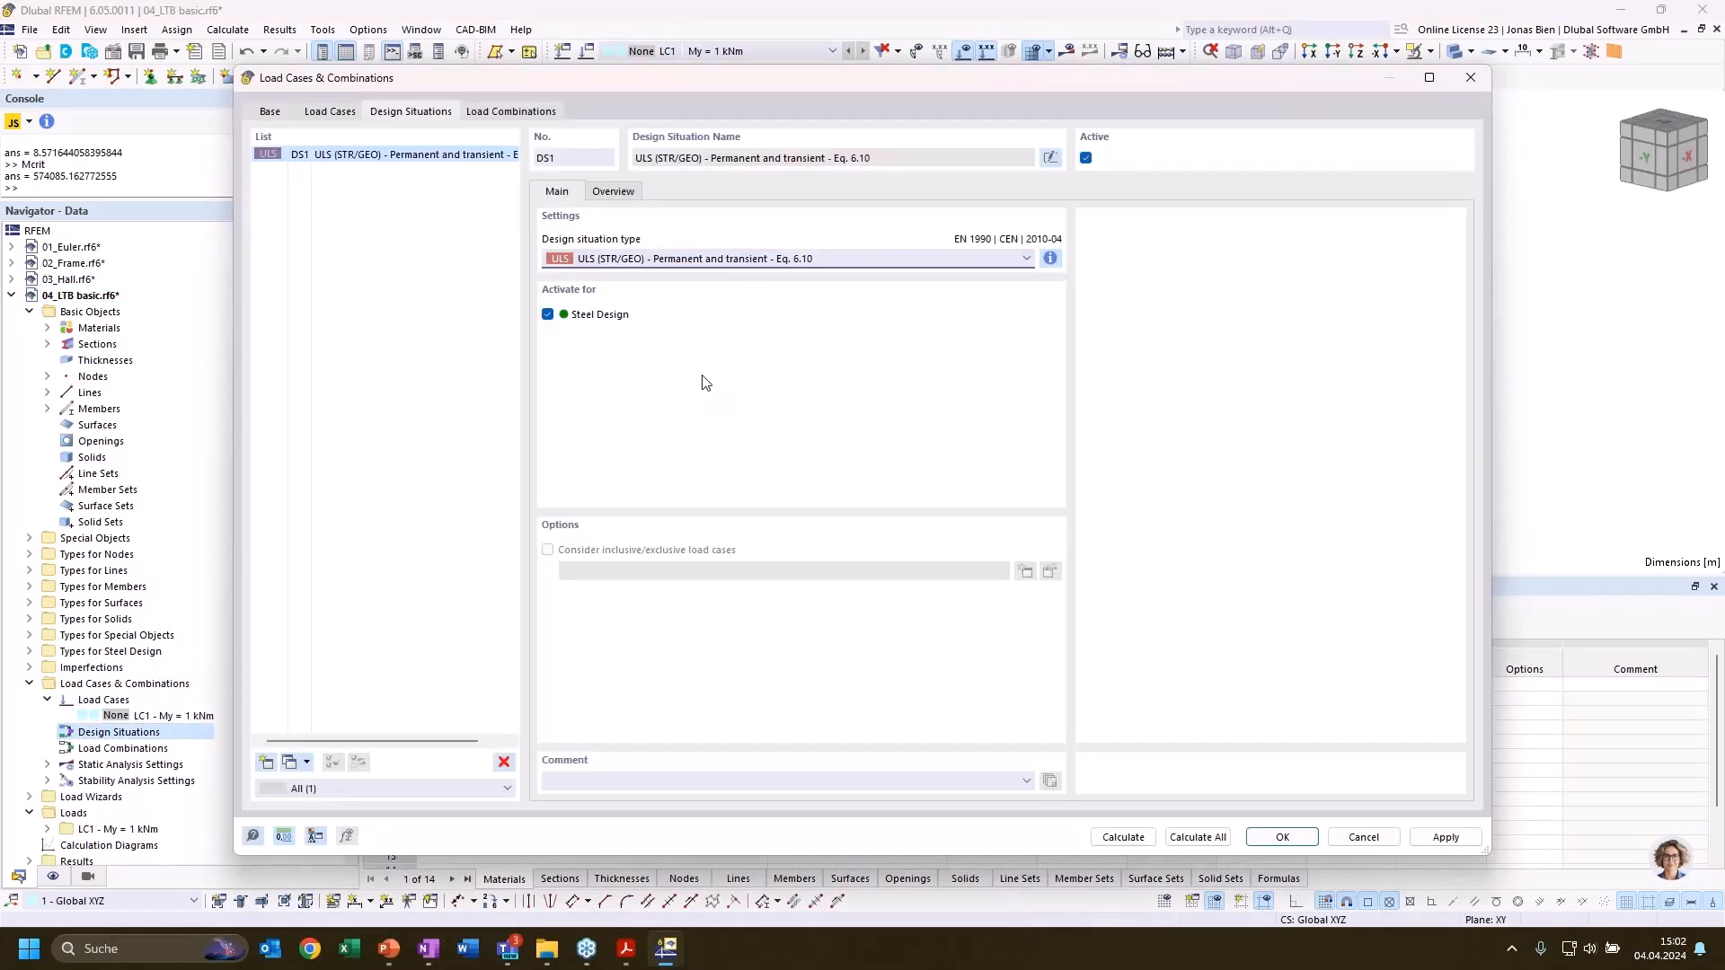
Create a load combination that contains load case LC1 with a factor of 1.00
{"action": "left_click", "coordinate": [508, 111]}
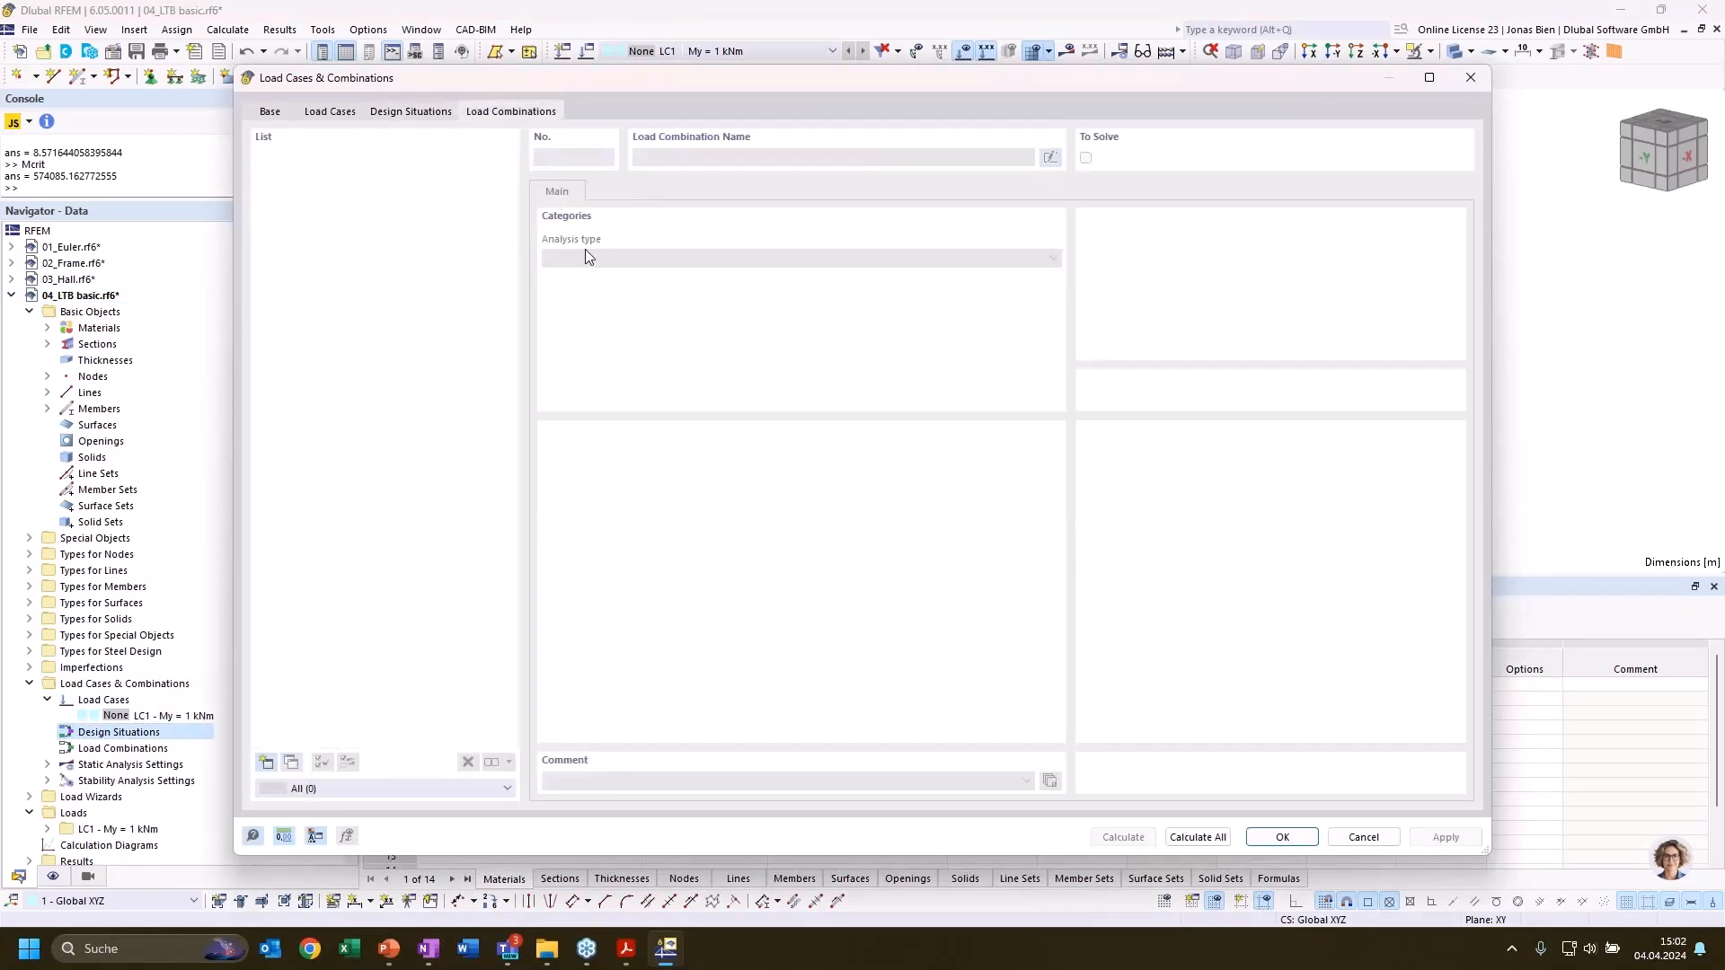
{"action": "left_click", "coordinate": [266, 763]}
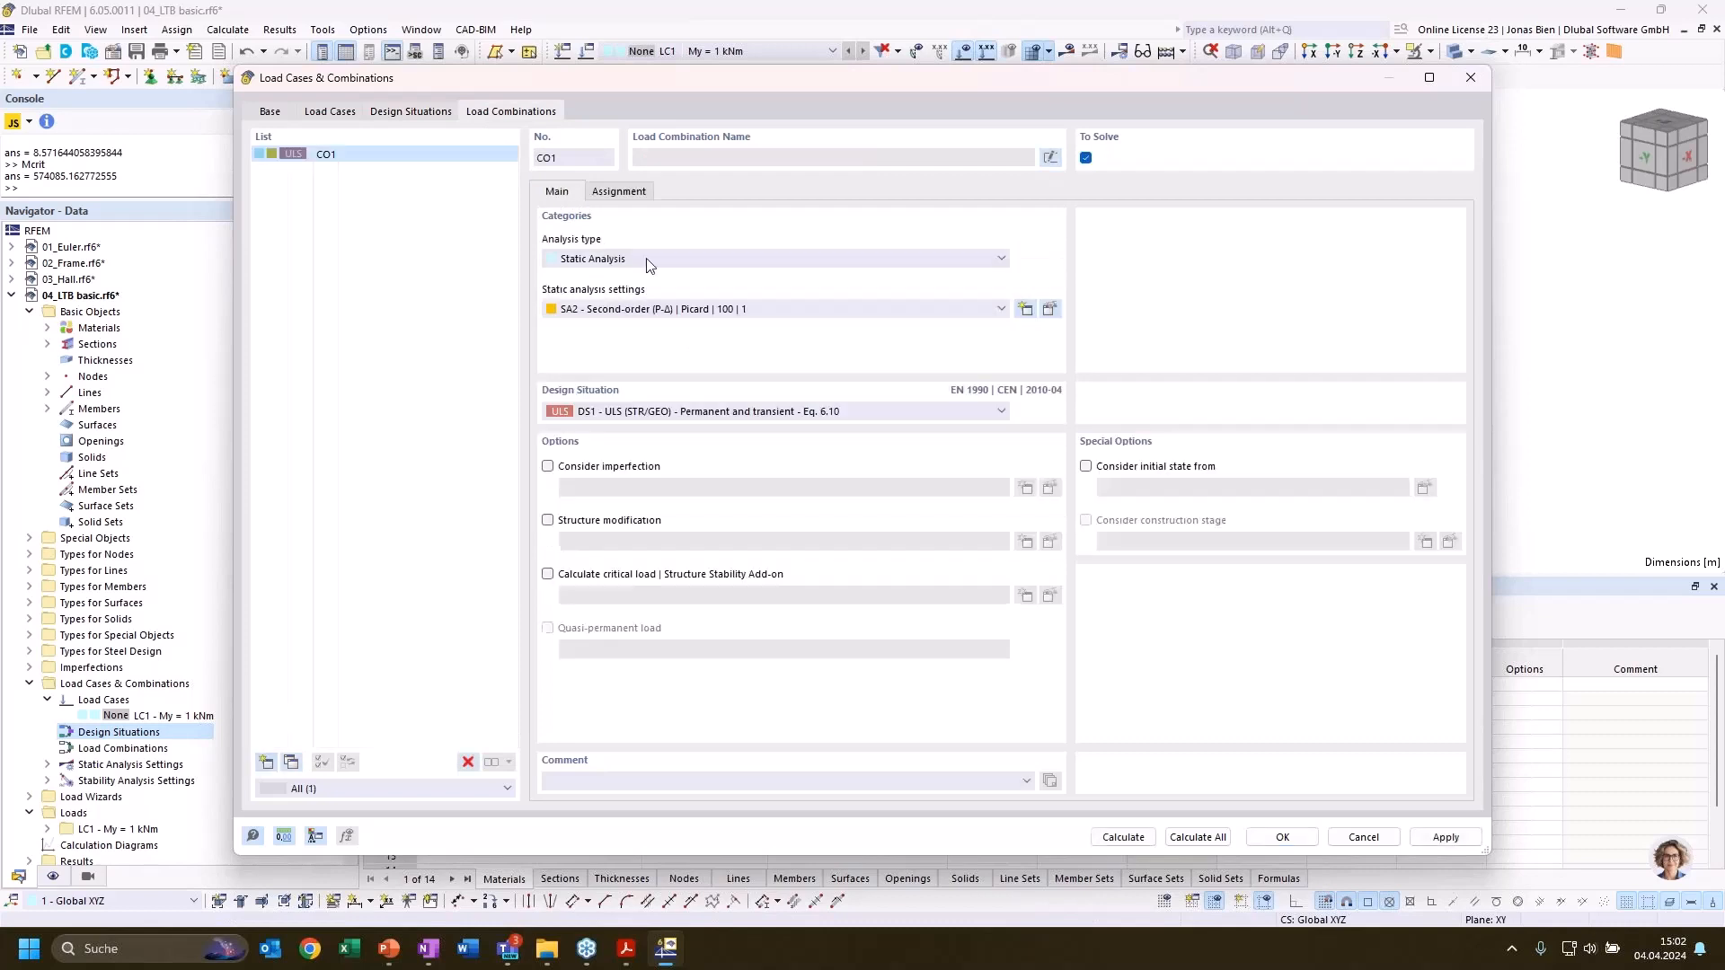
{"action": "left_click", "coordinate": [629, 192]}
{"action": "left_click", "coordinate": [659, 235]}
{"action": "left_click_drag", "start_coordinate": [659, 235], "coordinate": [1040, 420]}
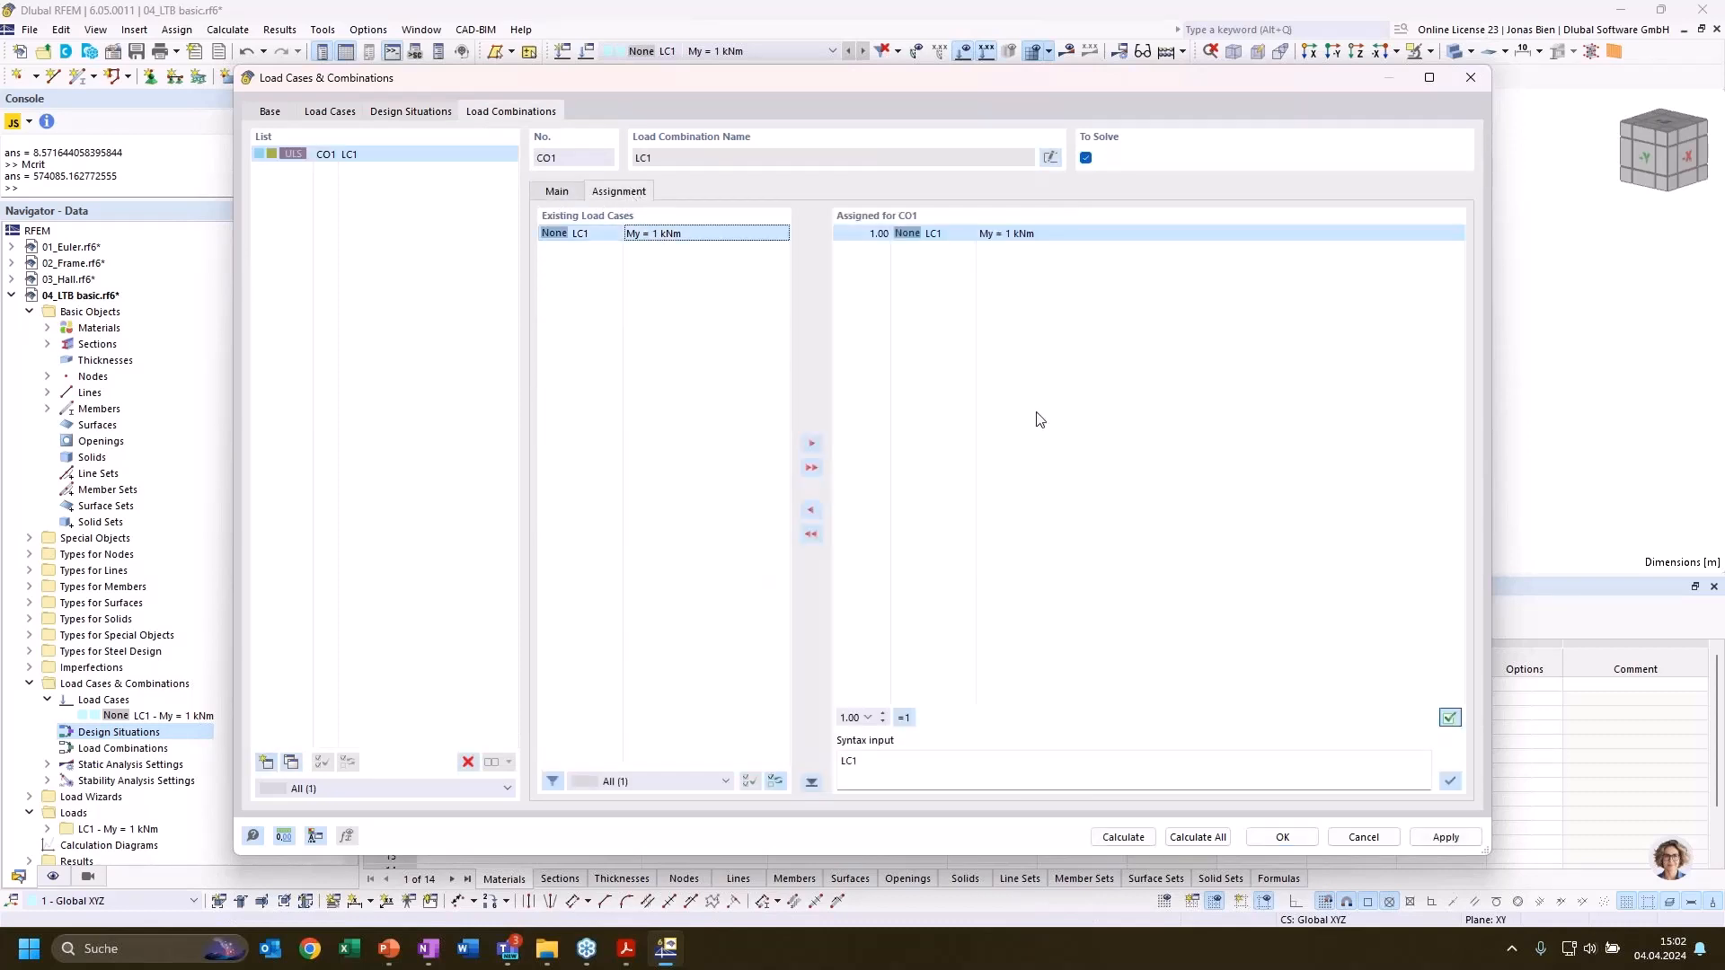
{"action": "left_click", "coordinate": [1282, 836]}
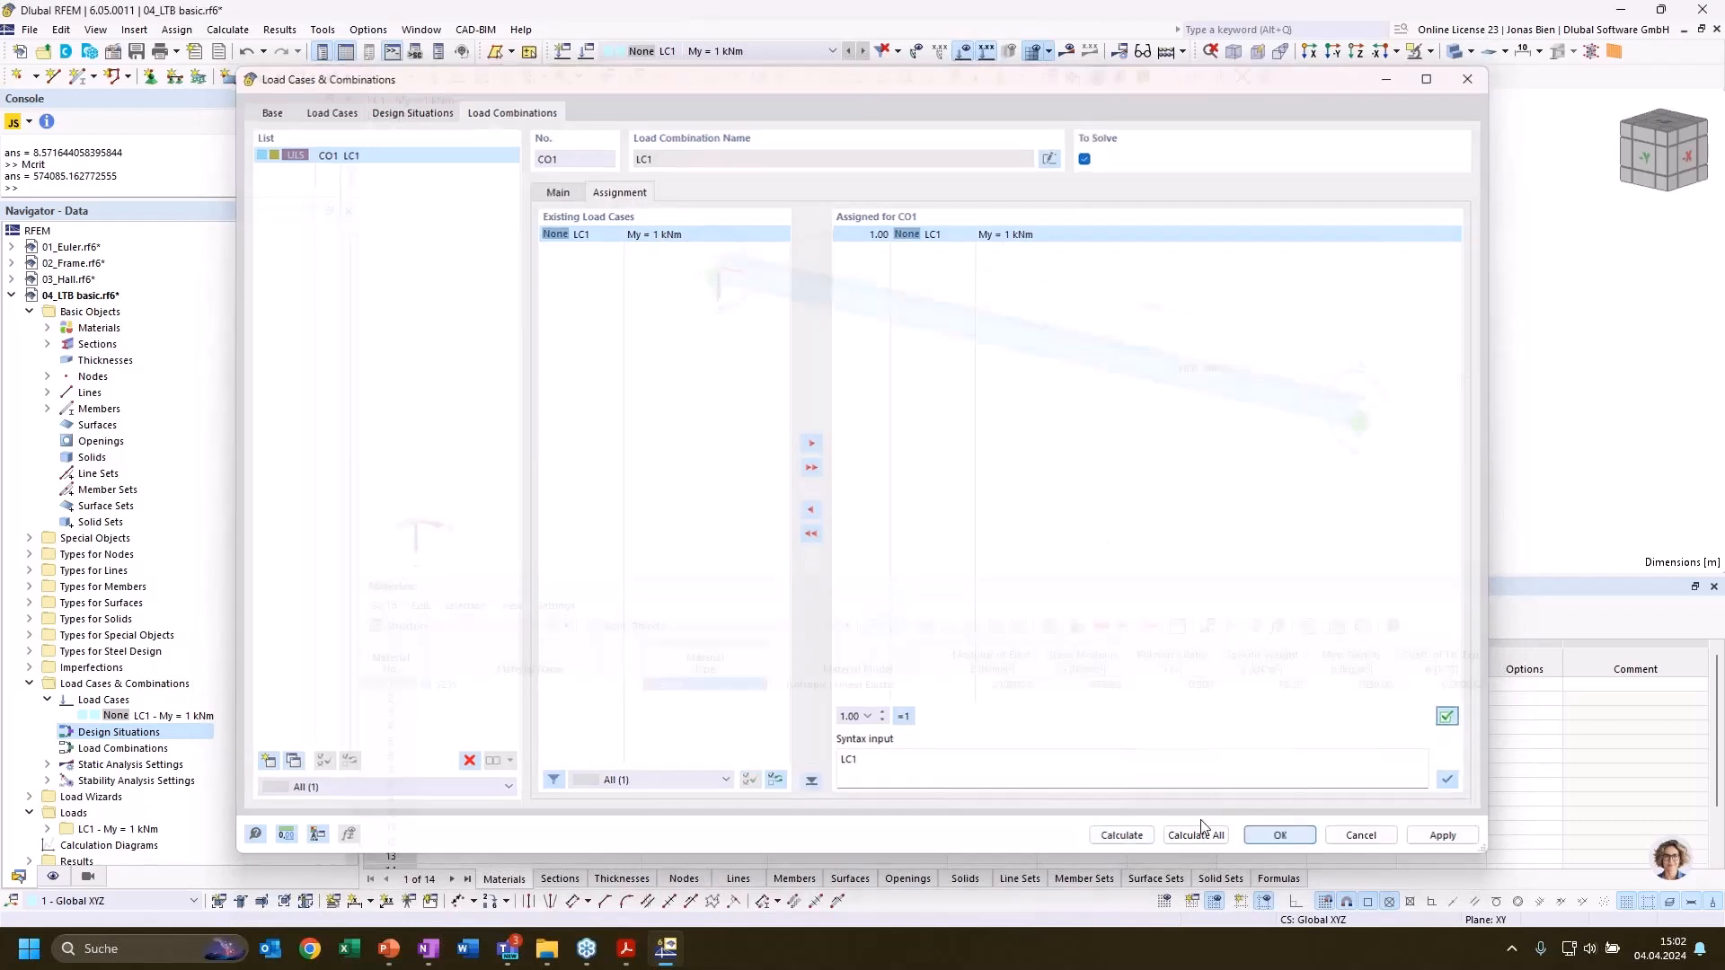
Run the calculation of the model with the new load combination and the steel design
{"action": "middle_click_drag", "start_coordinate": [970, 434], "coordinate": [890, 460]}
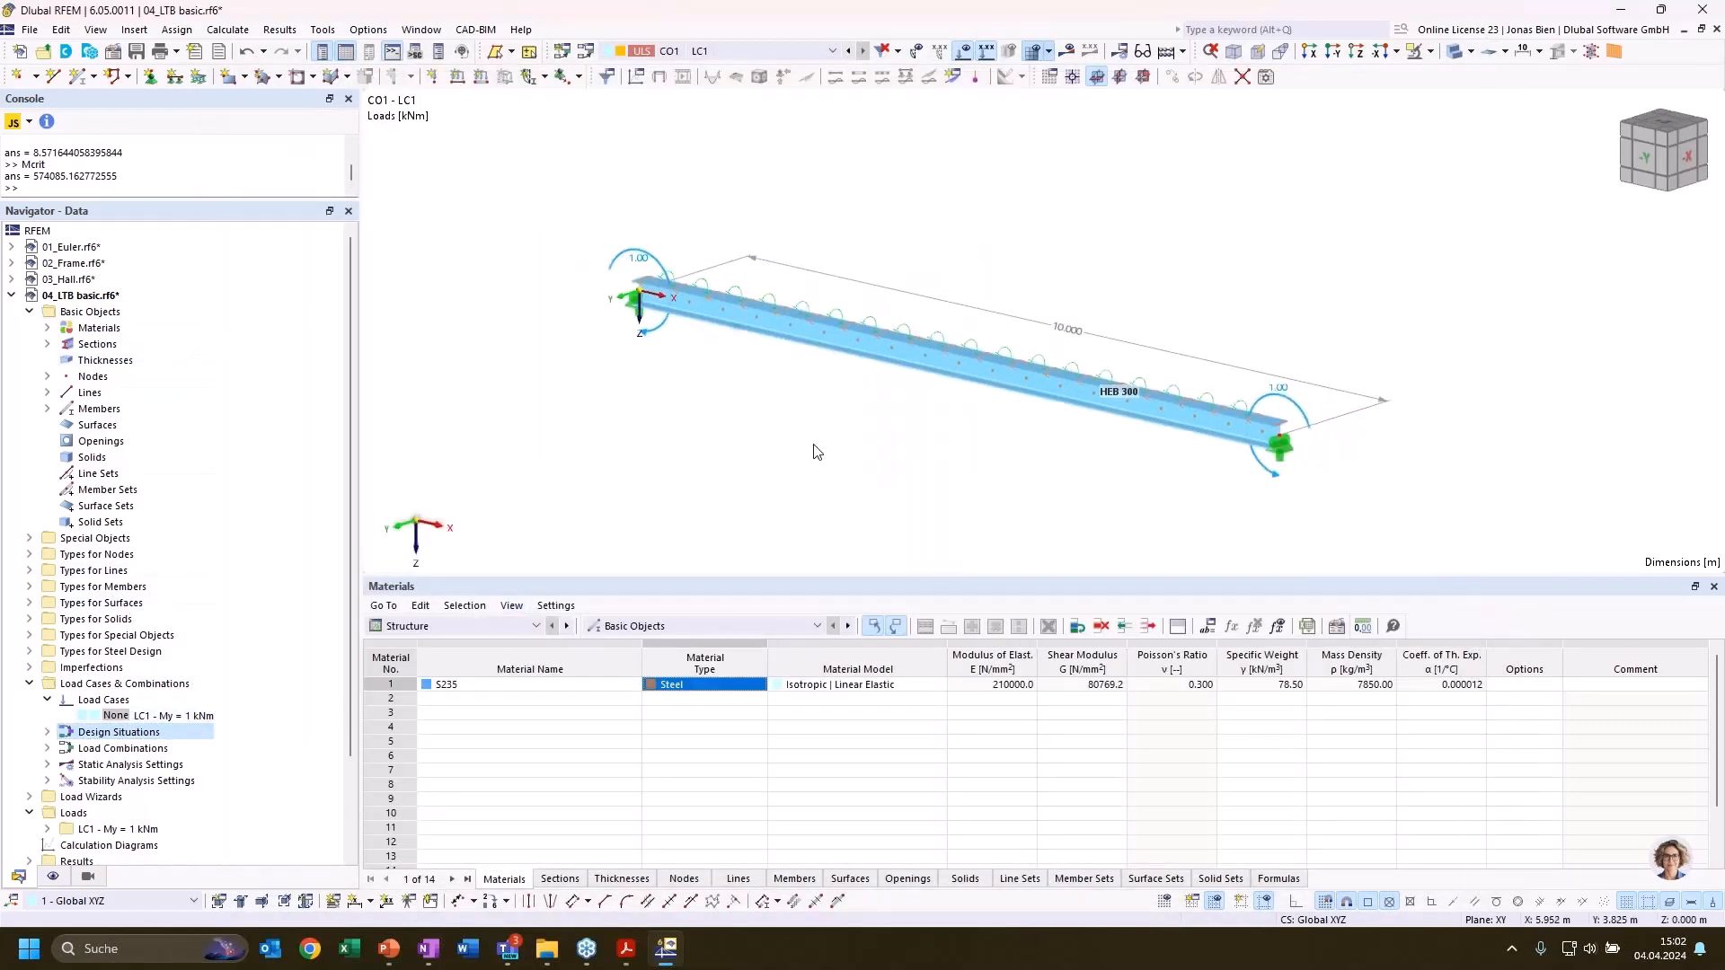
{"action": "left_click", "coordinate": [227, 30]}
{"action": "left_click", "coordinate": [291, 87]}
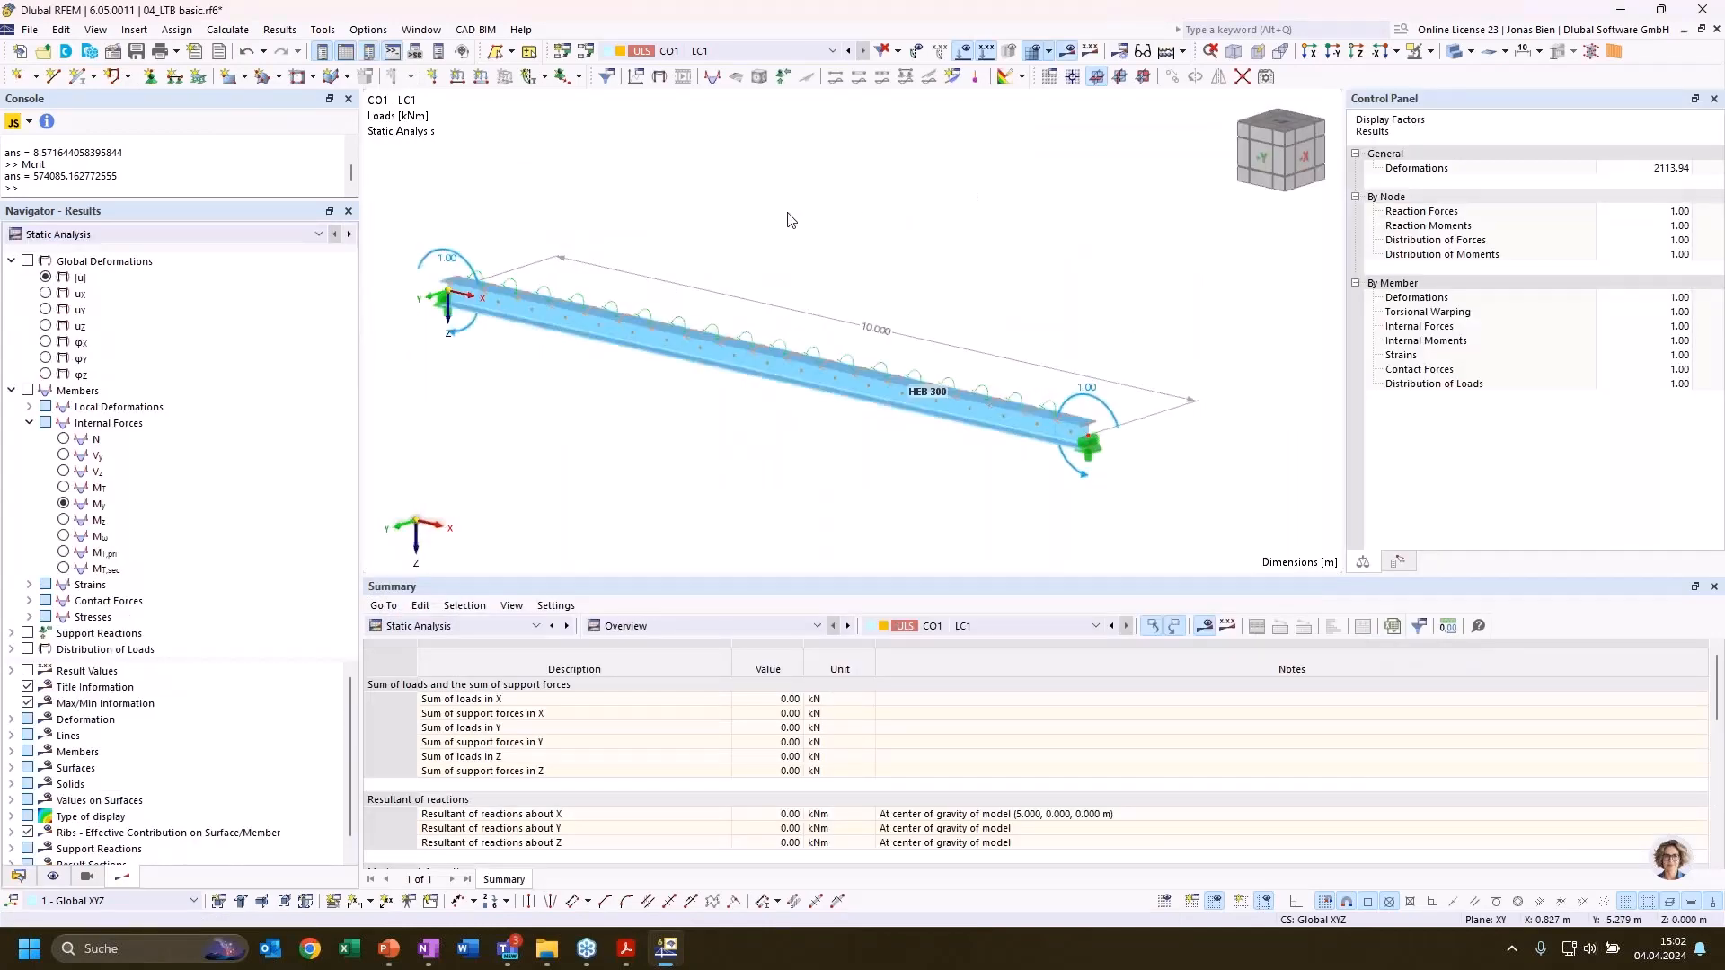
Show the stability analysis results with the critical load factors of load case LC1
{"action": "middle_click_drag", "start_coordinate": [629, 299], "coordinate": [659, 296]}
{"action": "left_click", "coordinate": [218, 234]}
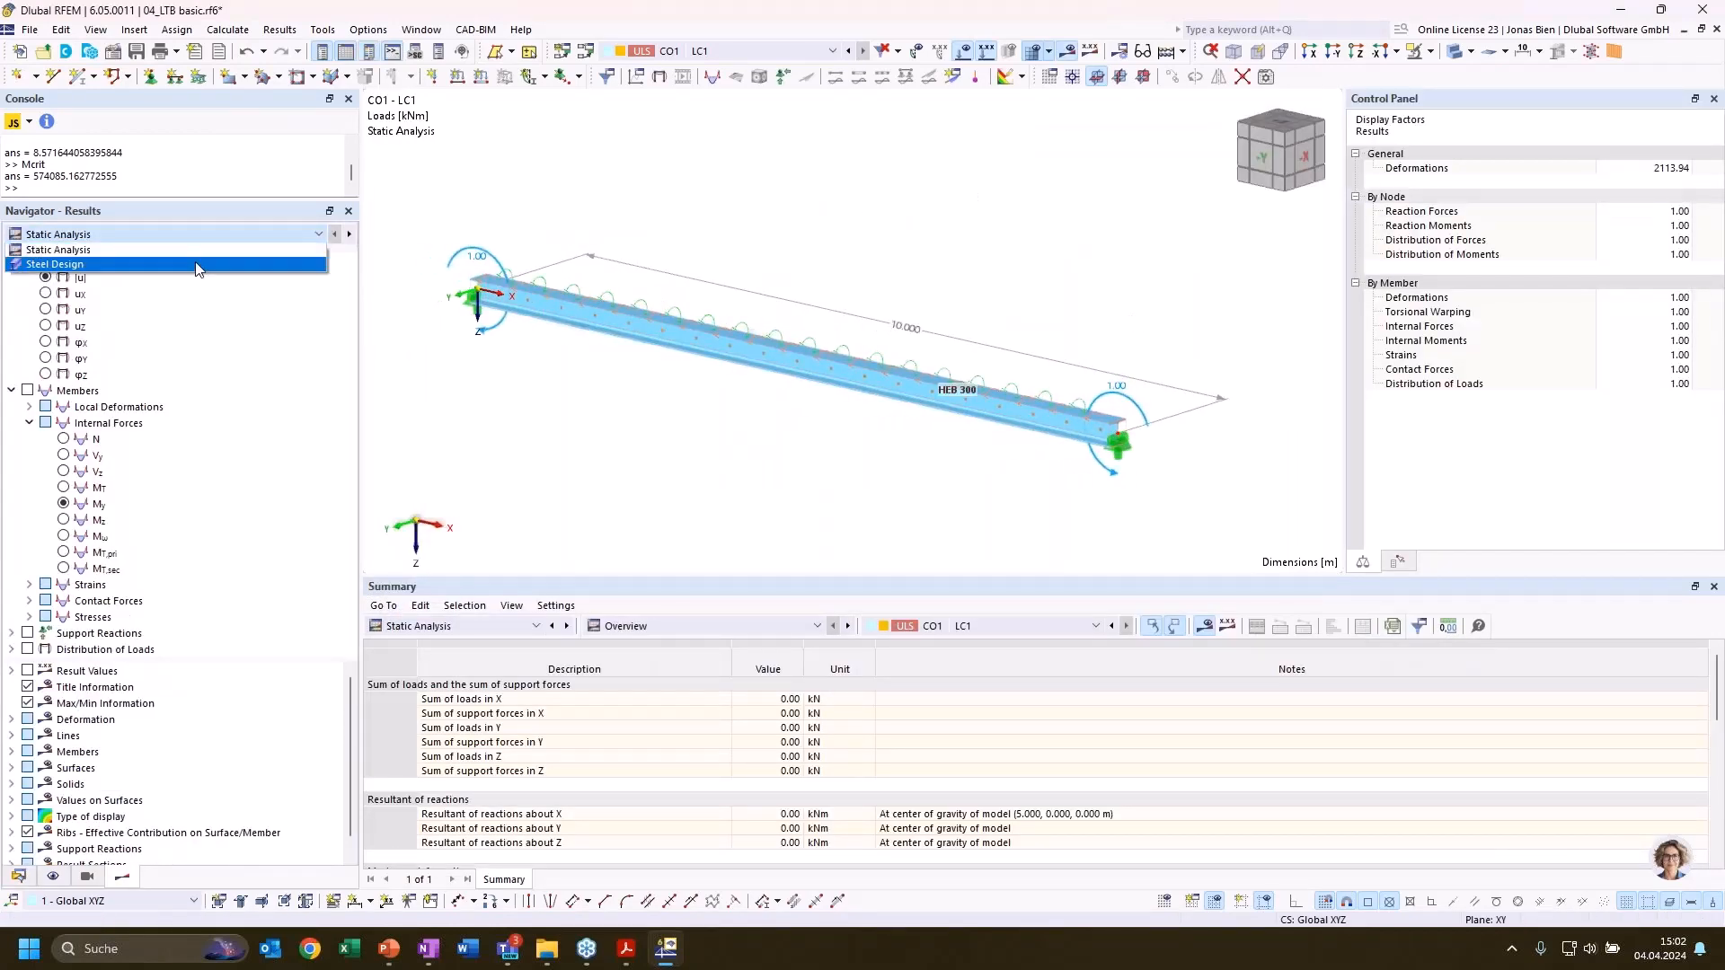
{"action": "left_click", "coordinate": [179, 249]}
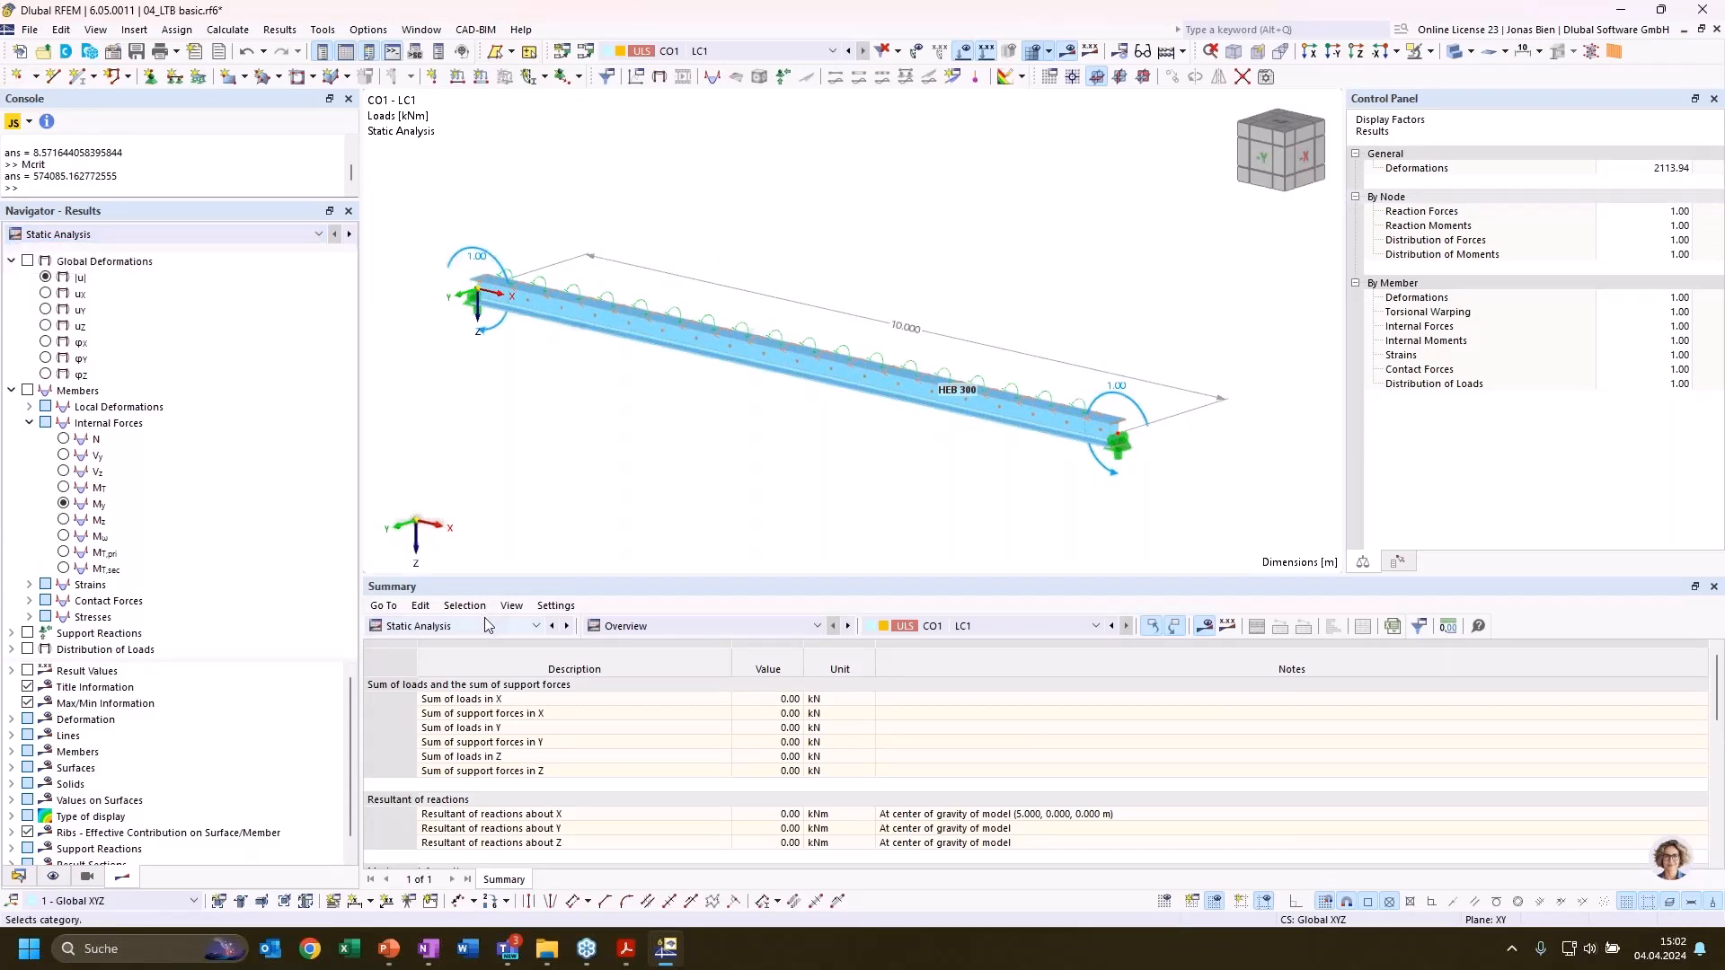
{"action": "left_click", "coordinate": [449, 626]}
{"action": "left_click", "coordinate": [430, 758]}
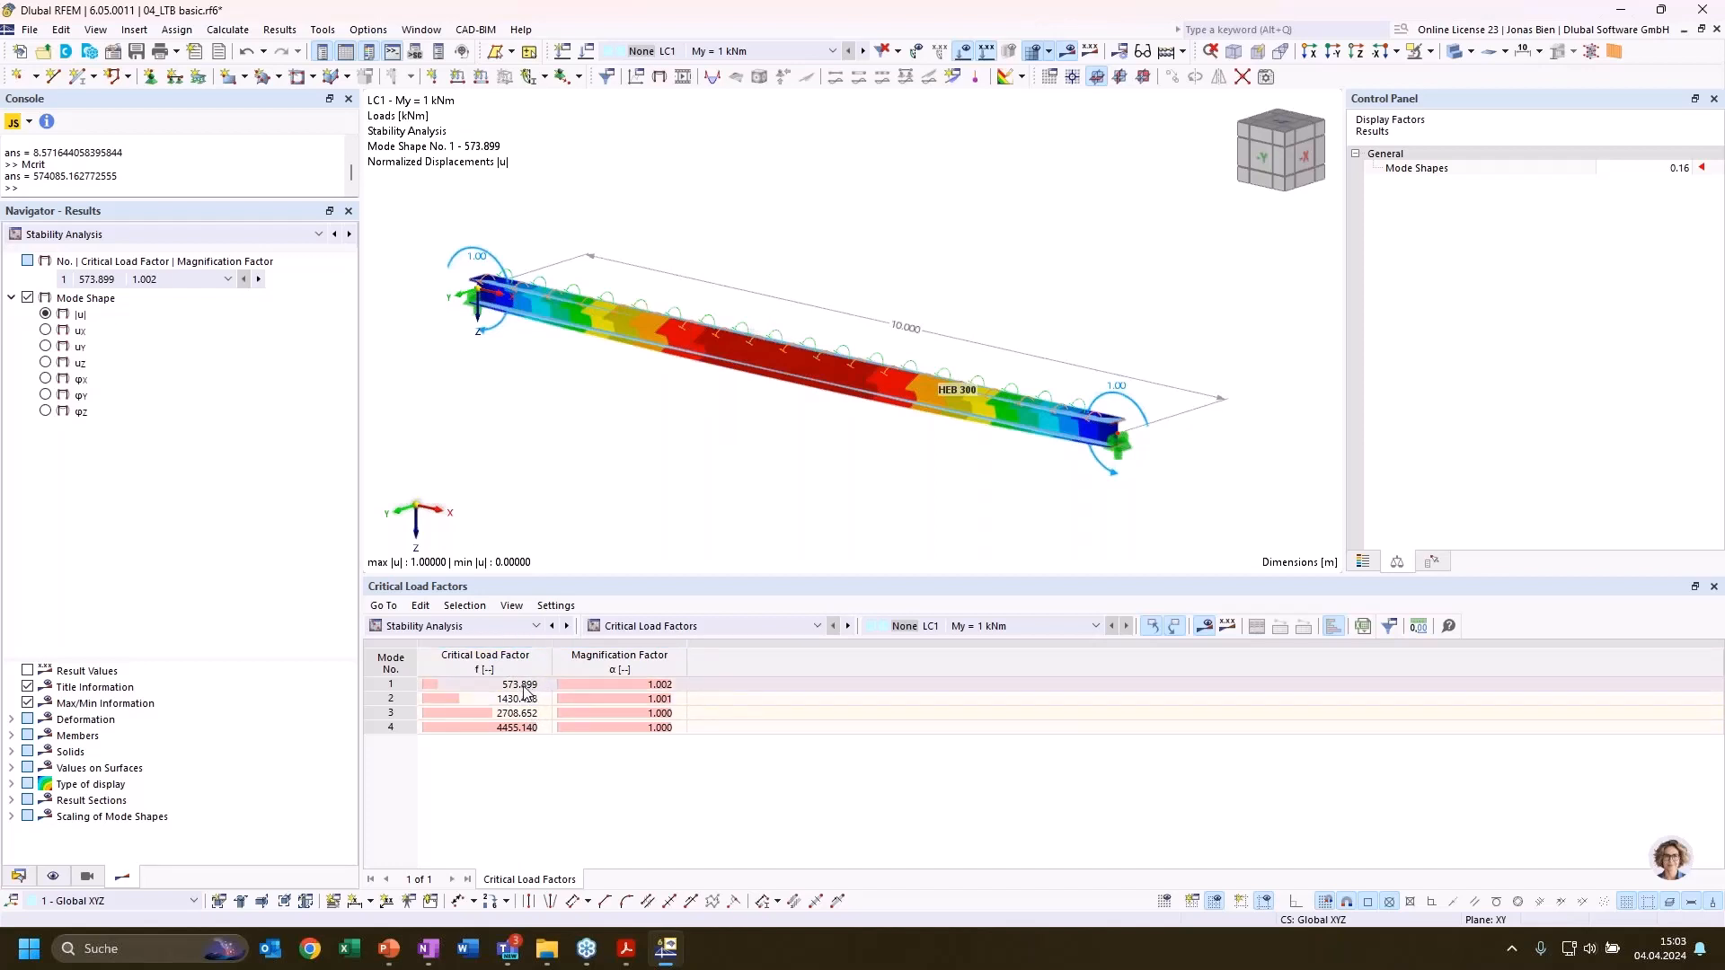
Show the Steel Design results with the design ratios on members by design situation
{"action": "left_click", "coordinate": [18, 877]}
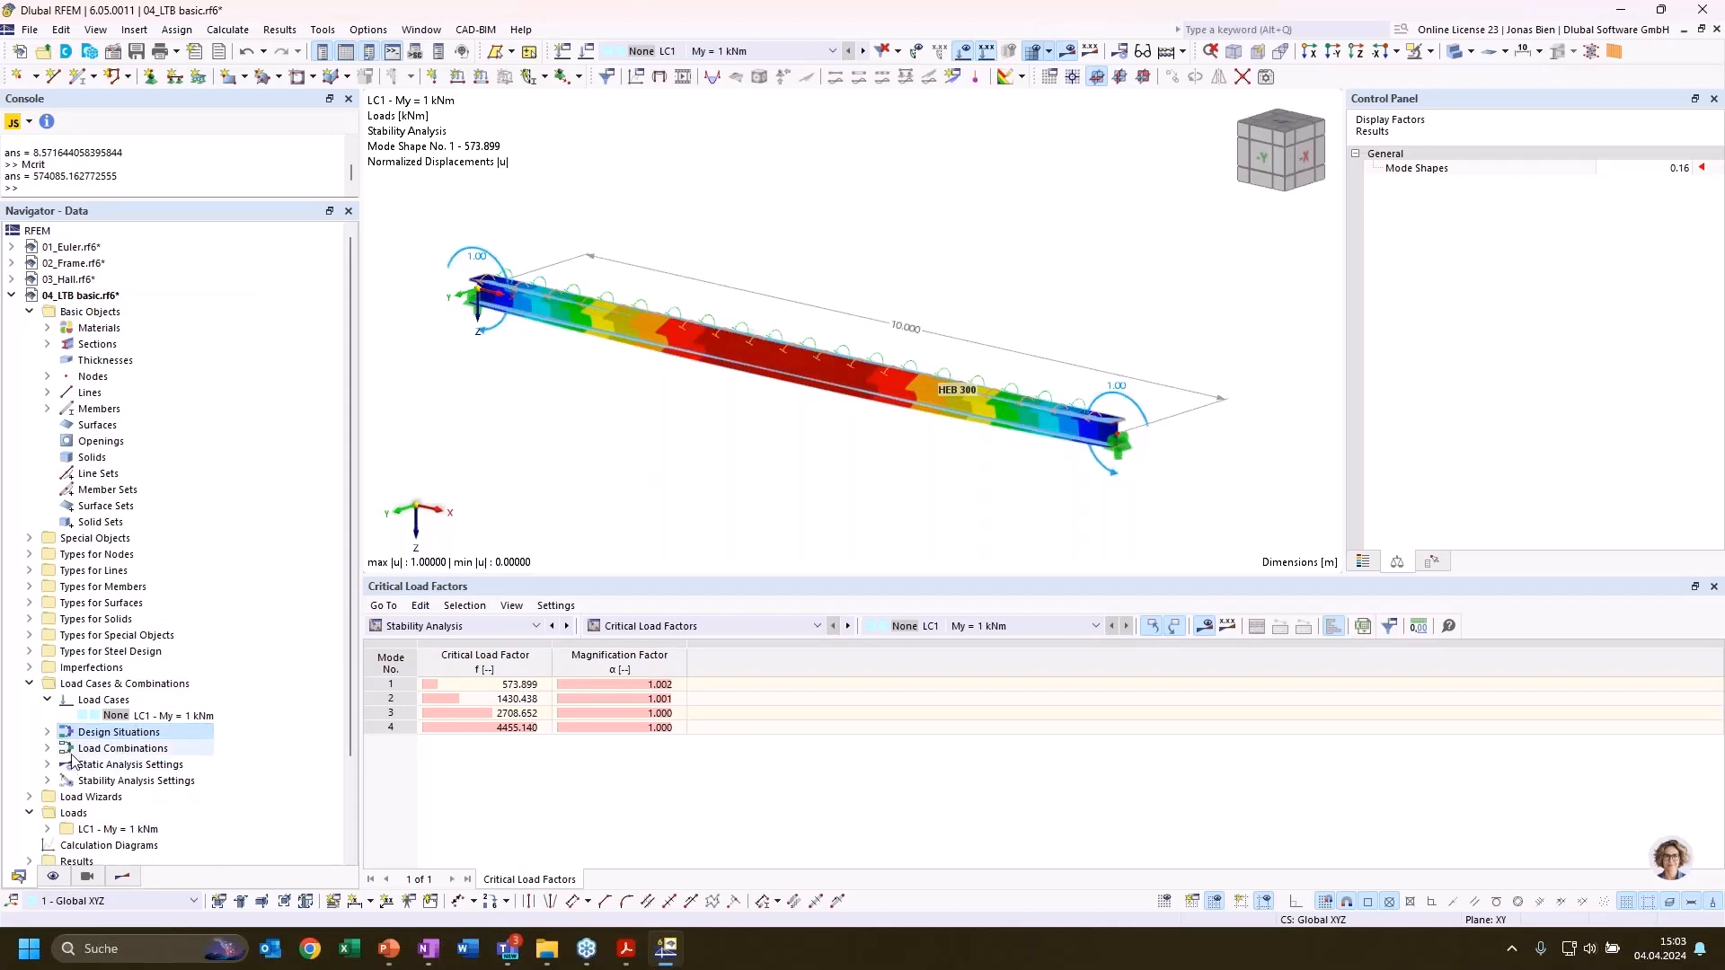
{"action": "scroll", "coordinate": [72, 796], "scroll_direction": "down", "scroll_amount": 1}
{"action": "left_click", "coordinate": [426, 626]}
{"action": "left_click", "coordinate": [418, 768]}
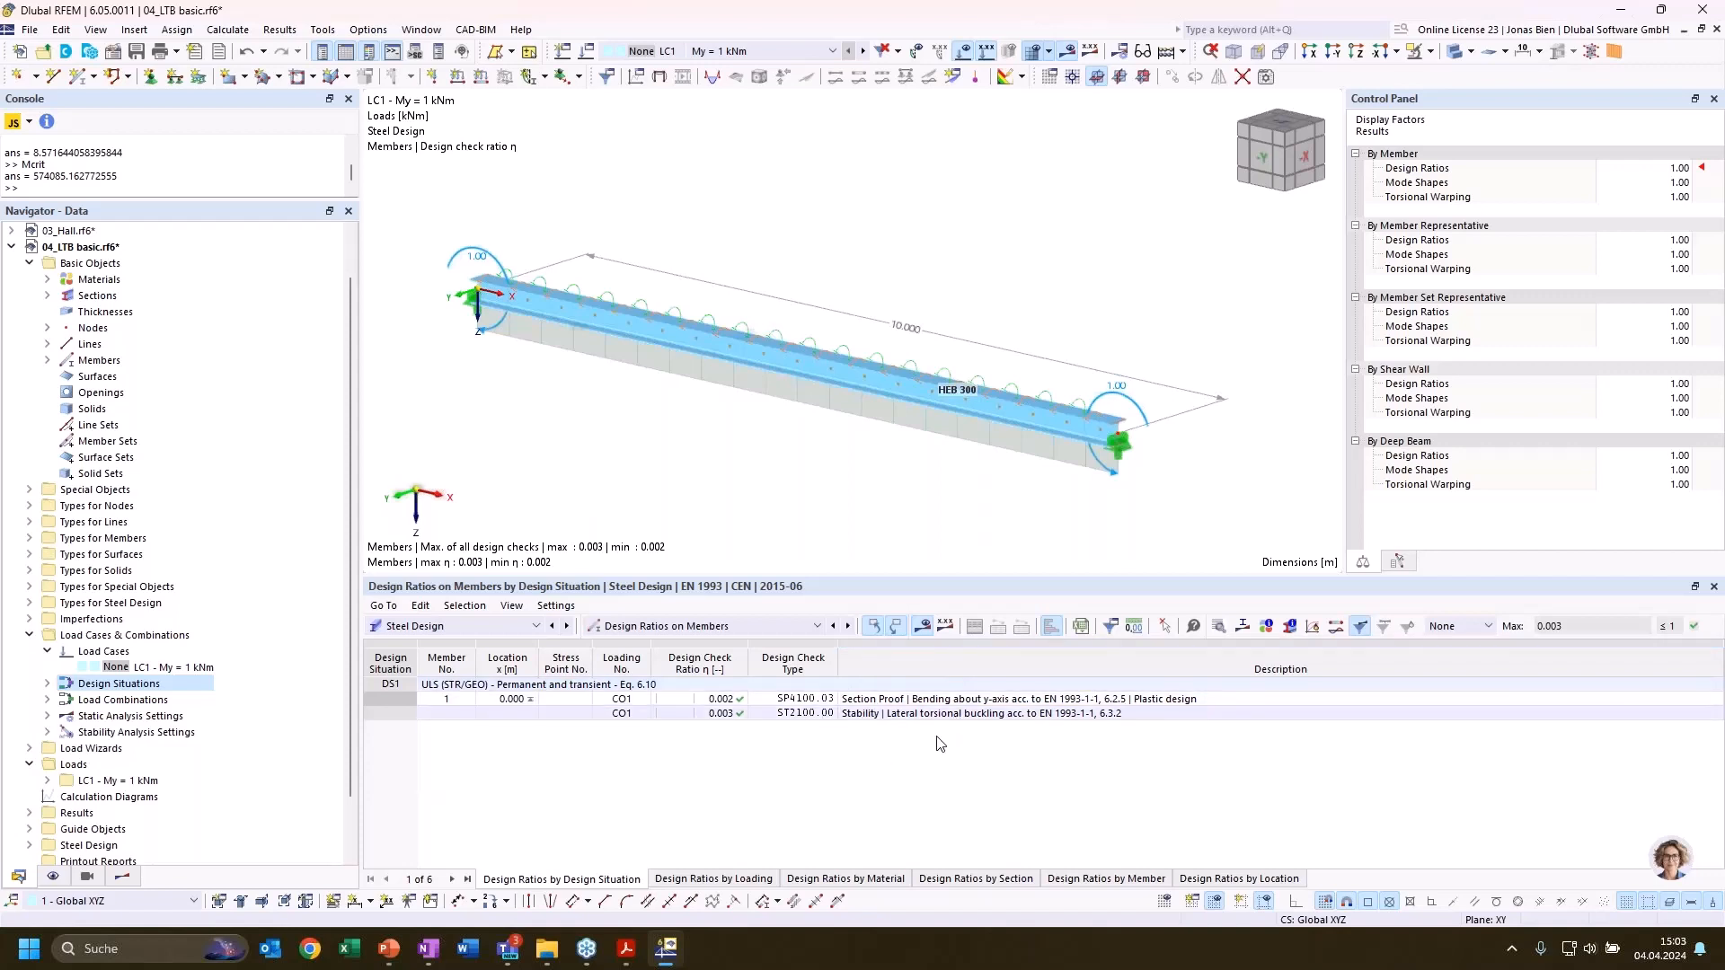
Display the mode shape belonging to the ST2100 lateral-torsional buckling check of the beam
{"action": "left_click", "coordinate": [915, 716]}
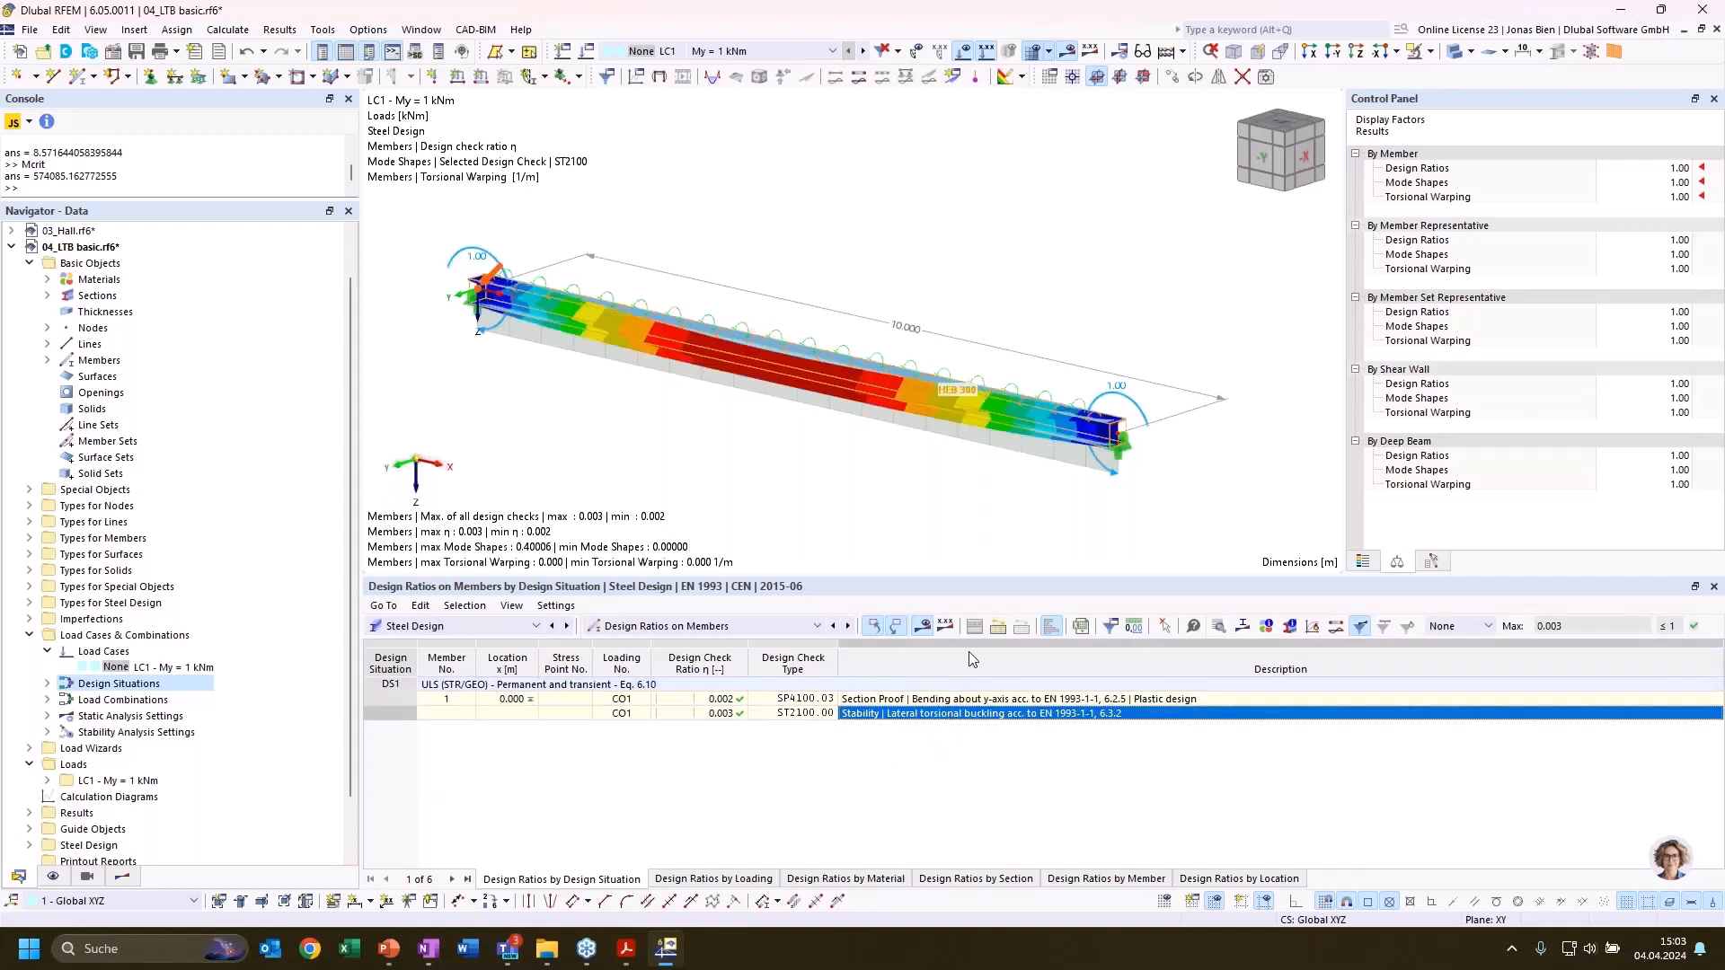
{"action": "middle_click_drag", "start_coordinate": [1022, 499], "coordinate": [789, 481], "text": "ctrl"}
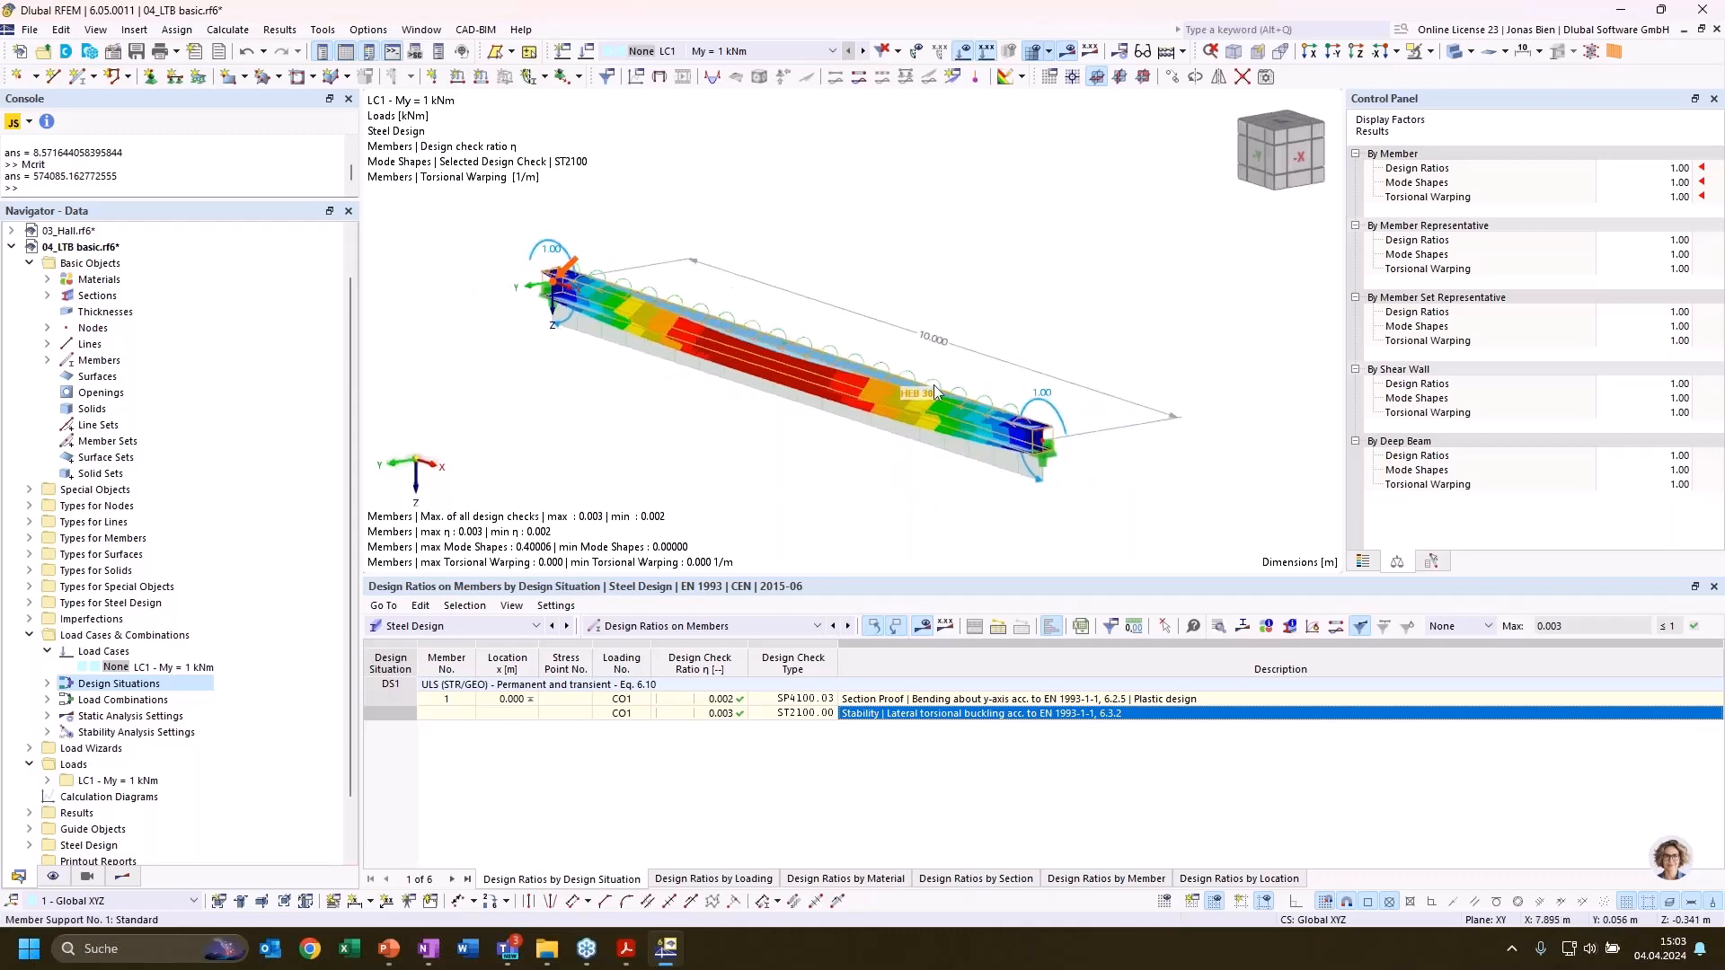
{"action": "left_click", "coordinate": [122, 876]}
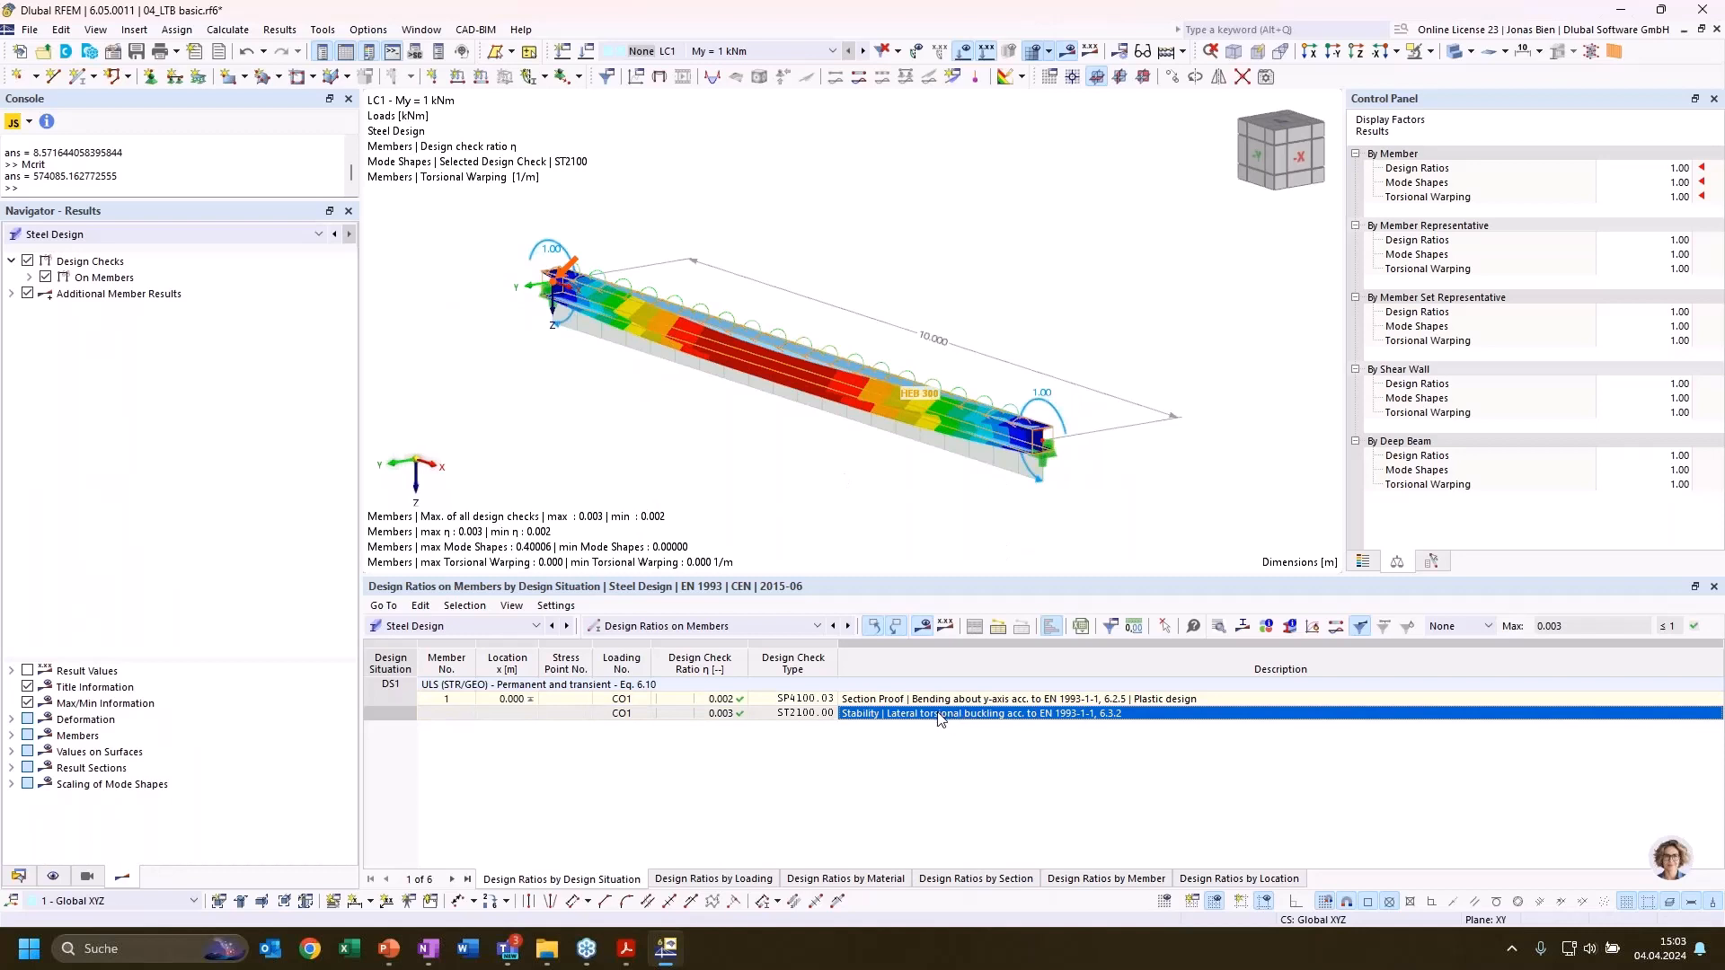
Examine the design check details of the ST2100 check, especially the elastic critical moment for lateral-torsional buckling Mcr
{"action": "middle_click_drag", "start_coordinate": [865, 488], "coordinate": [831, 395], "text": "ctrl"}
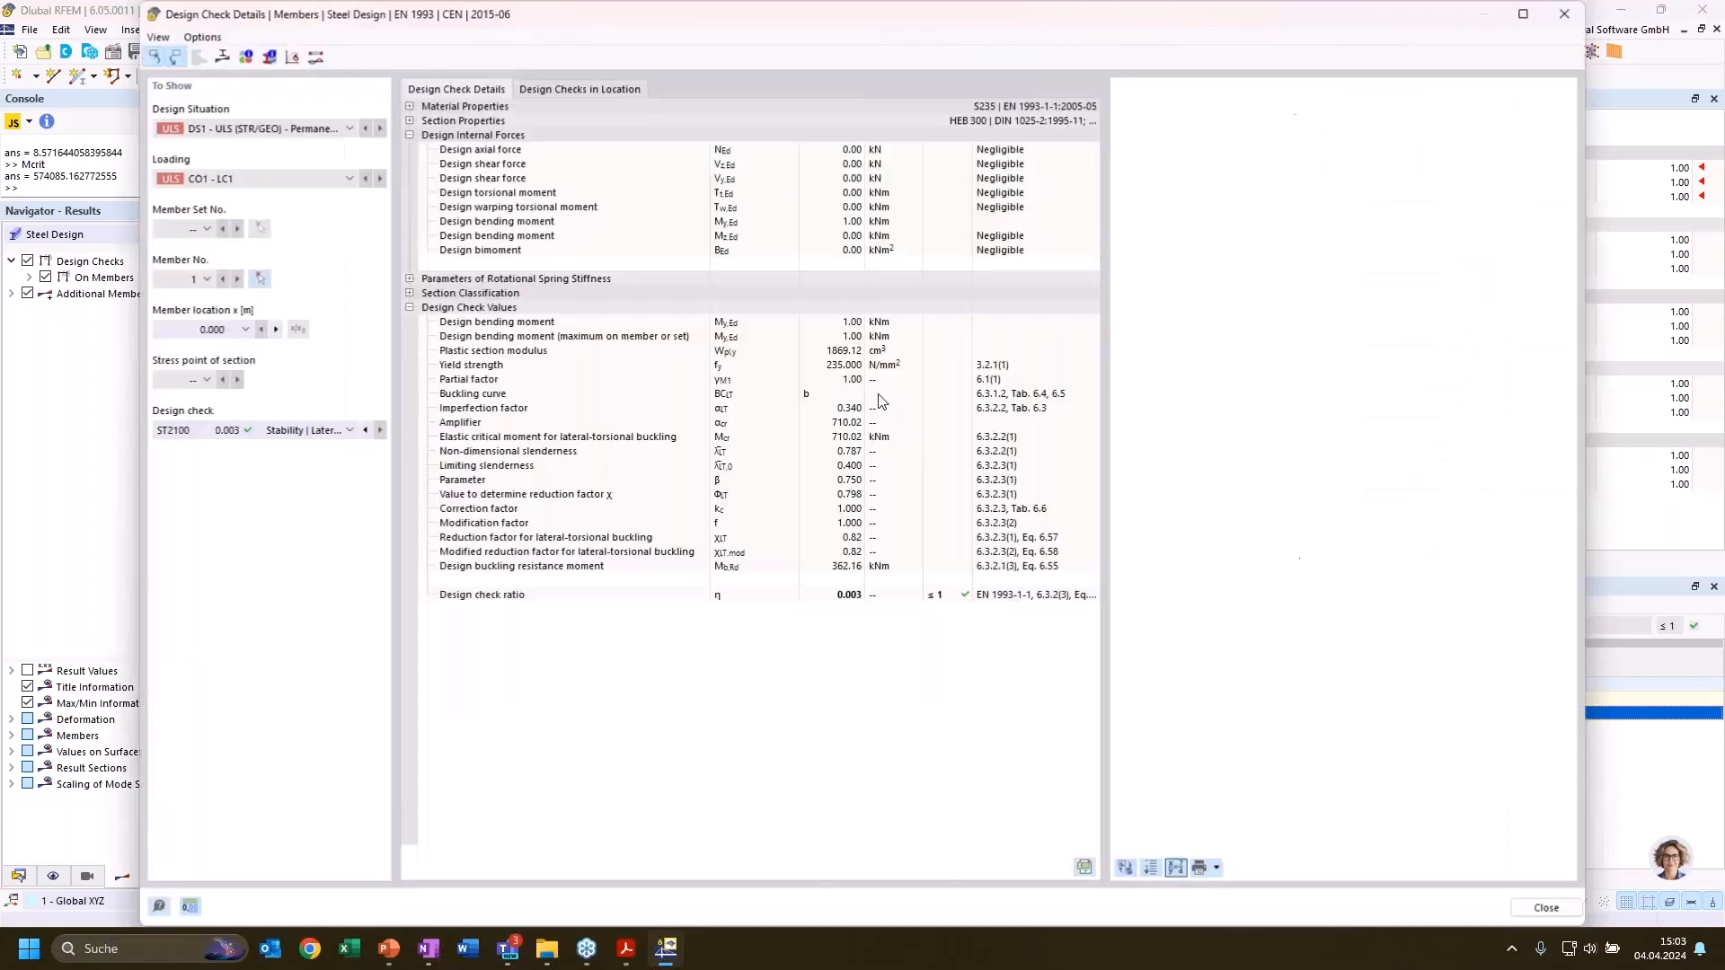
{"action": "left_click", "coordinate": [842, 440]}
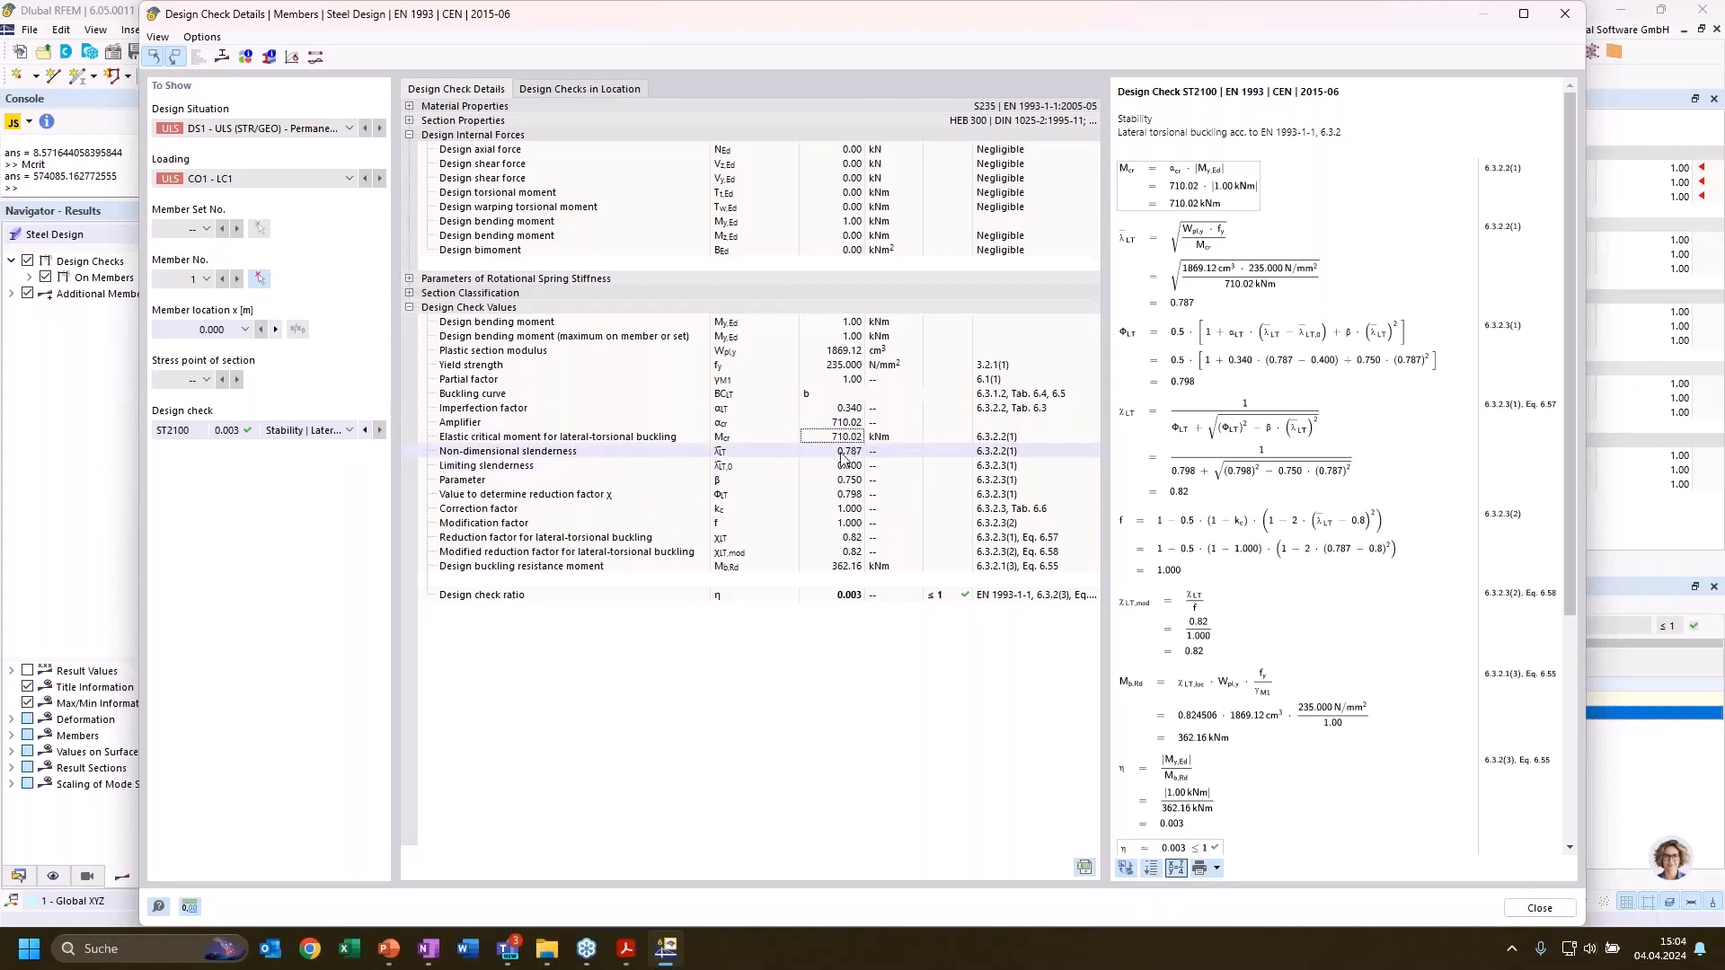
{"action": "left_click", "coordinate": [1566, 15]}
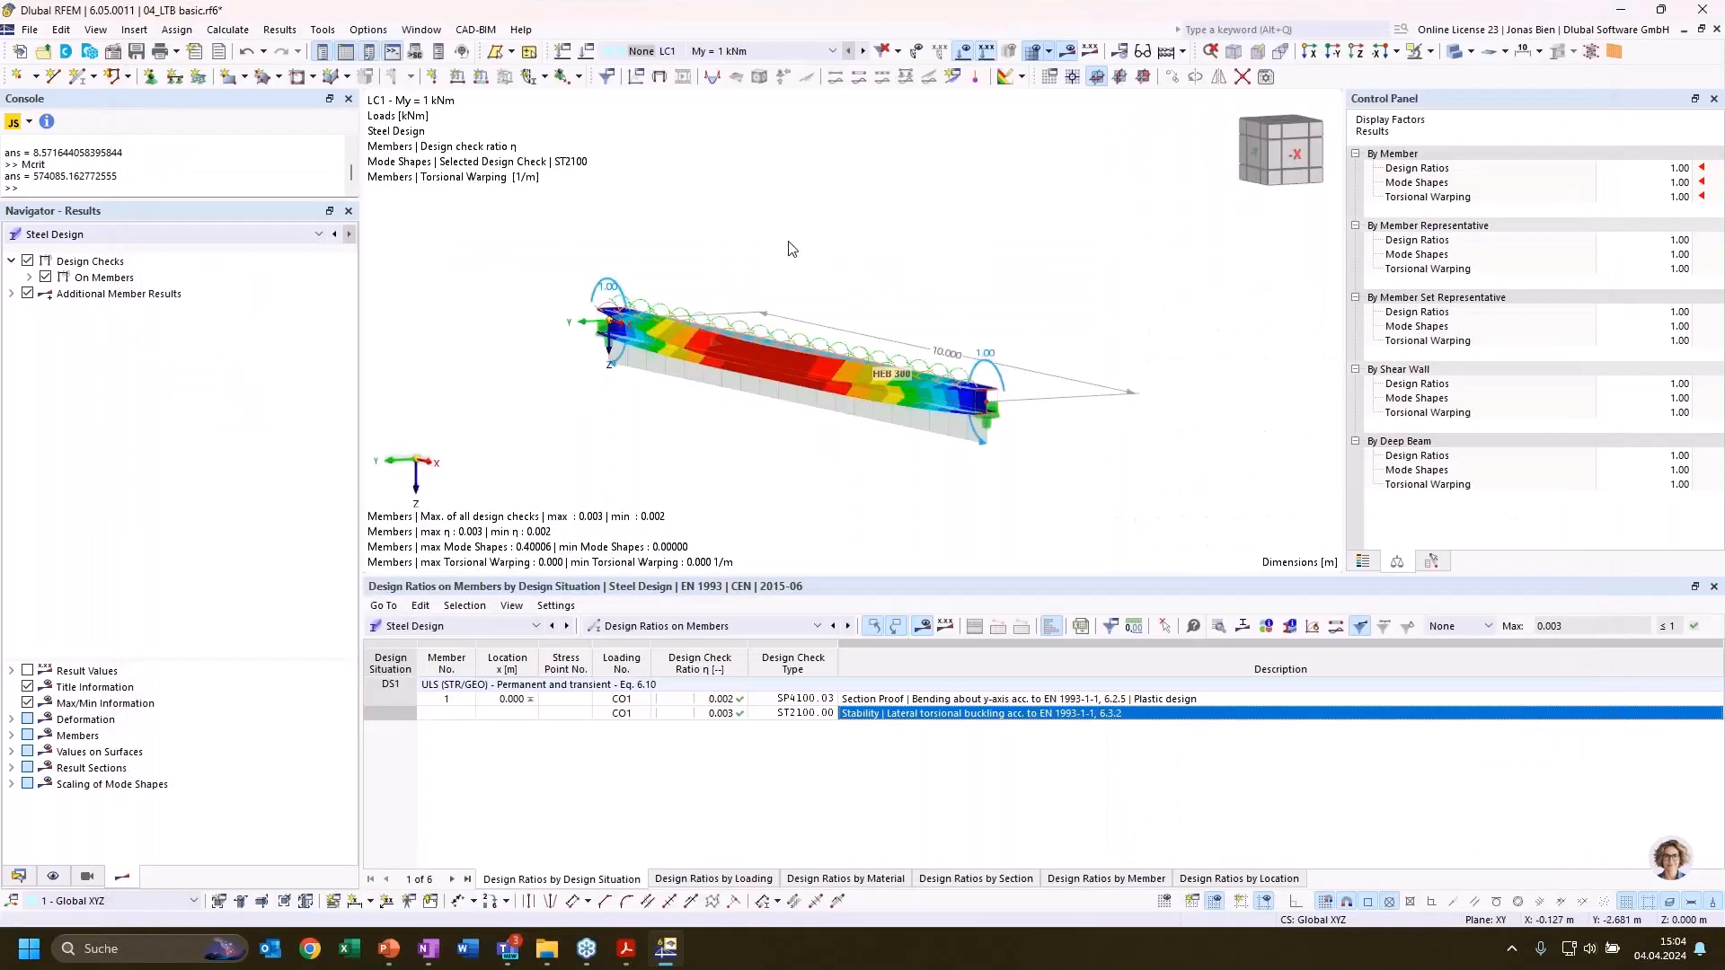
{"action": "middle_click_drag", "start_coordinate": [789, 242], "coordinate": [780, 365], "text": "ctrl"}
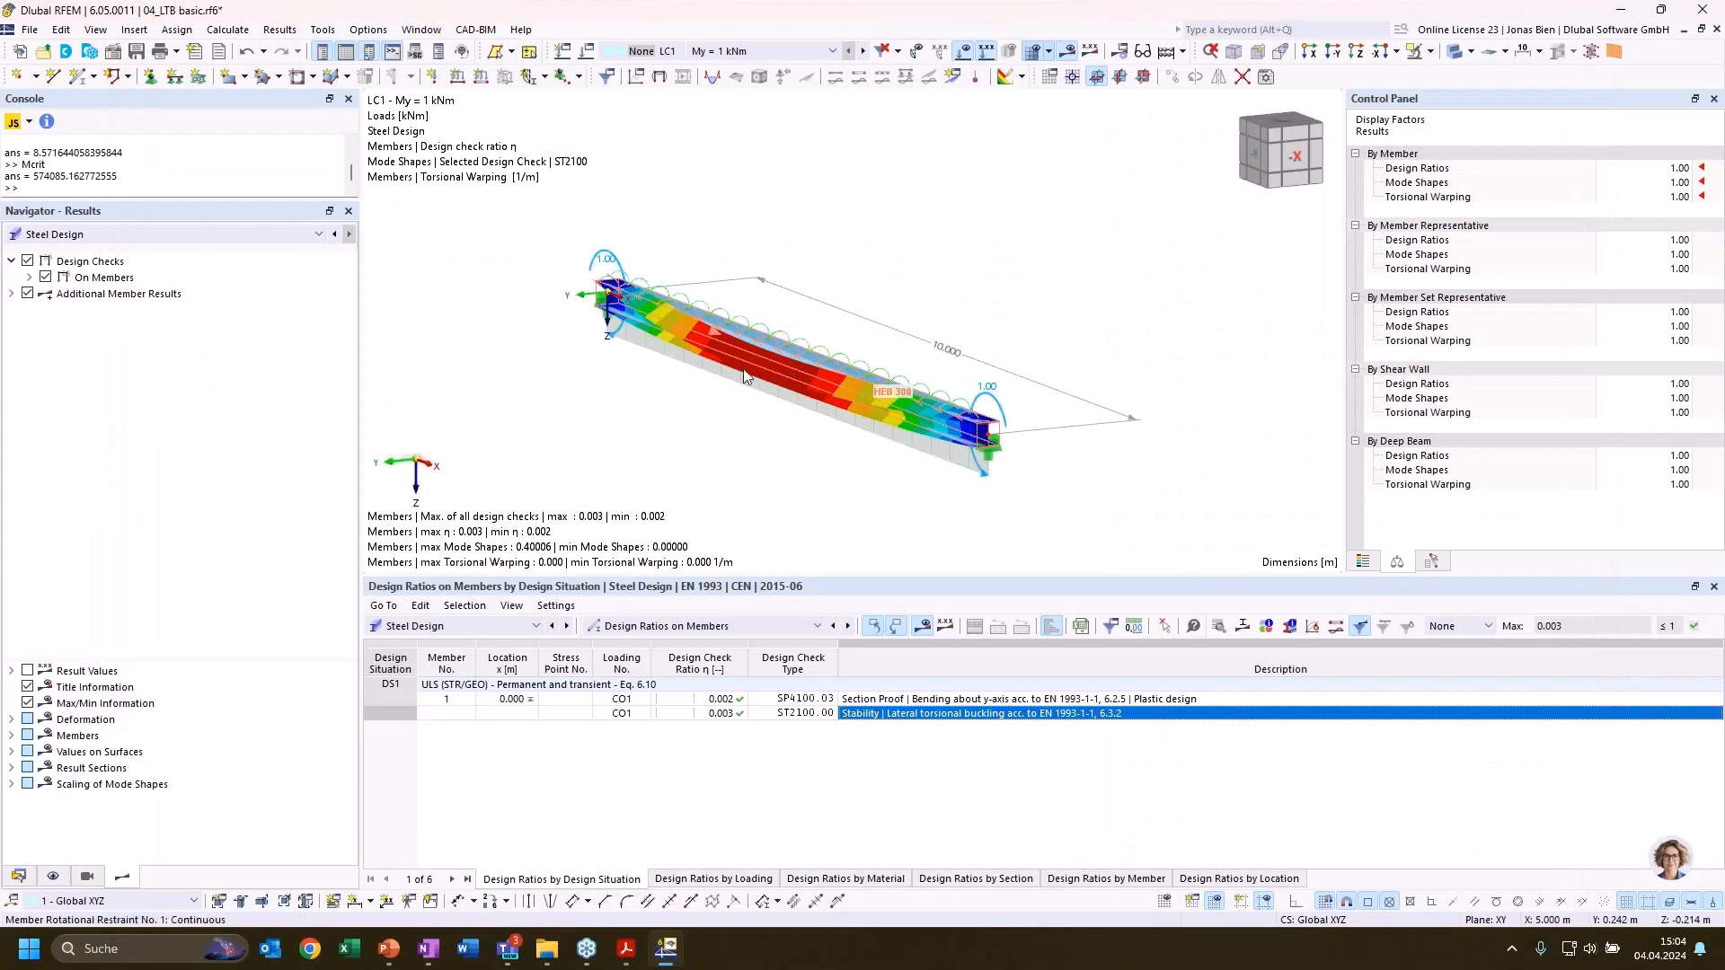
{"action": "double_click", "coordinate": [791, 373]}
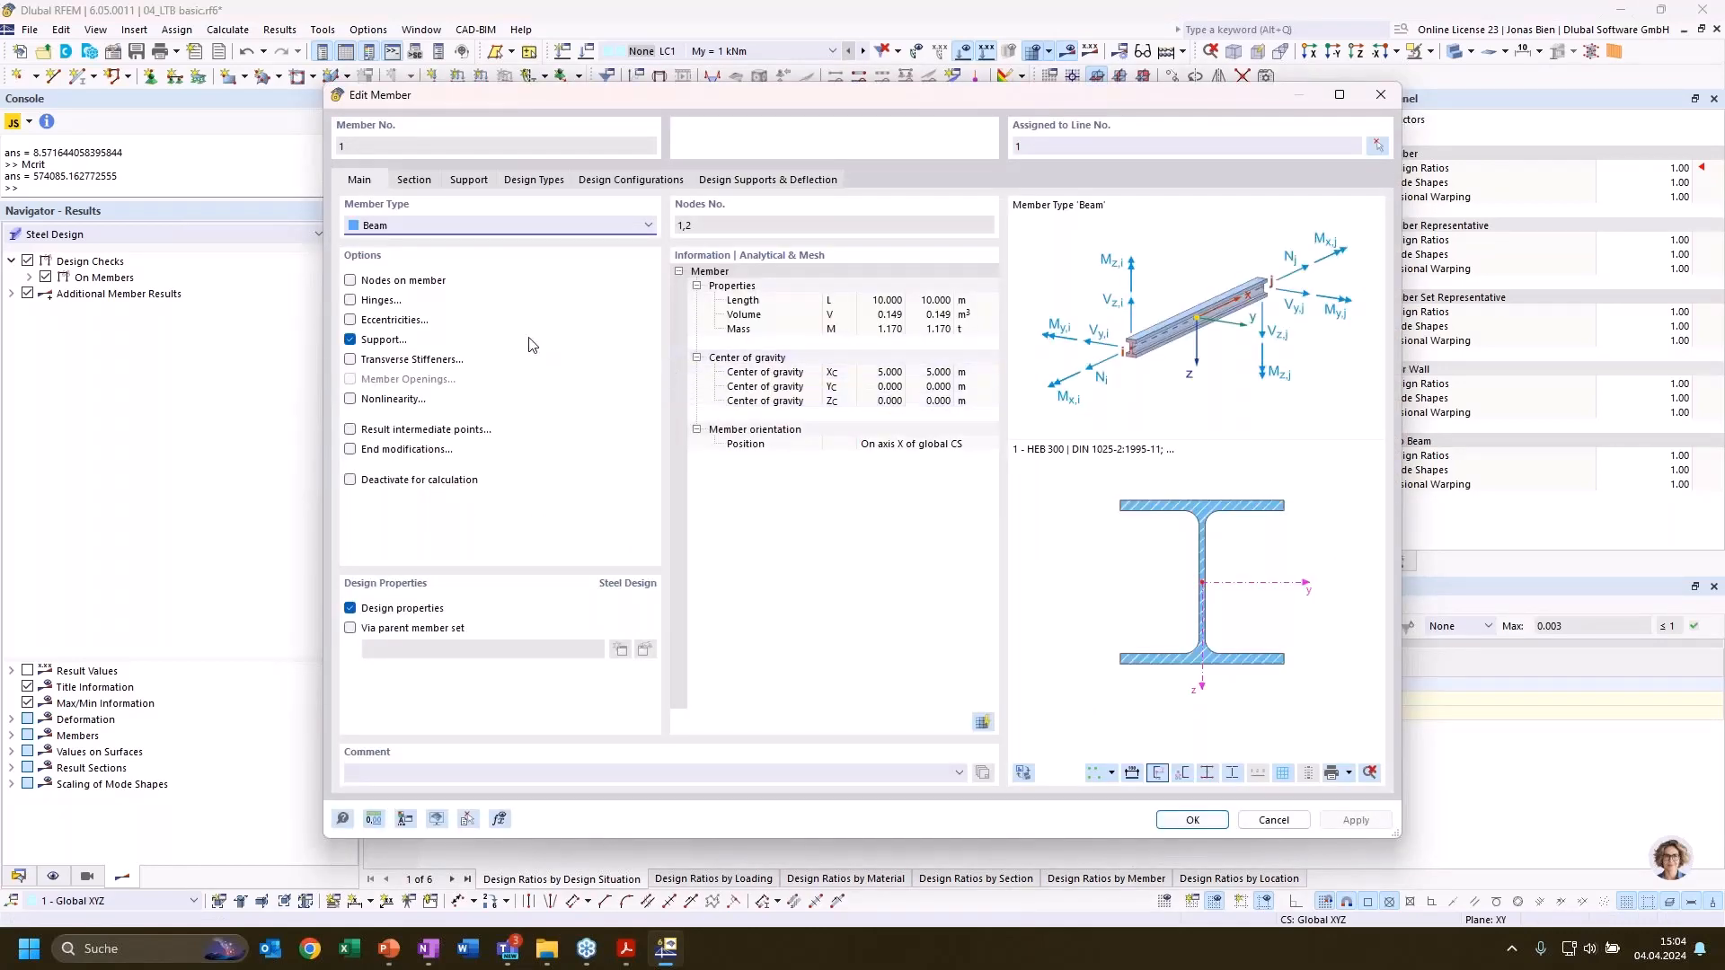
{"action": "left_click", "coordinate": [1380, 94]}
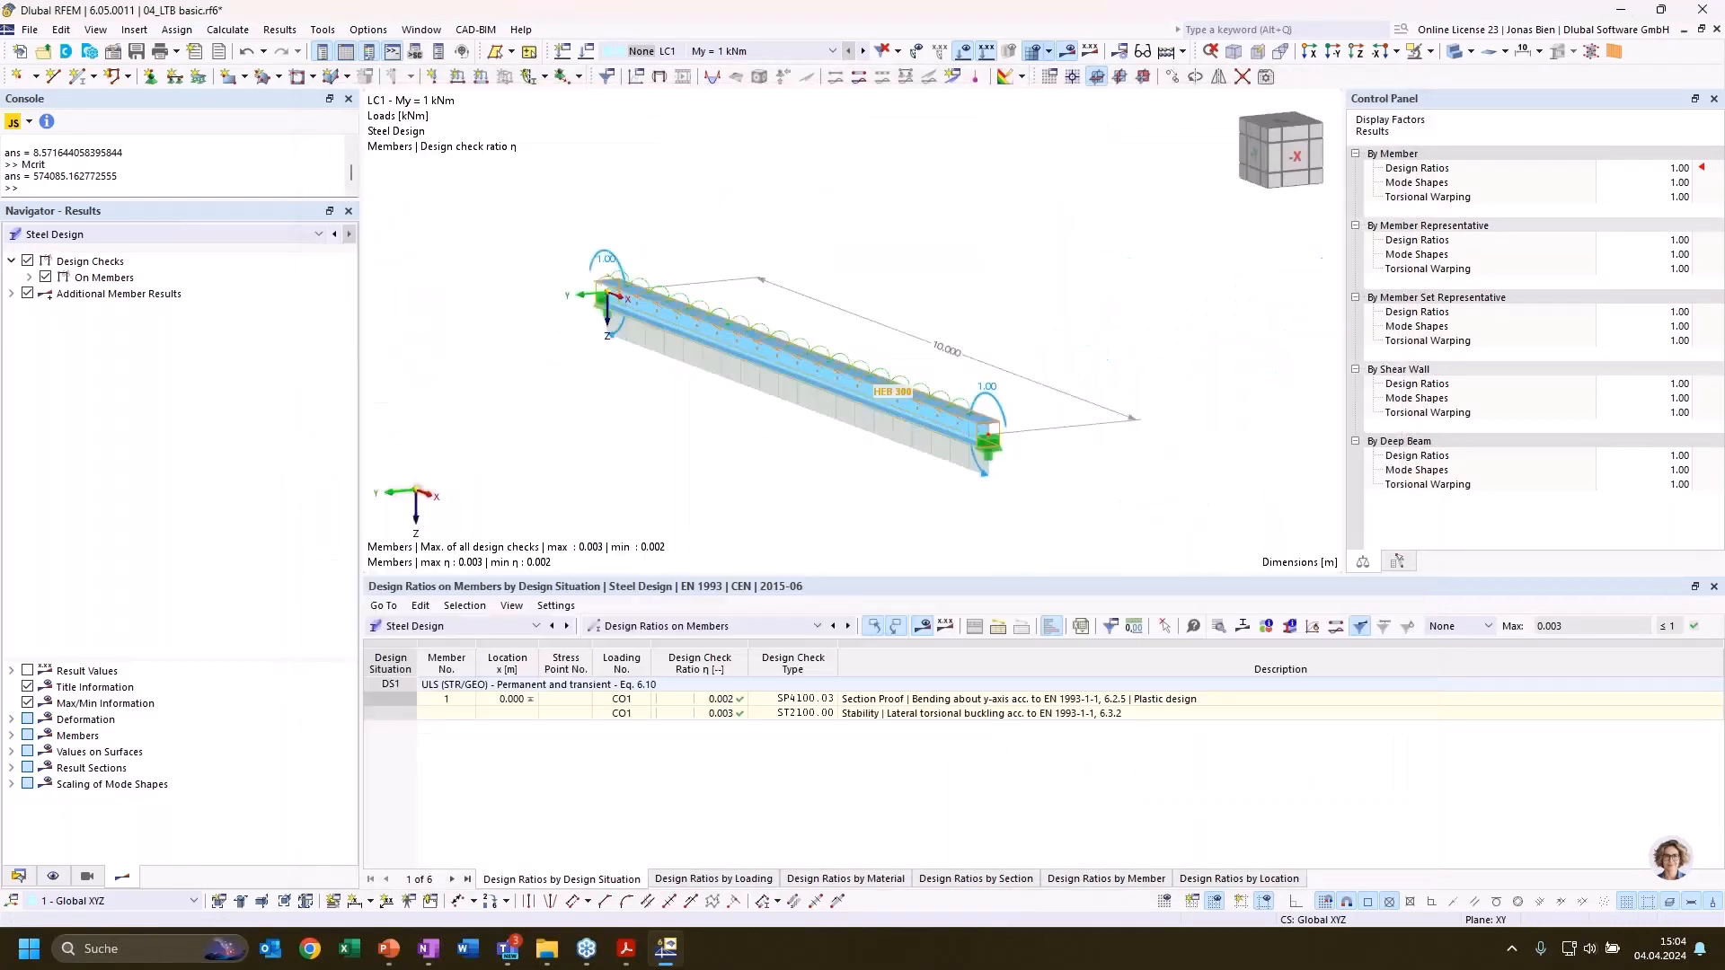
Assign load case LC1 a new structure modification that considers shear panels and rotational restraints in static, stability and modal analysis, and recalculate
{"action": "left_click", "coordinate": [18, 876]}
{"action": "double_click", "coordinate": [157, 669]}
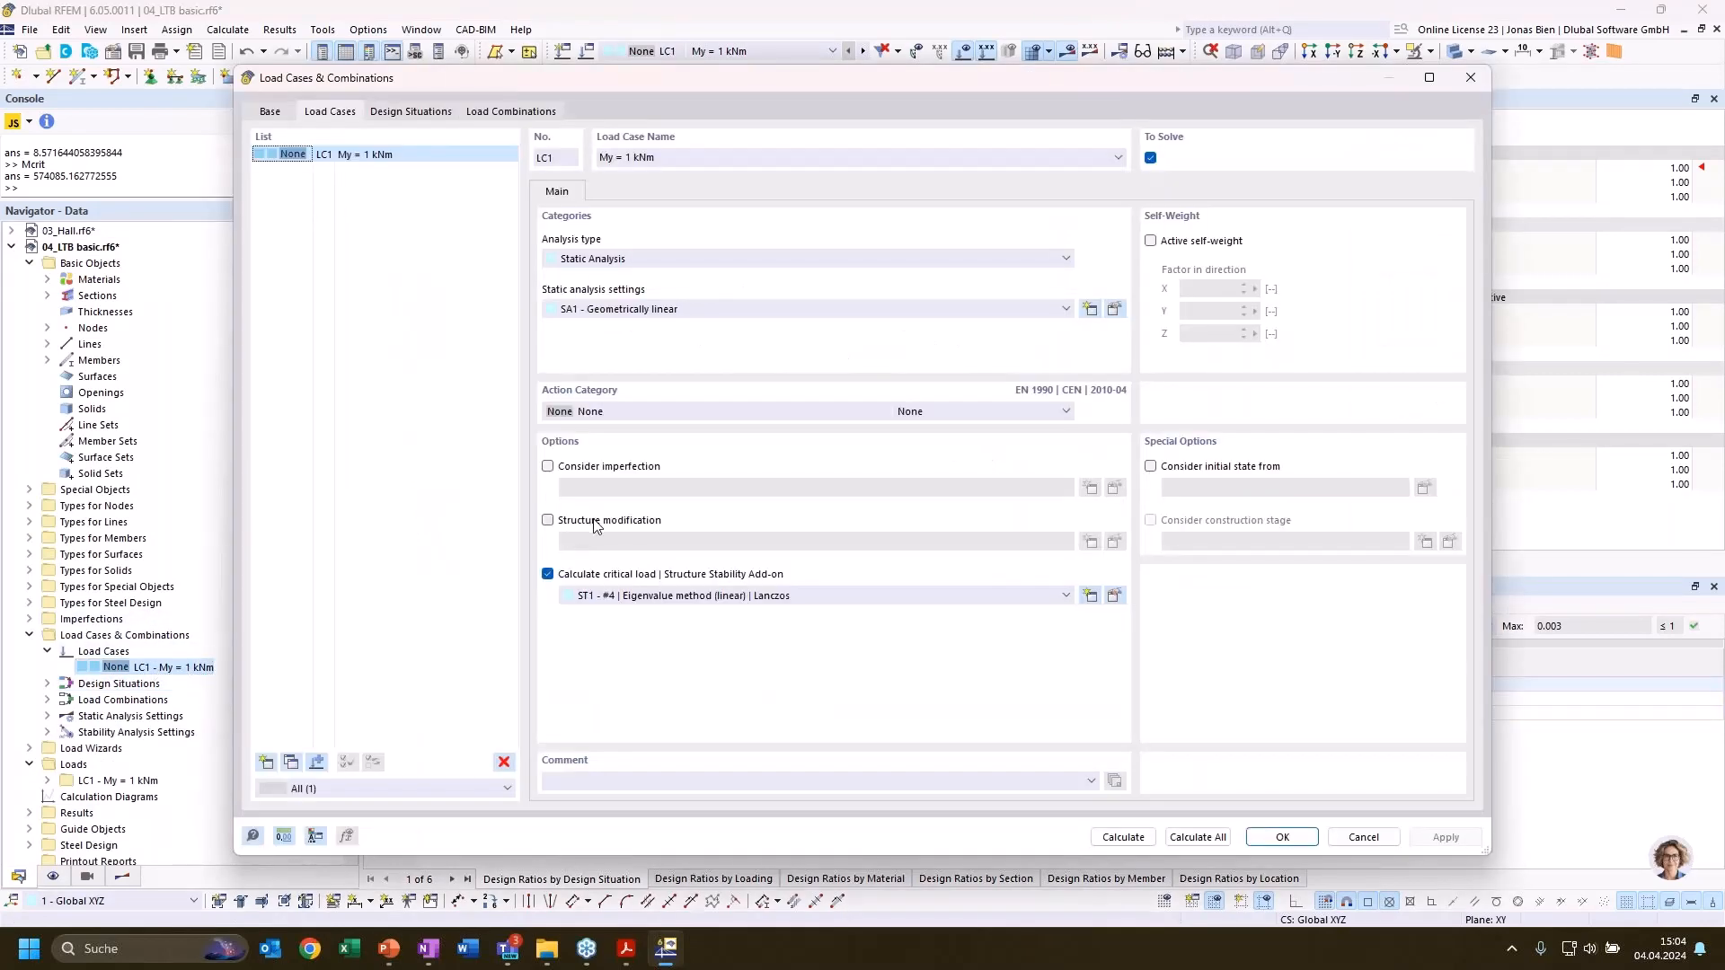
{"action": "left_click", "coordinate": [595, 525]}
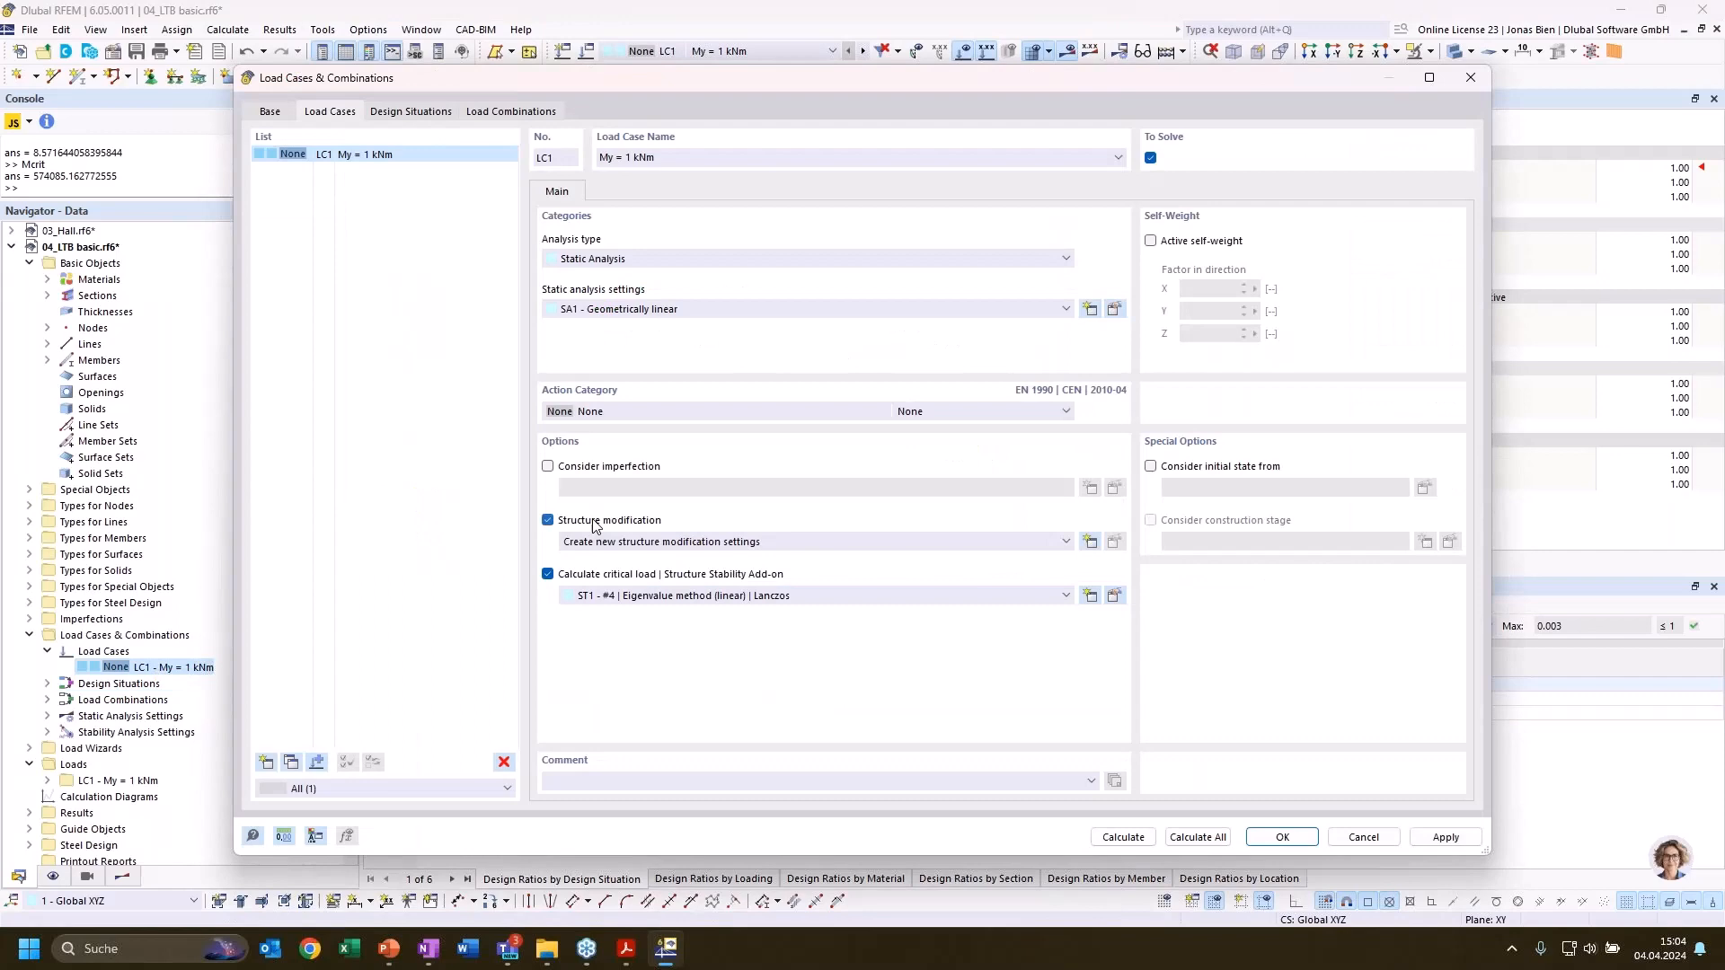
{"action": "left_click", "coordinate": [979, 544]}
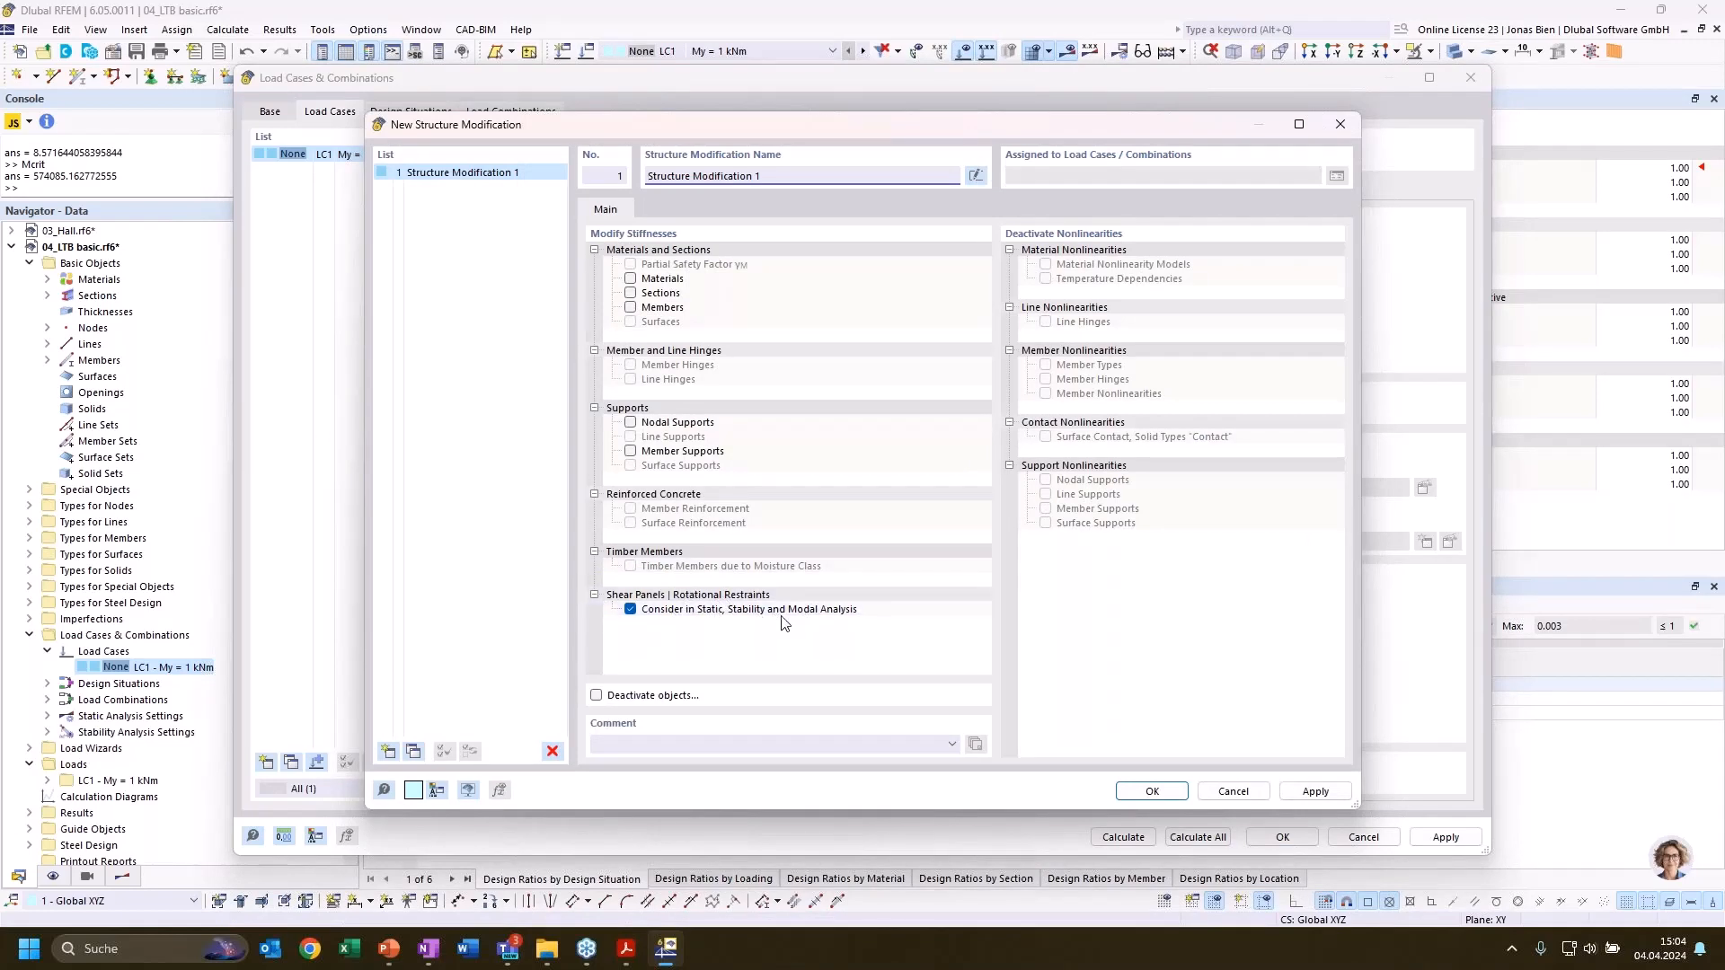
{"action": "left_click", "coordinate": [1151, 791]}
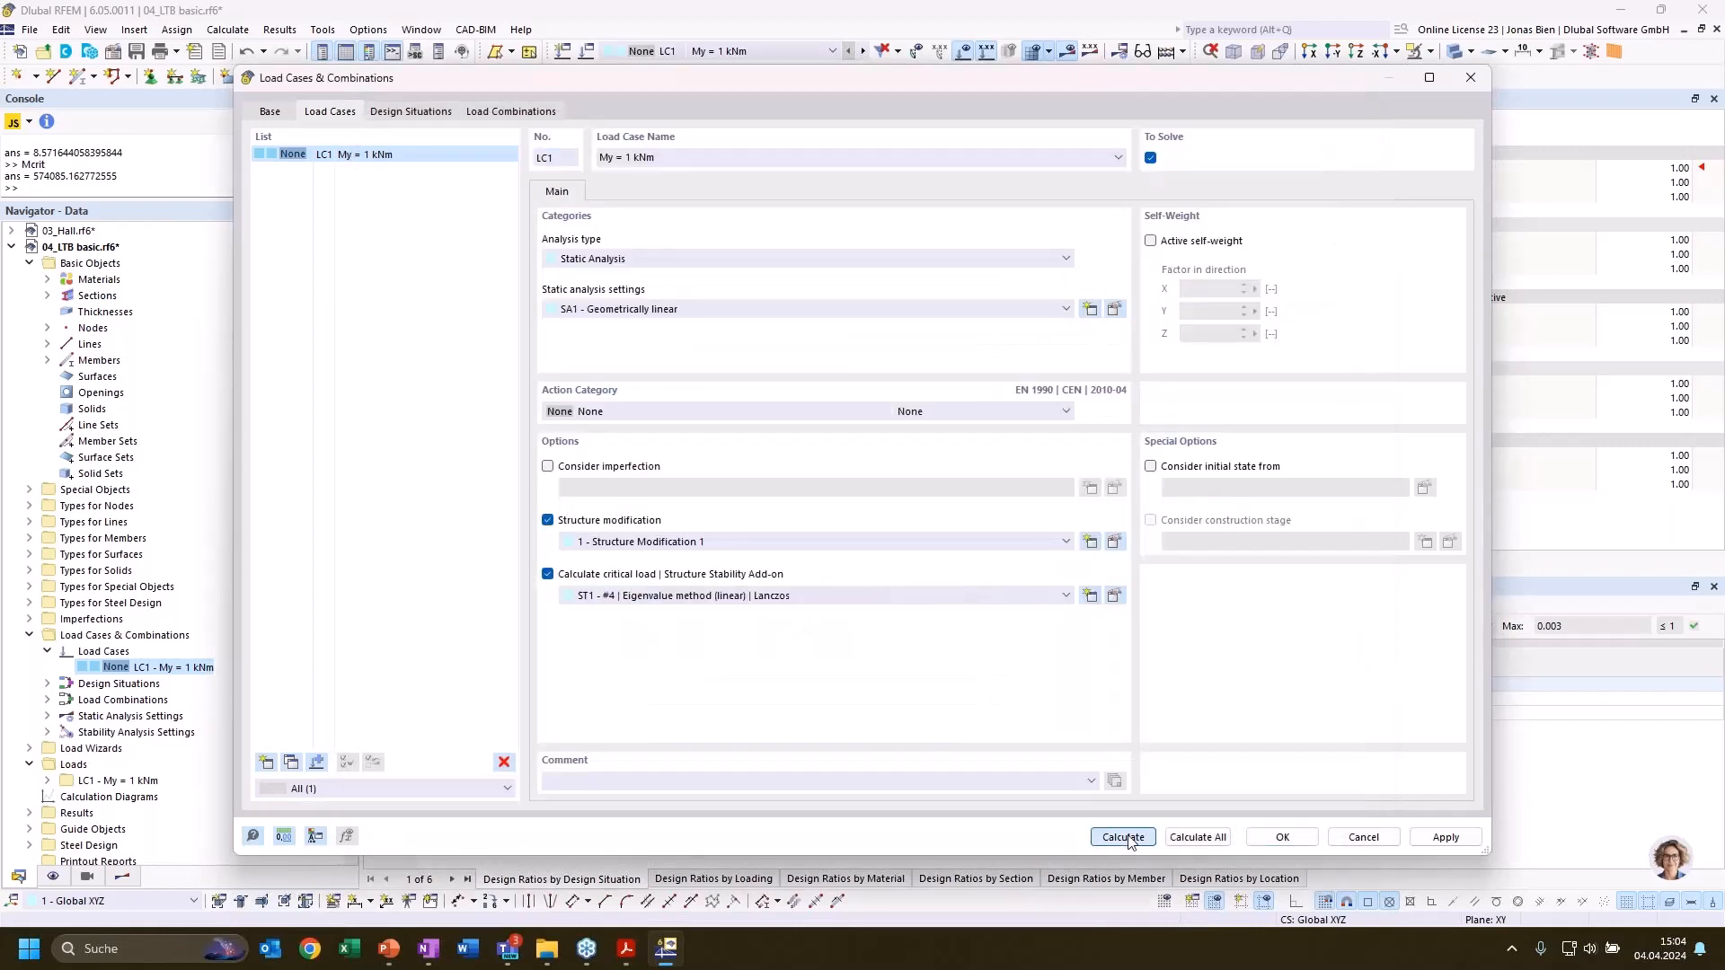
{"action": "left_click", "coordinate": [1123, 835]}
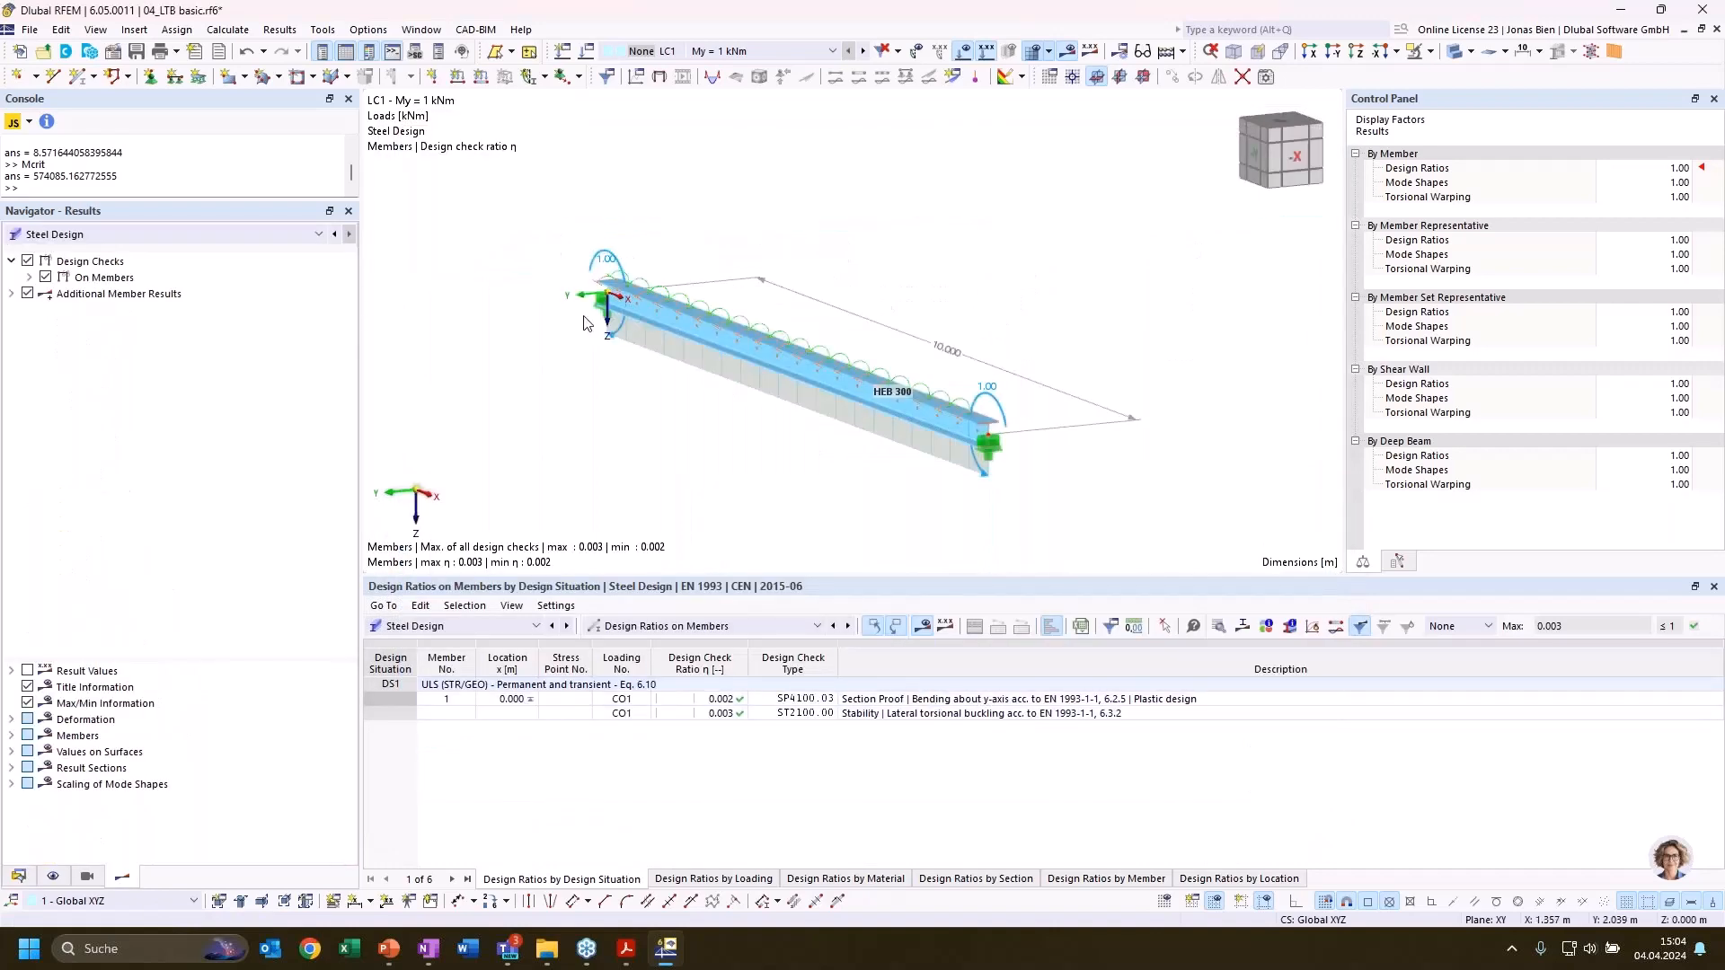
Show the Stability Analysis results of LC1 and examine the critical load factor and mode shape of mode 1
{"action": "middle_click_drag", "start_coordinate": [502, 365], "coordinate": [523, 384], "text": "ctrl"}
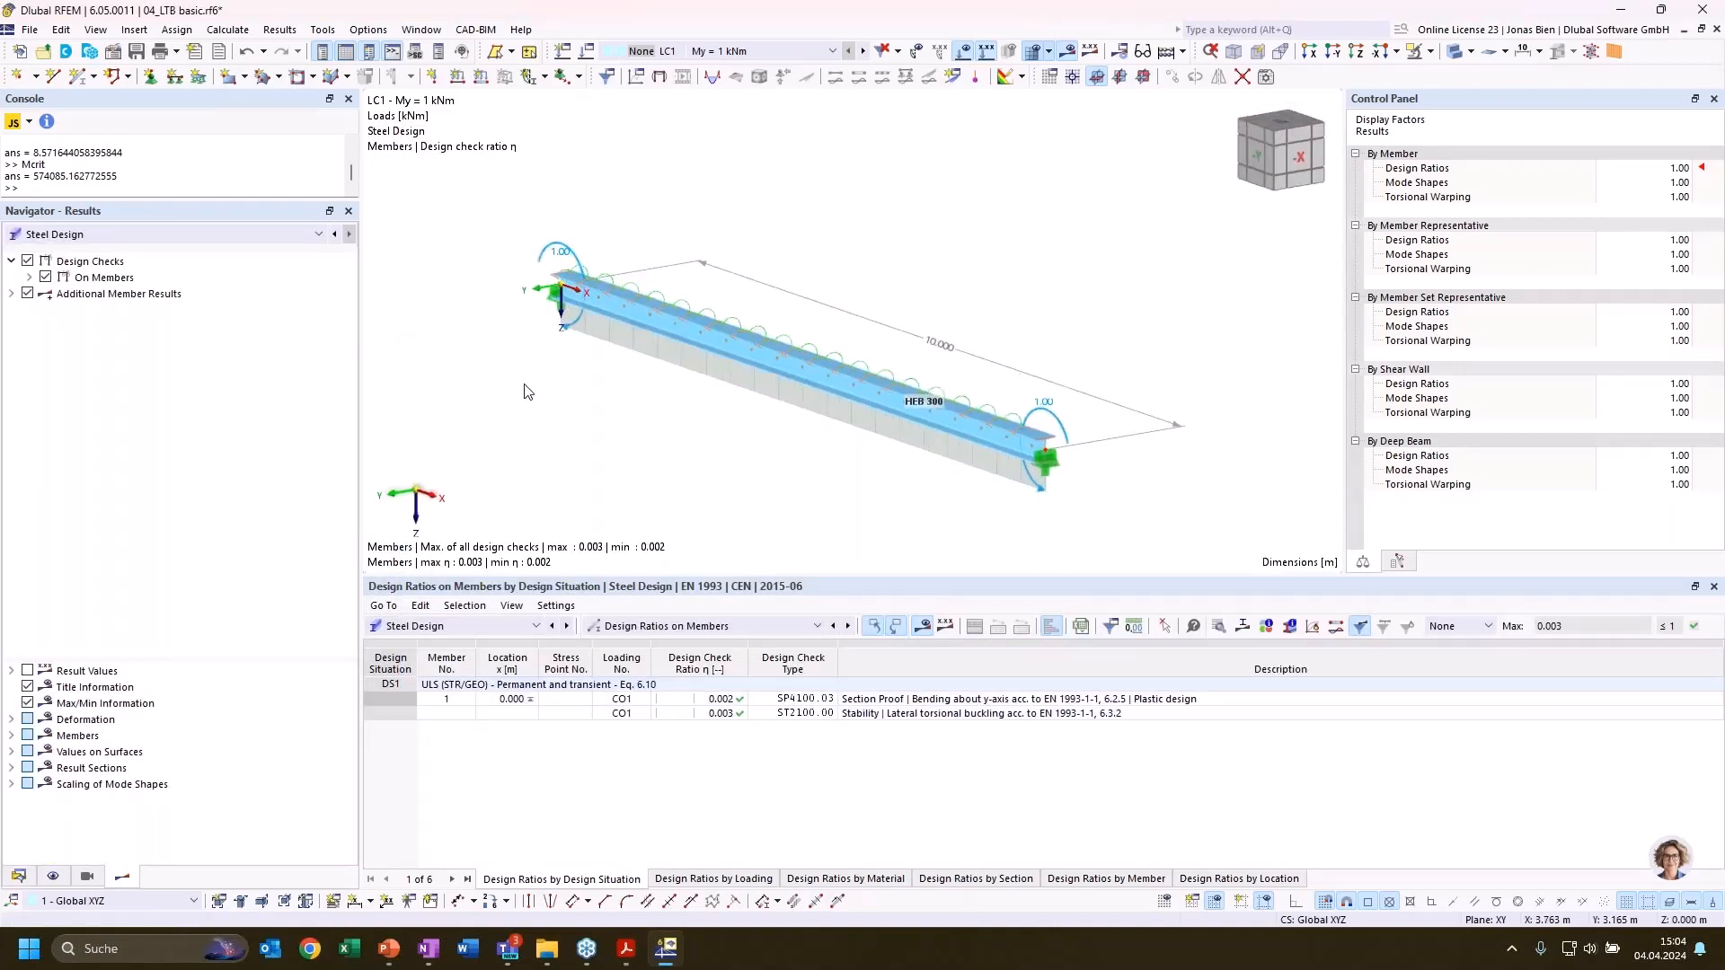
{"action": "left_click", "coordinate": [297, 233]}
{"action": "left_click", "coordinate": [81, 270]}
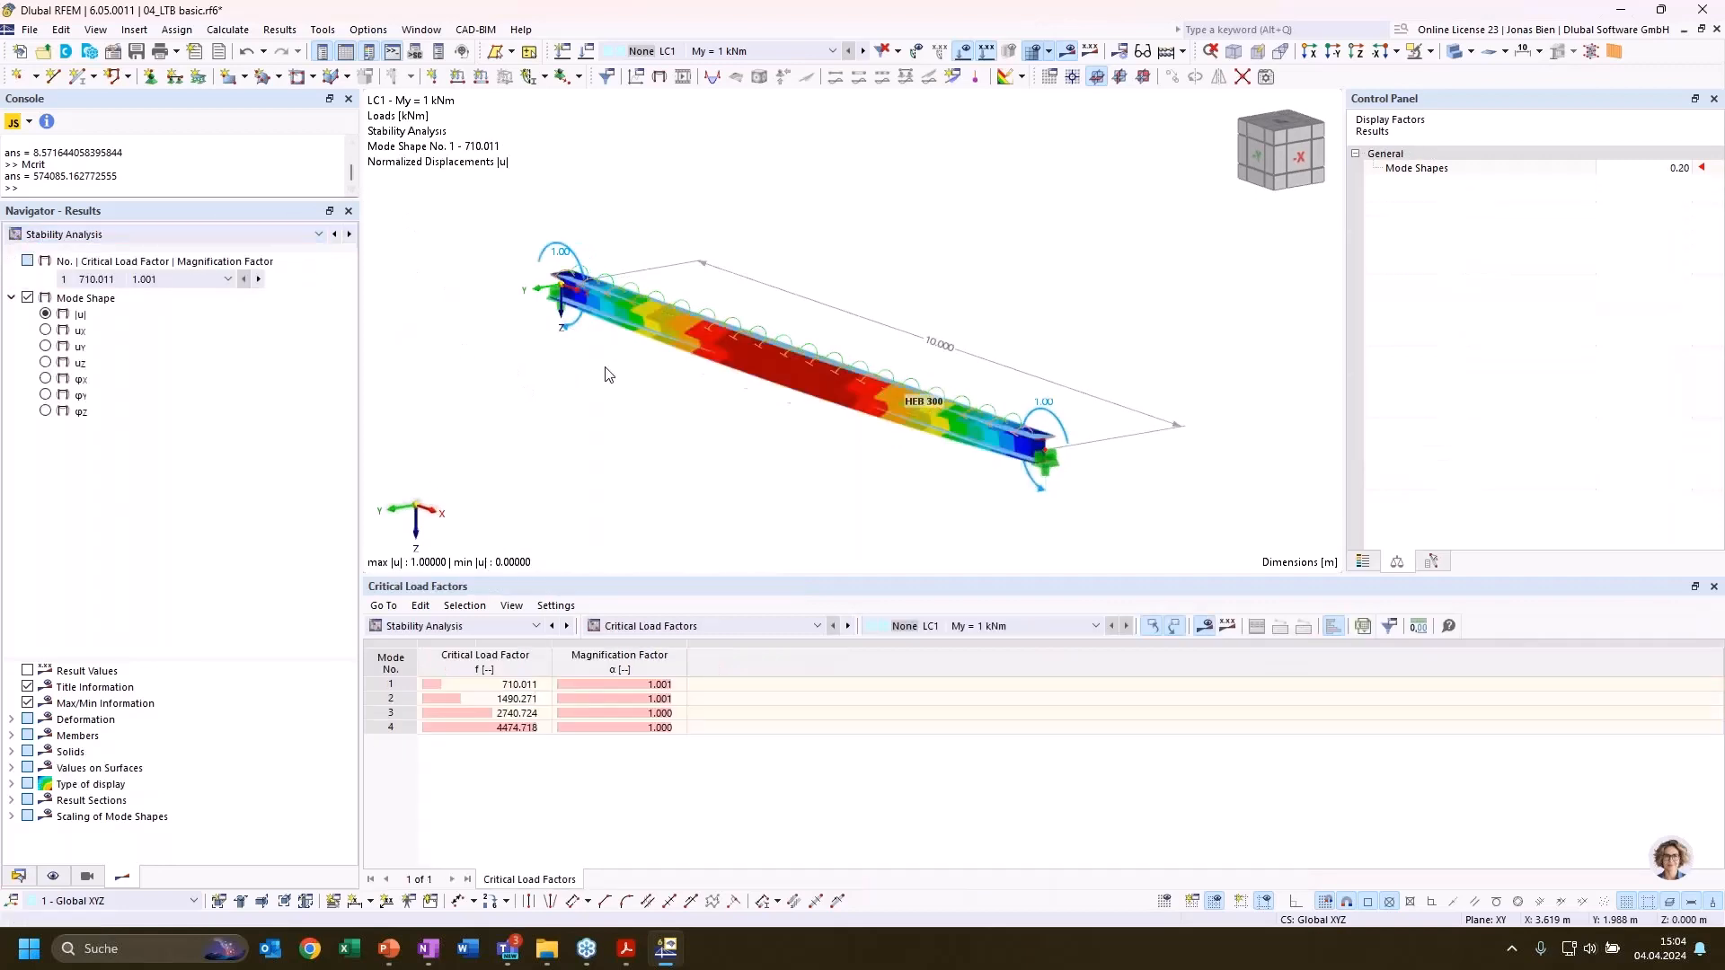
{"action": "left_click", "coordinate": [494, 684]}
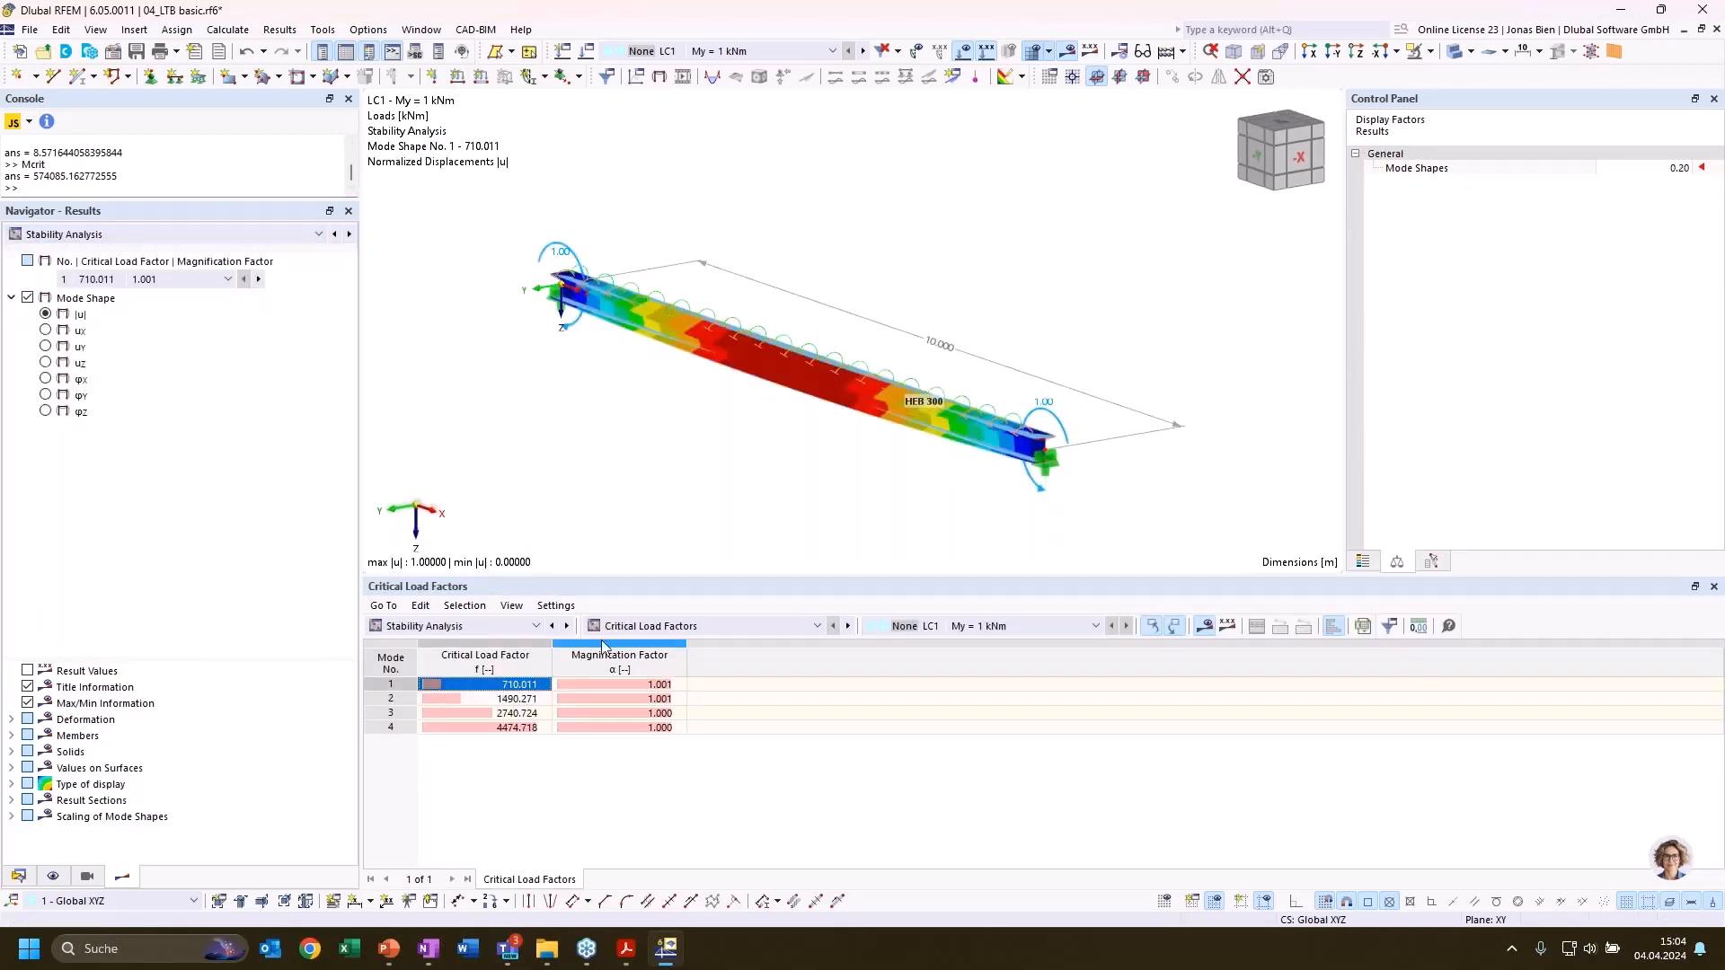
{"action": "scroll", "coordinate": [766, 419], "scroll_direction": "up", "scroll_amount": 2}
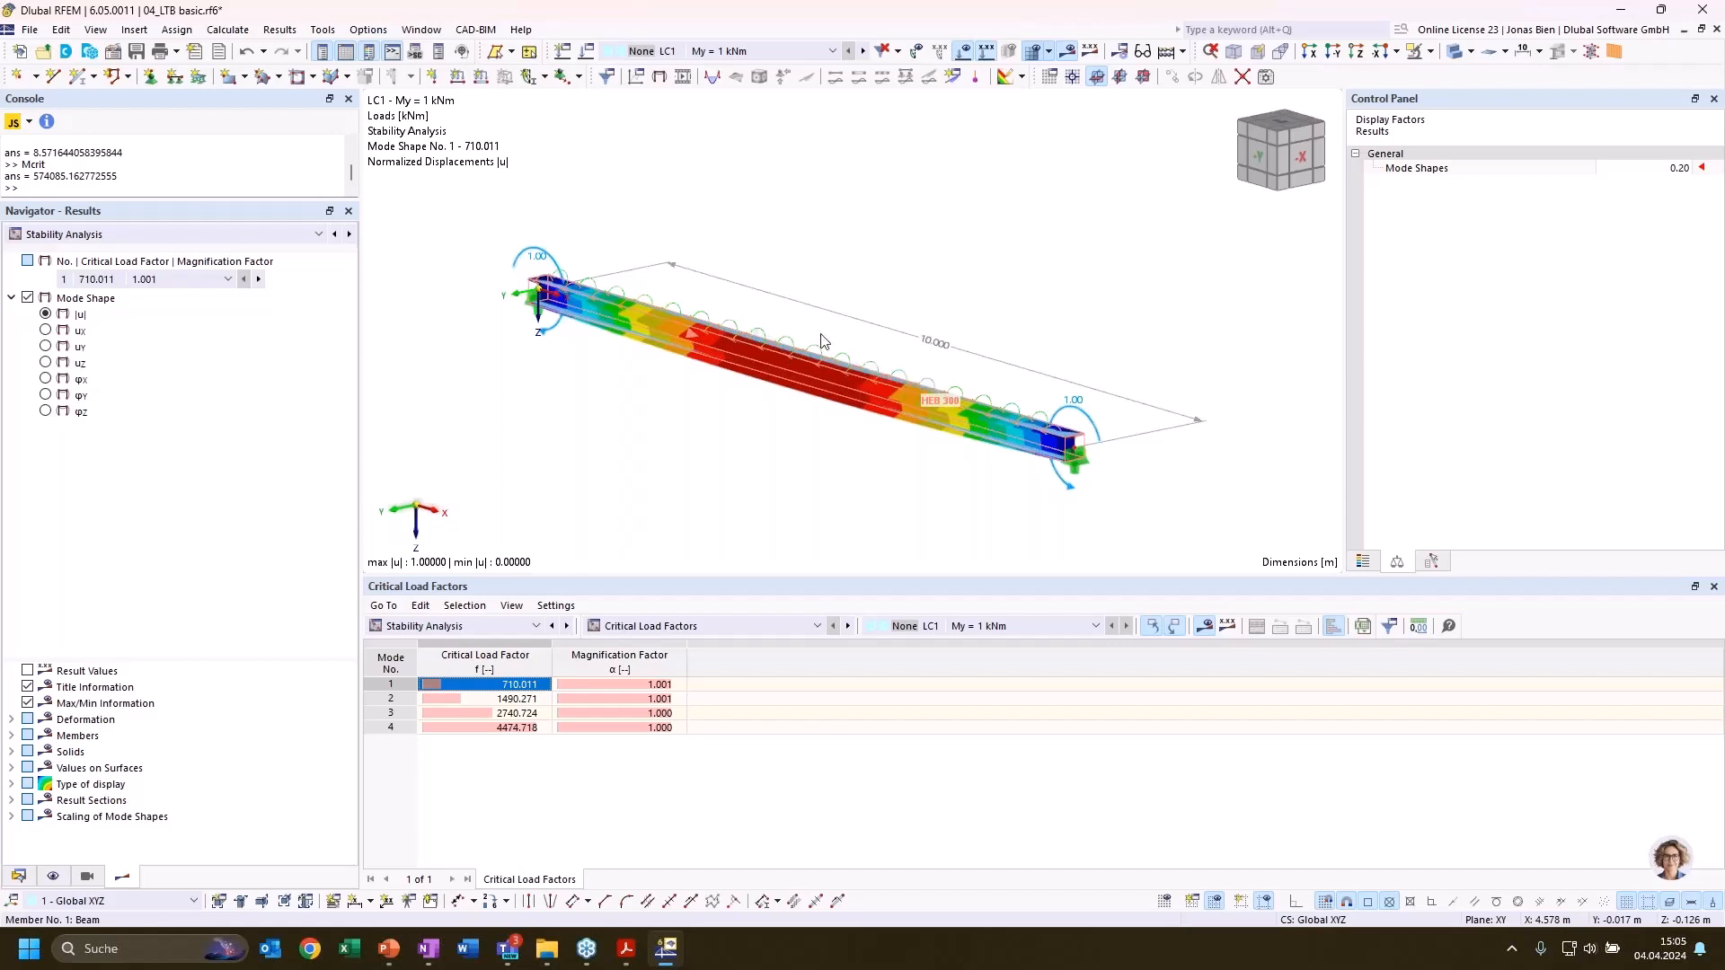
{"action": "middle_click_drag", "start_coordinate": [944, 250], "coordinate": [970, 260]}
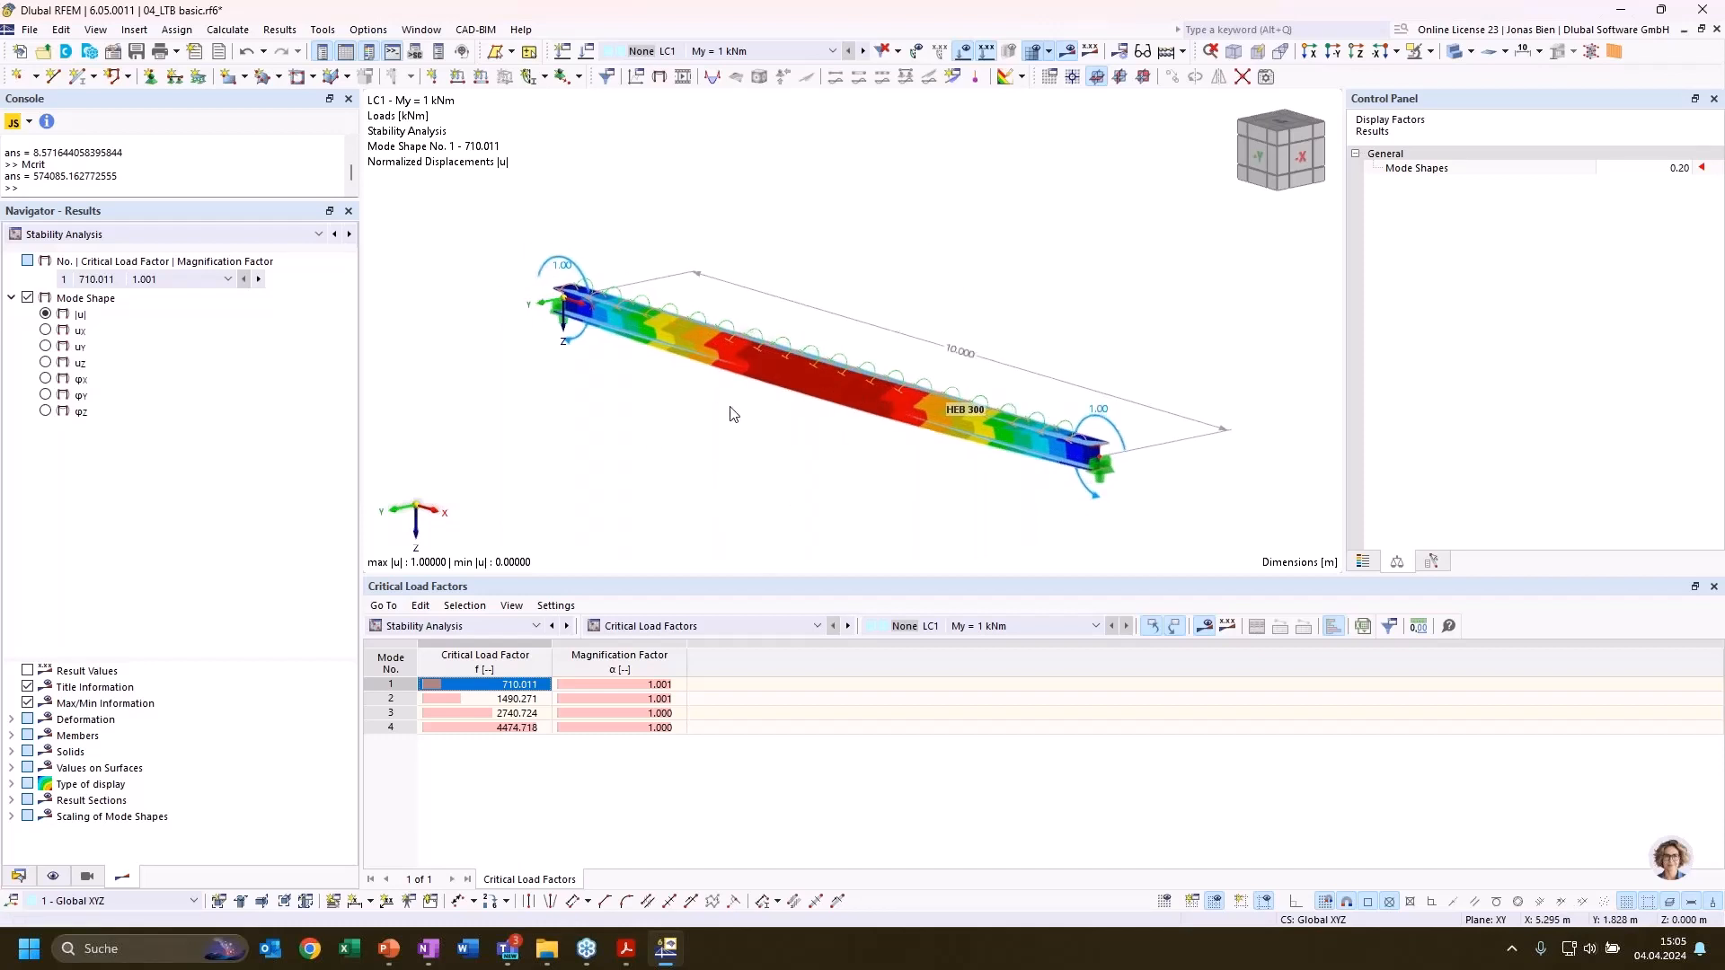
Look up Member Shear Panels and Member Rotational Restraints among the member types, and list the Types for Steel Design
{"action": "left_click", "coordinate": [18, 876]}
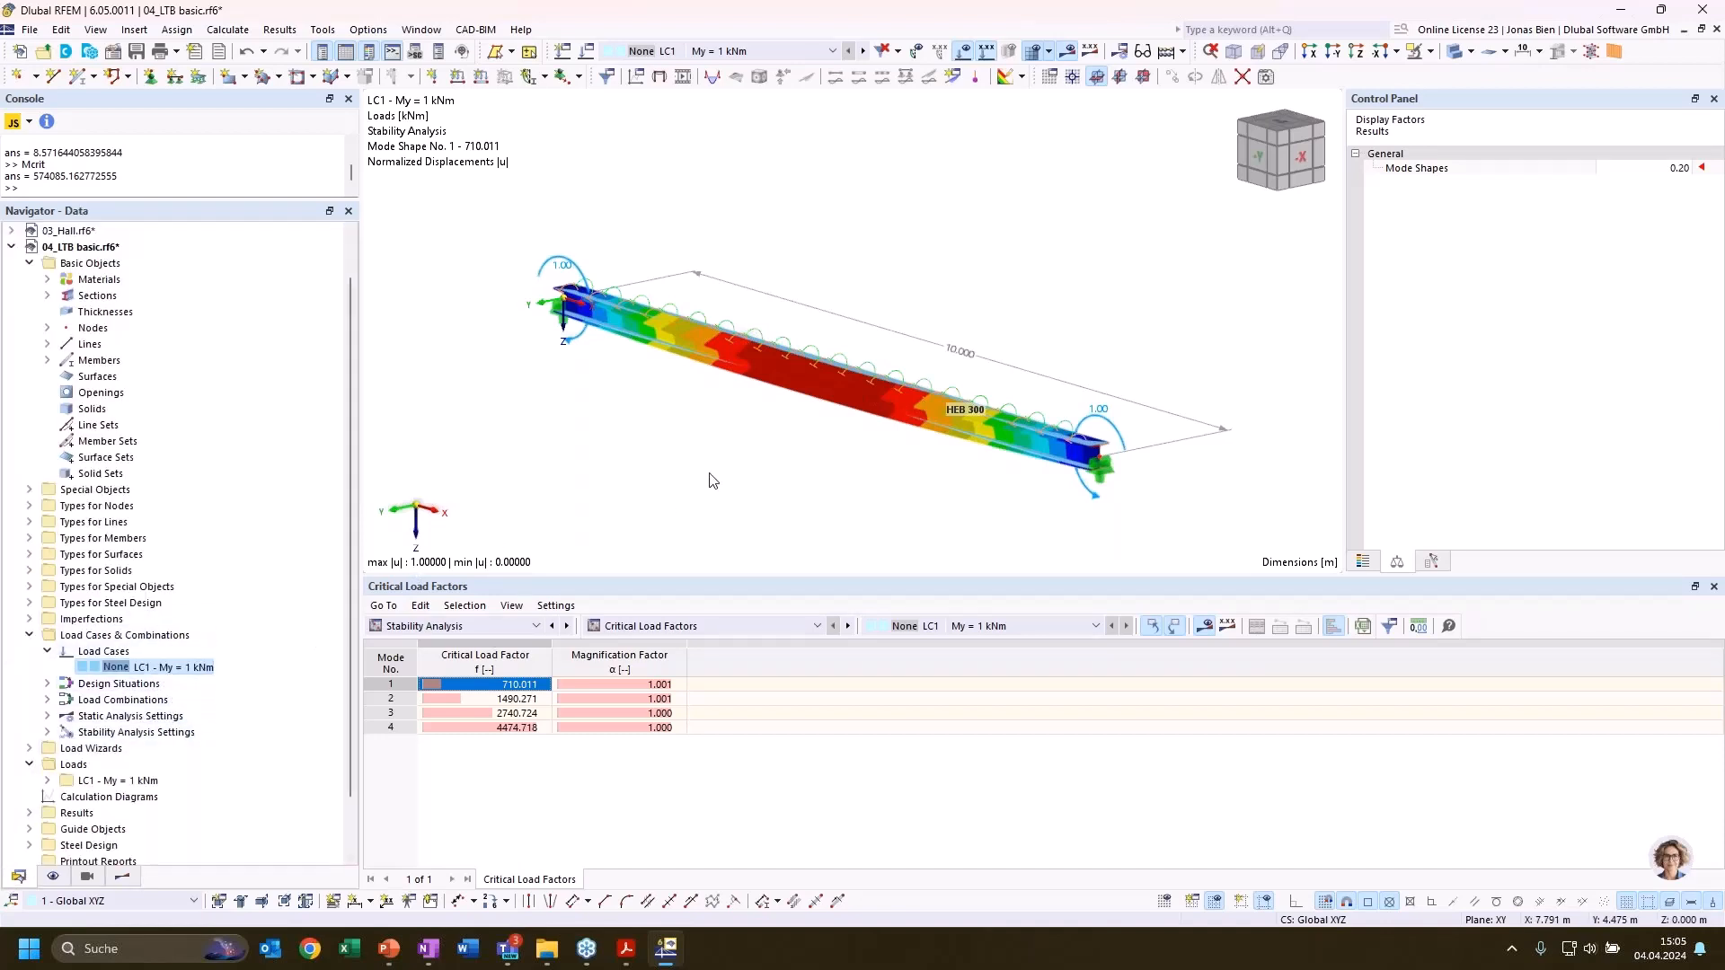
{"action": "left_click", "coordinate": [42, 542]}
{"action": "left_click", "coordinate": [29, 538]}
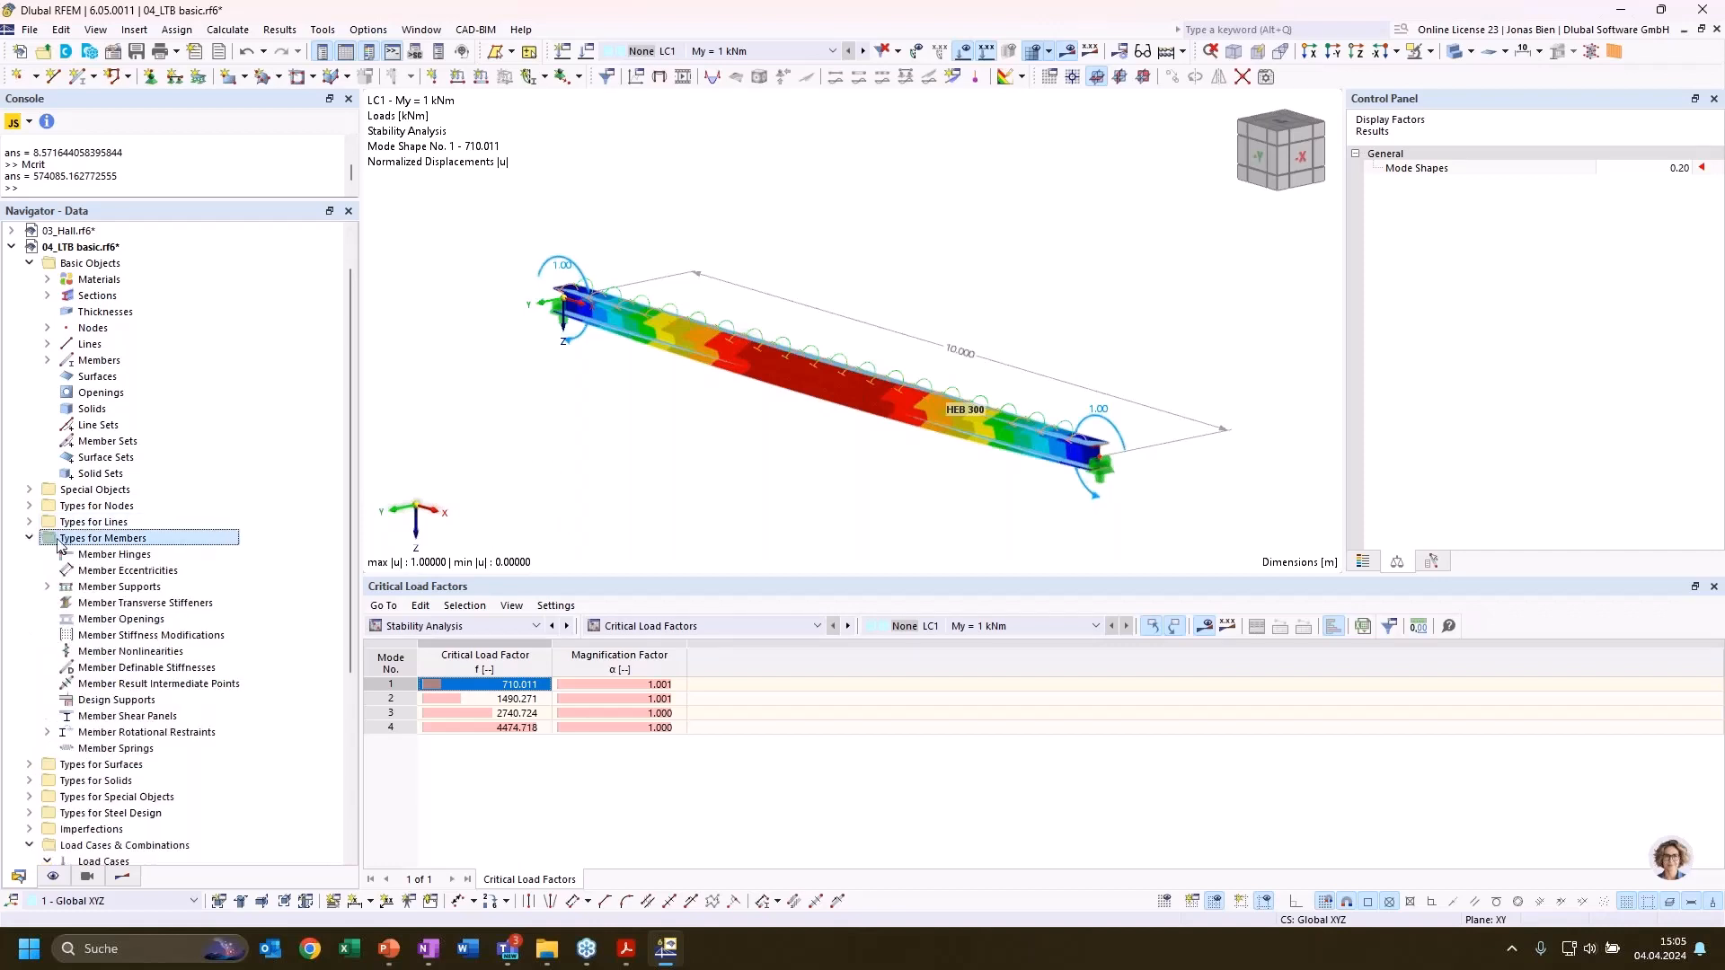
{"action": "left_click", "coordinate": [129, 718]}
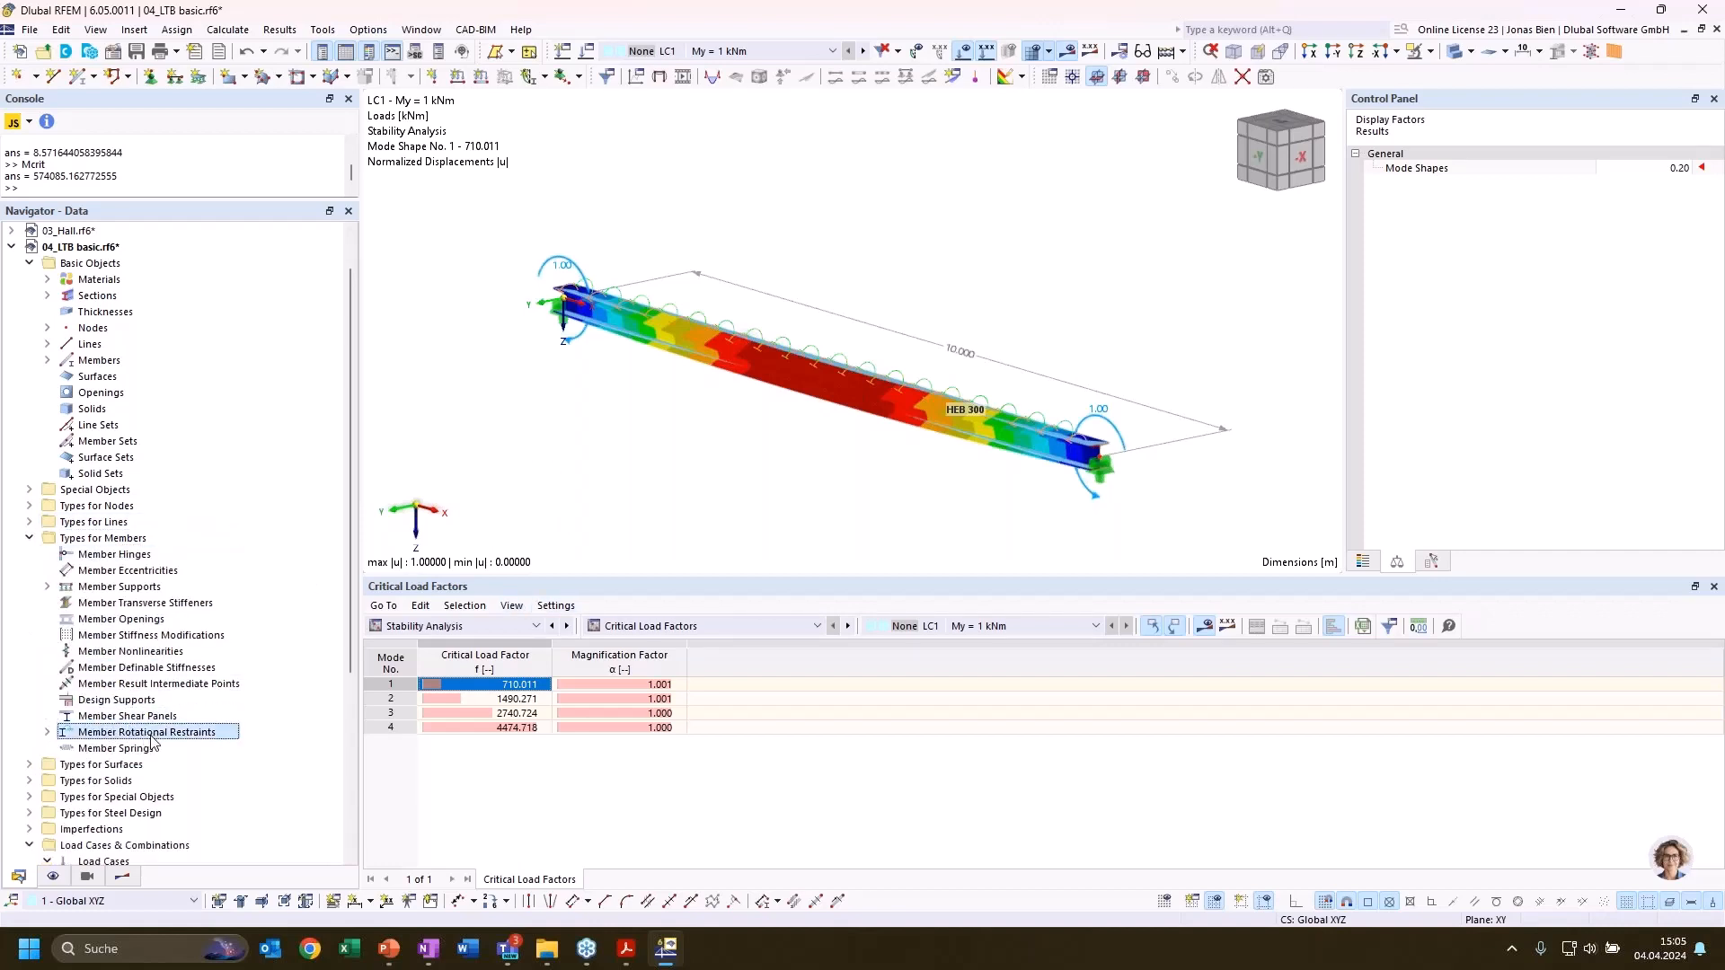
{"action": "left_click", "coordinate": [151, 733]}
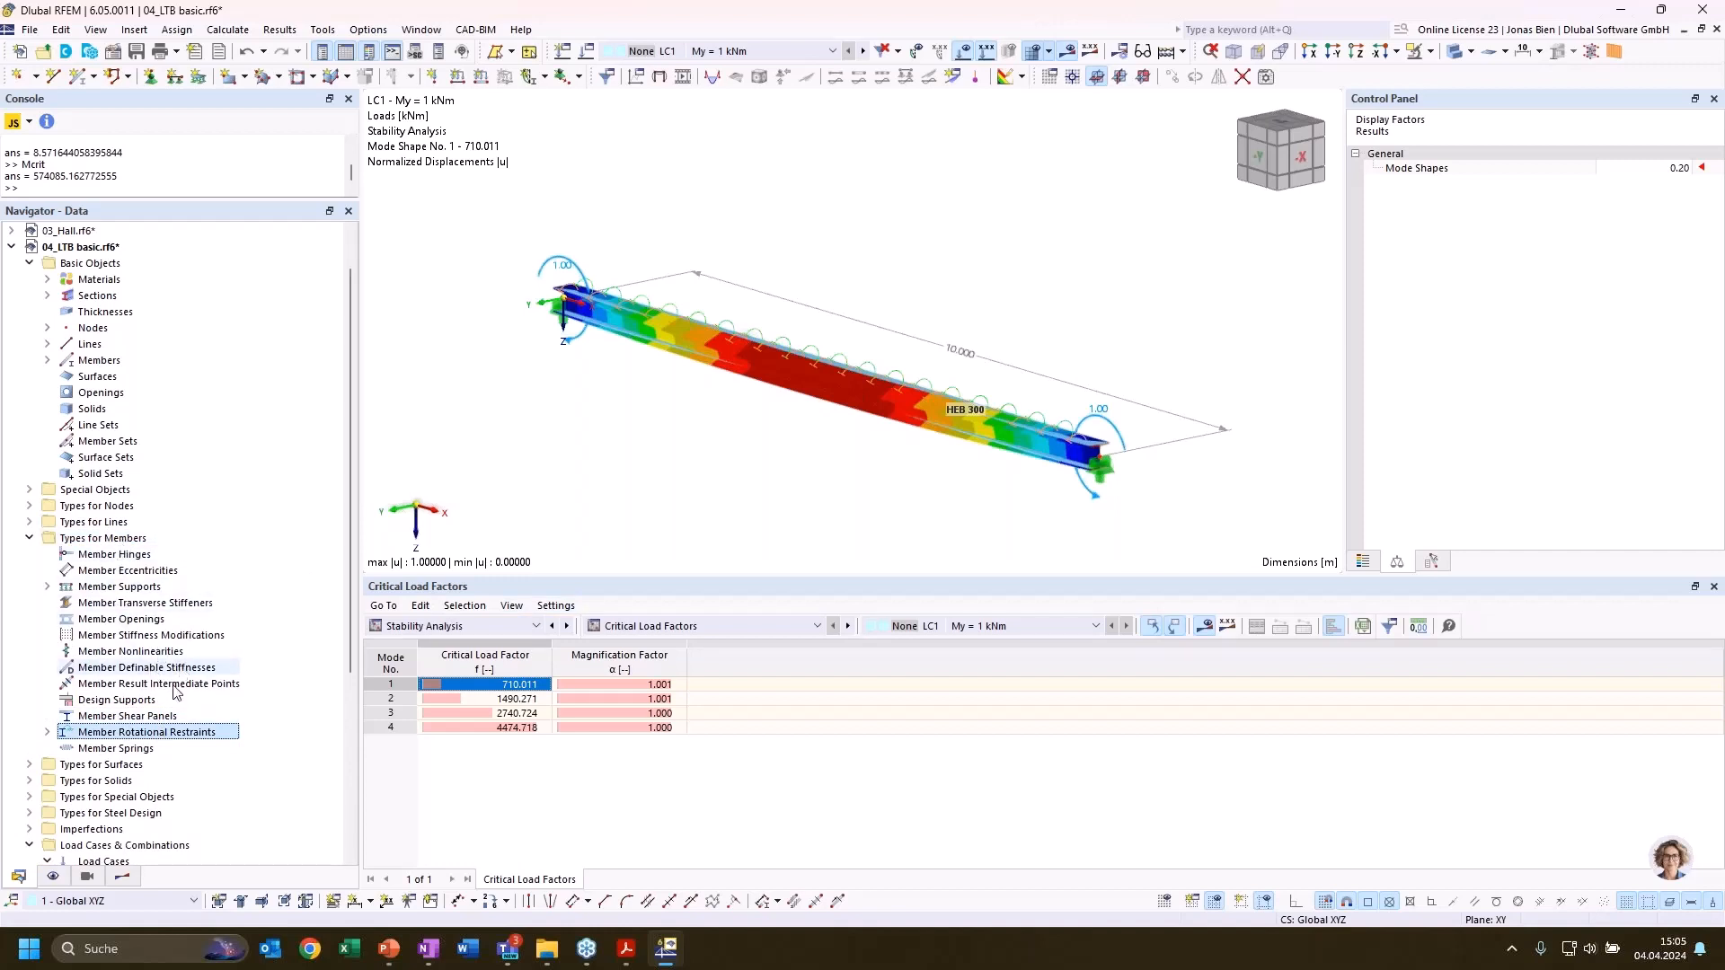
{"action": "scroll", "coordinate": [152, 754], "scroll_direction": "down", "scroll_amount": 2}
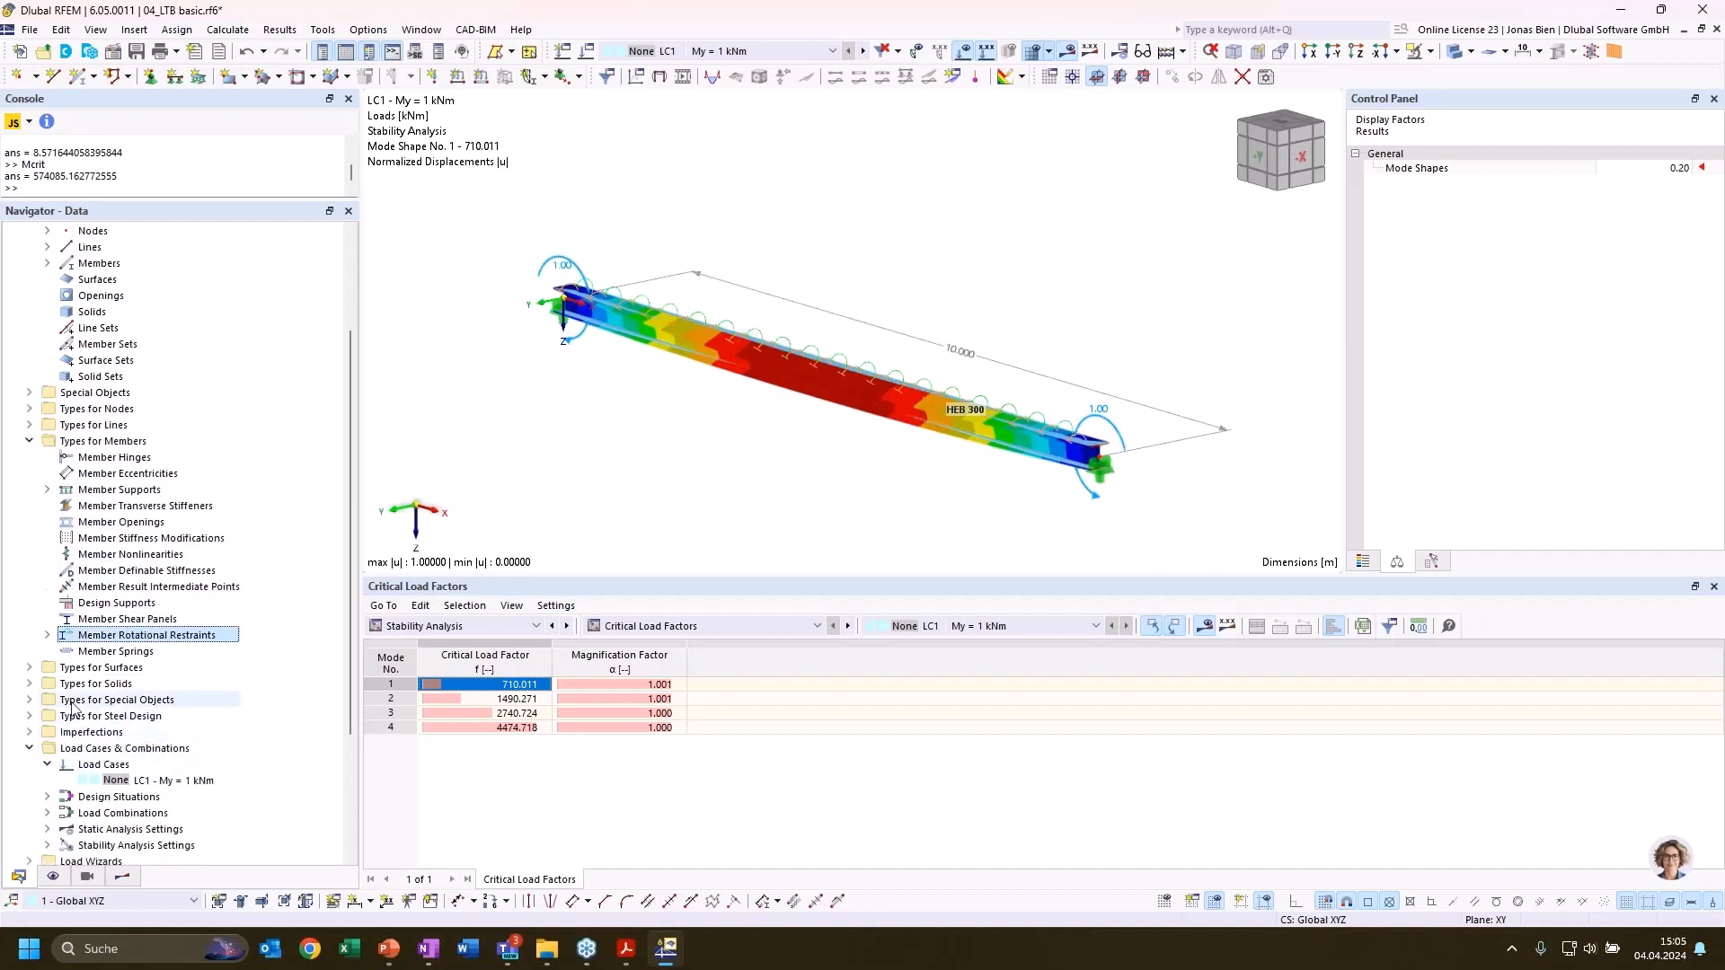
{"action": "left_click", "coordinate": [30, 716]}
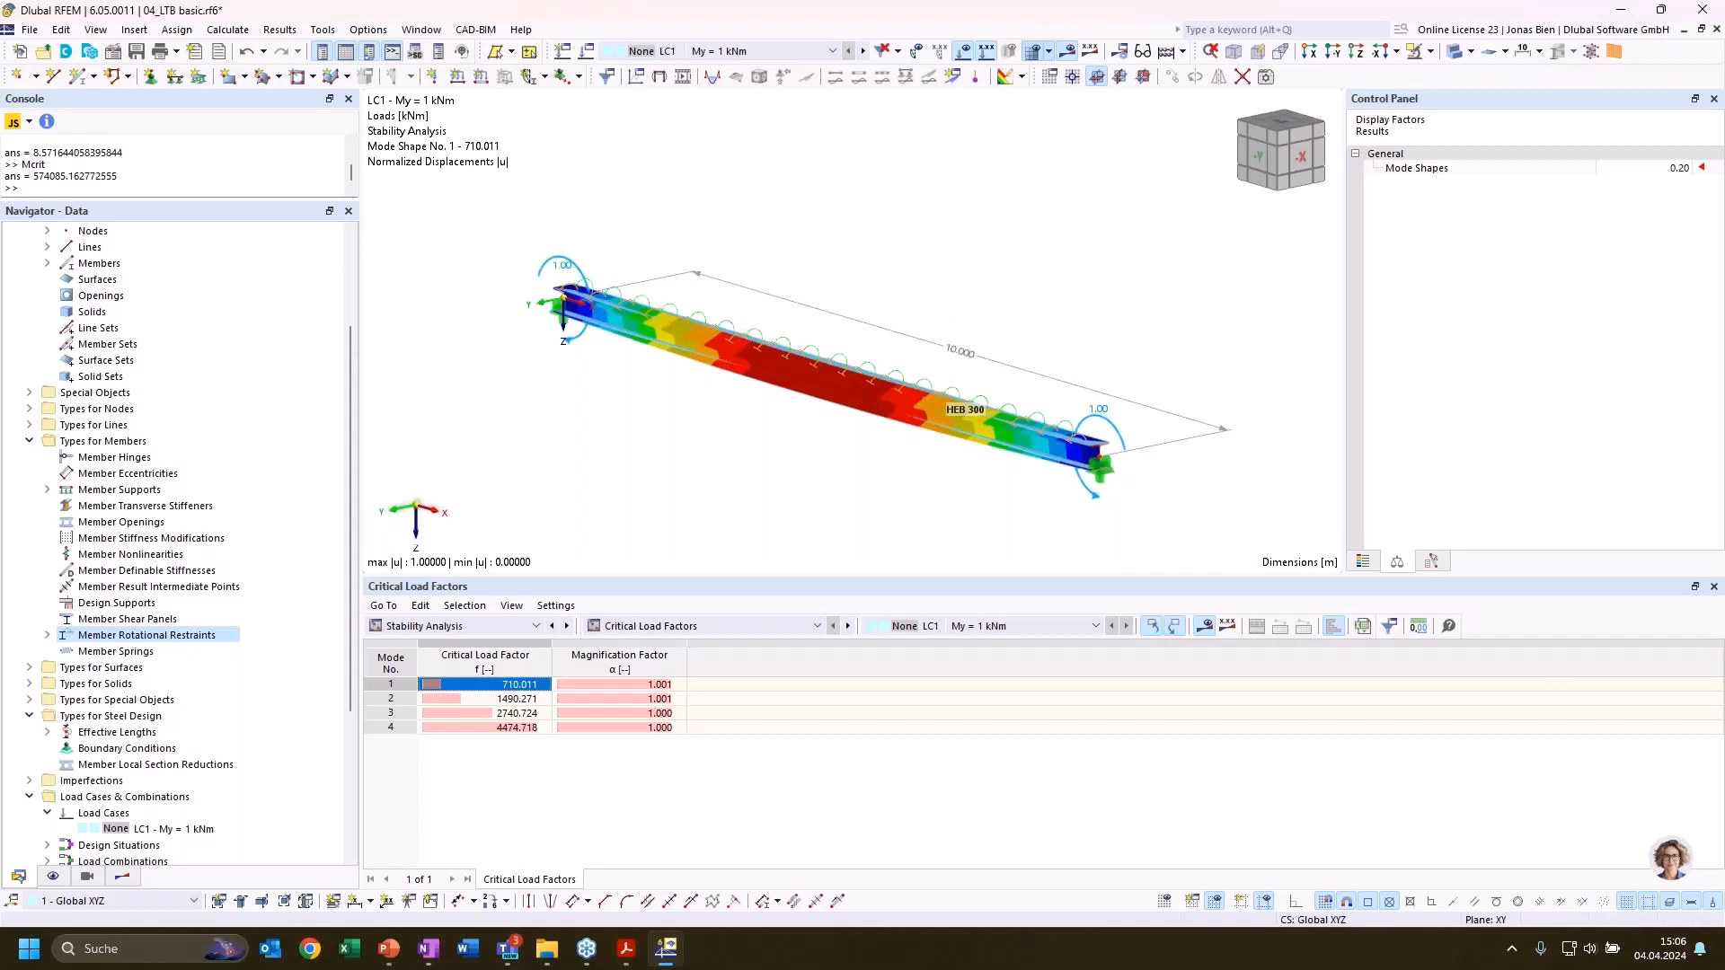
Switch to the PowerPoint presentation showing the slide on stability modes of beams
{"action": "key", "text": "alt+Tab"}
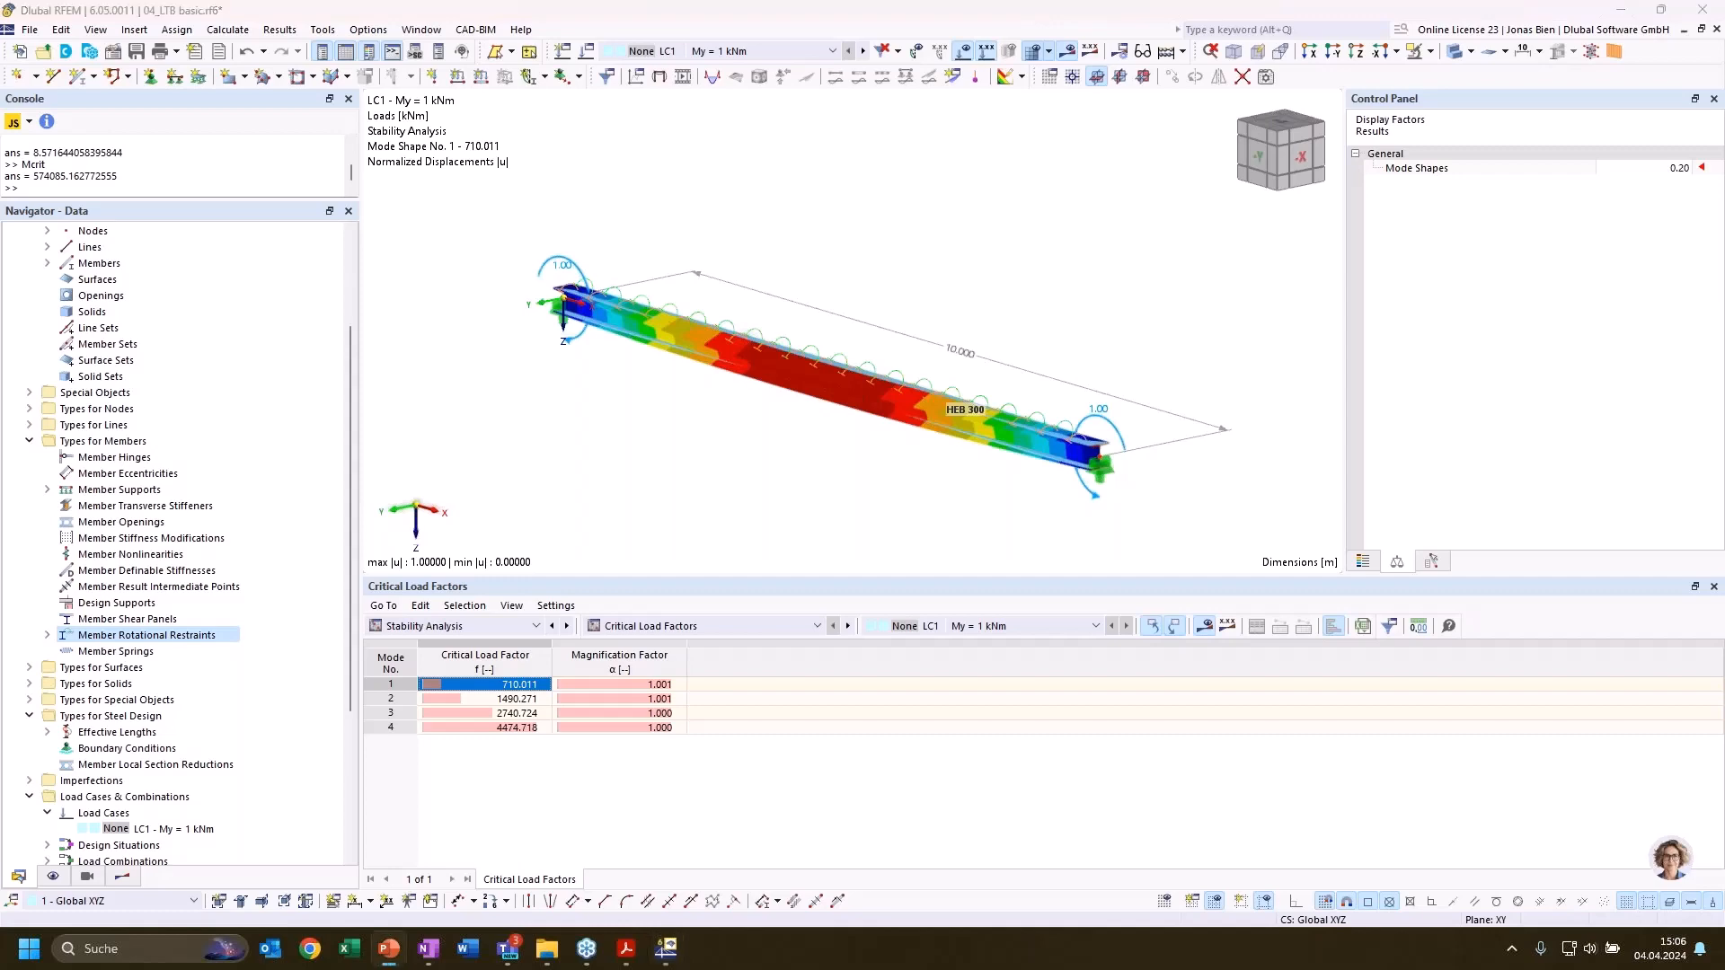
{"action": "key", "text": "alt+Tab"}
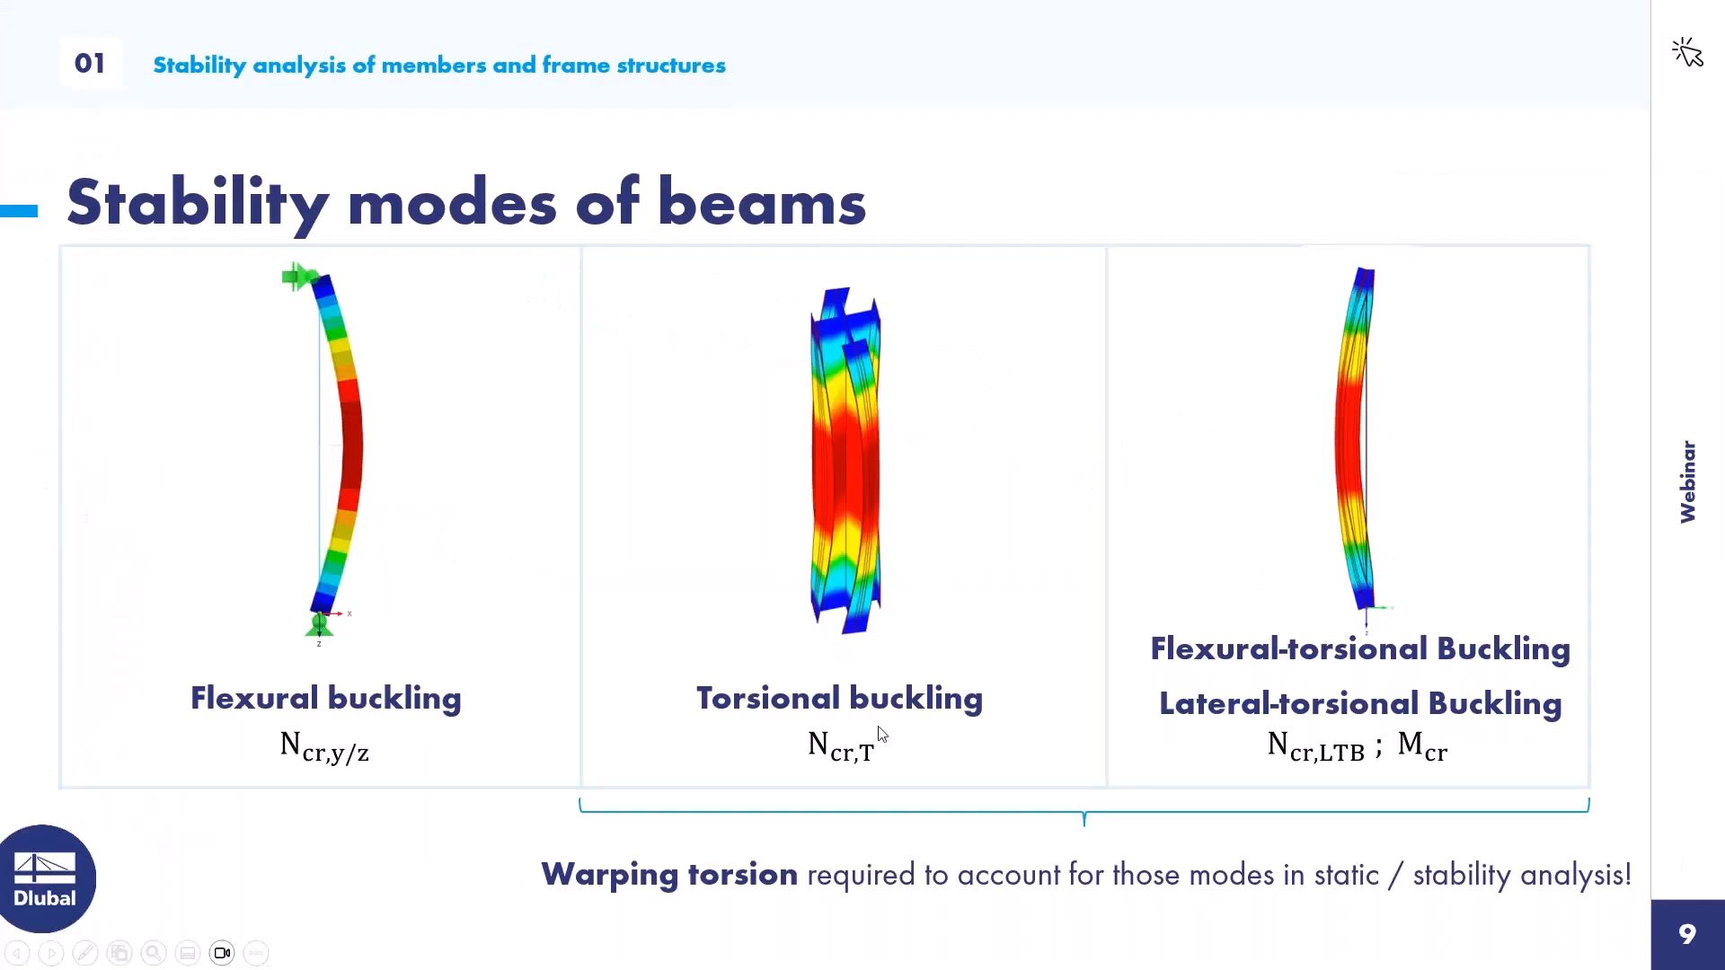
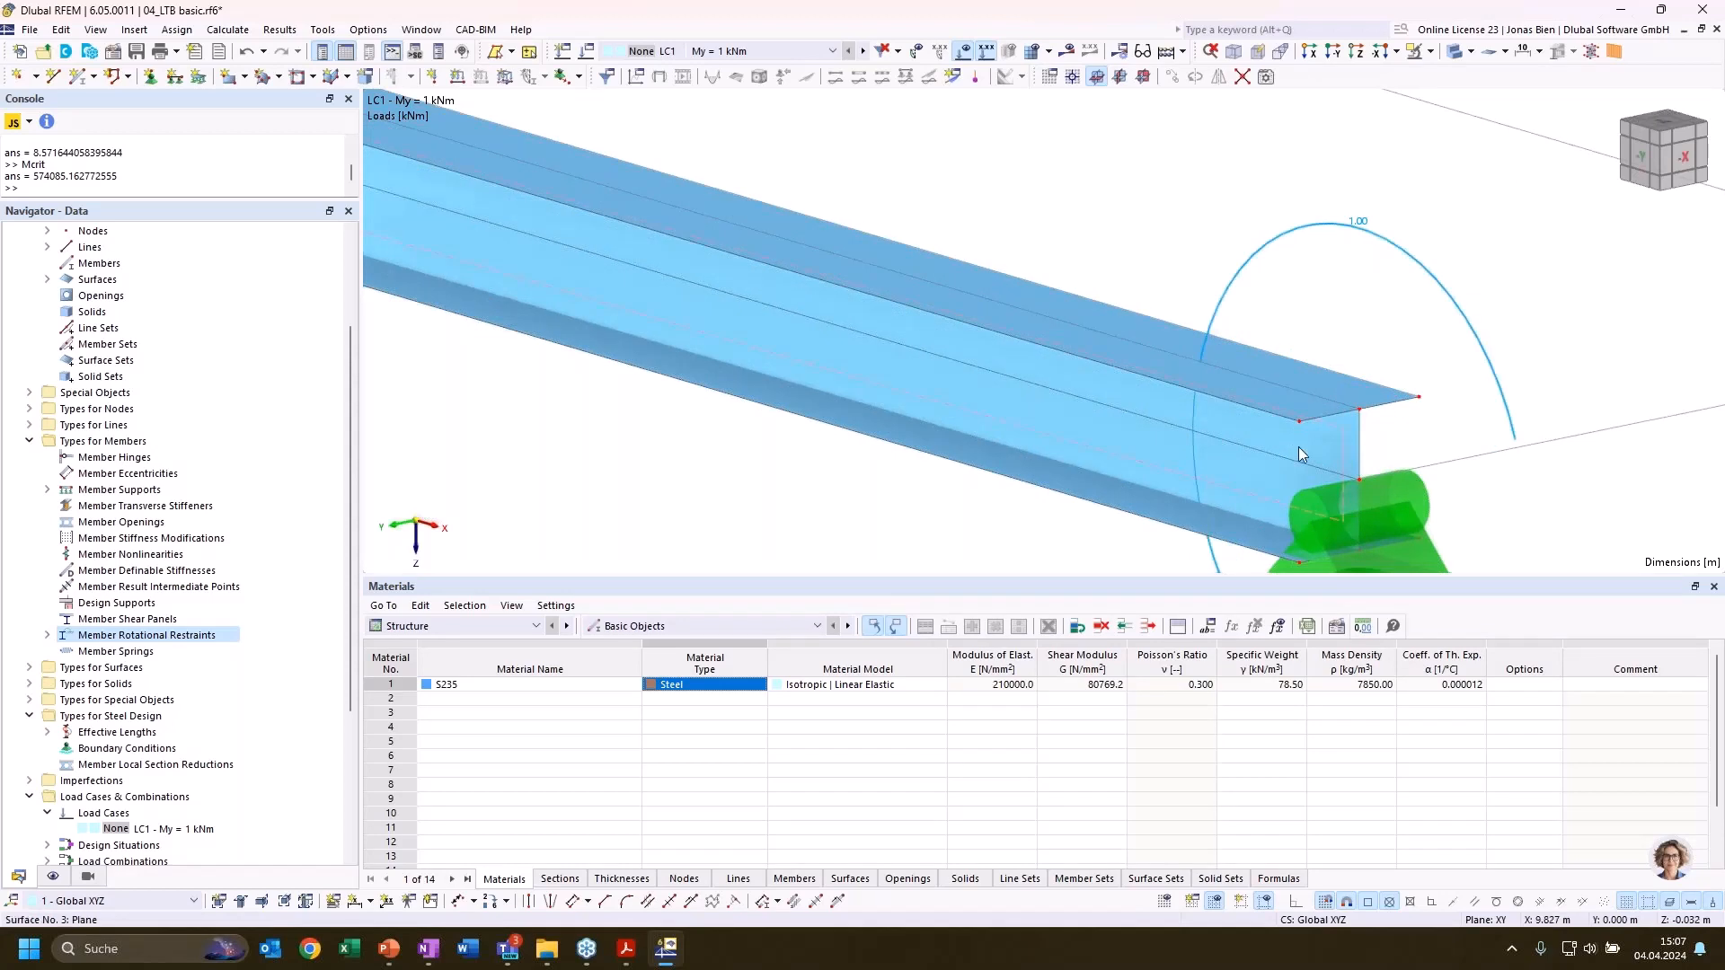
Review the stiffness type, thickness and material of the beam's upper flange surface
{"action": "left_click", "coordinate": [1297, 446]}
{"action": "left_click", "coordinate": [1341, 395]}
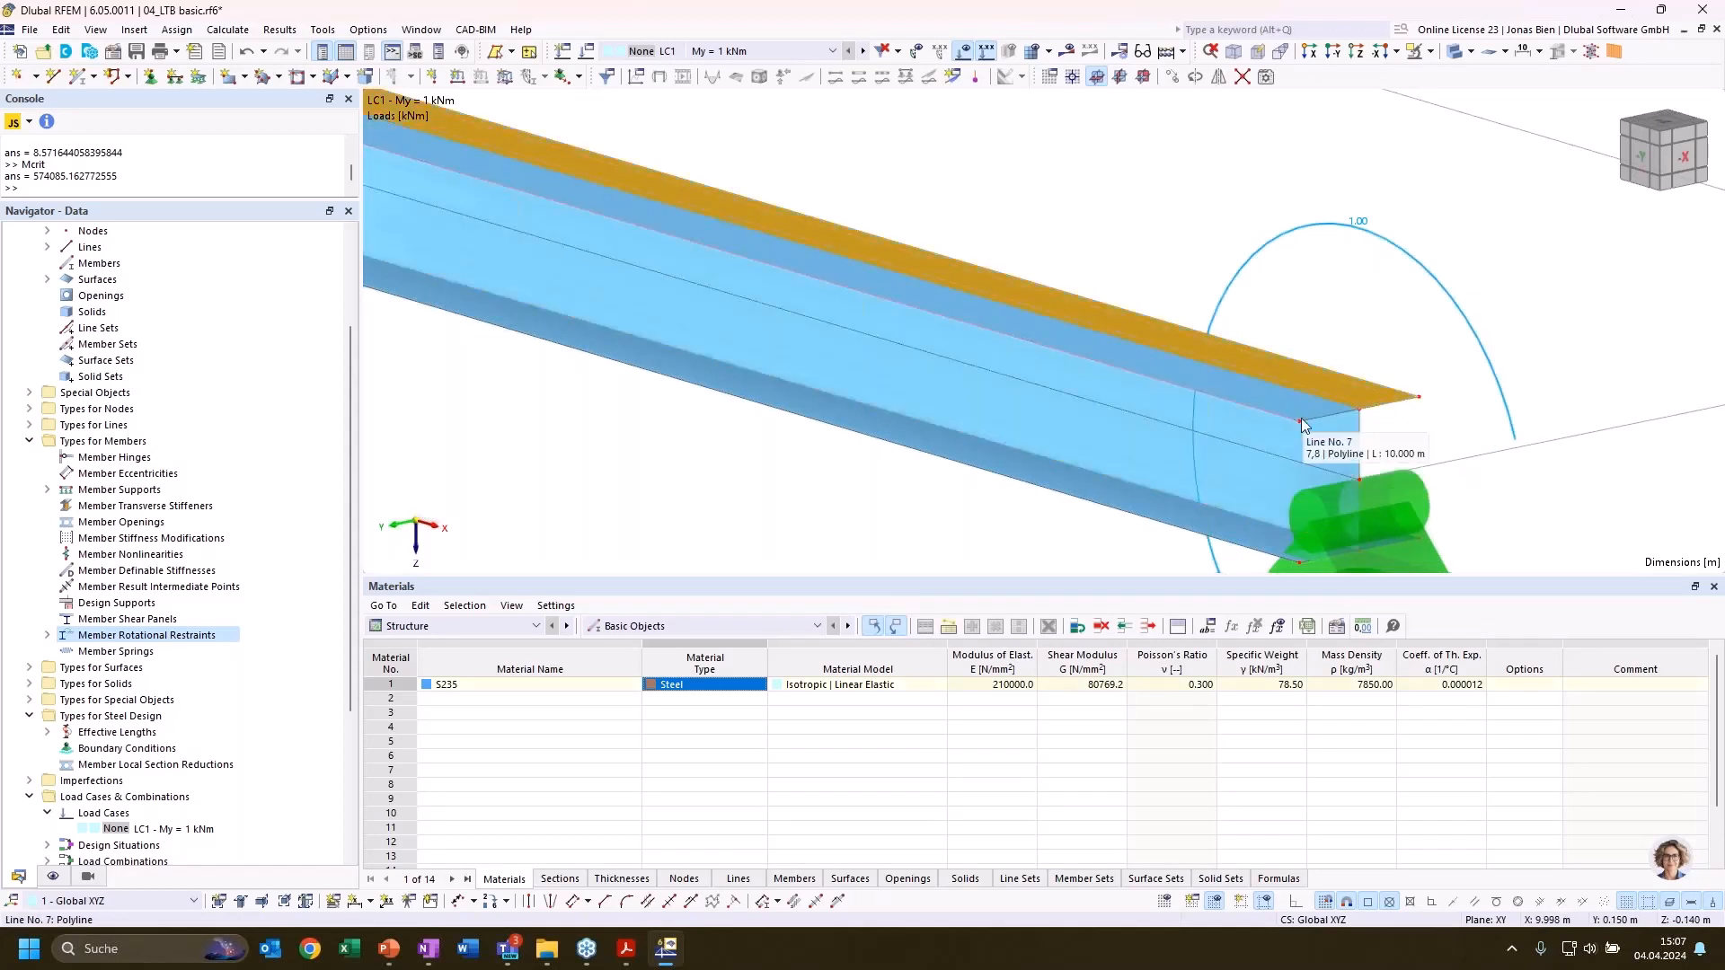
{"action": "double_click", "coordinate": [1362, 400]}
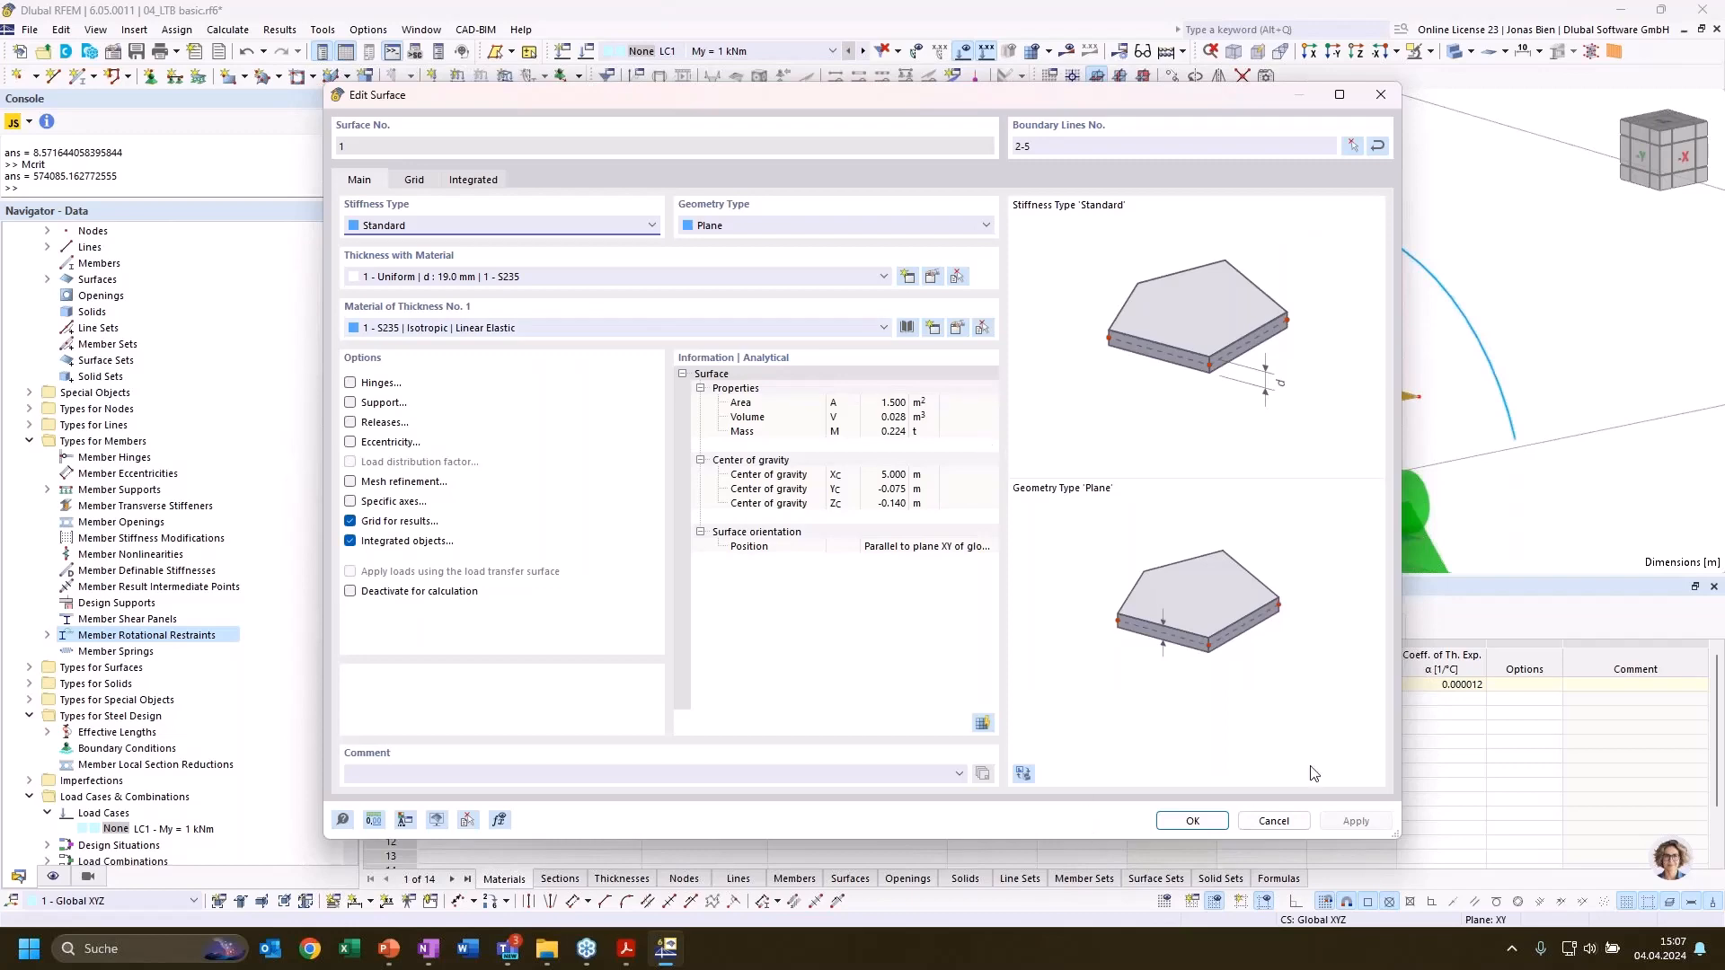
{"action": "left_click", "coordinate": [1272, 821]}
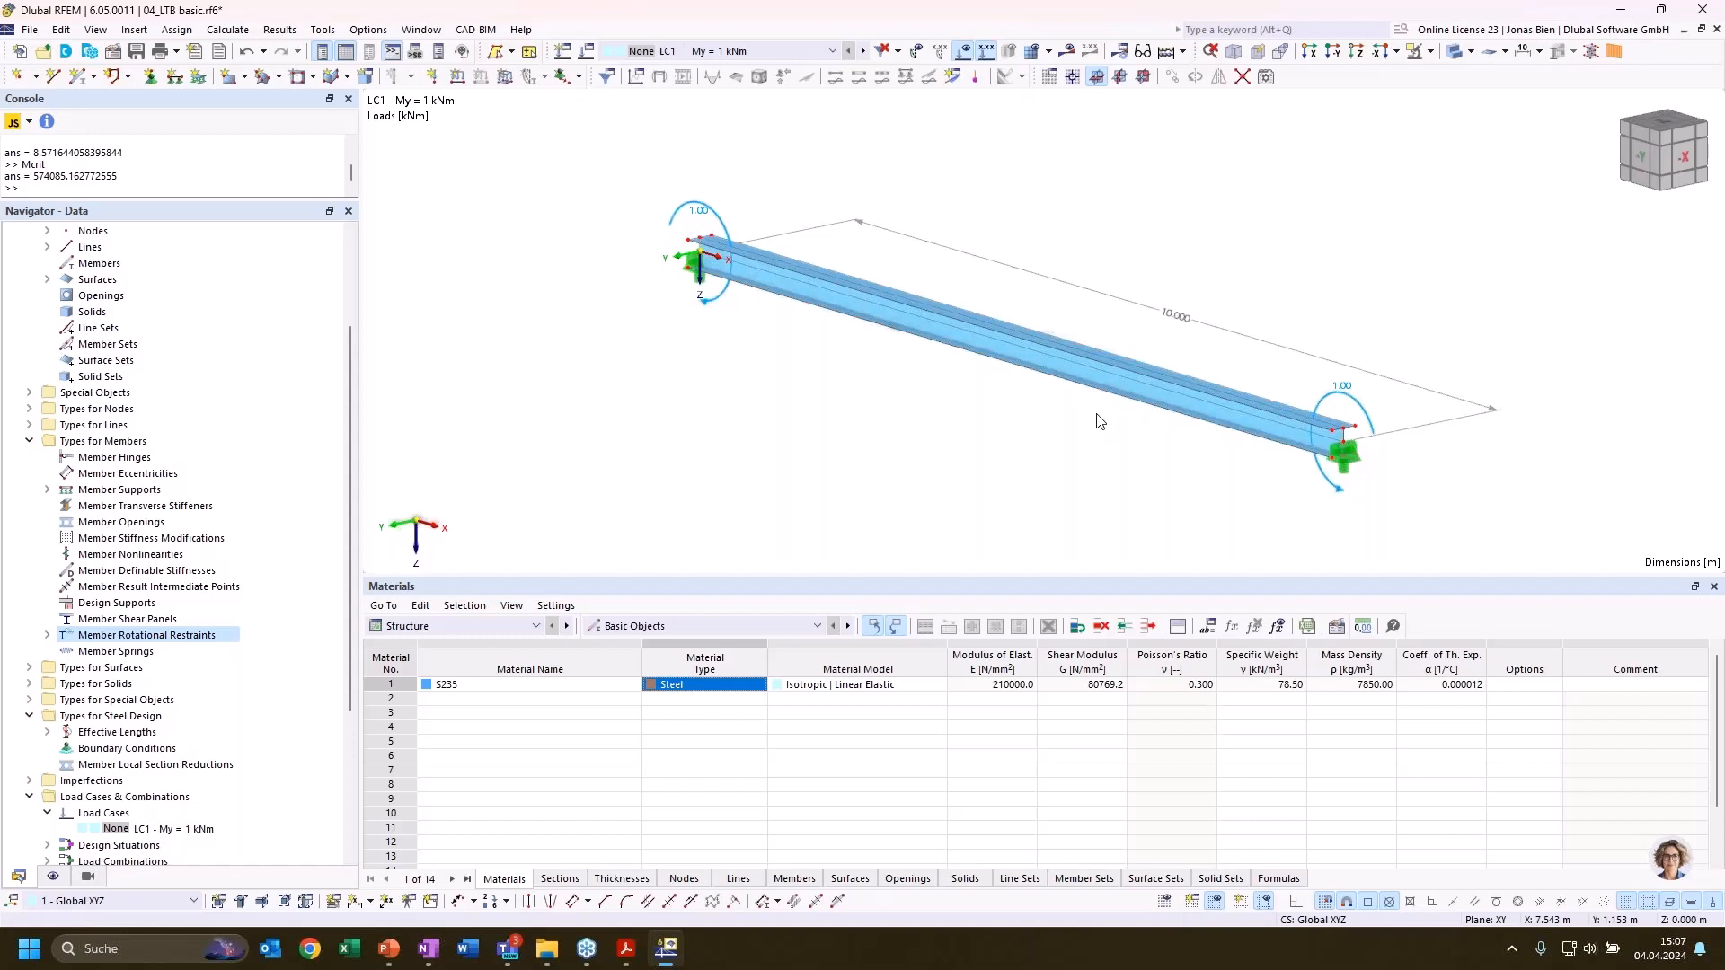
Leave the beam model and make the model 05_FSM.rf6 the active one
{"action": "scroll", "coordinate": [180, 539], "scroll_direction": "up", "scroll_amount": 3}
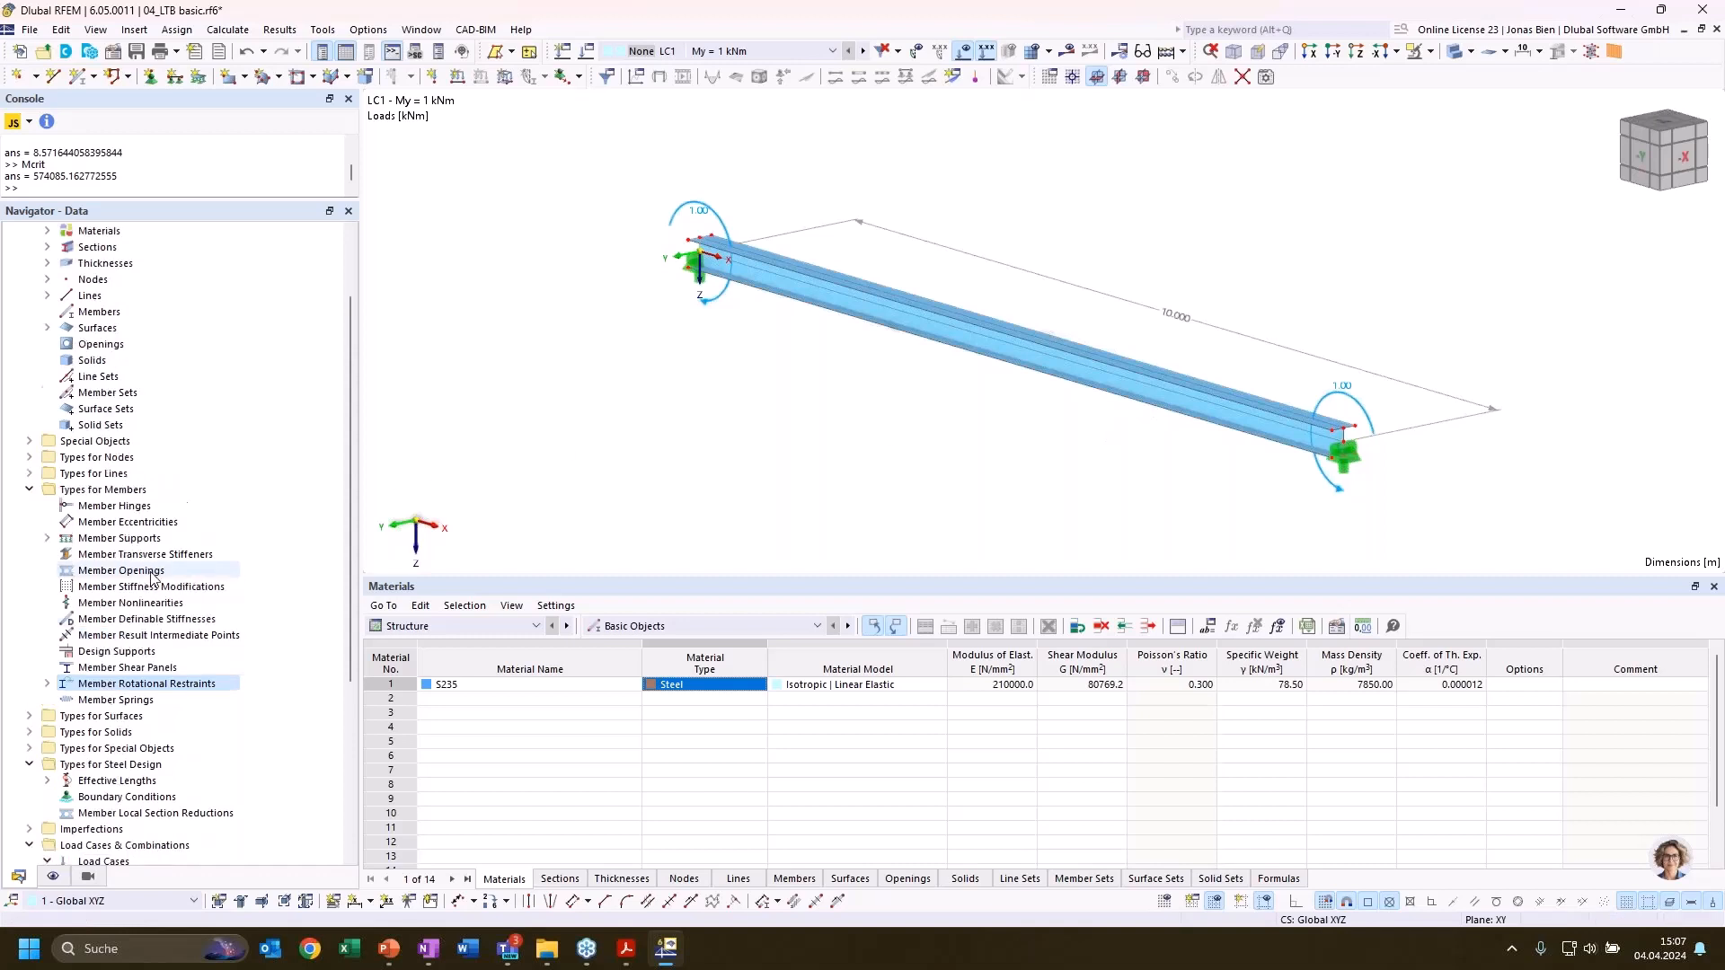
{"action": "left_click", "coordinate": [10, 296]}
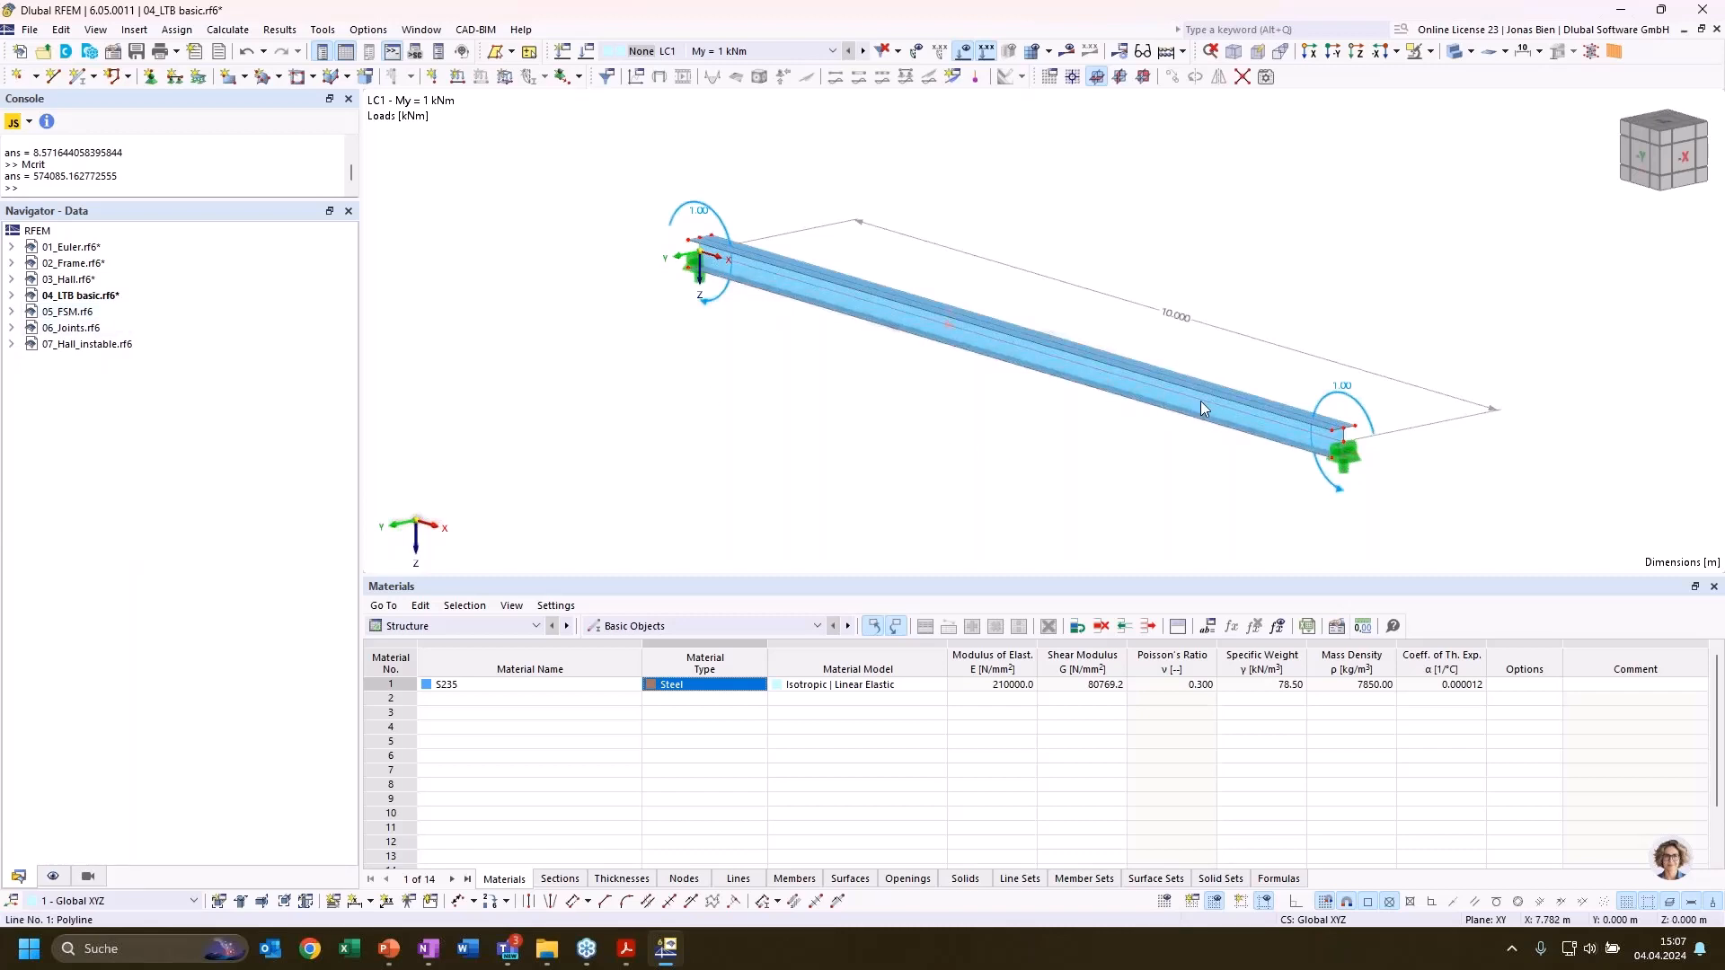
{"action": "scroll", "coordinate": [1194, 405], "scroll_direction": "up", "scroll_amount": 1}
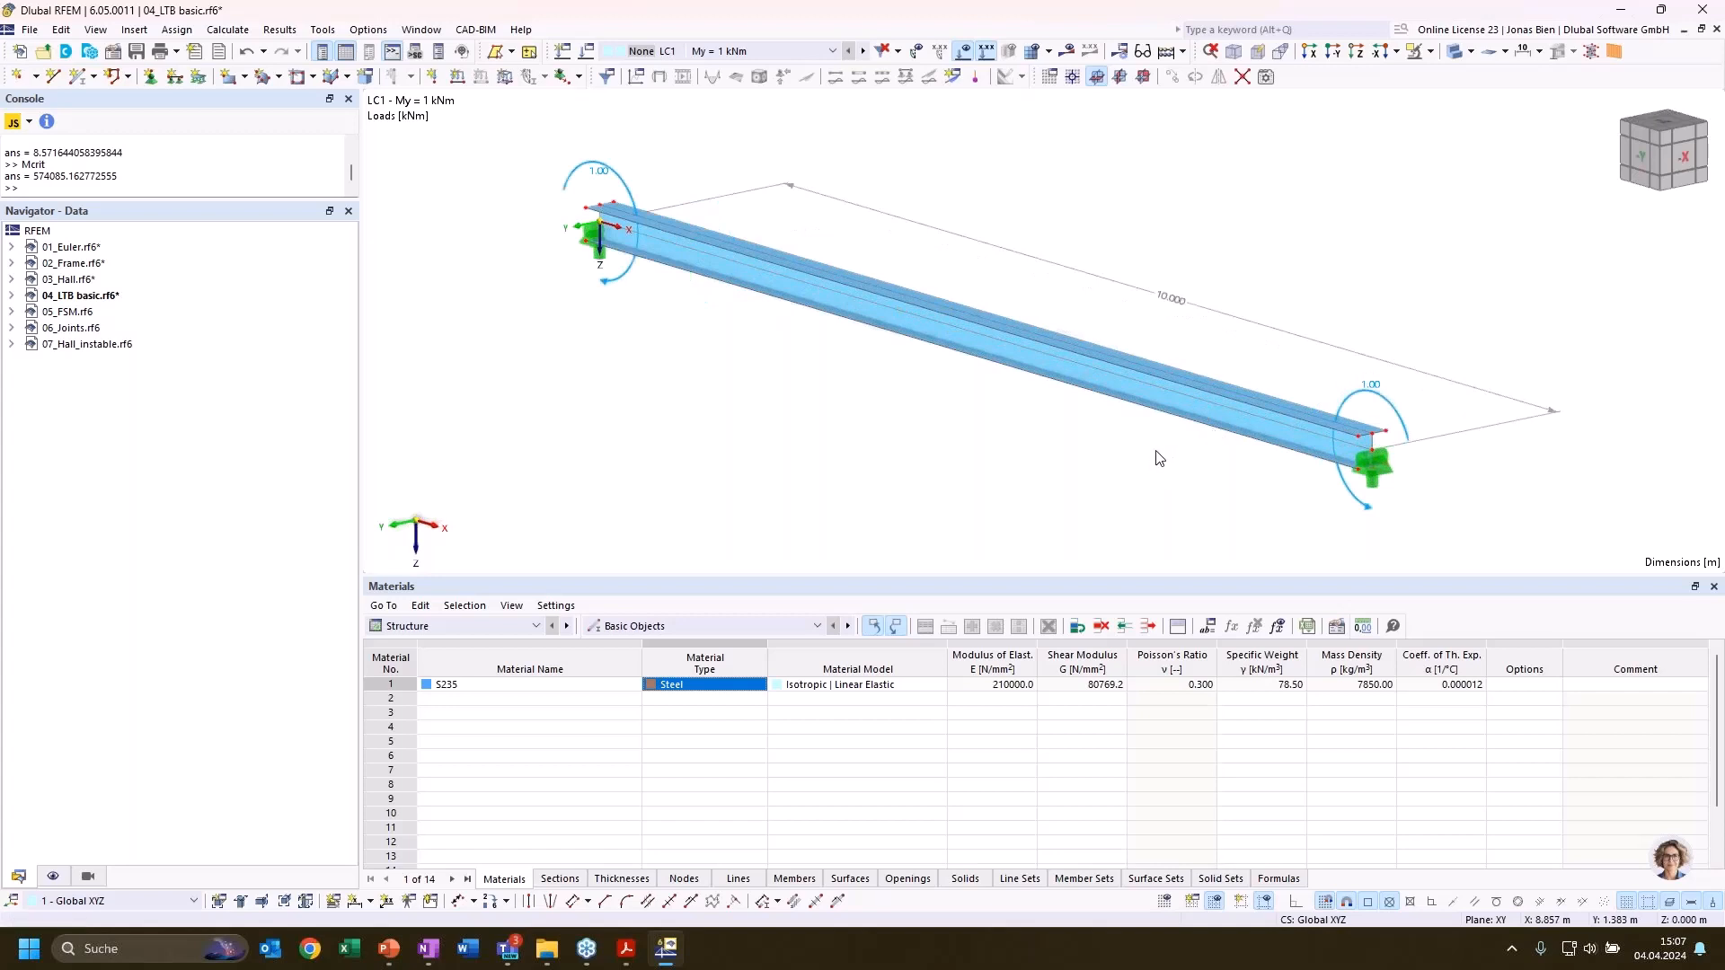
{"action": "double_click", "coordinate": [72, 313]}
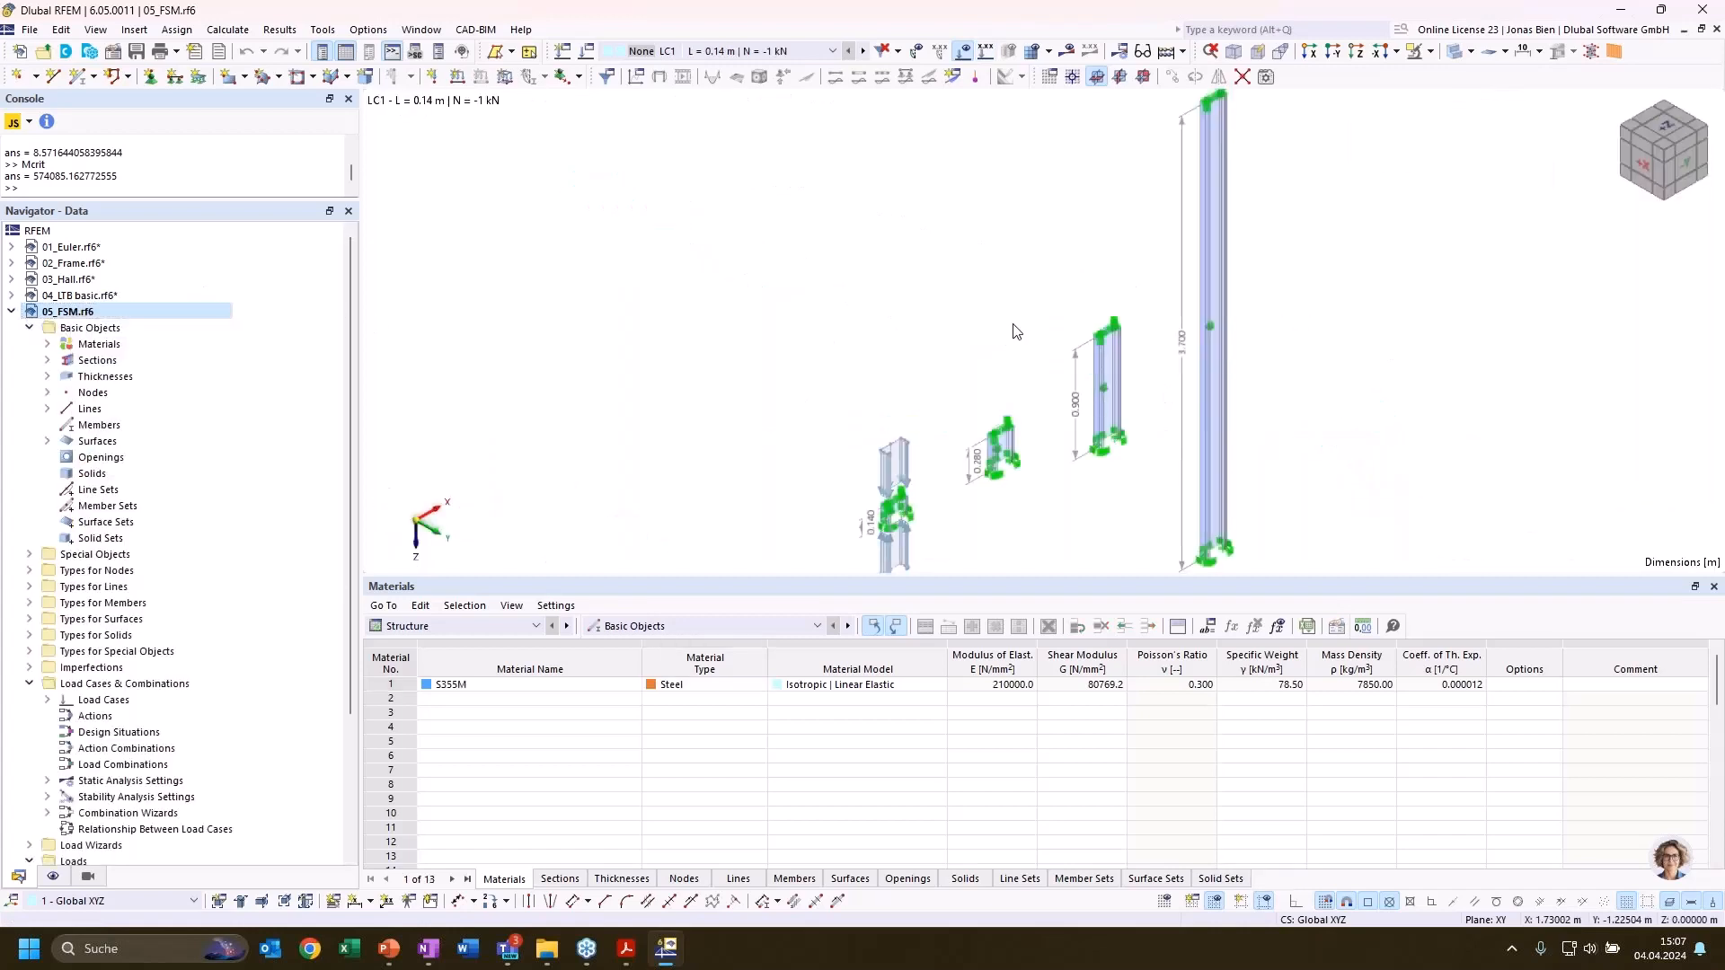
Review the dimensions and properties of section C 200/75/2/10/30/C used in 05_FSM
{"action": "middle_click_drag", "start_coordinate": [945, 308], "coordinate": [915, 269]}
{"action": "scroll", "coordinate": [1001, 404], "scroll_direction": "up", "scroll_amount": 1}
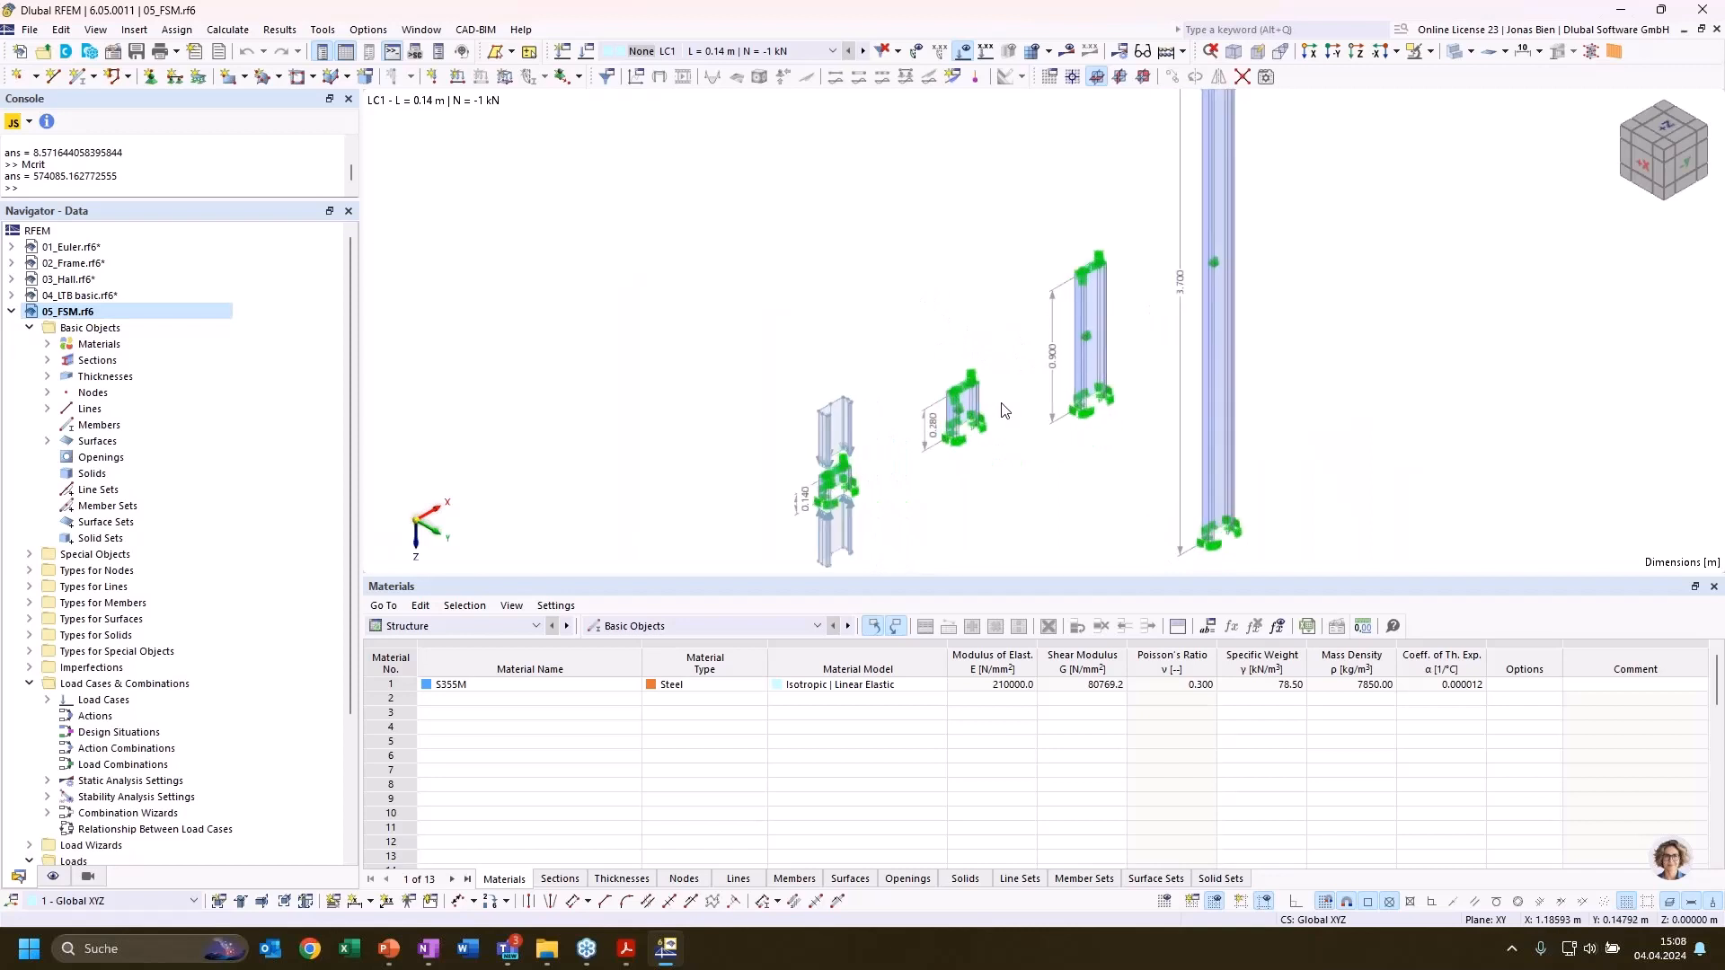
{"action": "scroll", "coordinate": [1002, 410], "scroll_direction": "down", "scroll_amount": 2}
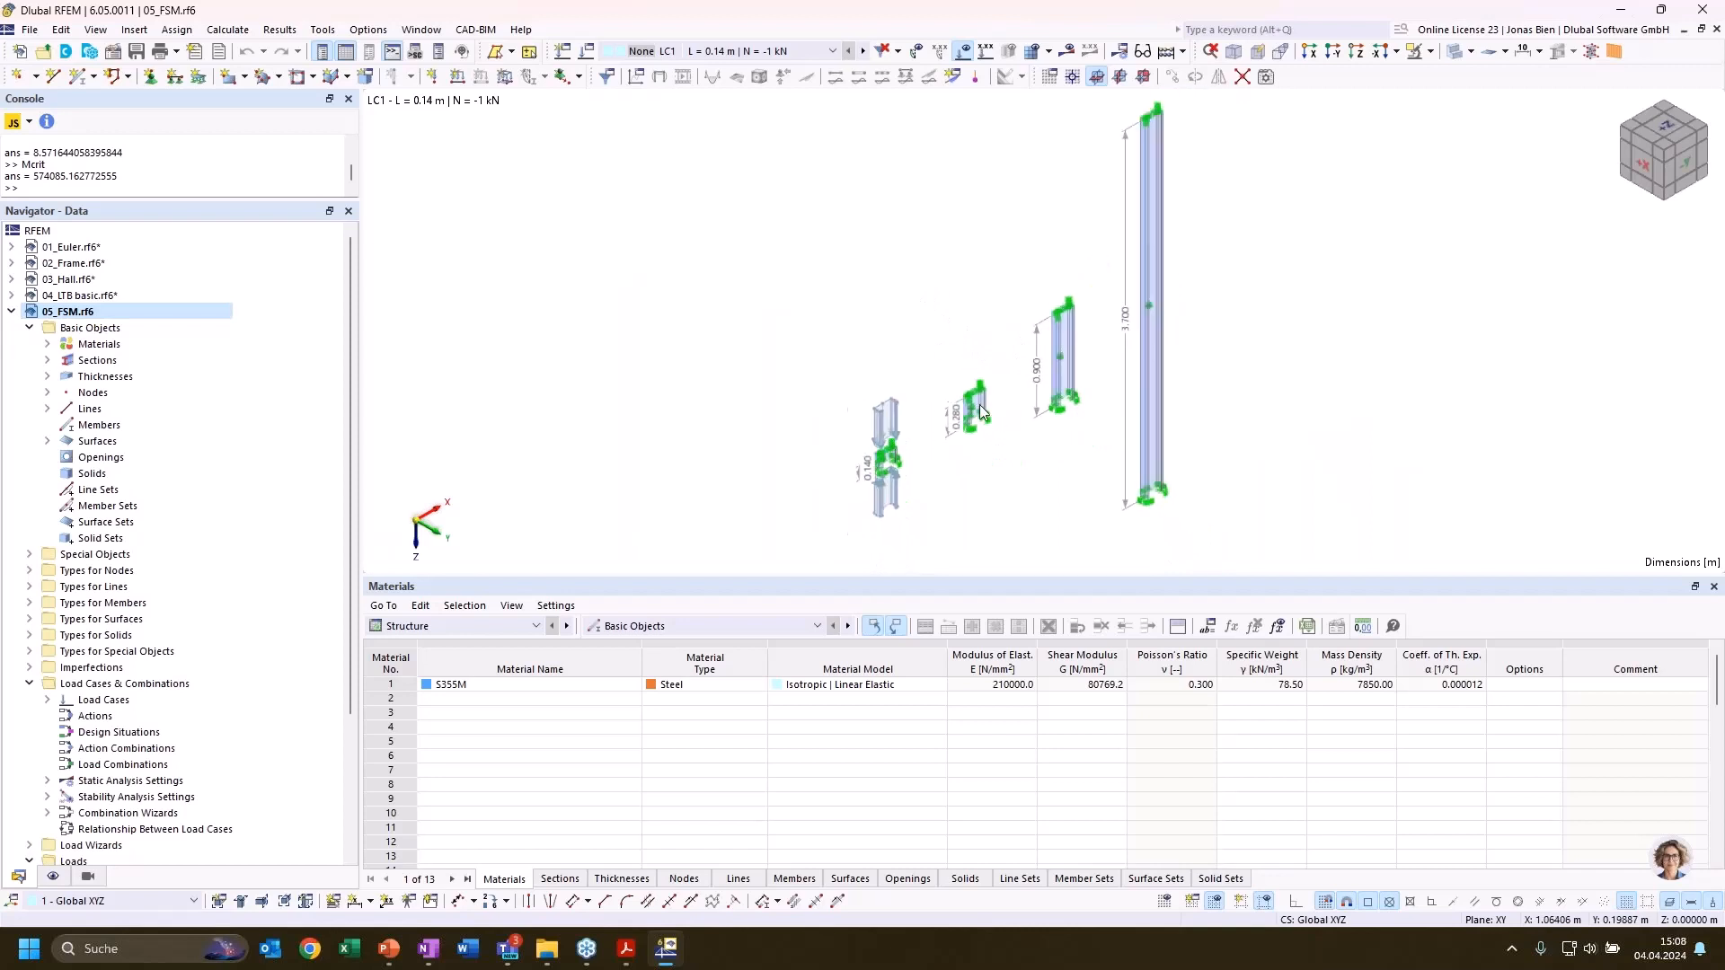
{"action": "left_click", "coordinate": [47, 360]}
{"action": "left_click", "coordinate": [142, 378]}
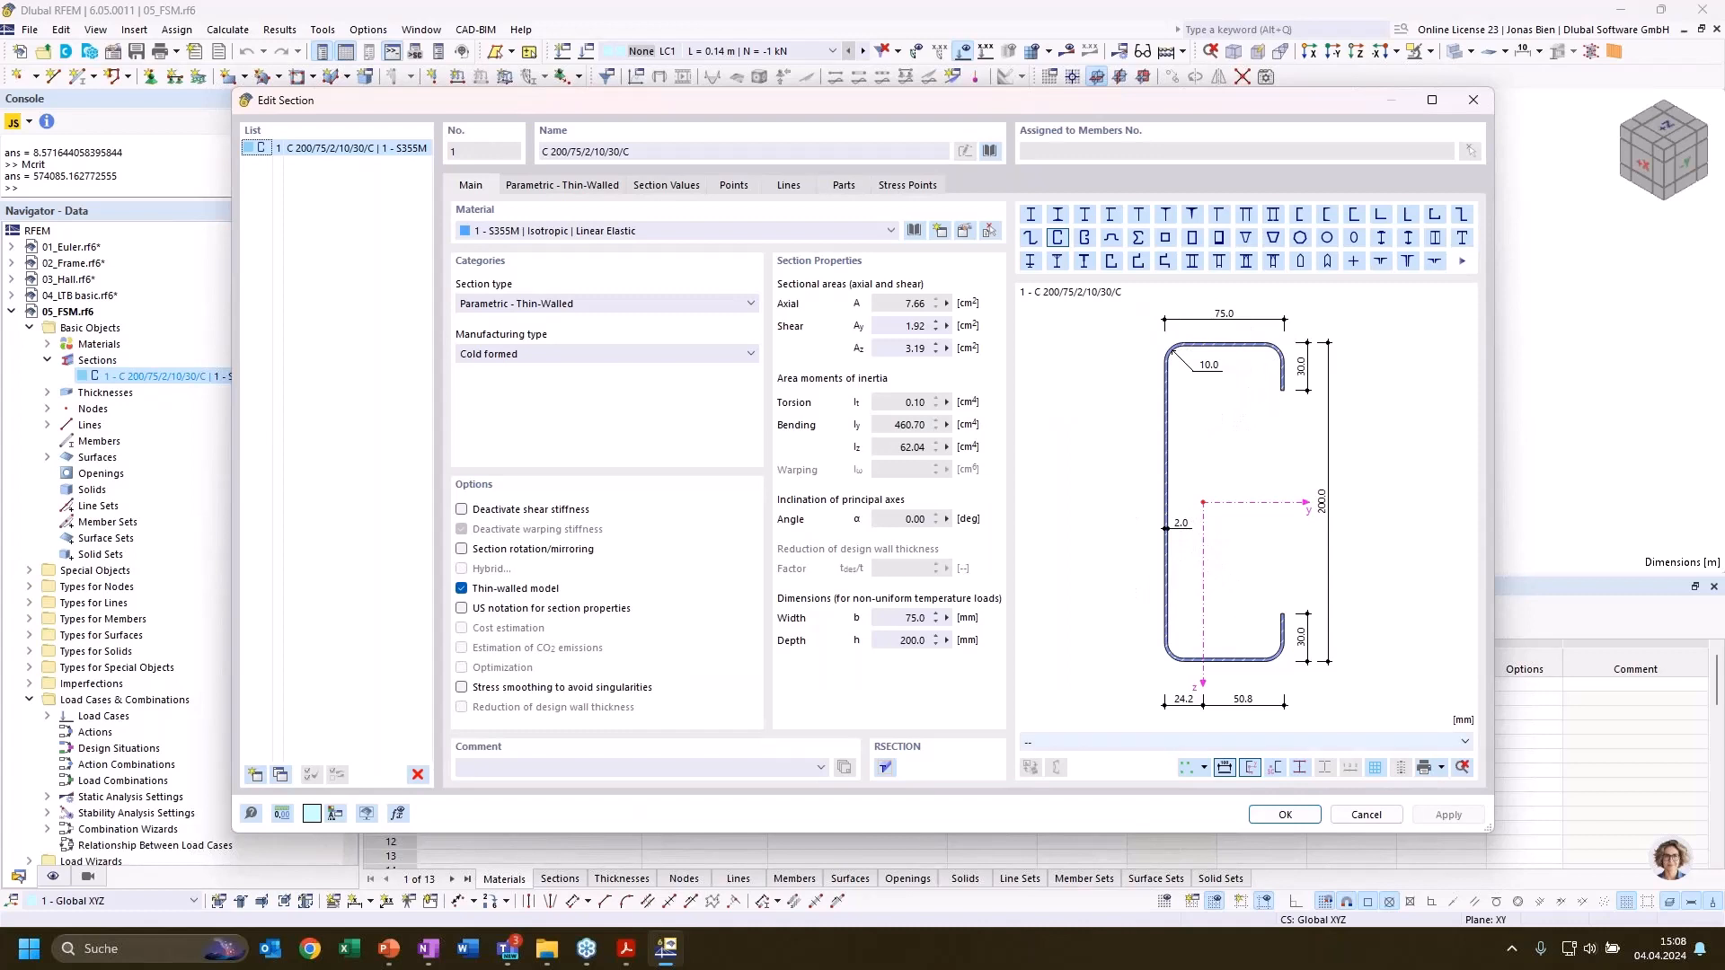
{"action": "left_click", "coordinate": [1366, 815]}
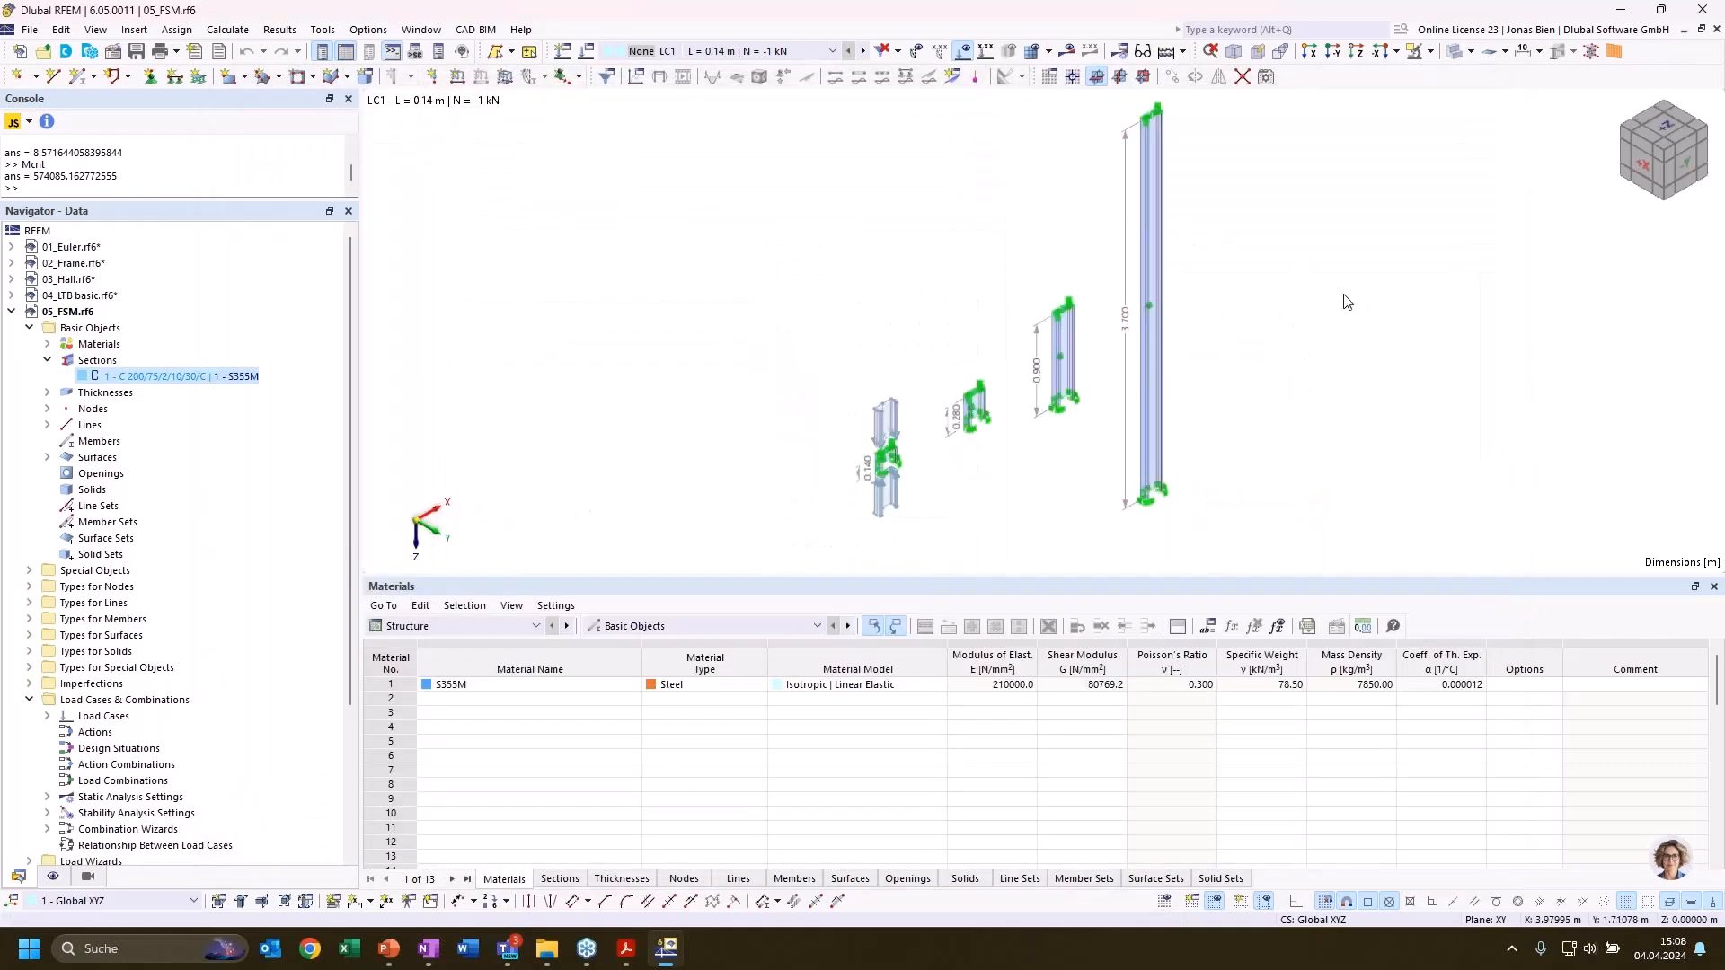
Display the finite element mesh on the surface columns and examine it closely on the 3.70 m column
{"action": "middle_click_drag", "start_coordinate": [1351, 305], "coordinate": [1343, 312]}
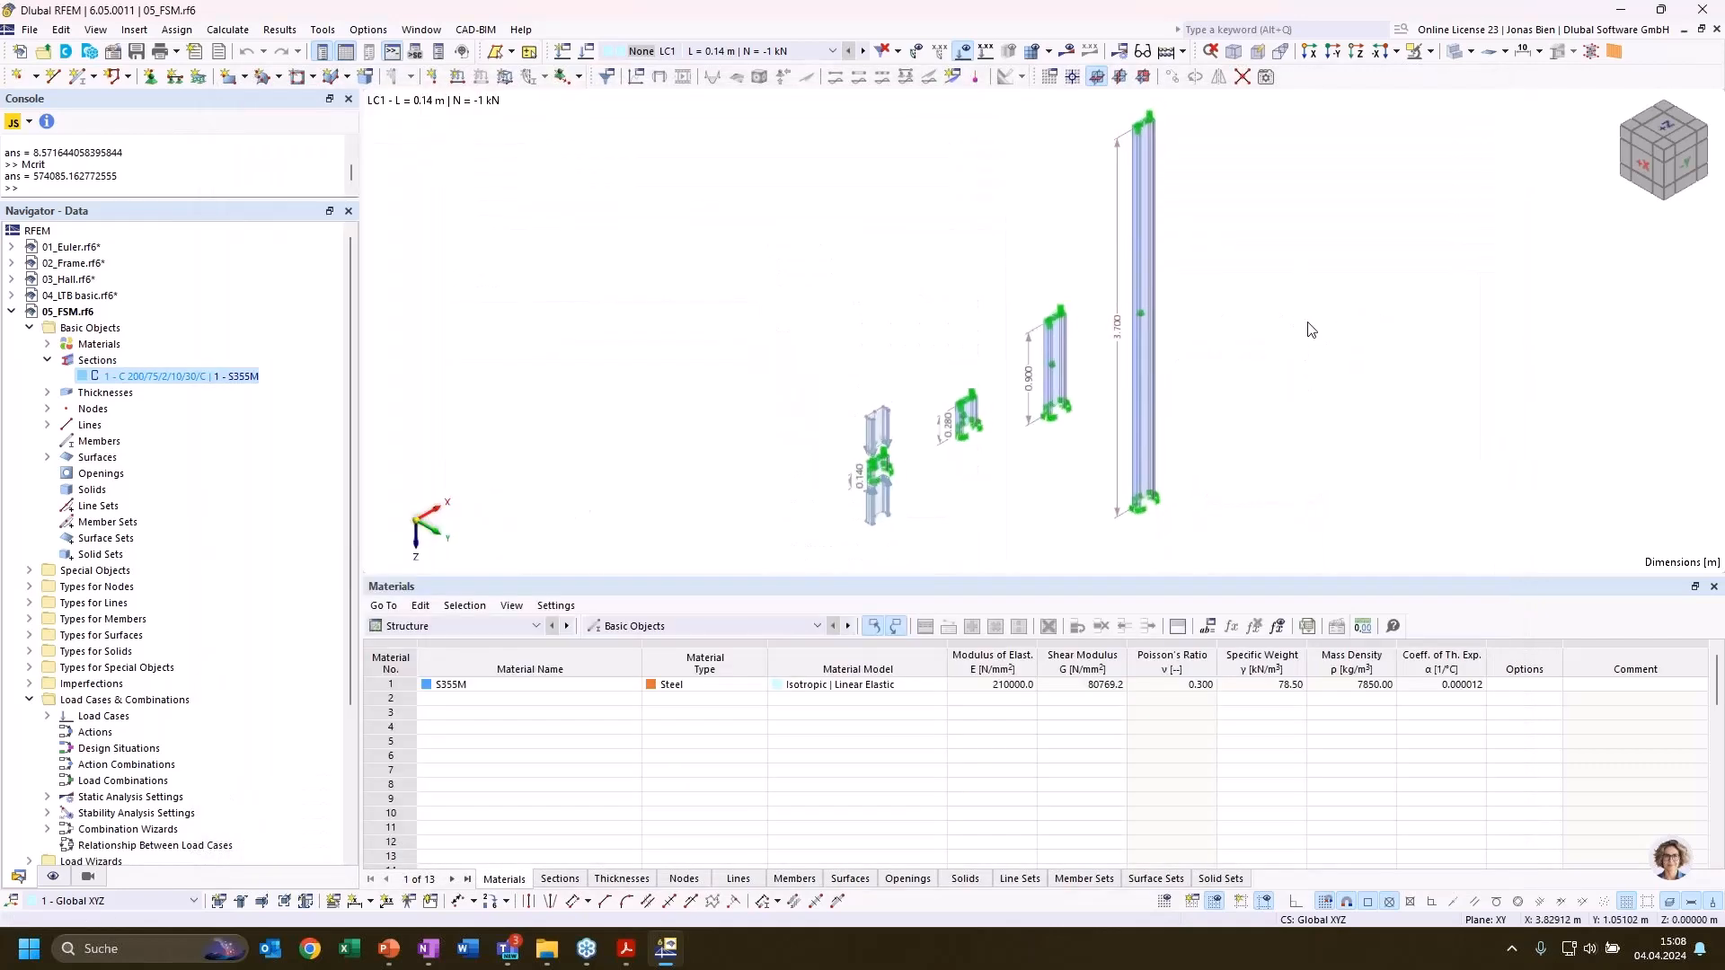
{"action": "left_click", "coordinate": [1031, 59]}
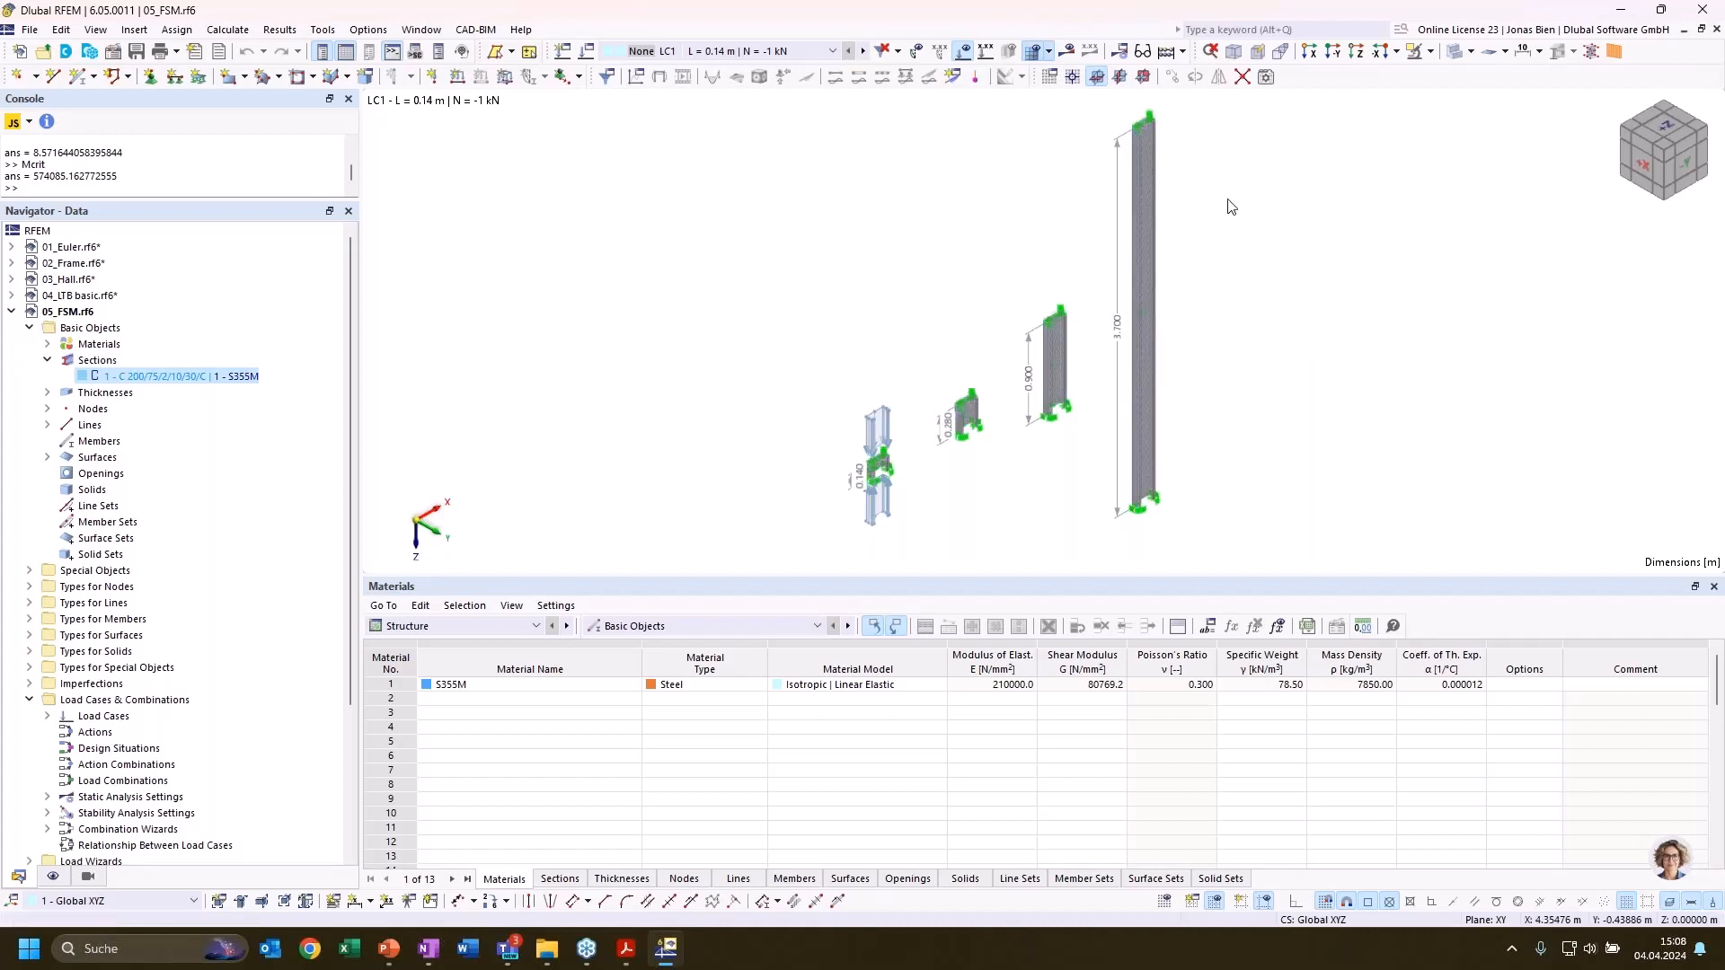
{"action": "scroll", "coordinate": [1168, 180], "scroll_direction": "up", "scroll_amount": 5}
{"action": "scroll", "coordinate": [1074, 227], "scroll_direction": "up", "scroll_amount": 3}
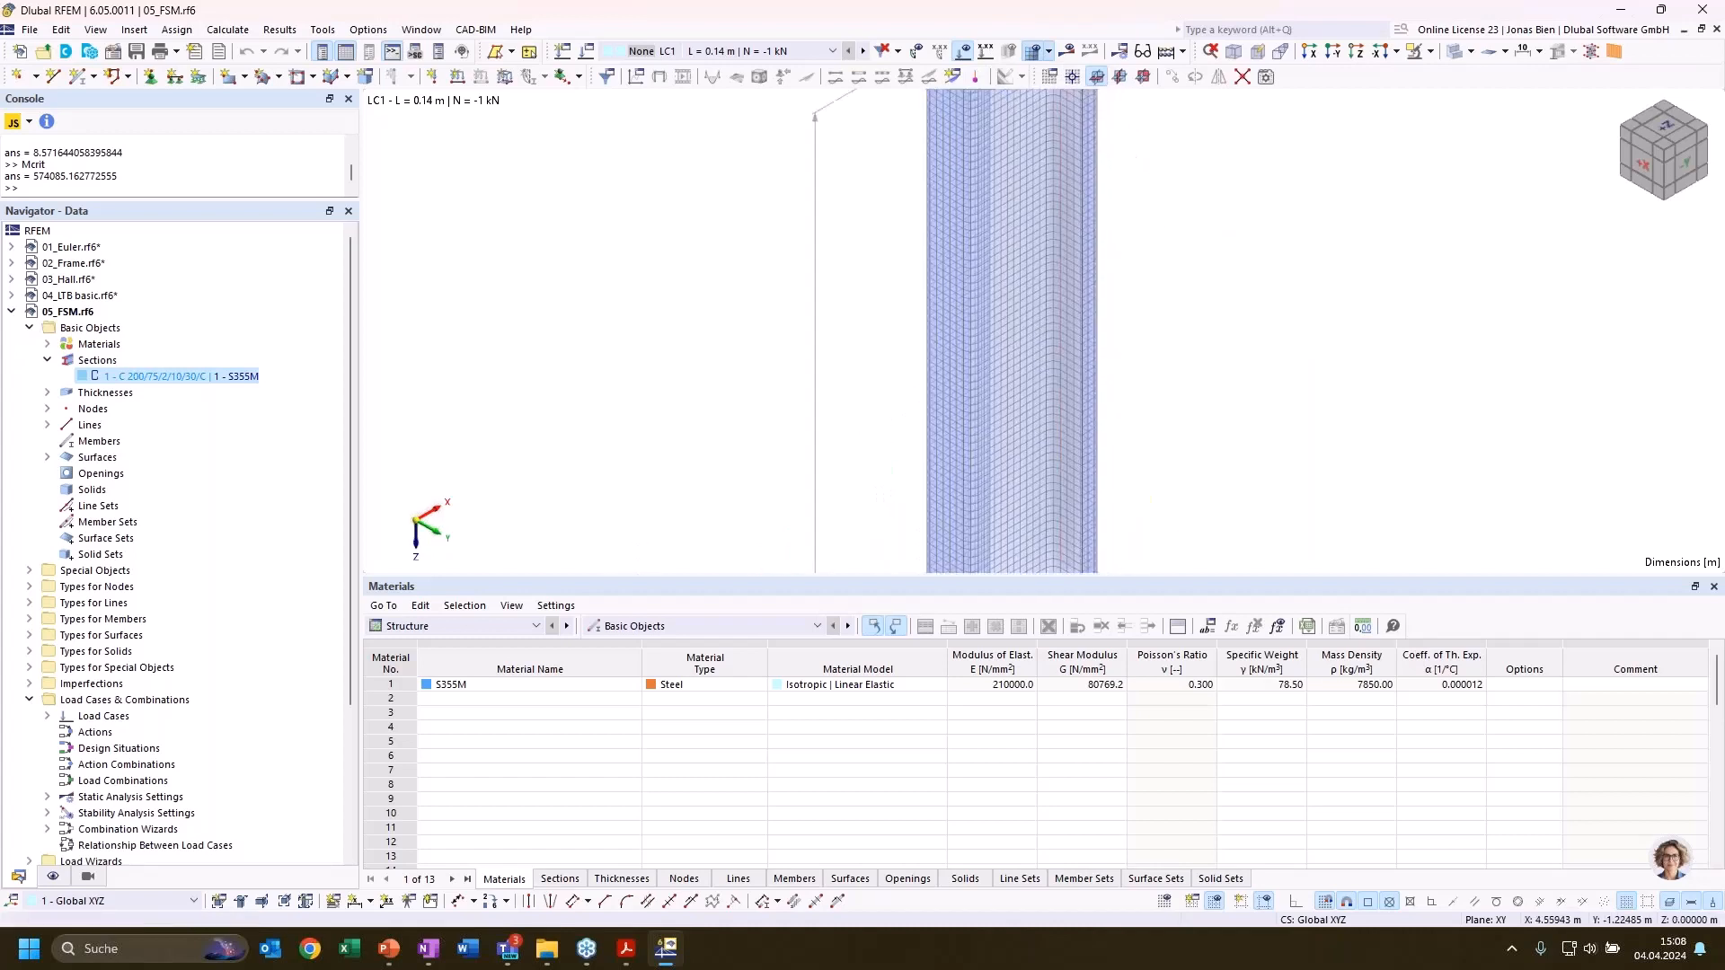
{"action": "scroll", "coordinate": [1006, 290], "scroll_direction": "up", "scroll_amount": 2}
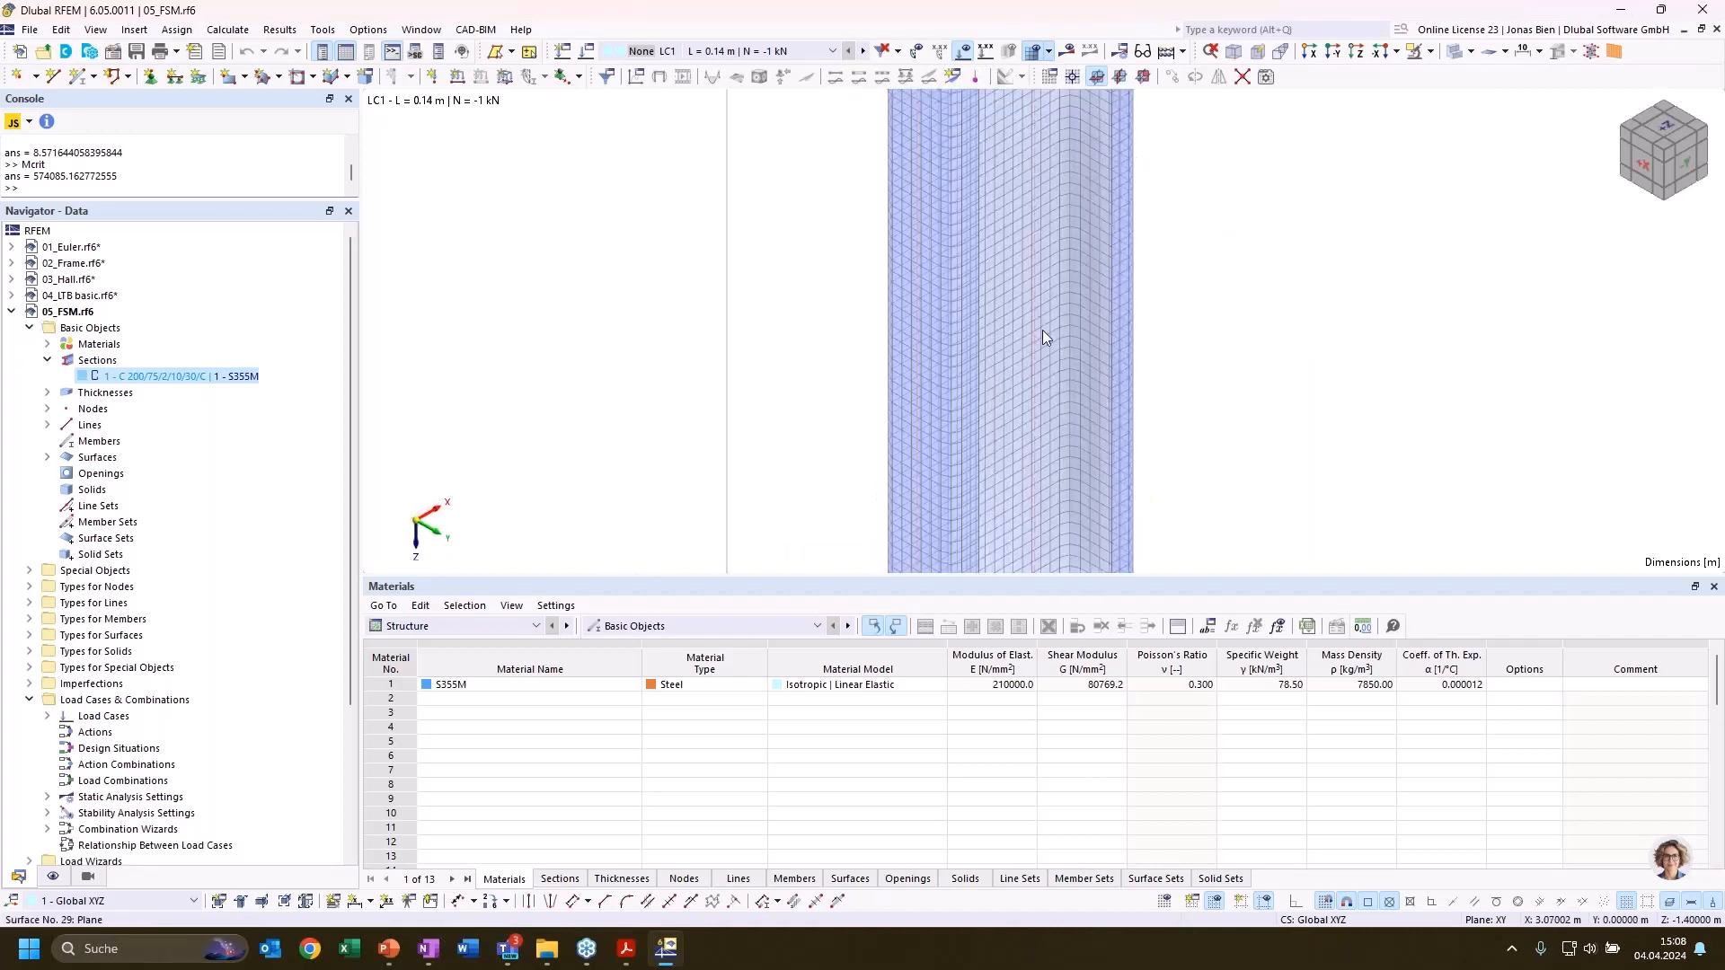
{"action": "scroll", "coordinate": [1040, 400], "scroll_direction": "down", "scroll_amount": 1}
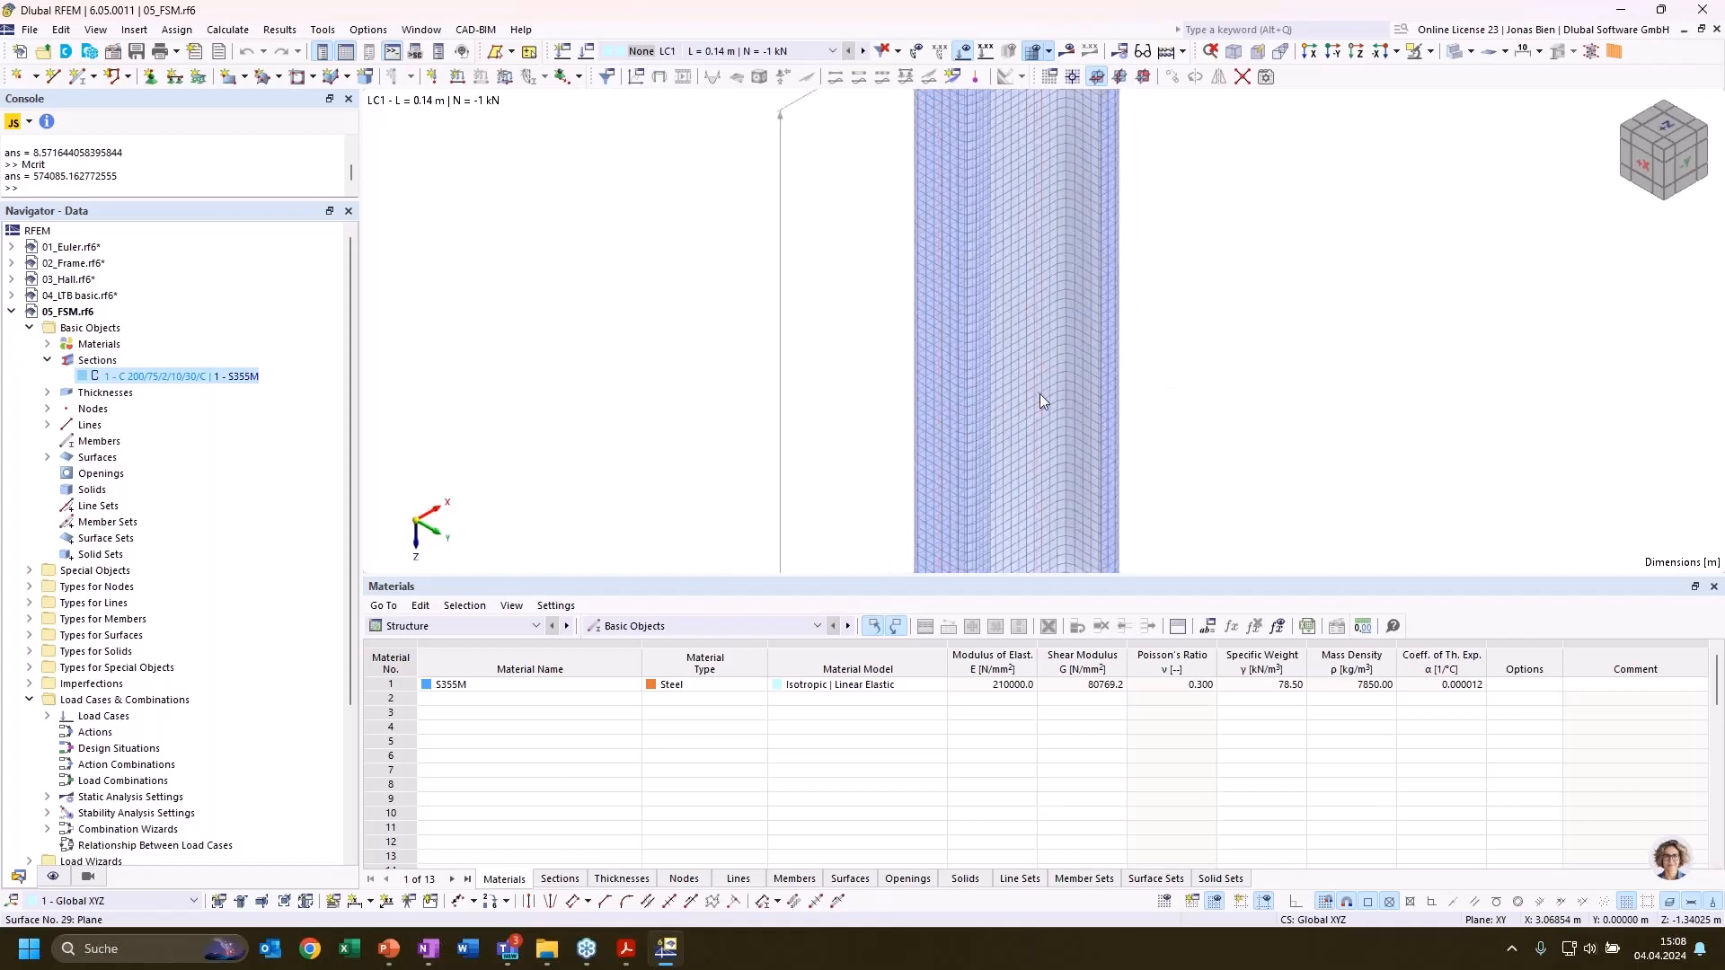
{"action": "scroll", "coordinate": [1040, 395], "scroll_direction": "down", "scroll_amount": 3}
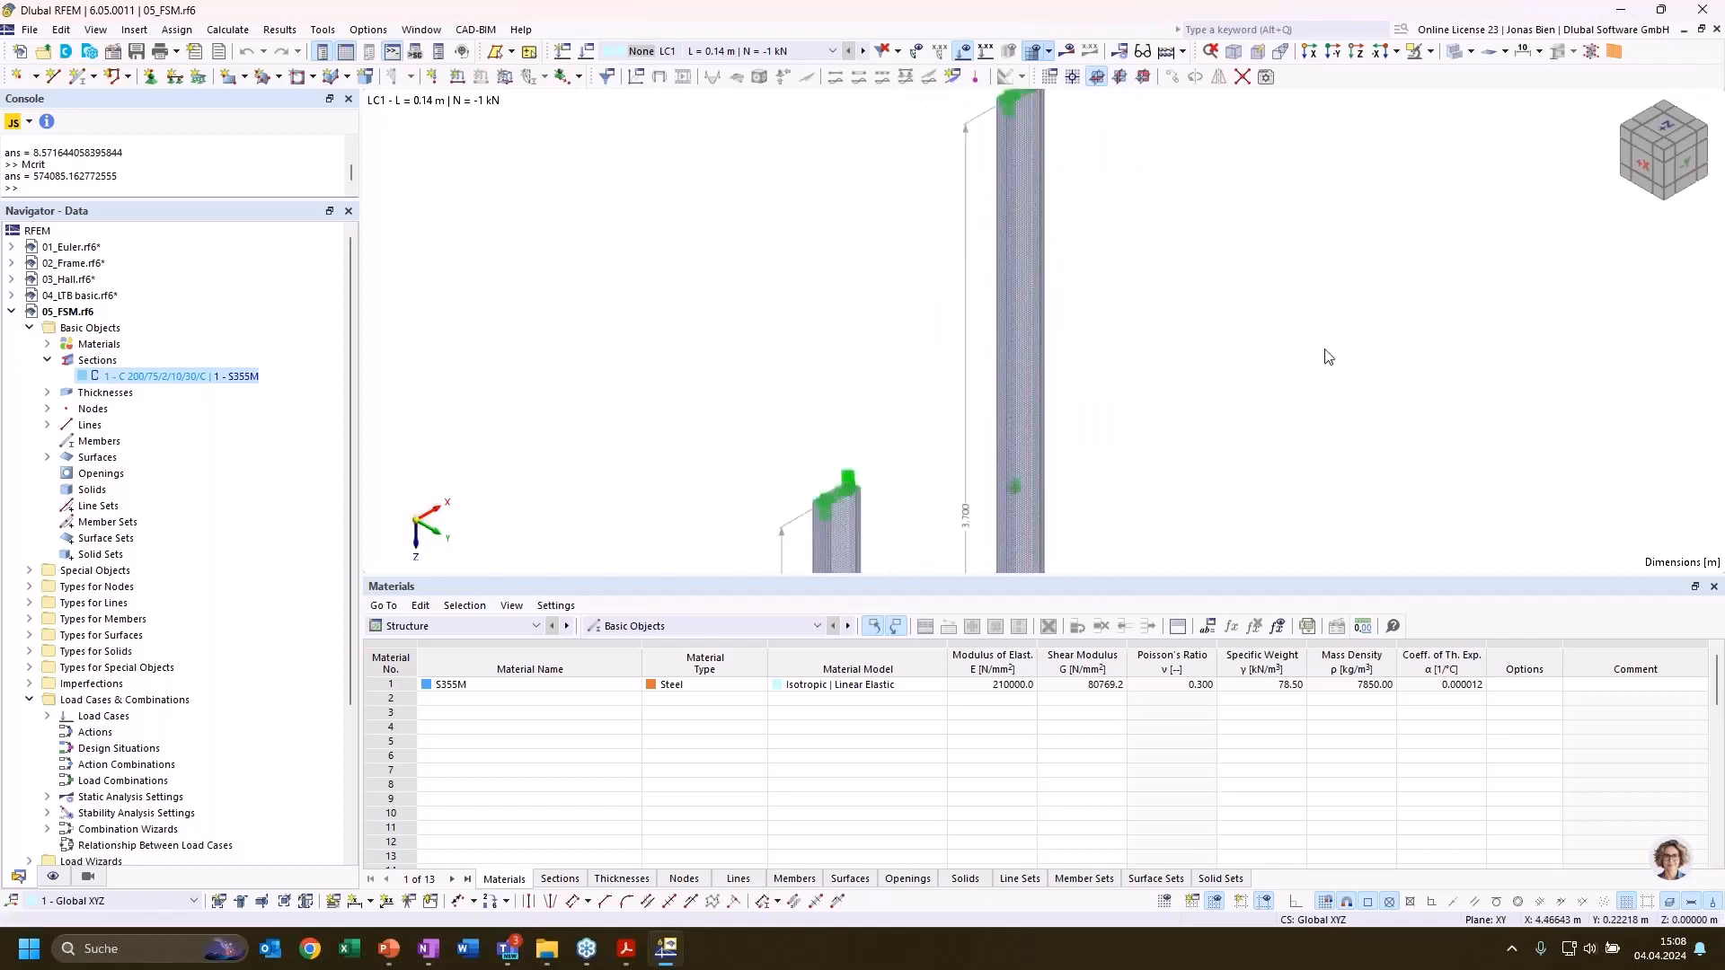
{"action": "scroll", "coordinate": [1301, 212], "scroll_direction": "down", "scroll_amount": 5}
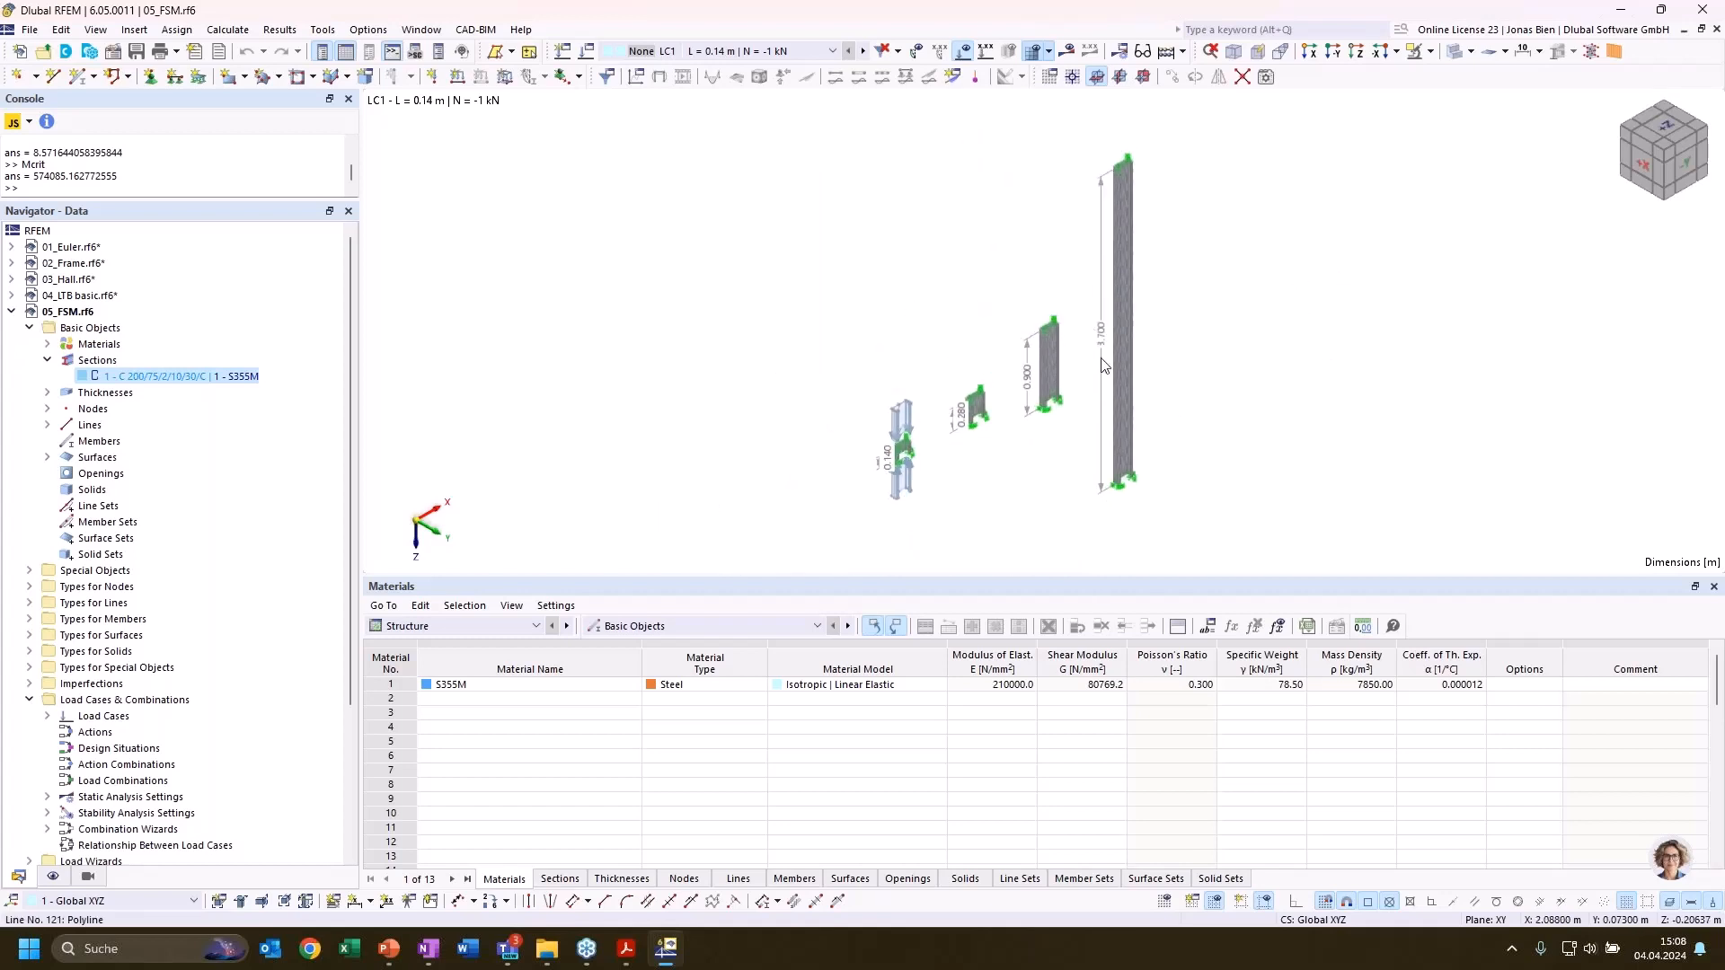
Examine the mesh and supports of the four C-section columns with lengths 0.14, 0.28, 0.90 and 3.70 m
{"action": "scroll", "coordinate": [1218, 327], "scroll_direction": "up", "scroll_amount": 5}
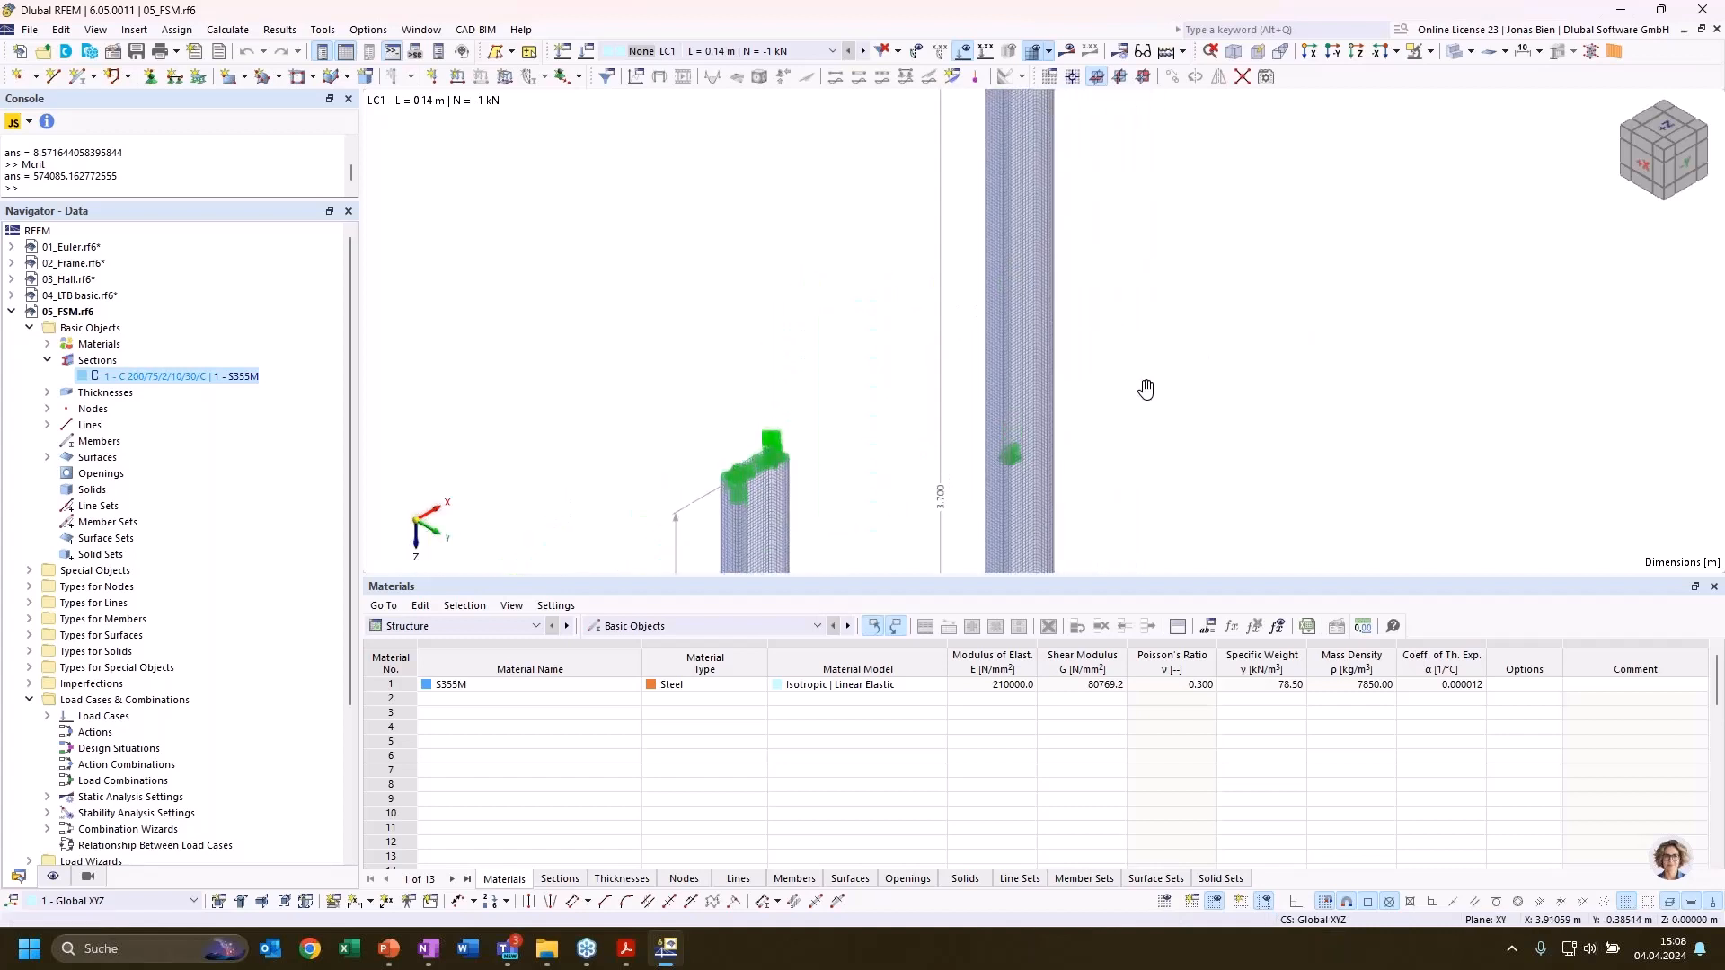
{"action": "middle_click_drag", "start_coordinate": [1147, 390], "coordinate": [1187, 207]}
{"action": "scroll", "coordinate": [1258, 319], "scroll_direction": "down", "scroll_amount": 3}
{"action": "middle_click_drag", "start_coordinate": [1274, 333], "coordinate": [1313, 118]}
{"action": "scroll", "coordinate": [1049, 243], "scroll_direction": "up", "scroll_amount": 2}
{"action": "scroll", "coordinate": [724, 496], "scroll_direction": "up", "scroll_amount": 2}
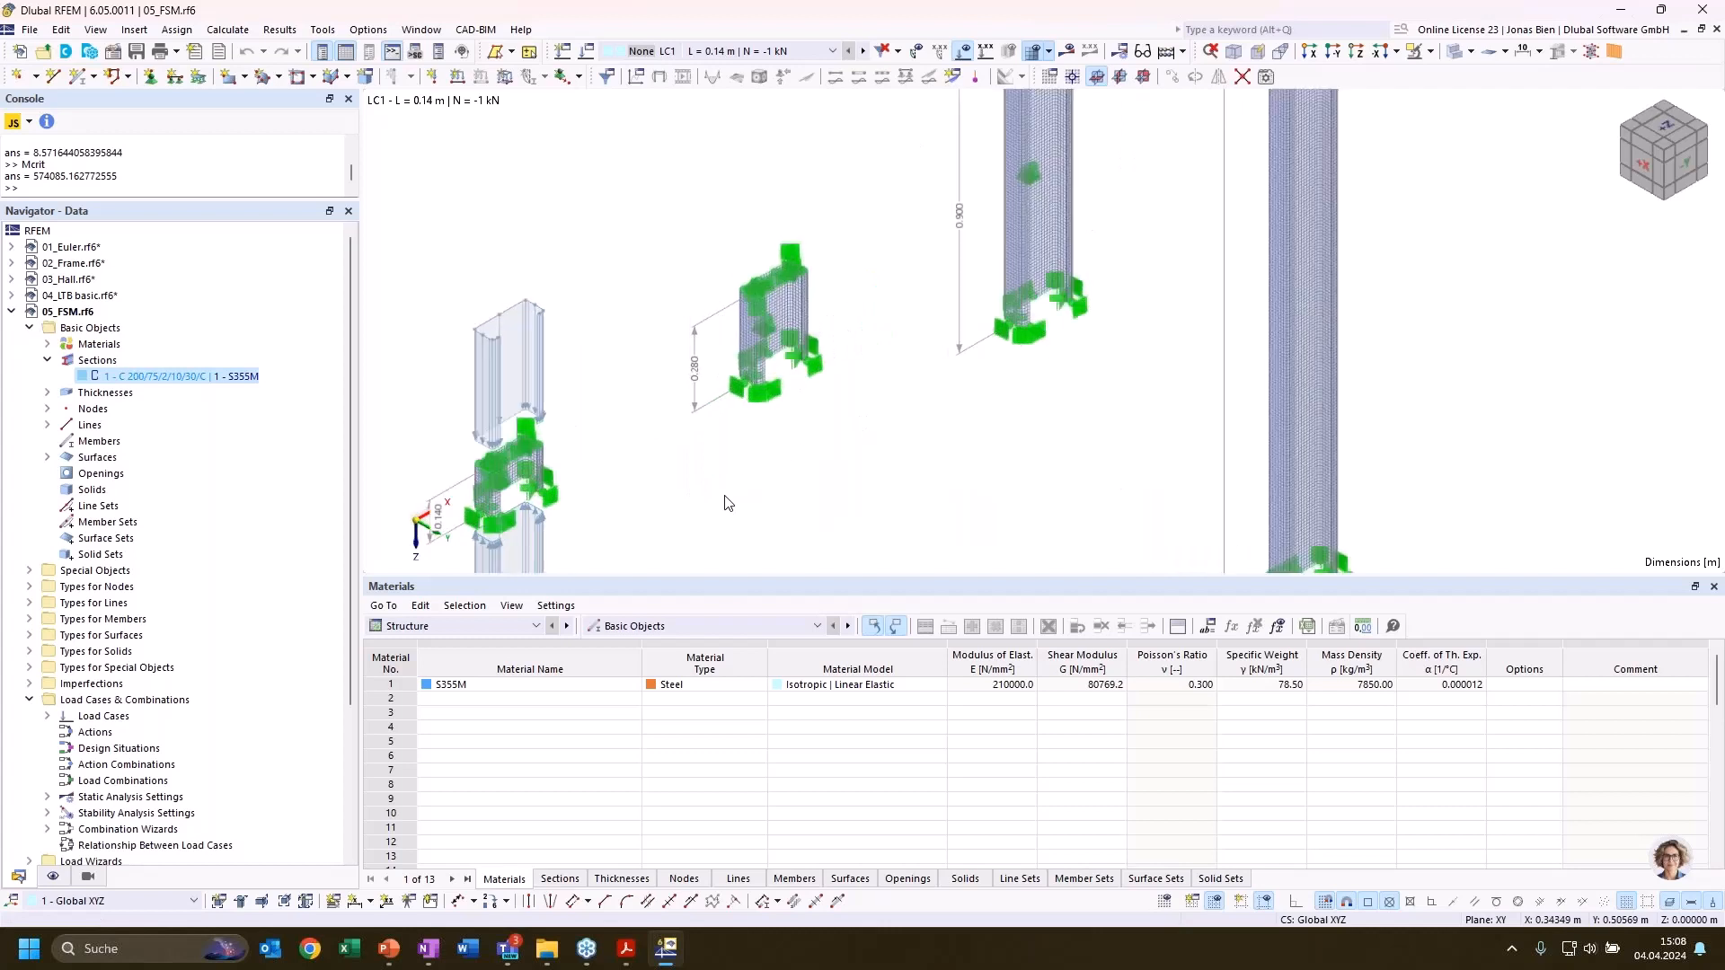
{"action": "middle_click_drag", "start_coordinate": [704, 490], "coordinate": [1125, 426]}
{"action": "scroll", "coordinate": [874, 453], "scroll_direction": "up", "scroll_amount": 4}
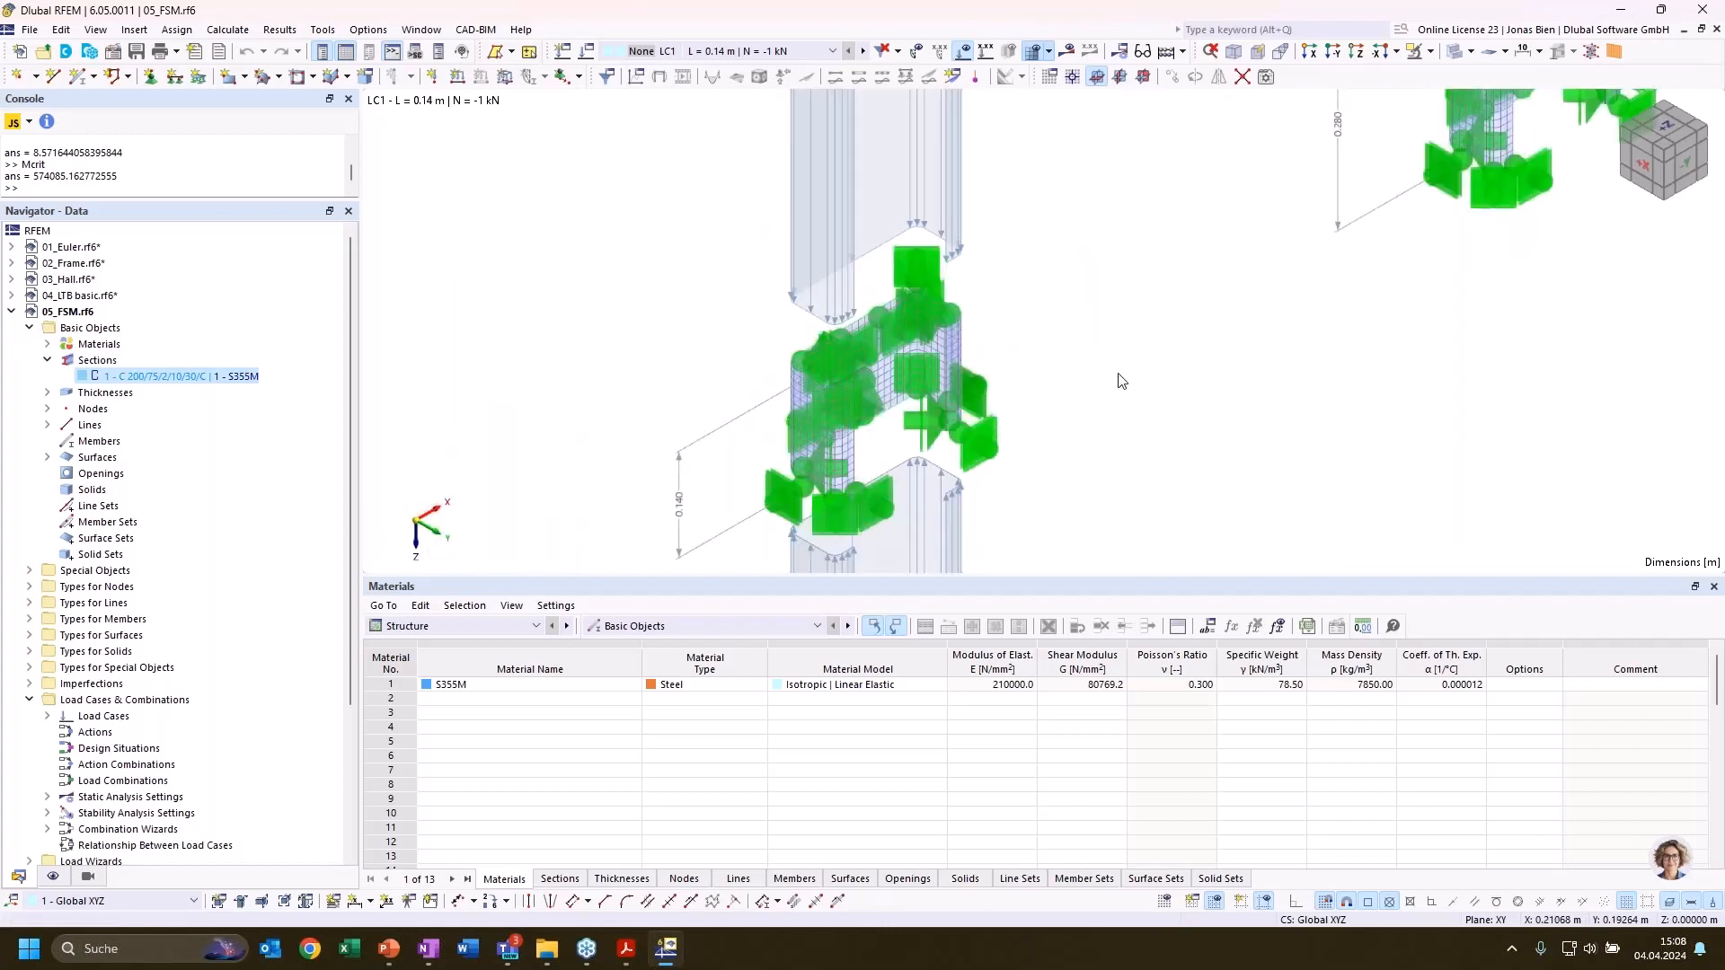
{"action": "scroll", "coordinate": [1126, 367], "scroll_direction": "down", "scroll_amount": 1}
{"action": "middle_click_drag", "start_coordinate": [1259, 340], "coordinate": [1135, 447]}
{"action": "scroll", "coordinate": [1134, 448], "scroll_direction": "down", "scroll_amount": 1}
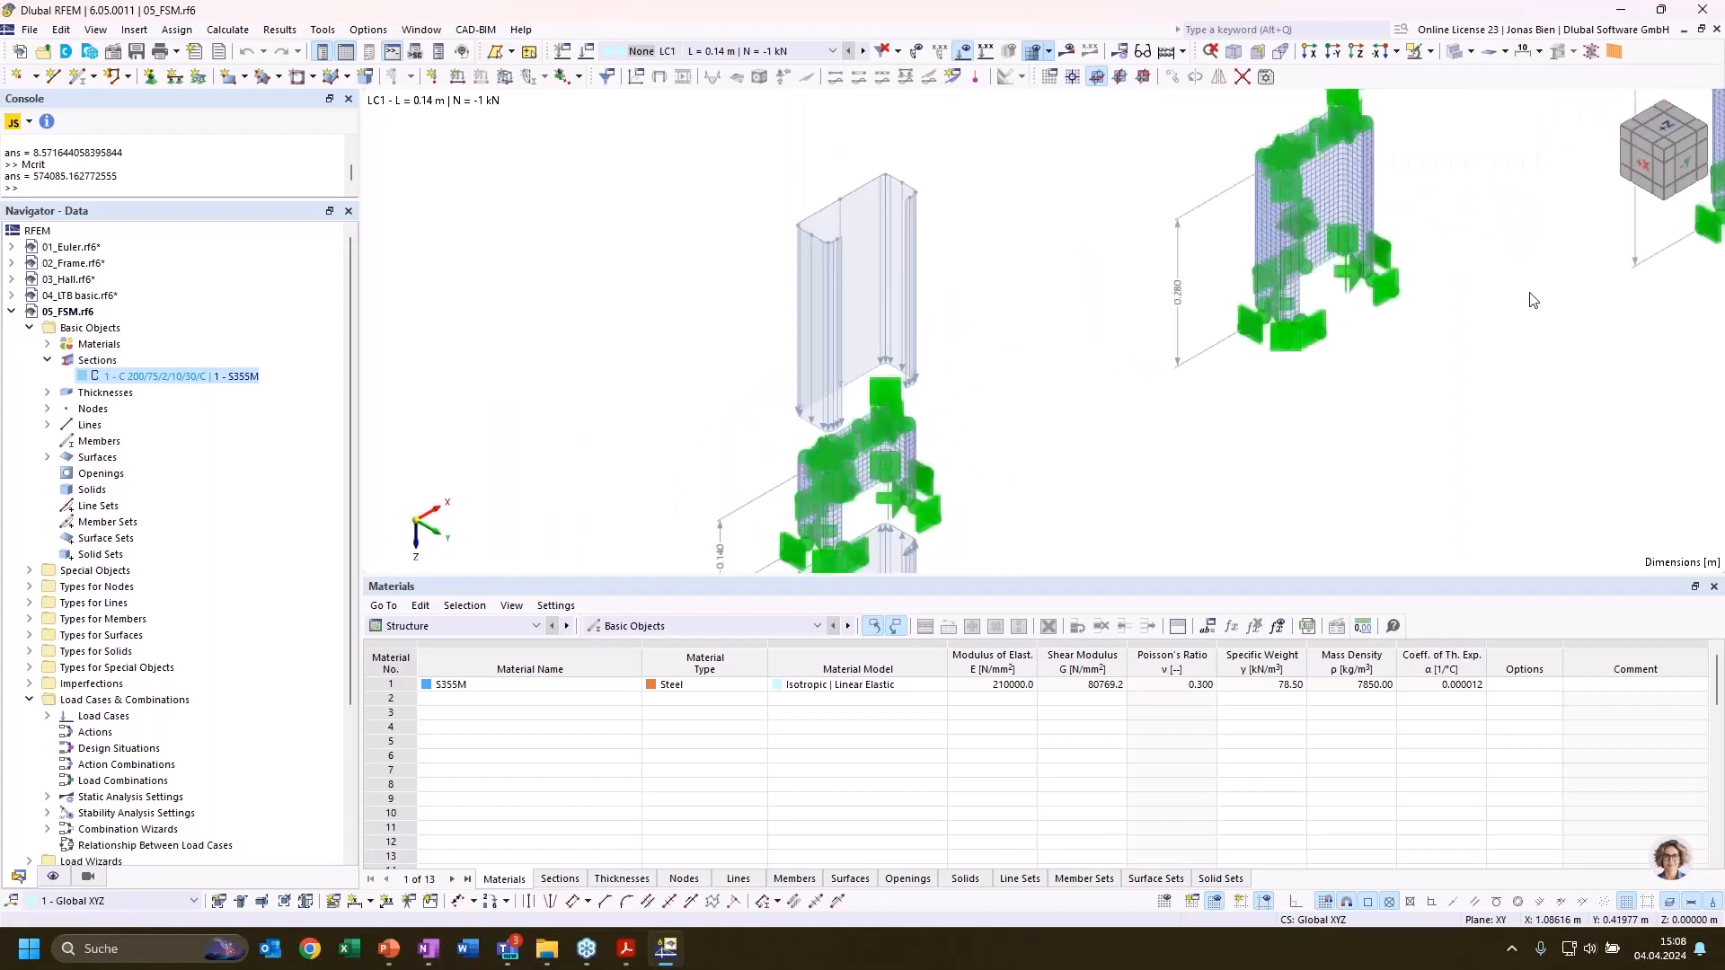
{"action": "scroll", "coordinate": [887, 518], "scroll_direction": "down", "scroll_amount": 1}
{"action": "middle_click_drag", "start_coordinate": [1464, 371], "coordinate": [917, 516]}
{"action": "scroll", "coordinate": [1063, 422], "scroll_direction": "down", "scroll_amount": 1}
{"action": "middle_click_drag", "start_coordinate": [1063, 422], "coordinate": [973, 342]}
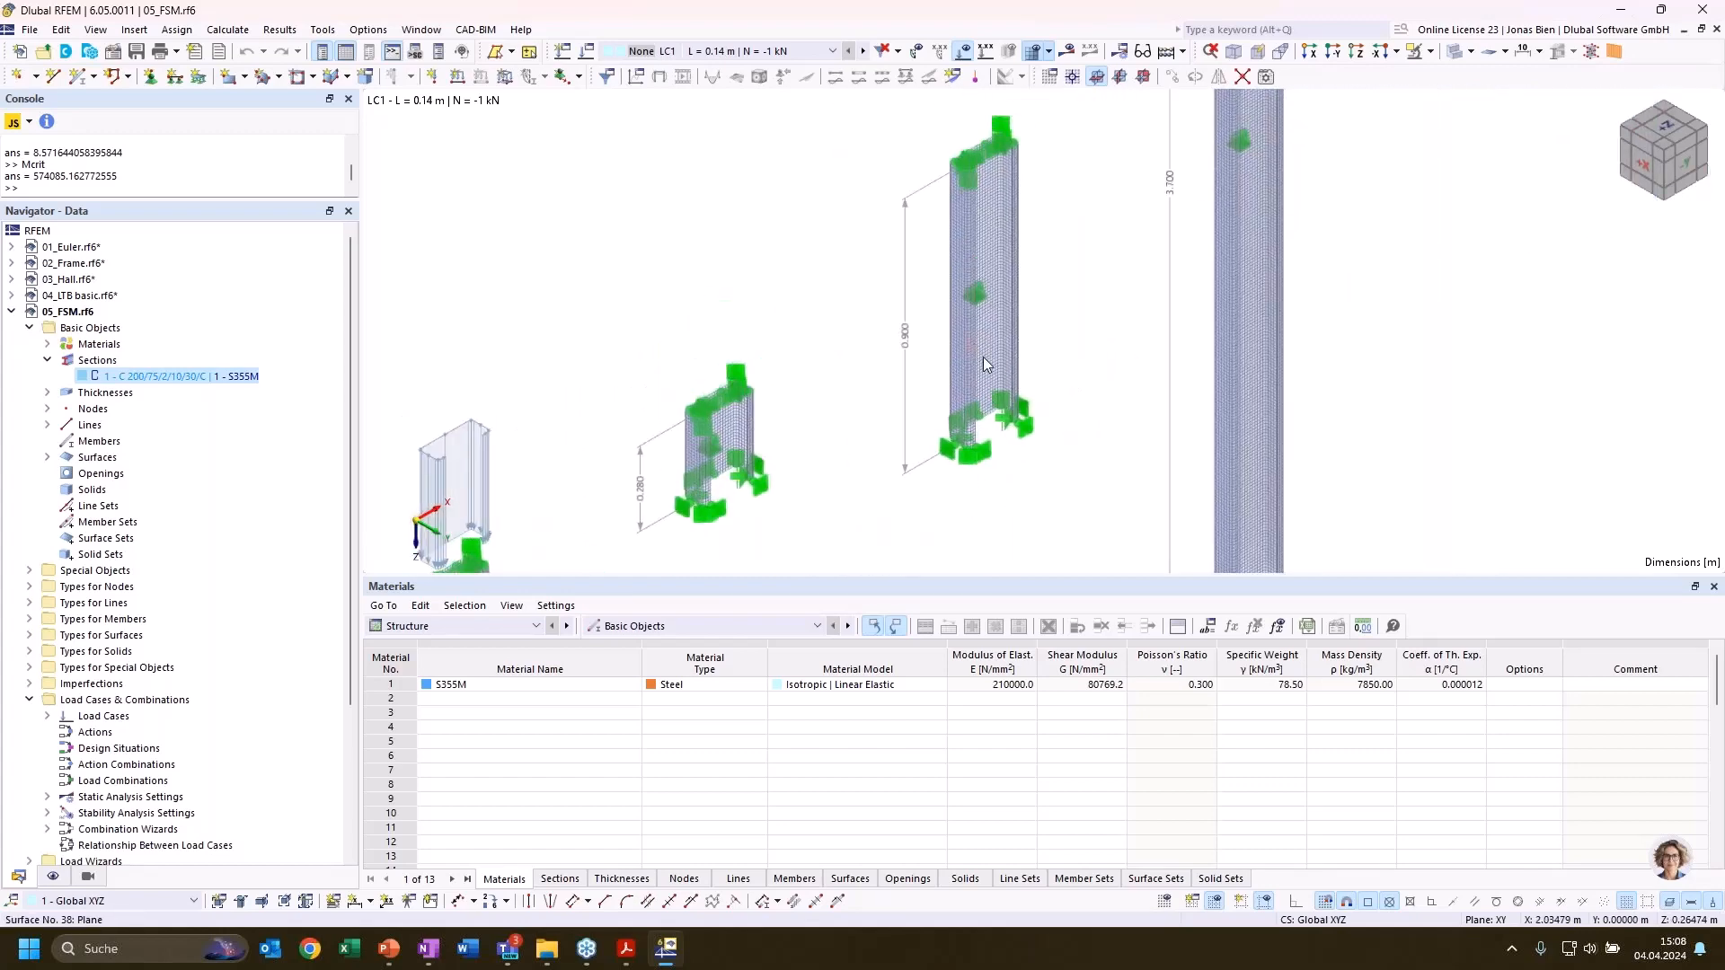
{"action": "scroll", "coordinate": [1105, 314], "scroll_direction": "down", "scroll_amount": 1}
{"action": "scroll", "coordinate": [1459, 293], "scroll_direction": "down", "scroll_amount": 2}
{"action": "middle_click_drag", "start_coordinate": [1485, 177], "coordinate": [1444, 228]}
{"action": "scroll", "coordinate": [1347, 301], "scroll_direction": "down", "scroll_amount": 2}
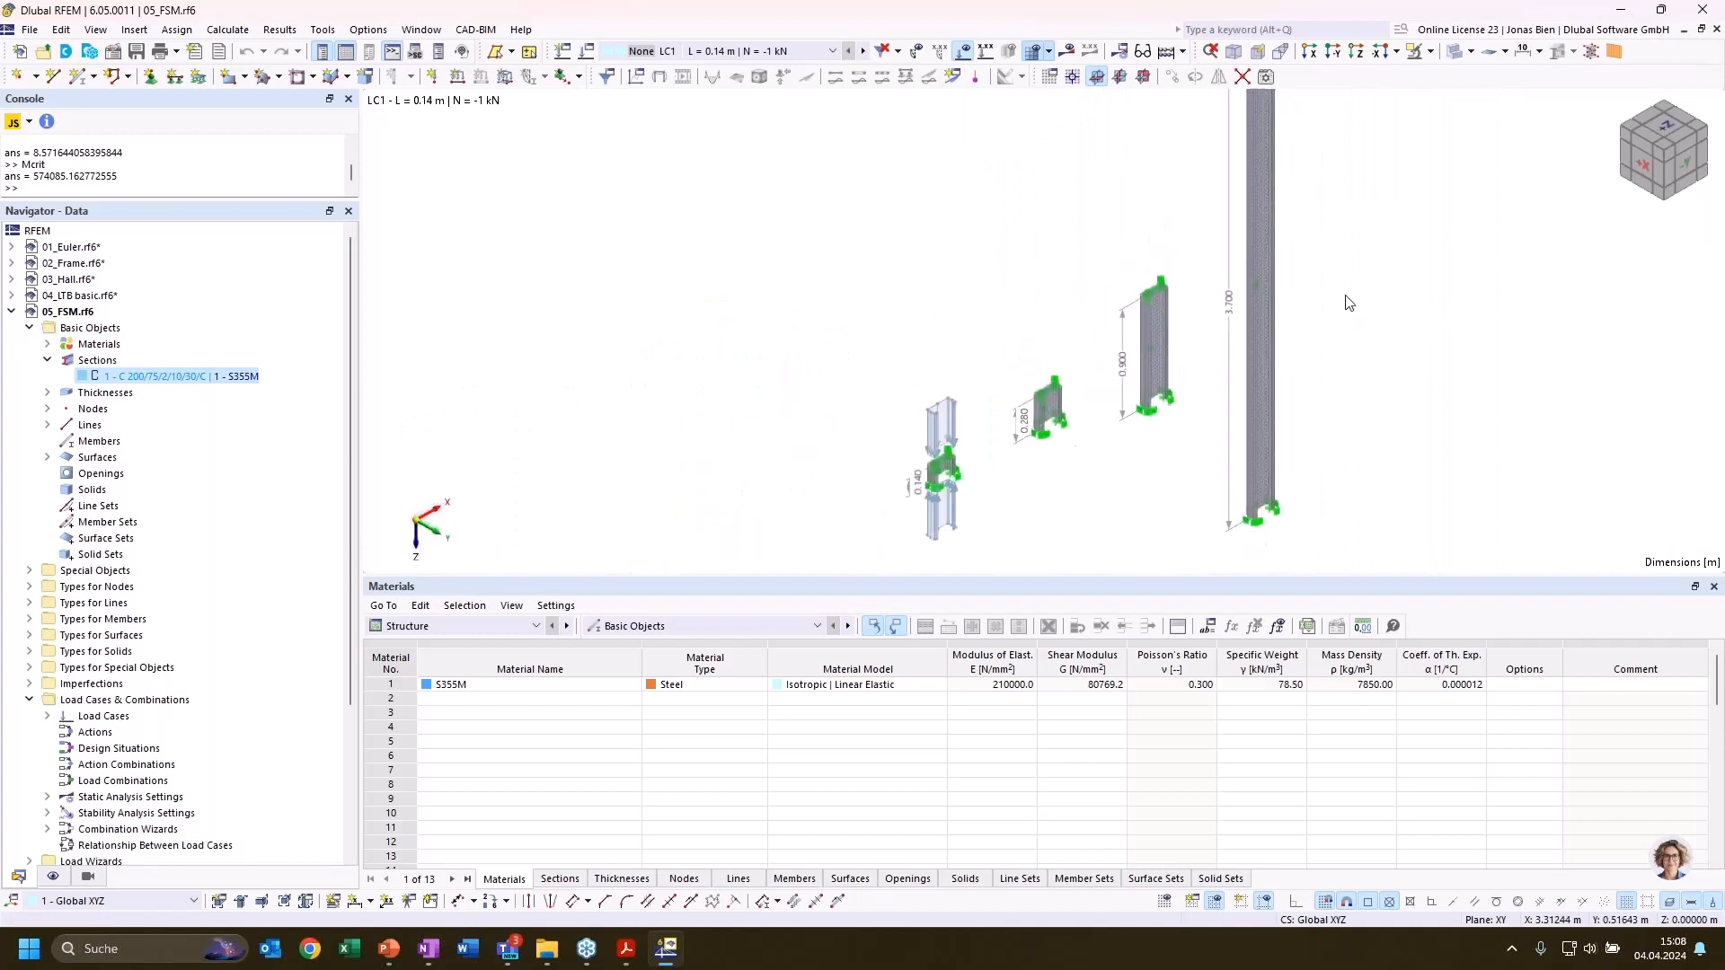
{"action": "middle_click_drag", "start_coordinate": [1419, 289], "coordinate": [1233, 339]}
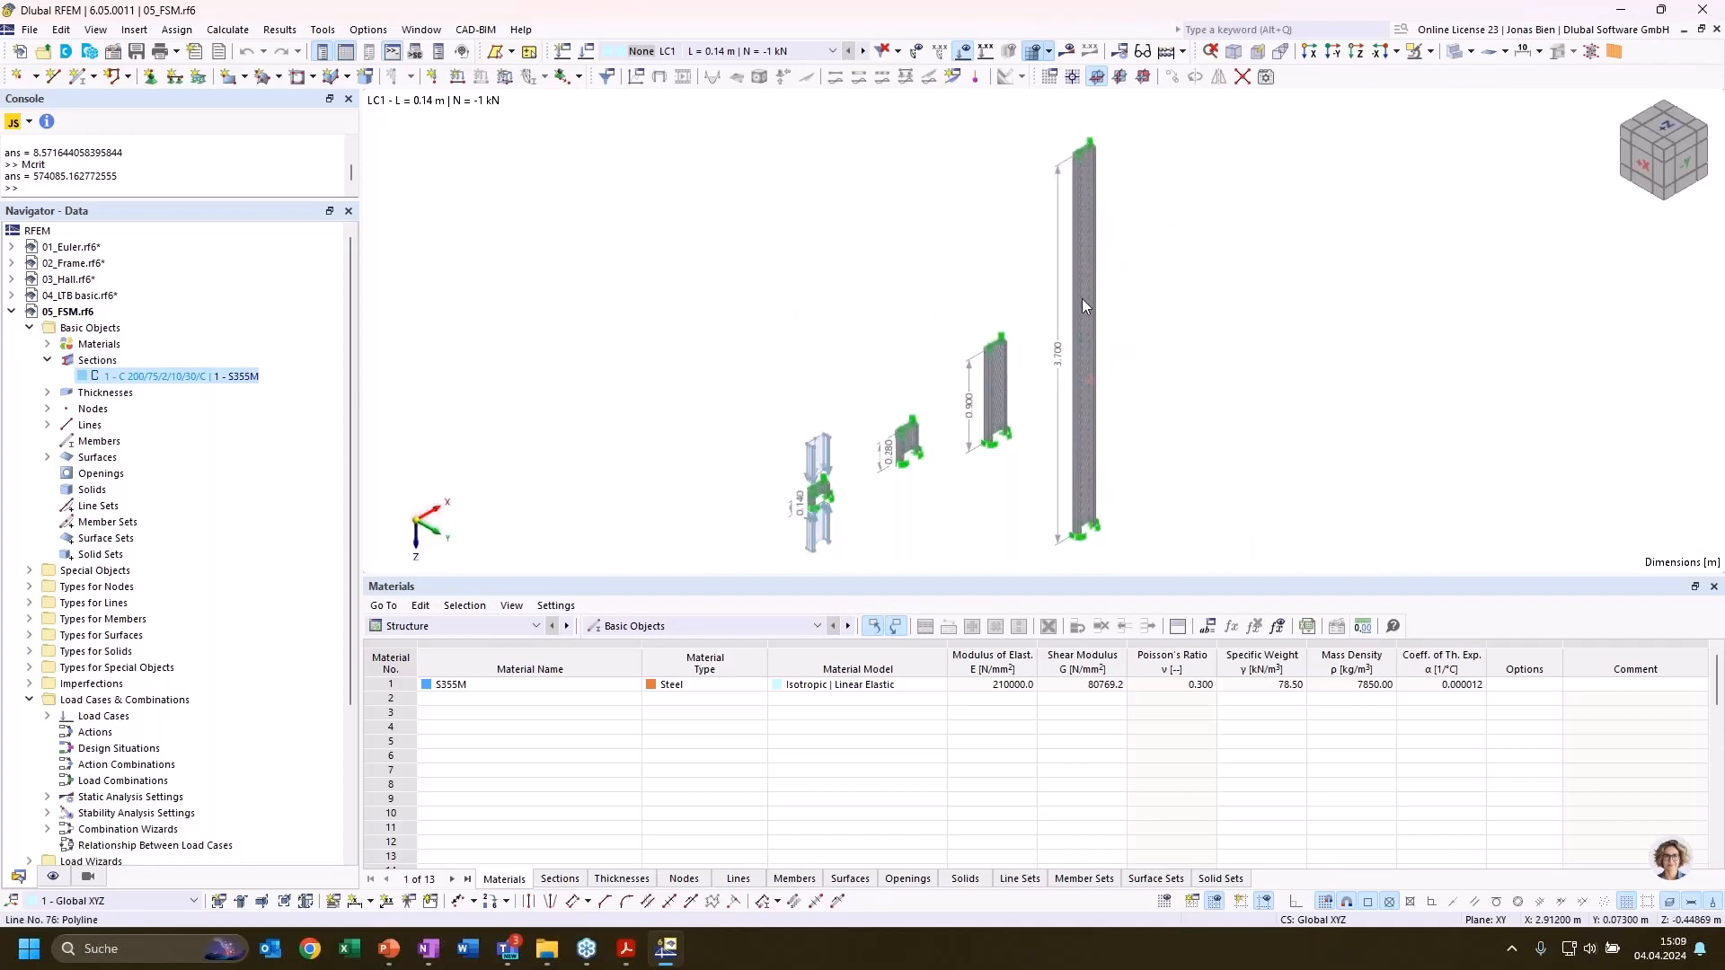
{"action": "scroll", "coordinate": [1087, 516], "scroll_direction": "up", "scroll_amount": 4}
{"action": "scroll", "coordinate": [1127, 504], "scroll_direction": "down", "scroll_amount": 3}
{"action": "middle_click_drag", "start_coordinate": [1220, 345], "coordinate": [1119, 339]}
{"action": "scroll", "coordinate": [1179, 410], "scroll_direction": "down", "scroll_amount": 2}
{"action": "scroll", "coordinate": [1180, 409], "scroll_direction": "up", "scroll_amount": 1}
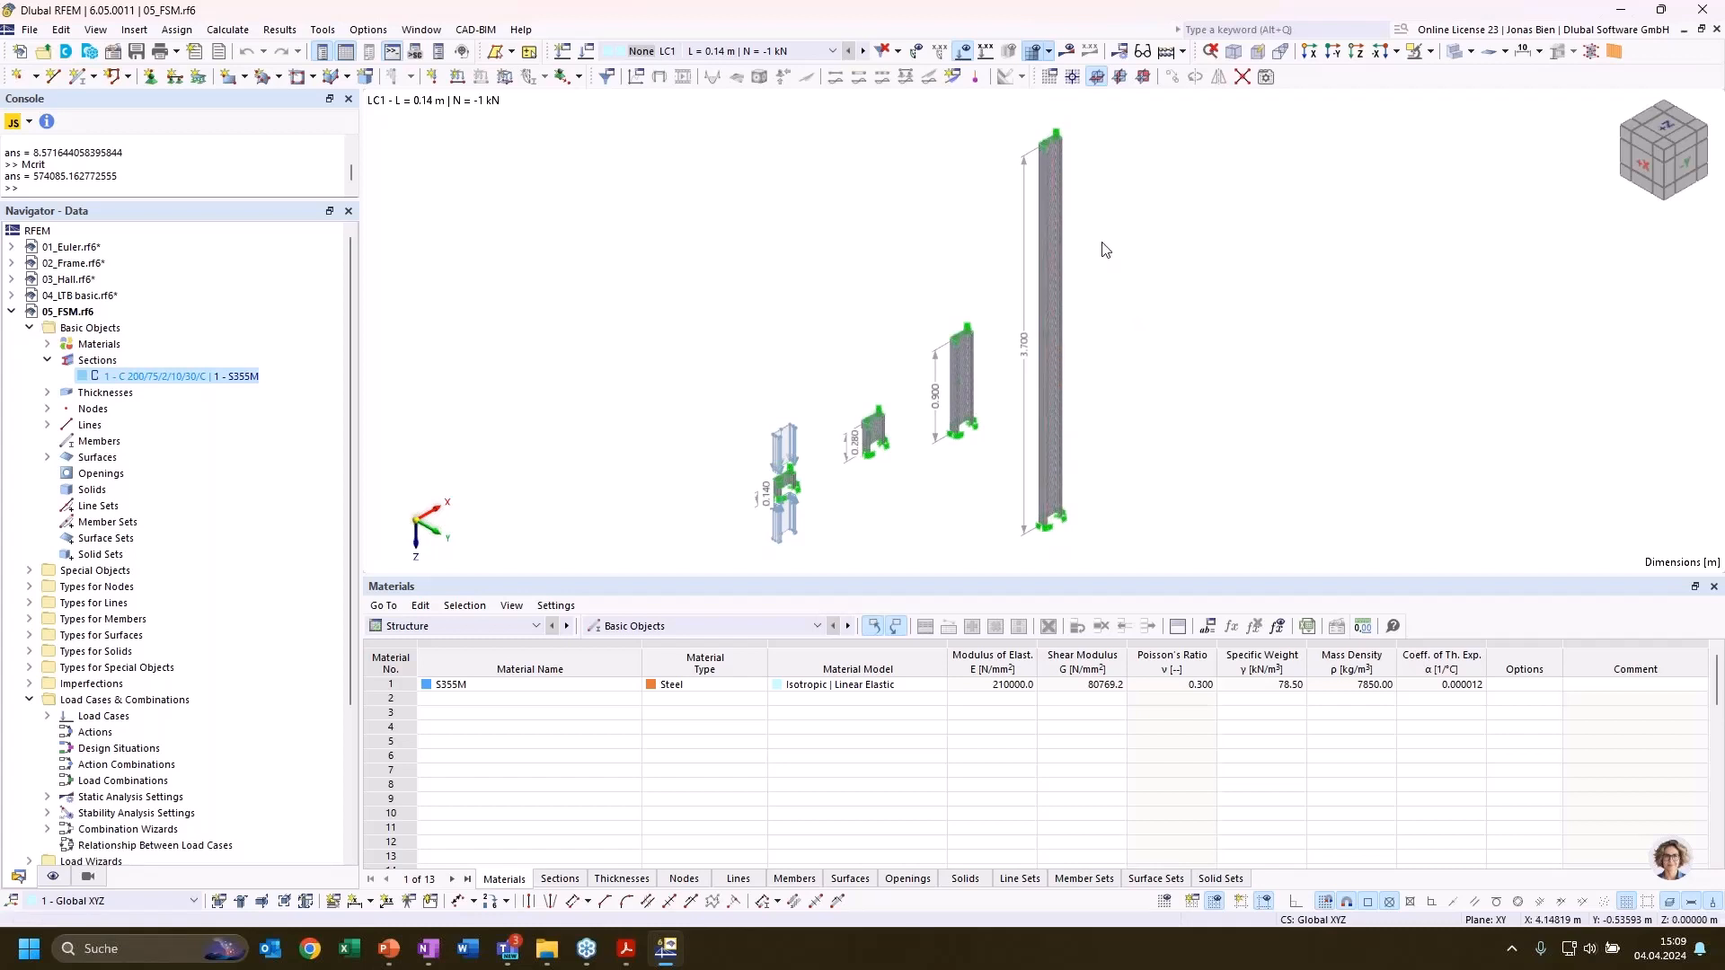
Display load case LC4 (L = 3.70 m, N = -1 kN) and look at the axial loads on the tallest column
{"action": "scroll", "coordinate": [1105, 146], "scroll_direction": "up", "scroll_amount": 2}
{"action": "scroll", "coordinate": [1085, 132], "scroll_direction": "up", "scroll_amount": 2}
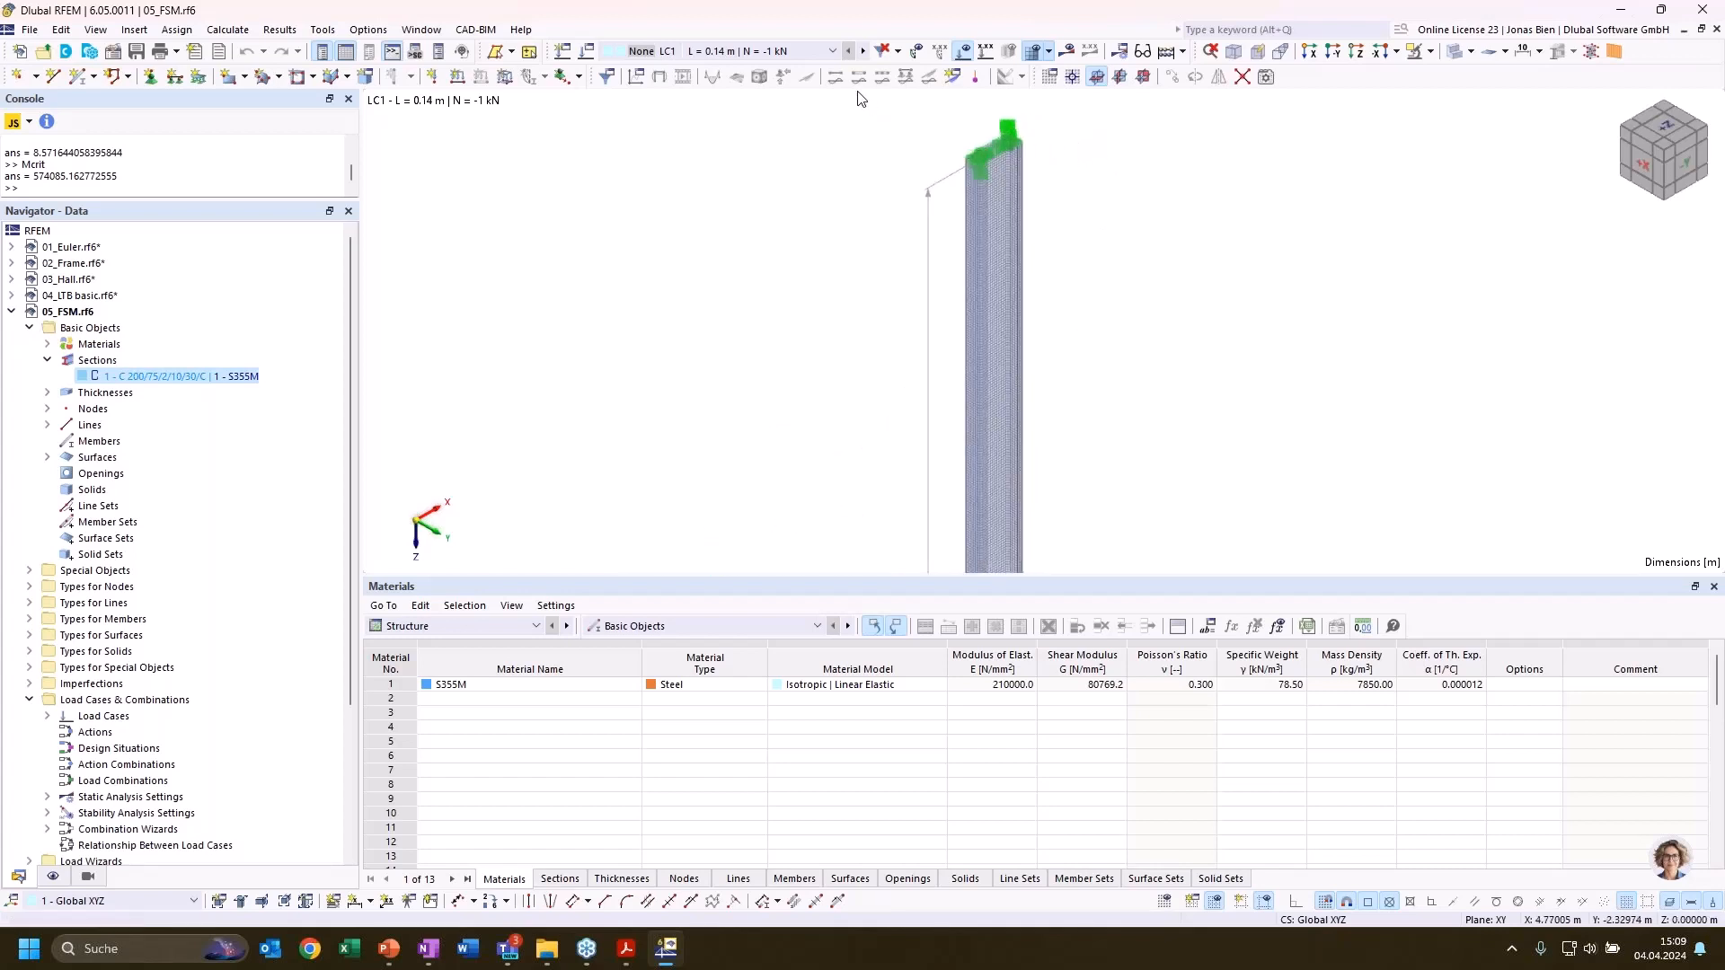
{"action": "scroll", "coordinate": [816, 185], "scroll_direction": "down", "scroll_amount": 2}
{"action": "middle_click_drag", "start_coordinate": [791, 303], "coordinate": [807, 196]}
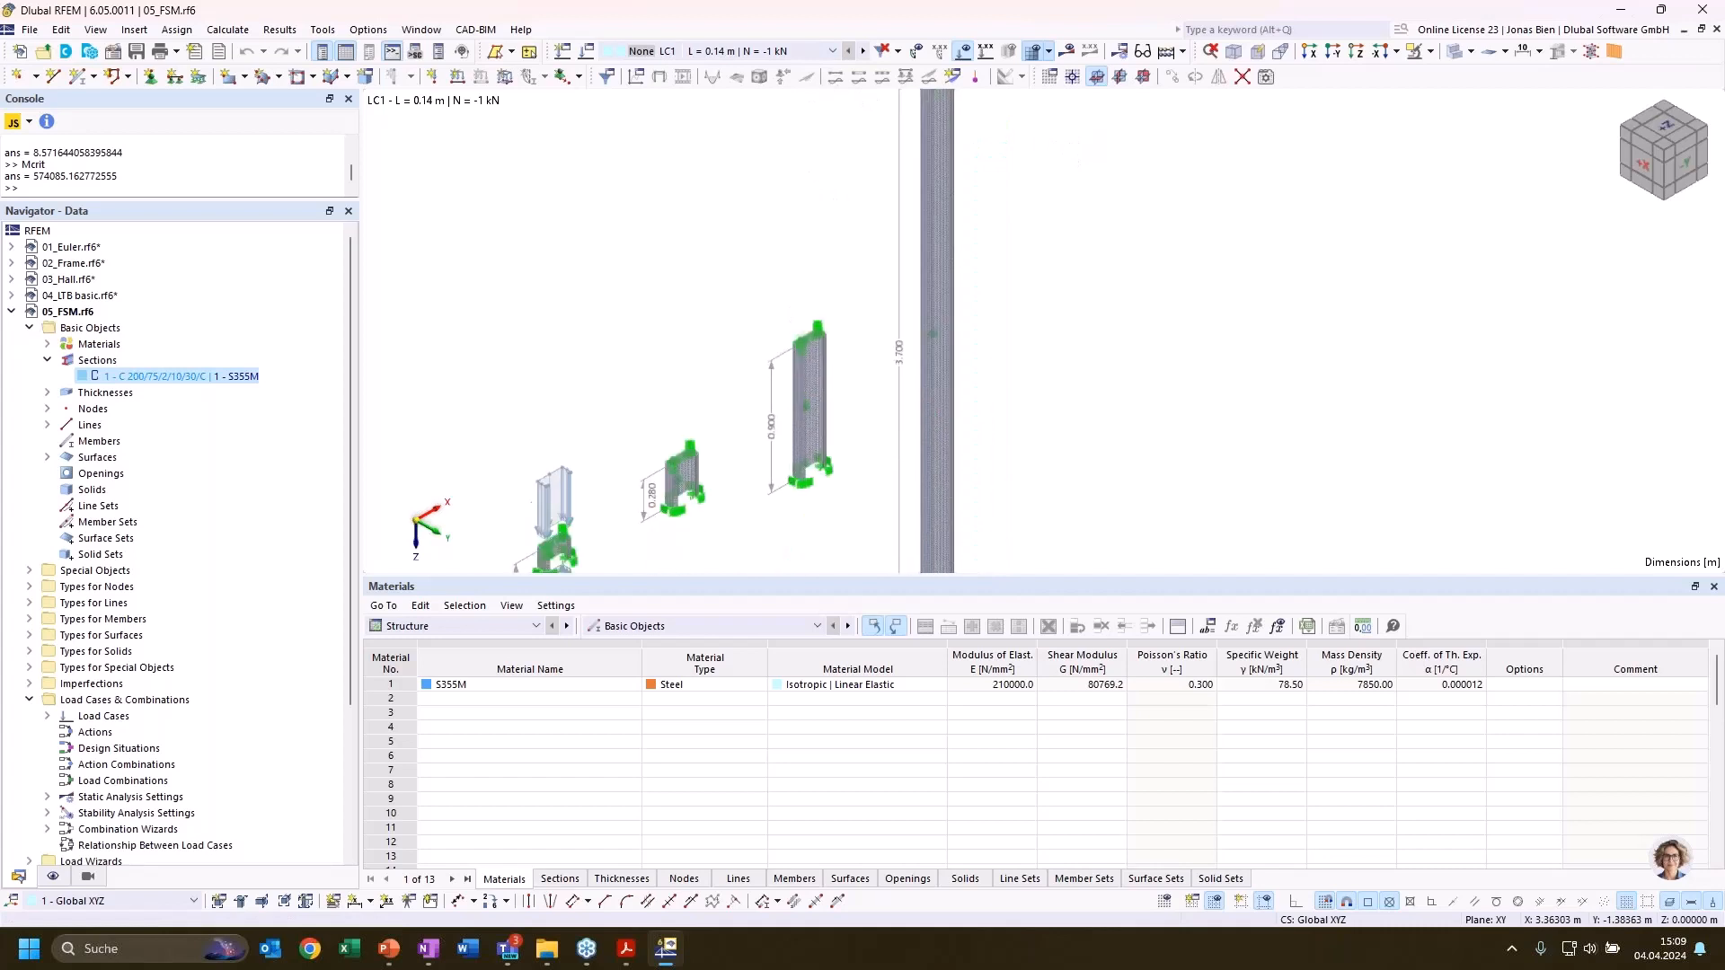
{"action": "left_click", "coordinate": [748, 53]}
{"action": "left_click", "coordinate": [742, 110]}
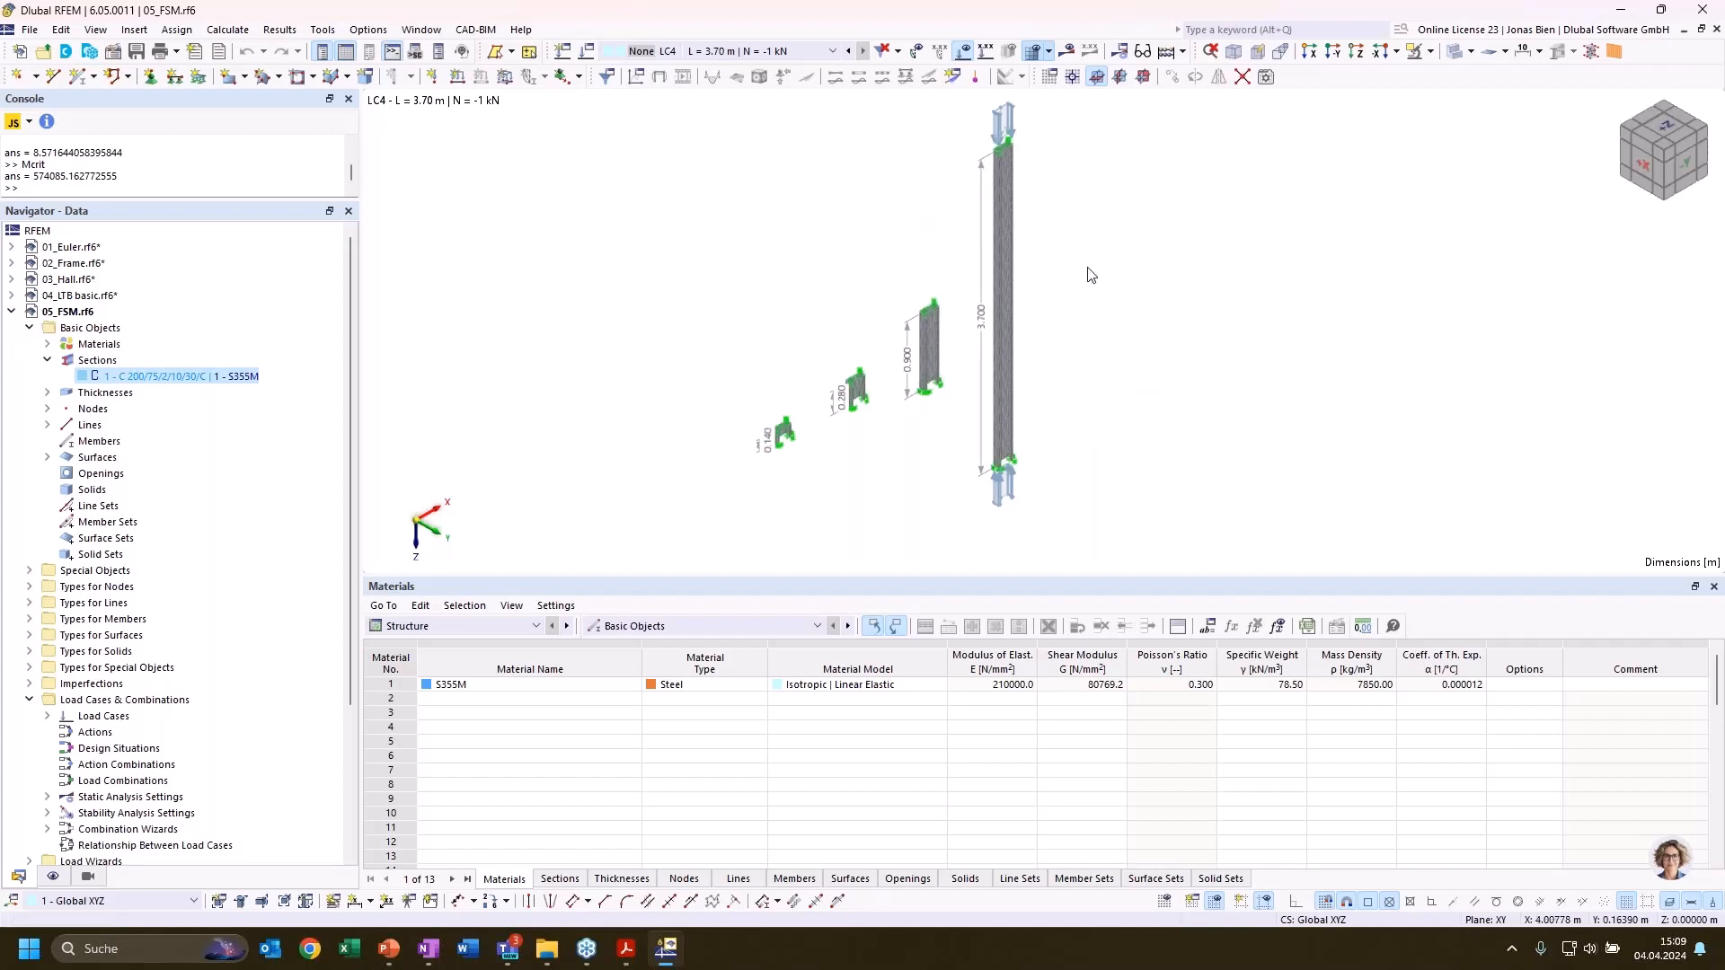
{"action": "middle_click_drag", "start_coordinate": [1076, 268], "coordinate": [1089, 265]}
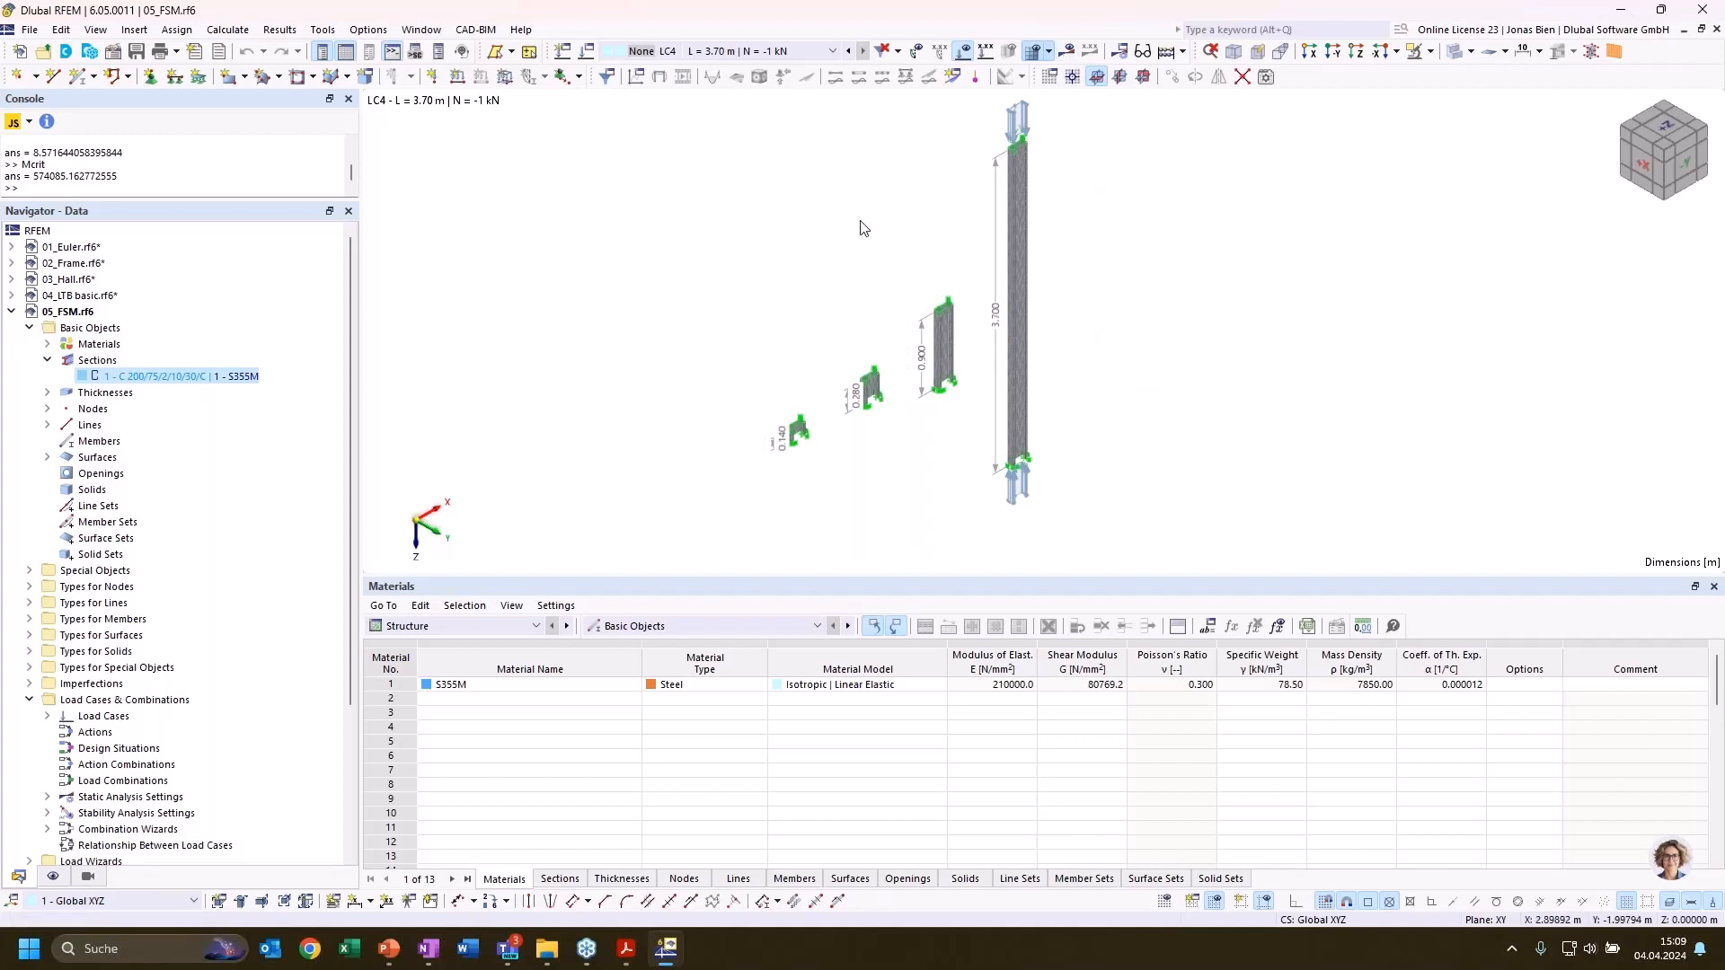
{"action": "middle_click_drag", "start_coordinate": [860, 220], "coordinate": [850, 240]}
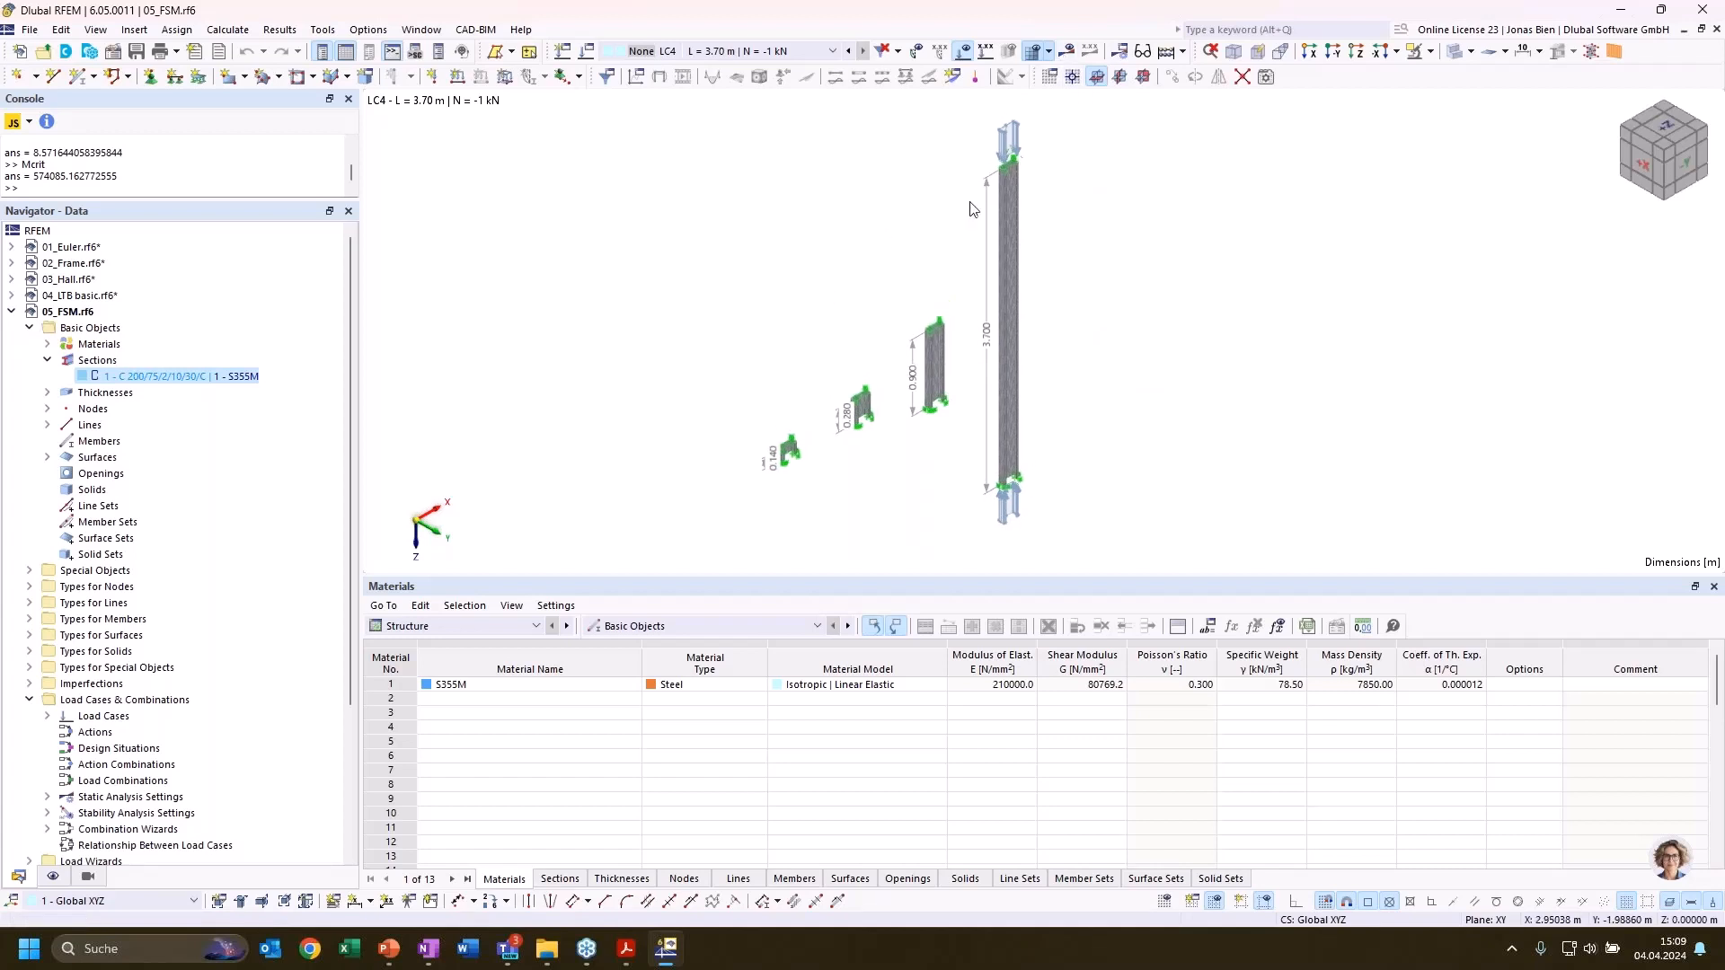
List the Stability Analysis critical load factors for LC4 and show the mode shape of mode 1 on the 3.70 m column
{"action": "left_click", "coordinate": [482, 626]}
{"action": "left_click", "coordinate": [904, 474]}
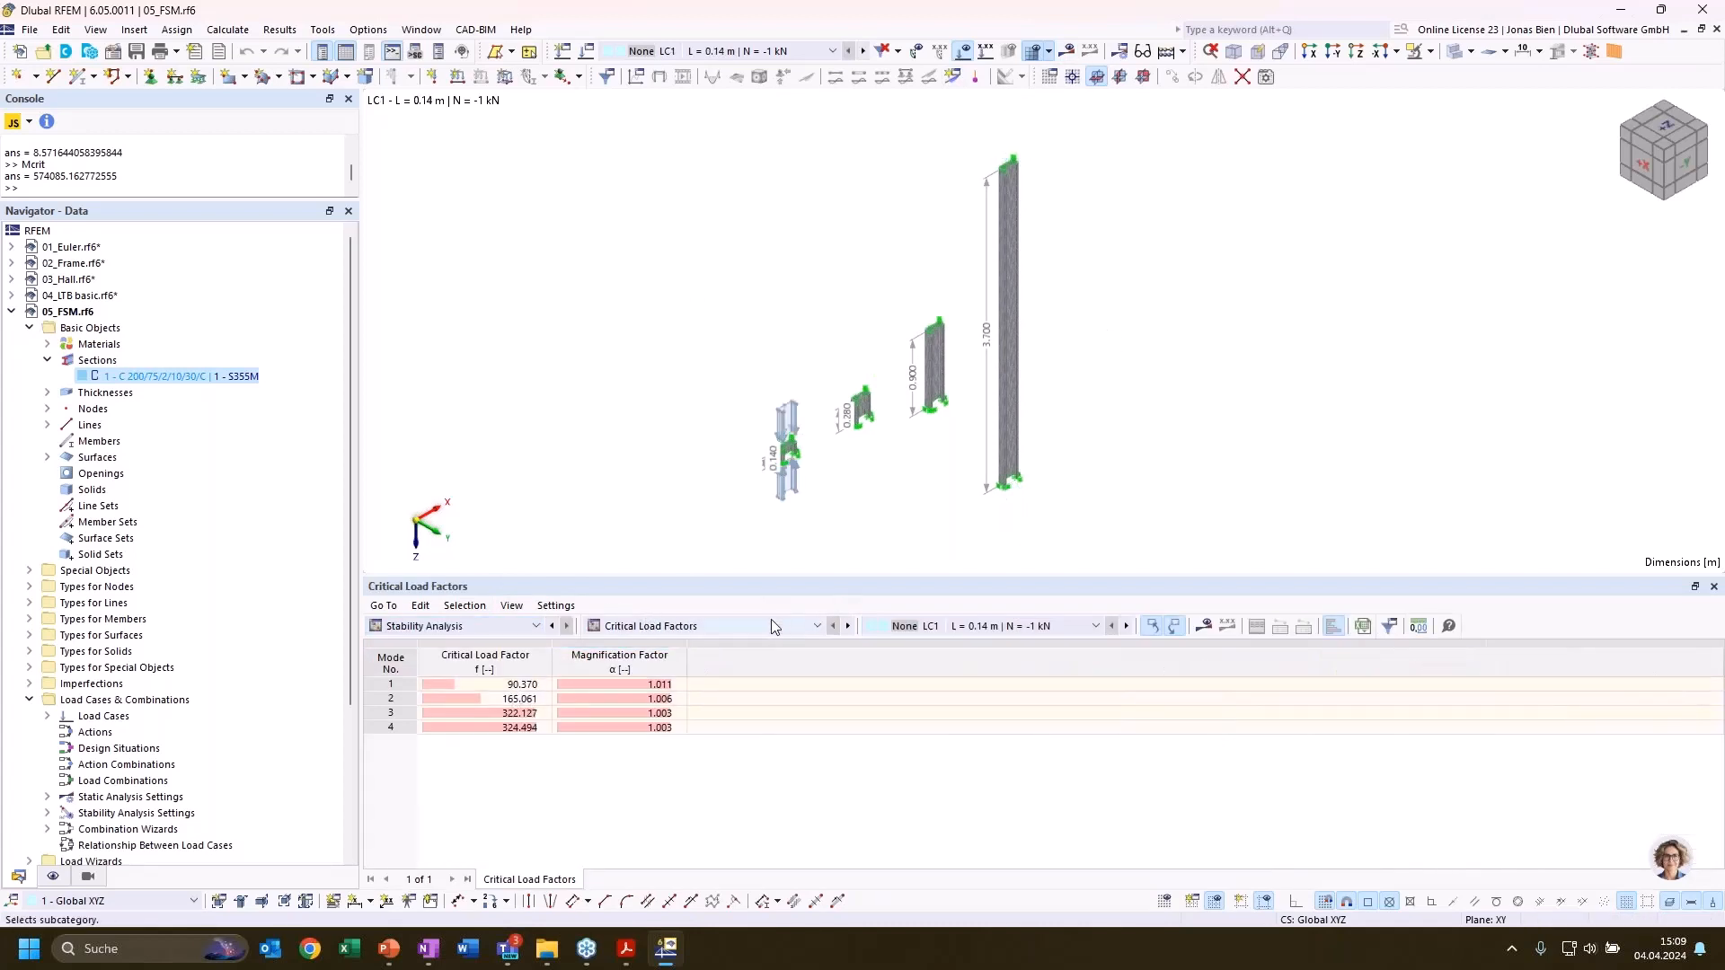
{"action": "left_click", "coordinate": [951, 628]}
{"action": "left_click", "coordinate": [925, 695]}
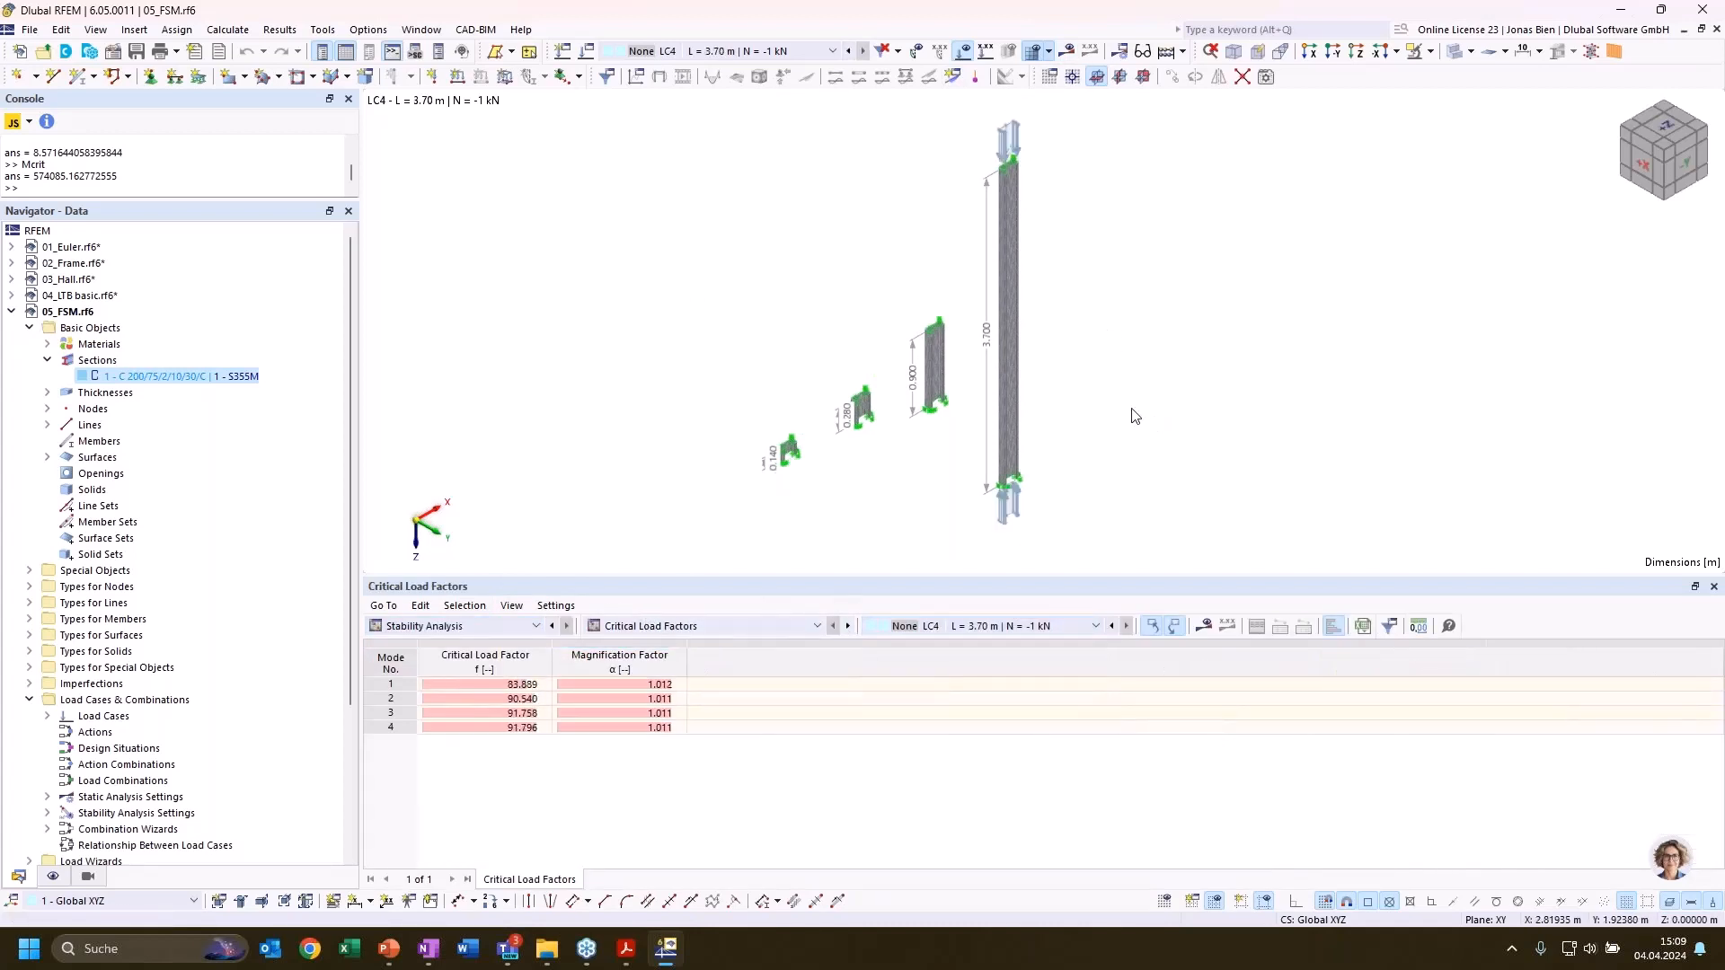
{"action": "left_click", "coordinate": [507, 688]}
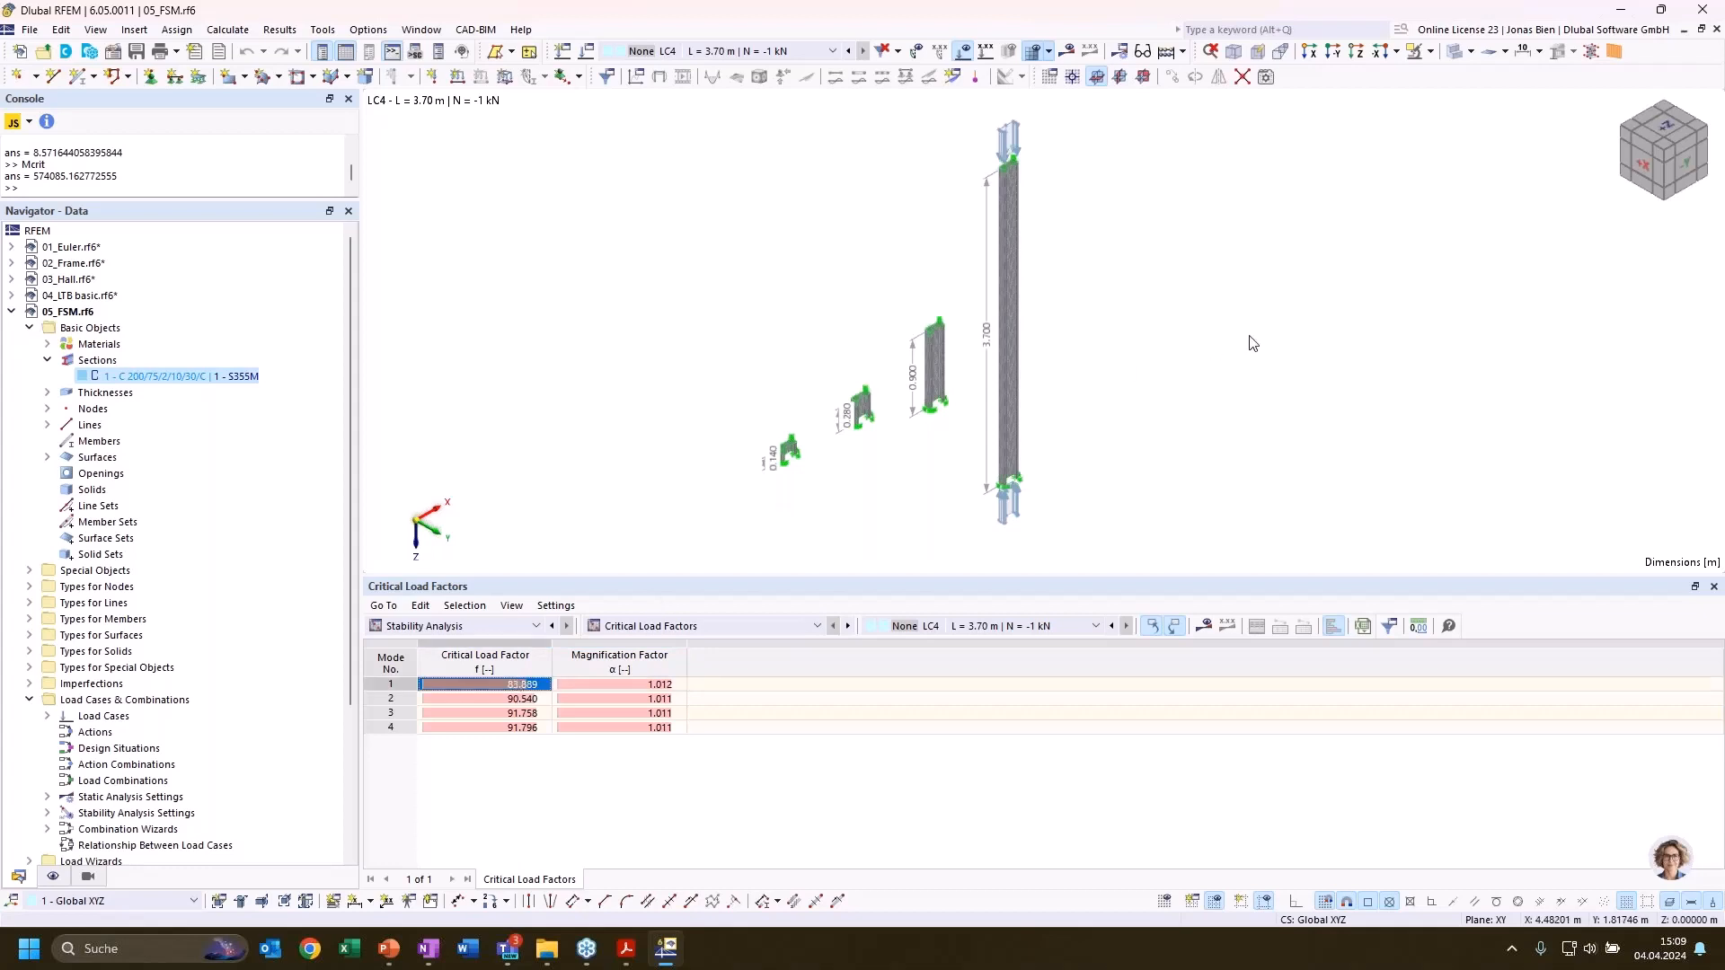
{"action": "left_click", "coordinate": [1066, 52]}
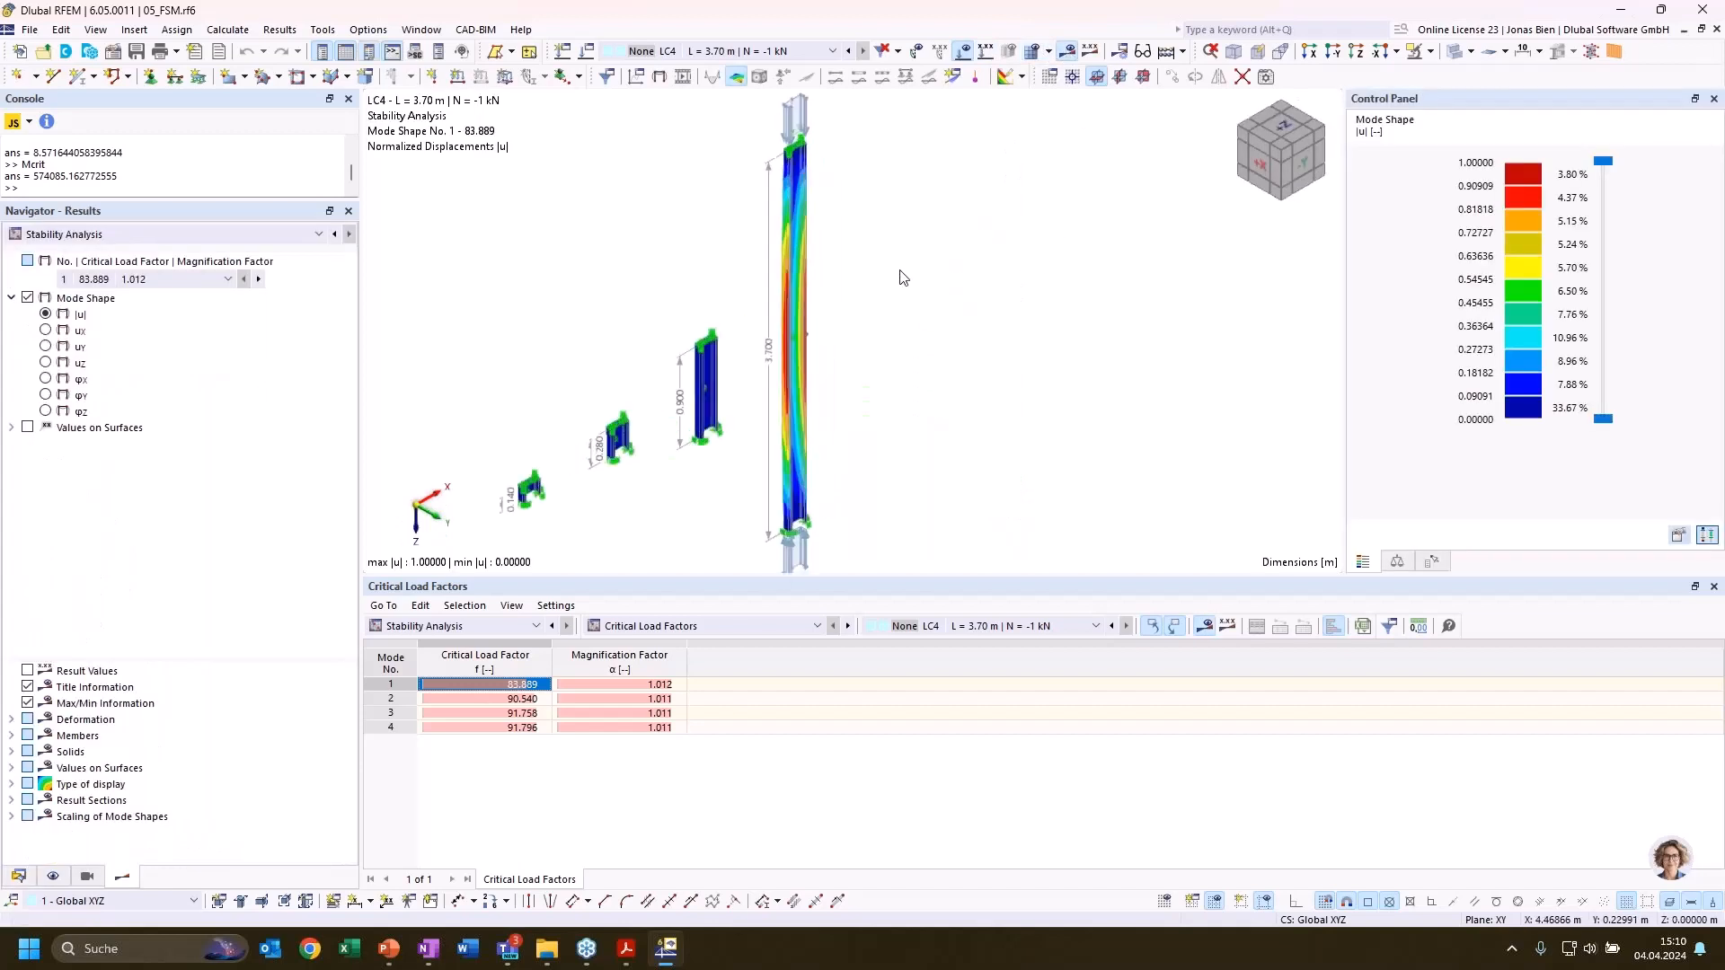
Examine the mode 1 shape of LC4 on the 3.70 m column from several viewing angles
{"action": "scroll", "coordinate": [835, 251], "scroll_direction": "up", "scroll_amount": 1}
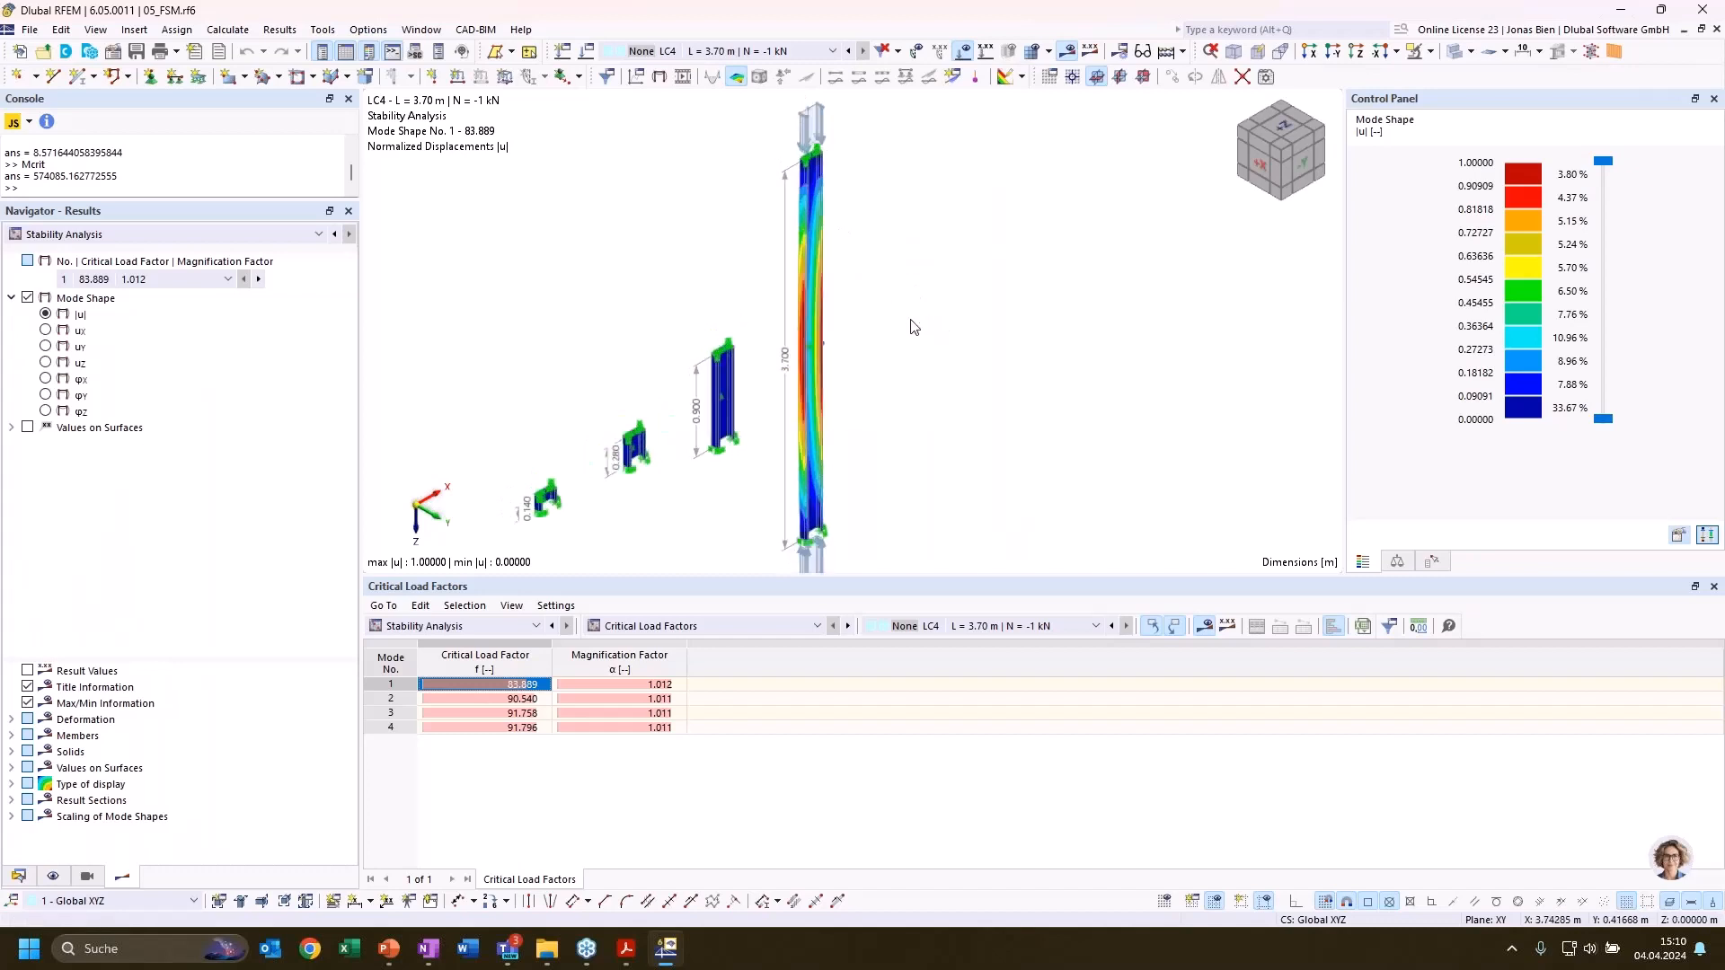
{"action": "middle_click_drag", "start_coordinate": [914, 326], "coordinate": [889, 289]}
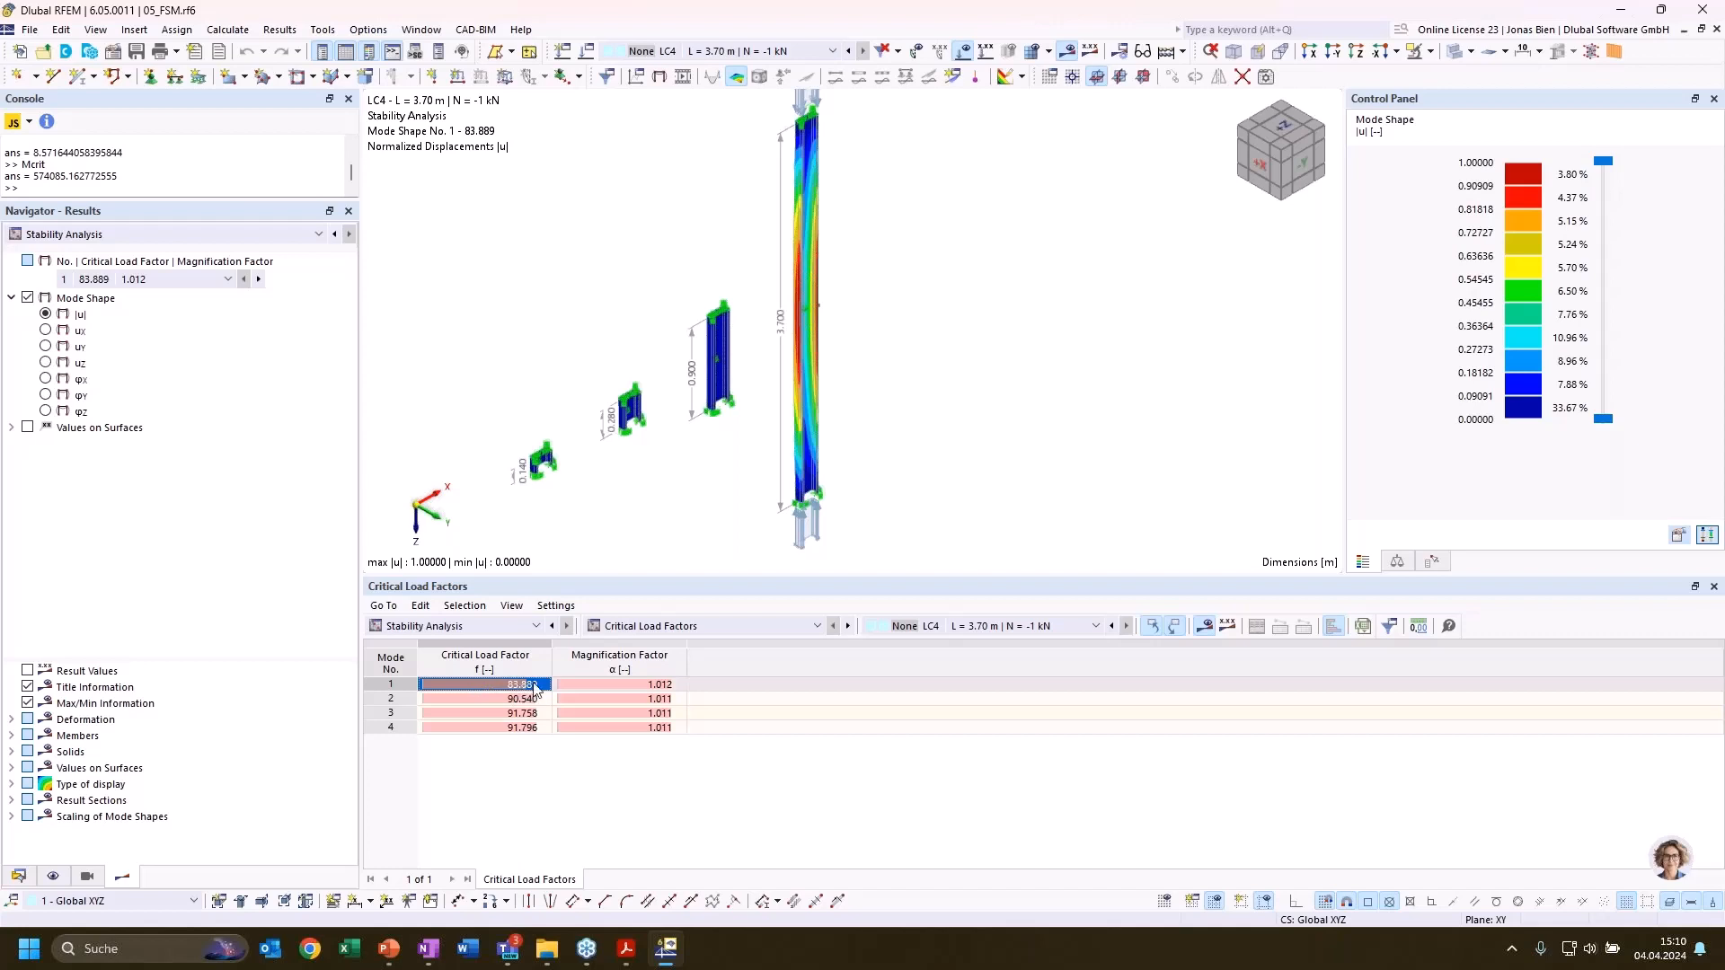
{"action": "middle_click_drag", "start_coordinate": [925, 242], "coordinate": [780, 185], "text": "ctrl"}
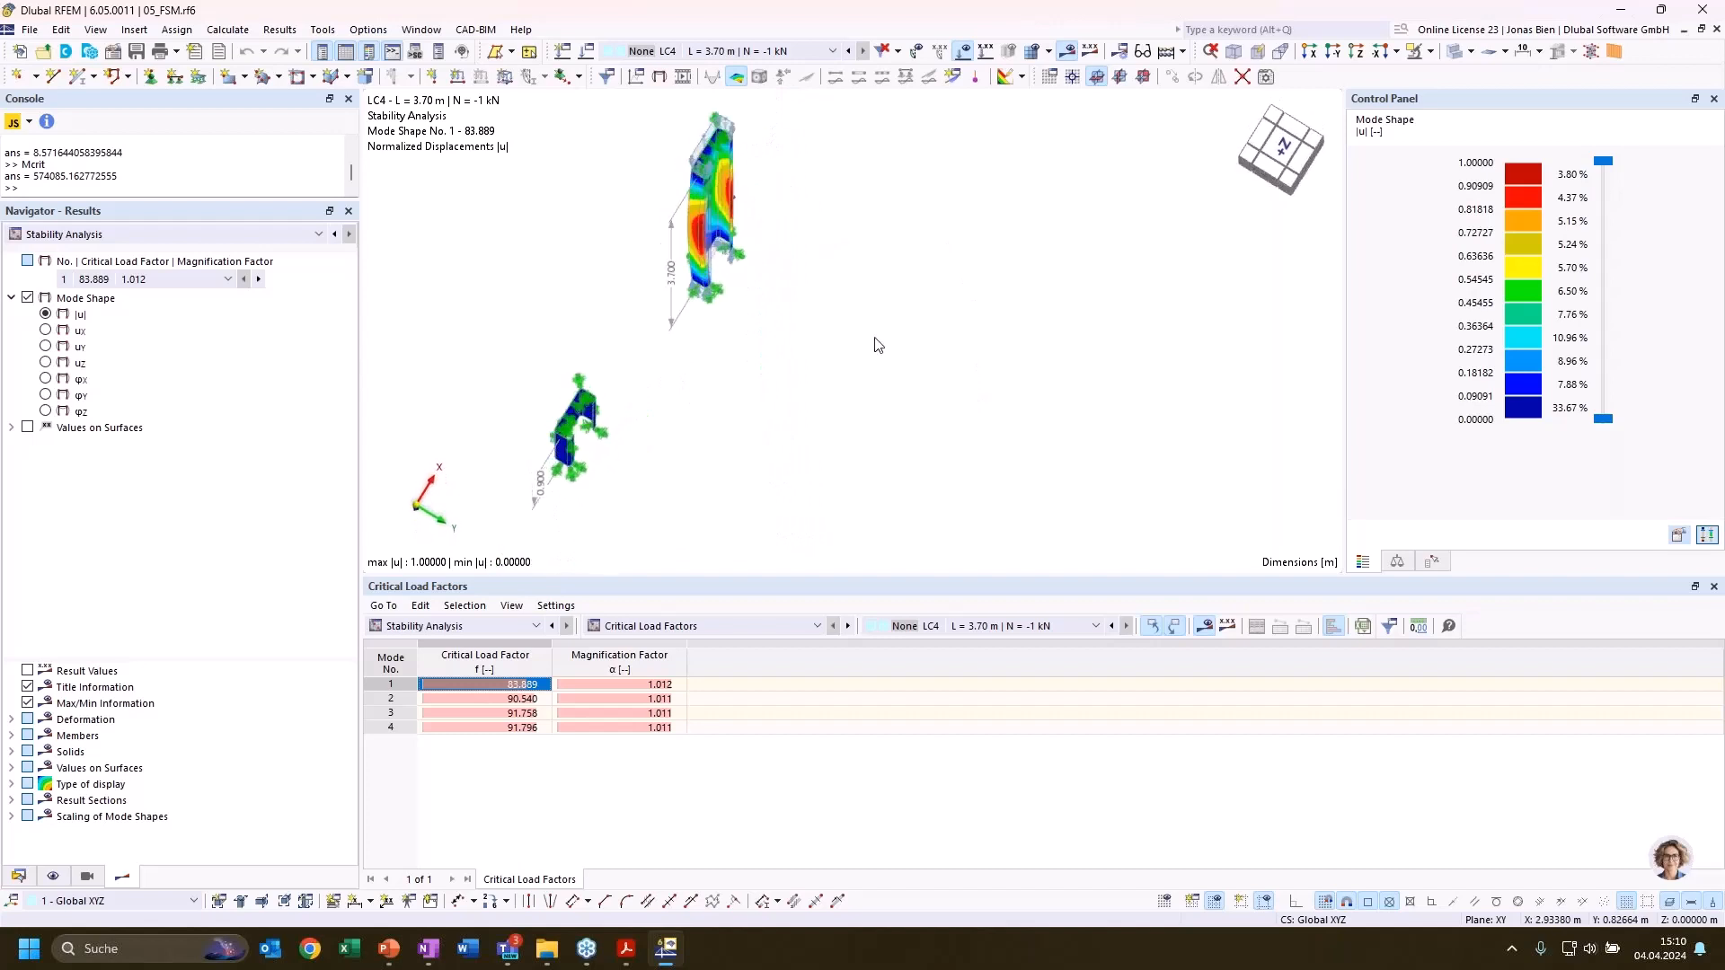
{"action": "middle_click_drag", "start_coordinate": [878, 344], "coordinate": [771, 342], "text": "ctrl"}
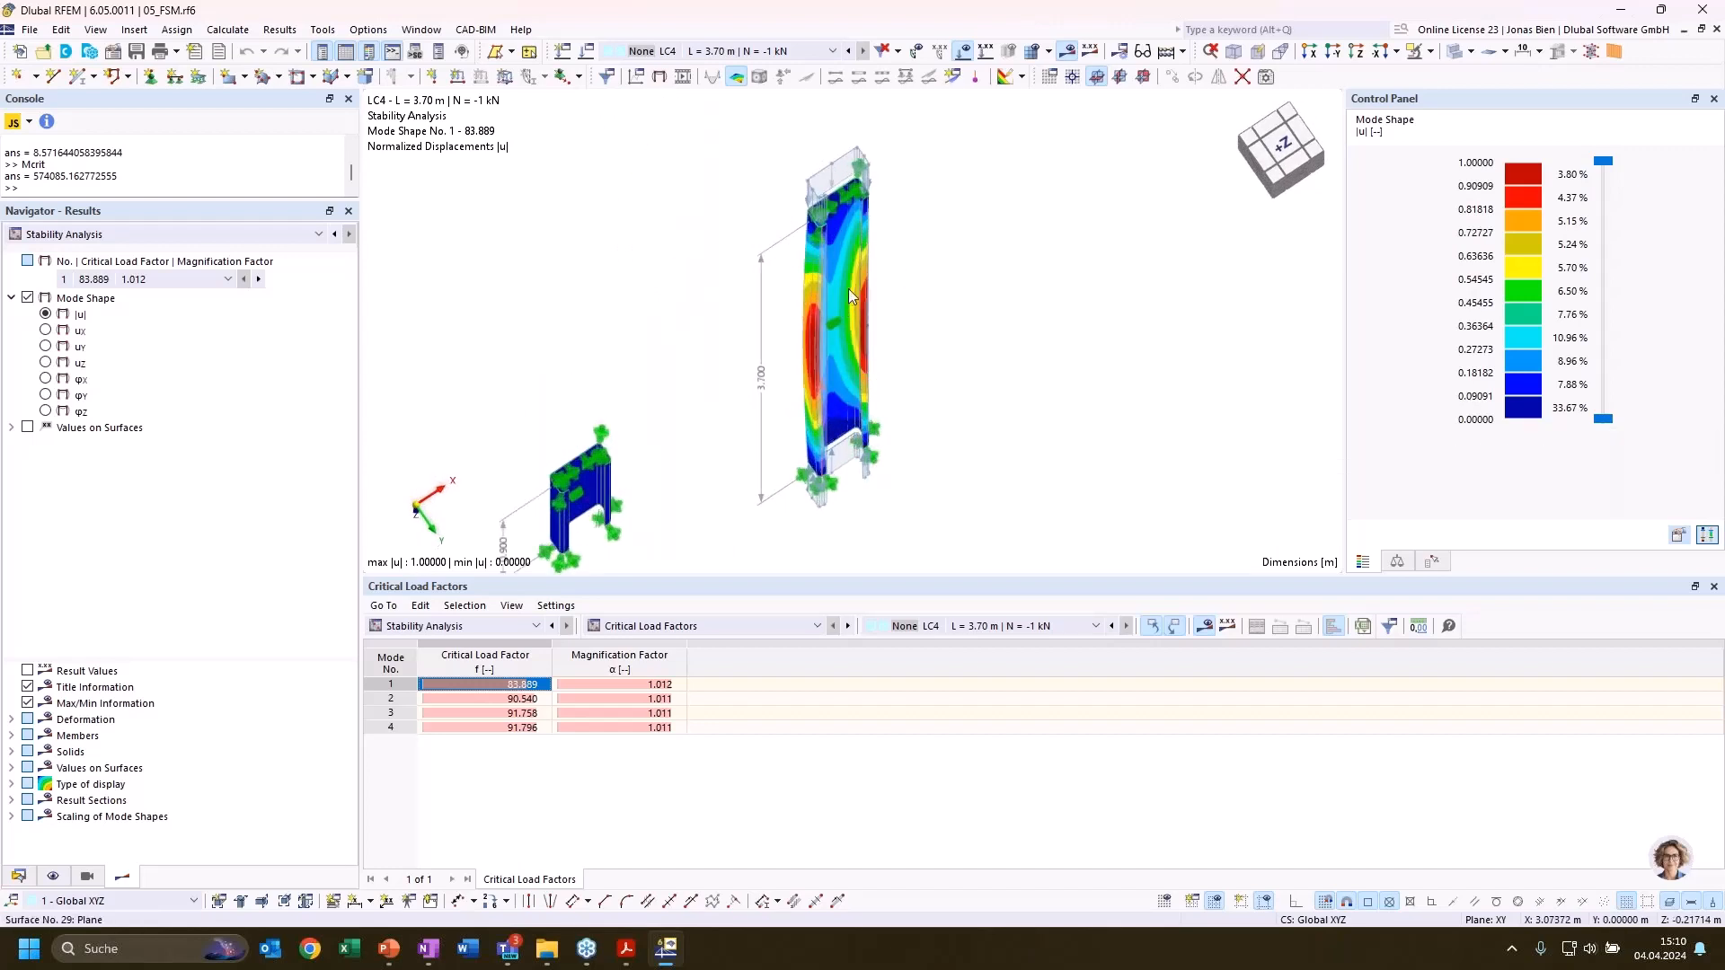
{"action": "middle_click_drag", "start_coordinate": [949, 289], "coordinate": [887, 365], "text": "ctrl"}
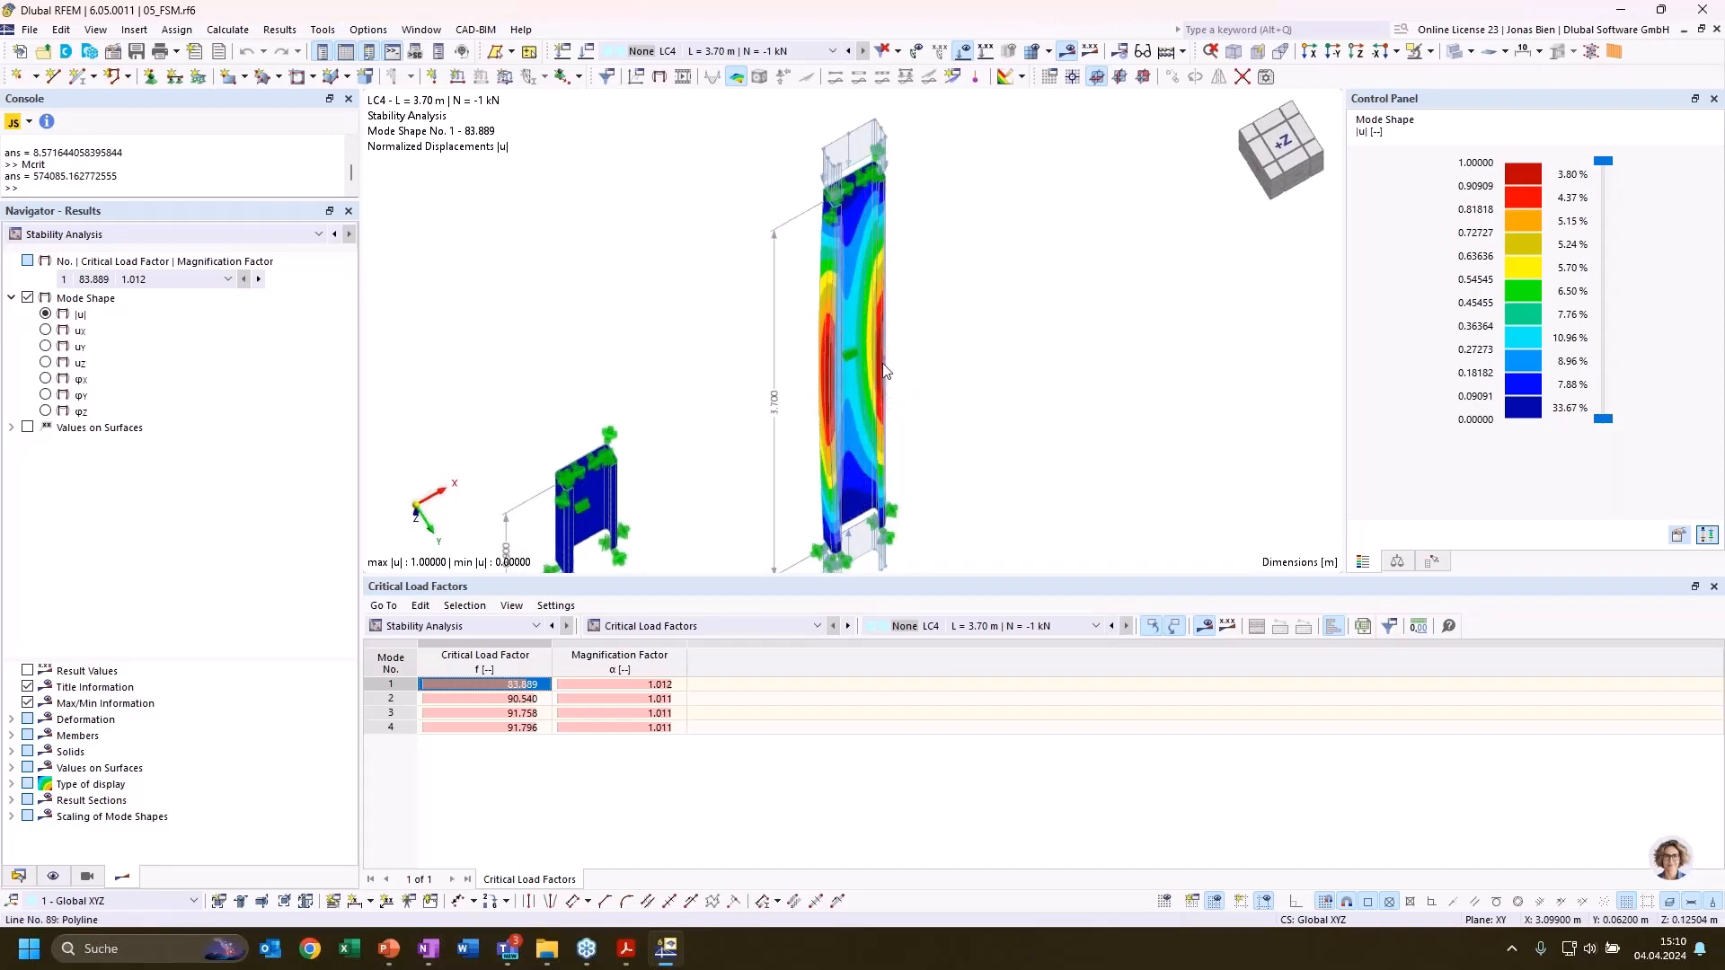
Show the LC4 shape of mode 2 and look at the displaced 3.70 m column
{"action": "left_click", "coordinate": [483, 698]}
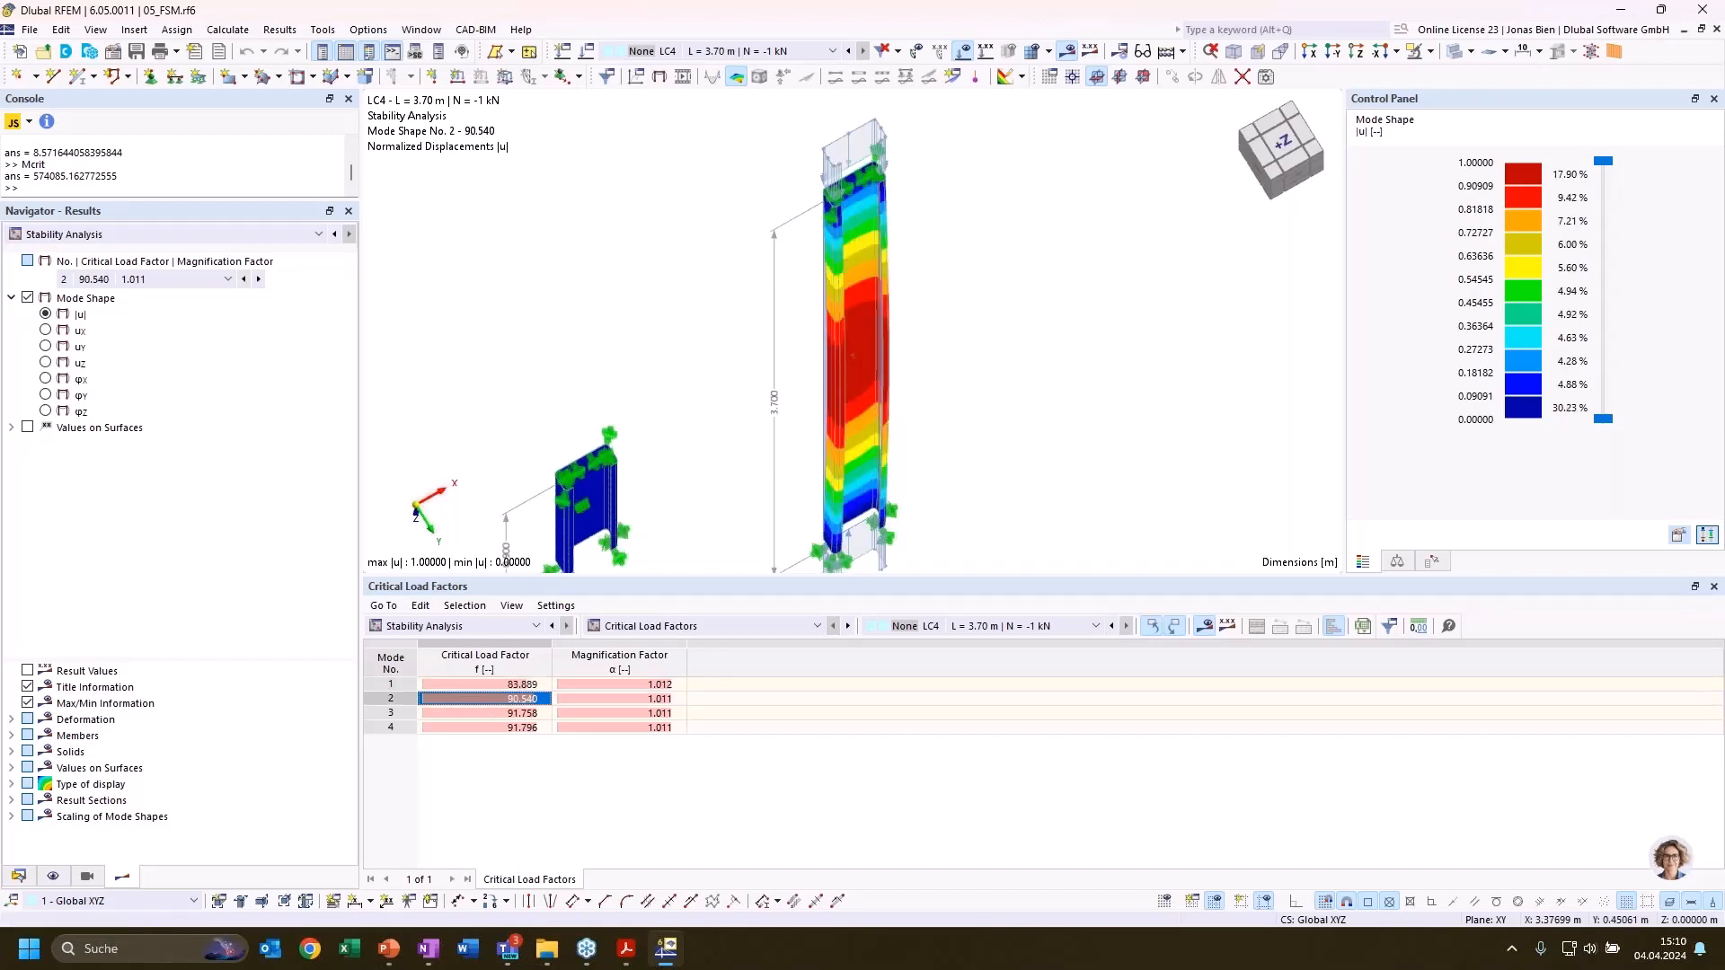
{"action": "mouse_move", "coordinate": [1029, 407]}
{"action": "middle_mouse_down"}
{"action": "mouse_move", "coordinate": [1124, 319]}
{"action": "mouse_move", "coordinate": [1016, 427]}
{"action": "middle_mouse_up"}
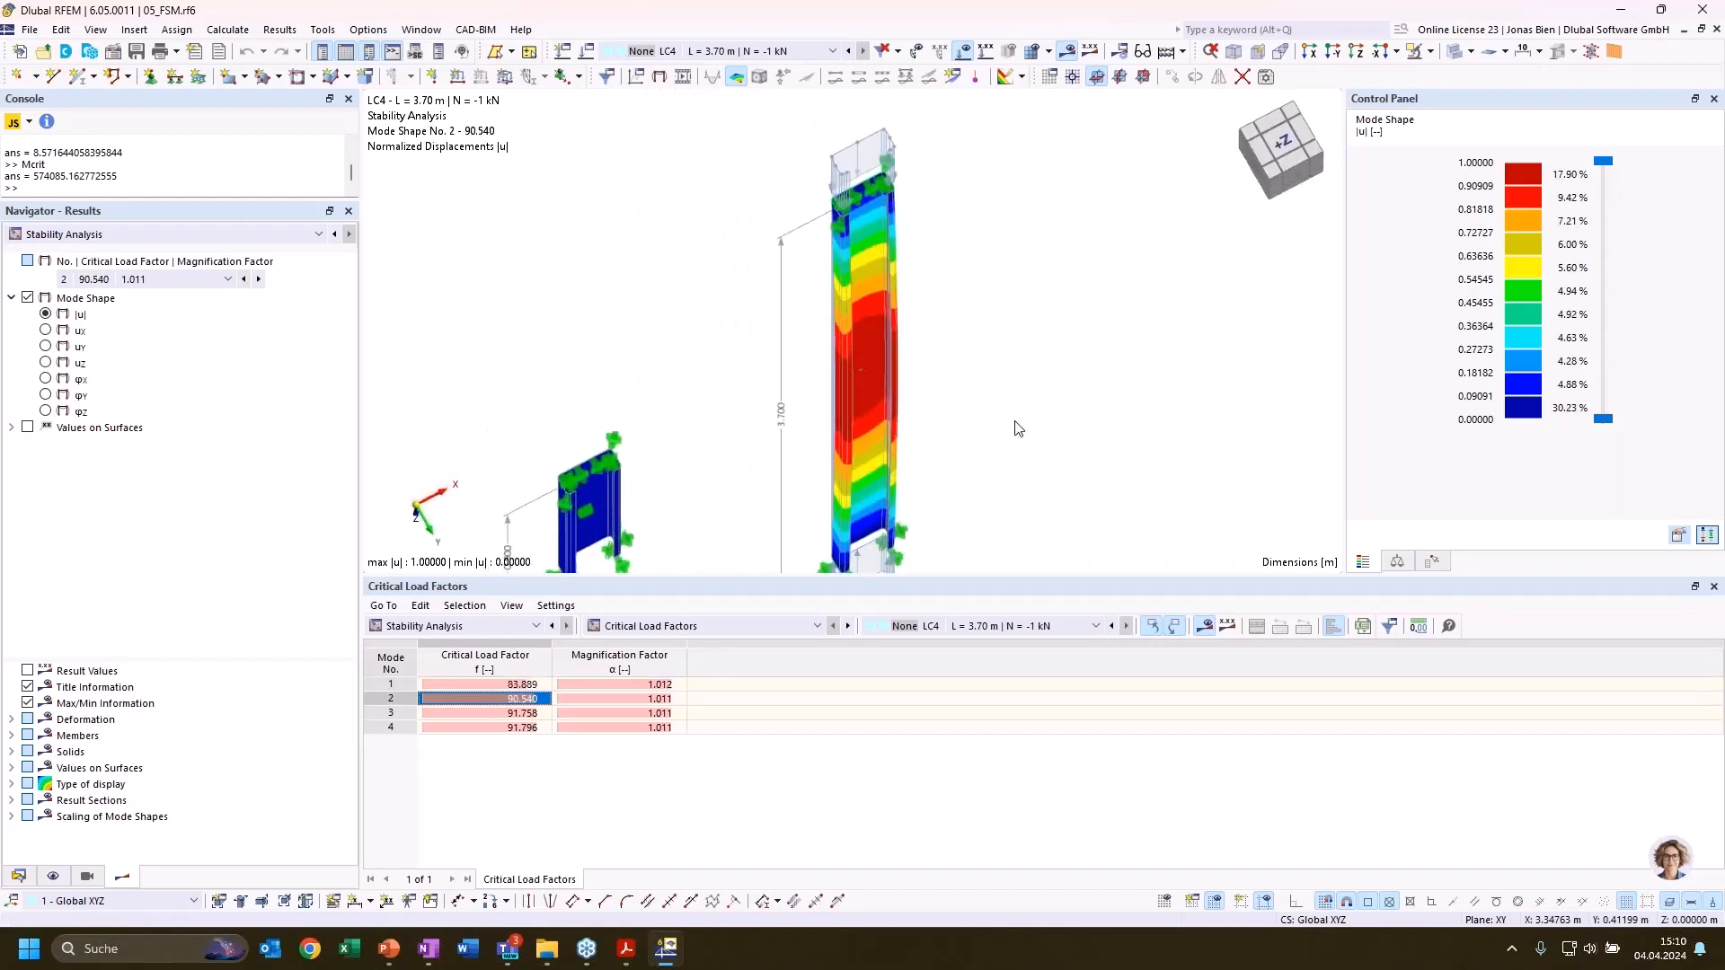
{"action": "scroll", "coordinate": [1016, 426], "scroll_direction": "down", "scroll_amount": 2}
Show the LC4 shape of mode 3 and examine the buckling pattern along the 3.70 m column
{"action": "left_click", "coordinate": [504, 712]}
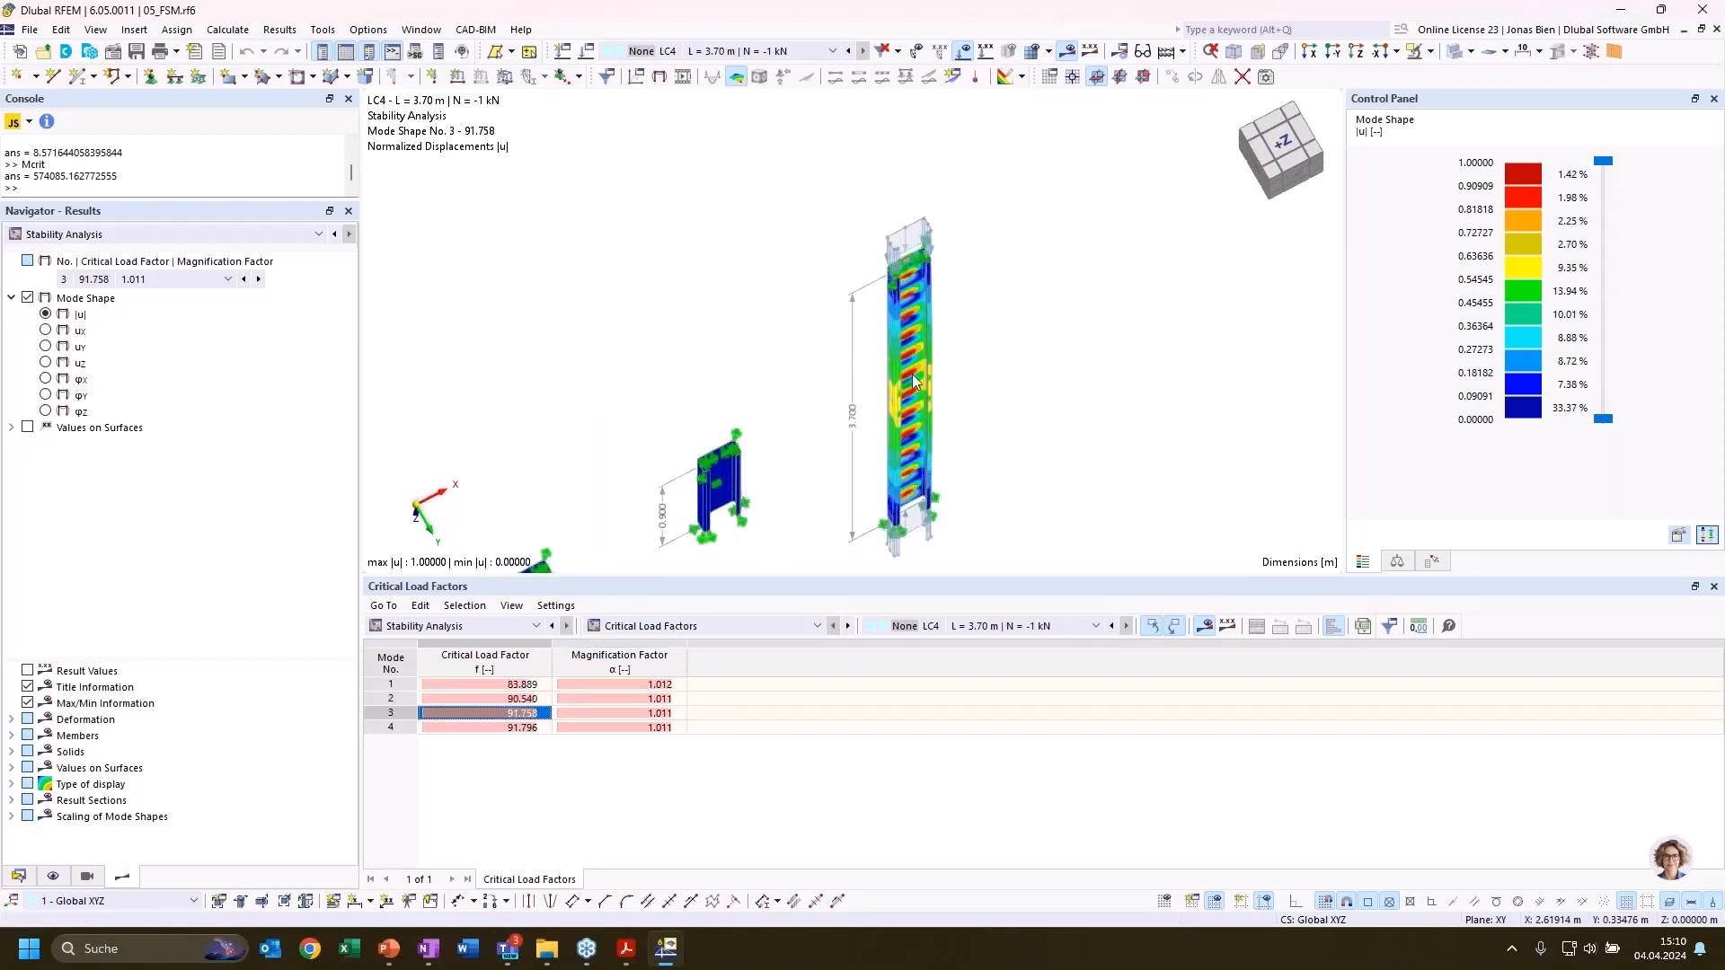
{"action": "scroll", "coordinate": [1028, 404], "scroll_direction": "up", "scroll_amount": 2}
{"action": "mouse_move", "coordinate": [885, 386]}
{"action": "middle_mouse_down", "text": "ctrl"}
{"action": "mouse_move", "coordinate": [993, 293]}
{"action": "mouse_move", "coordinate": [919, 387]}
{"action": "middle_mouse_up", "text": "ctrl"}
{"action": "scroll", "coordinate": [900, 398], "scroll_direction": "down", "scroll_amount": 1}
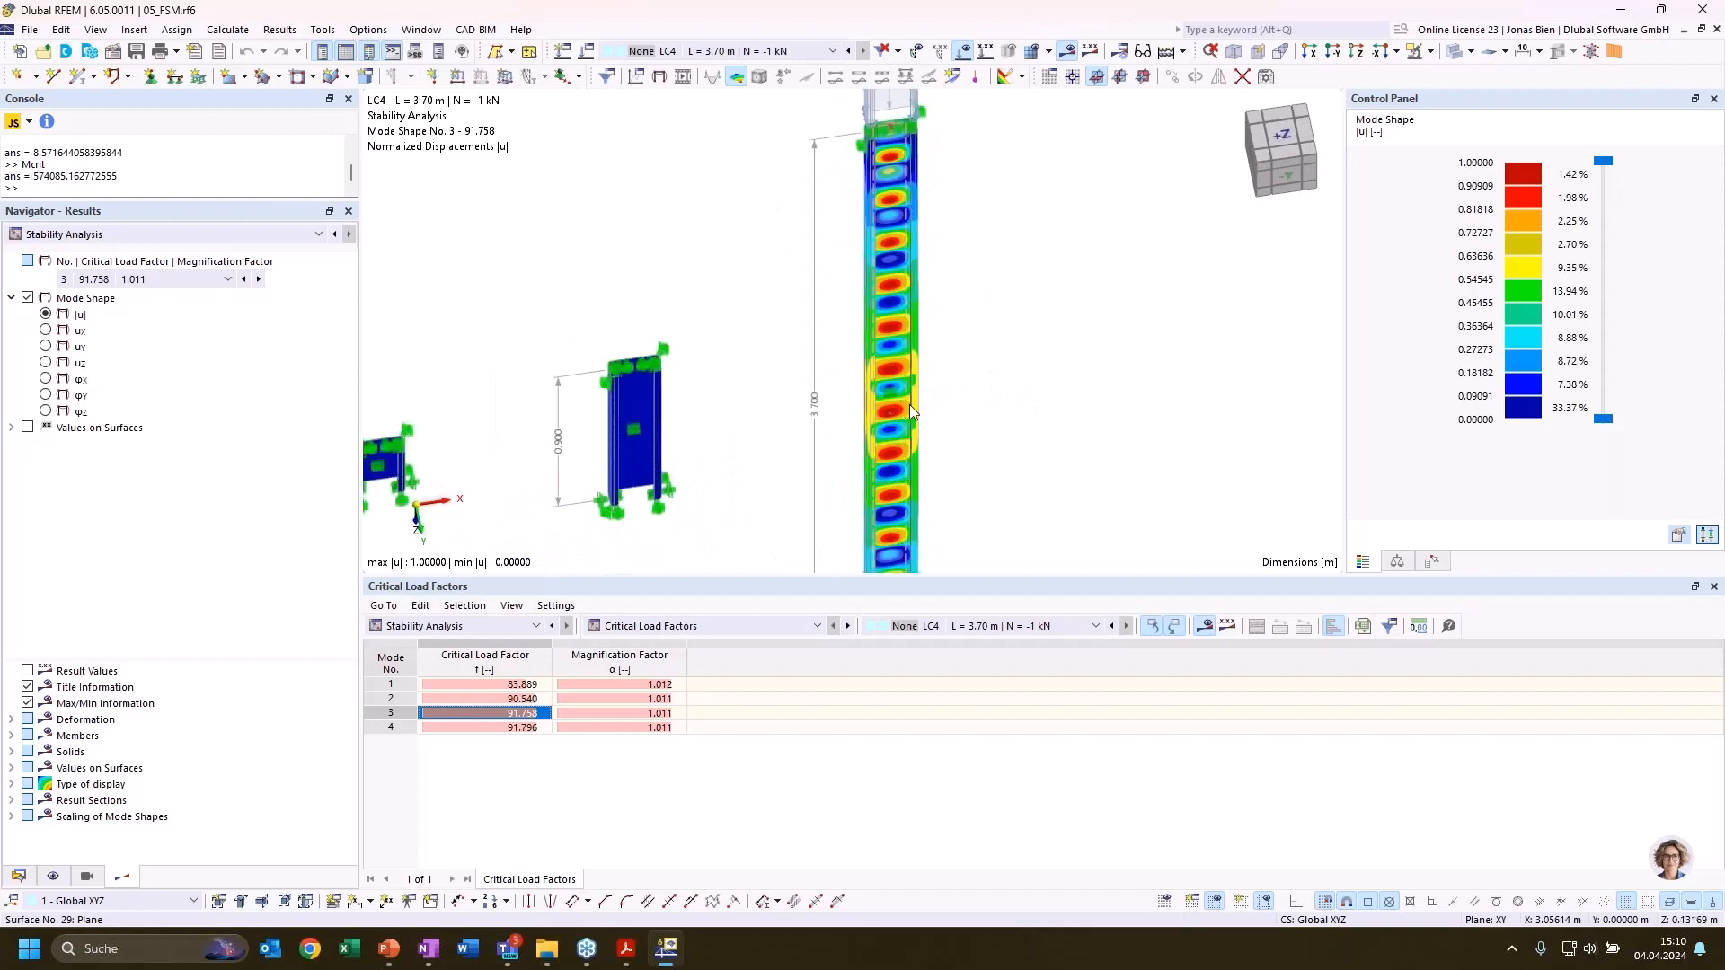
{"action": "middle_click_drag", "start_coordinate": [1042, 335], "coordinate": [1050, 315], "text": "ctrl"}
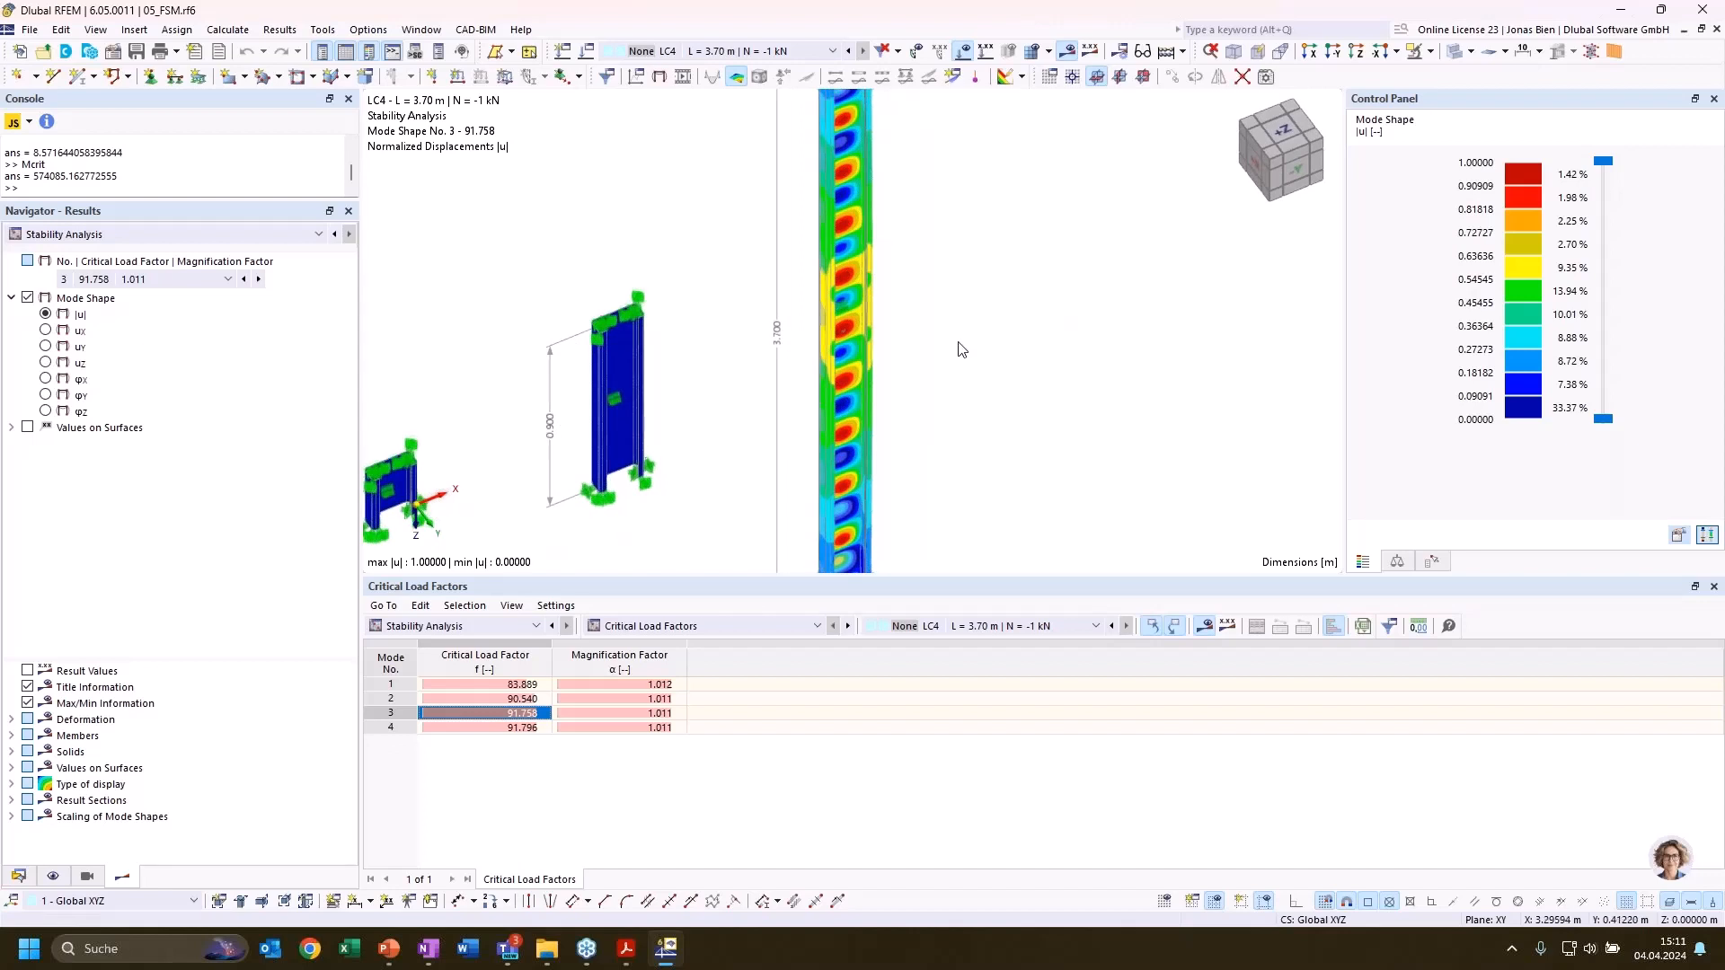
{"action": "scroll", "coordinate": [959, 351], "scroll_direction": "down", "scroll_amount": 1}
{"action": "scroll", "coordinate": [967, 397], "scroll_direction": "down", "scroll_amount": 1}
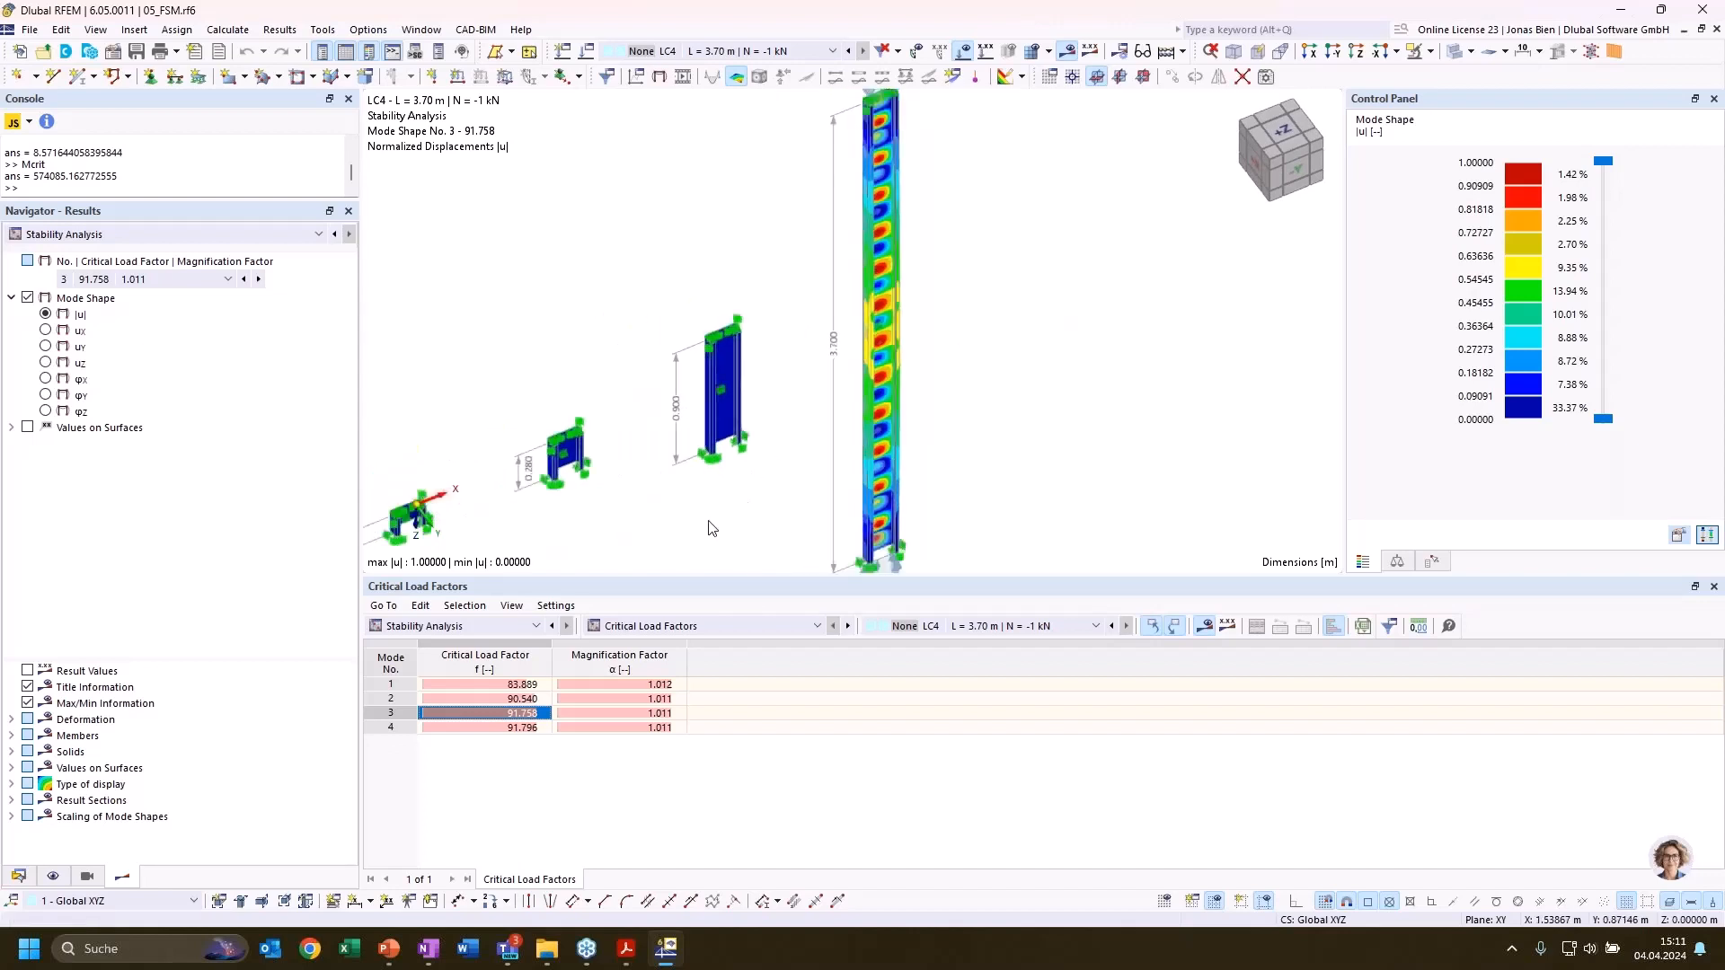
List the critical load factors for LC3 (L = 0.90 m, N = -1 kN) and show the mode 1 shape
{"action": "left_click", "coordinate": [953, 627]}
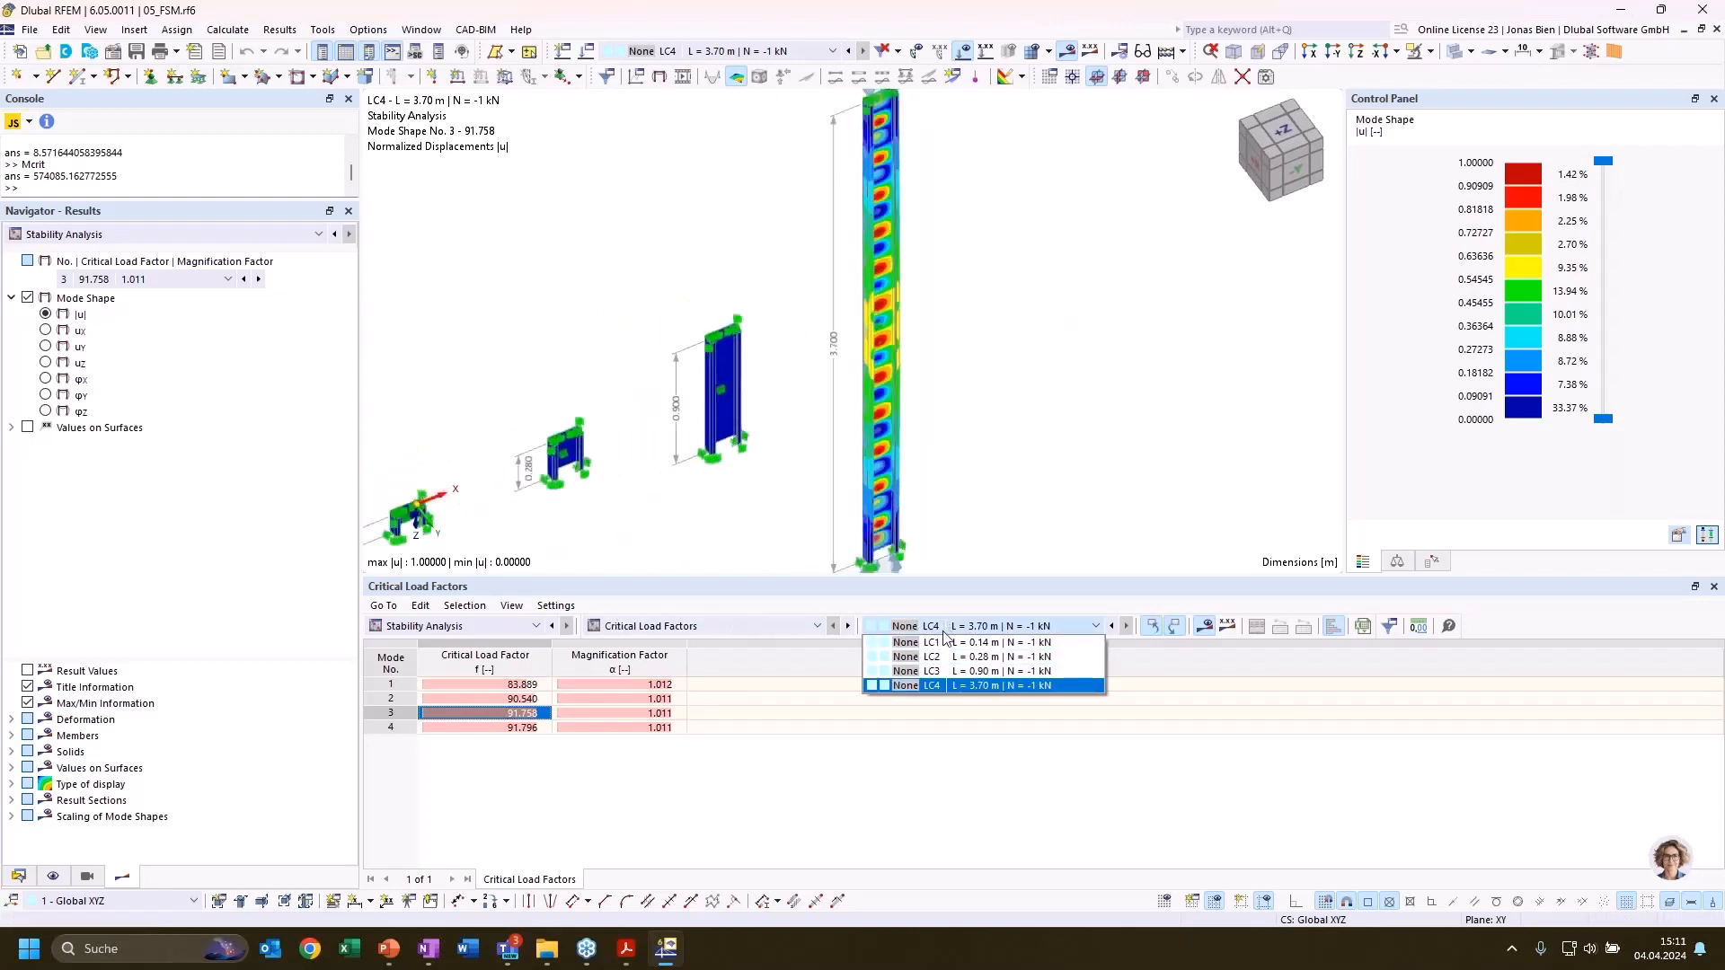
{"action": "left_click", "coordinate": [959, 674]}
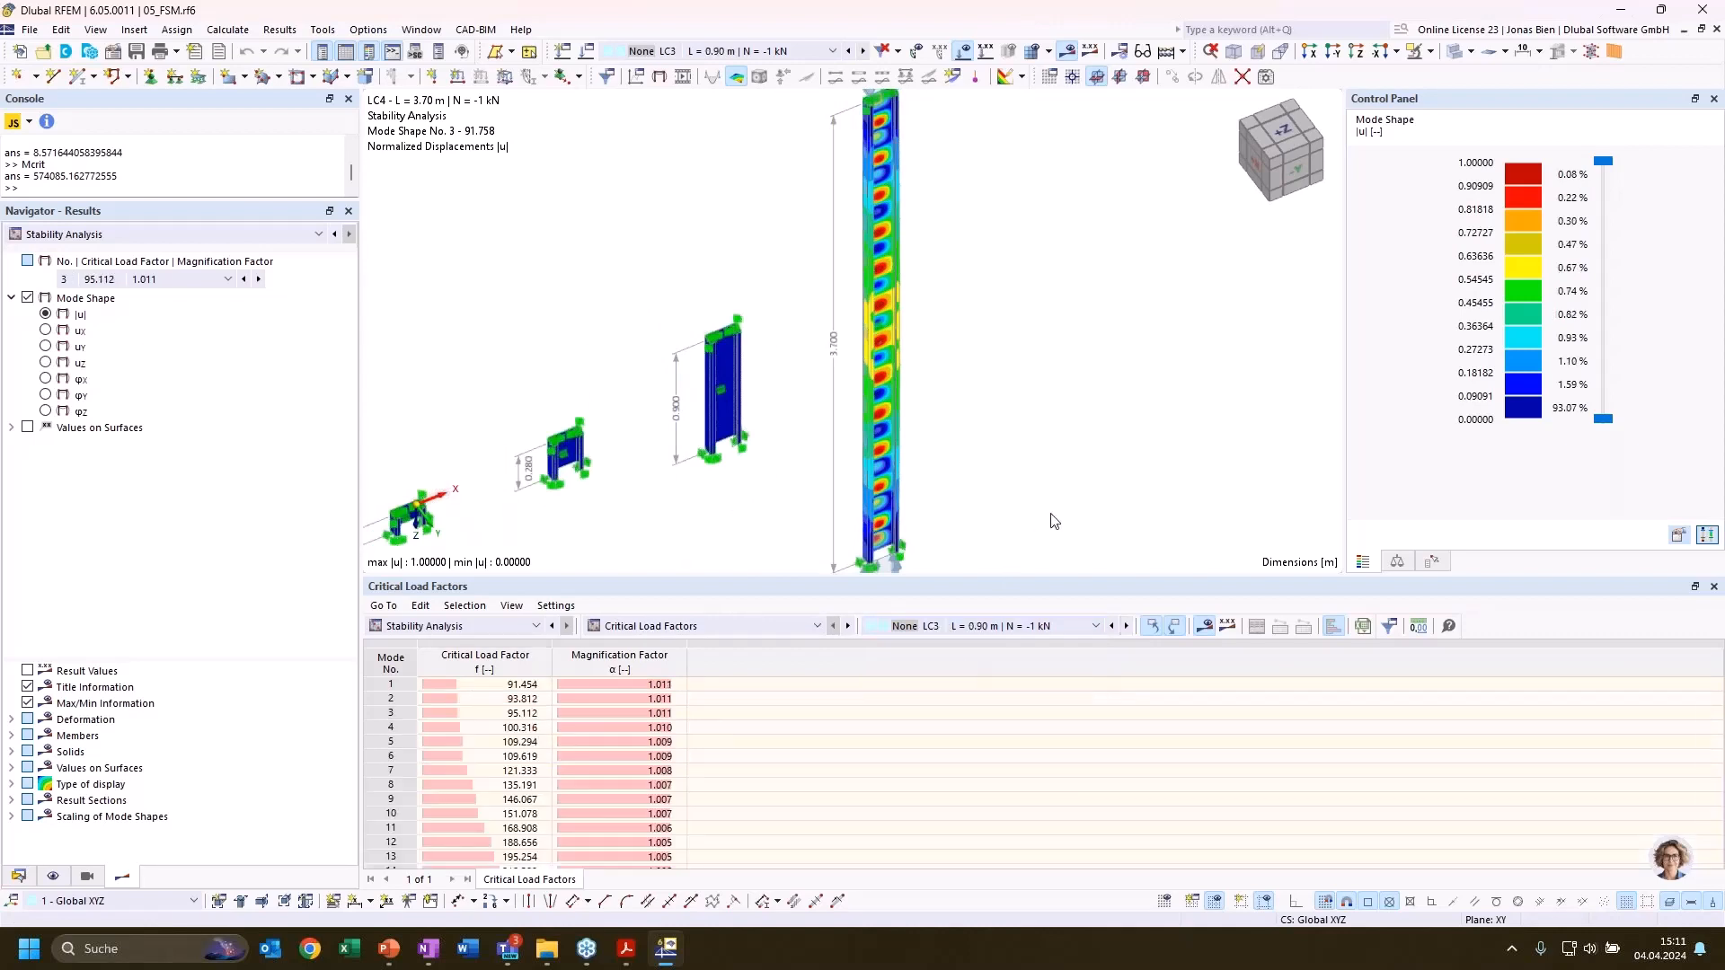
{"action": "left_click", "coordinate": [499, 685]}
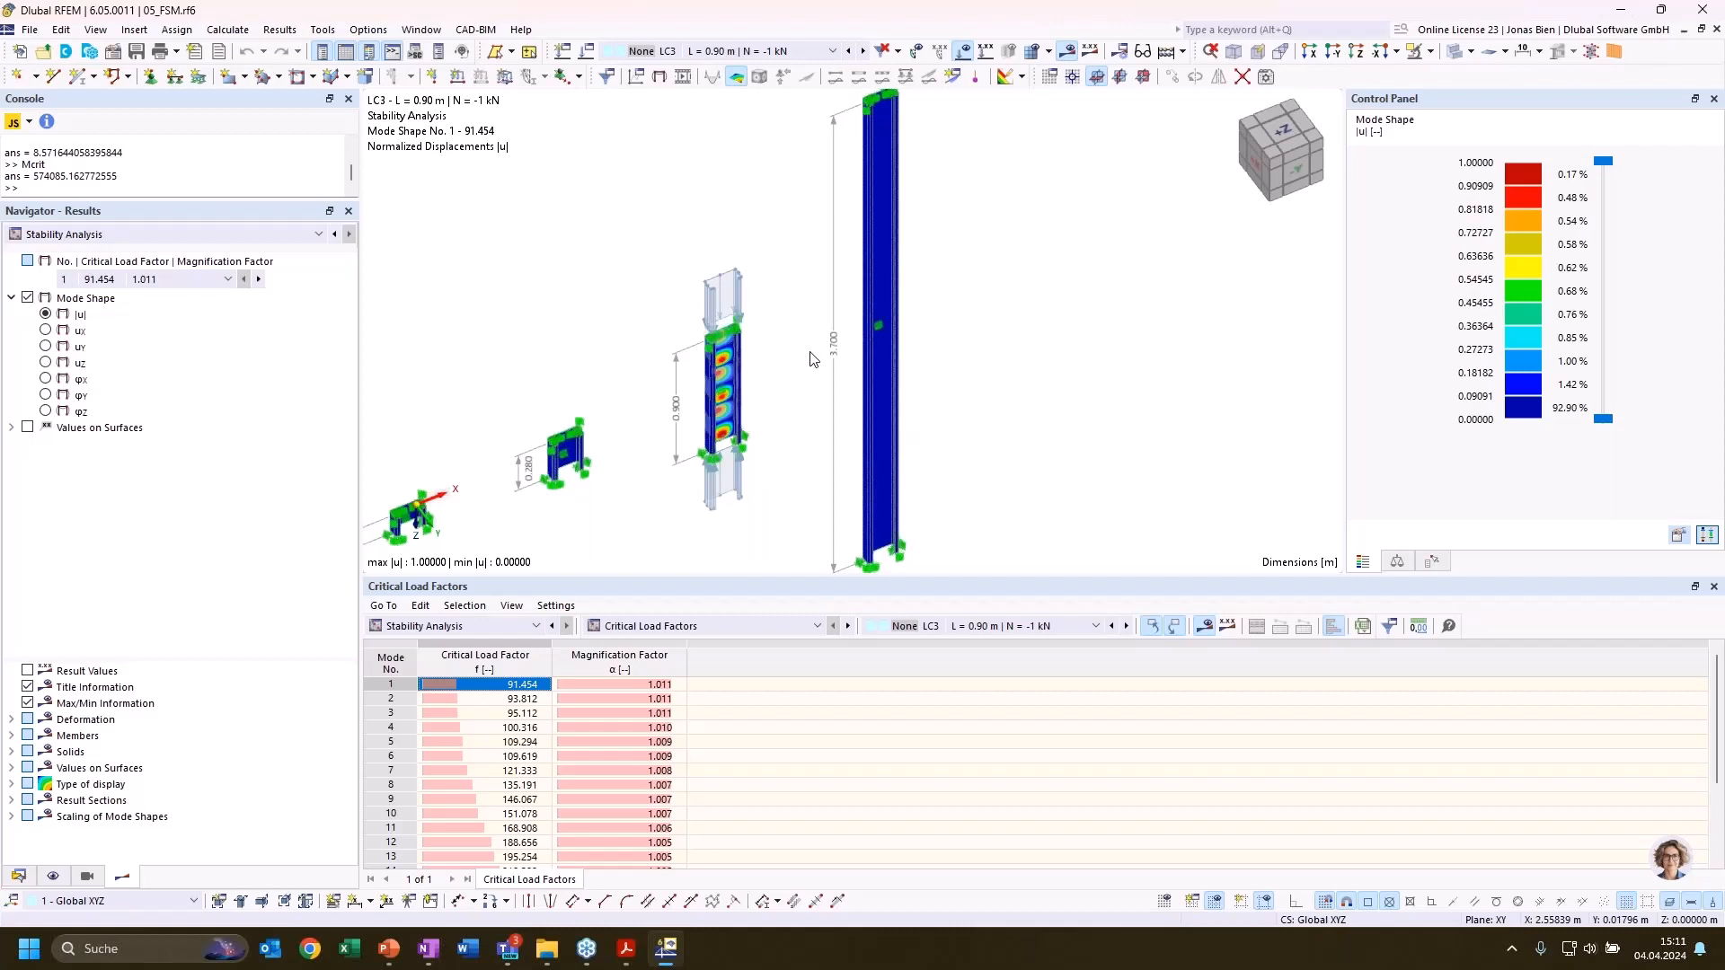
Go through the LC3 mode shapes on the 0.90 m column from mode 4 up to mode 13
{"action": "left_click", "coordinate": [497, 727]}
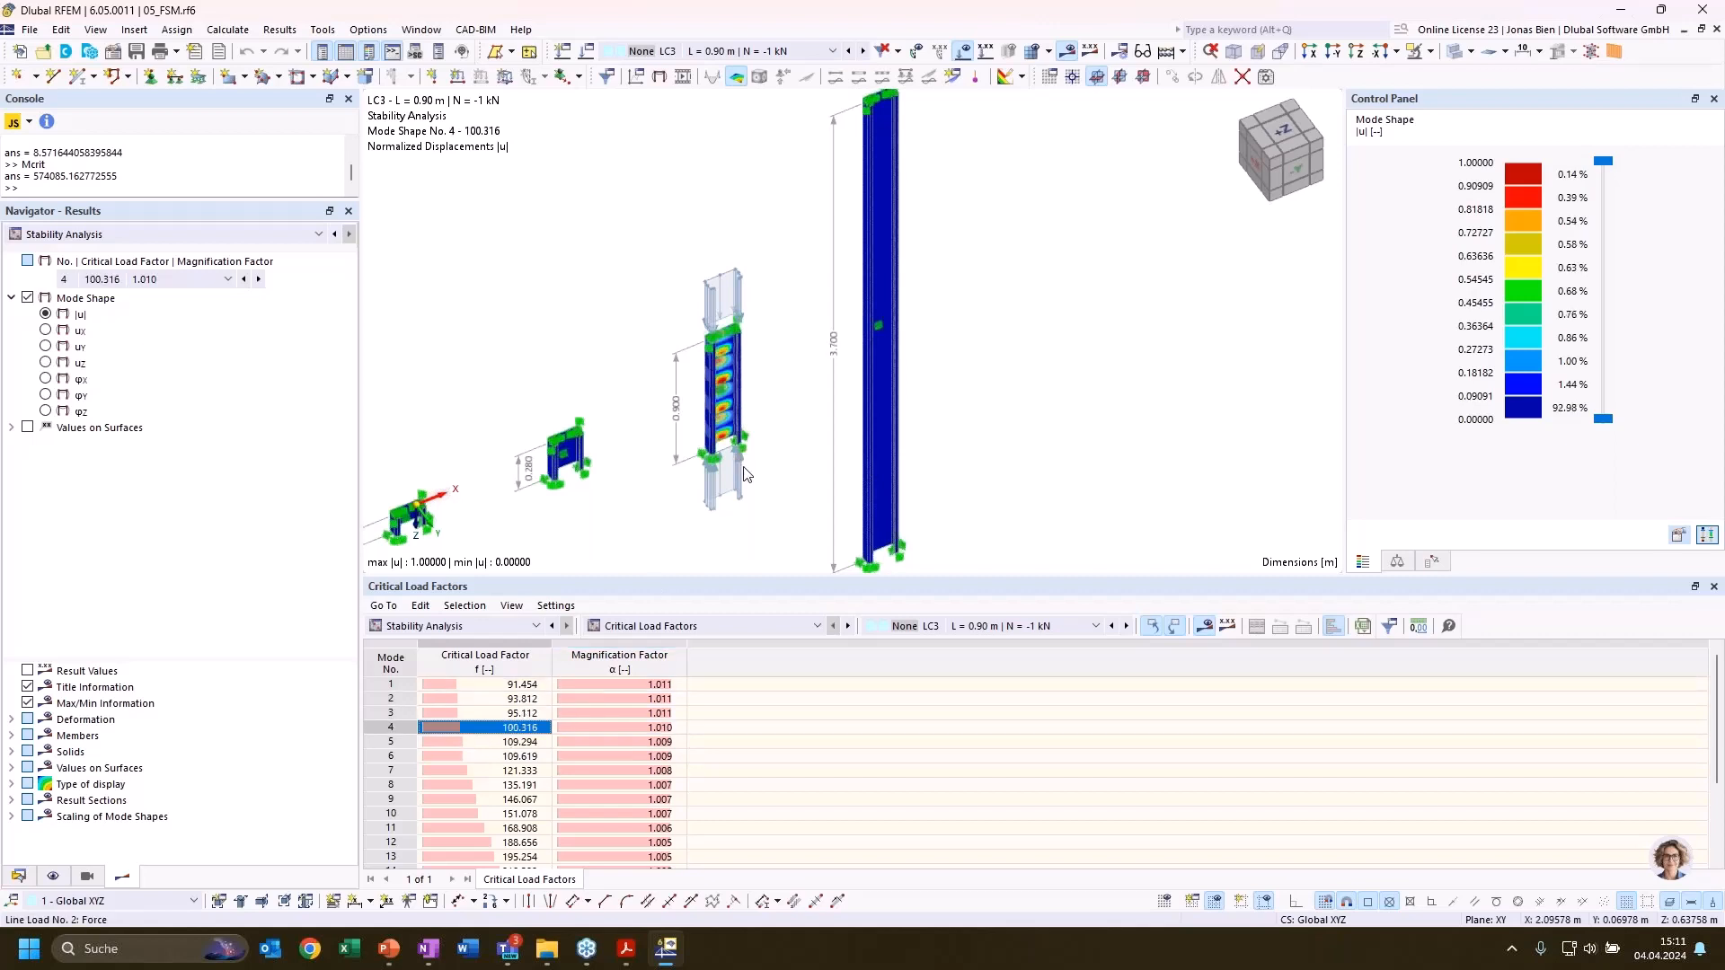
{"action": "key", "text": "Down"}
{"action": "key", "text": "Down"}
{"action": "key", "text": "Down"}
{"action": "key", "text": "Down"}
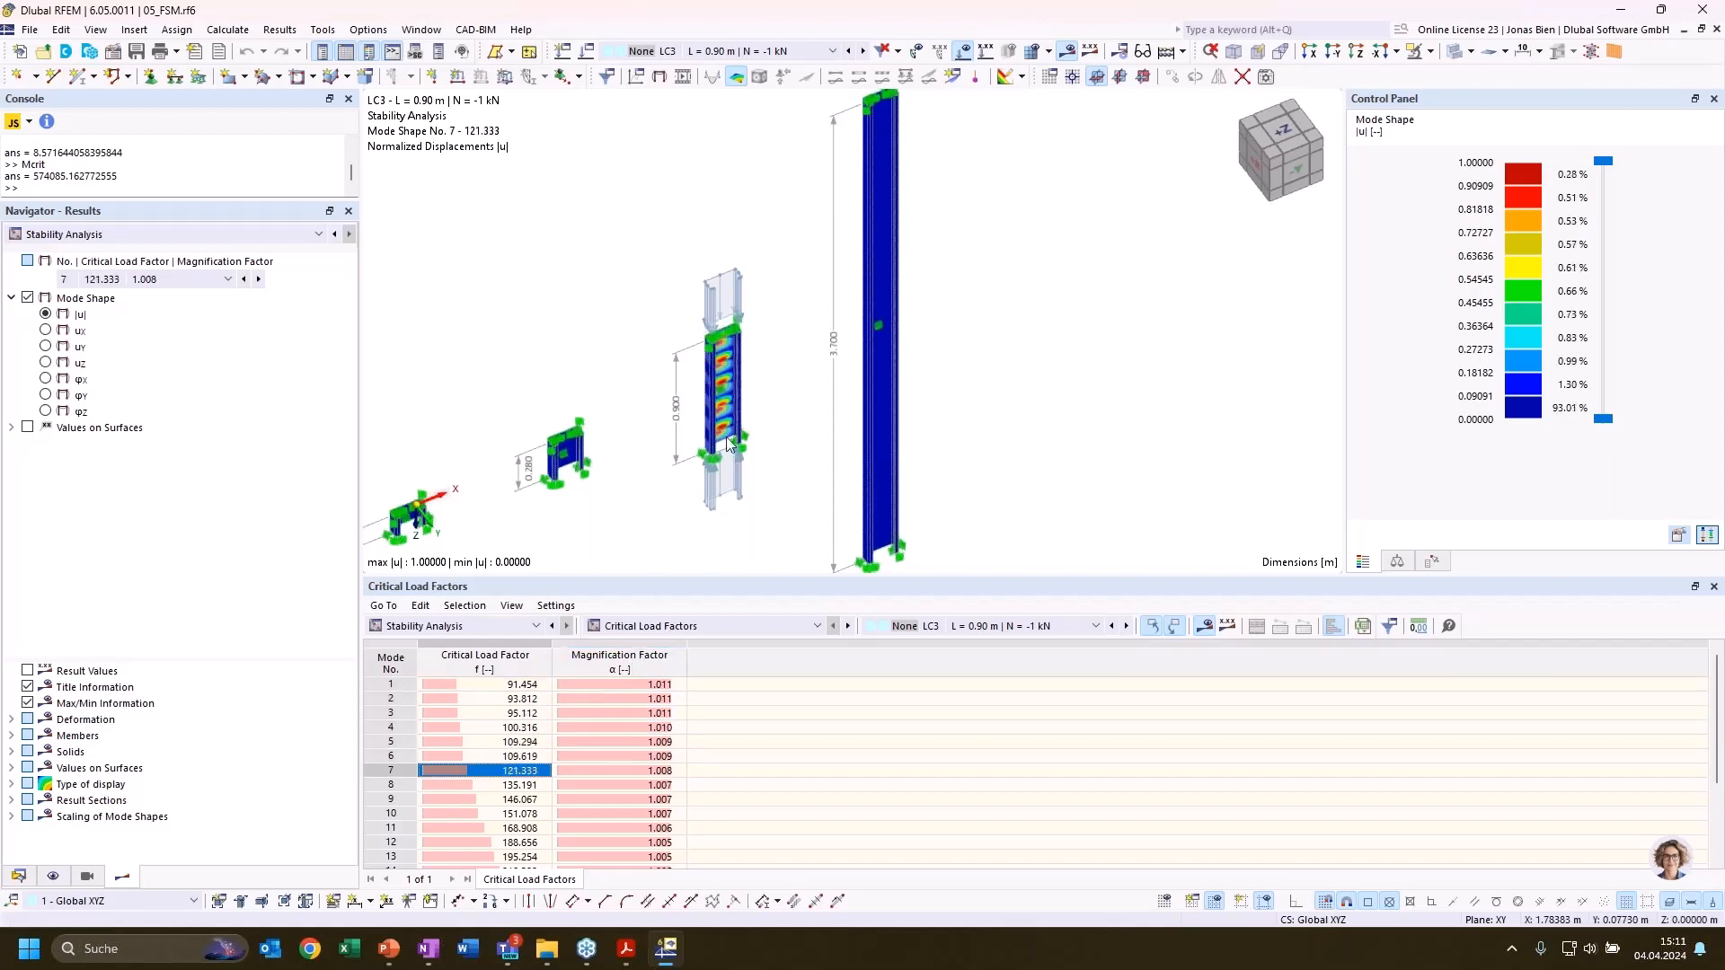
{"action": "scroll", "coordinate": [772, 350], "scroll_direction": "up", "scroll_amount": 2}
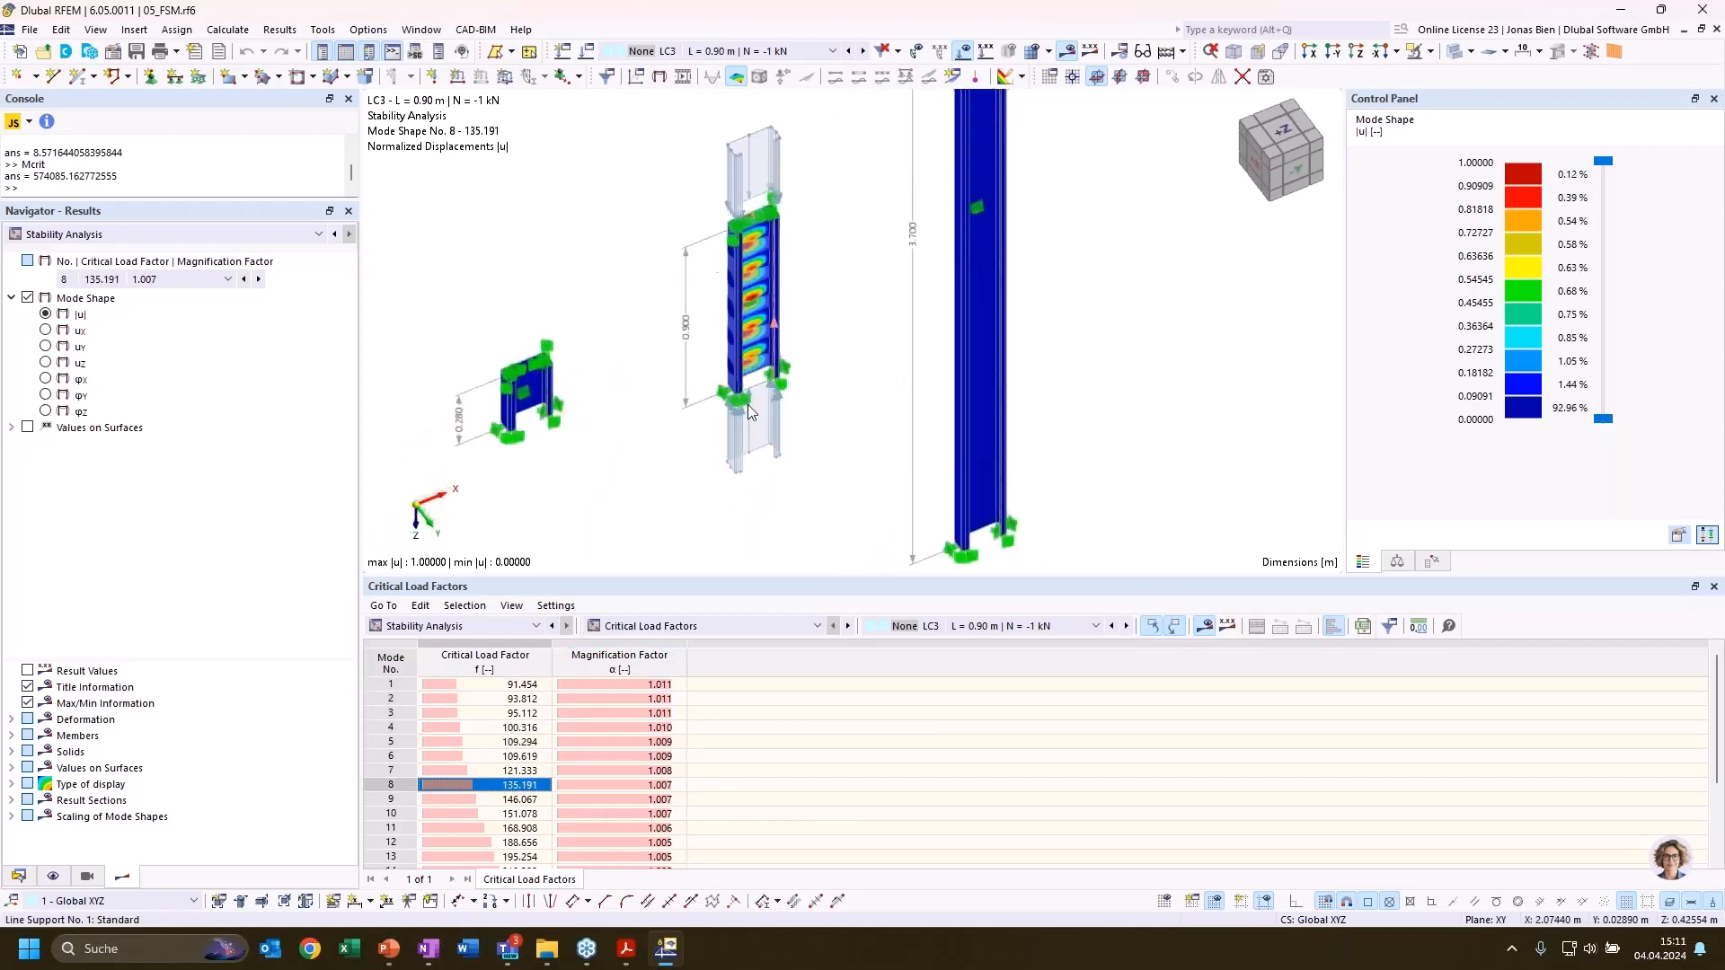
{"action": "key", "text": "Down"}
{"action": "key", "text": "Down"}
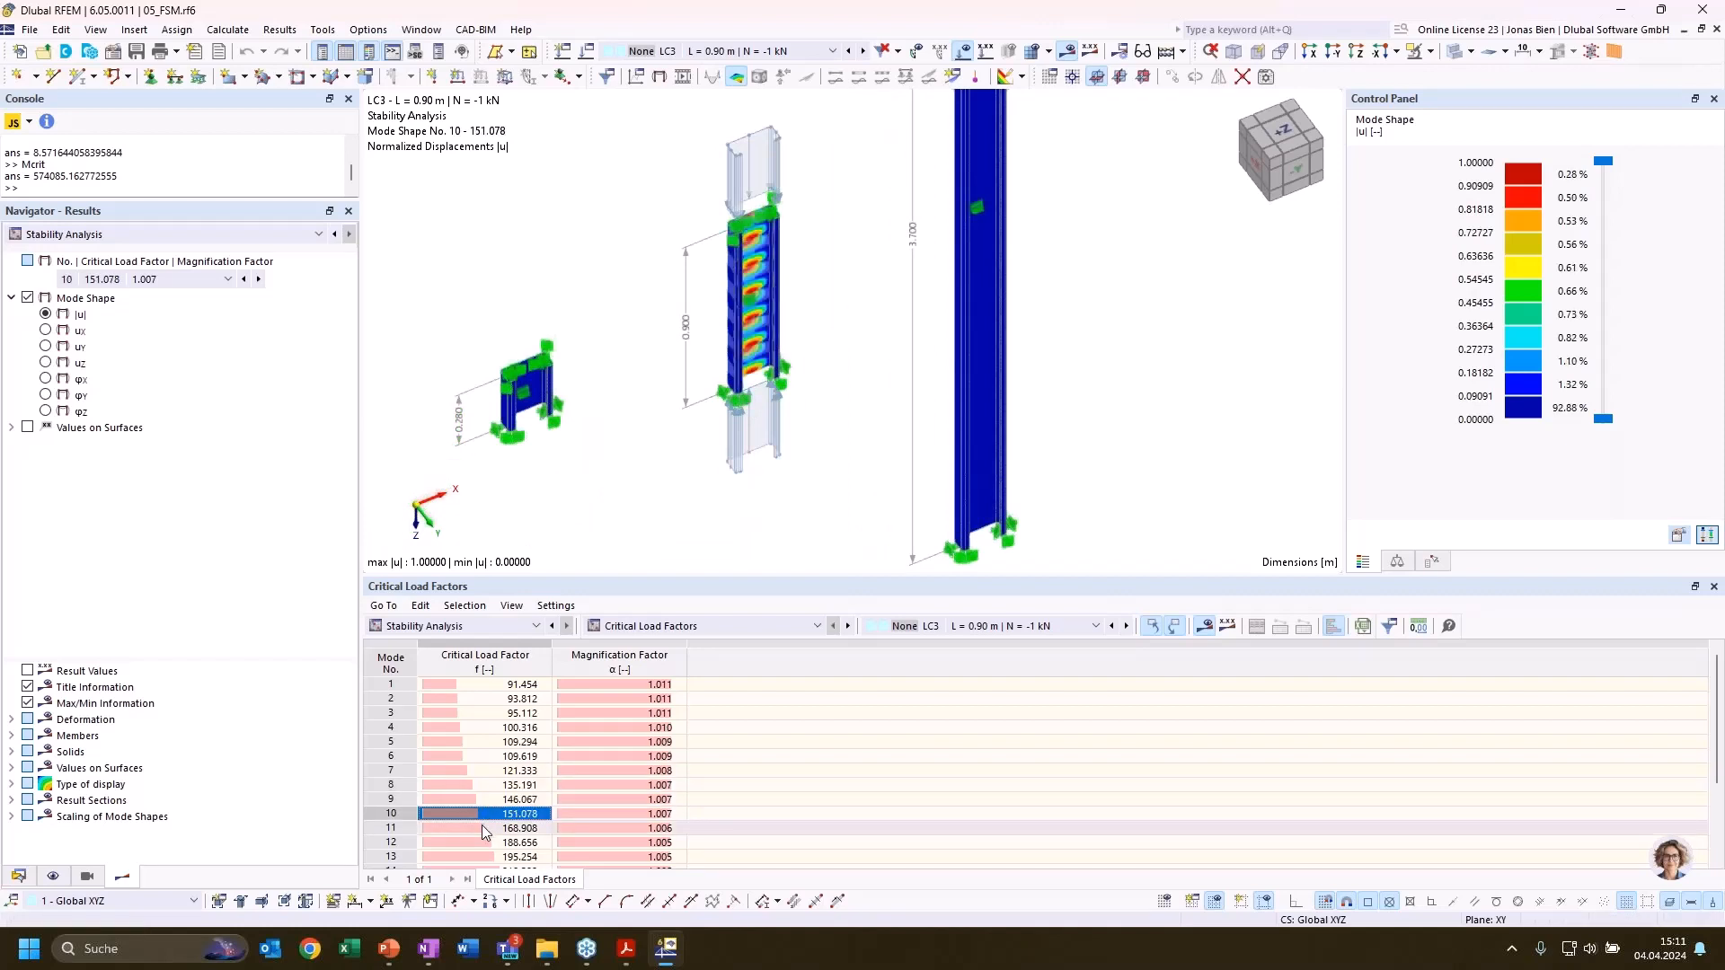
{"action": "key", "text": "Down"}
{"action": "key", "text": "Down"}
{"action": "key", "text": "Down"}
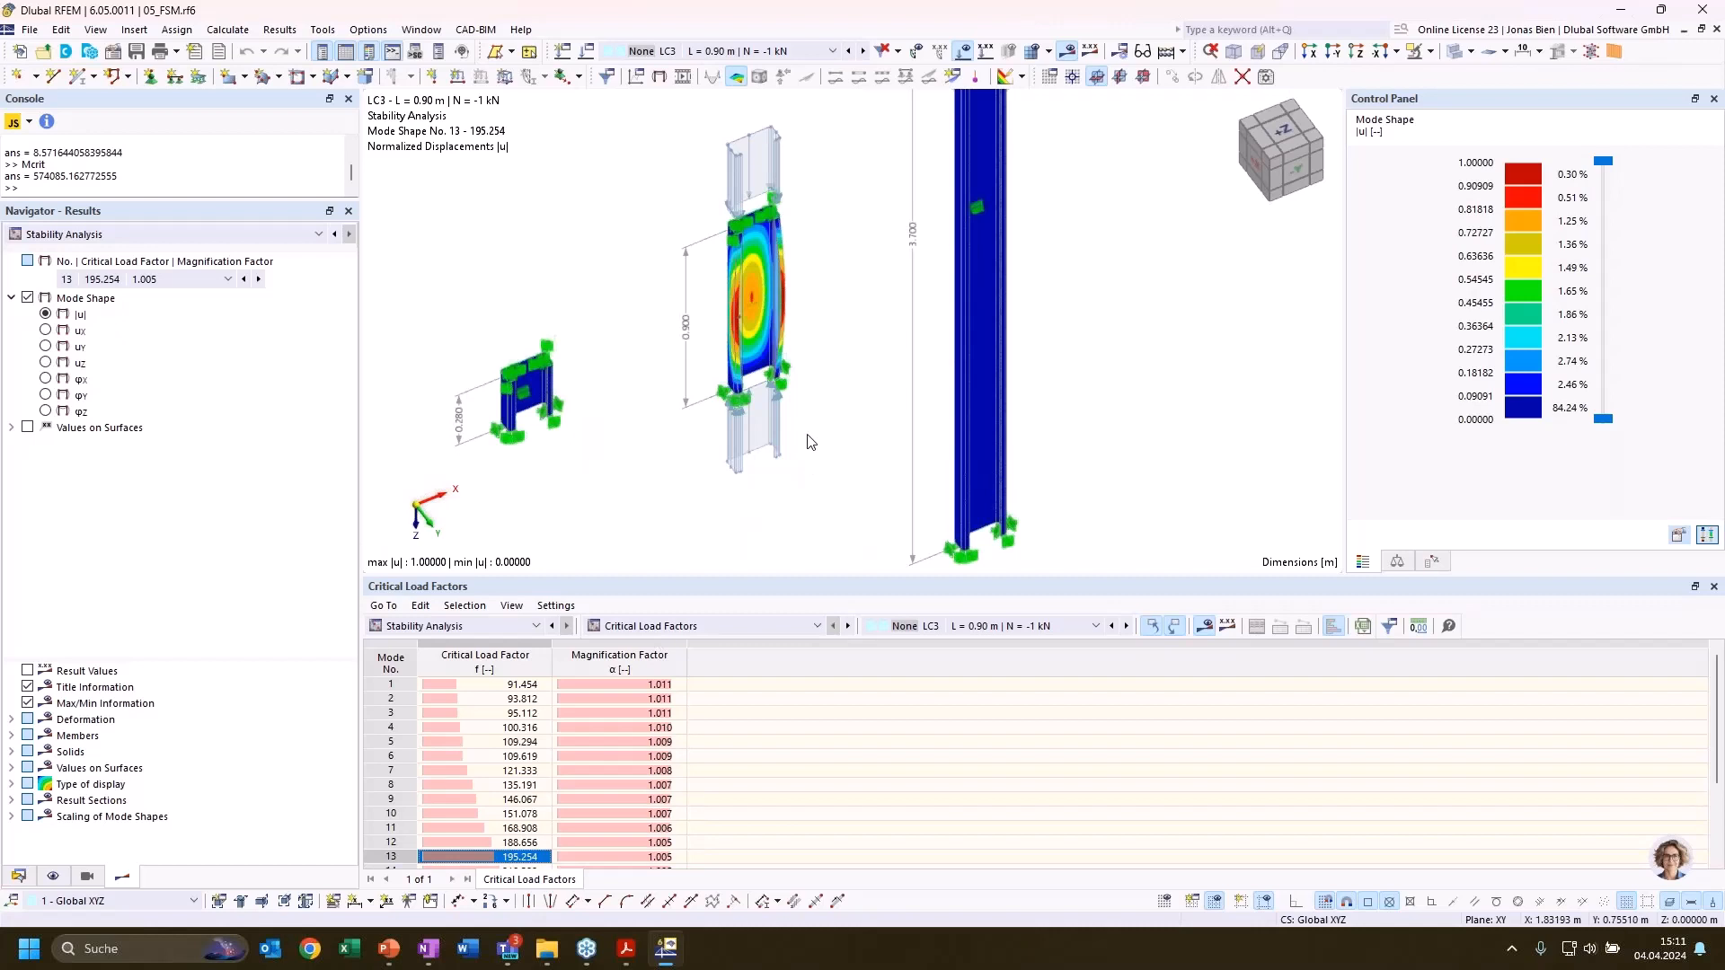
Examine the mode 13 shape closely on the web and flanges of the 0.90 m column
{"action": "middle_click_drag", "start_coordinate": [832, 304], "coordinate": [788, 252], "text": "ctrl"}
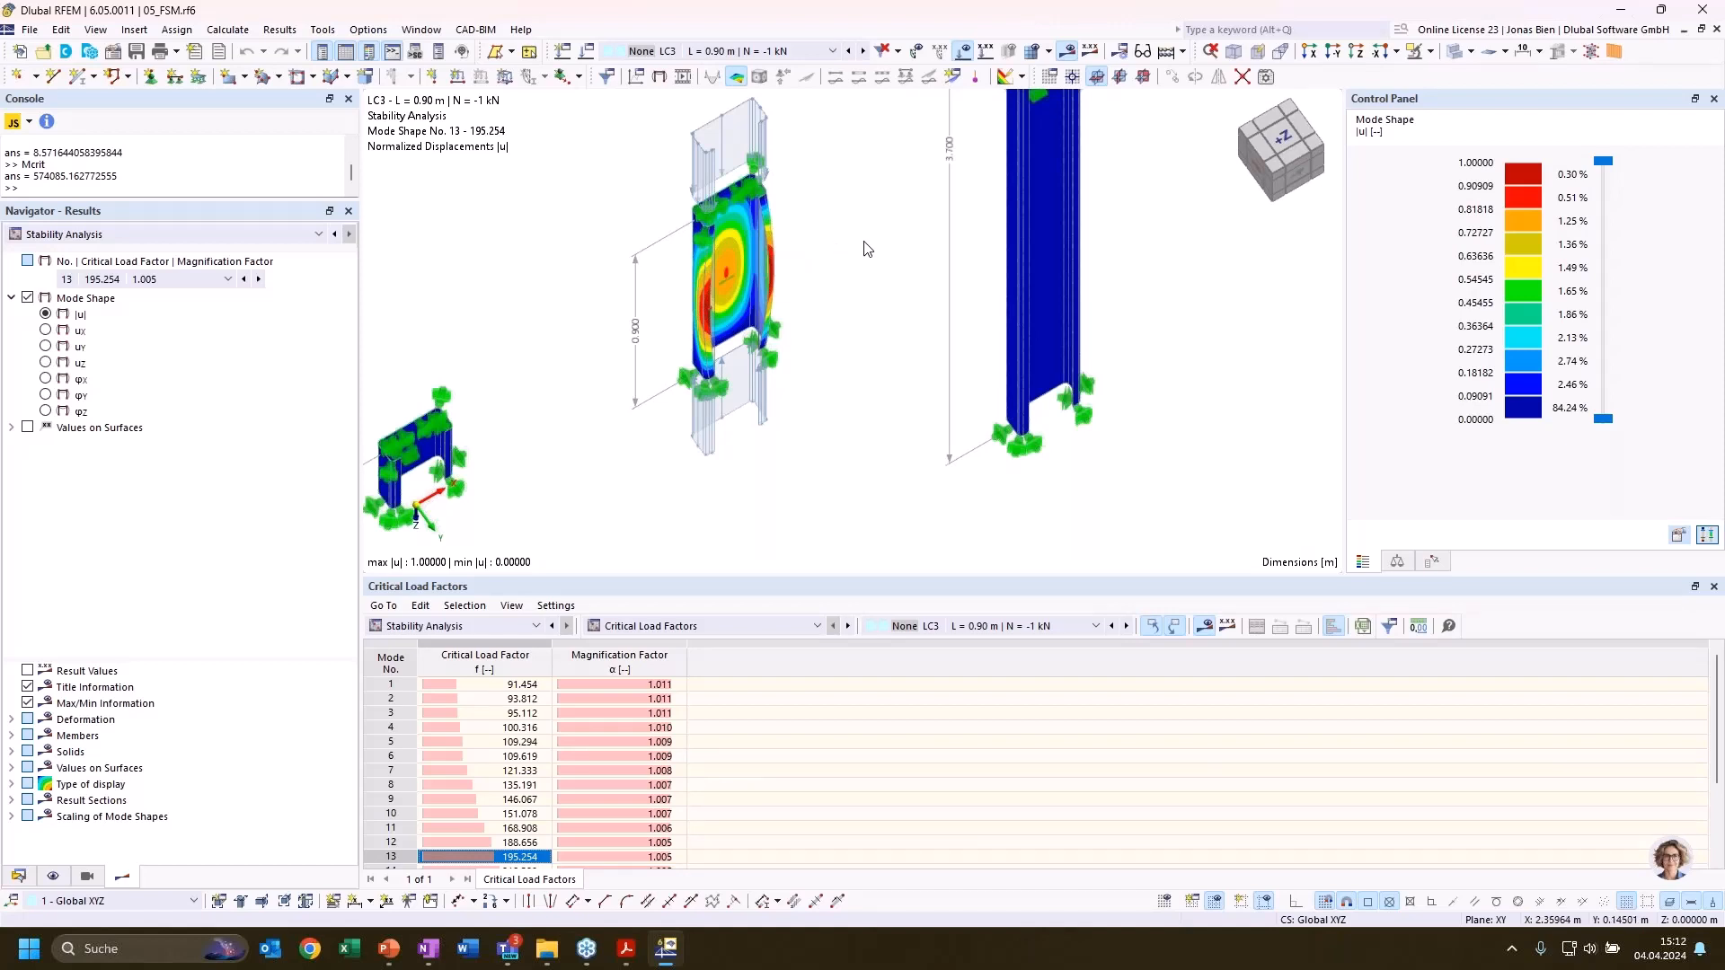
{"action": "middle_click_drag", "start_coordinate": [852, 232], "coordinate": [890, 161], "text": "ctrl"}
{"action": "scroll", "coordinate": [732, 284], "scroll_direction": "up", "scroll_amount": 4}
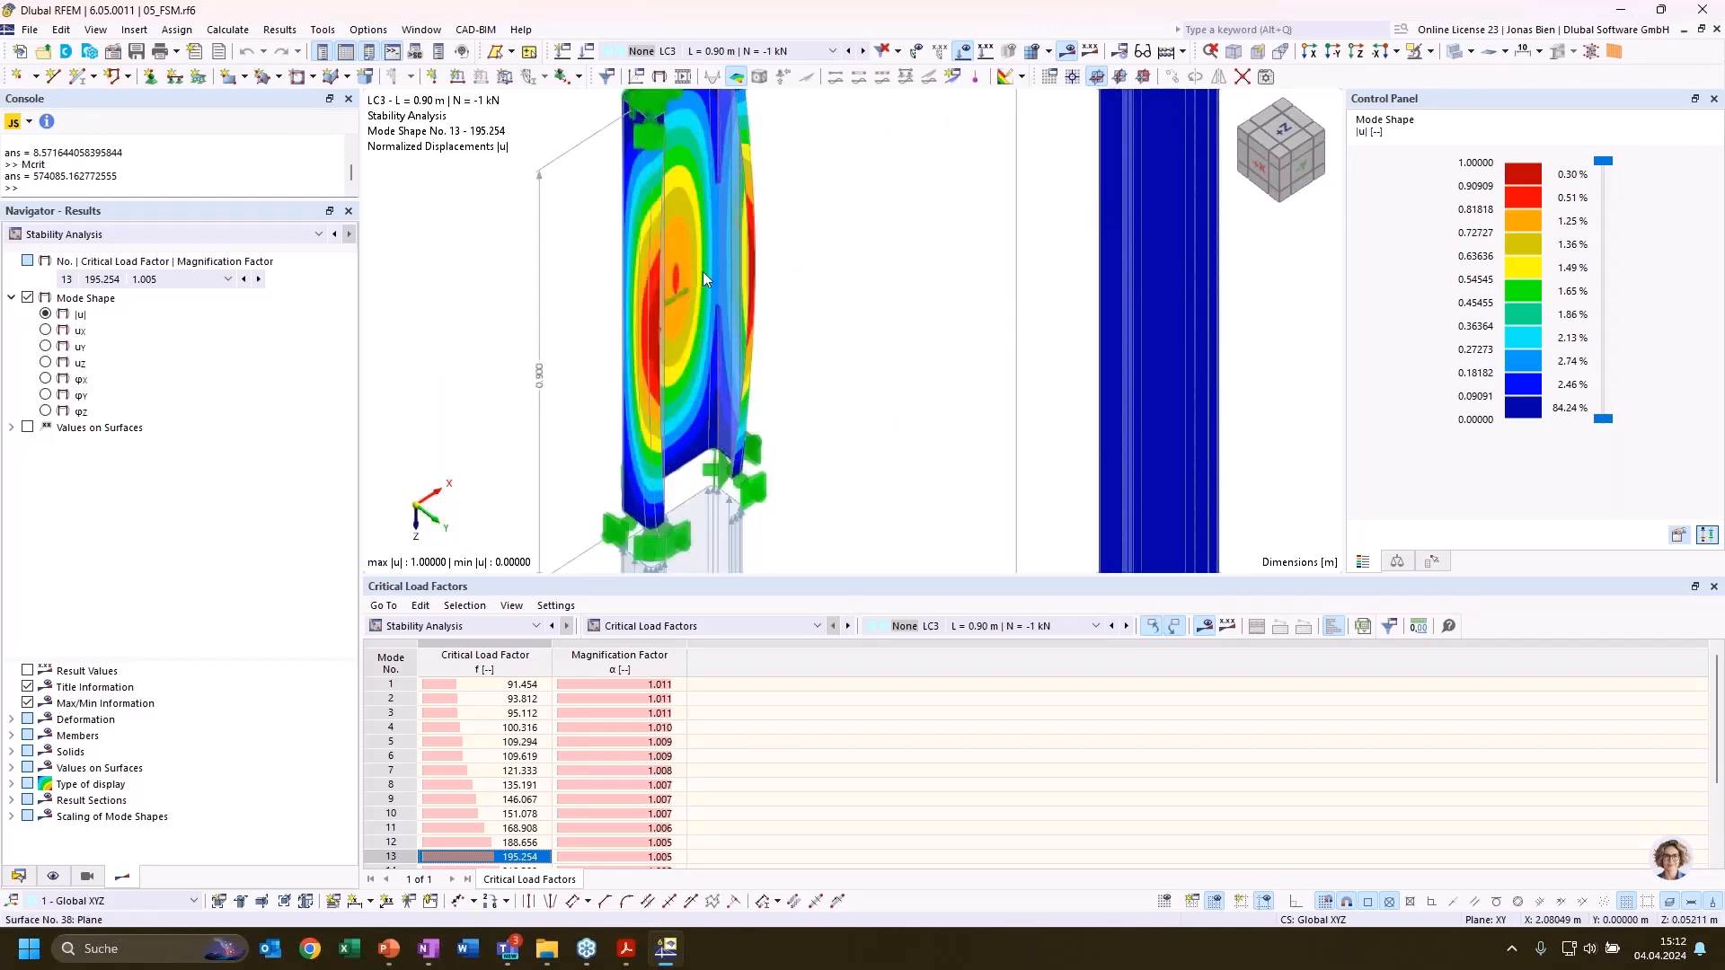
{"action": "scroll", "coordinate": [730, 347], "scroll_direction": "down", "scroll_amount": 3}
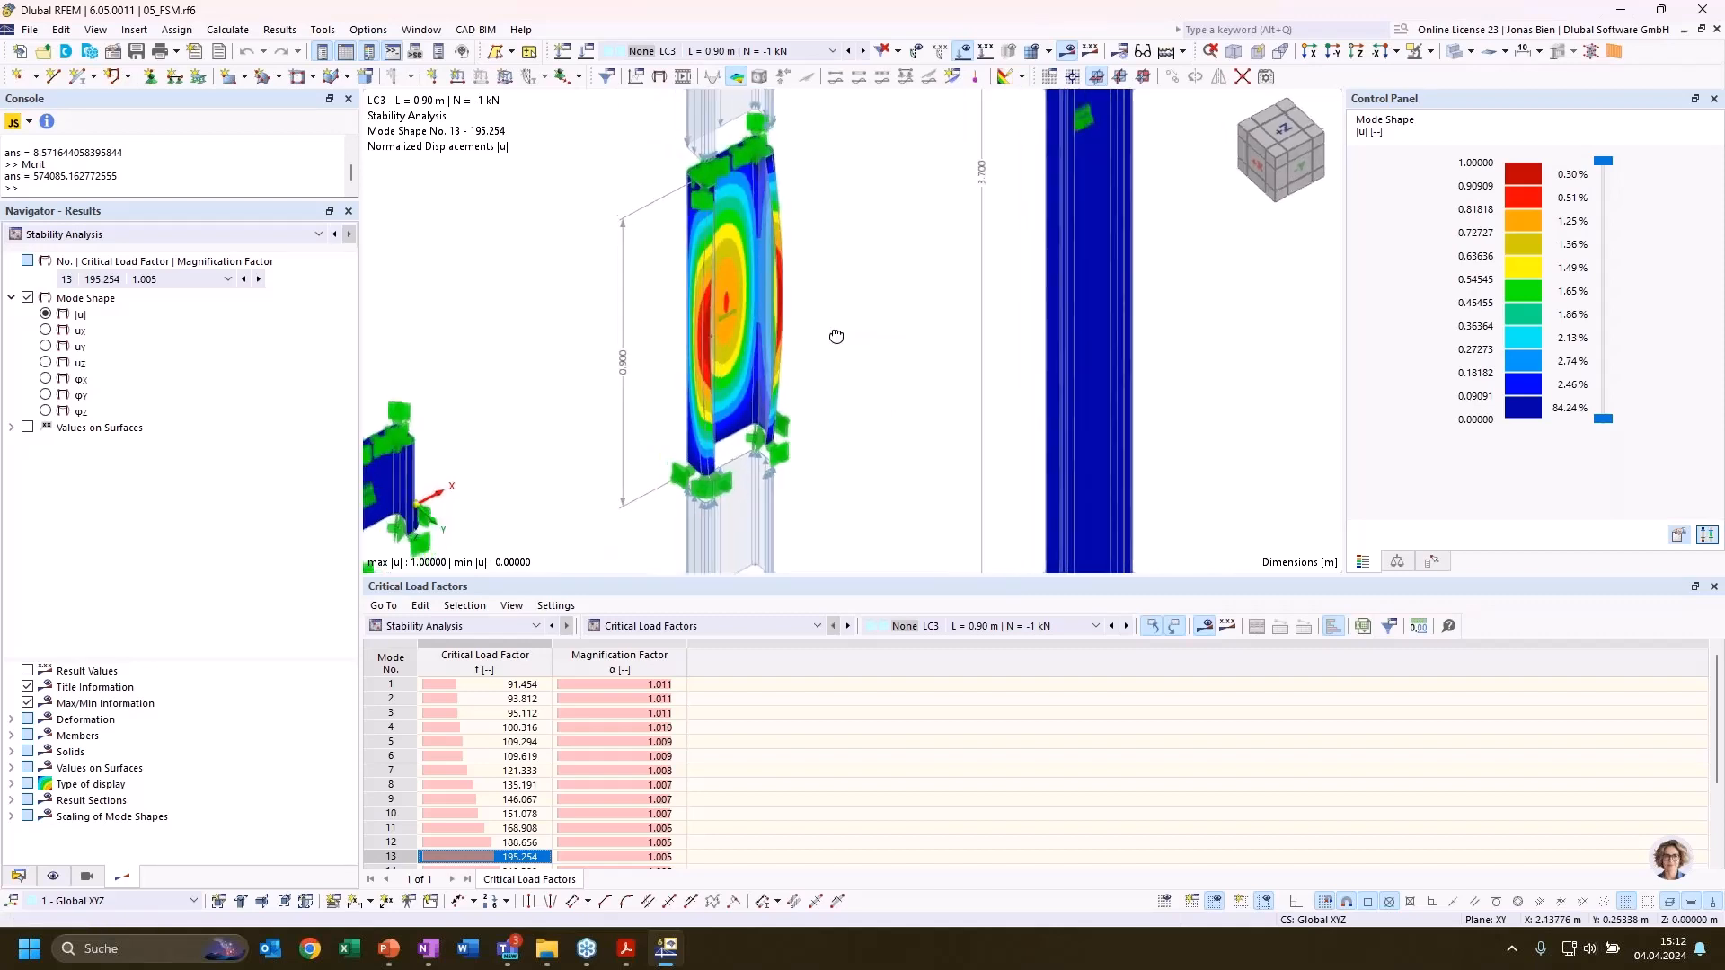
{"action": "middle_click_drag", "start_coordinate": [931, 300], "coordinate": [1075, 138]}
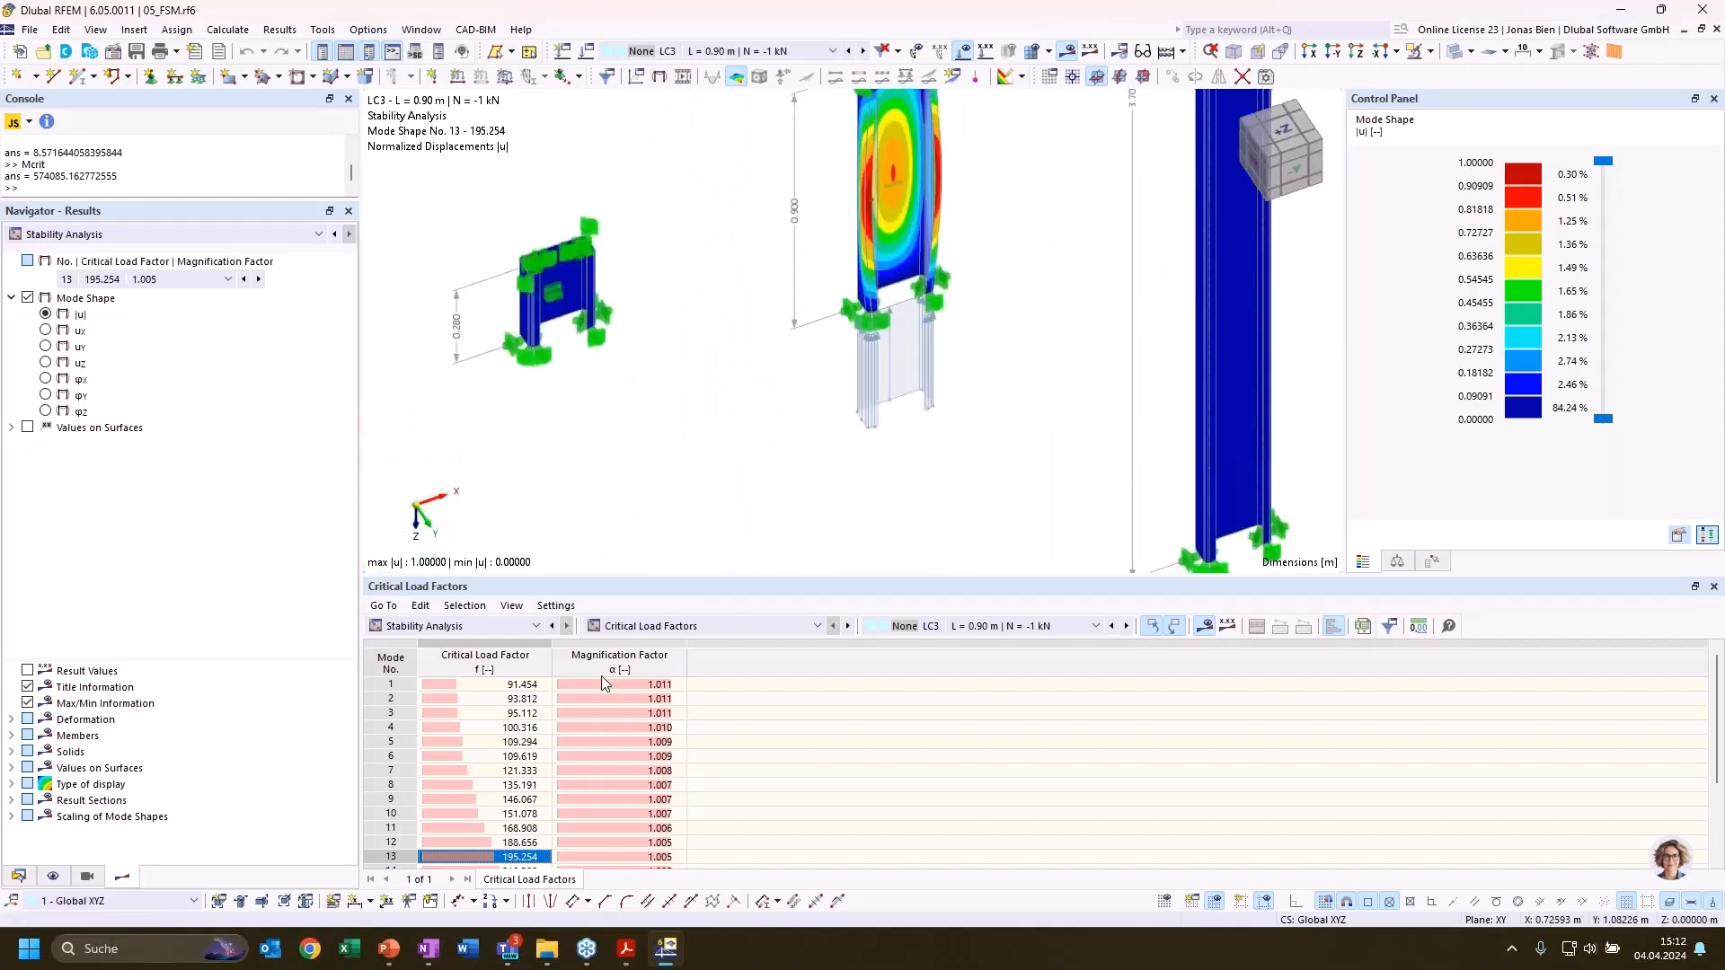
Display LC2 (L = 0.28 m, N = -1 kN) and compare its mode 1 shape with the higher modes on the 0.28 m column
{"action": "left_click", "coordinate": [1075, 626]}
{"action": "left_click", "coordinate": [988, 644]}
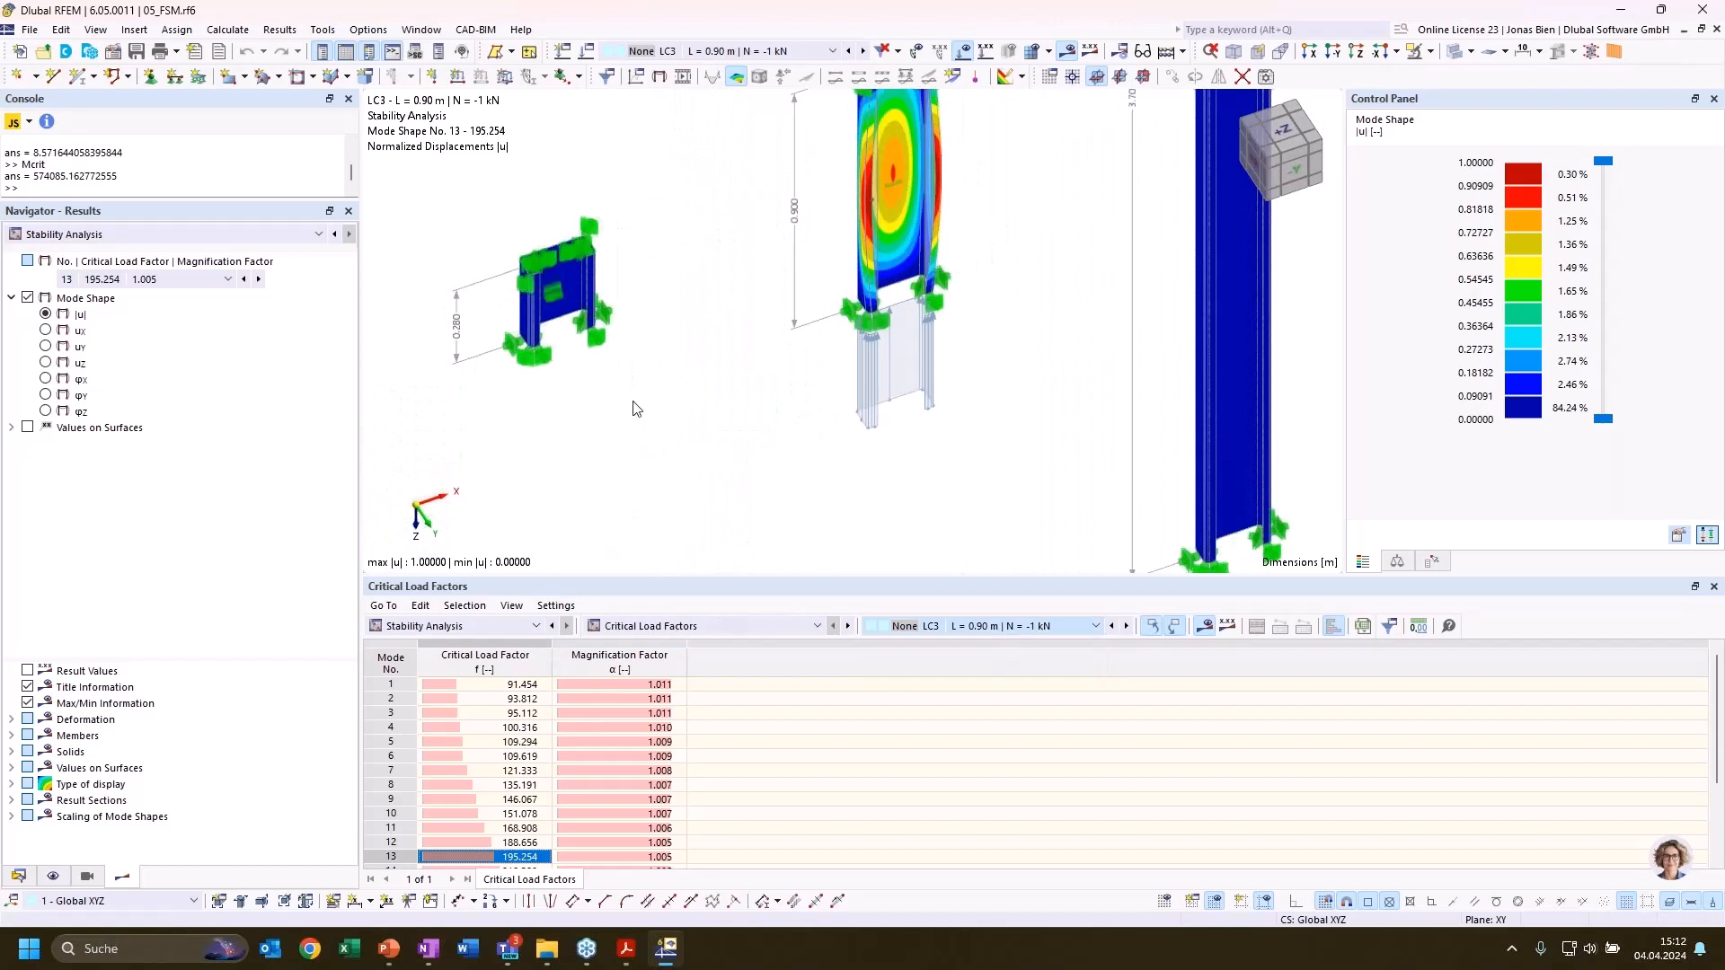
{"action": "middle_click_drag", "start_coordinate": [682, 396], "coordinate": [1082, 395]}
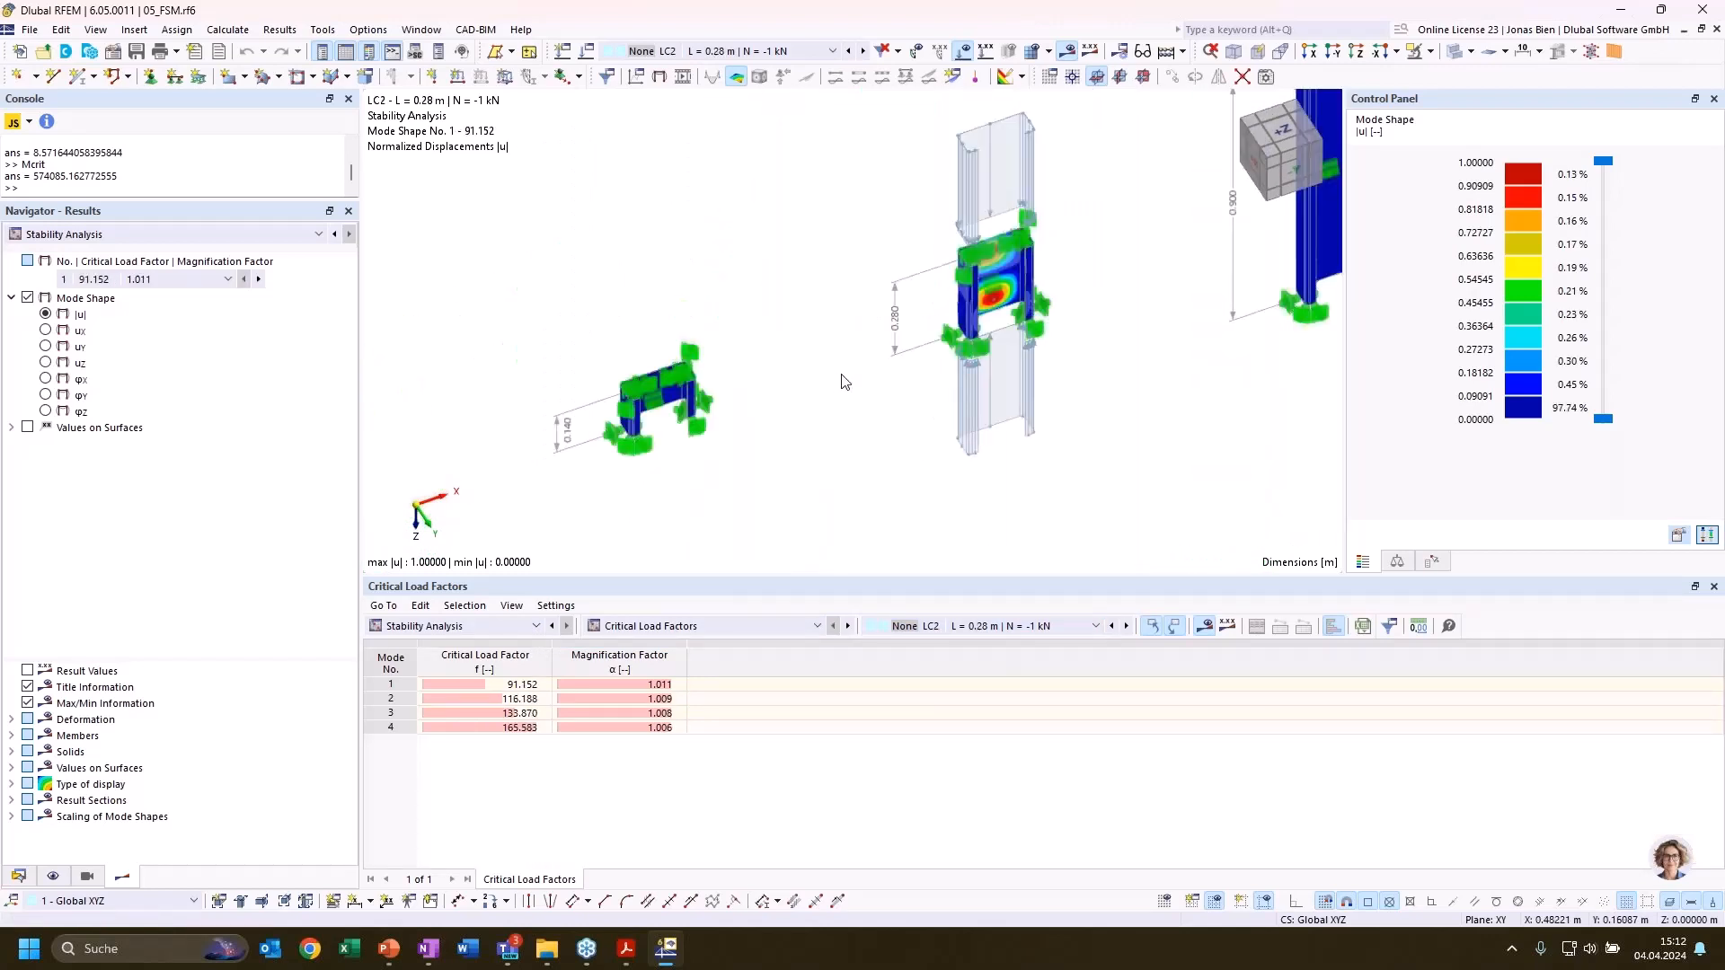
{"action": "scroll", "coordinate": [844, 382], "scroll_direction": "up", "scroll_amount": 2}
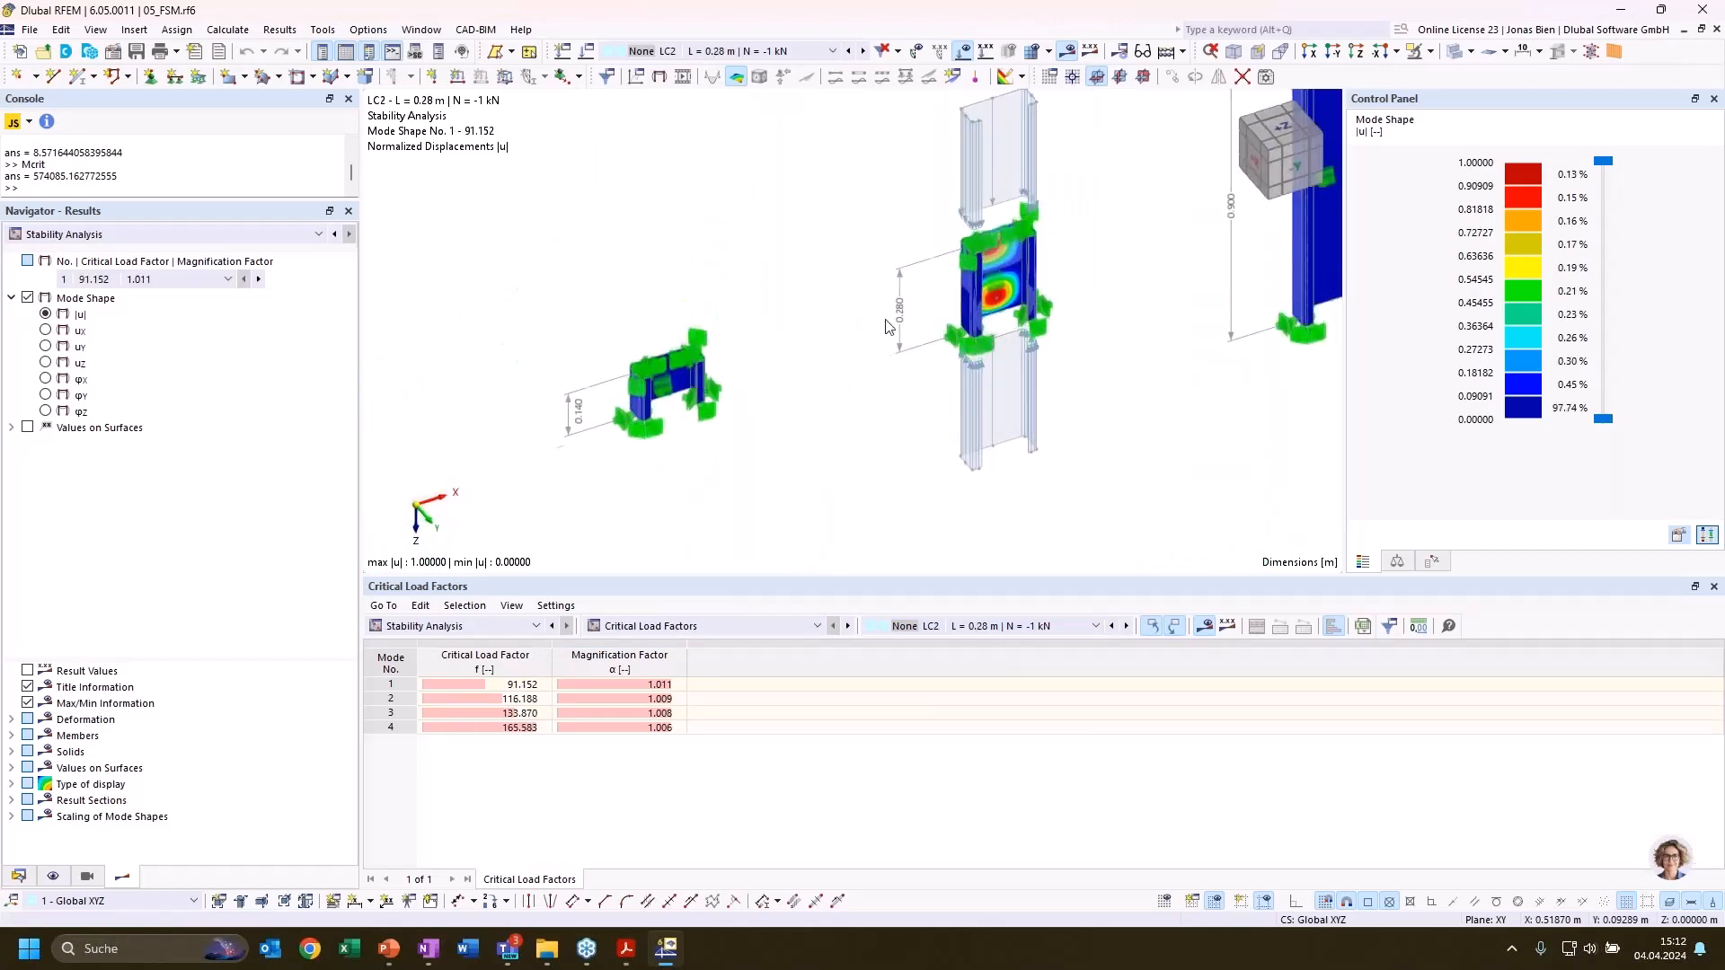
{"action": "left_click", "coordinate": [485, 712]}
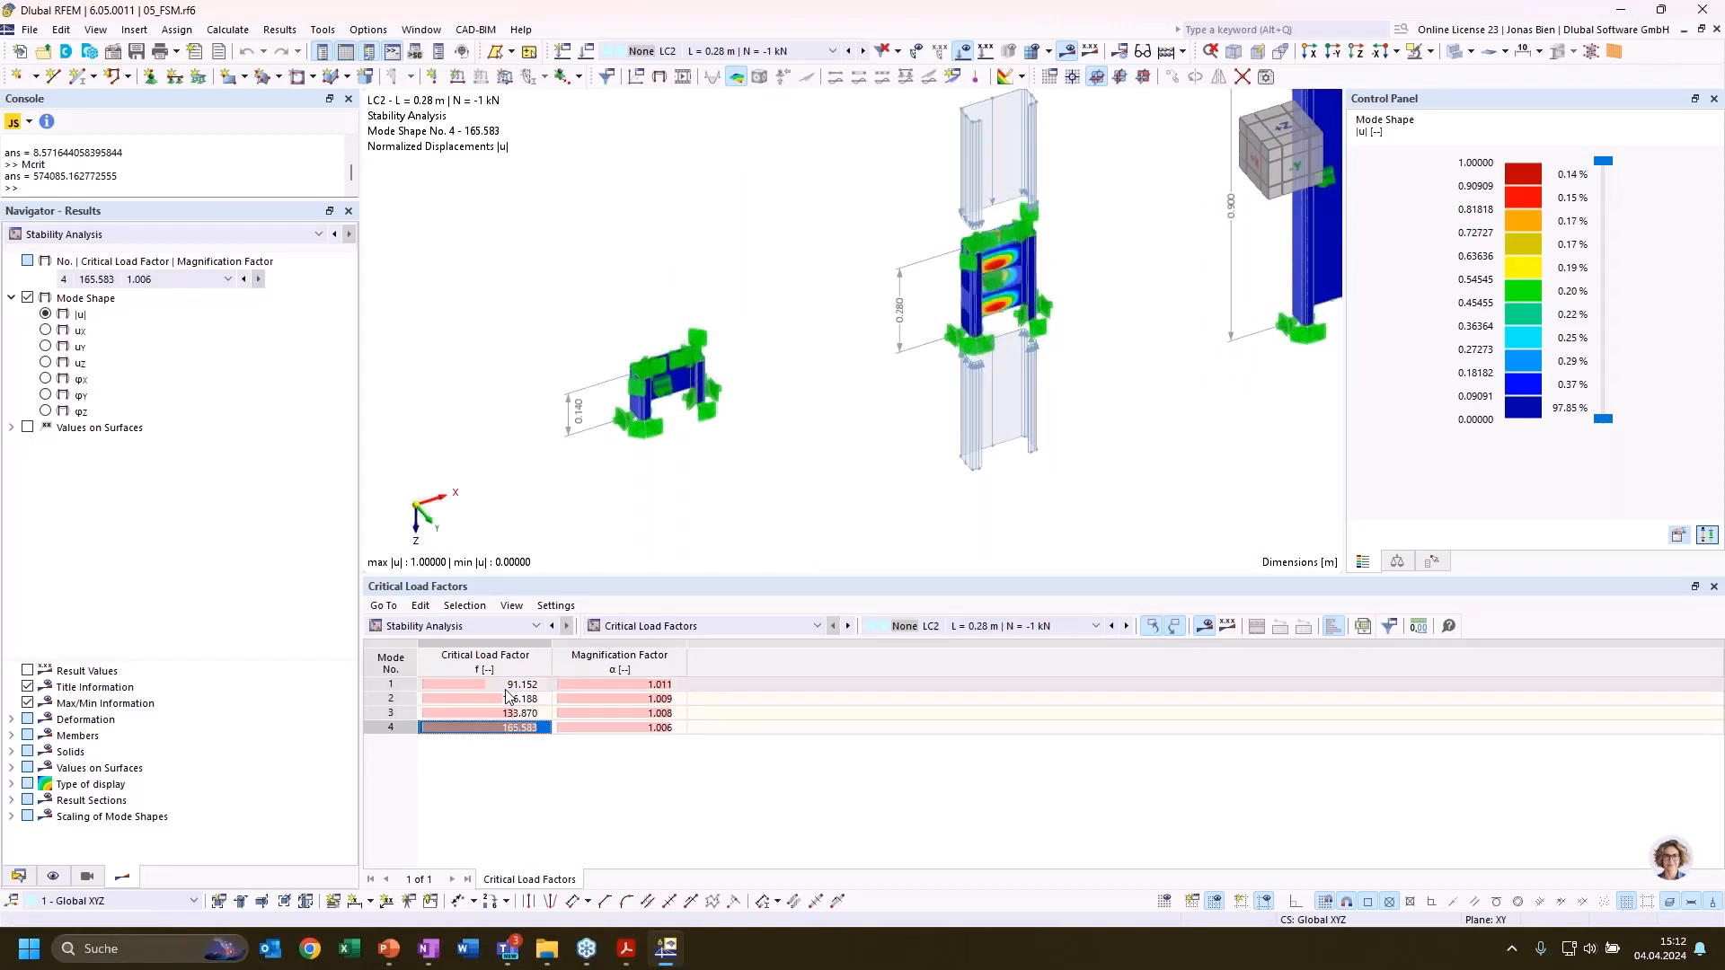
{"action": "left_click", "coordinate": [501, 685]}
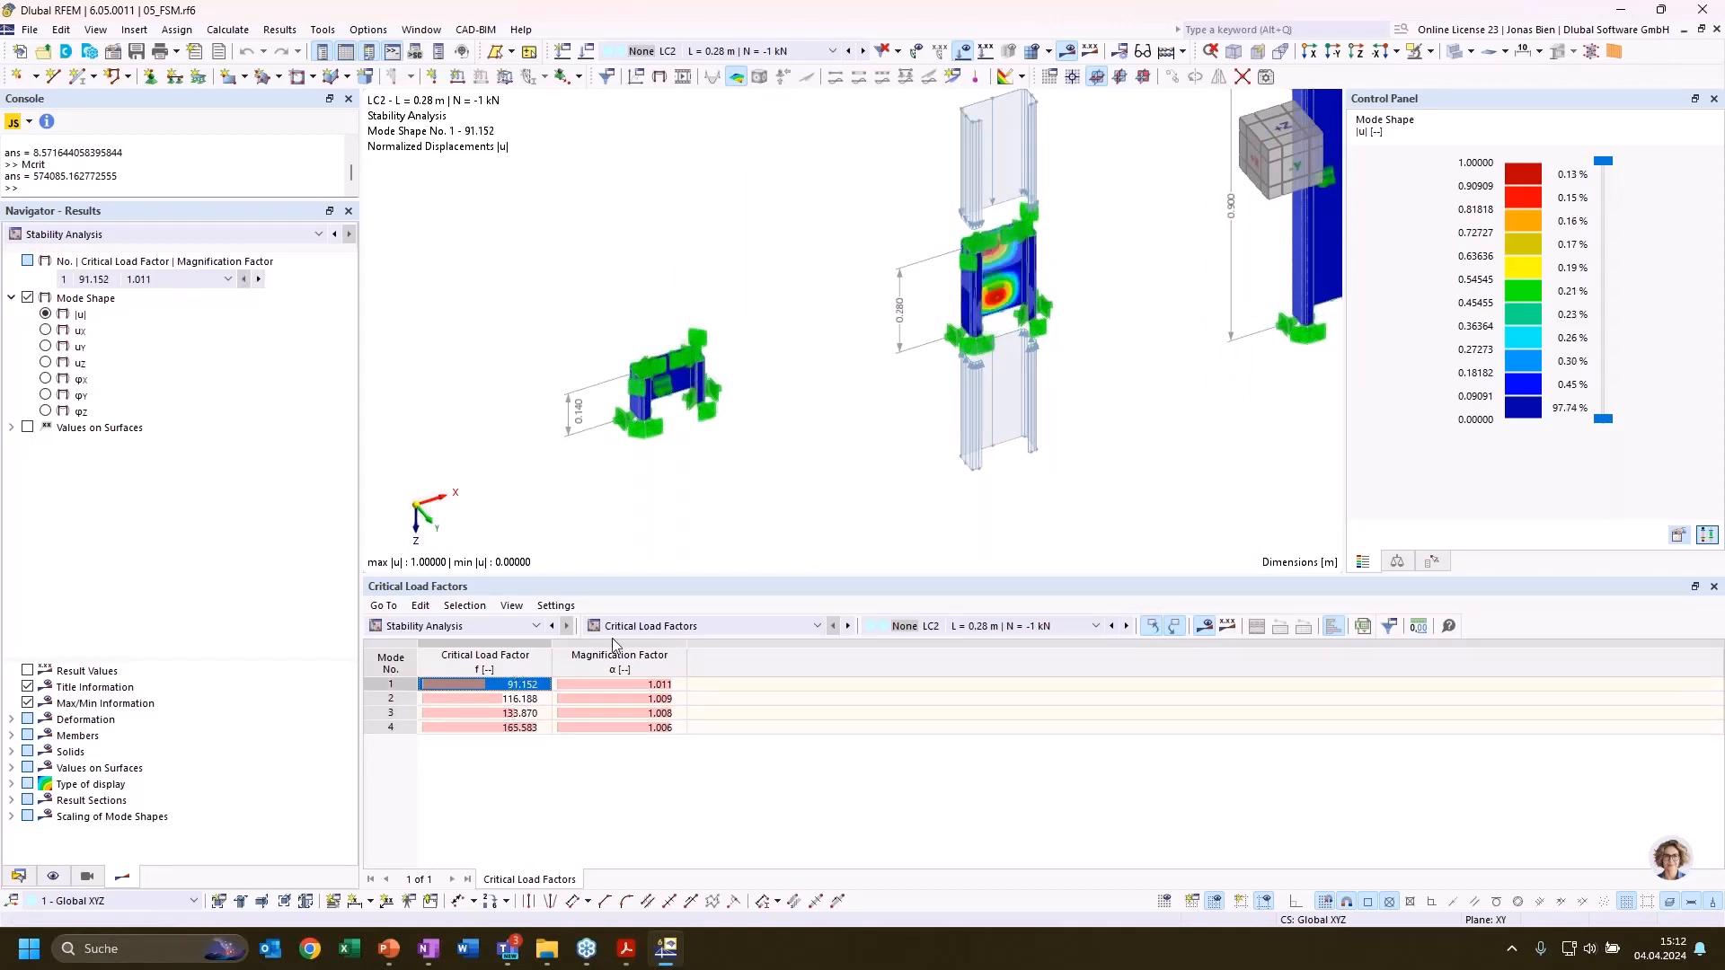
Compare the first mode shapes and critical load factors of LC1, LC2 and LC3 on the 0.14, 0.28 and 0.90 m columns
{"action": "left_click", "coordinate": [981, 628]}
{"action": "left_click", "coordinate": [981, 642]}
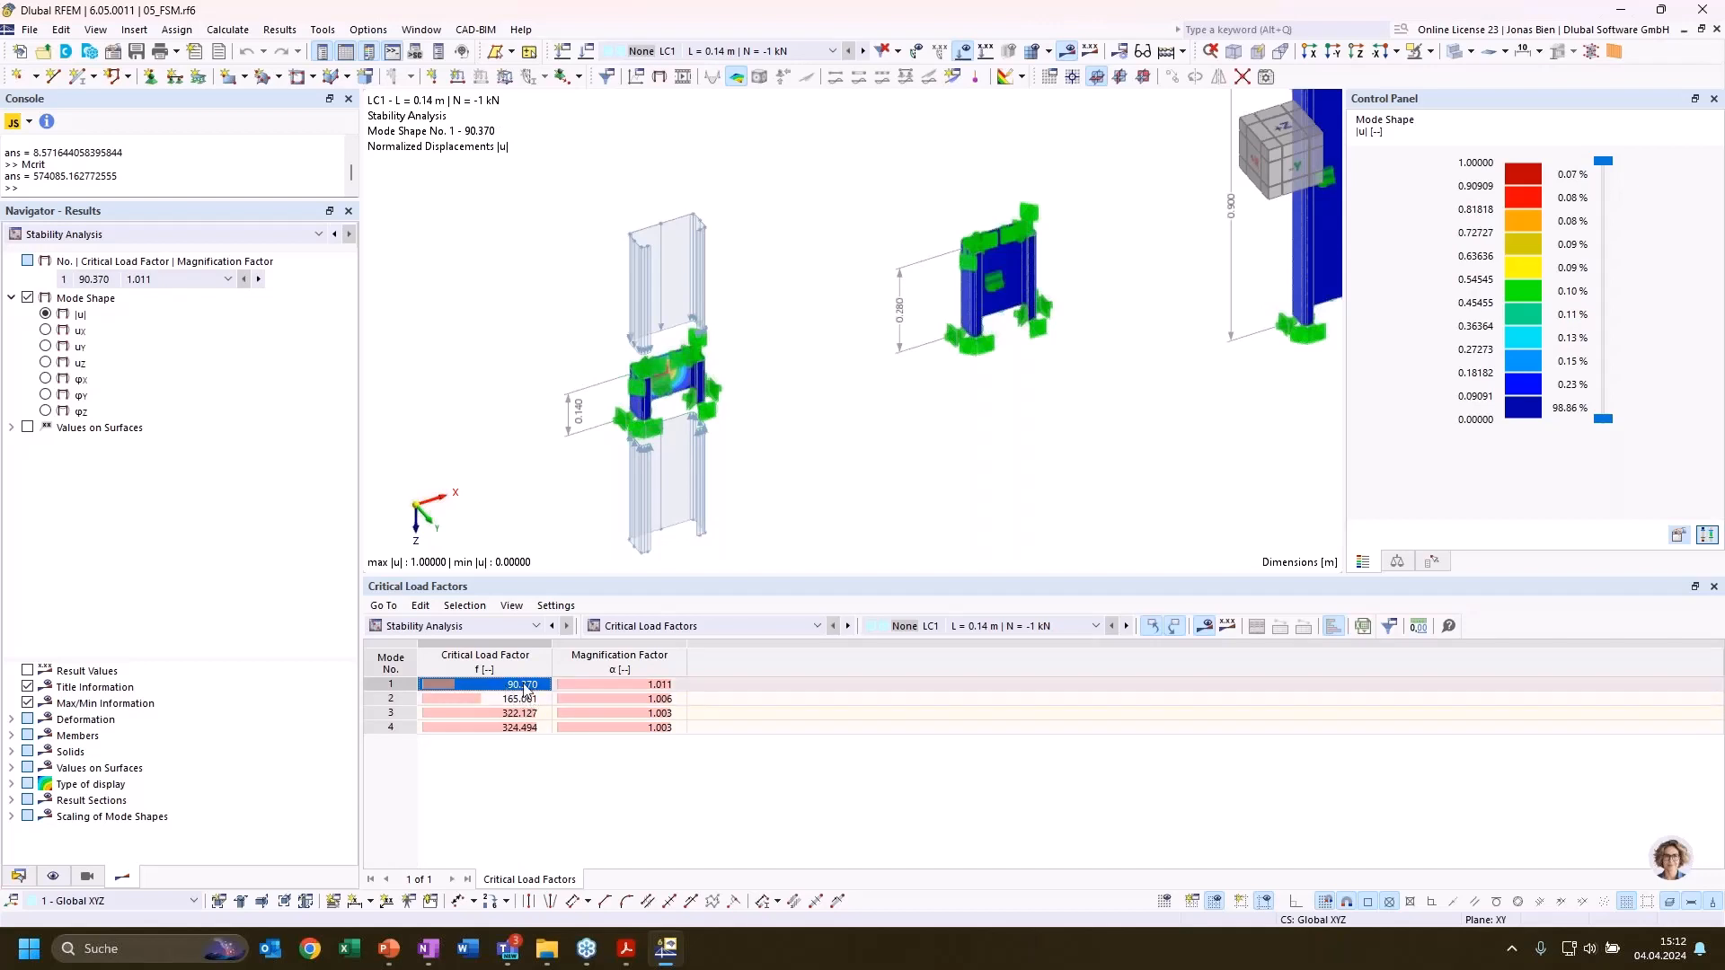
{"action": "left_click", "coordinate": [990, 629]}
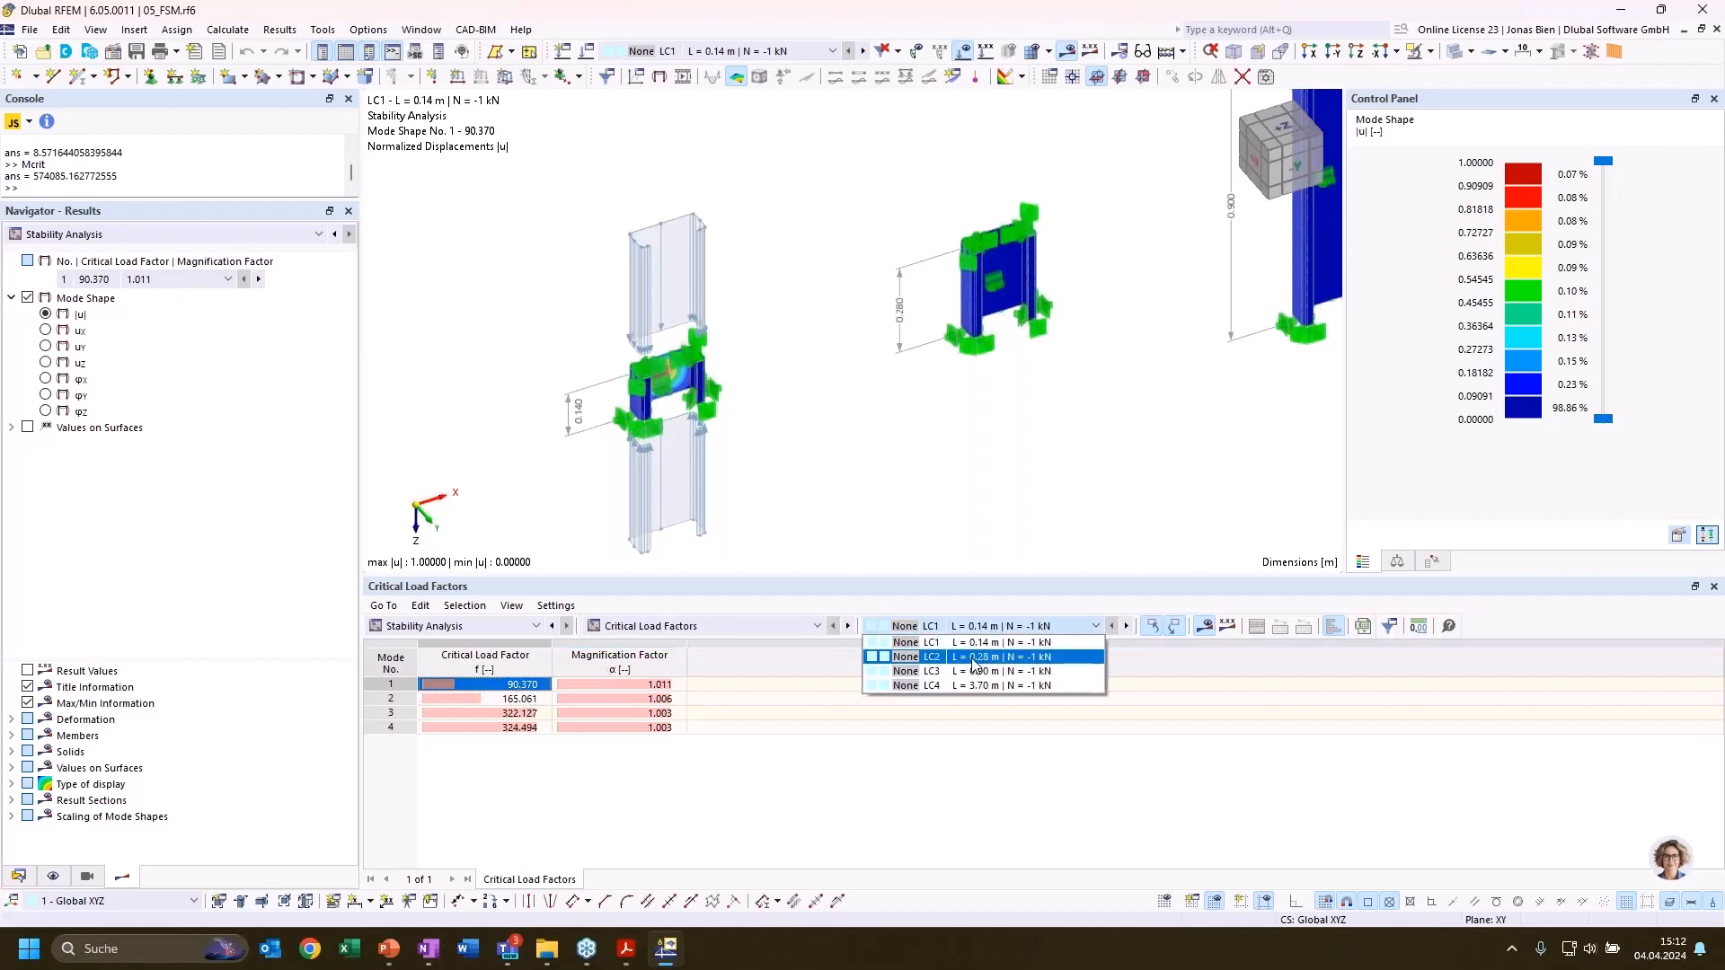
{"action": "left_click", "coordinate": [974, 663]}
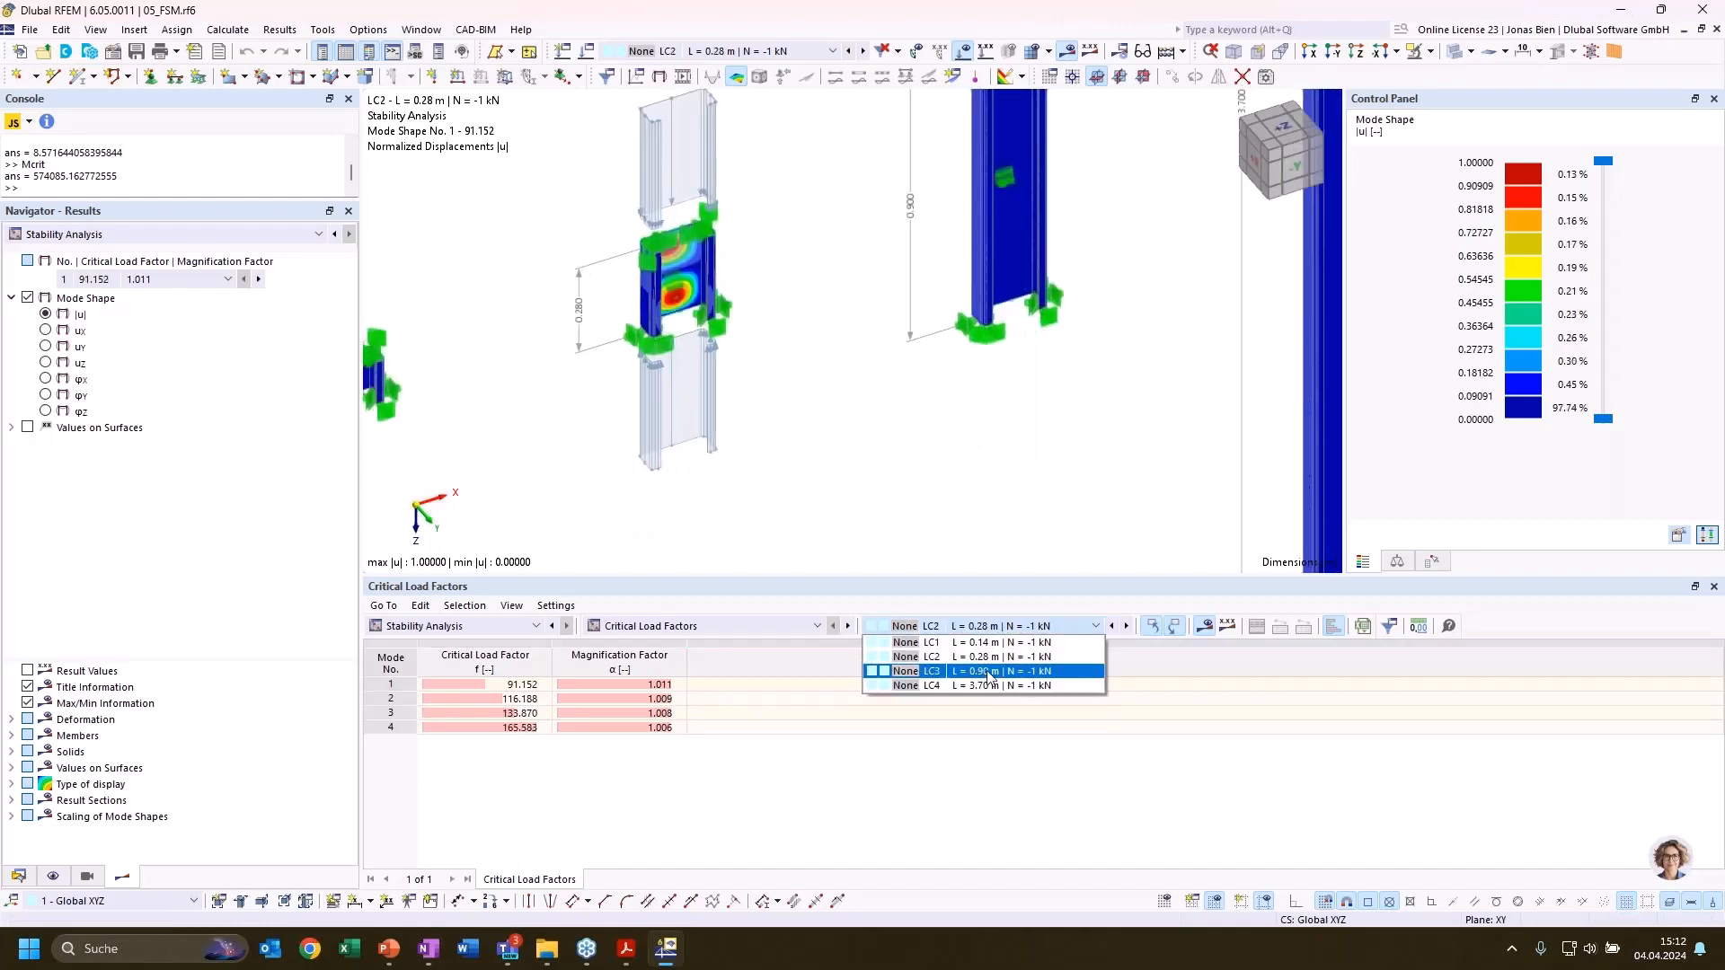
{"action": "left_click", "coordinate": [974, 675]}
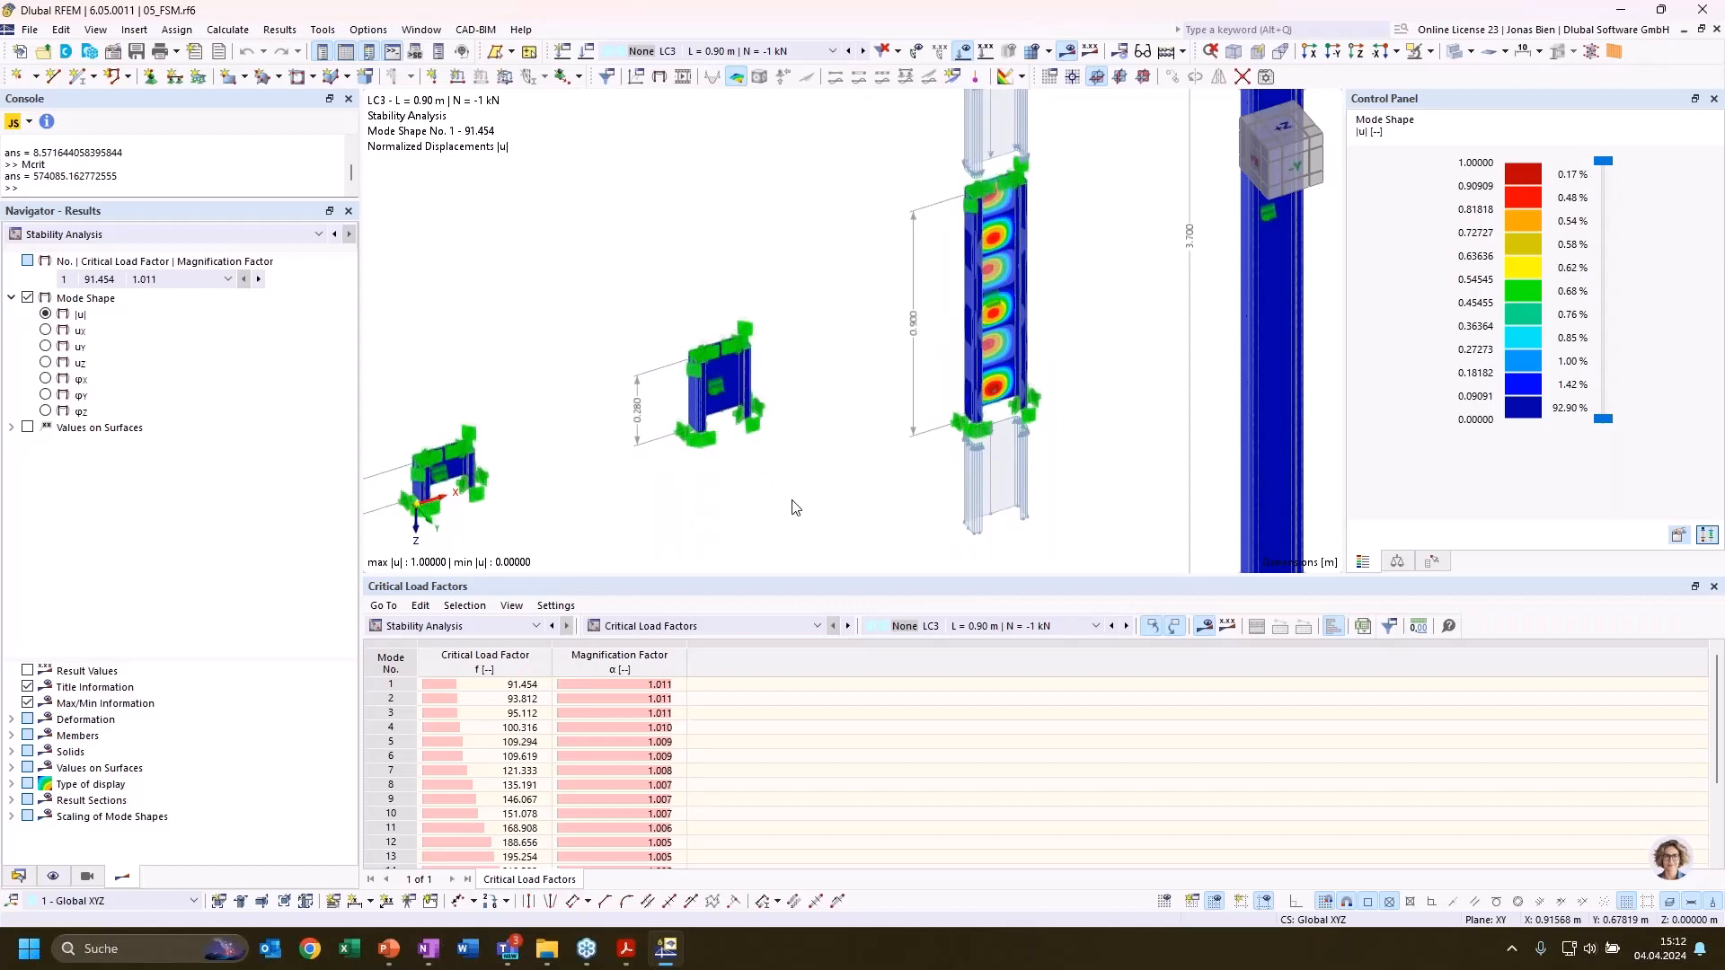
{"action": "scroll", "coordinate": [795, 508], "scroll_direction": "down", "scroll_amount": 2}
{"action": "scroll", "coordinate": [834, 461], "scroll_direction": "down", "scroll_amount": 2}
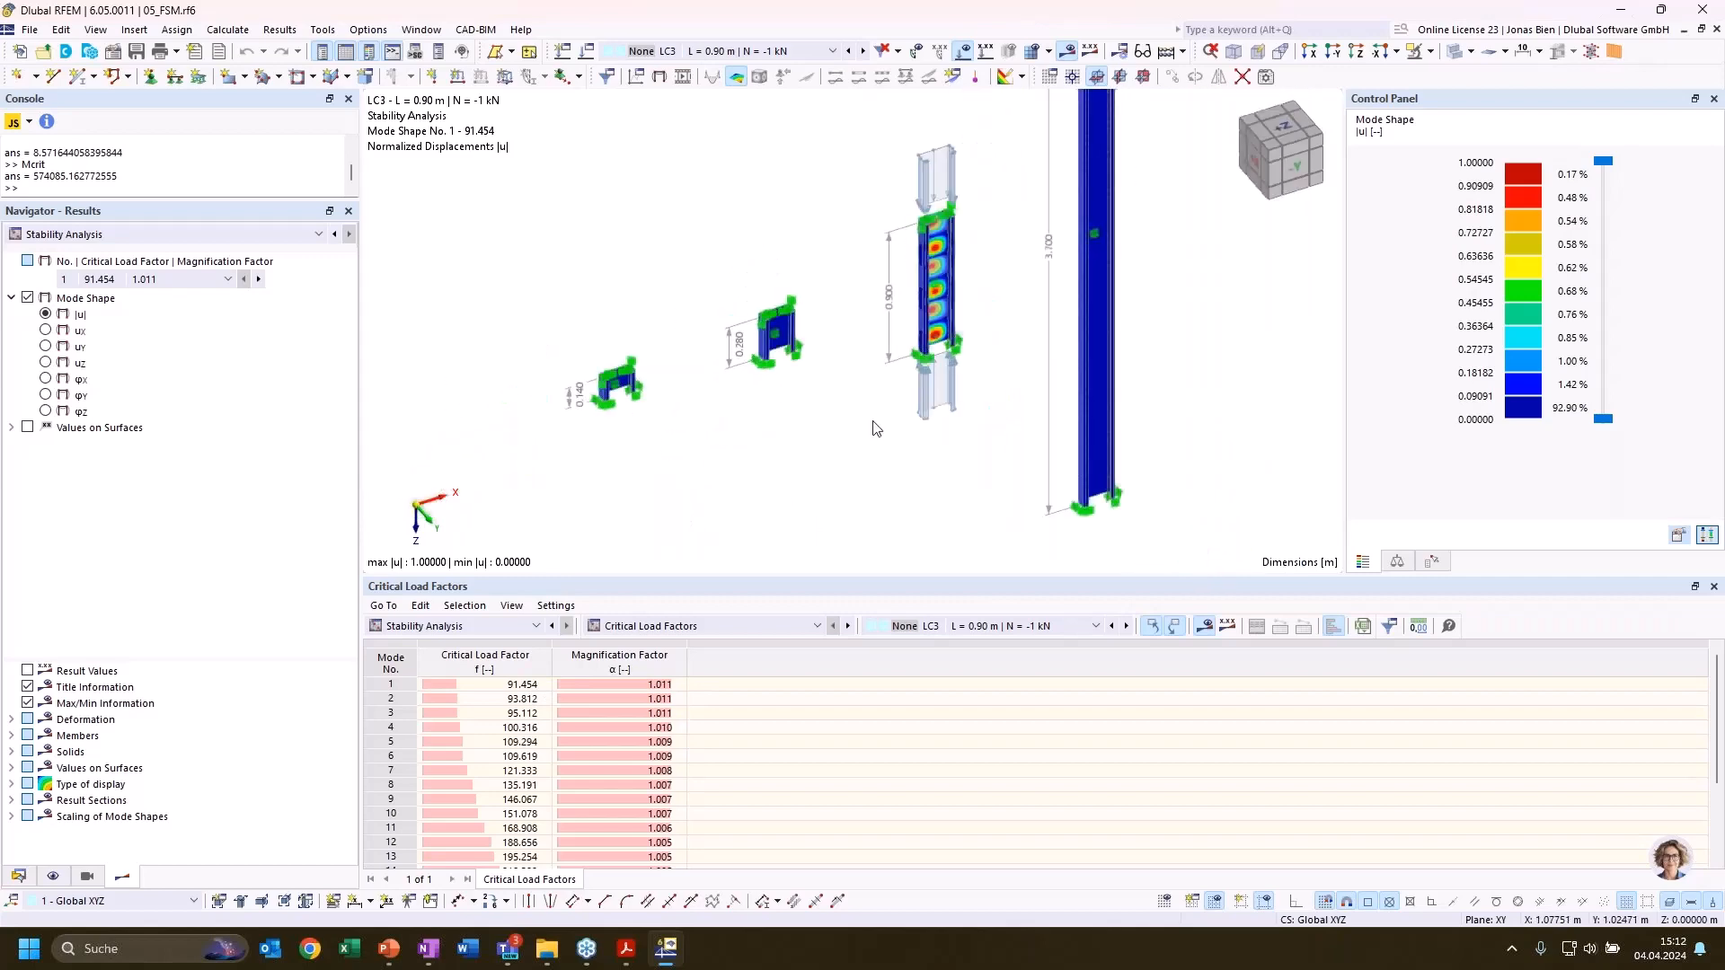
{"action": "key", "text": "super"}
{"action": "key", "text": "super"}
{"action": "scroll", "coordinate": [809, 444], "scroll_direction": "down", "scroll_amount": 3}
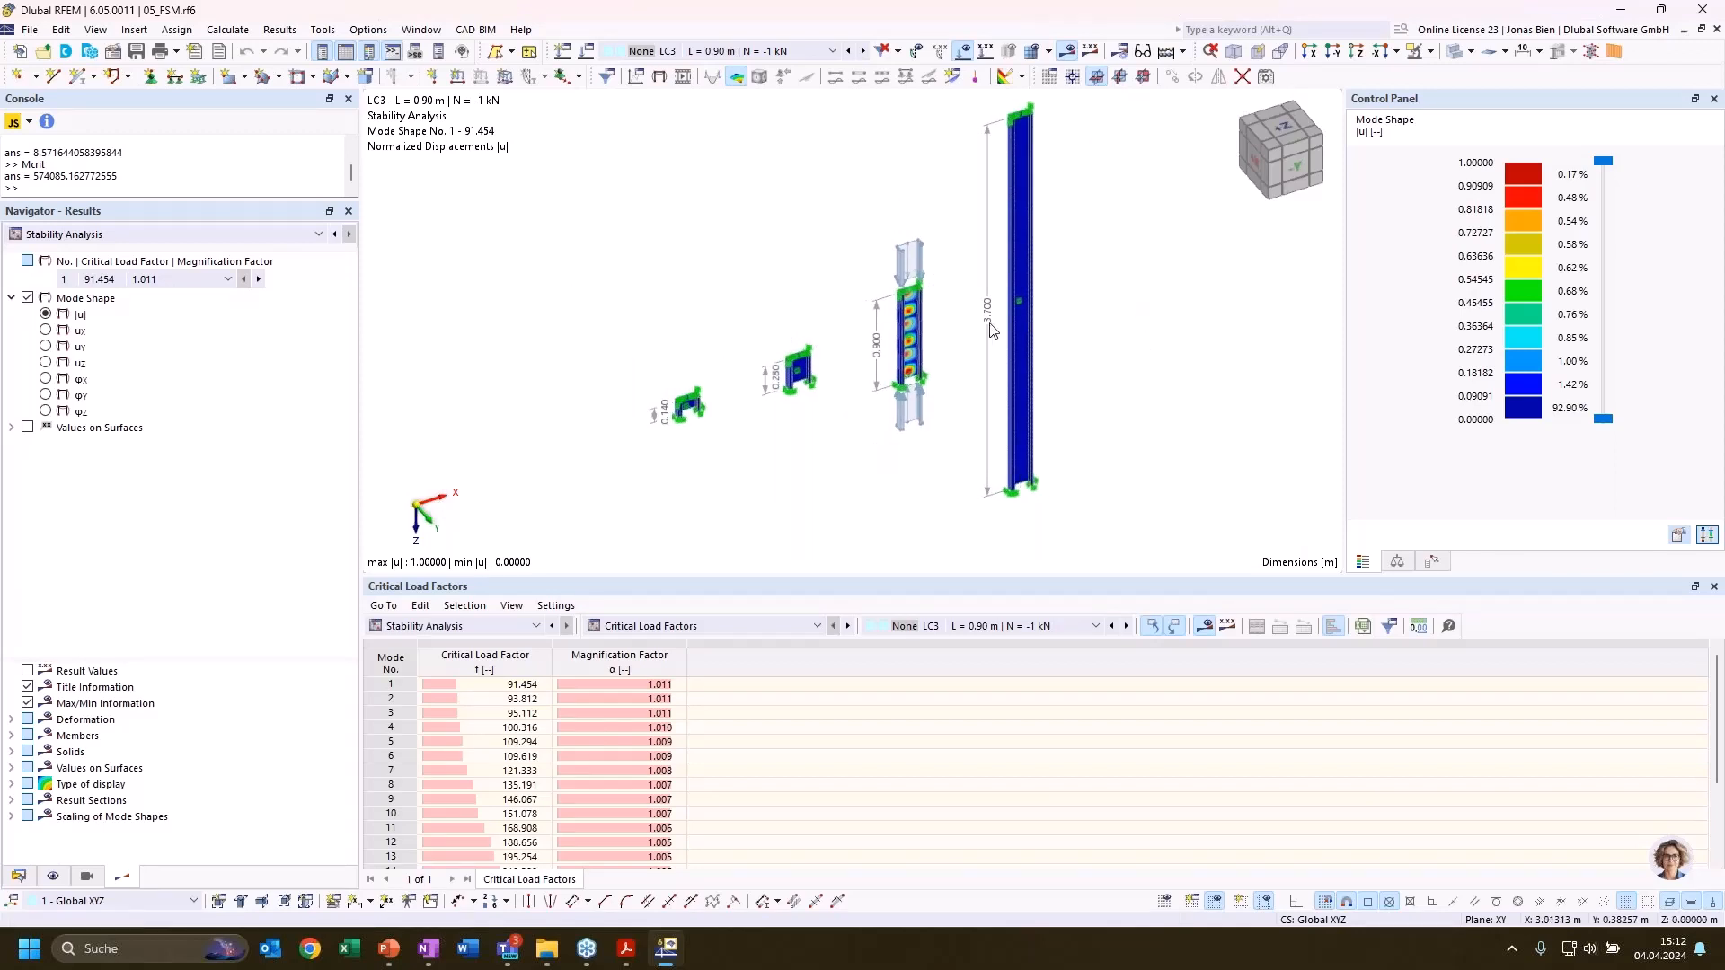
{"action": "scroll", "coordinate": [991, 331], "scroll_direction": "up", "scroll_amount": 3}
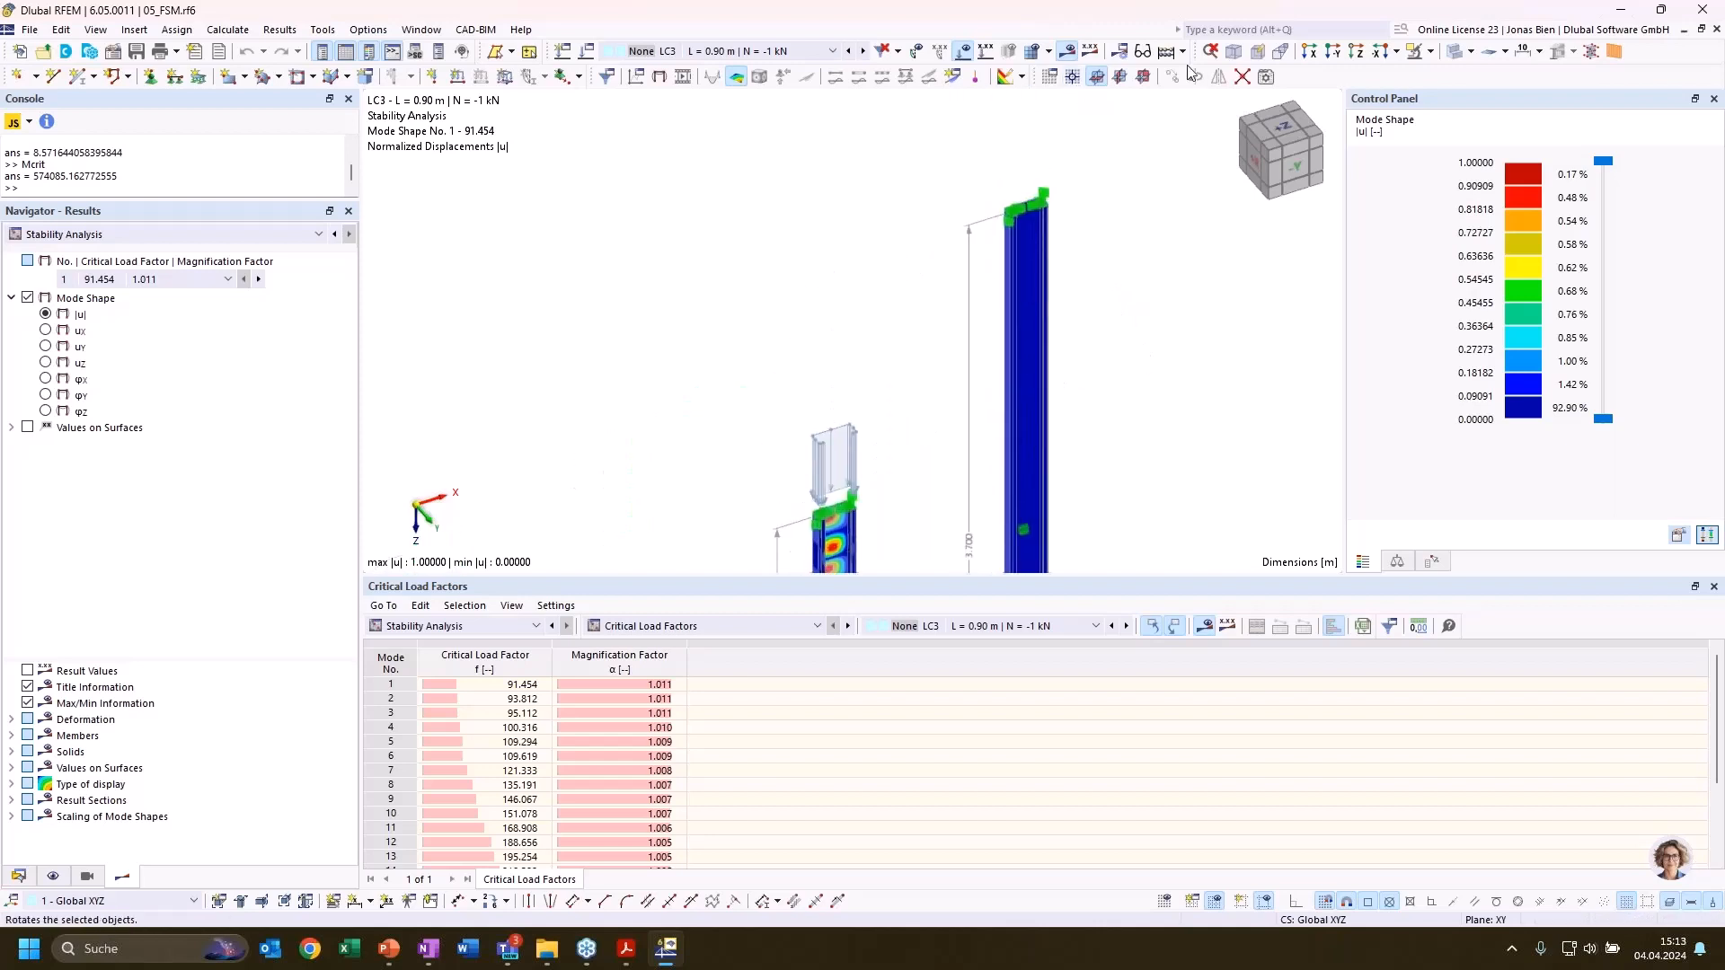
Inspect the 3.70 m column up close and compare it with the 0.14, 0.28 and 0.90 m columns in the full model
{"action": "scroll", "coordinate": [964, 274], "scroll_direction": "up", "scroll_amount": 3}
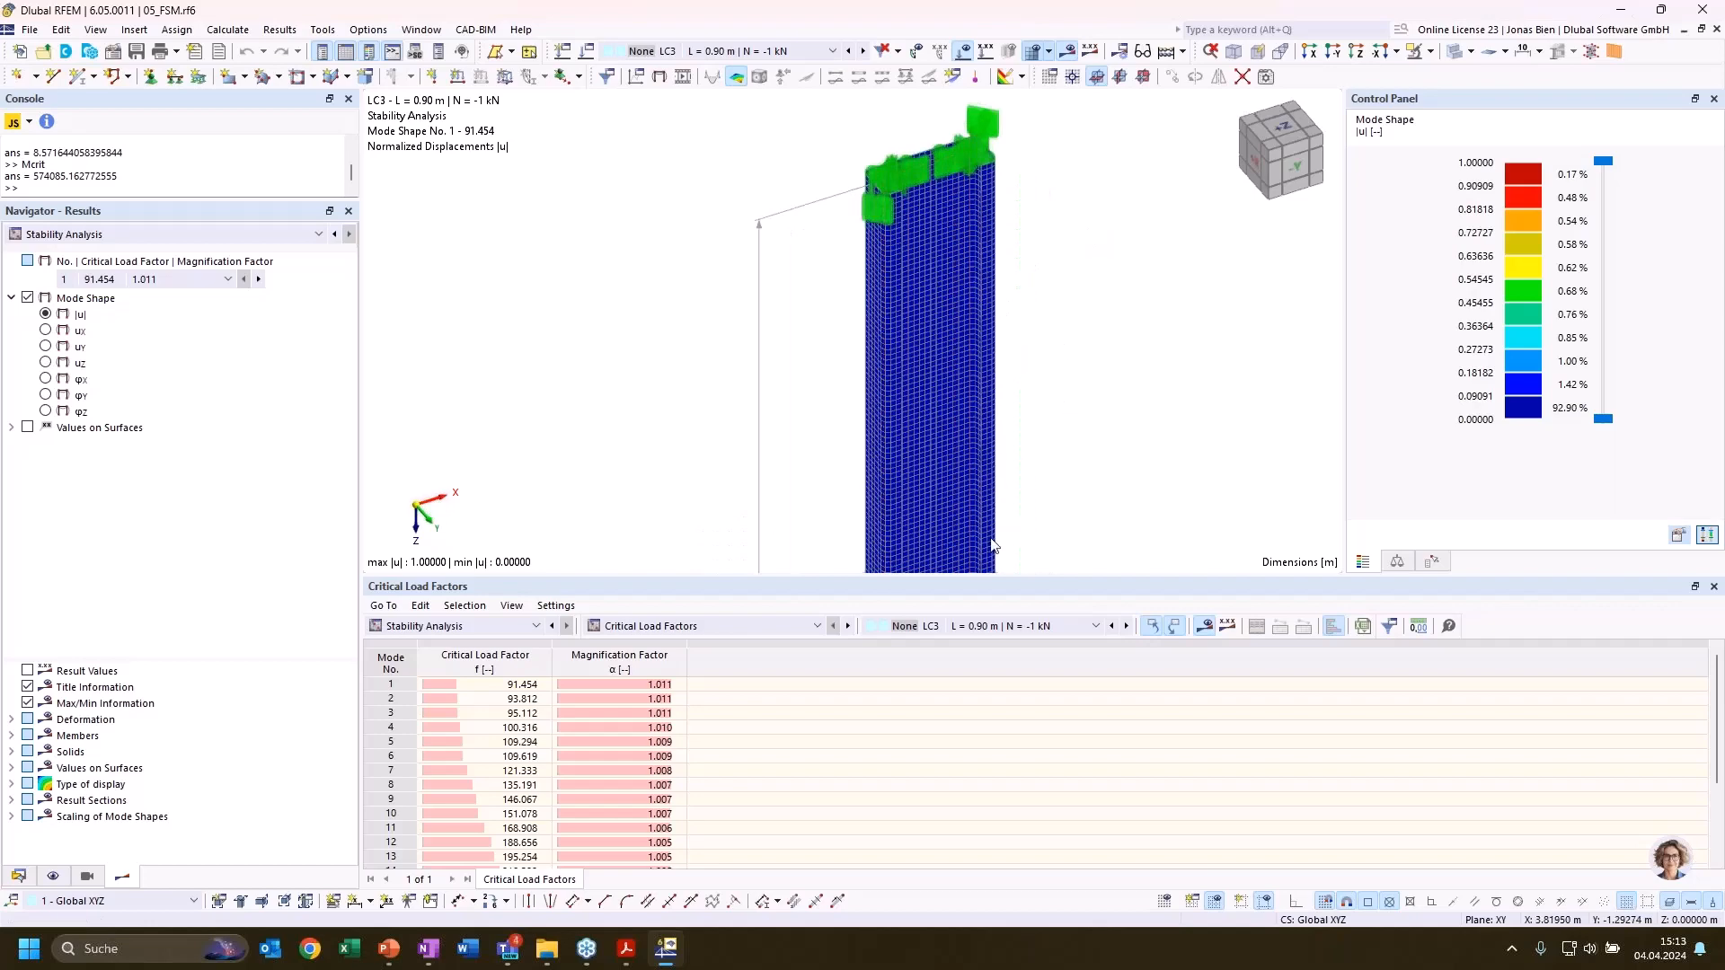
{"action": "scroll", "coordinate": [1123, 331], "scroll_direction": "down", "scroll_amount": 2}
{"action": "middle_click_drag", "start_coordinate": [1121, 325], "coordinate": [1177, 77]}
{"action": "scroll", "coordinate": [761, 347], "scroll_direction": "down", "scroll_amount": 2}
{"action": "middle_click_drag", "start_coordinate": [762, 348], "coordinate": [1061, 27]}
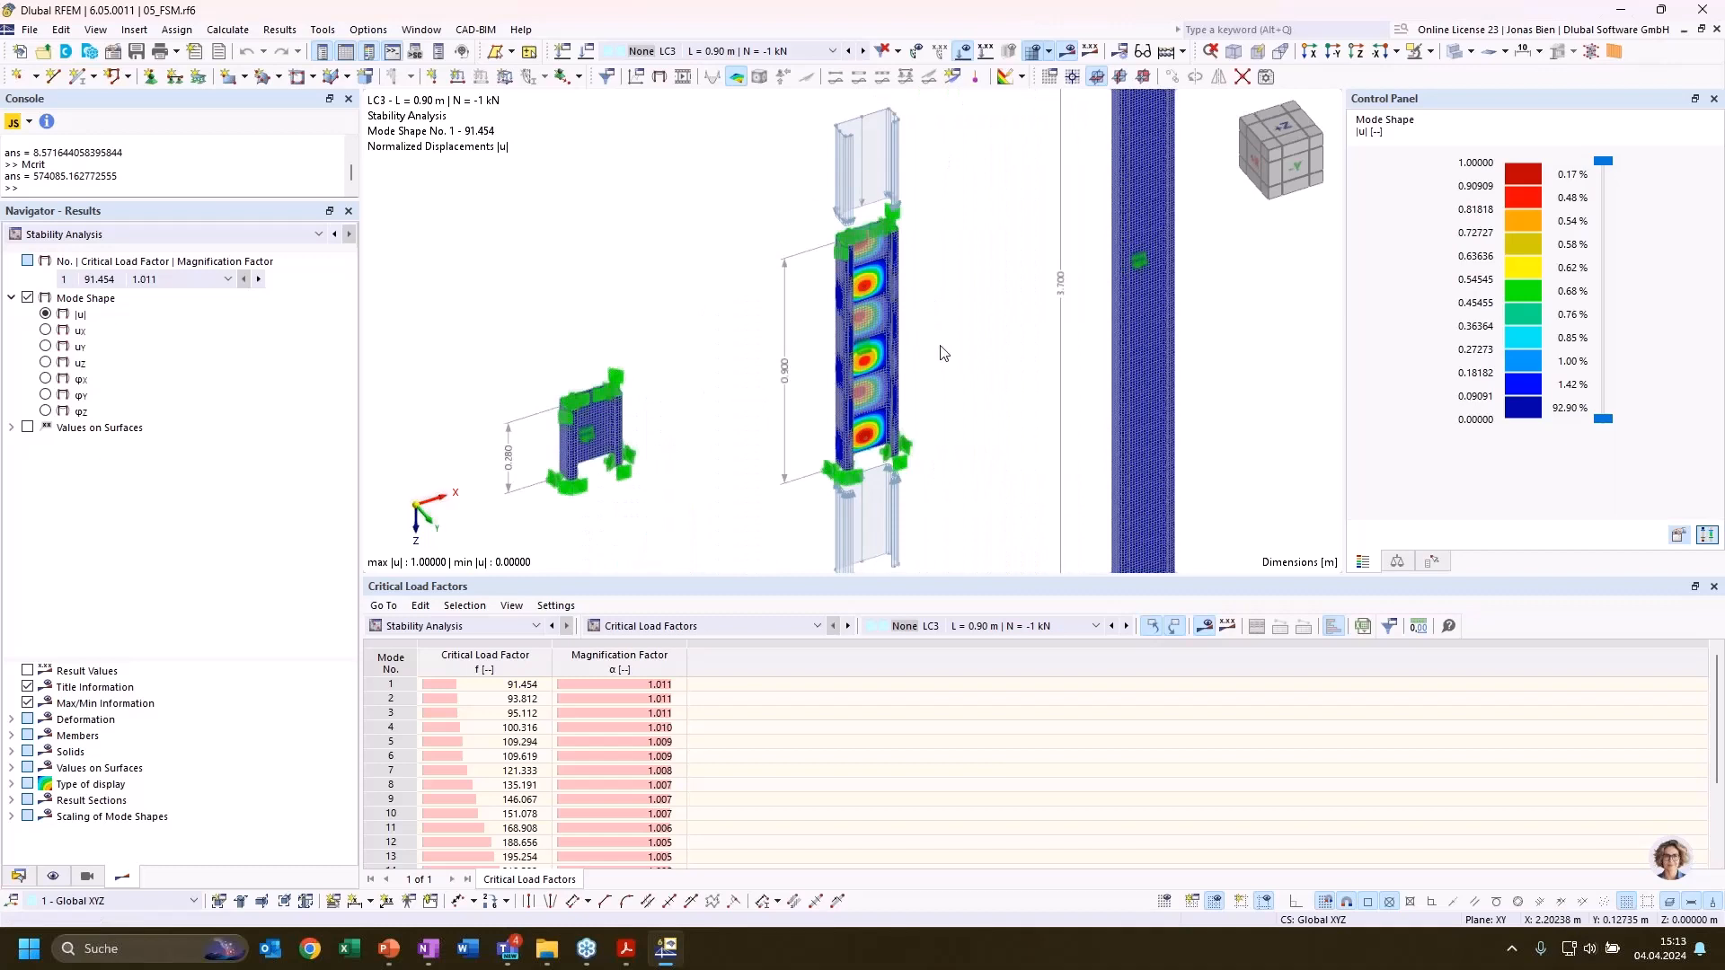
{"action": "scroll", "coordinate": [993, 377], "scroll_direction": "down", "scroll_amount": 3}
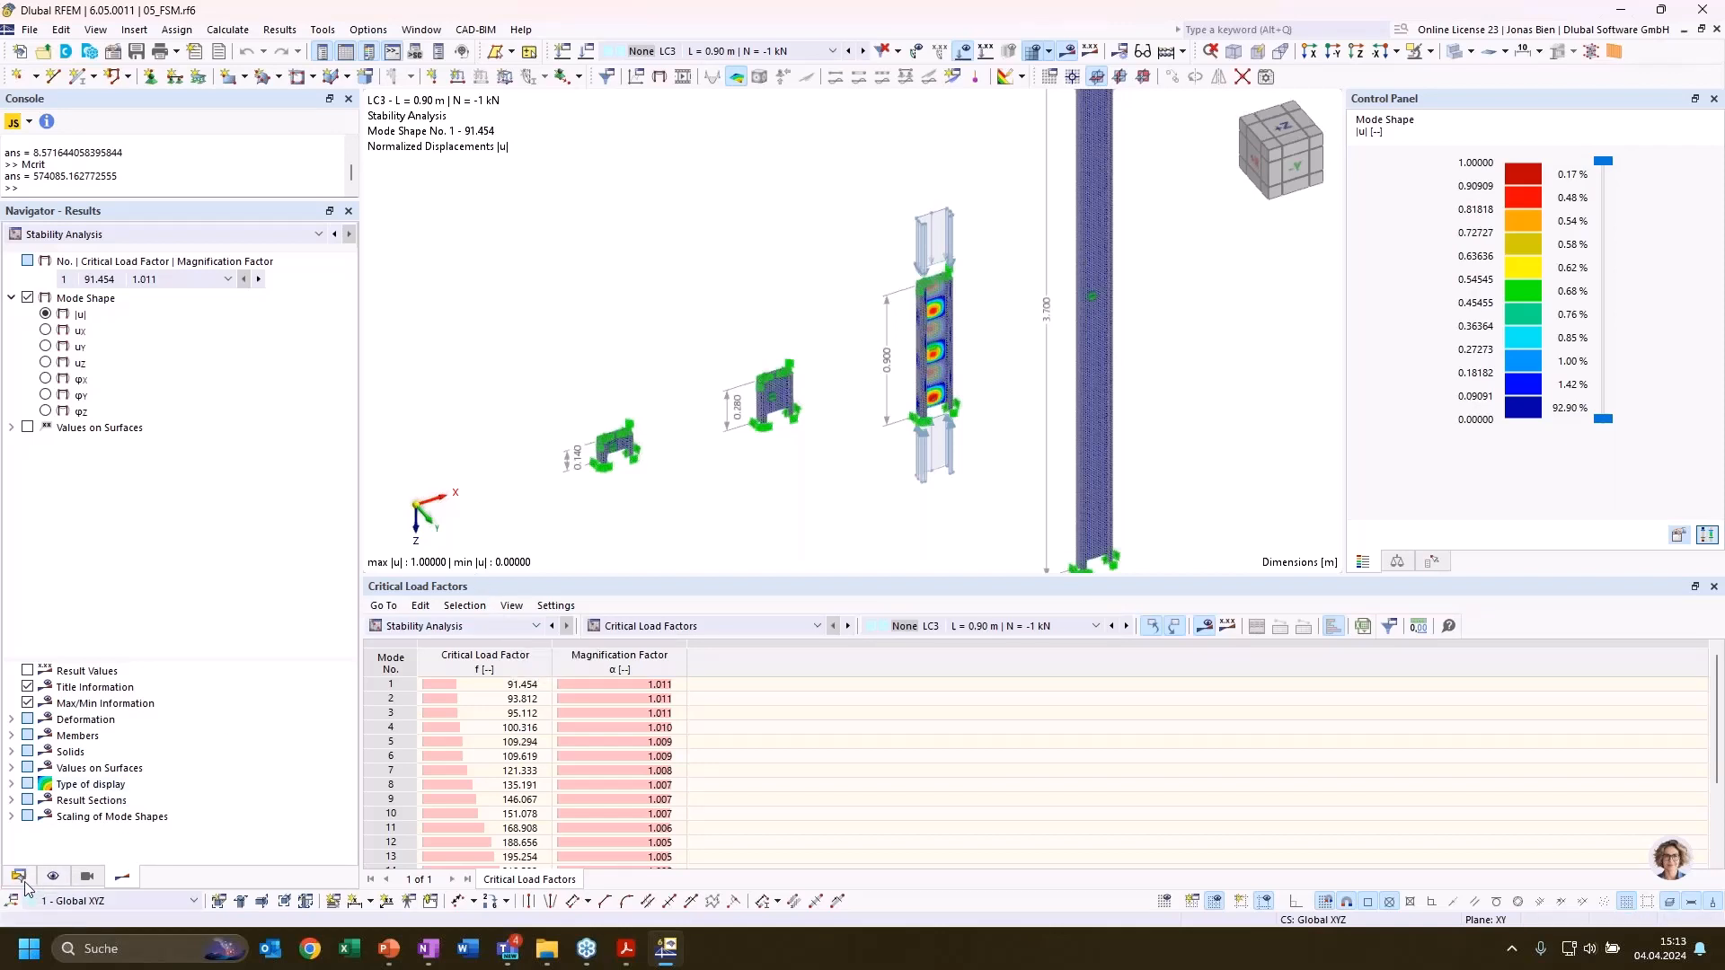
{"action": "scroll", "coordinate": [777, 483], "scroll_direction": "down", "scroll_amount": 1}
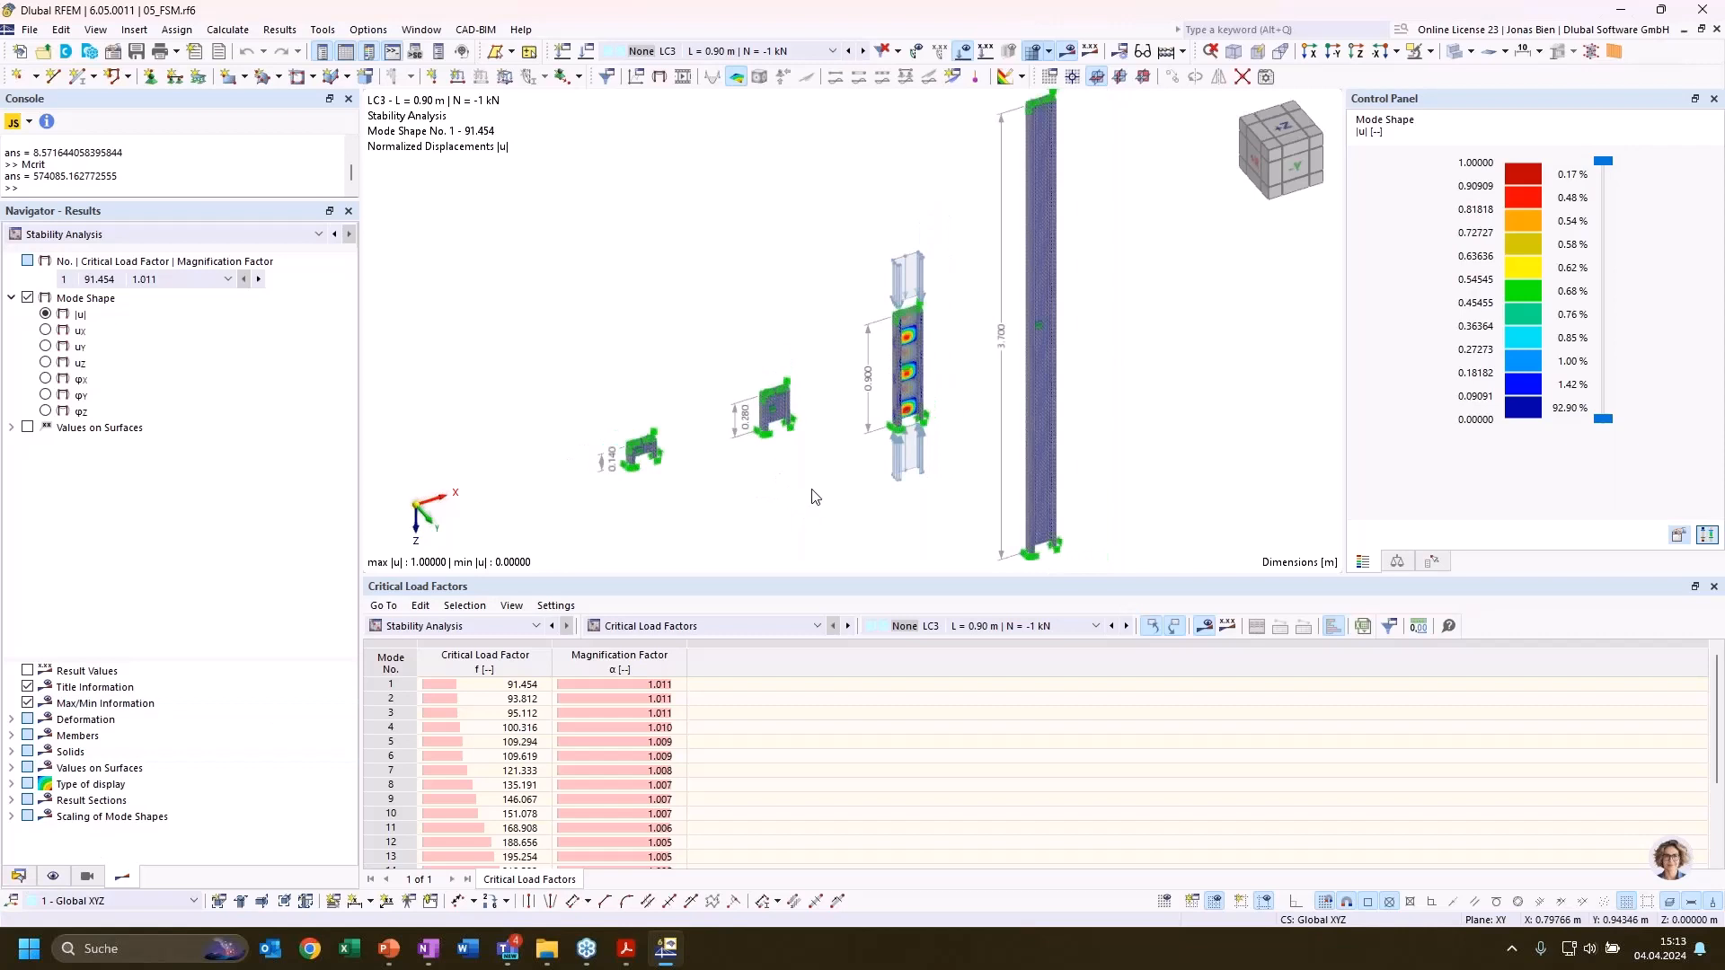
{"action": "middle_click_drag", "start_coordinate": [817, 499], "coordinate": [906, 508], "text": "ctrl"}
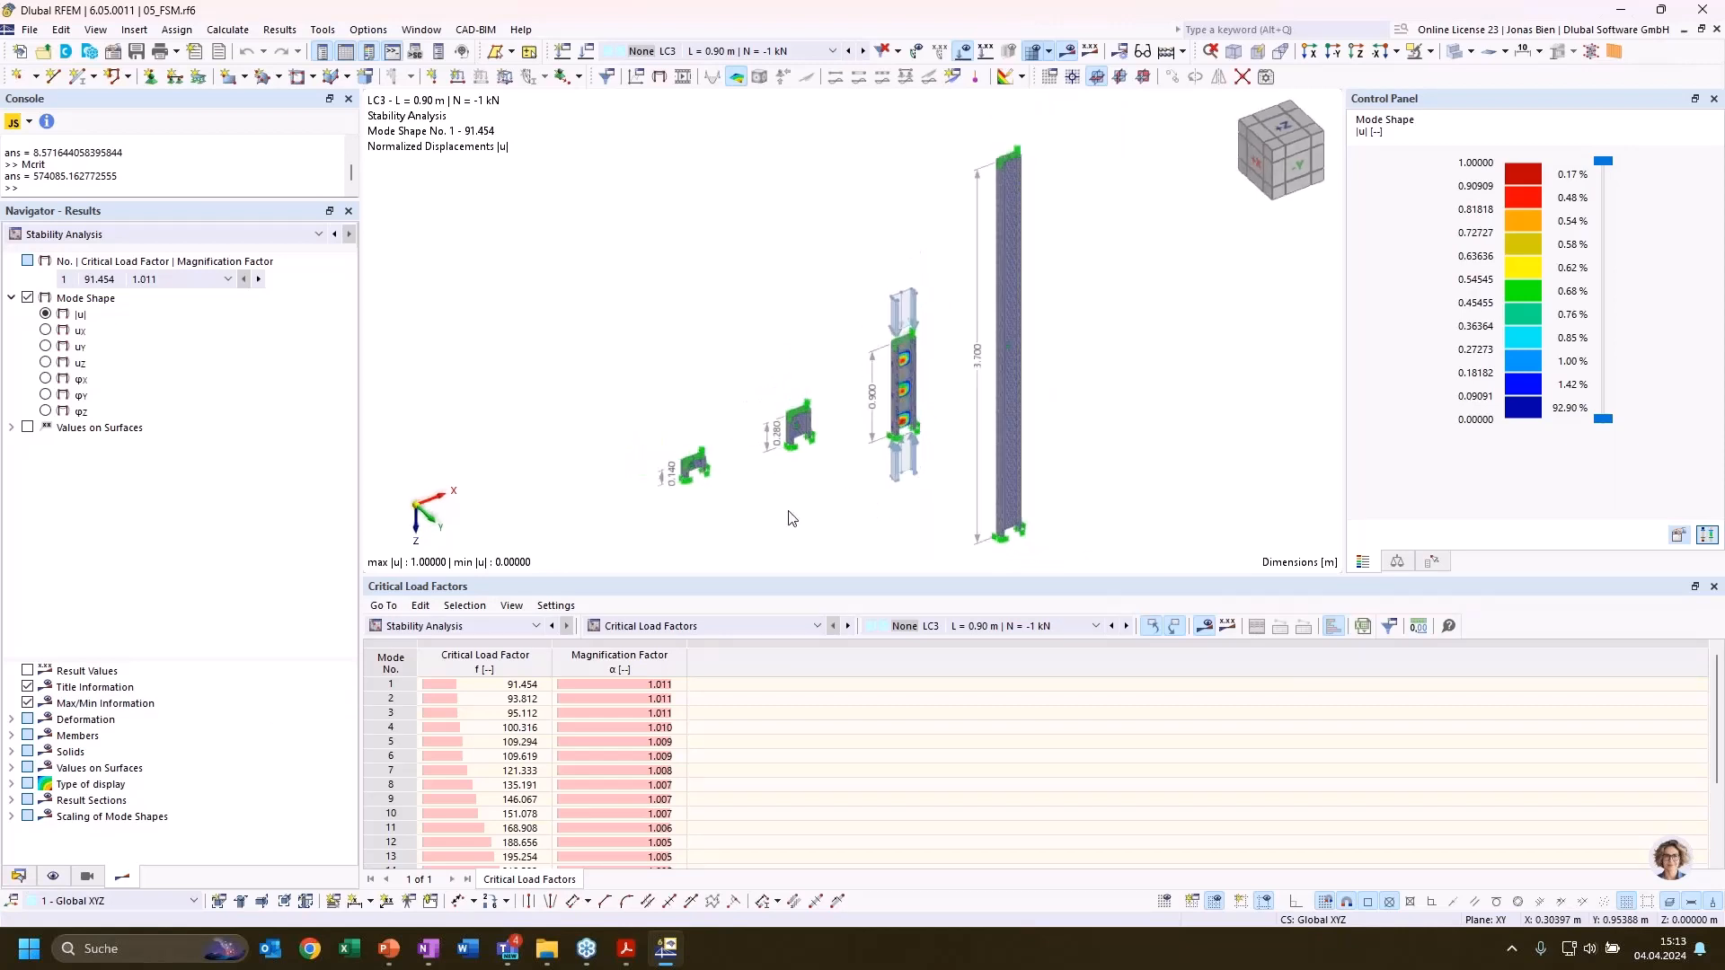
Open section C 200/75/2/10/30/C for editing and display its FSM buckling shape for N = -1 kN with the finite strip results
{"action": "left_click", "coordinate": [18, 877]}
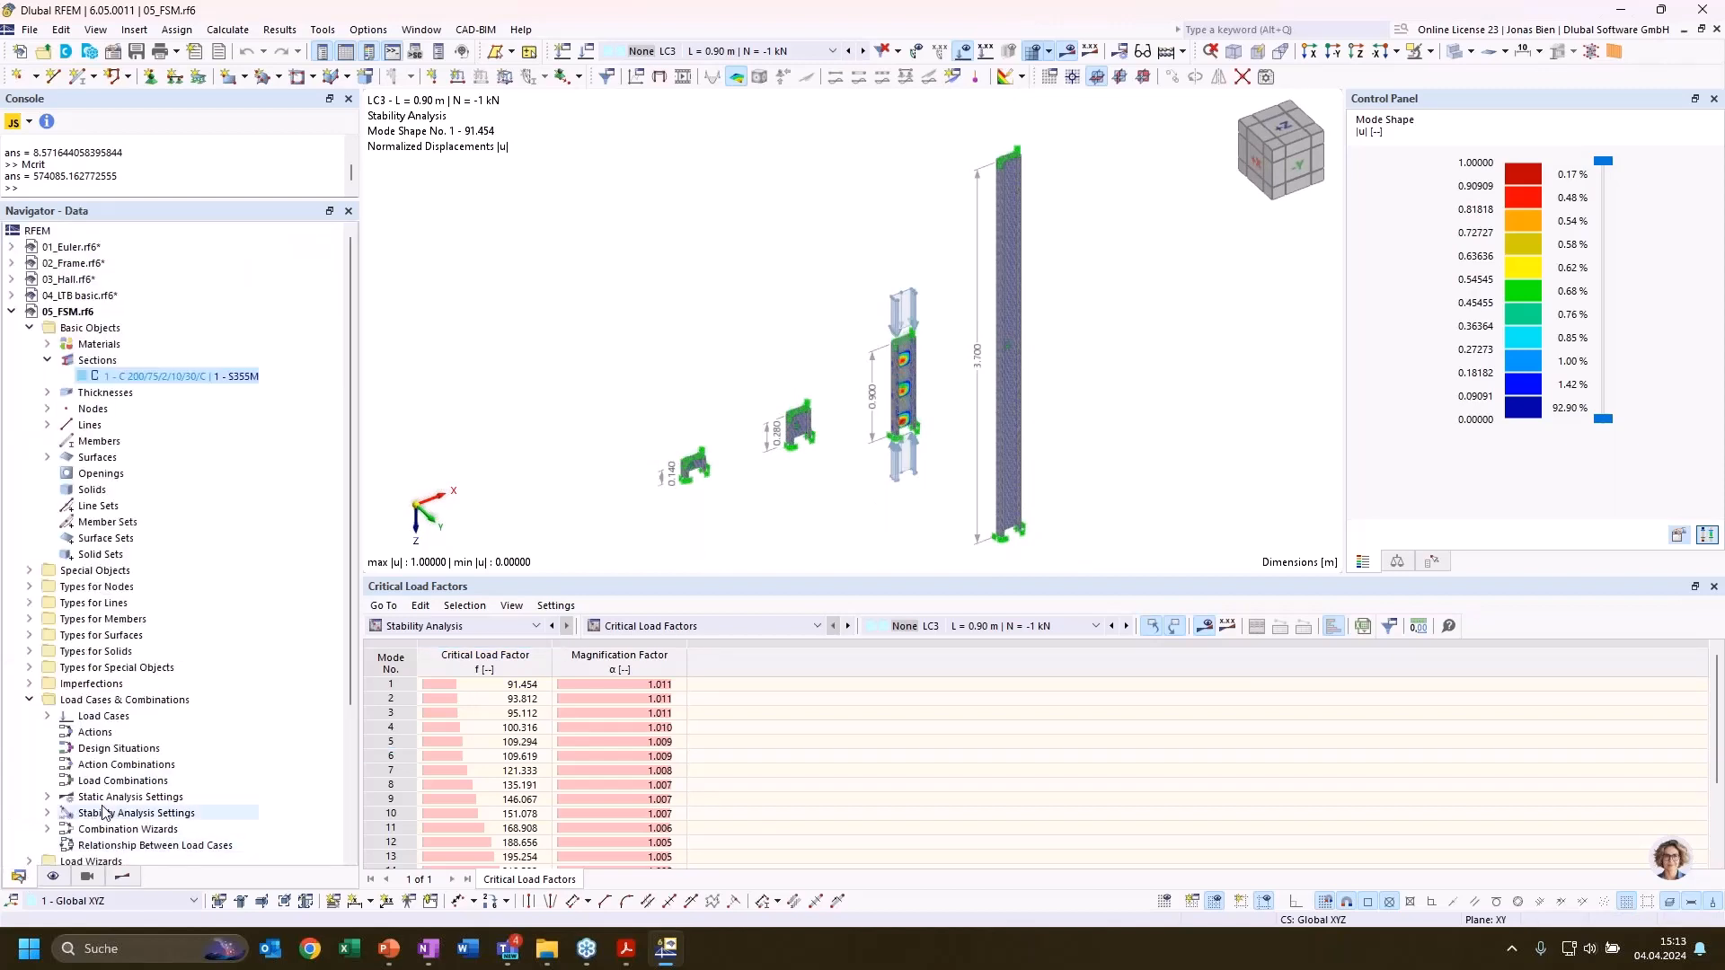
{"action": "double_click", "coordinate": [150, 377]}
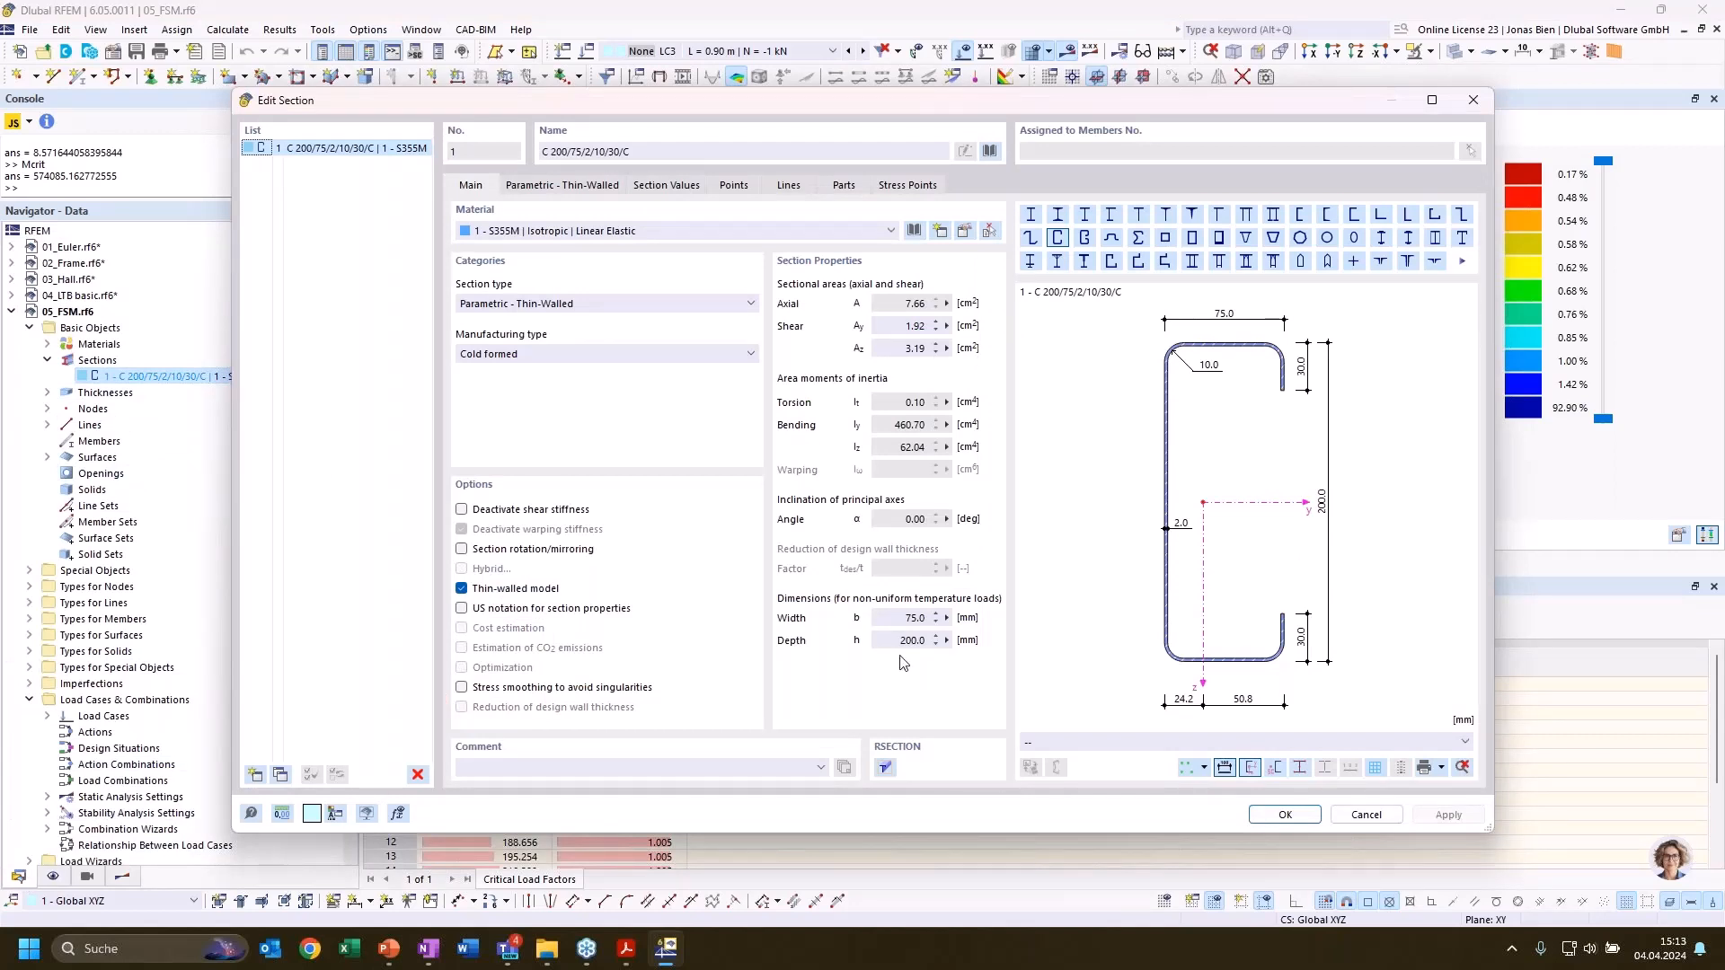
{"action": "key", "text": "alt+Tab"}
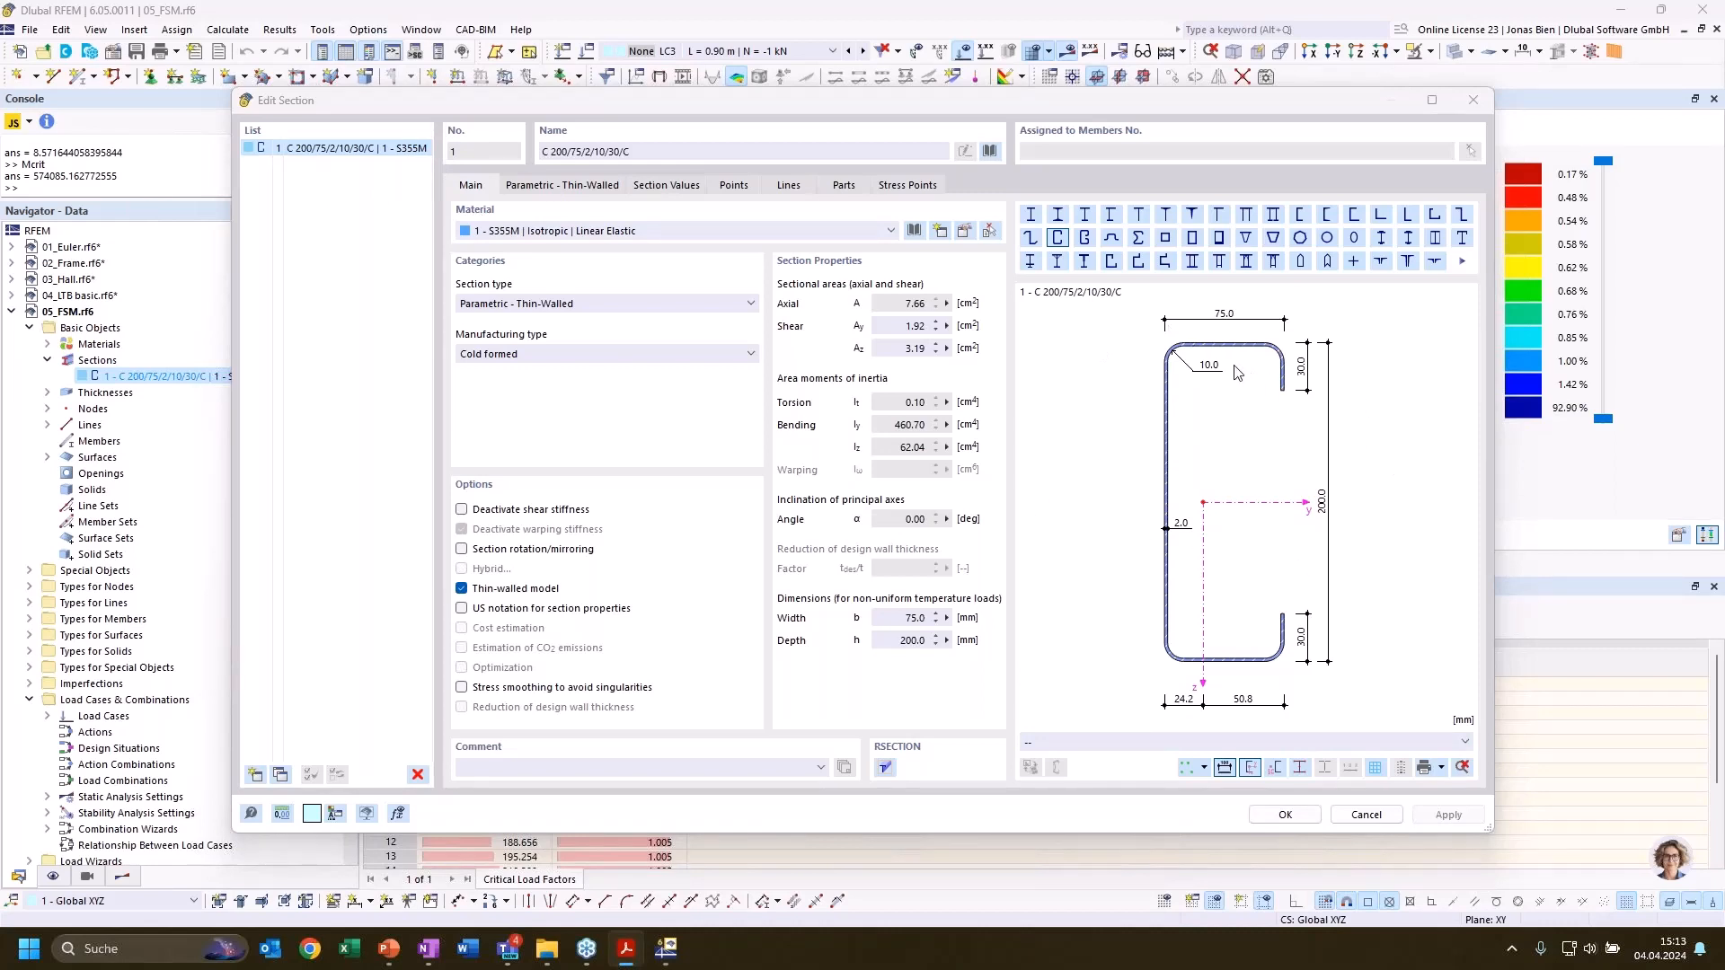
{"action": "left_click", "coordinate": [1242, 744]}
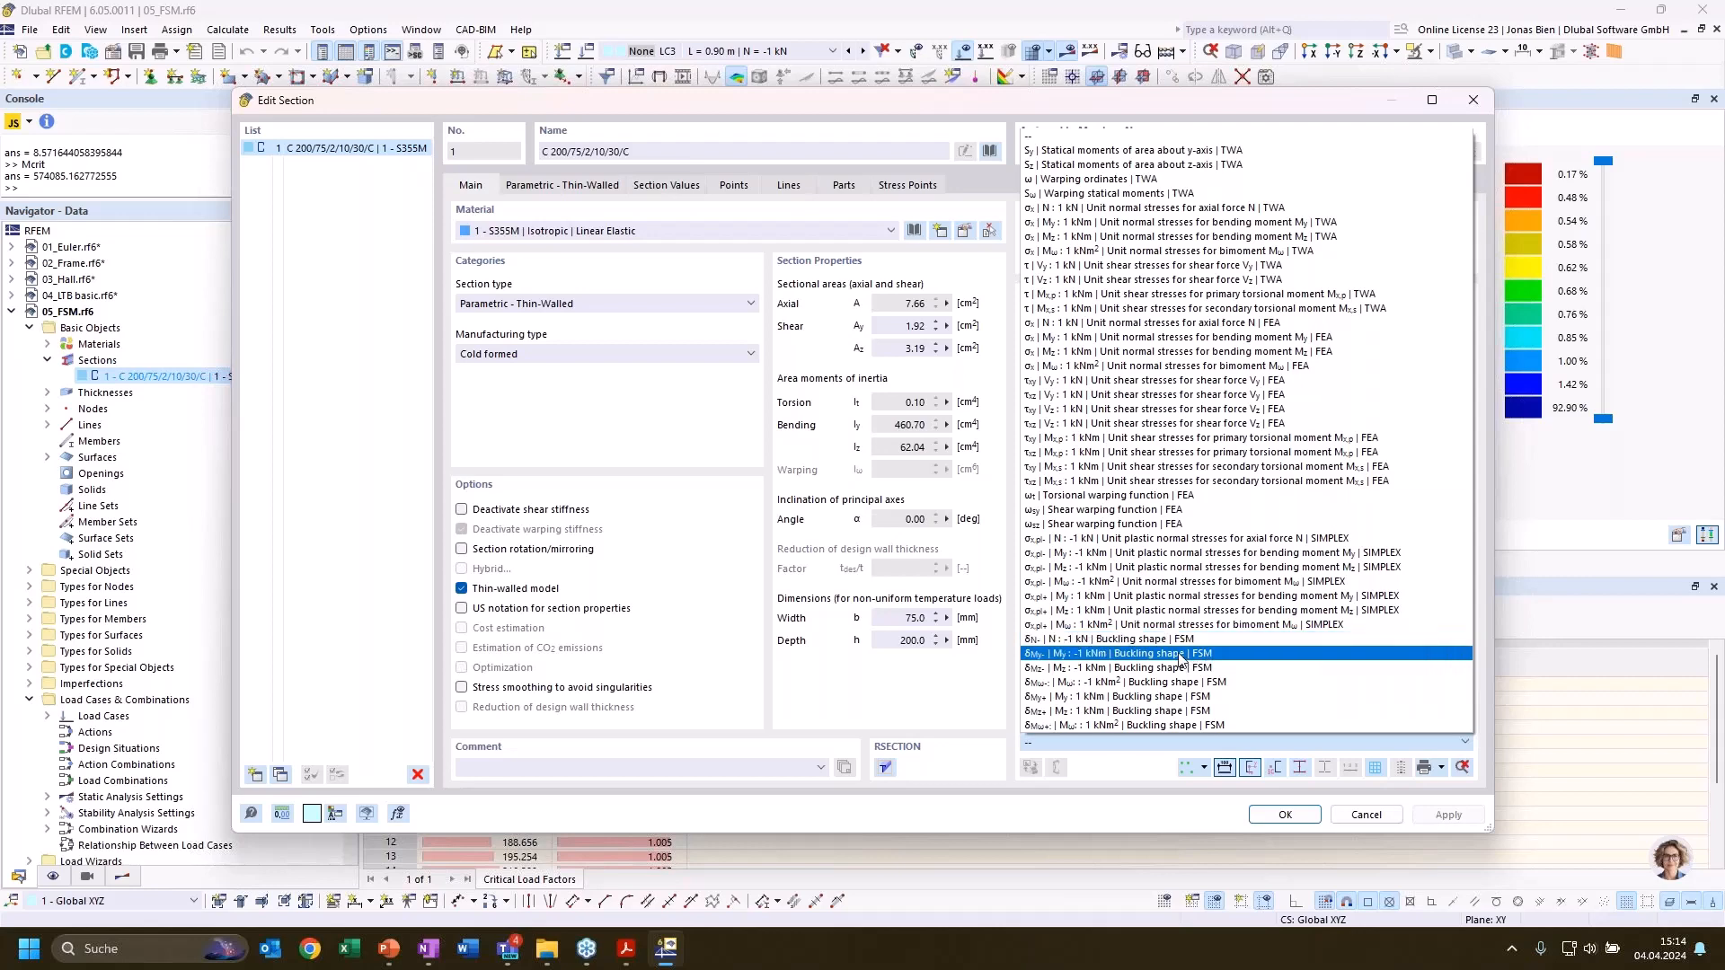
{"action": "left_click", "coordinate": [1125, 642]}
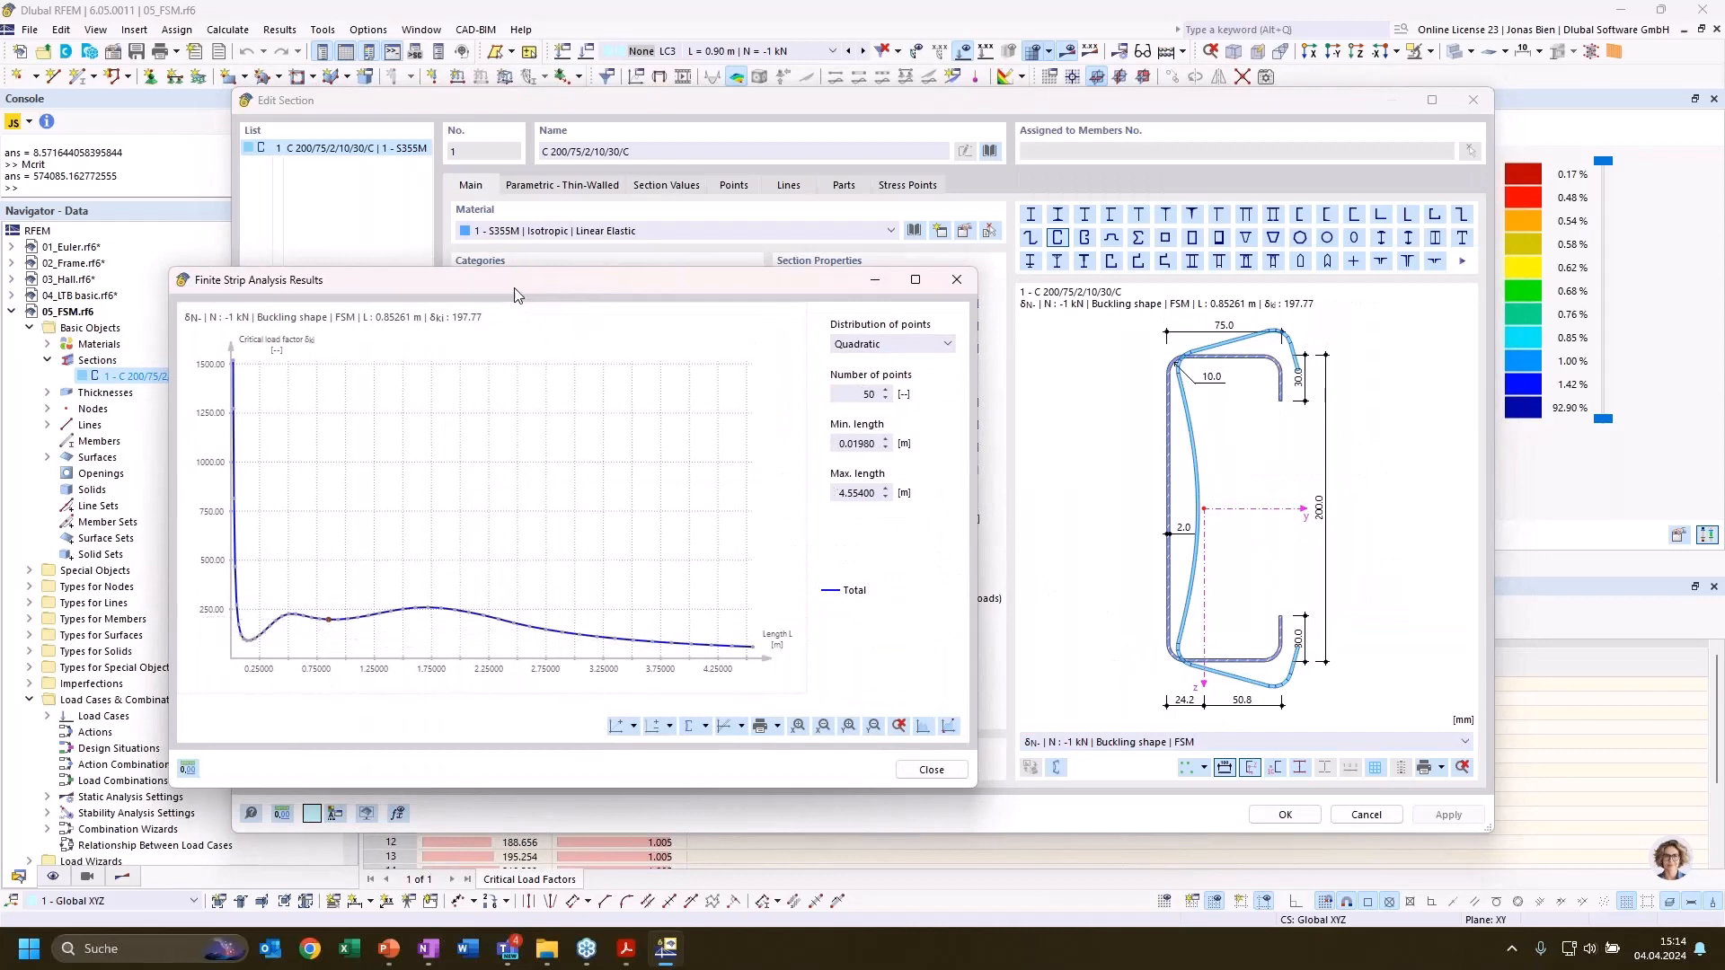
{"action": "left_click_drag", "start_coordinate": [517, 289], "coordinate": [586, 279]}
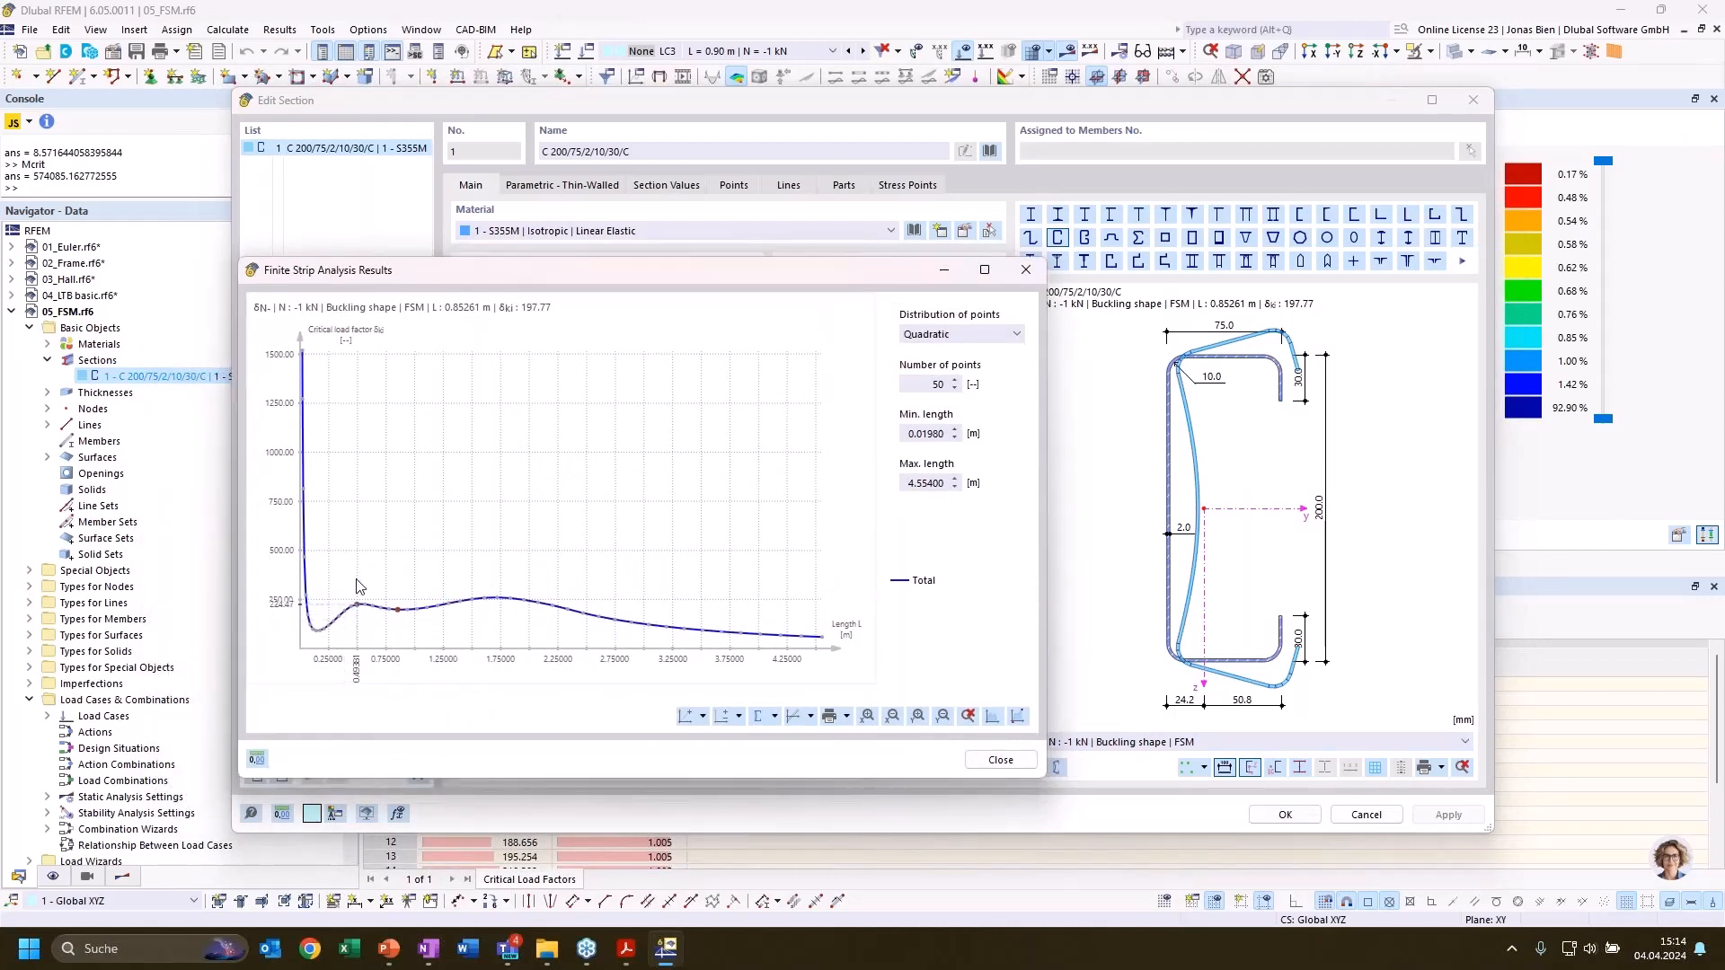
Examine the section's buckling shapes at points on the total curve from L = 0.14 m through 0.50 m to 1.02 m
{"action": "mouse_move", "coordinate": [321, 645]}
{"action": "left_click", "coordinate": [320, 641]}
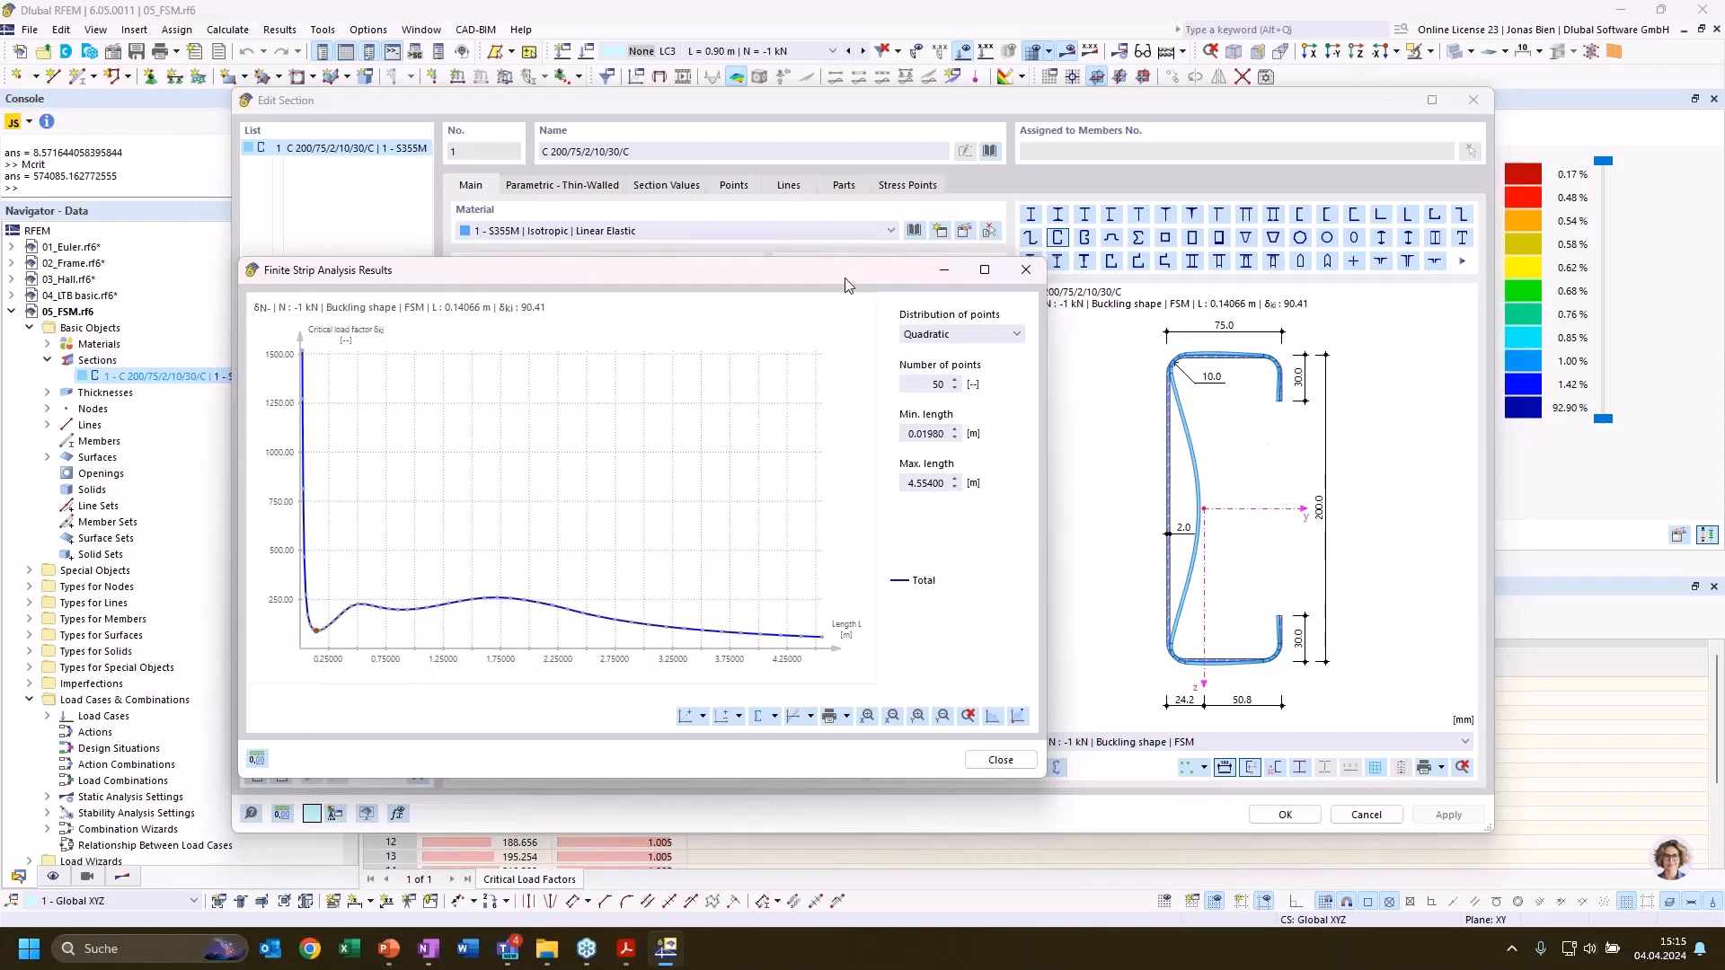
{"action": "left_click_drag", "start_coordinate": [844, 278], "coordinate": [793, 281]}
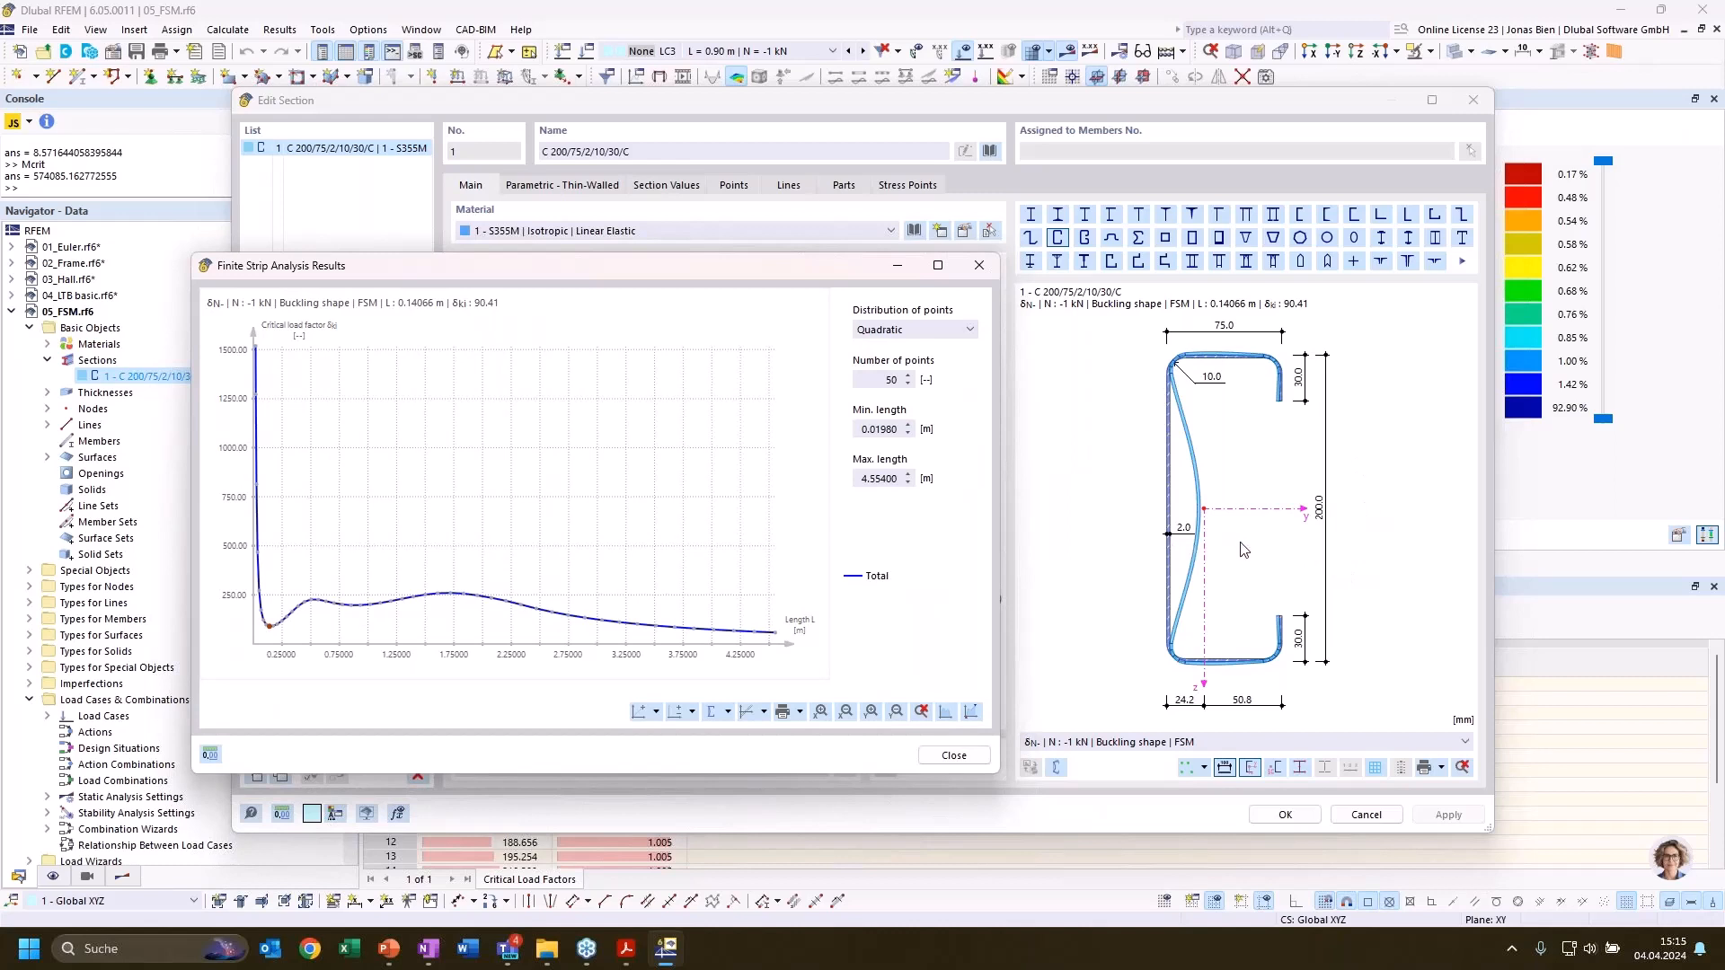
{"action": "left_click", "coordinate": [301, 618]}
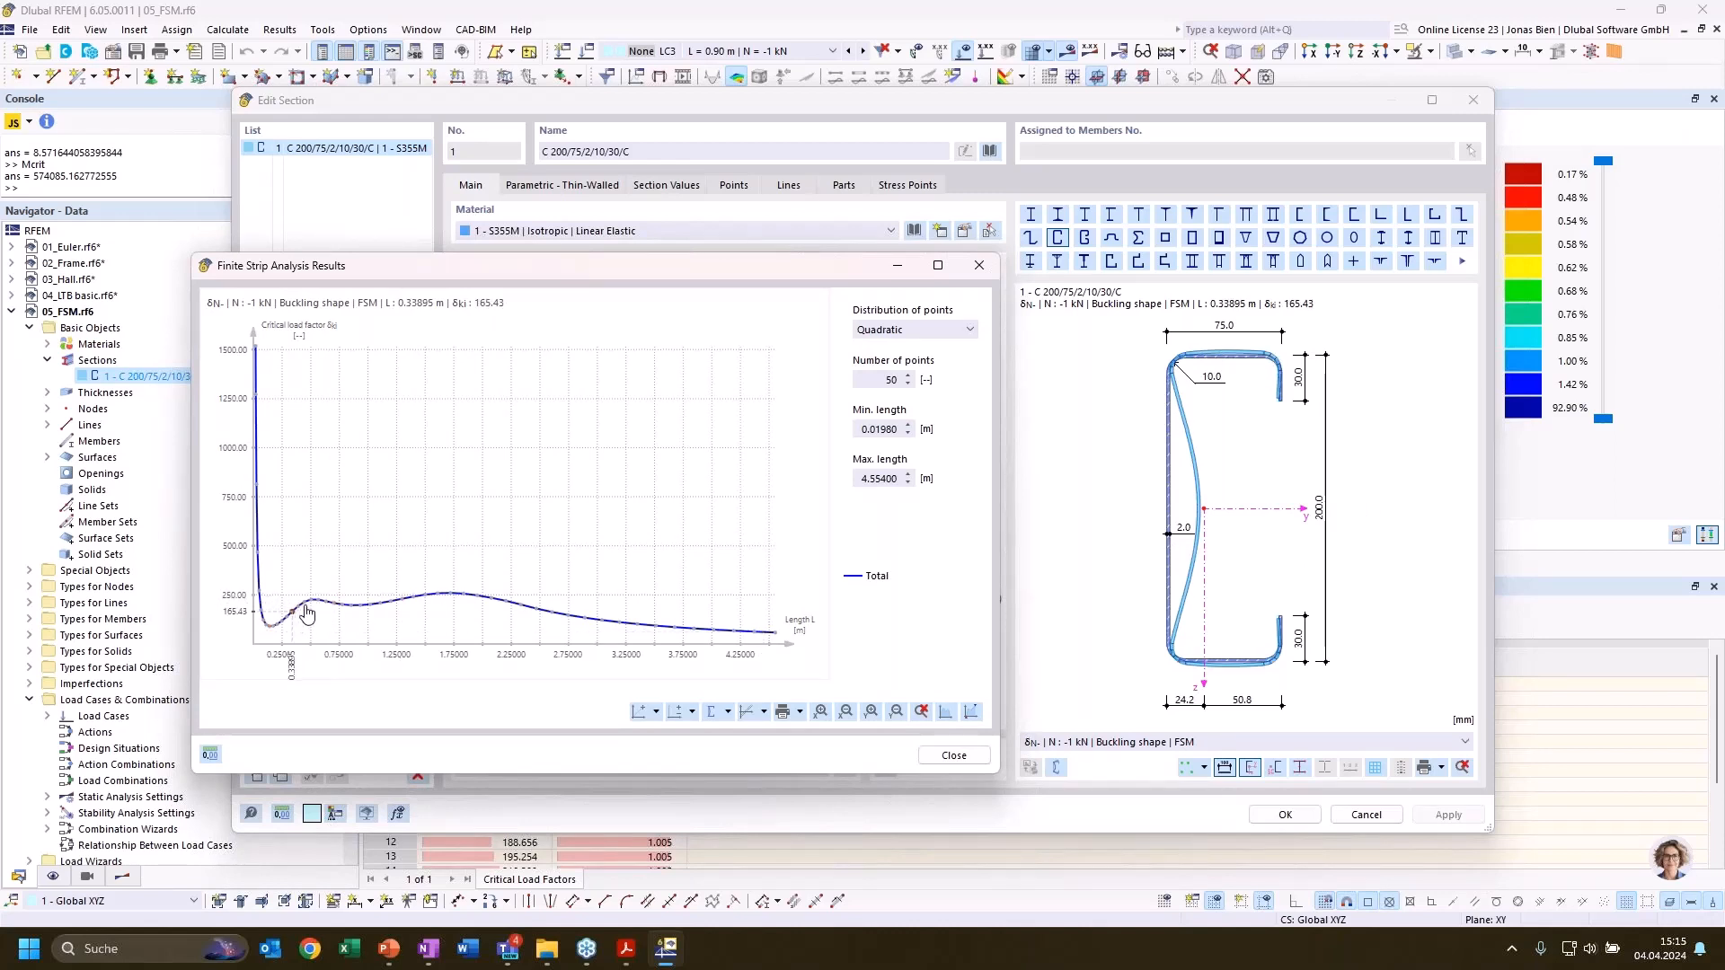
{"action": "left_click", "coordinate": [351, 616]}
{"action": "left_click", "coordinate": [375, 615]}
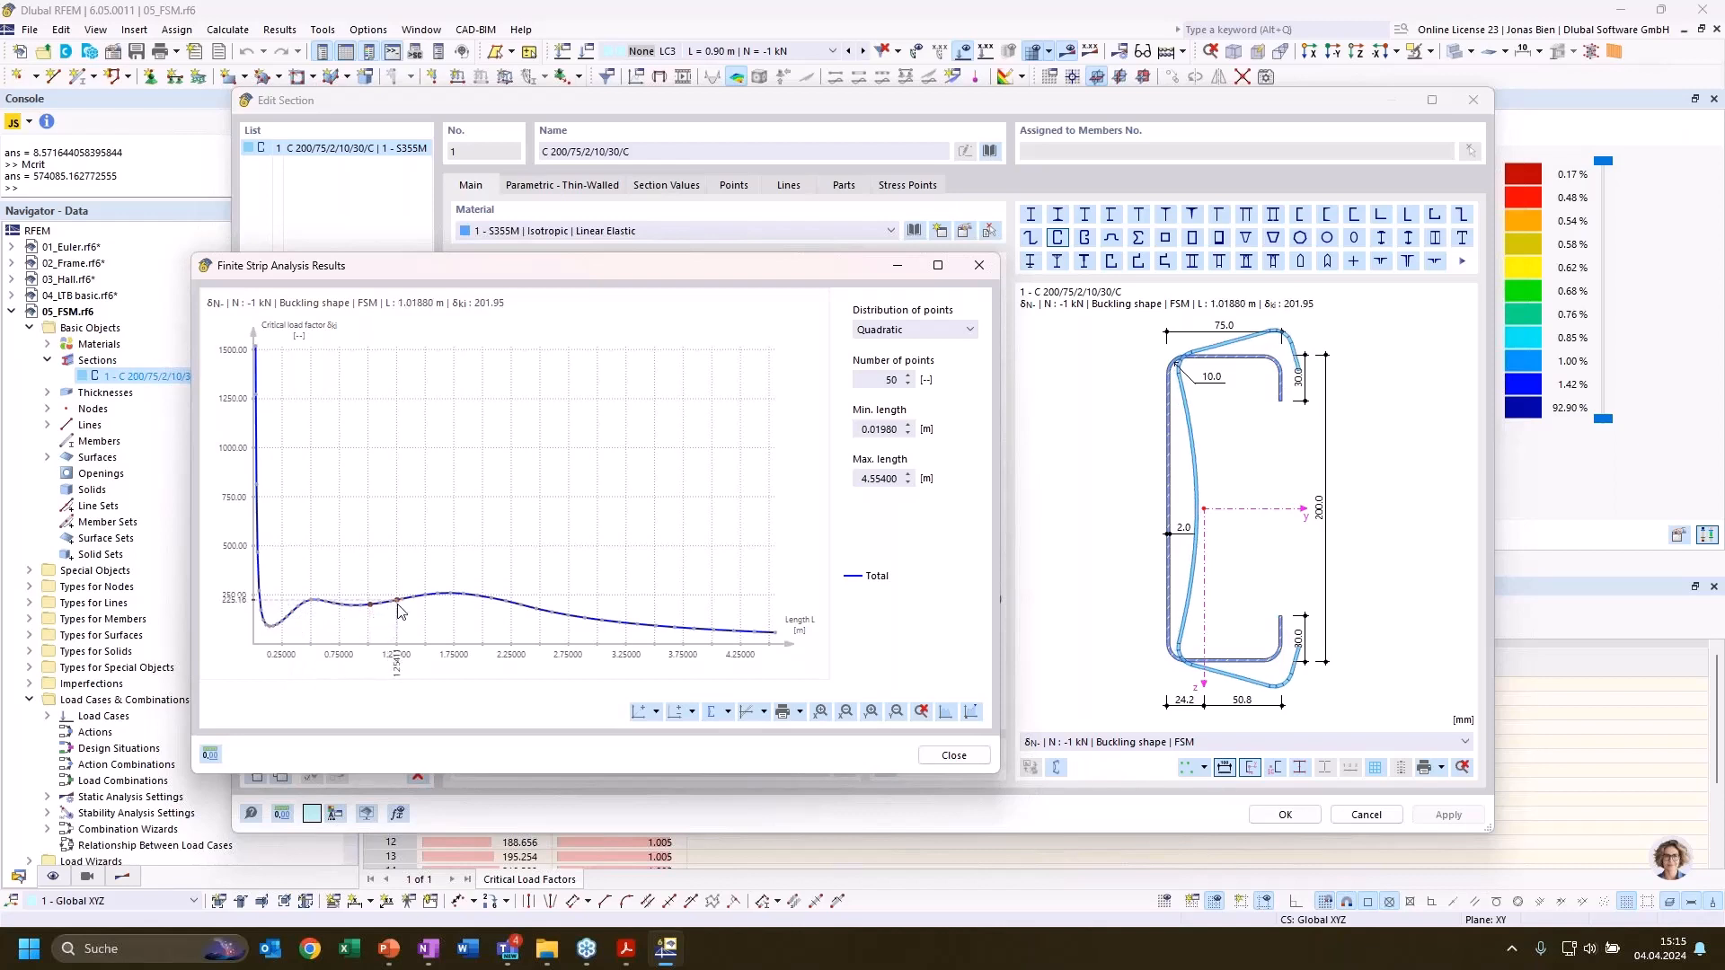
Examine the buckling shapes on the total curve at lengths of 1.30, 1.61 and 2.20 m
{"action": "left_click", "coordinate": [363, 613]}
{"action": "left_click", "coordinate": [380, 610]}
{"action": "left_click", "coordinate": [405, 608]}
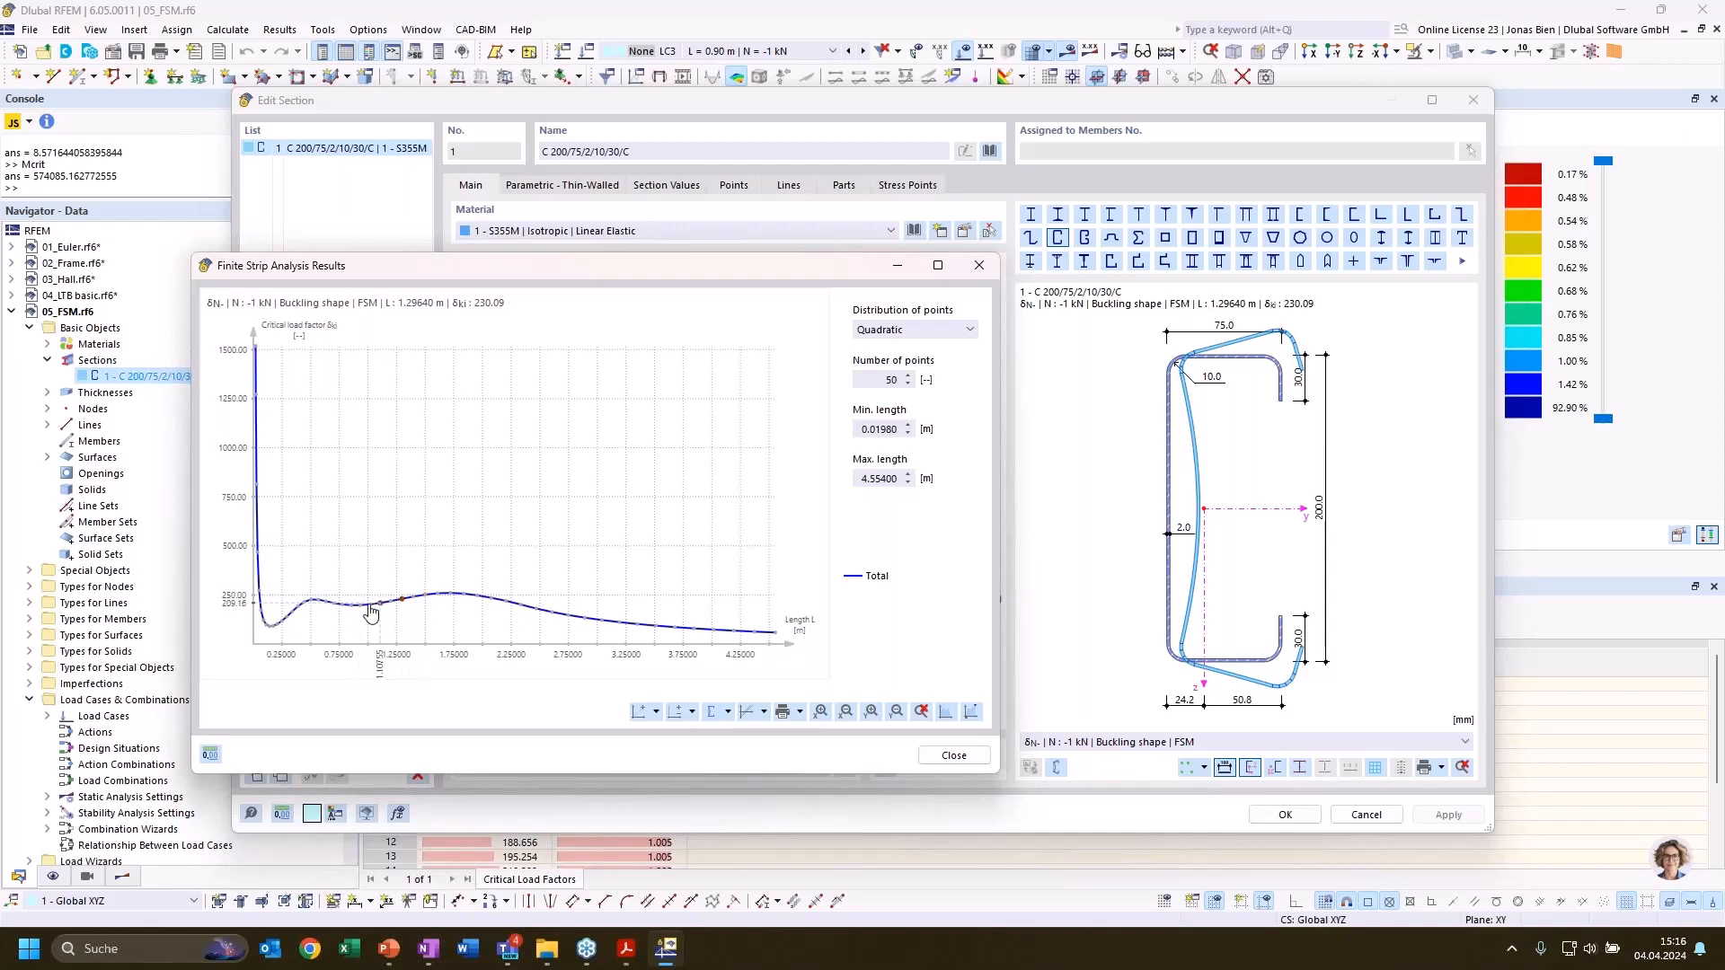
{"action": "left_click", "coordinate": [439, 601]}
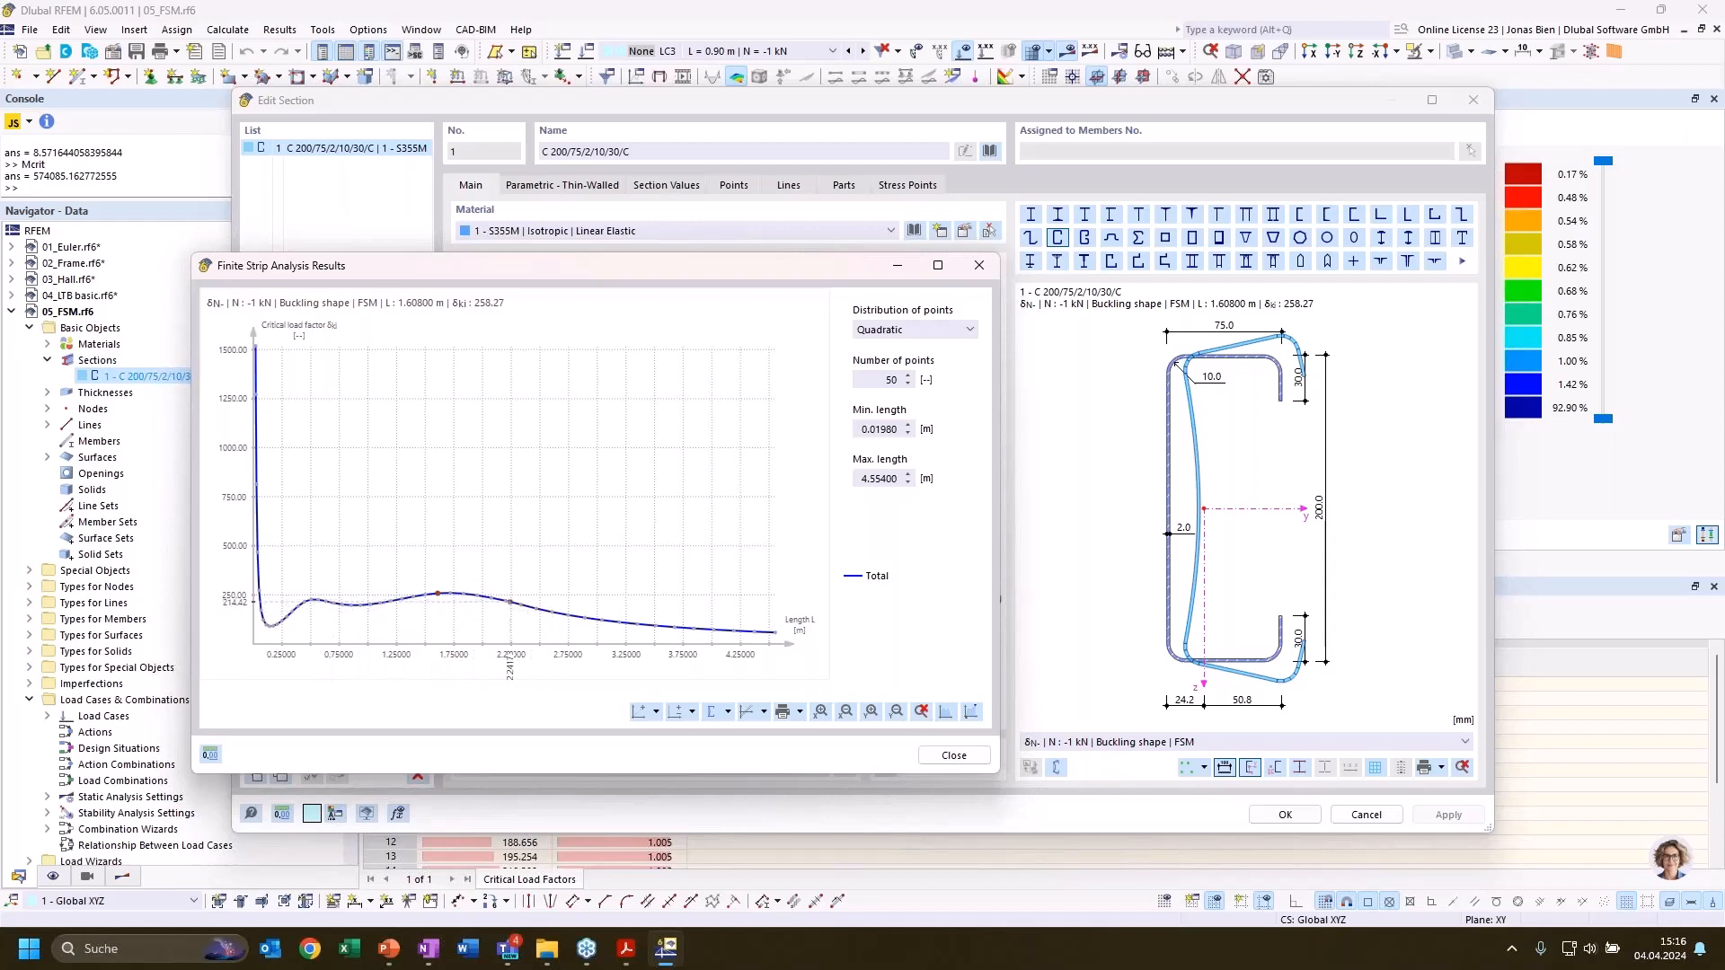
{"action": "left_click", "coordinate": [506, 602]}
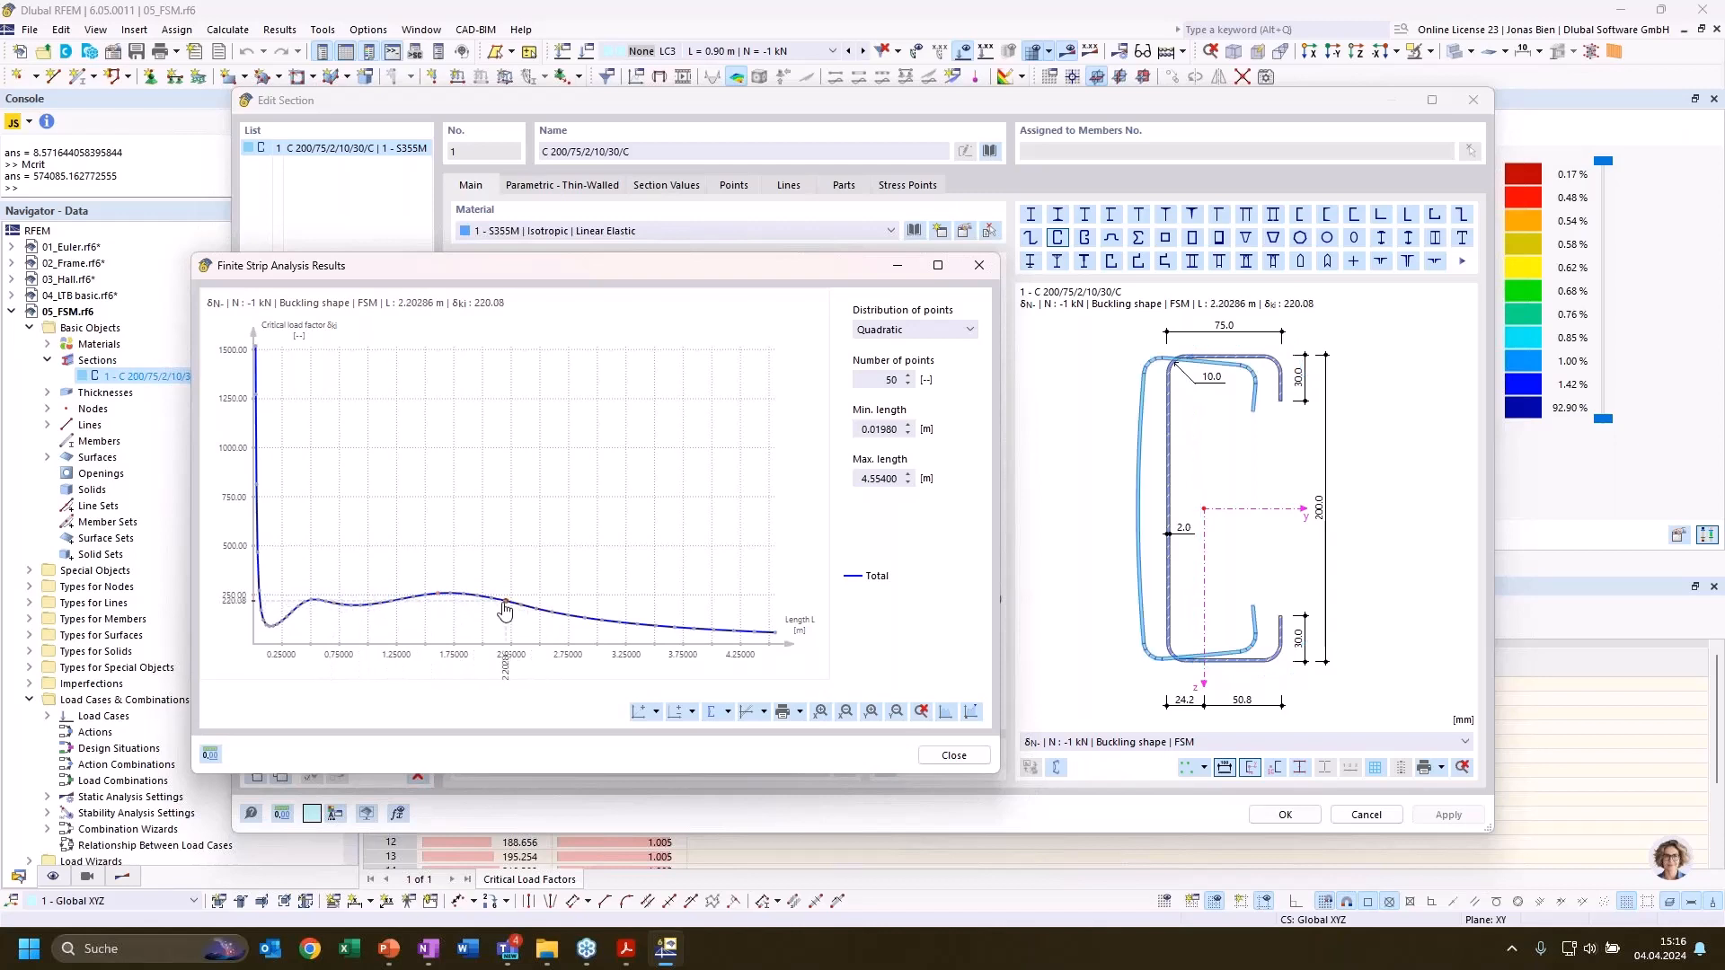
Compare the buckling shapes around the curve's second minimum, at 0.93 and 0.85 m, with those at 2.61 and 3.68 m
{"action": "left_click", "coordinate": [359, 614]}
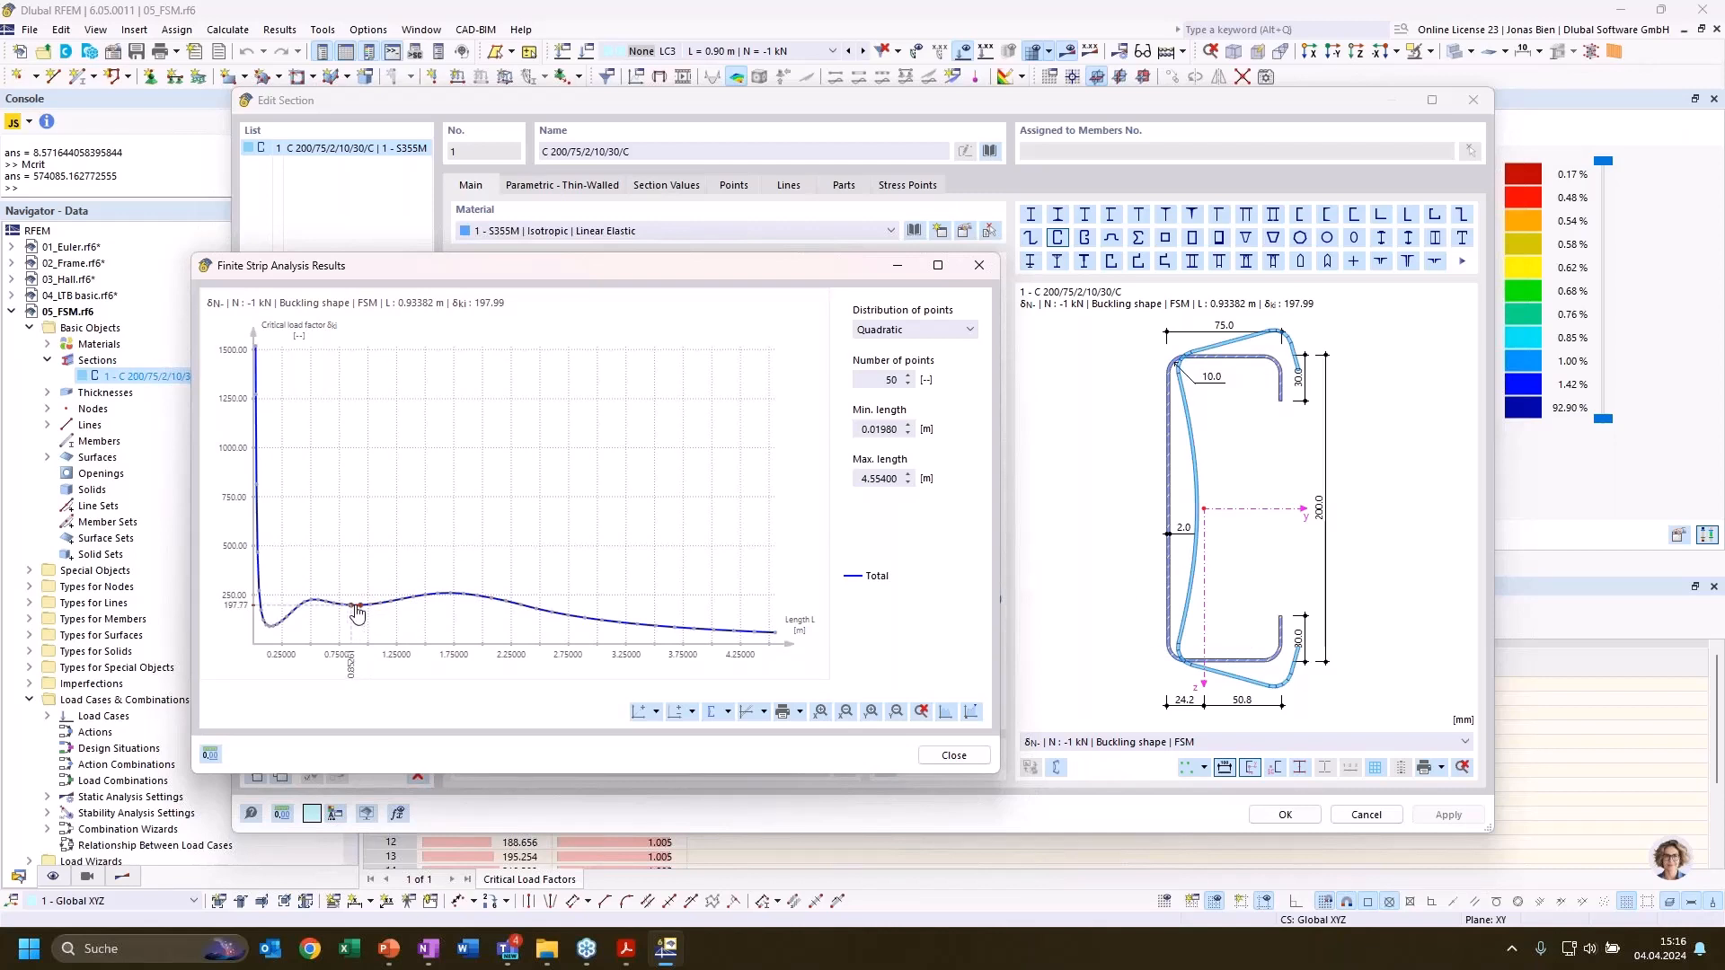
{"action": "left_click", "coordinate": [357, 613]}
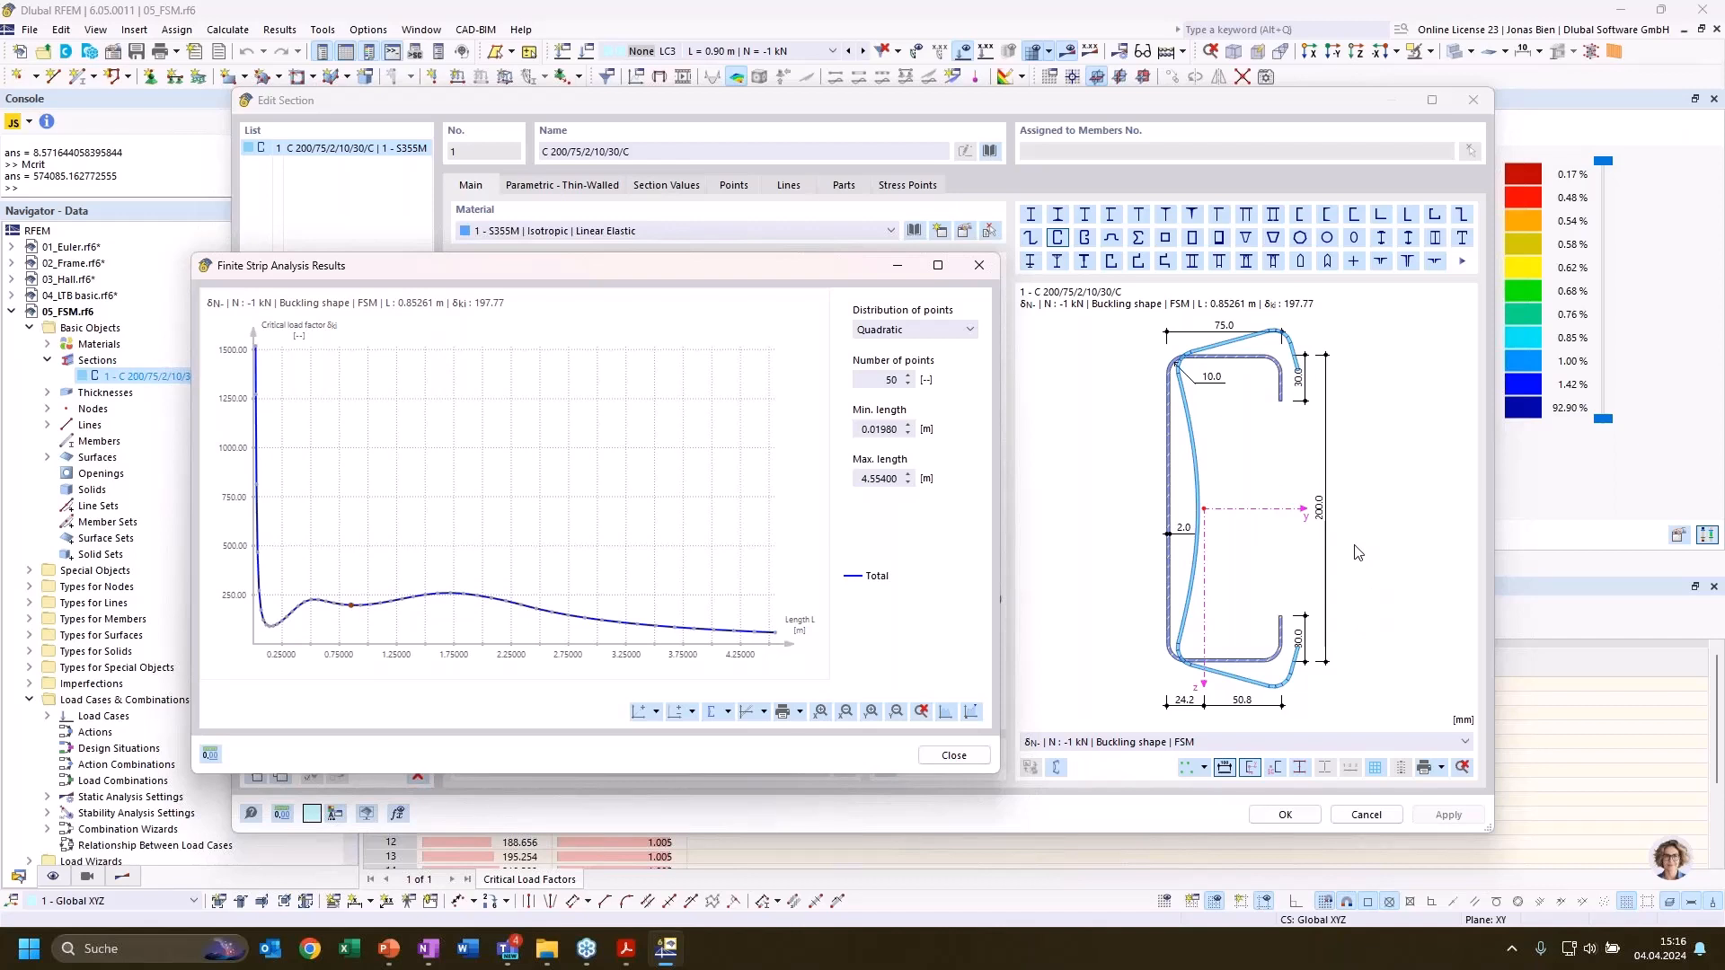
{"action": "left_click", "coordinate": [551, 611]}
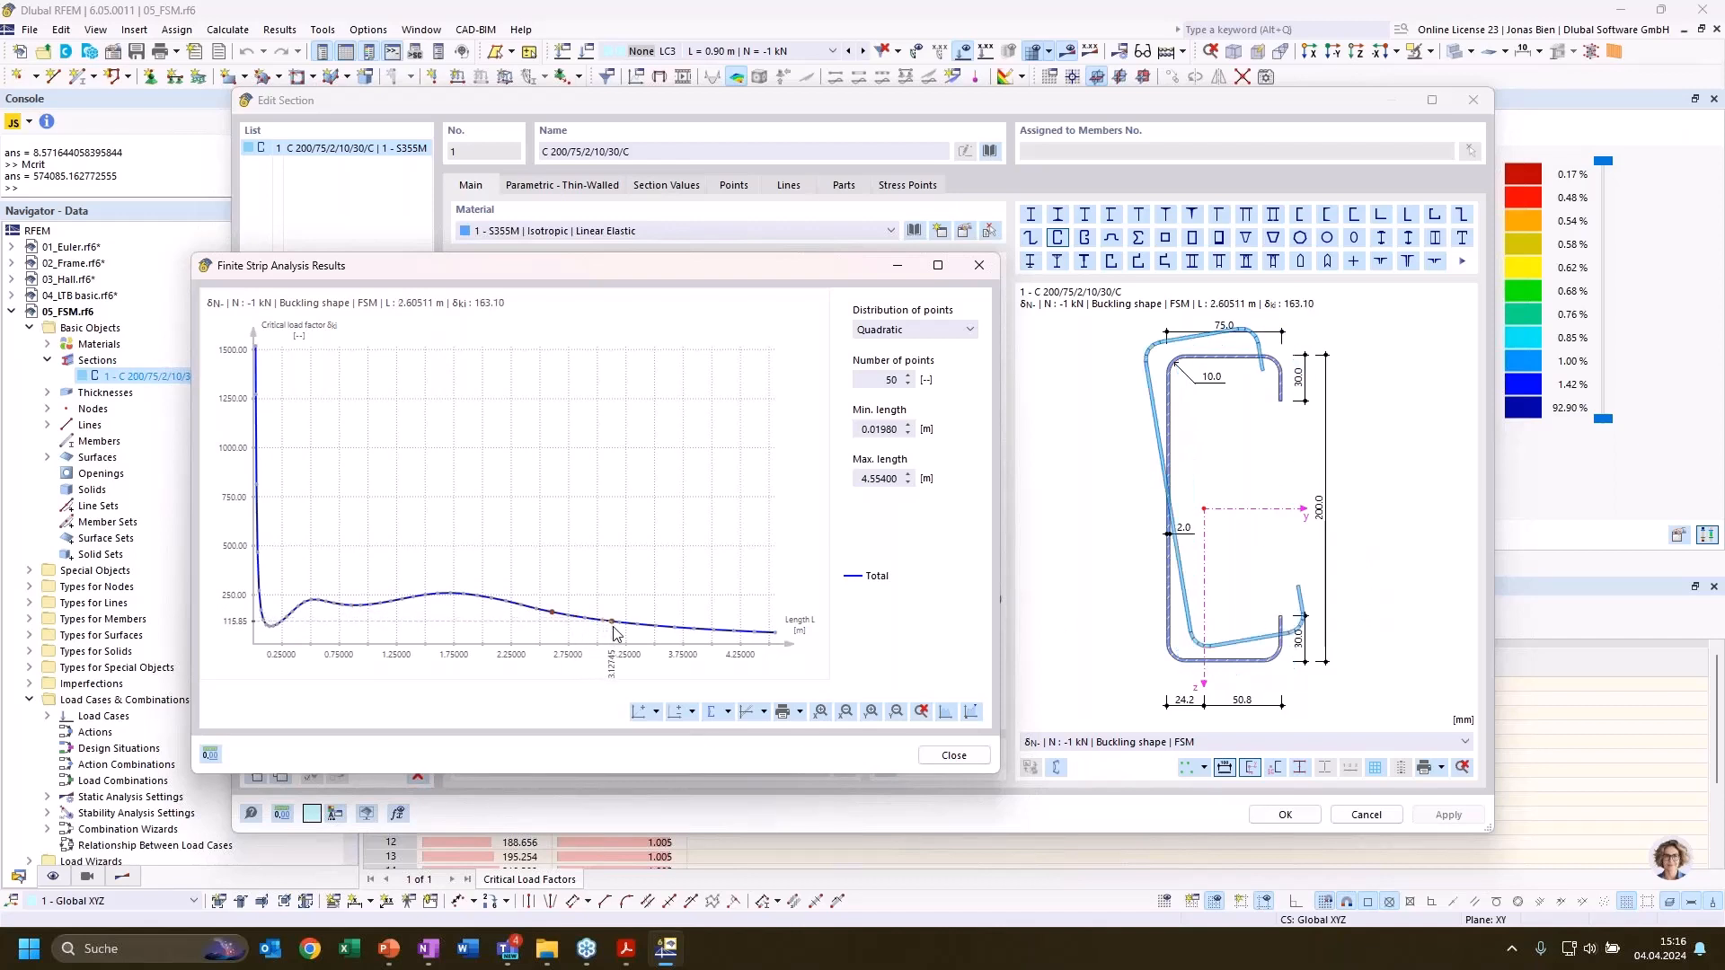
{"action": "left_click", "coordinate": [612, 623]}
{"action": "left_click", "coordinate": [677, 630]}
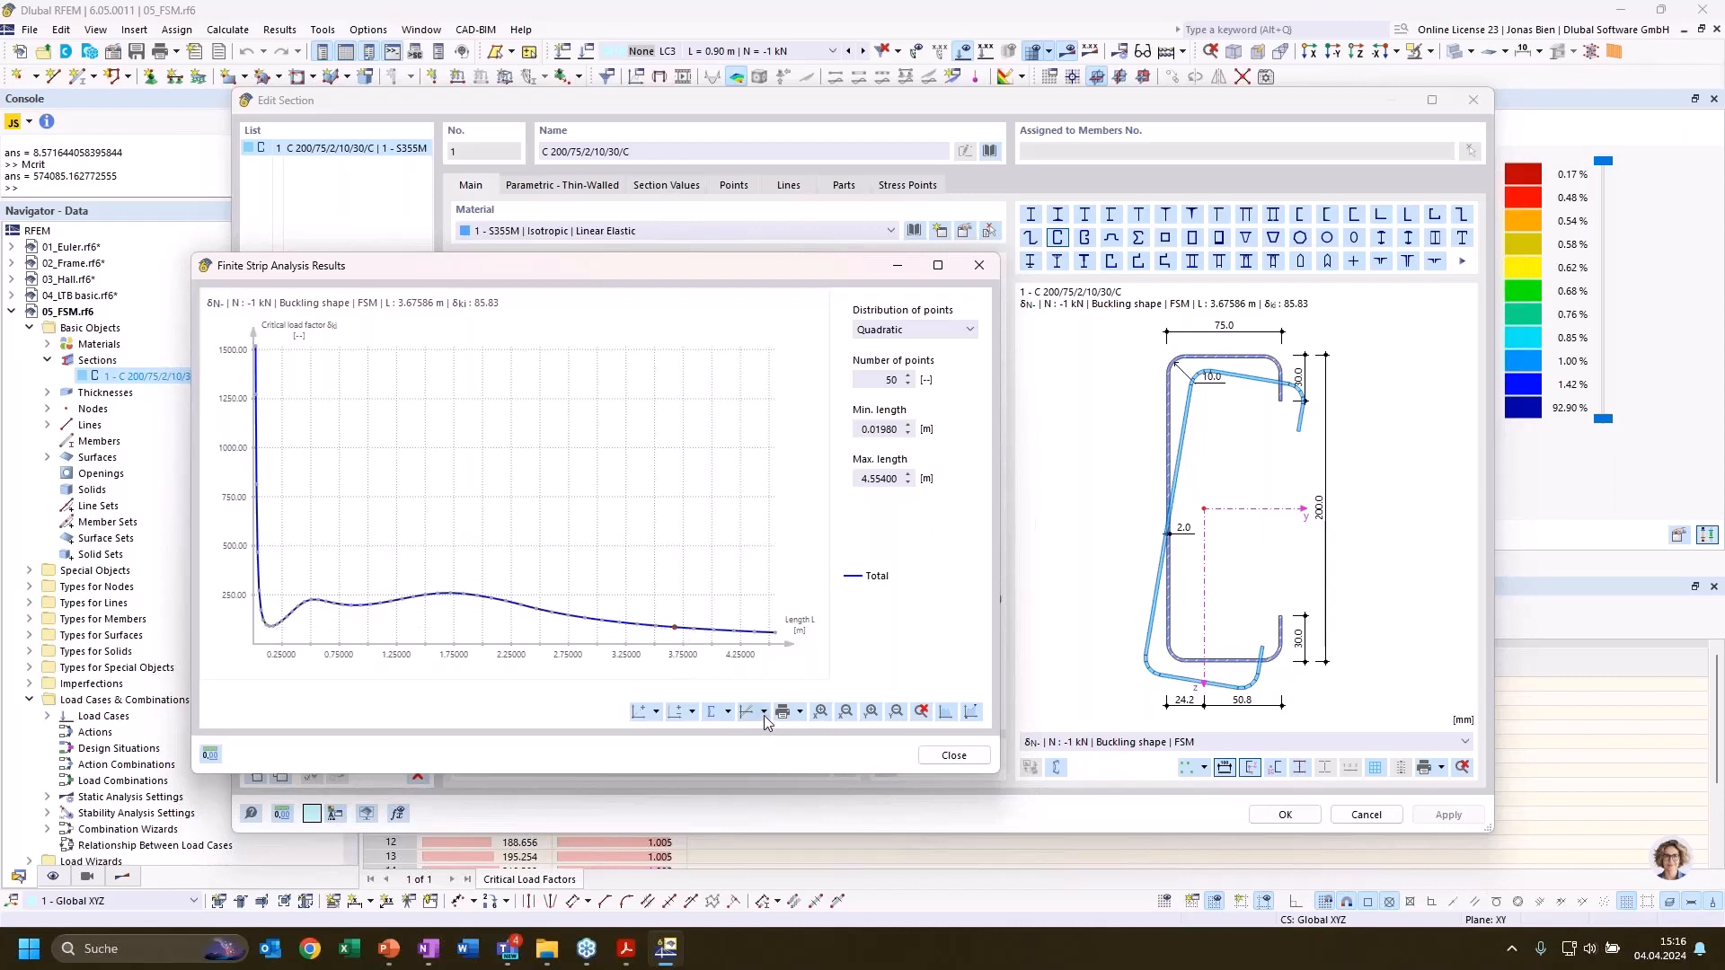
Add the local and distortional curves to the diagram and show the buckling shapes at their minima near 0.14 m and 0.93 m
{"action": "left_click", "coordinate": [727, 713]}
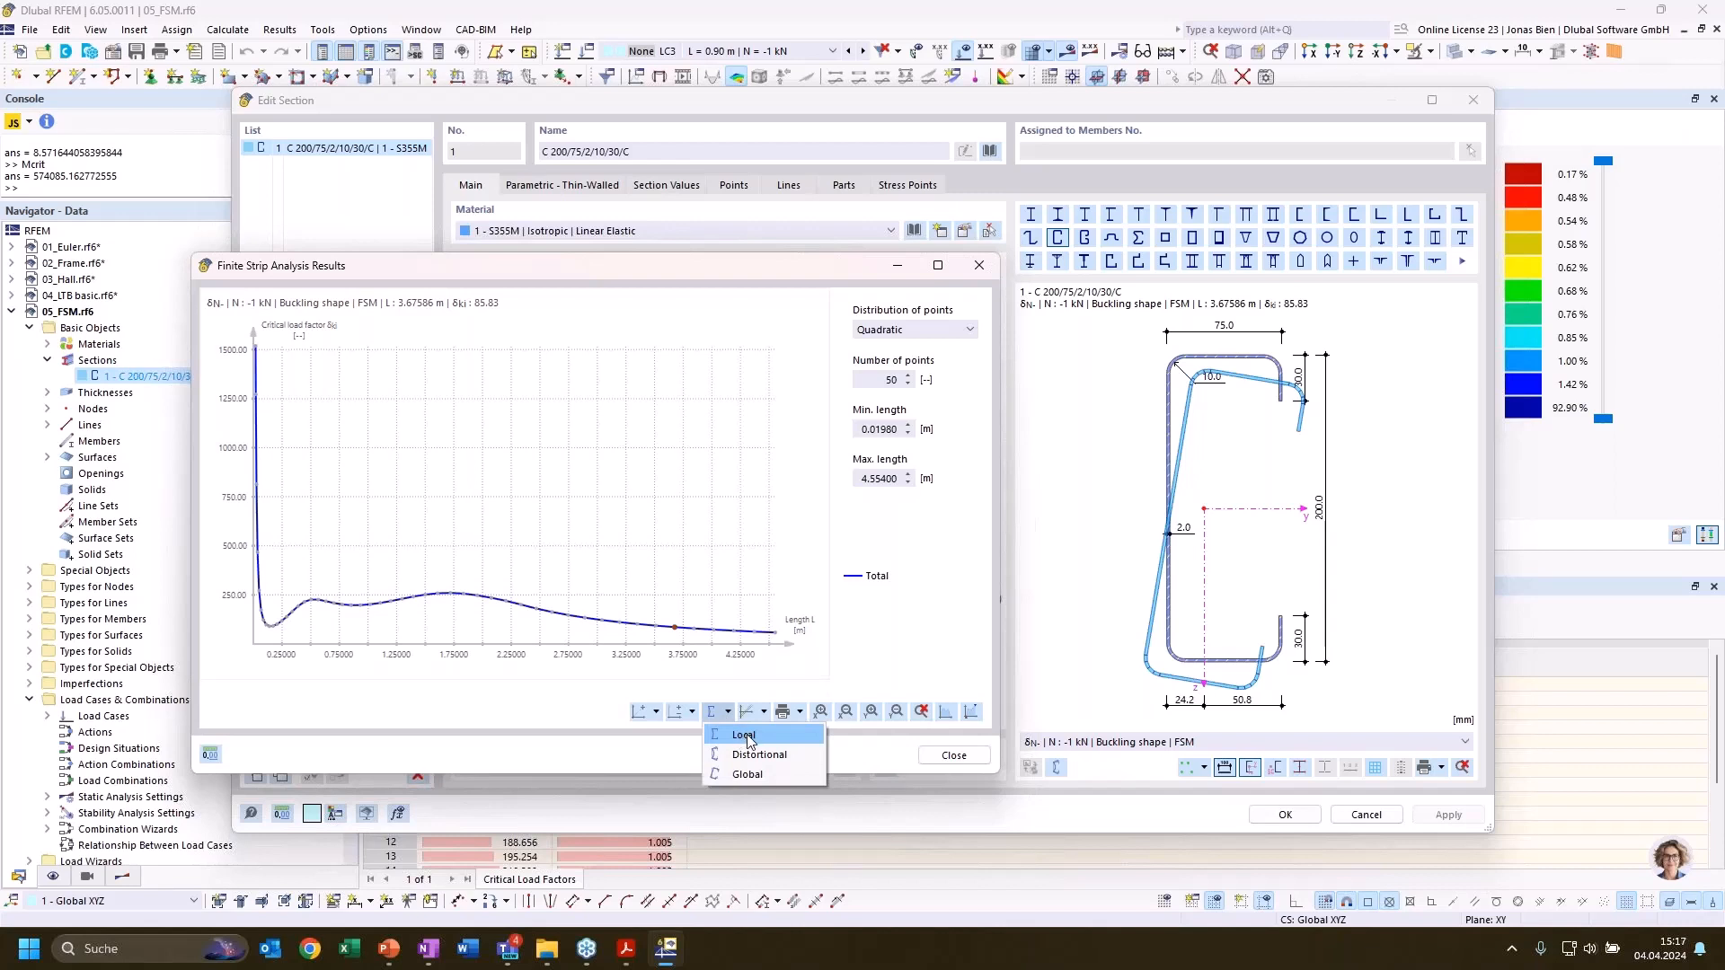
{"action": "left_click", "coordinate": [748, 739]}
{"action": "left_click", "coordinate": [729, 715]}
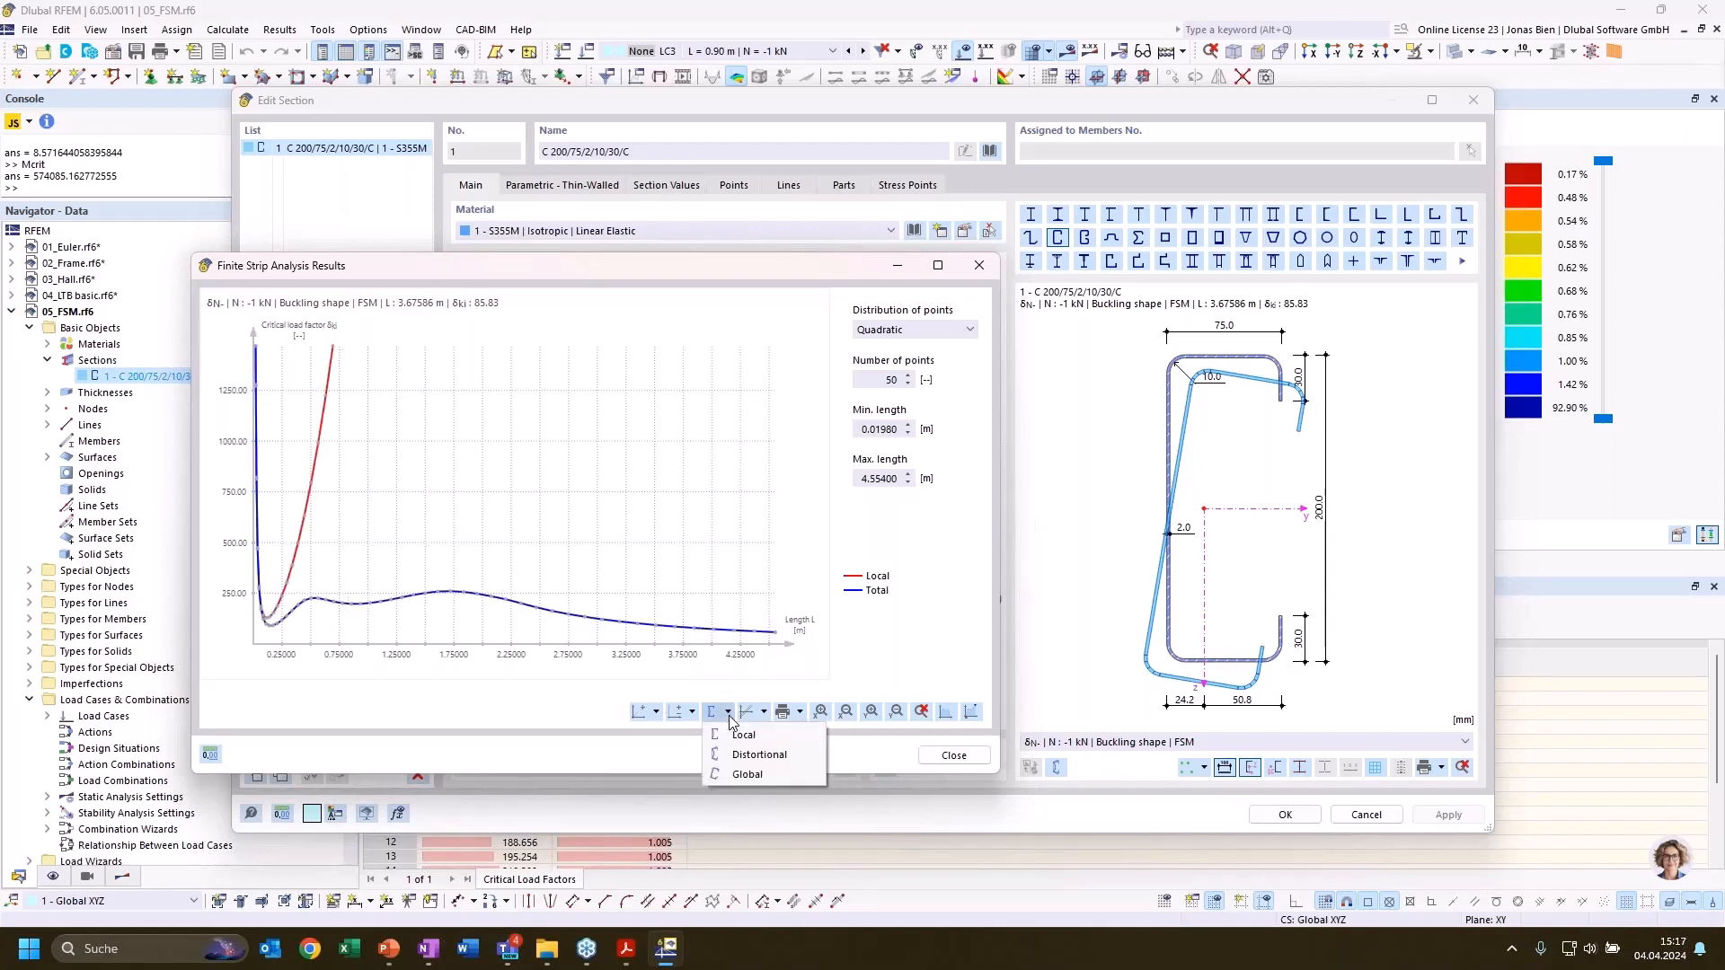
{"action": "left_click", "coordinate": [739, 755]}
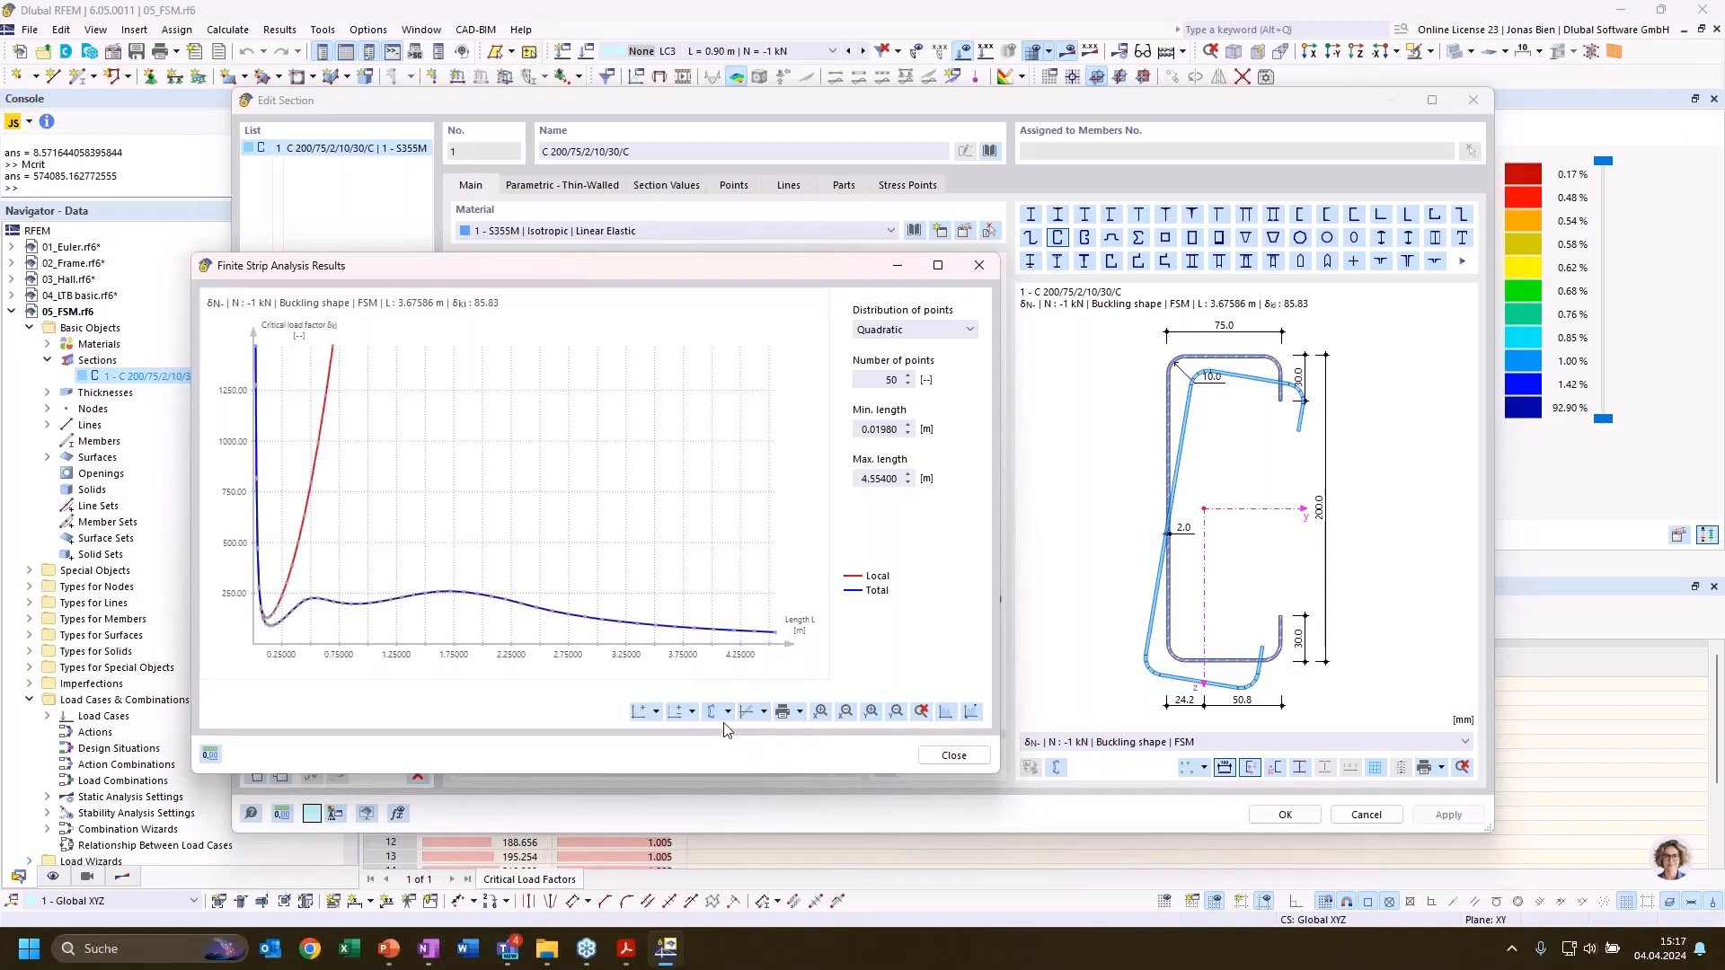
{"action": "left_click", "coordinate": [272, 622]}
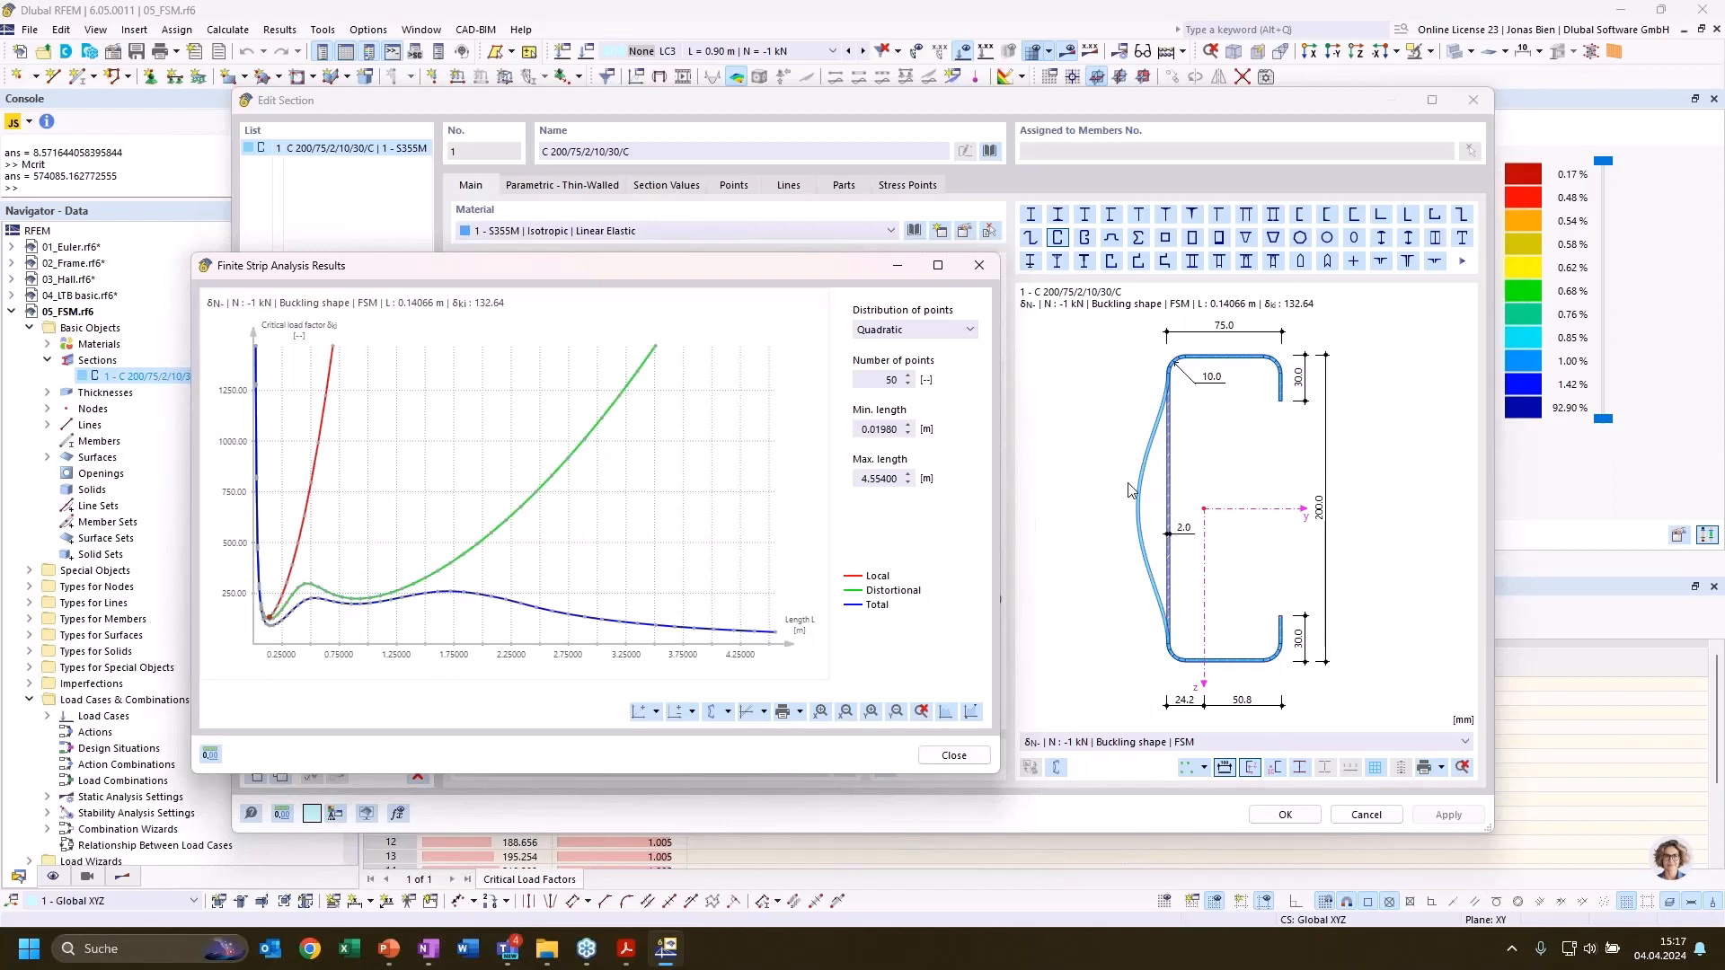
{"action": "left_click", "coordinate": [365, 603]}
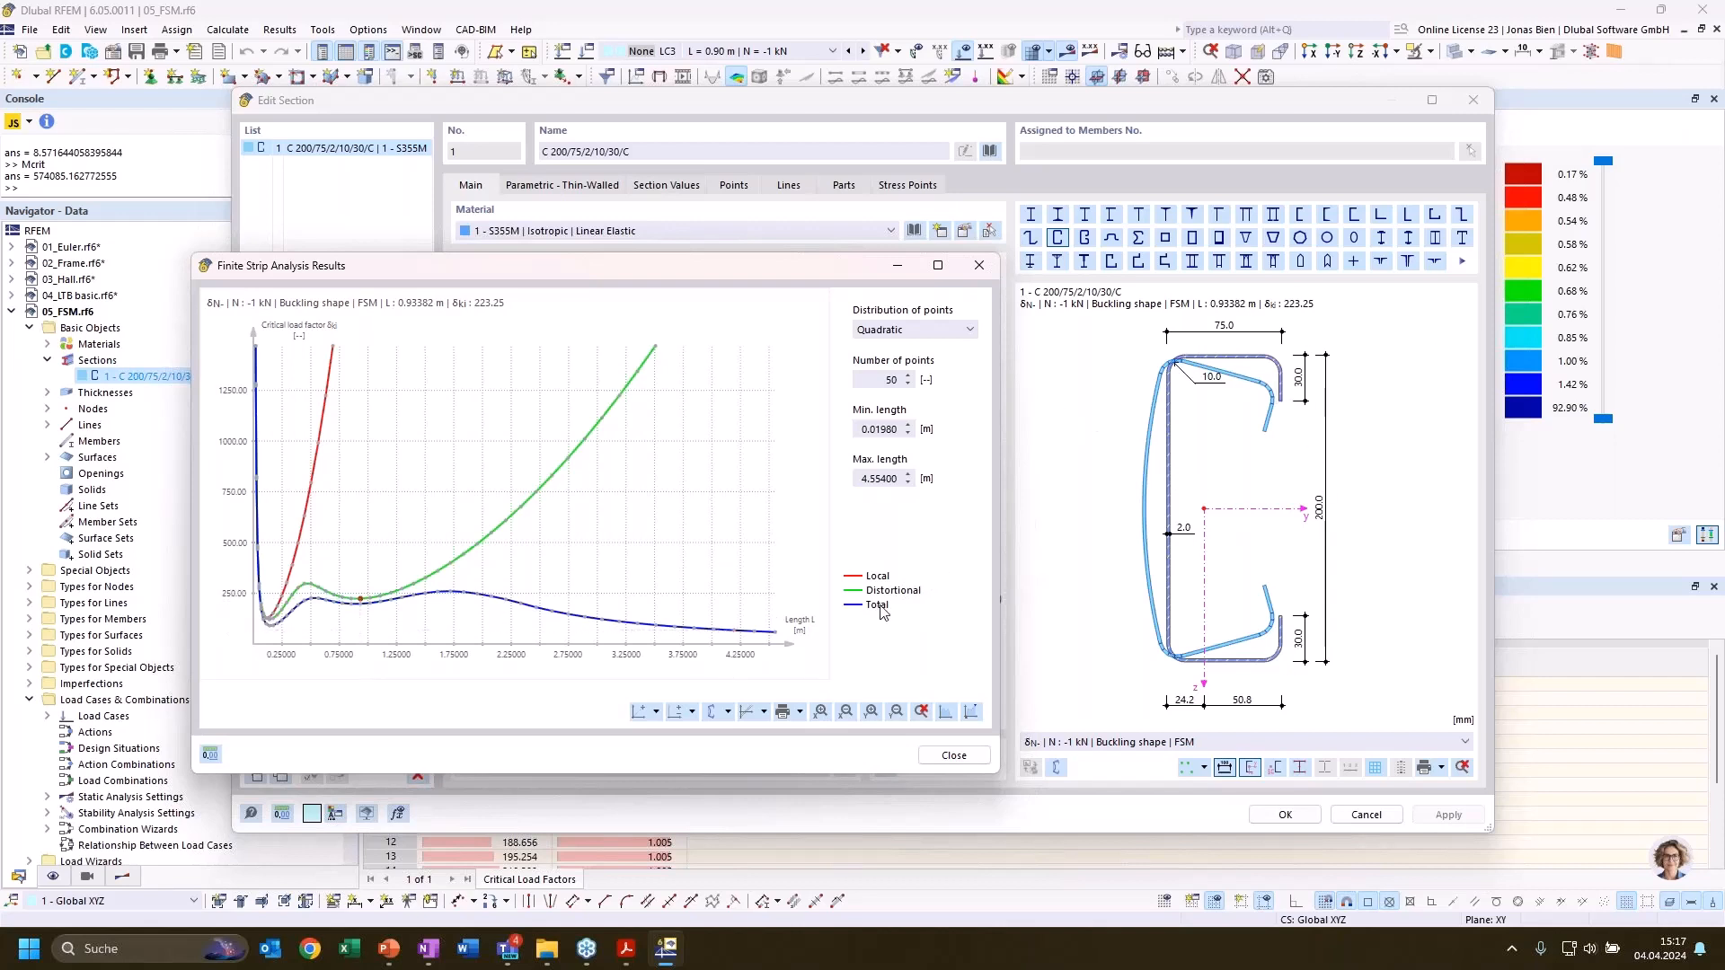
Add the global curve to the diagram and check buckling shapes at several lengths, including 3.19 and 2.61 m
{"action": "left_click", "coordinate": [728, 713]}
{"action": "left_click", "coordinate": [753, 775]}
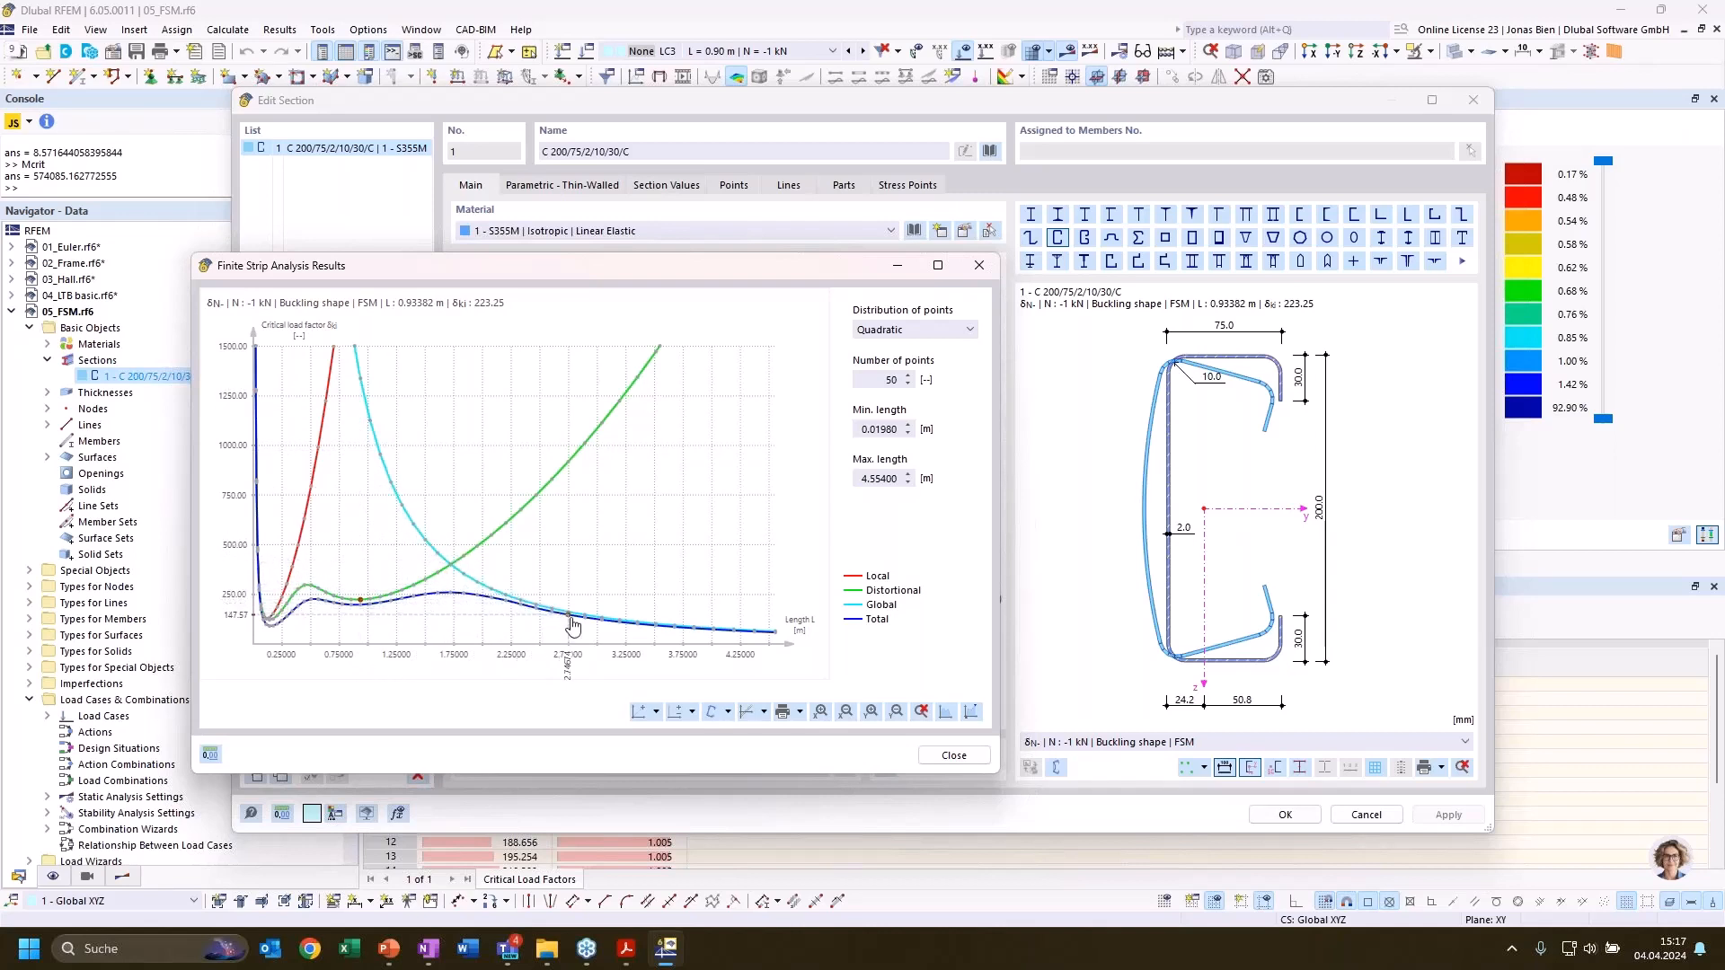
{"action": "left_click", "coordinate": [619, 620]}
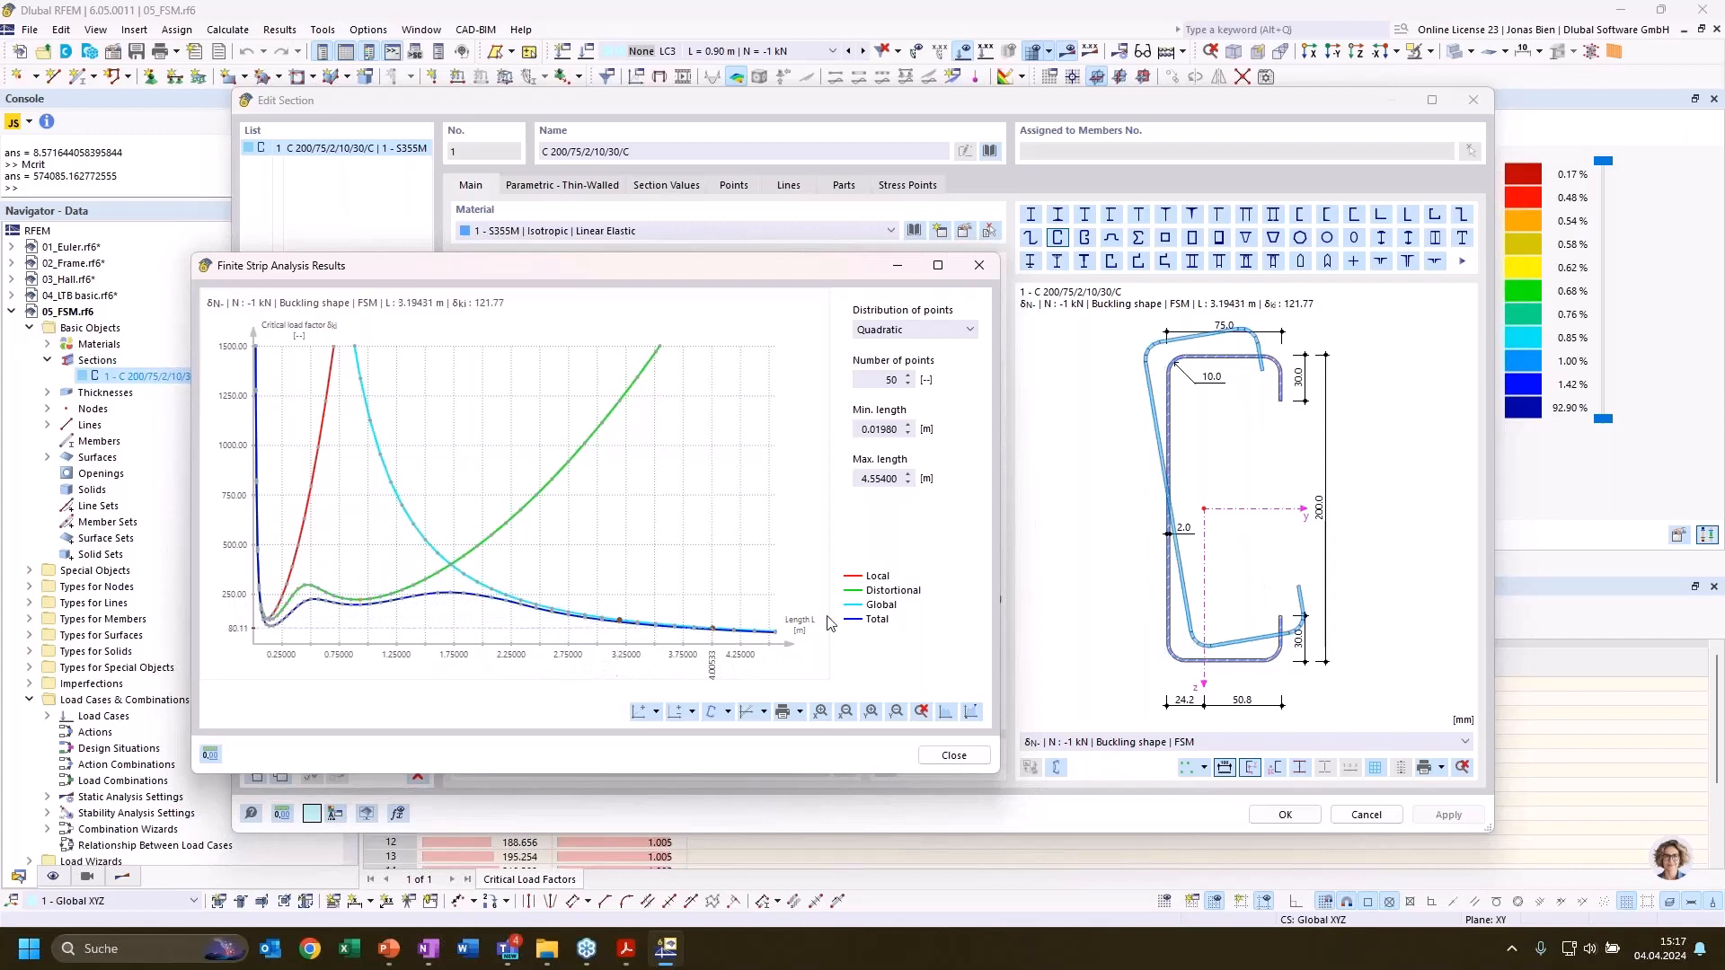
{"action": "left_click", "coordinate": [463, 575]}
{"action": "left_click", "coordinate": [491, 591]}
{"action": "left_click", "coordinate": [551, 612]}
Switch the buckling shape at L = 2.61 m to the 3D display and inspect it from several angles
{"action": "left_click", "coordinate": [1057, 768]}
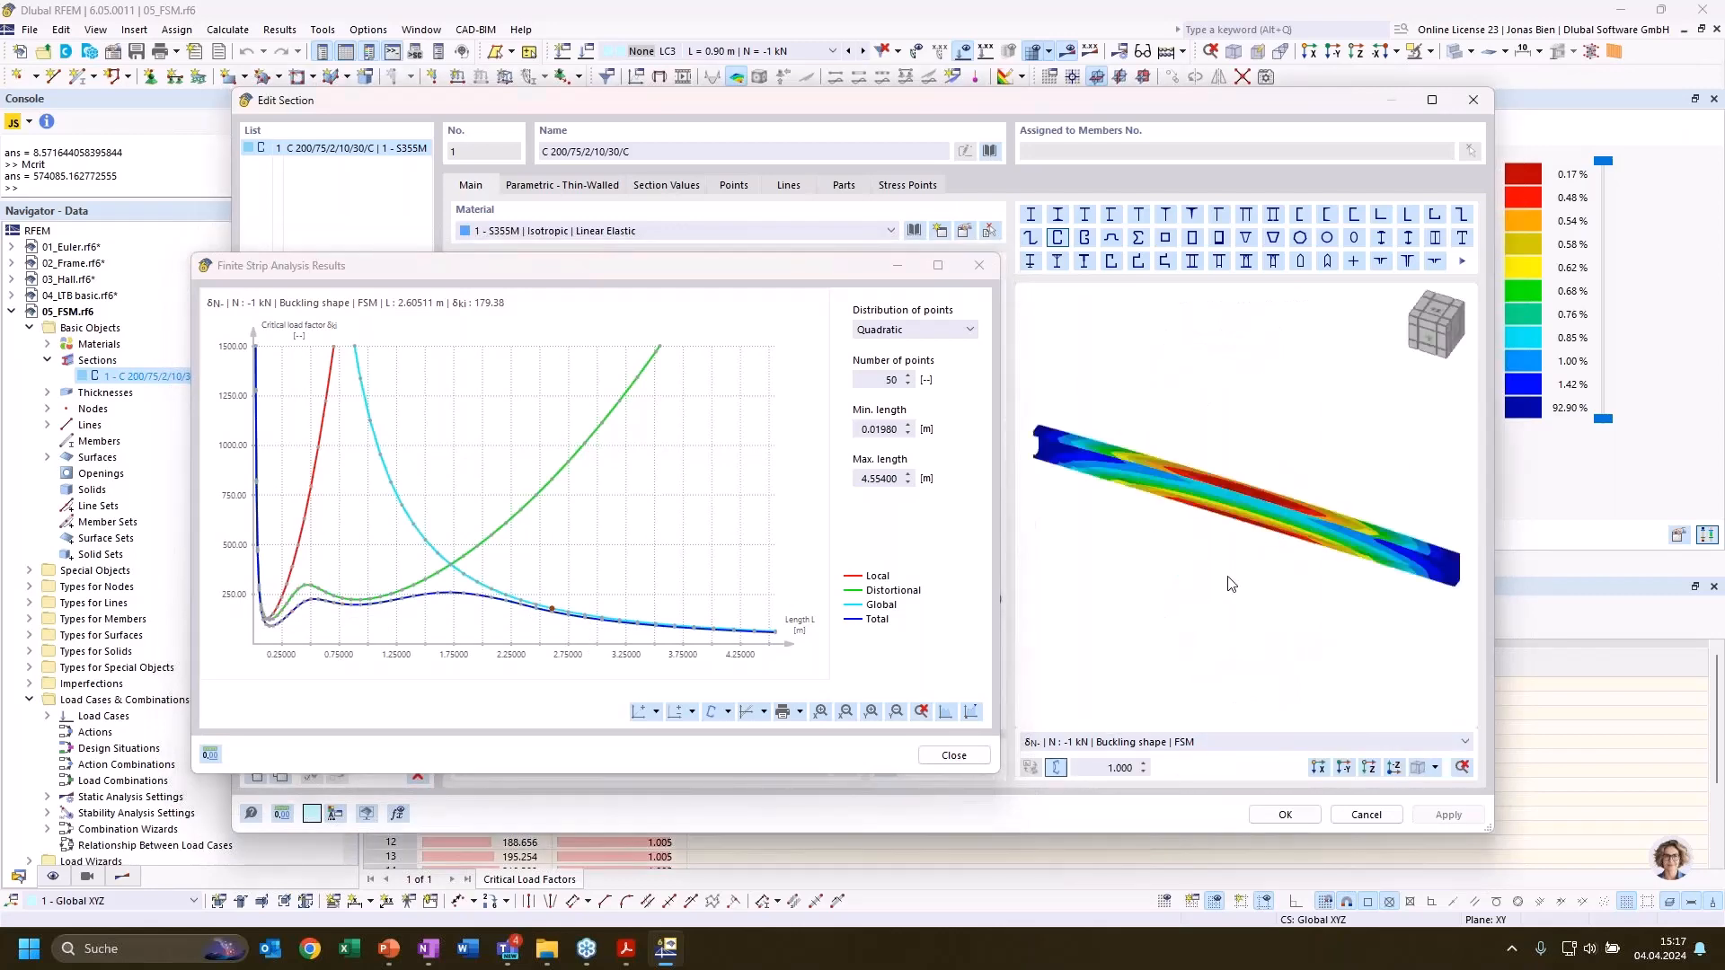
{"action": "middle_click_drag", "start_coordinate": [1222, 539], "coordinate": [1174, 389], "text": "ctrl"}
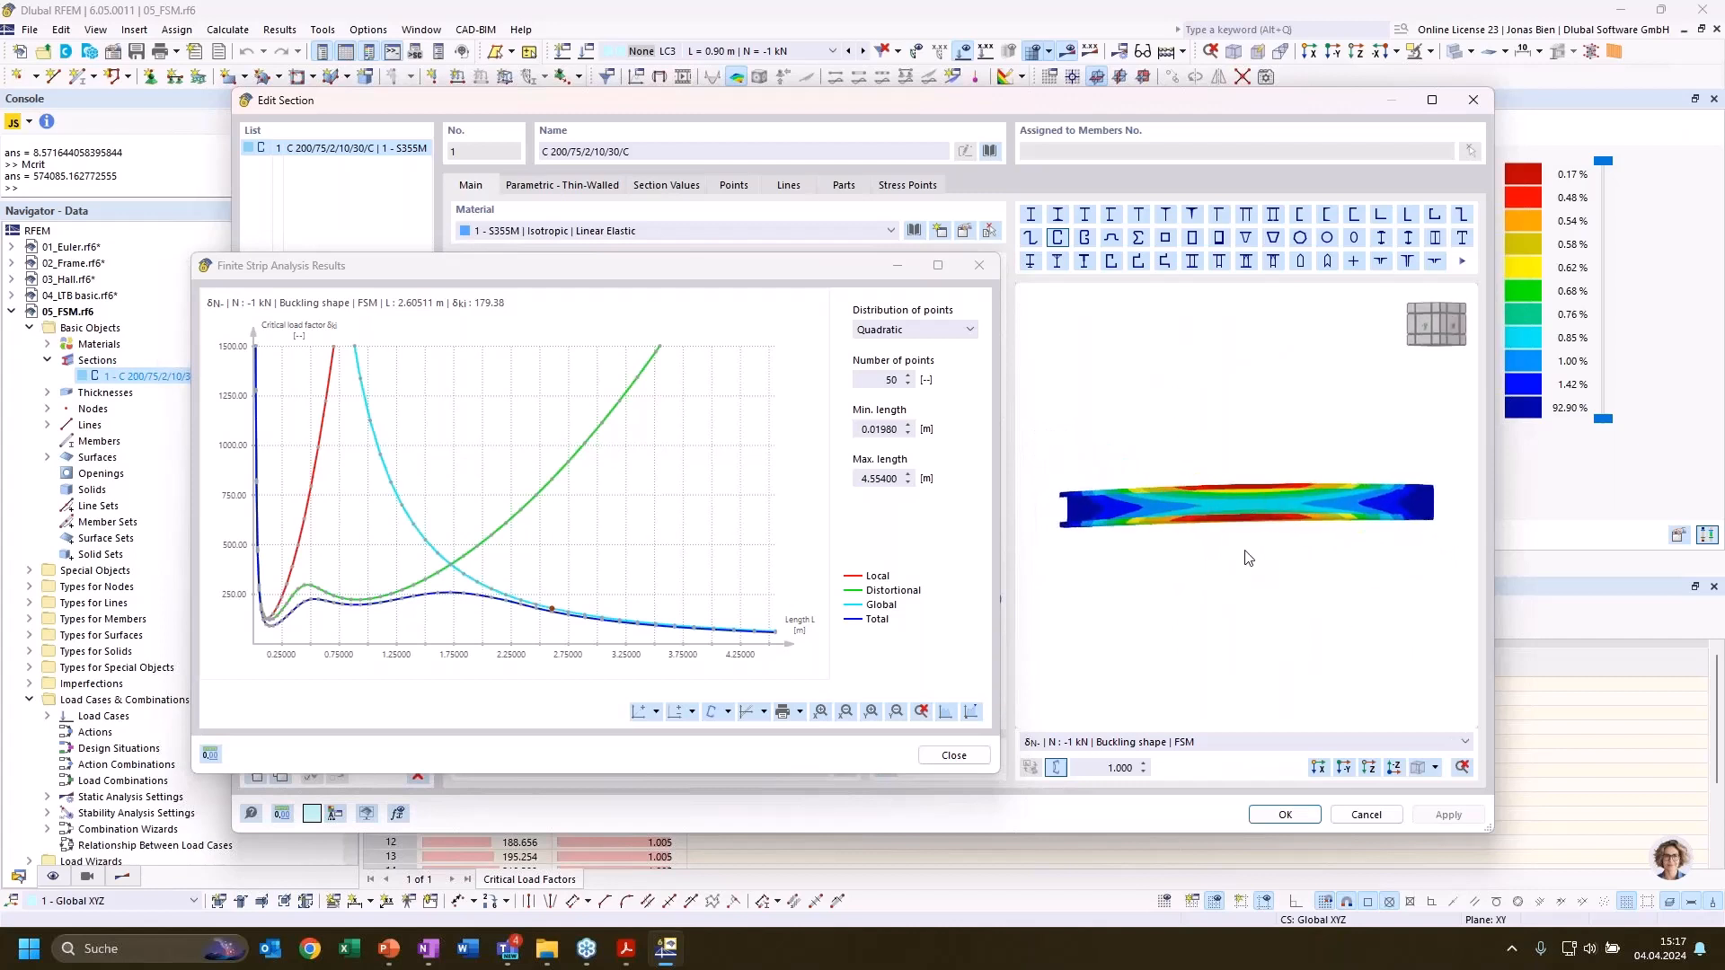
{"action": "middle_click_drag", "start_coordinate": [1248, 558], "coordinate": [1149, 639], "text": "ctrl"}
{"action": "scroll", "coordinate": [1269, 496], "scroll_direction": "up", "scroll_amount": 1}
{"action": "scroll", "coordinate": [1282, 490], "scroll_direction": "up", "scroll_amount": 1}
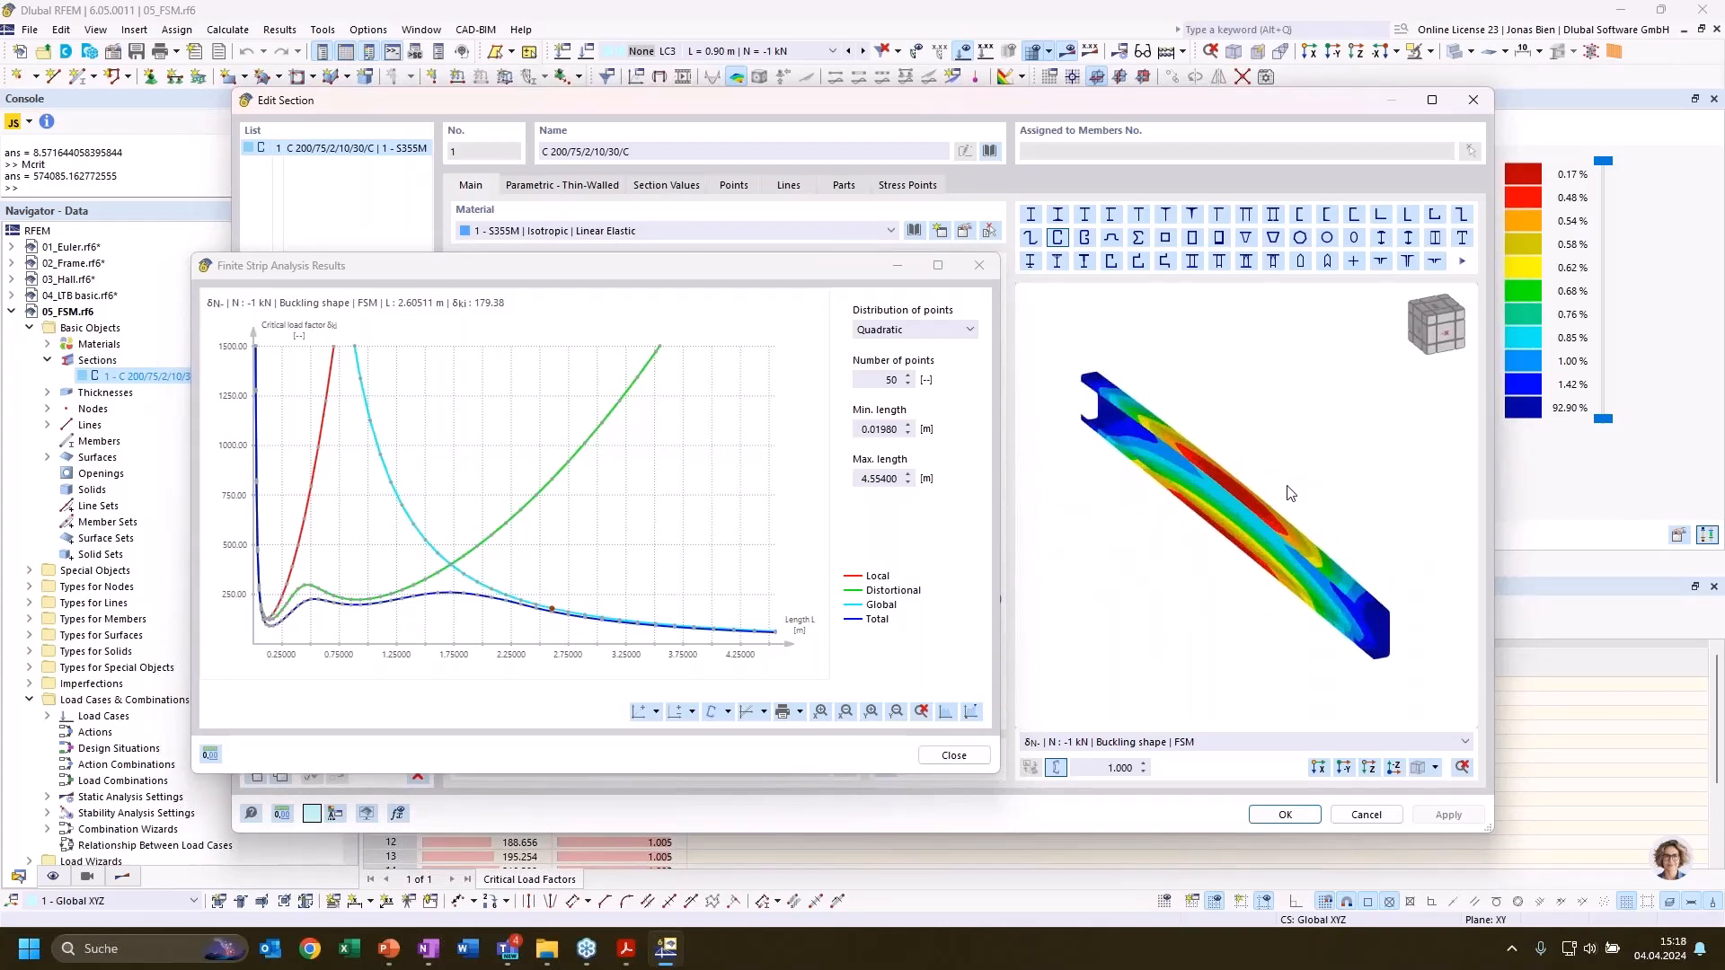
{"action": "middle_click_drag", "start_coordinate": [1273, 494], "coordinate": [1277, 461], "text": "ctrl"}
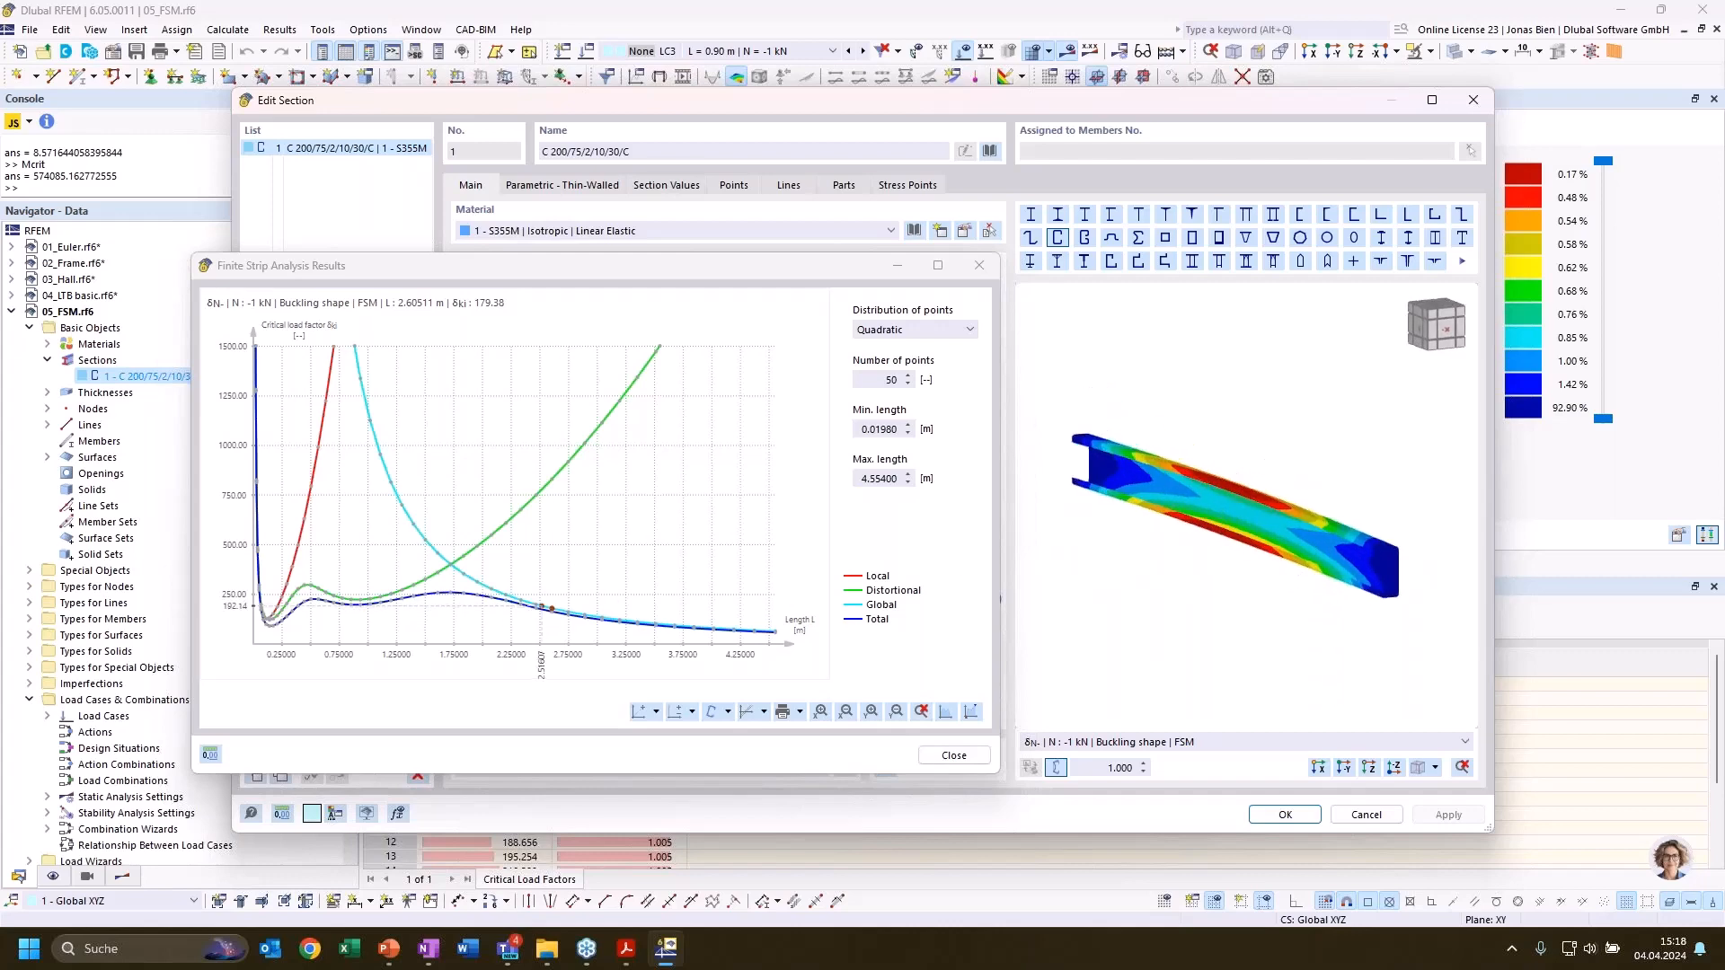
Compare the 3D buckling shapes at lengths 1.50, 0.93, 0.17 and 1.40 m, and open the list of displayable section results
{"action": "left_click", "coordinate": [426, 598]}
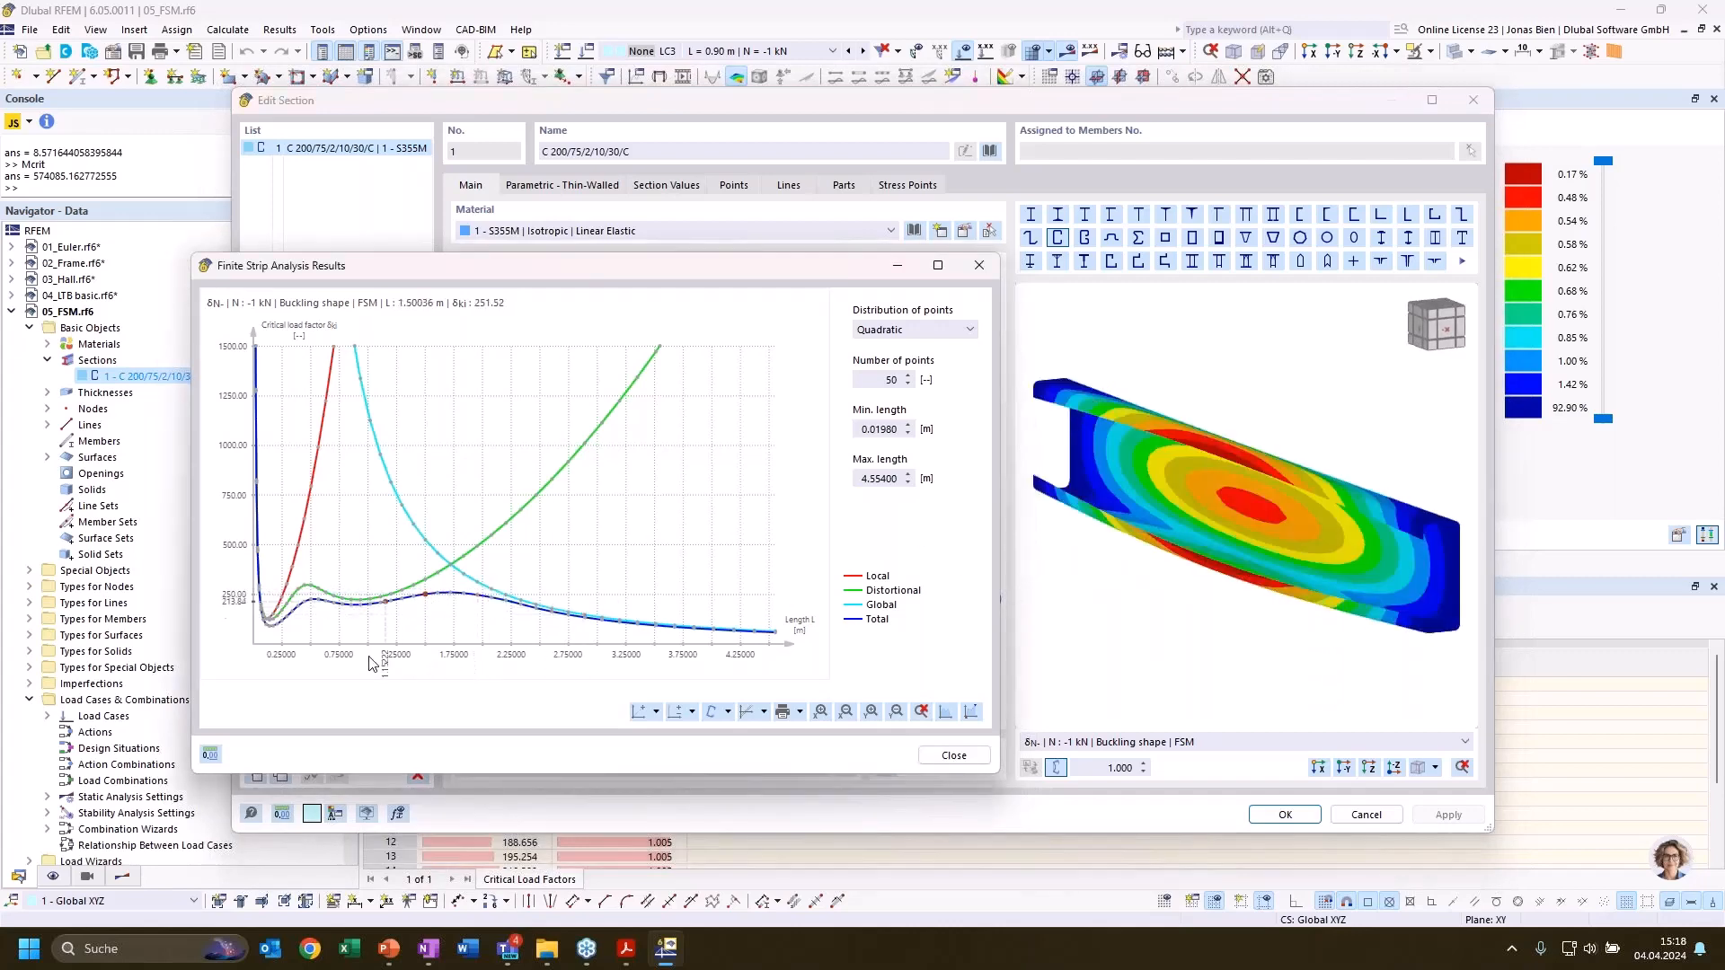
{"action": "left_click", "coordinate": [361, 604]}
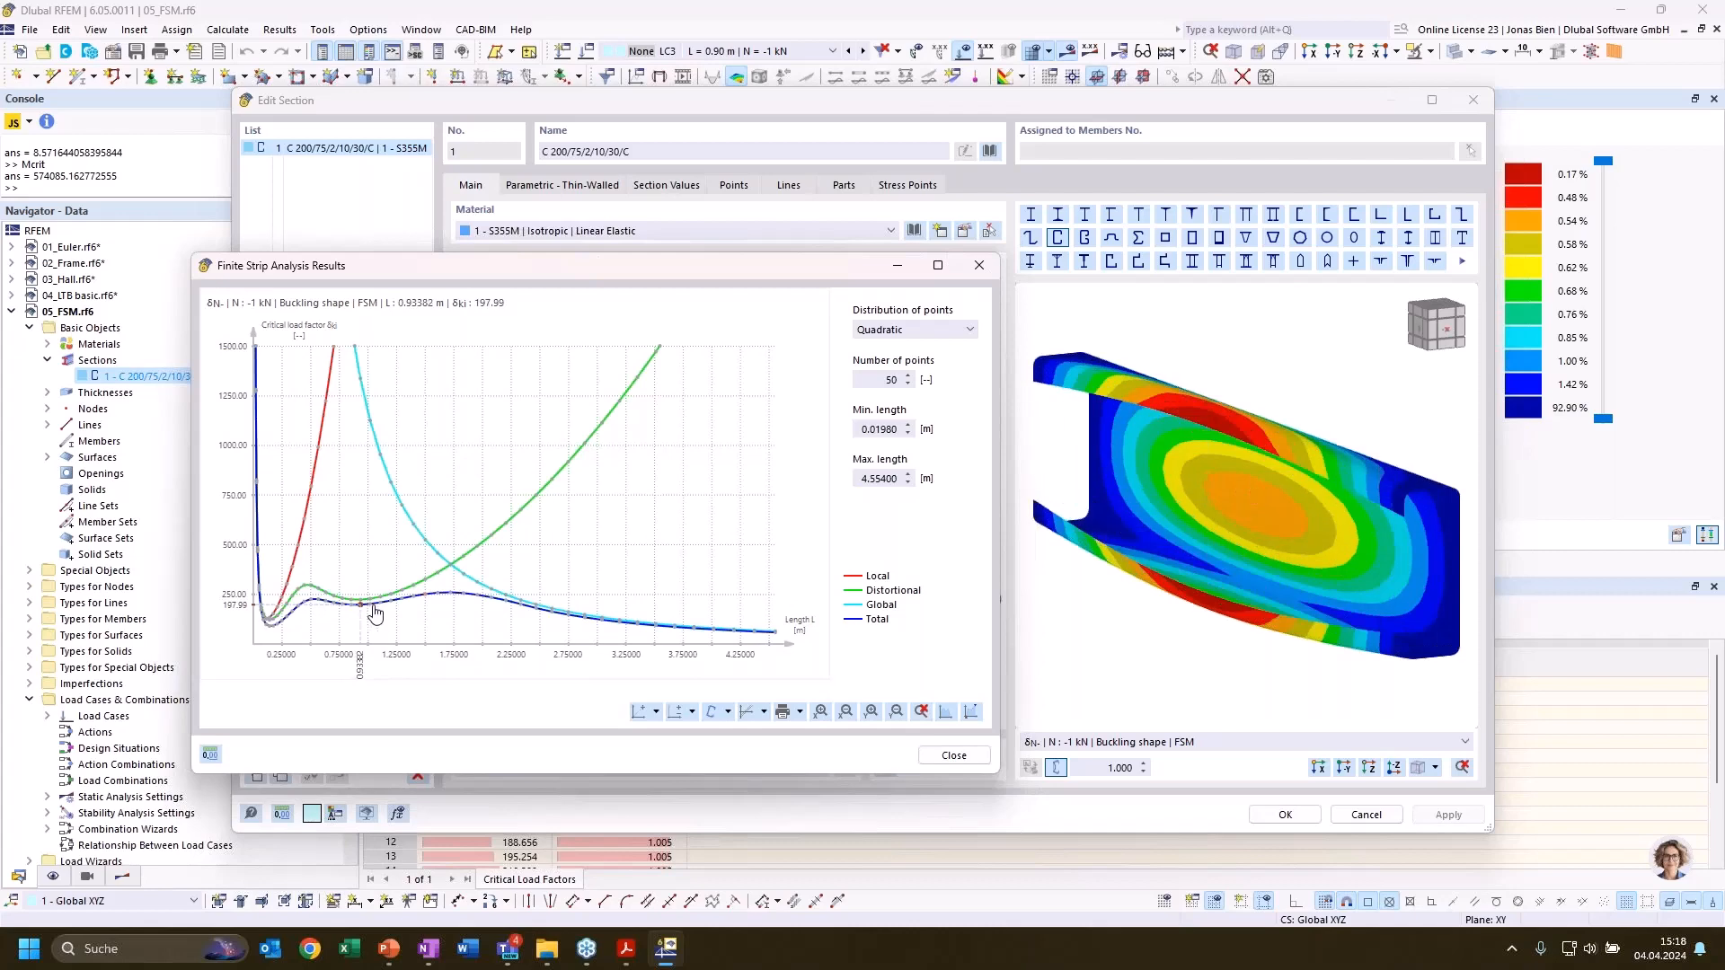
{"action": "left_click", "coordinate": [275, 634]}
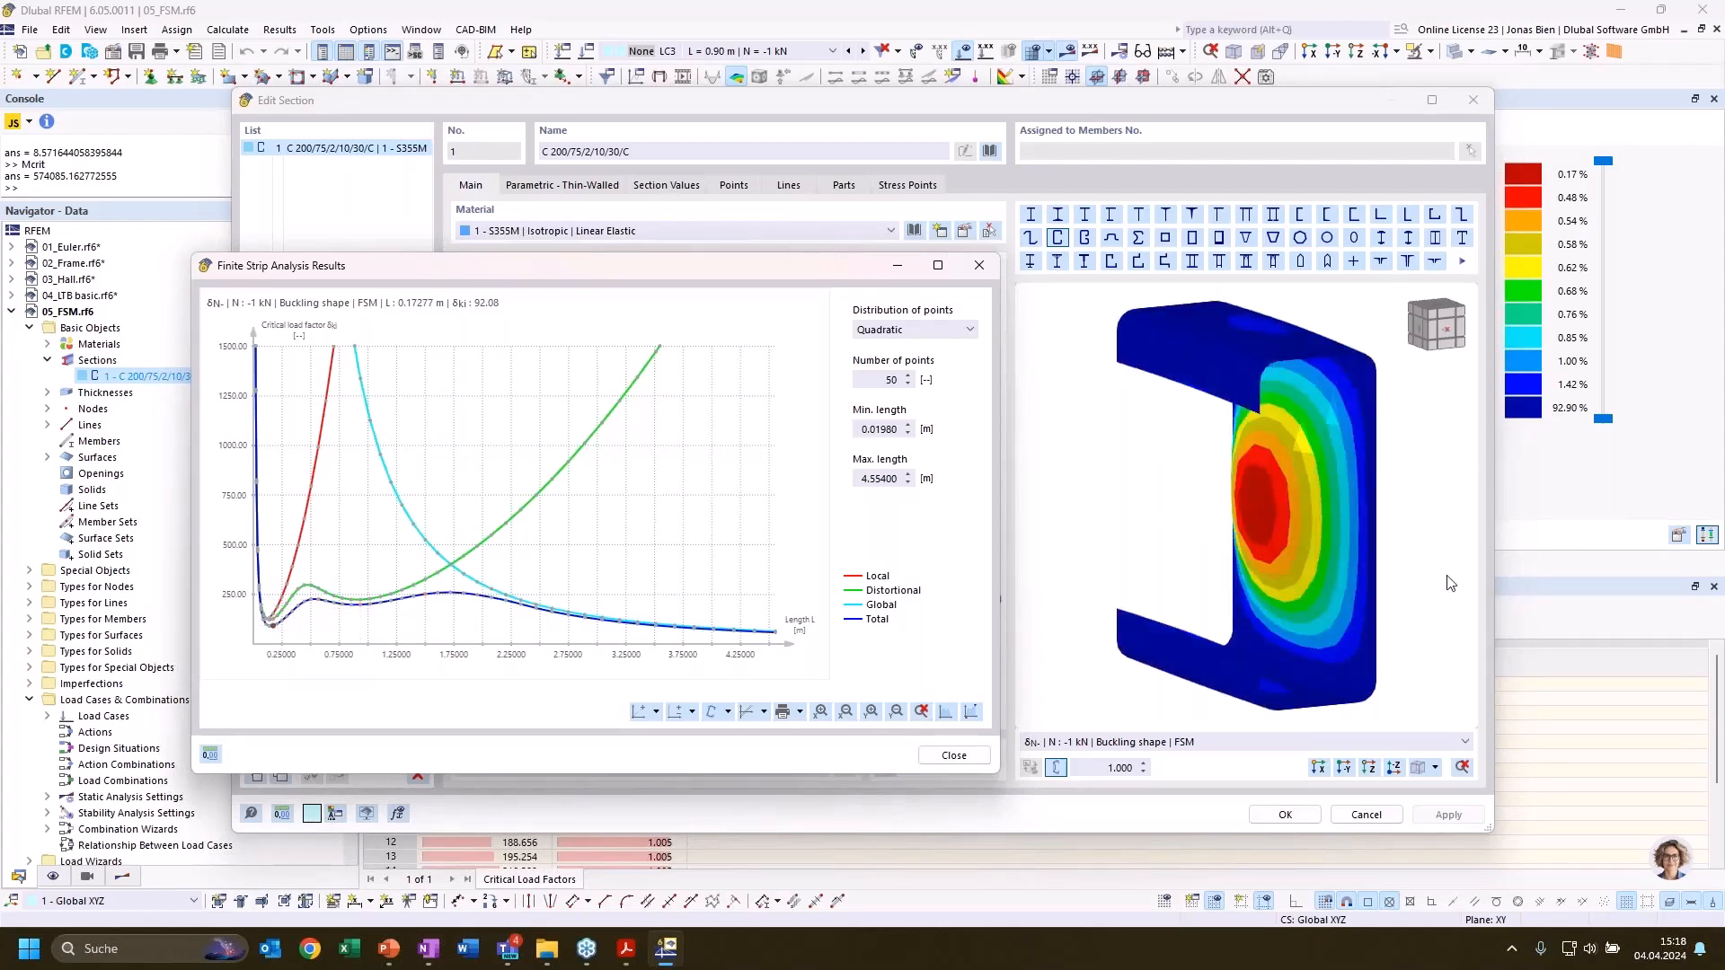
{"action": "middle_click_drag", "start_coordinate": [1229, 554], "coordinate": [1114, 569], "text": "ctrl"}
{"action": "middle_click_drag", "start_coordinate": [1301, 550], "coordinate": [1468, 568], "text": "ctrl"}
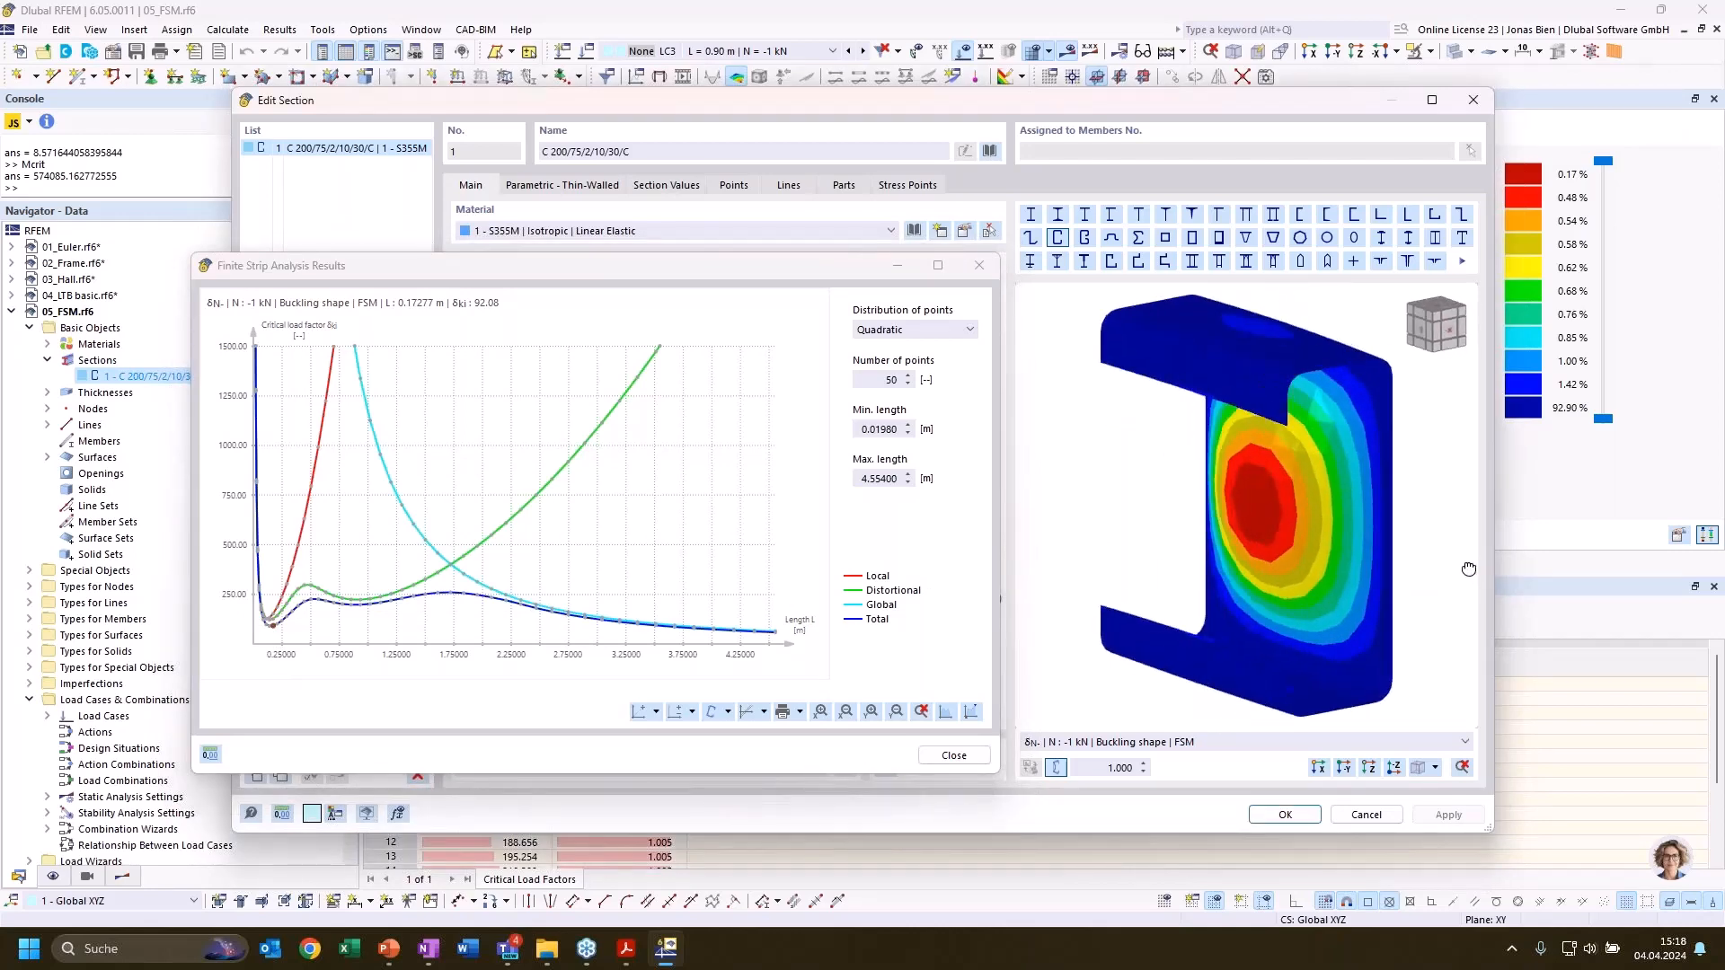
{"action": "left_click", "coordinate": [414, 605]}
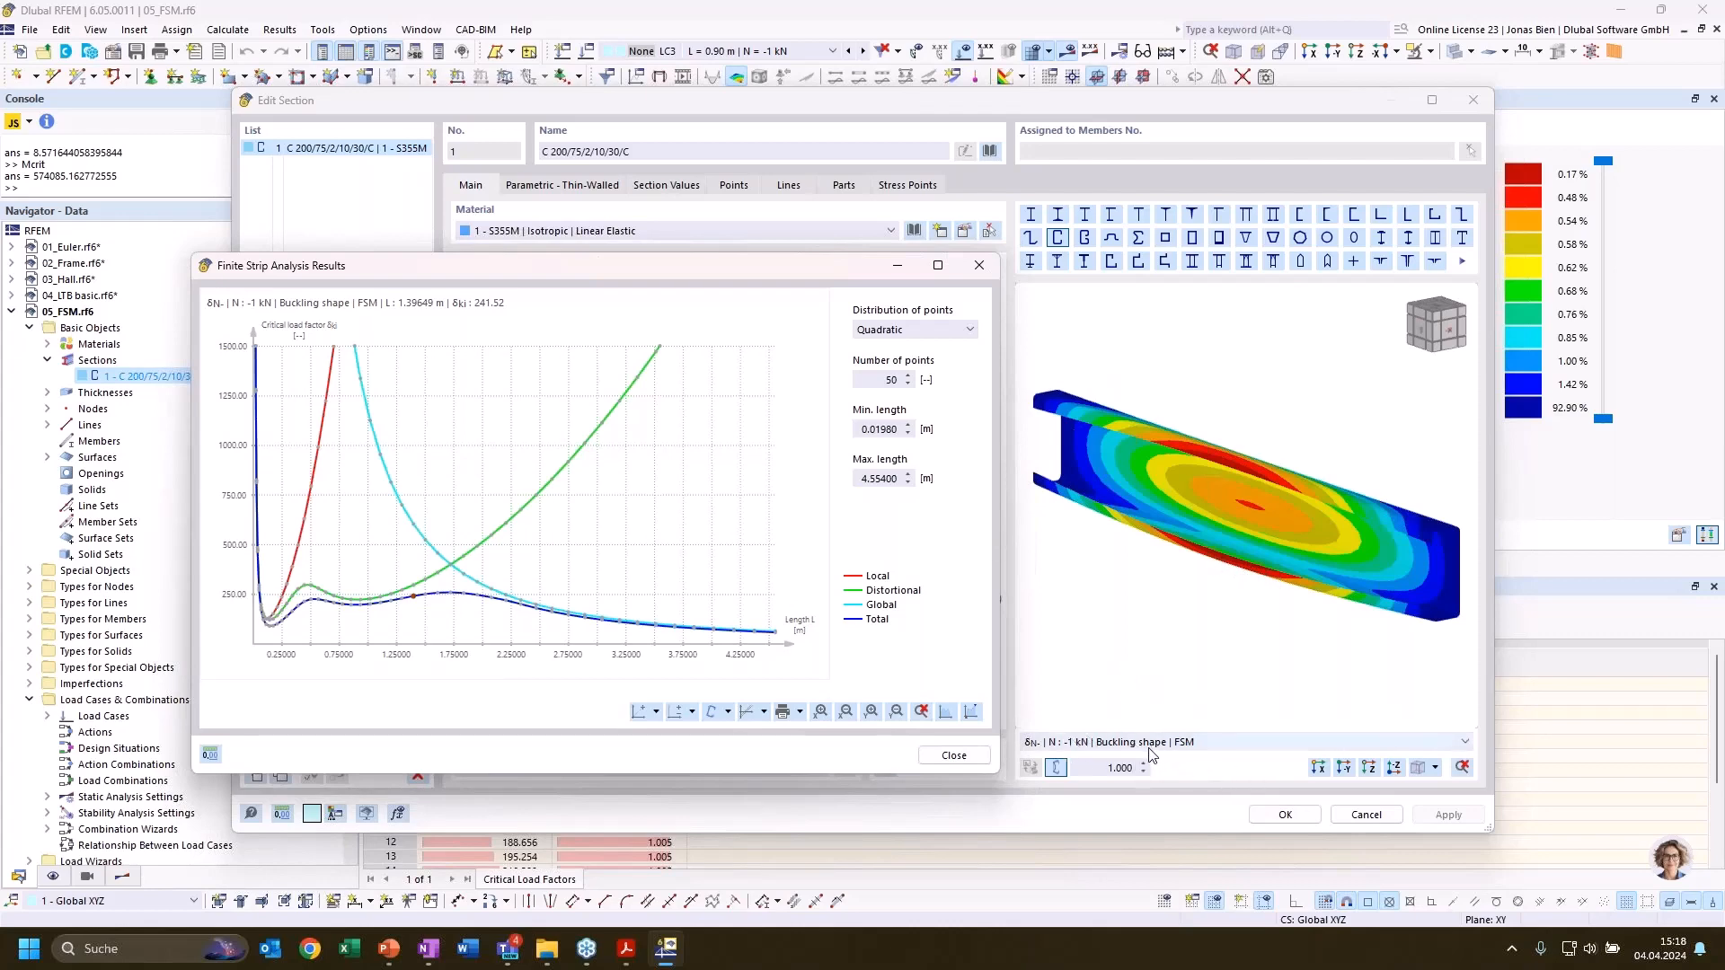
{"action": "left_click", "coordinate": [1123, 747]}
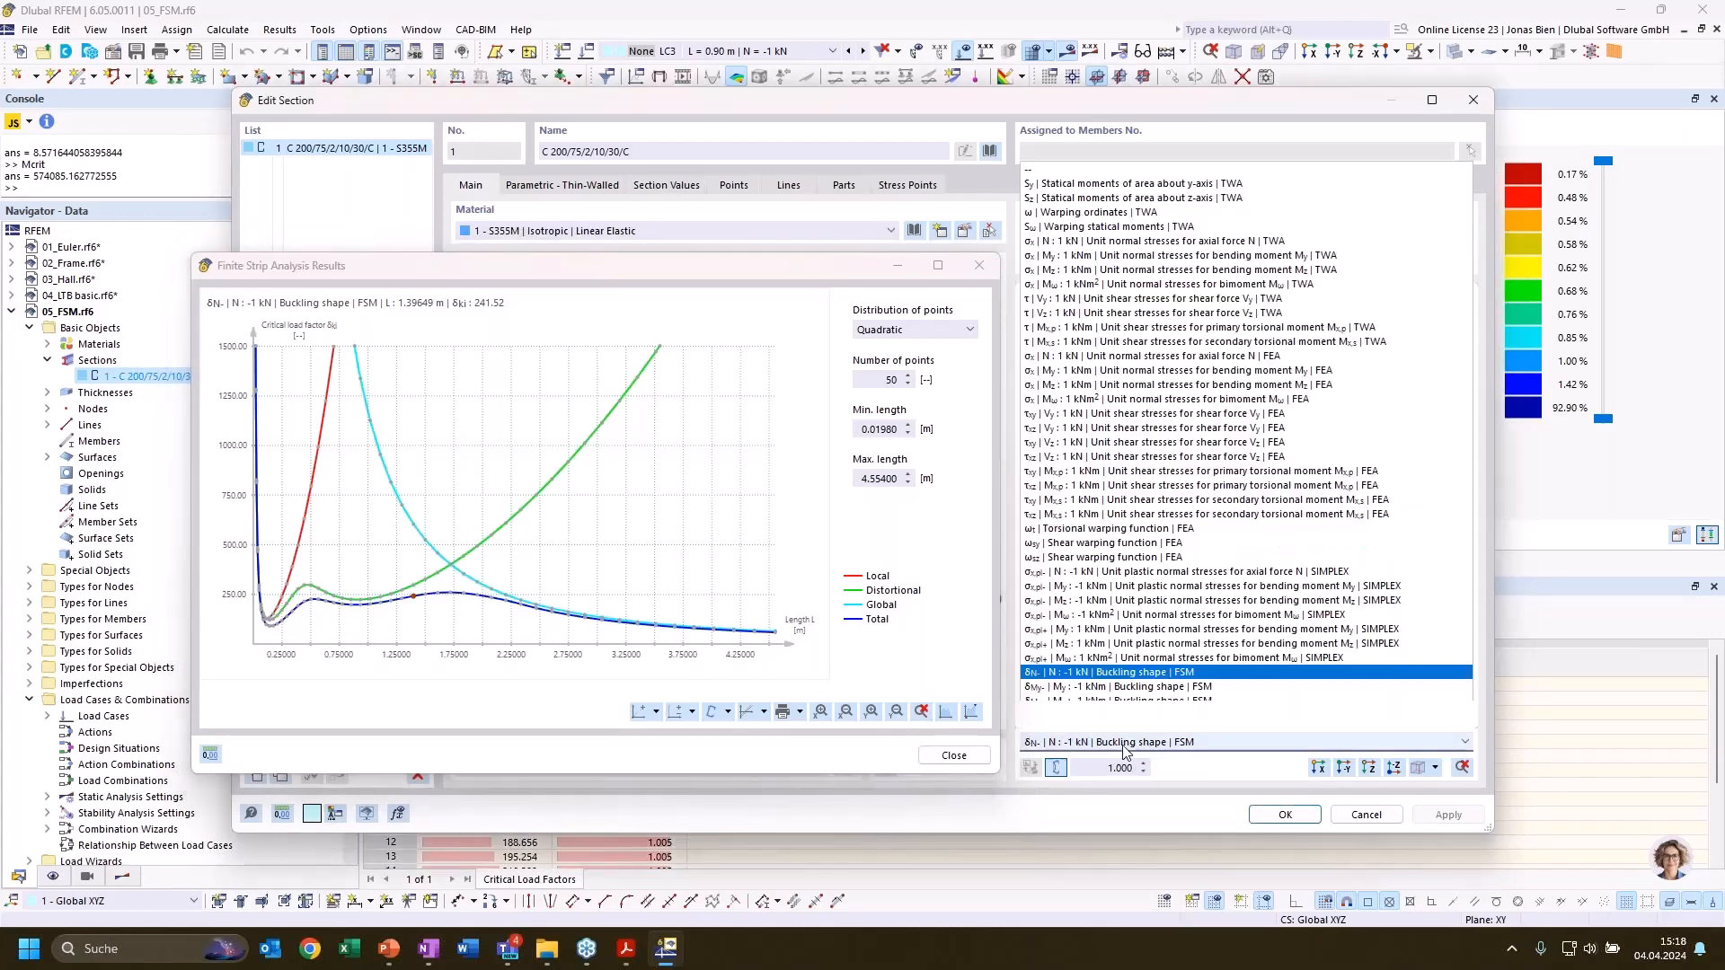
Close the finite strip analysis results and switch to the PowerPoint presentation slide on the finite strip method
{"action": "left_click", "coordinate": [955, 755]}
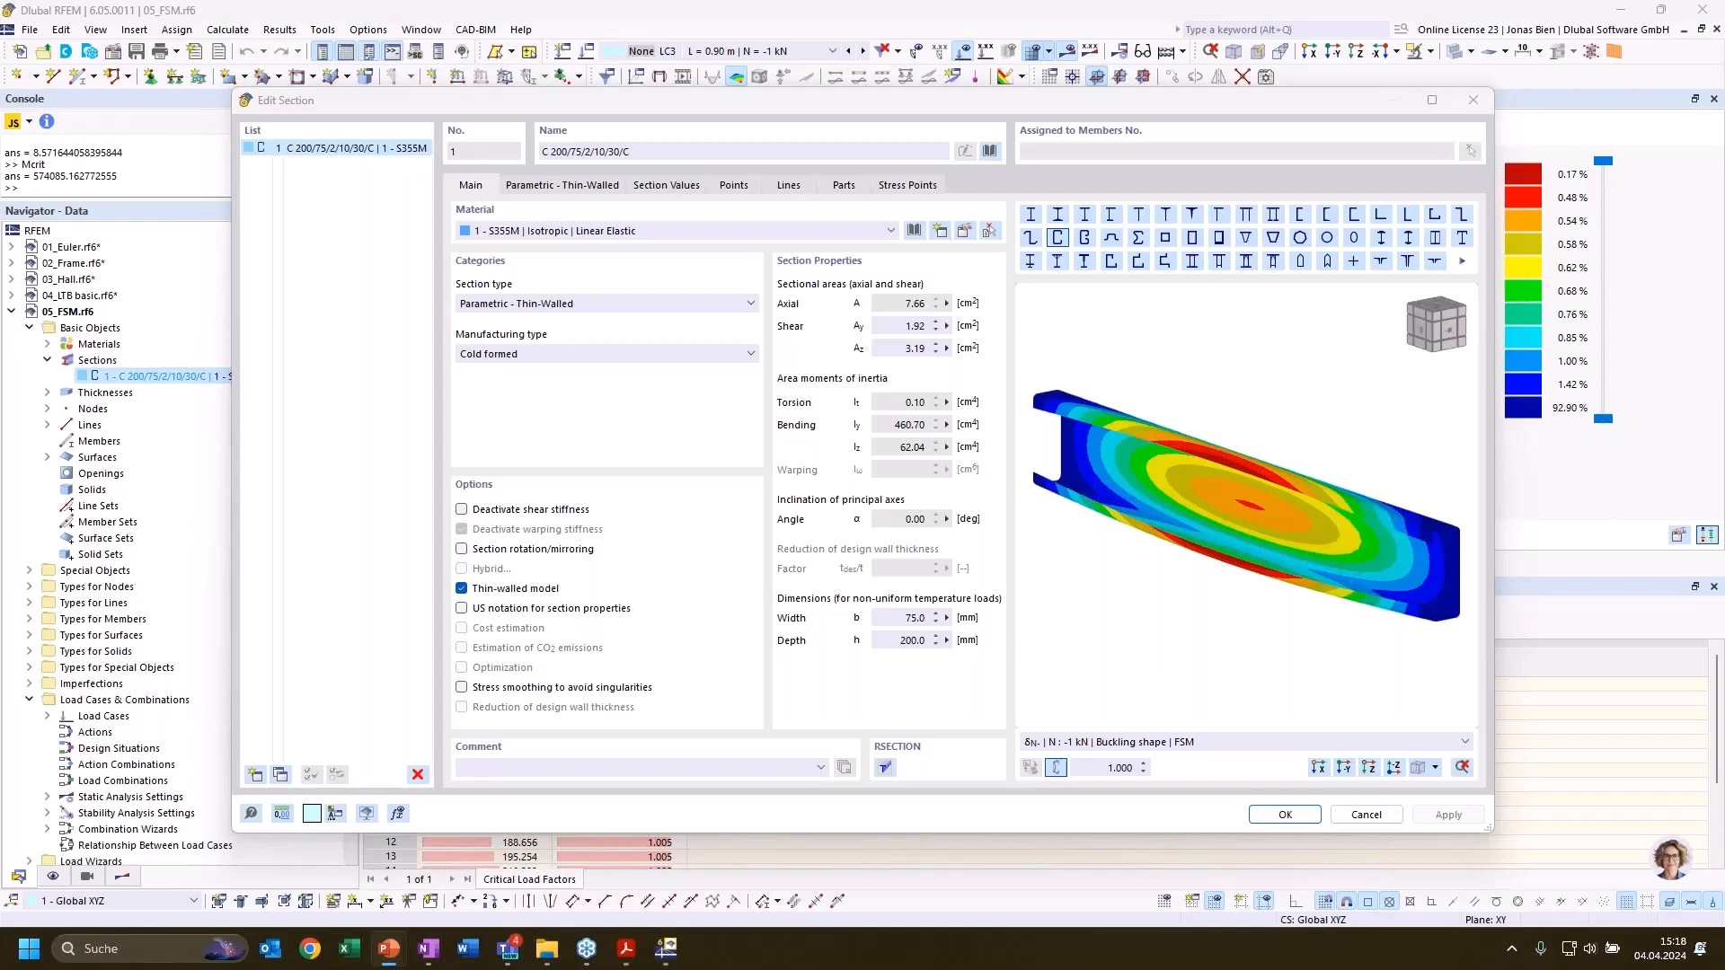
{"action": "left_click", "coordinate": [389, 949]}
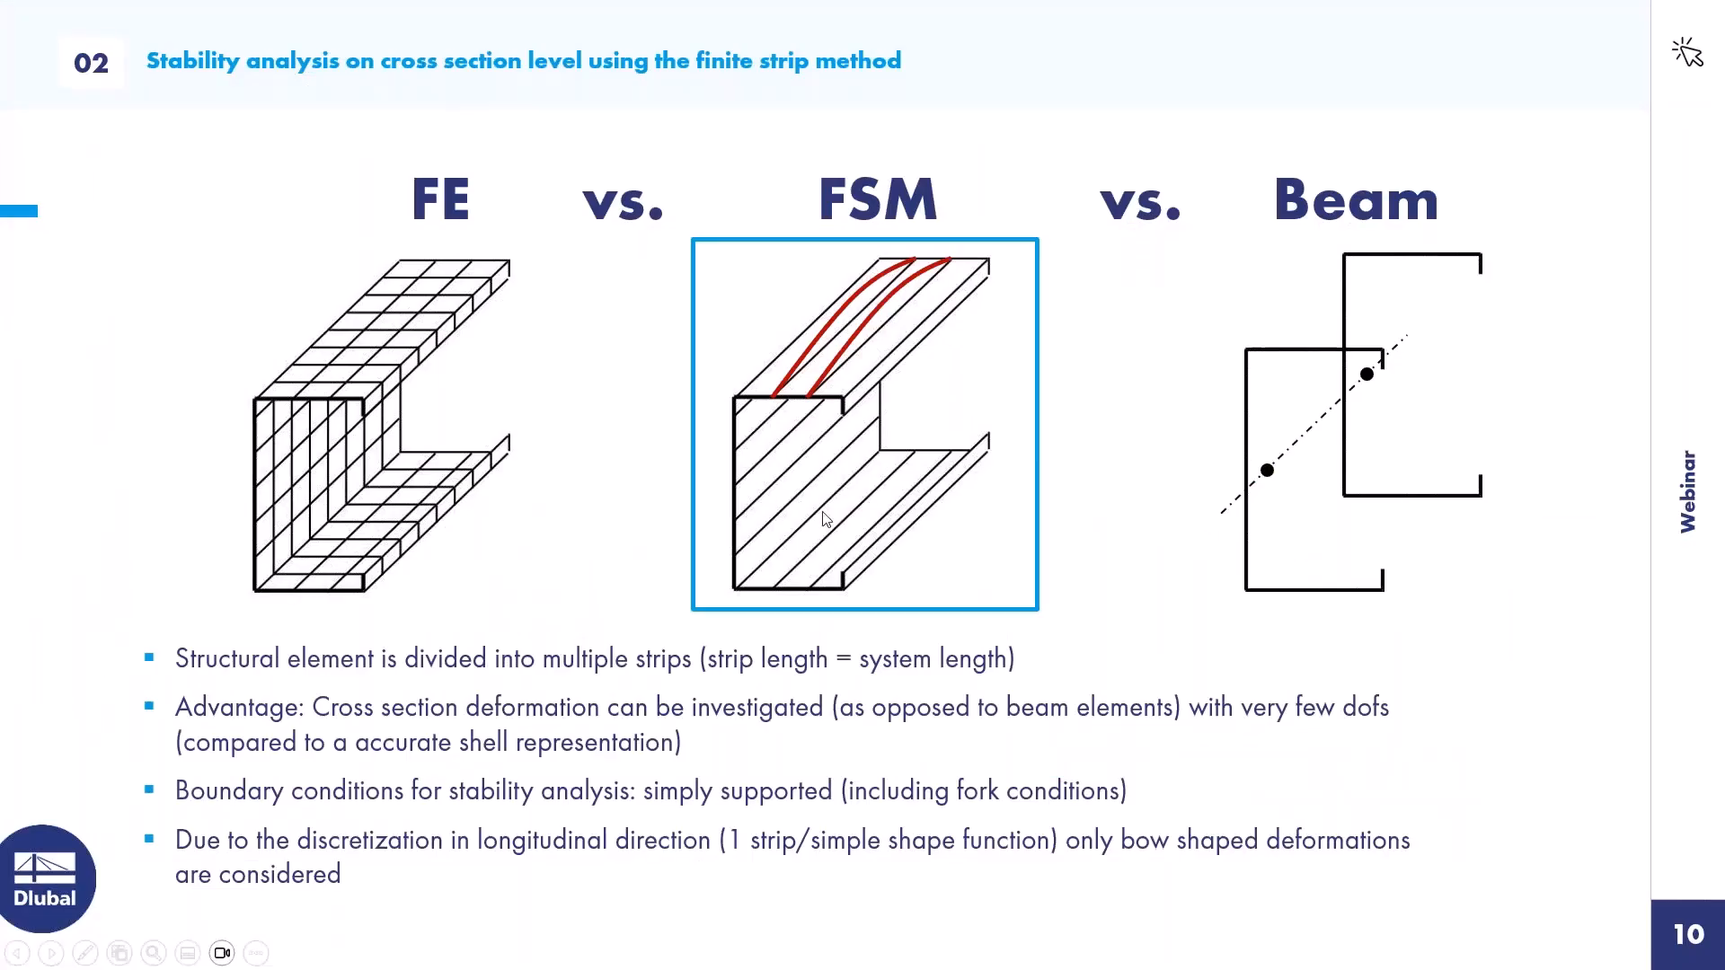
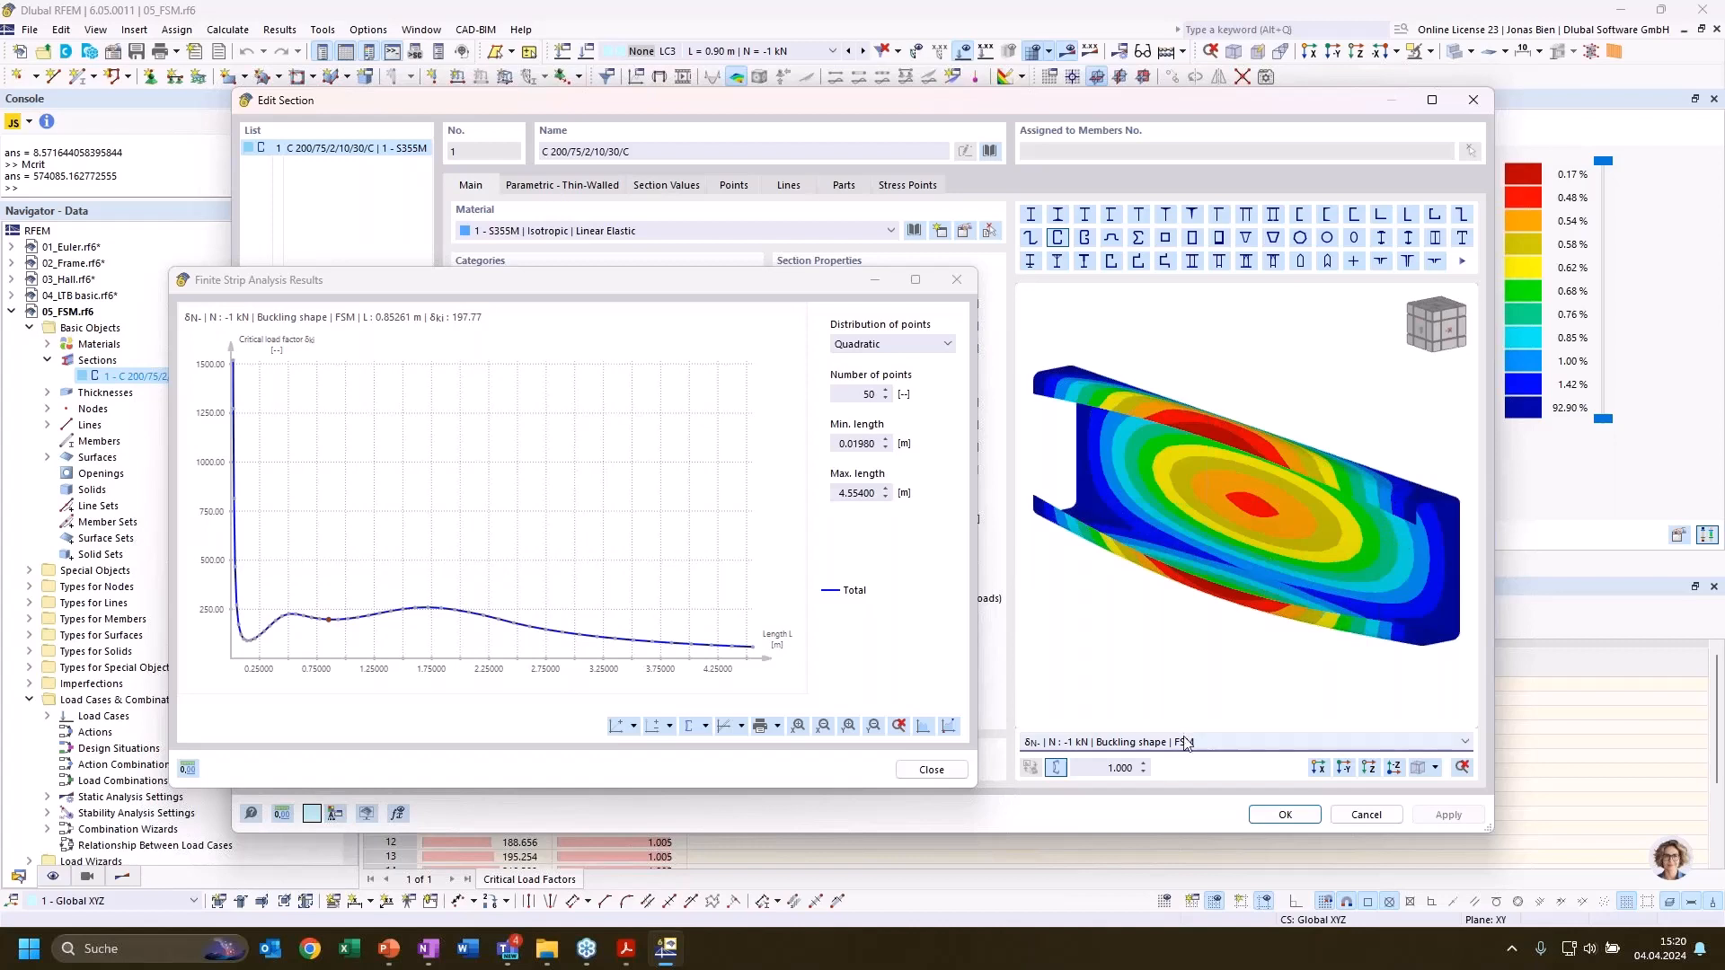
Check the finite strip slide in PowerPoint, and close the finite strip results and section editor in RFEM
{"action": "left_click", "coordinate": [393, 950]}
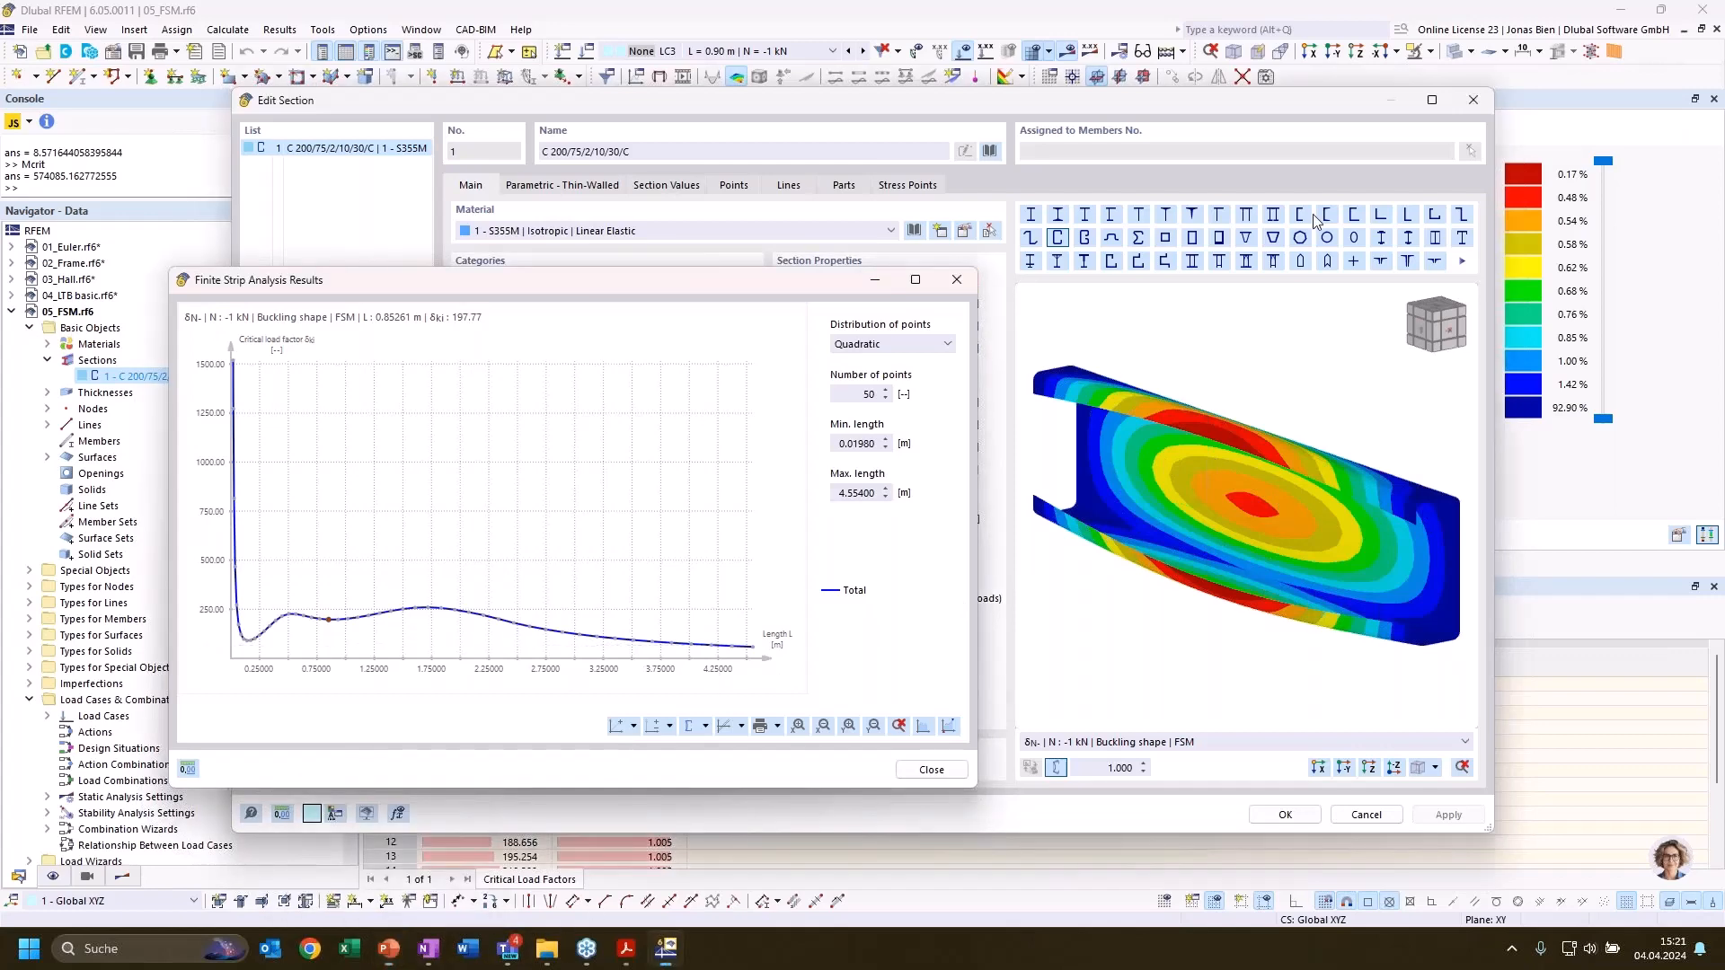
{"action": "left_click", "coordinate": [956, 280]}
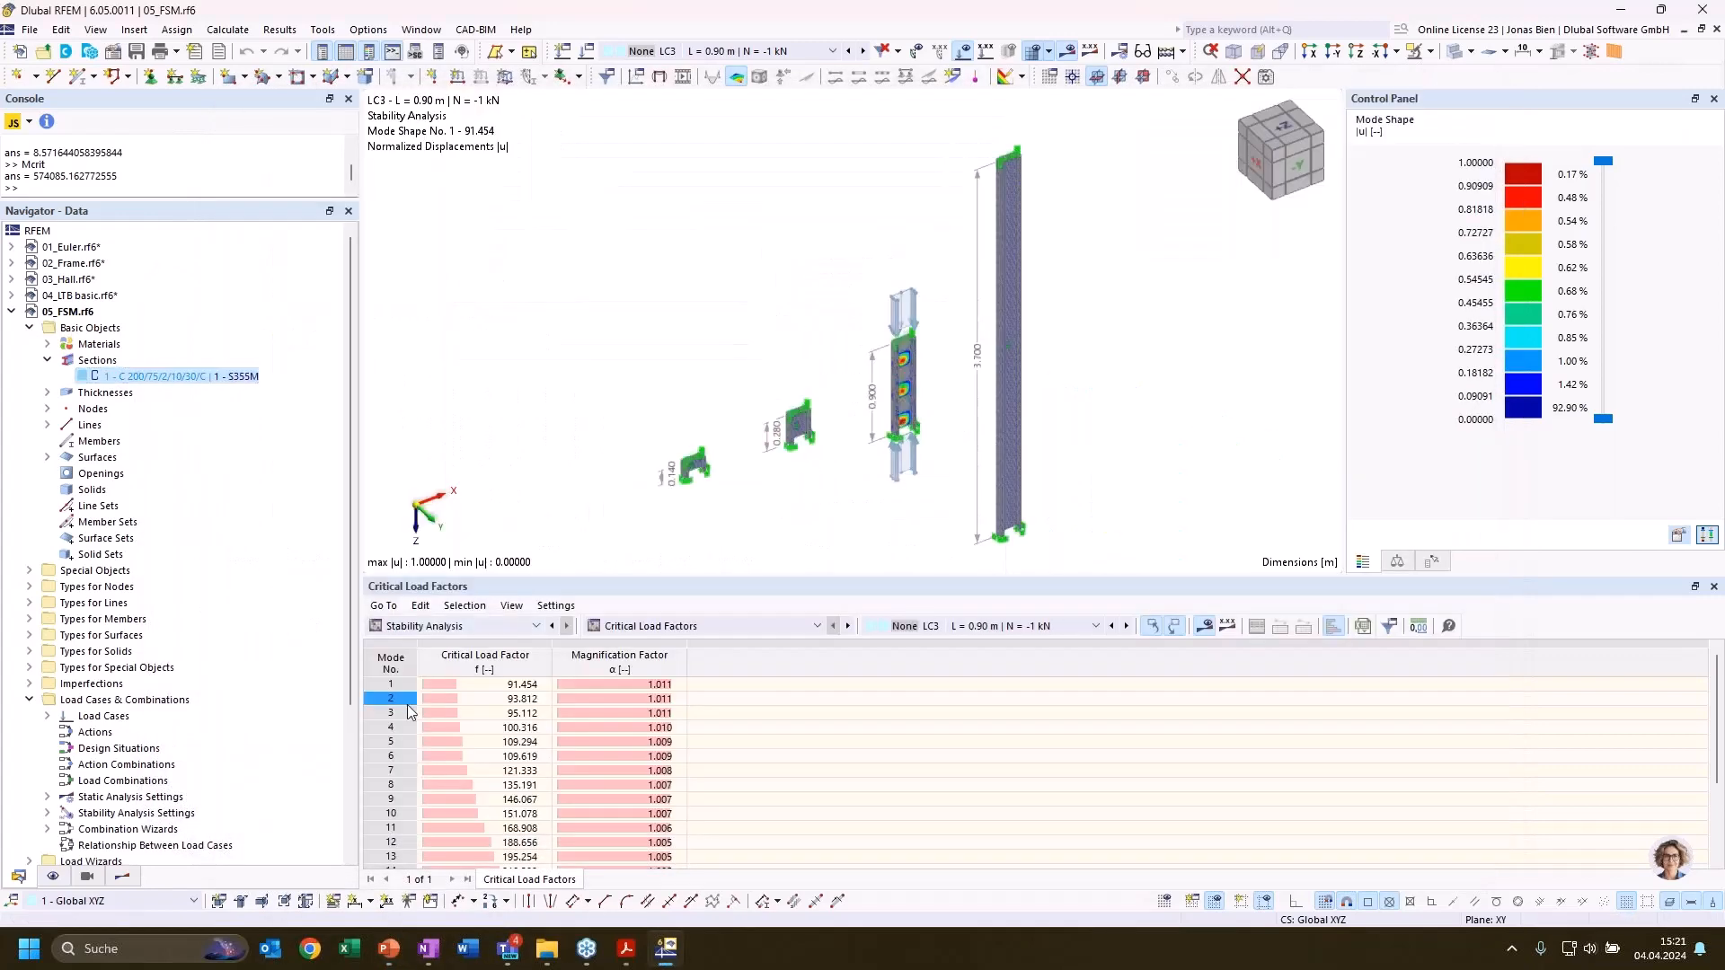
{"action": "left_click", "coordinate": [962, 656]}
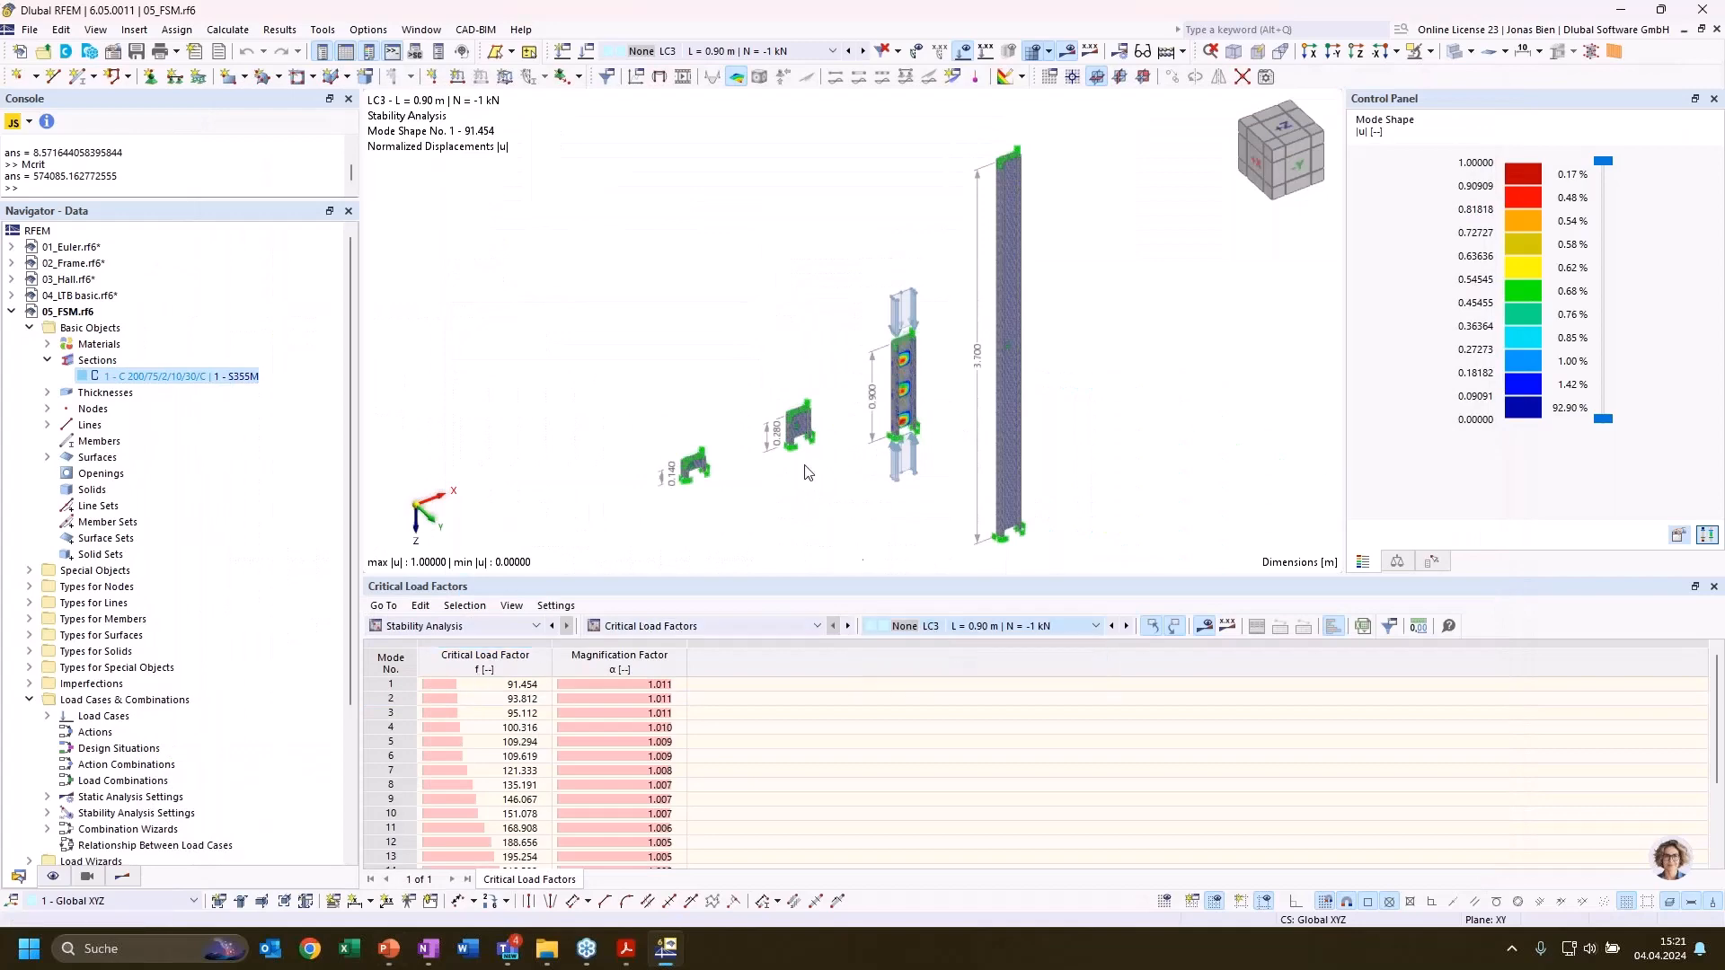
Display the stability results of LC2 for the 0.28 m column and inspect its first buckling mode up close
{"action": "double_click", "coordinate": [804, 463]}
{"action": "left_click", "coordinate": [992, 582]}
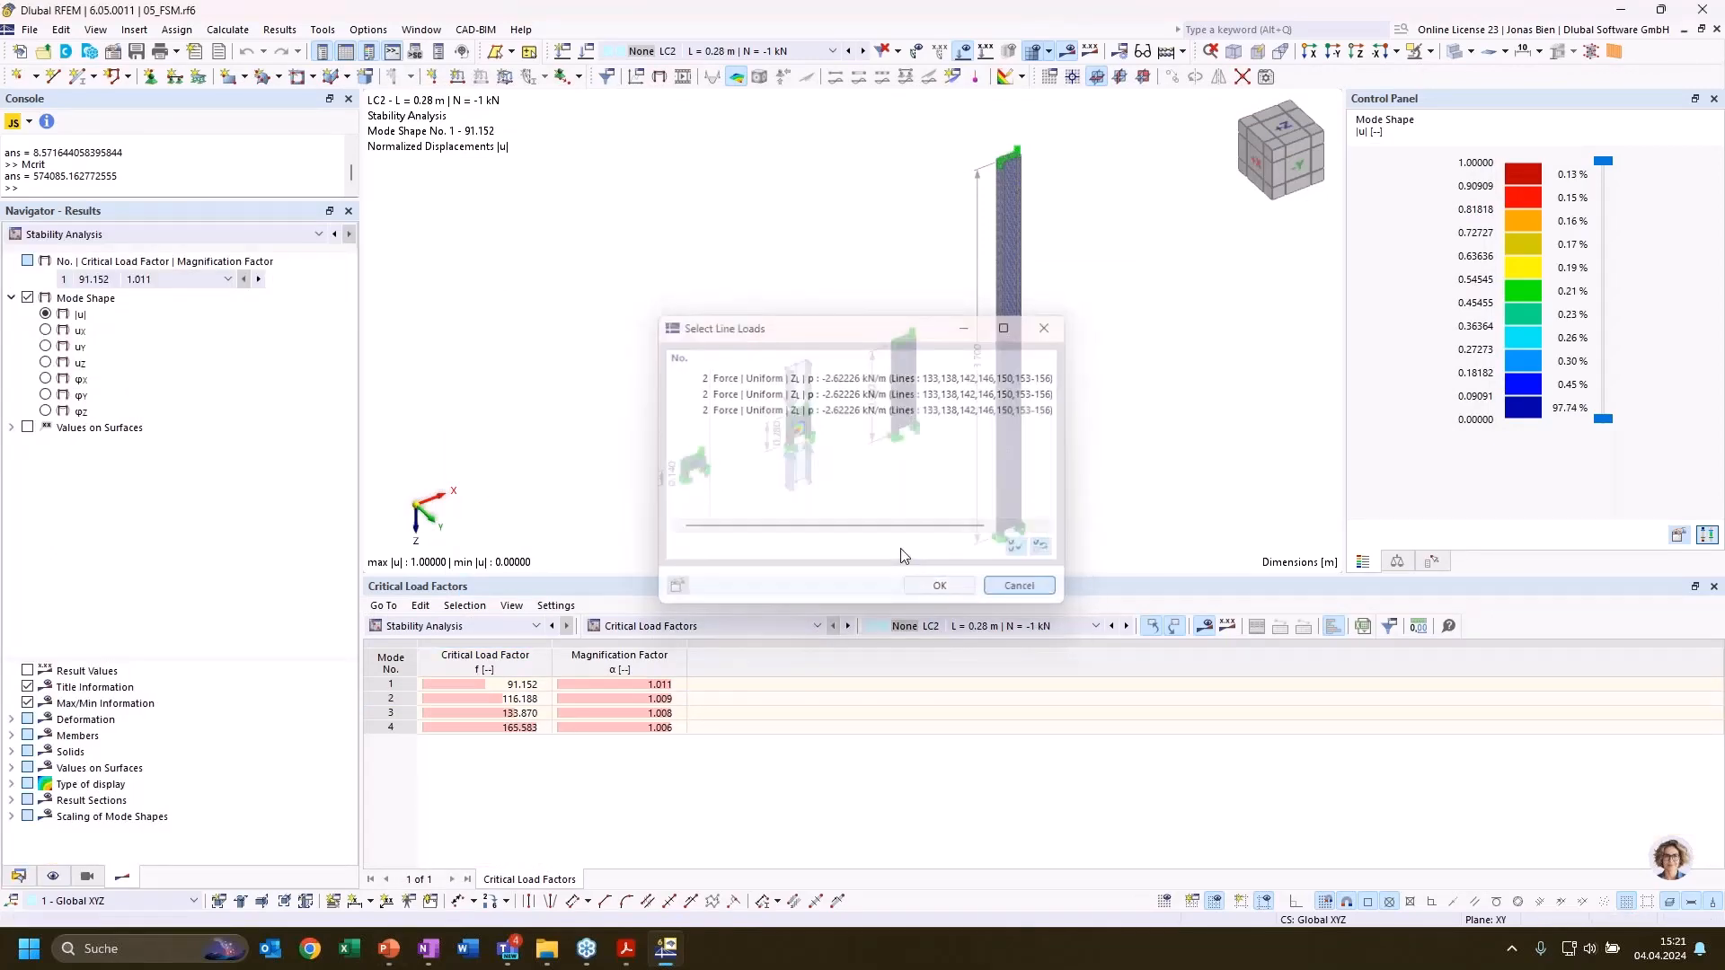
{"action": "scroll", "coordinate": [813, 435], "scroll_direction": "up", "scroll_amount": 6}
{"action": "middle_click_drag", "start_coordinate": [806, 340], "coordinate": [813, 323], "text": "ctrl"}
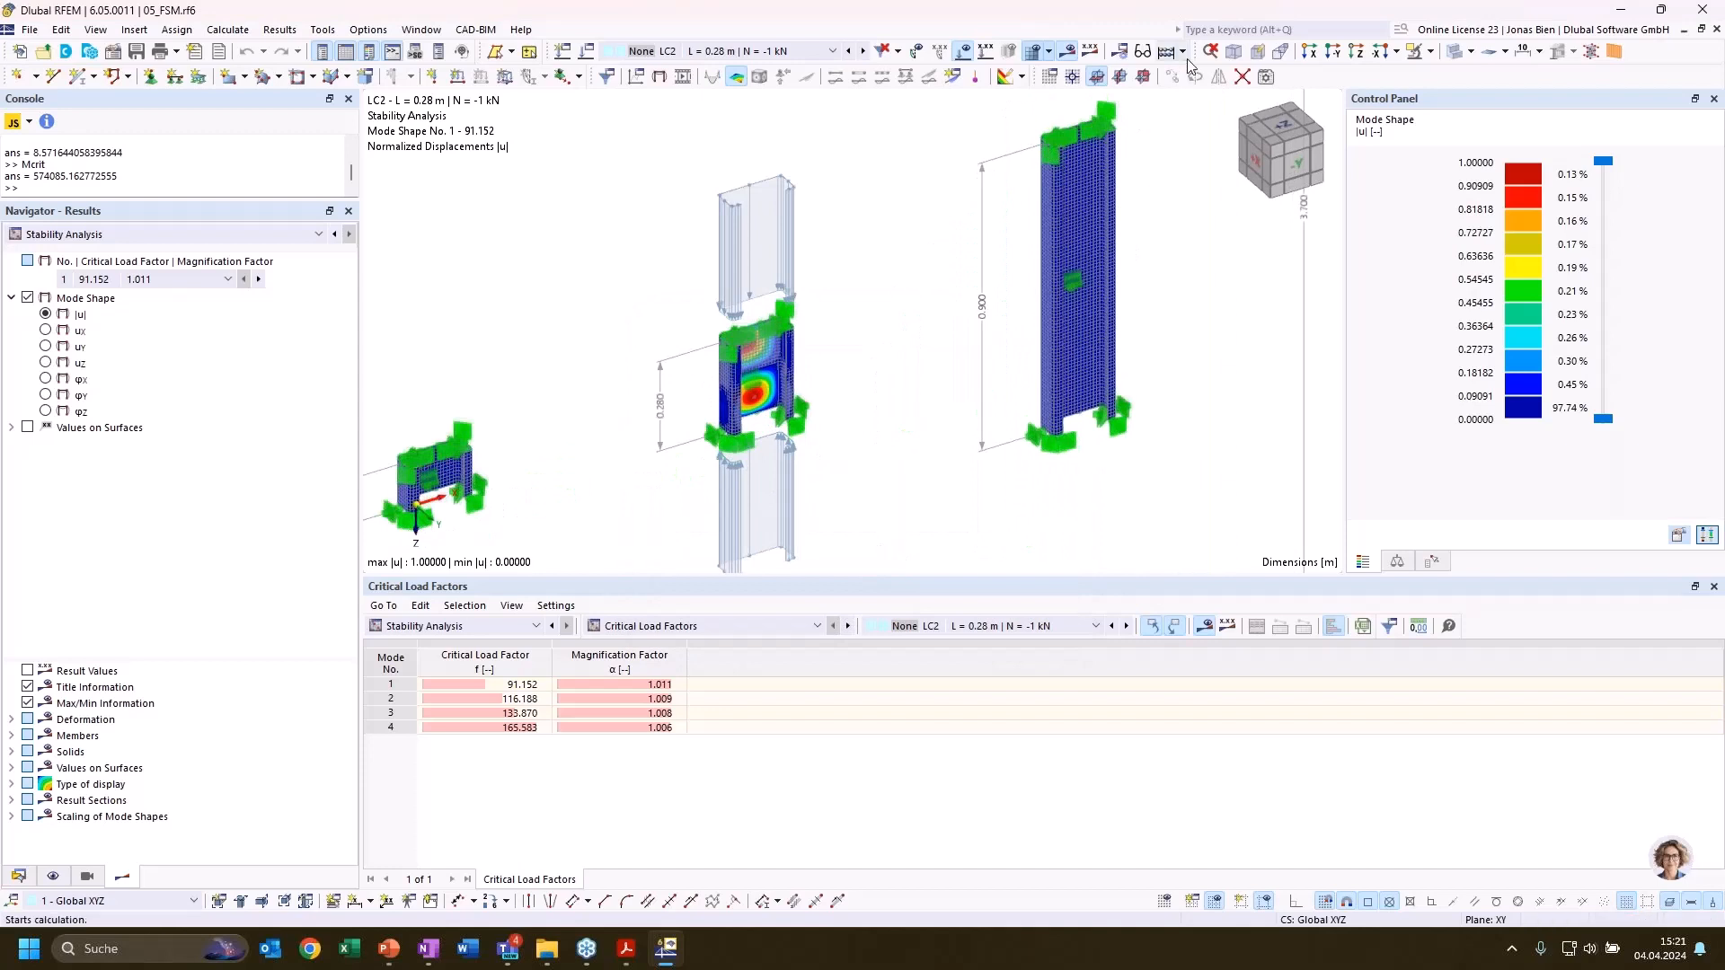
{"action": "left_click", "coordinate": [1032, 52]}
{"action": "scroll", "coordinate": [866, 326], "scroll_direction": "up", "scroll_amount": 5}
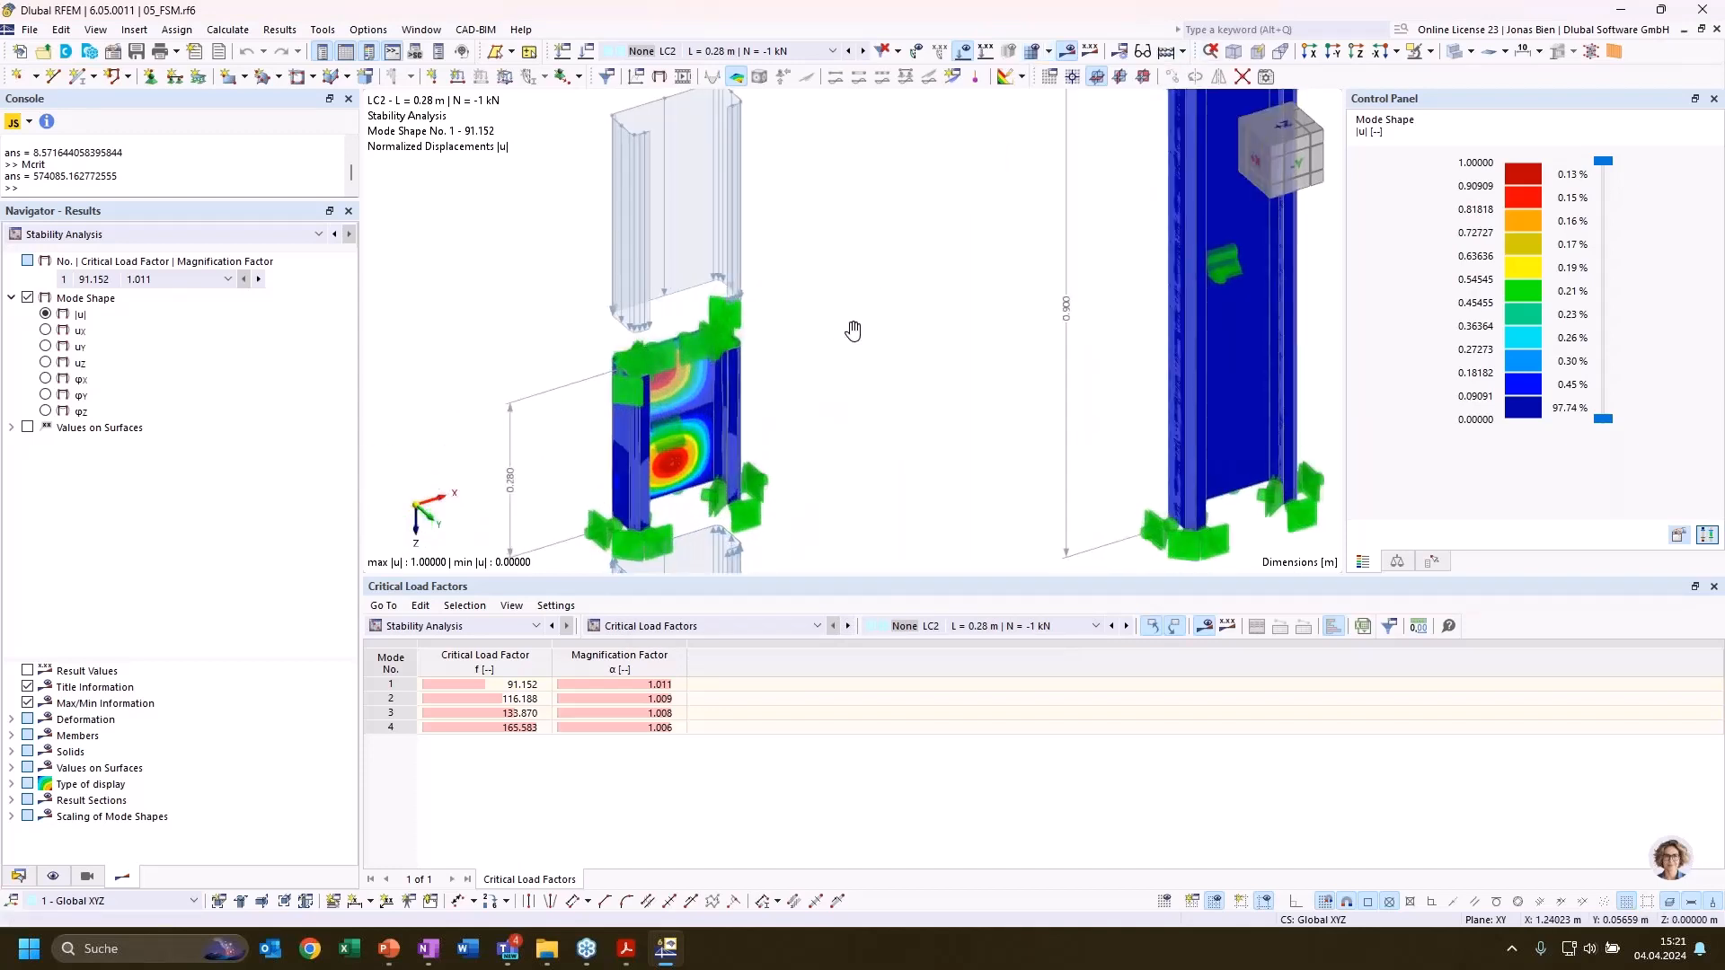
{"action": "left_click", "coordinate": [485, 684]}
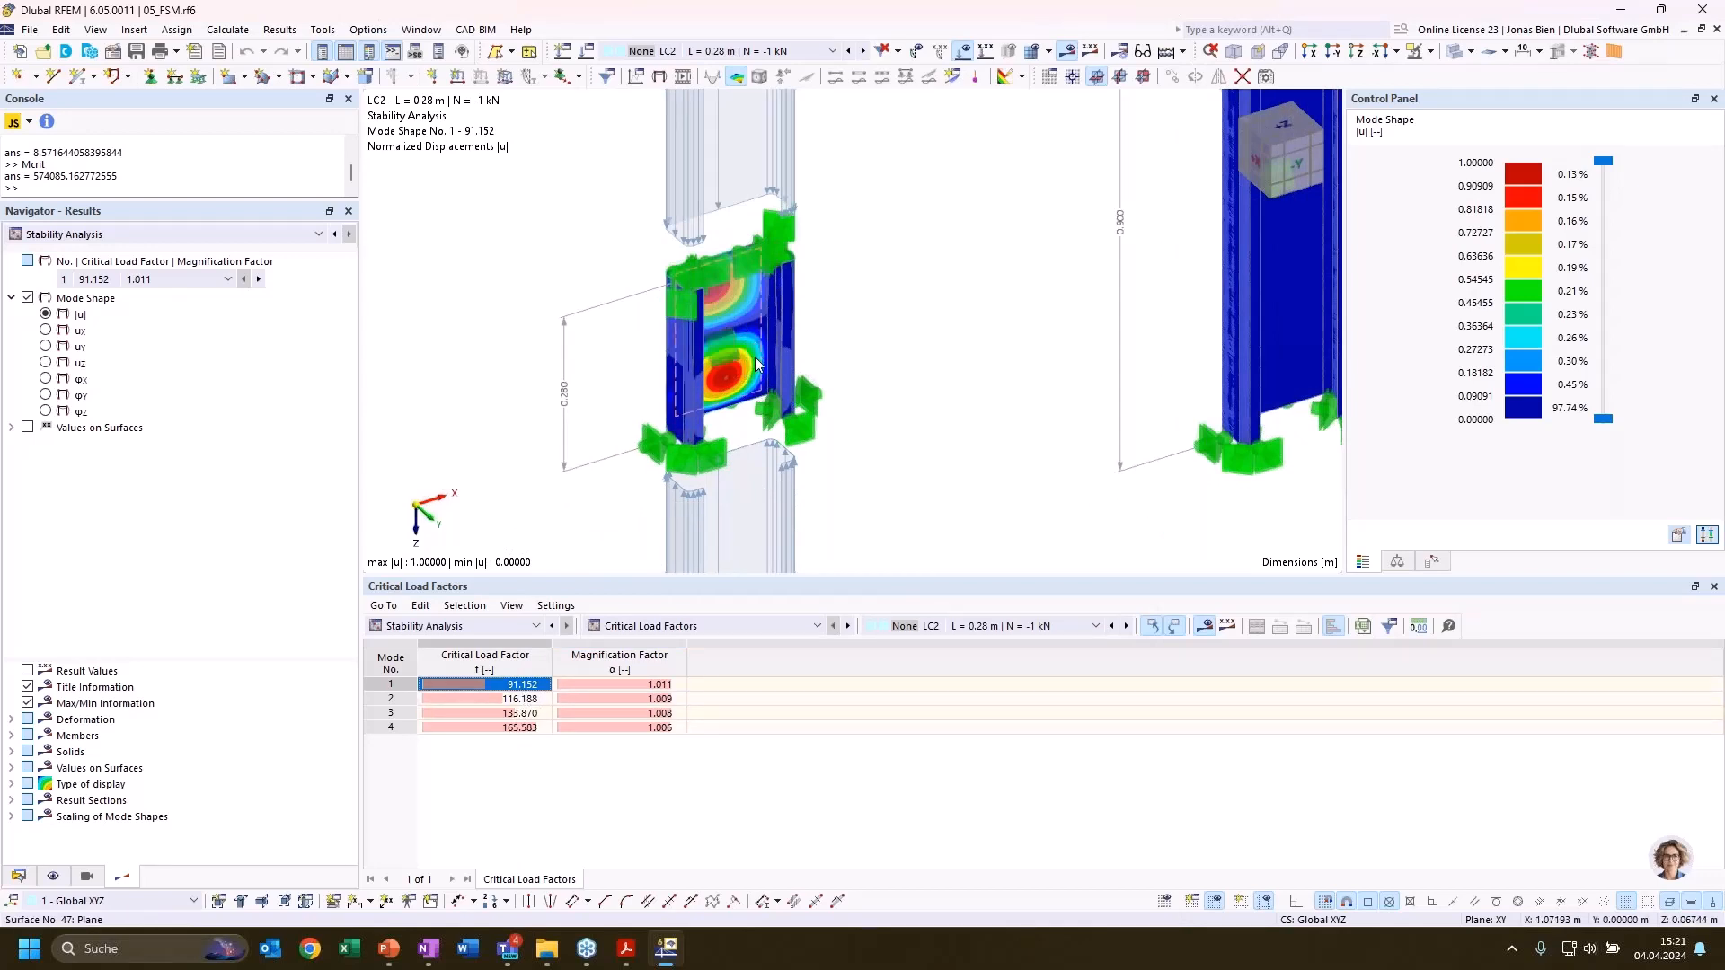
{"action": "mouse_move", "coordinate": [753, 363]}
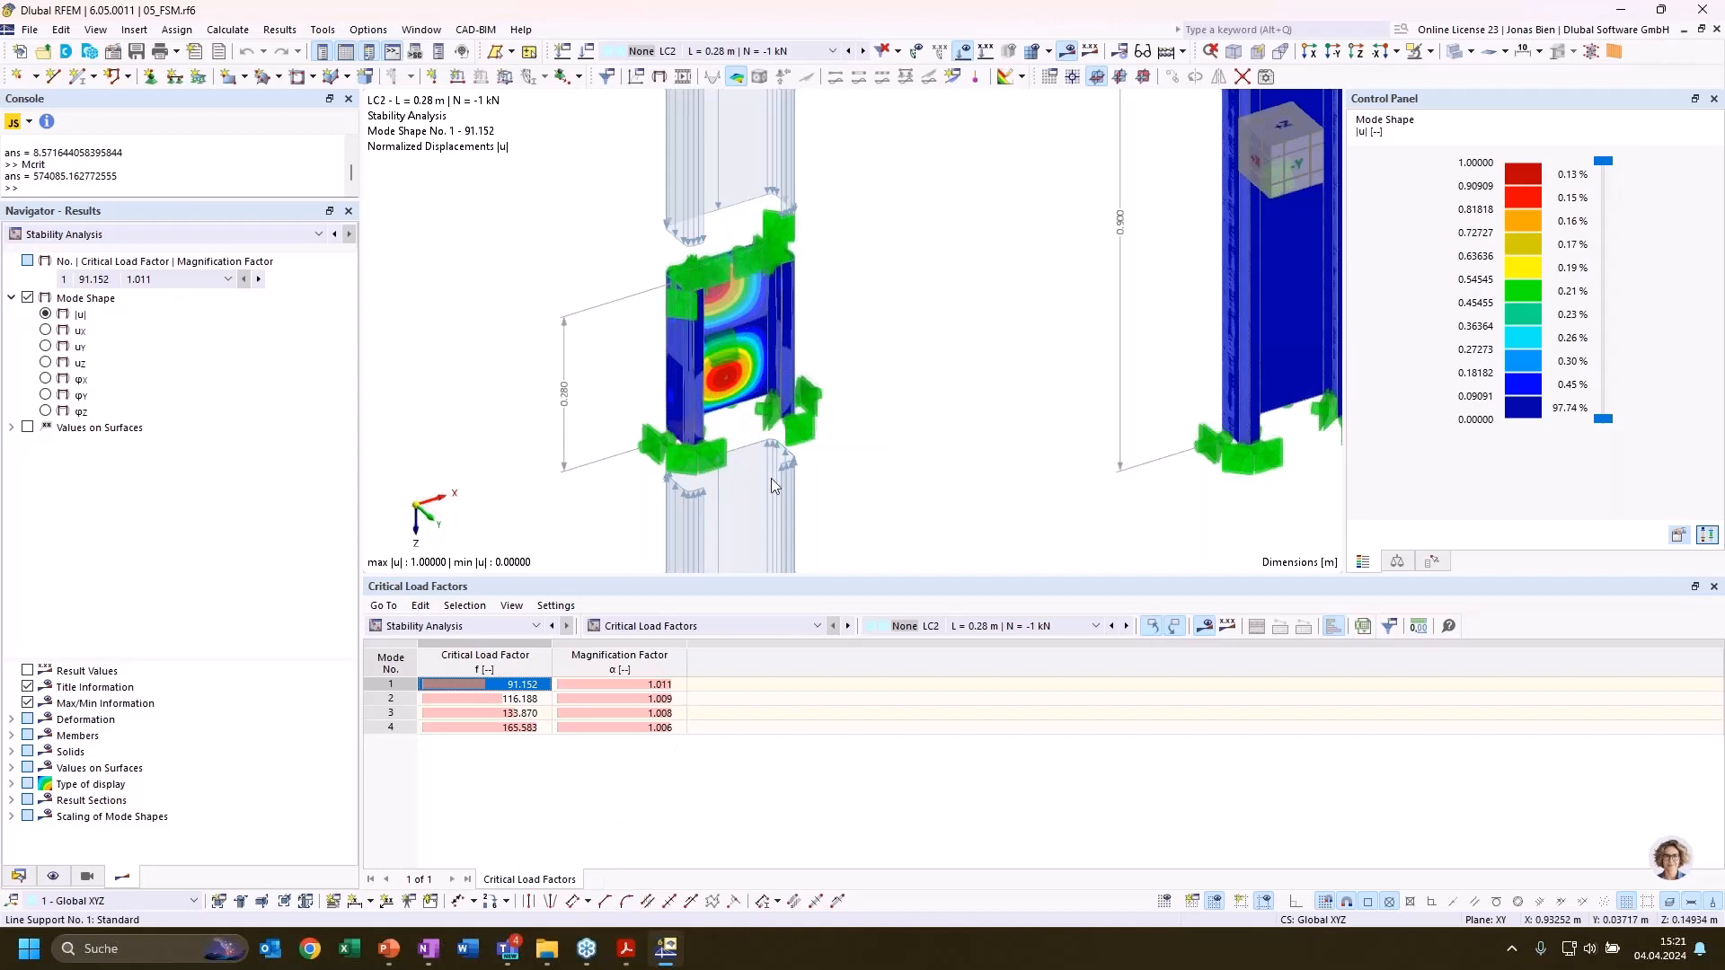
{"action": "scroll", "coordinate": [892, 370], "scroll_direction": "down", "scroll_amount": 1}
{"action": "middle_click_drag", "start_coordinate": [894, 367], "coordinate": [913, 330]}
{"action": "scroll", "coordinate": [910, 317], "scroll_direction": "down", "scroll_amount": 1}
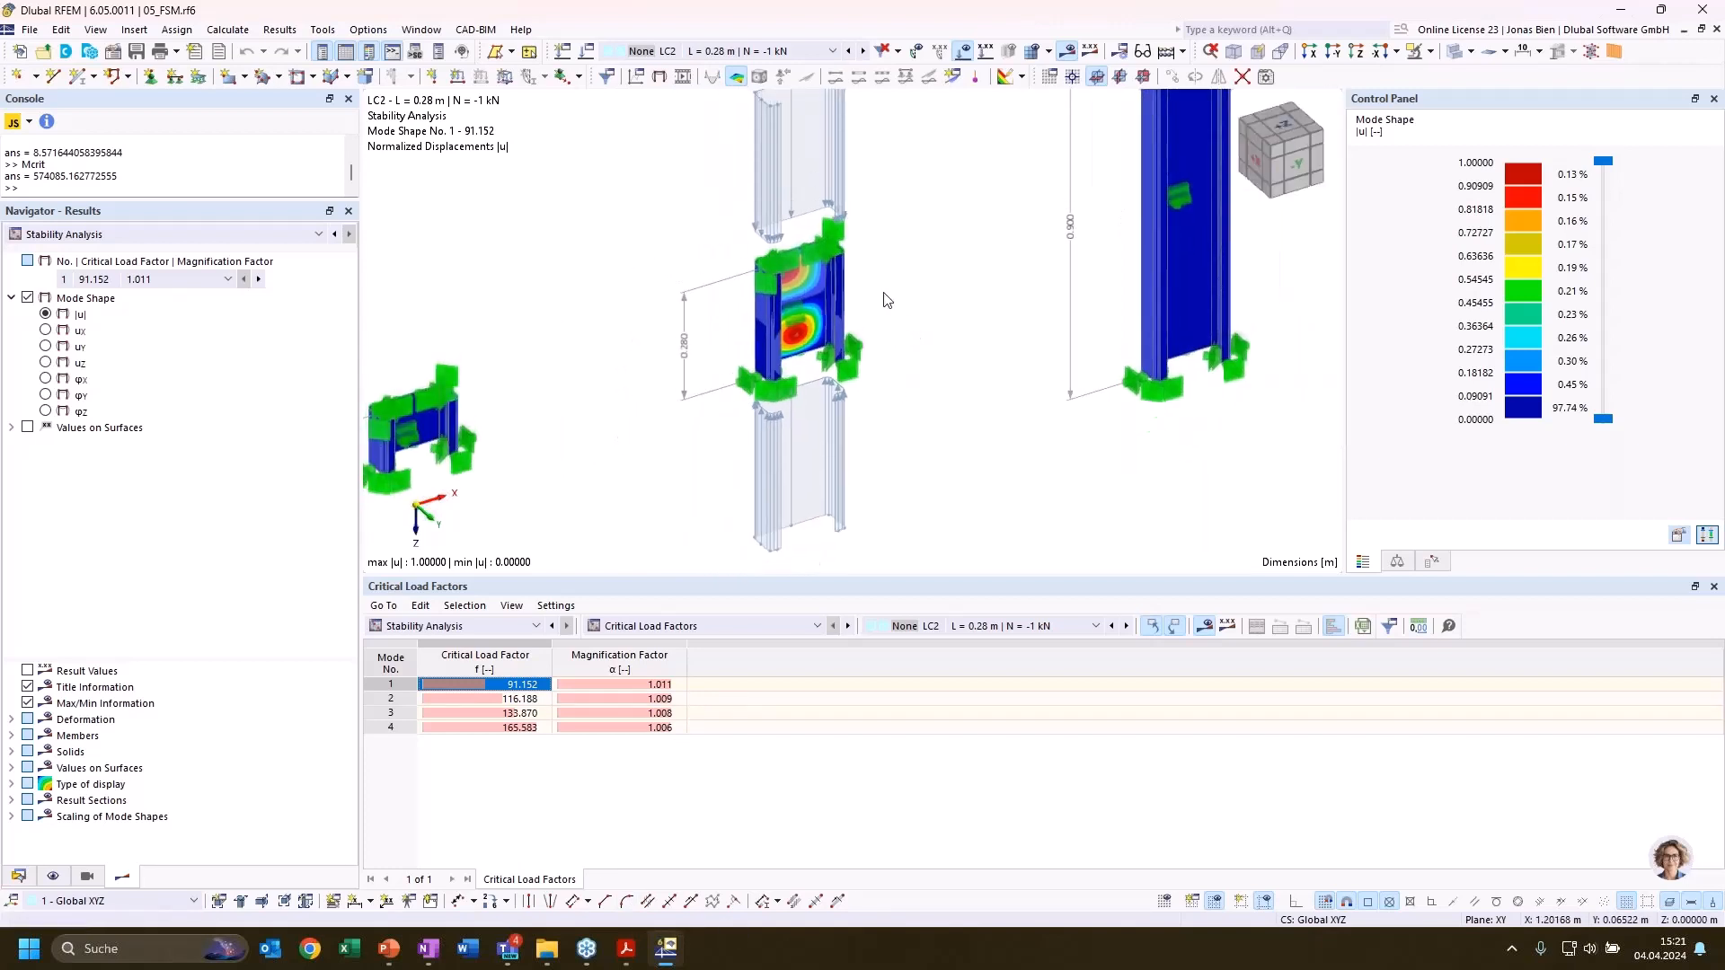
{"action": "scroll", "coordinate": [889, 301], "scroll_direction": "down", "scroll_amount": 1}
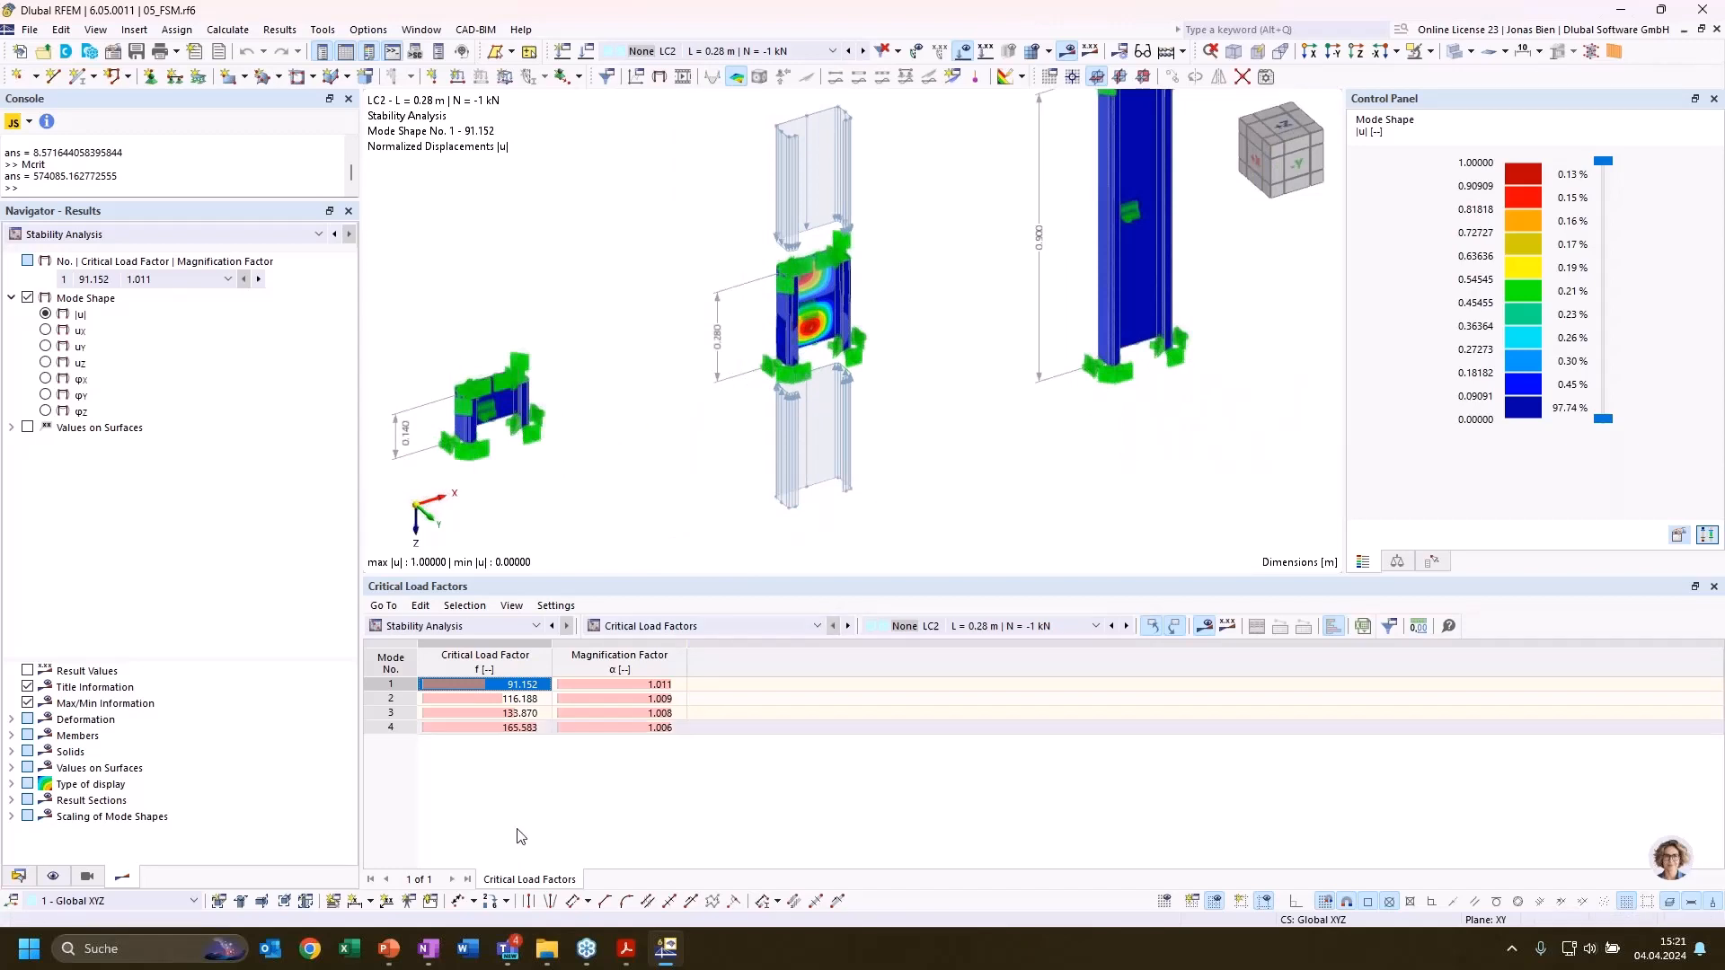
Switch to the PowerPoint finite strip slide and reveal the buckling curves and shapes for m=1, m=2 and higher wave numbers
{"action": "left_click", "coordinate": [392, 954]}
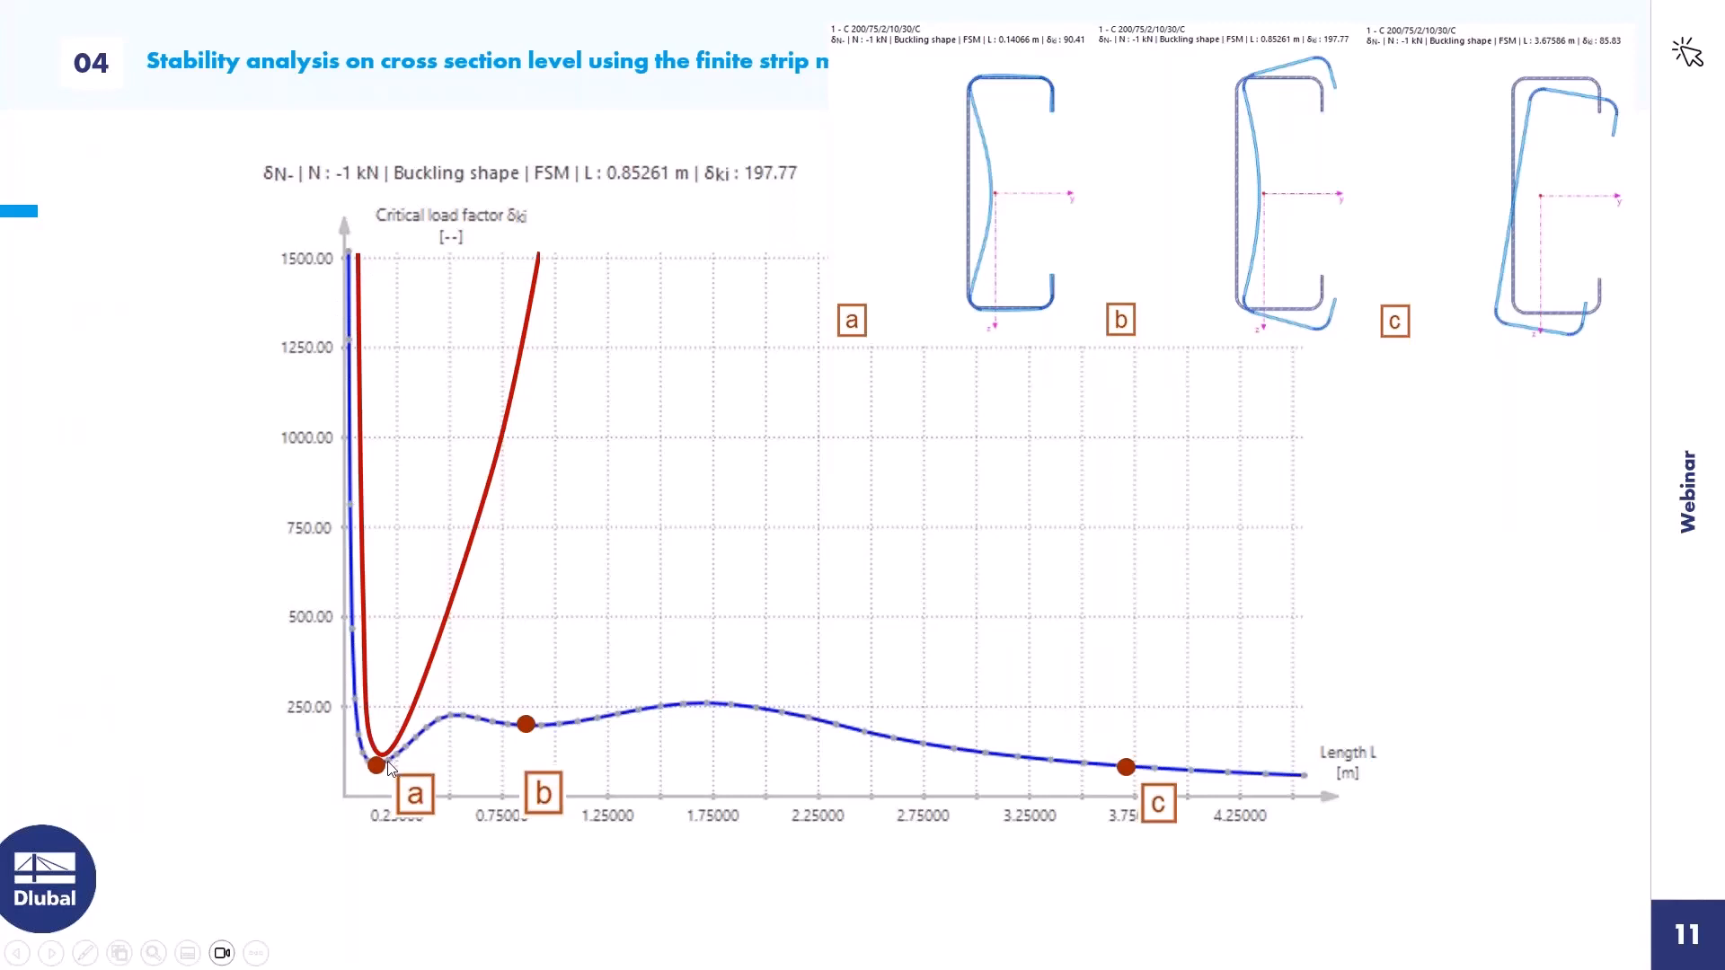
{"action": "key", "text": "Right"}
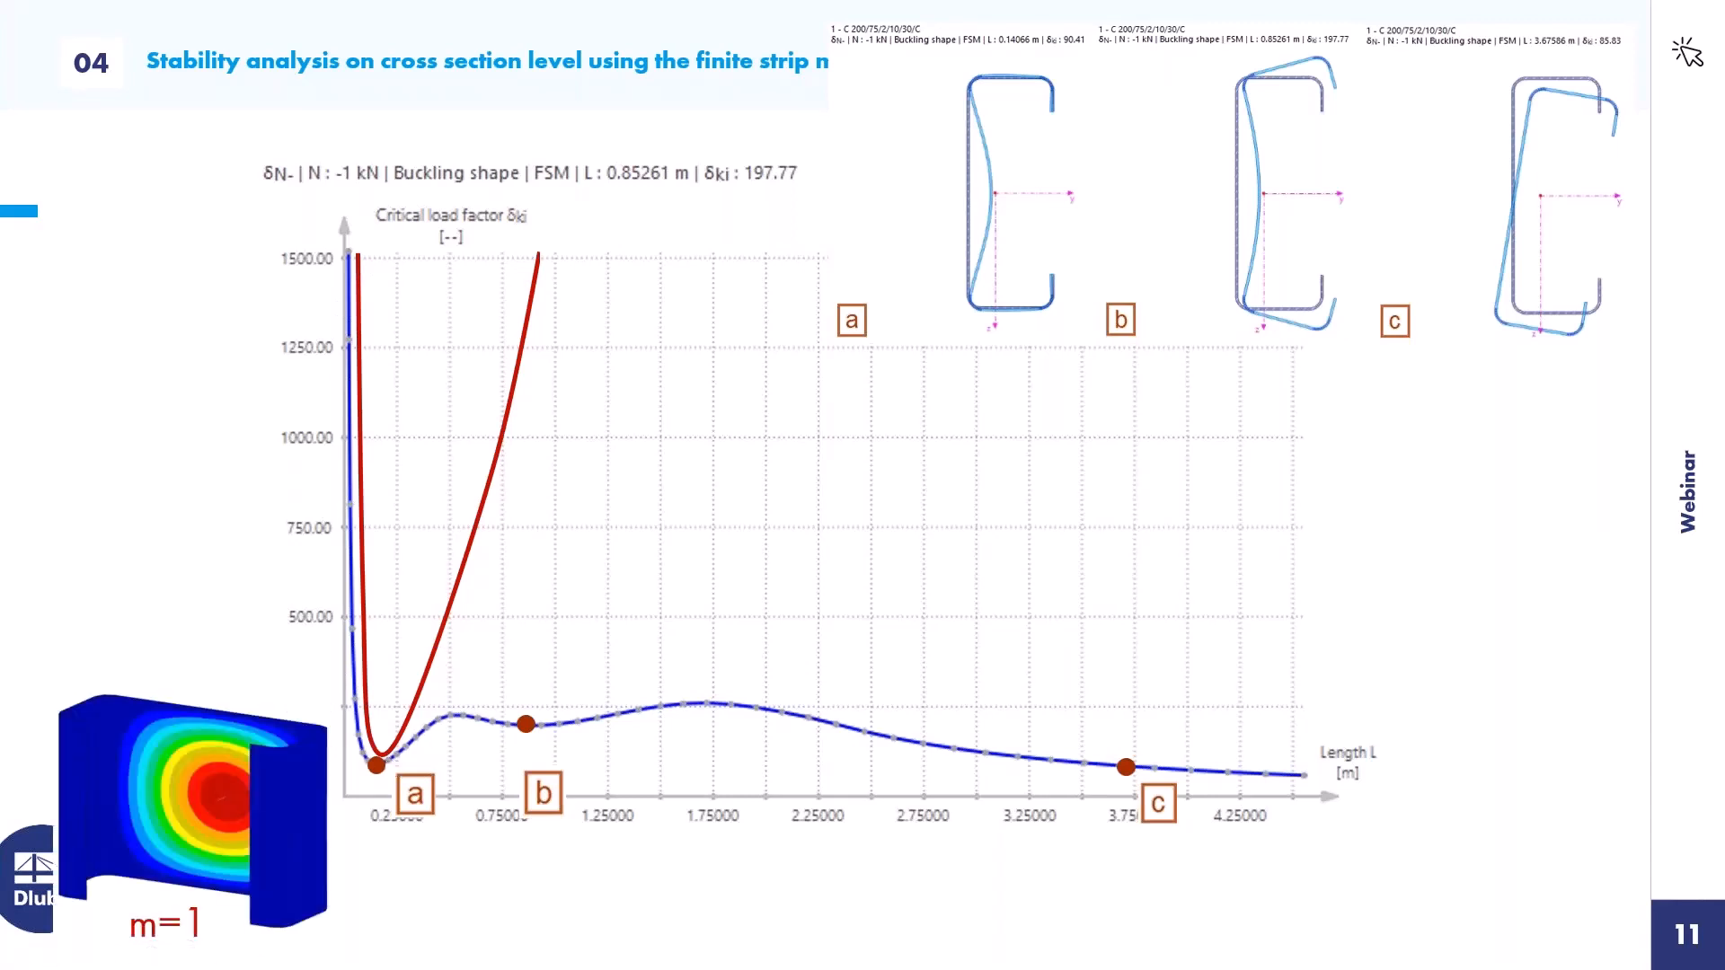
{"action": "key", "text": "Right"}
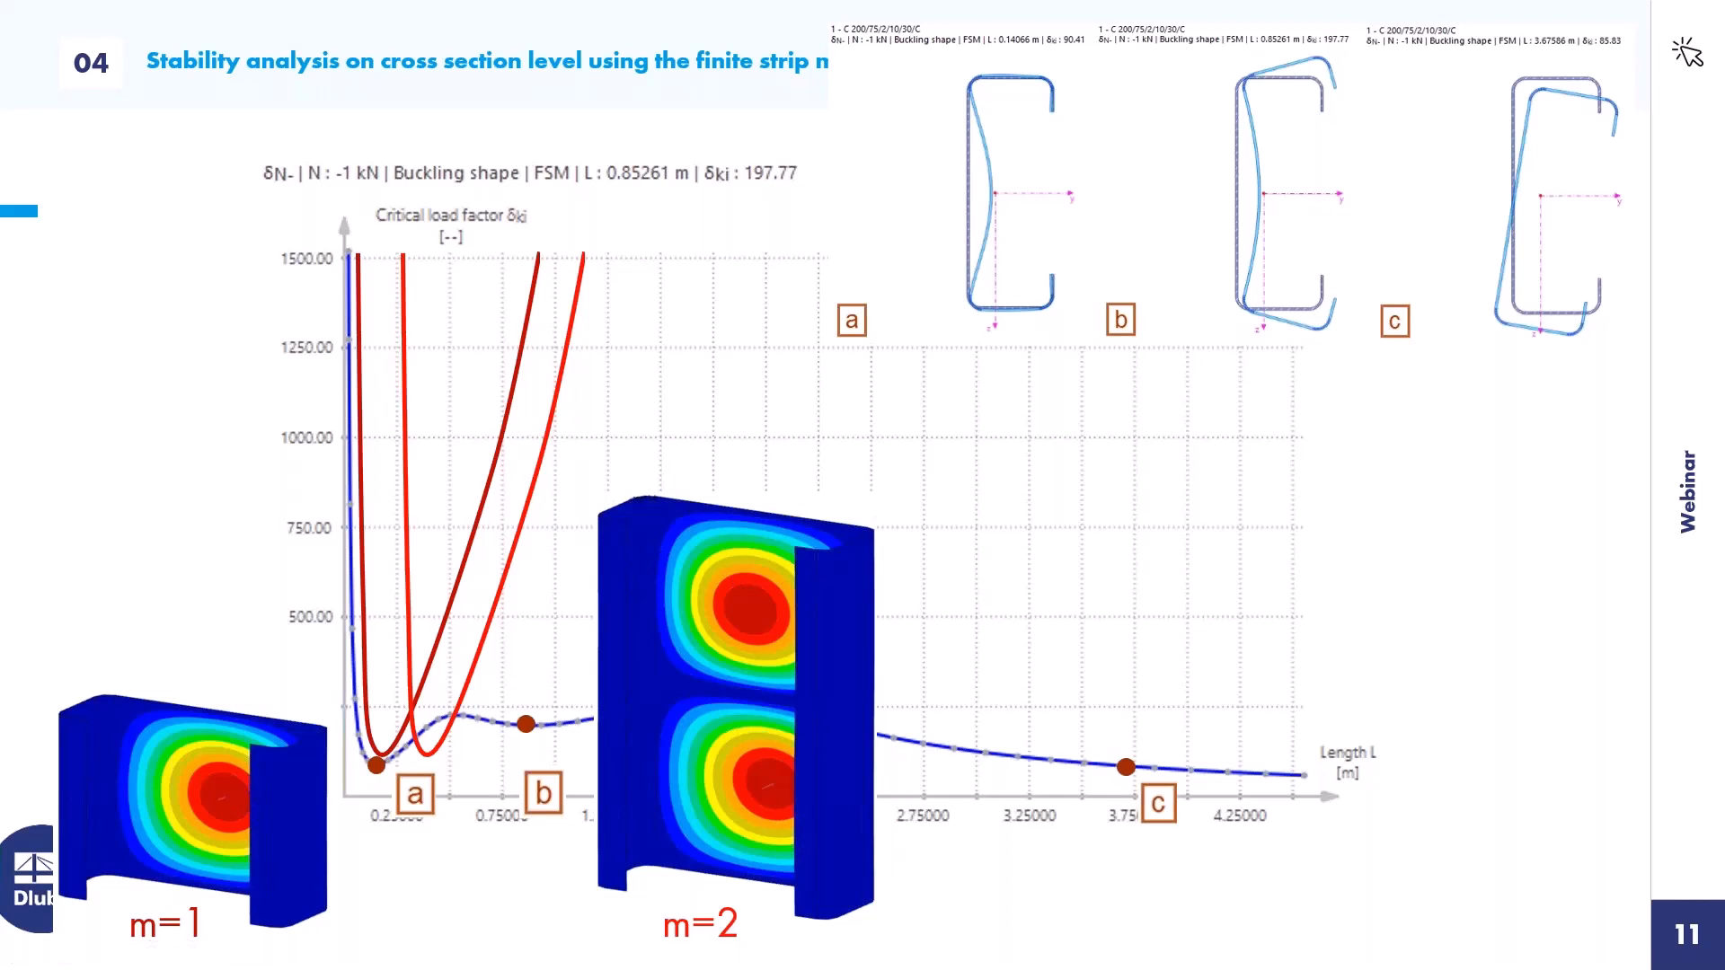
{"action": "key", "text": "Right"}
{"action": "key", "text": "Right"}
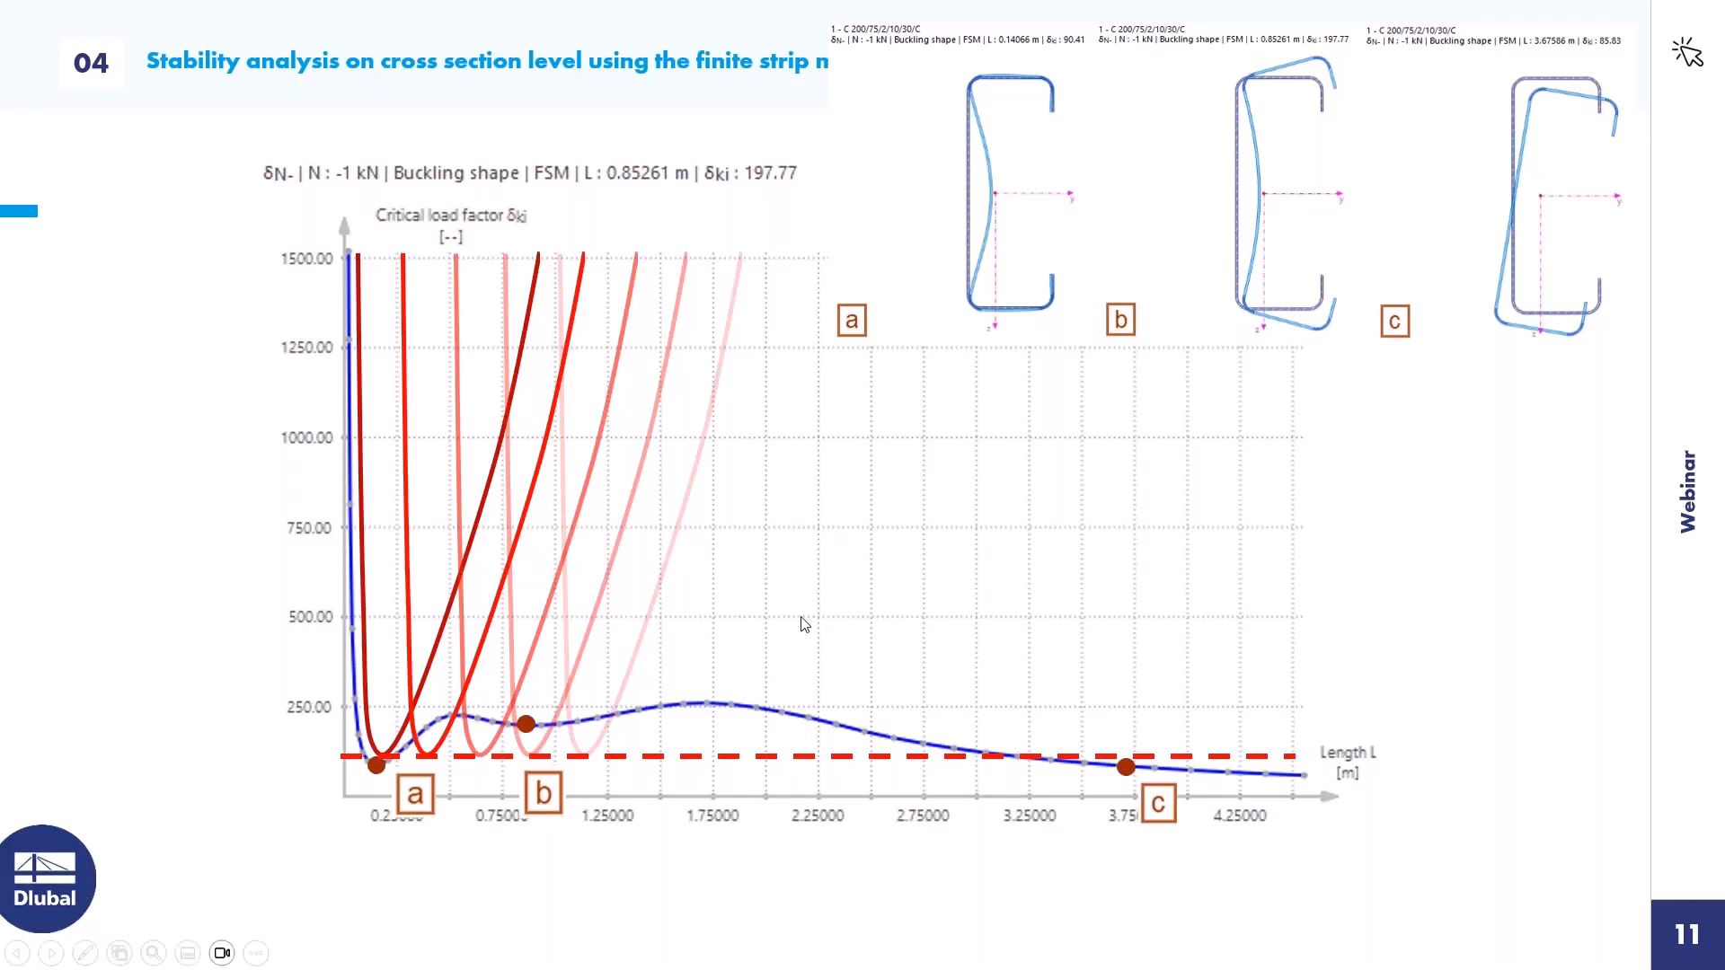
Switch back to RFEM and open the finite strip buckling shape results for N = -1 kN of section C 200/75/2/10/30/C
{"action": "key", "text": "alt+Tab"}
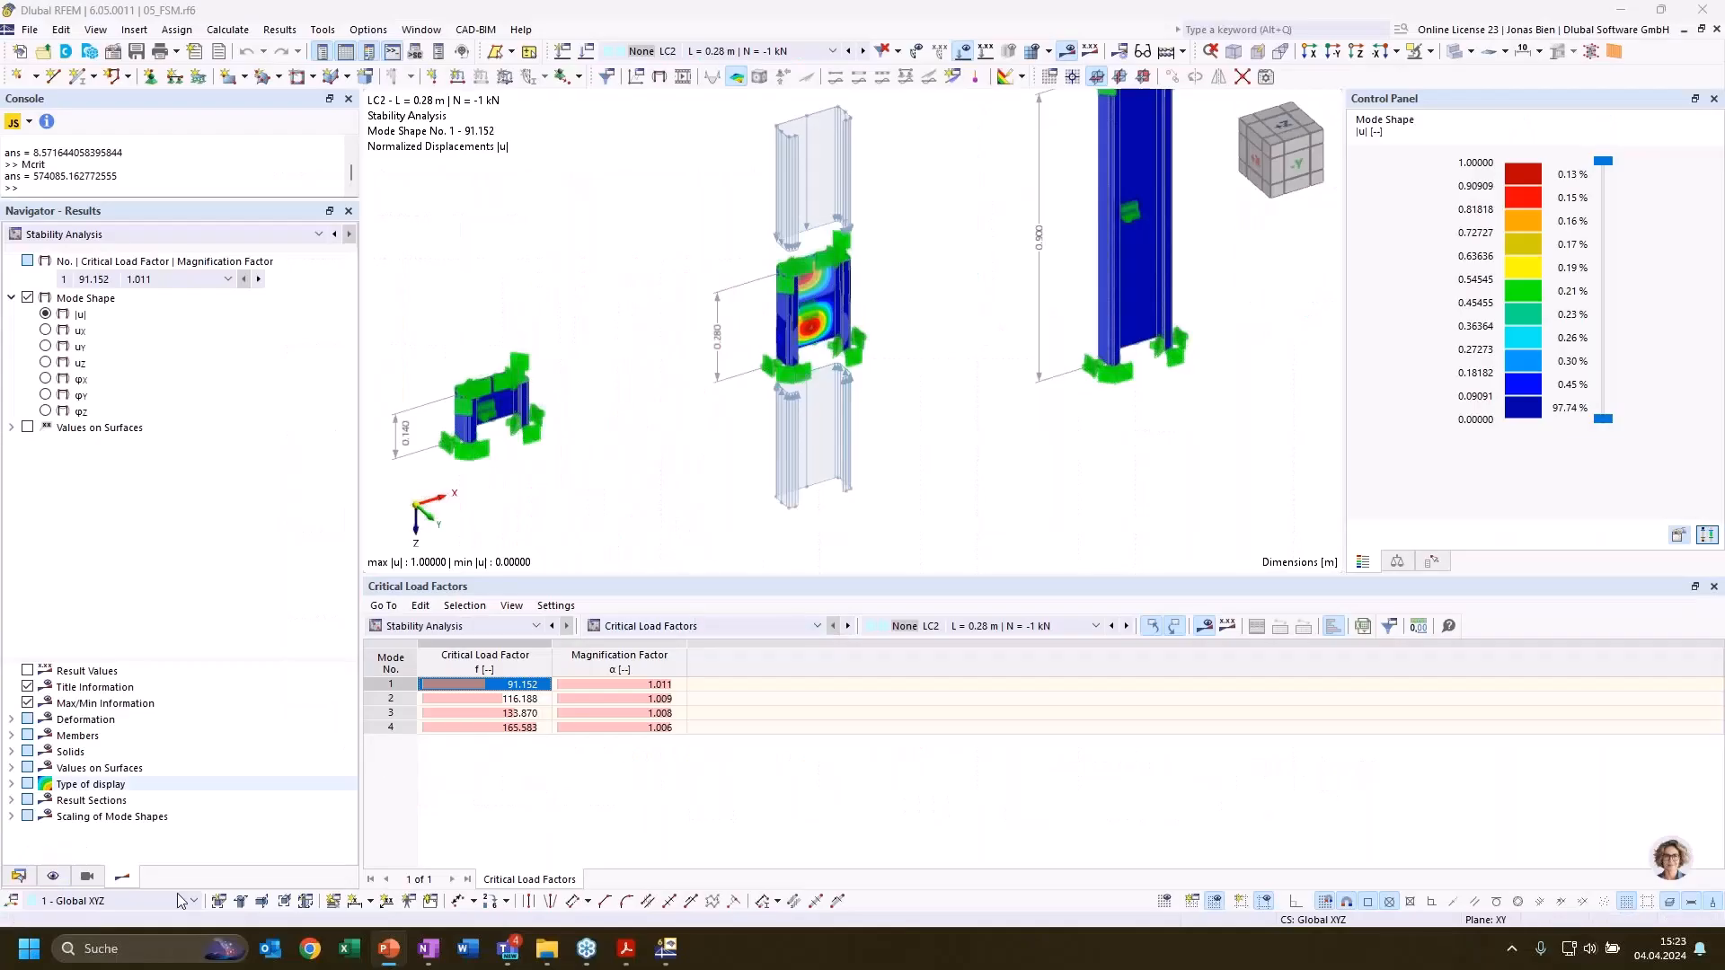
{"action": "left_click", "coordinate": [18, 876]}
{"action": "double_click", "coordinate": [171, 377]}
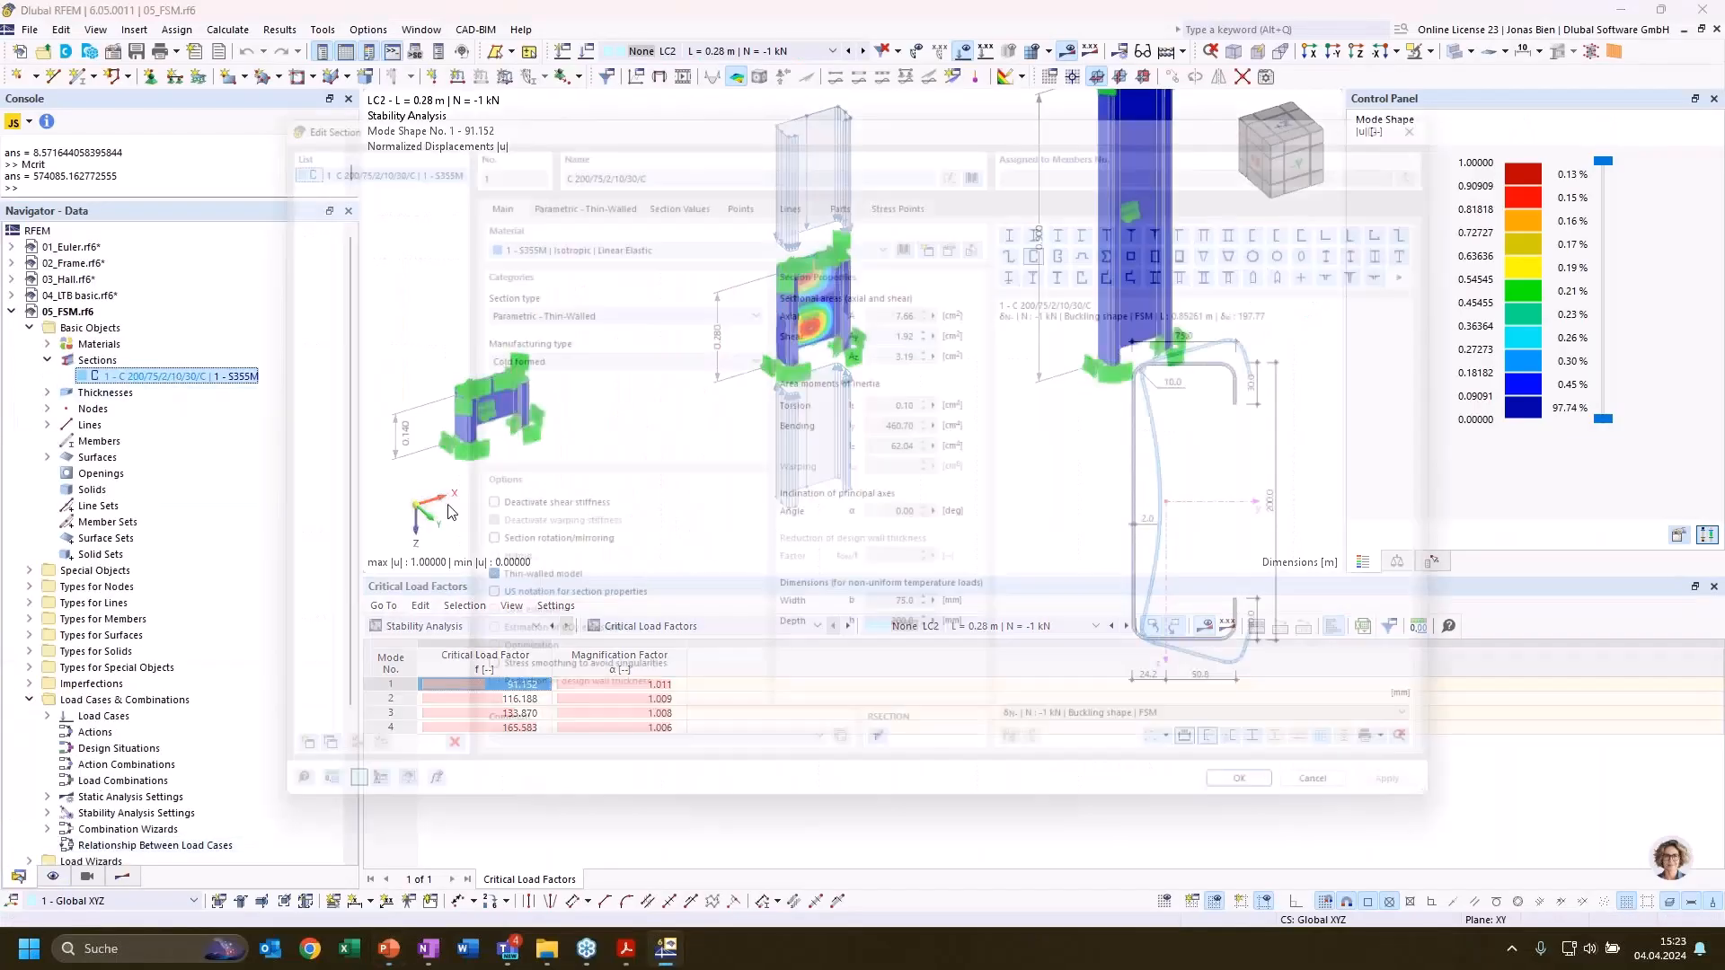
{"action": "left_click", "coordinate": [1158, 742]}
{"action": "left_click", "coordinate": [1168, 642]}
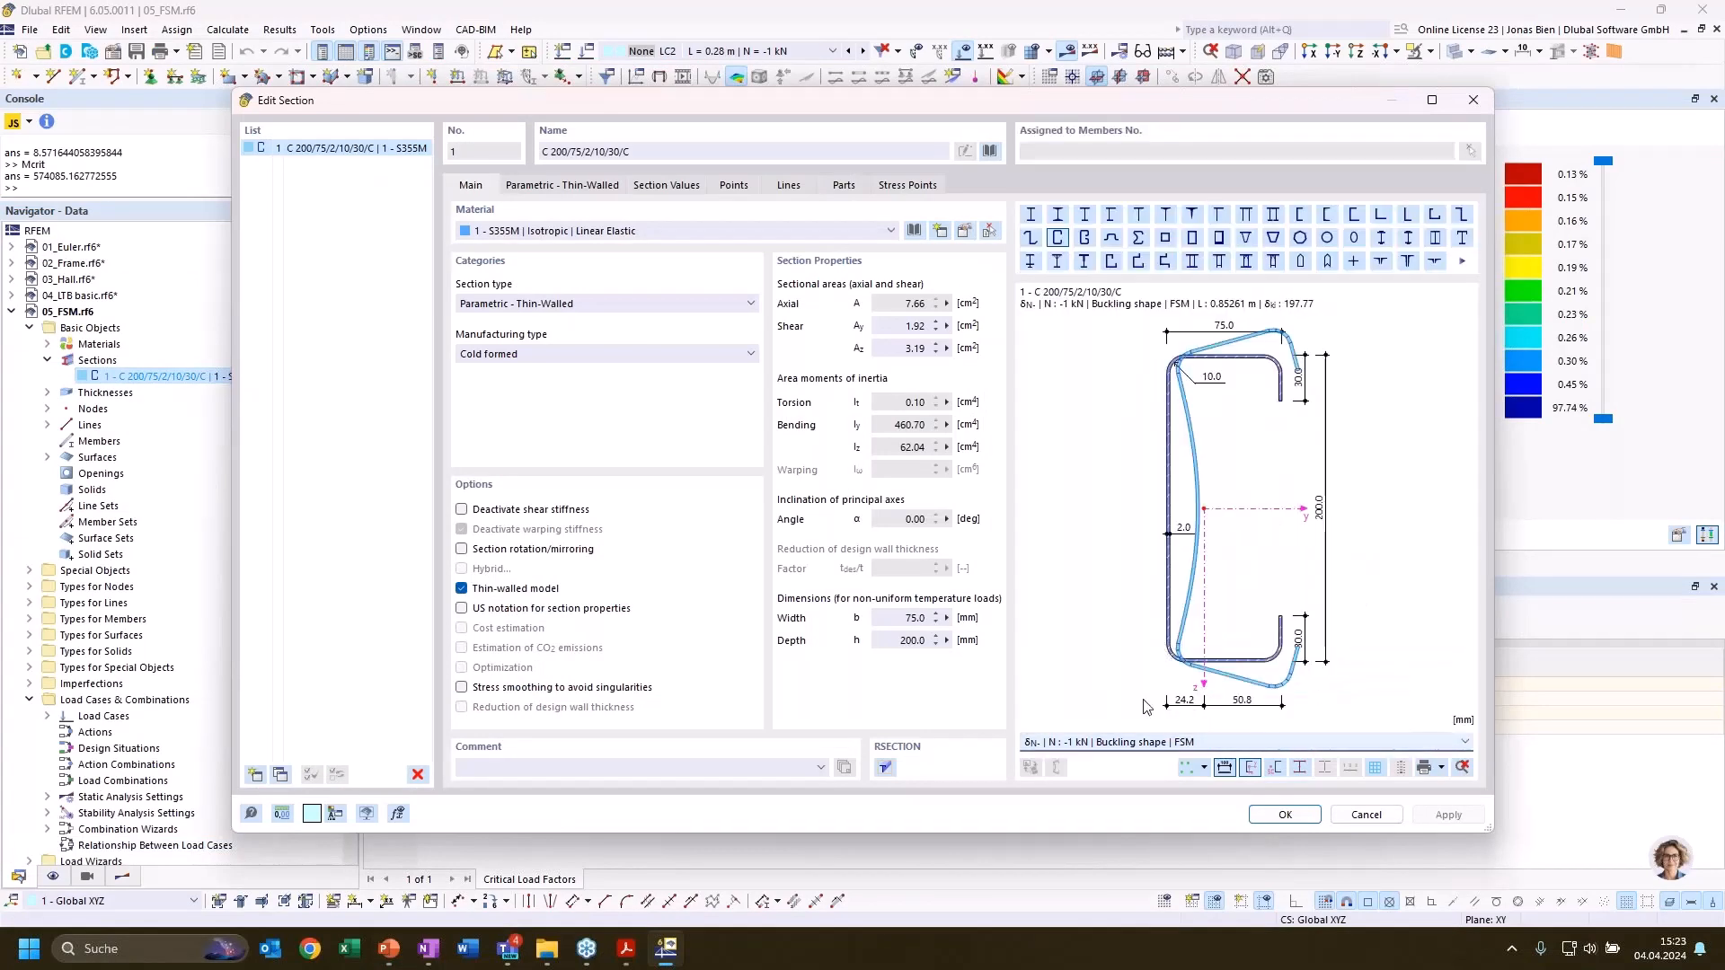
{"action": "left_click", "coordinate": [1139, 744]}
{"action": "left_click", "coordinate": [1134, 654]}
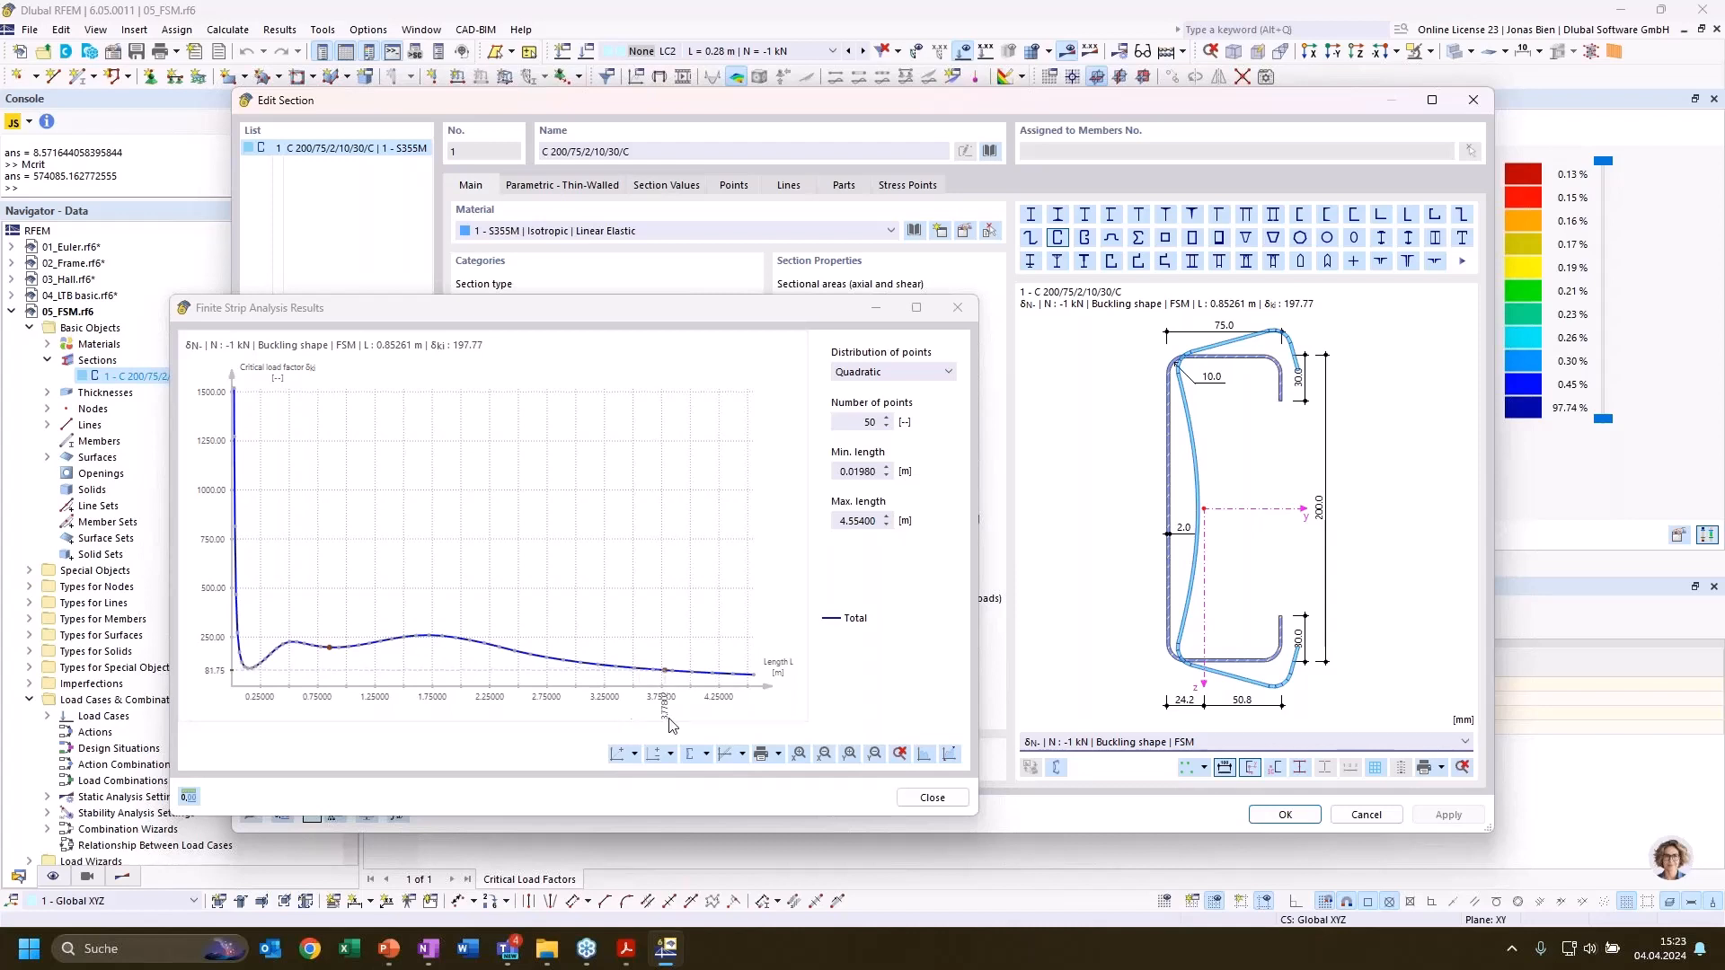
Add the distortional curve to the critical load factor diagram, and close the results and the section editor
{"action": "left_click", "coordinate": [707, 754]}
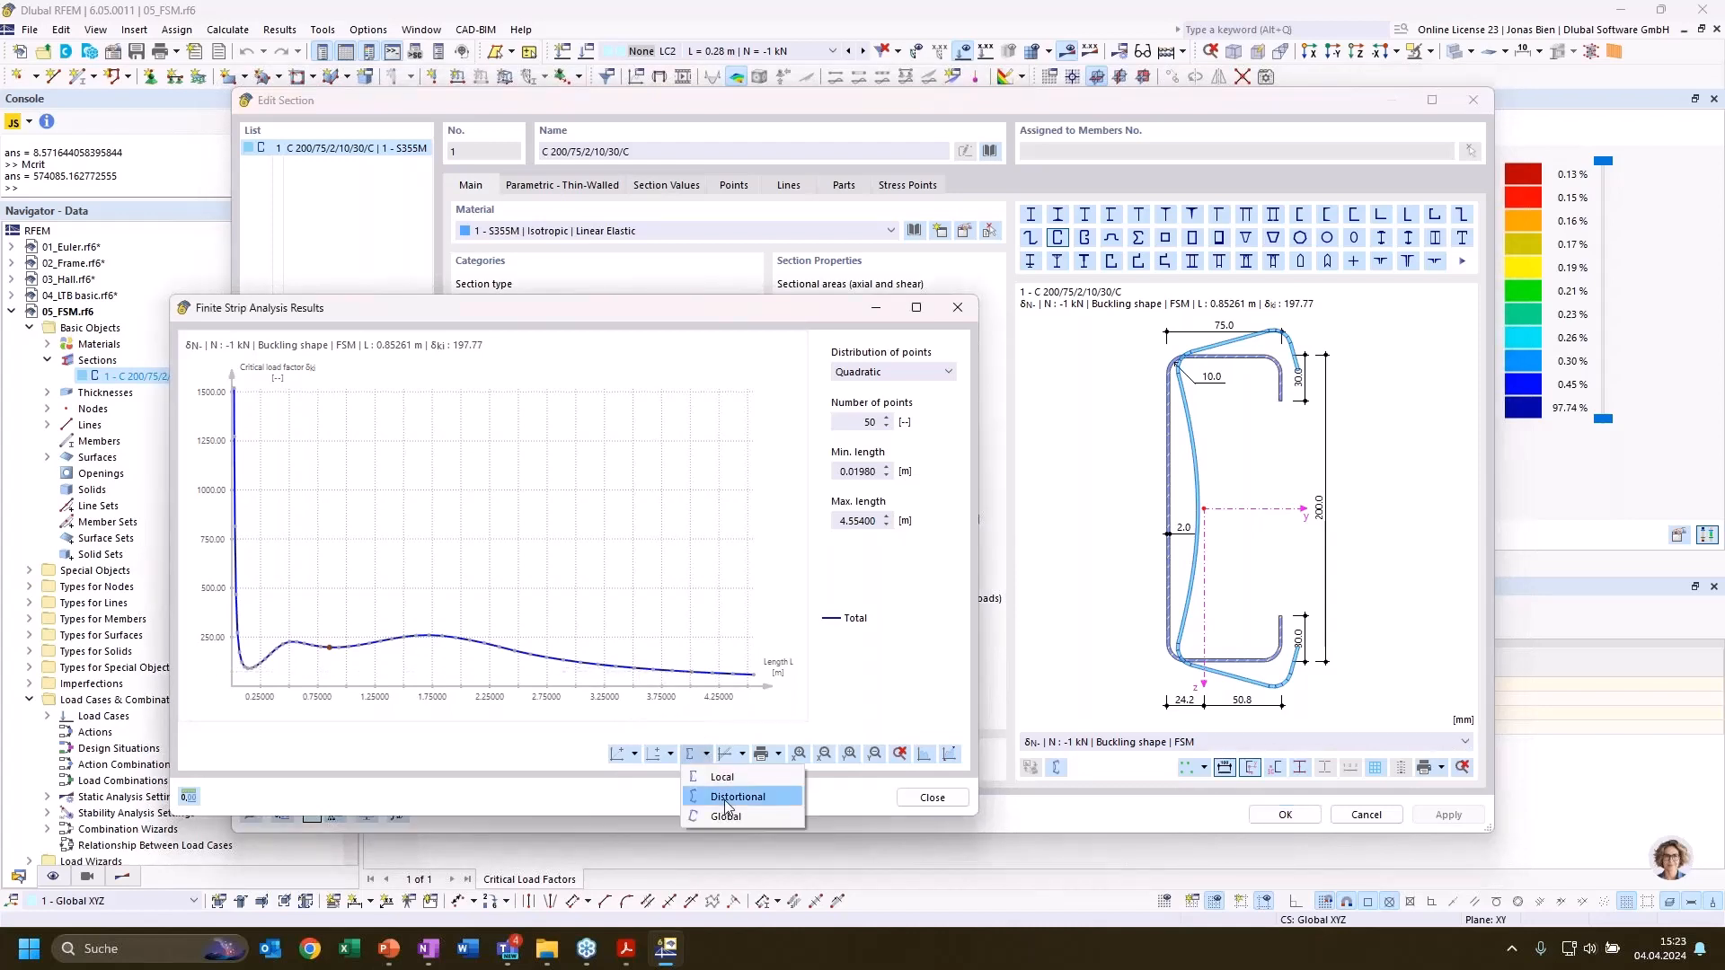
{"action": "left_click", "coordinate": [726, 799]}
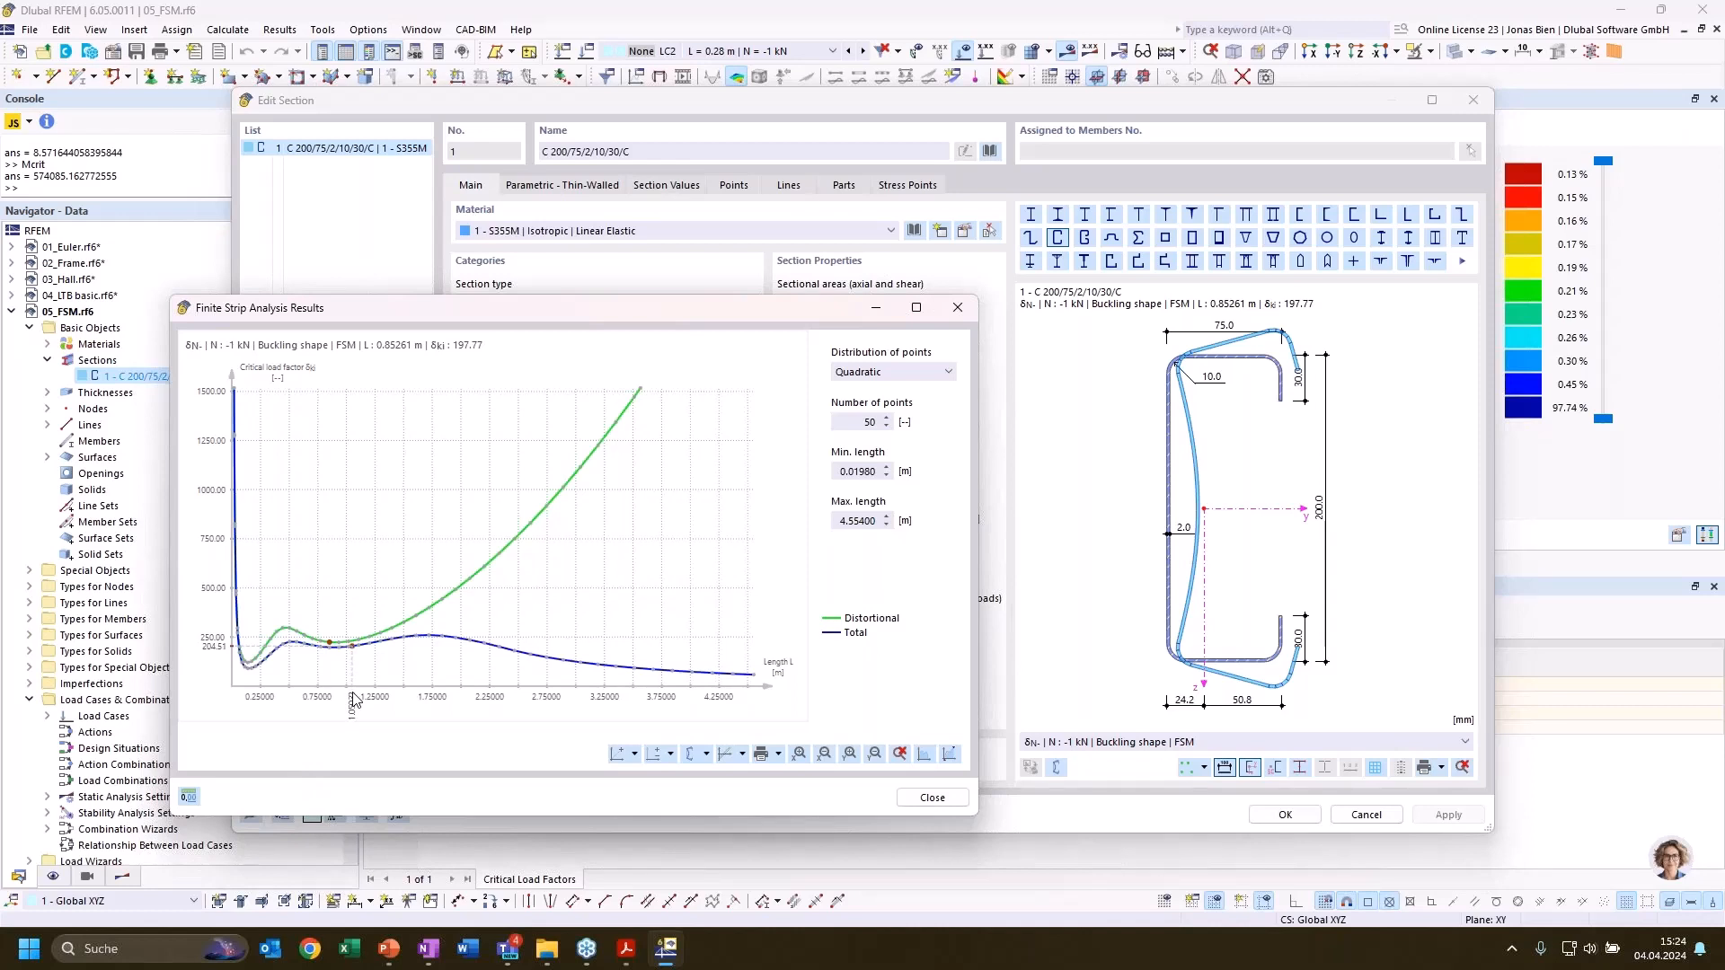
{"action": "left_click", "coordinate": [934, 798]}
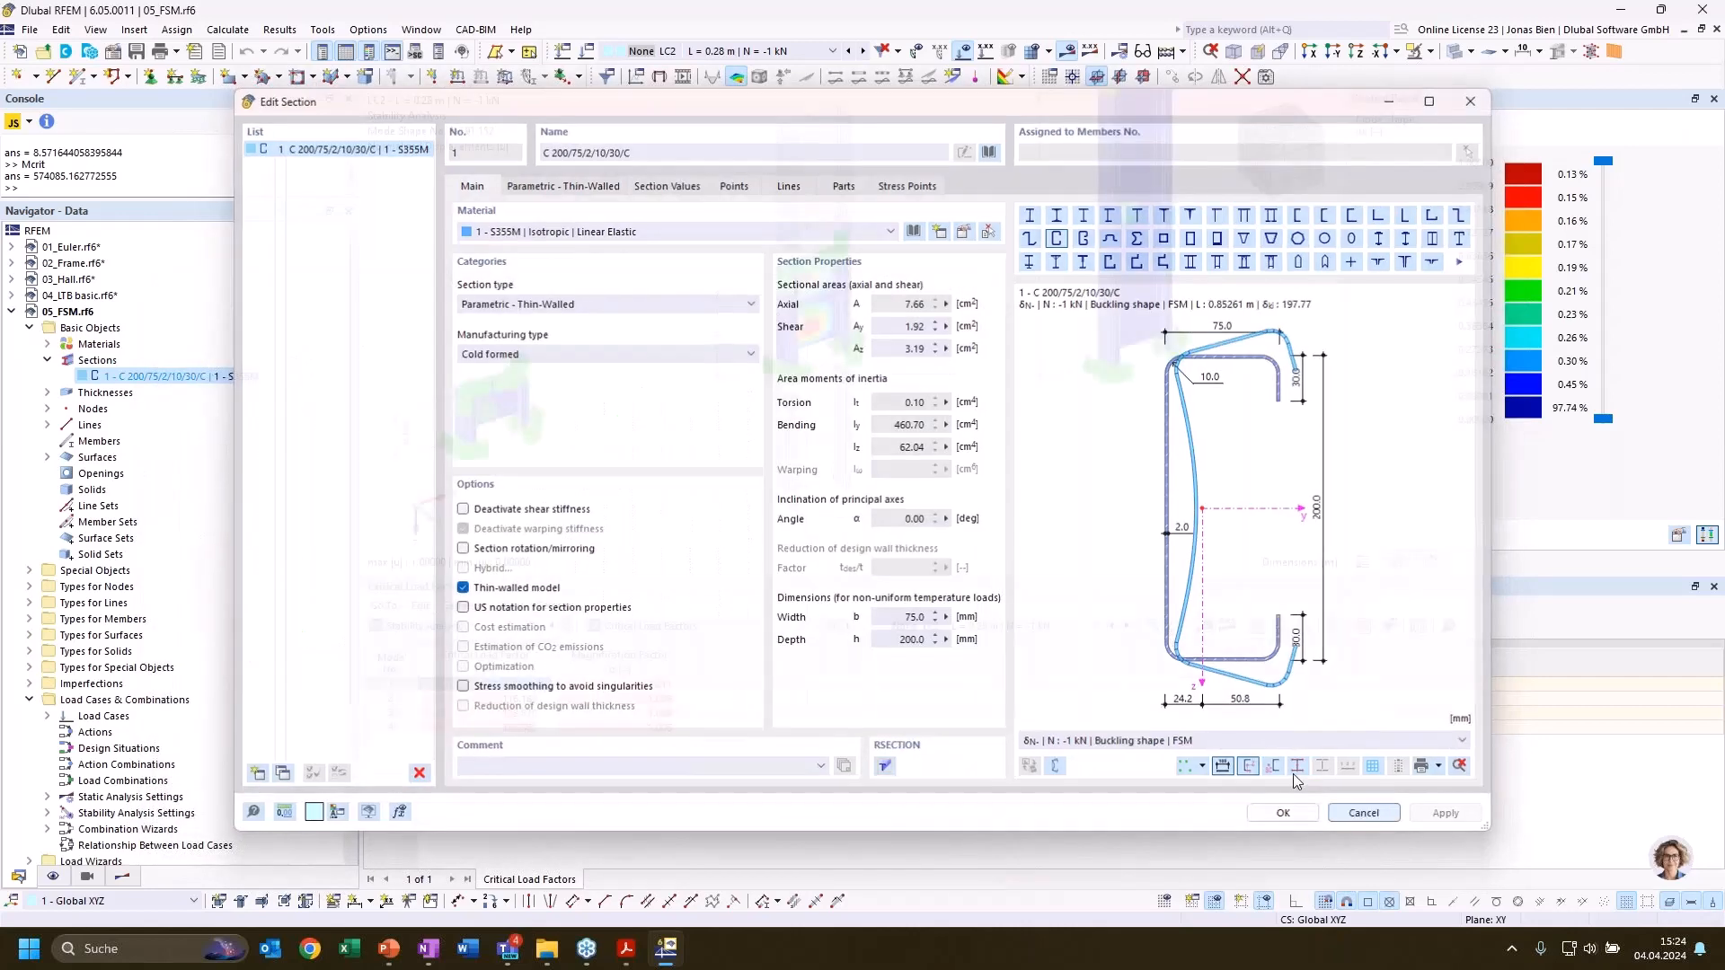
{"action": "left_click", "coordinate": [1283, 813]}
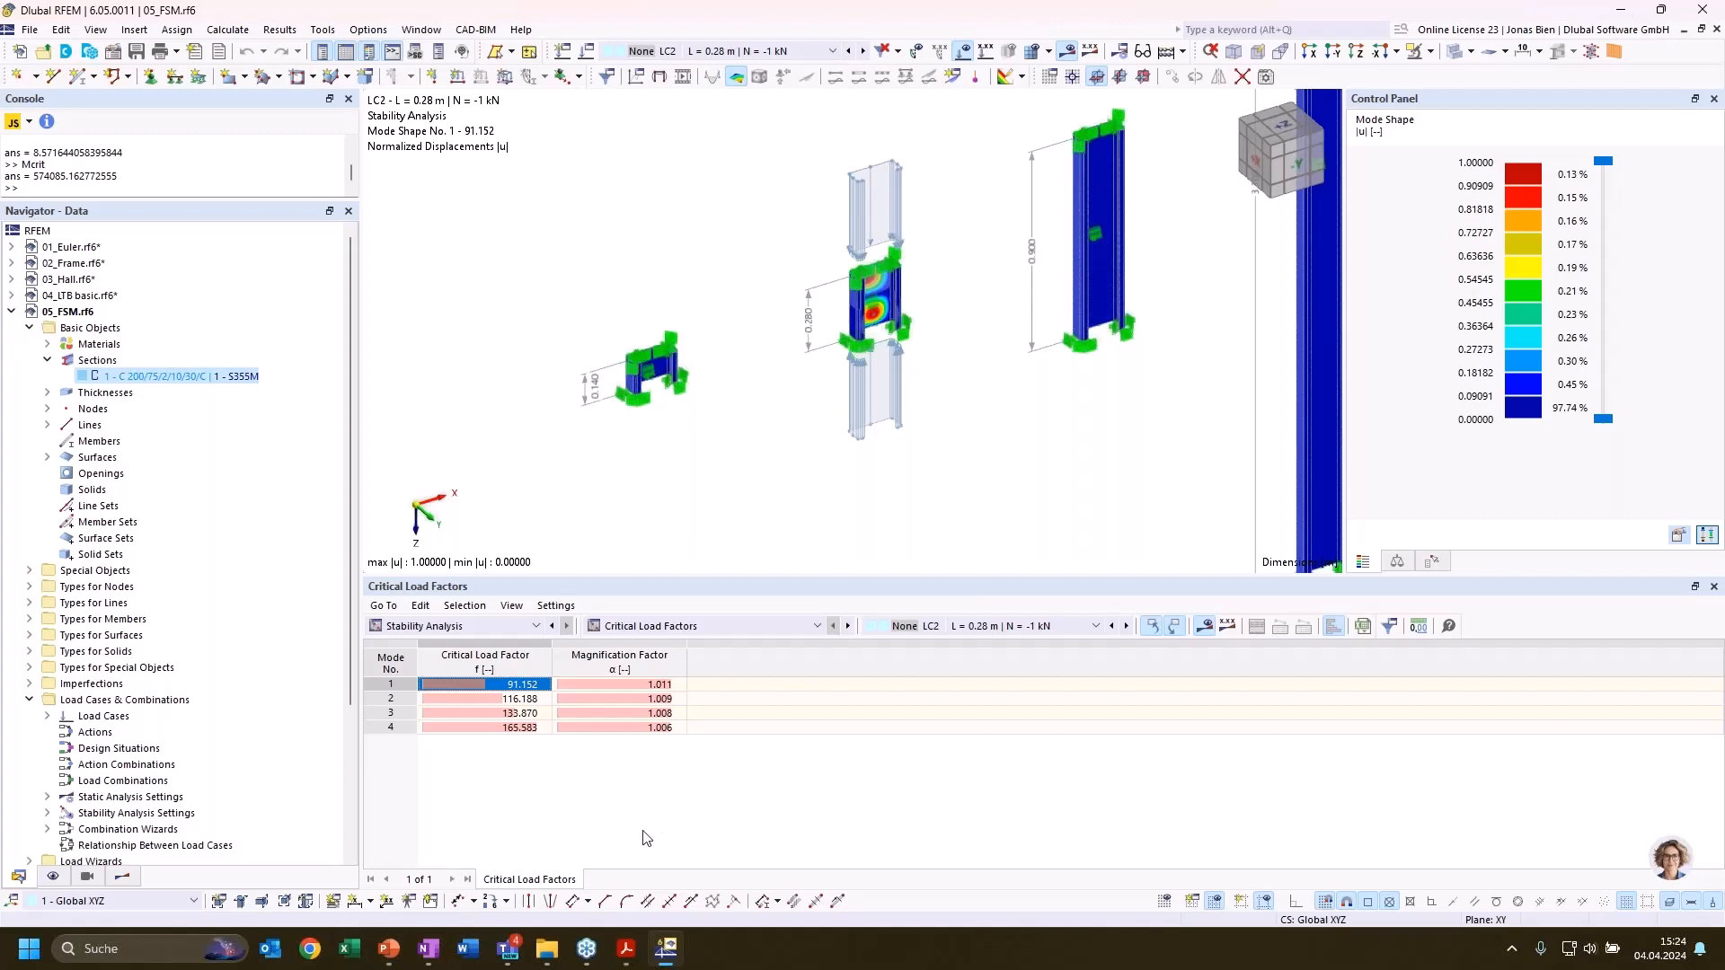
Collapse the 05_FSM model and make 06_Joints.rf6 the active model
{"action": "left_click", "coordinate": [12, 312]}
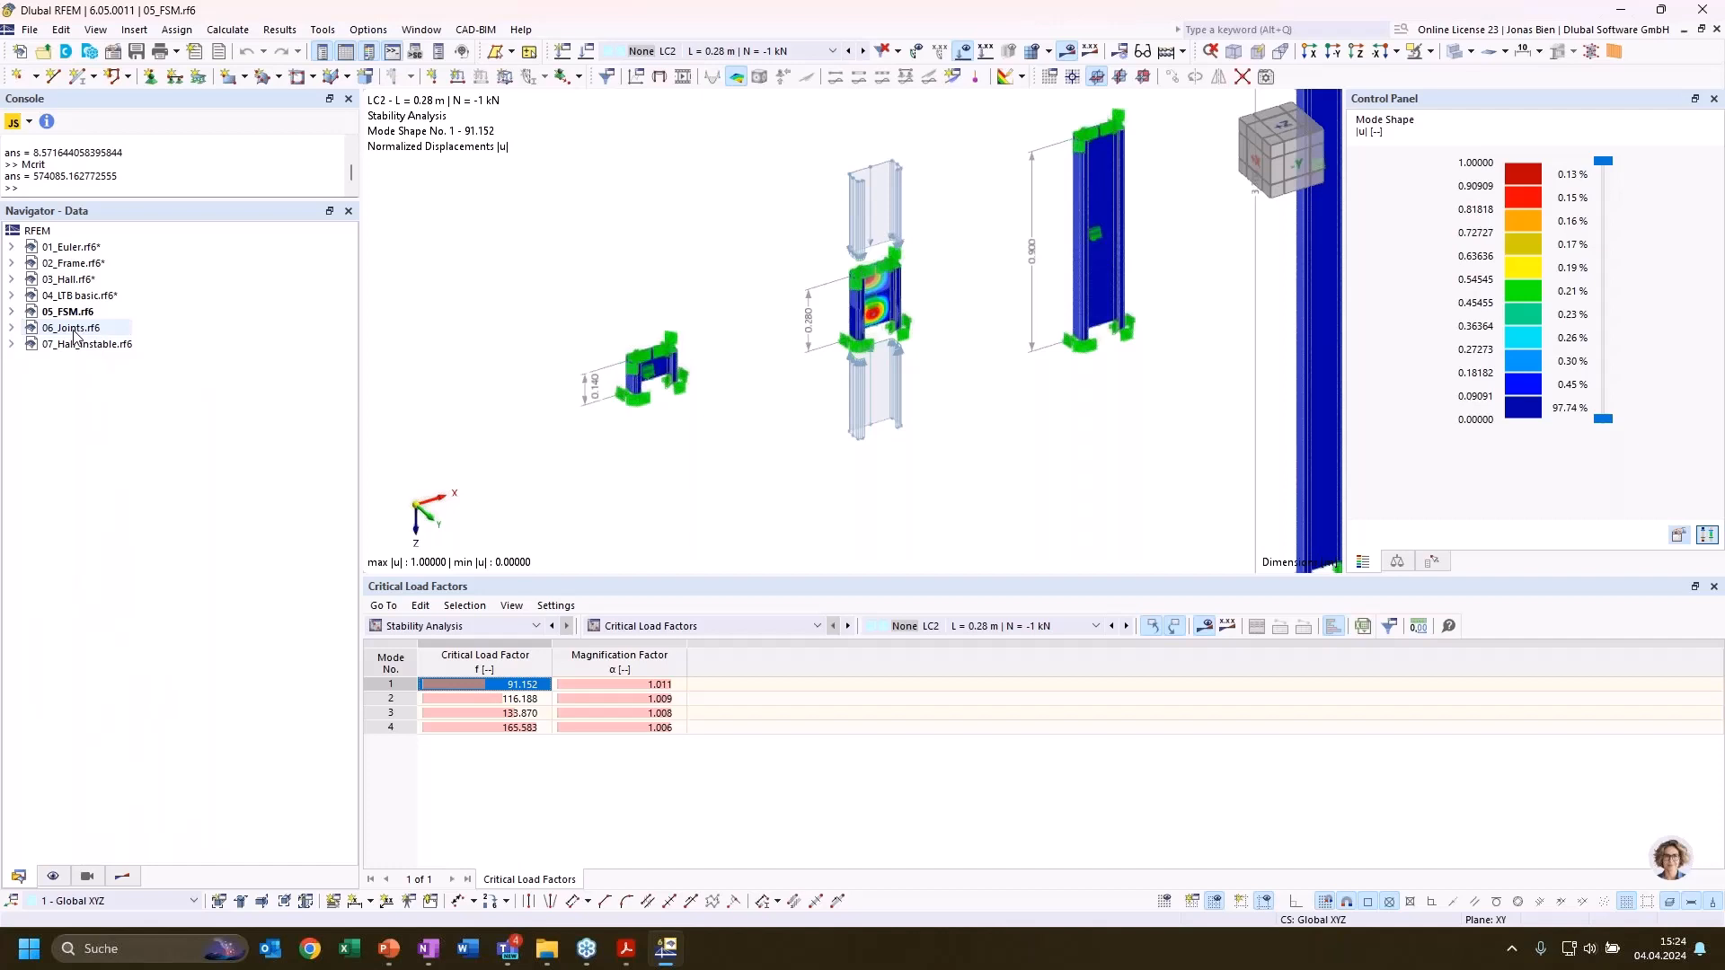
{"action": "double_click", "coordinate": [72, 328]}
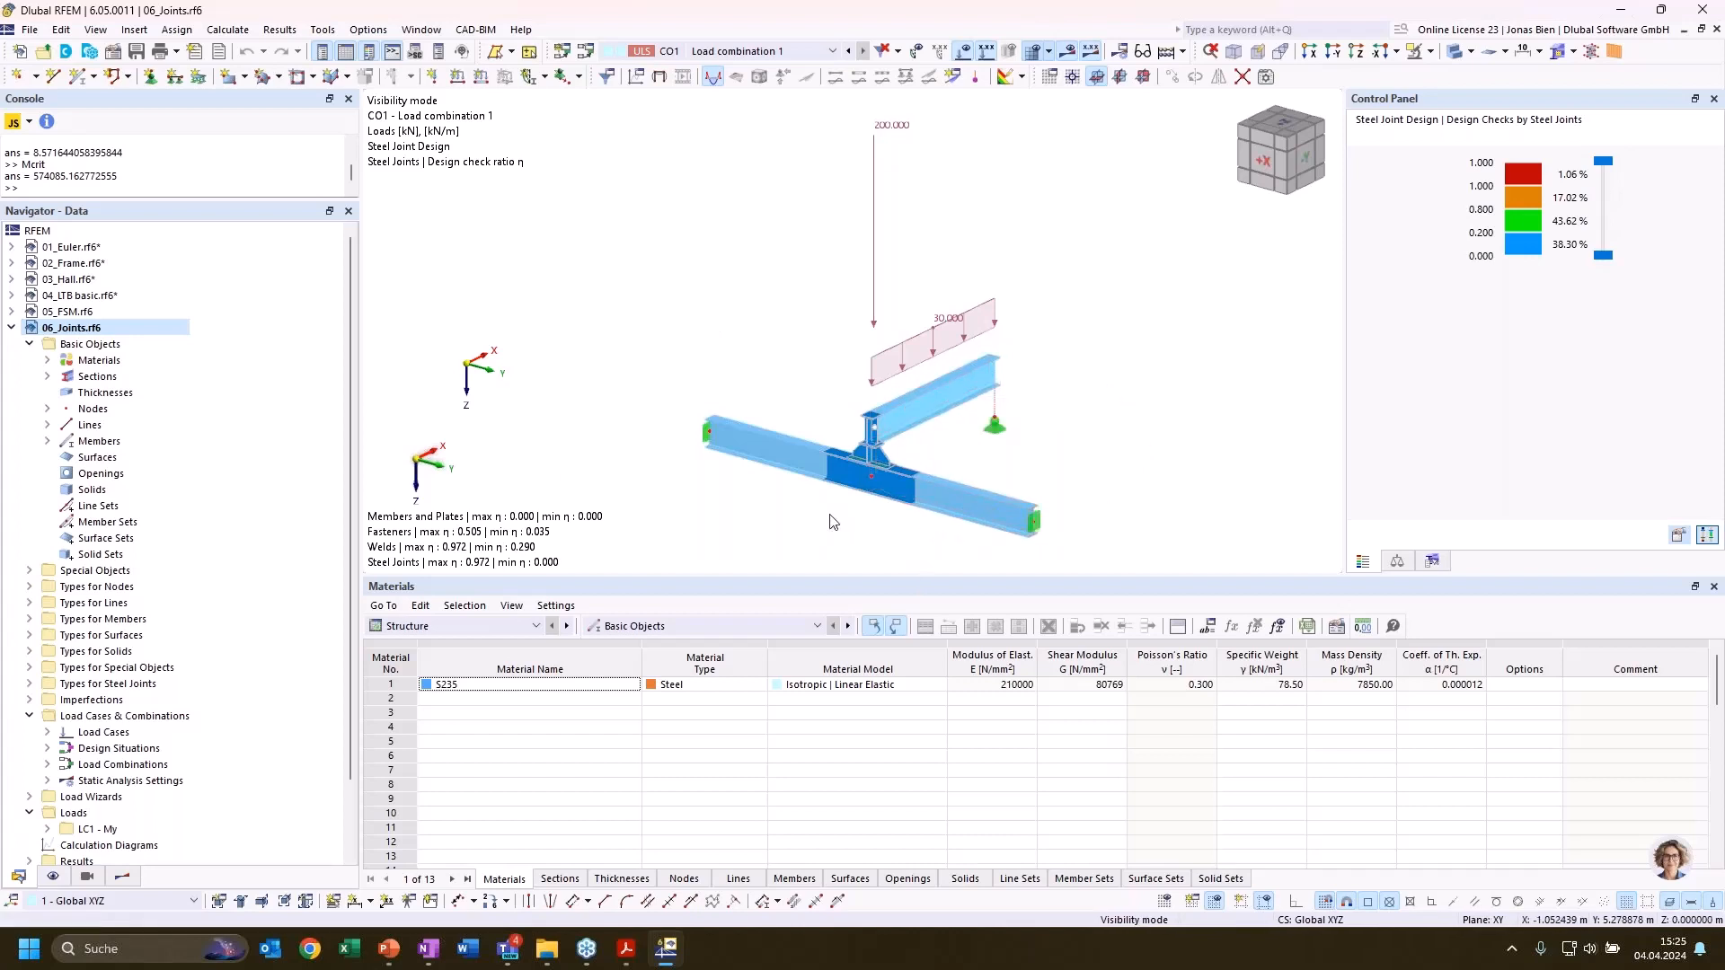
{"action": "scroll", "coordinate": [831, 521], "scroll_direction": "up", "scroll_amount": 1}
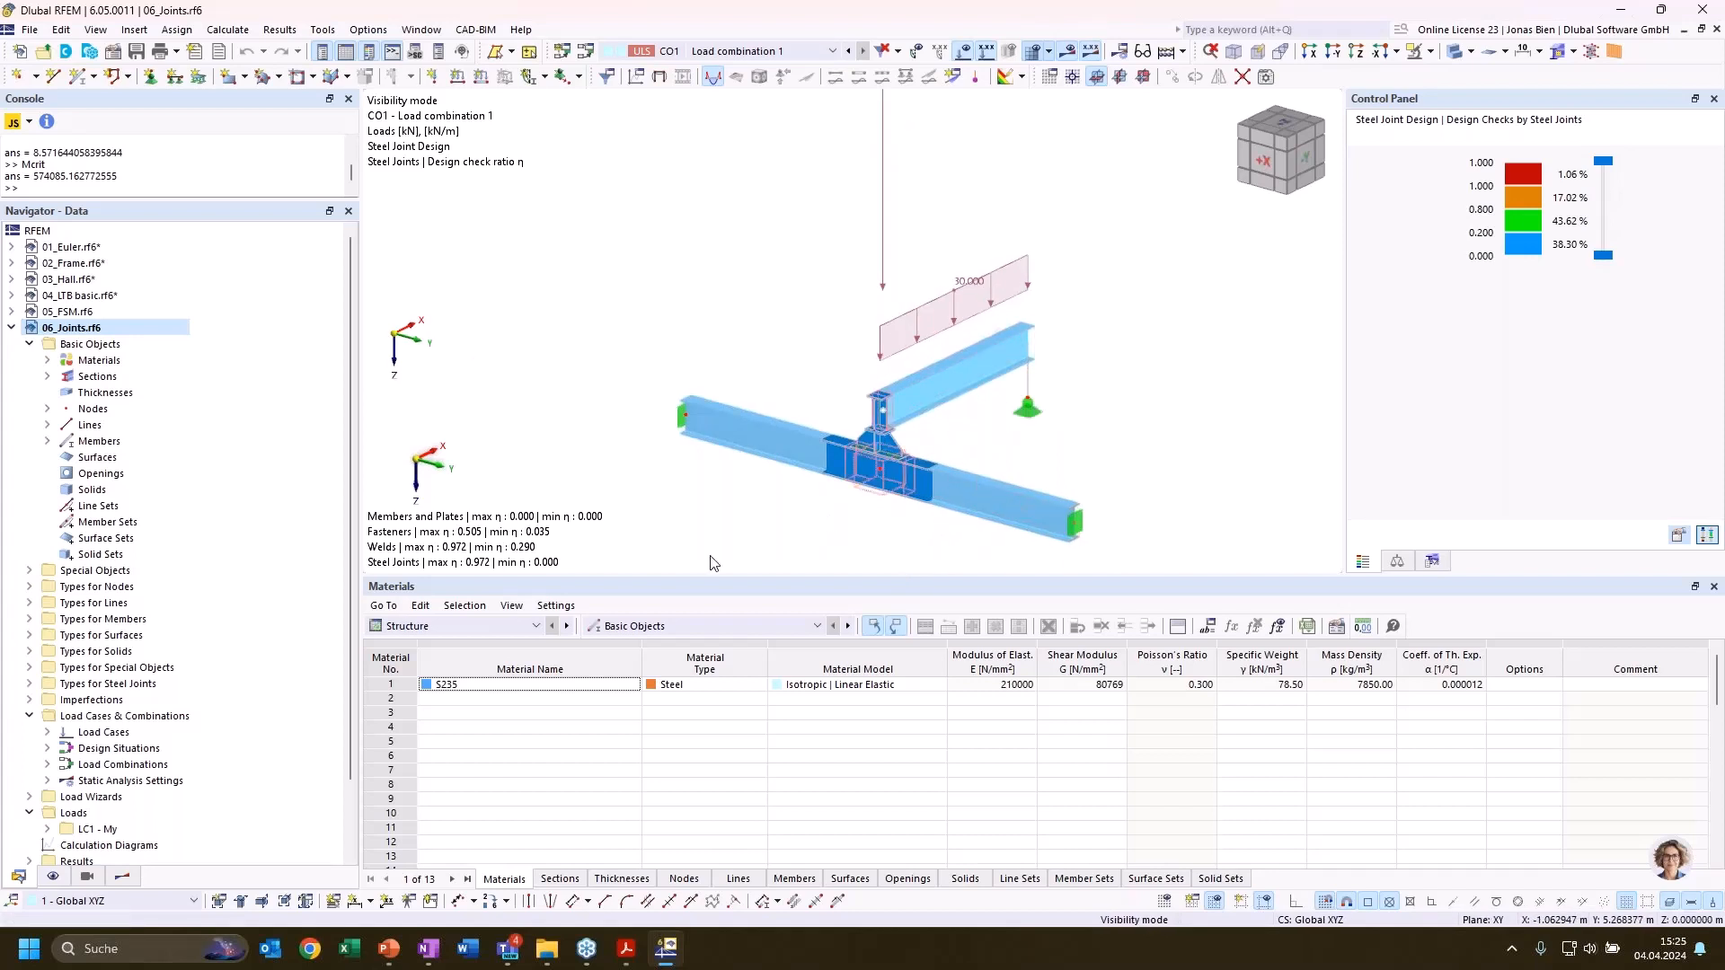
{"action": "left_click", "coordinate": [517, 626]}
{"action": "left_click", "coordinate": [692, 515]}
Check the buckling analysis option in the ultimate configuration of the steel joint at node 3, and leave both dialogs without saving
{"action": "double_click", "coordinate": [883, 492]}
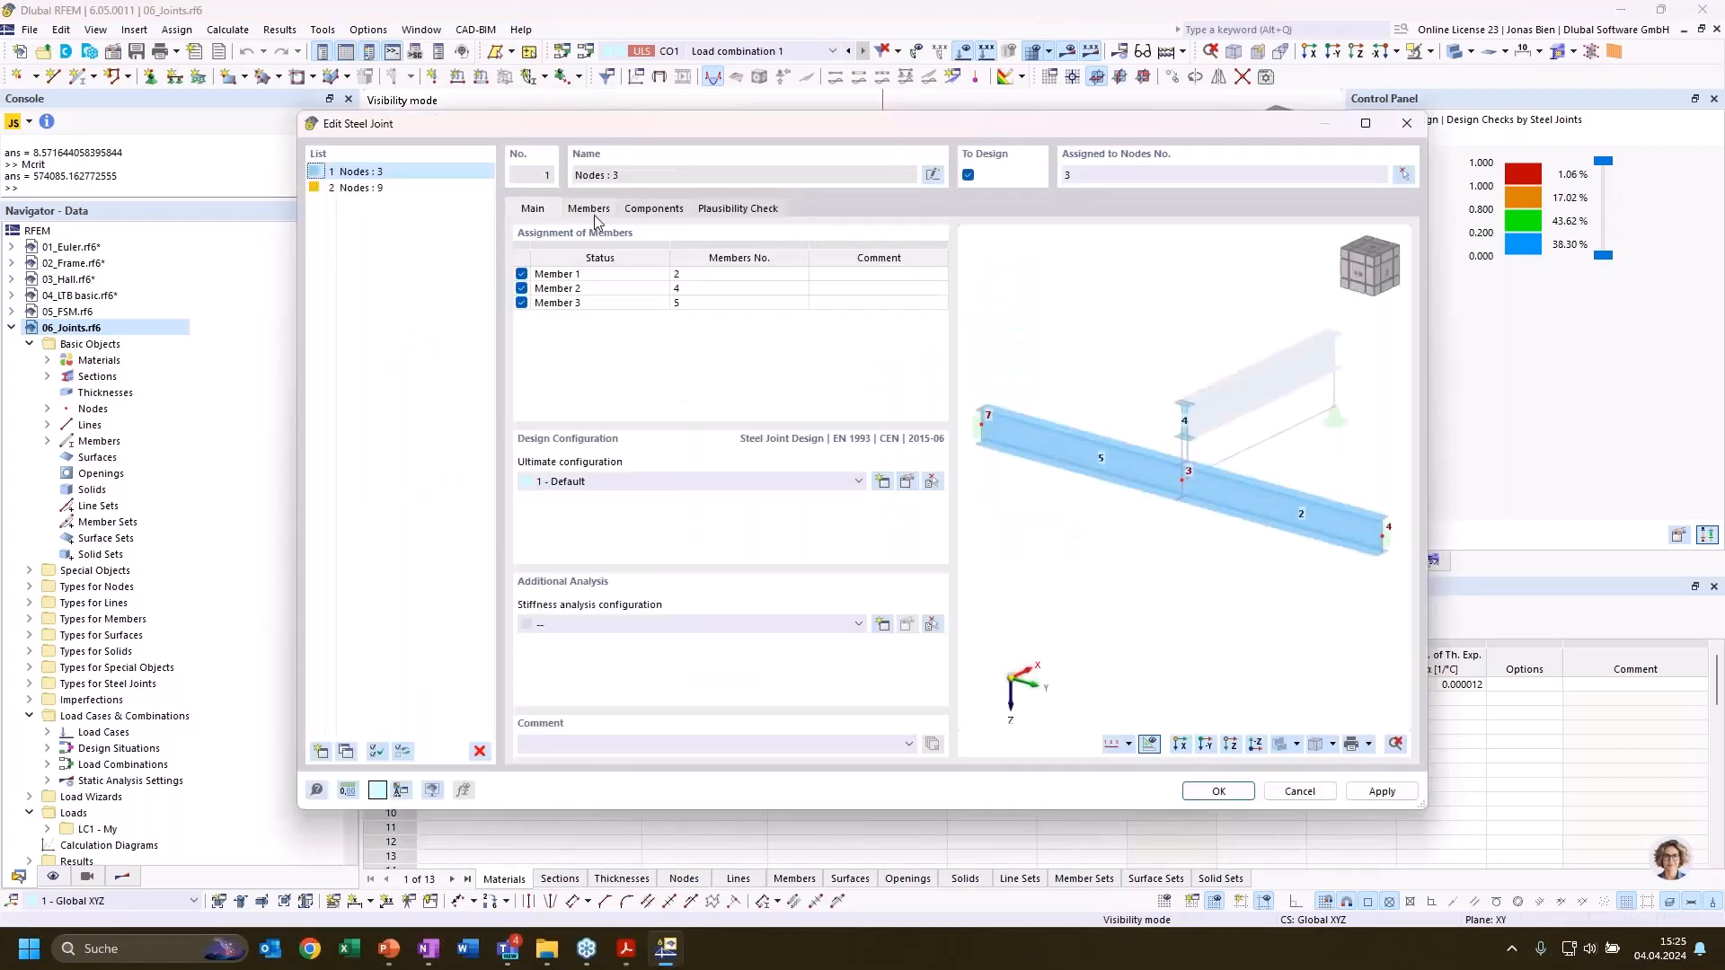
{"action": "left_click", "coordinate": [909, 483]}
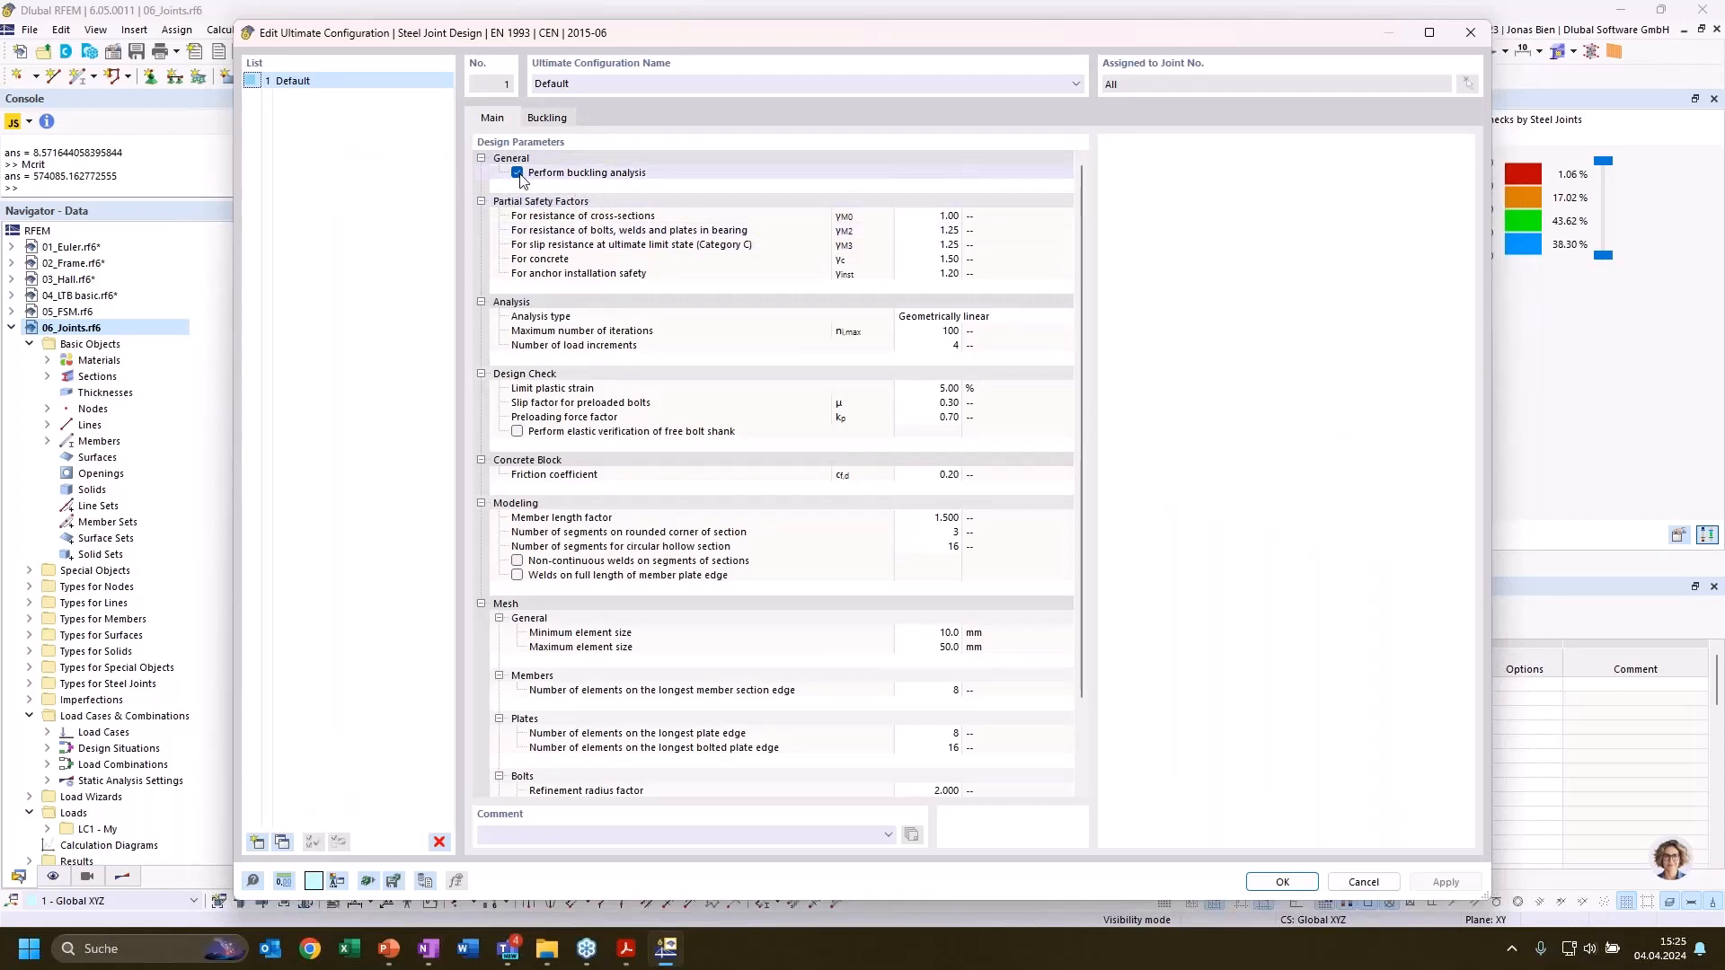
{"action": "left_click", "coordinate": [1359, 886]}
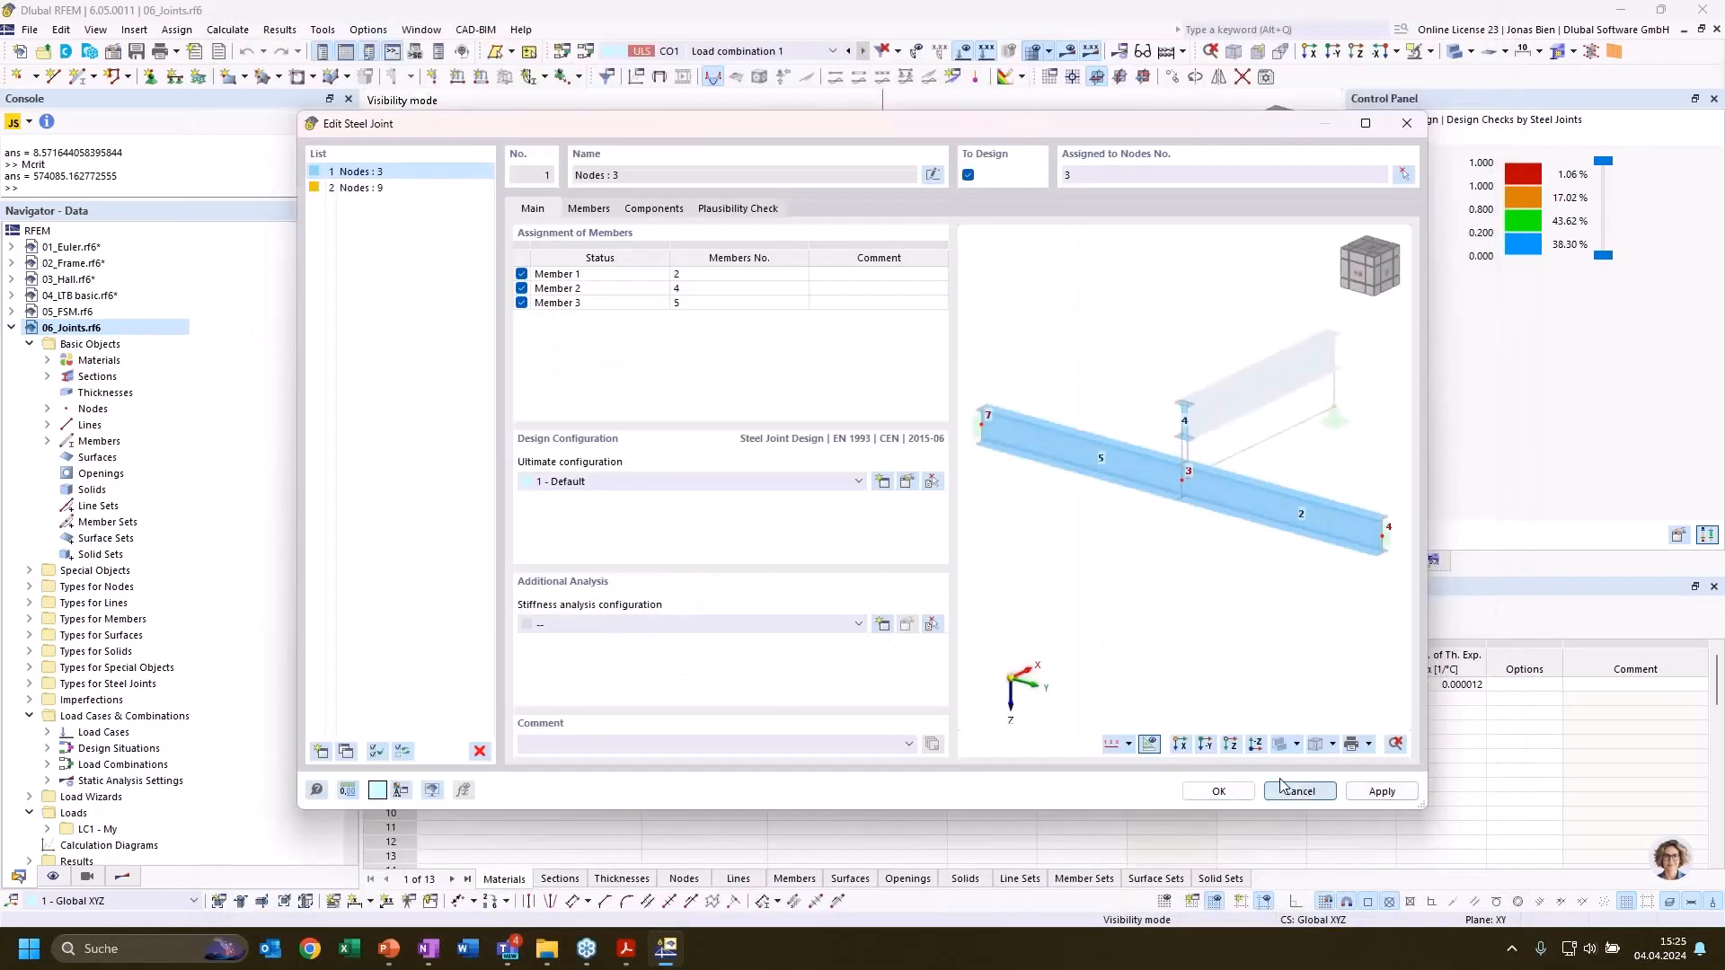
{"action": "left_click", "coordinate": [1329, 790]}
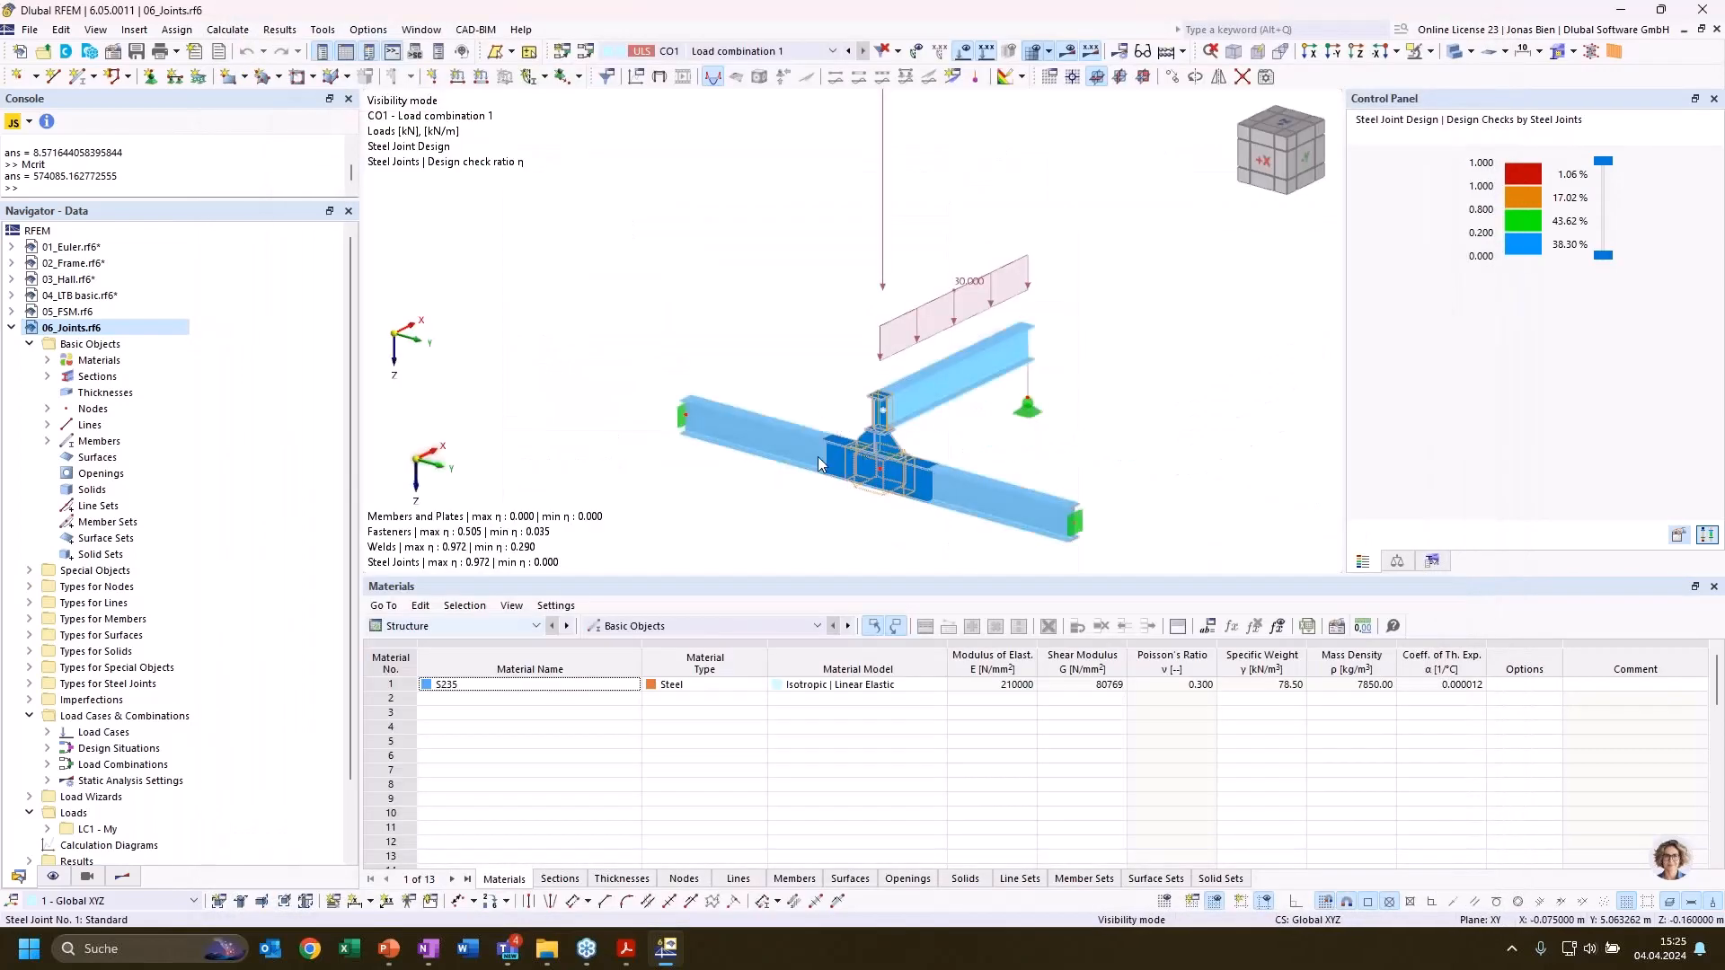
Show the Steel Joint Design buckling analysis results table and select mode shape 1 of the joint at node 3
{"action": "left_click", "coordinate": [682, 627]}
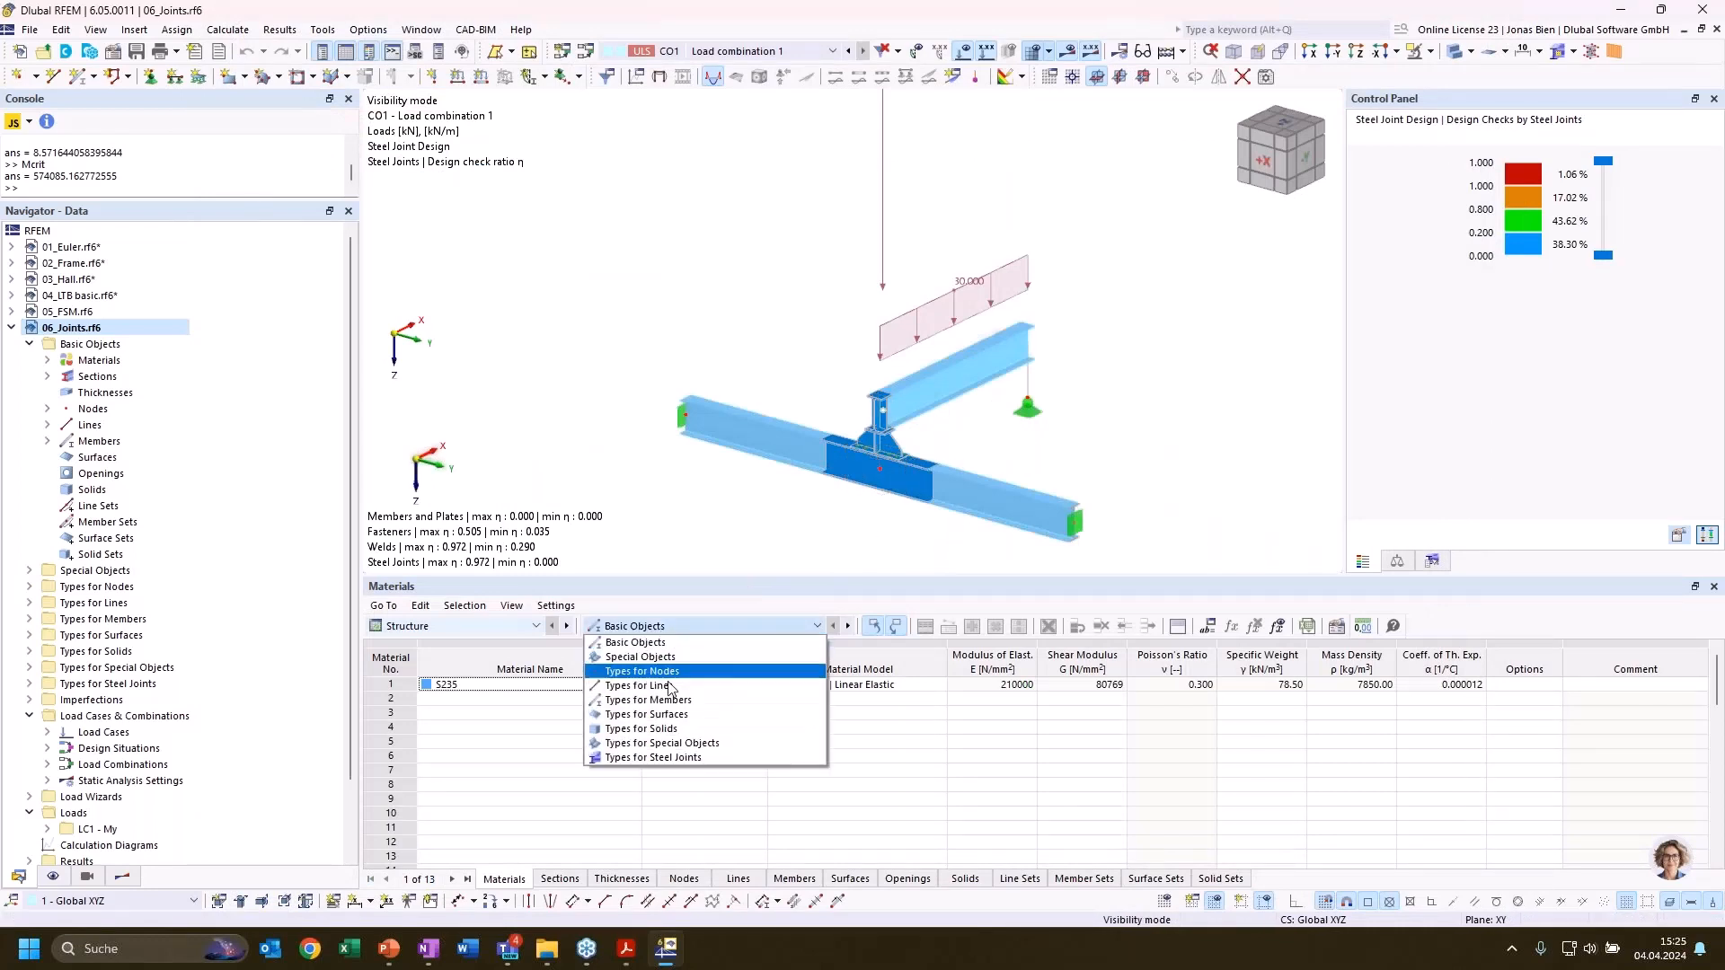
{"action": "left_click", "coordinate": [666, 759]}
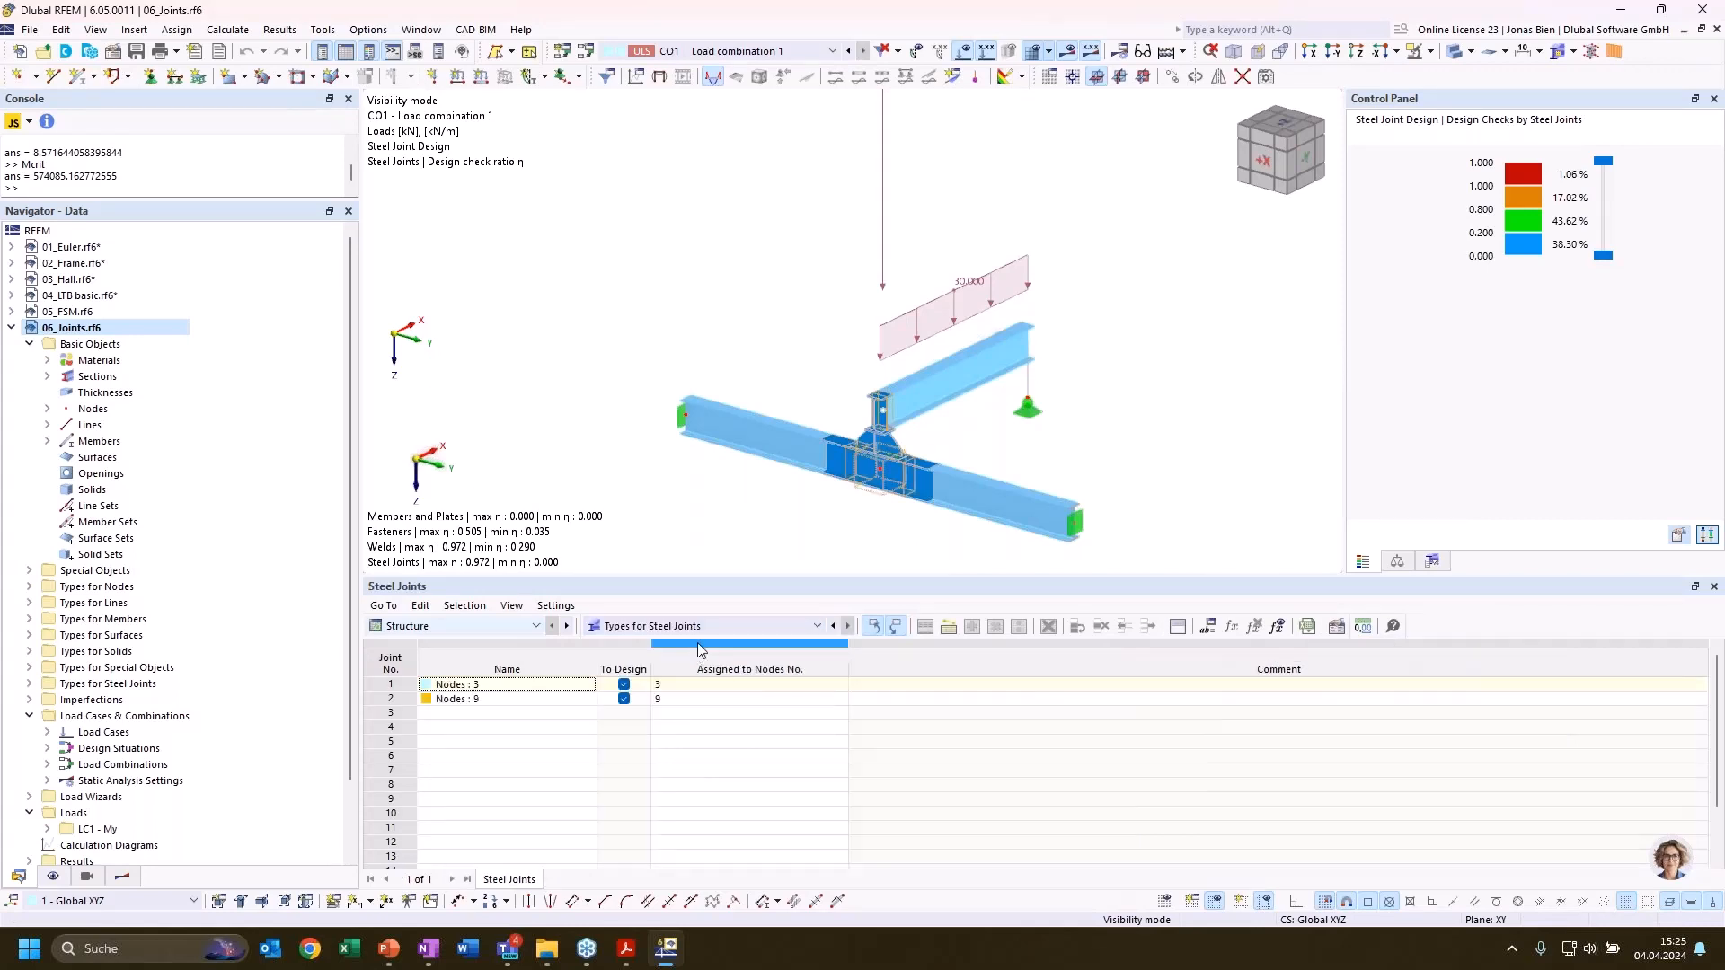
{"action": "left_click", "coordinate": [481, 628]}
{"action": "left_click", "coordinate": [438, 762]}
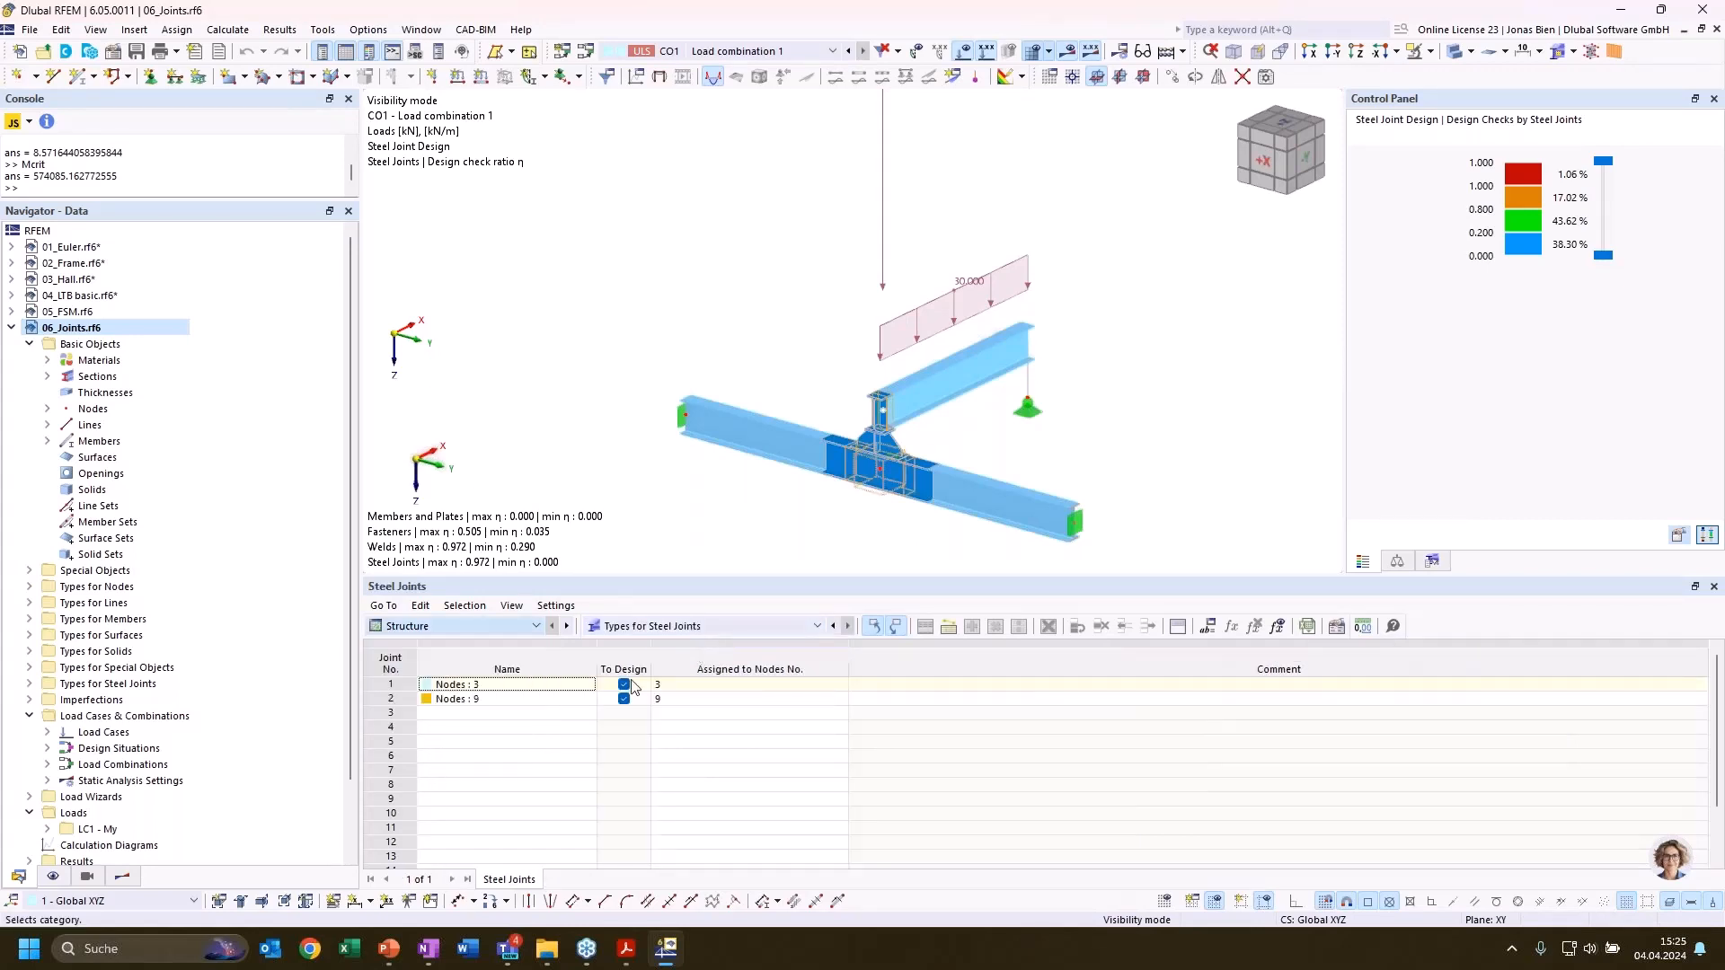
{"action": "left_click", "coordinate": [718, 634]}
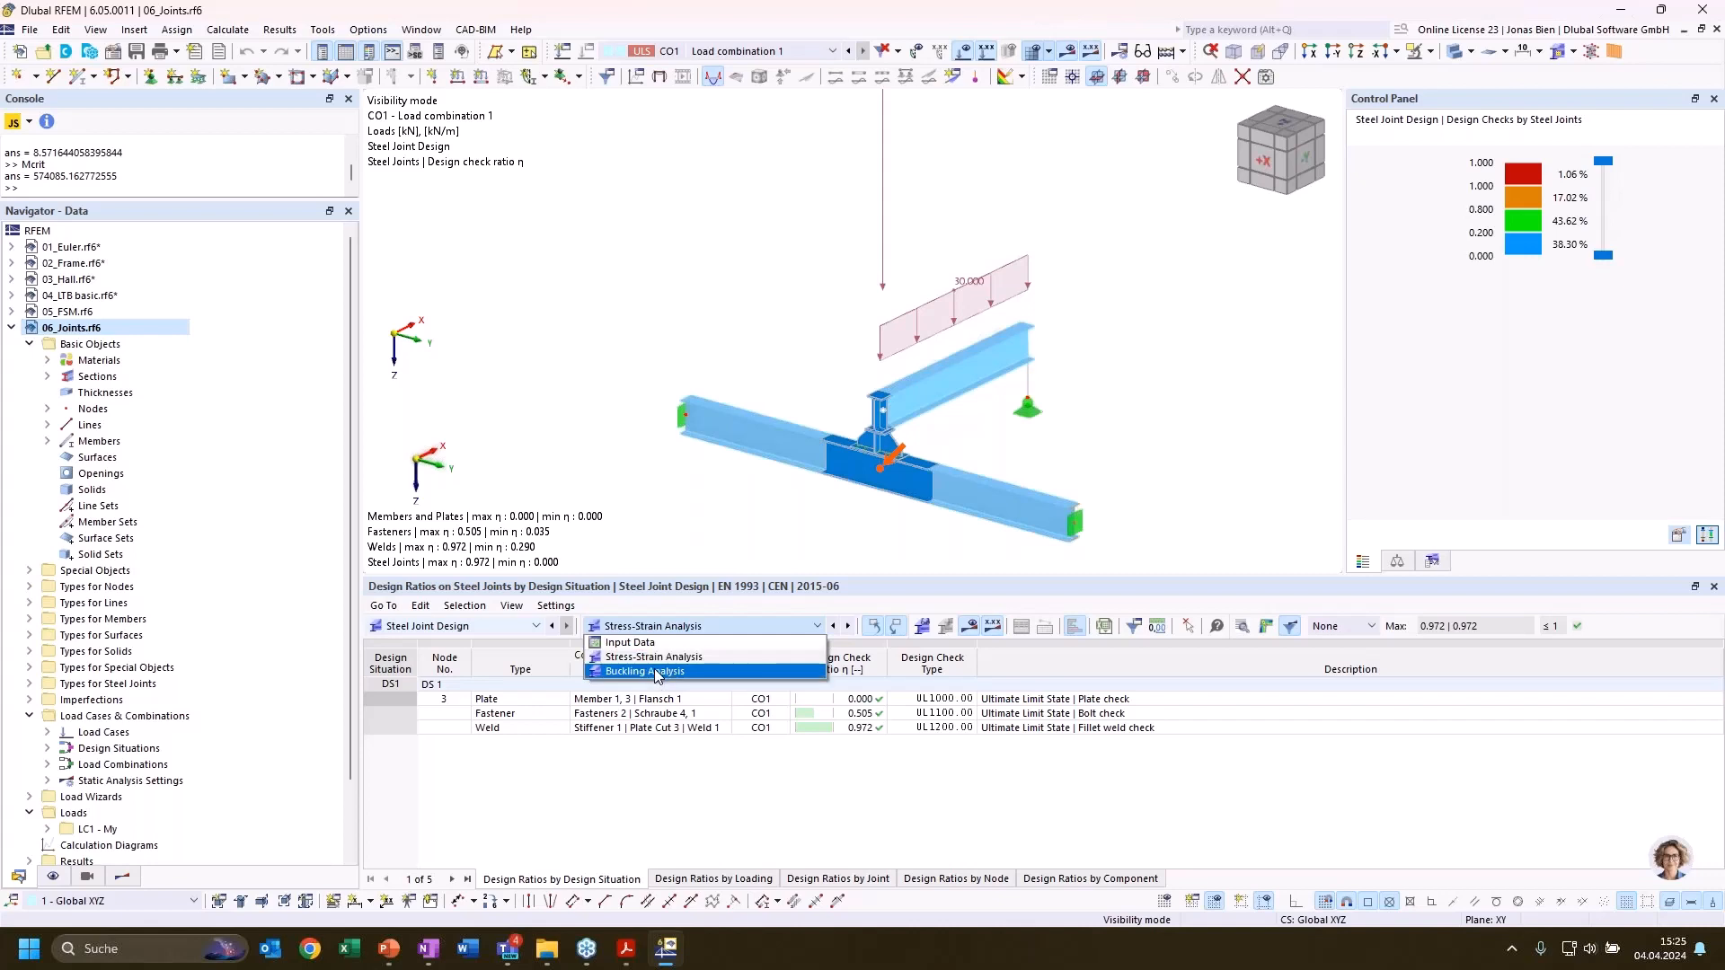
{"action": "left_click", "coordinate": [672, 673]}
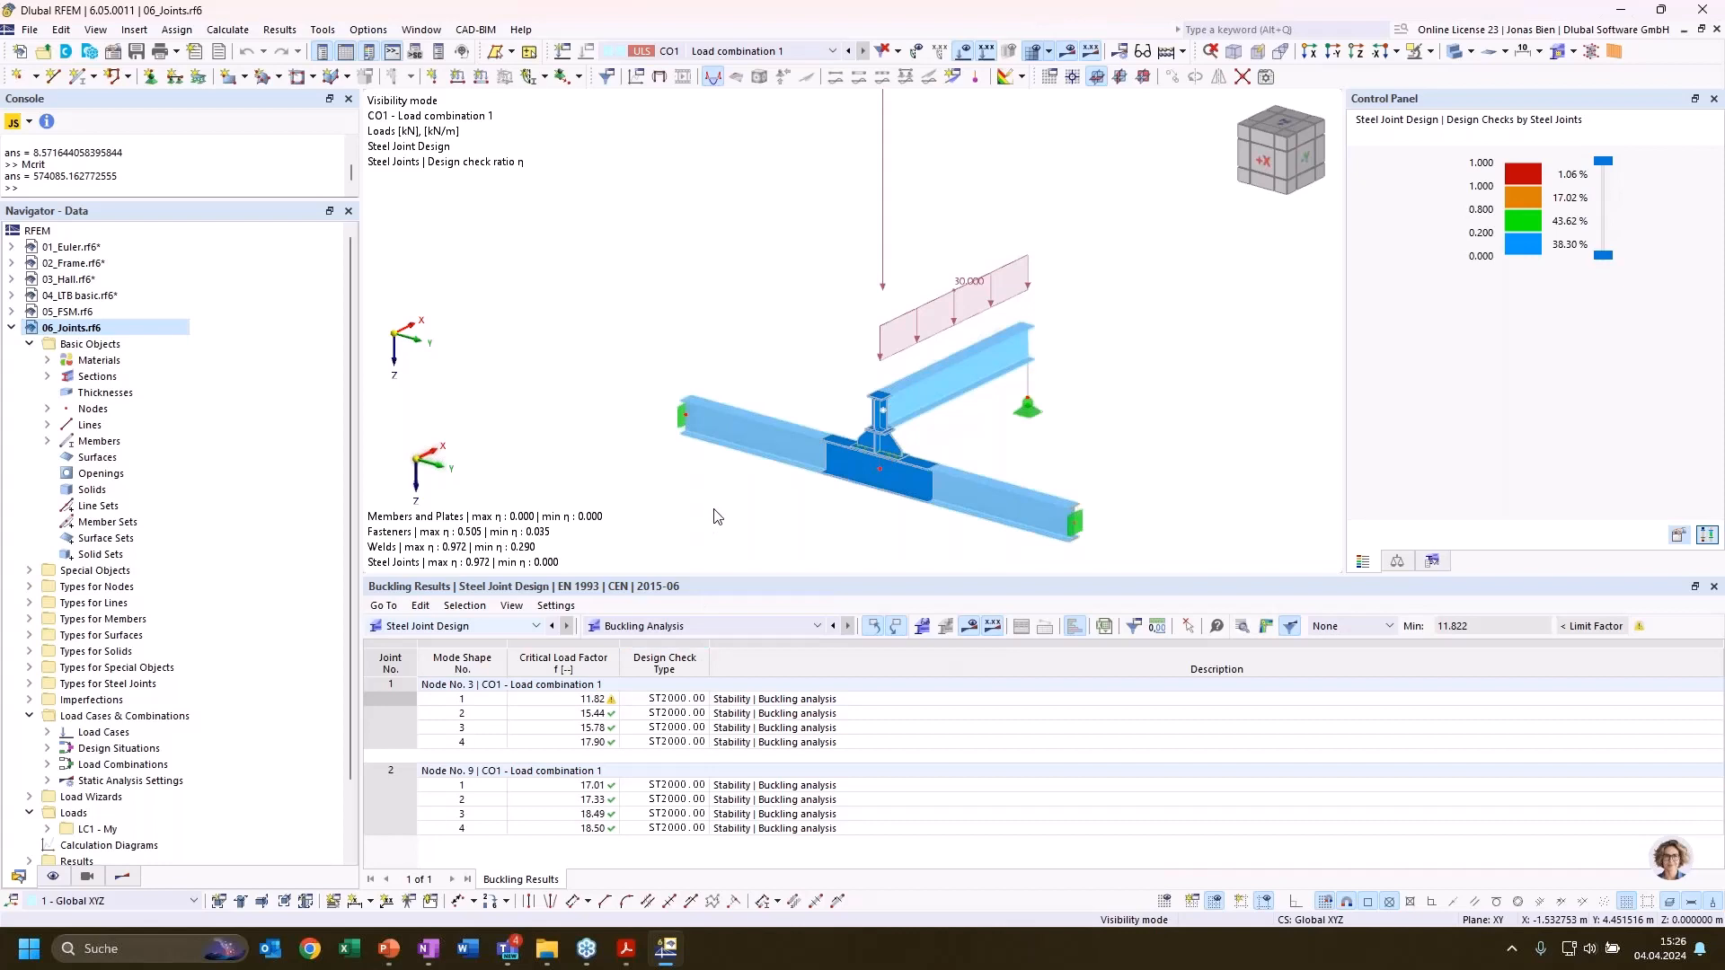
{"action": "left_click", "coordinate": [699, 700]}
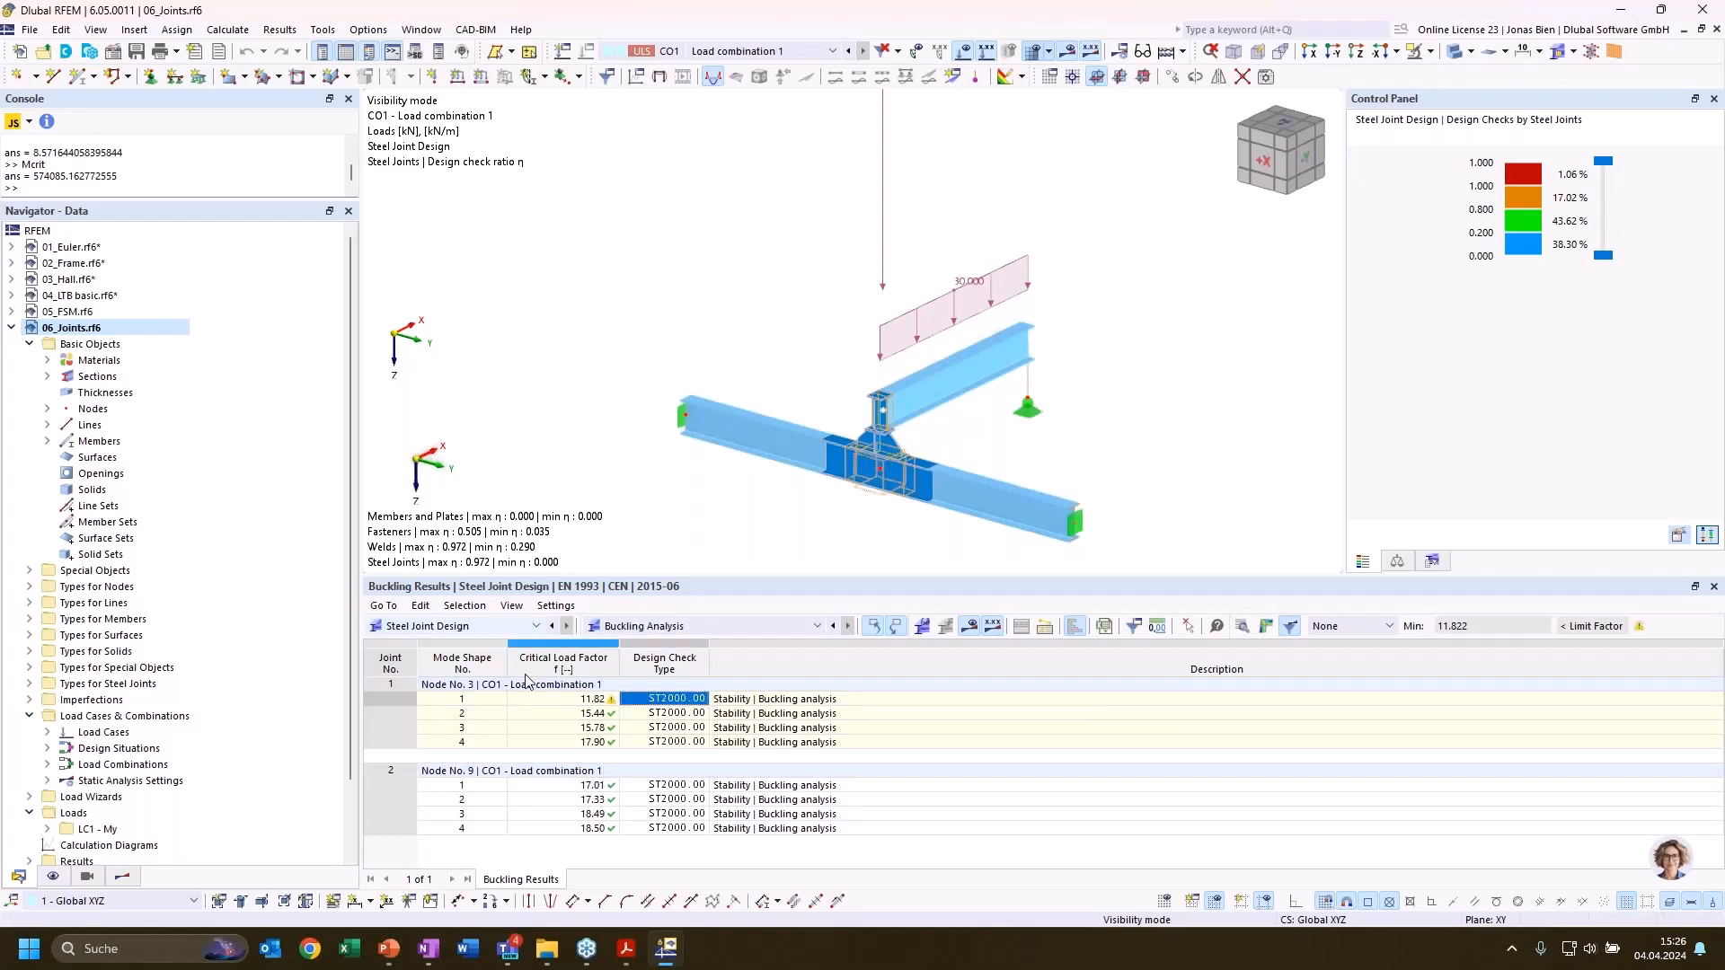
Display mode shape 1 of the steel joint at node 3 in the joint results view, keeping the mode shape table accessible
{"action": "left_click", "coordinate": [585, 700]}
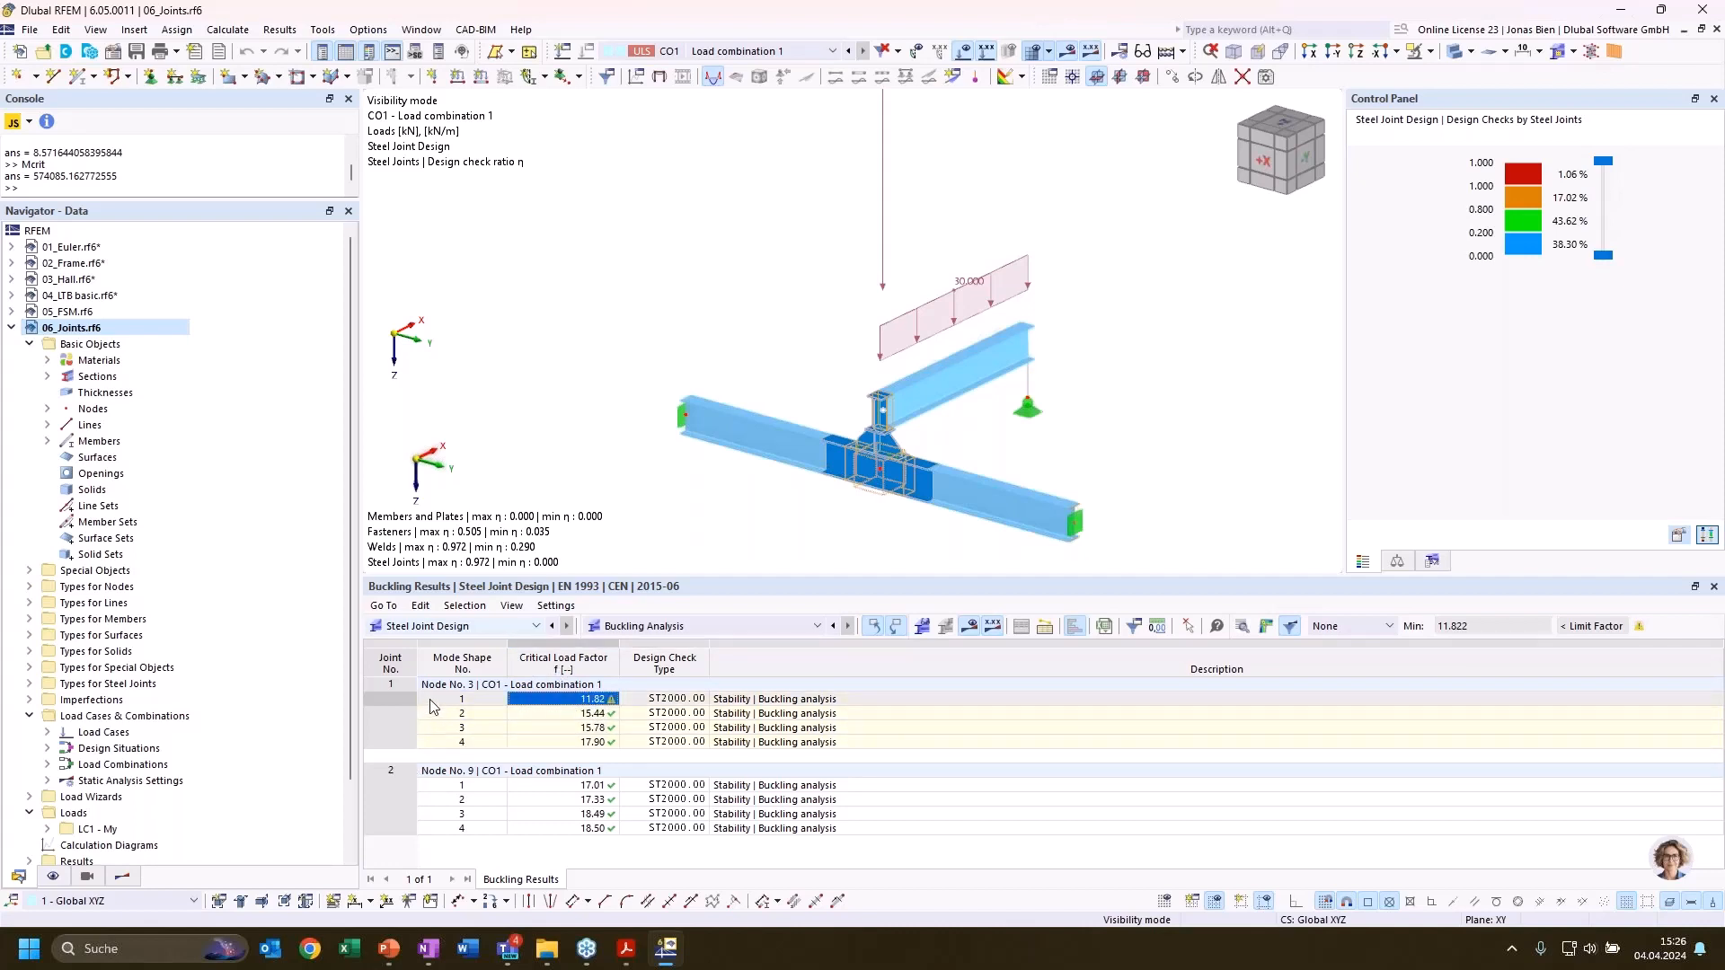
{"action": "left_click", "coordinate": [433, 703]}
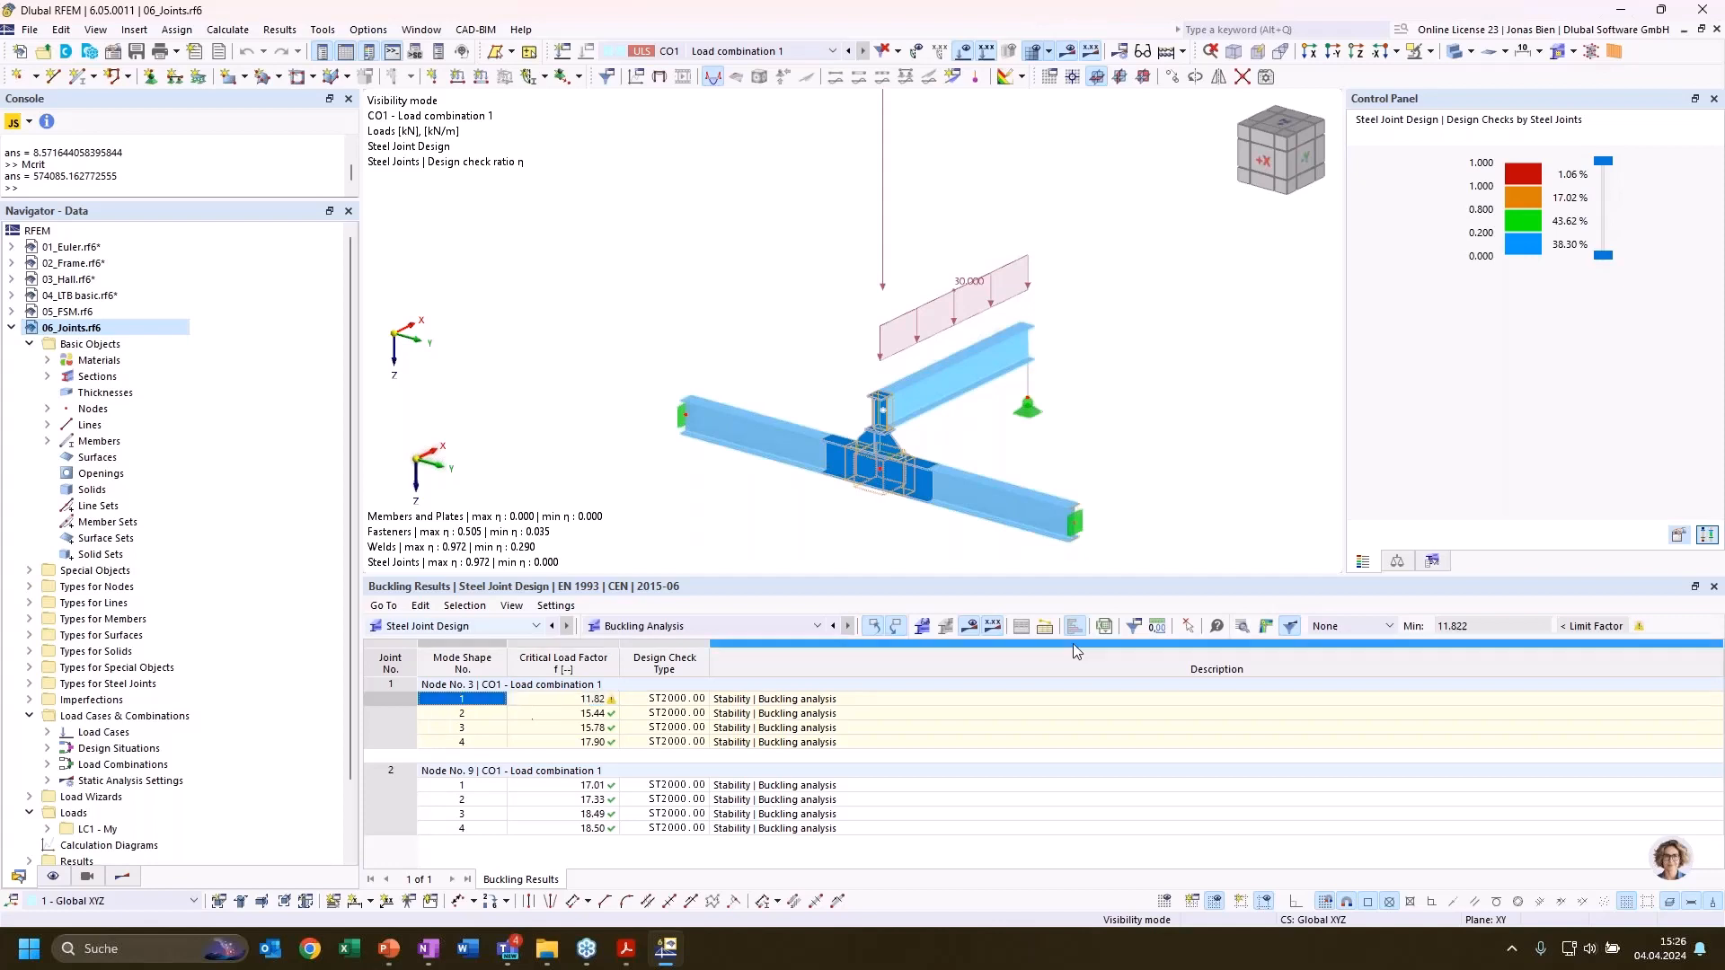
{"action": "left_click", "coordinate": [1266, 626]}
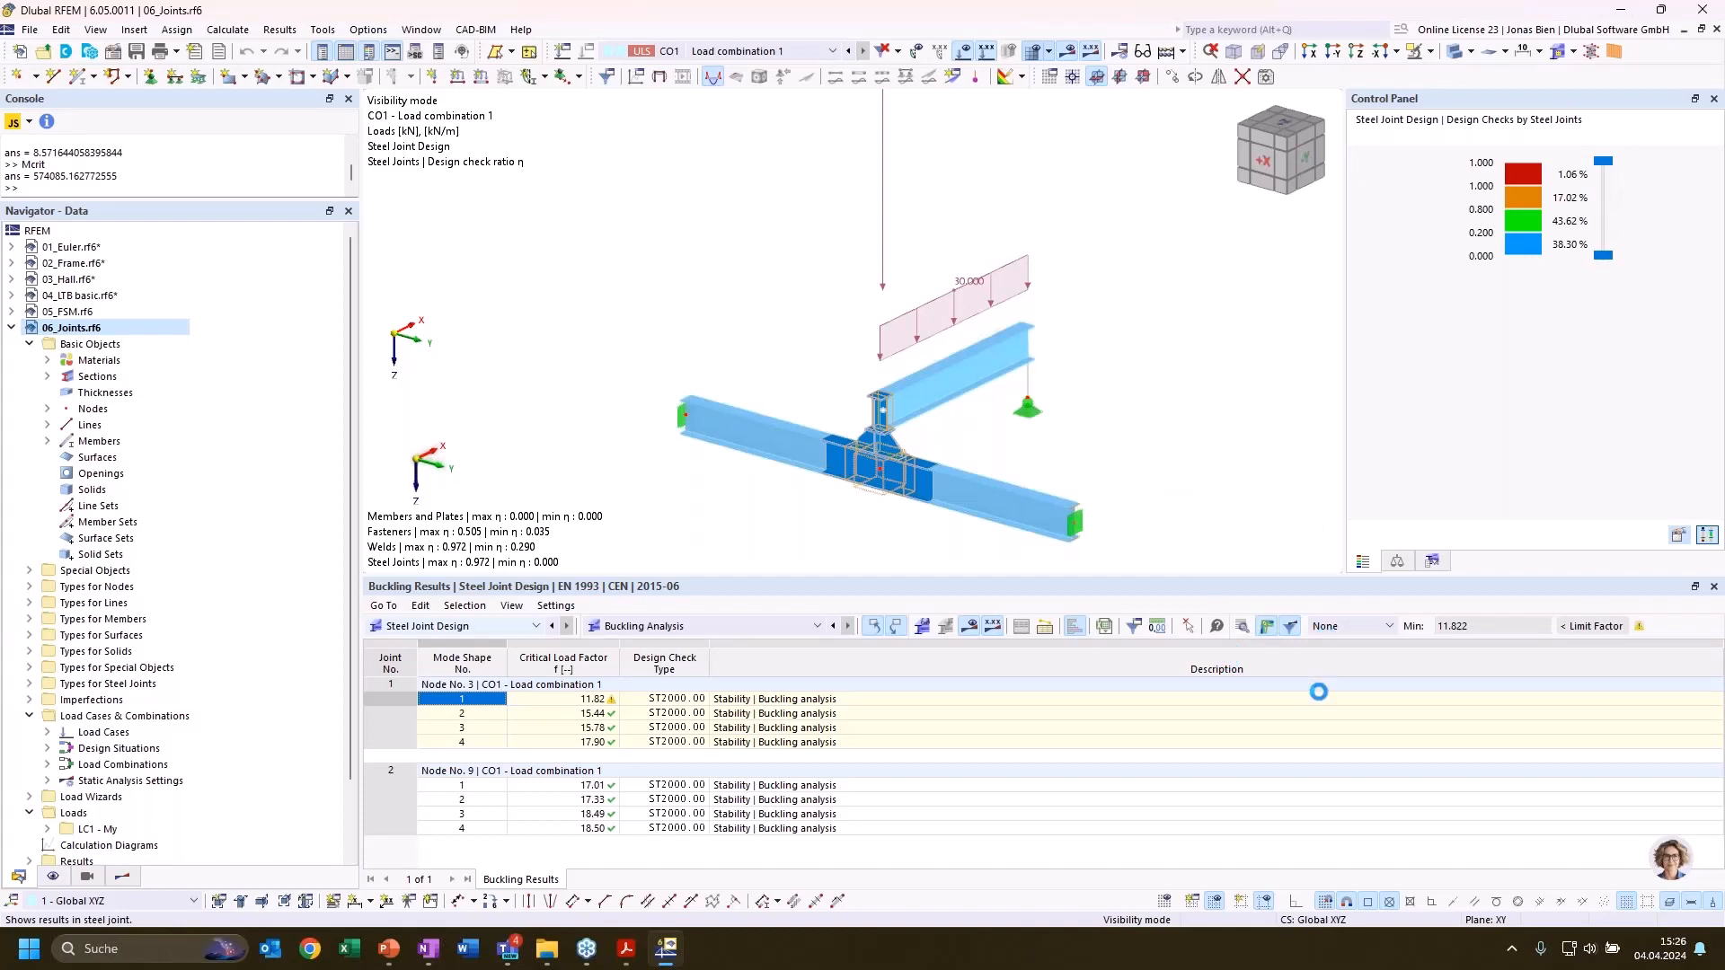
{"action": "left_click", "coordinate": [1277, 629]}
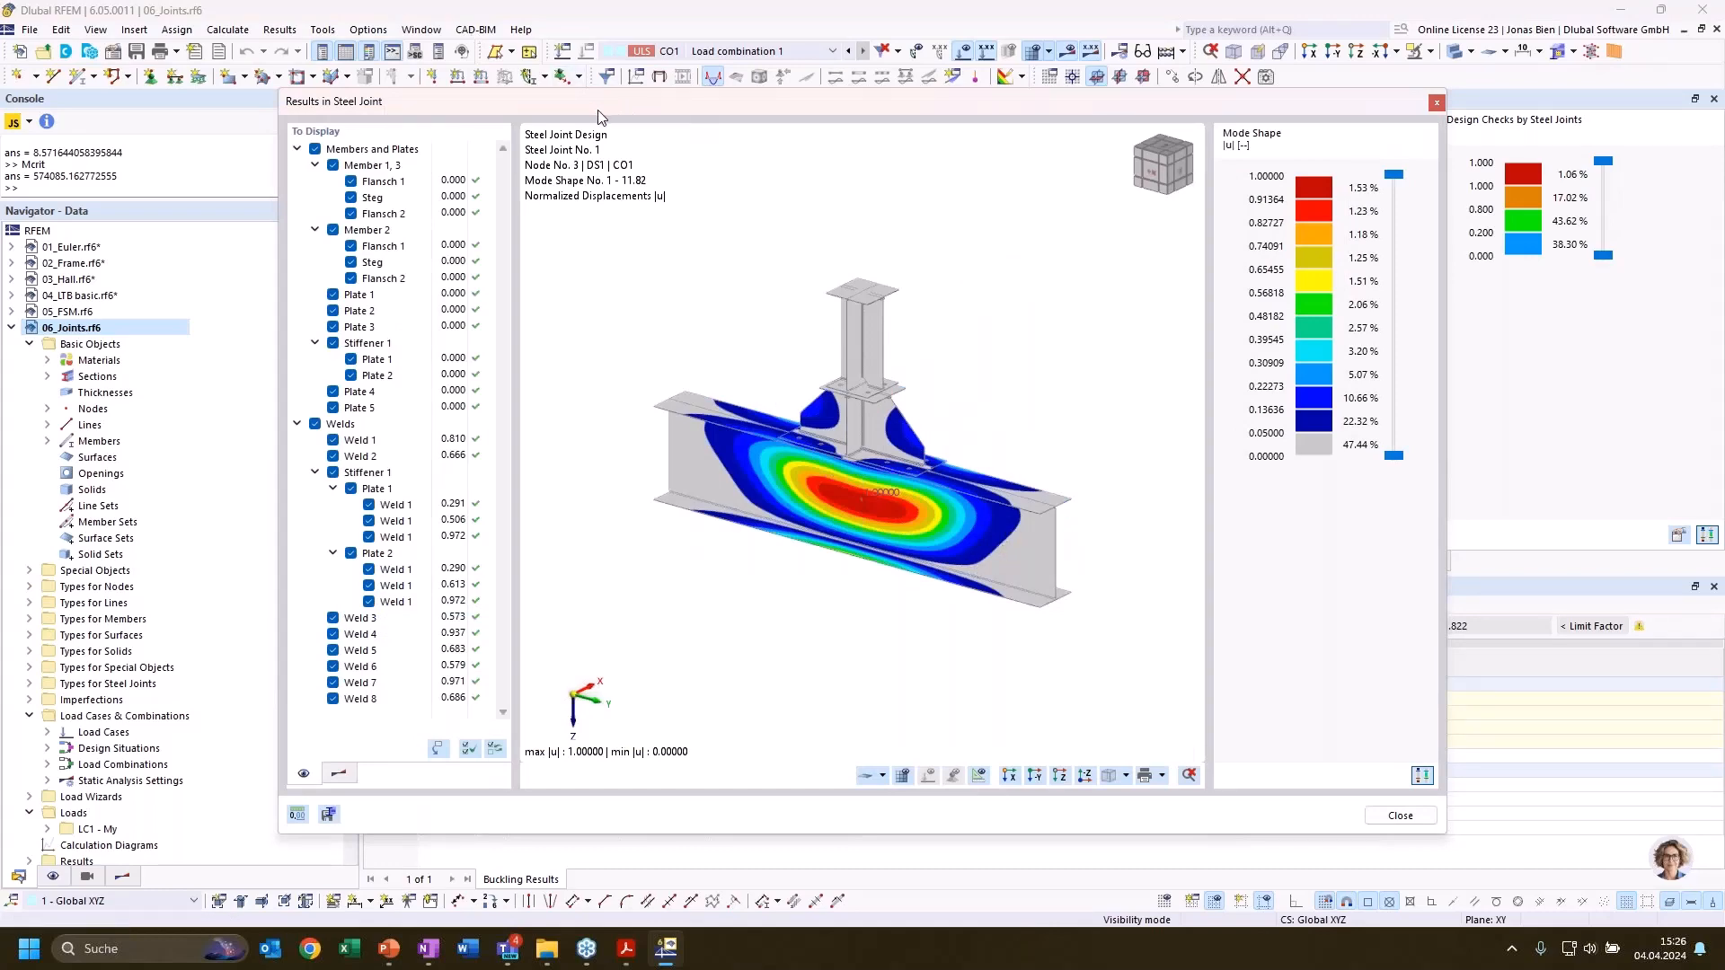
{"action": "left_click_drag", "start_coordinate": [597, 110], "coordinate": [817, 101]}
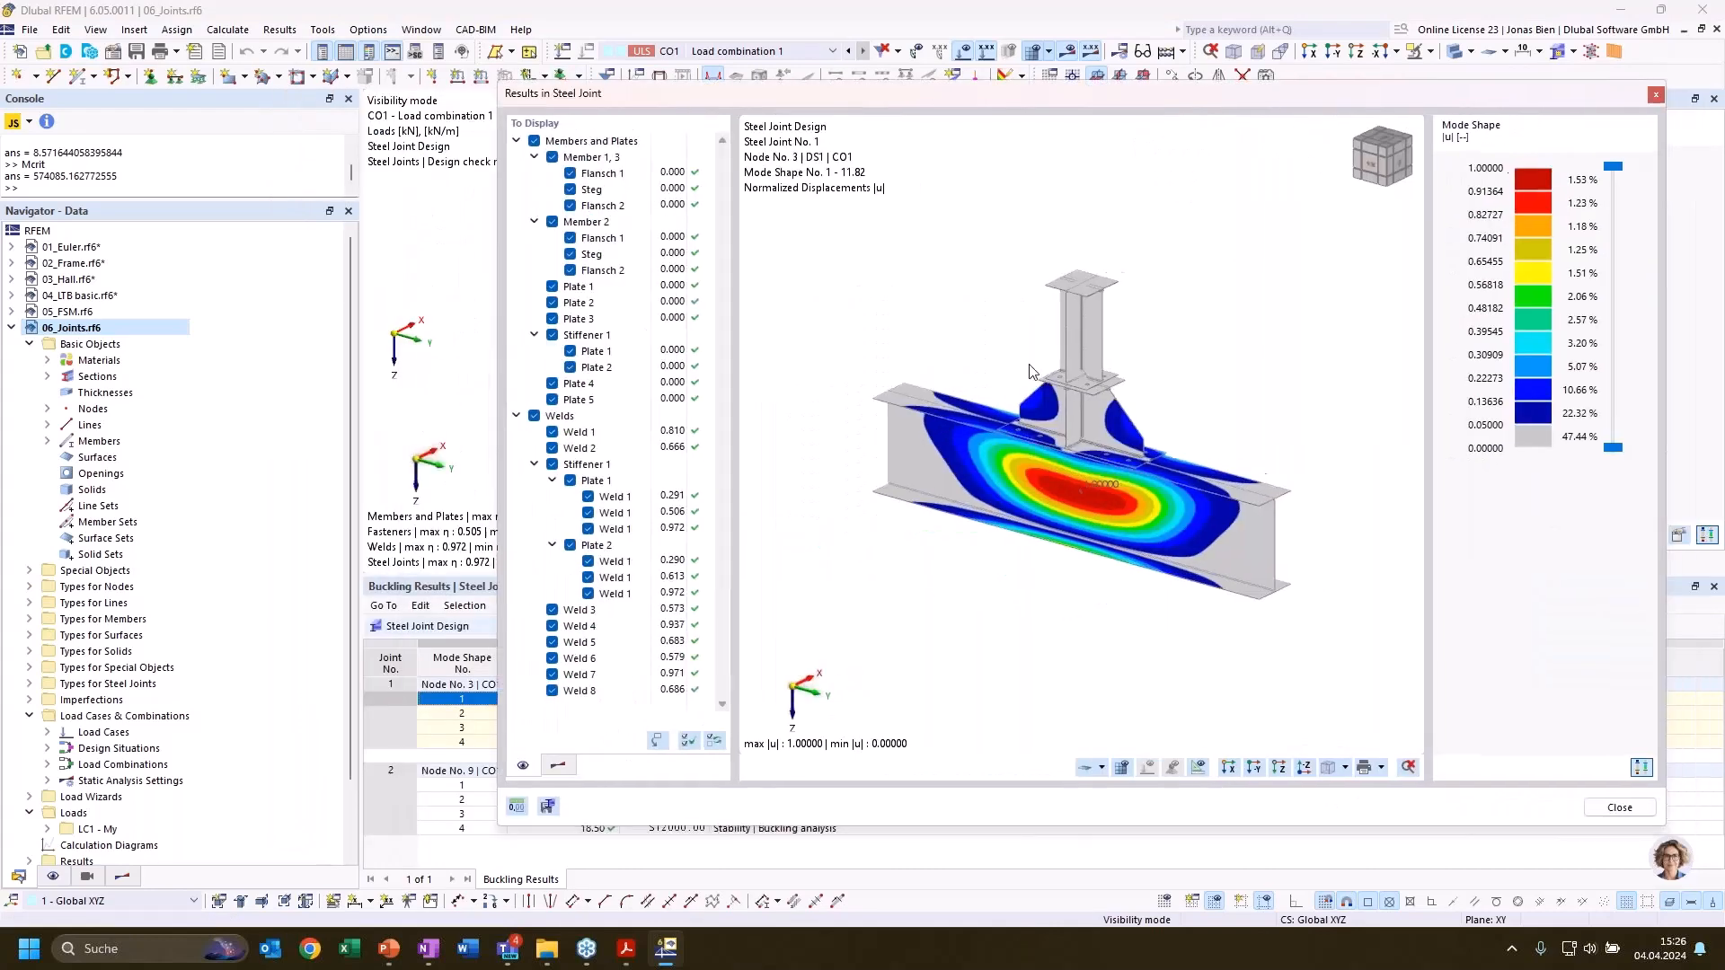
Compare the displayed buckling shapes of modes 1 to 4 for the joint at node 3, finishing on mode shape 1
{"action": "left_click", "coordinate": [465, 716]}
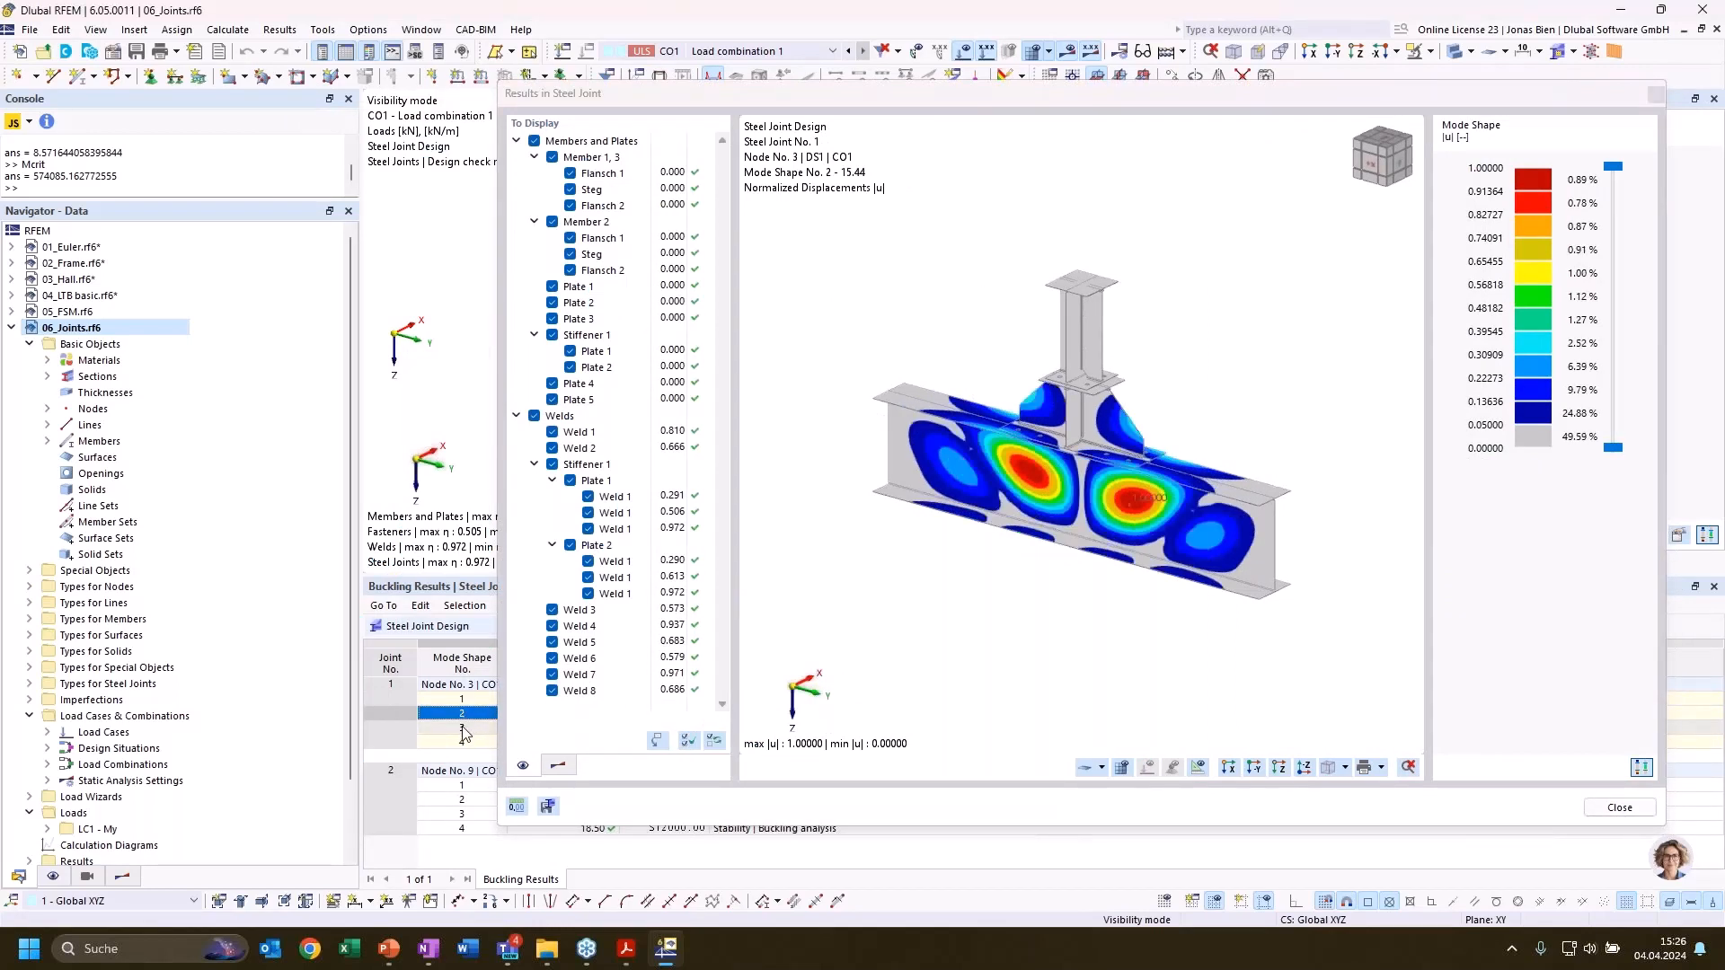
{"action": "left_click", "coordinate": [462, 729]}
{"action": "left_click", "coordinate": [462, 744]}
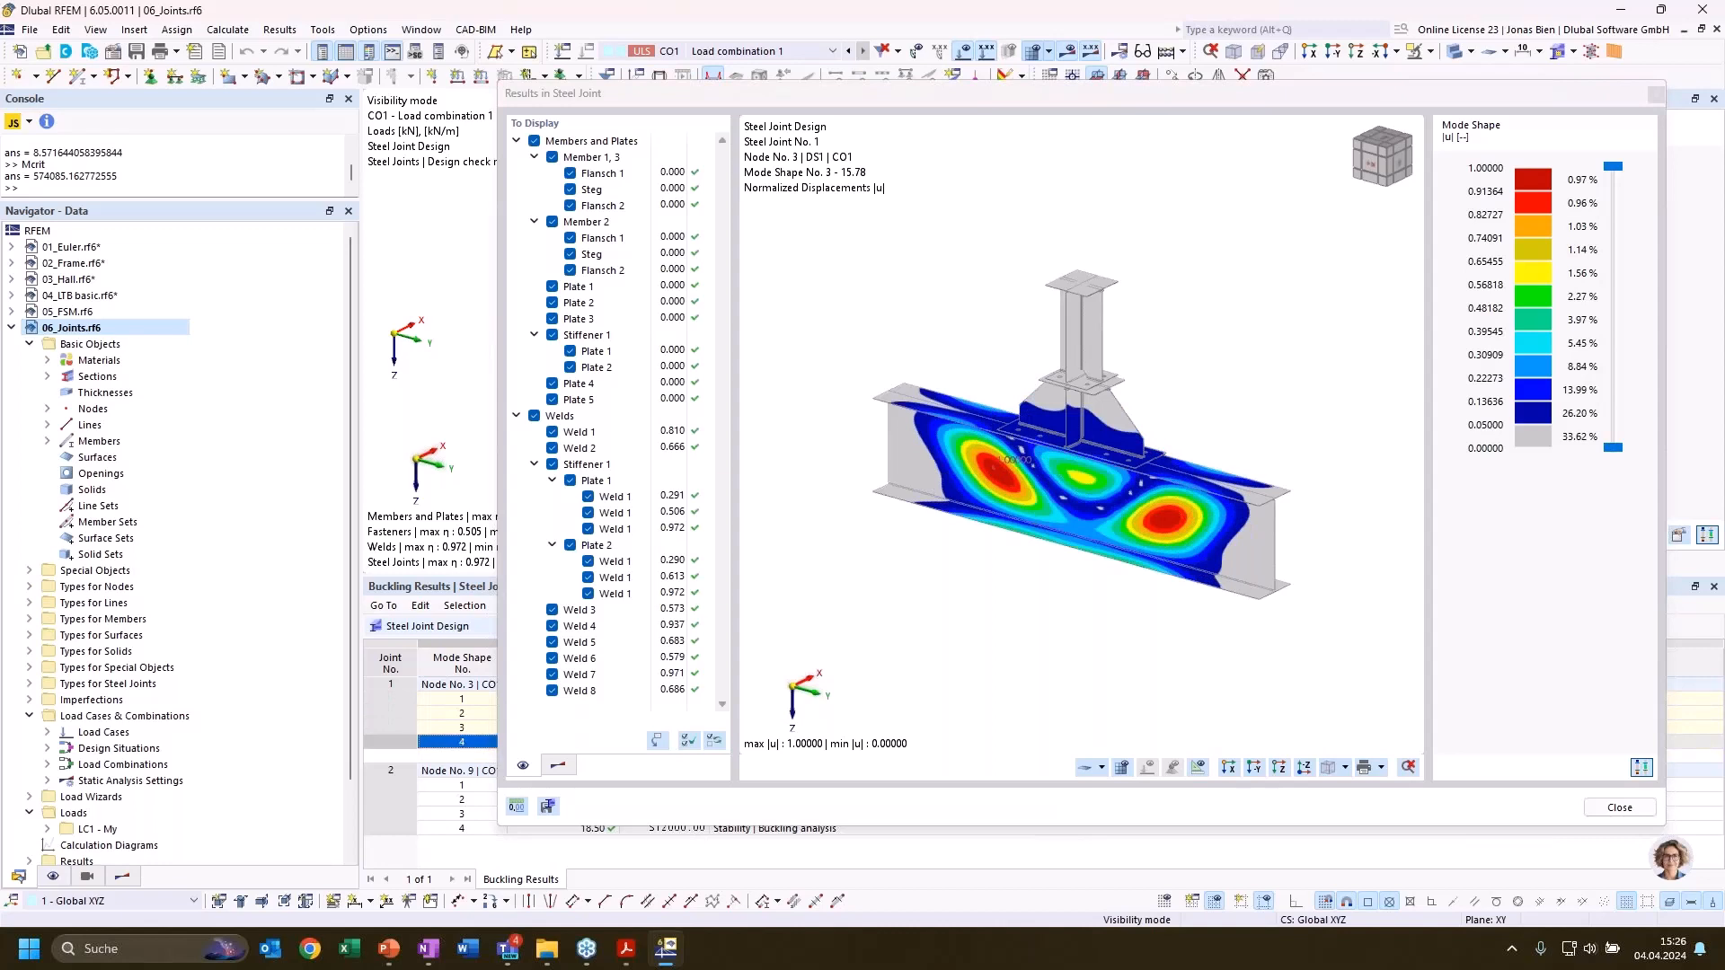
{"action": "left_click", "coordinate": [464, 700]}
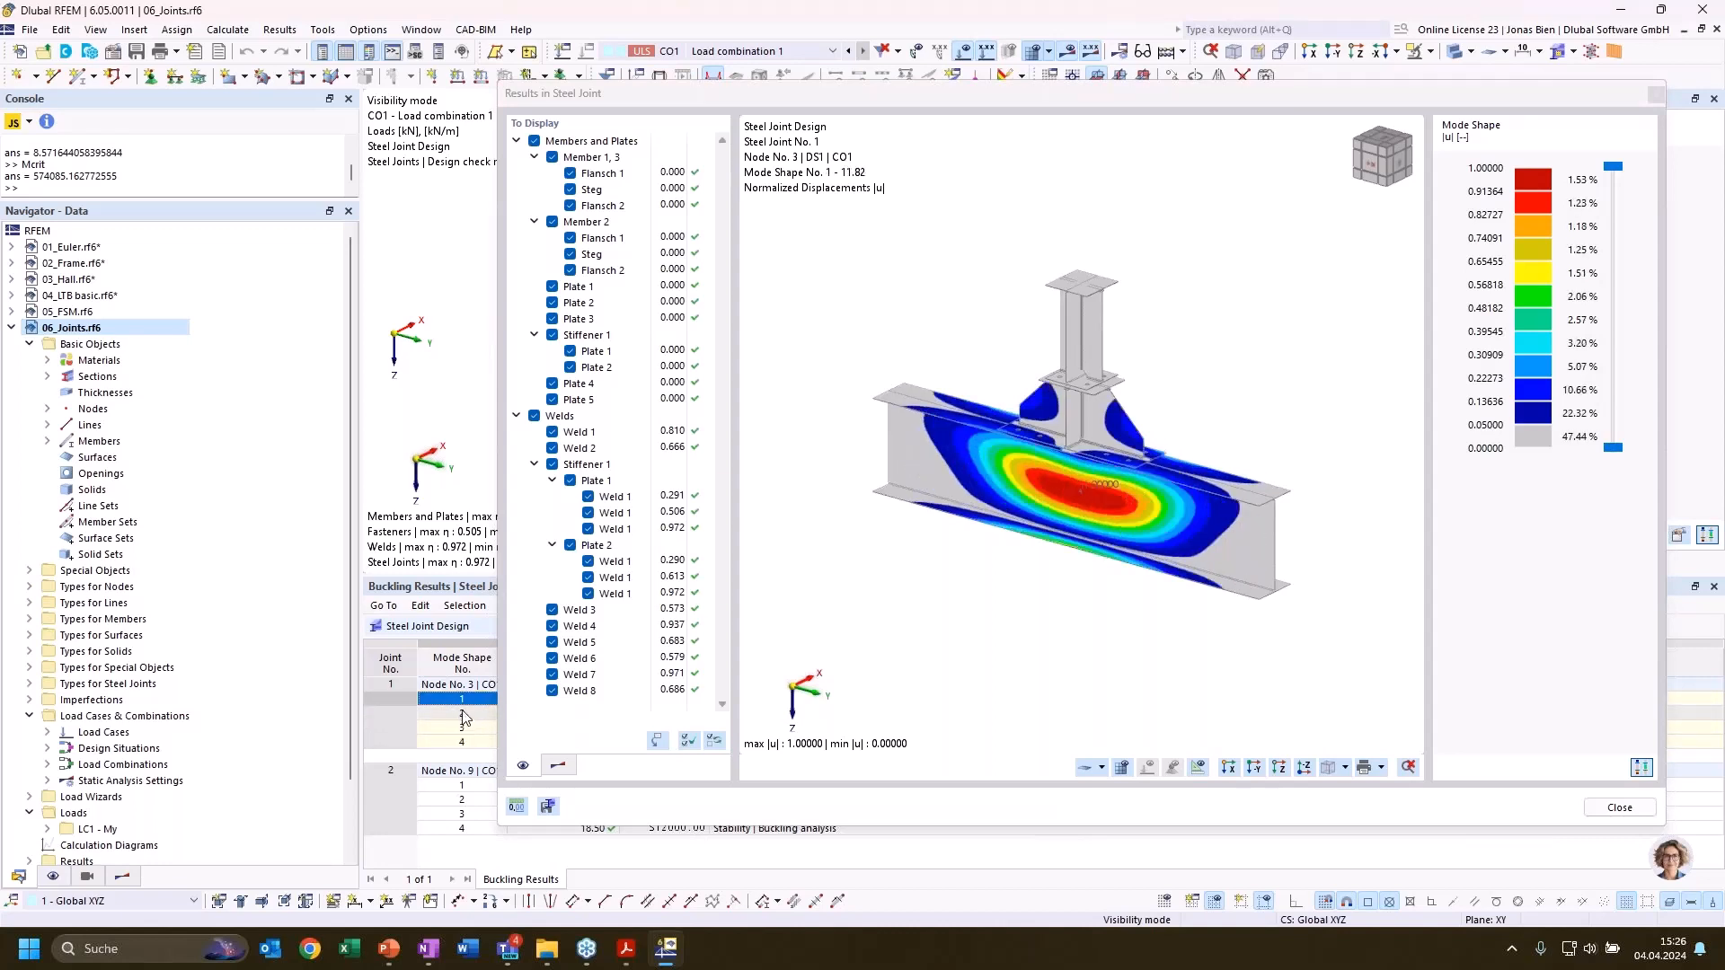
{"action": "left_click", "coordinate": [464, 715]}
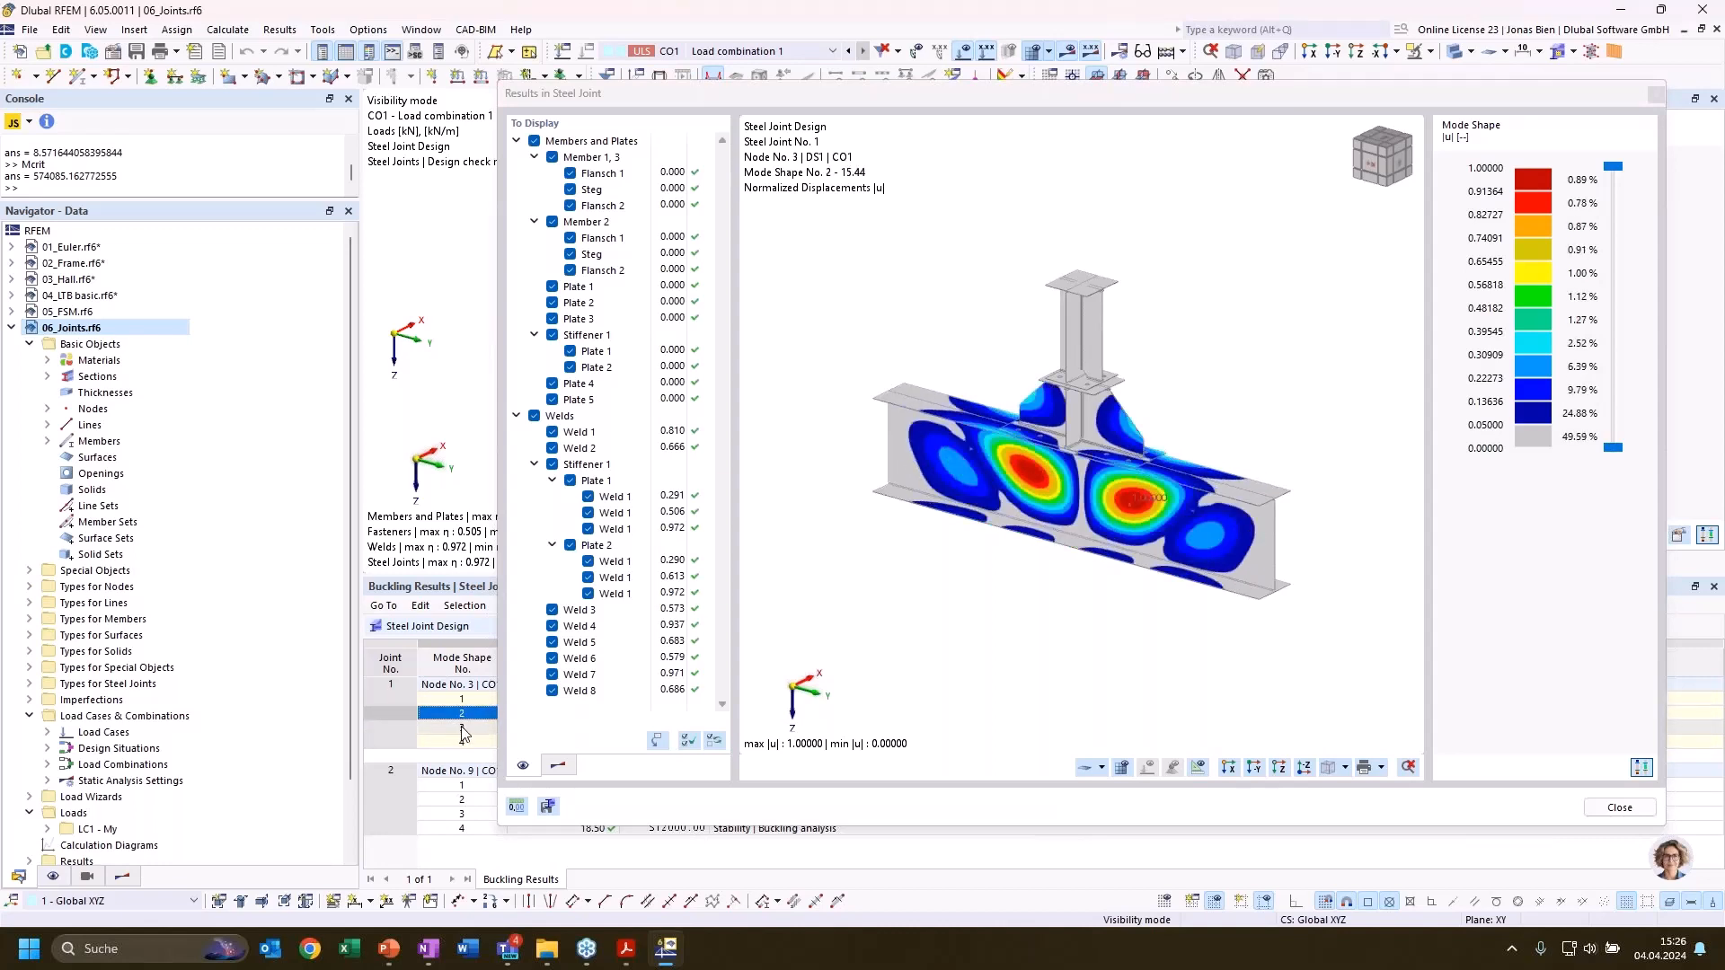
{"action": "left_click", "coordinate": [462, 700]}
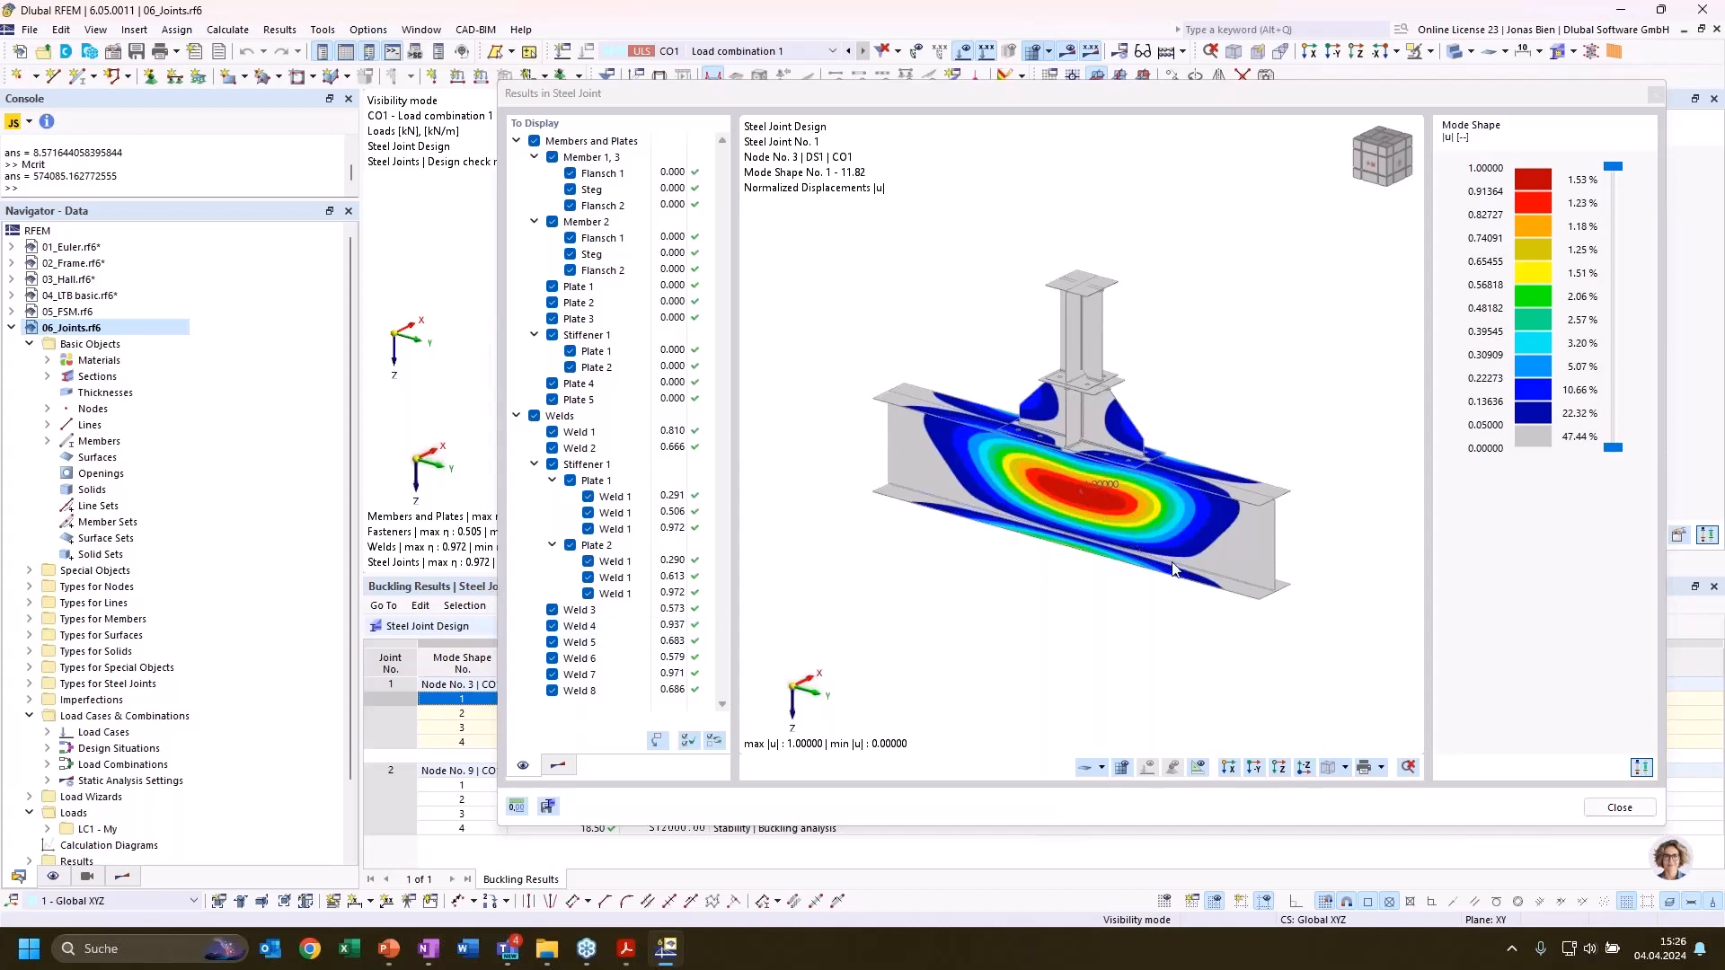
Inspect the mode shape 1 displacements of the joint at node 3 from another angle and close the joint results
{"action": "middle_click_drag", "start_coordinate": [1195, 501], "coordinate": [1139, 455], "text": "ctrl"}
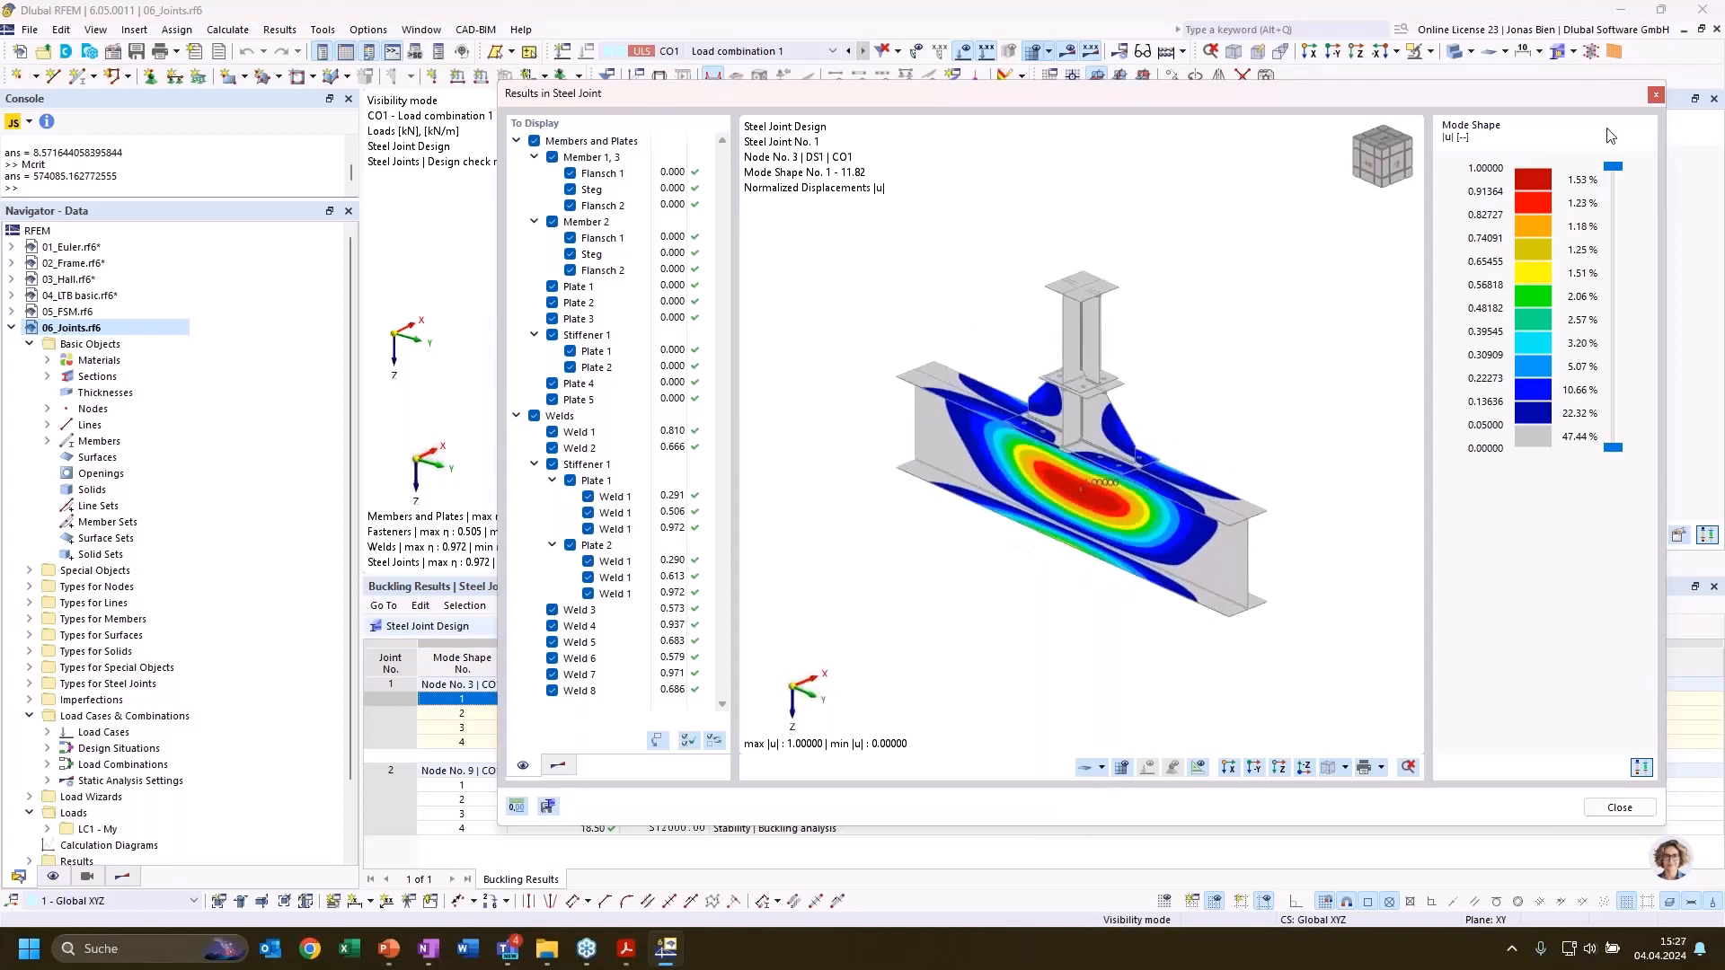
{"action": "scroll", "coordinate": [1060, 505], "scroll_direction": "up", "scroll_amount": 1}
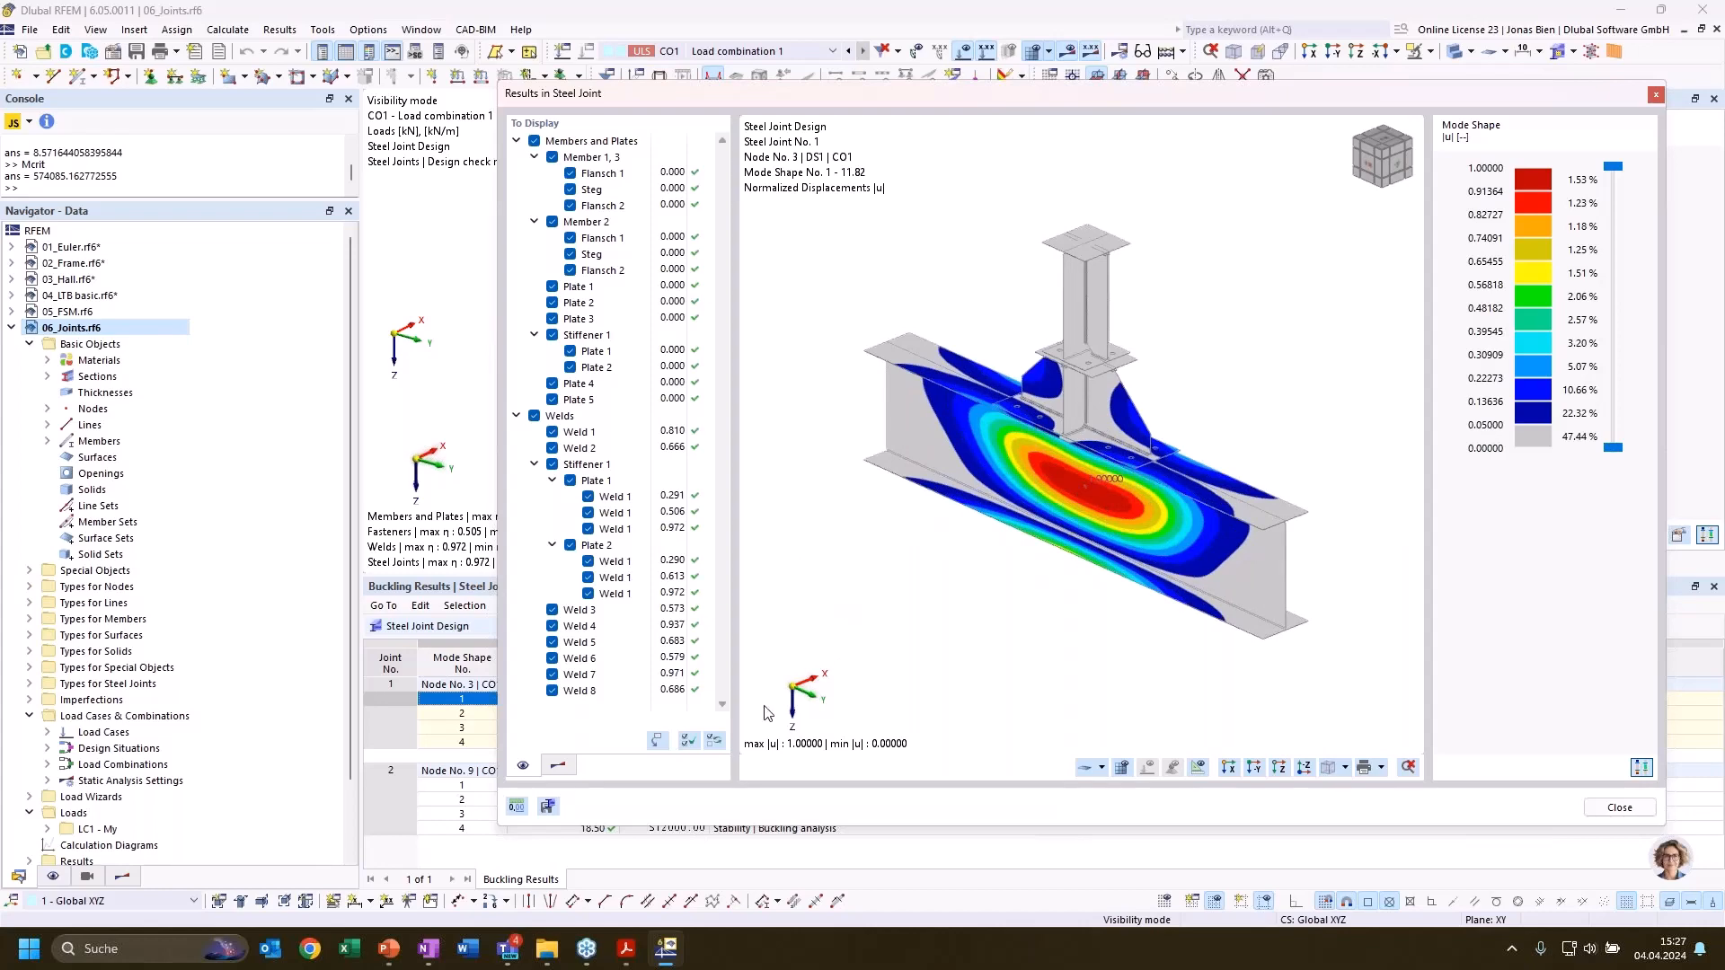
{"action": "left_click", "coordinate": [1656, 95]}
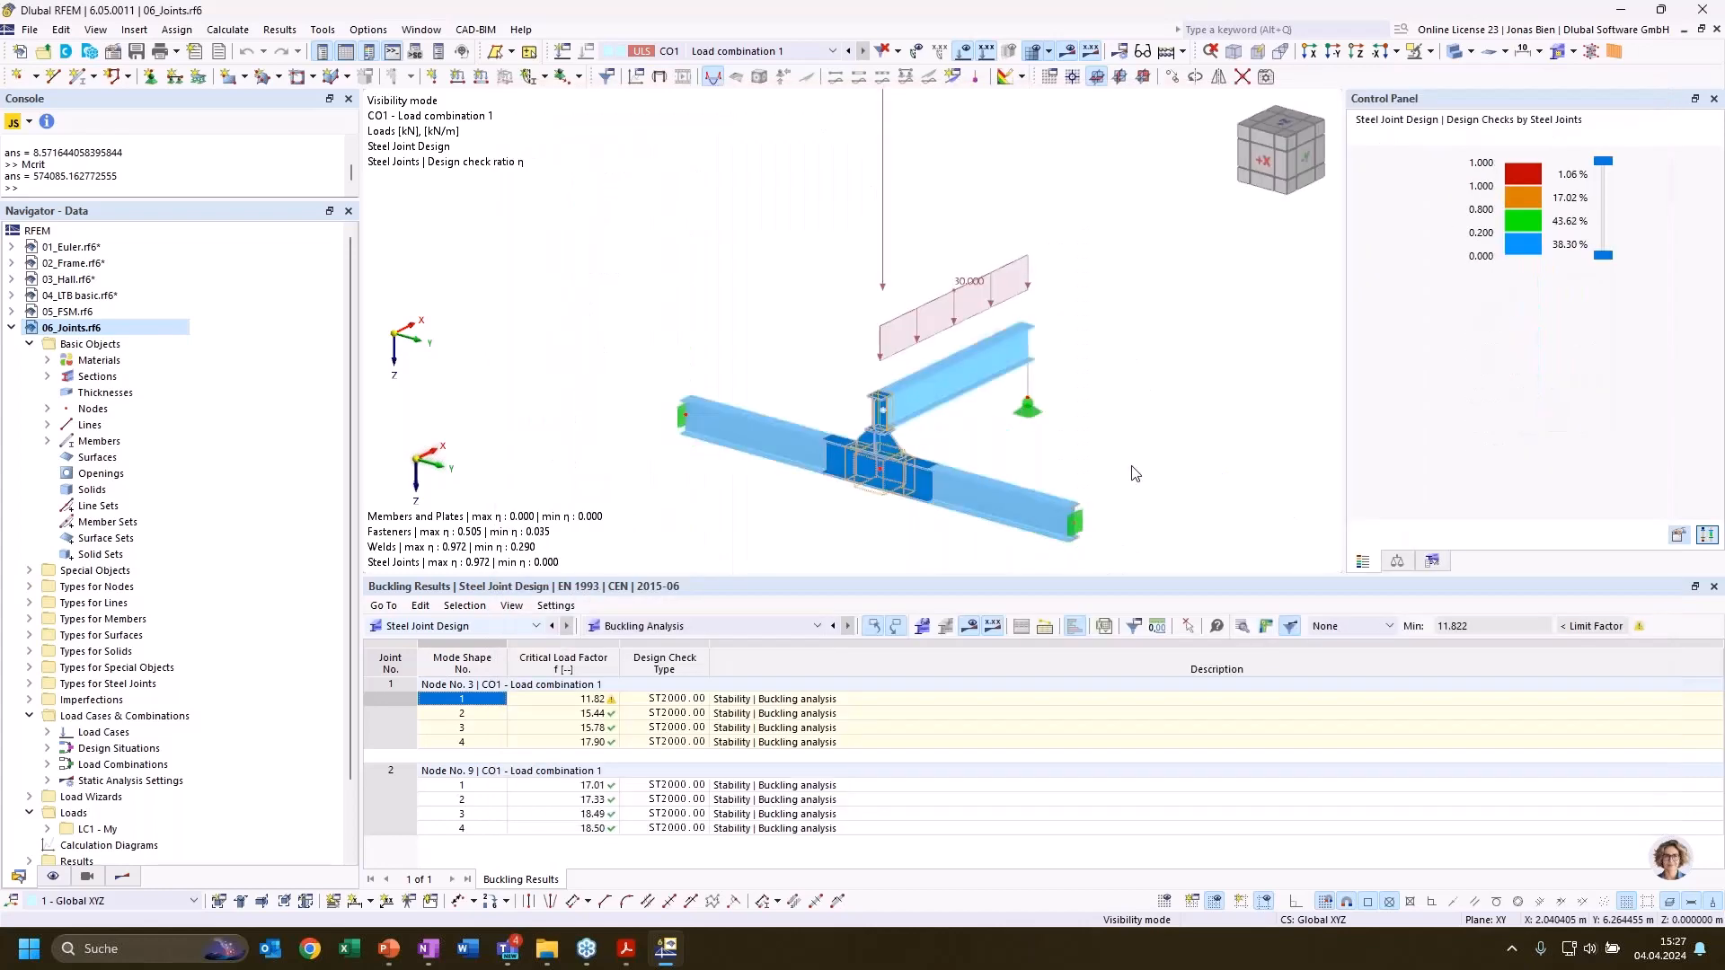
Compare the critical load factors of mode shapes 1 and 2 at node 3, examine the joint in the model, and switch to PowerPoint
{"action": "left_click", "coordinate": [563, 702]}
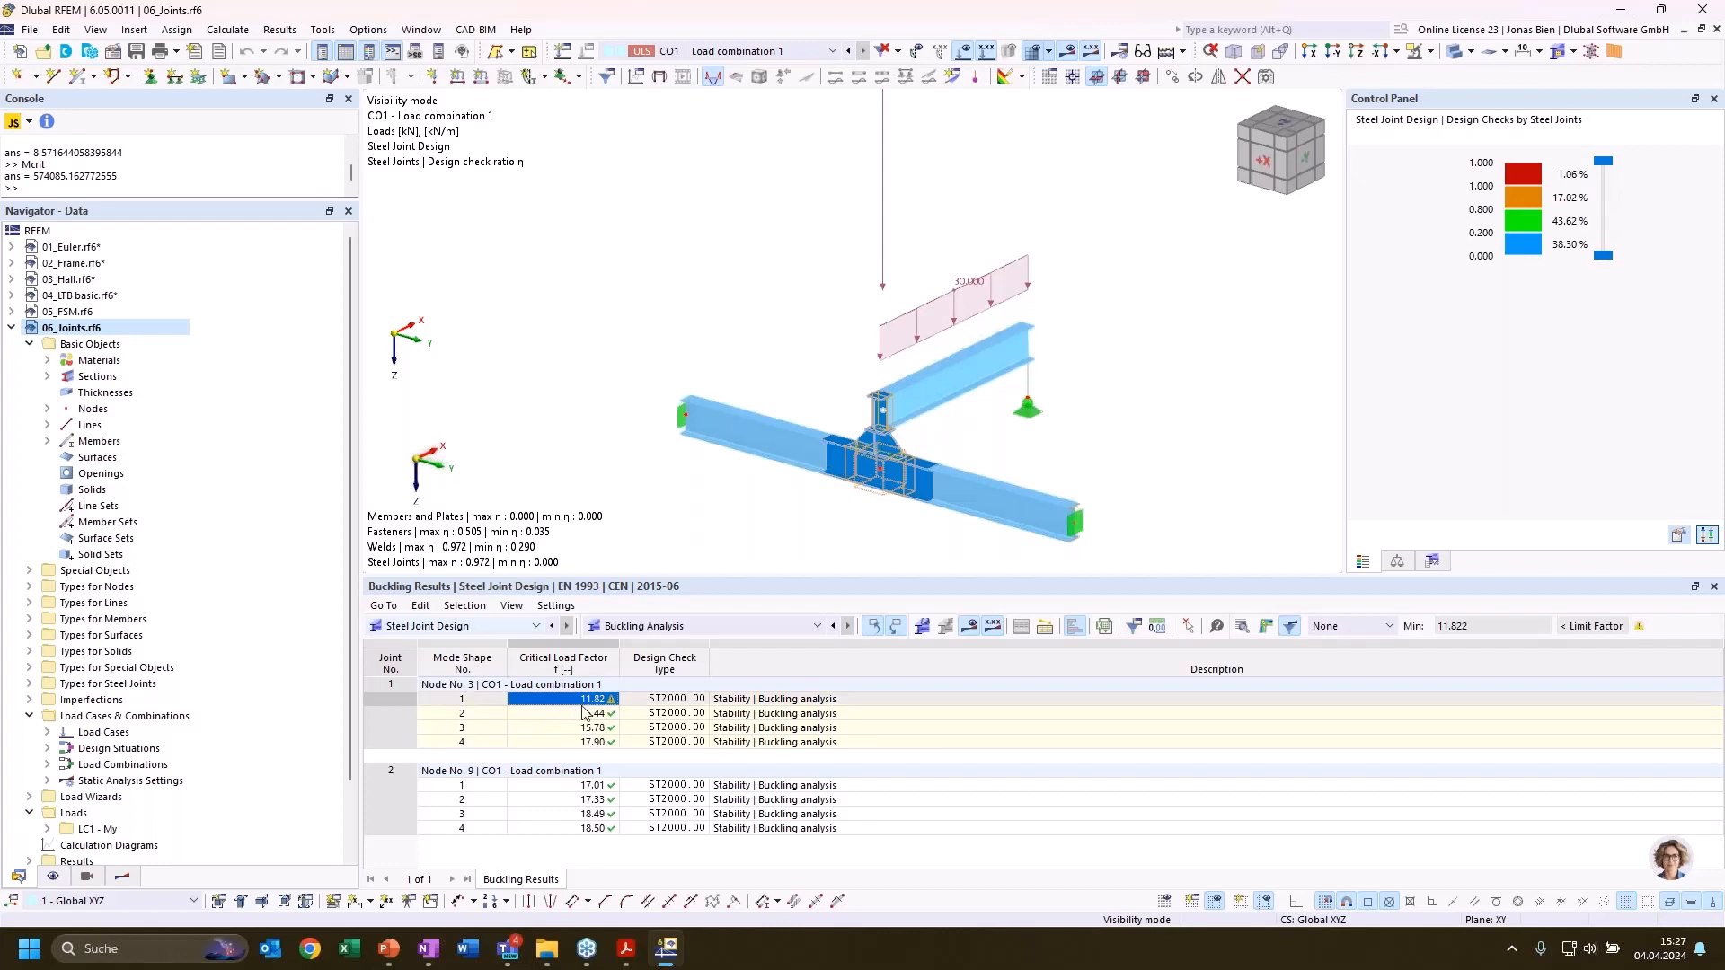
{"action": "left_click", "coordinate": [583, 714]}
{"action": "left_click", "coordinate": [586, 700]}
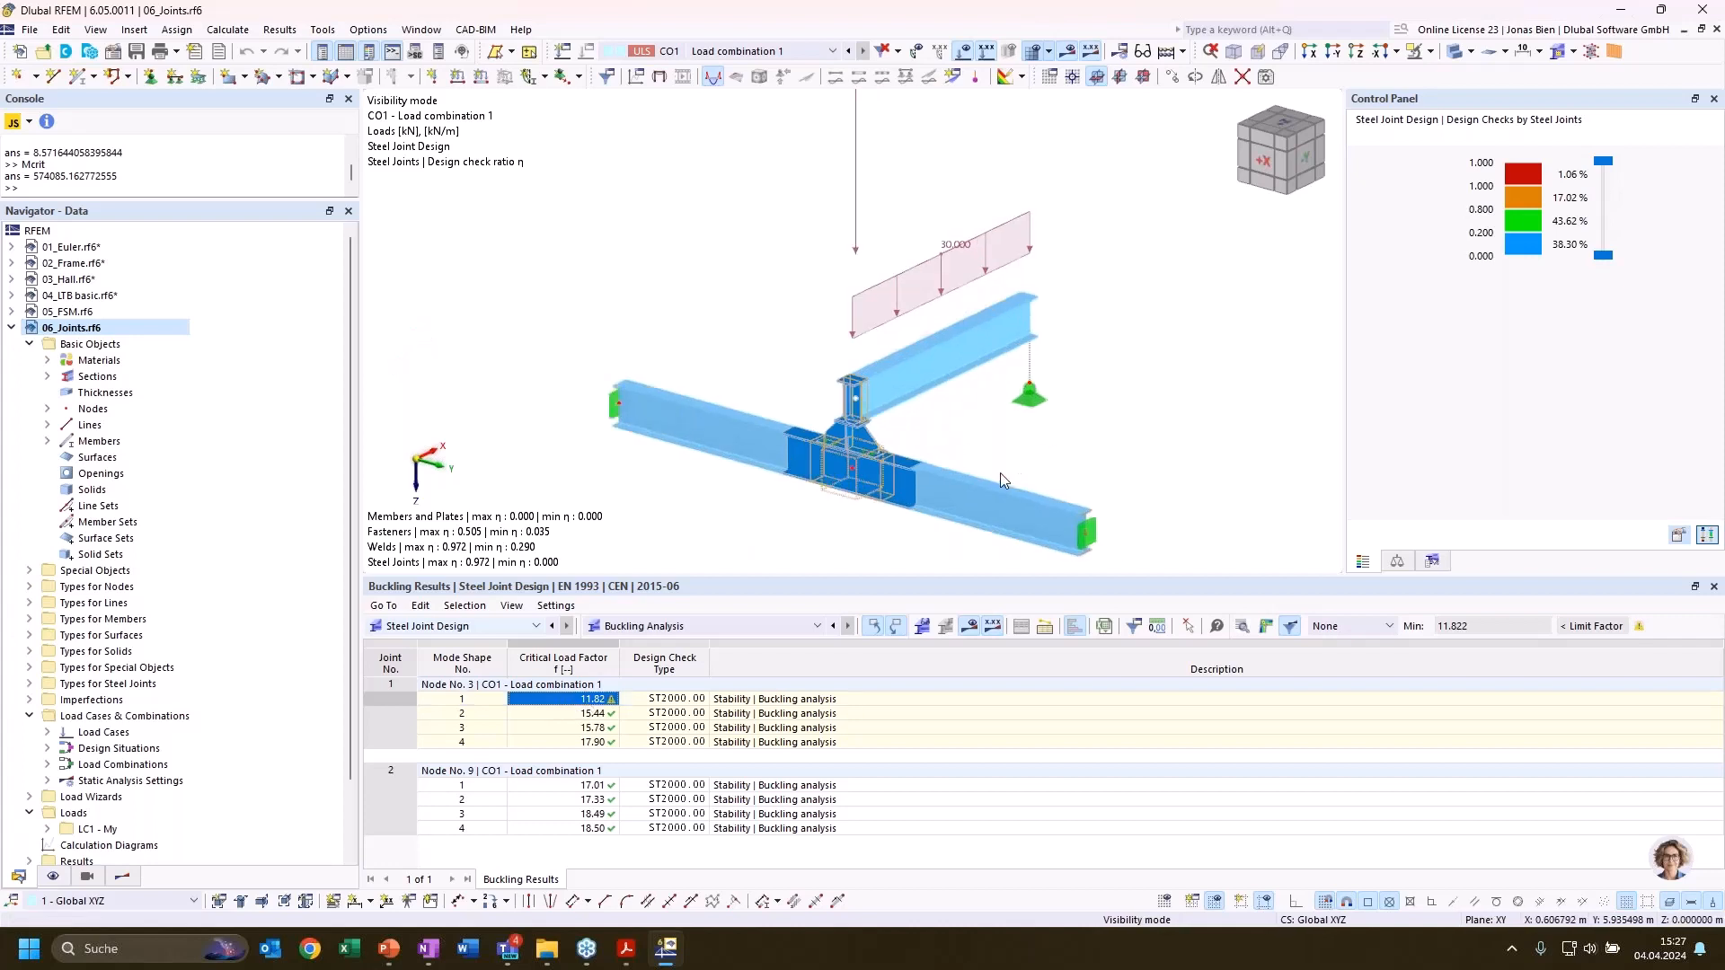
{"action": "scroll", "coordinate": [1000, 472], "scroll_direction": "up", "scroll_amount": 5}
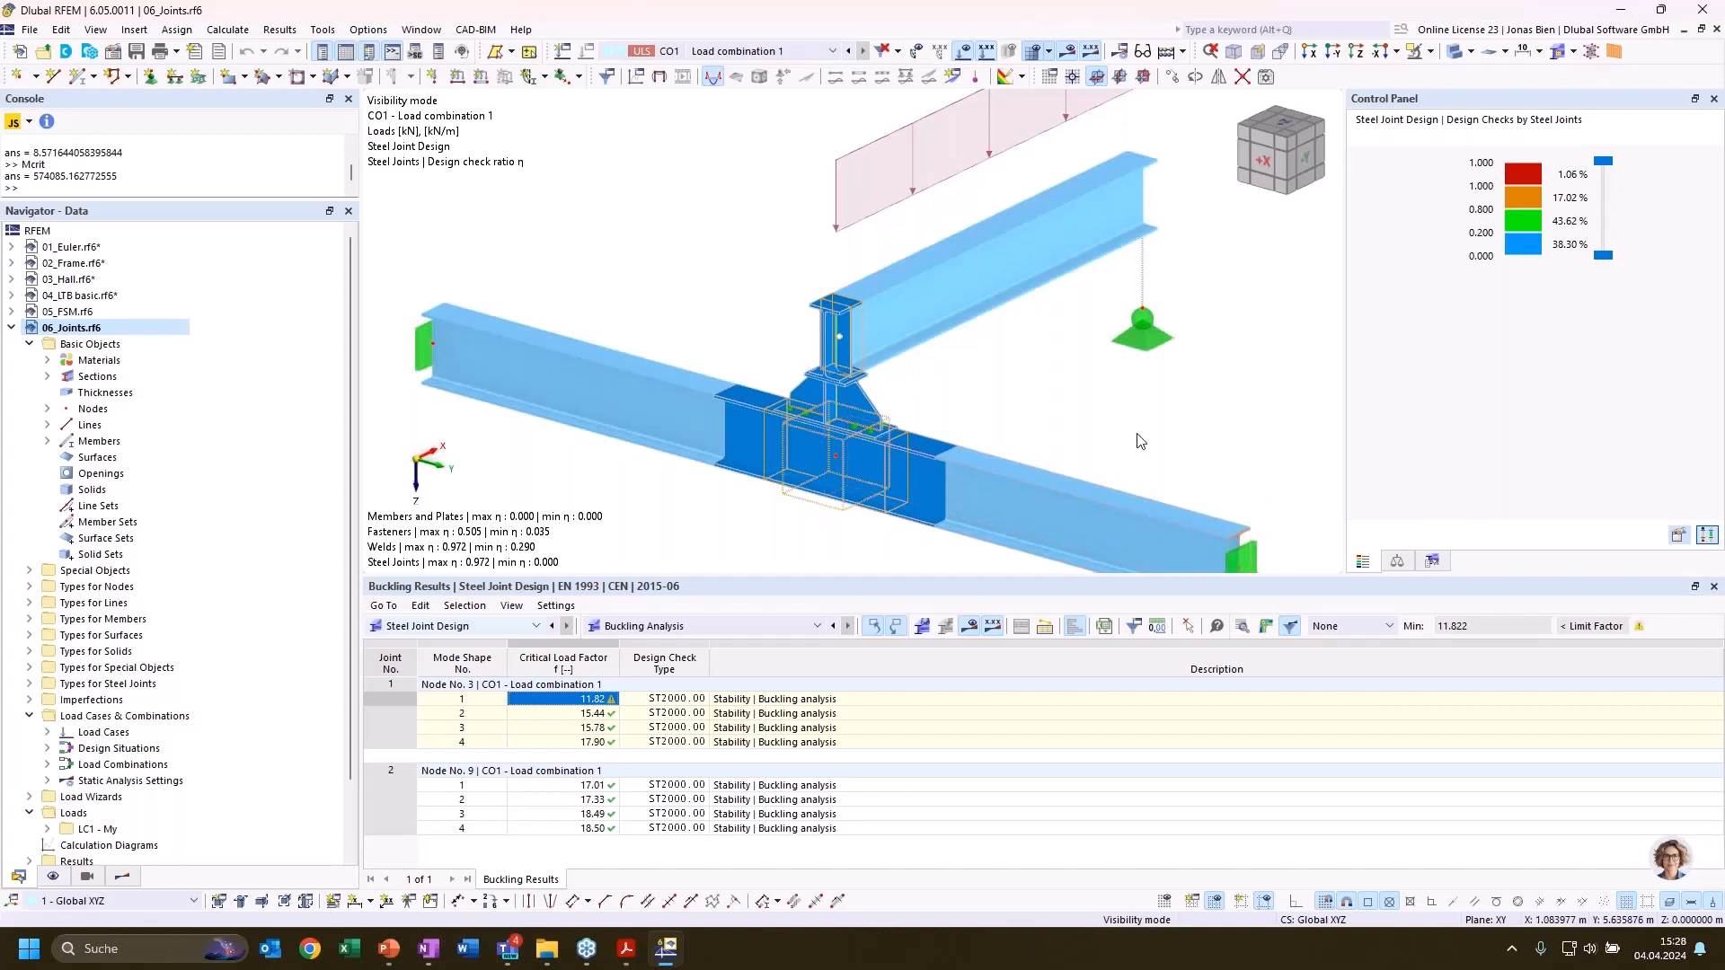
{"action": "middle_click_drag", "start_coordinate": [1163, 487], "coordinate": [1094, 415]}
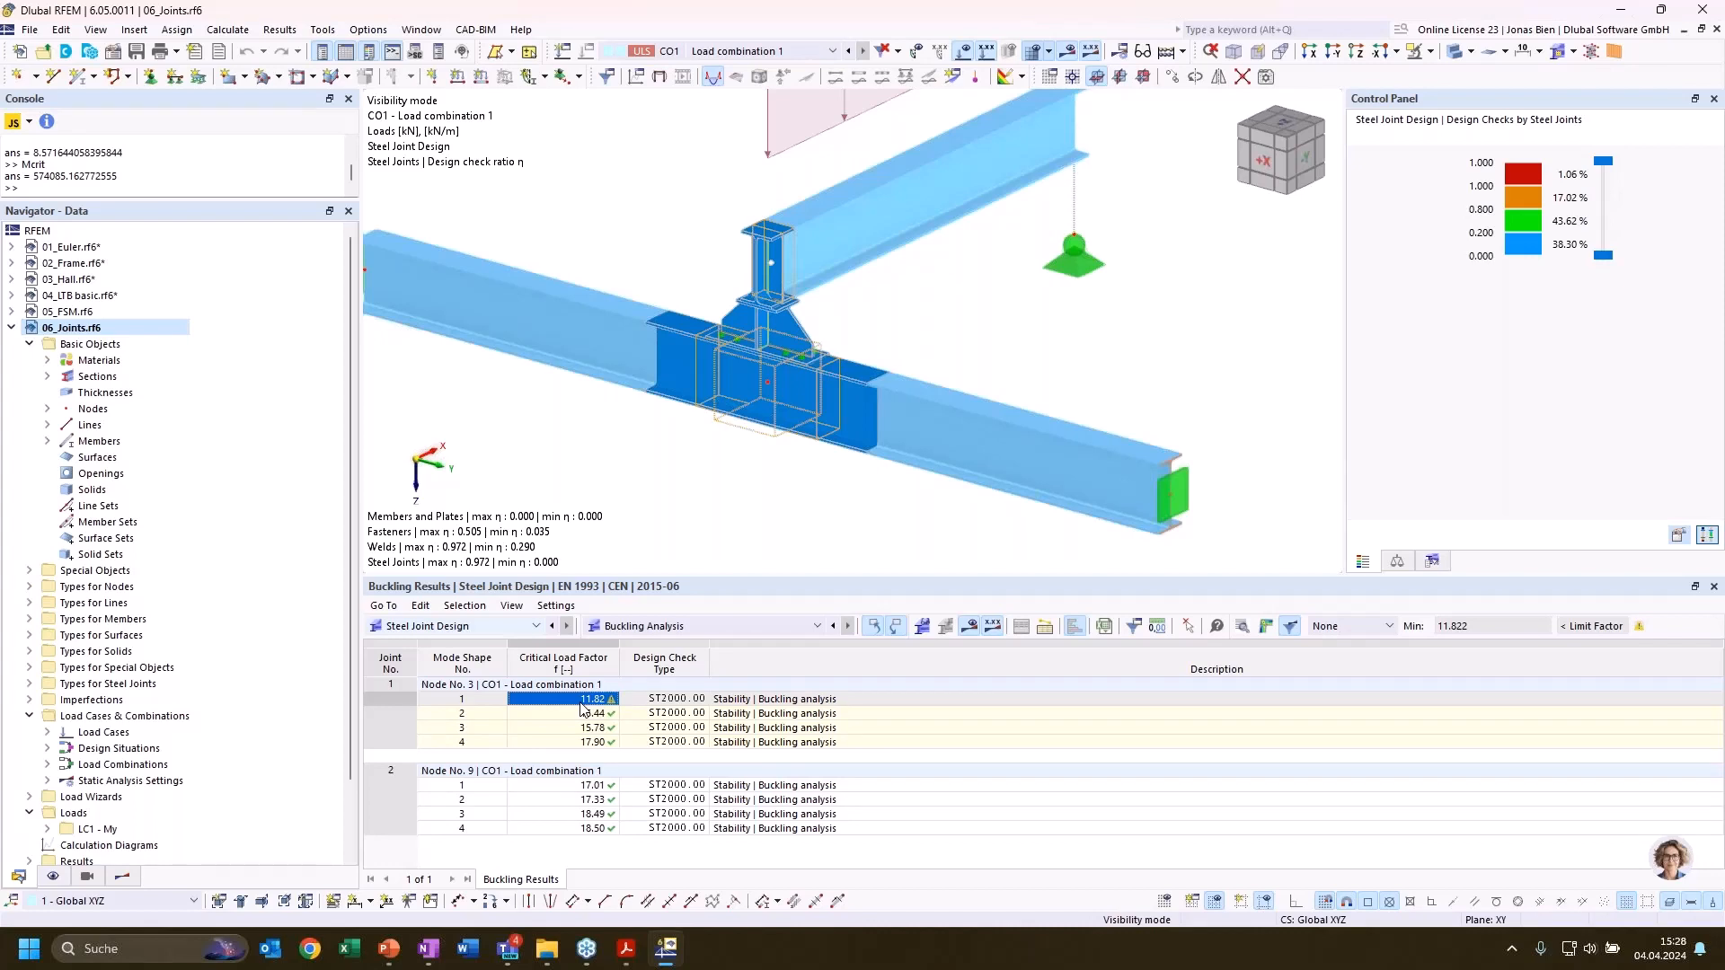
{"action": "left_click", "coordinate": [402, 956]}
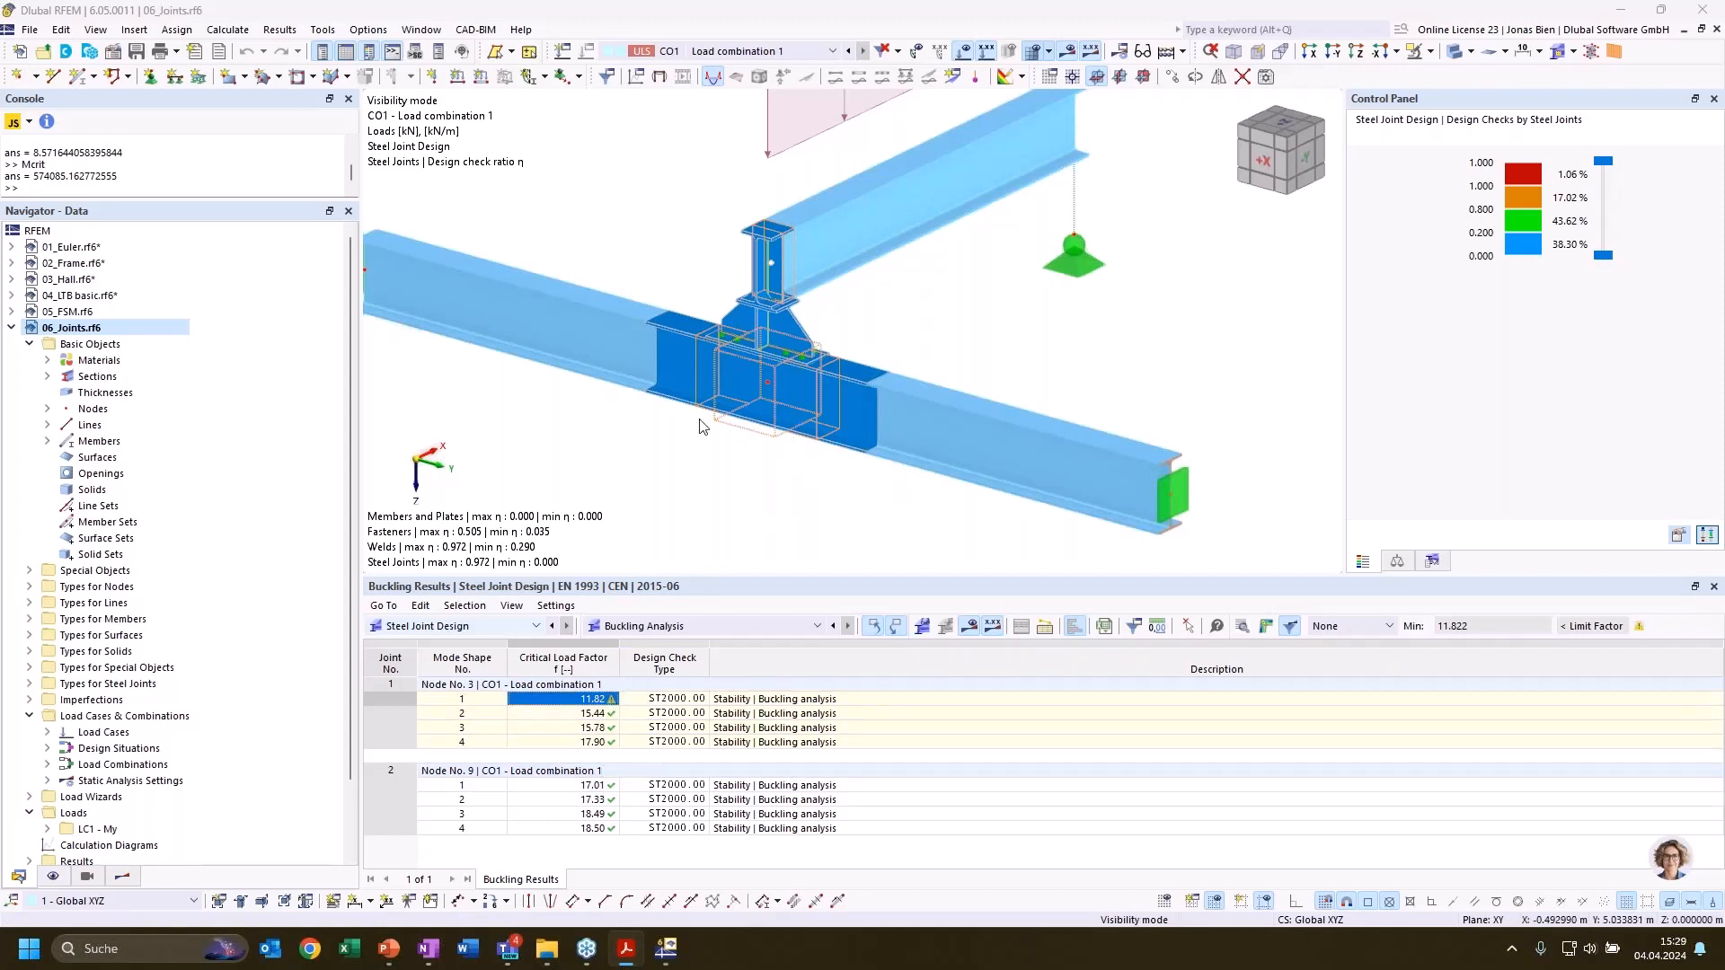
Back in RFEM, cancel the visibility mode to show both joint structures in the model
{"action": "scroll", "coordinate": [702, 426], "scroll_direction": "down", "scroll_amount": 2}
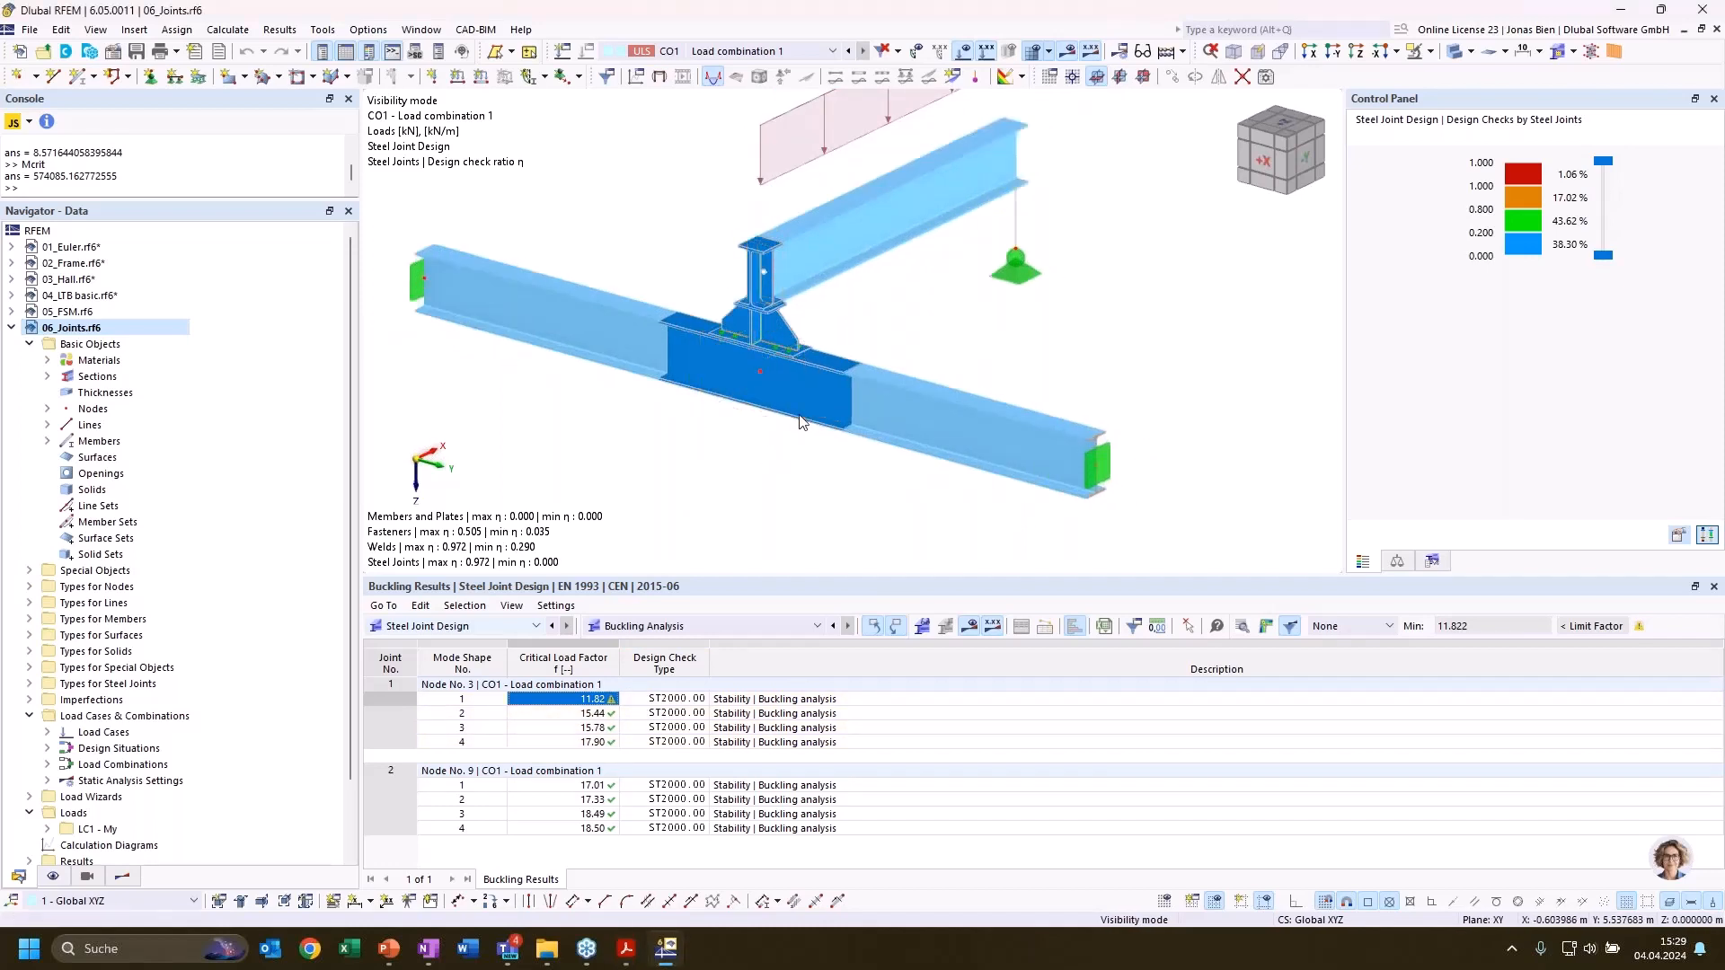
{"action": "left_click", "coordinate": [1430, 51]}
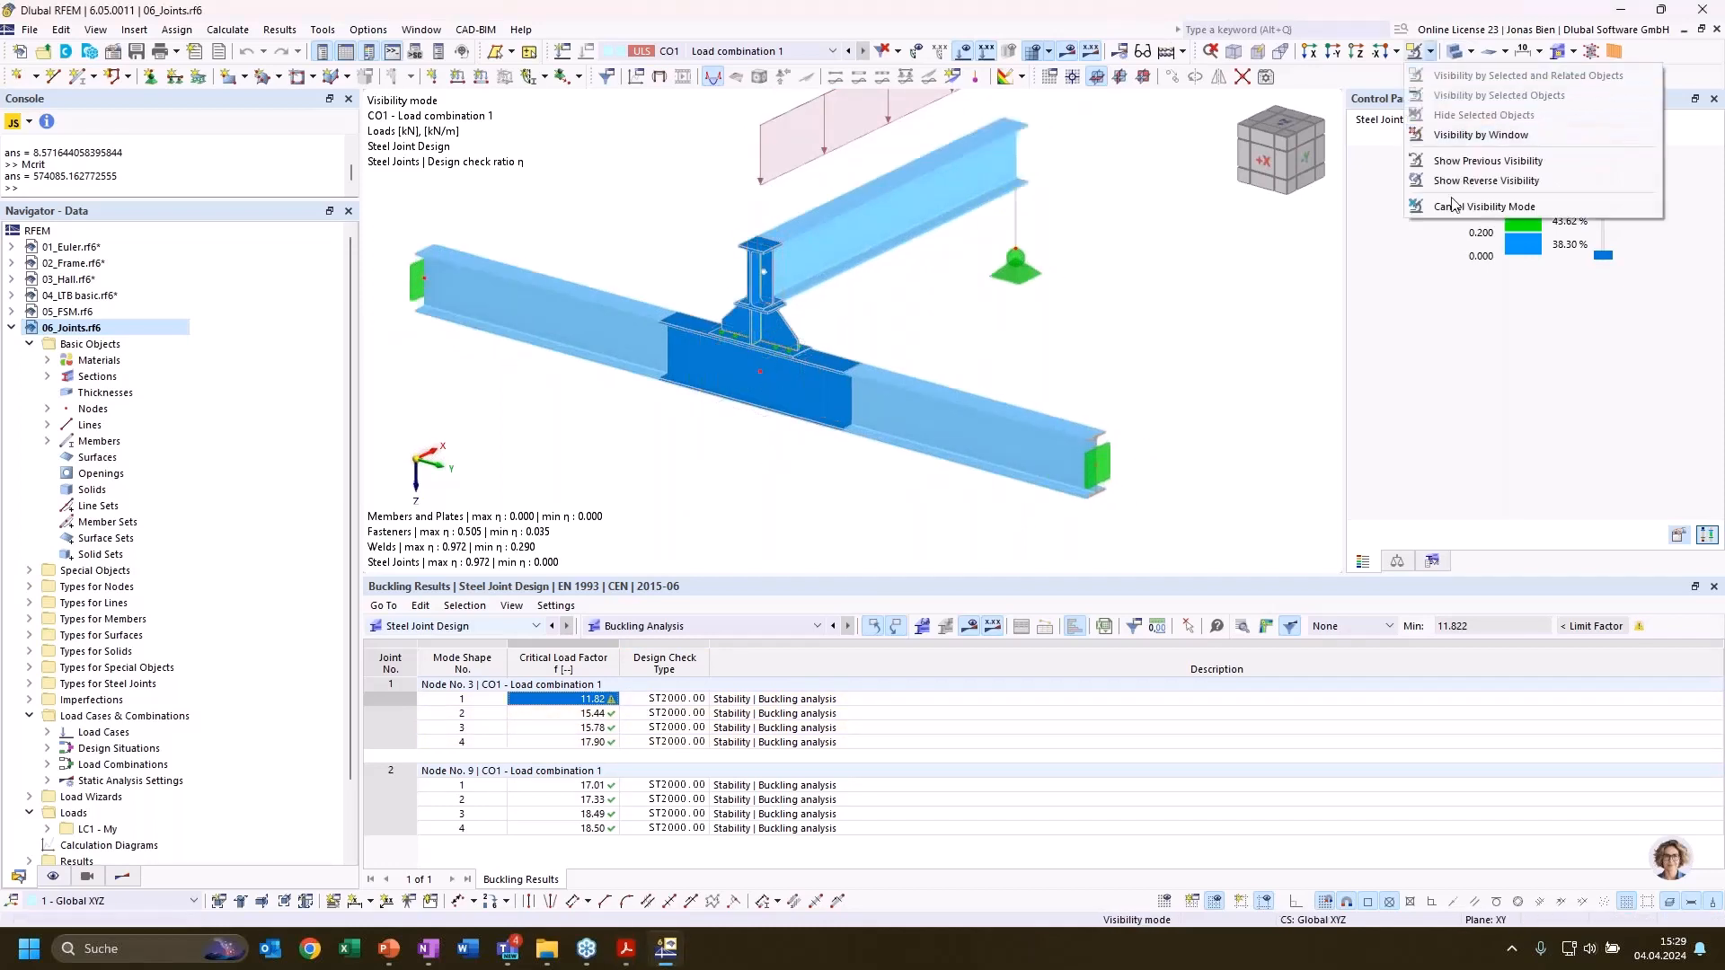
{"action": "left_click", "coordinate": [1459, 180]}
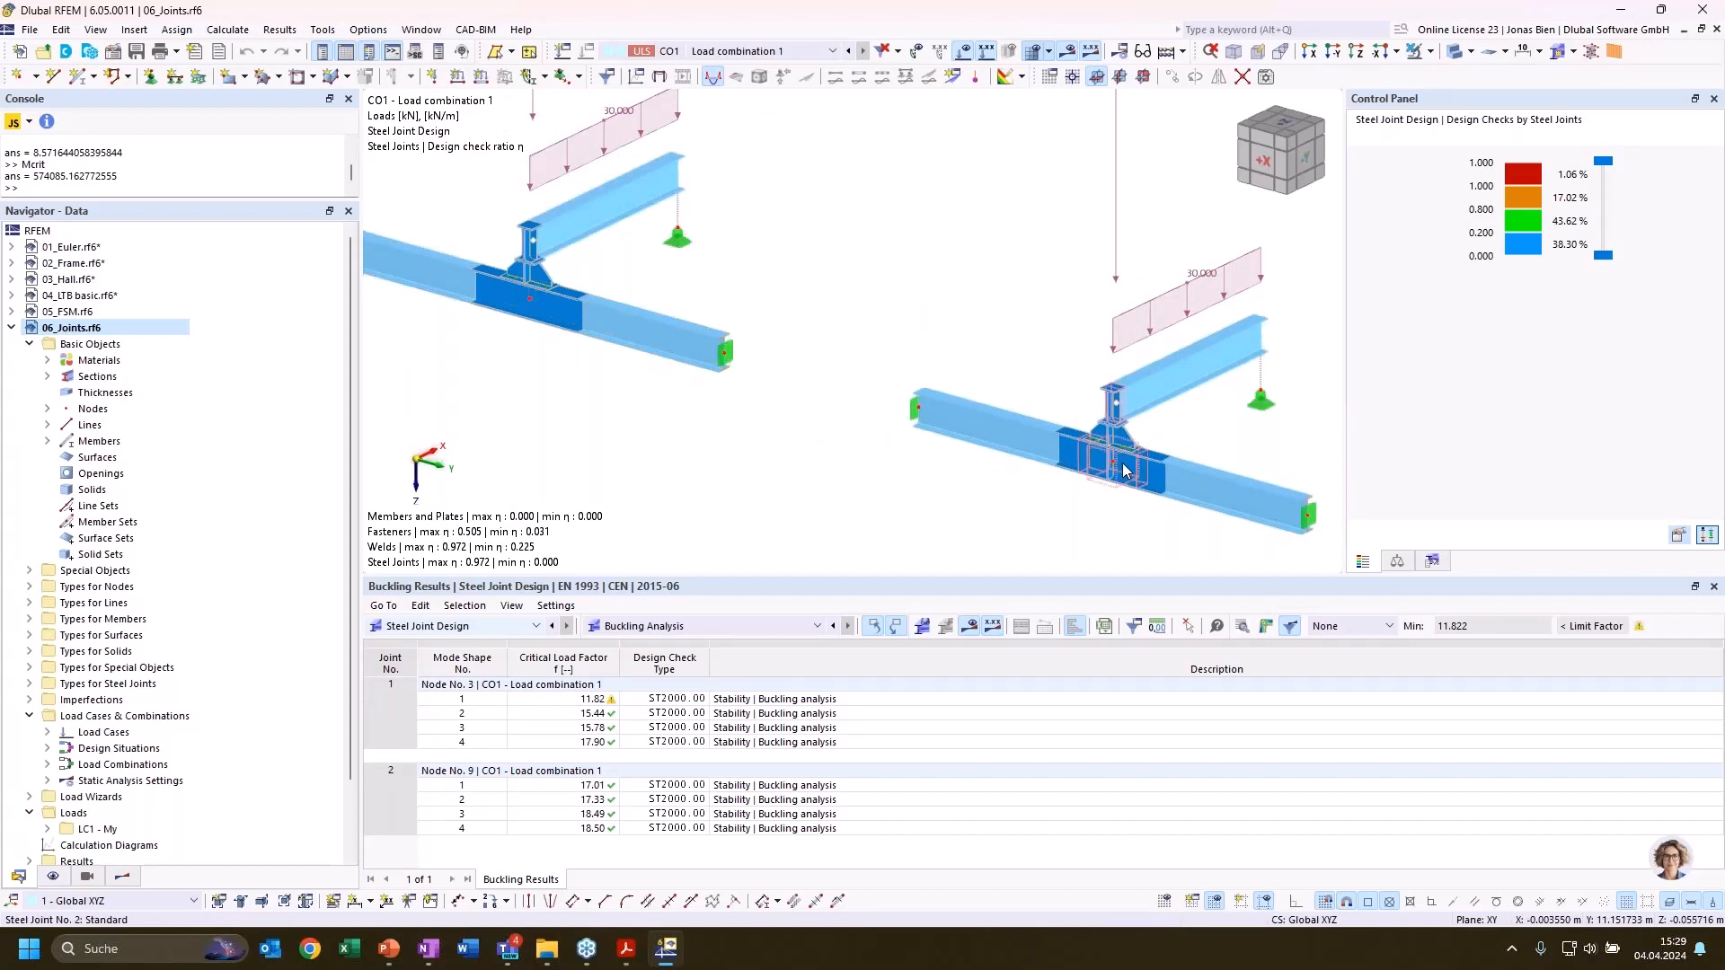
Examine mode shape 1 of the stiffened joint at node 9 in the steel joint results and close them
{"action": "scroll", "coordinate": [1103, 469], "scroll_direction": "up", "scroll_amount": 4}
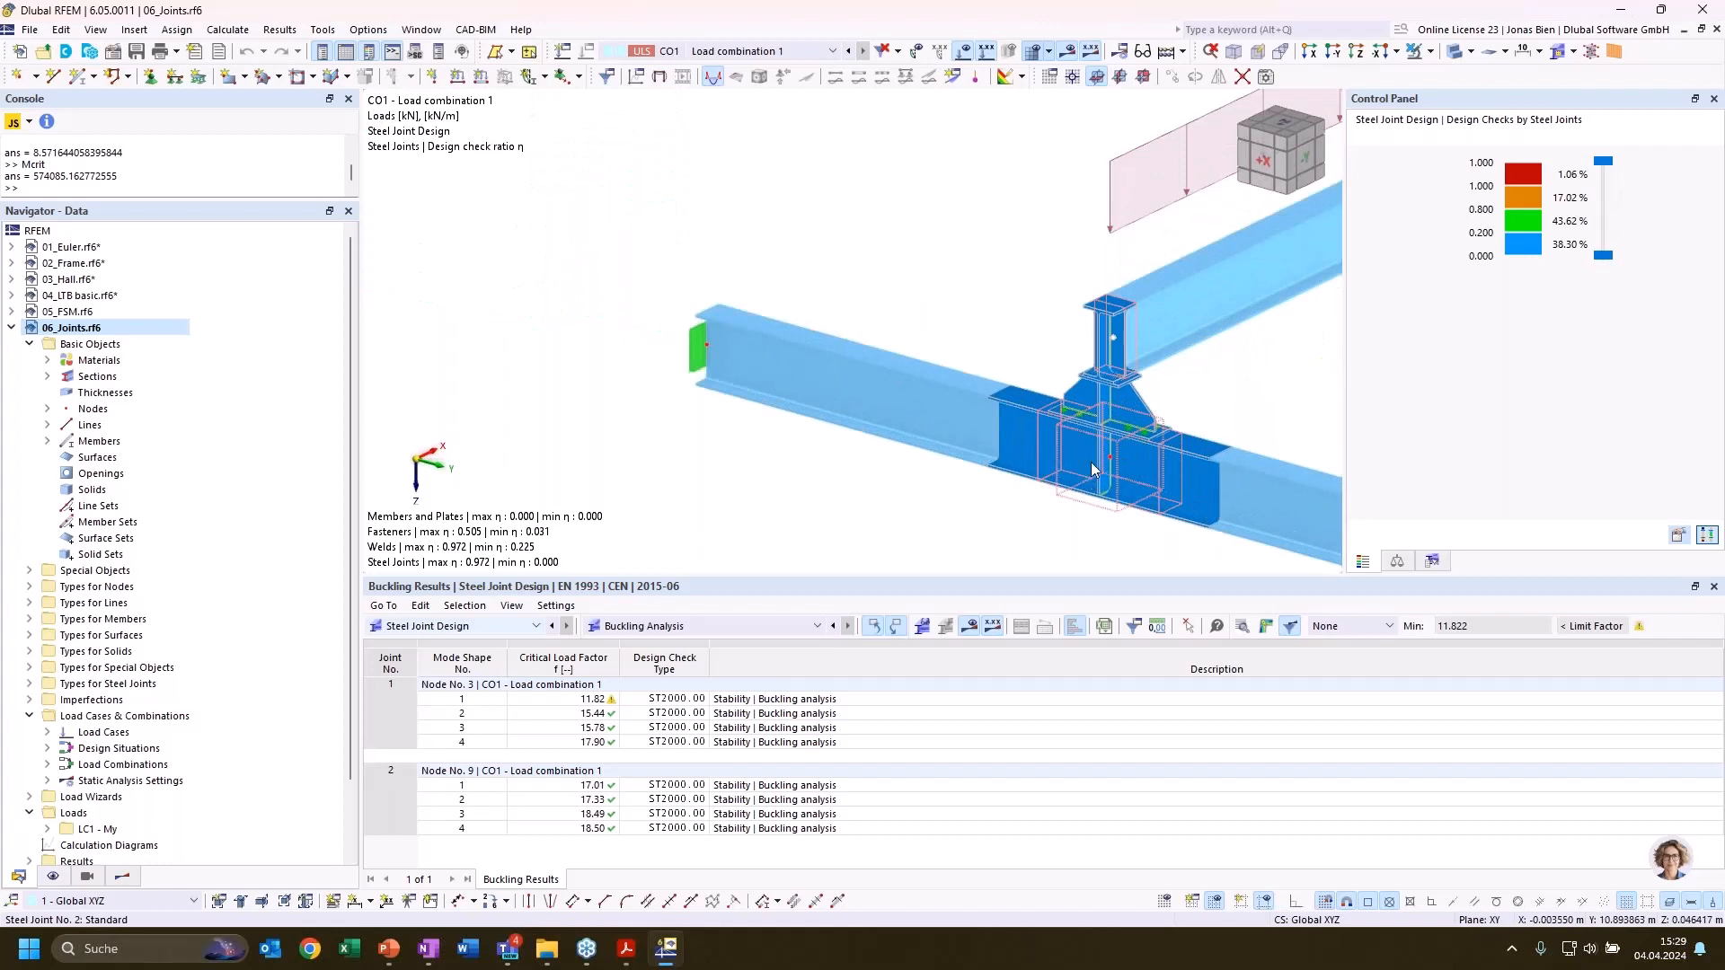
{"action": "left_click", "coordinate": [595, 786]}
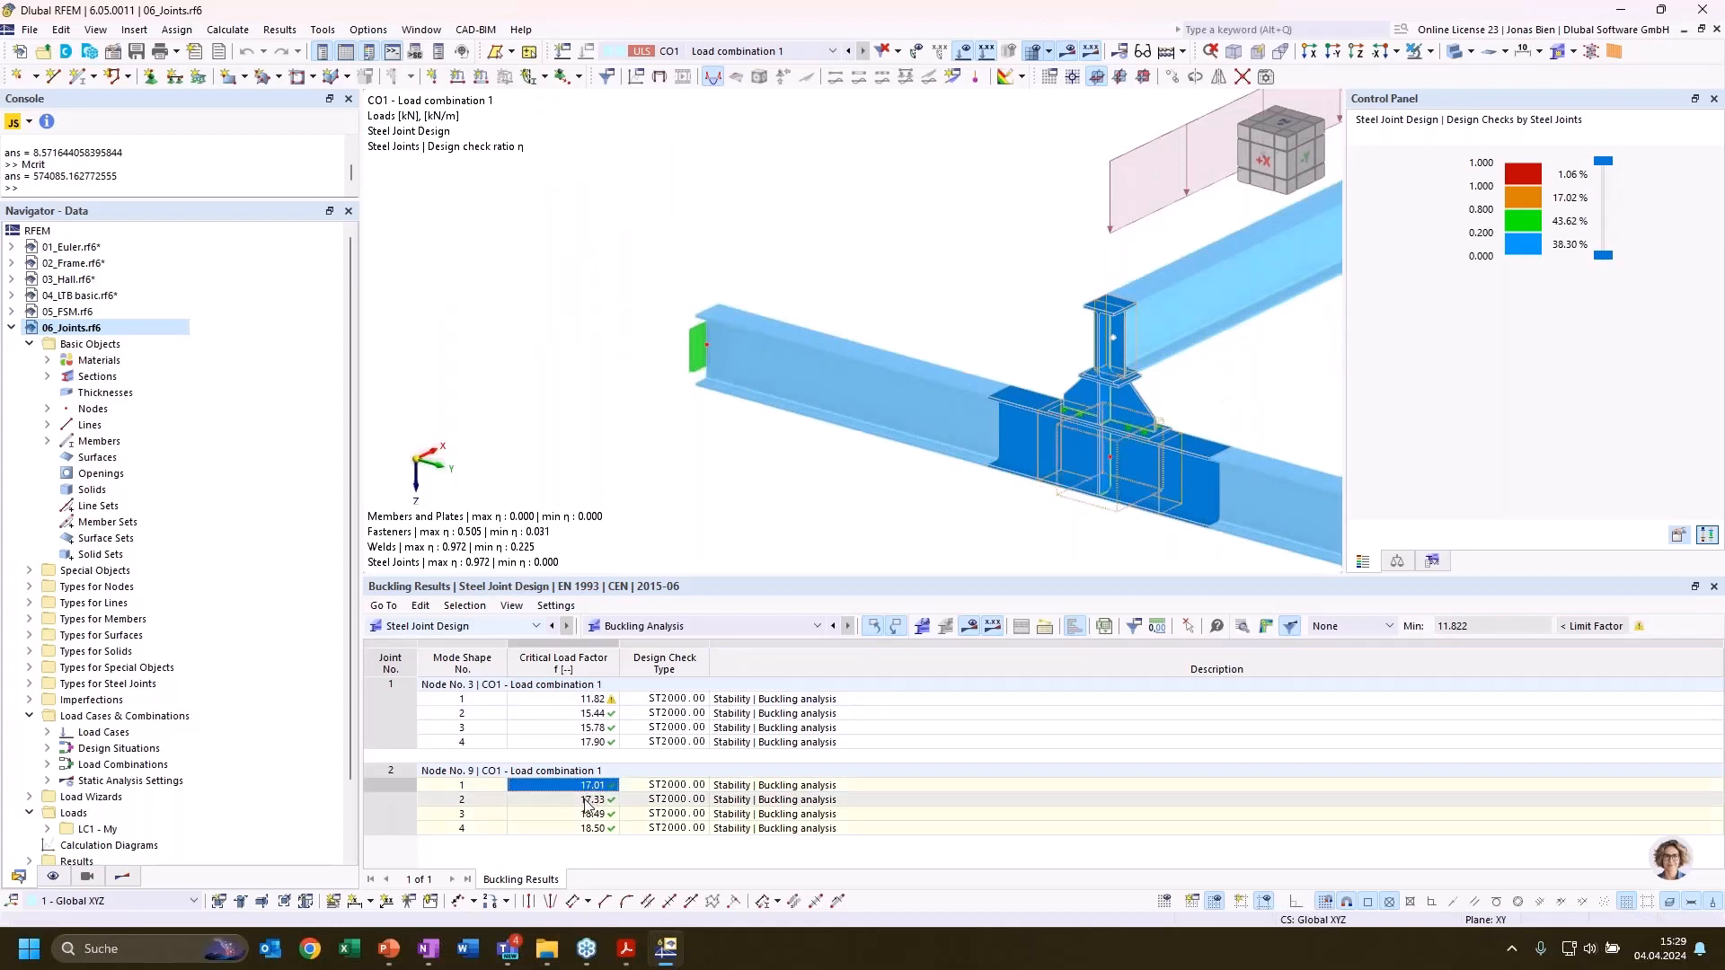
{"action": "middle_click_drag", "start_coordinate": [792, 462], "coordinate": [487, 413]}
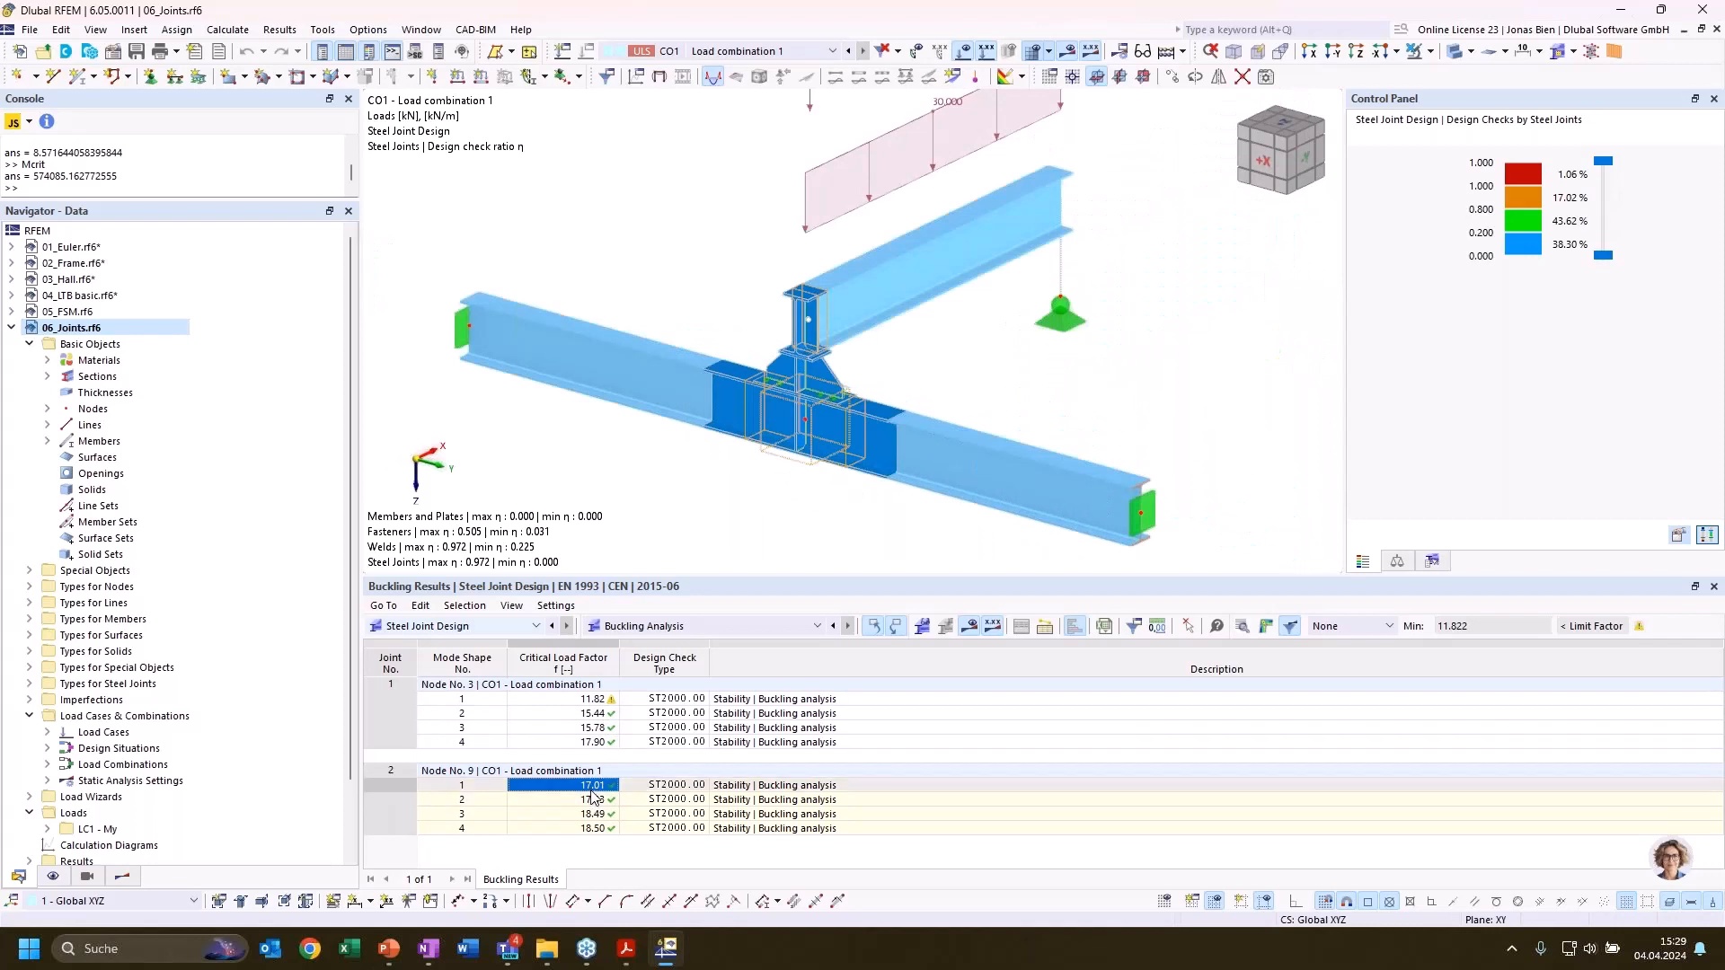
{"action": "left_click", "coordinate": [805, 431]}
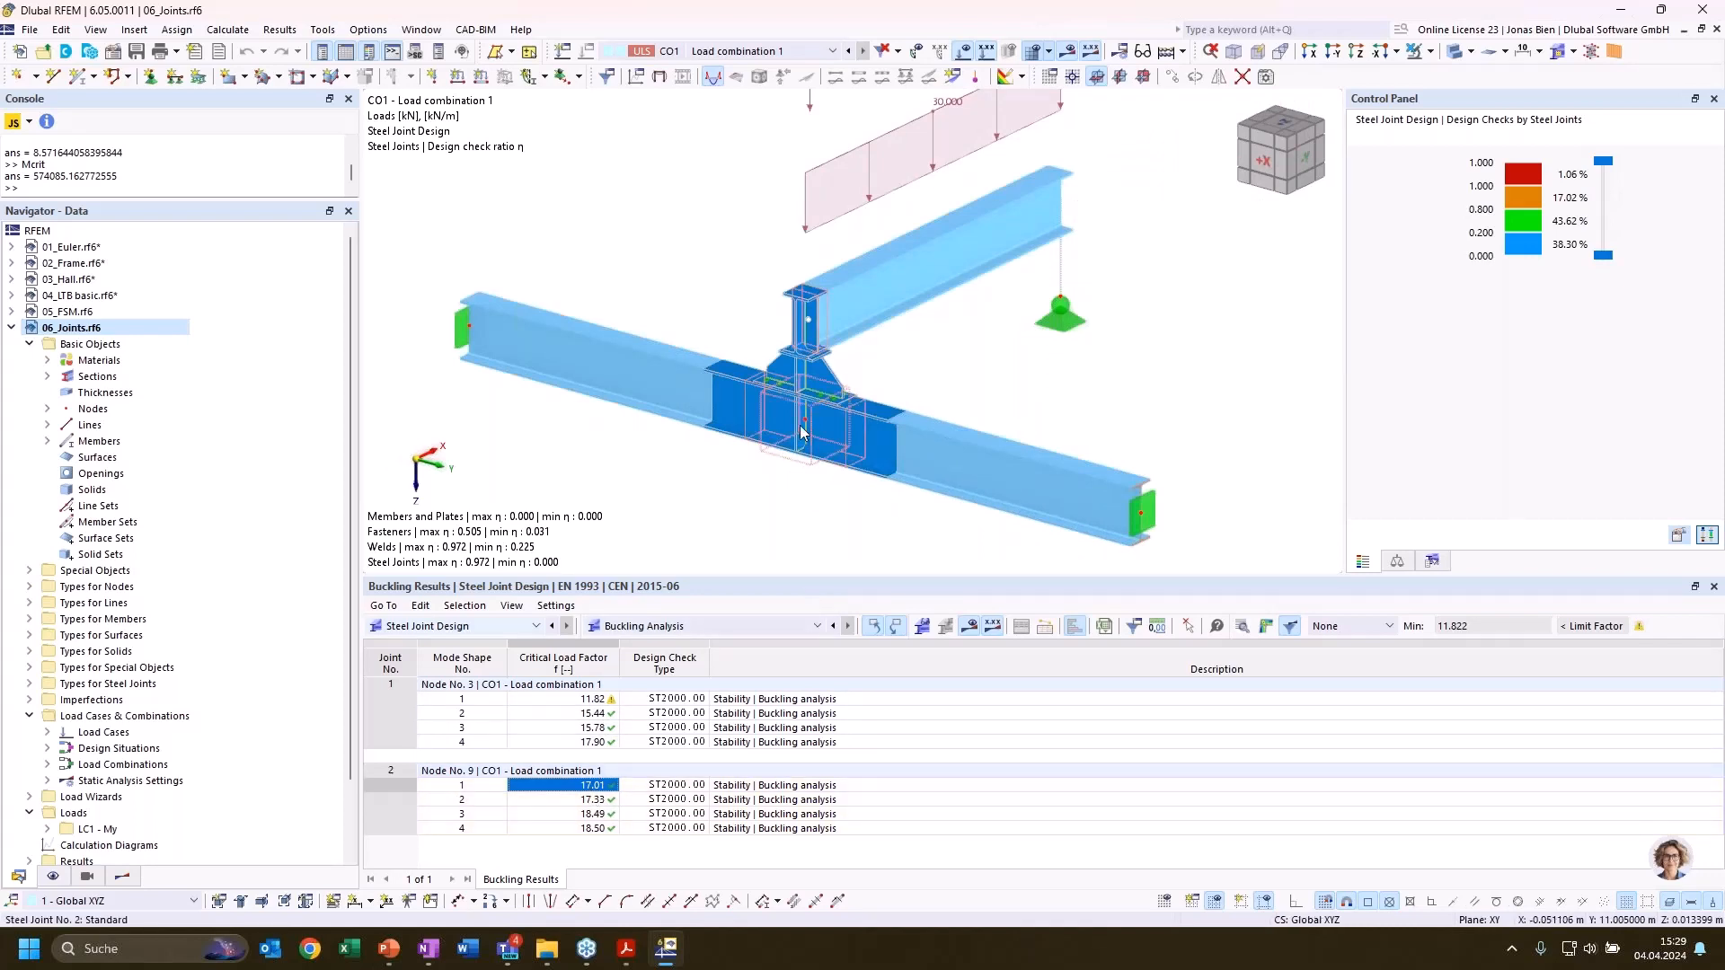
{"action": "left_click", "coordinate": [1266, 625]}
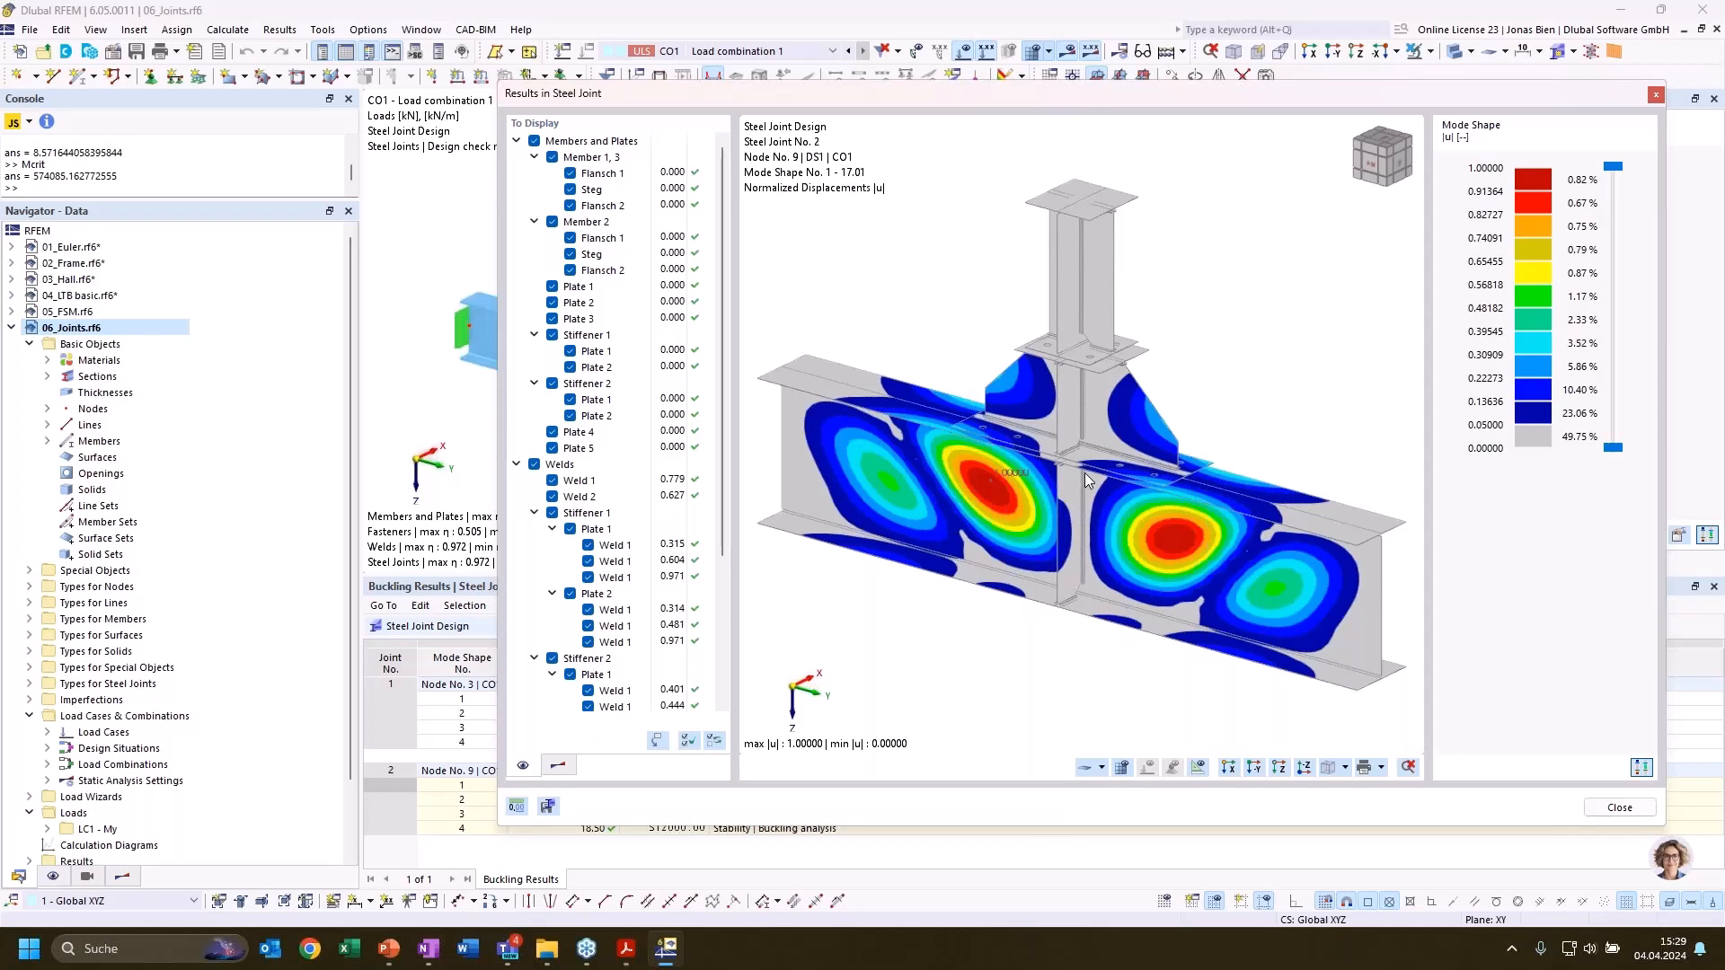
{"action": "left_click", "coordinate": [1653, 94]}
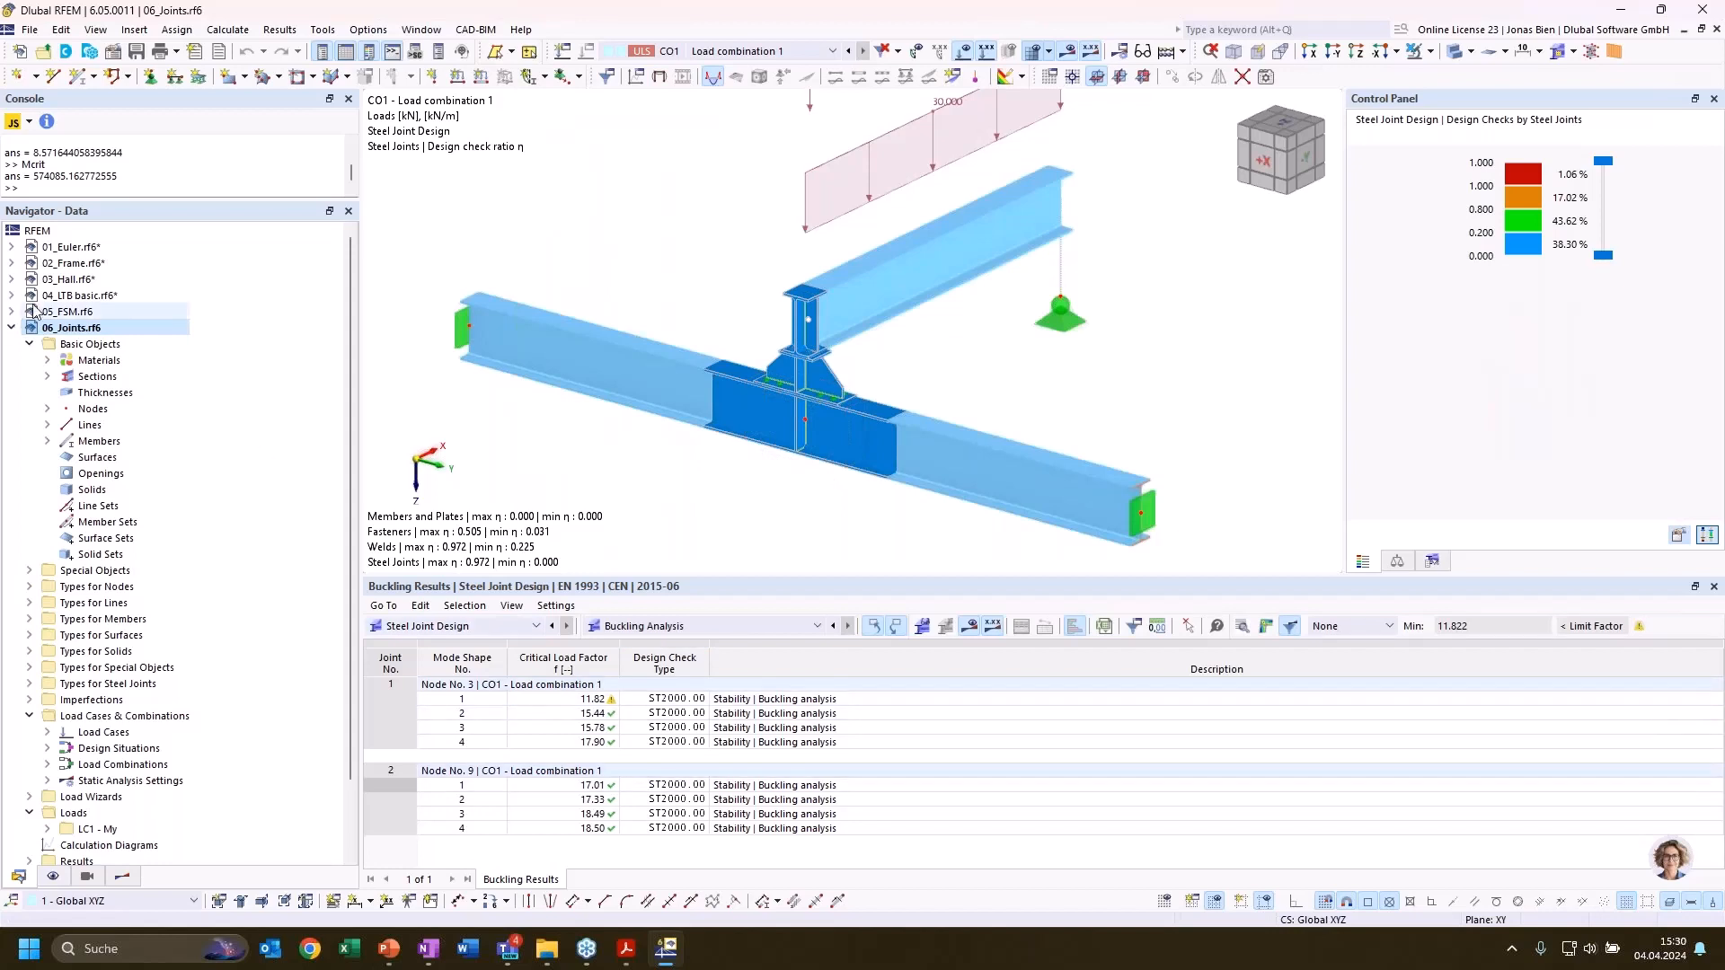
Collapse the 06_Joints model and make 07_Hall_instable.rf6 the active model, dismissing its context options
{"action": "left_click", "coordinate": [13, 329]}
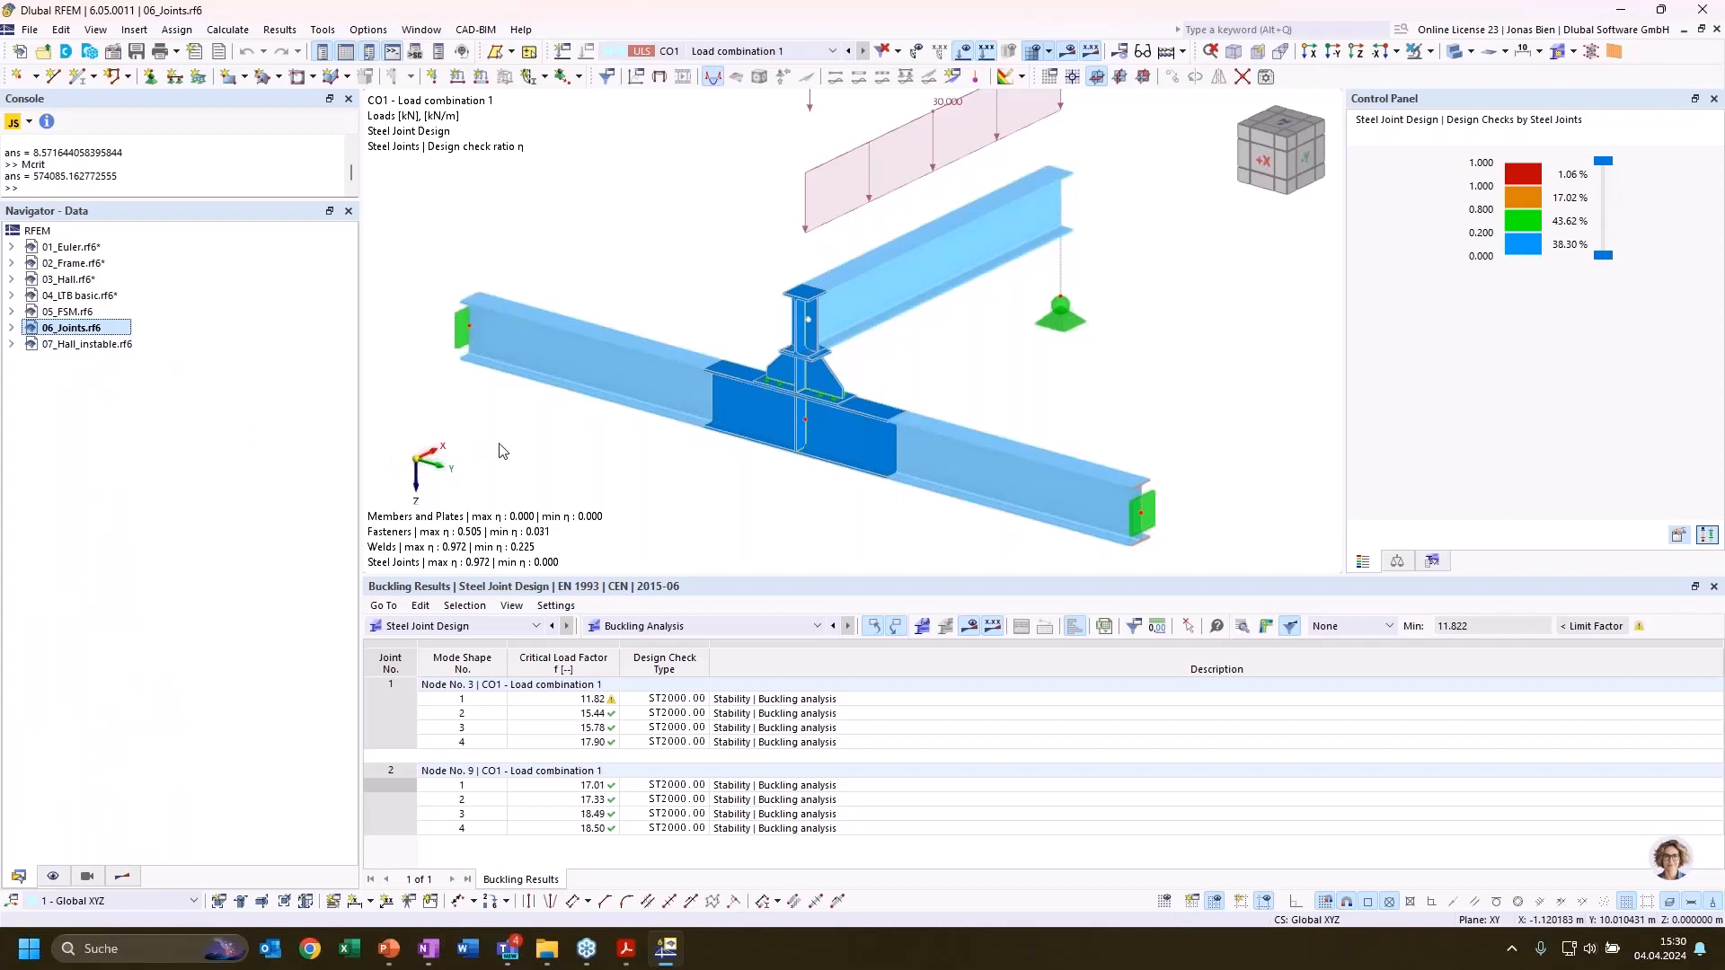
{"action": "right_click", "coordinate": [106, 344]}
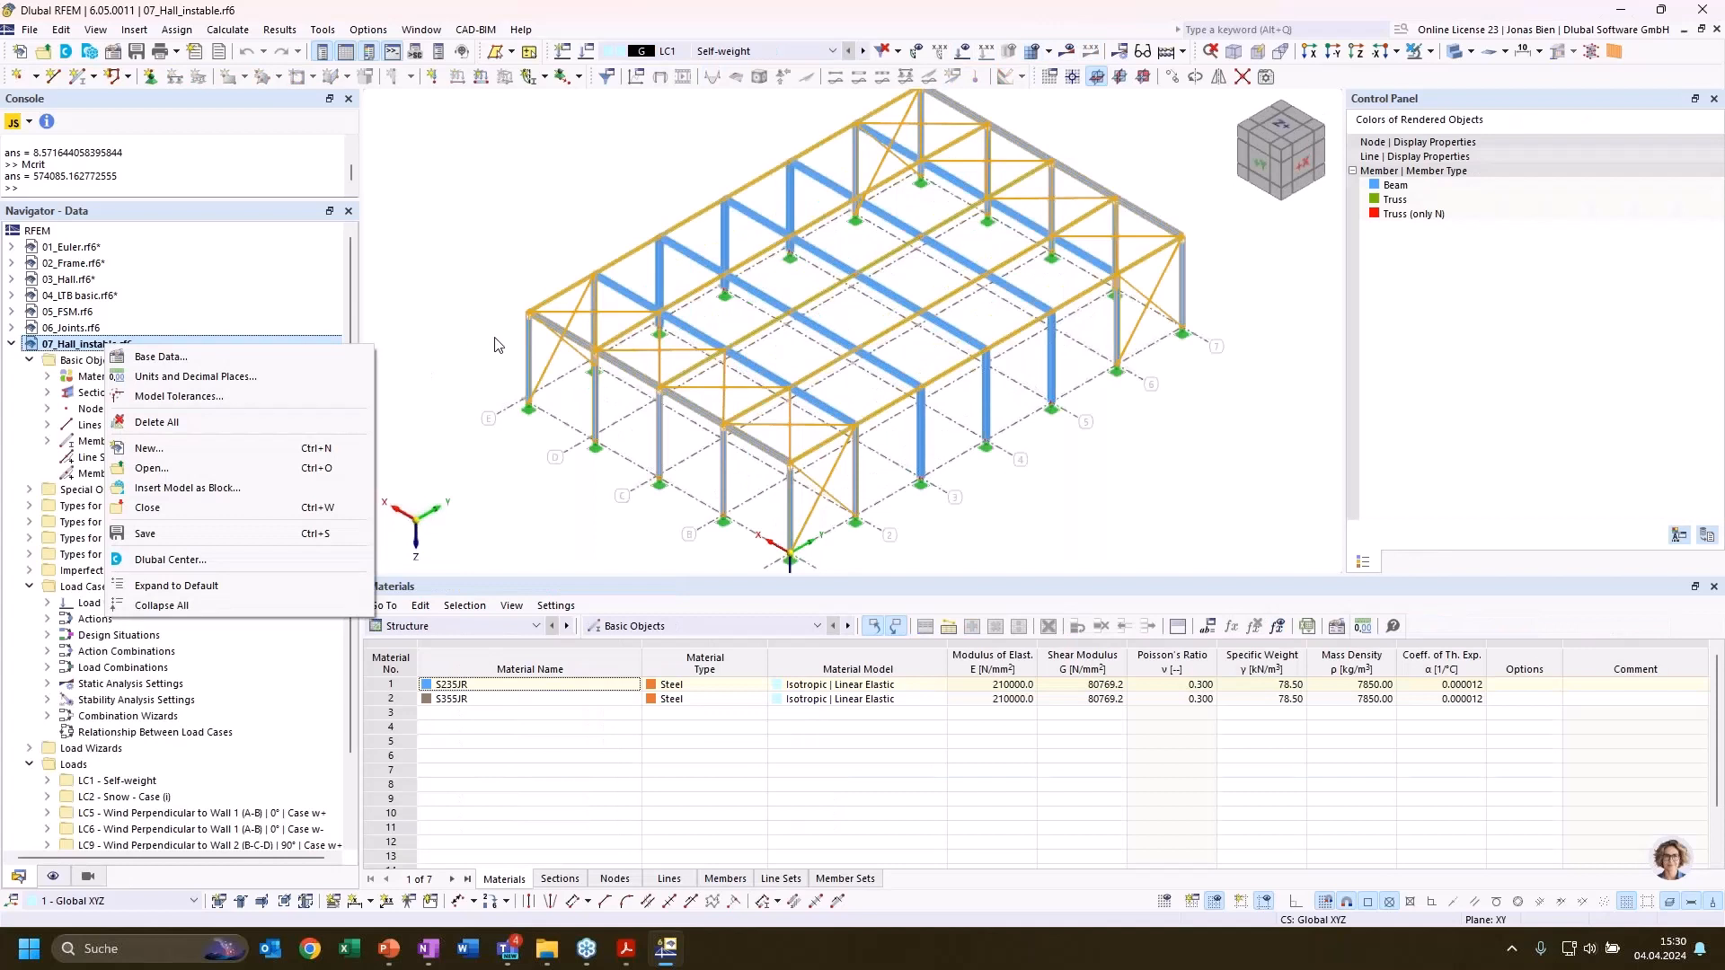
{"action": "left_click", "coordinate": [485, 293]}
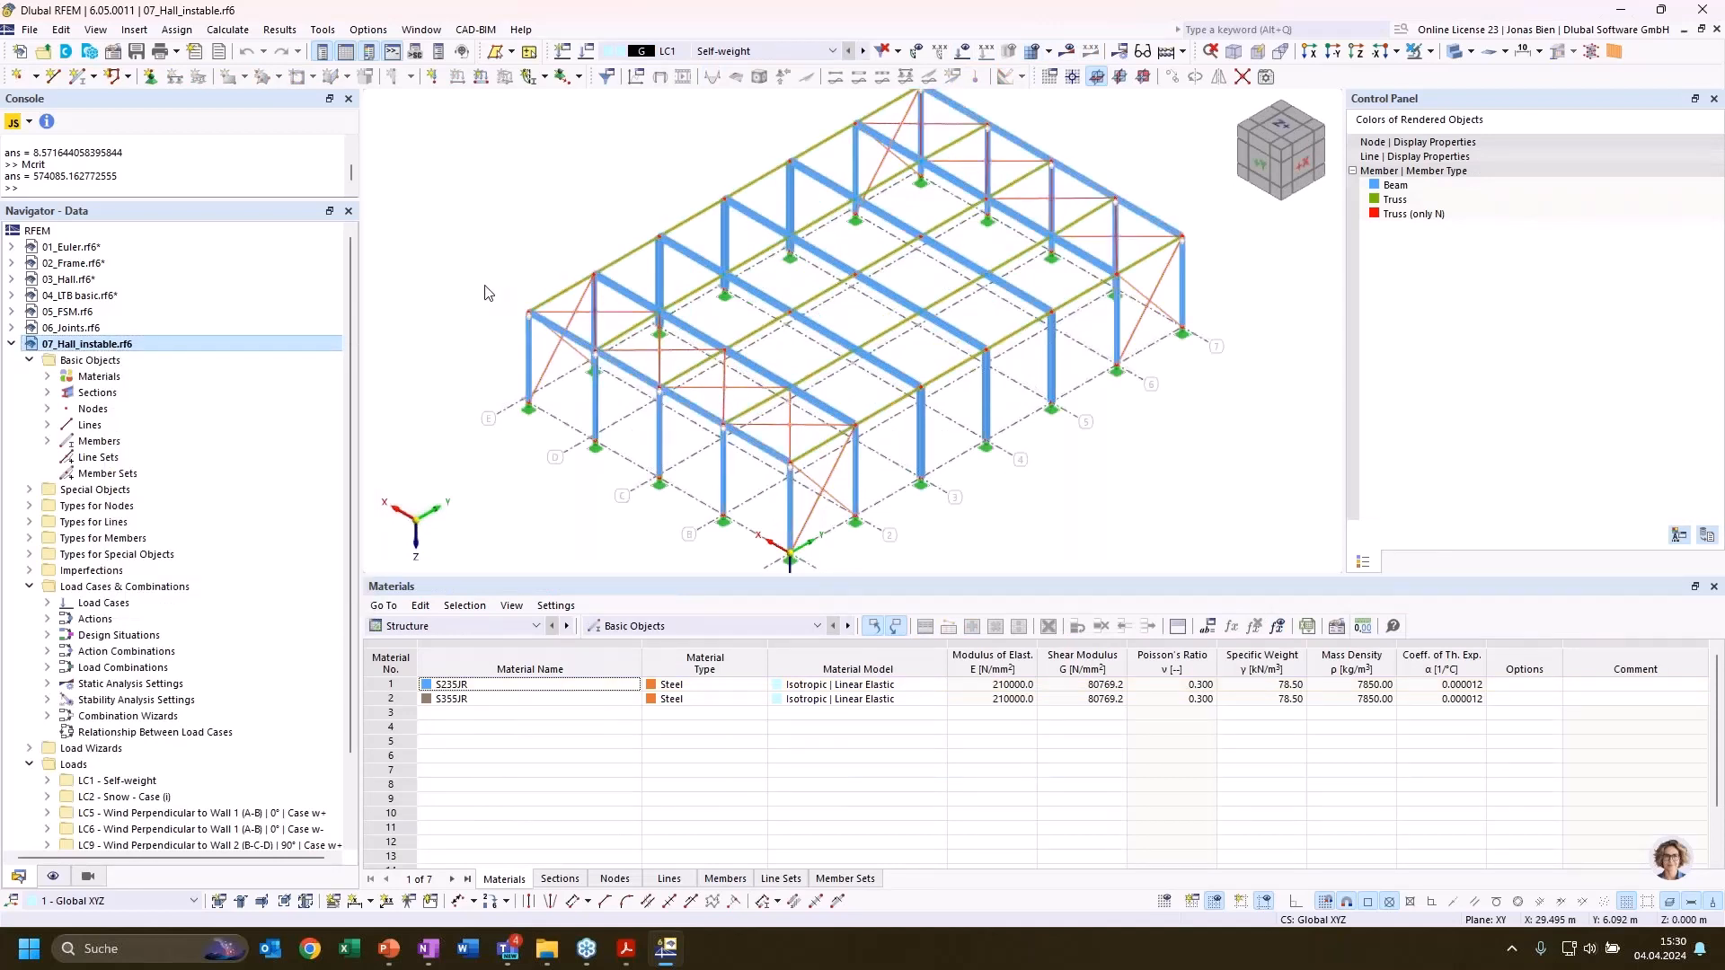
Look over the hall structure and its available load cases and combinations, keeping LC1 Self-weight selected
{"action": "scroll", "coordinate": [572, 266], "scroll_direction": "down", "scroll_amount": 3}
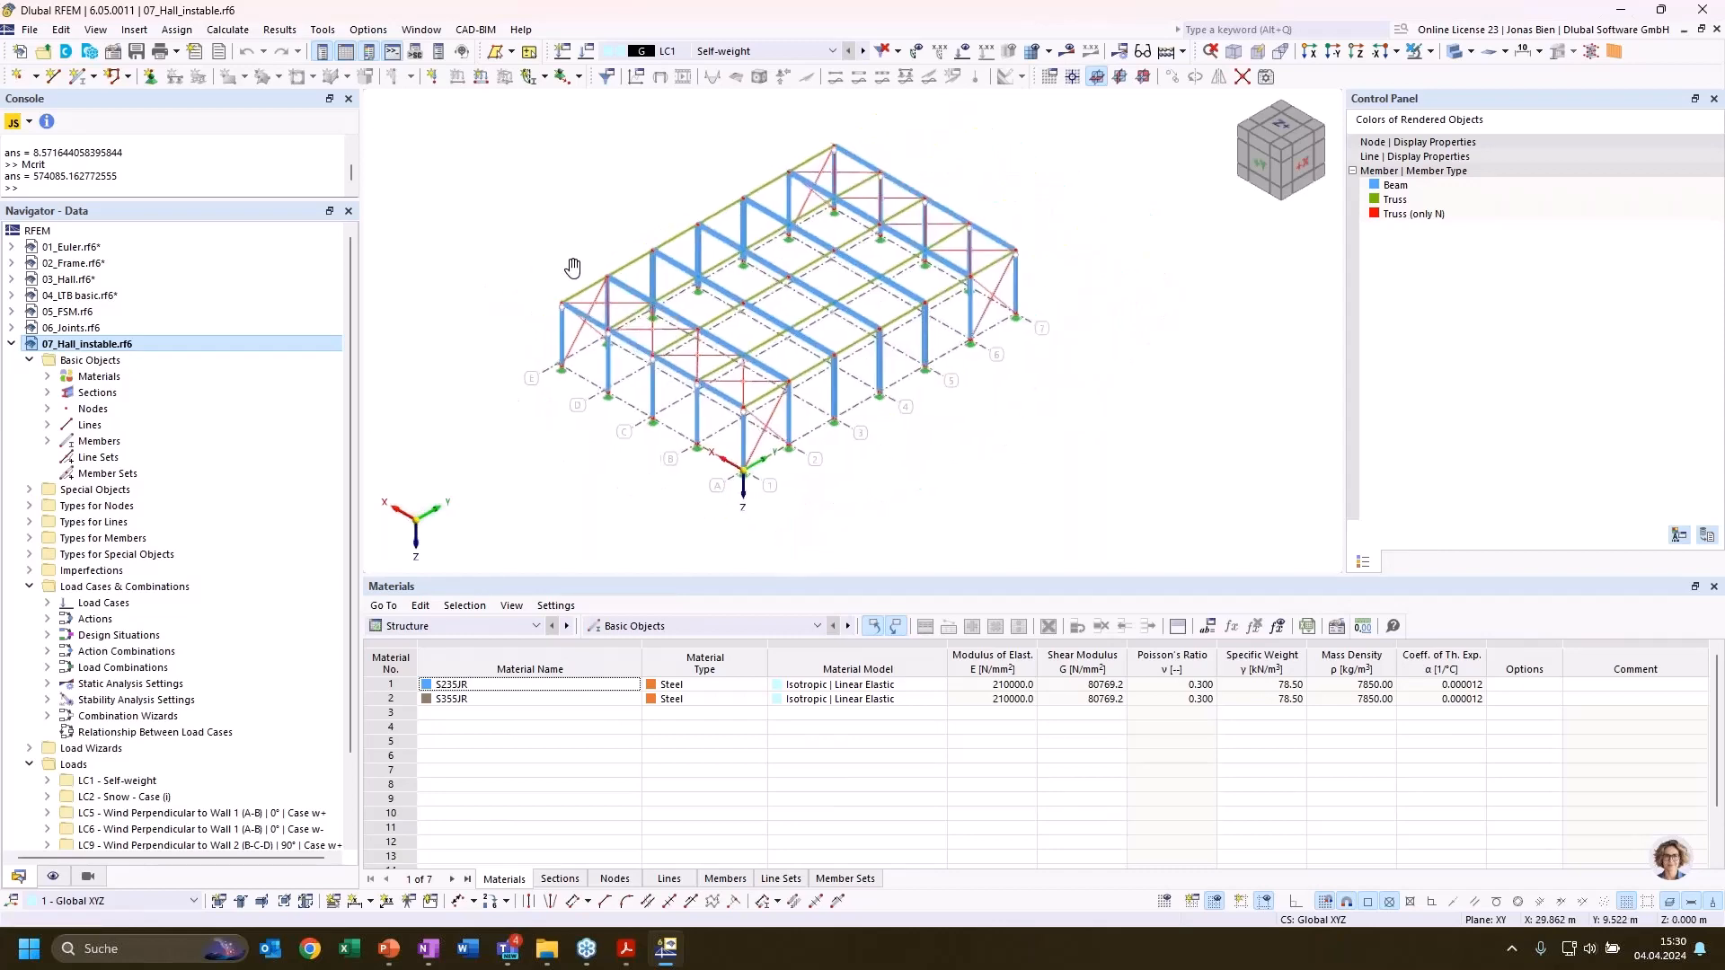
{"action": "middle_click_drag", "start_coordinate": [573, 266], "coordinate": [600, 287]}
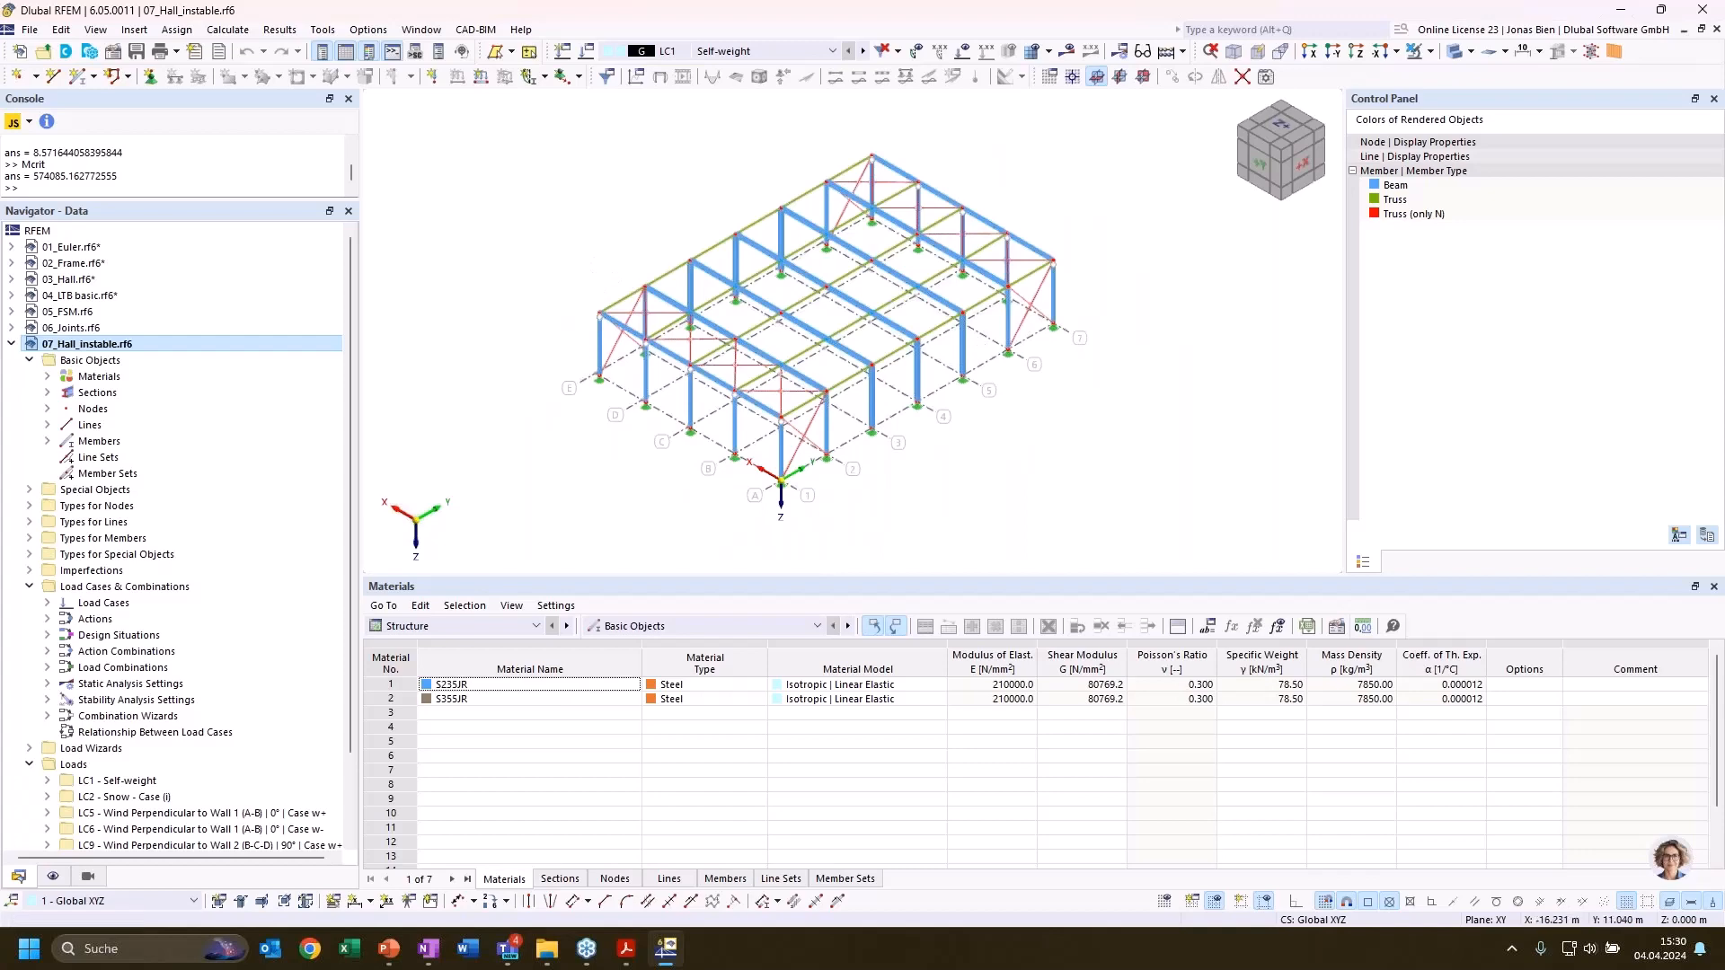
{"action": "middle_click_drag", "start_coordinate": [1022, 496], "coordinate": [985, 477], "text": "ctrl"}
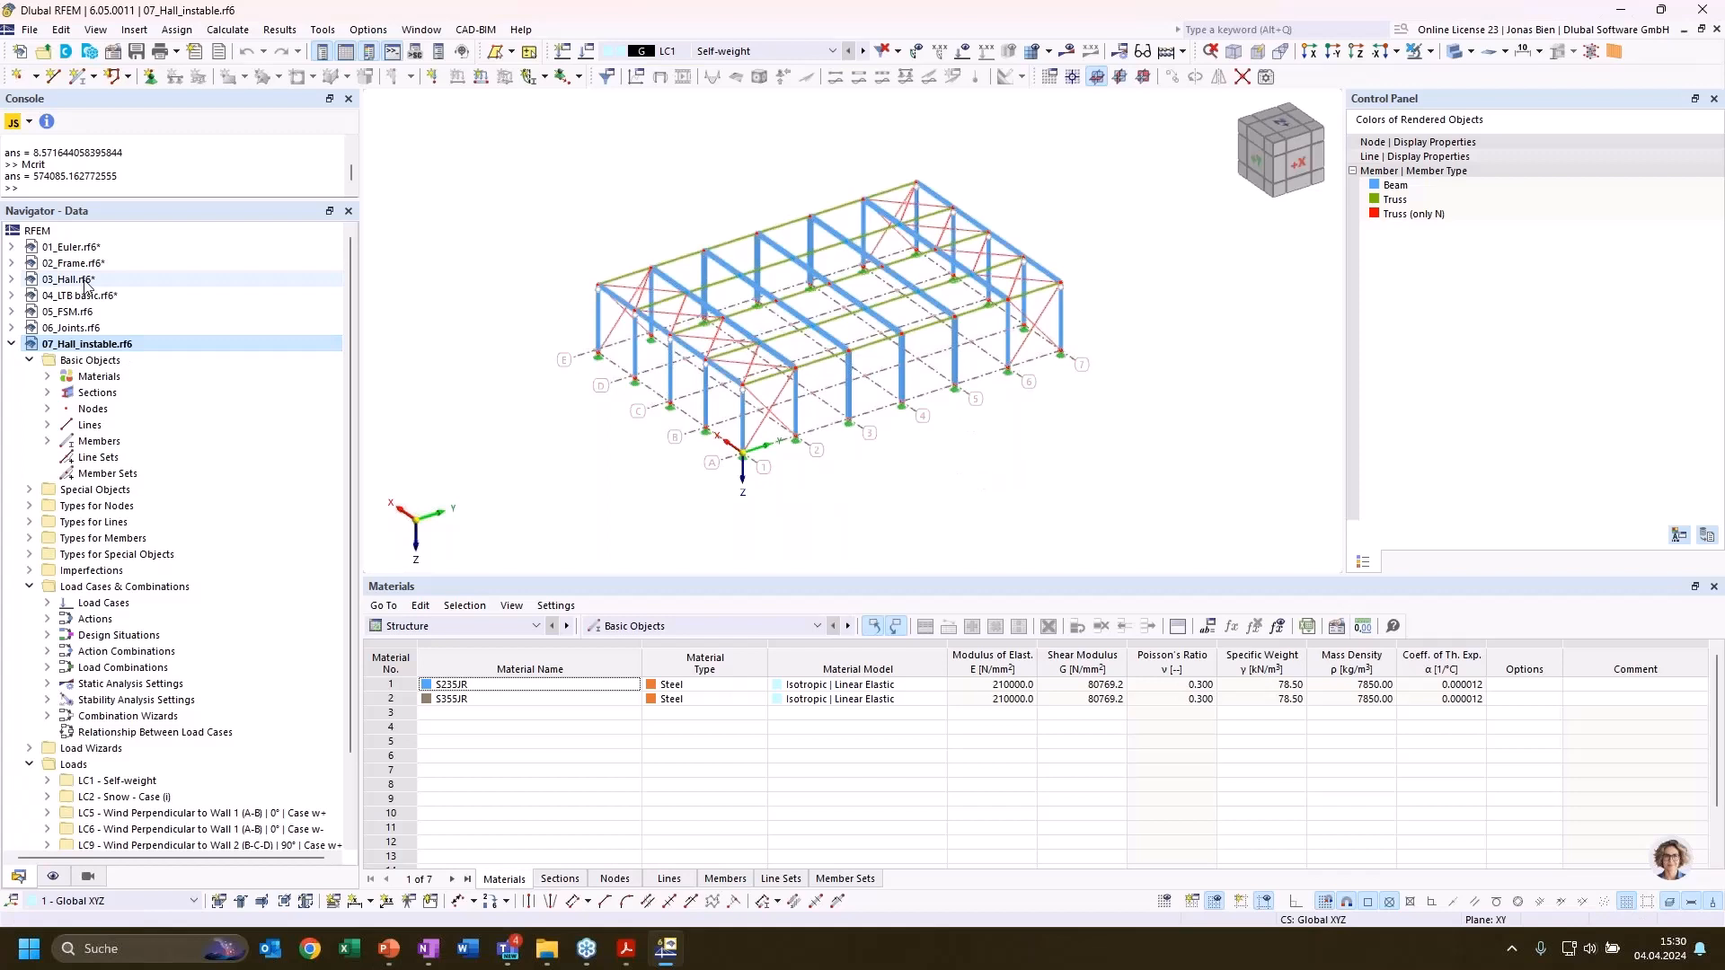
{"action": "middle_click_drag", "start_coordinate": [577, 444], "coordinate": [594, 441], "text": "ctrl"}
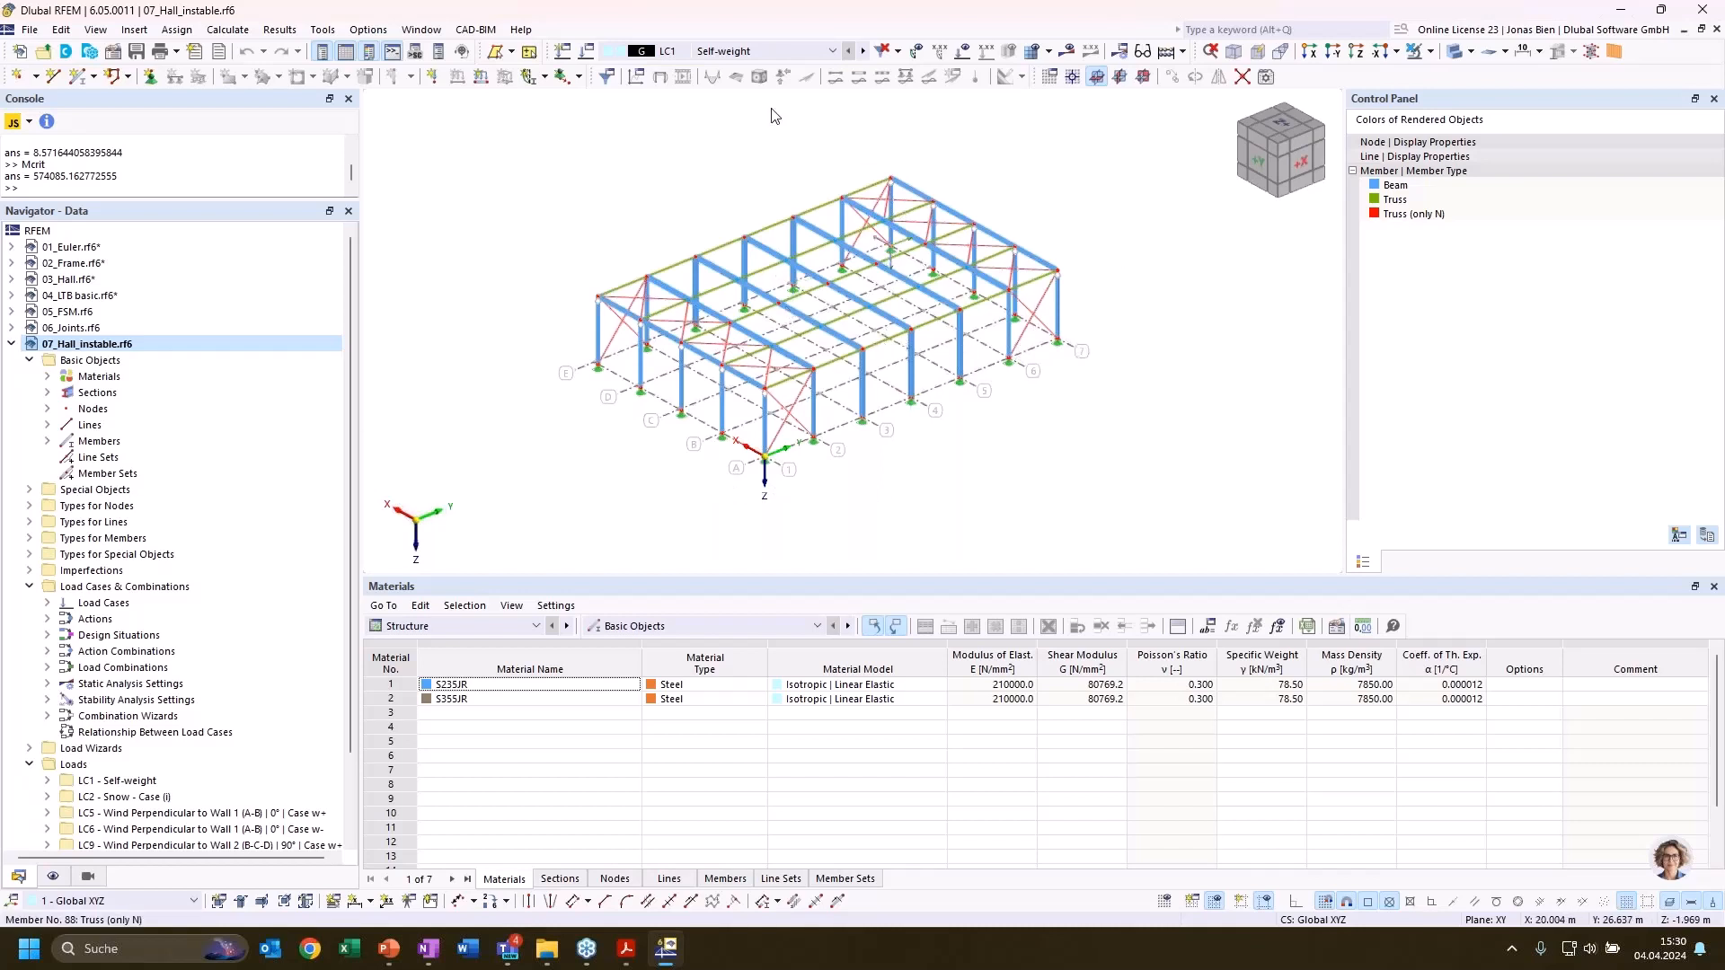
{"action": "left_click", "coordinate": [764, 51]}
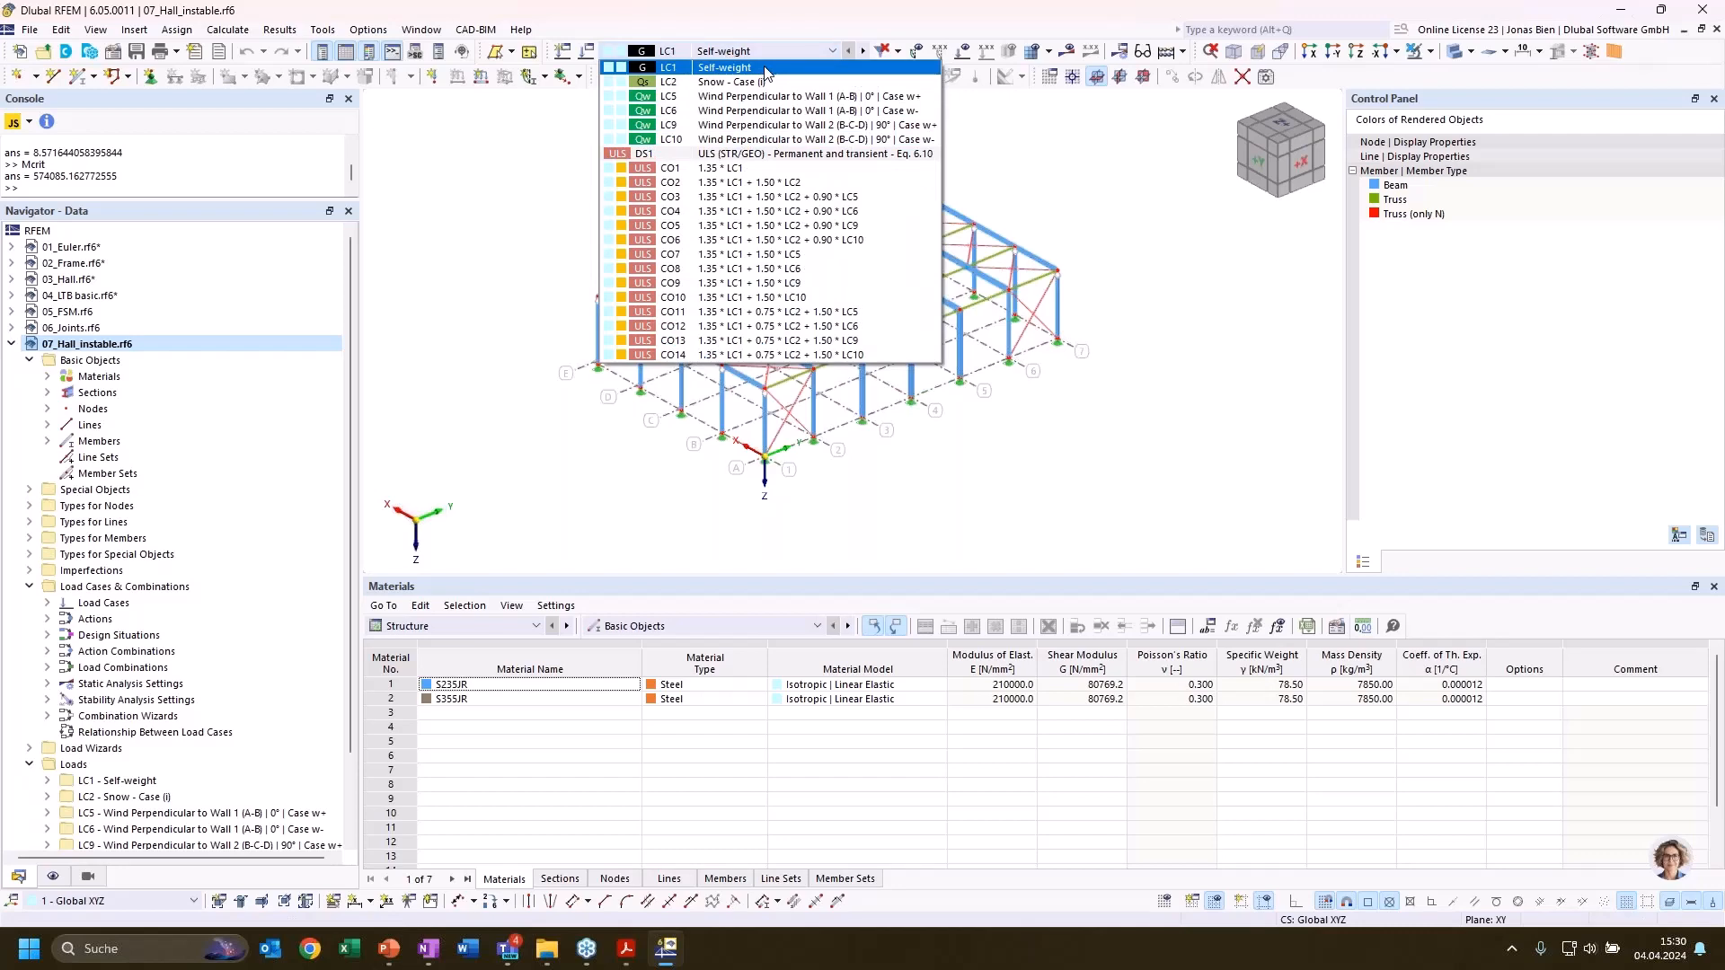
{"action": "left_click", "coordinate": [764, 69]}
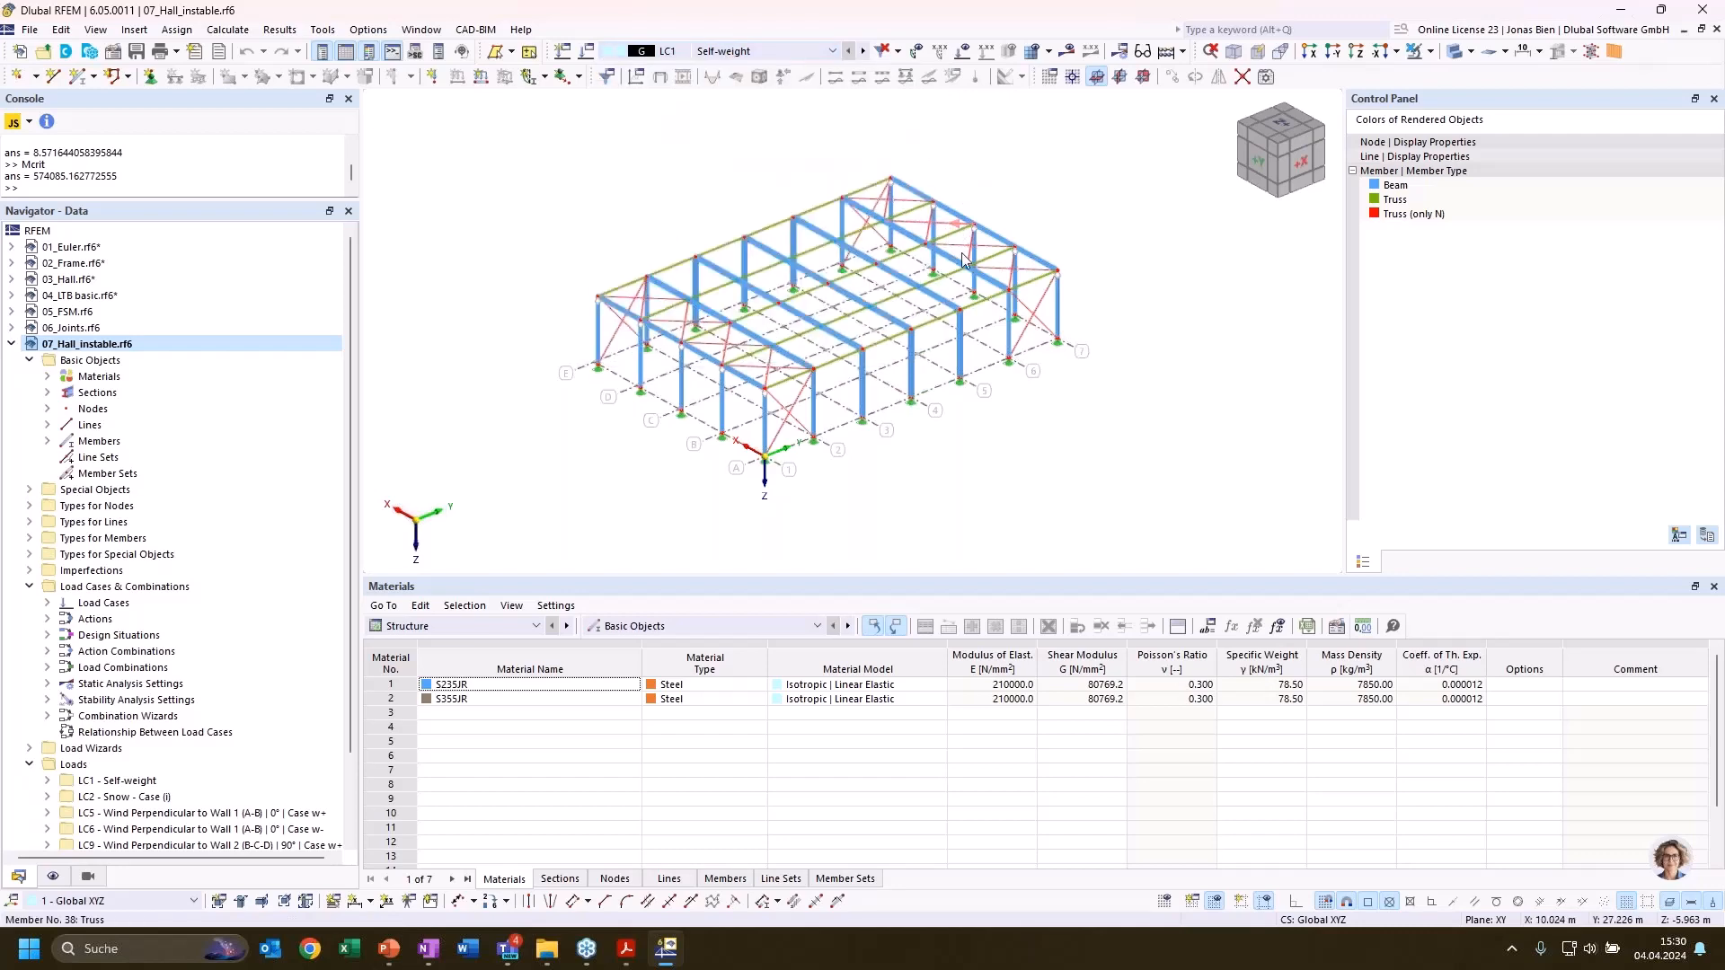
Calculate load case LC1 Self-weight for the hall model and dismiss the calculation message
{"action": "middle_click_drag", "start_coordinate": [884, 481], "coordinate": [918, 477], "text": "ctrl"}
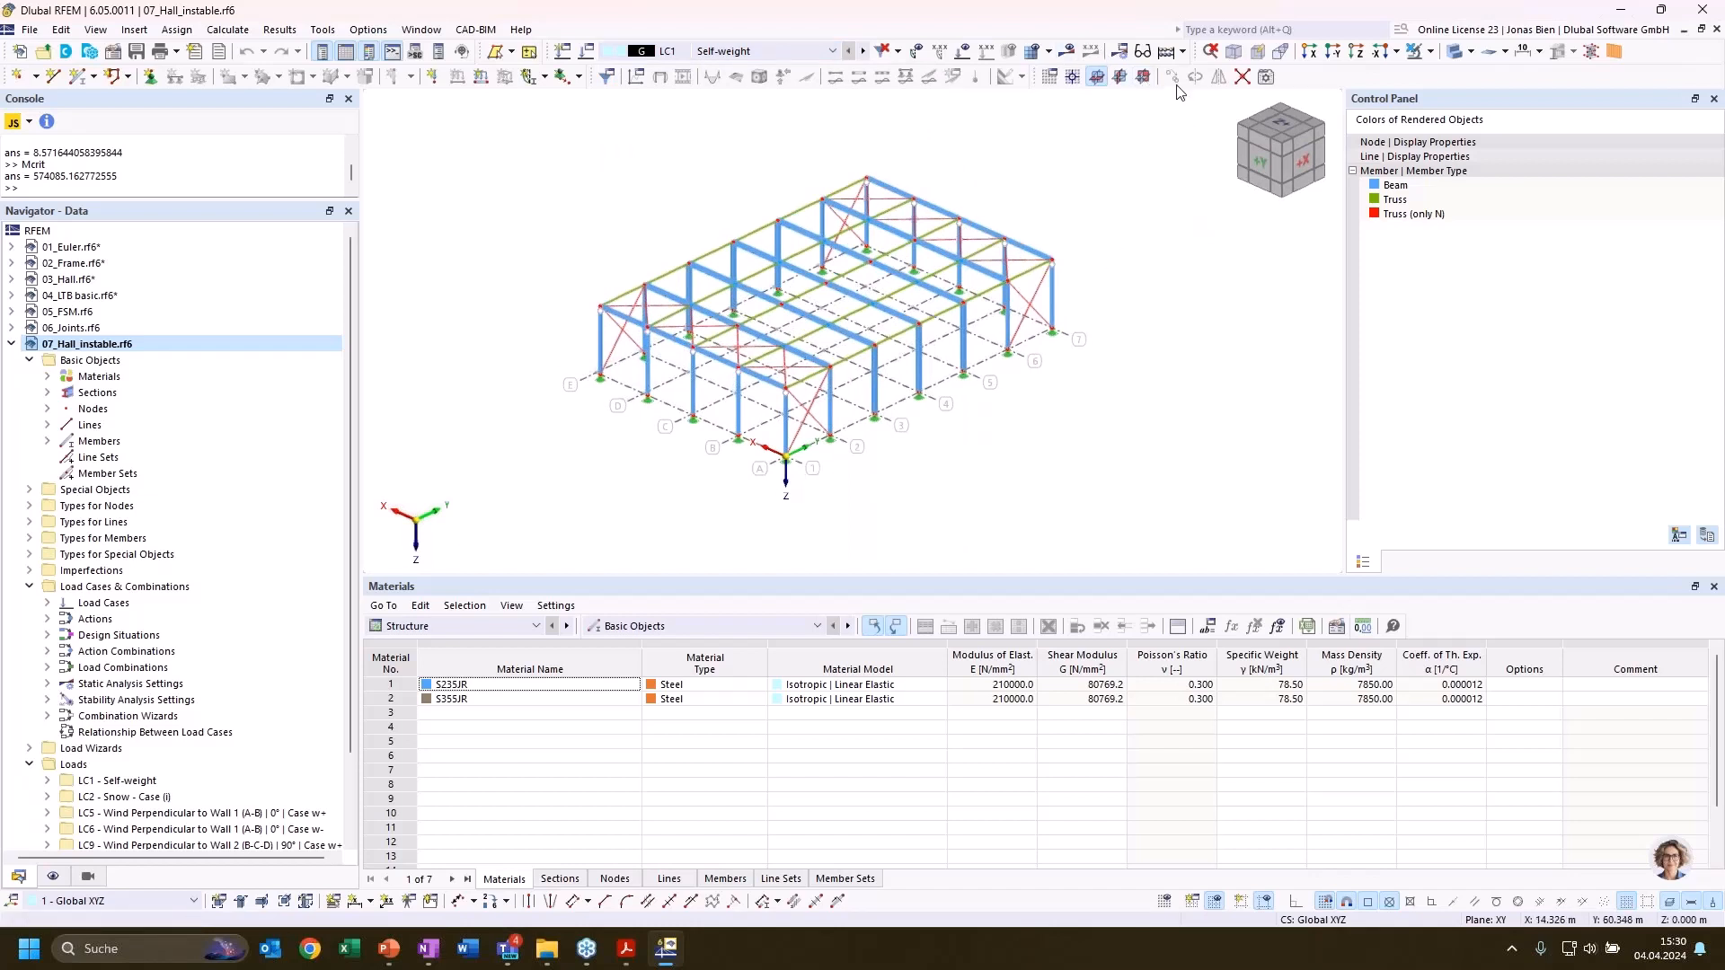
{"action": "left_click", "coordinate": [1070, 53]}
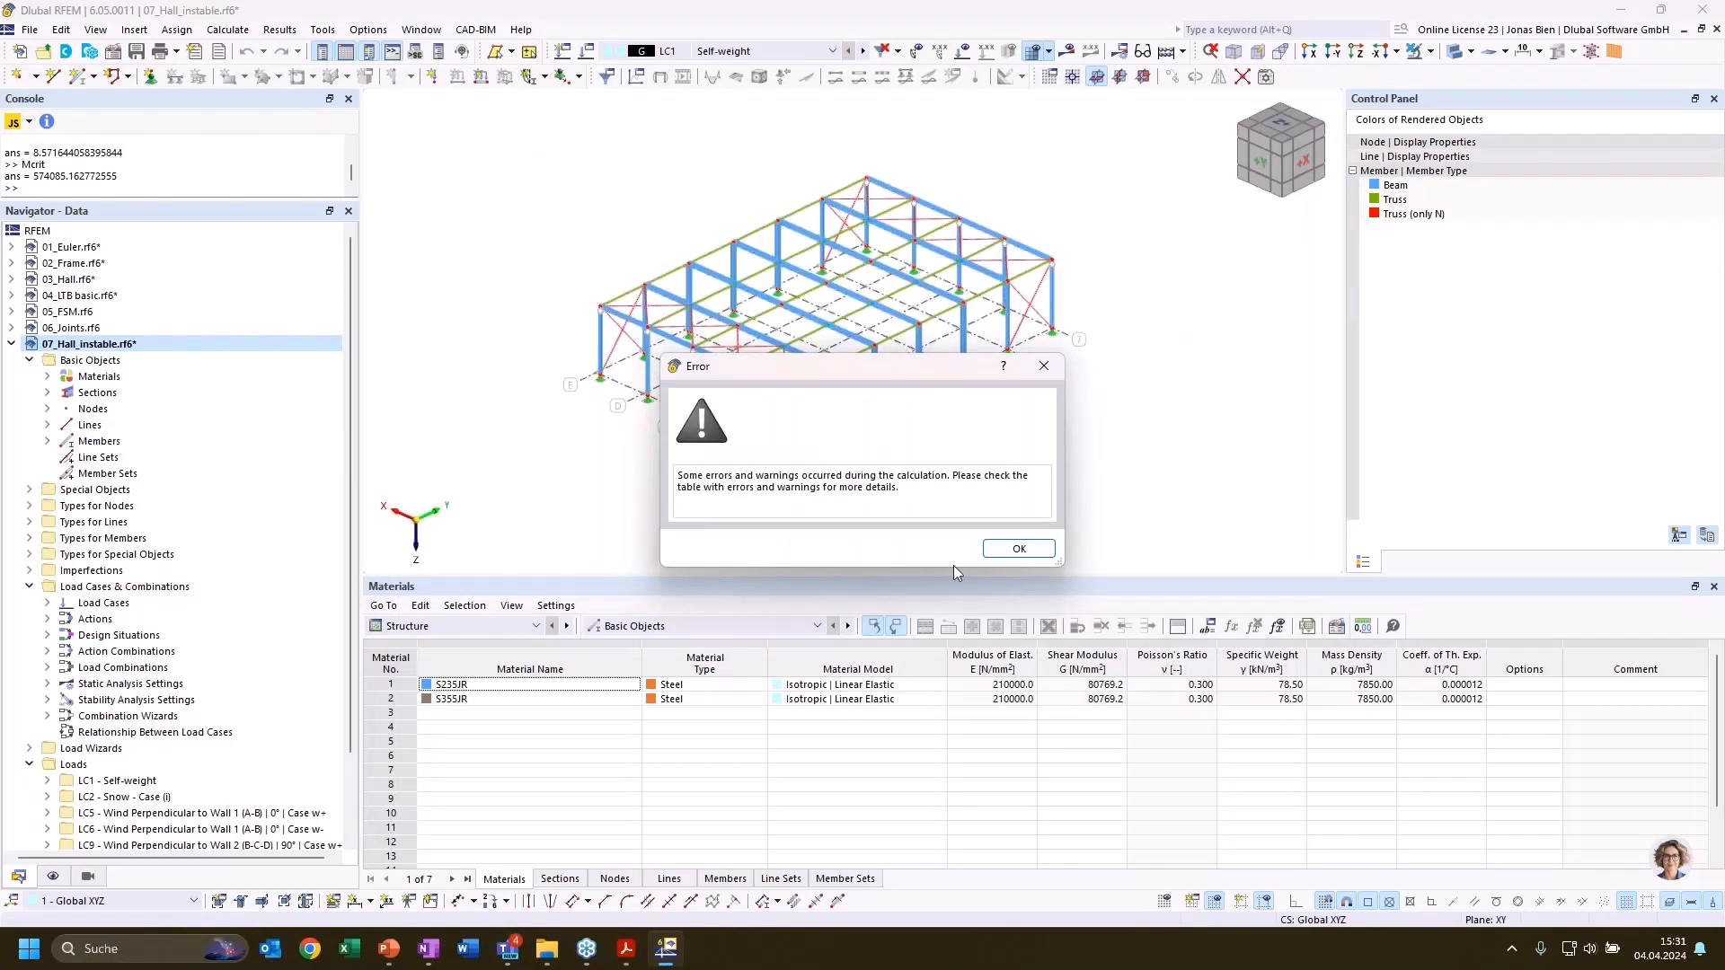
{"action": "left_click", "coordinate": [1032, 557]}
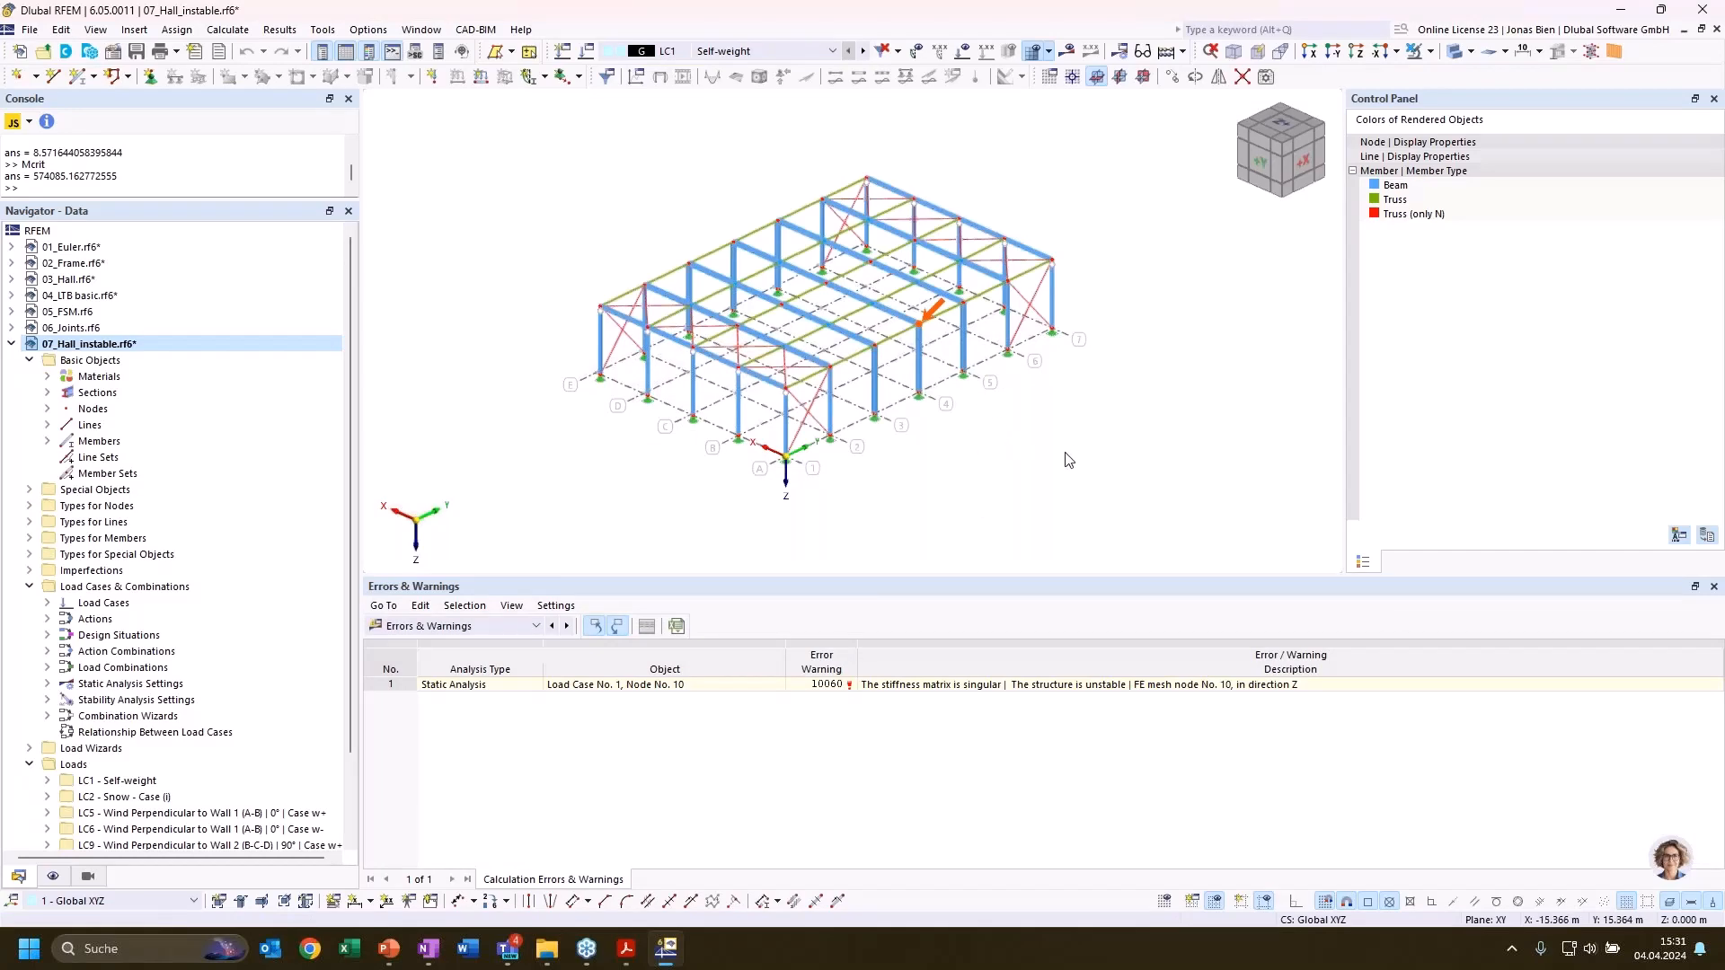
Examine the structure around the marked node 10 at the top of the column on grid line 4
{"action": "scroll", "coordinate": [1045, 461], "scroll_direction": "up", "scroll_amount": 5}
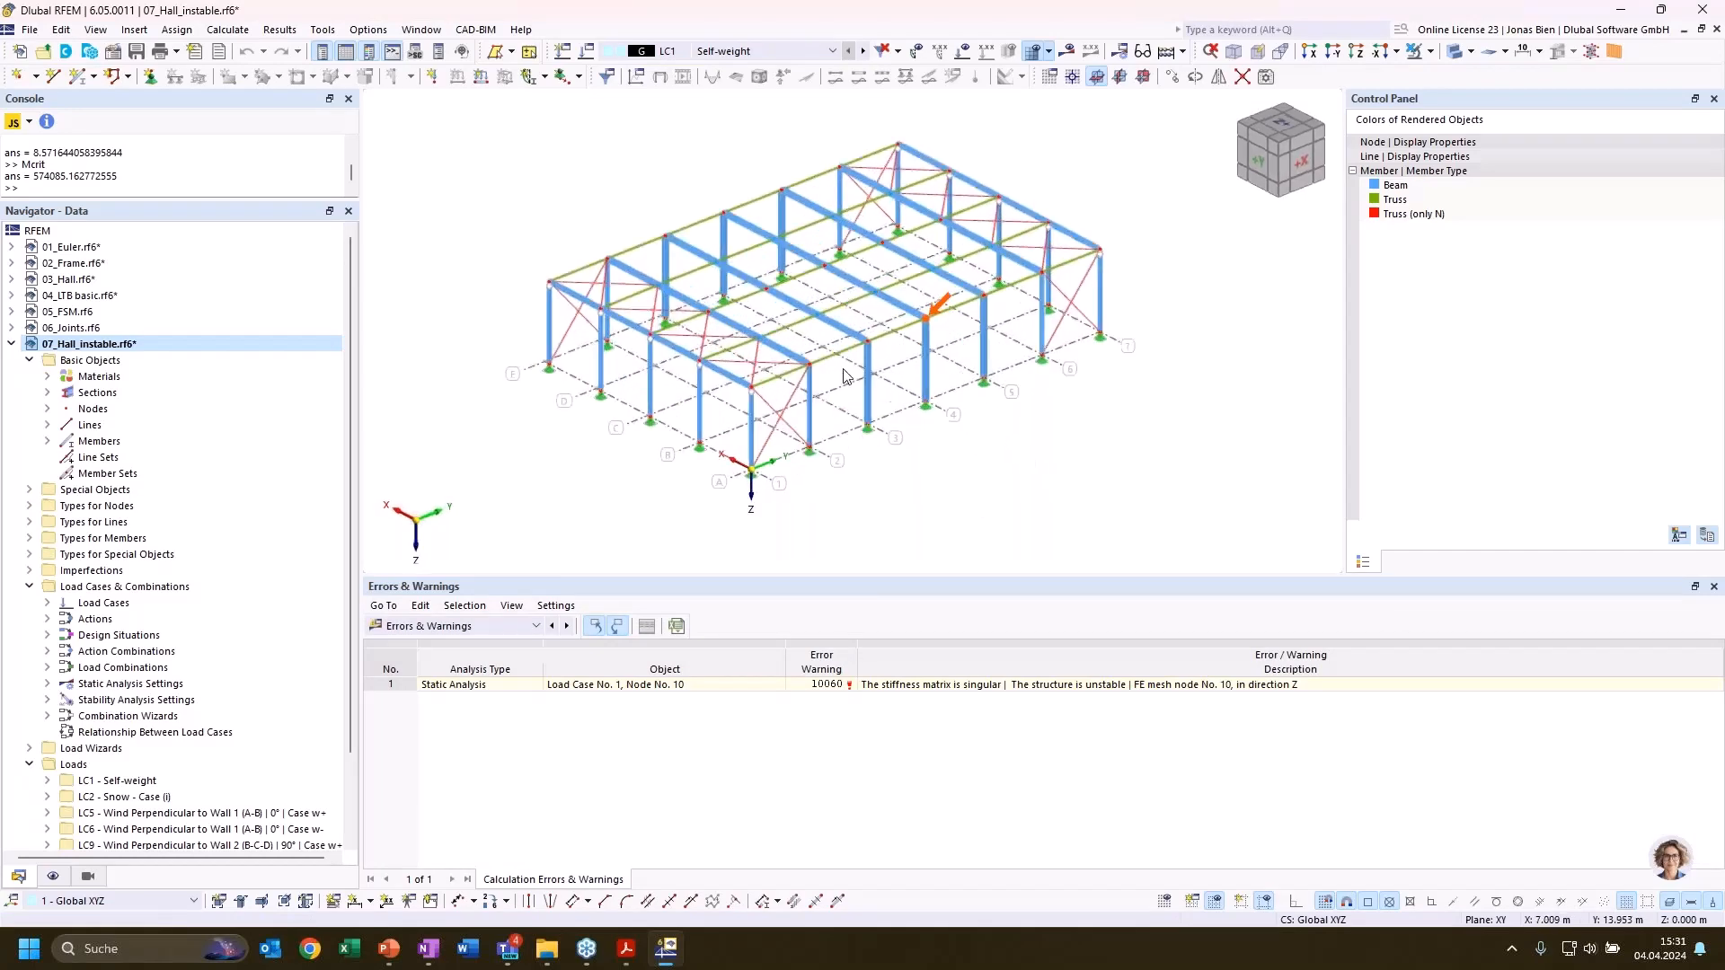
{"action": "scroll", "coordinate": [963, 305], "scroll_direction": "up", "scroll_amount": 2}
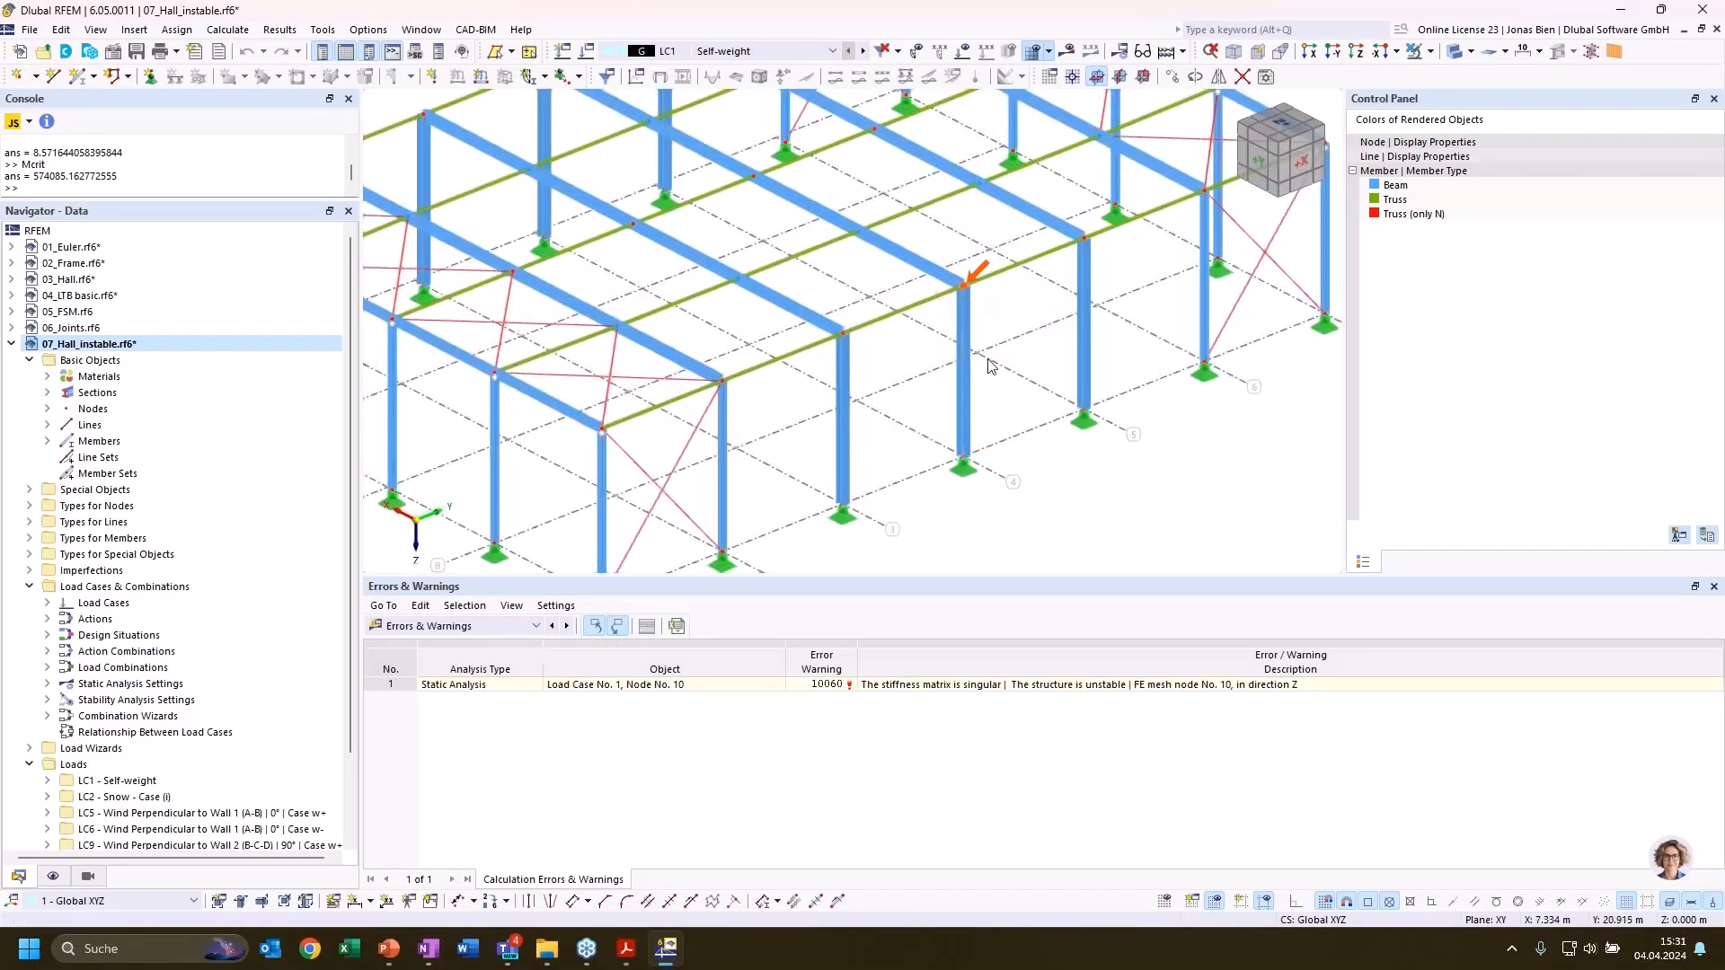
{"action": "scroll", "coordinate": [999, 312], "scroll_direction": "up", "scroll_amount": 2}
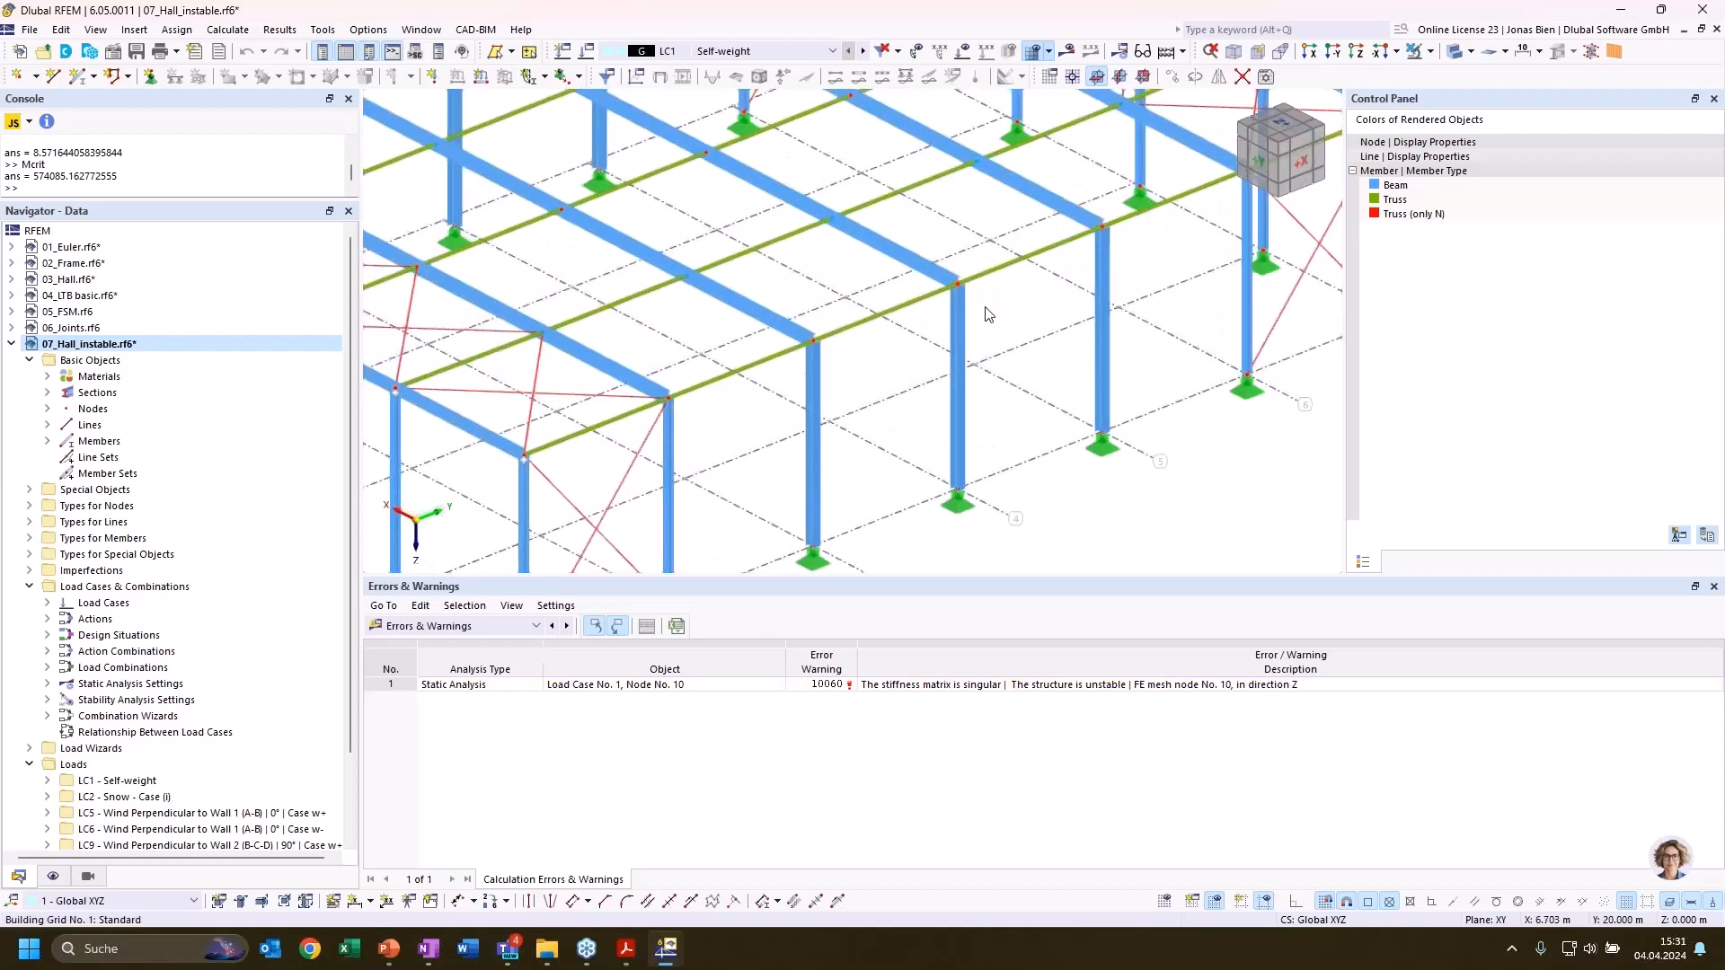
{"action": "scroll", "coordinate": [952, 316], "scroll_direction": "up", "scroll_amount": 1}
{"action": "scroll", "coordinate": [1120, 314], "scroll_direction": "up", "scroll_amount": 1}
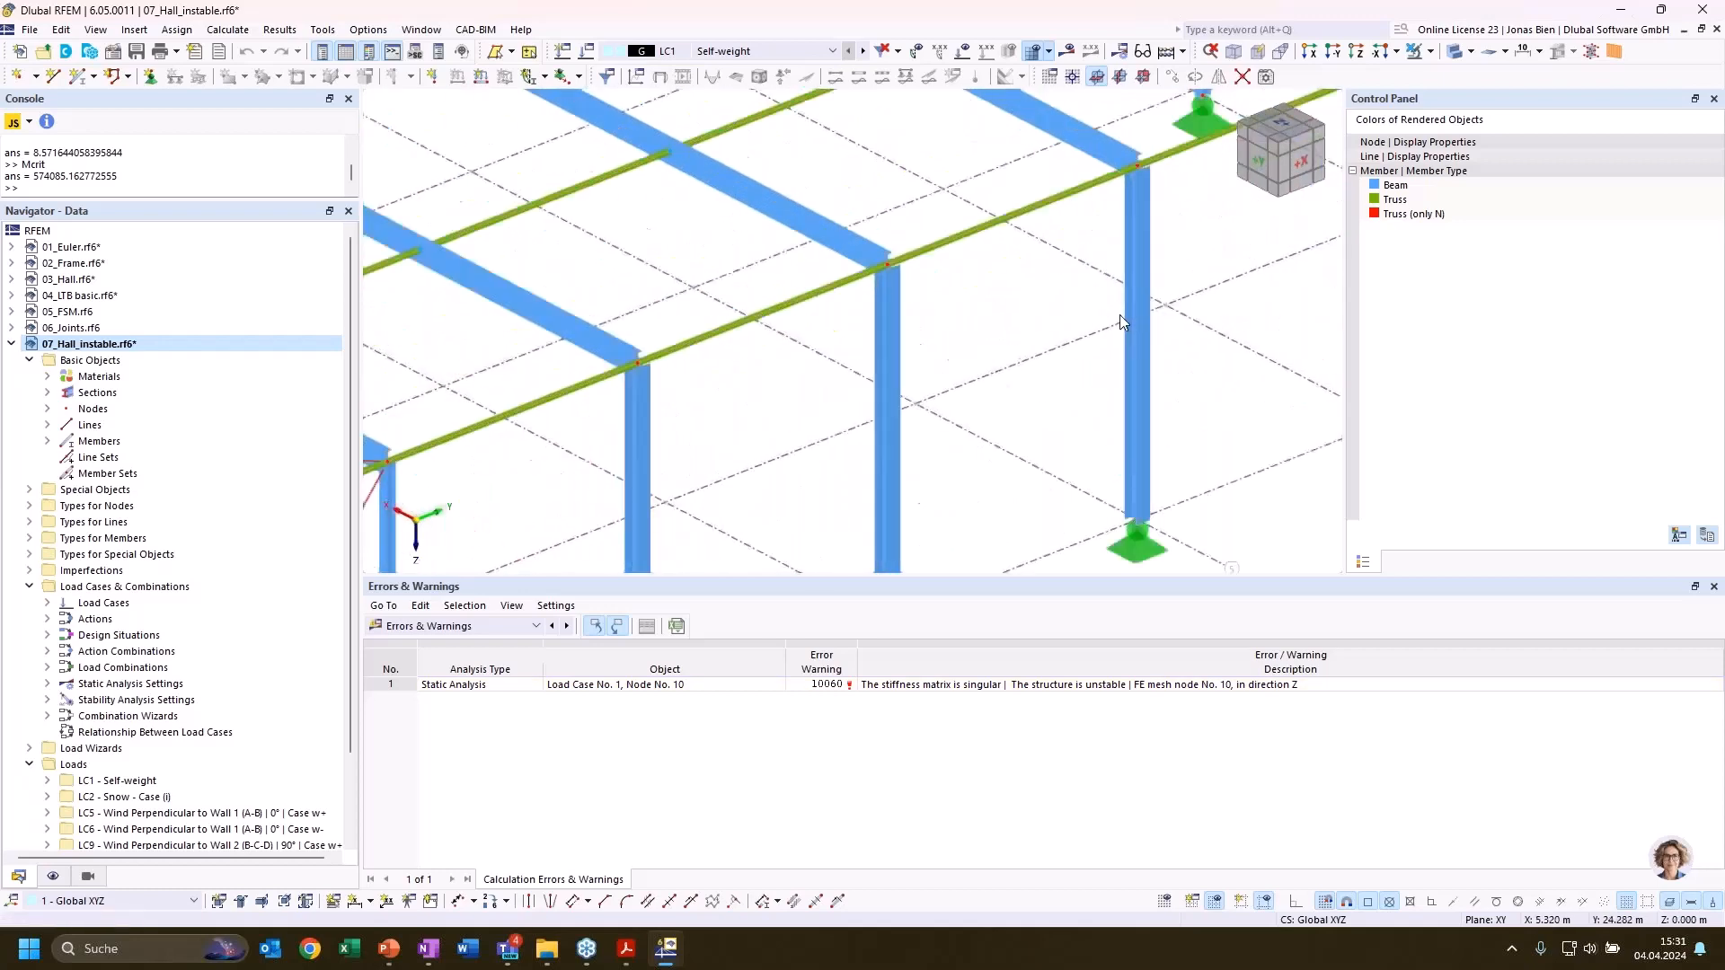
{"action": "middle_click_drag", "start_coordinate": [1040, 292], "coordinate": [908, 481]}
{"action": "scroll", "coordinate": [980, 490], "scroll_direction": "down", "scroll_amount": 2}
{"action": "middle_click_drag", "start_coordinate": [1015, 494], "coordinate": [956, 401]}
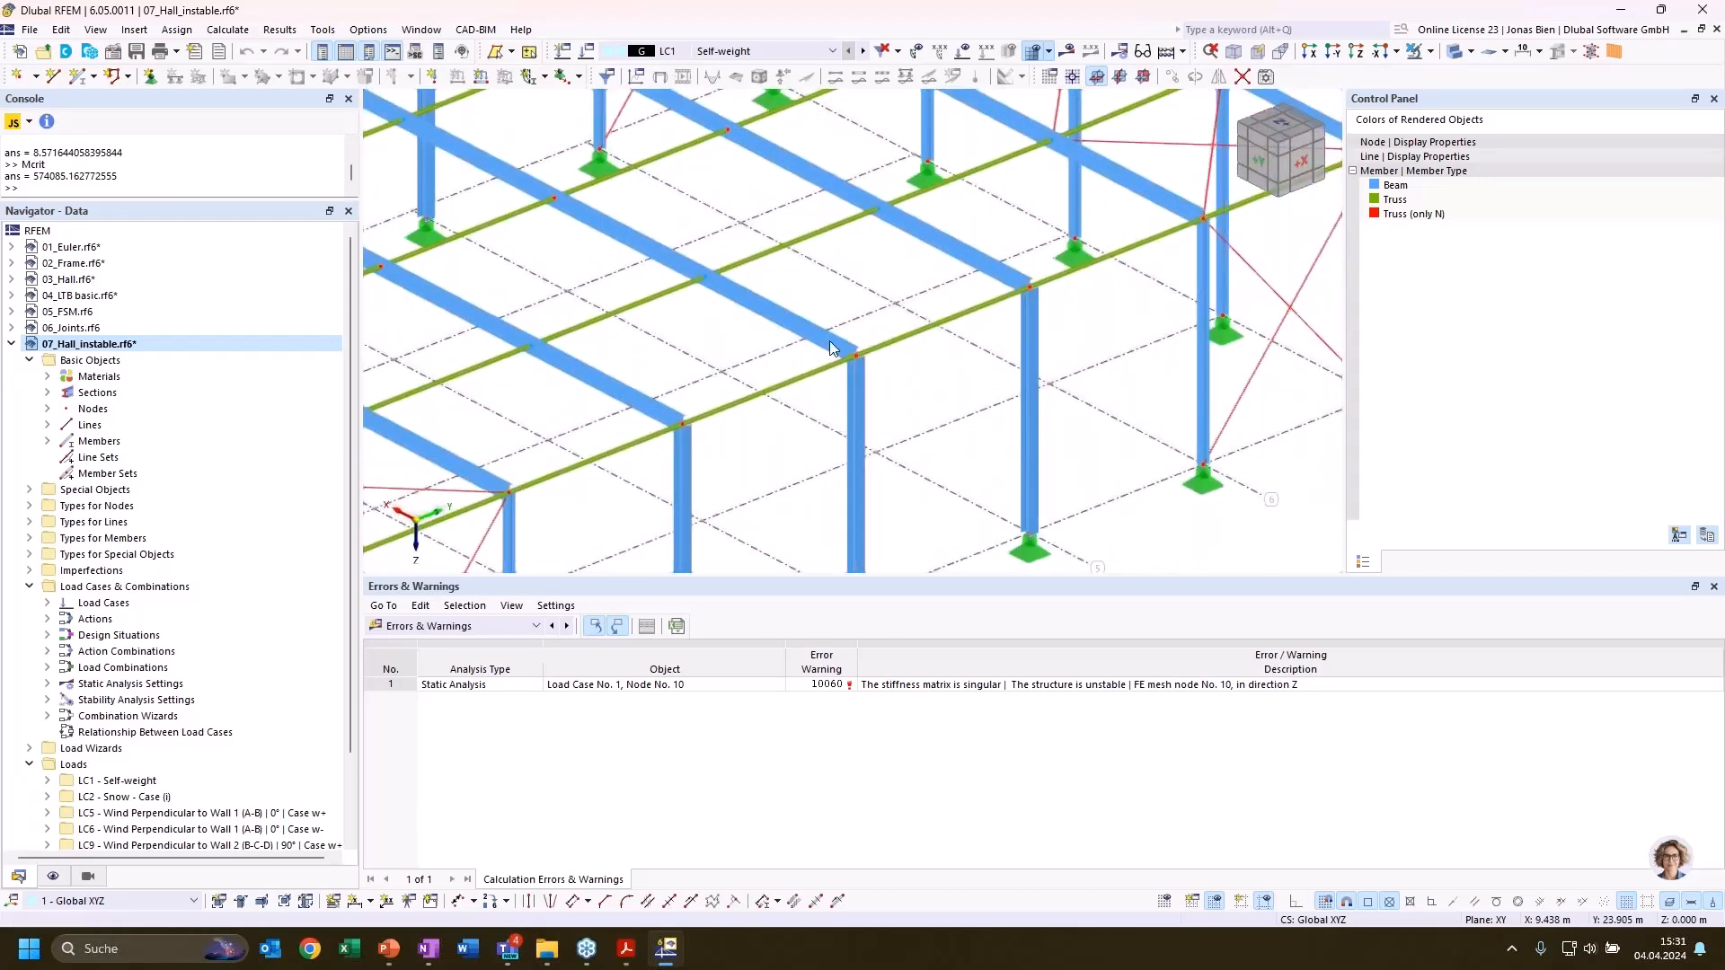
Check the add-ons in the base data of 07_Hall_instable for Structure Stability and leave without changes
{"action": "right_click", "coordinate": [142, 341]}
{"action": "left_click", "coordinate": [299, 406]}
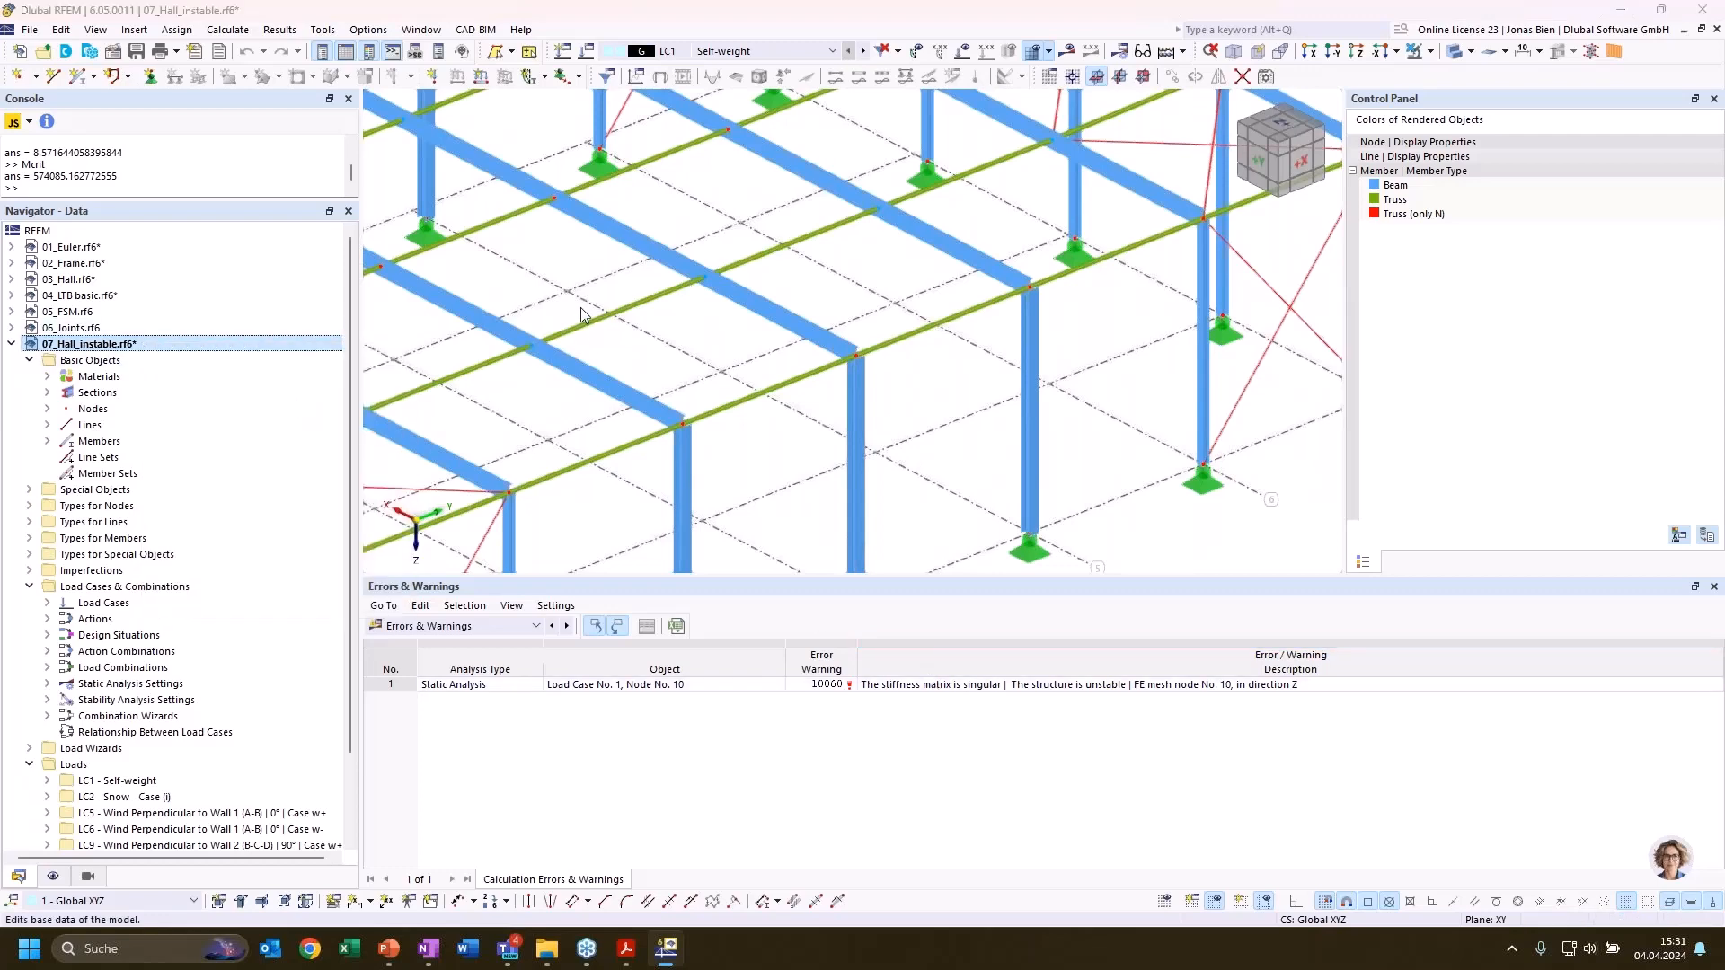
{"action": "left_click", "coordinate": [571, 123]}
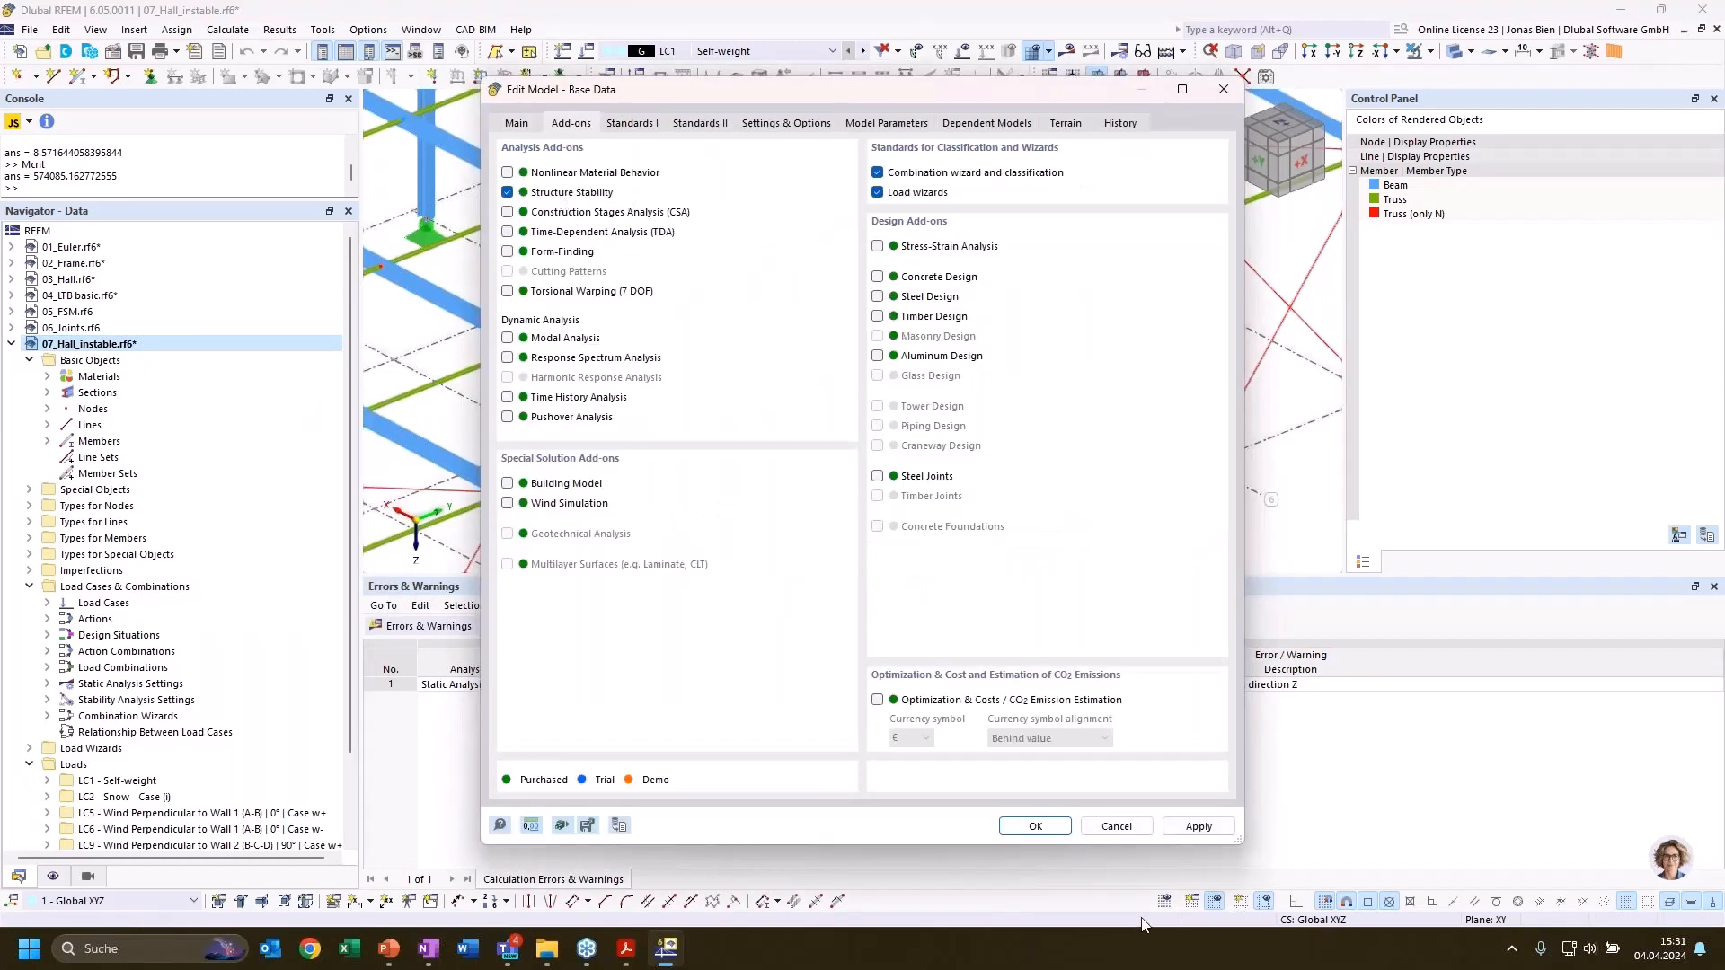
{"action": "left_click", "coordinate": [1116, 826]}
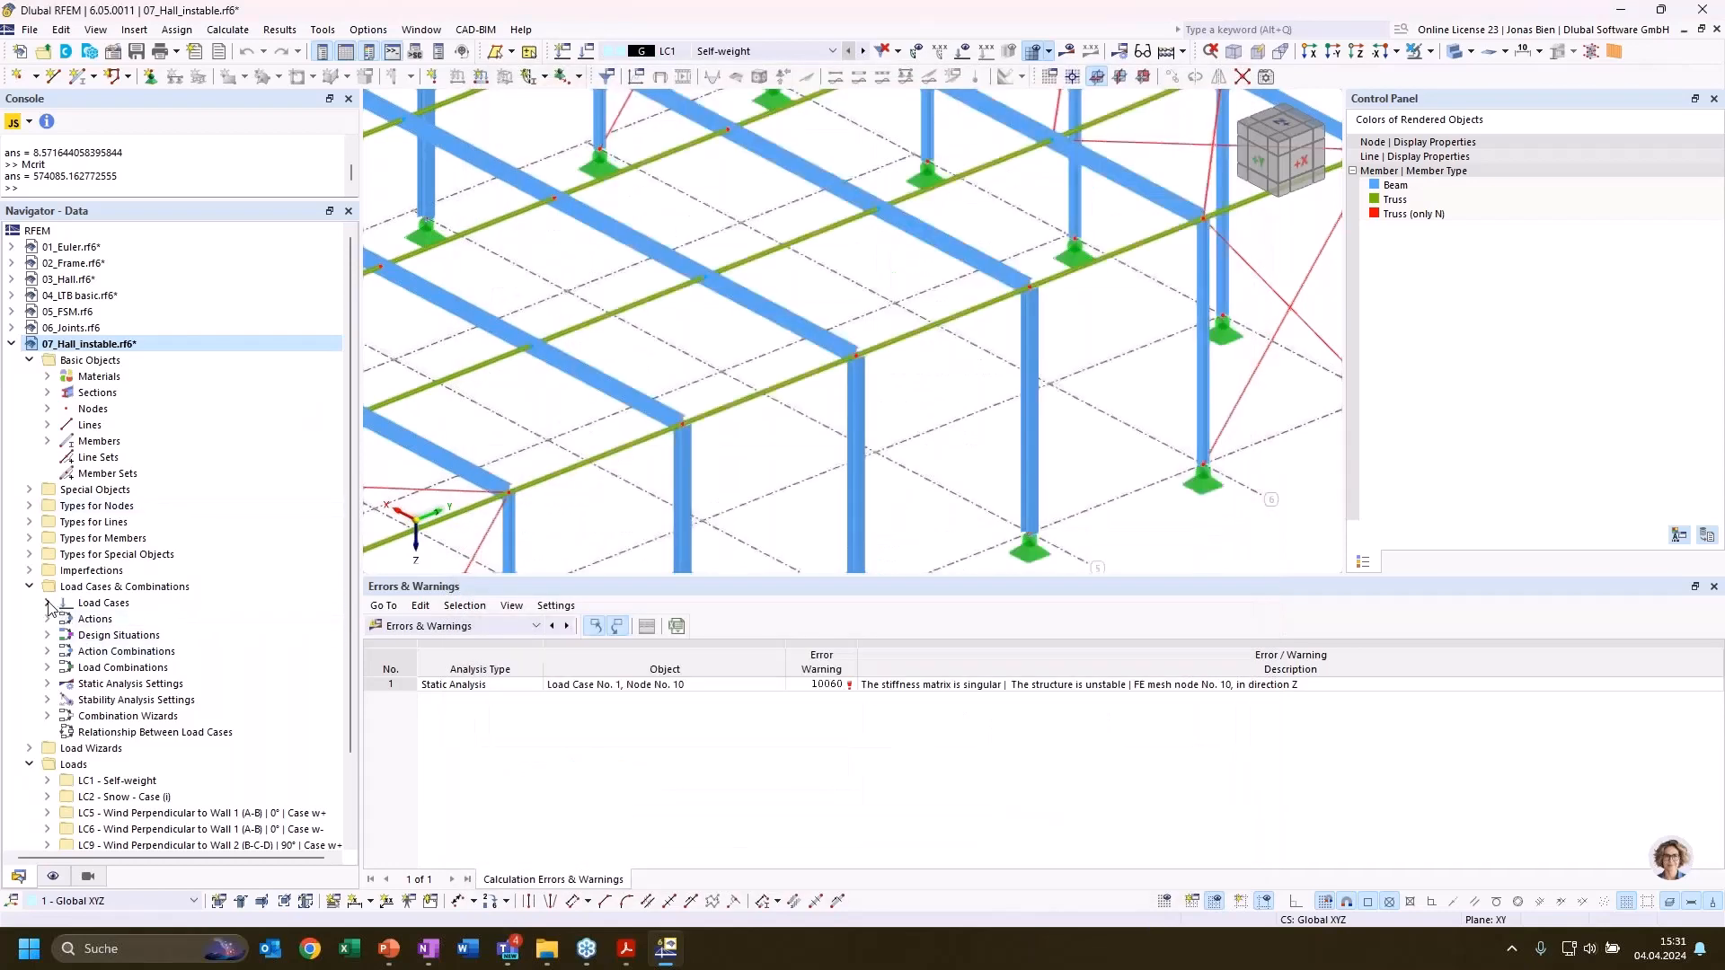
Activate the critical load calculation of the Structure Stability add-on for load case LC1 Self-weight
{"action": "left_click", "coordinate": [47, 602]}
{"action": "left_click", "coordinate": [146, 620]}
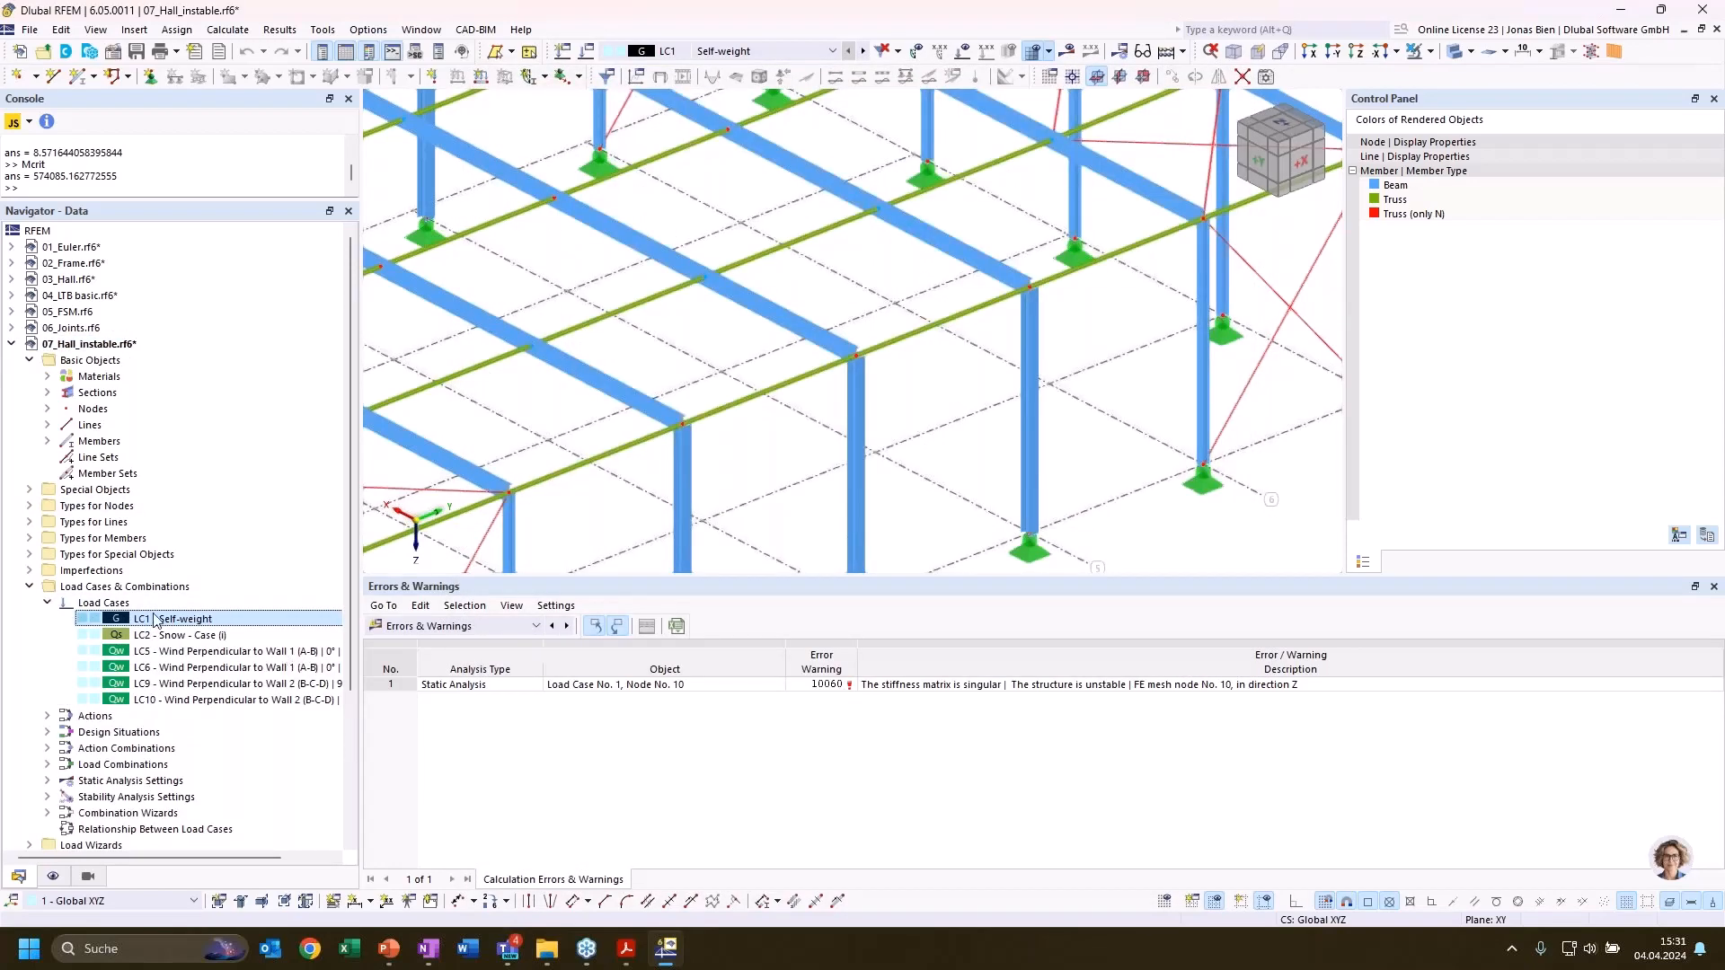
{"action": "double_click", "coordinate": [176, 620]}
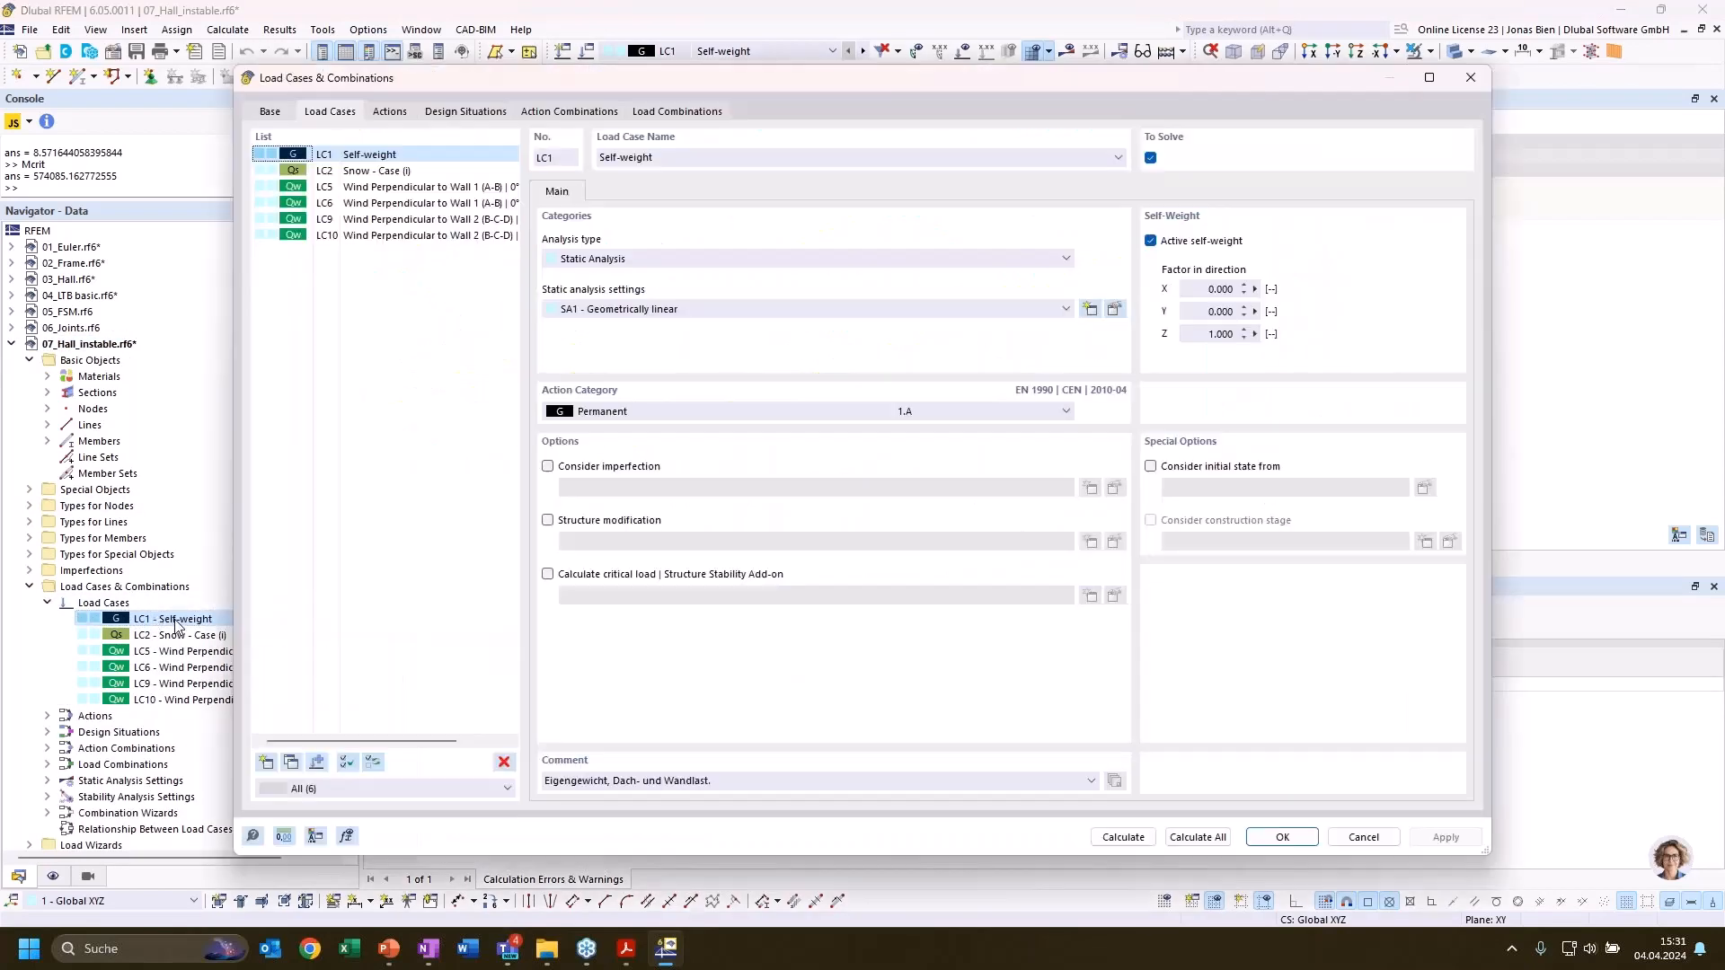
{"action": "left_click", "coordinate": [619, 575]}
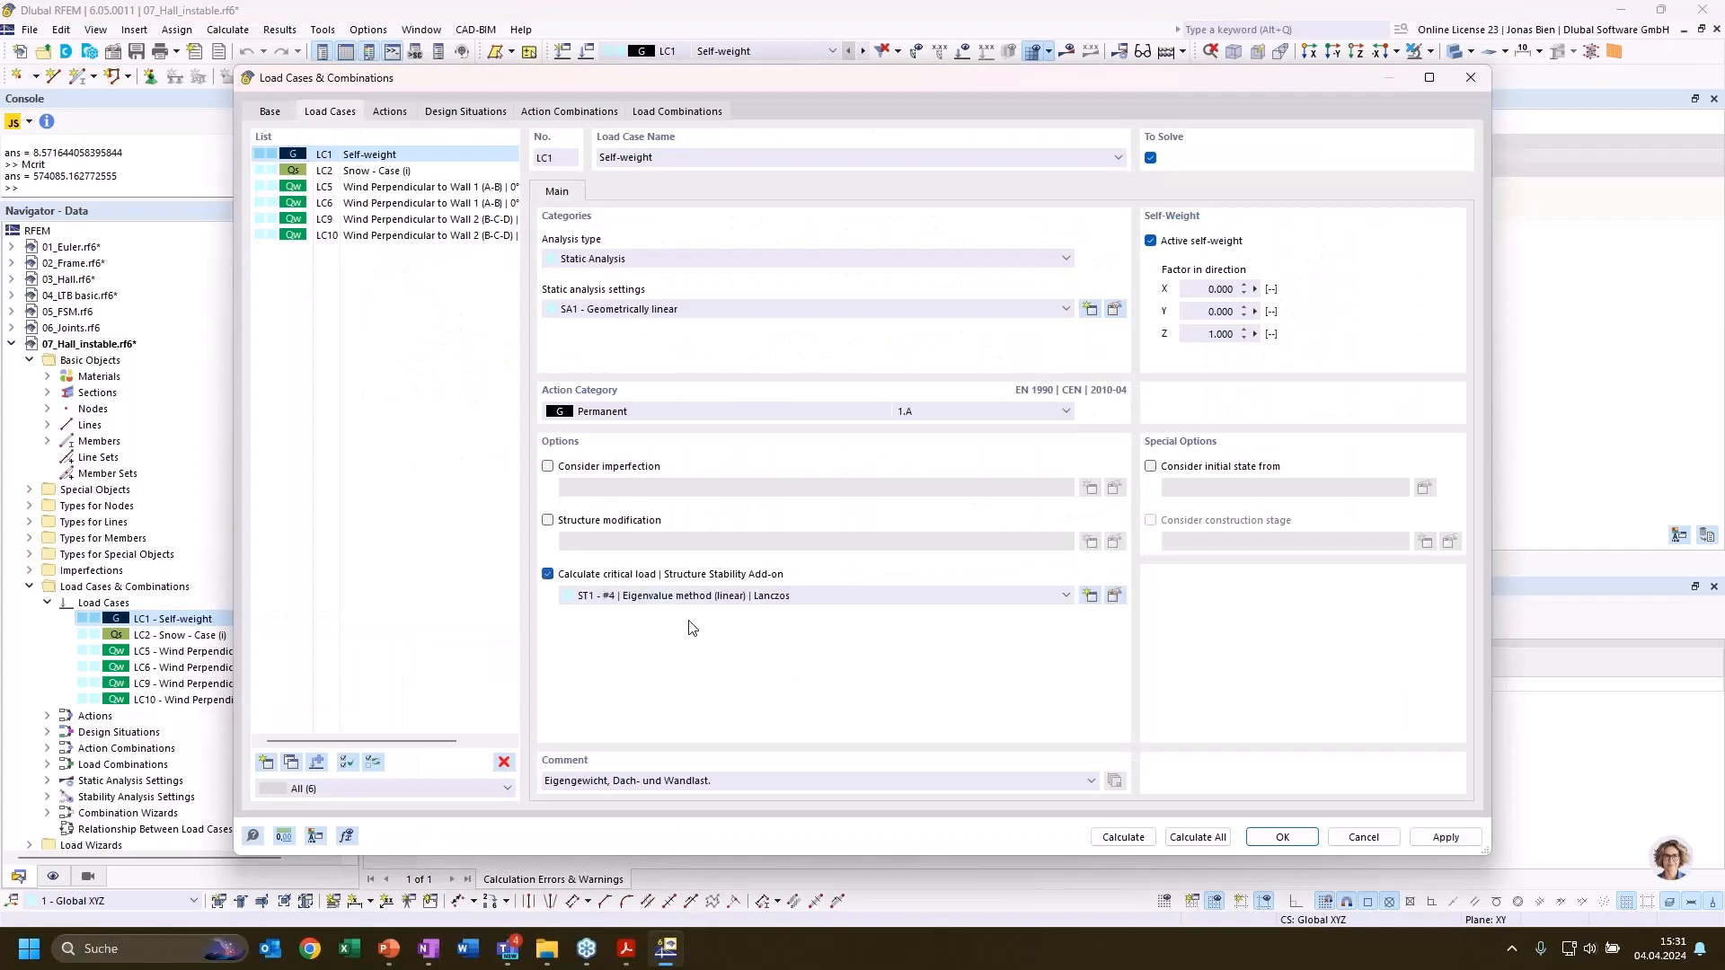
Set stability analysis settings ST1 to calculate without loading for instability check by mode shape, and calculate LC1
{"action": "left_click", "coordinate": [1114, 595]}
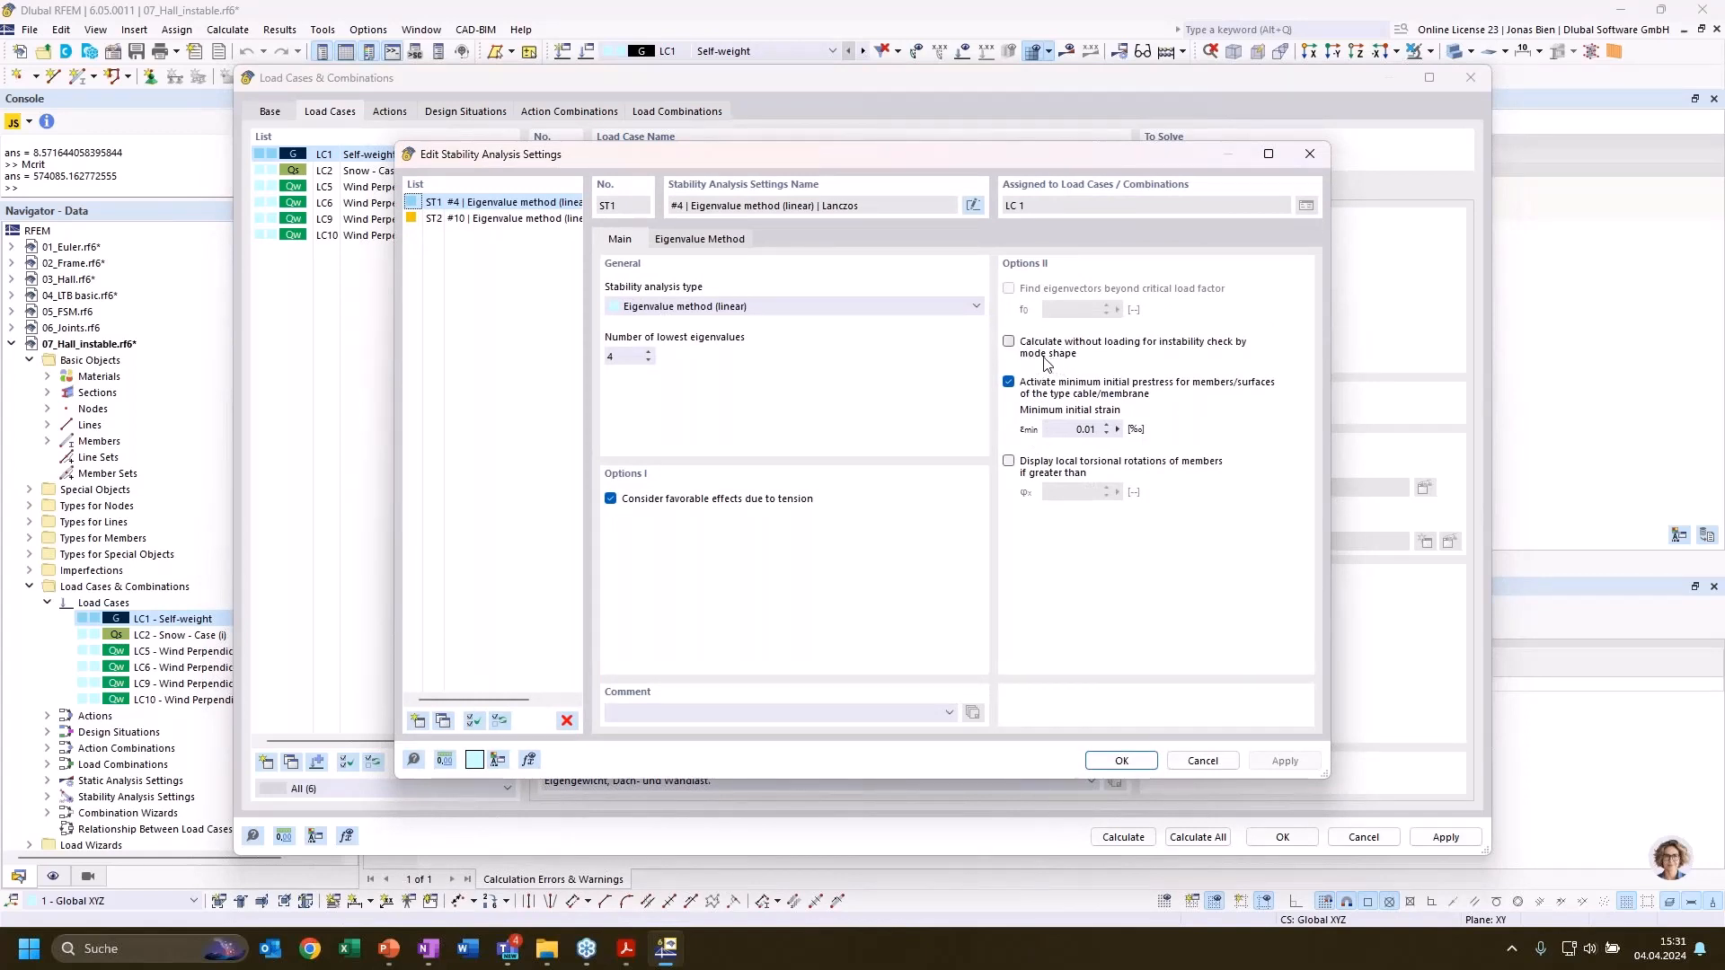
{"action": "left_click", "coordinate": [1010, 342]}
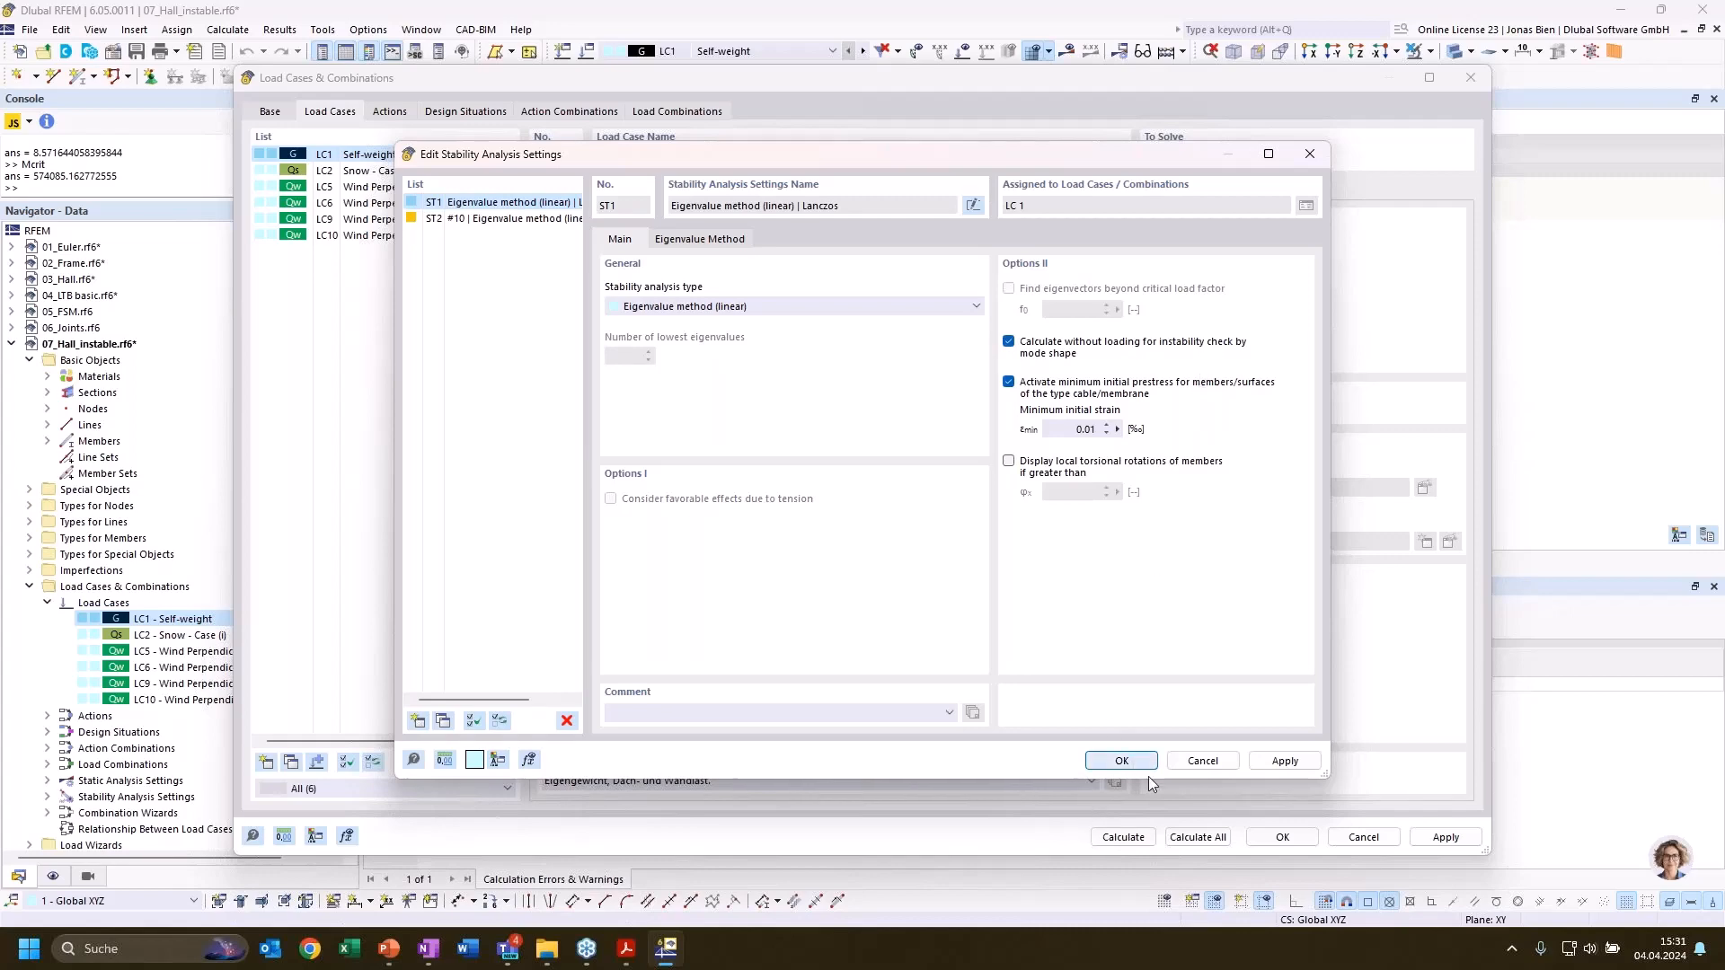
{"action": "left_click", "coordinate": [1122, 761]}
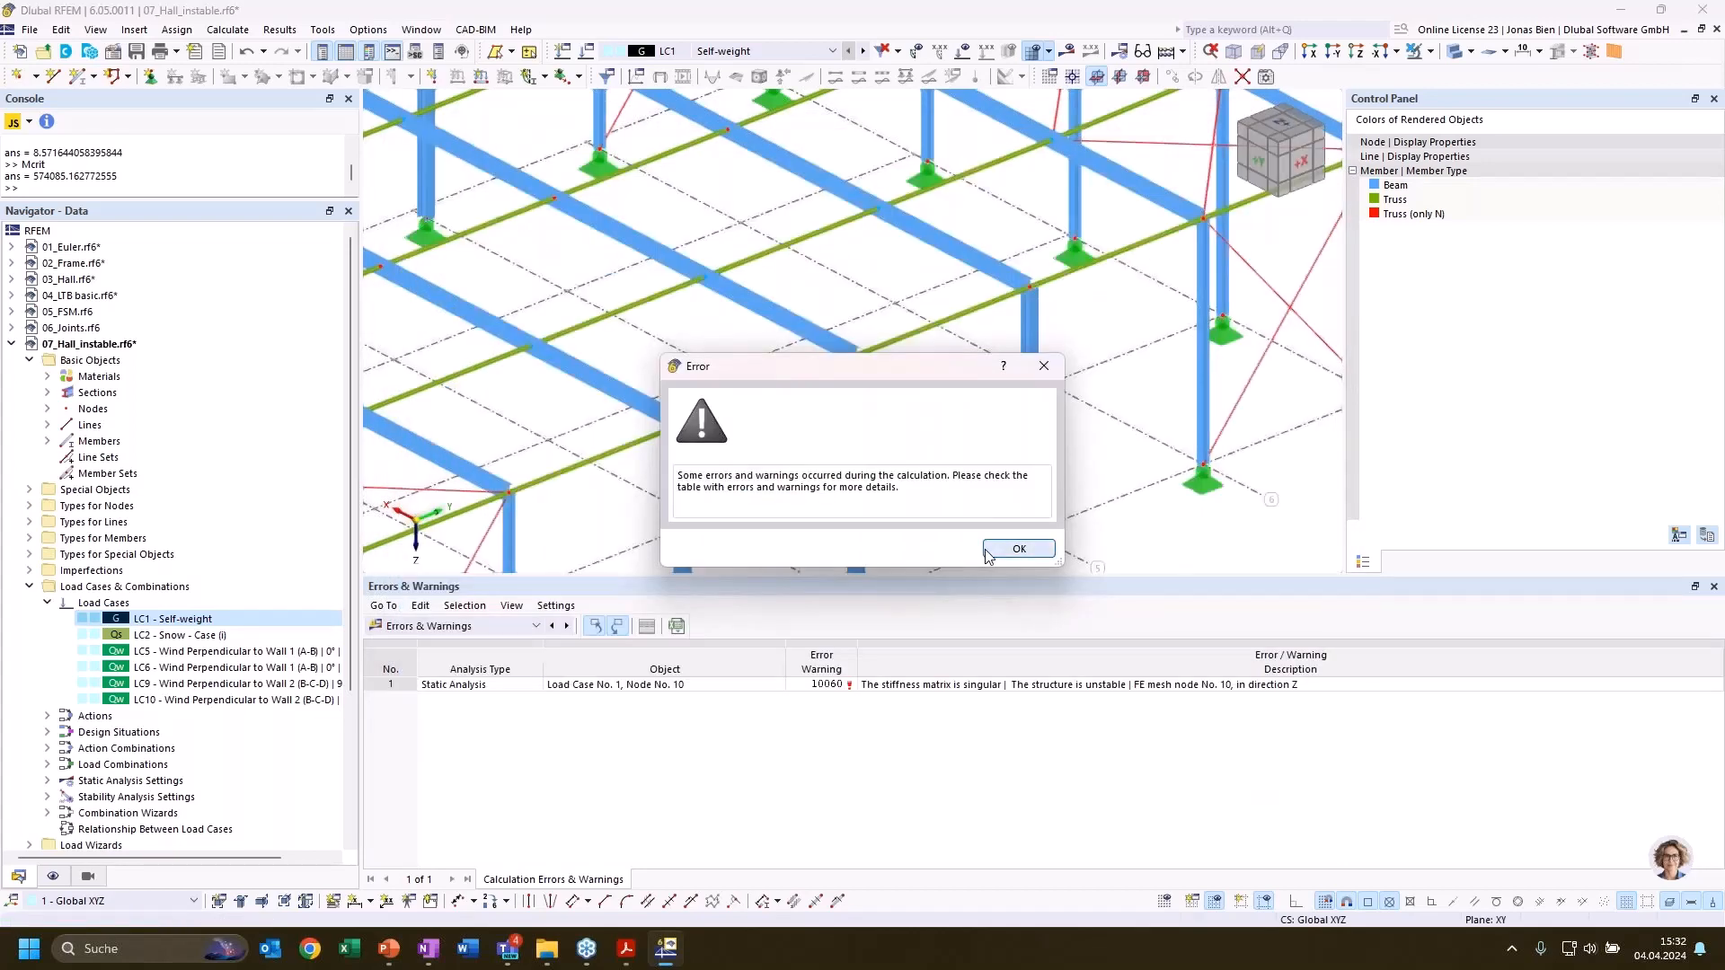
{"action": "left_click", "coordinate": [988, 552]}
Examine mode shape 1 at the beam end and column top, identifying the nodes at that connection
{"action": "scroll", "coordinate": [1072, 471], "scroll_direction": "down", "scroll_amount": 2}
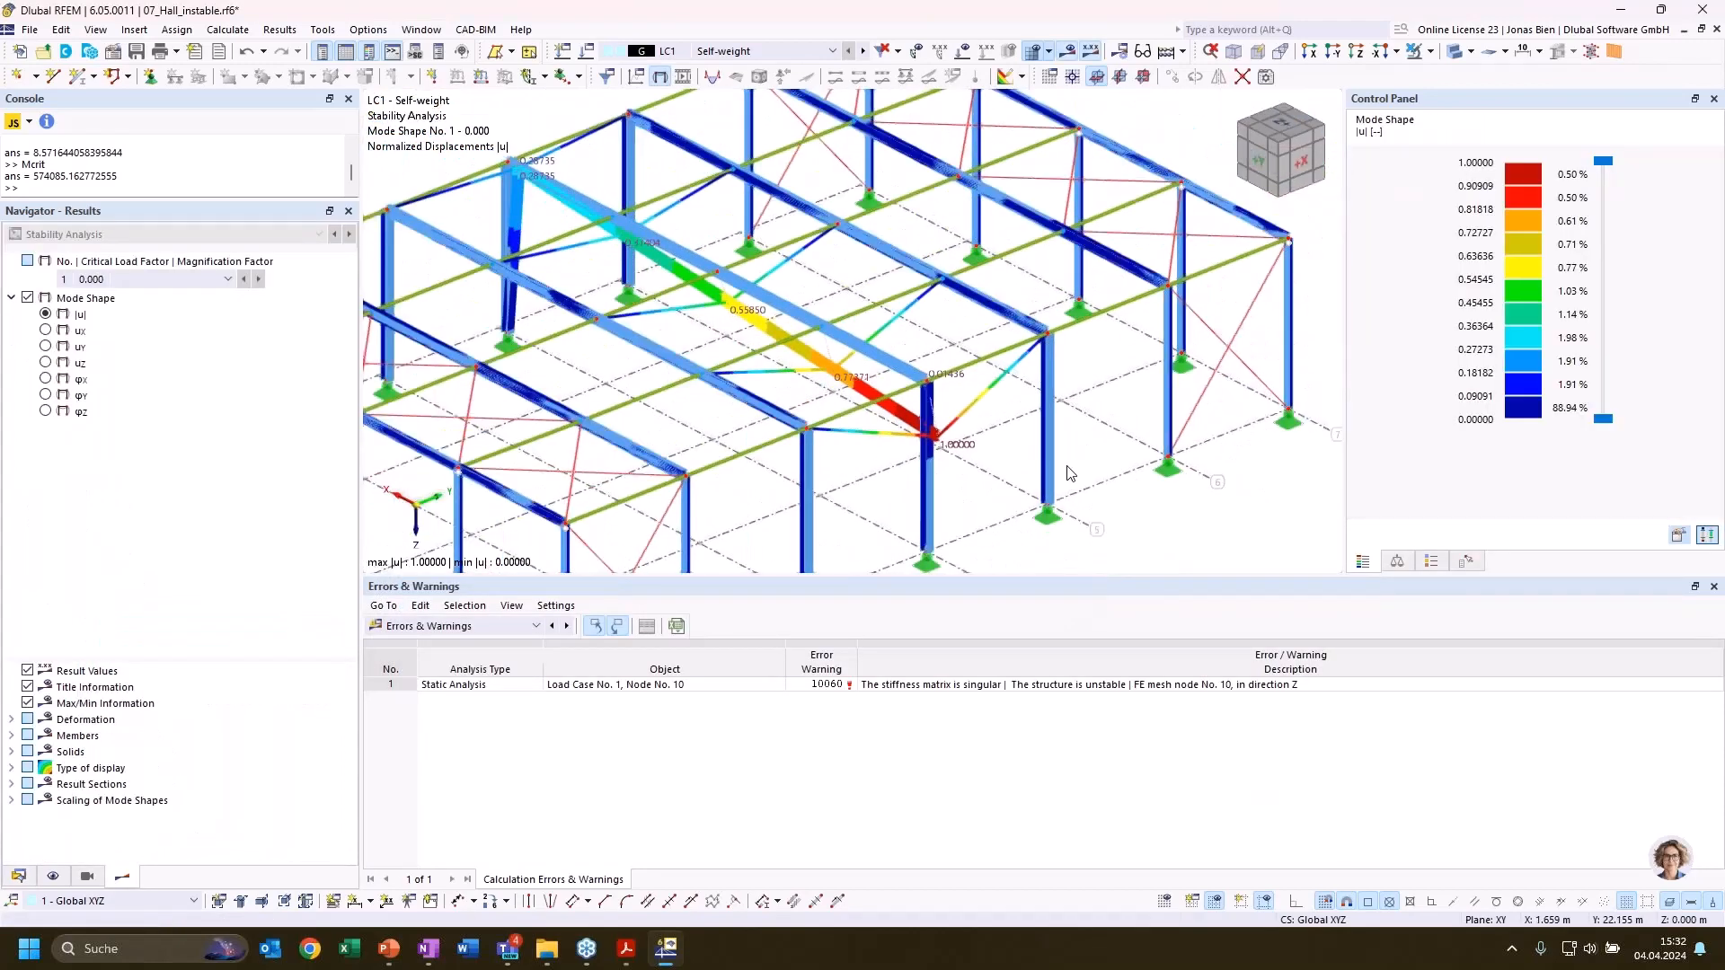
{"action": "middle_click_drag", "start_coordinate": [1004, 547], "coordinate": [1021, 511], "text": "ctrl"}
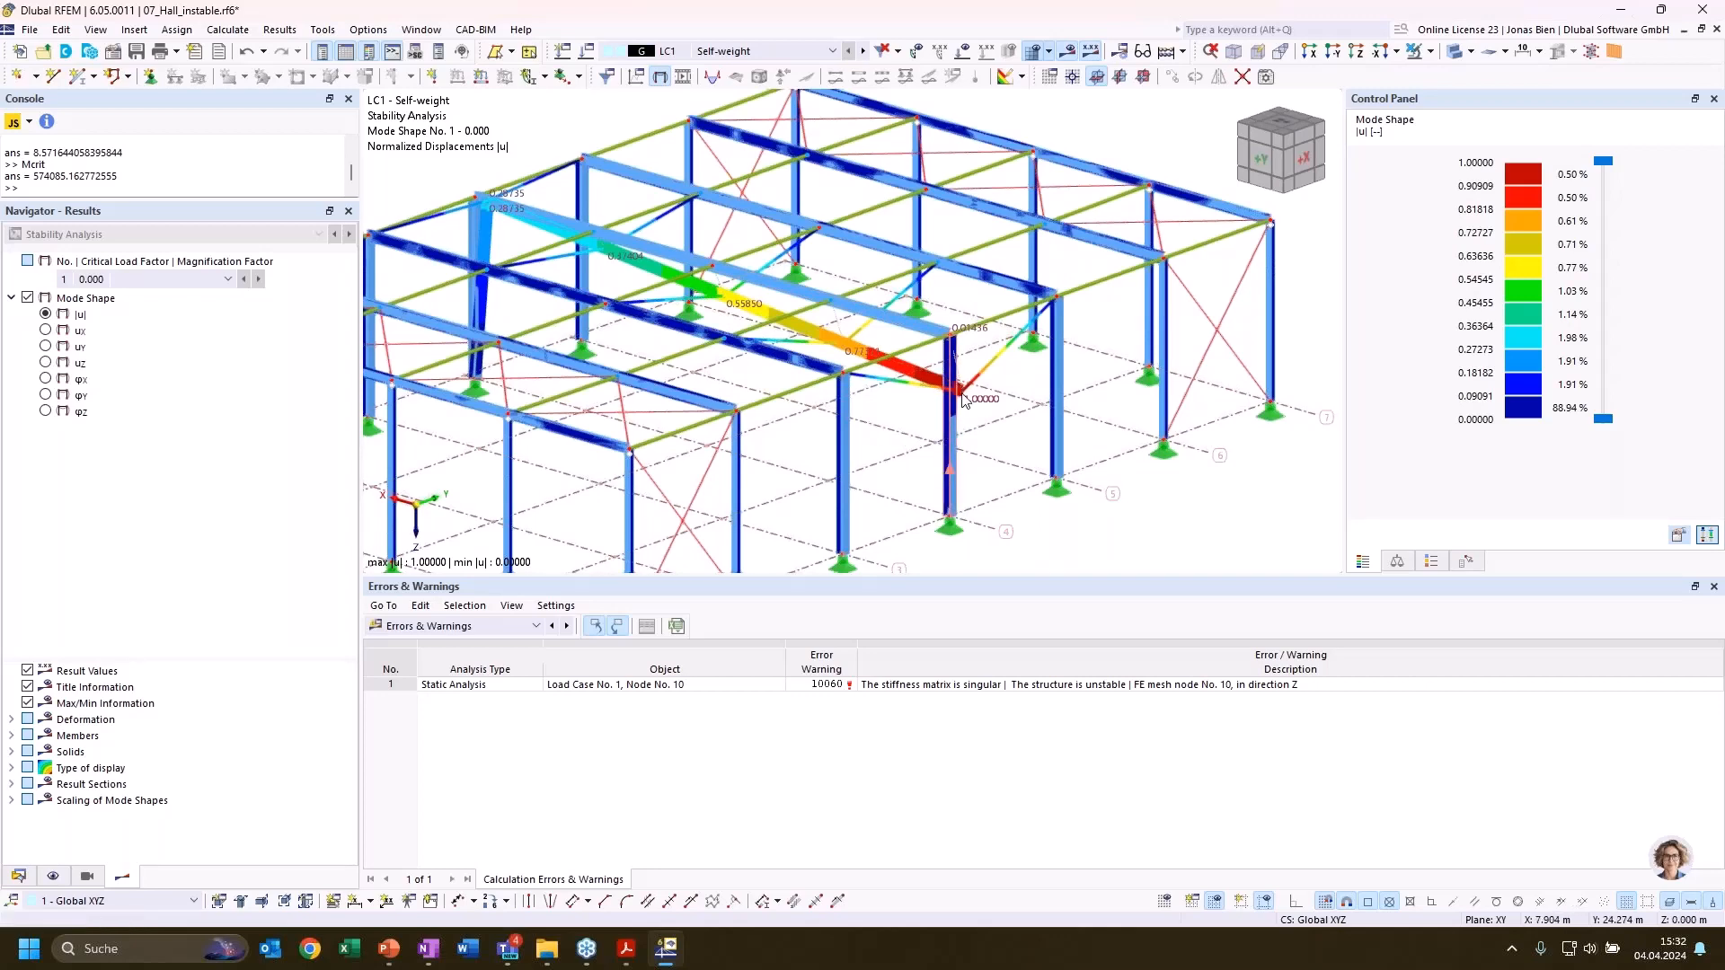
{"action": "scroll", "coordinate": [939, 387], "scroll_direction": "up", "scroll_amount": 4}
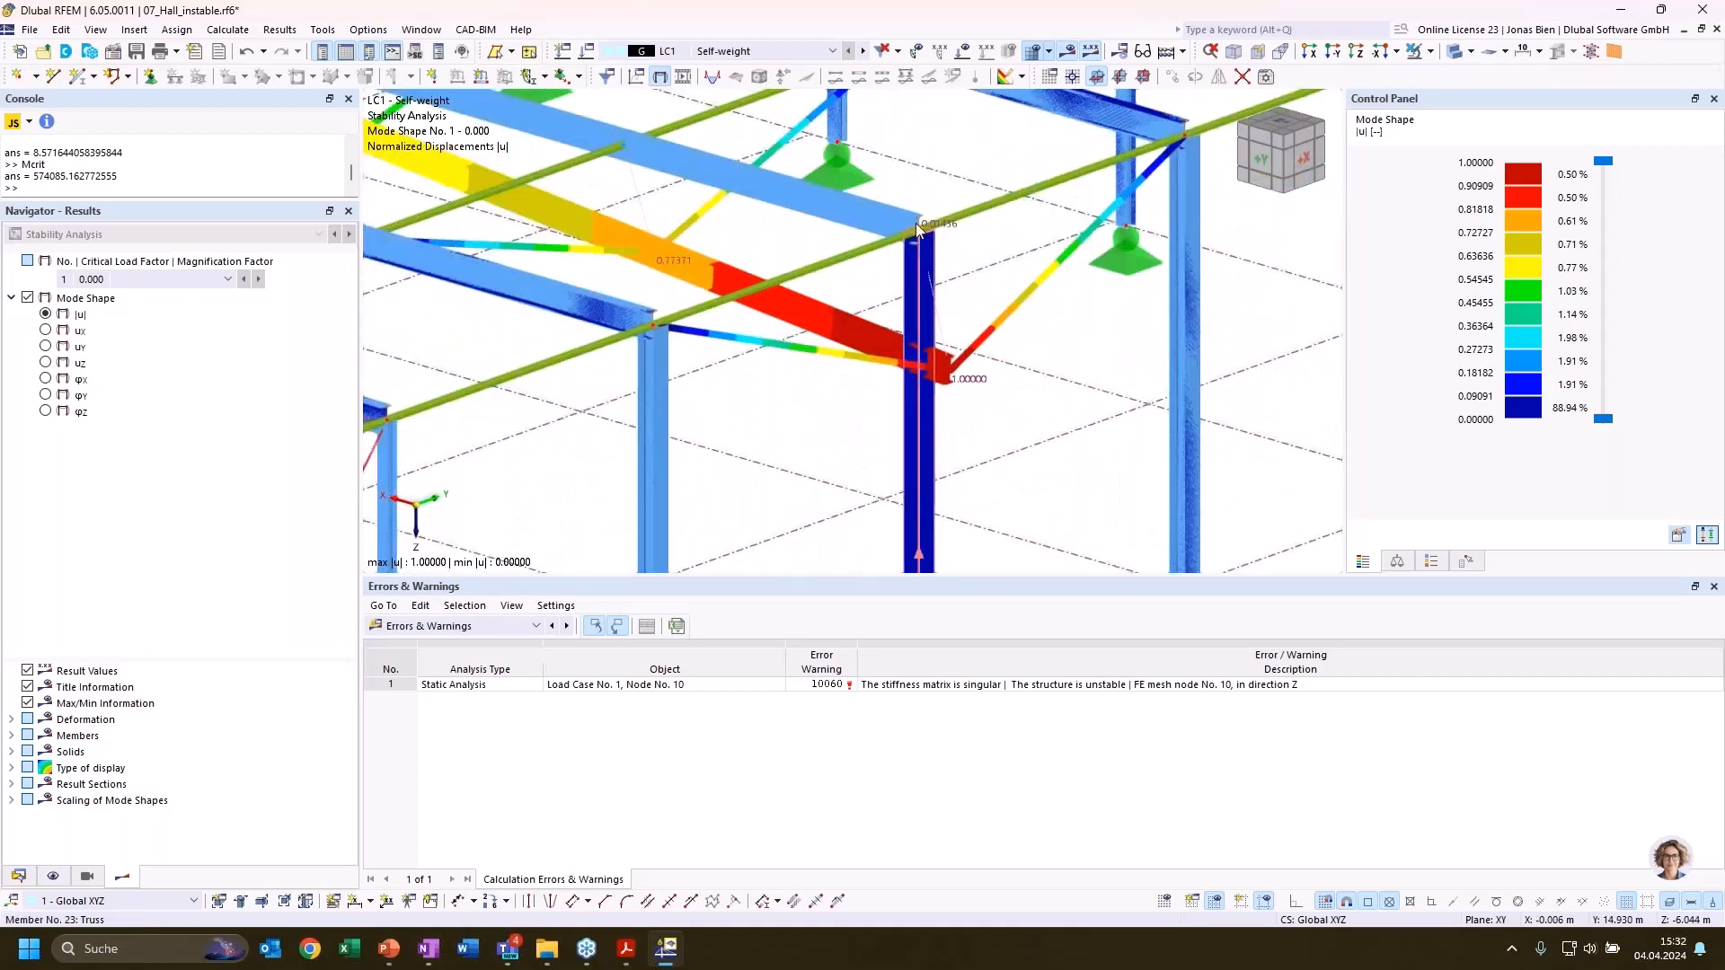
{"action": "scroll", "coordinate": [885, 306], "scroll_direction": "up", "scroll_amount": 5}
{"action": "scroll", "coordinate": [913, 252], "scroll_direction": "up", "scroll_amount": 8}
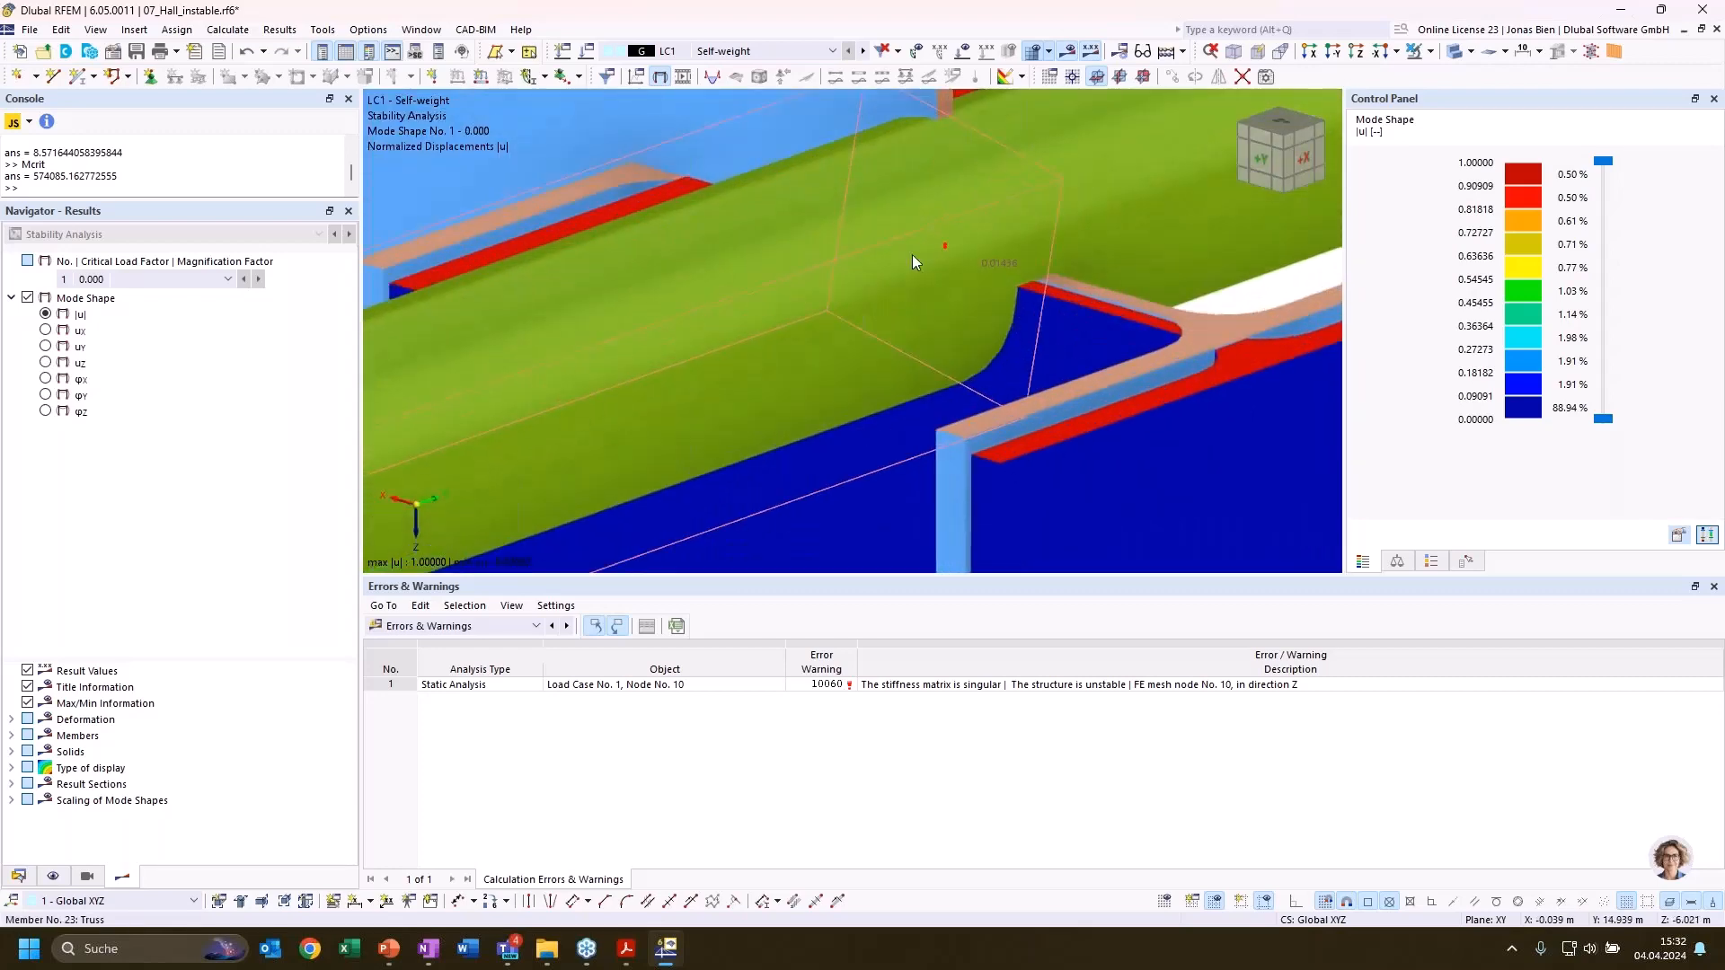
{"action": "scroll", "coordinate": [959, 234], "scroll_direction": "up", "scroll_amount": 2}
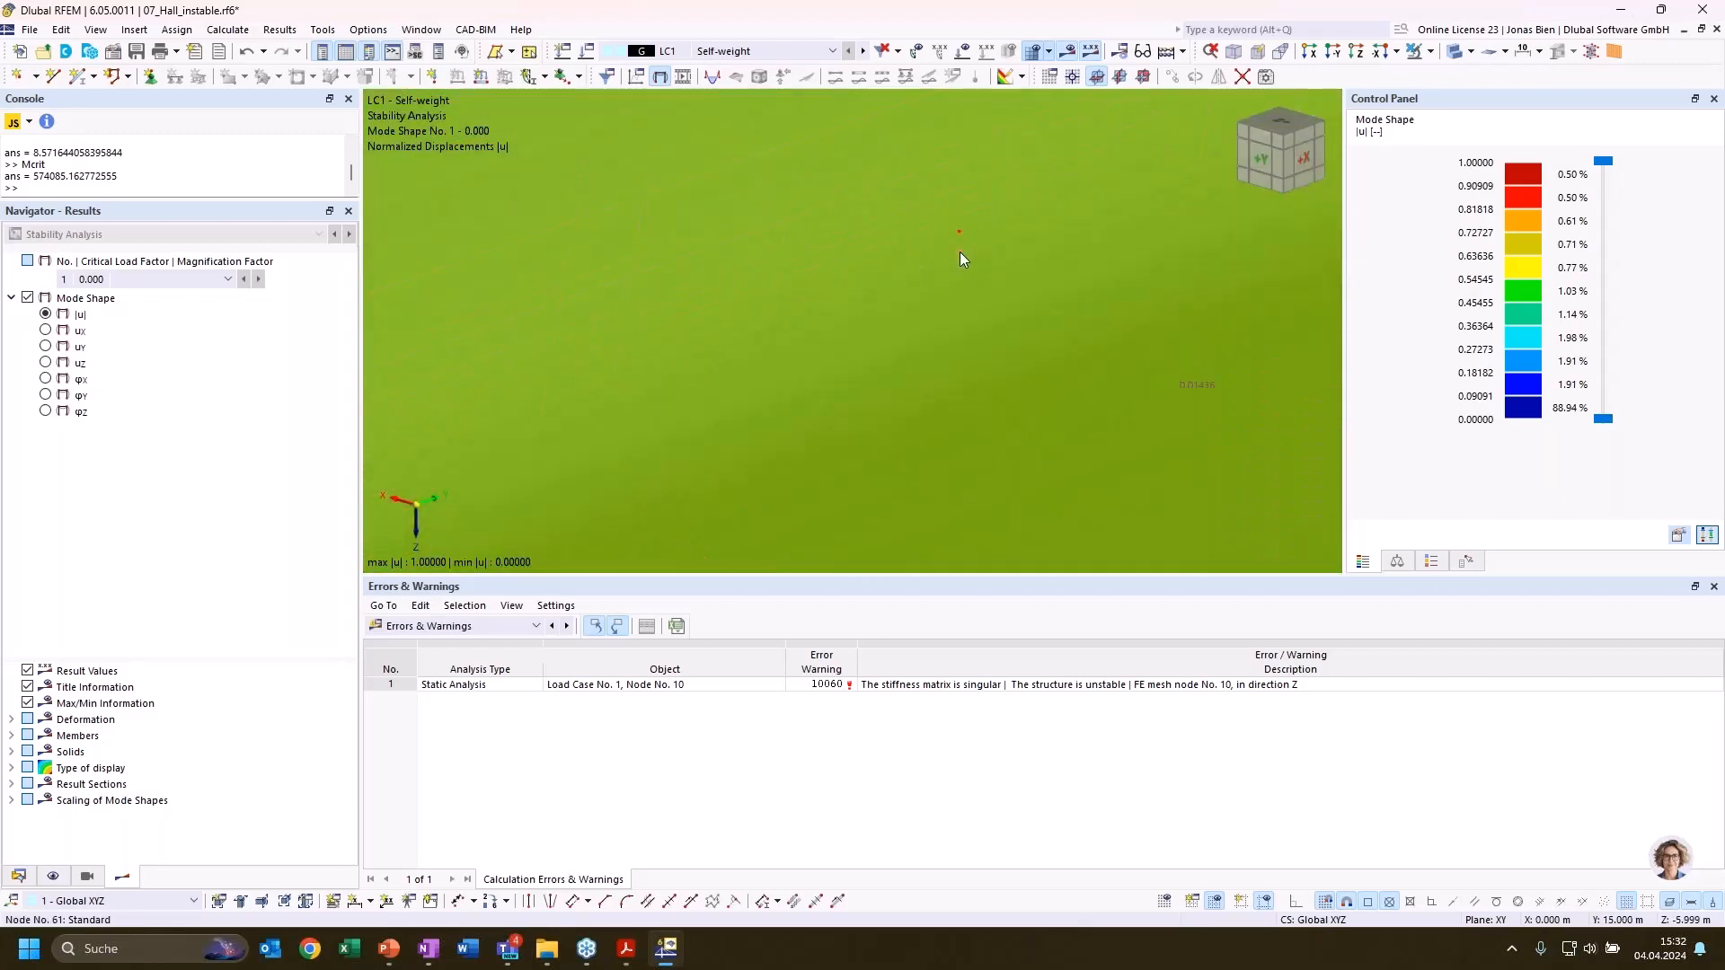
{"action": "mouse_move", "coordinate": [960, 258]}
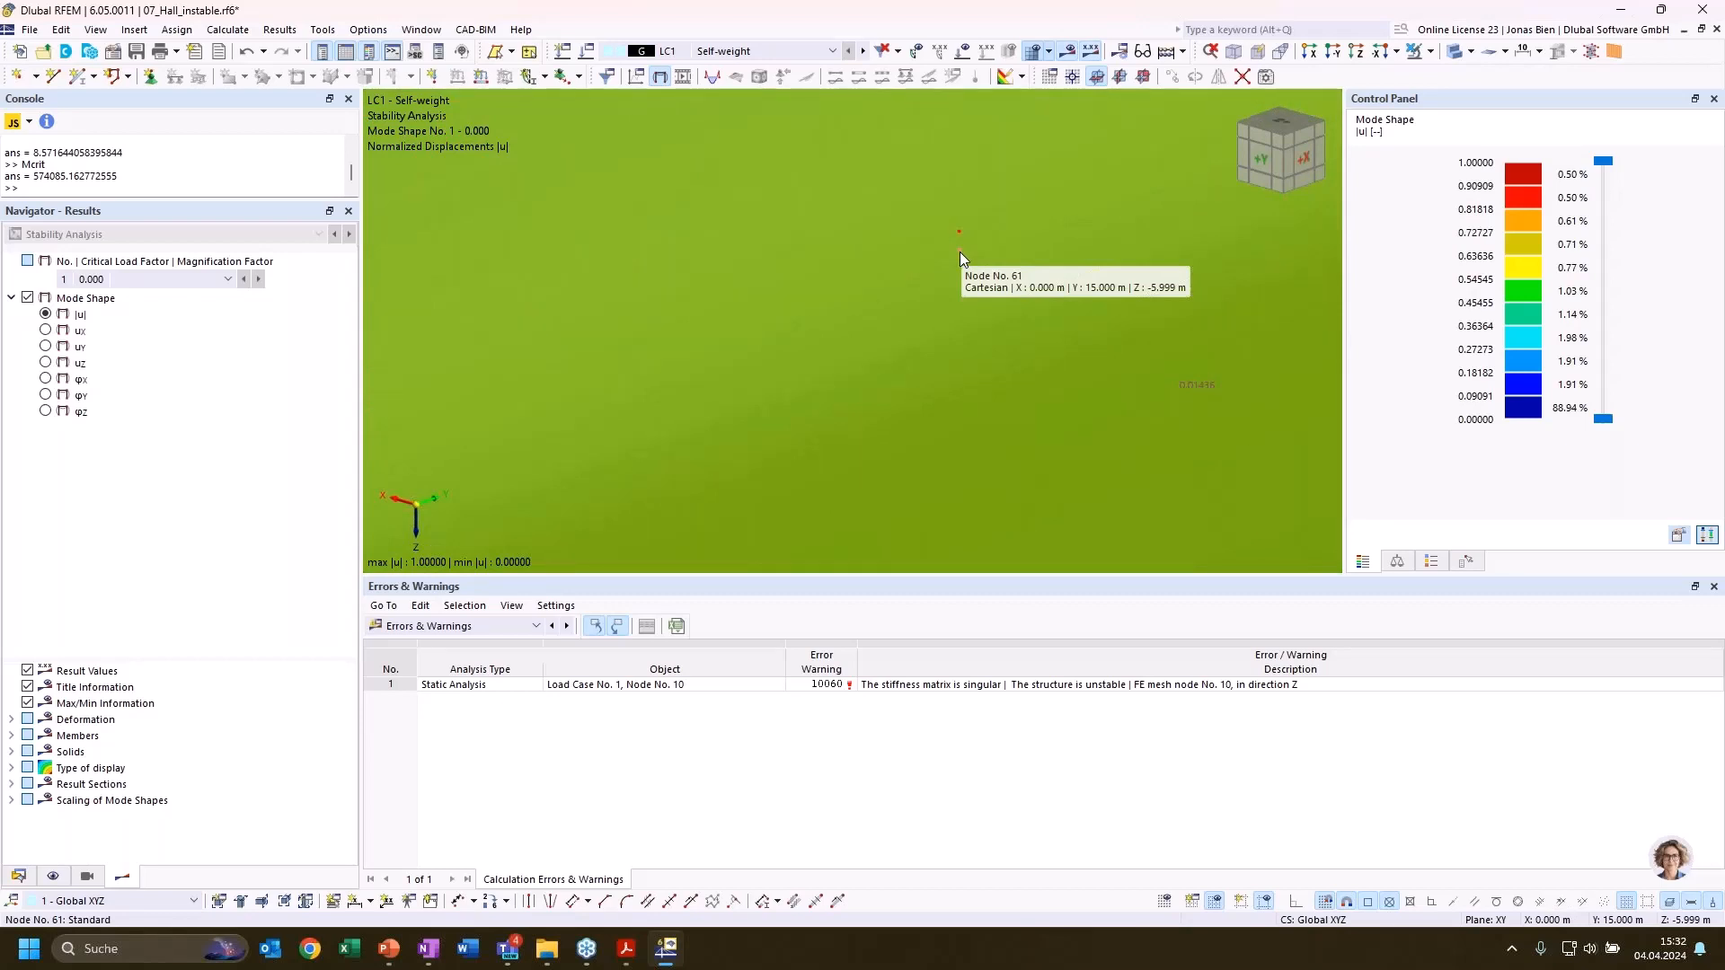
{"action": "scroll", "coordinate": [959, 249], "scroll_direction": "down", "scroll_amount": 3}
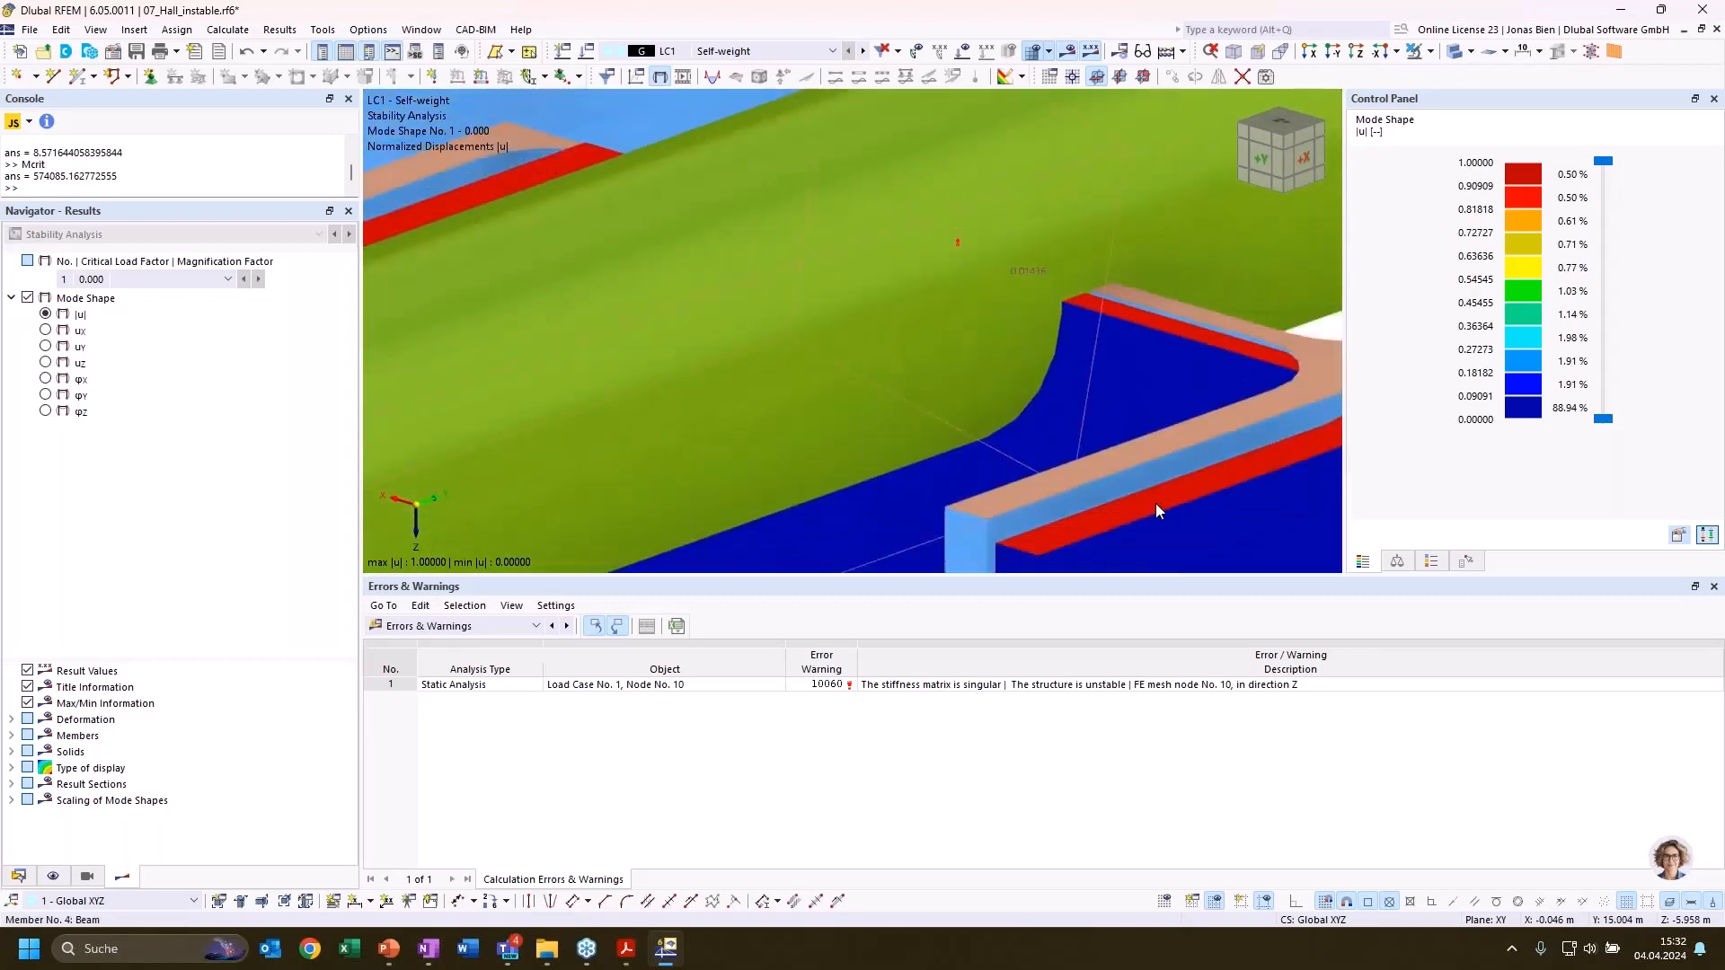
{"action": "mouse_move", "coordinate": [1159, 515]}
Join the nearly coincident nodes 10 and 61 at the column top, accepting the deletion of all results and the mesh
{"action": "scroll", "coordinate": [947, 251], "scroll_direction": "up", "scroll_amount": 5}
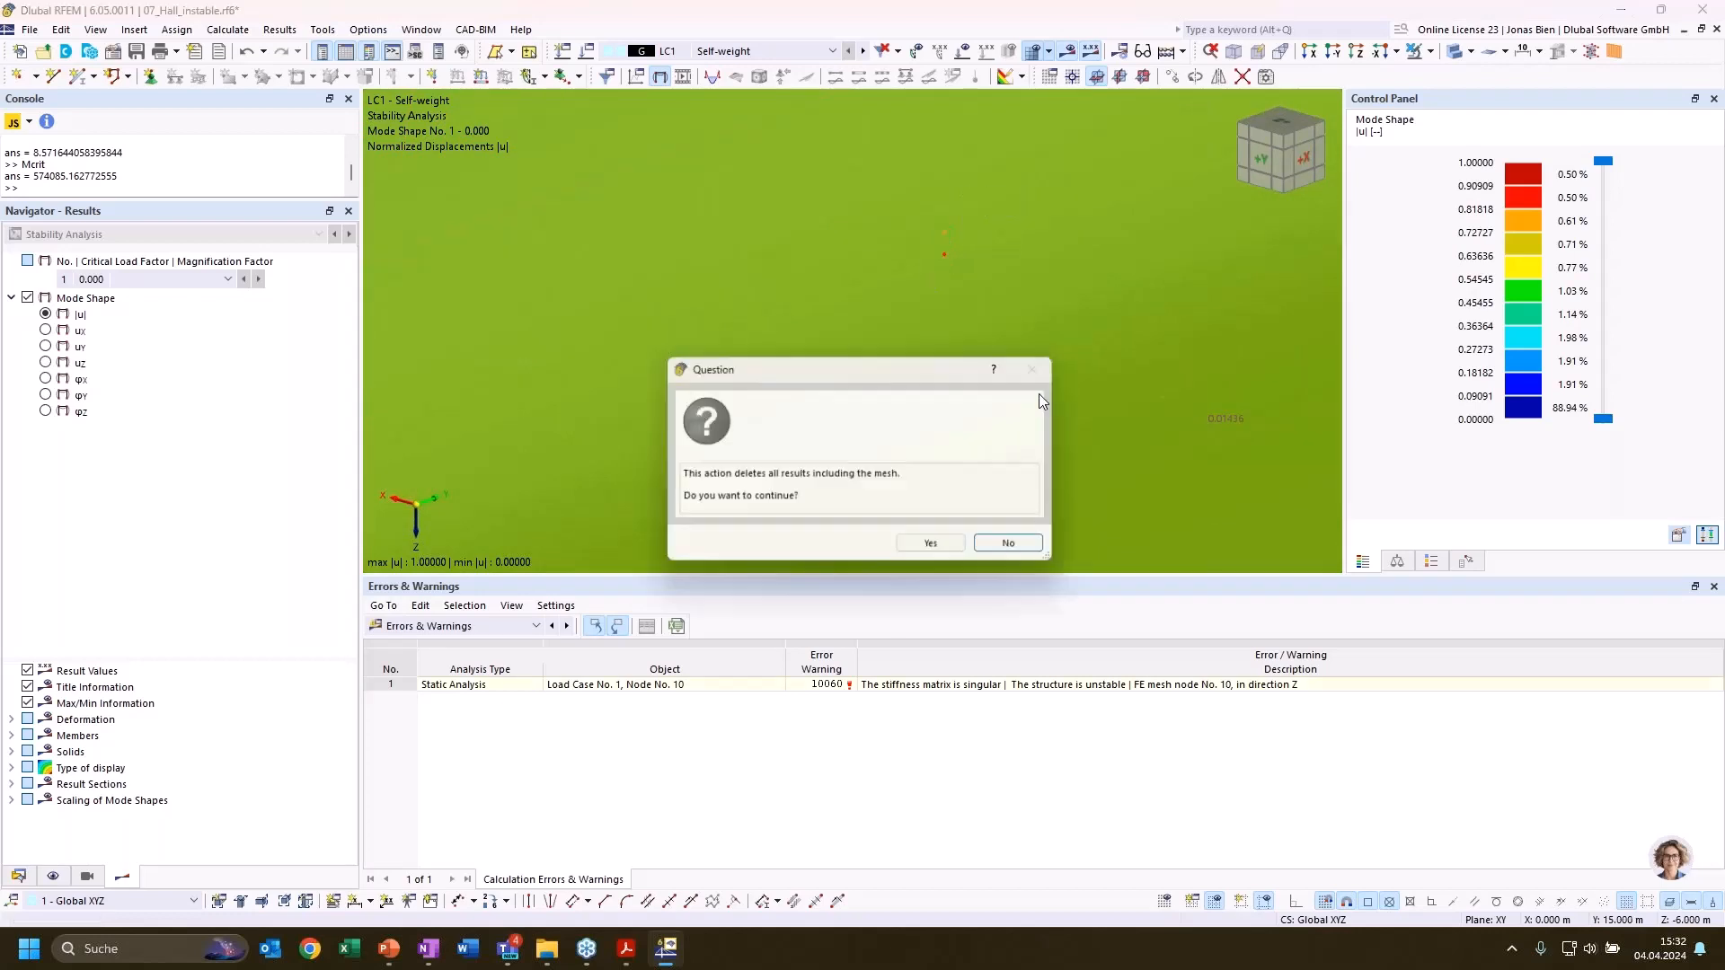
{"action": "left_click", "coordinate": [931, 543]}
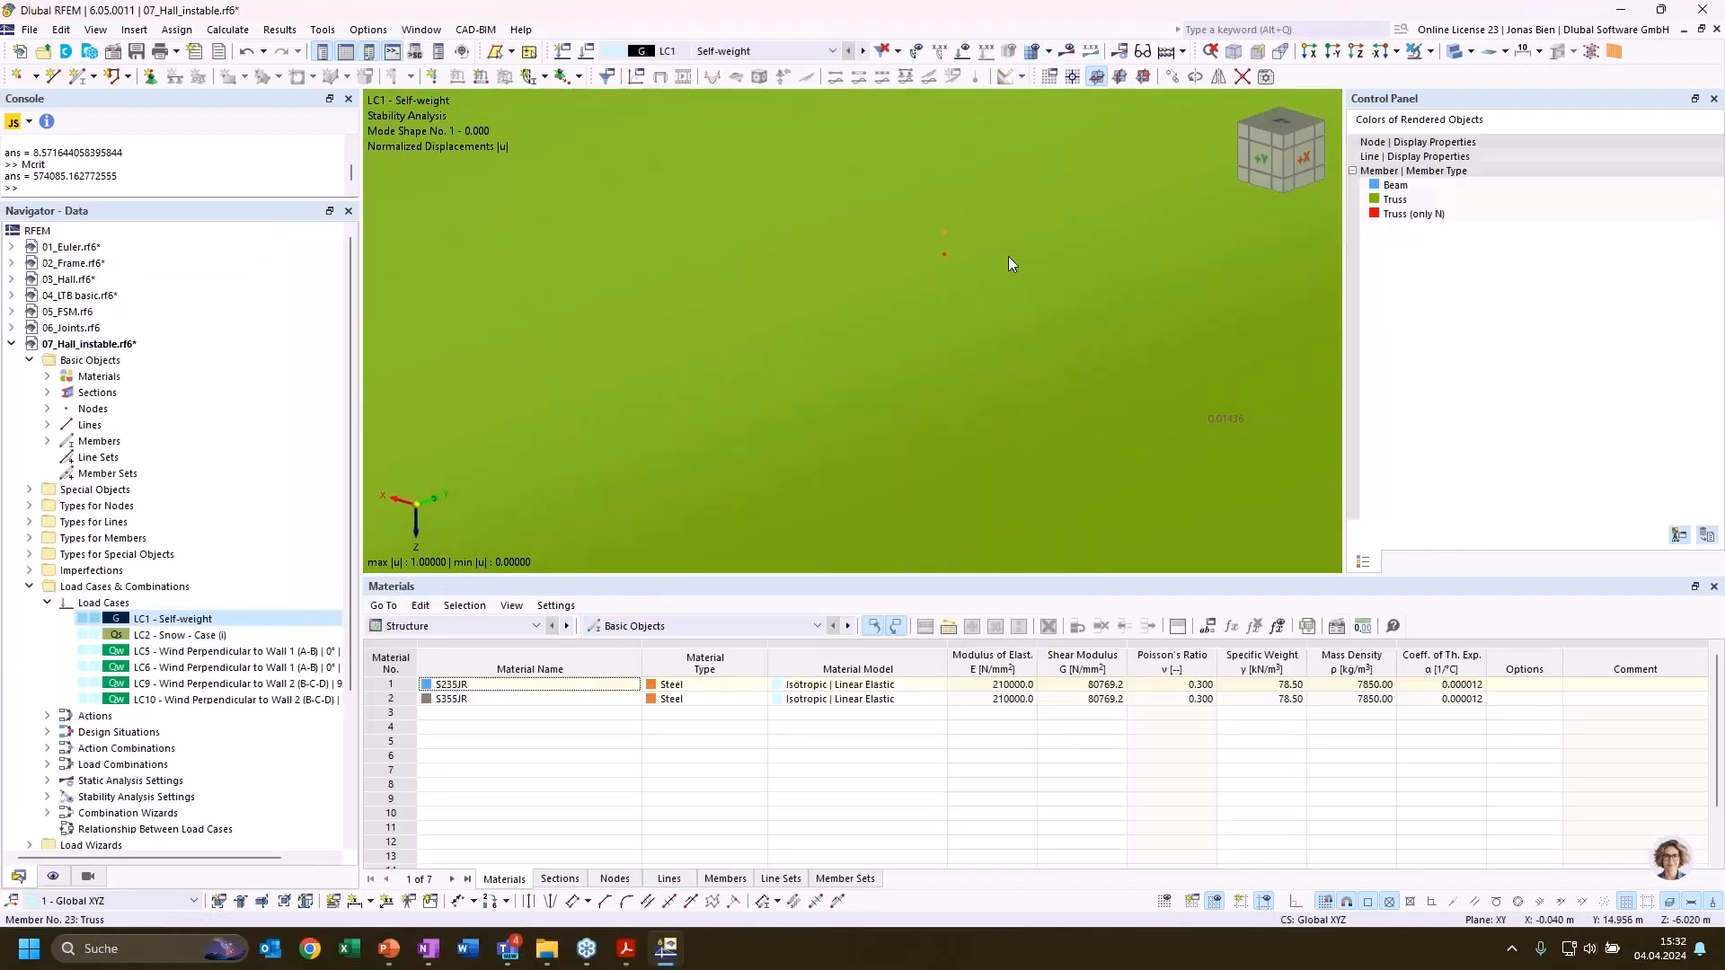
{"action": "scroll", "coordinate": [1007, 257], "scroll_direction": "down", "scroll_amount": 6}
{"action": "scroll", "coordinate": [1006, 256], "scroll_direction": "down", "scroll_amount": 5}
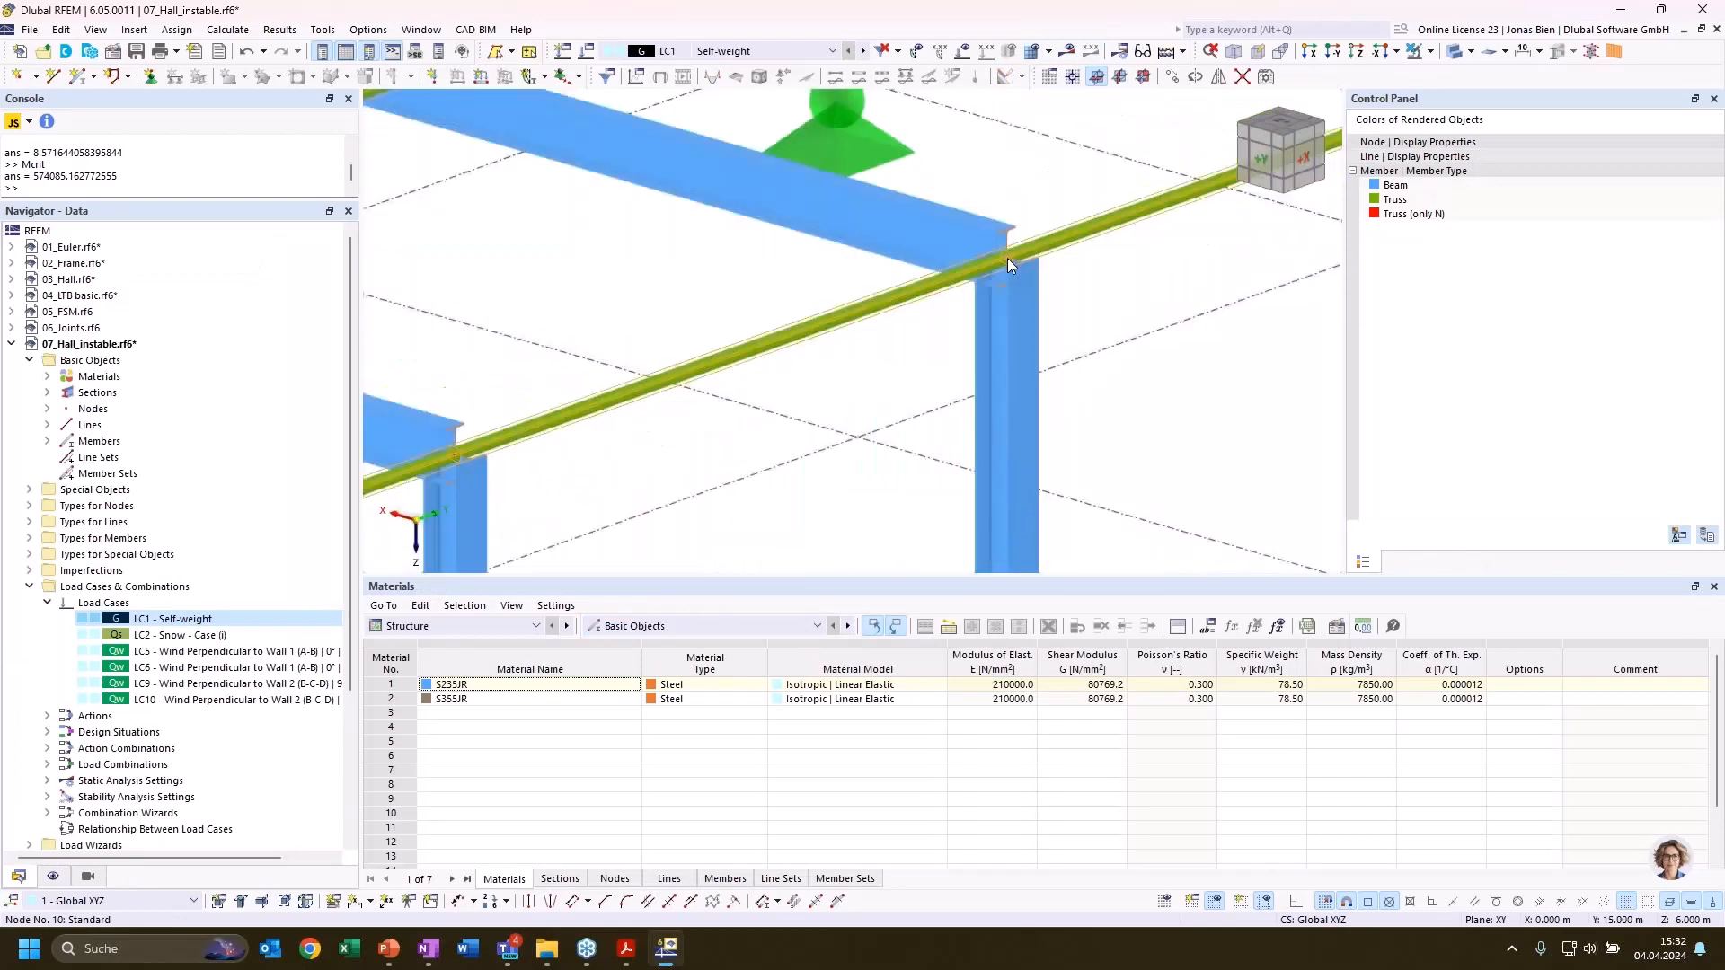
Recalculate LC1 for the corrected hall model and dismiss the calculation message
{"action": "scroll", "coordinate": [1128, 353], "scroll_direction": "down", "scroll_amount": 5}
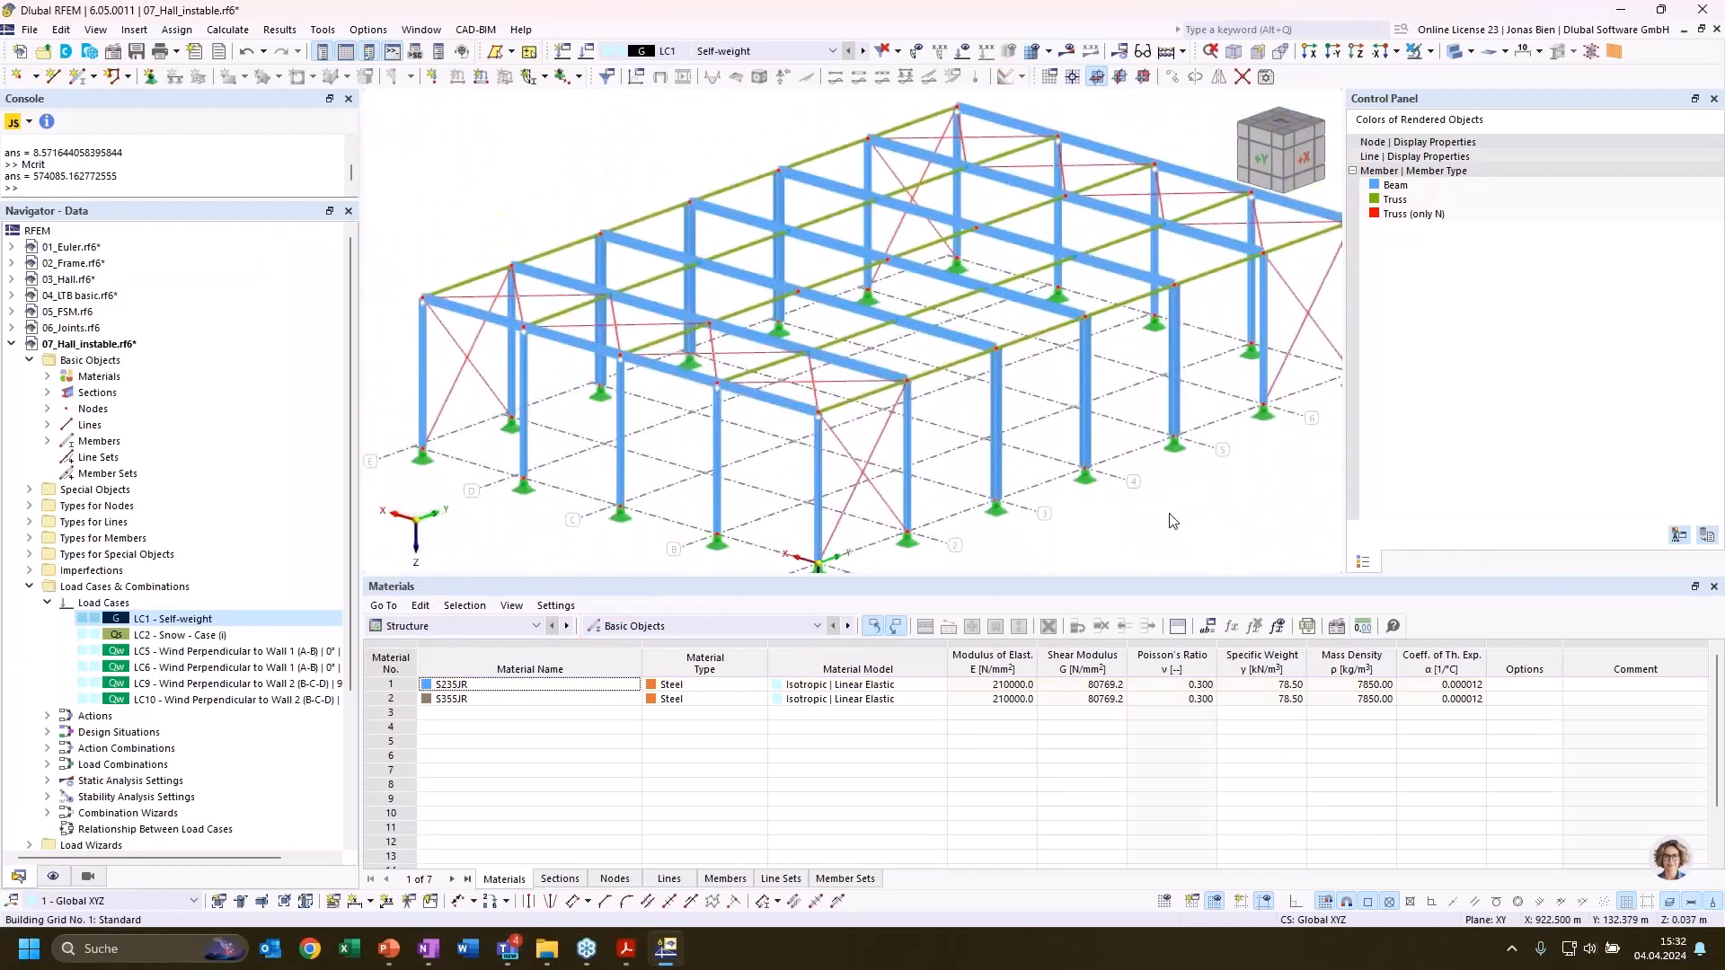
{"action": "scroll", "coordinate": [1128, 359], "scroll_direction": "up", "scroll_amount": 3}
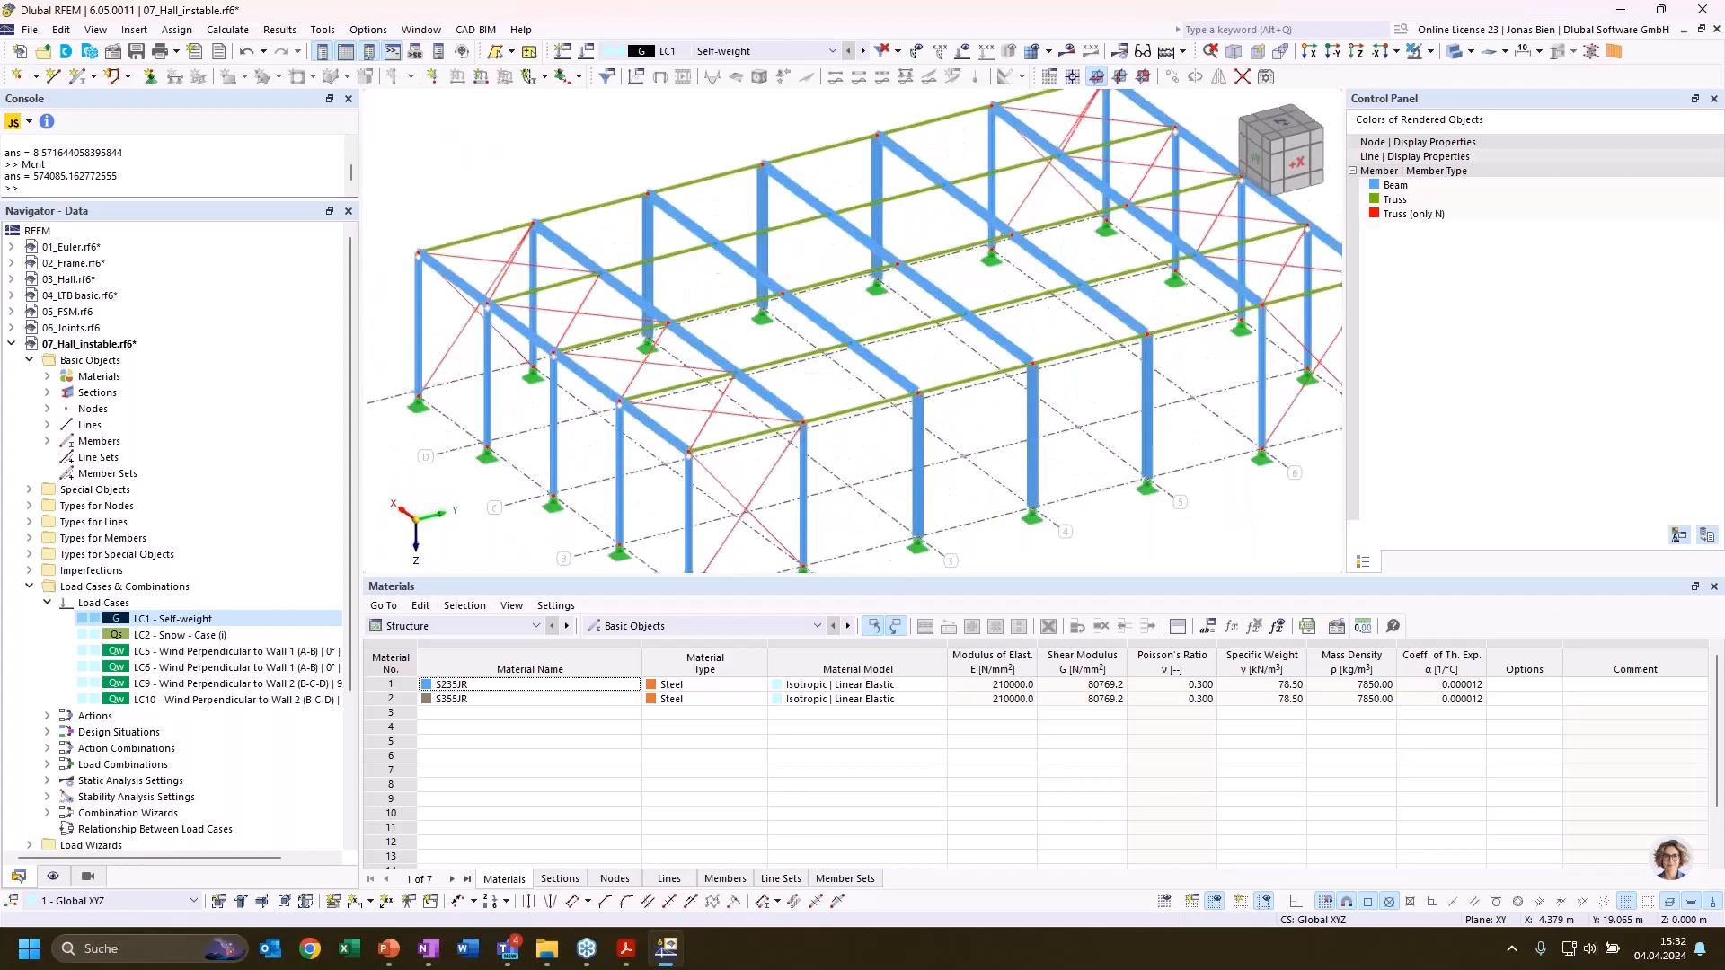
{"action": "left_click", "coordinate": [1066, 51]}
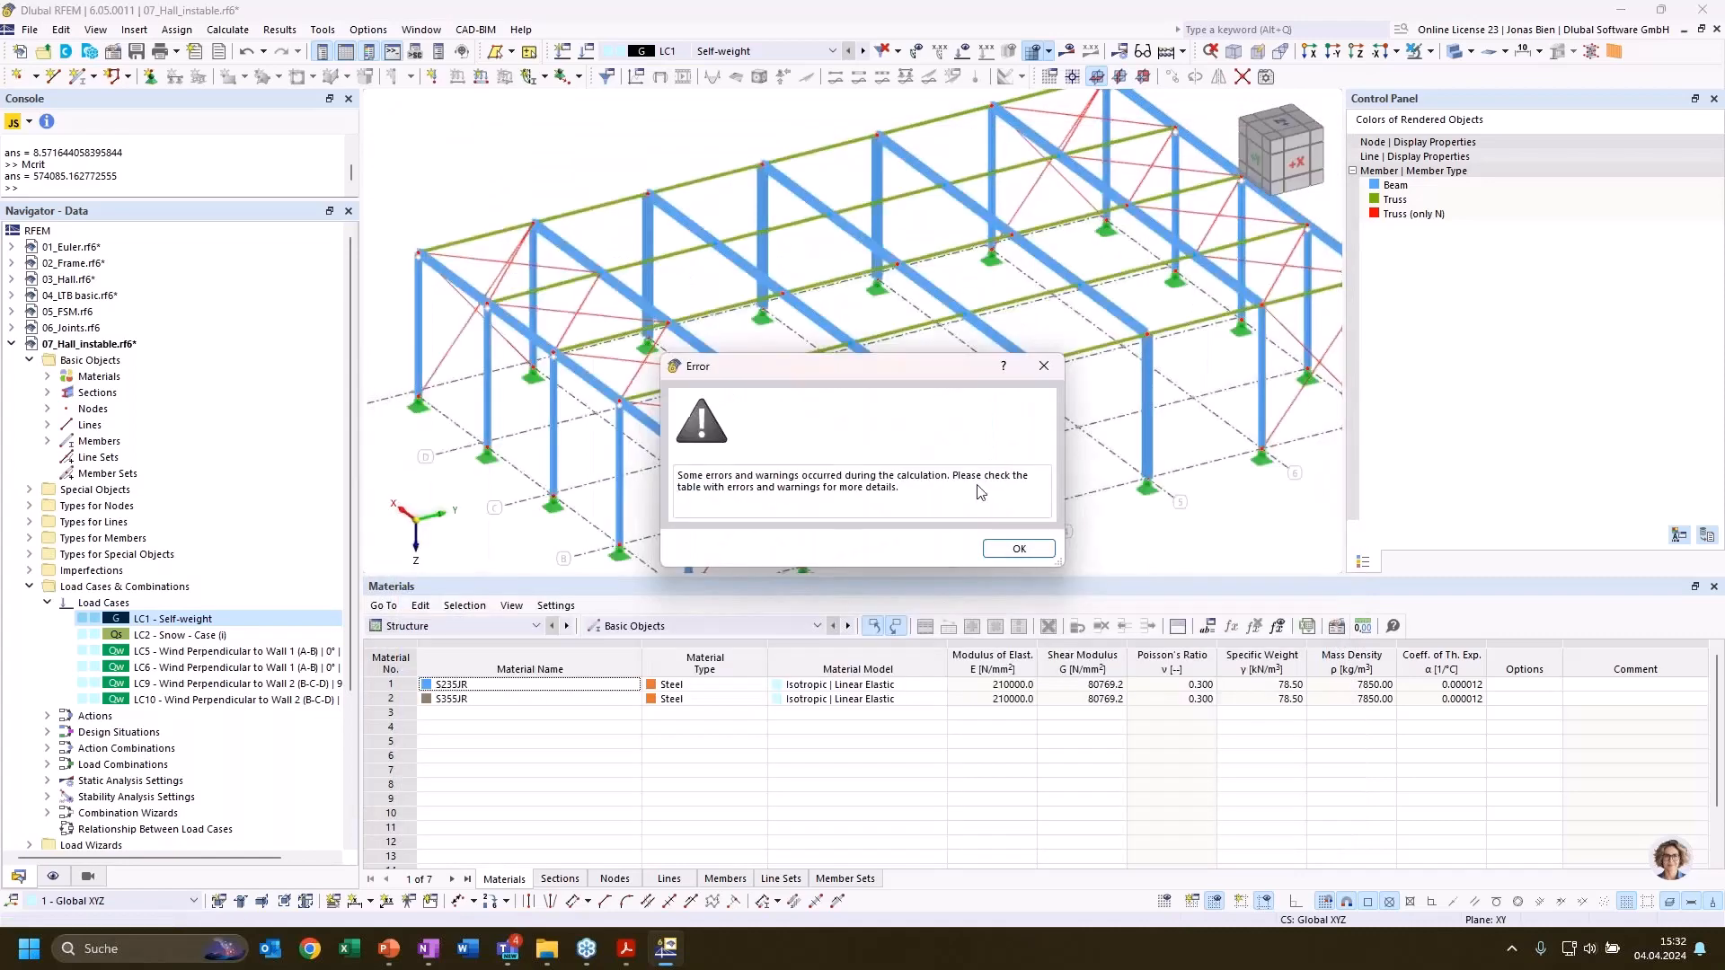
{"action": "left_click", "coordinate": [1013, 548]}
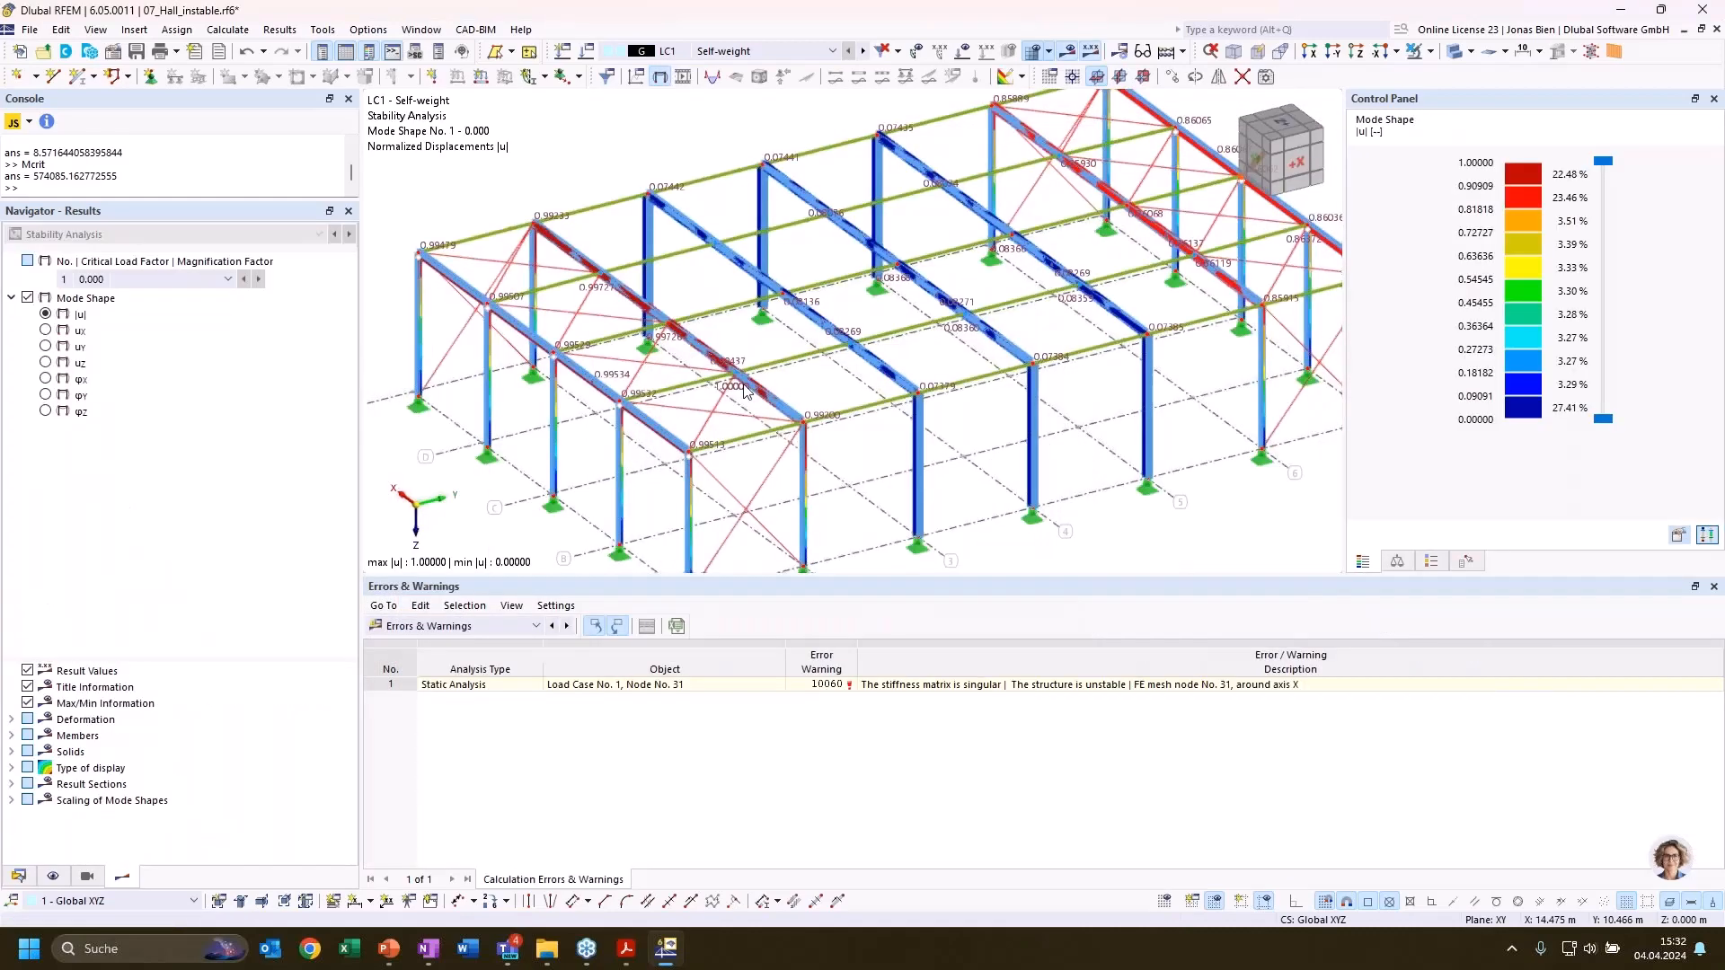
Examine the hall's new mode shape by displaying its normalized displacements uX and uY
{"action": "middle_click_drag", "start_coordinate": [882, 254], "coordinate": [815, 254]}
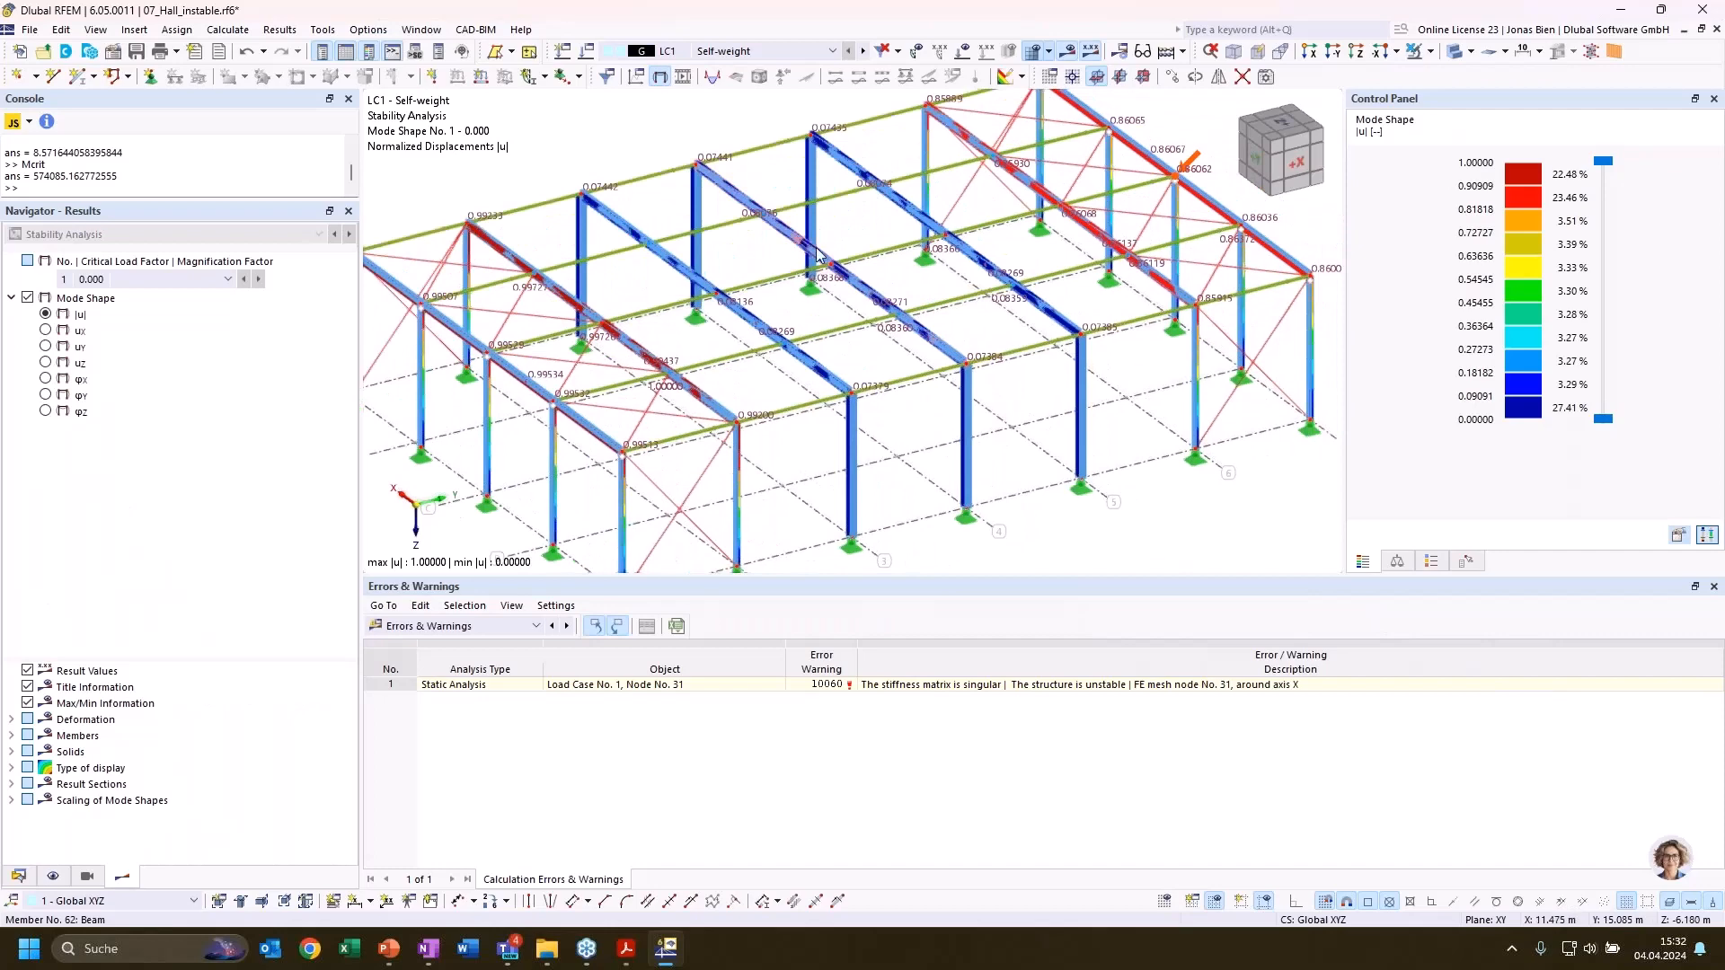
{"action": "middle_click_drag", "start_coordinate": [811, 323], "coordinate": [840, 310], "text": "ctrl"}
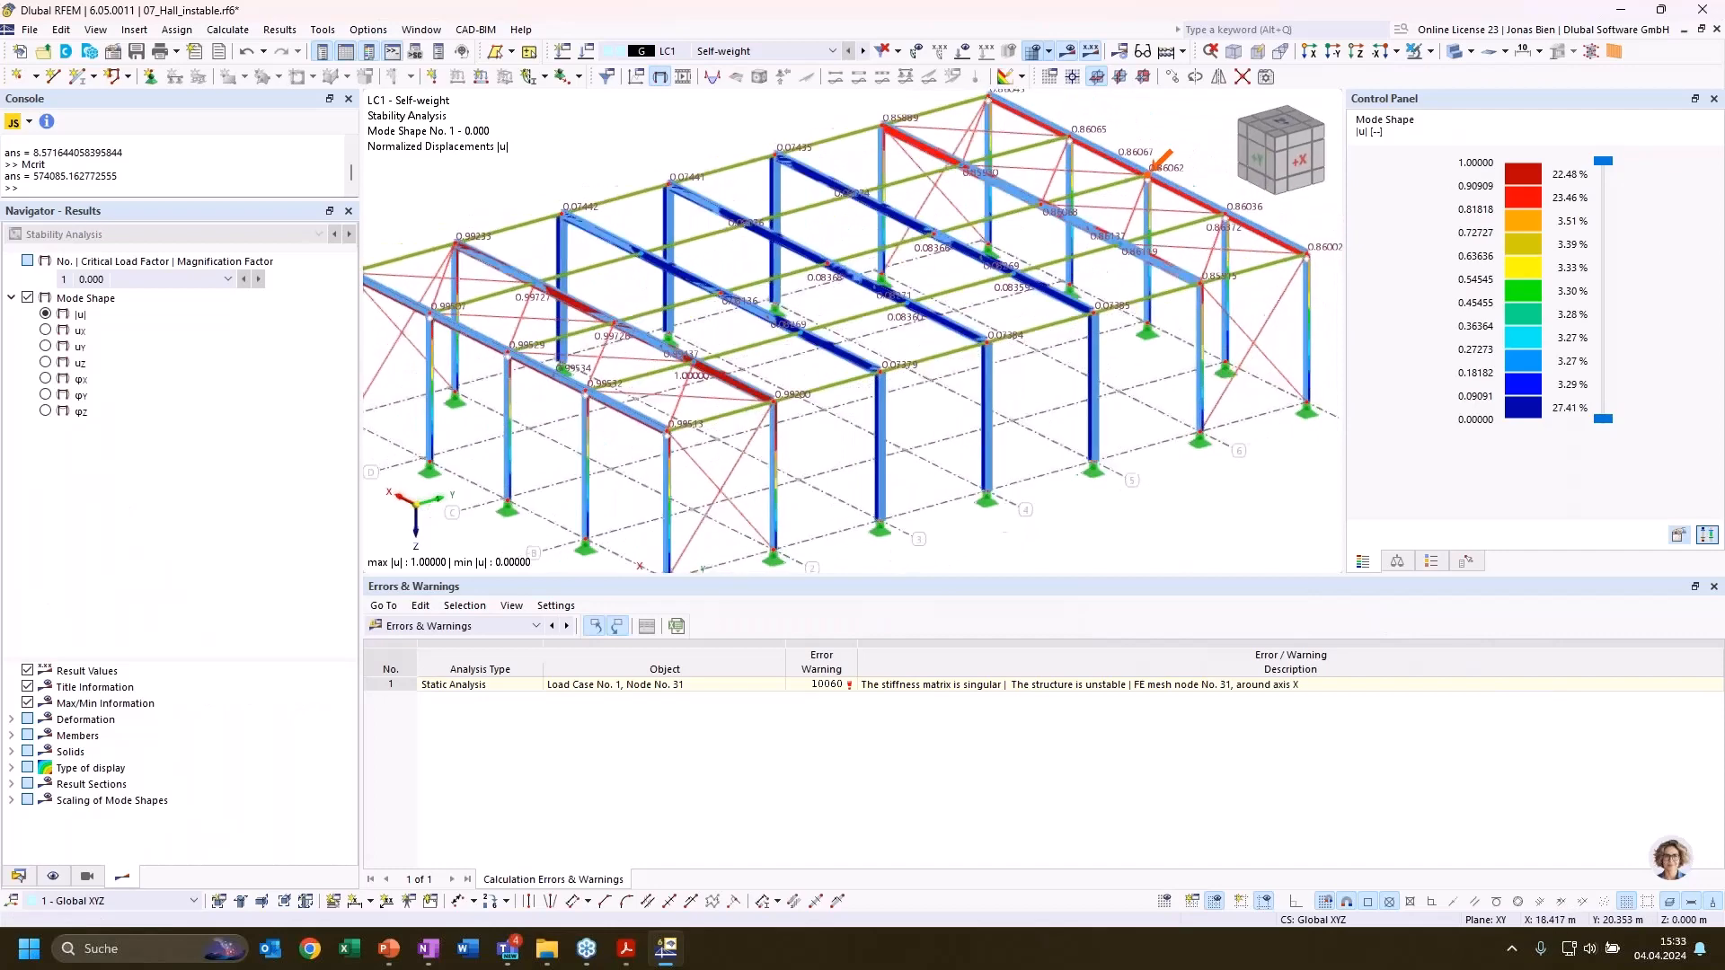
{"action": "left_click", "coordinate": [44, 331]}
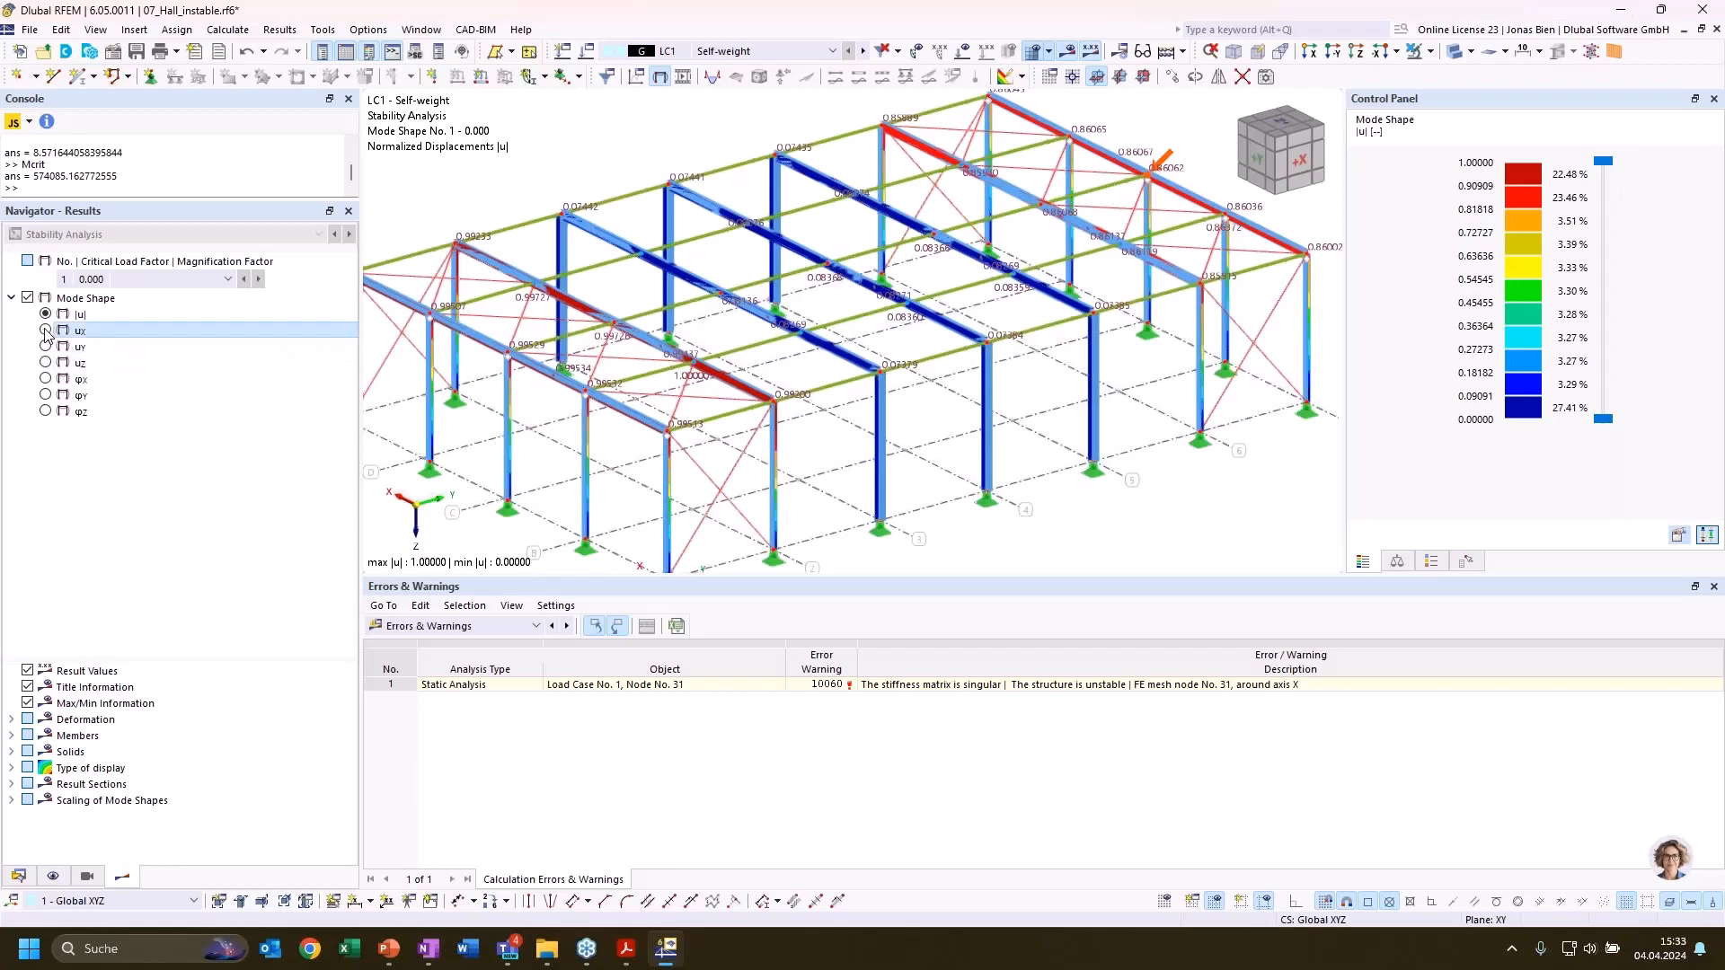
{"action": "left_click", "coordinate": [45, 347]}
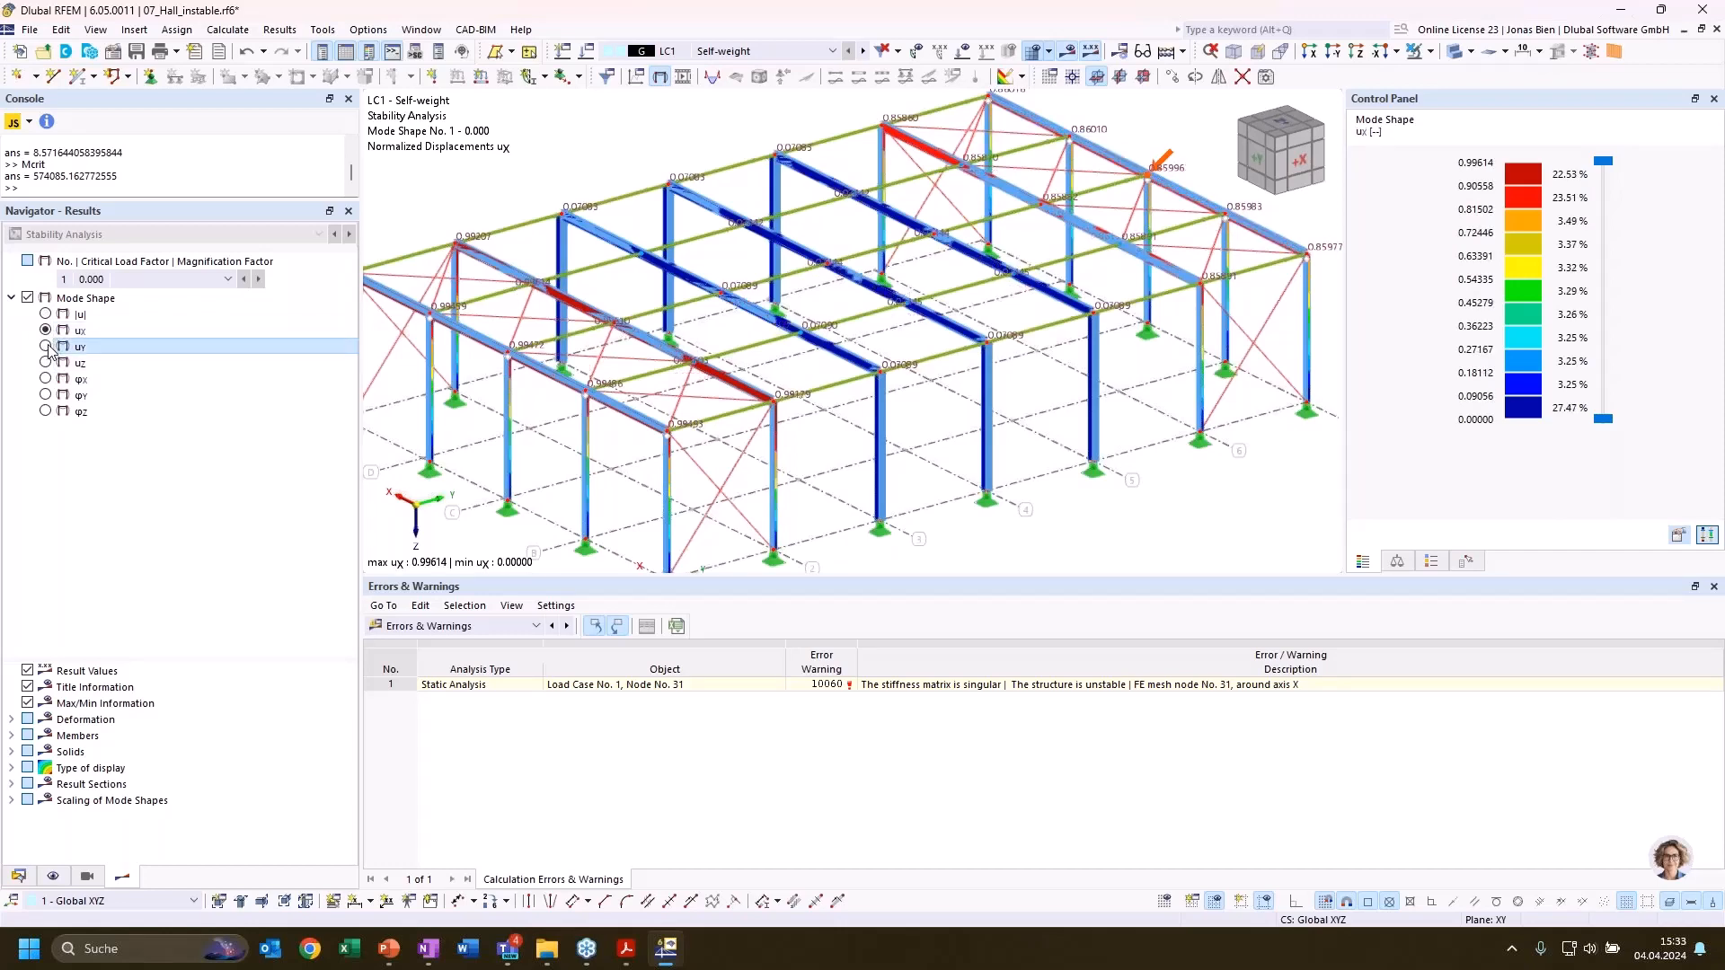
Display mode shape 1's normalized displacements uZ and rotations φX, and examine the rotation along the rear gable beam
{"action": "left_click", "coordinate": [1480, 59]}
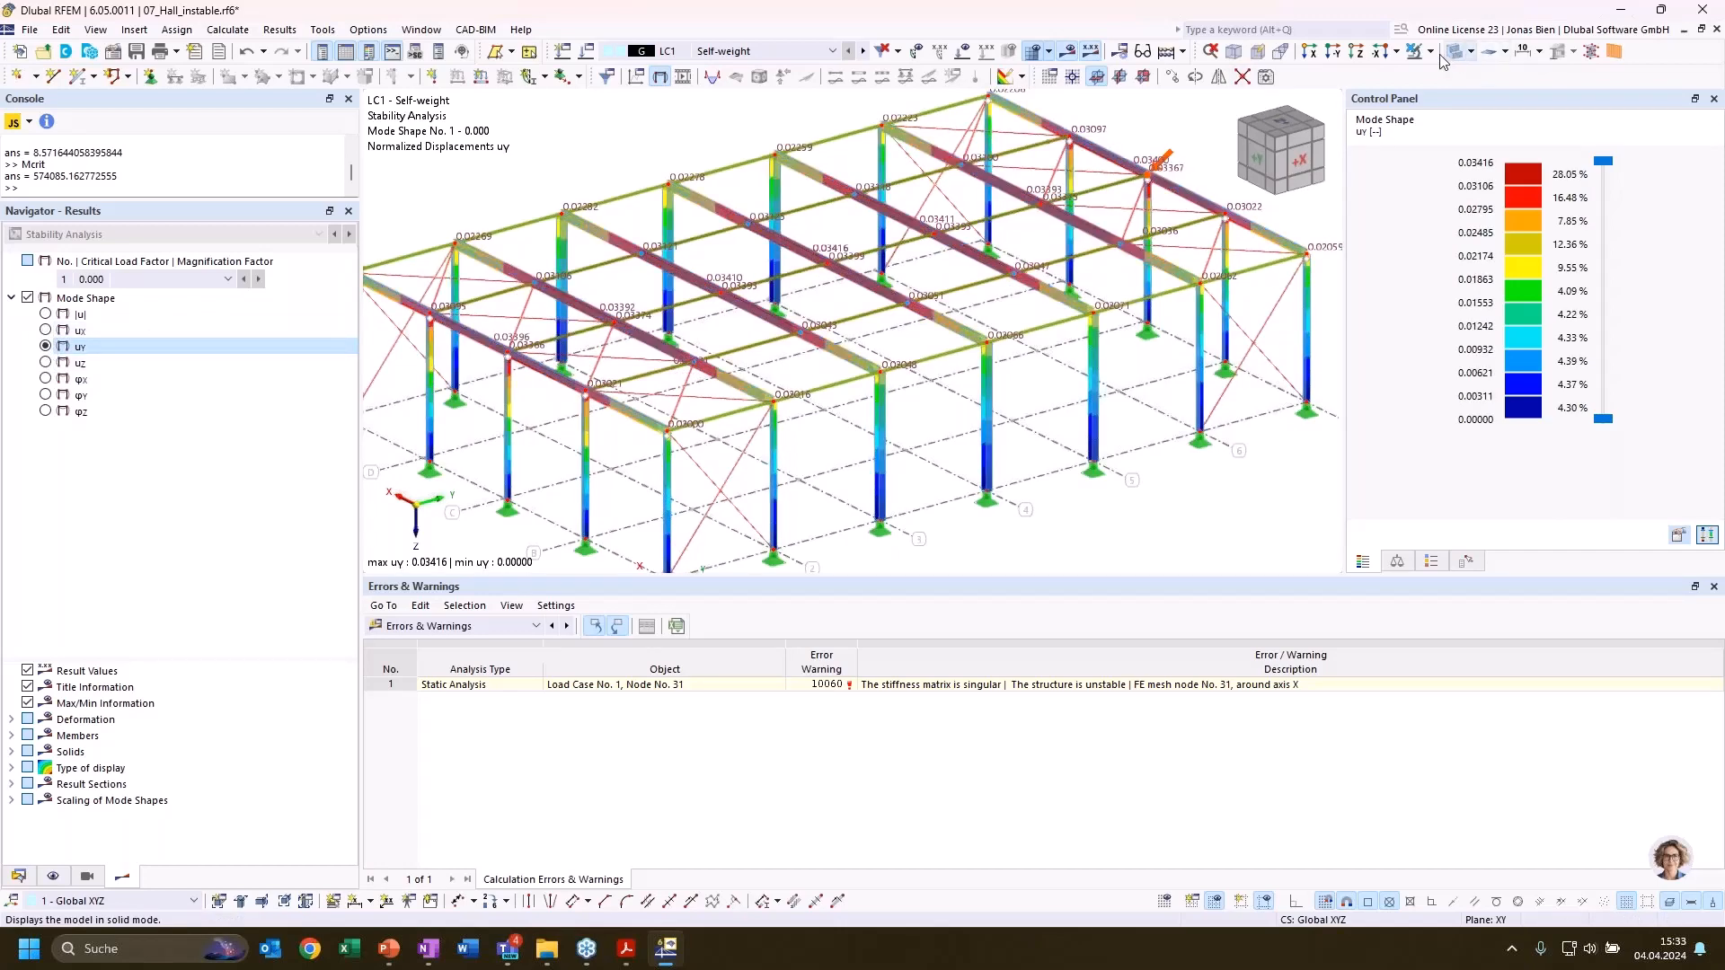
{"action": "left_click", "coordinate": [45, 363]}
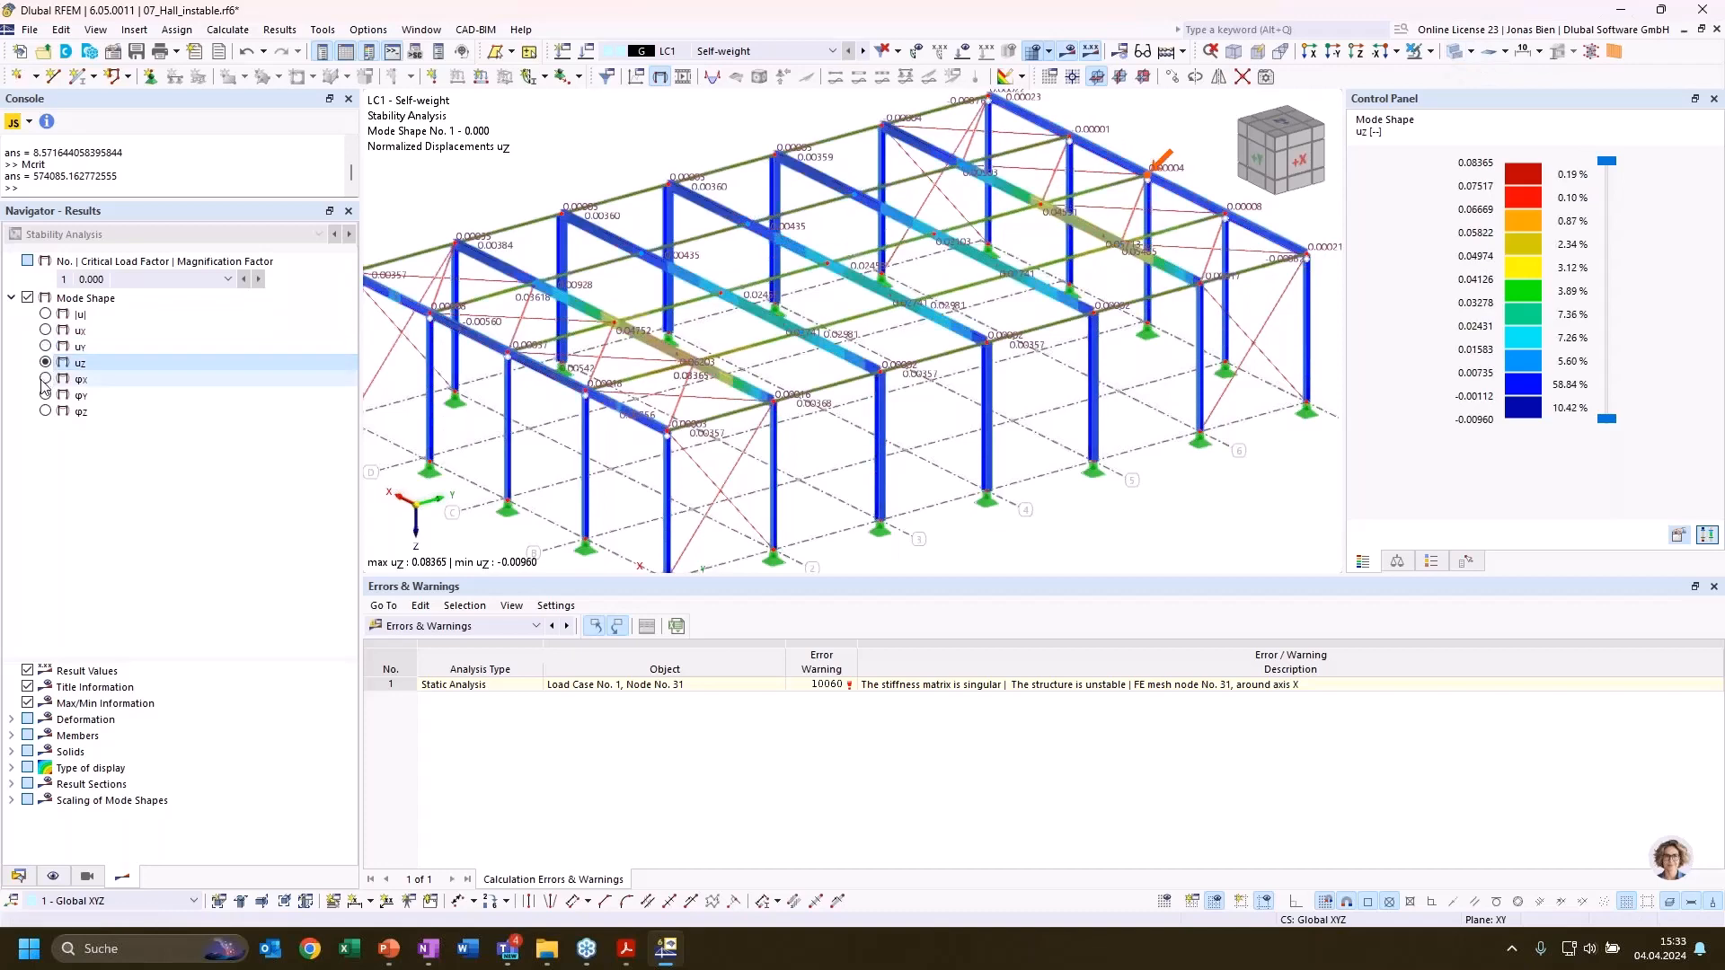
{"action": "left_click", "coordinate": [44, 379]}
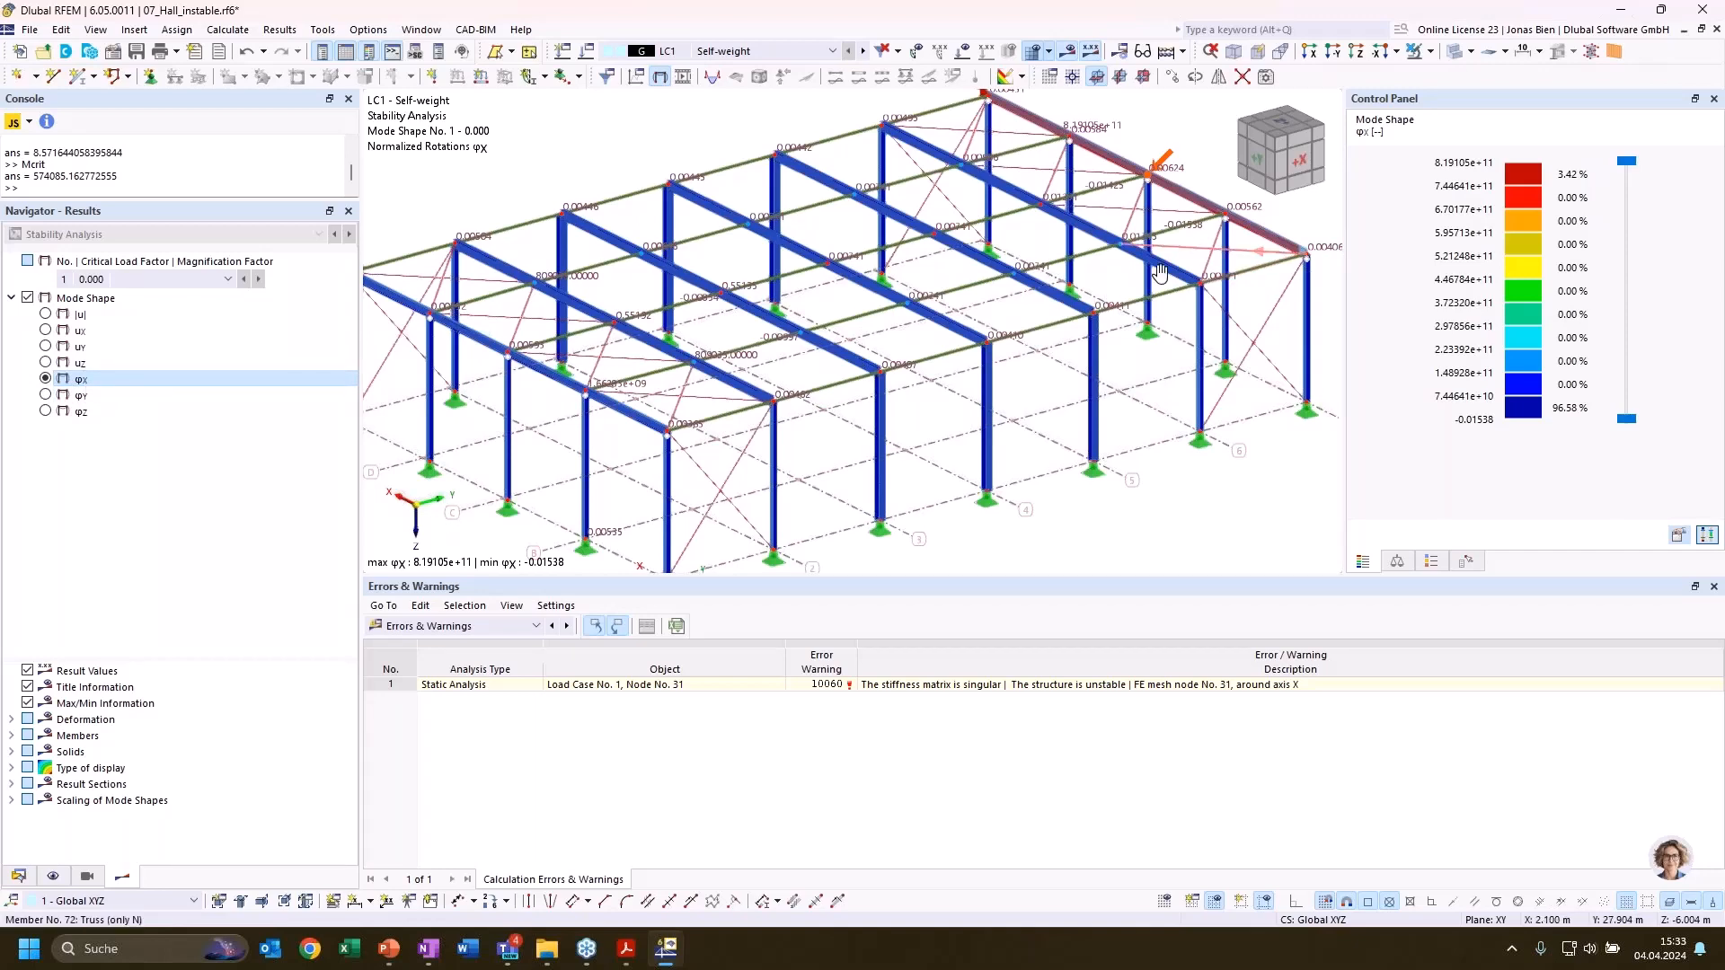
{"action": "middle_click_drag", "start_coordinate": [1229, 247], "coordinate": [1072, 310]}
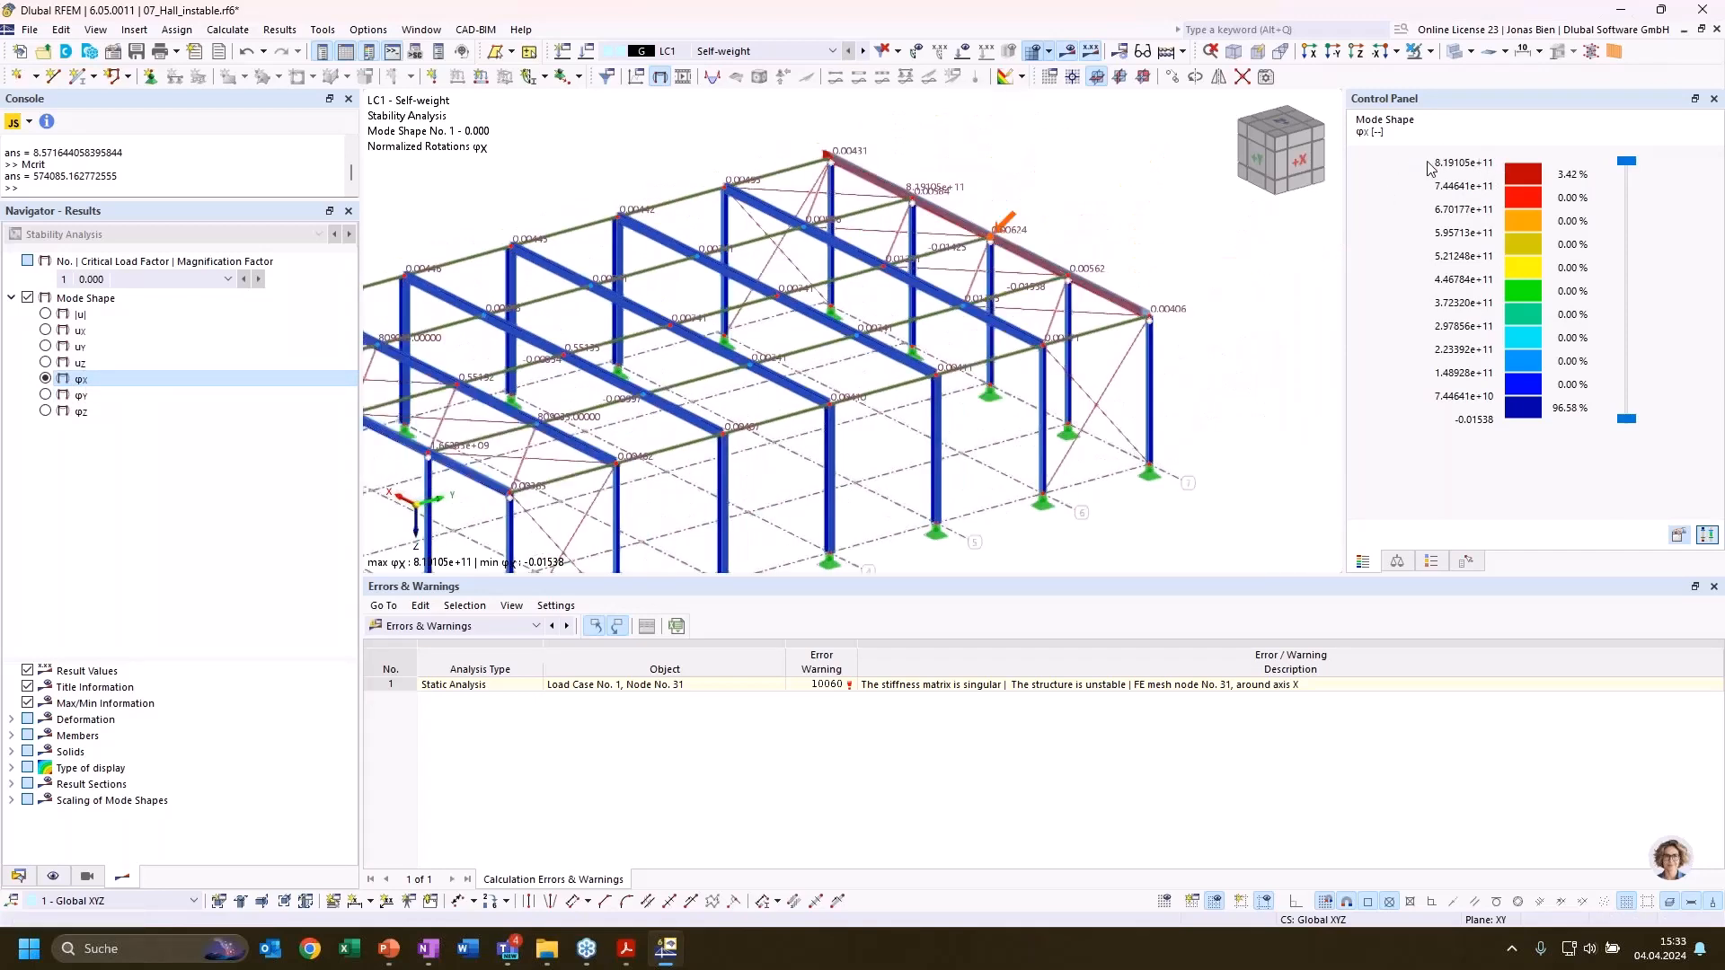
{"action": "scroll", "coordinate": [1169, 215], "scroll_direction": "up", "scroll_amount": 3}
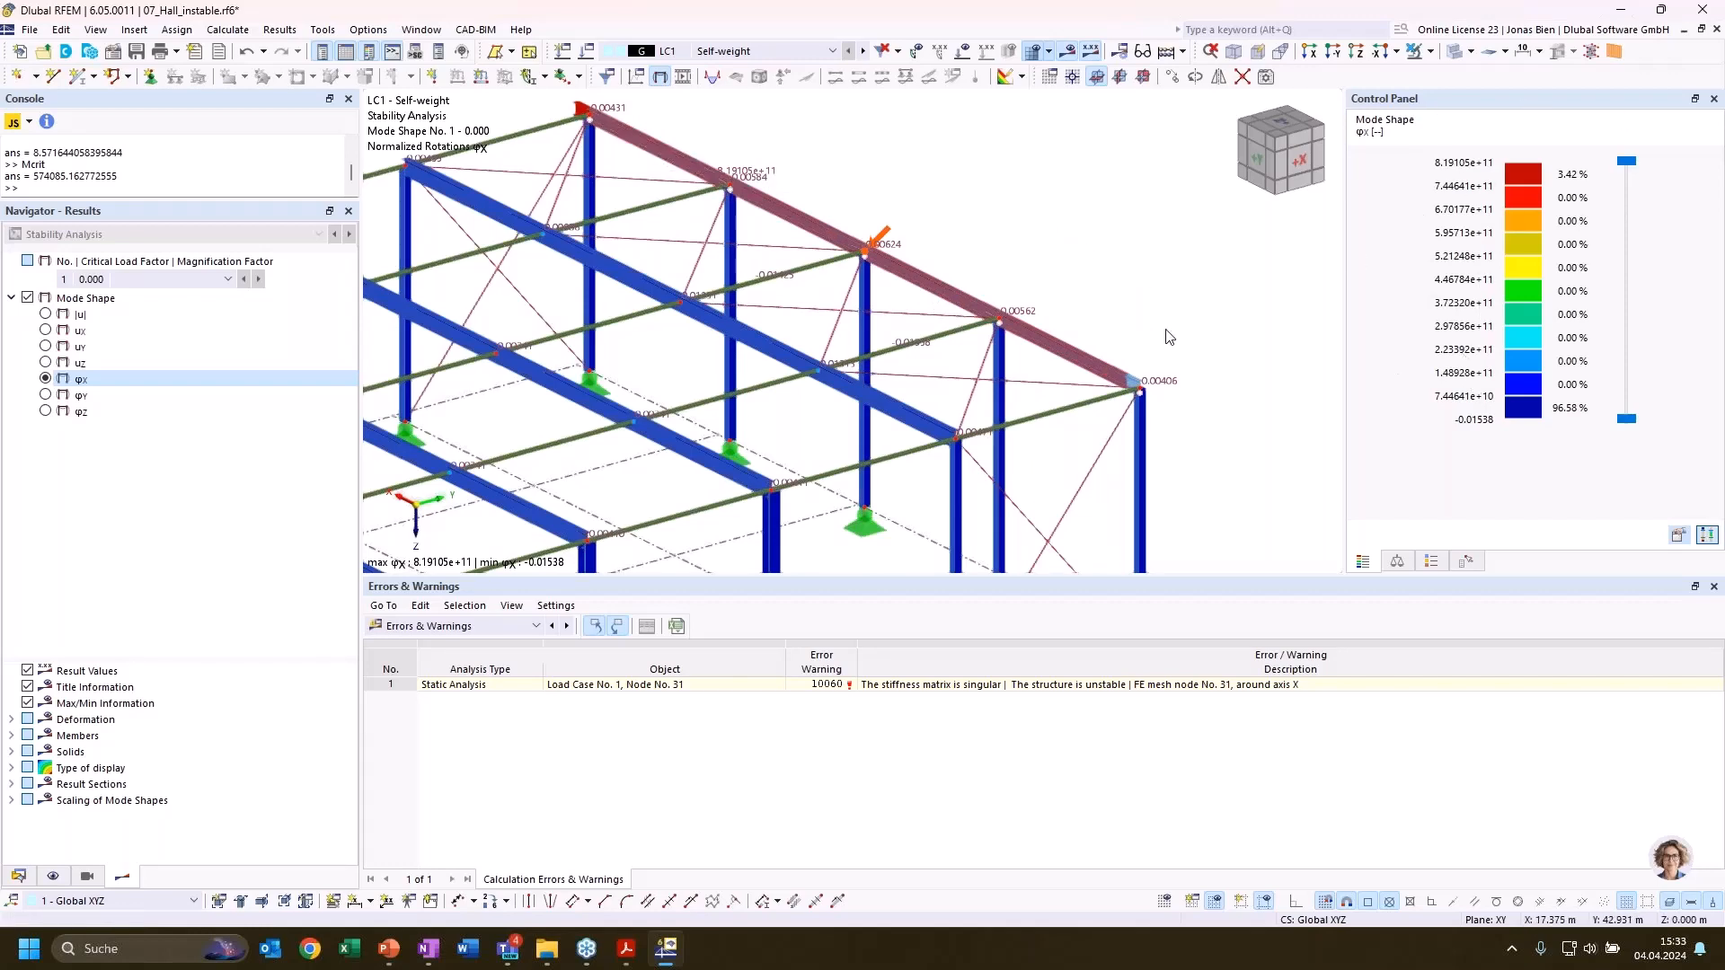
{"action": "middle_click_drag", "start_coordinate": [1165, 337], "coordinate": [1237, 468]}
{"action": "middle_click_drag", "start_coordinate": [1097, 363], "coordinate": [1097, 318]}
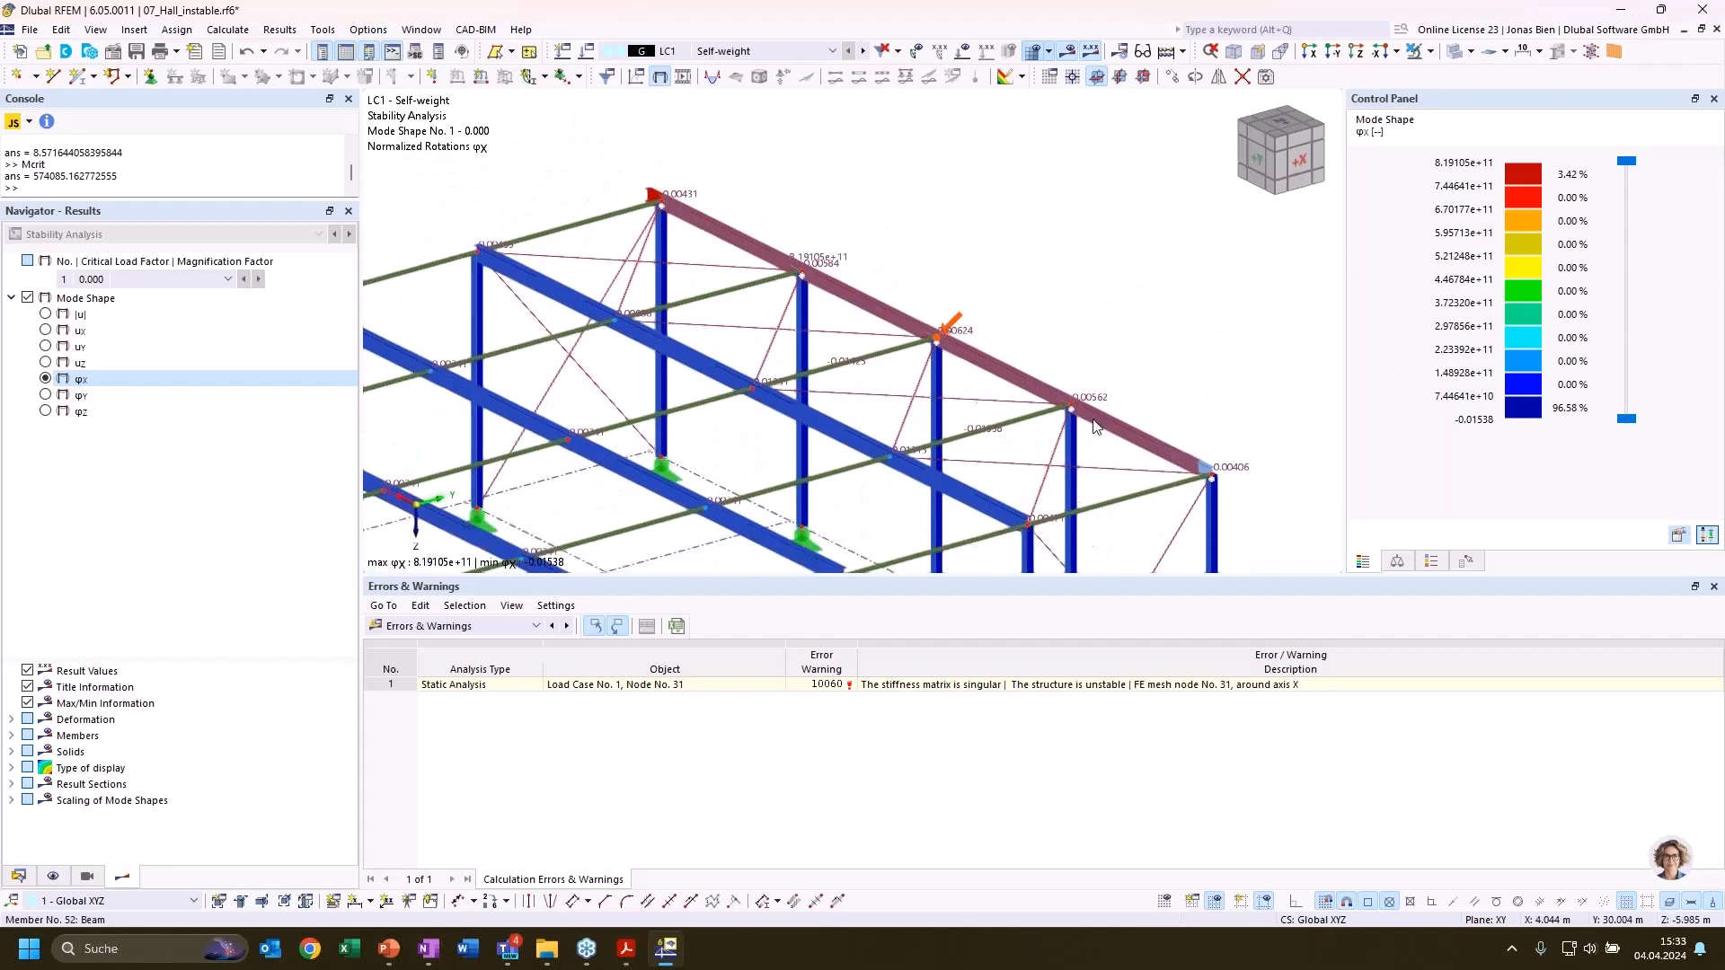
Examine the hinges along the rear gable beam and review the hinge conditions defined for member hinge 1
{"action": "left_click", "coordinate": [18, 876]}
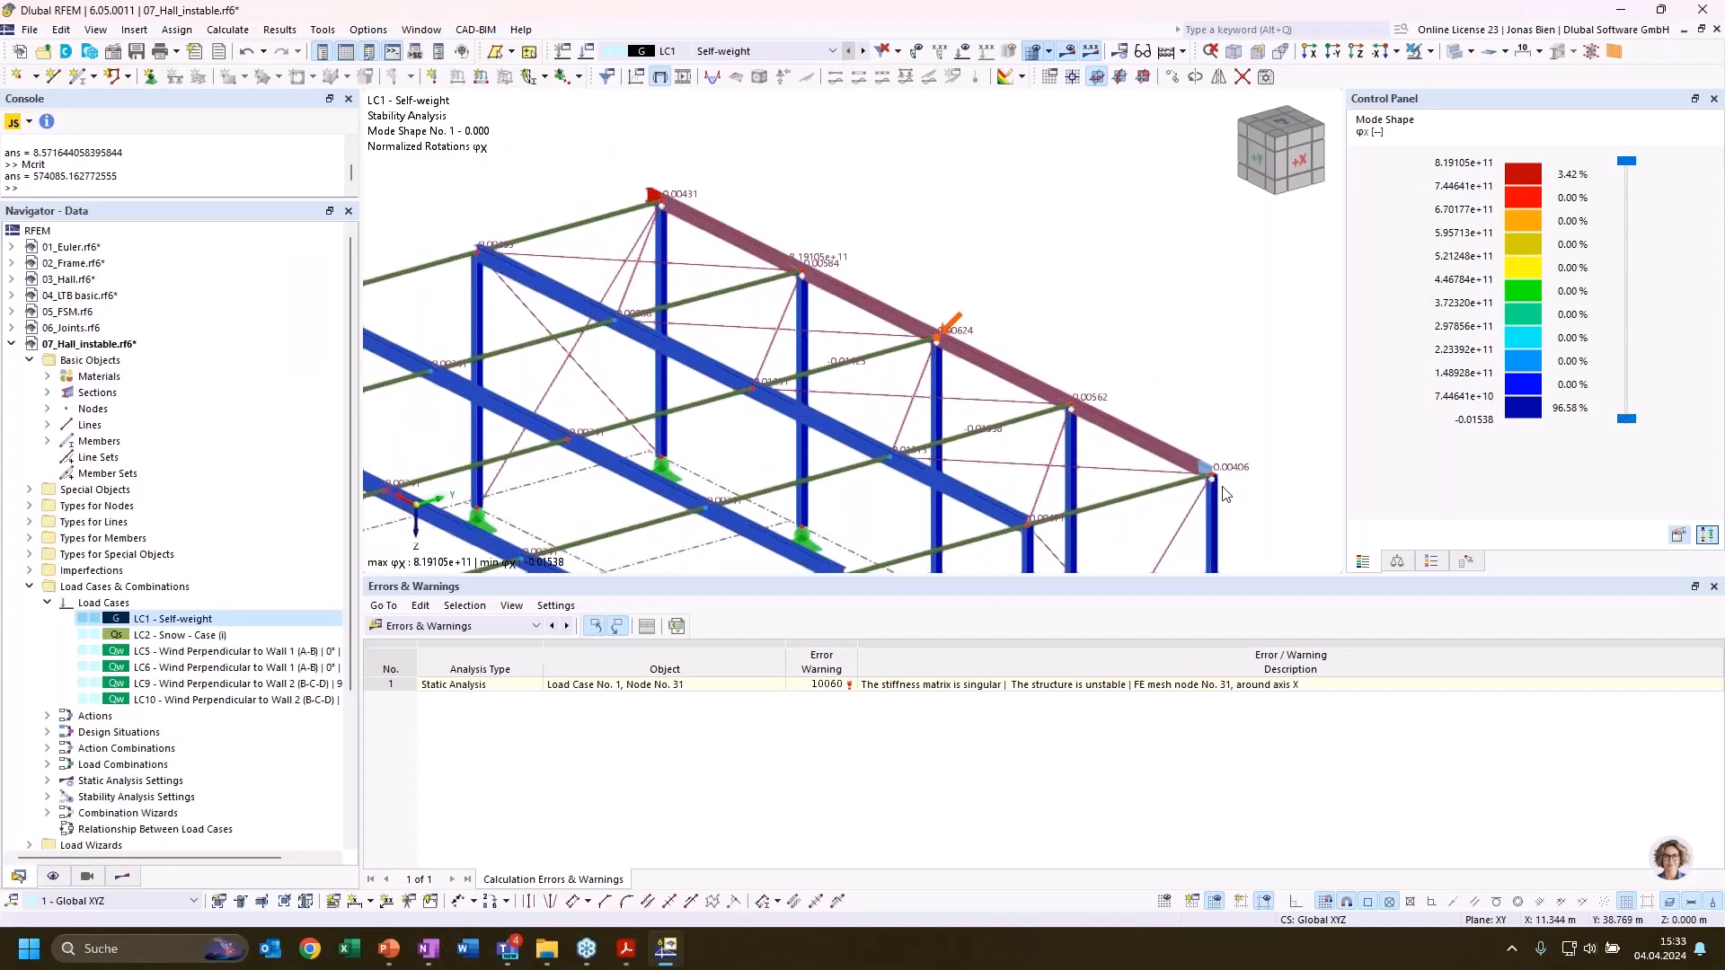
{"action": "scroll", "coordinate": [1218, 484], "scroll_direction": "up", "scroll_amount": 2}
{"action": "scroll", "coordinate": [1165, 374], "scroll_direction": "down", "scroll_amount": 1}
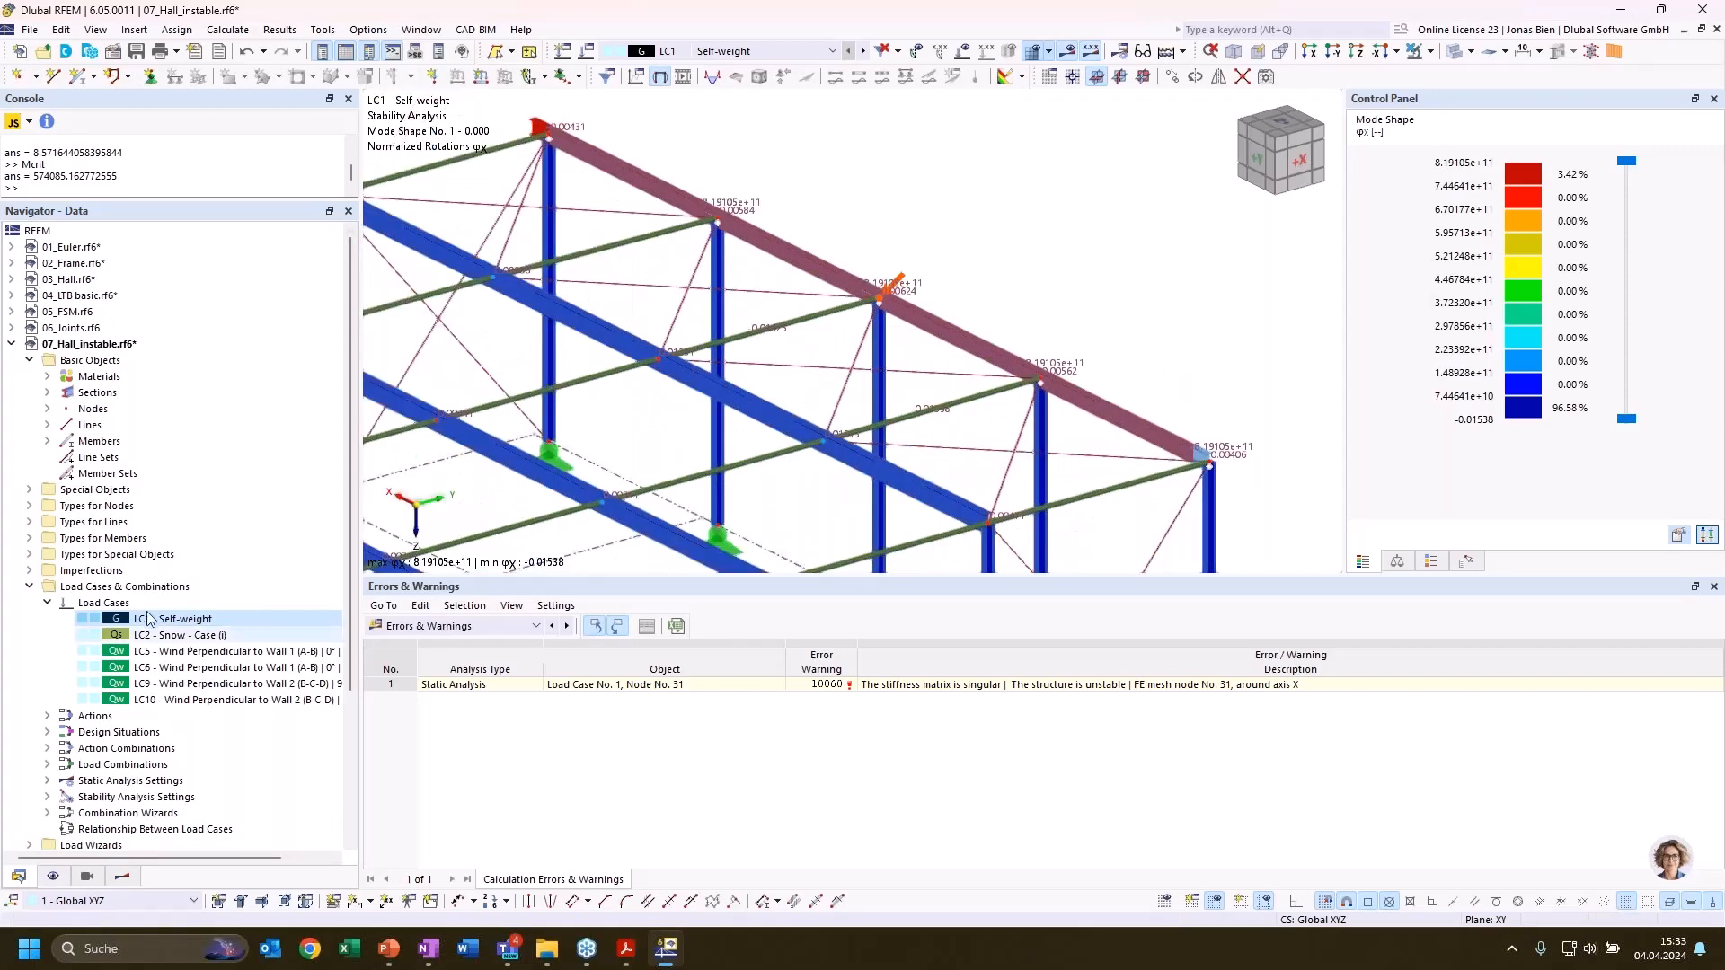
{"action": "left_click", "coordinate": [30, 522]}
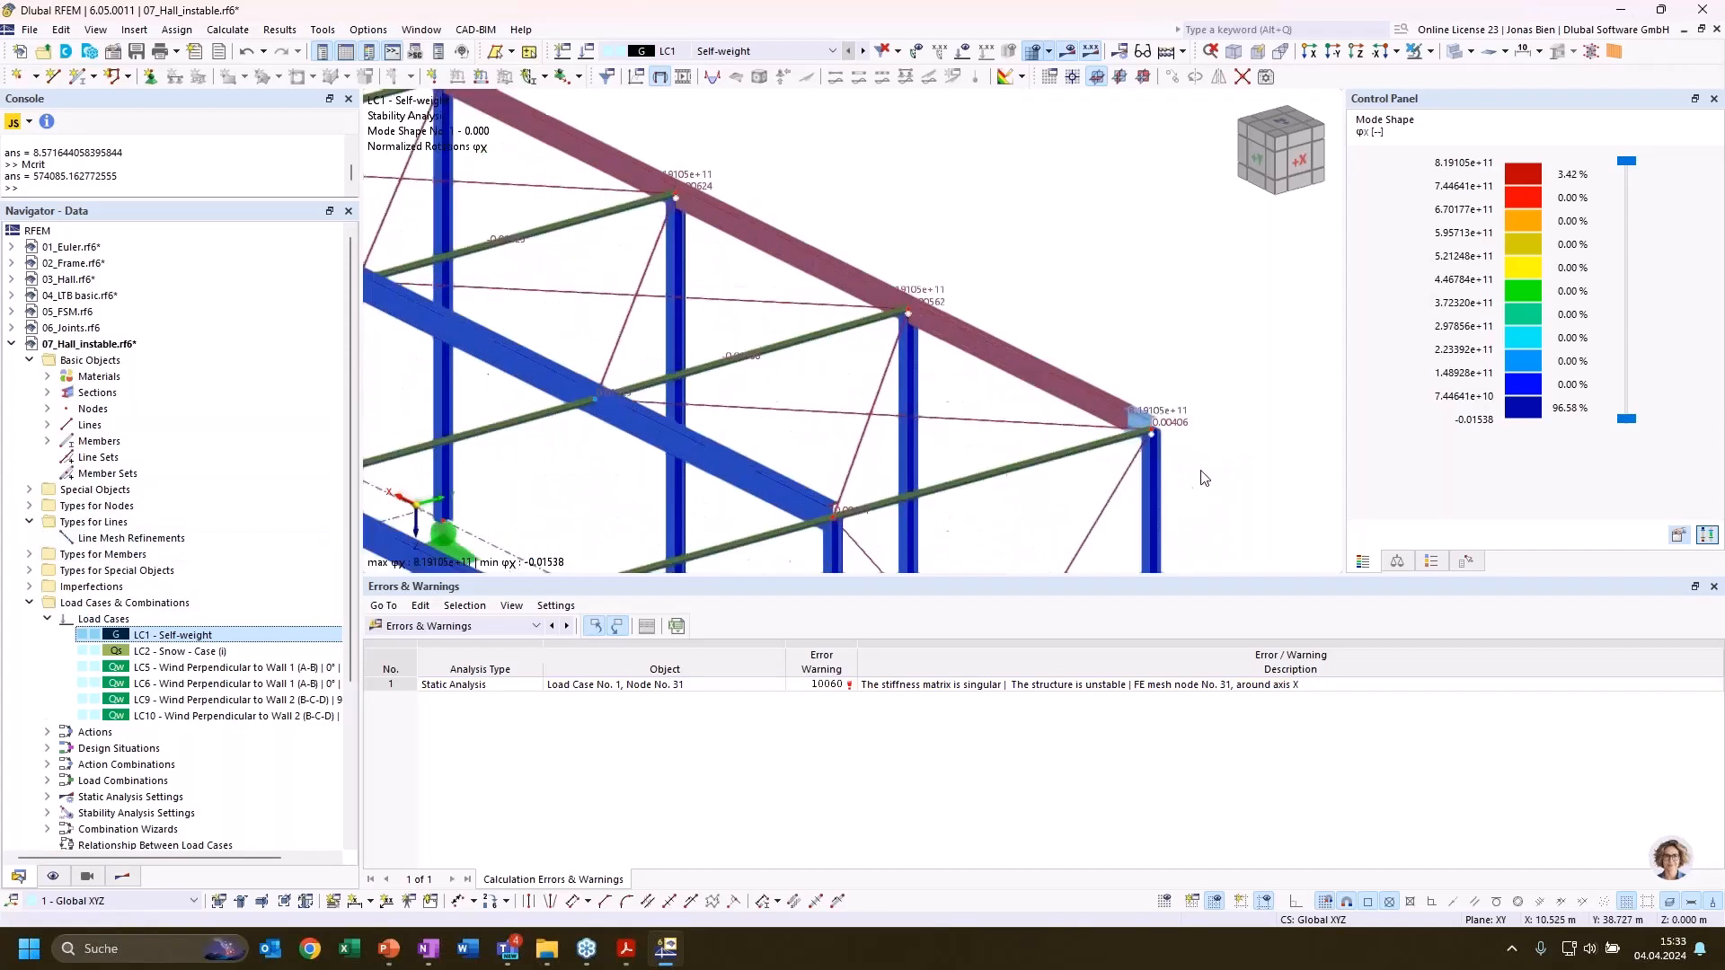
{"action": "scroll", "coordinate": [1204, 471], "scroll_direction": "up", "scroll_amount": 2}
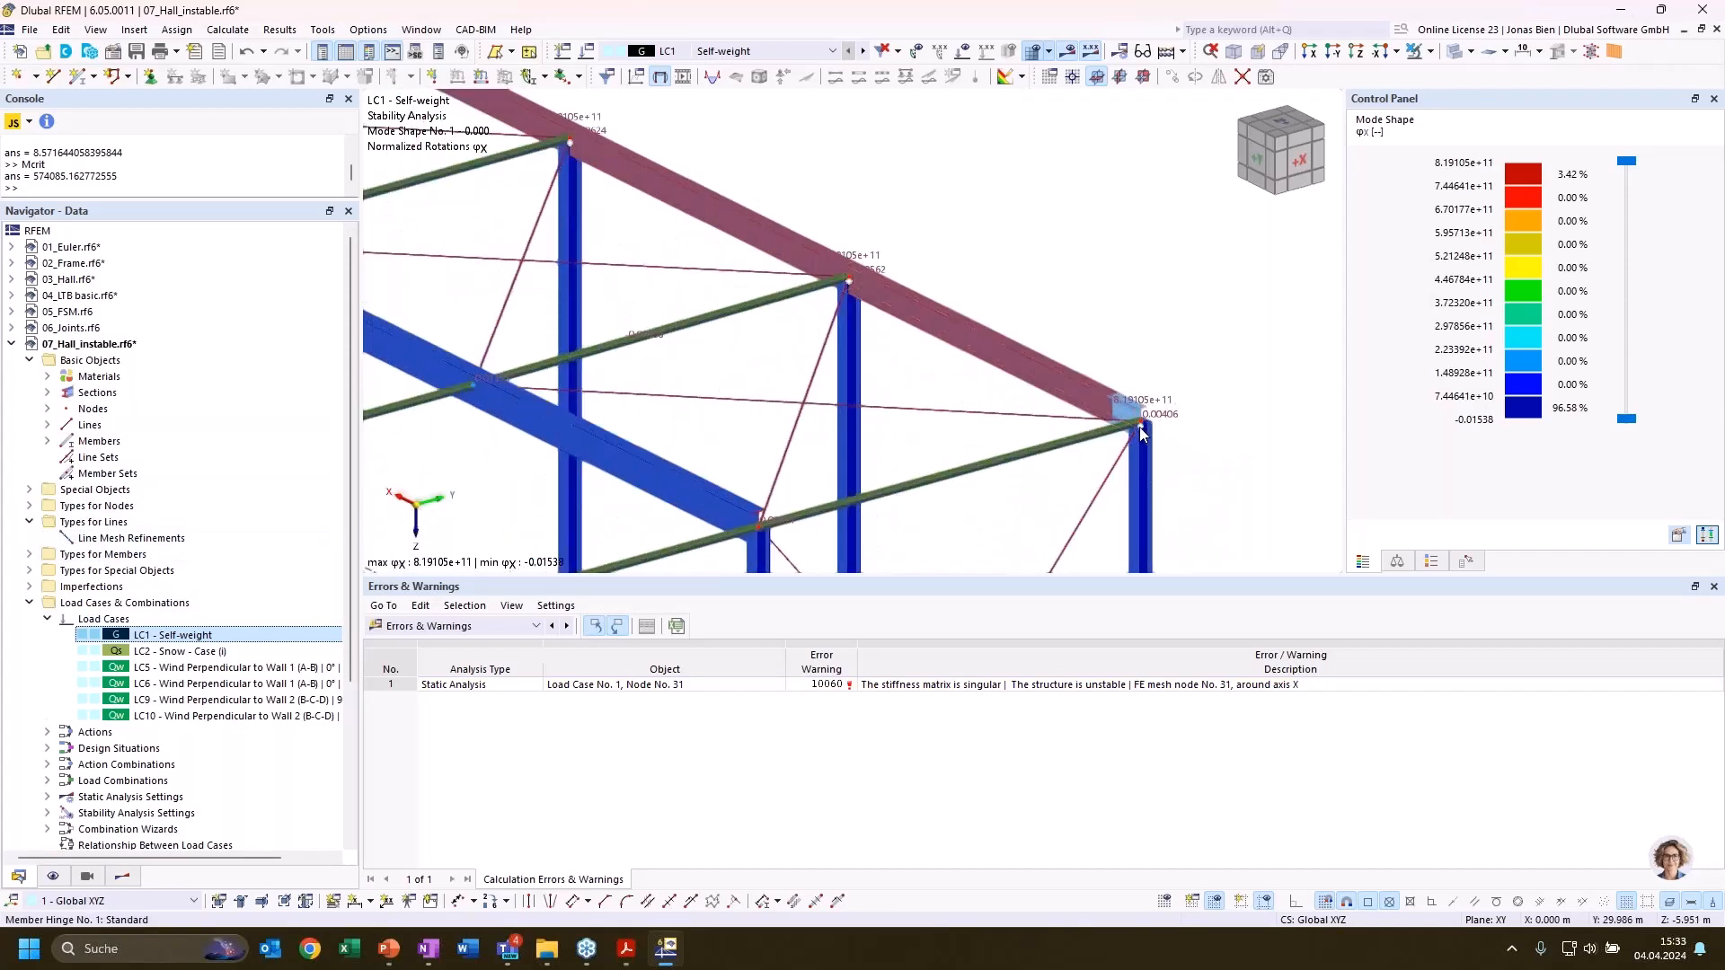
{"action": "scroll", "coordinate": [905, 416], "scroll_direction": "down", "scroll_amount": 1}
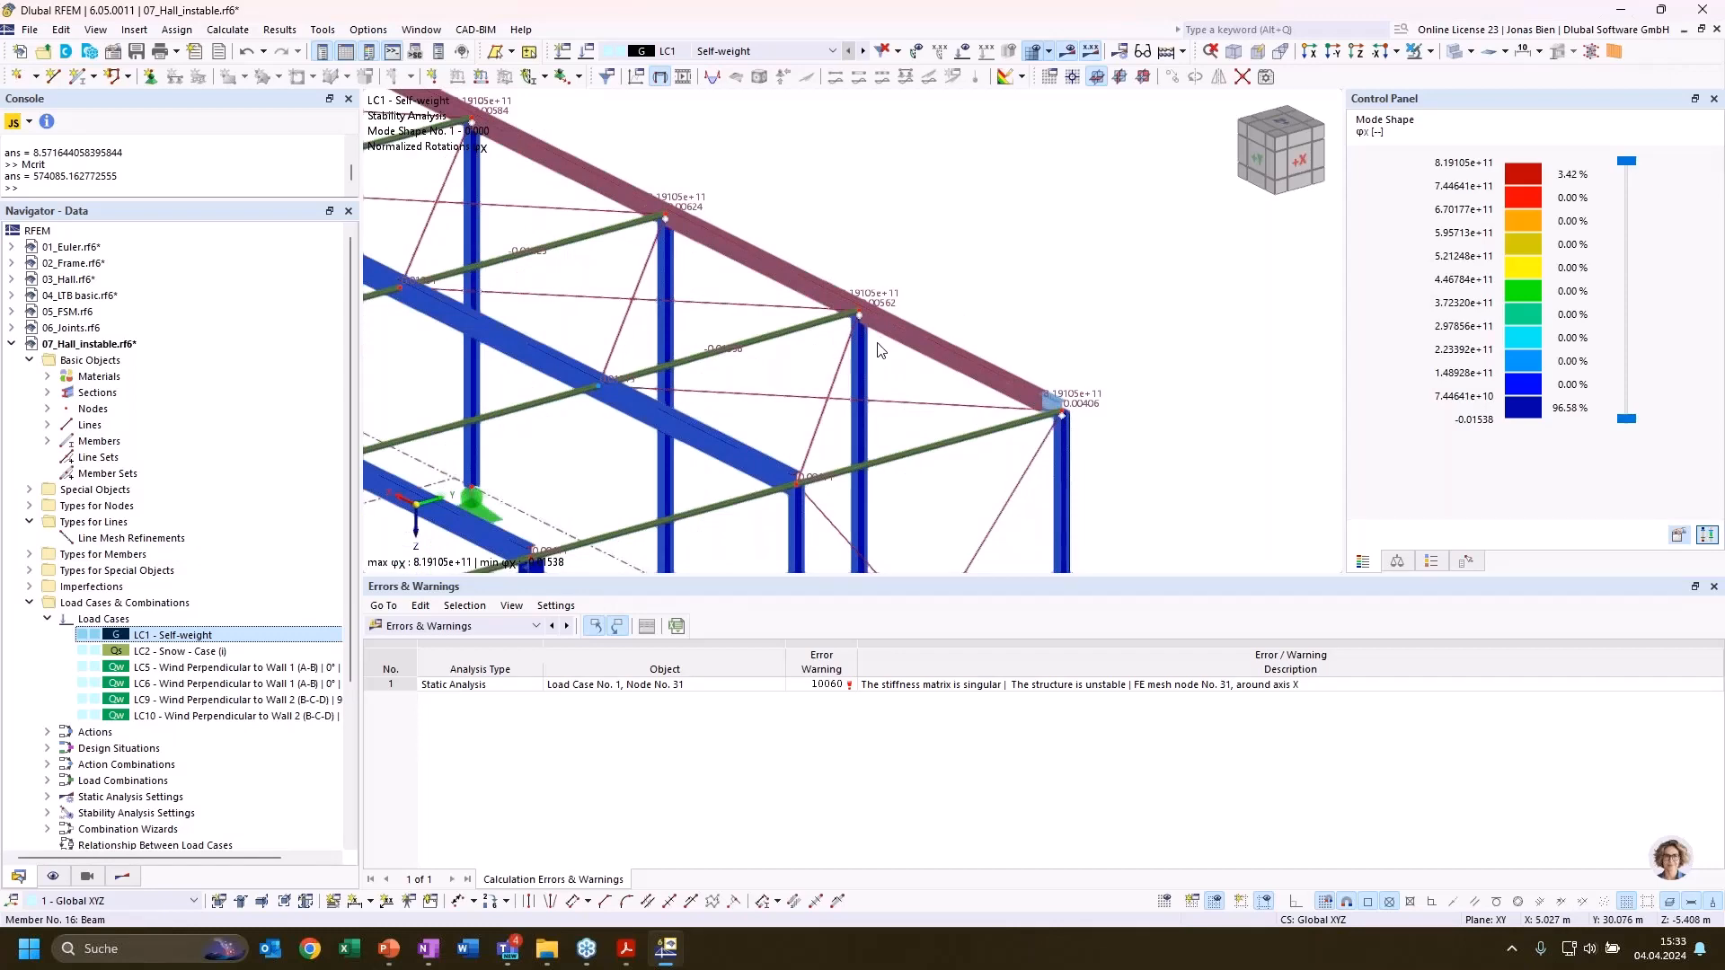
{"action": "middle_click_drag", "start_coordinate": [944, 241], "coordinate": [1235, 309]}
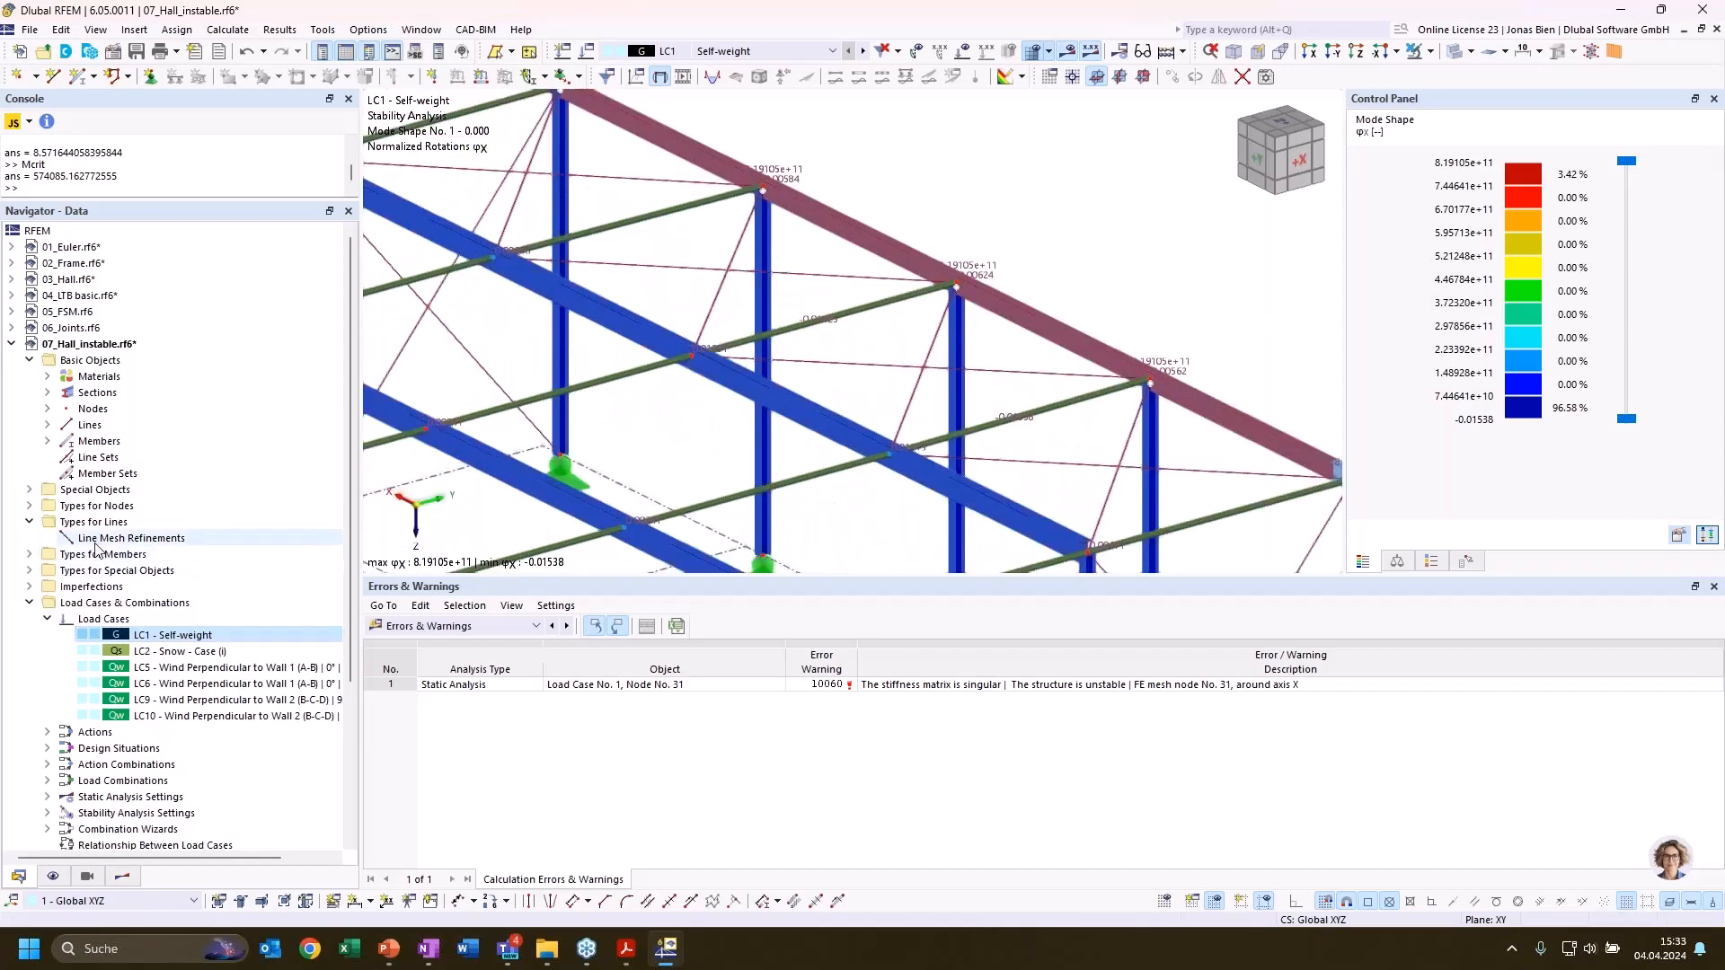
{"action": "left_click", "coordinate": [29, 555]}
{"action": "left_click", "coordinate": [145, 588]}
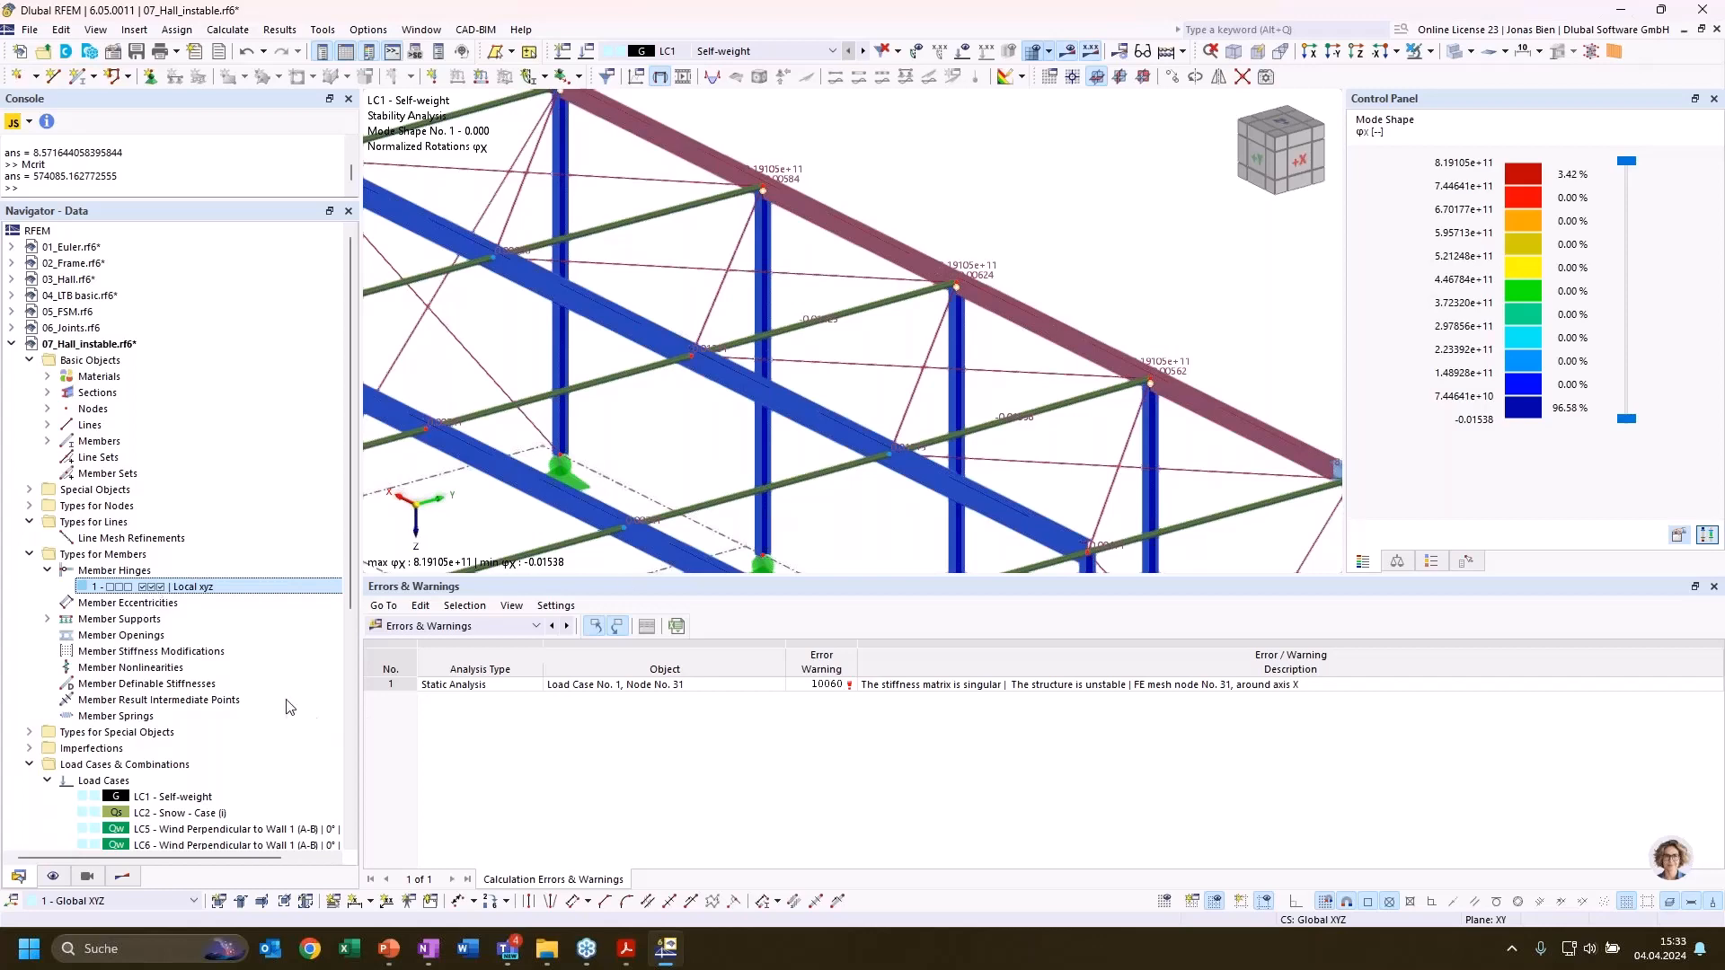
{"action": "double_click", "coordinate": [155, 585]}
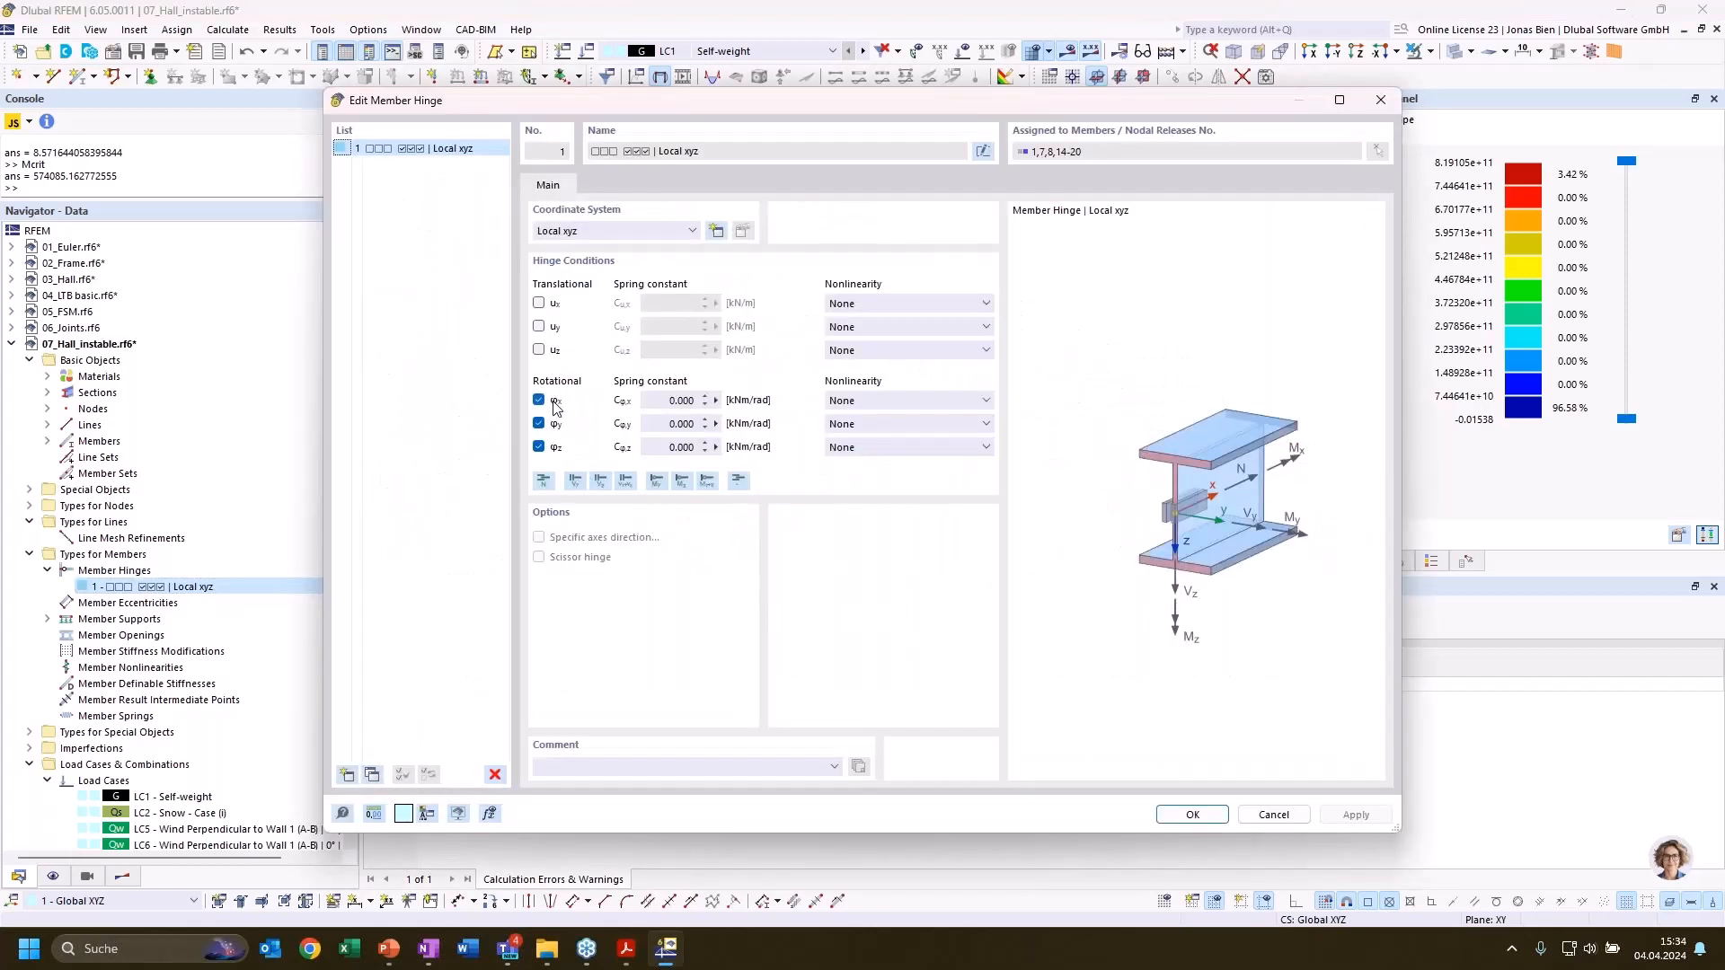
{"action": "left_click", "coordinate": [1274, 815]}
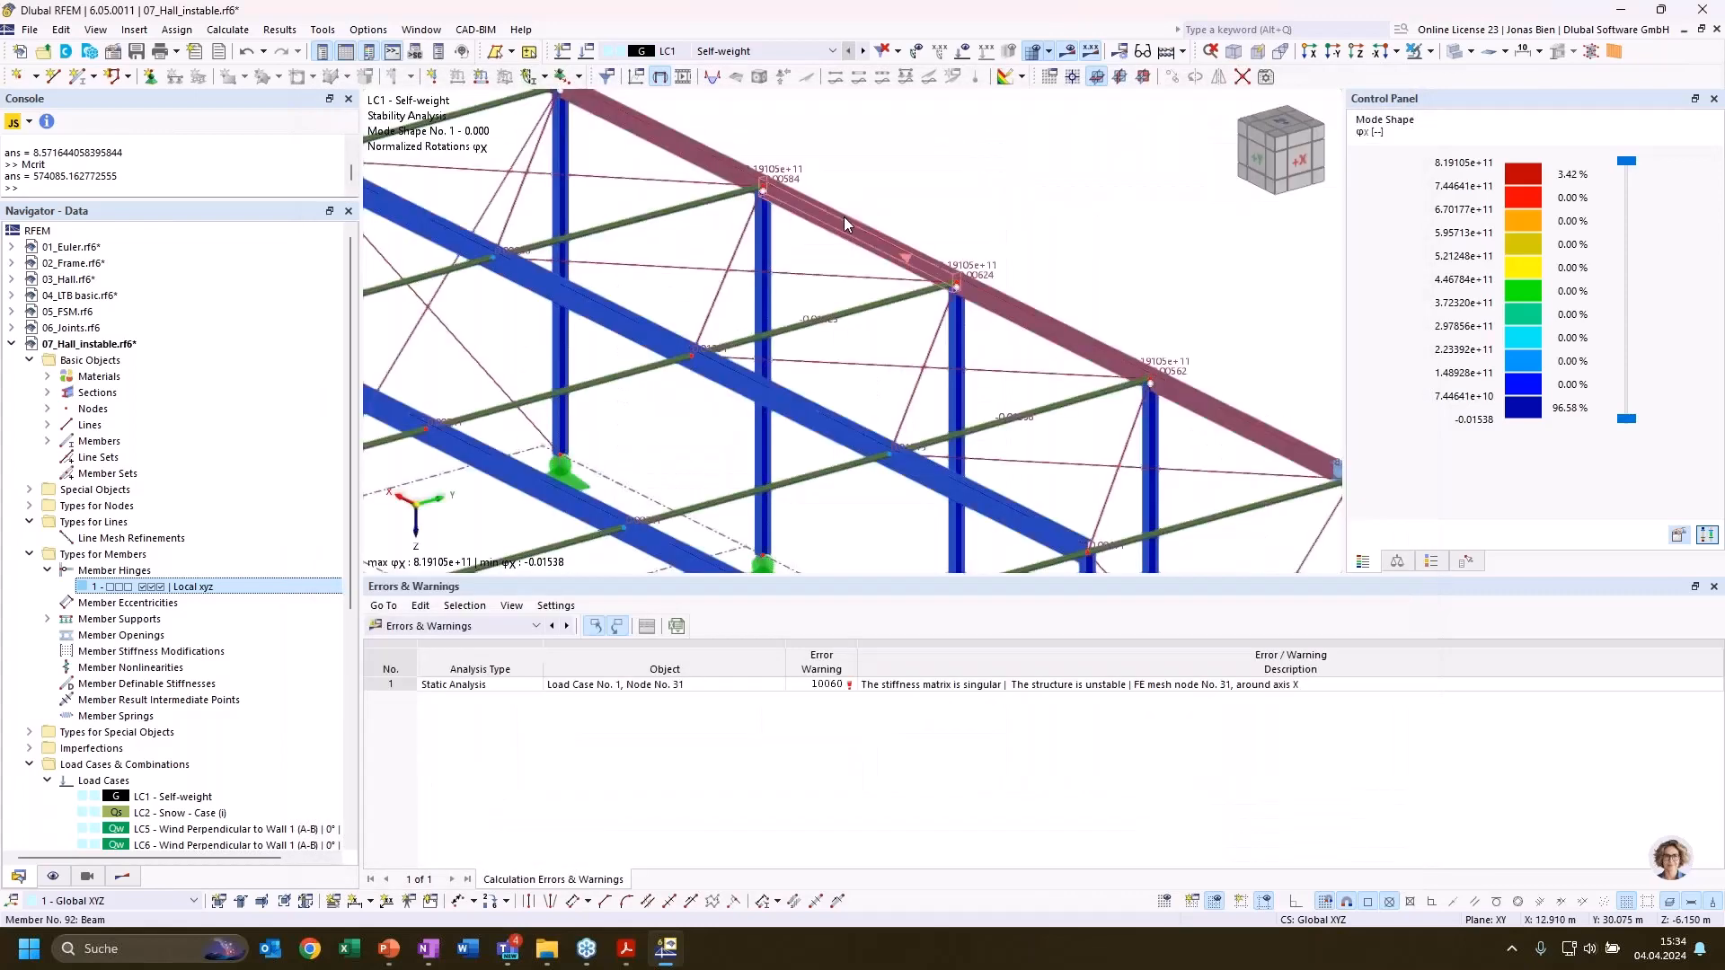
Delete the member hinge at the corner-column end of the rear gable beam, accepting the deletion of all results and the mesh
{"action": "scroll", "coordinate": [843, 218], "scroll_direction": "down", "scroll_amount": 1}
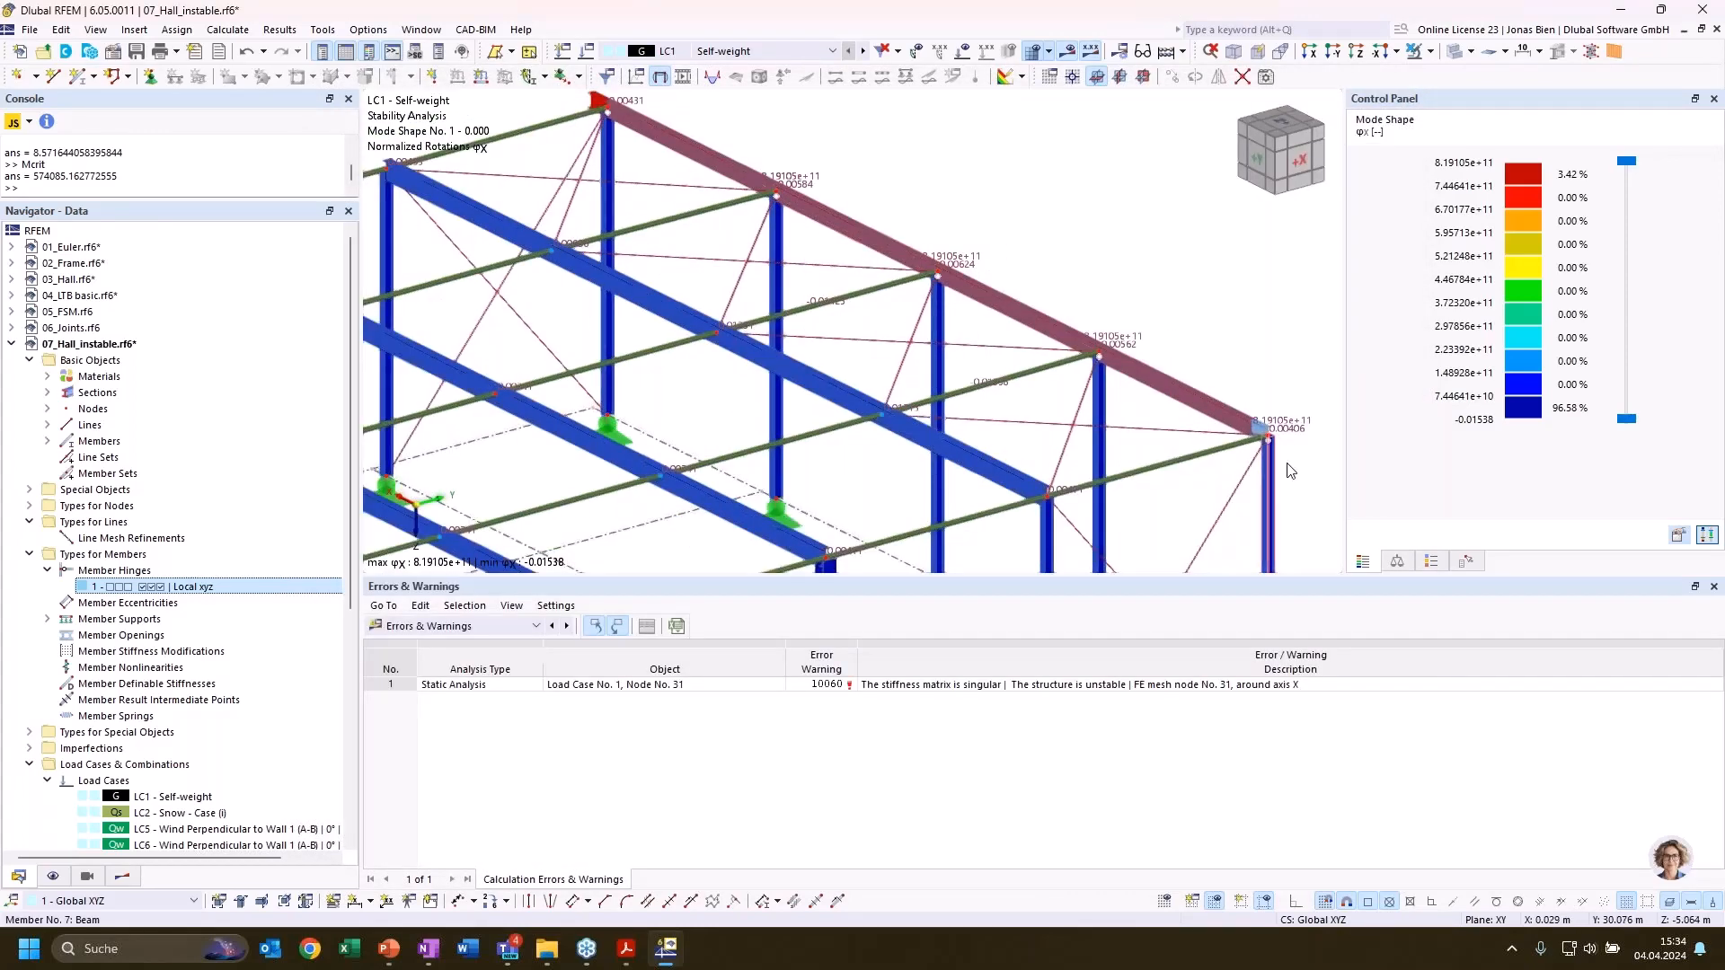
{"action": "scroll", "coordinate": [1244, 418], "scroll_direction": "up", "scroll_amount": 4}
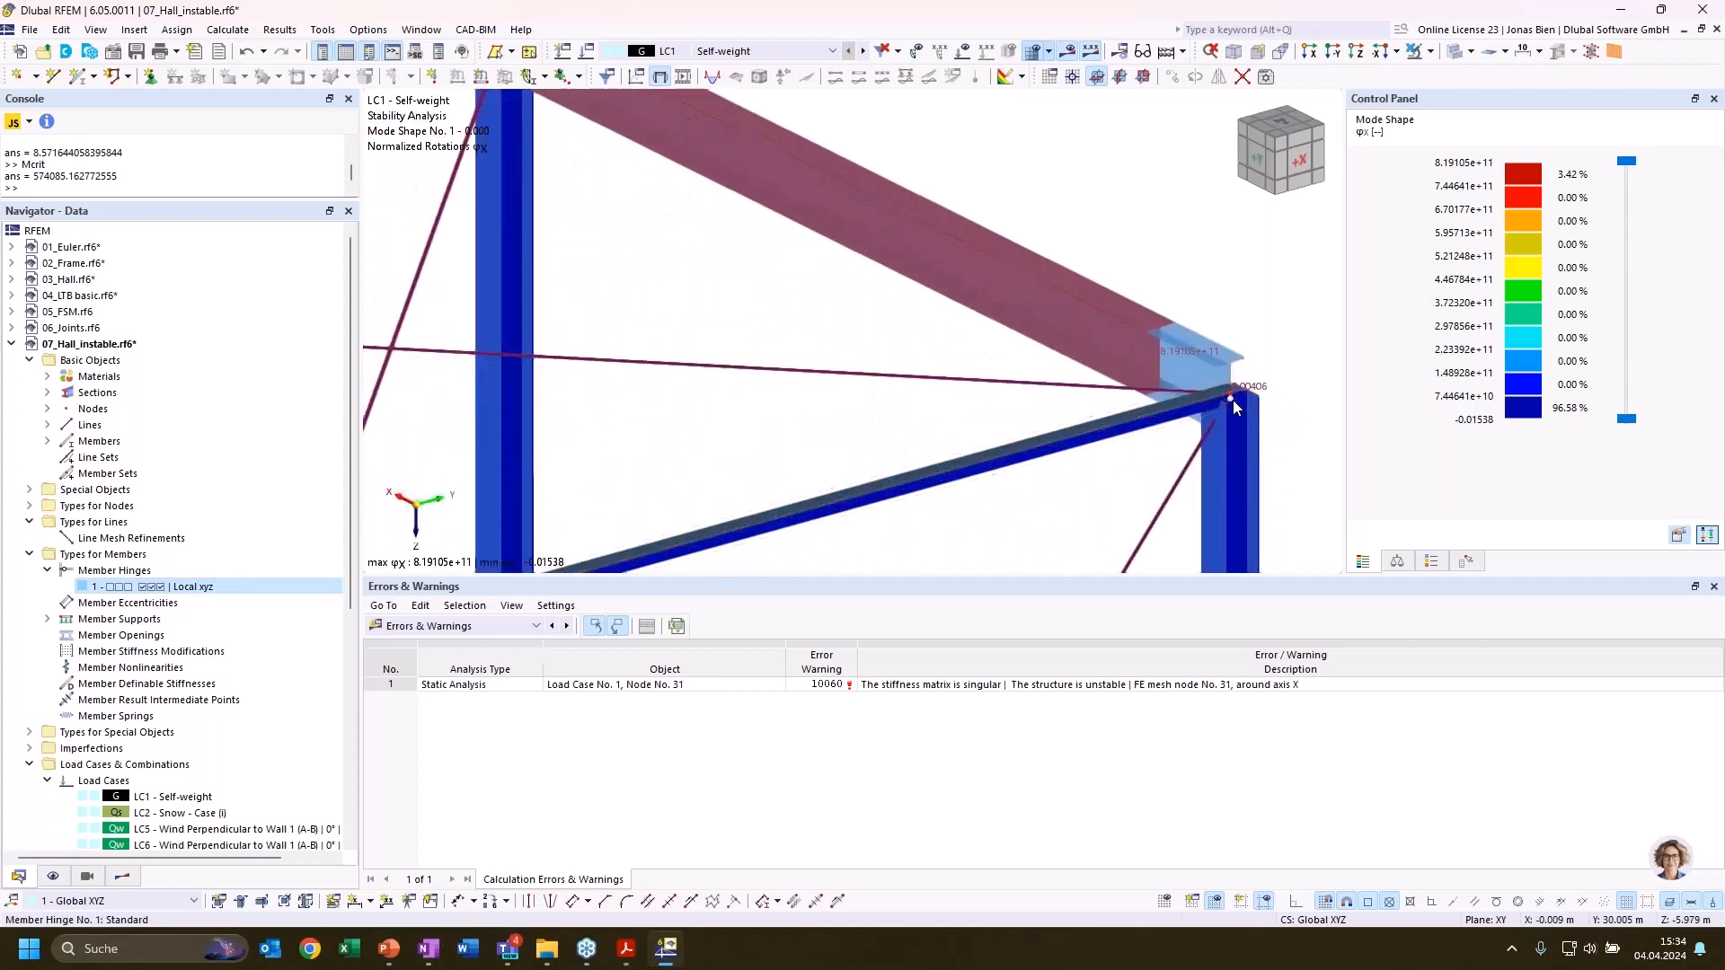
{"action": "key", "text": "Delete"}
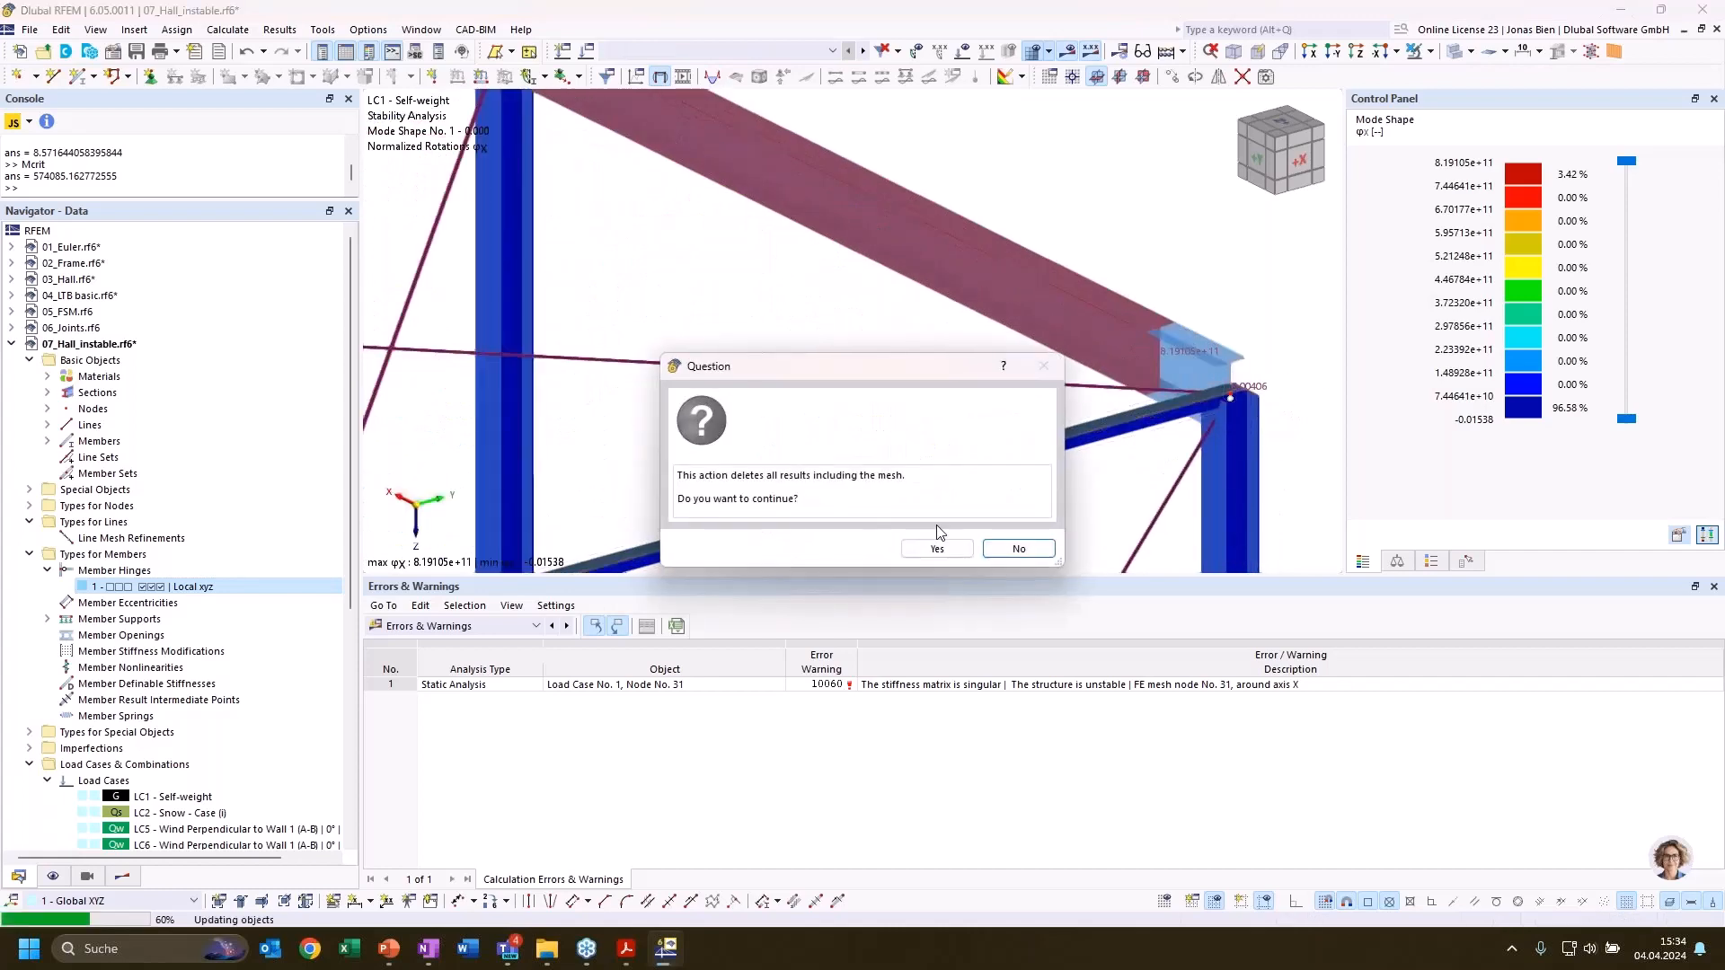
{"action": "left_click", "coordinate": [937, 549]}
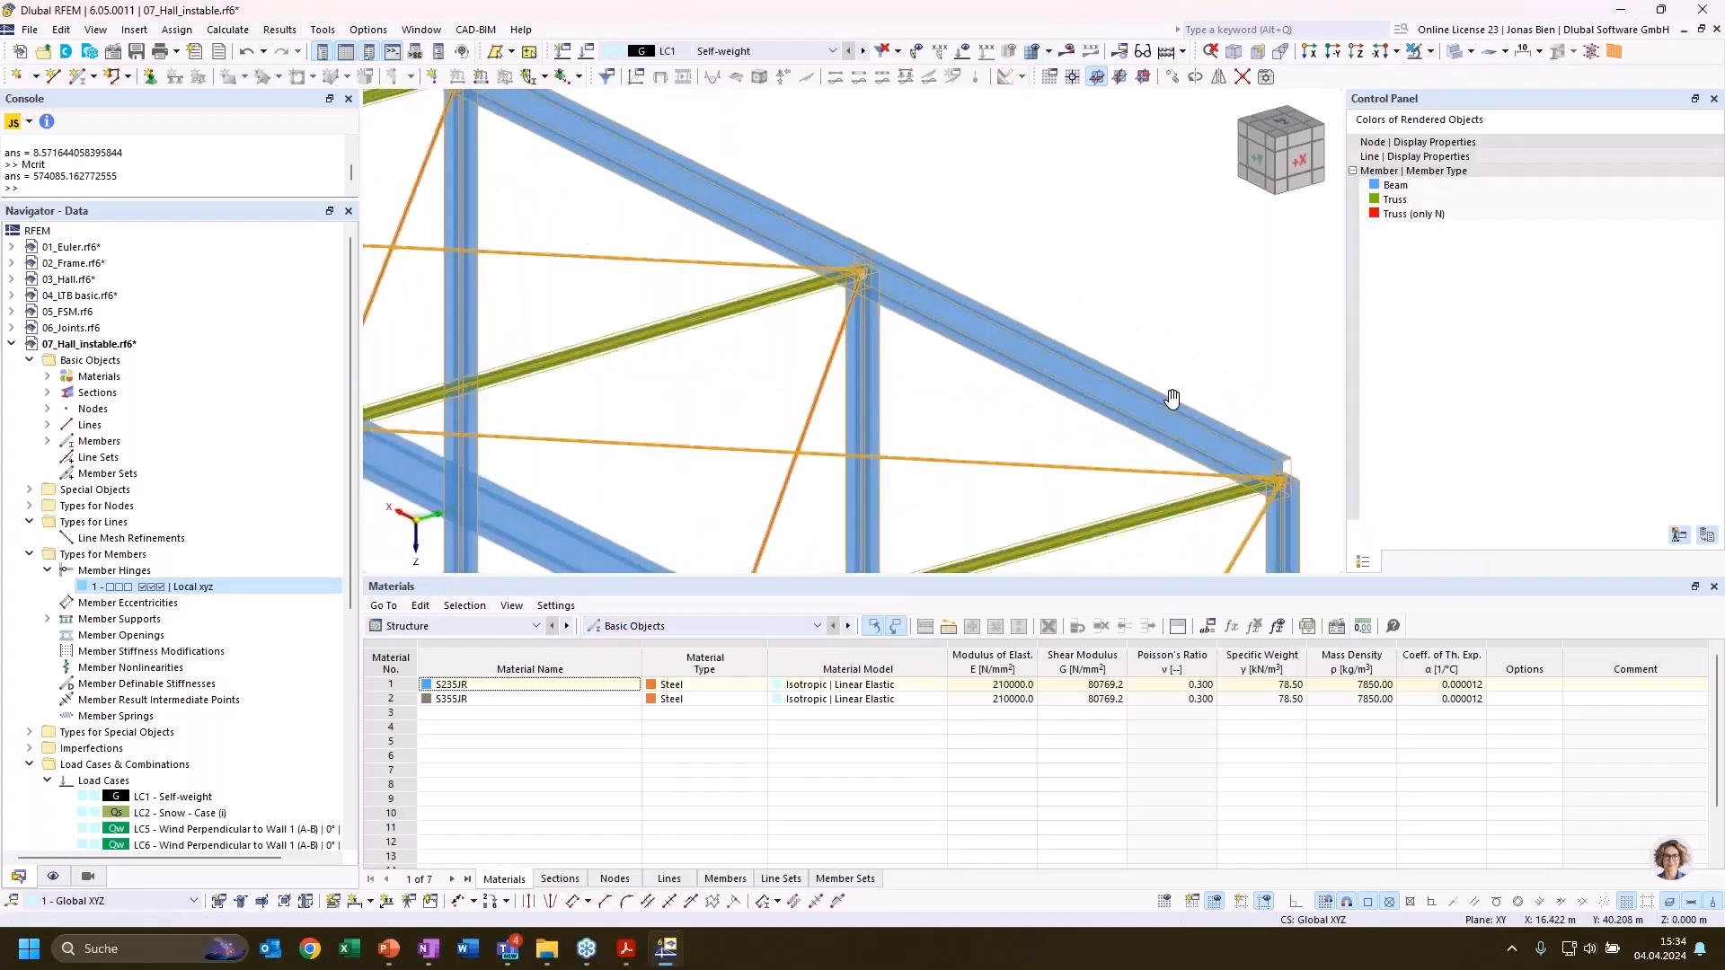
Check the member hinges at the remaining corners of the hall's two gable beams
{"action": "scroll", "coordinate": [589, 269], "scroll_direction": "up", "scroll_amount": 5}
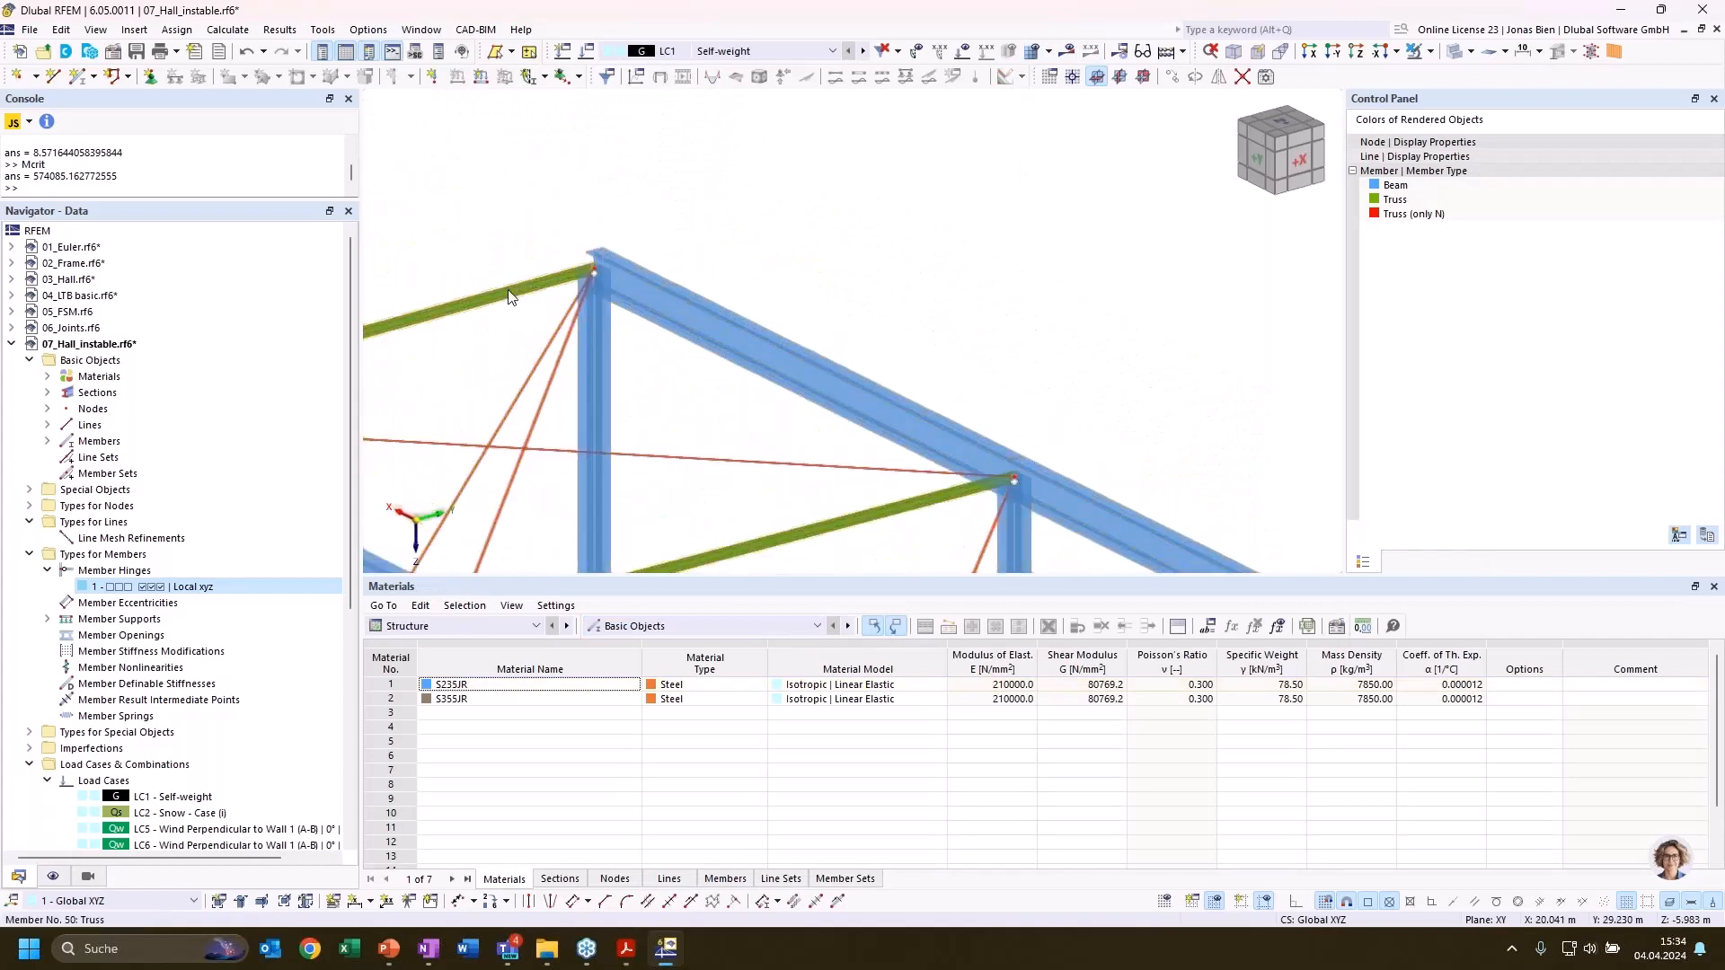
{"action": "scroll", "coordinate": [857, 246], "scroll_direction": "down", "scroll_amount": 5}
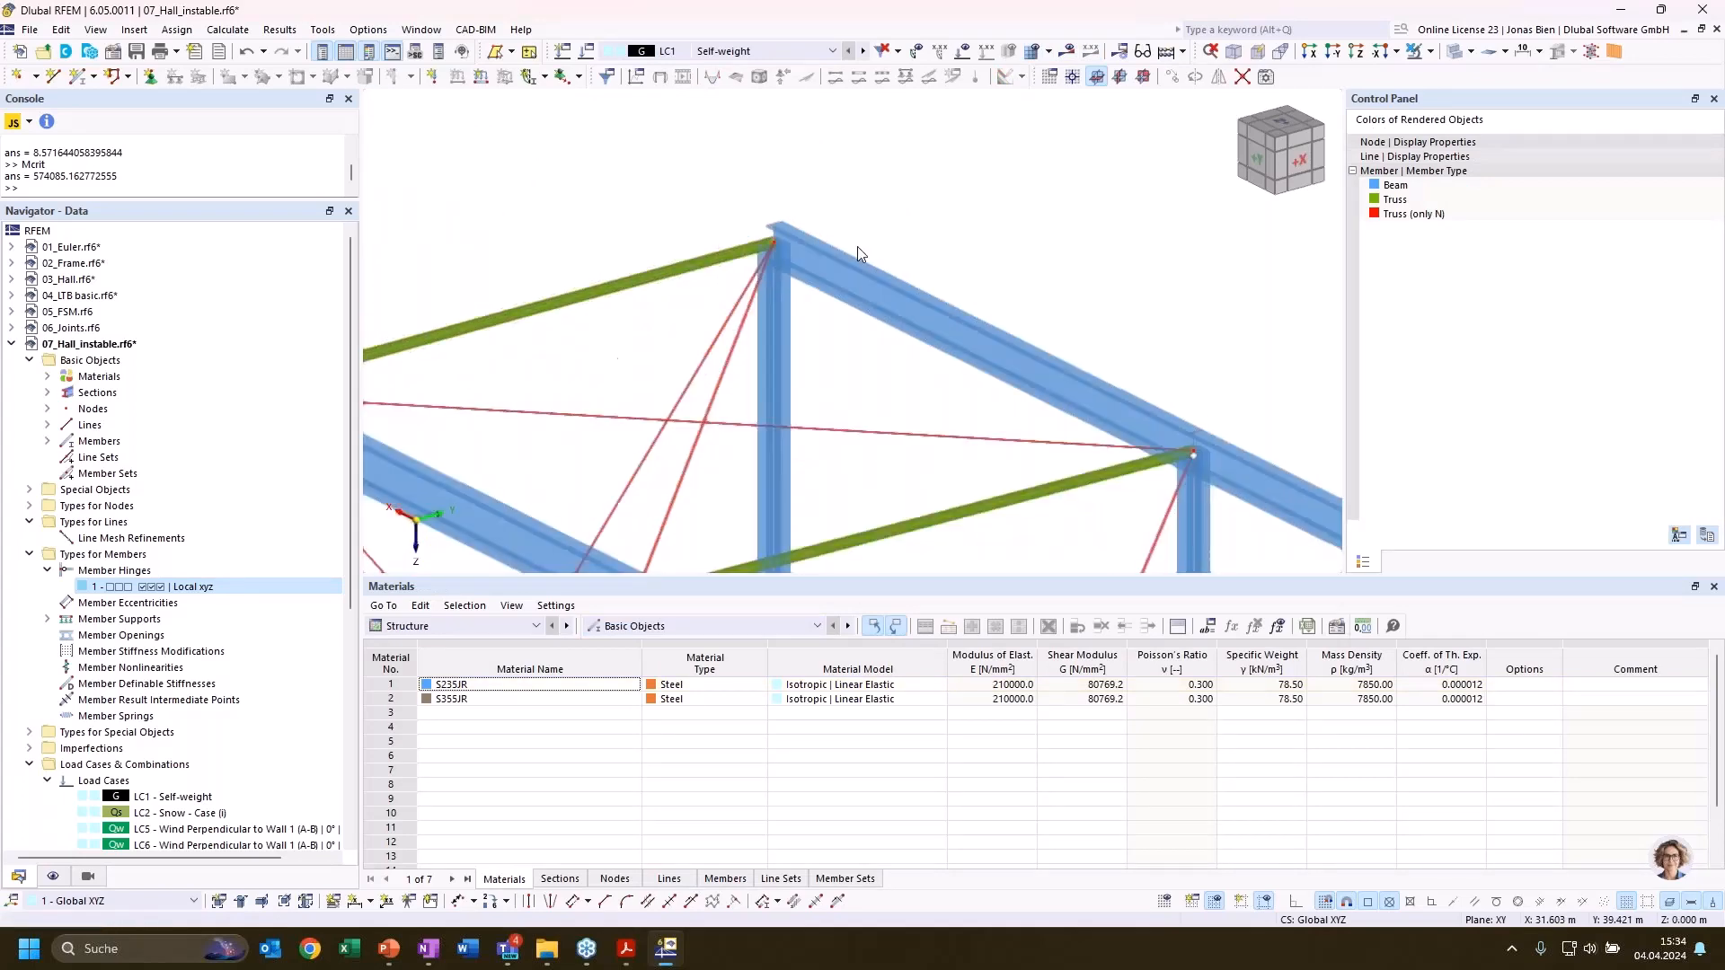
{"action": "scroll", "coordinate": [1020, 270], "scroll_direction": "down", "scroll_amount": 3}
{"action": "scroll", "coordinate": [837, 420], "scroll_direction": "up", "scroll_amount": 6}
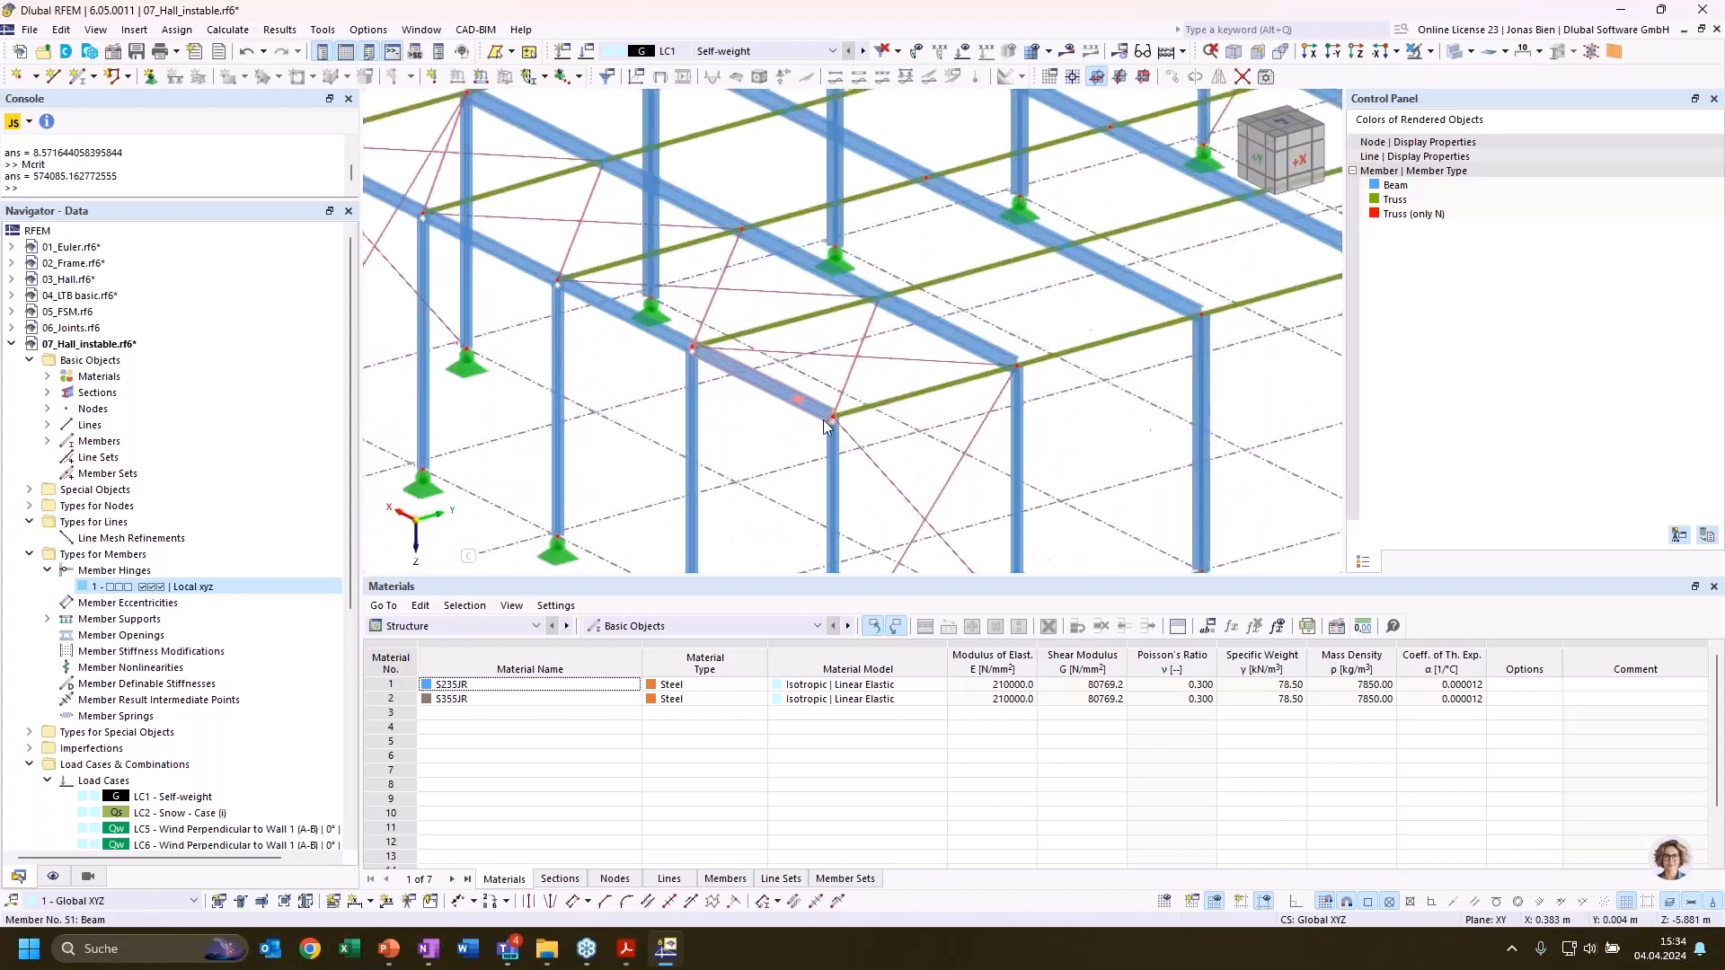
{"action": "scroll", "coordinate": [939, 413], "scroll_direction": "down", "scroll_amount": 2}
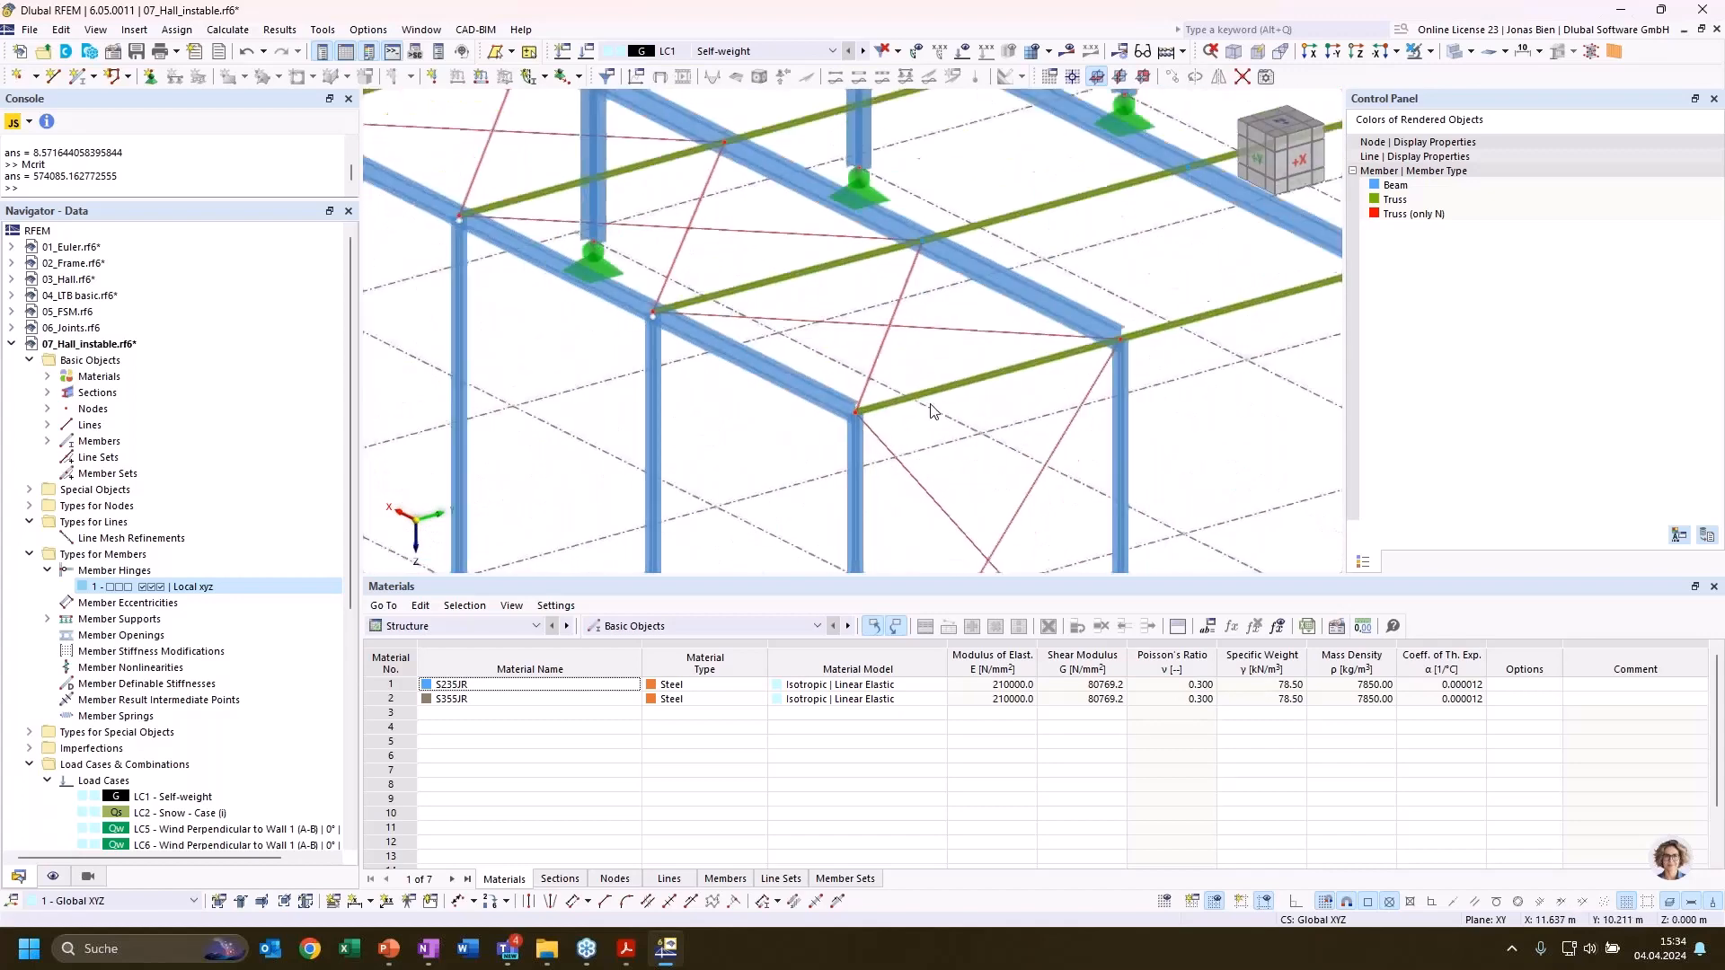
{"action": "scroll", "coordinate": [516, 207], "scroll_direction": "up", "scroll_amount": 5}
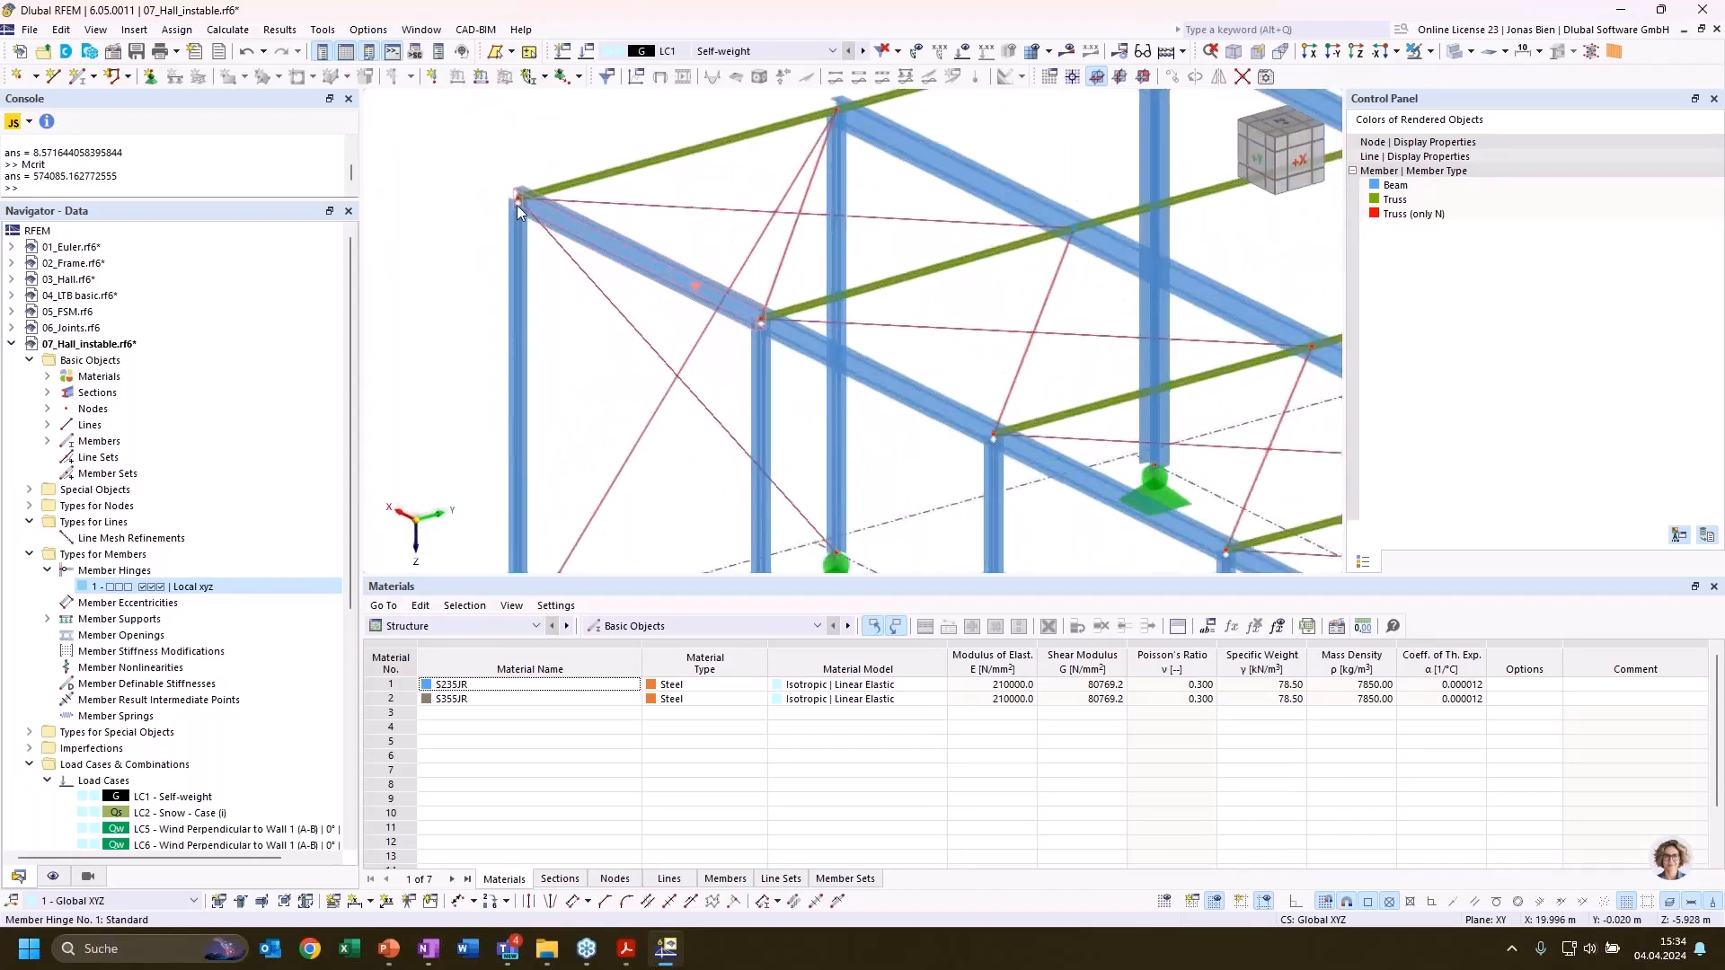
{"action": "scroll", "coordinate": [575, 270], "scroll_direction": "down", "scroll_amount": 5}
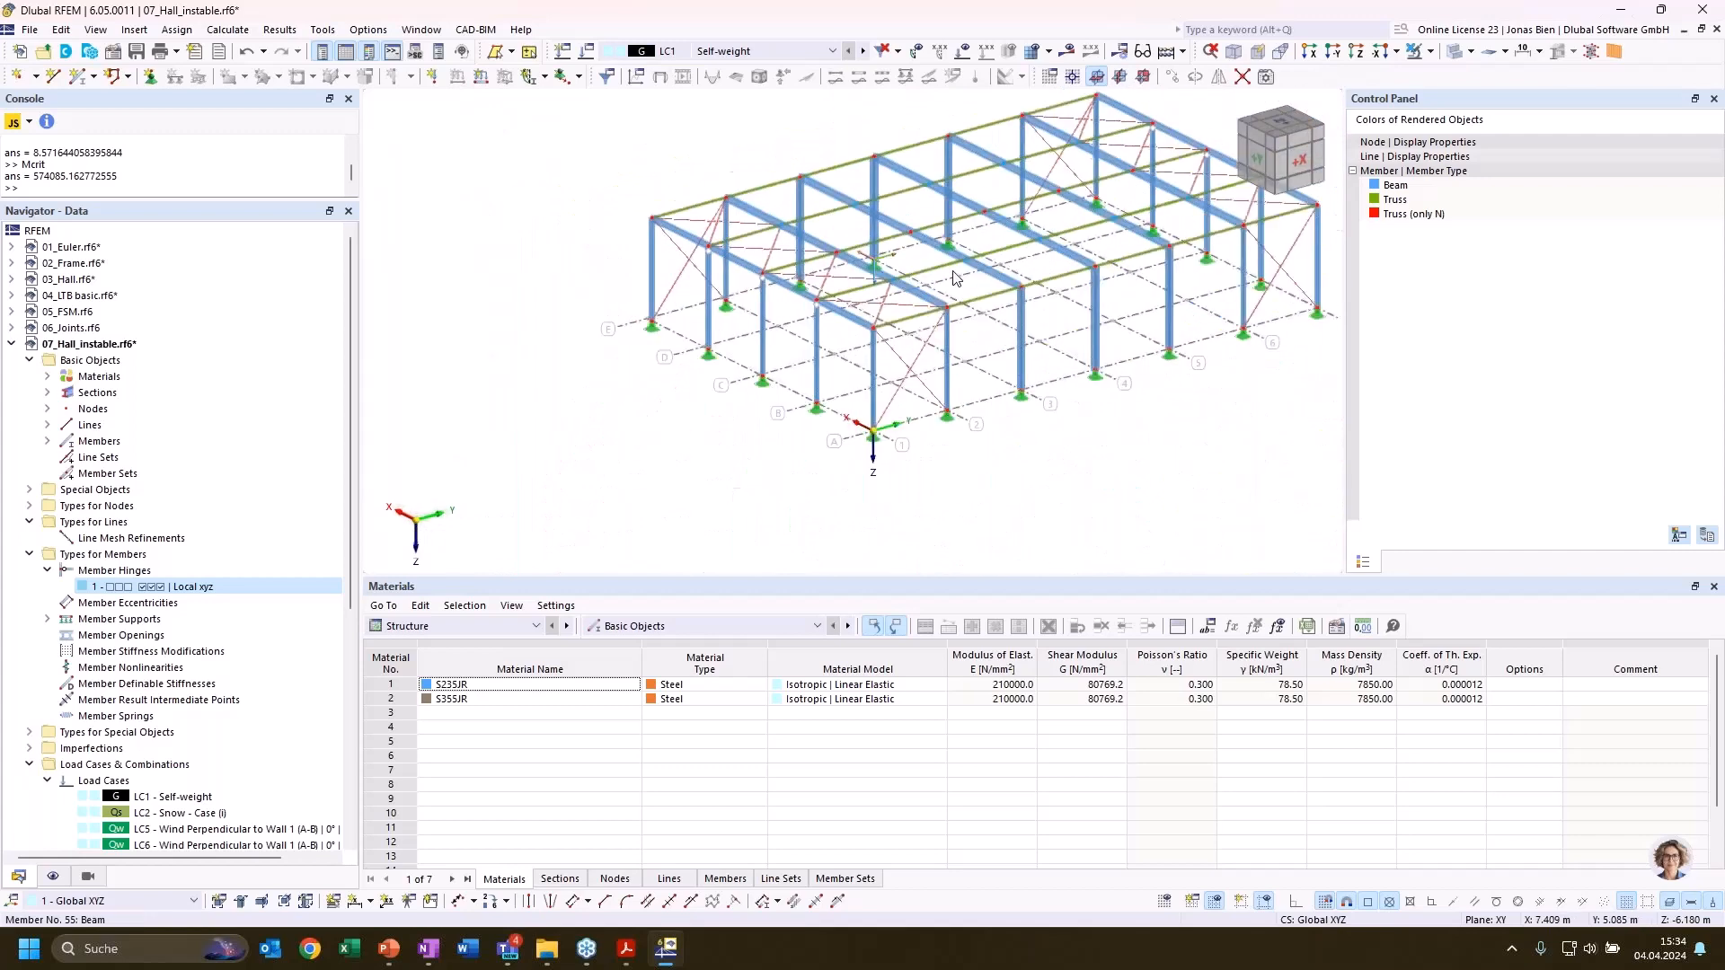
Recalculate LC1 and display the hall's global deformations
{"action": "middle_click_drag", "start_coordinate": [802, 322], "coordinate": [710, 345]}
{"action": "left_click", "coordinate": [1067, 51]}
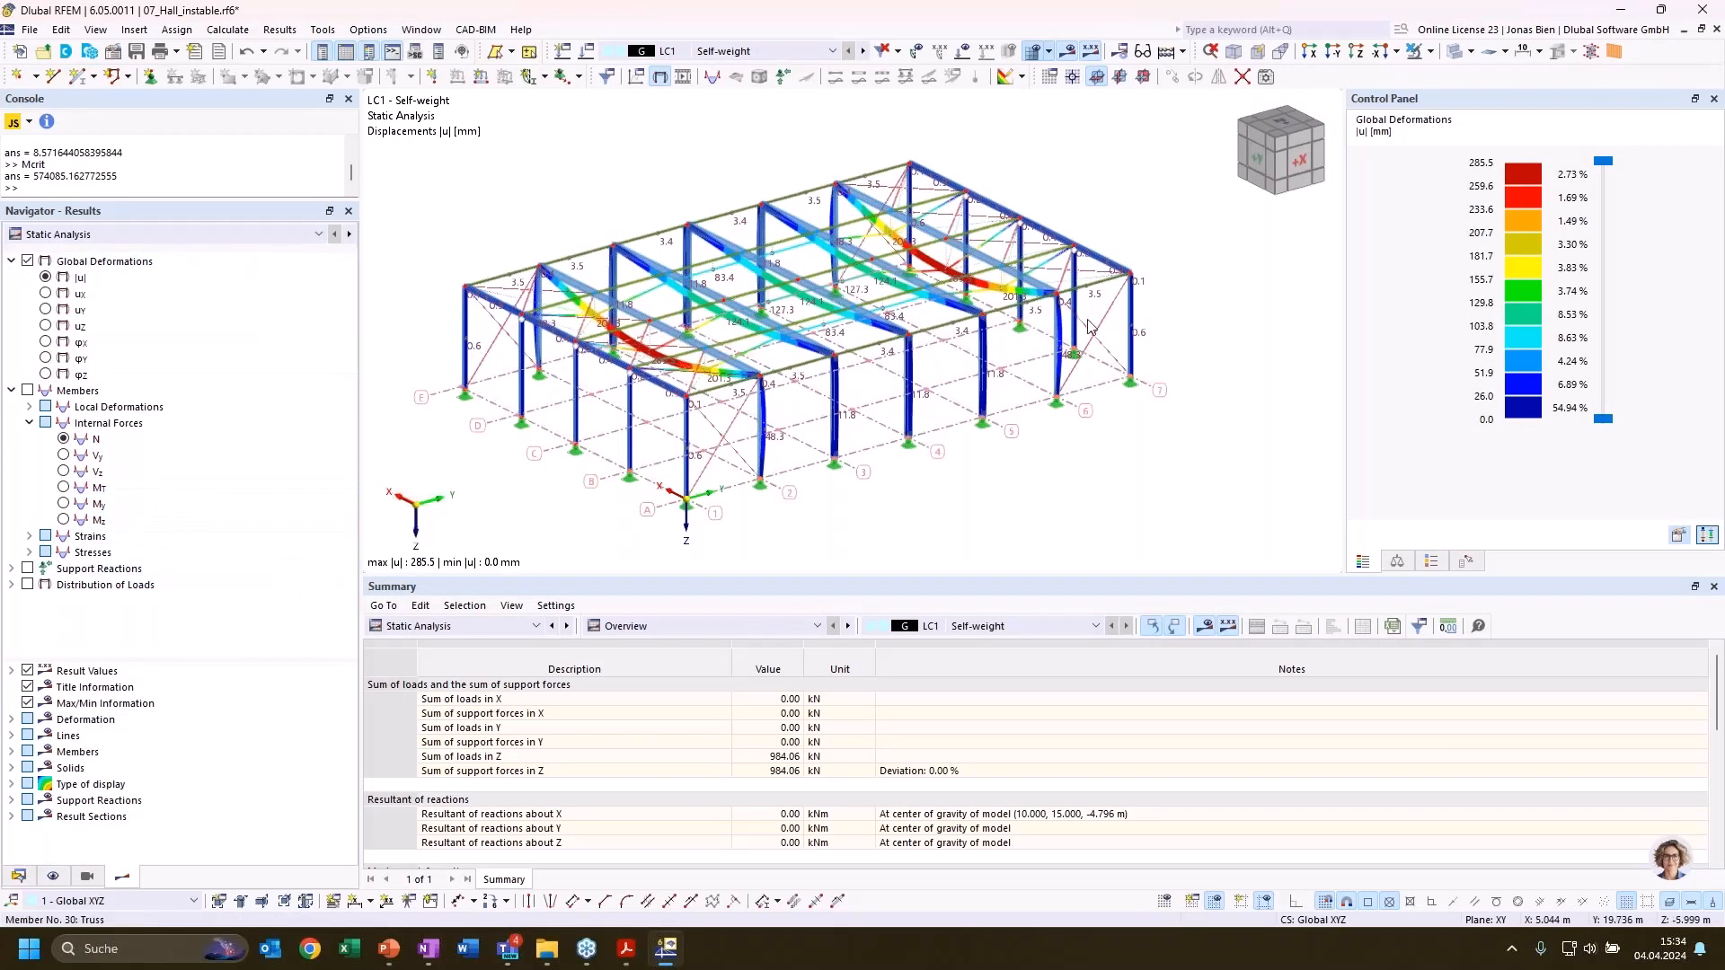
{"action": "middle_click_drag", "start_coordinate": [1041, 521], "coordinate": [1116, 545]}
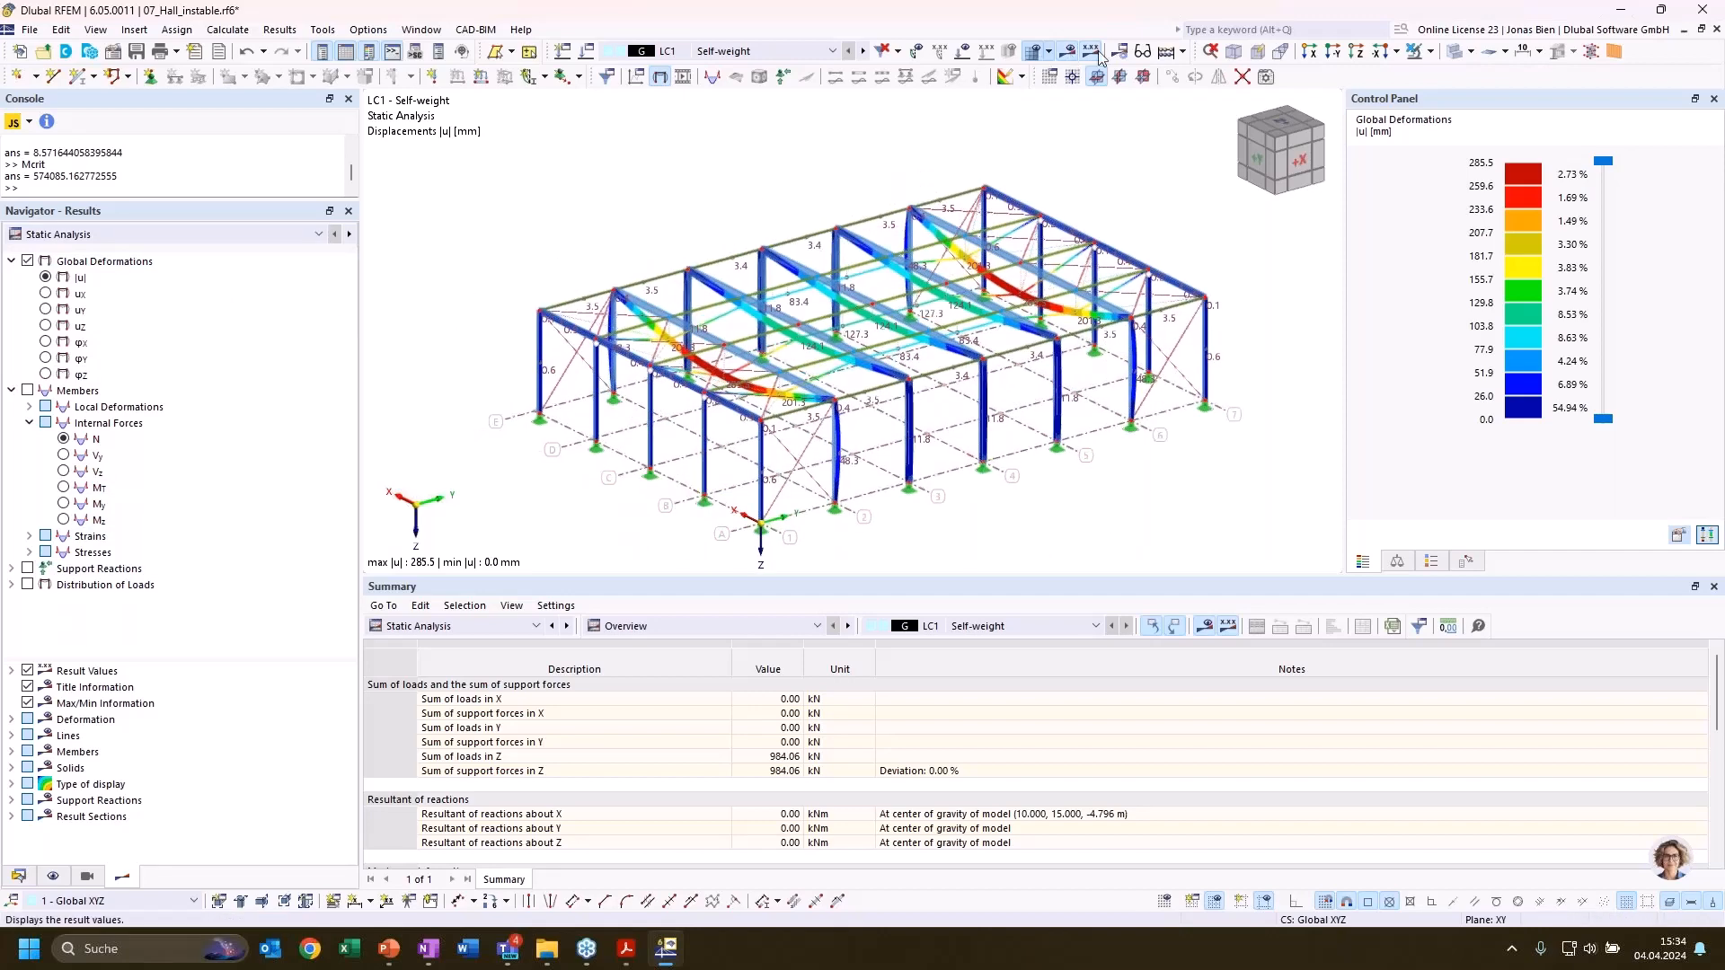
Calculate all load cases and load combinations of the hall model and dismiss the calculation message
{"action": "left_click", "coordinate": [227, 30]}
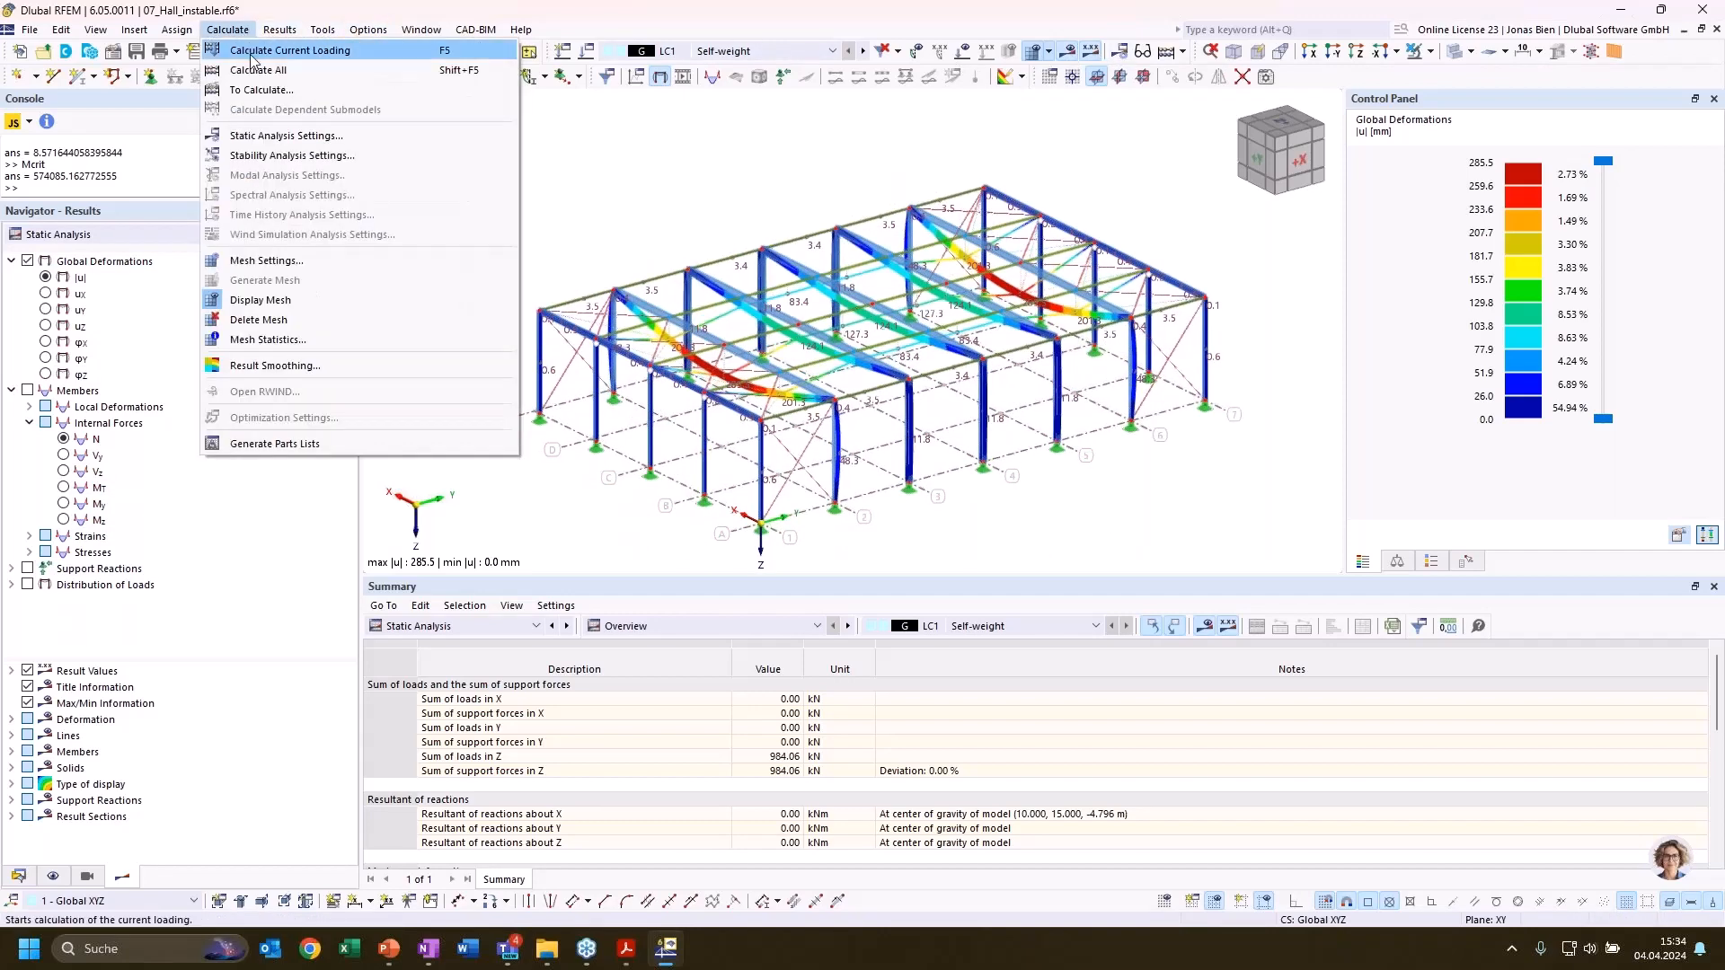
{"action": "left_click", "coordinate": [270, 50]}
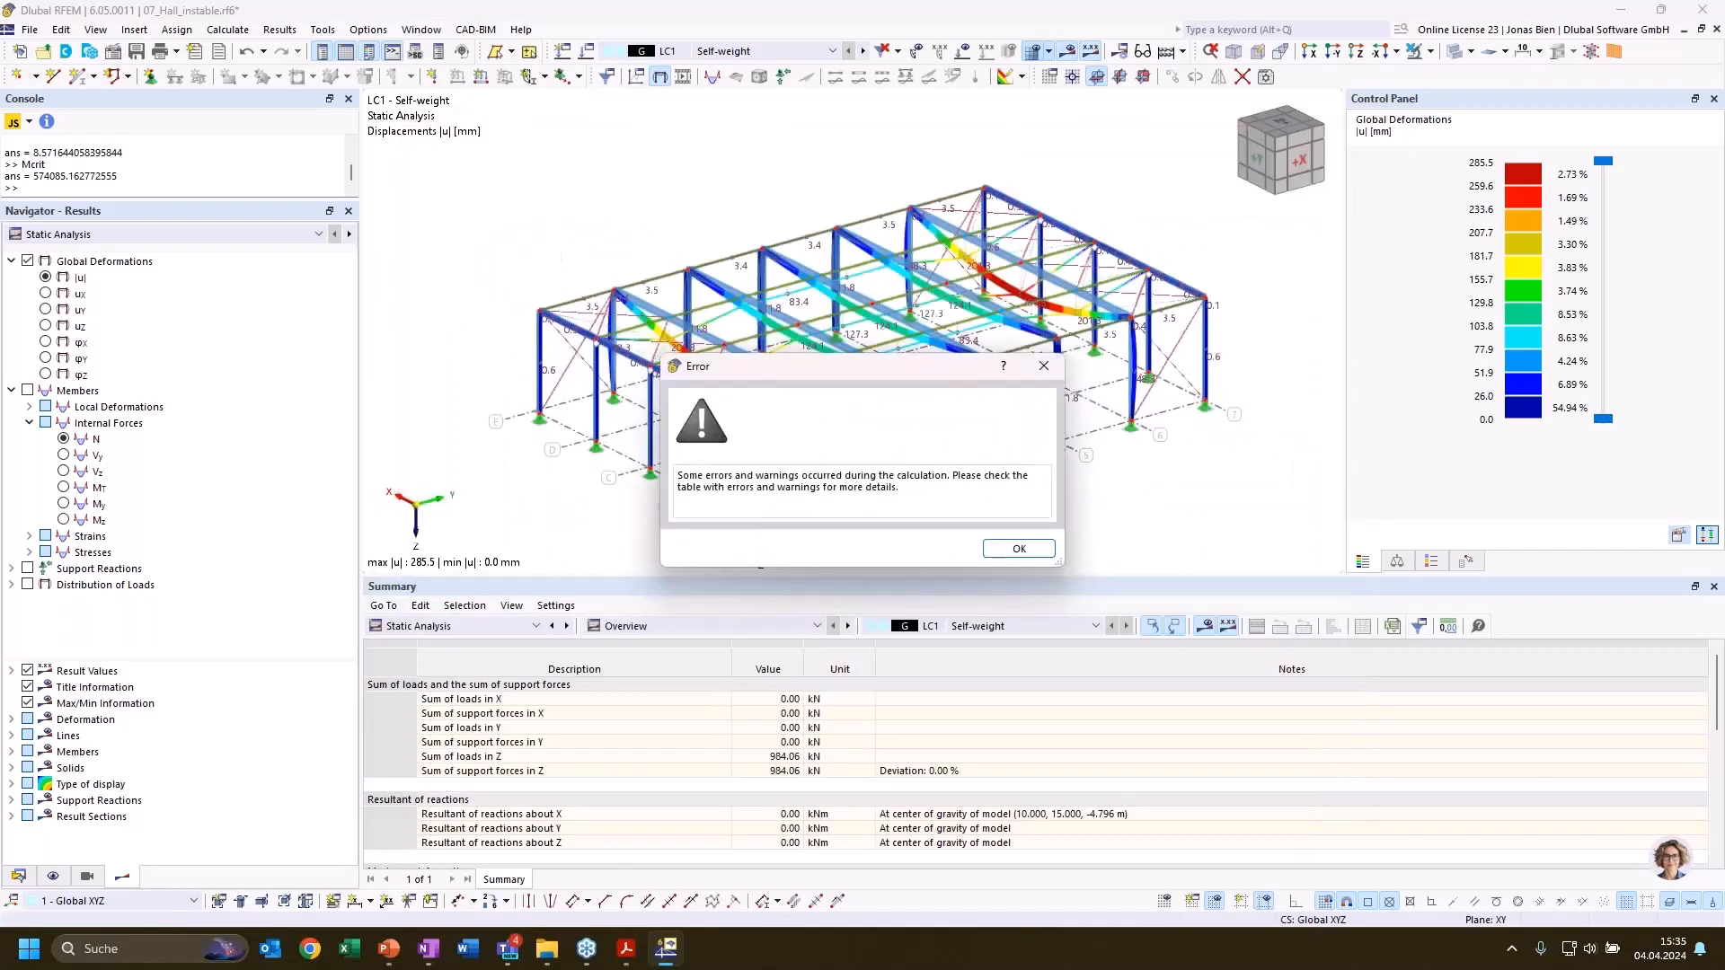
{"action": "left_click", "coordinate": [1038, 550]}
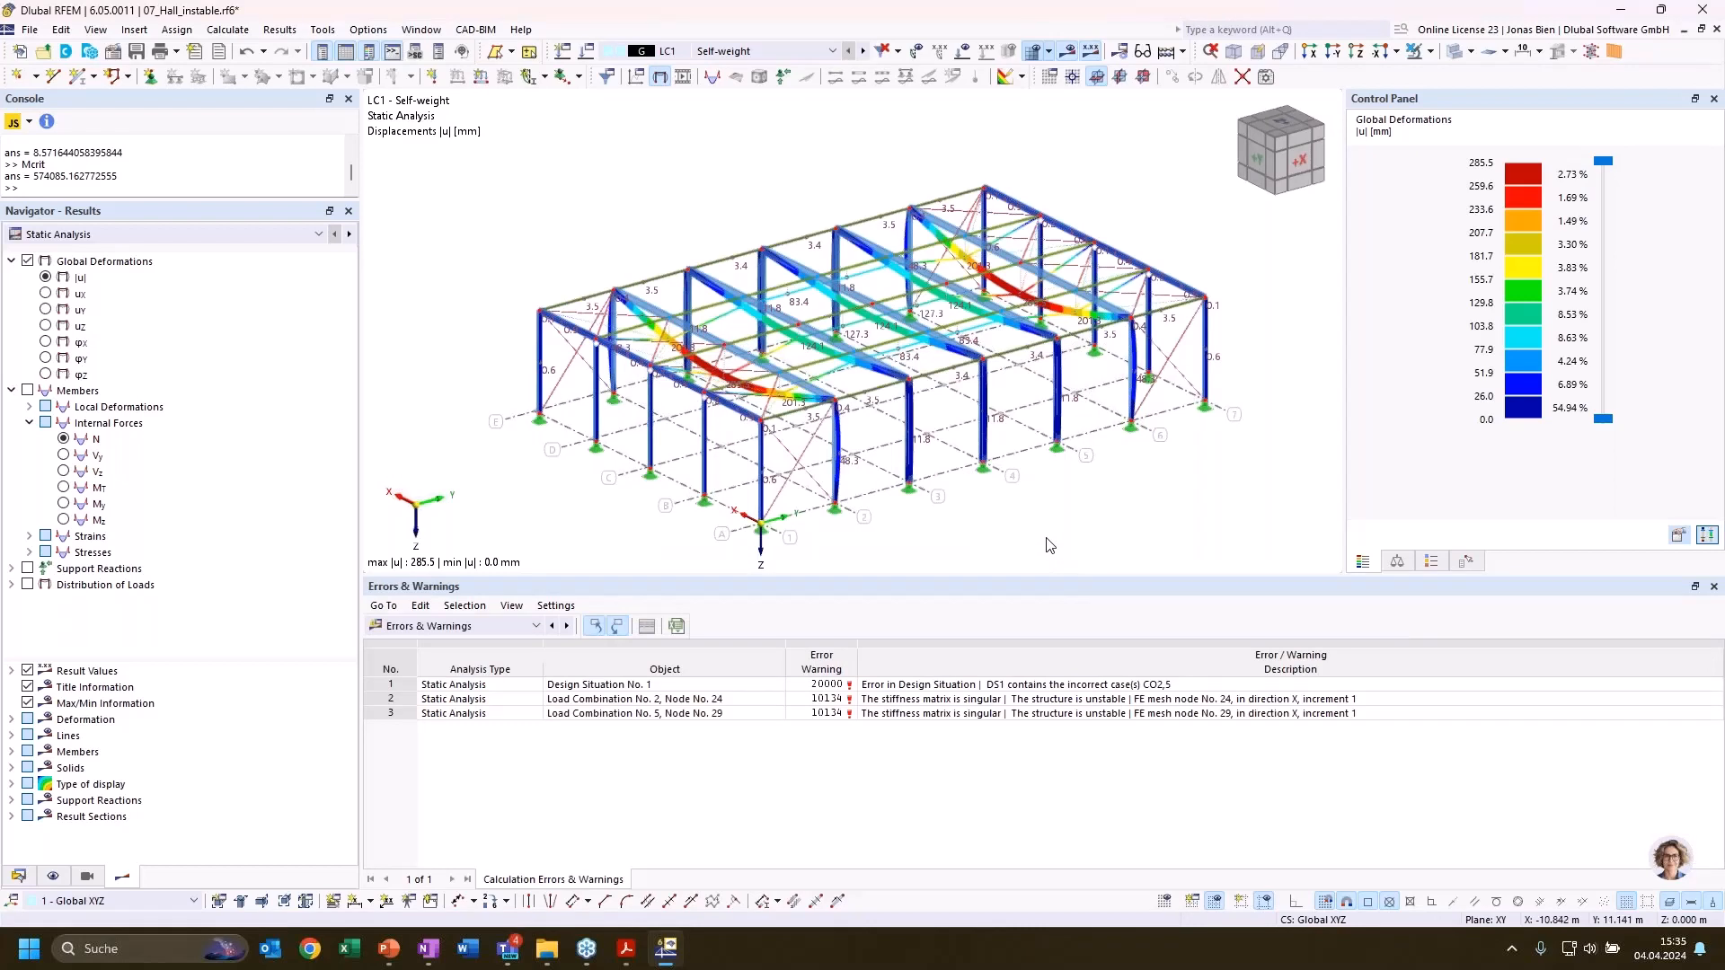
Examine the calculation errors for load combinations 2 and 5, locating nodes 24 and 29 in the hall model
{"action": "left_click", "coordinate": [718, 704]}
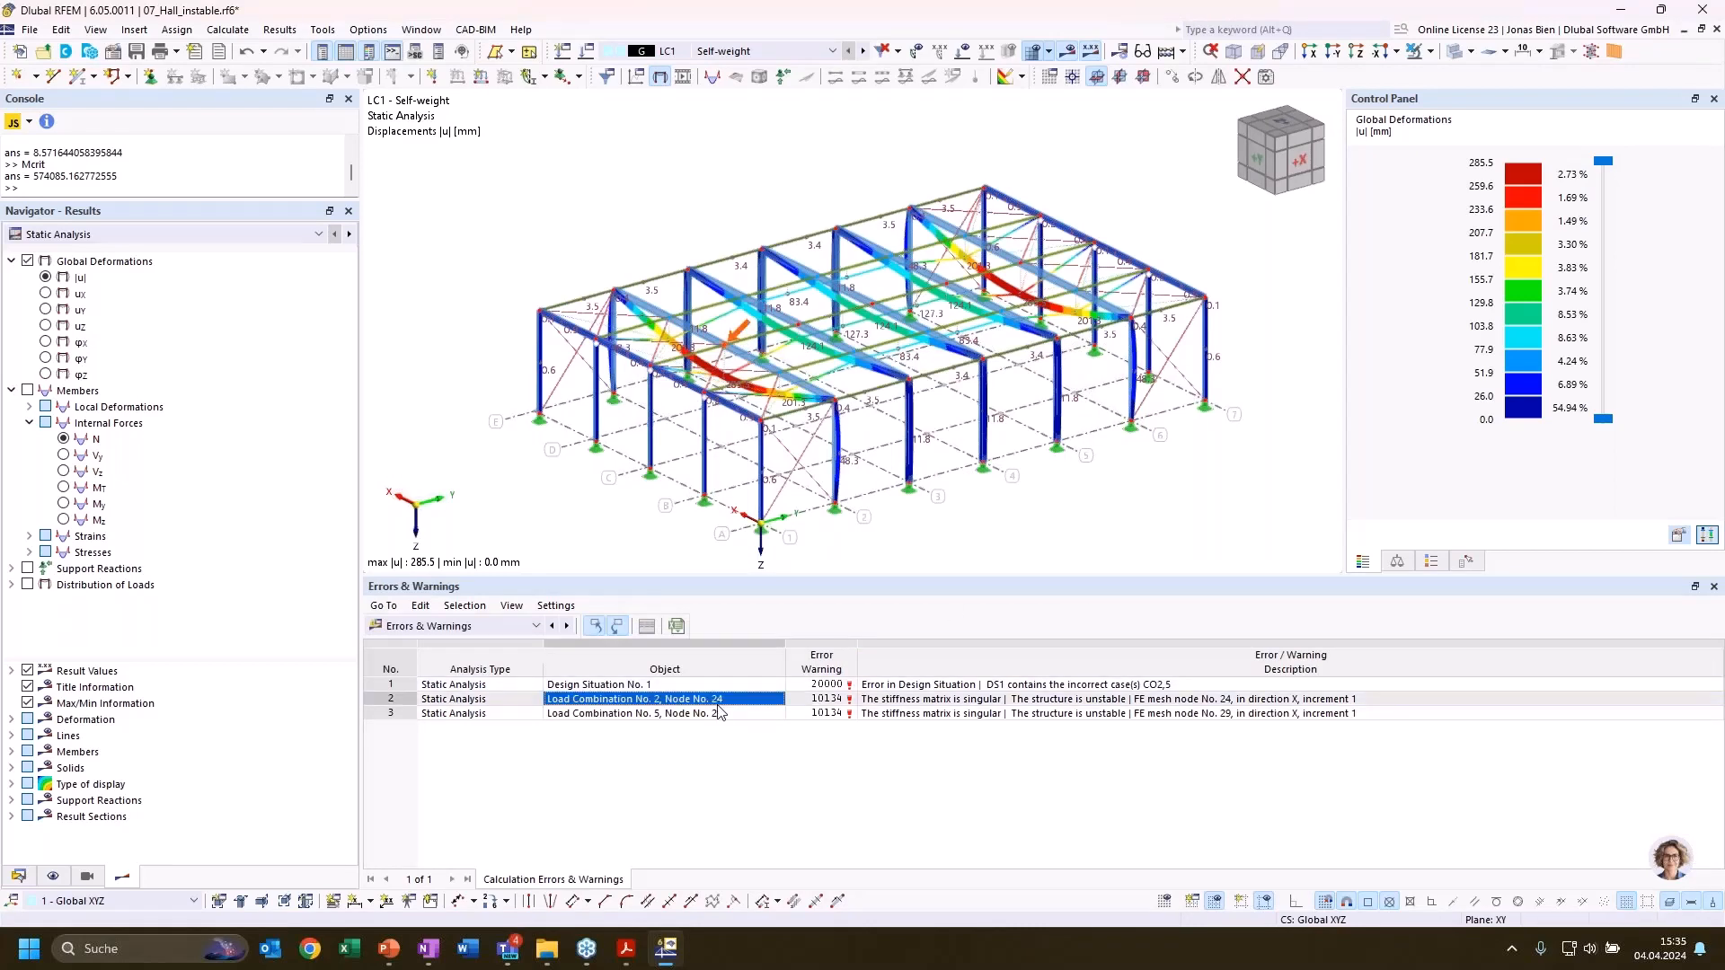
{"action": "left_click", "coordinate": [718, 713]}
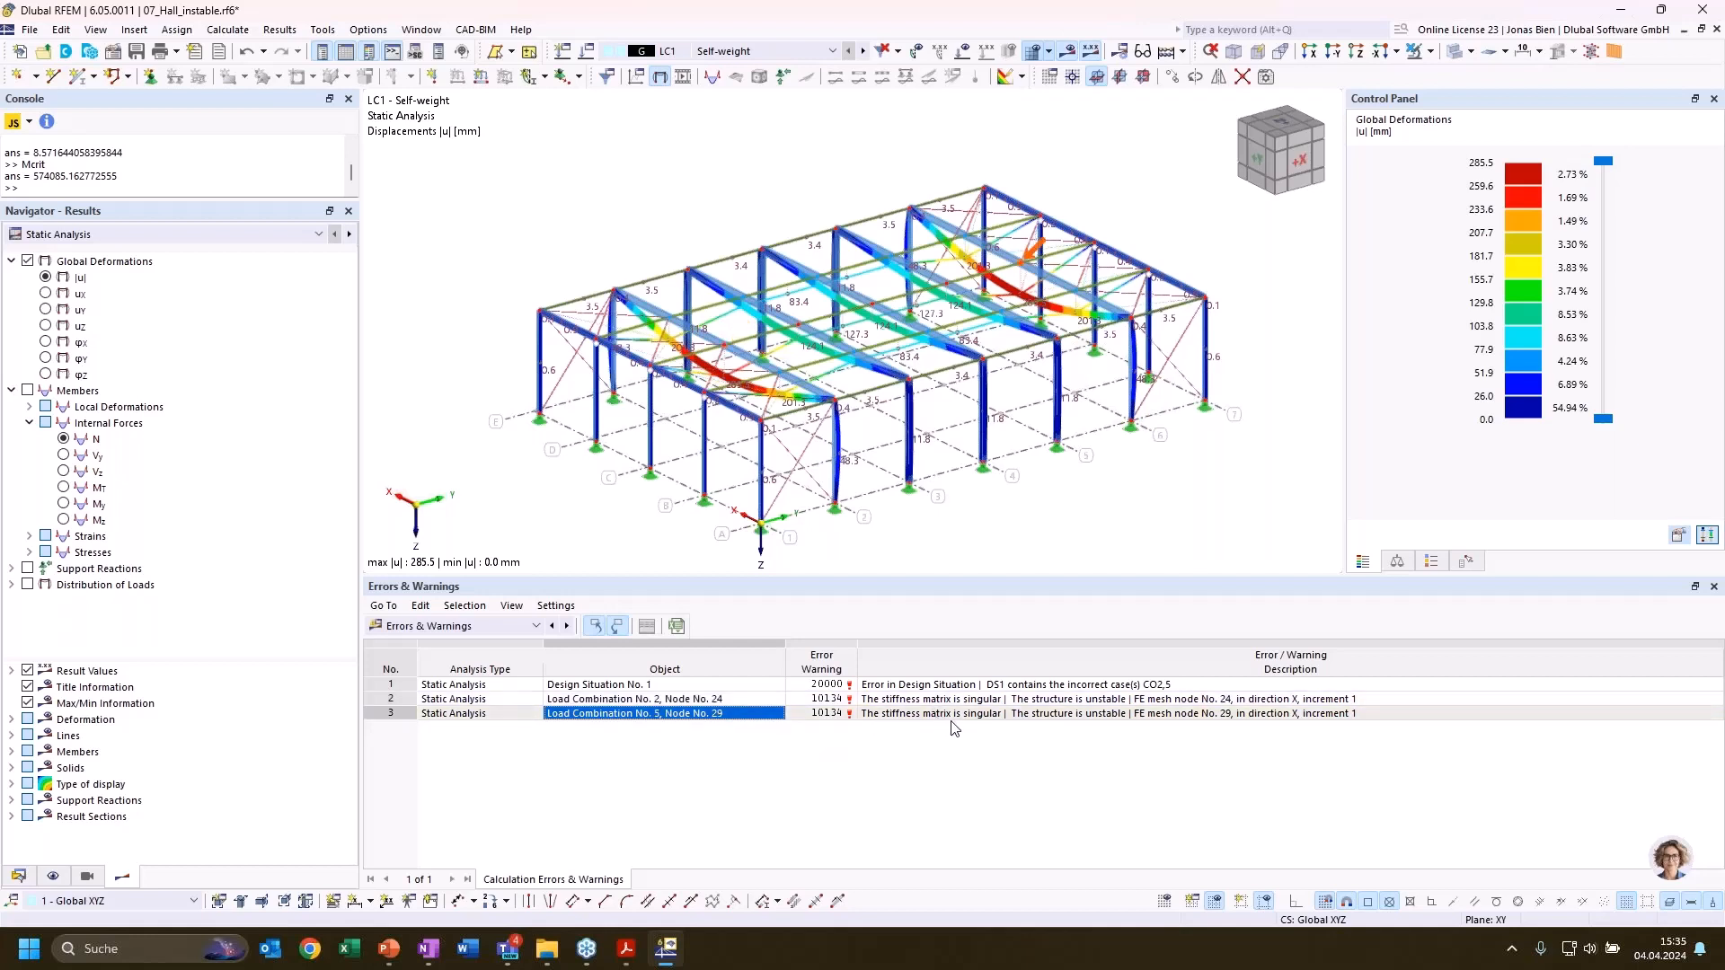
{"action": "left_click", "coordinate": [988, 713]}
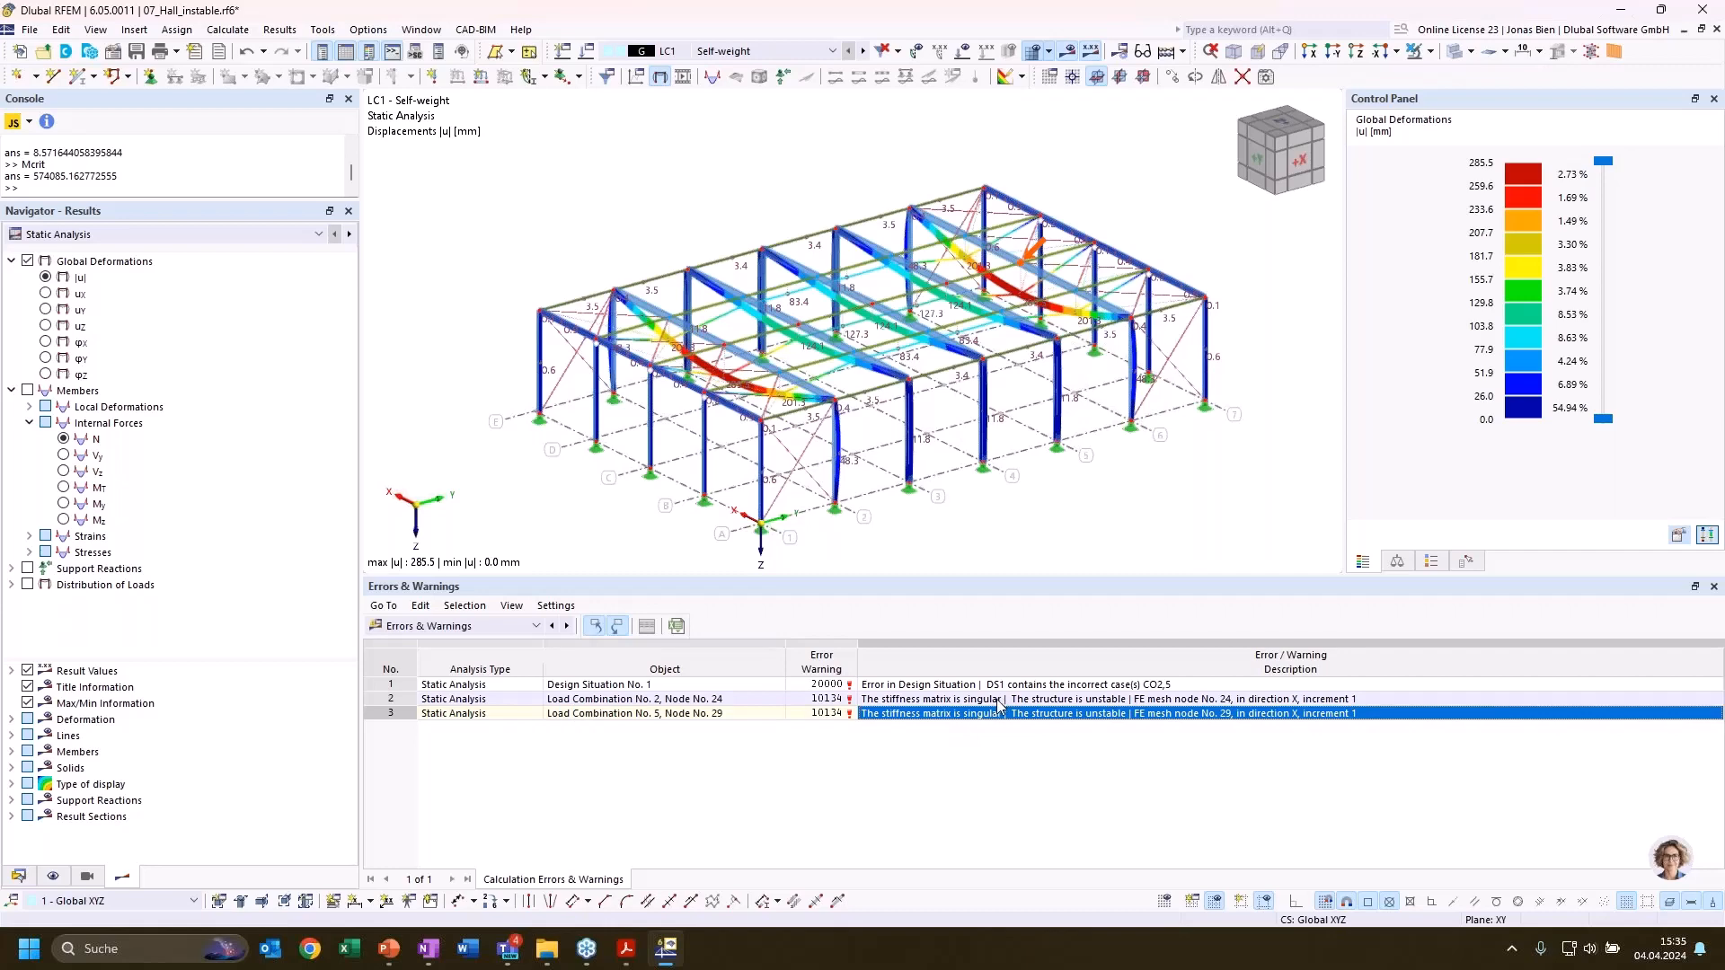
{"action": "left_click", "coordinate": [999, 700]}
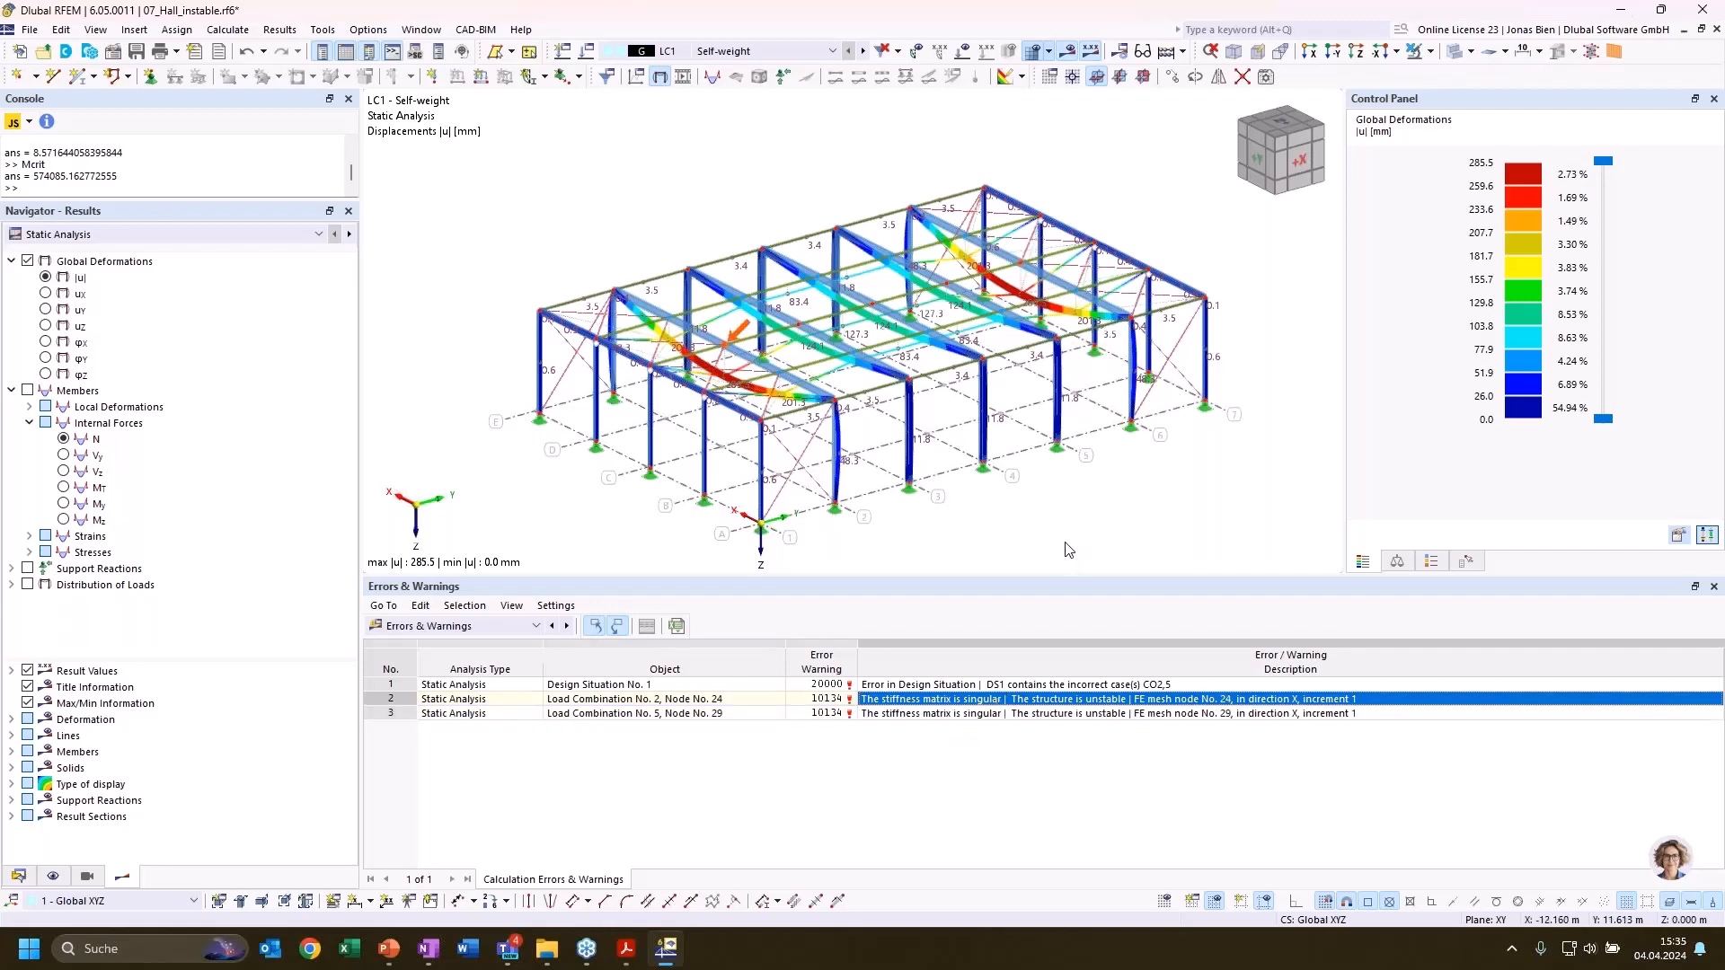
{"action": "scroll", "coordinate": [1051, 525], "scroll_direction": "down", "scroll_amount": 2}
{"action": "scroll", "coordinate": [1051, 519], "scroll_direction": "up", "scroll_amount": 2}
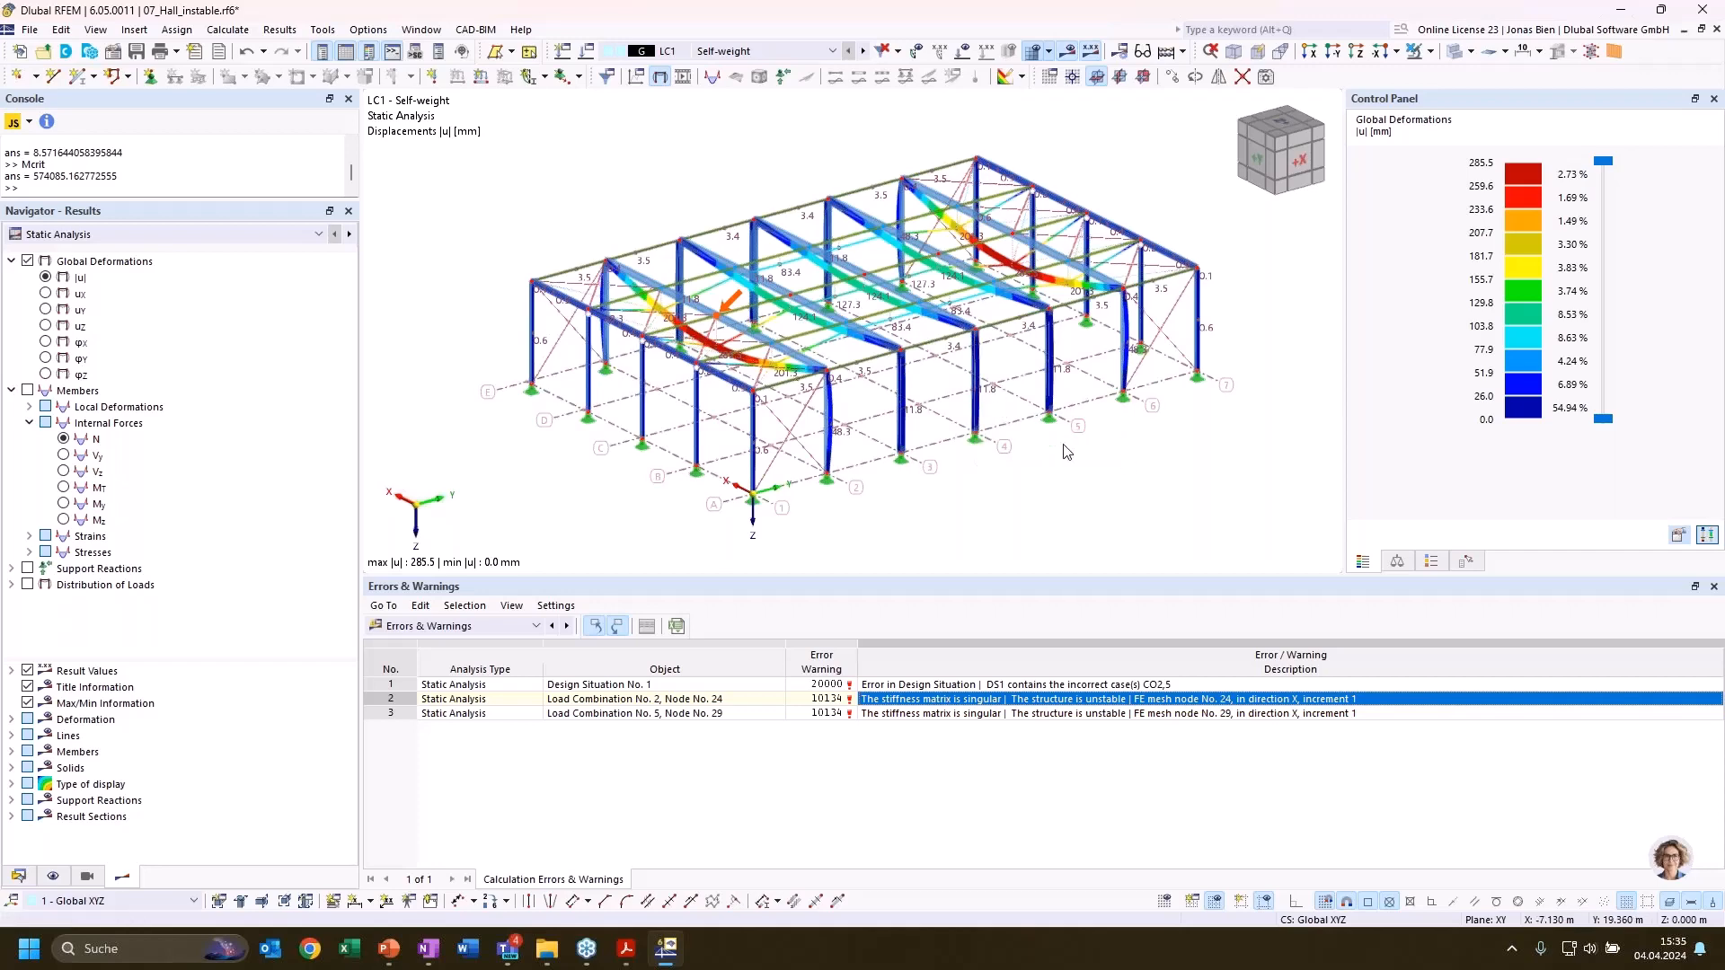
List the hall's load combinations and locate the unstable node 29 reported for load combination 5
{"action": "middle_click_drag", "start_coordinate": [1049, 505], "coordinate": [1032, 531], "text": "ctrl"}
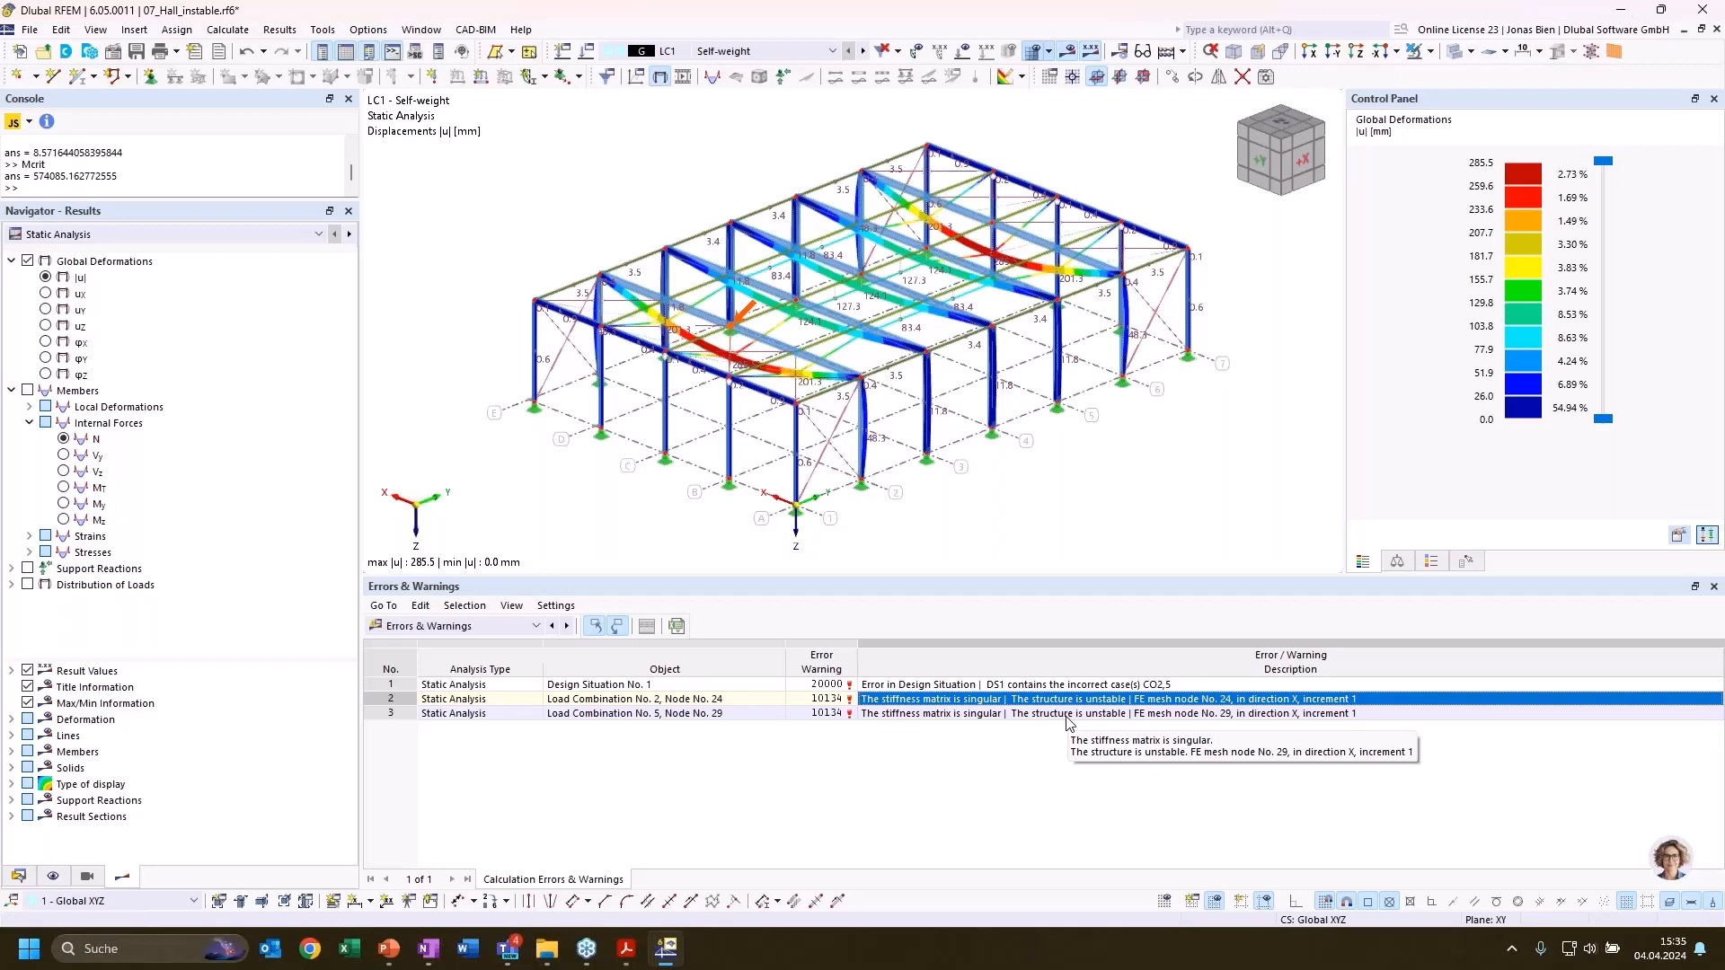
{"action": "left_click", "coordinate": [18, 876]}
{"action": "scroll", "coordinate": [149, 672], "scroll_direction": "down", "scroll_amount": 2}
{"action": "scroll", "coordinate": [149, 672], "scroll_direction": "down", "scroll_amount": 3}
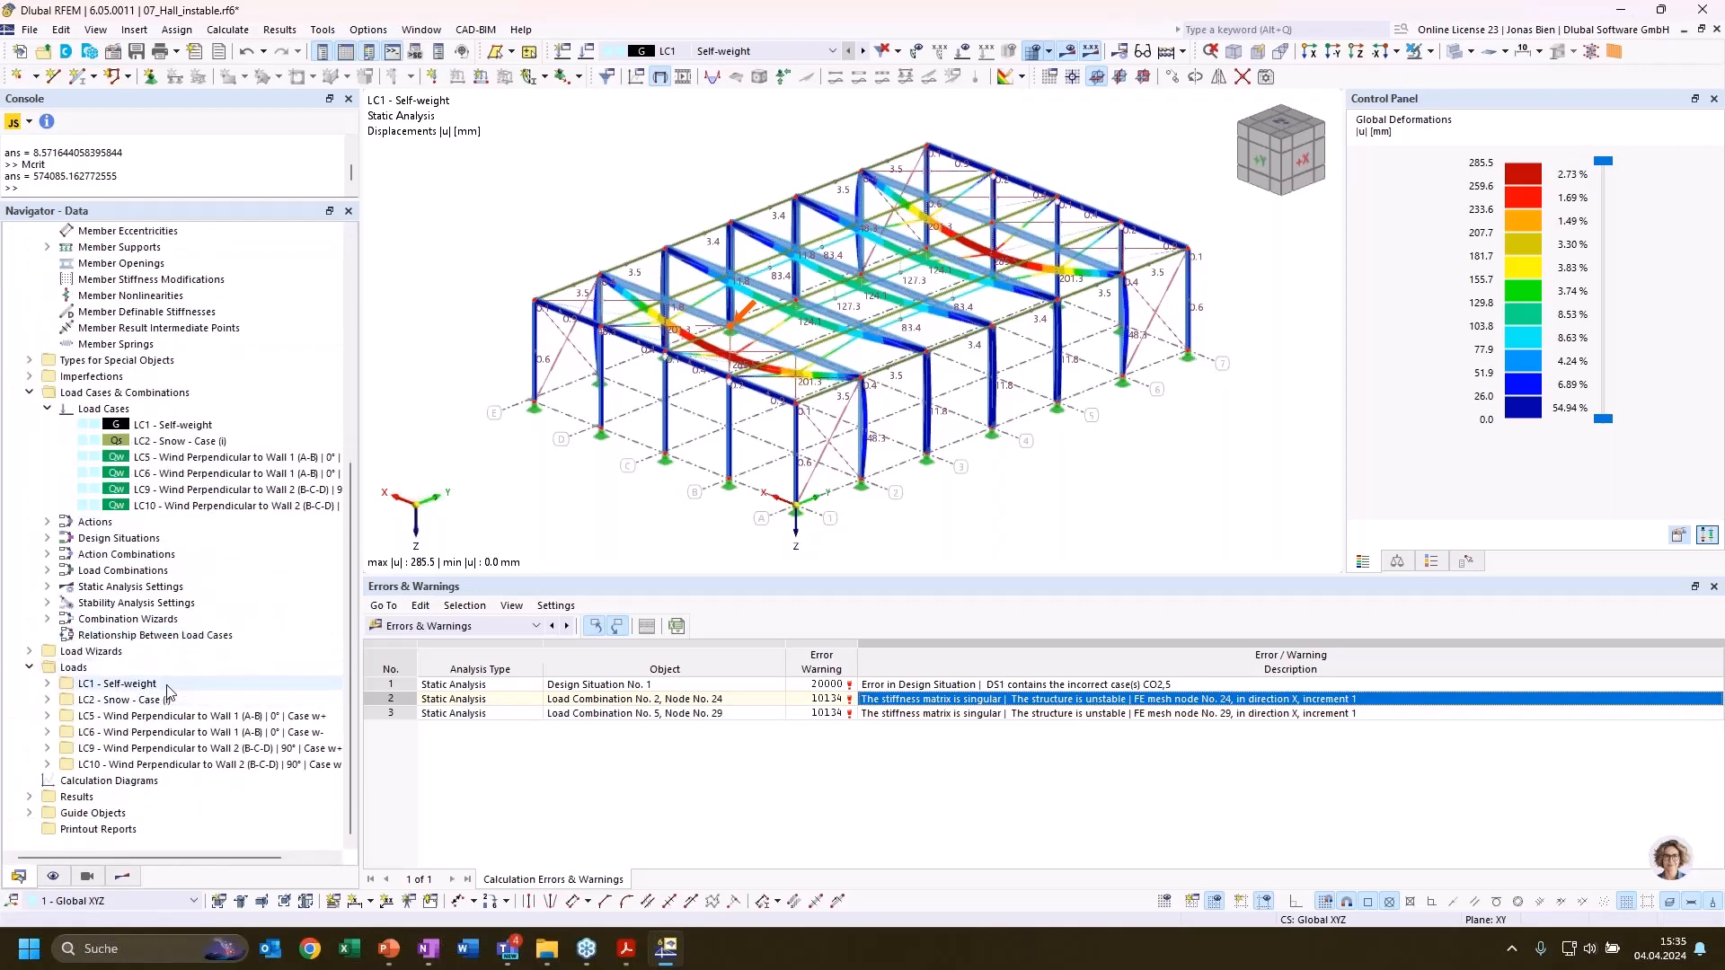
{"action": "left_click", "coordinate": [48, 570]}
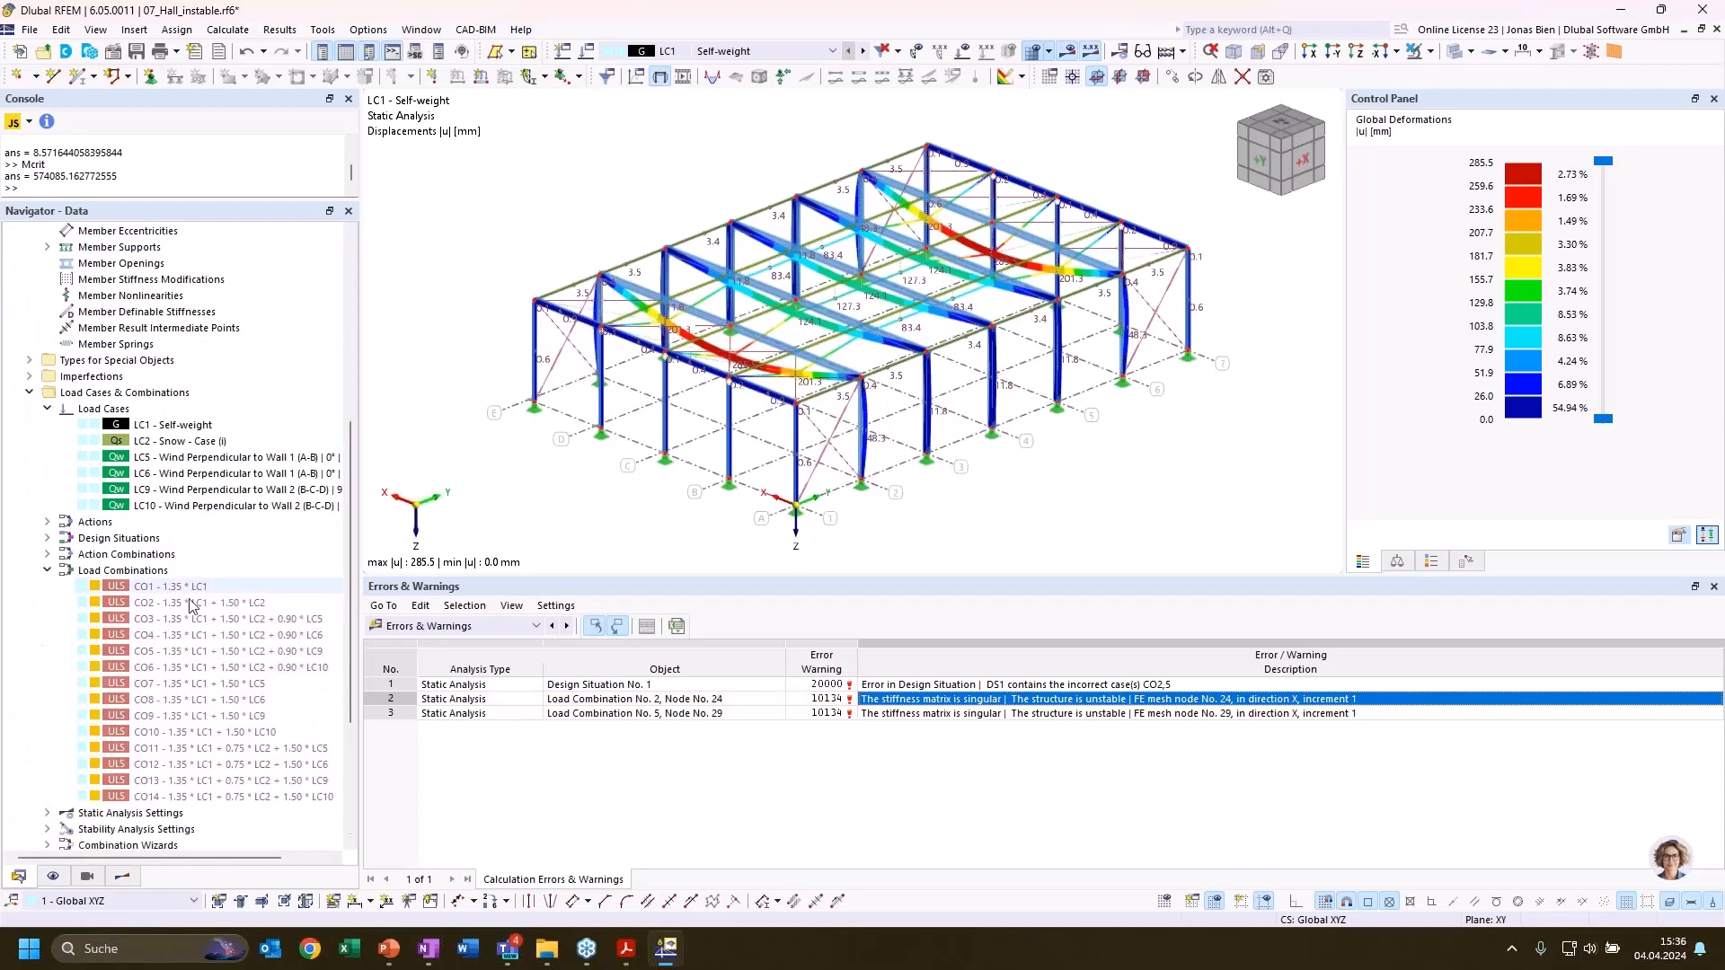
{"action": "left_click", "coordinate": [928, 714]}
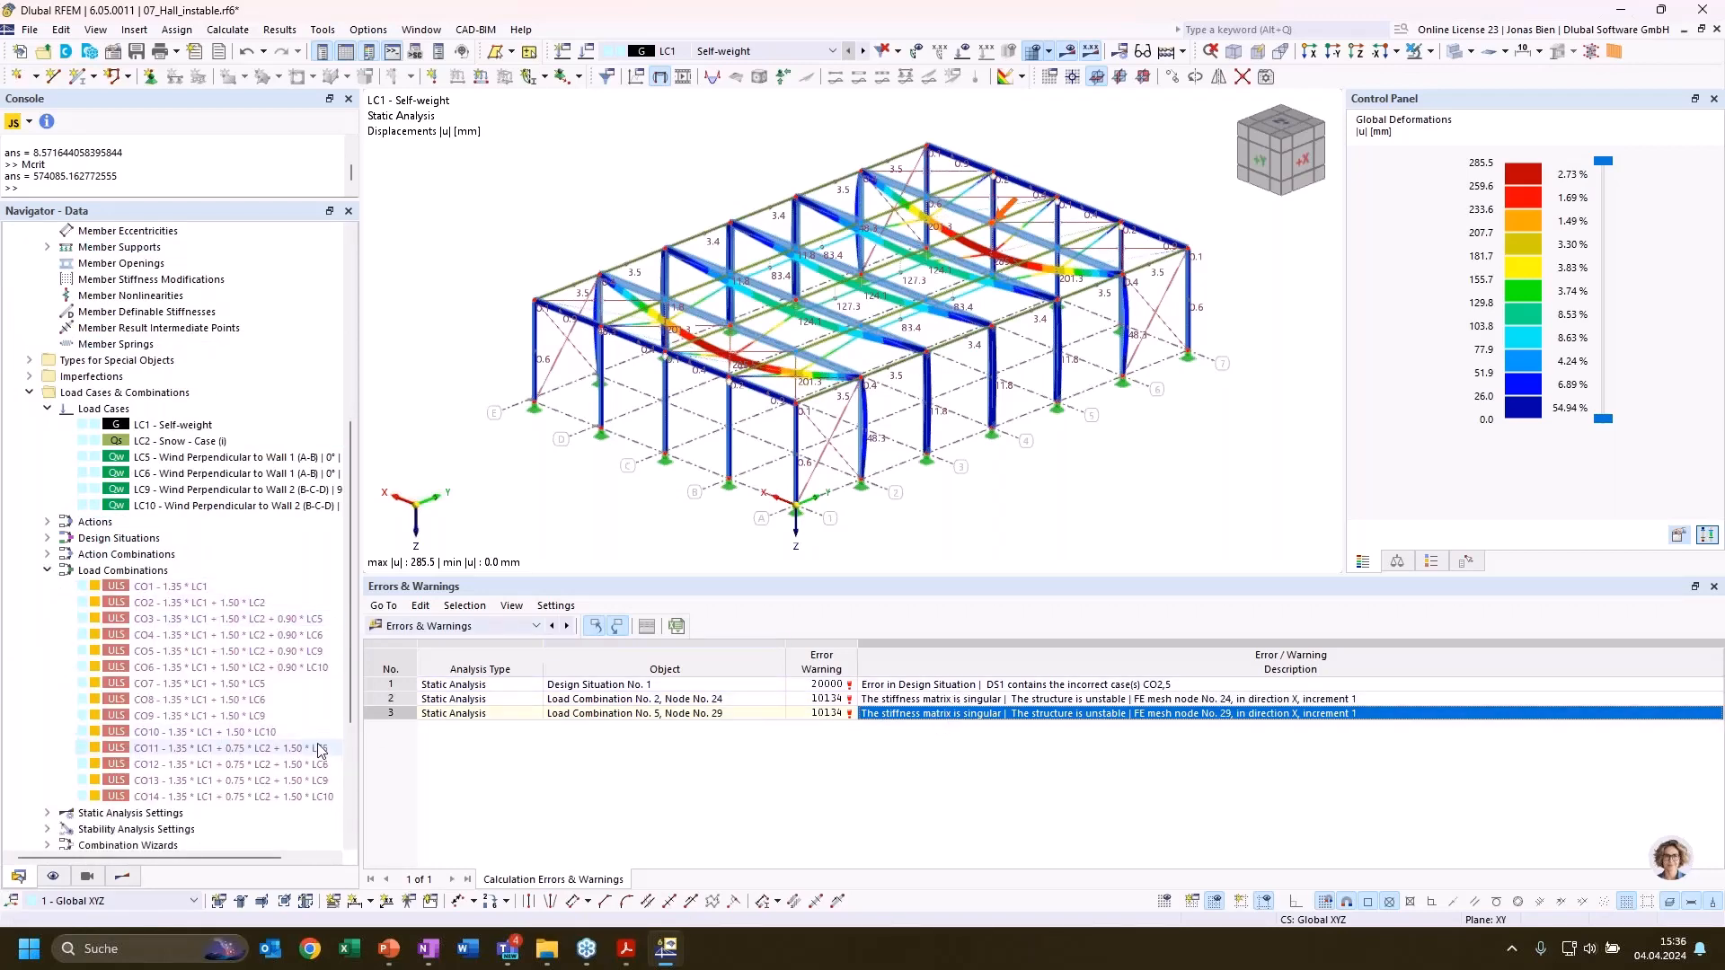
Set load combination CO5 to SA1 geometrically linear, enable its critical load calculation with stability settings ST2, and calculate it
{"action": "left_click", "coordinate": [213, 651]}
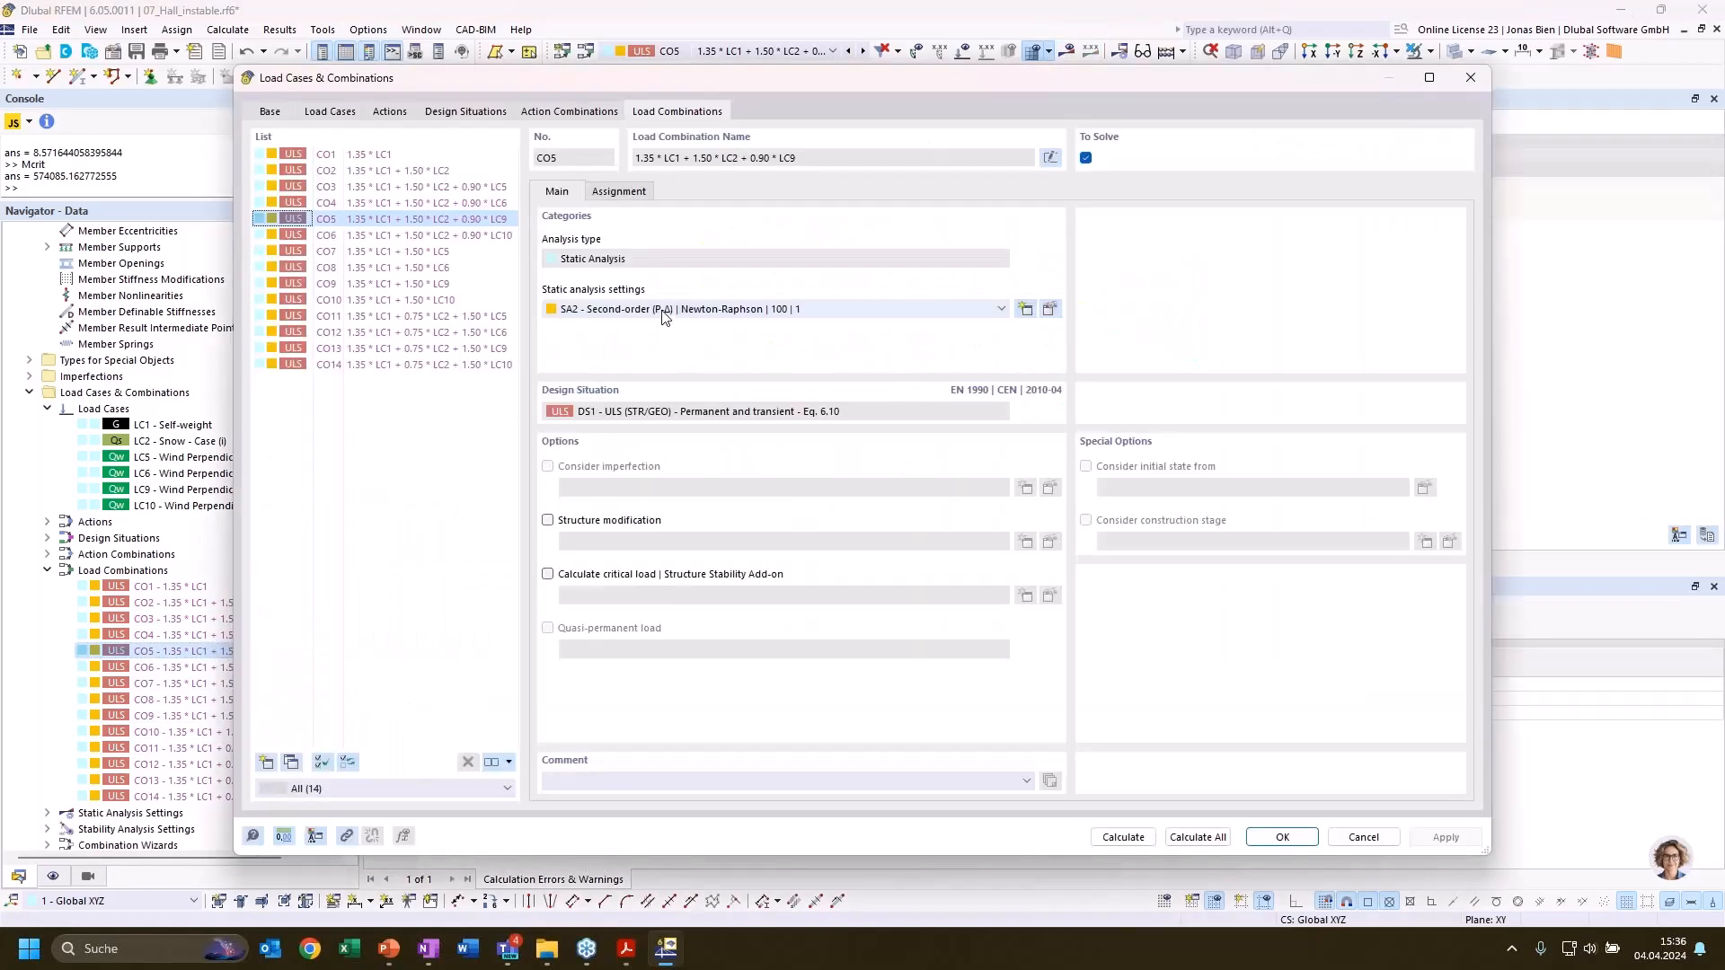
{"action": "left_click", "coordinate": [693, 311]}
{"action": "left_click", "coordinate": [686, 323]}
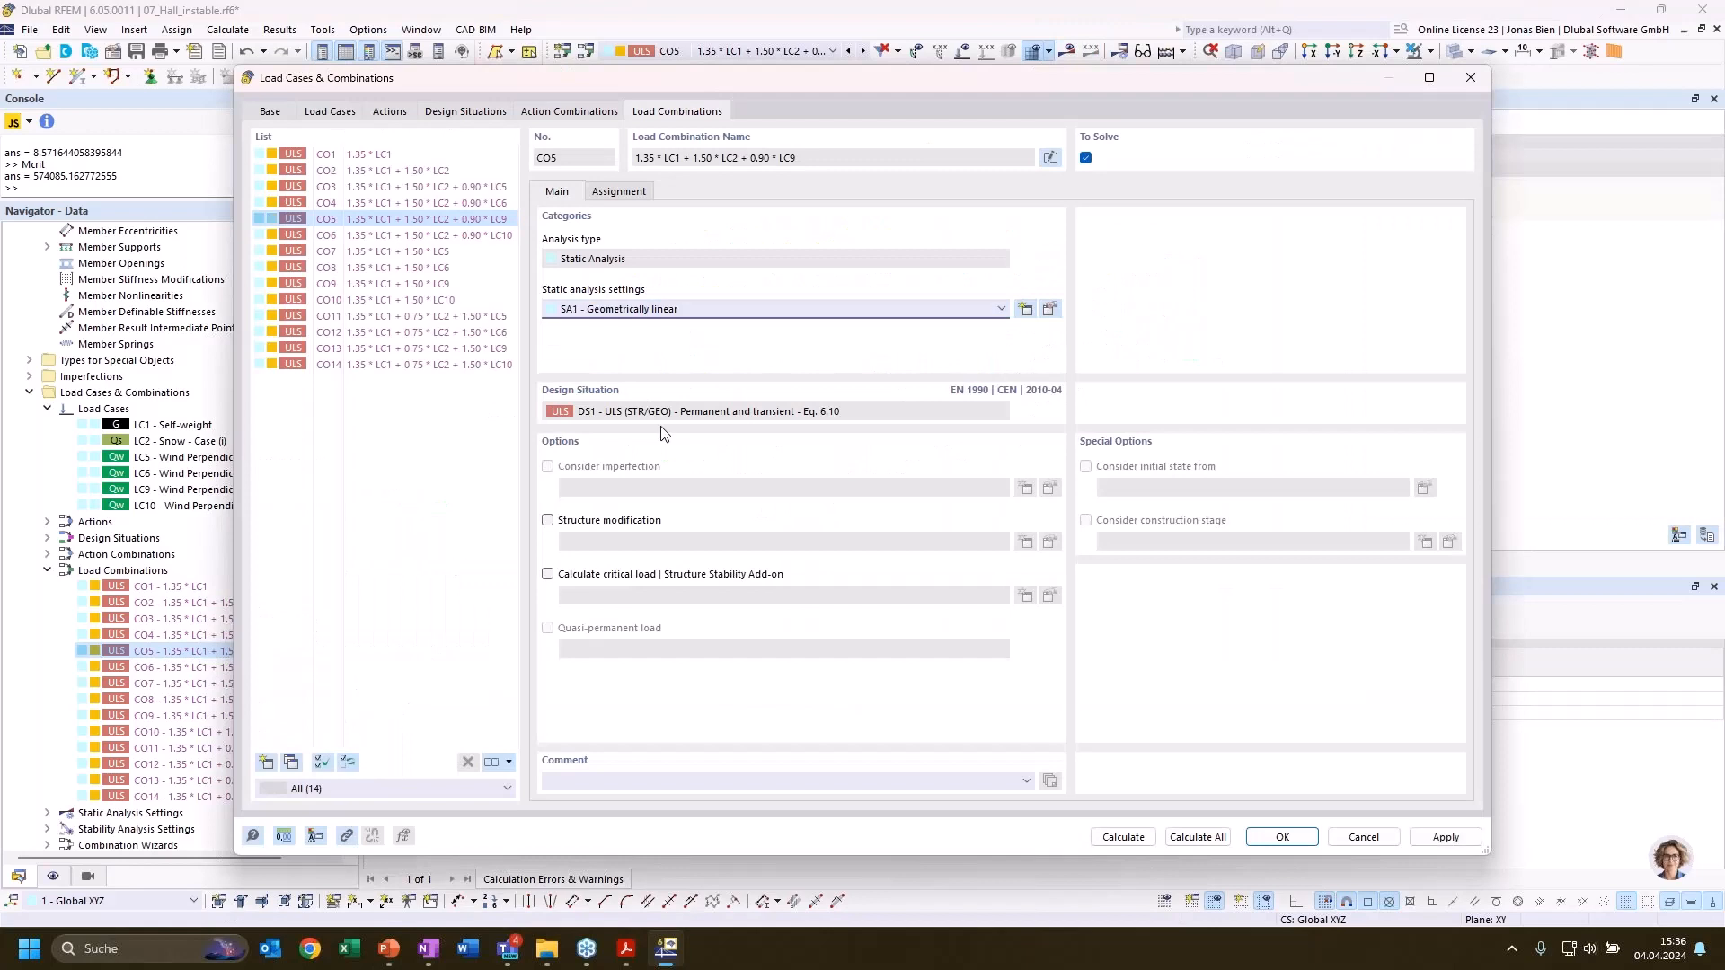
{"action": "left_click", "coordinate": [631, 575]}
{"action": "left_click", "coordinate": [725, 599]}
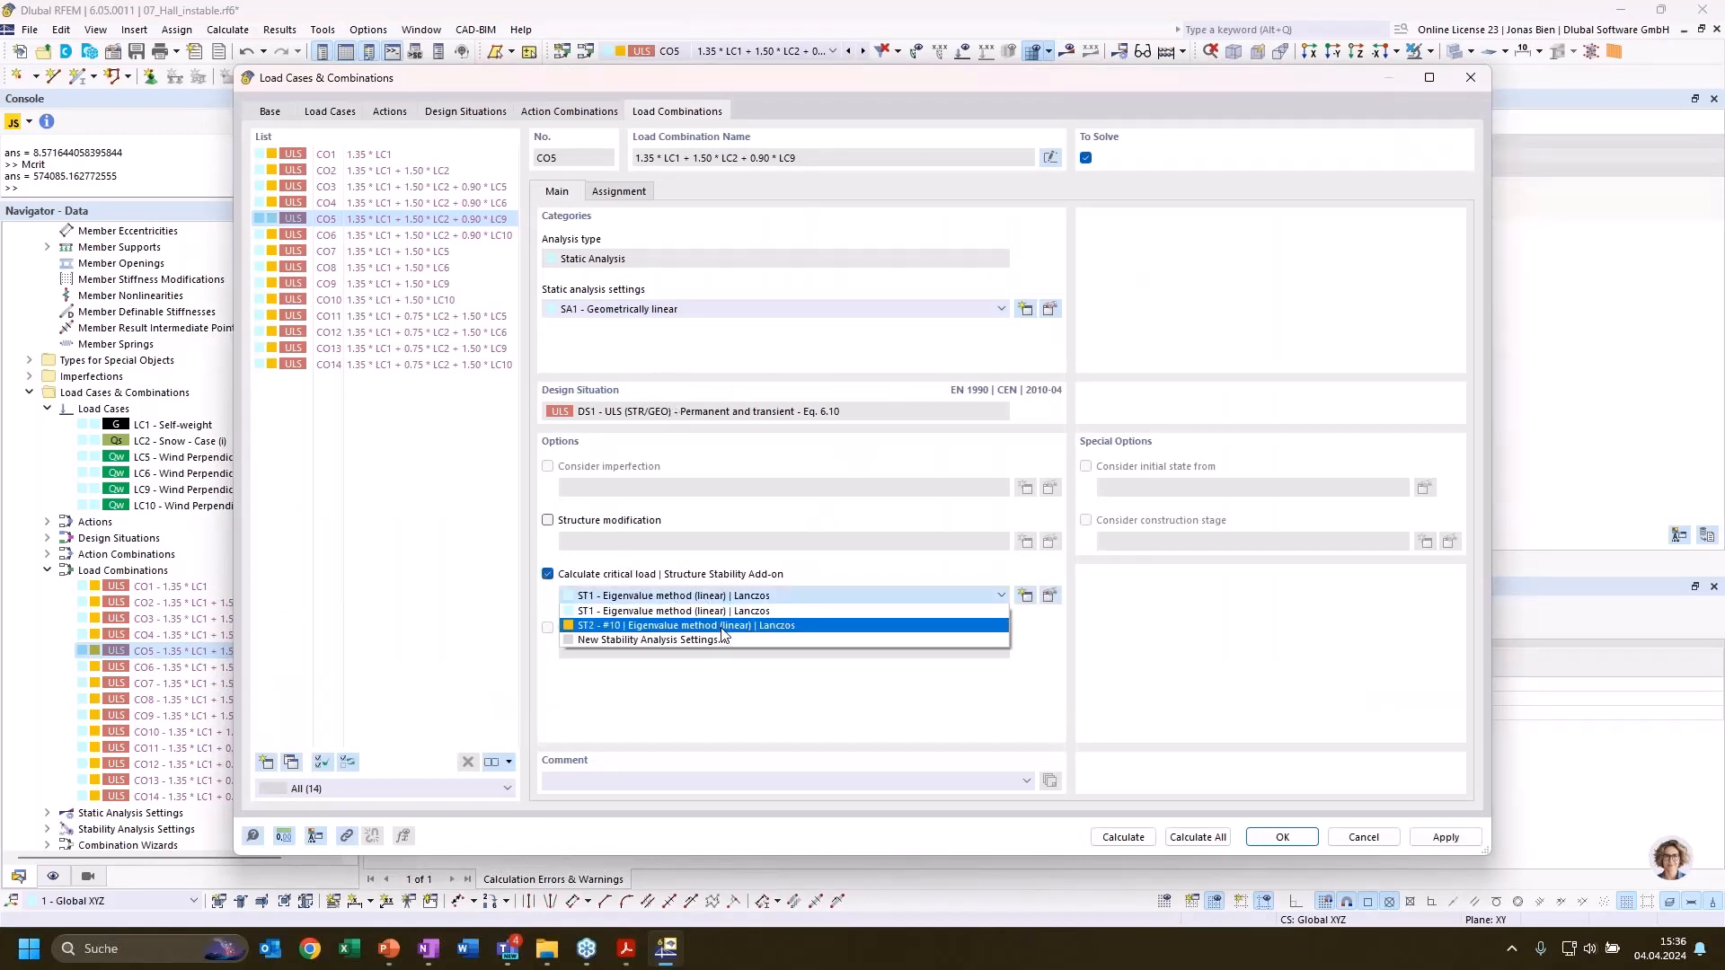
{"action": "left_click", "coordinate": [728, 628]}
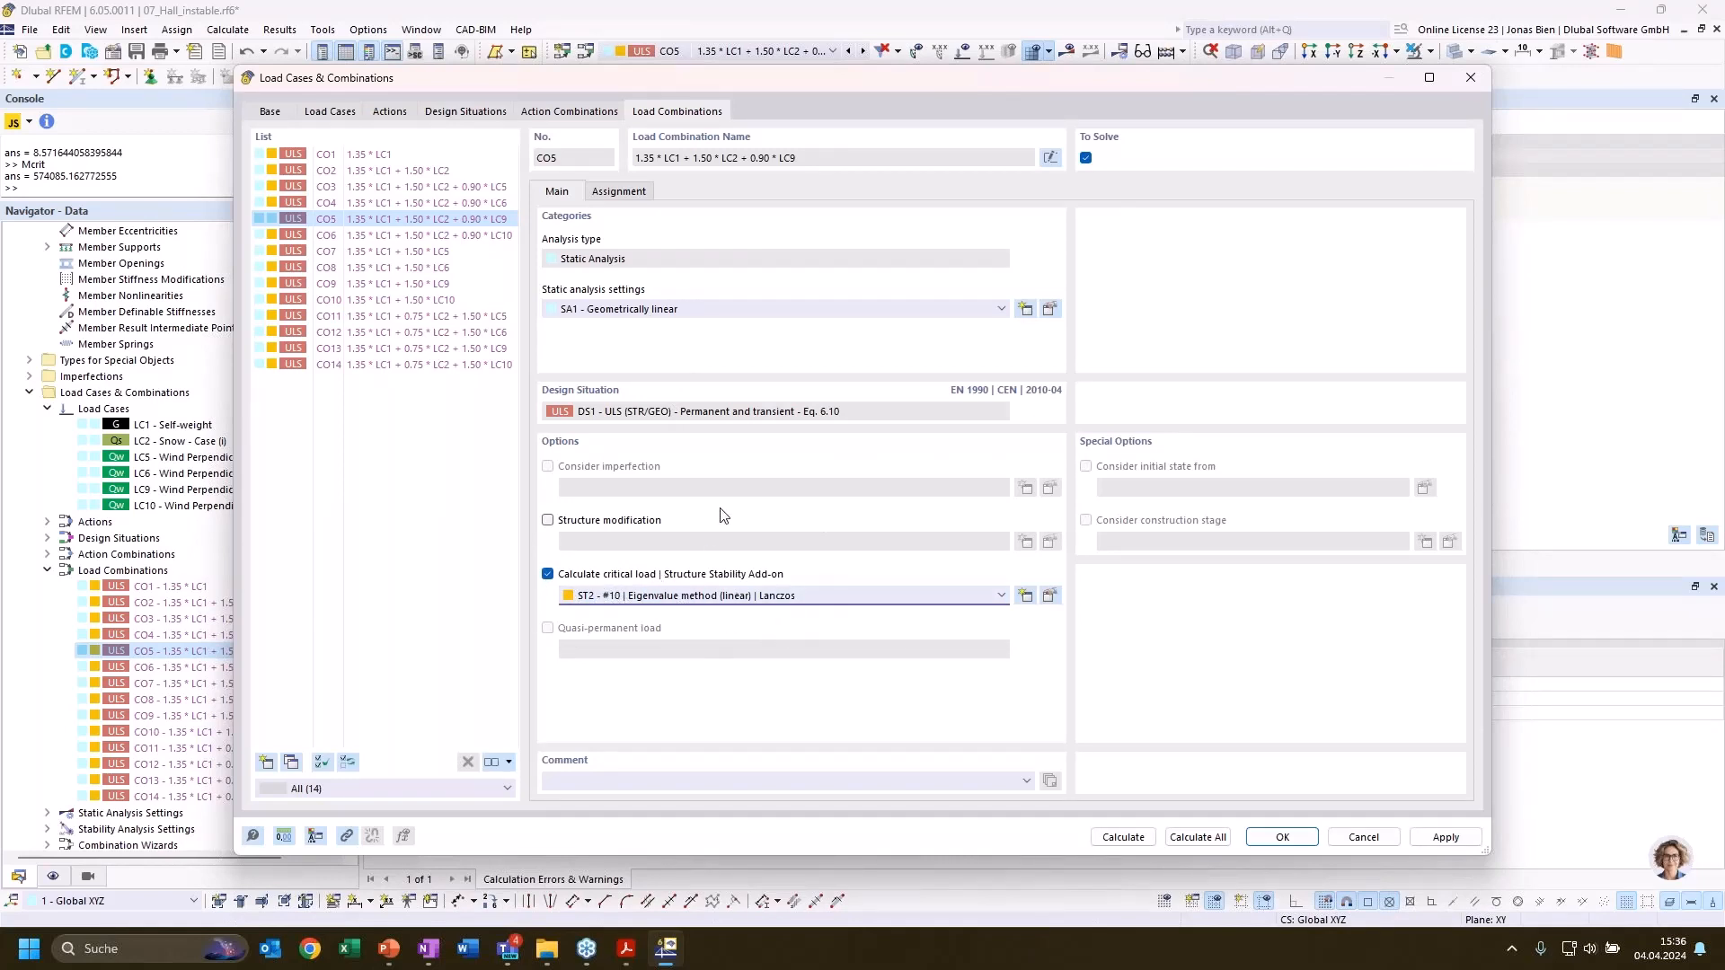
{"action": "left_click", "coordinate": [1138, 837]}
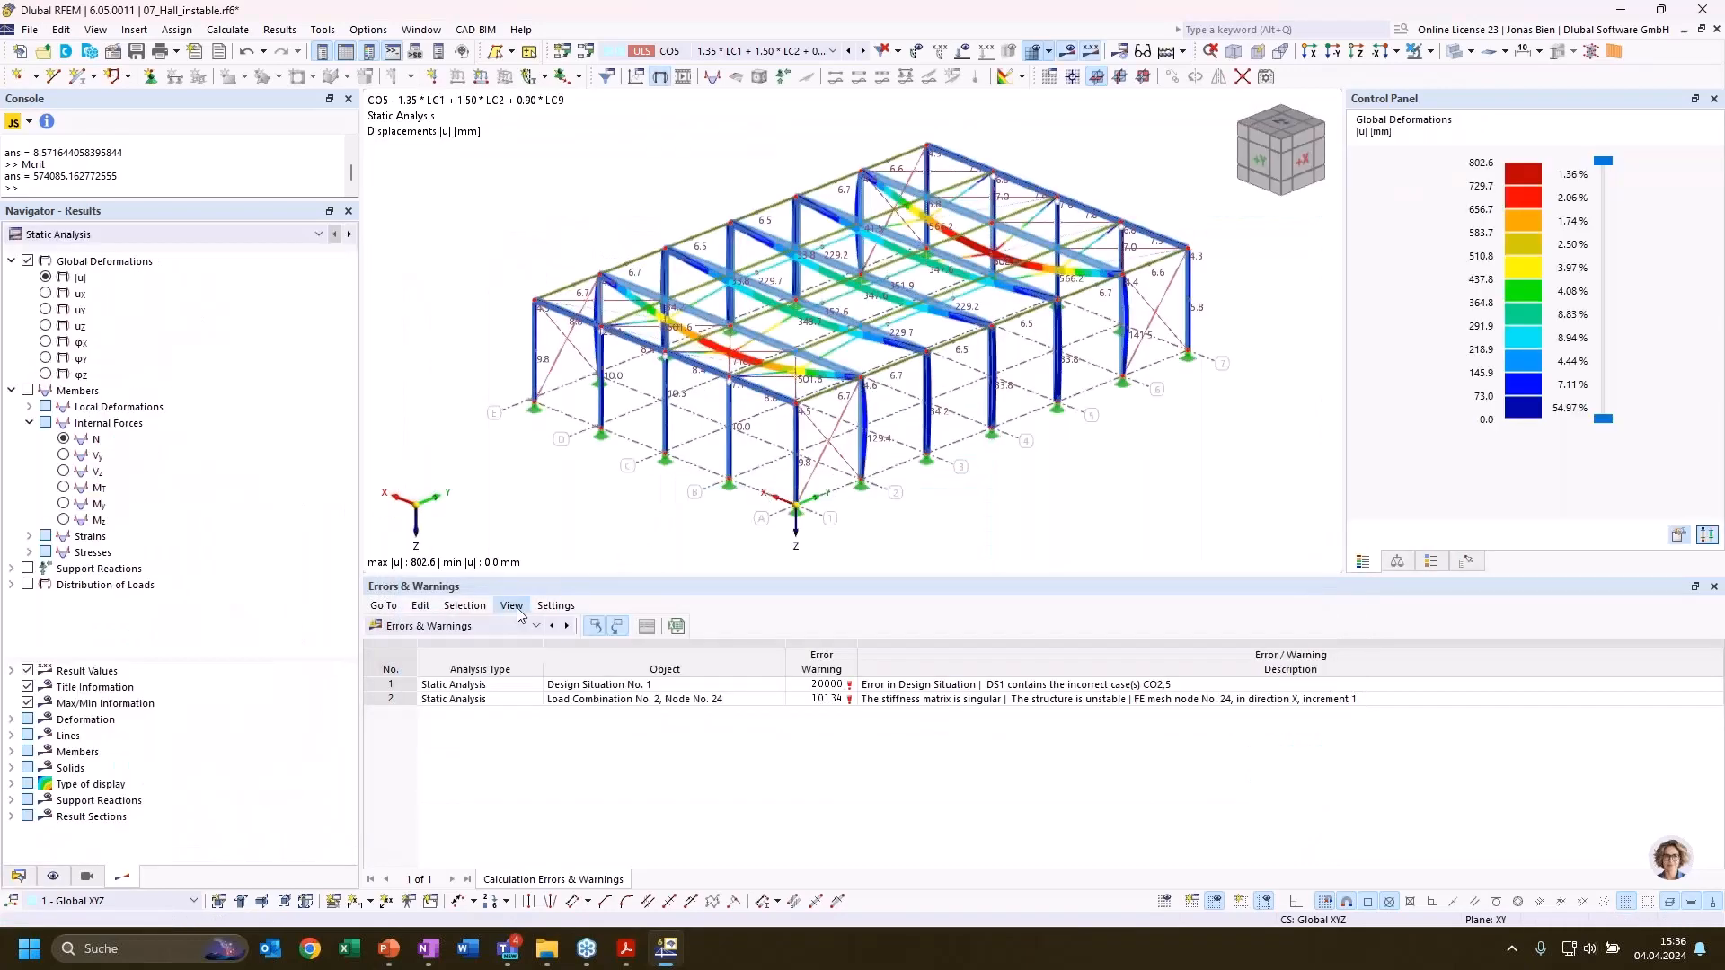
Display the stability analysis critical load factors for load combination CO5
{"action": "left_click", "coordinate": [504, 626]}
{"action": "left_click", "coordinate": [445, 771]}
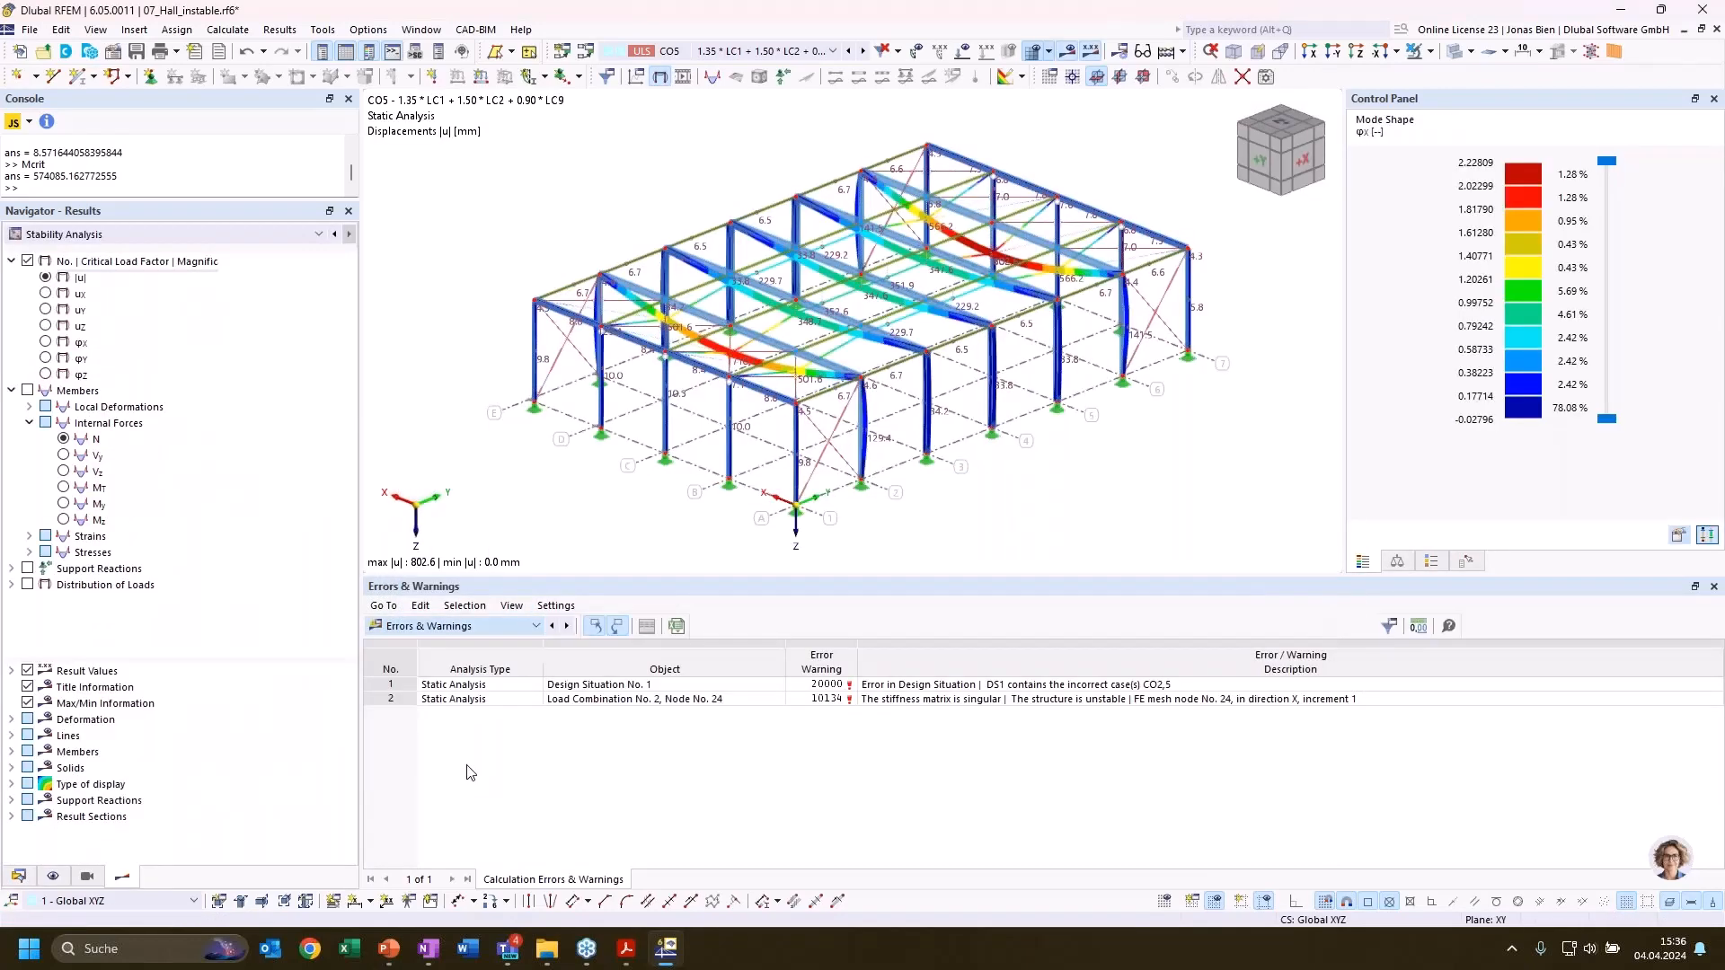
{"action": "left_click", "coordinate": [640, 626]}
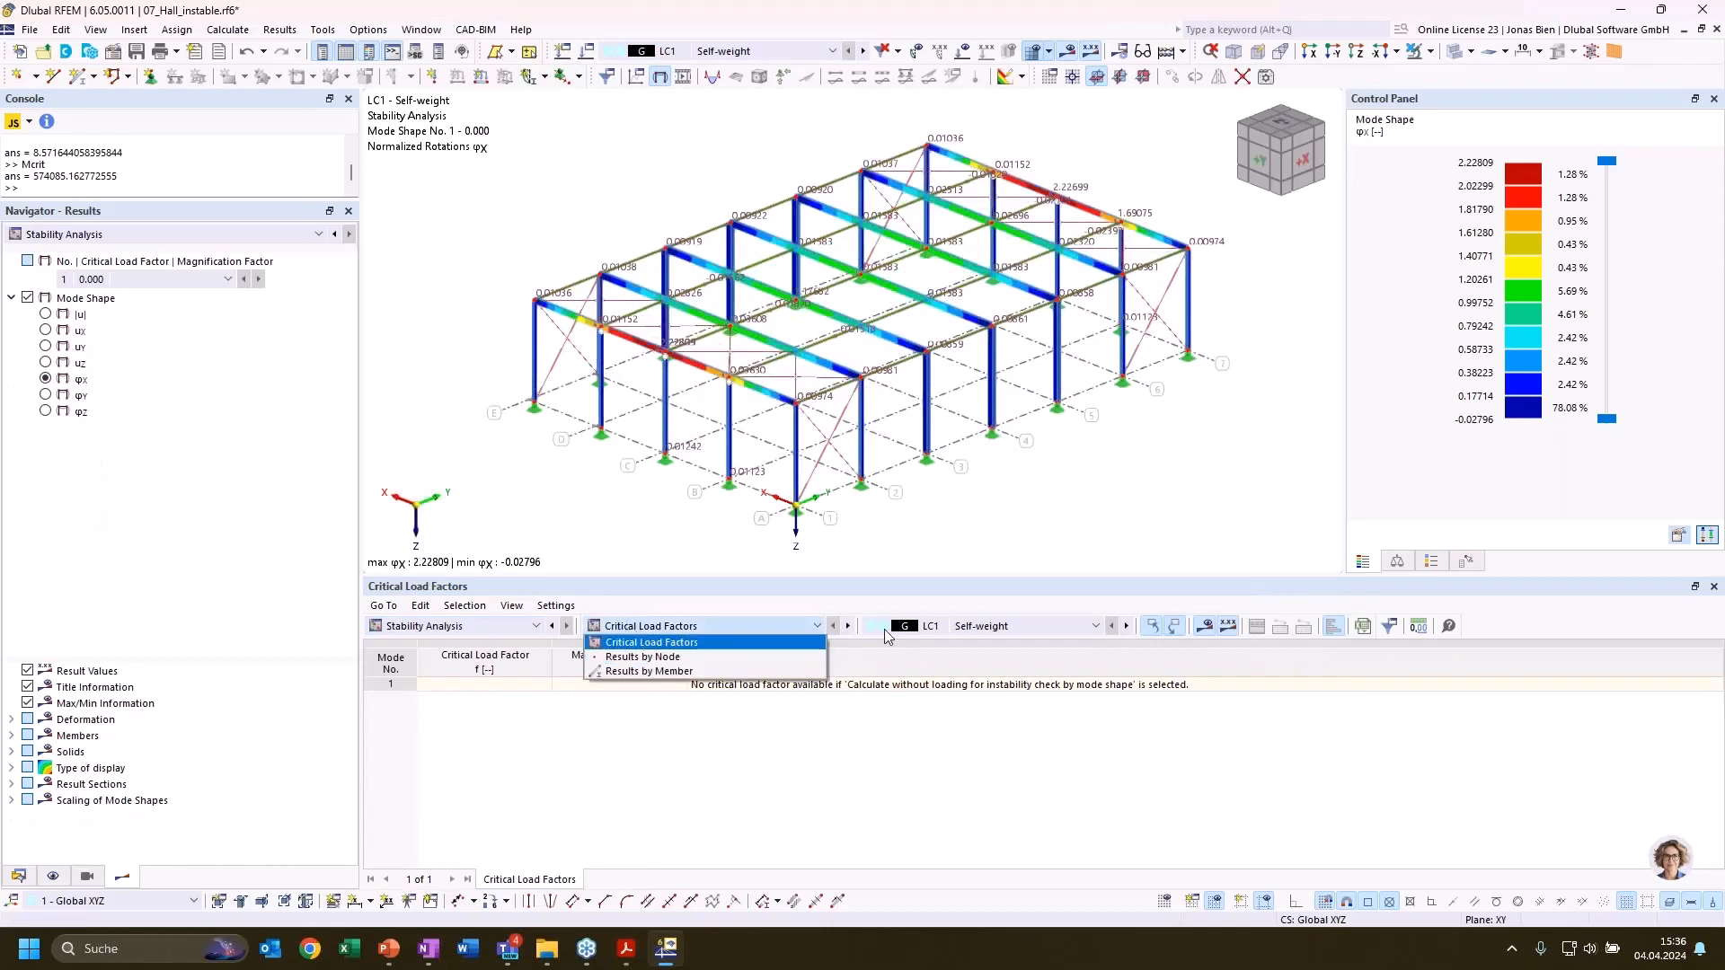
{"action": "left_click", "coordinate": [647, 641]}
{"action": "left_click", "coordinate": [988, 627]}
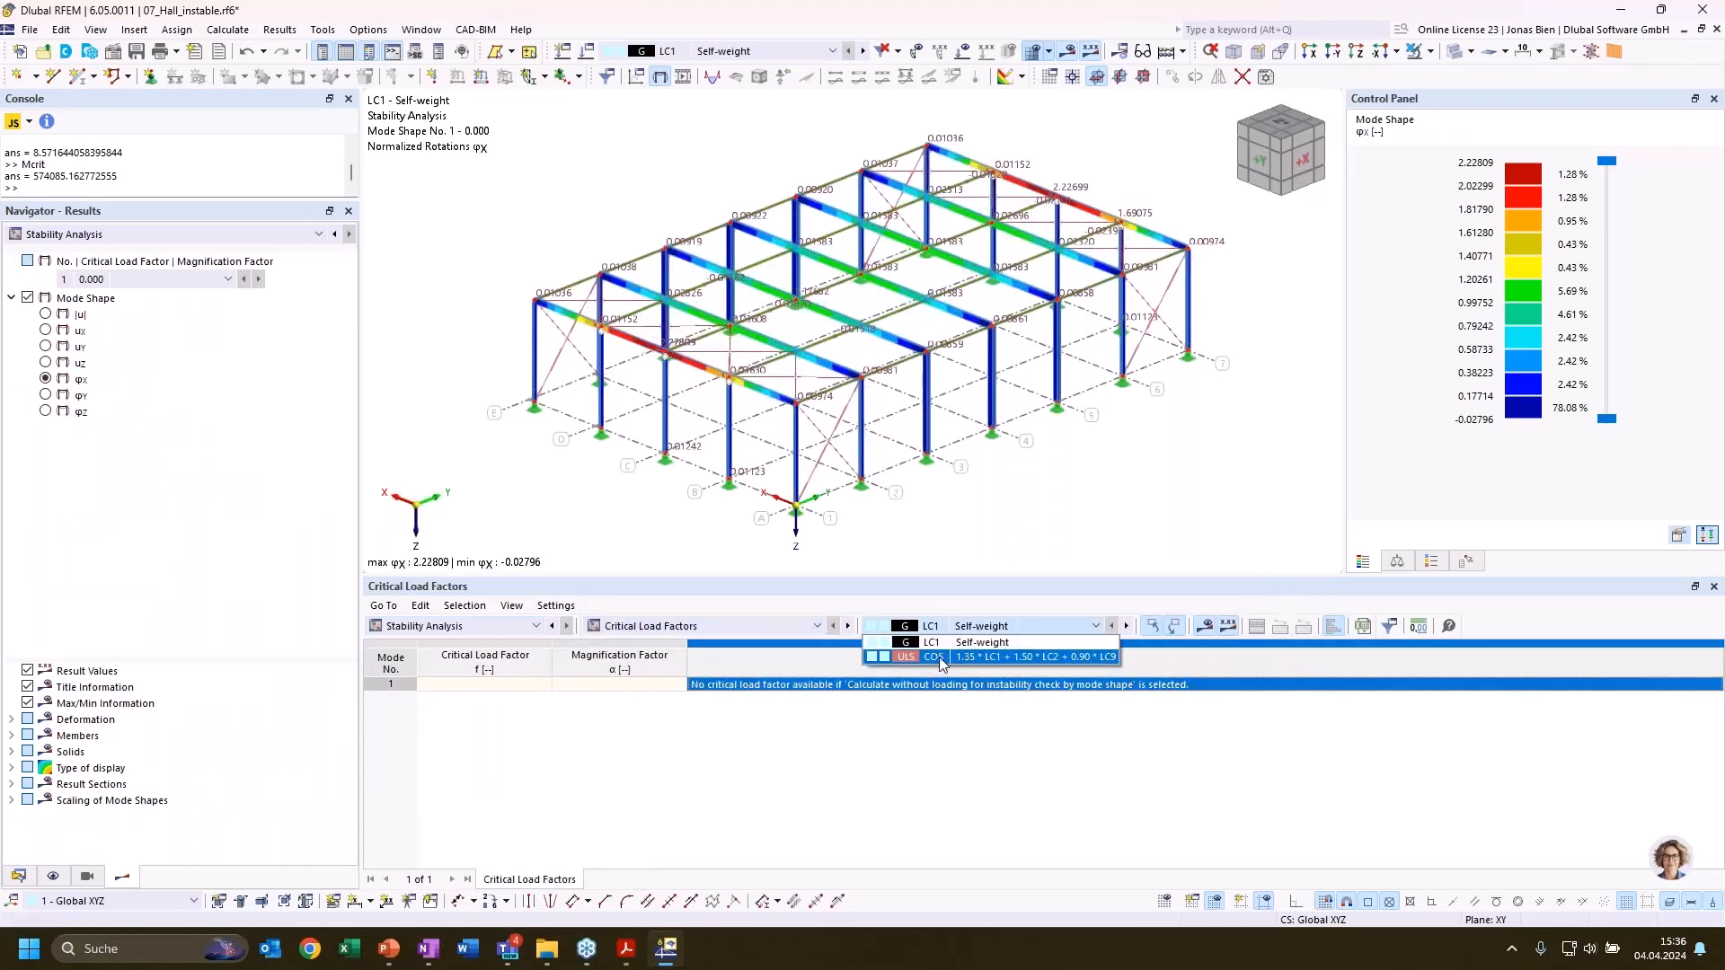
{"action": "left_click", "coordinate": [940, 659]}
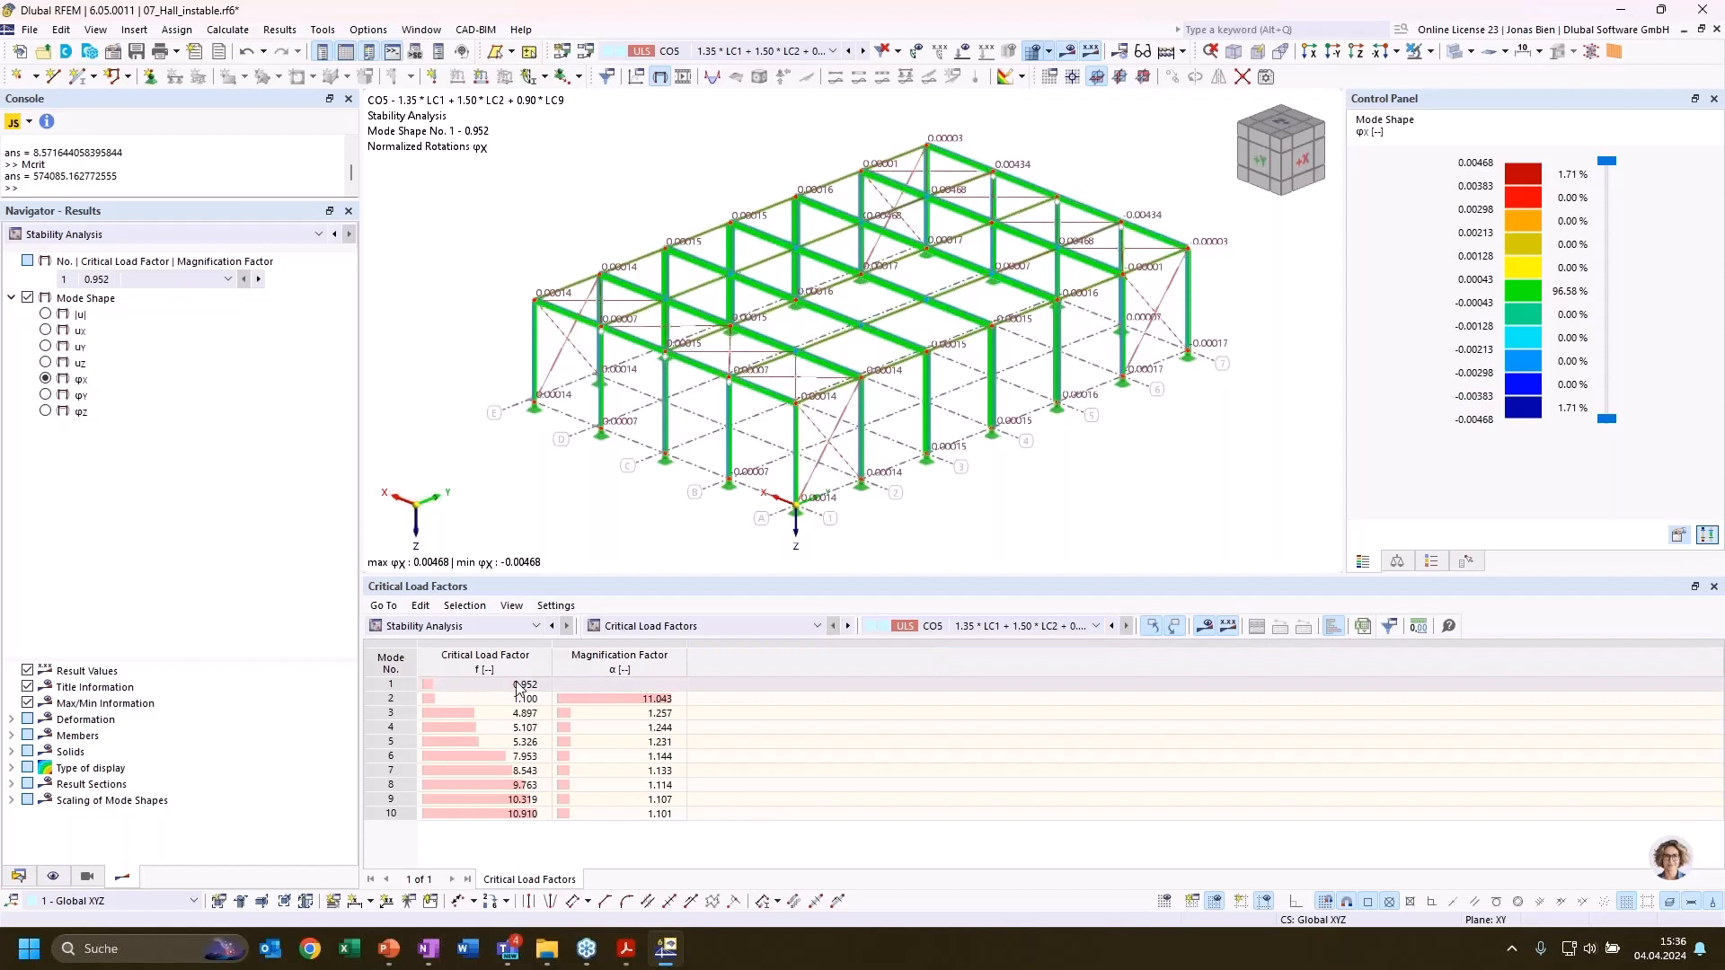
Examine CO5's first mode shape as total displacement |u|, inspecting the end bay between axes 6 and 7
{"action": "left_click", "coordinate": [519, 685]}
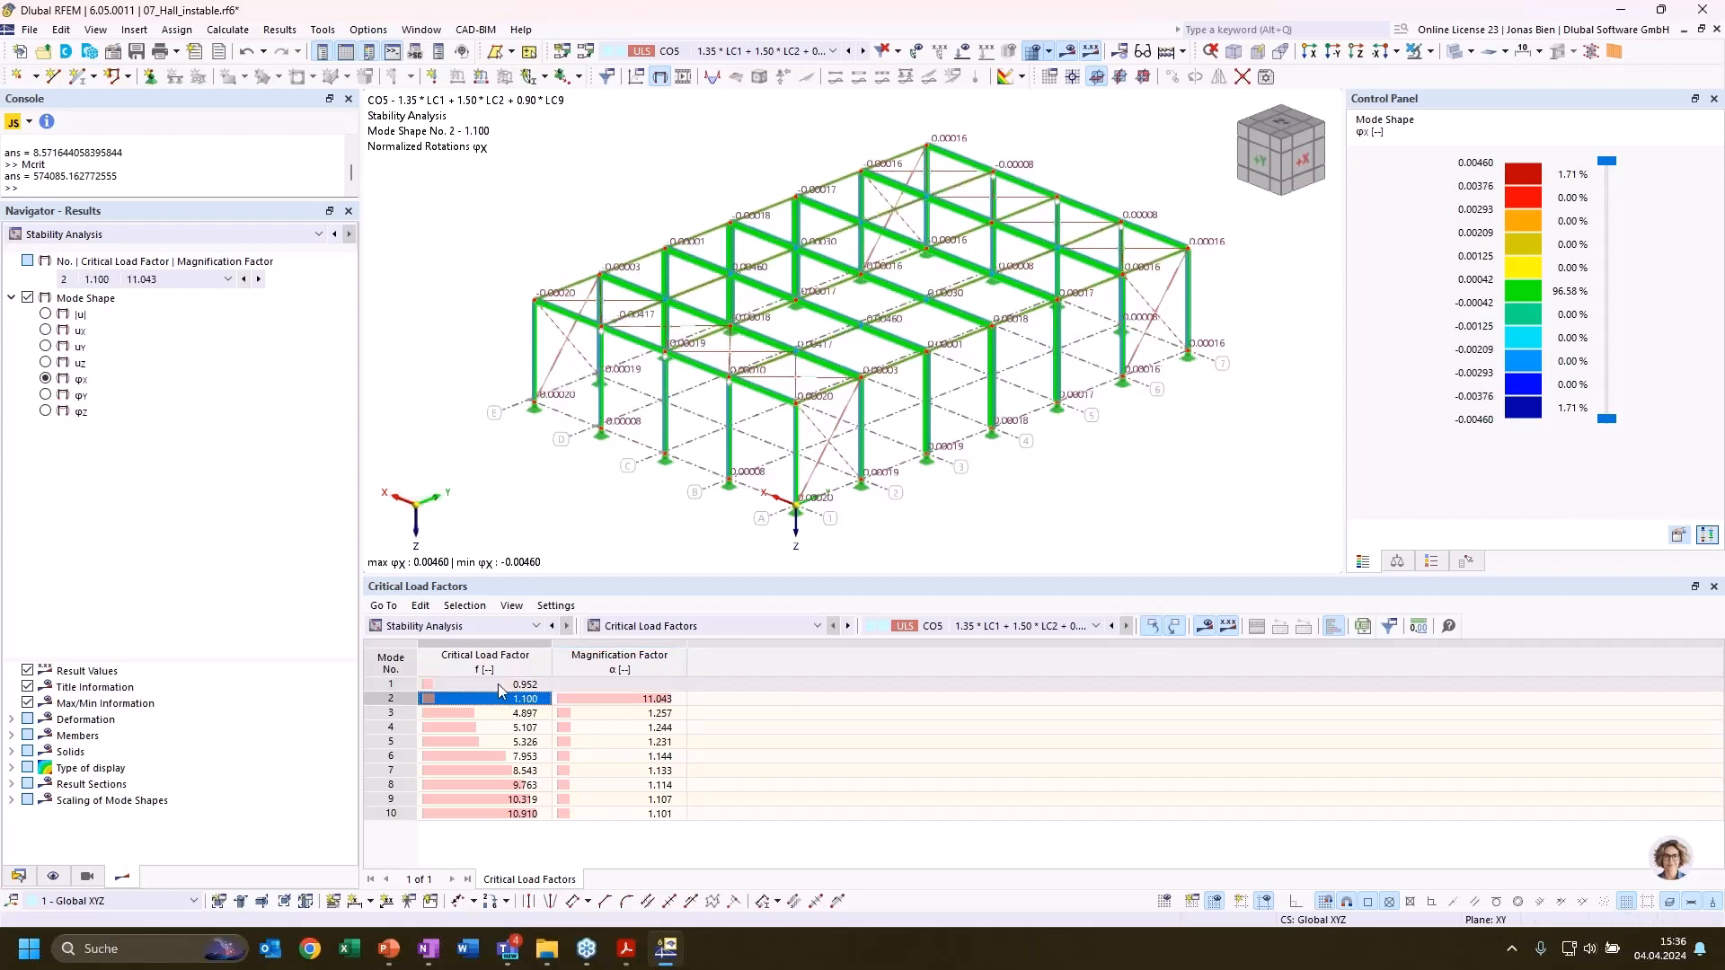
{"action": "left_click", "coordinate": [56, 315]}
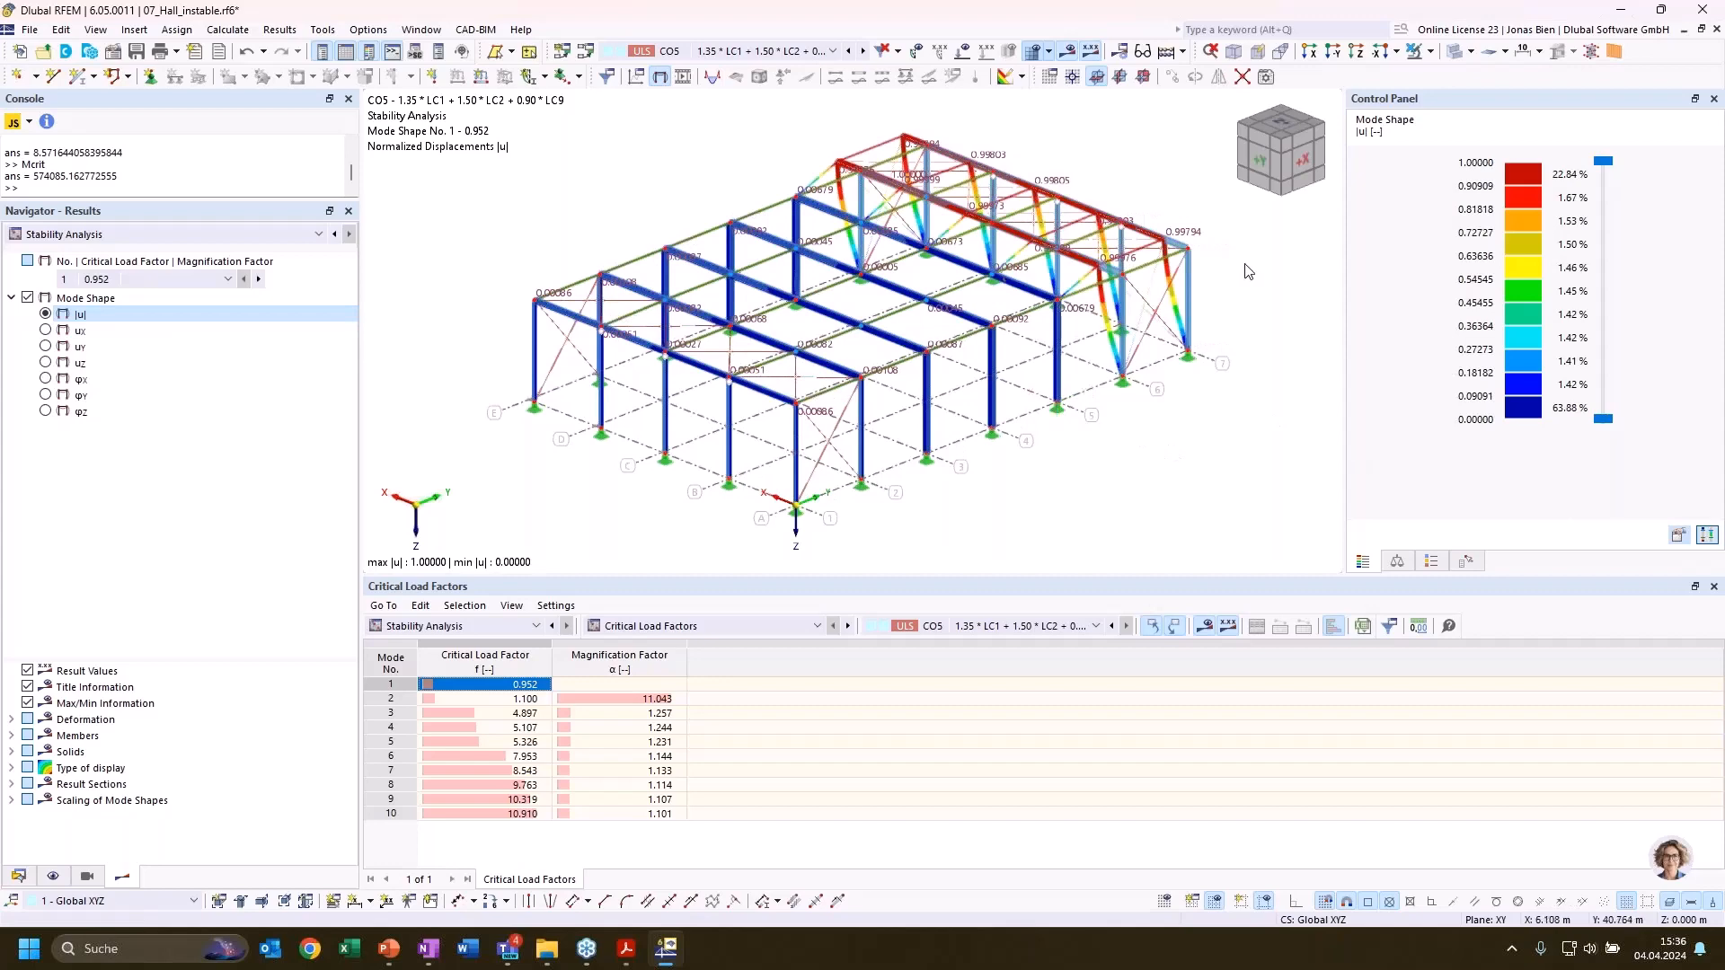
{"action": "middle_click_drag", "start_coordinate": [1245, 271], "coordinate": [1276, 288], "text": "ctrl"}
{"action": "scroll", "coordinate": [1208, 319], "scroll_direction": "up", "scroll_amount": 5}
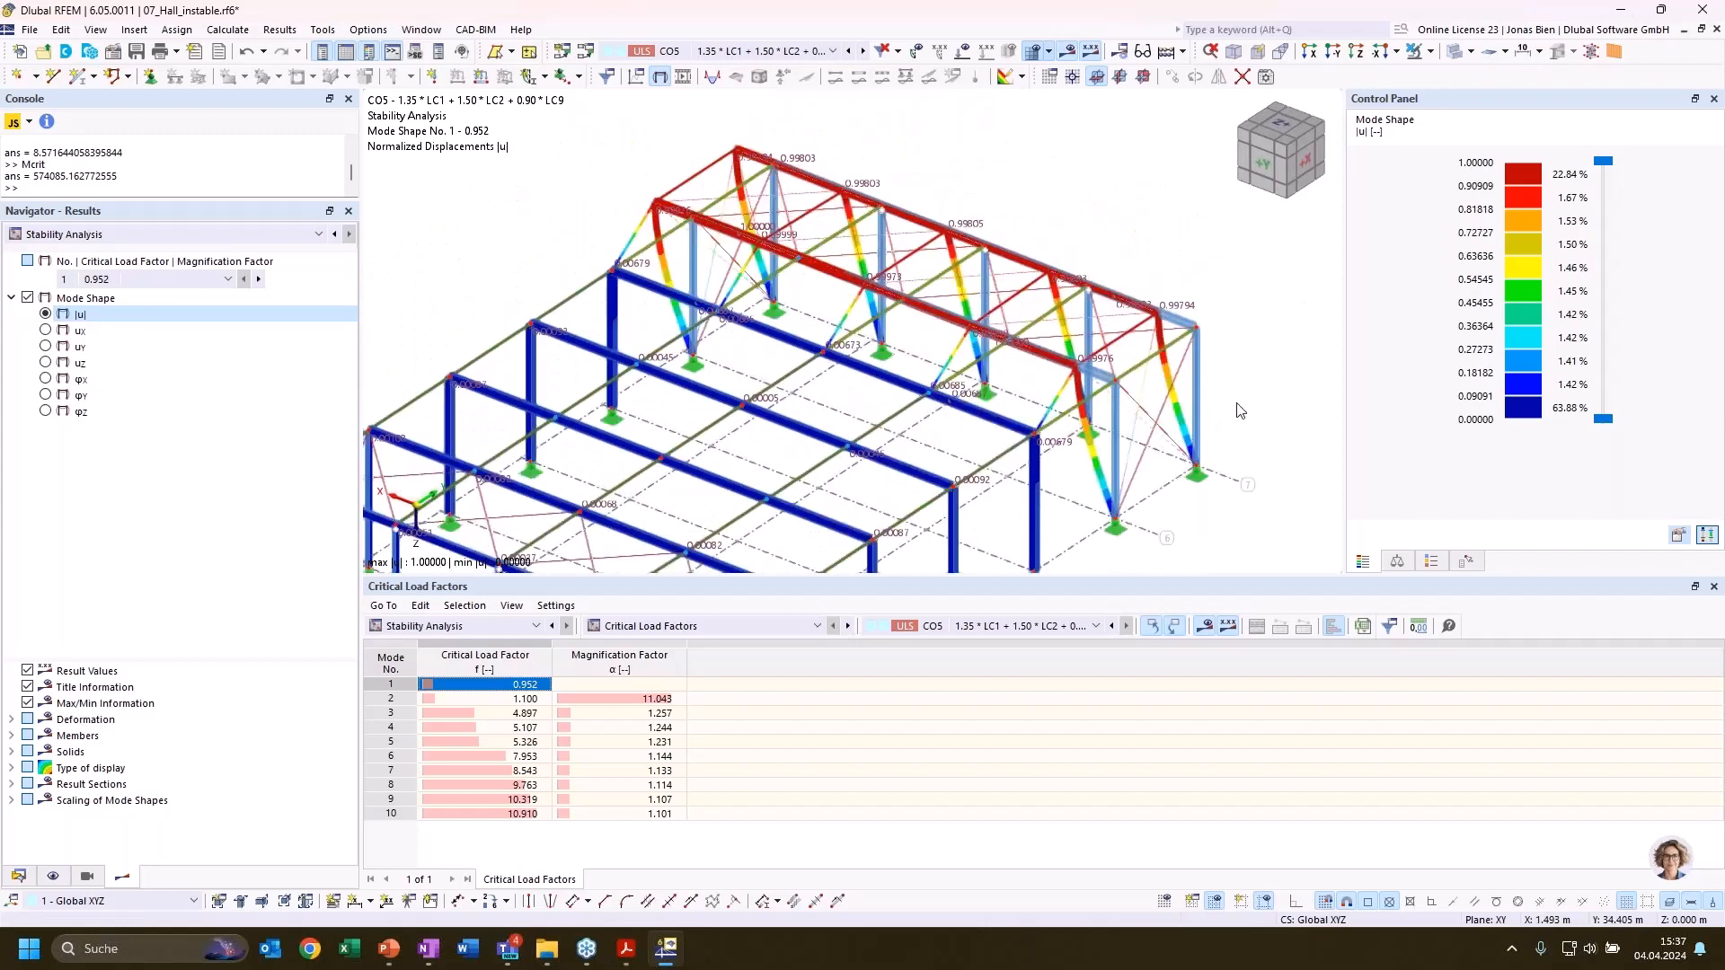
{"action": "scroll", "coordinate": [1168, 480], "scroll_direction": "up", "scroll_amount": 3}
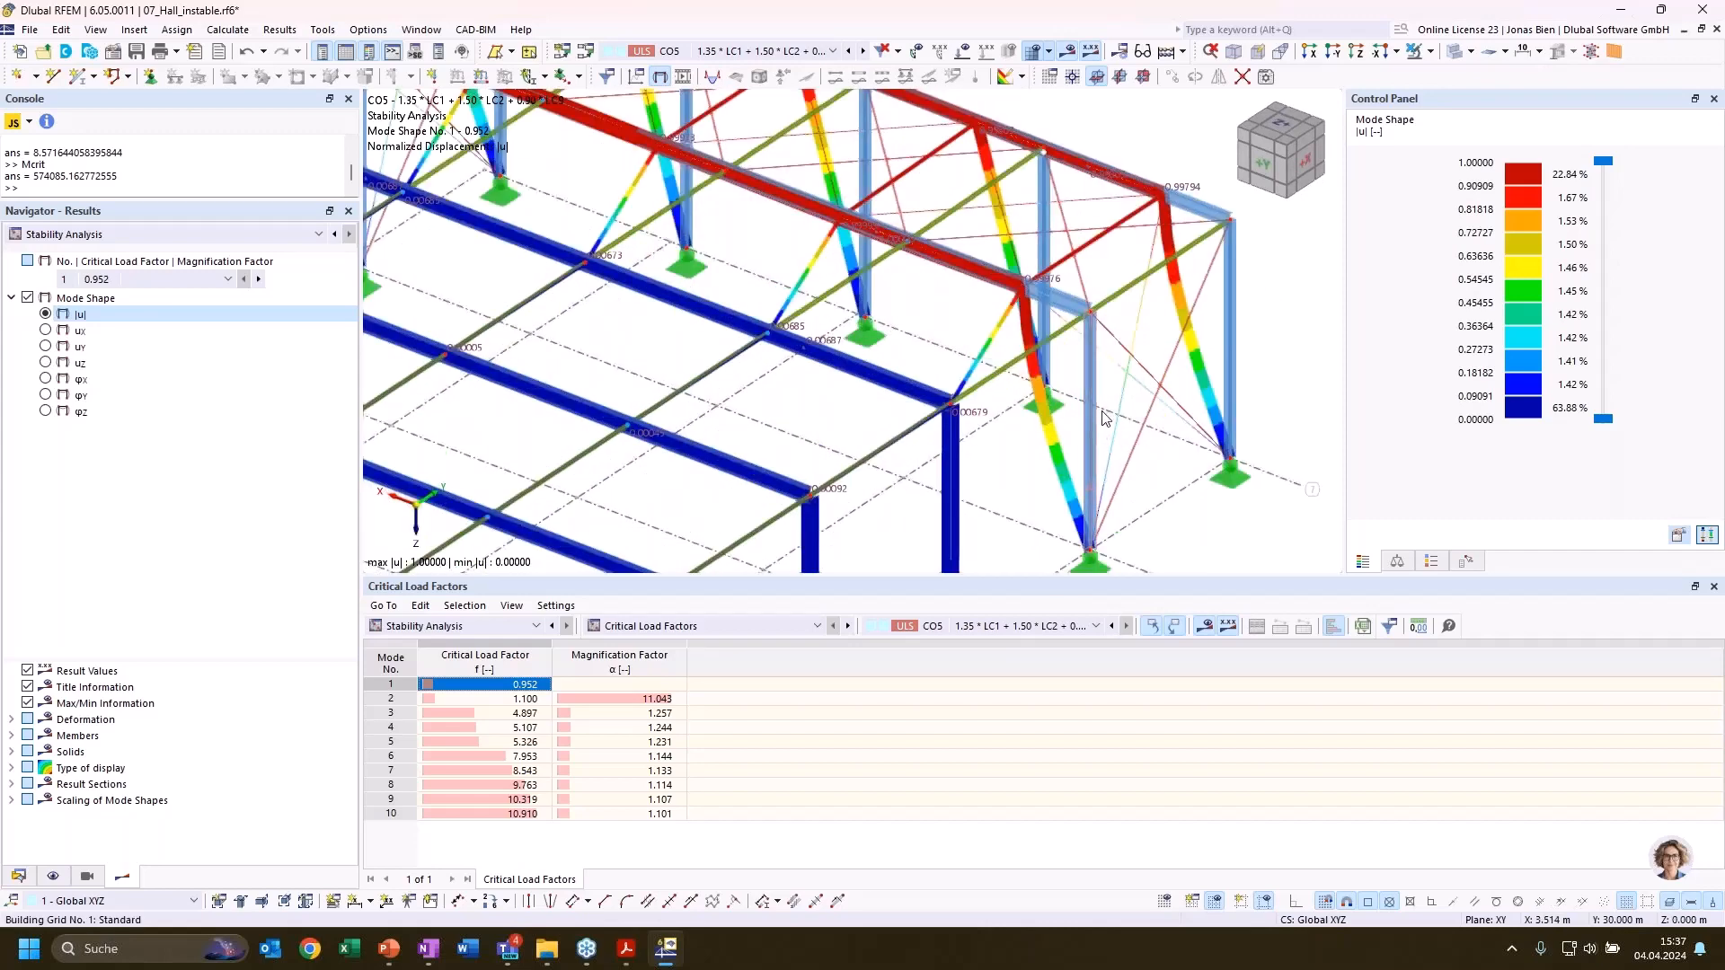
{"action": "scroll", "coordinate": [1231, 349], "scroll_direction": "up", "scroll_amount": 1}
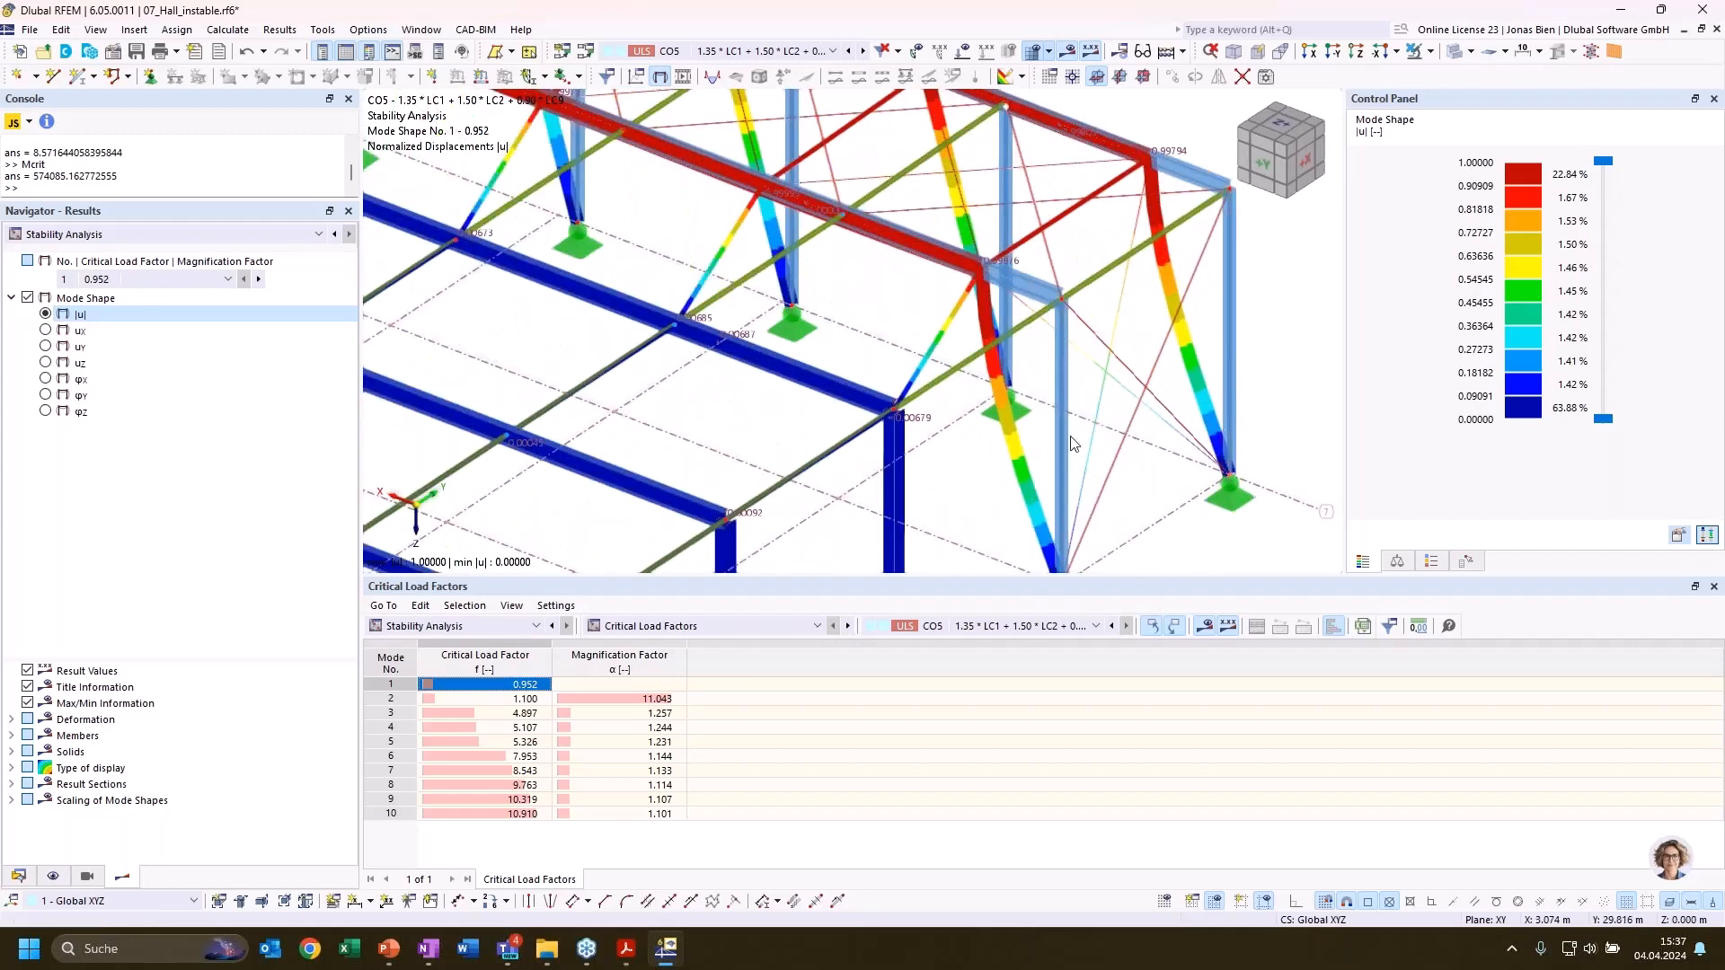
{"action": "scroll", "coordinate": [1105, 476], "scroll_direction": "up", "scroll_amount": 2}
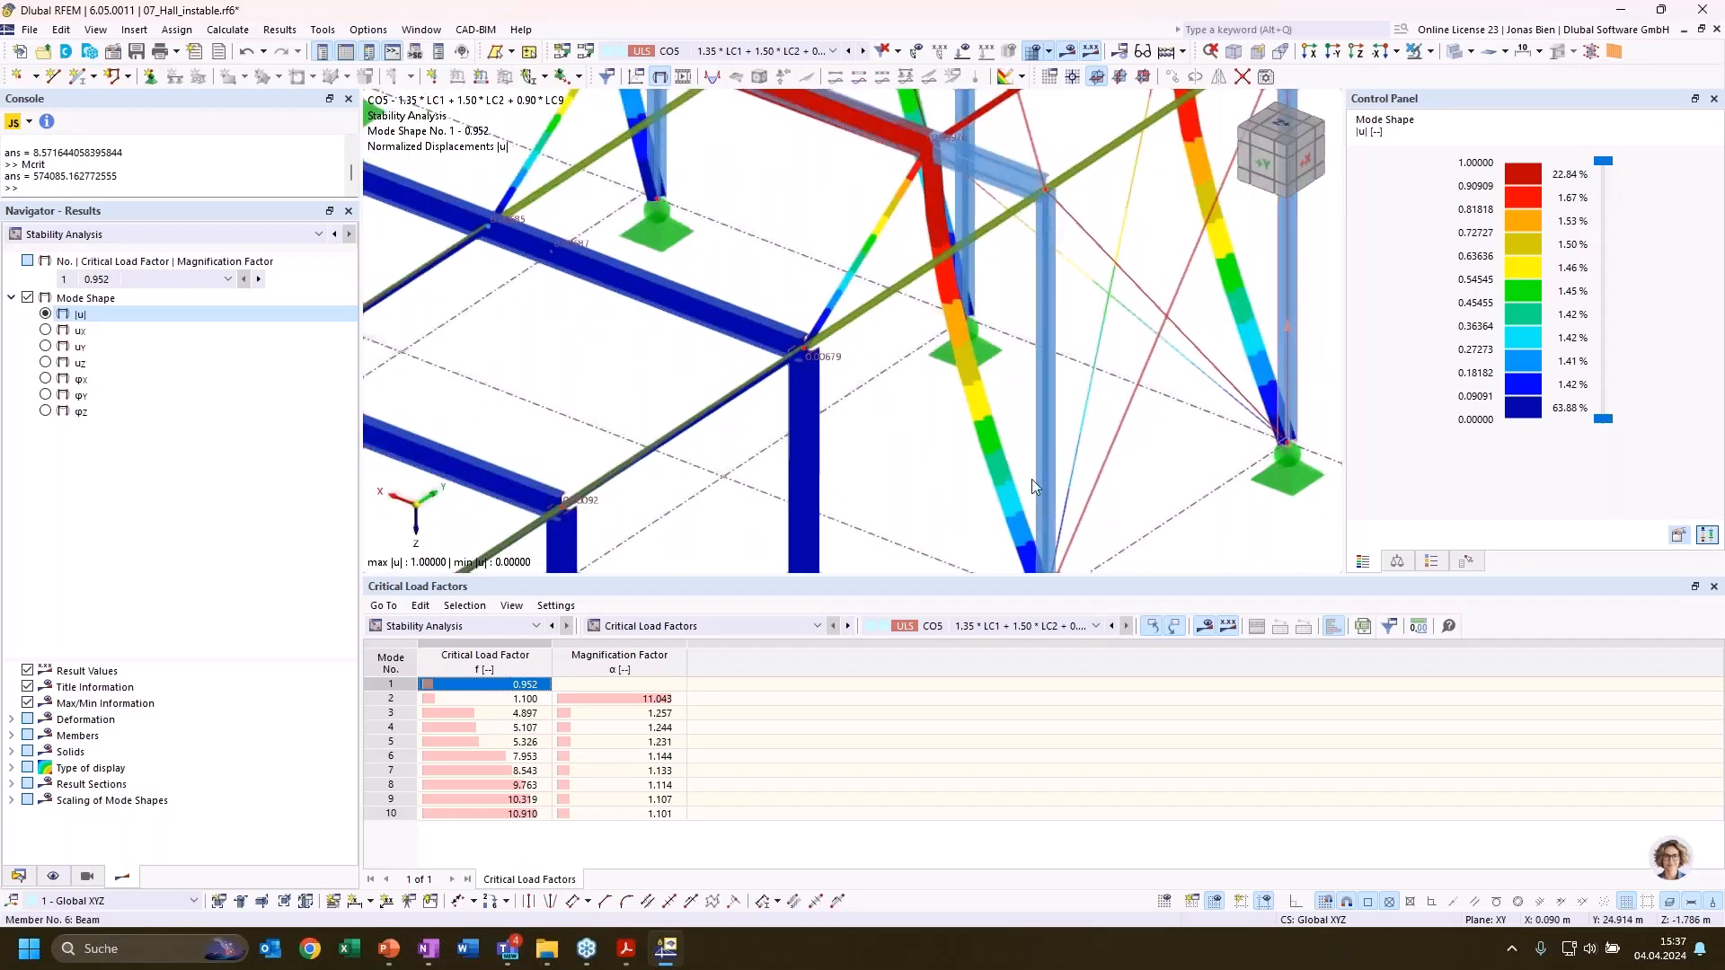
{"action": "scroll", "coordinate": [1031, 481], "scroll_direction": "down", "scroll_amount": 4}
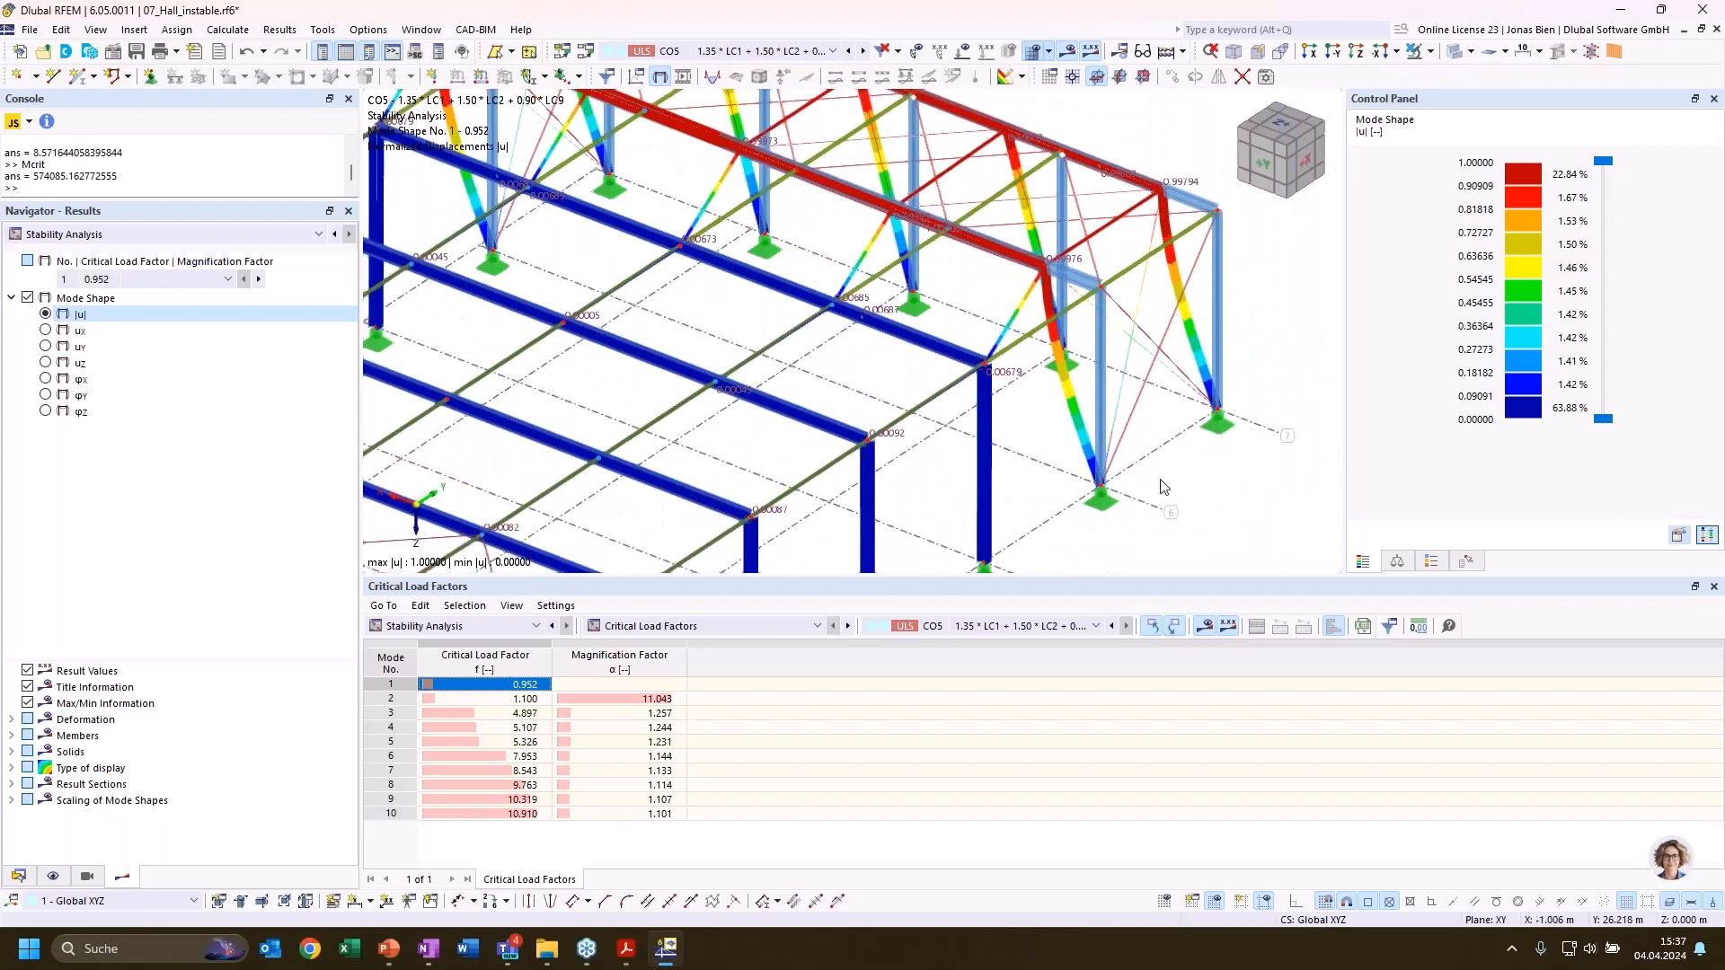
{"action": "scroll", "coordinate": [1195, 485], "scroll_direction": "down", "scroll_amount": 2}
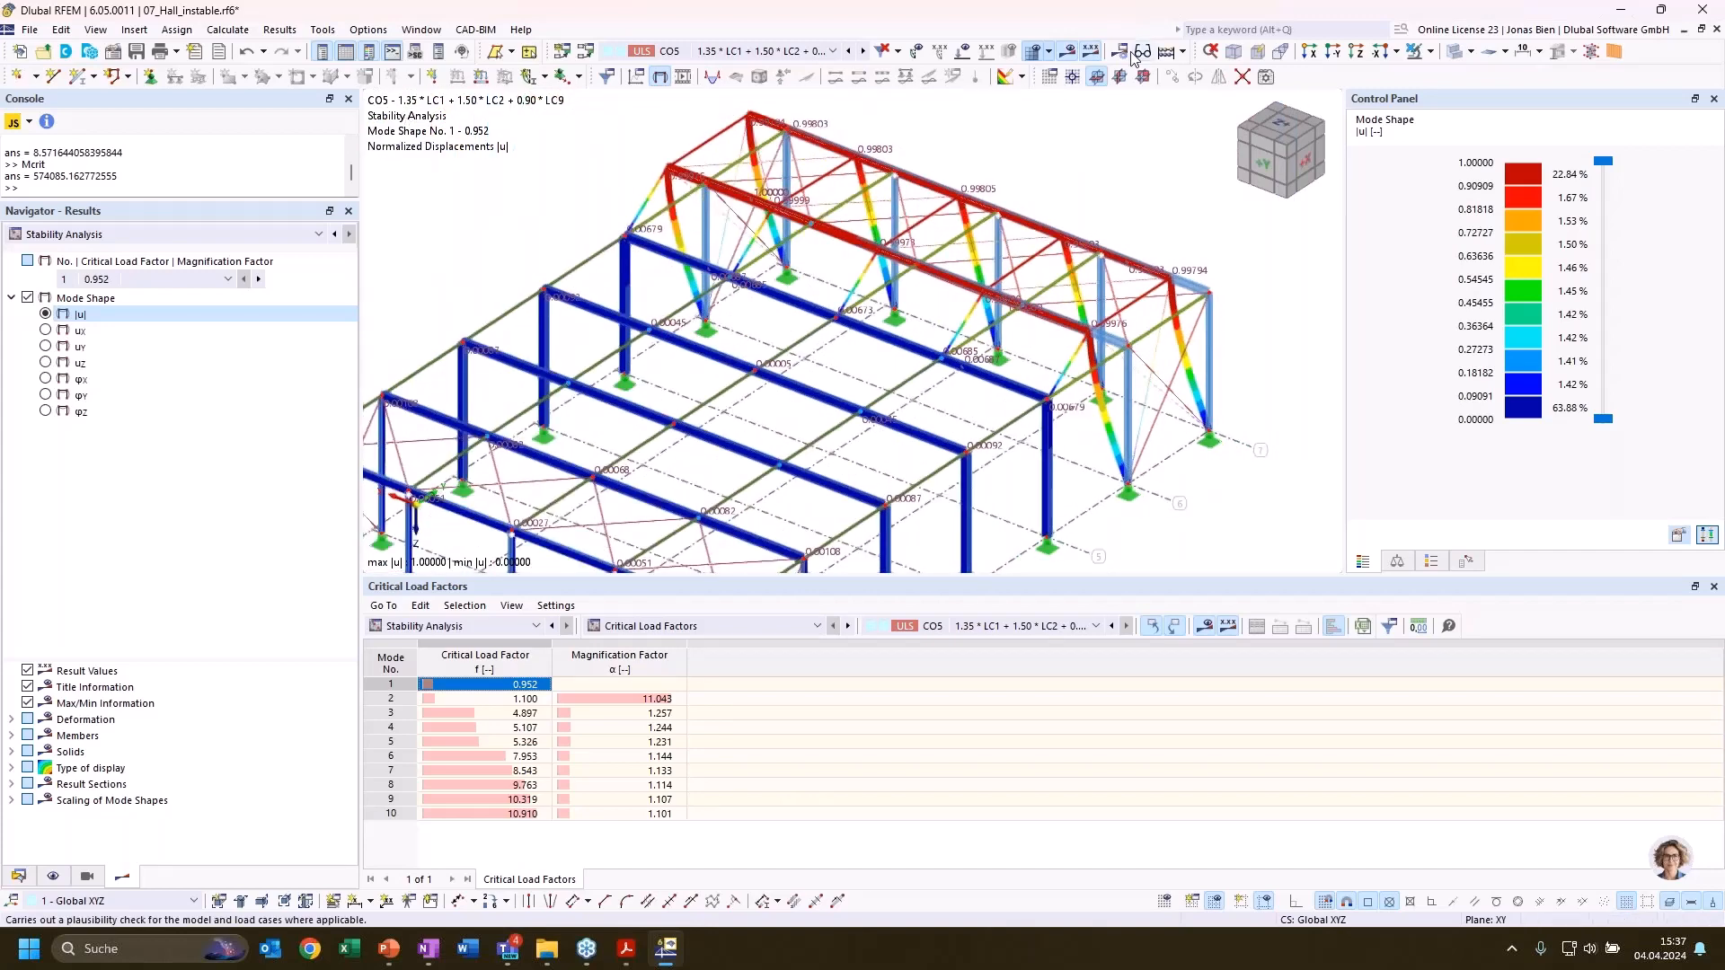
Hide the results and copy the two frame columns on axis 5 by 5 m in Y onto axis 6
{"action": "left_click", "coordinate": [1067, 51]}
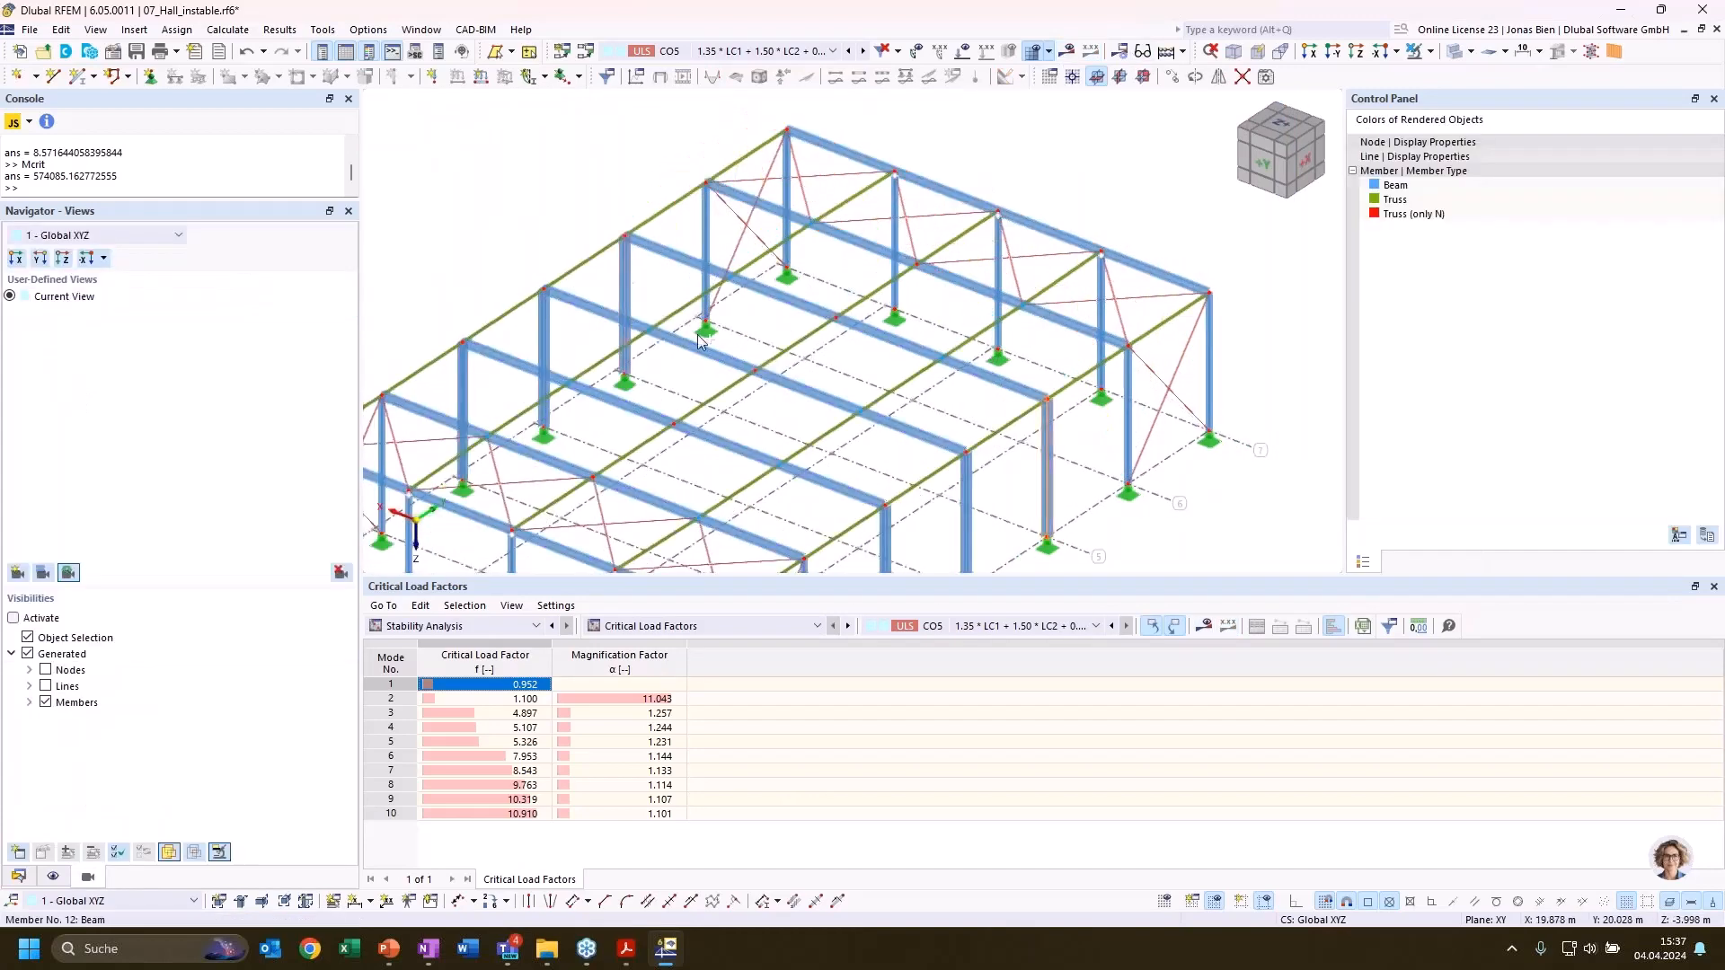
{"action": "left_click_drag", "start_coordinate": [1046, 505], "coordinate": [1128, 484], "text": "ctrl"}
{"action": "left_click", "coordinate": [1126, 481]}
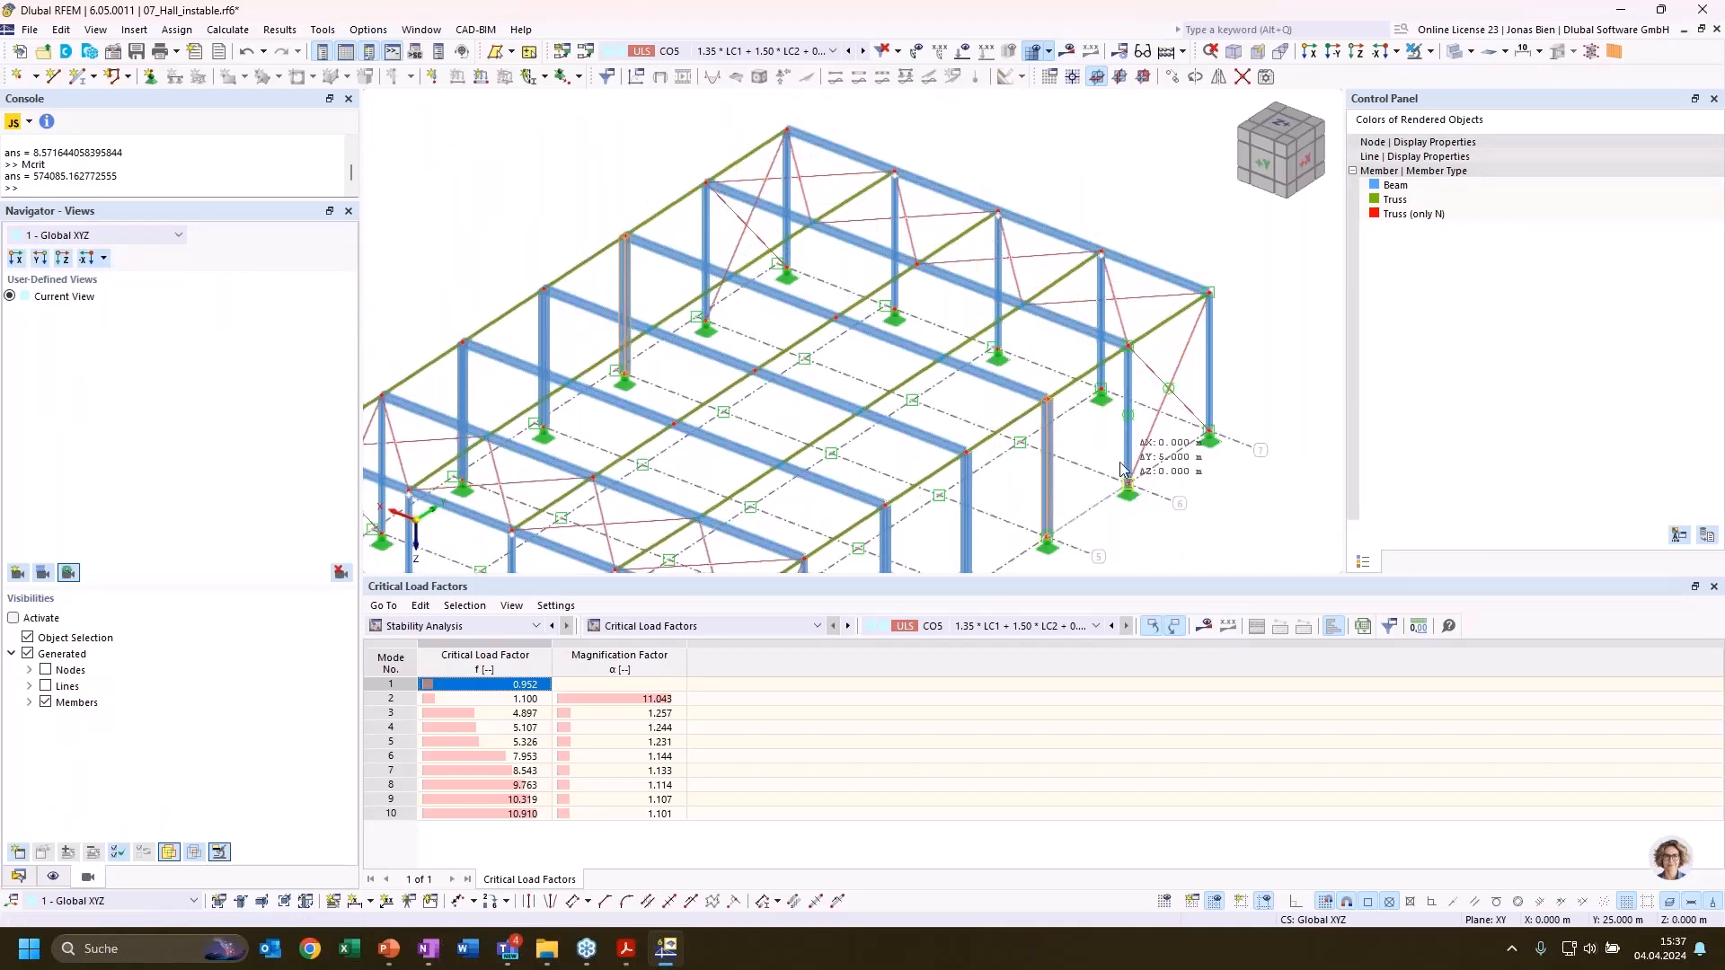
{"action": "left_click", "coordinate": [922, 548]}
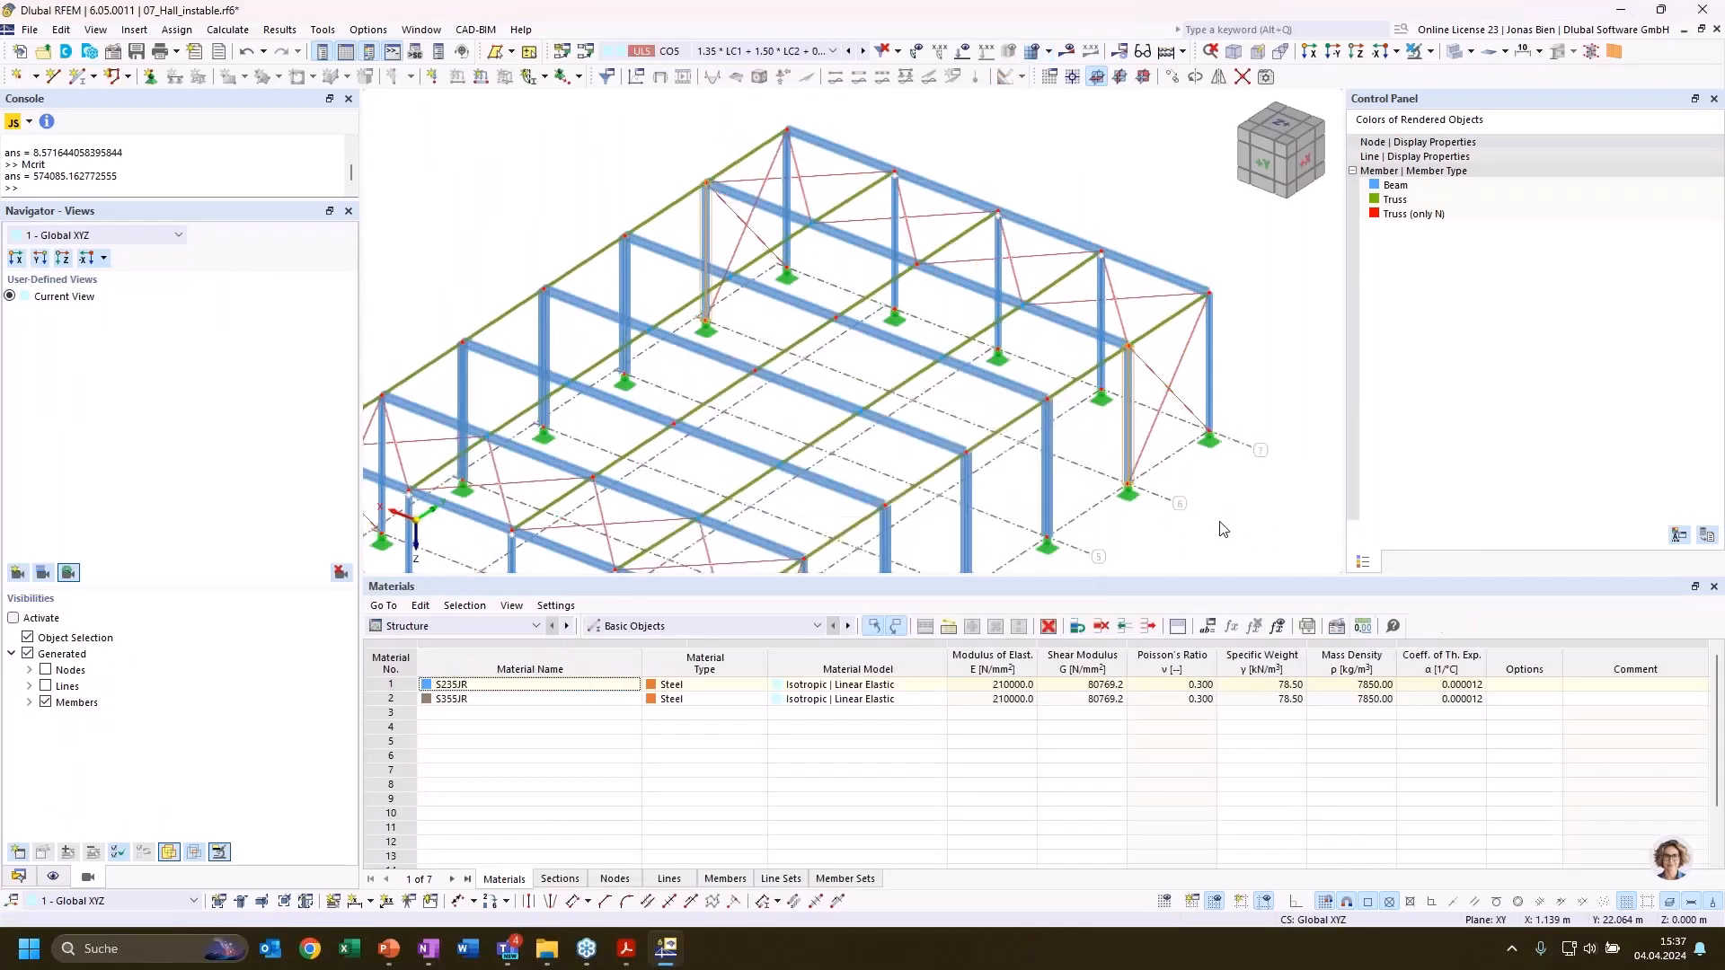
{"action": "left_click", "coordinate": [1220, 523]}
Copy the two frame columns on axis 3 onto the column positions of axis 2
{"action": "middle_click_drag", "start_coordinate": [1113, 459], "coordinate": [1135, 300]}
{"action": "middle_click_drag", "start_coordinate": [858, 476], "coordinate": [1044, 321]}
{"action": "left_click", "coordinate": [1096, 304]}
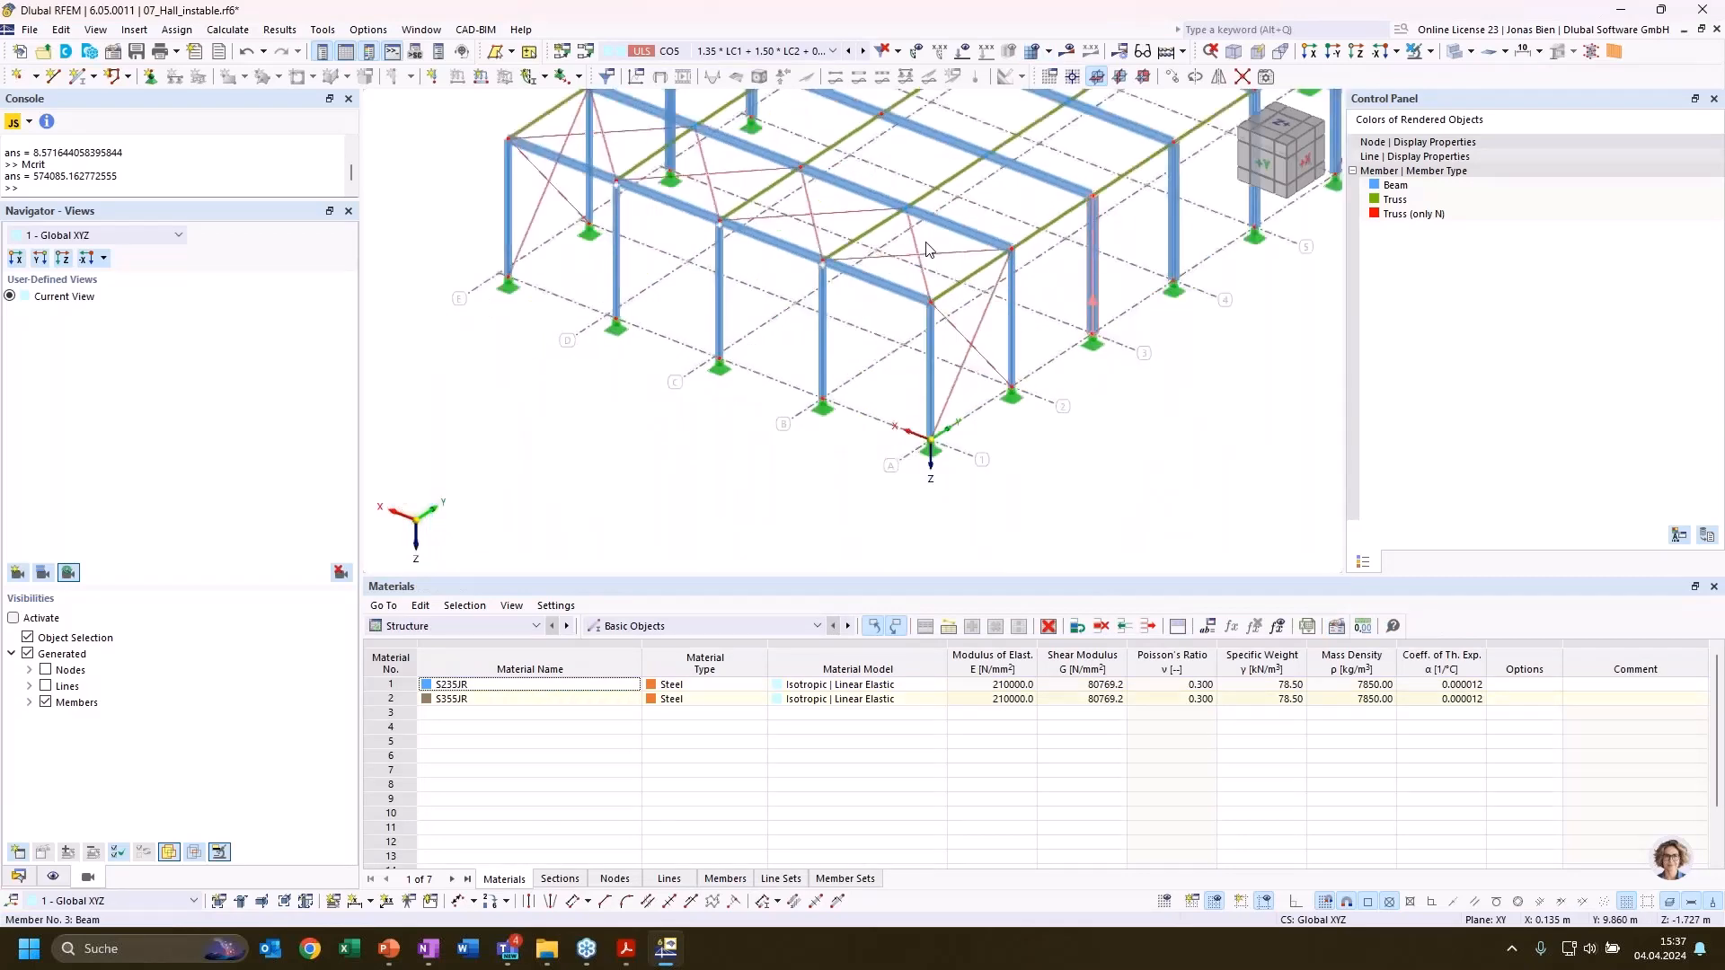
{"action": "left_click", "coordinate": [674, 153], "text": "ctrl"}
{"action": "left_click_drag", "start_coordinate": [1095, 314], "coordinate": [1012, 387], "text": "ctrl"}
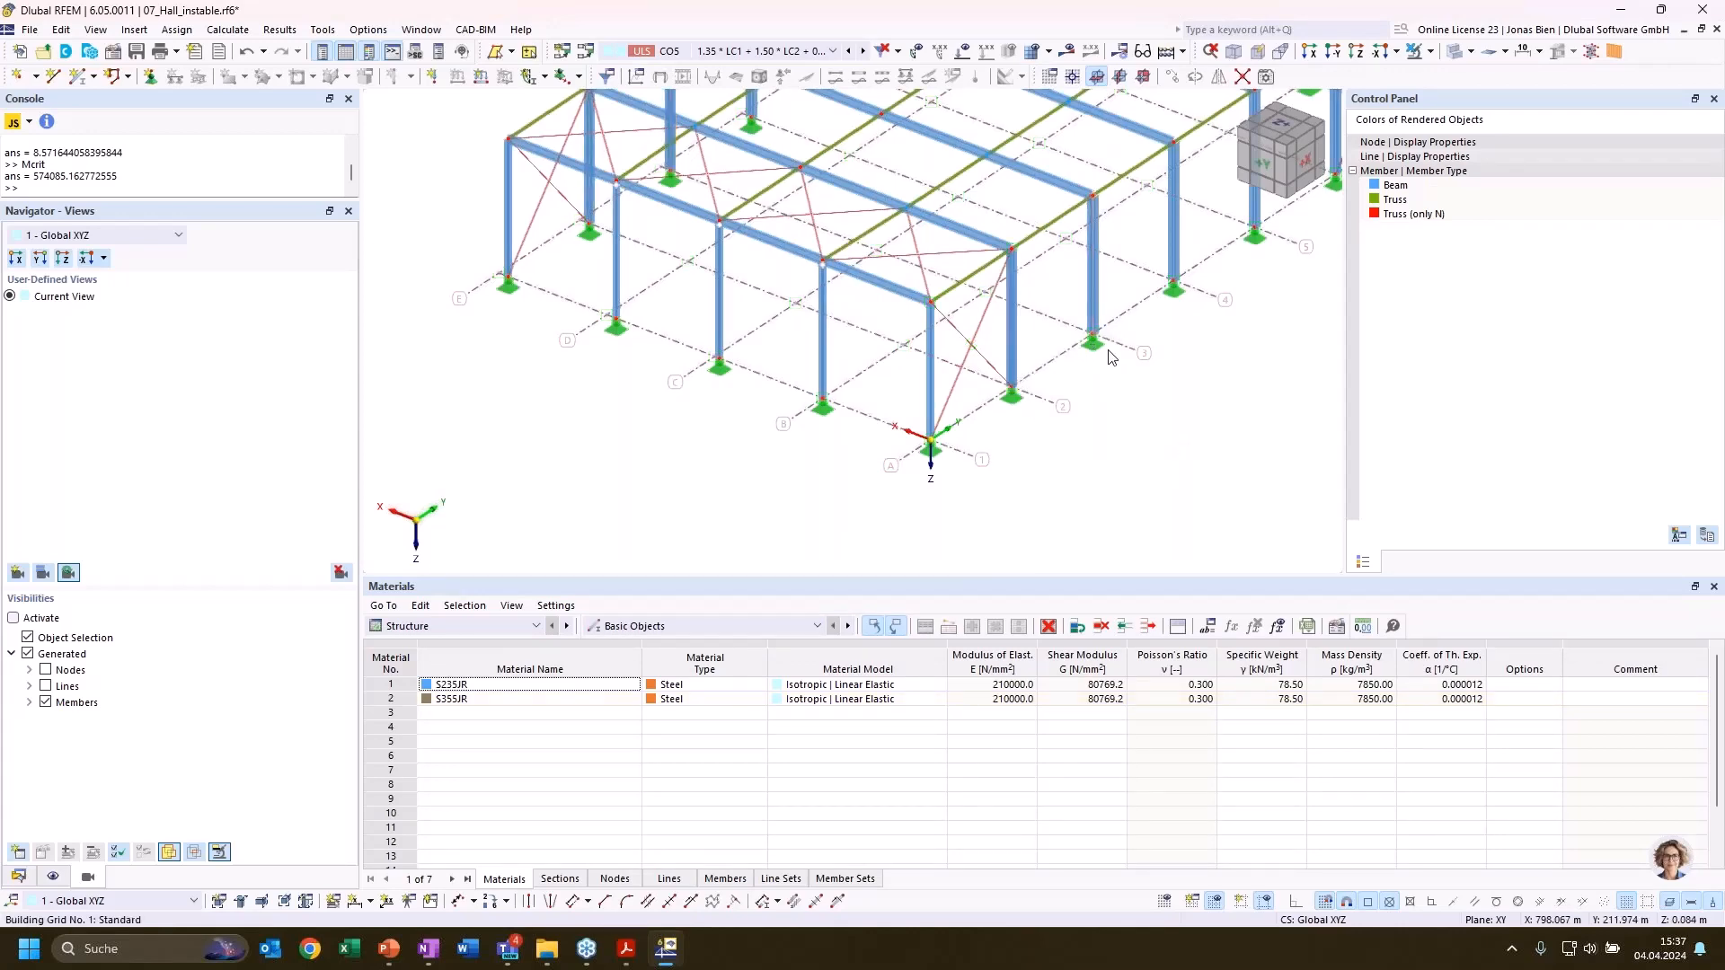
{"action": "scroll", "coordinate": [1047, 489], "scroll_direction": "up", "scroll_amount": 3}
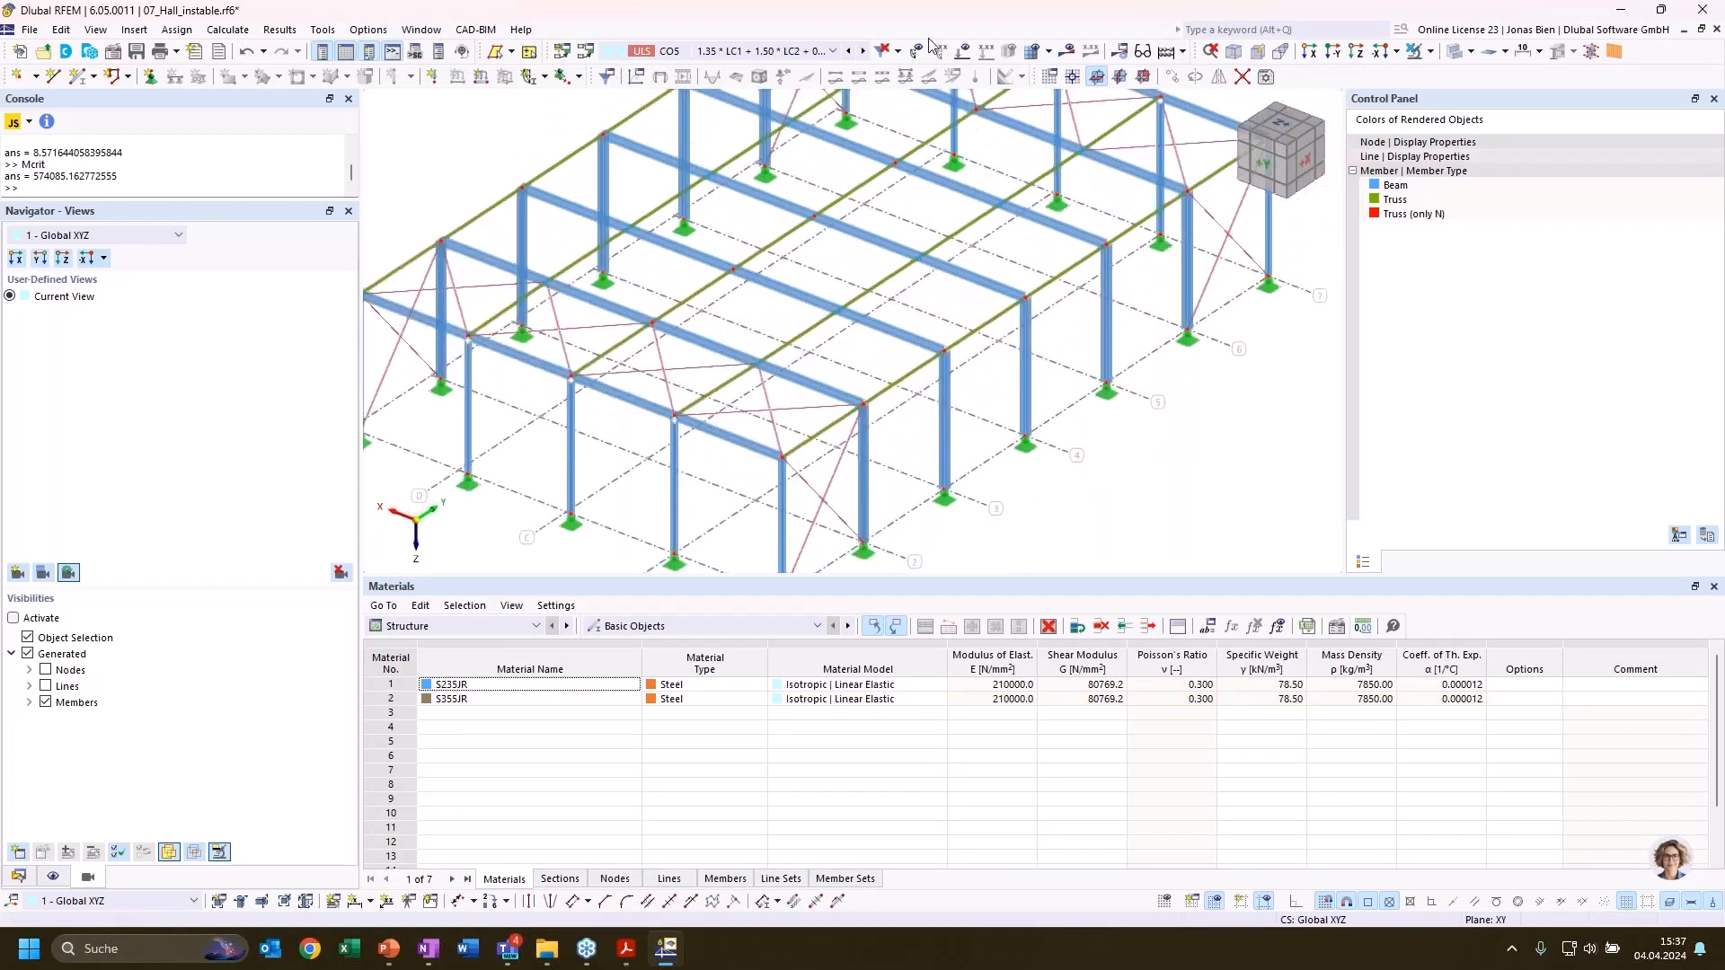
Recalculate load combination CO5 and display its stability analysis critical load factors
{"action": "left_click", "coordinate": [1066, 51]}
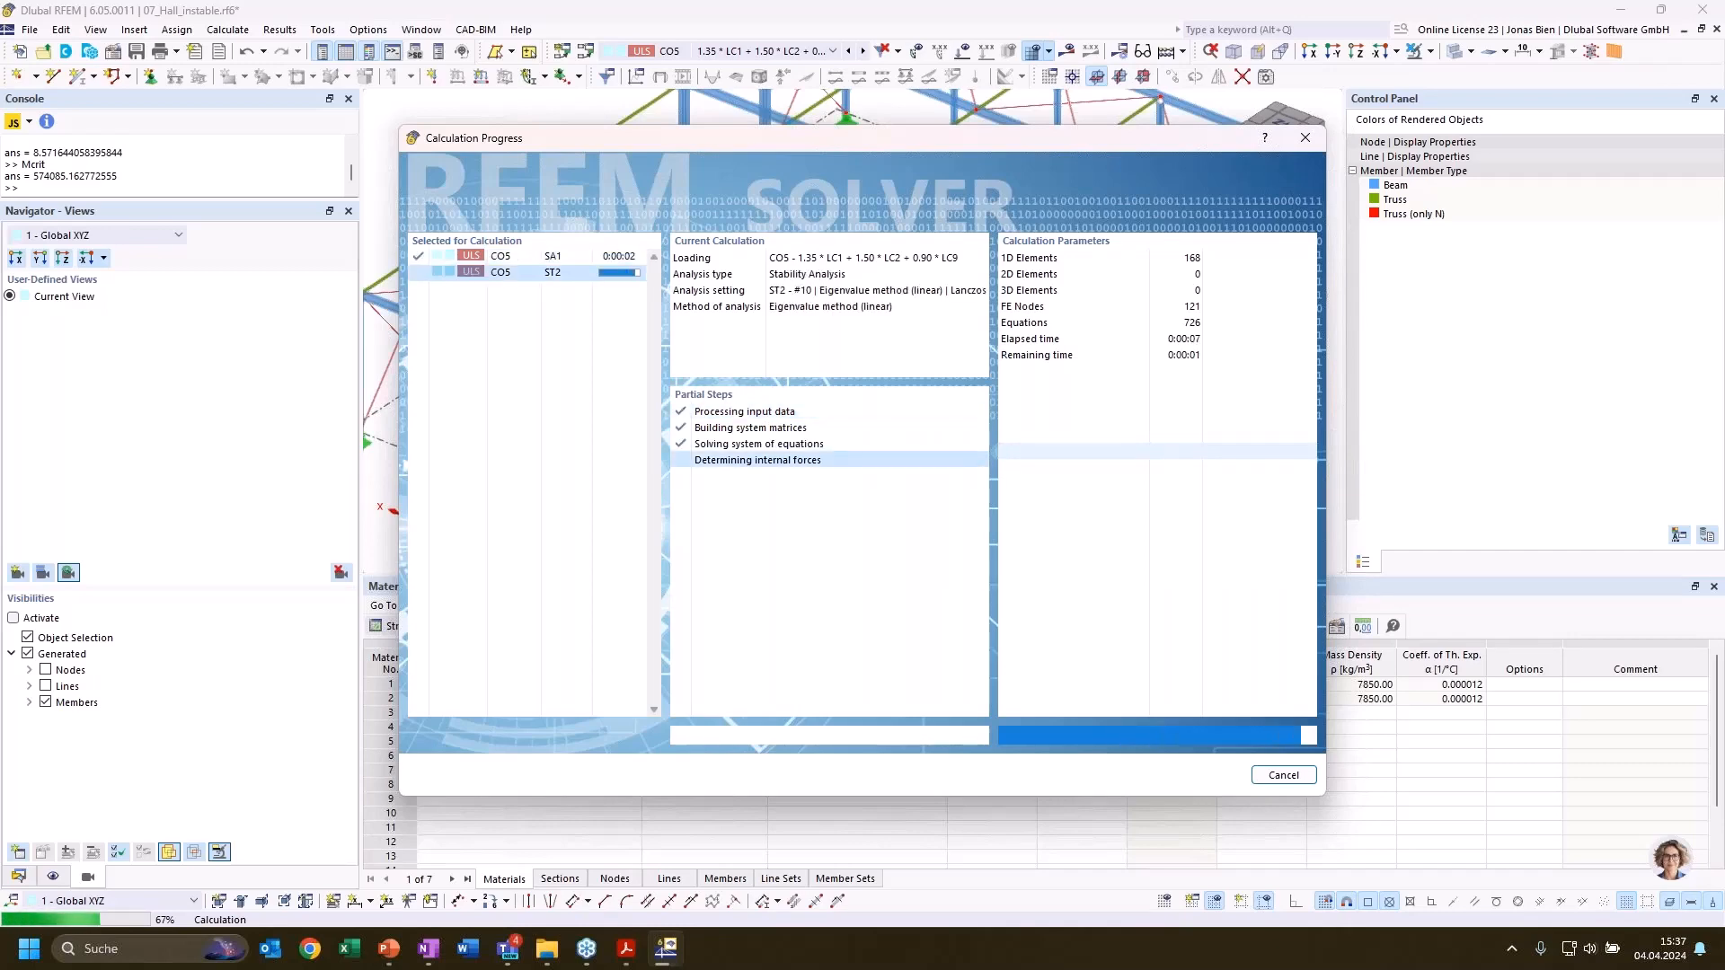
{"action": "left_click", "coordinate": [515, 628]}
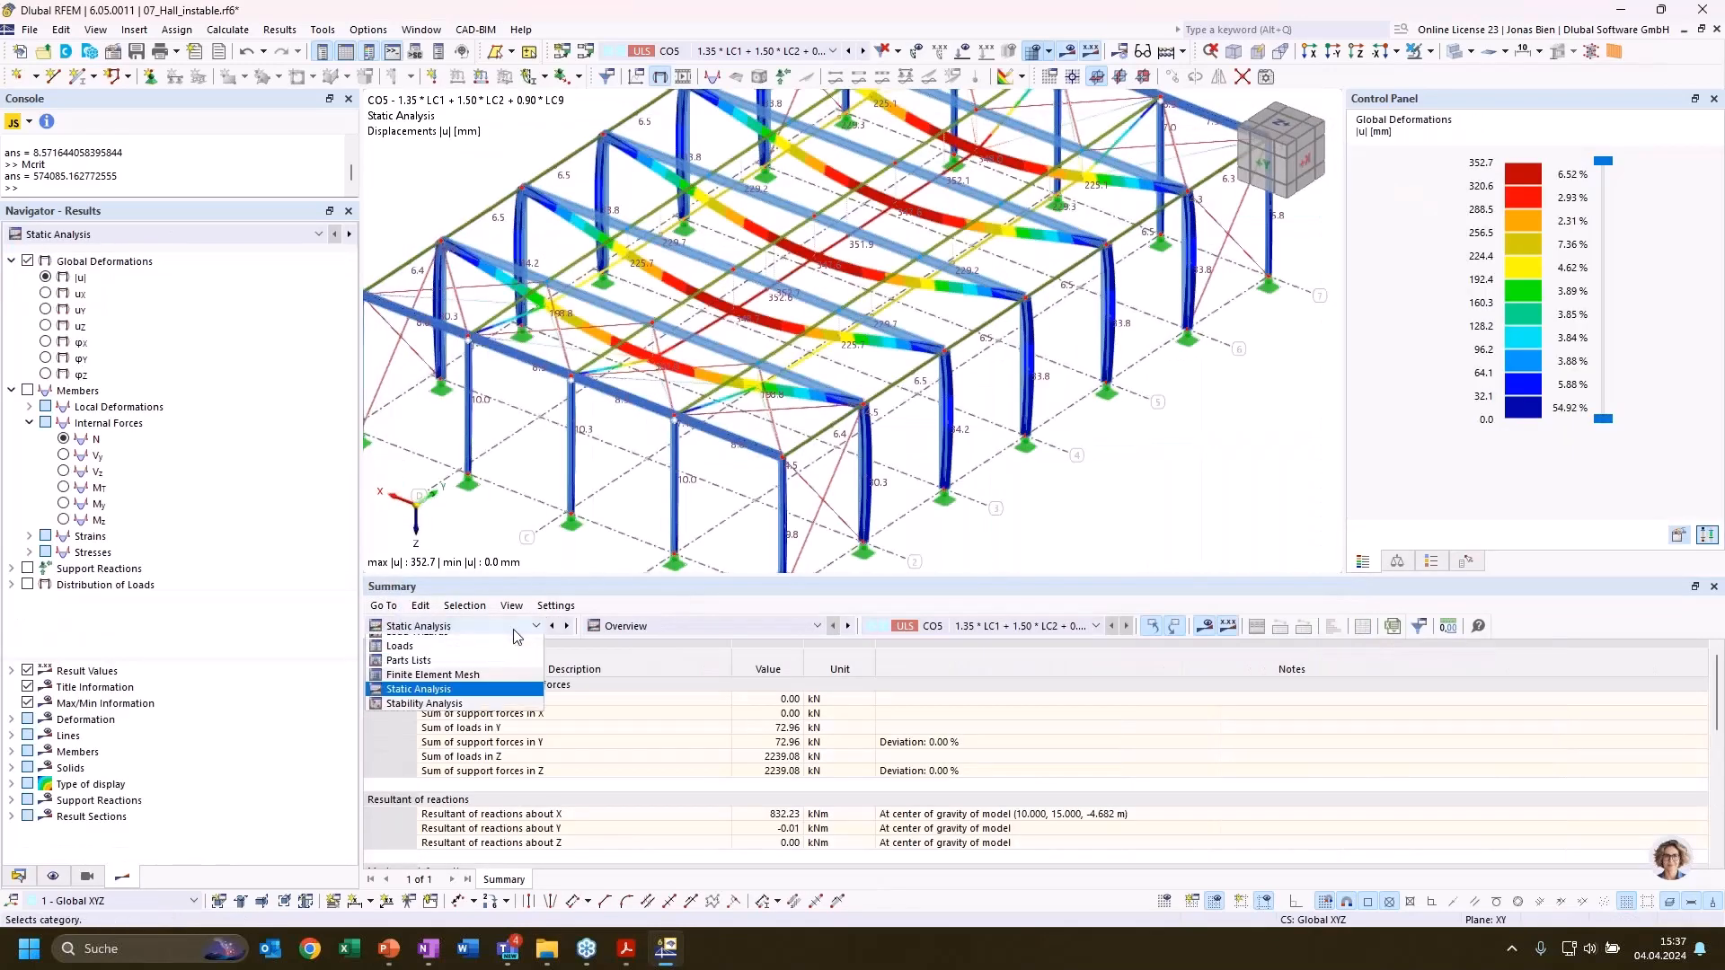
{"action": "left_click", "coordinate": [468, 756]}
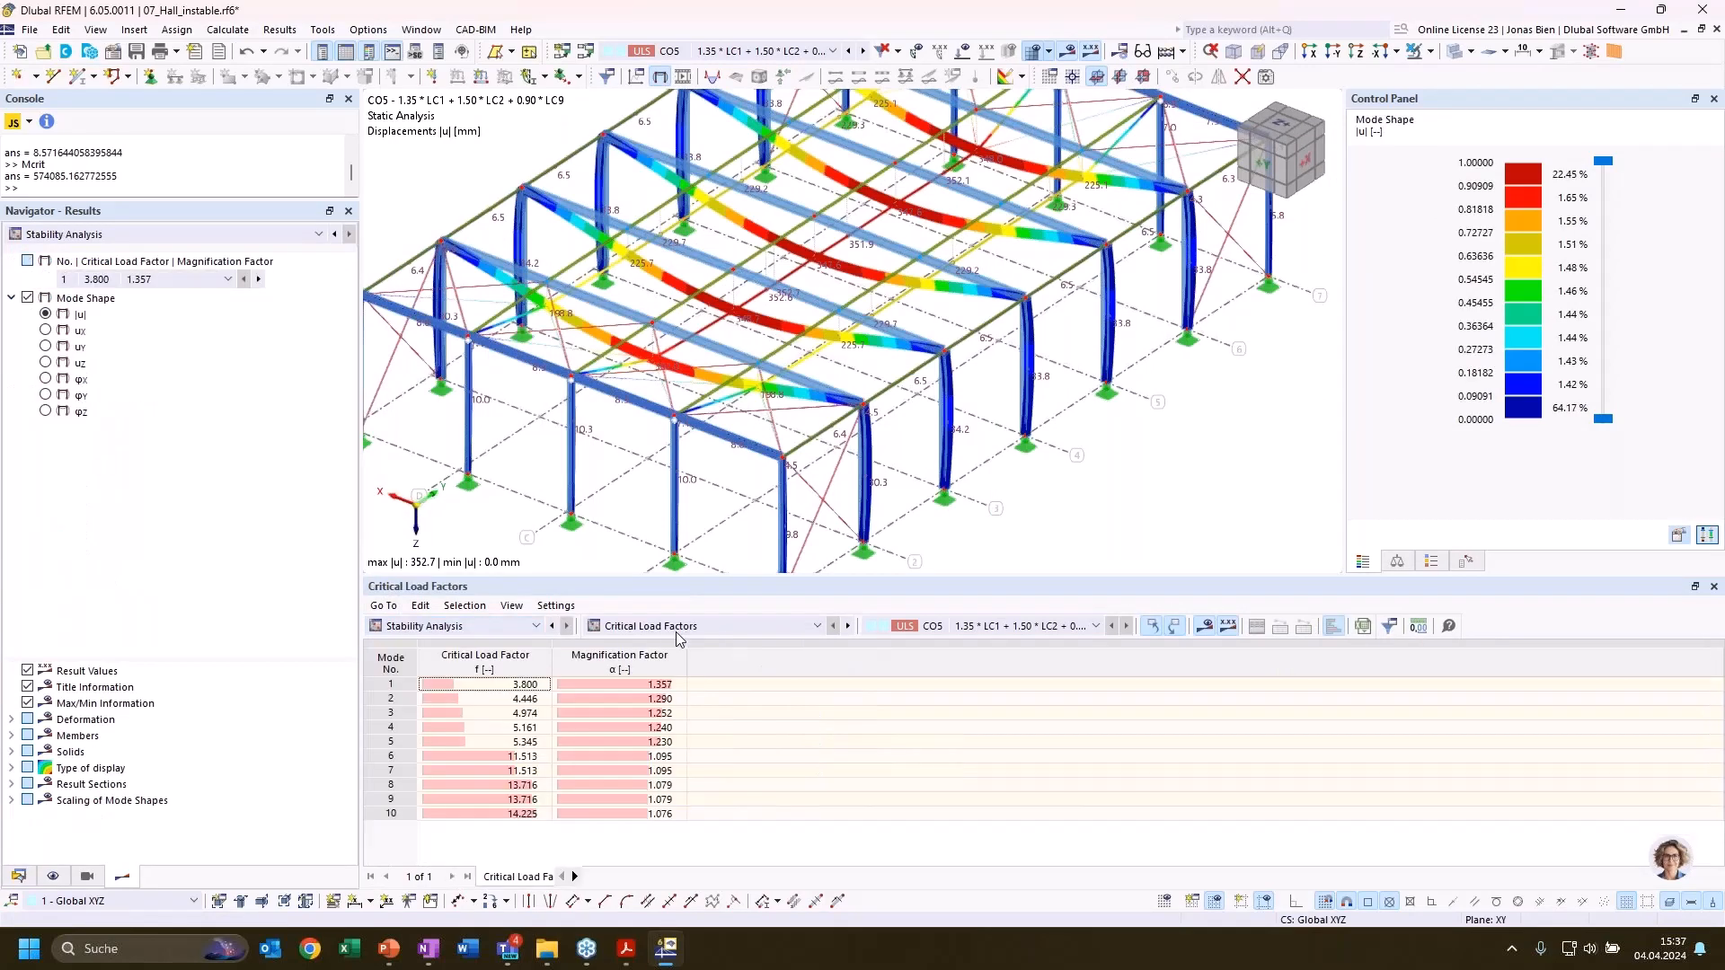
Examine the first mode shape of CO5 across the whole modified hall
{"action": "scroll", "coordinate": [865, 449], "scroll_direction": "down", "scroll_amount": 2}
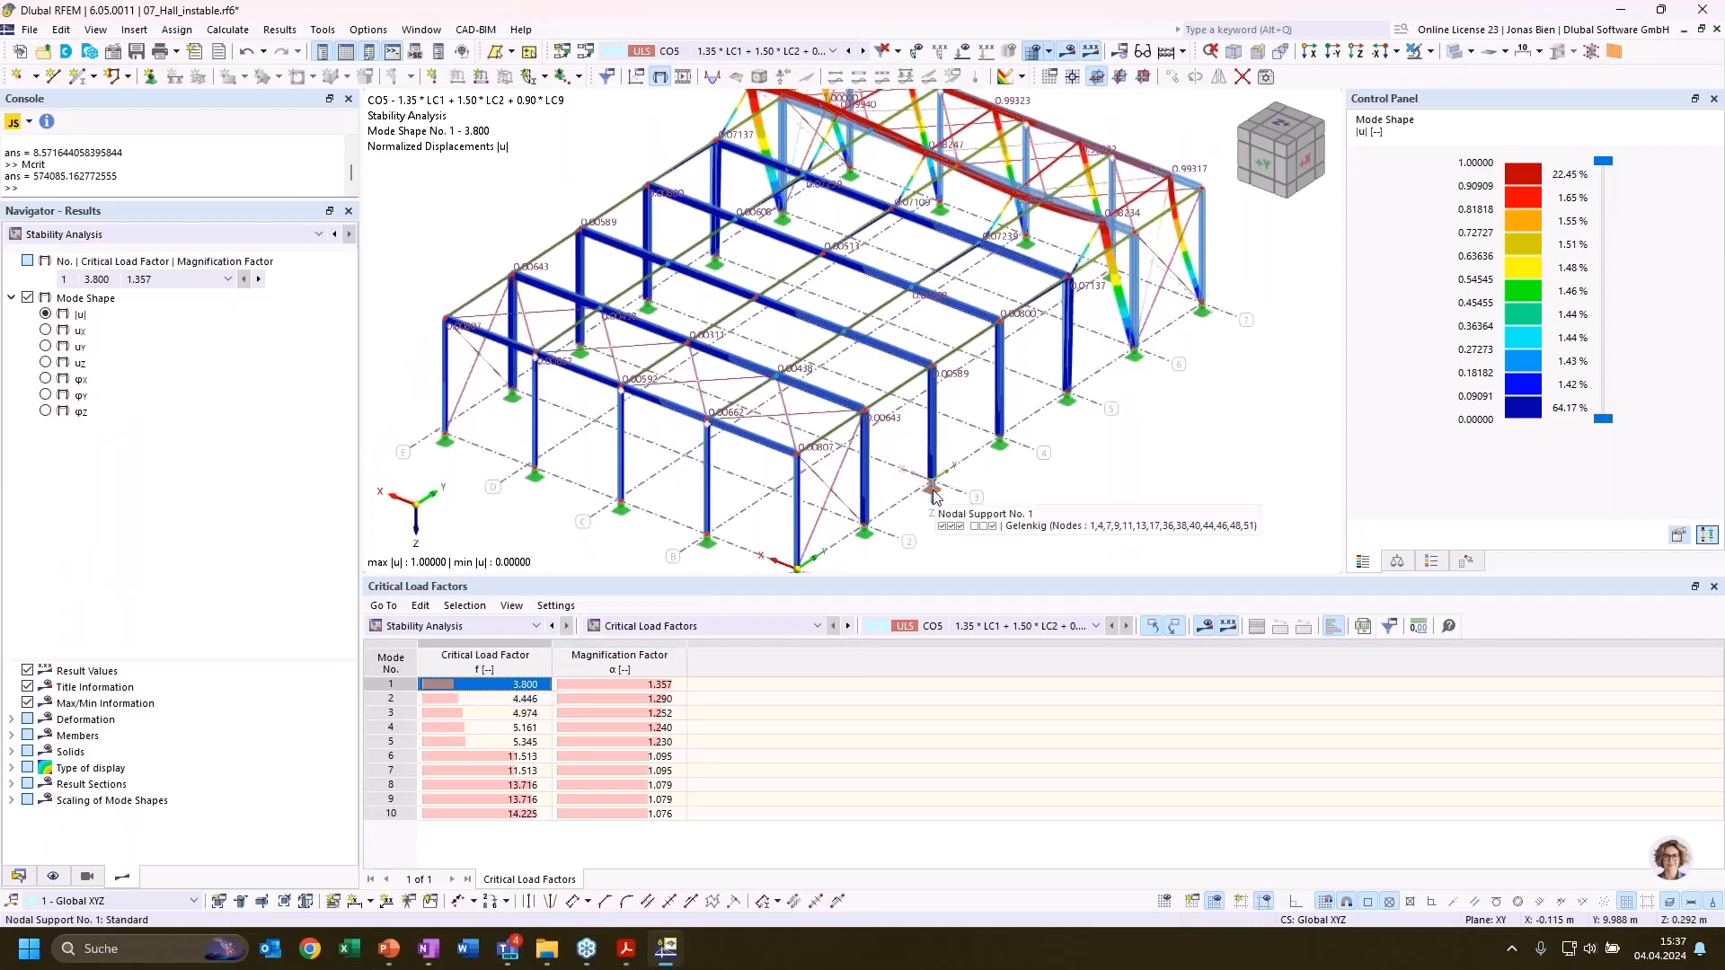
{"action": "scroll", "coordinate": [1039, 452], "scroll_direction": "down", "scroll_amount": 2}
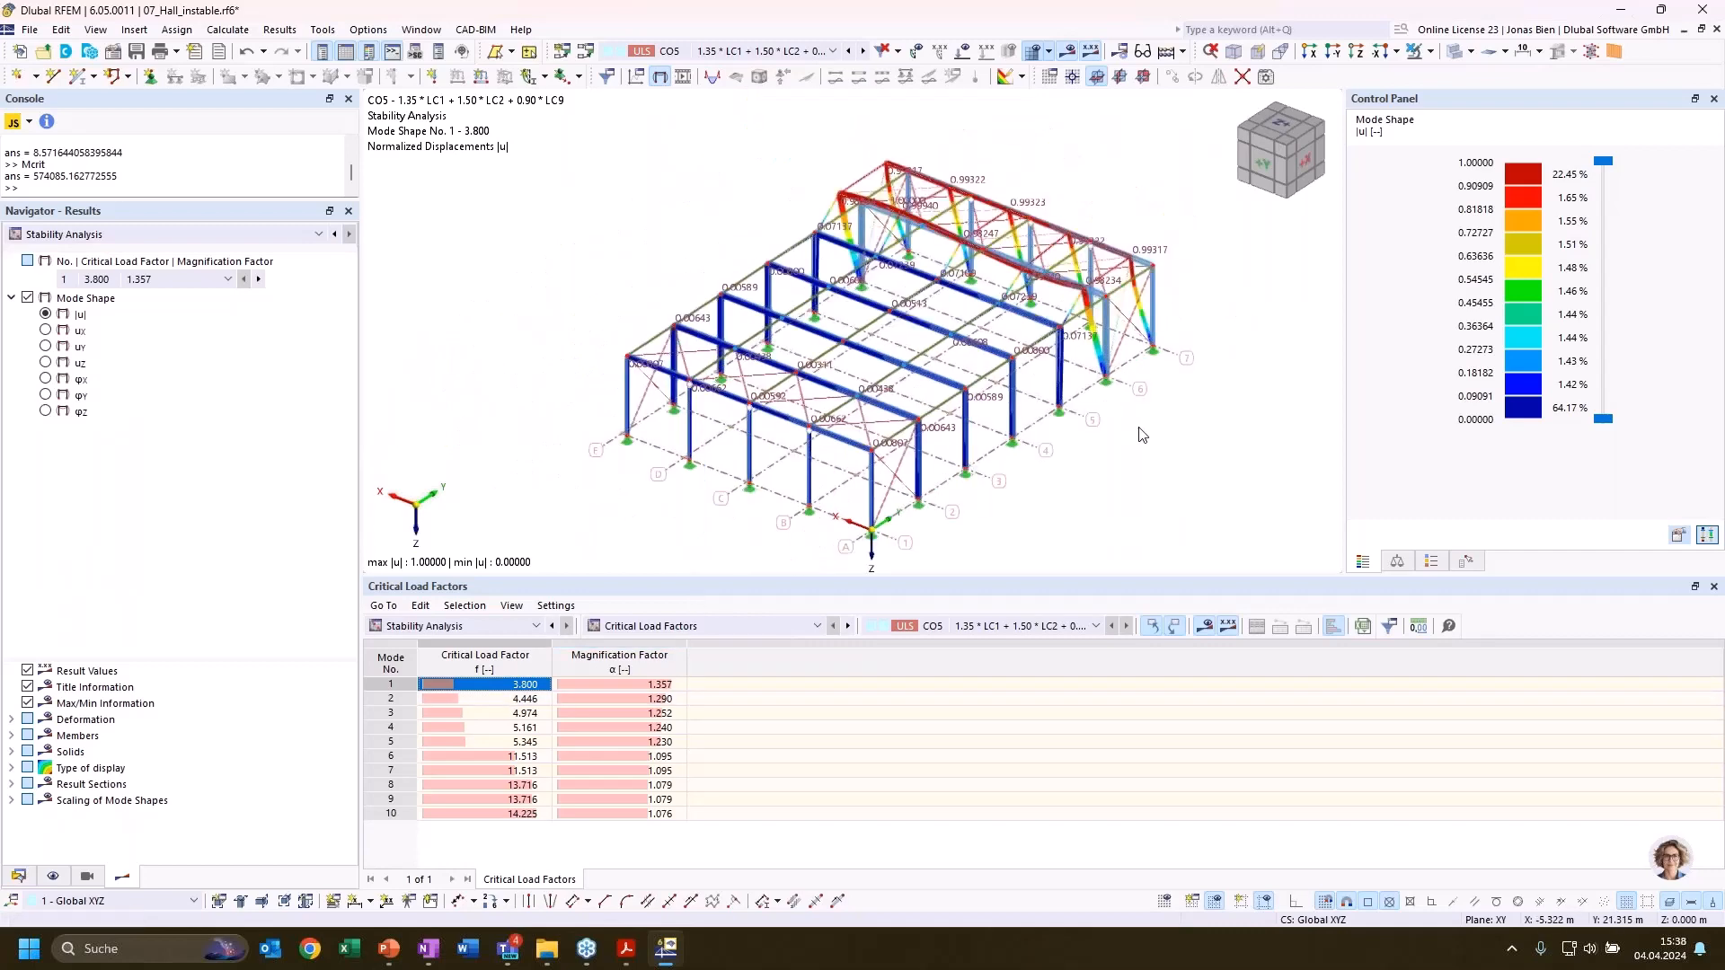
{"action": "middle_click_drag", "start_coordinate": [1149, 456], "coordinate": [1057, 455], "text": "ctrl"}
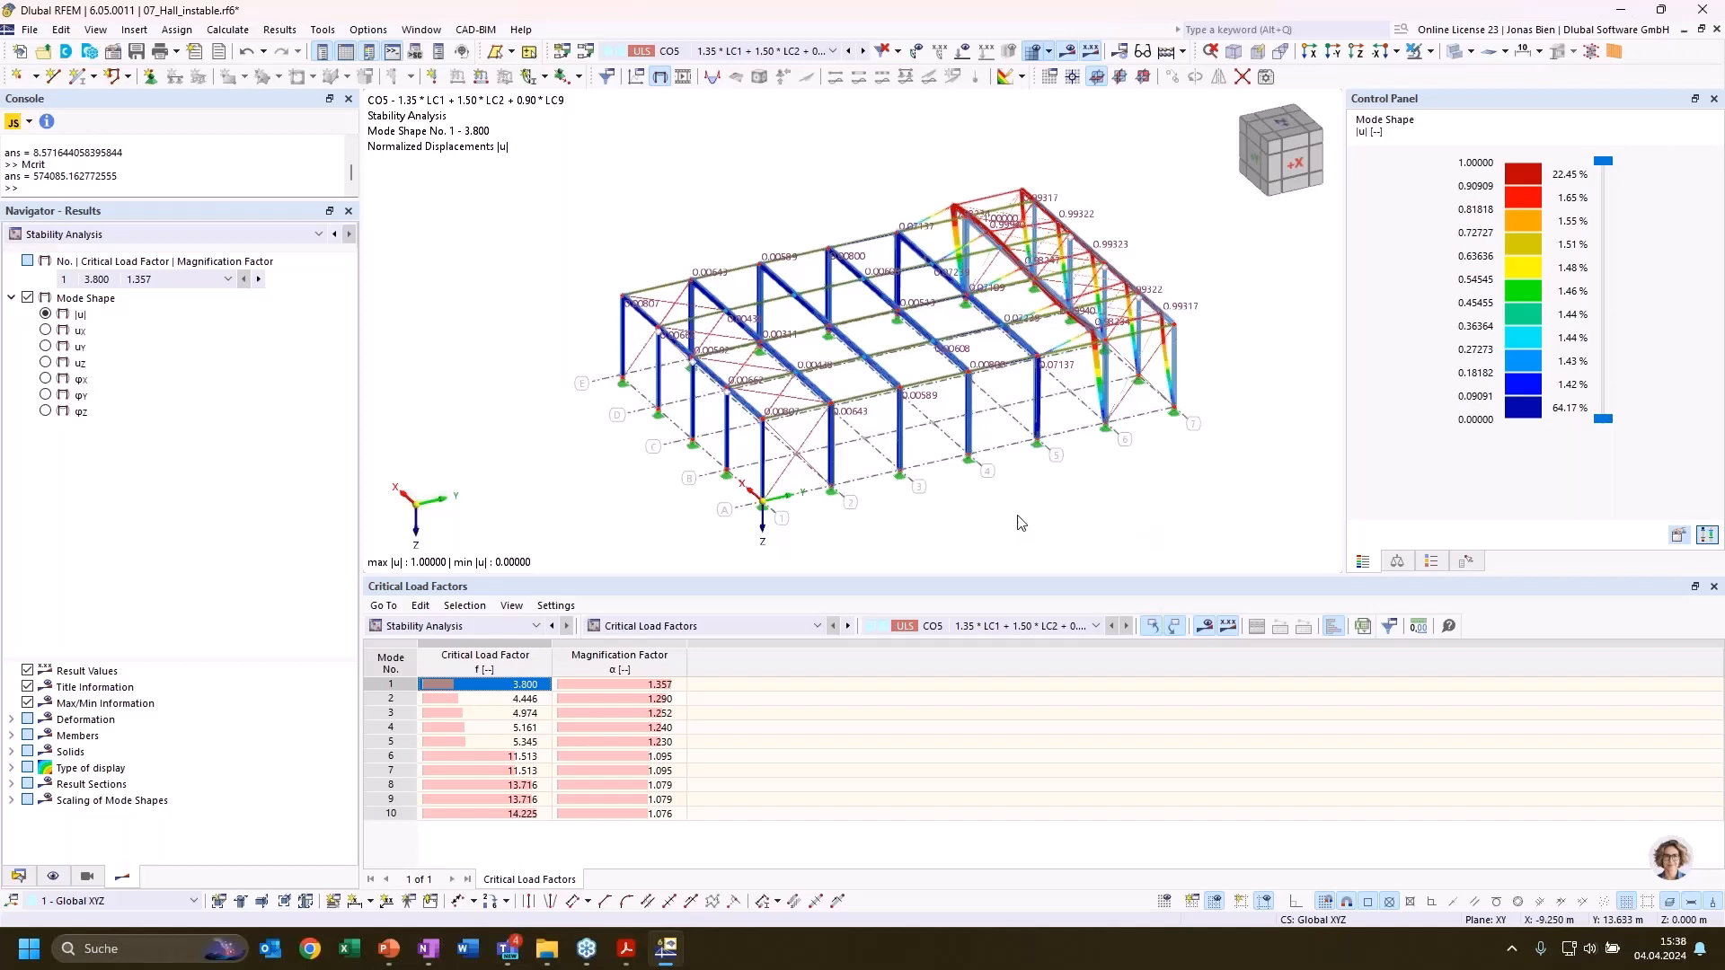
{"action": "middle_click_drag", "start_coordinate": [1058, 517], "coordinate": [1127, 491], "text": "ctrl"}
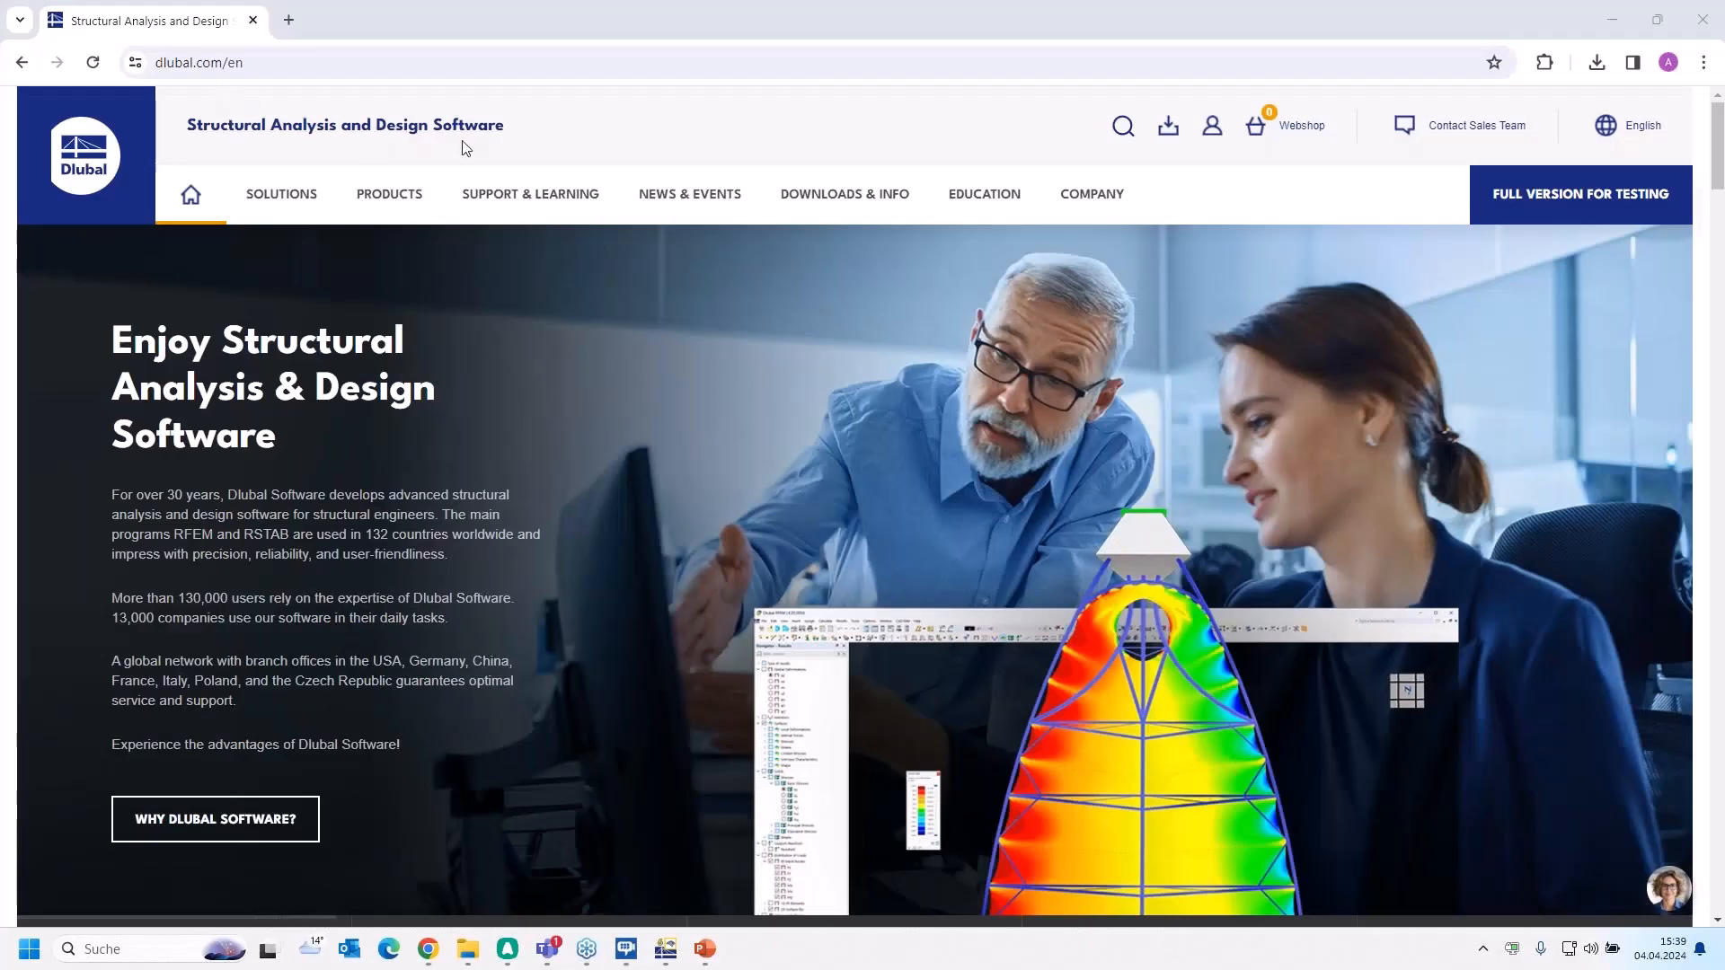
Open the webinars overview from the events section of Dlubal's website
{"action": "mouse_move", "coordinate": [688, 195]}
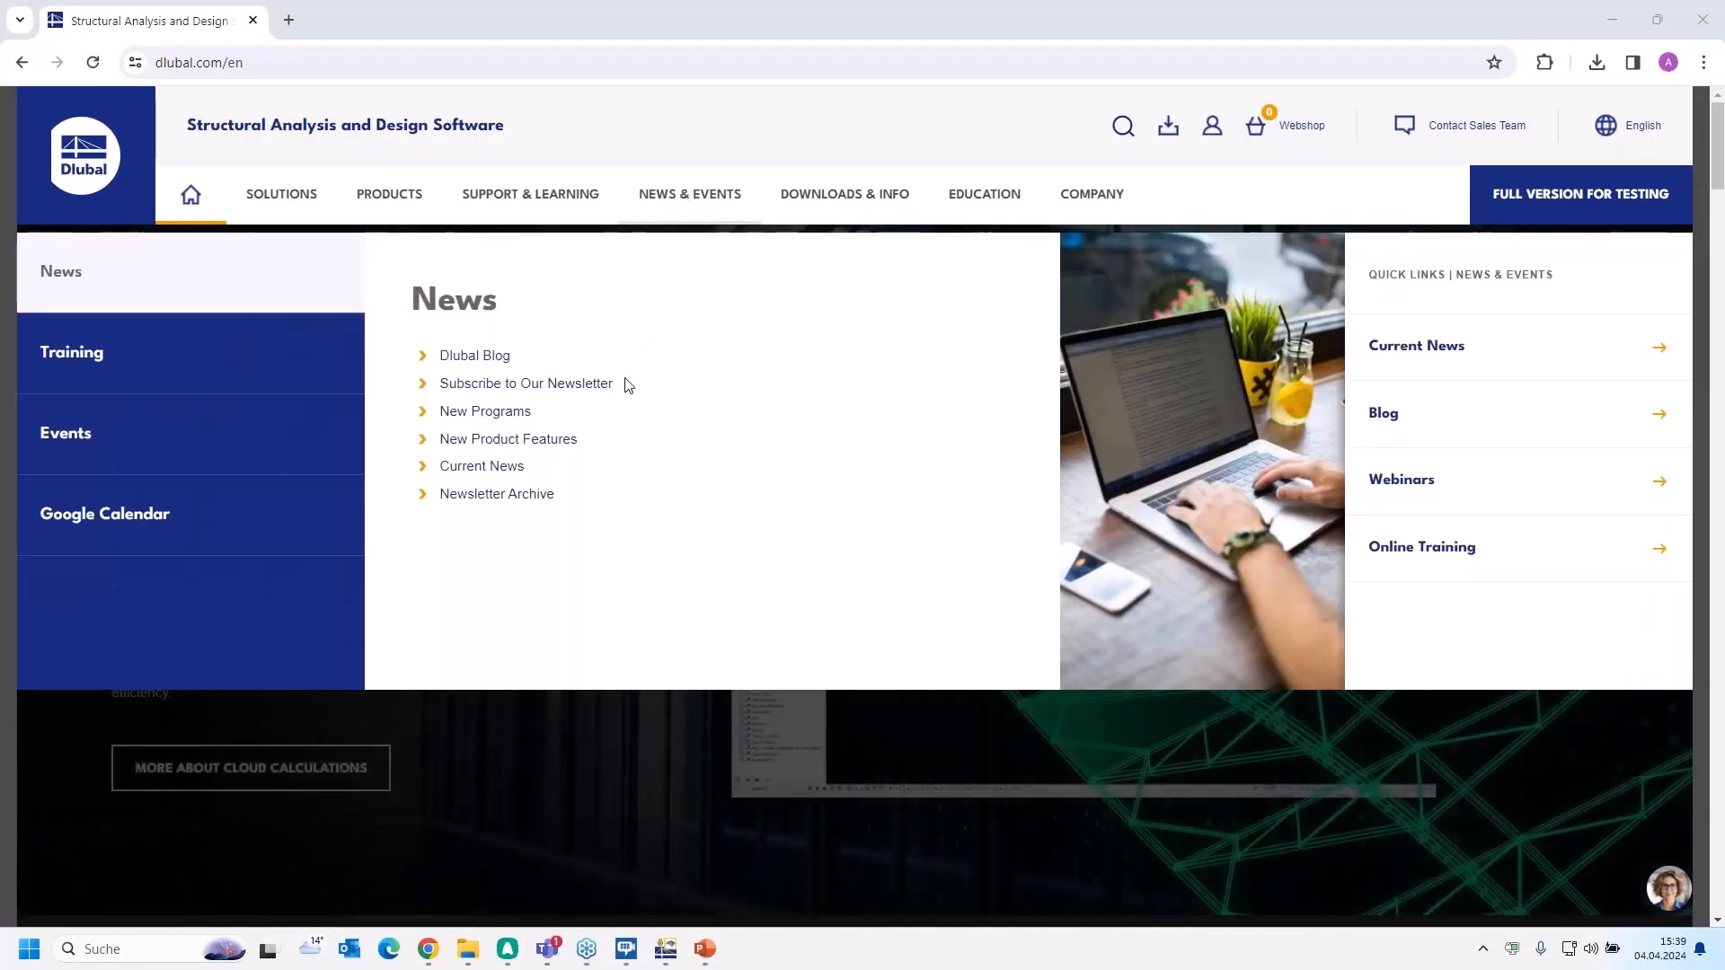
{"action": "mouse_move", "coordinate": [212, 424]}
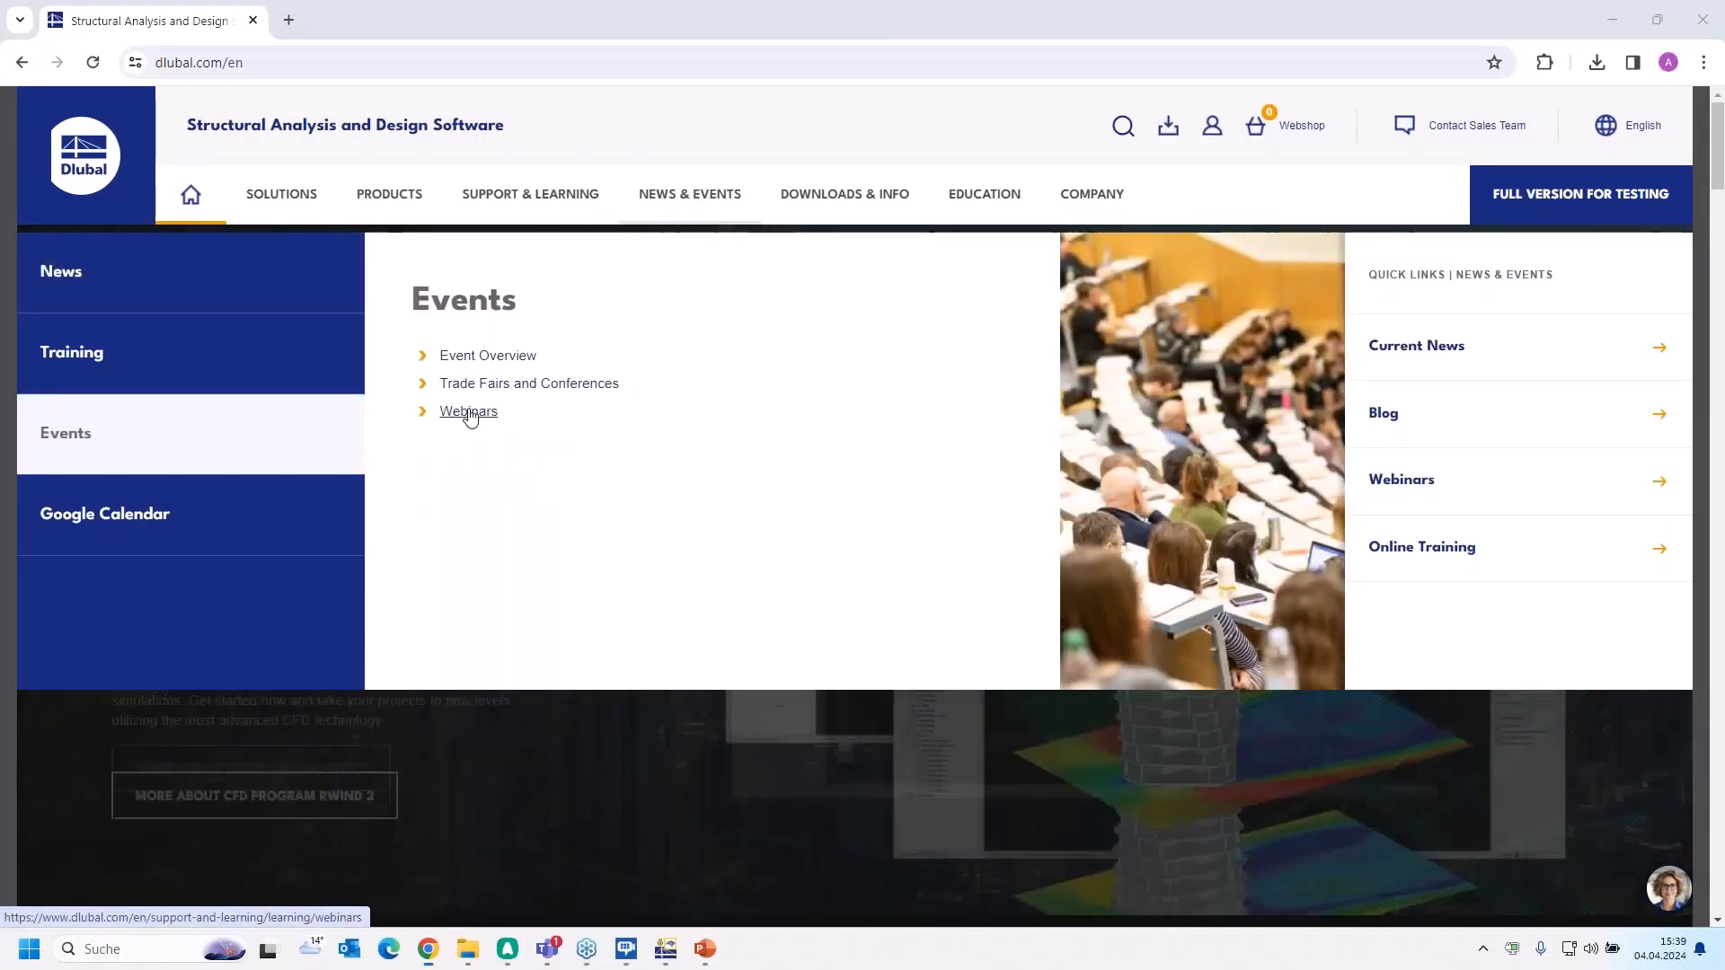
{"action": "left_click", "coordinate": [468, 412]}
Look through the upcoming webinars as far as the accomplished Linear Stability Analysis webinar of April 4, 2024
{"action": "scroll", "coordinate": [943, 612], "scroll_direction": "down", "scroll_amount": 3}
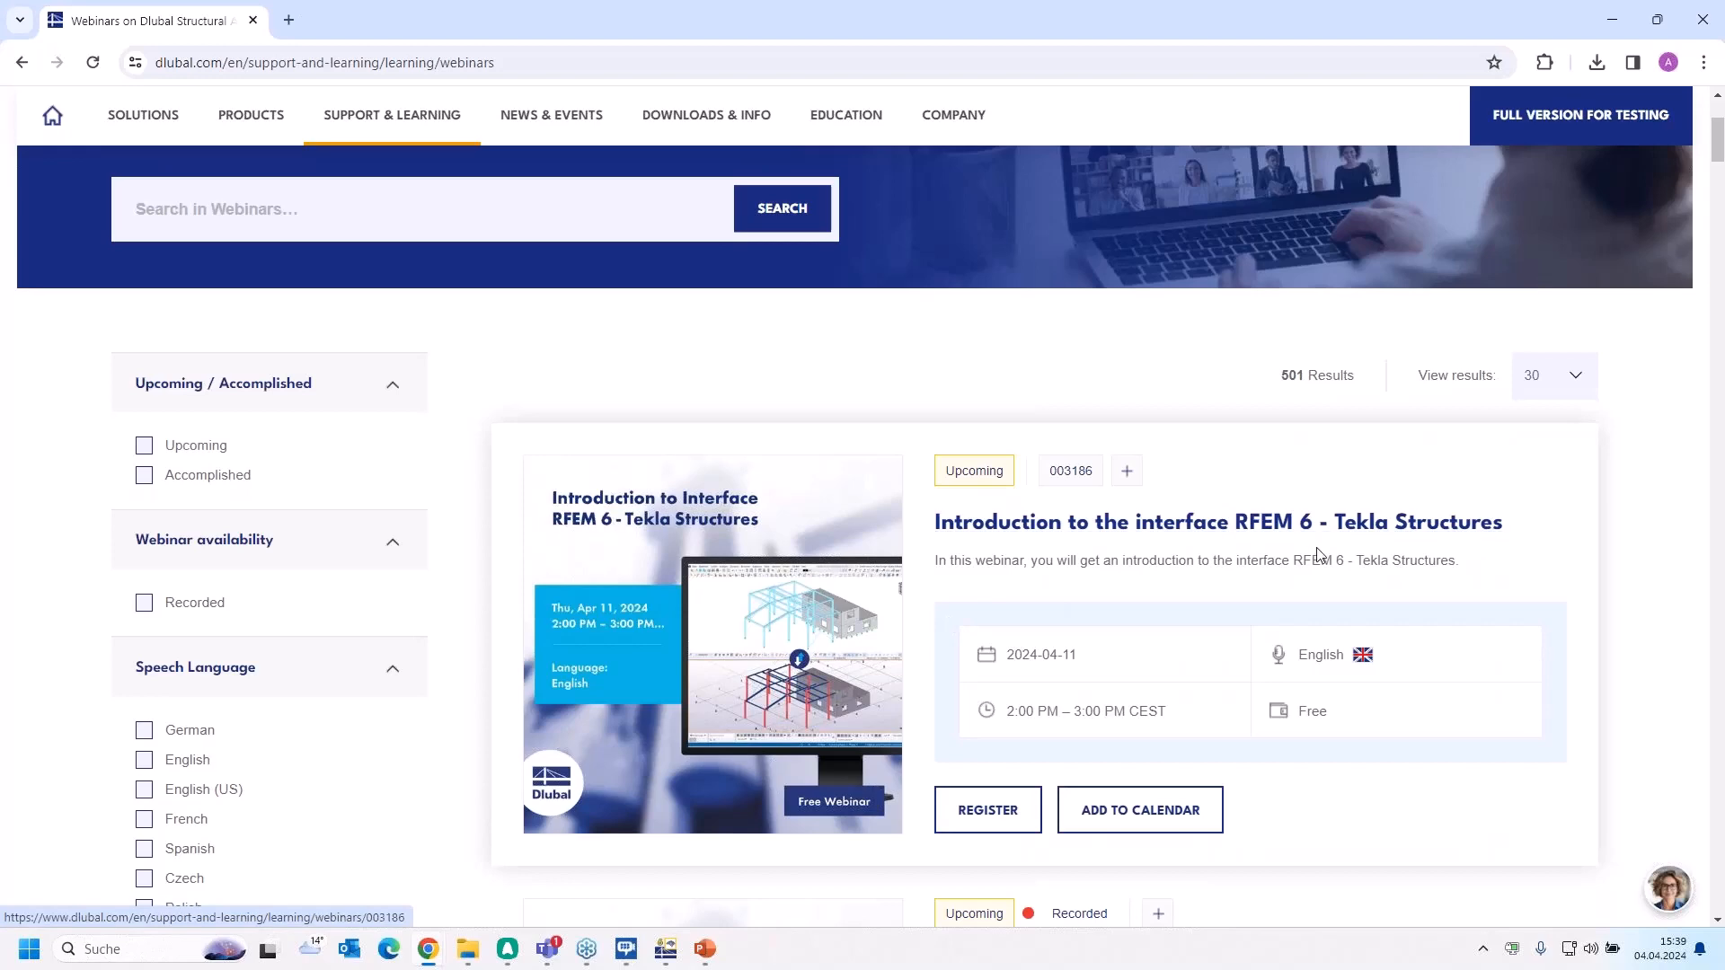
{"action": "scroll", "coordinate": [1315, 553], "scroll_direction": "down", "scroll_amount": 1}
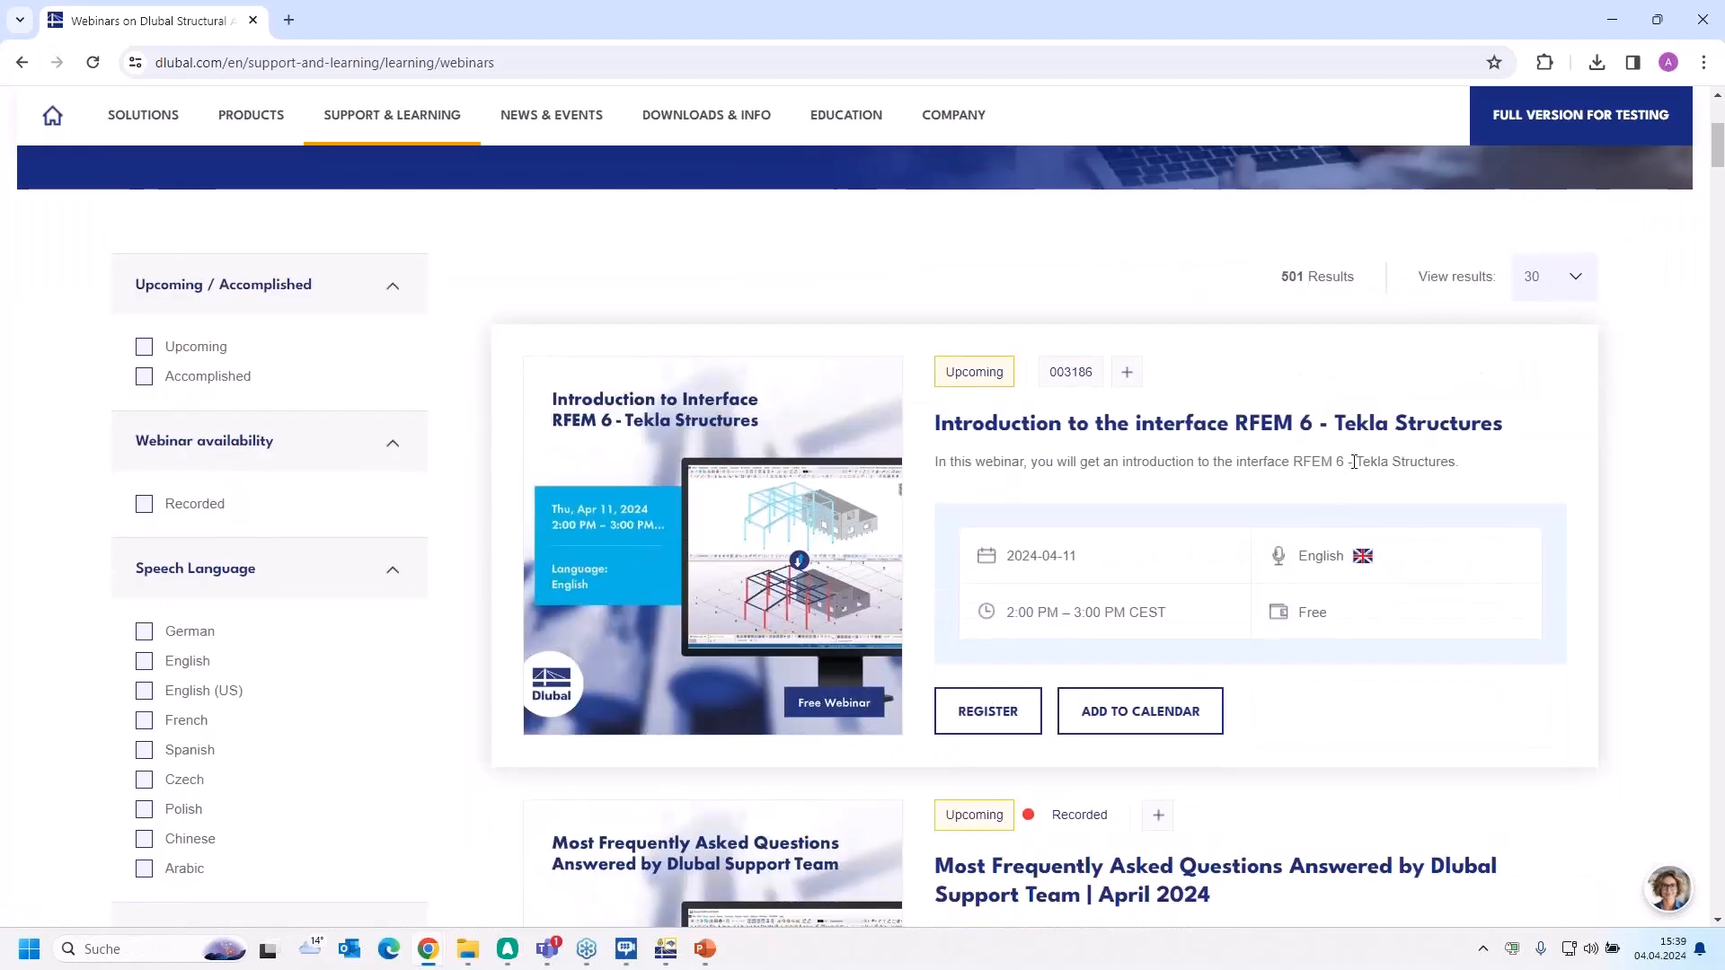
{"action": "scroll", "coordinate": [1428, 454], "scroll_direction": "down", "scroll_amount": 5}
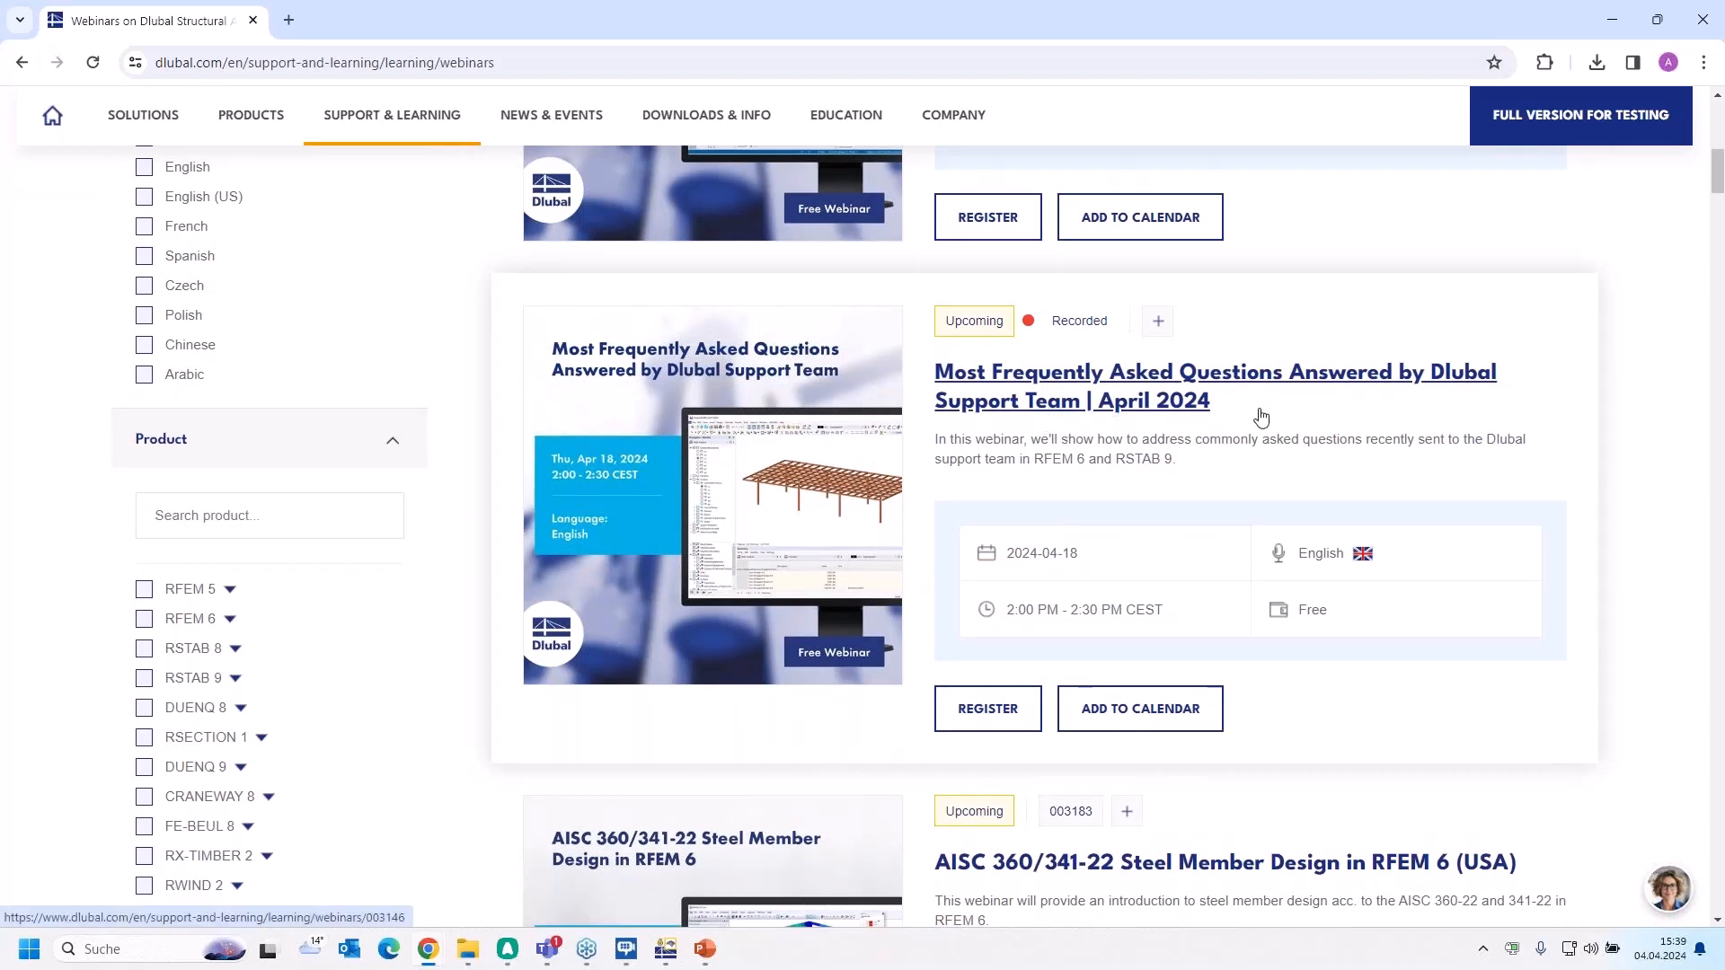
{"action": "scroll", "coordinate": [1261, 416], "scroll_direction": "down", "scroll_amount": 5}
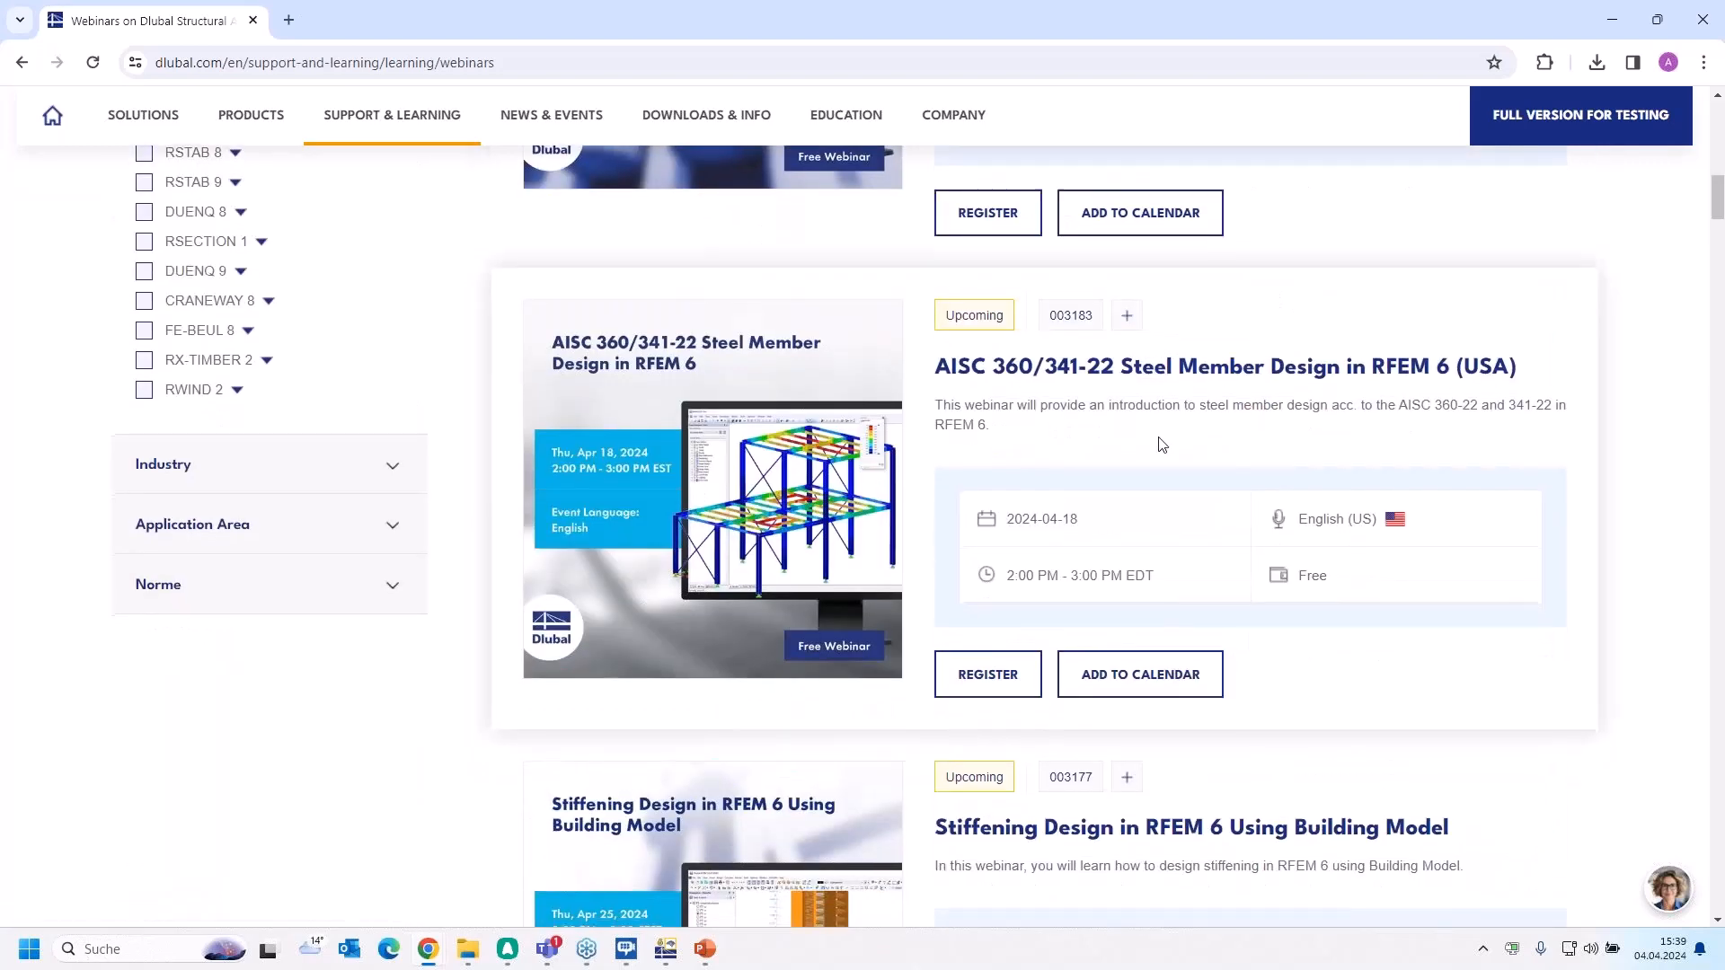
{"action": "scroll", "coordinate": [1161, 444], "scroll_direction": "down", "scroll_amount": 3}
{"action": "scroll", "coordinate": [1162, 443], "scroll_direction": "up", "scroll_amount": 3}
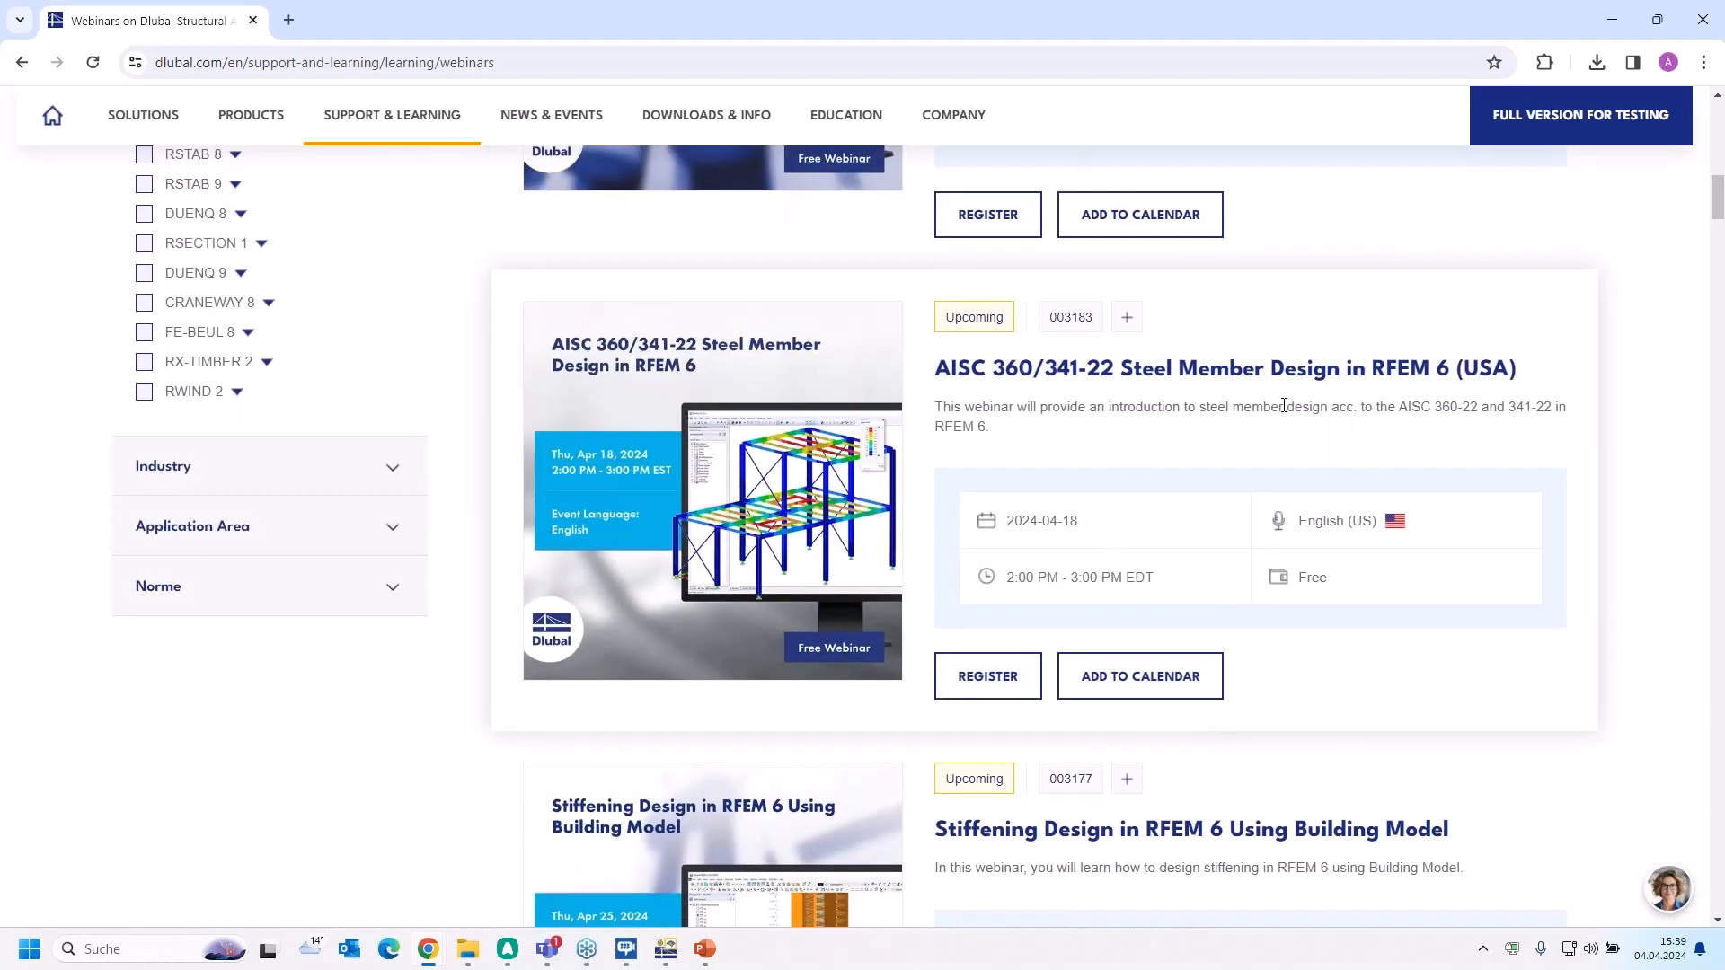
{"action": "scroll", "coordinate": [1189, 542], "scroll_direction": "down", "scroll_amount": 4}
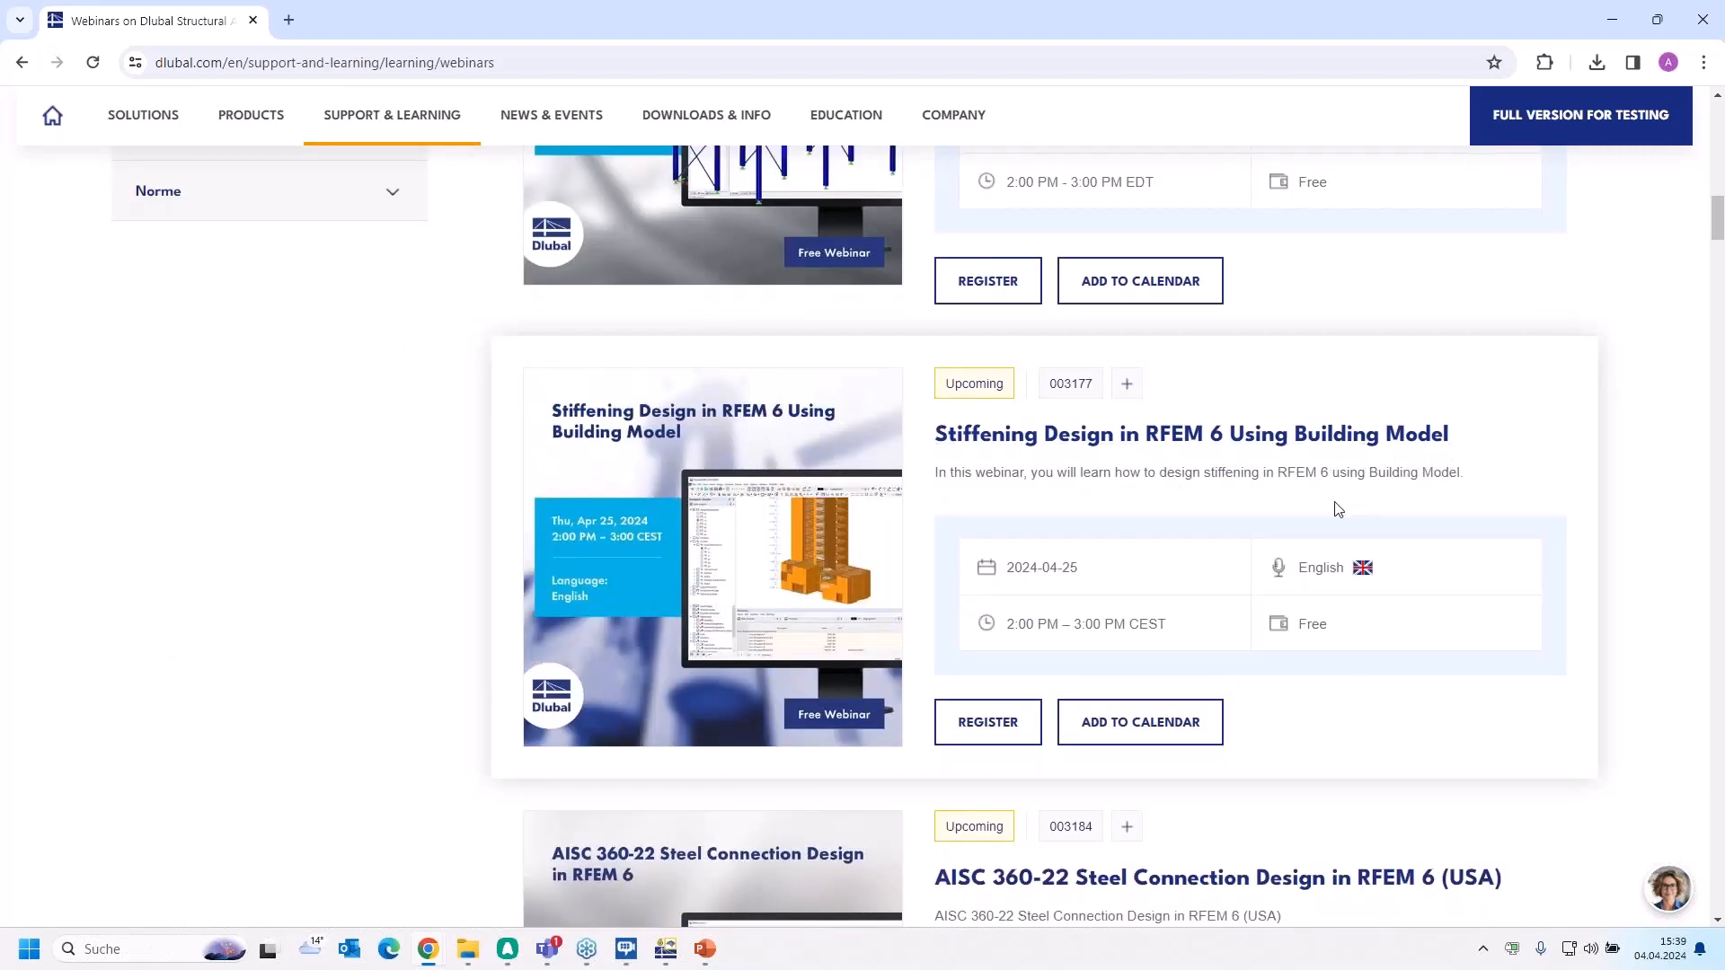
{"action": "scroll", "coordinate": [1339, 509], "scroll_direction": "down", "scroll_amount": 10}
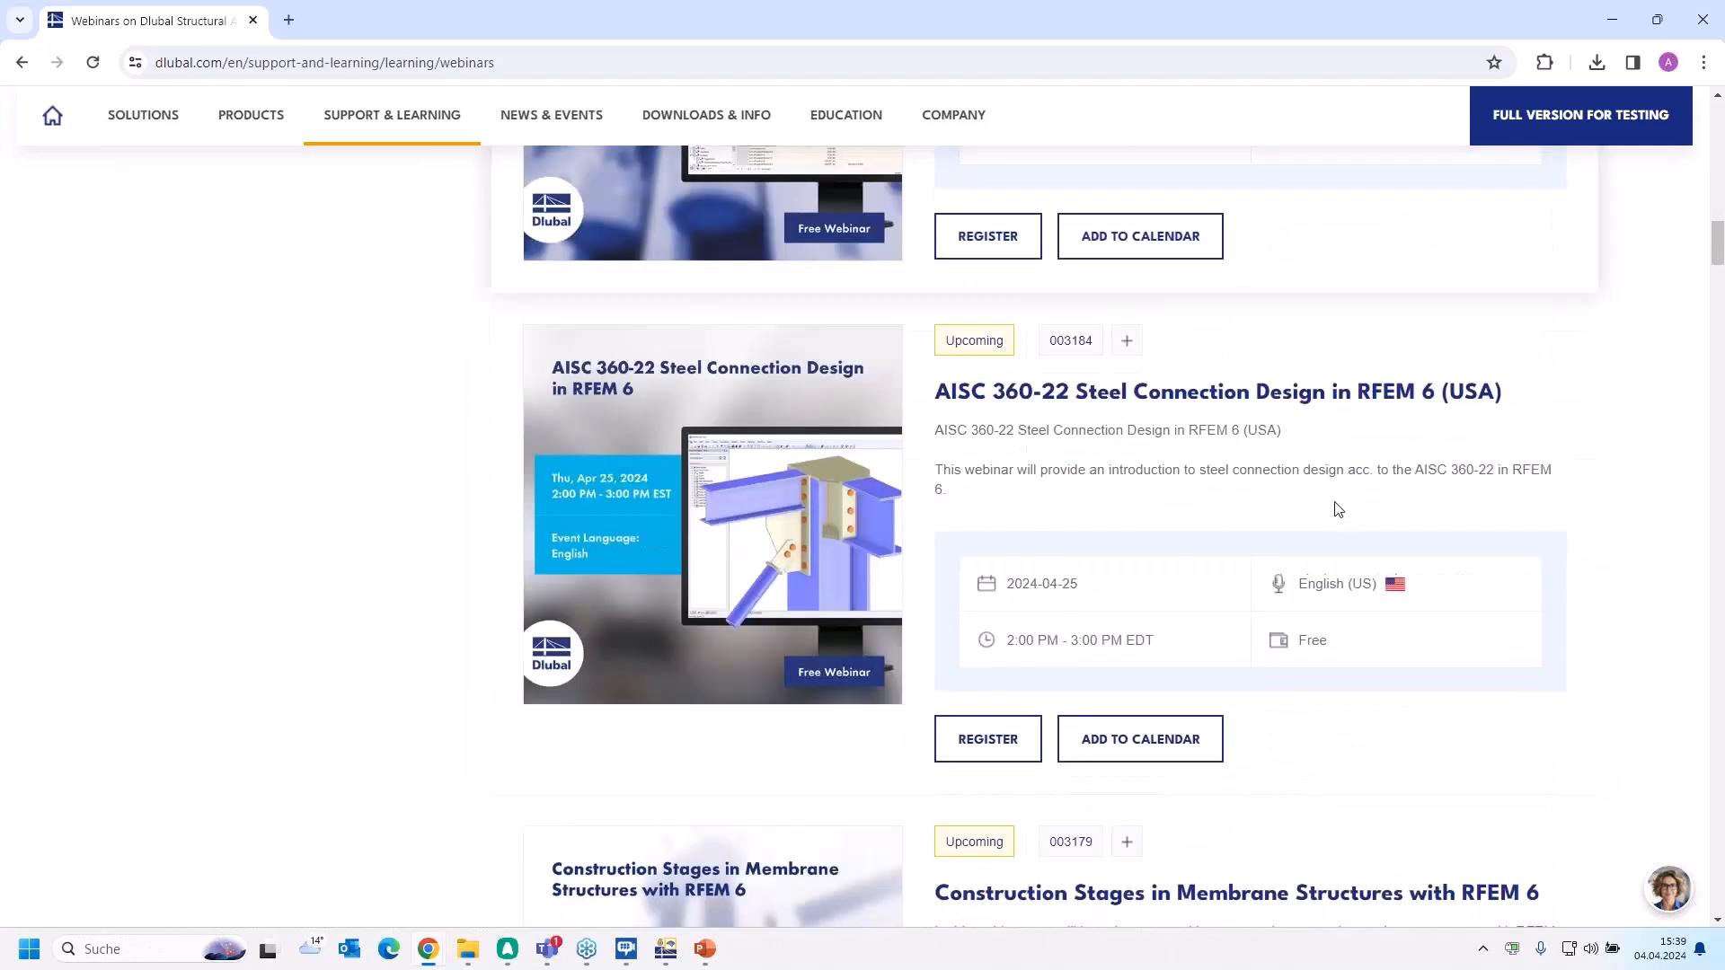
{"action": "scroll", "coordinate": [1339, 509], "scroll_direction": "down", "scroll_amount": 10}
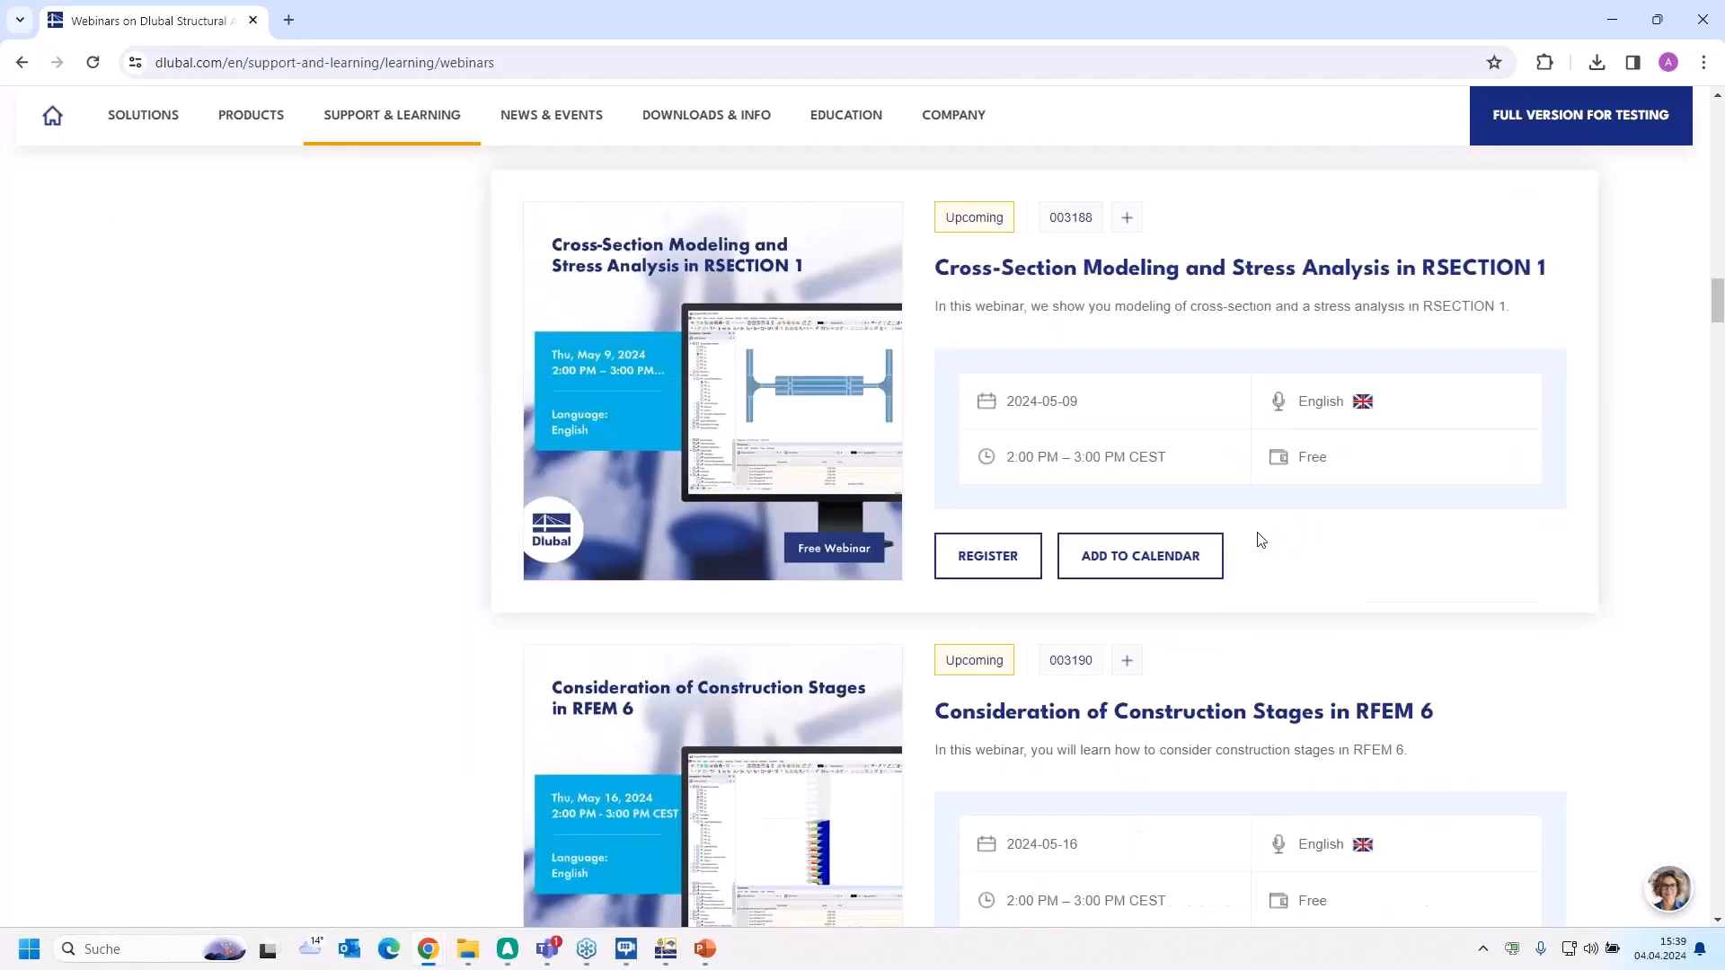
{"action": "scroll", "coordinate": [1261, 540], "scroll_direction": "down", "scroll_amount": 10}
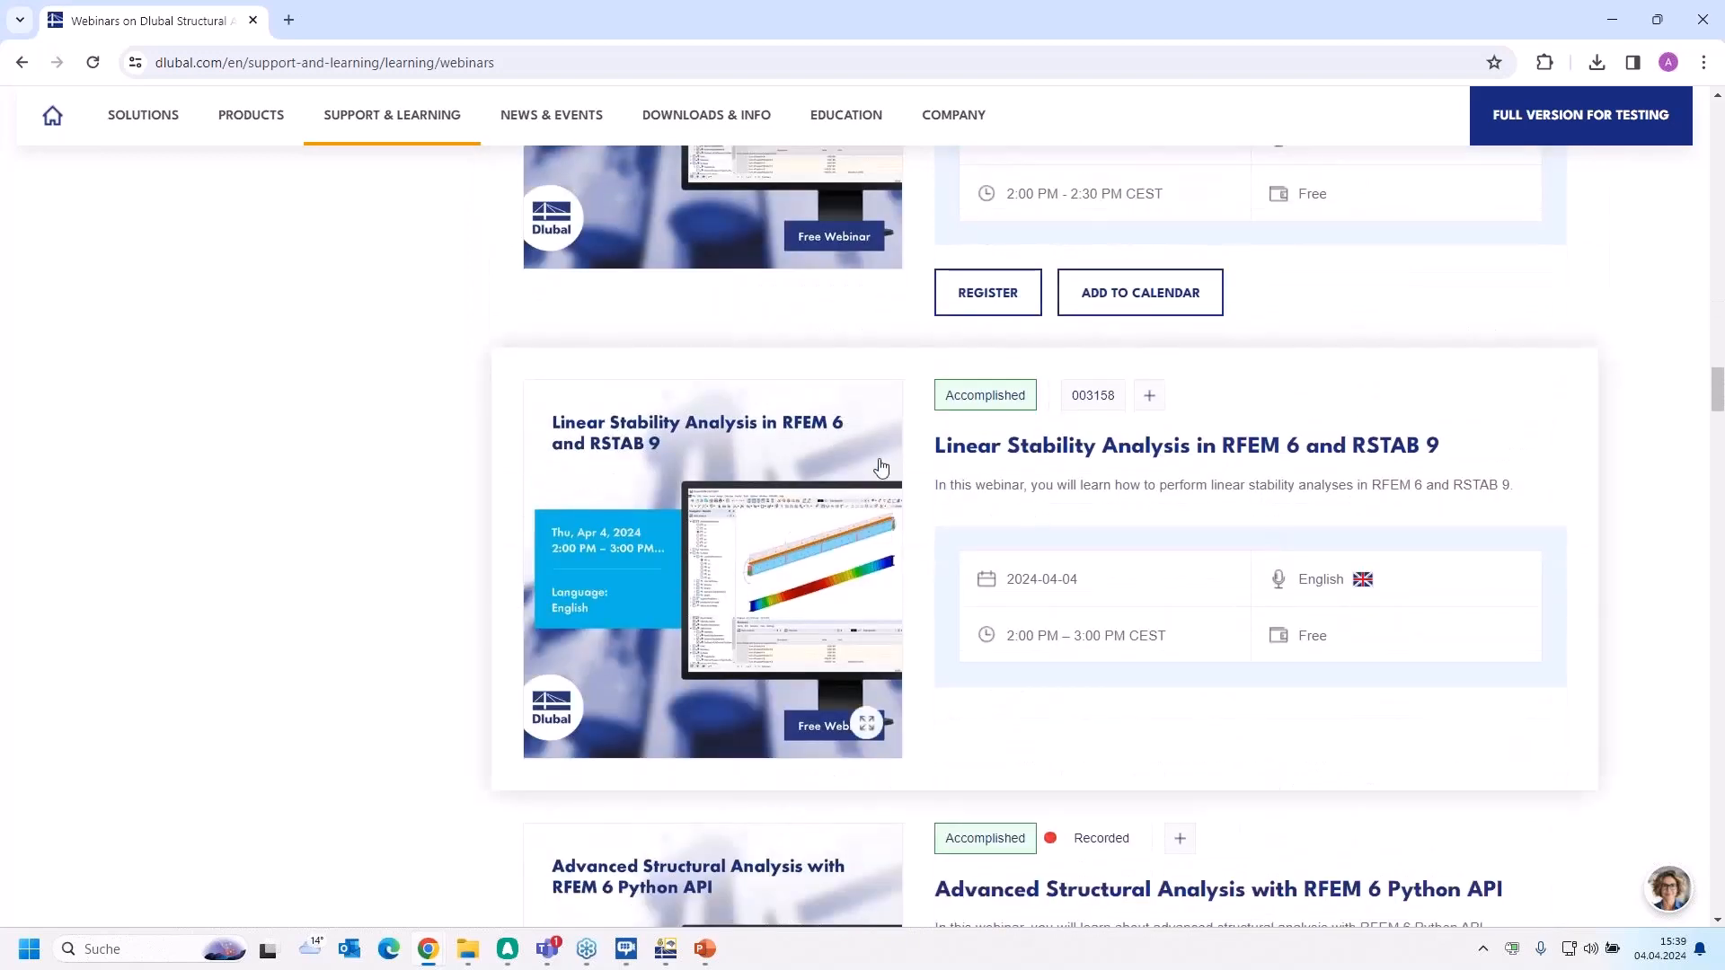
Open the "Linear Stability Analysis in RFEM 6 and RSTAB 9" webinar page and review its details and presenters
{"action": "left_click", "coordinate": [1002, 449]}
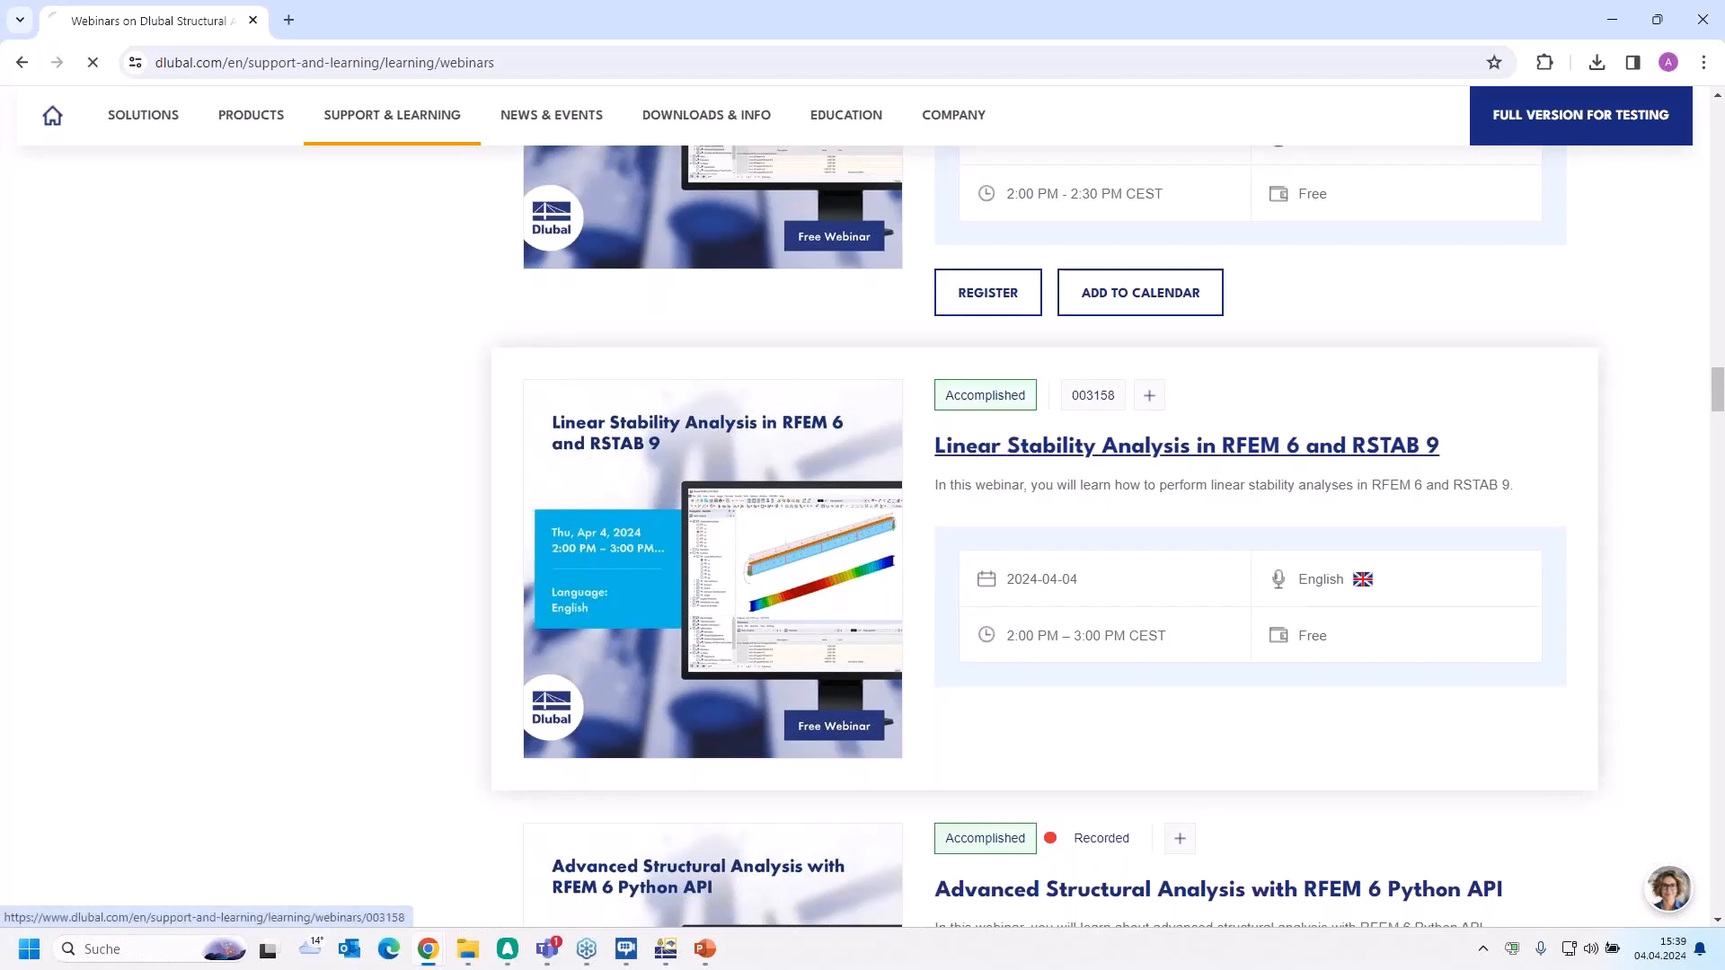
{"action": "scroll", "coordinate": [765, 572], "scroll_direction": "down", "scroll_amount": 5}
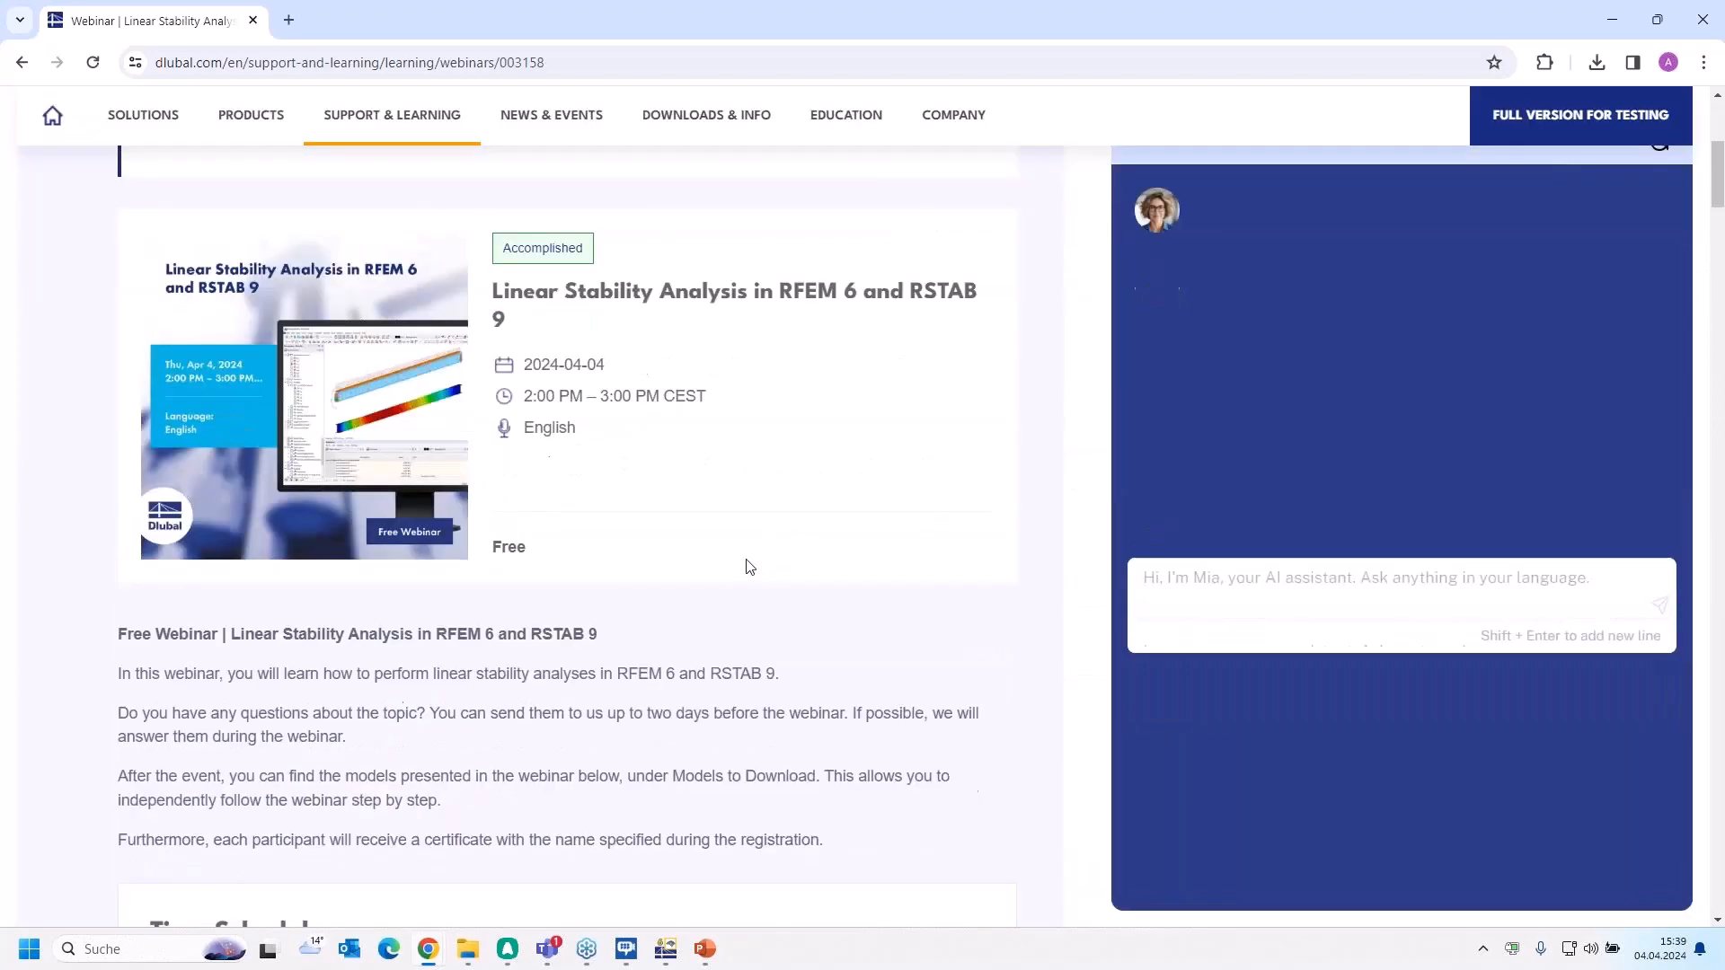
{"action": "scroll", "coordinate": [750, 567], "scroll_direction": "up", "scroll_amount": 1}
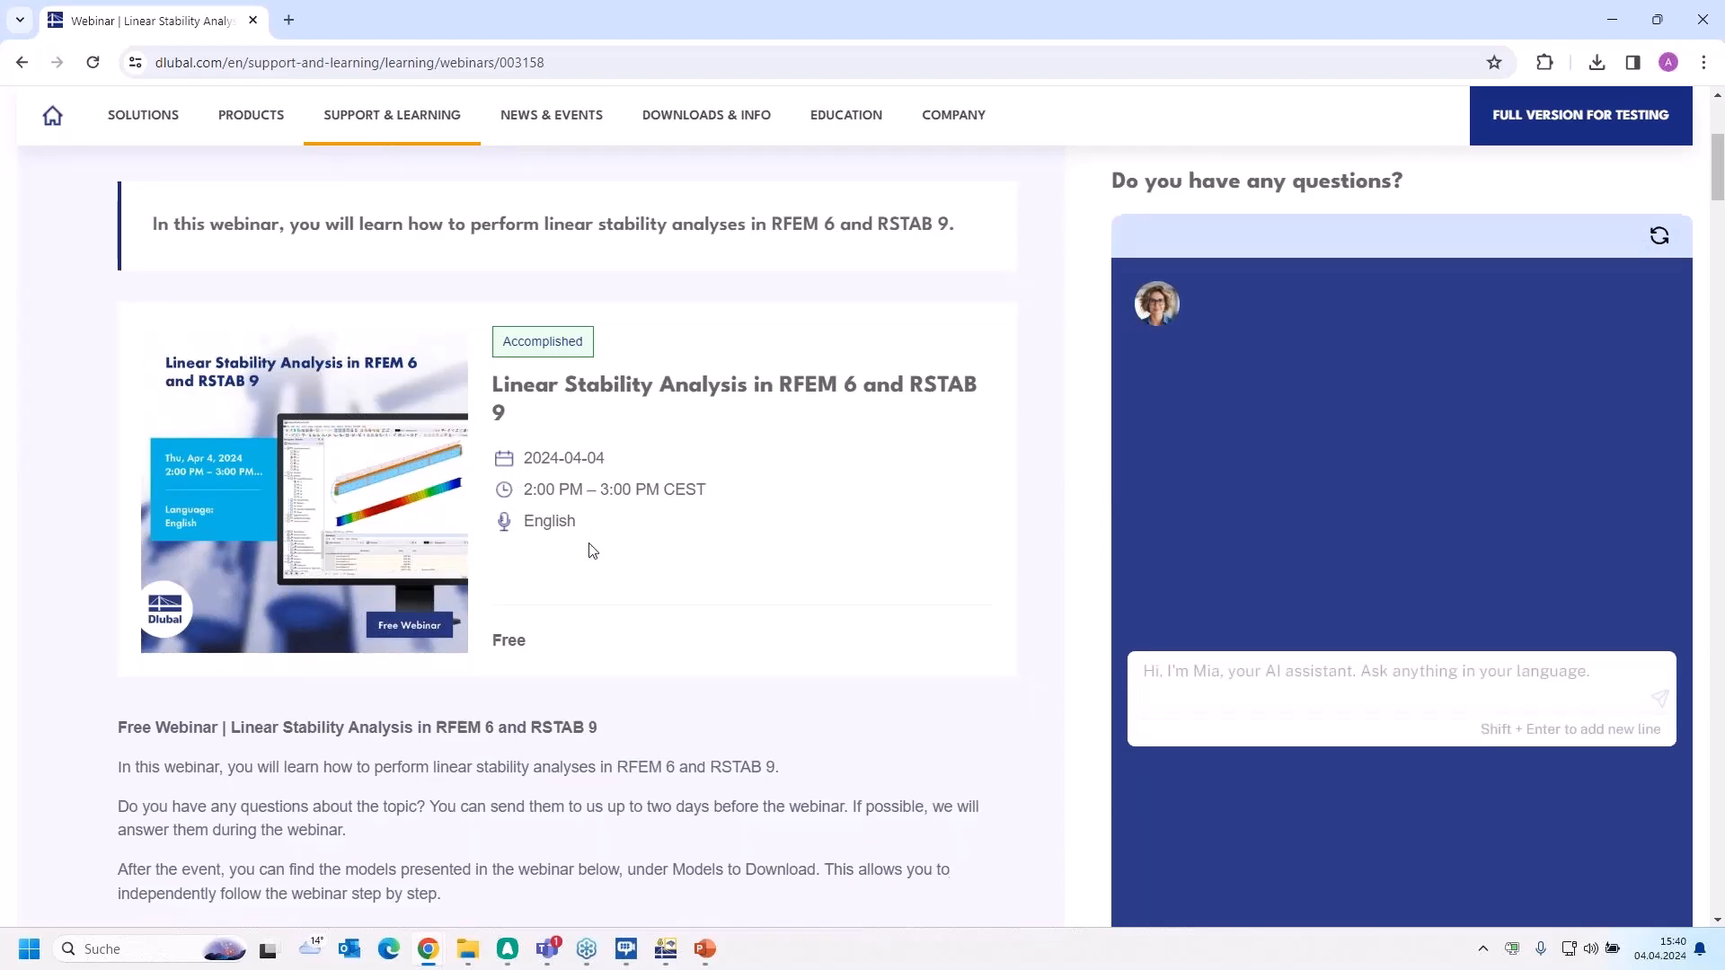
{"action": "scroll", "coordinate": [665, 566], "scroll_direction": "down", "scroll_amount": 2}
{"action": "scroll", "coordinate": [594, 528], "scroll_direction": "down", "scroll_amount": 12}
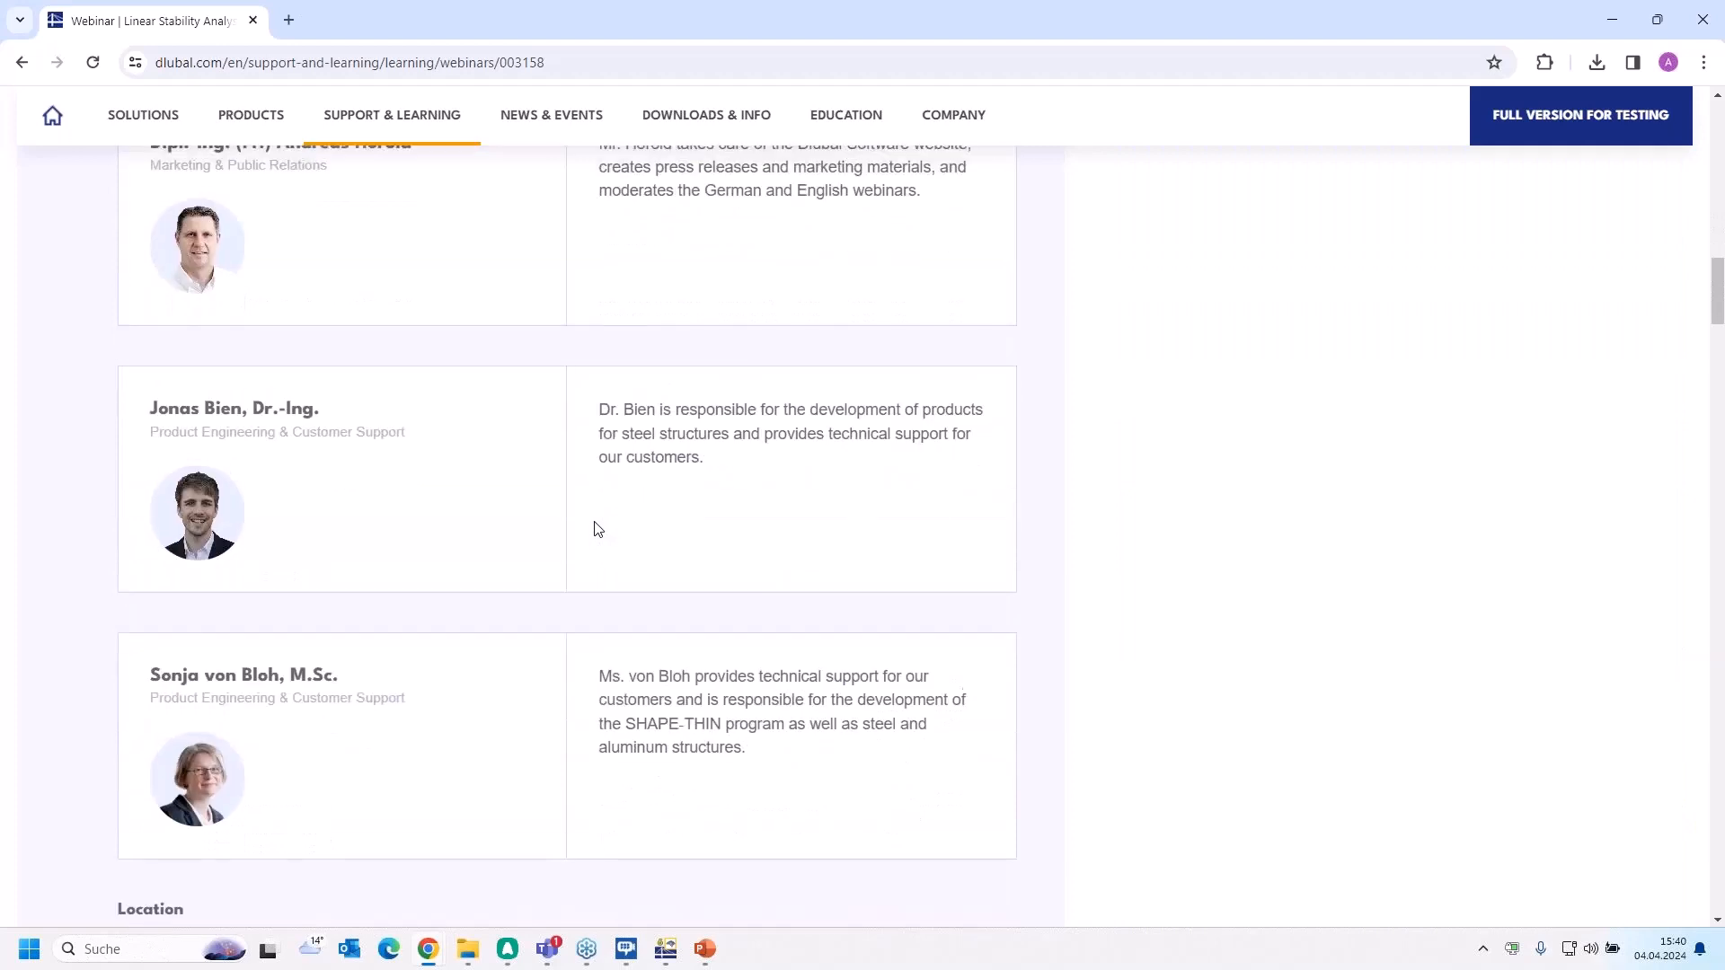
{"action": "scroll", "coordinate": [594, 528], "scroll_direction": "up", "scroll_amount": 5}
Find the webinar's models to download and show the second set, containing the Steel Hall and Steel Frame
{"action": "scroll", "coordinate": [595, 530], "scroll_direction": "down", "scroll_amount": 9}
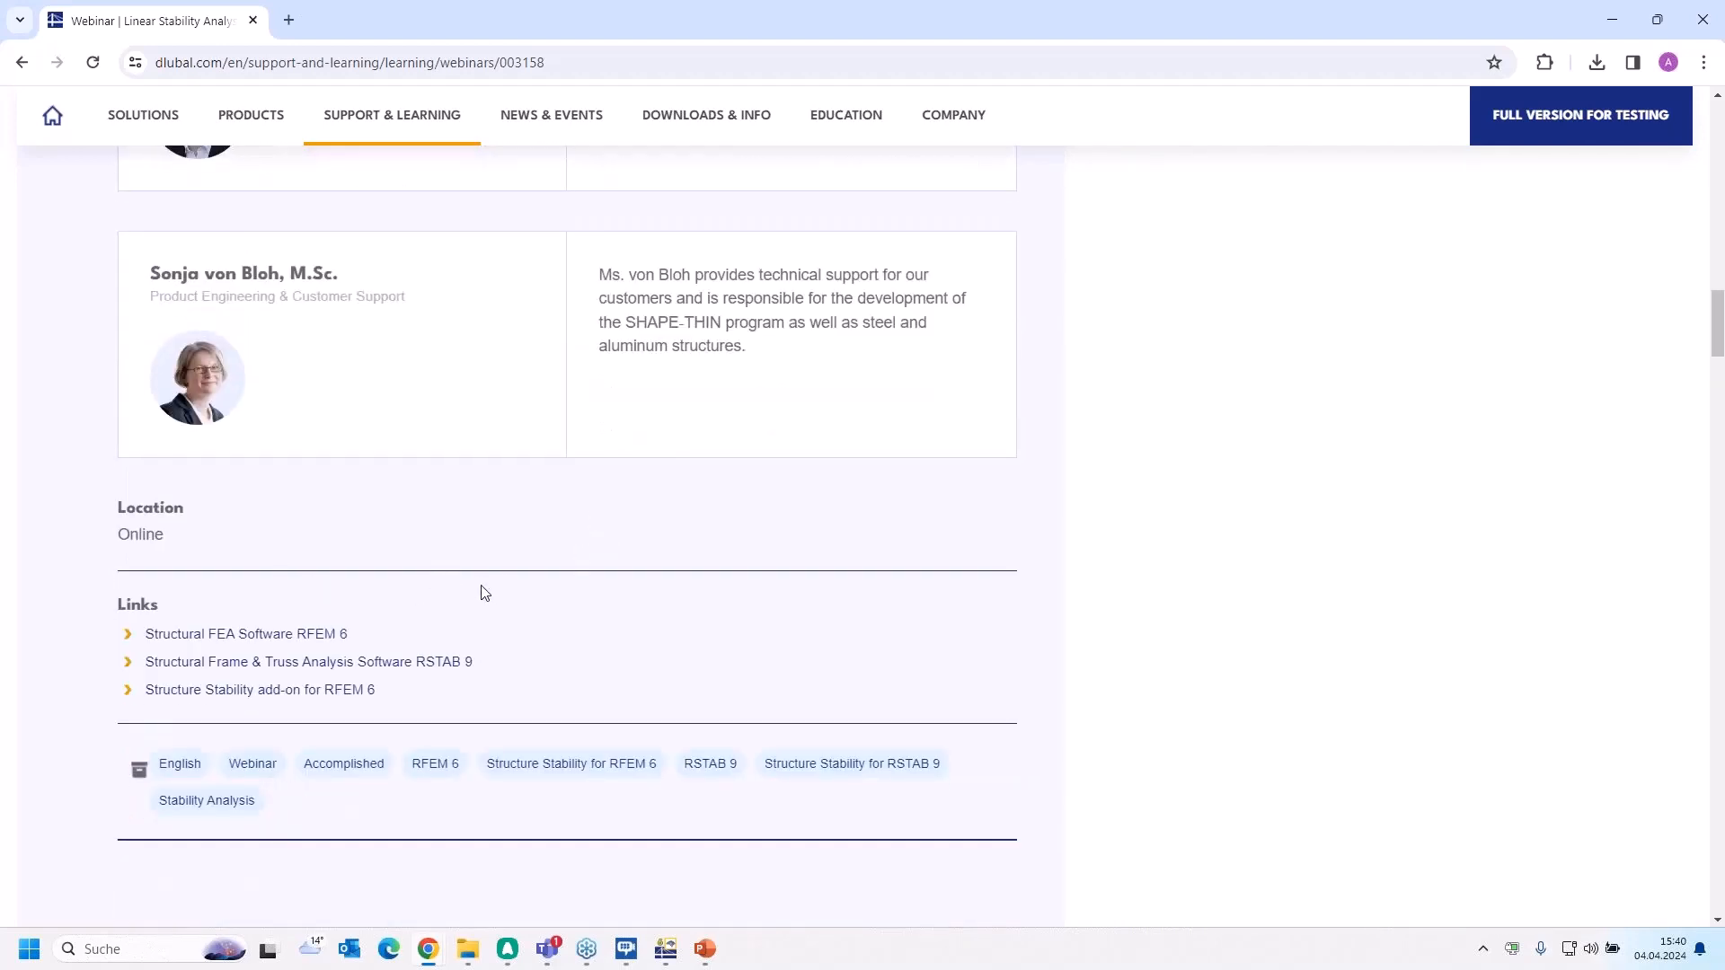
{"action": "scroll", "coordinate": [482, 593], "scroll_direction": "down", "scroll_amount": 15}
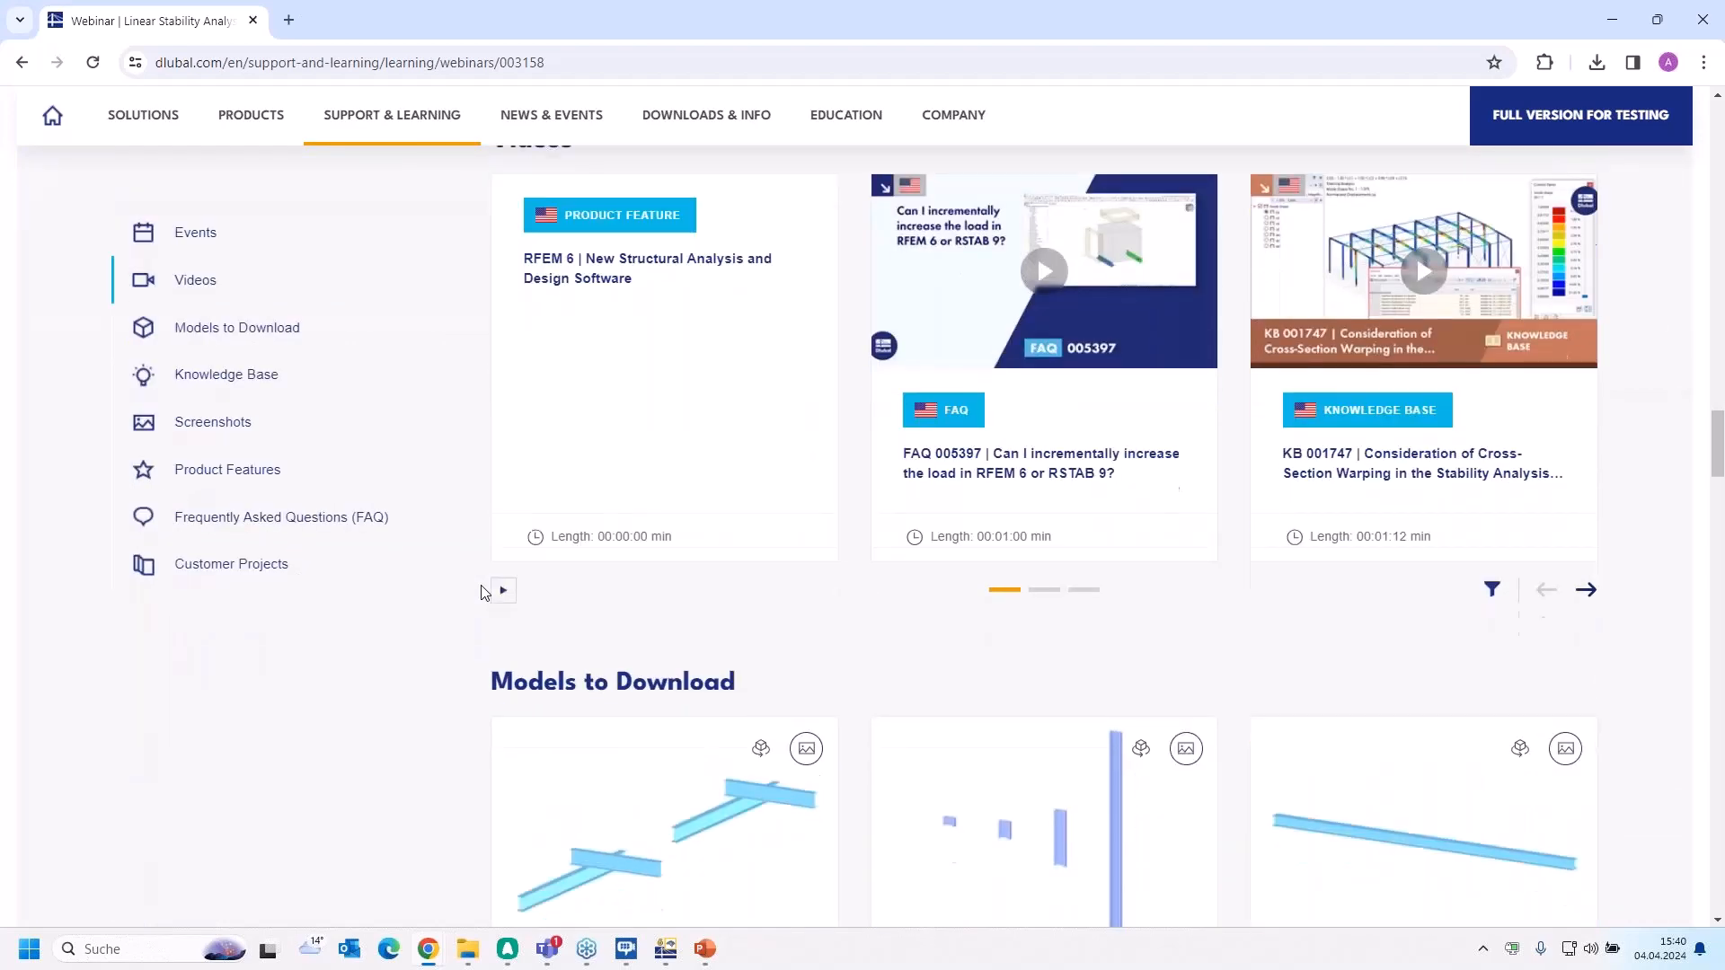
{"action": "scroll", "coordinate": [482, 593], "scroll_direction": "down", "scroll_amount": 4}
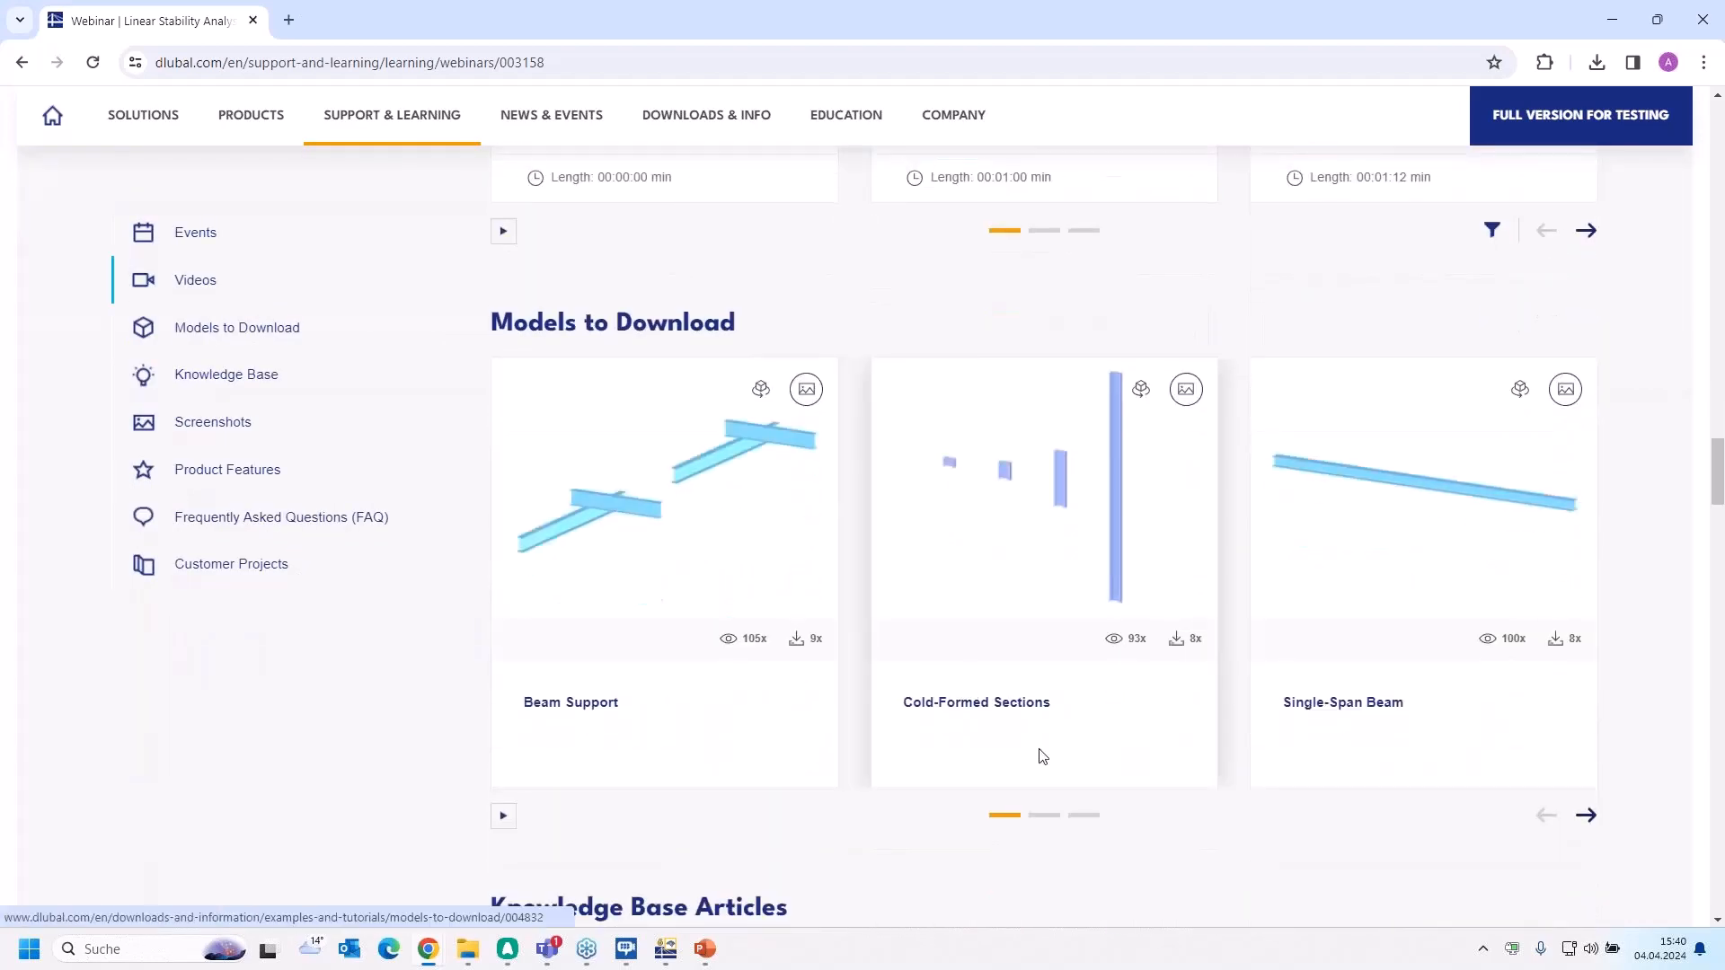
{"action": "left_click", "coordinate": [1047, 816]}
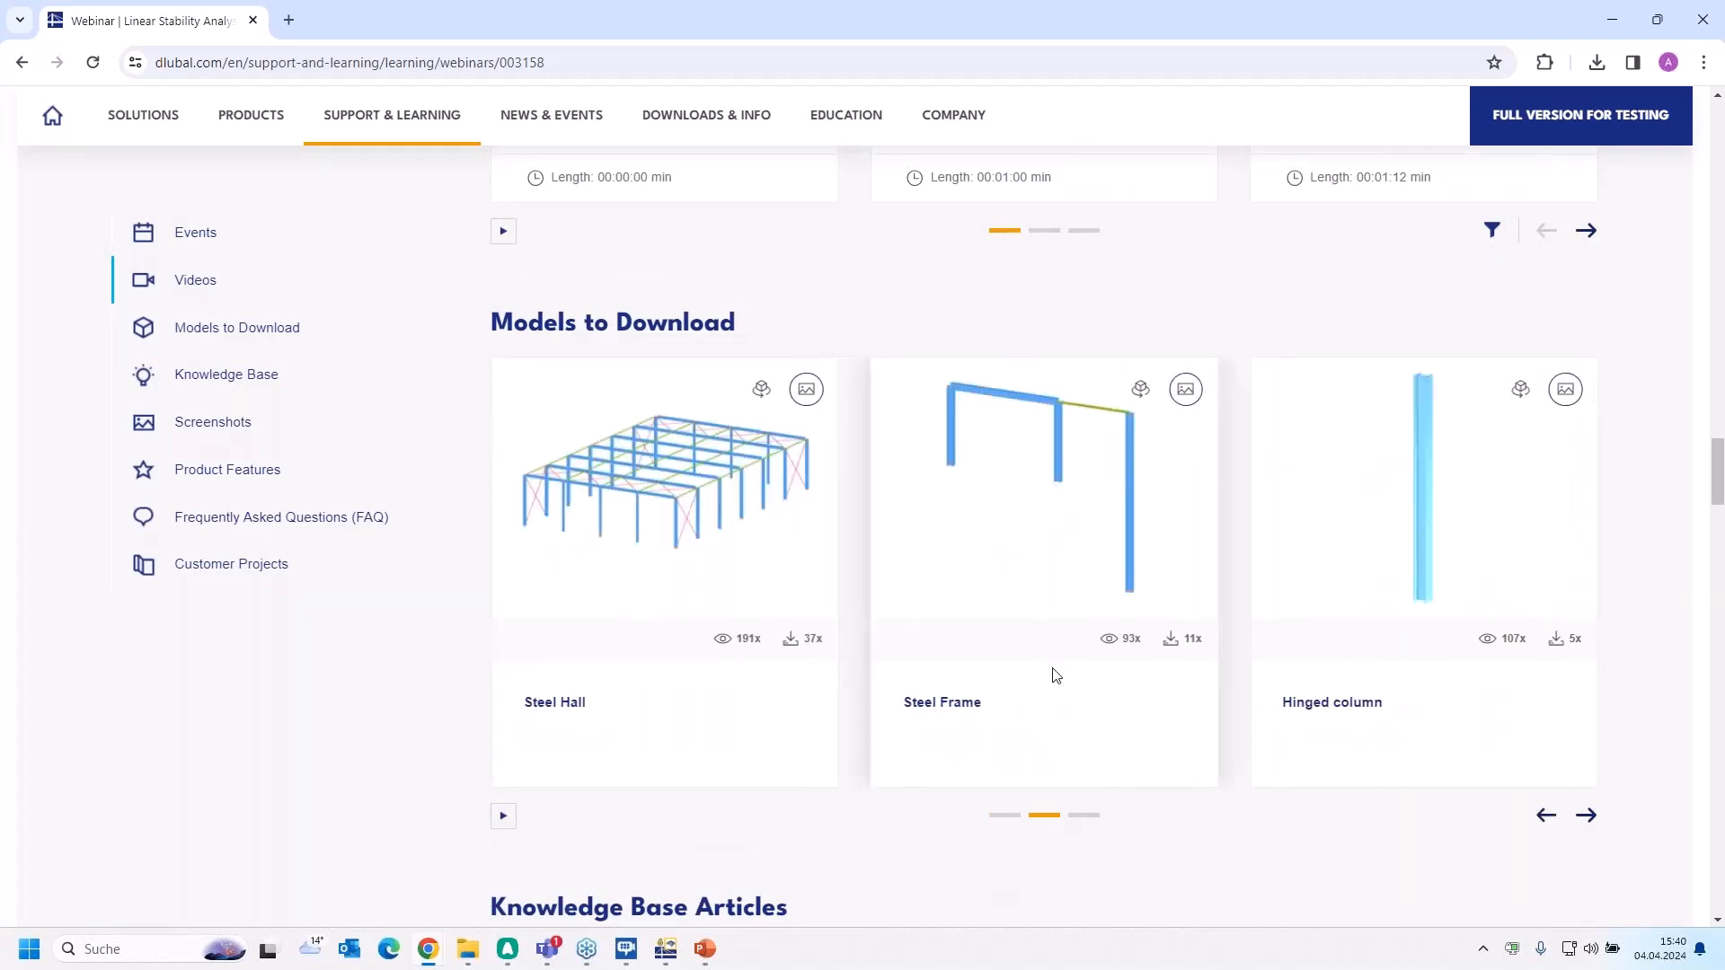